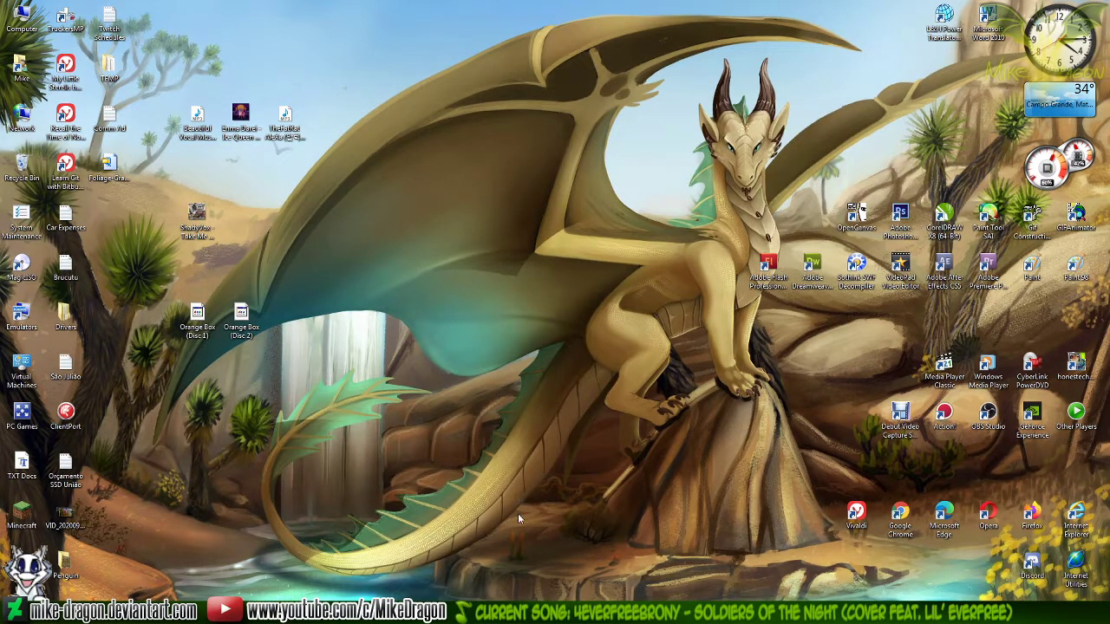
Close the open Windows Explorer window and the other window running in the background
right_click(497, 598)
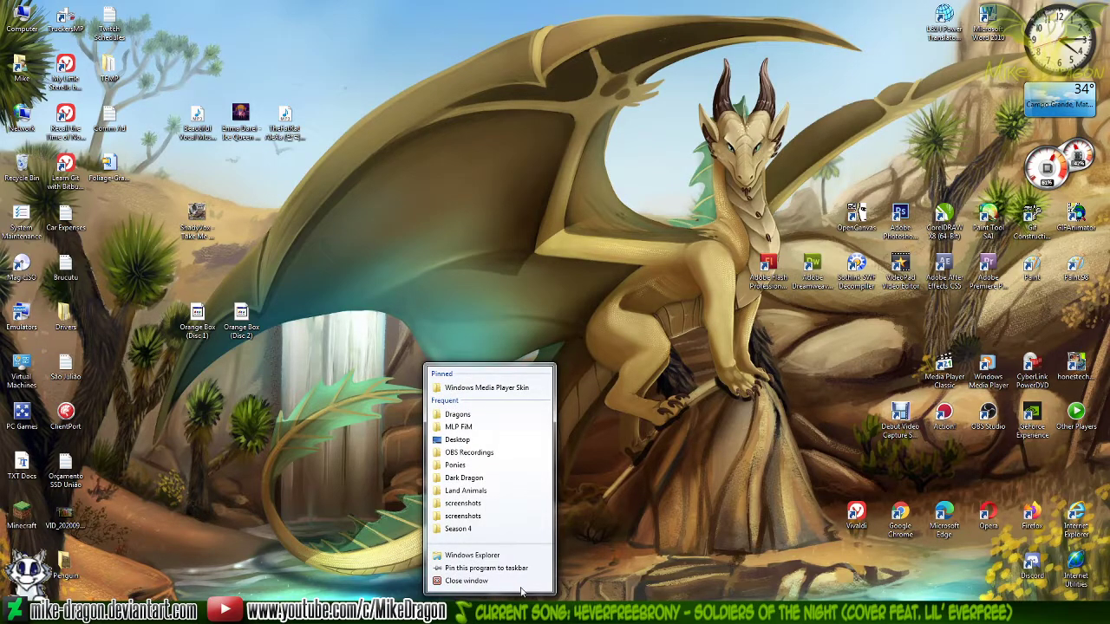
left_click(515, 584)
right_click(411, 602)
left_click(424, 585)
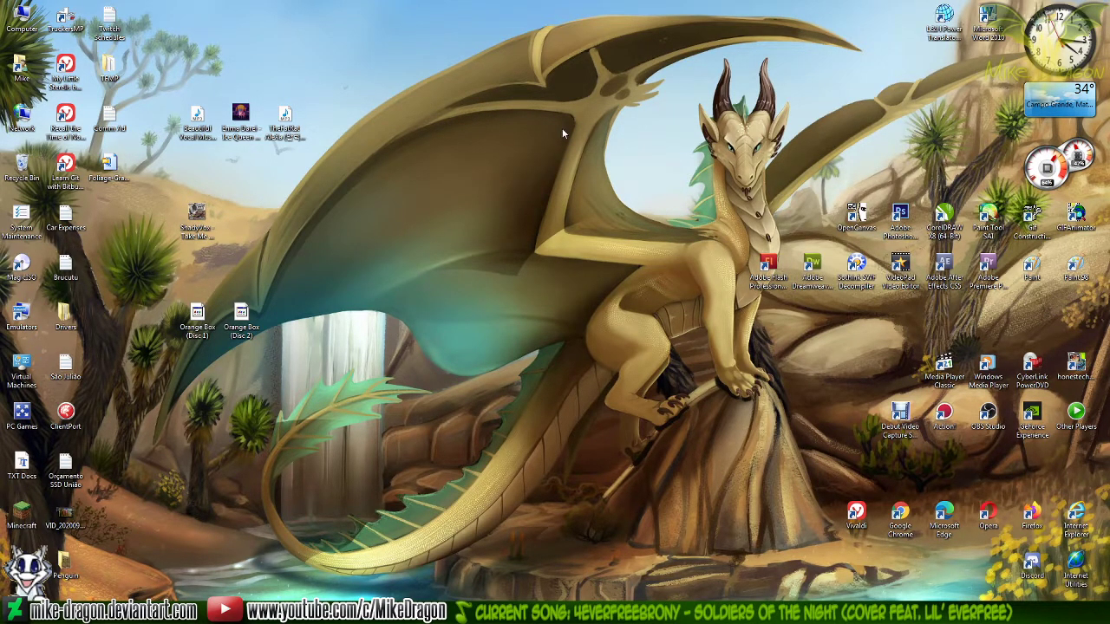
Open the WIP folder inside the To Deviant Art folder of the personal documents
double_click(21, 70)
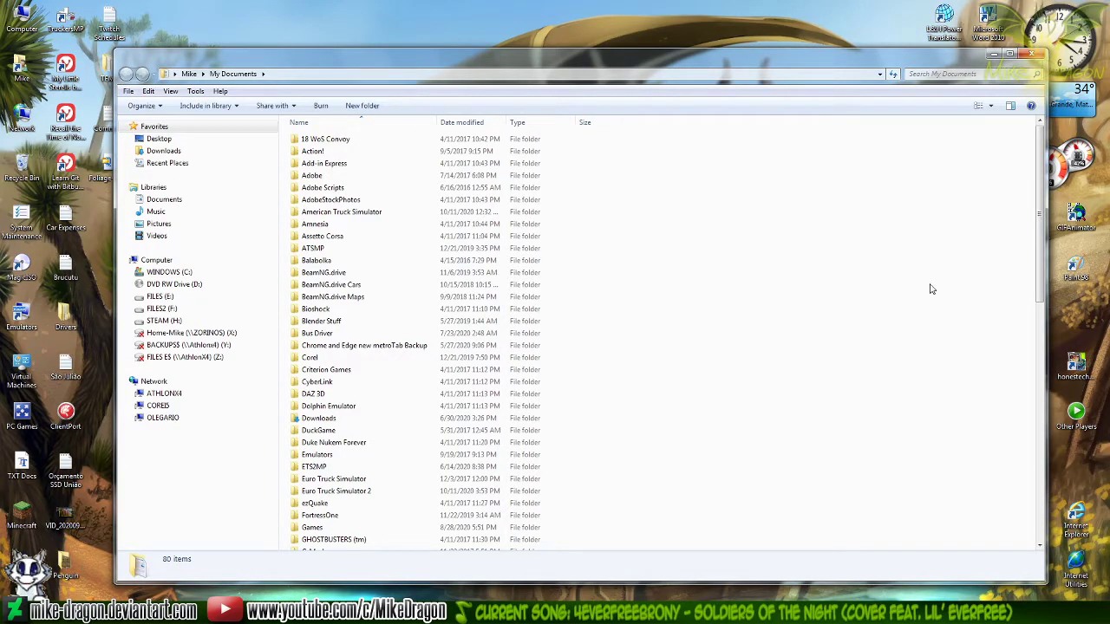
type("mi")
key("Return")
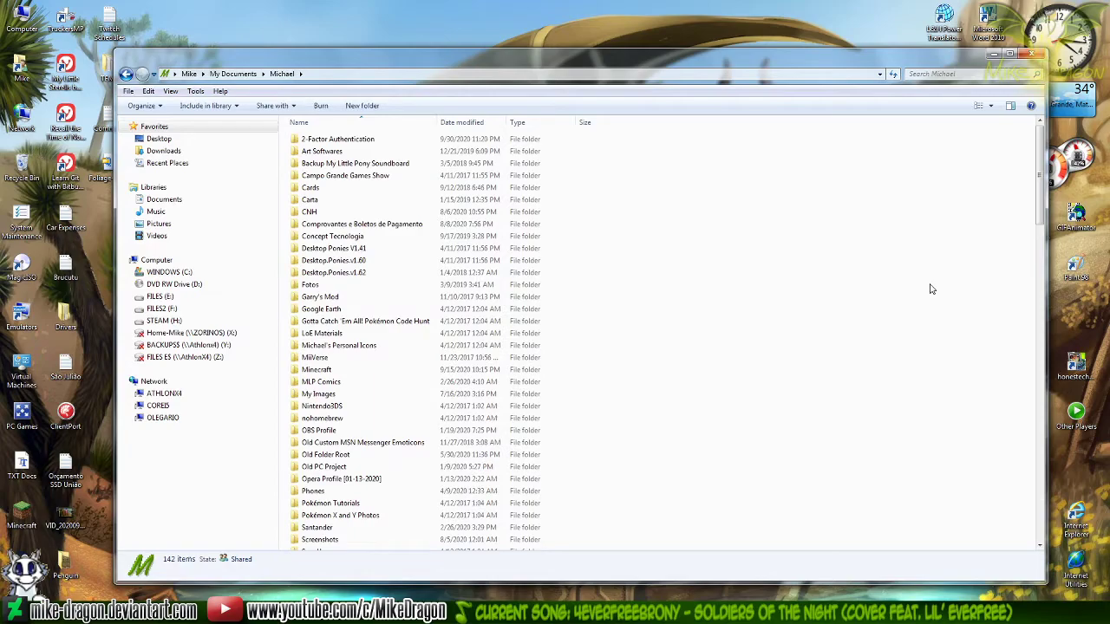
type("to")
key("Return")
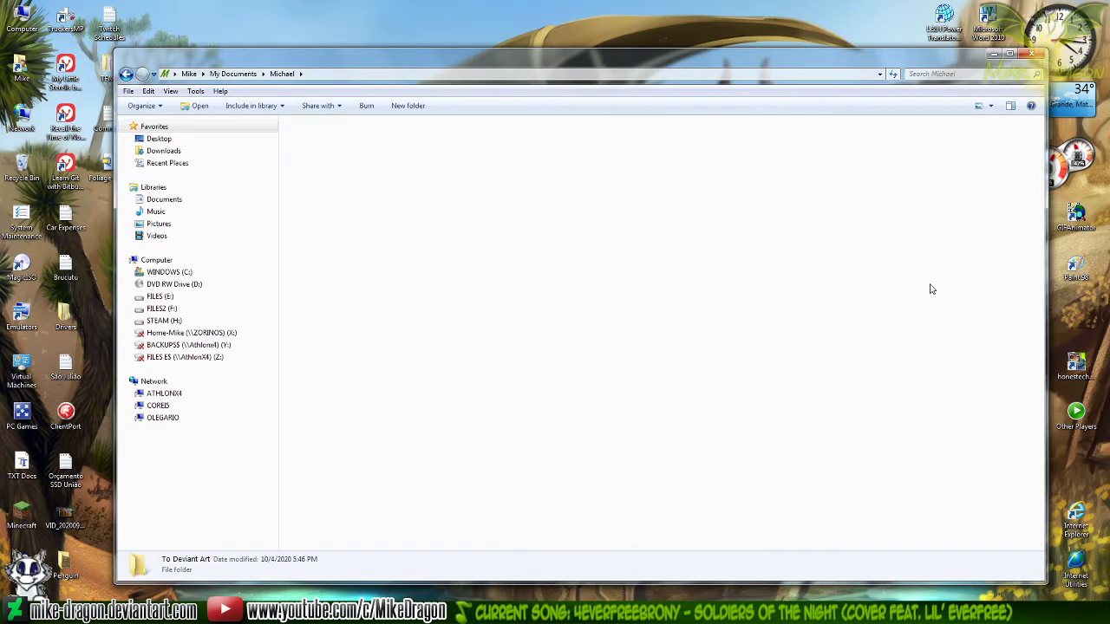
double_click(564, 316)
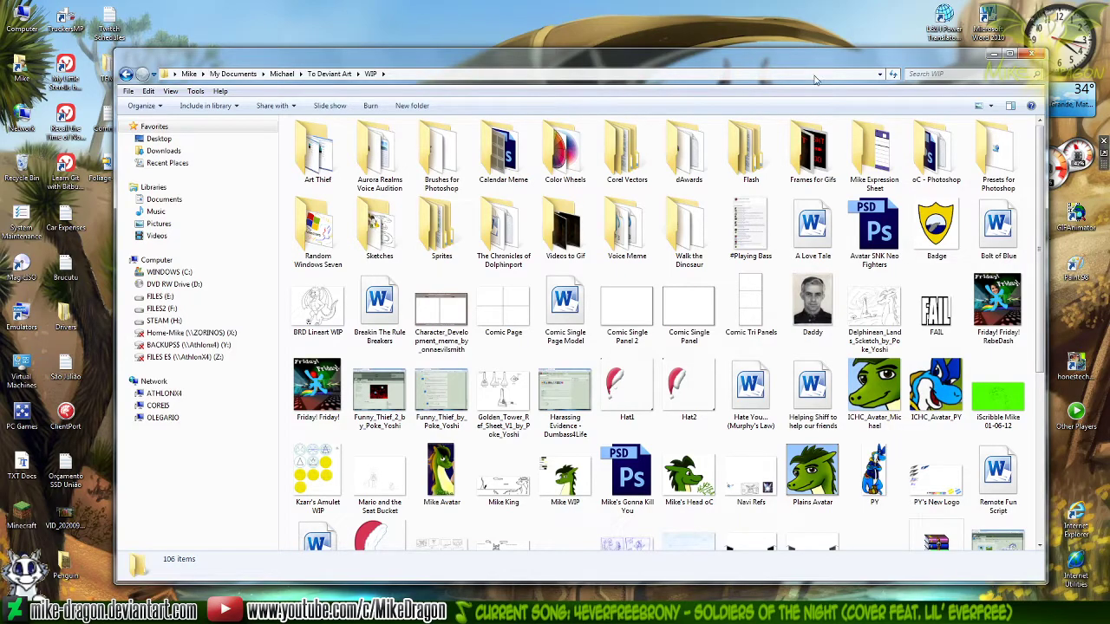
Open the oC - Photoshop folder within WIP, shifting the Explorer window slightly
left_click_drag(805, 58, 790, 51)
left_click(921, 137)
right_click(922, 137)
key("Escape")
double_click(922, 137)
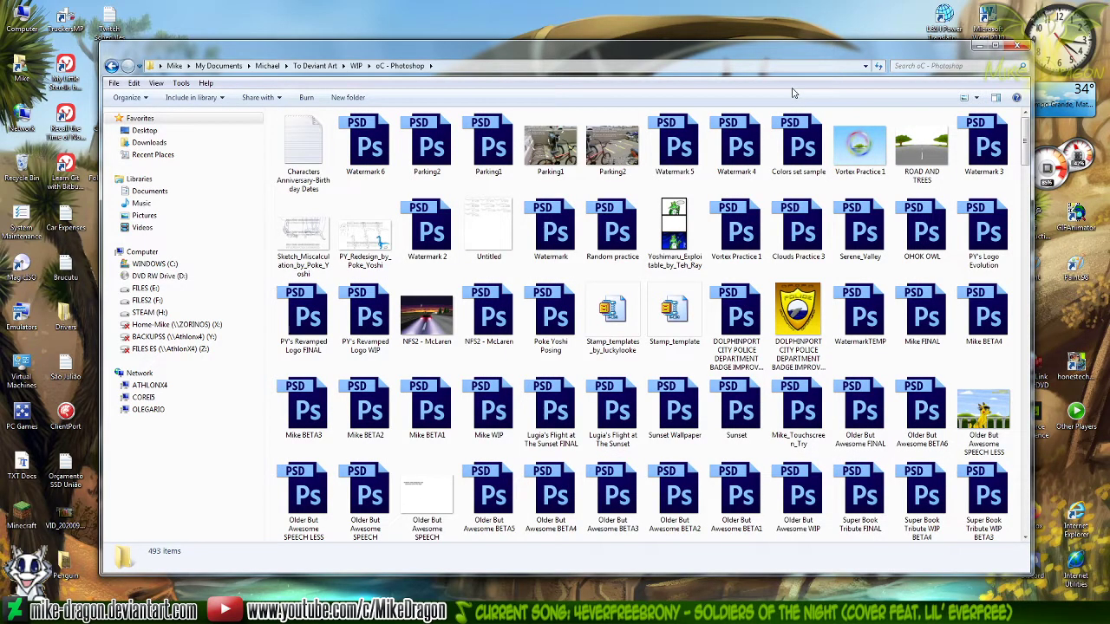
Sort the contents of the oC - Photoshop folder by name
scroll(949, 245, "down", 10)
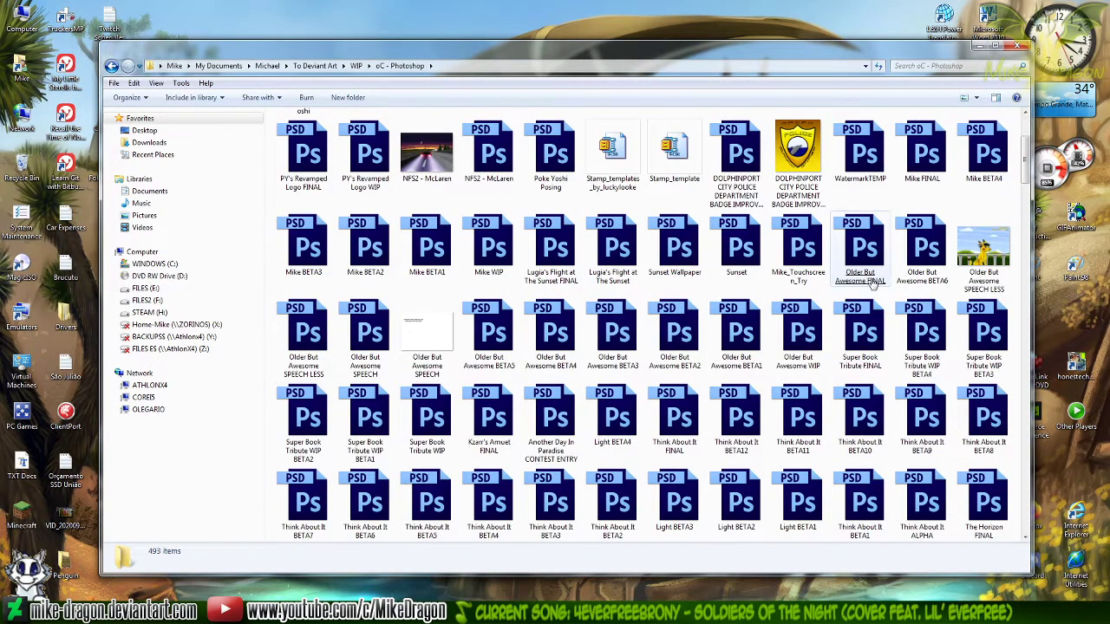
left_click_drag(1023, 305, 1020, 338)
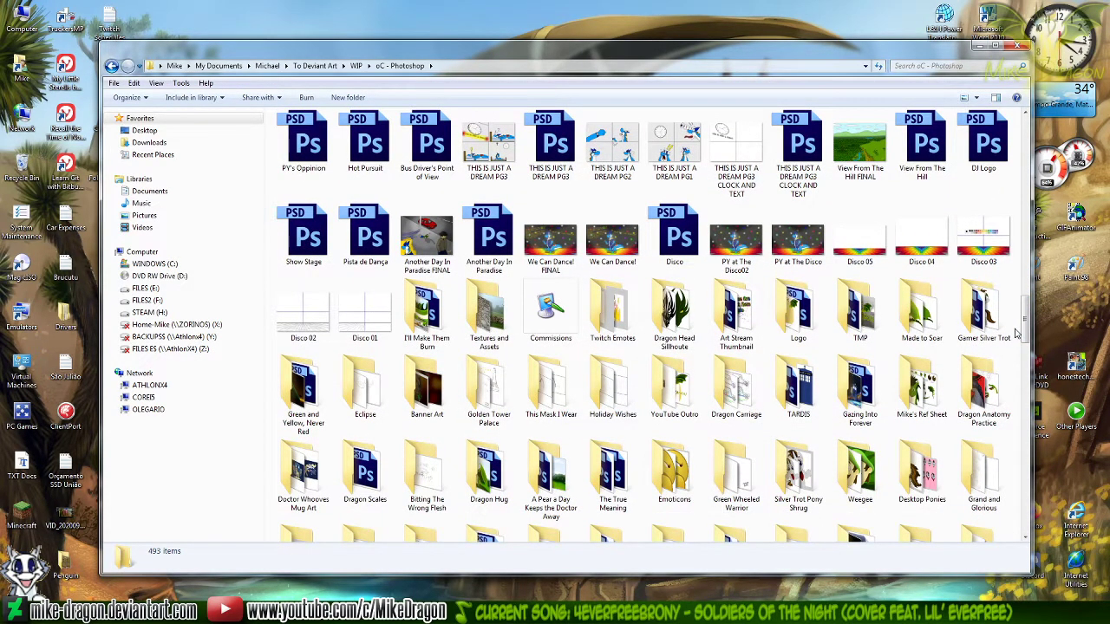
right_click(1015, 354)
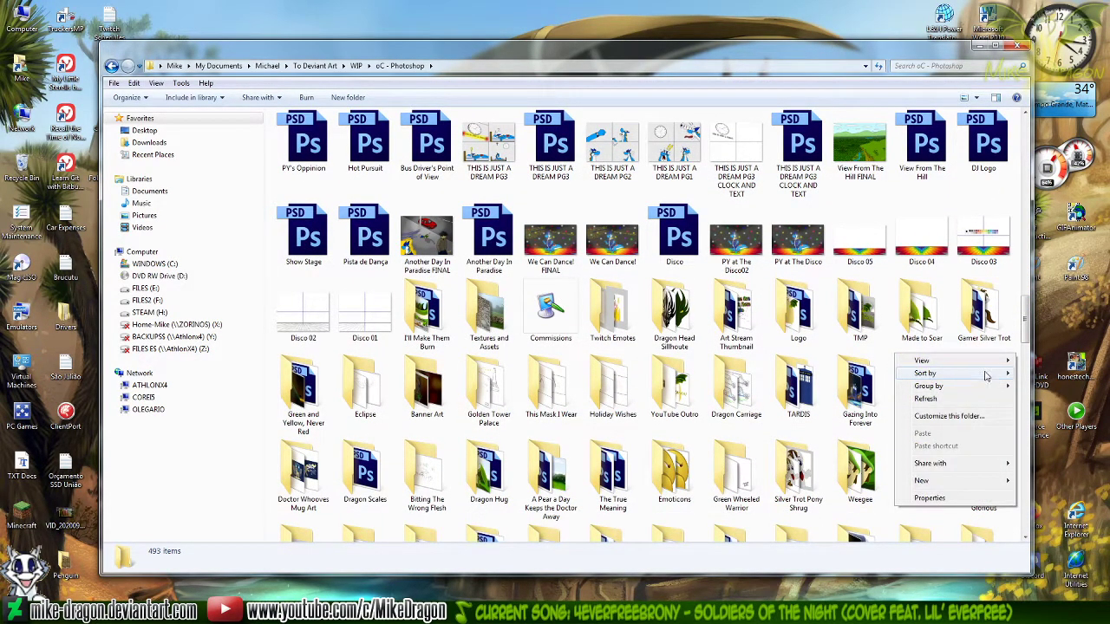
mouse_move(985, 374)
left_click(829, 372)
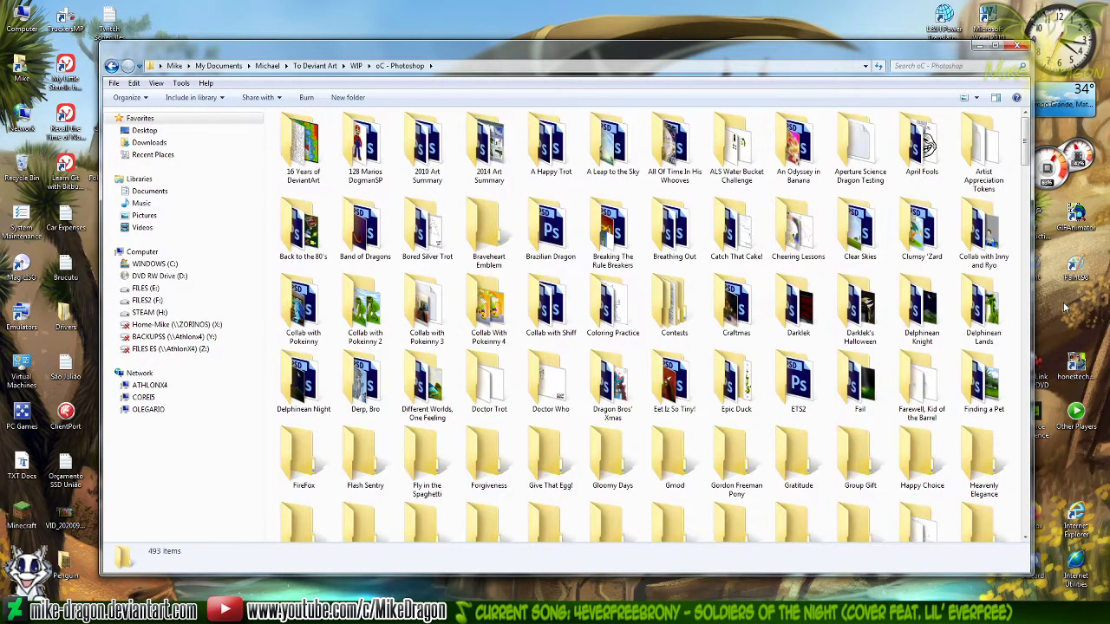
Find and open the Silver Trot Pokémon Trainer folder within oC - Photoshop
key("Down")
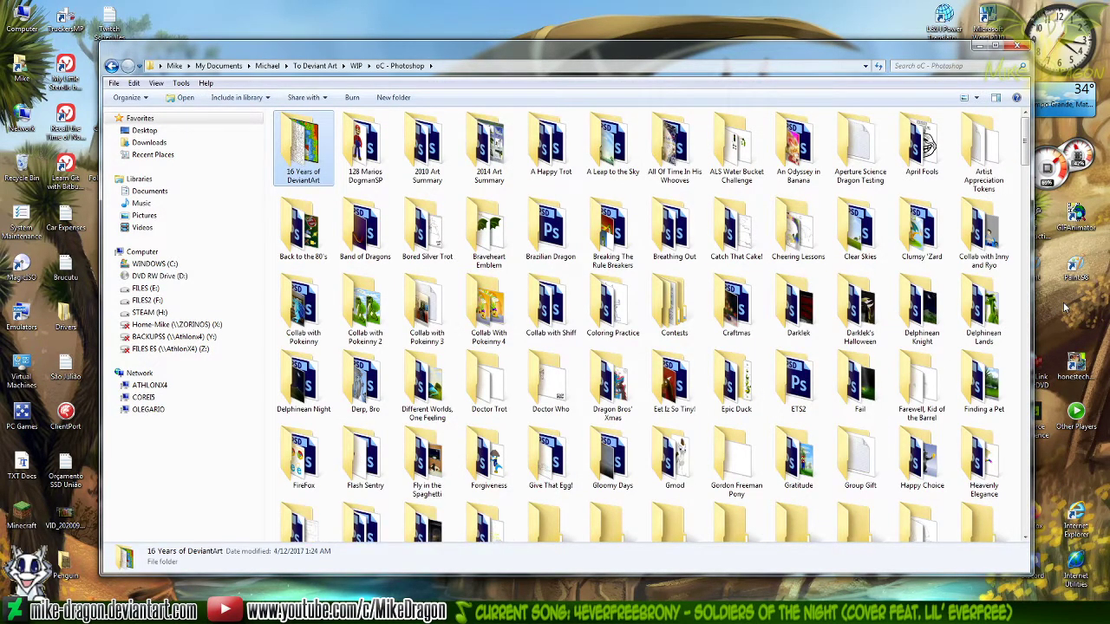
key("Down")
key("Down")
key("Down")
key("Down")
key("Down")
key("Down")
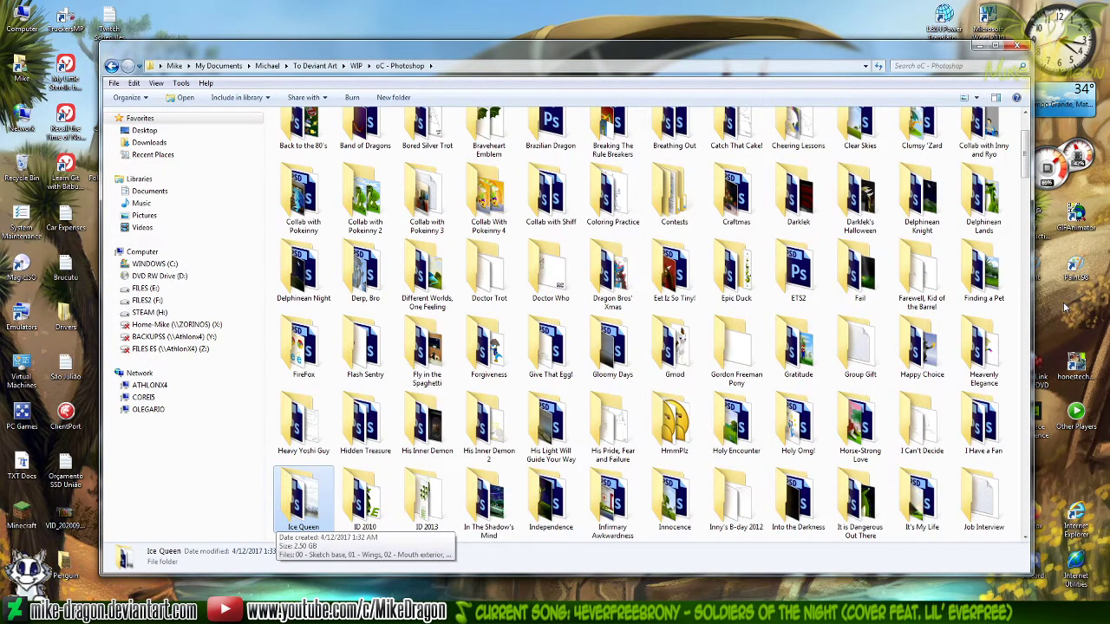
key("Down")
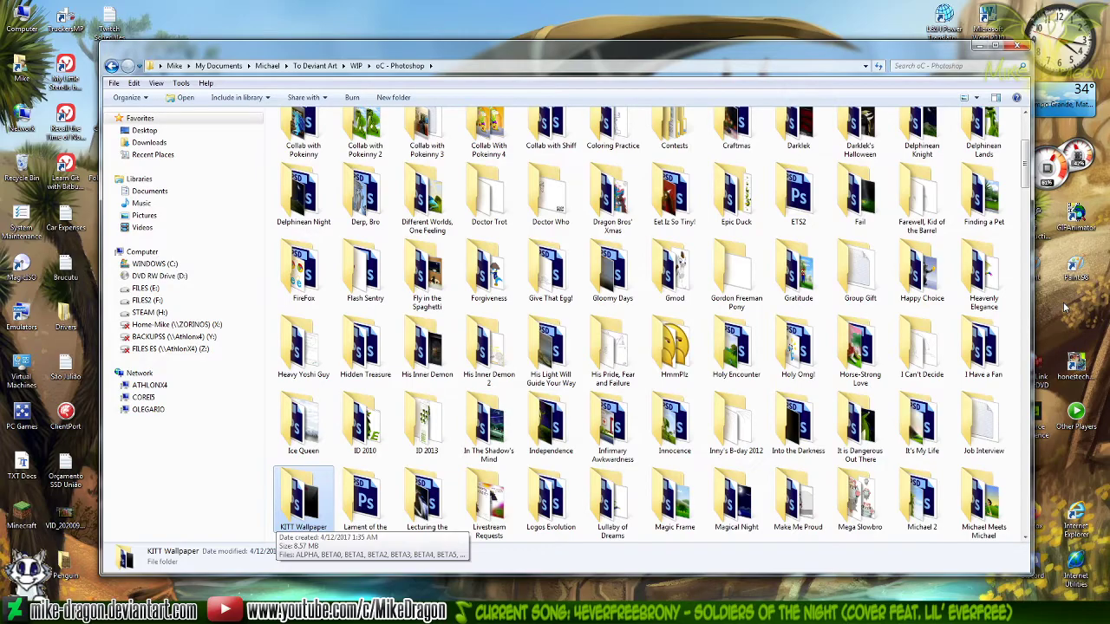
key("Home")
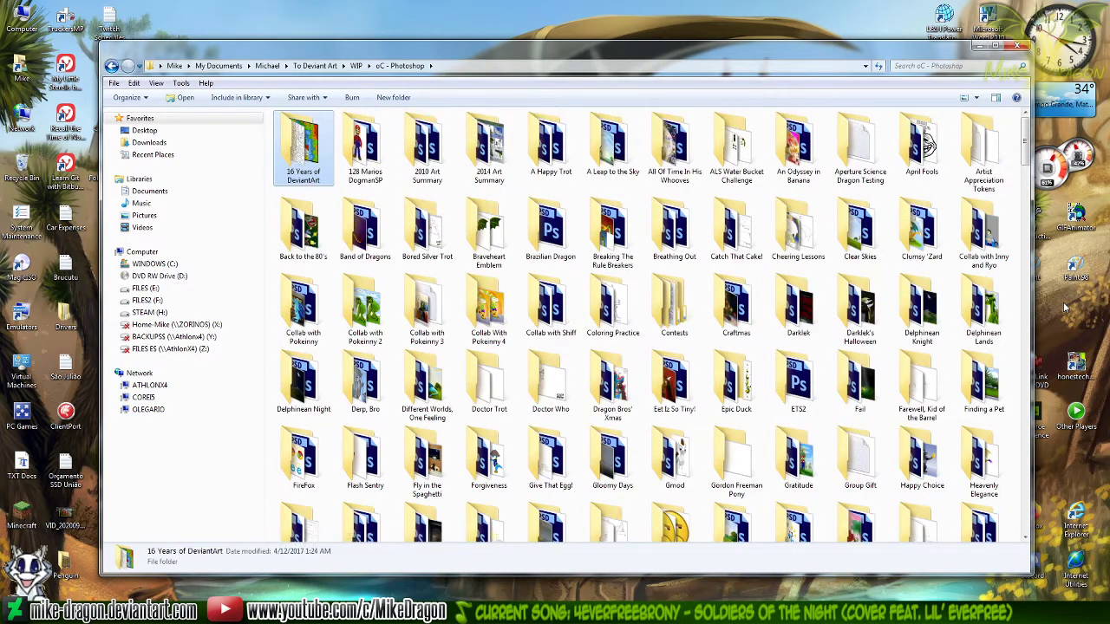
type("si")
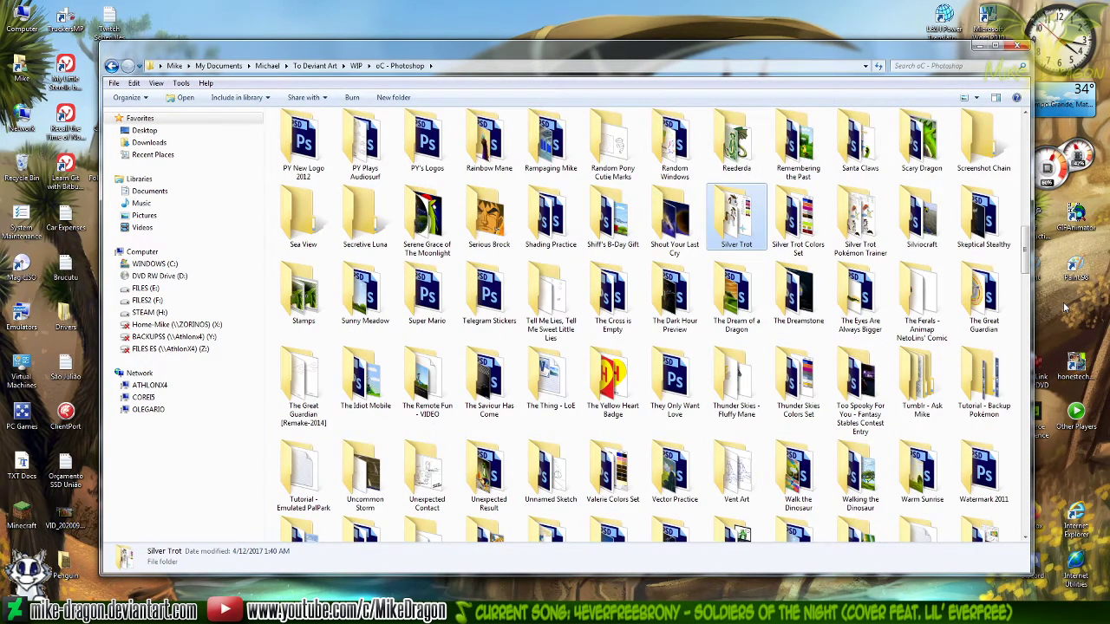
key("Right")
key("Right")
key("Return")
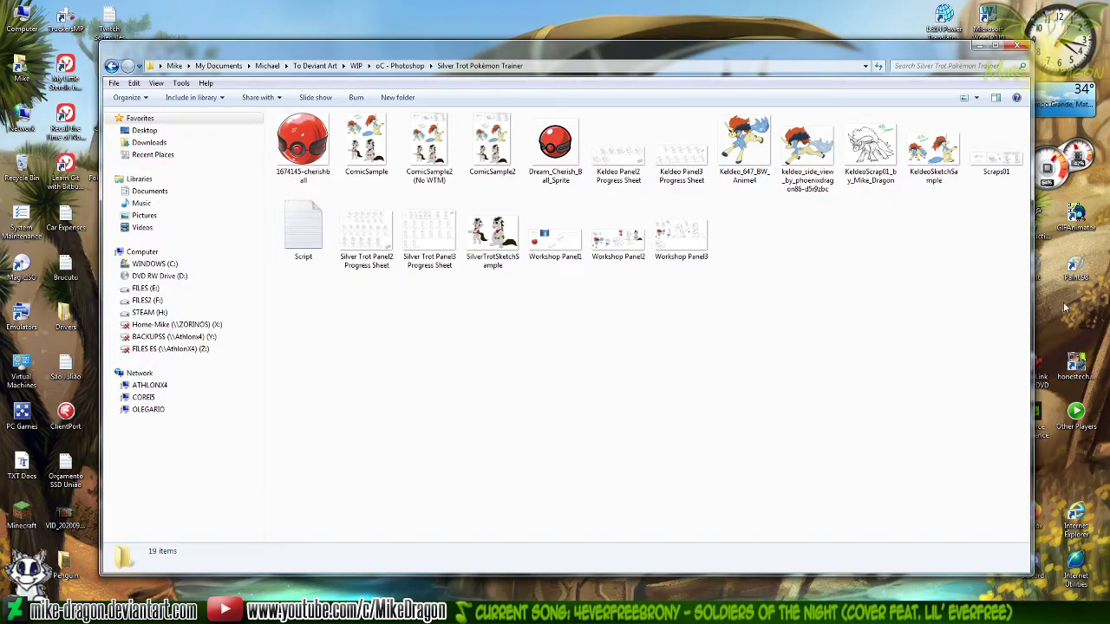
Open the Workshop Panel2 image for editing in Paint
key("Right")
key("Up")
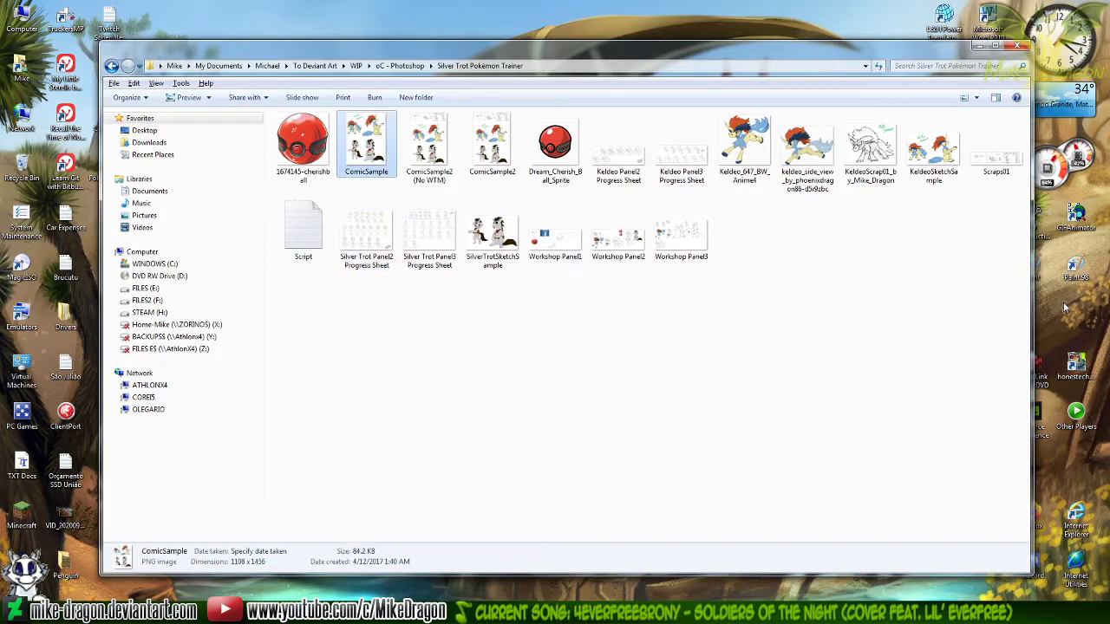
key("Down")
key("Right")
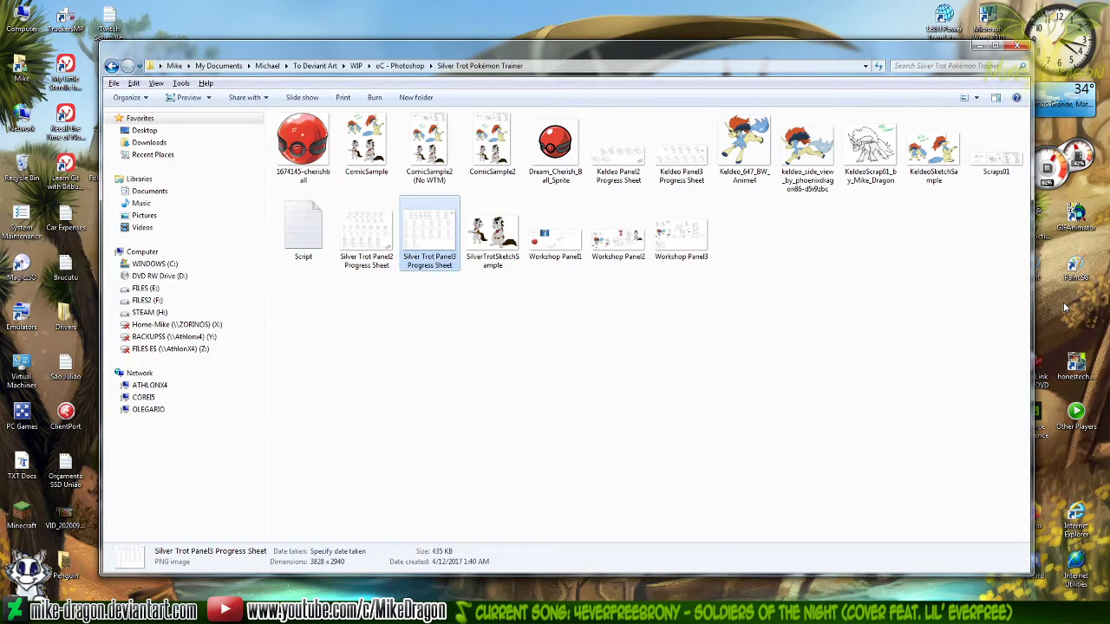
left_click_drag(863, 338, 816, 381)
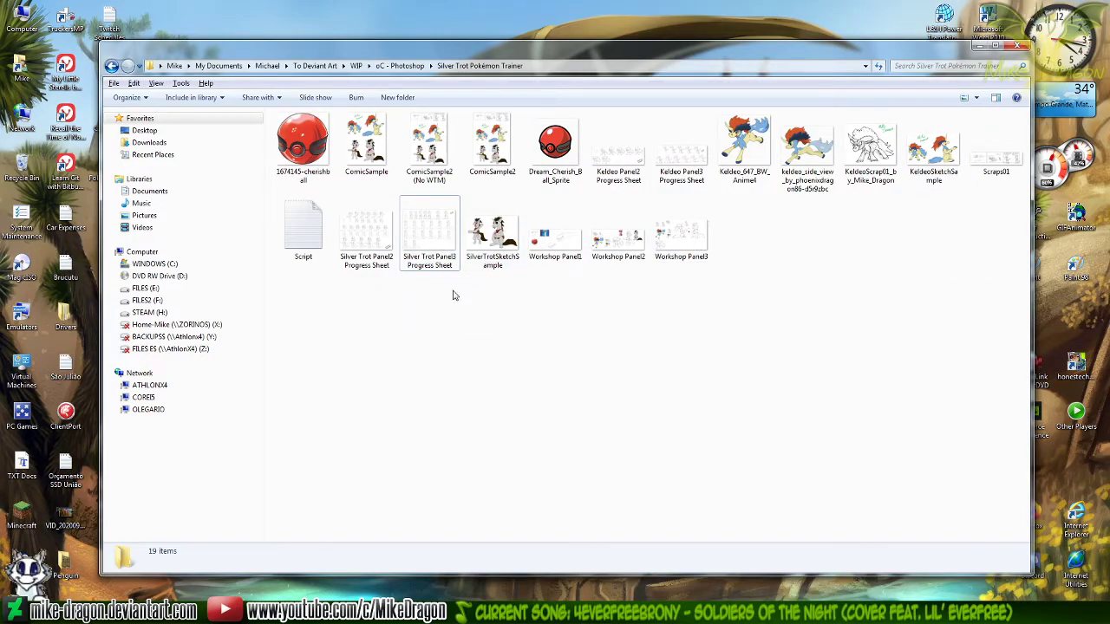
left_click(612, 247)
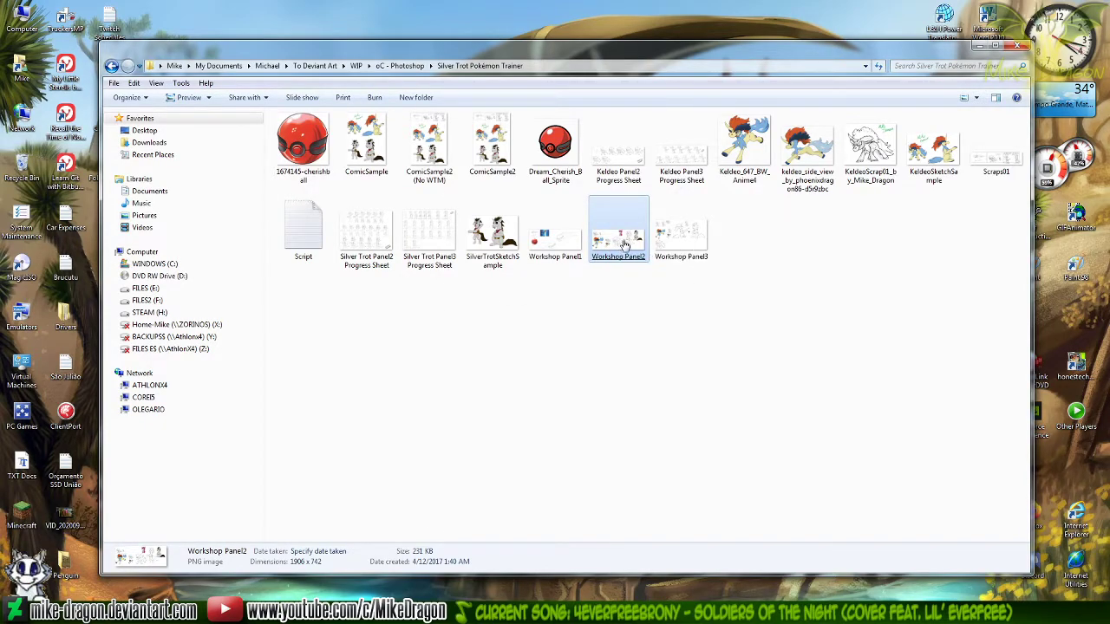
right_click(620, 245)
left_click(452, 246)
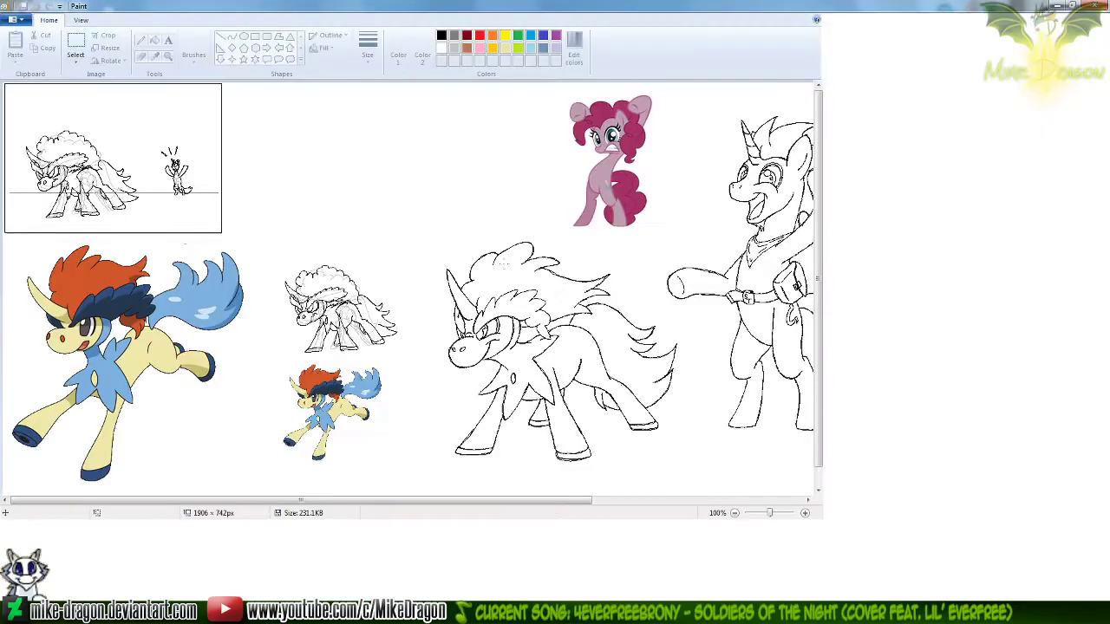
Return to the Silver Trot Pokémon Trainer folder and open the Workshop Panel3 image for editing in Paint
left_click(402, 598)
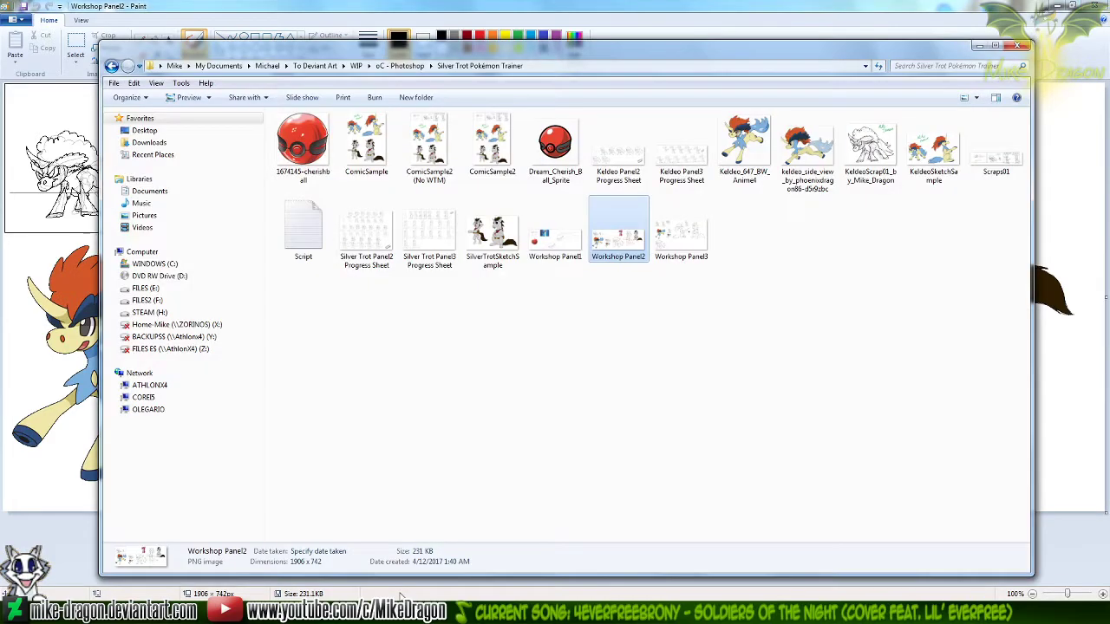
left_click(681, 243)
right_click(684, 241)
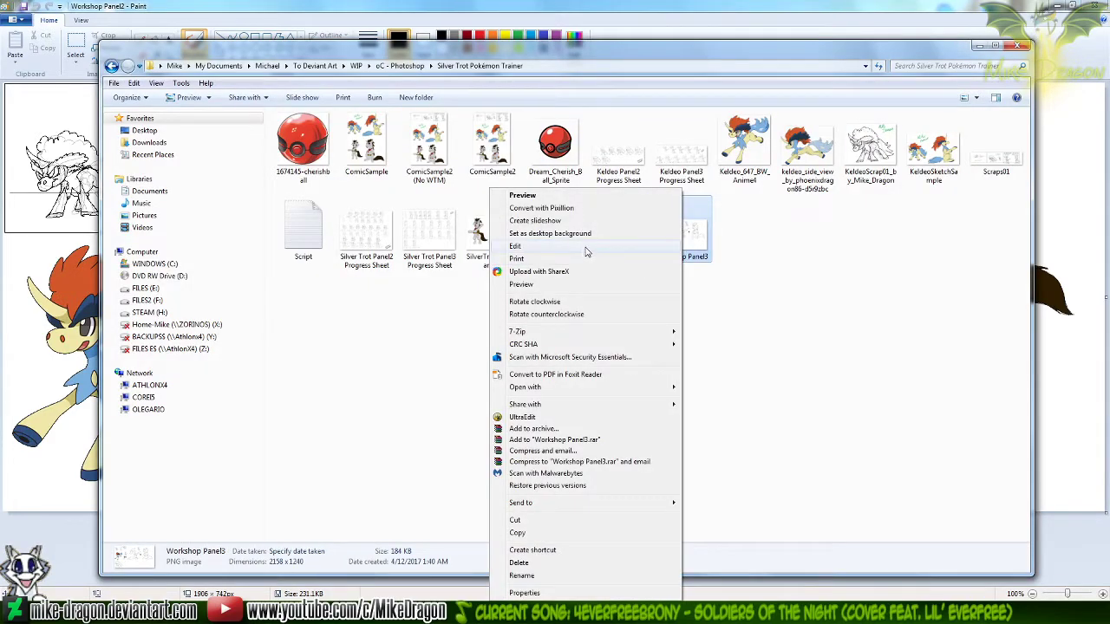
left_click(517, 246)
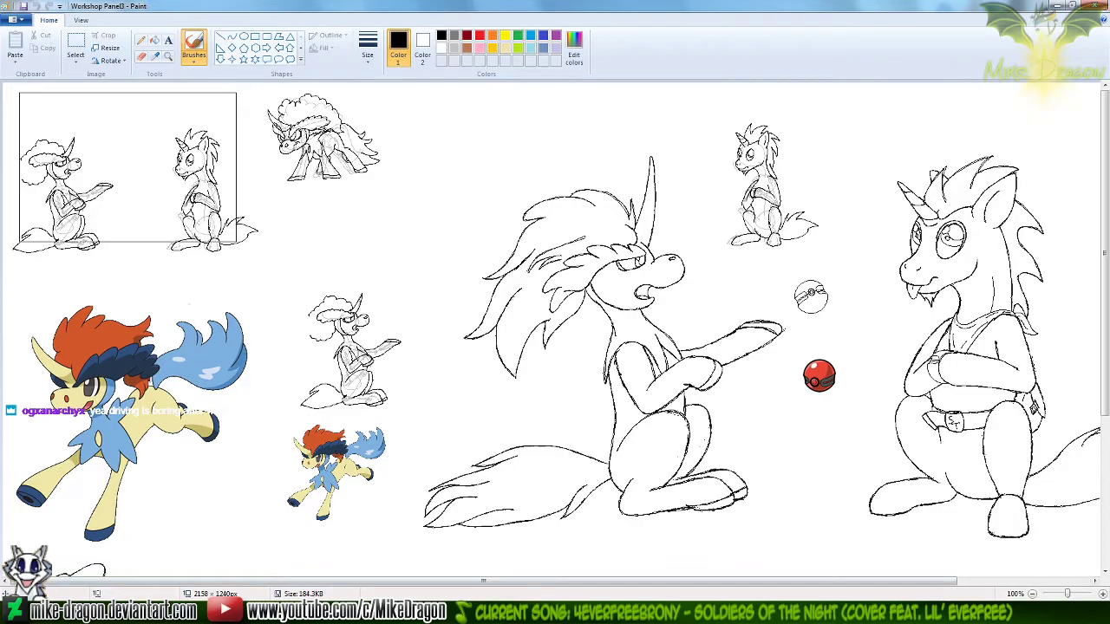
Examine the Workshop Panel3 drawing across its width, compare it with Workshop Panel2, and return to Panel3
left_click(409, 609)
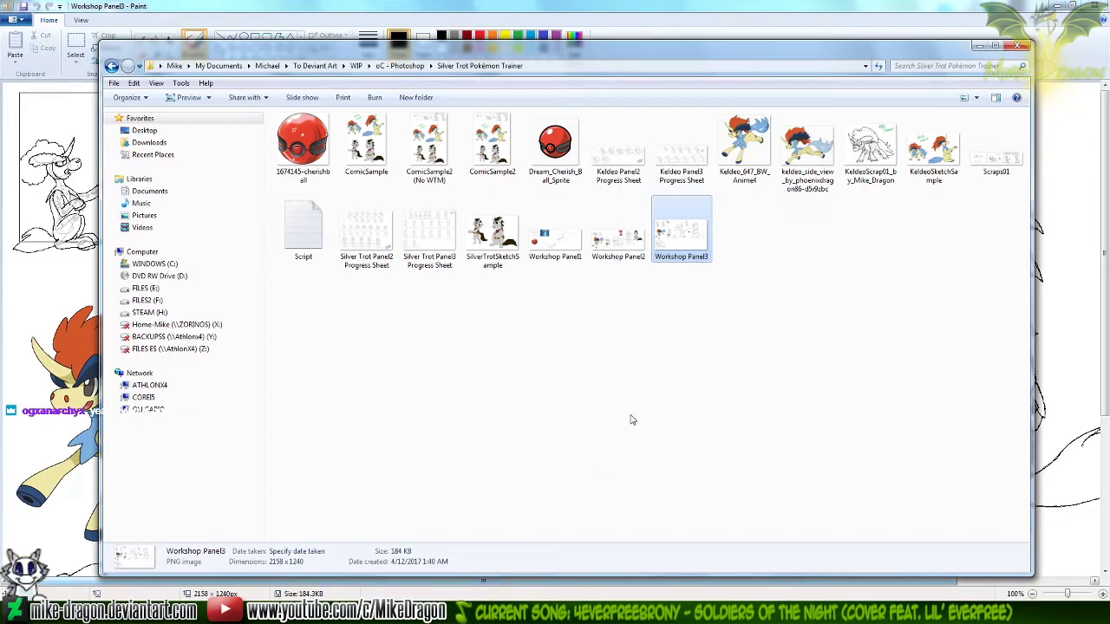
left_click(596, 456)
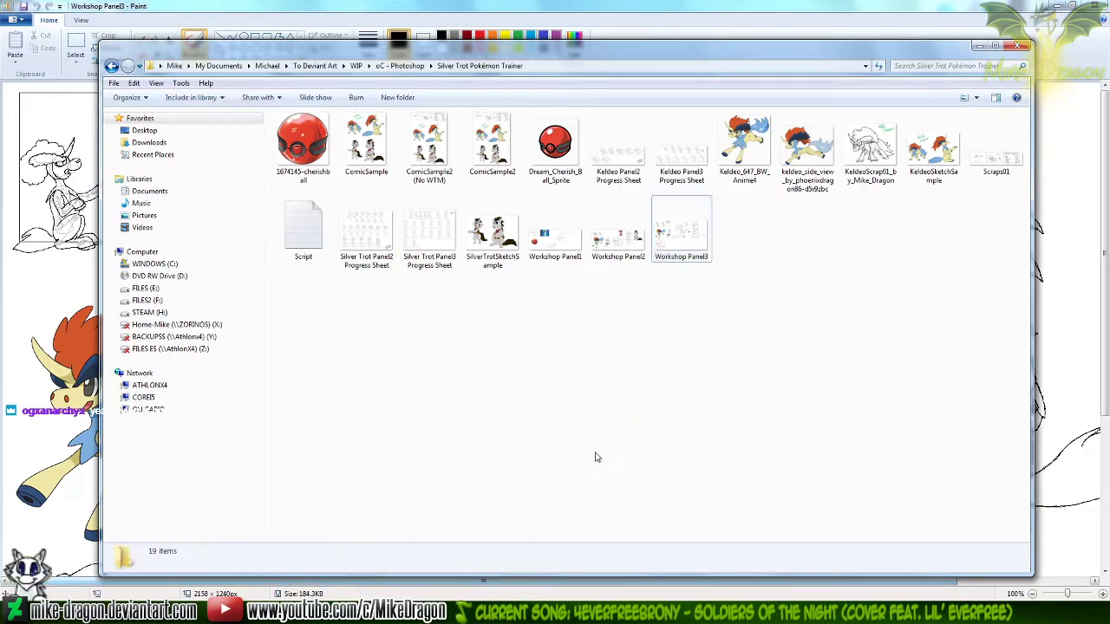
left_click(1093, 62)
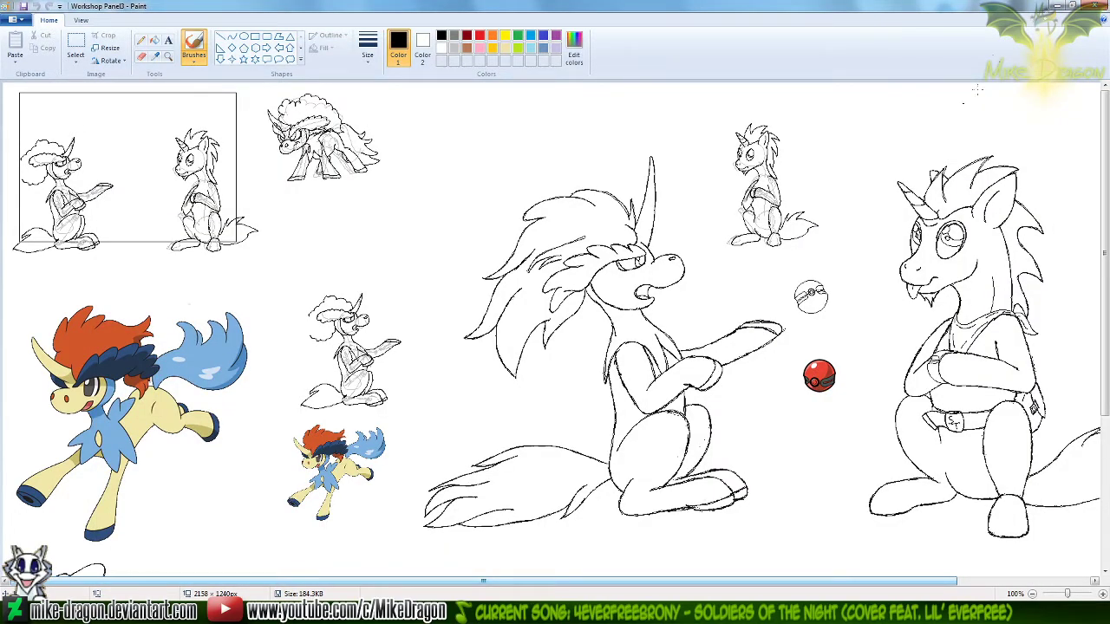
left_click_drag(520, 581, 685, 579)
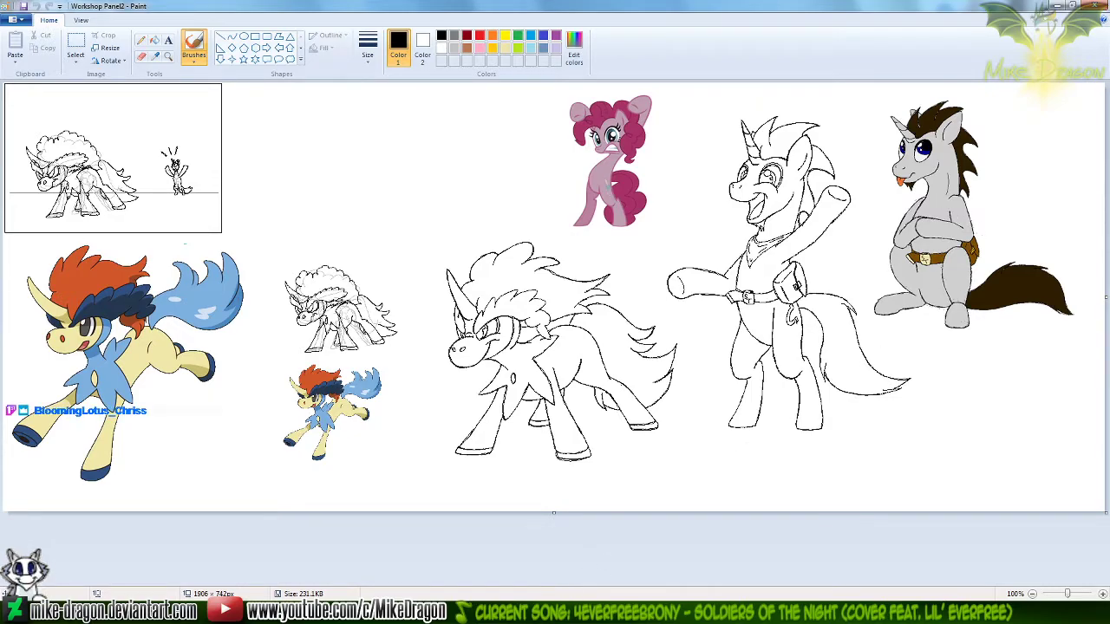
left_click(569, 612)
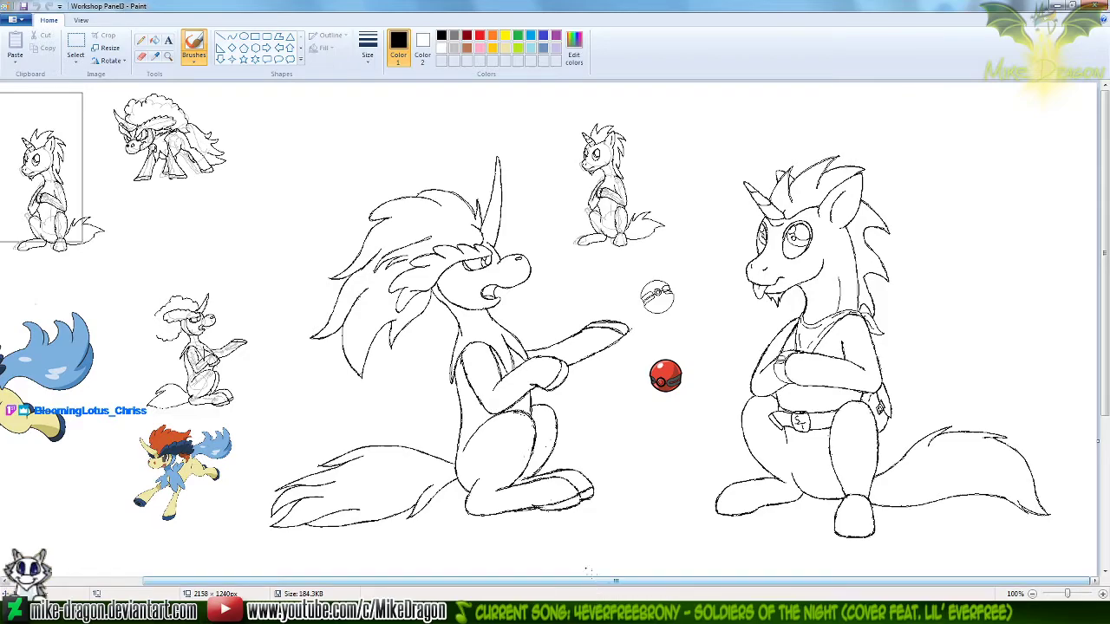
Scribble Pencil strokes over the left character's tail and the right character's collar, undoing each set of strokes
left_click(142, 39)
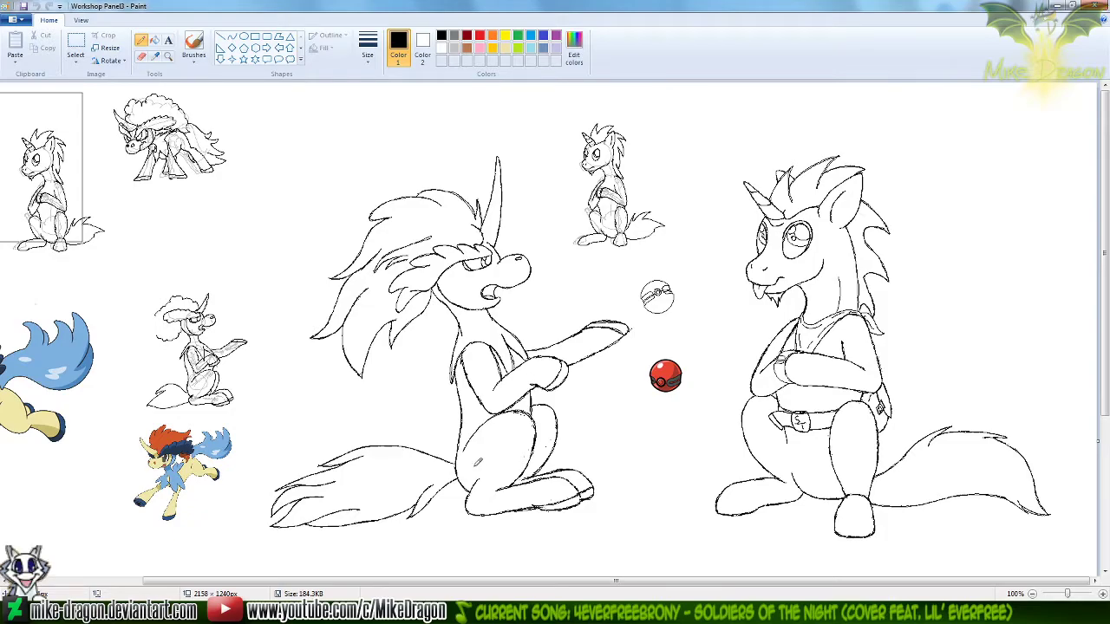
mouse_move(368, 441)
left_mouse_down()
mouse_move(494, 446)
mouse_move(318, 547)
mouse_move(345, 549)
left_mouse_up()
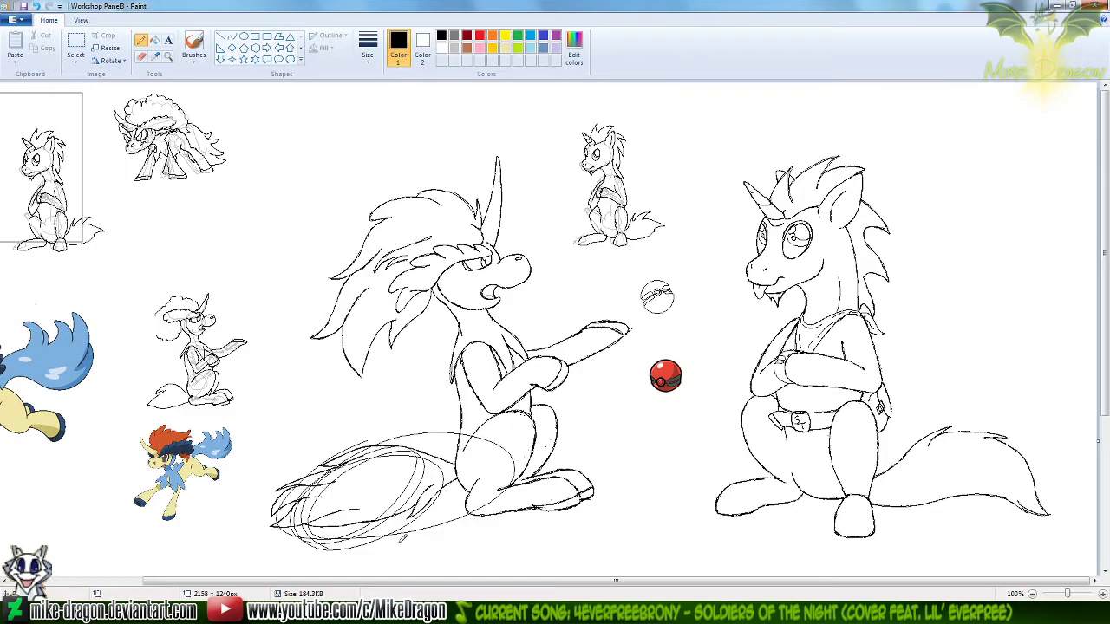
key("ctrl+z")
key("ctrl+z")
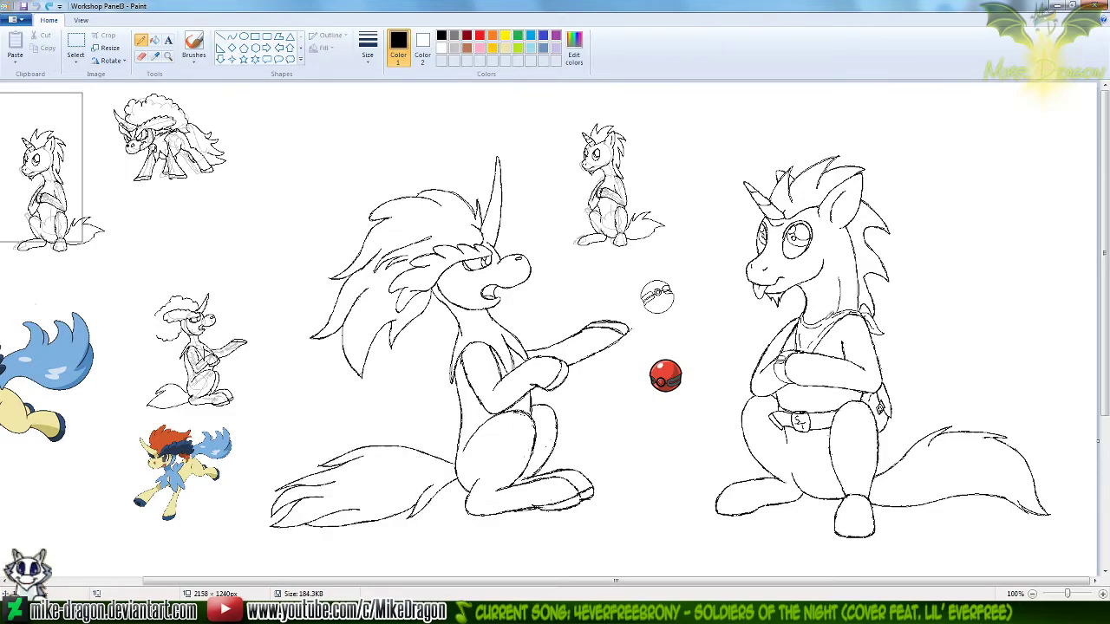
mouse_move(784, 321)
left_mouse_down()
mouse_move(840, 331)
mouse_move(826, 326)
mouse_move(825, 343)
left_mouse_up()
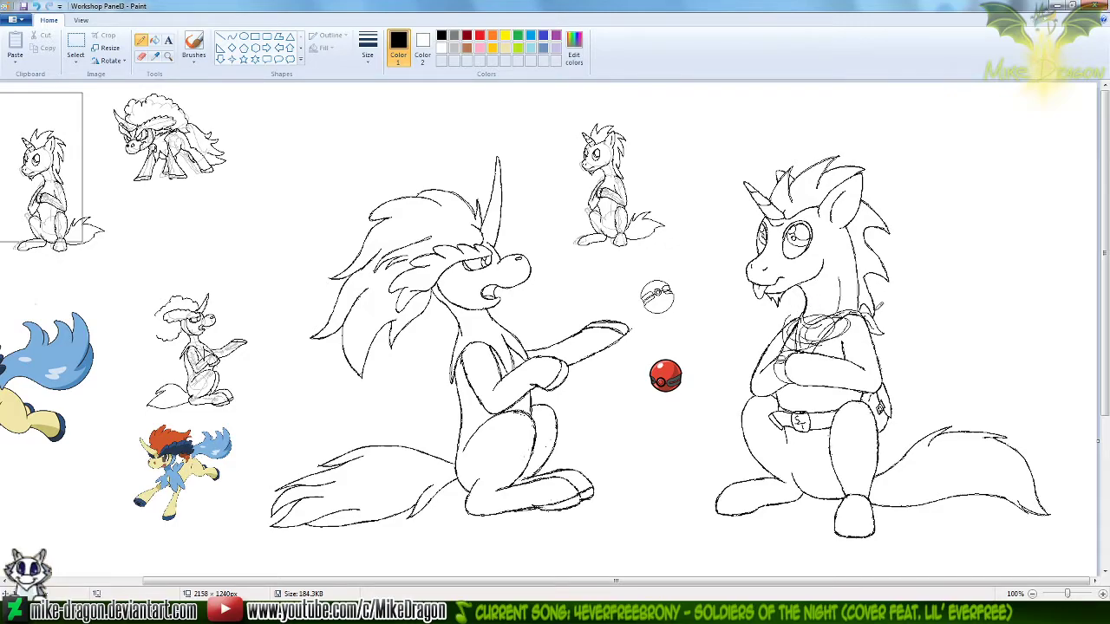
key("ctrl+z")
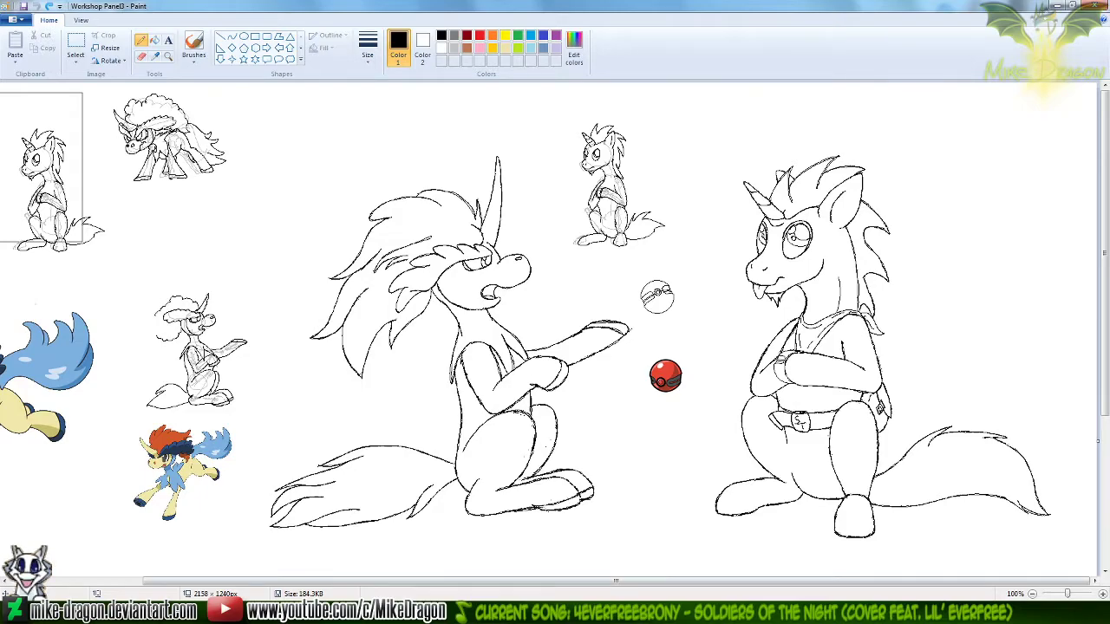
Switch to the Silver Trot Pokémon Trainer folder, view the ComicSample characters up close, close the image and return to Paint
key("alt+Tab")
double_click(393, 140)
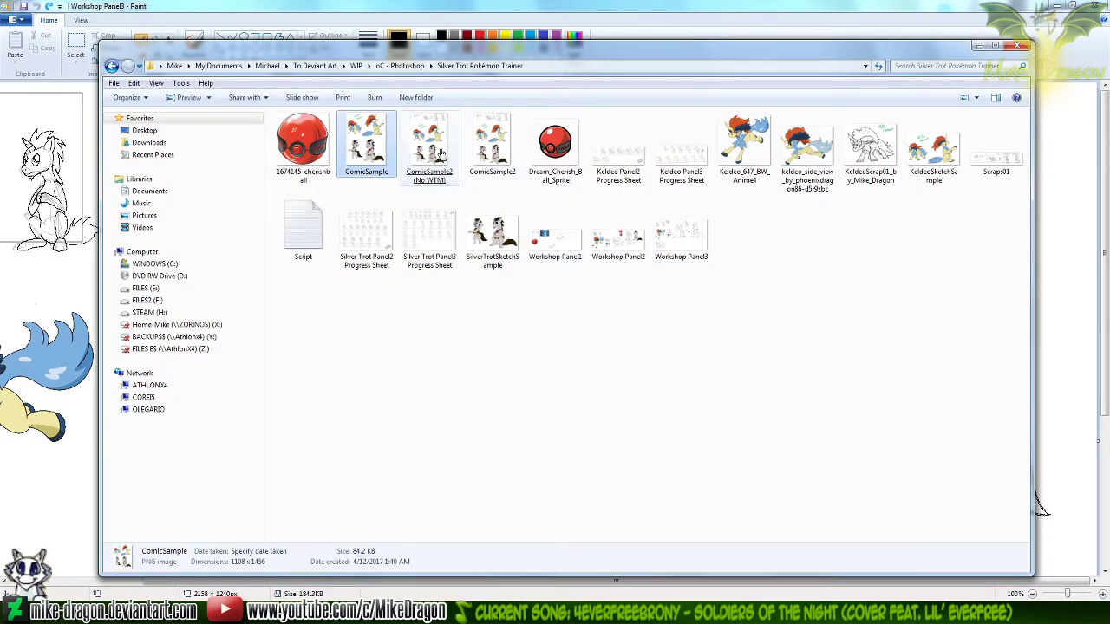
scroll(498, 409, "up", 5)
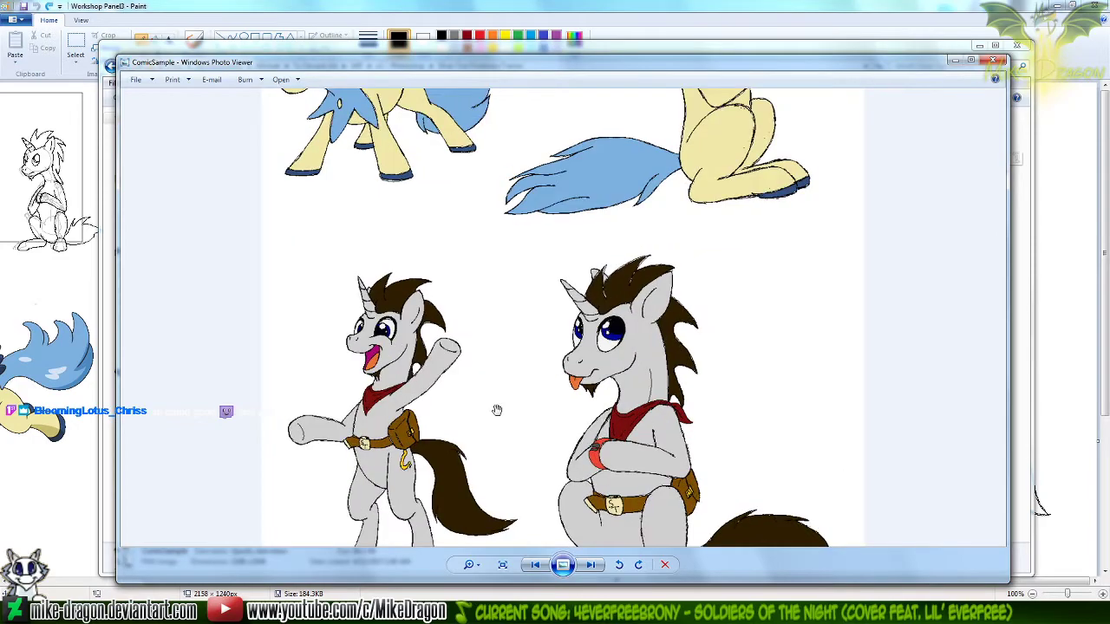
left_click_drag(498, 408, 580, 399)
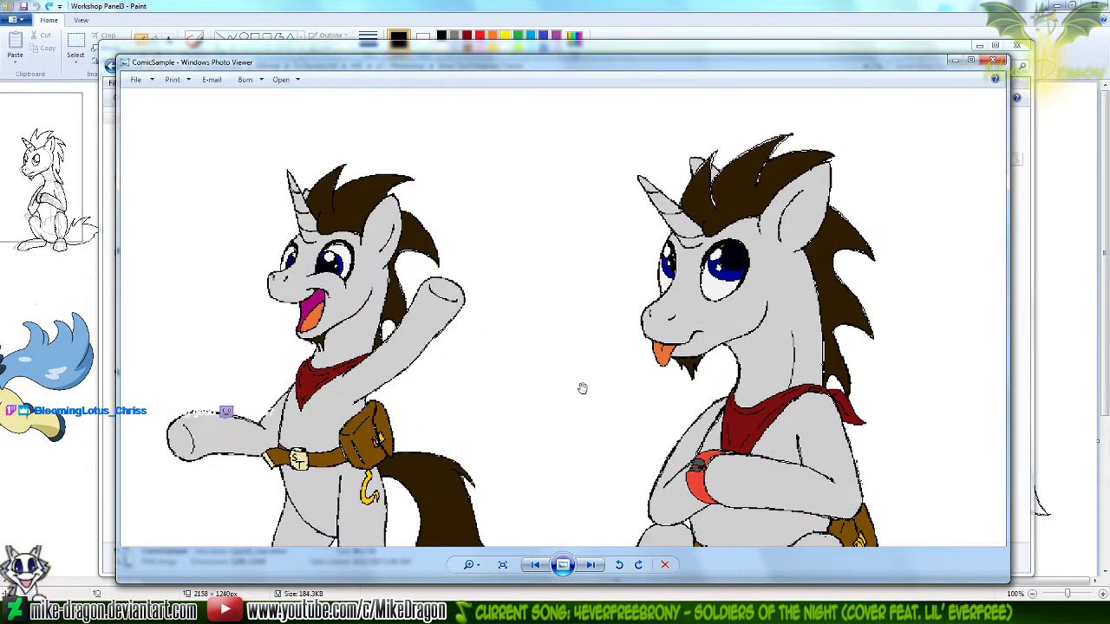
scroll(580, 399, "down", 5)
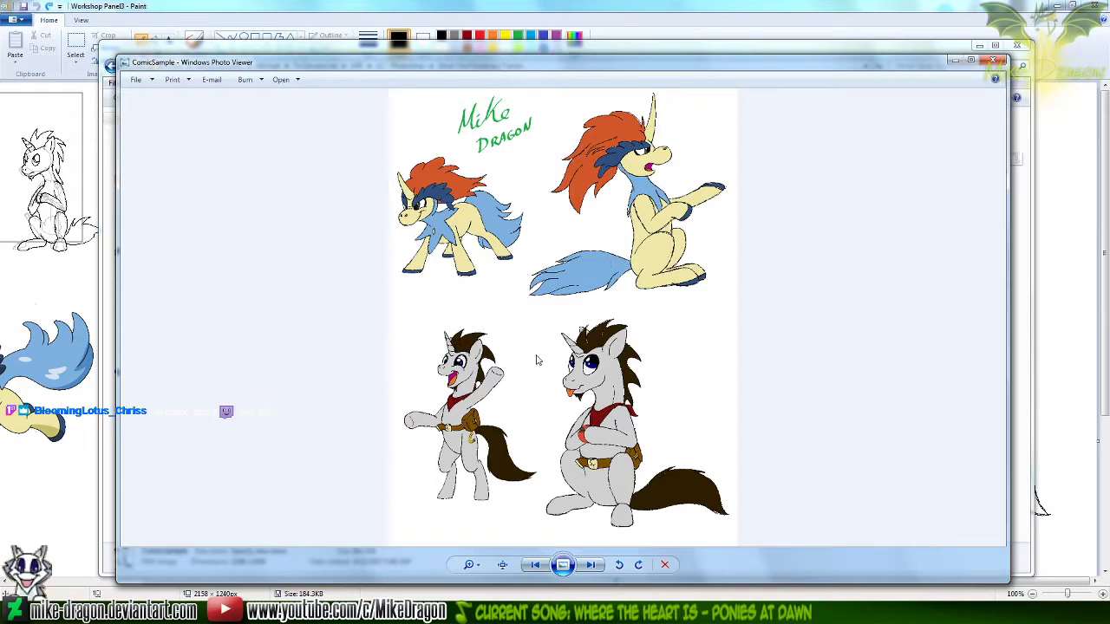
scroll(490, 395, "up", 2)
scroll(515, 366, "up", 3)
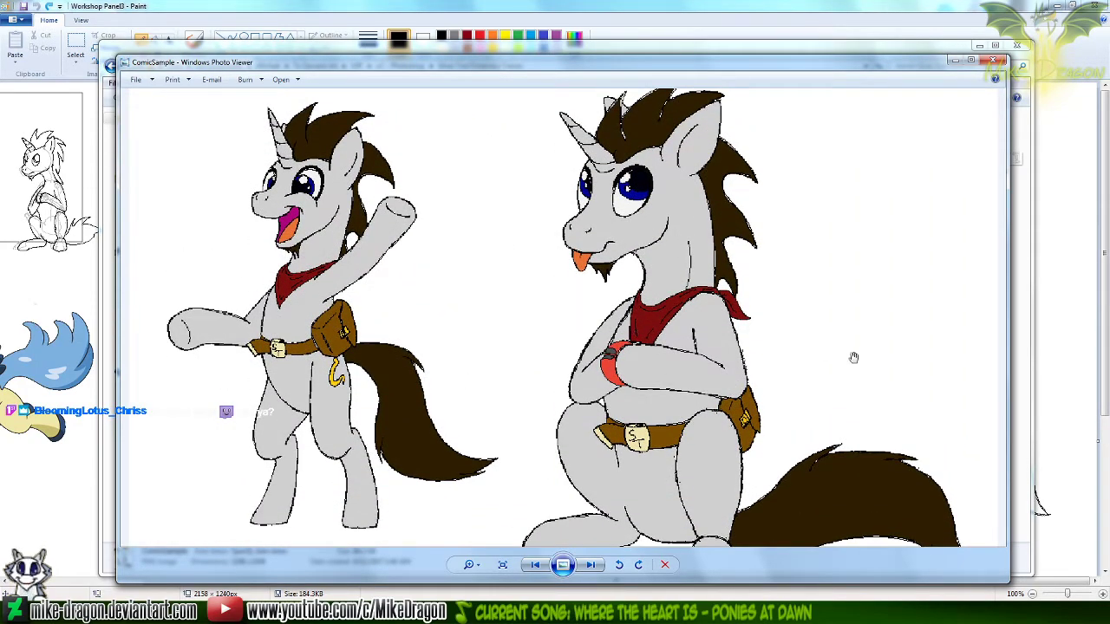
key("alt+F4")
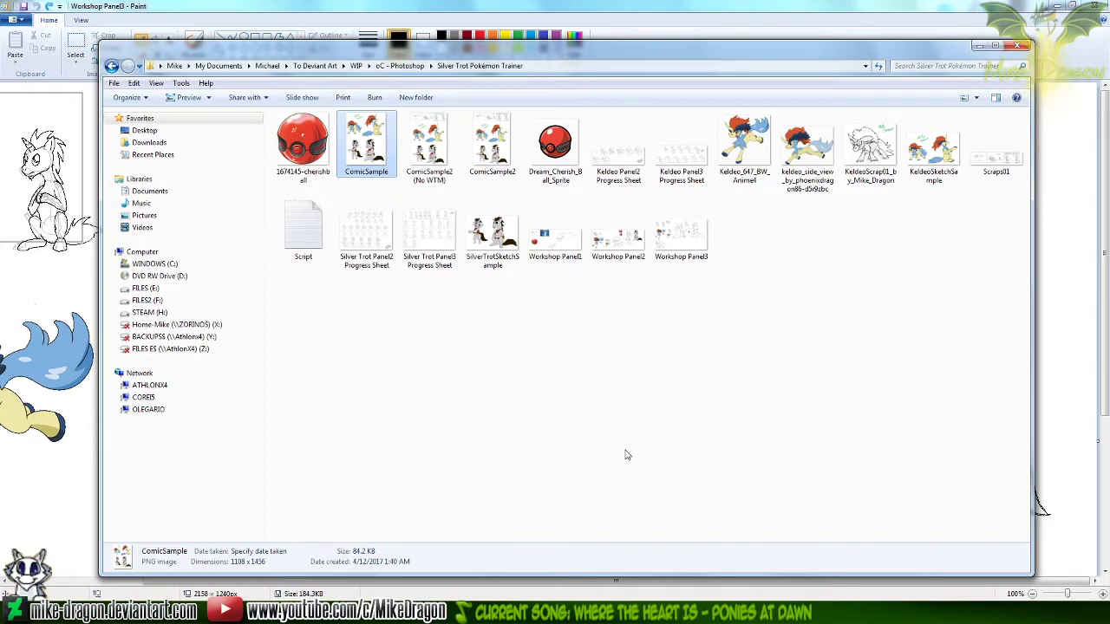
left_click(1078, 56)
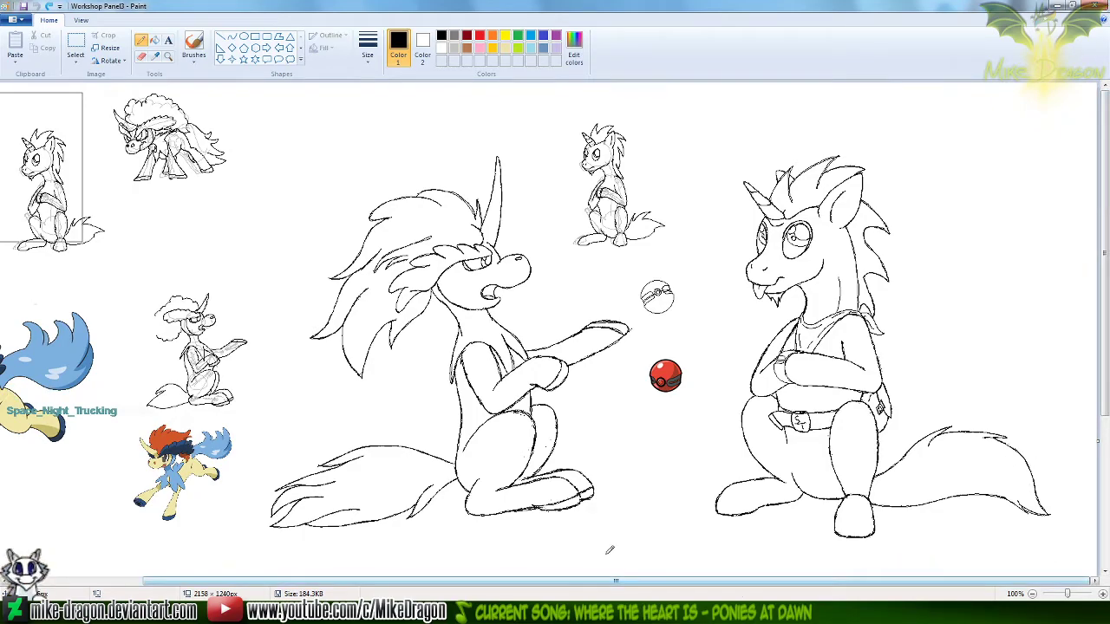
Return to the folder, view the Keldeo Panel2 and Keldeo Panel3 Progress Sheets in the image viewer, and close it
left_click(499, 612)
left_click(691, 457)
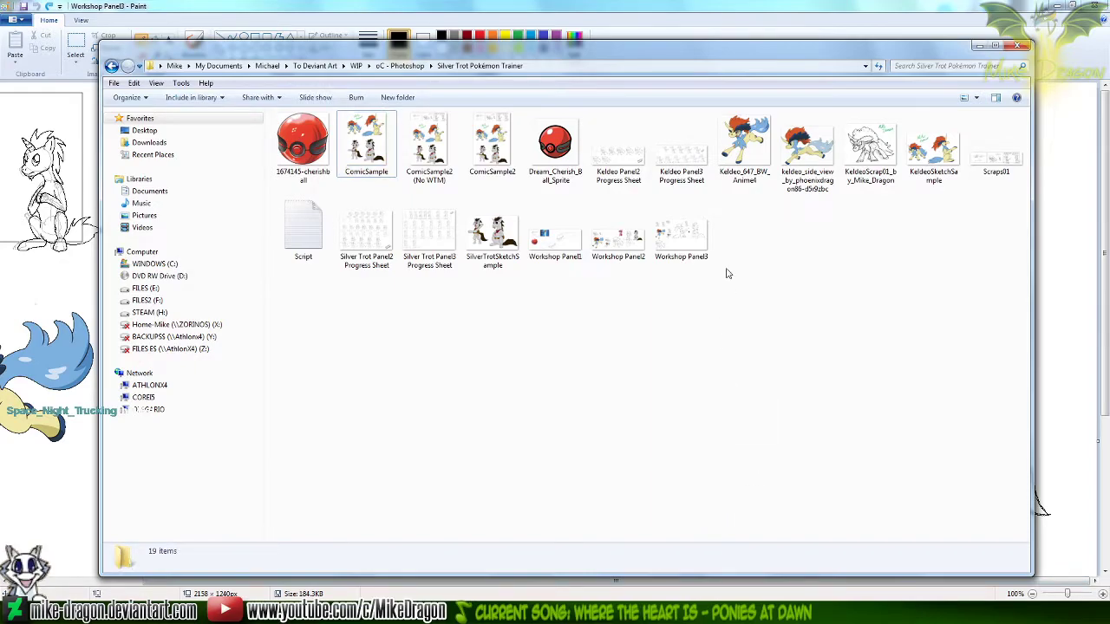
left_click(626, 167)
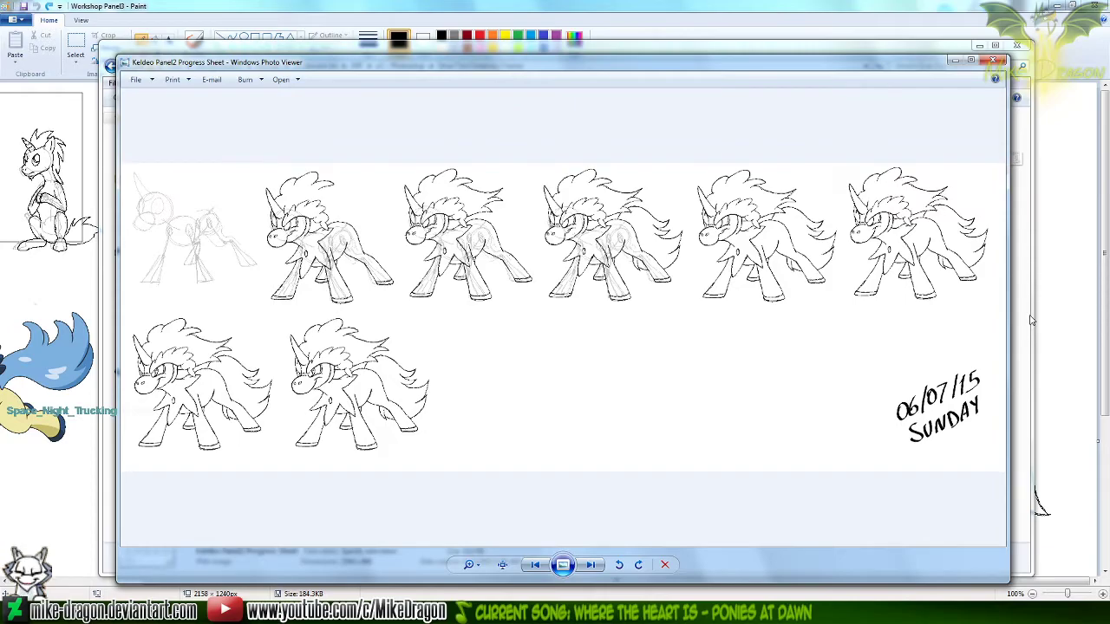
key("Right")
key("Left")
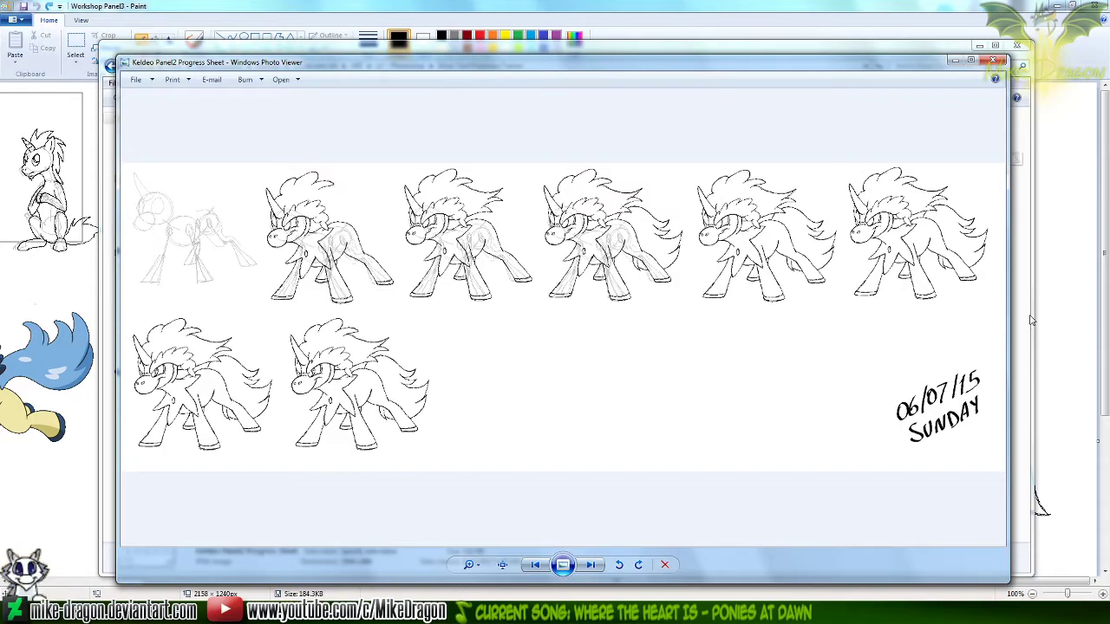
key("Right")
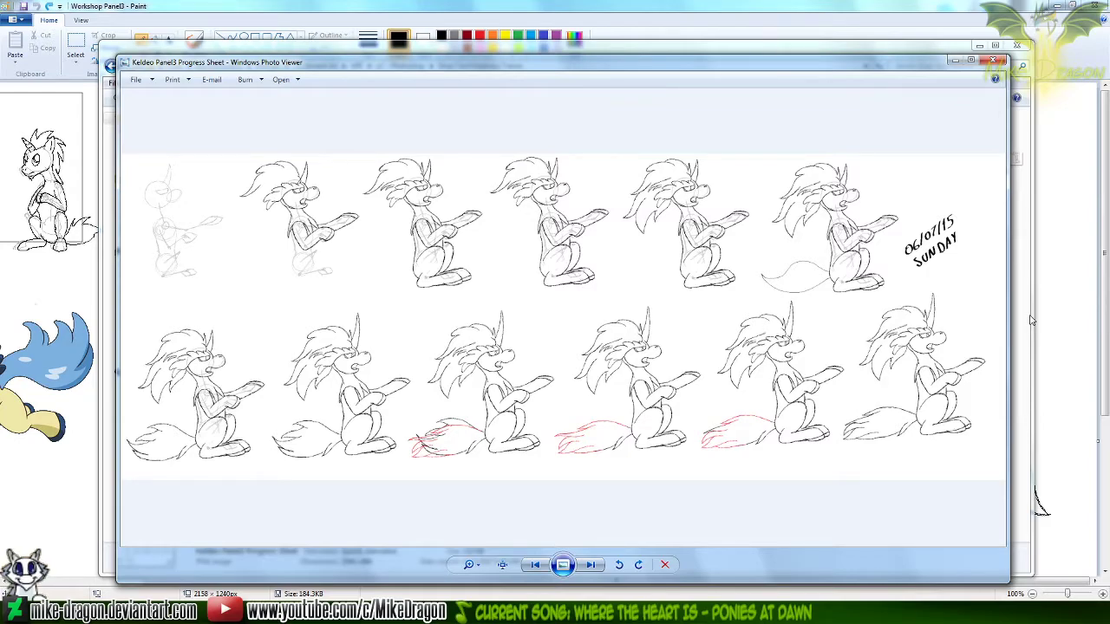
key("Escape")
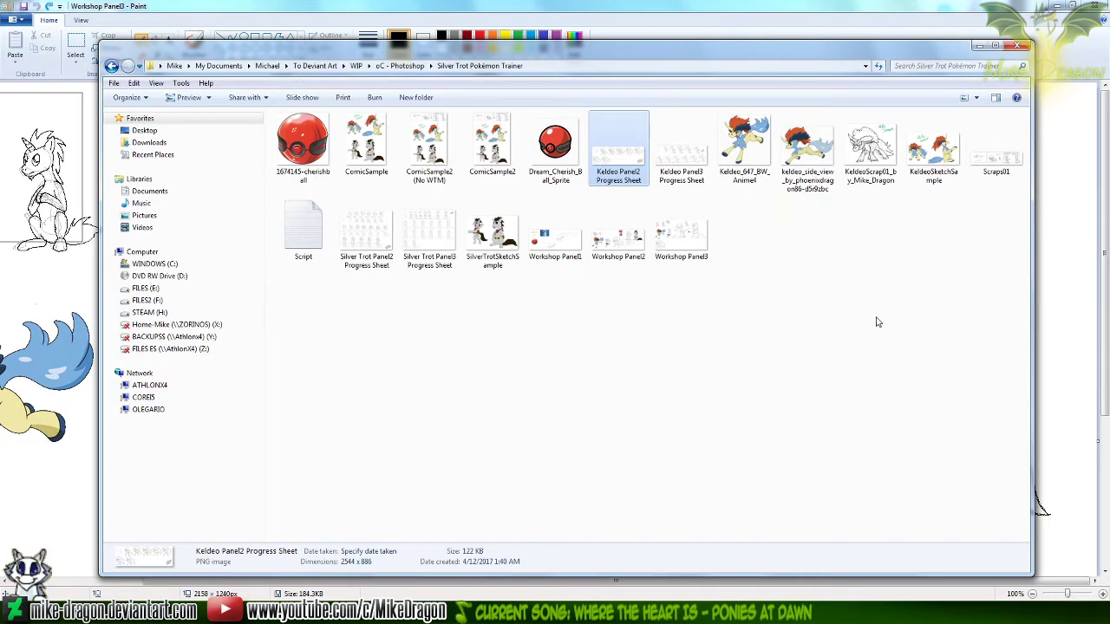
Open the Keldeo Panel3 Progress Sheet for editing in Paint and show the last drawing stages in its lower row
right_click(673, 156)
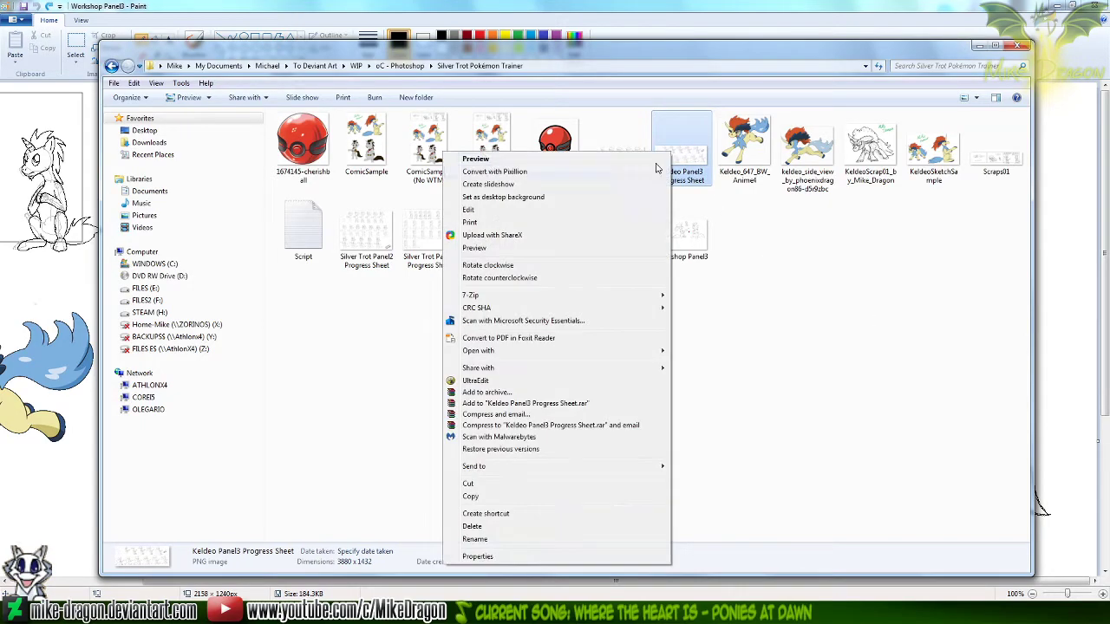
left_click(580, 216)
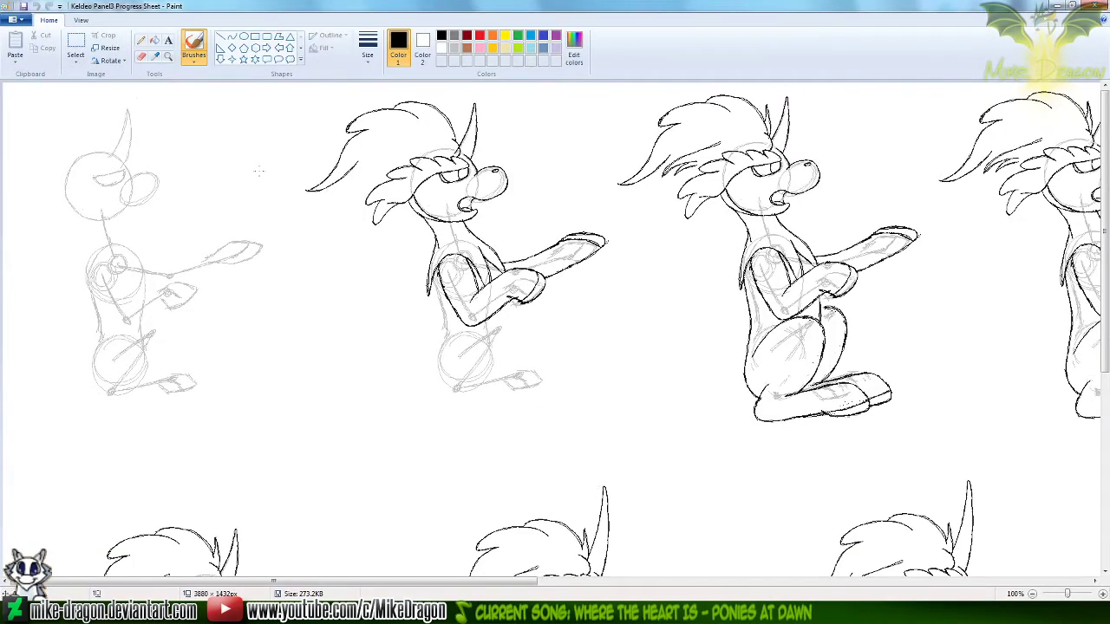
scroll(656, 318, "down", 5)
left_click_drag(477, 582, 1041, 582)
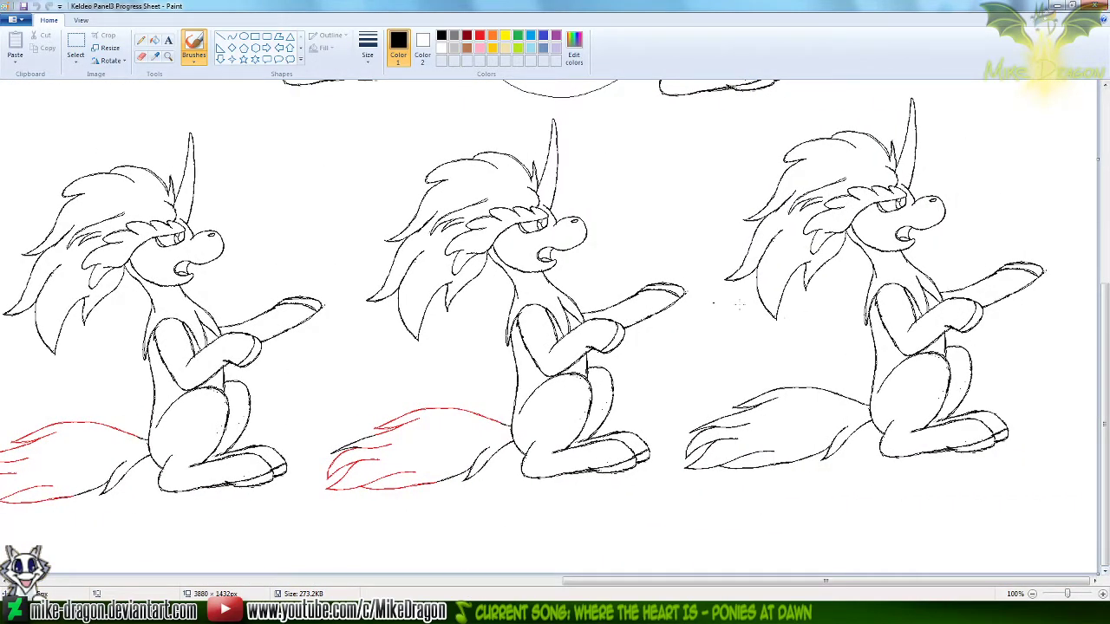
Extend the progress sheet's canvas downward to a height of 2472 px and choose the Select tool
scroll(739, 303, "down", 2)
left_click_drag(283, 292, 295, 441)
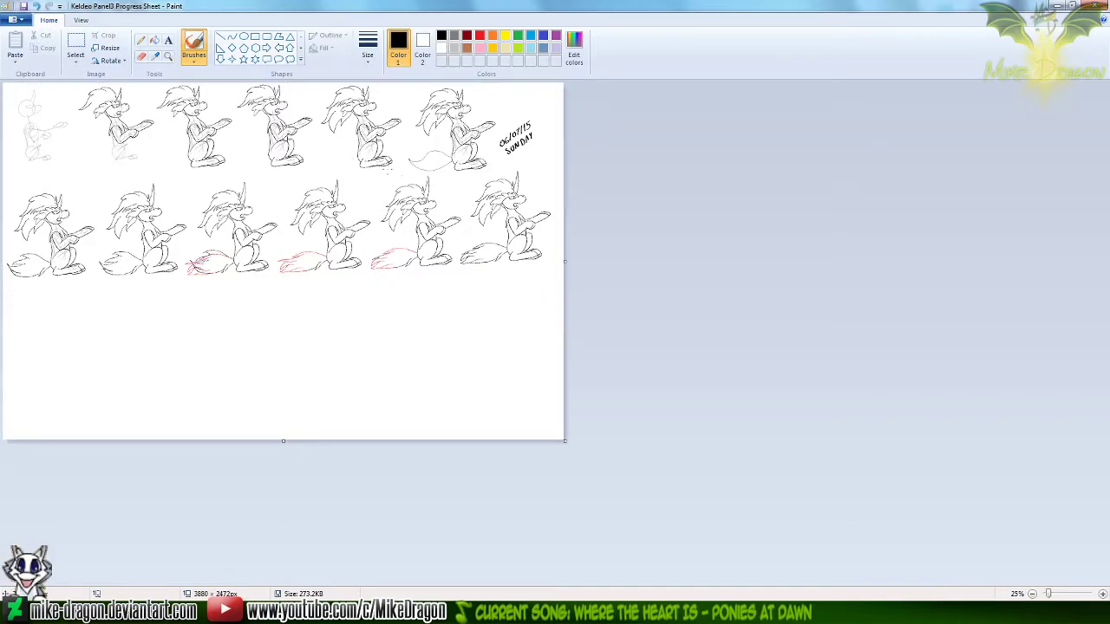
scroll(300, 140, "up", 1)
left_click(77, 43)
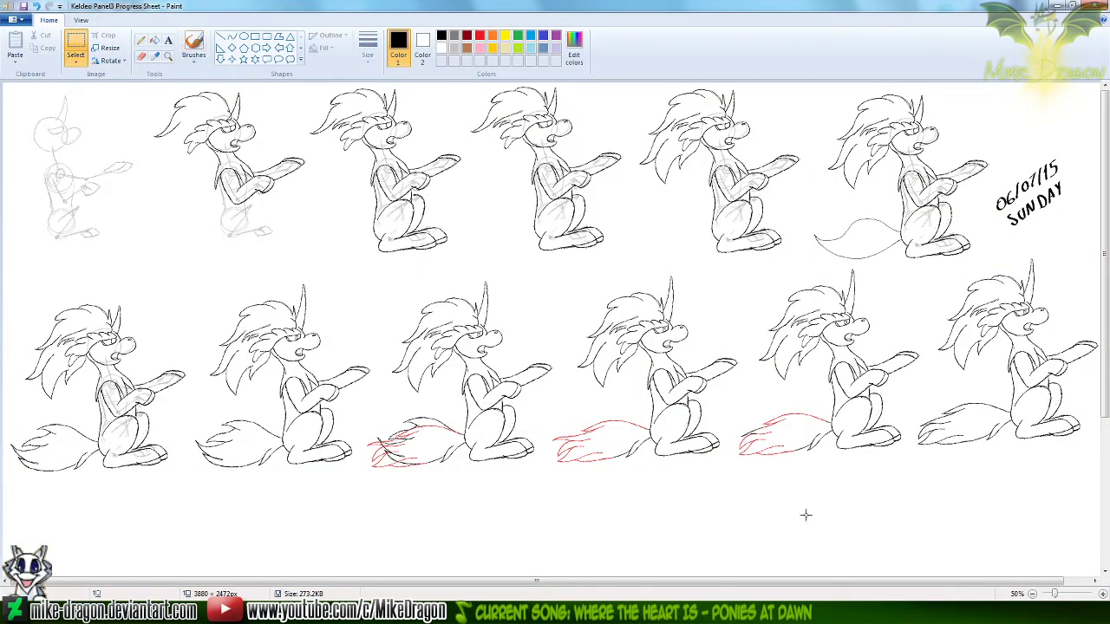
left_click_drag(1052, 580, 1085, 583)
Copy the entire Workshop Panel3 drawing and replace it with a blank untitled image, discarding the changes to Workshop Panel3
left_click(562, 612)
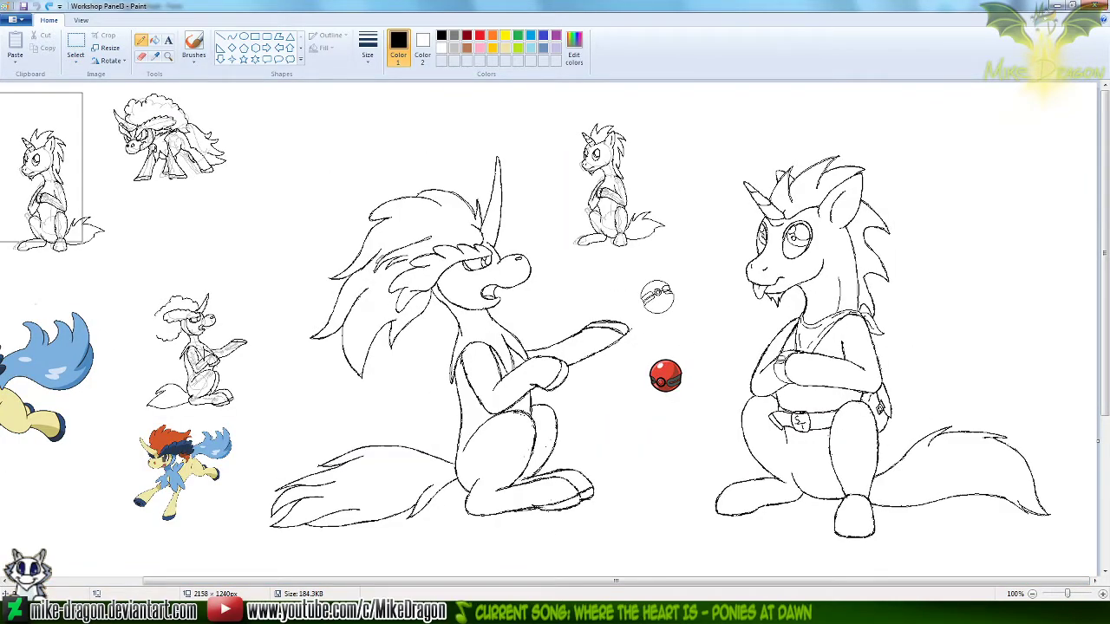
key("ctrl+a")
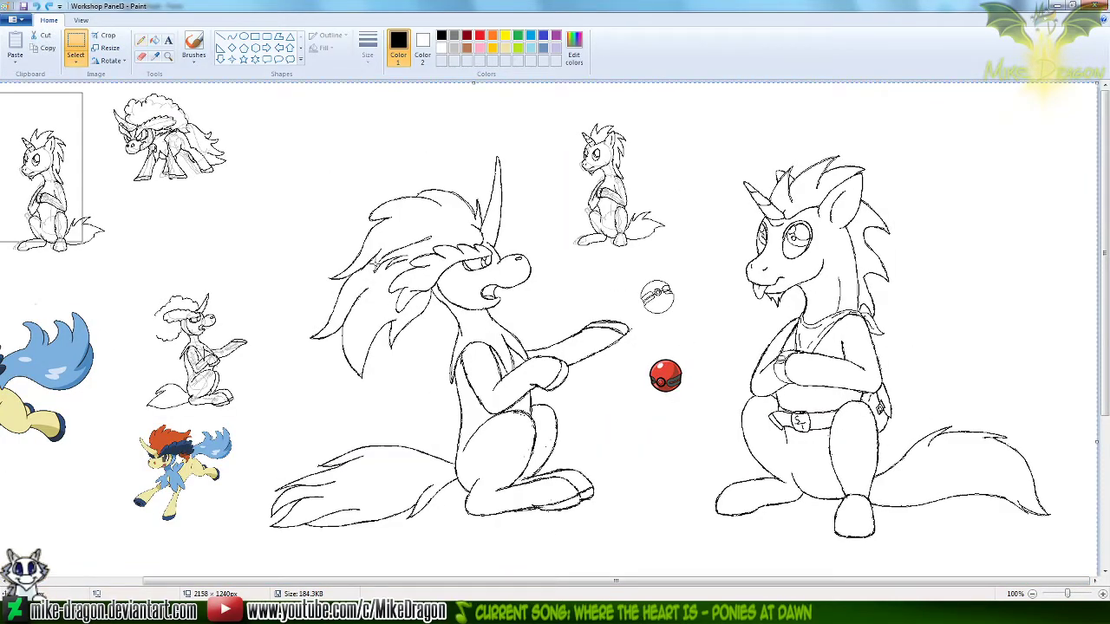
key("ctrl+c")
key("alt+F4")
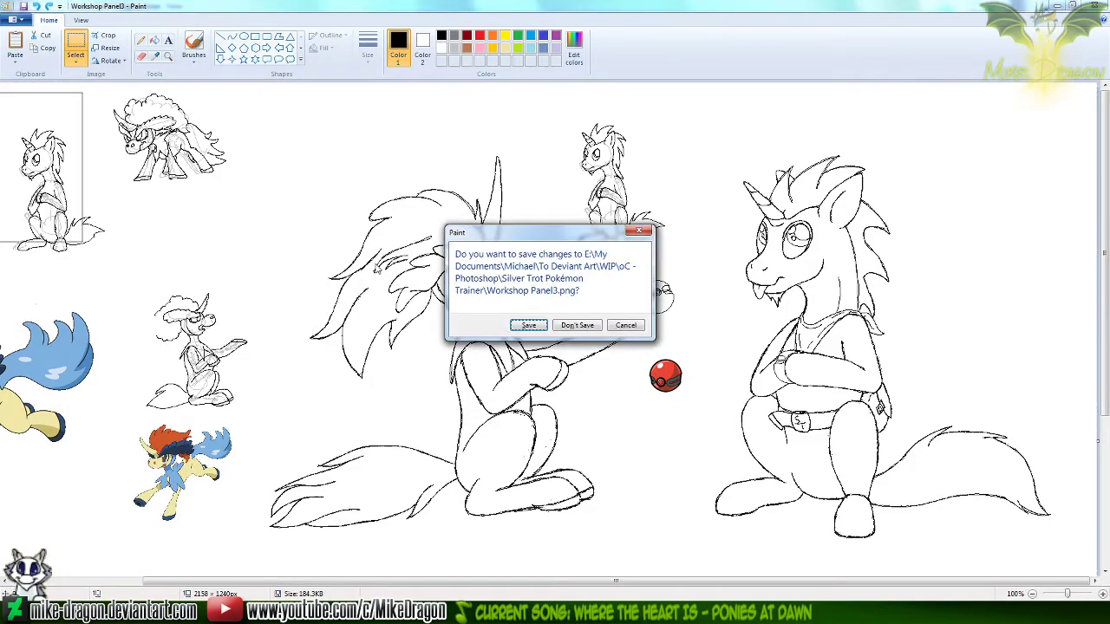
key("Right")
key("Return")
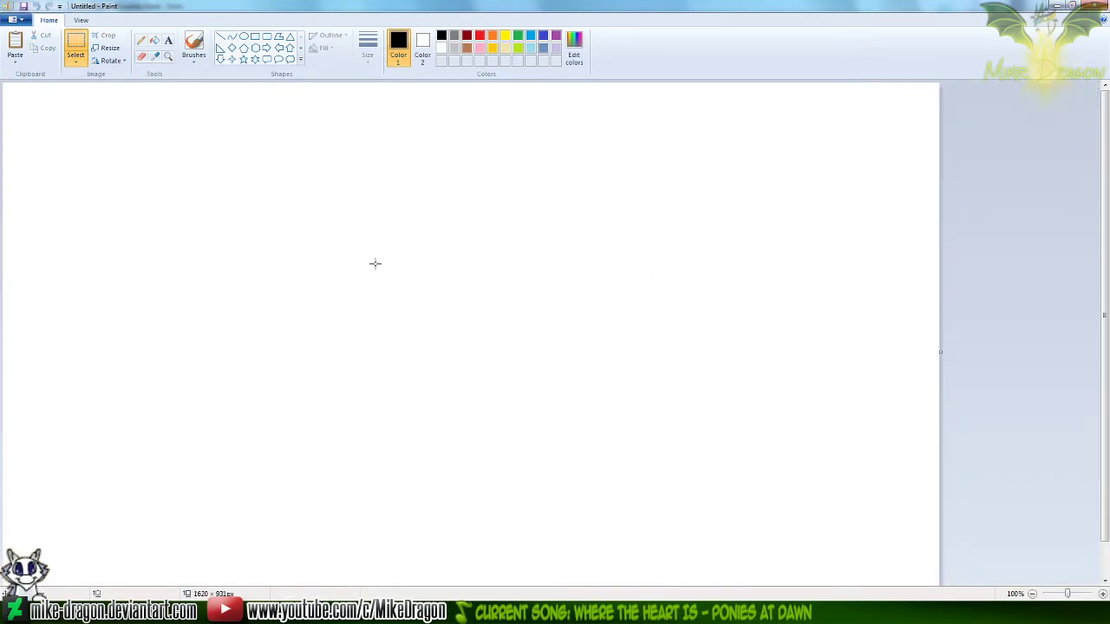
Shrink the blank canvas to 1 pixel and paste the copied Workshop Panel3 drawing into it
key("ctrl+e")
type("1")
key("Tab")
type("1")
key("Return")
key("ctrl+v")
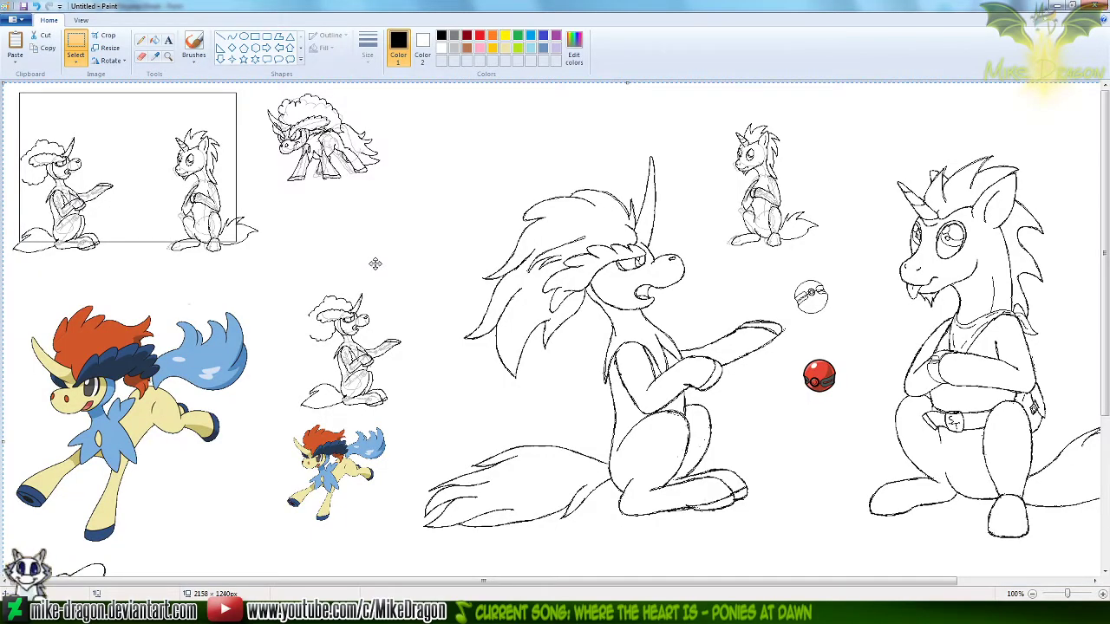
Examine the large Keldeo's tail in the pasted drawing at 300% zoom
left_click(144, 40)
left_click_drag(691, 583, 791, 586)
left_click(168, 55)
left_click(458, 449)
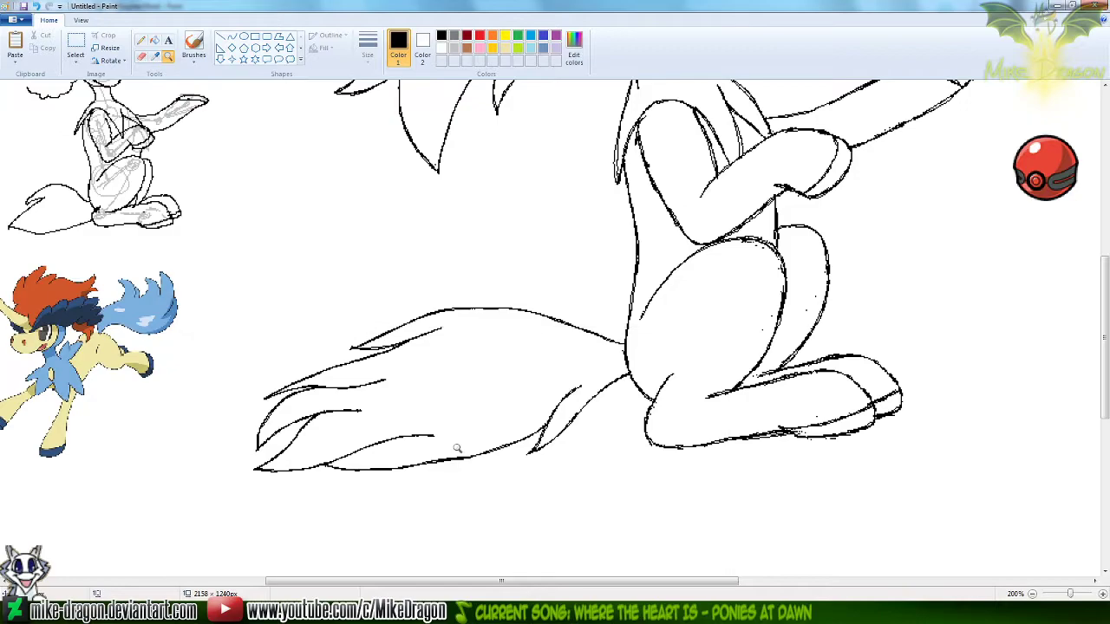
left_click(451, 366)
left_click(143, 41)
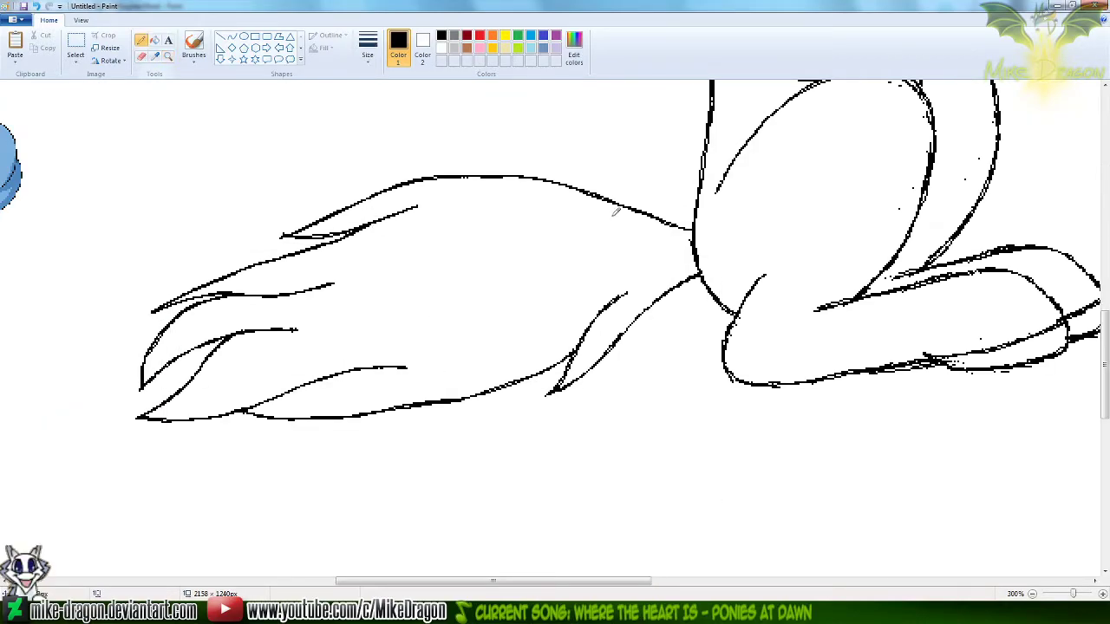
scroll(1106, 395, "up", 2)
left_click_drag(553, 582, 495, 582)
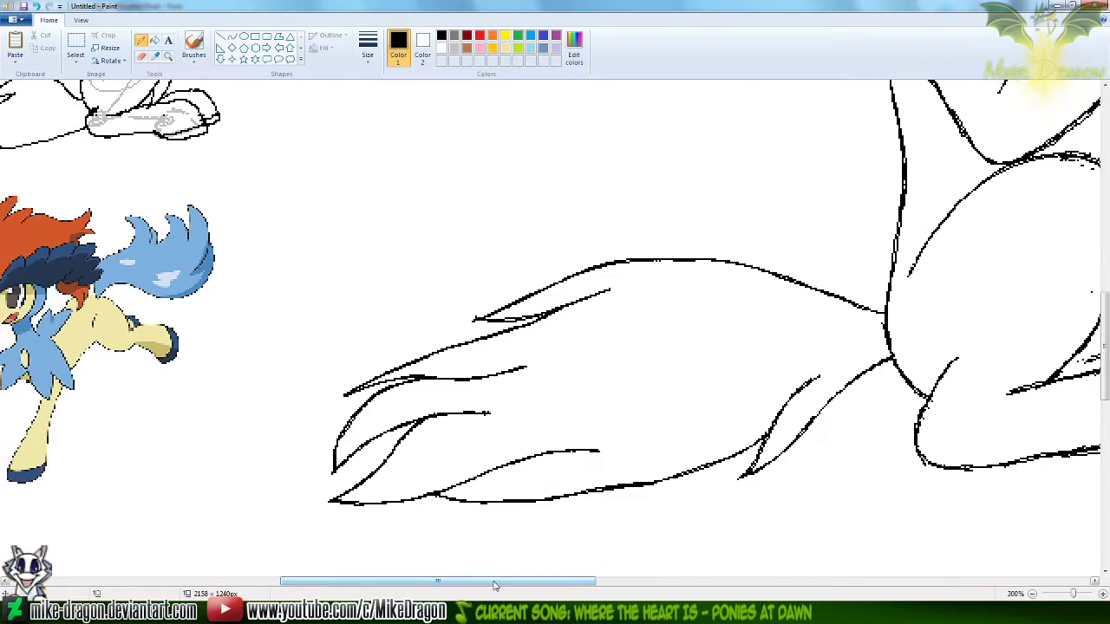
left_click(75, 58)
left_click(76, 166)
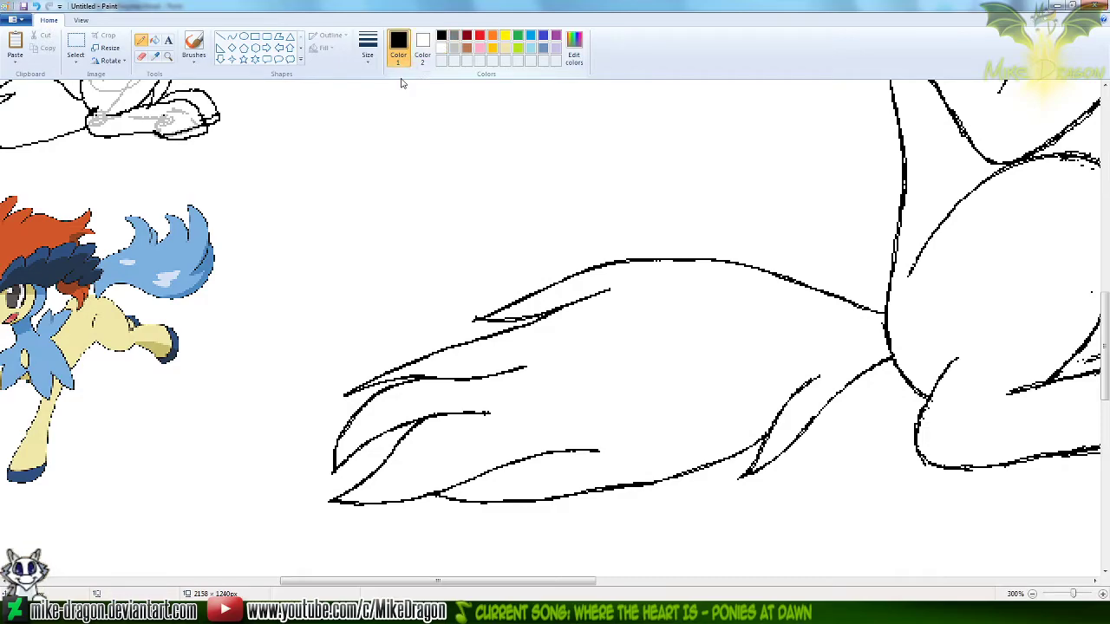
Set Color 2 to gray, keep black as Color 1, and choose the Eraser with an enlarged size
left_click(425, 45)
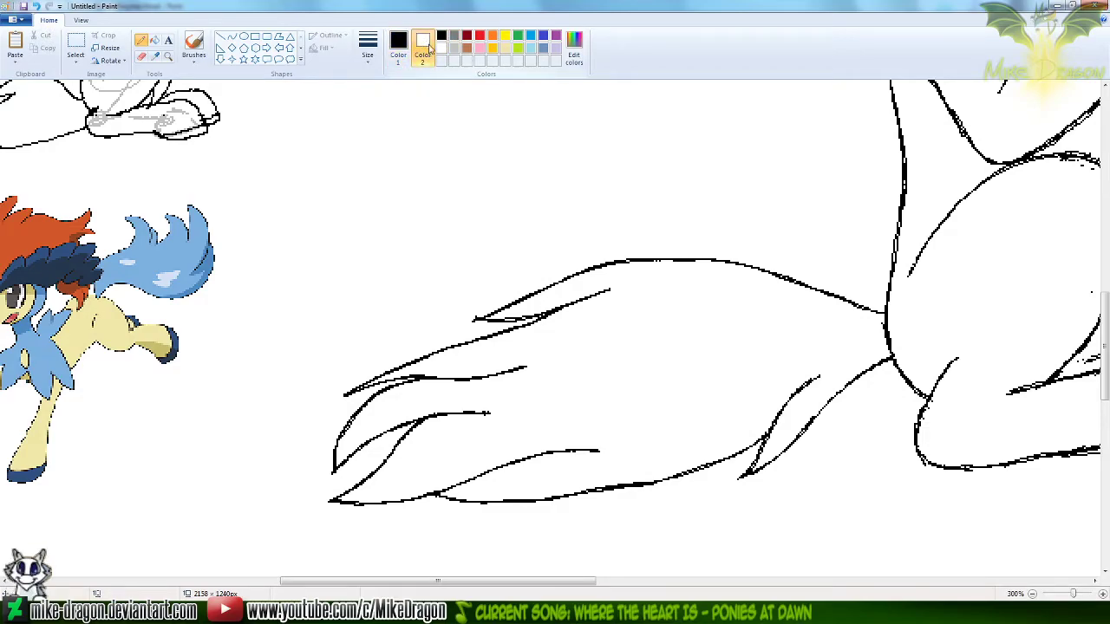
left_click(398, 46)
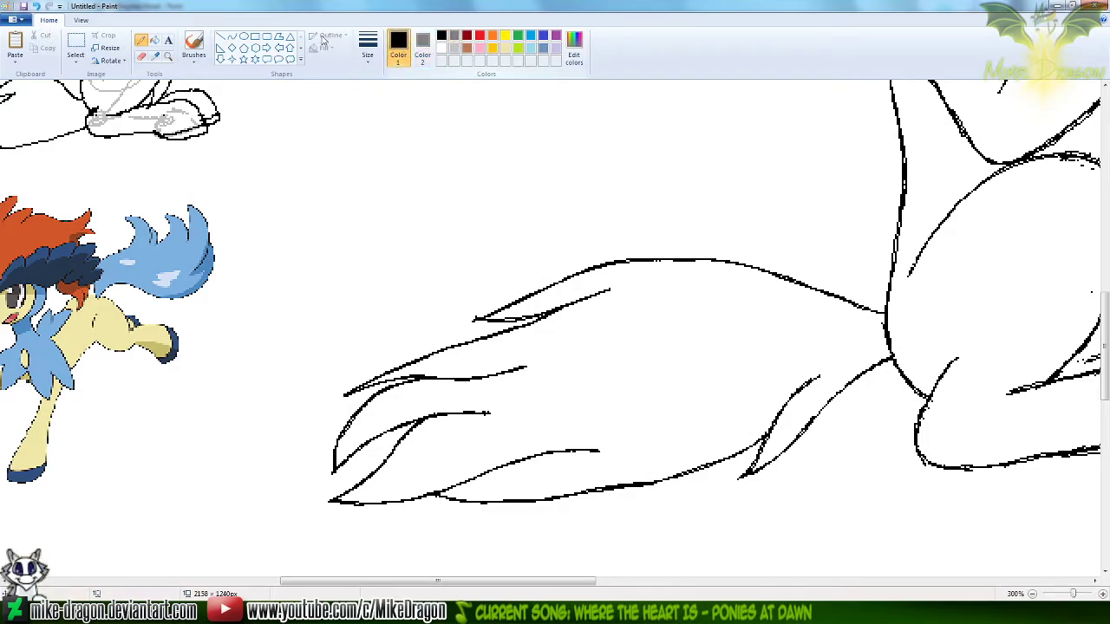
left_click(141, 56)
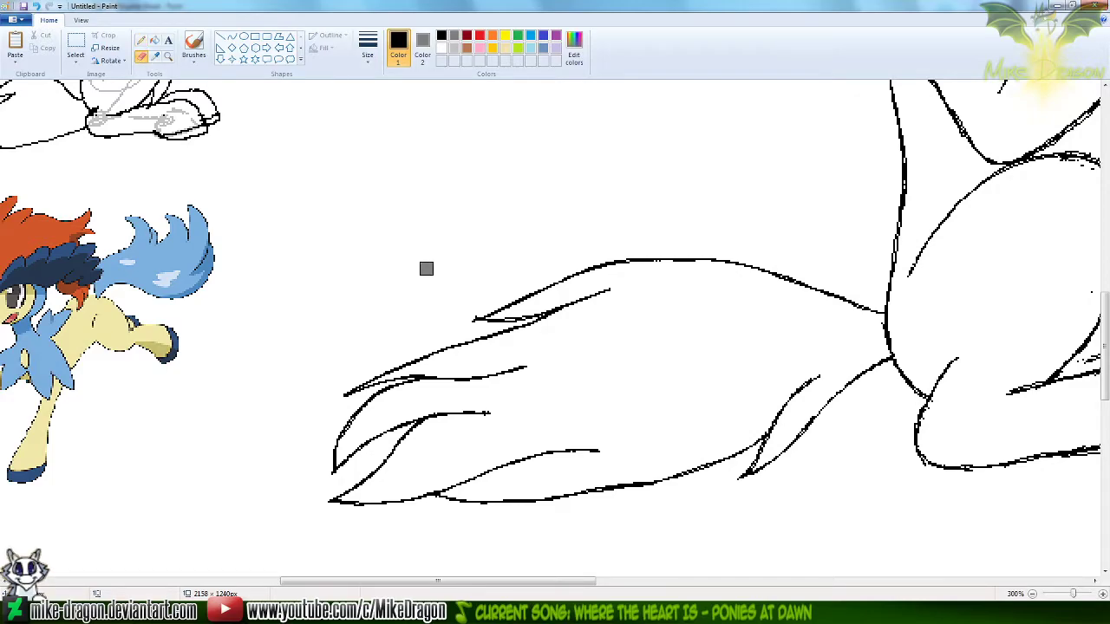
key("ctrl+plus")
key("ctrl+plus")
key("ctrl+plus")
key("ctrl+plus")
key("ctrl+plus")
key("ctrl+plus")
key("ctrl+plus")
key("ctrl+plus")
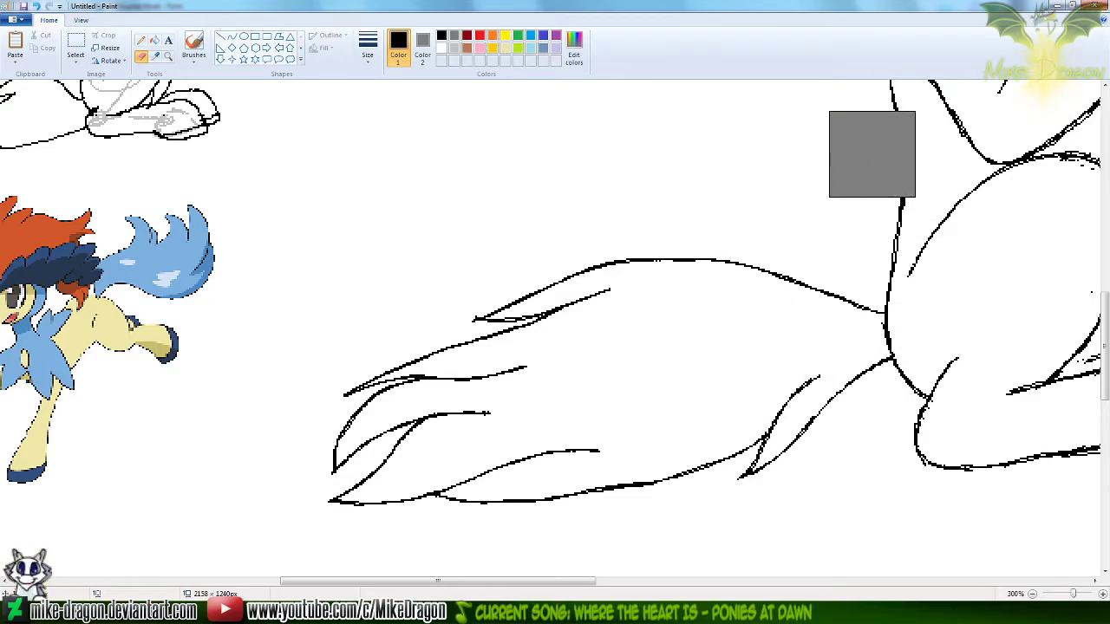
Recolor the large Keldeo's black line art to gray with the Eraser, from the mane and horn down to the tail
scroll(871, 154, "down", 1)
left_click_drag(1105, 370, 1105, 320)
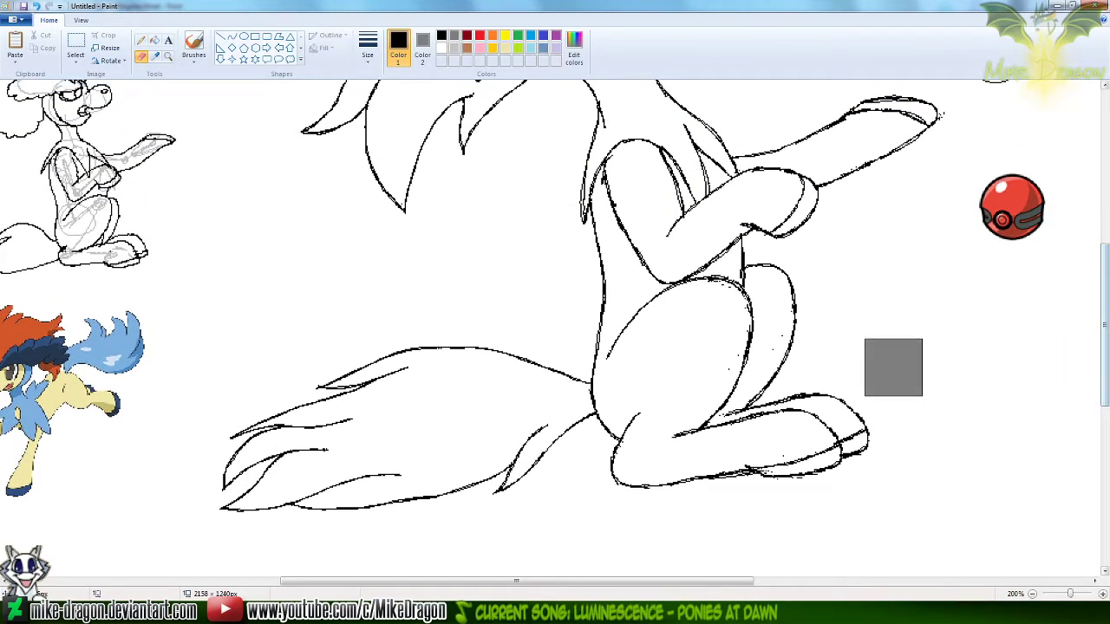
mouse_move(671, 148)
left_mouse_down()
mouse_move(584, 221)
mouse_move(619, 254)
mouse_move(604, 441)
mouse_move(629, 477)
mouse_move(665, 482)
mouse_move(685, 404)
mouse_move(715, 416)
mouse_move(699, 311)
mouse_move(588, 231)
mouse_move(616, 203)
mouse_move(592, 189)
mouse_move(827, 202)
mouse_move(730, 241)
mouse_move(825, 279)
mouse_move(834, 317)
mouse_move(806, 377)
mouse_move(808, 428)
mouse_move(827, 445)
mouse_move(827, 466)
mouse_move(806, 459)
mouse_move(879, 430)
mouse_move(478, 330)
mouse_move(397, 343)
mouse_move(271, 434)
mouse_move(205, 464)
mouse_move(232, 482)
mouse_move(326, 477)
mouse_move(304, 492)
mouse_move(388, 515)
mouse_move(520, 461)
mouse_move(512, 444)
mouse_move(853, 420)
mouse_move(1082, 364)
mouse_move(1106, 370)
mouse_move(1107, 263)
left_mouse_up()
mouse_move(911, 444)
left_mouse_down()
mouse_move(625, 490)
mouse_move(610, 471)
mouse_move(703, 427)
mouse_move(637, 377)
mouse_move(732, 293)
mouse_move(685, 247)
mouse_move(664, 125)
mouse_move(639, 123)
mouse_move(649, 152)
mouse_move(520, 180)
mouse_move(426, 242)
mouse_move(386, 314)
mouse_move(448, 289)
mouse_move(452, 303)
mouse_move(625, 273)
mouse_move(608, 300)
mouse_move(563, 311)
mouse_move(459, 382)
mouse_move(509, 363)
mouse_move(542, 376)
mouse_move(532, 428)
mouse_move(602, 430)
mouse_move(604, 422)
mouse_move(414, 505)
mouse_move(396, 503)
mouse_move(354, 446)
mouse_move(431, 348)
mouse_move(316, 457)
mouse_move(410, 343)
left_mouse_up()
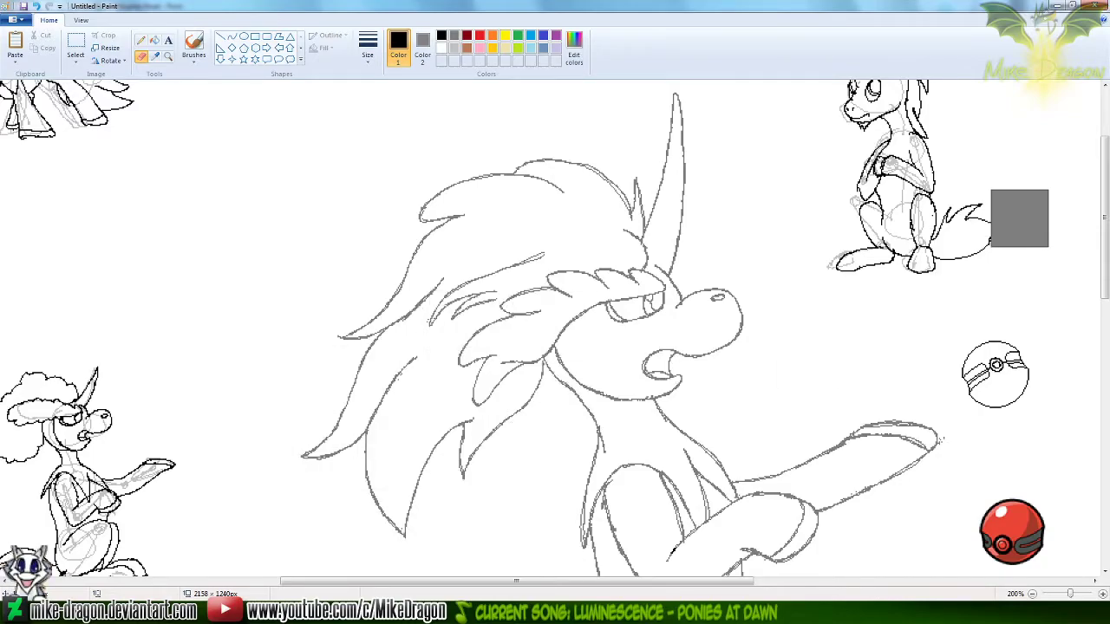
left_click_drag(1104, 232, 1106, 351)
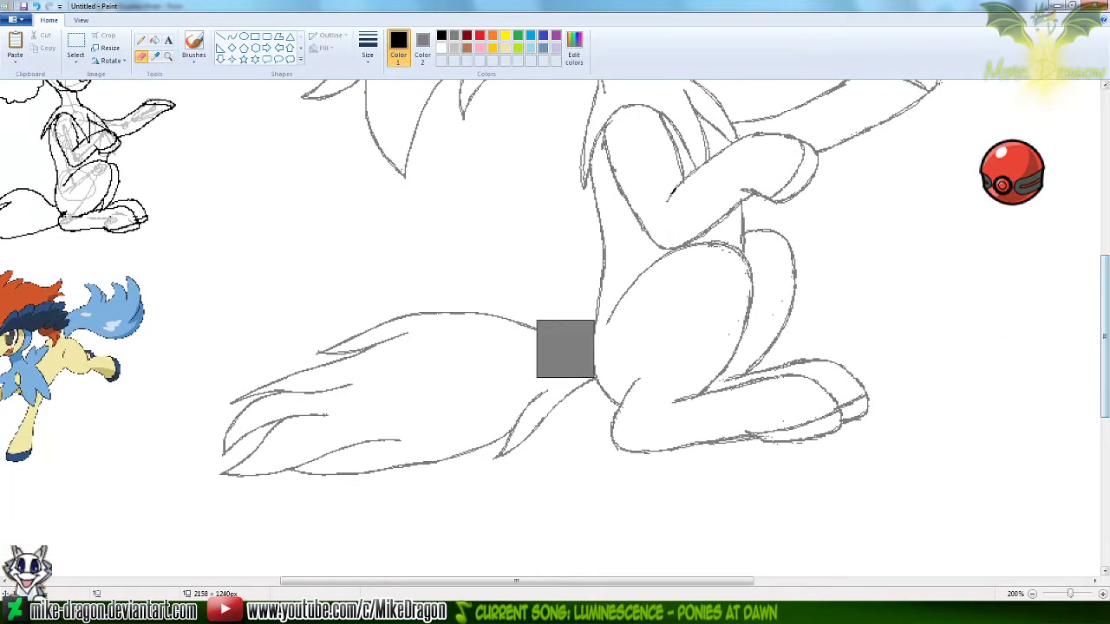
Set Color 1 to light blue and Color 2 to white, and draw a wavy Pencil line above the large Keldeo's tail
left_click(367, 48)
left_click(344, 140)
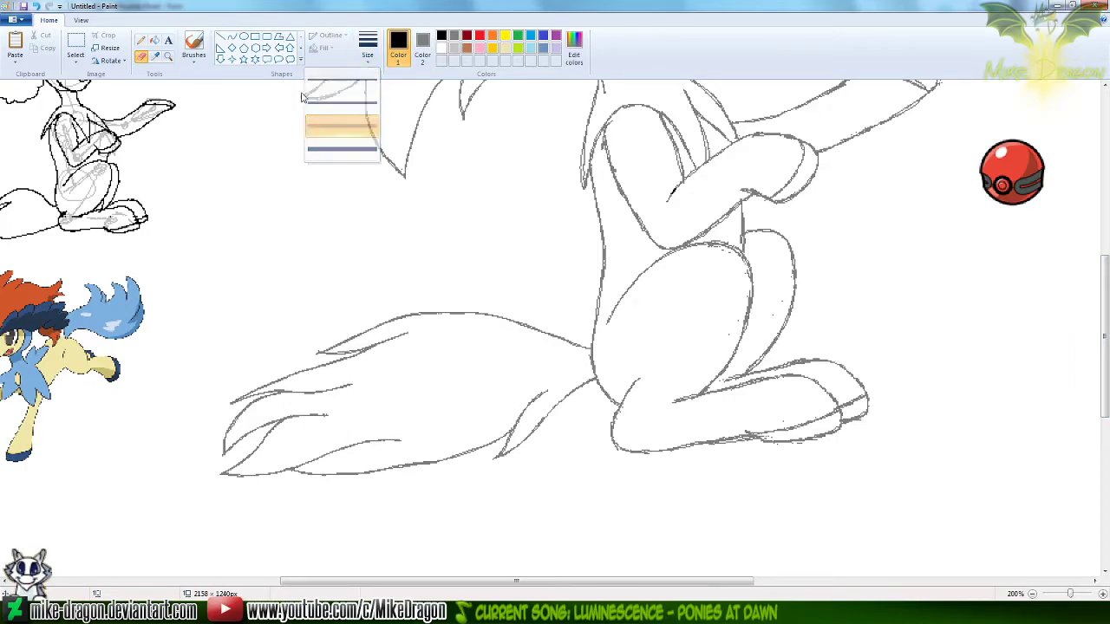
left_click(154, 57)
right_click(245, 132)
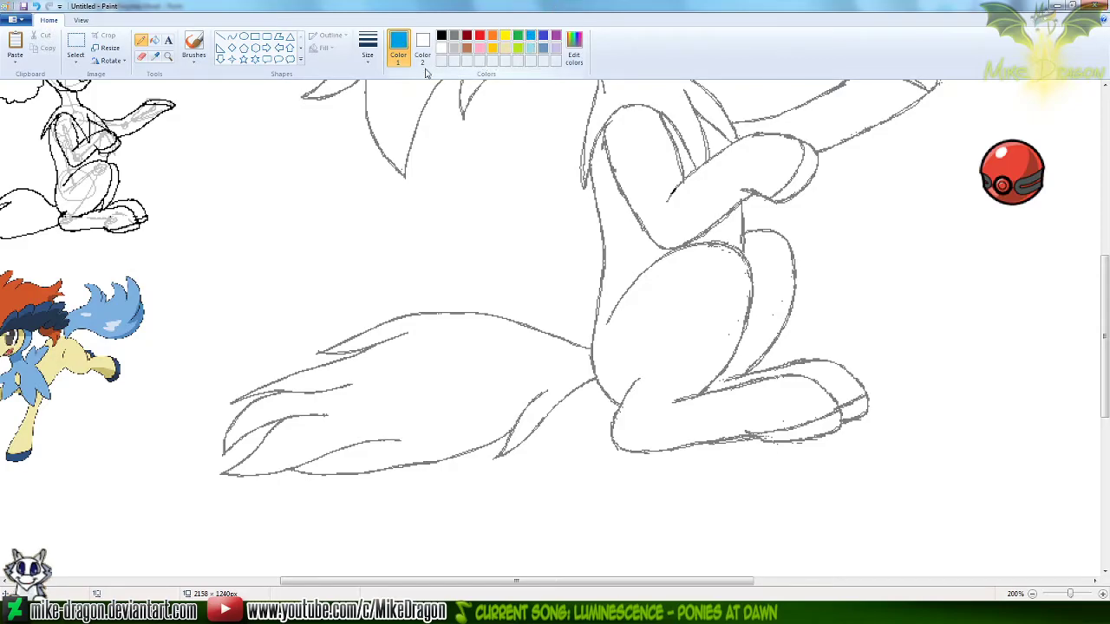
left_click_drag(252, 136, 322, 284)
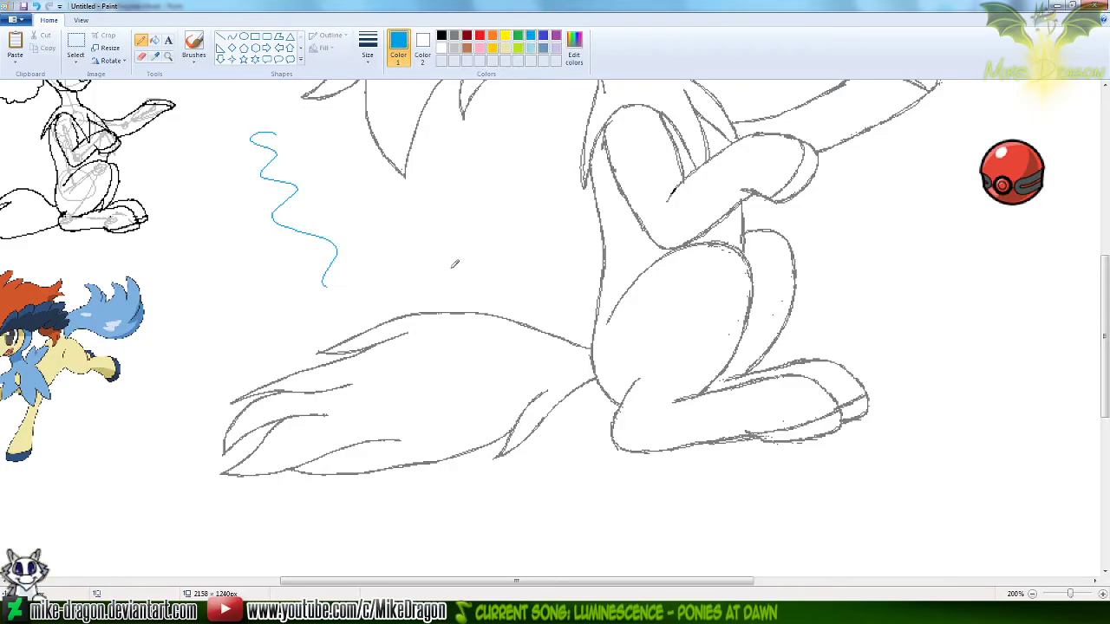
Undo the wavy light blue line above the large Keldeo's tail
key("ctrl+z")
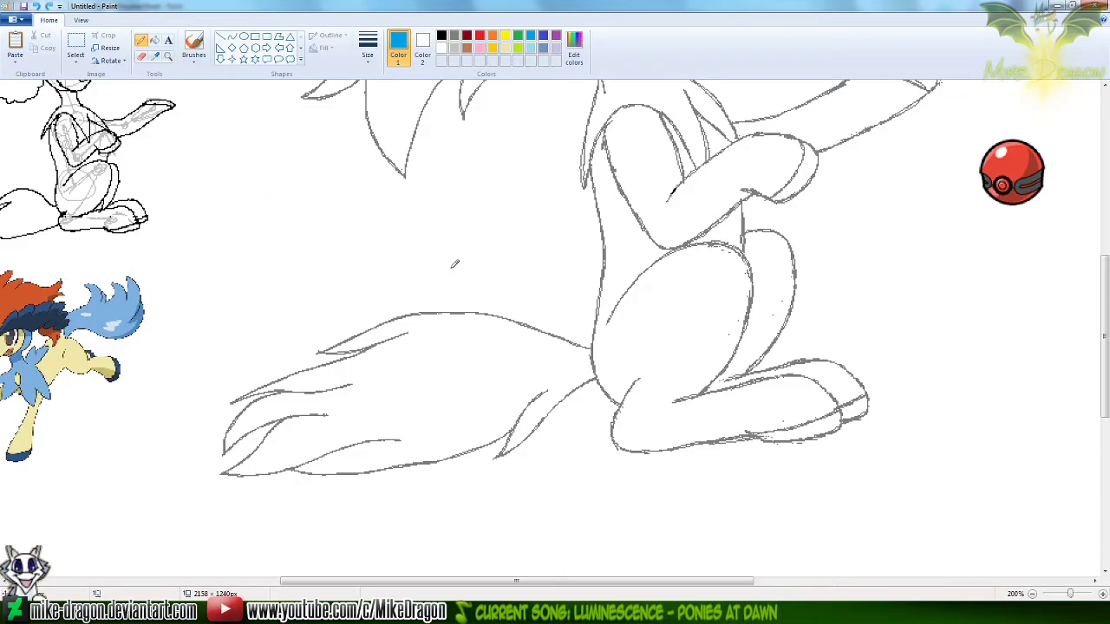
left_click_drag(583, 580, 537, 580)
left_click_drag(1103, 410, 1102, 392)
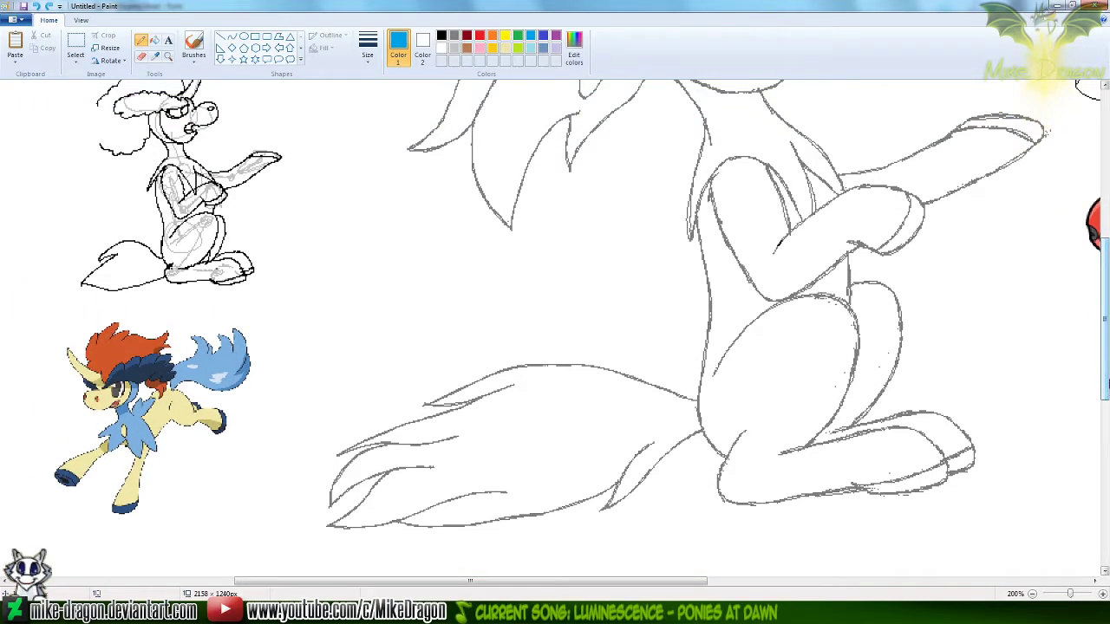
Switch to the Vivaldi browser and search Google Images for "Keldeo" in a new tab
left_click(201, 612)
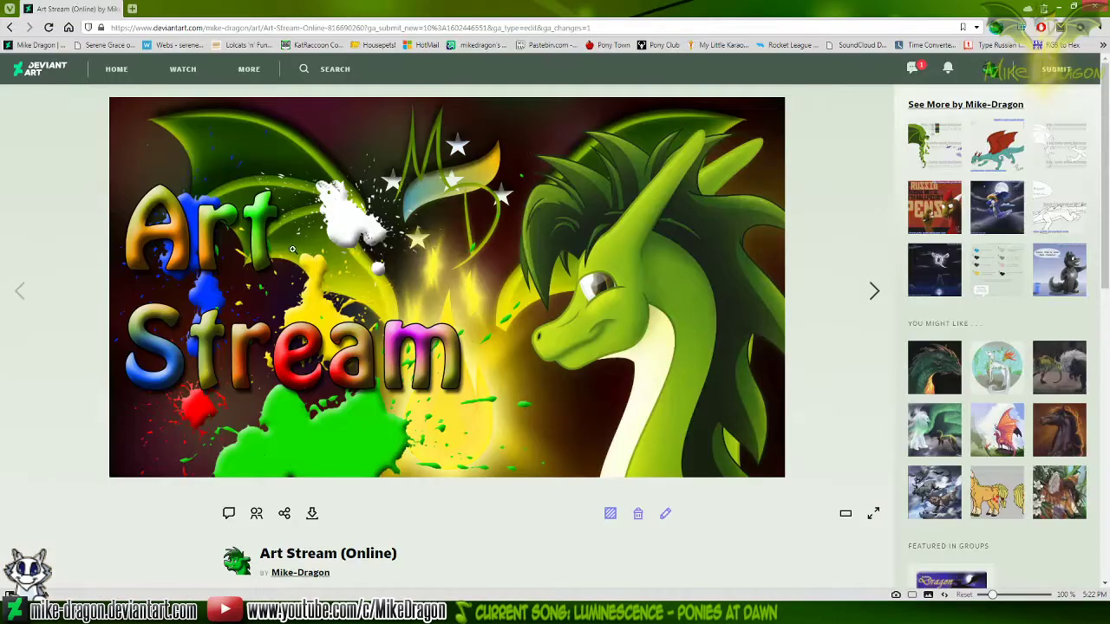
left_click(133, 9)
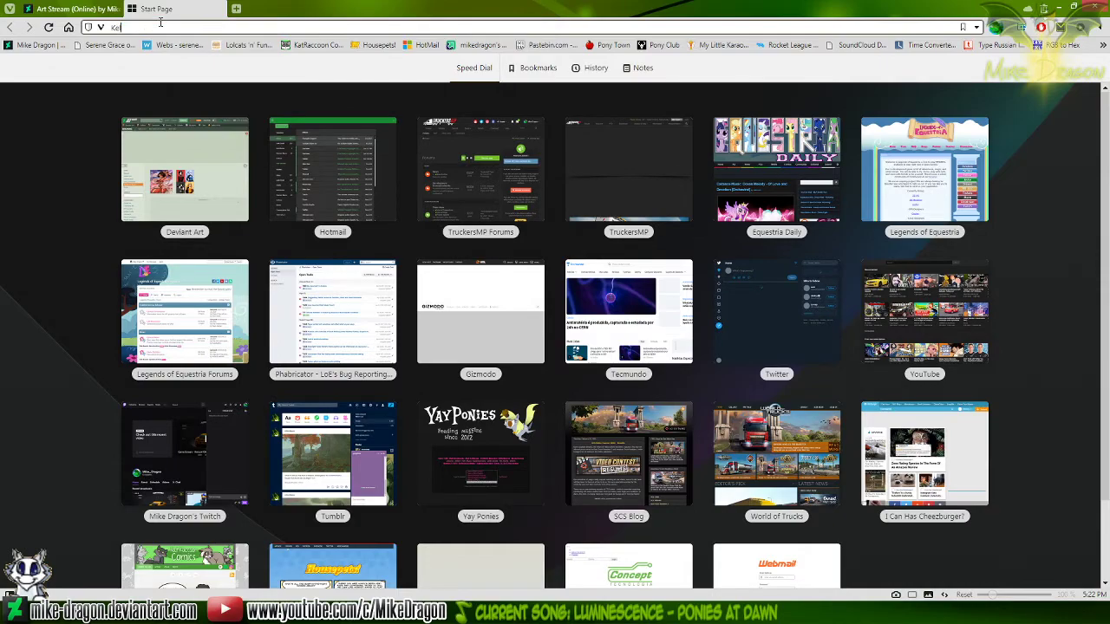
key("Return")
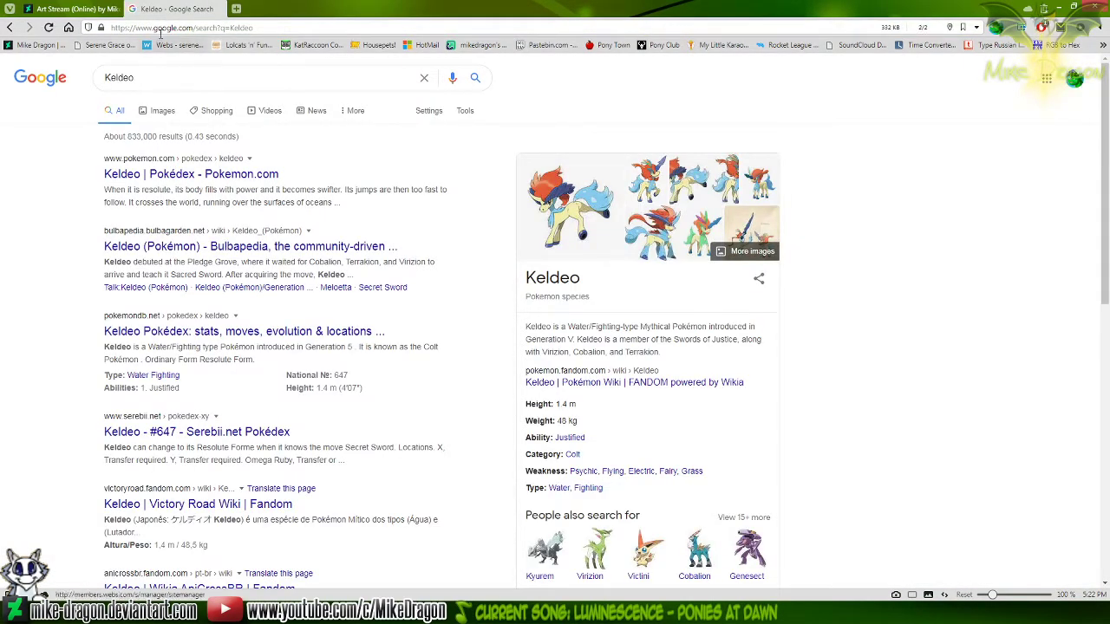
left_click(159, 114)
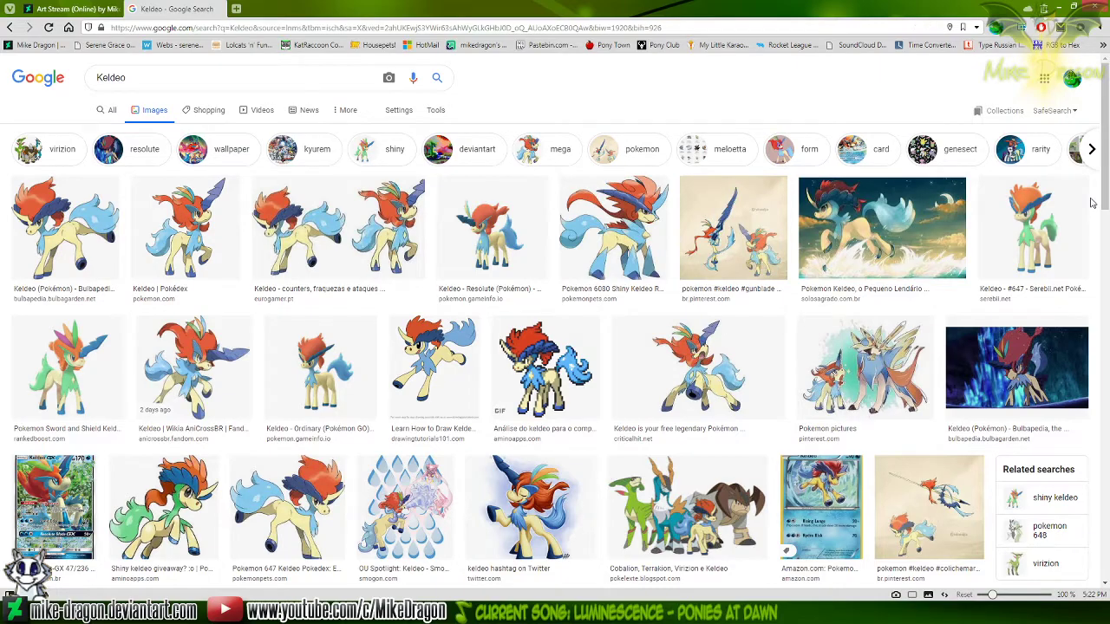
Preview the Solo Sagrado Keldeo artwork, and open the preview of the "Pokemon 647 Keldeo Pokedex" image from Pokemon Pets
left_click(904, 224)
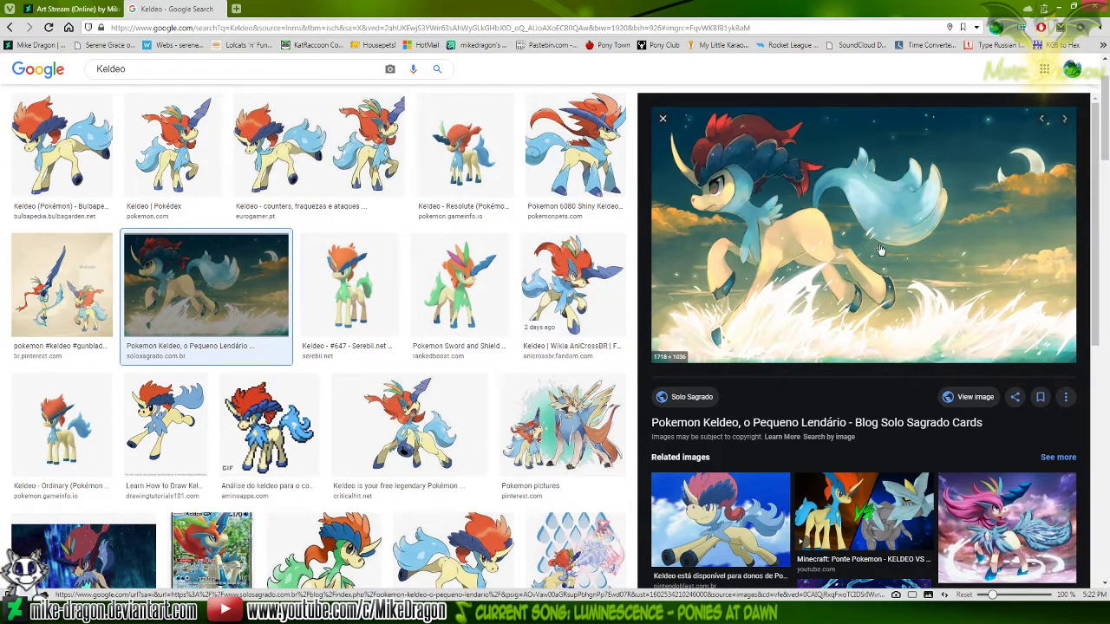
scroll(880, 250, "down", 2)
scroll(321, 372, "down", 1)
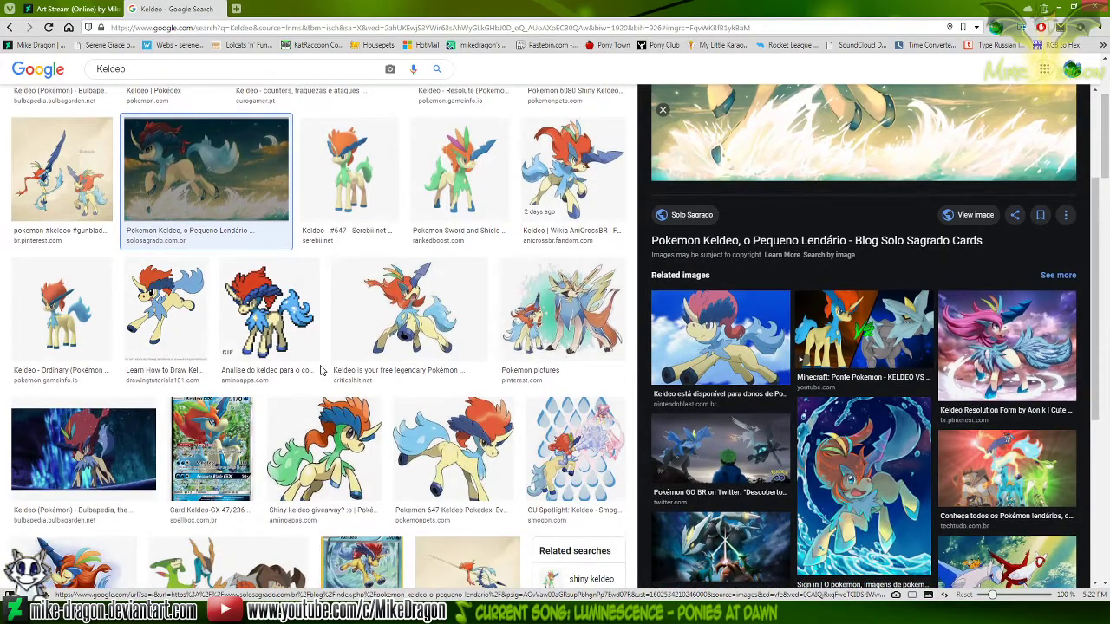
left_click(453, 447)
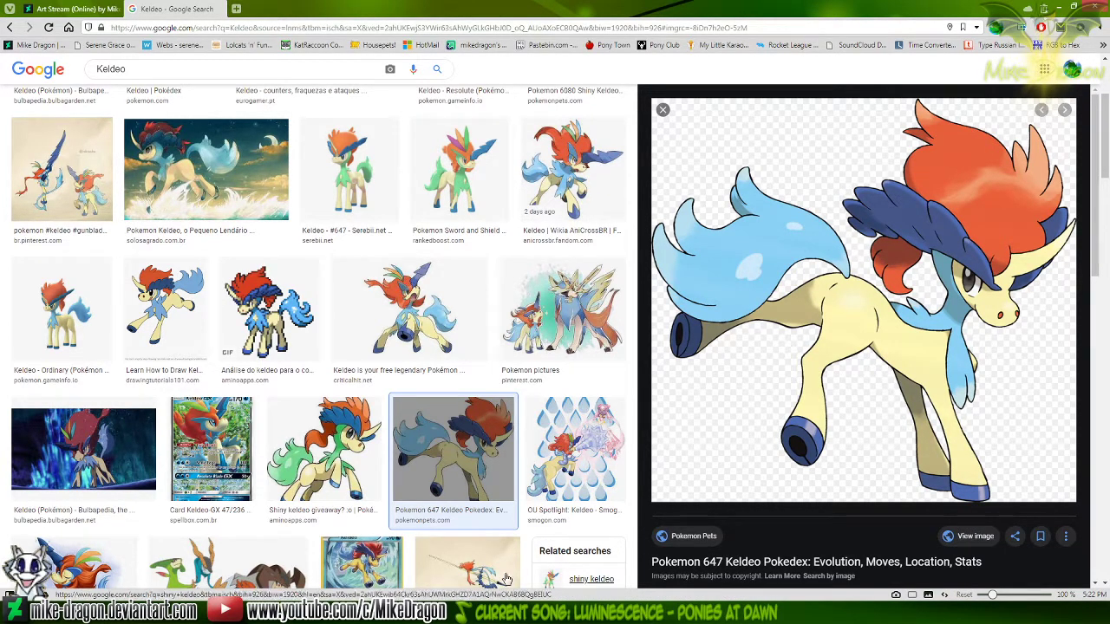
Switch to Windows Explorer, copy the path of the Silver Trot Pokémon Trainer folder, and return to the browser
key("alt+Tab")
left_click(885, 371)
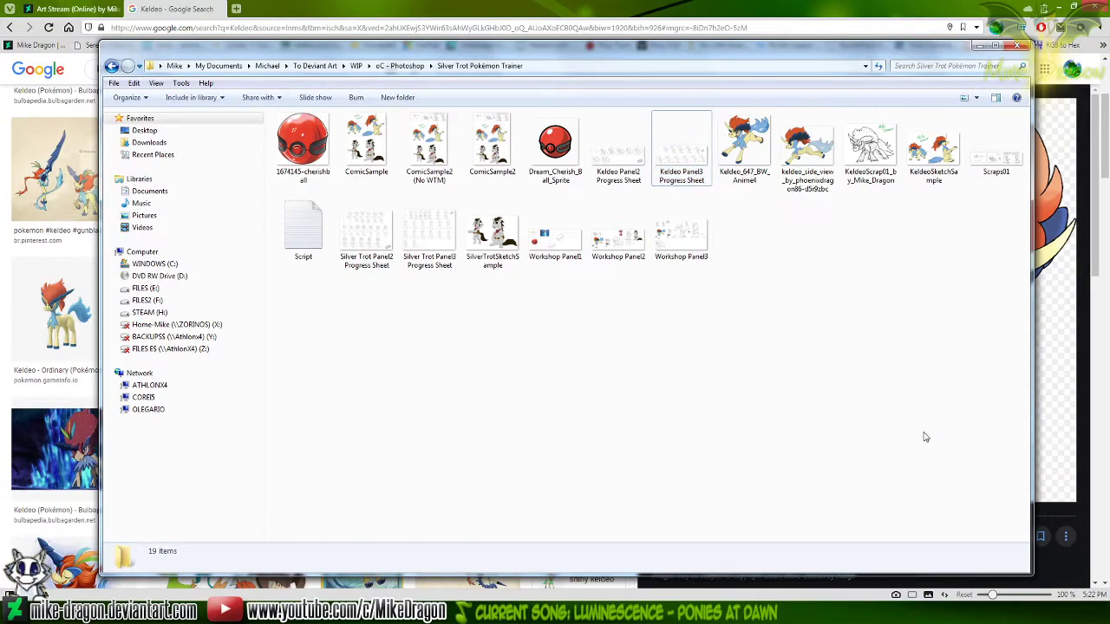
left_click(684, 66)
key("alt+Tab")
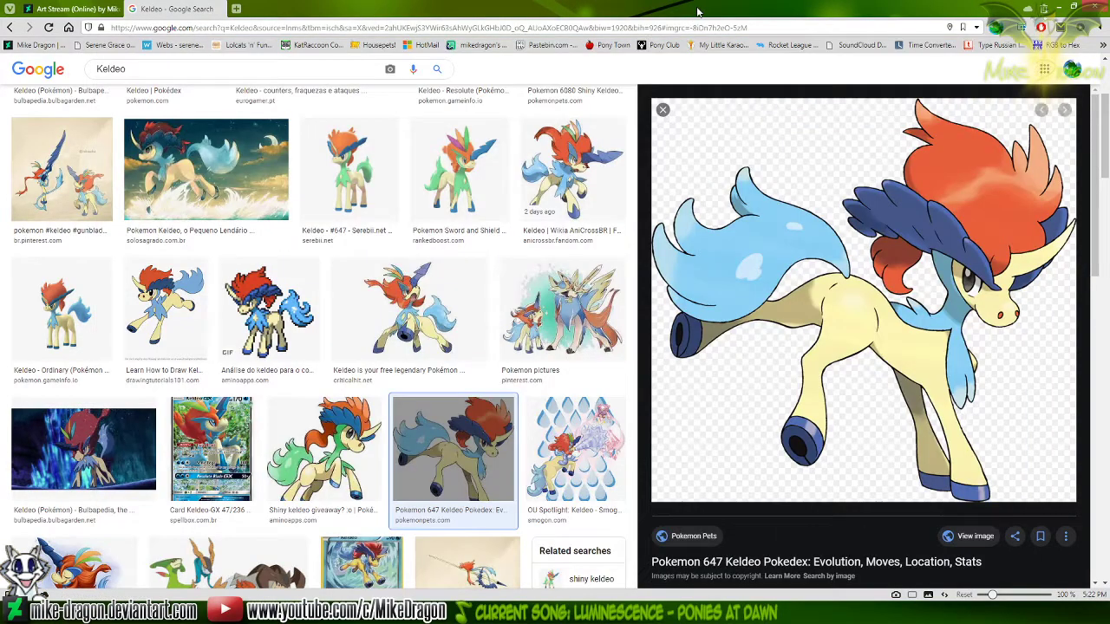
View the Pokemon Pets image full size, save it as 647-Keldeo.png in the Silver Trot Pokémon Trainer folder, and close its tab
left_click(975, 535)
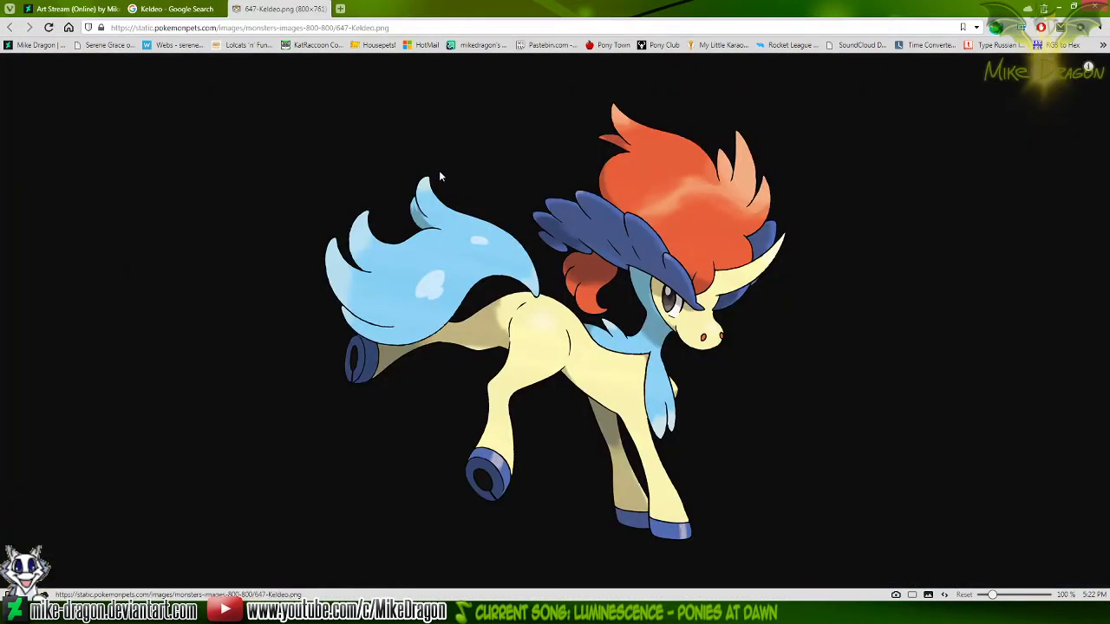
right_click(454, 257)
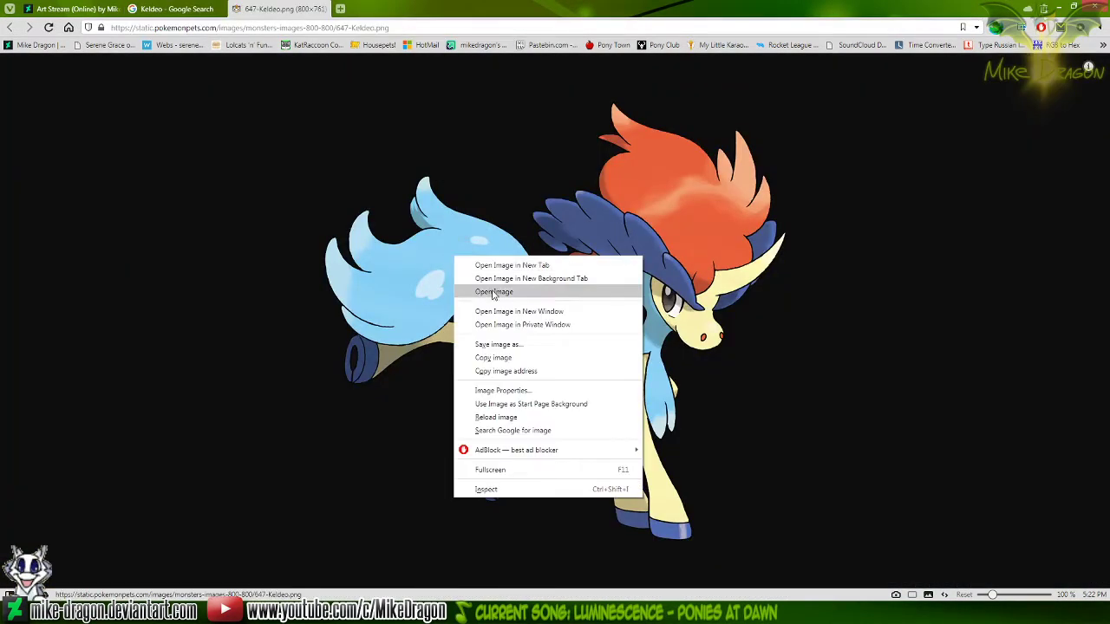
left_click(572, 345)
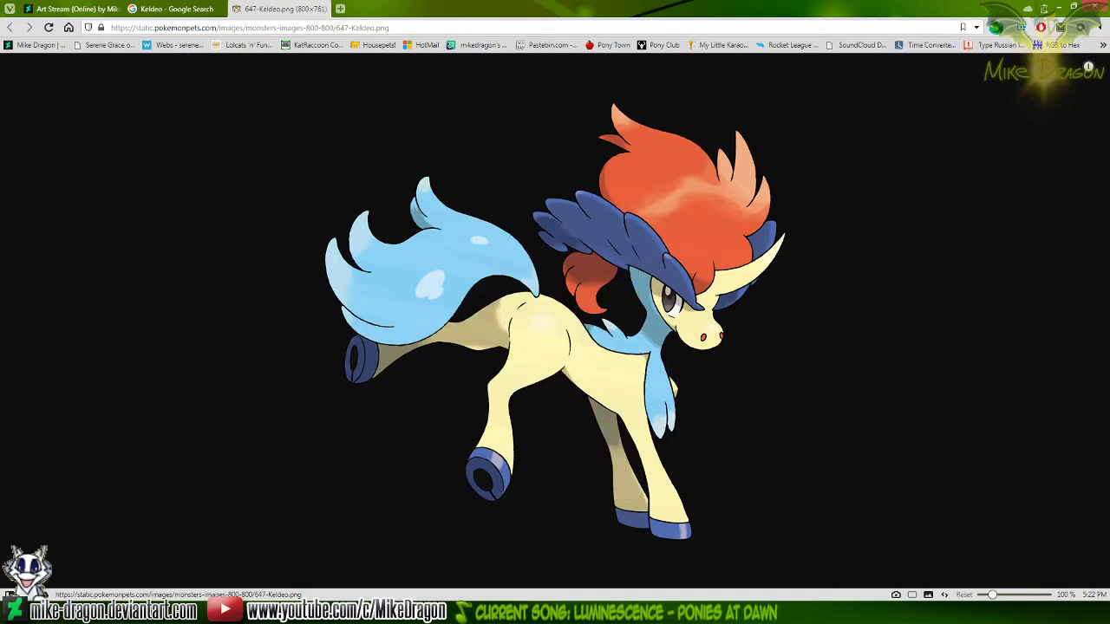
key("Home")
key("ctrl+v")
type("\\")
key("Return")
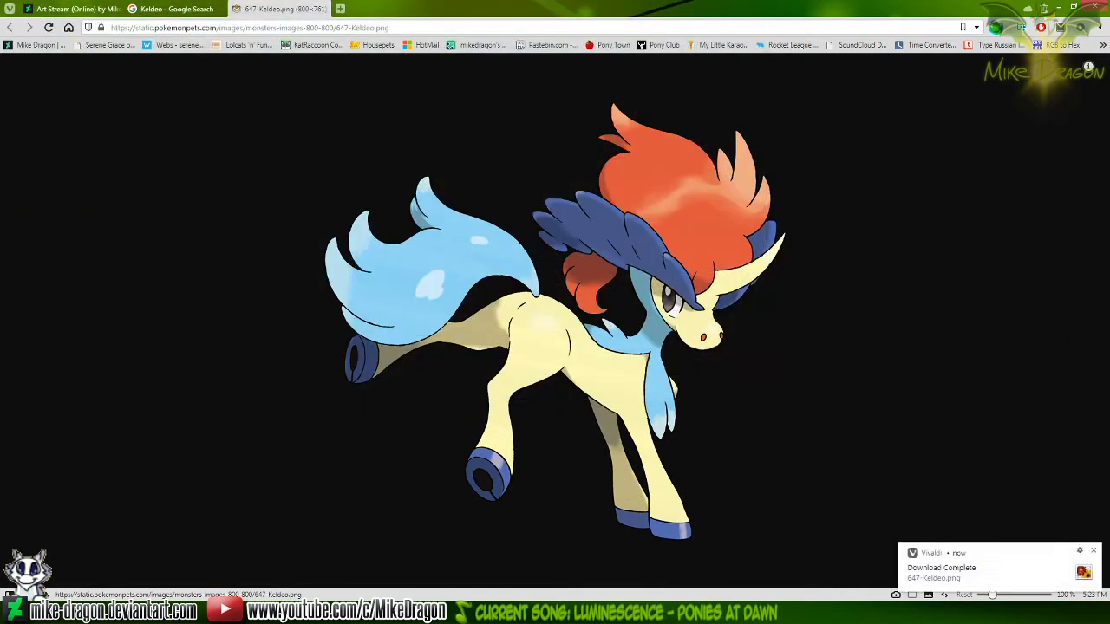
key("ctrl+w")
Show the downloaded 647-Keldeo.png in its folder, launch Adobe Photoshop CS6, and open the image there
left_click(962, 555)
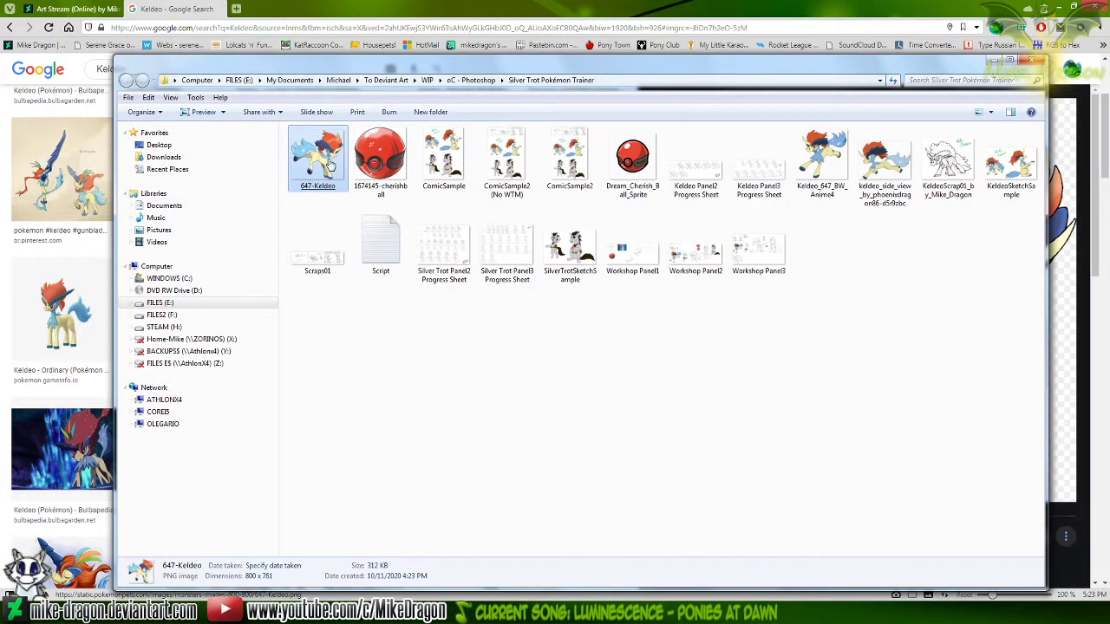
left_click(19, 607)
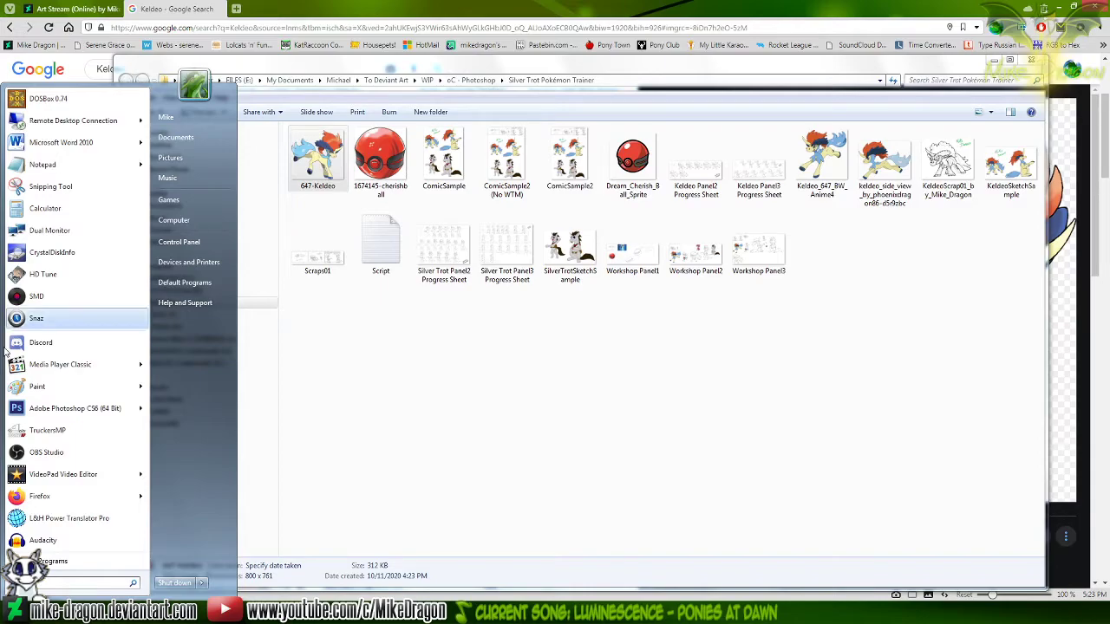
left_click(62, 421)
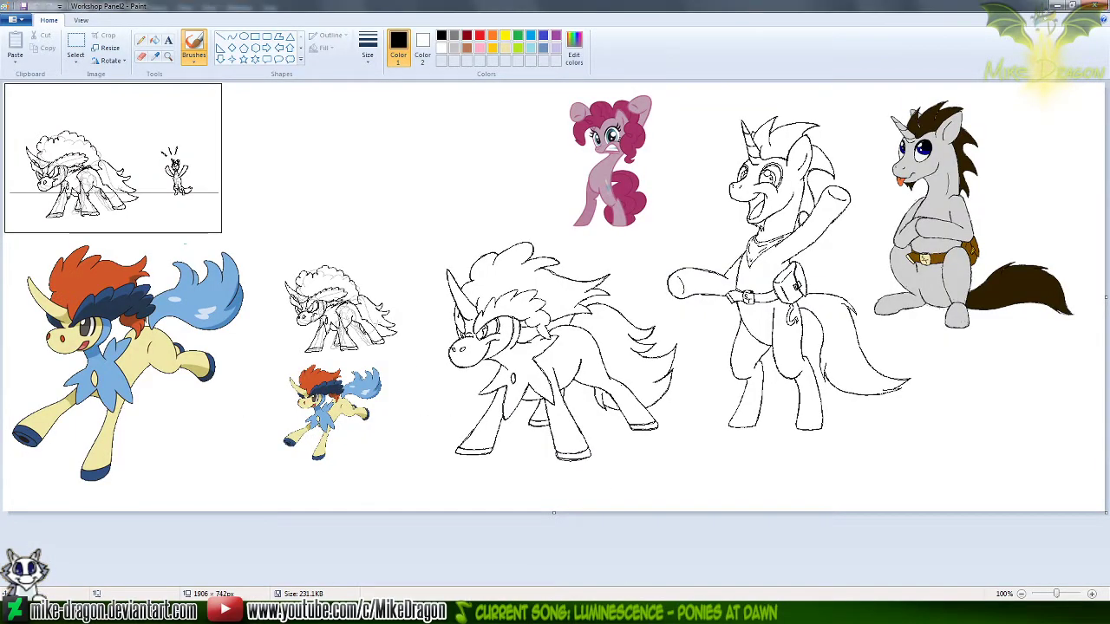
left_click(464, 611)
left_click_drag(336, 178, 621, 346)
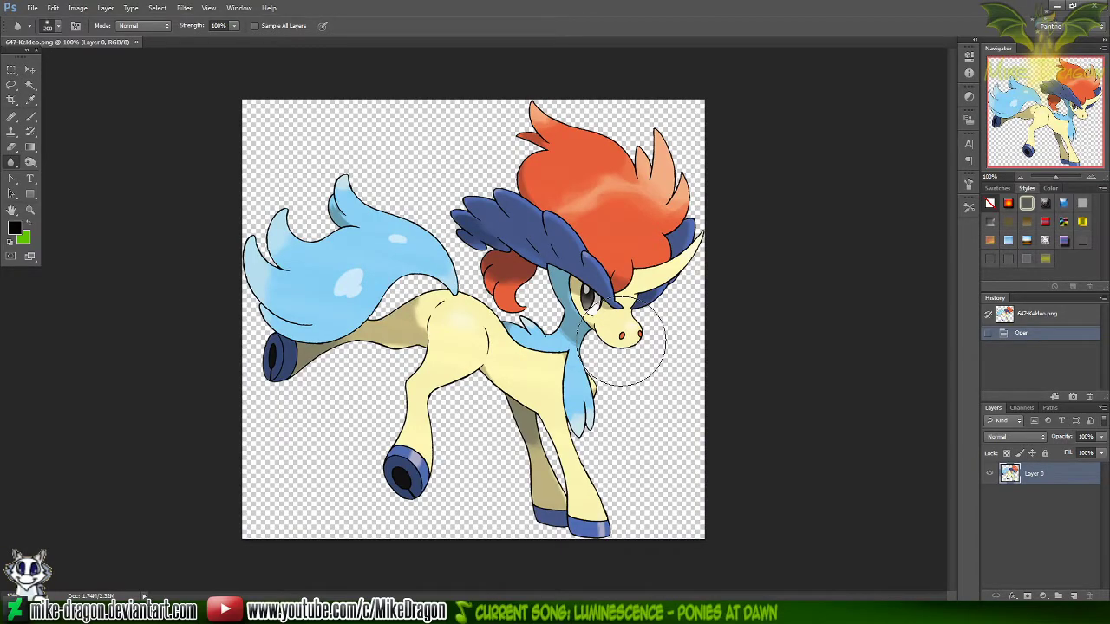
Outline Keldeo's blue tail with the Lasso tool at 200% zoom
key("l")
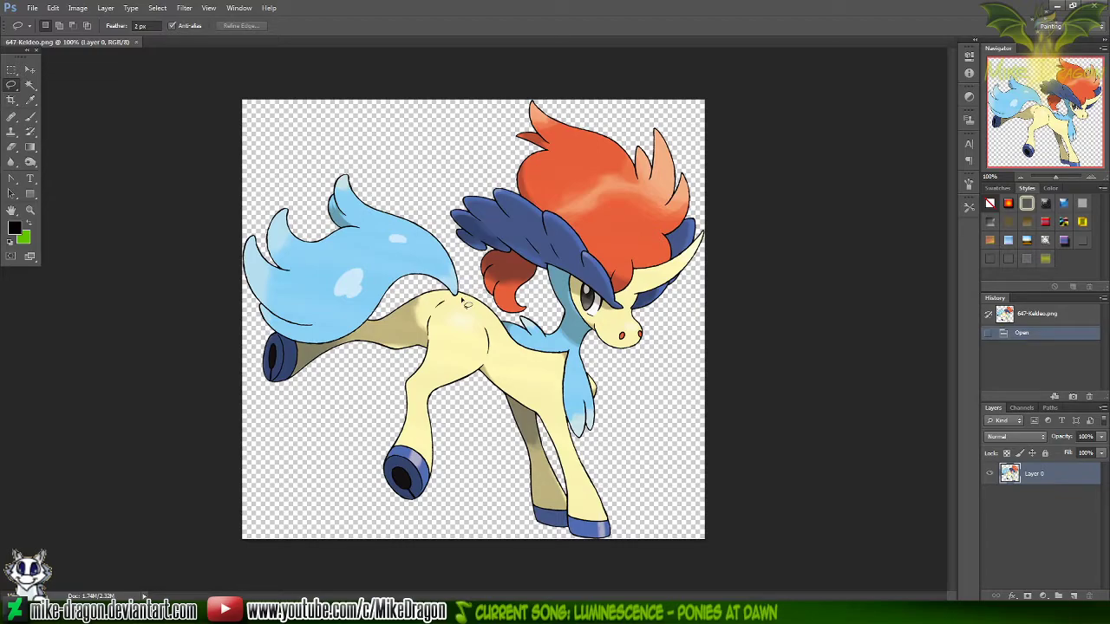
key("ctrl+plus")
left_click_drag(1025, 106, 994, 104)
mouse_move(453, 293)
left_mouse_down()
mouse_move(482, 349)
mouse_move(463, 378)
left_mouse_up()
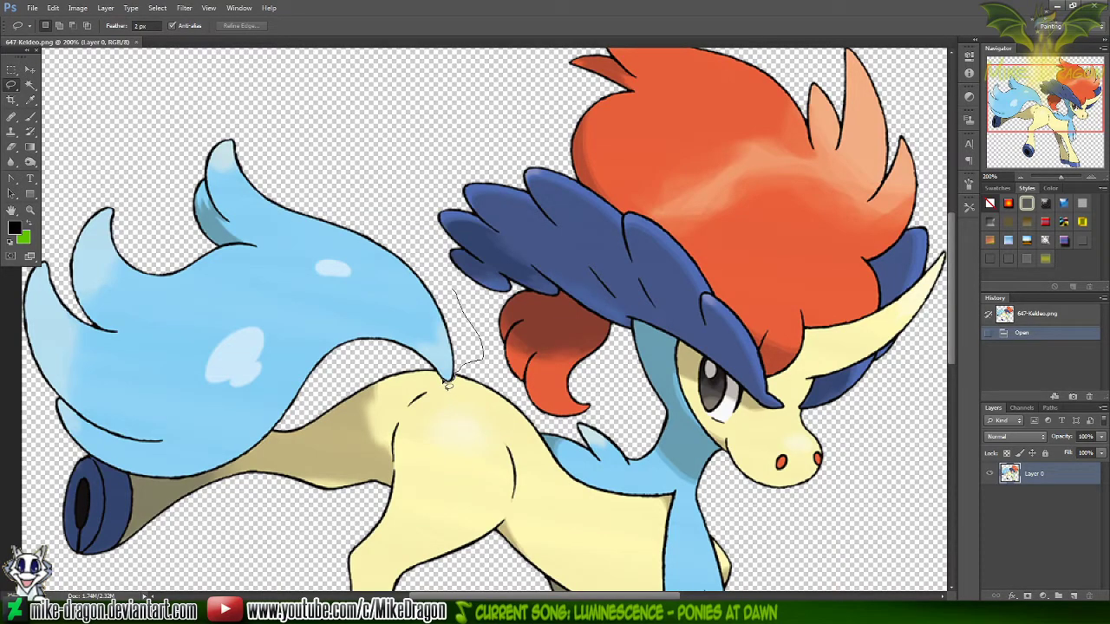
left_click_drag(446, 382, 443, 379)
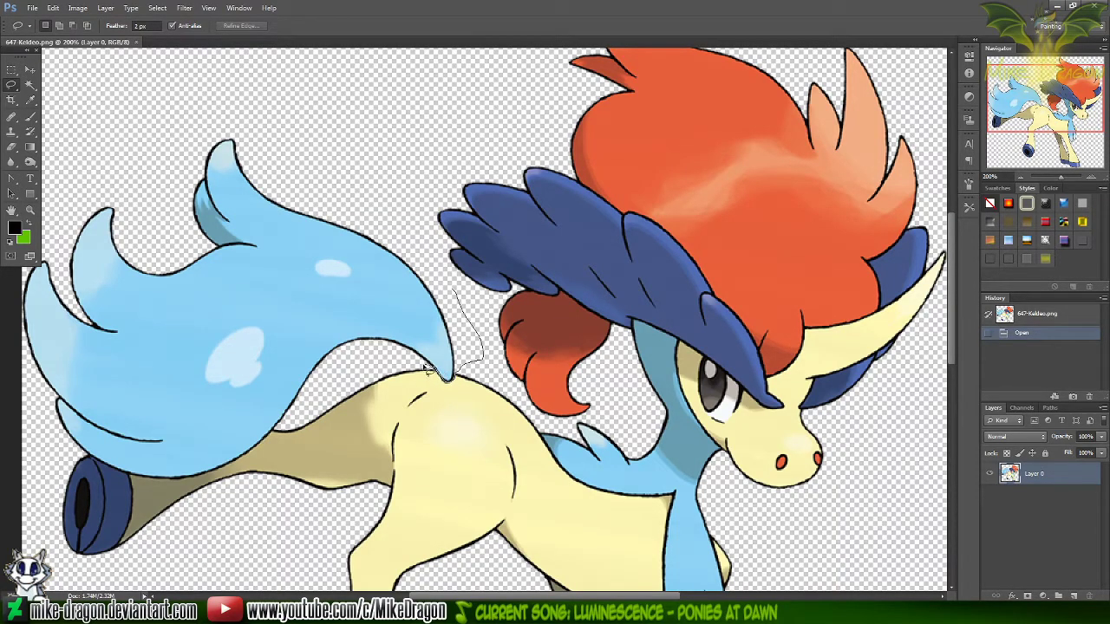
mouse_move(299, 427)
left_mouse_down()
mouse_move(208, 477)
mouse_move(149, 484)
mouse_move(35, 438)
mouse_move(5, 383)
mouse_move(17, 174)
mouse_move(126, 85)
mouse_move(267, 84)
mouse_move(358, 126)
mouse_move(390, 210)
mouse_move(468, 309)
left_mouse_up()
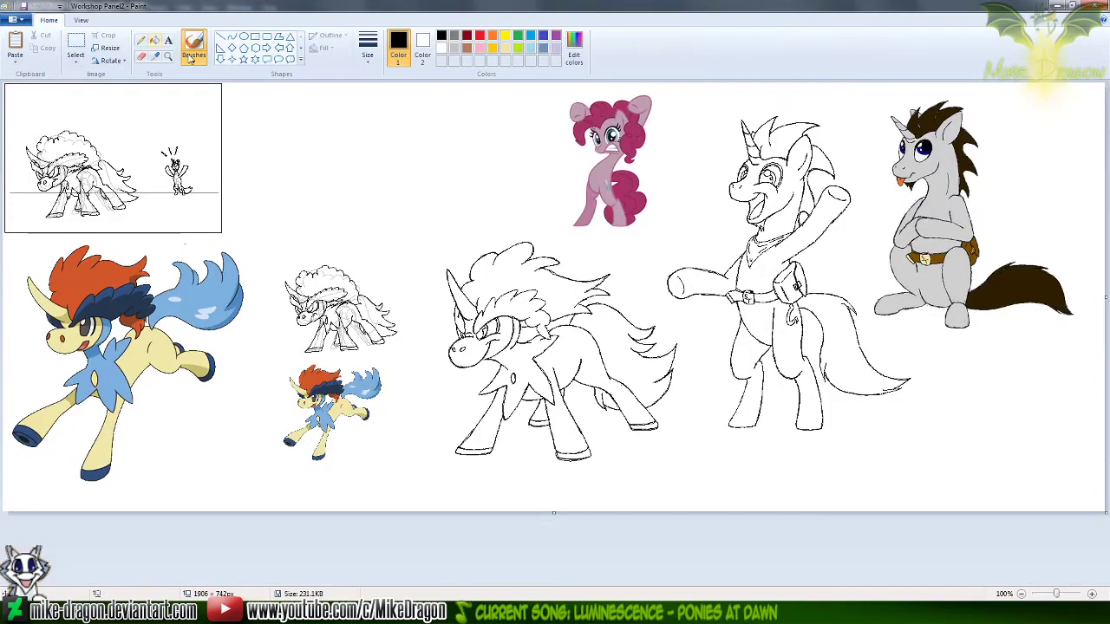
Switch to Workshop Panel2 in Paint and move the small Keldeo sketch and small colored Keldeo up beside the framed panel with Free-form selection
left_click(75, 58)
left_click(74, 103)
mouse_move(287, 251)
left_mouse_down()
mouse_move(253, 445)
mouse_move(312, 474)
mouse_move(390, 443)
mouse_move(416, 382)
mouse_move(416, 303)
mouse_move(325, 224)
left_mouse_up()
left_click_drag(335, 345, 316, 174)
left_click(492, 160)
mouse_move(329, 297)
left_mouse_down()
mouse_move(410, 235)
mouse_move(410, 196)
mouse_move(285, 180)
mouse_move(249, 197)
mouse_move(264, 294)
mouse_move(331, 297)
left_mouse_up()
left_click_drag(299, 260, 450, 165)
Turn on Transparent selection and reposition the small colored Keldeo beneath the small crouching sketch
left_click(76, 61)
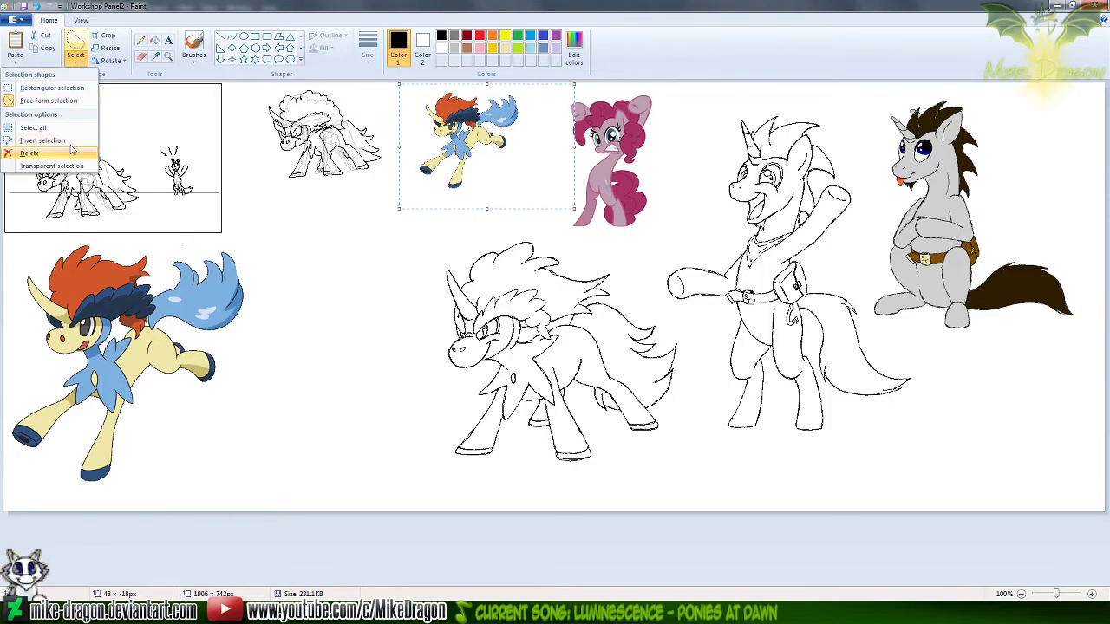
left_click(52, 165)
mouse_move(506, 134)
left_mouse_down()
mouse_move(360, 274)
mouse_move(370, 273)
left_mouse_up()
left_click(478, 169)
mouse_move(376, 217)
left_mouse_down()
mouse_move(289, 252)
mouse_move(284, 336)
mouse_move(402, 347)
mouse_move(414, 215)
mouse_move(377, 217)
left_mouse_up()
mouse_move(340, 296)
left_mouse_down()
mouse_move(531, 159)
mouse_move(586, 162)
mouse_move(514, 171)
mouse_move(537, 165)
mouse_move(376, 256)
left_mouse_up()
Undo the moves of the small Keldeo images and close Workshop Panel2 without saving
key("ctrl+z")
key("ctrl+z")
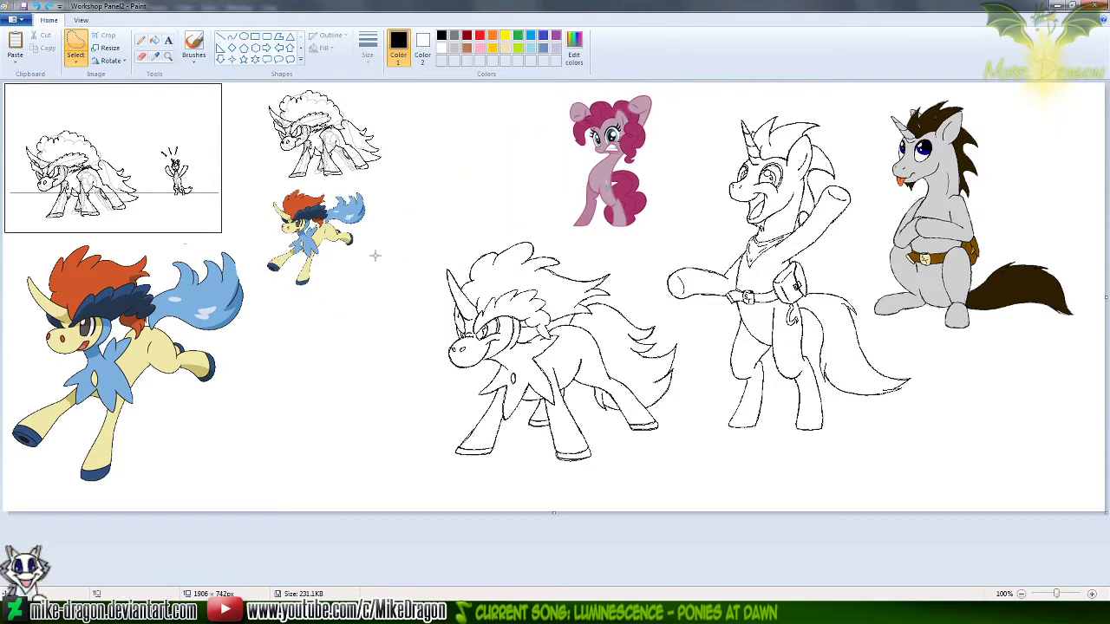
key("ctrl+z")
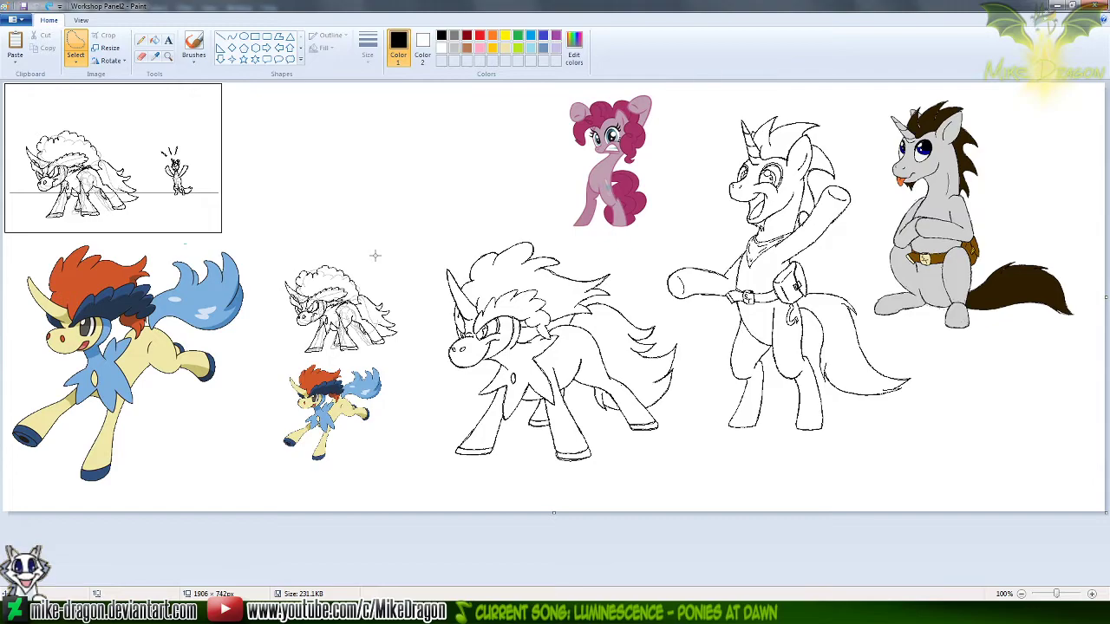
key("alt+F4")
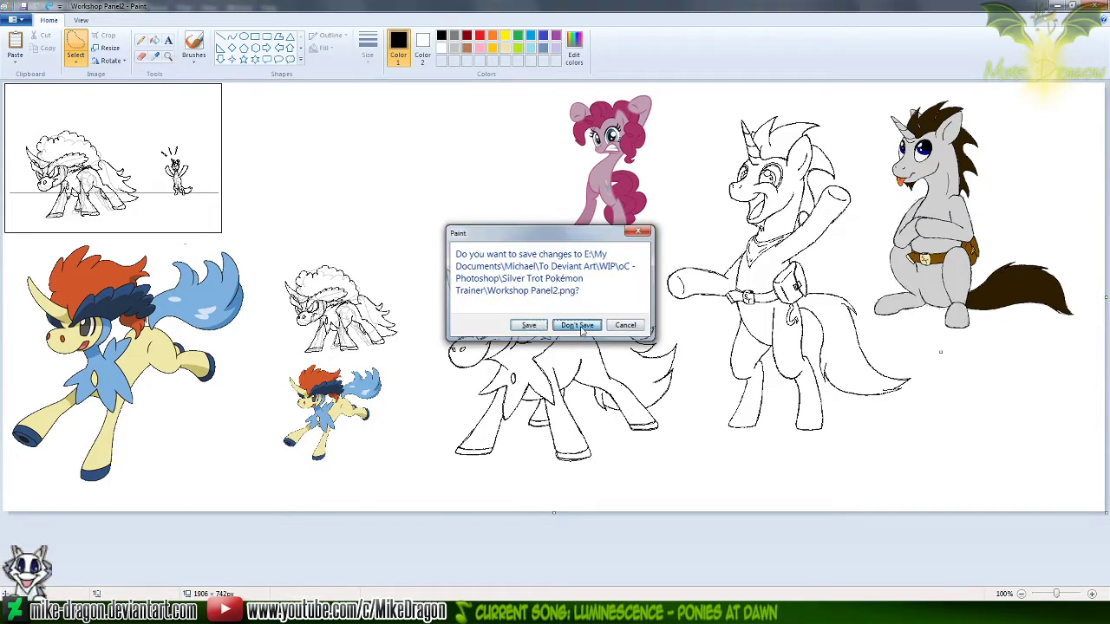
left_click(580, 326)
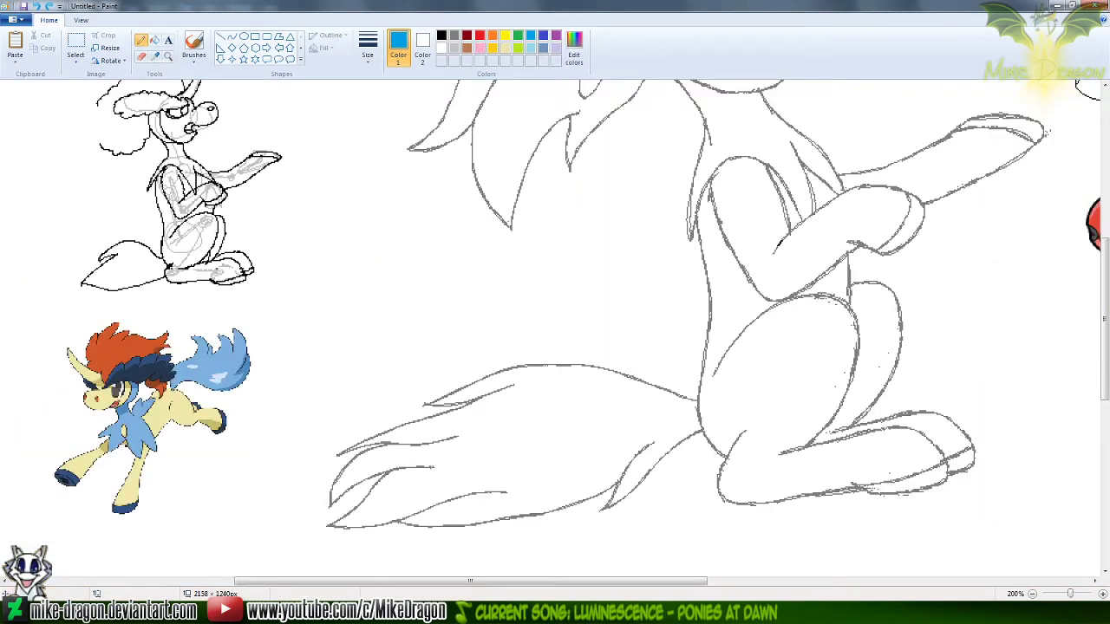
In the untitled drawing, use Free-form selection to move the small seated Keldeo sketch beside the crouching one and the small colored Keldeo beneath them
scroll(726, 517, "down", 1)
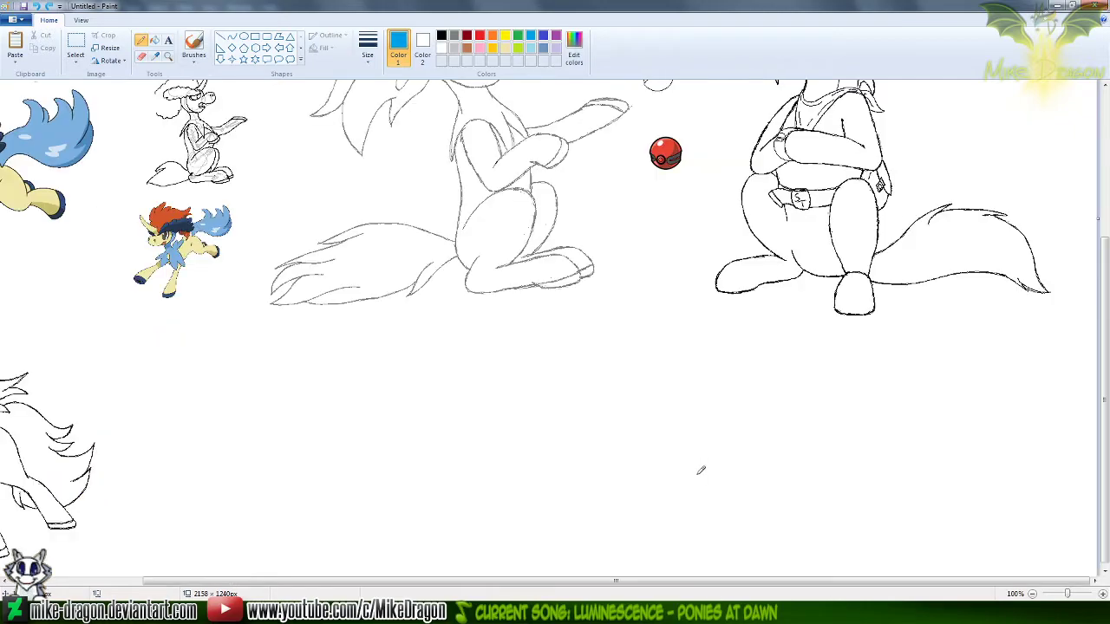
scroll(699, 471, "down", 1)
scroll(348, 415, "up", 1)
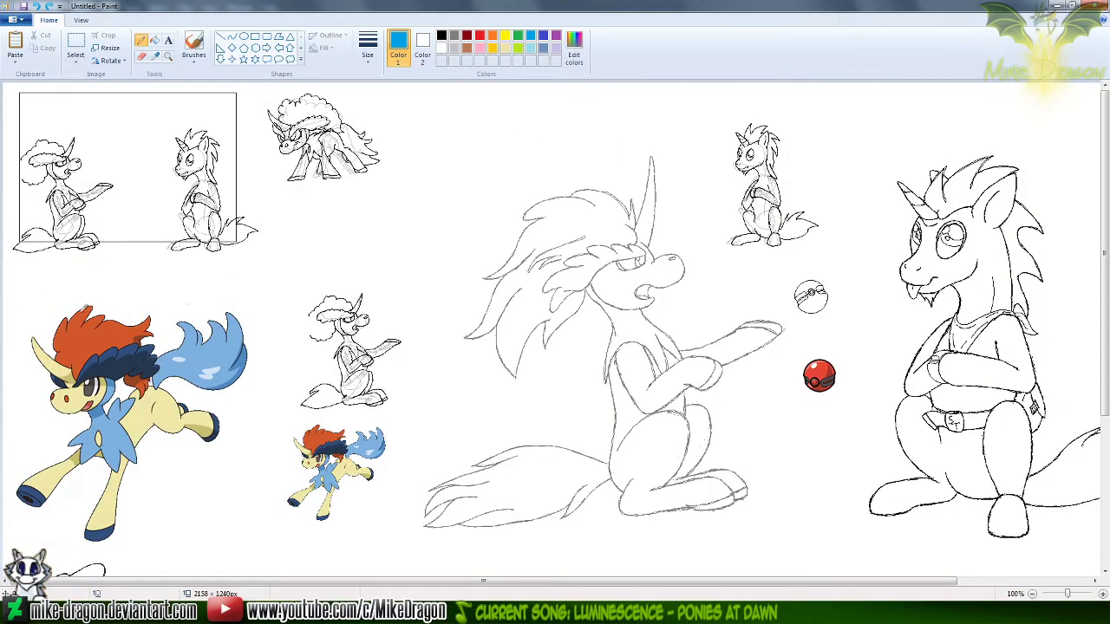
scroll(49, 301, "down", 2)
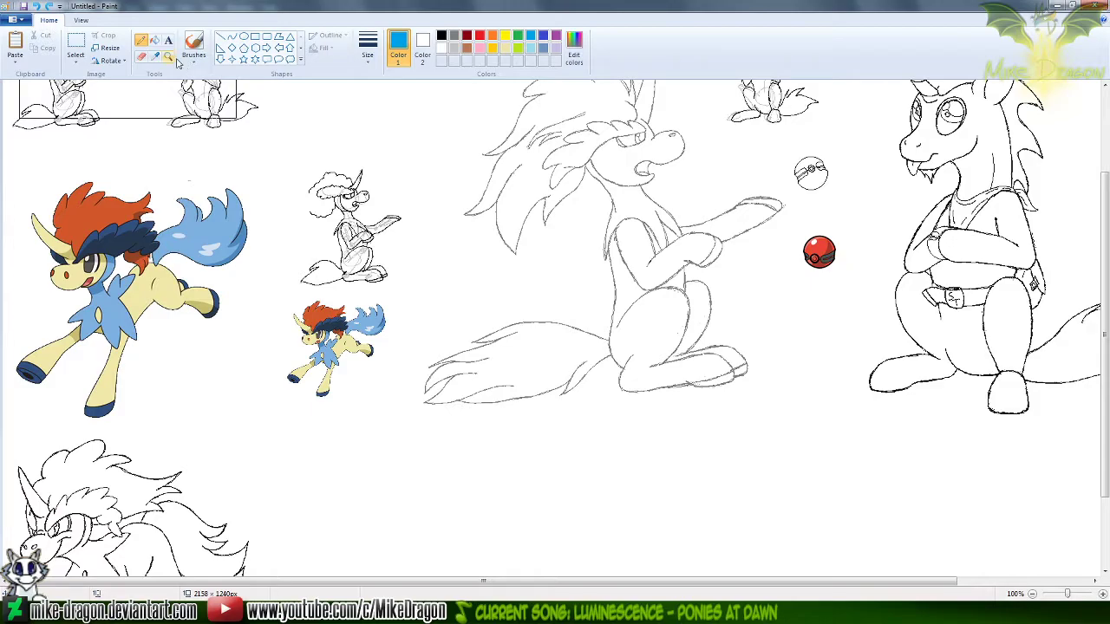
left_click(76, 58)
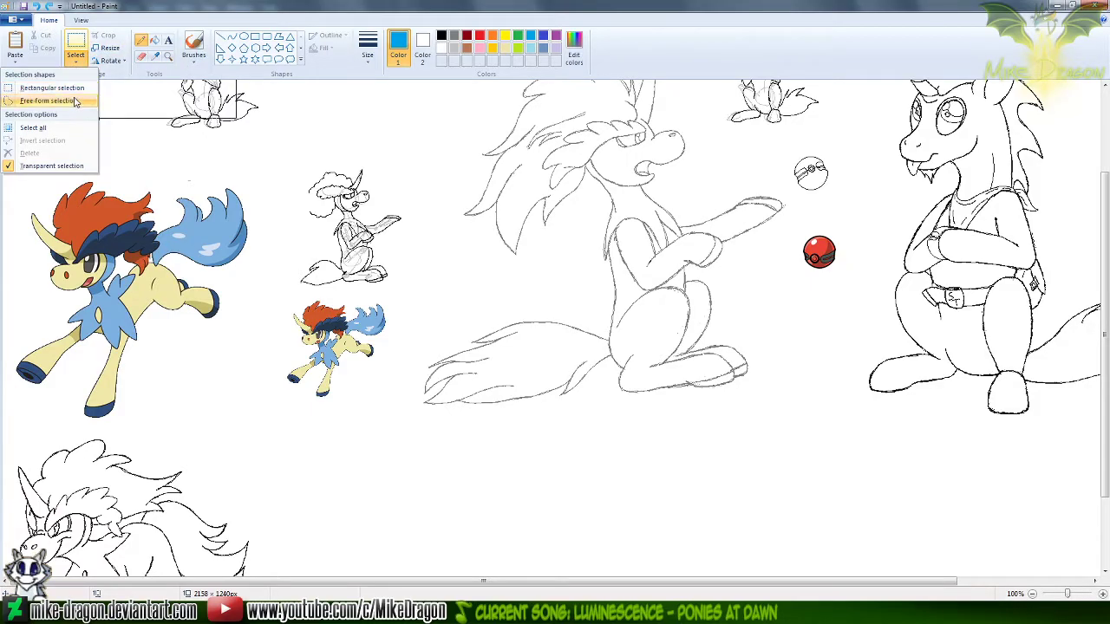
left_click(75, 102)
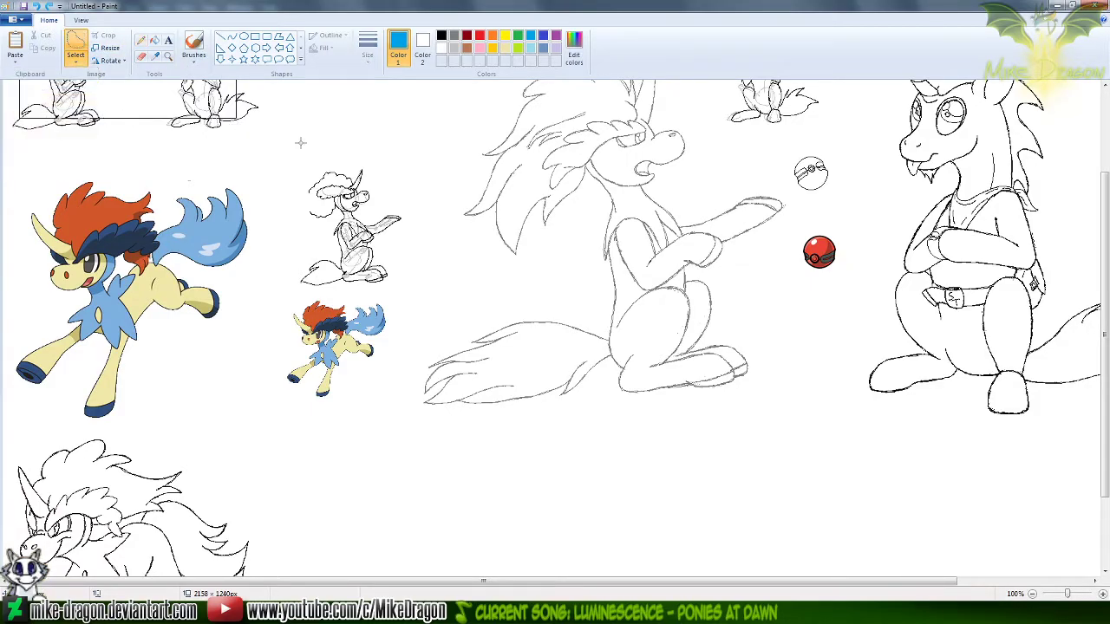
scroll(318, 267, "up", 3)
mouse_move(305, 269)
left_mouse_down()
mouse_move(283, 326)
mouse_move(277, 396)
mouse_move(316, 415)
mouse_move(409, 401)
mouse_move(442, 306)
mouse_move(365, 261)
mouse_move(305, 269)
left_mouse_up()
left_click_drag(351, 347, 450, 150)
mouse_move(305, 400)
left_mouse_down()
mouse_move(268, 438)
mouse_move(258, 523)
mouse_move(335, 541)
mouse_move(387, 495)
mouse_move(416, 404)
mouse_move(299, 402)
left_mouse_up()
left_click_drag(338, 482, 335, 275)
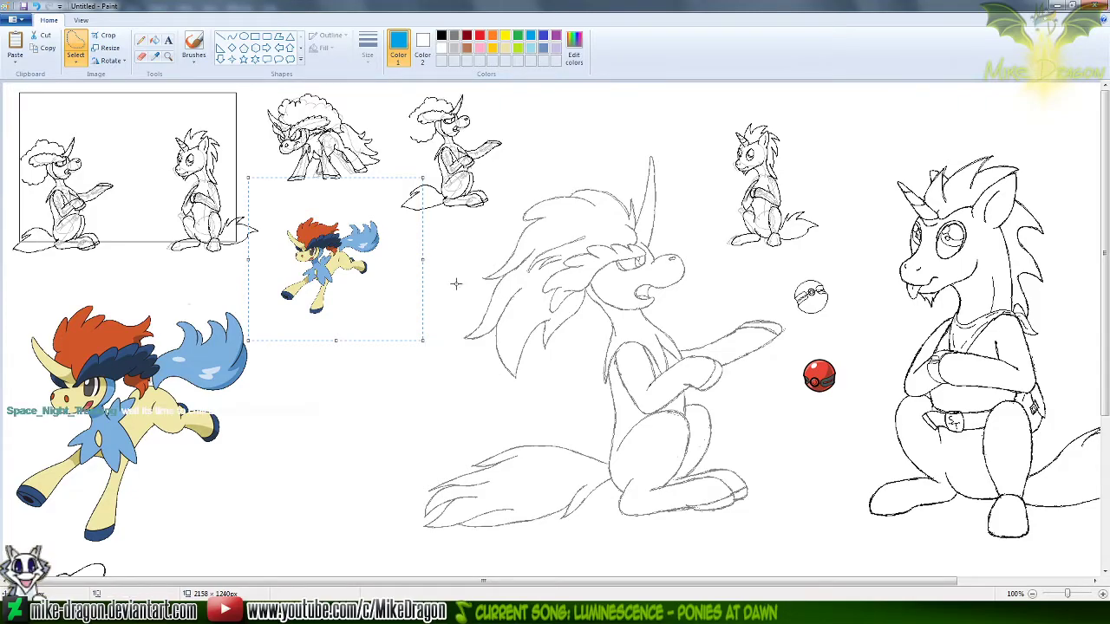
Paste the copied blue tail, place it below the small colored Keldeo, and delete it
key("ctrl+v")
left_click_drag(130, 164, 386, 387)
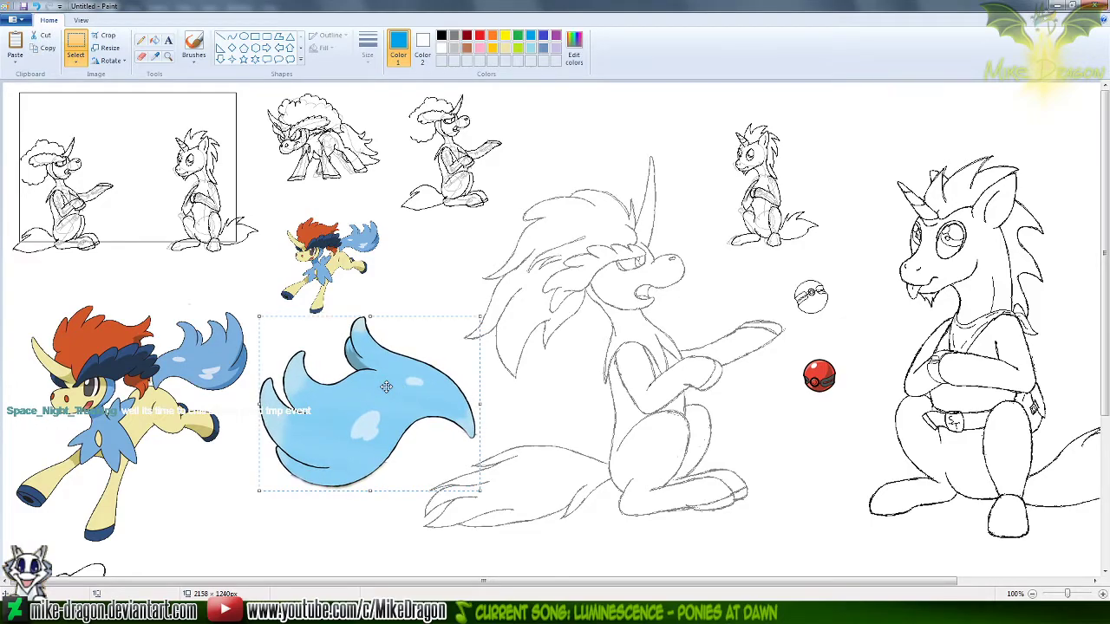
key("Delete")
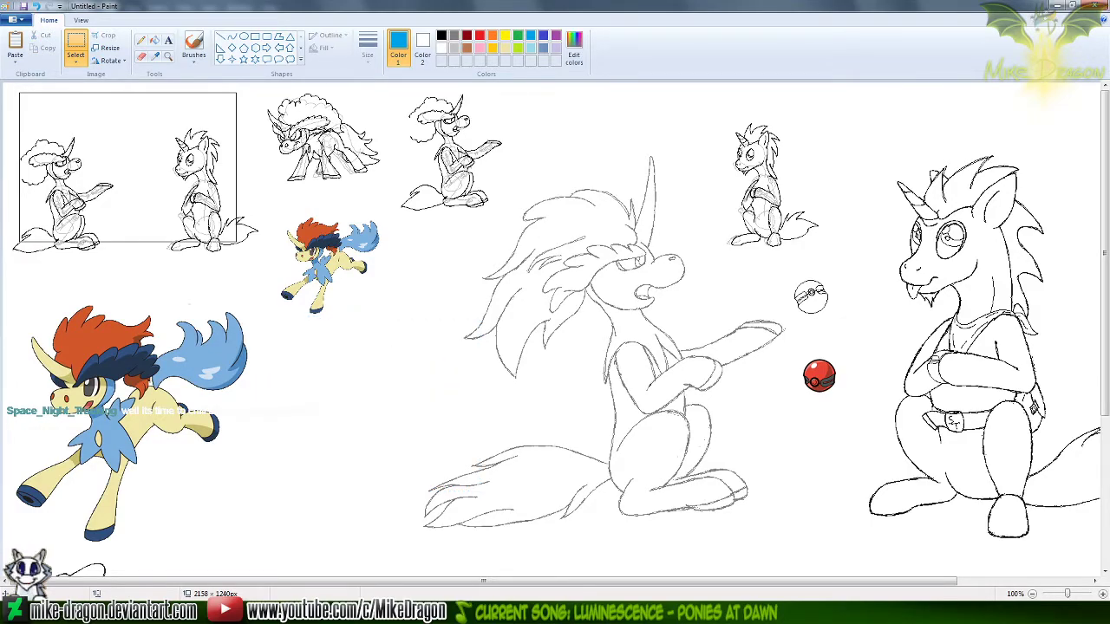
Switch to Photoshop, deselect the tail, and paste the copied tail as a new layer in 647-Keldeo.png
key("alt+Tab")
key("ctrl+d")
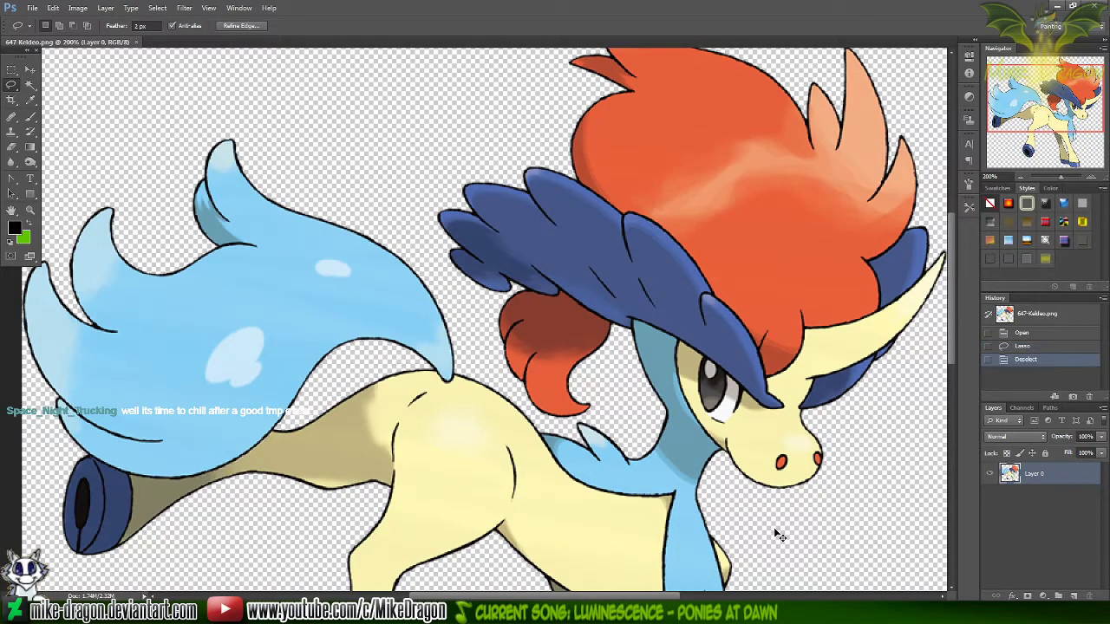
key("ctrl+minus")
key("ctrl+v")
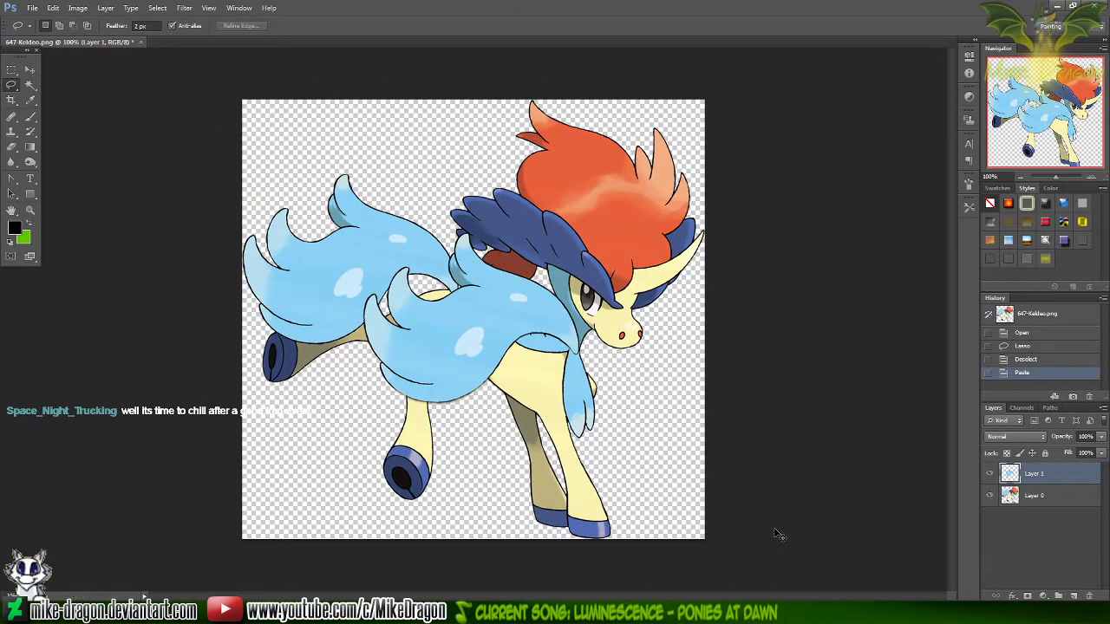
Free-transform the pasted tail to about 67% of its size around its center, using Bicubic Smoother interpolation
key("ctrl+t")
left_click(455, 25)
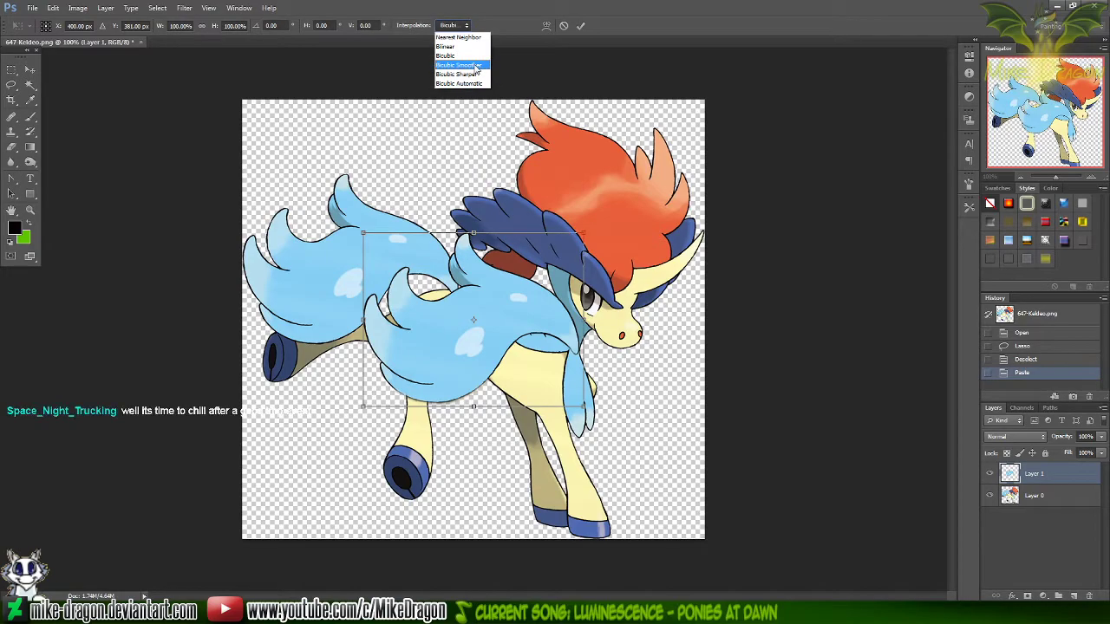
left_click(473, 69)
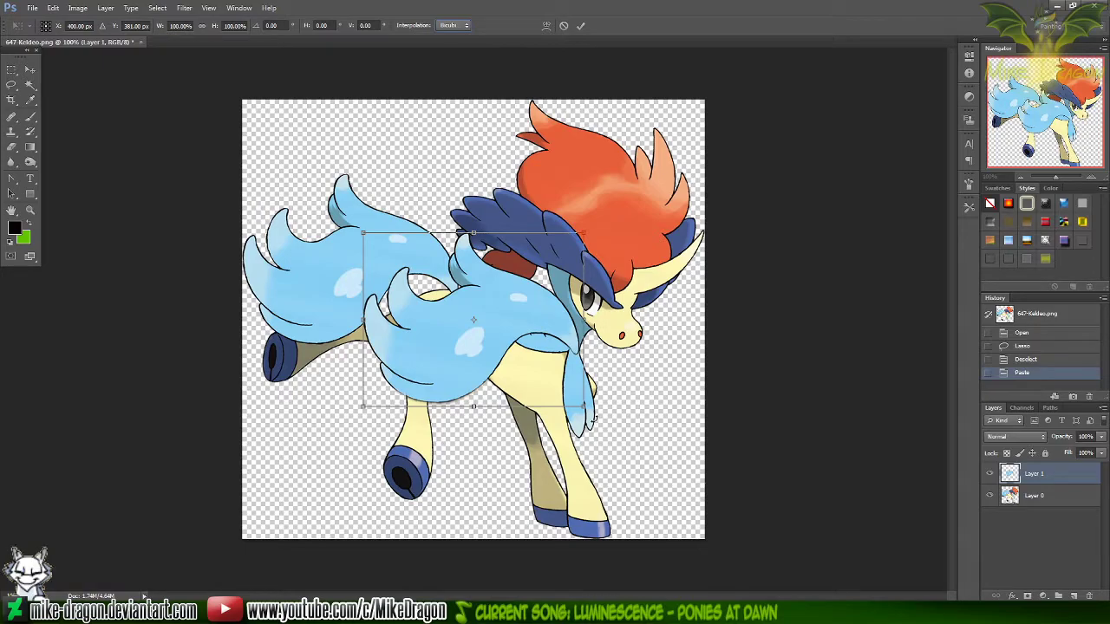
left_click_drag(583, 403, 549, 378)
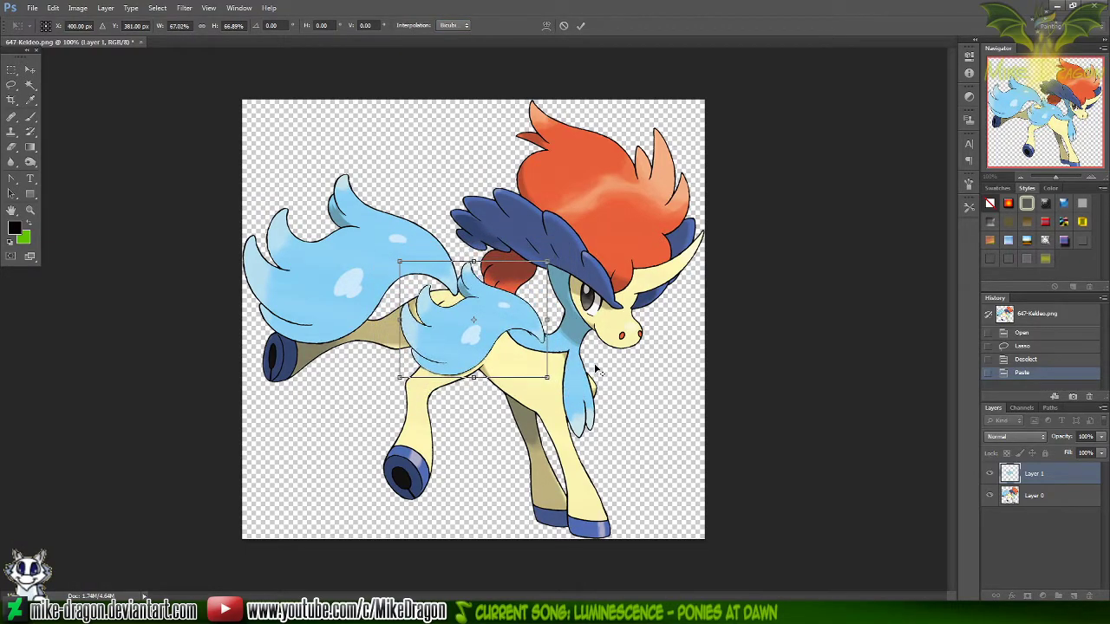
key("Return")
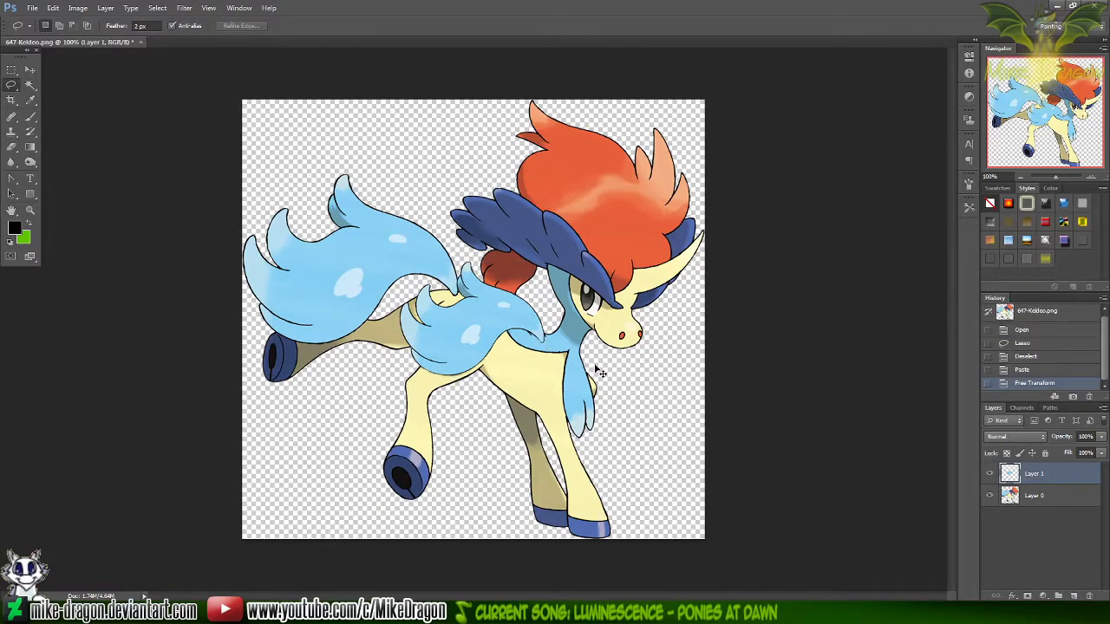
Copy the resized tail, switch to Paint, and paste it between the large colored Keldeo and the large seated sketch
key("ctrl+a")
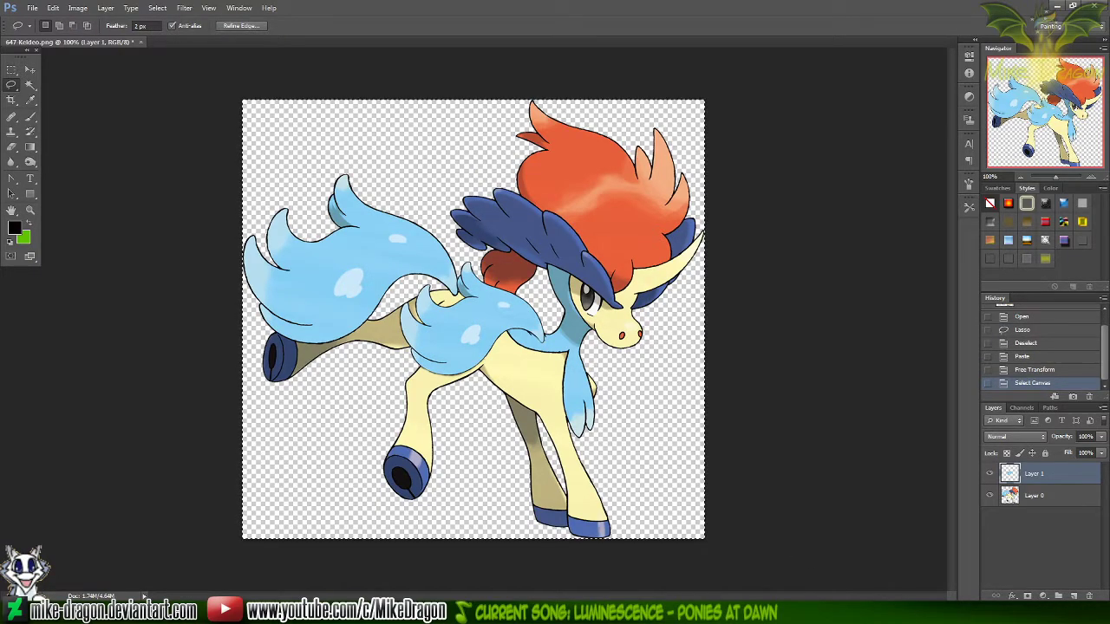
key("alt+Tab")
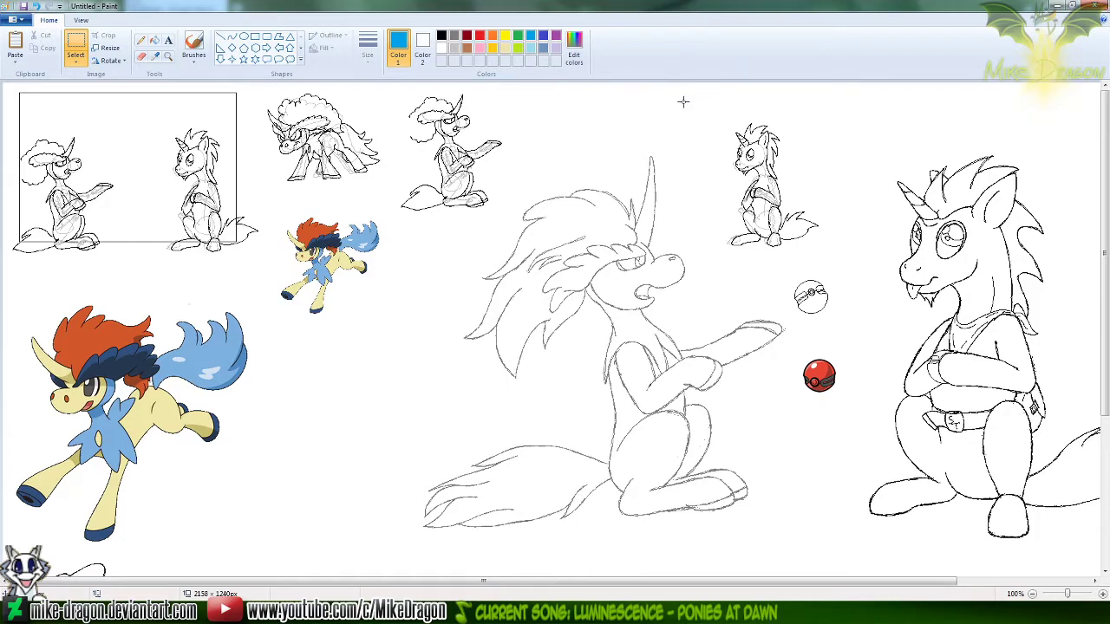
key("ctrl+v")
mouse_move(90, 132)
left_mouse_down()
mouse_move(124, 184)
mouse_move(367, 430)
mouse_move(384, 386)
mouse_move(381, 395)
mouse_move(546, 446)
left_mouse_up()
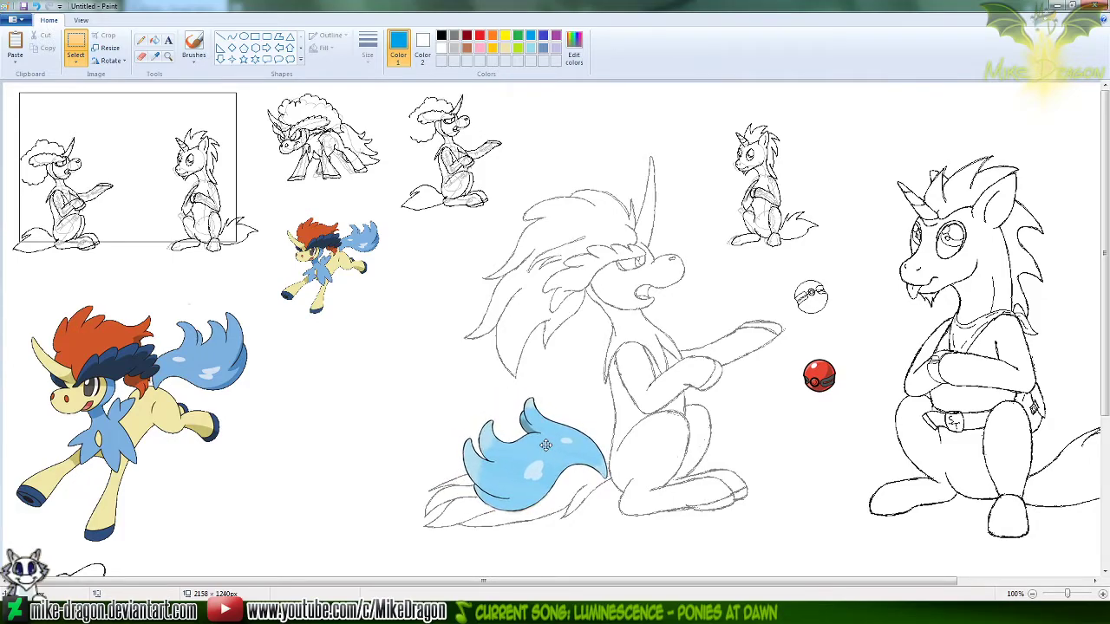
left_click_drag(546, 444, 396, 386)
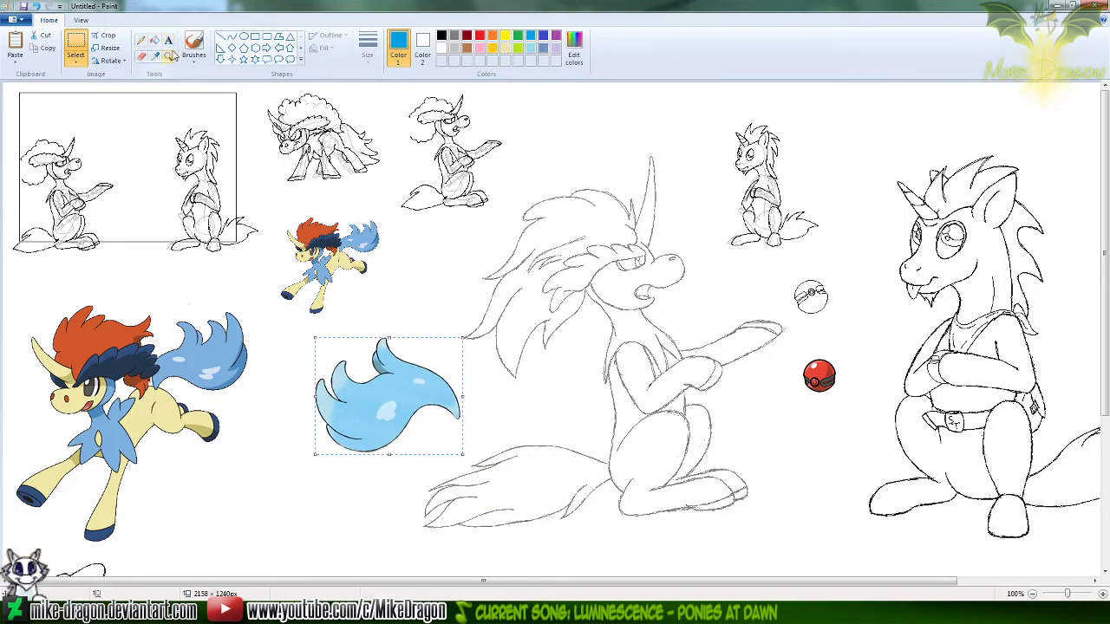
Choose the Pencil for drawing near the tails and close the extra blank Paint window
left_click(169, 54)
left_click(508, 429)
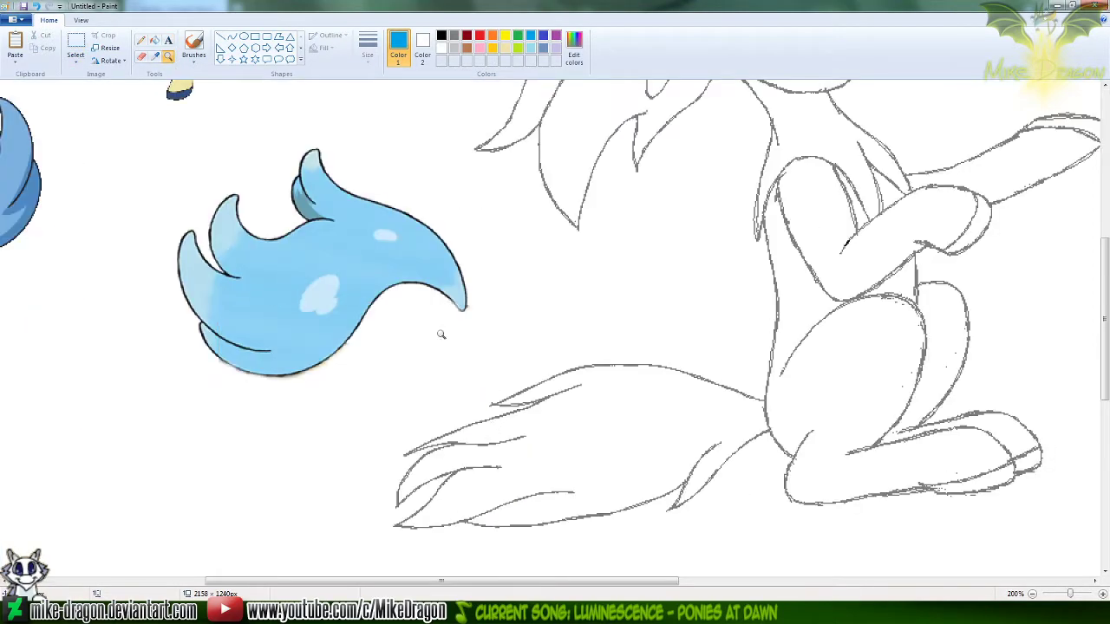
left_click(139, 39)
left_click_drag(632, 582, 670, 585)
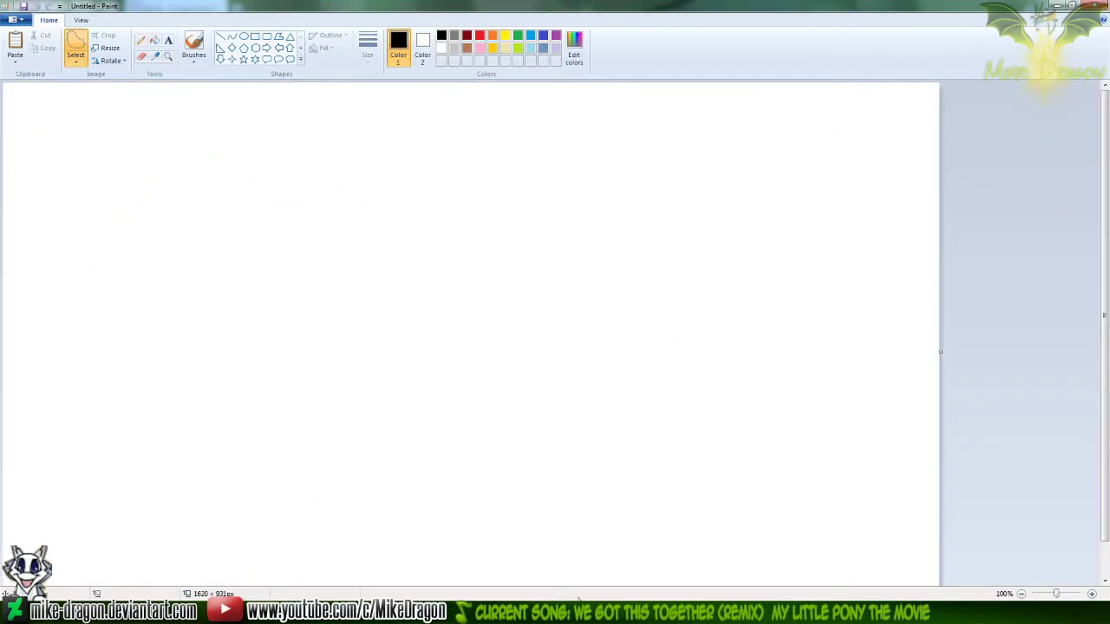
left_click(1096, 7)
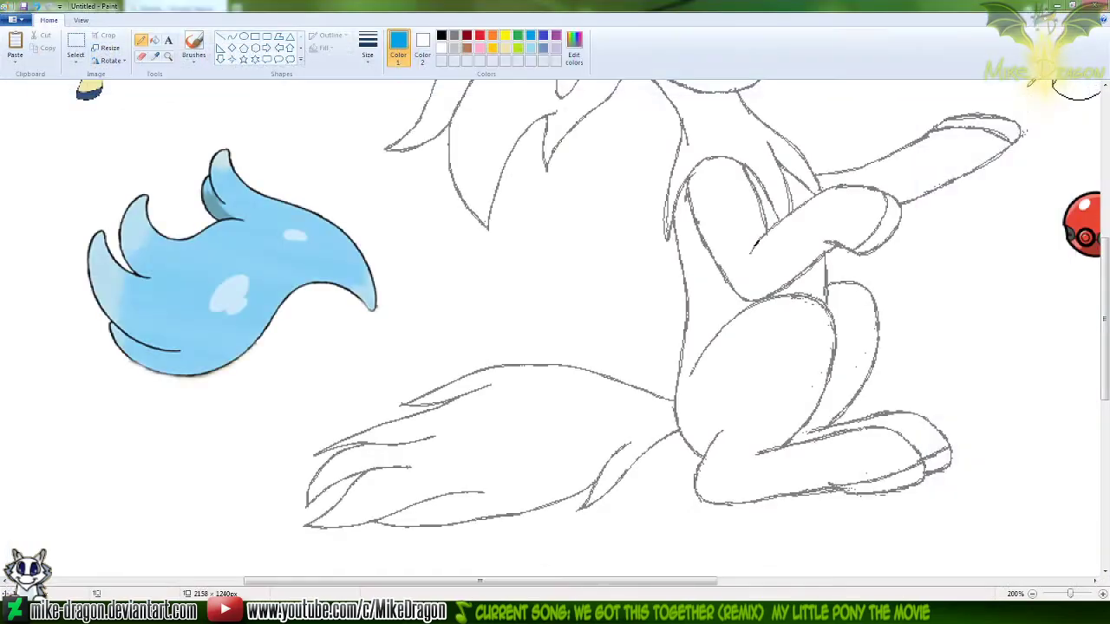
Sketch simplified blue pencil outlines of the tail over the reference and beside the seated sketch, and undo them
scroll(1101, 327, "up", 1)
scroll(1106, 329, "down", 1)
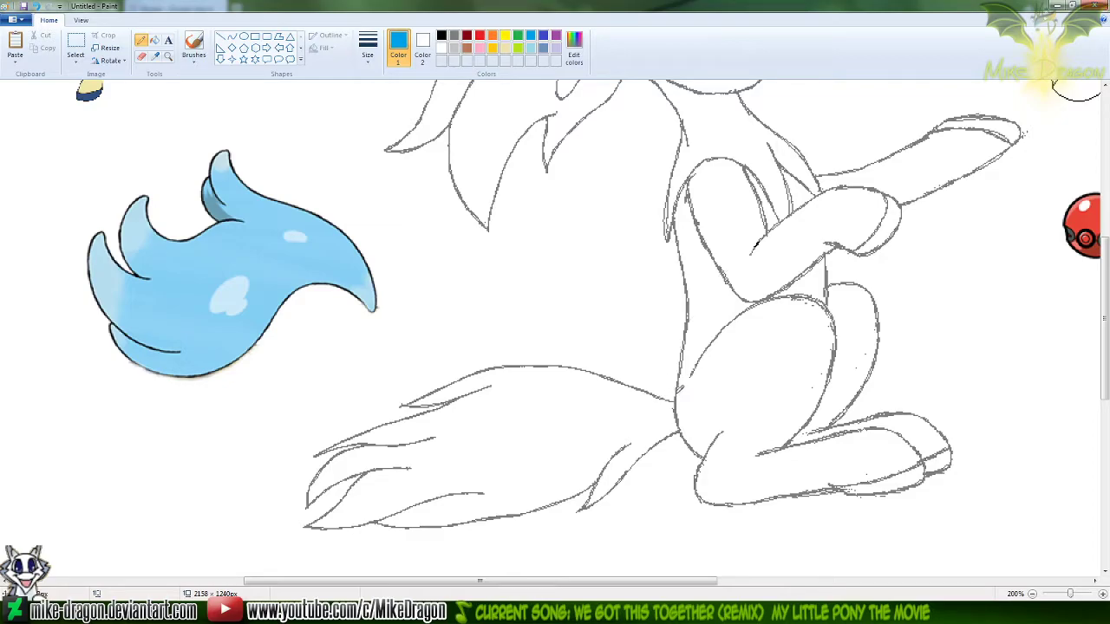
left_click(231, 36)
left_click(368, 50)
left_click(355, 83)
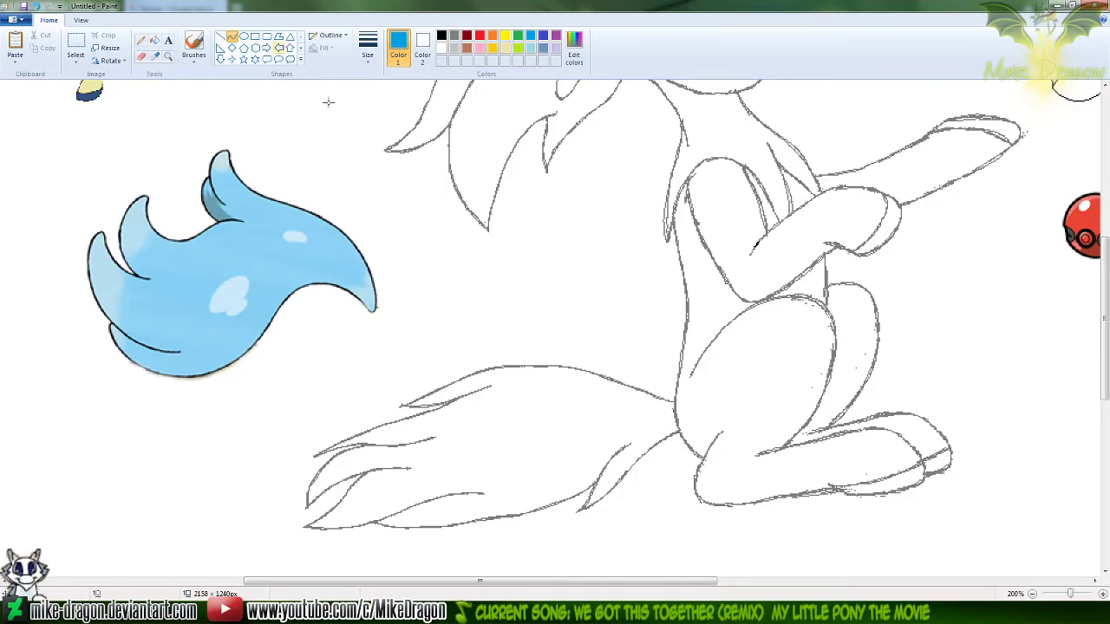
left_click(141, 40)
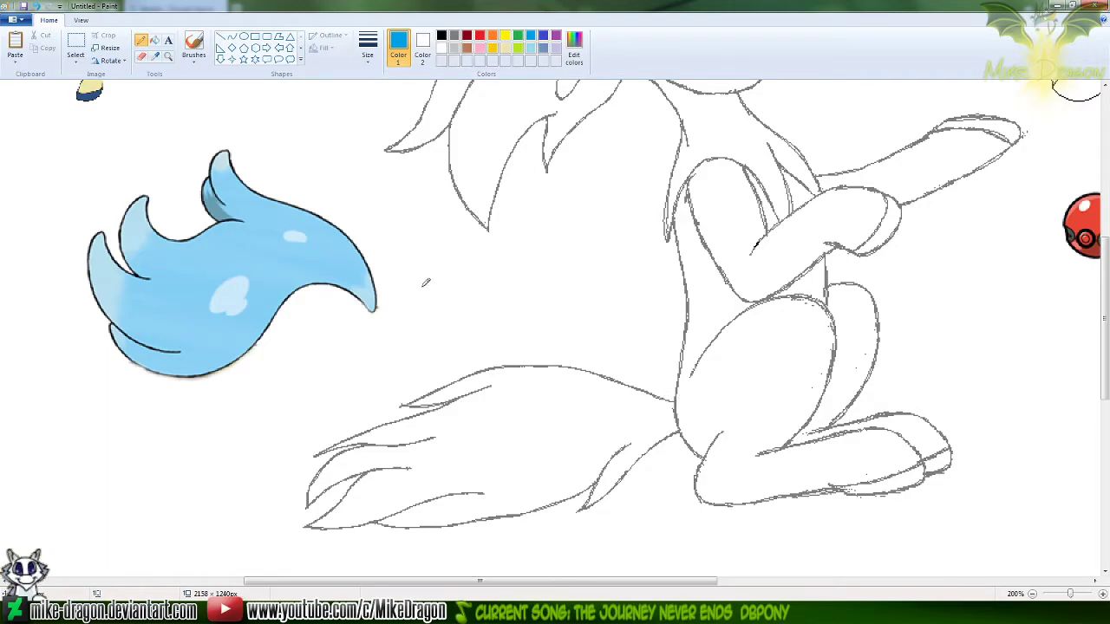
mouse_move(426, 287)
left_mouse_down()
mouse_move(328, 185)
mouse_move(198, 254)
mouse_move(94, 269)
mouse_move(111, 329)
mouse_move(231, 360)
mouse_move(410, 297)
left_mouse_up()
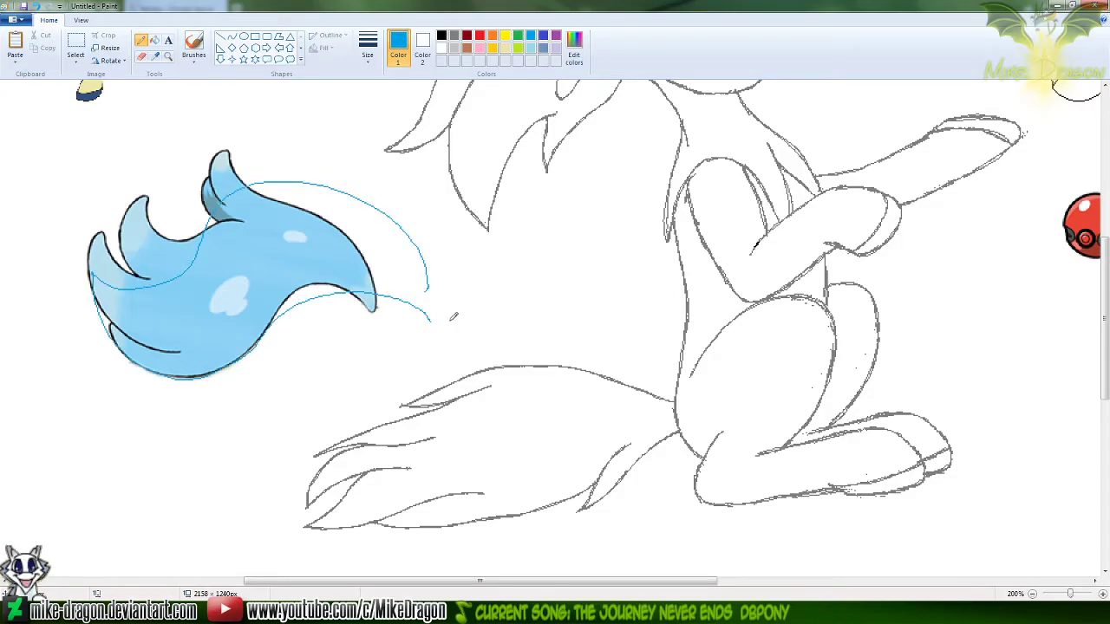
key("ctrl+z")
key("ctrl+z")
mouse_move(658, 293)
left_mouse_down()
mouse_move(573, 223)
mouse_move(469, 299)
mouse_move(397, 273)
mouse_move(427, 341)
mouse_move(586, 342)
mouse_move(656, 287)
mouse_move(681, 302)
left_mouse_up()
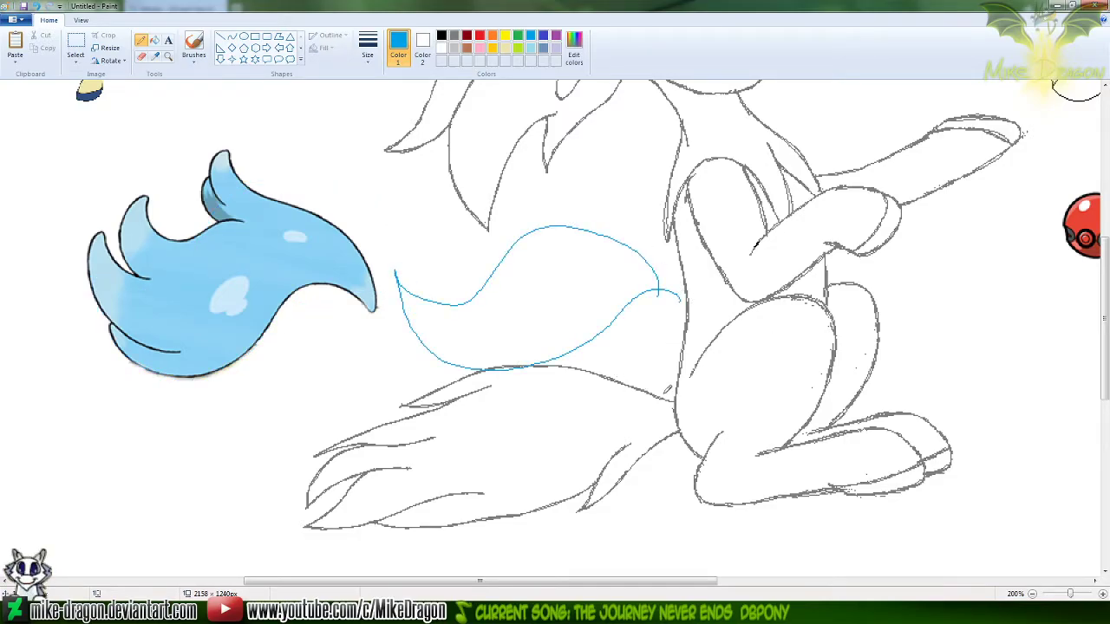
key("ctrl+z")
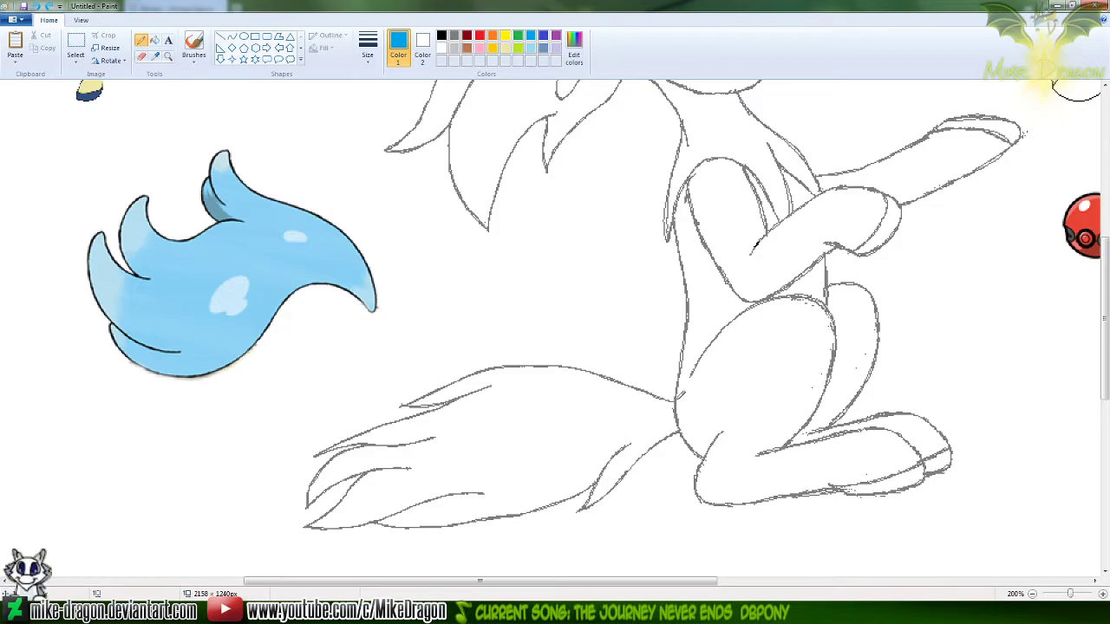
Select the large seated Keldeo sketch, including its tail, with Free-form selection
left_click(168, 56)
right_click(147, 112)
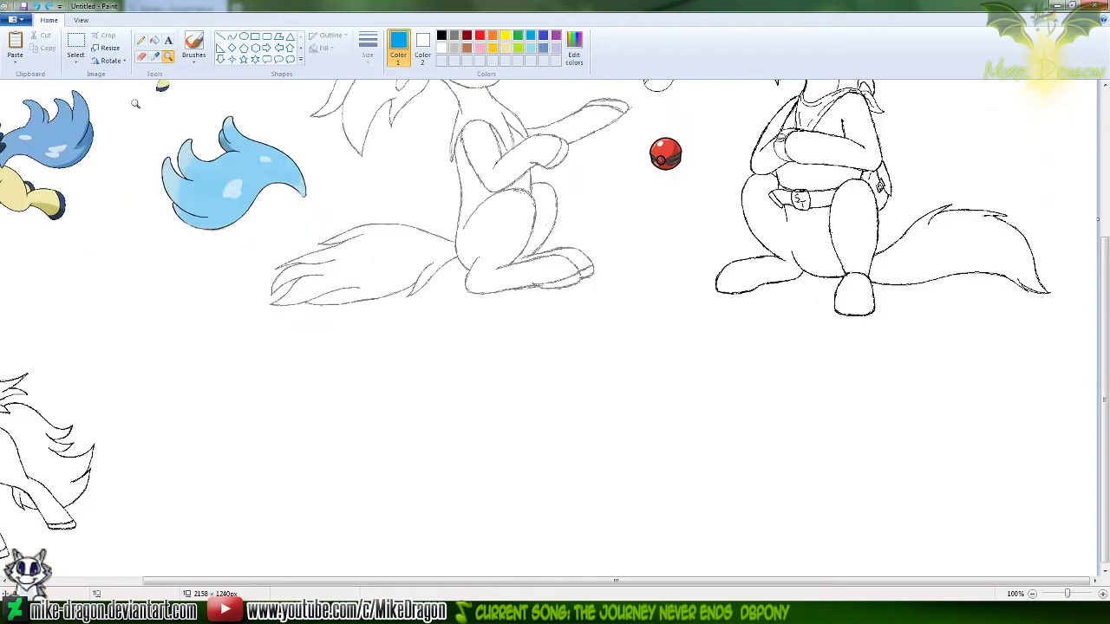
left_click(76, 61)
left_click(74, 102)
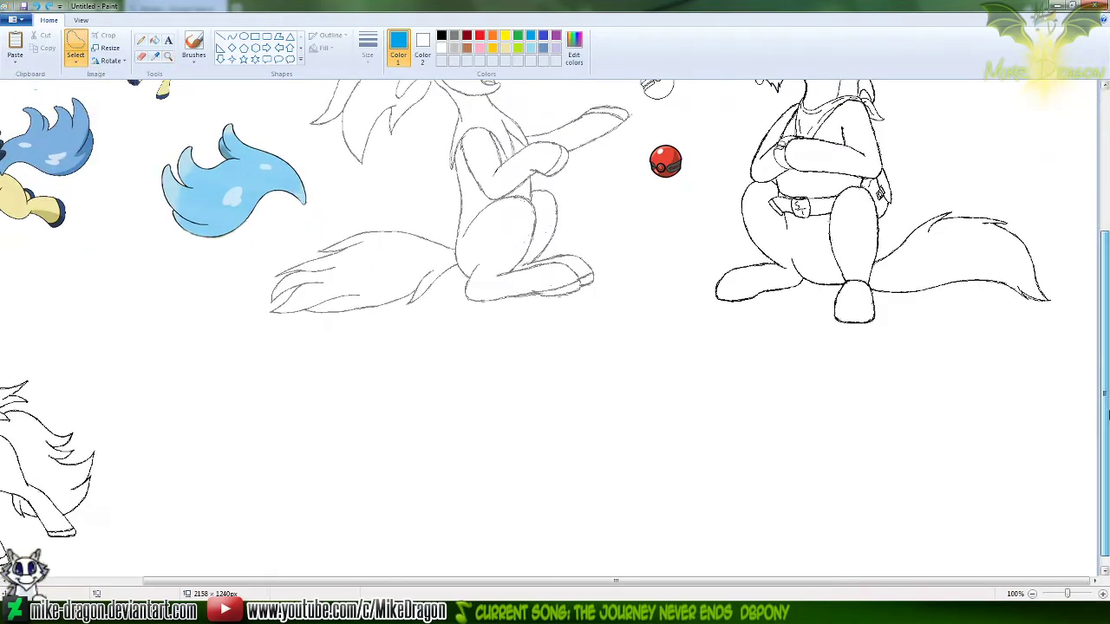
left_click(1106, 236)
mouse_move(475, 128)
left_mouse_down()
mouse_move(510, 131)
mouse_move(538, 169)
mouse_move(557, 280)
mouse_move(642, 331)
mouse_move(605, 377)
mouse_move(600, 444)
mouse_move(622, 503)
mouse_move(594, 529)
mouse_move(481, 546)
mouse_move(243, 545)
mouse_move(253, 514)
mouse_move(331, 458)
mouse_move(338, 413)
mouse_move(280, 304)
mouse_move(375, 187)
mouse_move(424, 144)
mouse_move(484, 127)
left_mouse_up()
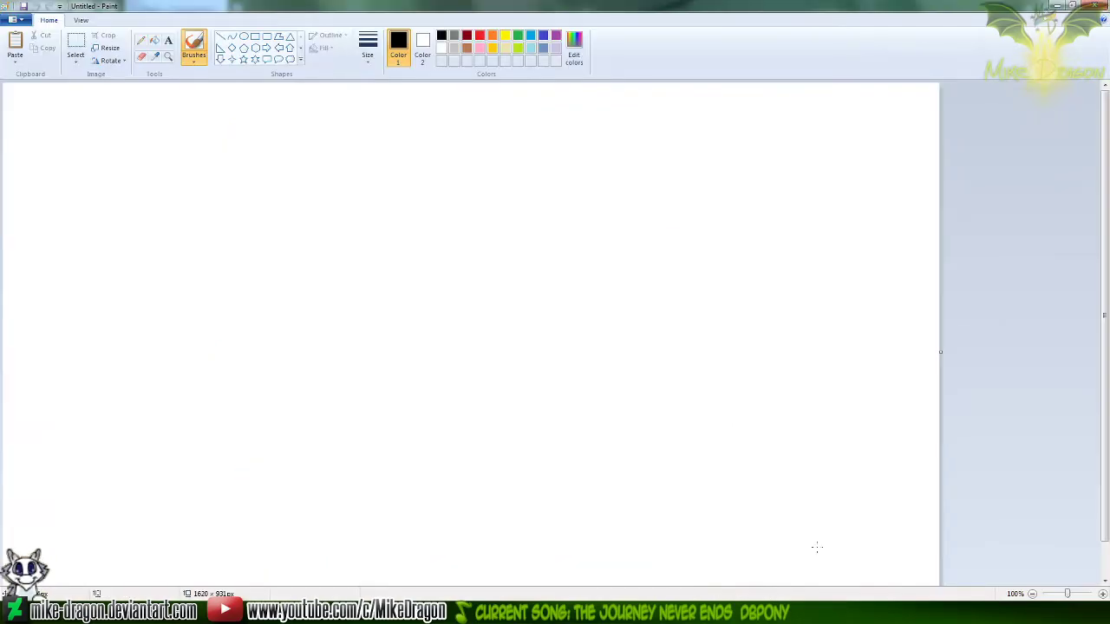
Set a blank Paint drawing's canvas width to 1 and paste the copied seated Keldeo sketch into it
key("ctrl+e")
type("1")
key("Tab")
type("1")
key("Return")
key("ctrl+v")
left_click(581, 423)
Erase the tail lines nearest the body of the seated Keldeo in the pasted copy
left_click(167, 56)
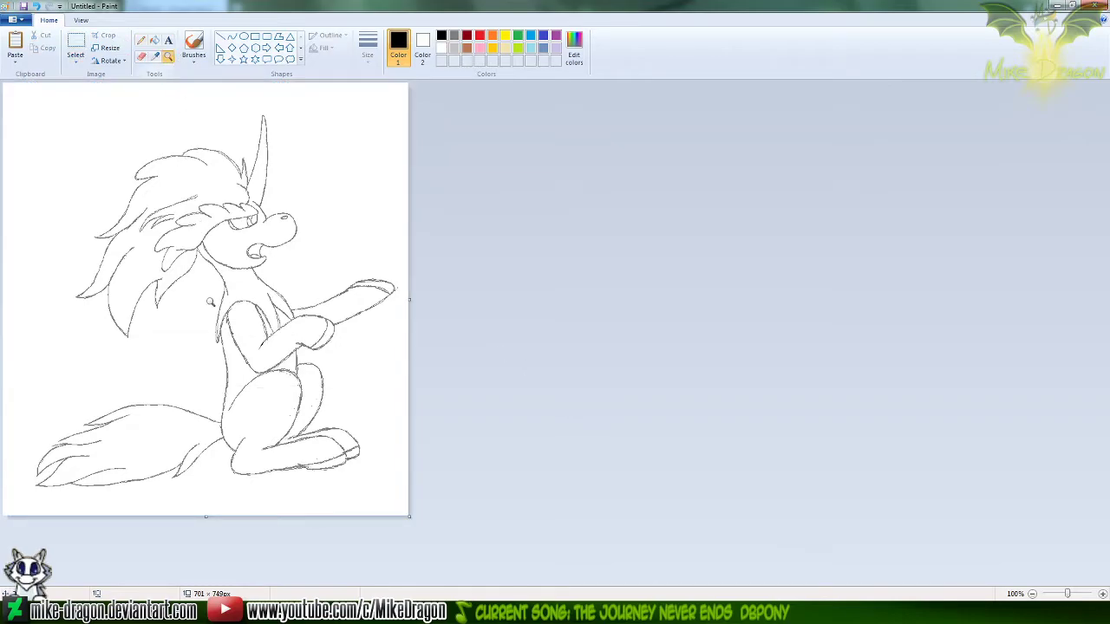
left_click(206, 259)
left_click(278, 425)
left_click(396, 384)
left_click(142, 56)
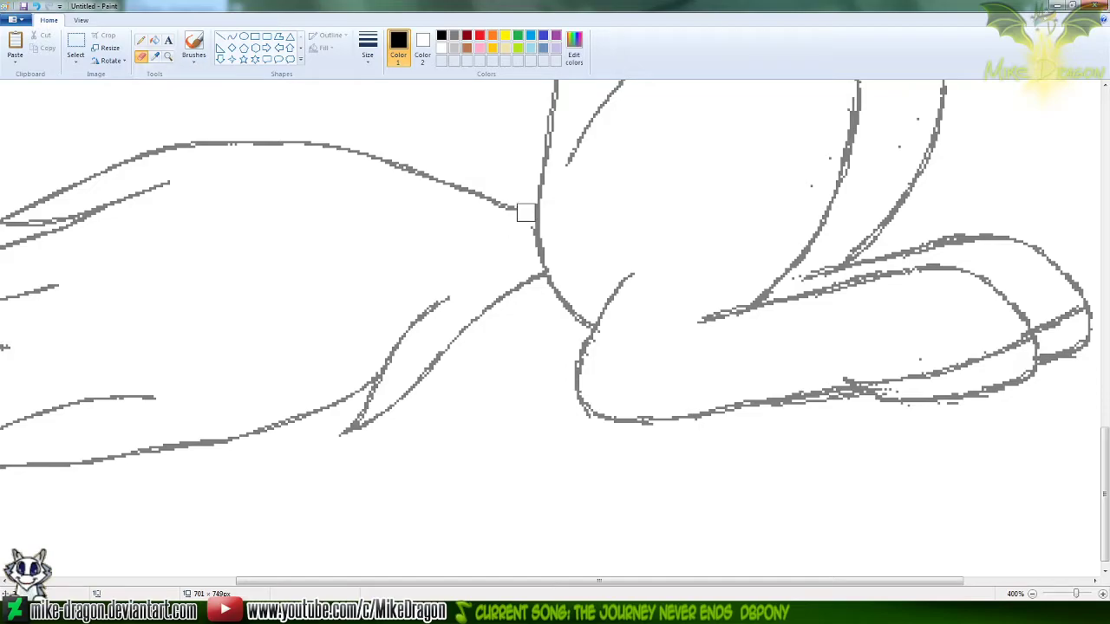
left_click_drag(510, 277, 528, 279)
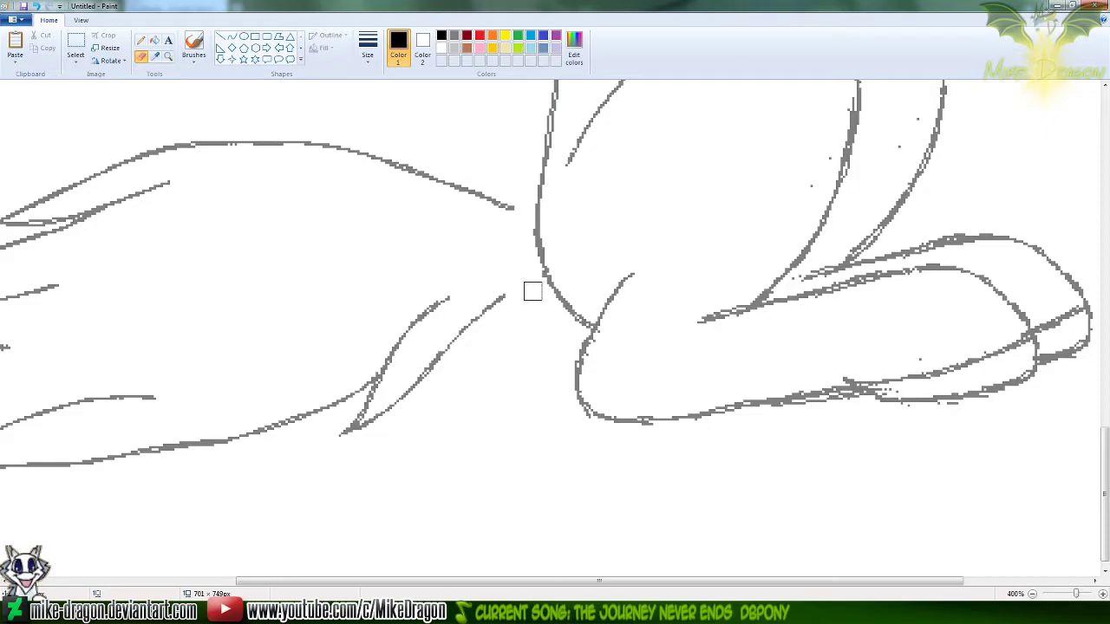
mouse_move(503, 305)
left_mouse_down()
mouse_move(433, 370)
mouse_move(417, 340)
mouse_move(495, 226)
mouse_move(489, 202)
mouse_move(389, 166)
mouse_move(412, 160)
mouse_move(327, 162)
mouse_move(255, 194)
left_mouse_up()
scroll(255, 194, "down", 1)
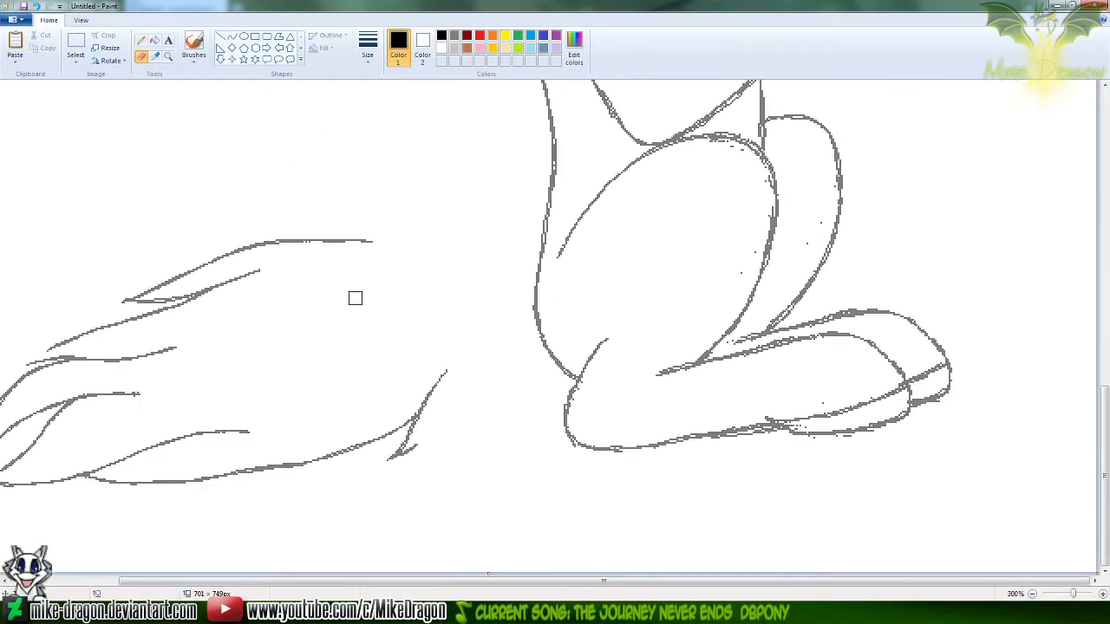
scroll(334, 287, "down", 1)
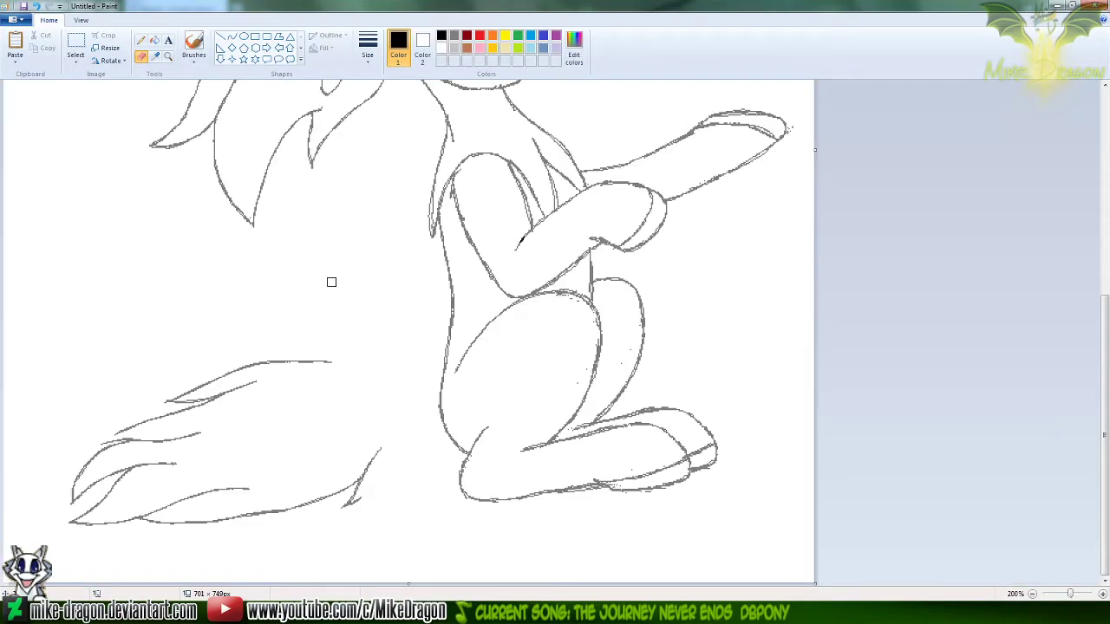
Delete the rest of the tail using Free-form selection, and select the whole tailless sketch
left_click(75, 59)
left_click(52, 101)
mouse_move(373, 340)
left_mouse_down()
mouse_move(2, 480)
mouse_move(78, 580)
mouse_move(347, 594)
mouse_move(401, 524)
mouse_move(415, 442)
mouse_move(379, 333)
left_mouse_up()
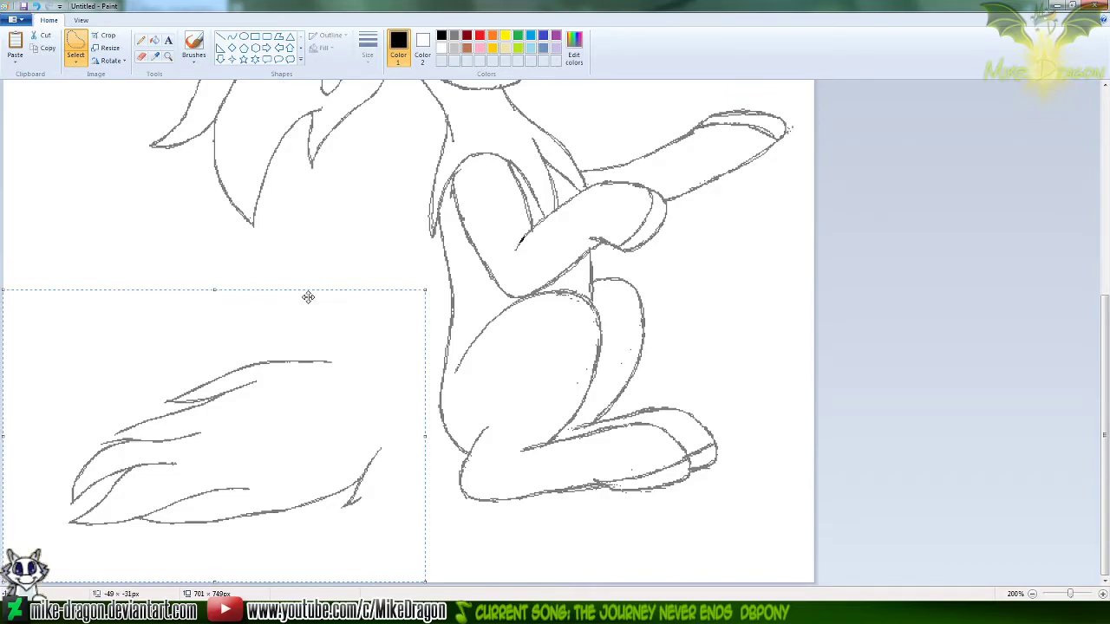
key("Delete")
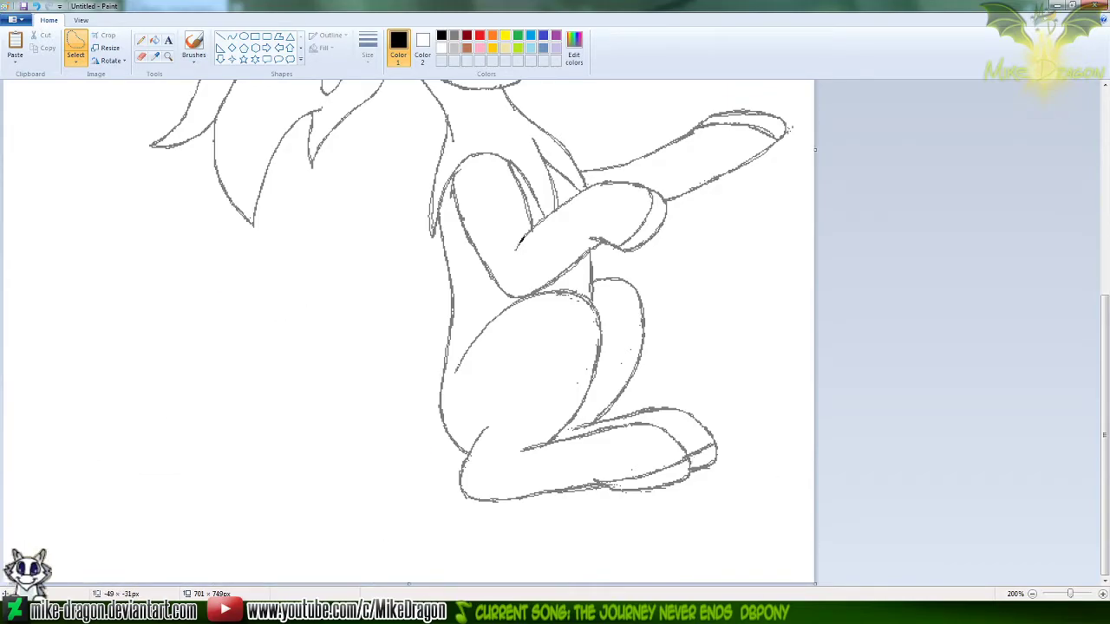
scroll(710, 358, "down", 1, "ctrl")
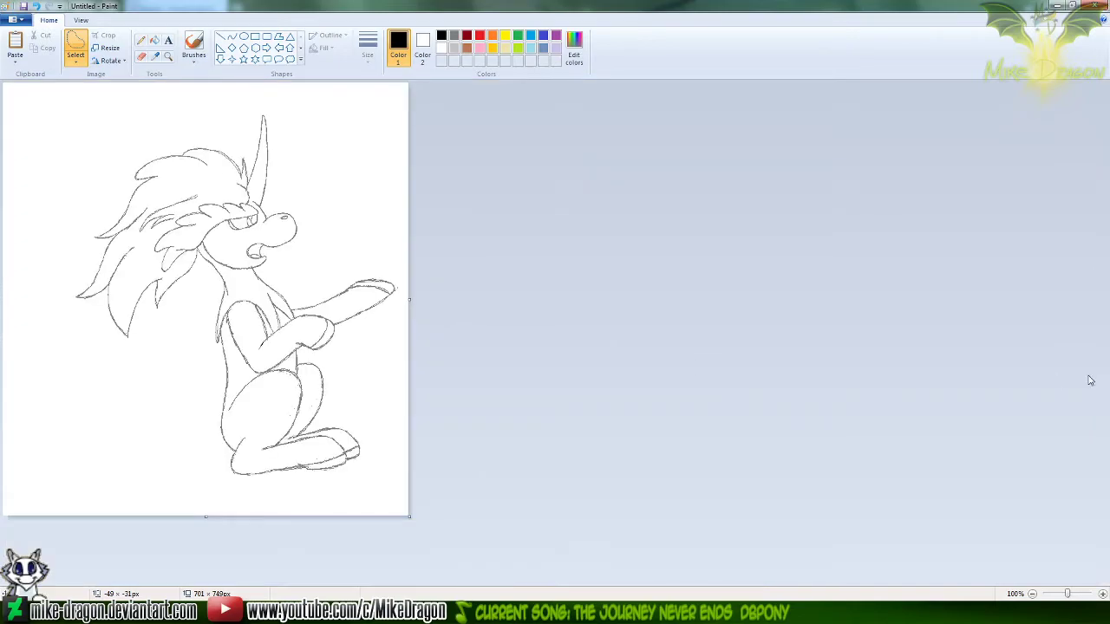
key("ctrl+a")
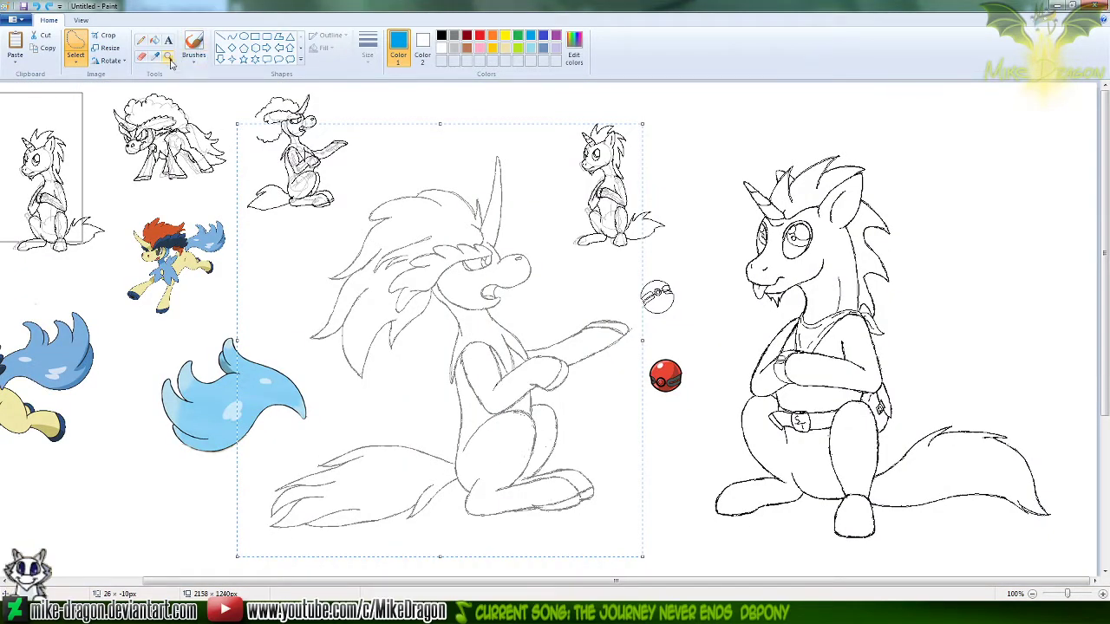
In the main drawing, mark the base of the seated Keldeo's tail with blue pencil strokes and undo them
left_click(168, 55)
left_click(420, 451)
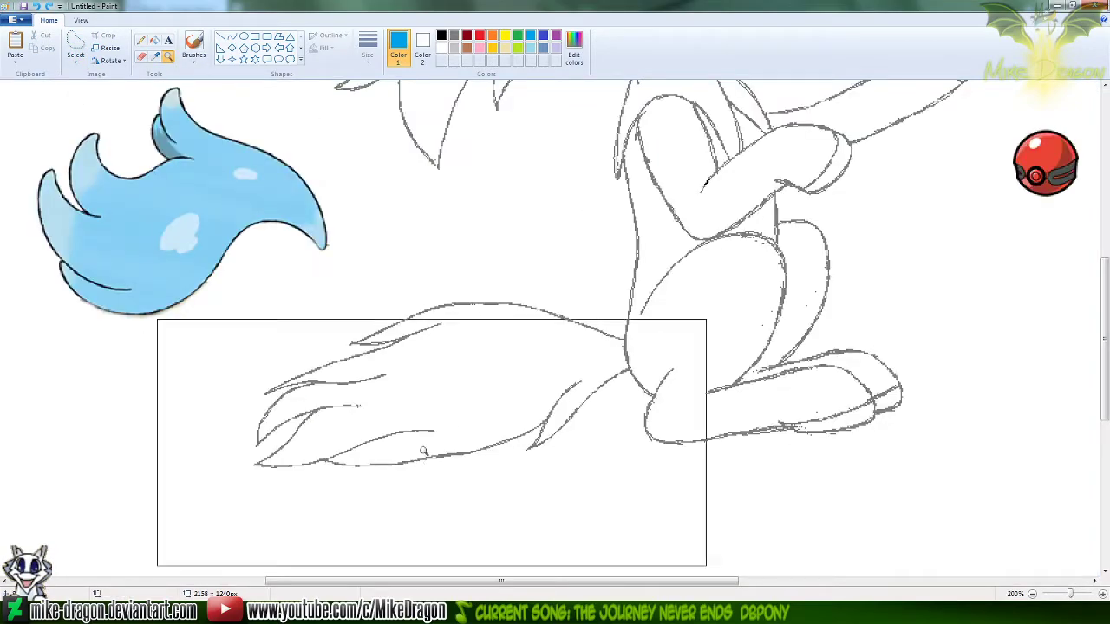
left_click(141, 42)
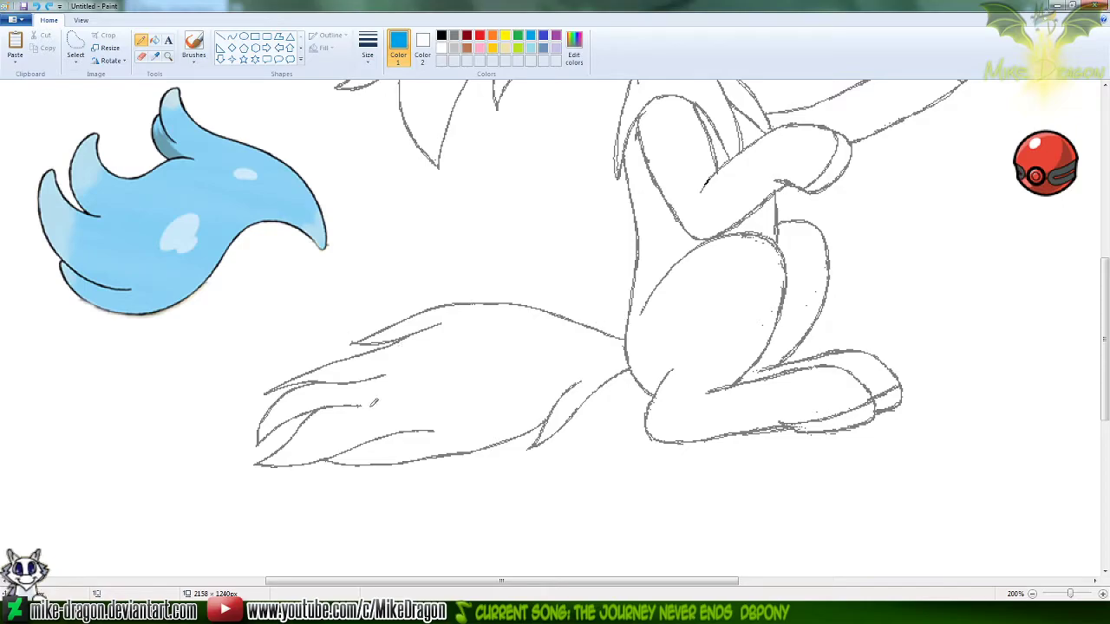
mouse_move(626, 338)
left_mouse_down()
mouse_move(648, 350)
mouse_move(640, 369)
mouse_move(664, 330)
mouse_move(632, 338)
mouse_move(659, 368)
mouse_move(668, 347)
left_mouse_up()
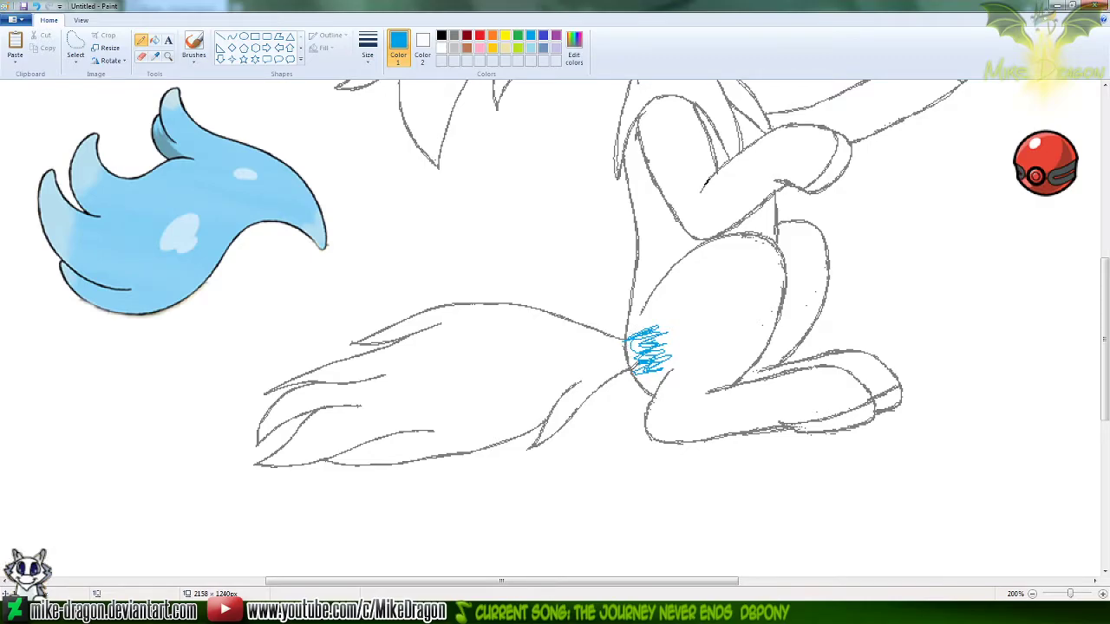
key("ctrl+z")
mouse_move(626, 339)
left_mouse_down()
mouse_move(628, 379)
mouse_move(628, 360)
mouse_move(632, 370)
left_mouse_up()
key("ctrl+z")
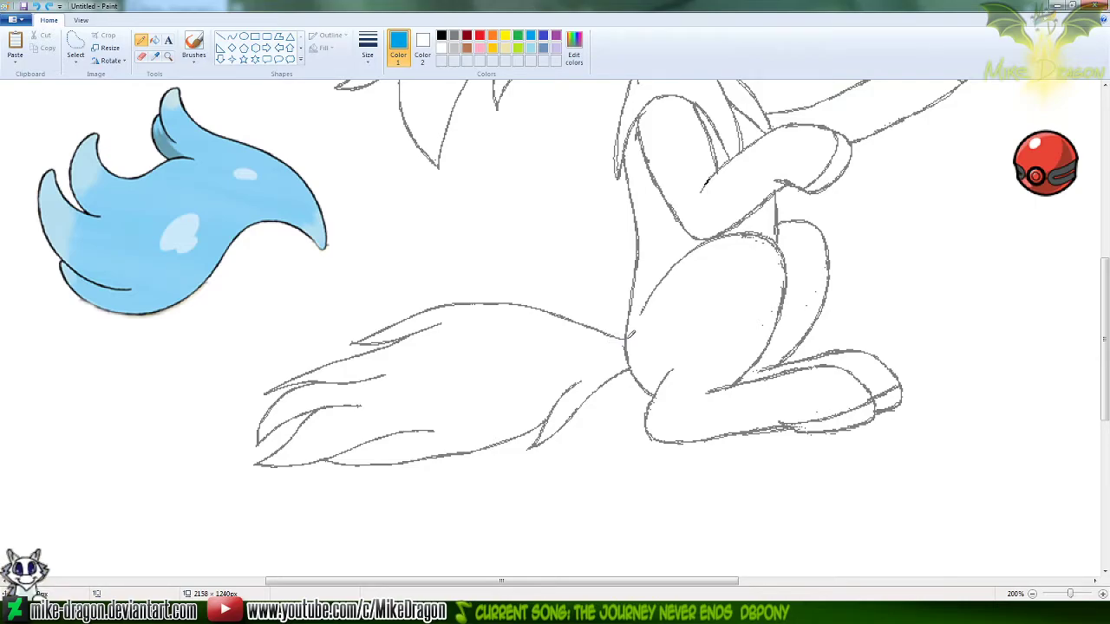
Sketch a new wavy tail outline freehand in blue over the seated Keldeo's old tail, with lower and upper edges meeting at a pointed tip
mouse_move(628, 336)
left_mouse_down()
mouse_move(599, 347)
mouse_move(399, 347)
mouse_move(286, 437)
left_mouse_up()
key("ctrl+z")
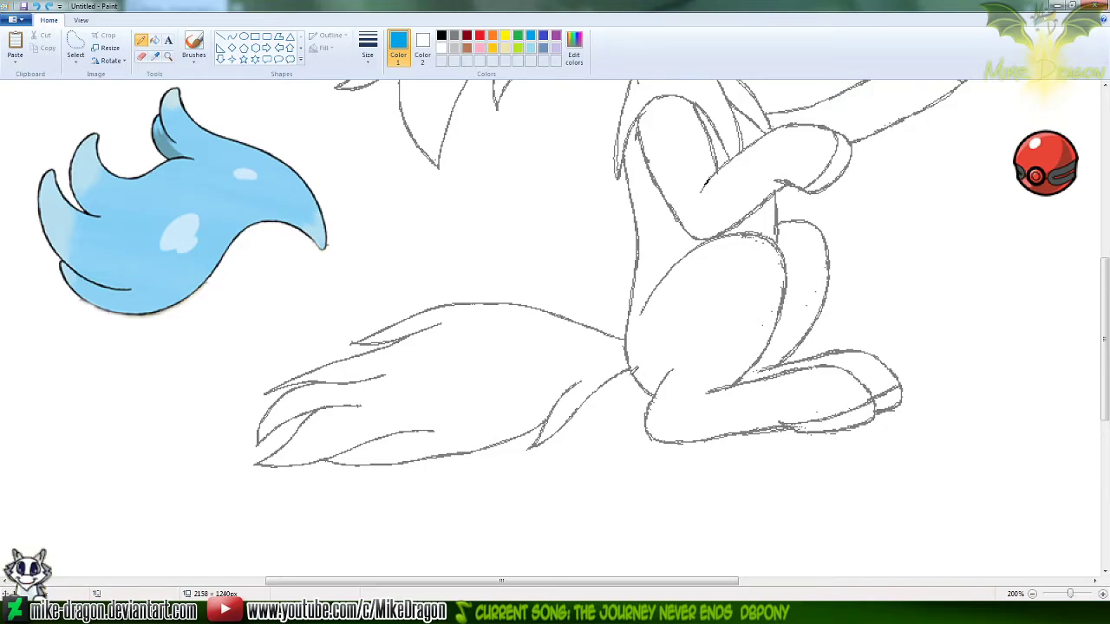
mouse_move(631, 368)
left_mouse_down()
mouse_move(489, 436)
mouse_move(217, 416)
left_mouse_up()
key("ctrl+z")
mouse_move(635, 371)
left_mouse_down()
mouse_move(583, 430)
mouse_move(446, 463)
mouse_move(299, 432)
mouse_move(188, 441)
left_mouse_up()
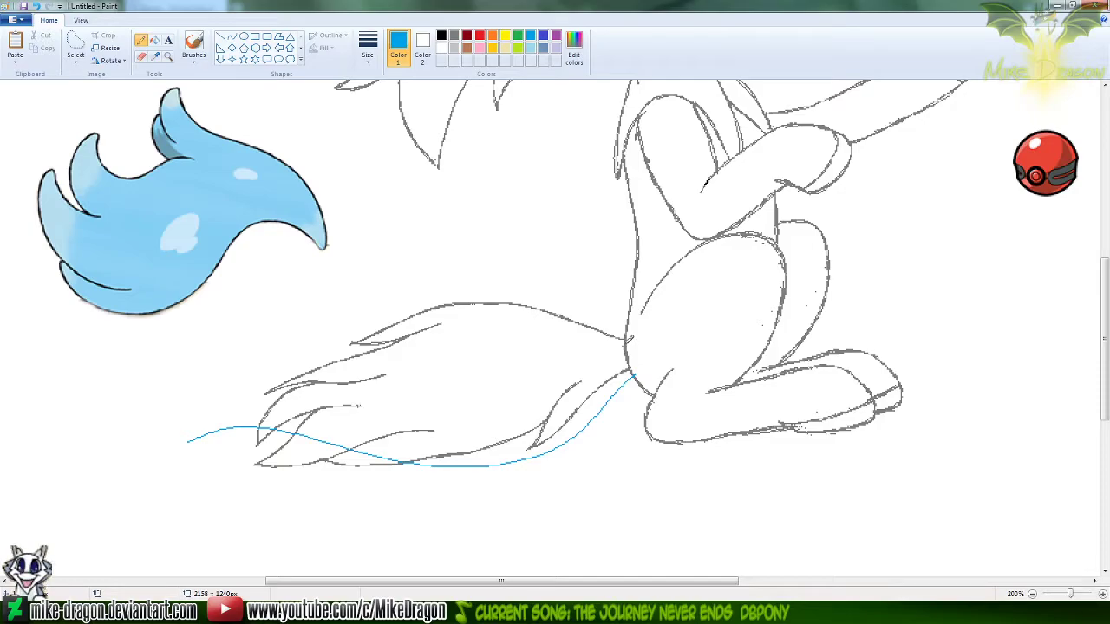
mouse_move(620, 350)
left_mouse_down()
mouse_move(415, 360)
mouse_move(309, 348)
mouse_move(232, 462)
mouse_move(281, 440)
mouse_move(198, 409)
mouse_move(377, 312)
mouse_move(571, 378)
mouse_move(660, 322)
left_mouse_up()
key("ctrl+z")
scroll(859, 446, "down", 3)
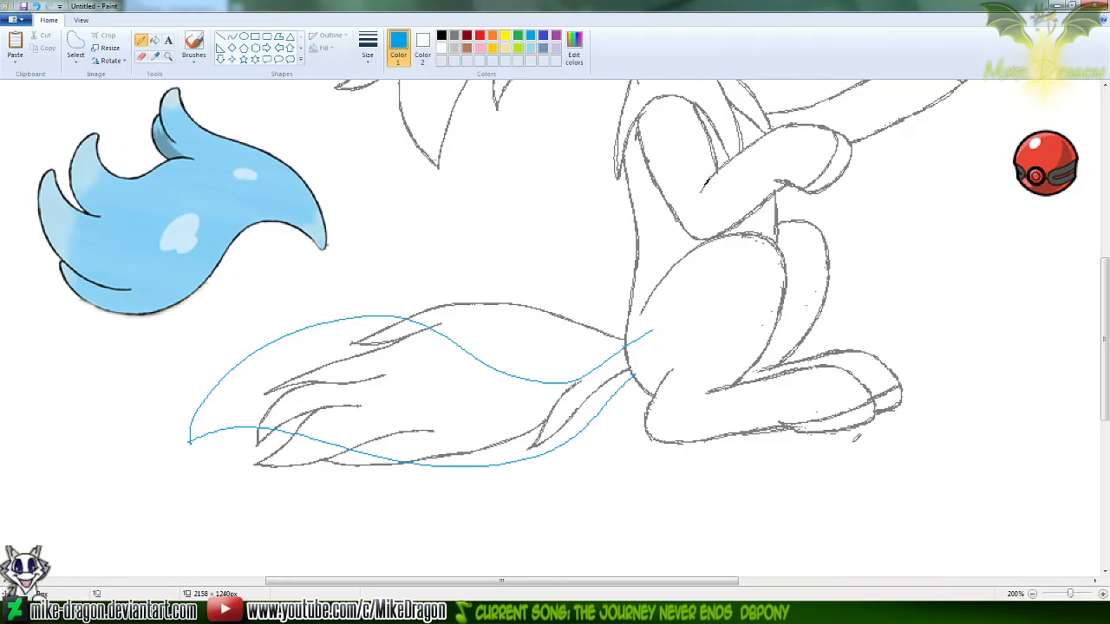
left_click_drag(1108, 263, 1107, 301)
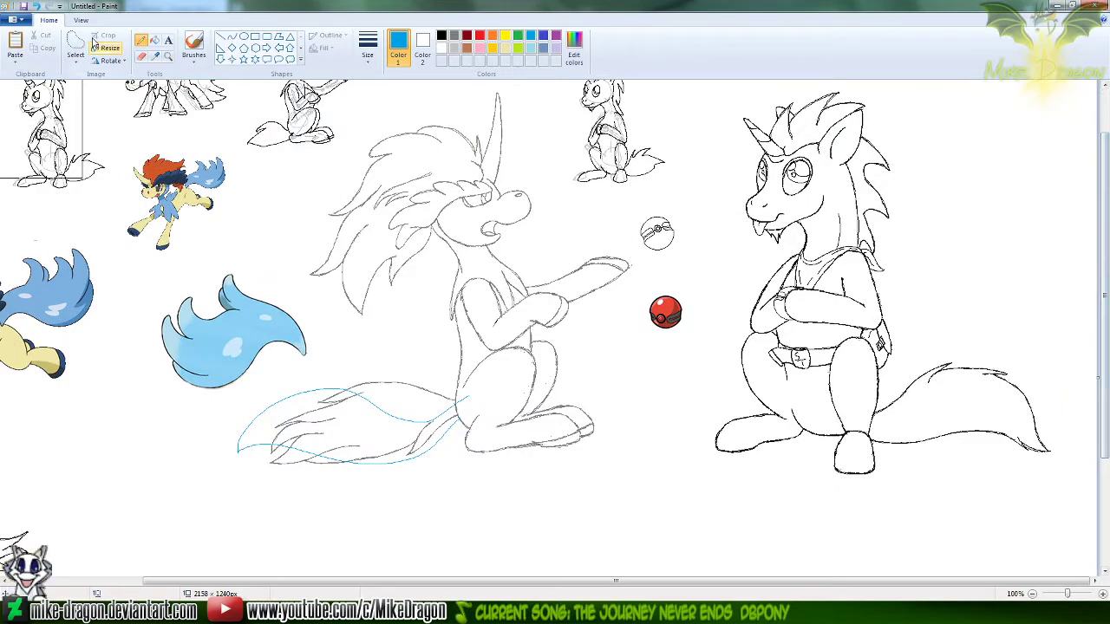
Set up the Curve shape with red as the drawing colour for tracing the enlarged blue tail sketch
left_click(168, 56)
left_click(409, 401)
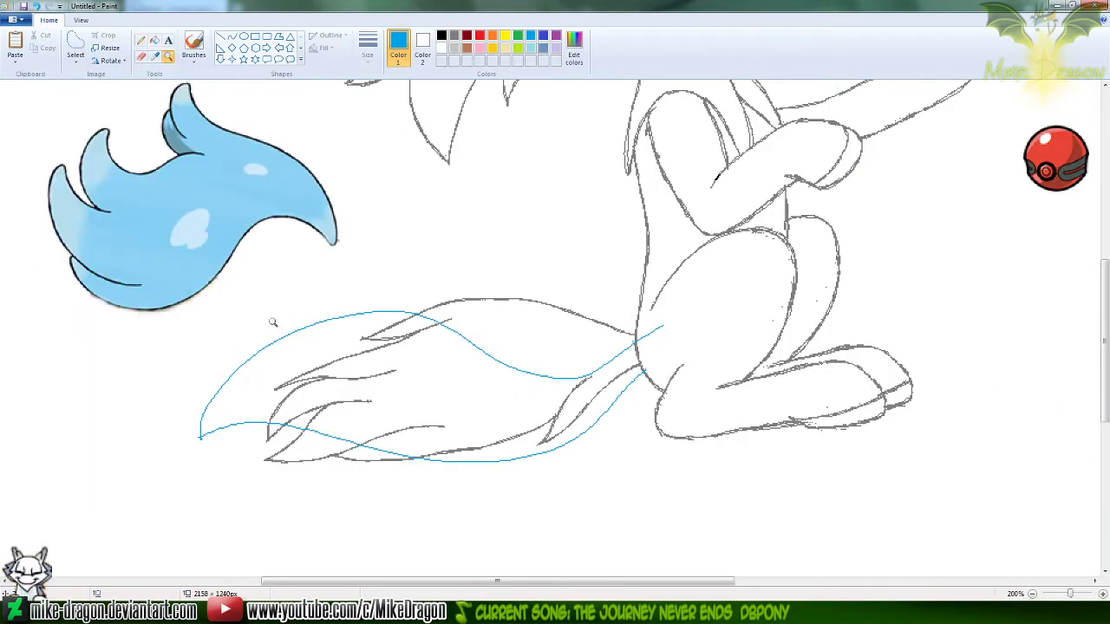
left_click(231, 36)
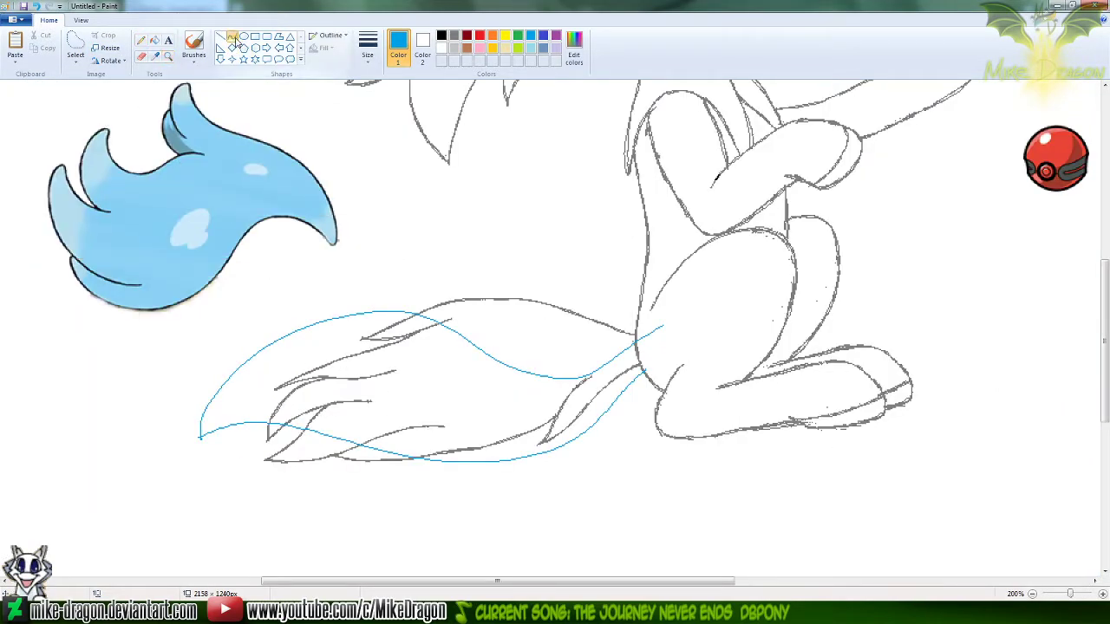
left_click_drag(689, 582, 675, 582)
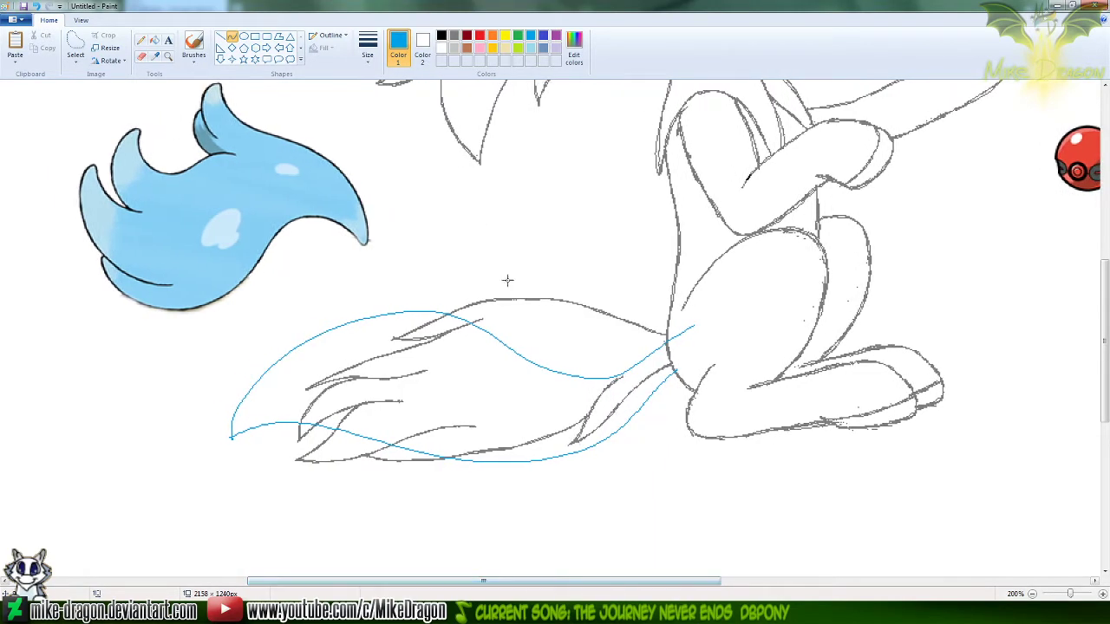
left_click(479, 37)
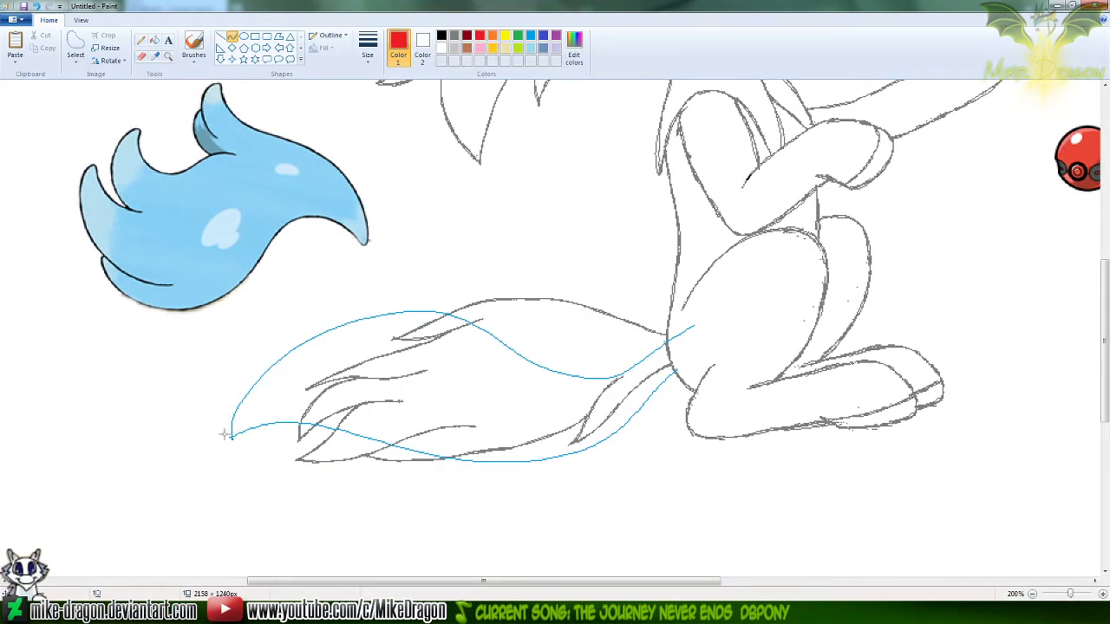
left_click_drag(231, 437, 668, 341)
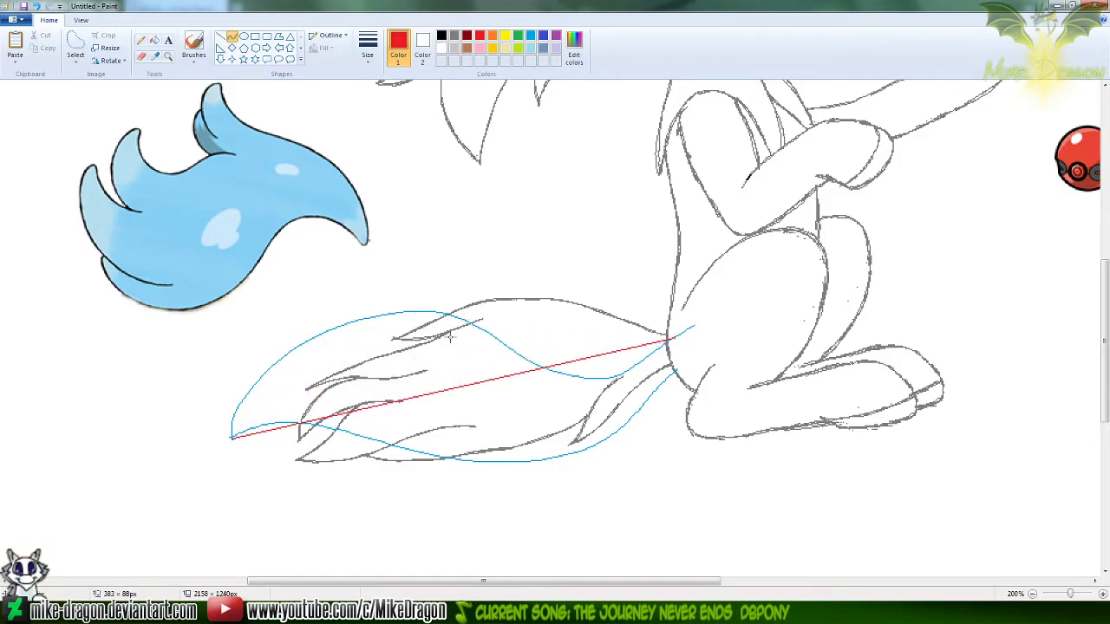
left_click_drag(270, 340, 231, 236)
left_click_drag(627, 376, 636, 461)
key("ctrl+z")
Trace the tail's upper edge with two joined red curves, from the body to the crest and from the crest to the tip
left_click_drag(668, 340, 379, 307)
left_click_drag(644, 369, 590, 440)
left_click_drag(477, 300, 507, 290)
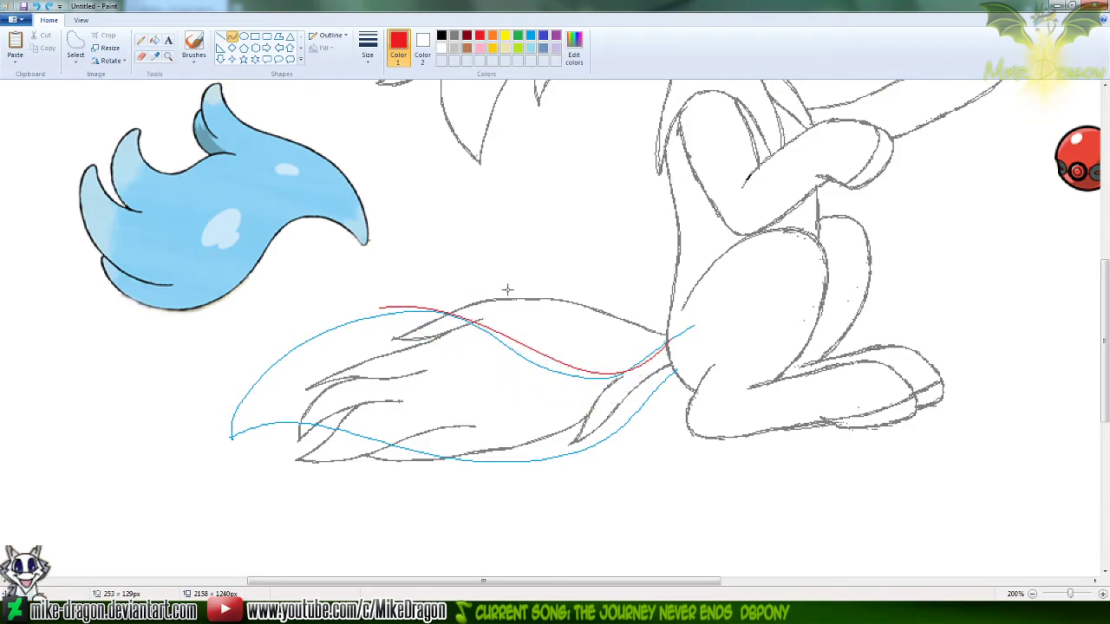
left_click(523, 219)
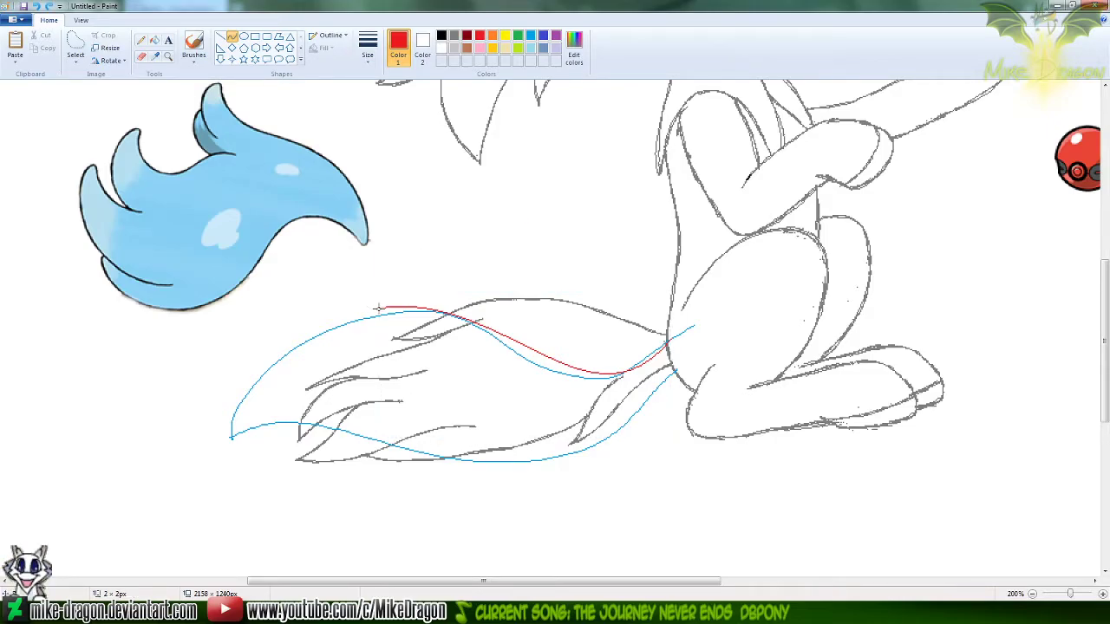
left_click_drag(379, 307, 231, 434)
mouse_move(346, 326)
left_mouse_down()
mouse_move(350, 315)
mouse_move(336, 312)
left_mouse_up()
left_click_drag(249, 359, 219, 354)
left_click(406, 227)
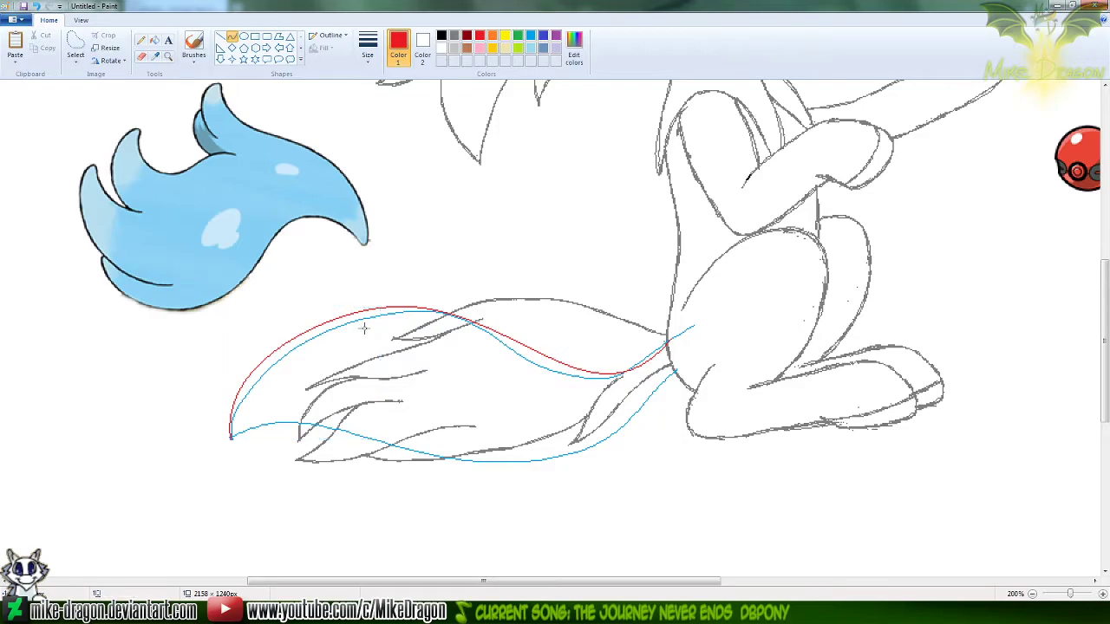
left_click_drag(231, 437, 562, 460)
left_click_drag(290, 374, 308, 345)
left_click_drag(460, 443, 408, 514)
key("ctrl+z")
mouse_move(231, 433)
left_mouse_down()
mouse_move(416, 407)
mouse_move(539, 460)
left_mouse_up()
left_click_drag(393, 442, 283, 340)
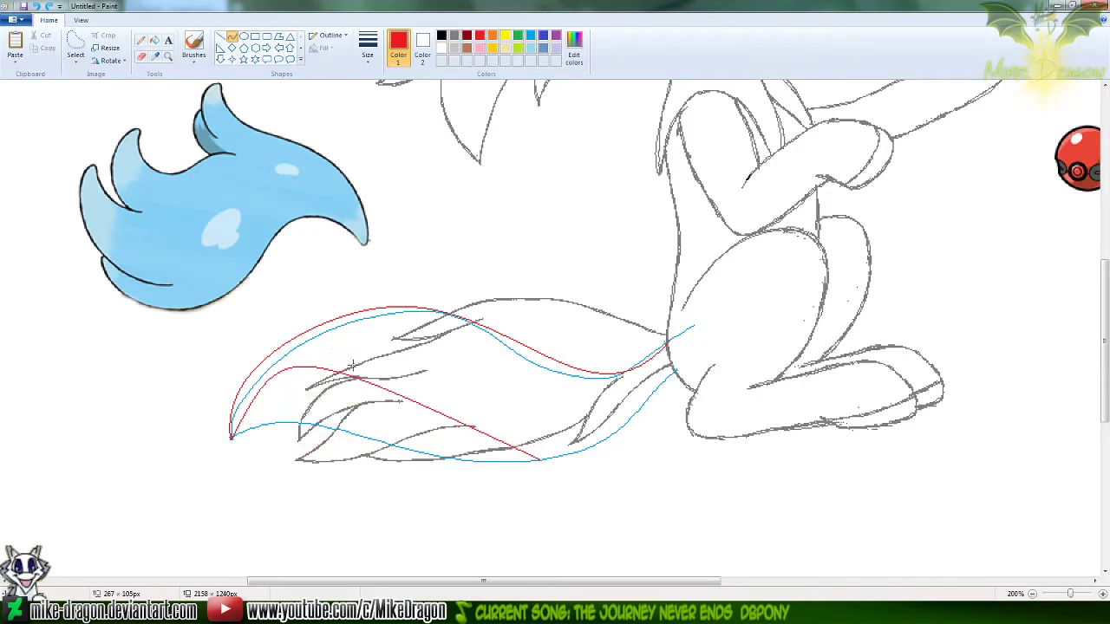
left_click_drag(466, 427, 465, 484)
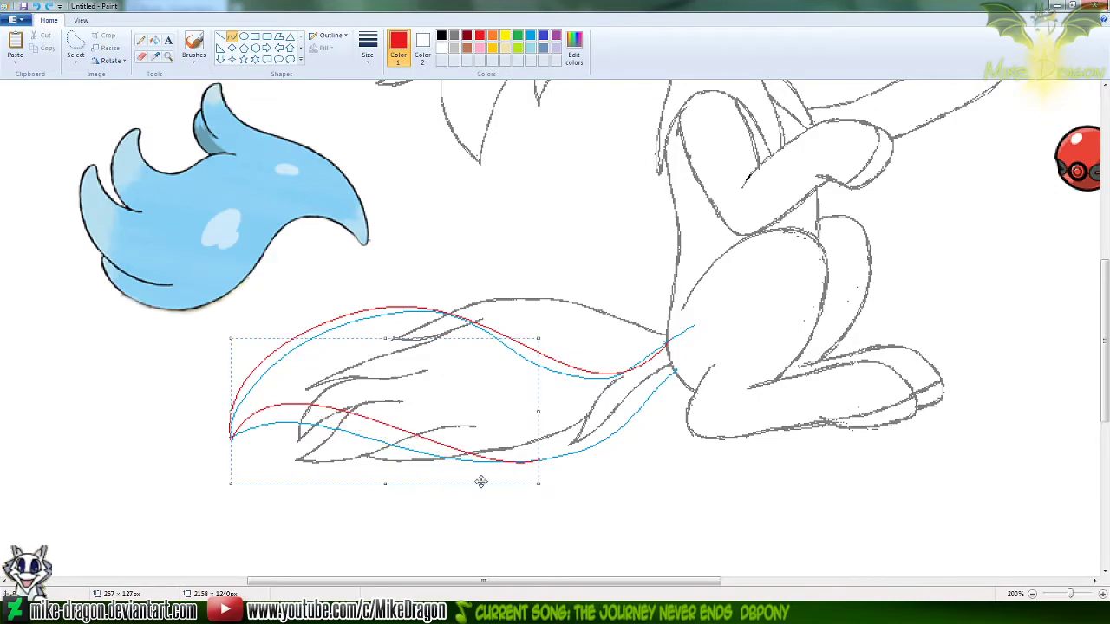
key("ctrl+z")
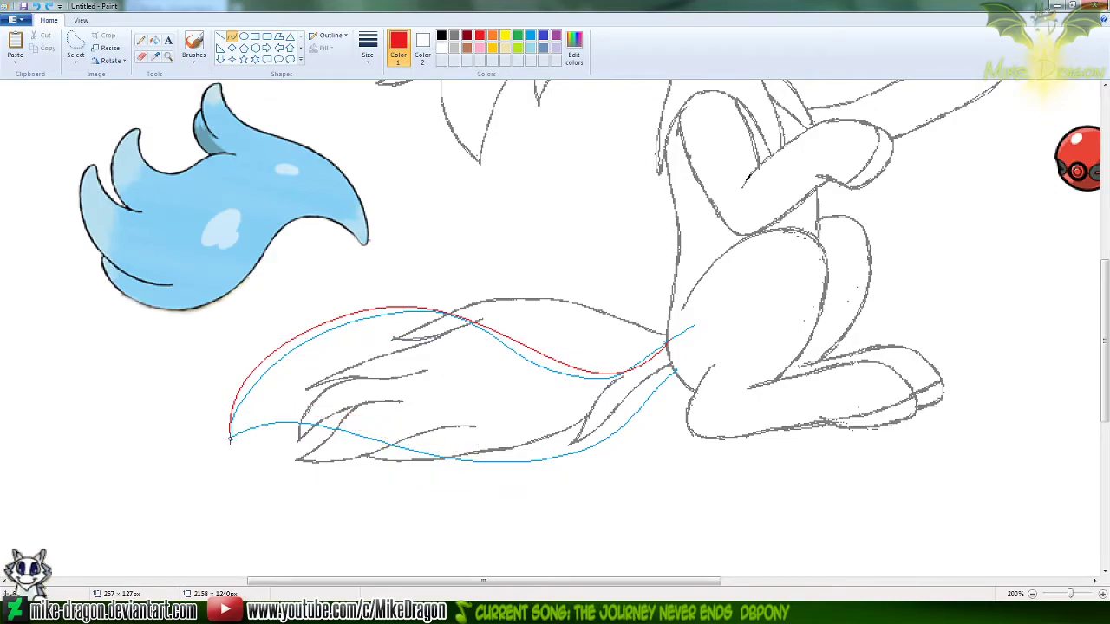
Trace the tail's lower edge with two joined red curves, from the tip to the lowest point and from there up to the body
mouse_move(231, 438)
left_mouse_down()
mouse_move(433, 419)
mouse_move(540, 460)
left_mouse_up()
mouse_move(351, 411)
left_mouse_down()
mouse_move(336, 335)
mouse_move(353, 350)
left_mouse_up()
left_click_drag(451, 431, 420, 489)
left_click(607, 495)
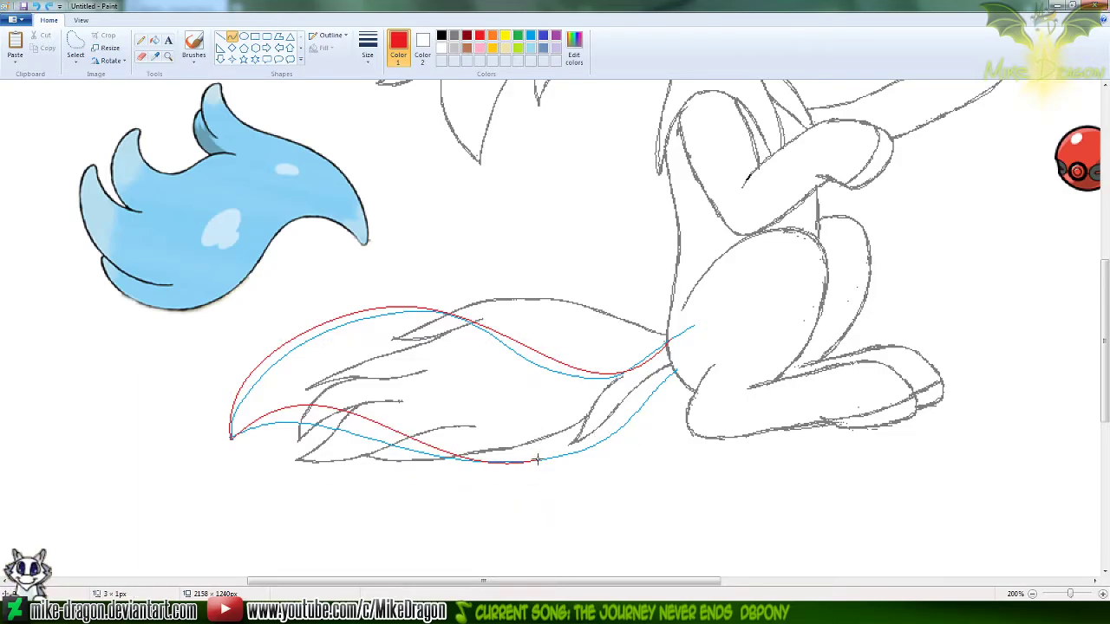
left_click_drag(535, 461, 680, 361)
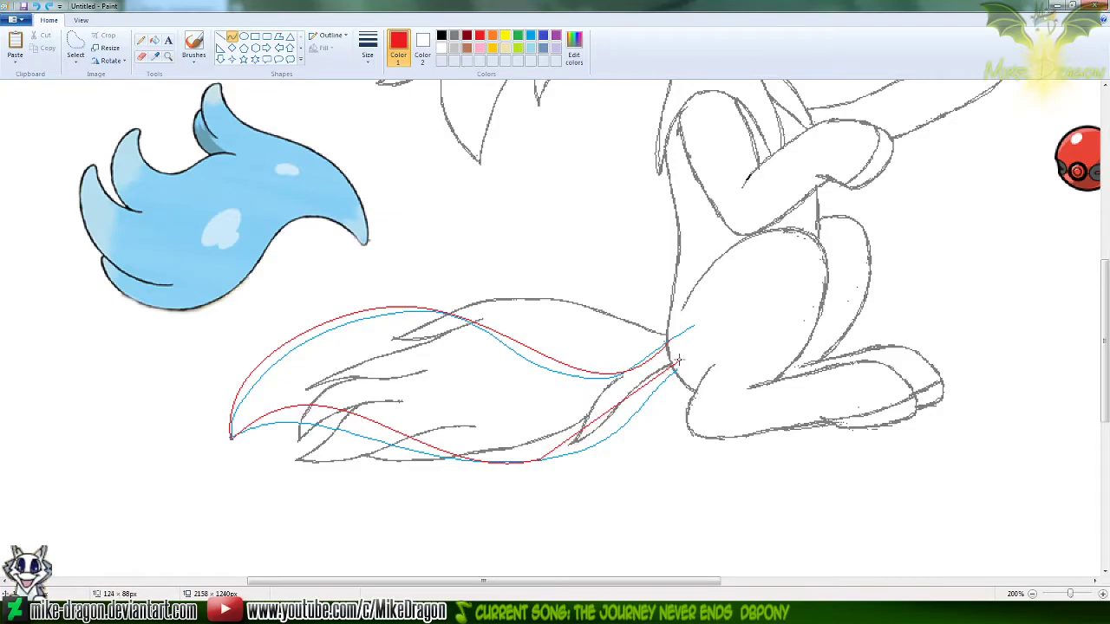
left_click_drag(566, 445, 604, 440)
left_click_drag(656, 404, 634, 420)
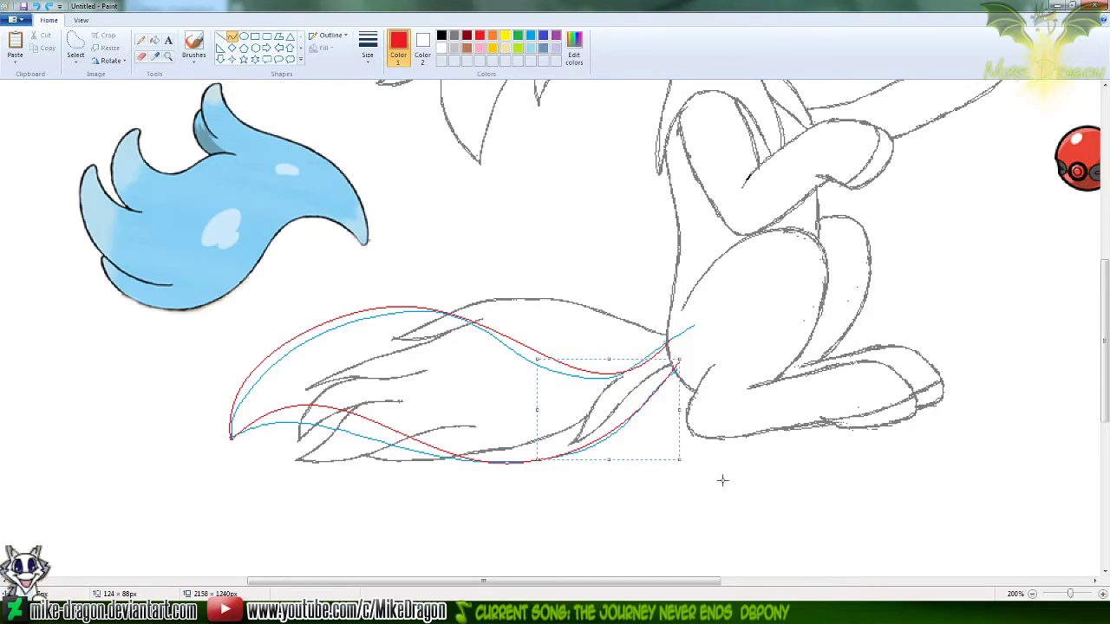
left_click(696, 522)
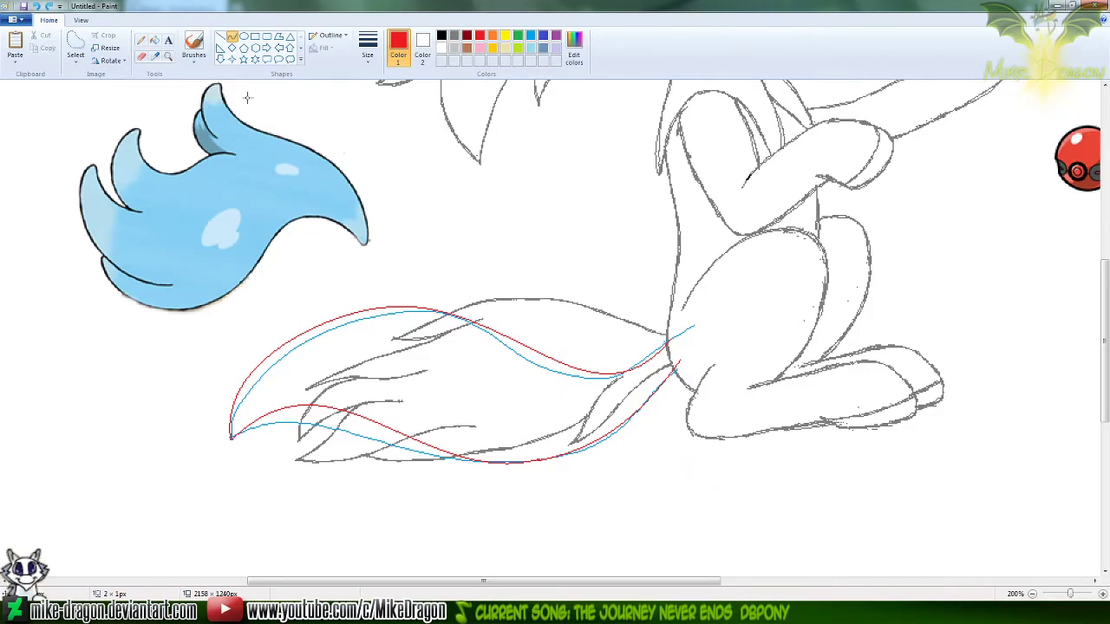
Thicken the red upper and lower tail edges with freehand Pencil strokes out to the tip
left_click(140, 40)
mouse_move(232, 404)
left_mouse_down()
mouse_move(276, 348)
mouse_move(371, 302)
mouse_move(434, 304)
mouse_move(608, 371)
mouse_move(651, 363)
mouse_move(671, 339)
mouse_move(671, 379)
mouse_move(596, 440)
mouse_move(480, 462)
mouse_move(391, 430)
left_mouse_up()
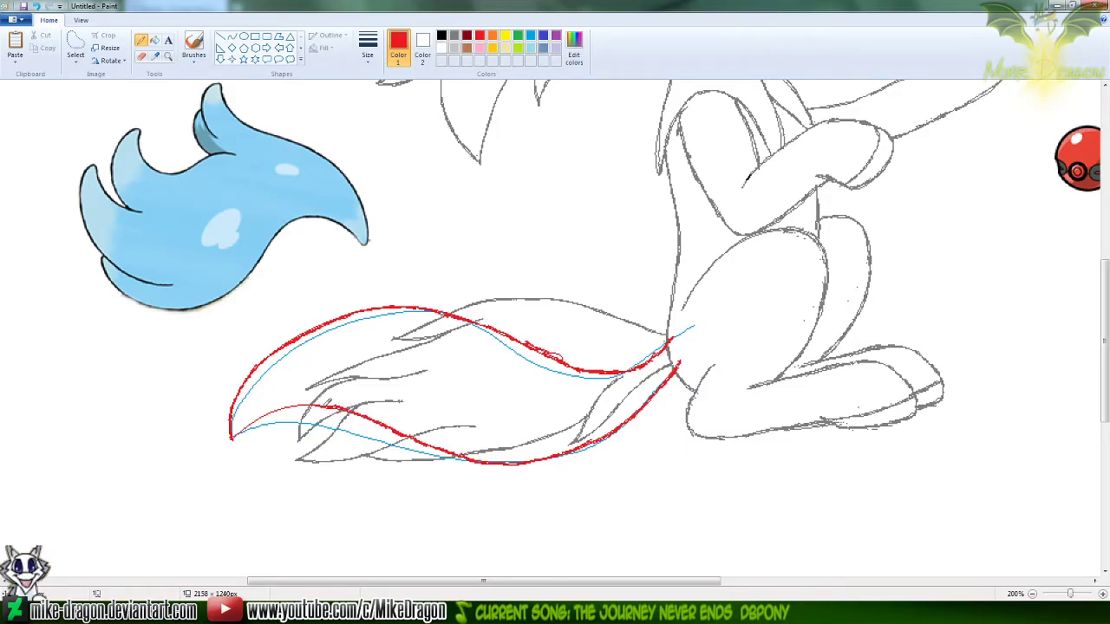
left_click_drag(271, 408, 230, 438)
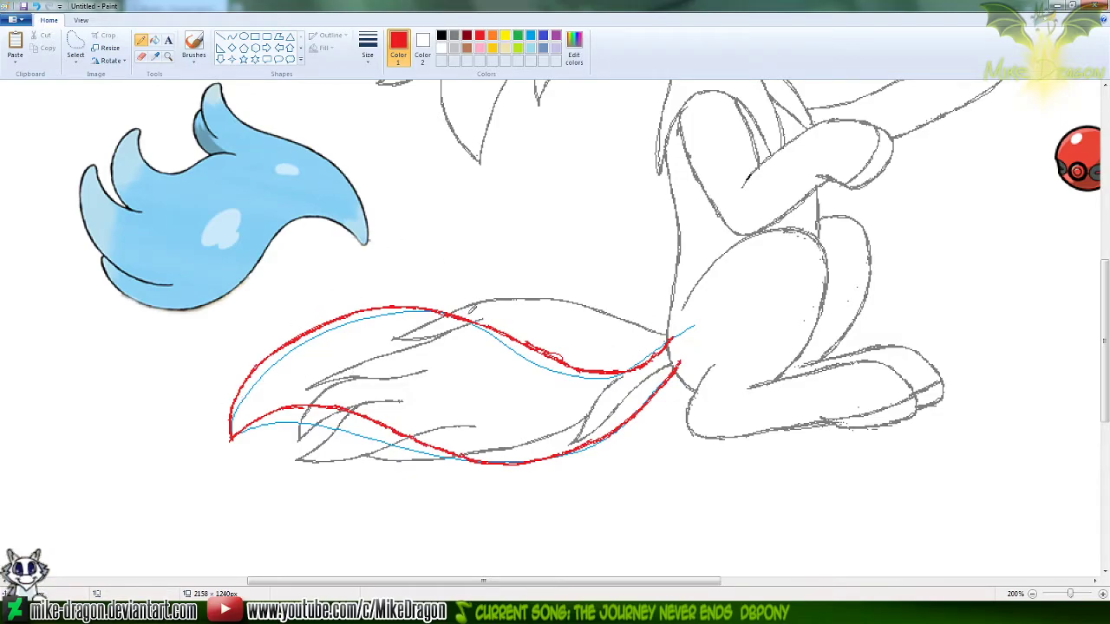
scroll(579, 431, "up", 3)
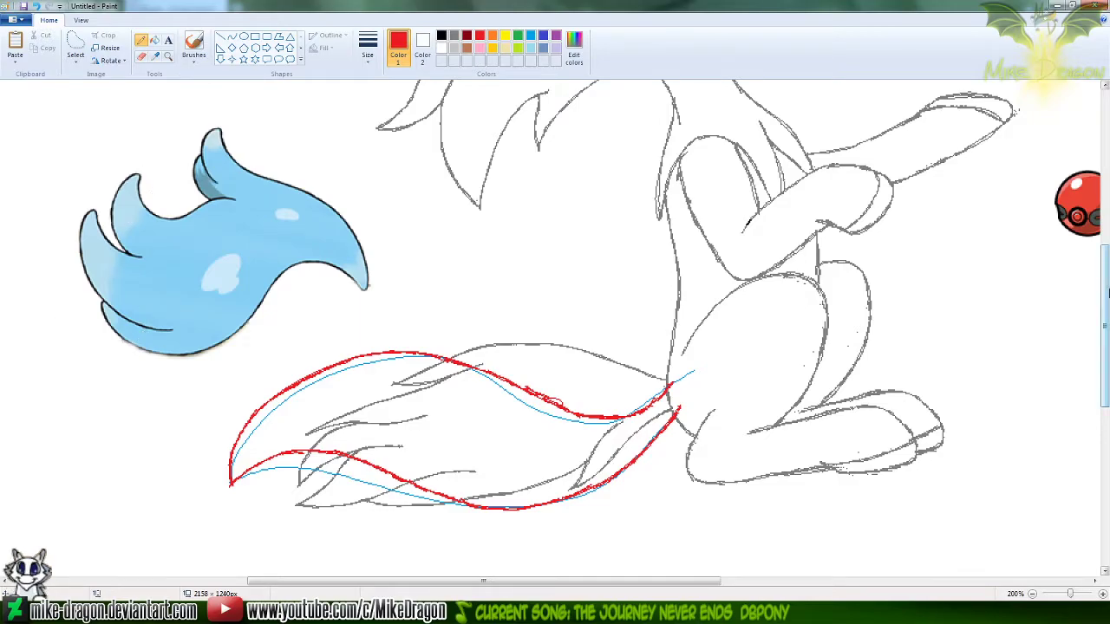
scroll(1106, 295, "down", 1)
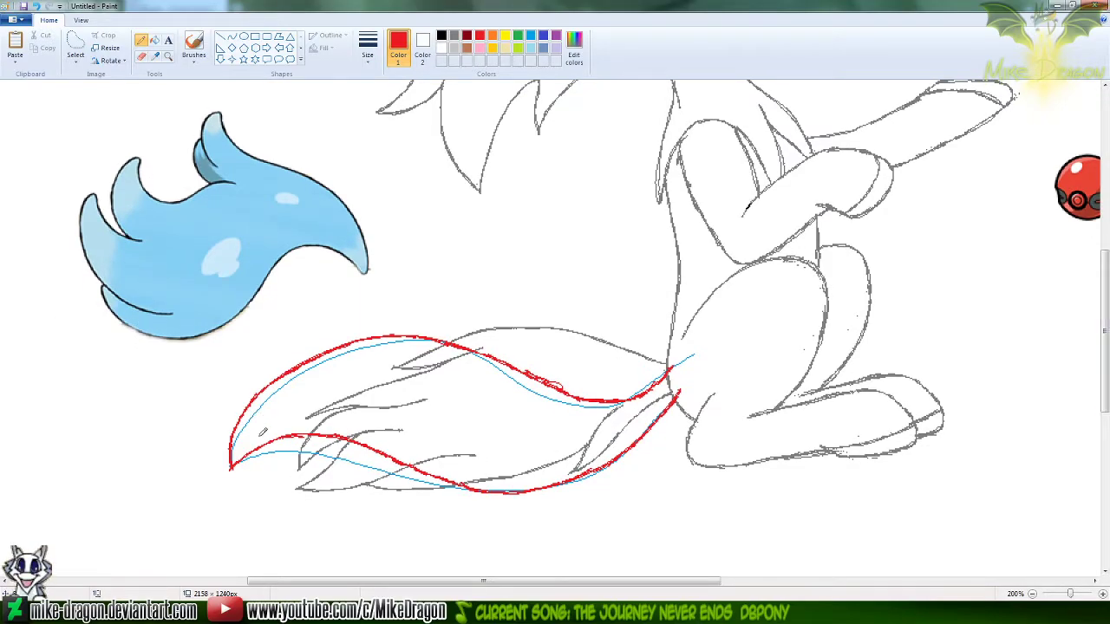
left_click_drag(235, 482, 242, 418)
key("ctrl+z")
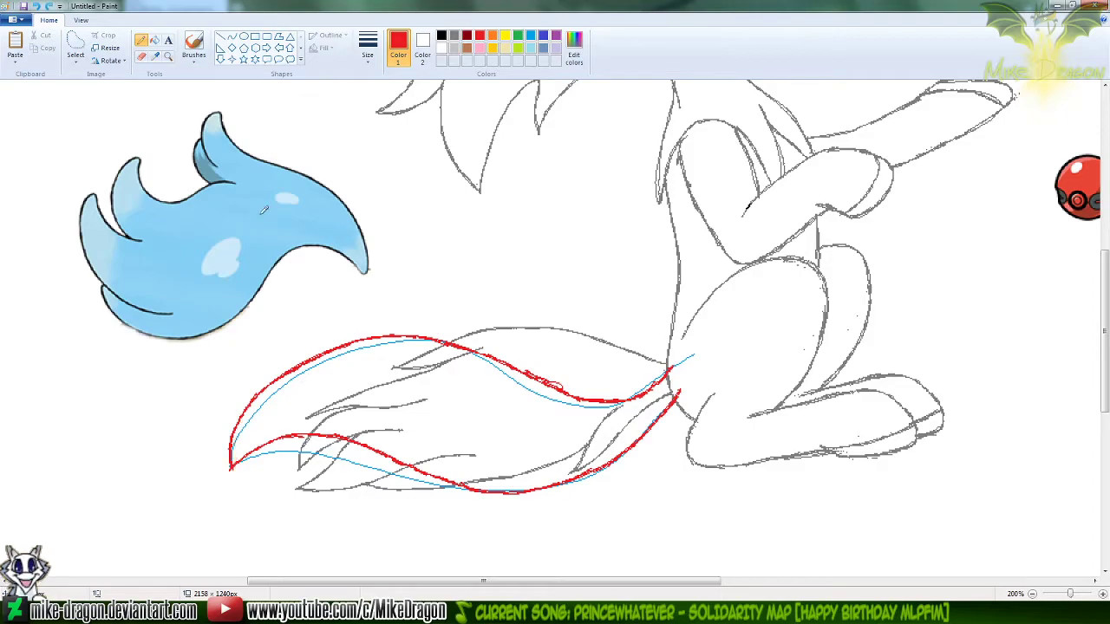
Extend the tail tip slightly downward with a red curve about 150 px wide from the crest, and thicken it with the Pencil
left_click(231, 38)
left_click_drag(397, 338, 230, 480)
left_click_drag(309, 352, 230, 390)
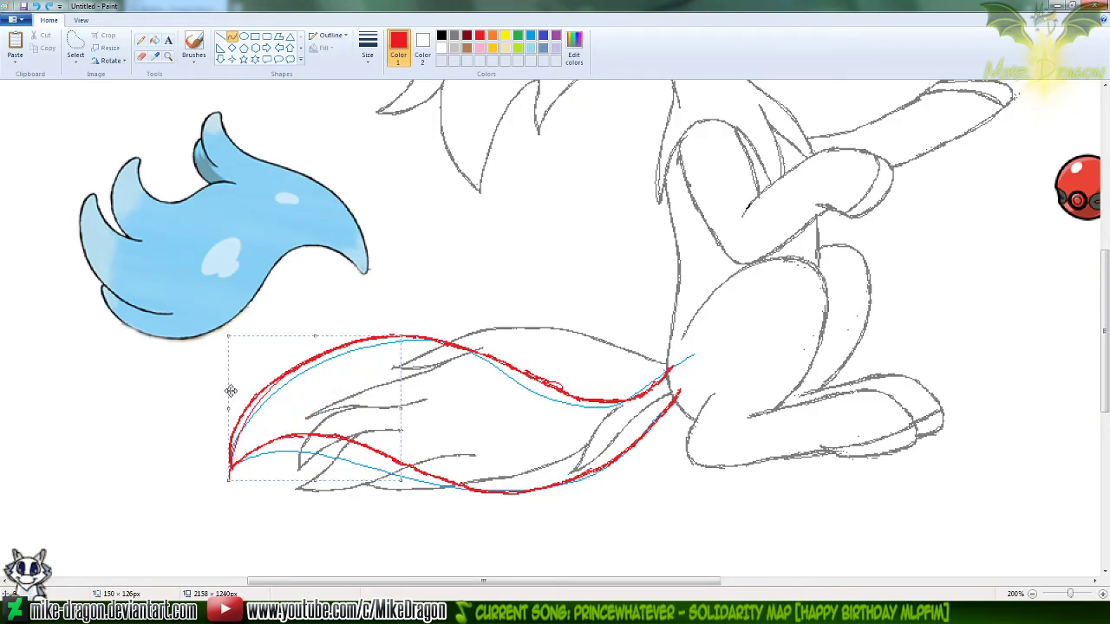
left_click(141, 40)
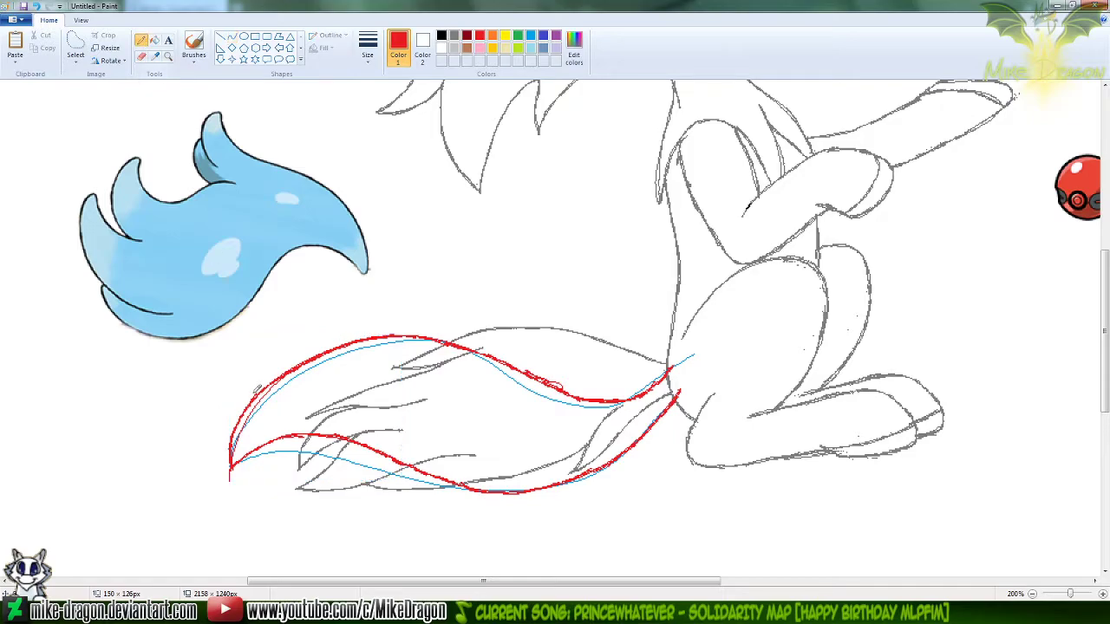
mouse_move(231, 472)
left_mouse_down()
mouse_move(254, 407)
mouse_move(281, 380)
left_mouse_up()
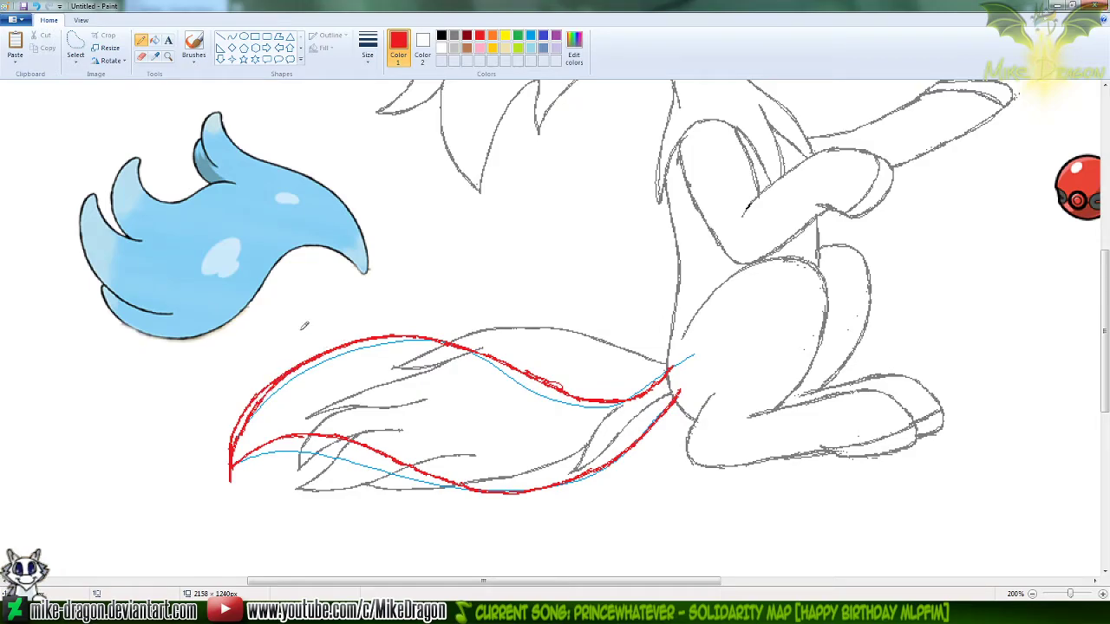
Remove the older outer red line beside the new upper curve near the tail's tip
mouse_move(275, 375)
left_mouse_down()
mouse_move(239, 418)
mouse_move(246, 401)
mouse_move(230, 458)
mouse_move(235, 442)
left_mouse_up()
left_click_drag(248, 417, 300, 358)
key("ctrl+z")
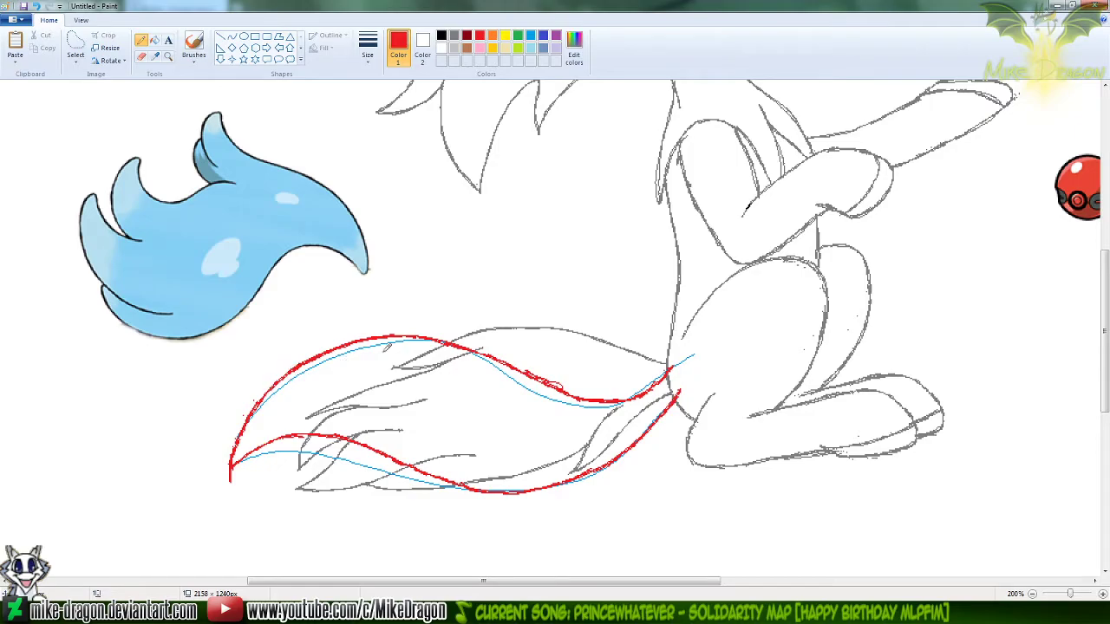
Start a red curve about 152 px wide from the tail's lower edge to the extended tip, with a first upward bend
left_click(232, 37)
left_click_drag(229, 482, 415, 460)
left_click_drag(284, 444, 338, 411)
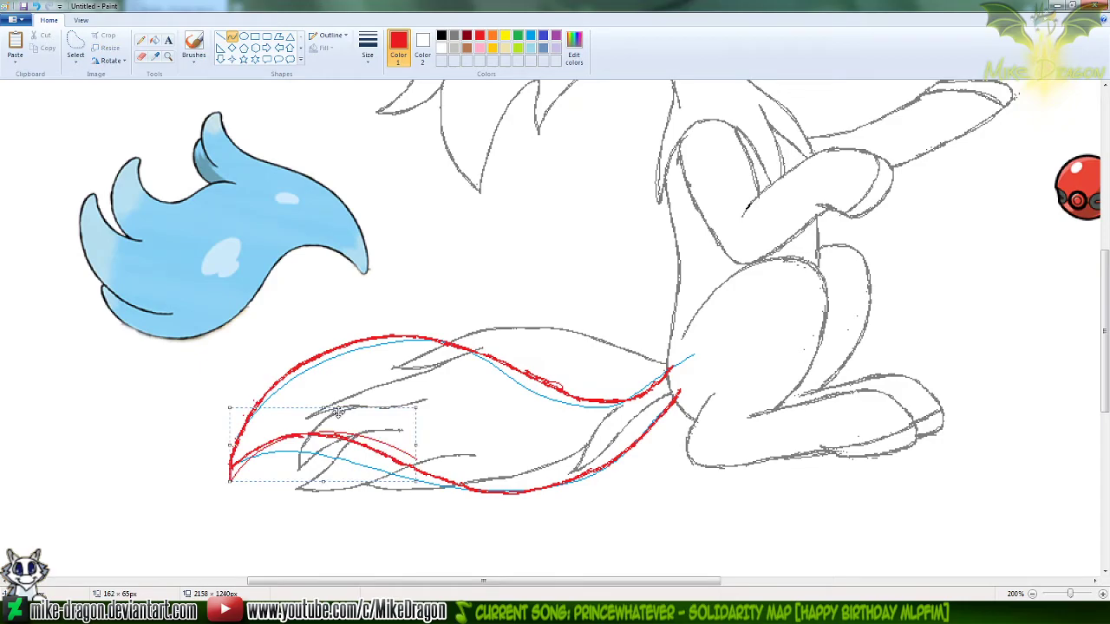
key("ctrl+z")
left_click_drag(408, 465, 231, 481)
left_click_drag(336, 431, 352, 414)
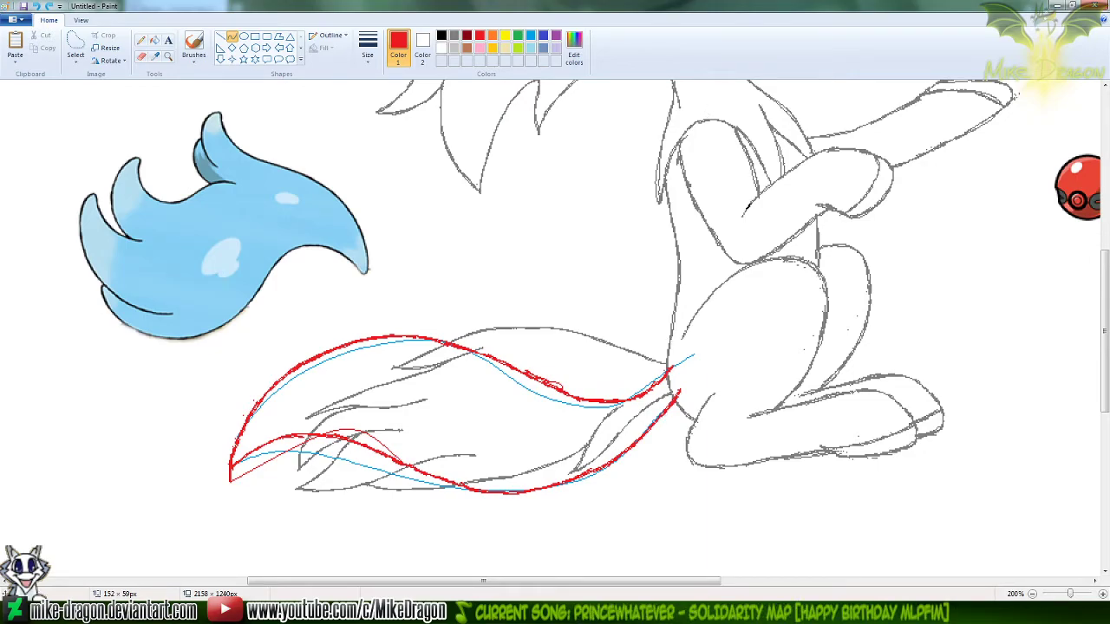
left_click(260, 611)
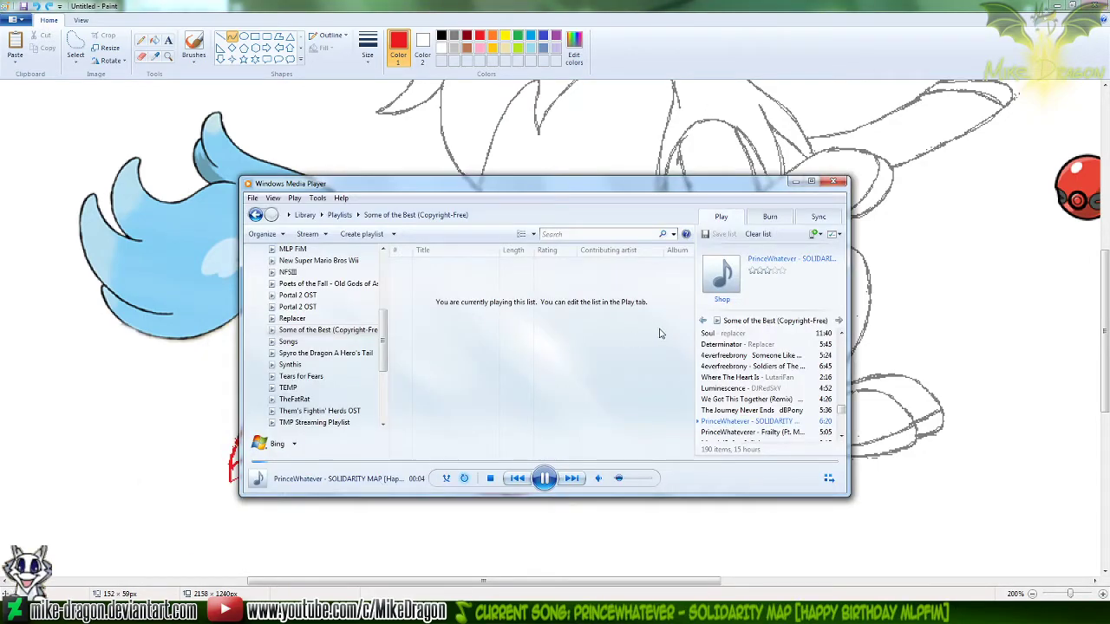
left_click(801, 59)
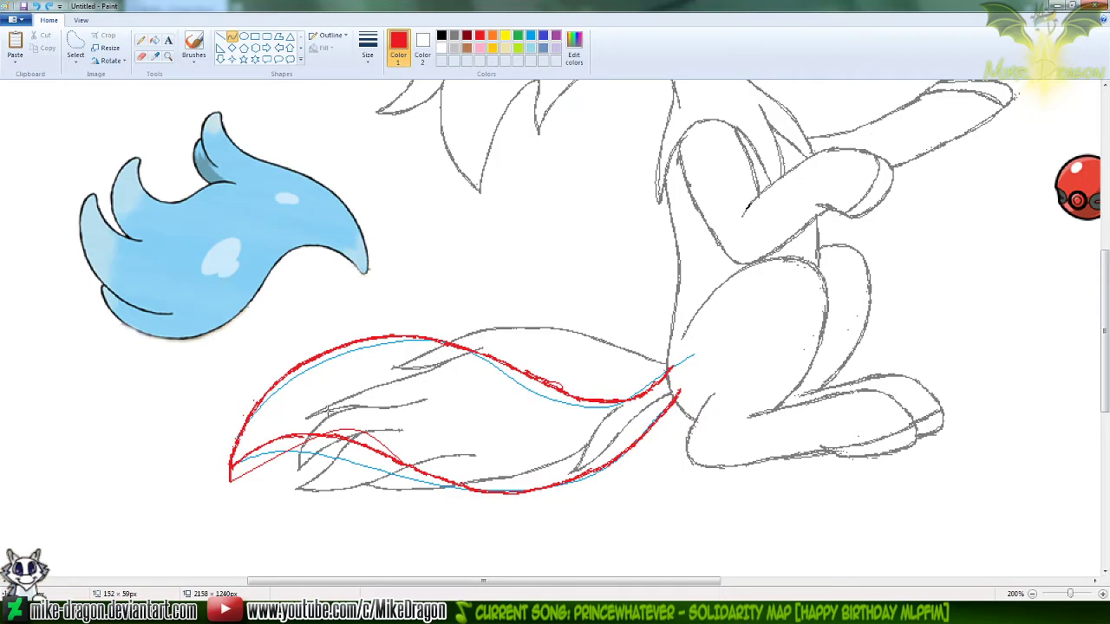
Finish the red lower-edge curve with its second bend, thicken it with the Pencil out to the tail's tip, and clean away the doubled lines
left_click_drag(270, 430, 258, 427)
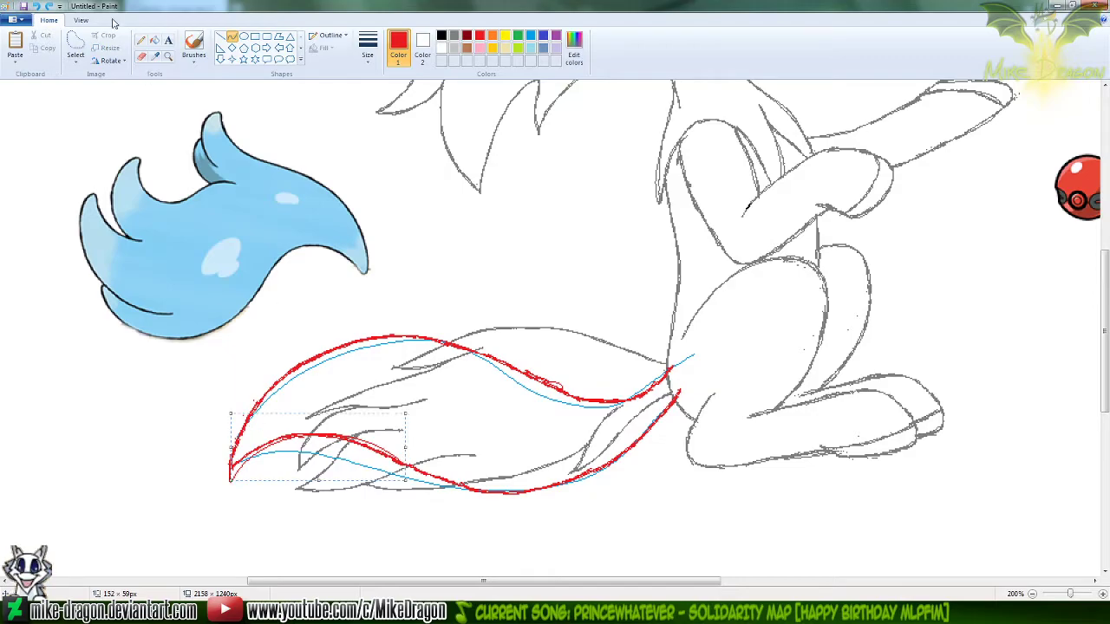
left_click(142, 42)
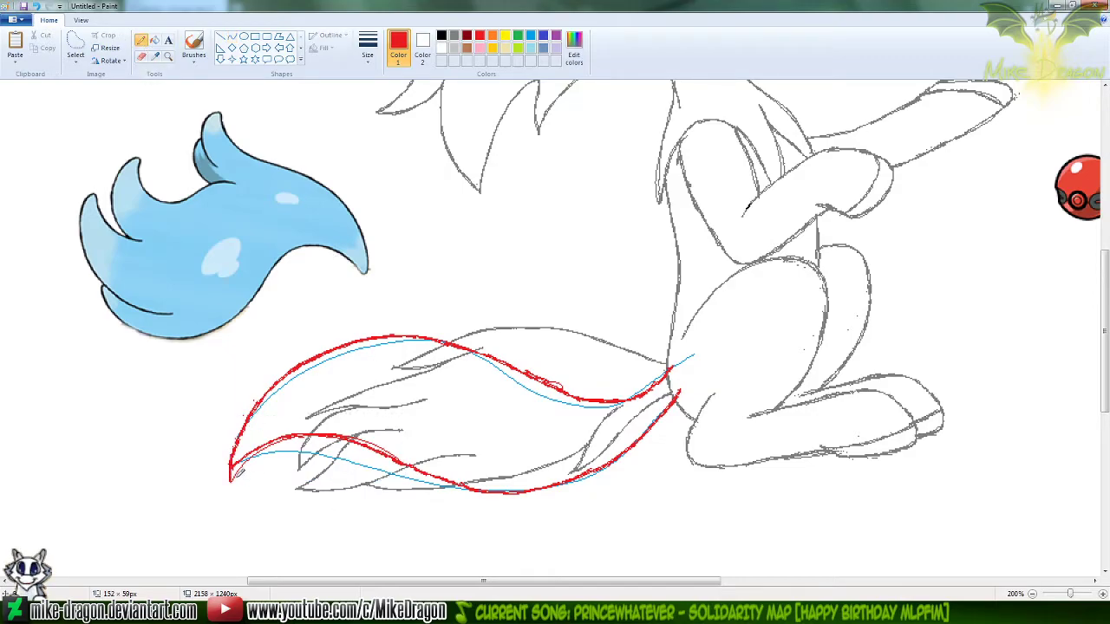
mouse_move(231, 475)
left_mouse_down()
mouse_move(268, 440)
mouse_move(298, 434)
left_mouse_up()
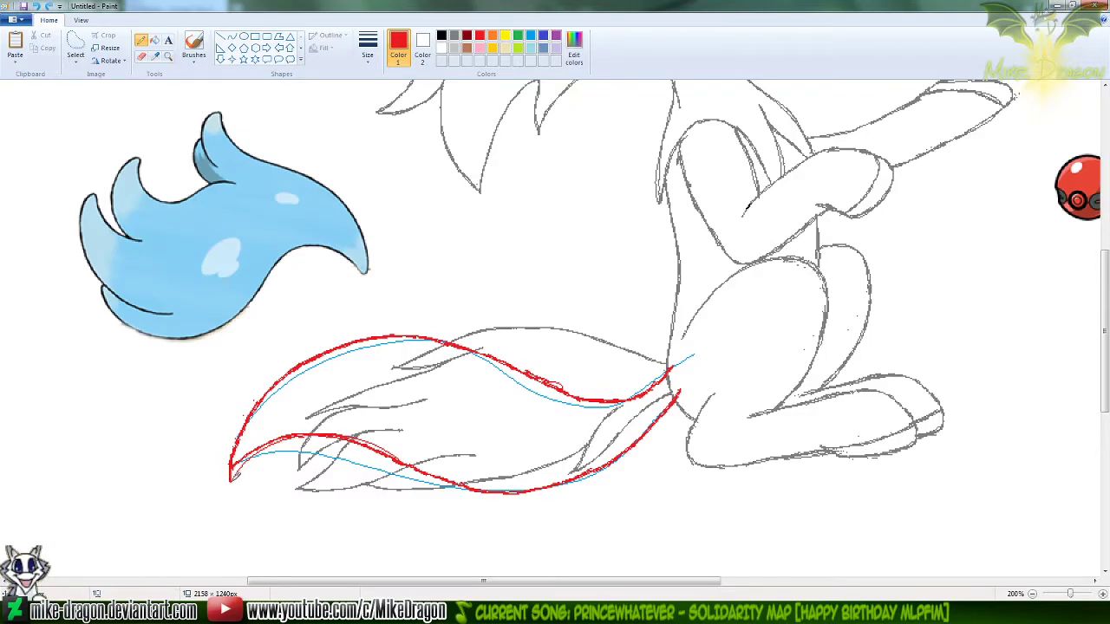
left_click_drag(237, 470, 266, 445)
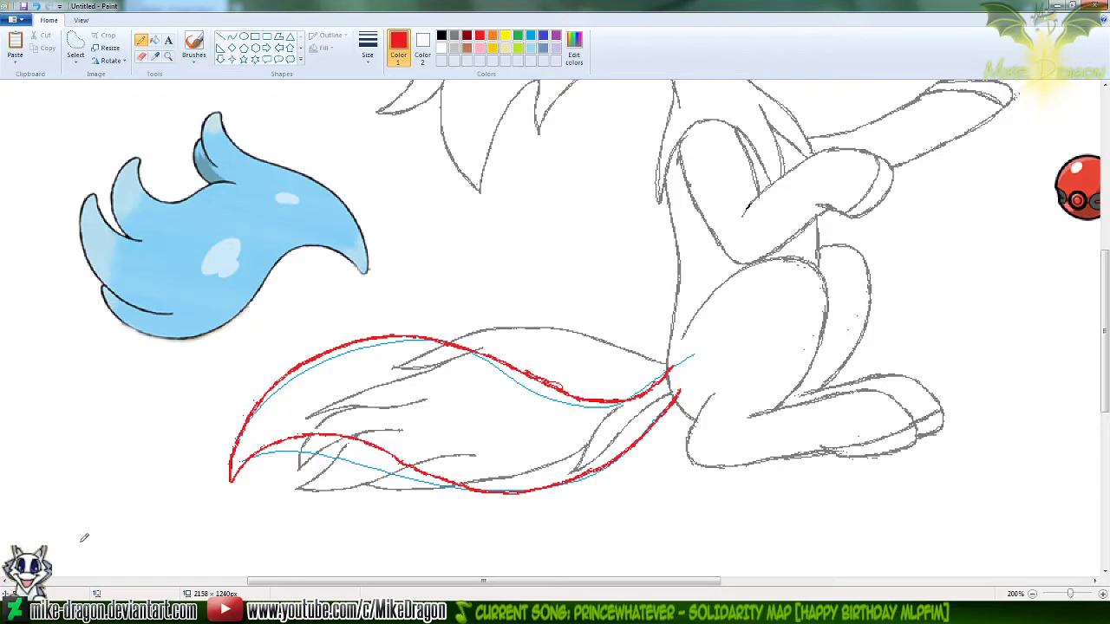
left_click(130, 612)
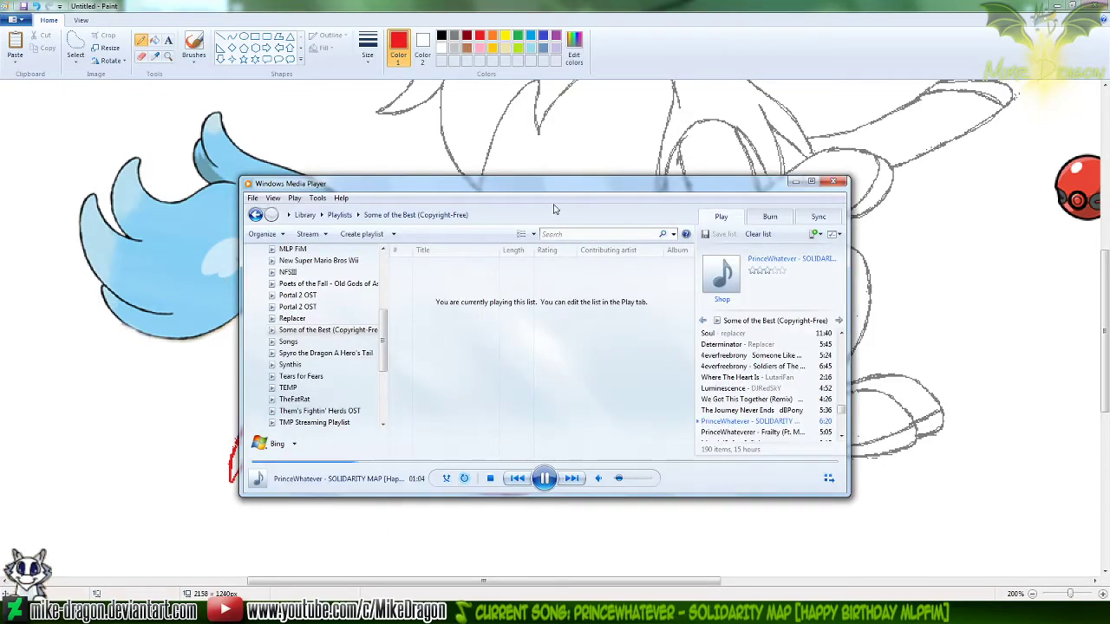
left_click(685, 55)
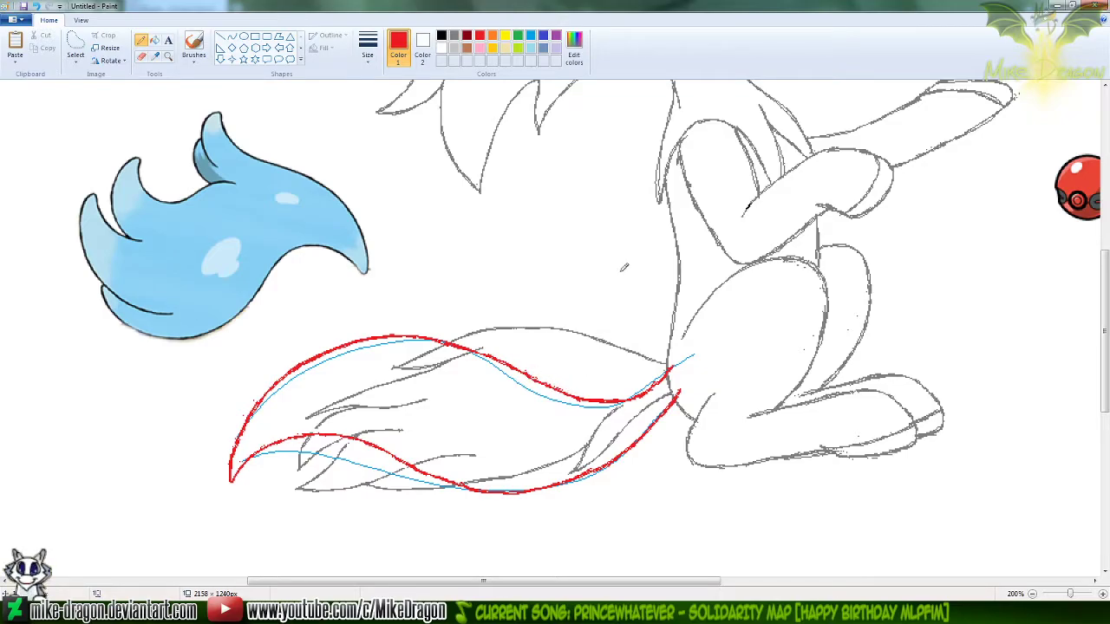
Check the red tail outline at several magnifications against the whole seated character and the reference tail
scroll(617, 275, "down", 1)
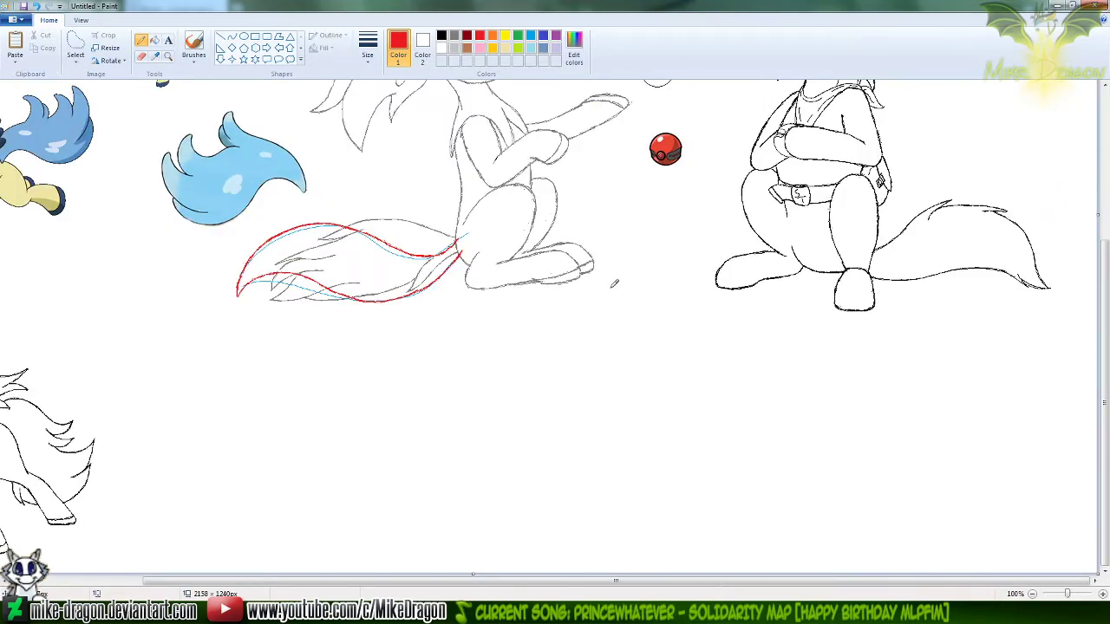
left_click_drag(1107, 413, 1107, 292)
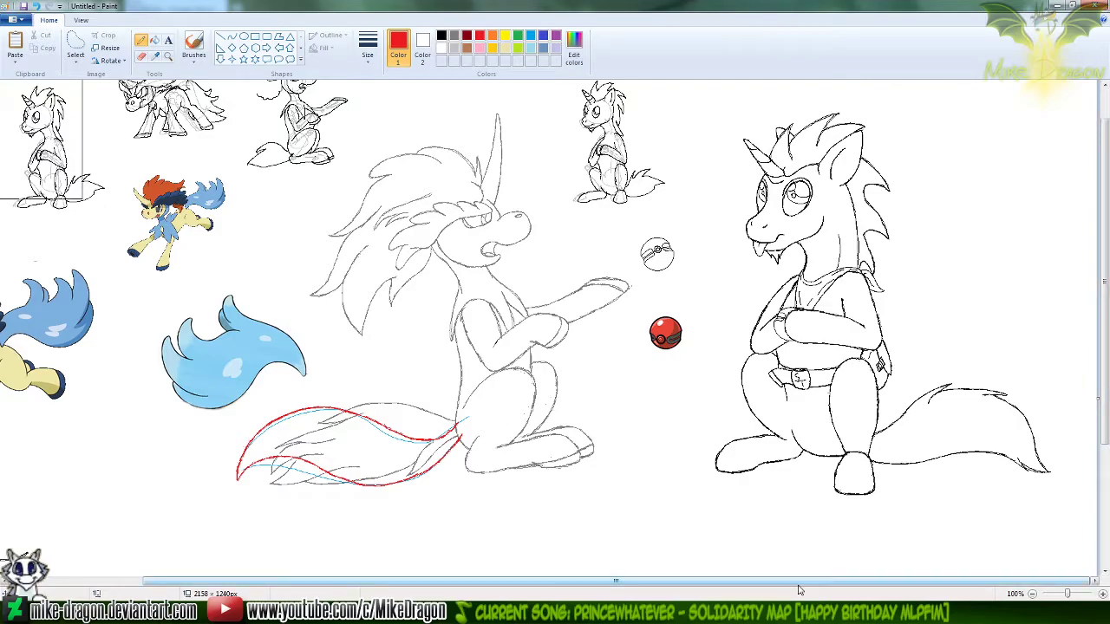
left_click_drag(804, 581, 729, 584)
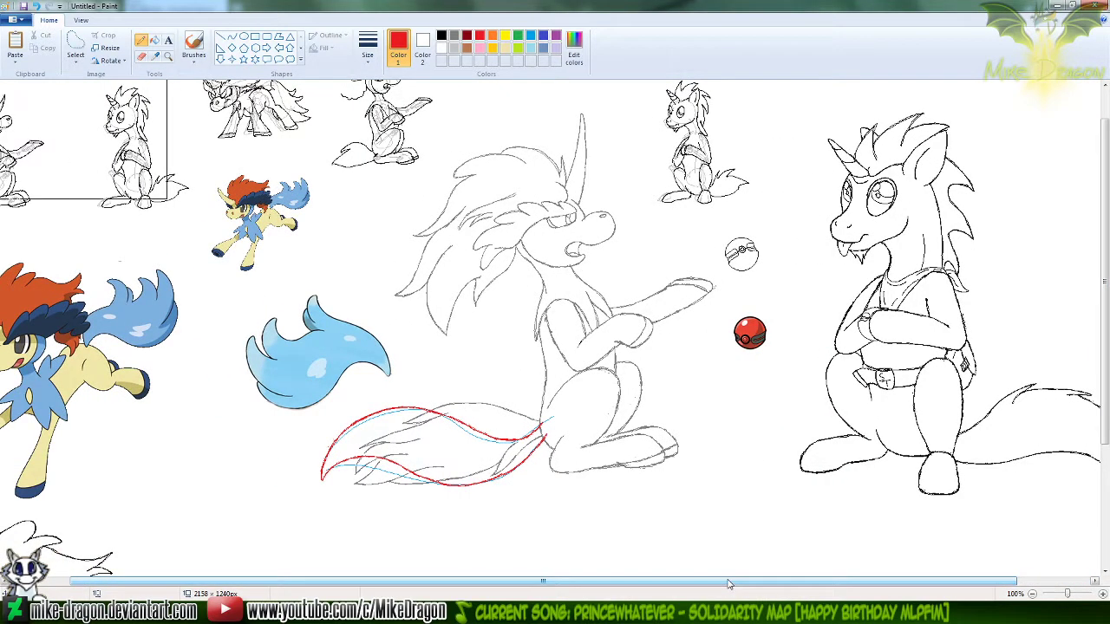
left_click(168, 55)
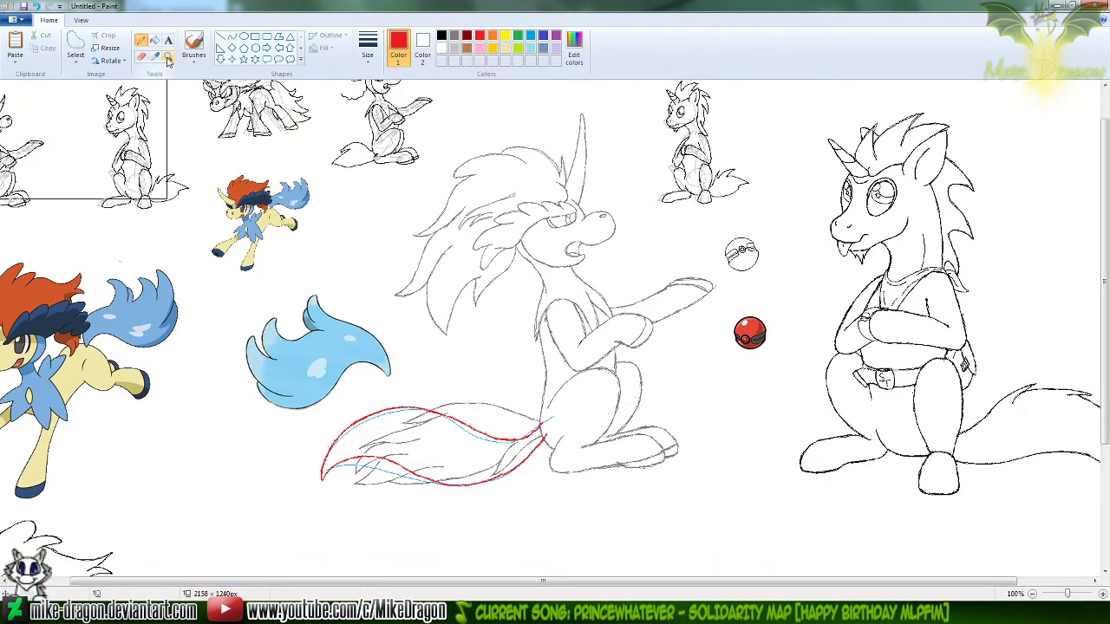
left_click(433, 407)
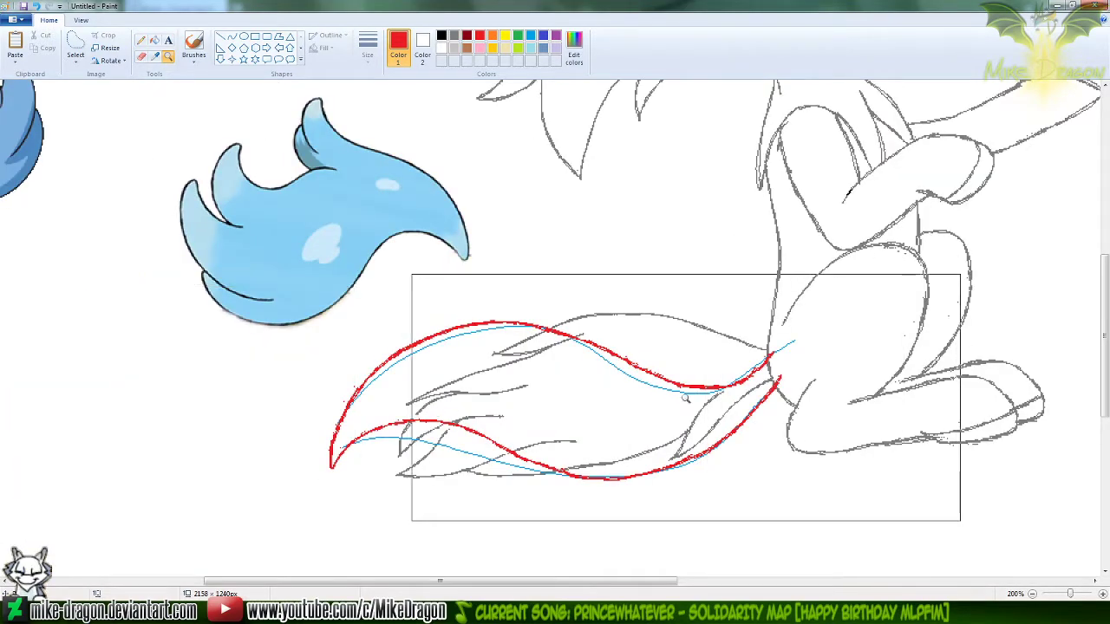
left_click(721, 400)
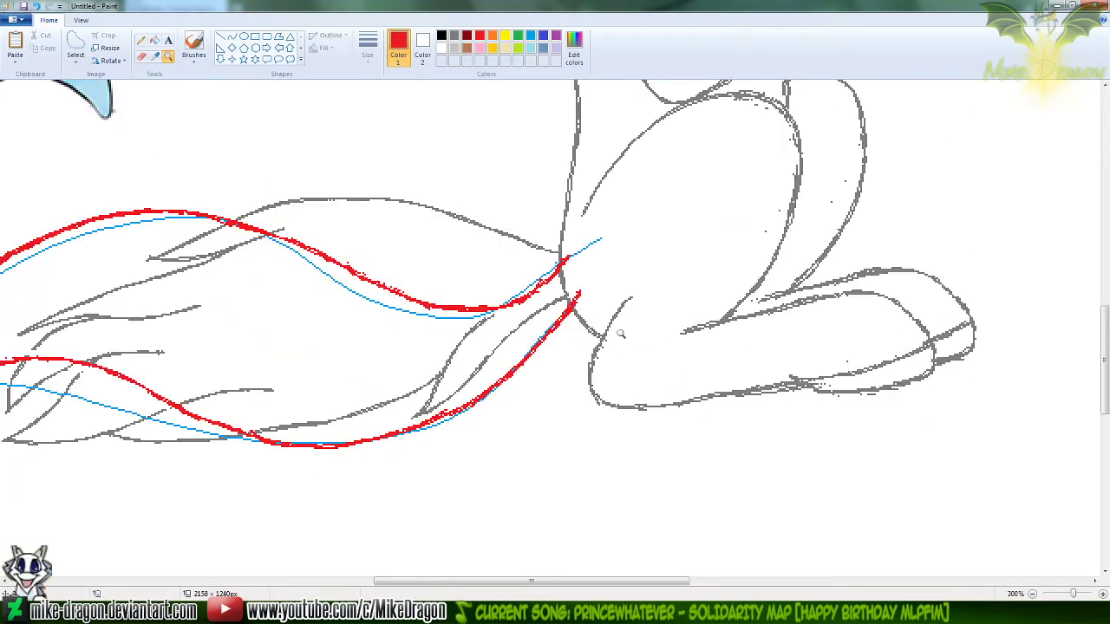
left_click(141, 41)
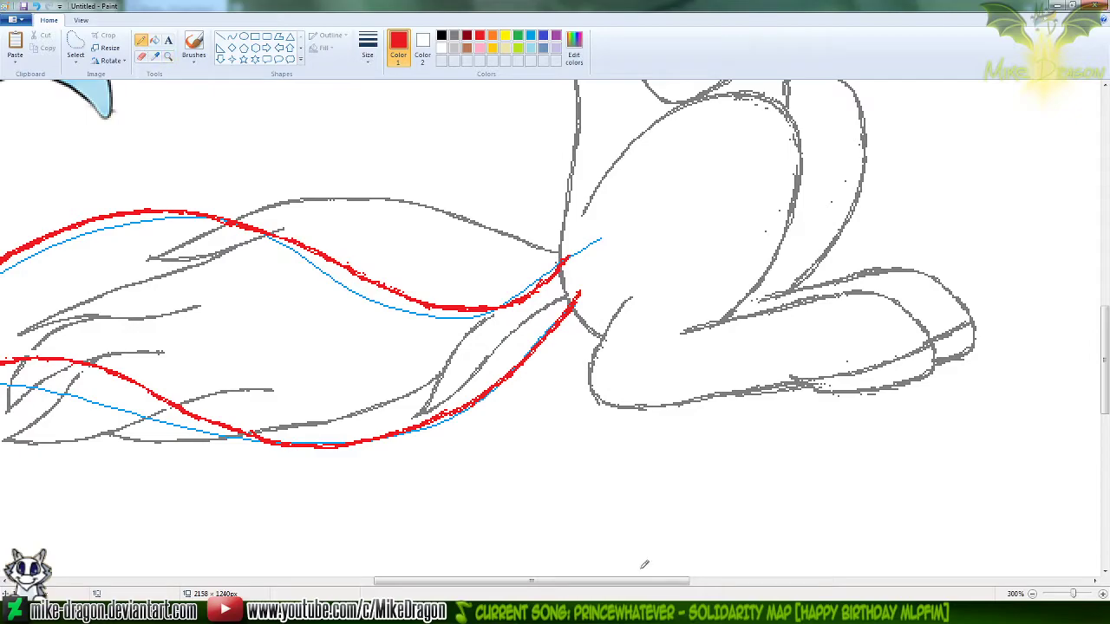
left_click_drag(624, 579, 577, 578)
left_click_drag(1107, 390, 1107, 377)
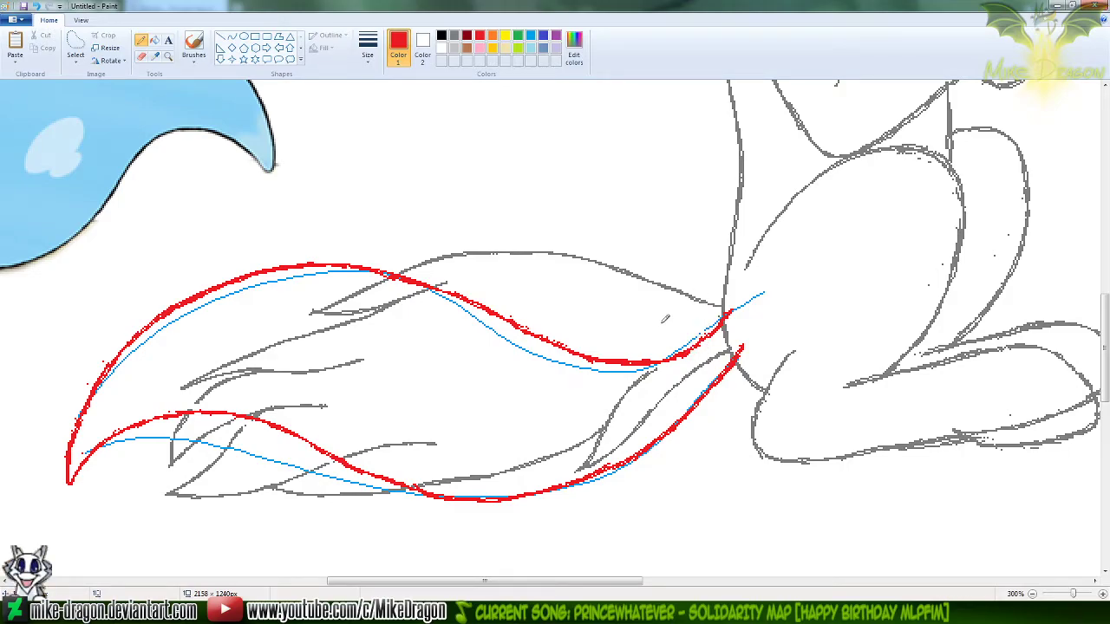
scroll(665, 319, "down", 1)
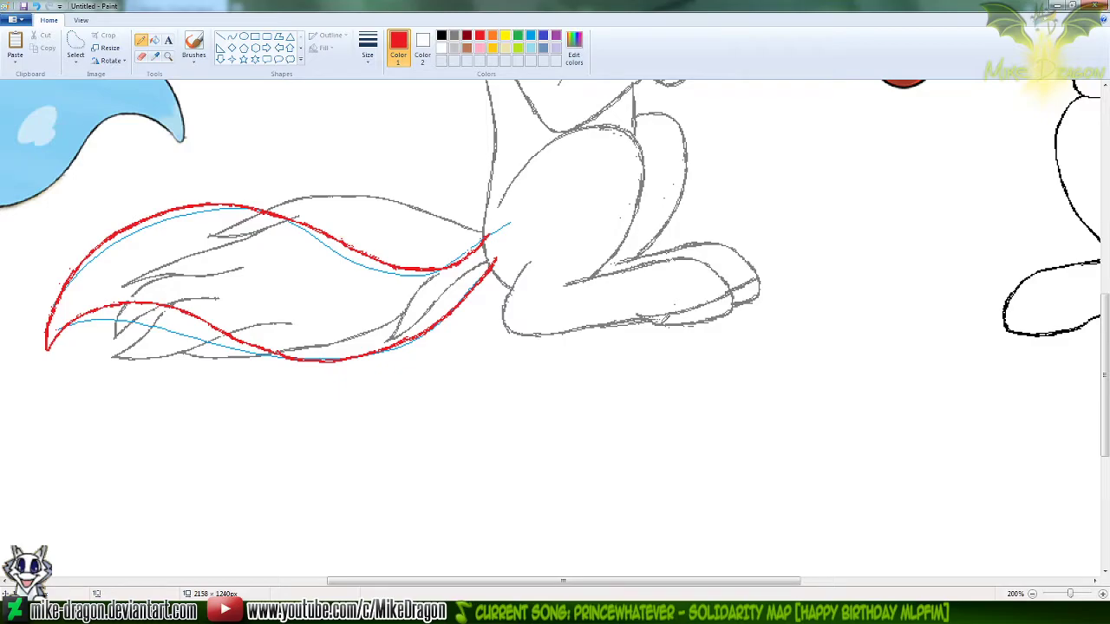
left_click_drag(666, 582, 613, 579)
left_click_drag(1108, 346, 1107, 308)
left_click_drag(596, 582, 566, 583)
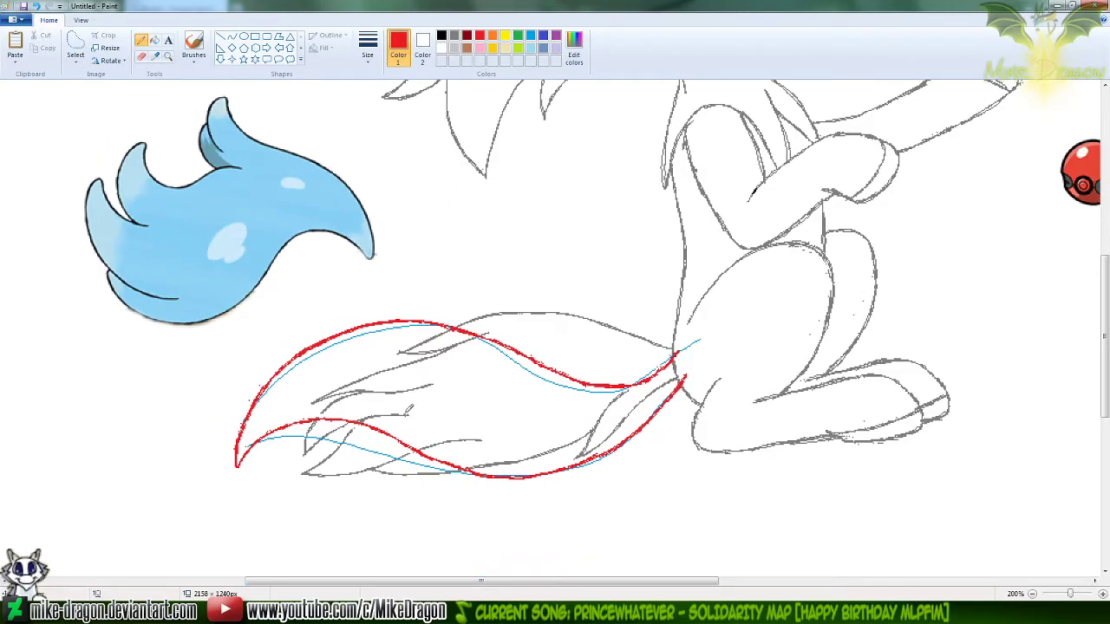
Erase the old gray tail sketch and the thin blue guide curves with an enlarged colour-selective Eraser, keeping the red outline
left_click(455, 36)
left_click(141, 56)
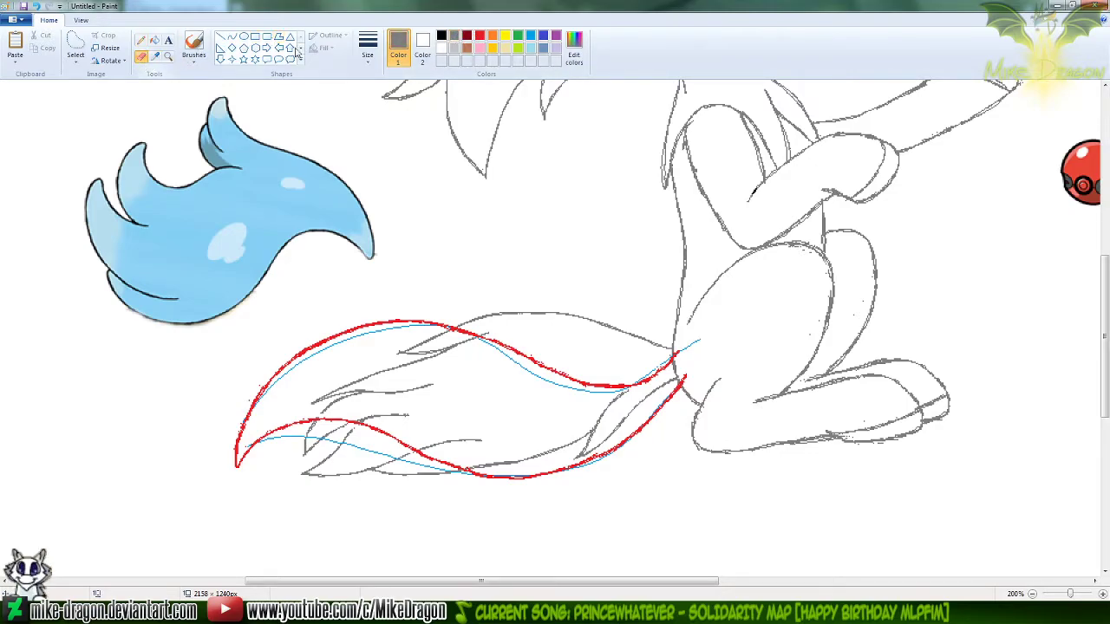
left_click(366, 66)
left_click(356, 149)
key("ctrl+plus")
key("ctrl+plus")
key("ctrl+plus")
key("ctrl+plus")
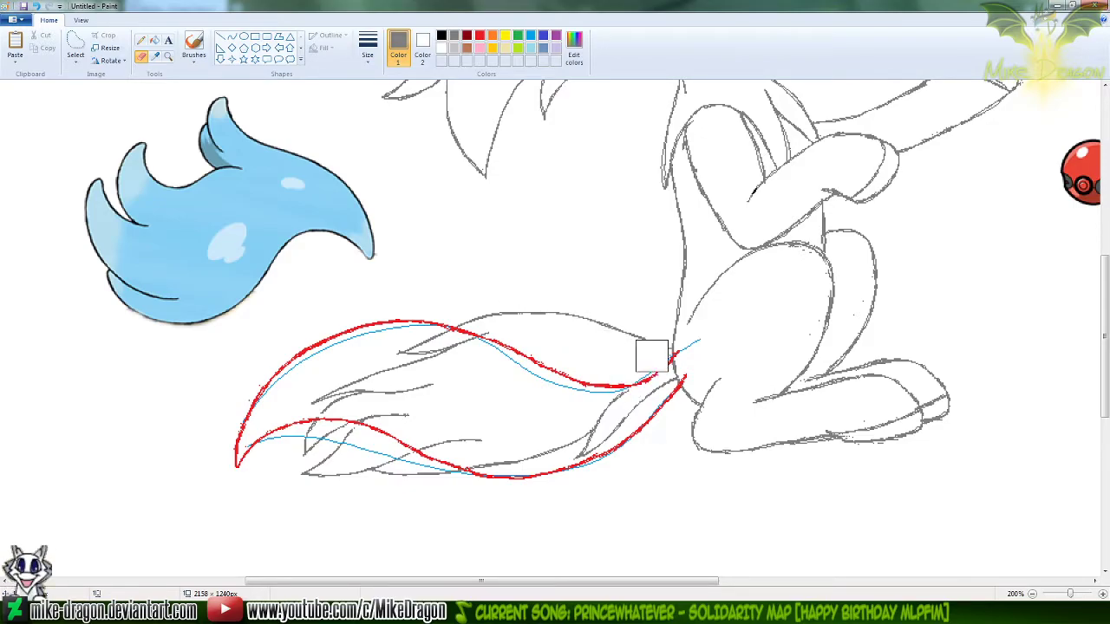
mouse_move(654, 357)
left_mouse_down()
mouse_move(555, 327)
mouse_move(459, 333)
mouse_move(392, 362)
mouse_move(313, 420)
mouse_move(479, 374)
mouse_move(335, 428)
mouse_move(289, 461)
mouse_move(359, 436)
mouse_move(367, 476)
mouse_move(448, 464)
mouse_move(422, 468)
mouse_move(437, 451)
mouse_move(558, 458)
mouse_move(618, 388)
mouse_move(659, 394)
left_mouse_up()
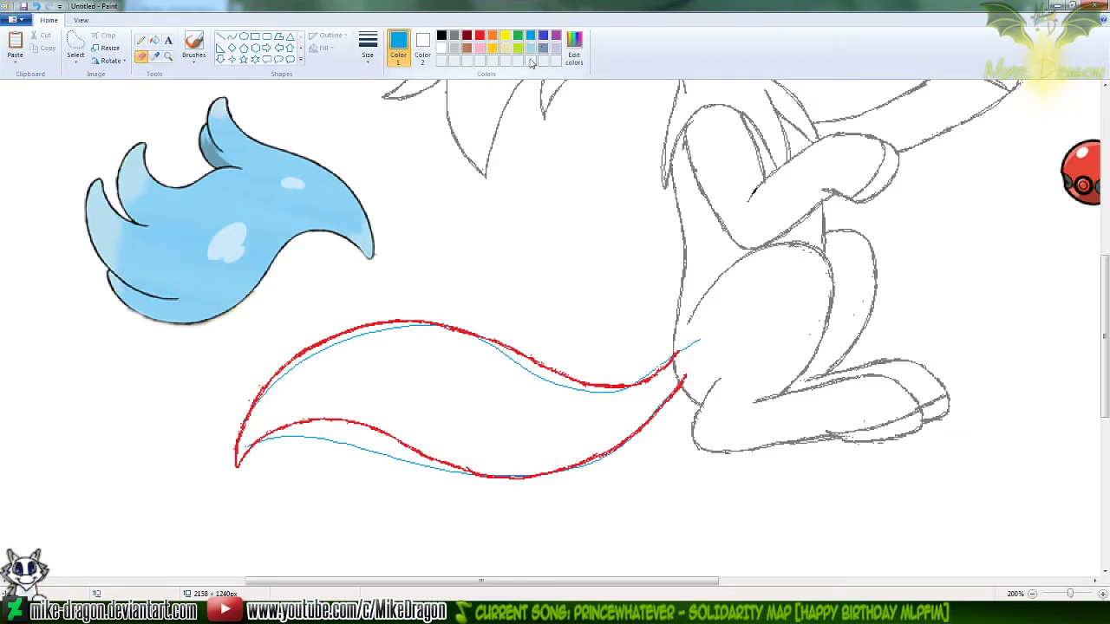
mouse_move(455, 336)
left_mouse_down()
mouse_move(363, 339)
mouse_move(310, 360)
mouse_move(261, 397)
mouse_move(262, 423)
mouse_move(324, 428)
mouse_move(504, 482)
mouse_move(570, 470)
mouse_move(657, 411)
mouse_move(651, 365)
mouse_move(582, 410)
mouse_move(508, 337)
left_mouse_up()
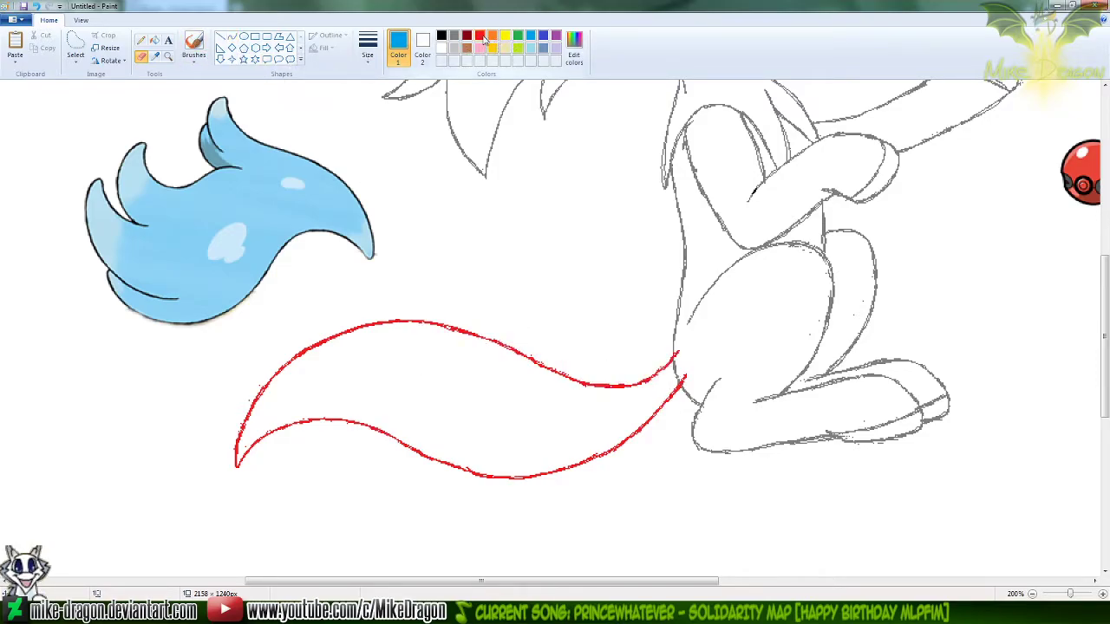
Recolor the red tail outline blue with the Eraser, using red as Color 1 and blue as Color 2
left_click(479, 37)
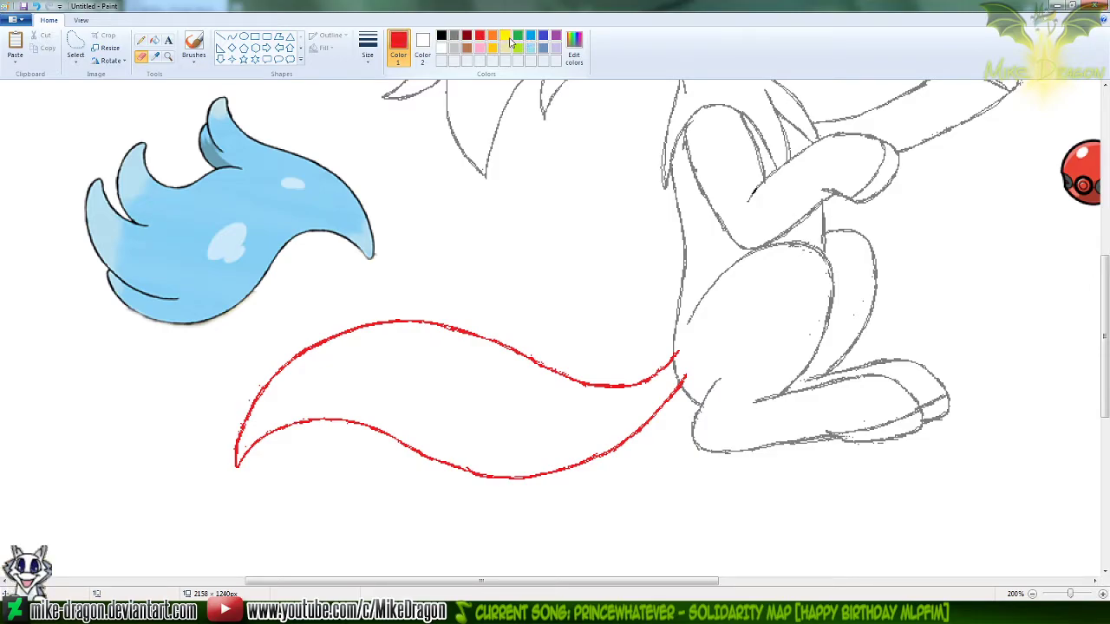
left_click(423, 54)
left_click(531, 36)
left_click(400, 62)
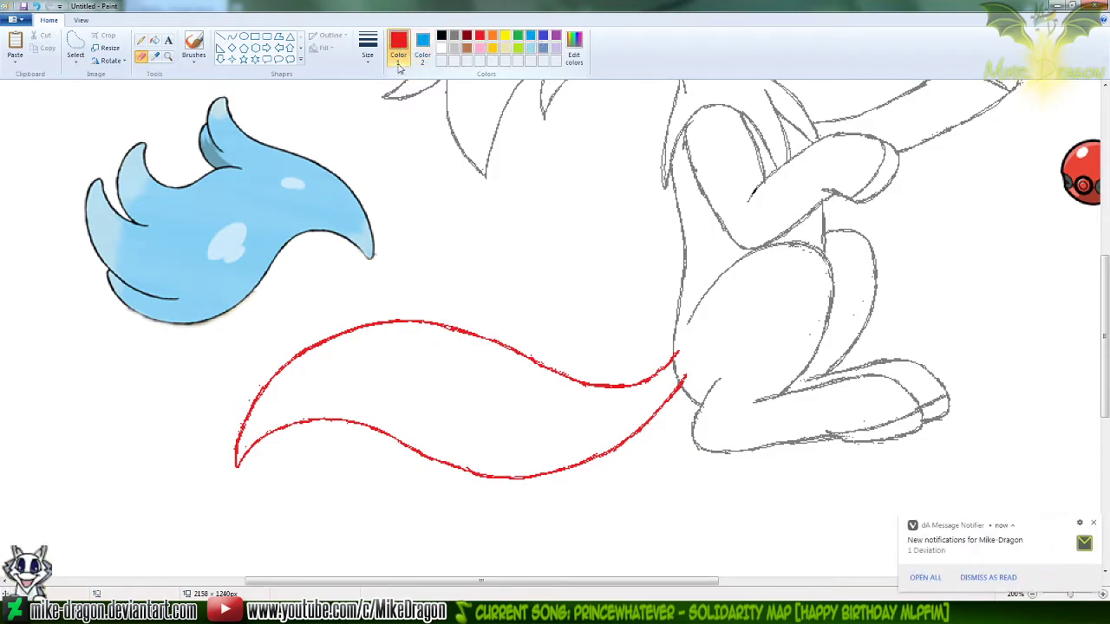
mouse_move(676, 347)
left_mouse_down()
mouse_move(664, 361)
mouse_move(560, 372)
mouse_move(421, 321)
mouse_move(265, 376)
mouse_move(228, 471)
mouse_move(342, 434)
mouse_move(428, 464)
mouse_move(575, 468)
mouse_move(639, 421)
mouse_move(634, 413)
left_mouse_up()
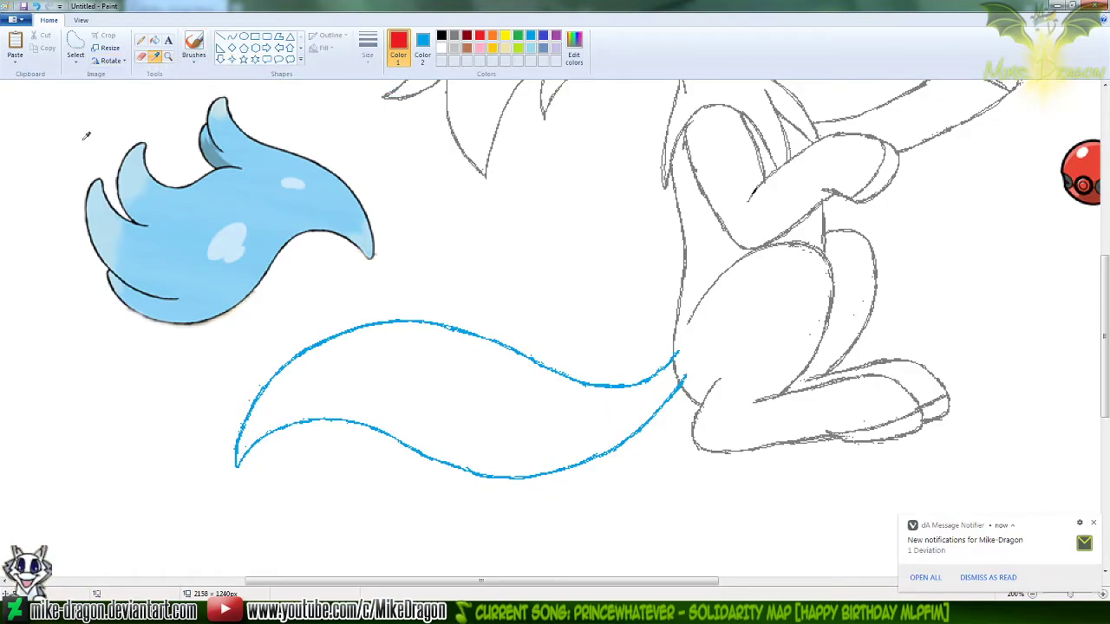
Reset Color 2 to white and ready the Pencil with red as Color 1
right_click(368, 130)
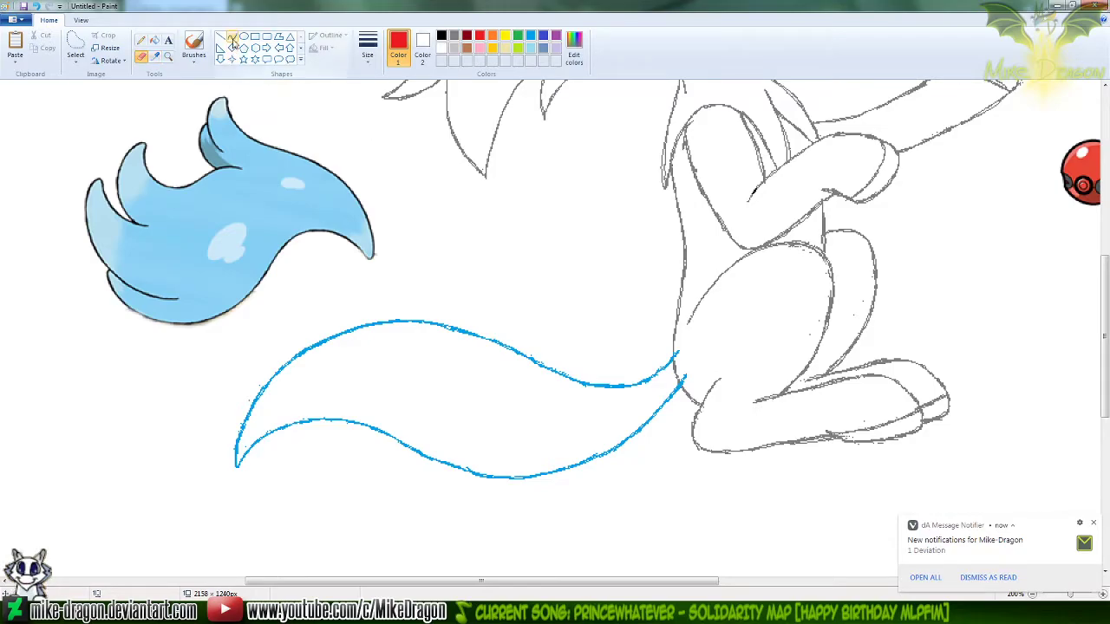
left_click(231, 39)
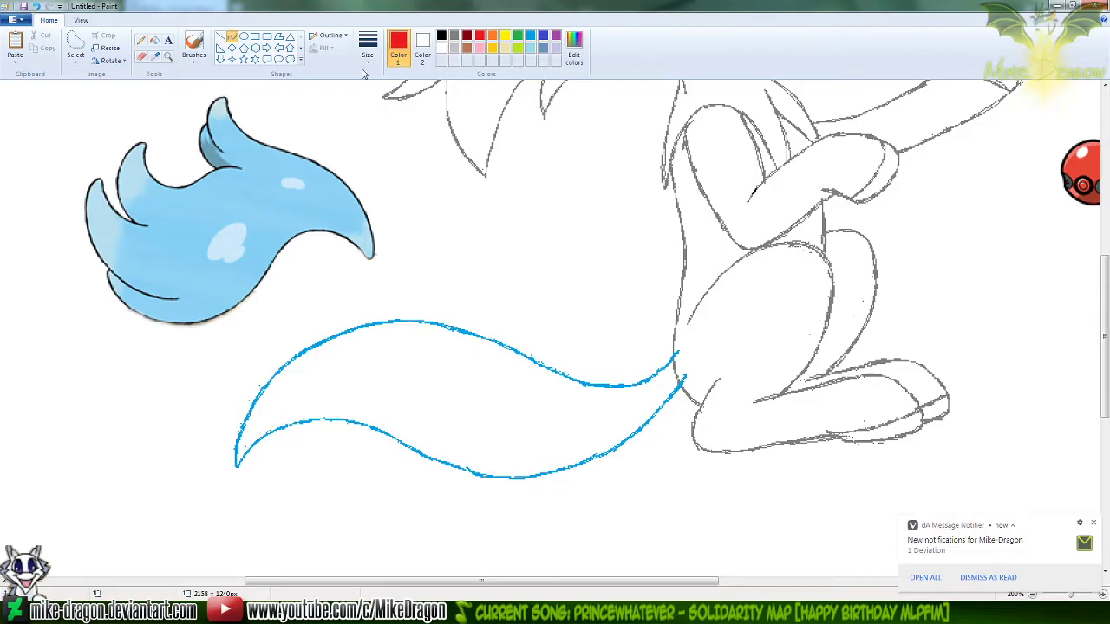
left_click(143, 47)
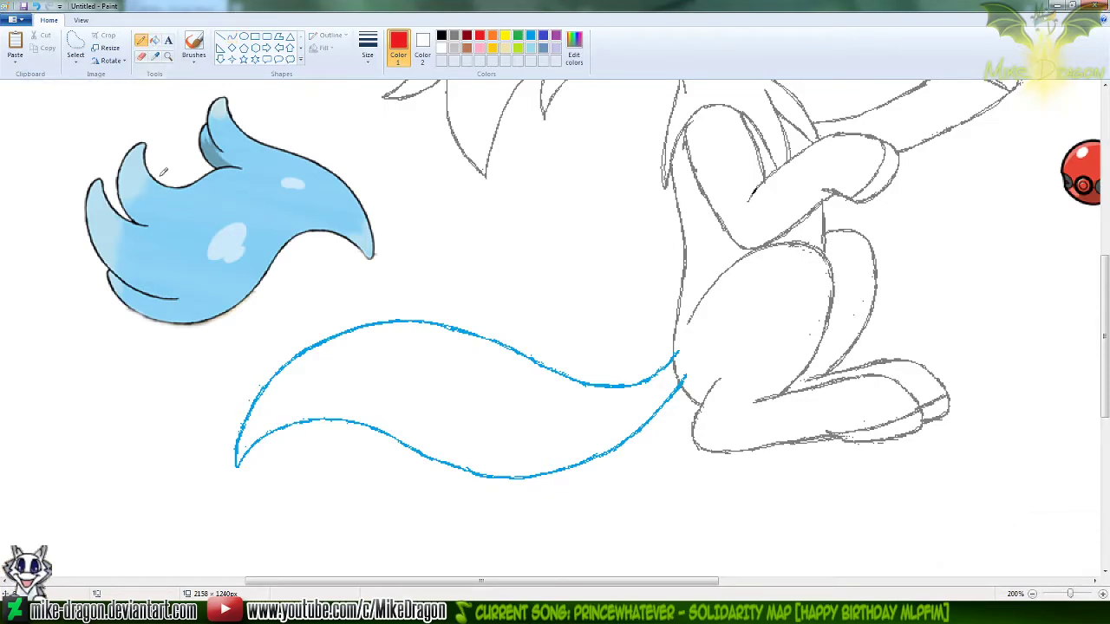
Examine the blue tail outline against the whole drawing, then up close beside the blue reference tail
scroll(162, 171, "down", 1)
left_click_drag(1106, 426, 1108, 289)
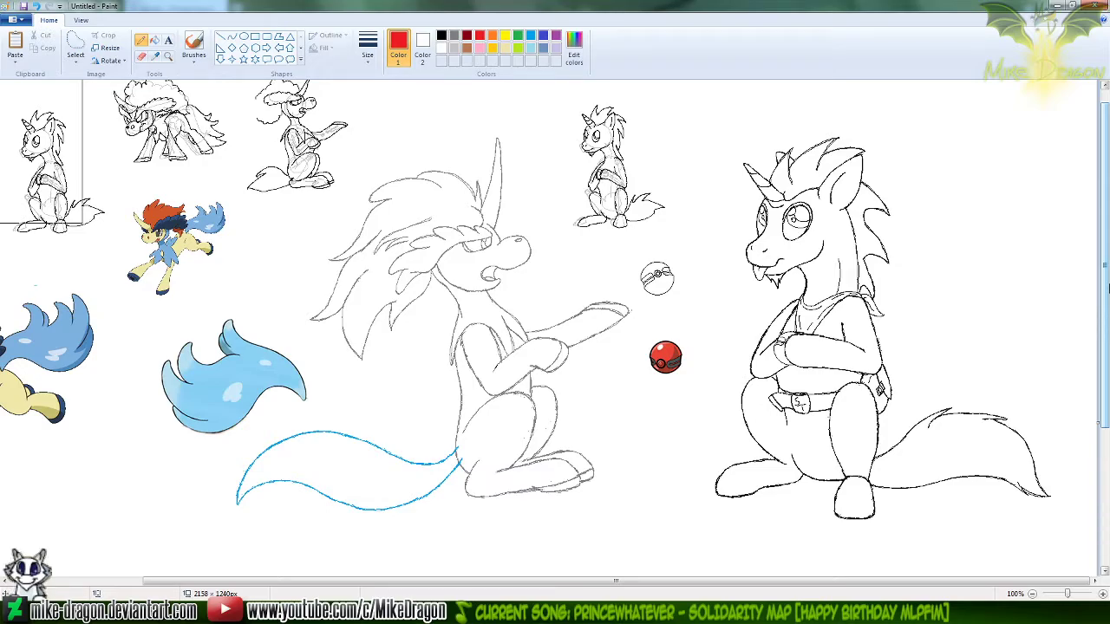
left_click(168, 55)
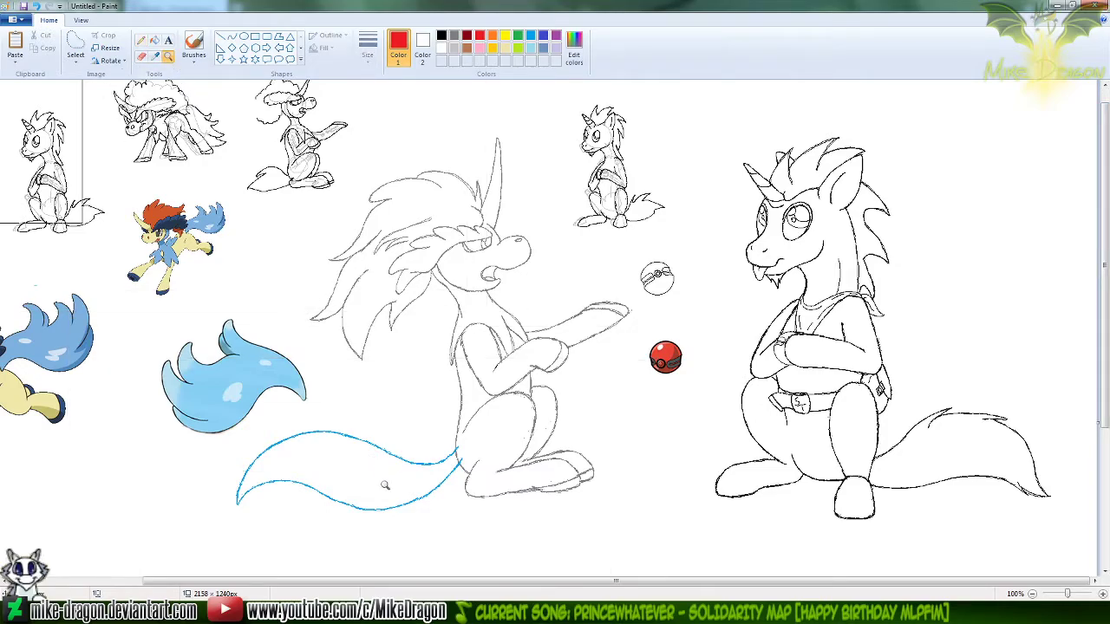
left_click(372, 419)
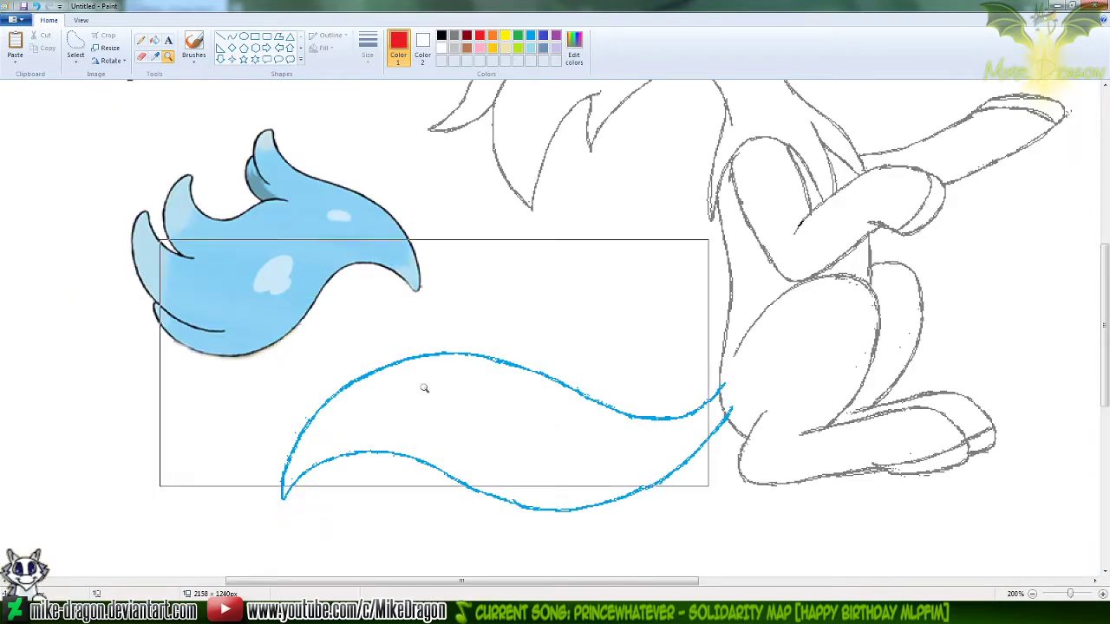
left_click(141, 40)
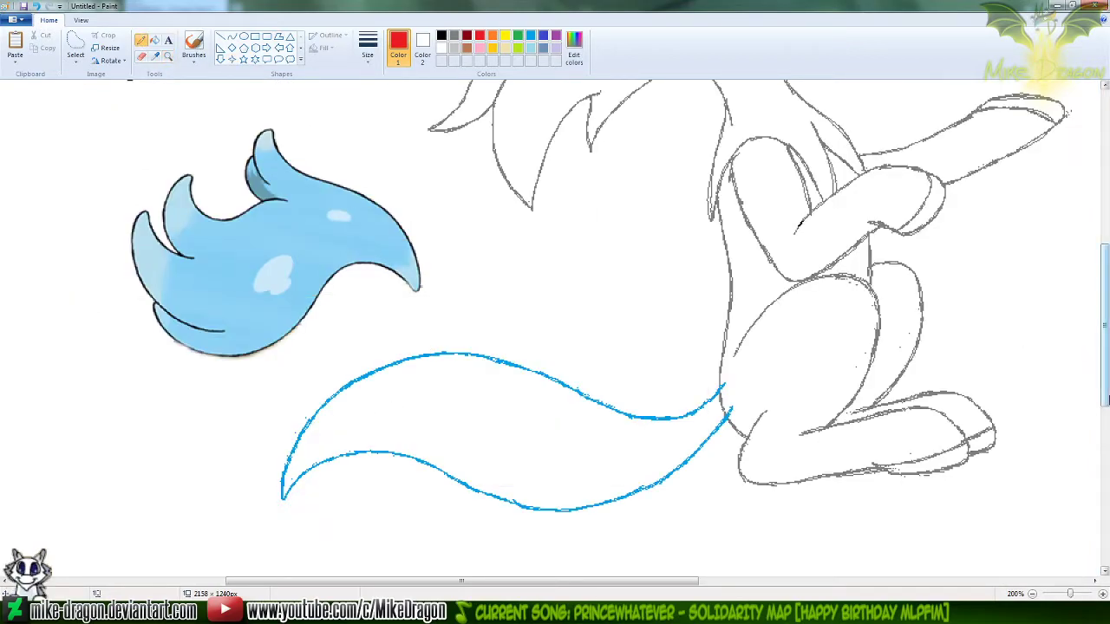
left_click_drag(1106, 397, 1105, 386)
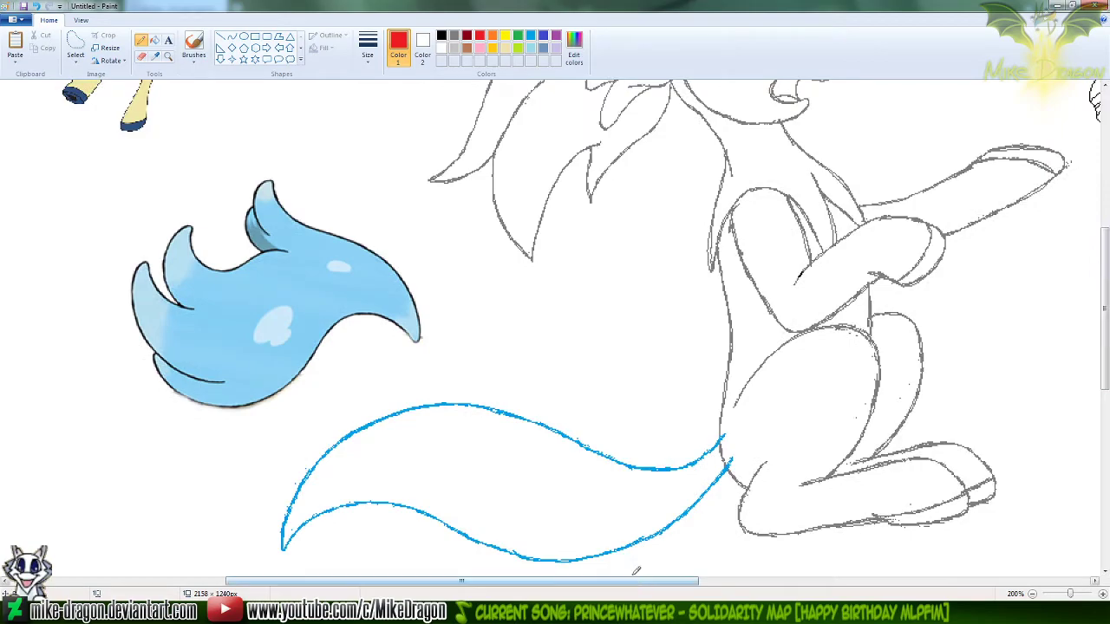
left_click_drag(631, 583, 618, 583)
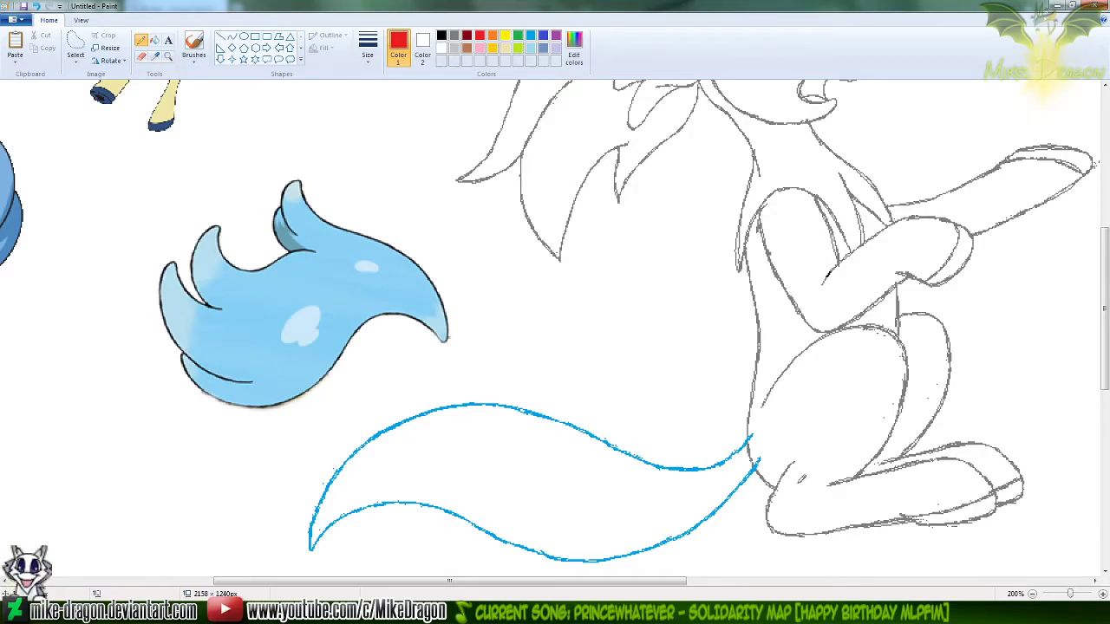
left_click_drag(681, 581, 699, 565)
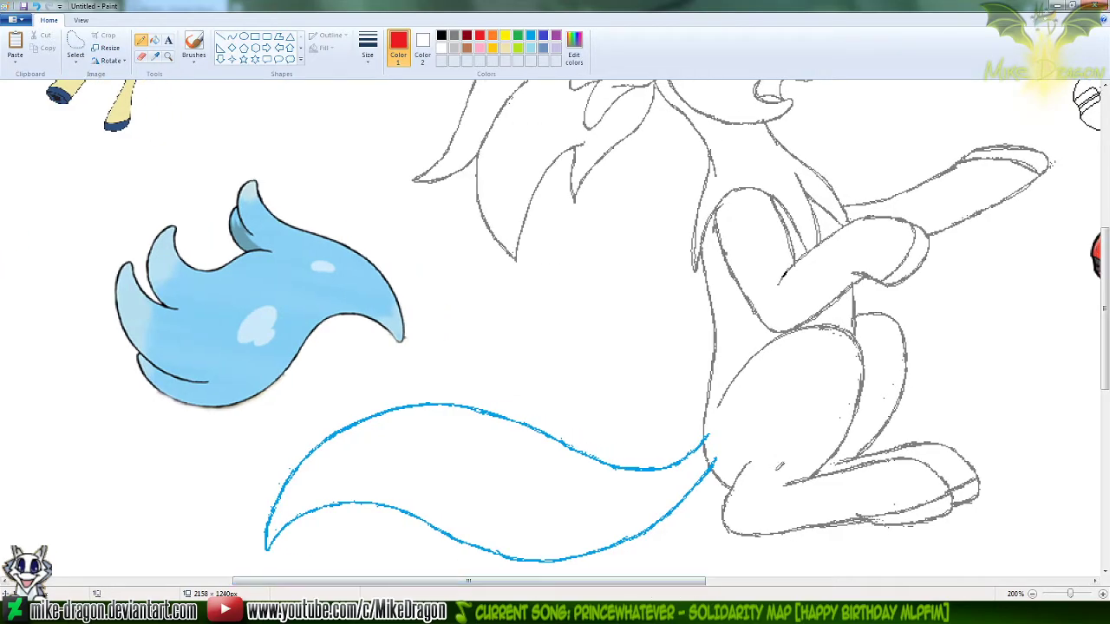
left_click_drag(1103, 321, 1104, 328)
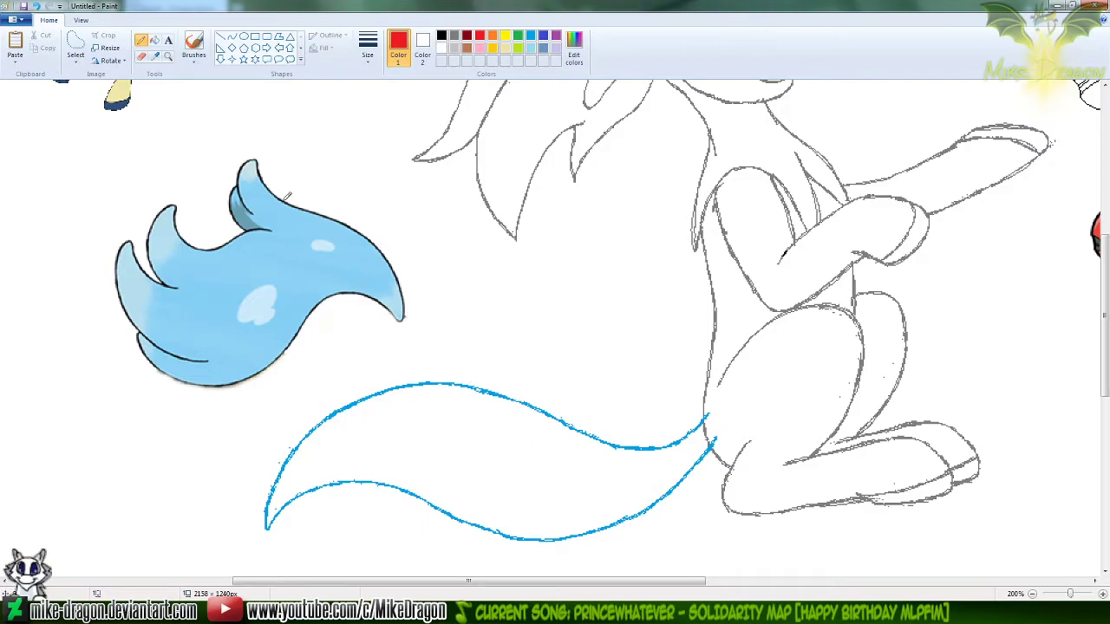
left_click(231, 36)
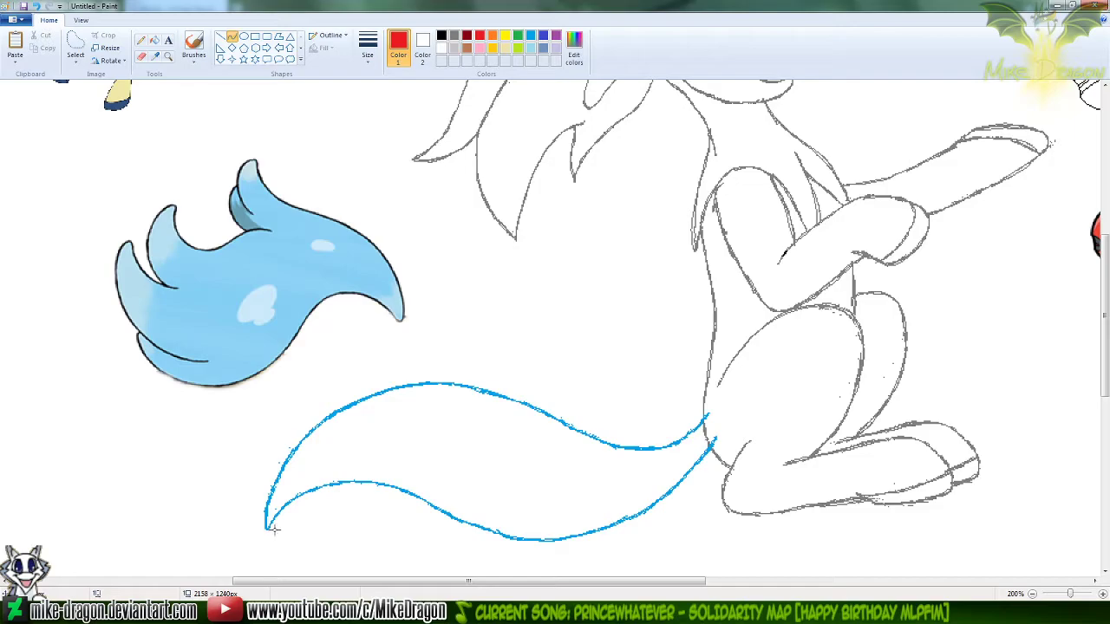
left_click_drag(274, 531, 302, 356)
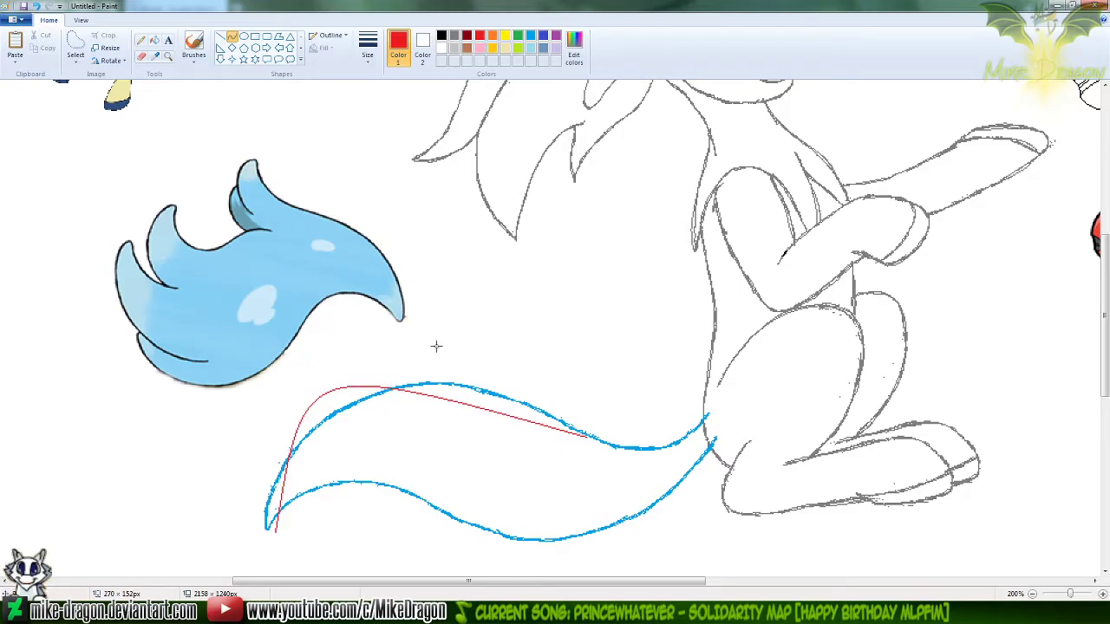
mouse_move(414, 348)
left_mouse_down()
mouse_move(404, 318)
mouse_move(447, 340)
mouse_move(435, 348)
left_mouse_up()
left_click(508, 252)
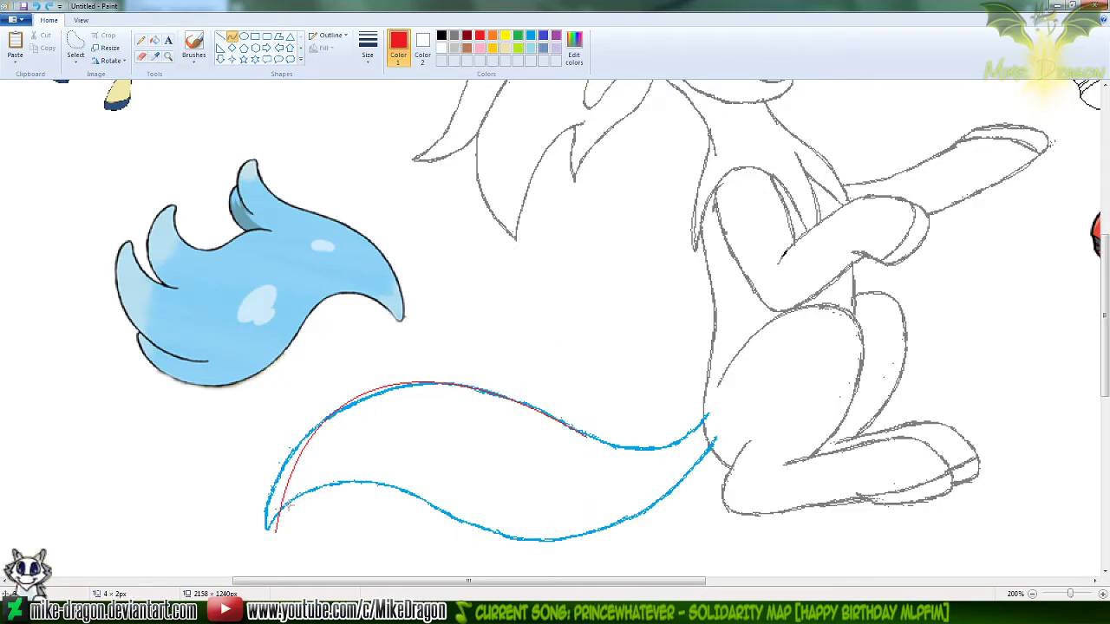
left_click_drag(429, 510, 542, 539)
mouse_move(343, 499)
left_mouse_down()
mouse_move(325, 493)
mouse_move(318, 460)
mouse_move(339, 441)
mouse_move(451, 516)
mouse_move(423, 577)
mouse_move(455, 560)
left_mouse_up()
key("Delete")
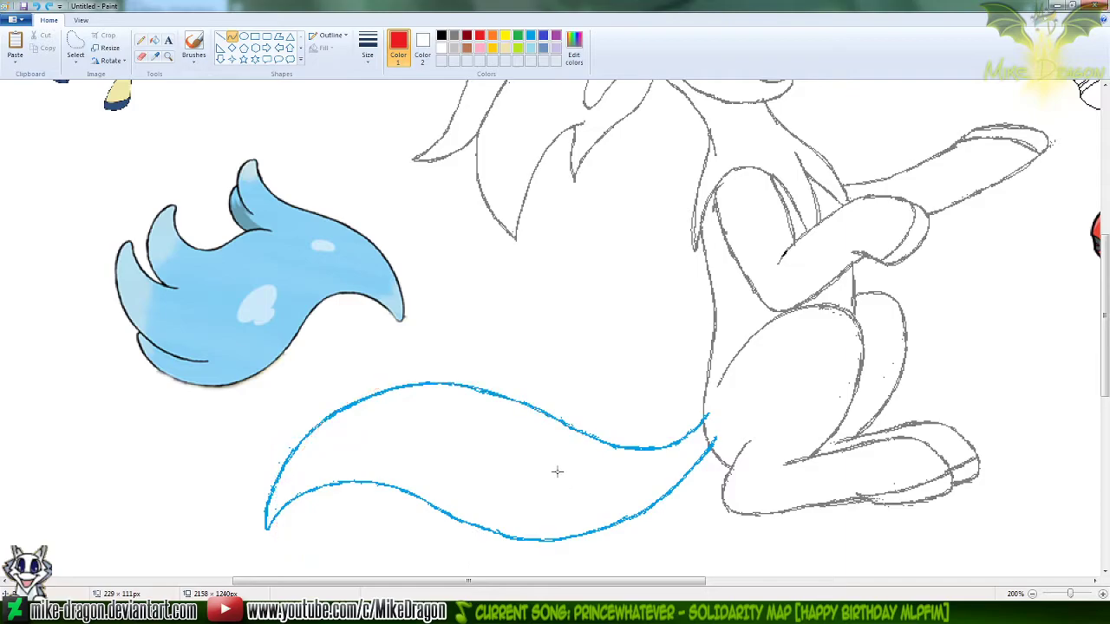
Try several freehand red Pencil strokes for the edge of a tuft rising from the blue tail's upper outline near the body
left_click(141, 41)
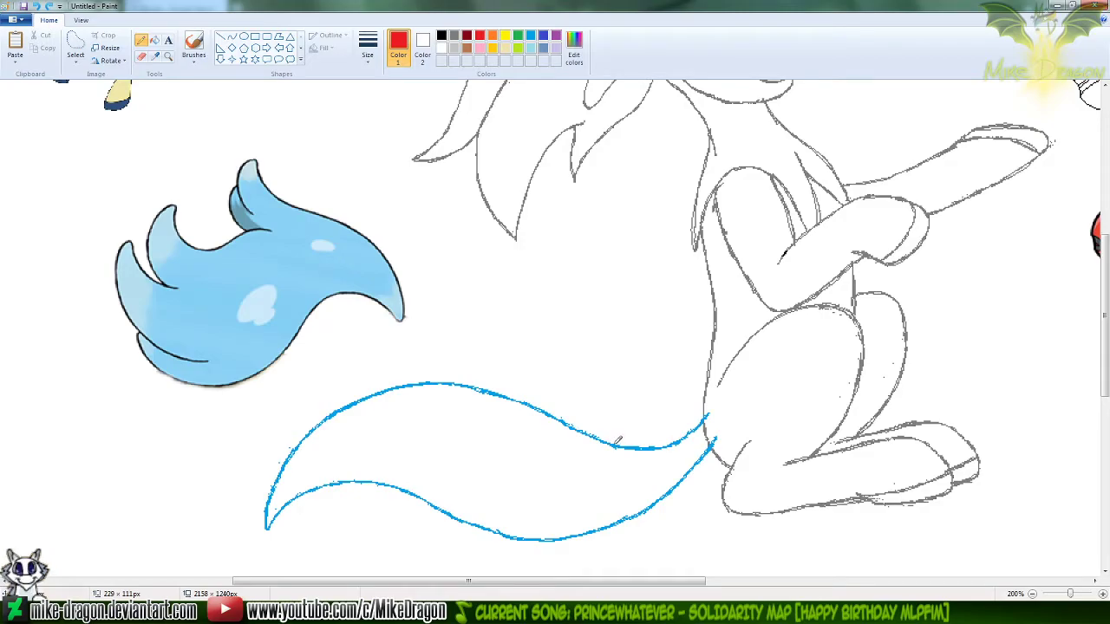
left_click_drag(612, 445, 572, 408)
key("ctrl+z")
mouse_move(613, 443)
left_mouse_down()
mouse_move(565, 406)
mouse_move(531, 306)
mouse_move(547, 358)
mouse_move(596, 435)
mouse_move(618, 443)
left_mouse_up()
key("ctrl+z")
key("ctrl+z")
mouse_move(545, 311)
left_mouse_down()
mouse_move(565, 384)
mouse_move(626, 446)
left_mouse_up()
key("ctrl+z")
mouse_move(545, 314)
left_mouse_down()
mouse_move(569, 388)
mouse_move(626, 443)
left_mouse_up()
key("ctrl+z")
mouse_move(542, 320)
left_mouse_down()
mouse_move(589, 424)
mouse_move(627, 441)
mouse_move(546, 335)
mouse_move(593, 425)
mouse_move(624, 444)
left_mouse_up()
key("ctrl+z")
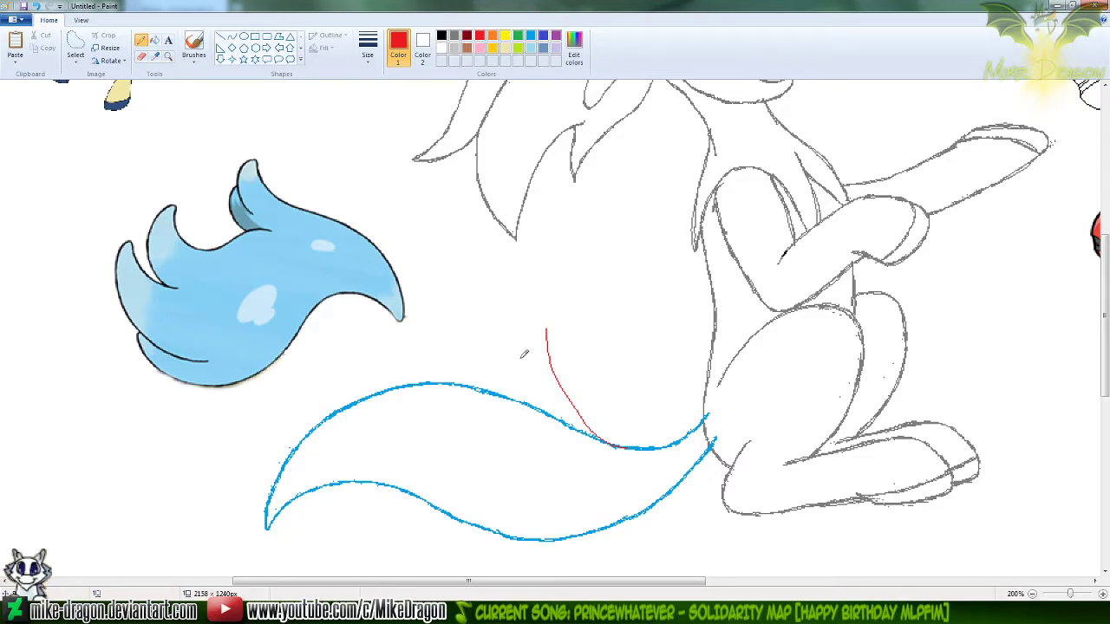
key("ctrl+z")
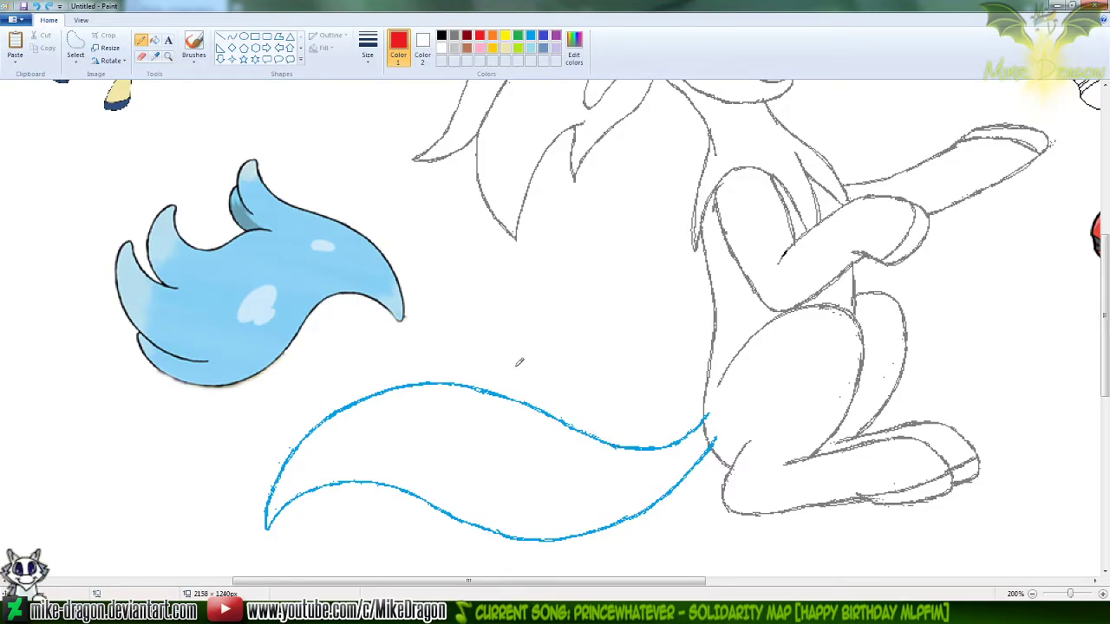
Try a freehand red tuft with a rounded tip above the tail's upper outline, and undo it
left_click_drag(515, 374, 492, 331)
mouse_move(507, 328)
left_mouse_down()
mouse_move(574, 412)
mouse_move(650, 453)
left_mouse_up()
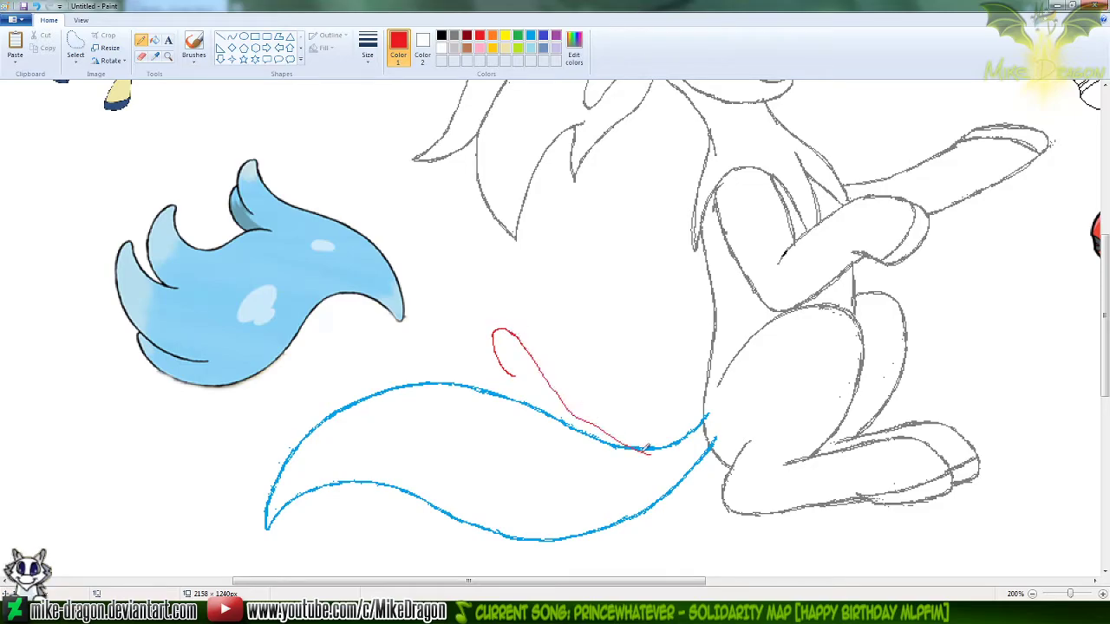
left_click(231, 37)
key("ctrl+z")
key("ctrl+z")
key("ctrl+z")
key("ctrl+z")
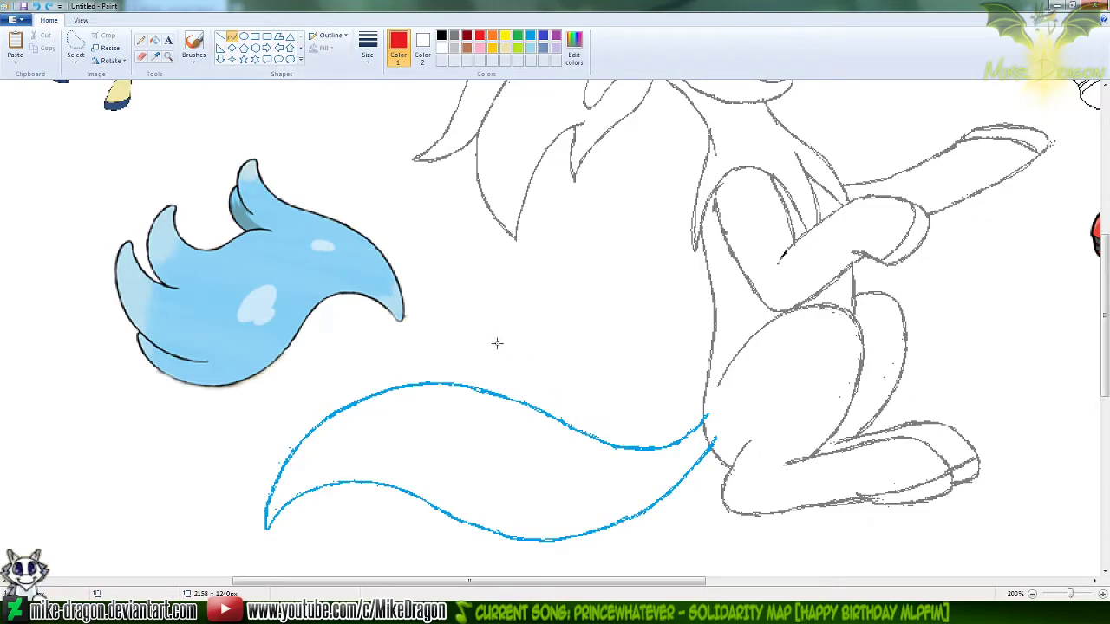
Try an S-shaped red Curve about 106 × 112 px for the tuft's upper edge, rising from the tail's upper outline
left_click_drag(624, 447, 550, 386)
key("ctrl+z")
left_click_drag(635, 448, 515, 323)
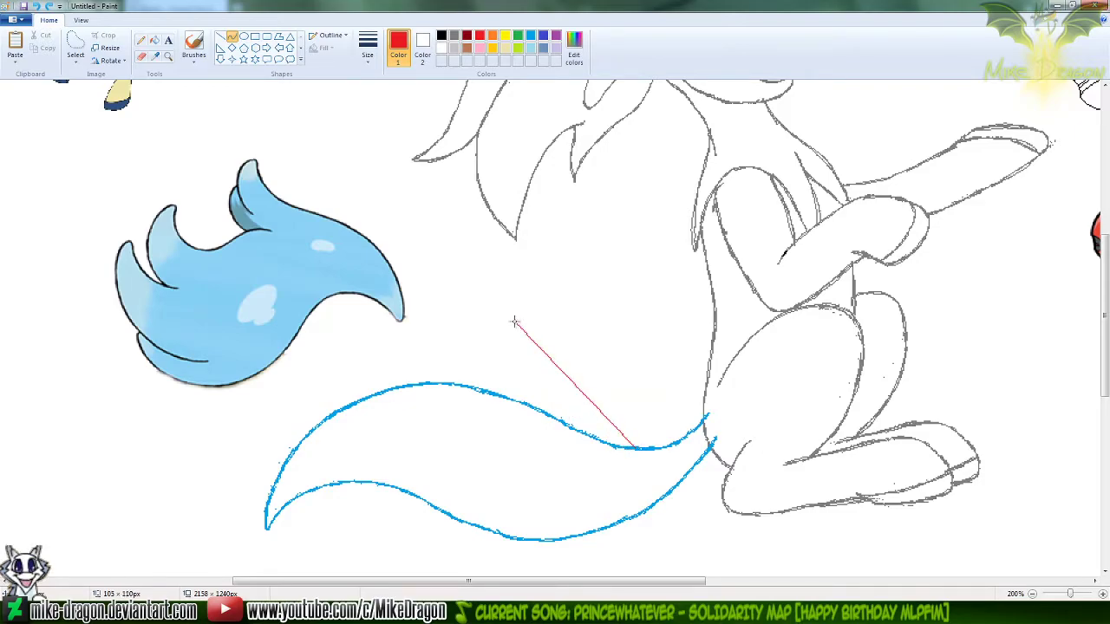
left_click_drag(603, 424, 568, 433)
left_click_drag(528, 334, 554, 341)
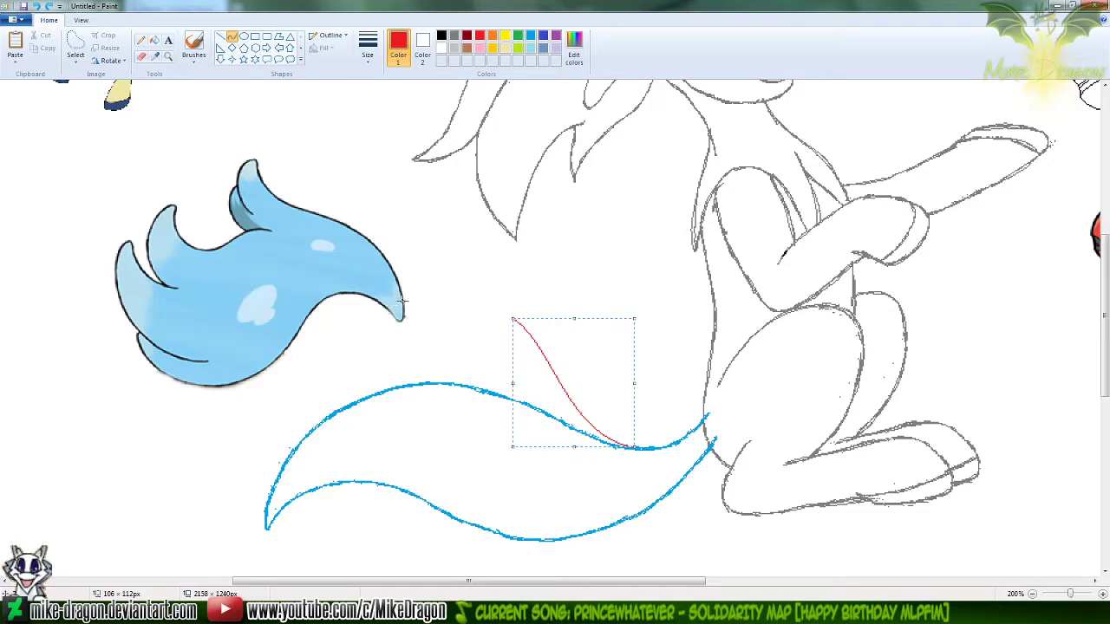
left_click(636, 276)
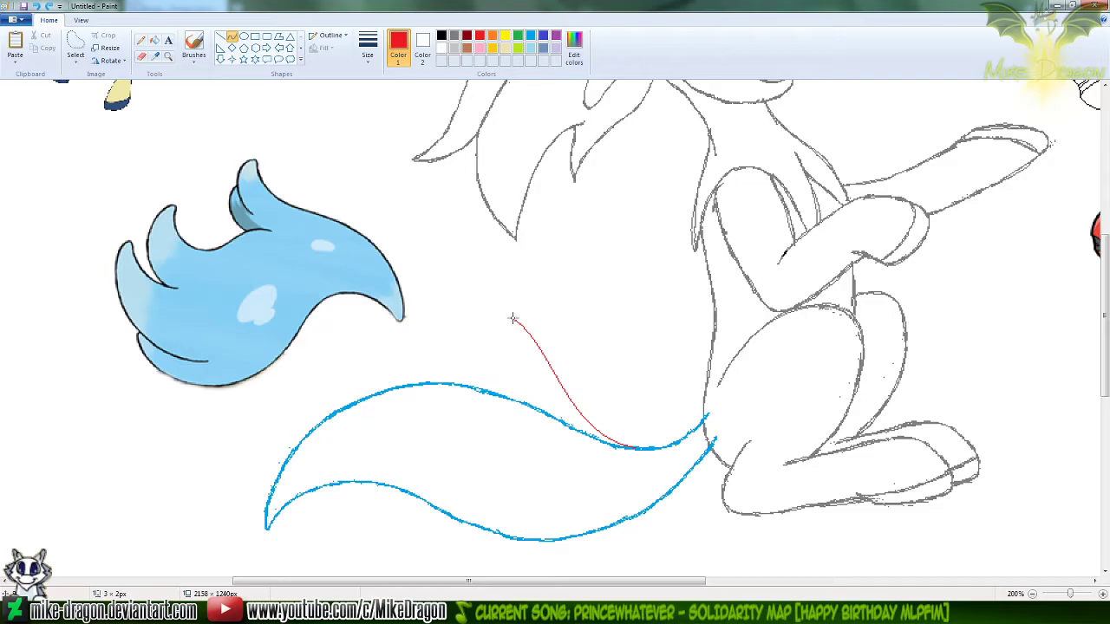
Try to round off the tuft's tip with a short Pencil stroke and a red Curve leading back down towards the tail
left_click(141, 40)
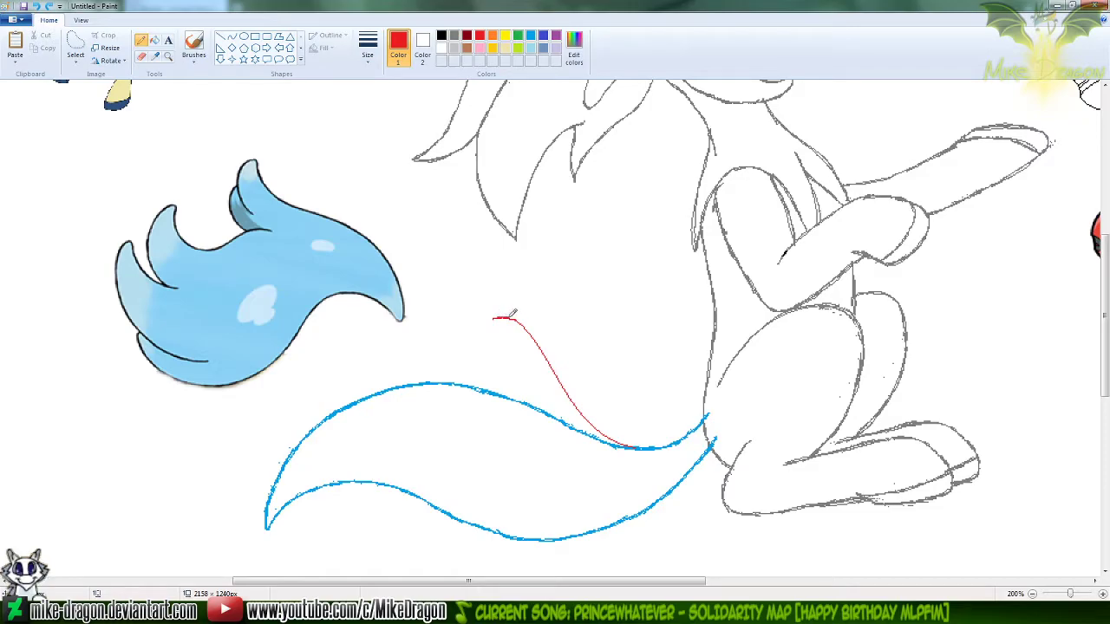
left_click(233, 37)
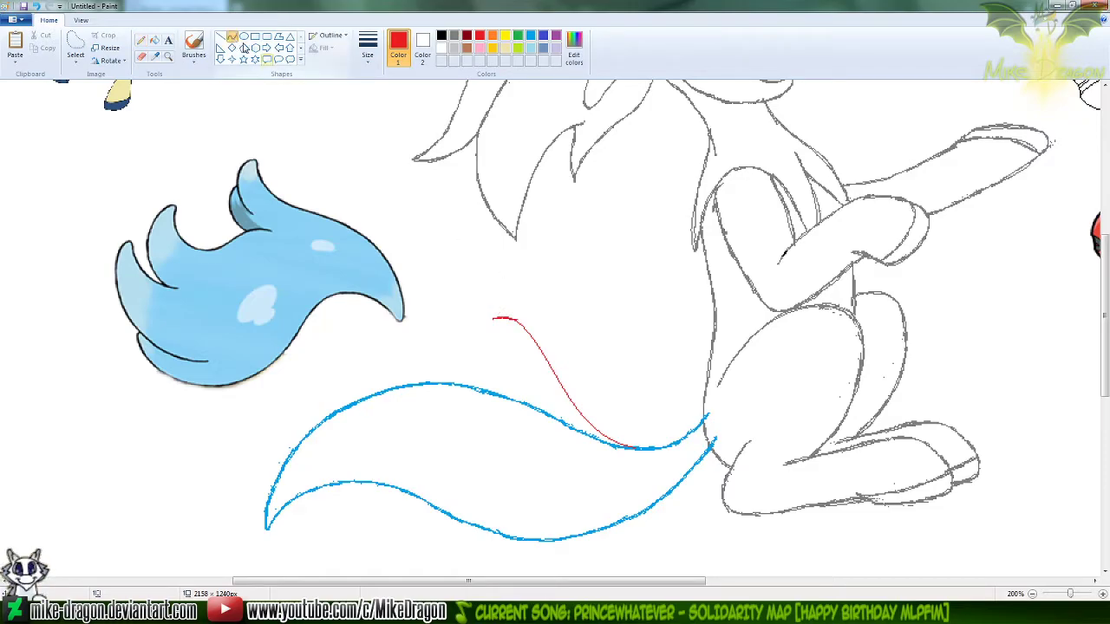
left_click_drag(492, 317, 534, 377)
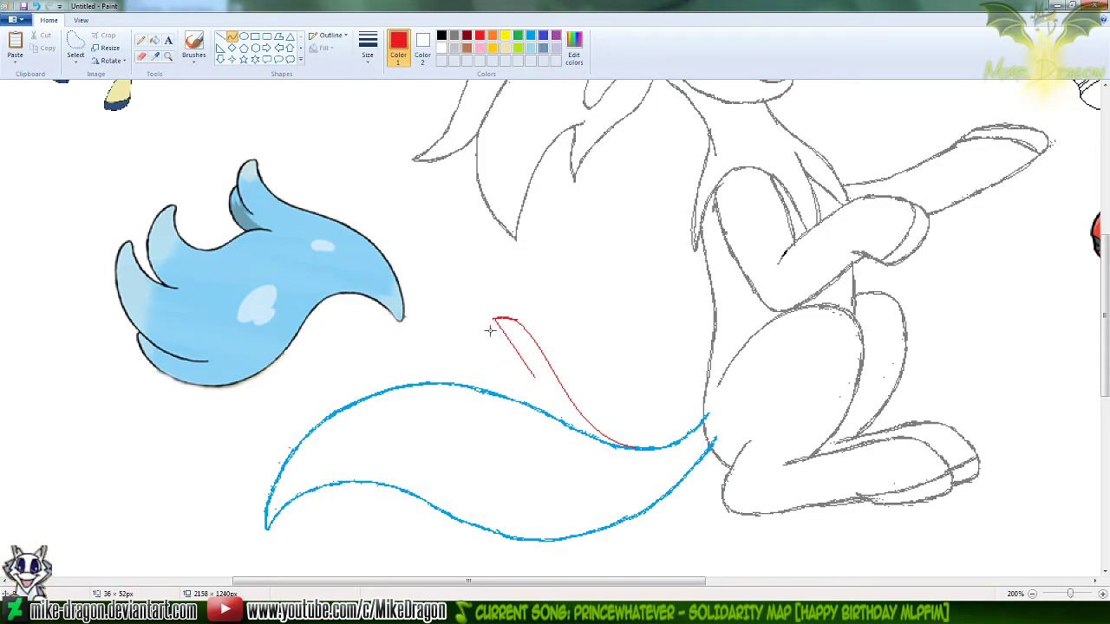
left_click_drag(490, 324, 527, 355)
Try a freehand Pencil stroke from the tuft's tip down to the tail, and undo the entire red tuft
left_click(140, 40)
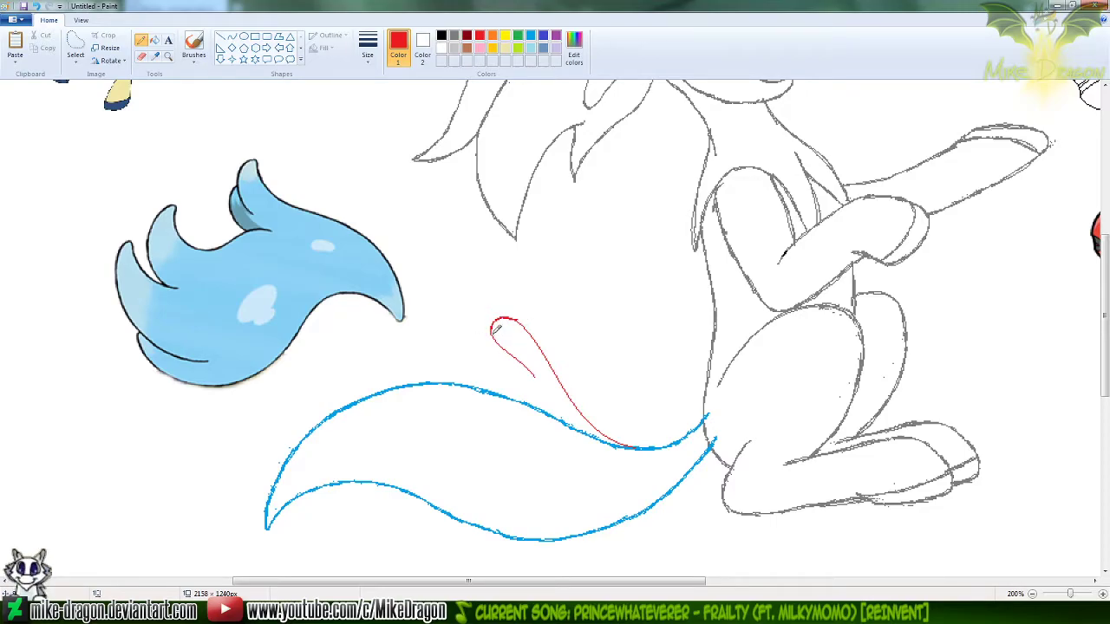
left_click_drag(495, 338, 538, 414)
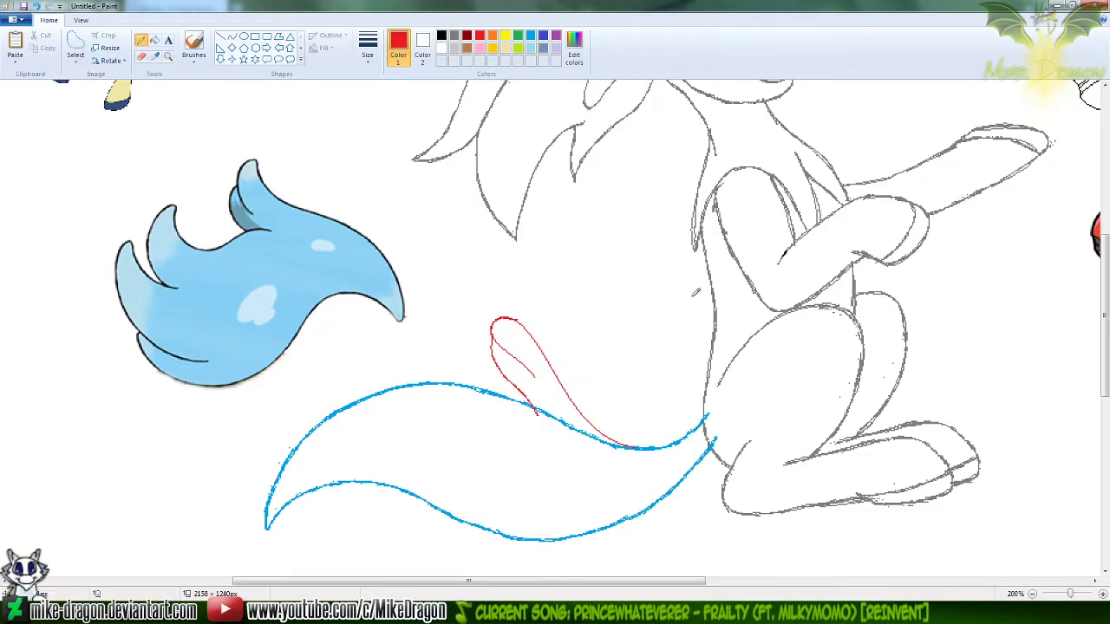
key("ctrl+z")
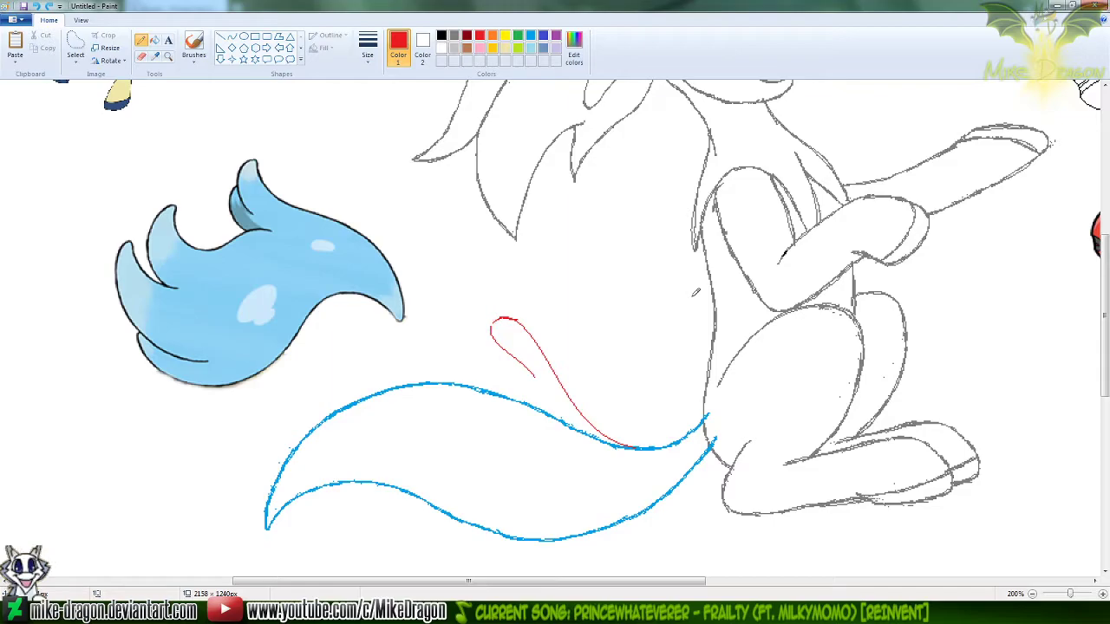
key("ctrl+z")
key("ctrl+z")
key("ctrl+z")
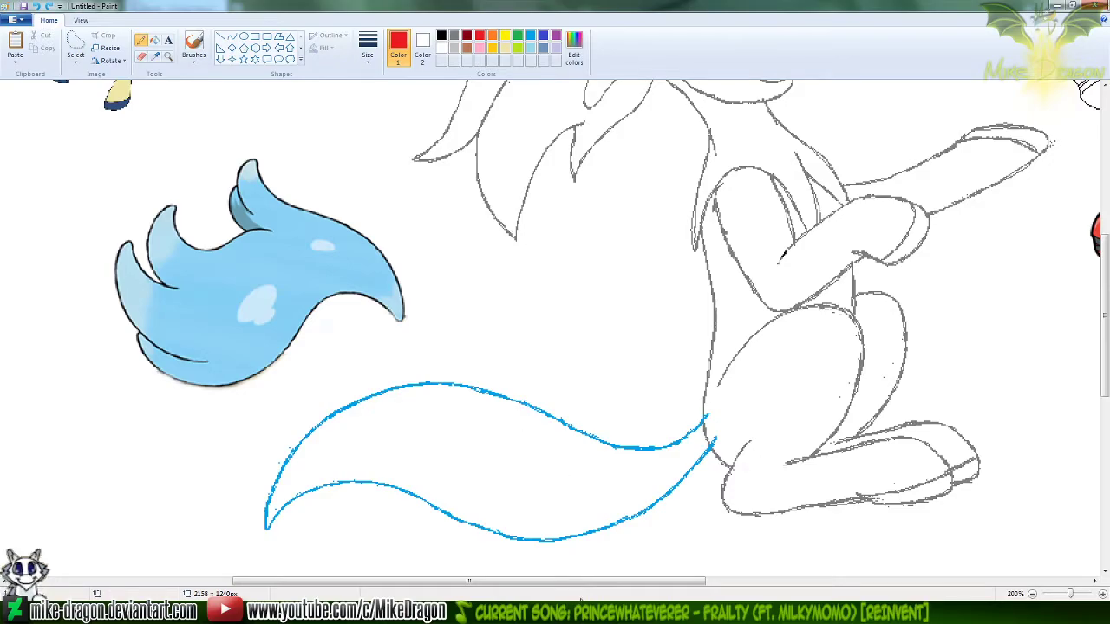
Look over at the other seated character's finished tail, and try a short red Pencil stroke above the blue outline
left_click_drag(590, 579, 1039, 555)
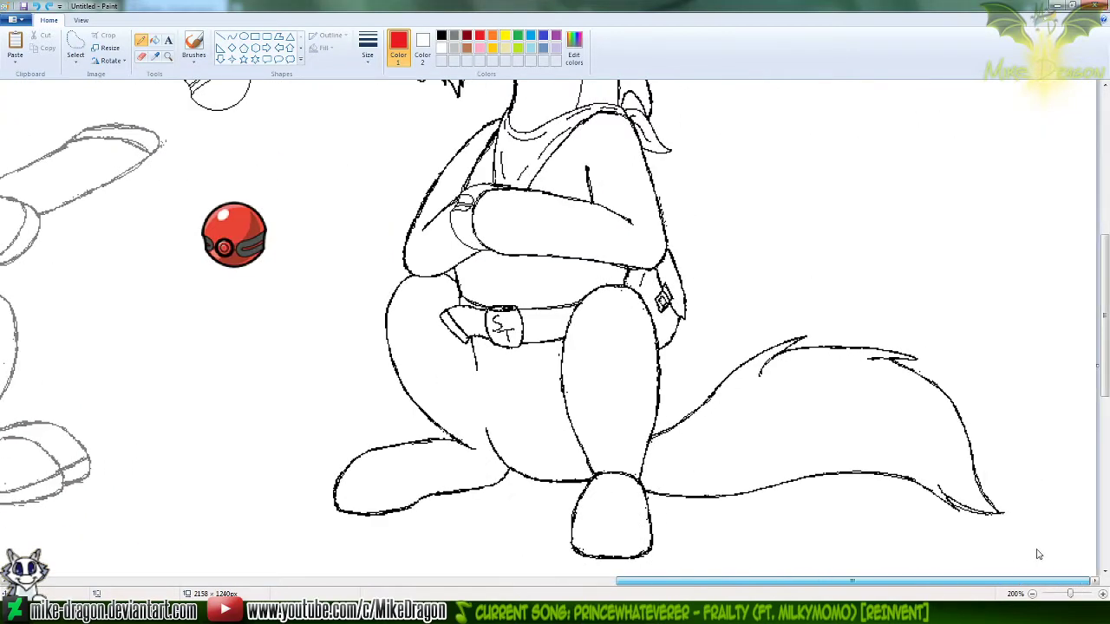
left_click_drag(934, 580, 594, 572)
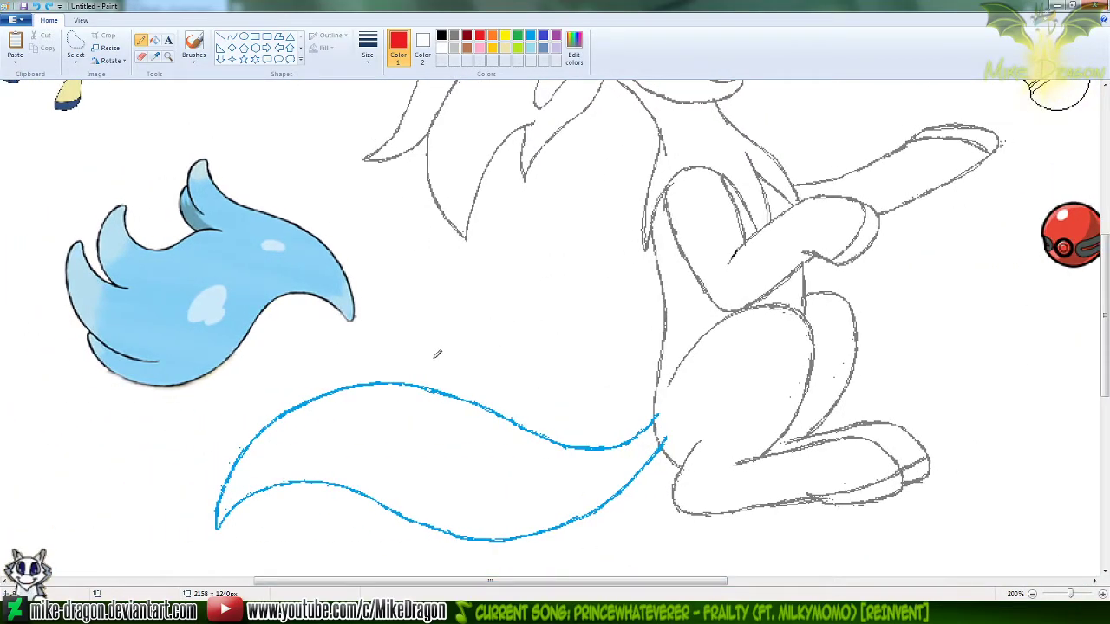
left_click_drag(424, 353, 486, 396)
key("ctrl+z")
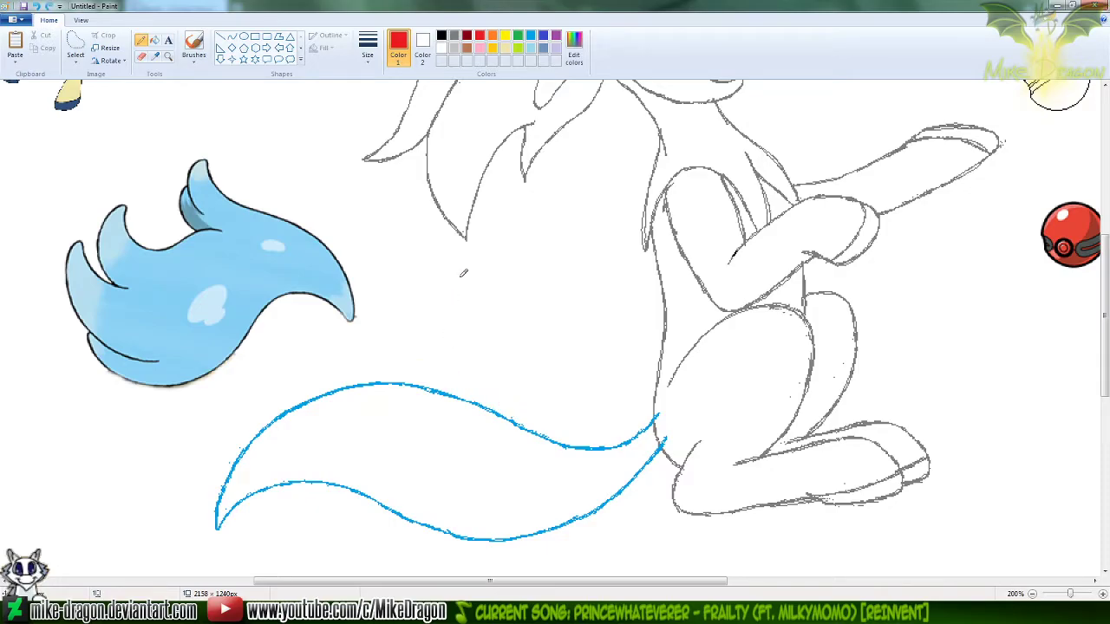
Draw two red Curves above the tail: the tuft's arched lower edge meeting the blue outline, and a wavy inner line above it
left_click(231, 36)
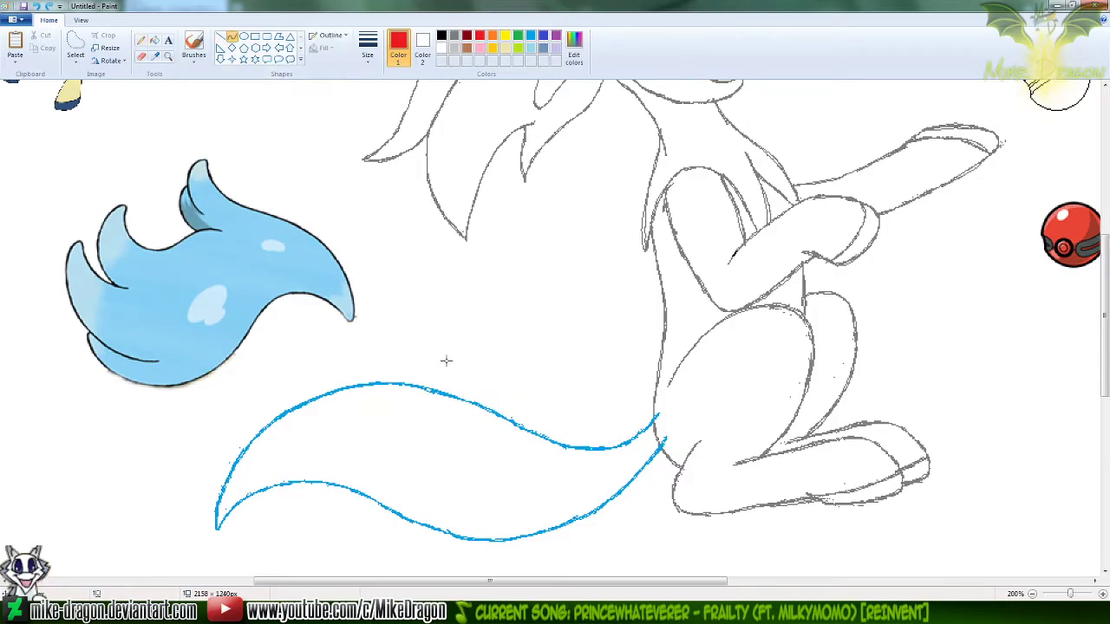
left_click_drag(443, 358, 515, 408)
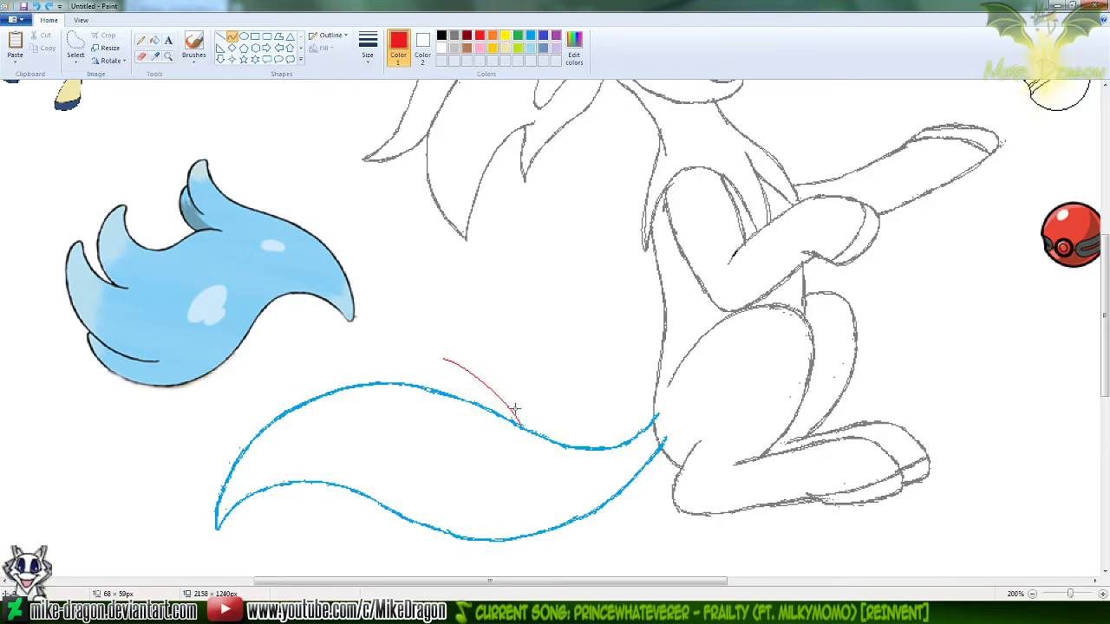
left_click(508, 320)
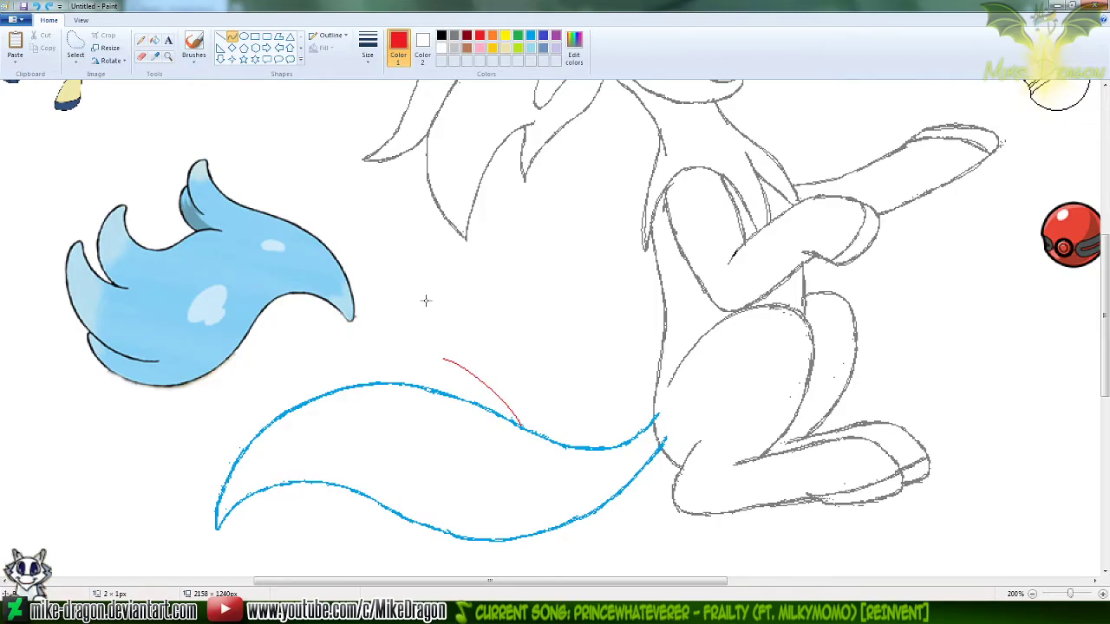
left_click_drag(425, 304, 484, 367)
mouse_move(429, 319)
left_mouse_down()
mouse_move(425, 332)
mouse_move(486, 350)
mouse_move(470, 346)
mouse_move(488, 336)
left_mouse_up()
left_click(524, 309)
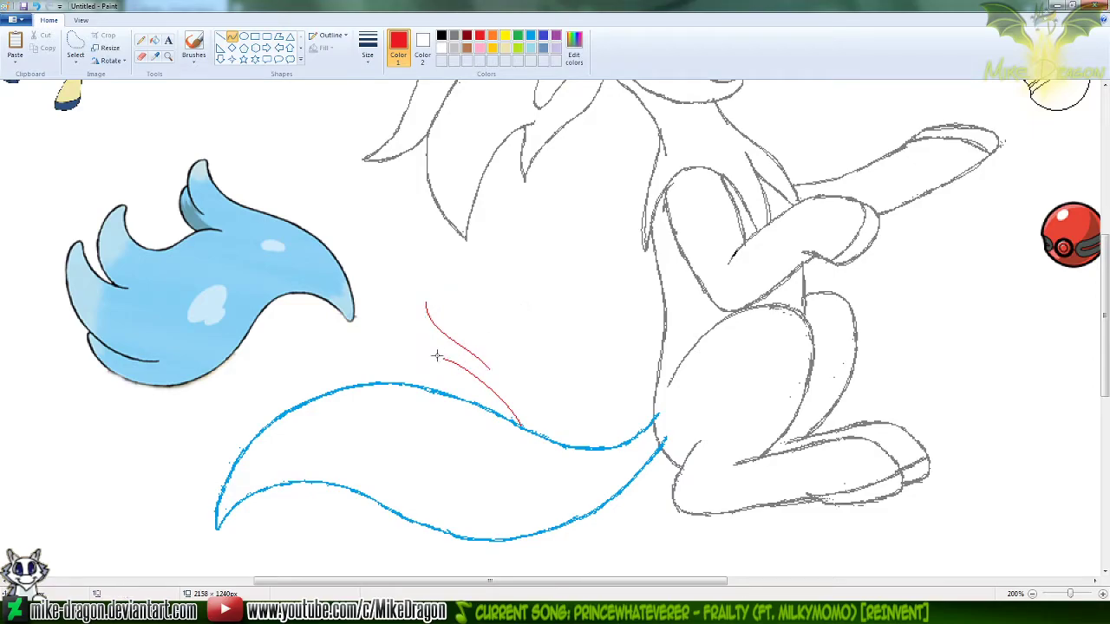
Join the tuft's lower edge to the inner line with a bowed red Curve, and extend the inner line's upper end with the Pencil
mouse_move(427, 318)
left_mouse_down()
mouse_move(444, 359)
mouse_move(468, 373)
mouse_move(435, 355)
left_mouse_up()
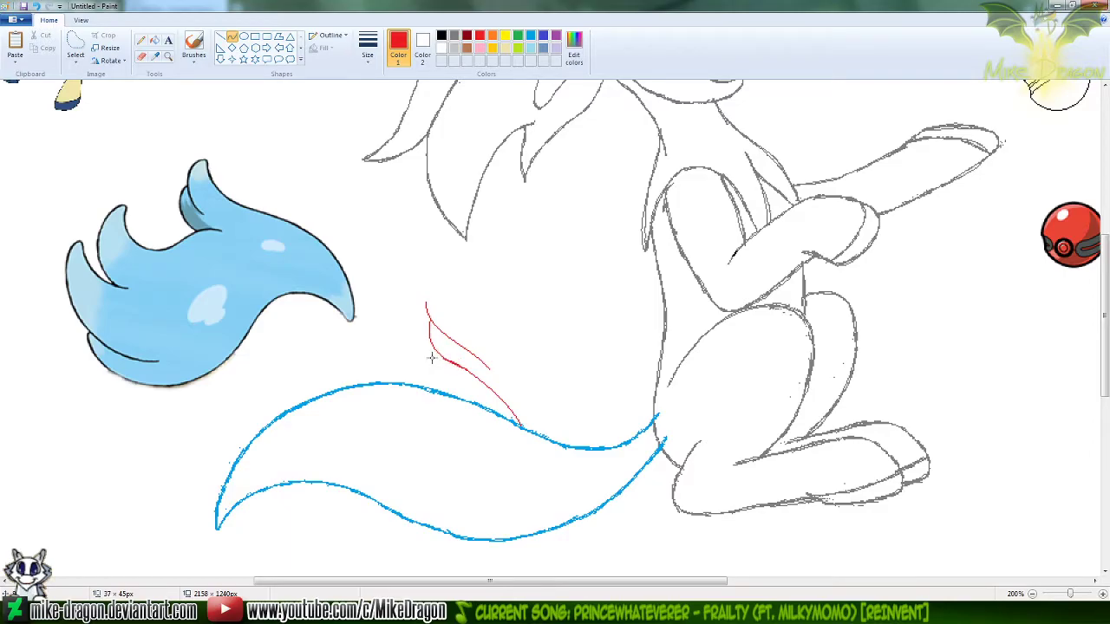
left_click_drag(436, 355, 440, 353)
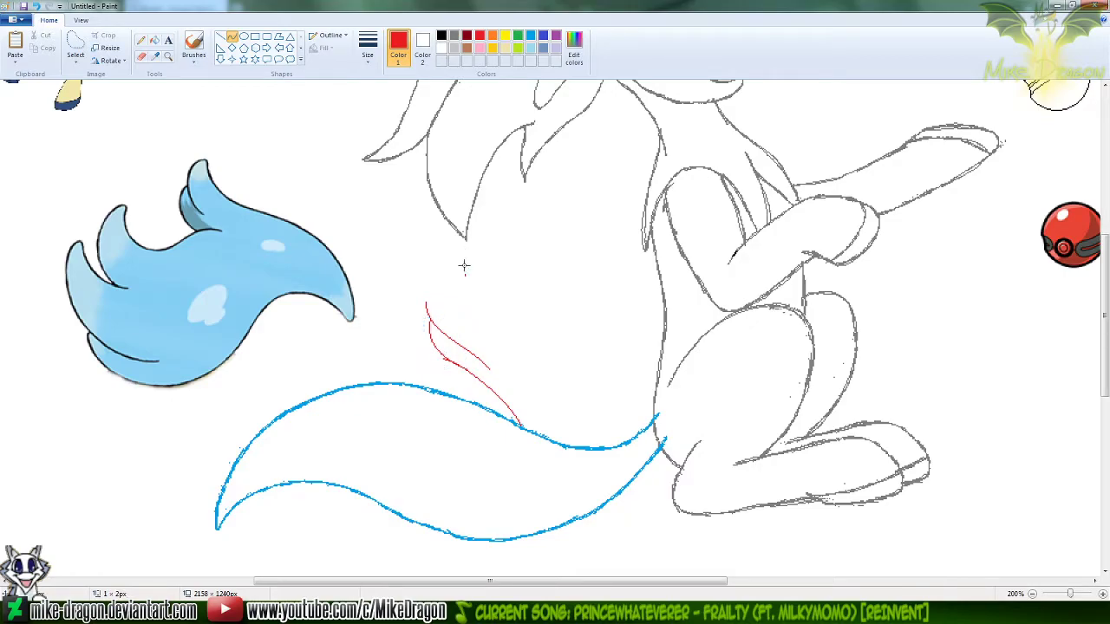
left_click(425, 296)
left_click(140, 40)
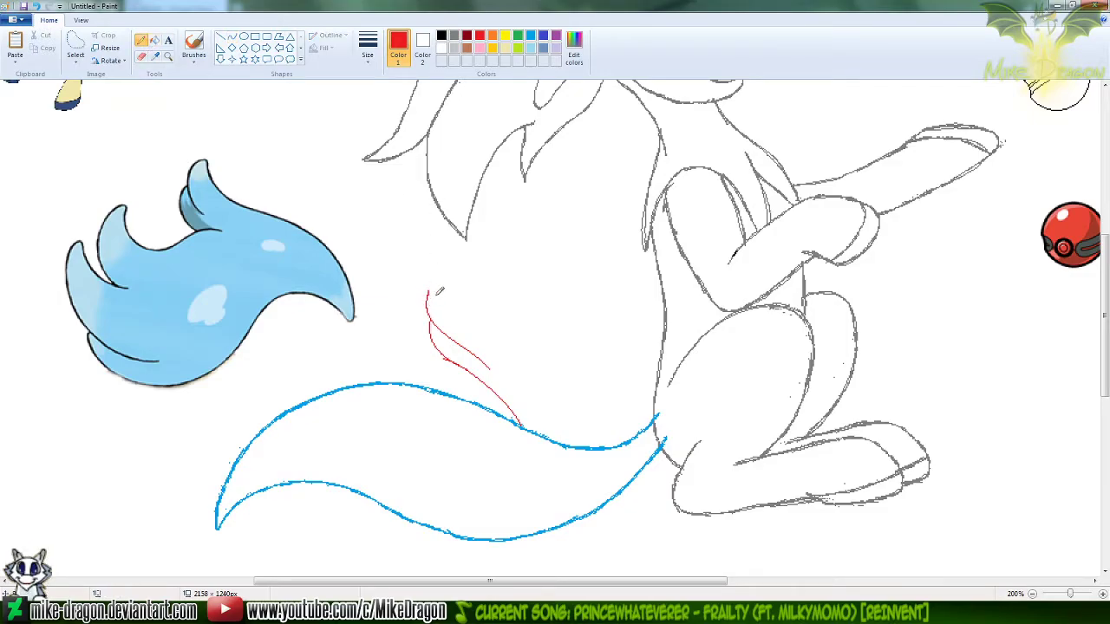
Draw the tuft's upper edge as an S-shaped red Curve about 162 × 154 px from its tip to the tail's upper outline
left_click(233, 36)
mouse_move(428, 290)
left_mouse_down()
mouse_move(513, 401)
mouse_move(611, 443)
left_mouse_up()
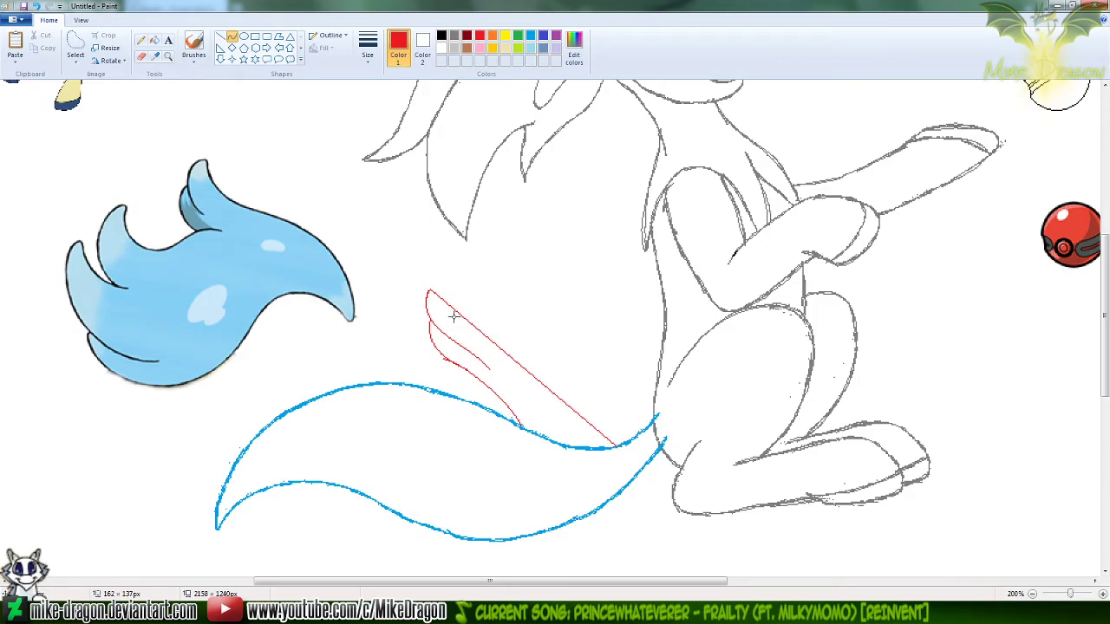
left_click_drag(467, 317, 481, 296)
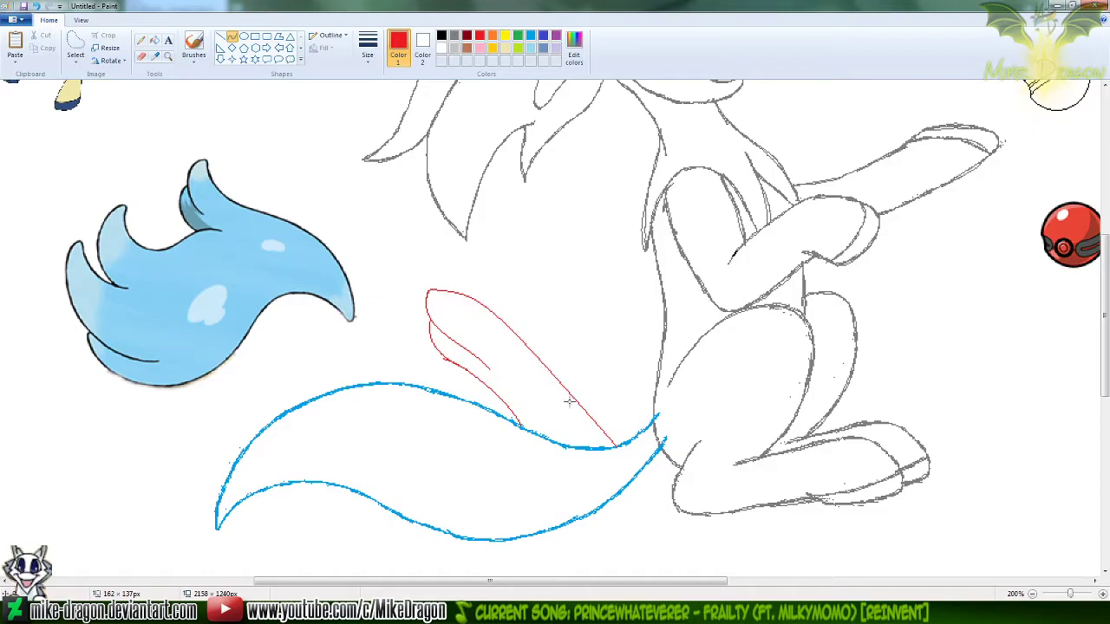
mouse_move(564, 391)
left_mouse_down()
mouse_move(524, 469)
mouse_move(525, 454)
left_mouse_up()
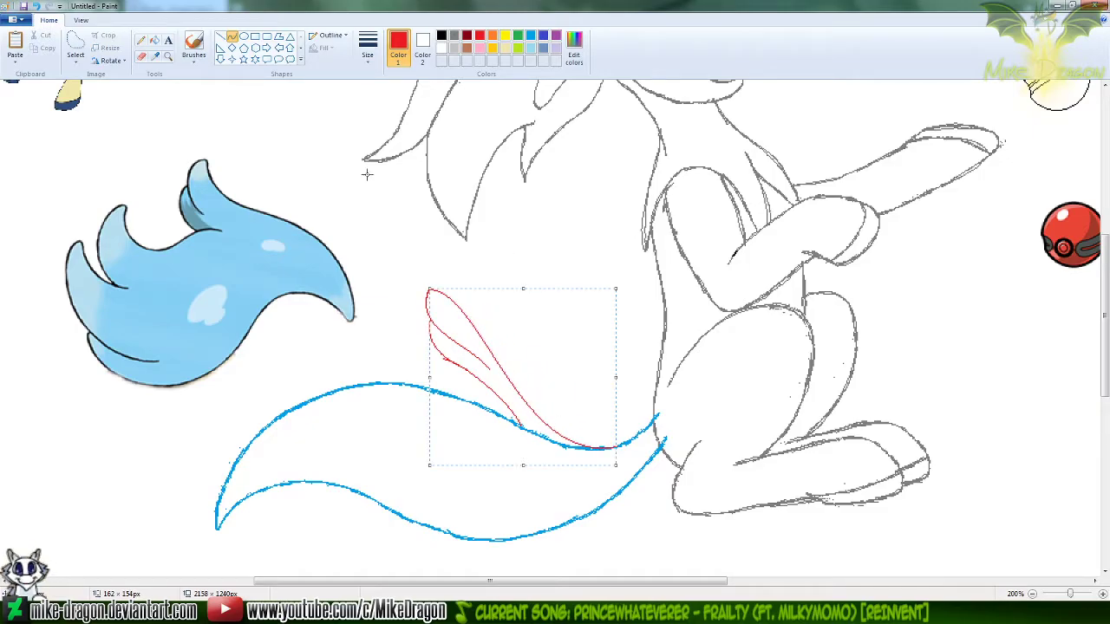
left_click(140, 40)
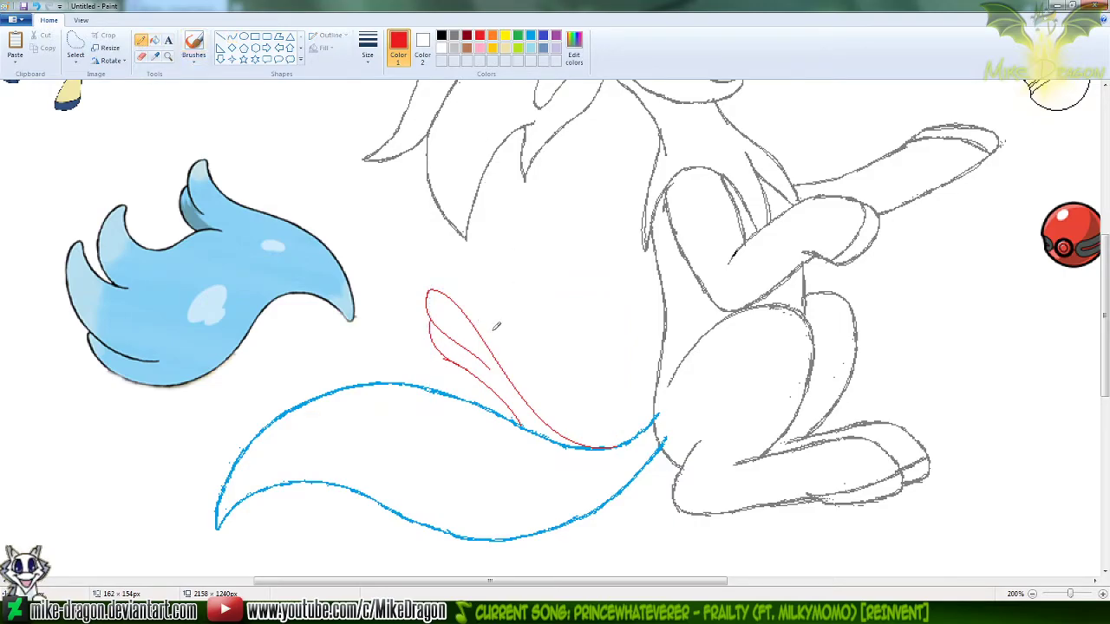
Draw a bowed yellow Curve about 78 × 94 px as an alternative lower edge of the tuft, down to the blue outline
left_click(232, 36)
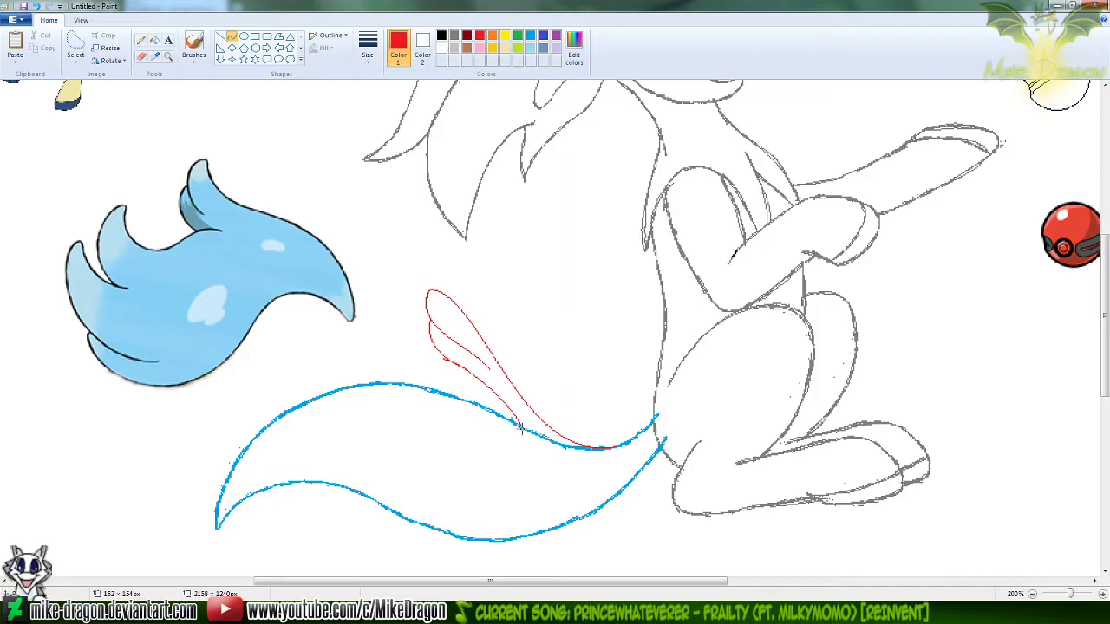
left_click(432, 365)
left_click(506, 36)
left_click(540, 254)
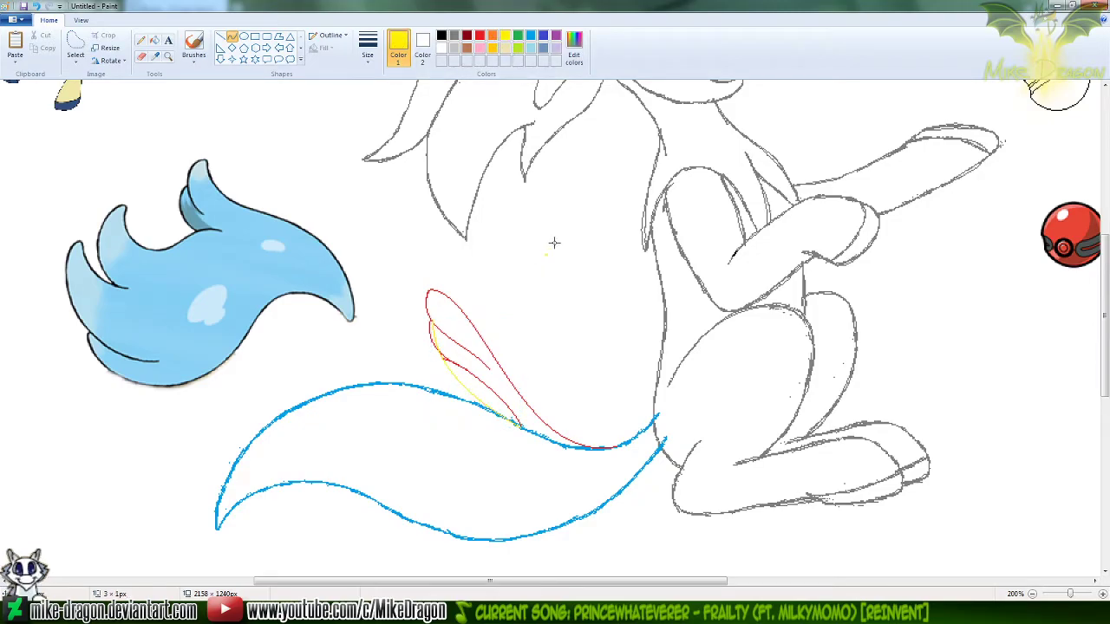
Try a bowed yellow Curve about 51 × 77 px from the tuft's tip down into the tuft as an alternative inner line
left_click(168, 56)
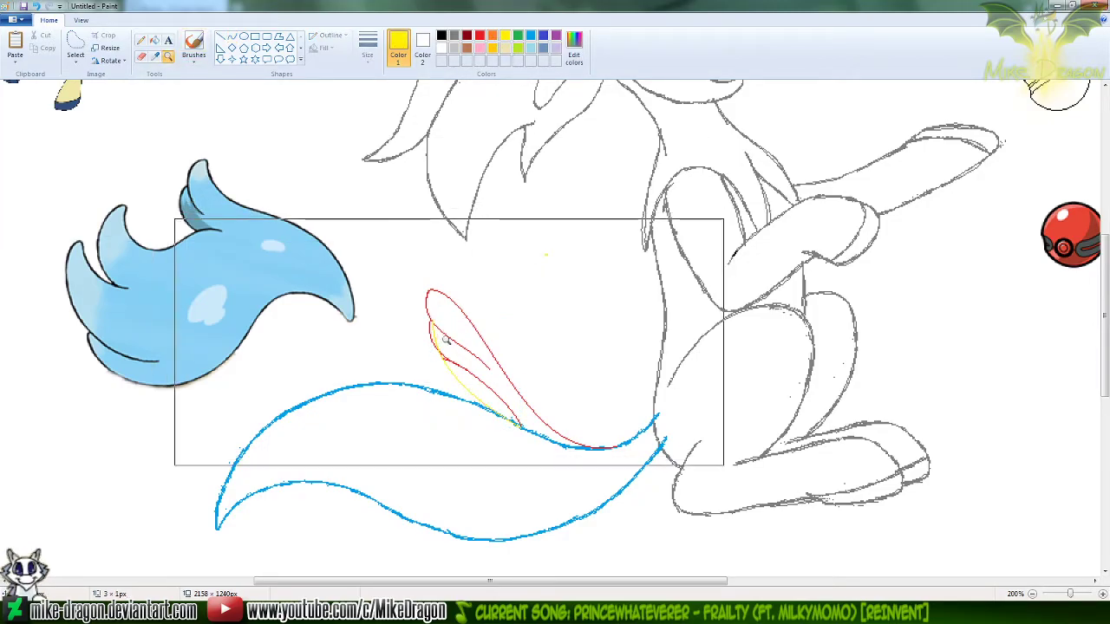
left_click(446, 340)
left_click(232, 36)
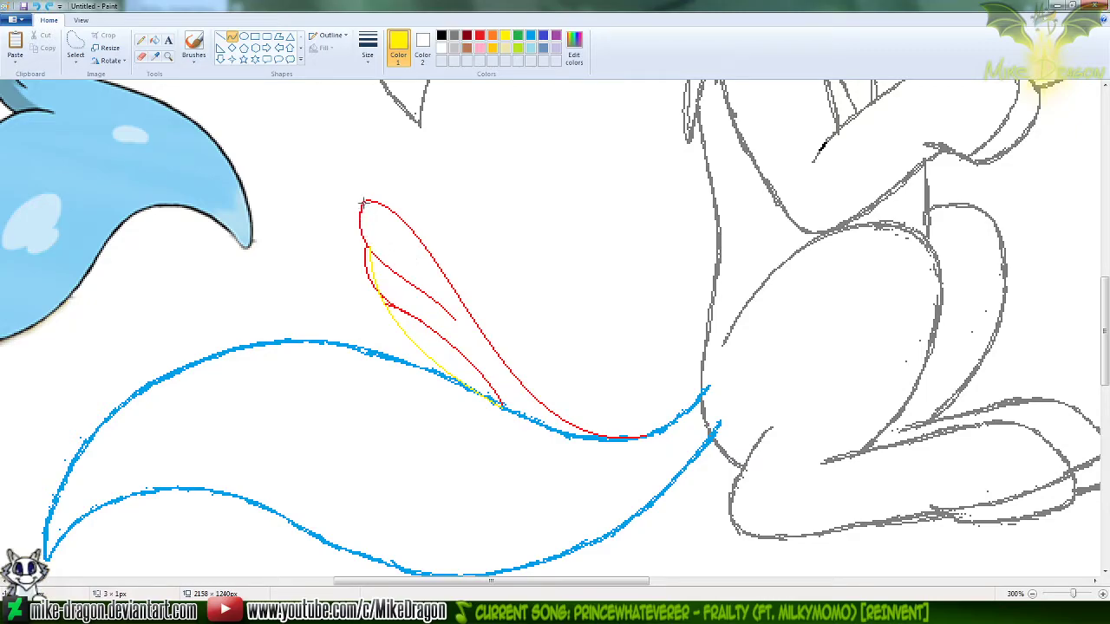
left_click_drag(364, 206, 441, 318)
left_click_drag(367, 234, 360, 246)
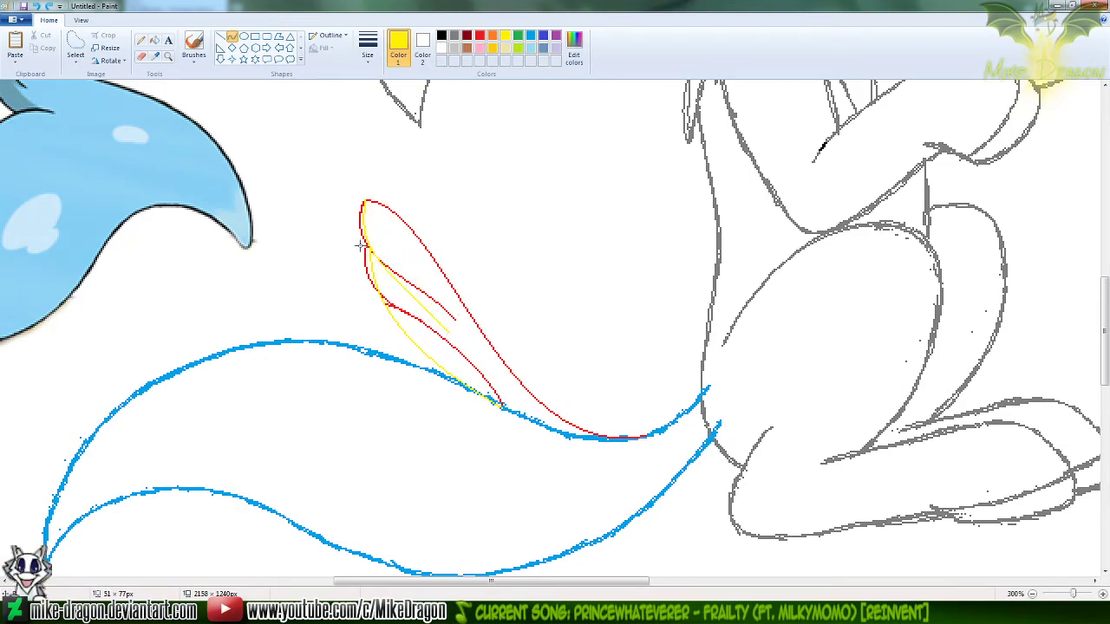
left_click_drag(397, 279, 391, 301)
left_click_drag(580, 260, 586, 258)
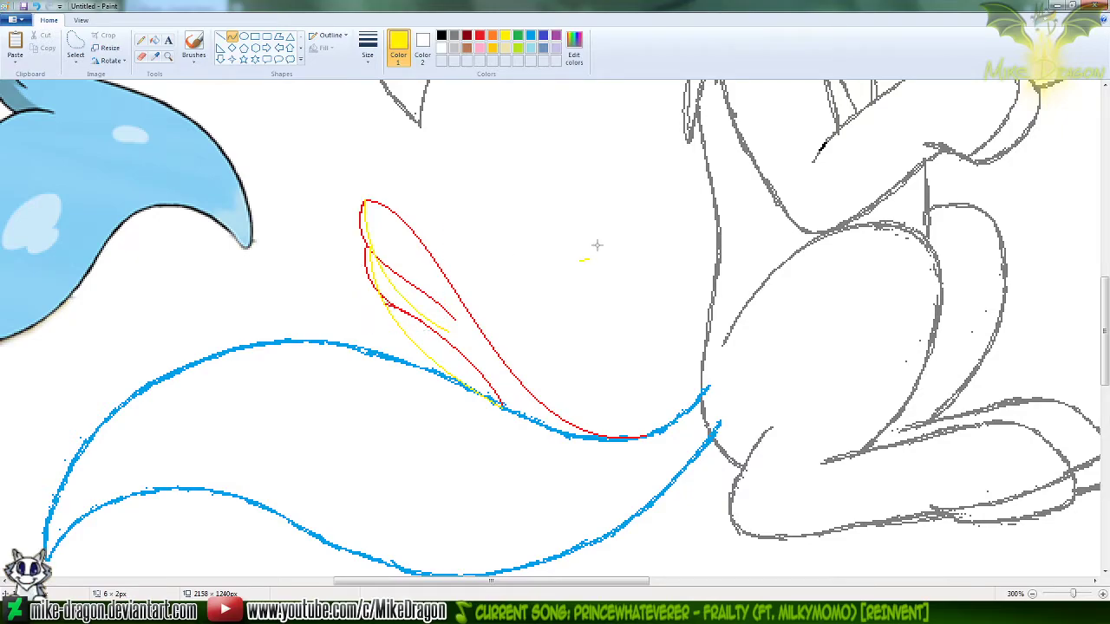
key("ctrl+z")
Try an S-shaped yellow Curve about 98 × 114 px from the tuft's tip to its red upper edge near the tail
left_click_drag(364, 200, 534, 396)
left_click_drag(392, 238, 390, 270)
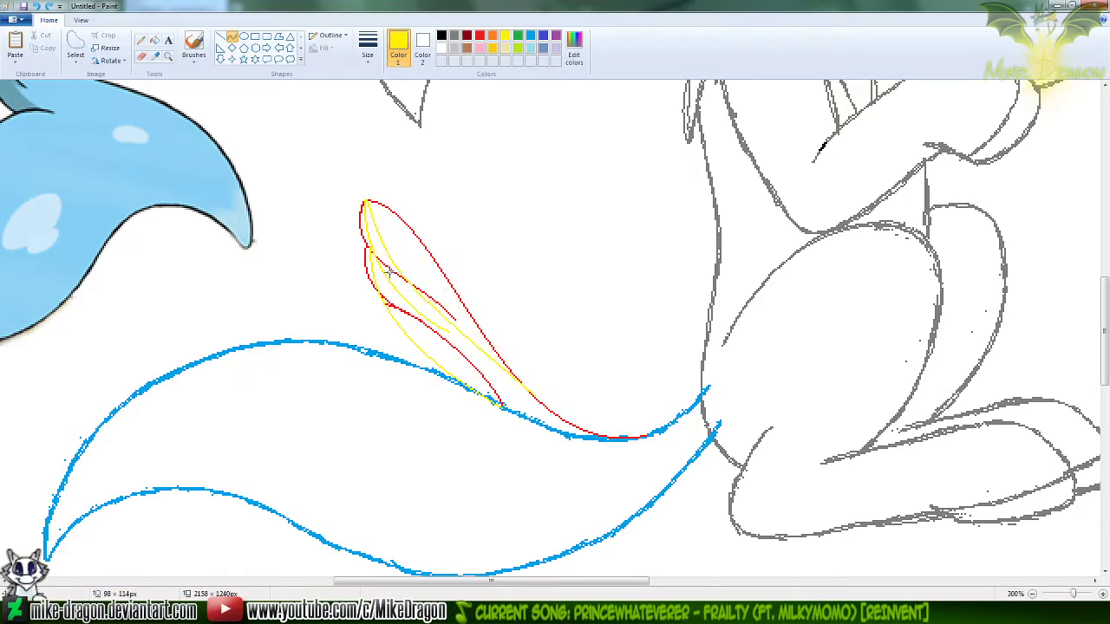
left_click_drag(495, 325, 546, 295)
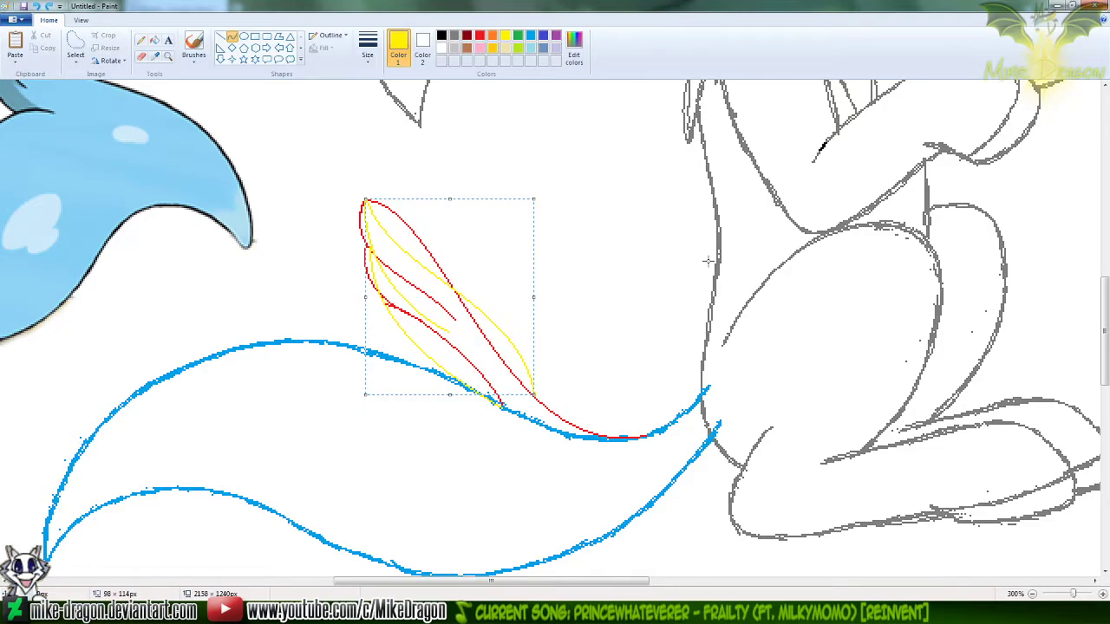
Remove all the red and yellow tuft lines above the blue tail outline and choose red as the drawing colour
key("Delete")
key("ctrl+z")
key("ctrl+z")
key("ctrl+z")
key("ctrl+z")
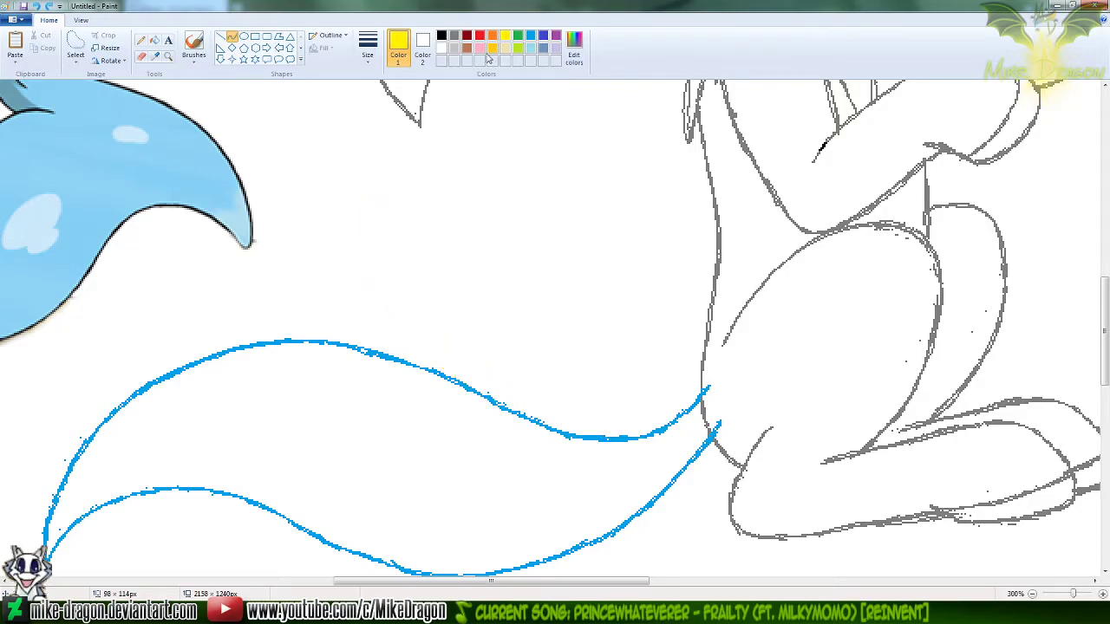
left_click(478, 39)
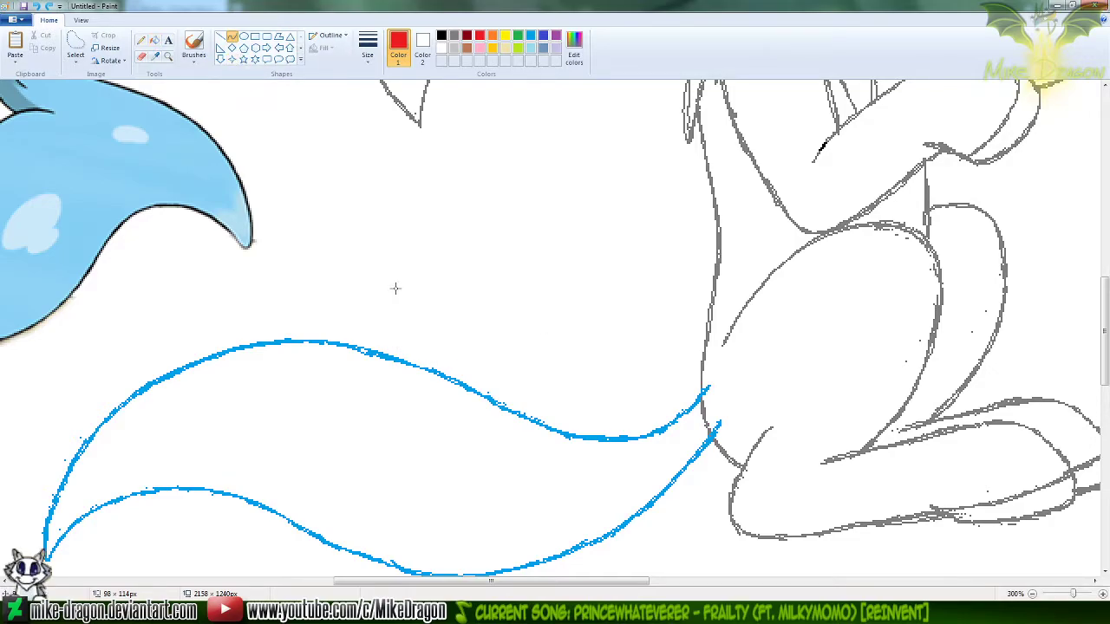
Try an arched red Curve about 158 × 93 px above the tail, ending on the blue upper outline, and undo it
mouse_move(379, 286)
left_mouse_down()
mouse_move(550, 359)
mouse_move(652, 433)
left_mouse_up()
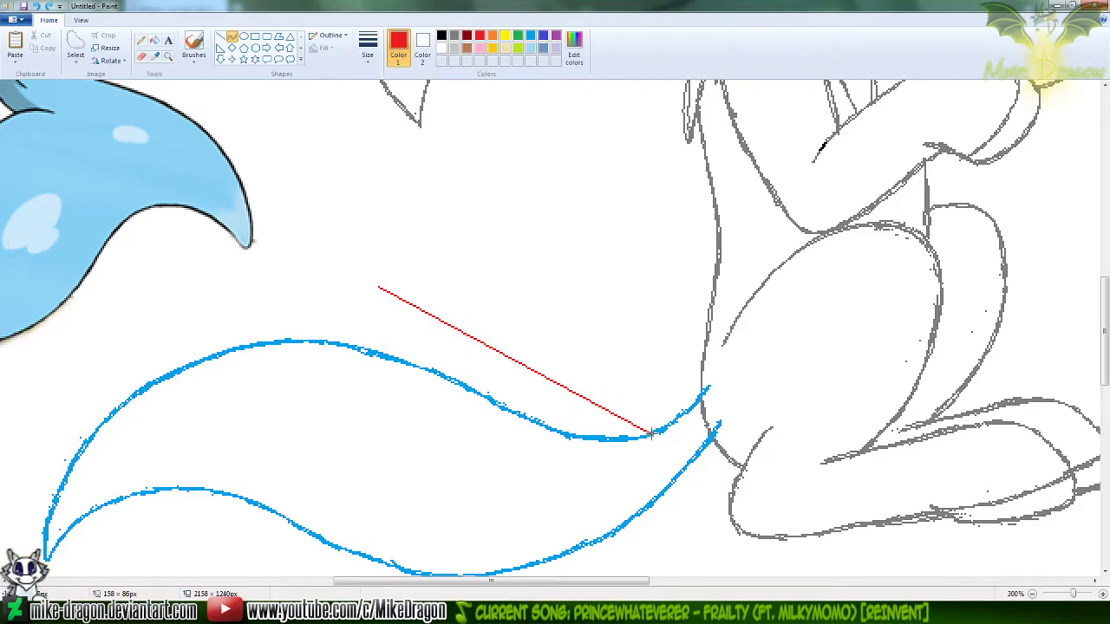
left_click_drag(448, 295, 477, 273)
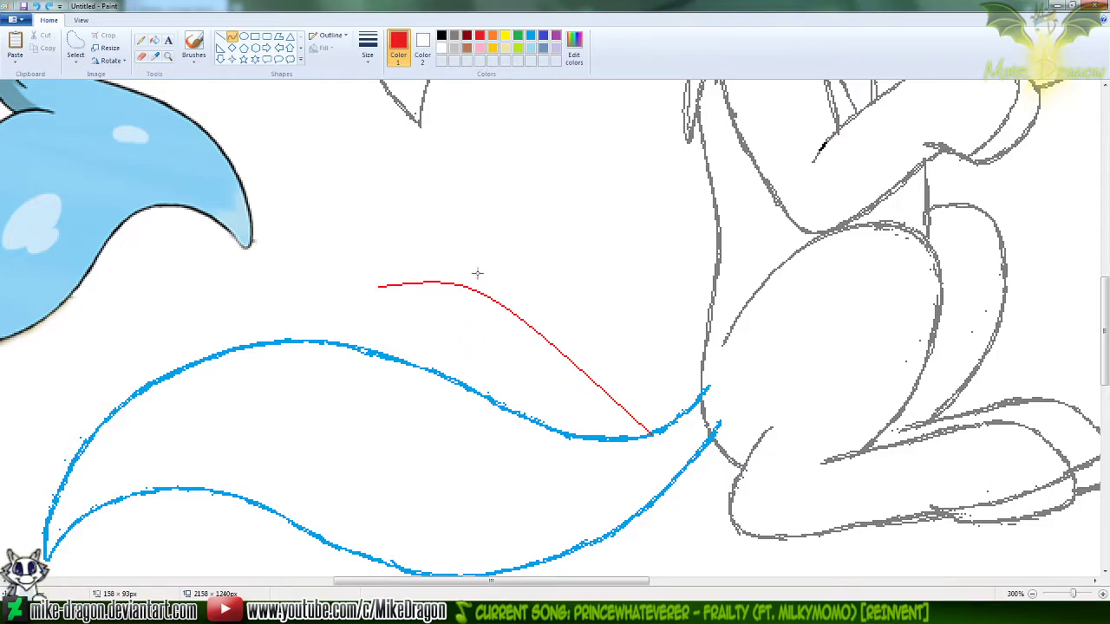
left_click_drag(568, 402, 542, 451)
key("ctrl+z")
Draw a low, pointed tuft above the tail with two red Curves: an S-shaped upper edge and a bowed lower edge, both meeting the blue outline
left_click_drag(369, 282, 560, 383)
left_click_drag(505, 338, 638, 435)
mouse_move(422, 305)
left_mouse_down()
mouse_move(476, 292)
mouse_move(463, 290)
mouse_move(567, 391)
mouse_move(530, 450)
left_mouse_up()
left_click(500, 230)
left_click_drag(360, 283, 466, 384)
mouse_move(418, 332)
left_mouse_down()
mouse_move(390, 298)
mouse_move(460, 354)
mouse_move(434, 337)
left_mouse_up()
left_click(520, 255)
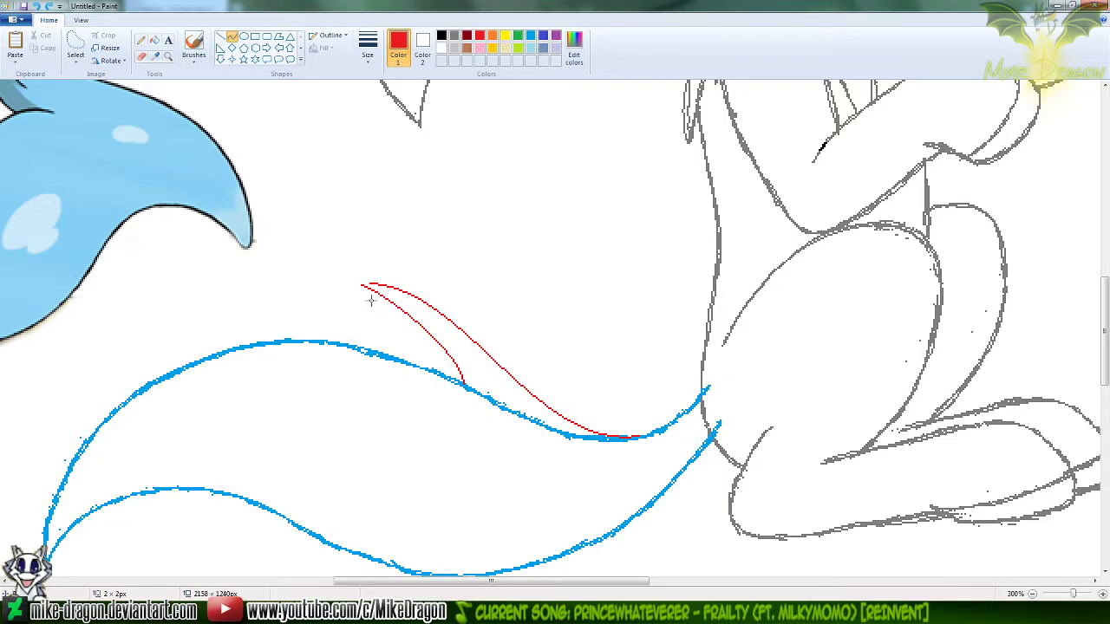
Add a smaller pointed tuft beneath the first with two red Curves: a bowed lower edge to the blue outline and a short upper edge
left_click_drag(360, 301, 405, 361)
left_click(420, 272)
left_click_drag(379, 317, 418, 349)
left_click(418, 350)
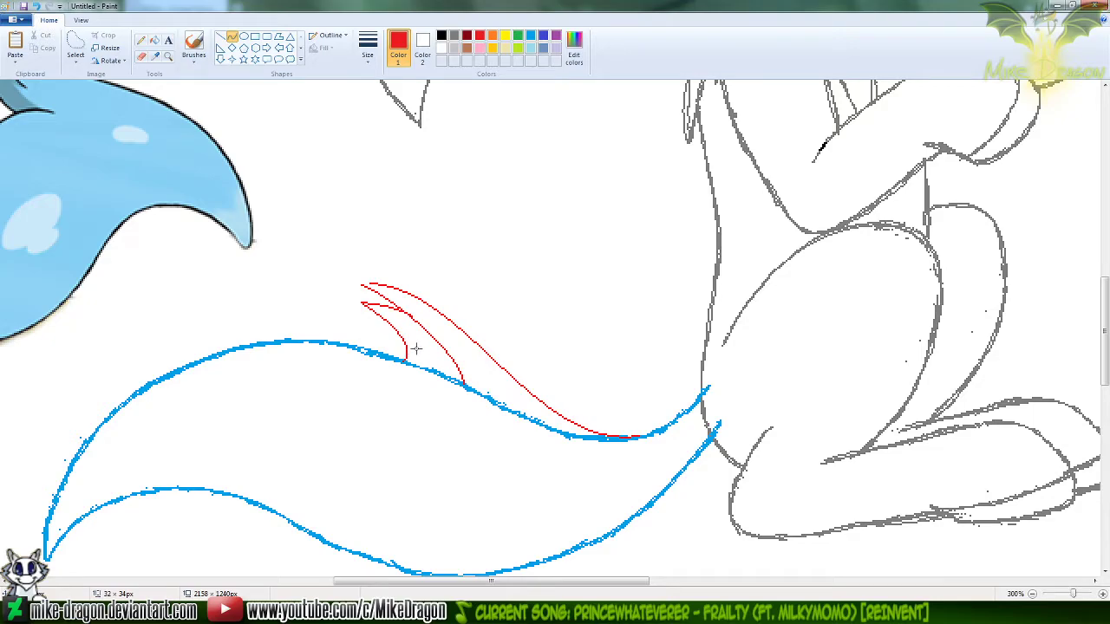
Erase the lower end of the larger tuft's lower edge above the blue outline and thicken the remaining end with the red Pencil
left_click(143, 57)
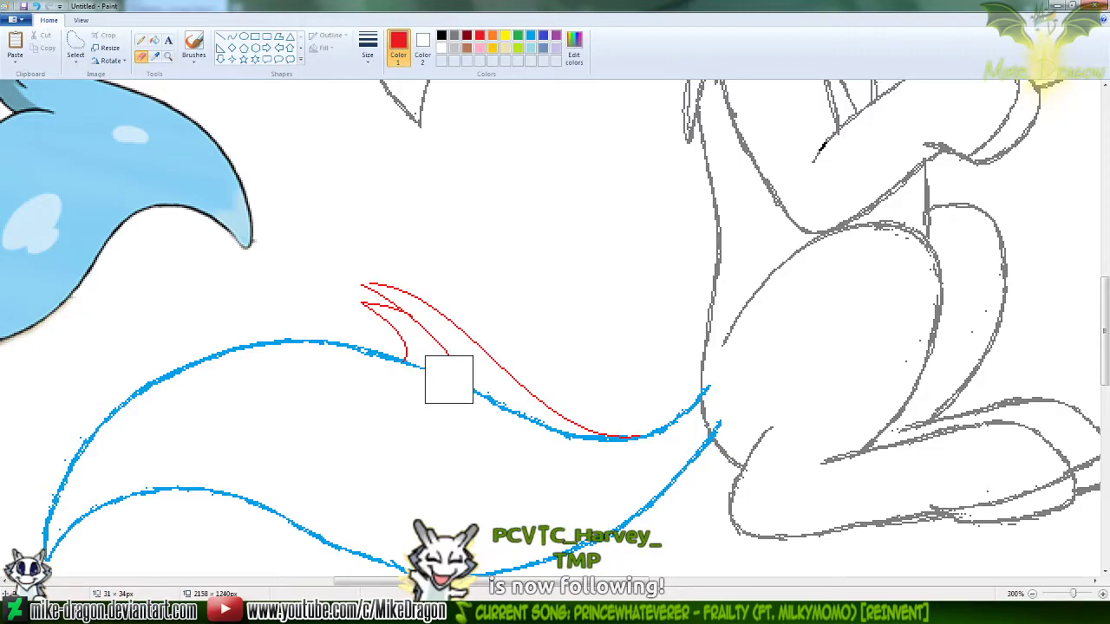
left_click(141, 40)
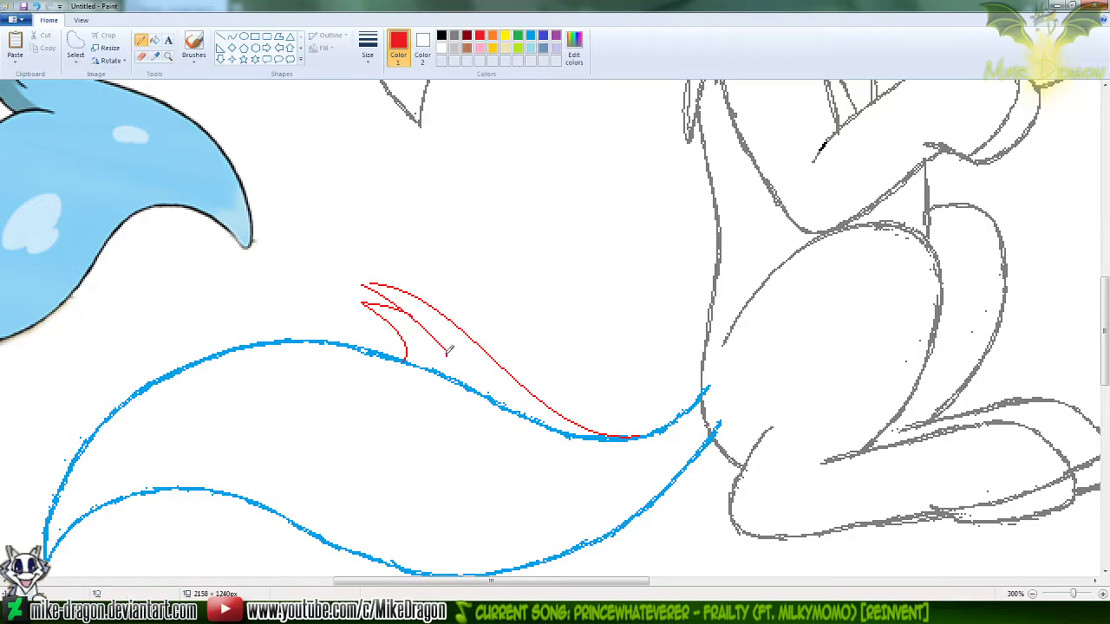
left_click_drag(415, 307, 449, 350)
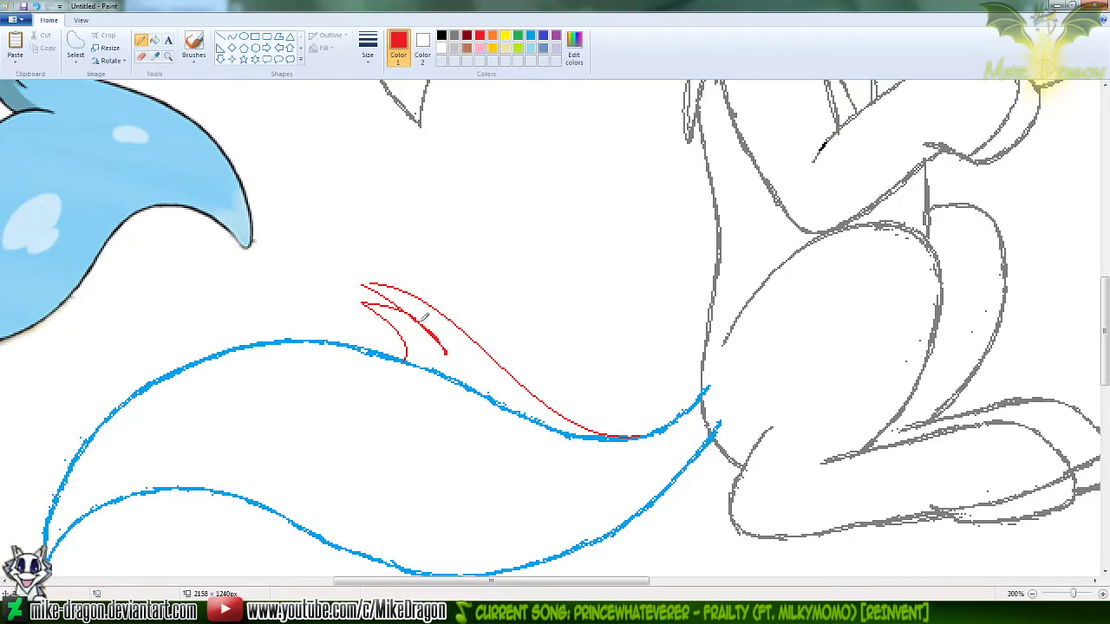
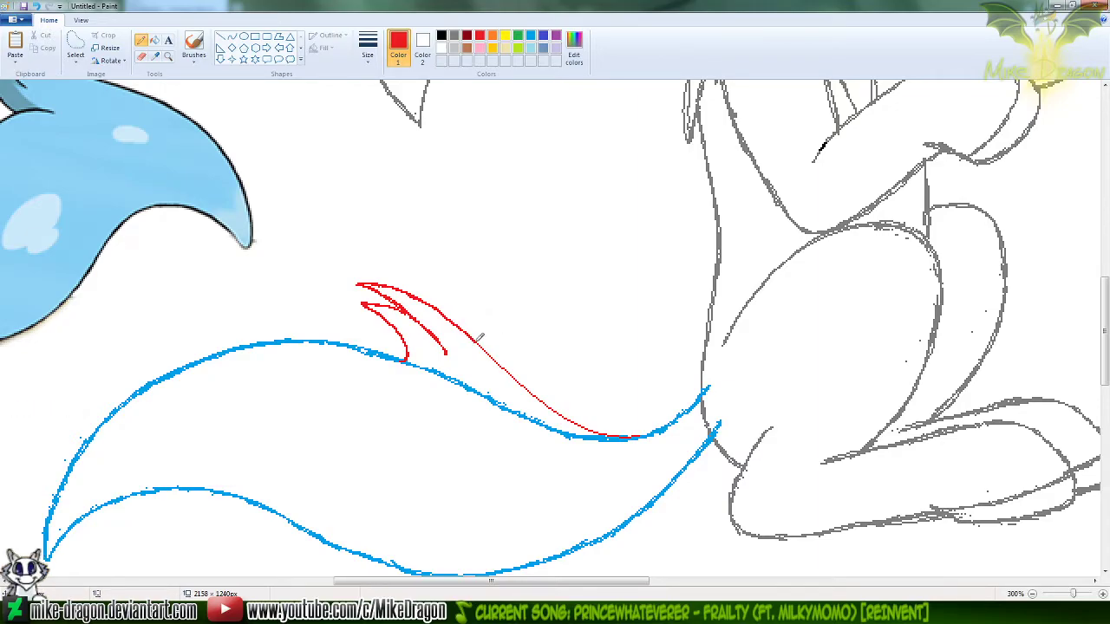
Thicken the larger tuft's upper edge with the red Pencil and erase the leftover red line along the blue outline beyond it
left_click_drag(487, 347, 564, 426)
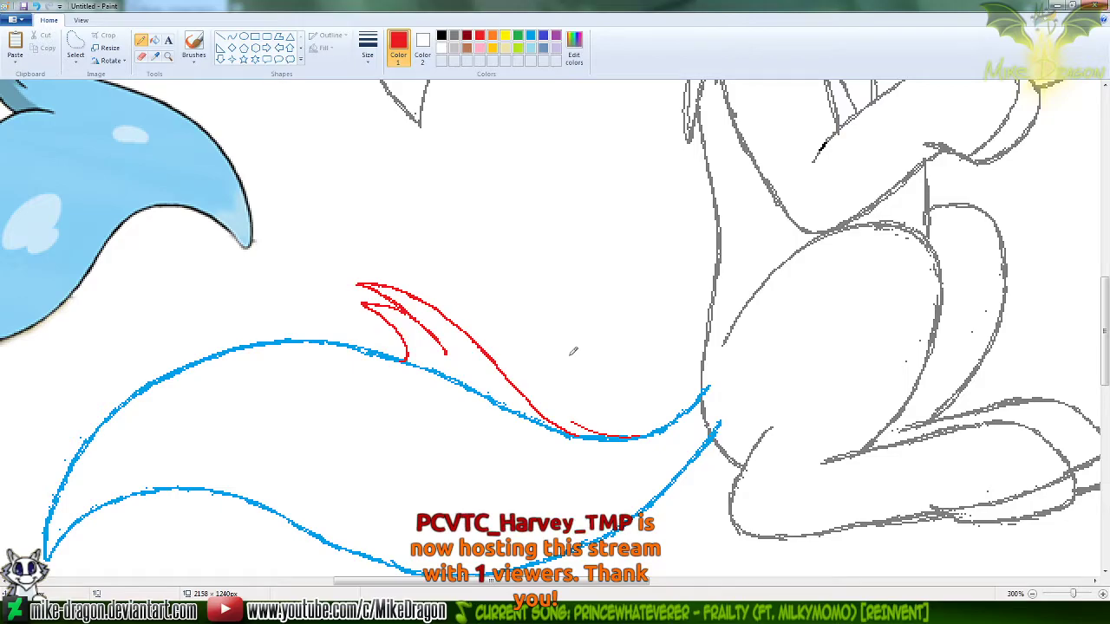
left_click(141, 55)
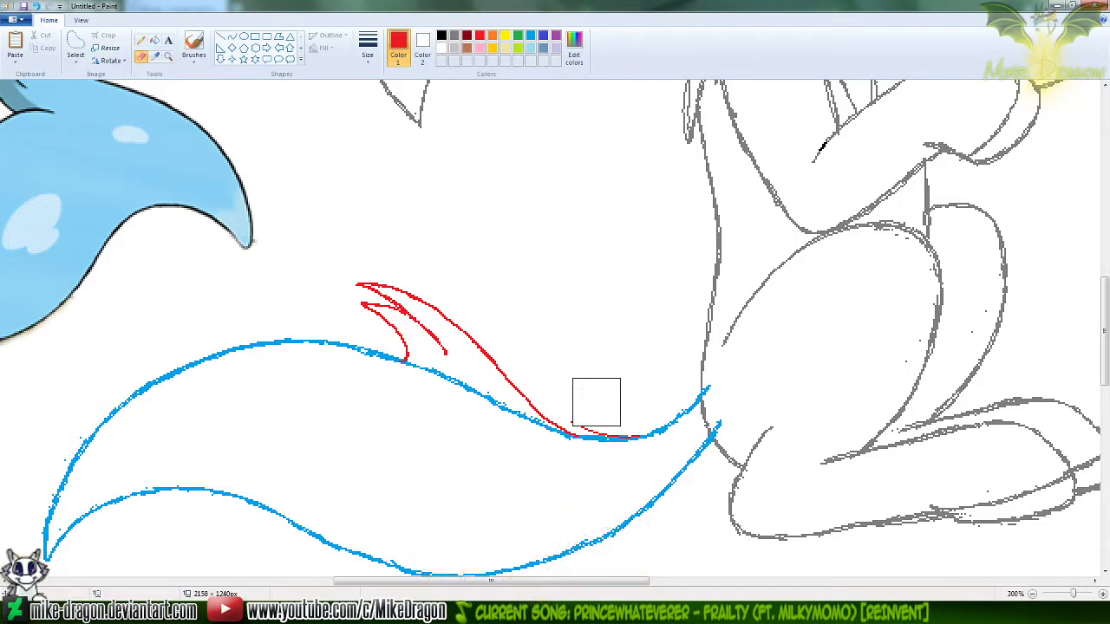
mouse_move(604, 404)
left_mouse_down()
mouse_move(622, 413)
mouse_move(641, 404)
left_mouse_up()
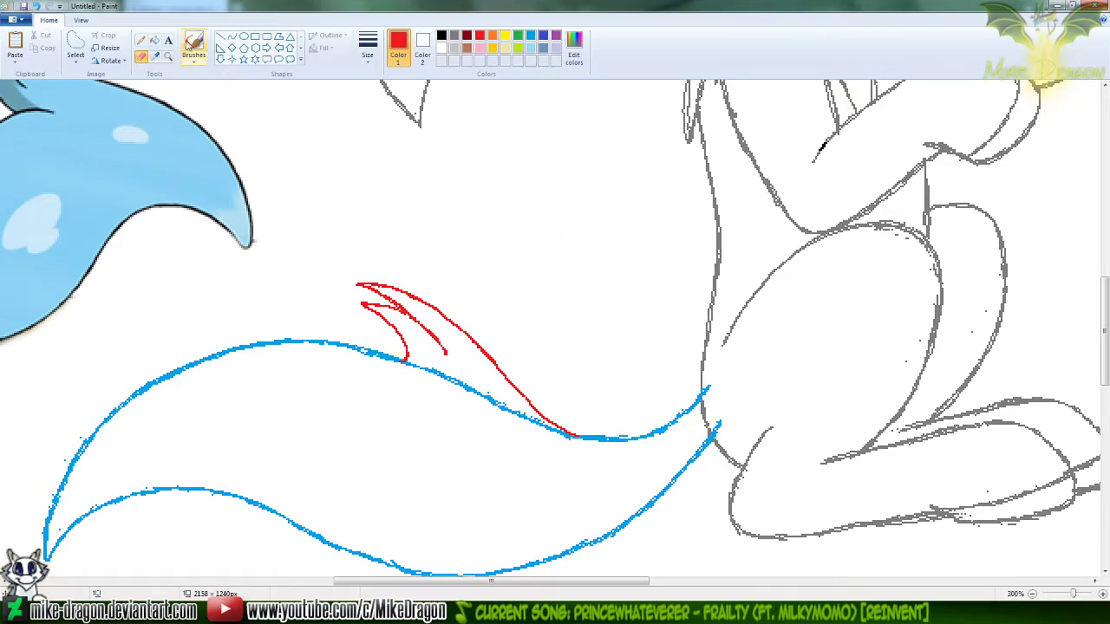
left_click(146, 40)
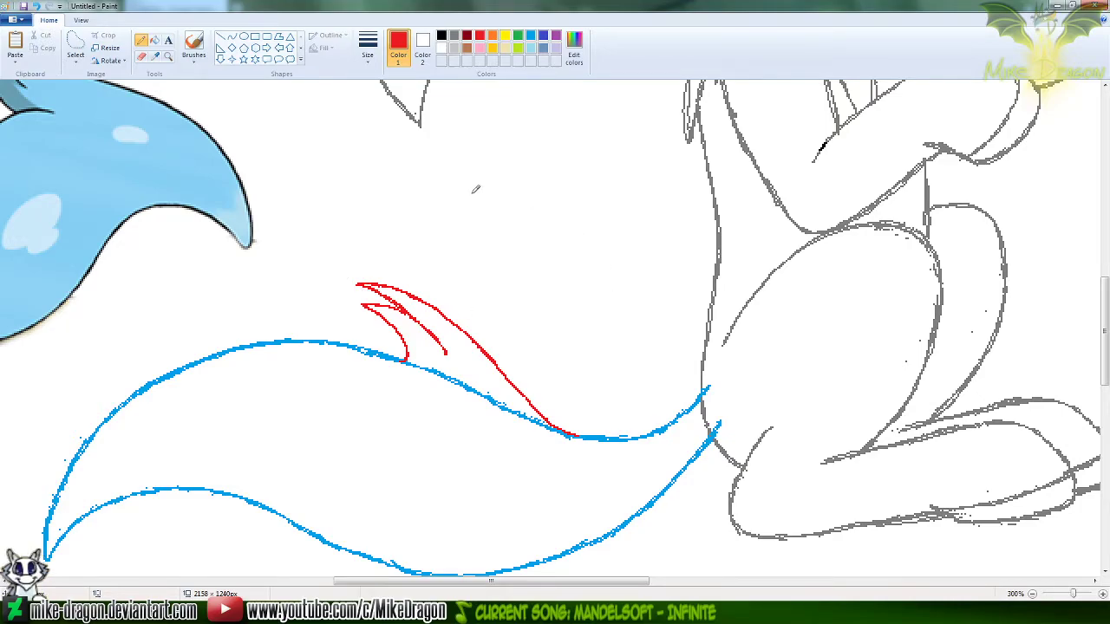
Draw a blue Curve about 52 × 42 px, bowed upward, along the larger tuft's lower edge and thicken it with the Pencil
left_click(507, 38)
left_click(233, 37)
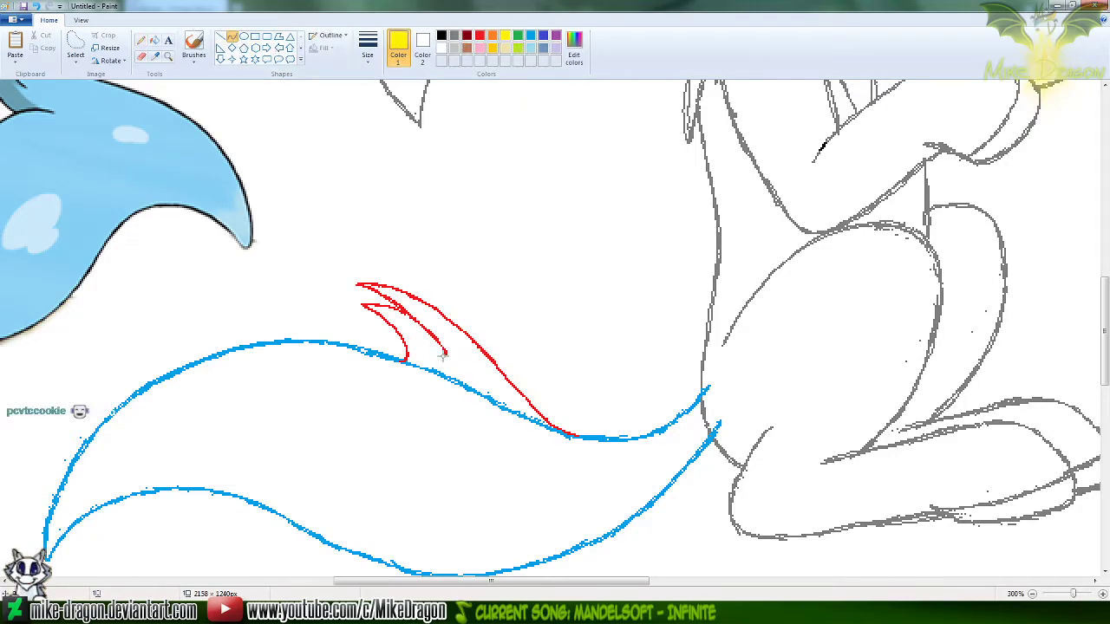
mouse_move(445, 353)
left_mouse_down()
mouse_move(390, 293)
mouse_move(354, 283)
left_mouse_up()
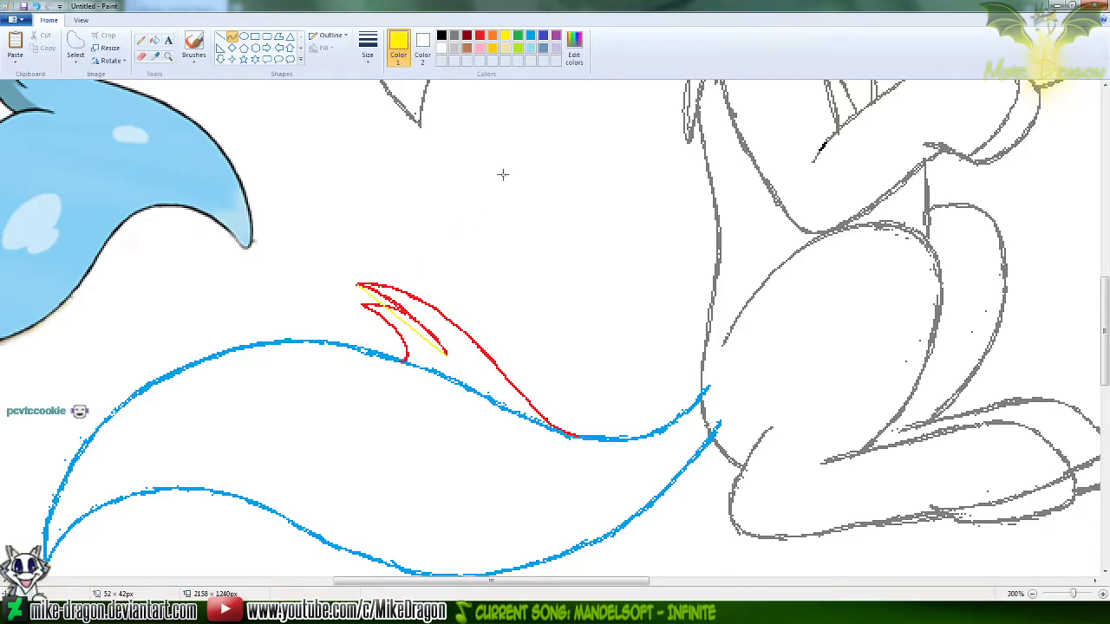
left_click(530, 36)
left_click(416, 297)
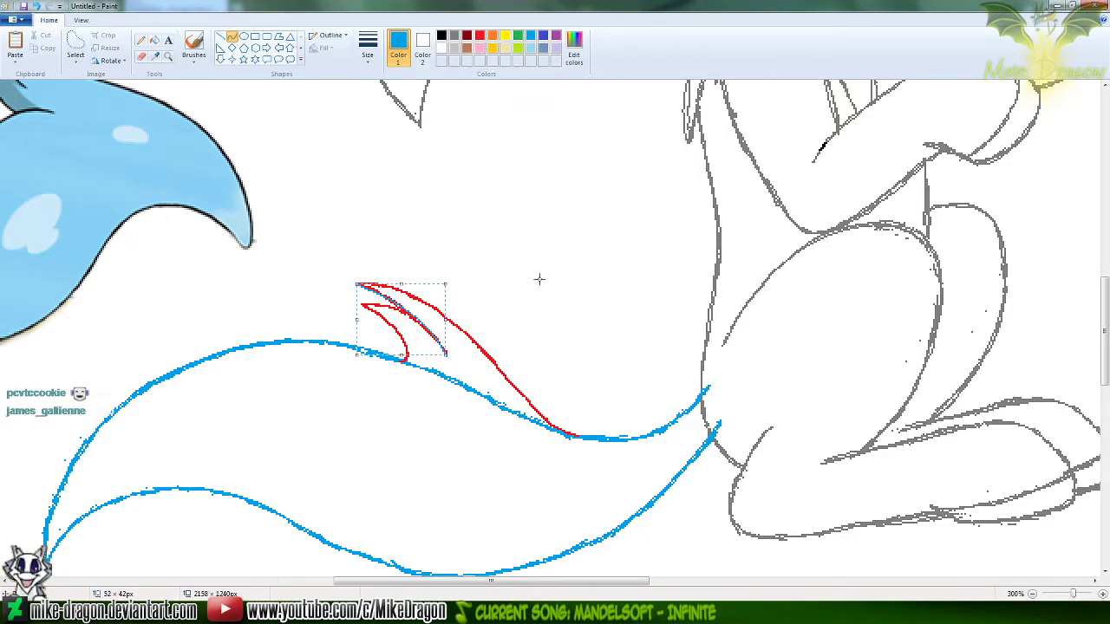
left_click(140, 41)
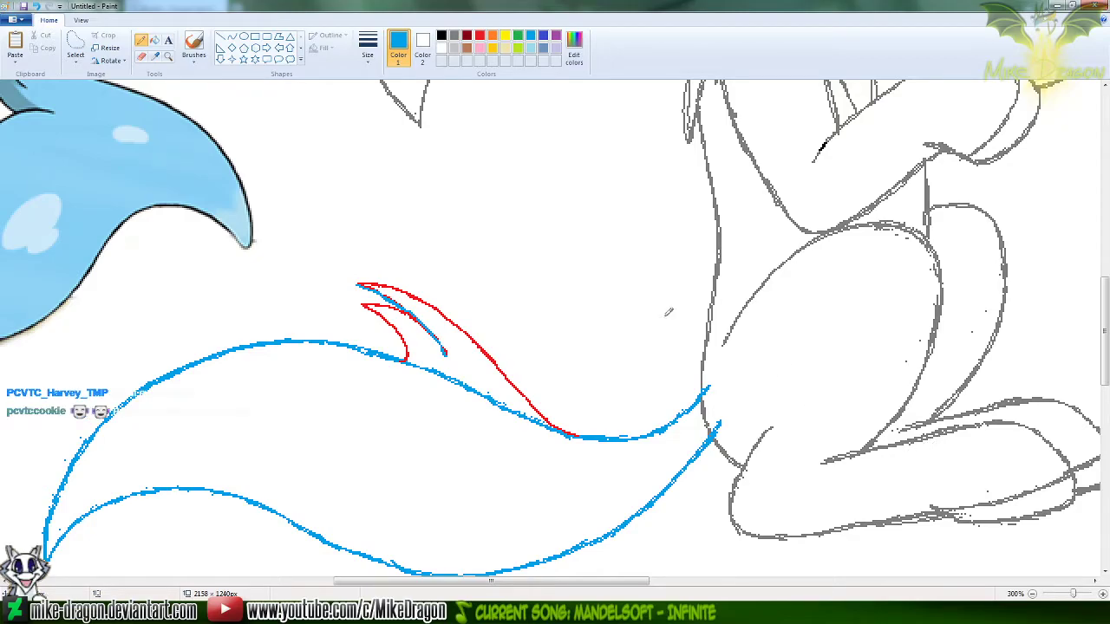
Draw a yellow S-shaped Curve about 134 × 88 px below the red upper edge, ending on the blue outline, and thicken it with the Pencil
scroll(428, 127, "down", 1, "ctrl")
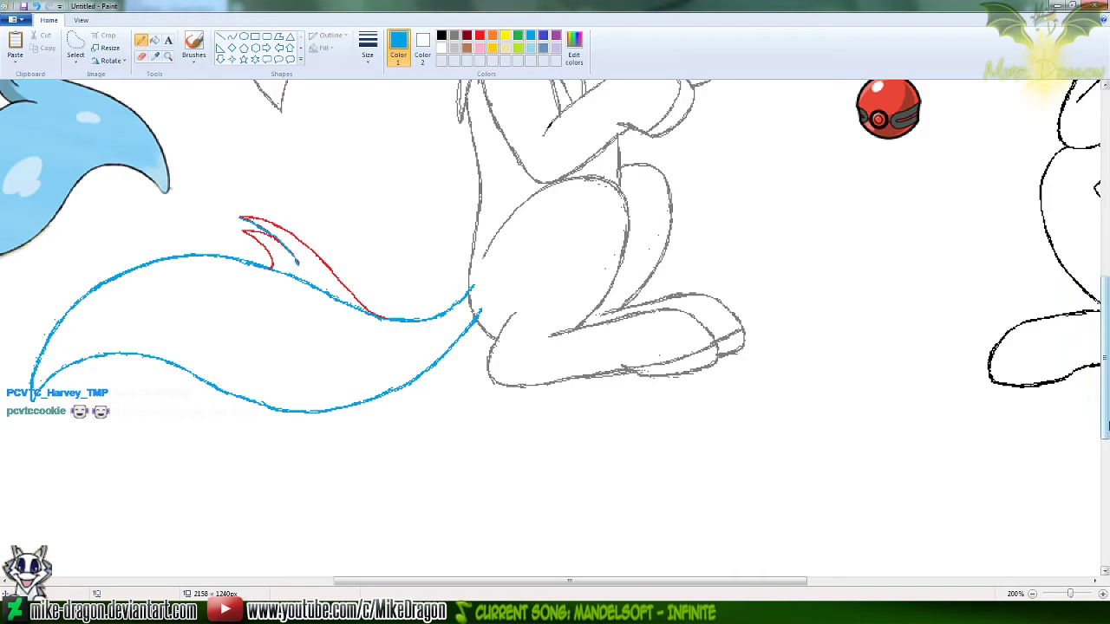
scroll(548, 276, "up", 5)
scroll(520, 581, "left", 3)
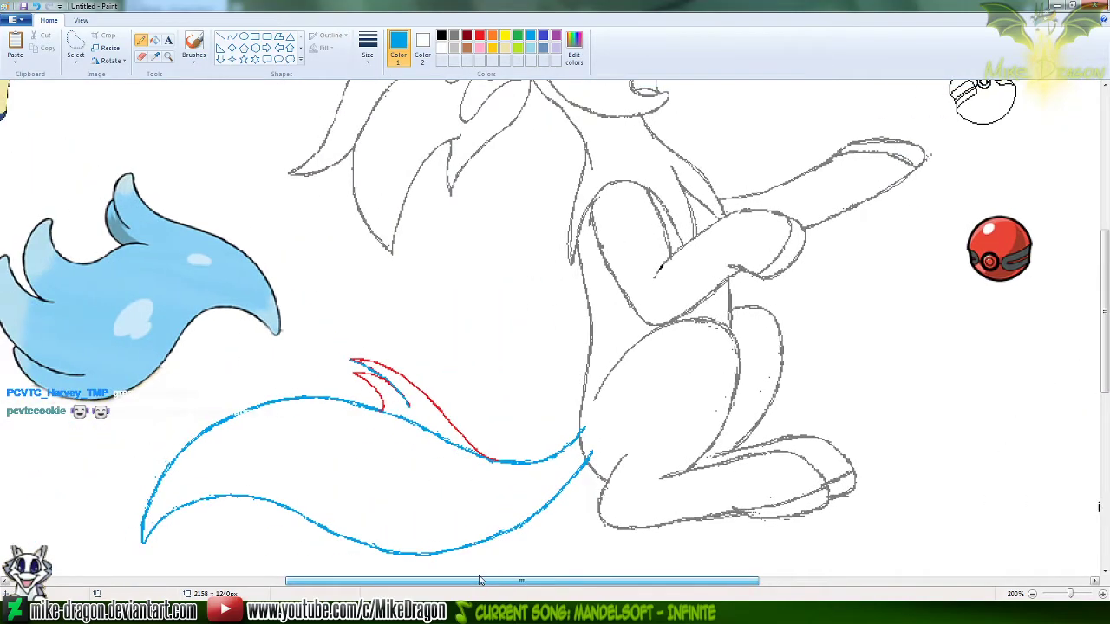
left_click(169, 56)
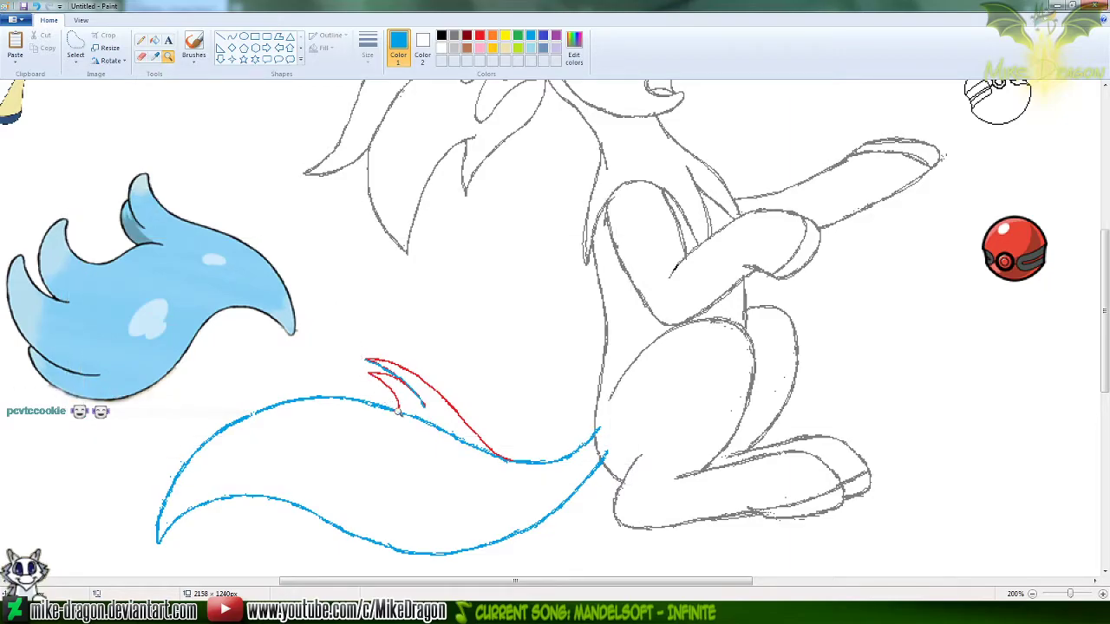
left_click(428, 423)
scroll(676, 520, "up", 3)
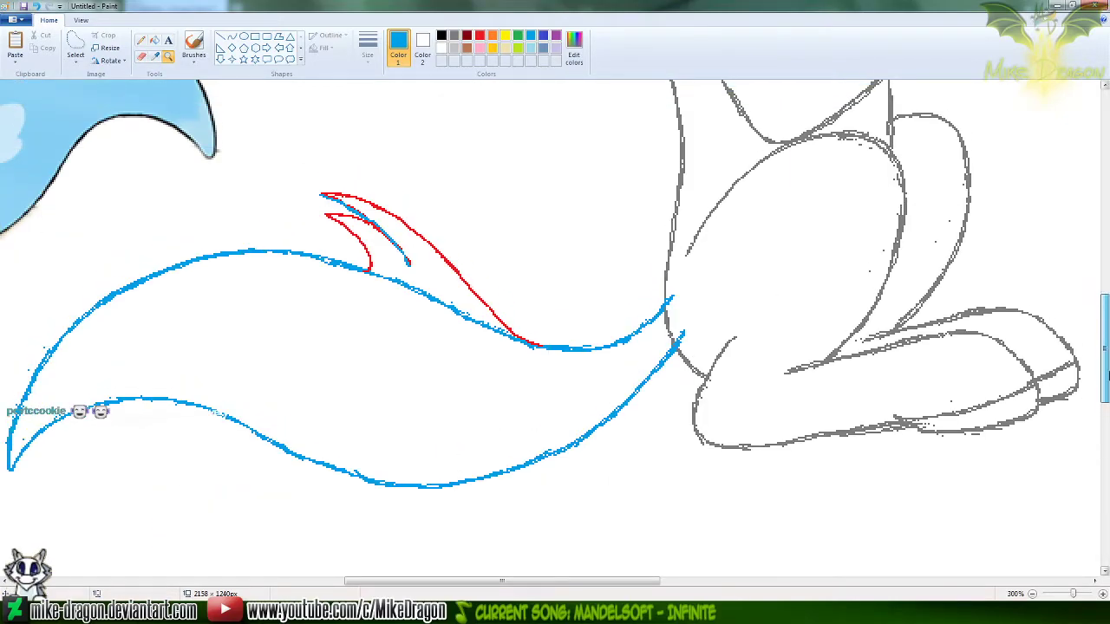
left_click_drag(642, 580, 598, 579)
mouse_move(1108, 351)
left_mouse_down()
mouse_move(1108, 335)
mouse_move(1109, 347)
left_mouse_up()
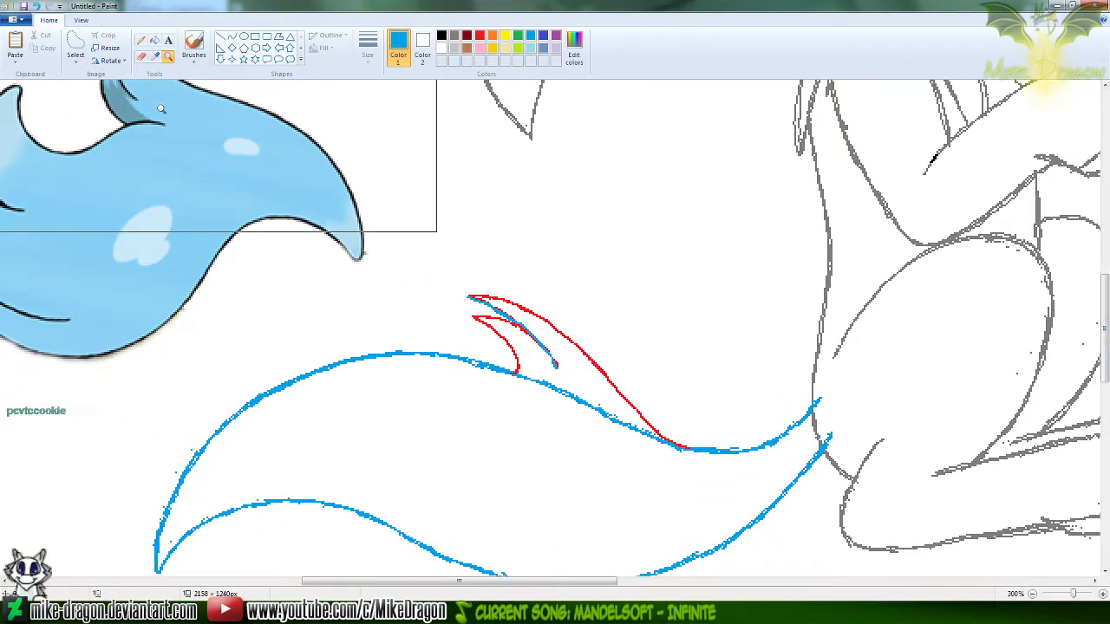
left_click(232, 40)
left_click(505, 36)
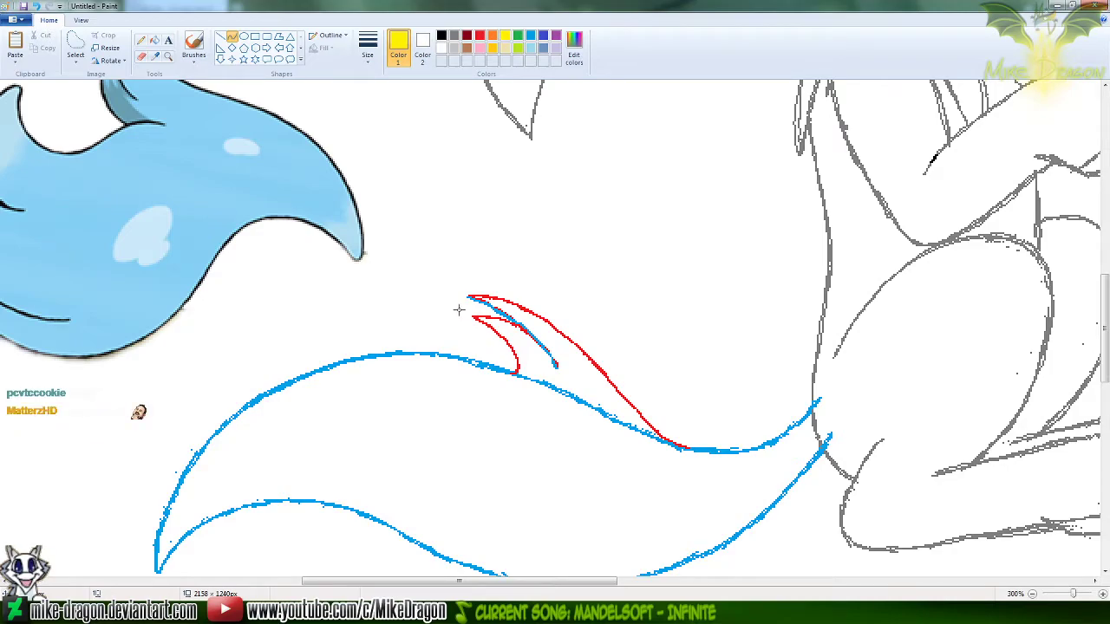
left_click_drag(457, 311, 683, 447)
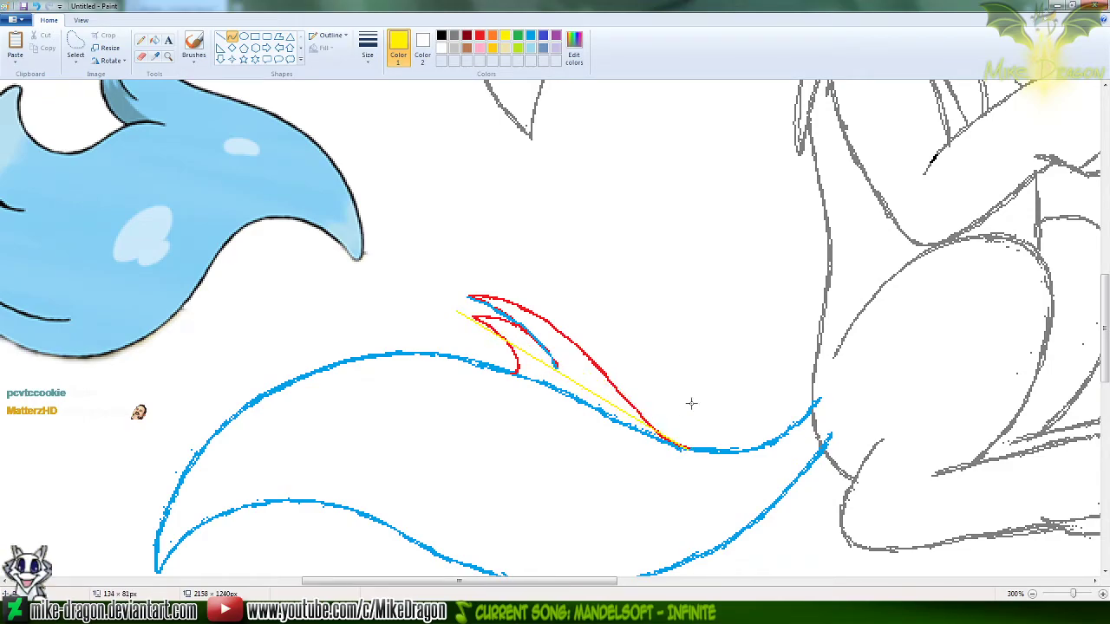
left_click_drag(509, 305, 535, 297)
left_click_drag(618, 409, 615, 420)
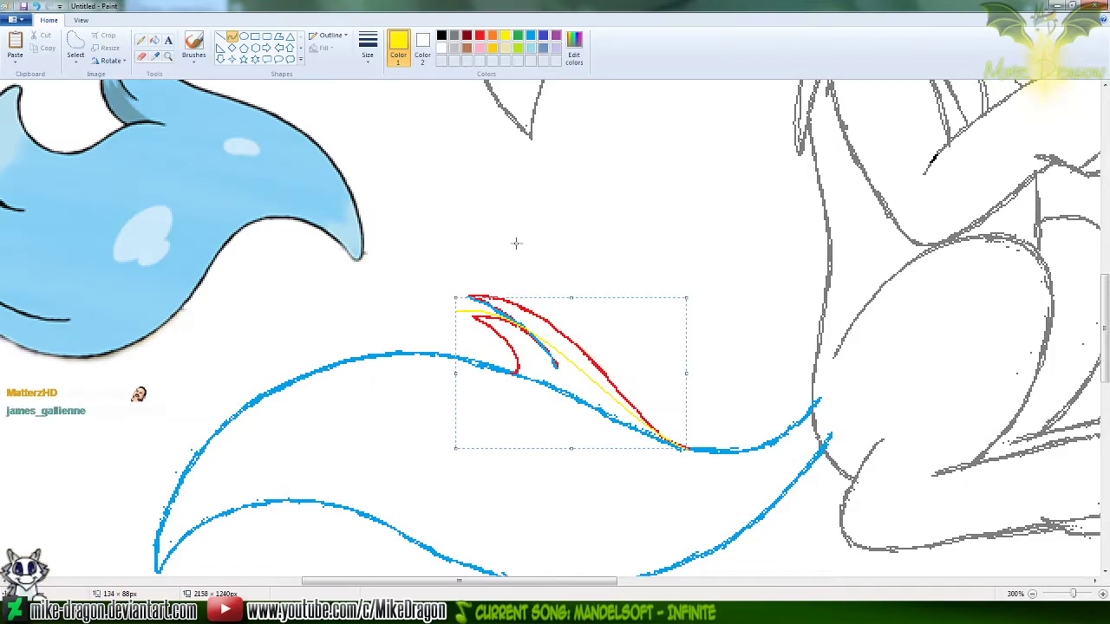
left_click(499, 146)
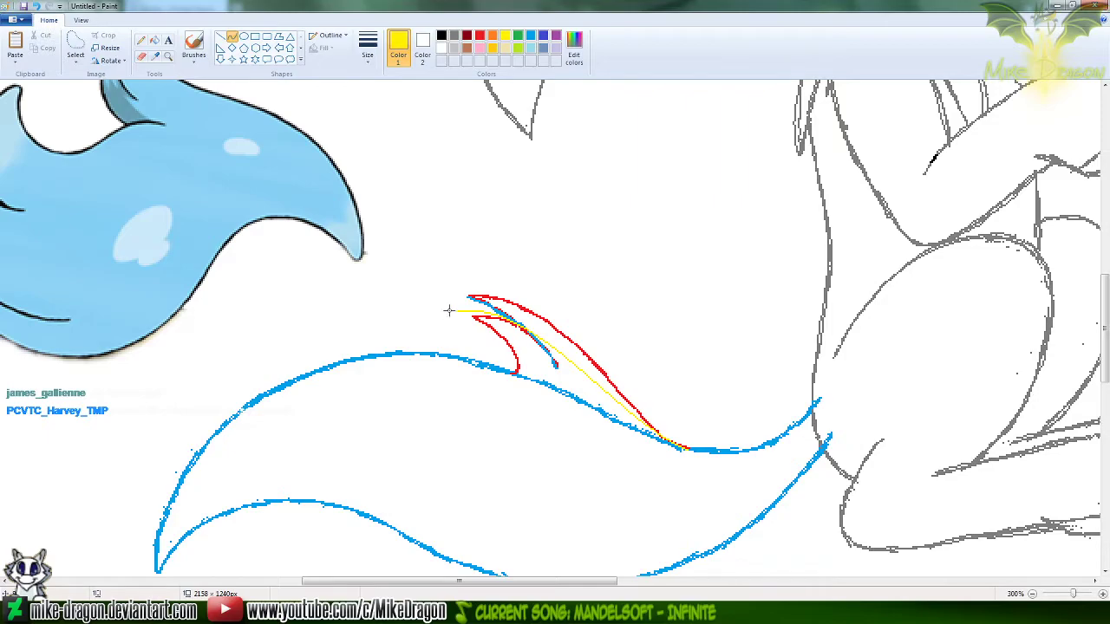
left_click(140, 40)
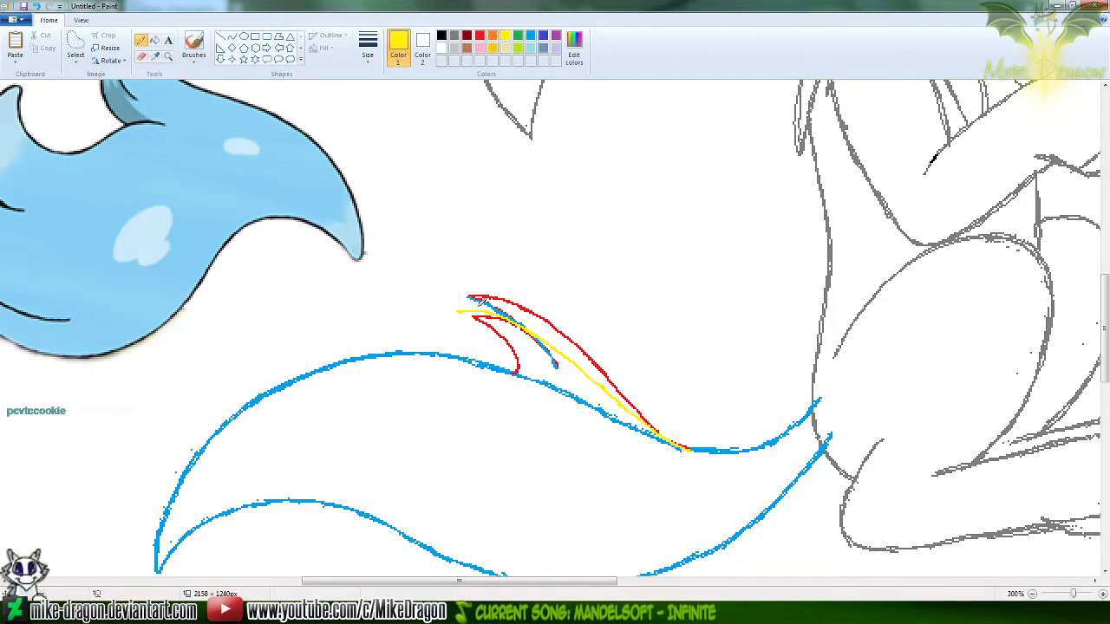
Add a yellow lower edge about 51 × 44 px as a bowed Curve from the new tip to the blue outline and thicken it
left_click(232, 36)
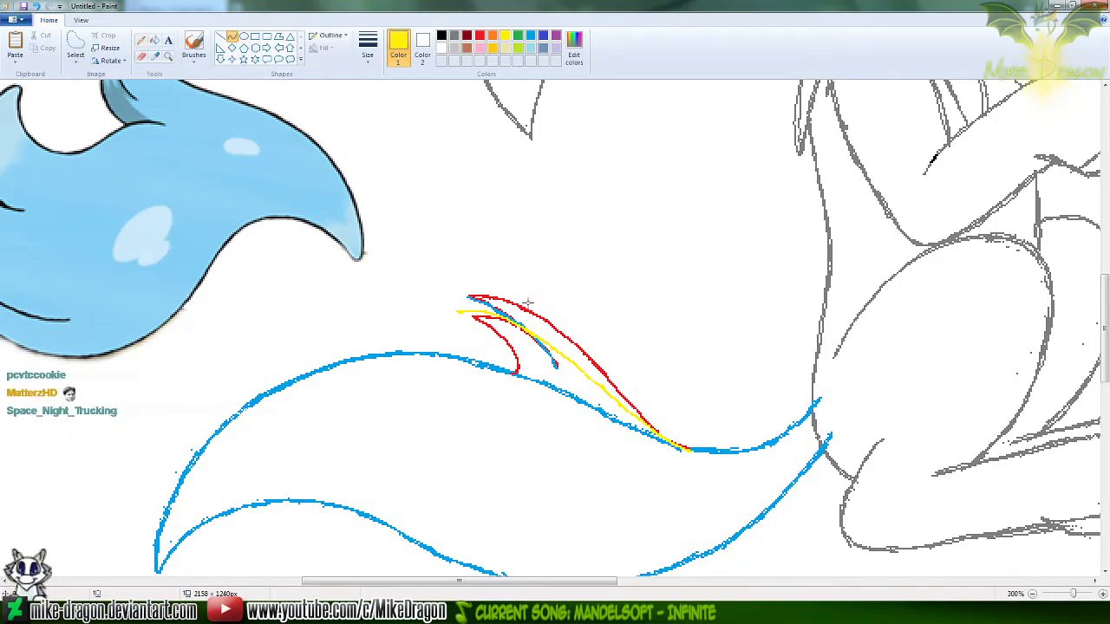
mouse_move(458, 312)
left_mouse_down()
mouse_move(512, 345)
mouse_move(544, 387)
left_mouse_up()
left_click_drag(497, 330, 540, 367)
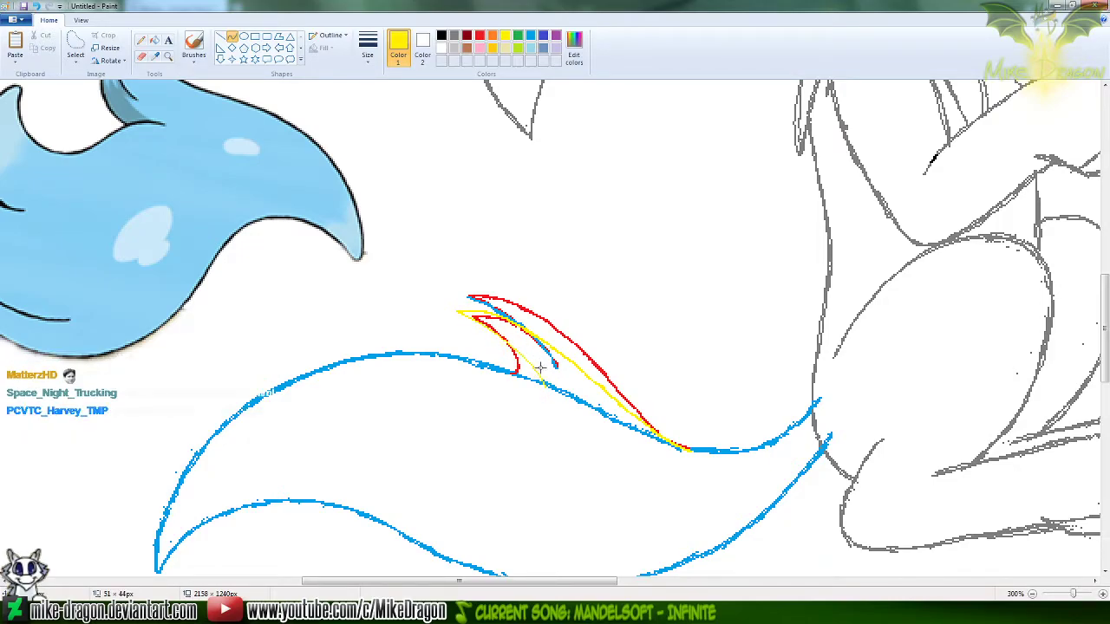
left_click(141, 40)
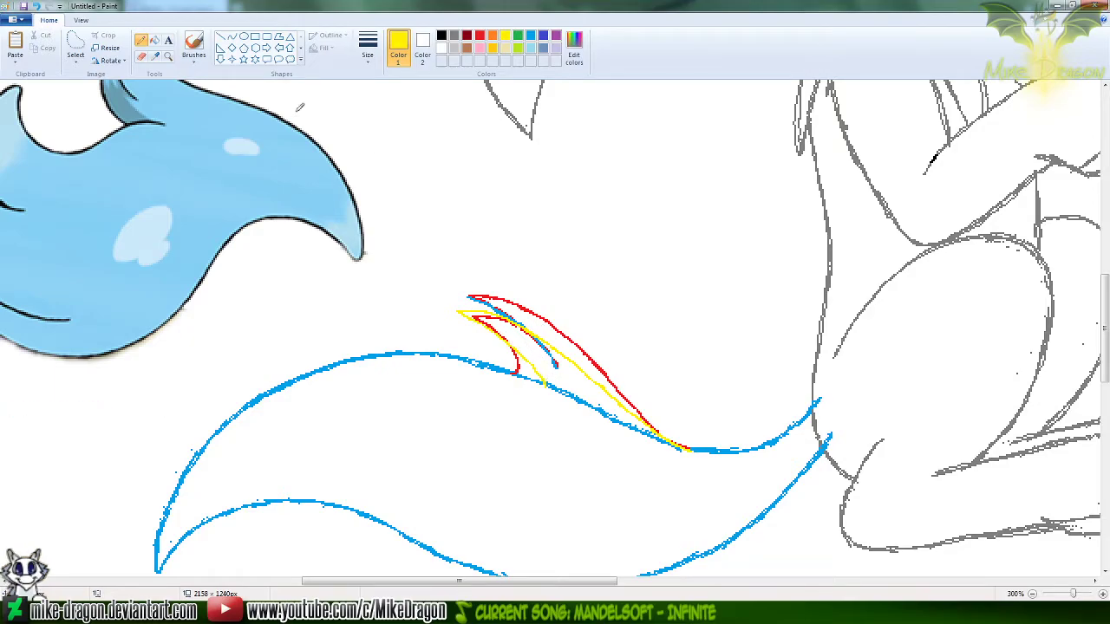
Add a smaller yellow pointed tuft beneath the first with Curves, its lower edge spanning about 37 × 27 px to the blue outline
left_click(232, 37)
left_click_drag(450, 327, 510, 373)
left_click(570, 265)
left_click_drag(463, 333, 511, 360)
left_click(140, 40)
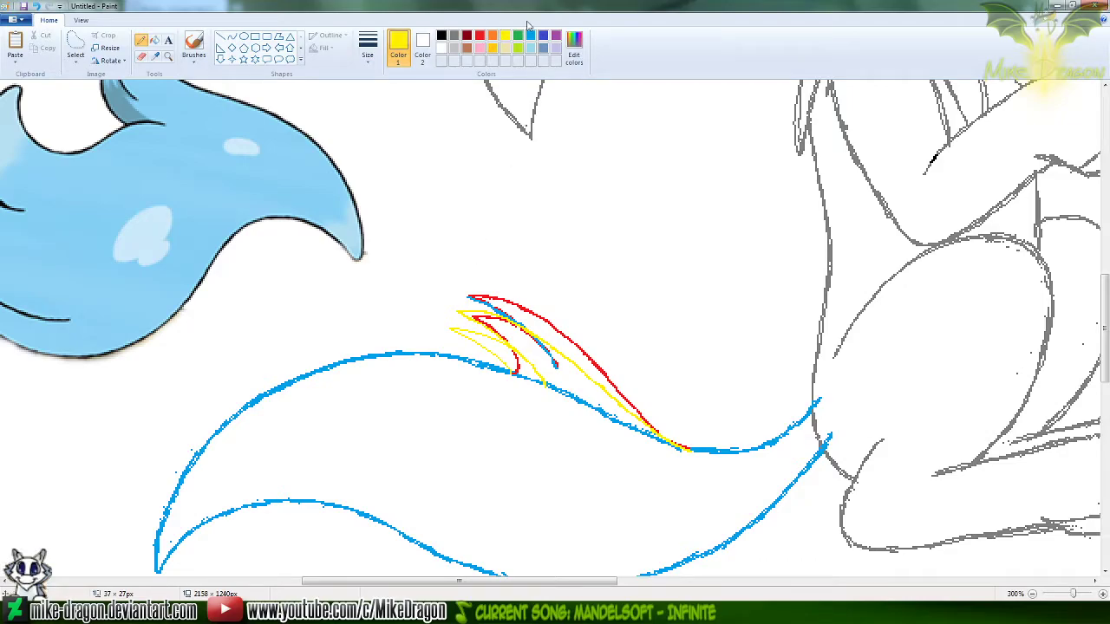
Handwrite the artist's name in red capitals with the Pencil in the blank area above the tail
left_click(481, 37)
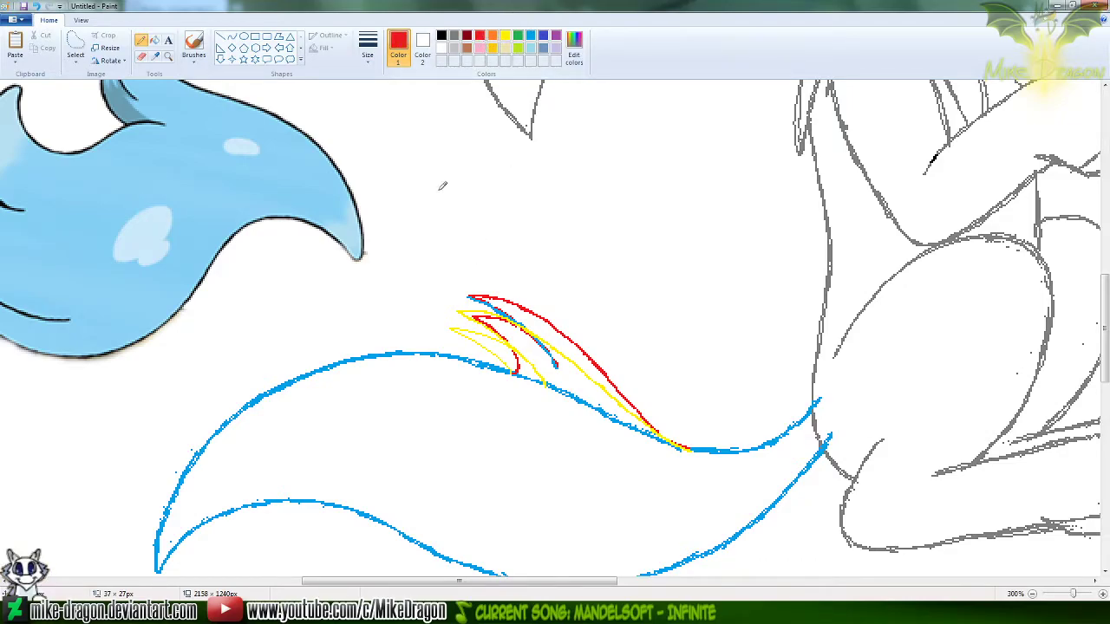
mouse_move(419, 219)
left_mouse_down()
mouse_move(446, 191)
mouse_move(449, 218)
left_mouse_up()
left_click_drag(462, 184, 464, 218)
left_click_drag(477, 184, 477, 217)
mouse_move(498, 190)
left_mouse_down()
mouse_move(478, 208)
mouse_move(509, 217)
left_mouse_up()
left_click_drag(508, 216, 527, 217)
mouse_move(509, 203)
left_mouse_down()
mouse_move(534, 183)
mouse_move(567, 190)
mouse_move(567, 201)
mouse_move(580, 183)
mouse_move(570, 211)
mouse_move(597, 185)
mouse_move(597, 202)
mouse_move(639, 204)
left_mouse_up()
mouse_move(662, 190)
left_mouse_down()
mouse_move(651, 210)
mouse_move(658, 202)
left_mouse_up()
mouse_move(688, 190)
left_mouse_down()
mouse_move(676, 192)
mouse_move(712, 190)
left_mouse_up()
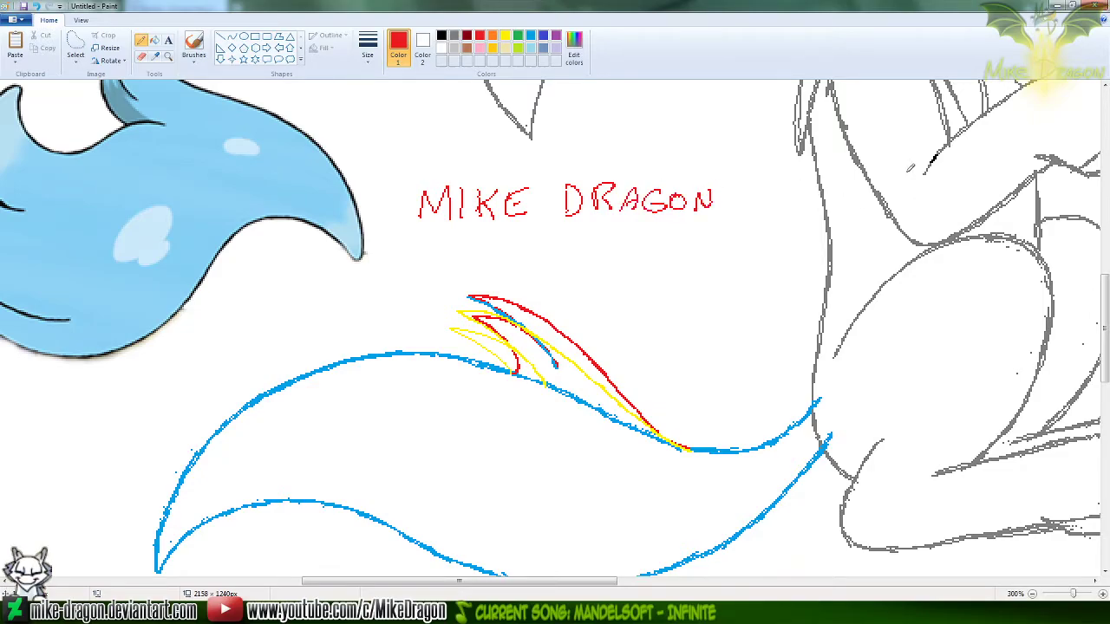
Undo all the red handwritten lettering above the tail
key("ctrl+z")
key("ctrl+z")
key("ctrl+z")
key("ctrl+z")
key("ctrl+z")
key("ctrl+z")
key("ctrl+z")
key("ctrl+z")
key("ctrl+z")
key("ctrl+z")
key("ctrl+z")
key("ctrl+z")
key("ctrl+z")
key("ctrl+z")
key("ctrl+z")
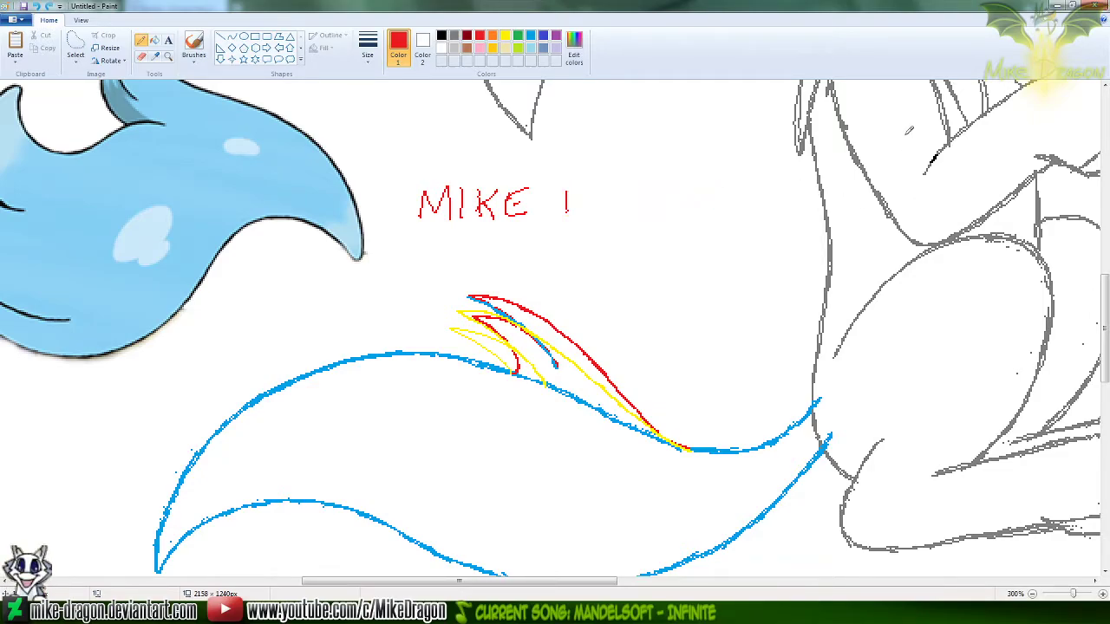
key("ctrl+z")
key("ctrl+z")
key("ctrl+z")
key("ctrl+z")
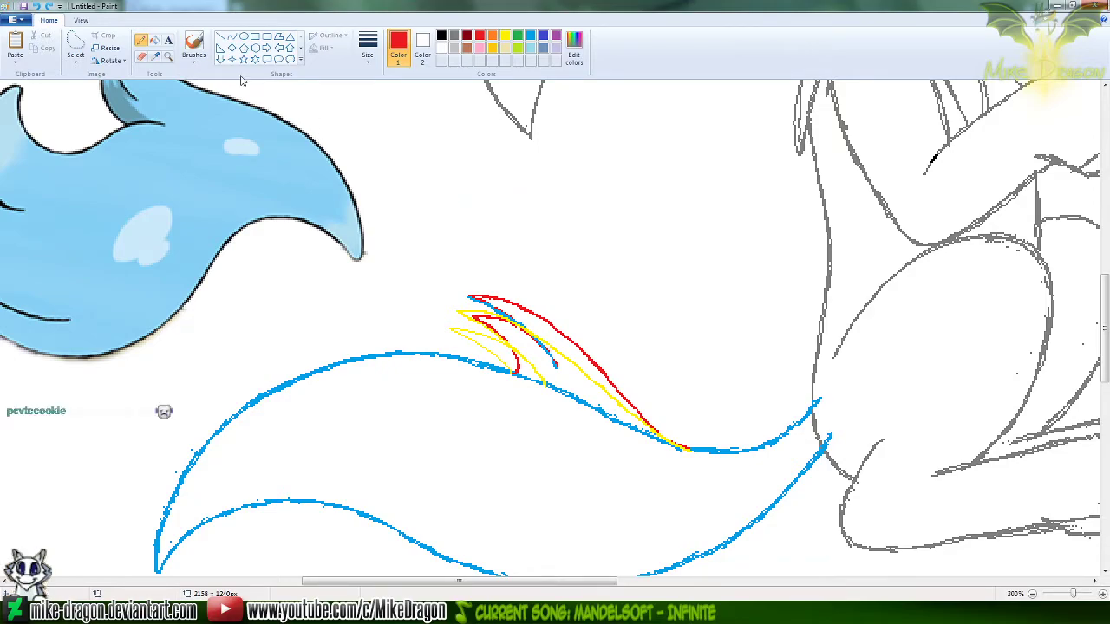
Thicken the smaller yellow tuft's edges with the Pencil and start erasing the old red tuft's upper edge
left_click(506, 37)
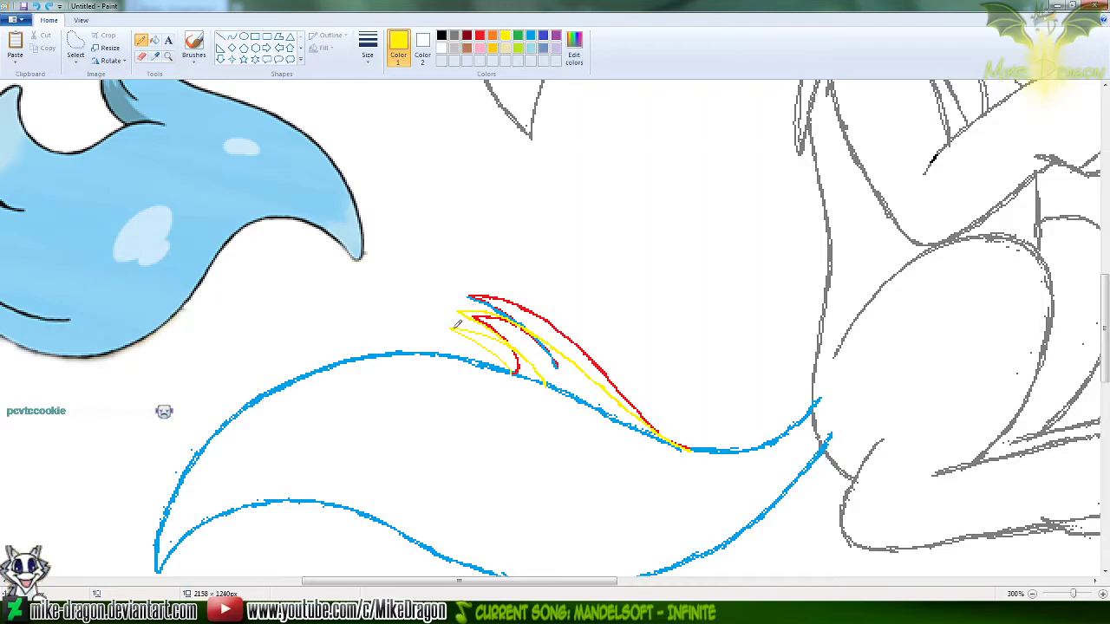
left_click_drag(455, 326, 502, 358)
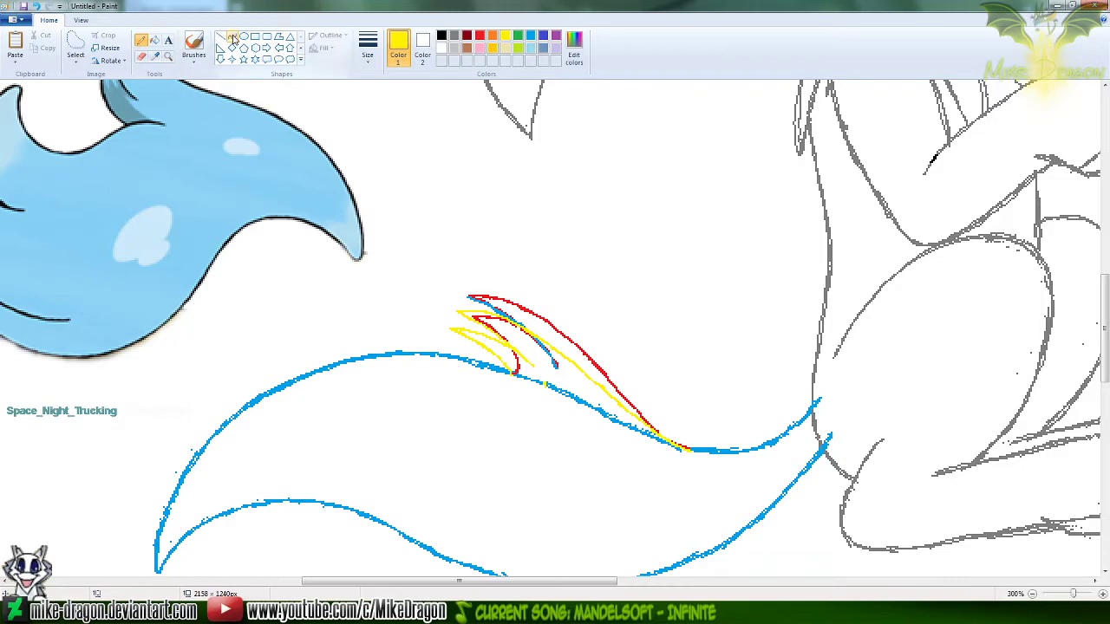
left_click(139, 57)
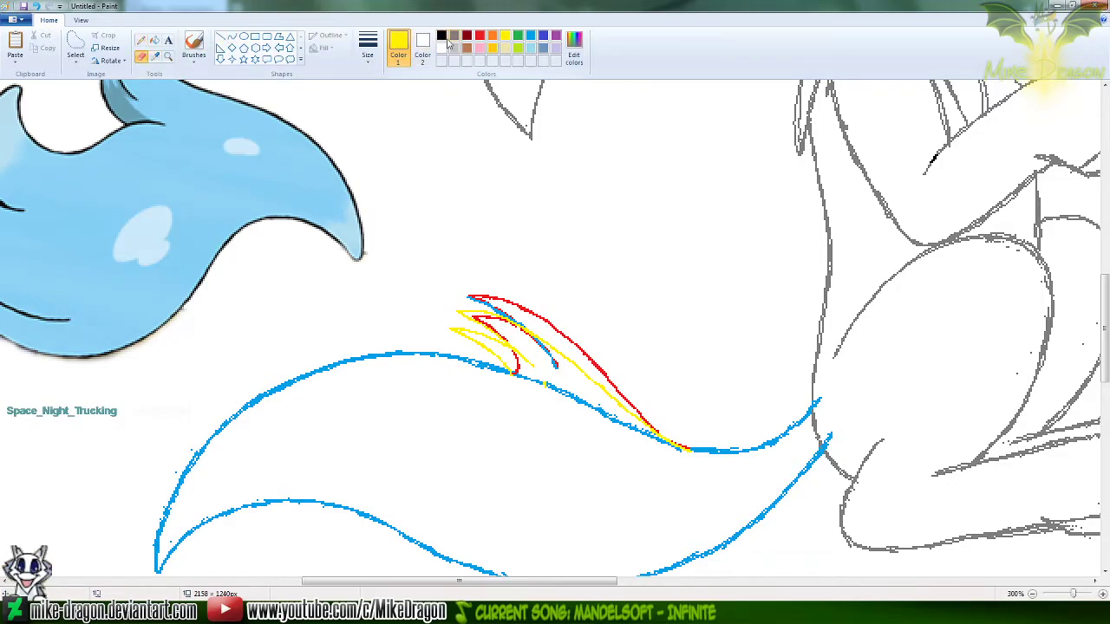
left_click(477, 39)
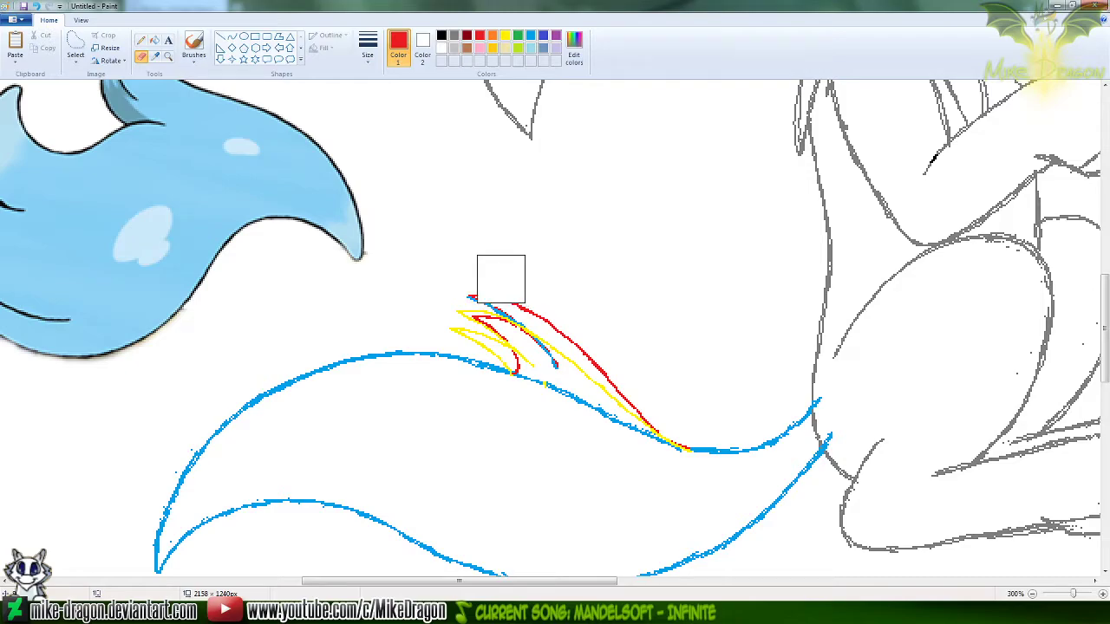
Switch to the browser, view the tagline on the artist's DeviantArt profile in a new tab, and close that tab
left_click(202, 609)
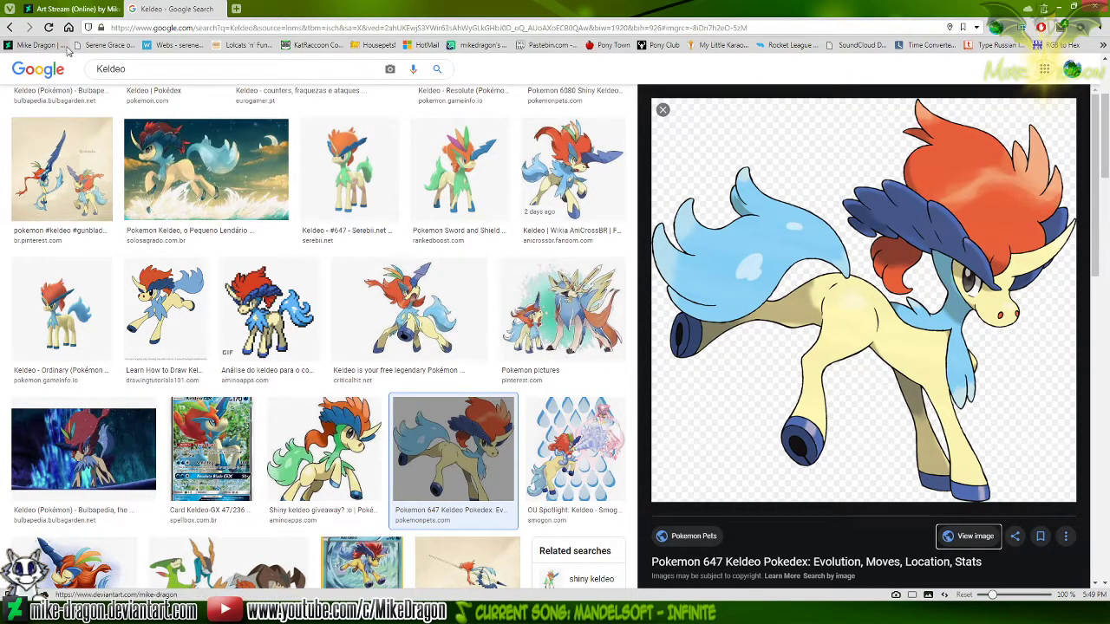
double_click(274, 14)
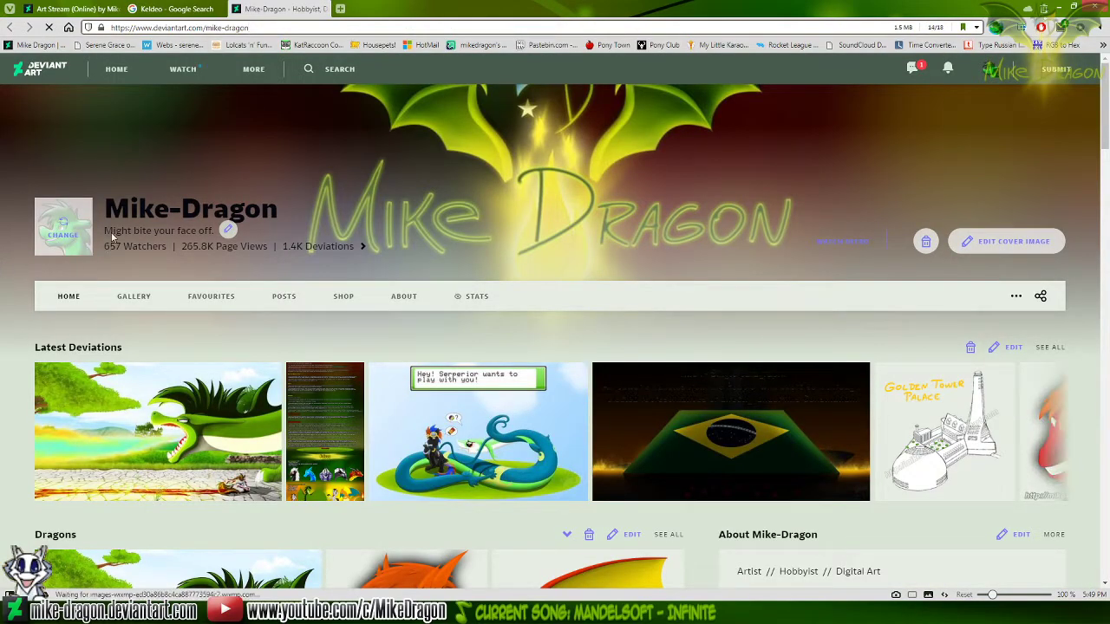
left_click_drag(103, 231, 213, 231)
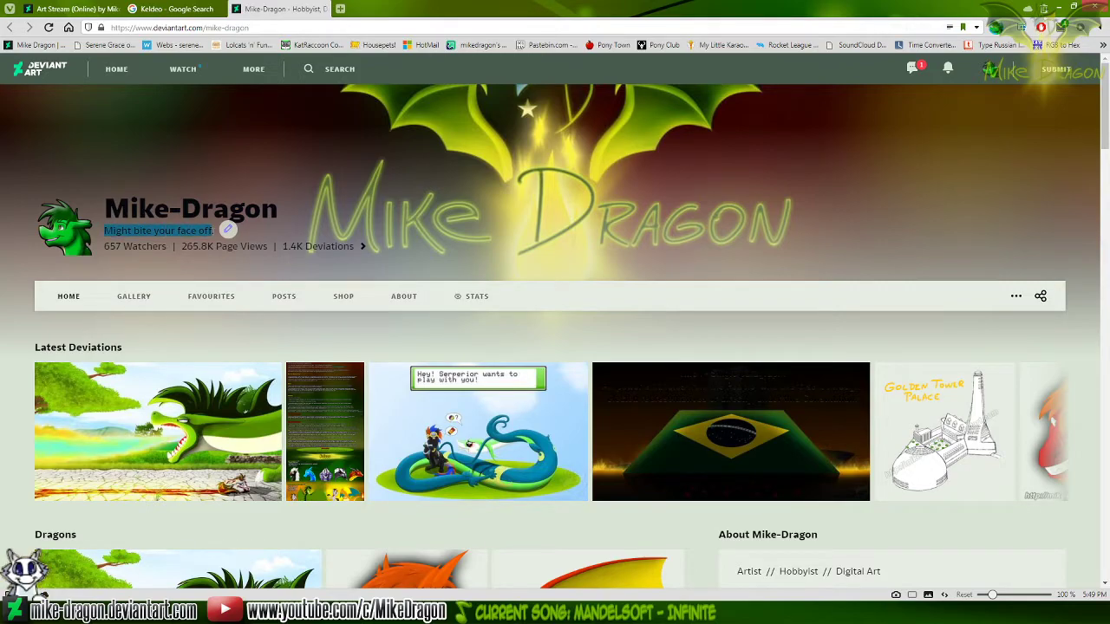
left_click(412, 187)
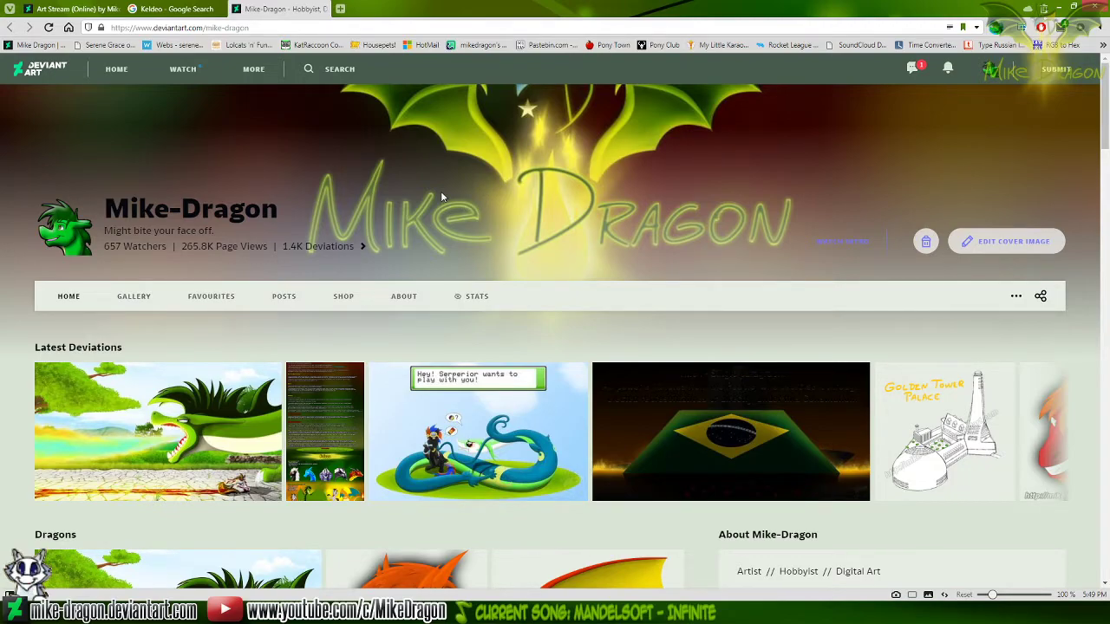
key("ctrl+w")
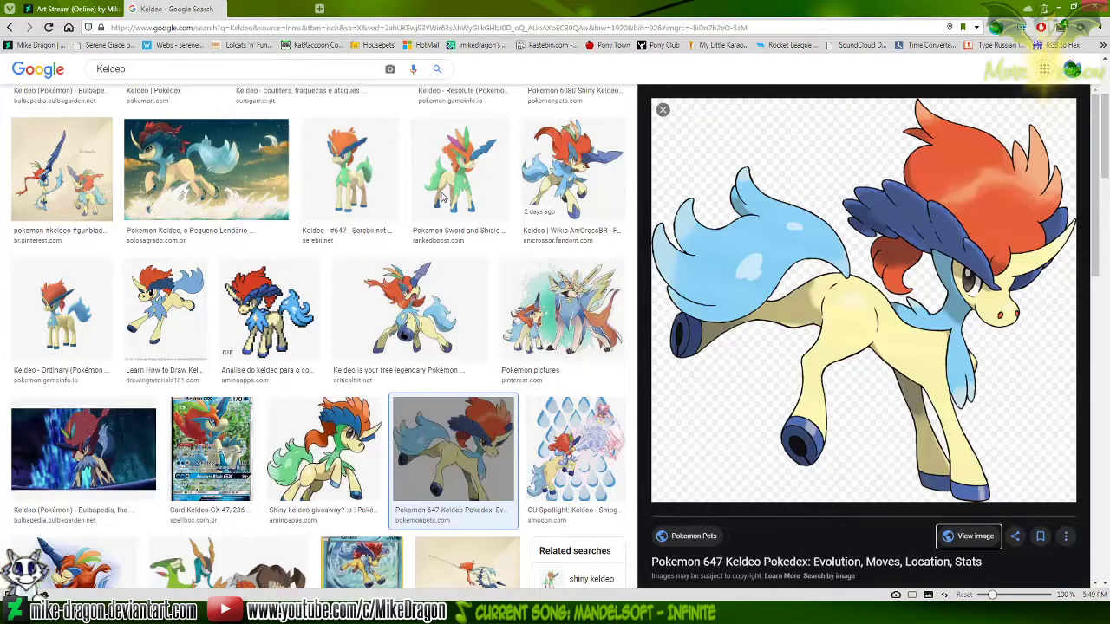
Switch back to Paint and erase the old red tuft outlines and the blue stroke beside them, keeping the yellow tufts
left_click(221, 612)
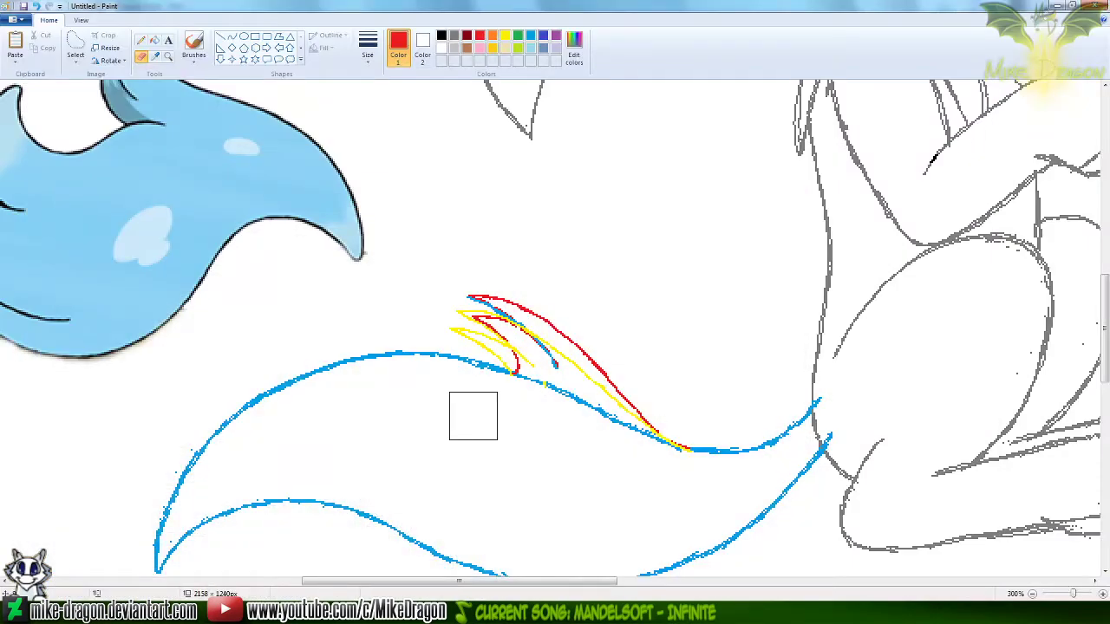
left_click(142, 42)
left_click(142, 55)
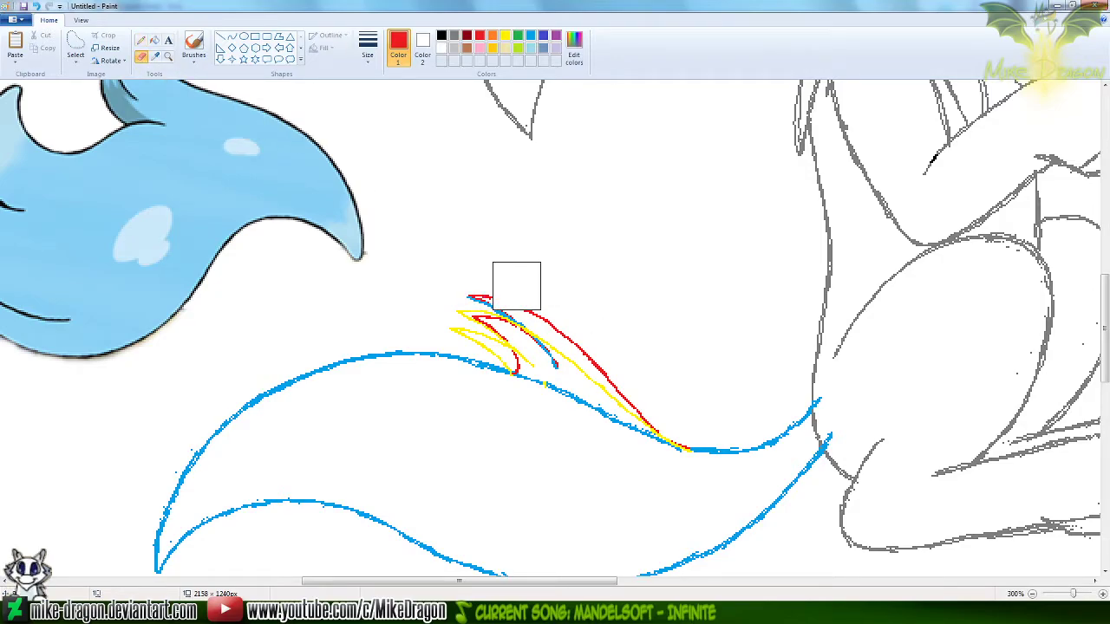
mouse_move(469, 295)
left_mouse_down()
mouse_move(554, 334)
mouse_move(544, 356)
mouse_move(607, 379)
mouse_move(657, 435)
left_mouse_up()
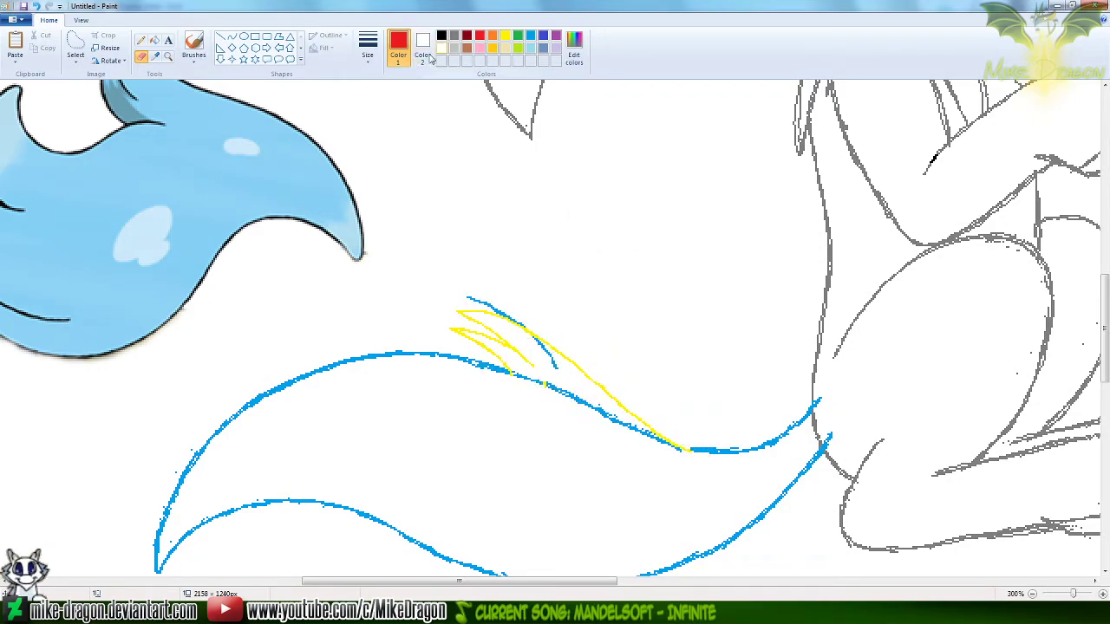
left_click(531, 37)
left_click_drag(483, 289, 557, 344)
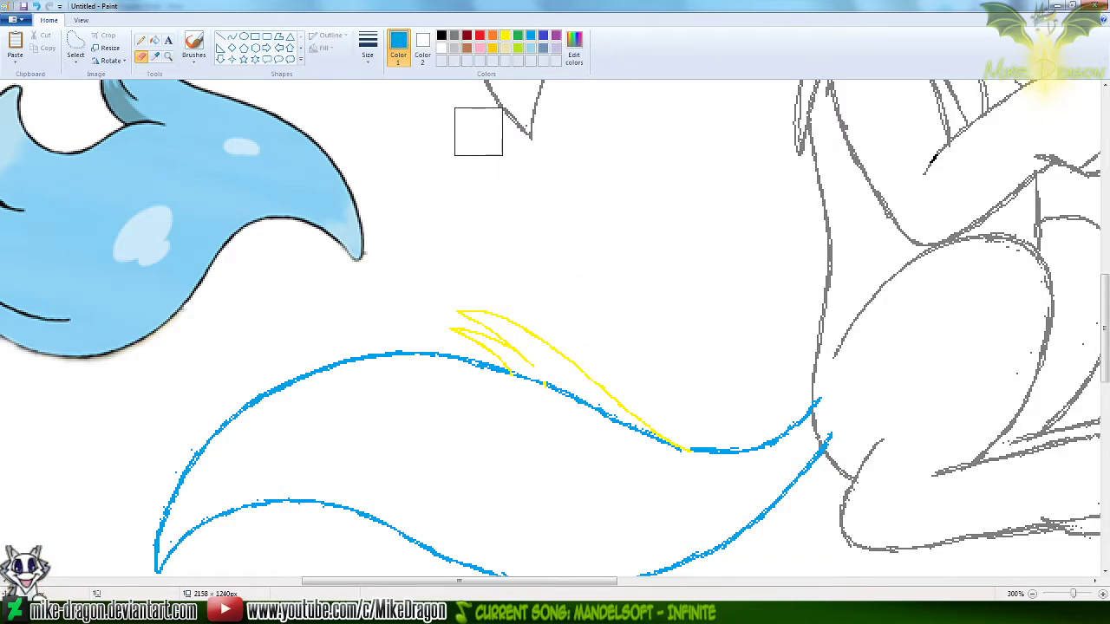
Set a different eraser size and erase the blue guide segment running beneath the yellow tufts' long edge
left_click(371, 39)
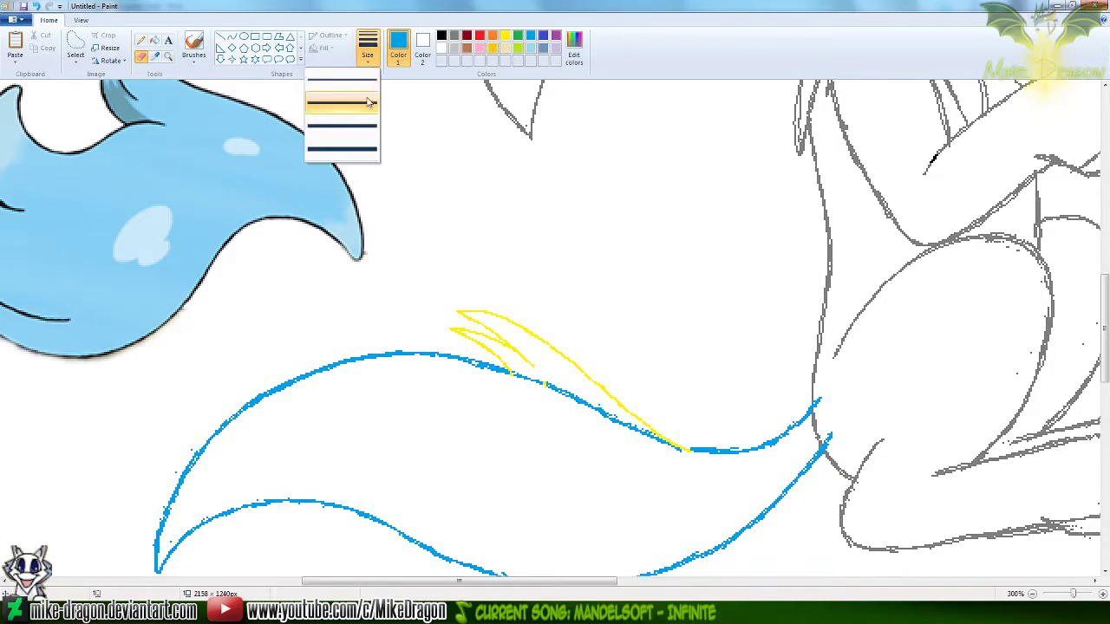
left_click(342, 103)
mouse_move(530, 382)
left_mouse_down()
mouse_move(518, 369)
mouse_move(676, 452)
left_mouse_up()
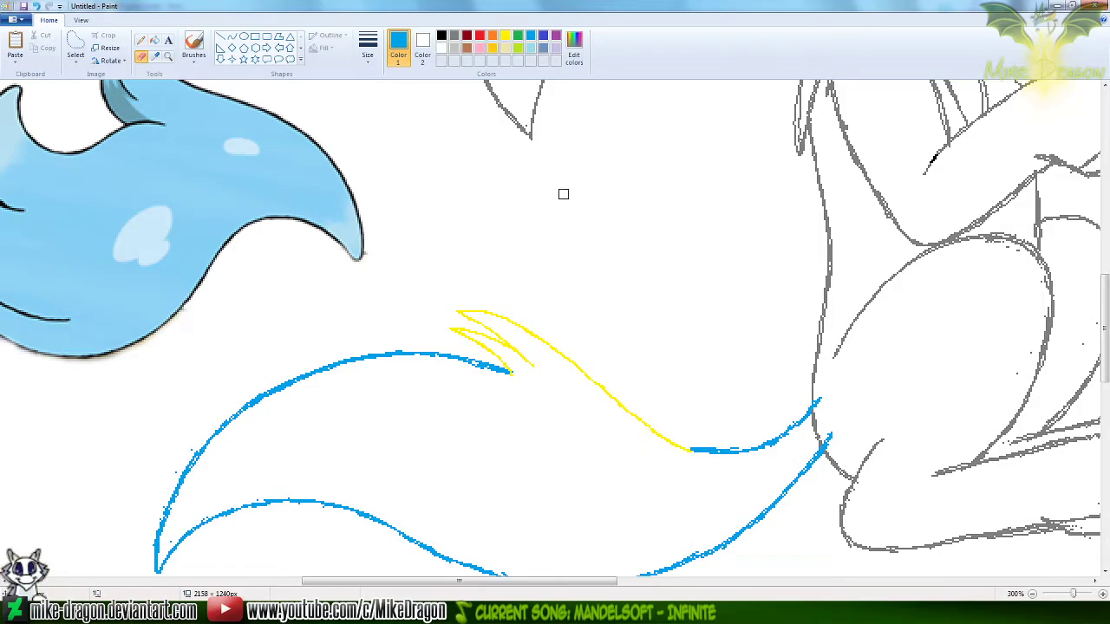
Draw a red S-shaped curve about 172 px wide from the larger tuft's tip to the blue guide near the tail base
left_click(232, 37)
left_click(480, 38)
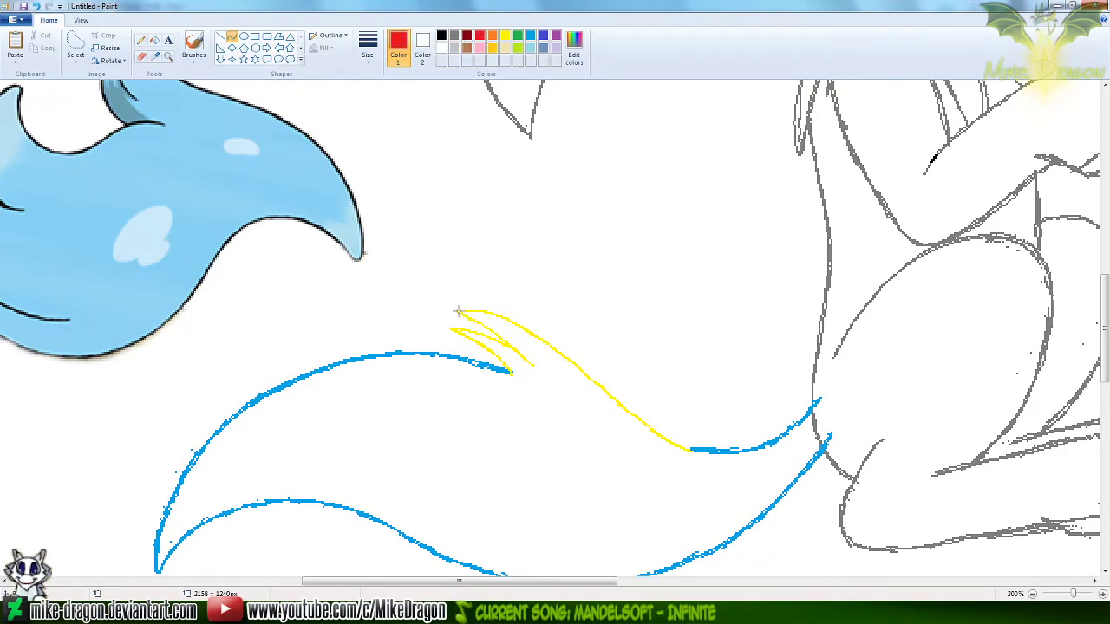
left_click_drag(458, 312, 756, 445)
left_click_drag(565, 330, 564, 302)
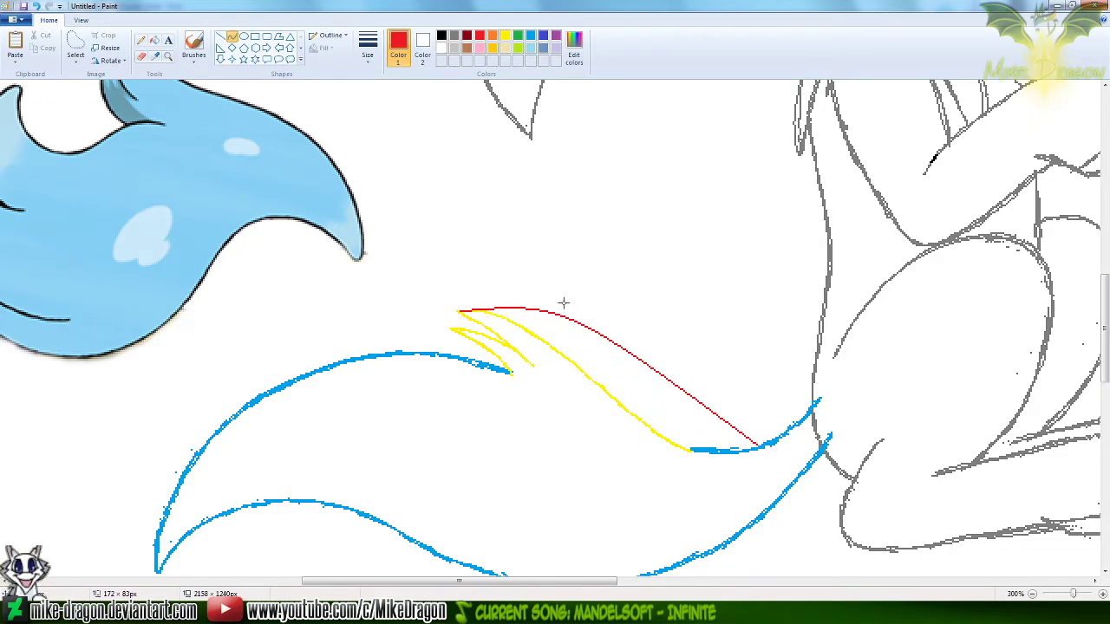
left_click_drag(656, 407, 654, 473)
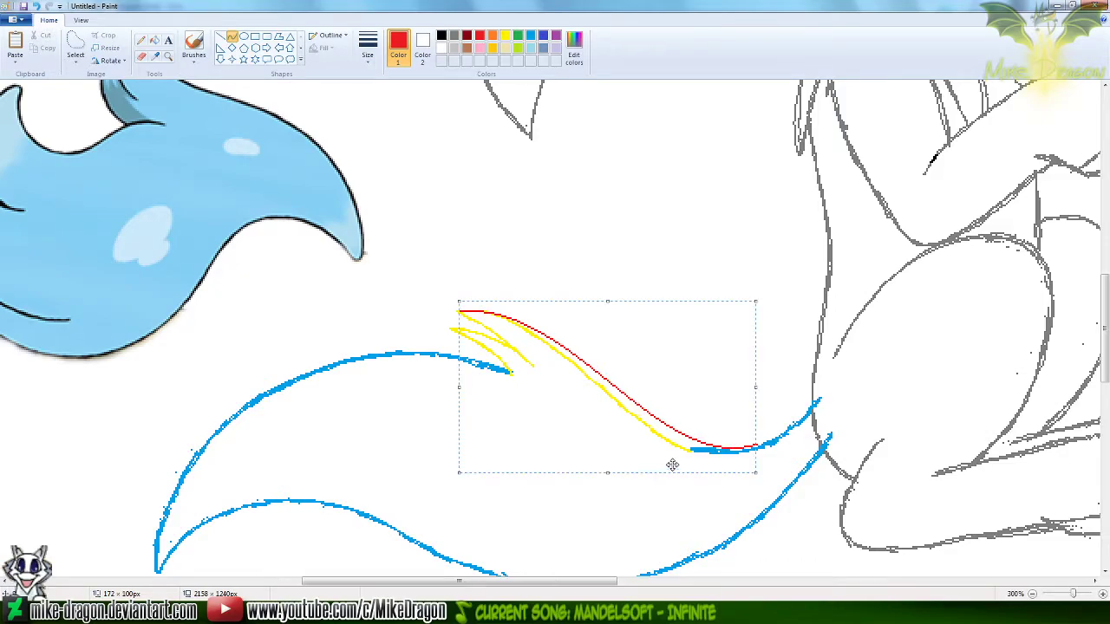
Thicken the long red upper tail curve with the Pencil, undoing the strokes that stray from it
left_click(142, 40)
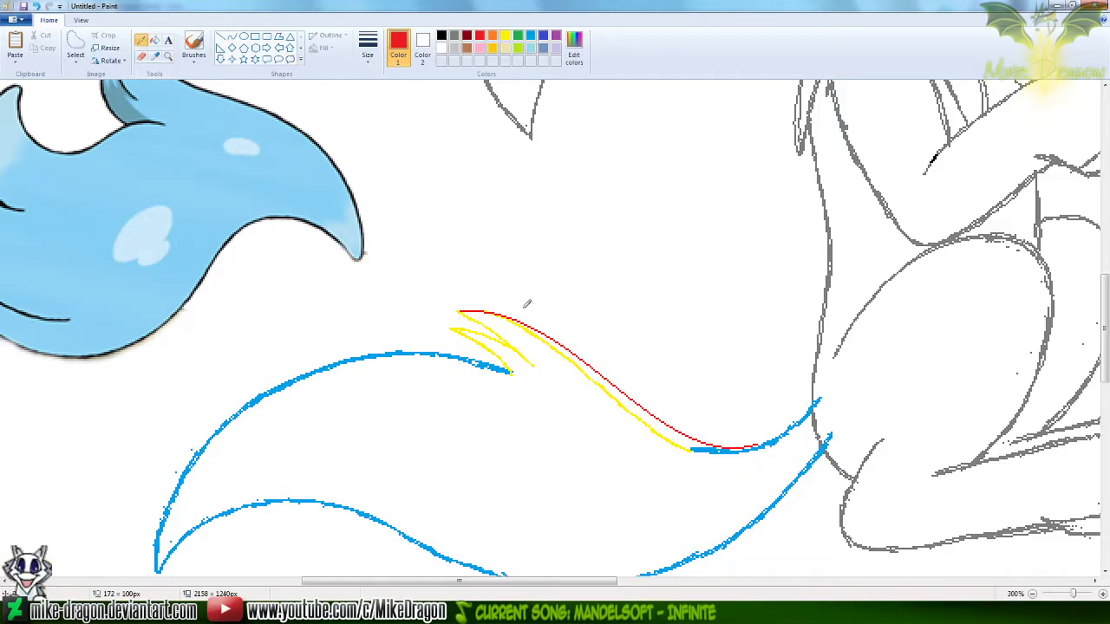
left_click_drag(460, 309, 571, 340)
key("ctrl+z")
key("ctrl+z")
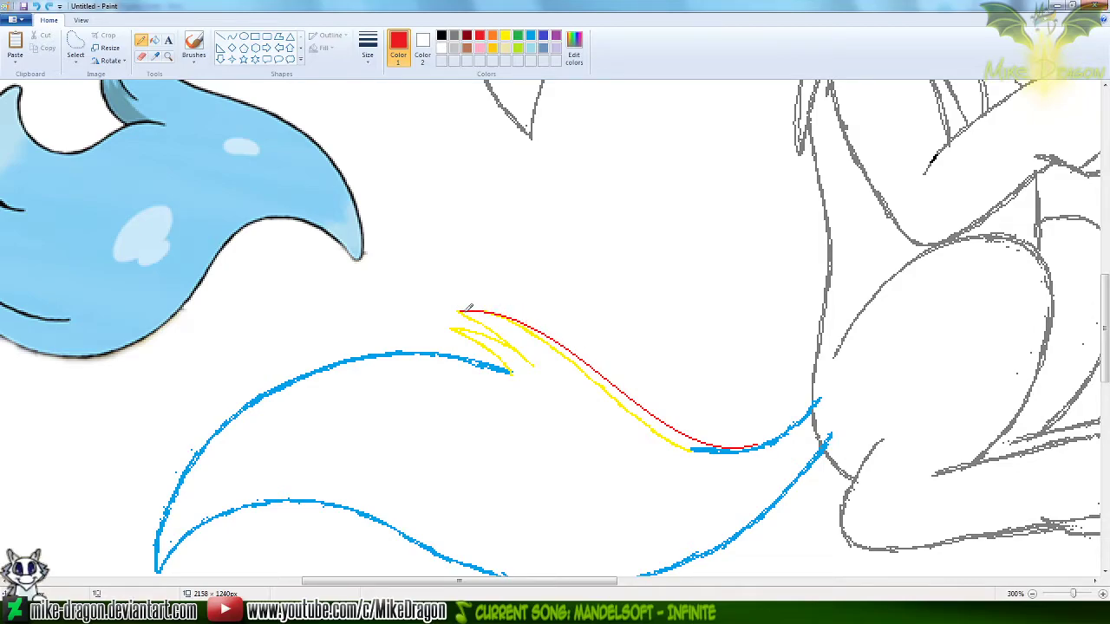
mouse_move(461, 312)
left_mouse_down()
mouse_move(530, 323)
mouse_move(608, 370)
left_mouse_up()
key("ctrl+z")
key("ctrl+z")
key("ctrl+z")
left_click_drag(765, 441, 725, 442)
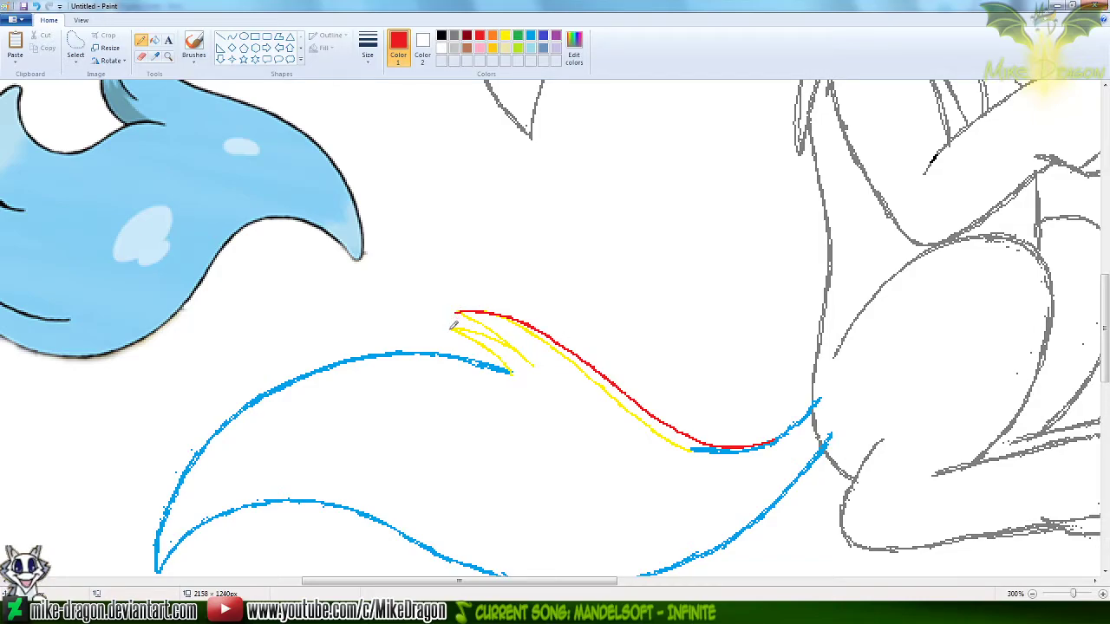
Try to trace the smaller tuft's lower and upper edges freehand in red with the Pencil
left_click_drag(451, 327, 495, 367)
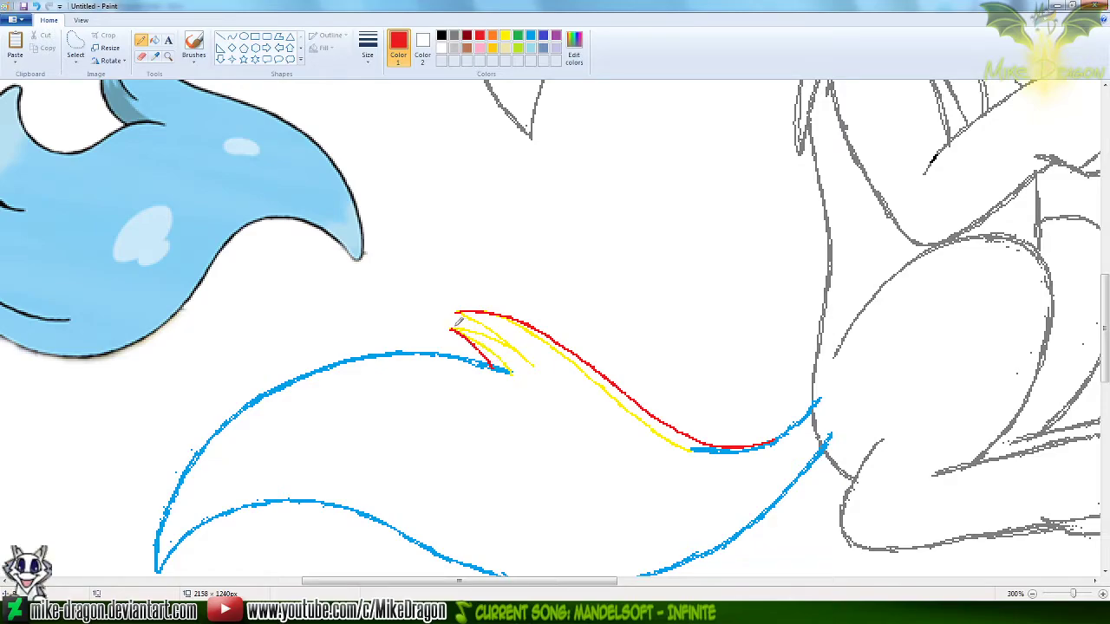
left_click_drag(453, 327, 512, 346)
key("ctrl+z")
left_click_drag(451, 329, 509, 341)
key("ctrl+z")
Draw red curves over the larger tuft's yellow lower edge and the smaller tuft's yellow upper edge
left_click(231, 37)
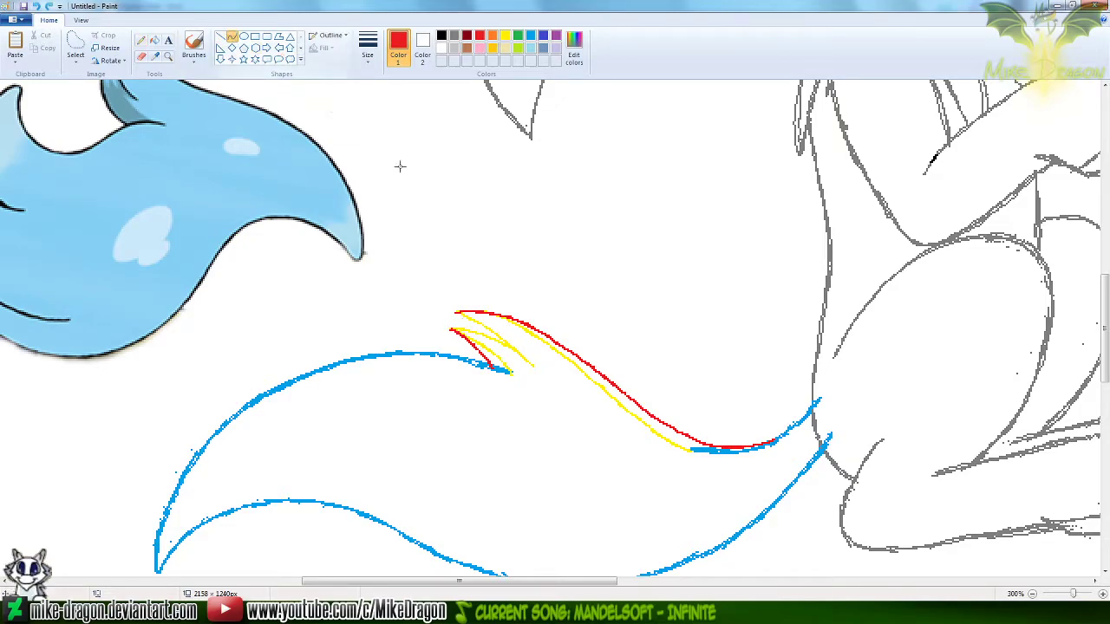
left_click_drag(455, 312, 534, 365)
left_click_drag(489, 325, 520, 347)
left_click(449, 326)
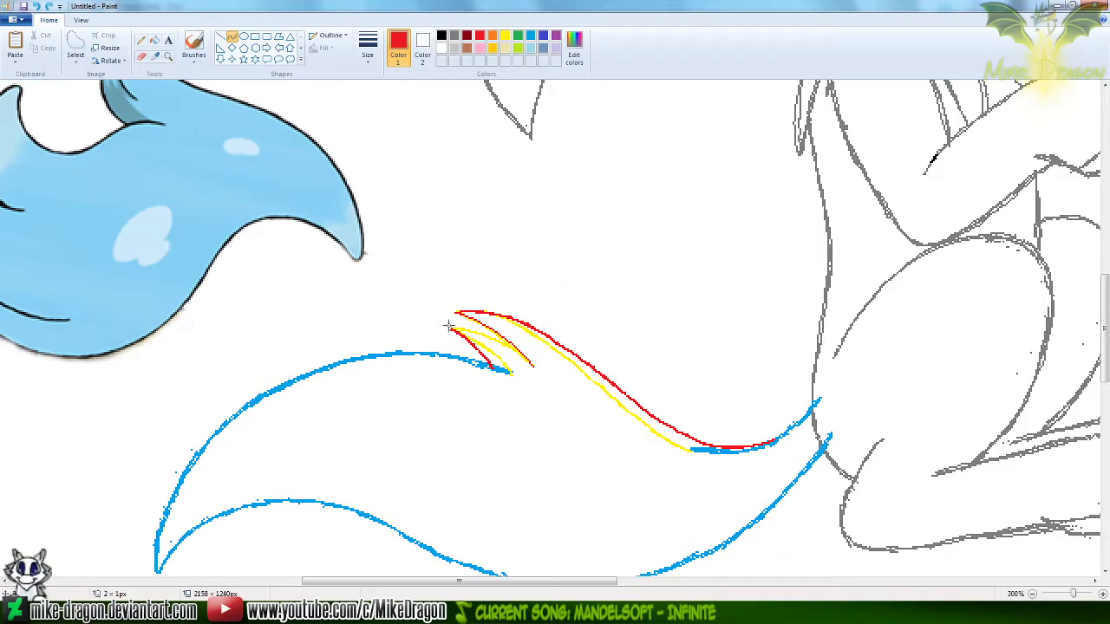
left_click_drag(453, 329, 527, 359)
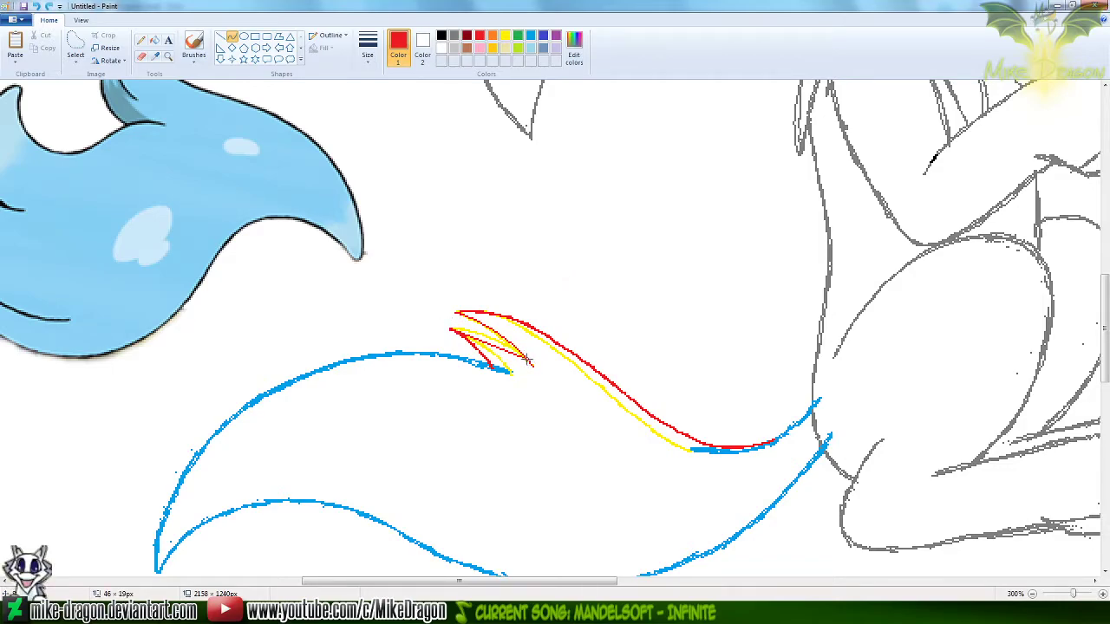
left_click_drag(475, 334, 513, 339)
Thicken the red inner edges of the two tufts with the Pencil, undoing a misplaced stroke
left_click(140, 40)
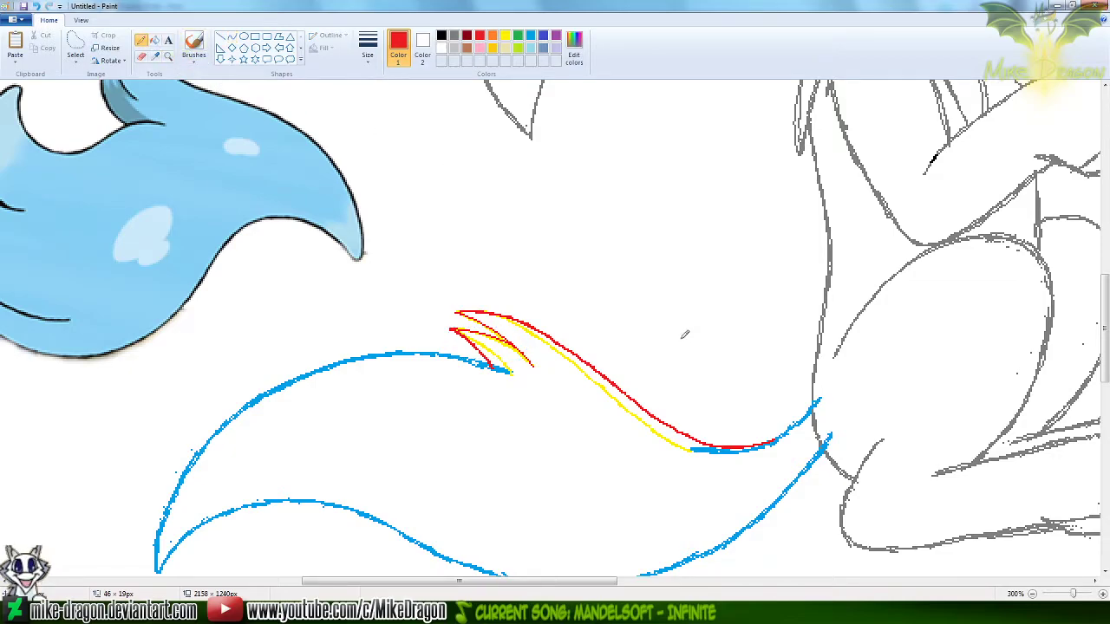
left_click_drag(451, 327, 518, 342)
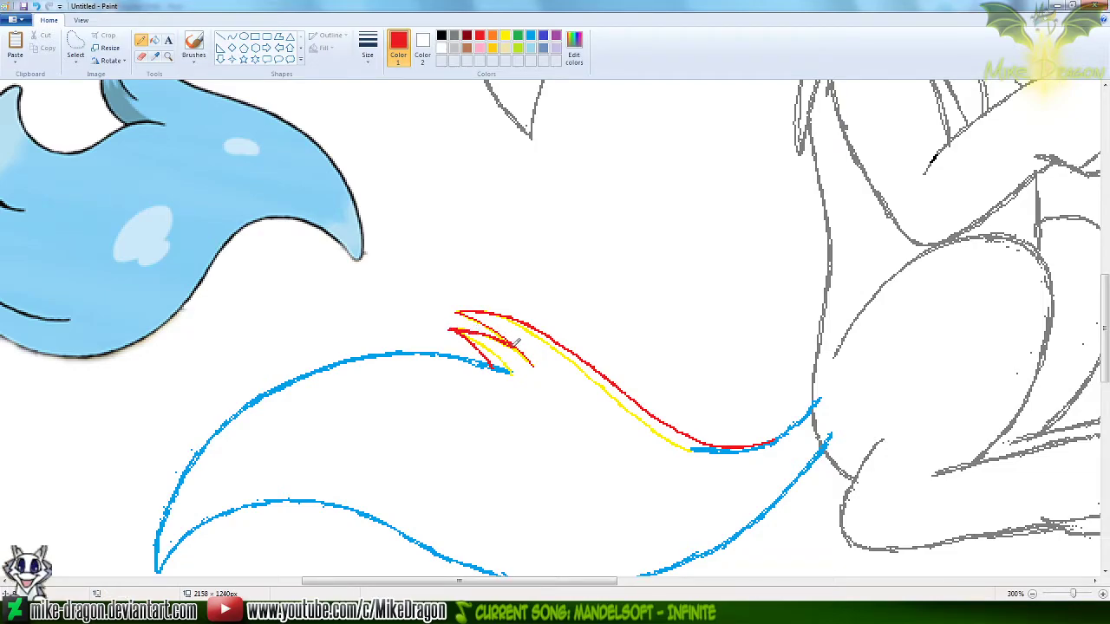
key("ctrl+z")
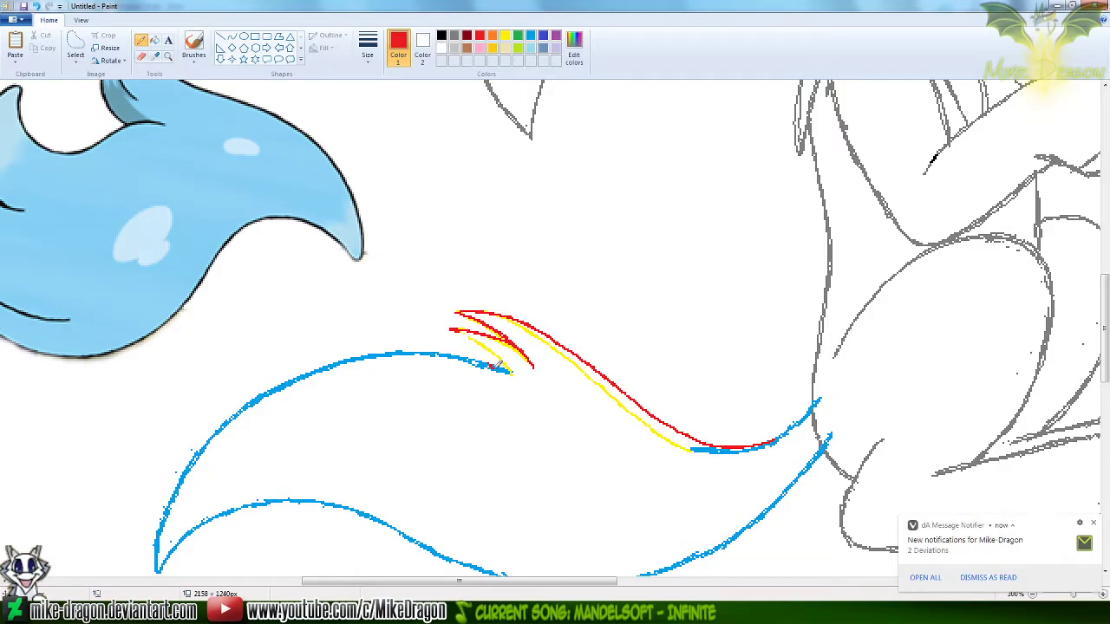
Draw a red curve about 32 px wide along the smaller tuft's lower edge and thicken it with the Pencil
left_click(232, 36)
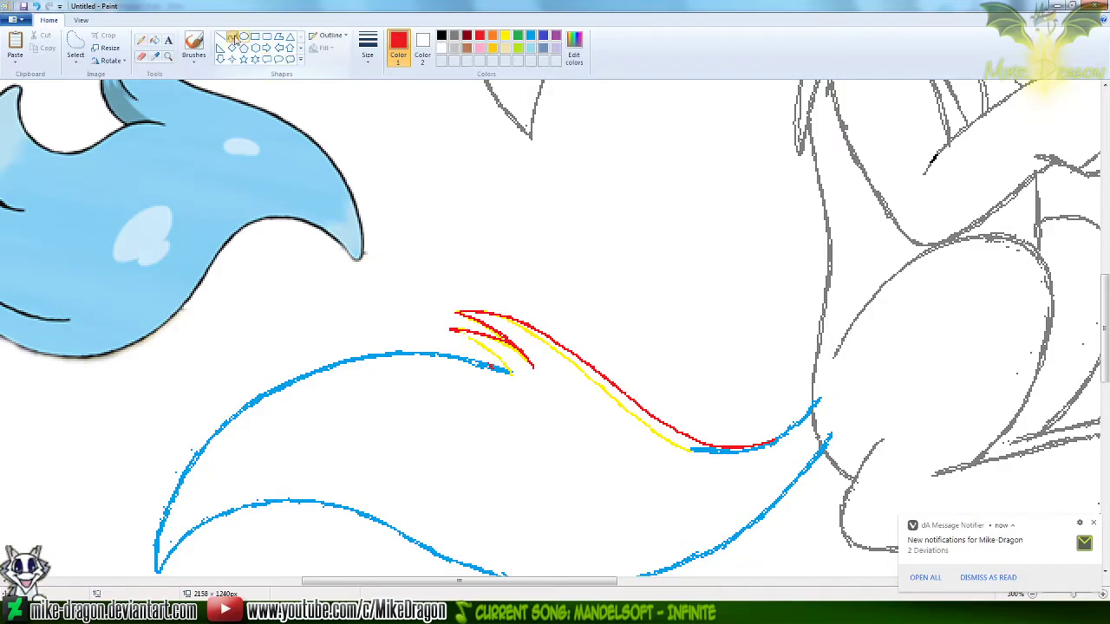
mouse_move(450, 330)
left_mouse_down()
mouse_move(508, 371)
mouse_move(467, 334)
left_mouse_up()
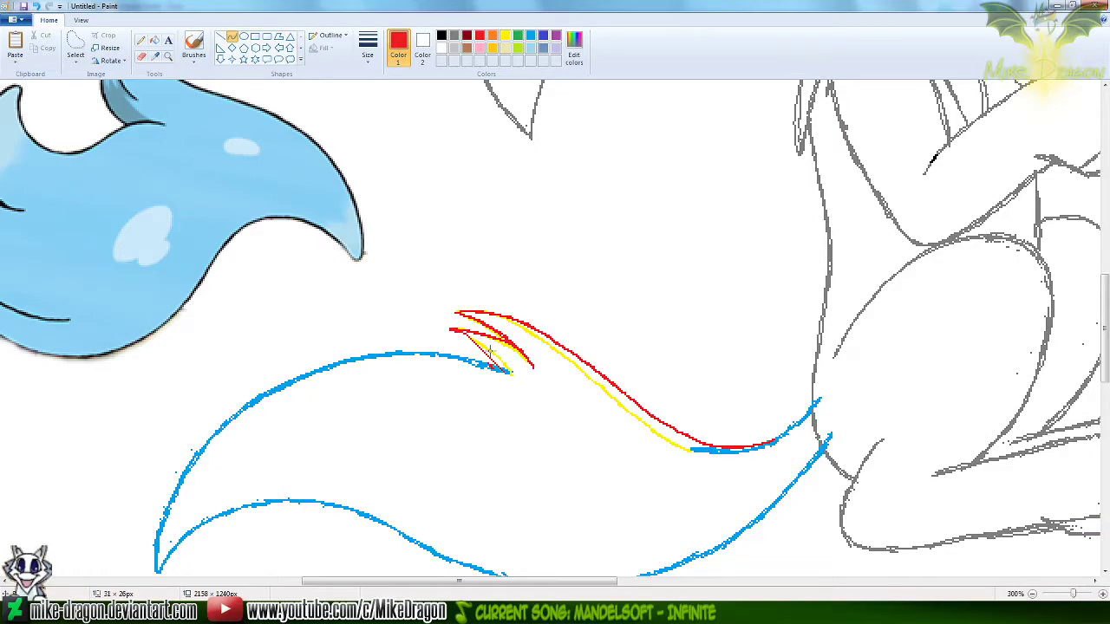
left_click(503, 355)
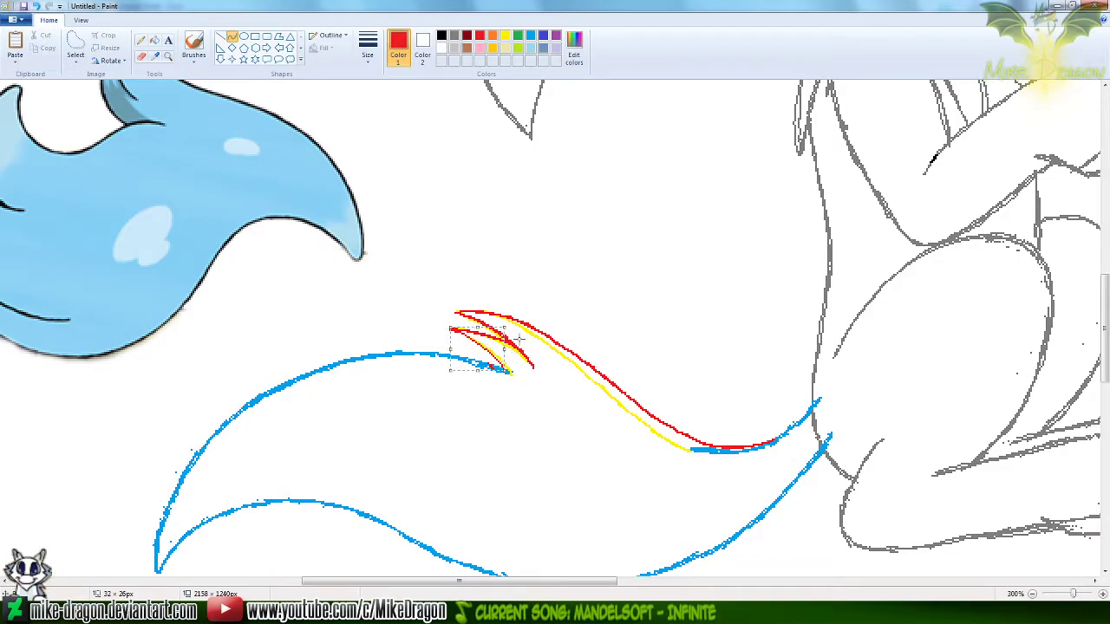
left_click(141, 40)
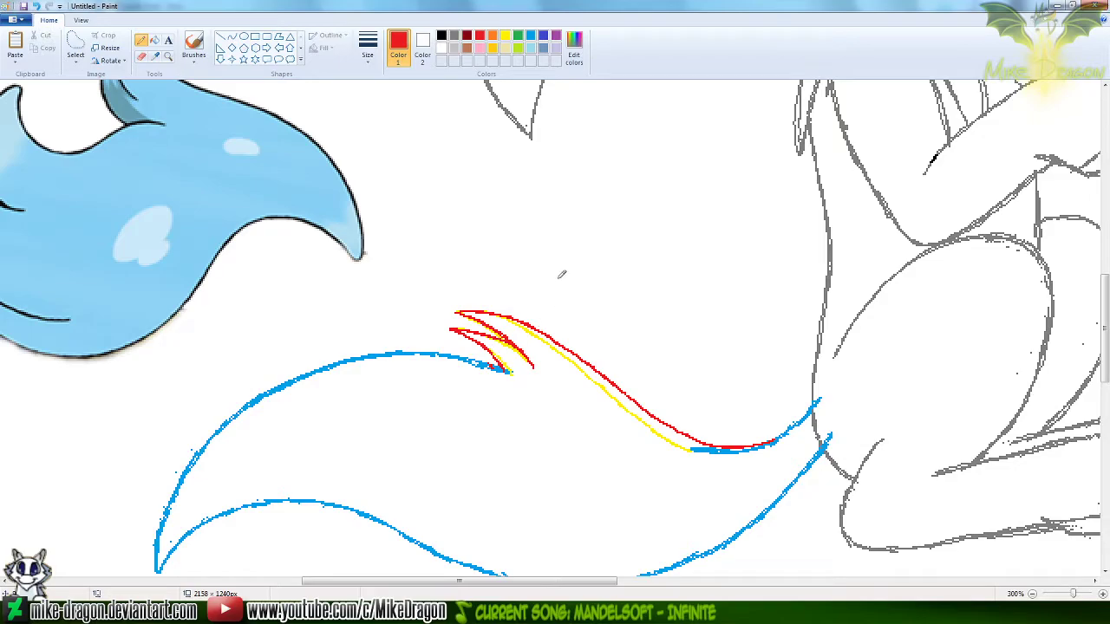
Erase all the remaining yellow guide lines around the red tufts with an enlarged, colour-limited eraser
left_click(142, 56)
left_click(504, 38)
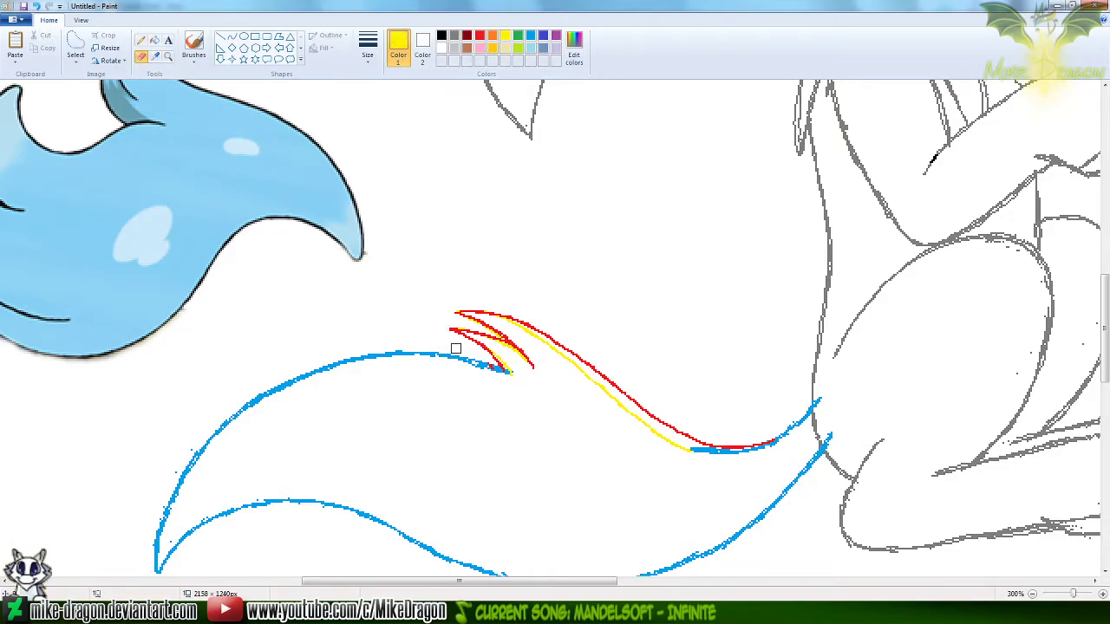
key("ctrl+plus")
key("ctrl+plus")
key("ctrl+plus")
key("ctrl+plus")
key("ctrl+plus")
key("ctrl+plus")
key("ctrl+plus")
key("ctrl+plus")
mouse_move(456, 348)
left_mouse_down()
mouse_move(448, 313)
mouse_move(514, 304)
mouse_move(485, 342)
mouse_move(547, 365)
mouse_move(521, 375)
mouse_move(629, 390)
mouse_move(691, 455)
mouse_move(595, 410)
mouse_move(632, 401)
left_mouse_up()
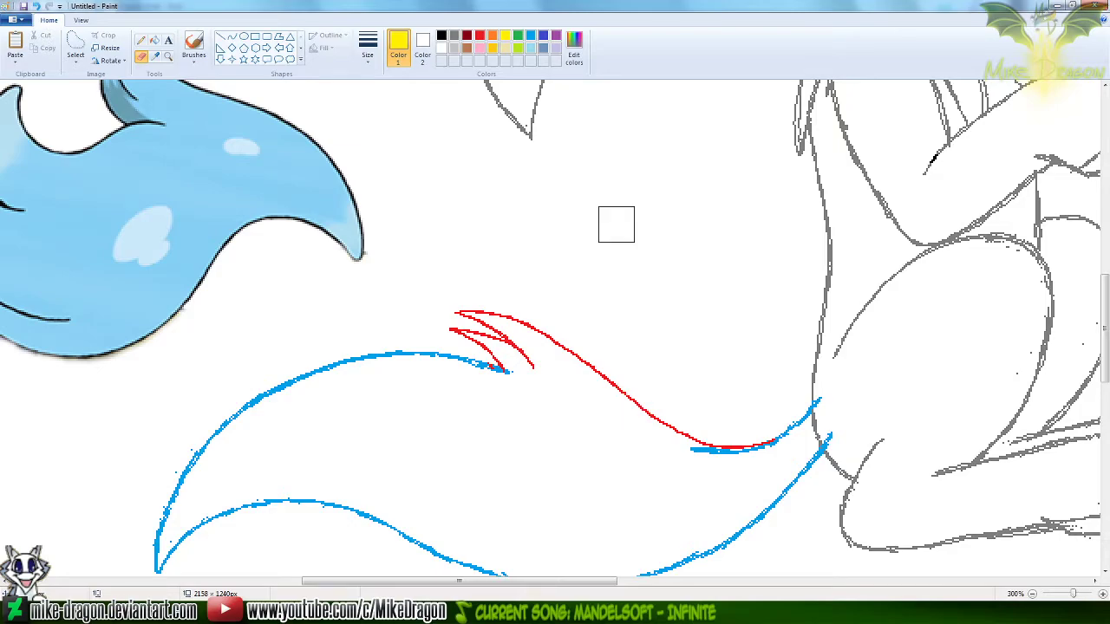
Erase the leftover blue guide under the red curve near the tail base and extend the blue line beneath the tufts
left_click(530, 36)
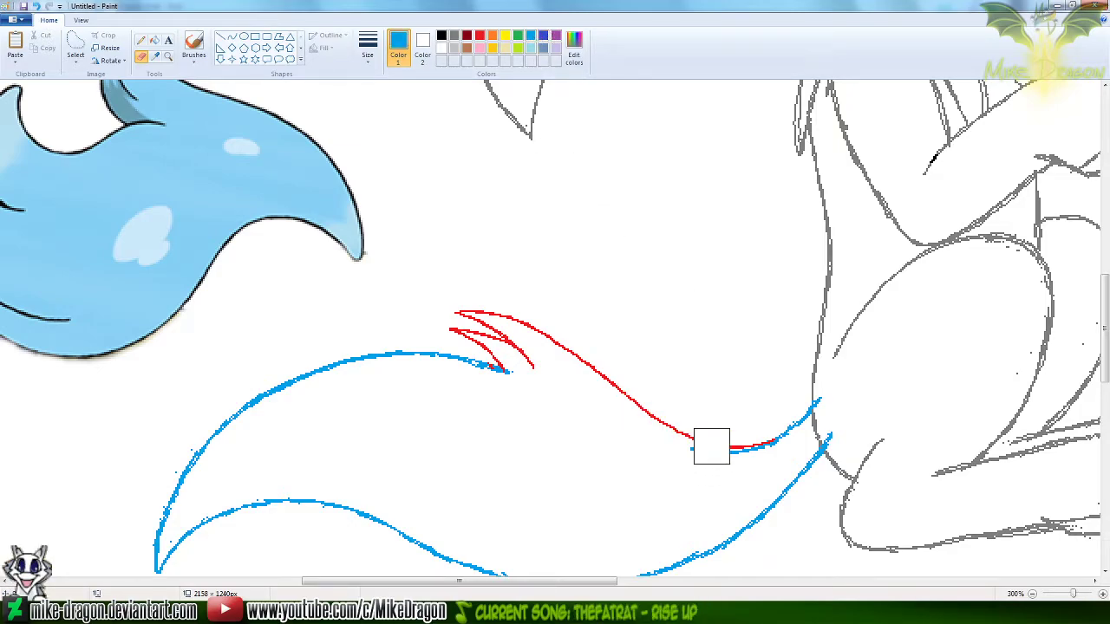
left_click_drag(694, 458, 759, 464)
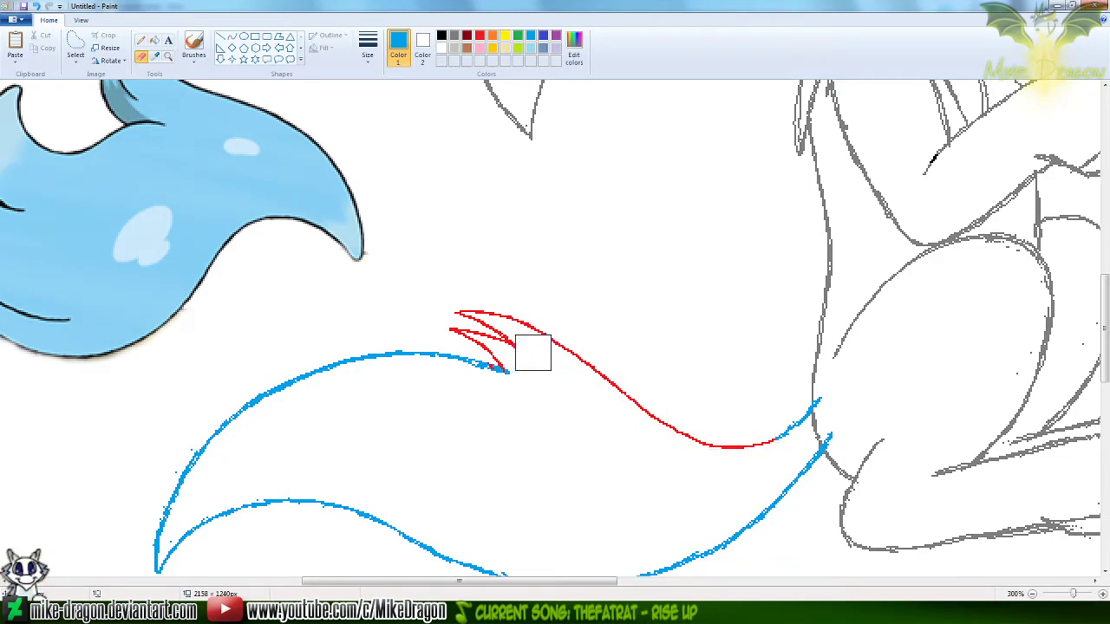
left_click(140, 39)
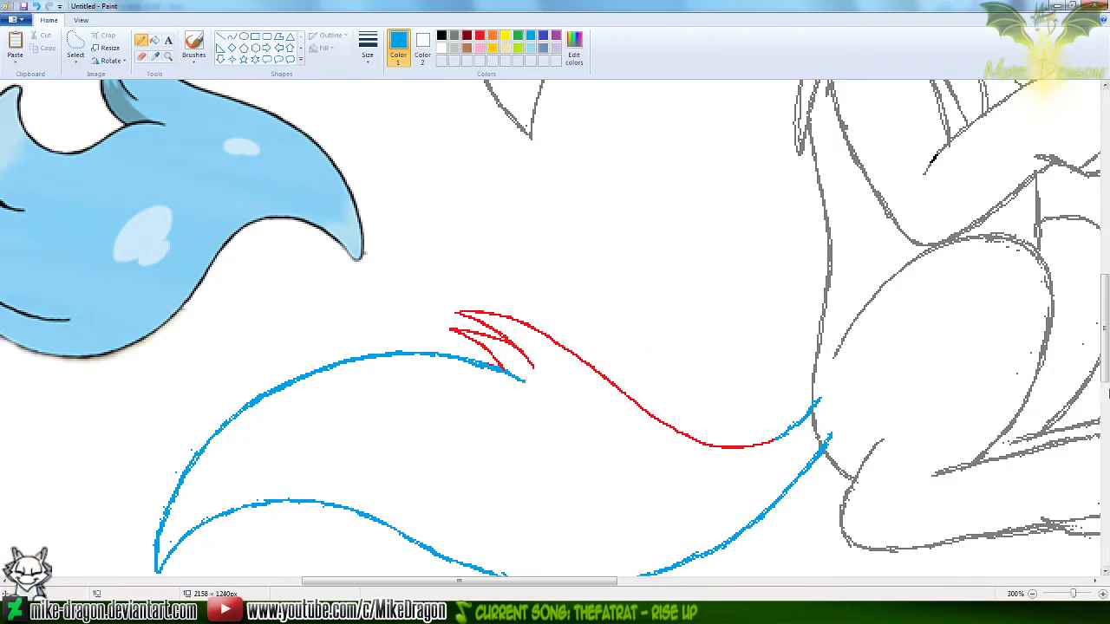
Move the blue reference tail farther from the sketched tail with a free-form selection and return to the Curve tool in red
scroll(760, 254, "down", 1)
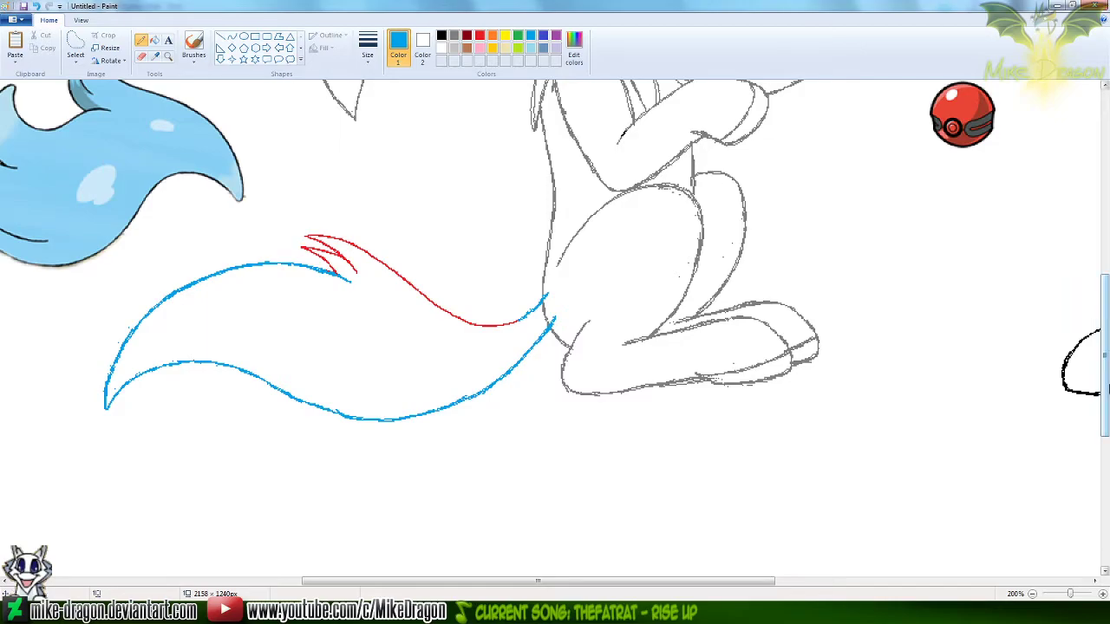
scroll(1103, 347, "up", 2)
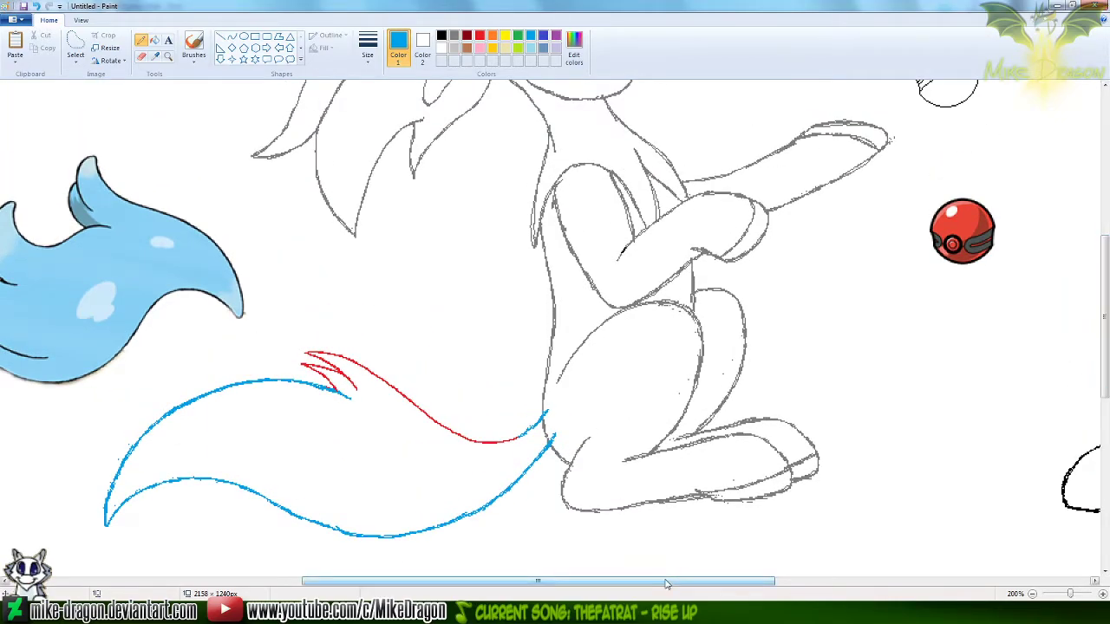
left_click_drag(666, 582, 610, 580)
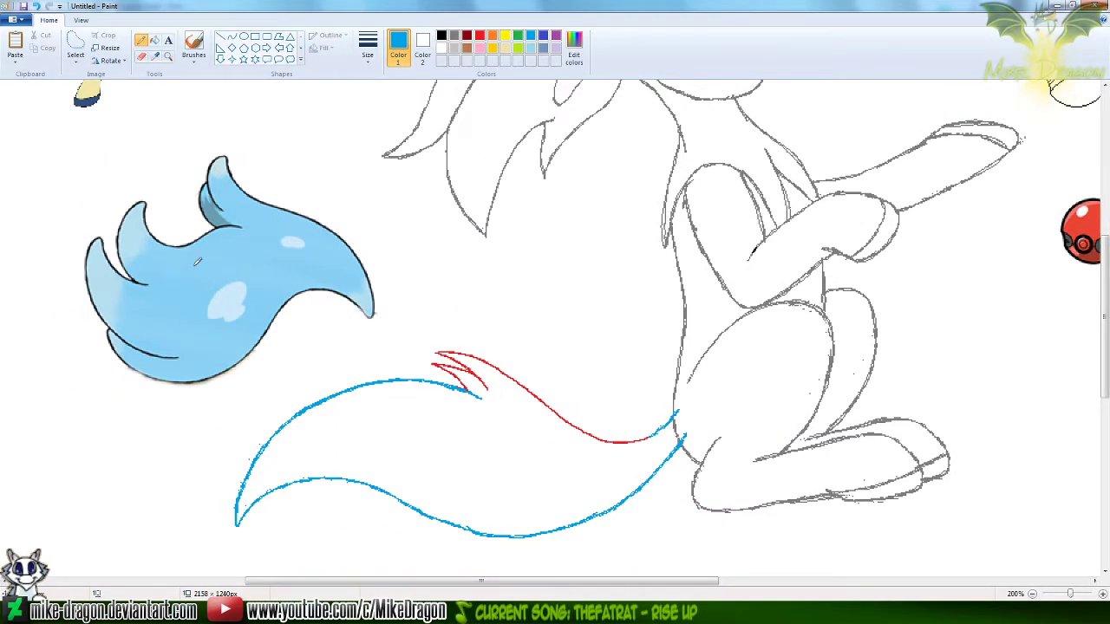
left_click(168, 56)
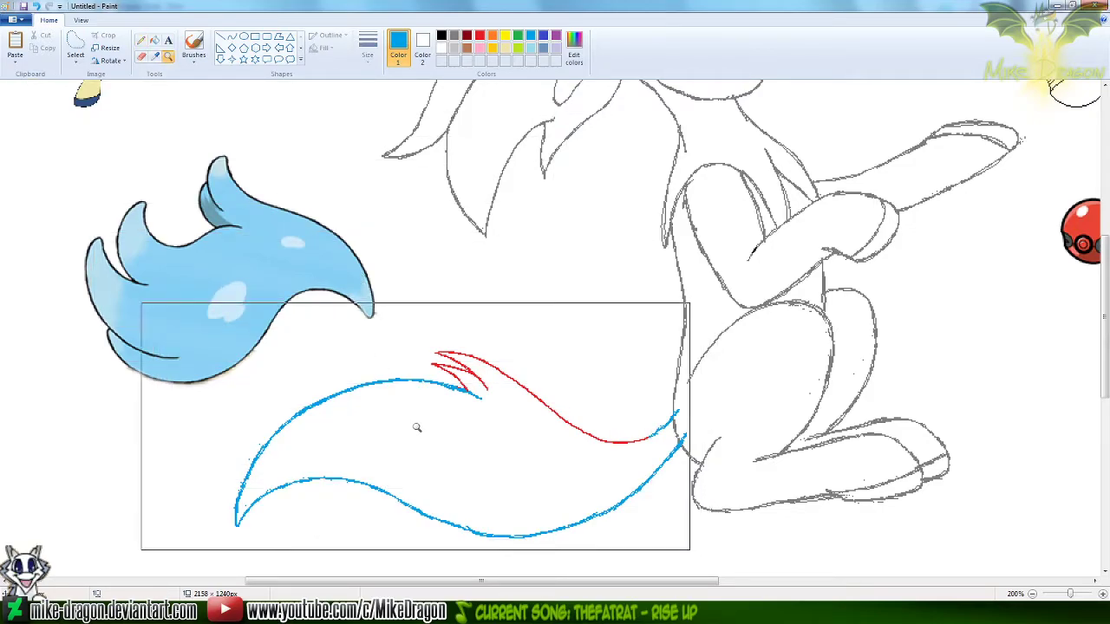
left_click(141, 40)
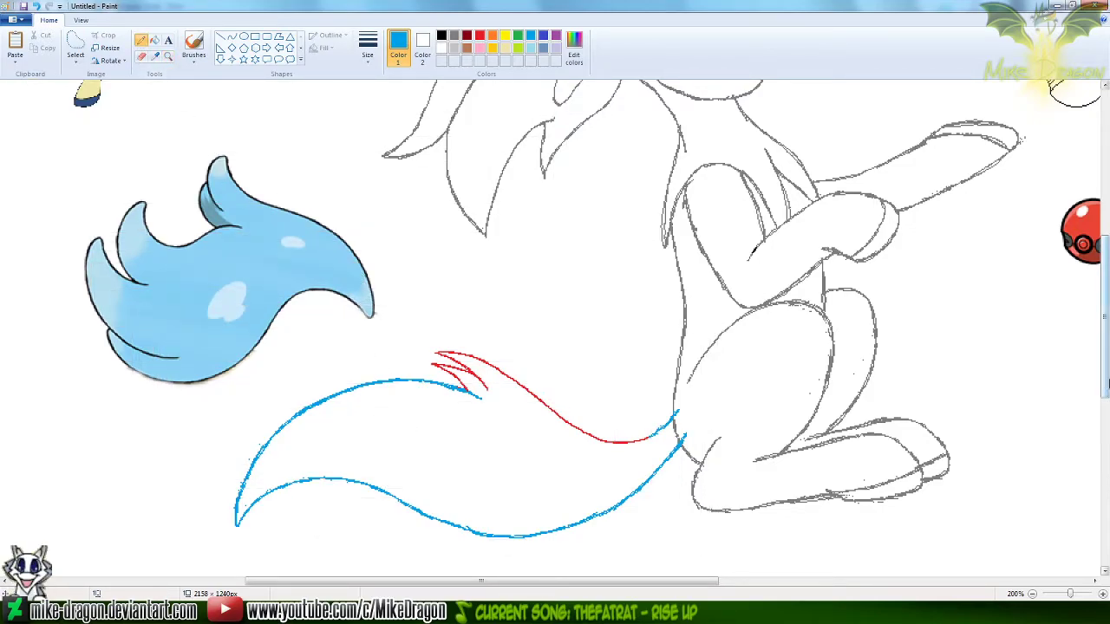
scroll(1106, 381, "down", 1)
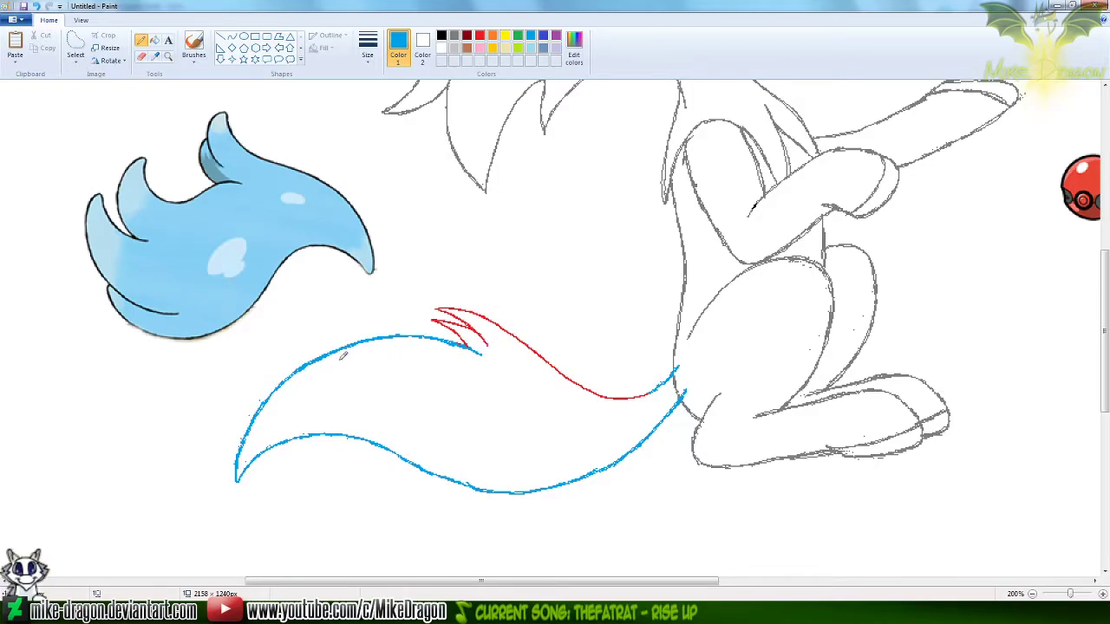
left_click(231, 37)
left_click(481, 38)
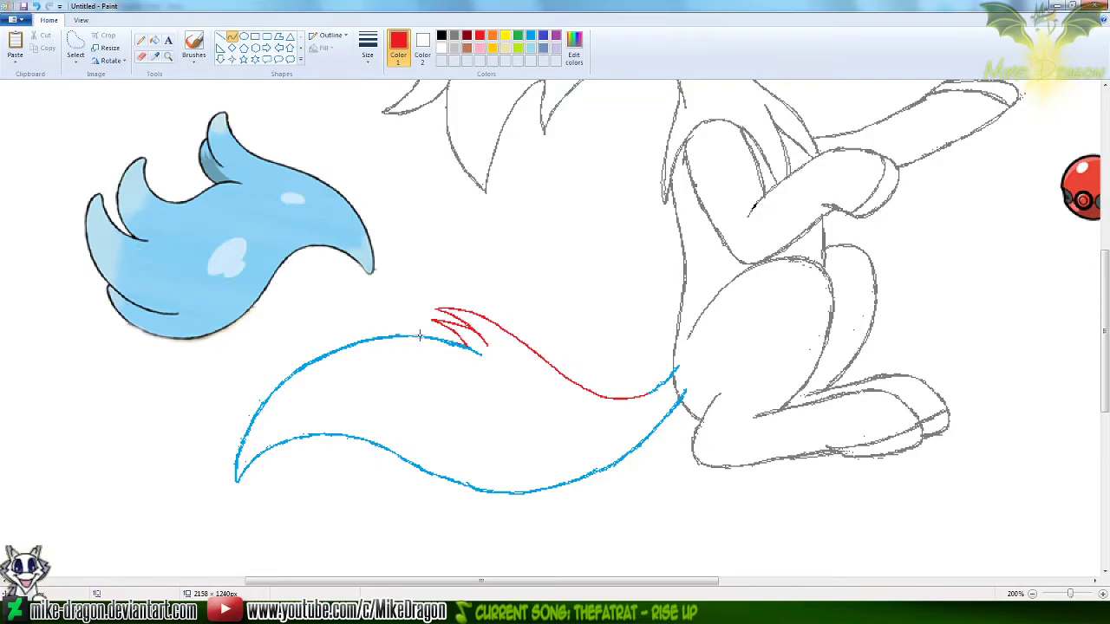
left_click(75, 45)
mouse_move(72, 118)
left_mouse_down()
mouse_move(295, 107)
mouse_move(415, 230)
mouse_move(246, 345)
mouse_move(33, 329)
mouse_move(78, 117)
left_mouse_up()
left_click_drag(206, 247, 136, 225)
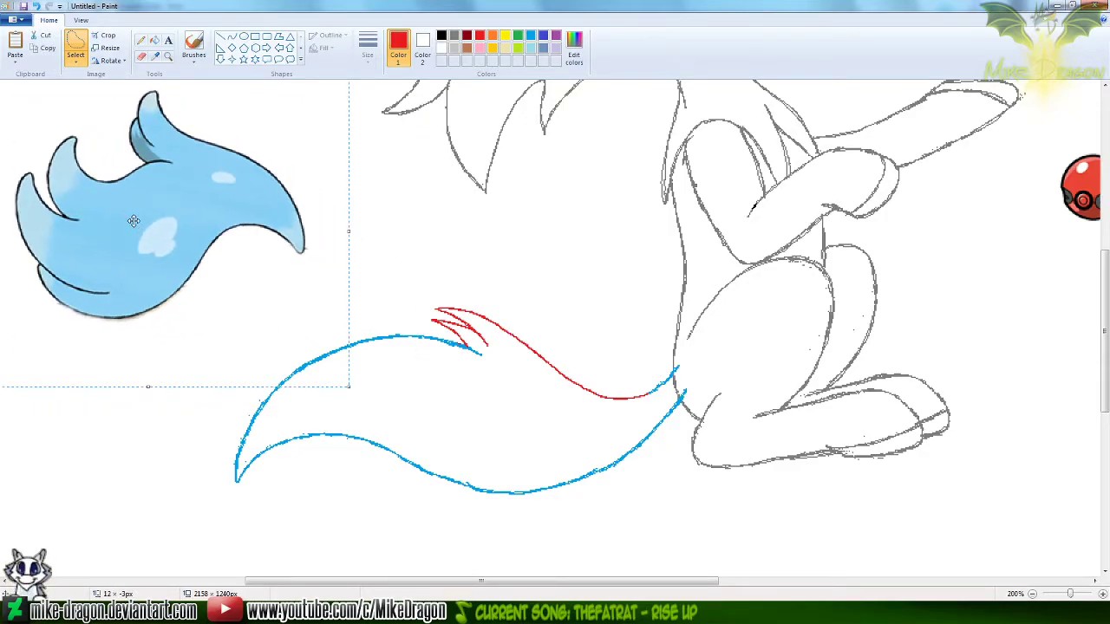
left_click(141, 41)
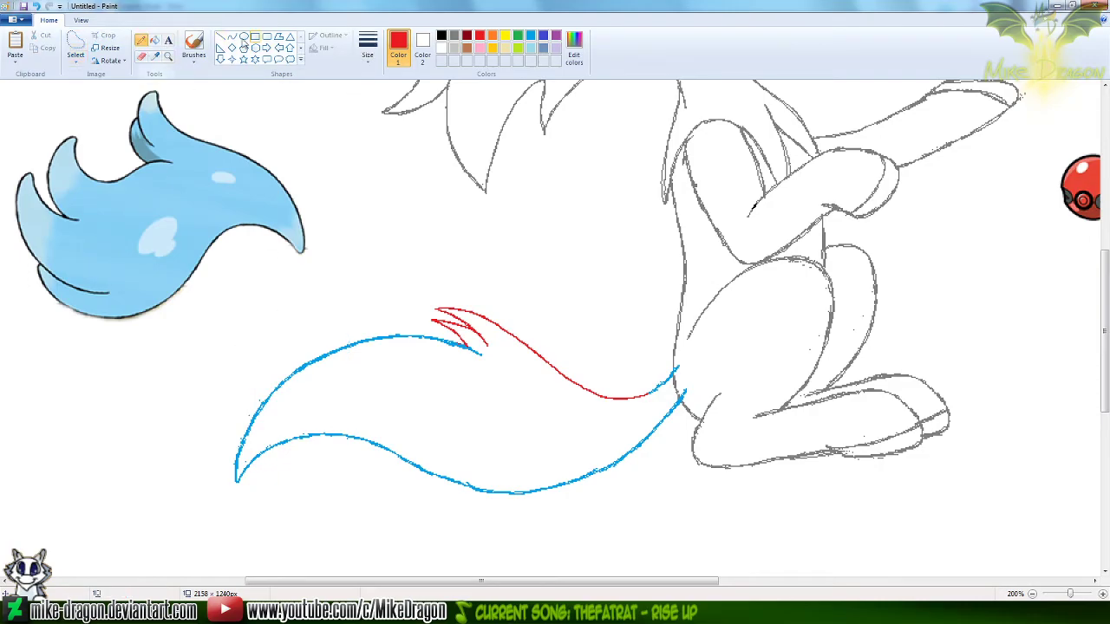
left_click(233, 38)
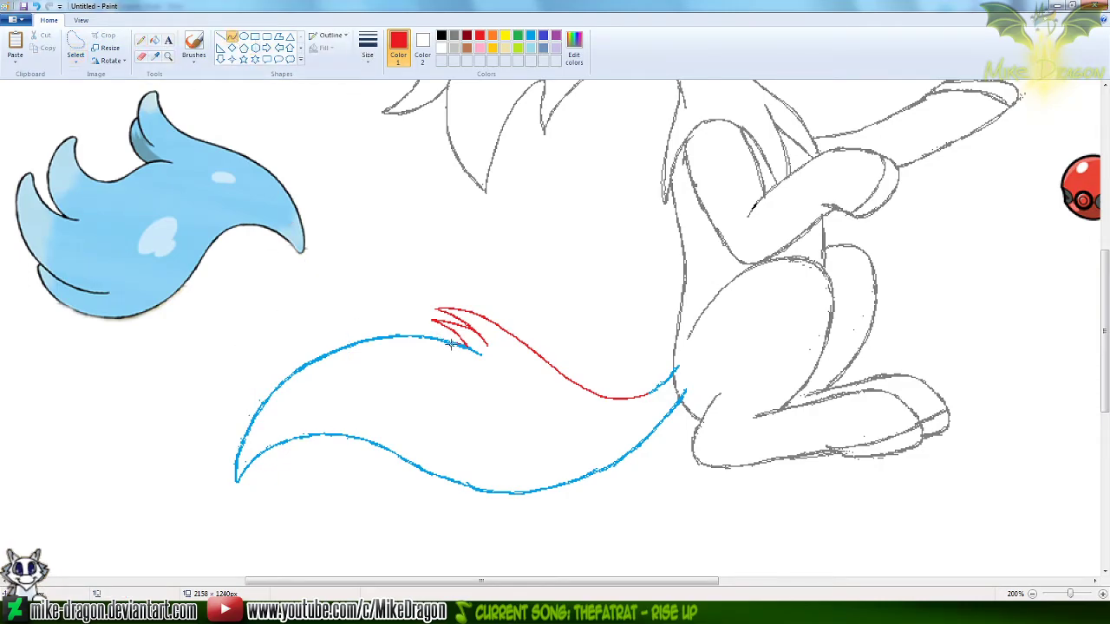
left_click_drag(447, 338, 236, 288)
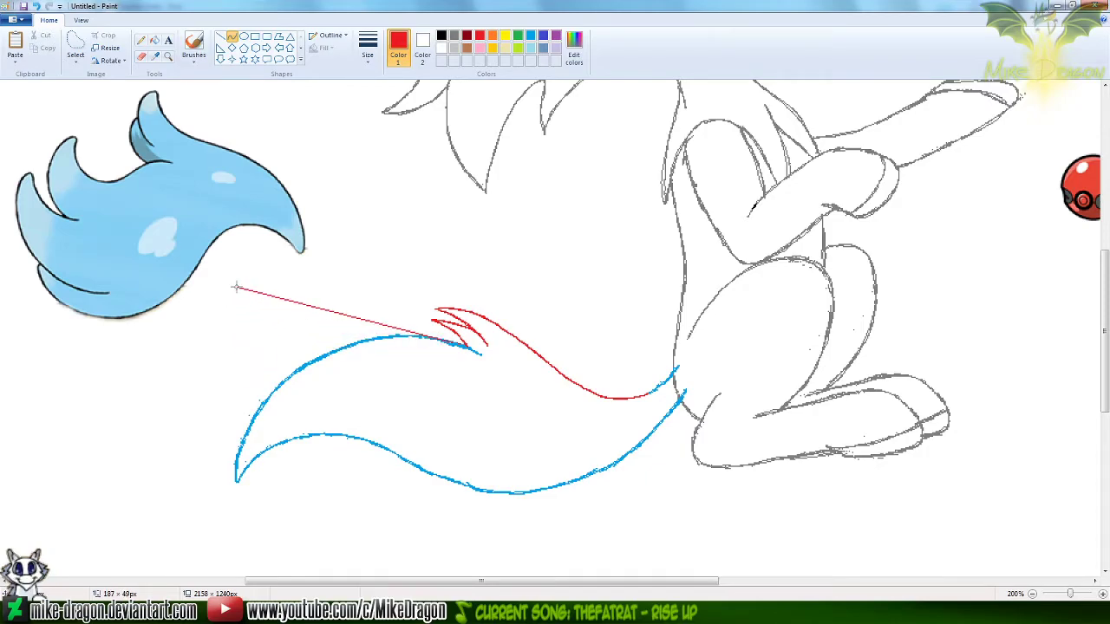
left_click_drag(396, 317, 261, 379)
key("ctrl+z")
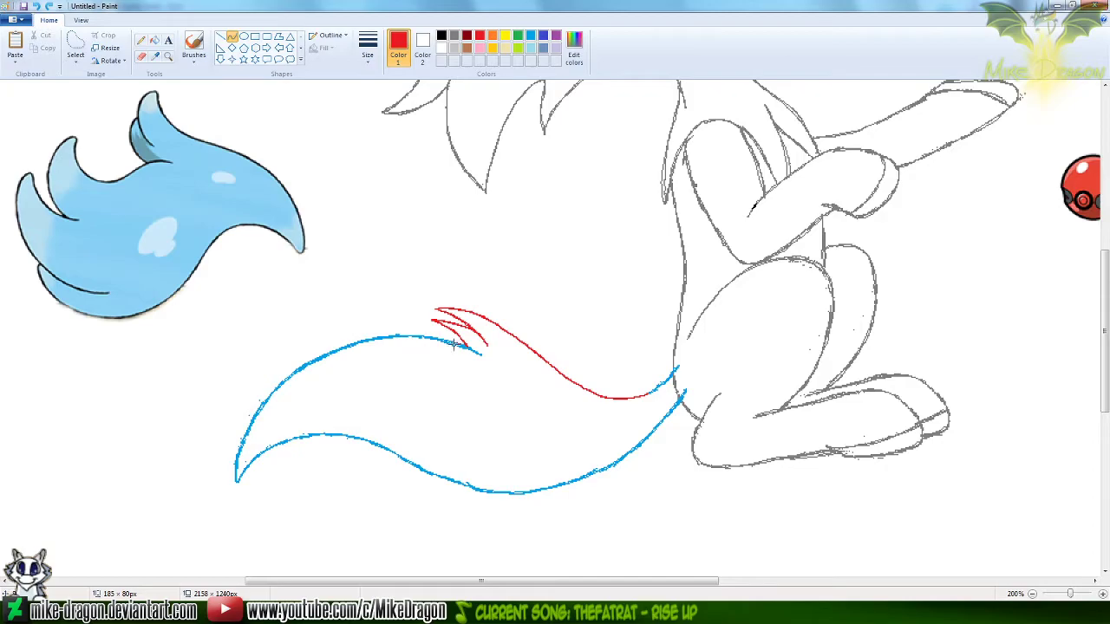
Draw a large pointed tuft on the tail's upper line with two red curves, its upper edge about 154 × 68 px
left_click_drag(477, 351, 303, 278)
mouse_move(429, 331)
left_mouse_down()
mouse_move(440, 320)
mouse_move(428, 312)
left_mouse_up()
left_click_drag(328, 333, 316, 349)
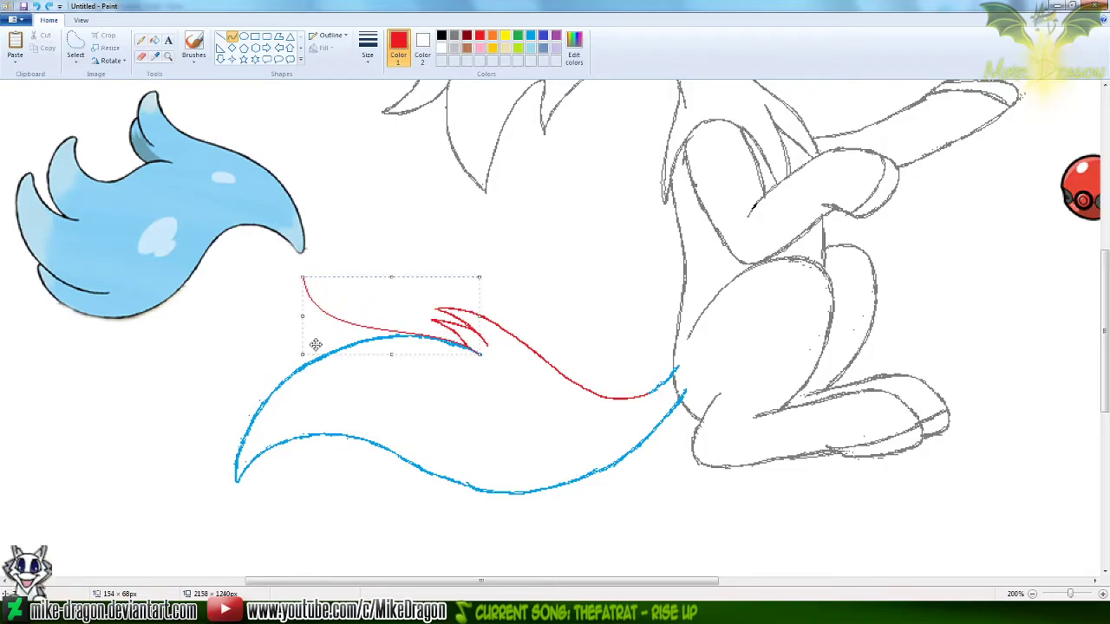
left_click_drag(304, 277, 367, 387)
left_click_drag(299, 321, 268, 318)
mouse_move(302, 381)
left_mouse_down()
mouse_move(297, 399)
mouse_move(310, 393)
left_mouse_up()
left_click(387, 248)
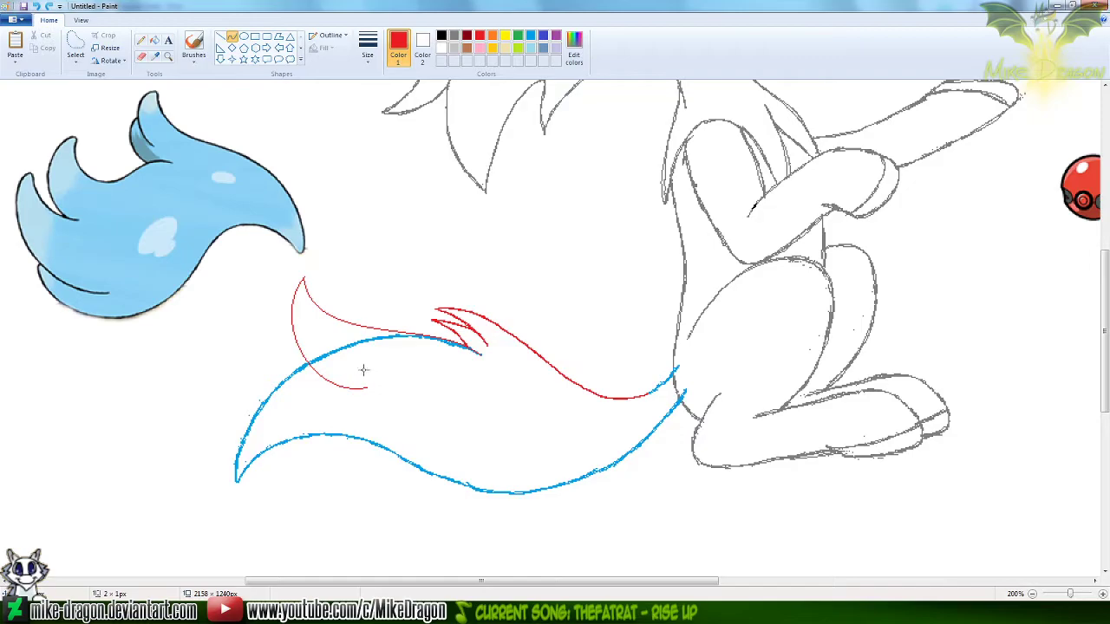
Draw a second large red tuft near the tail end: an upper edge about 117 × 60 px and an outer edge reaching the lower blue line
left_click_drag(371, 374, 237, 327)
left_click_drag(337, 368, 333, 392)
left_click_drag(260, 390, 290, 370)
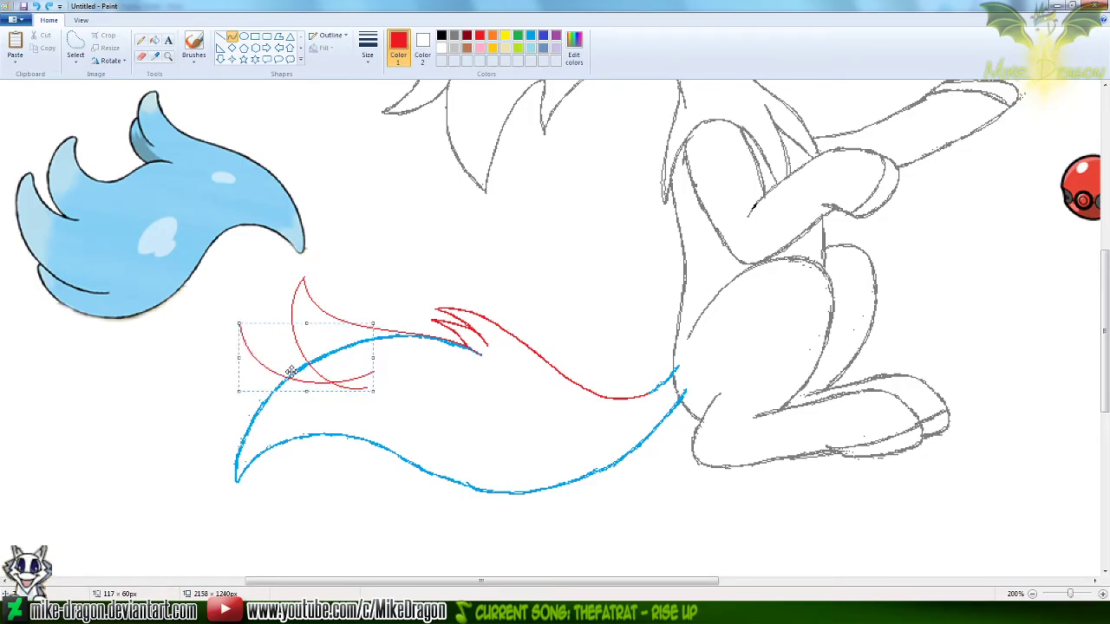
left_click(395, 218)
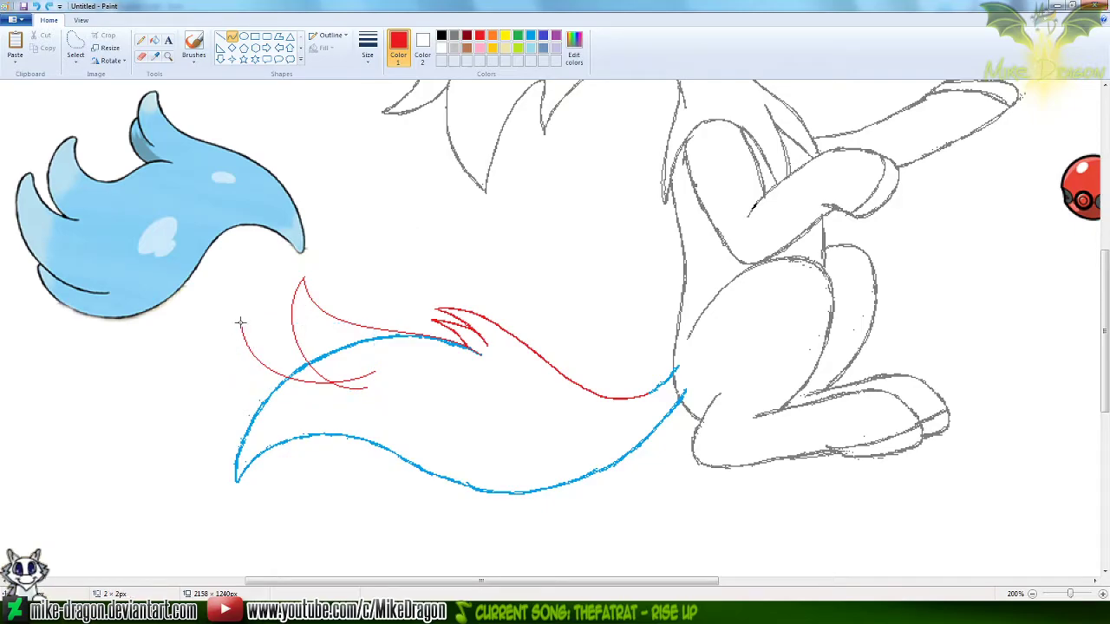
left_click_drag(240, 324, 413, 469)
mouse_move(286, 364)
left_mouse_down()
mouse_move(220, 364)
mouse_move(199, 403)
mouse_move(290, 478)
mouse_move(285, 494)
left_mouse_up()
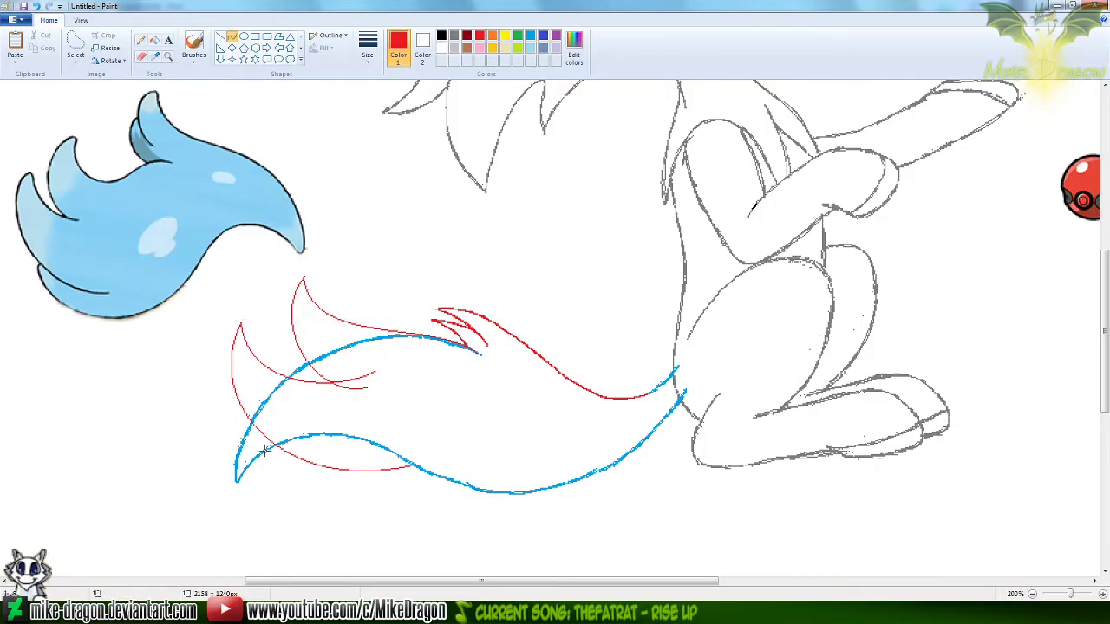
Try a third red tuft below the second with a short upper curve and a lower curve about 313 × 84 px, and undo both
left_click_drag(253, 438, 411, 466)
left_click_drag(286, 446, 339, 479)
left_click(401, 407)
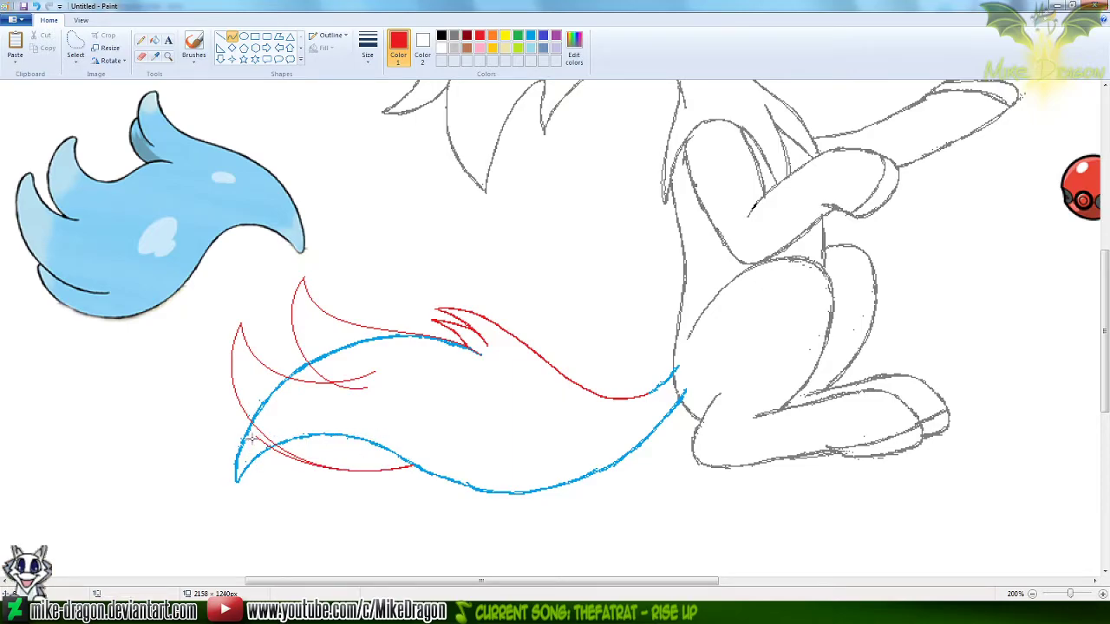
left_click_drag(255, 436, 618, 459)
left_click_drag(343, 479, 293, 527)
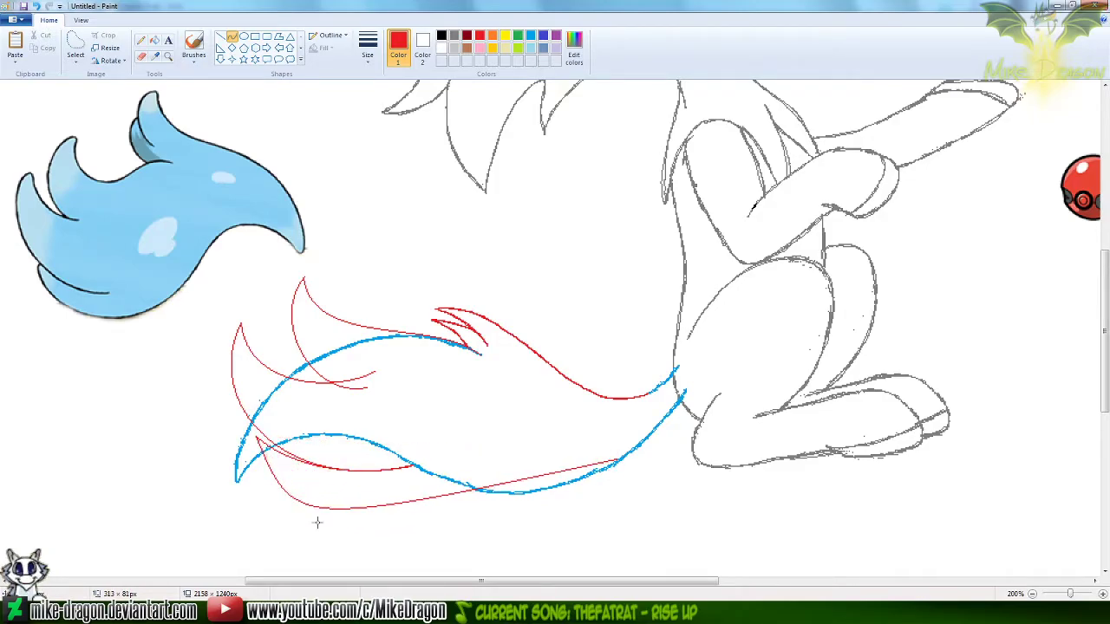
mouse_move(476, 512)
left_mouse_down()
mouse_move(525, 523)
mouse_move(496, 531)
left_mouse_up()
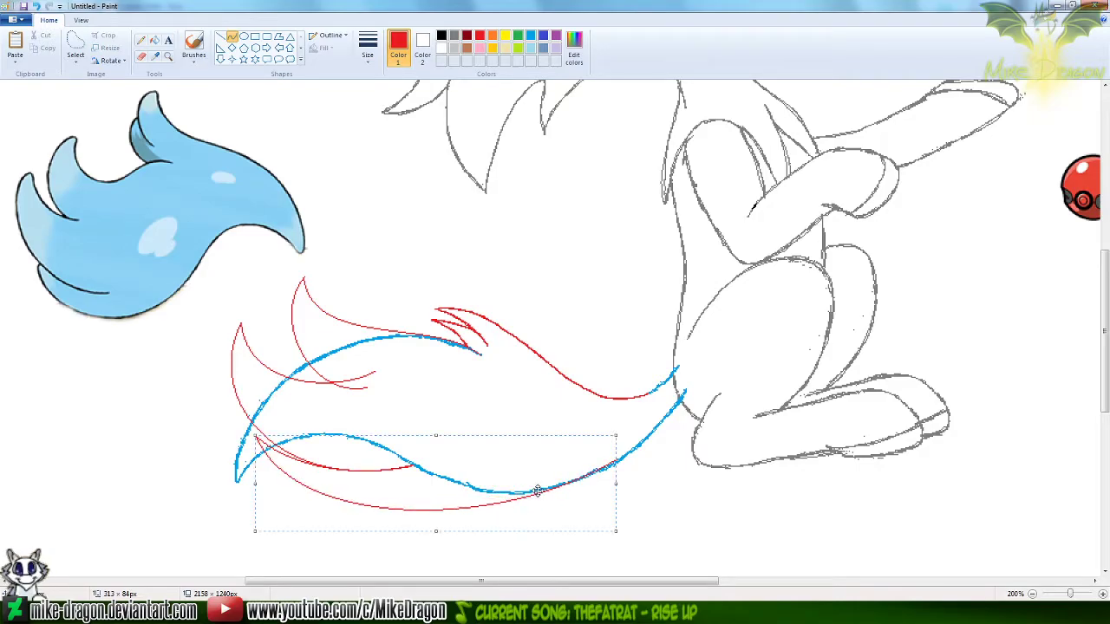
left_click_drag(535, 476, 530, 480)
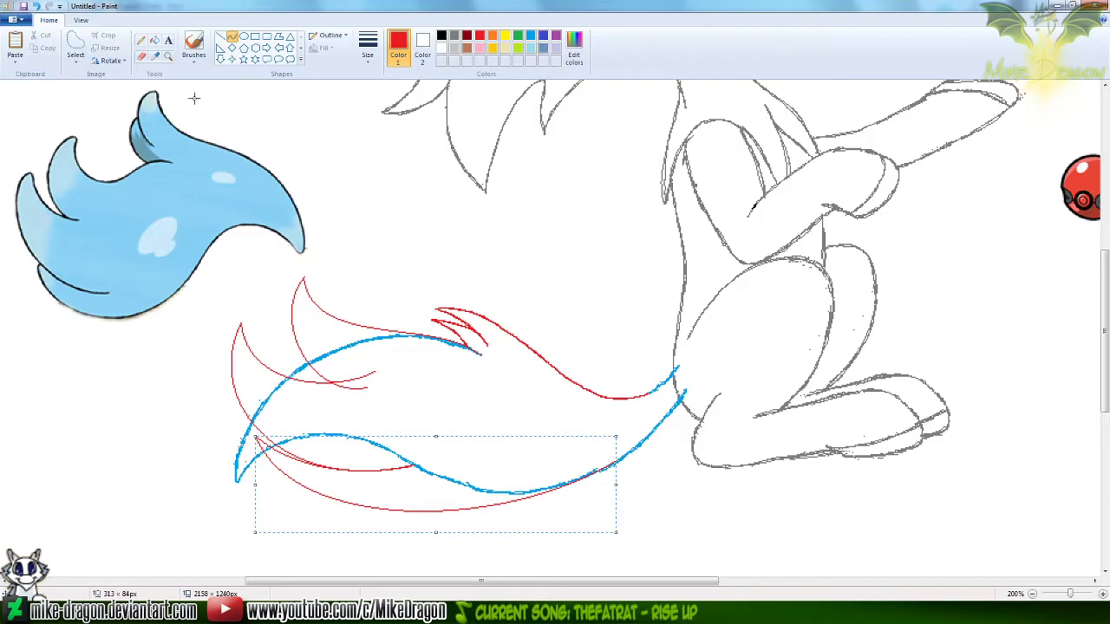
left_click(141, 39)
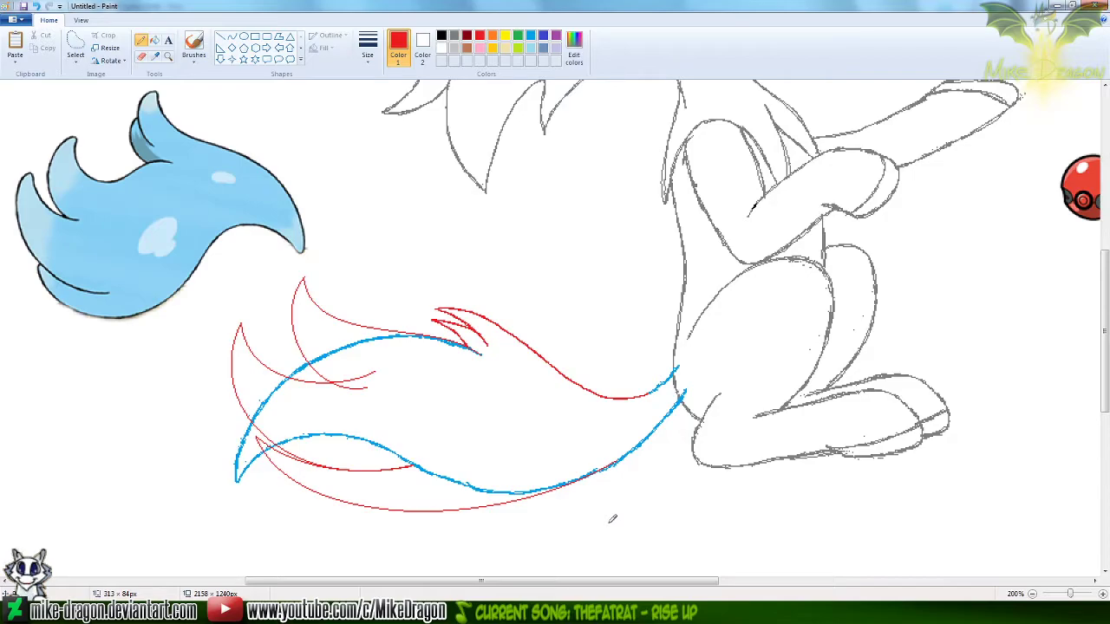
key("ctrl+z")
Draw a red curve about 157 × 48 px from just beyond the blue tail tip to the tail's lower blue line
left_click(232, 37)
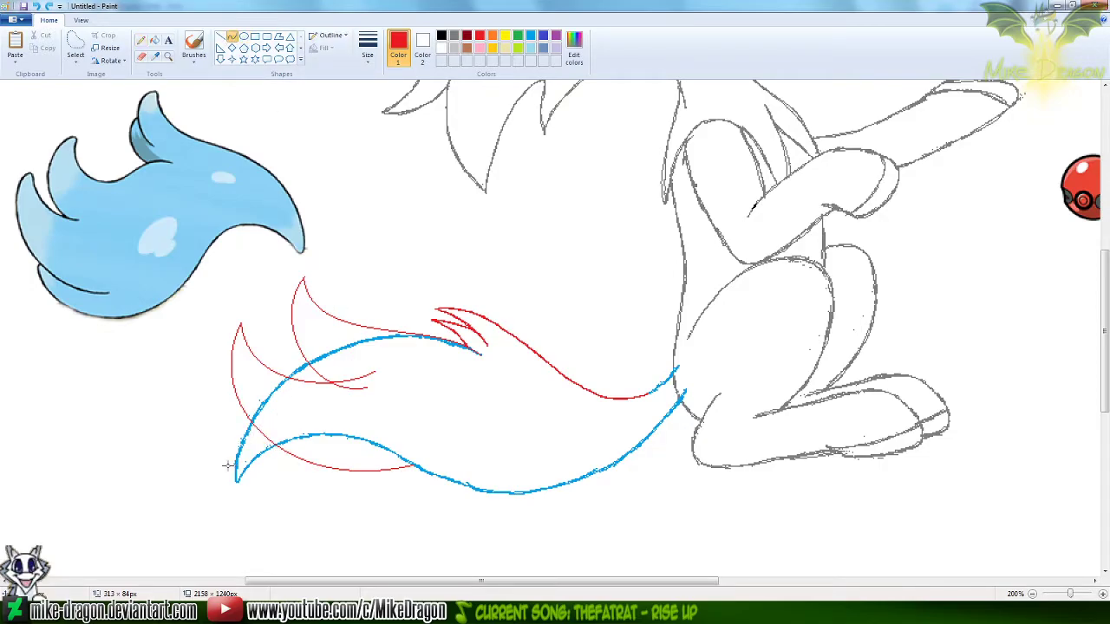
left_click_drag(228, 493, 406, 462)
left_click_drag(261, 475, 346, 438)
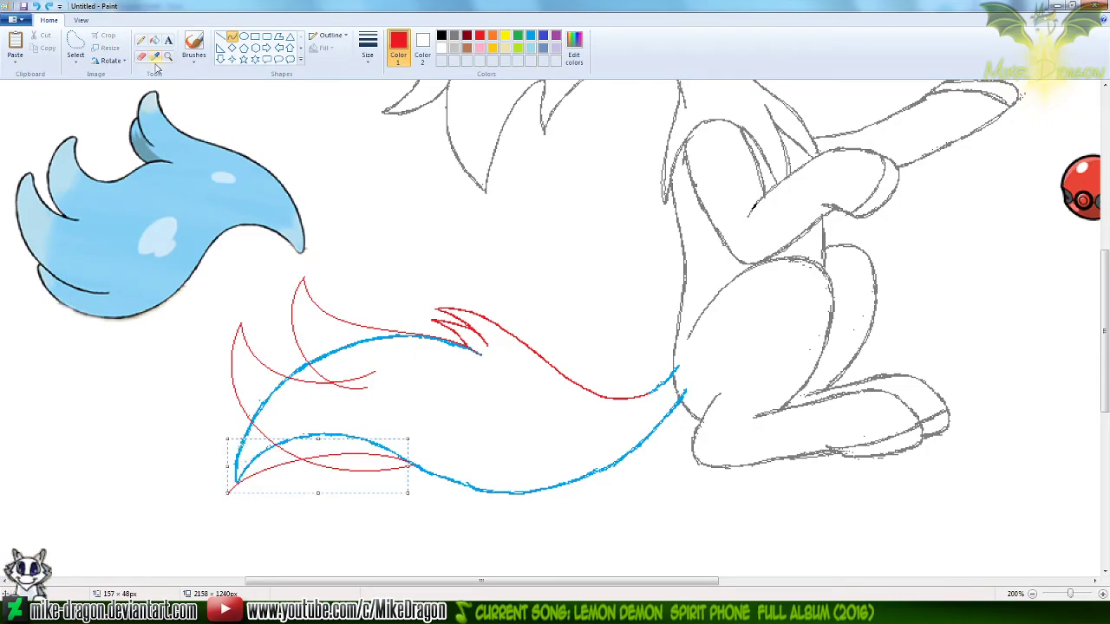
Trim the new curve inside the second tuft by recolouring it yellow and erasing there, recolour the rest red, and restore the red Curve tool
left_click(505, 39)
left_click(149, 59)
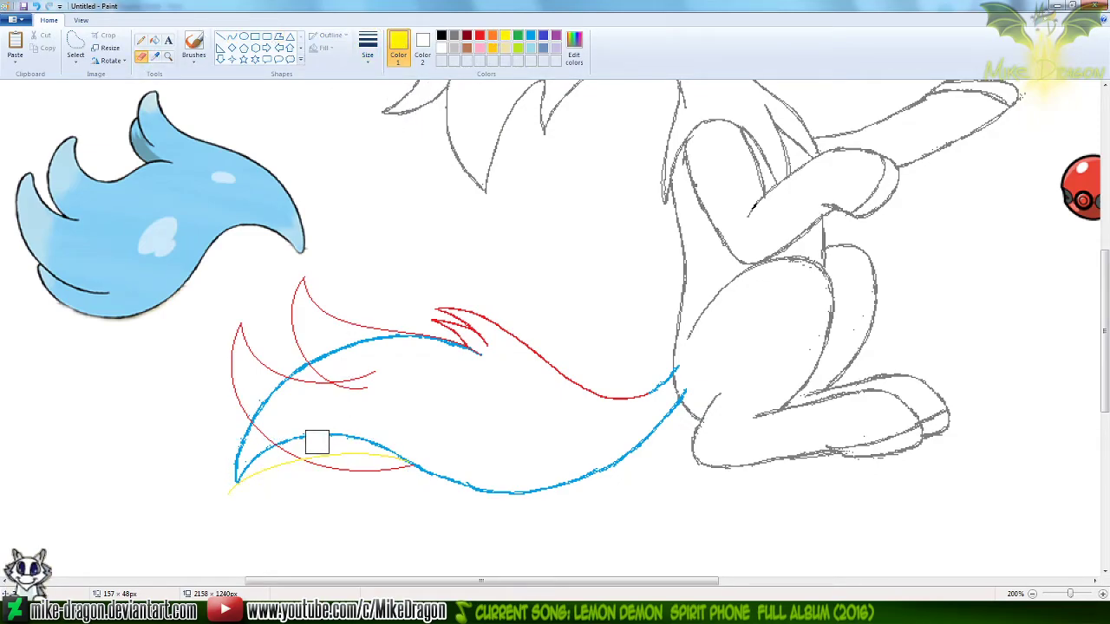
left_click_drag(317, 446, 418, 450)
left_click(422, 45)
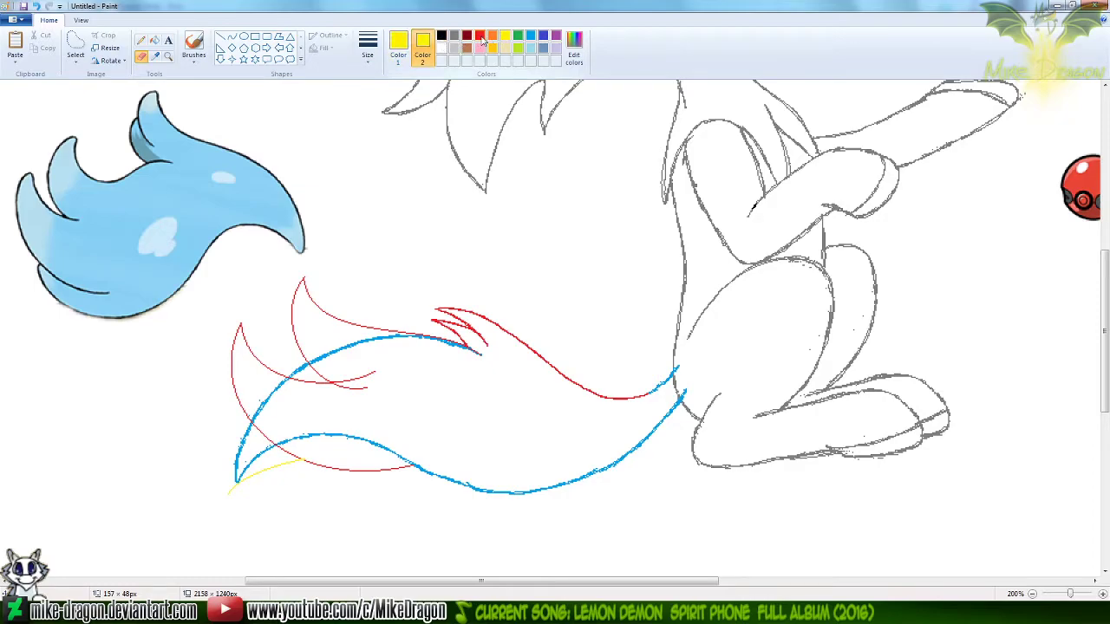
left_click(481, 38)
left_click_drag(289, 470, 264, 472)
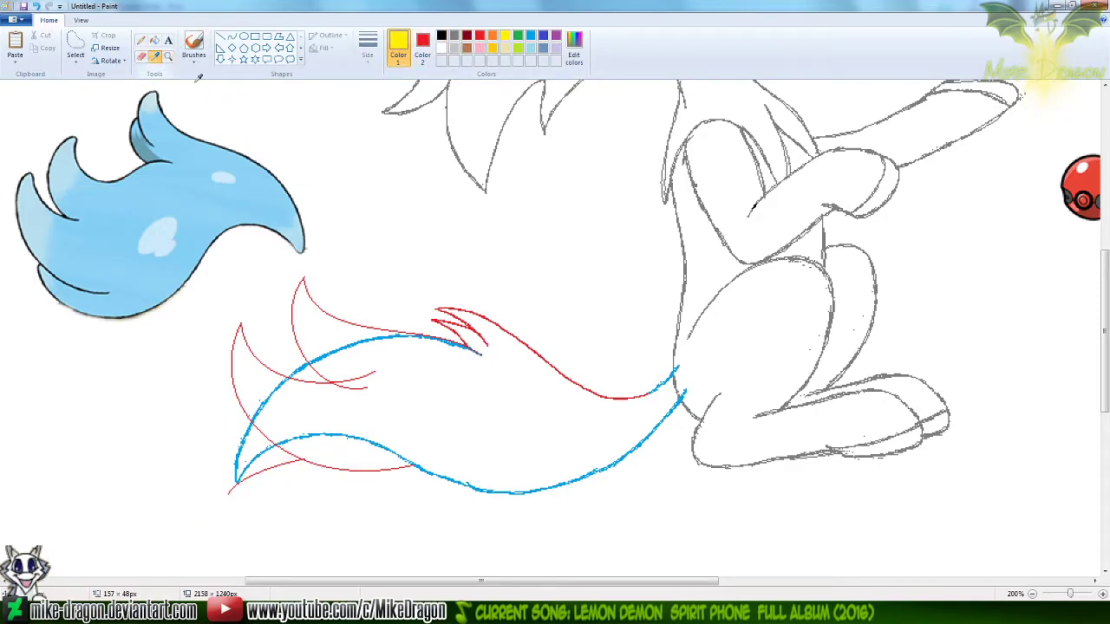
right_click(202, 89)
left_click(480, 36)
left_click(233, 39)
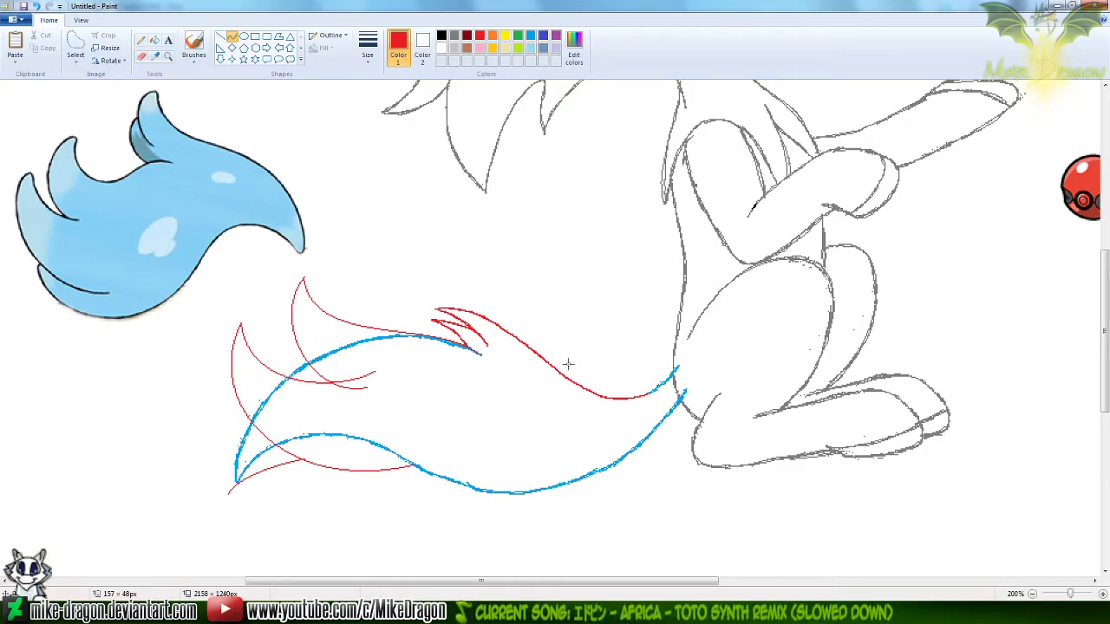
left_click_drag(228, 496, 535, 492)
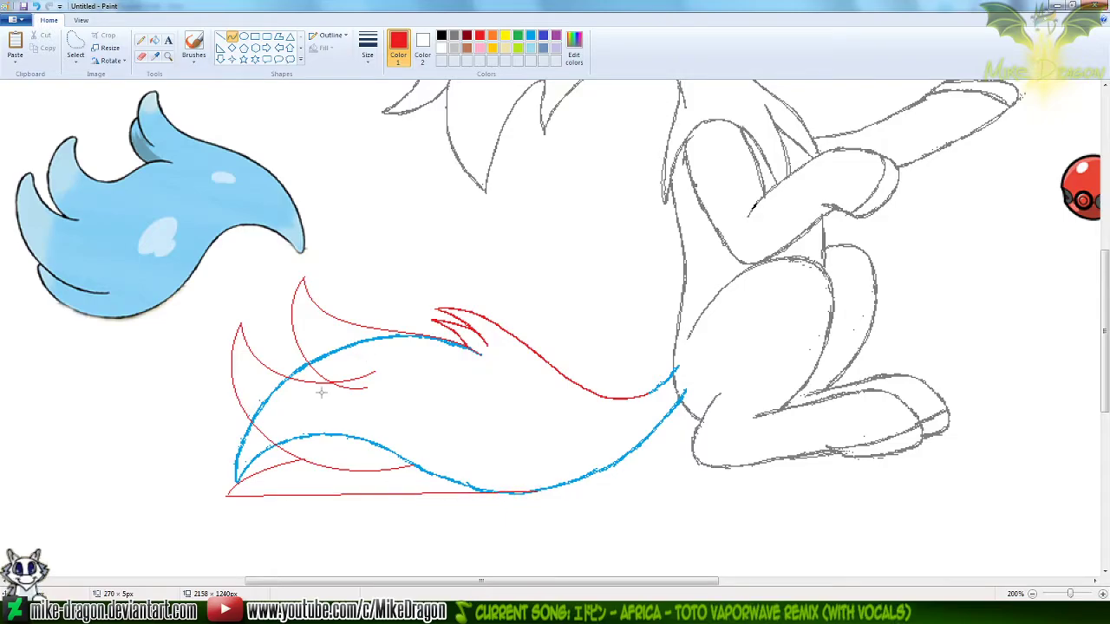
left_click_drag(307, 459, 322, 440)
left_click_drag(436, 516, 434, 528)
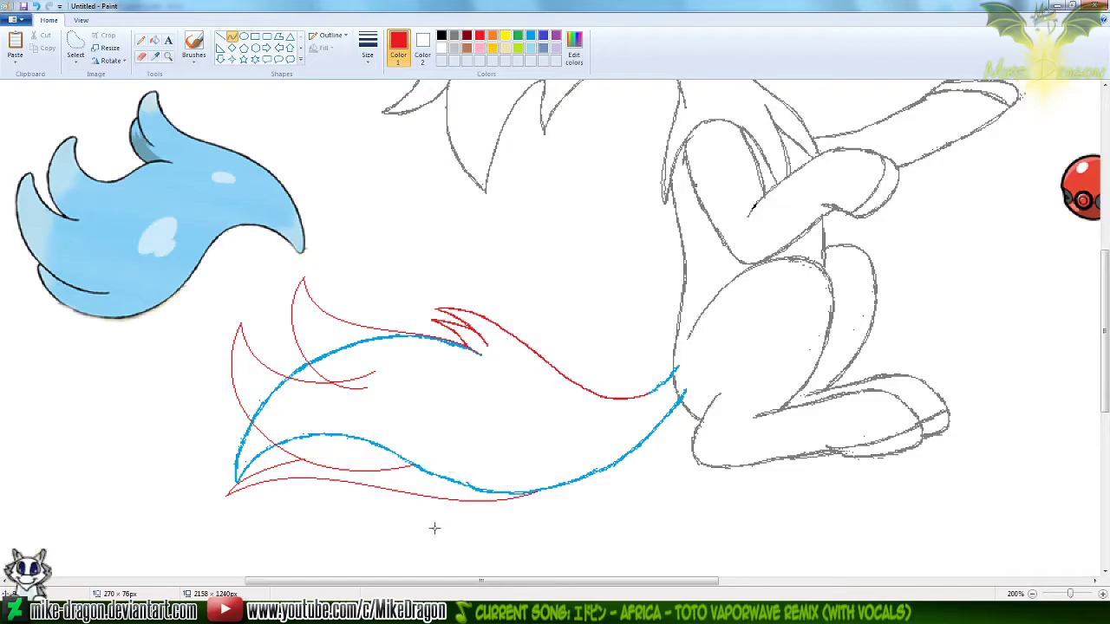
key("ctrl+z")
Draw a wavy red curve about 347 × 100 px along the tail's underside, from the red tip to the blue line near the body
left_click_drag(228, 495, 627, 455)
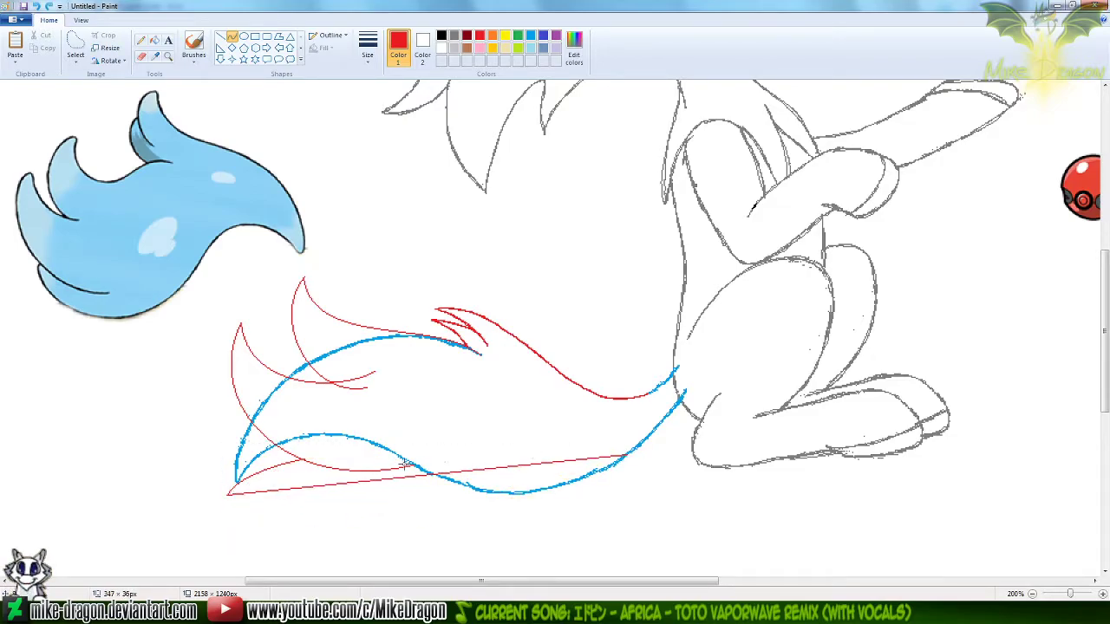
left_click_drag(305, 483, 472, 564)
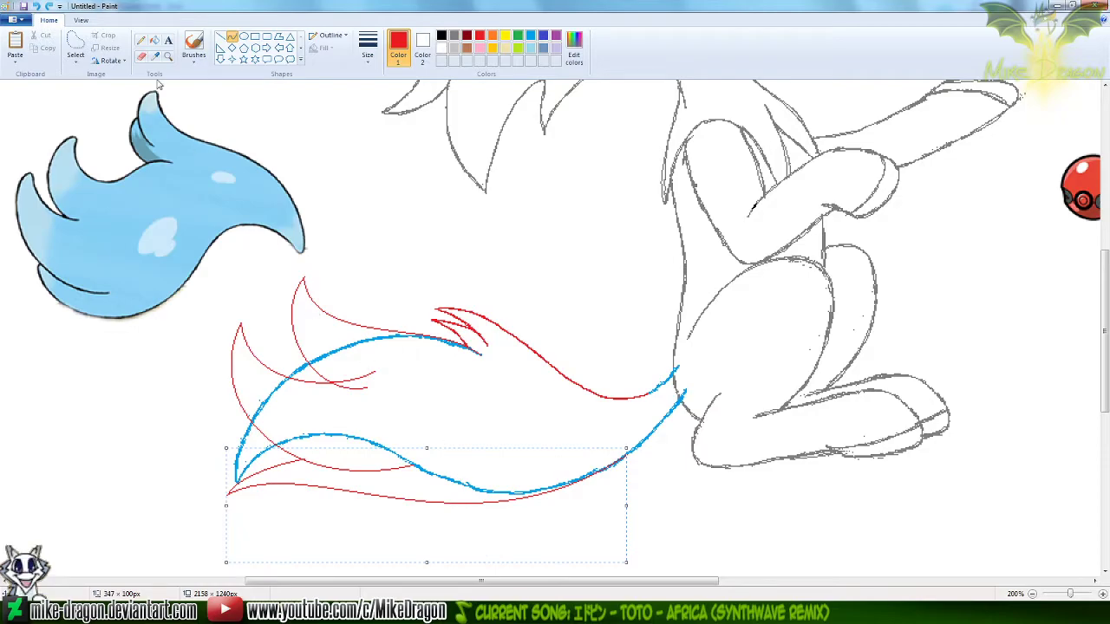
Draw a yellow guide curve about 92 × 47 px from the red tail tip, arching between the red and blue lines
left_click(507, 38)
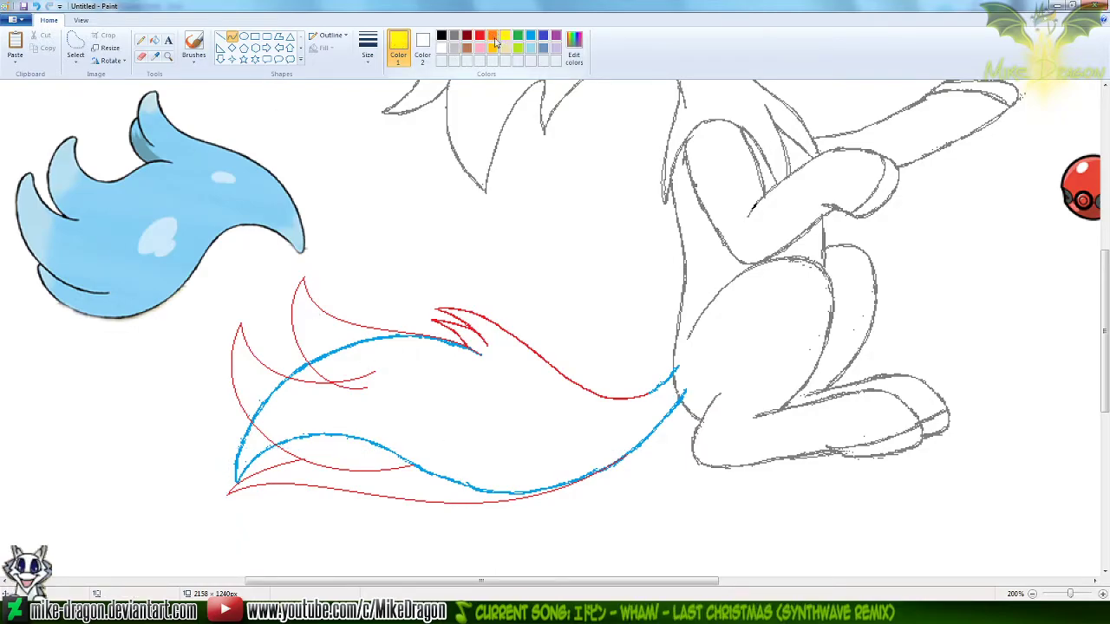
left_click_drag(224, 495, 329, 446)
left_click_drag(242, 467, 288, 444)
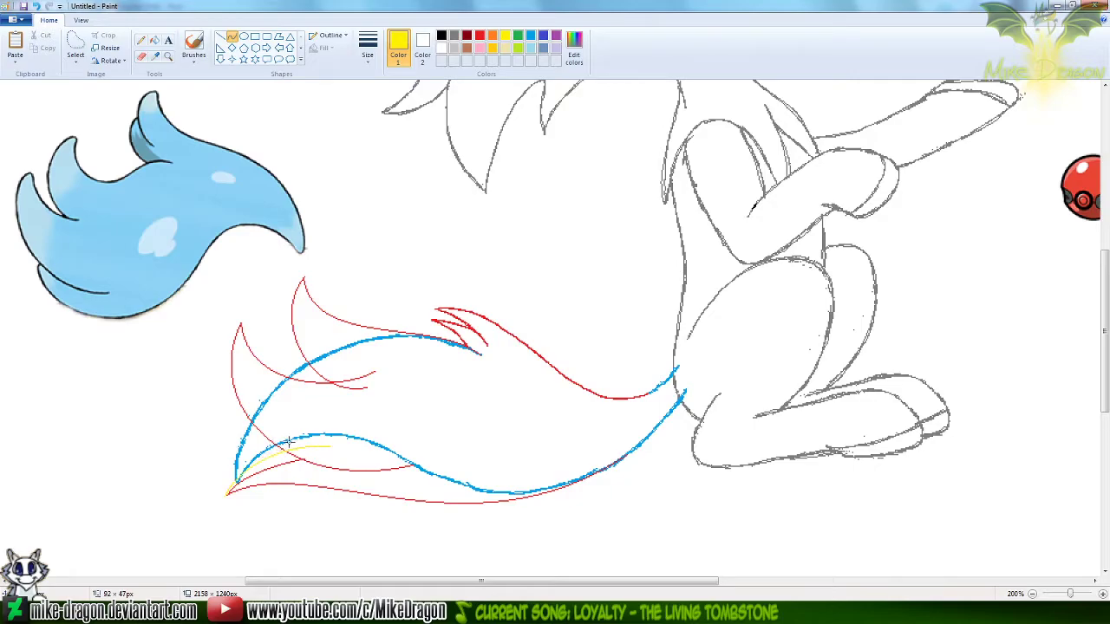
left_click(169, 56)
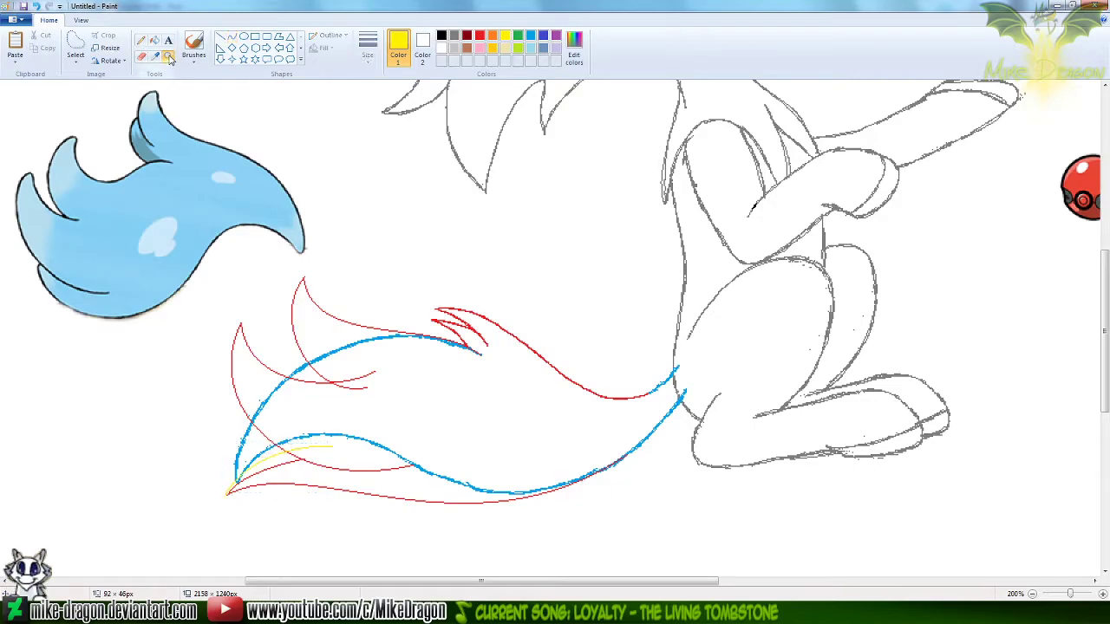
Erase the short red curve below the yellow guide at the lower tail tip, using the second-smallest eraser size and affecting only red
left_click(293, 350)
left_click(335, 401)
left_click(141, 56)
left_click(483, 39)
left_click(367, 47)
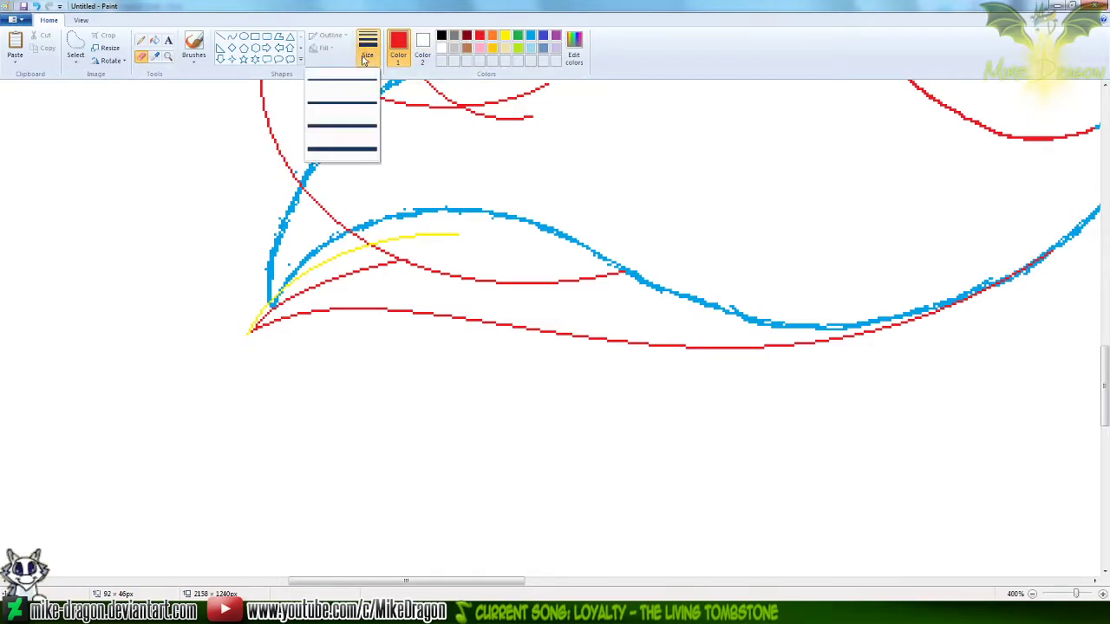
left_click(351, 103)
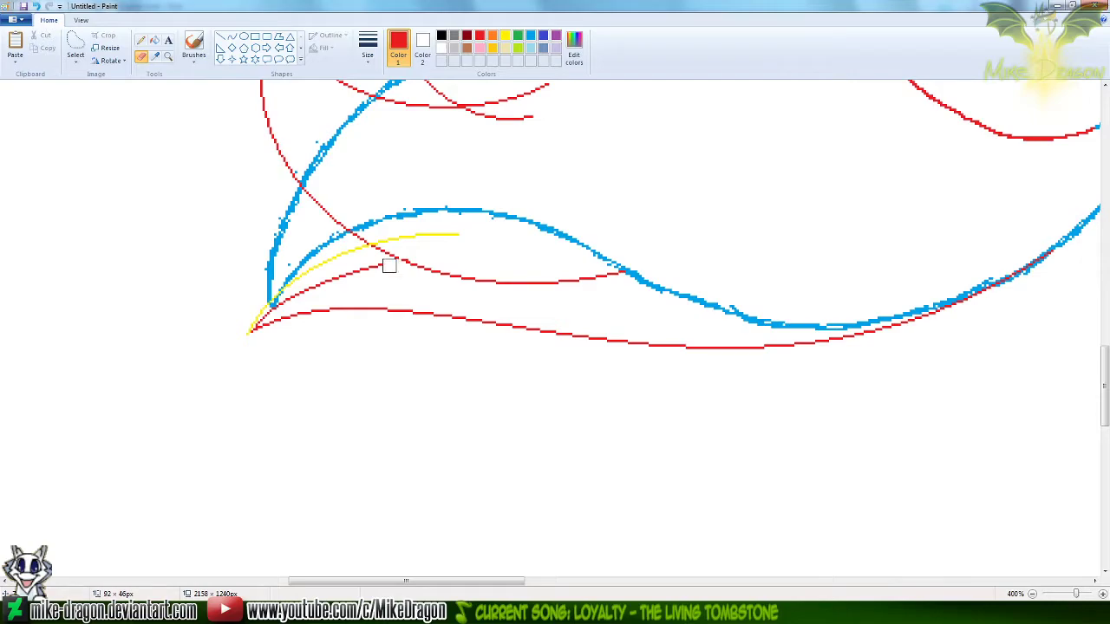
mouse_move(334, 280)
left_mouse_down()
mouse_move(280, 292)
mouse_move(257, 312)
left_mouse_up()
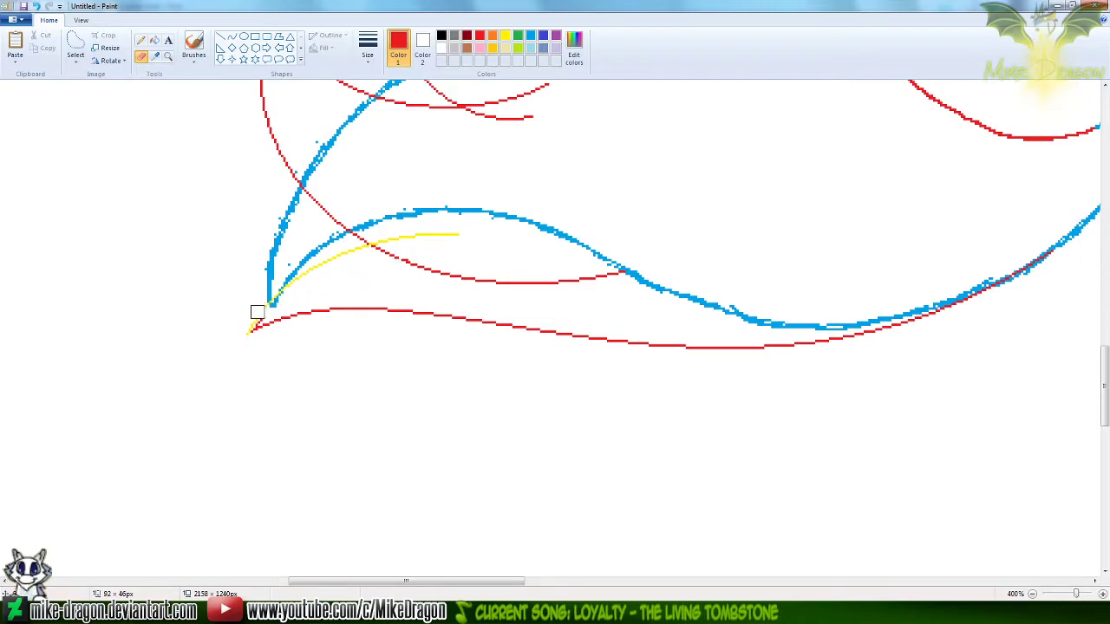
Trim the yellow guide beyond the leftmost tuft's lower red line and the upper tuft's red overshoot inside the tail
left_click(506, 36)
left_click_drag(377, 238, 432, 232)
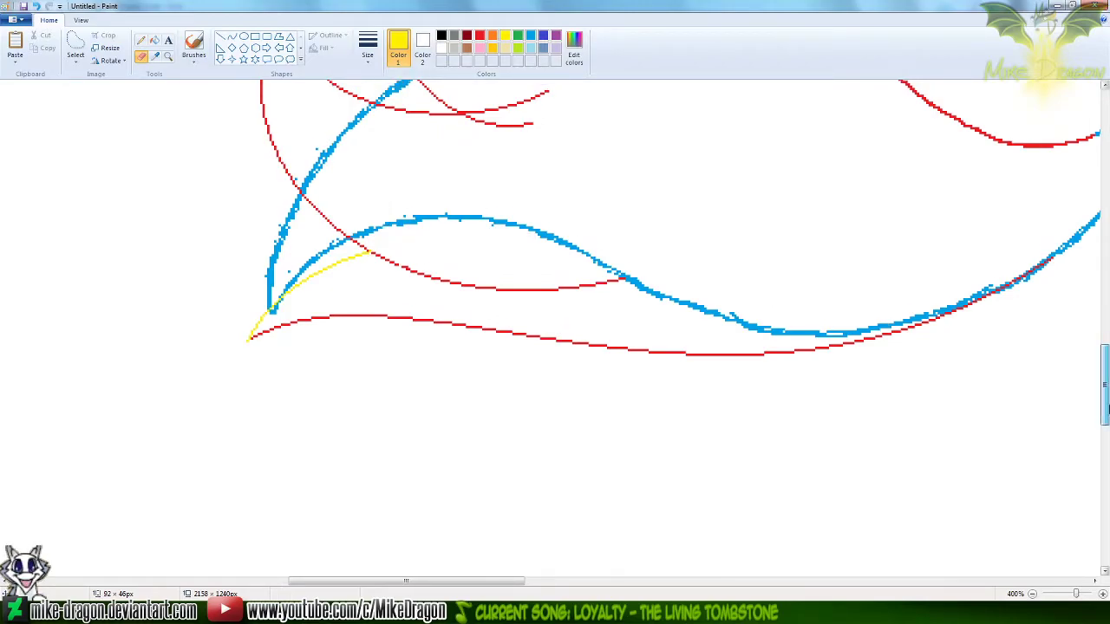
left_click_drag(1104, 407, 1105, 381)
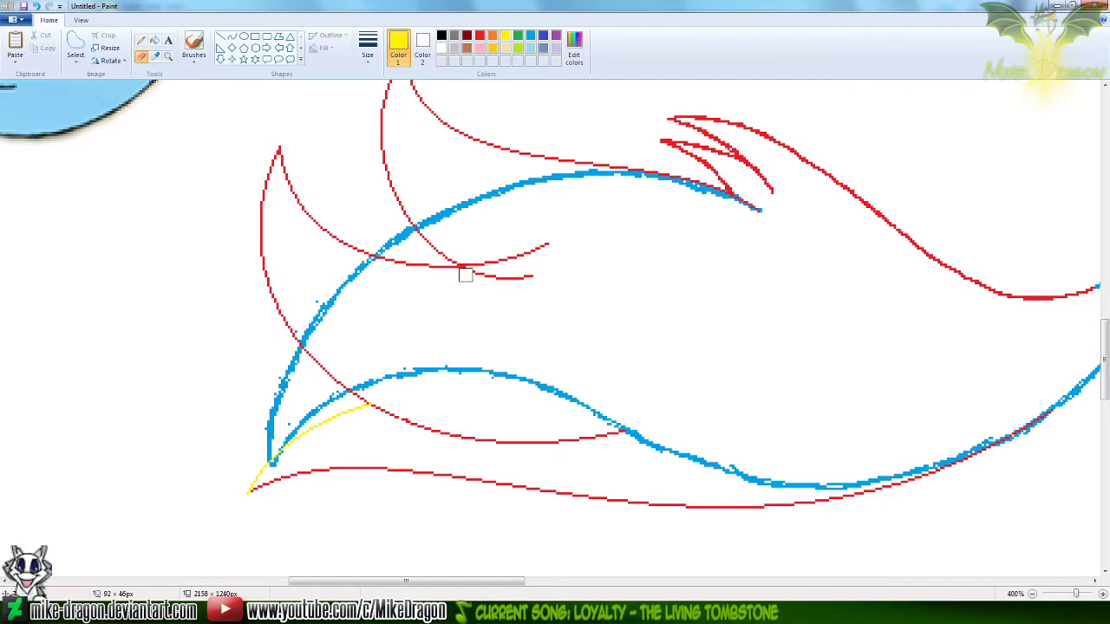
left_click_drag(476, 276, 532, 275)
Recolour the yellow guide curve at the tail tip red, and restore red as the first colour and white as the second
left_click(423, 48)
left_click(506, 36)
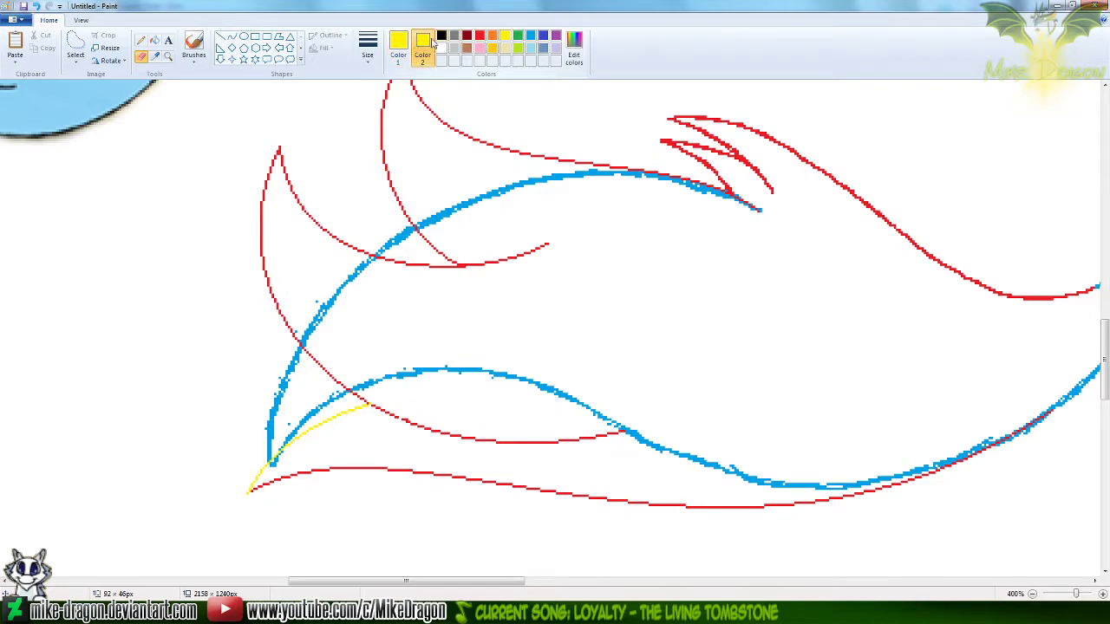
left_click(480, 35)
left_click_drag(245, 490, 335, 411)
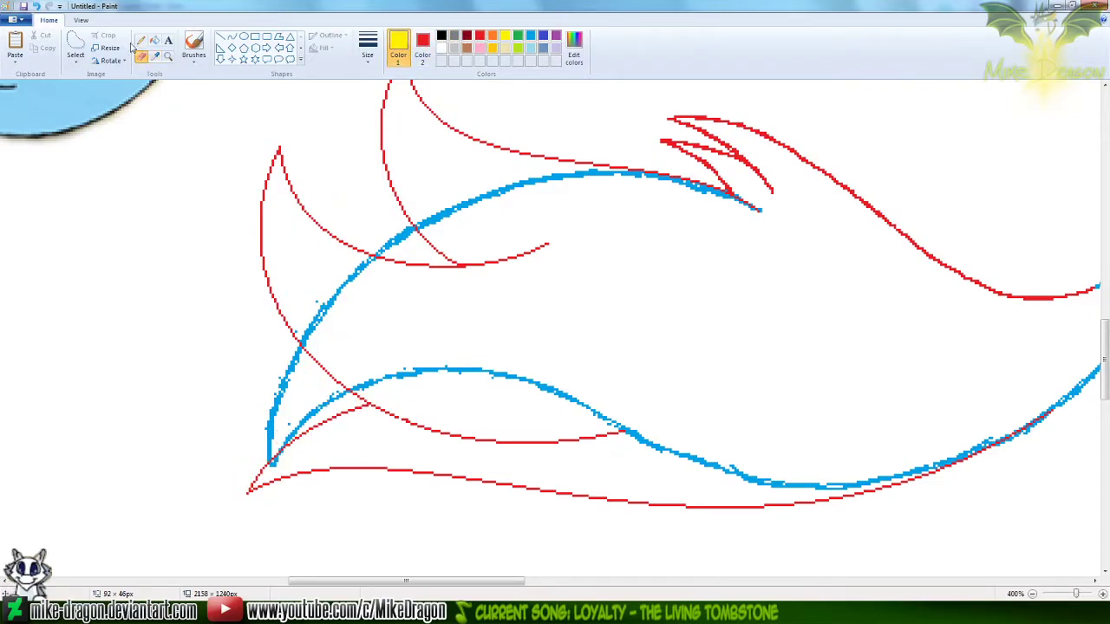
left_click(155, 58)
right_click(170, 163)
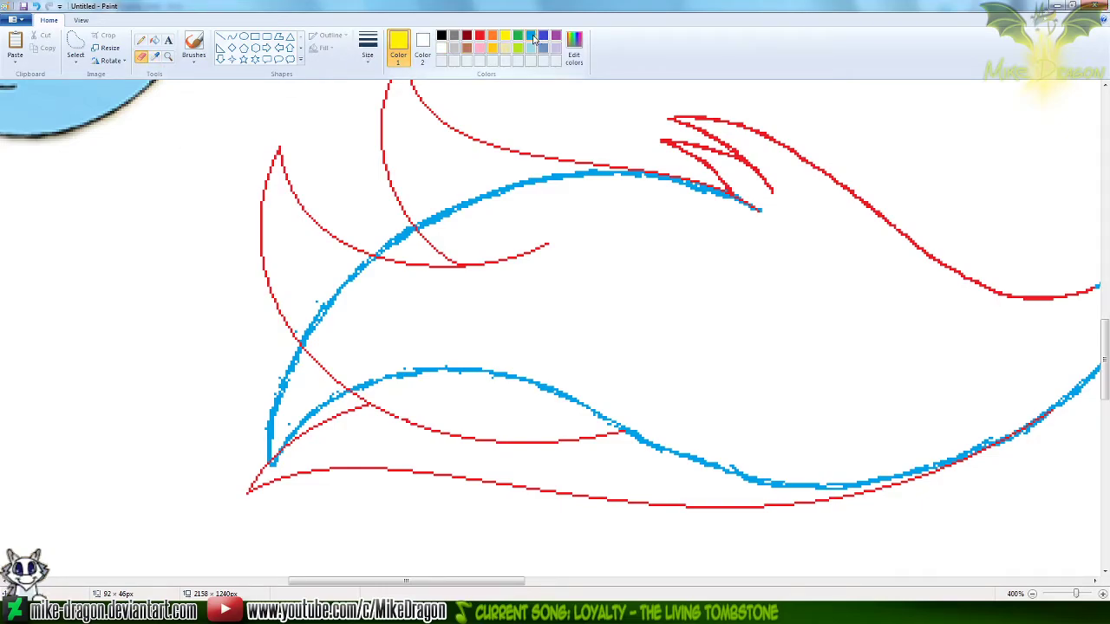
left_click(480, 36)
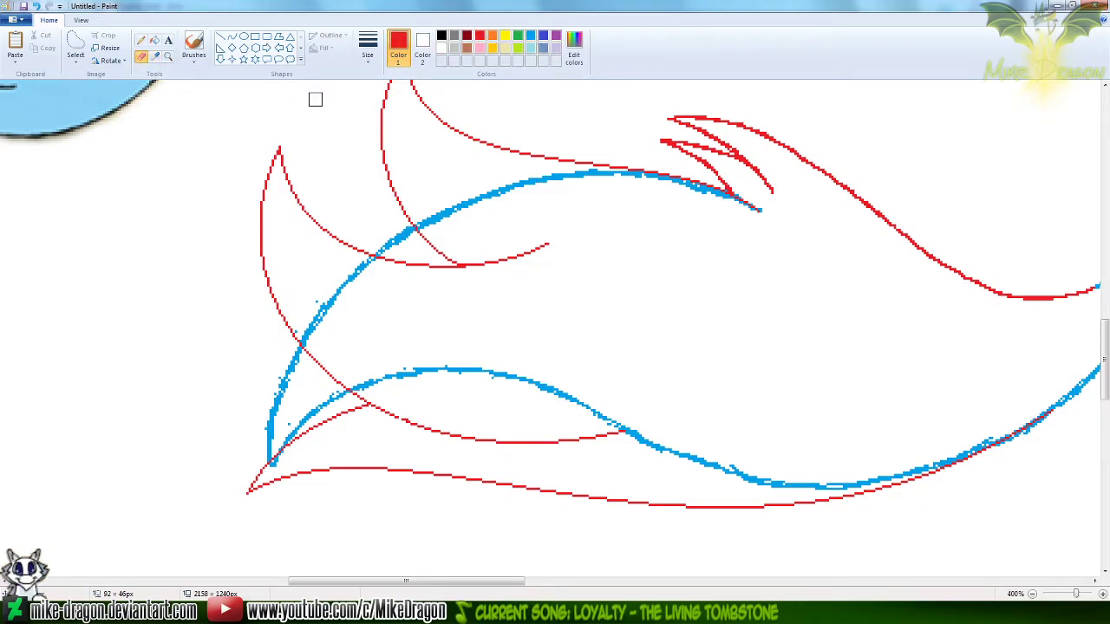
Set up the Curve tool in gold with the whole tail and the blue reference tail in view
scroll(338, 101, "down", 1, "ctrl")
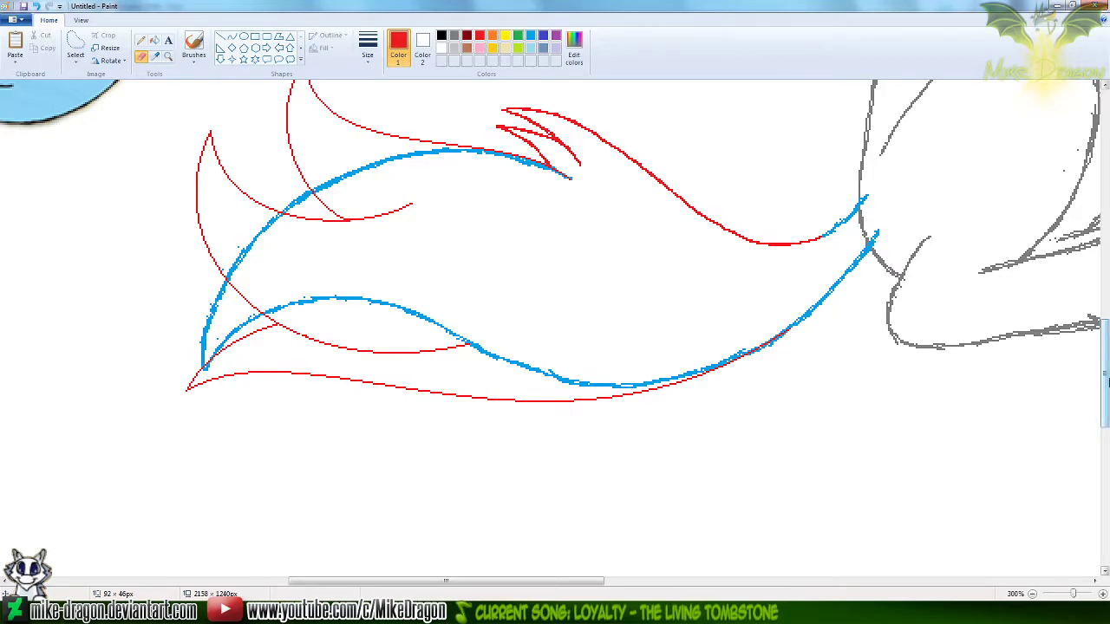
scroll(433, 277, "up", 3)
scroll(365, 329, "down", 1, "ctrl")
left_click_drag(532, 586, 469, 585)
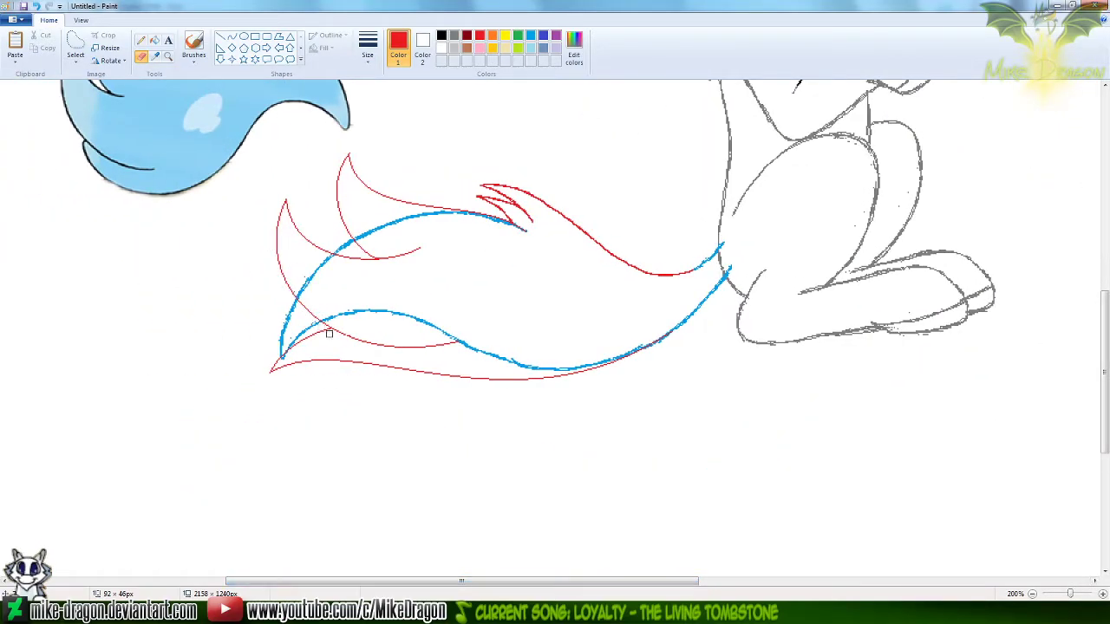
left_click_drag(1106, 399, 1106, 351)
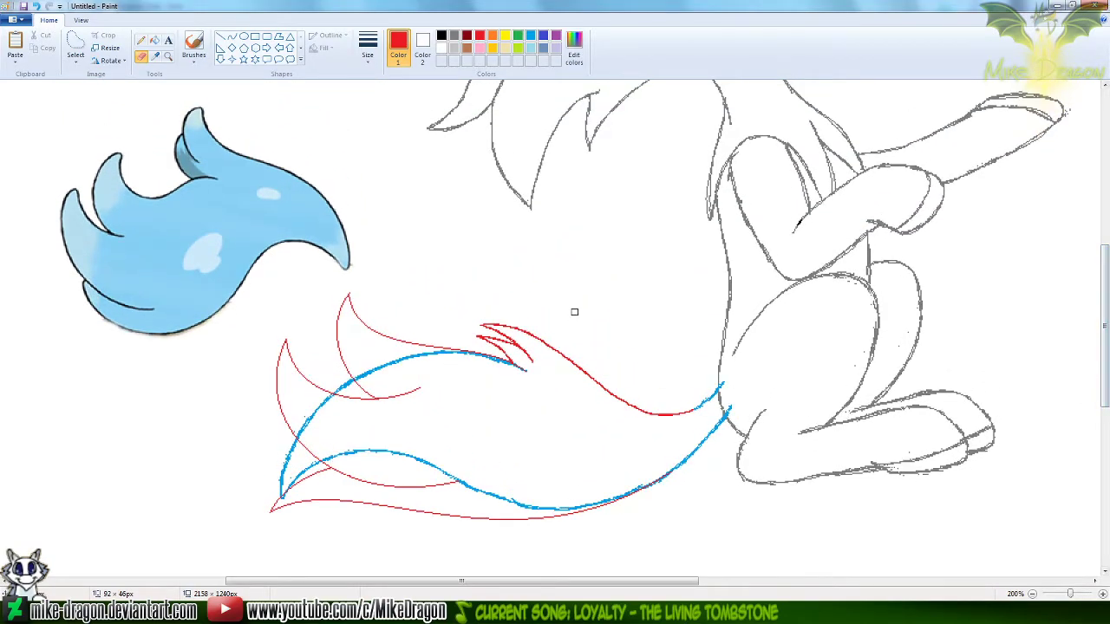
left_click(232, 38)
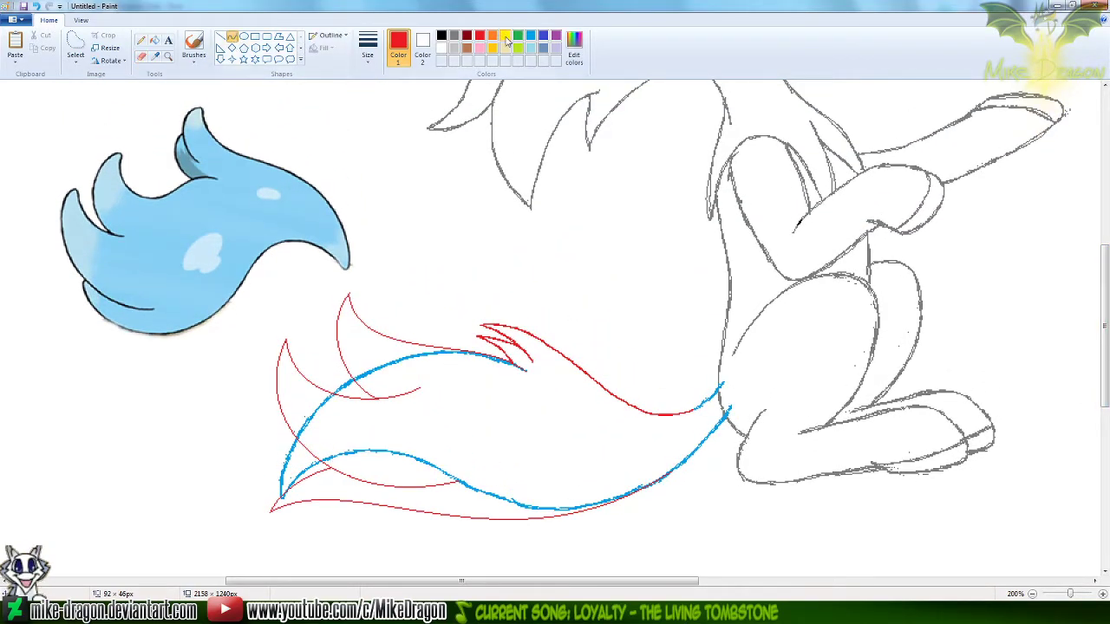
left_click(505, 37)
left_click(494, 39)
left_click(493, 50)
left_click_drag(420, 154, 483, 273)
key("ctrl+z")
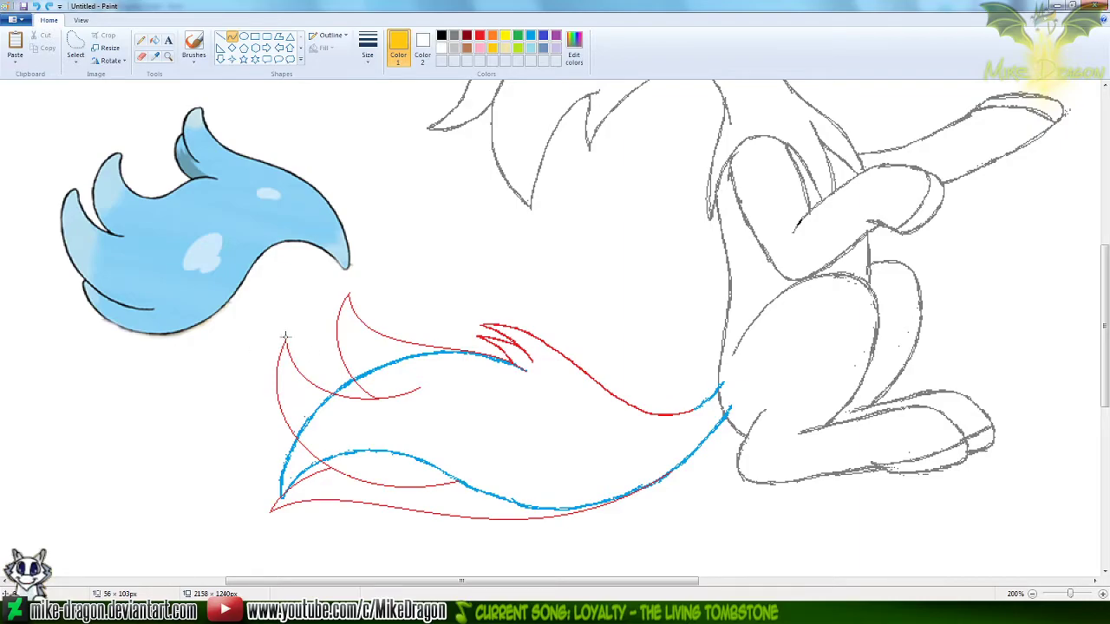
left_click_drag(285, 338, 322, 466)
left_click_drag(442, 440, 462, 483)
left_click_drag(304, 419, 231, 491)
left_click_drag(363, 464, 287, 339)
key("Delete")
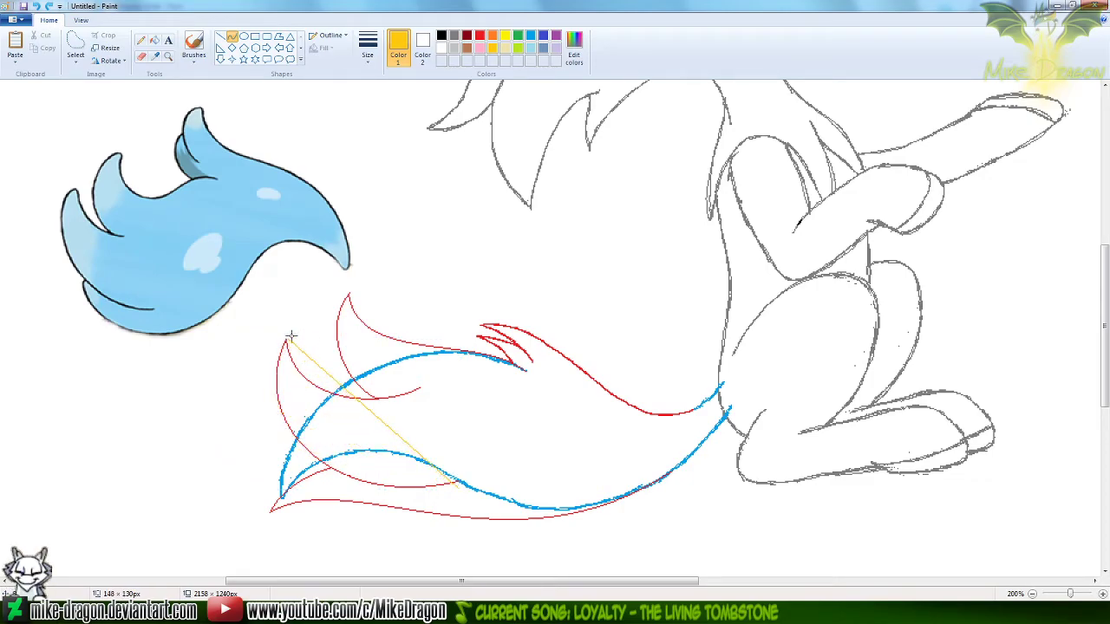
key("ctrl+z")
left_click_drag(458, 490, 285, 341)
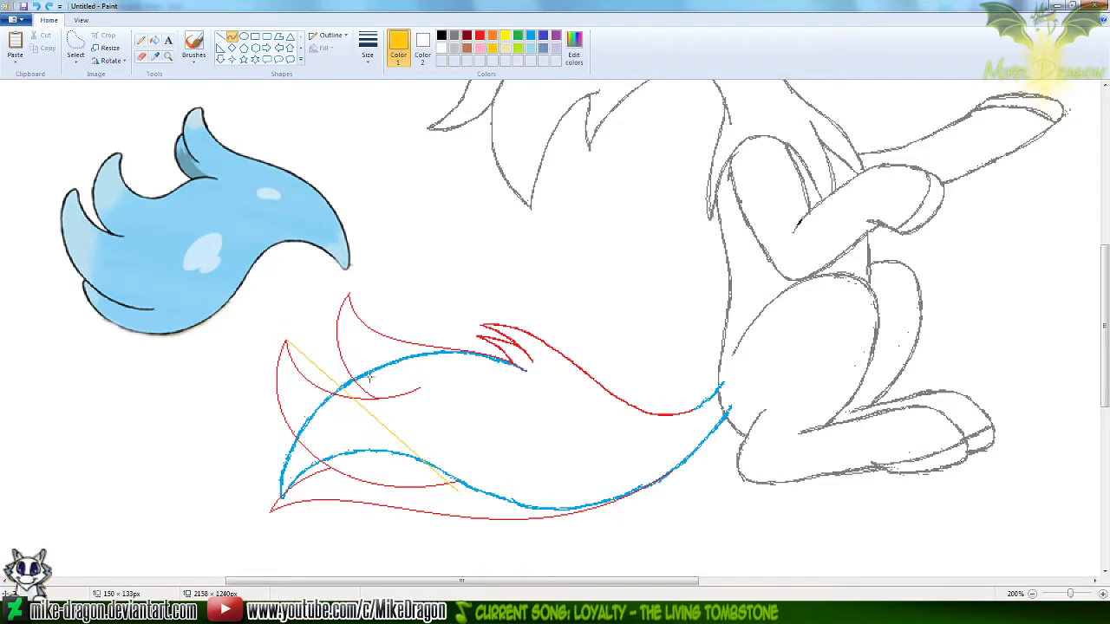
left_click_drag(431, 446, 432, 440)
left_click_drag(329, 383, 239, 493)
key("ctrl+z")
Draw a gold guide curve about 163 × 137 px from the leftmost tuft's tip down to just below the tail's lower blue line
left_click_drag(284, 340, 447, 486)
left_click_drag(373, 417, 275, 455)
left_click_drag(387, 471, 406, 462)
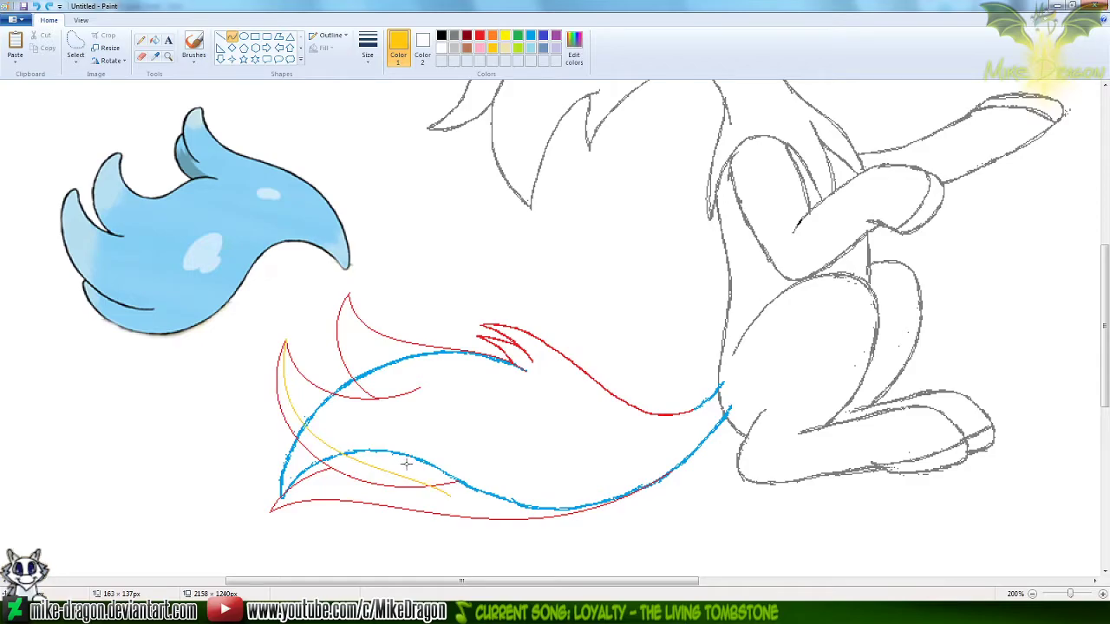
left_click(404, 464)
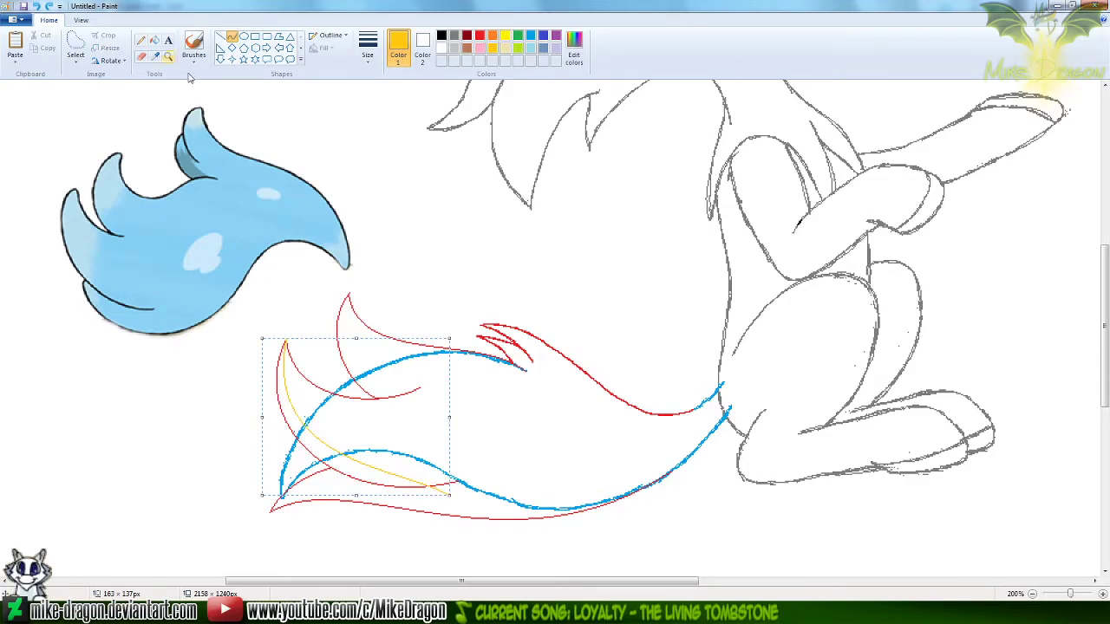
Draw a gold curve about 55 × 17 px extending the lower tip's upper red line to the long gold guide curve
left_click(155, 56)
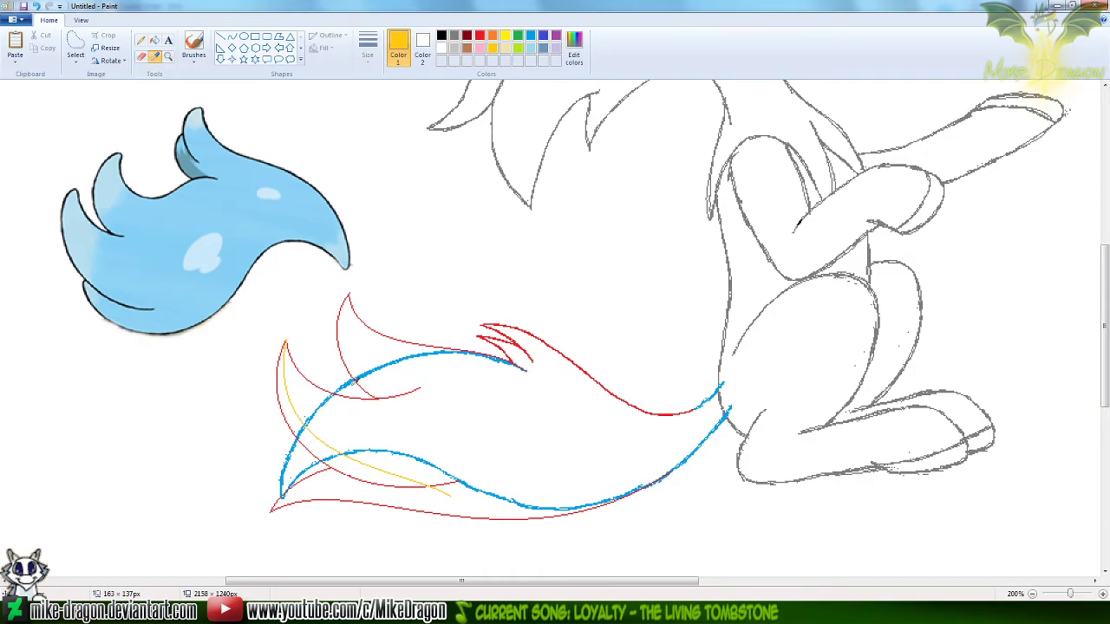
left_click(168, 56)
left_click(438, 479)
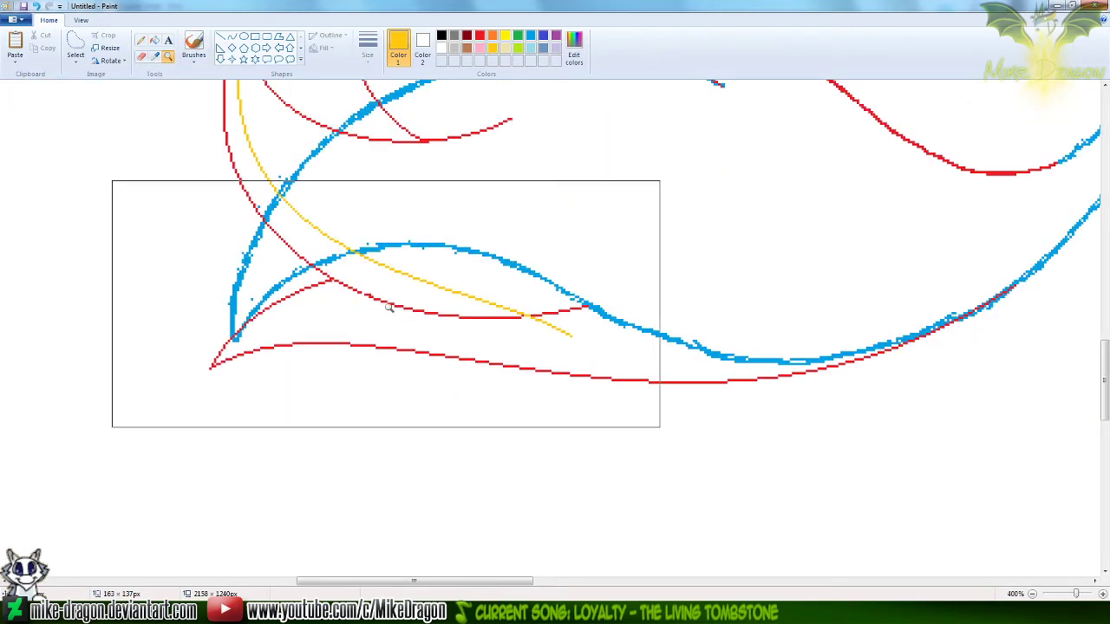
left_click(231, 36)
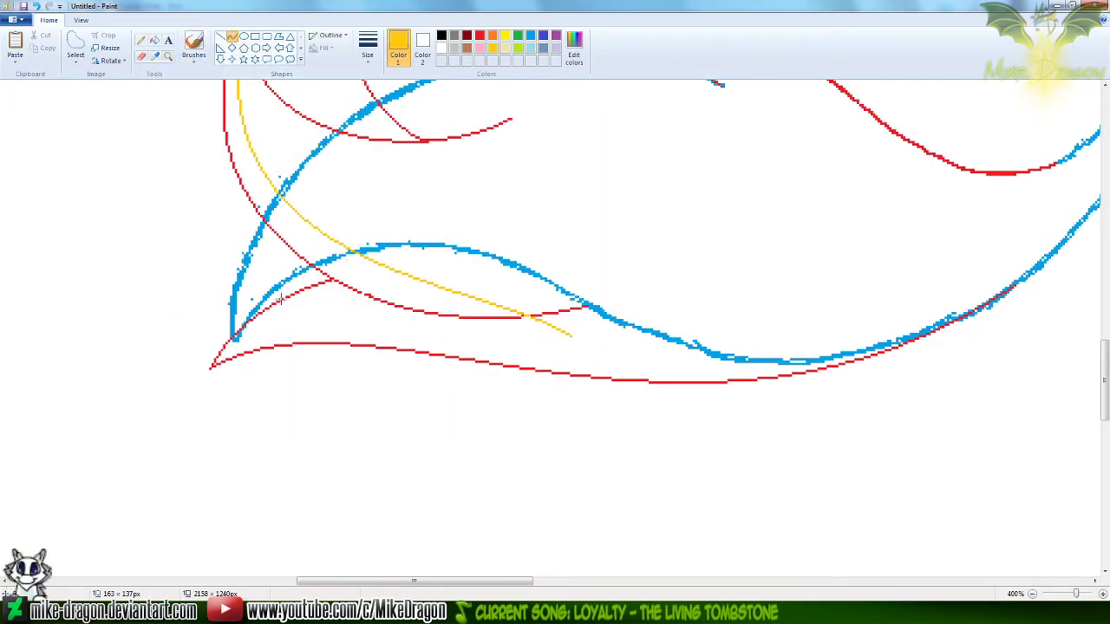
left_click_drag(270, 305, 352, 271)
left_click(366, 268)
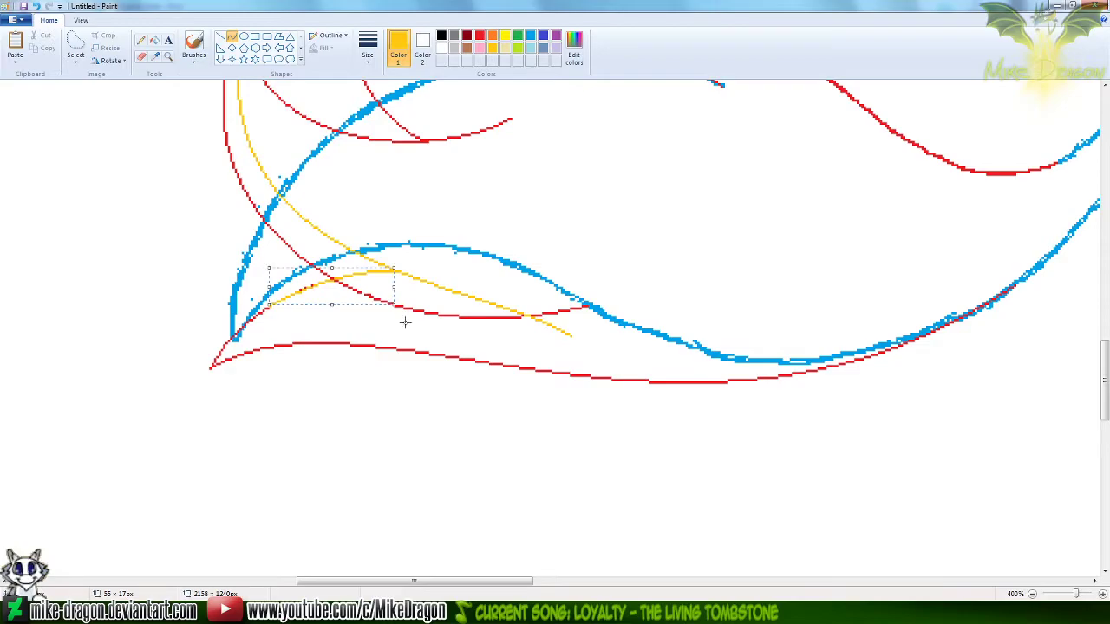
Erase only the red of the leftmost tuft's old lower curve, from its tip to the tail's lower blue line
scroll(257, 270, "down", 2)
scroll(193, 358, "up", 1)
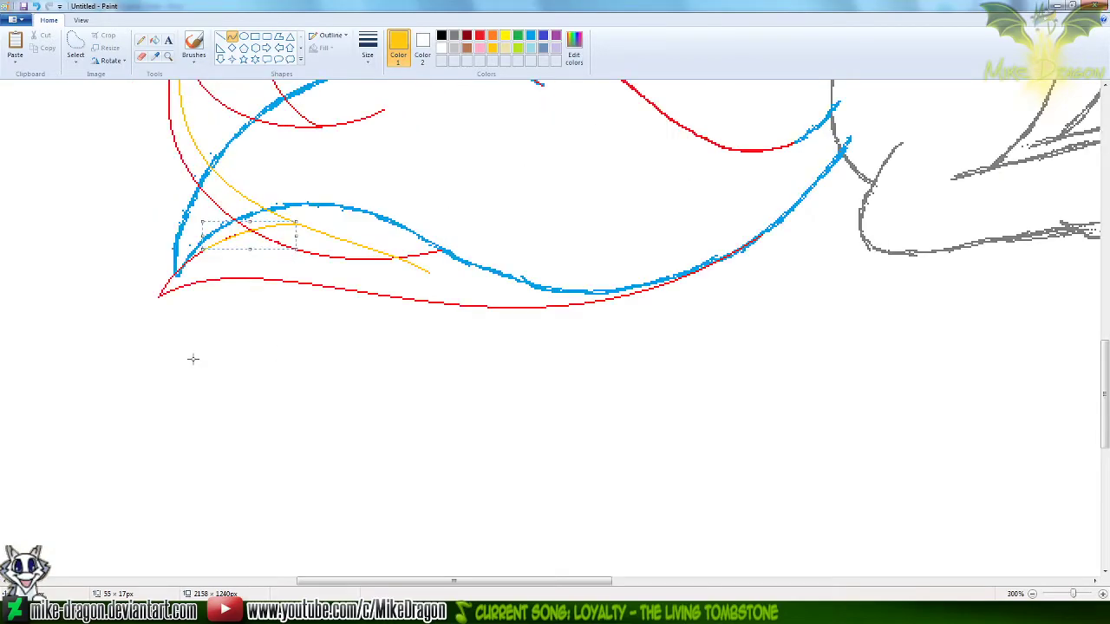
scroll(186, 358, "up", 3)
left_click(141, 57)
left_click(479, 36)
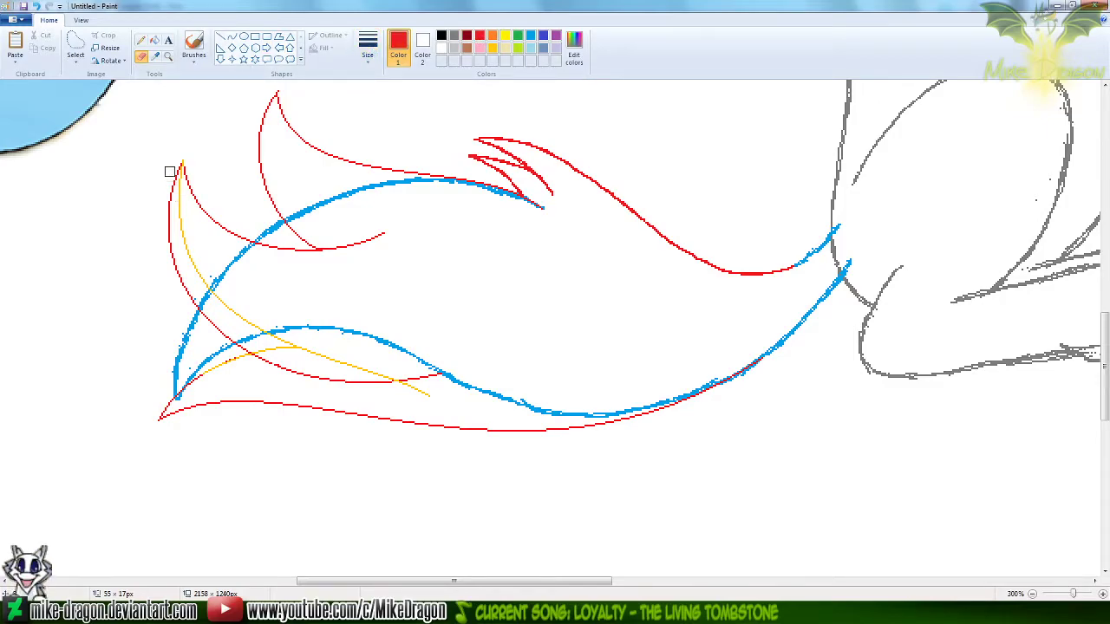
mouse_move(177, 165)
left_mouse_down()
mouse_move(164, 225)
mouse_move(187, 295)
mouse_move(211, 327)
mouse_move(249, 346)
mouse_move(234, 359)
mouse_move(343, 382)
mouse_move(440, 367)
mouse_move(427, 371)
left_mouse_up()
Recolour both gold guide curves red, and restore red as the first colour and white as the second
left_click(492, 49)
left_click(422, 50)
left_click(480, 39)
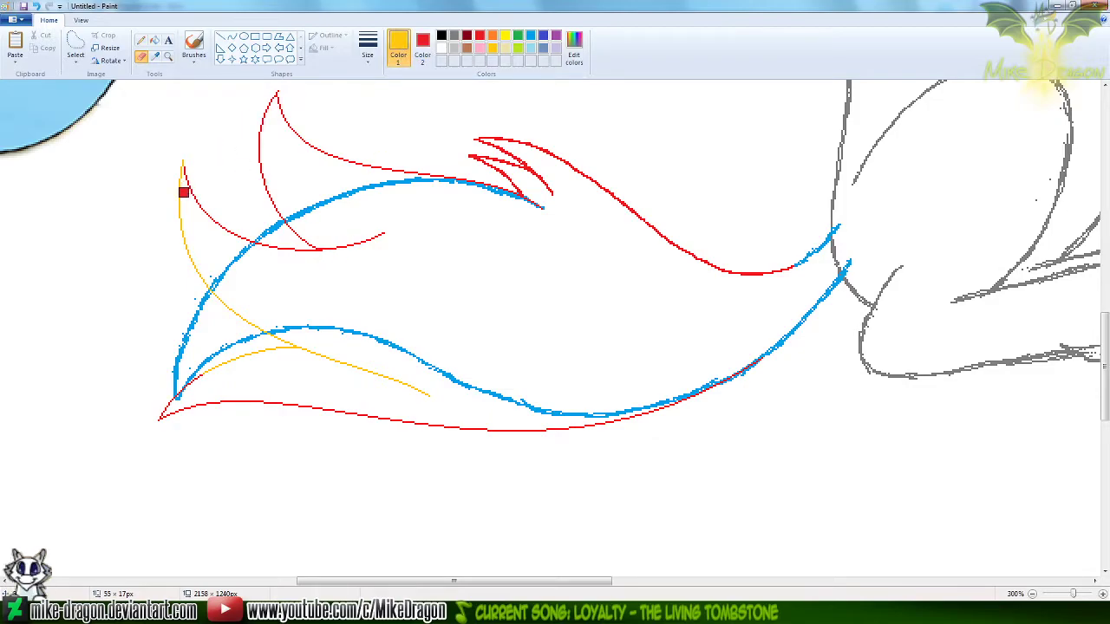
mouse_move(181, 164)
left_mouse_down()
mouse_move(181, 218)
mouse_move(201, 275)
mouse_move(245, 332)
mouse_move(237, 317)
mouse_move(242, 347)
mouse_move(201, 378)
mouse_move(339, 359)
mouse_move(439, 399)
left_mouse_up()
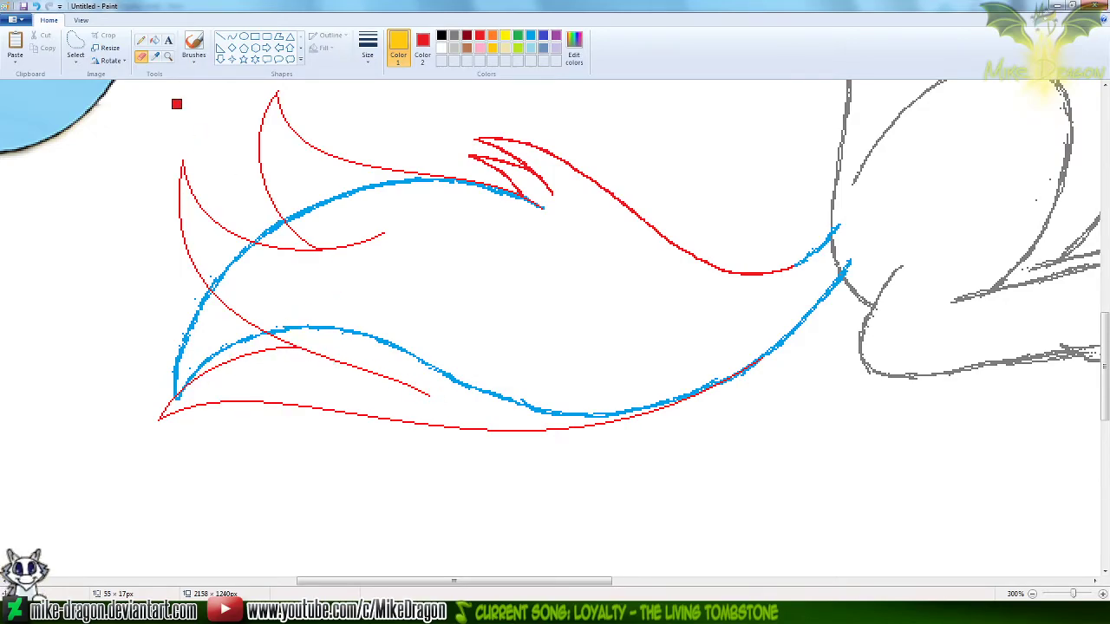
left_click(156, 57)
right_click(181, 98)
left_click(479, 37)
Thicken the upper tuft's outline by tracing its outer and inner edges with the red Pencil
scroll(1039, 364, "up", 1)
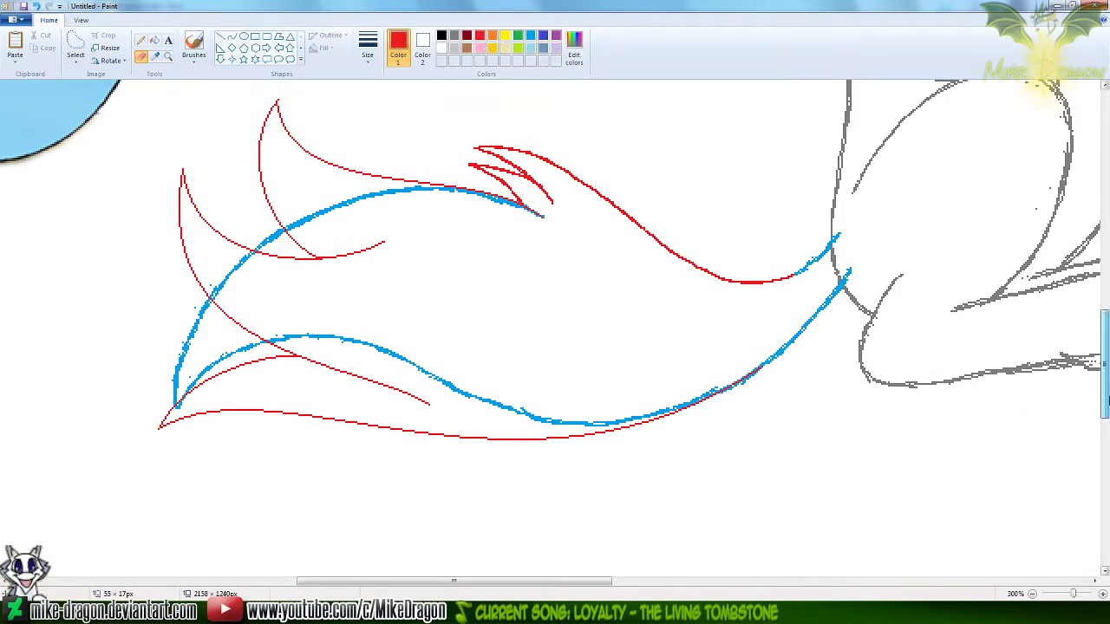
left_click(143, 42)
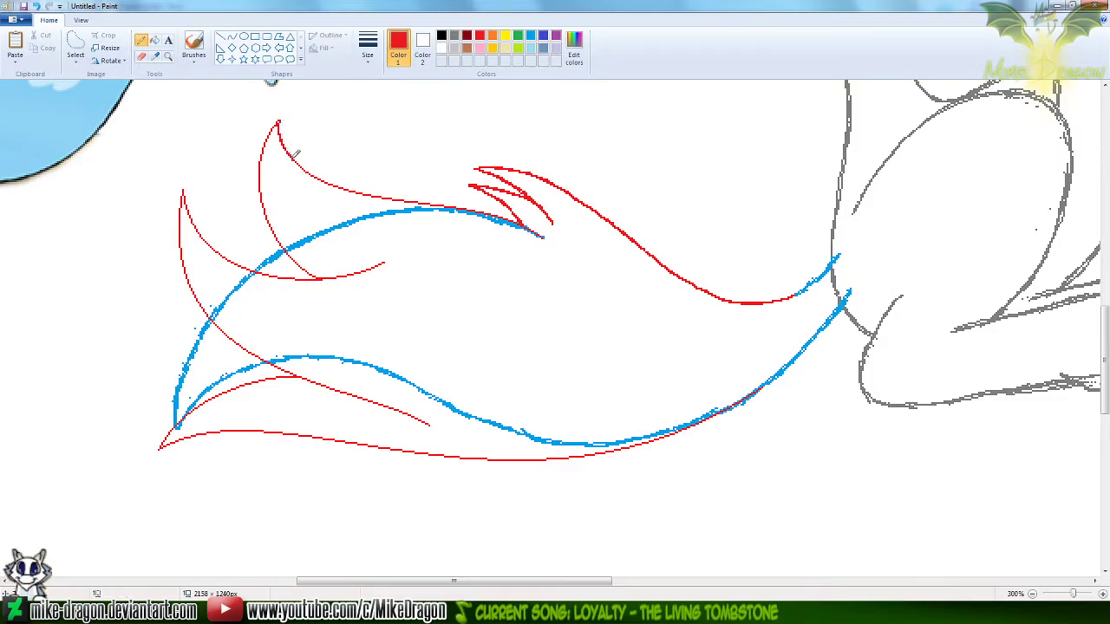
left_click_drag(321, 182, 539, 229)
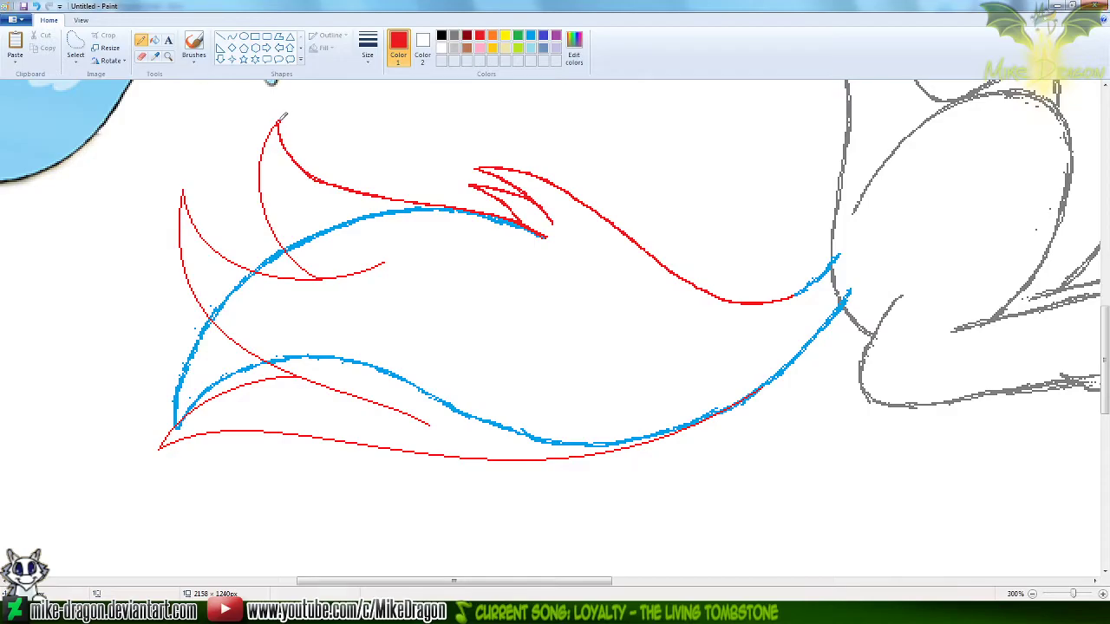
left_click_drag(258, 161, 260, 197)
key("ctrl+z")
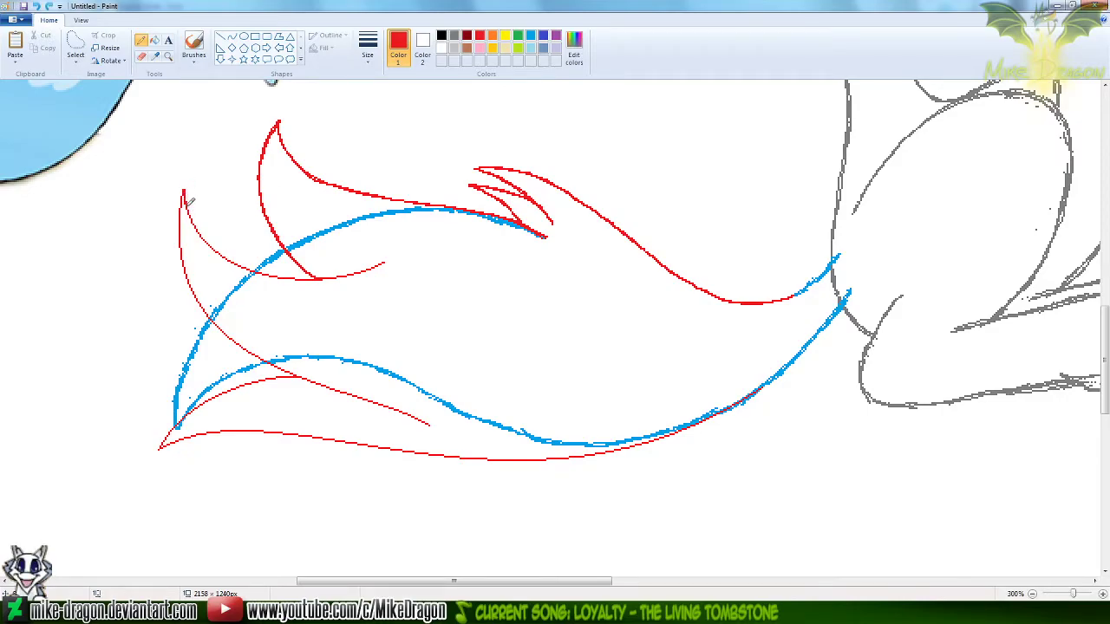
Trace over the leftmost tuft's upper and lower curves in red, following both lines to their ends inside the tail
left_click_drag(247, 266, 269, 277)
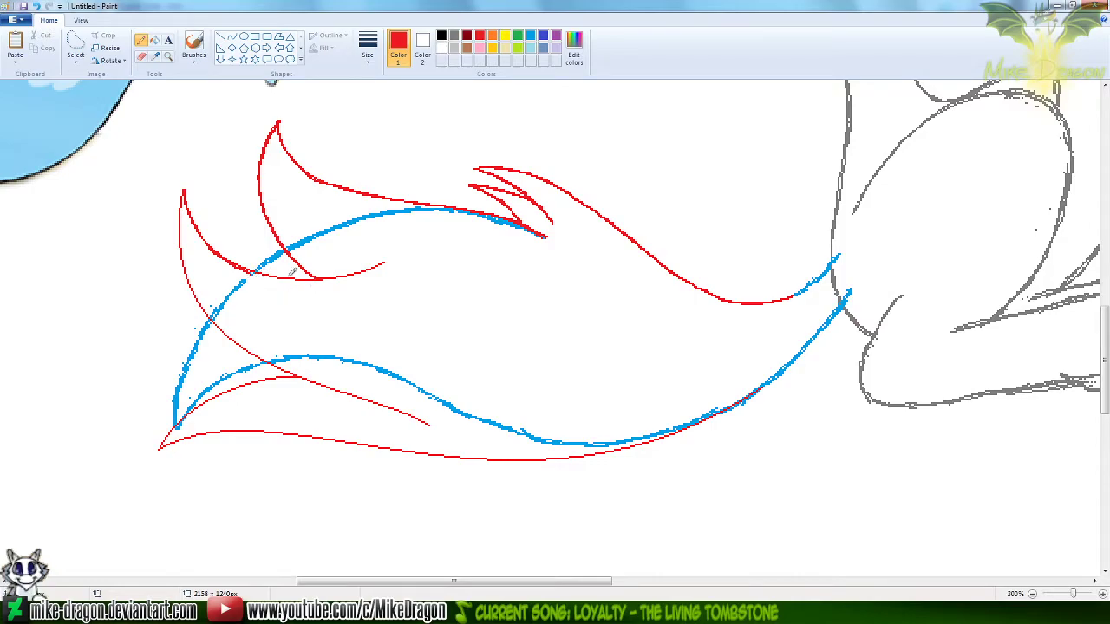
mouse_move(250, 264)
left_mouse_down()
mouse_move(329, 279)
mouse_move(383, 261)
left_mouse_up()
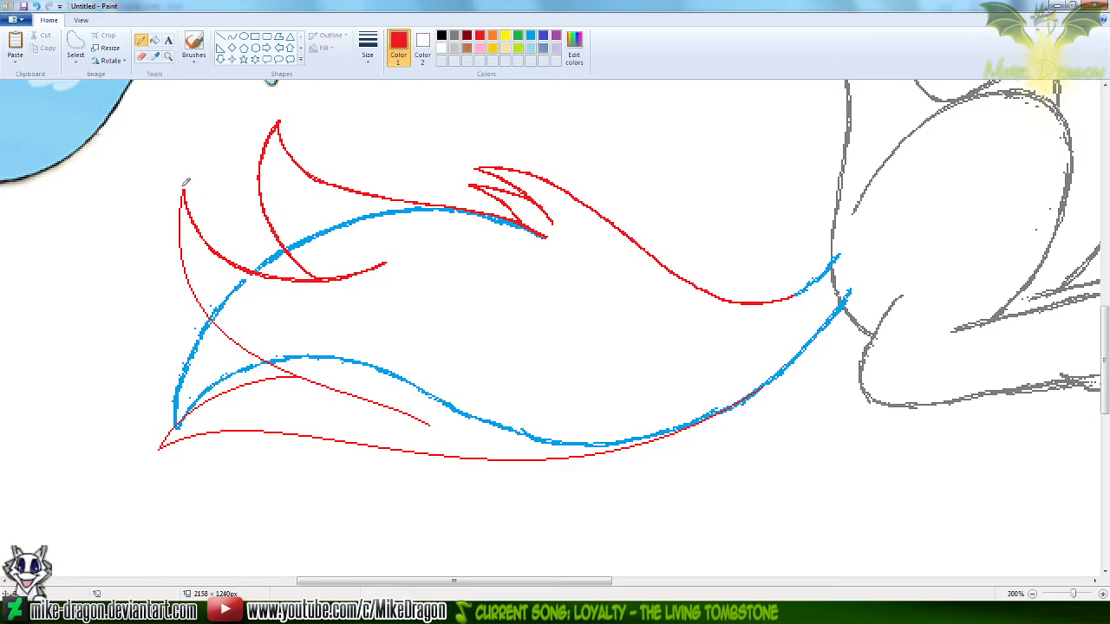
left_click_drag(185, 190, 179, 226)
left_click_drag(184, 267, 206, 297)
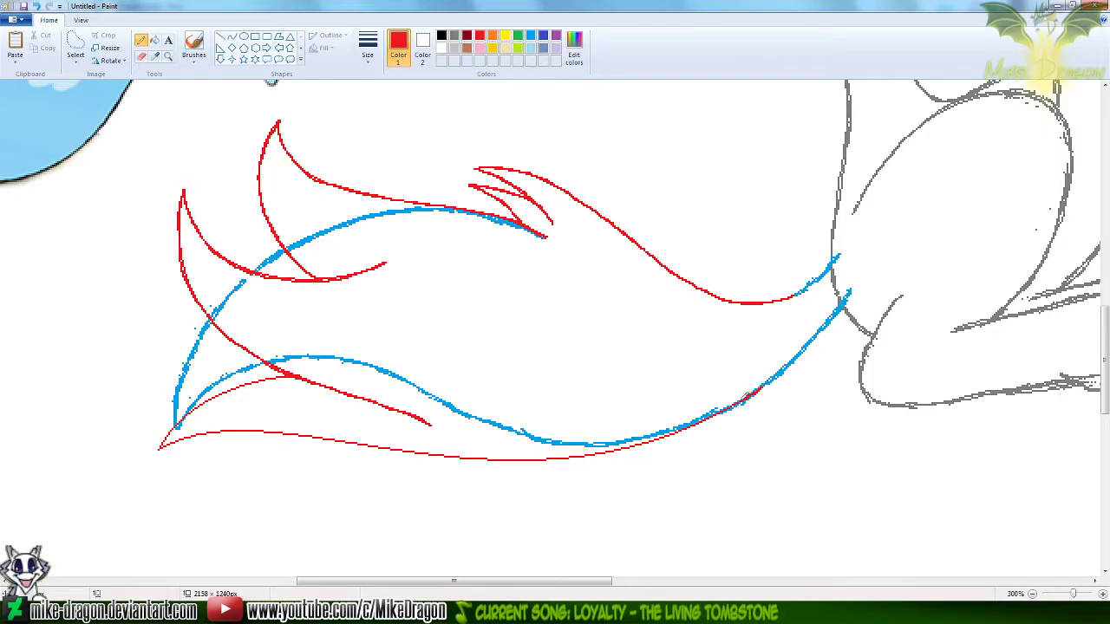
Trace over the tail's underside and the lower tip's upper curve in red, and switch the first colour to the guide lines' blue
mouse_move(718, 409)
left_mouse_down()
mouse_move(670, 437)
mouse_move(546, 461)
left_mouse_up()
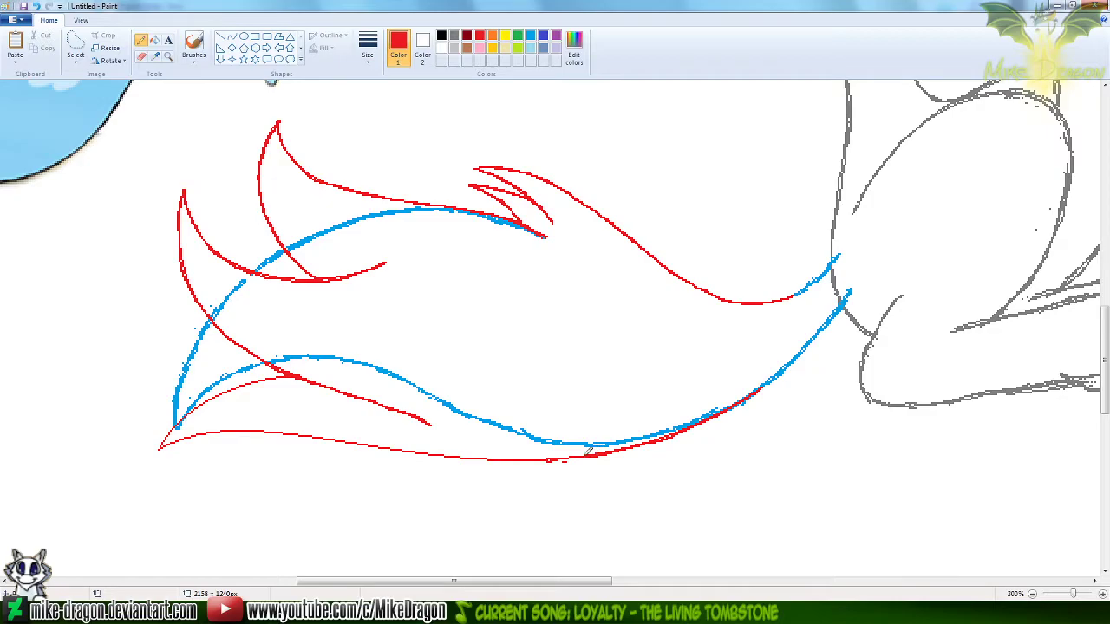
mouse_move(529, 459)
left_mouse_down()
mouse_move(272, 428)
mouse_move(158, 442)
left_mouse_up()
left_click_drag(182, 418, 270, 371)
left_click(530, 38)
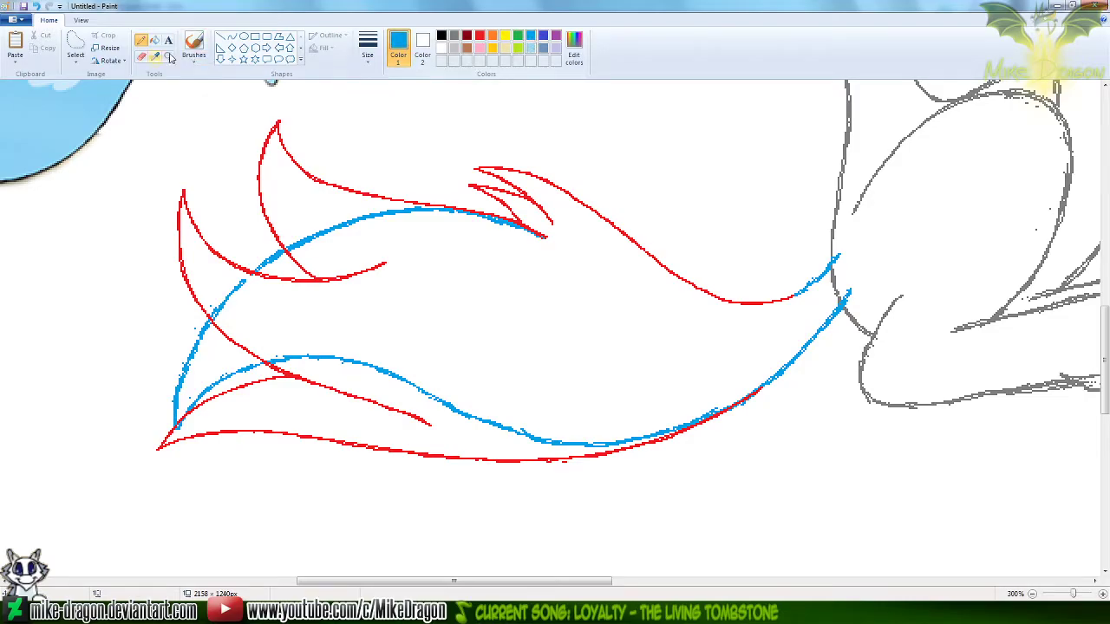
Erase the blue guide curves inside the tail with an enlarged colour eraser, sparing the red outline and the blue ends at the body
left_click(142, 57)
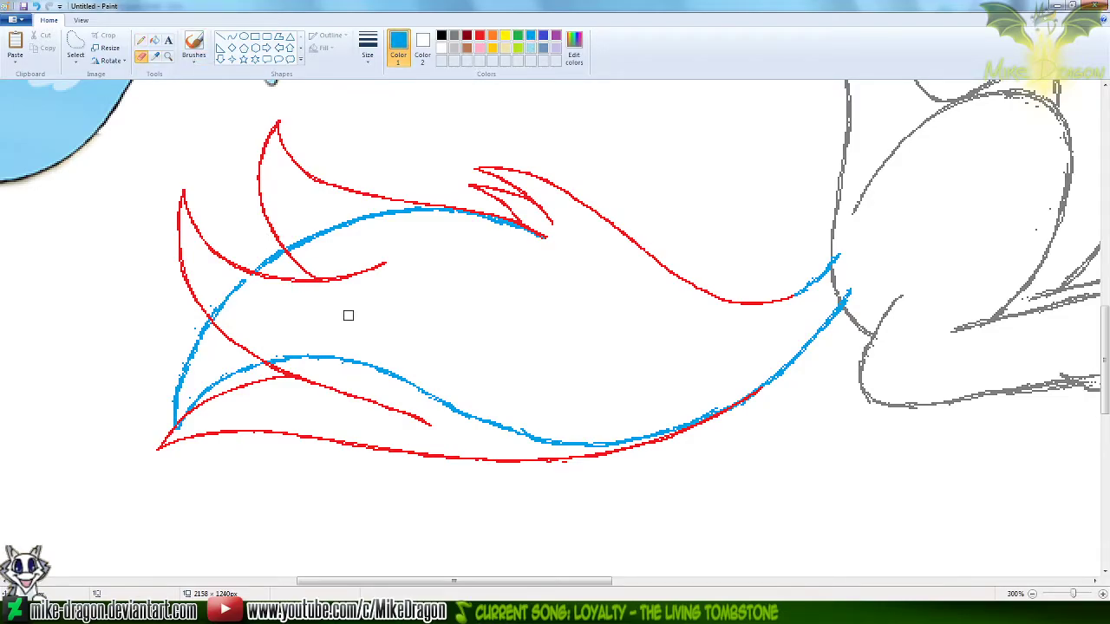
key("ctrl+plus")
key("ctrl+plus")
key("ctrl+plus")
key("ctrl+plus")
key("ctrl+plus")
key("ctrl+plus")
key("ctrl+plus")
key("ctrl+plus")
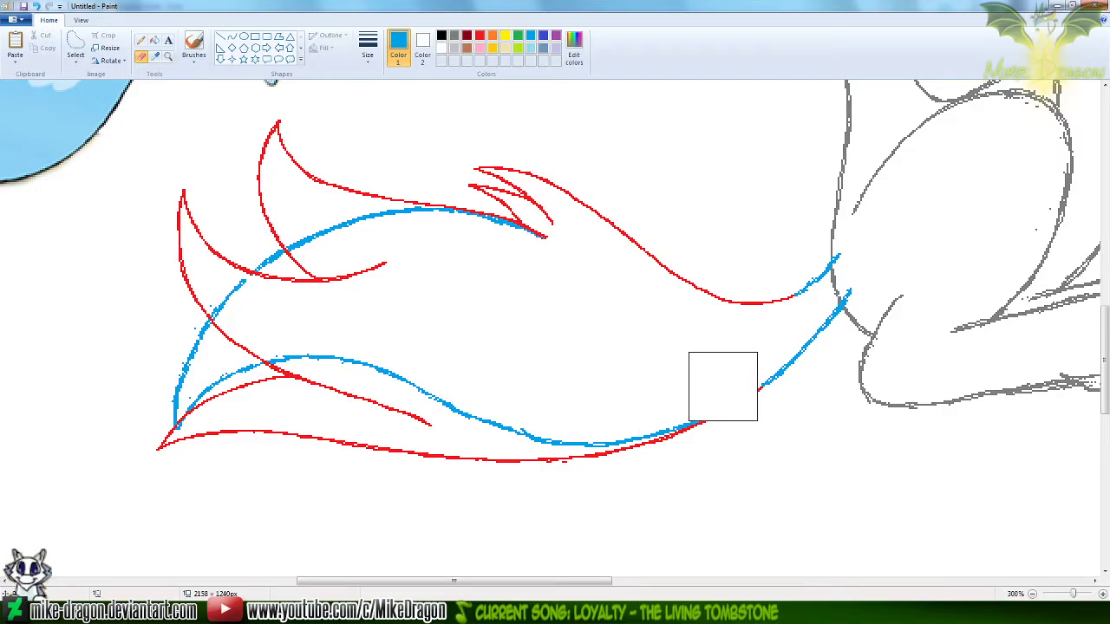
mouse_move(701, 376)
left_mouse_down()
mouse_move(530, 452)
mouse_move(321, 354)
mouse_move(196, 428)
mouse_move(181, 415)
mouse_move(296, 254)
mouse_move(337, 235)
mouse_move(232, 318)
mouse_move(590, 250)
left_mouse_up()
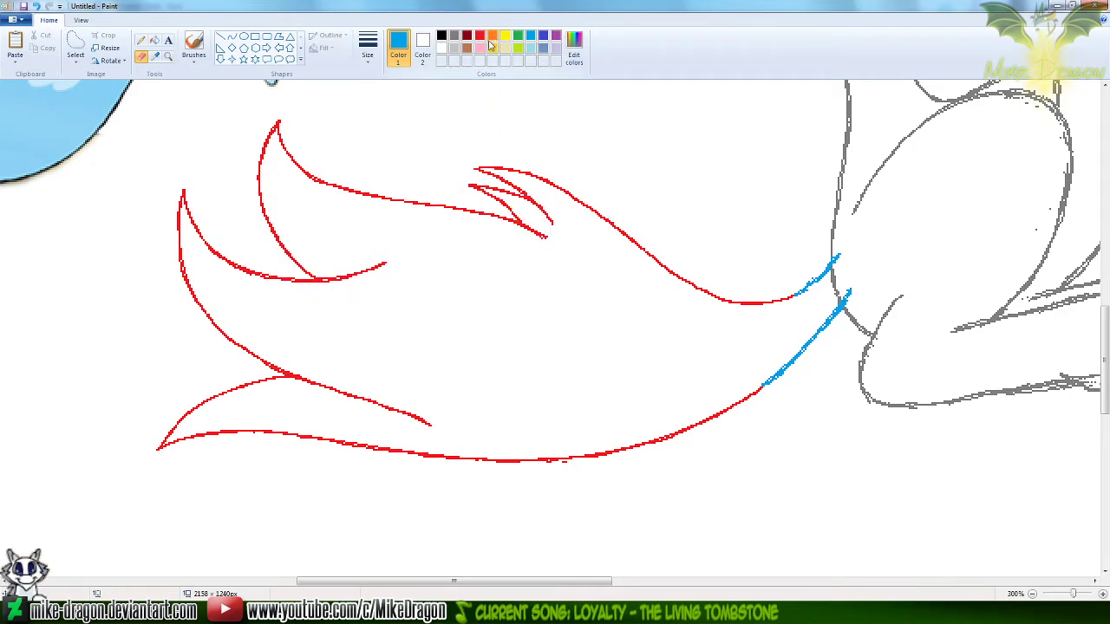
Recolour the whole red tail outline blue with the colour eraser, and restore white as the second colour
left_click(479, 37)
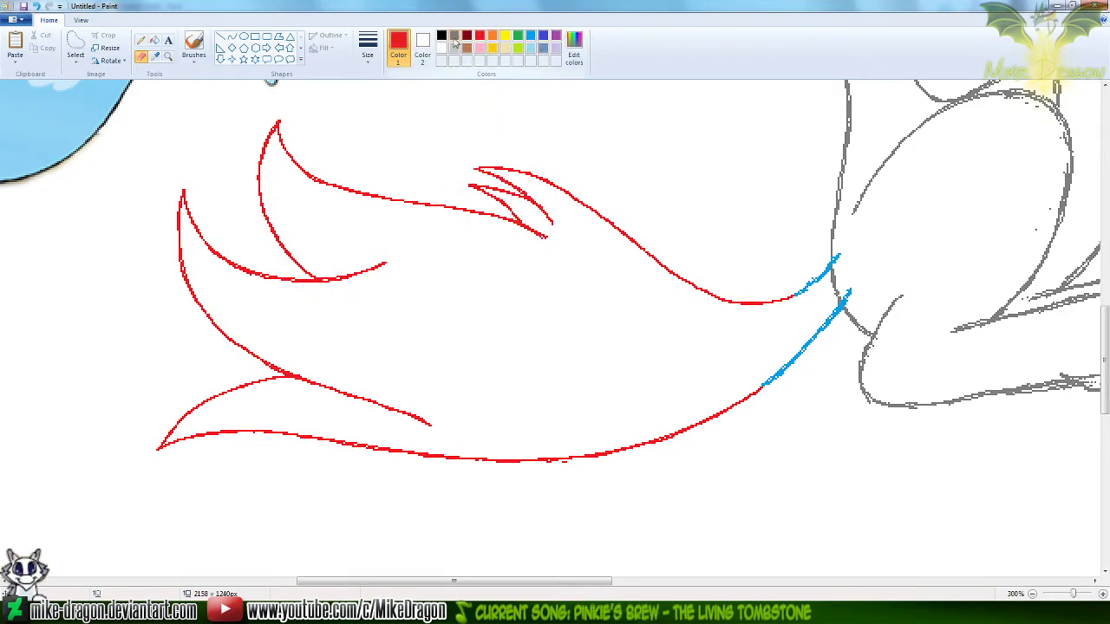
left_click(422, 51)
left_click(404, 52)
mouse_move(688, 248)
left_mouse_down()
mouse_move(771, 287)
mouse_move(511, 198)
mouse_move(273, 153)
mouse_move(307, 237)
mouse_move(193, 268)
mouse_move(326, 370)
mouse_move(186, 422)
mouse_move(334, 421)
mouse_move(619, 459)
mouse_move(678, 420)
left_mouse_up()
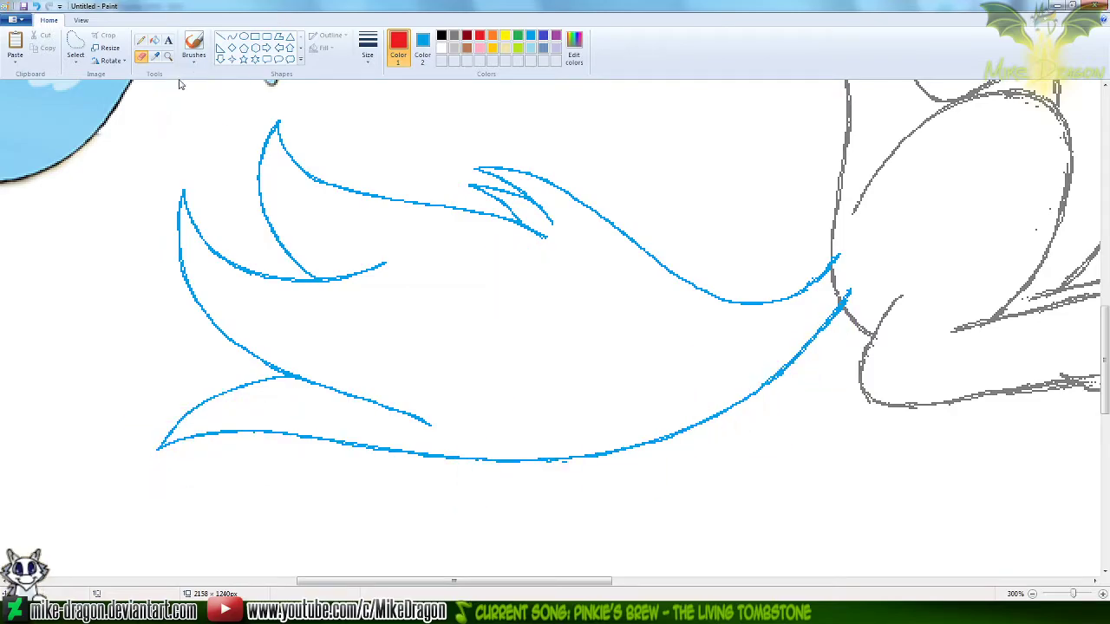
left_click(155, 55)
right_click(87, 310)
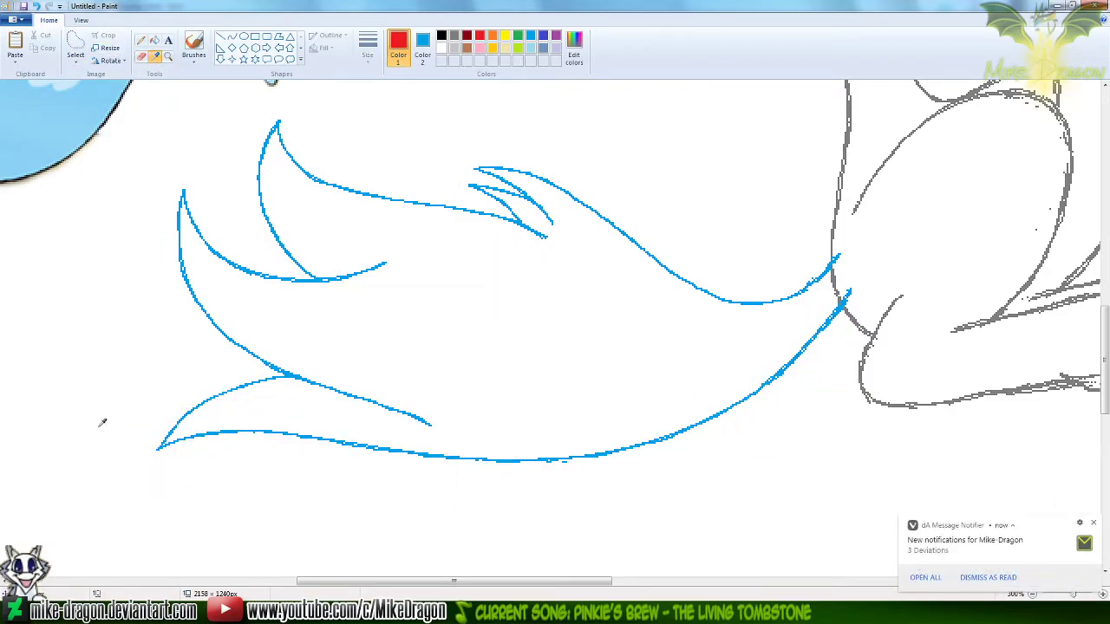
Check the Keldeo Panel3 Progress Sheet, then copy the seated Keldeo sketch with its blue tail using a free-form selection
scroll(87, 417, "down", 2)
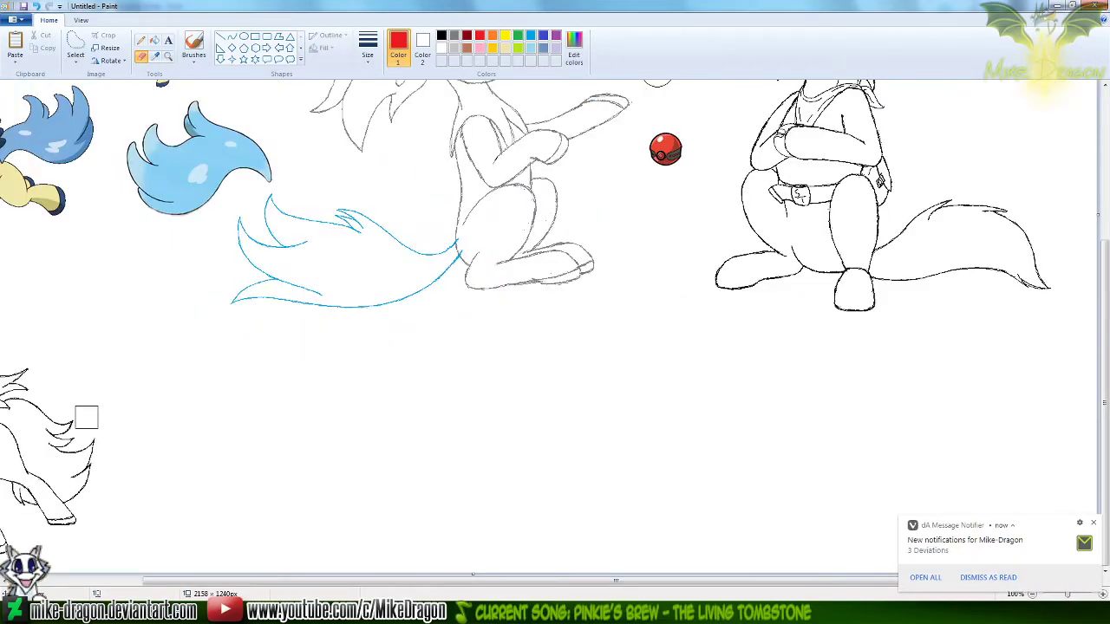
scroll(1102, 286, "up", 3)
scroll(1105, 274, "up", 1)
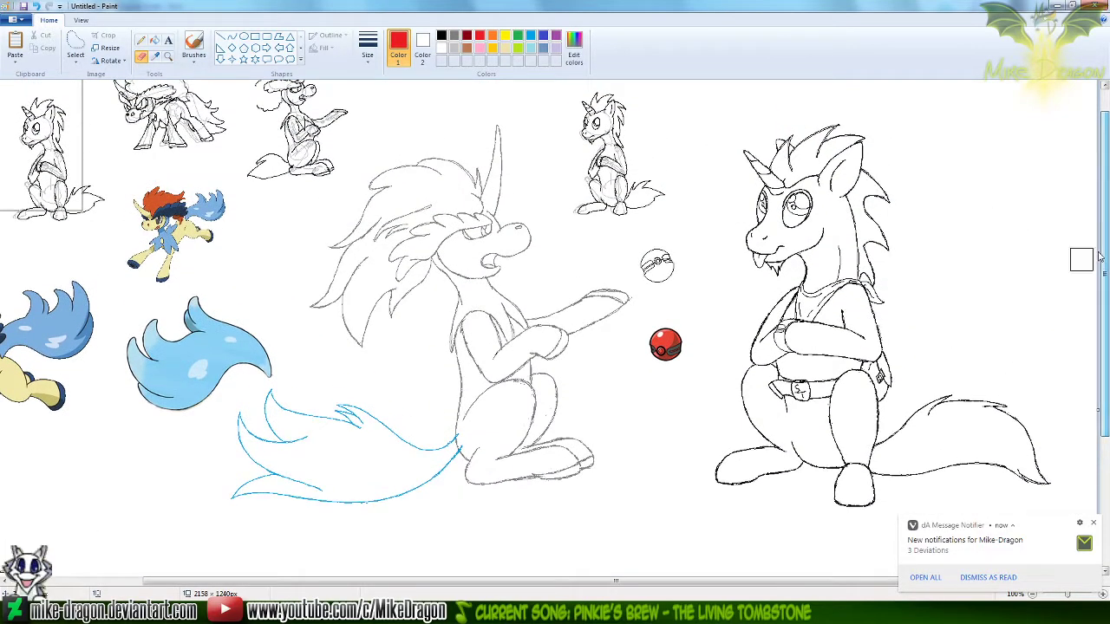
left_click(75, 53)
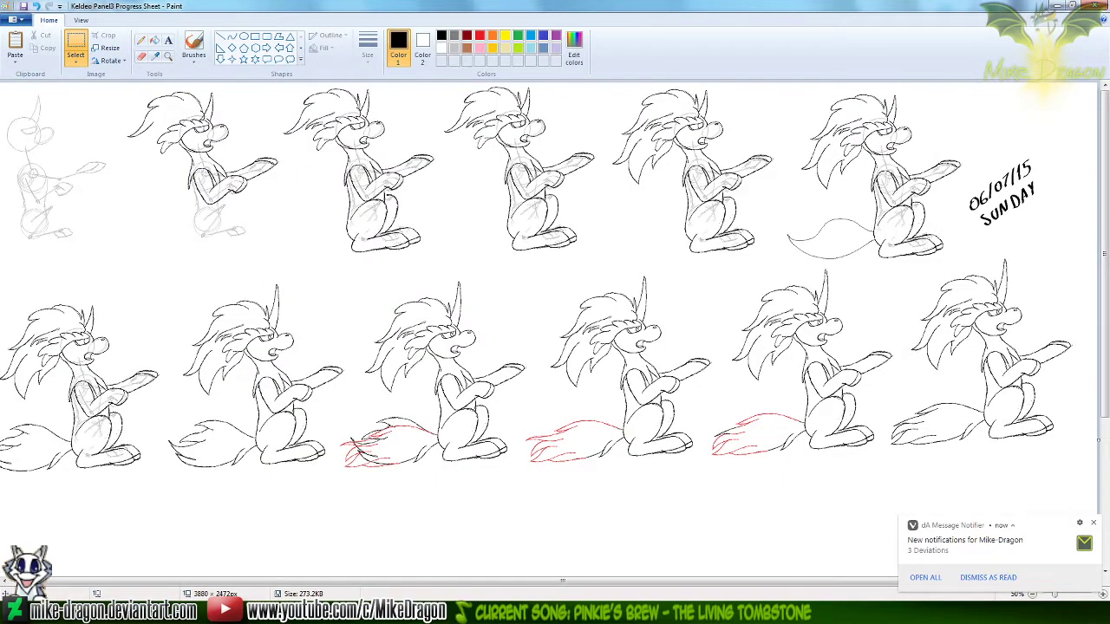
scroll(590, 401, "down", 1)
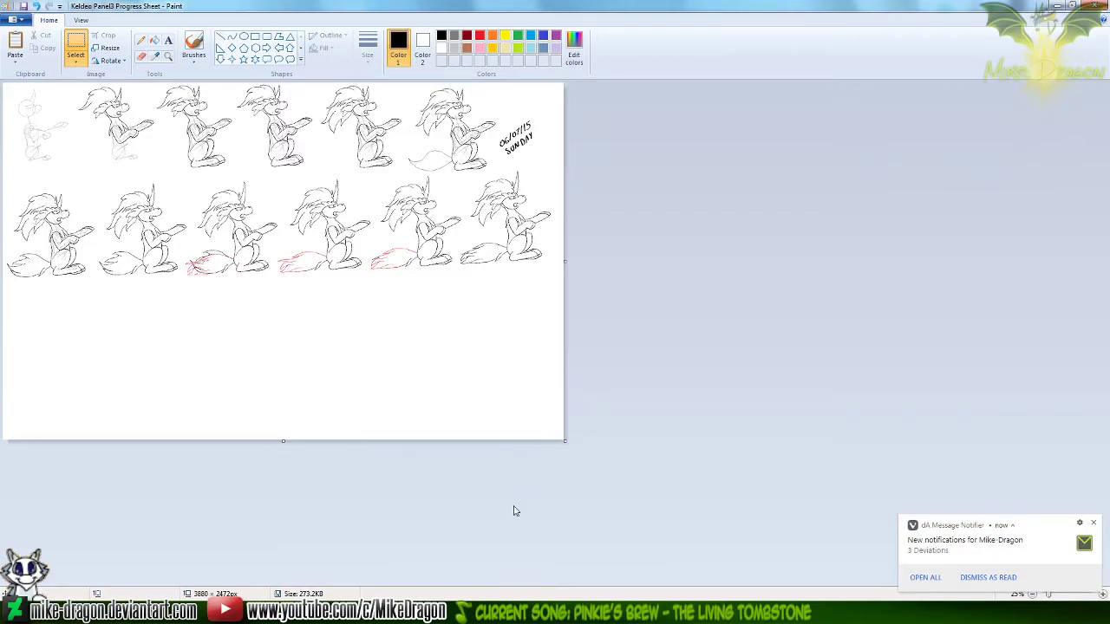
left_click(530, 612)
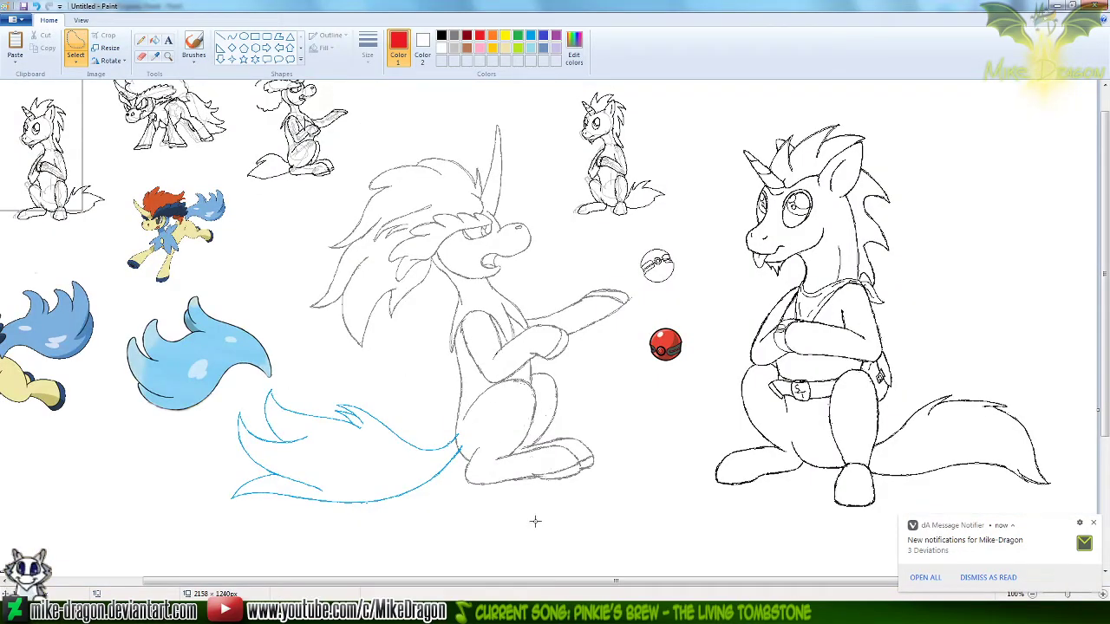
mouse_move(499, 528)
left_mouse_down()
mouse_move(633, 495)
mouse_move(633, 436)
mouse_move(614, 381)
mouse_move(623, 346)
mouse_move(654, 329)
mouse_move(617, 270)
left_mouse_up()
left_click_drag(709, 187, 703, 189)
mouse_move(581, 266)
left_mouse_down()
mouse_move(618, 271)
mouse_move(640, 297)
mouse_move(631, 329)
mouse_move(604, 352)
mouse_move(597, 391)
mouse_move(623, 443)
mouse_move(611, 493)
mouse_move(498, 533)
mouse_move(385, 539)
mouse_move(249, 523)
mouse_move(191, 494)
mouse_move(203, 451)
left_mouse_up()
mouse_move(221, 401)
left_mouse_down()
mouse_move(323, 375)
mouse_move(271, 300)
mouse_move(269, 259)
mouse_move(360, 167)
mouse_move(466, 112)
mouse_move(514, 110)
mouse_move(550, 170)
mouse_move(588, 271)
left_mouse_up()
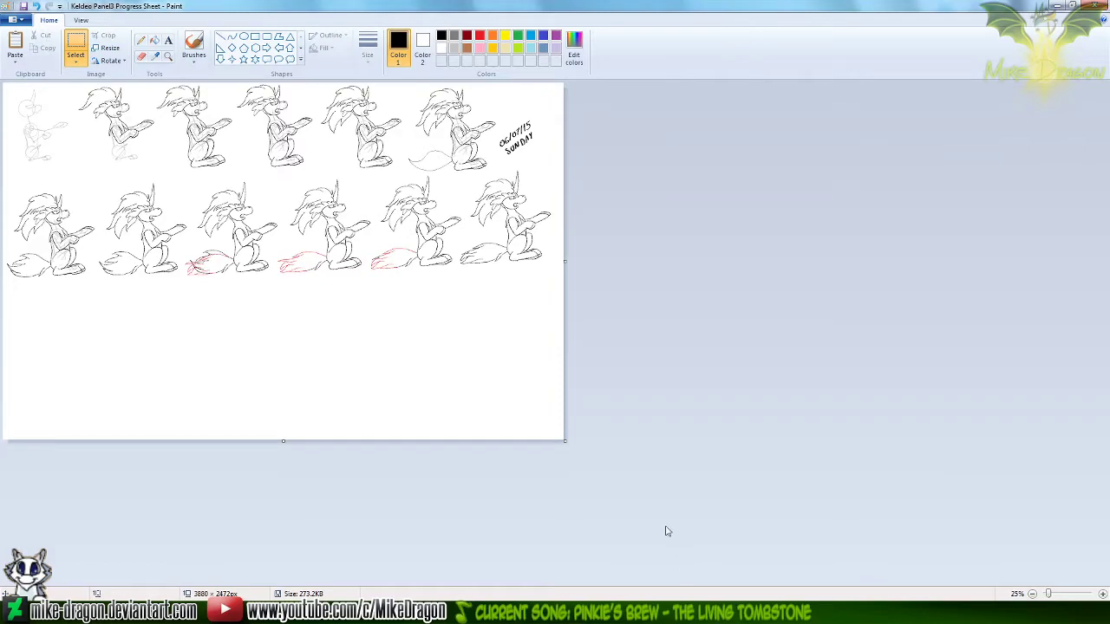
Paste the copied Keldeo into the Keldeo Panel3 Progress Sheet and place it below the second row's first figure
scroll(410, 289, "up", 1, "ctrl")
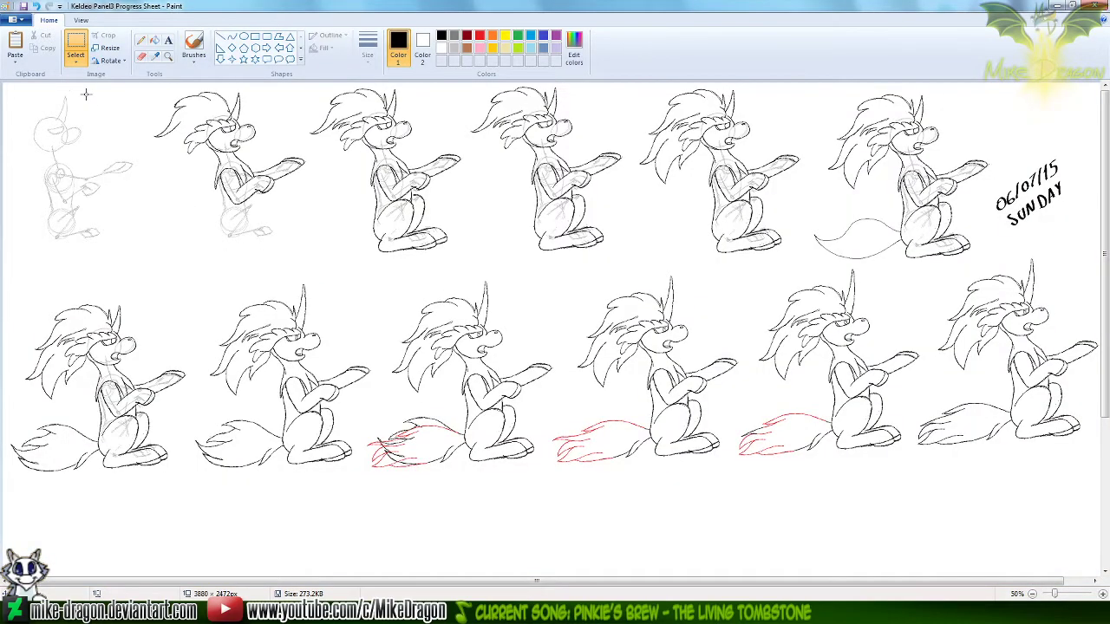
left_click(76, 61)
left_click(82, 171)
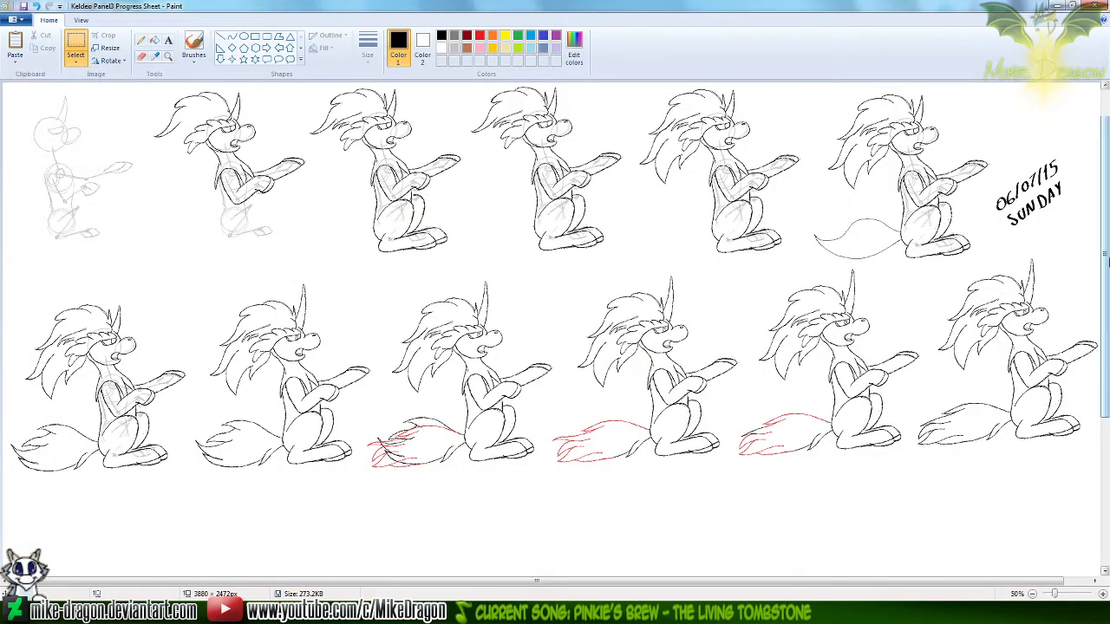
scroll(1105, 260, "down", 3)
key("ctrl+v")
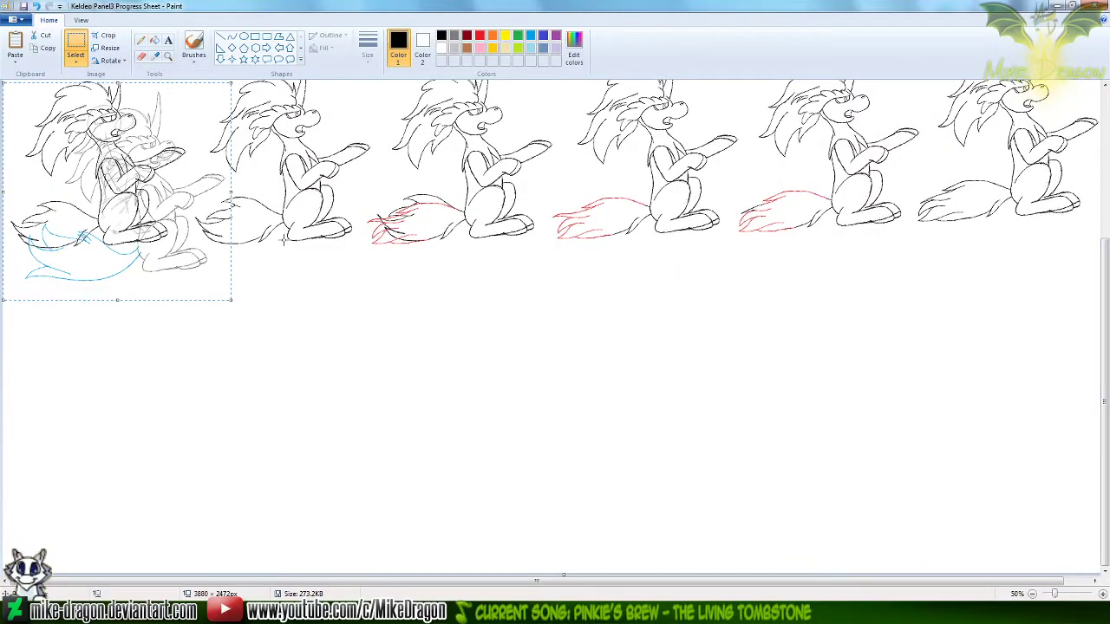
key("Down")
key("Down")
key("Down")
key("Down")
key("Down")
key("Down")
key("Down")
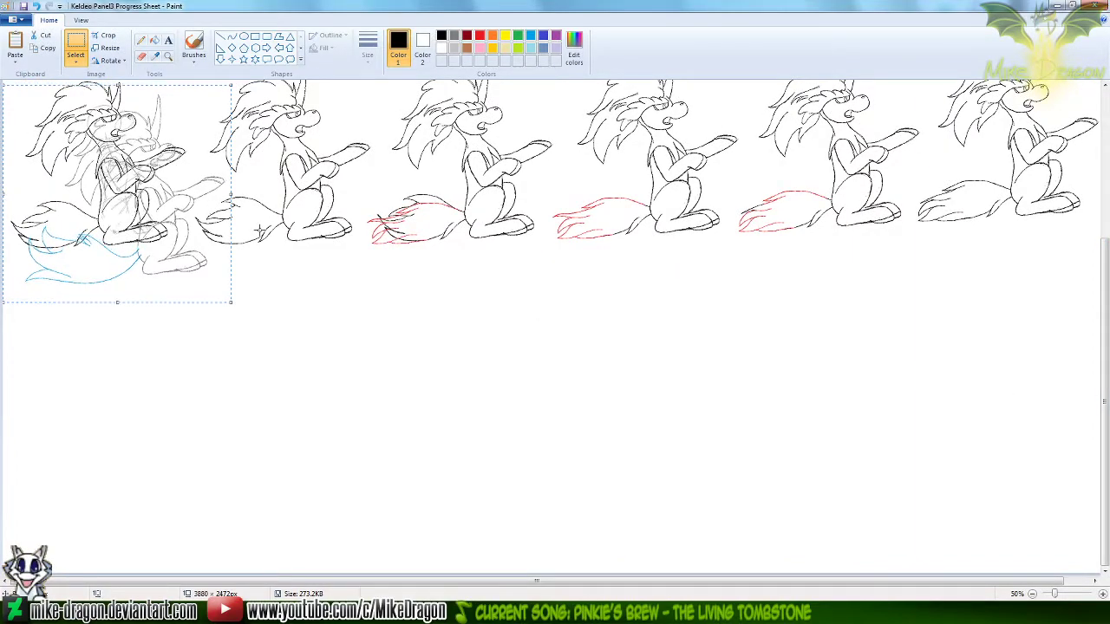
left_click_drag(135, 217, 169, 360)
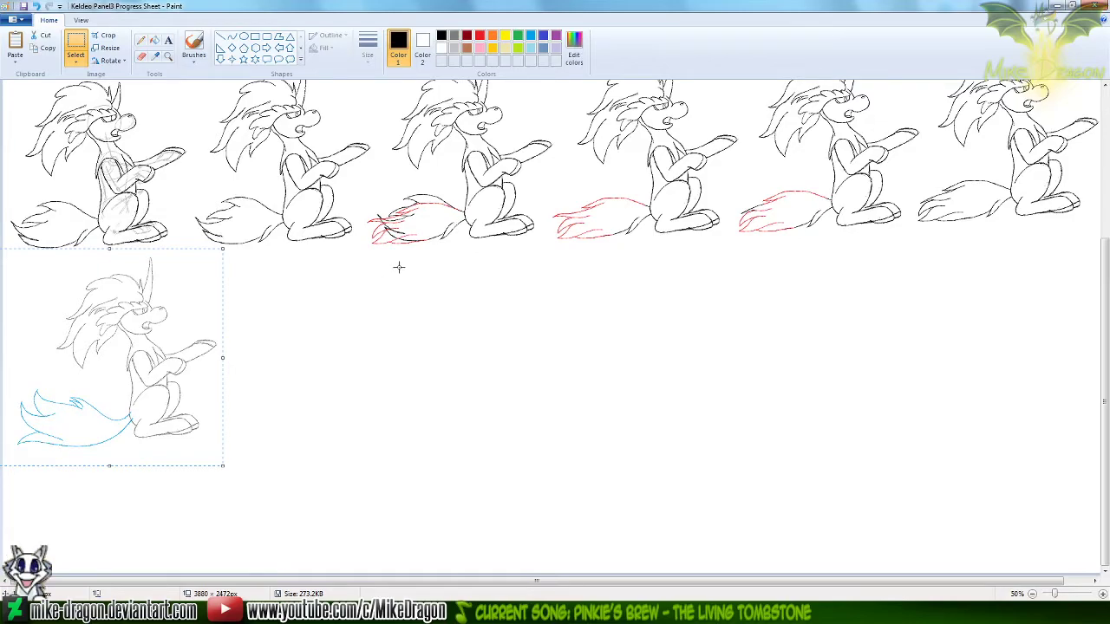
left_click_drag(146, 359, 140, 370)
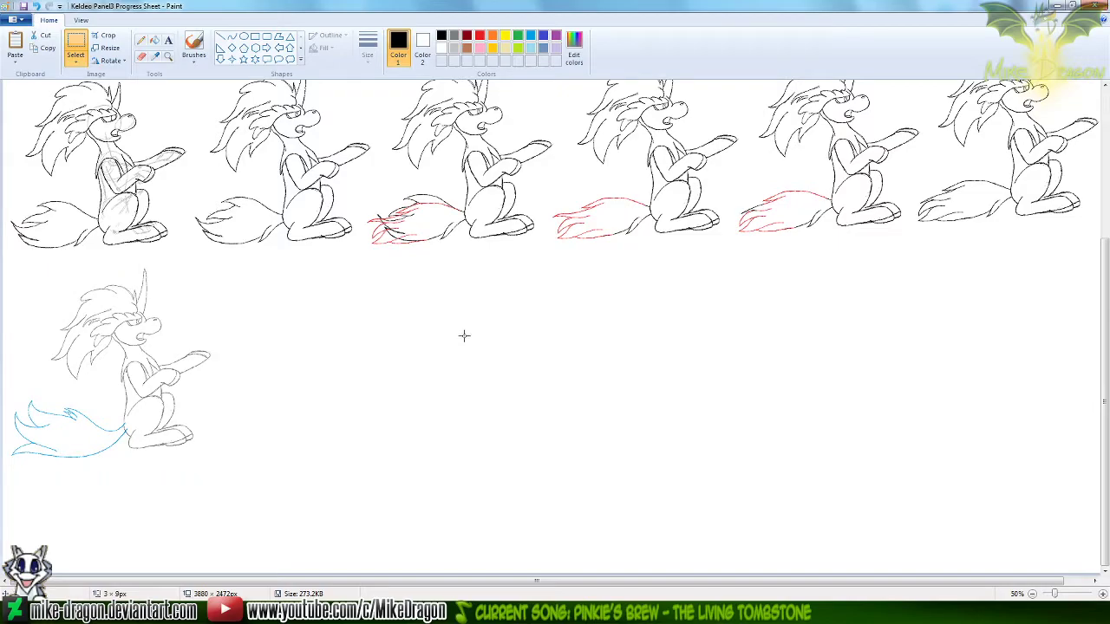
Return to the untitled drawing with the blue tail and activate the Curve tool
left_click(141, 41)
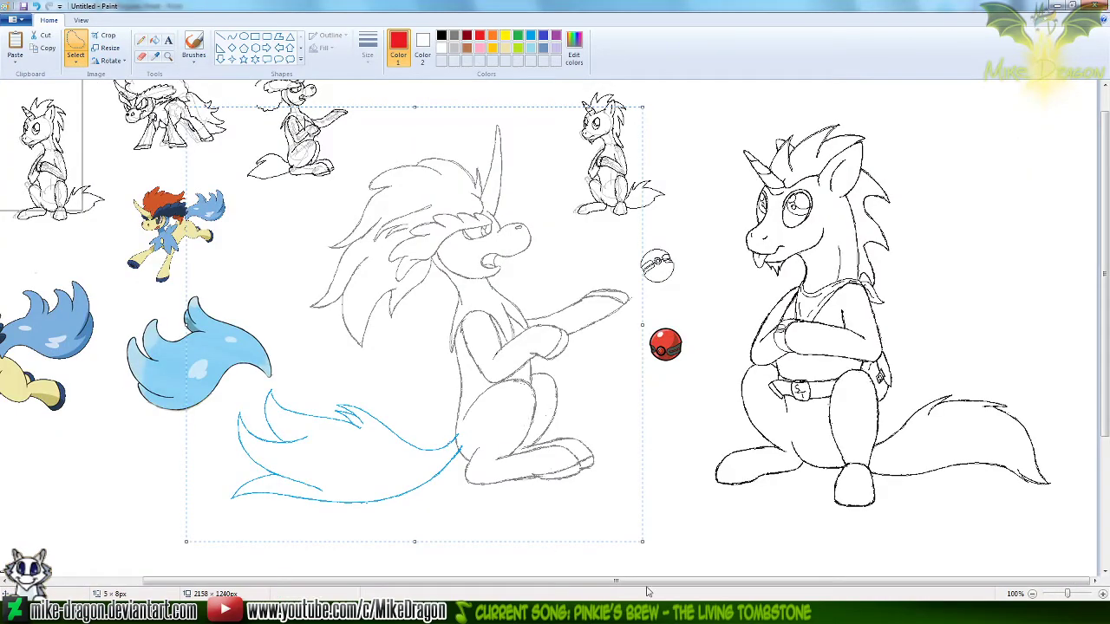
left_click(168, 56)
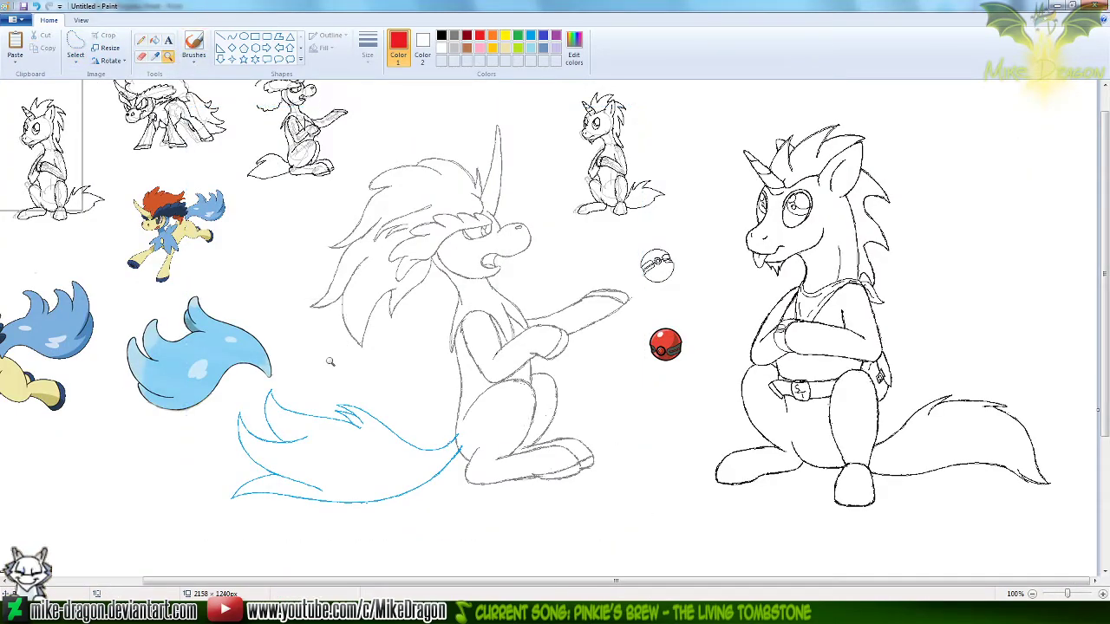
left_click(387, 374)
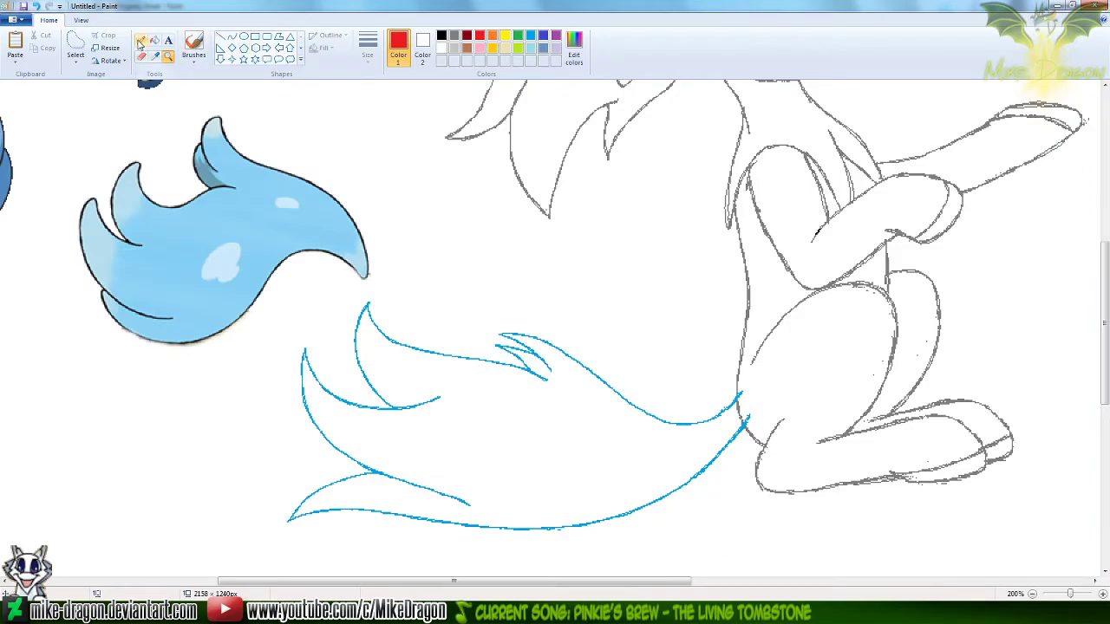
left_click(232, 36)
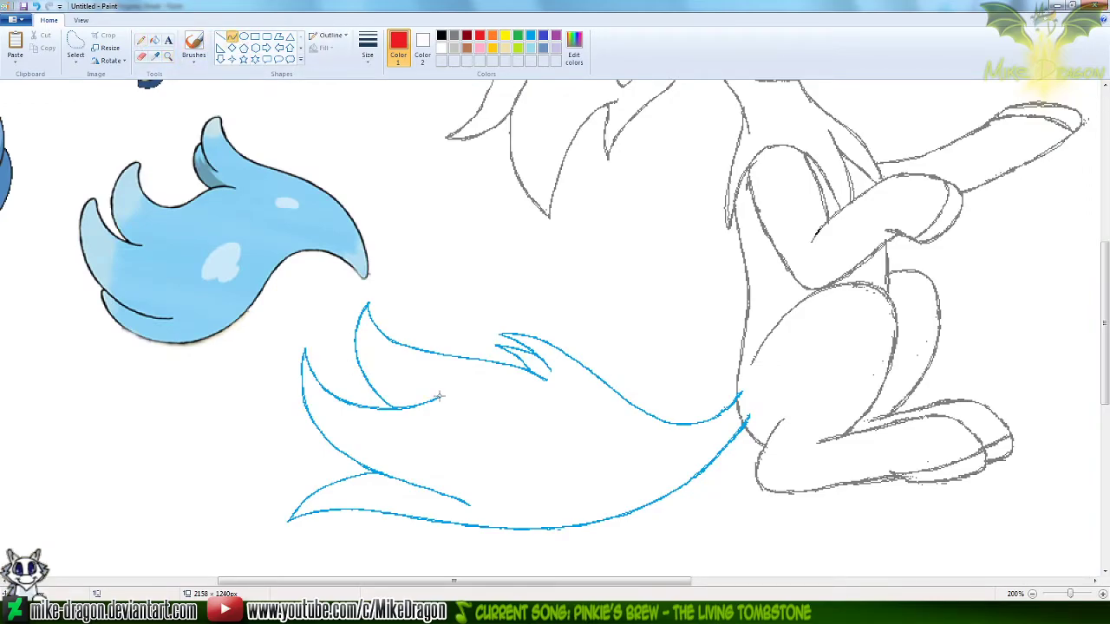
left_click_drag(437, 399, 262, 444)
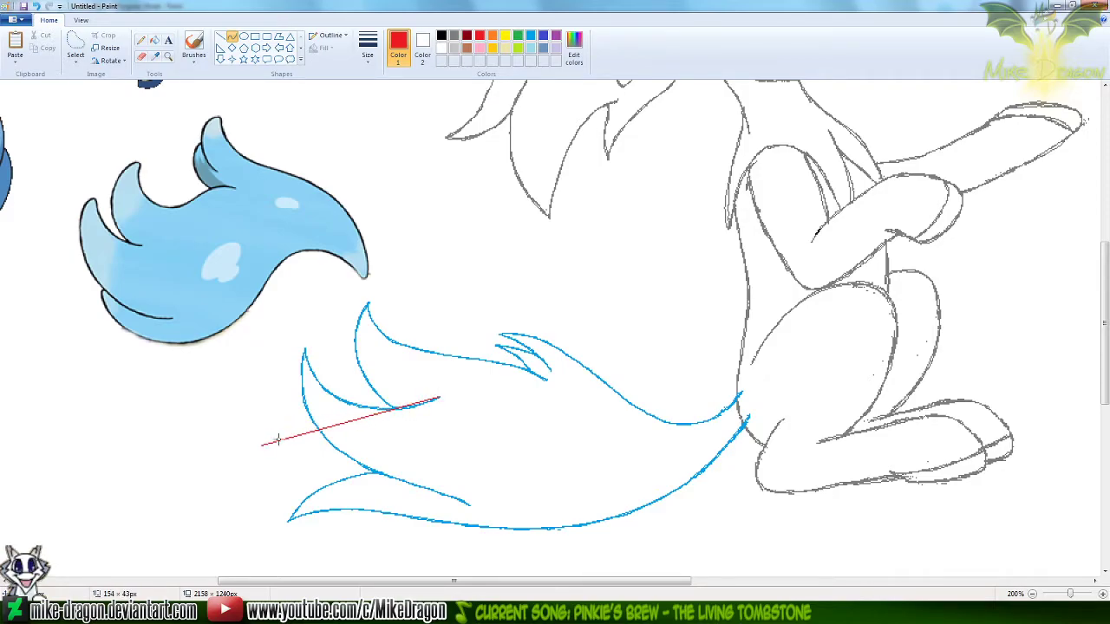
left_click_drag(408, 408, 410, 425)
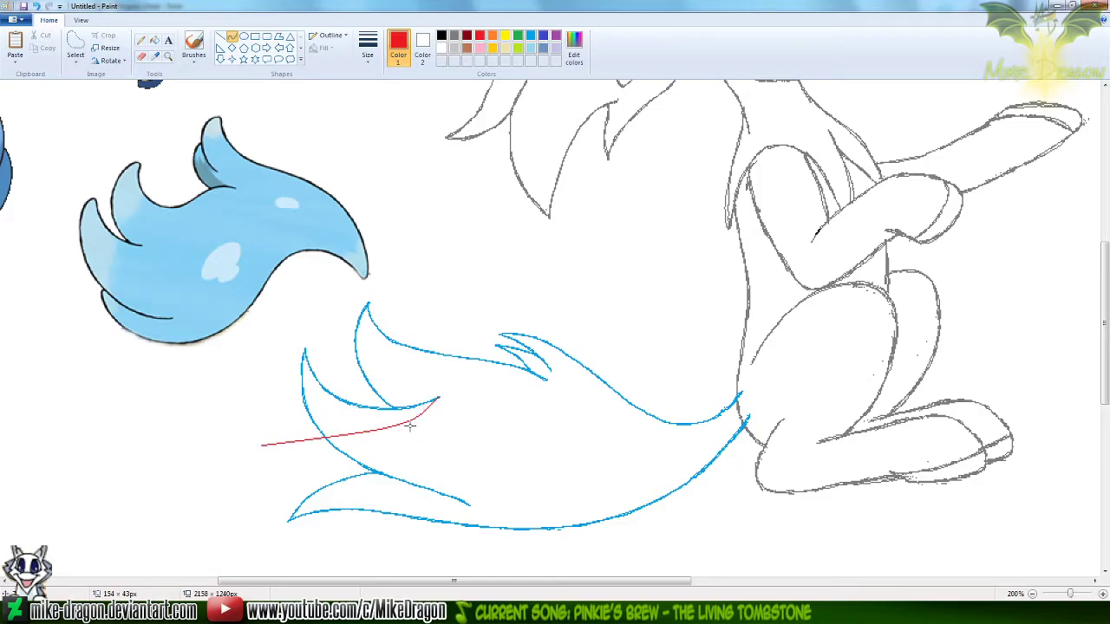
left_click_drag(298, 418, 311, 384)
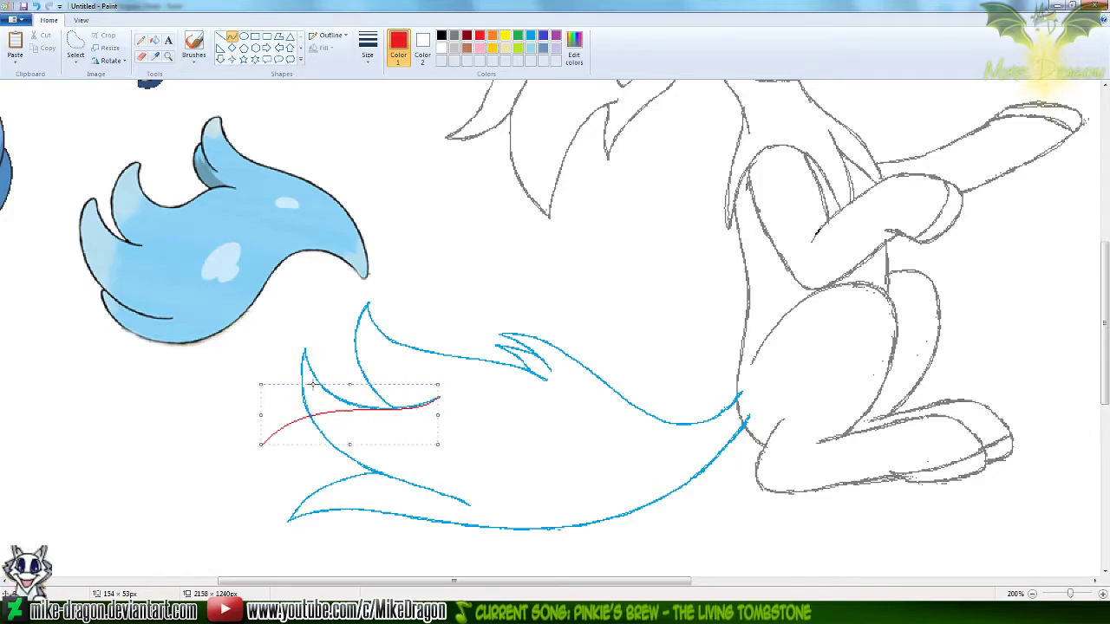
key("ctrl+z")
left_click_drag(262, 421, 440, 399)
left_click_drag(301, 414, 296, 393)
left_click_drag(406, 418, 379, 425)
key("ctrl+z")
Draw a red S-curve from a new tuft tip left of the tail to the inner end of the leftmost tuft's upper line
left_click_drag(257, 438, 440, 397)
left_click_drag(287, 410, 291, 399)
mouse_move(385, 430)
left_mouse_down()
mouse_move(367, 439)
mouse_move(392, 435)
left_mouse_up()
left_click(461, 252)
left_click_drag(252, 437, 469, 503)
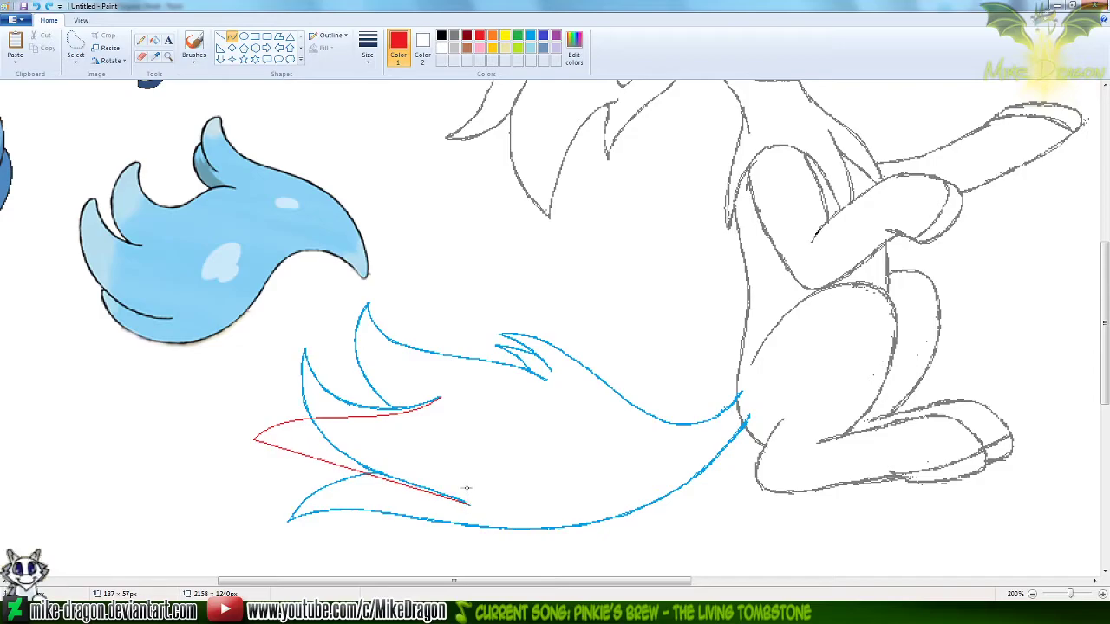
left_click_drag(307, 451, 339, 430)
left_click_drag(416, 490, 378, 490)
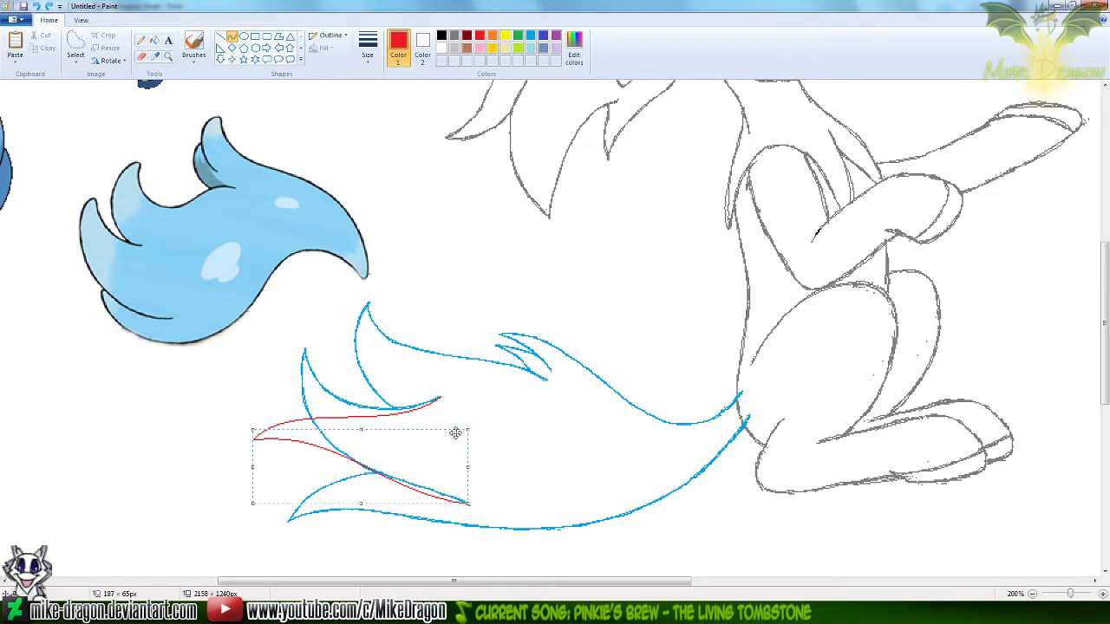
key("ctrl+z")
Draw the new tuft's lower edge as a red curve, about 110 by 34 px, from its tip to the lower tuft's junction
left_click_drag(253, 437, 375, 470)
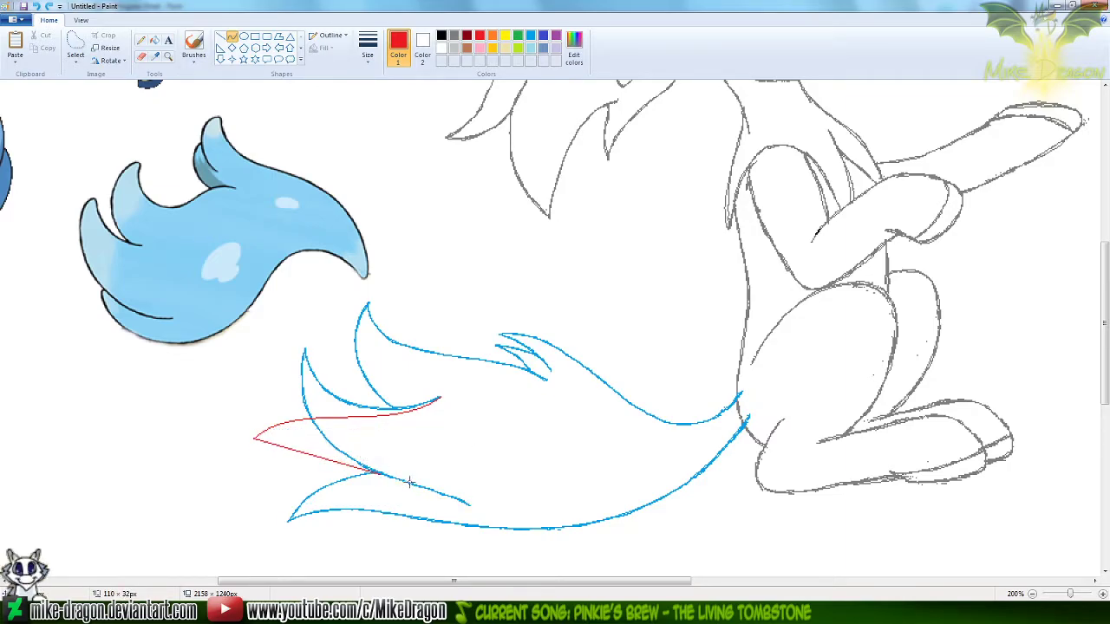
left_click_drag(278, 451, 374, 469)
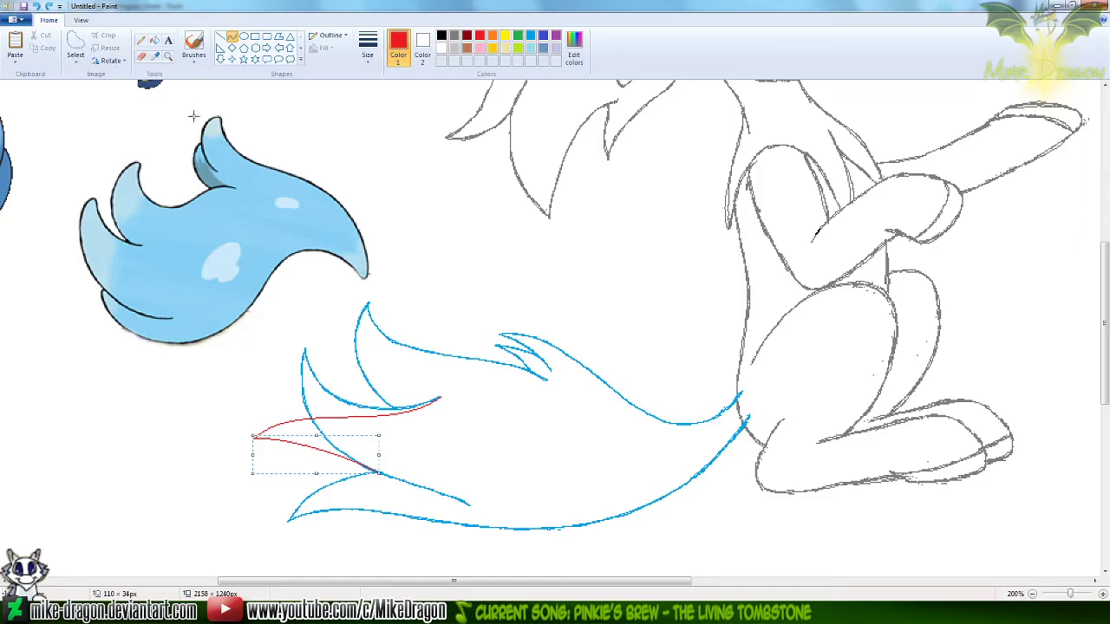
left_click(169, 55)
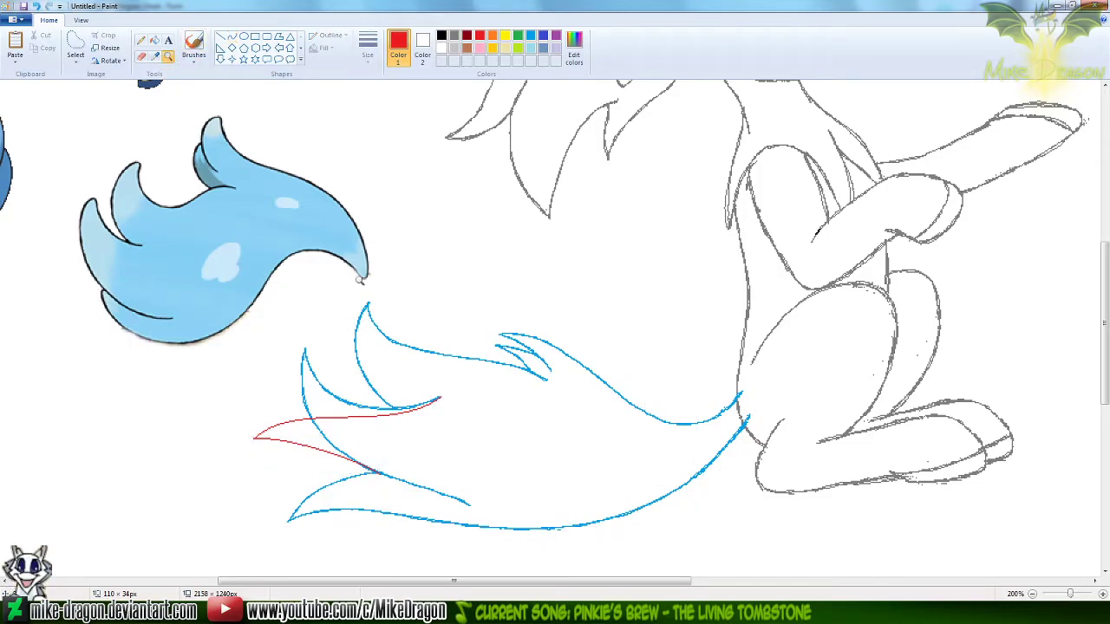
Draw a higher-arched upper edge for the new tuft, about 164 by 63 px, from its tip to the same inner end, coloured gold
left_click(232, 35)
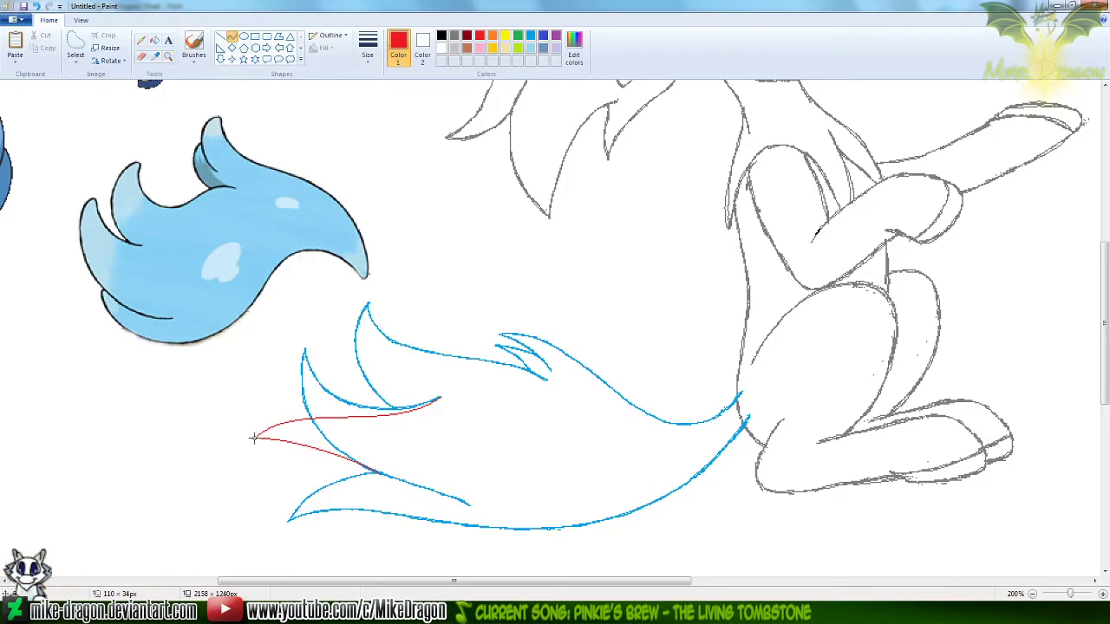
left_click_drag(253, 437, 442, 399)
left_click_drag(305, 398, 285, 365)
left_click_drag(394, 425, 399, 433)
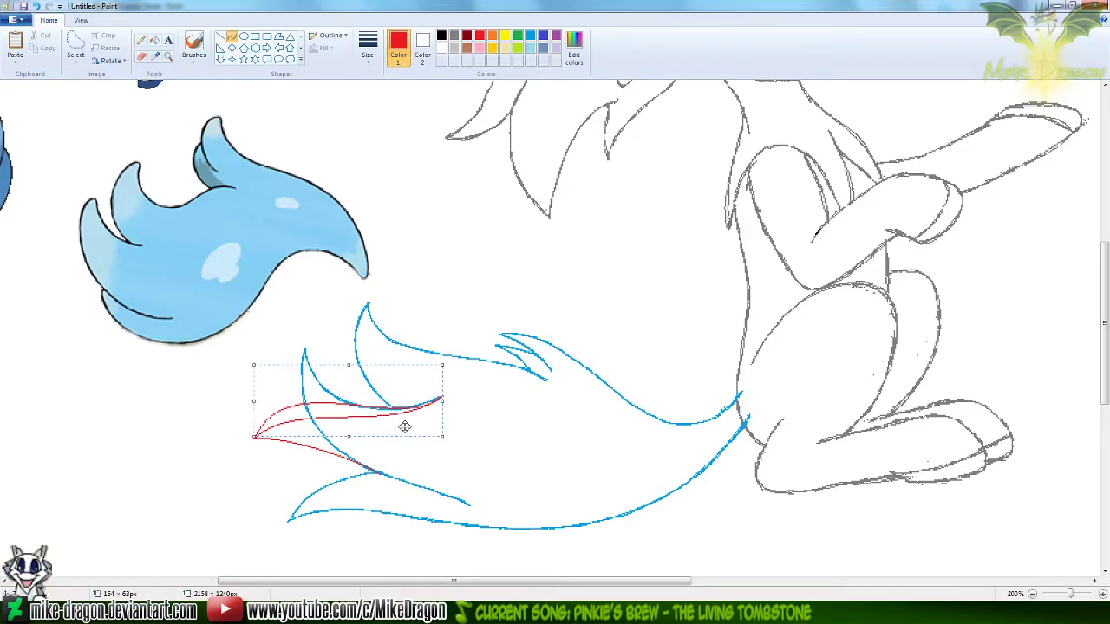
left_click(491, 48)
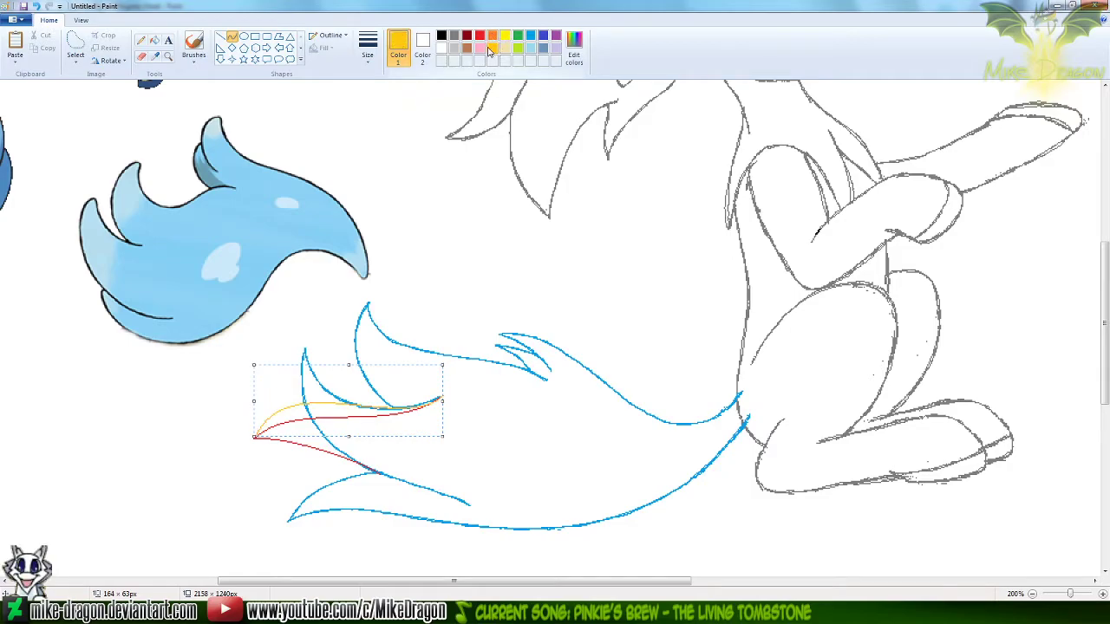
left_click(168, 55)
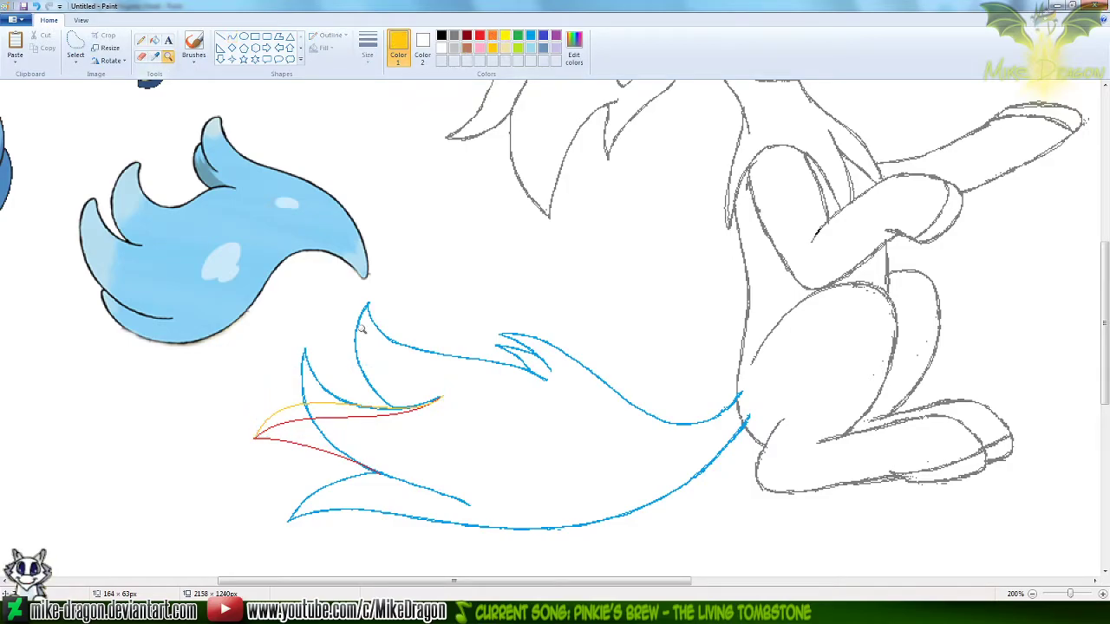
left_click(390, 391)
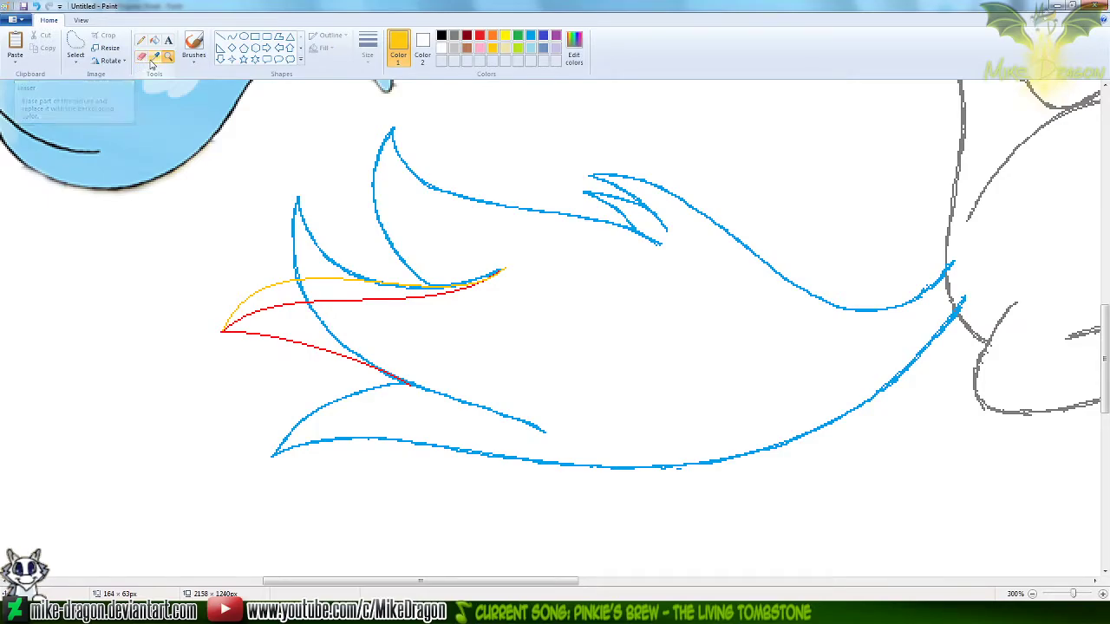
Extend the gold upper edge of the new left tuft with a short curve down to a slightly lower tip
left_click(231, 39)
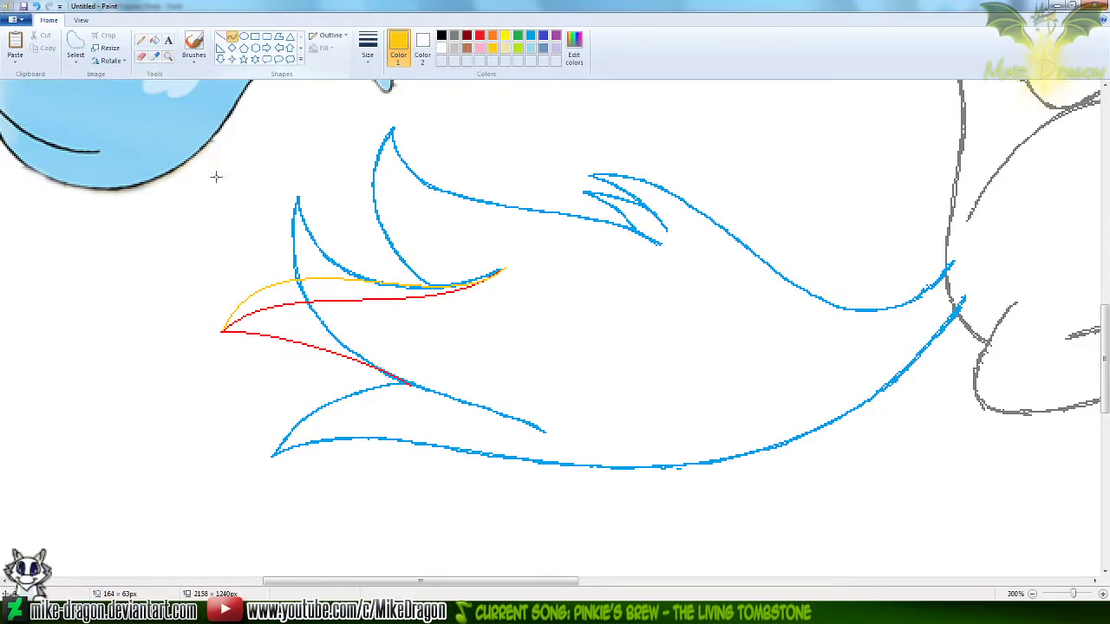
left_click_drag(218, 343, 245, 294)
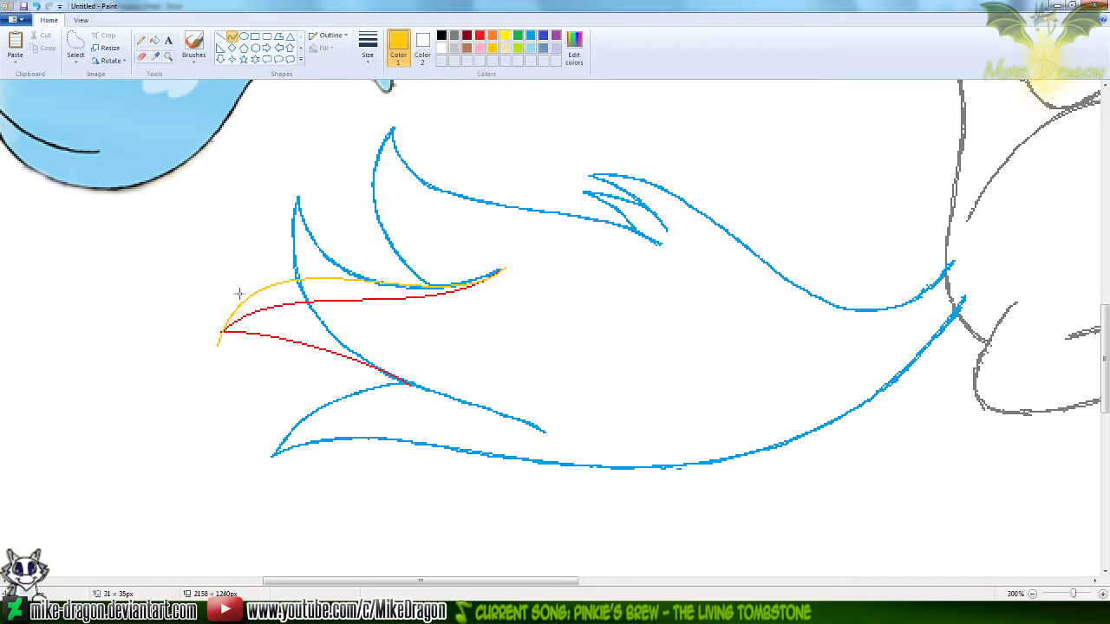
left_click(242, 212)
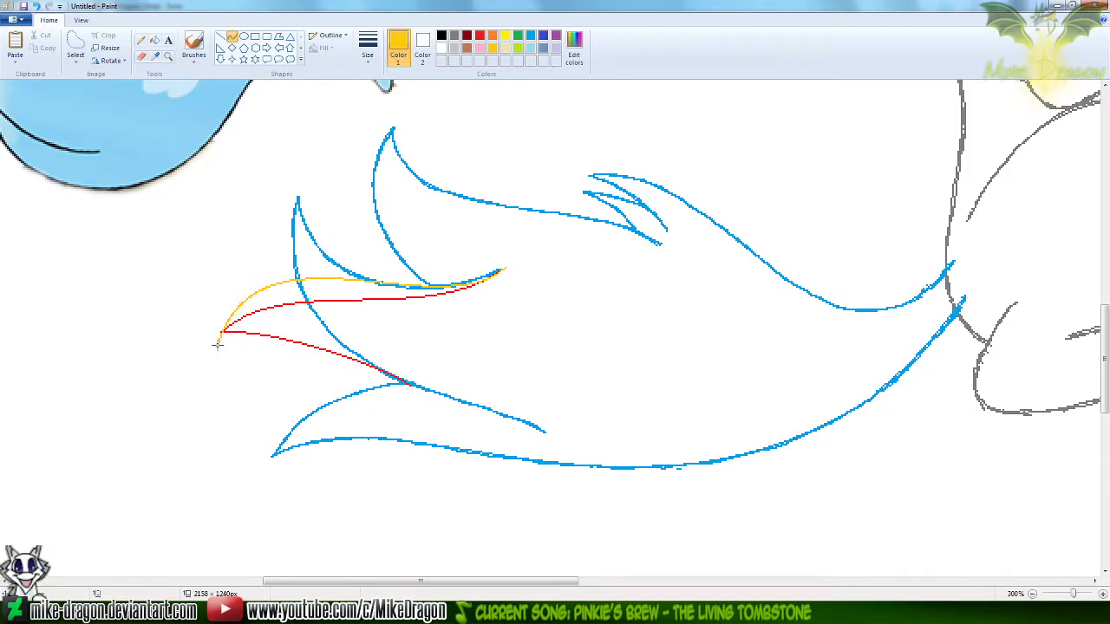
Draw the new tuft's lower edge as an upward-arched gold curve from the lowered tip to the lower tuft's junction
left_click_drag(218, 344, 414, 383)
left_click_drag(272, 327, 249, 331)
left_click_drag(341, 352, 340, 324)
left_click(445, 307)
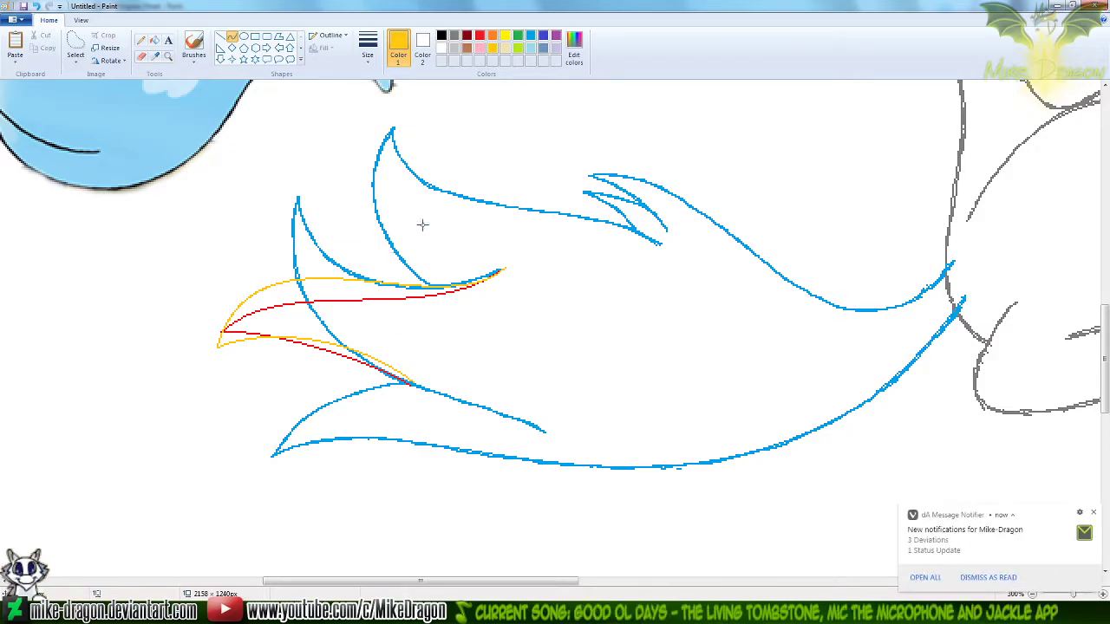
Erase only the red trial curves of the new left tuft
left_click(480, 36)
left_click(141, 55)
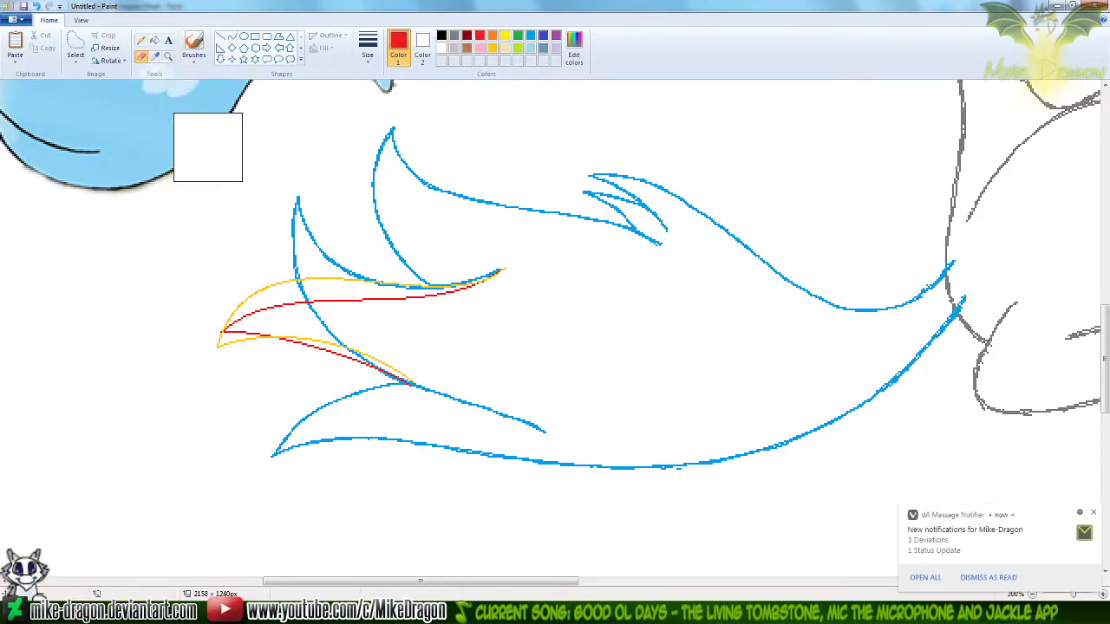
mouse_move(488, 292)
left_mouse_down()
mouse_move(321, 297)
mouse_move(228, 322)
mouse_move(472, 370)
mouse_move(364, 287)
mouse_move(502, 292)
mouse_move(290, 294)
mouse_move(455, 275)
left_mouse_up()
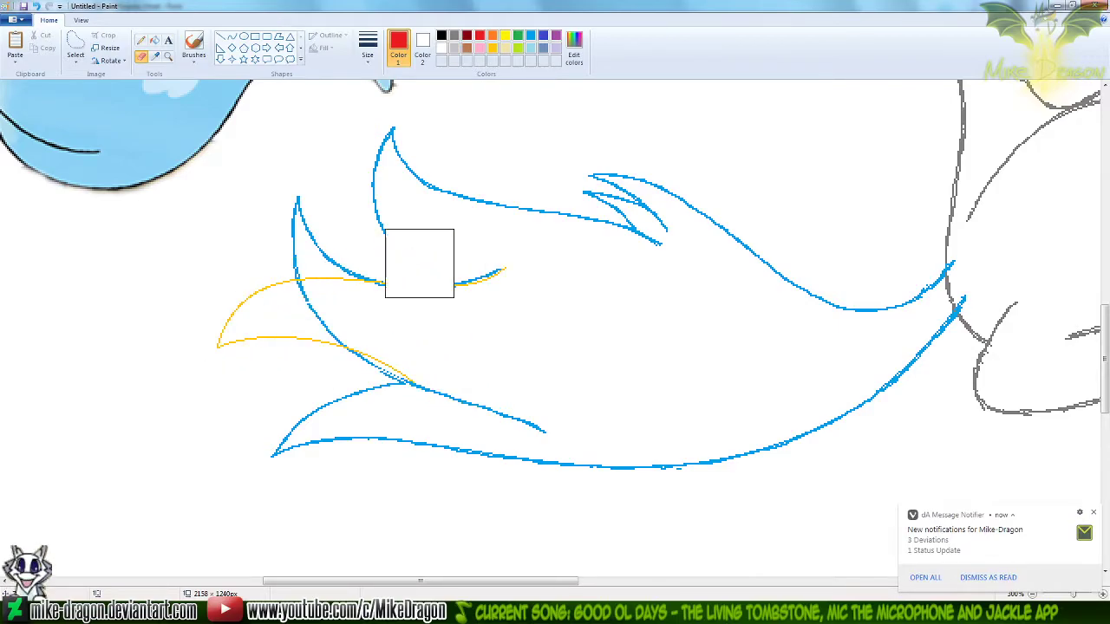
Erase only the old upright left tuft's blue lines with a smaller eraser, keeping the gold curves
left_click(528, 40)
left_click(367, 45)
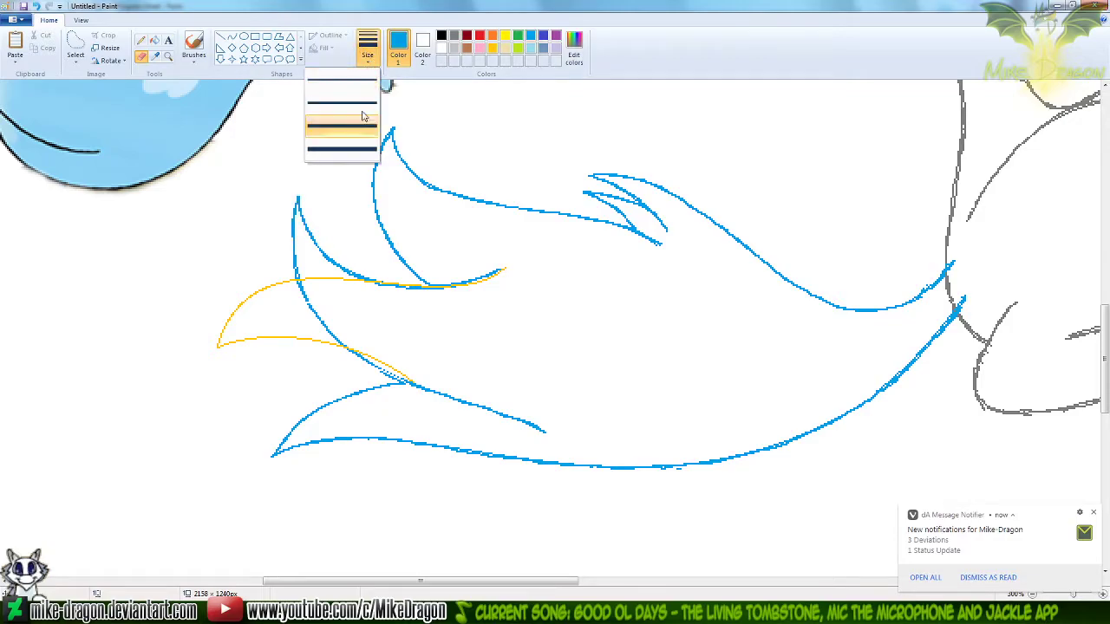
left_click(347, 149)
mouse_move(325, 245)
left_mouse_down()
mouse_move(358, 276)
mouse_move(425, 298)
mouse_move(463, 293)
mouse_move(520, 260)
mouse_move(454, 280)
left_mouse_up()
mouse_move(275, 223)
left_mouse_down()
mouse_move(306, 288)
mouse_move(385, 372)
left_mouse_up()
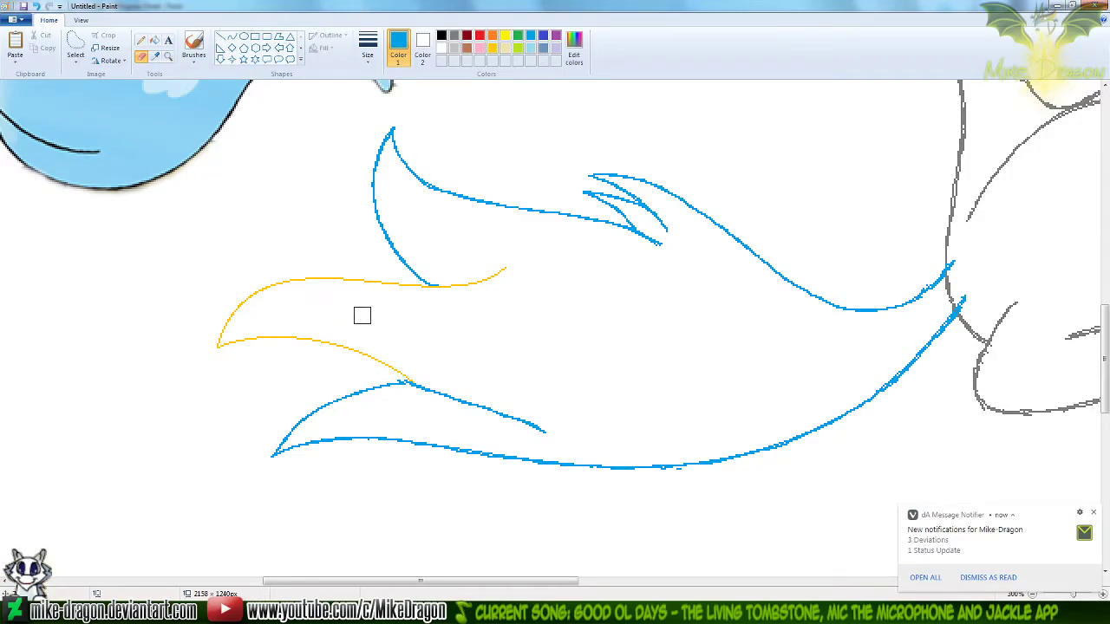
key("ctrl+z")
mouse_move(341, 337)
left_mouse_down()
mouse_move(305, 300)
mouse_move(295, 258)
mouse_move(303, 207)
mouse_move(349, 271)
mouse_move(391, 293)
mouse_move(449, 296)
mouse_move(511, 263)
mouse_move(460, 280)
left_mouse_up()
Redraw the new tuft's lower edge as a blue curve, about 114 by 43 px, from its tip to the lower tuft's junction
left_click(232, 37)
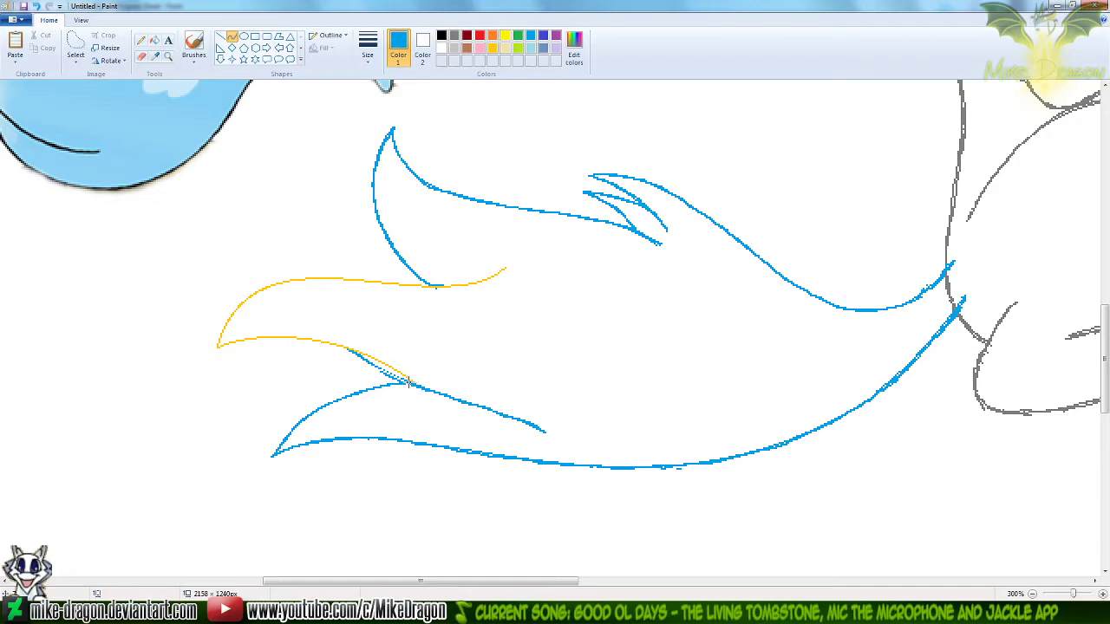
left_click_drag(412, 385, 219, 345)
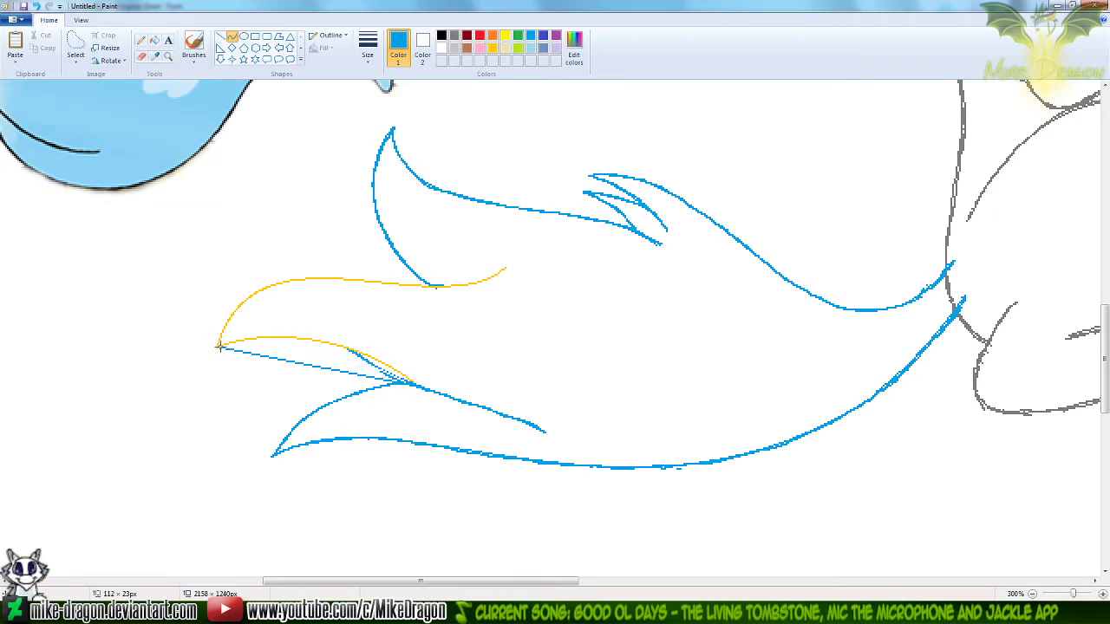
mouse_move(346, 373)
left_mouse_down()
mouse_move(343, 382)
mouse_move(306, 336)
mouse_move(325, 317)
left_mouse_up()
key("ctrl+z")
mouse_move(218, 346)
left_mouse_down()
mouse_move(259, 331)
mouse_move(227, 347)
mouse_move(407, 380)
mouse_move(269, 326)
mouse_move(311, 311)
mouse_move(378, 375)
mouse_move(403, 379)
left_mouse_up()
key("ctrl+z")
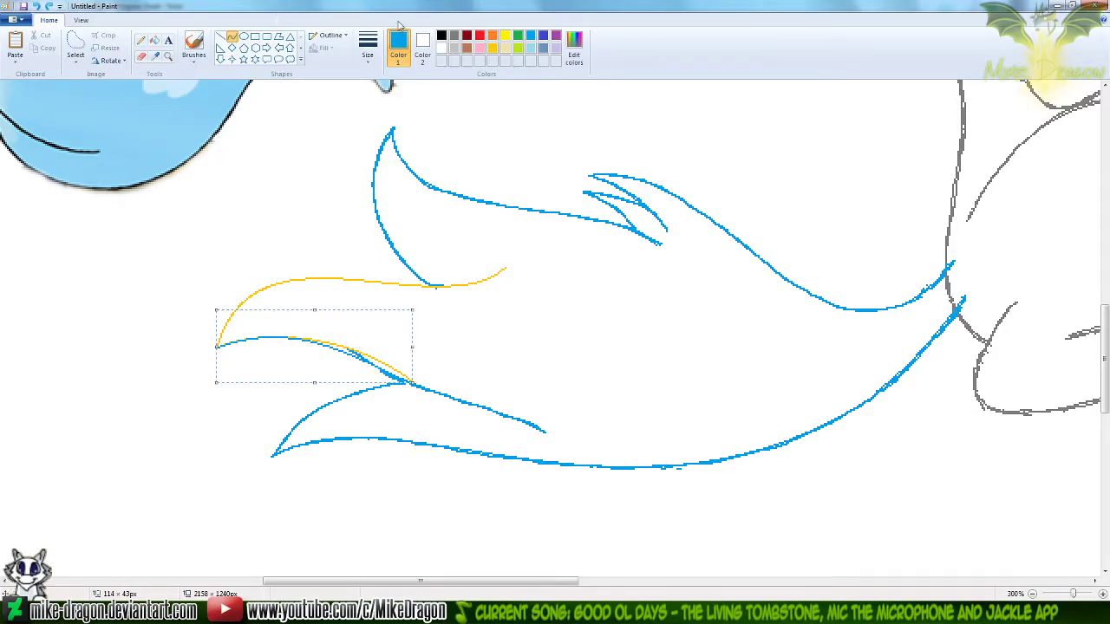
Thicken the new tuft's outline with the Pencil, tracing the lower edge and junction in red and the upper edge in gold
left_click(479, 36)
left_click(142, 42)
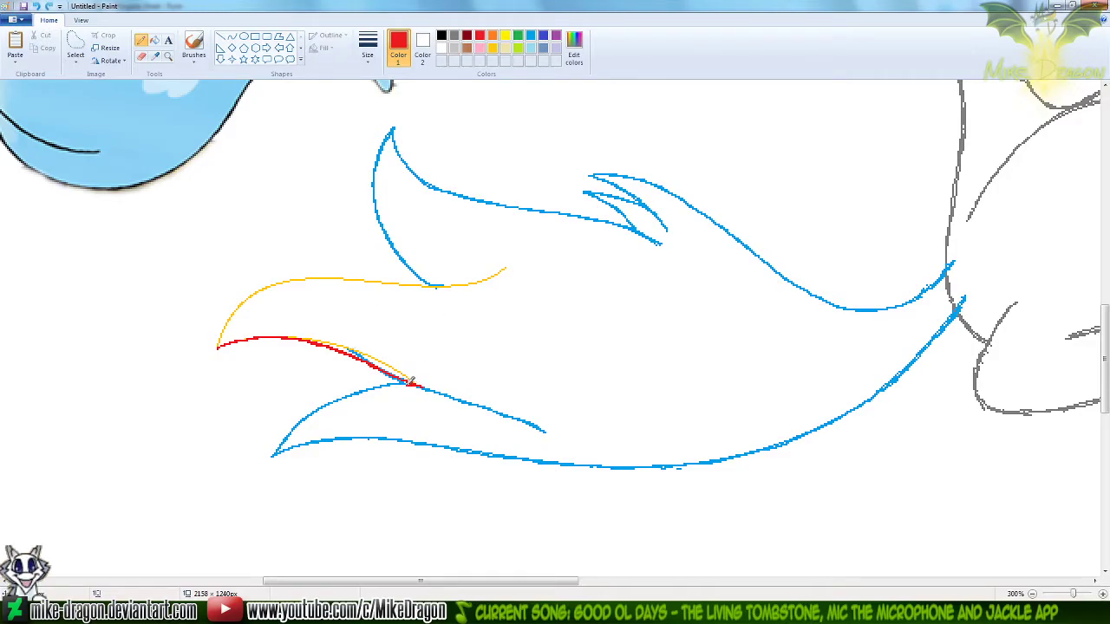
left_click_drag(376, 387, 366, 390)
key("ctrl+z")
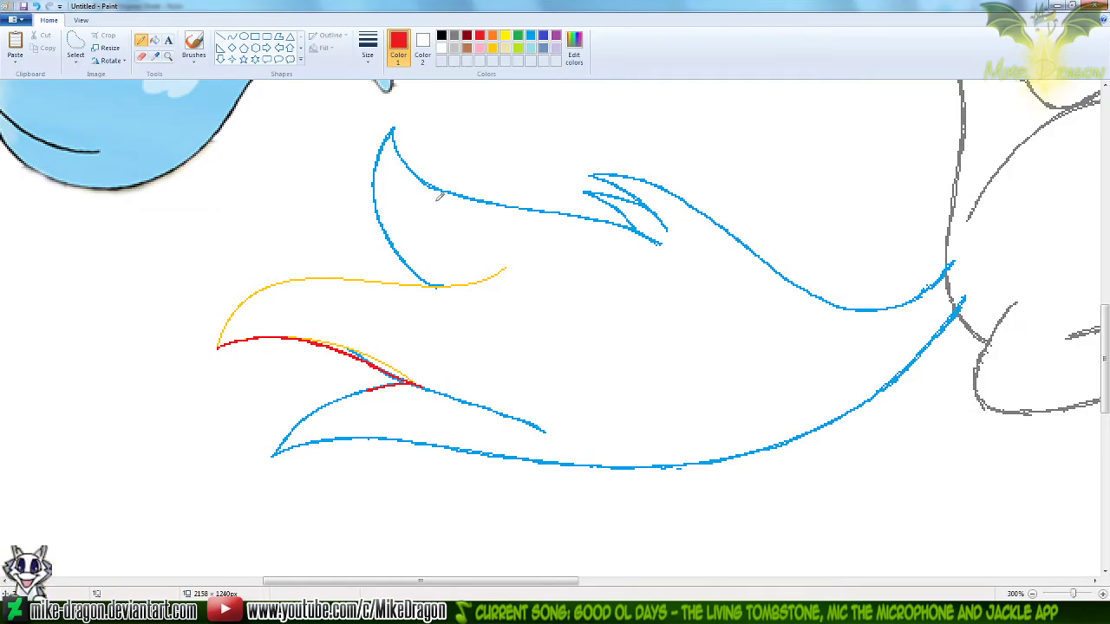
left_click(493, 48)
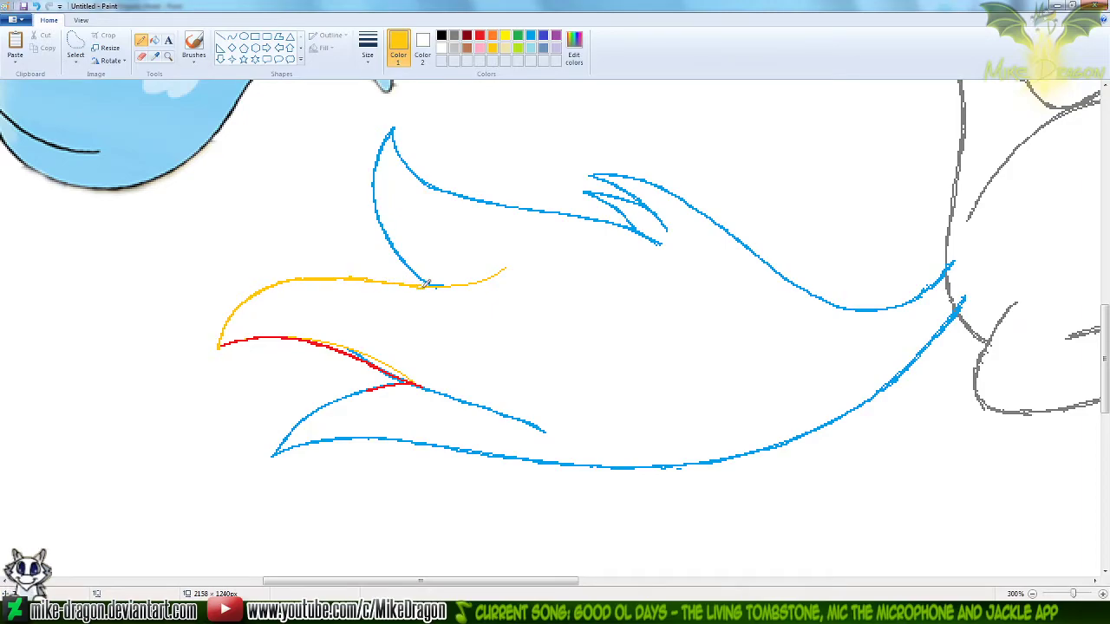
left_click_drag(501, 272, 513, 263)
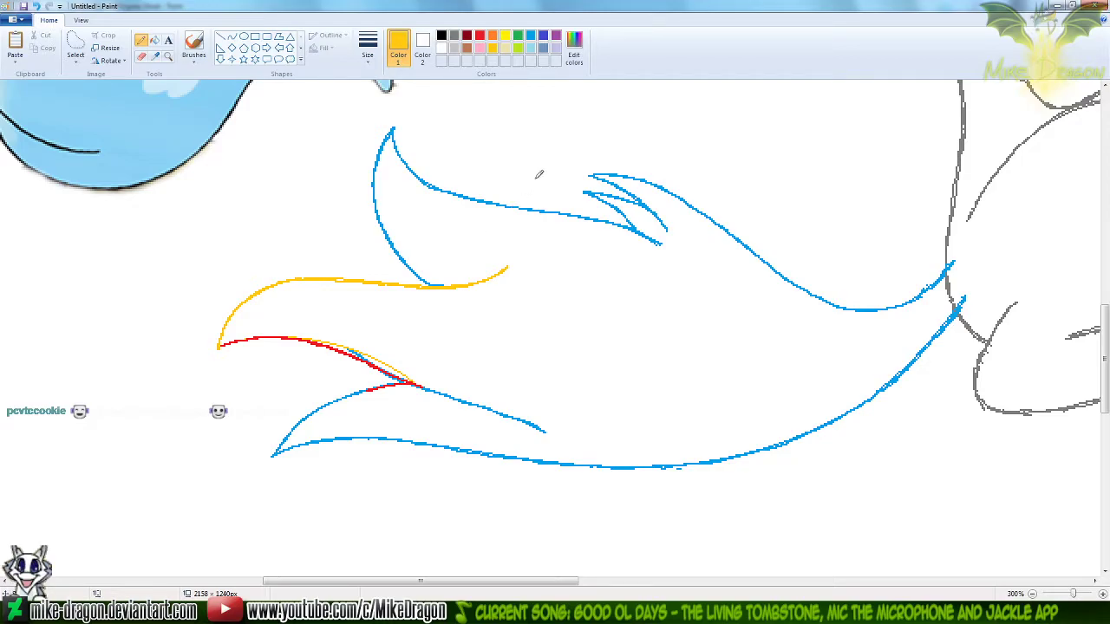
Erase the thin gold guide curve and the leftover blue line beside the new tuft's red lower edge
left_click(141, 56)
mouse_move(254, 335)
left_mouse_down()
mouse_move(391, 360)
mouse_move(404, 376)
left_mouse_up()
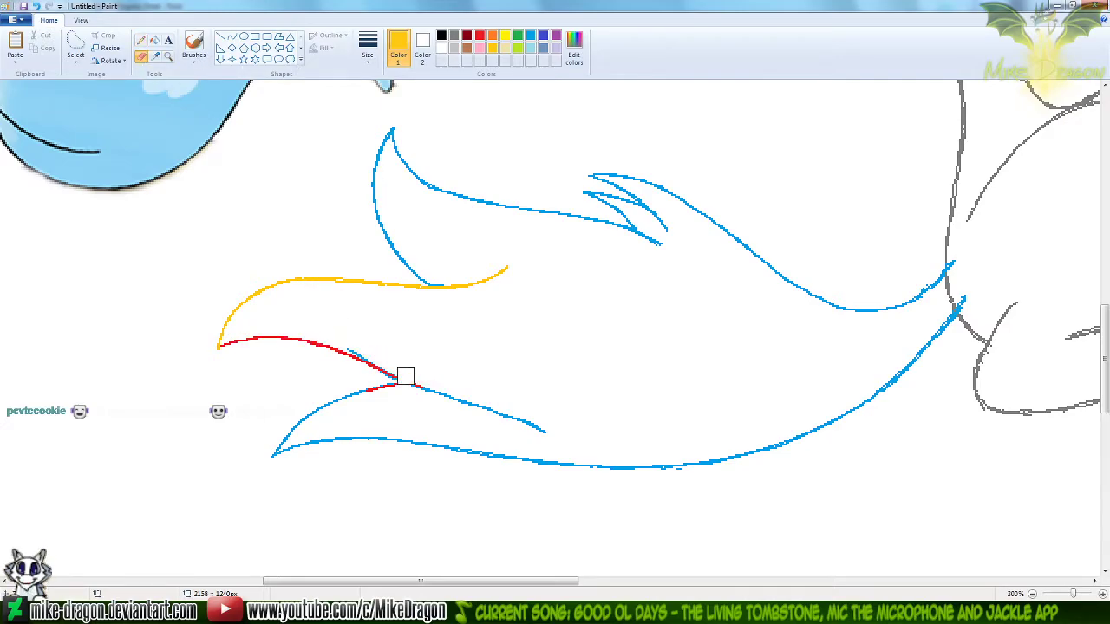
left_click(530, 34)
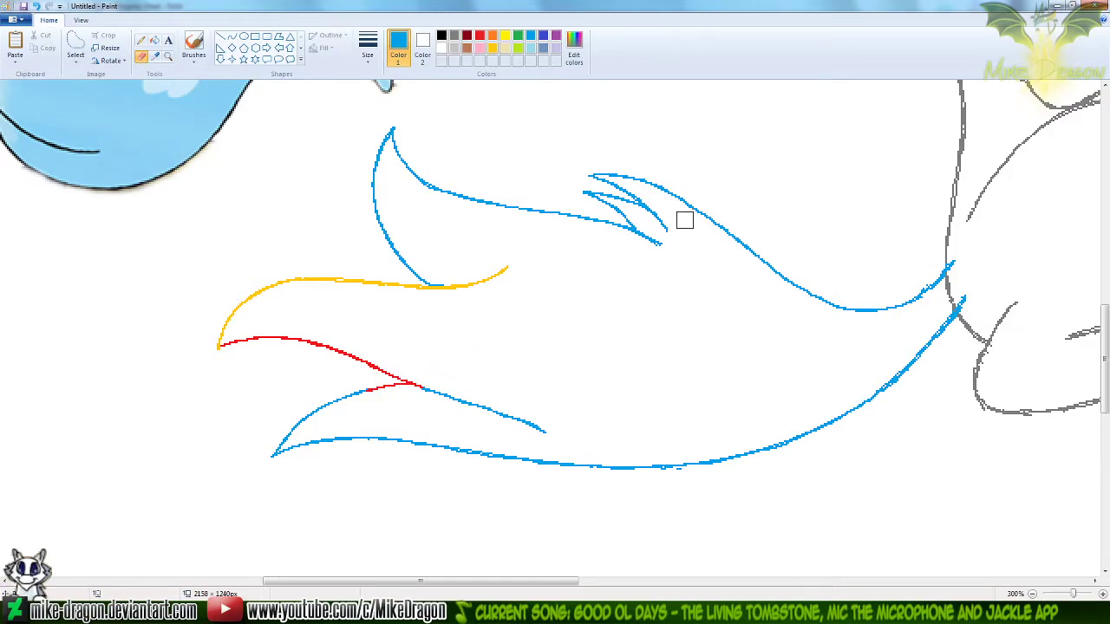
Recolour the new tuft's red and gold outlines blue with the eraser, and reset the secondary colour to white
left_click(479, 38)
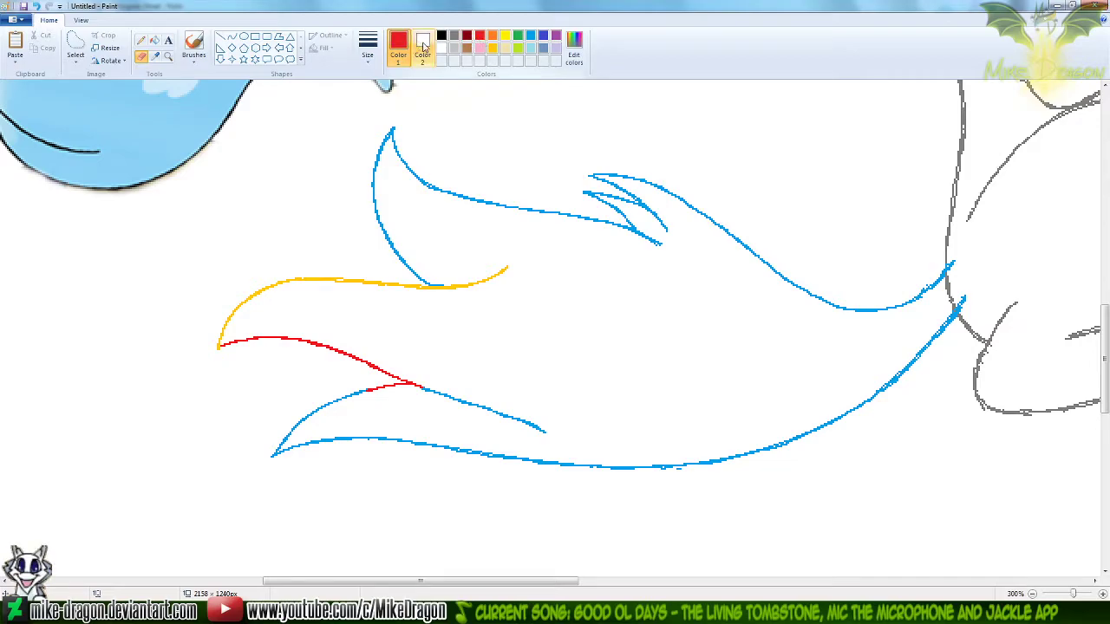
left_click(530, 38)
left_click(398, 44)
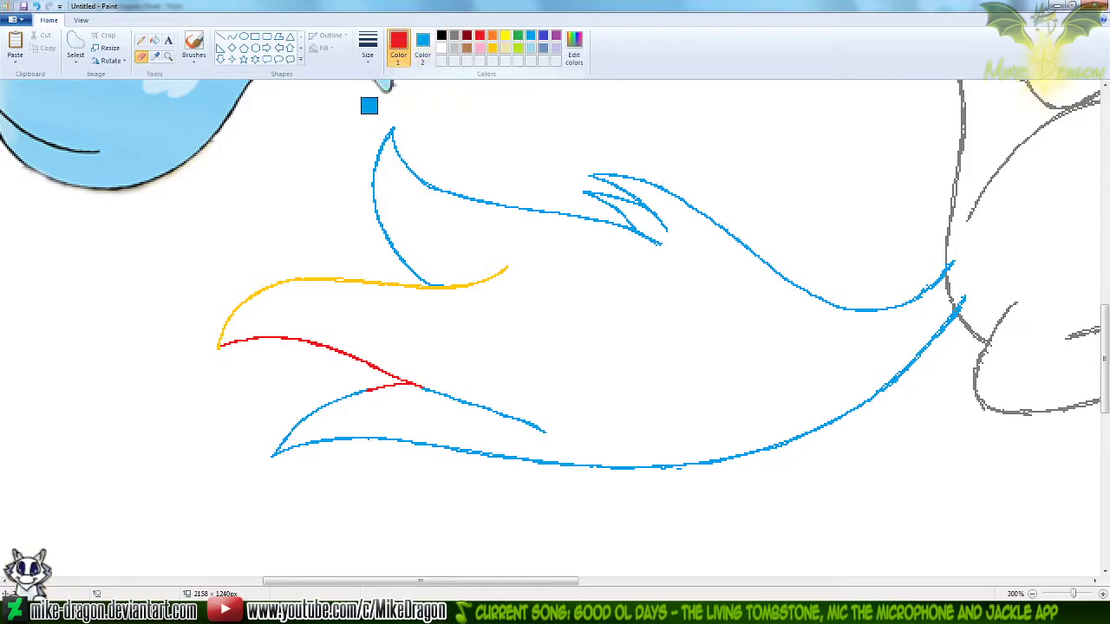
mouse_move(206, 345)
left_mouse_down()
mouse_move(304, 345)
mouse_move(382, 367)
mouse_move(384, 391)
left_mouse_up()
left_click(493, 50)
mouse_move(503, 271)
left_mouse_down()
mouse_move(444, 294)
mouse_move(360, 282)
mouse_move(293, 288)
mouse_move(227, 317)
mouse_move(211, 359)
left_mouse_up()
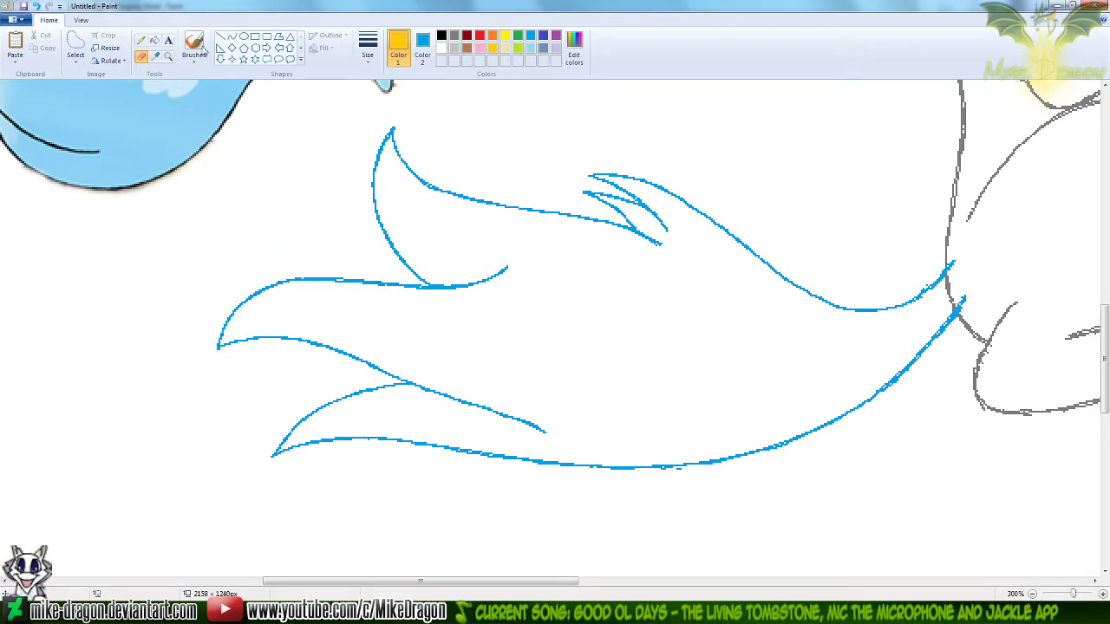
left_click(156, 55)
right_click(244, 172)
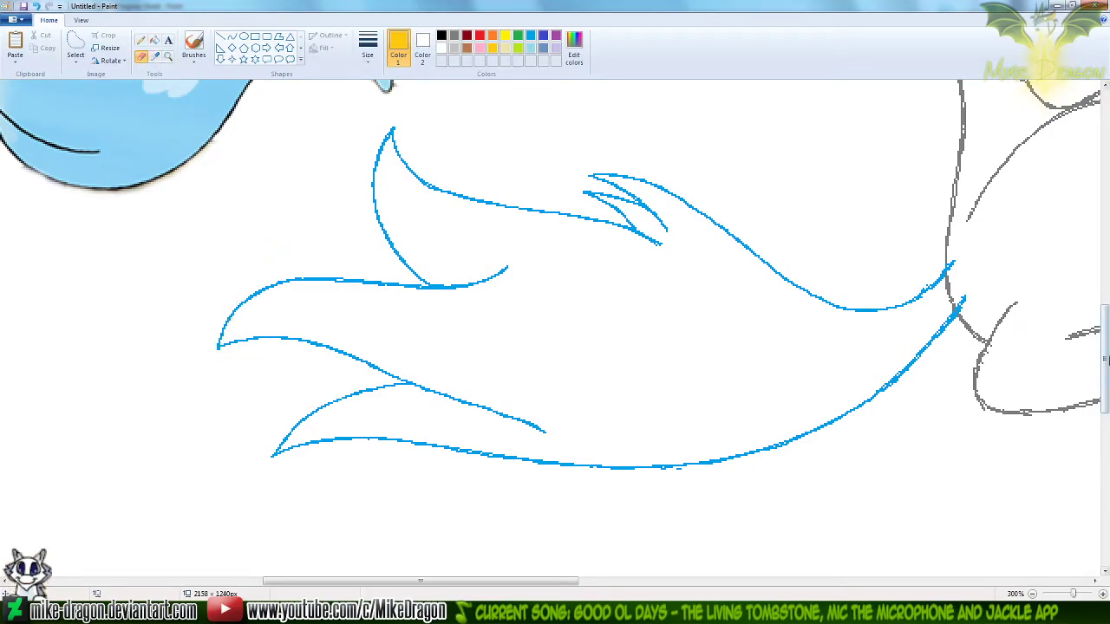
Examine the redrawn tail against the whole seated figure and the blue reference tail
scroll(790, 336, "down", 1, "ctrl")
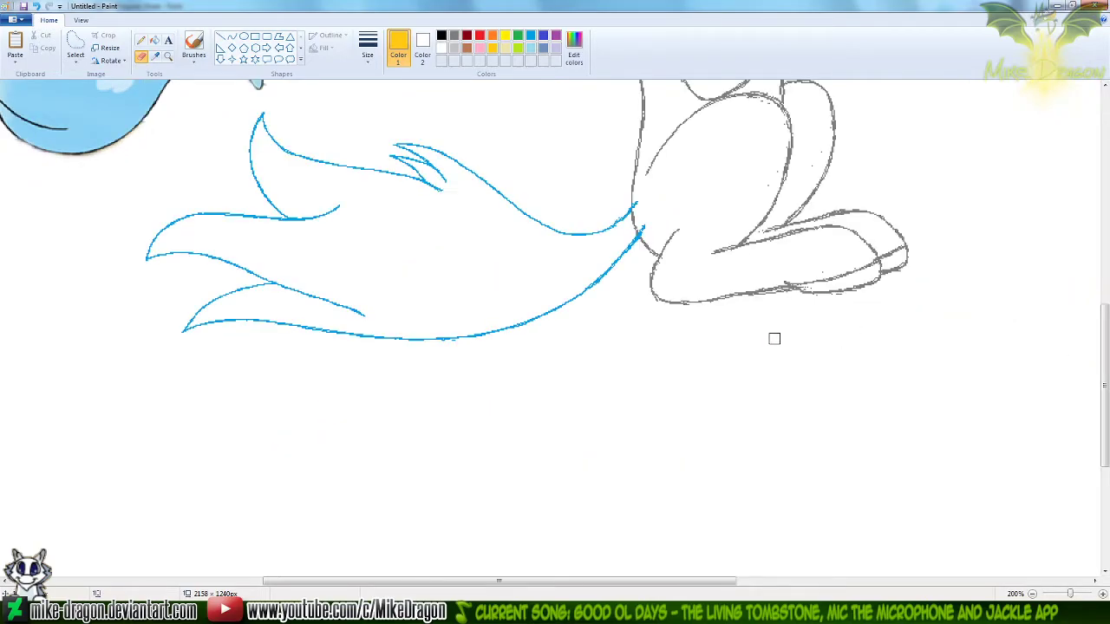
left_click_drag(1104, 362, 1104, 313)
scroll(282, 292, "down", 1)
scroll(223, 310, "down", 1, "ctrl")
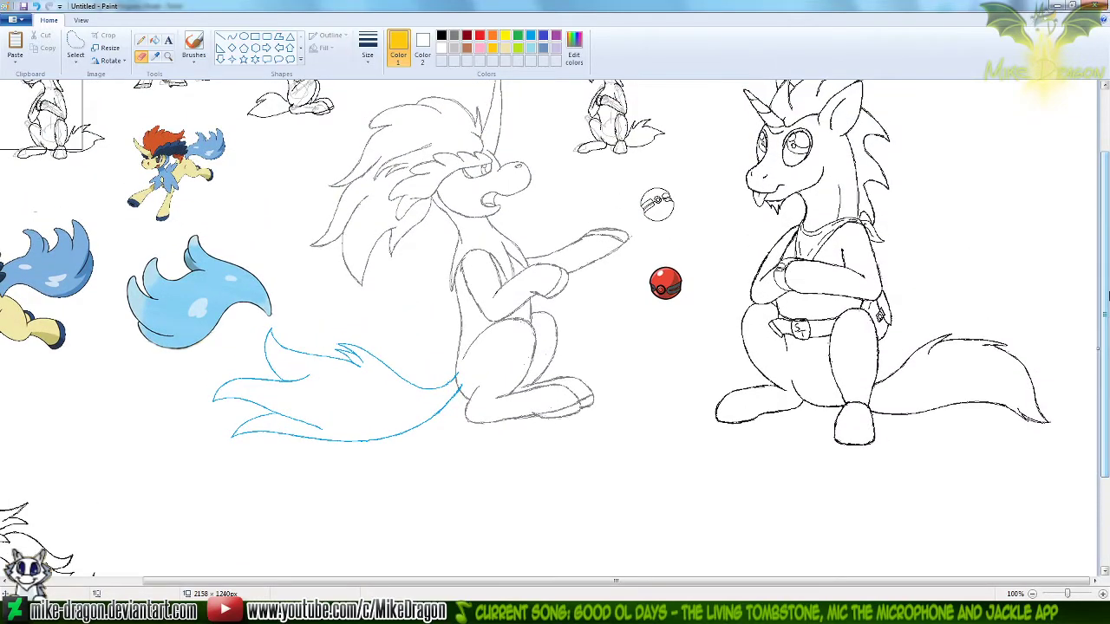
left_click(168, 55)
left_click(225, 324)
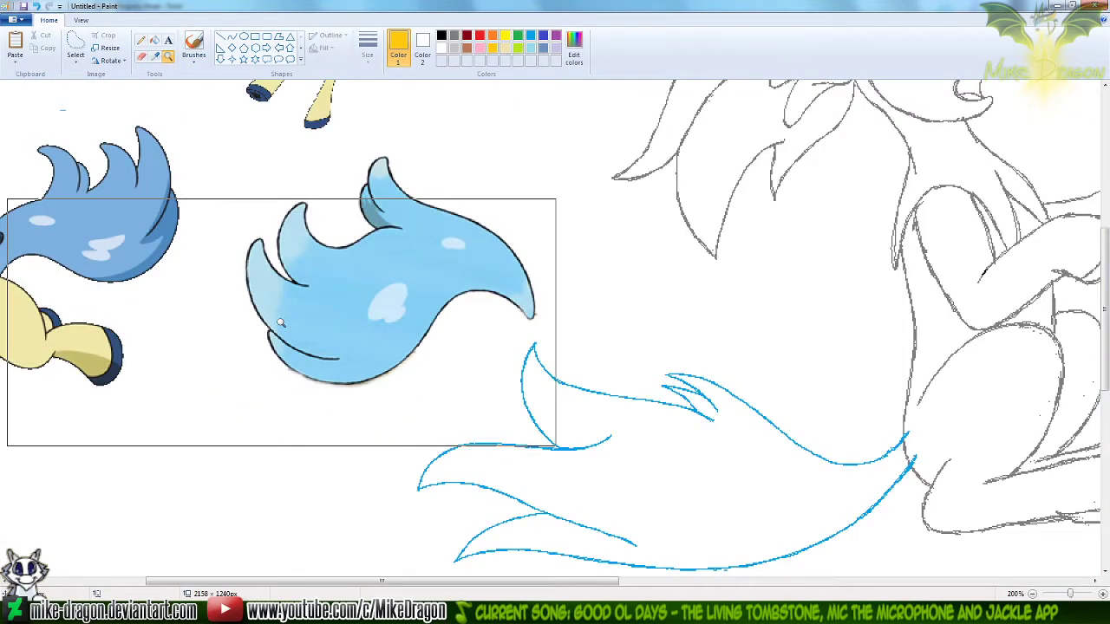
left_click(603, 379)
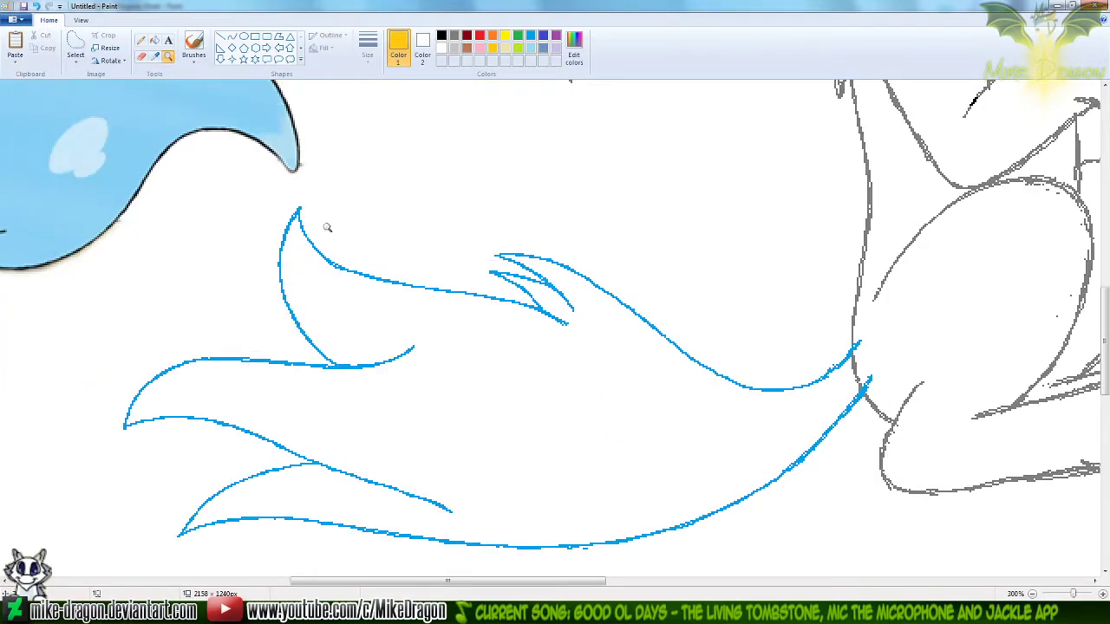
left_click(142, 42)
mouse_move(300, 174)
left_mouse_down()
mouse_move(206, 282)
mouse_move(466, 300)
mouse_move(213, 251)
mouse_move(380, 354)
mouse_move(241, 337)
mouse_move(319, 226)
mouse_move(391, 251)
mouse_move(418, 324)
left_mouse_up()
key("ctrl+z")
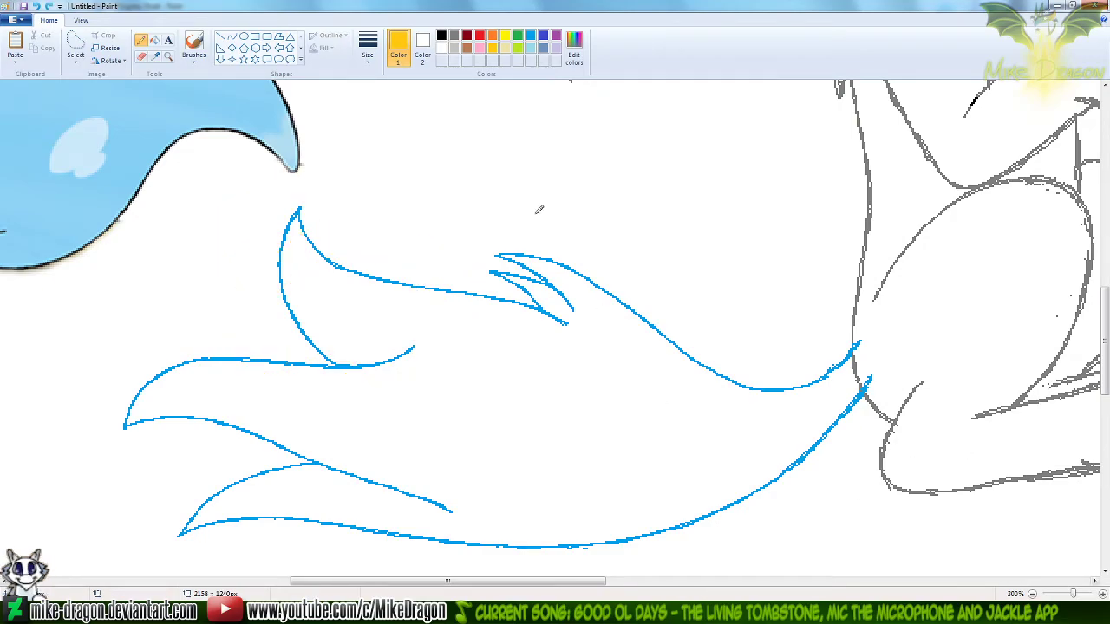
Draw a red curve for the upper tuft's new top edge, from a tip left of the tuft to near the small tufts' base
left_click(480, 38)
left_click_drag(447, 581, 411, 581)
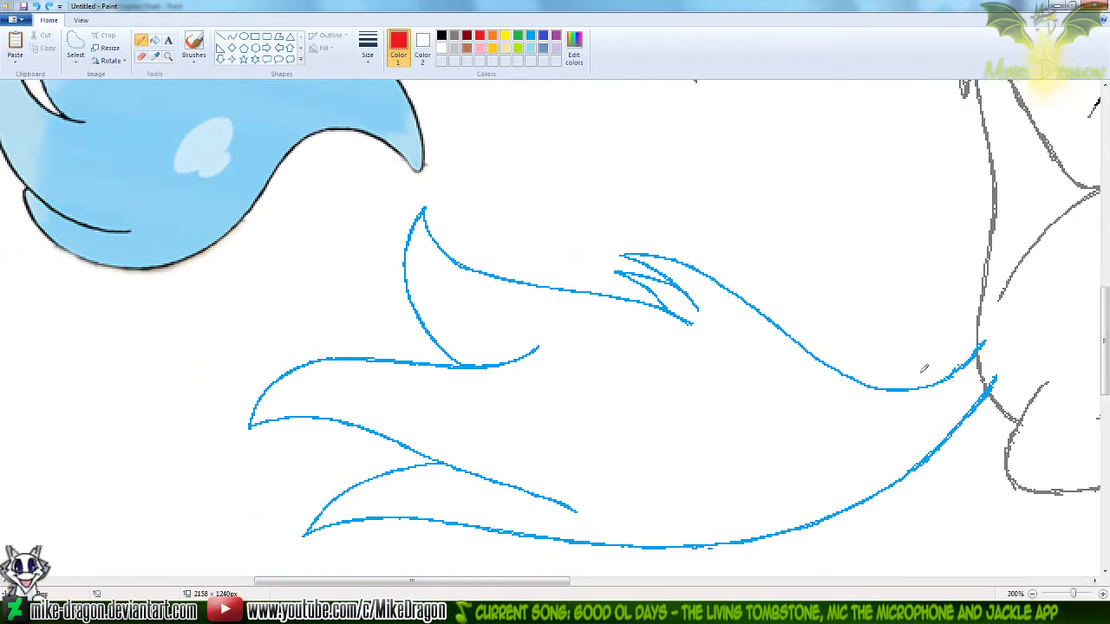
scroll(943, 374, "down", 1)
mouse_move(1106, 387)
left_mouse_down()
mouse_move(1107, 317)
mouse_move(1108, 337)
left_mouse_up()
left_click_drag(642, 580, 607, 589)
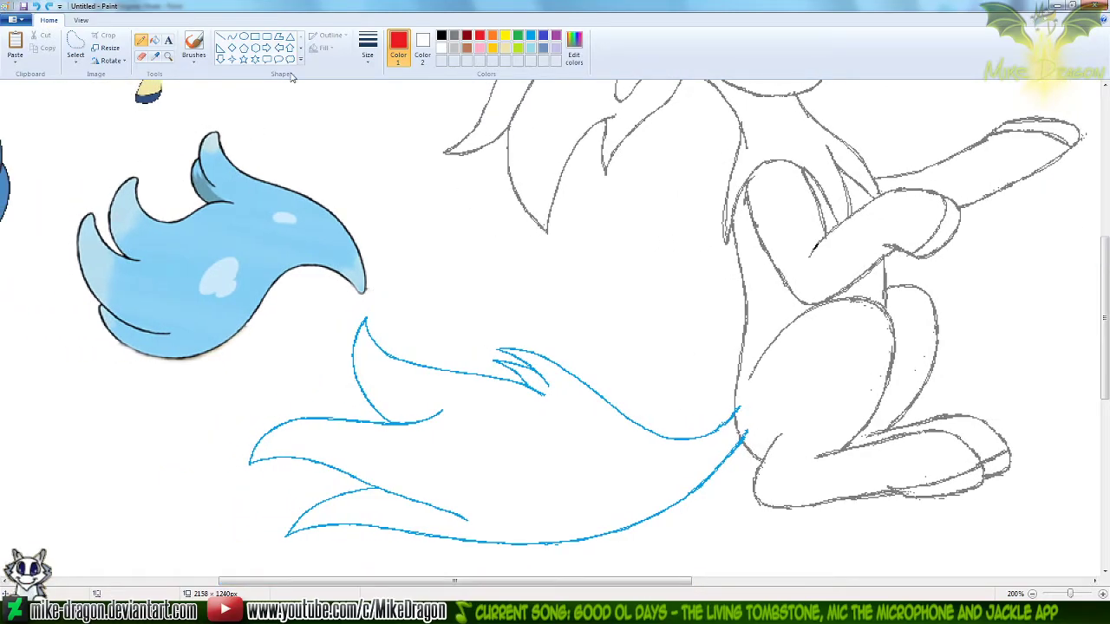
left_click(232, 37)
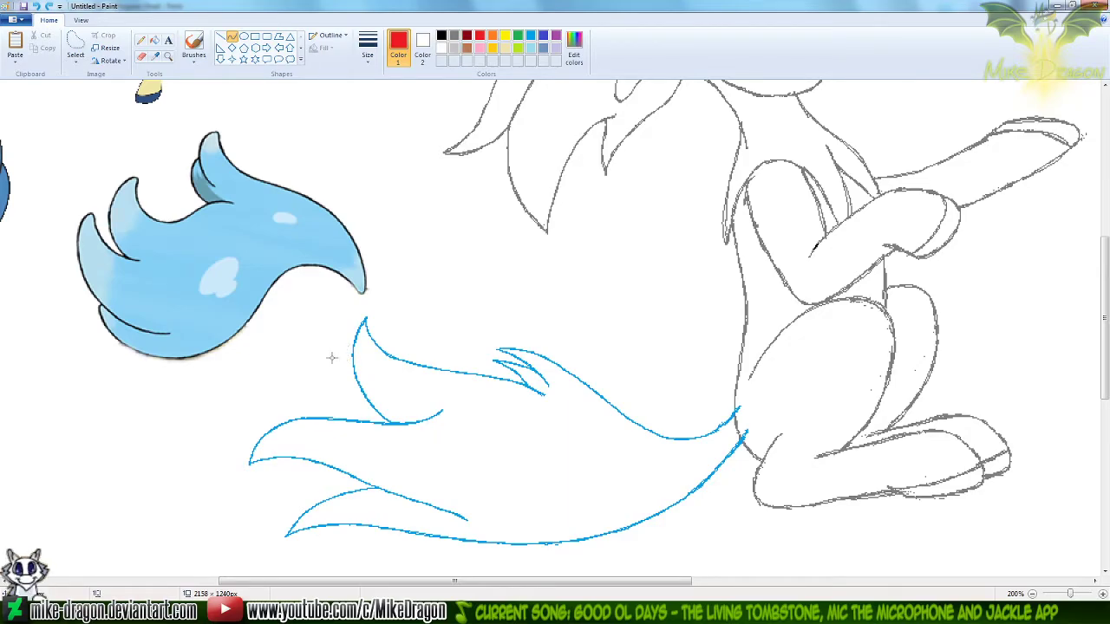
left_click_drag(332, 367, 519, 381)
left_click_drag(370, 357, 355, 361)
left_click_drag(439, 365, 440, 366)
left_click(456, 299)
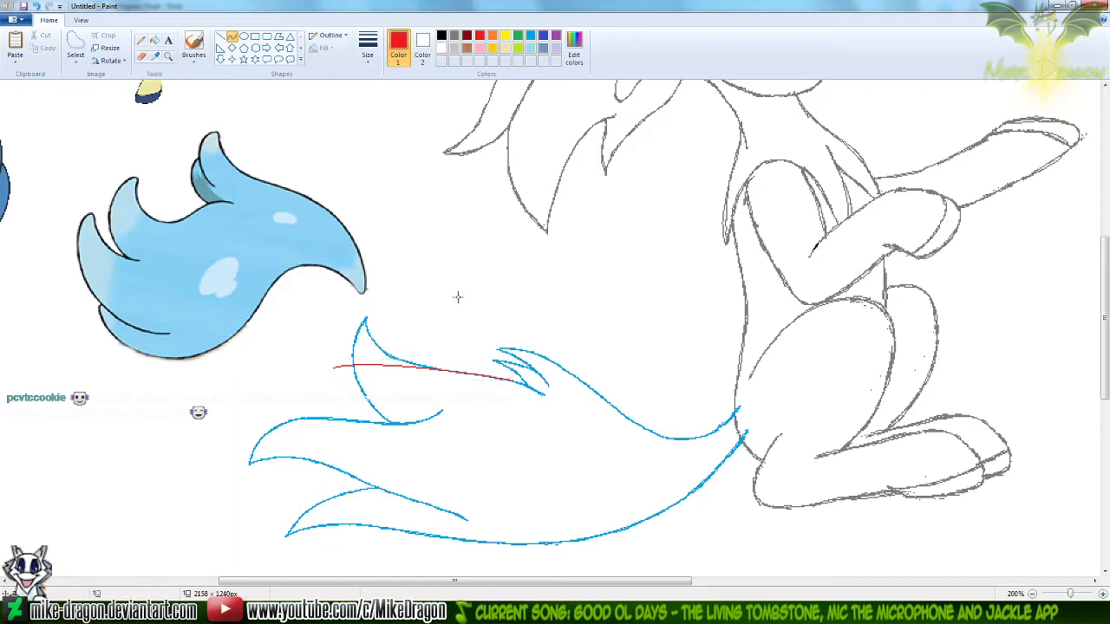
Extend the new tip further left and draw a red lower edge, about 82 by 42 px, down to the tuft below
left_click_drag(331, 368, 387, 423)
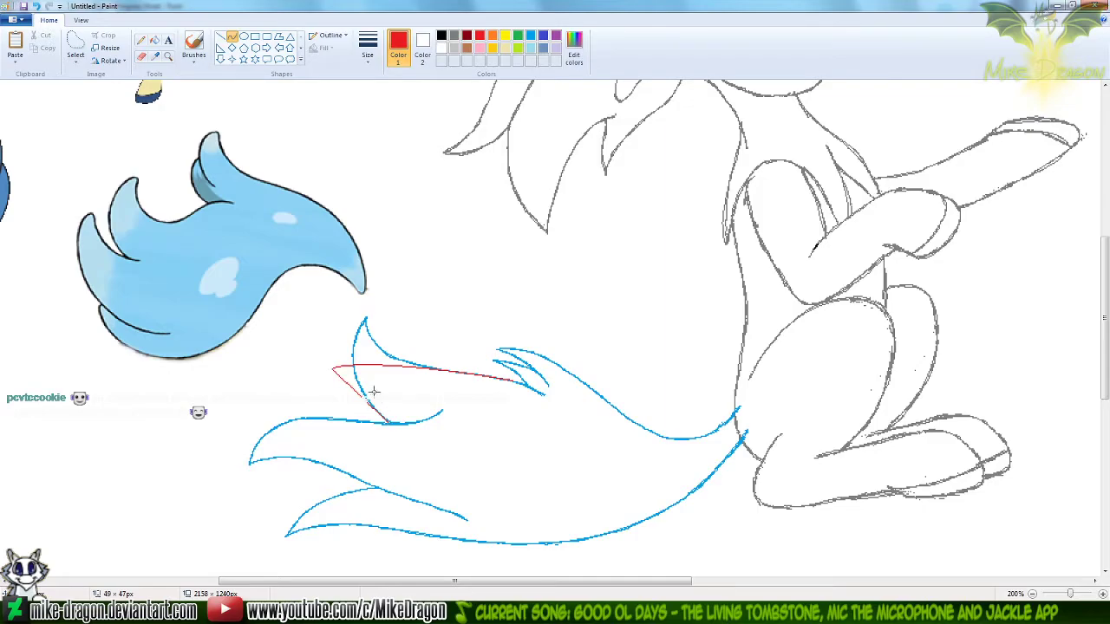
left_click_drag(355, 378, 386, 423)
left_click(422, 305)
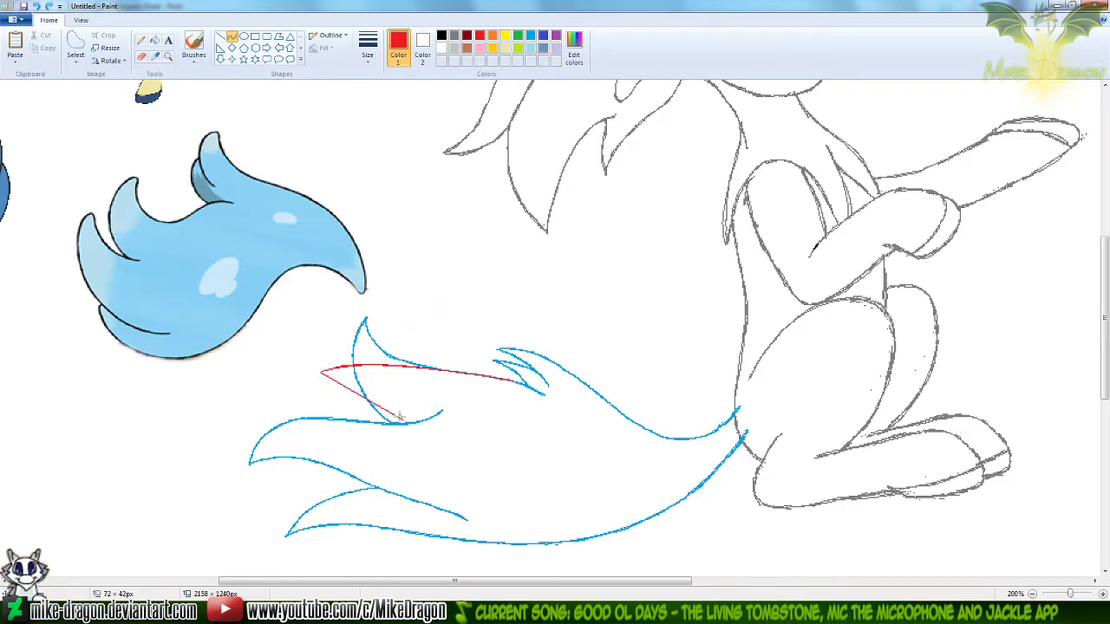
left_click_drag(343, 374, 339, 371)
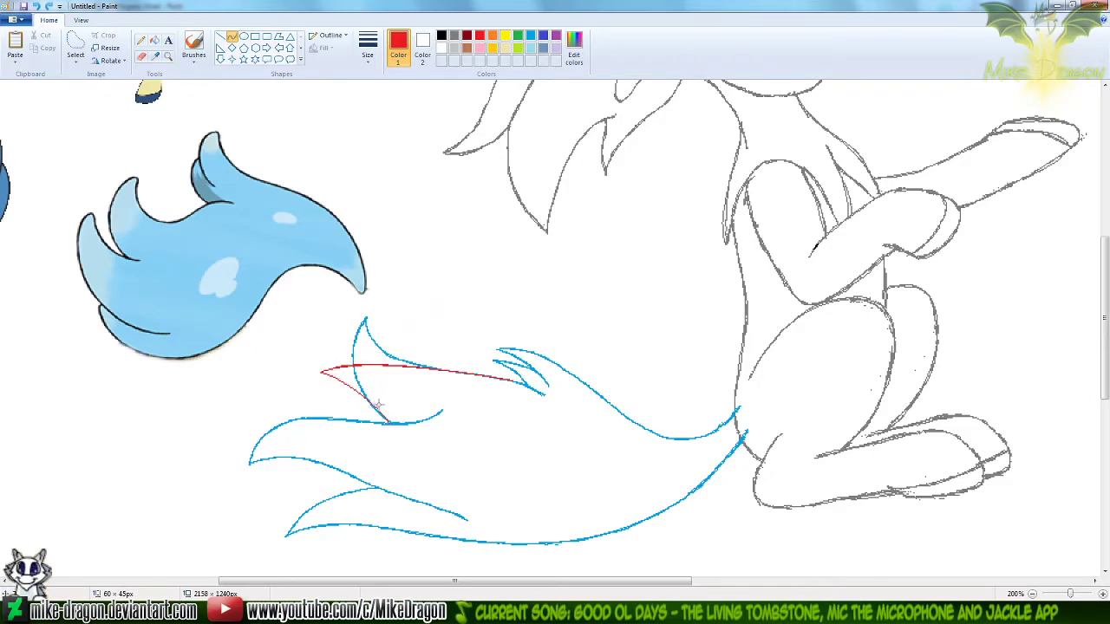
left_click_drag(378, 400, 416, 422)
left_click_drag(353, 382, 411, 417)
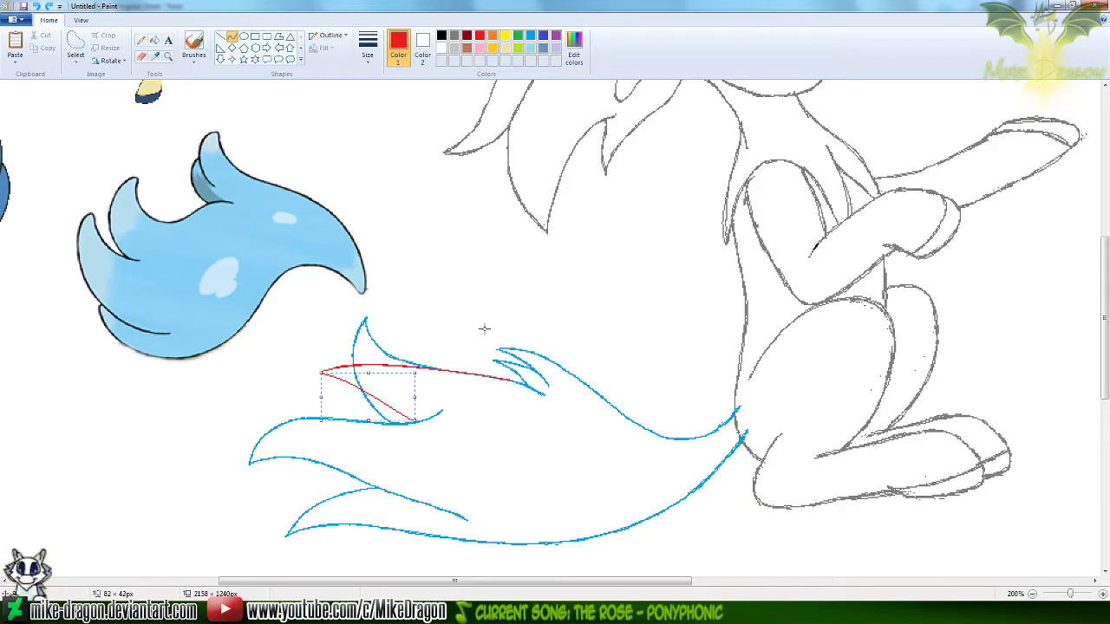
Thicken the new upper tuft's red tip and lower edge with the Pencil
left_click(168, 56)
left_click(414, 362)
left_click(144, 45)
left_click_drag(275, 279, 271, 283)
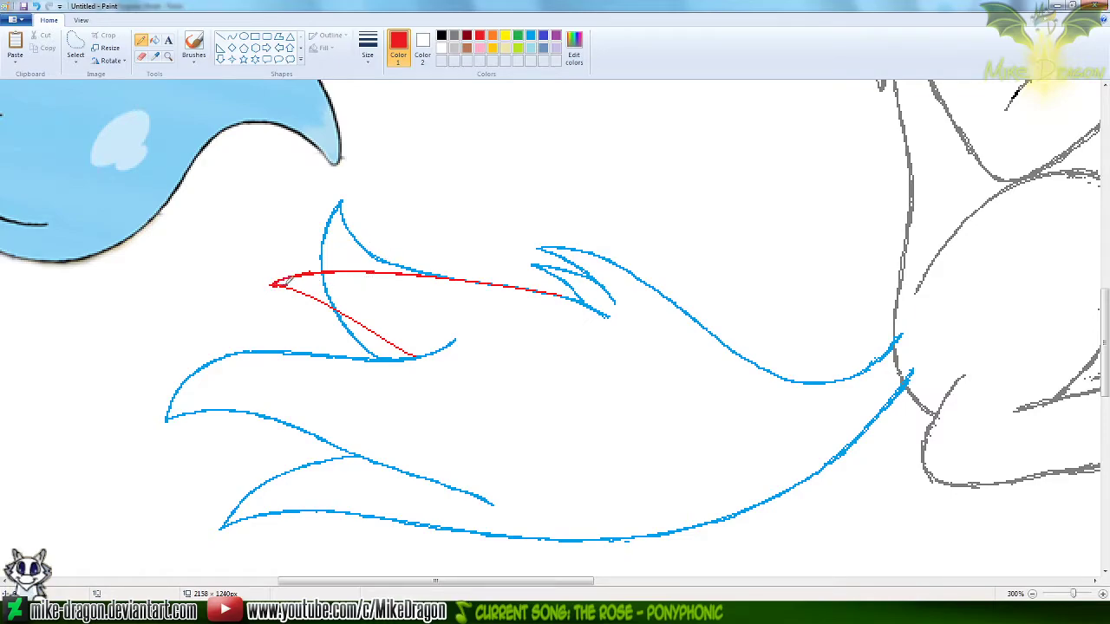
left_click_drag(275, 279, 426, 355)
Draw an alternative, lower red top edge for the upper tuft, from a tip below the first one to the tail's upper line
mouse_move(272, 304)
left_mouse_down()
mouse_move(365, 276)
mouse_move(539, 284)
left_mouse_up()
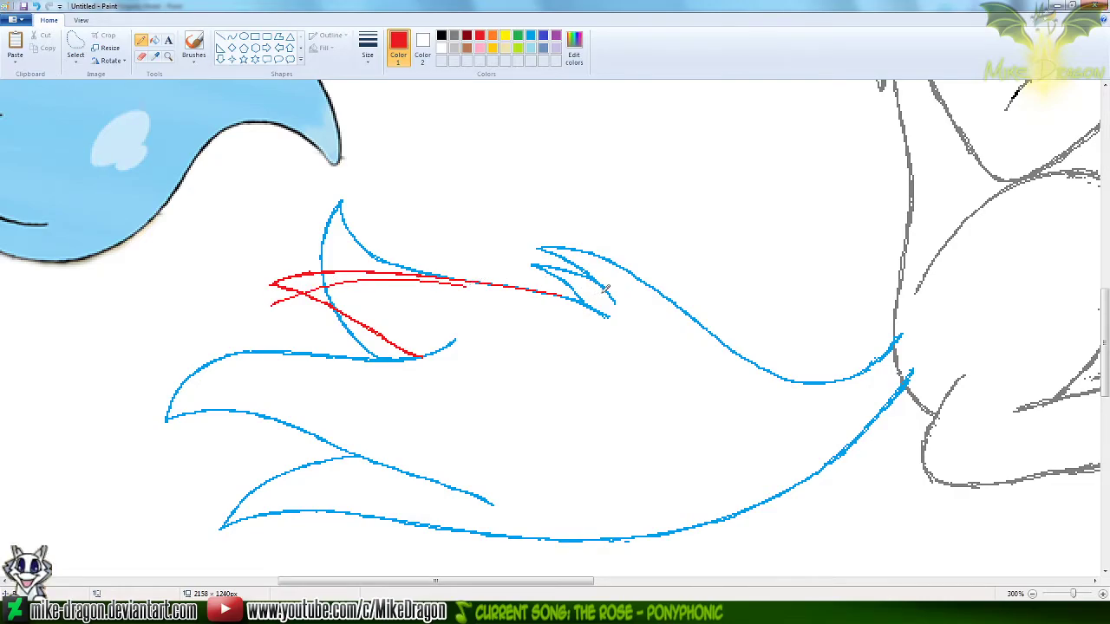
key("ctrl+z")
left_click(232, 38)
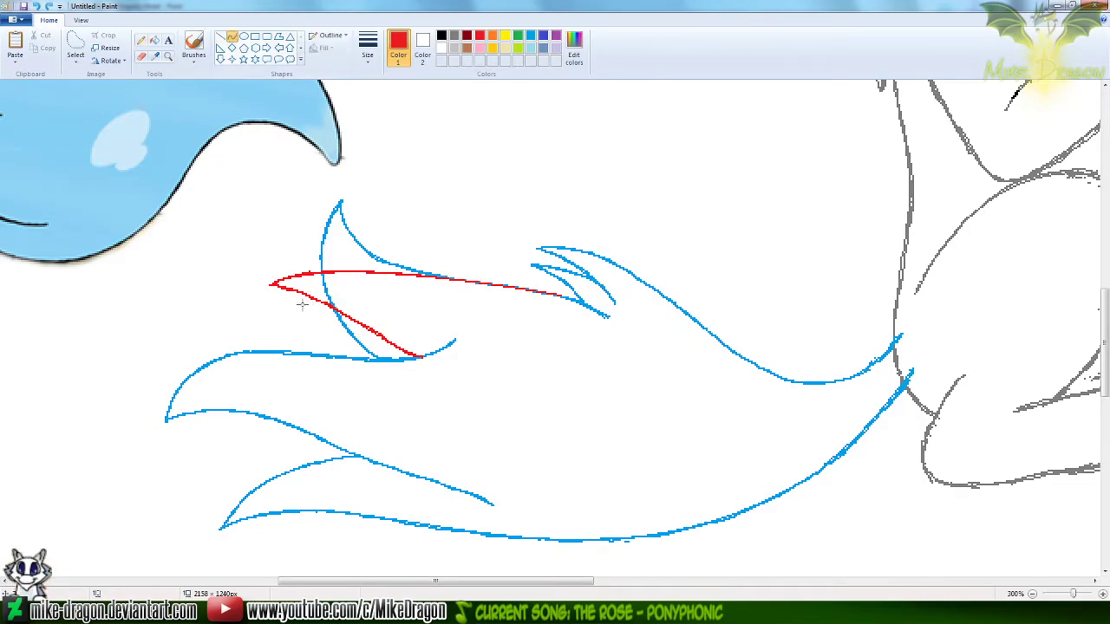
left_click_drag(291, 302, 529, 290)
mouse_move(360, 274)
left_mouse_down()
mouse_move(332, 283)
mouse_move(351, 272)
left_mouse_up()
left_click_drag(418, 268, 408, 270)
left_click(459, 205)
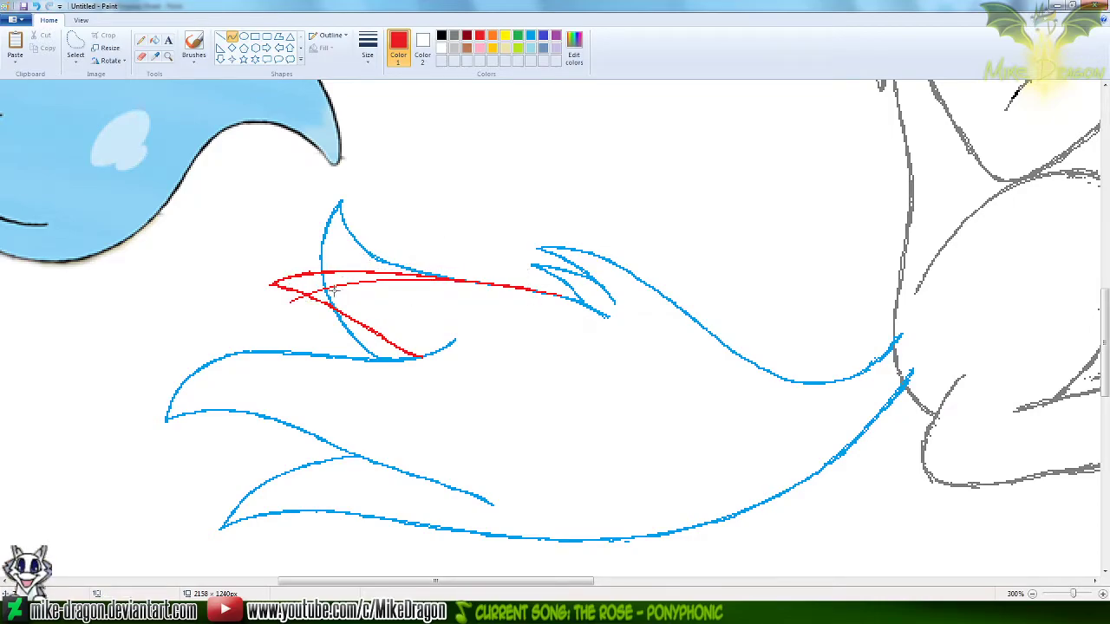
Draw a red lower edge, about 56 by 23 px, from the alternative tip to the existing red lower edge
left_click_drag(292, 303, 385, 340)
left_click_drag(312, 305, 357, 320)
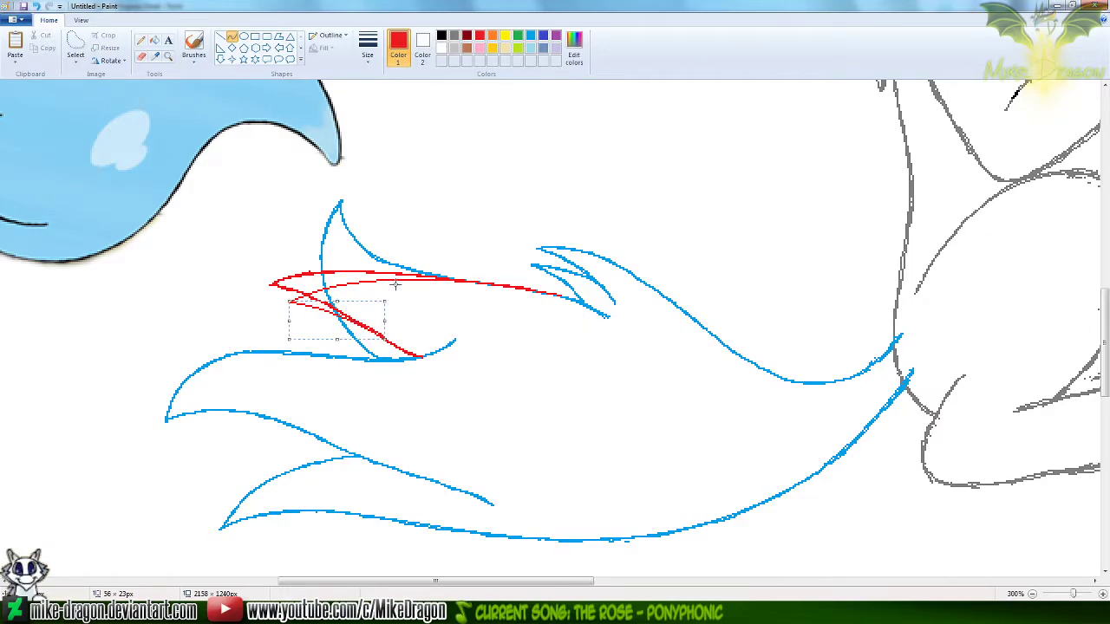
left_click(141, 40)
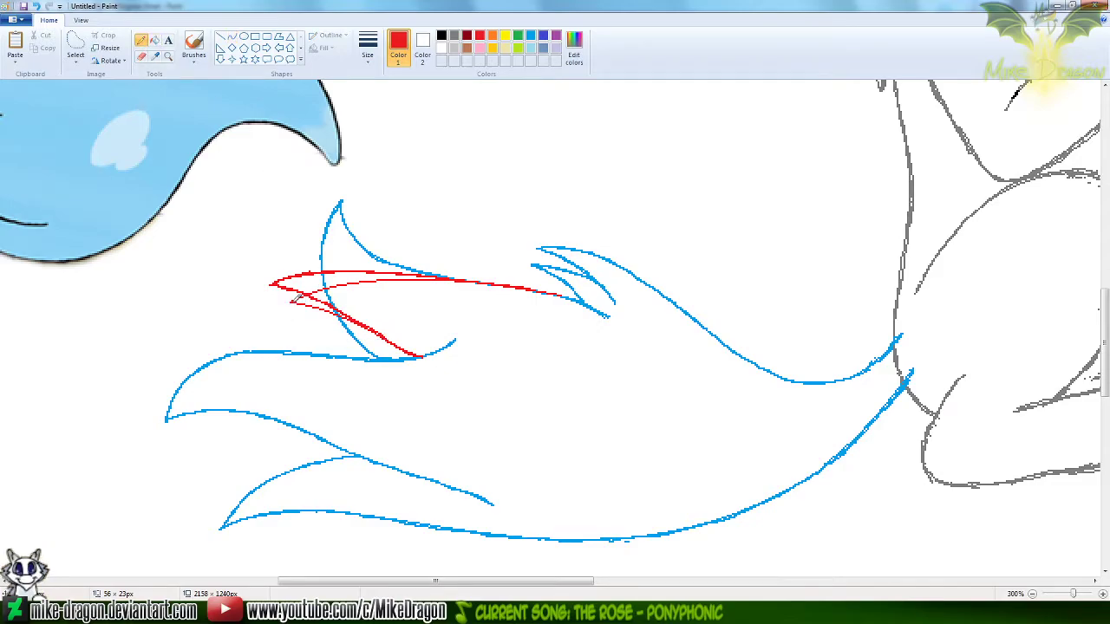
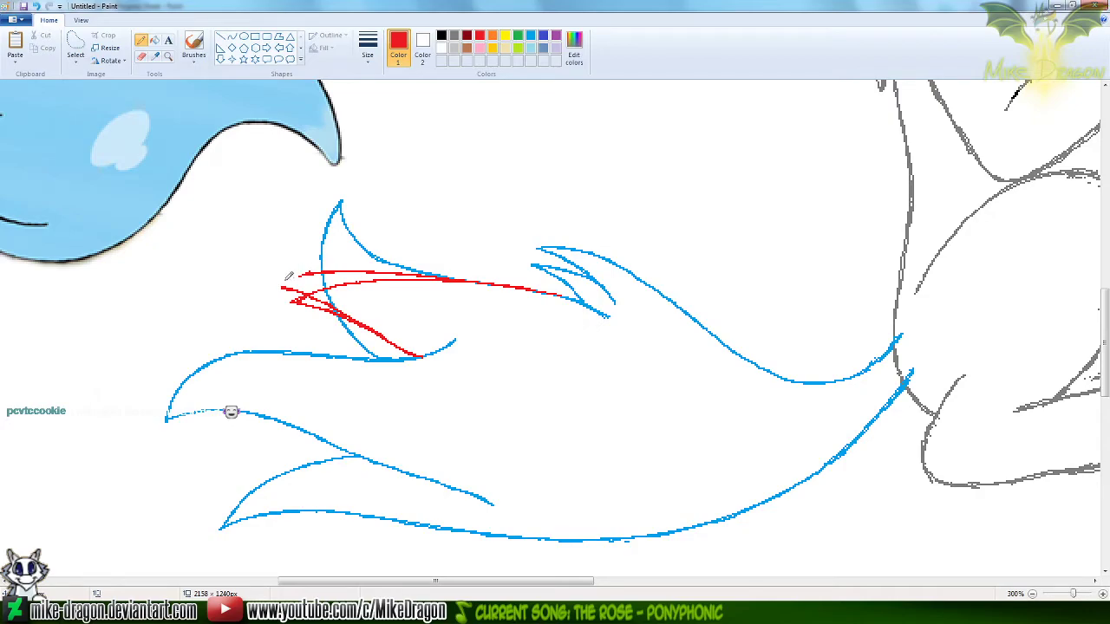
Remove the higher red version of the upper tail tuft, keeping the lower red tip and edges
left_click_drag(282, 288, 296, 293)
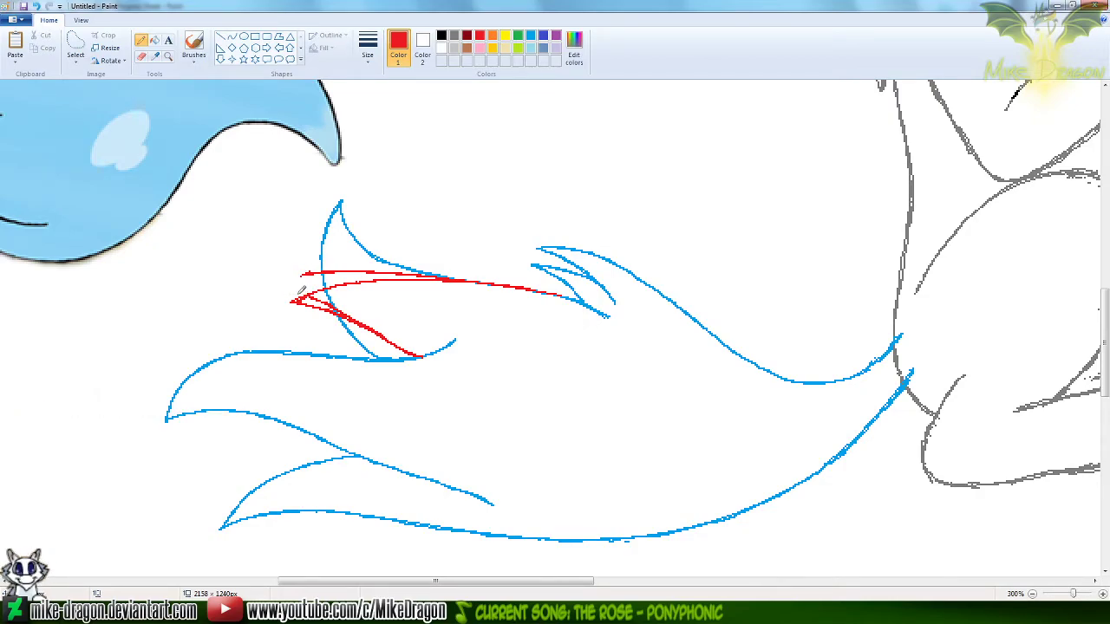
mouse_move(305, 274)
left_mouse_down()
mouse_move(382, 260)
mouse_move(404, 264)
mouse_move(373, 275)
mouse_move(418, 276)
left_mouse_up()
left_click_drag(408, 279, 472, 285)
key("ctrl+z")
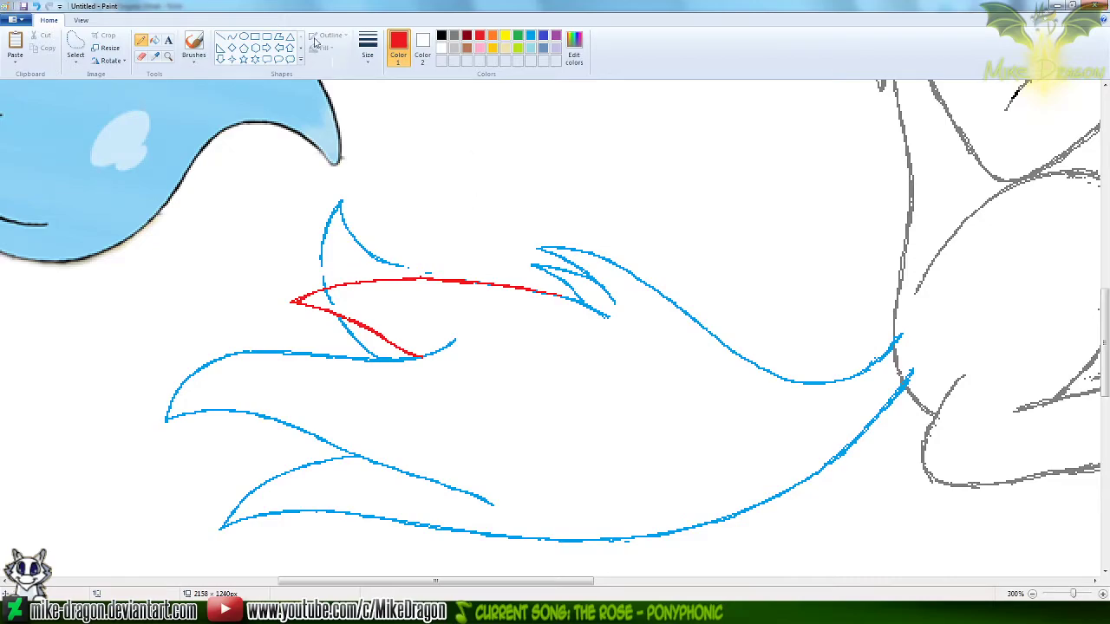
Erase the remains of the old blue upward-pointing tuft around the new red one
left_click(530, 38)
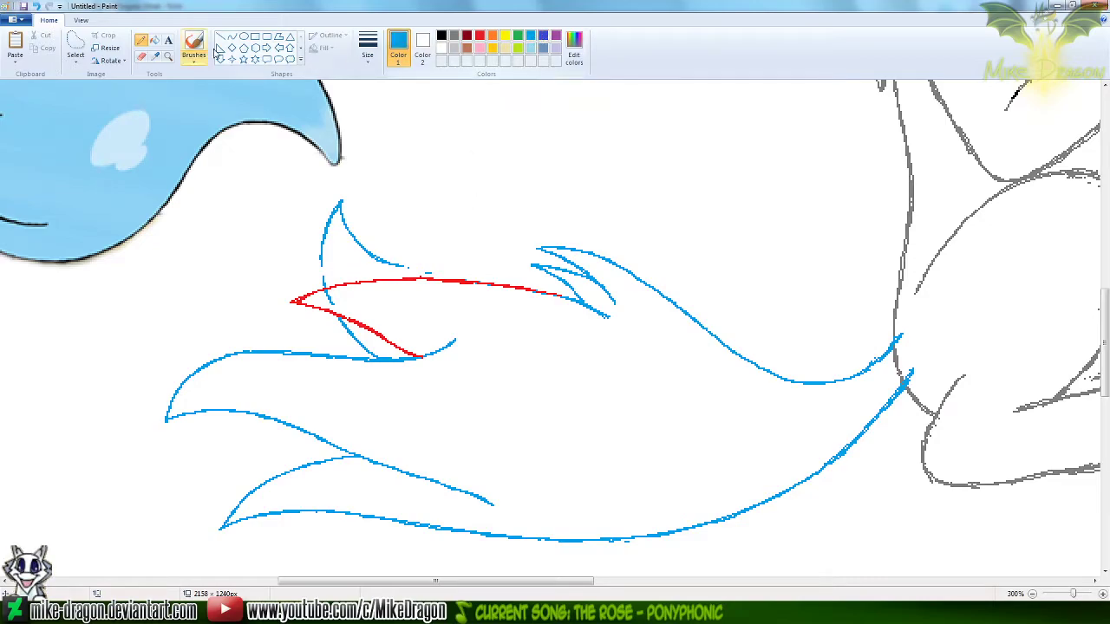
left_click(142, 56)
mouse_move(337, 206)
left_mouse_down()
mouse_move(323, 246)
mouse_move(301, 241)
mouse_move(351, 277)
mouse_move(365, 239)
mouse_move(395, 260)
mouse_move(356, 261)
mouse_move(327, 298)
mouse_move(382, 350)
left_mouse_up()
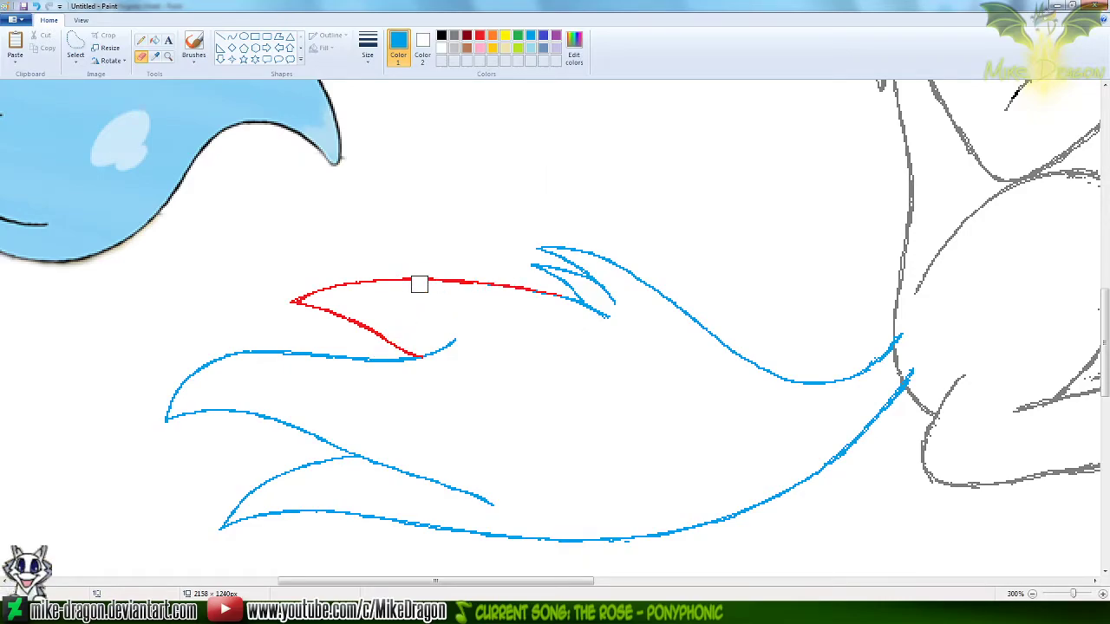
Recolor the upper tuft's red lines to light blue with the color-replacing Eraser, and reset the background color to white
left_click(480, 38)
right_click(531, 38)
mouse_move(573, 287)
left_mouse_down()
mouse_move(435, 277)
mouse_move(275, 303)
mouse_move(417, 348)
left_mouse_up()
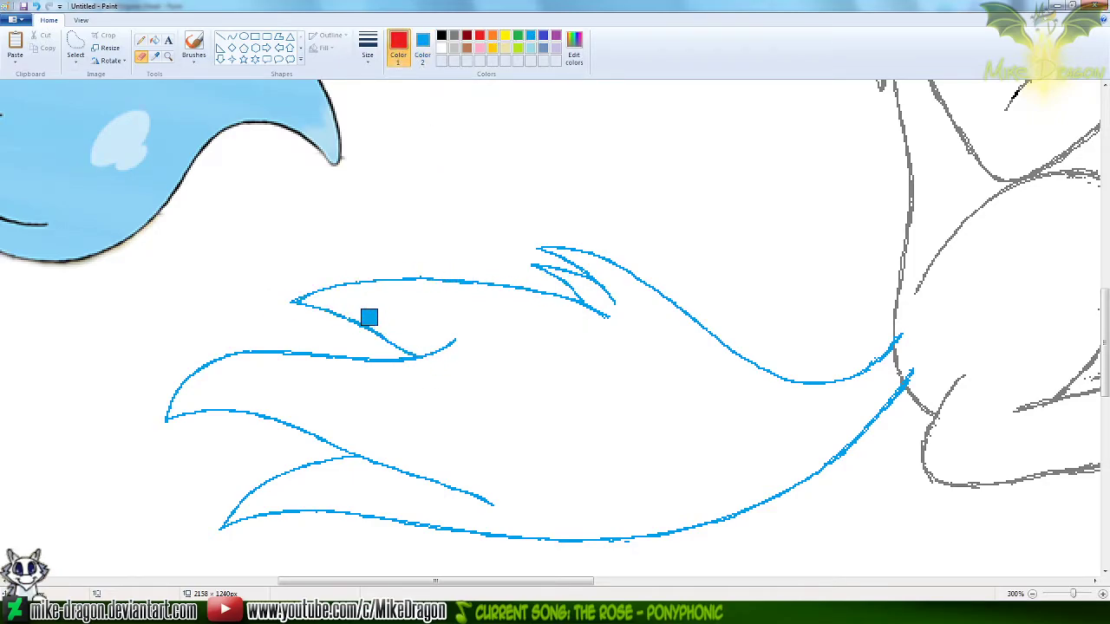
left_click(155, 56)
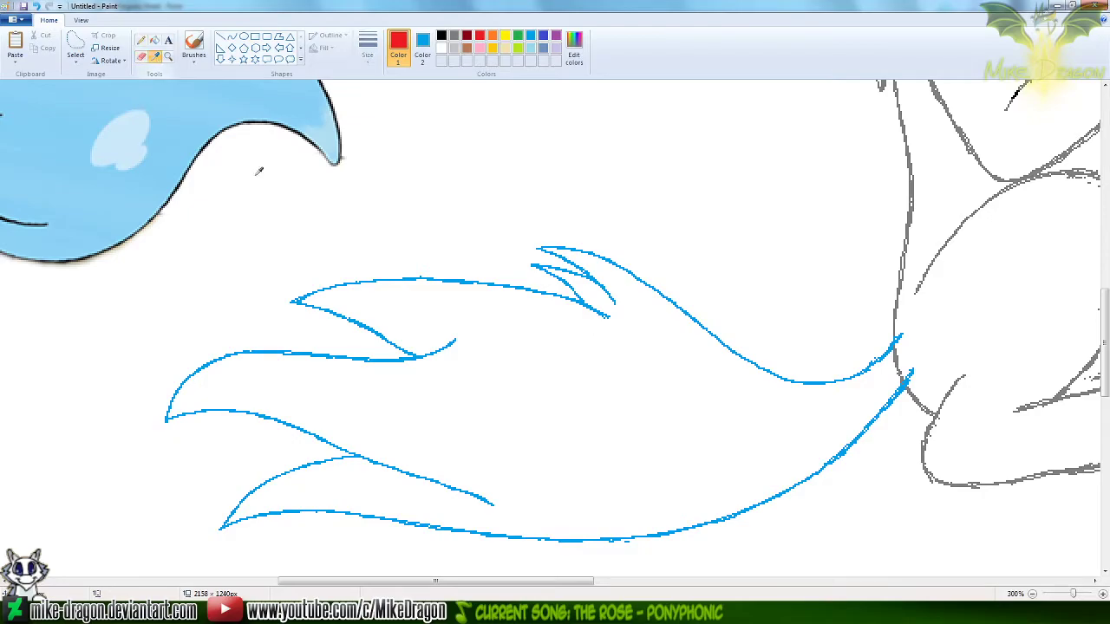
right_click(531, 97)
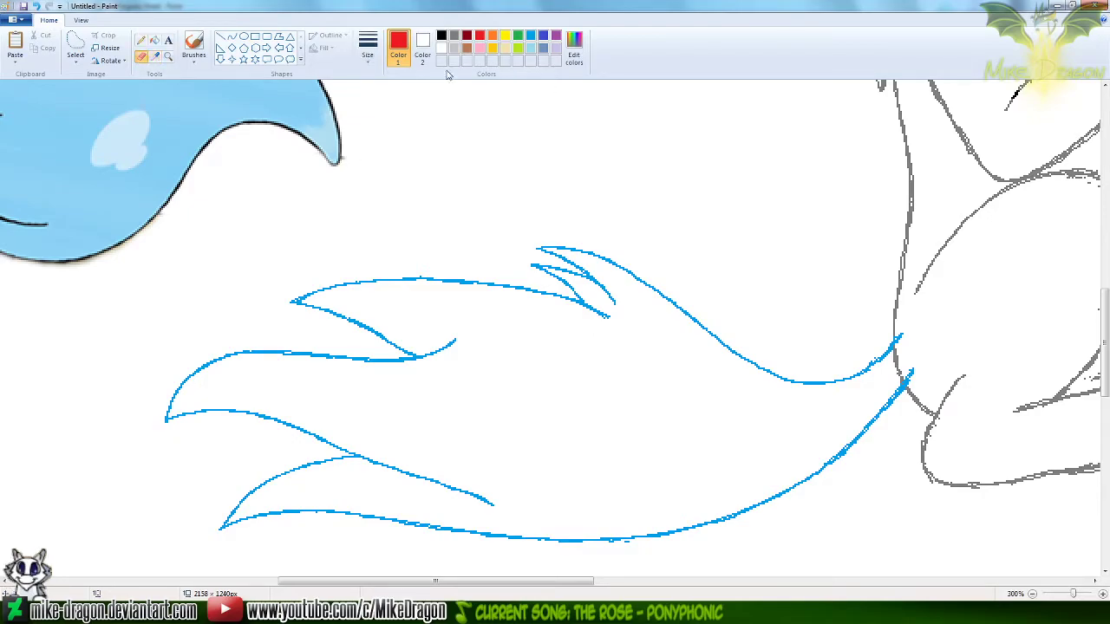
Check the tail against the whole figure at 100% zoom, and set the Pencil to light blue at 200% zoom
left_click(1031, 594)
left_click(1031, 594)
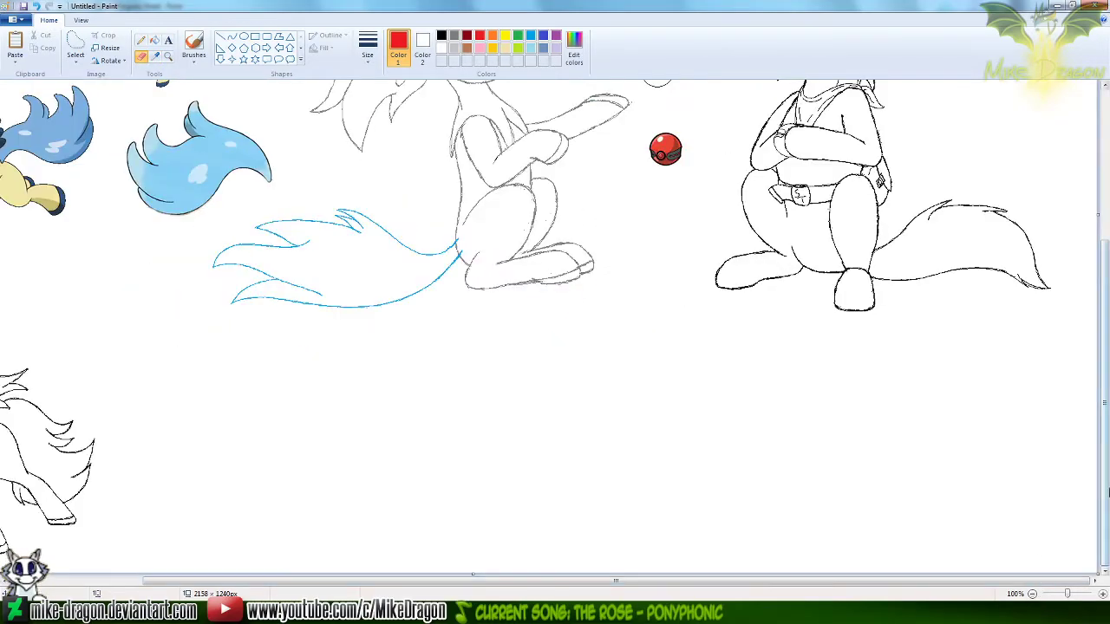
scroll(1107, 368, "up", 3)
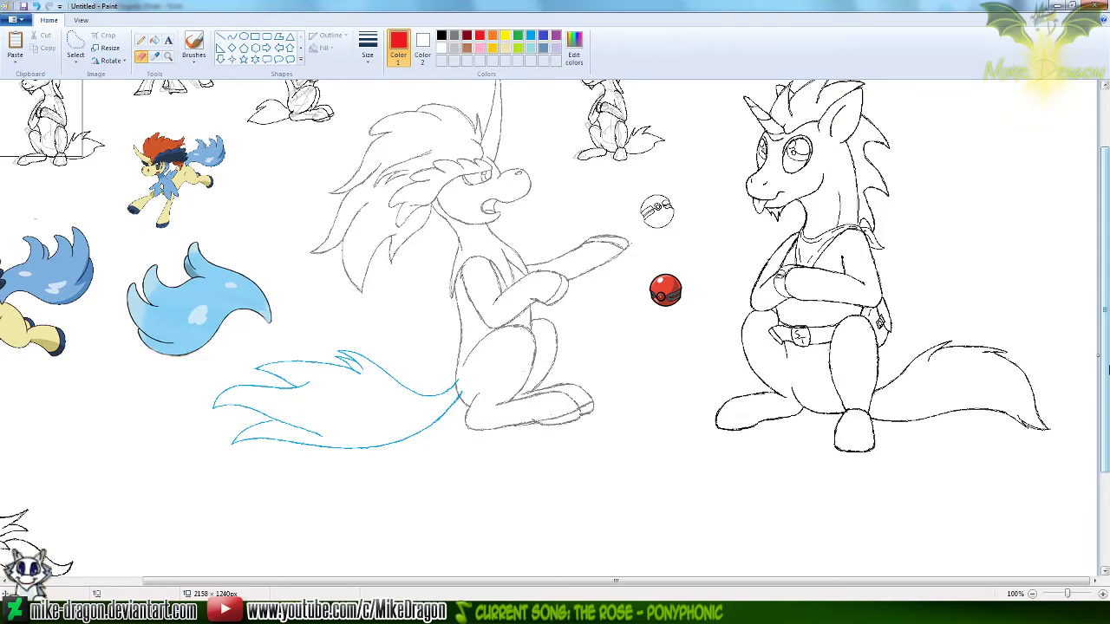
left_click(168, 55)
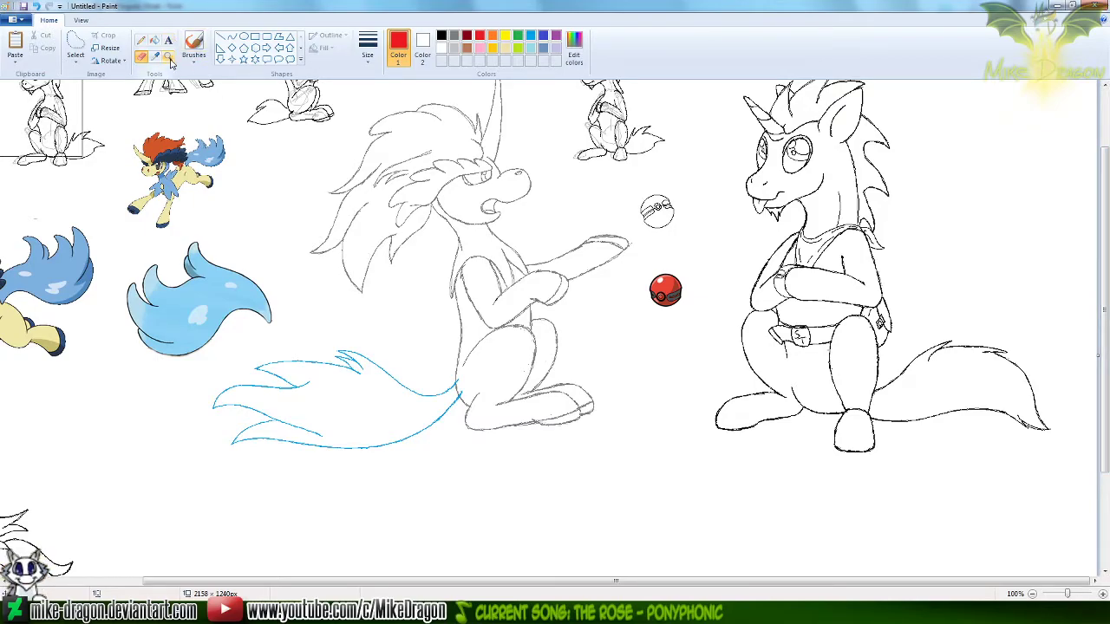
left_click(372, 375)
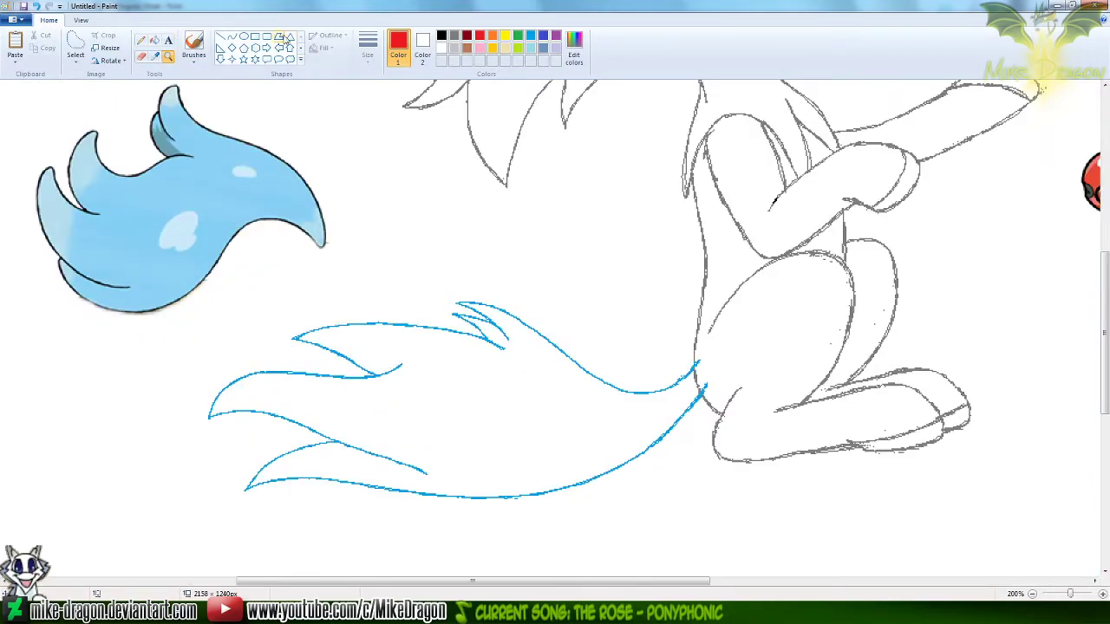
left_click(140, 40)
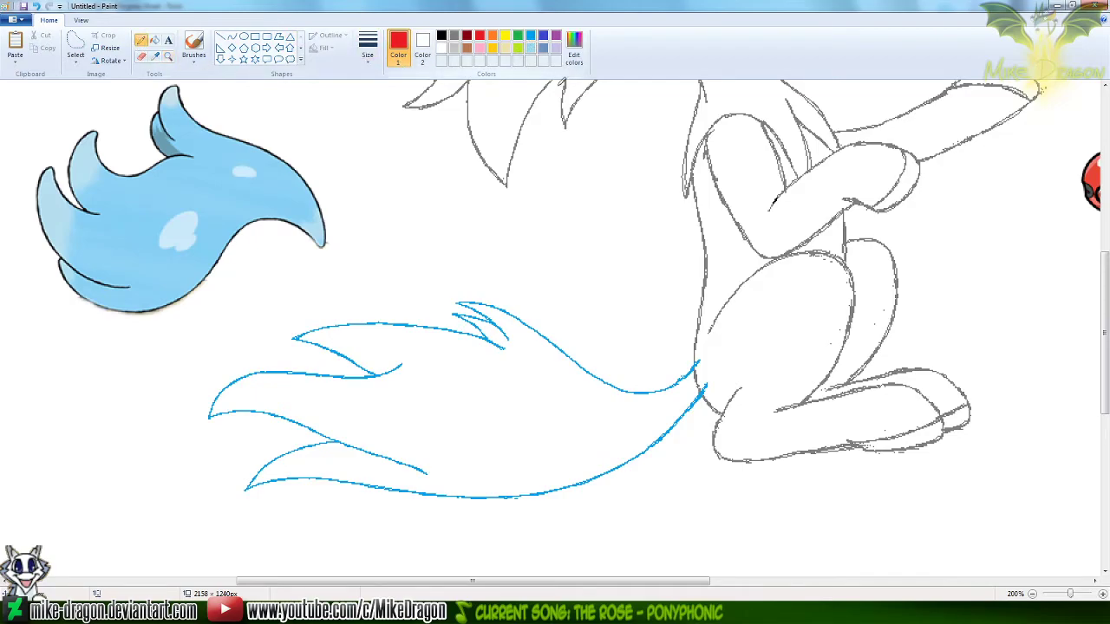
scroll(1103, 330, "up", 1)
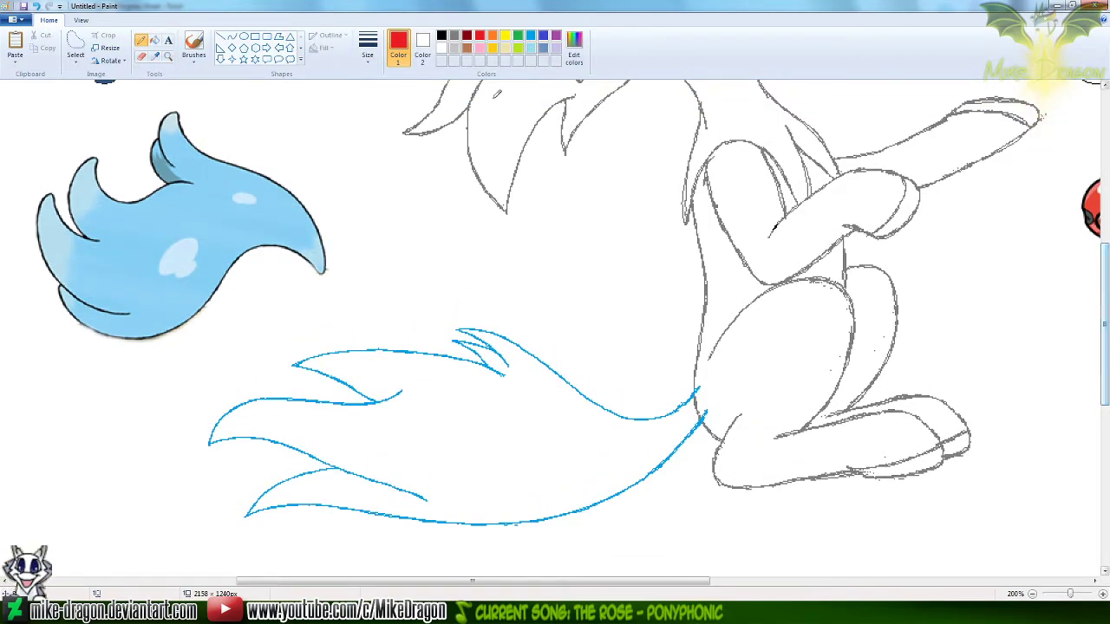
left_click(531, 37)
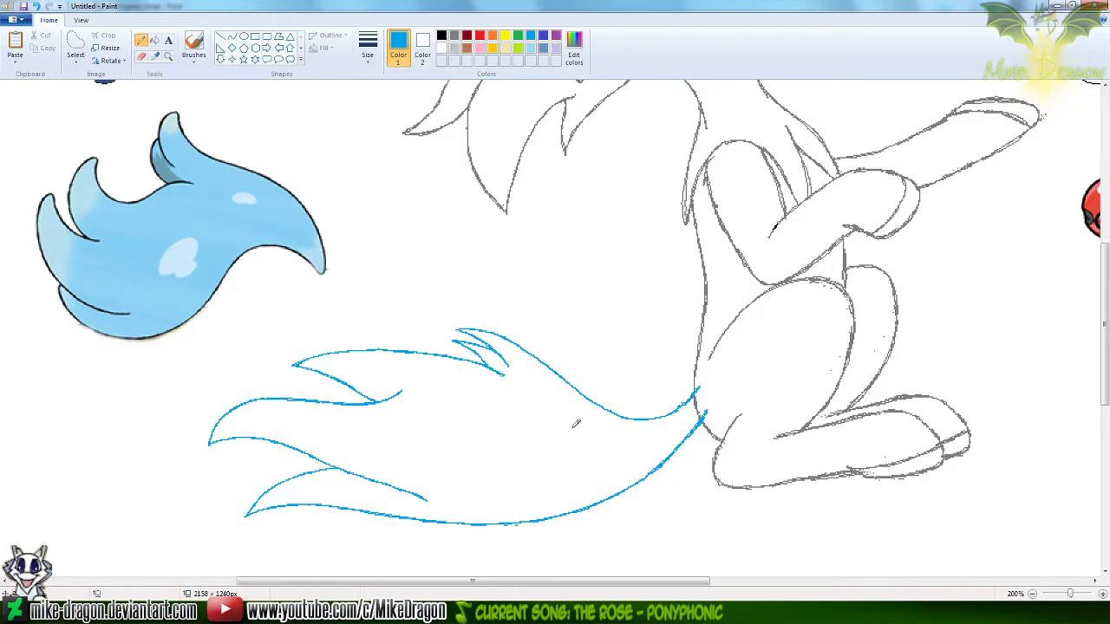
Try to sketch a pointed hair strand freehand inside the tail, below the small upper tufts, and undo the strokes
mouse_move(587, 426)
left_mouse_down()
mouse_move(421, 407)
mouse_move(579, 449)
left_mouse_up()
key("ctrl+z")
mouse_move(418, 409)
left_mouse_down()
mouse_move(545, 421)
mouse_move(543, 406)
mouse_move(496, 395)
mouse_move(550, 422)
mouse_move(540, 409)
mouse_move(562, 432)
left_mouse_up()
key("ctrl+z")
key("ctrl+z")
key("ctrl+z")
key("ctrl+z")
left_click_drag(495, 397, 556, 425)
key("ctrl+z")
left_click_drag(491, 393, 557, 428)
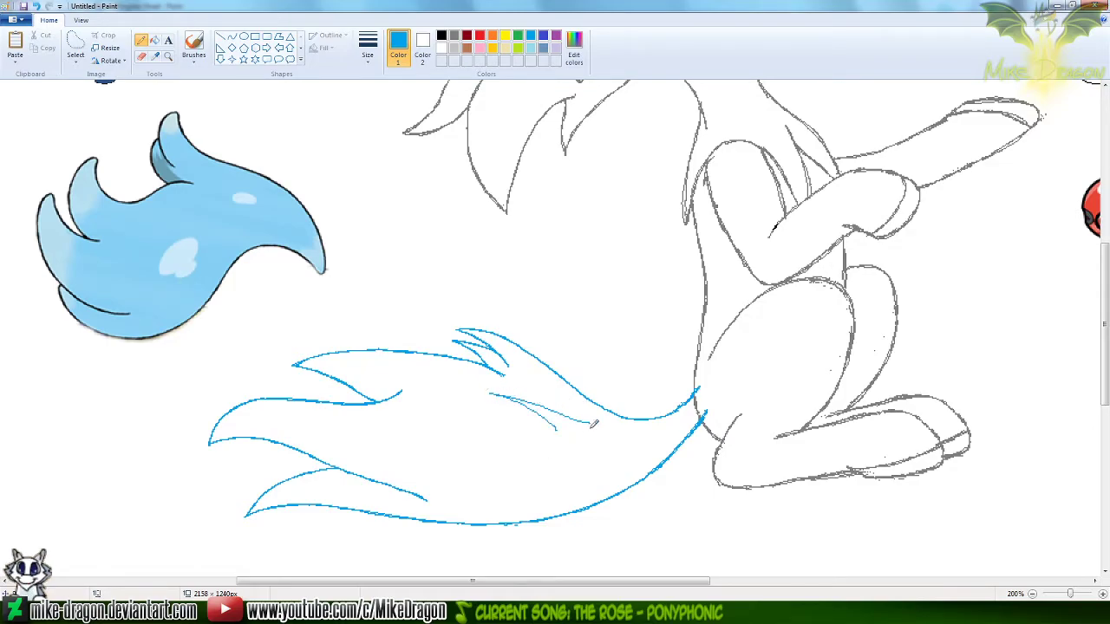
left_click_drag(589, 423, 573, 418)
key("ctrl+z")
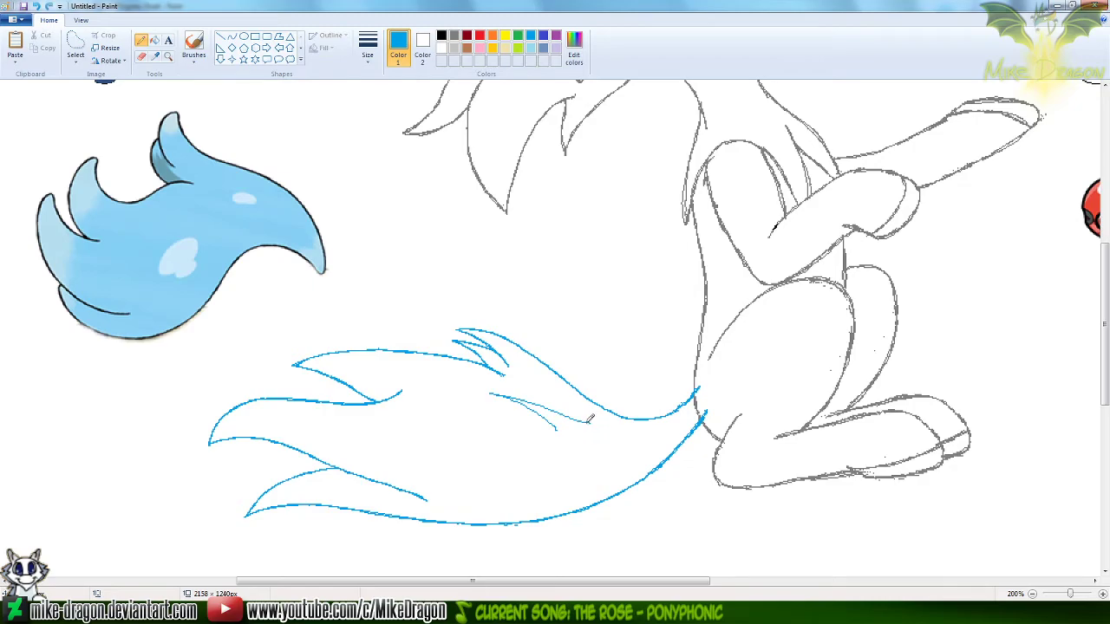
key("ctrl+z")
key("ctrl+z")
Try to draw the inner strand below the small upper tufts with the Curve tool, its upper edge about 93 by 32 px, and undo it
left_click(232, 36)
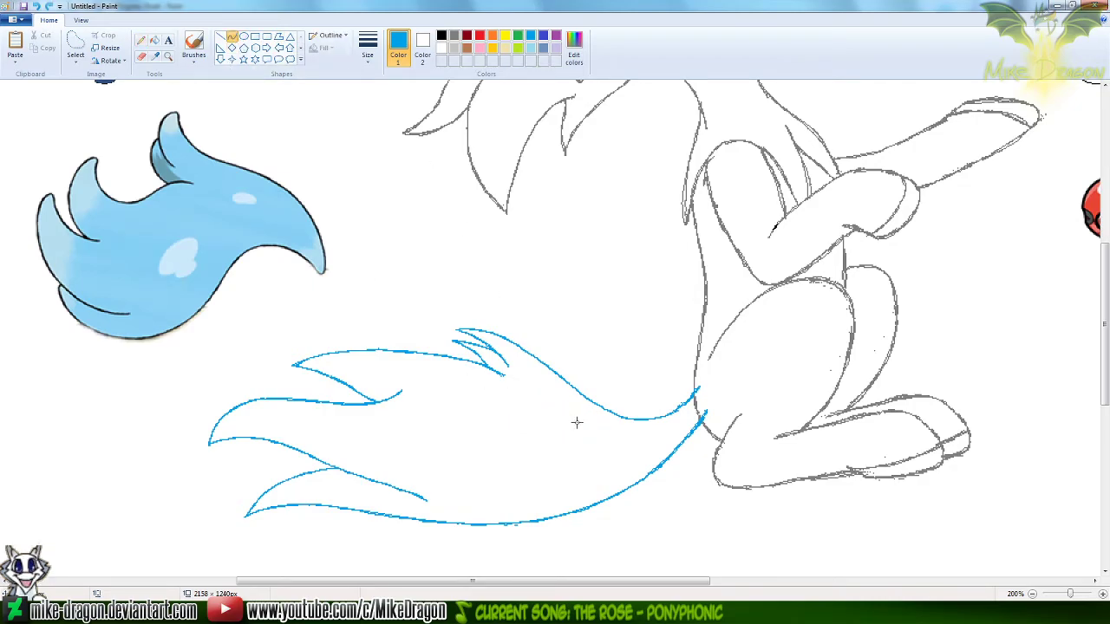
left_click_drag(579, 423, 469, 386)
left_click_drag(554, 420, 550, 421)
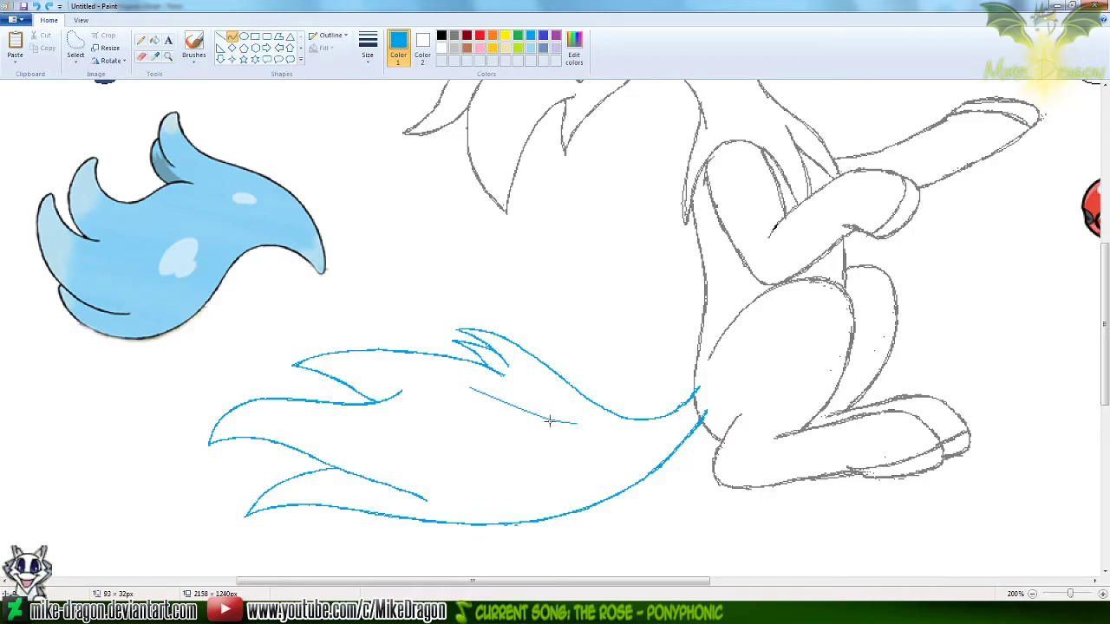
left_click_drag(501, 392, 538, 426)
left_click(591, 338)
left_click_drag(477, 396, 509, 408)
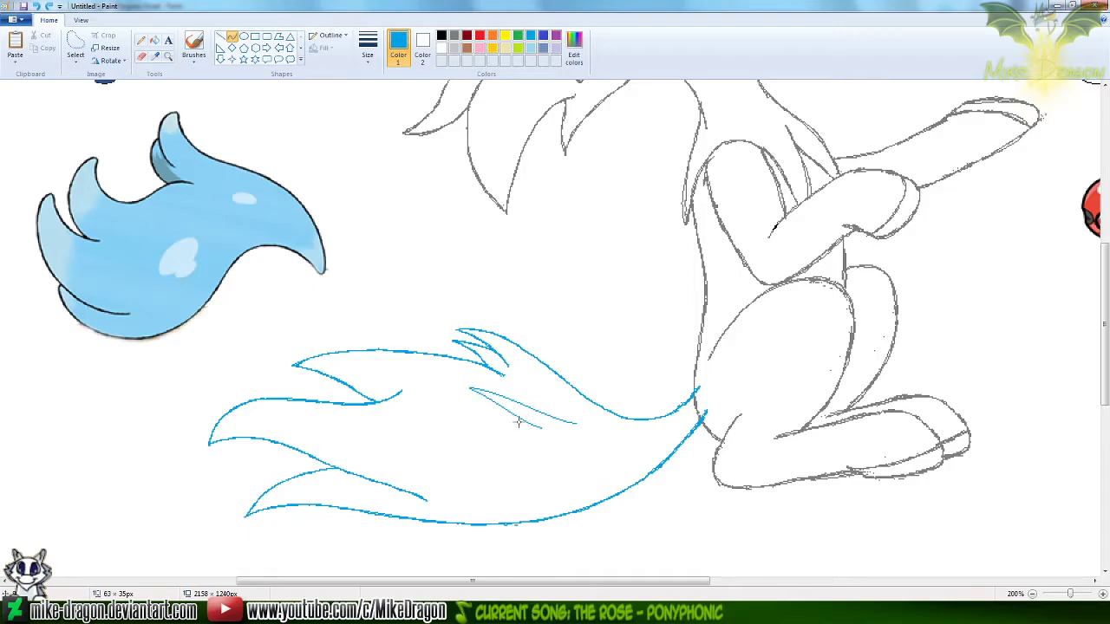
left_click(520, 421)
left_click(597, 345)
key("ctrl+z")
left_click_drag(469, 389, 540, 425)
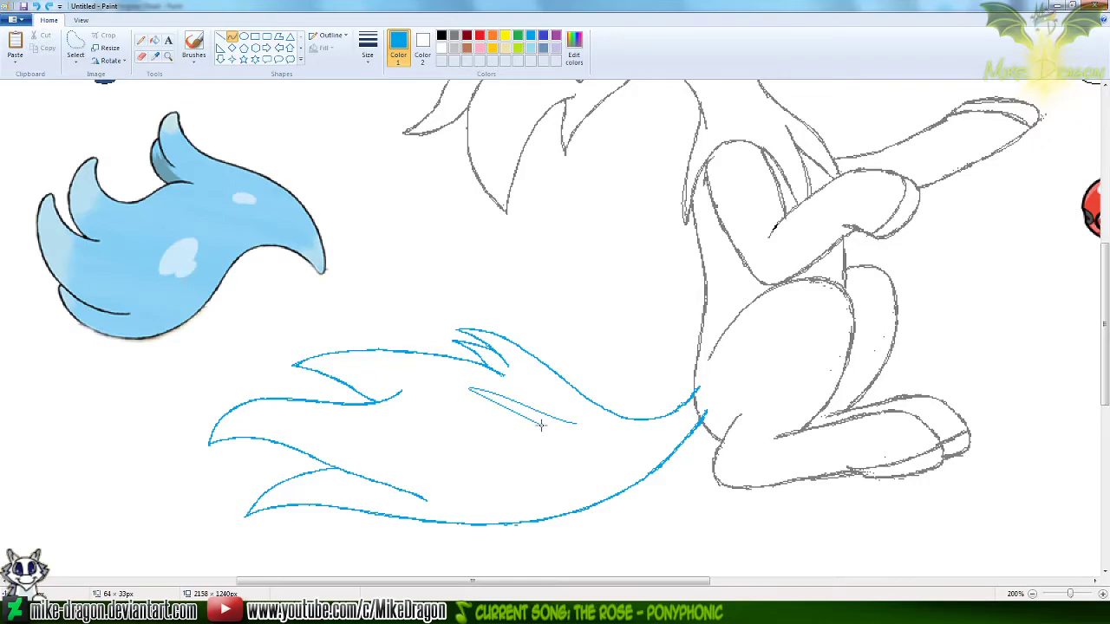
key("ctrl+z")
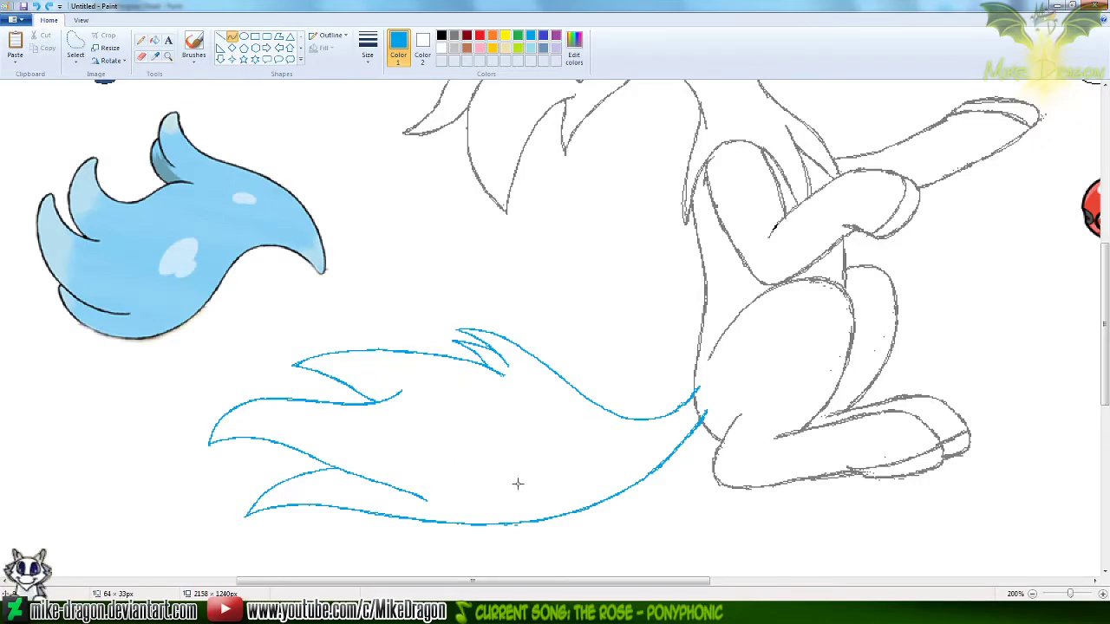
Draw a pointed two-line strand with the Curve tool inside the tail's lower edge near its base, the lower line about 56 by 18 px
mouse_move(608, 460)
left_mouse_down()
mouse_move(537, 489)
mouse_move(548, 498)
left_mouse_up()
left_click(571, 492)
left_click(496, 428)
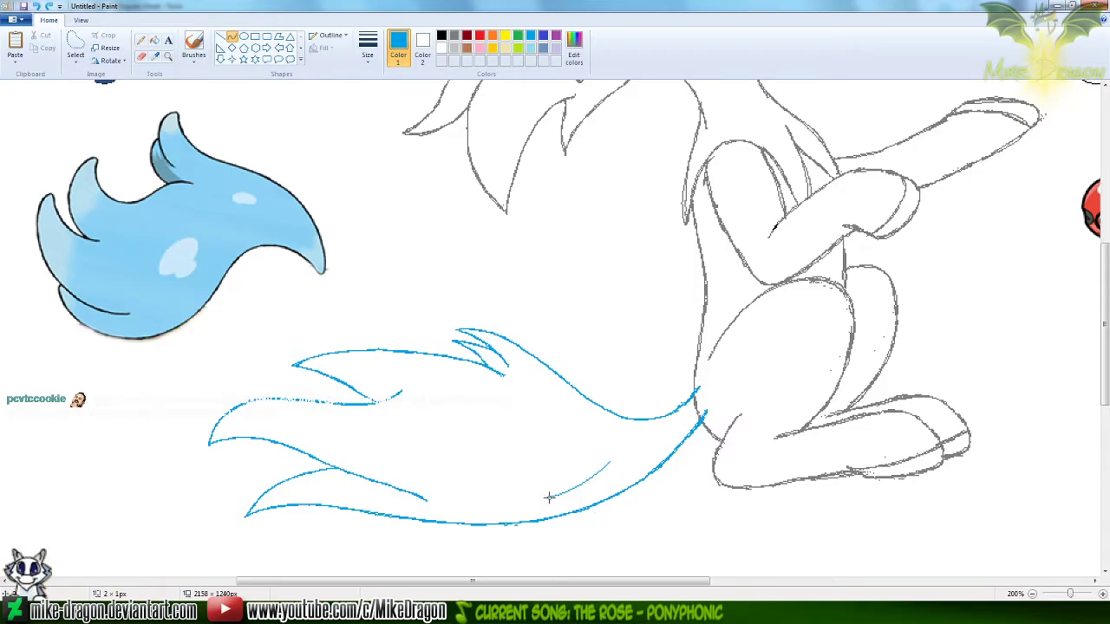
mouse_move(547, 496)
left_mouse_down()
mouse_move(620, 484)
mouse_move(562, 500)
mouse_move(593, 492)
left_mouse_up()
Thicken both lines of the lower inner strand with the Pencil at 300% zoom
left_click(168, 55)
left_click(577, 448)
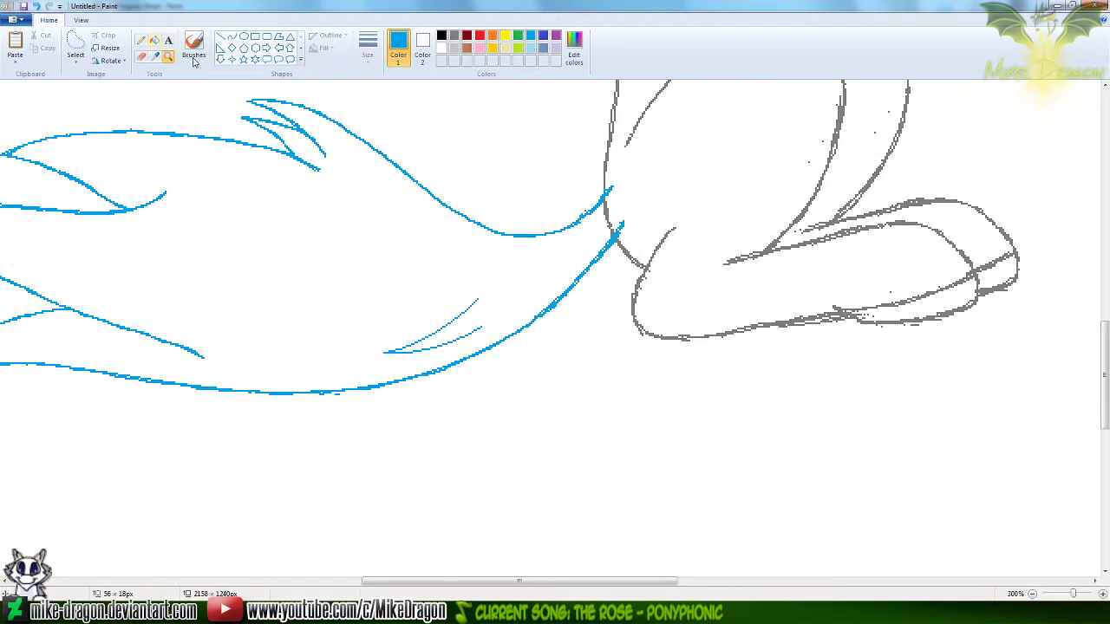
left_click(141, 40)
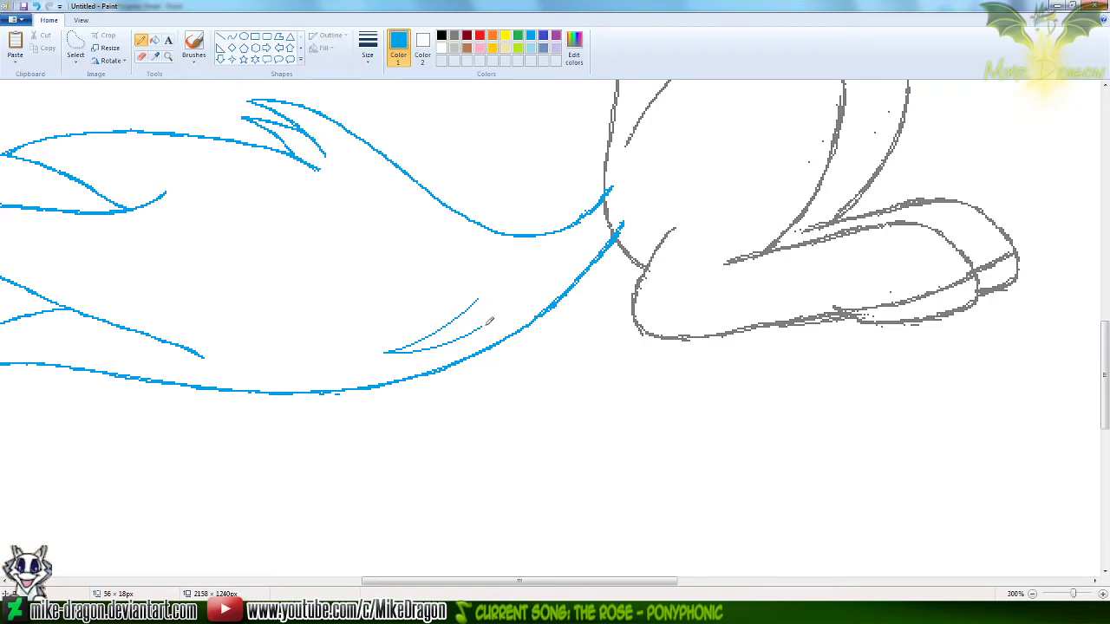
mouse_move(482, 327)
left_mouse_down()
mouse_move(386, 353)
mouse_move(484, 294)
mouse_move(387, 352)
left_mouse_up()
key("ctrl+z")
left_click_drag(476, 300, 412, 343)
Draw a second pointed strand of two curves in the tail's middle, left of the first strand, with its tip facing up-left
left_click_drag(616, 580, 572, 580)
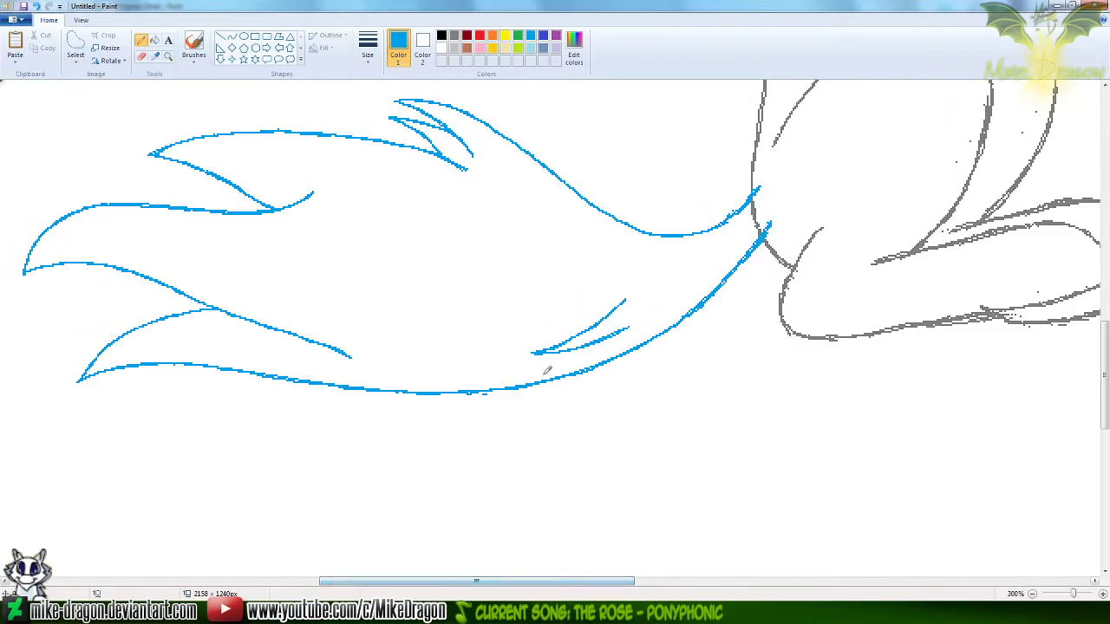
left_click(232, 38)
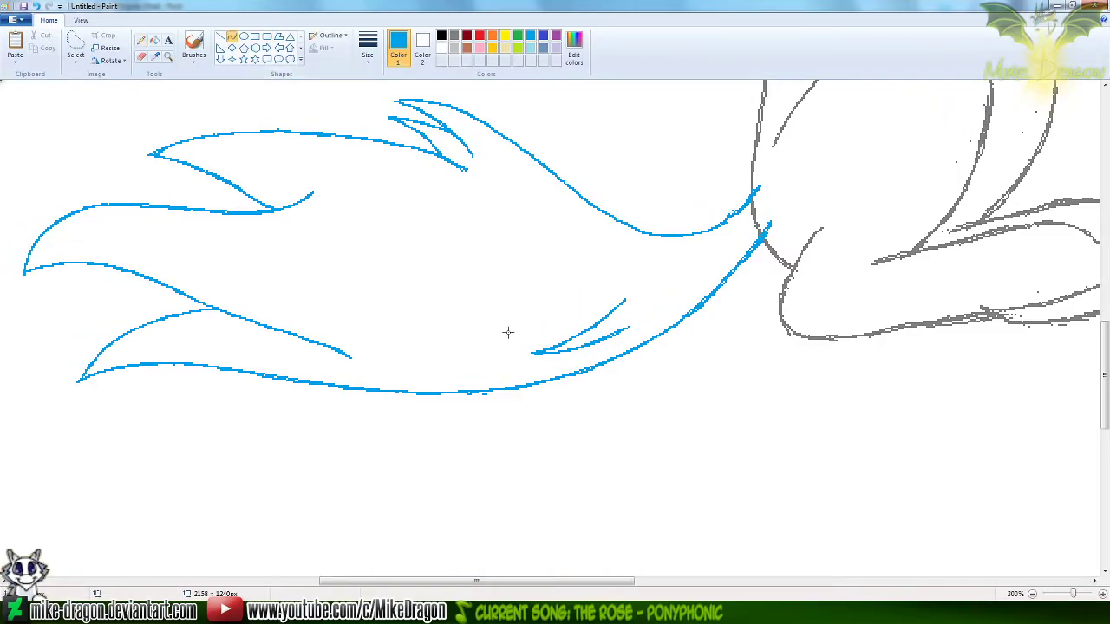
left_click_drag(505, 316, 524, 337)
left_click(482, 315)
left_click(411, 285)
left_click_drag(427, 322, 412, 323)
left_click_drag(487, 343, 476, 339)
Thicken both lines of the middle inner strand with the Pencil
left_click(141, 40)
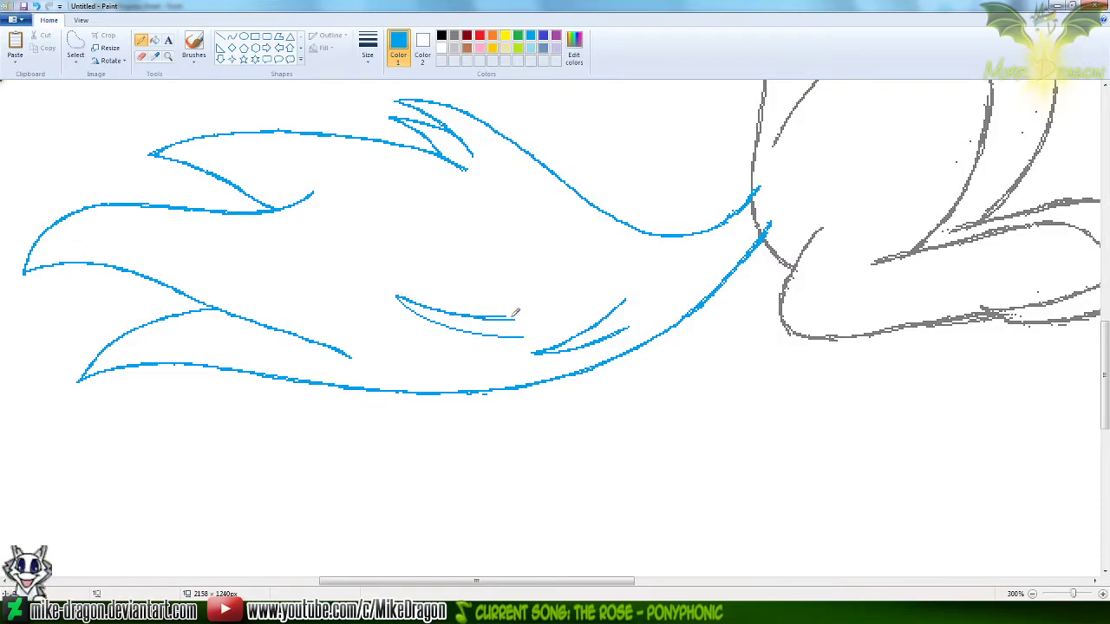
left_click_drag(397, 294, 510, 316)
mouse_move(398, 295)
left_mouse_down()
mouse_move(481, 334)
mouse_move(523, 337)
left_mouse_up()
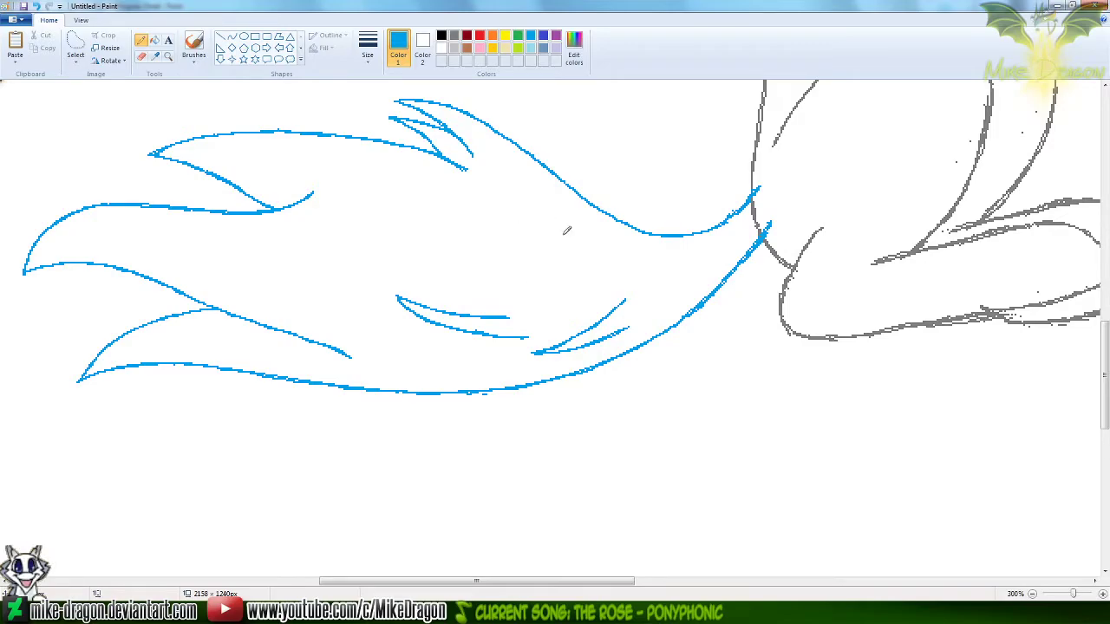
Draw a third pointed strand below the small upper tufts with two curves, about 98 by 26 px and 90 by 36 px
left_click(232, 36)
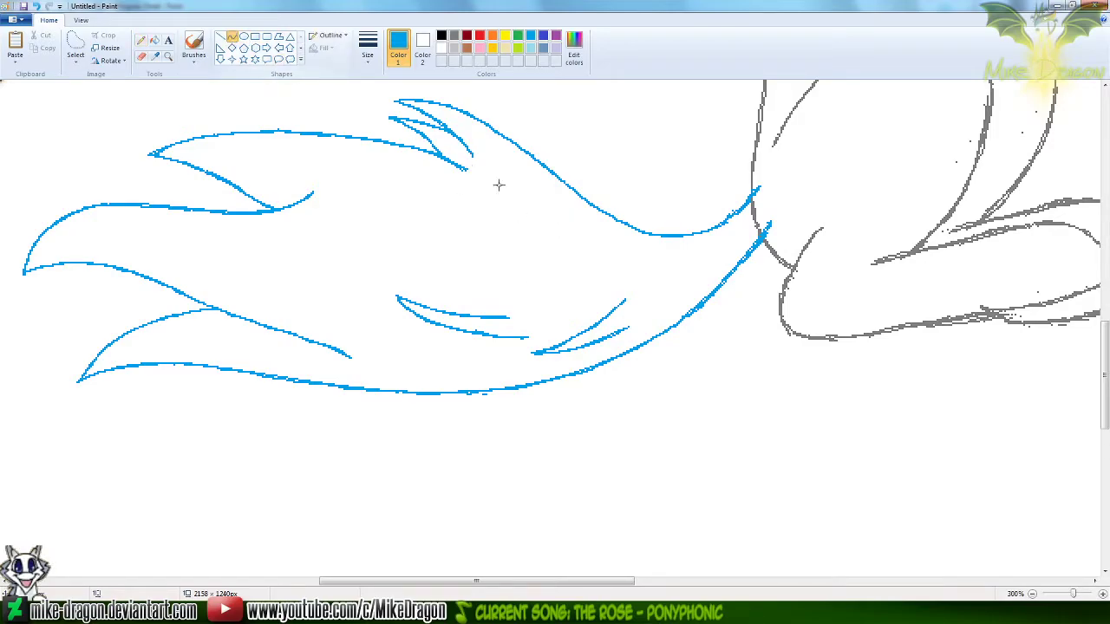
left_click_drag(523, 217, 354, 178)
left_click_drag(457, 199, 412, 176)
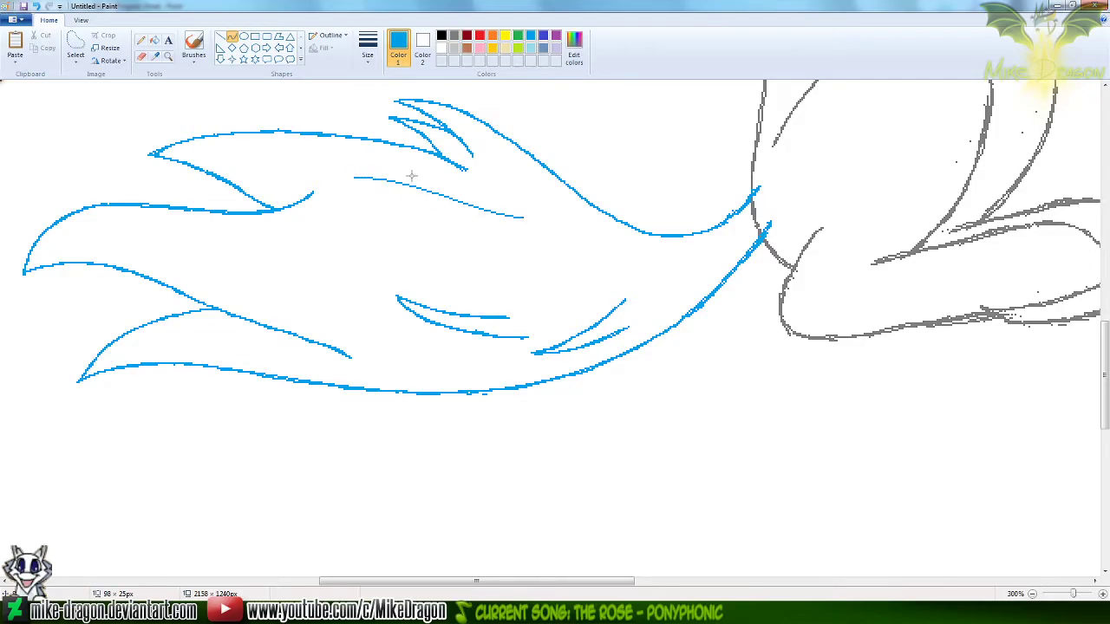
left_click(232, 39)
left_click(231, 39)
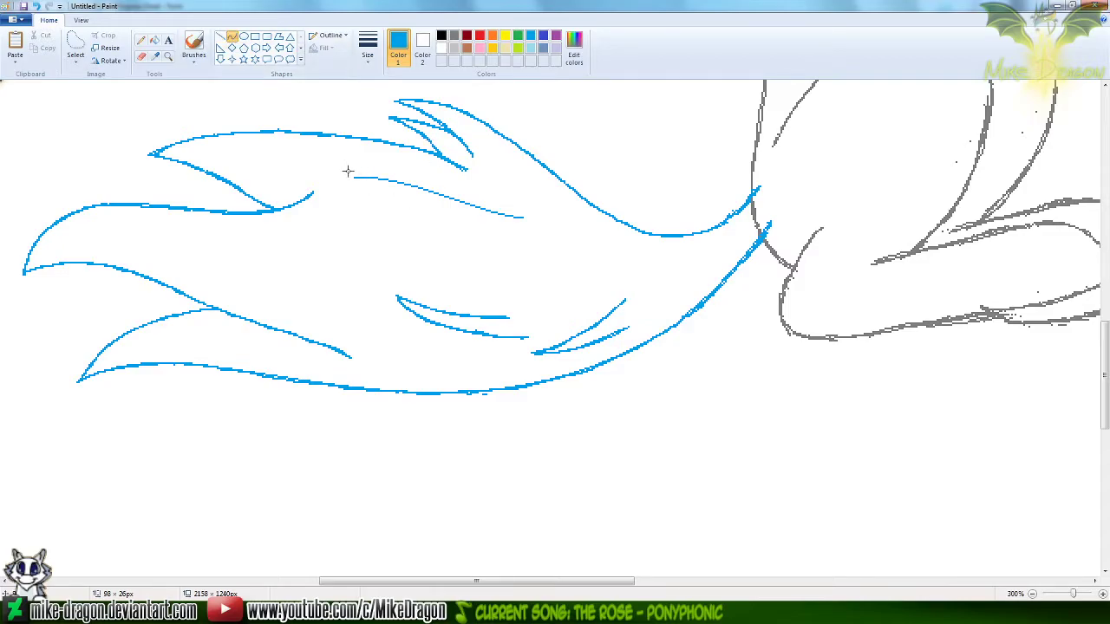
left_click_drag(354, 178, 511, 237)
left_click_drag(406, 185, 463, 233)
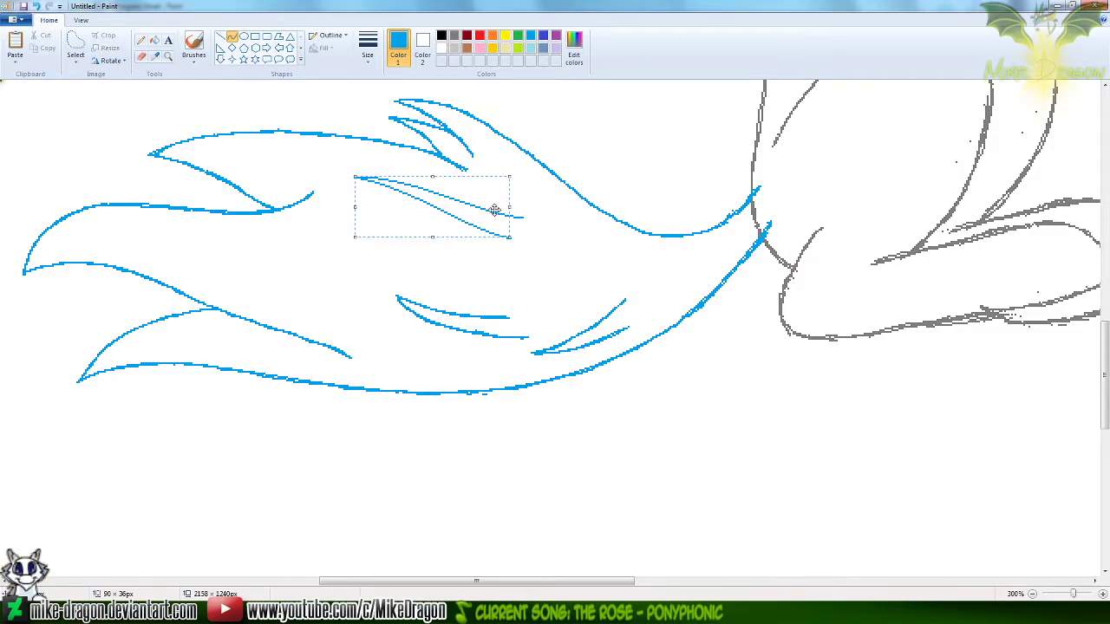
Thicken both lines of the upper inner strand with the Pencil
left_click(143, 41)
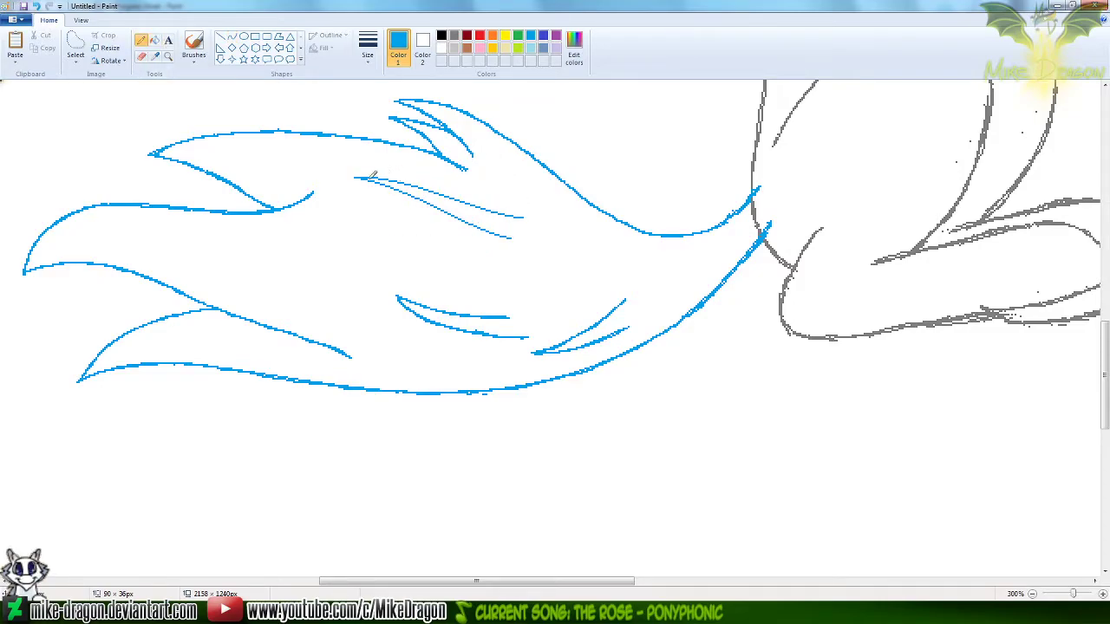
mouse_move(354, 179)
left_mouse_down()
mouse_move(418, 181)
mouse_move(526, 217)
left_mouse_up()
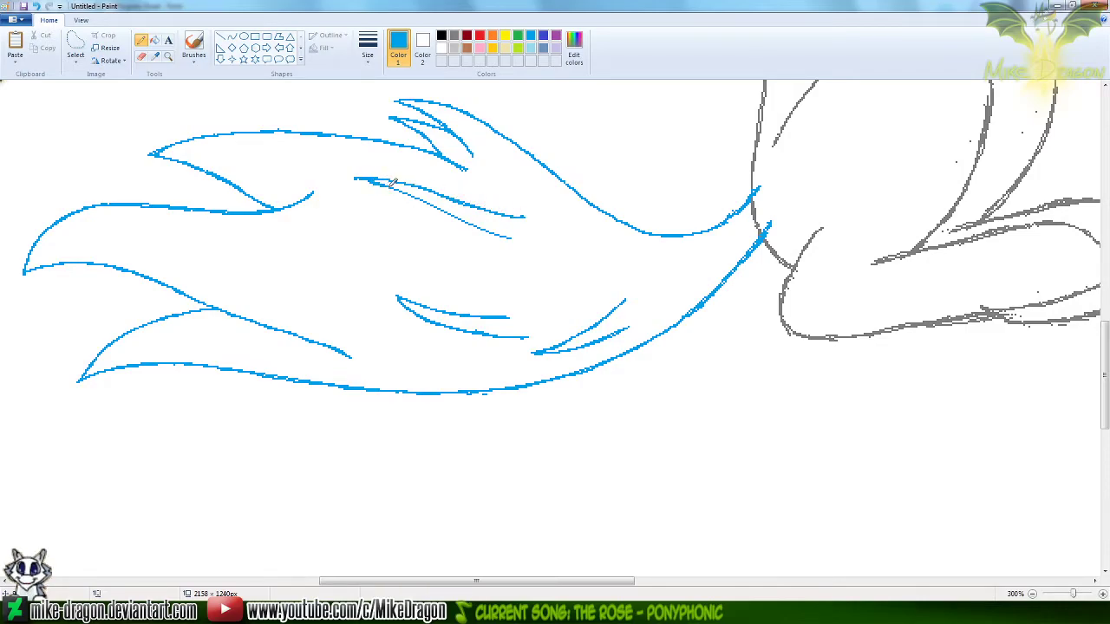
left_click_drag(412, 190, 514, 238)
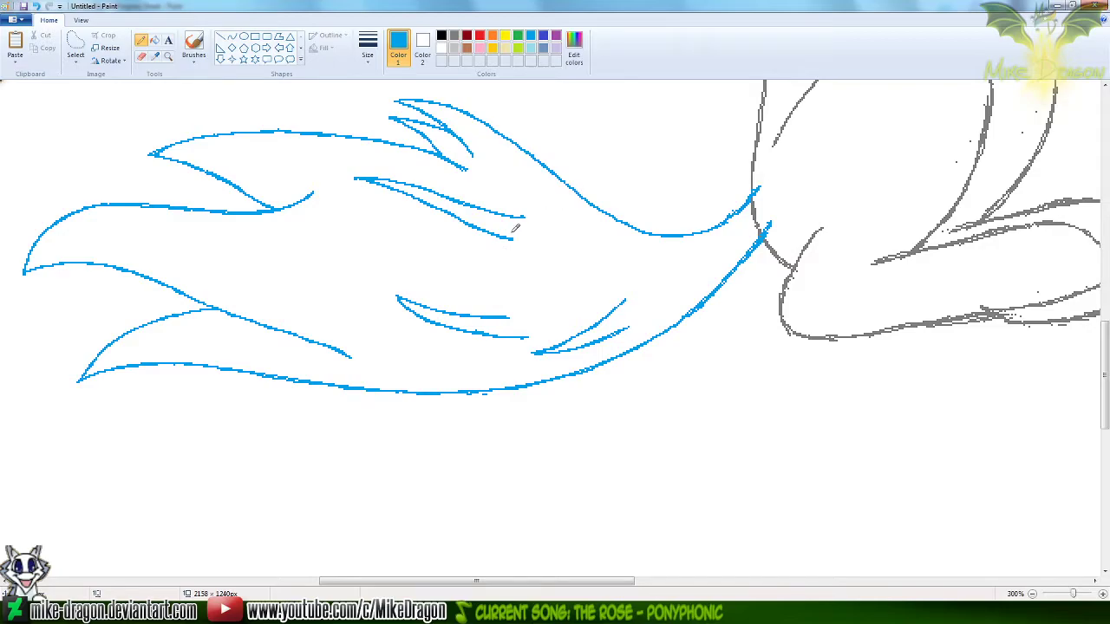
Undo the last two edits and trim the lower line of the upper inner strand shorter with the Pencil
key("ctrl+z")
key("ctrl+z")
left_click_drag(484, 230, 471, 224)
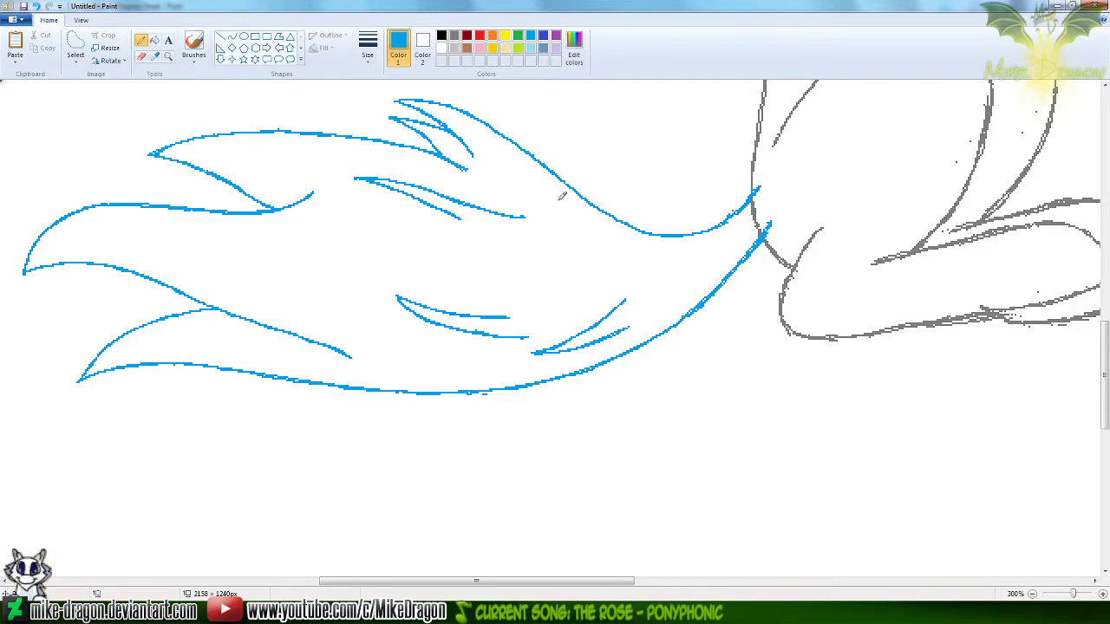
scroll(562, 196, "down", 2)
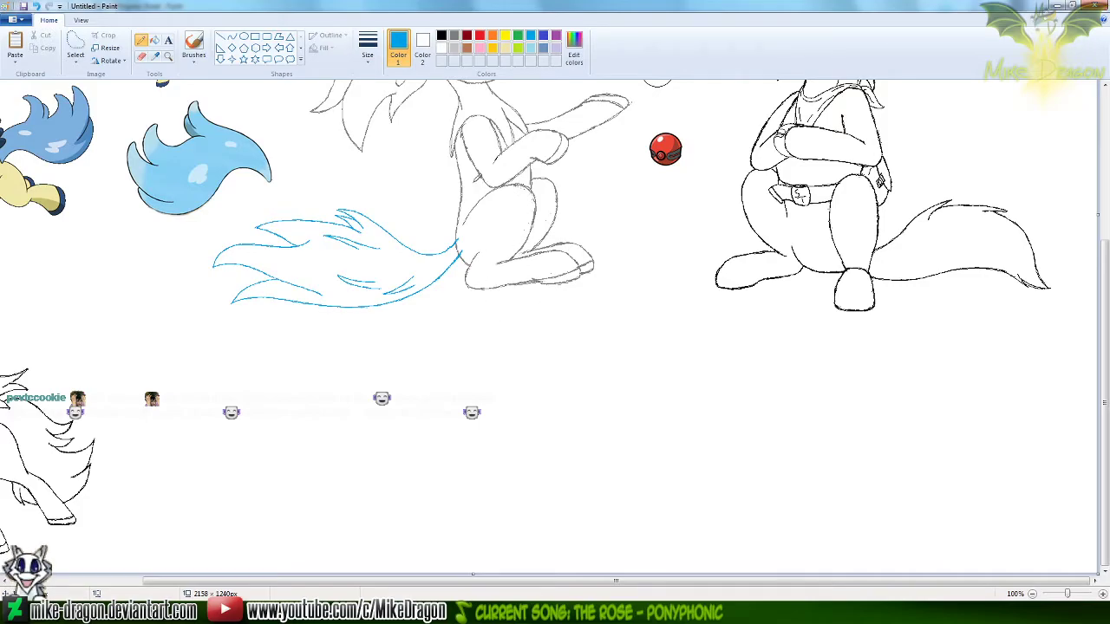
left_click(169, 56)
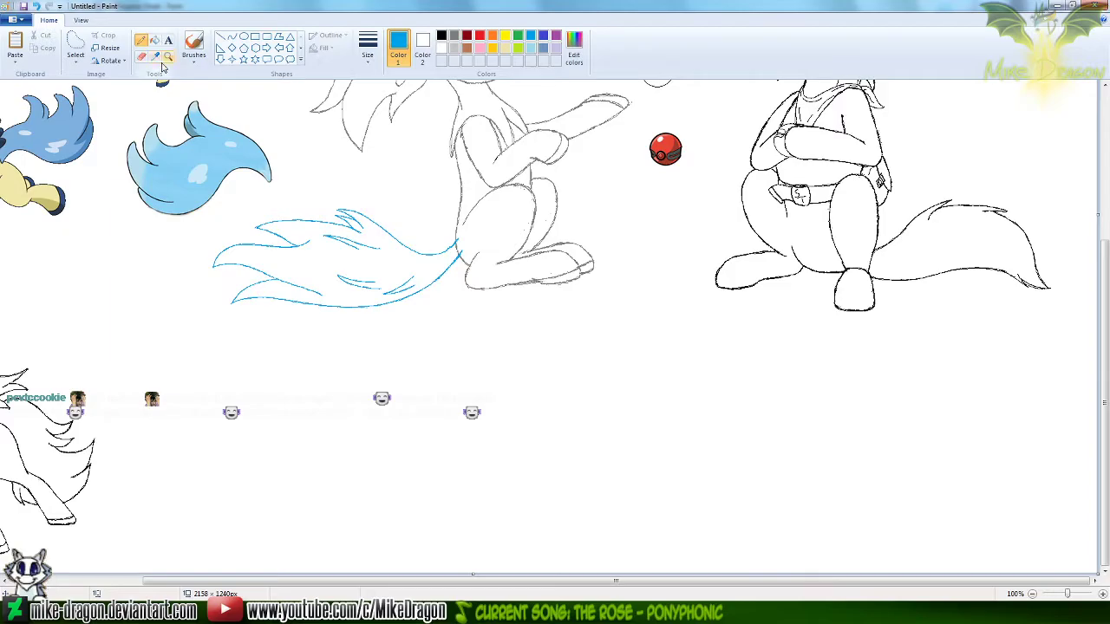
left_click(377, 261)
left_click(449, 290)
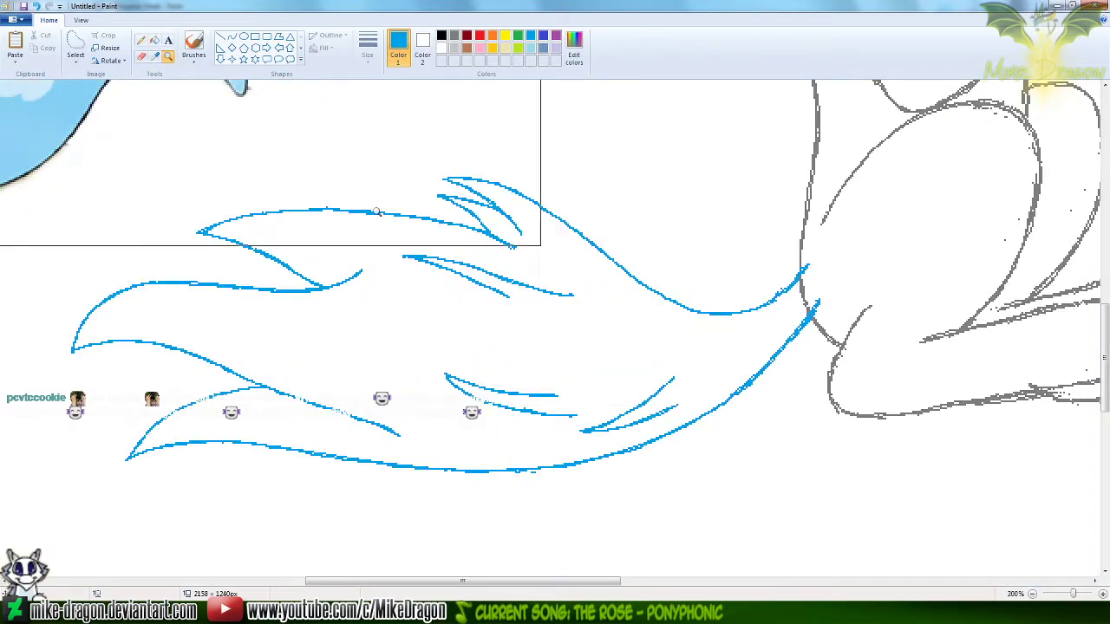
left_click(231, 36)
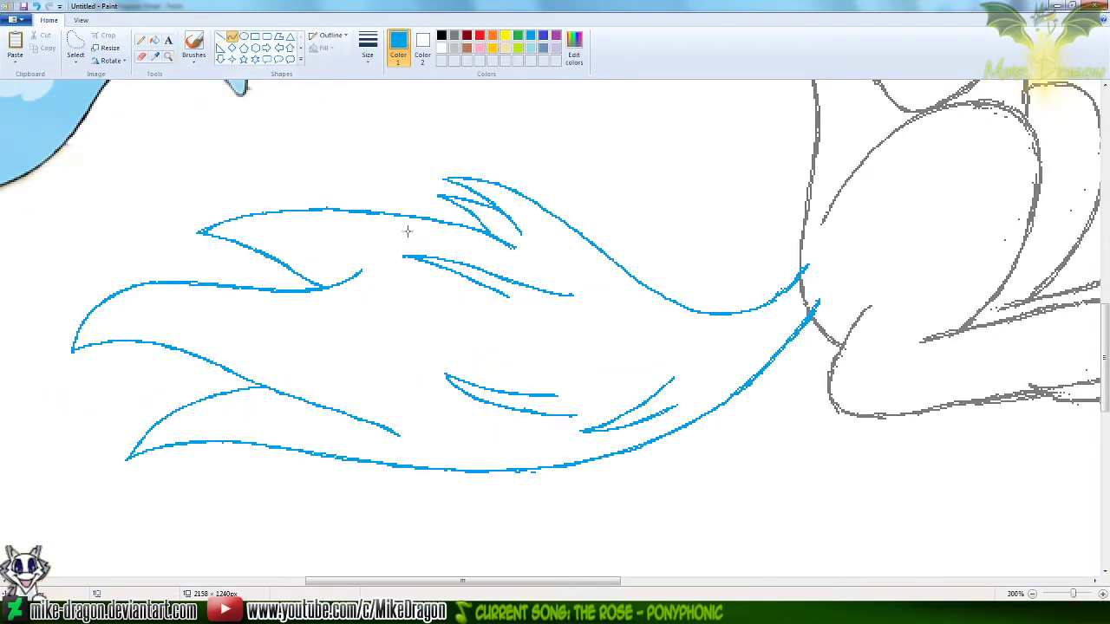
left_click_drag(322, 328, 484, 327)
left_click_drag(369, 313, 419, 307)
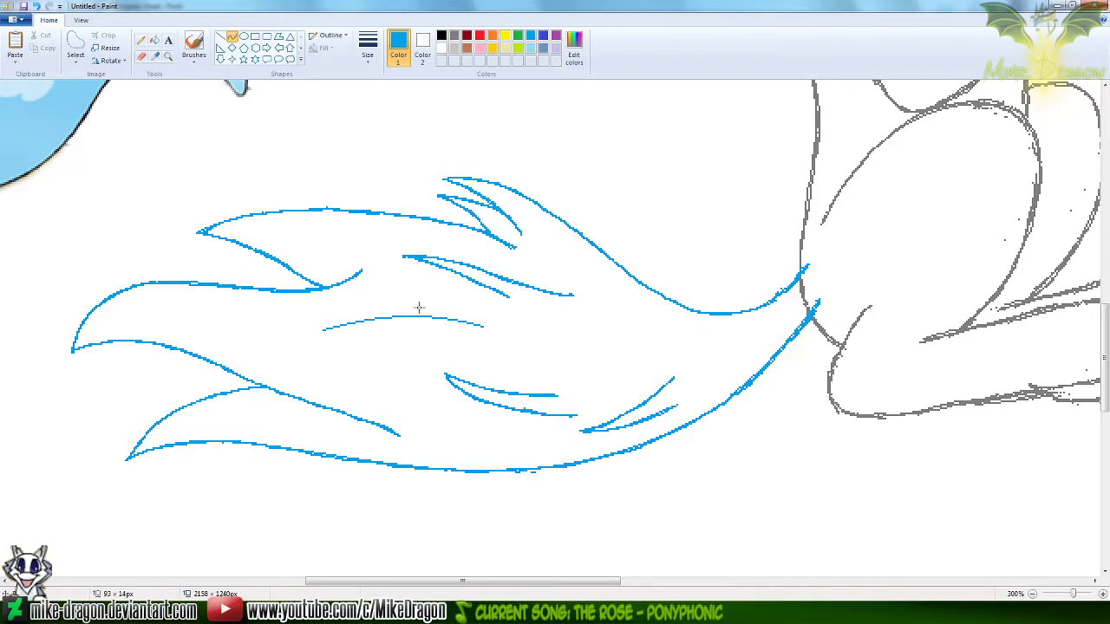
left_click(419, 307)
left_click(415, 167)
key("ctrl+z")
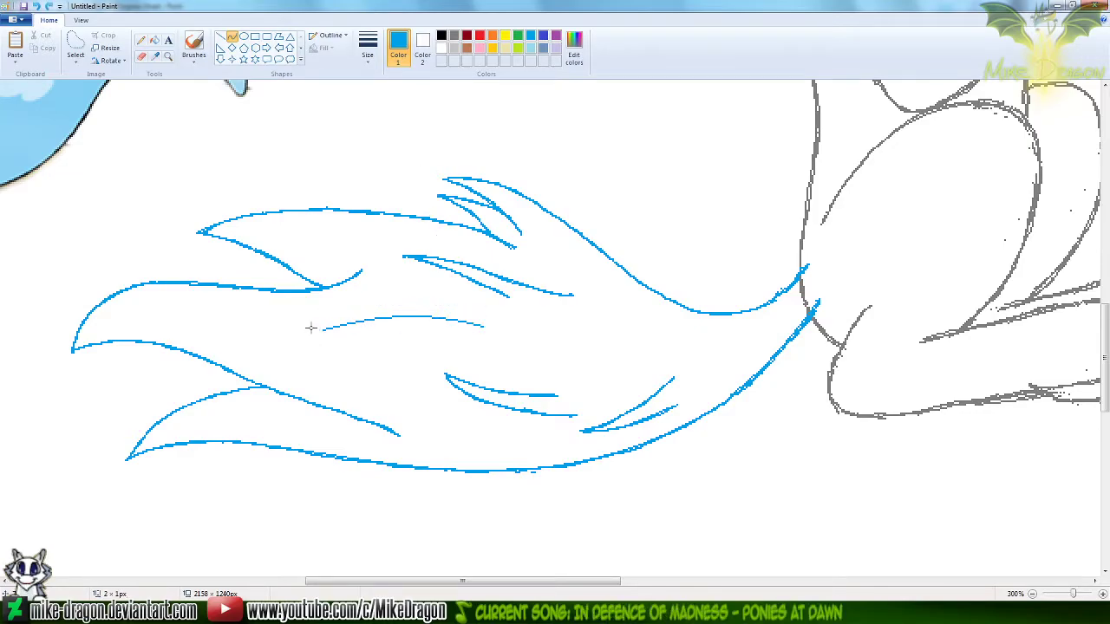
key("ctrl+z")
Draw a fourth pointed strand with its tip facing left in the tail's middle using two curves, the lower one about 72 by 12 px
left_click_drag(311, 321, 462, 324)
left_click_drag(318, 332, 338, 334)
left_click_drag(425, 312, 416, 309)
left_click(386, 162)
left_click_drag(310, 321, 434, 342)
left_click_drag(336, 333, 333, 338)
left_click_drag(410, 339, 415, 332)
Thicken both lines of the fourth inner strand with the Pencil
left_click(141, 40)
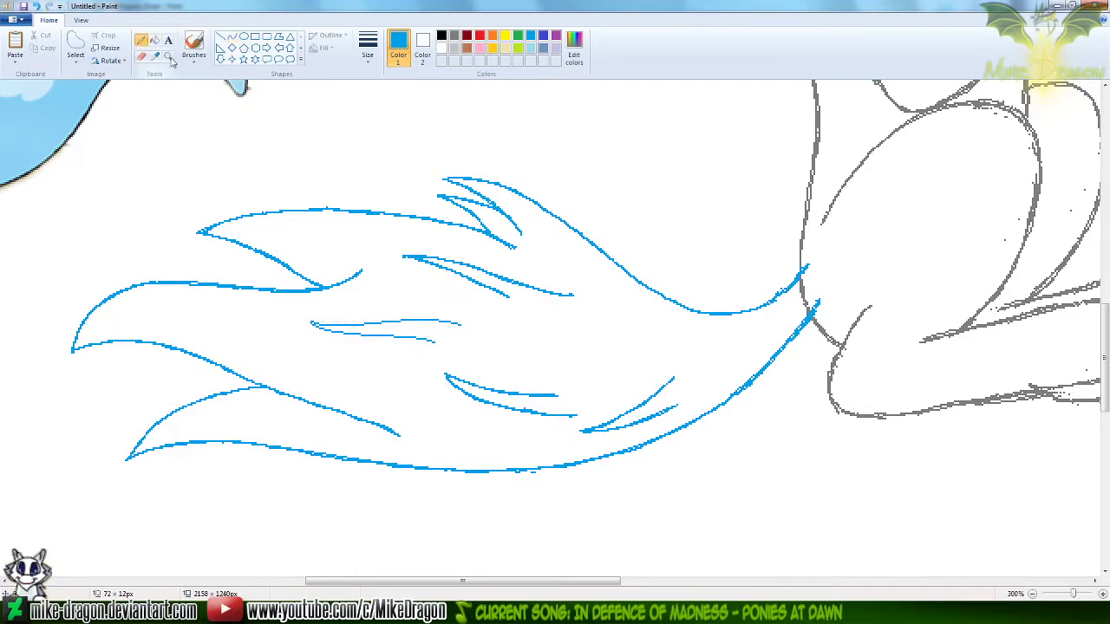
left_click_drag(311, 324, 464, 322)
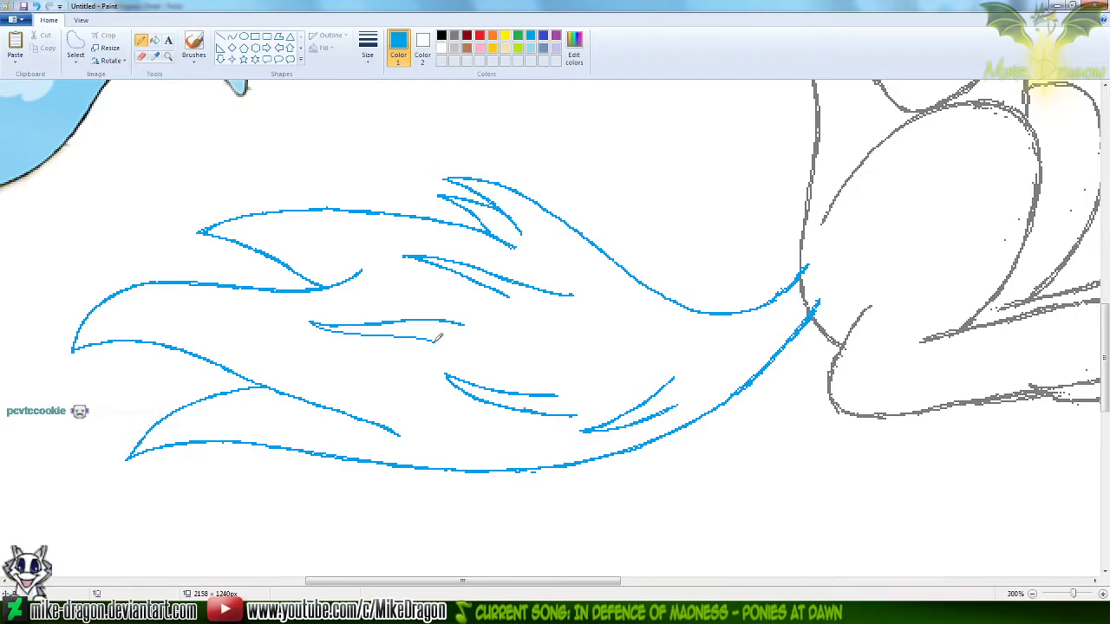
left_click_drag(434, 337, 316, 322)
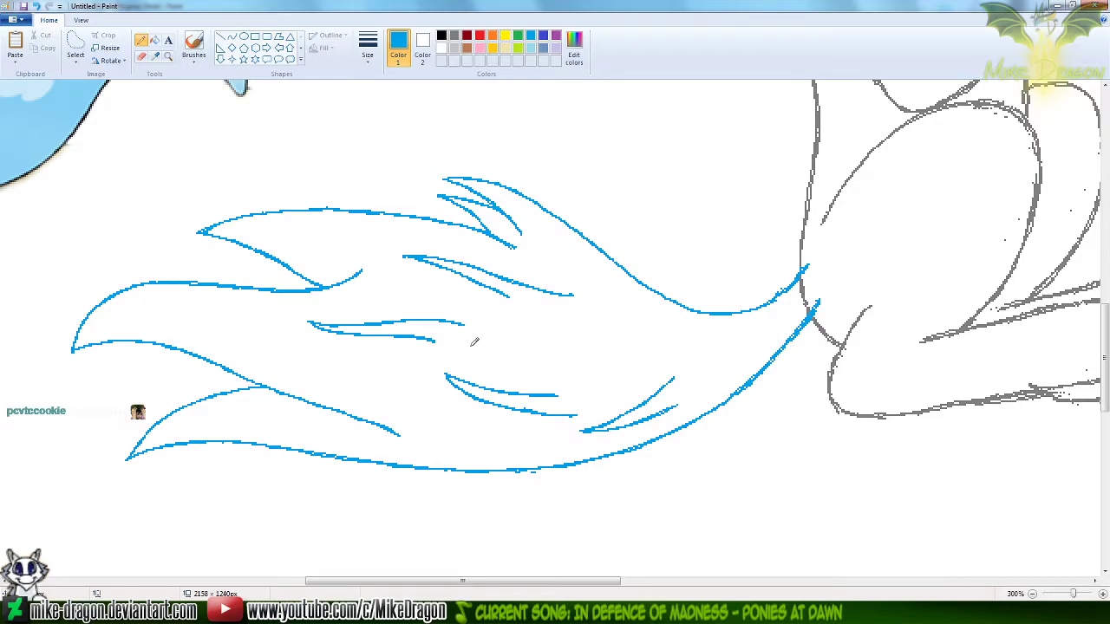
Copy the seated Keldeo with its new tail and paste it into the Keldeo Panel3 Progress Sheet beside the earlier blue-tailed version
scroll(475, 342, "down", 1)
left_click_drag(1106, 430, 1102, 385)
left_click_drag(548, 580, 491, 580)
left_click_drag(1105, 350, 1105, 339)
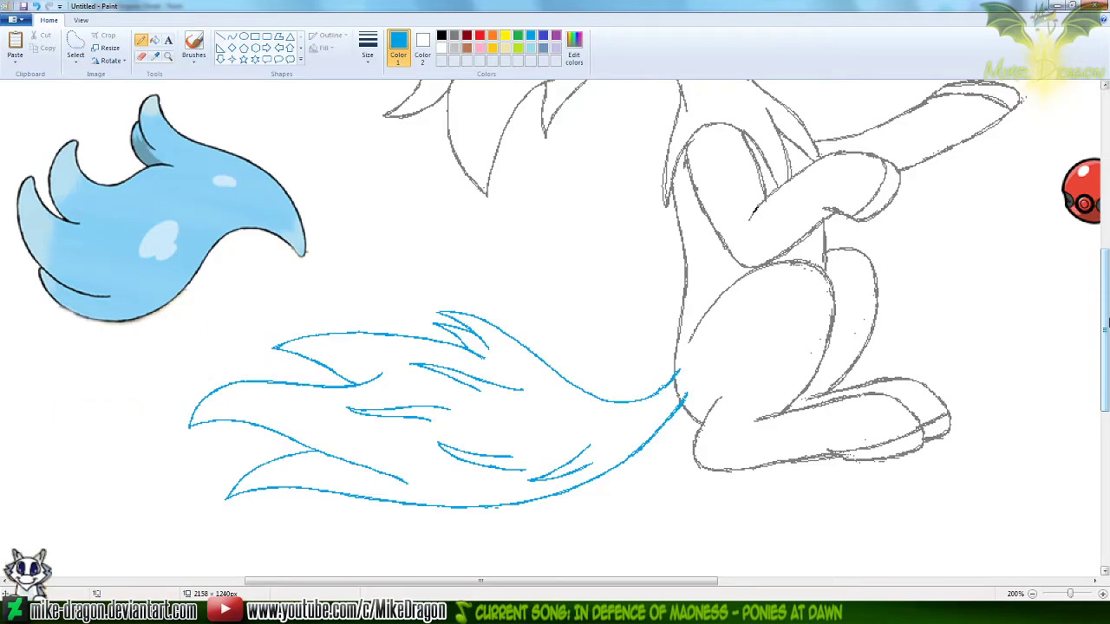
scroll(533, 318, "down", 1)
left_click_drag(1107, 371, 1108, 249)
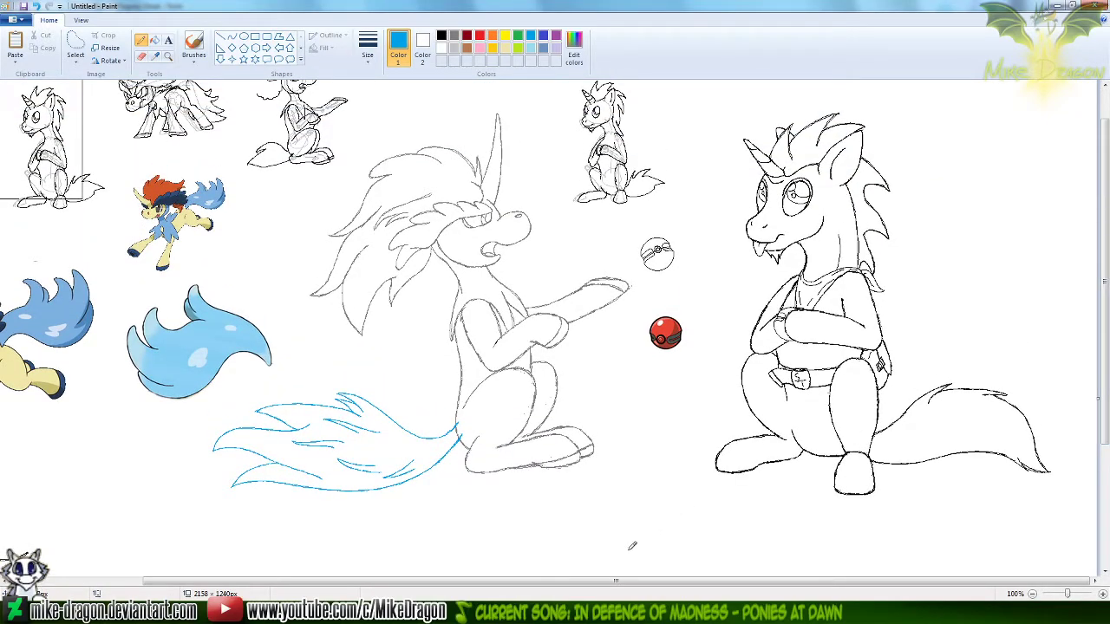
left_click_drag(616, 583, 532, 590)
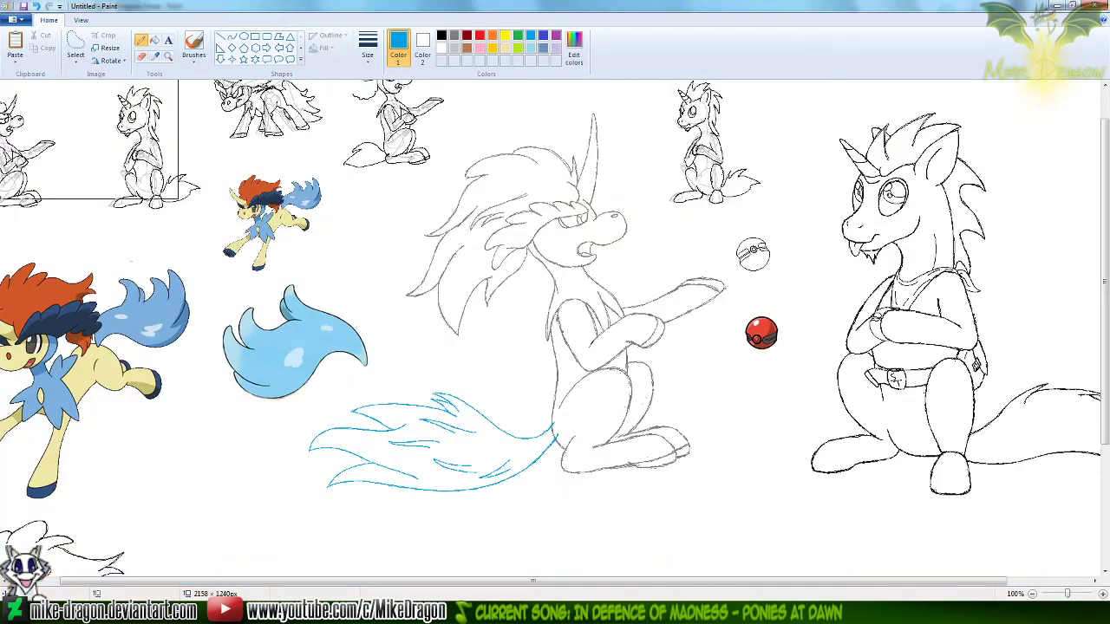
mouse_move(532, 113)
left_mouse_down()
mouse_move(619, 106)
mouse_move(642, 209)
mouse_move(743, 300)
mouse_move(705, 378)
mouse_move(714, 460)
mouse_move(625, 507)
mouse_move(391, 513)
mouse_move(255, 502)
mouse_move(266, 461)
mouse_move(316, 405)
mouse_move(411, 385)
mouse_move(387, 224)
mouse_move(493, 130)
mouse_move(535, 110)
left_mouse_up()
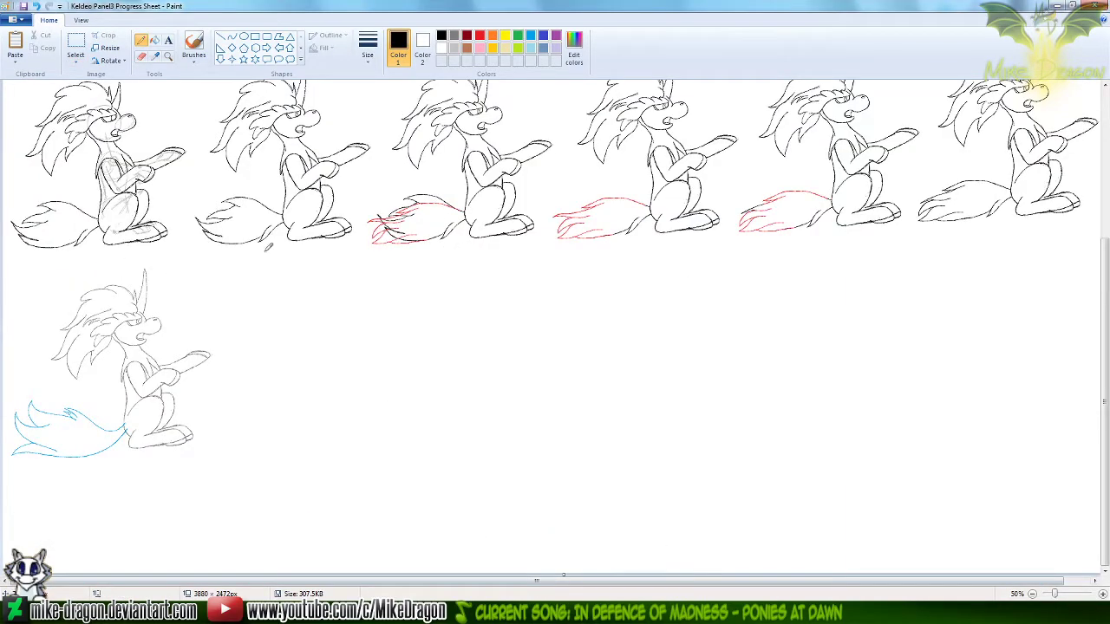
key("ctrl+v")
mouse_move(132, 162)
left_mouse_down()
mouse_move(257, 335)
mouse_move(305, 351)
mouse_move(309, 330)
mouse_move(337, 340)
left_mouse_up()
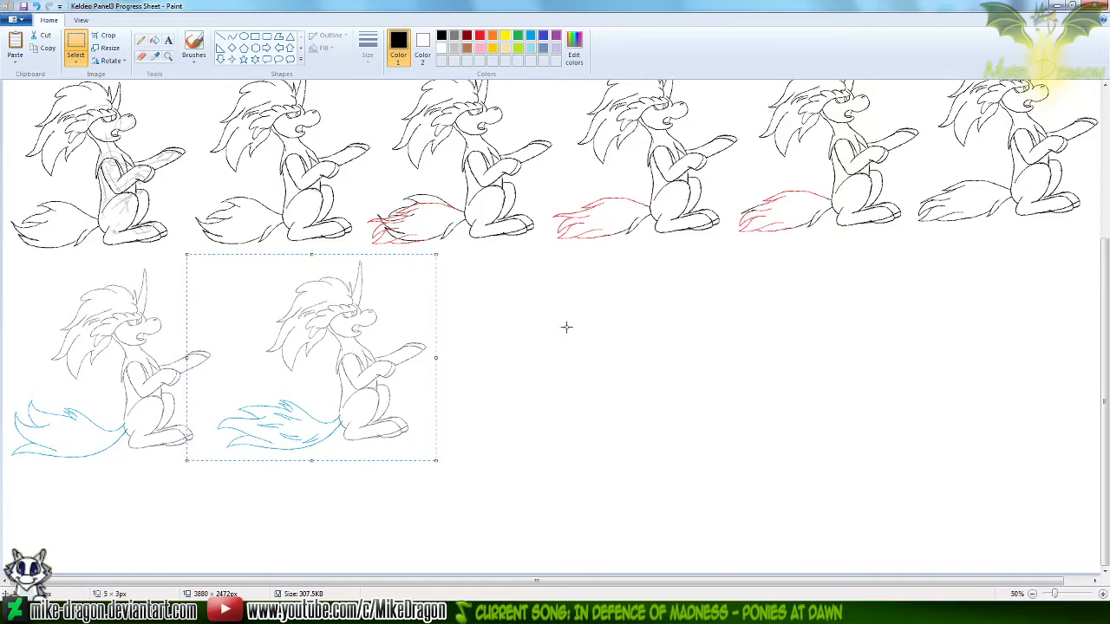
Copy the earlier Keldeo version with the upswept blue tail tufts from the progress sheet using a rectangular selection
left_click(168, 55)
left_click(130, 387)
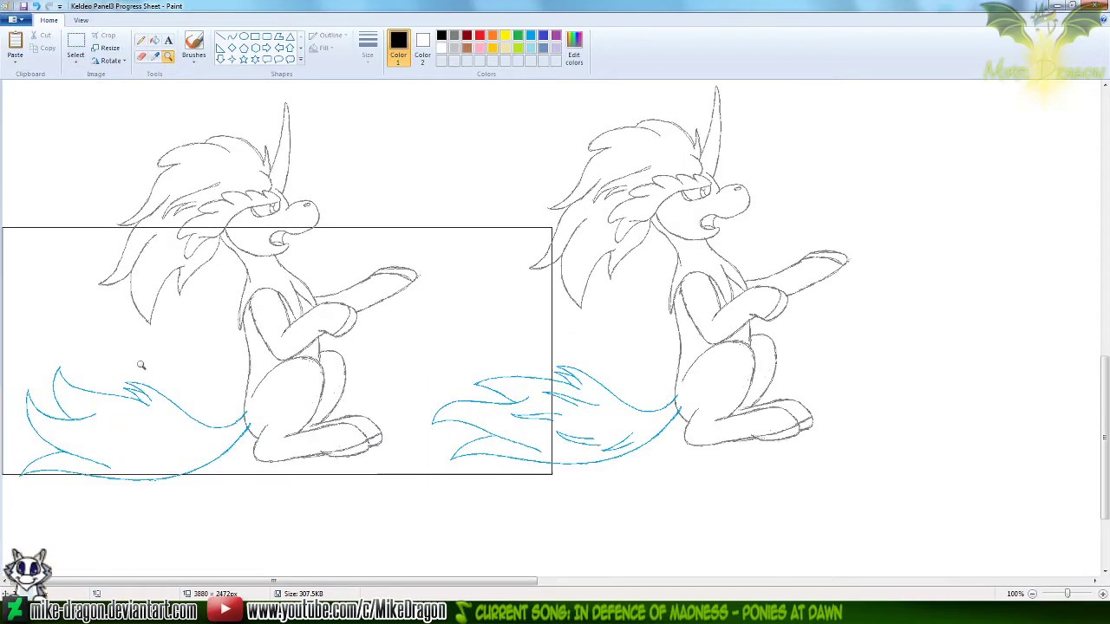
left_click(143, 43)
left_click(6, 582)
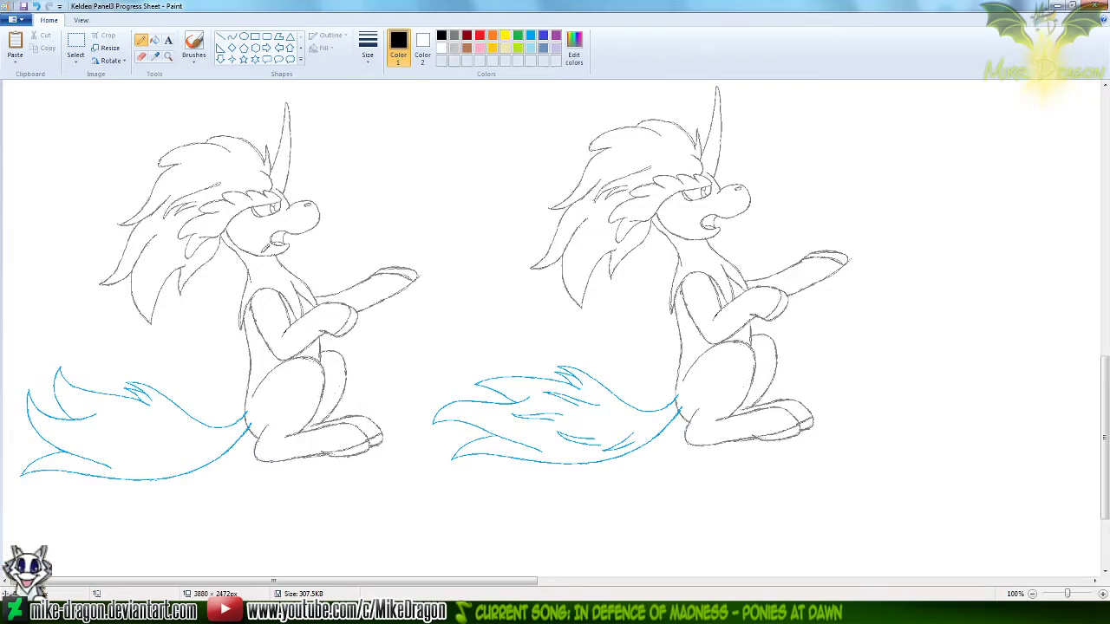
left_click(76, 47)
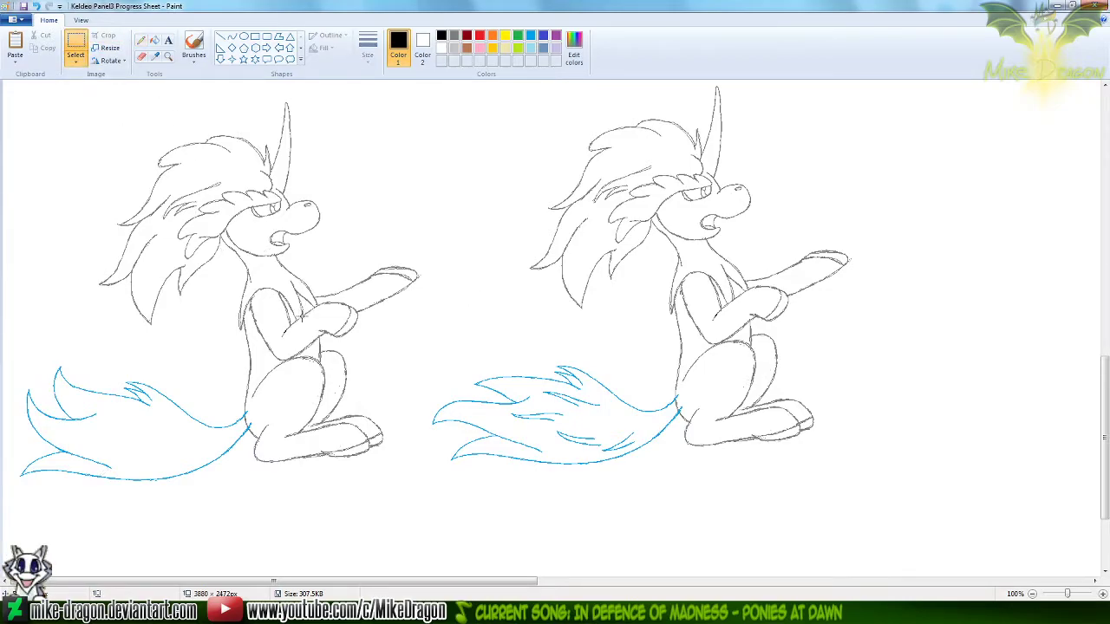
left_click_drag(310, 324, 2, 511)
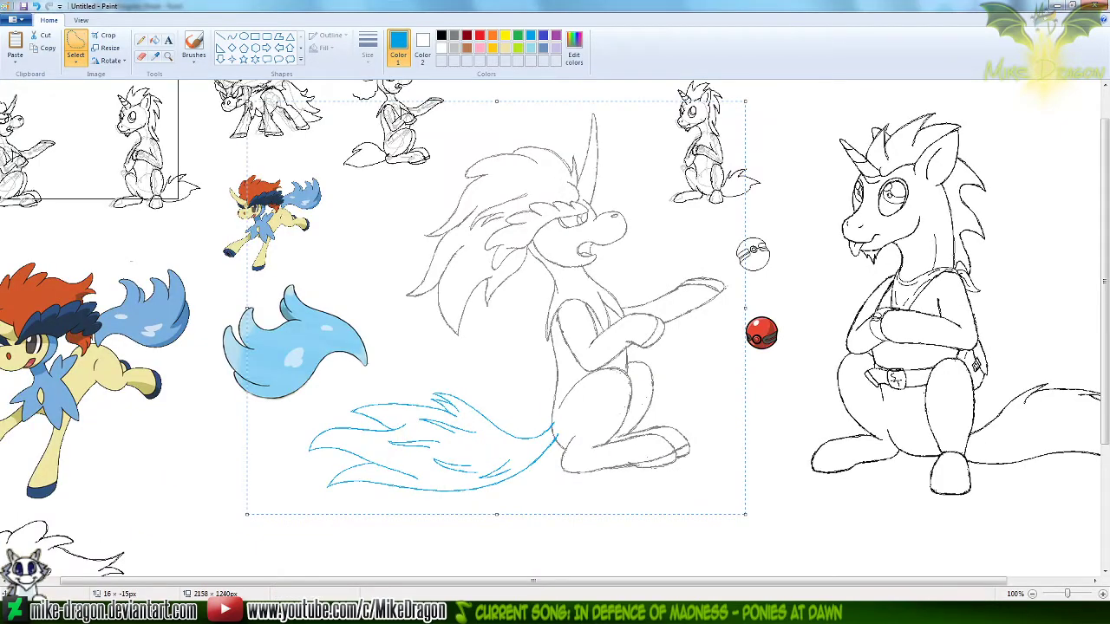
Switch to the Untitled drawing, paste the earlier Keldeo over the current sketch with the bodies aligned, and turn off transparent selection to cover the newer tail
left_click(169, 55)
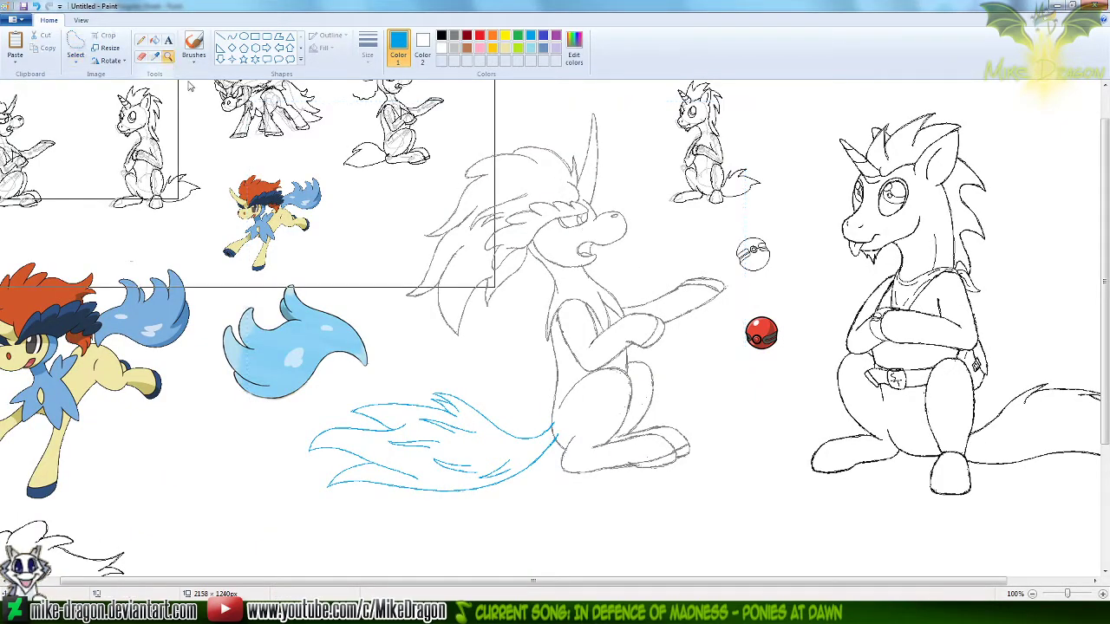
left_click(471, 390)
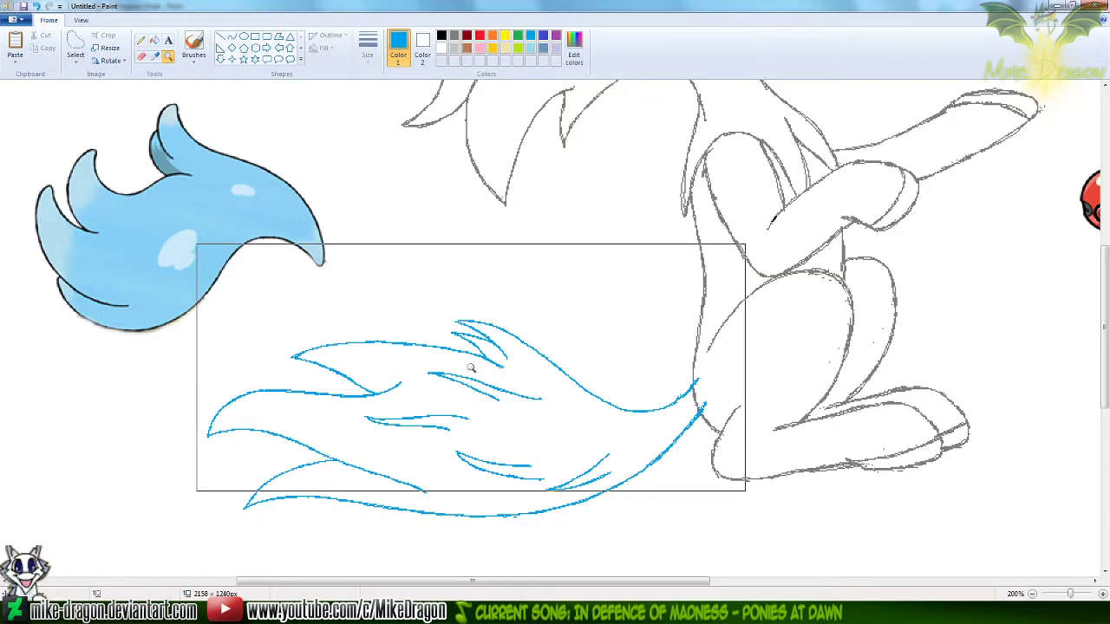
key("ctrl+v")
mouse_move(386, 276)
left_mouse_down()
mouse_move(547, 335)
mouse_move(597, 360)
mouse_move(602, 376)
left_mouse_up()
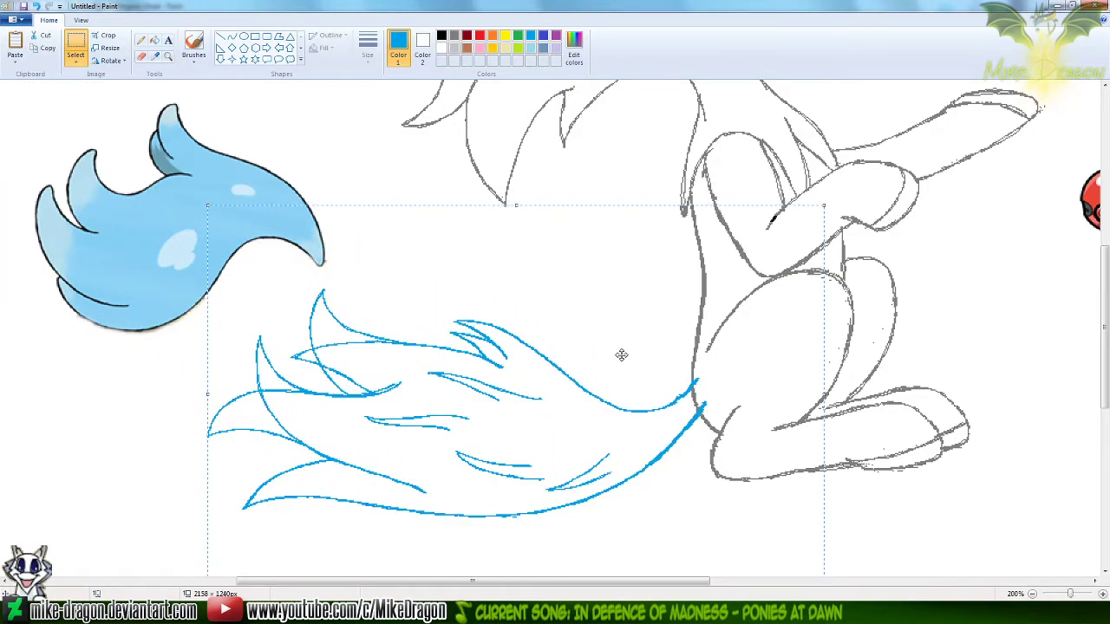
left_click(75, 62)
left_click(55, 166)
left_click(80, 93)
Undo the pasted overlay and copy the light-blue tail reference picture with a free-form selection
left_click(76, 63)
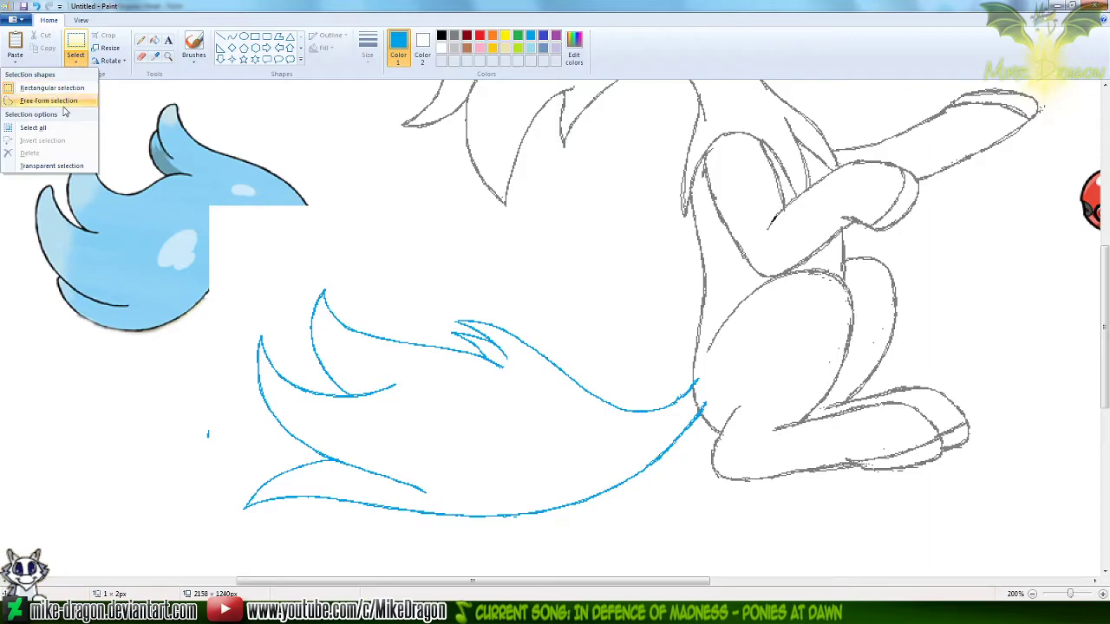
left_click(67, 100)
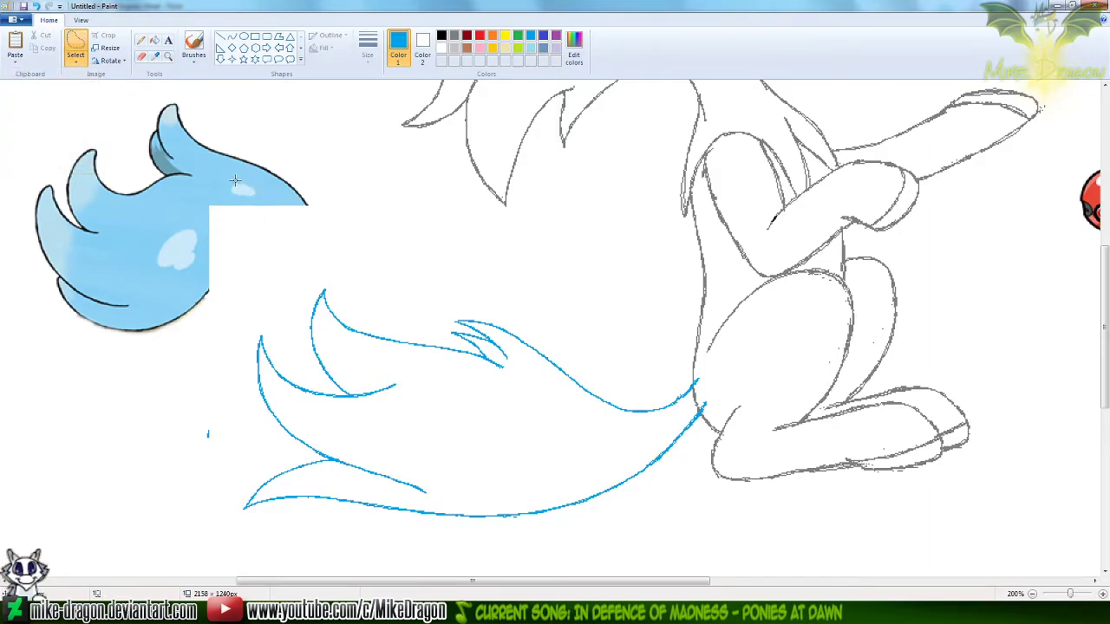
key("ctrl+z")
mouse_move(310, 100)
left_mouse_down()
mouse_move(401, 247)
mouse_move(367, 285)
mouse_move(130, 366)
mouse_move(4, 351)
mouse_move(0, 152)
mouse_move(13, 120)
mouse_move(127, 86)
mouse_move(323, 111)
left_mouse_up()
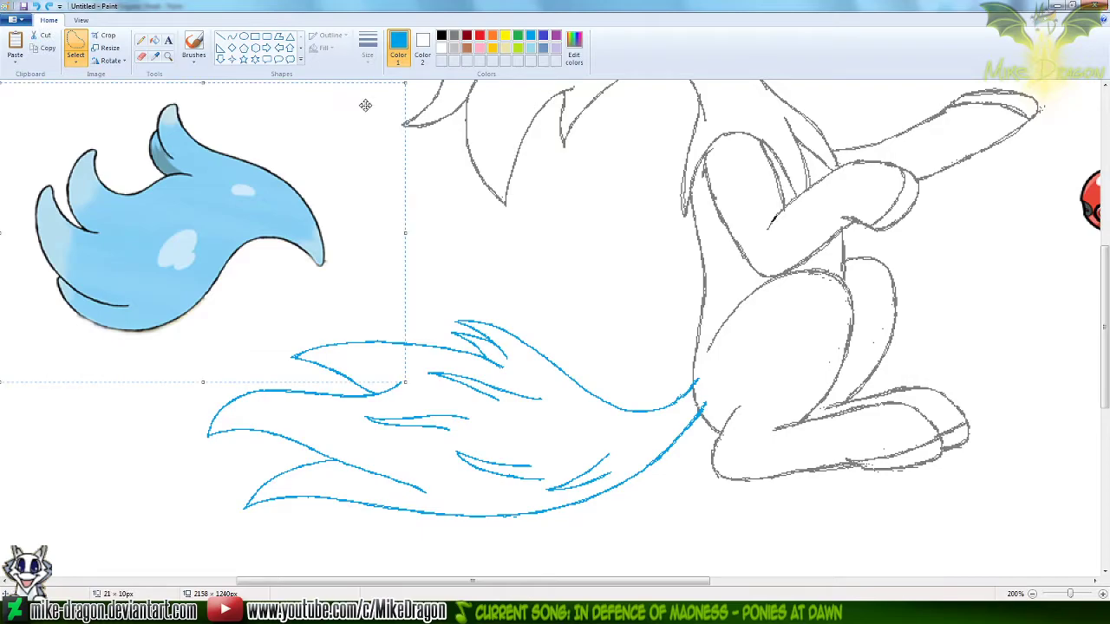
Redo the overlay, then paste the tail reference picture with transparent selection and align it over its cut-off part
key("ctrl+y")
key("ctrl+z")
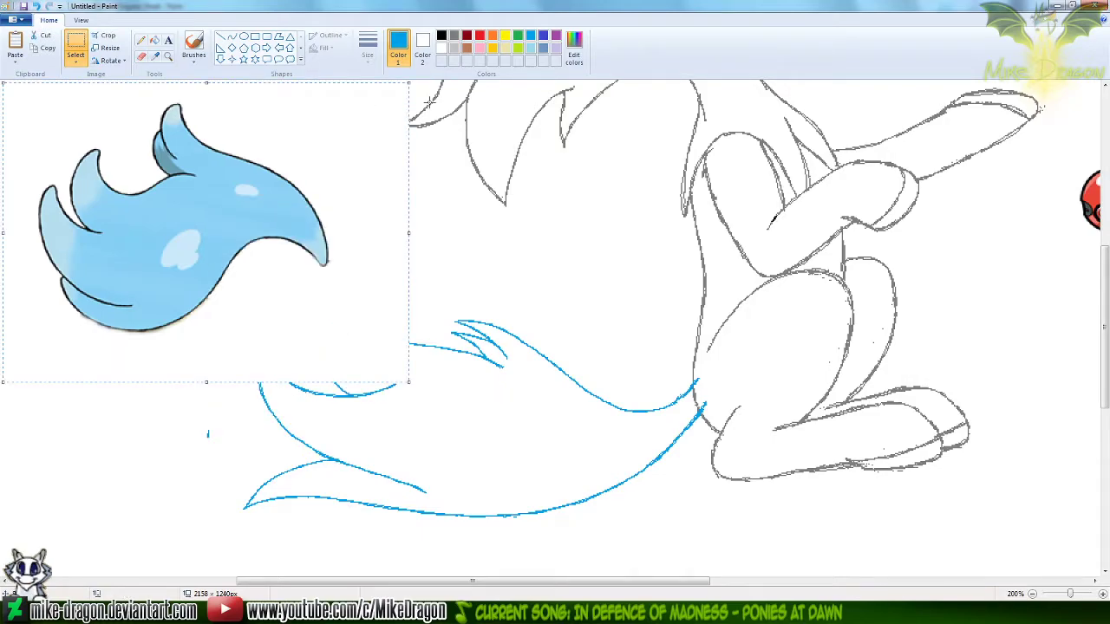
left_click(76, 59)
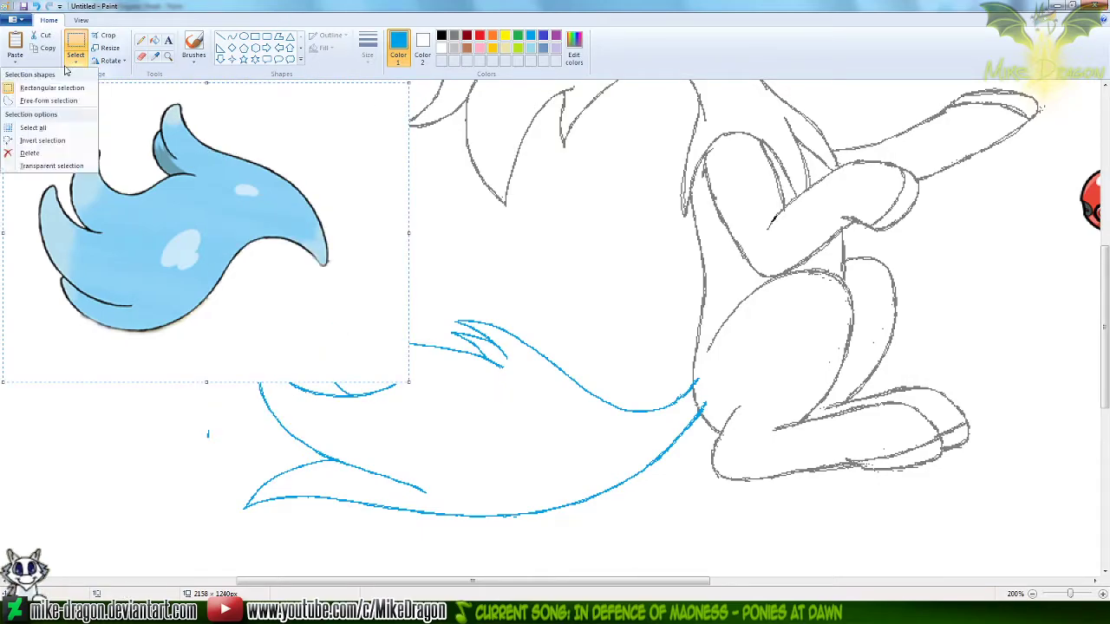
left_click(61, 168)
left_click_drag(153, 142, 148, 141)
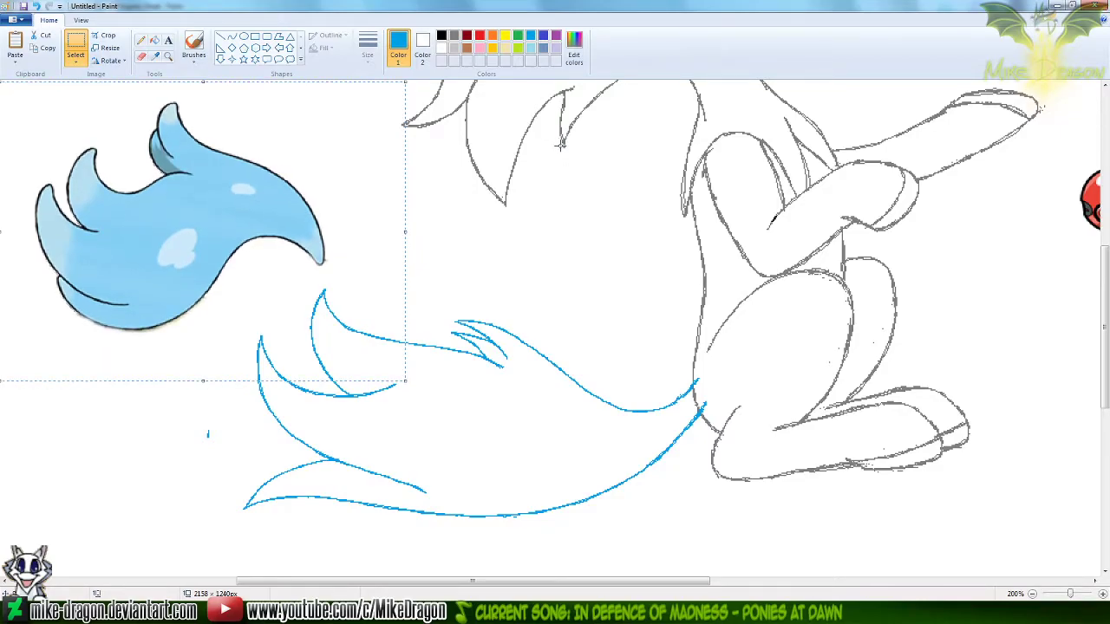
left_click_drag(556, 147, 576, 149)
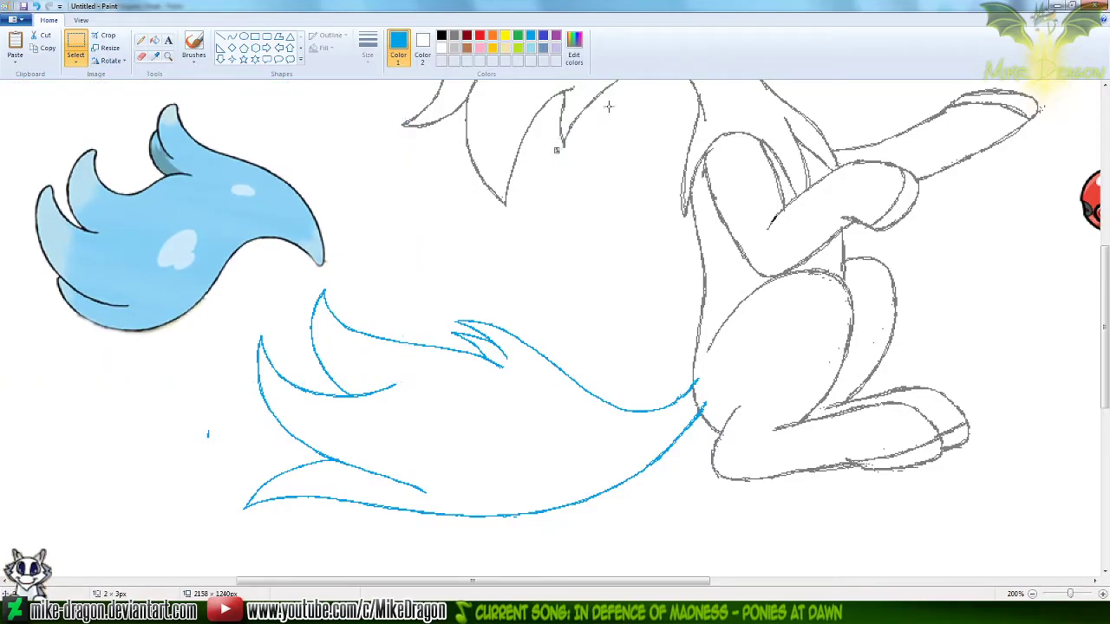
key("ctrl+z")
key("ctrl+z")
Erase the stray blue mark left of the tail and set the drawing color to red
left_click(142, 57)
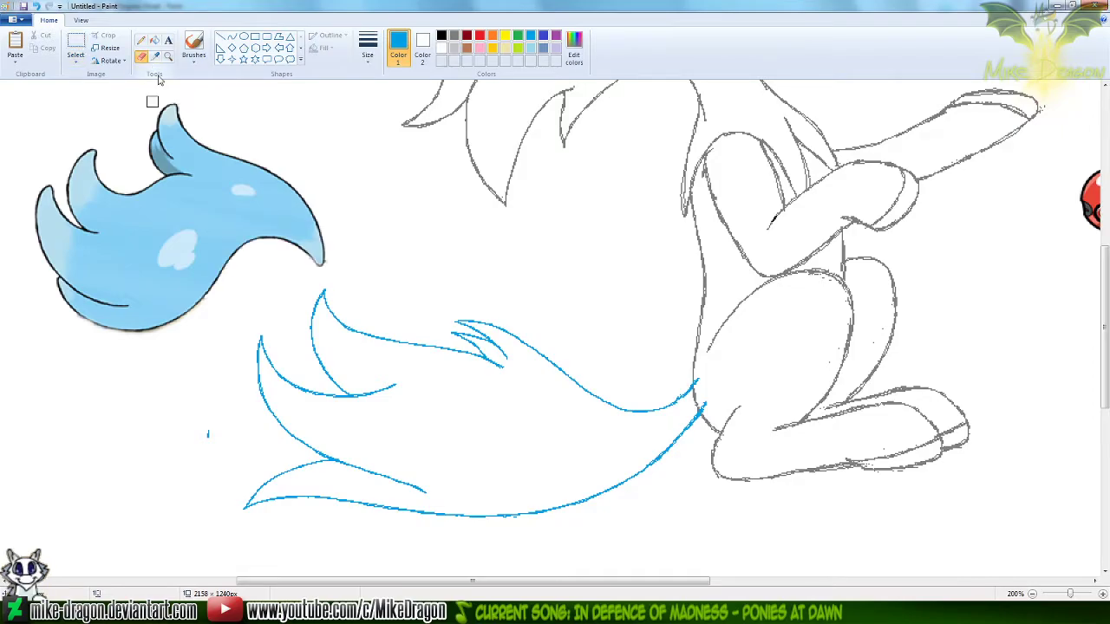
left_click_drag(210, 439, 208, 426)
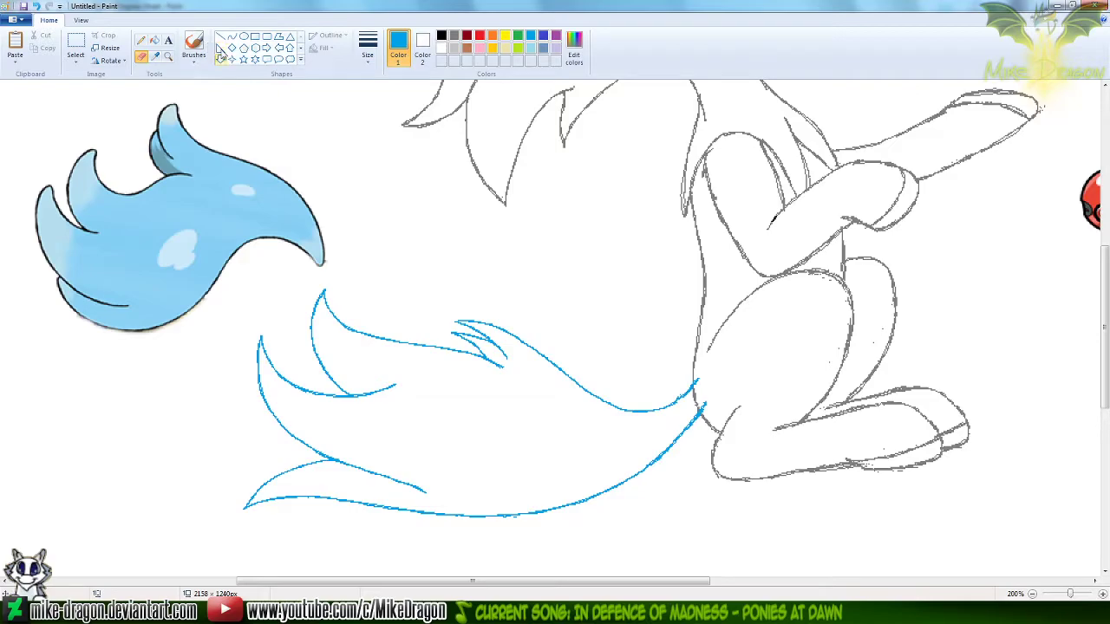
left_click(480, 38)
left_click(231, 36)
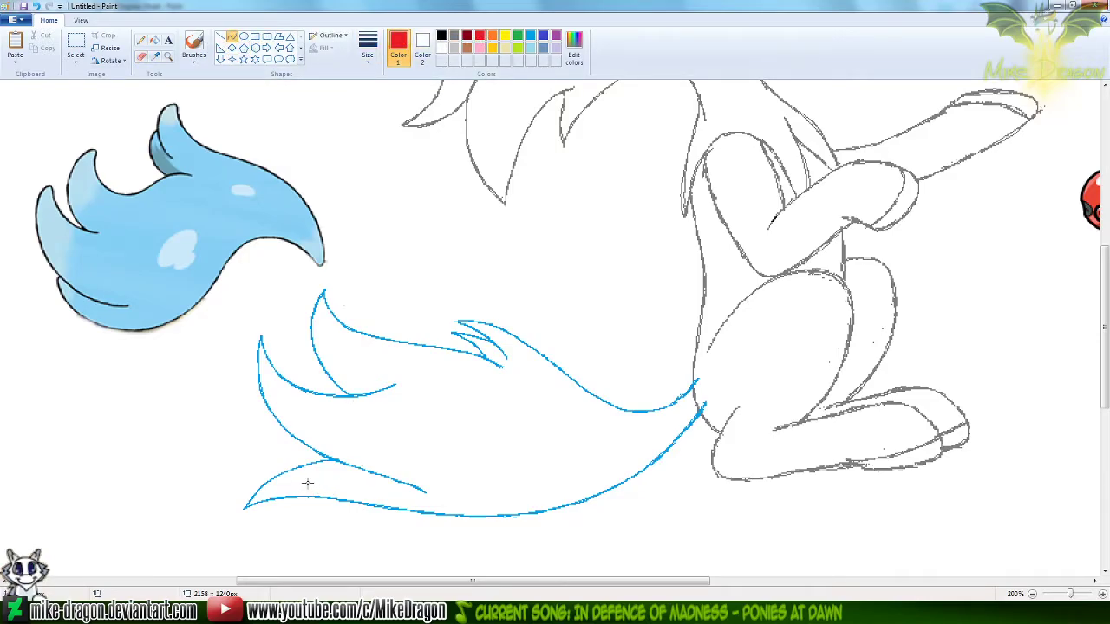
Move the tip of the tail's lowest tuft slightly inward toward the body with a free-form selection
left_click(75, 57)
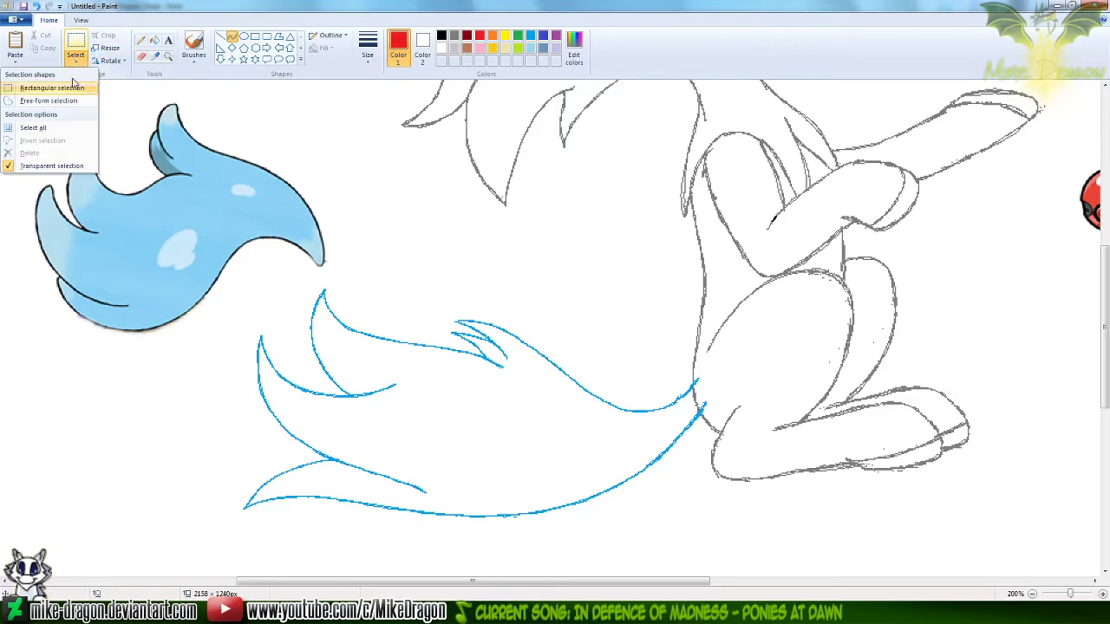
left_click(47, 100)
mouse_move(267, 461)
left_mouse_down()
mouse_move(343, 480)
mouse_move(399, 513)
mouse_move(283, 537)
mouse_move(195, 520)
mouse_move(265, 462)
left_mouse_up()
mouse_move(295, 505)
left_mouse_down()
mouse_move(339, 497)
mouse_move(350, 513)
left_mouse_up()
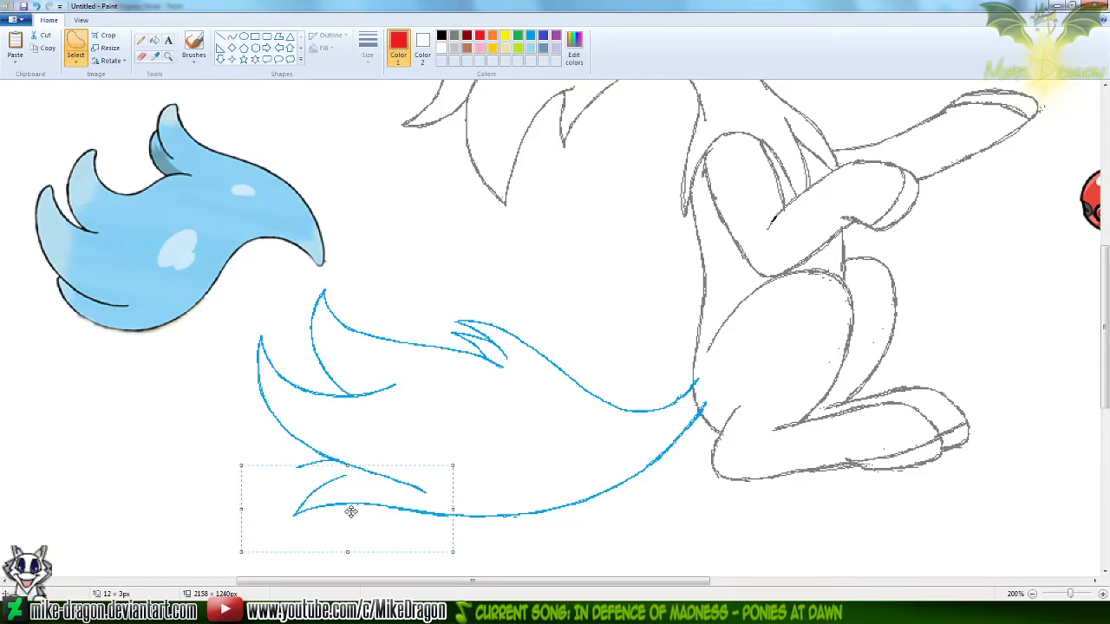
left_click(140, 40)
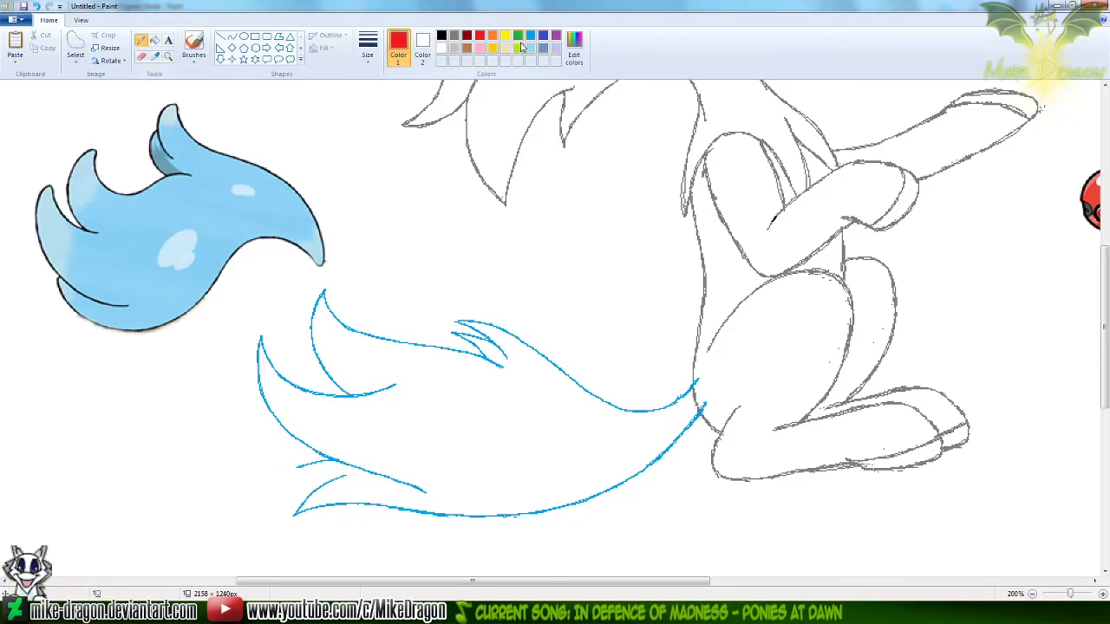
Set the drawing color to blue and join the upper stroke of the tail's lowest tuft to the tail outline
left_click(530, 38)
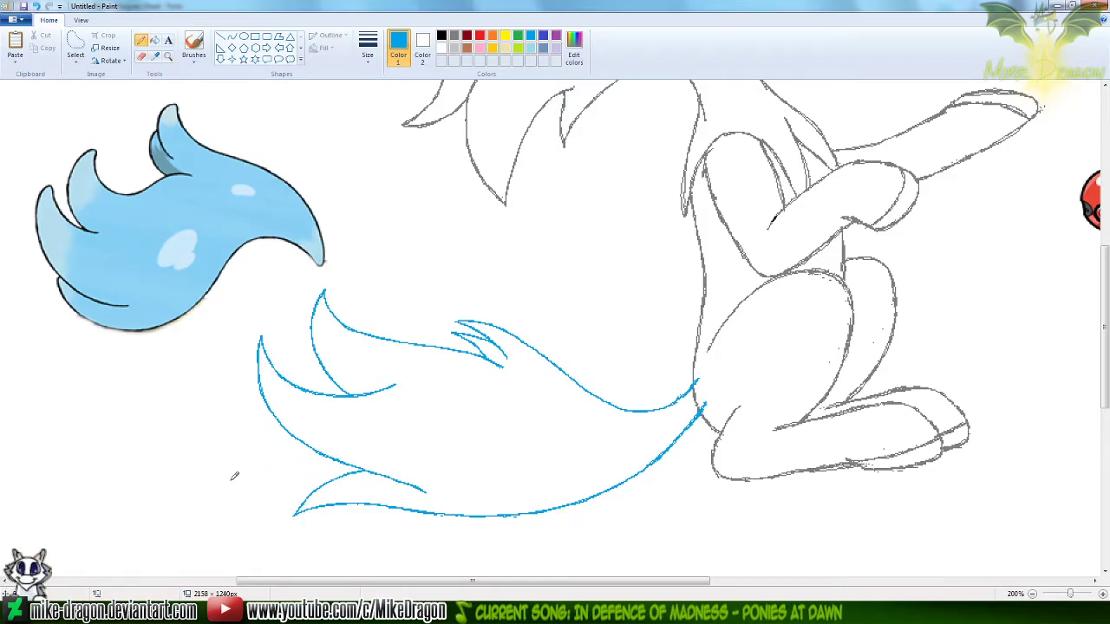
scroll(234, 476, "down", 1)
scroll(248, 459, "up", 2)
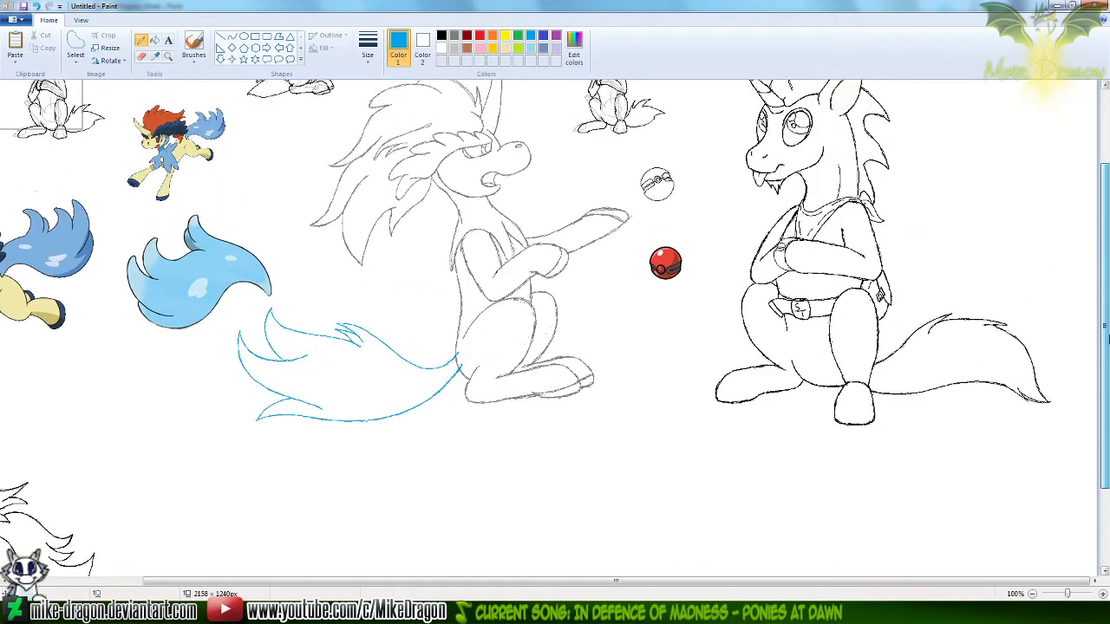
scroll(555, 328, "up", 2)
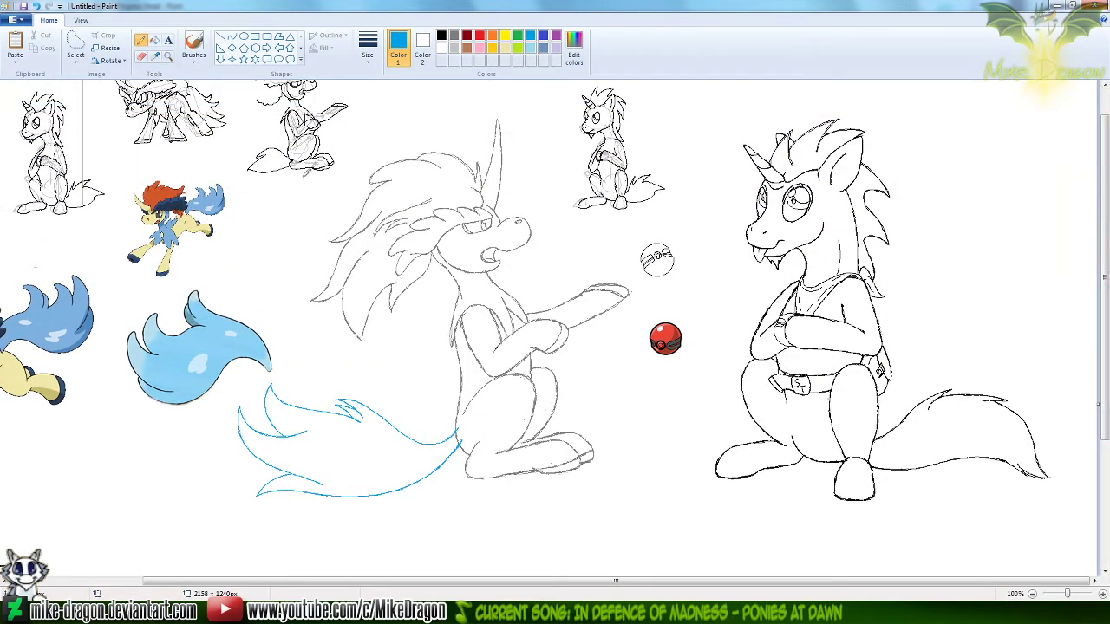
Paste the tailless gray body drawing from the other Paint window and align it over the seated Keldeo at the tail base
left_click(76, 48)
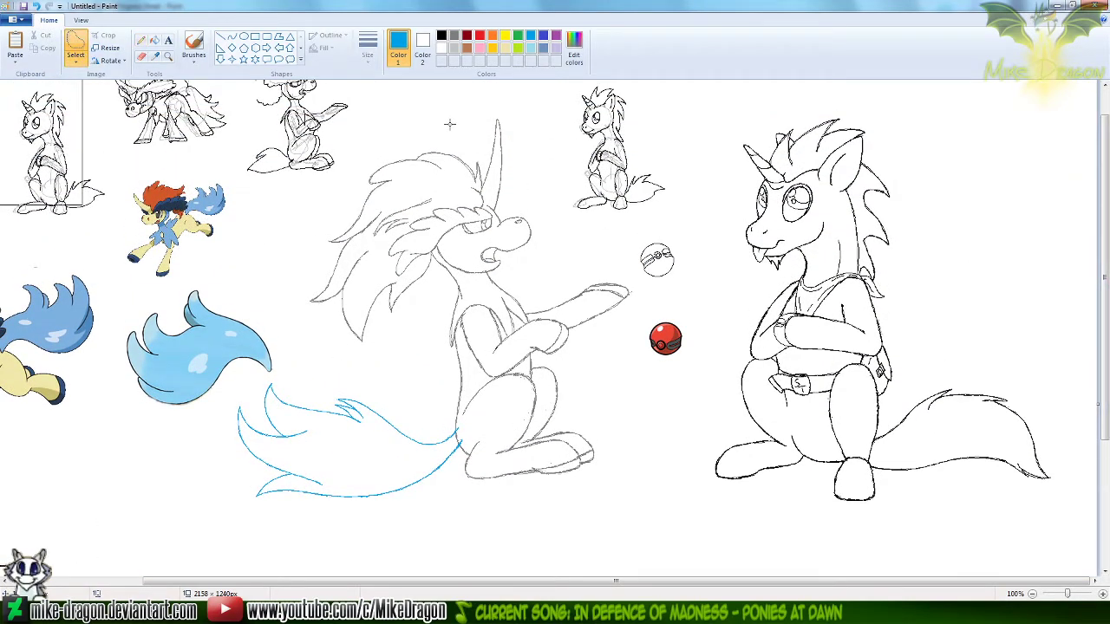
mouse_move(452, 123)
left_mouse_down()
mouse_move(523, 99)
mouse_move(545, 135)
mouse_move(544, 214)
mouse_move(583, 258)
mouse_move(647, 289)
mouse_move(619, 330)
mouse_move(601, 391)
mouse_move(635, 471)
mouse_move(549, 513)
mouse_move(198, 515)
mouse_move(213, 420)
left_mouse_up()
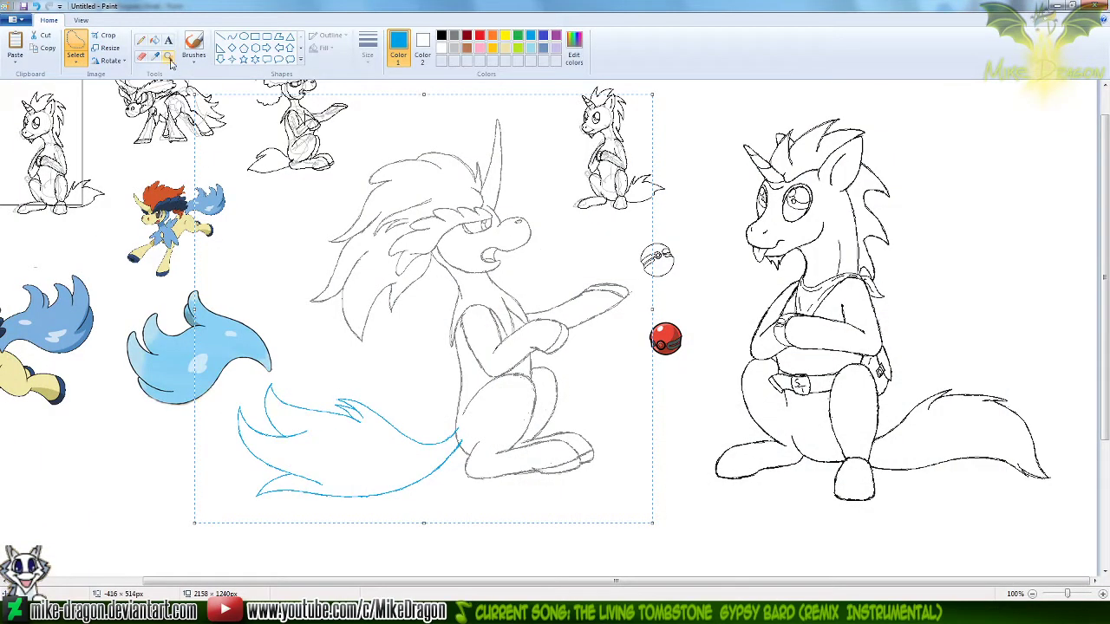
left_click(168, 56)
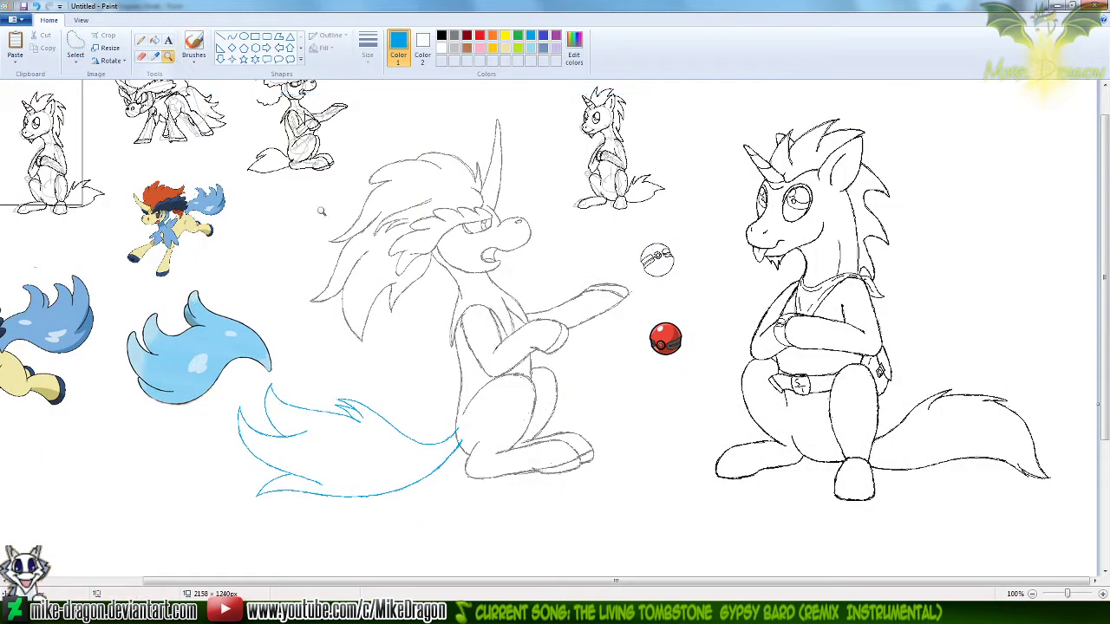
left_click(467, 388)
left_click(482, 309)
left_click(435, 350)
left_click(379, 340)
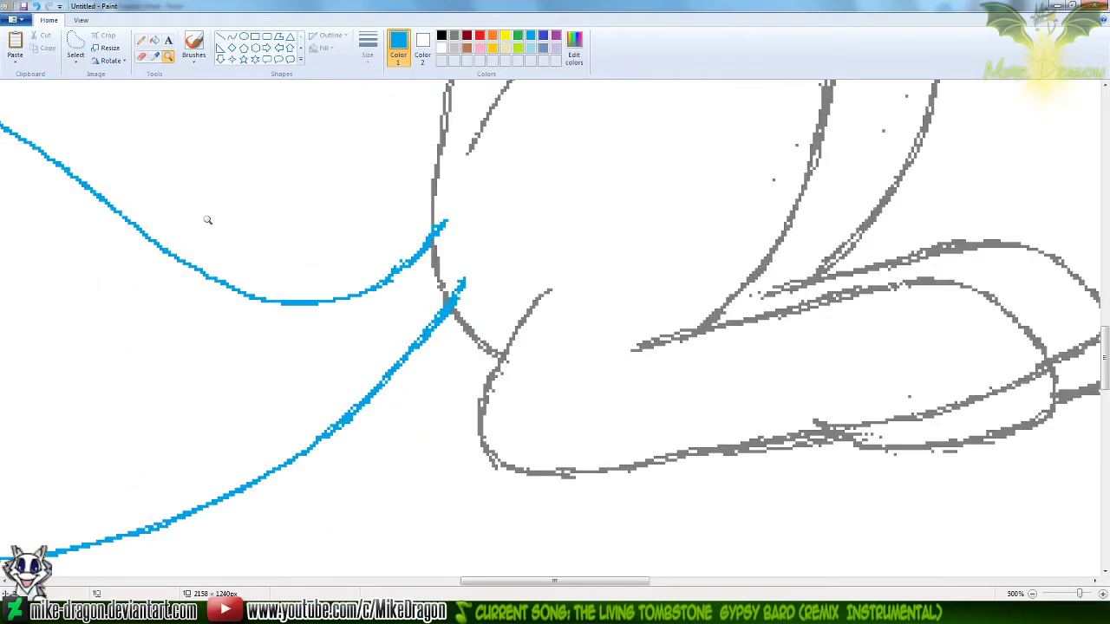
left_click(141, 40)
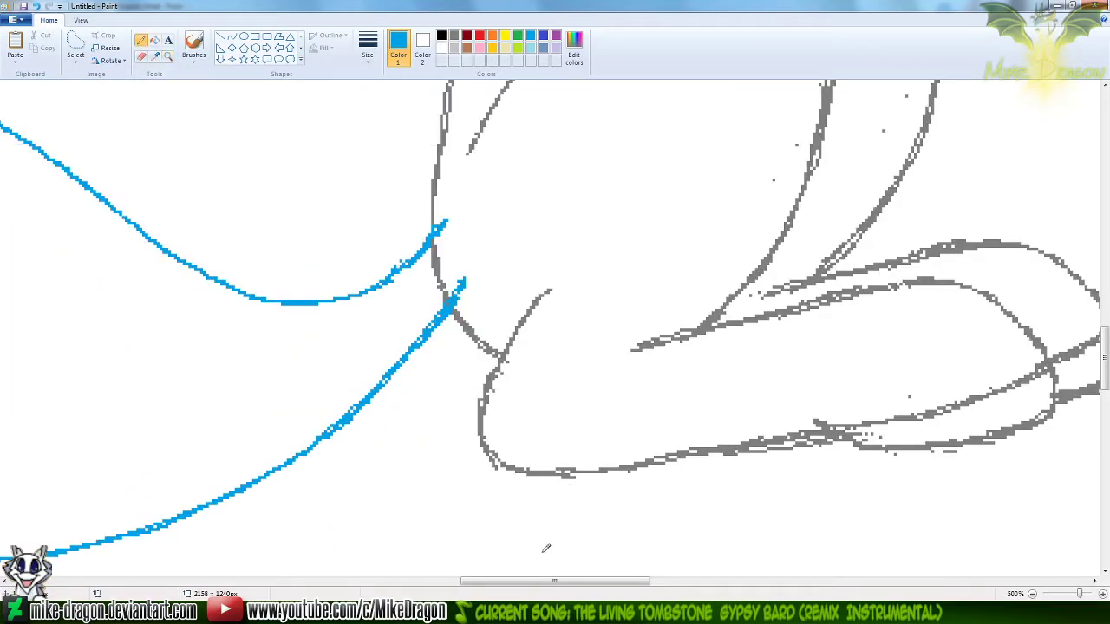
left_click_drag(555, 581, 545, 581)
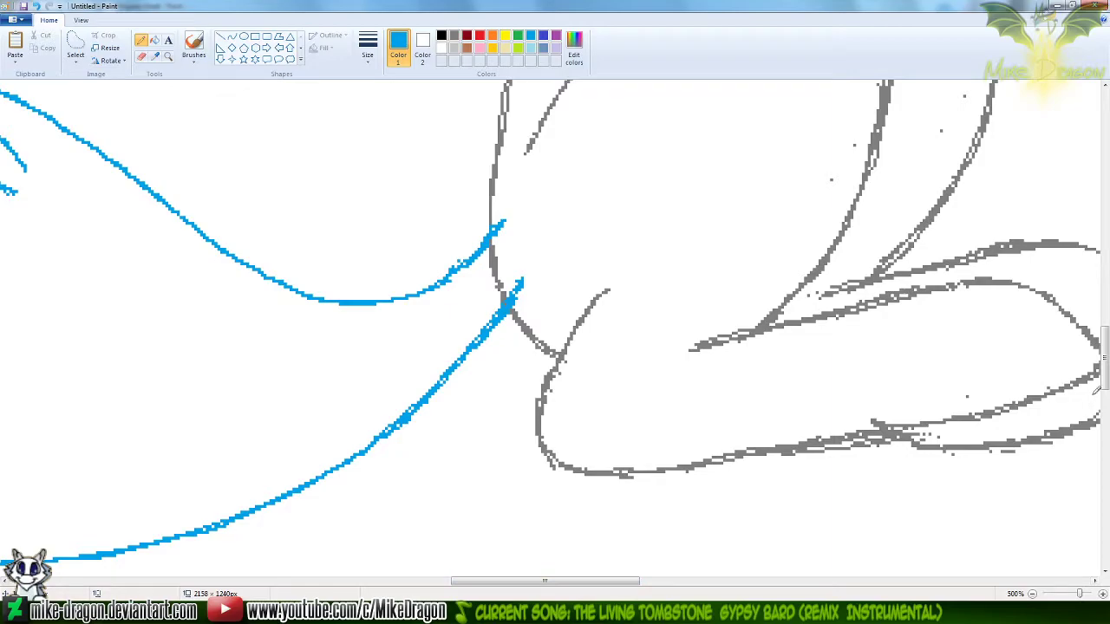
scroll(1099, 364, "up", 2)
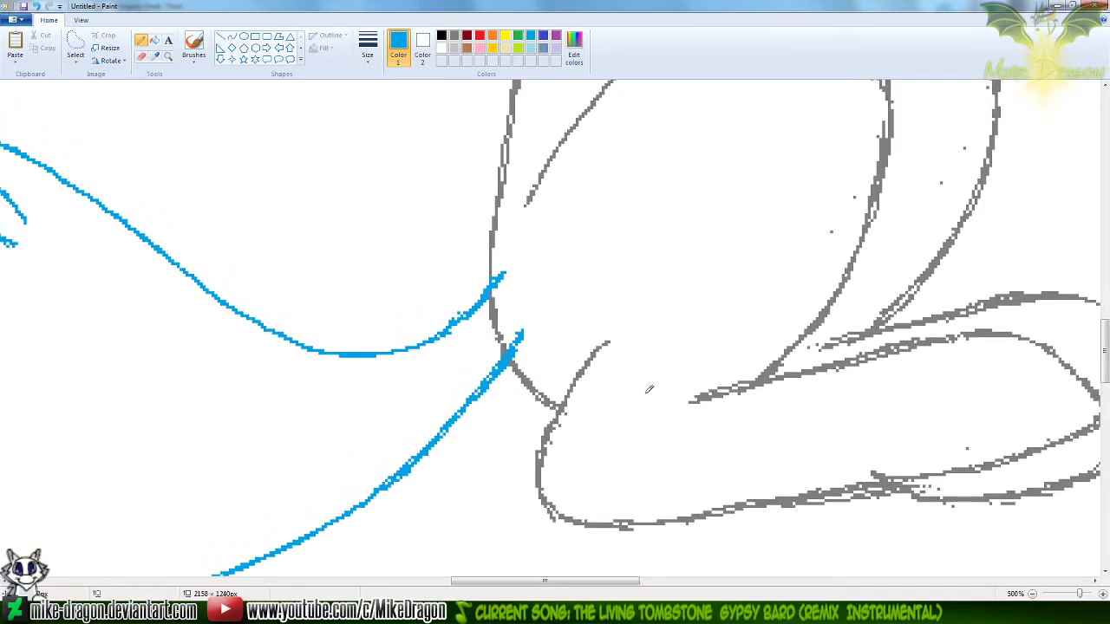
key("ctrl+v")
mouse_move(518, 300)
left_mouse_down()
mouse_move(615, 190)
mouse_move(592, 242)
mouse_move(601, 414)
mouse_move(525, 220)
mouse_move(509, 251)
left_mouse_up()
mouse_move(763, 194)
left_mouse_down()
mouse_move(614, 228)
mouse_move(538, 422)
mouse_move(554, 405)
left_mouse_up()
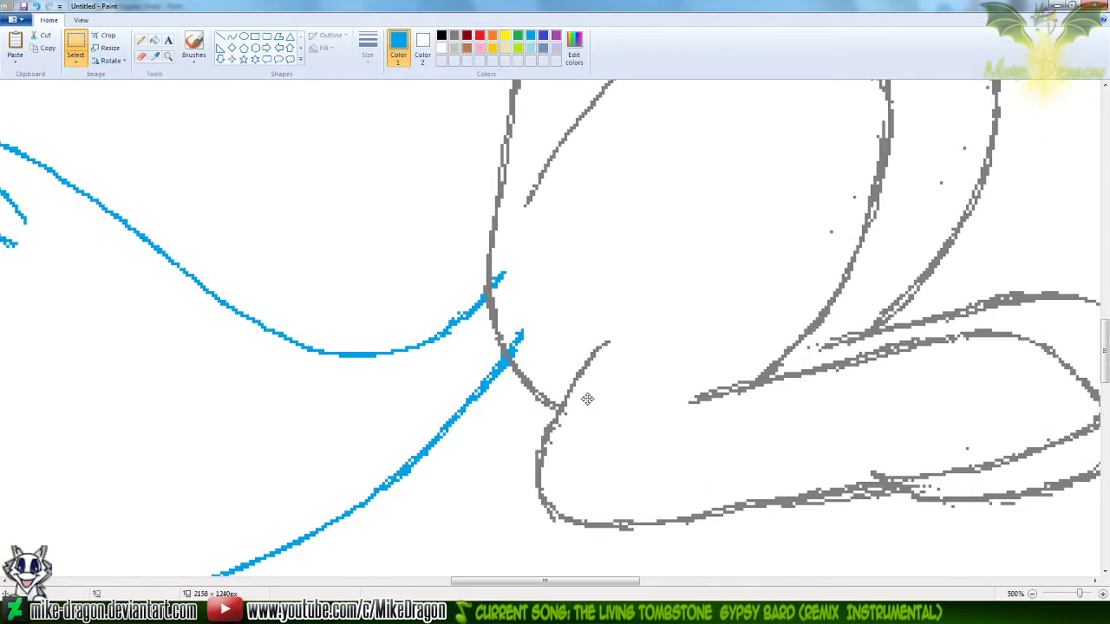
Erase the two blue tail line ends that overlap the inside of the body at the tail base
left_click(142, 56)
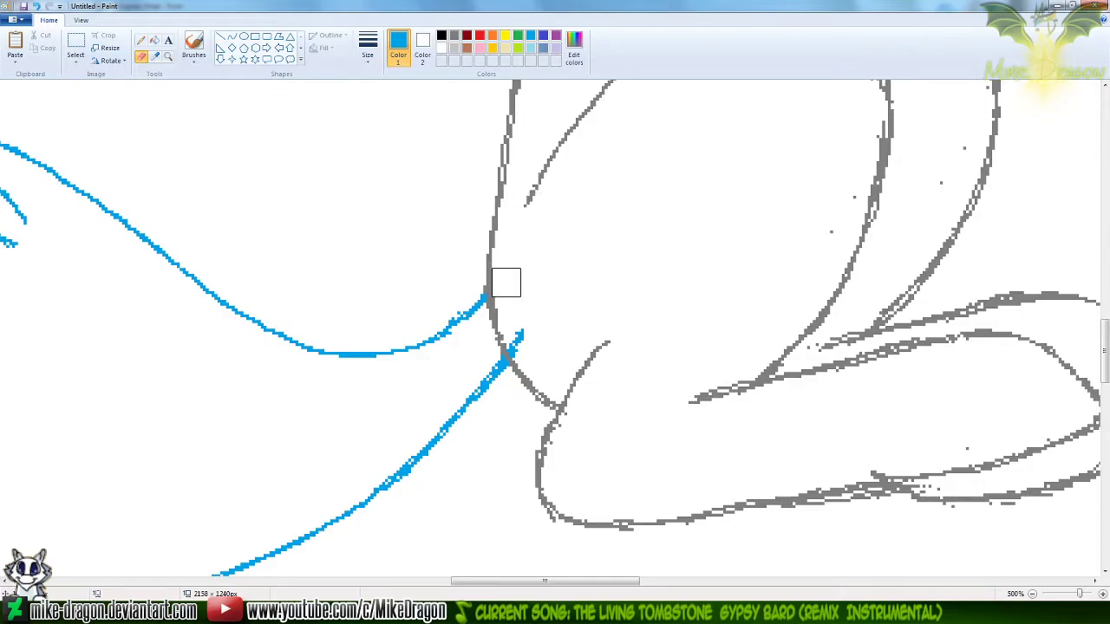
mouse_move(508, 287)
left_mouse_down()
mouse_move(525, 324)
mouse_move(517, 341)
left_mouse_up()
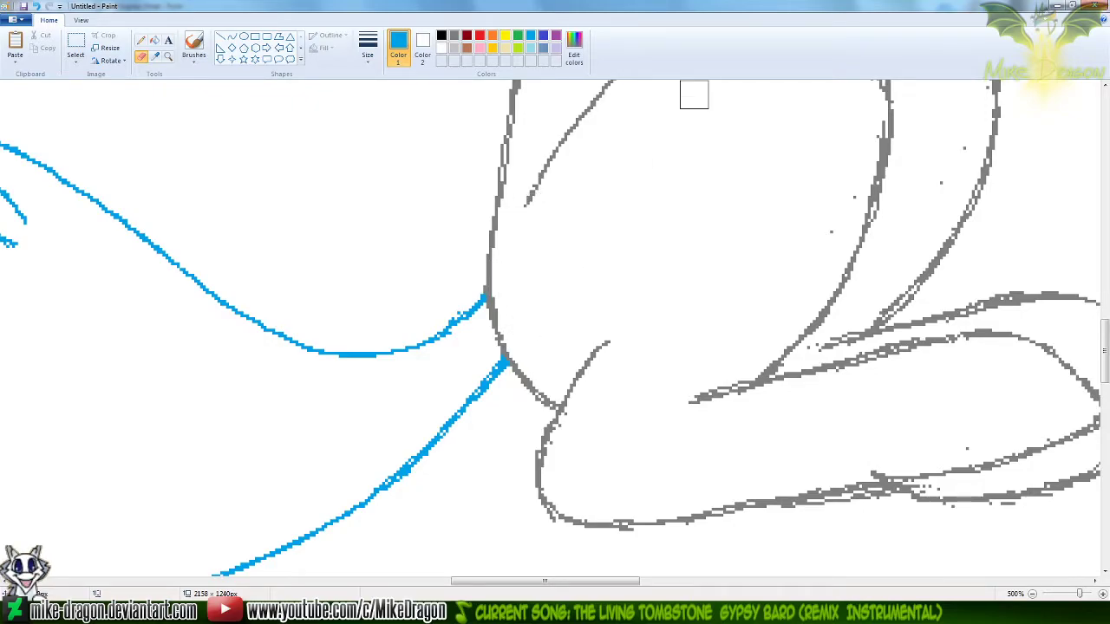
scroll(607, 104, "down", 3)
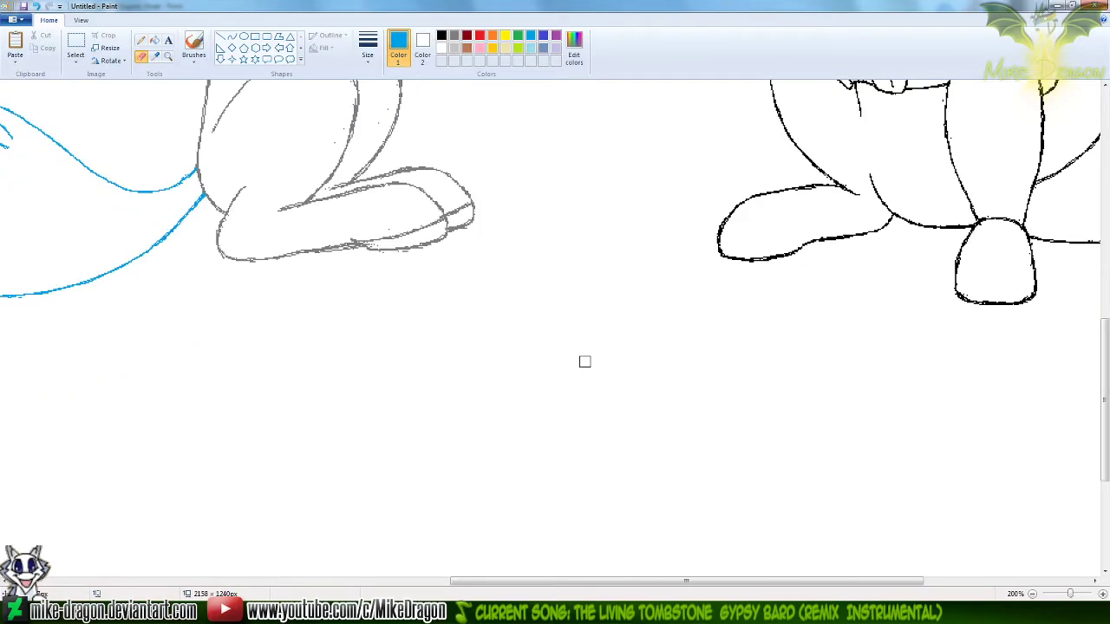
scroll(585, 361, "down", 1)
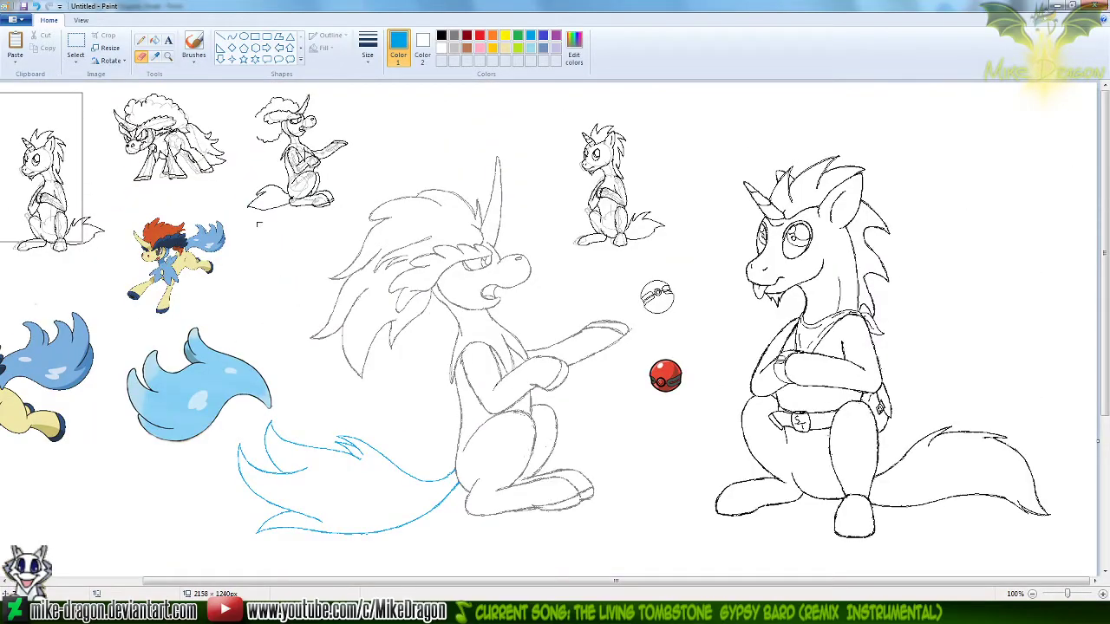
Copy the whole seated Keldeo with its blue tail using a free-form selection
left_click(76, 59)
left_click(61, 96)
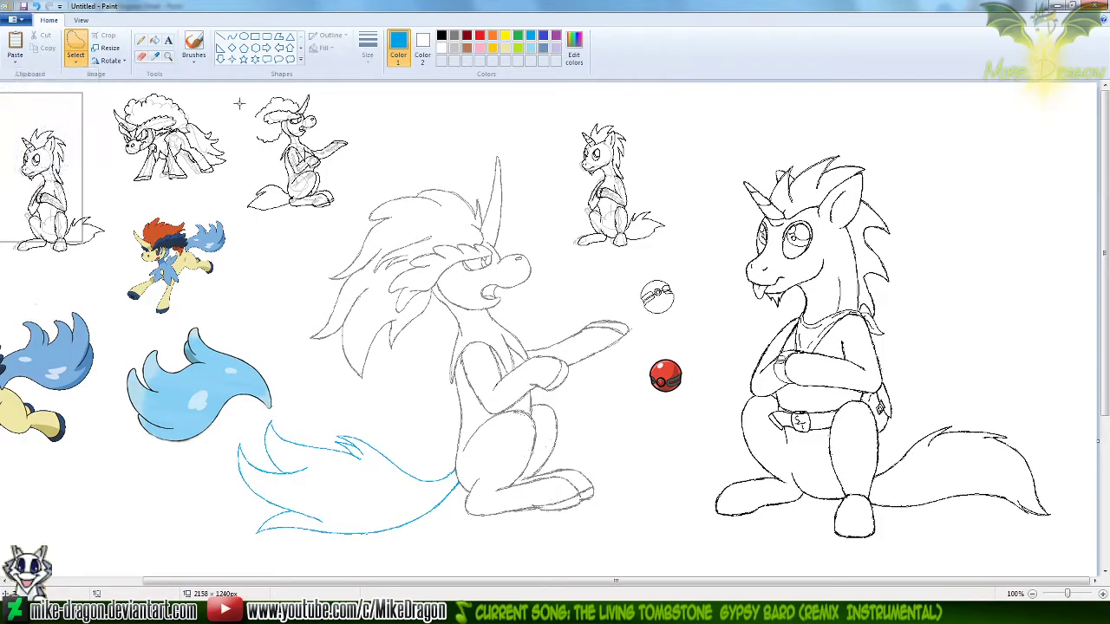
mouse_move(448, 134)
left_mouse_down()
mouse_move(507, 131)
mouse_move(536, 172)
mouse_move(537, 226)
mouse_move(556, 262)
mouse_move(638, 326)
mouse_move(611, 404)
mouse_move(624, 454)
mouse_move(617, 507)
mouse_move(587, 533)
mouse_move(410, 557)
mouse_move(265, 549)
mouse_move(214, 525)
mouse_move(206, 469)
mouse_move(234, 425)
mouse_move(313, 405)
mouse_move(299, 368)
mouse_move(302, 308)
mouse_move(325, 254)
mouse_move(369, 192)
mouse_move(471, 125)
left_mouse_up()
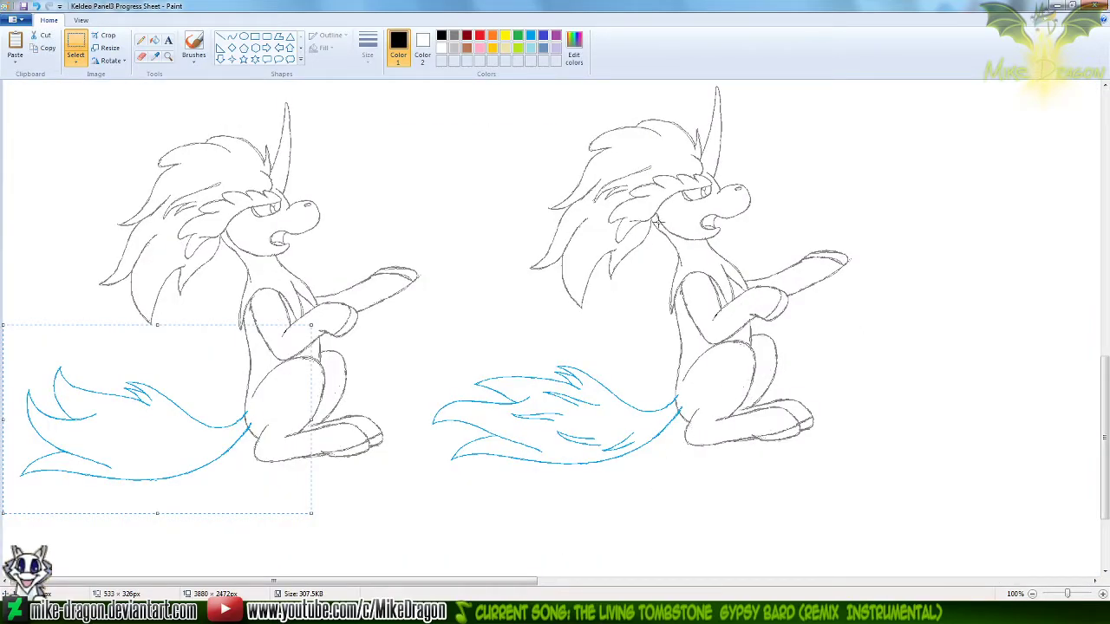
In the Keldeo Panel3 Progress Sheet, undo the last change and paste the copied drawing over the figure with the old tail
key("ctrl+z")
key("ctrl+v")
left_click_drag(236, 346, 662, 324)
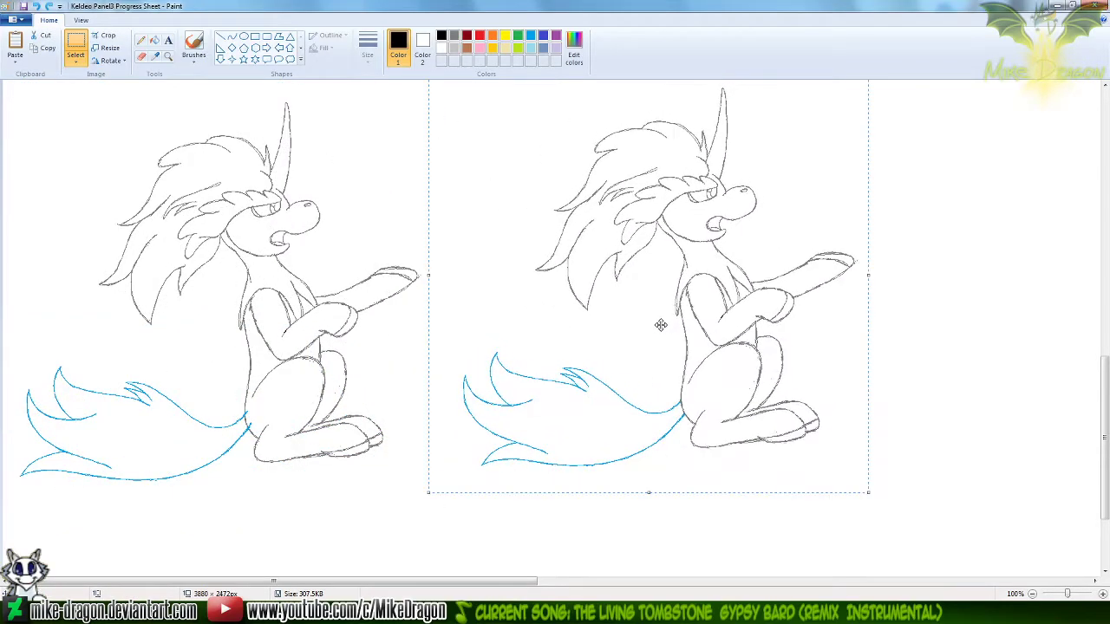
left_click(140, 39)
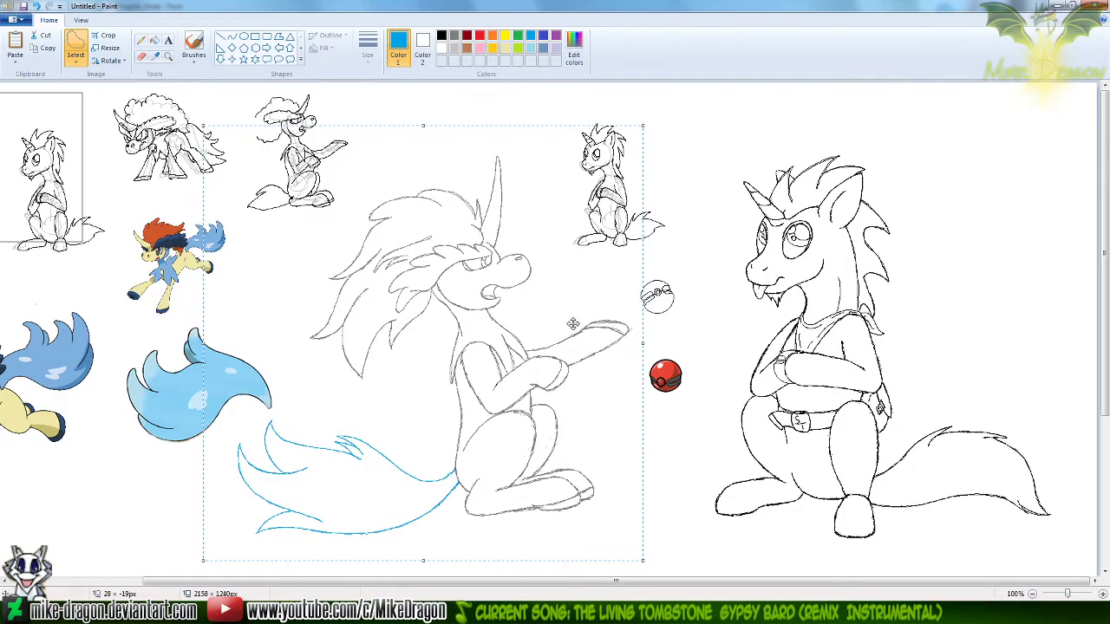
Back in the untitled drawing, set the drawing color to gray and round off the tip of Keldeo's outstretched foreleg
left_click(142, 57)
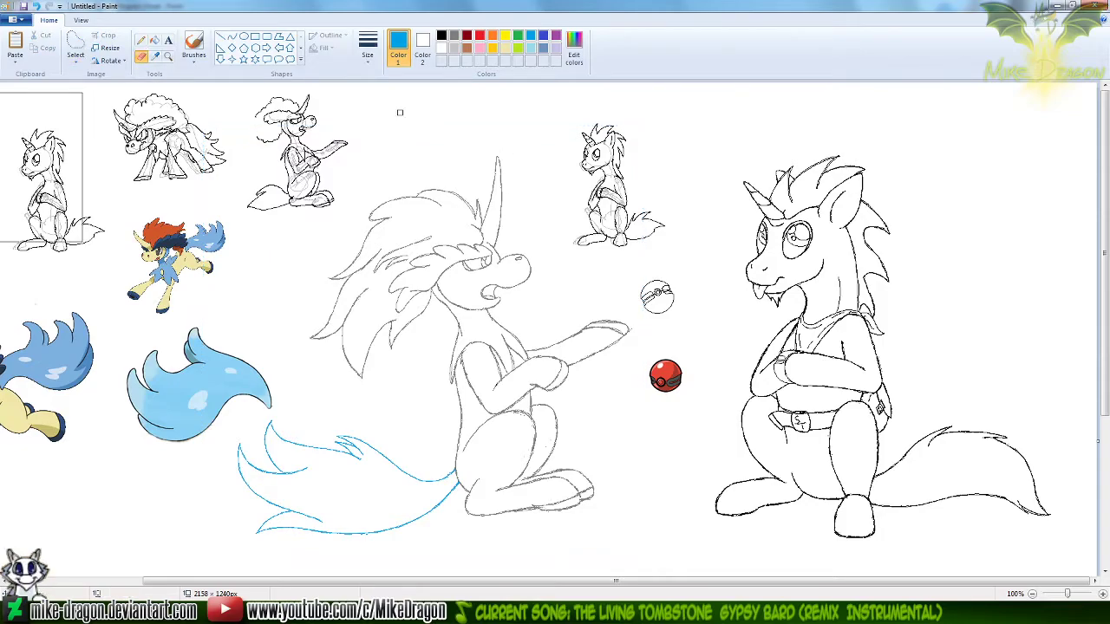
left_click(168, 55)
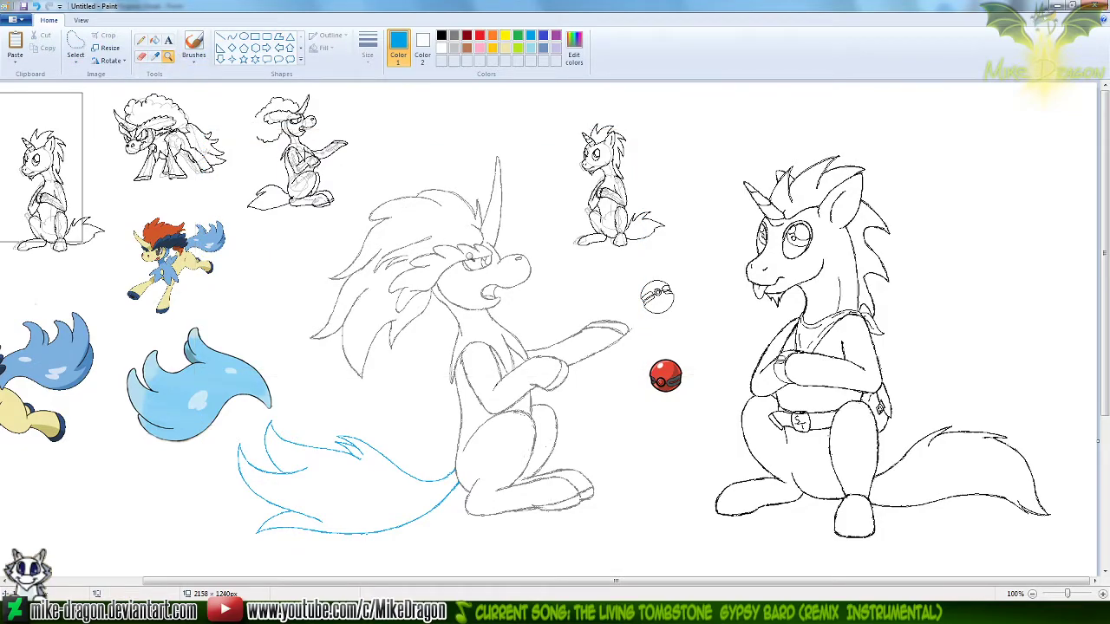
left_click(470, 254)
left_click(140, 40)
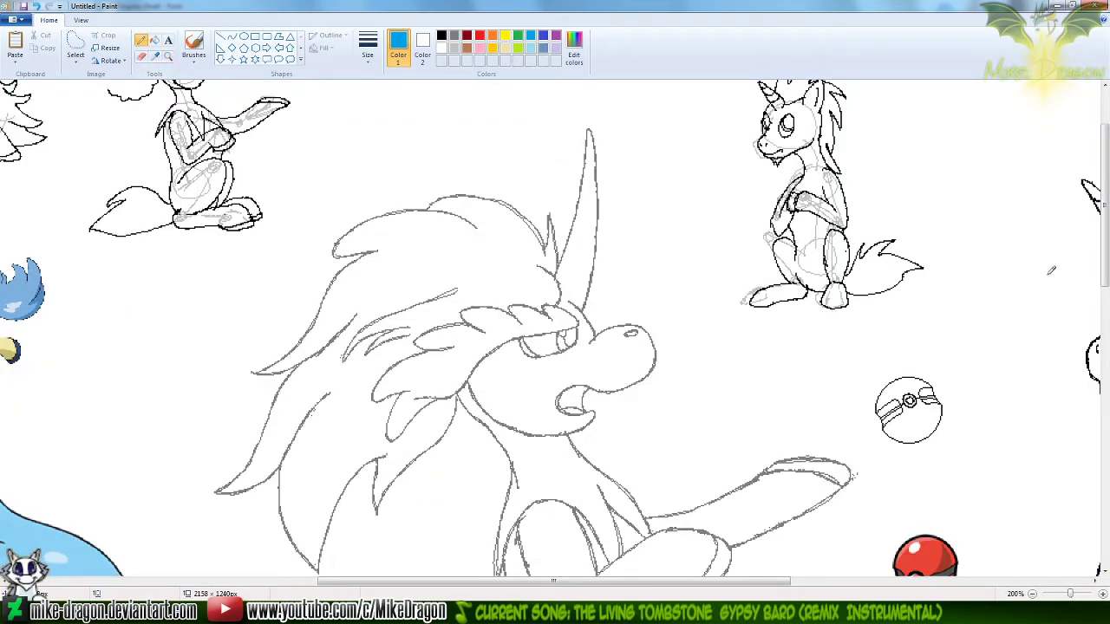
left_click_drag(1104, 238, 1108, 350)
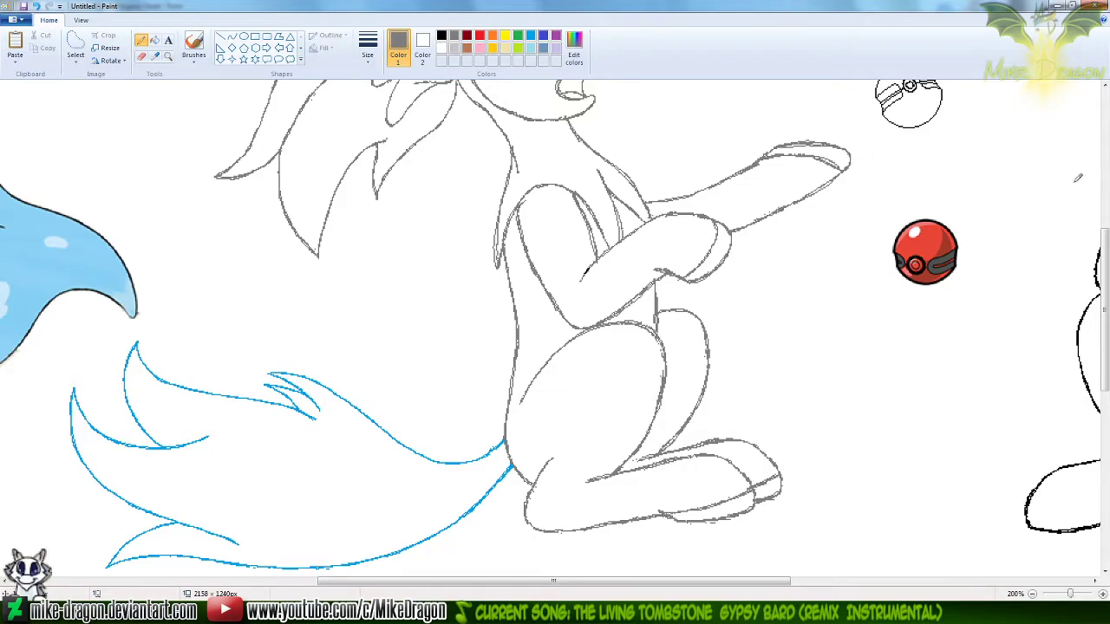
mouse_move(1106, 297)
left_mouse_down()
mouse_move(1108, 186)
mouse_move(1108, 331)
left_mouse_up()
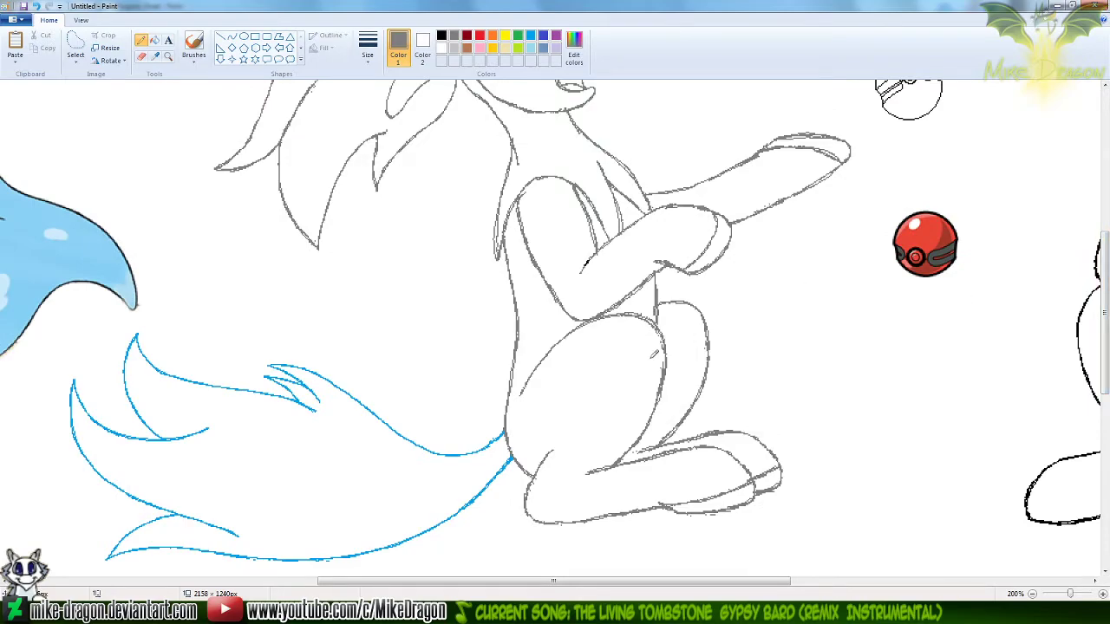
scroll(674, 348, "down", 1)
left_click_drag(1107, 458, 1108, 342)
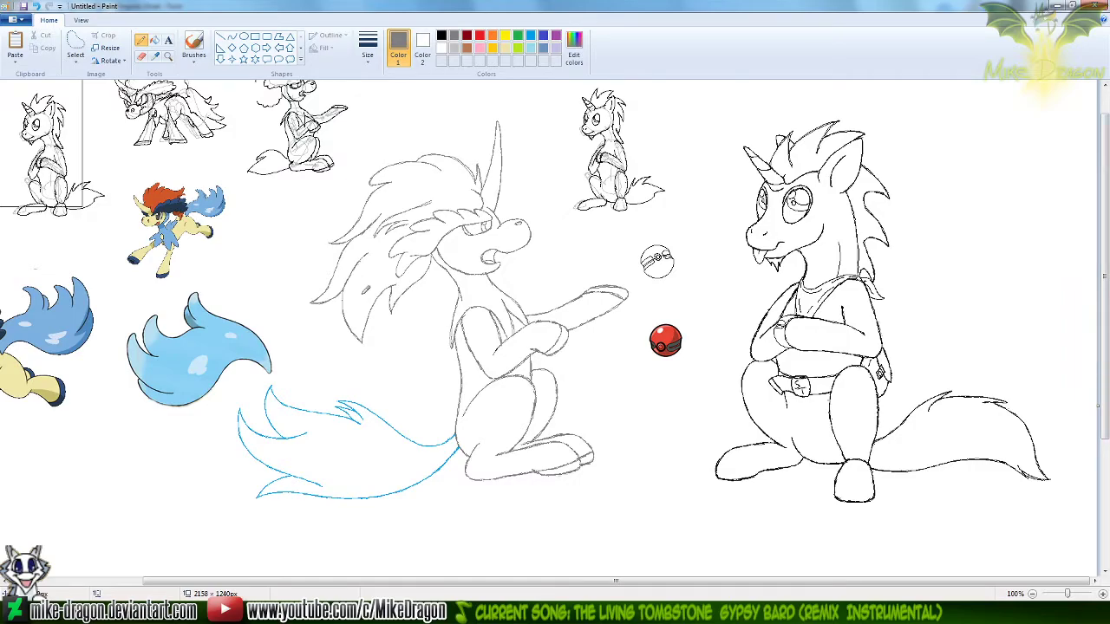
Set Color 2 to black and recolor Keldeo's gray head, mane and body outlines black with an enlarged eraser
left_click(422, 48)
left_click(441, 36)
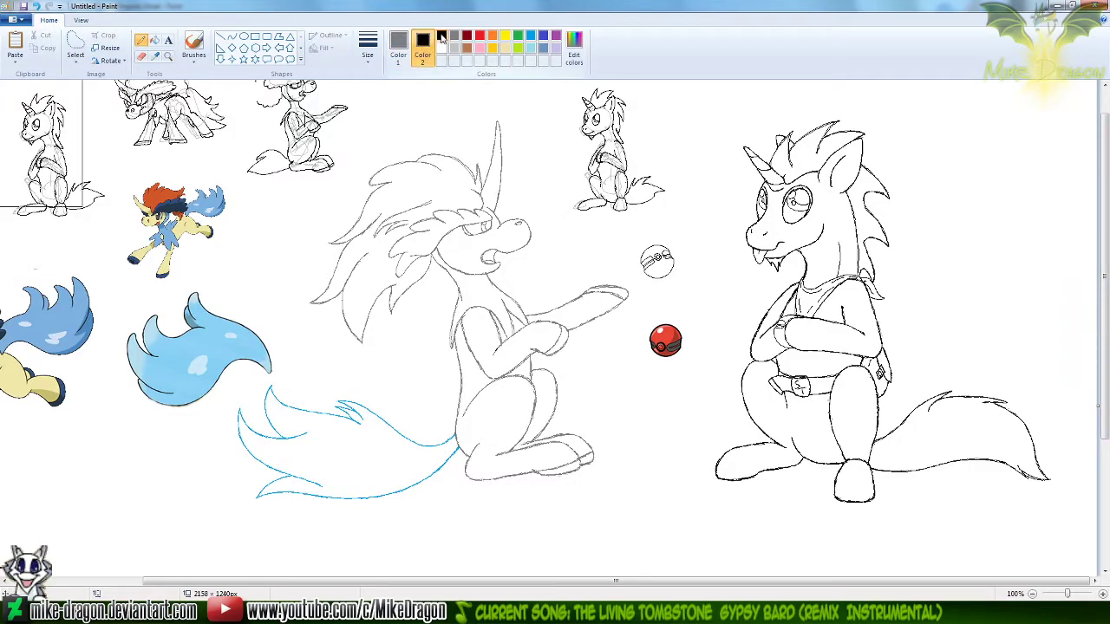
left_click(398, 45)
left_click(141, 56)
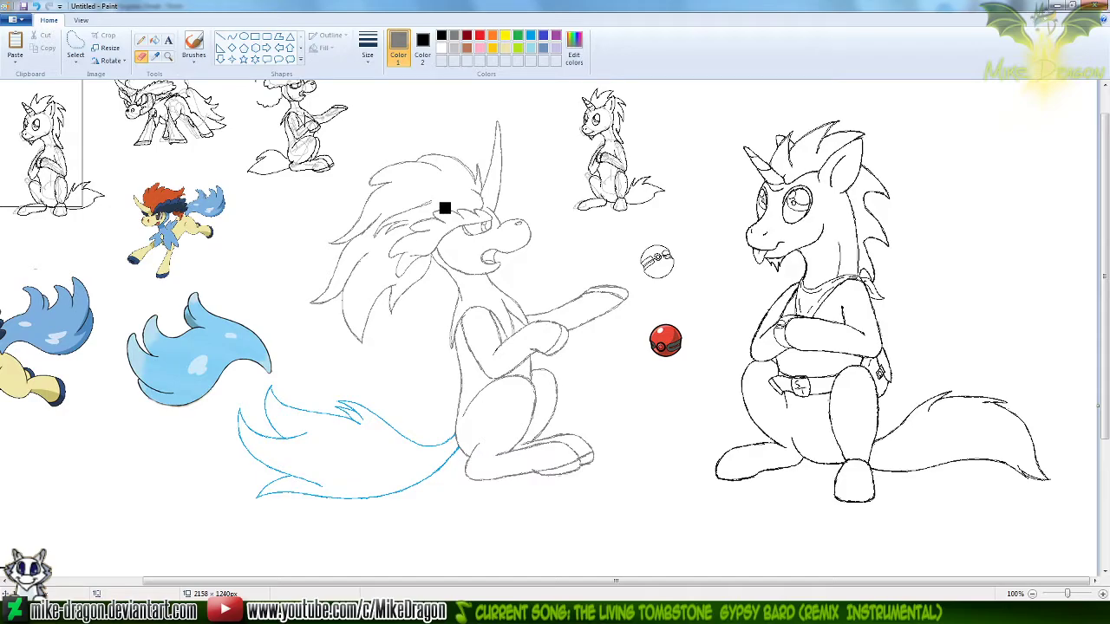
key("ctrl+plus")
key("ctrl+plus")
key("ctrl+plus")
key("ctrl+plus")
key("ctrl+plus")
key("ctrl+plus")
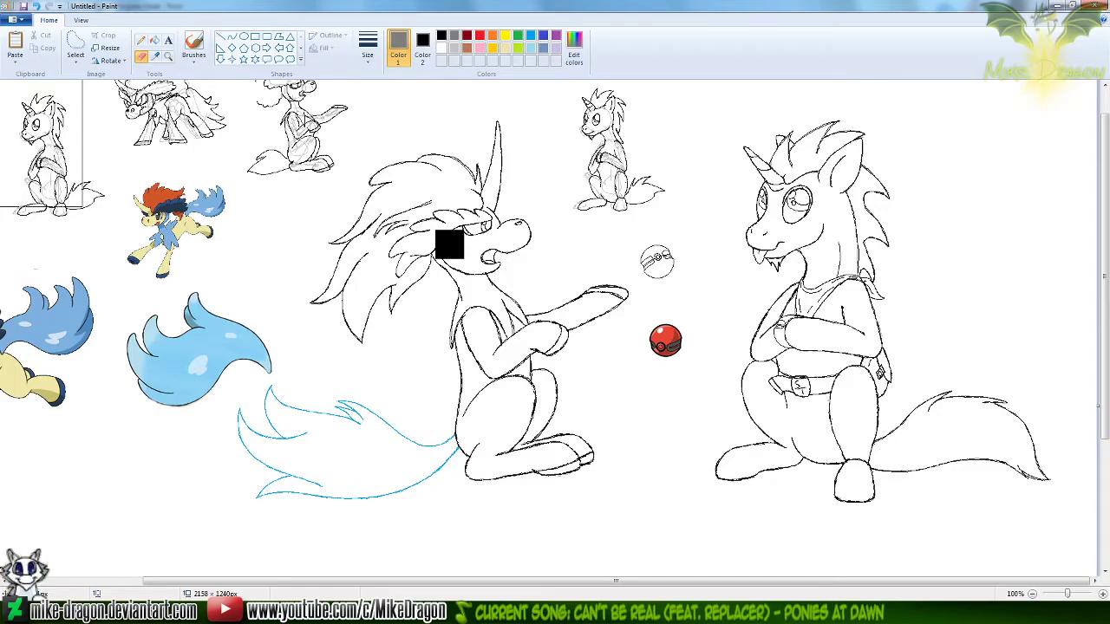
Set Color 1 to blue, recolor the tail's blue outline black with the eraser, and reset Color 2 to white
left_click(532, 38)
mouse_move(408, 437)
left_mouse_down()
mouse_move(331, 407)
mouse_move(269, 400)
mouse_move(254, 430)
mouse_move(344, 452)
mouse_move(257, 456)
mouse_move(285, 498)
mouse_move(402, 489)
mouse_move(449, 467)
mouse_move(408, 471)
left_mouse_up()
left_click(158, 58)
right_click(255, 205)
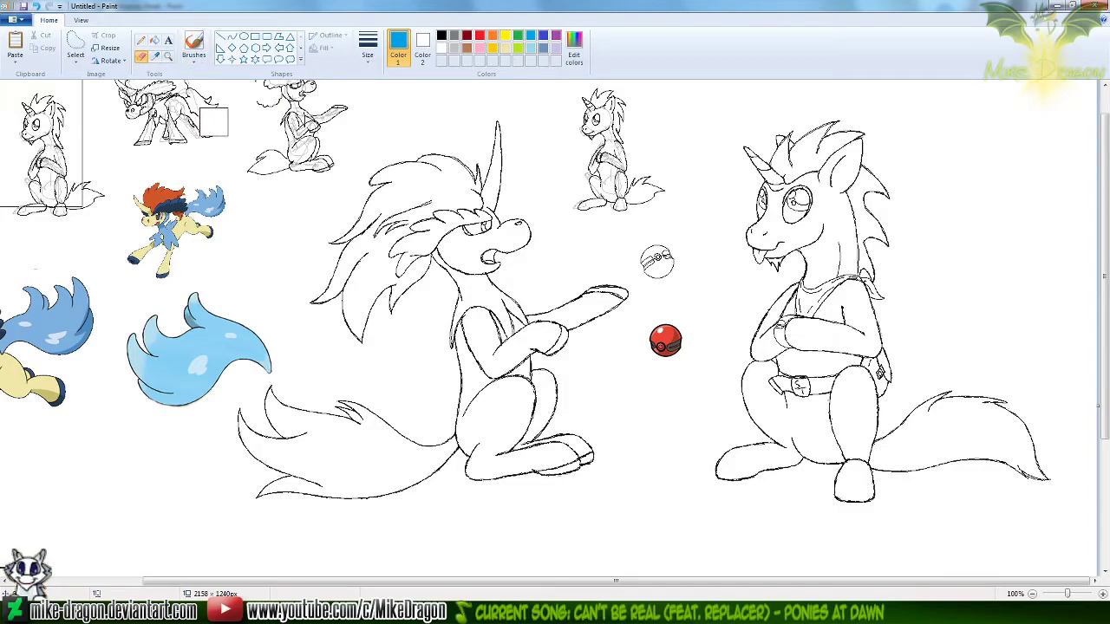
Copy the entire black-outlined seated Keldeo, including its tail, with a free-form selection around the figure
left_click(72, 44)
mouse_move(466, 105)
left_mouse_down()
mouse_move(389, 136)
mouse_move(322, 230)
mouse_move(307, 277)
mouse_move(333, 351)
left_mouse_up()
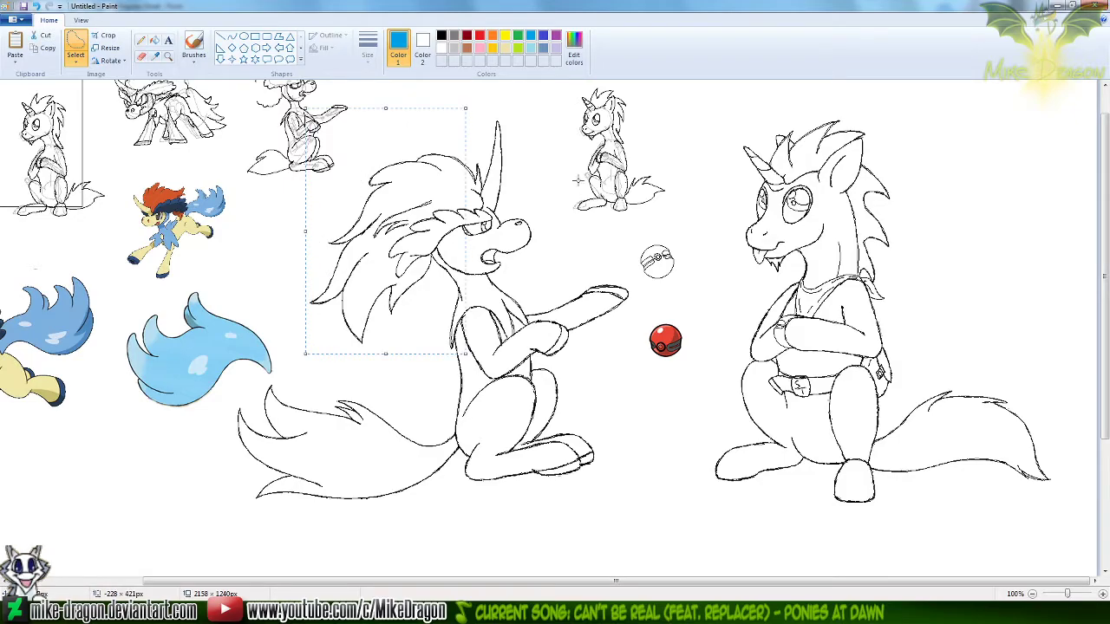
mouse_move(564, 236)
left_mouse_down()
mouse_move(544, 212)
mouse_move(539, 156)
mouse_move(512, 105)
mouse_move(427, 104)
mouse_move(369, 148)
mouse_move(303, 257)
mouse_move(299, 321)
mouse_move(334, 358)
mouse_move(318, 382)
left_mouse_up()
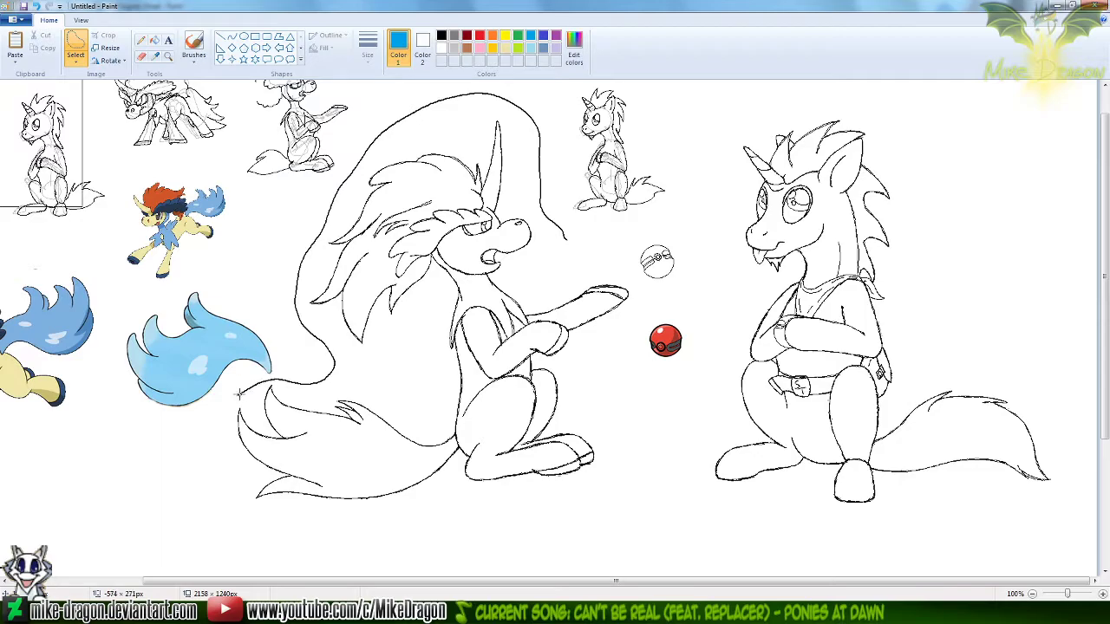
mouse_move(206, 462)
left_mouse_down()
mouse_move(219, 514)
mouse_move(283, 534)
mouse_move(497, 518)
mouse_move(560, 501)
mouse_move(622, 455)
left_mouse_up()
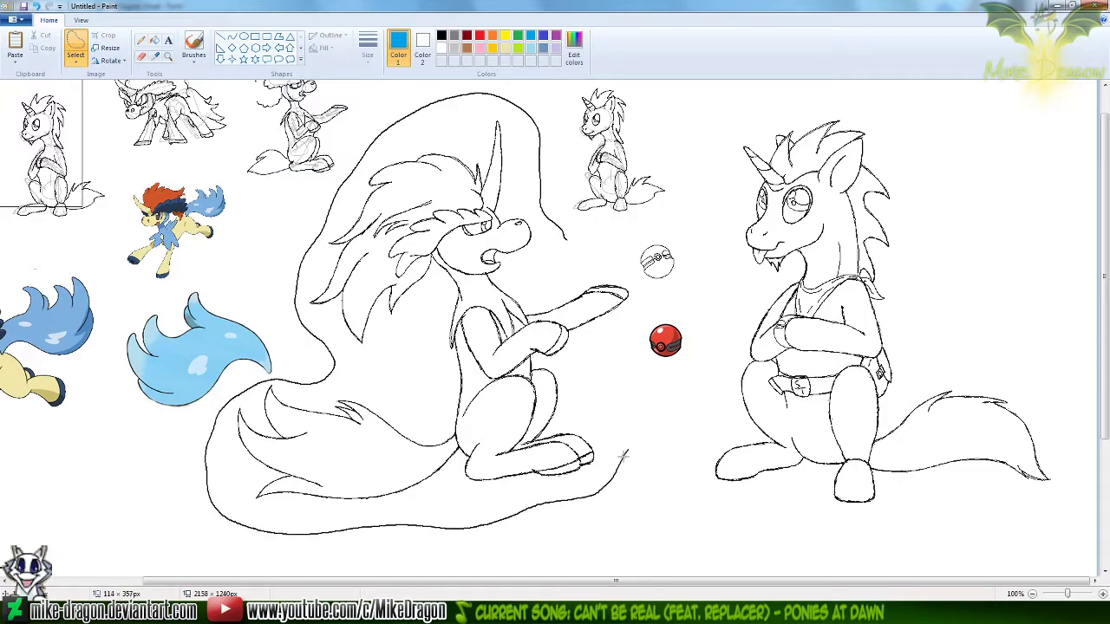
left_click_drag(642, 288, 562, 232)
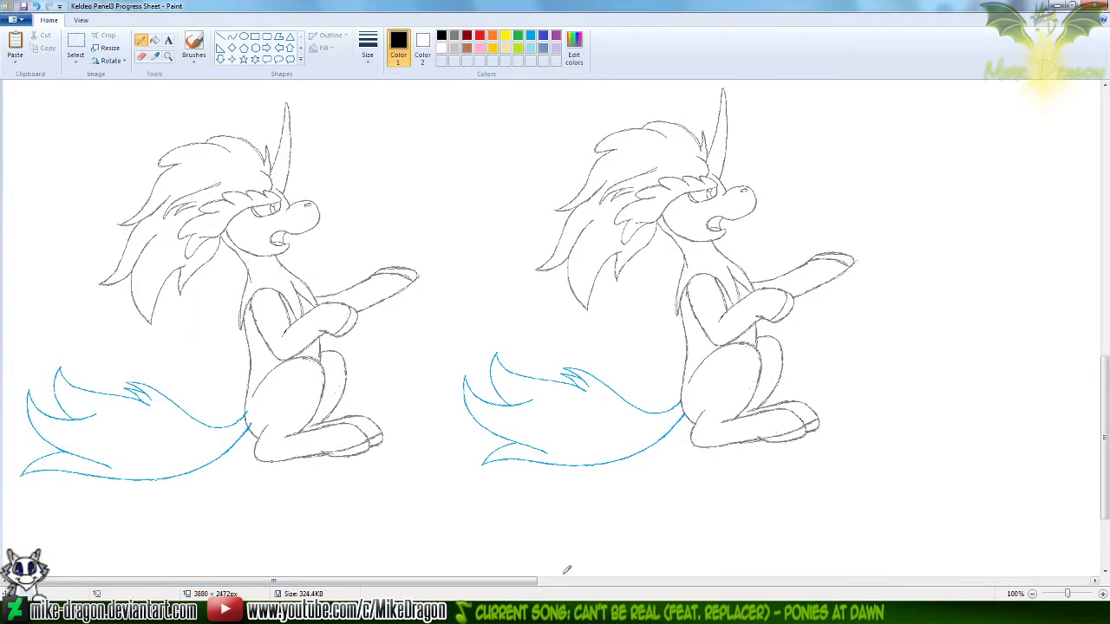
Paste the black-outlined Keldeo into the Keldeo Panel3 Progress Sheet, in the empty space beside the last gray-and-blue stage
left_click_drag(516, 581, 789, 583)
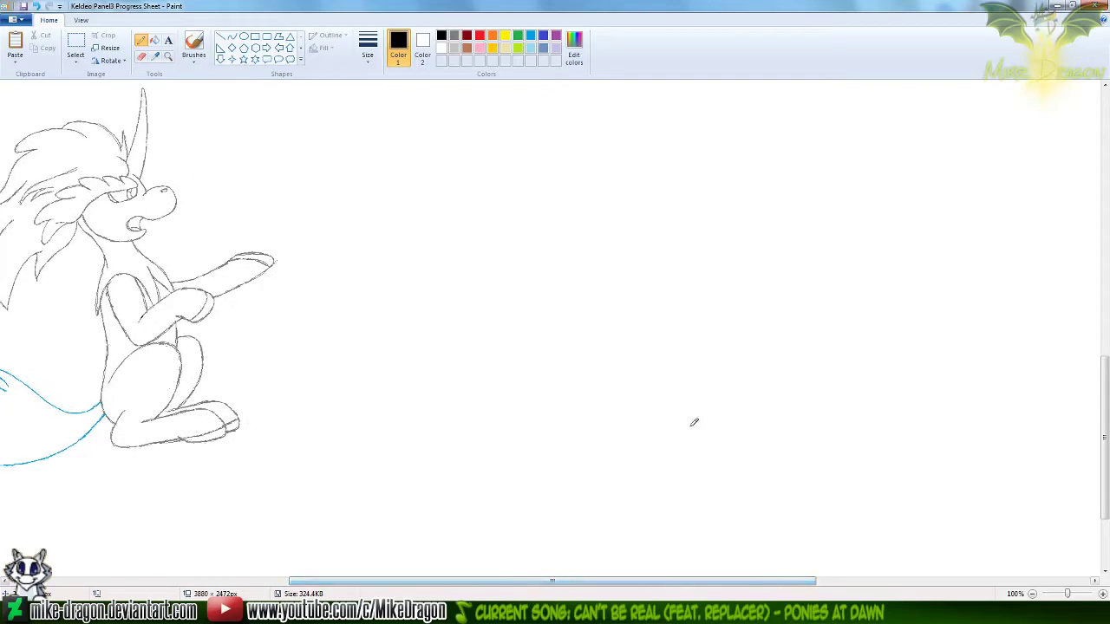
key("ctrl+v")
left_click_drag(290, 309, 604, 296)
scroll(577, 285, "up", 3)
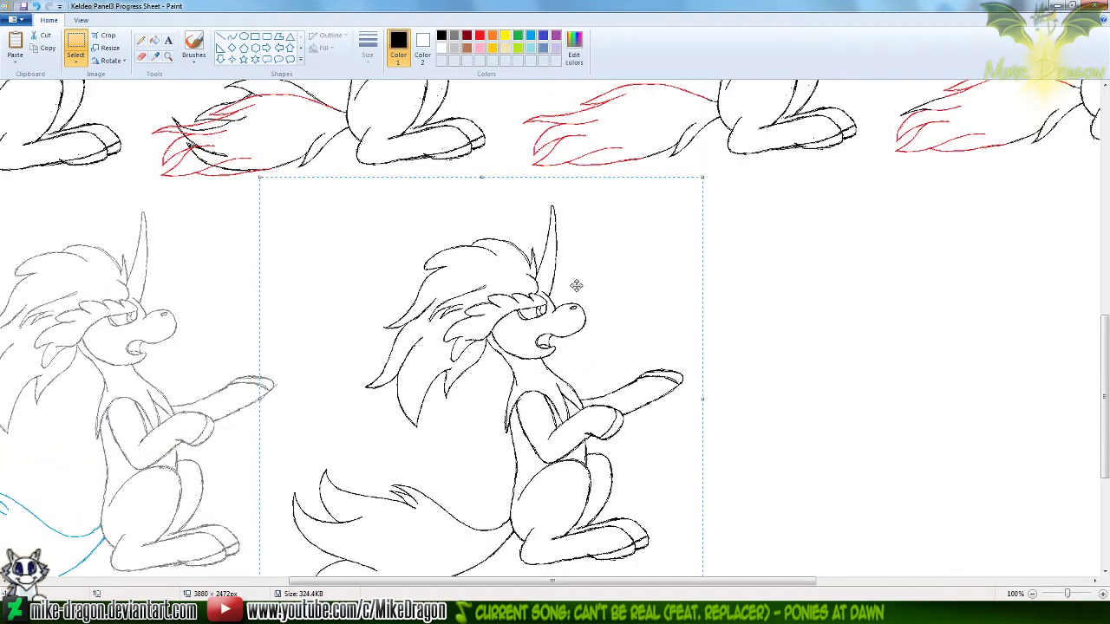
Fine-position the pasted black Keldeo beside the last gray-and-blue stage, deselect it, and trim the canvas height to 2132 px
left_click_drag(540, 383, 552, 375)
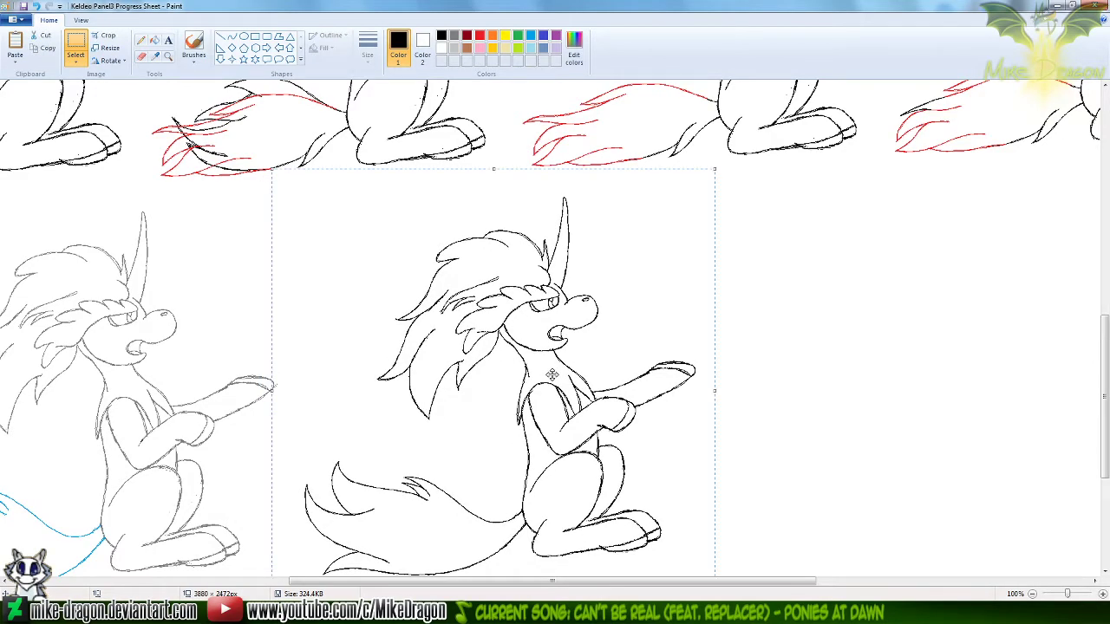
key("Escape")
scroll(551, 374, "down", 2)
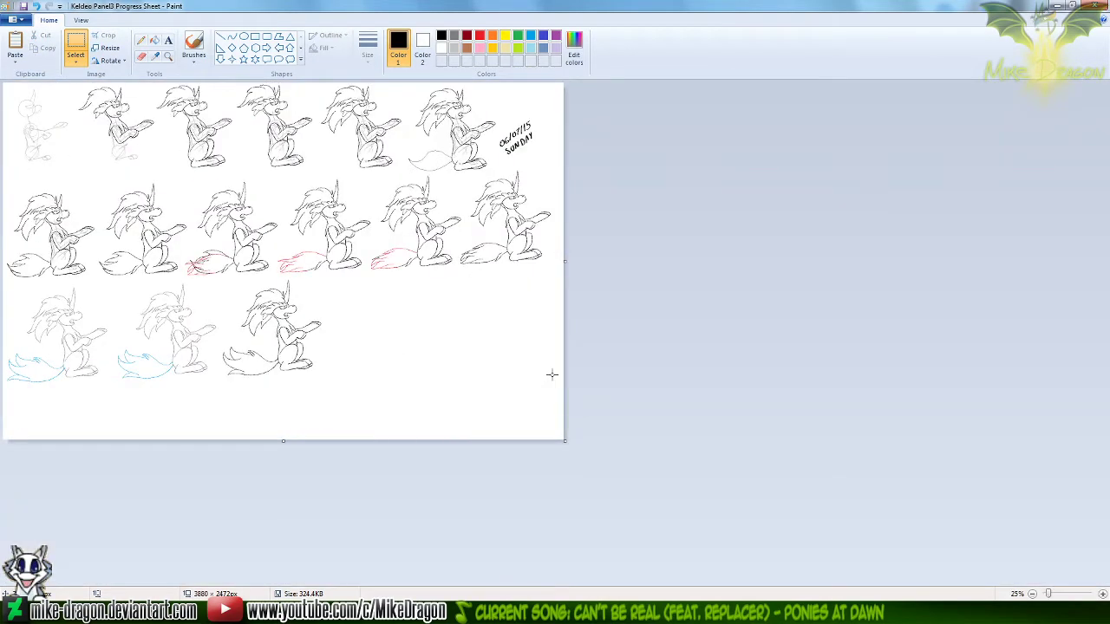
mouse_move(284, 442)
left_mouse_down()
mouse_move(315, 396)
mouse_move(333, 391)
left_mouse_up()
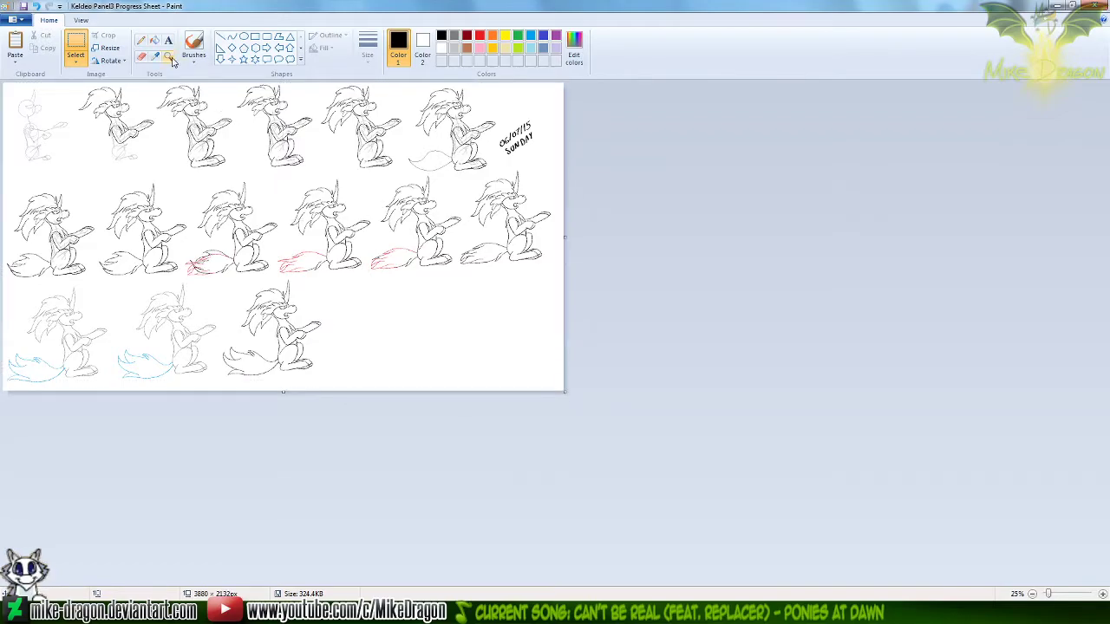
Handwrite the date 10/11/20 in black with a brush in the empty space beside the black Keldeo
left_click(194, 60)
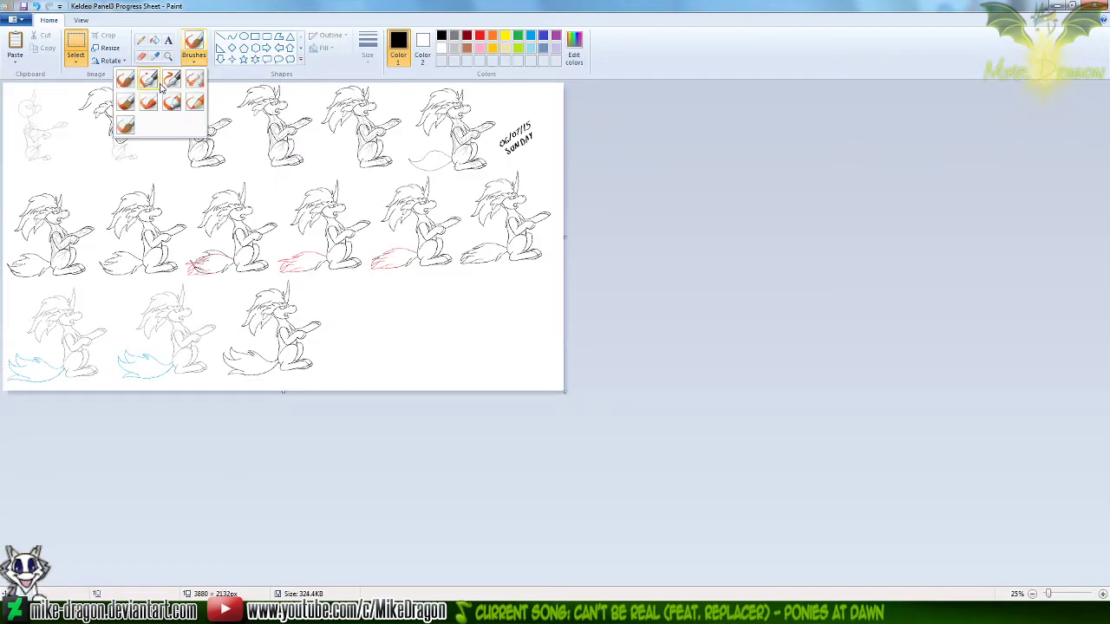
left_click(169, 74)
left_click(169, 56)
left_click(383, 340)
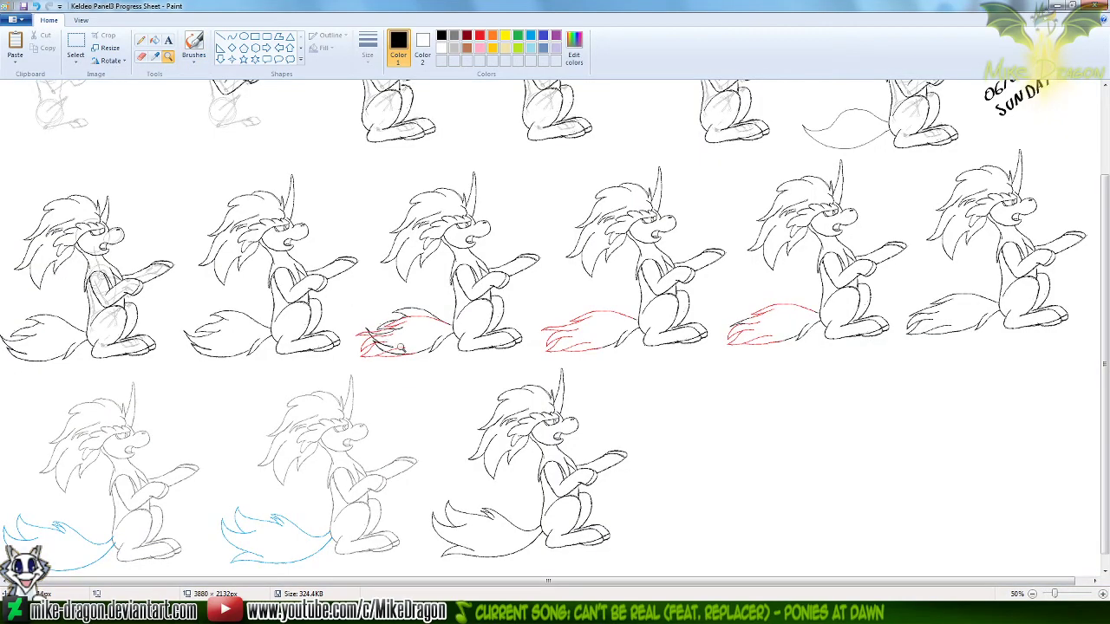
left_click(529, 382)
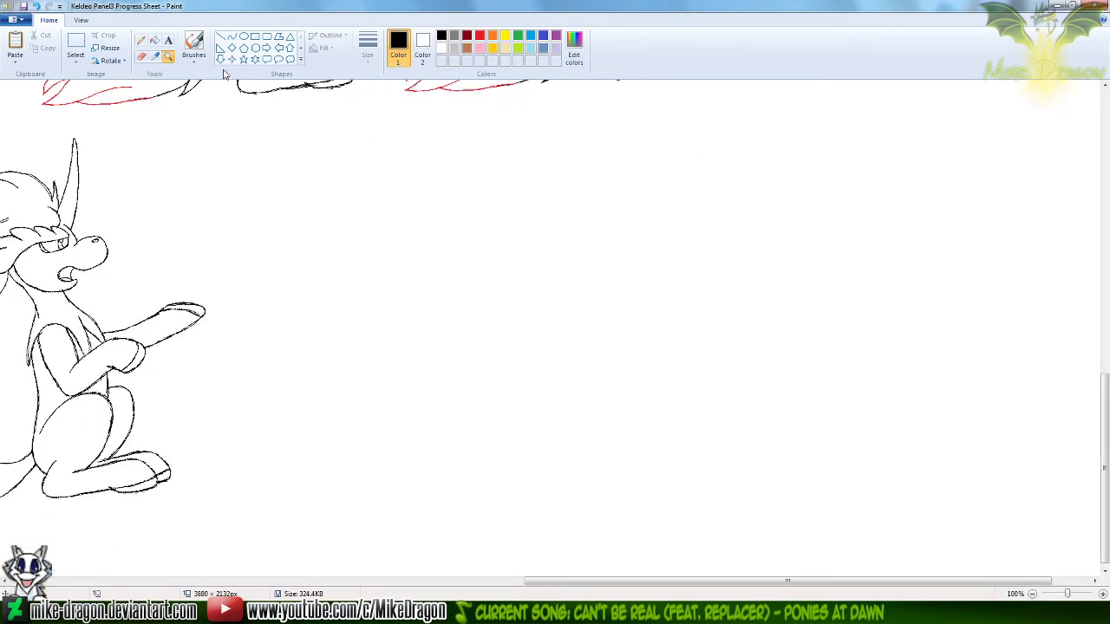
left_click(194, 44)
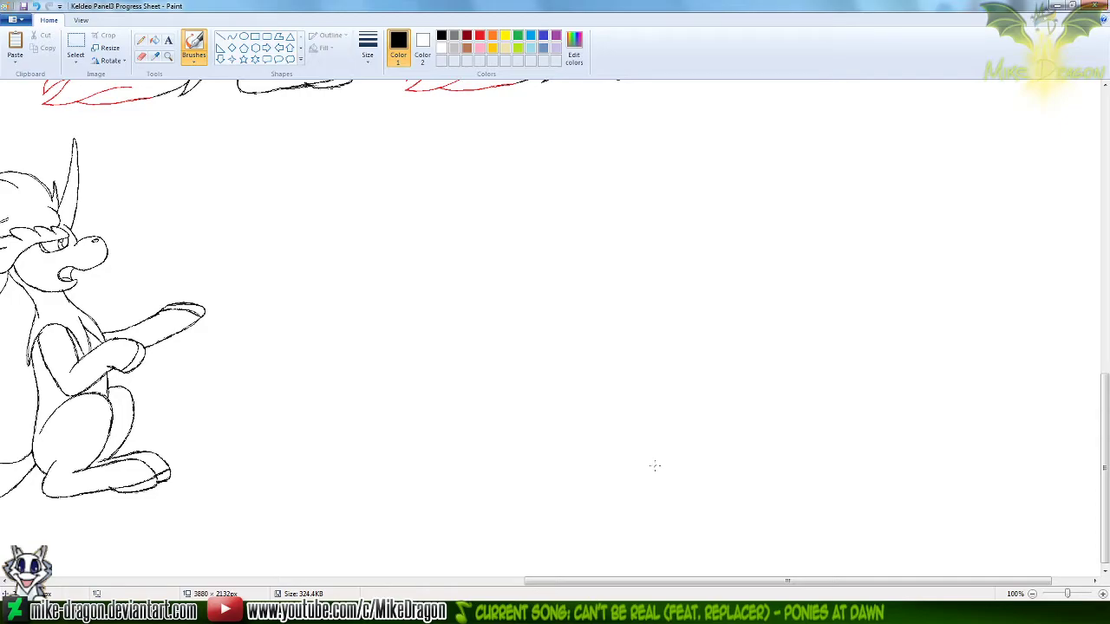
left_click(1102, 593)
left_click_drag(1106, 401, 1107, 425)
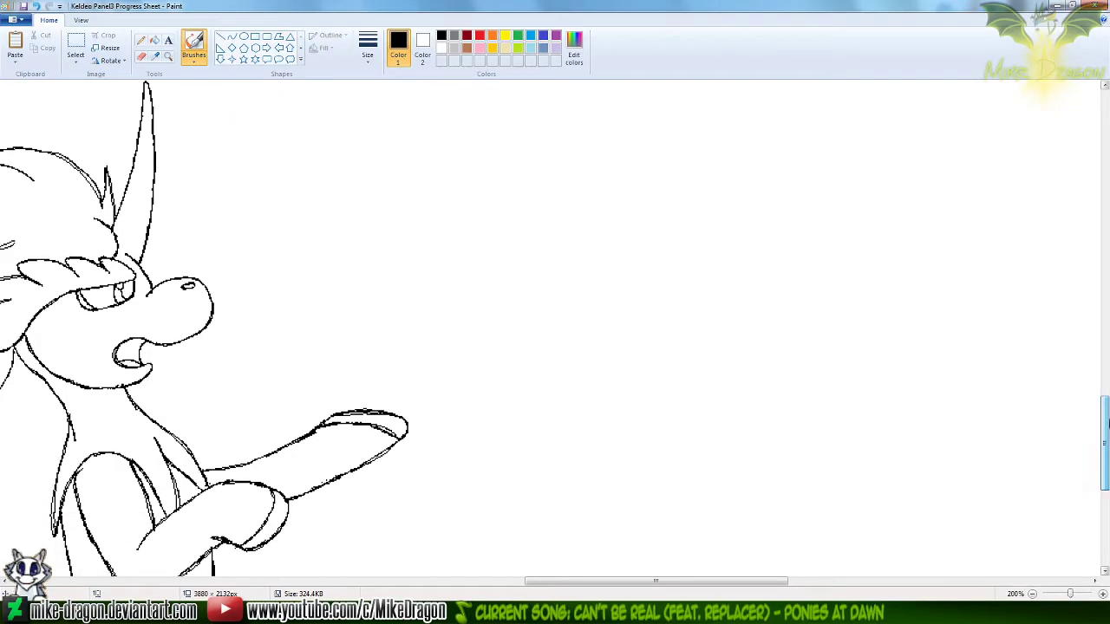
left_click_drag(709, 582, 752, 582)
scroll(671, 413, "down", 5)
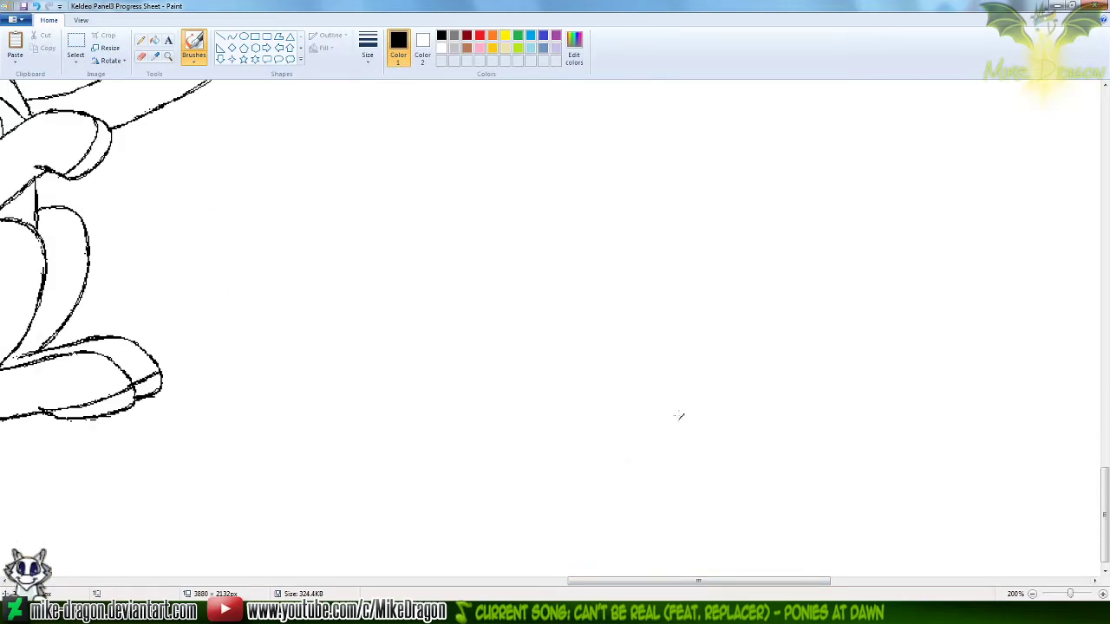
left_click_drag(408, 354, 423, 410)
mouse_move(459, 321)
left_mouse_down()
mouse_move(440, 357)
mouse_move(464, 319)
mouse_move(507, 396)
left_mouse_up()
left_click_drag(525, 319, 539, 364)
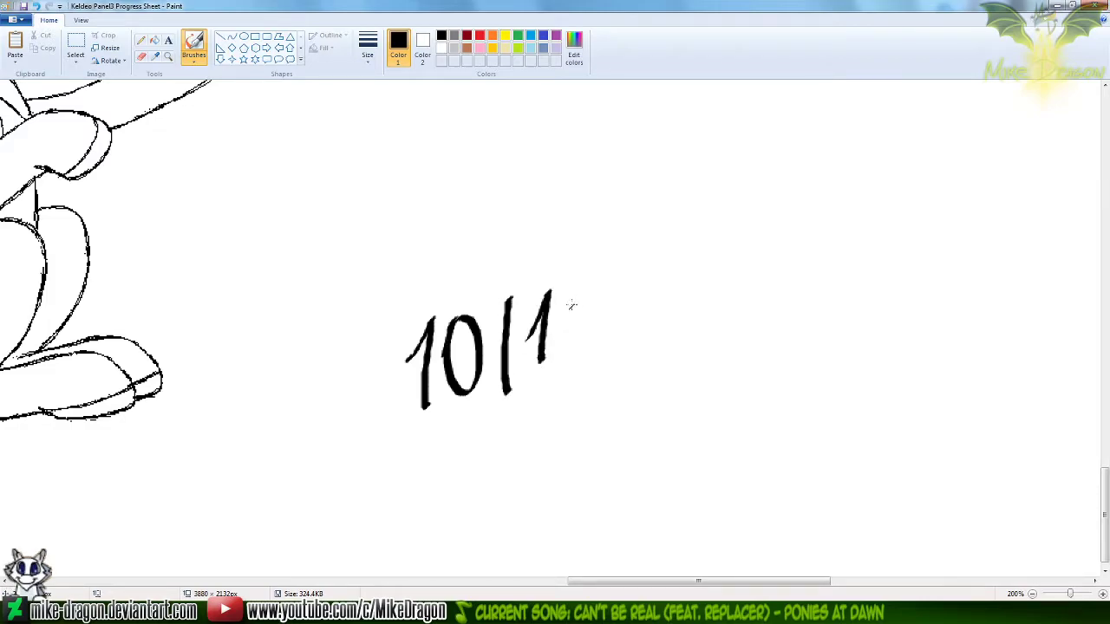
left_click_drag(569, 307, 571, 355)
left_click_drag(618, 260, 597, 357)
mouse_move(624, 288)
left_mouse_down()
mouse_move(651, 295)
mouse_move(665, 323)
left_mouse_up()
left_click_drag(691, 272, 696, 266)
Handwrite SUNDAY in black beneath the date, slanted to match it
left_click_drag(452, 439, 436, 503)
mouse_move(491, 444)
left_mouse_down()
mouse_move(505, 482)
mouse_move(524, 429)
left_mouse_up()
mouse_move(539, 475)
left_mouse_down()
mouse_move(569, 412)
mouse_move(585, 468)
left_mouse_up()
mouse_move(571, 411)
left_mouse_down()
mouse_move(586, 454)
mouse_move(611, 424)
mouse_move(583, 466)
mouse_move(651, 387)
mouse_move(659, 433)
left_mouse_up()
mouse_move(631, 425)
left_mouse_down()
mouse_move(652, 388)
mouse_move(648, 417)
left_mouse_up()
mouse_move(690, 365)
left_mouse_down()
mouse_move(679, 432)
mouse_move(687, 397)
left_mouse_up()
Enclose the handwritten date and weekday in a free-form selection, move them up beside the black Keldeo, and deselect them
left_click(76, 59)
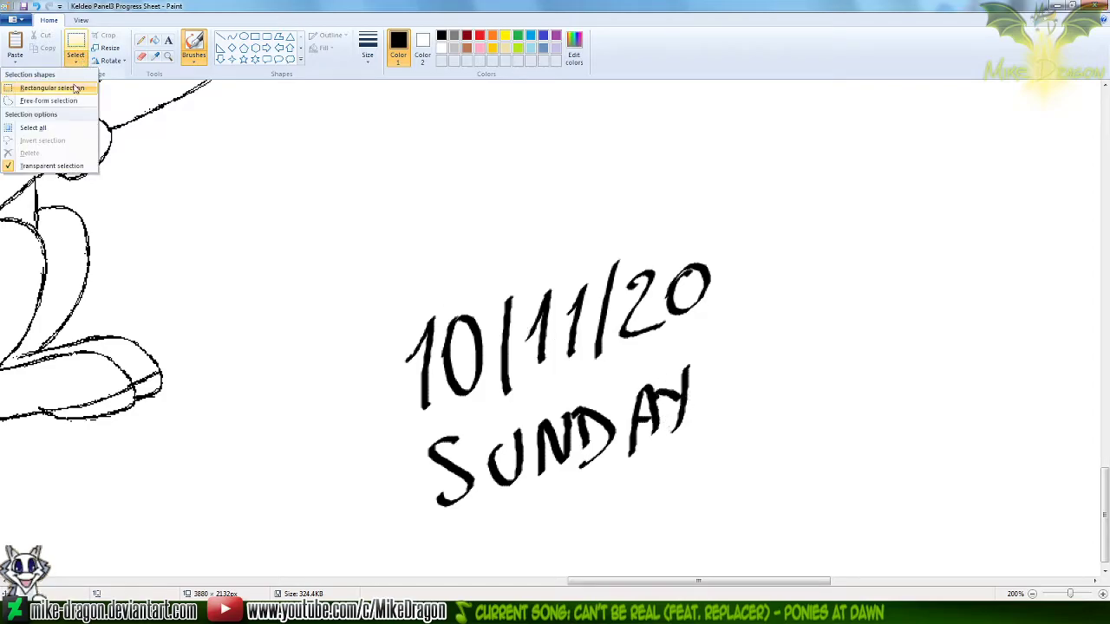
left_click(78, 100)
mouse_move(654, 360)
left_mouse_down()
mouse_move(486, 409)
mouse_move(407, 444)
mouse_move(425, 541)
mouse_move(624, 533)
mouse_move(782, 412)
mouse_move(685, 361)
left_mouse_up()
mouse_move(592, 406)
left_mouse_down()
mouse_move(633, 391)
mouse_move(611, 402)
left_mouse_up()
left_click(387, 442)
scroll(387, 442, "down", 2)
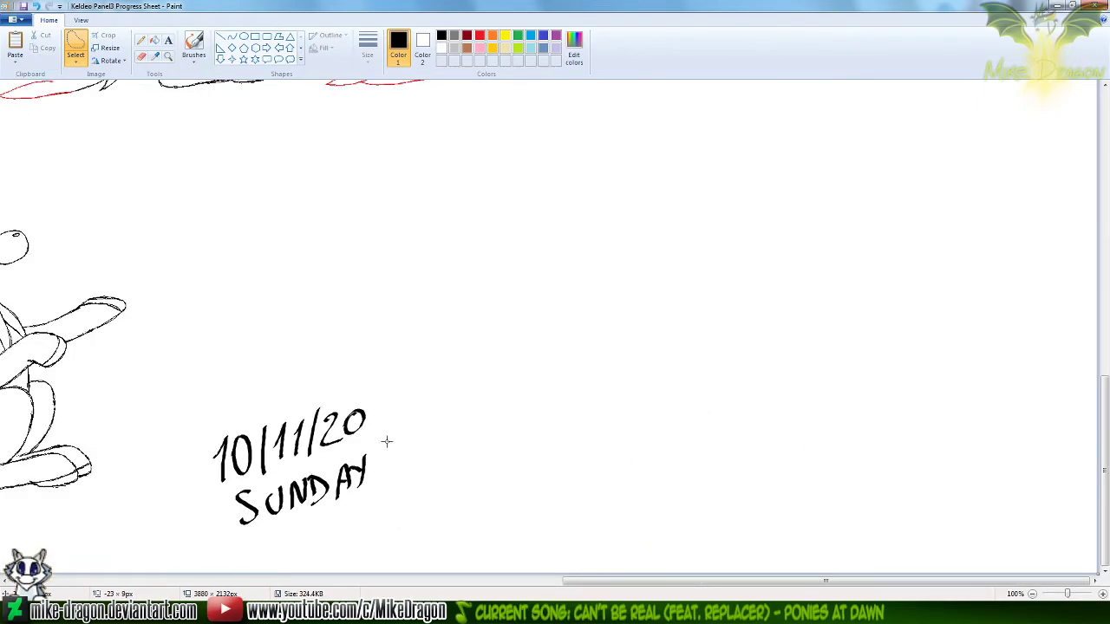
mouse_move(666, 476)
left_mouse_down()
mouse_move(737, 575)
mouse_move(646, 452)
left_mouse_up()
left_click_drag(721, 517, 733, 466)
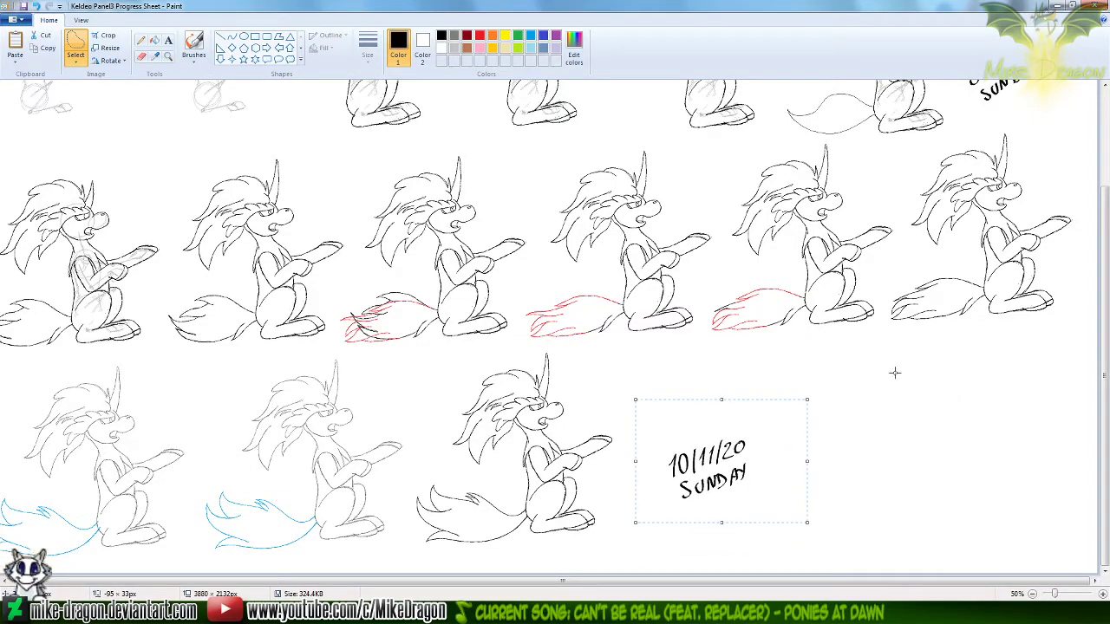
left_click(141, 41)
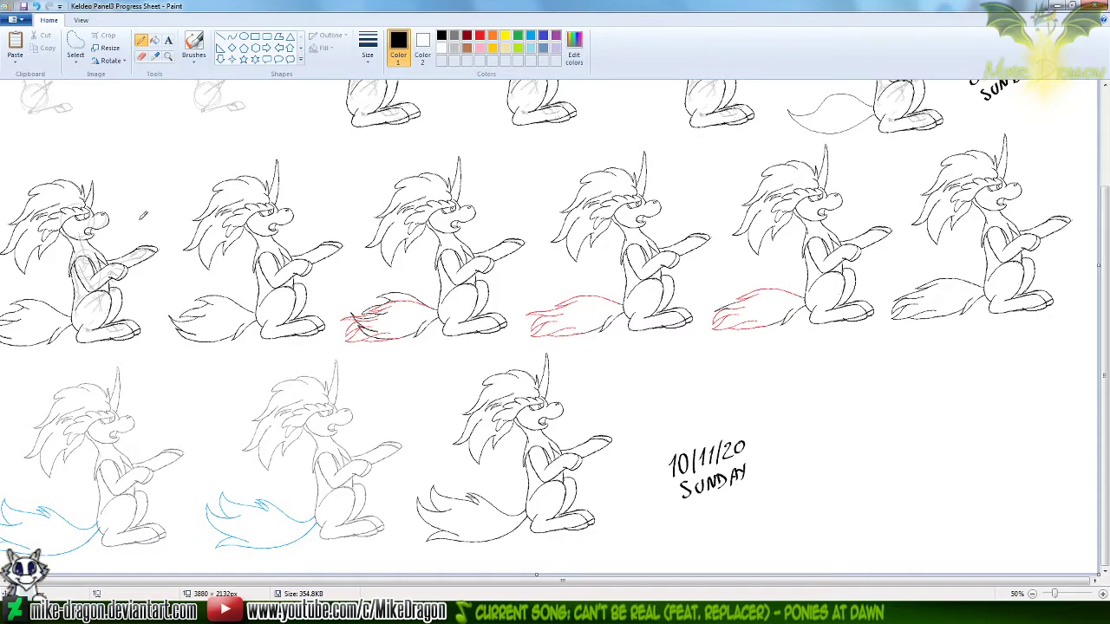
Start a blank picture in the progress sheet's window, and deselect the black Keldeo in the untitled workshop drawing
key("ctrl+n")
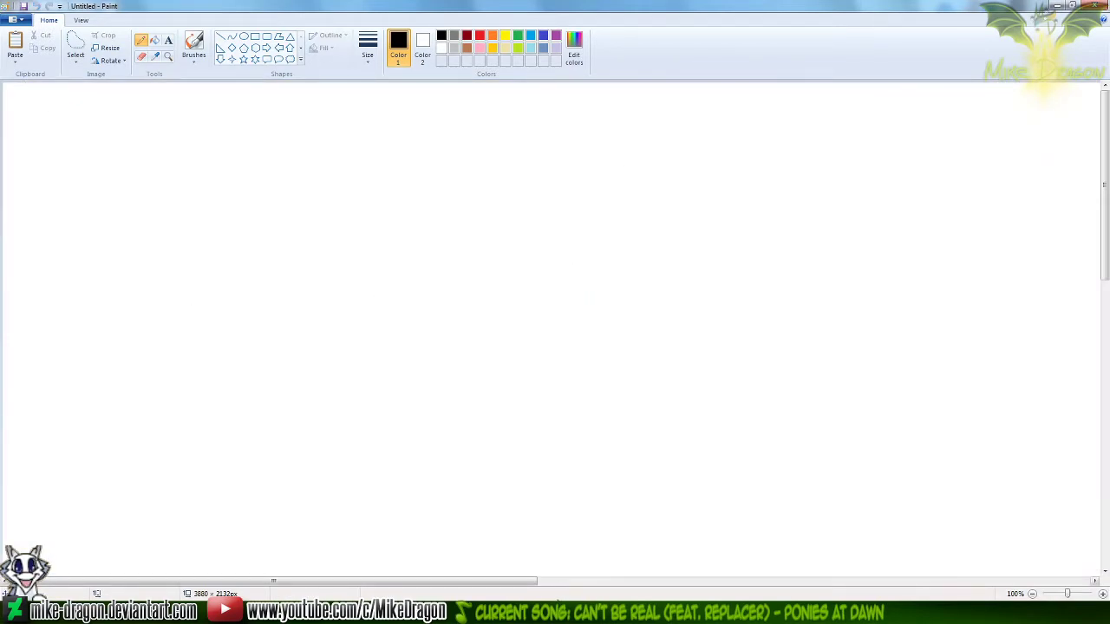
key("ctrl+v")
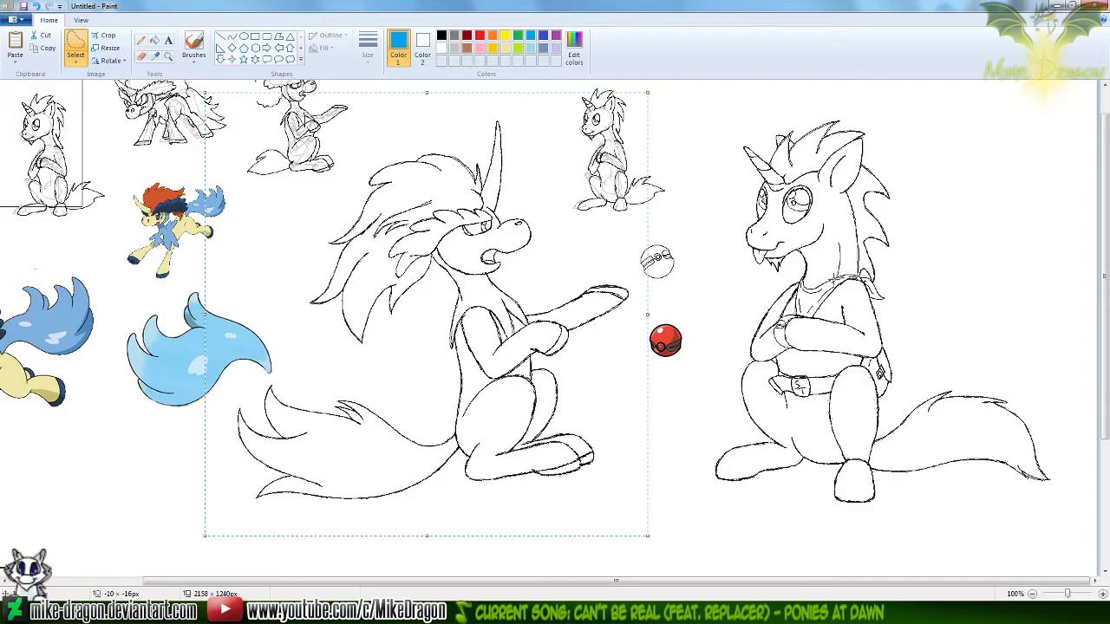
left_click(142, 41)
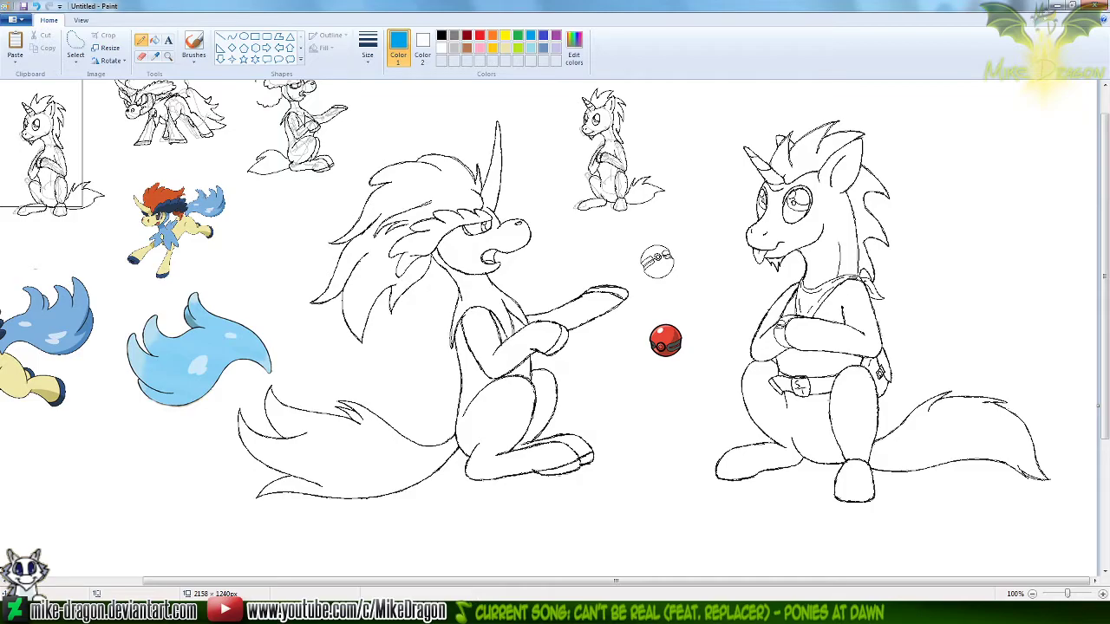
Open Silver Trot Panel2 Progress Sheet in Paint from the Silver Trot Pokémon Trainer folder
key("alt+Tab")
key("alt+Tab")
key("alt+Tab")
key("alt+Tab")
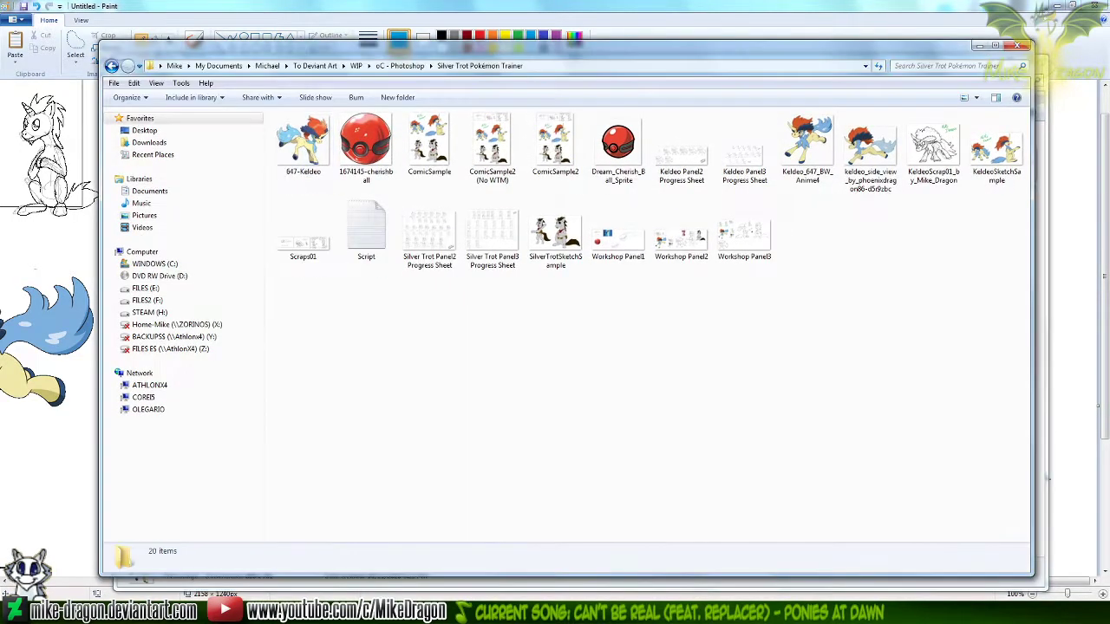
key("alt+Tab")
left_click(655, 486)
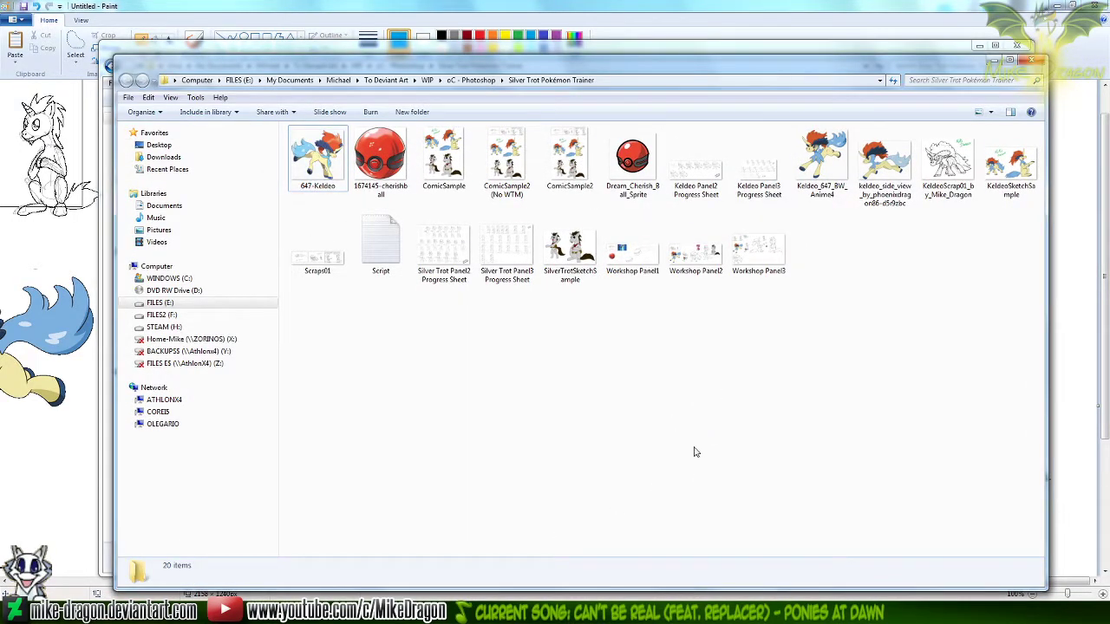
key("alt+Tab")
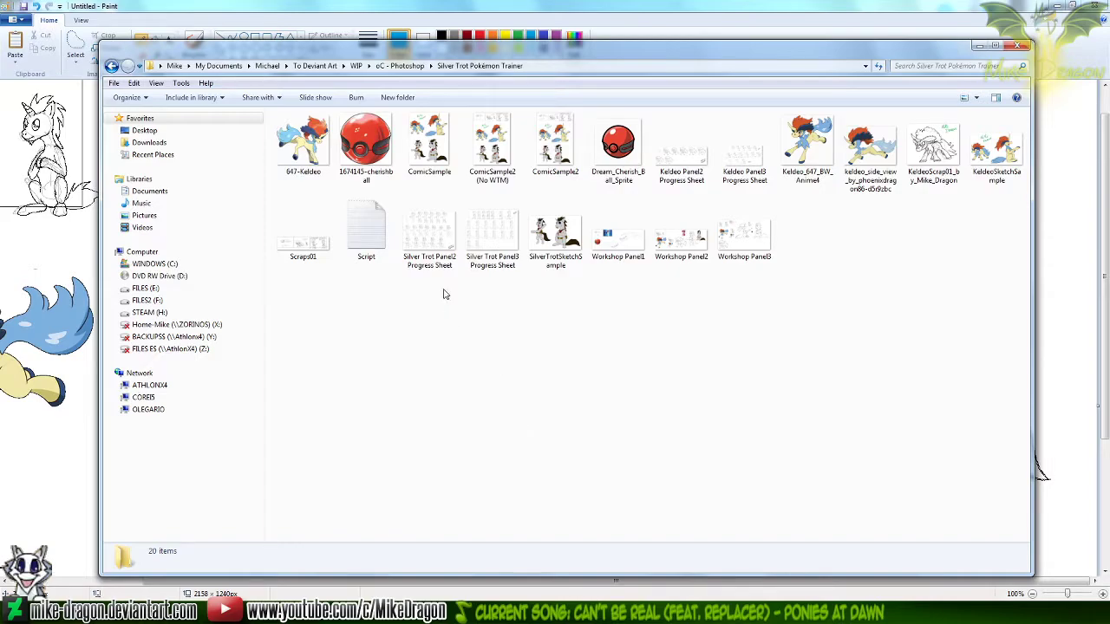
left_click(428, 243)
mouse_move(428, 245)
left_mouse_down()
mouse_move(560, 327)
mouse_move(581, 592)
mouse_move(547, 446)
left_mouse_up()
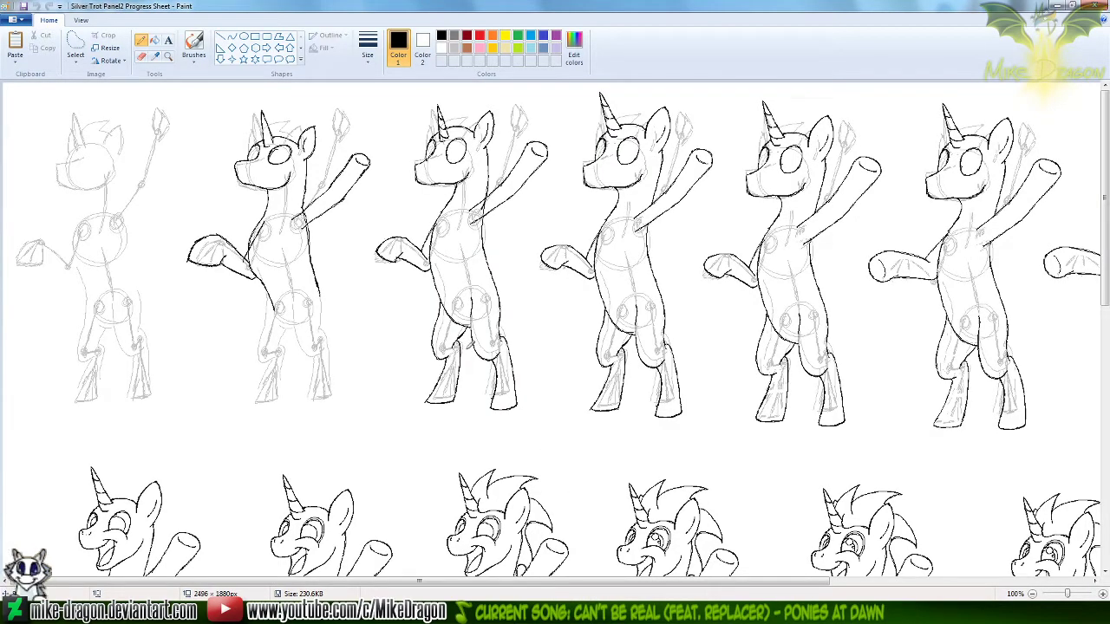
Extend the Silver Trot Panel2 Progress Sheet's canvas below its last row to a height of 2696 px
scroll(472, 340, "down", 5)
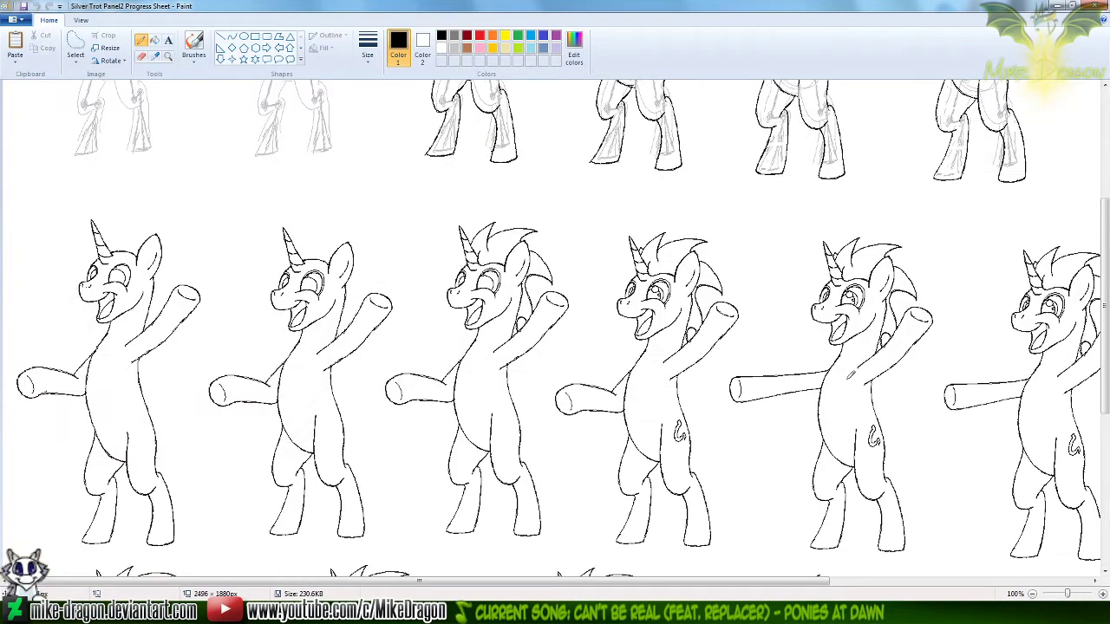
scroll(333, 345, "down", 3, "ctrl")
left_click_drag(182, 365, 182, 473)
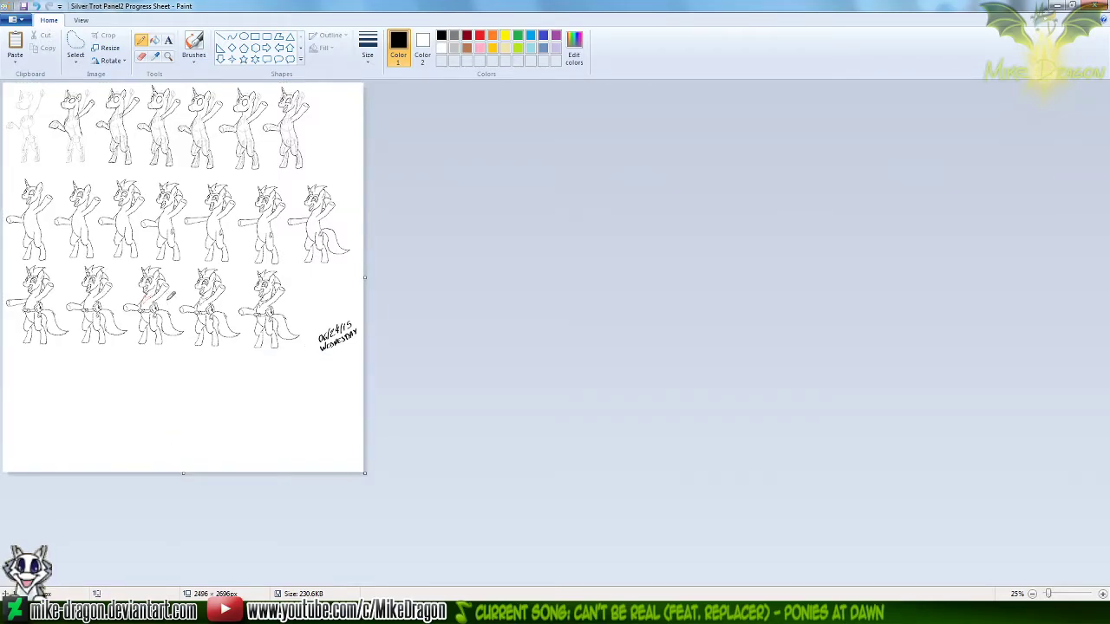
scroll(172, 296, "up", 1, "ctrl")
scroll(684, 333, "down", 3)
left_click_drag(1105, 291, 1106, 379)
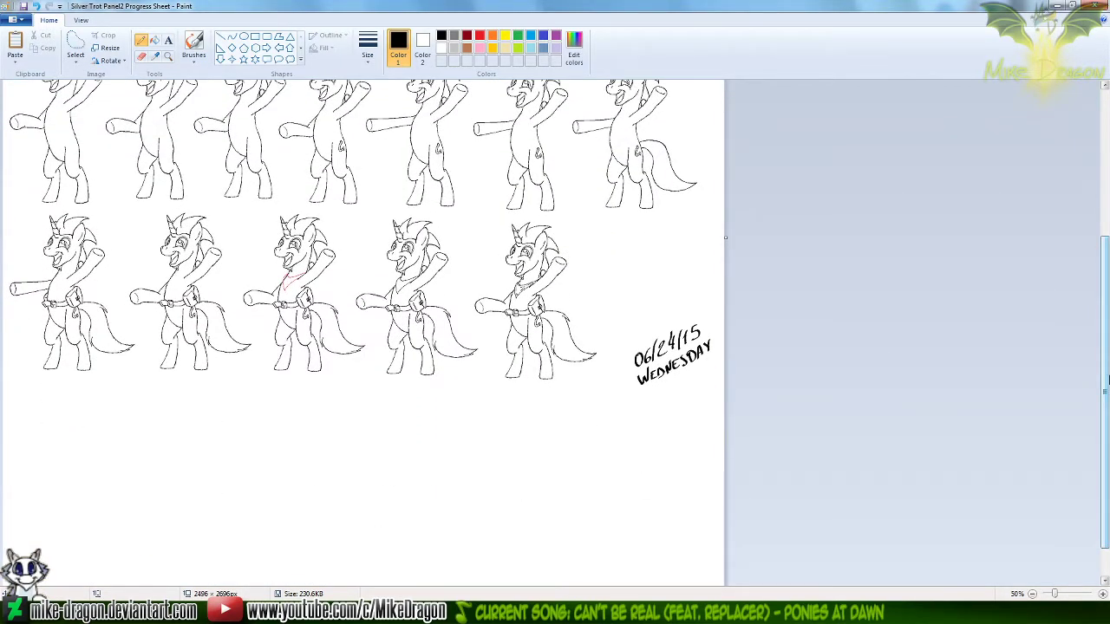
left_click(75, 45)
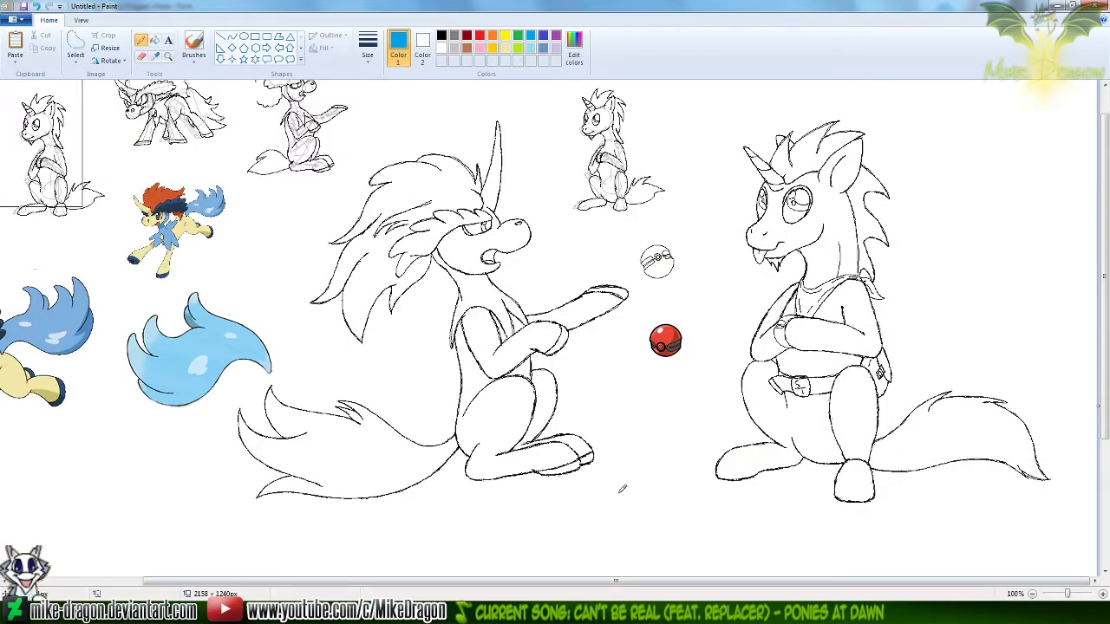
Start saving the untitled workshop drawing, using the copied Silver Trot Pokémon Trainer folder path as the save location
key("ctrl+s")
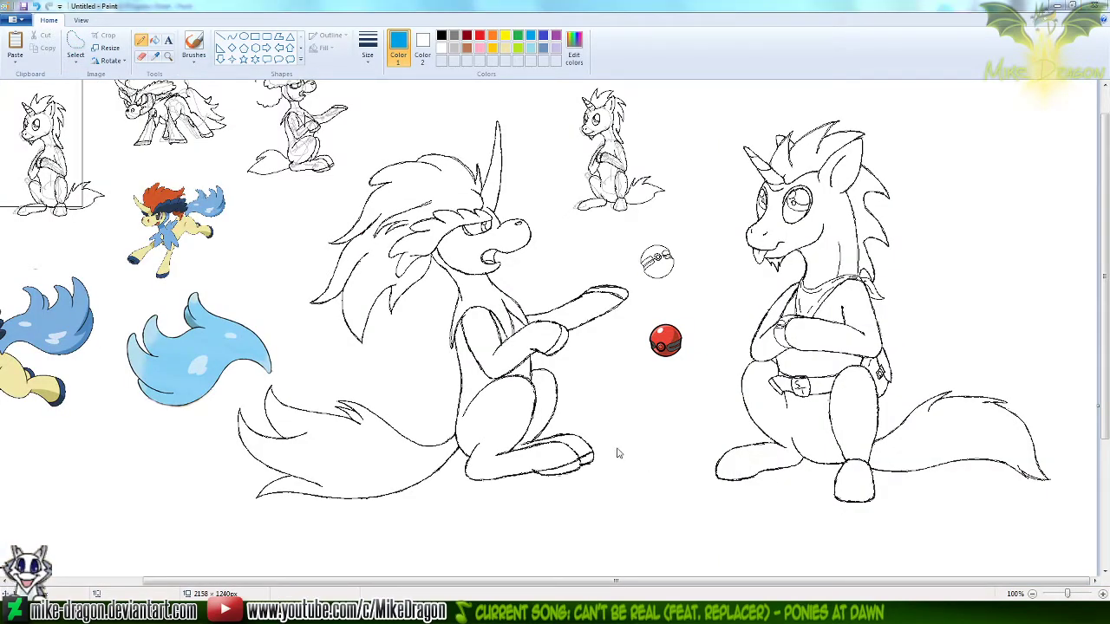
left_click(520, 611)
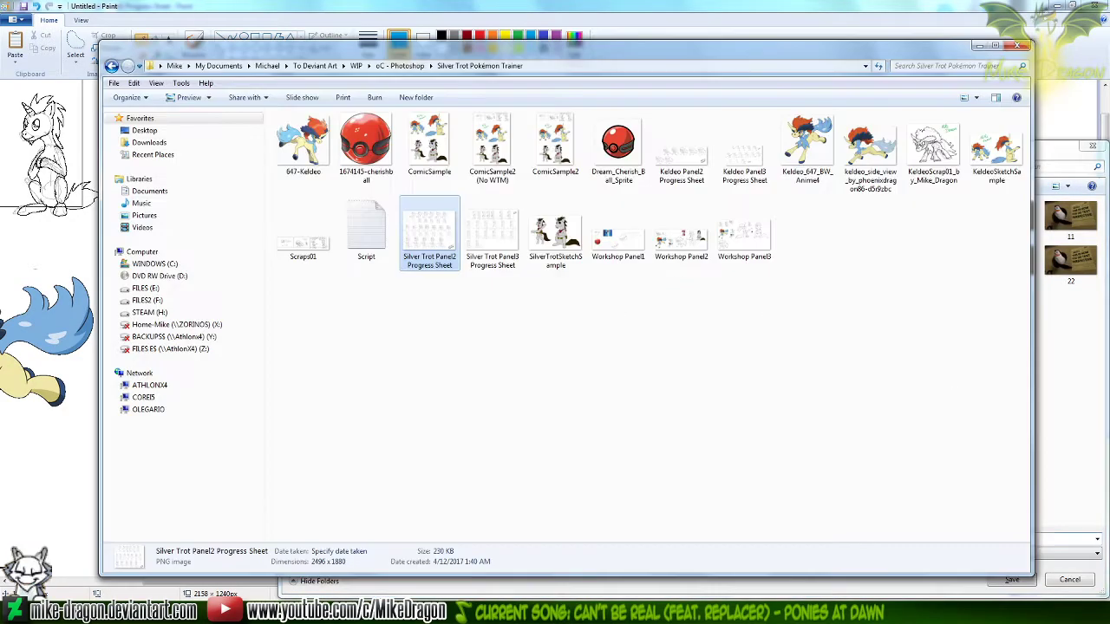
left_click(579, 66)
key("ctrl+c")
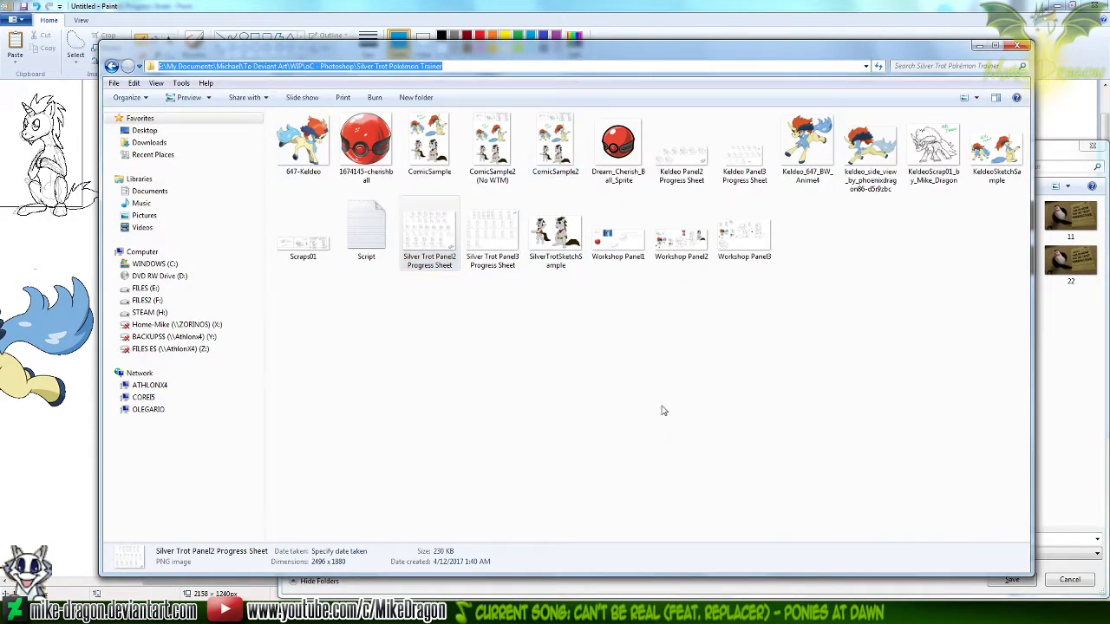
left_click(1048, 537)
key("ctrl+a")
key("ctrl+v")
key("Return")
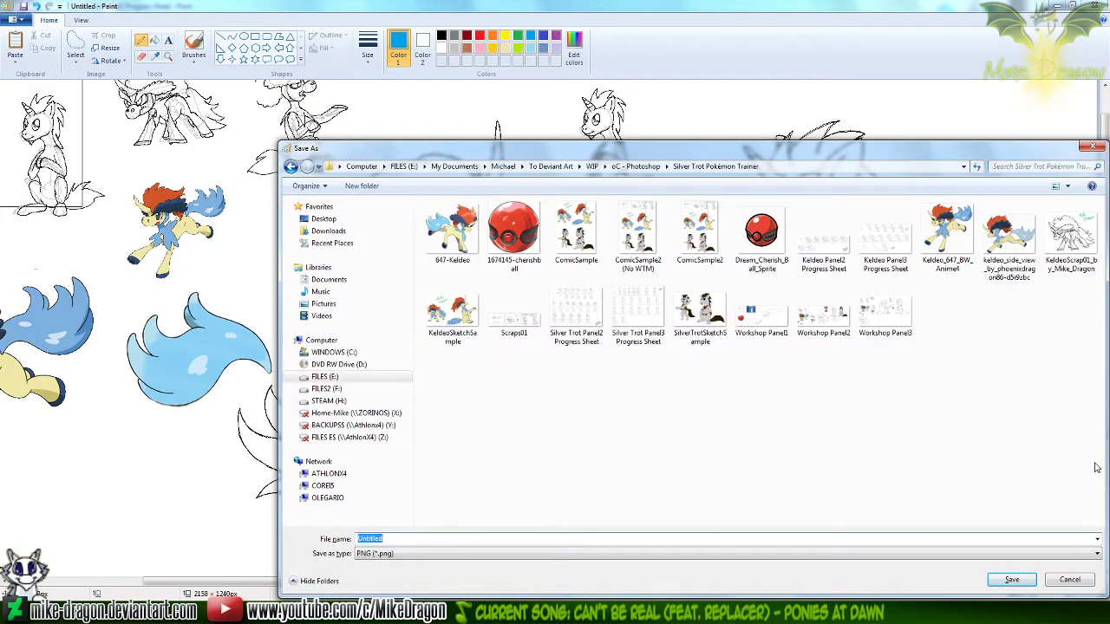
Save the workshop drawing as the PNG file Workshop Panel3, replacing the existing file
left_click_drag(964, 143, 926, 135)
double_click(846, 299)
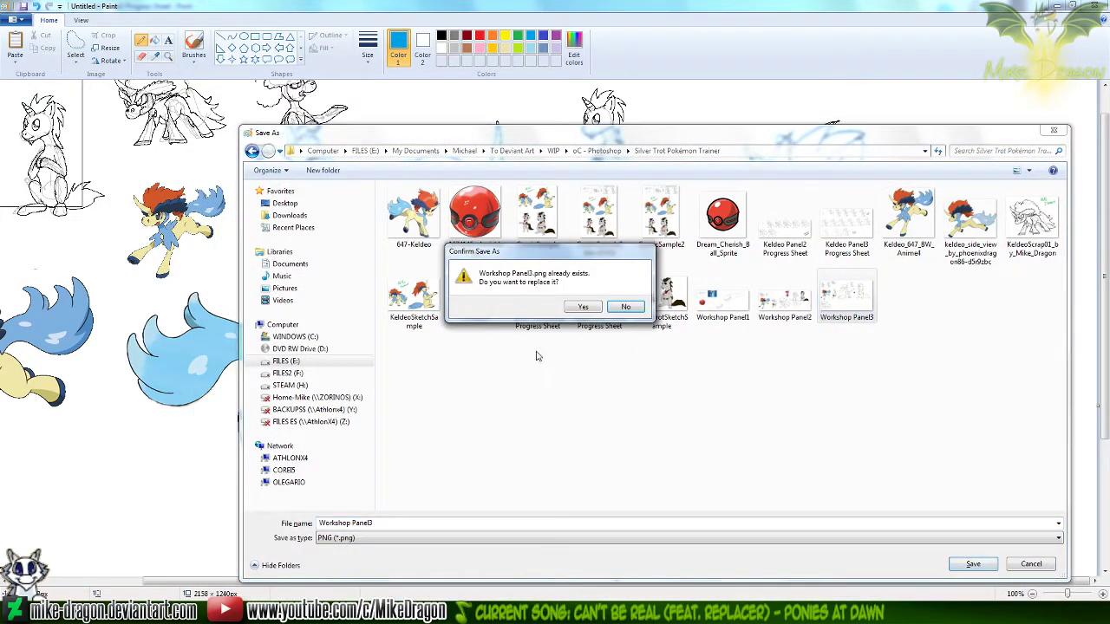
left_click(583, 308)
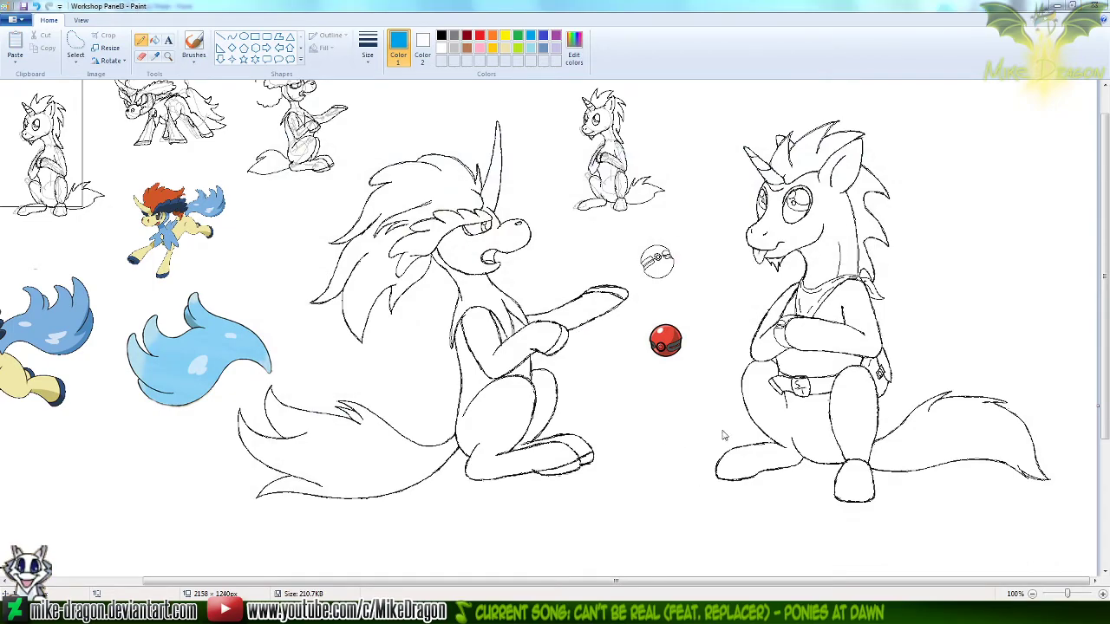
Open Workshop Panel2, copy its entire picture, and paste it into a new 1 × 1 px untitled image
left_click(780, 305)
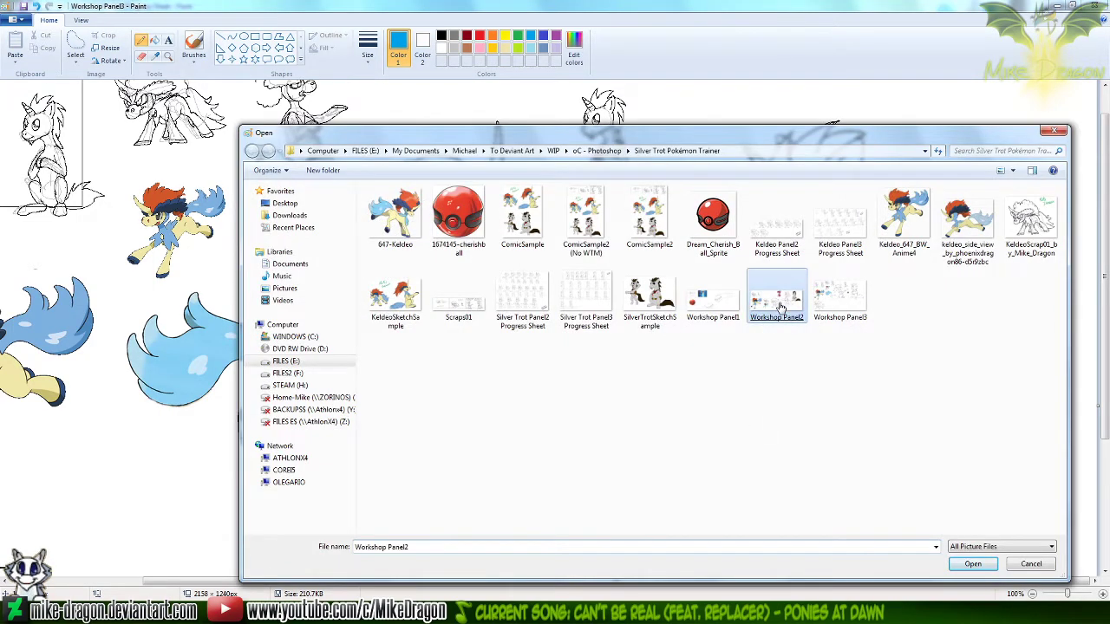
double_click(781, 305)
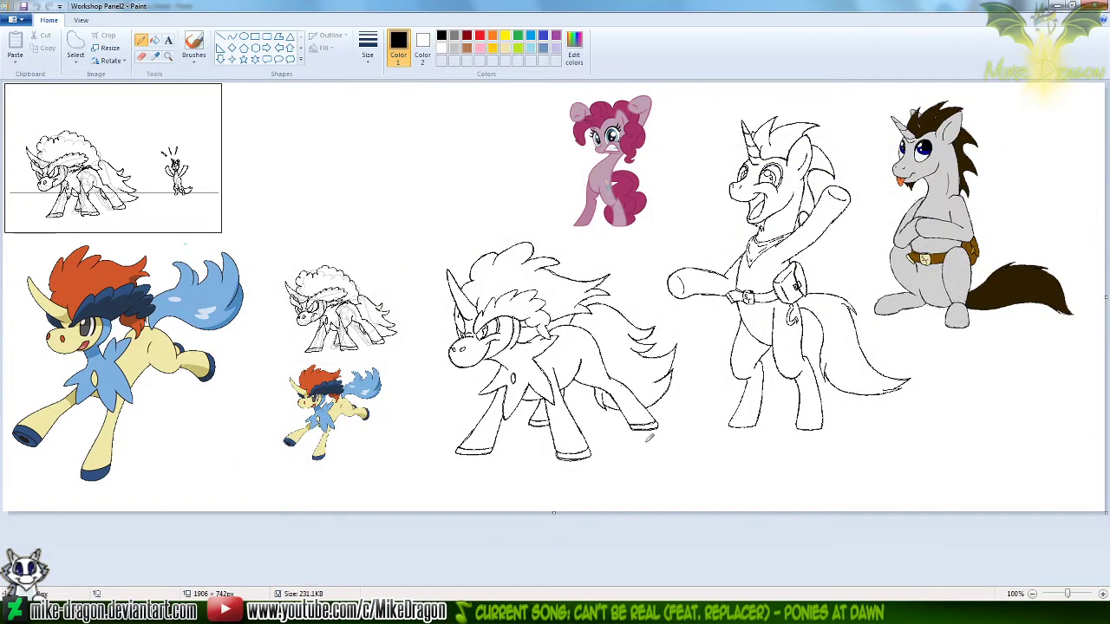
key("ctrl+a")
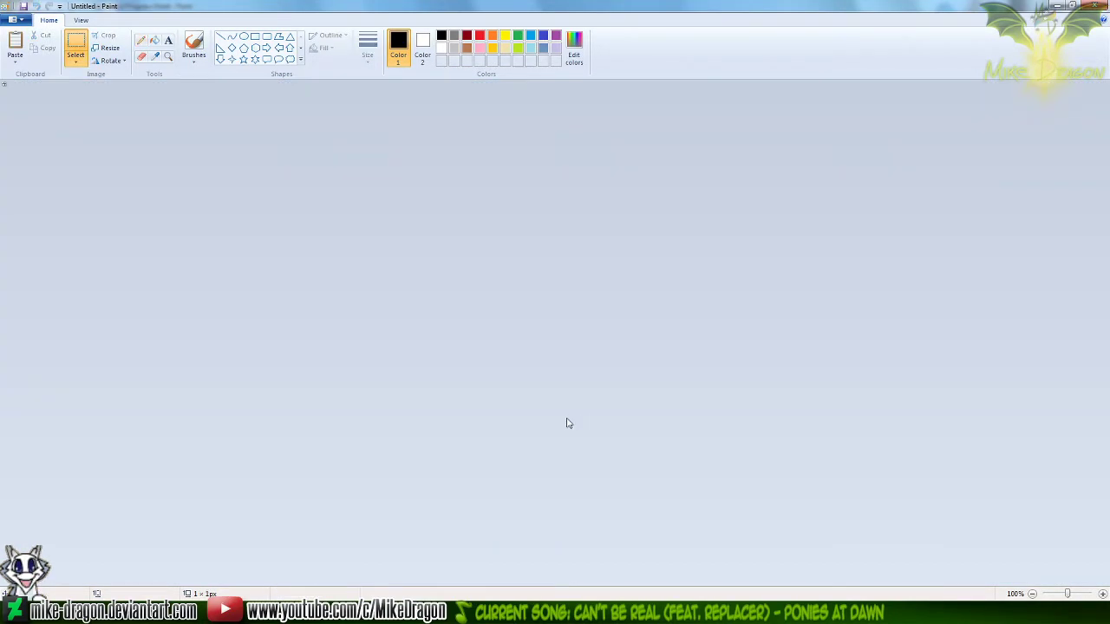
key("ctrl+v")
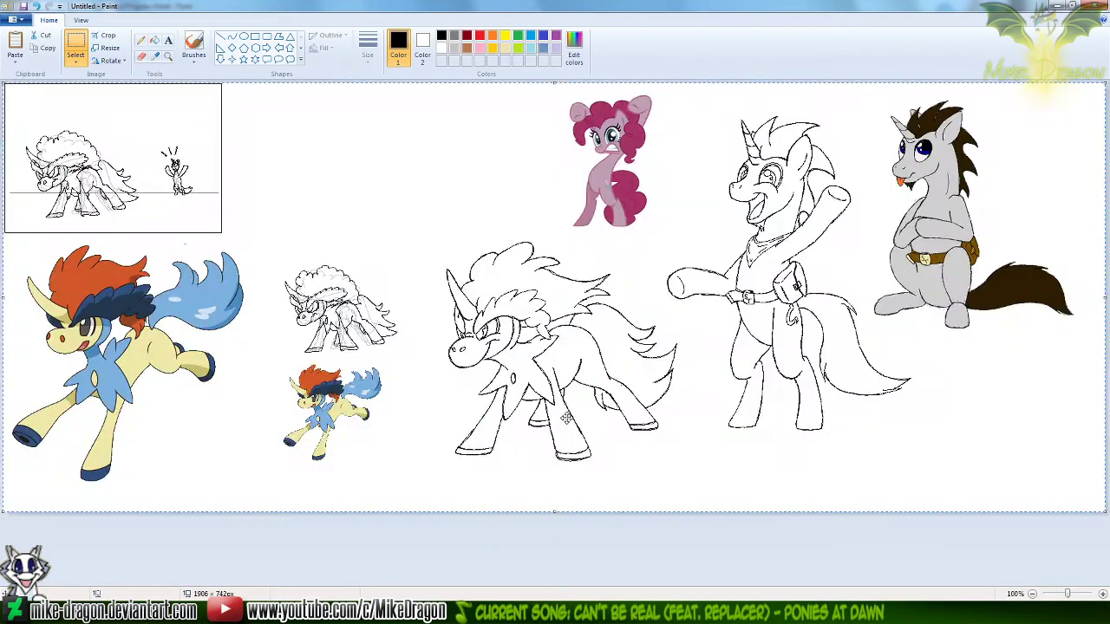
Deselect the pasted picture and save the untitled drawing as the PNG file Workshop Panel2, replacing the existing file
left_click(75, 41)
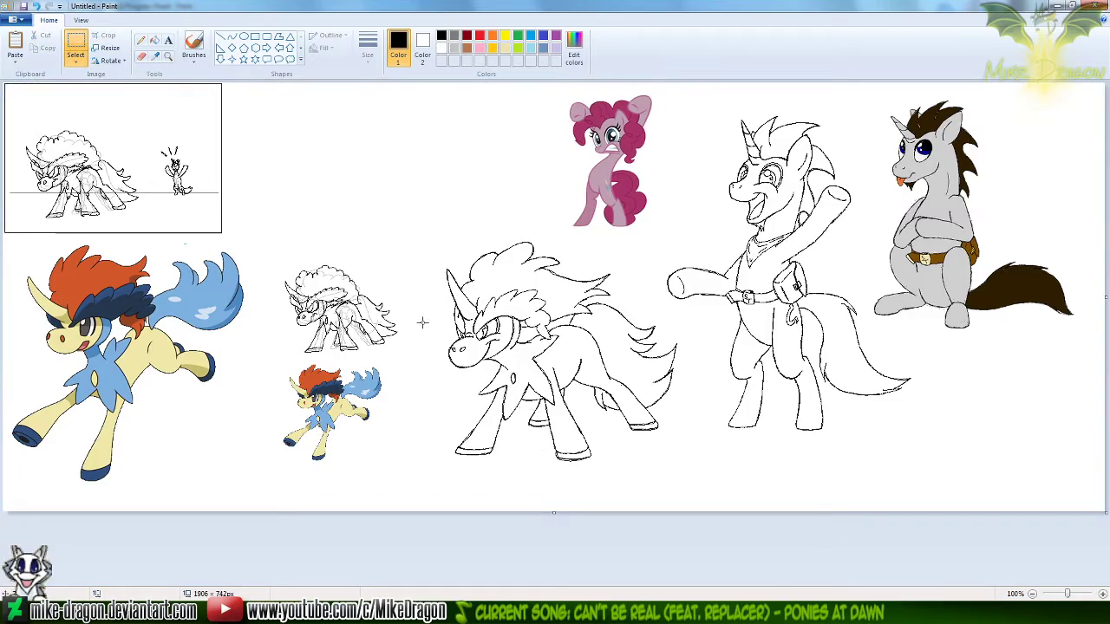
key("ctrl+s")
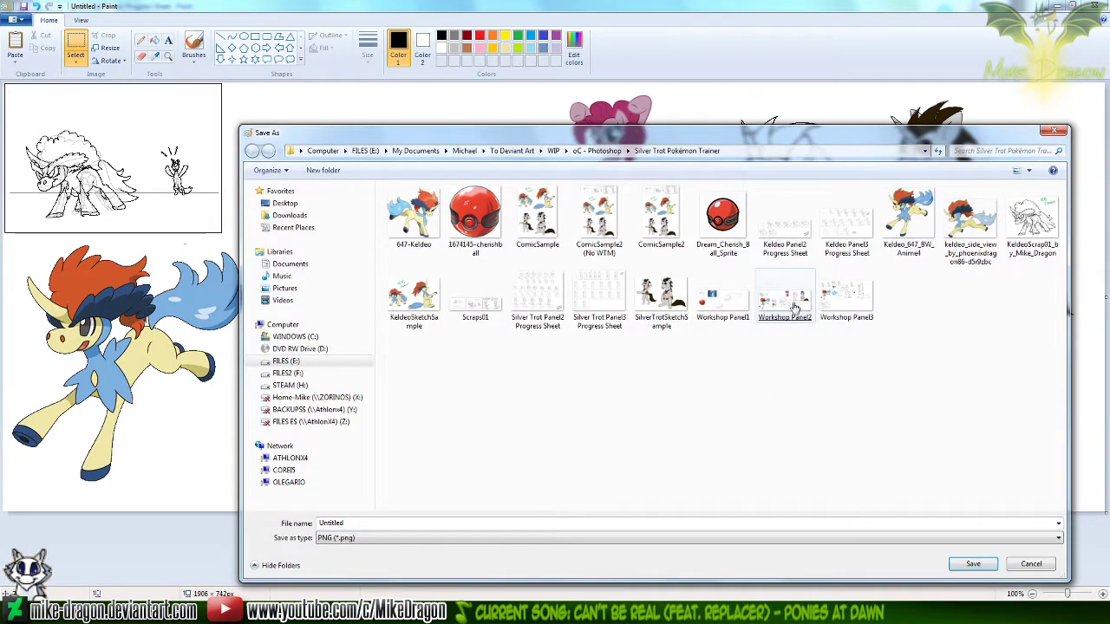
double_click(783, 303)
left_click(581, 305)
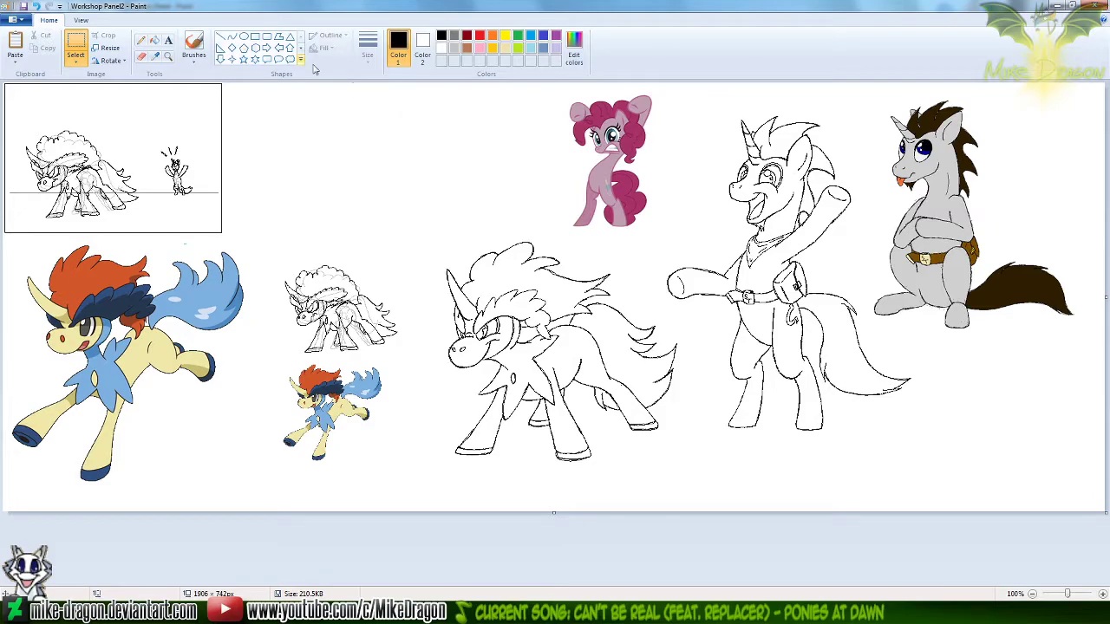
left_click(169, 55)
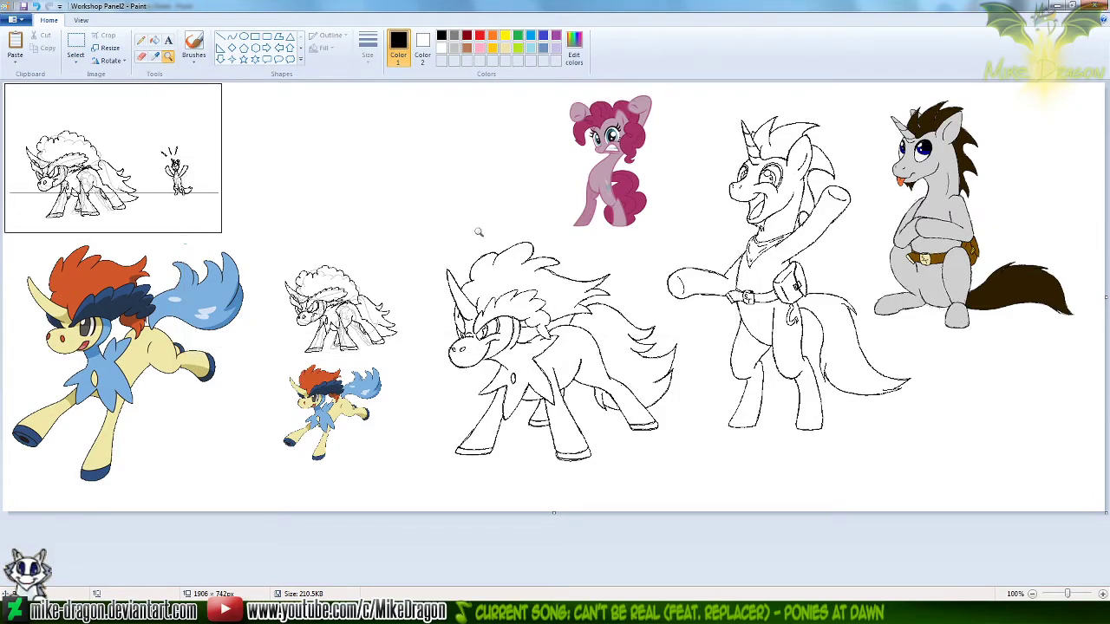
left_click(142, 41)
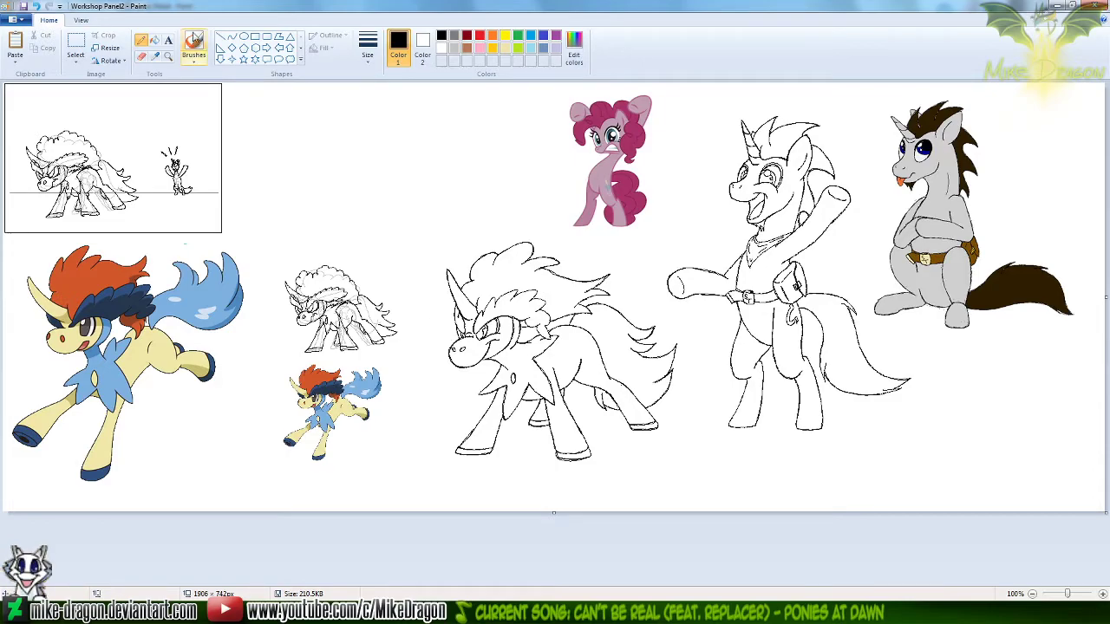
left_click(168, 56)
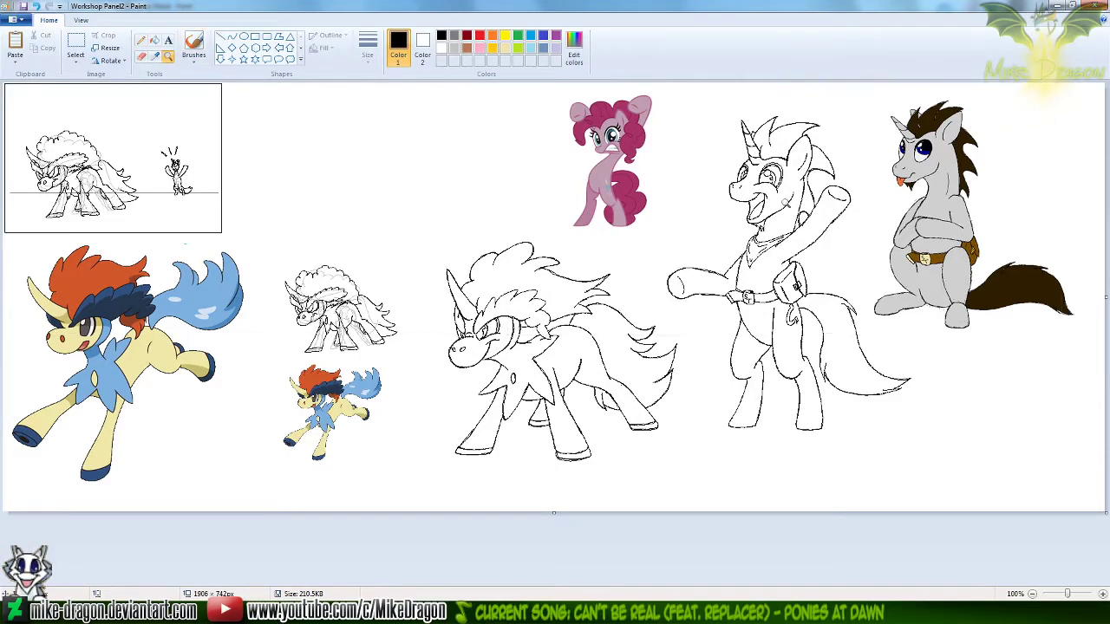
left_click(783, 201)
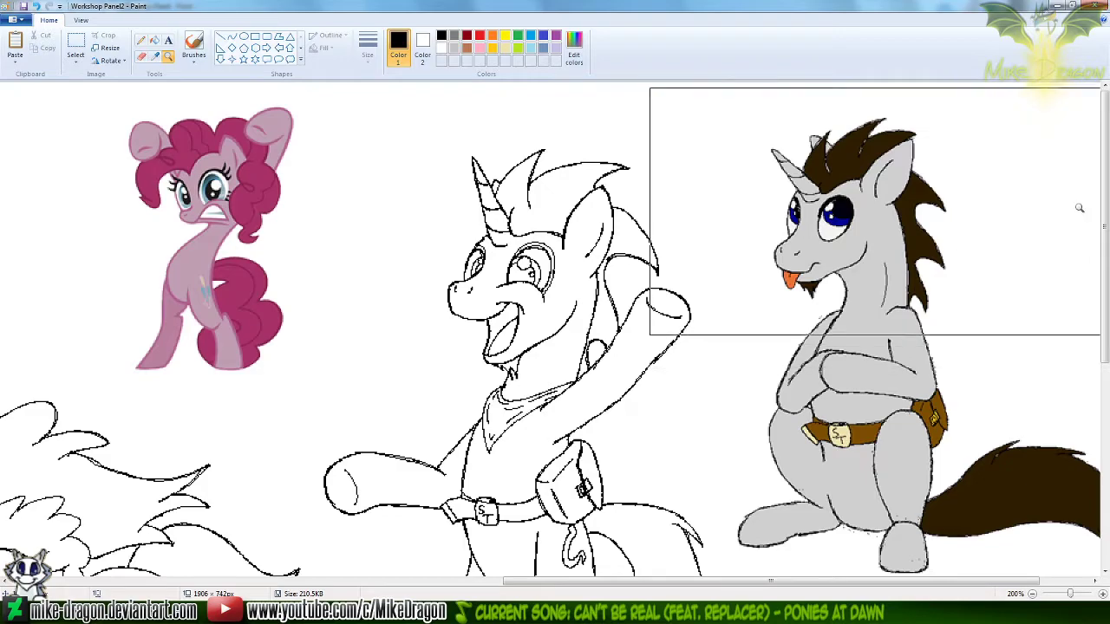
mouse_move(1107, 207)
left_mouse_down()
mouse_move(1109, 303)
mouse_move(1109, 268)
left_mouse_up()
left_click(140, 40)
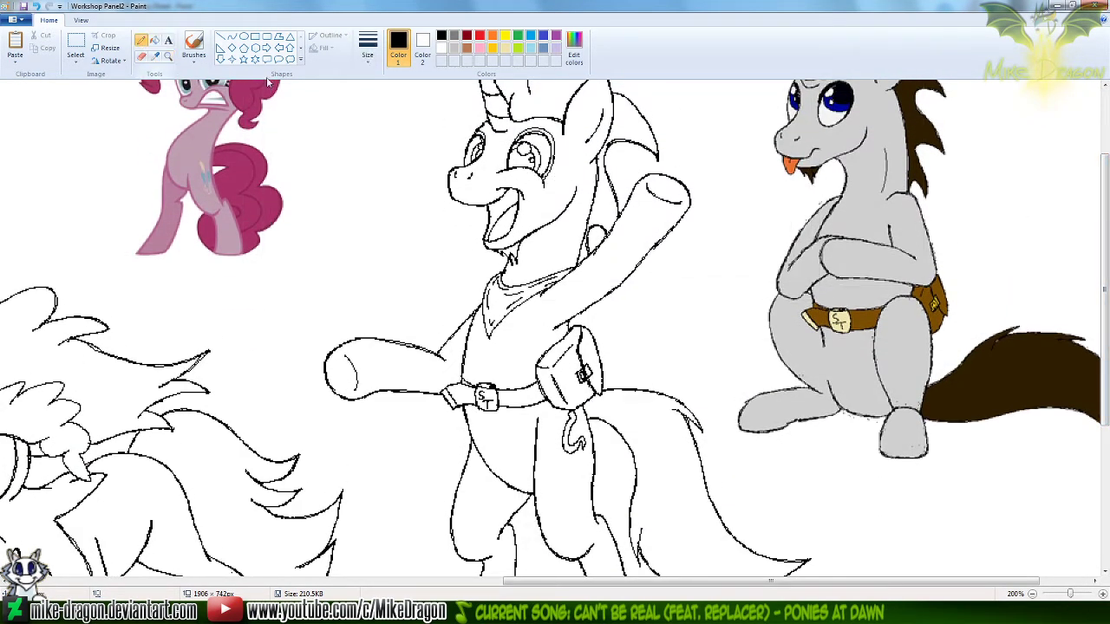
Recolour the black line art of the waving Silver Trot figure dark gray with the Eraser, using gray as Color 2
left_click(140, 56)
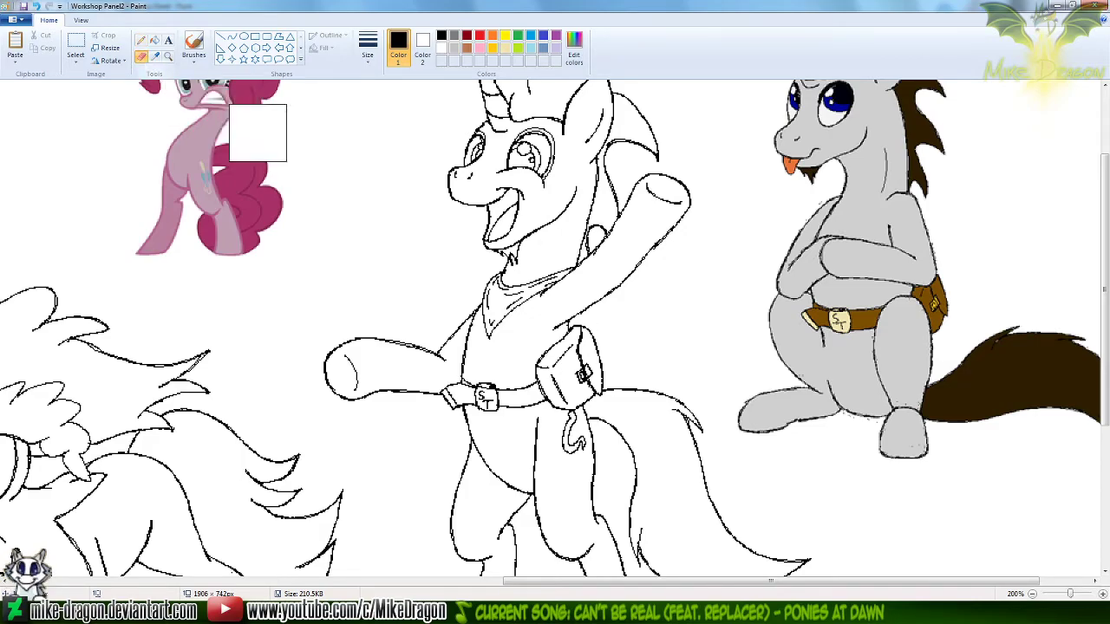
scroll(358, 201, "down", 1)
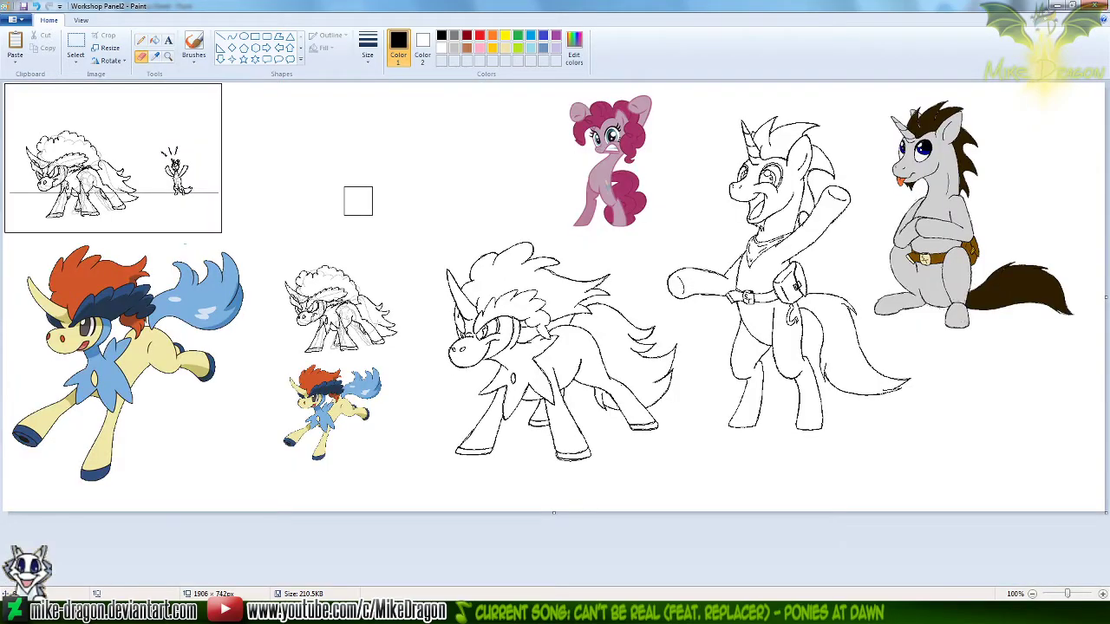
left_click(422, 47)
left_click(454, 36)
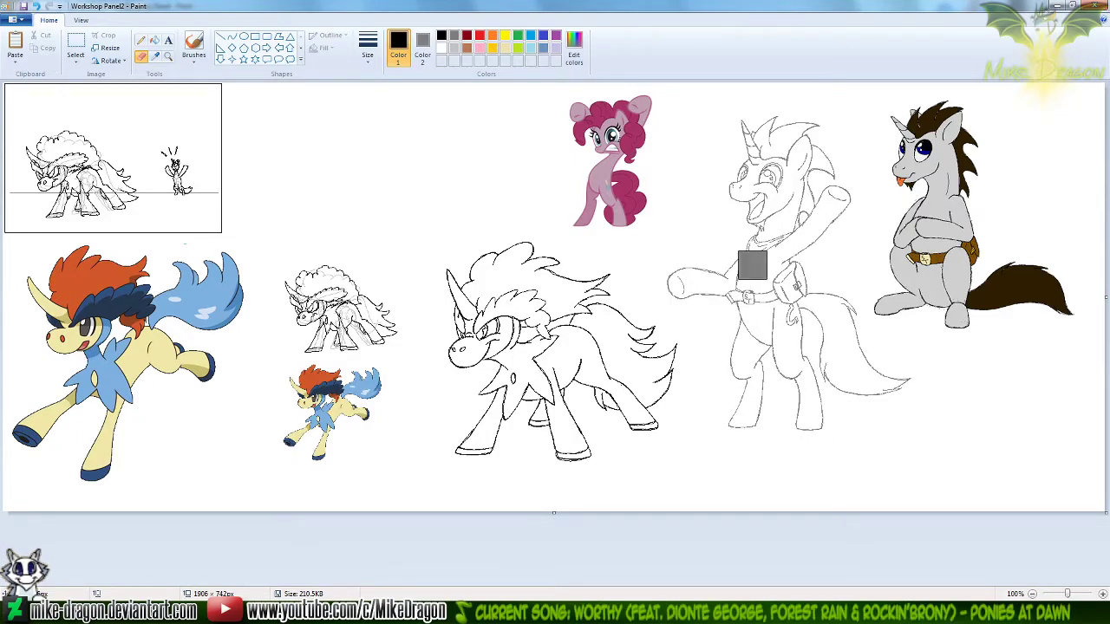
Set Color 1 to turquoise and sample the blank canvas to make Color 2 white for work on Silver Trot's torso
left_click(168, 55)
left_click(751, 208)
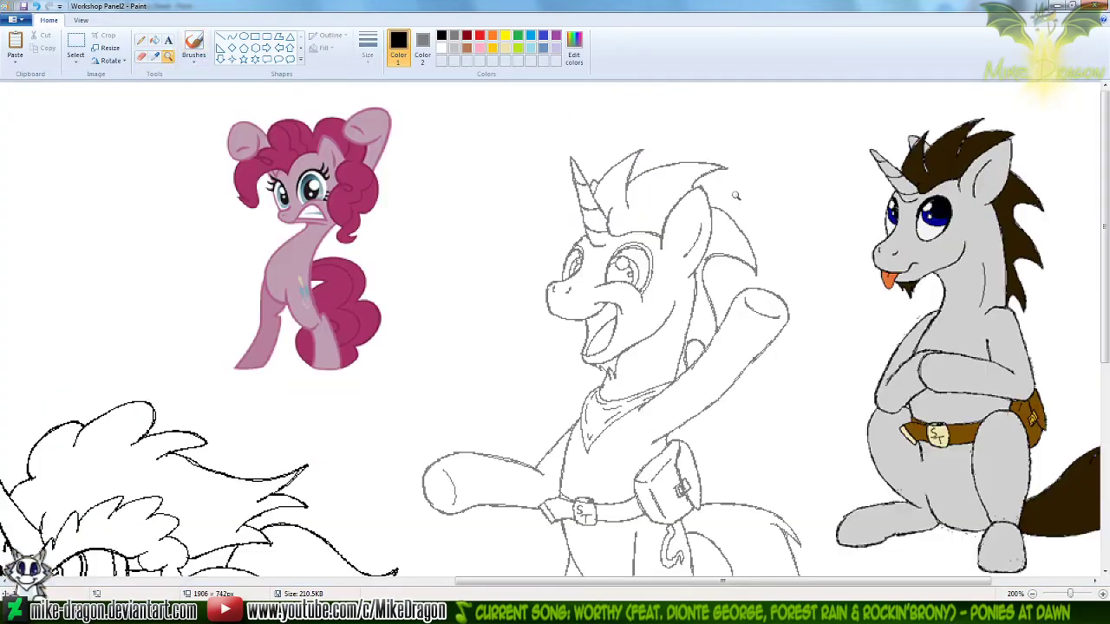
left_click(736, 196)
left_click(141, 40)
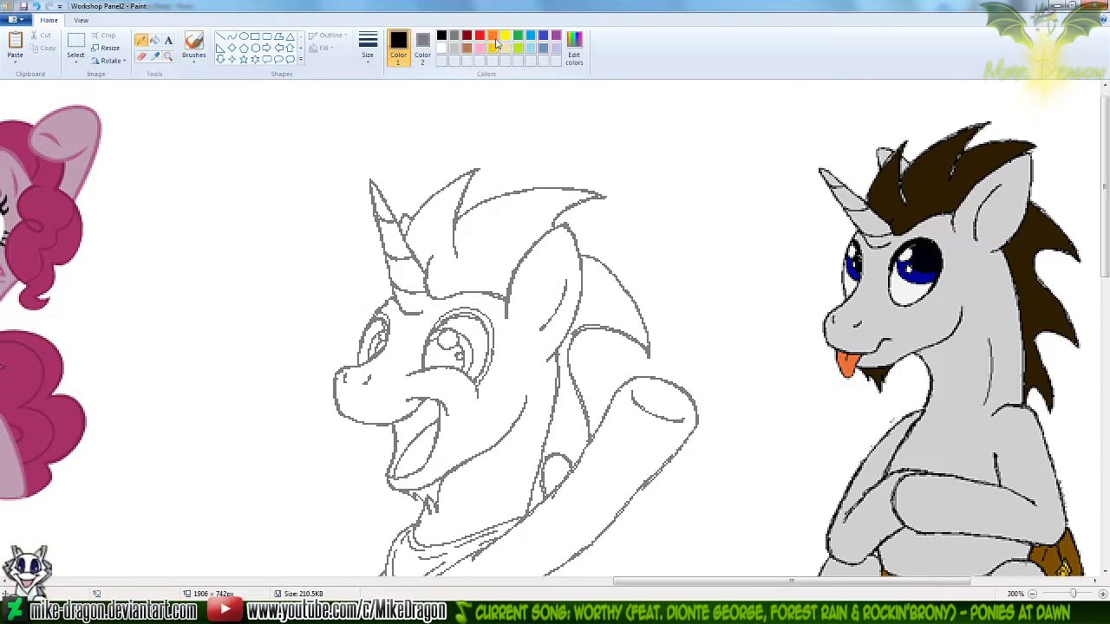
left_click(530, 36)
left_click(156, 57)
right_click(383, 107)
left_click_drag(1105, 209, 1105, 290)
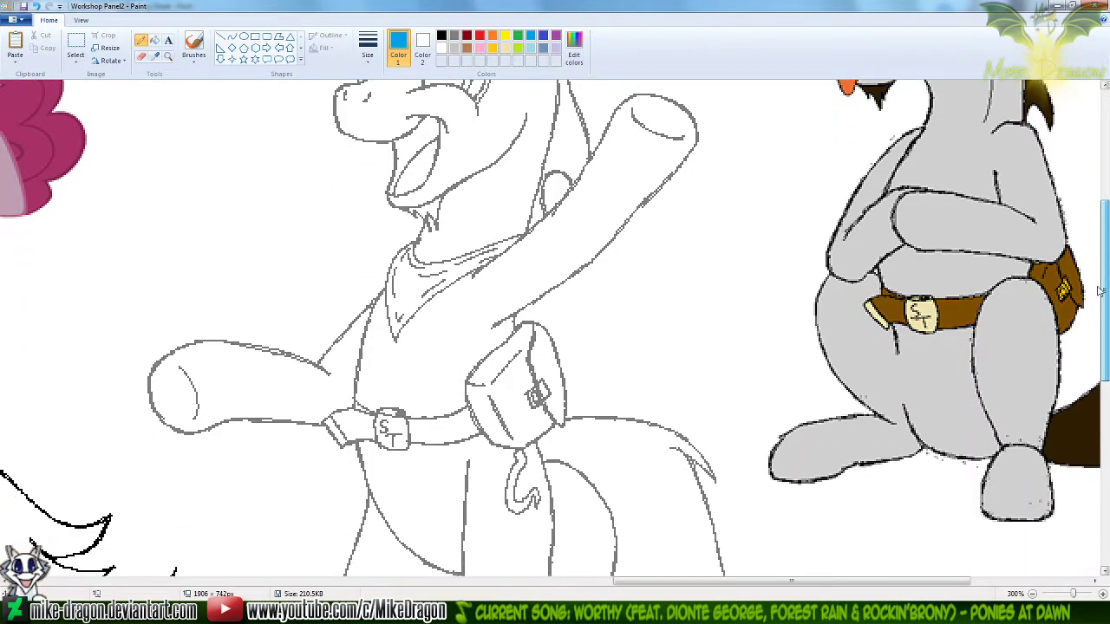
left_click_drag(689, 580, 670, 581)
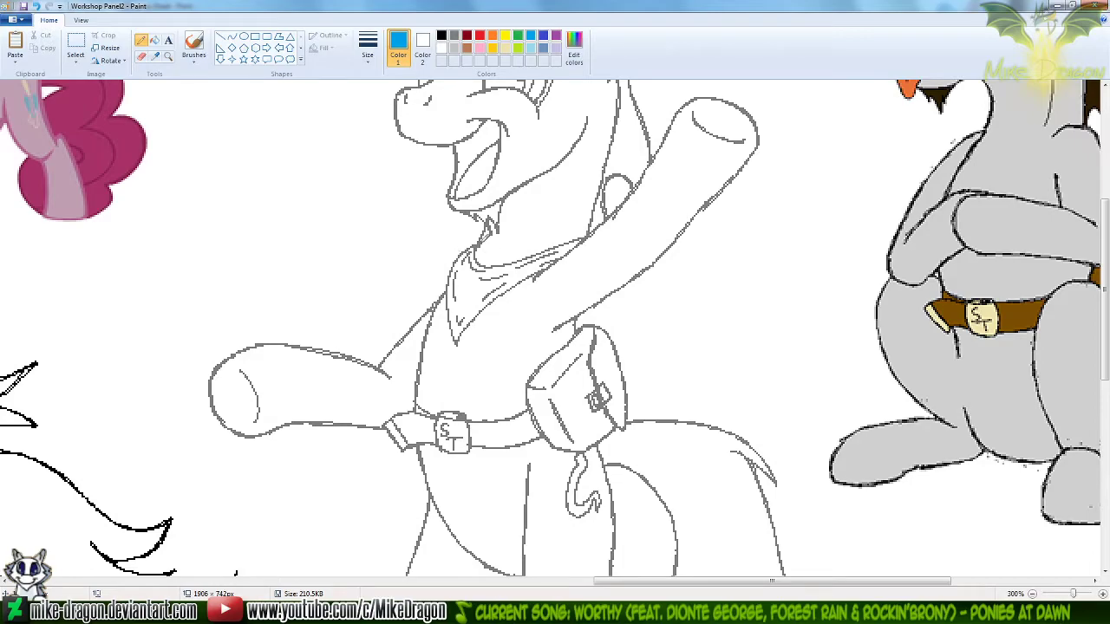
Try drawing a turquoise curve from Silver Trot's neck past the neckerchief down to the chest
left_click(231, 37)
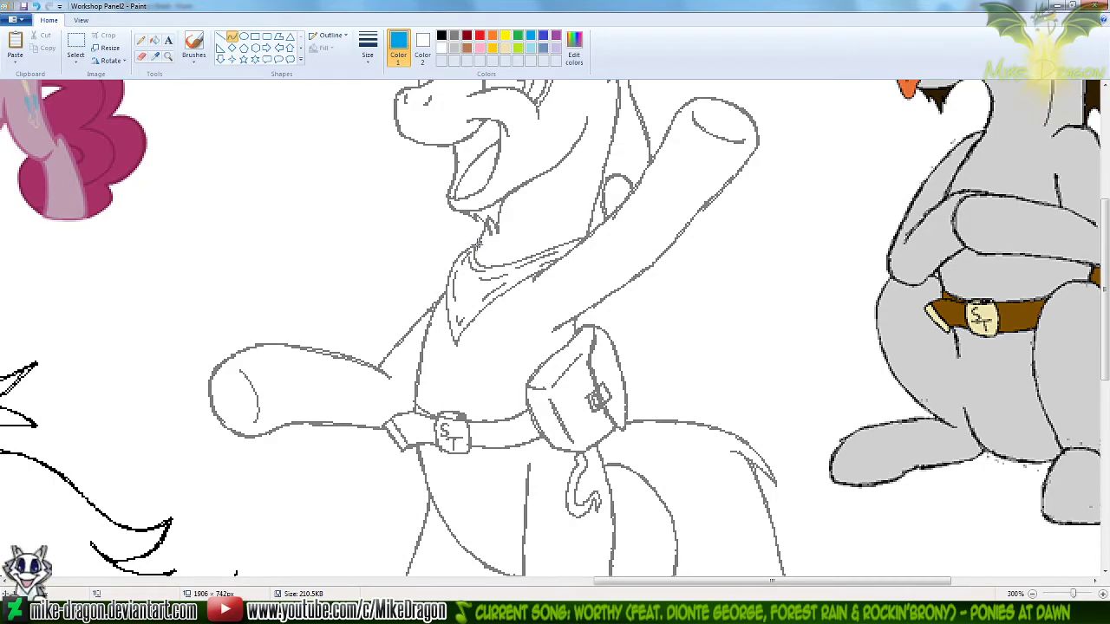
left_click_drag(475, 246, 454, 372)
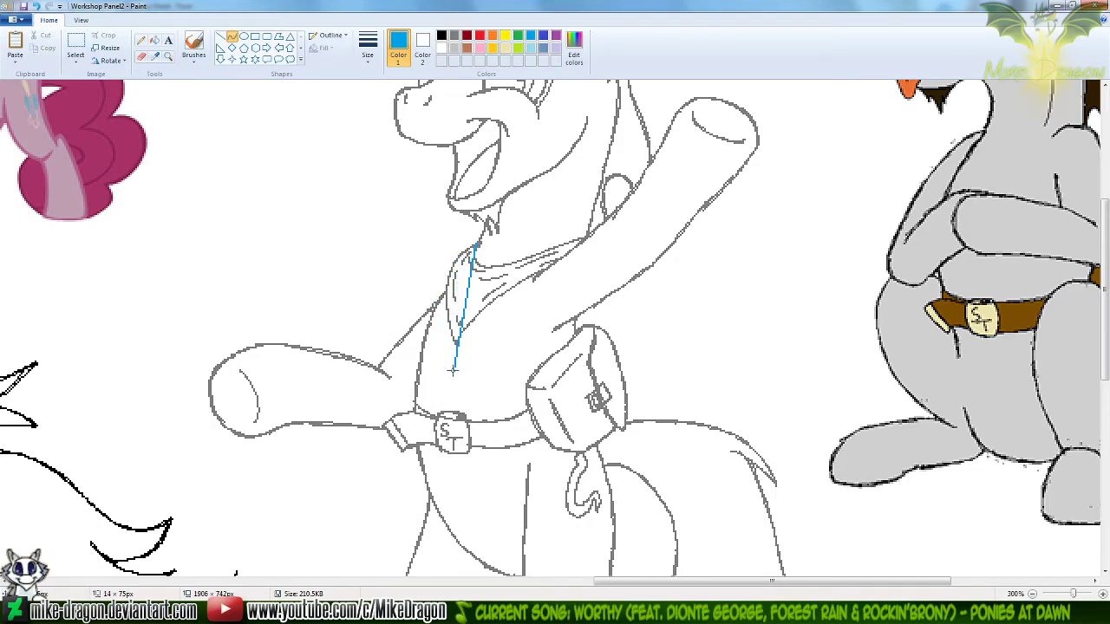
left_click_drag(465, 238, 417, 323)
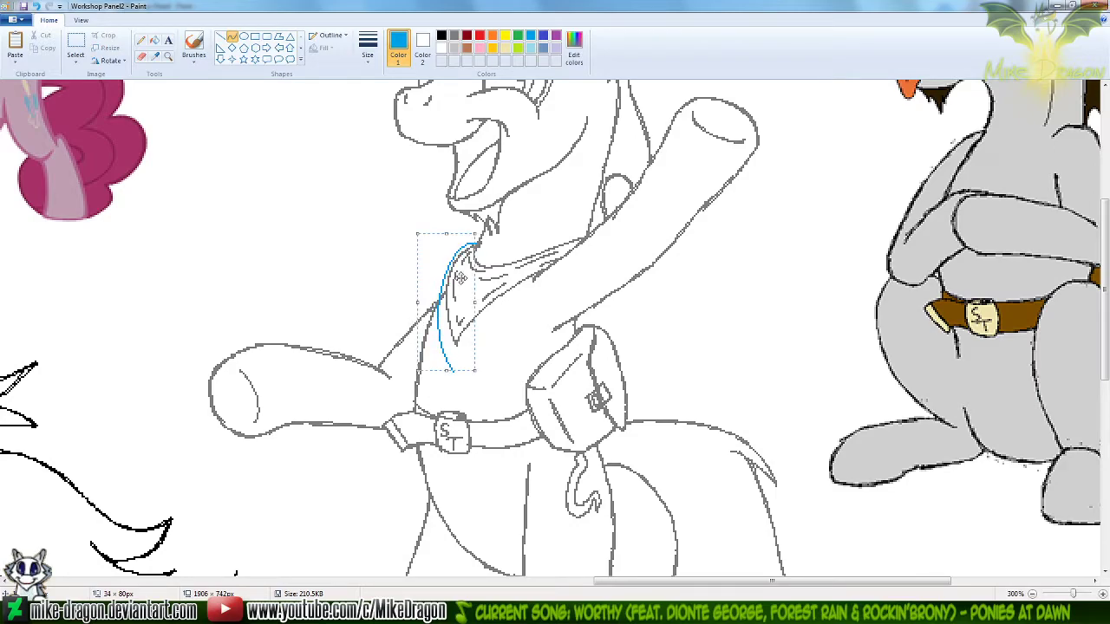
left_click(521, 237)
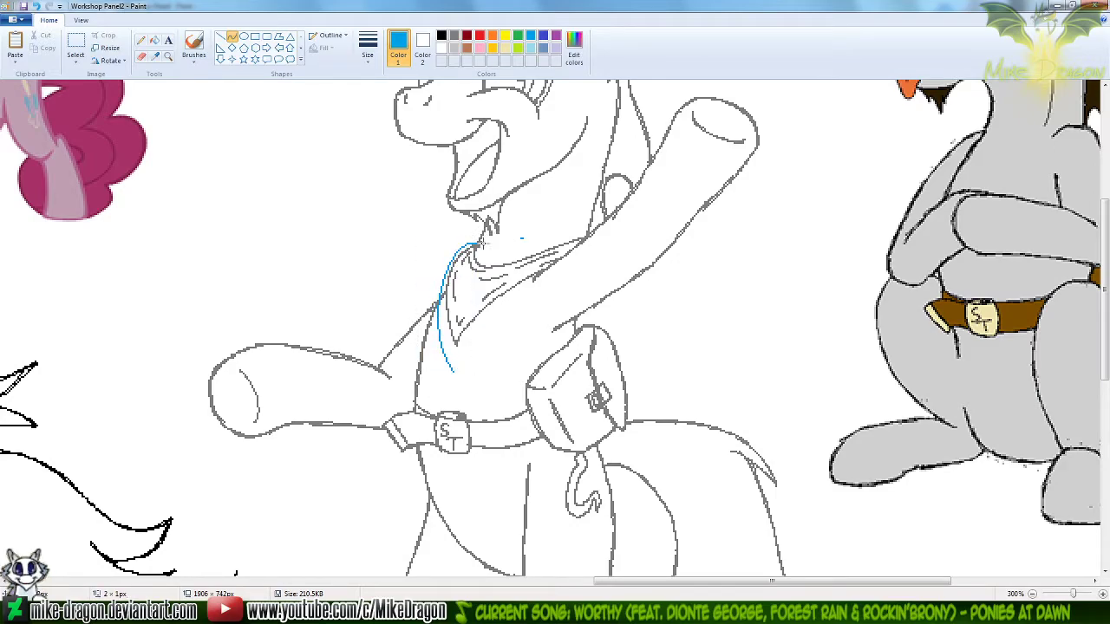
key("ctrl+z")
left_click_drag(475, 246, 456, 371)
key("ctrl+z")
Draw a light gray guide curve about 74 × 198 px from Silver Trot's neck through the belt buckle to the crotch
left_click(454, 48)
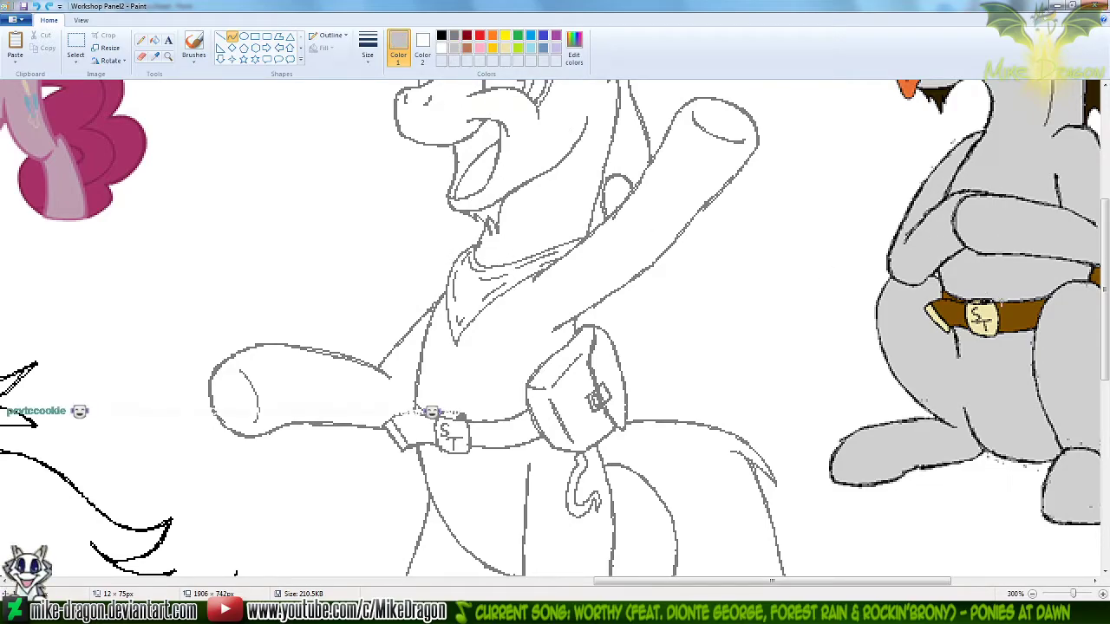
scroll(431, 411, "down", 1)
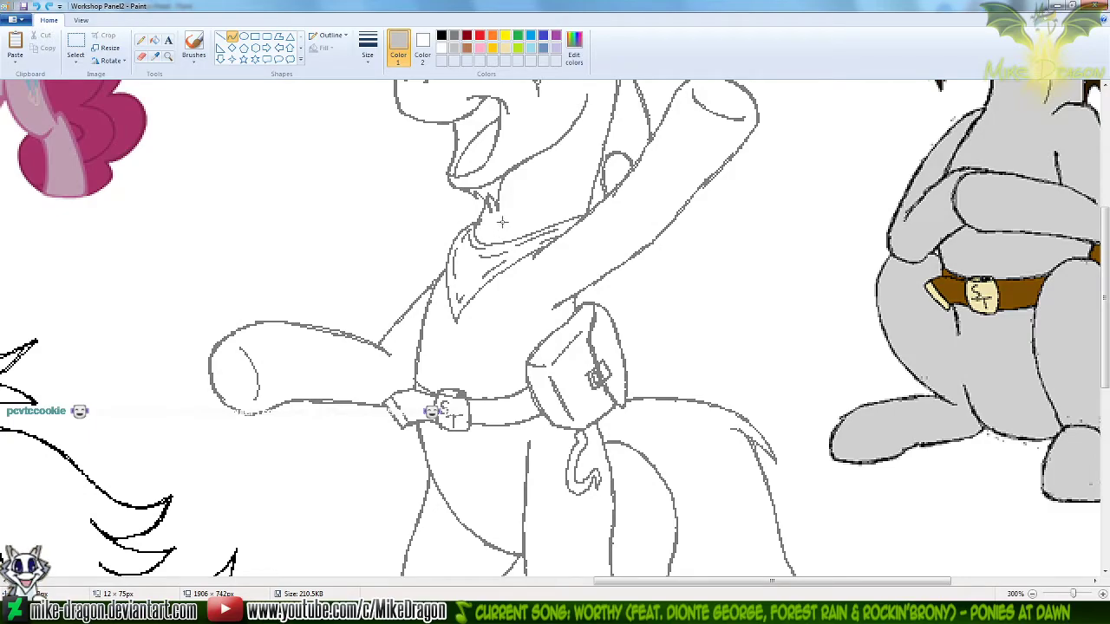
scroll(713, 225, "down", 1)
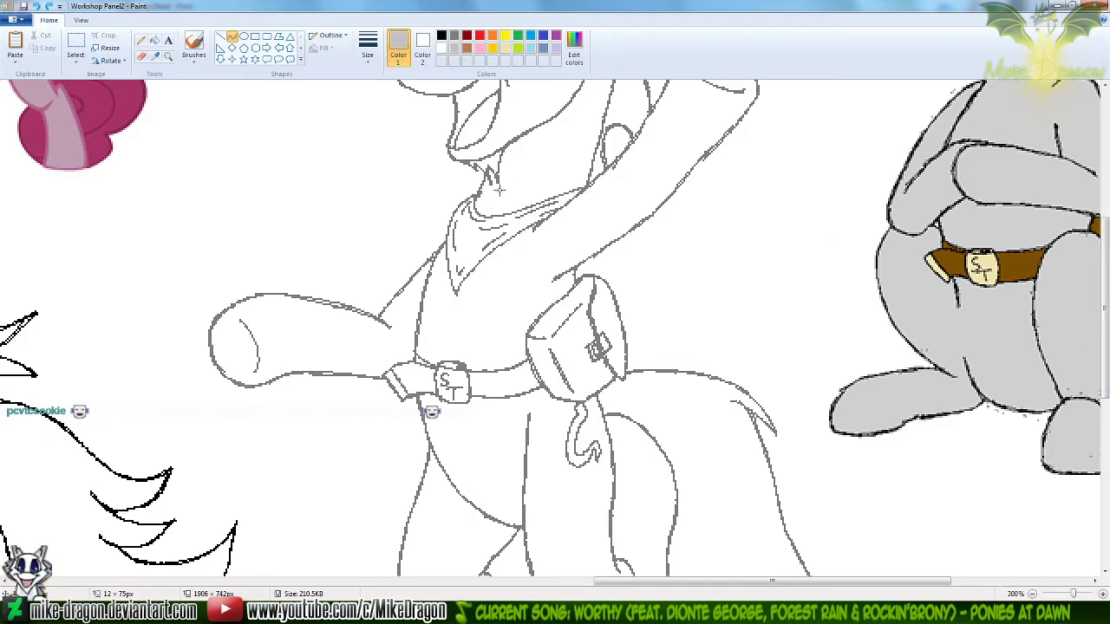
mouse_move(506, 188)
left_mouse_down()
mouse_move(452, 272)
mouse_move(445, 327)
mouse_move(462, 416)
mouse_move(507, 512)
mouse_move(529, 529)
left_mouse_up()
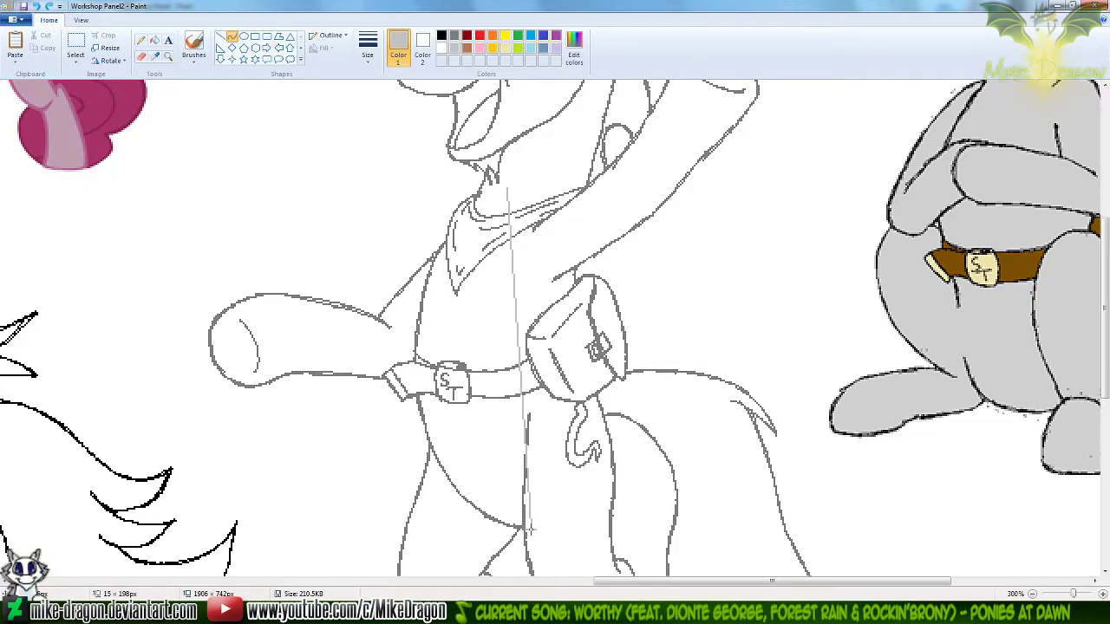
left_click_drag(499, 235, 402, 480)
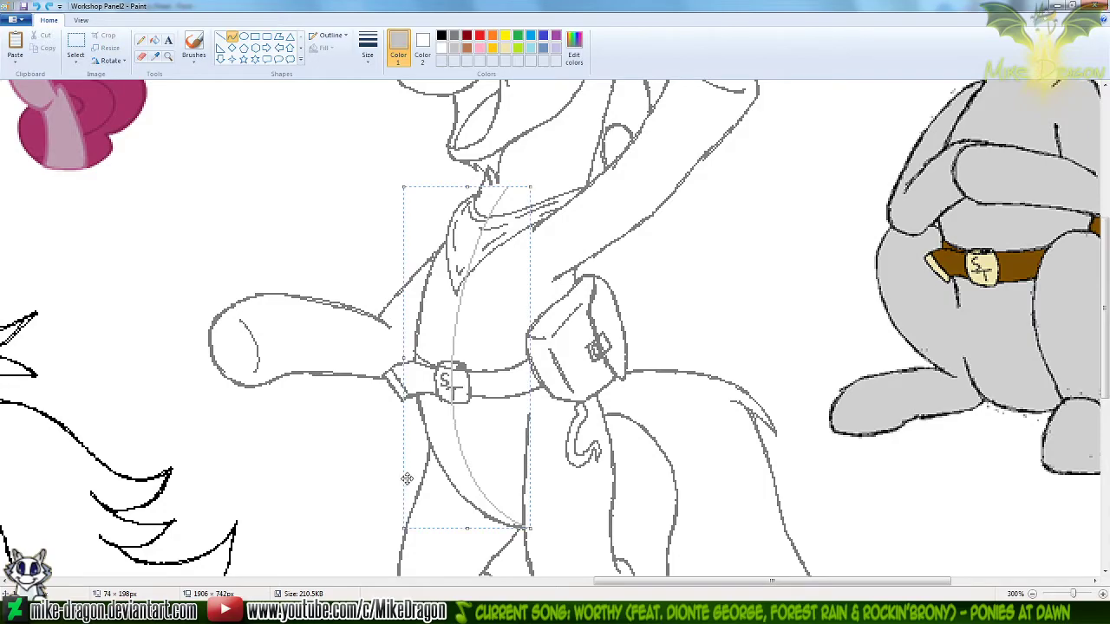
left_click(169, 56)
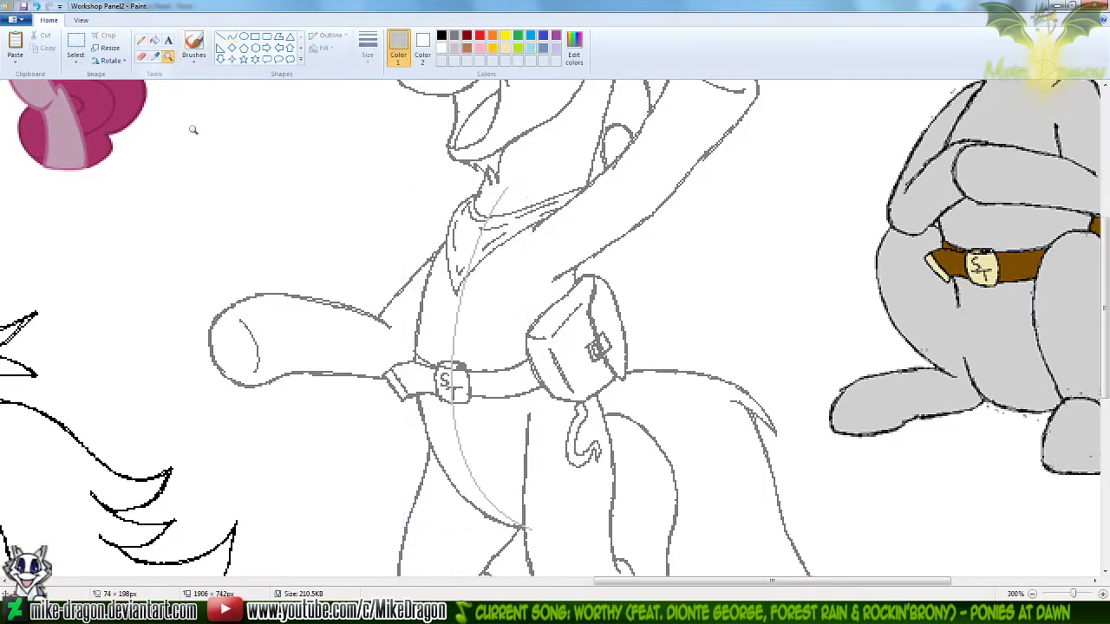
left_click(140, 39)
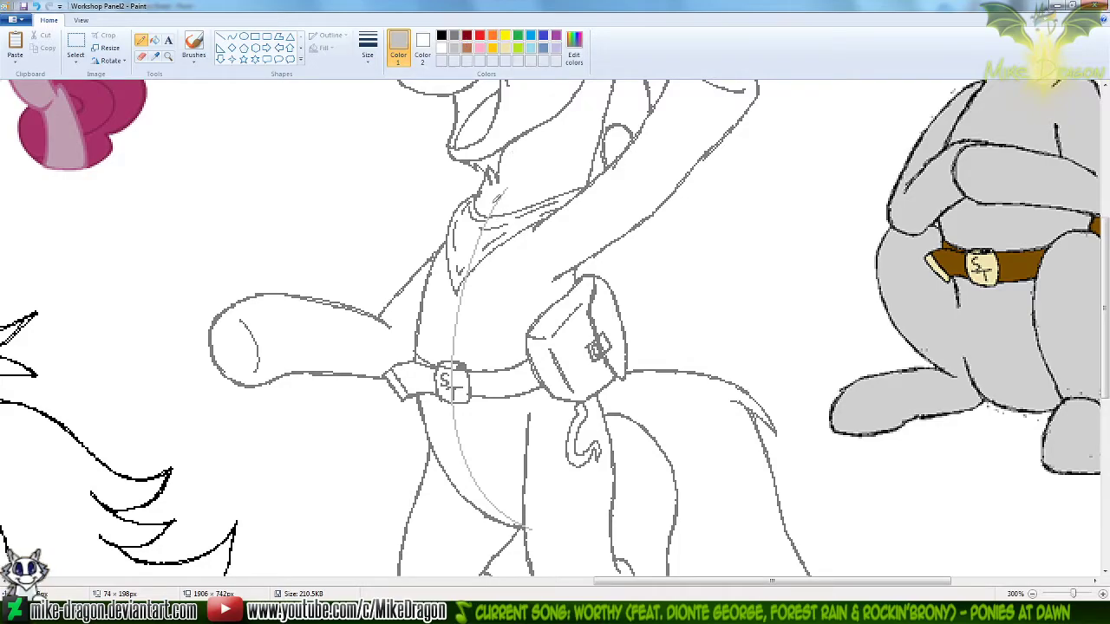
left_click(168, 56)
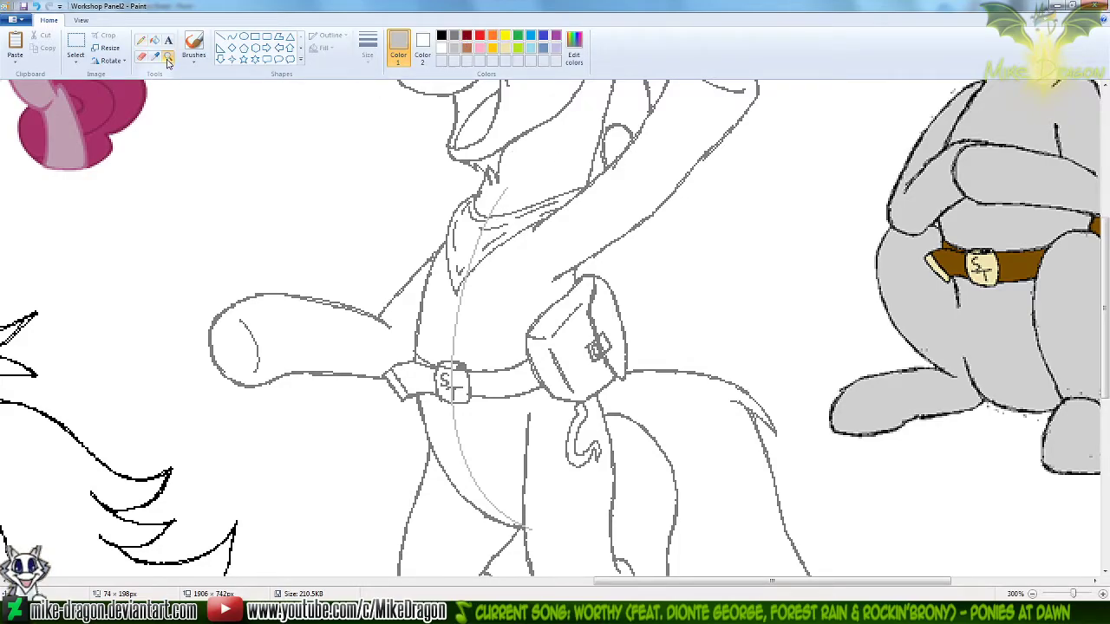
right_click(188, 151)
left_click(79, 45)
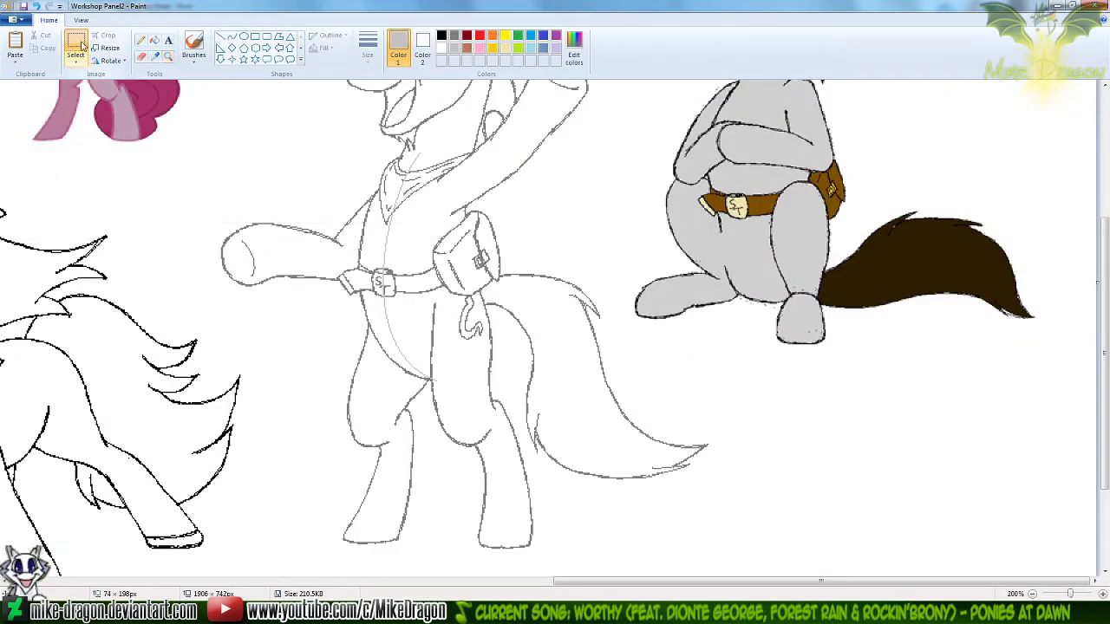
key("ctrl+z")
mouse_move(257, 107)
left_mouse_down()
mouse_move(550, 421)
mouse_move(575, 485)
left_mouse_up()
key("ctrl+c")
key("ctrl+v")
left_click_drag(211, 259, 469, 284)
key("Right")
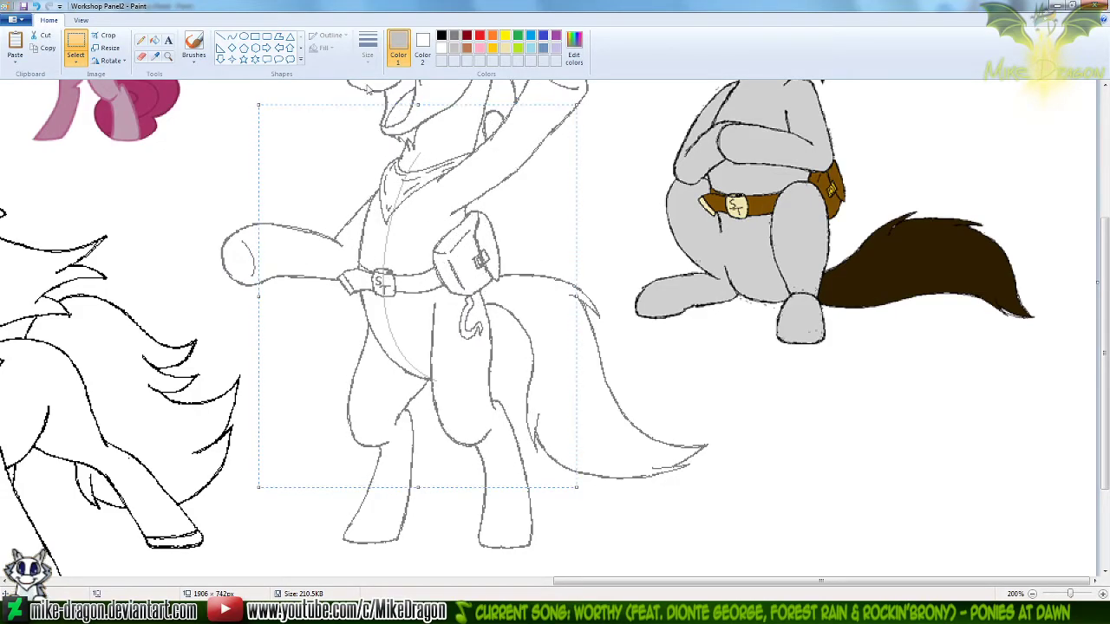
Try drawing a short turquoise curve about 12 × 15 px along the front edge of Silver Trot's neckerchief
left_click(168, 56)
left_click(398, 216)
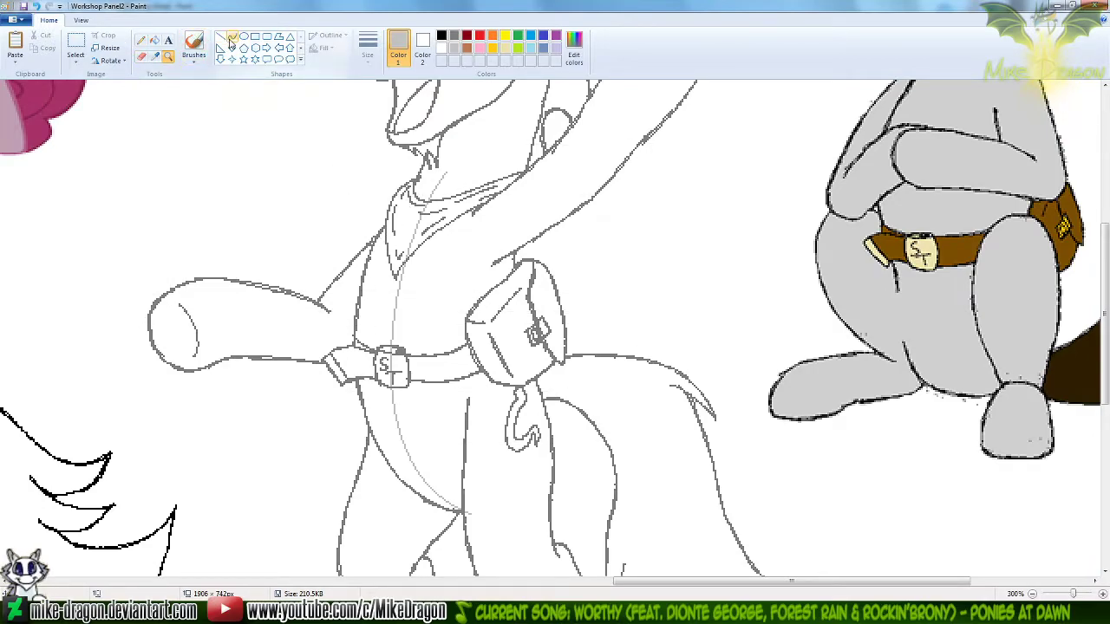
left_click(140, 40)
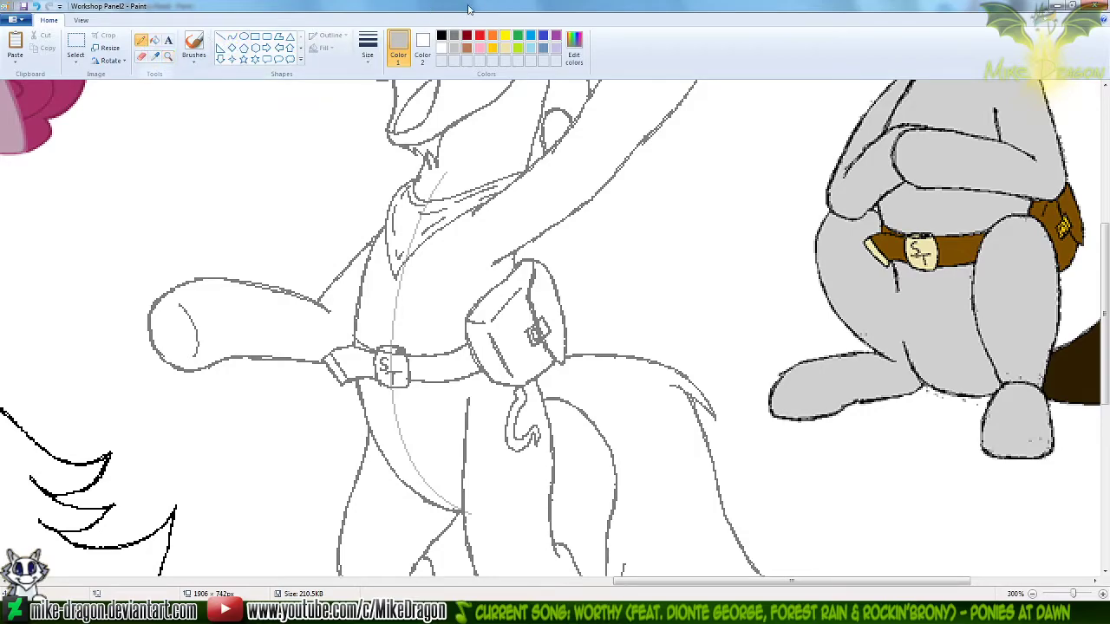
left_click(529, 37)
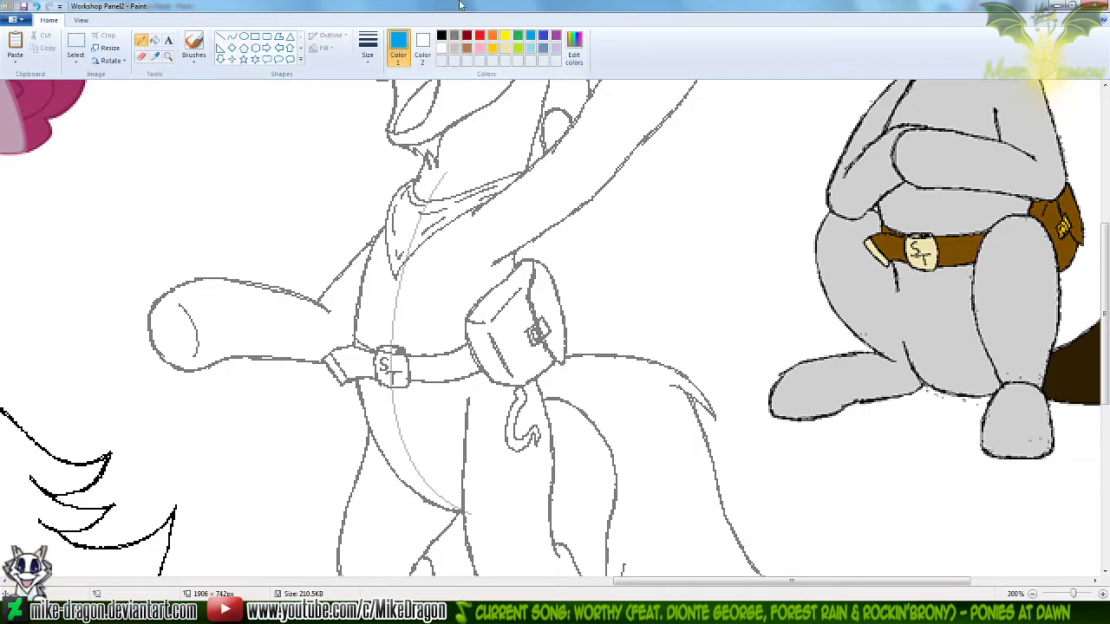
left_click(231, 37)
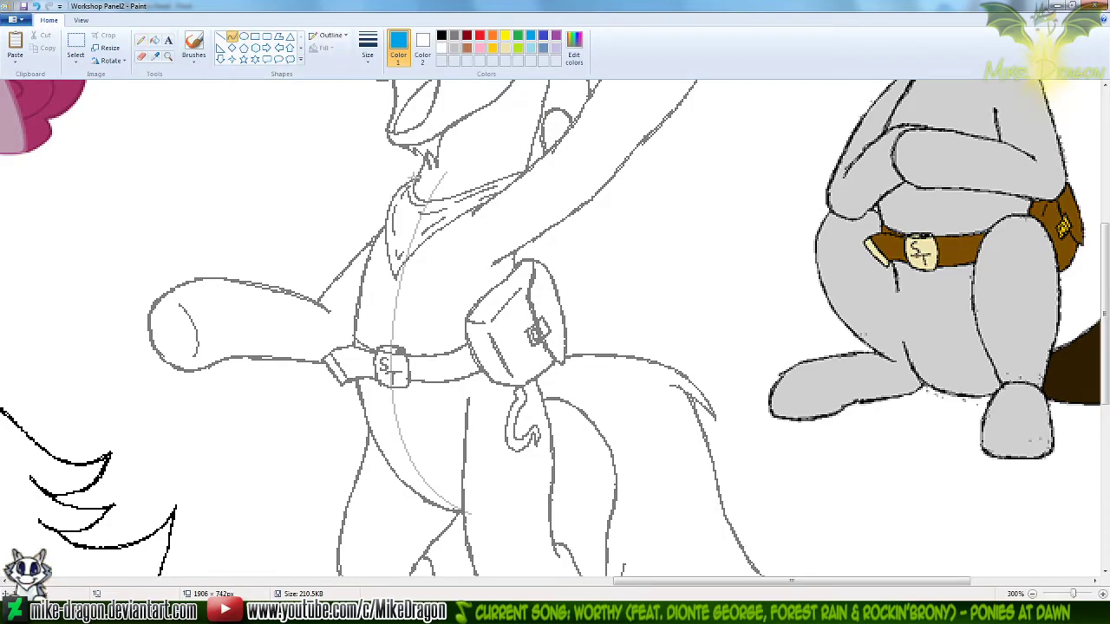
left_click_drag(414, 177, 393, 201)
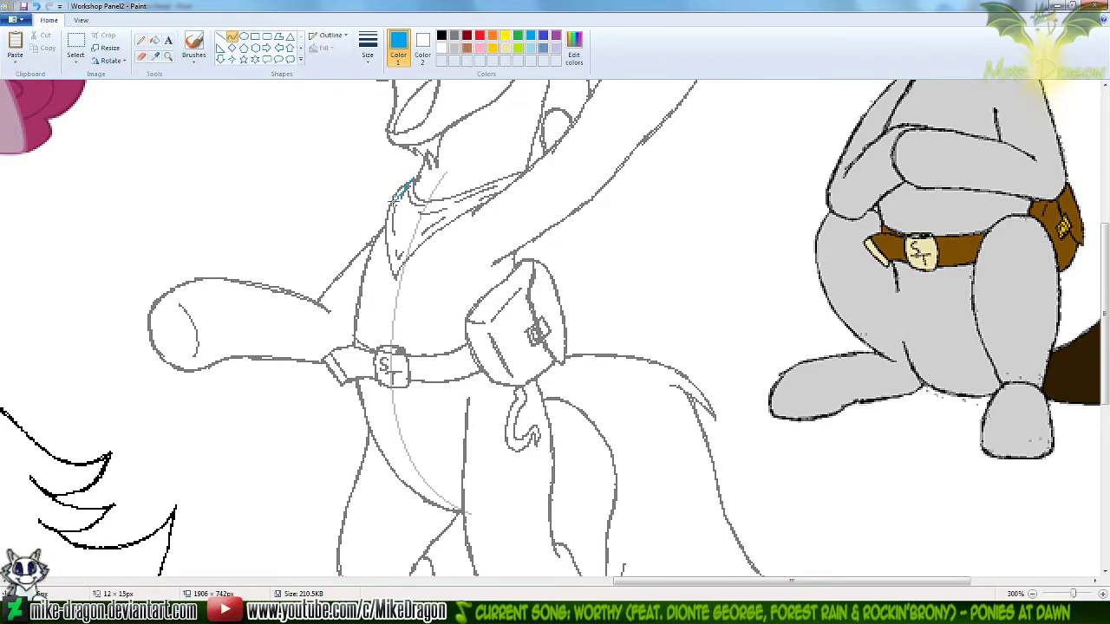
key("ctrl+z")
Draw a red curve about 32 × 80 px from Silver Trot's neck, bulging forward, to the chest centre guide as the neckerchief's front edge
left_click(480, 35)
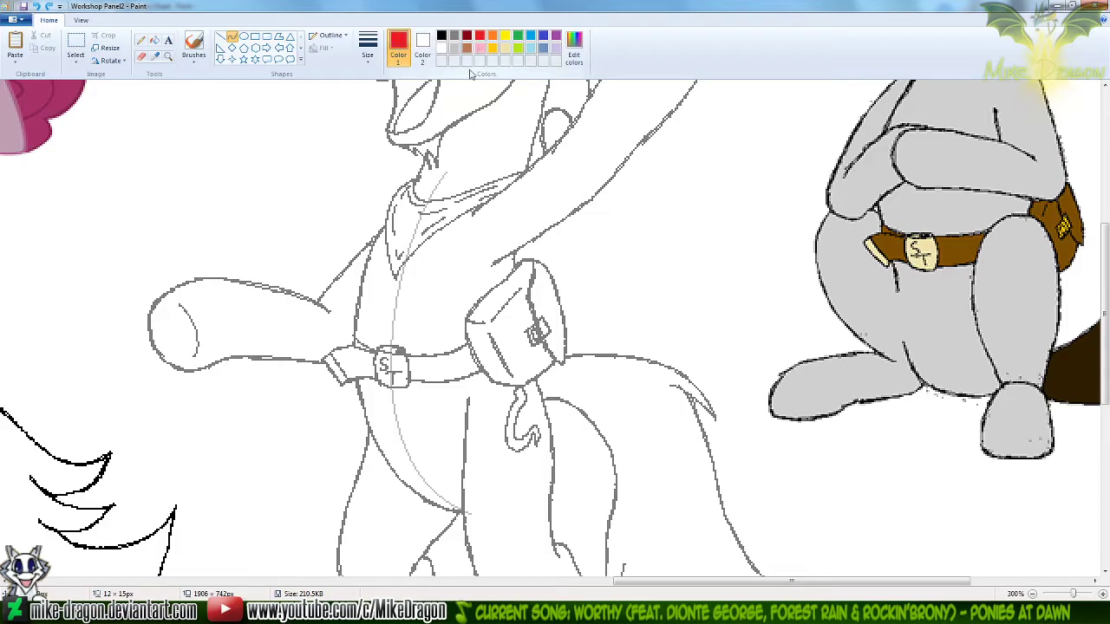
mouse_move(416, 176)
left_mouse_down()
mouse_move(374, 234)
mouse_move(393, 315)
left_mouse_up()
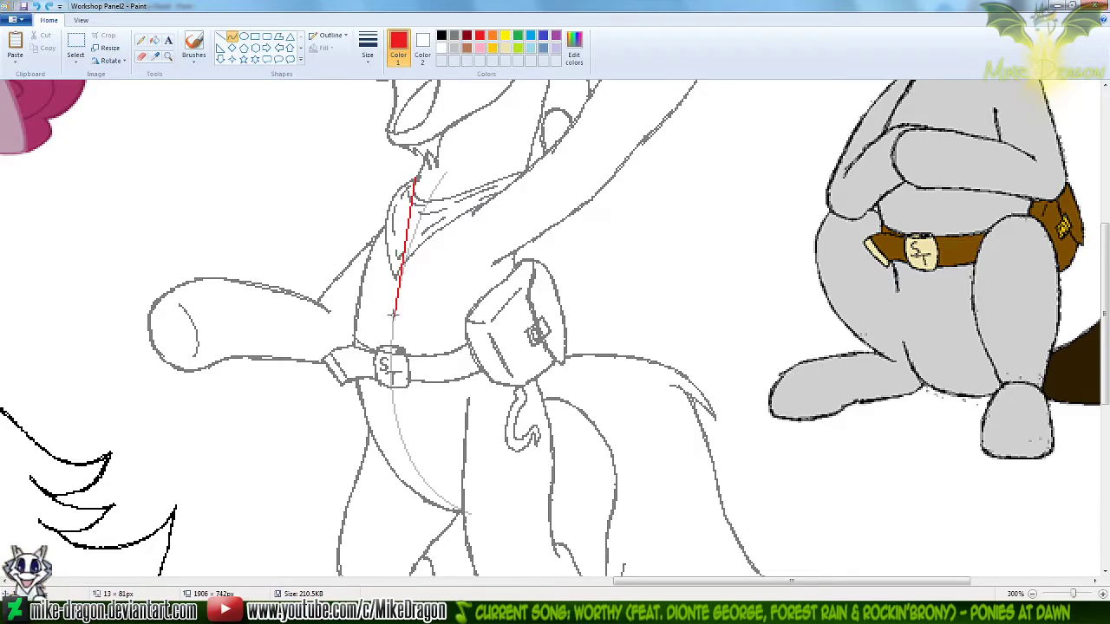
left_click_drag(396, 189, 385, 179)
mouse_move(374, 270)
left_mouse_down()
mouse_move(355, 292)
mouse_move(362, 262)
left_mouse_up()
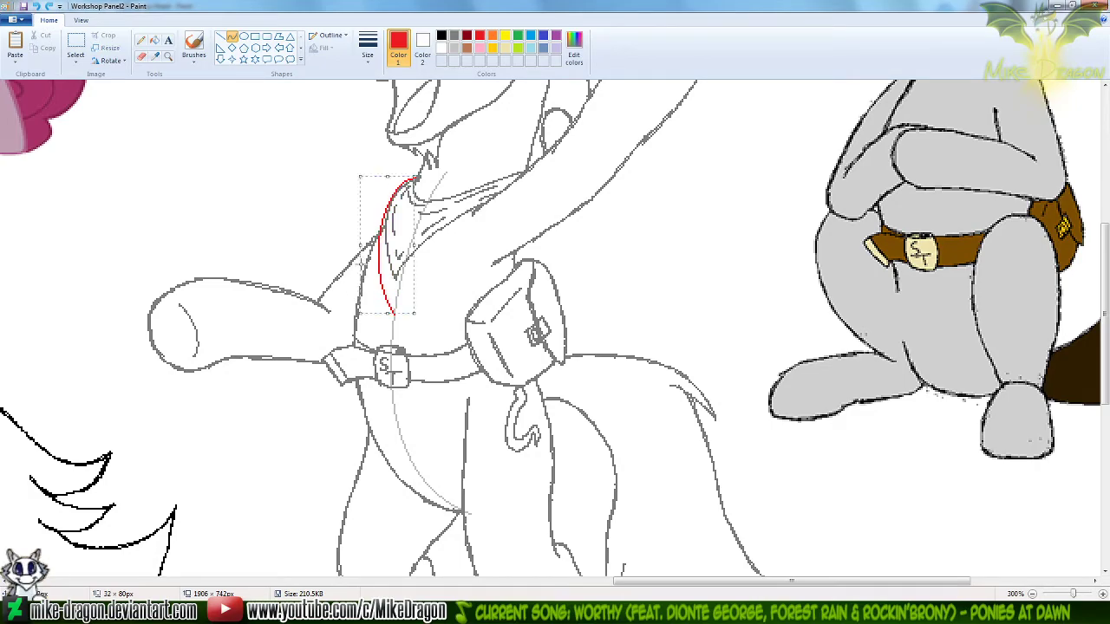
left_click(459, 234)
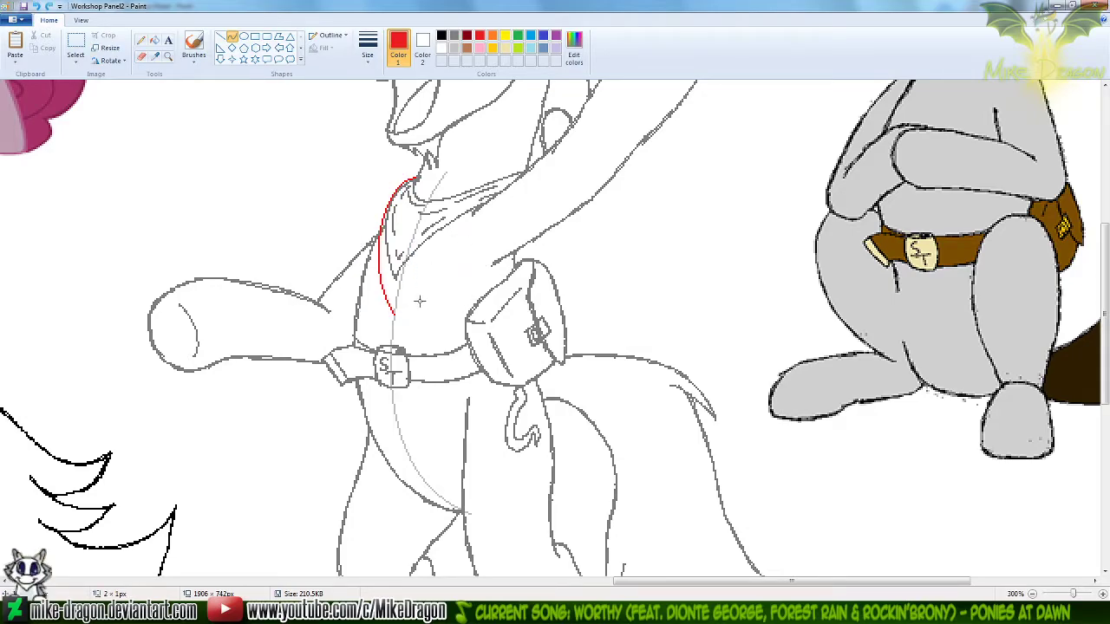
Draw a red curve about 52 × 64 px from the neckerchief's lower tip up toward the raised arm as its rear edge
left_click_drag(394, 315, 480, 205)
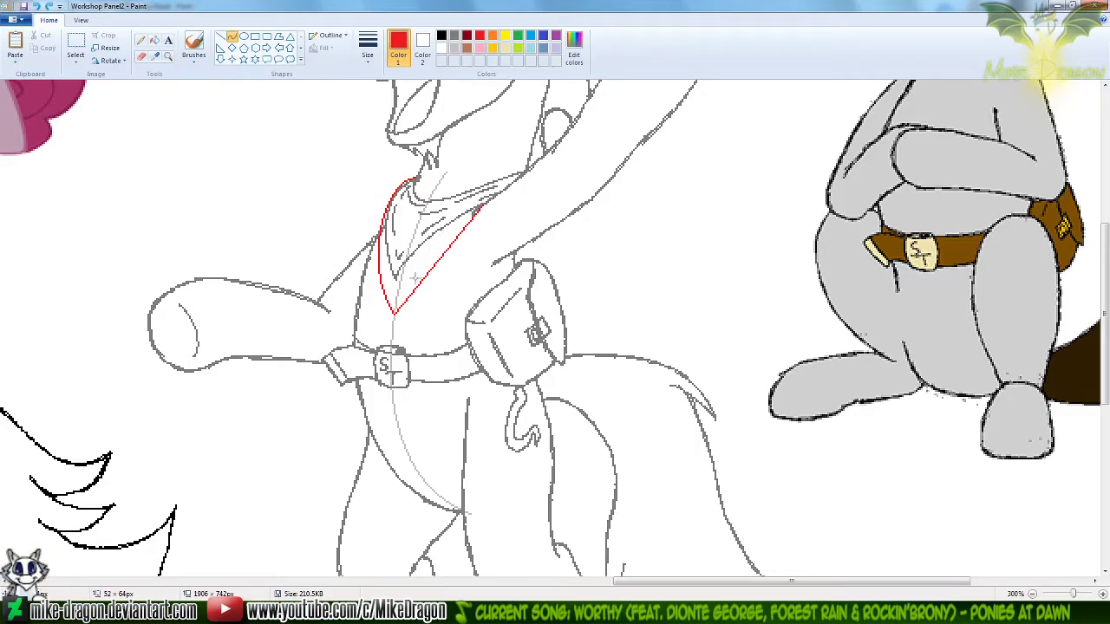
left_click_drag(408, 283, 403, 283)
left_click_drag(450, 221, 452, 216)
left_click(653, 240)
key("ctrl+z")
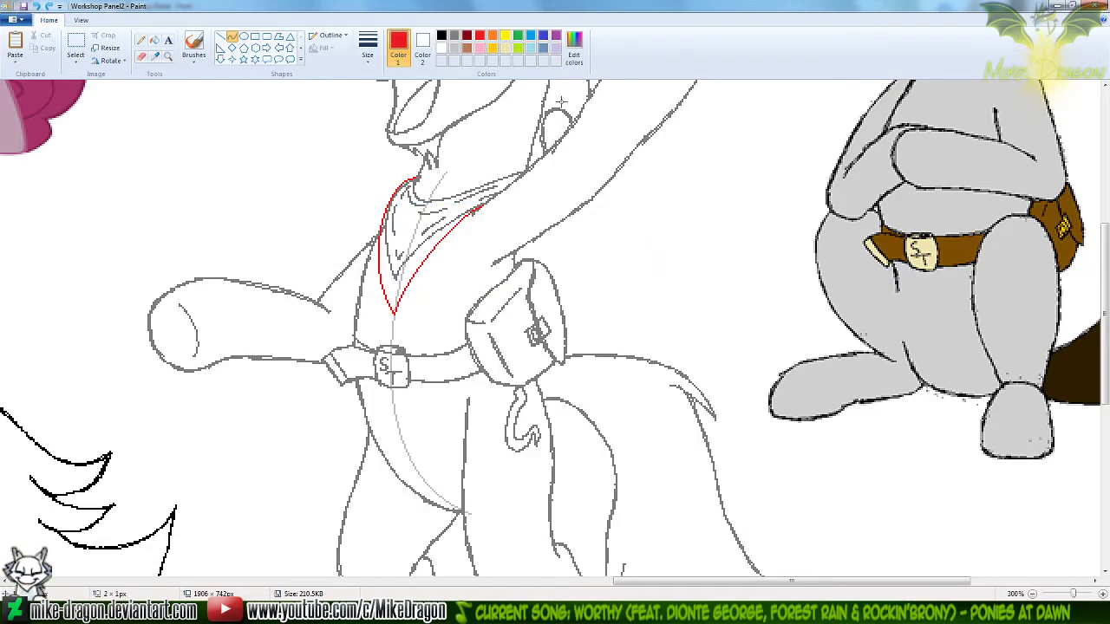
Draw the neckerchief's upper edge with red curves from the front of the neck to the base of the raised arm
scroll(528, 143, "down", 1)
scroll(523, 163, "up", 1)
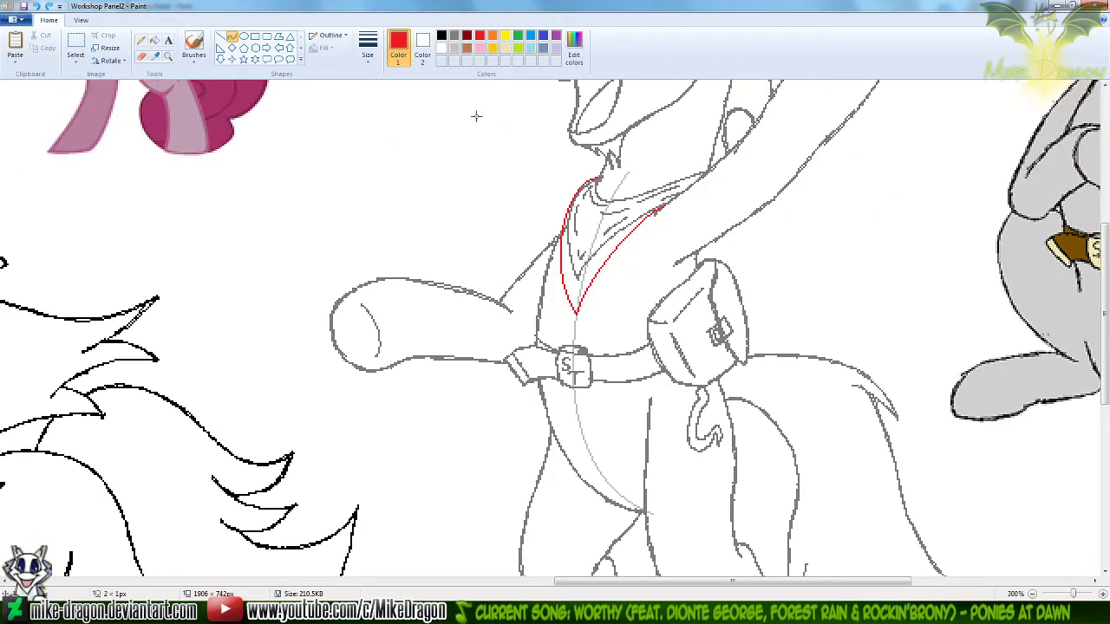
scroll(639, 172, "up", 1)
left_click_drag(563, 581, 656, 581)
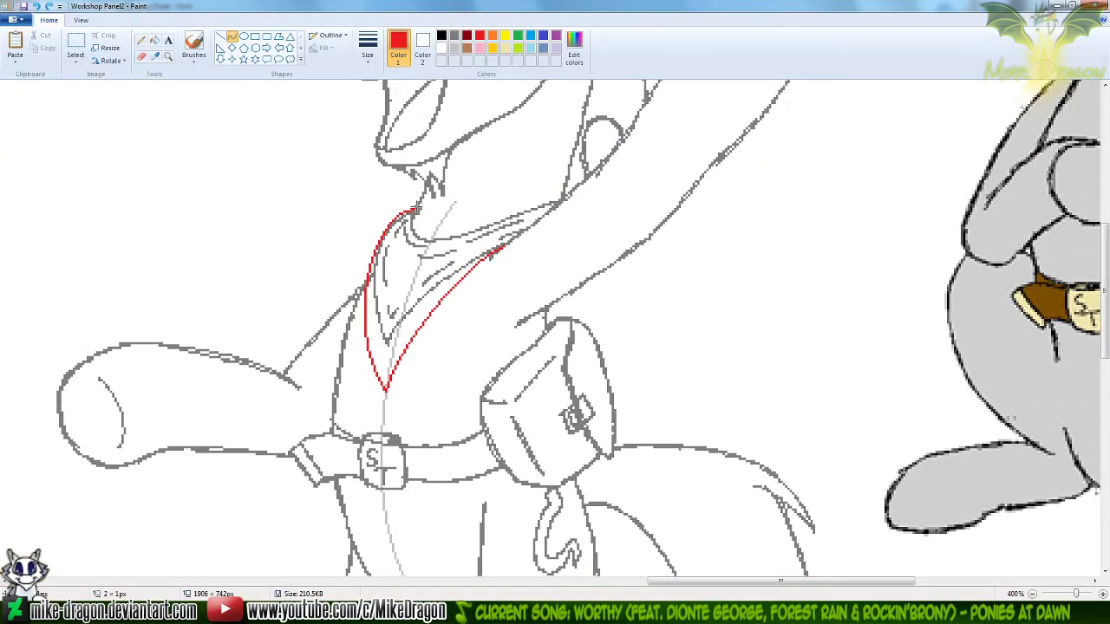
left_click_drag(415, 210, 411, 252)
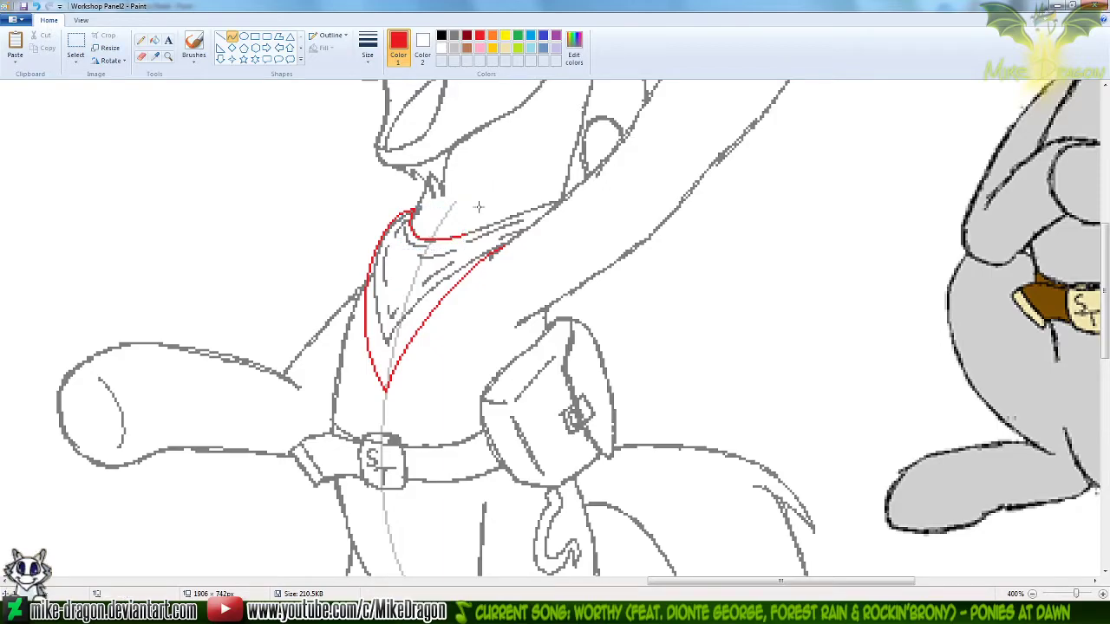
left_click_drag(465, 232, 515, 204)
Draw red fold lines inside the neckerchief below the neckline, near the lower tip and along the rear edge with the Pencil
left_click(141, 40)
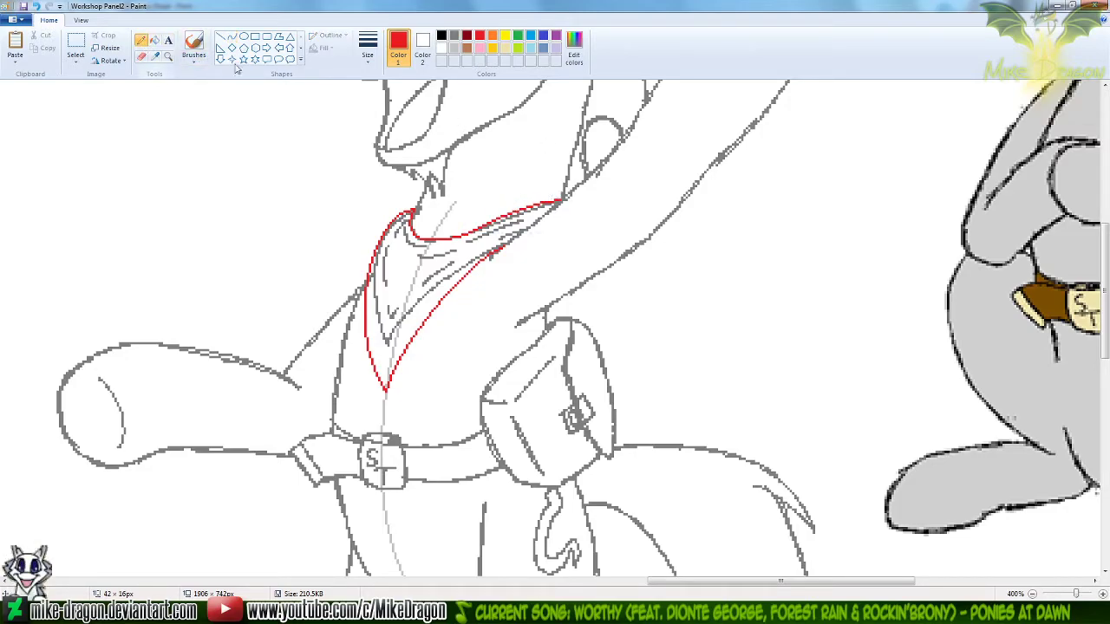
mouse_move(404, 216)
left_mouse_down()
mouse_move(425, 247)
mouse_move(526, 216)
mouse_move(449, 251)
mouse_move(461, 243)
left_mouse_up()
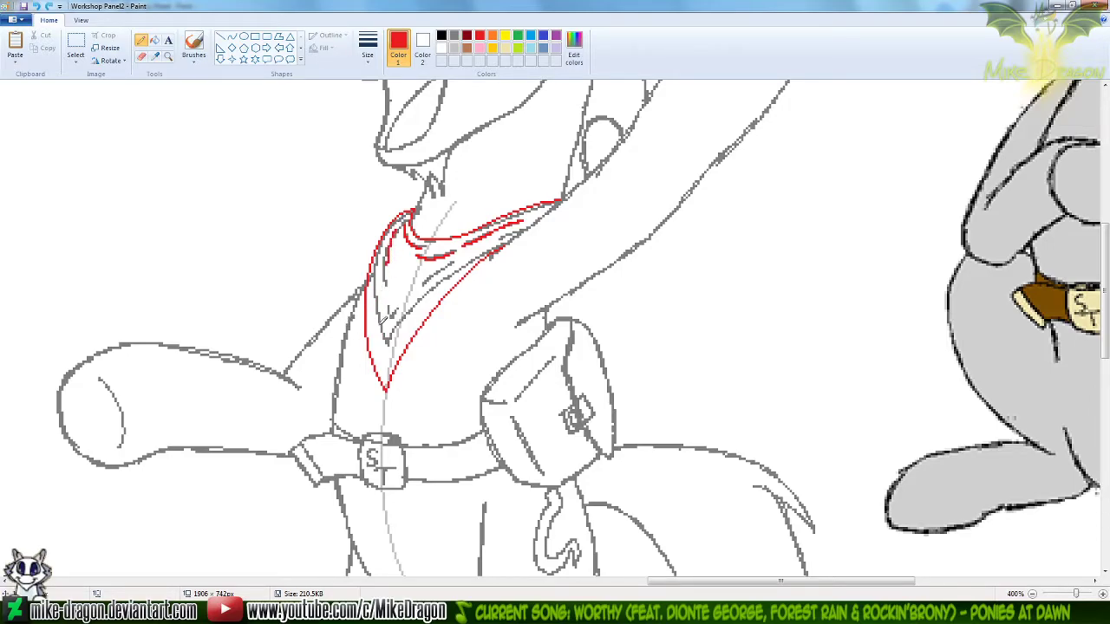
left_click_drag(375, 329, 383, 364)
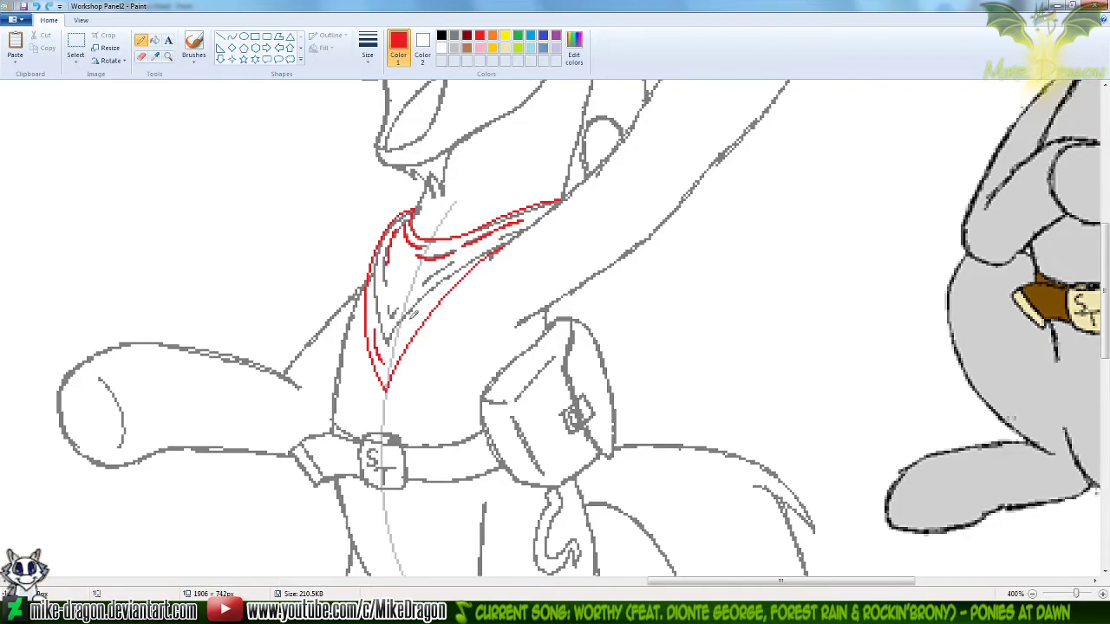
left_click_drag(416, 315, 452, 279)
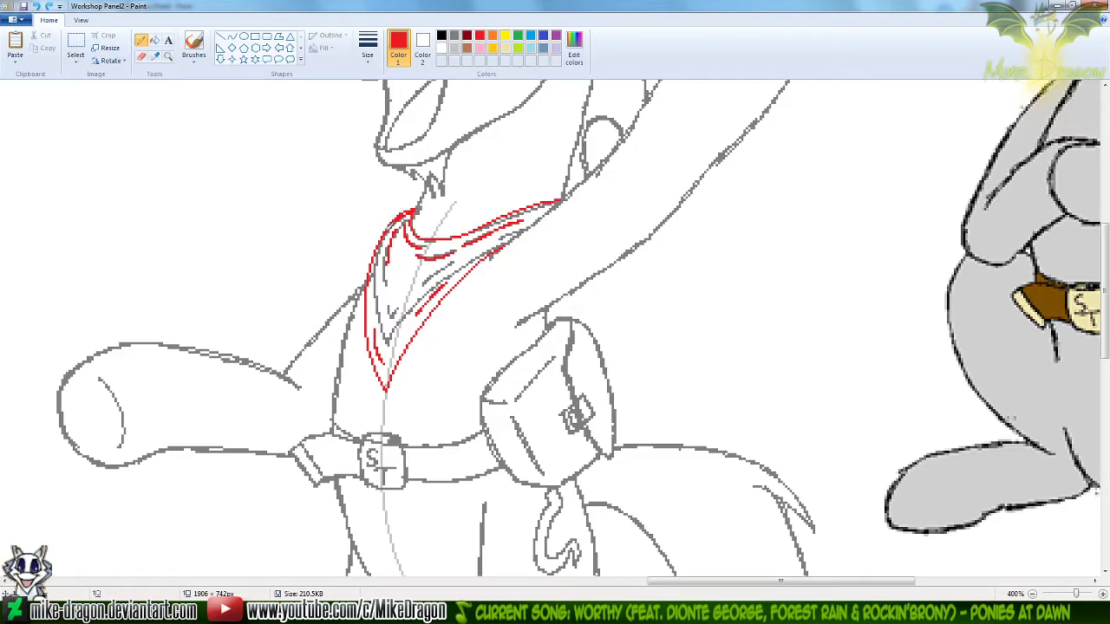
Thicken the red front and rear edges of the neckerchief down to its tip with the Pencil
left_click_drag(383, 238, 369, 263)
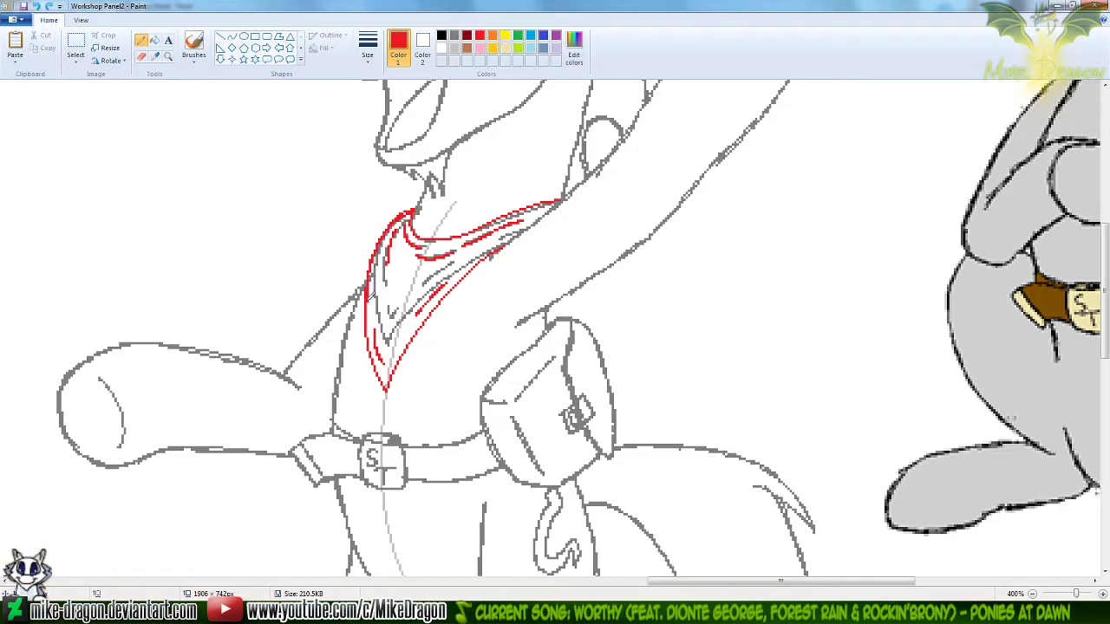
left_click_drag(376, 358, 385, 387)
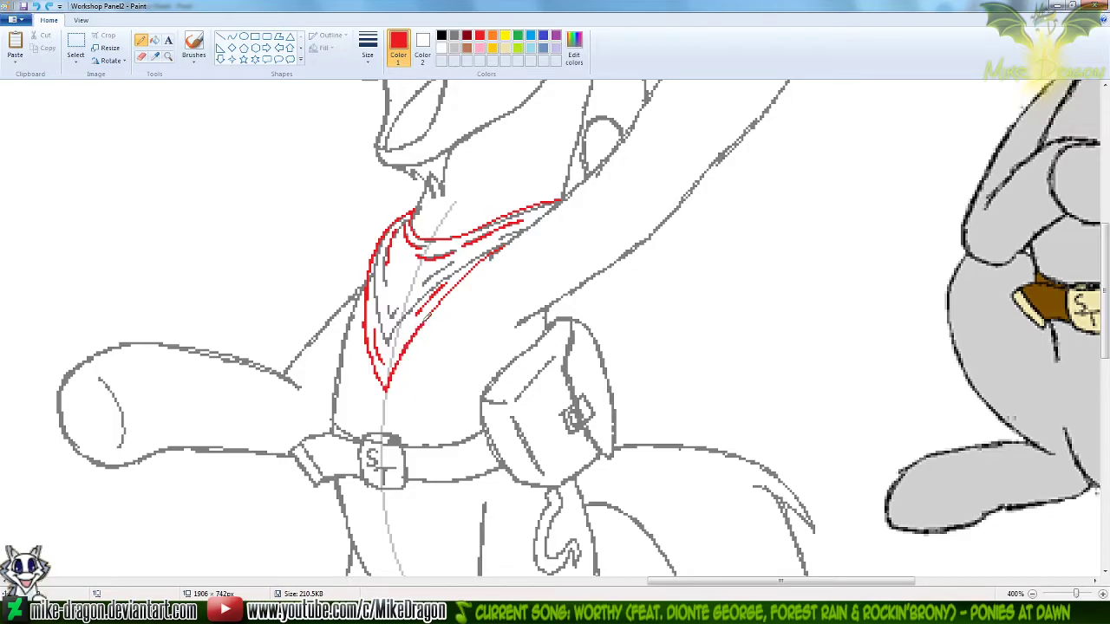
left_click_drag(425, 319, 446, 297)
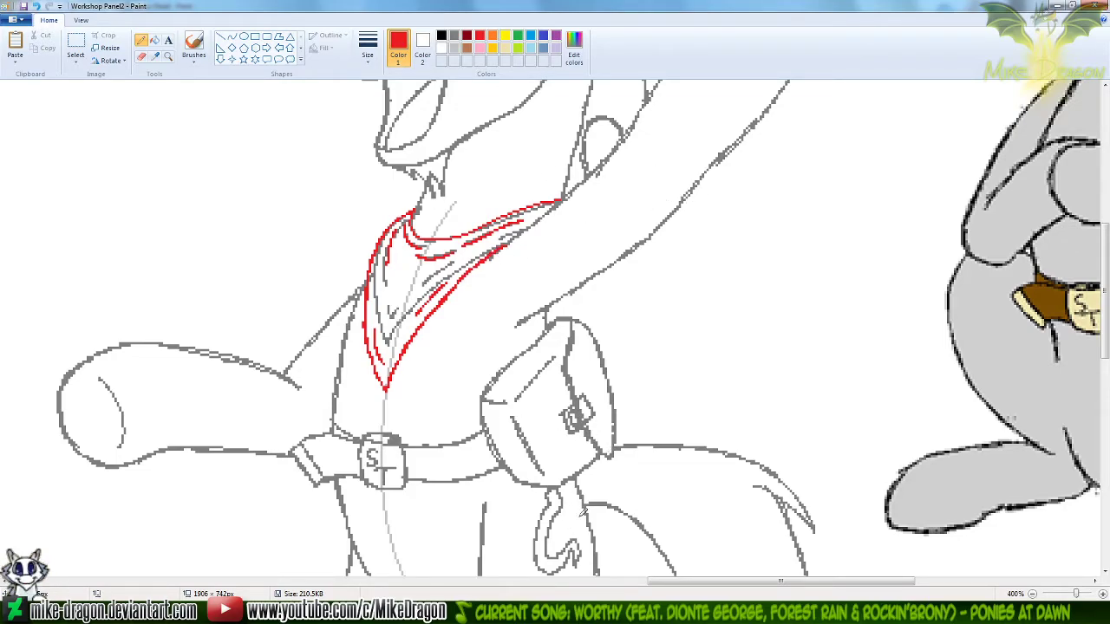
Thicken the neckerchief's red upper edge and erase its old dark gray lines with a resized Eraser, using dark gray as Color 1
left_click(453, 36)
left_click(368, 48)
left_click(342, 116)
left_click(141, 54)
left_click(368, 48)
left_click(343, 92)
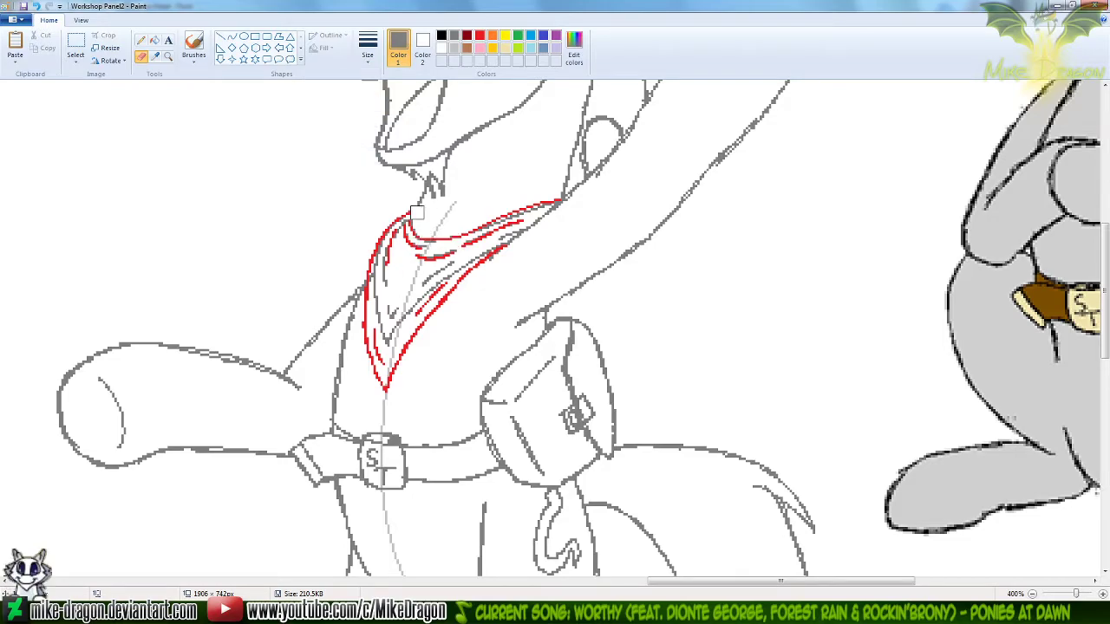
left_click(142, 40)
left_click(479, 36)
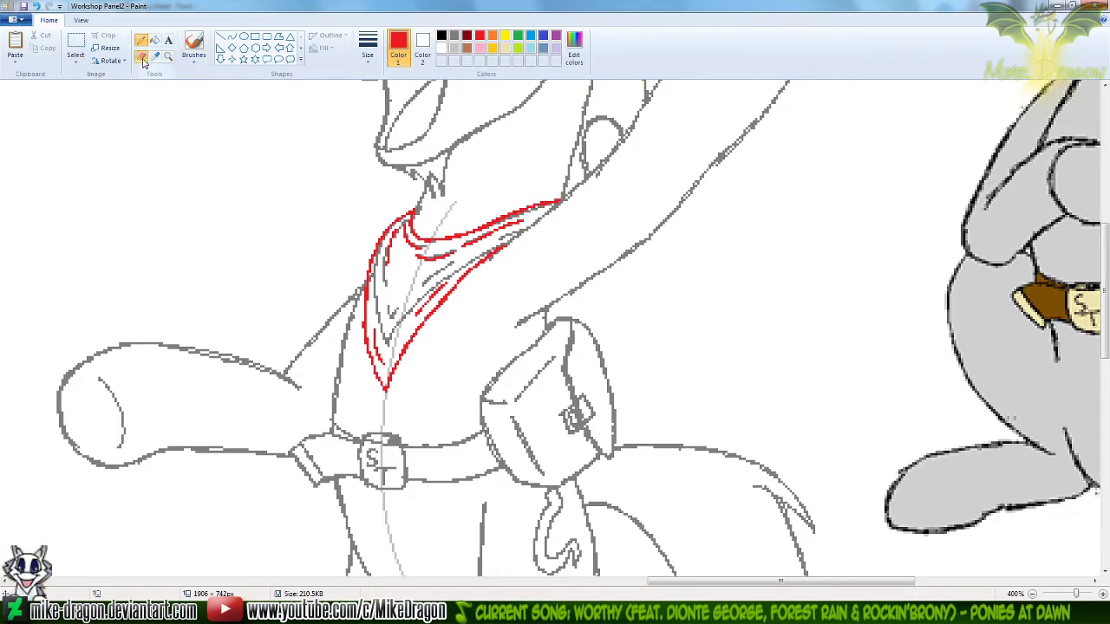
left_click(454, 36)
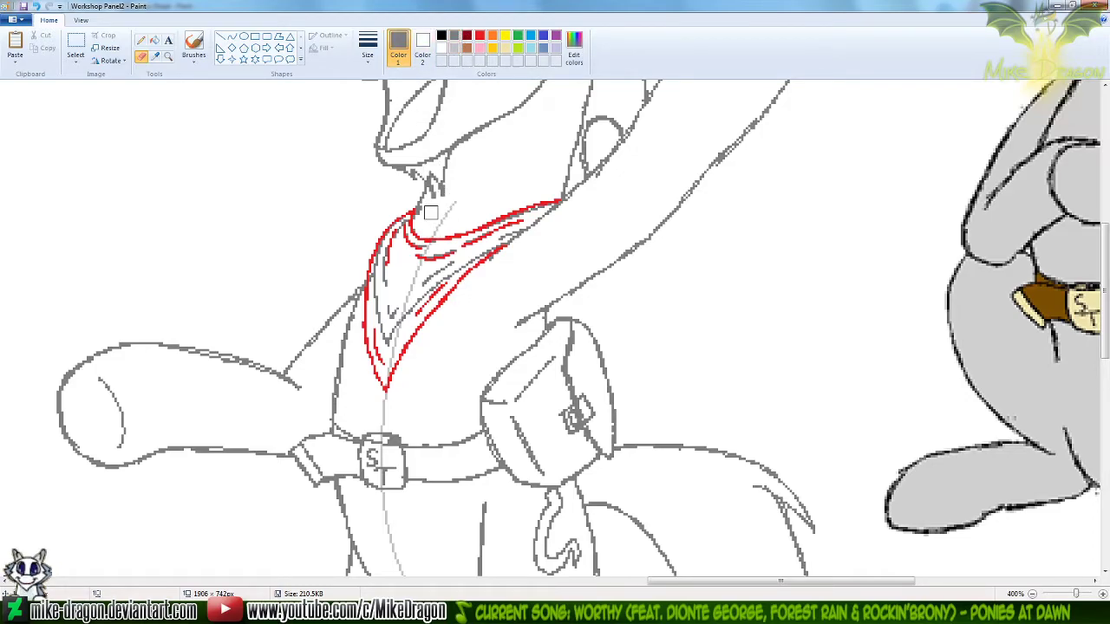
mouse_move(421, 221)
left_mouse_down()
mouse_move(375, 277)
mouse_move(383, 348)
mouse_move(385, 316)
mouse_move(398, 323)
mouse_move(454, 250)
mouse_move(410, 245)
mouse_move(463, 247)
mouse_move(546, 196)
mouse_move(491, 236)
mouse_move(495, 225)
mouse_move(509, 222)
mouse_move(450, 273)
left_mouse_up()
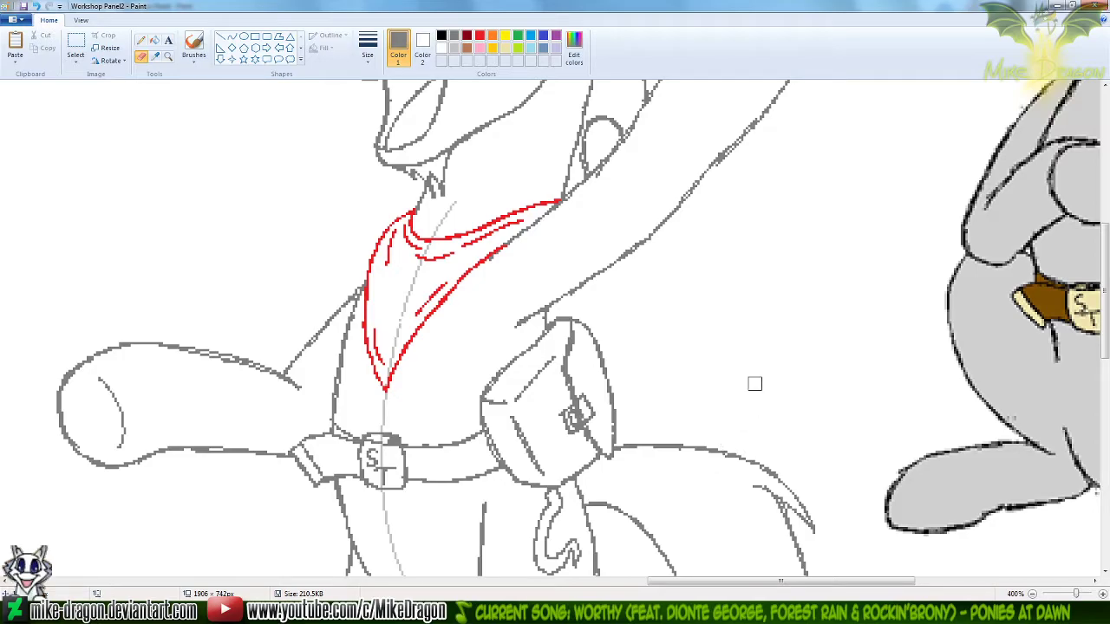
scroll(683, 254, "down", 3)
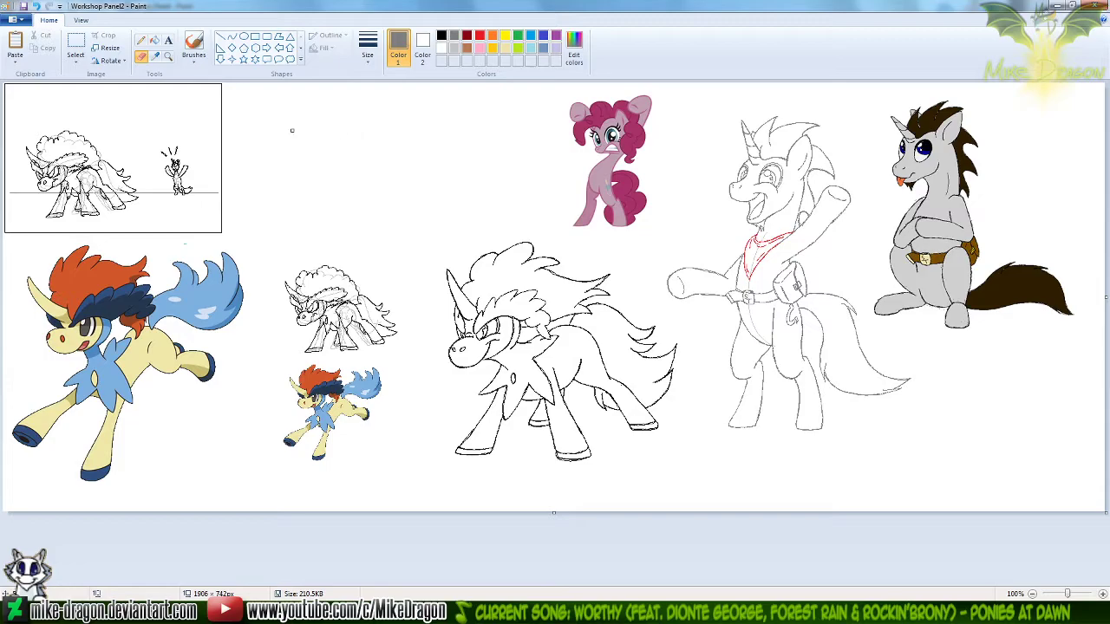
left_click(760, 174)
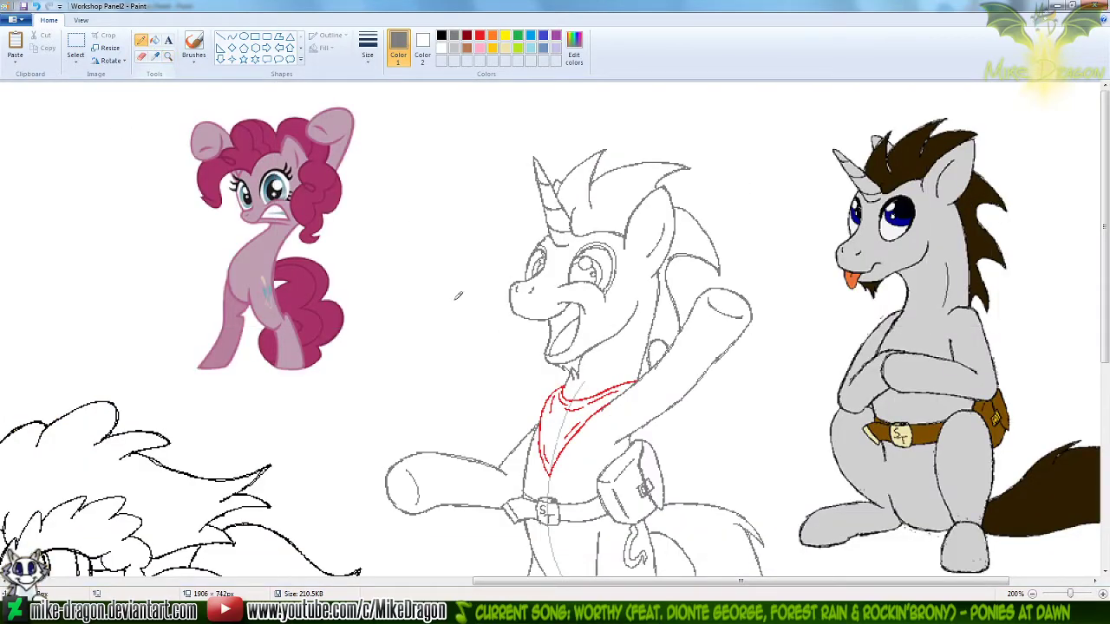
scroll(1107, 279, "down", 2)
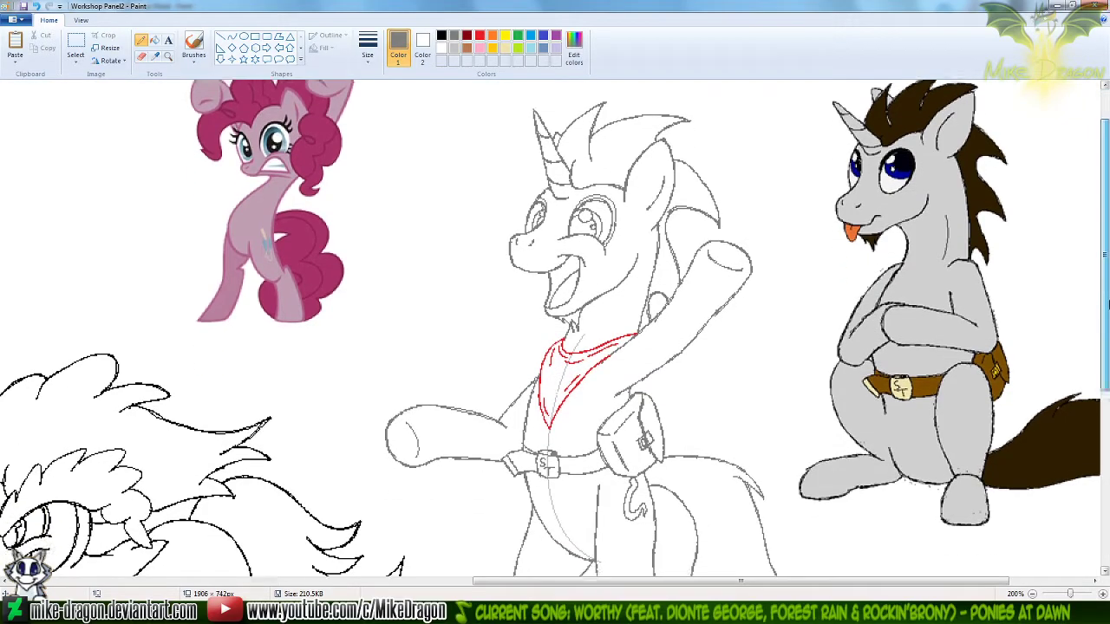
Switch to the web browser and search Google Images for Applejack
left_click(143, 613)
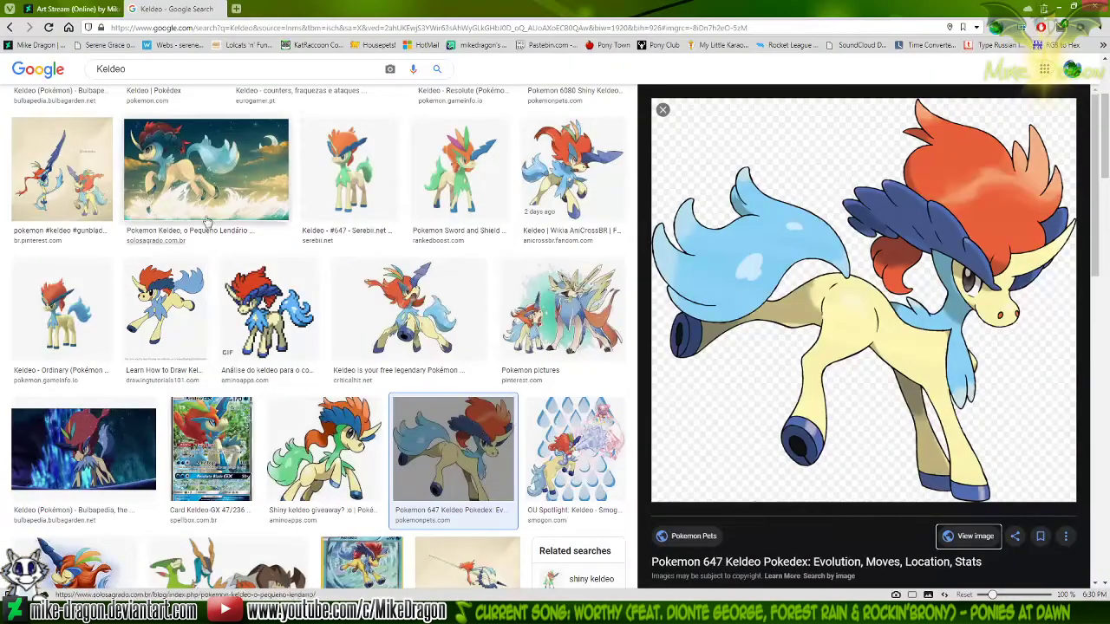
left_click(158, 75)
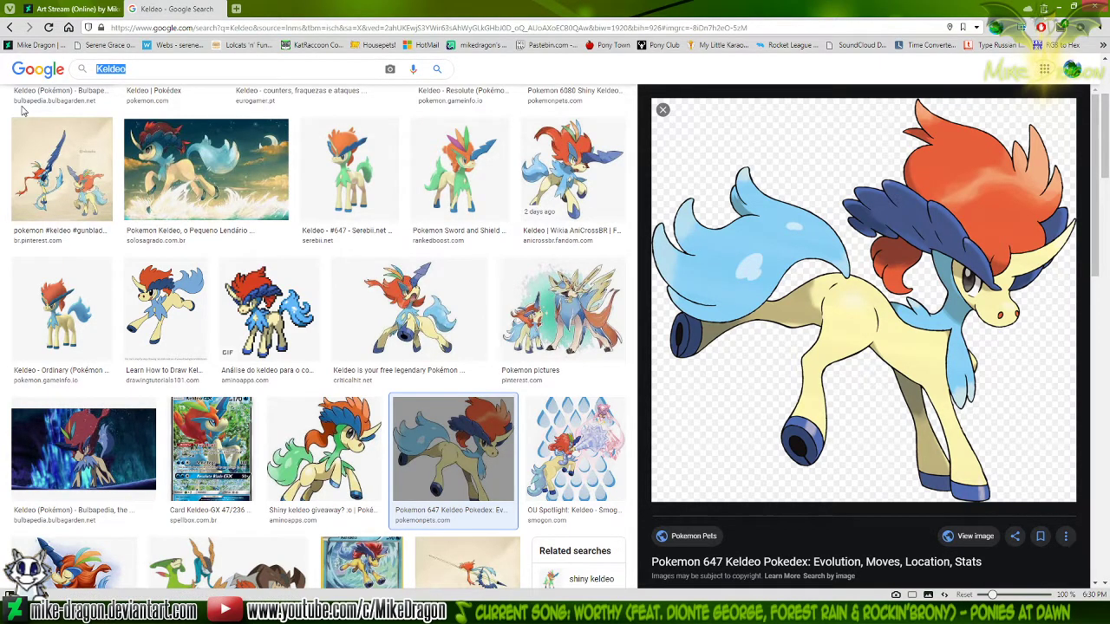
type("Applej")
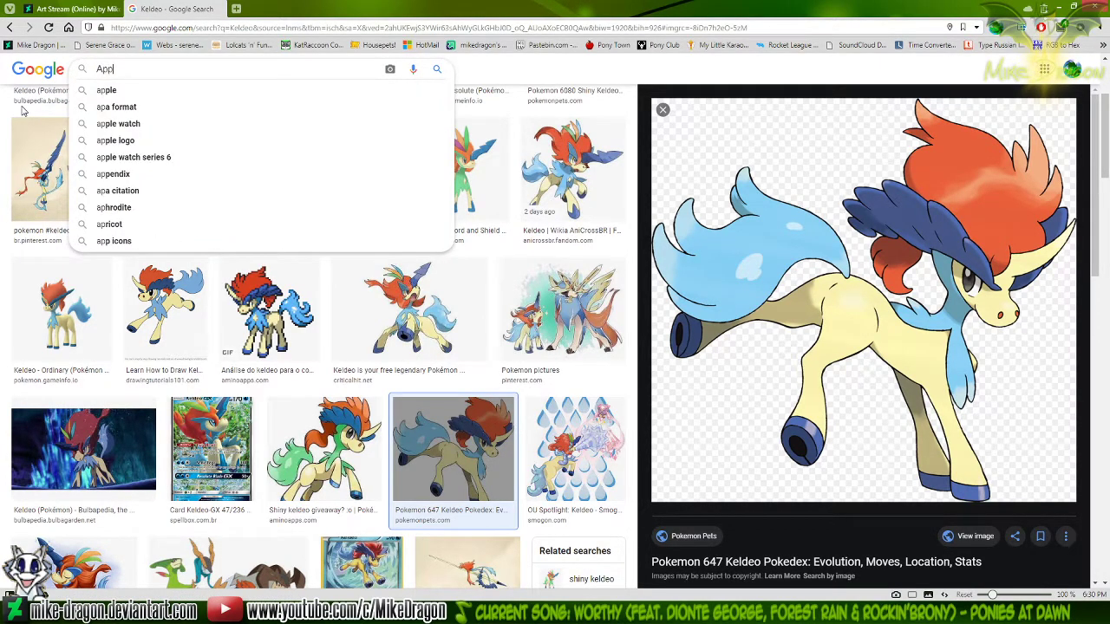
type("ack")
key("Return")
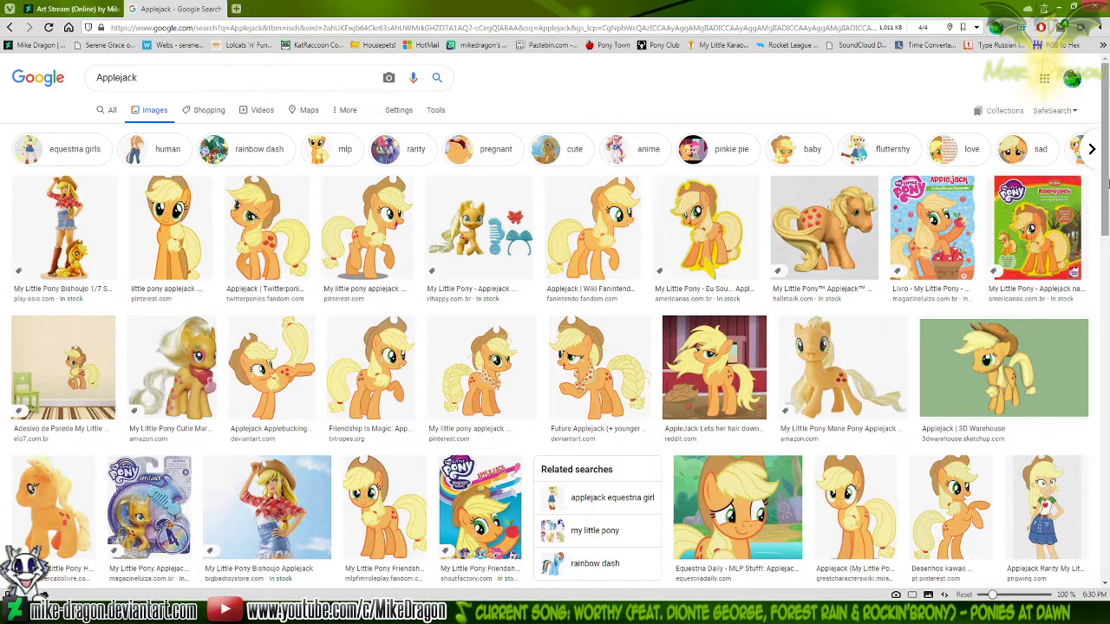
Examine the Applejack image results for a neckerchief reference, checking back against the neckerchief drawing in Paint
left_click_drag(1109, 195, 1109, 249)
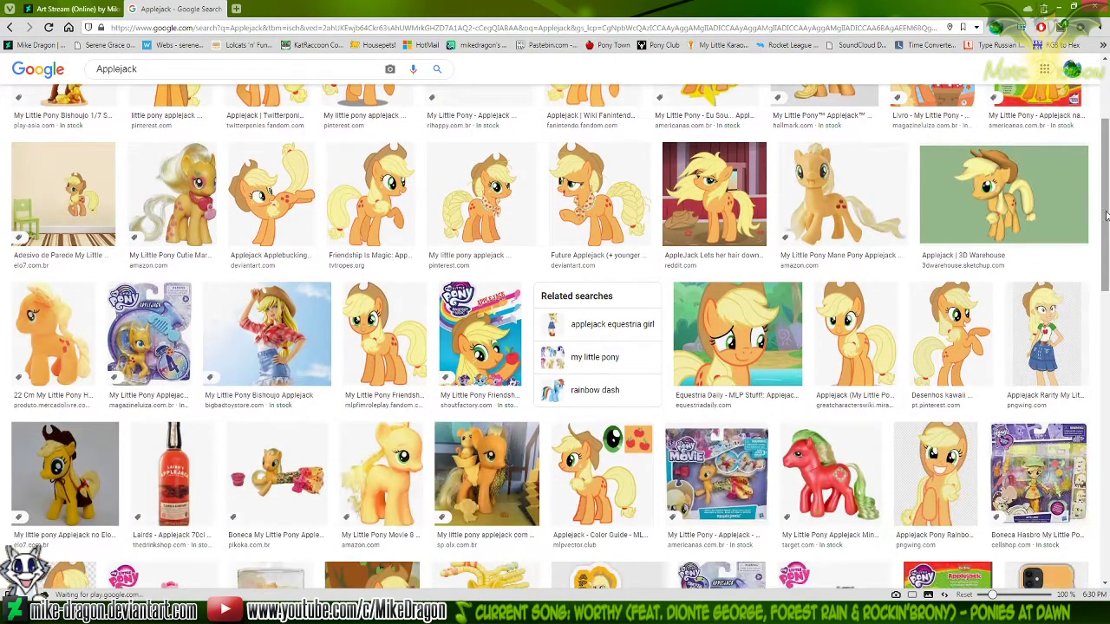
left_click(576, 611)
left_click(477, 611)
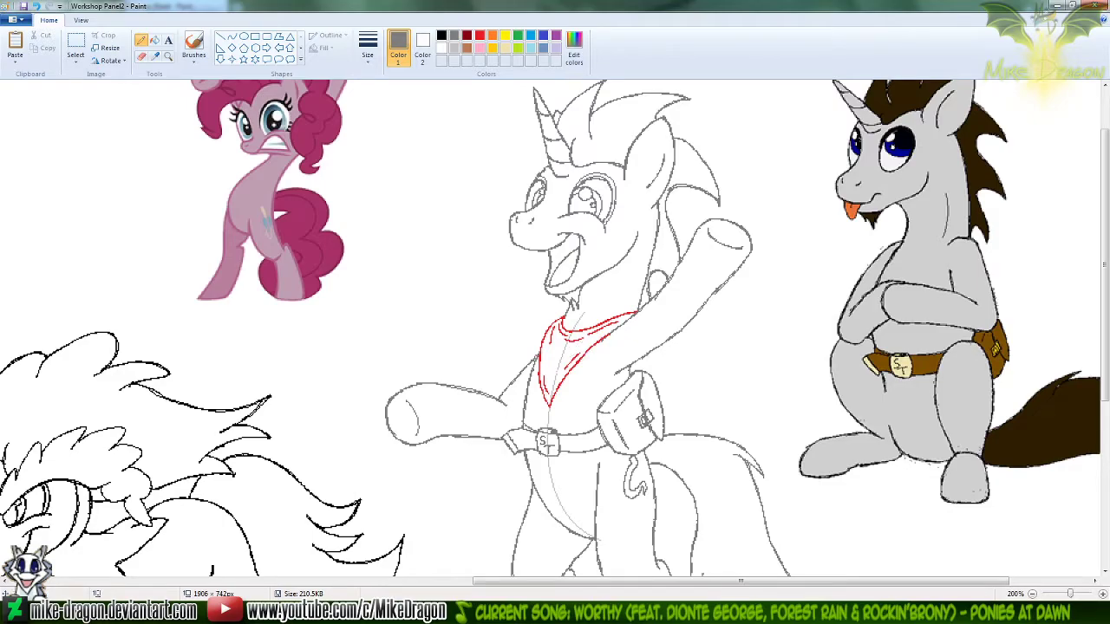
left_click(236, 611)
left_click_drag(1107, 247, 1108, 520)
left_click_drag(1109, 467, 1109, 420)
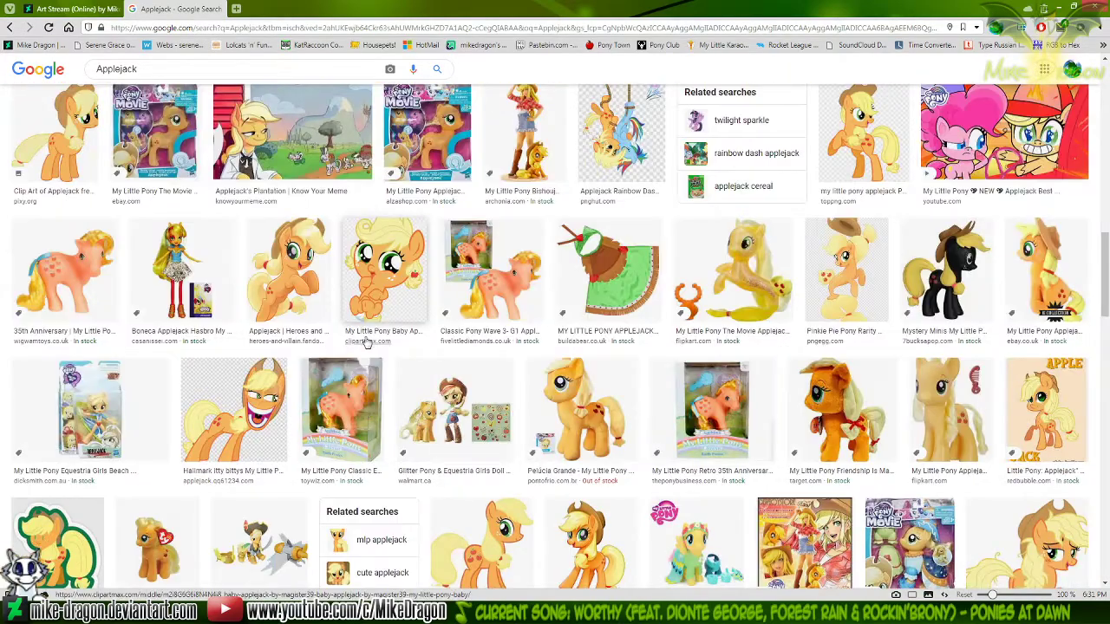
Preview the wide-grinning Applejack image, close the preview and look through the remaining image results for a suitable reference
left_click(238, 410)
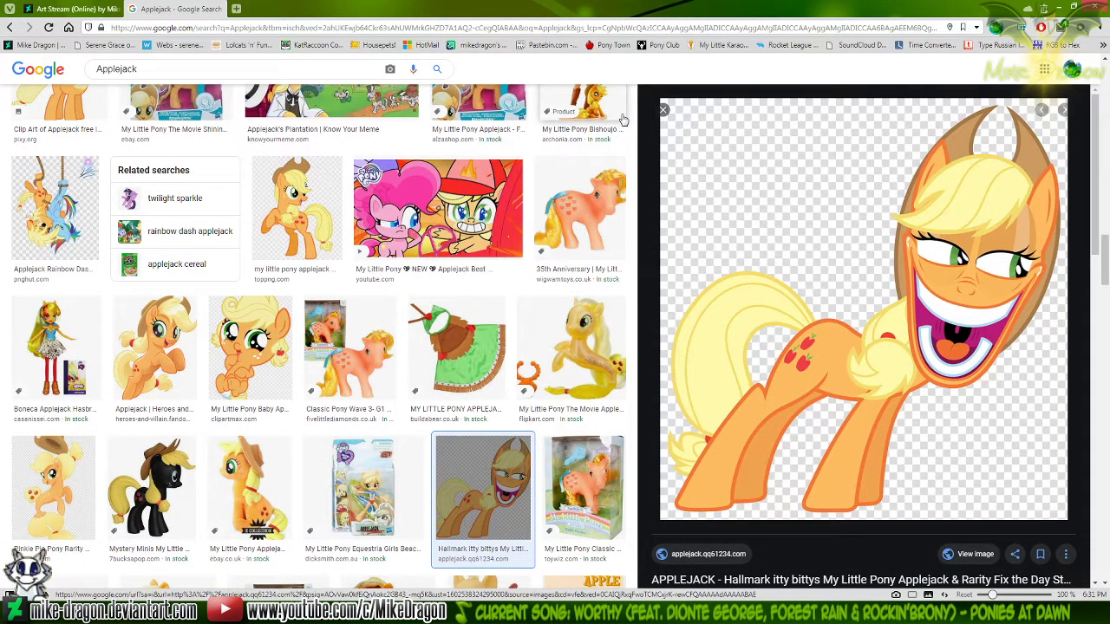
left_click(663, 111)
left_click_drag(1109, 242, 1109, 279)
scroll(1107, 279, "down", 3)
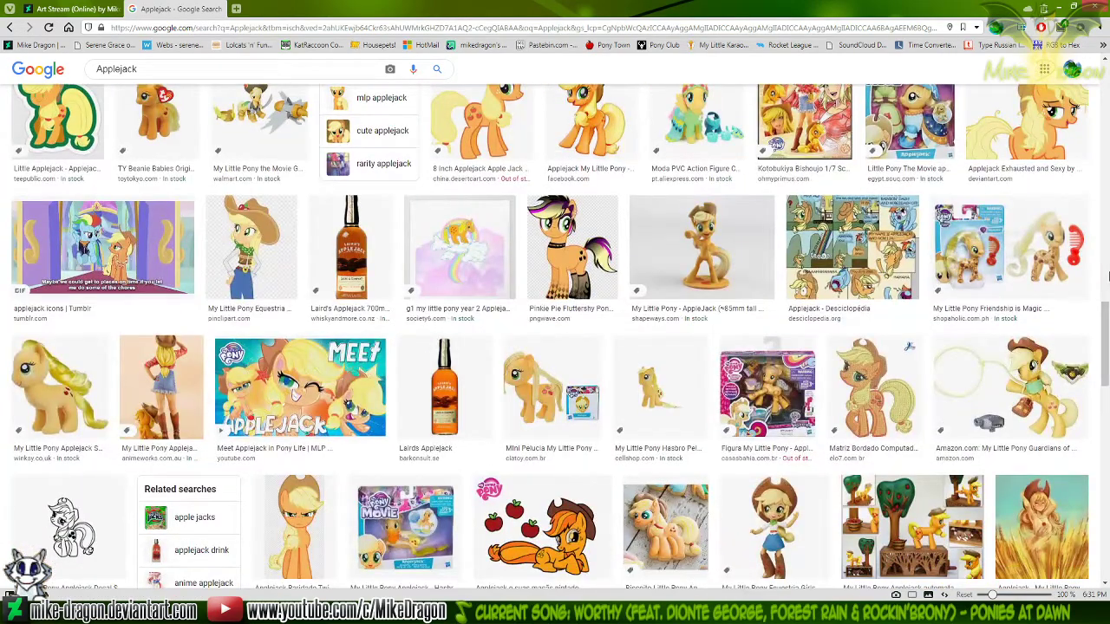
scroll(1108, 278, "down", 10)
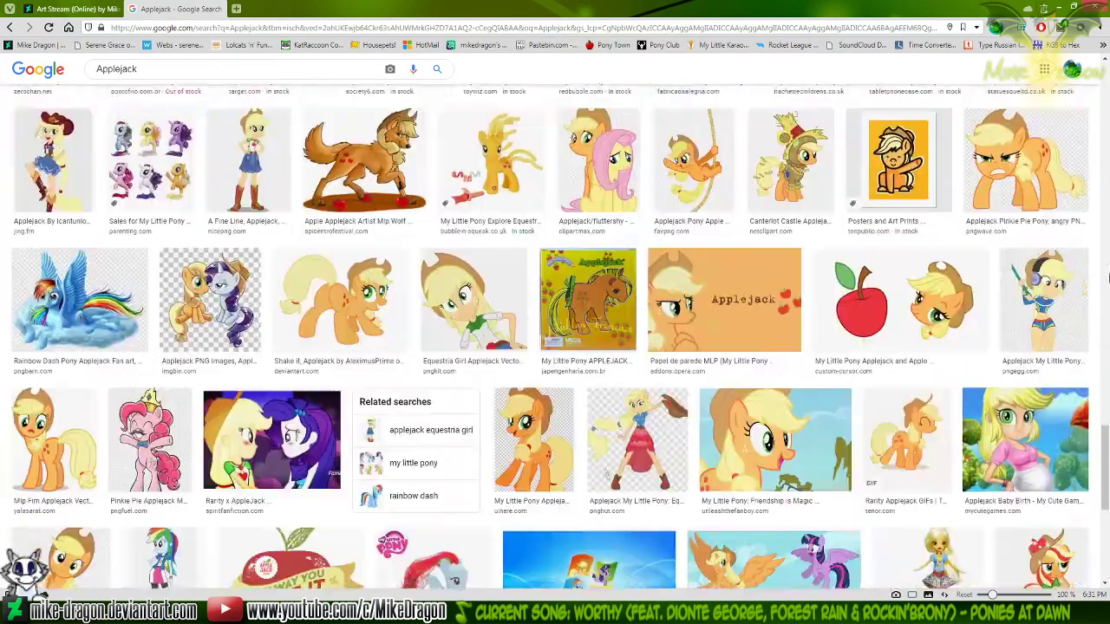
scroll(1108, 278, "up", 2)
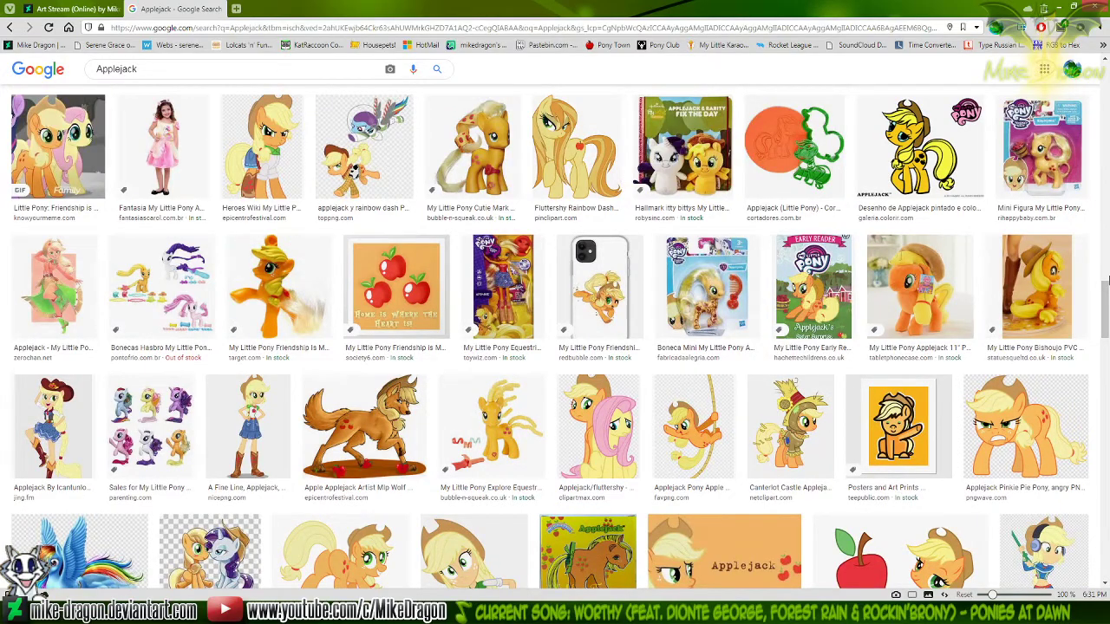
scroll(1107, 279, "up", 2)
scroll(1106, 279, "down", 12)
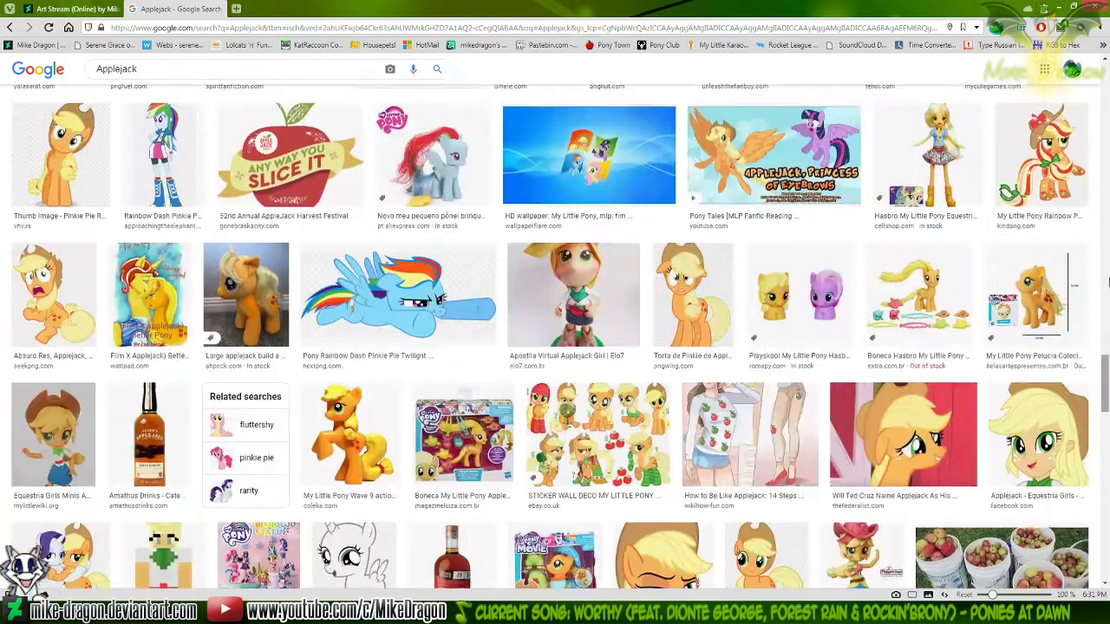
scroll(1107, 278, "down", 12)
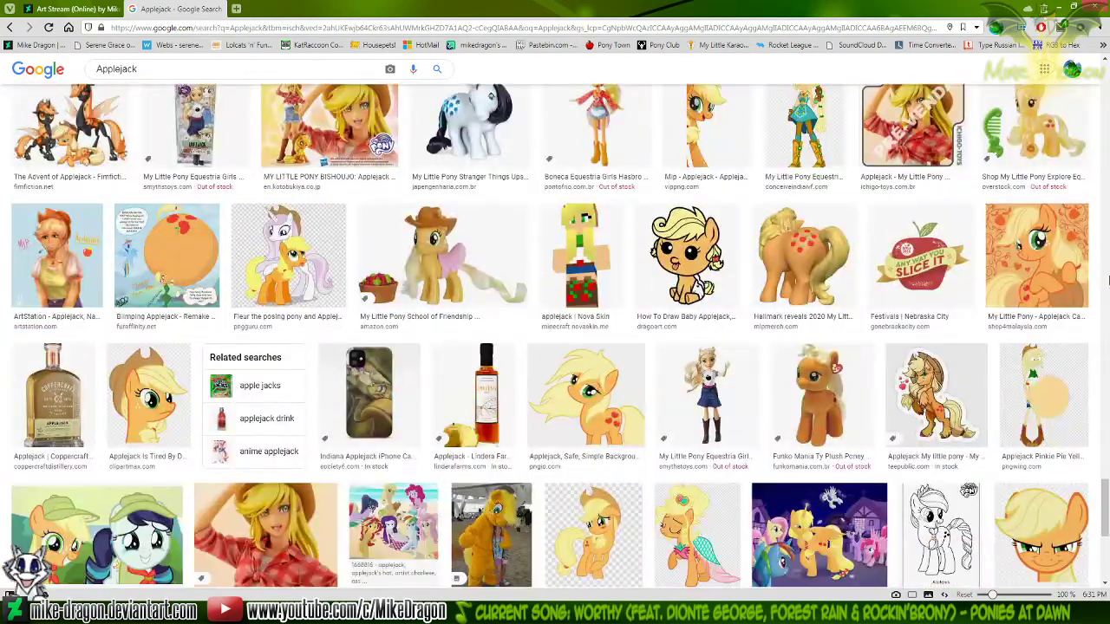
scroll(1106, 285, "up", 20)
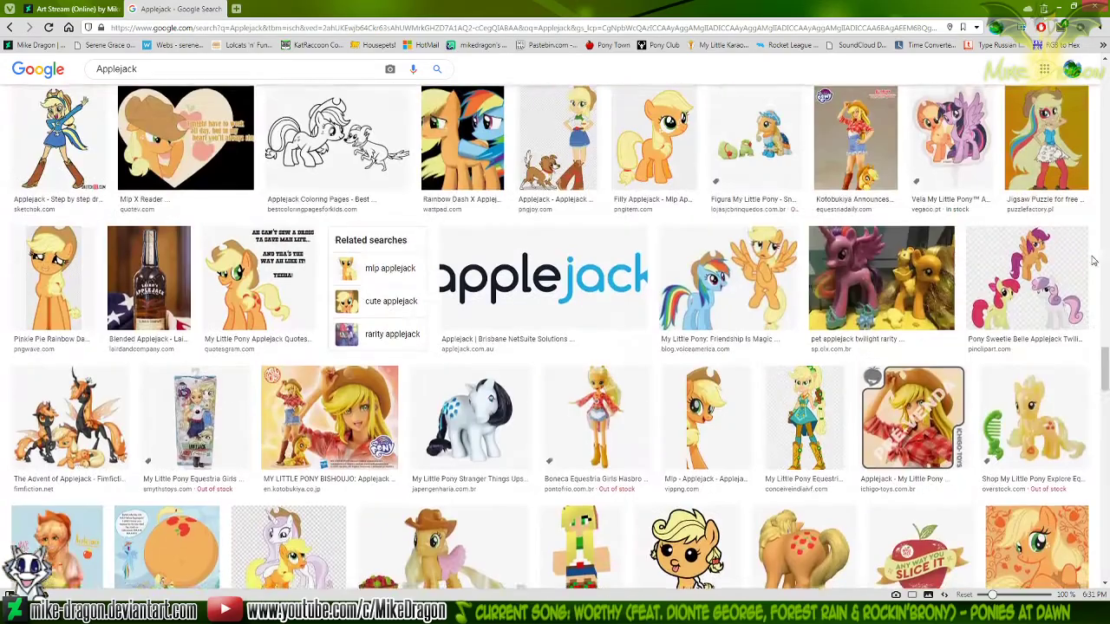
scroll(1106, 157, "up", 3)
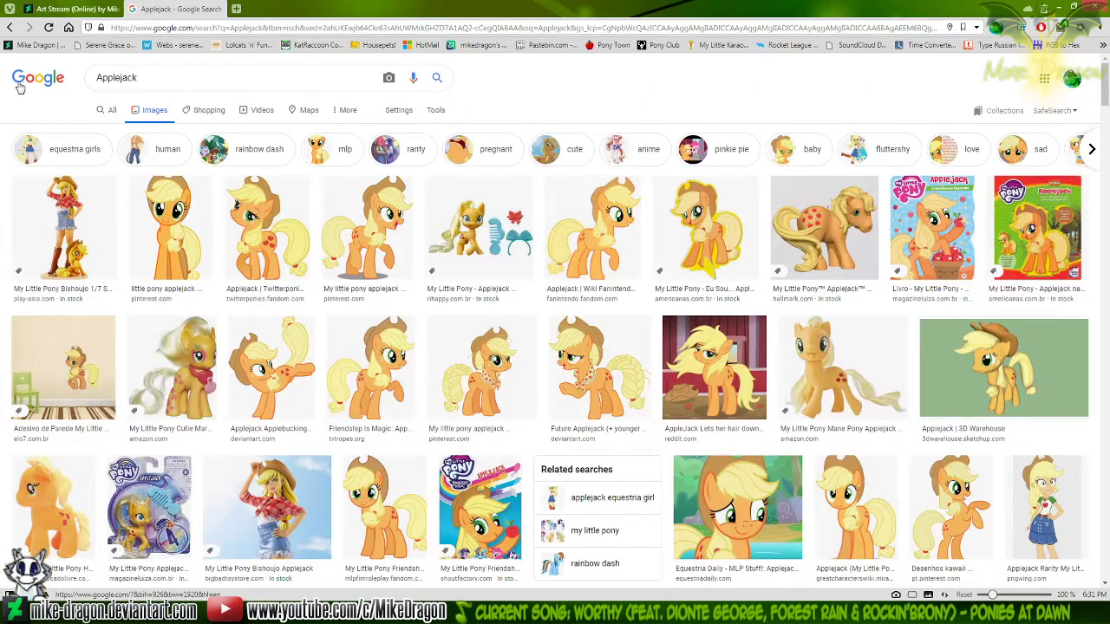
Go to the bookmarked DeviantArt profile page and search the site for "Applejack"
left_click(47, 48)
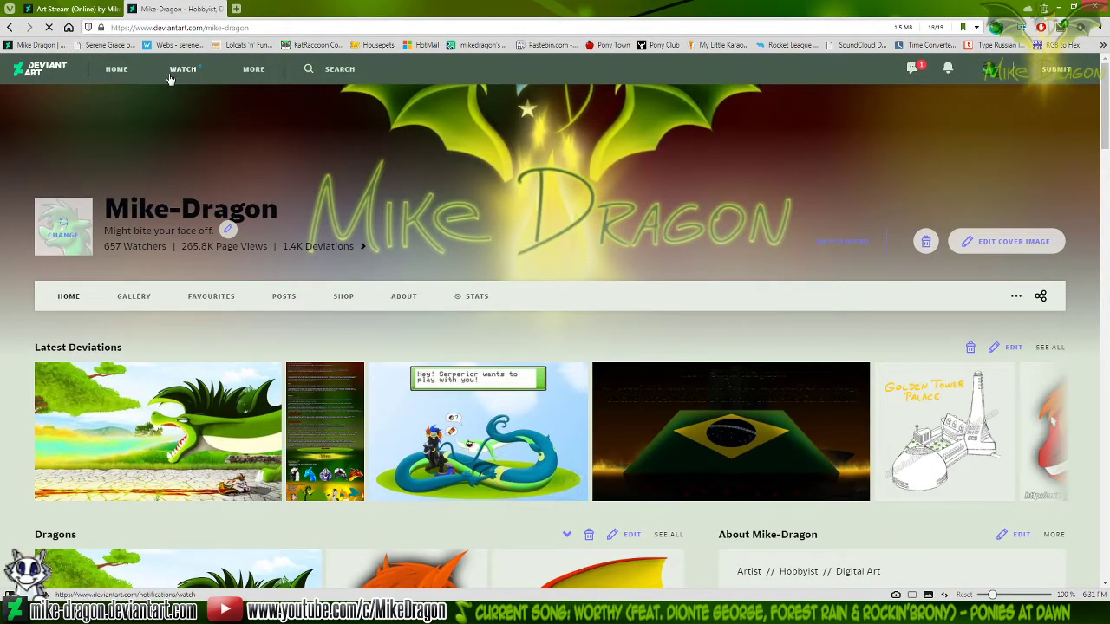
left_click(340, 69)
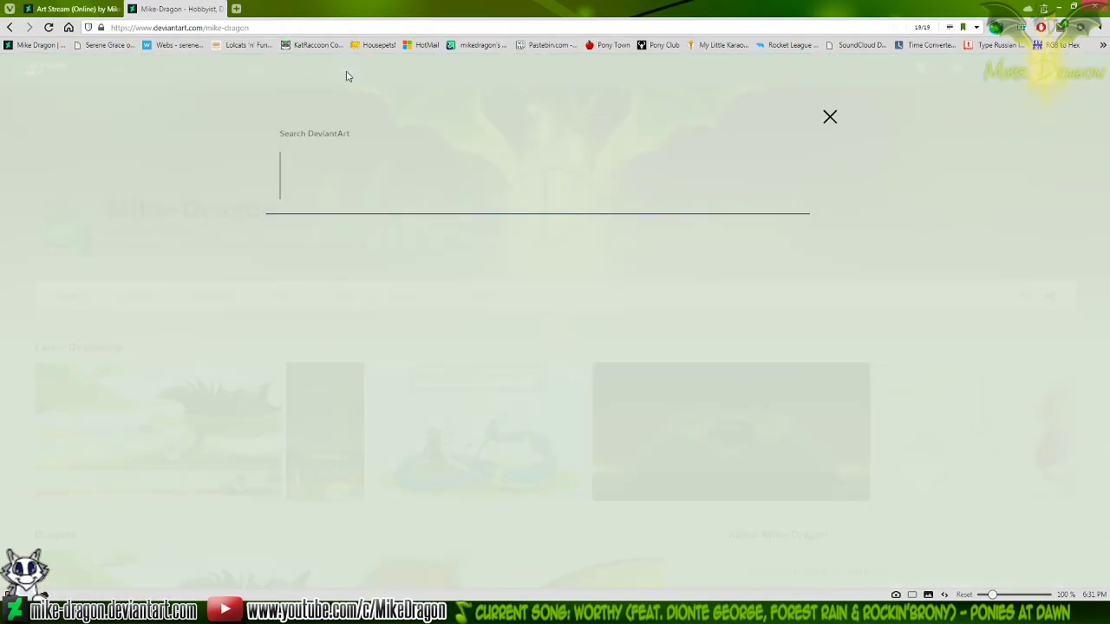
type("A")
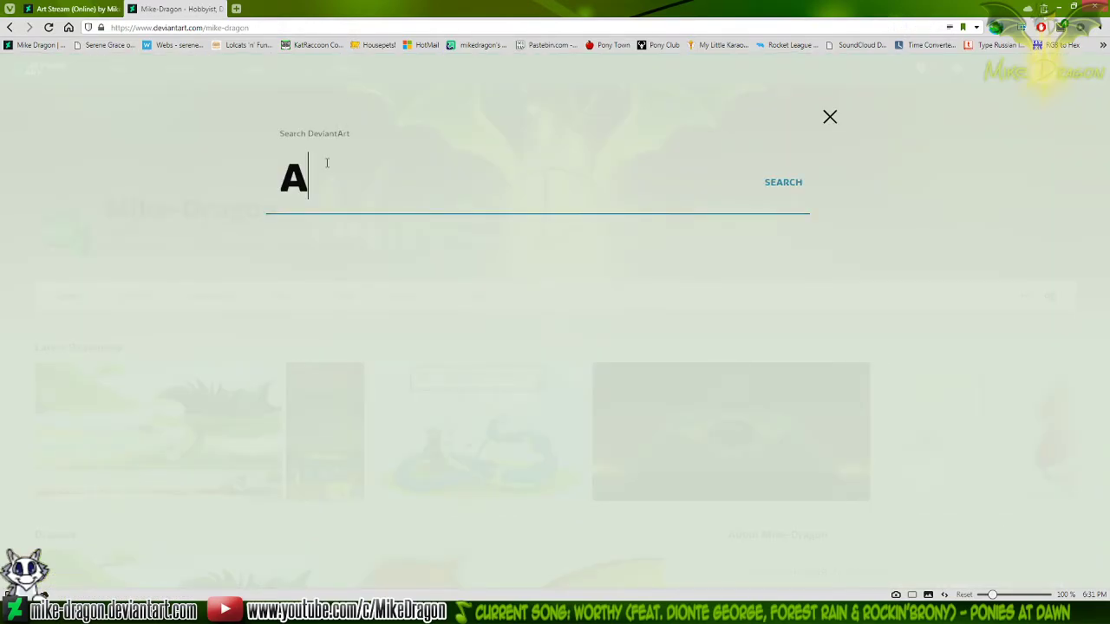
type("pplejack")
key("Return")
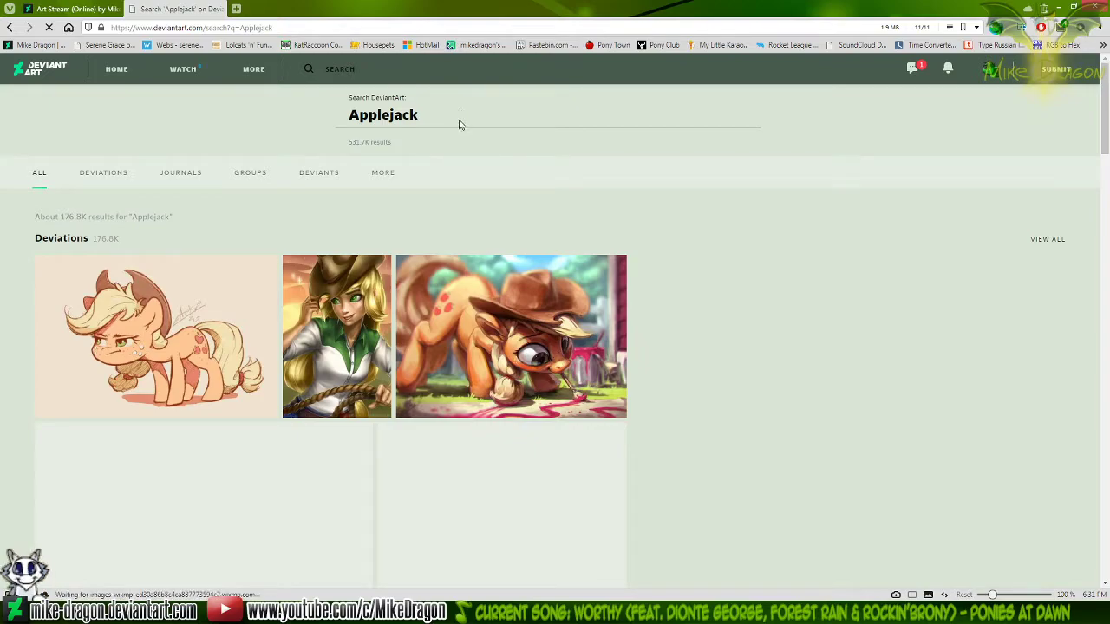
Look through the first two pages of DeviantArt results for Applejack artwork wearing a neckerchief
left_click_drag(1105, 171, 1107, 197)
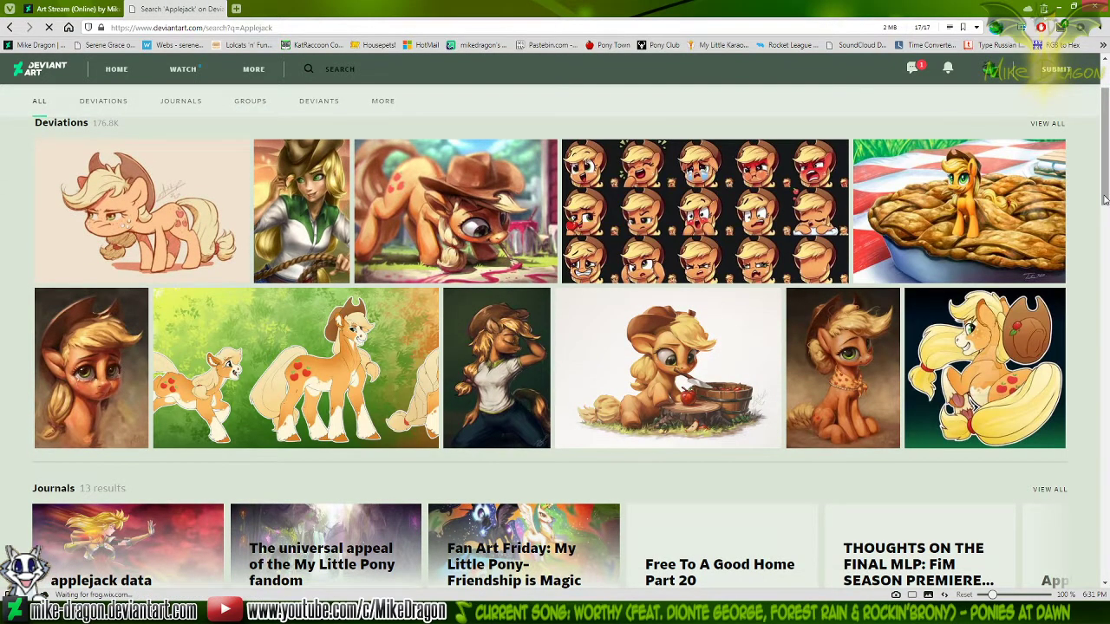
scroll(1101, 200, "down", 3)
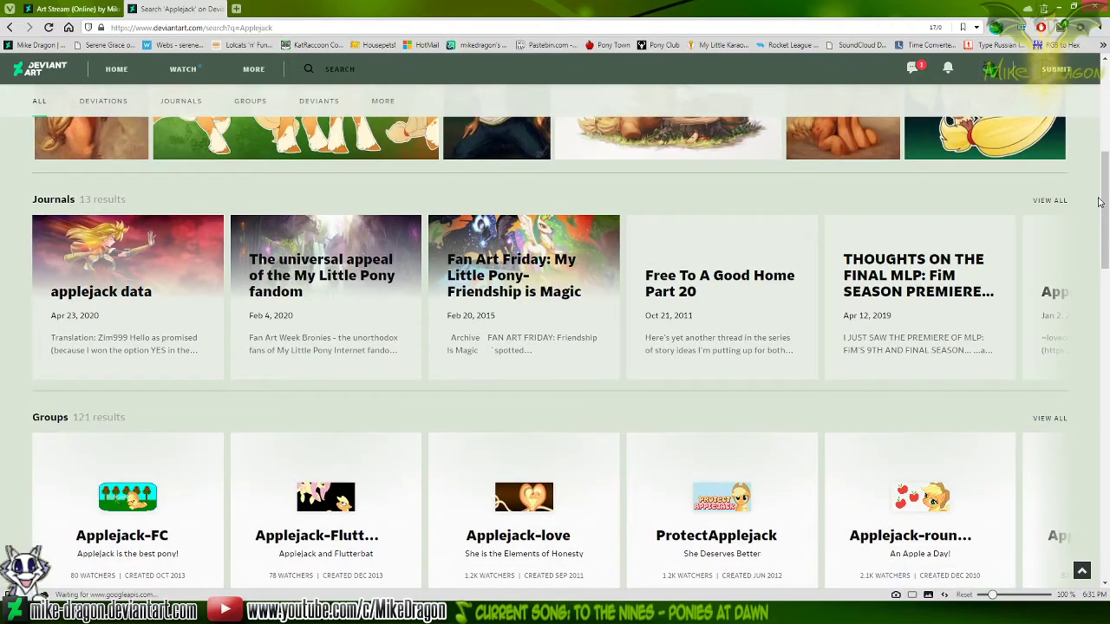
scroll(1096, 197, "down", 8)
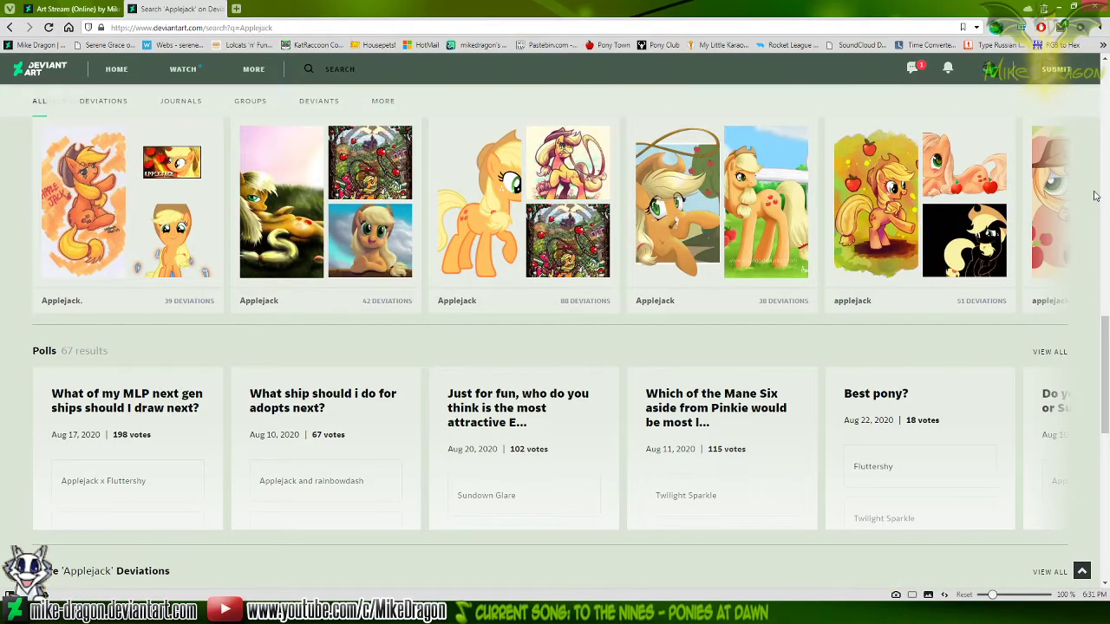
scroll(1096, 194, "down", 5)
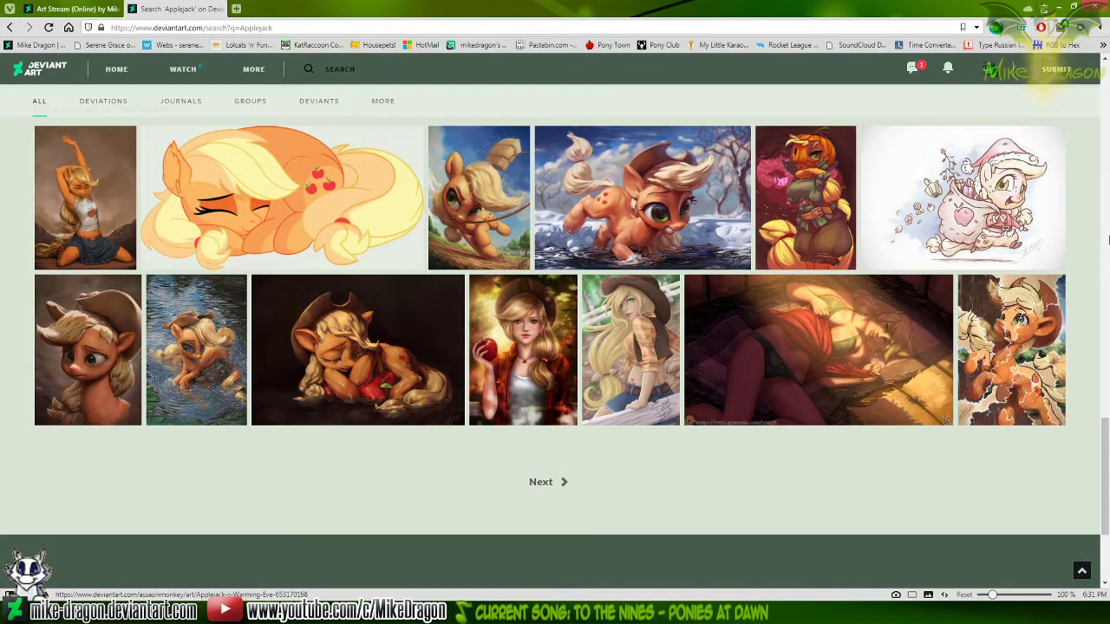
scroll(649, 460, "down", 1)
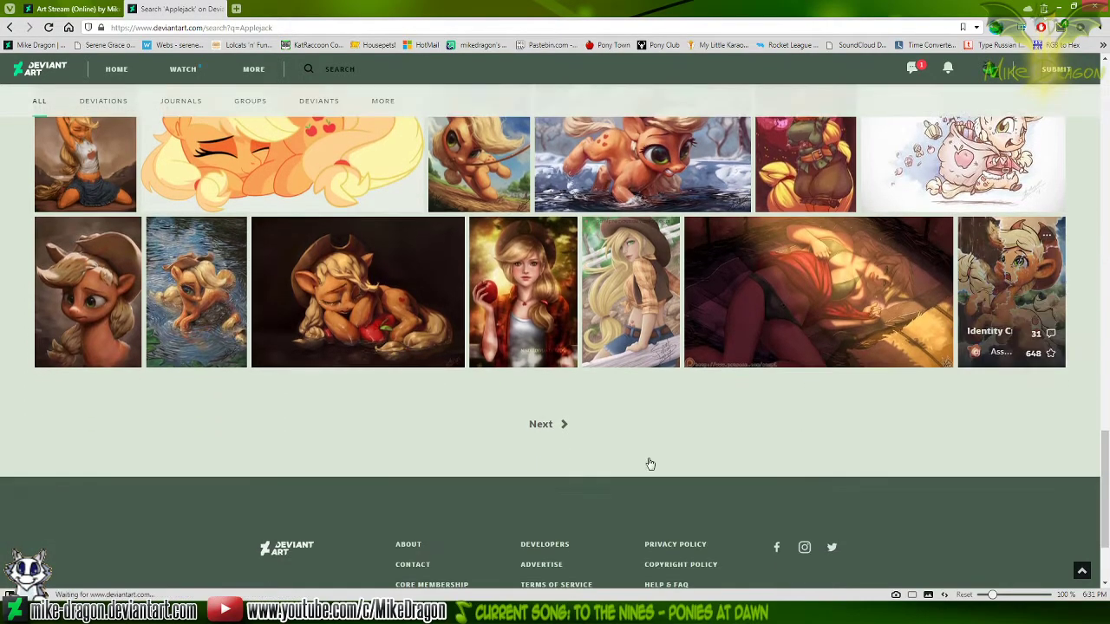
left_click(548, 429)
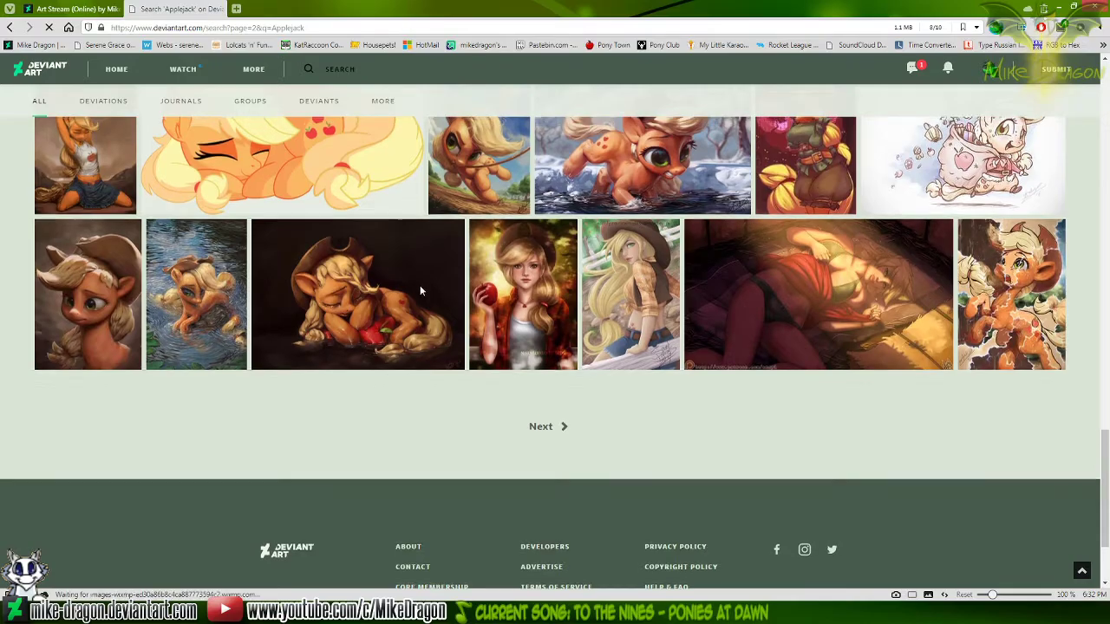
scroll(1090, 264, "down", 3)
scroll(1108, 259, "up", 3)
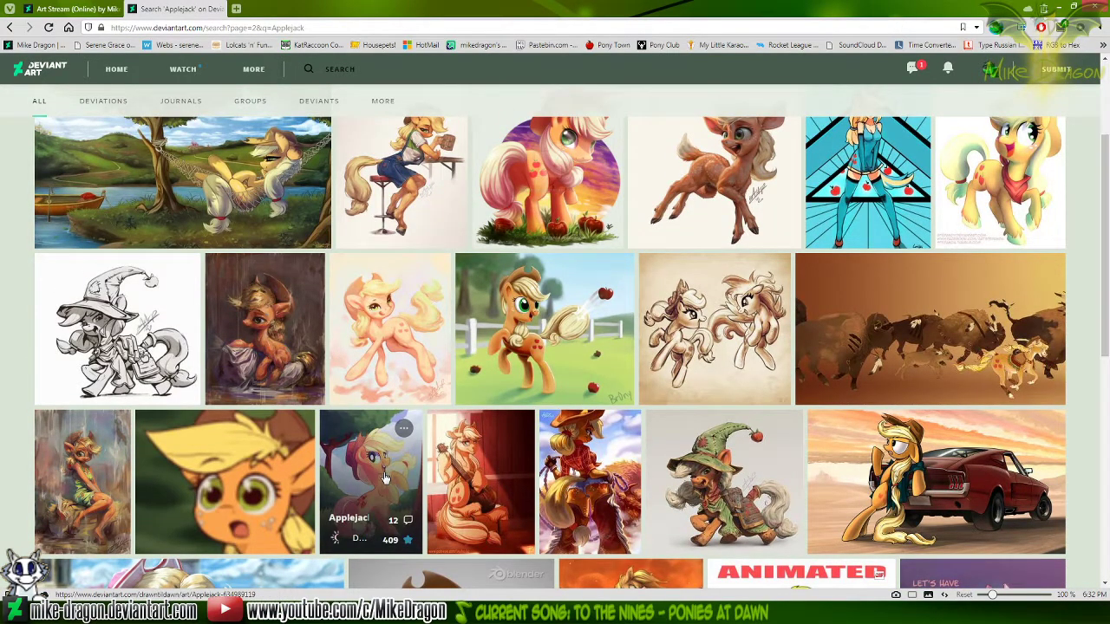
scroll(1107, 286, "up", 2)
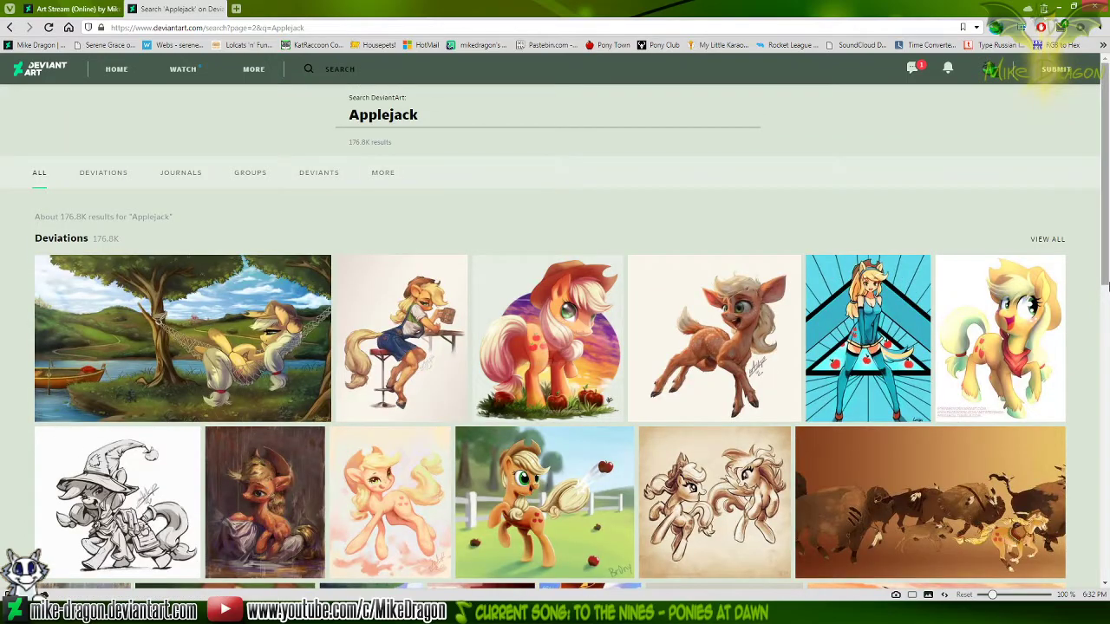
Open the Applejack artwork with the red neckerchief at full size and save it as a JPEG in My Images > MLP FiM
left_click(988, 343)
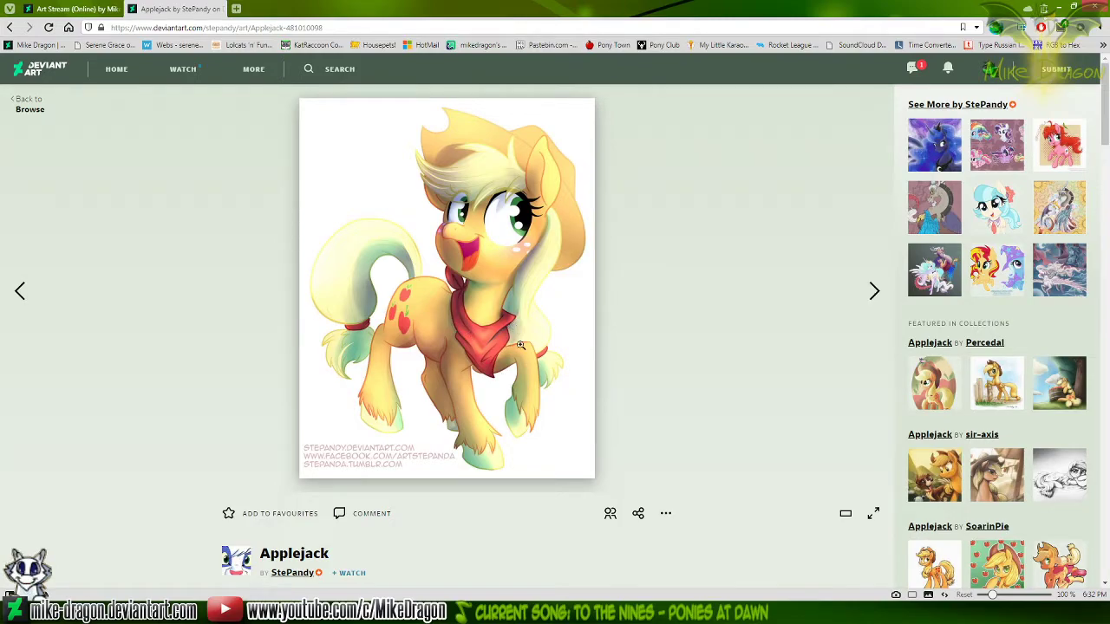
left_click_drag(410, 254, 197, 12)
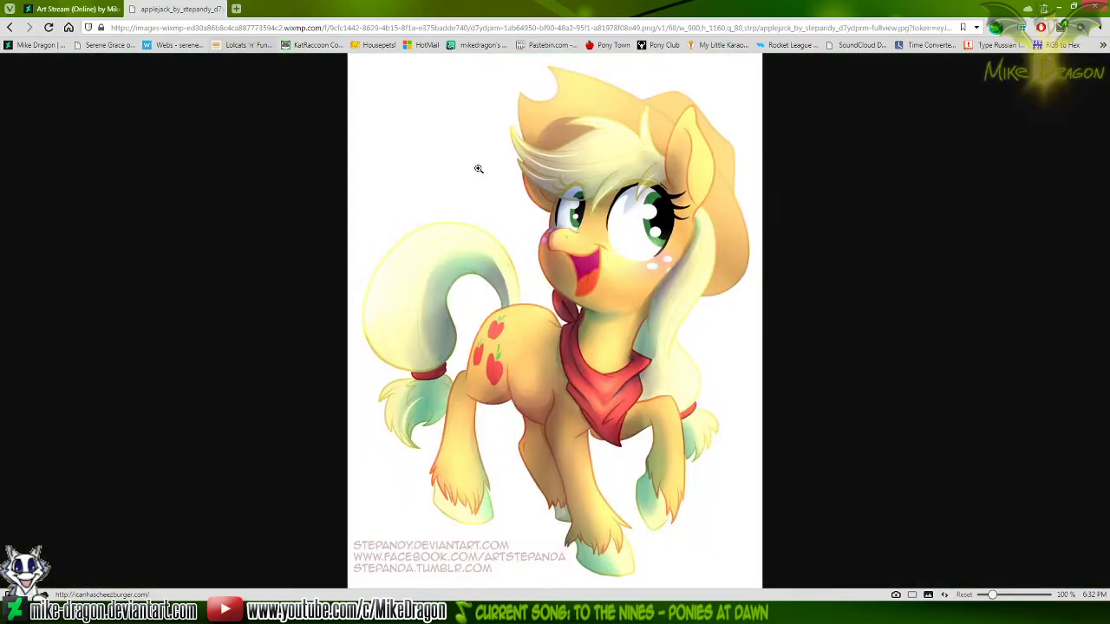
right_click(499, 213)
left_click(561, 302)
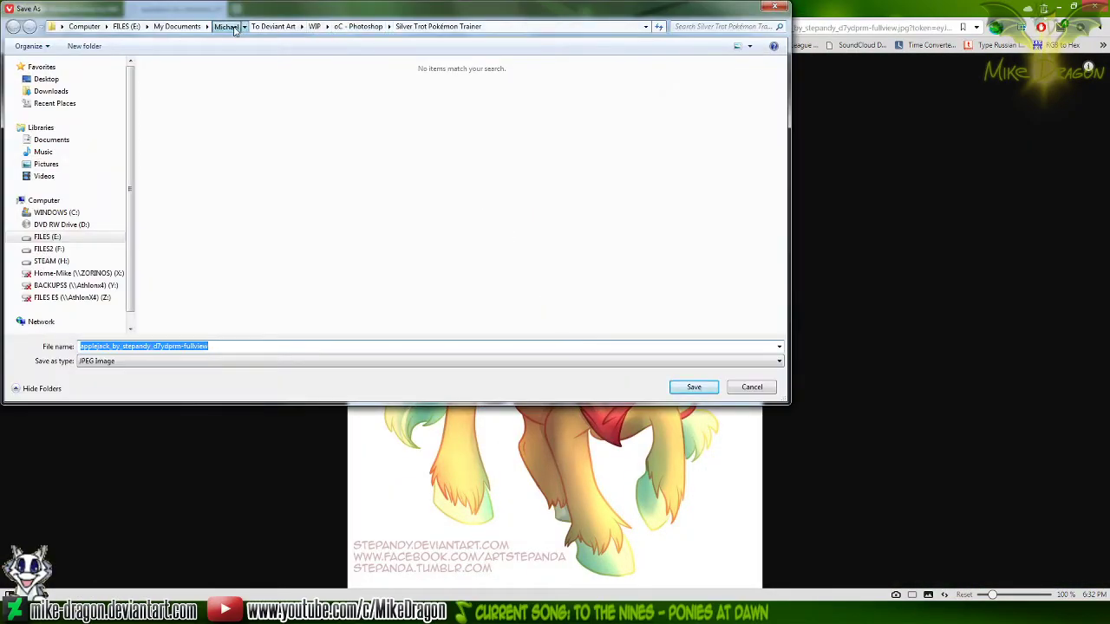
left_click(233, 29)
left_click(221, 271)
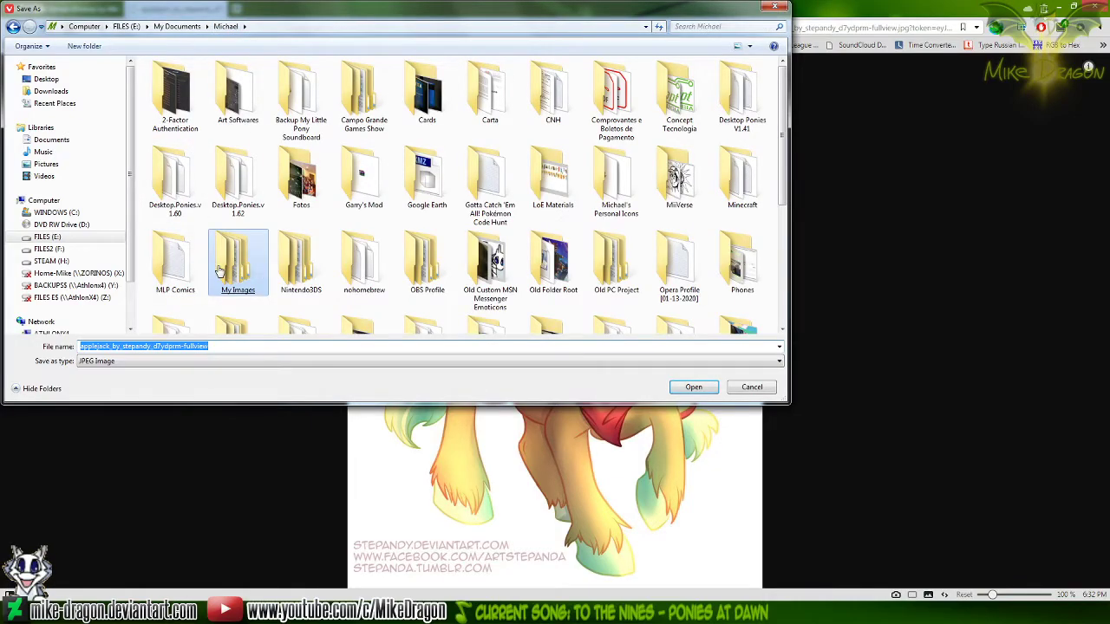
double_click(221, 271)
double_click(248, 259)
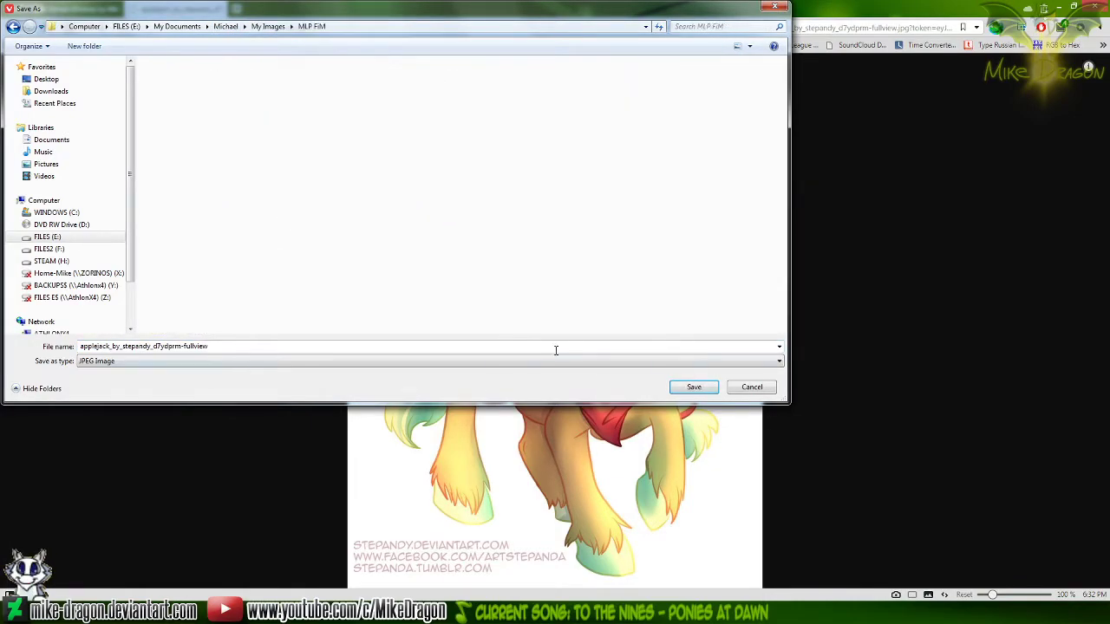
left_click(693, 388)
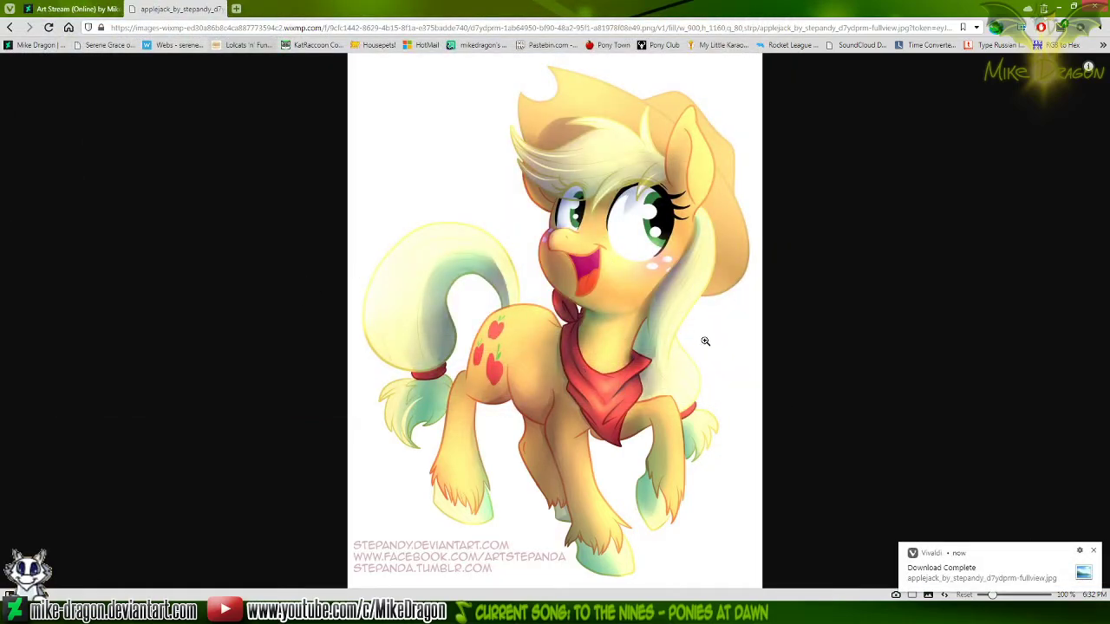
Return to the artwork's page, open the first suggested Applejack picture in a new tab and examine it with its description
key("alt+Left")
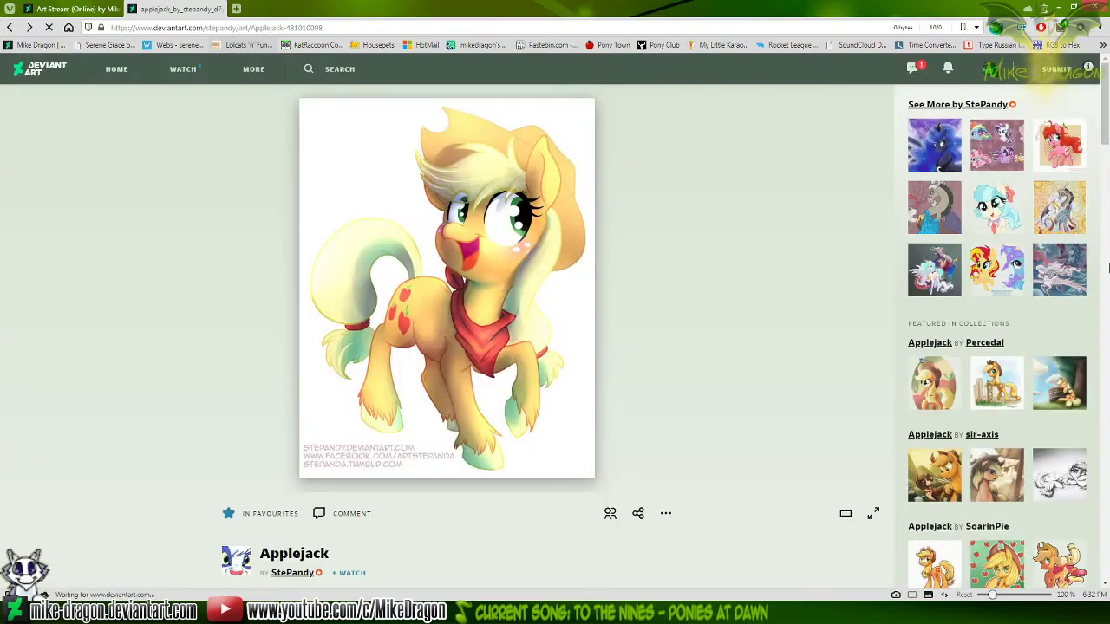
scroll(1108, 274, "down", 5)
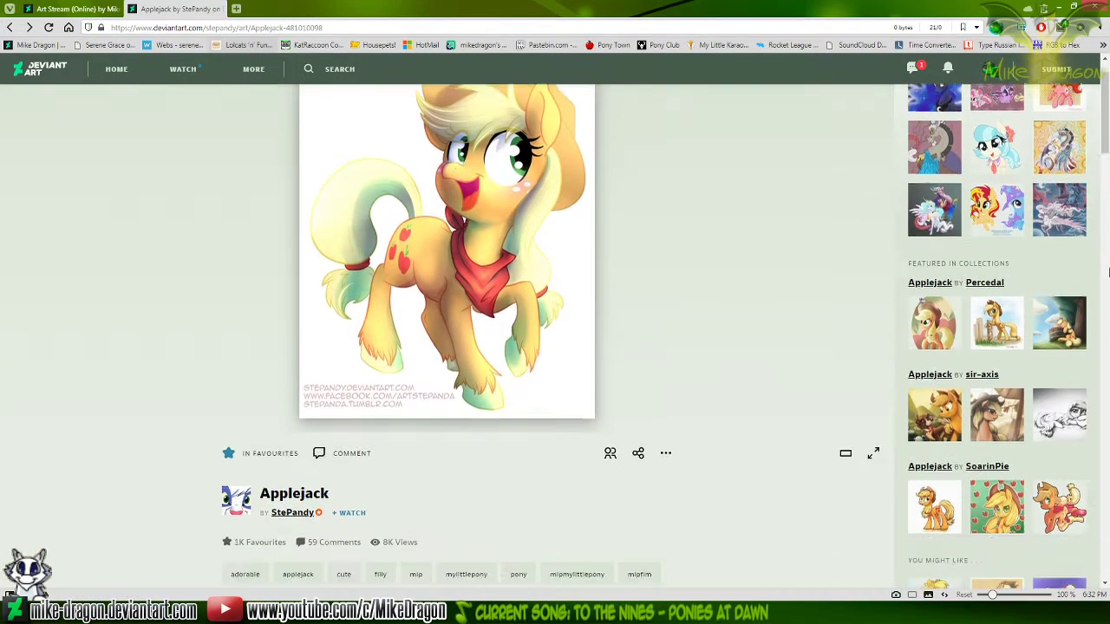
middle_click(942, 264)
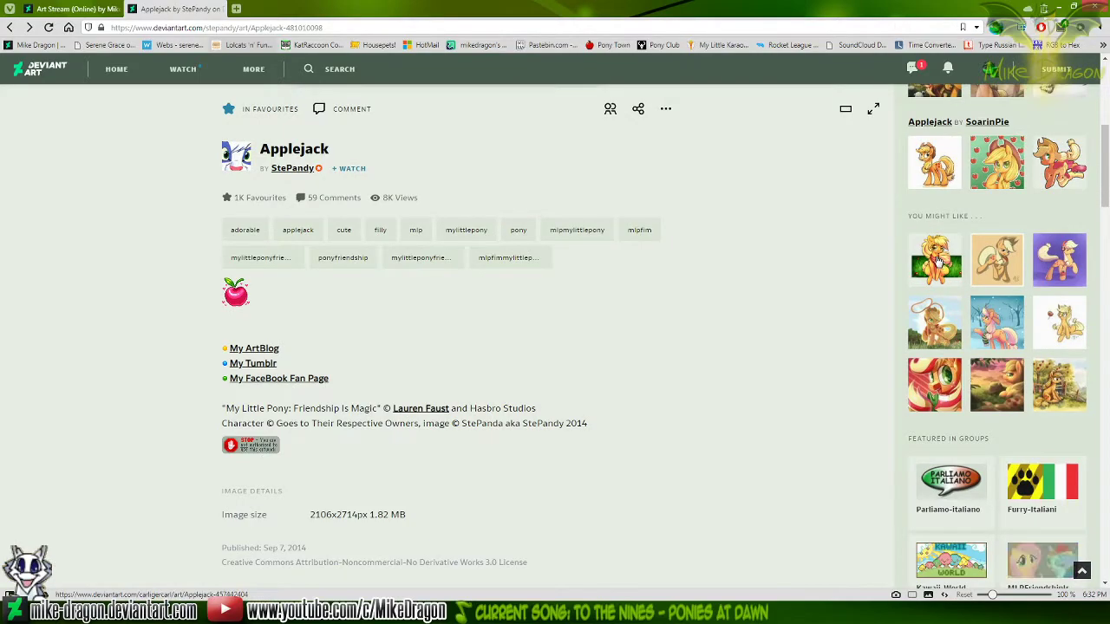
left_click(249, 10)
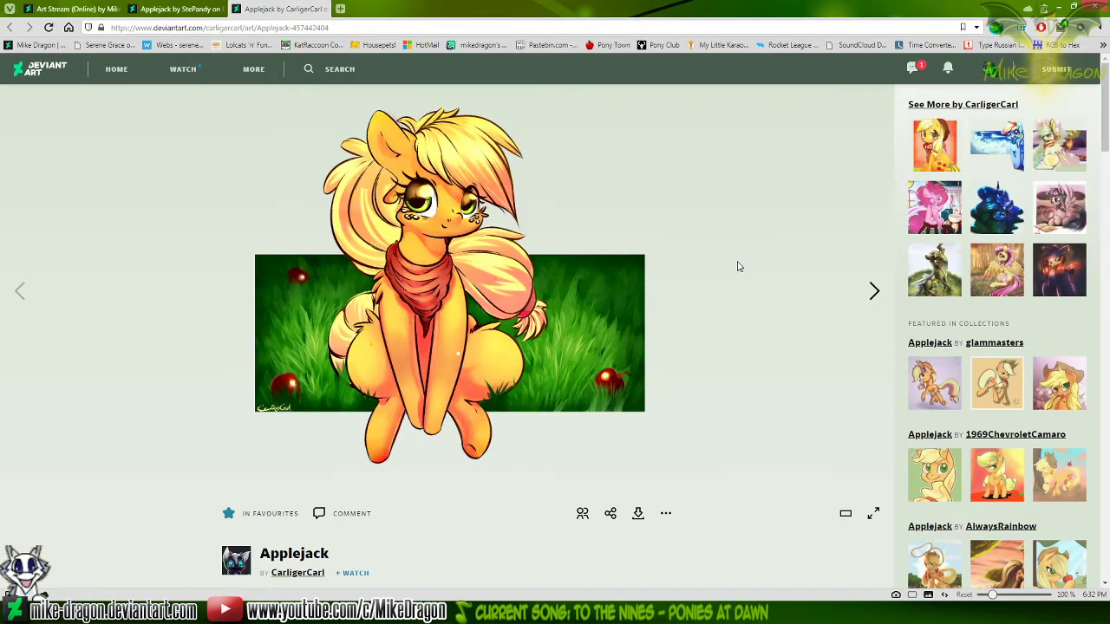
scroll(737, 266, "down", 3)
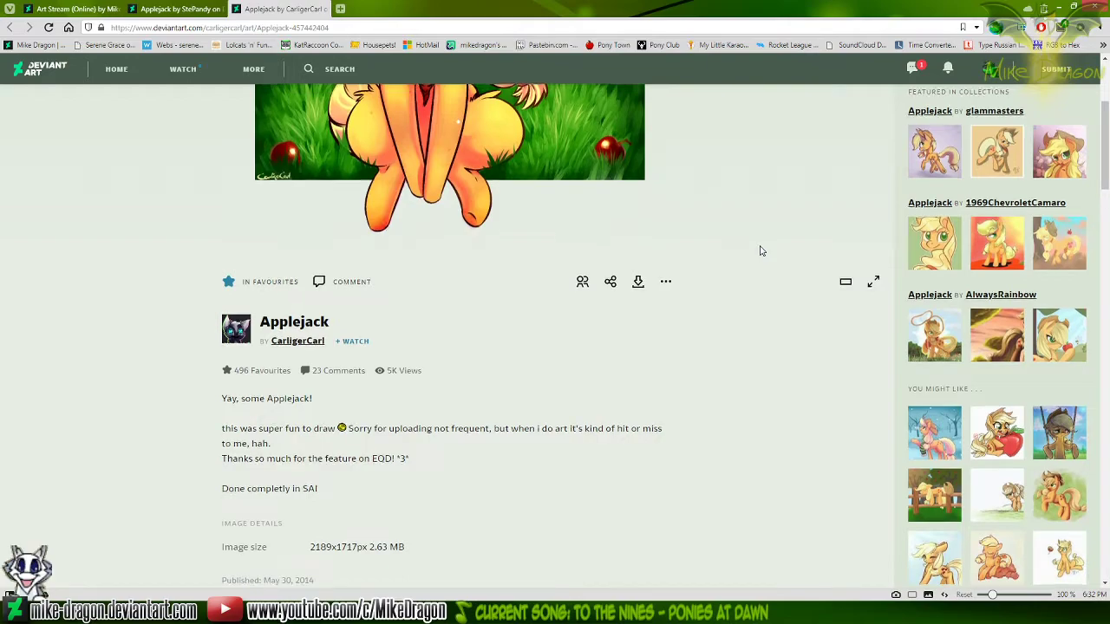
scroll(761, 250, "down", 3)
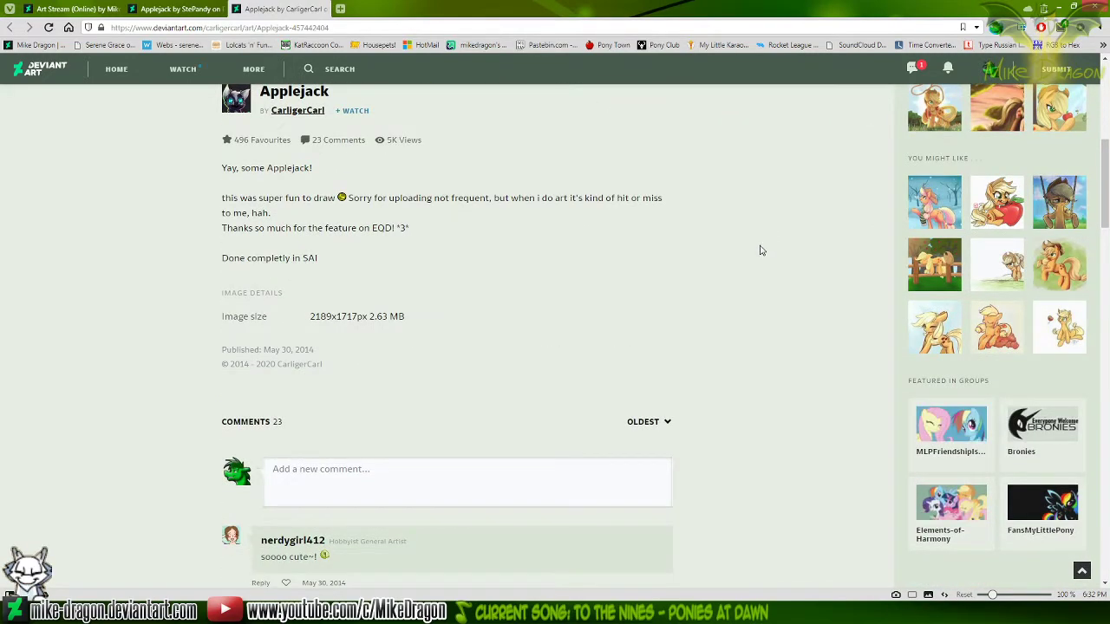
Close the suggested Applejack picture's tab and look again at the artwork with the red neckerchief and the Art Stream page
key("ctrl+w")
scroll(747, 238, "up", 4)
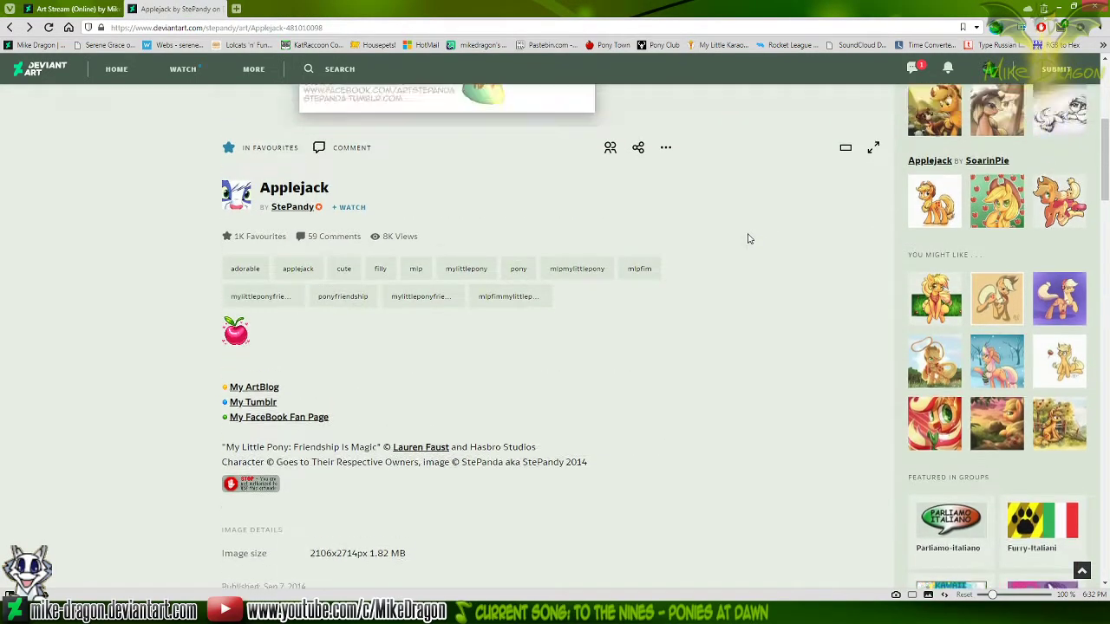
scroll(749, 227, "up", 2)
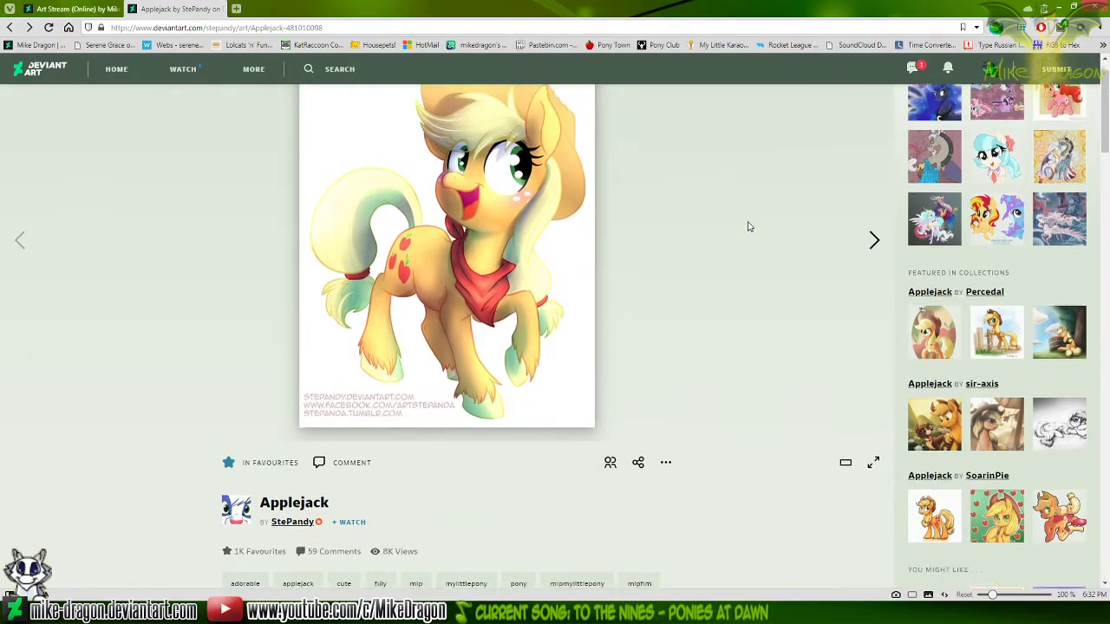
left_click(76, 9)
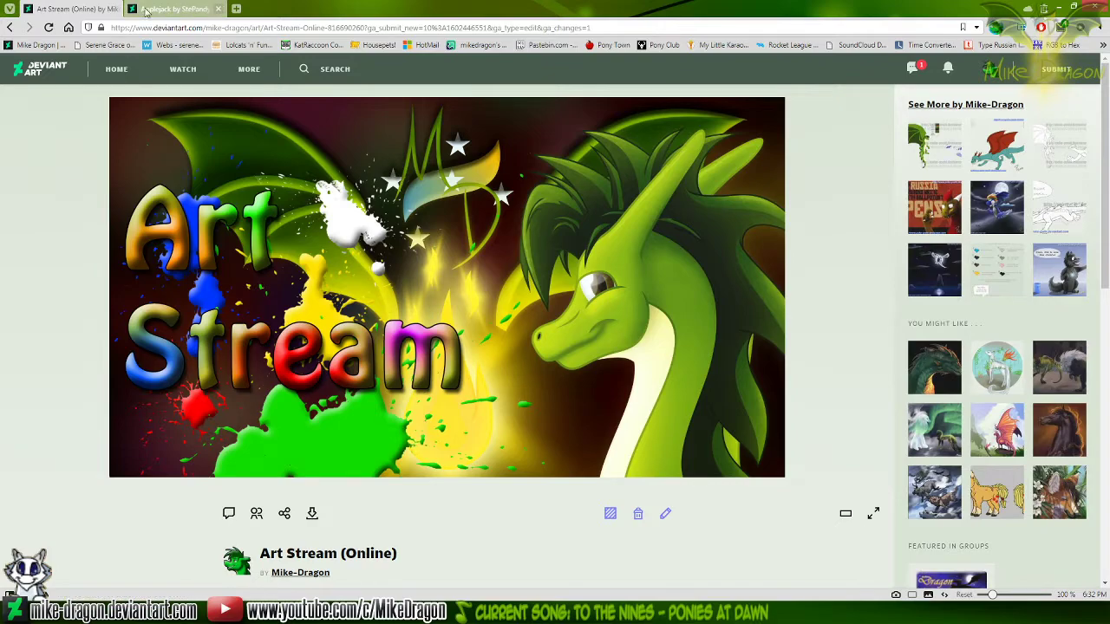
left_click(178, 8)
Return to page two of the DeviantArt Applejack results and look through them for another neckerchief reference
left_click(8, 28)
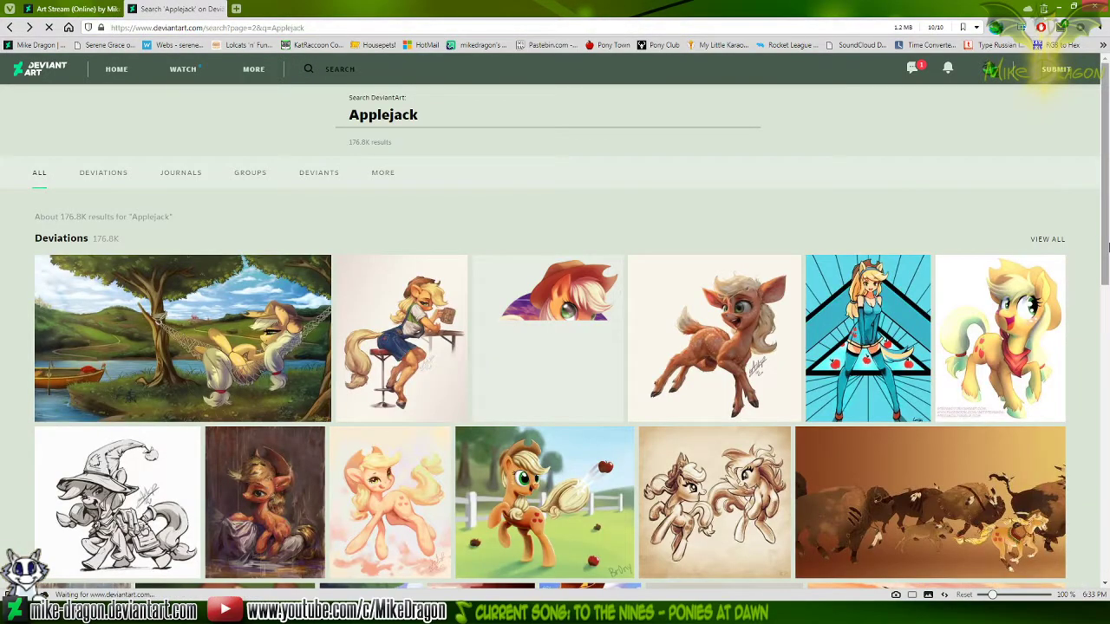
scroll(1108, 249, "down", 3)
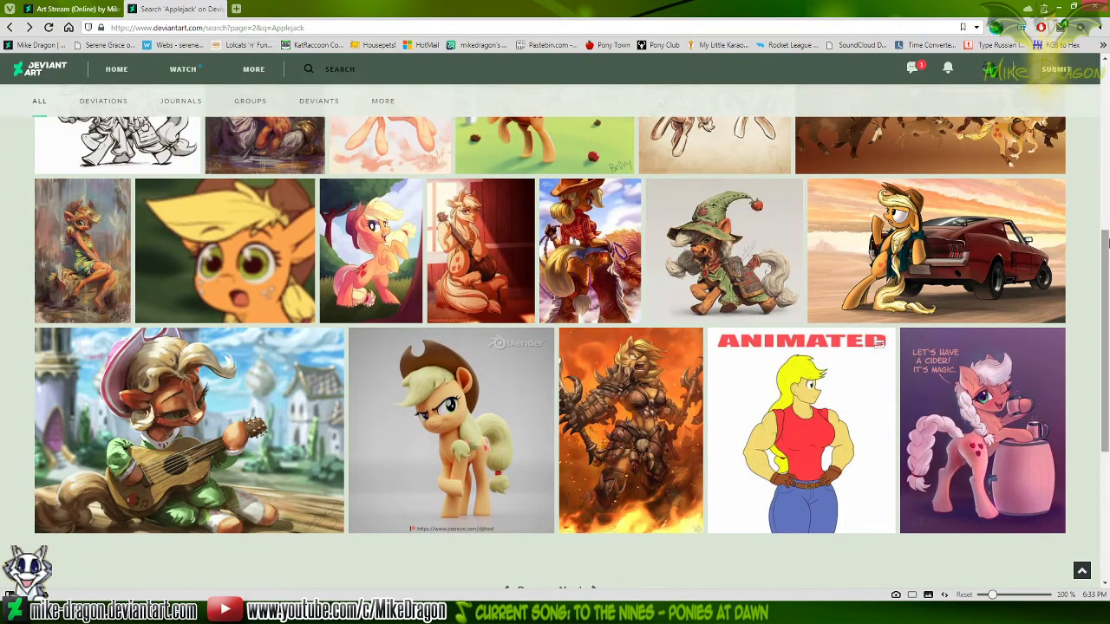
scroll(1108, 243, "down", 3)
scroll(1001, 273, "up", 2)
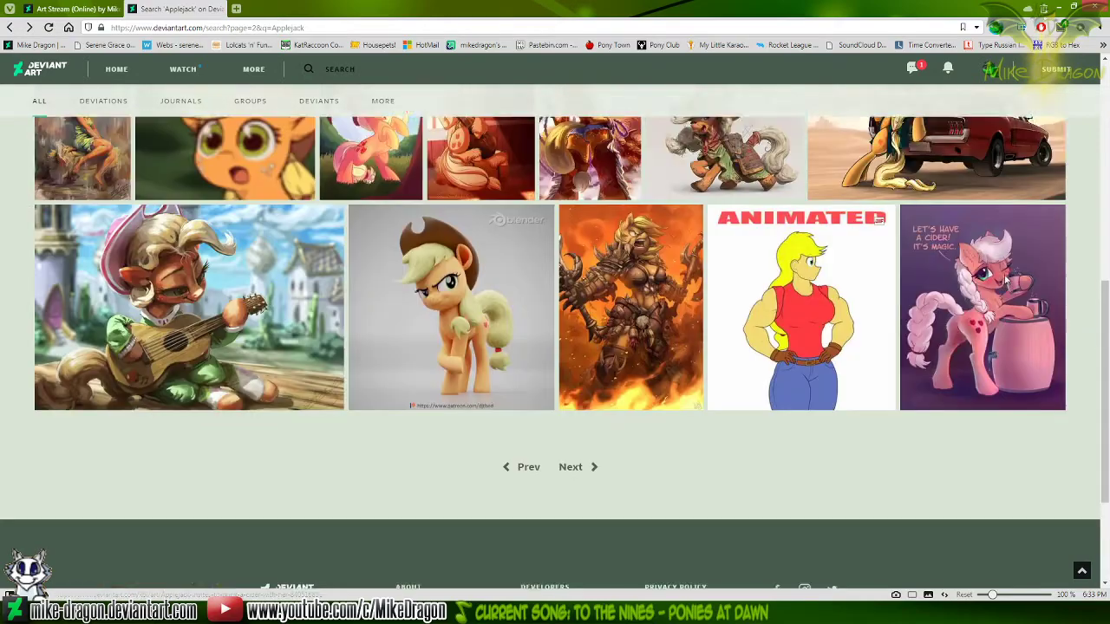
scroll(1004, 278, "up", 8)
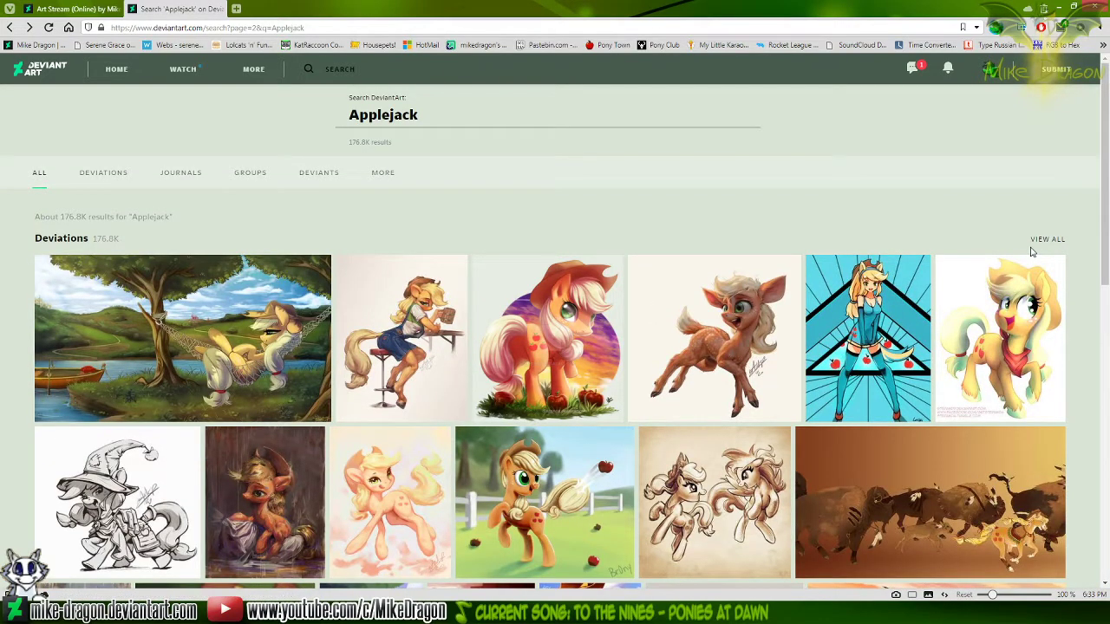
Search Google for "Applejack SFM" in a new browser tab and show the image results
left_click(234, 10)
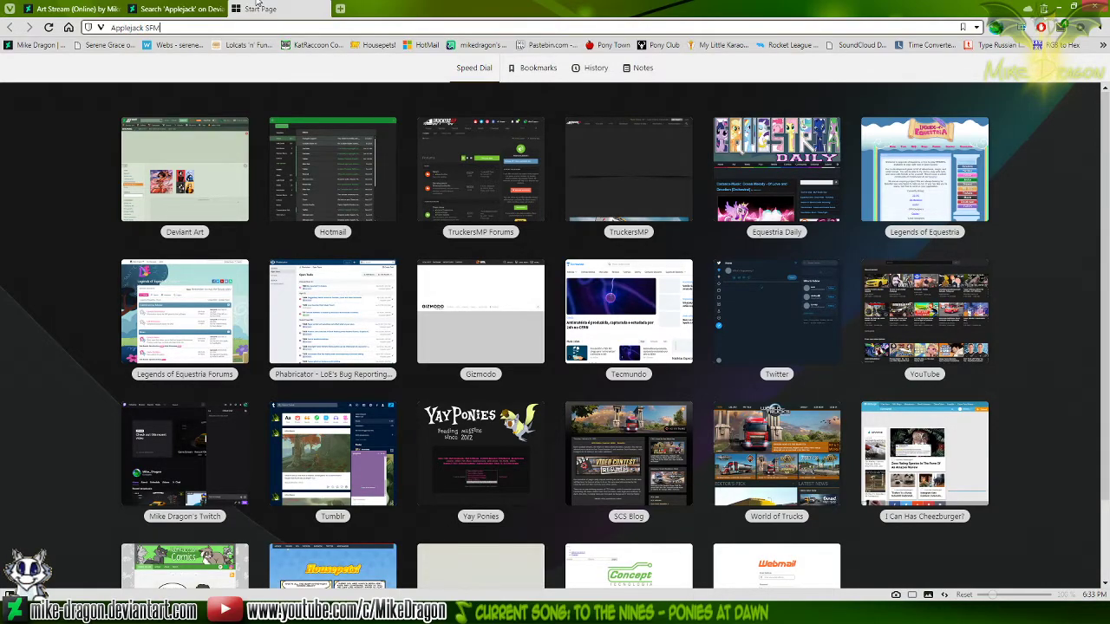
key("Return")
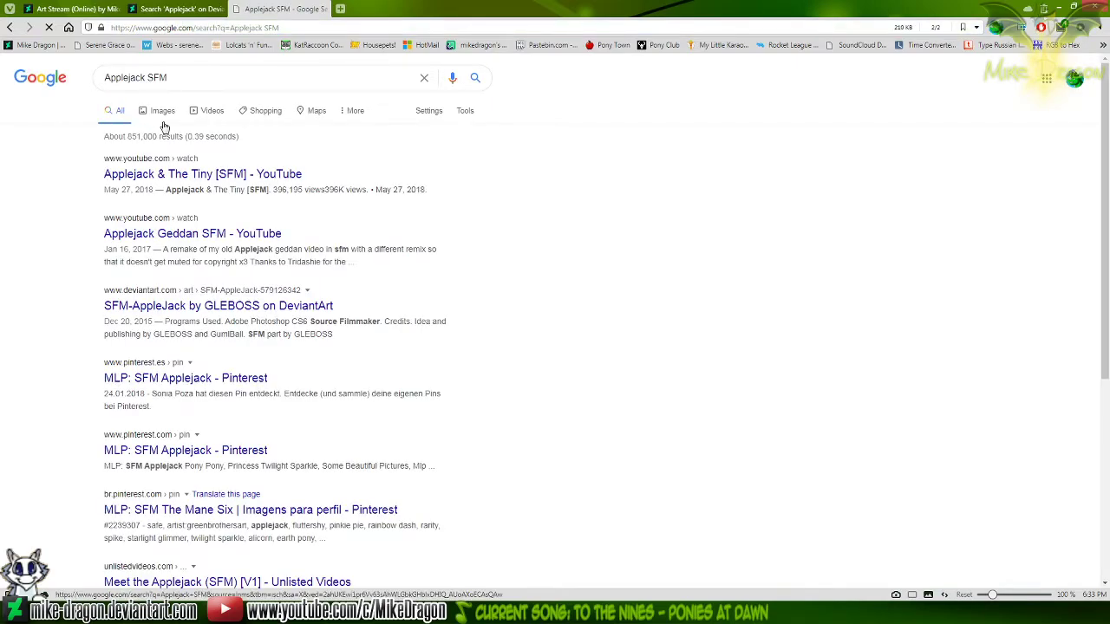
left_click(161, 111)
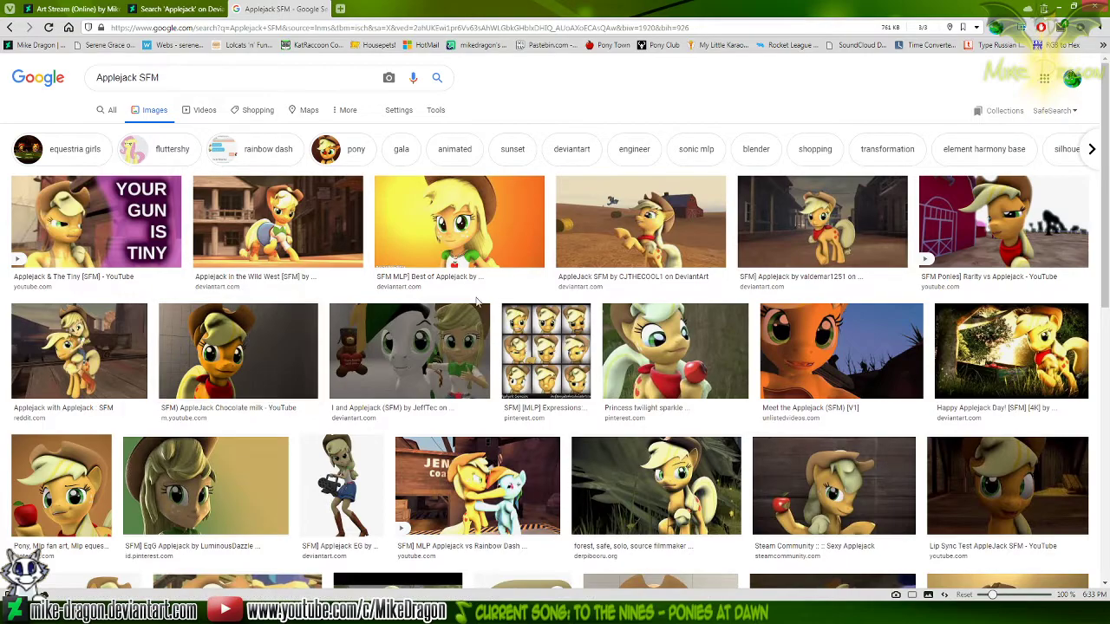
Preview the SFM Applejack on the western street, the Evil Apple picture and its related portrait with a raised apple
left_click(834, 239)
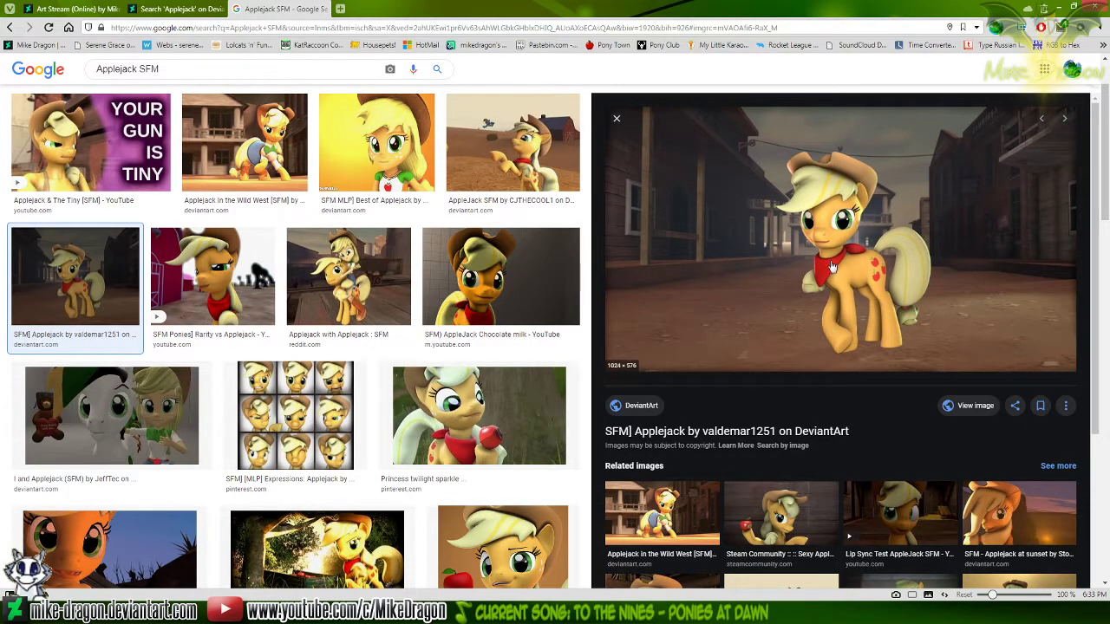
left_click(546, 401)
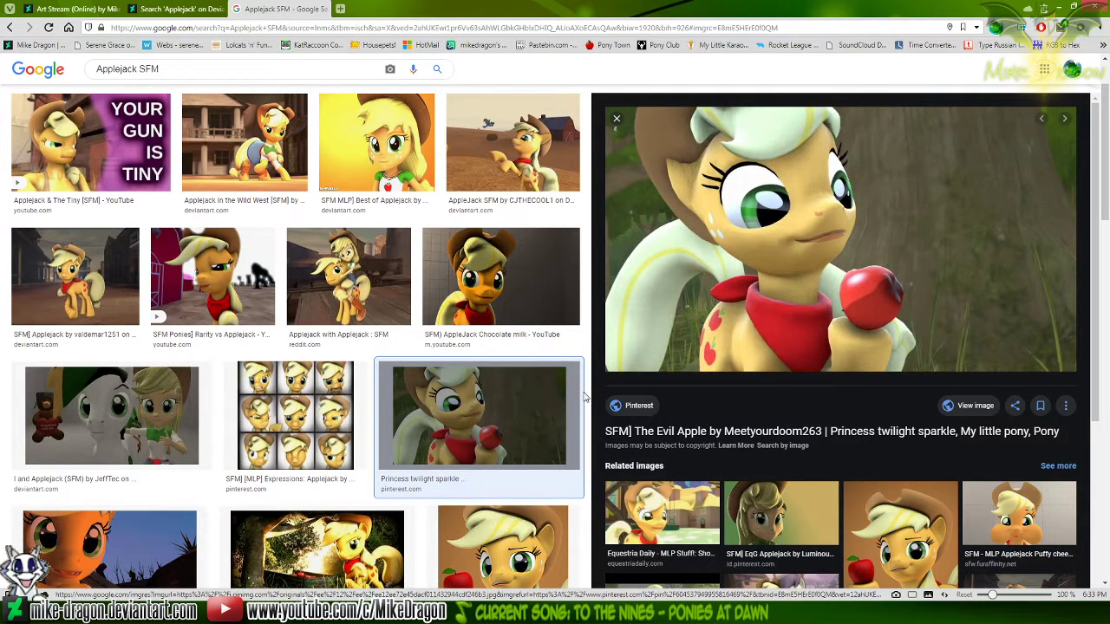
scroll(814, 427, "down", 1)
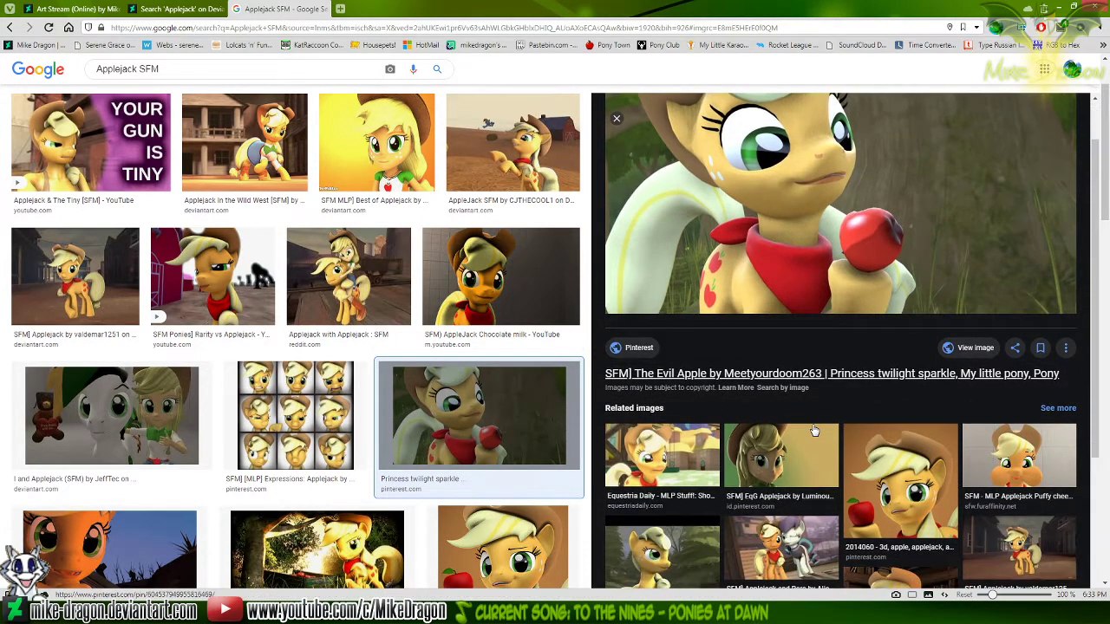
left_click(855, 482)
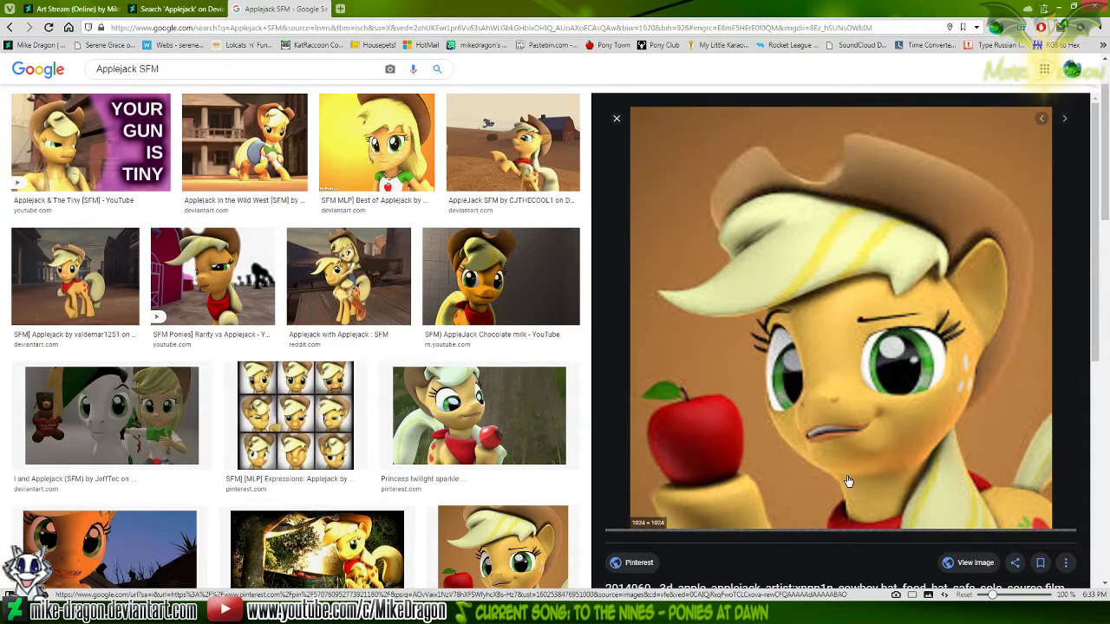
scroll(837, 503, "down", 1)
scroll(824, 520, "up", 1)
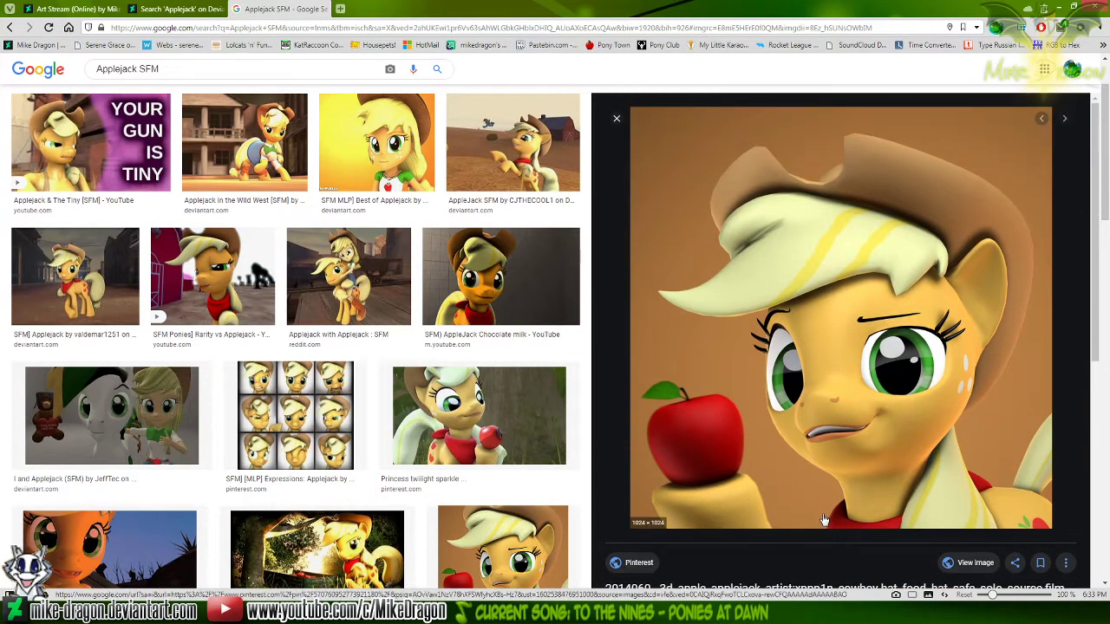
Open the portrait of Applejack holding an apple at full size, examine it and close its tab
left_click(962, 563)
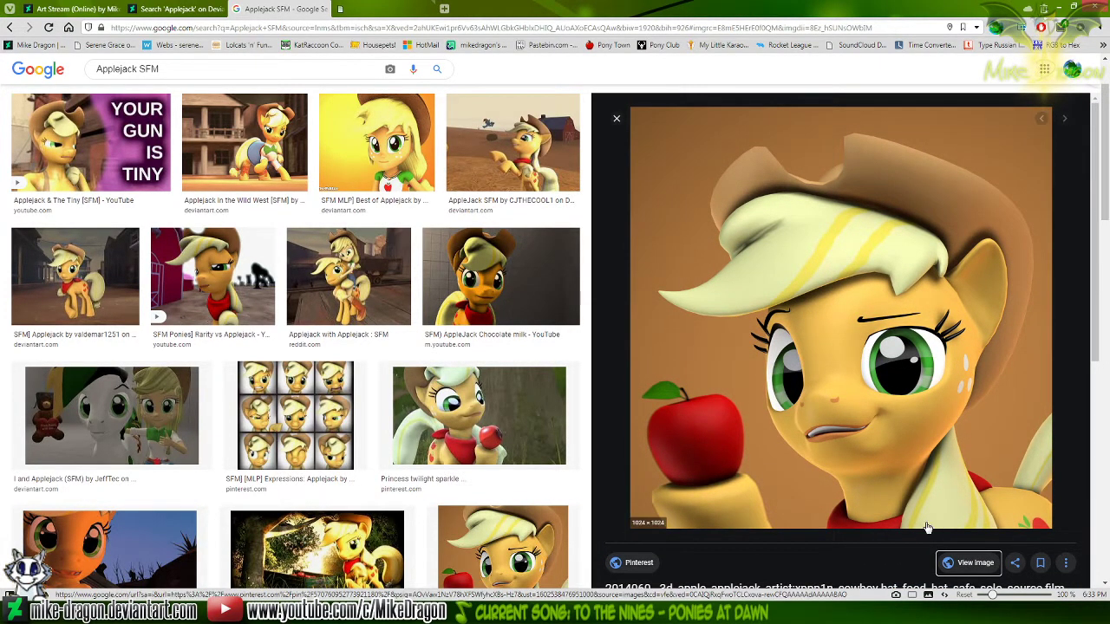
left_click(479, 415)
left_click(375, 10)
right_click(574, 293)
left_click(672, 384)
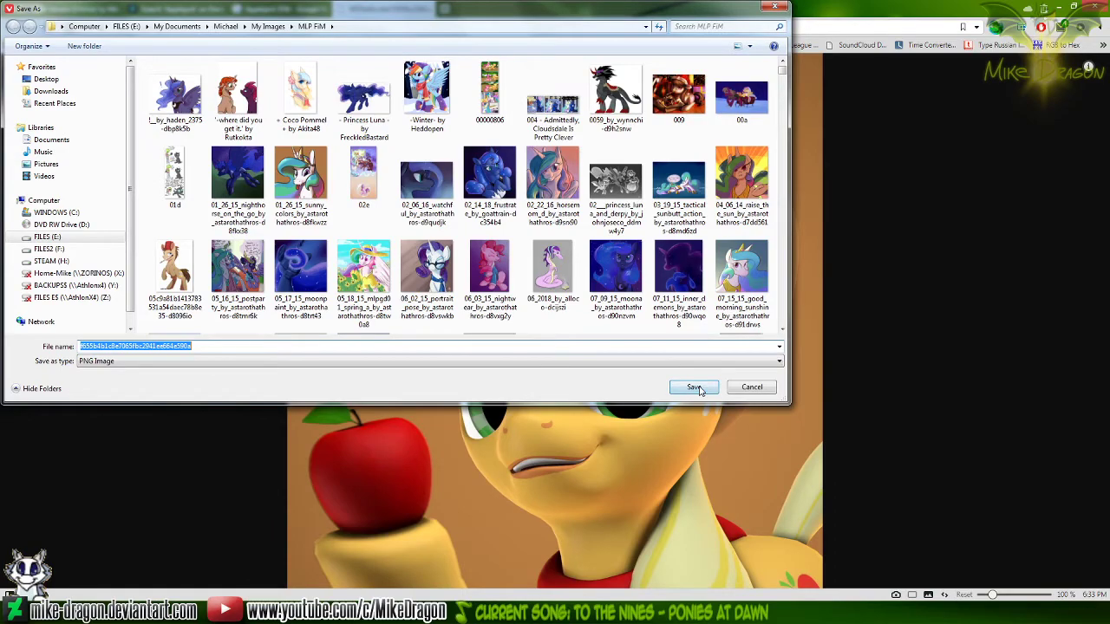
left_click(694, 388)
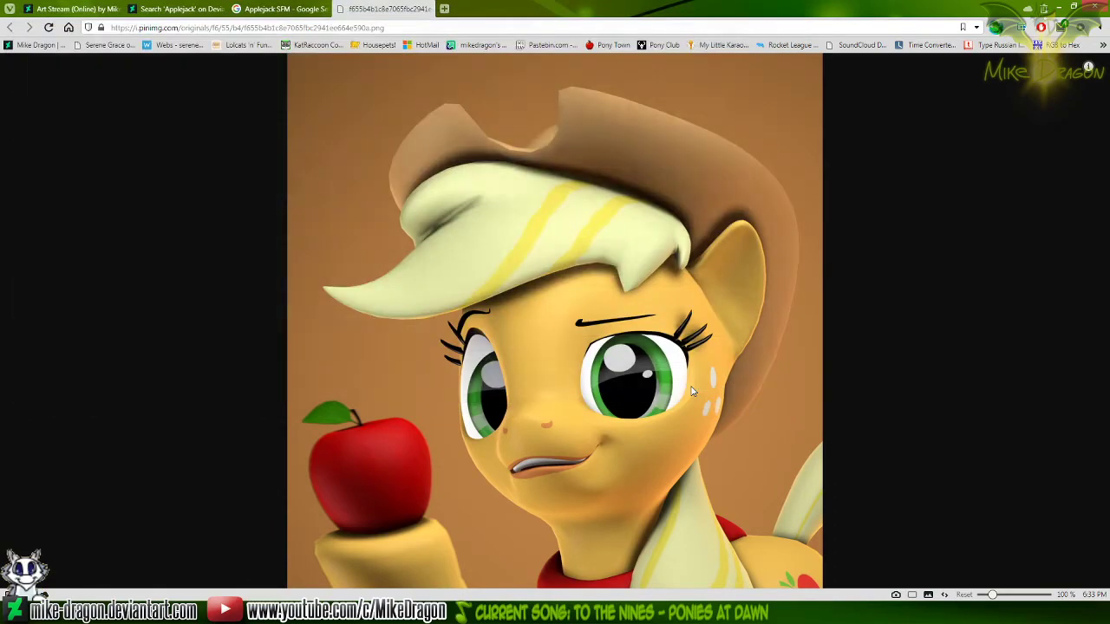
key("ctrl+w")
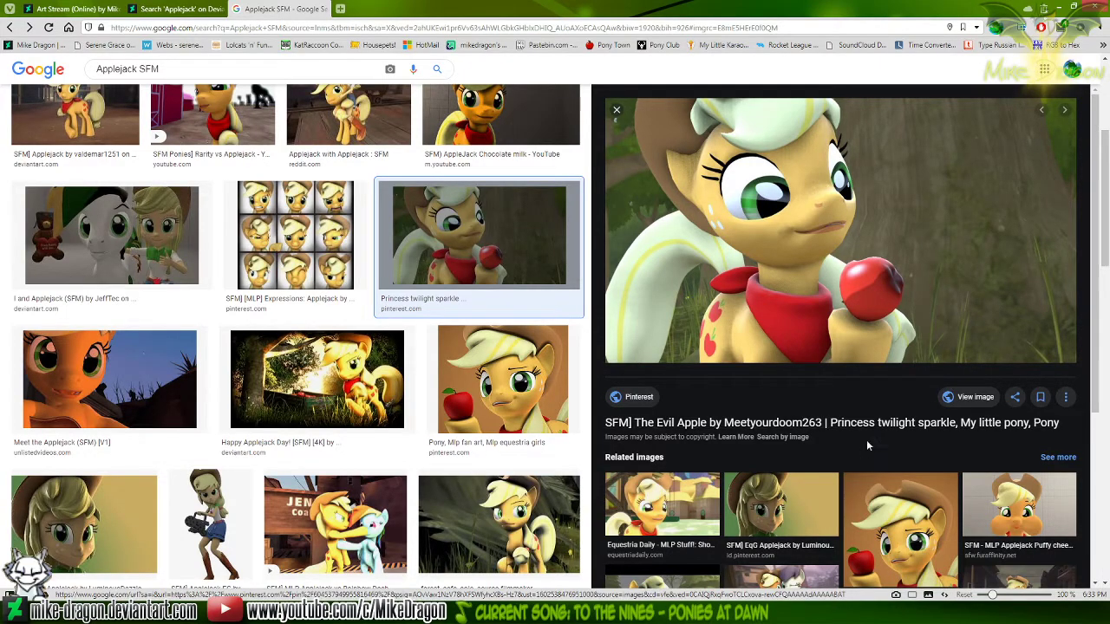
Go back to the western street Applejack preview, open it at full size and magnify it around the red neckerchief
key("alt+Left")
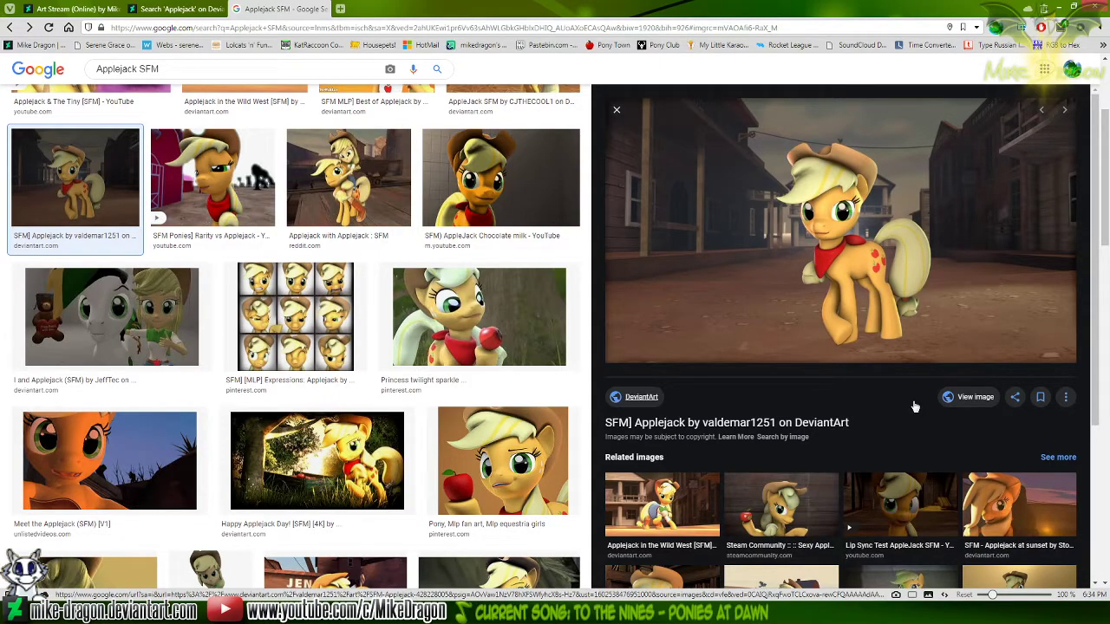
left_click(973, 398)
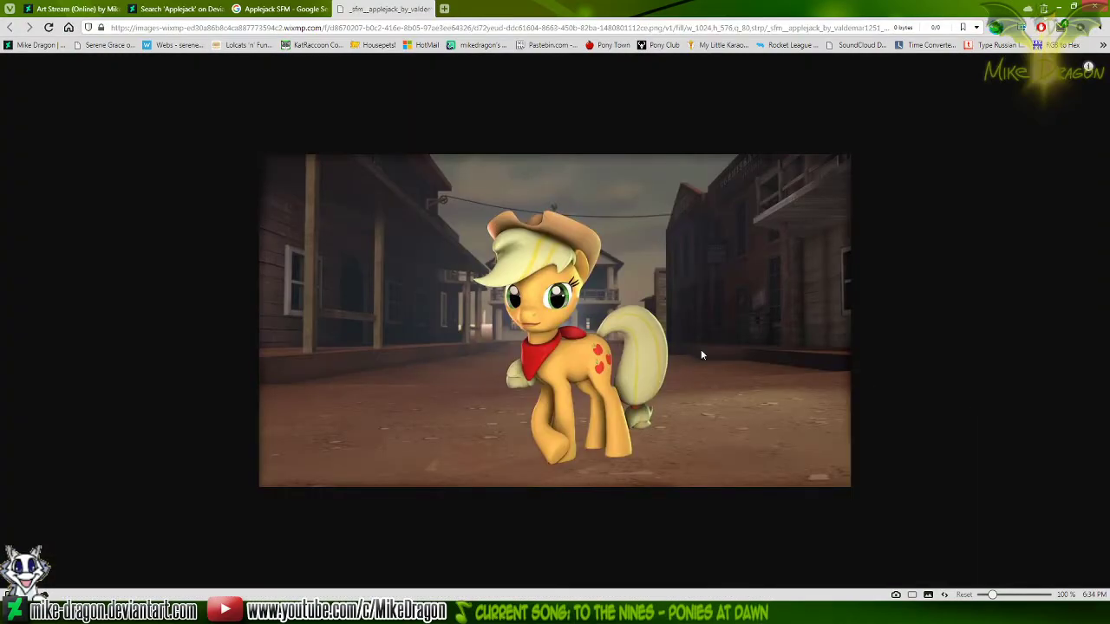
scroll(579, 313, "up", 8)
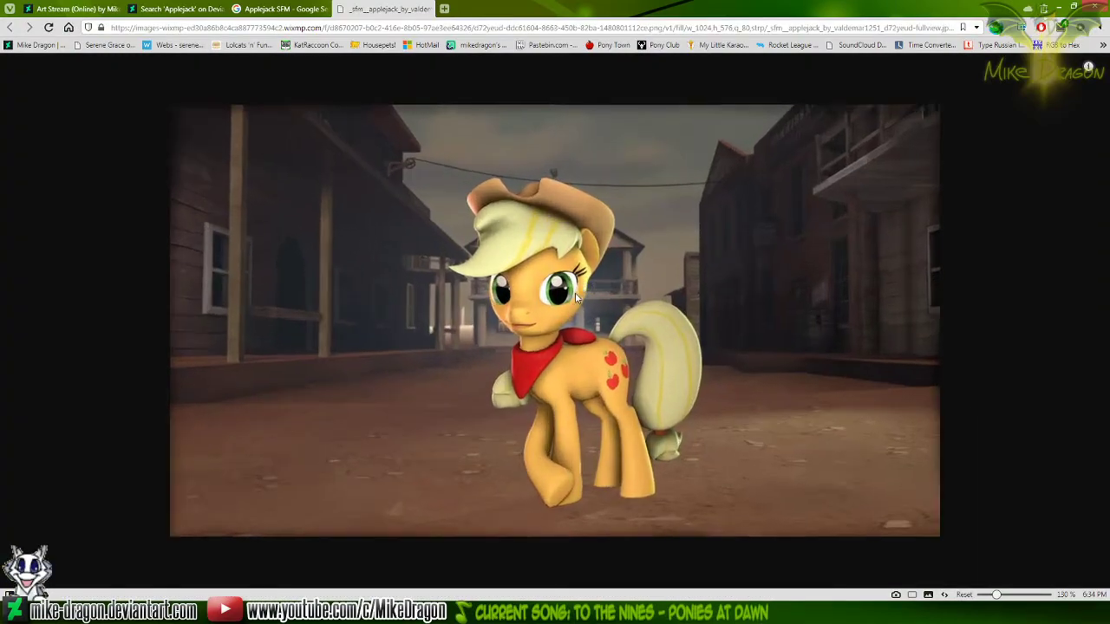
scroll(555, 375, "up", 2)
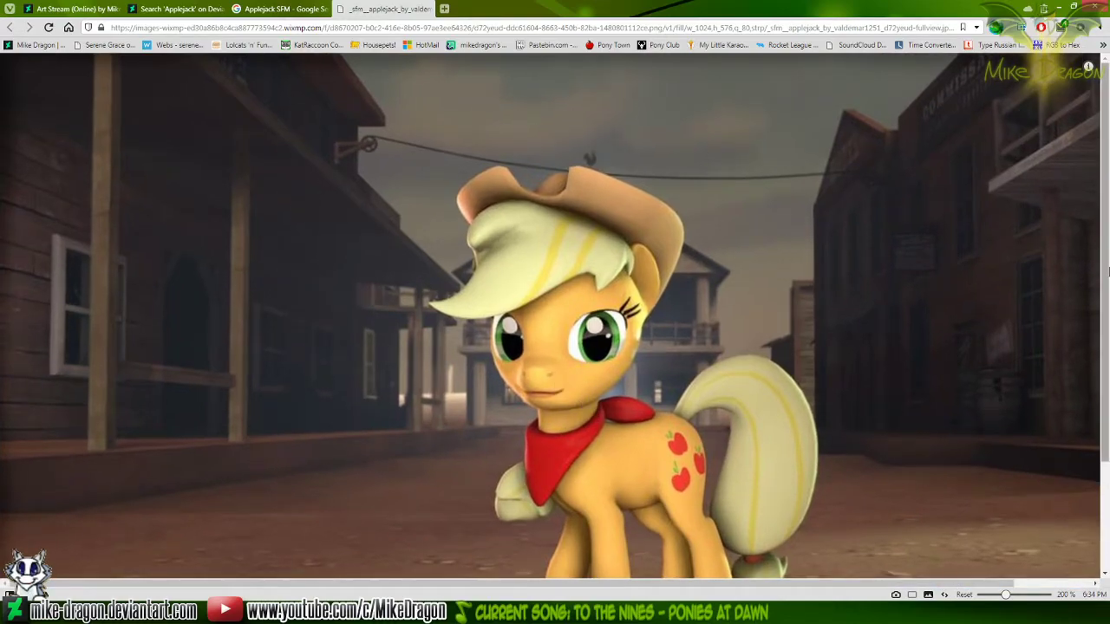
left_click_drag(1108, 272, 1108, 341)
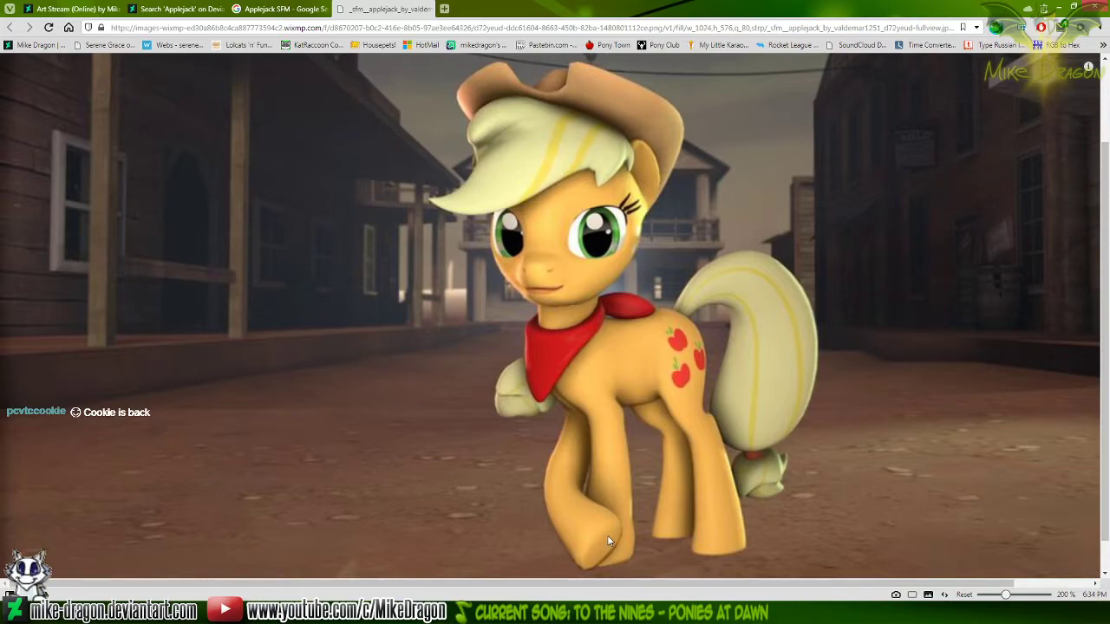
Switch to the Workshop Panel2 drawing in Paint and compare its red neckerchief with the enlarged SFM reference
key("alt+Tab")
key("alt+Tab")
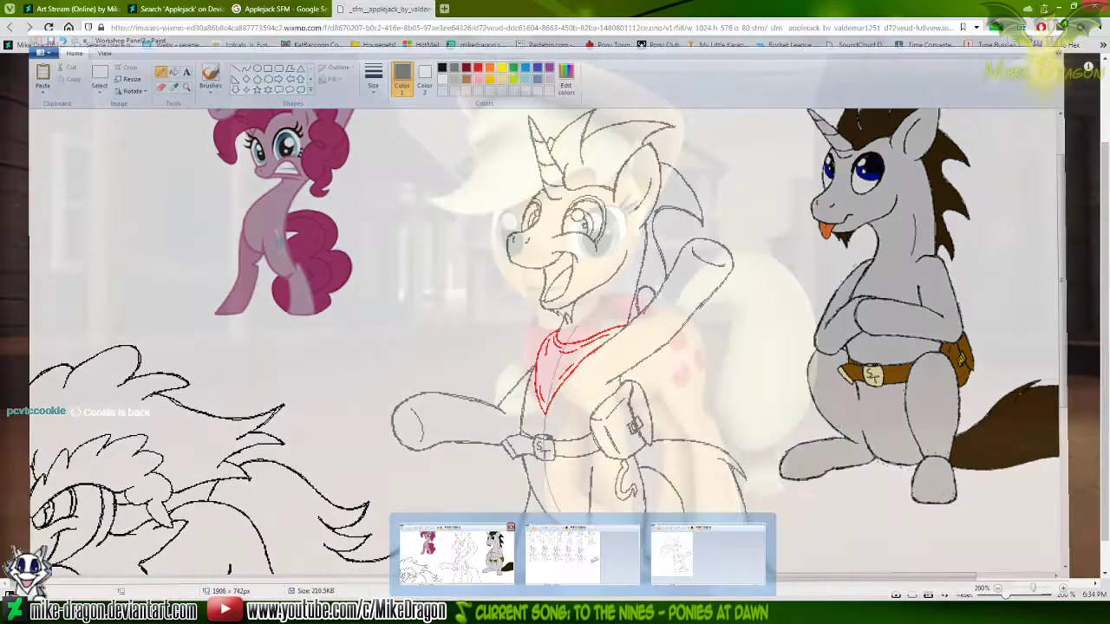
key("alt+Tab")
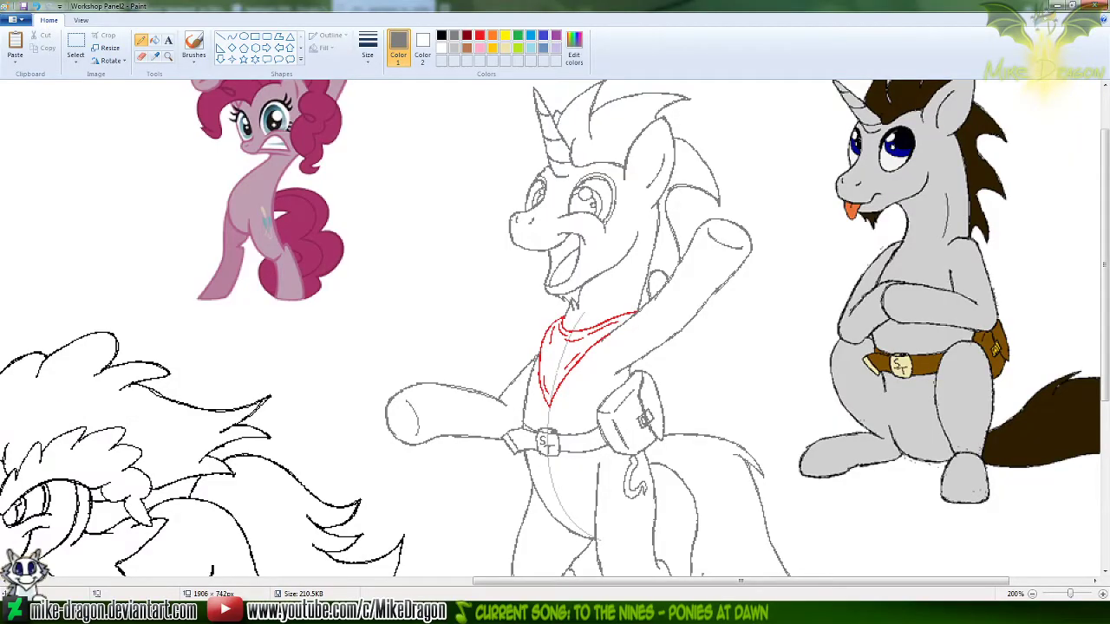
key("alt+Tab")
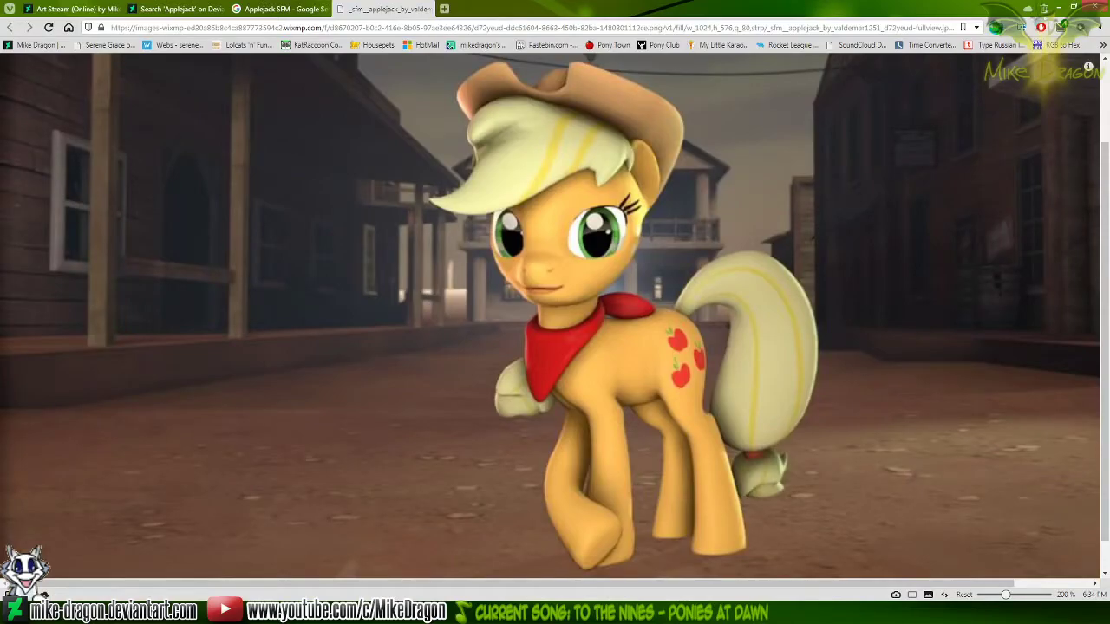
key("alt+Tab")
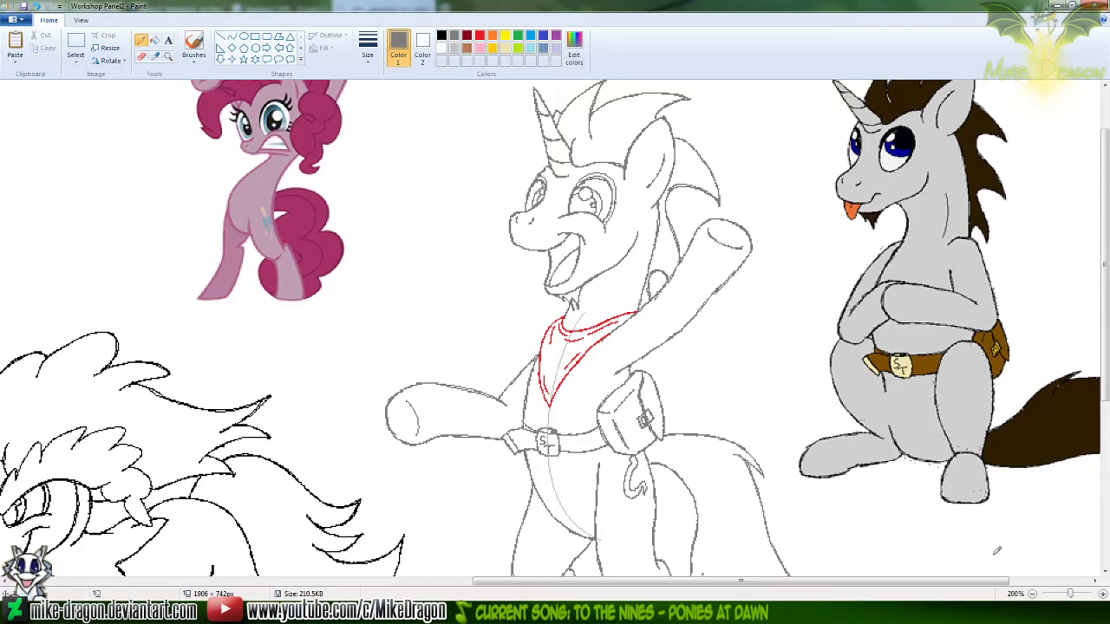
Make a free-form selection around the Silver Trot sketch with the red neckerchief at 100% zoom and copy it
left_click(1033, 594)
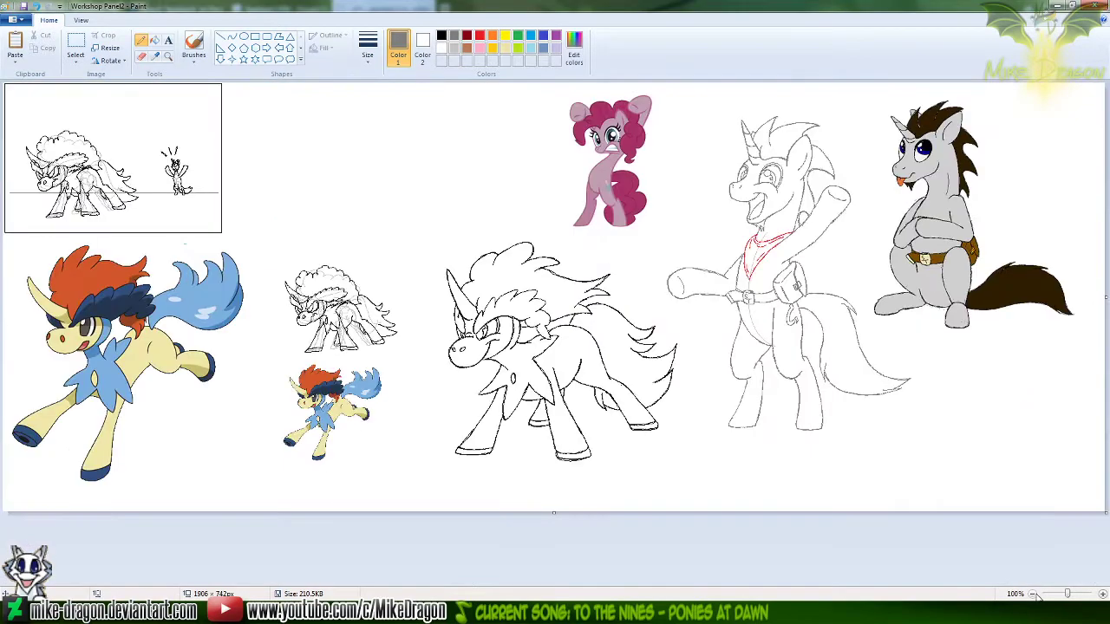
left_click(76, 60)
left_click(61, 101)
mouse_move(696, 166)
left_mouse_down()
mouse_move(639, 293)
mouse_move(687, 308)
mouse_move(707, 349)
mouse_move(701, 404)
mouse_move(716, 433)
mouse_move(775, 444)
mouse_move(886, 438)
mouse_move(963, 410)
mouse_move(956, 362)
mouse_move(865, 321)
mouse_move(873, 217)
mouse_move(844, 121)
mouse_move(801, 98)
mouse_move(698, 123)
mouse_move(683, 162)
mouse_move(707, 196)
left_mouse_up()
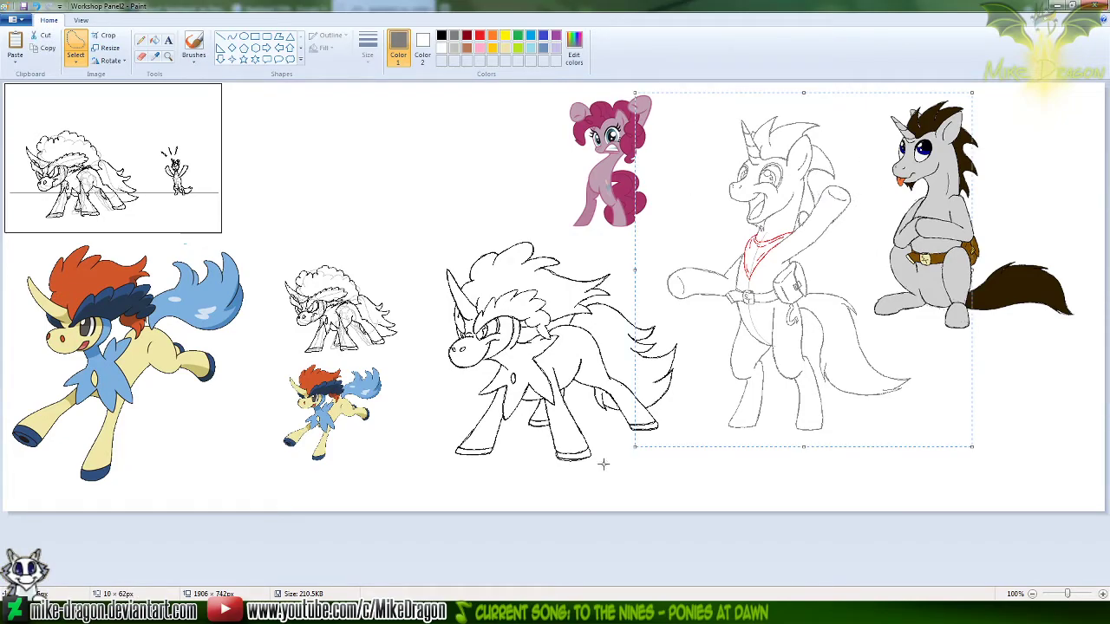
Paste the sketch into Silver Trot Panel2 Progress Sheet as the first figure of a new row below the others and save the file
left_click(593, 613)
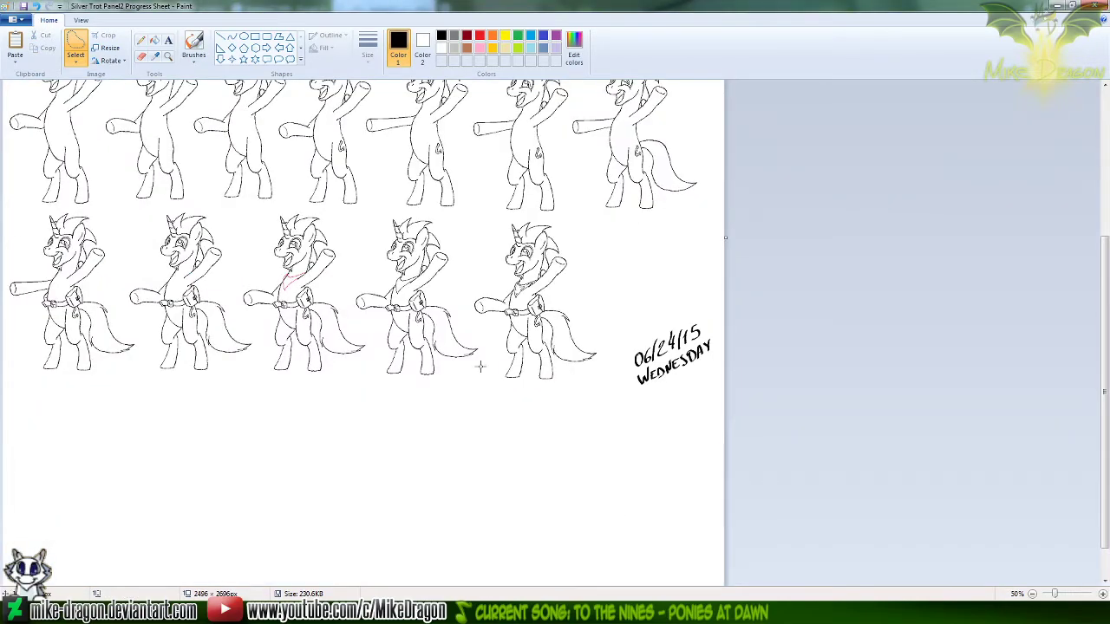
key("ctrl+v")
left_click_drag(82, 163, 74, 458)
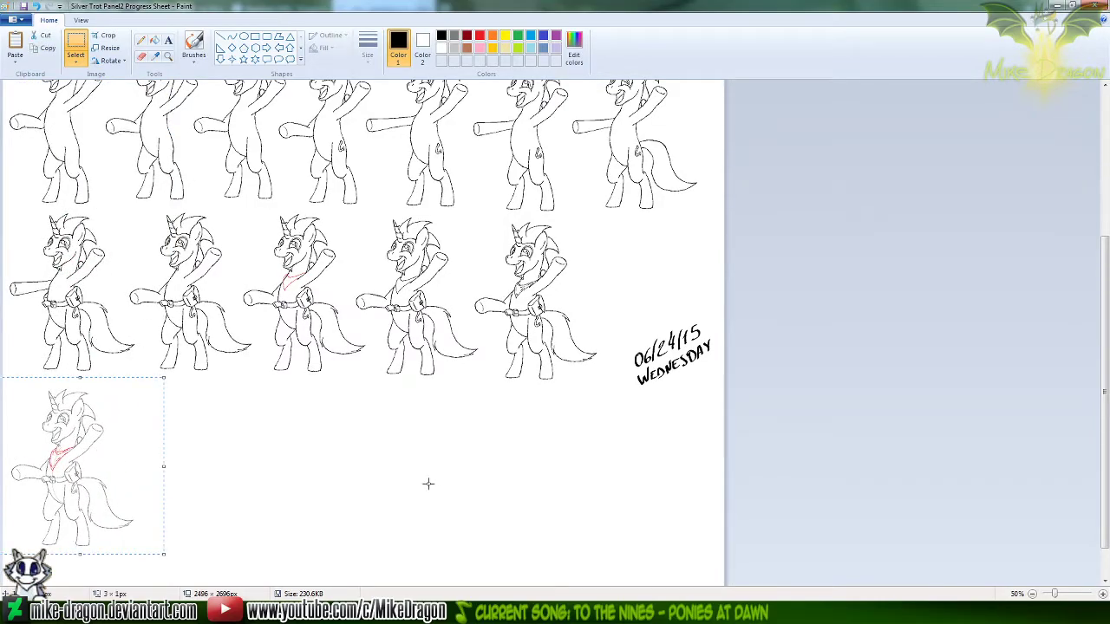
key("ctrl+s")
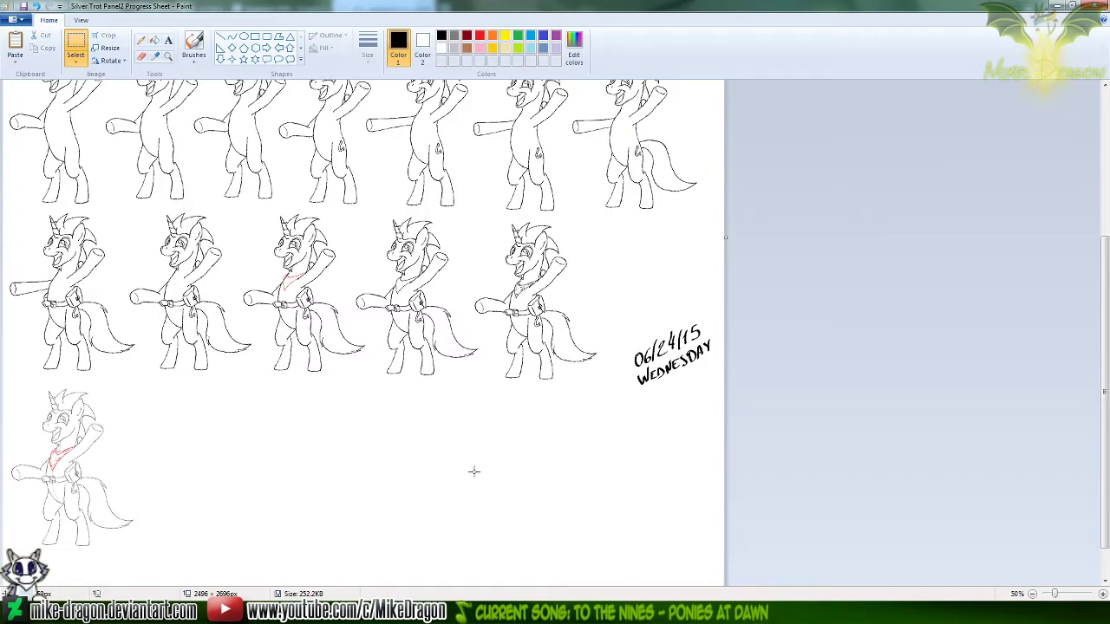
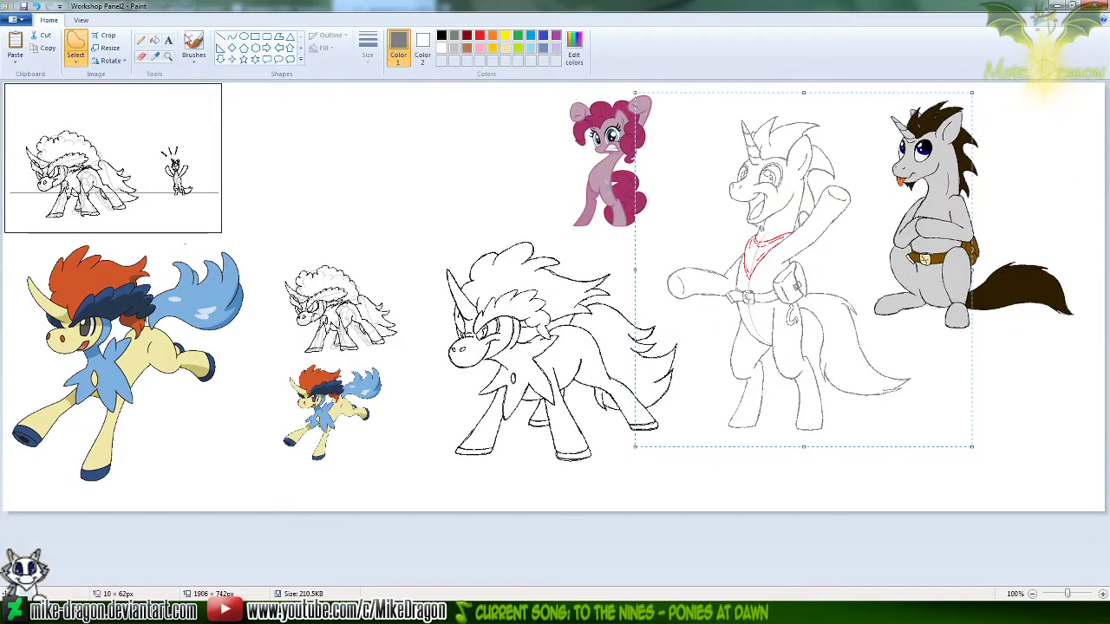
Switch to Workshop Panel2, magnify the neckerchief to 400%, and set up the eraser with red as Color 1 and grey as Color 2
left_click(169, 56)
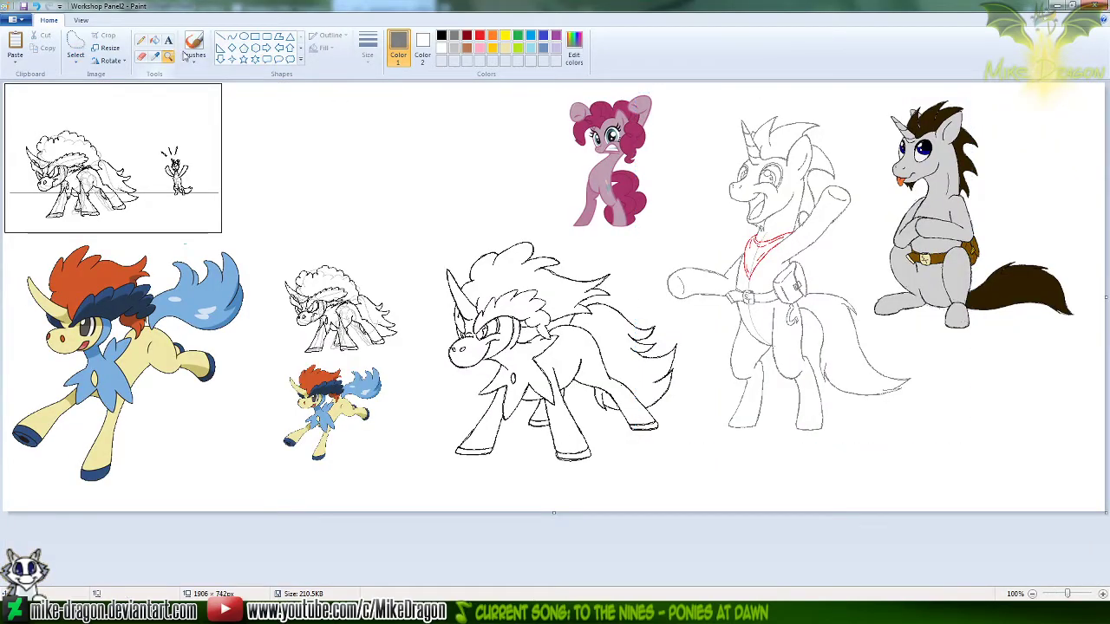
left_click(717, 235)
left_click(713, 247)
left_click(543, 368)
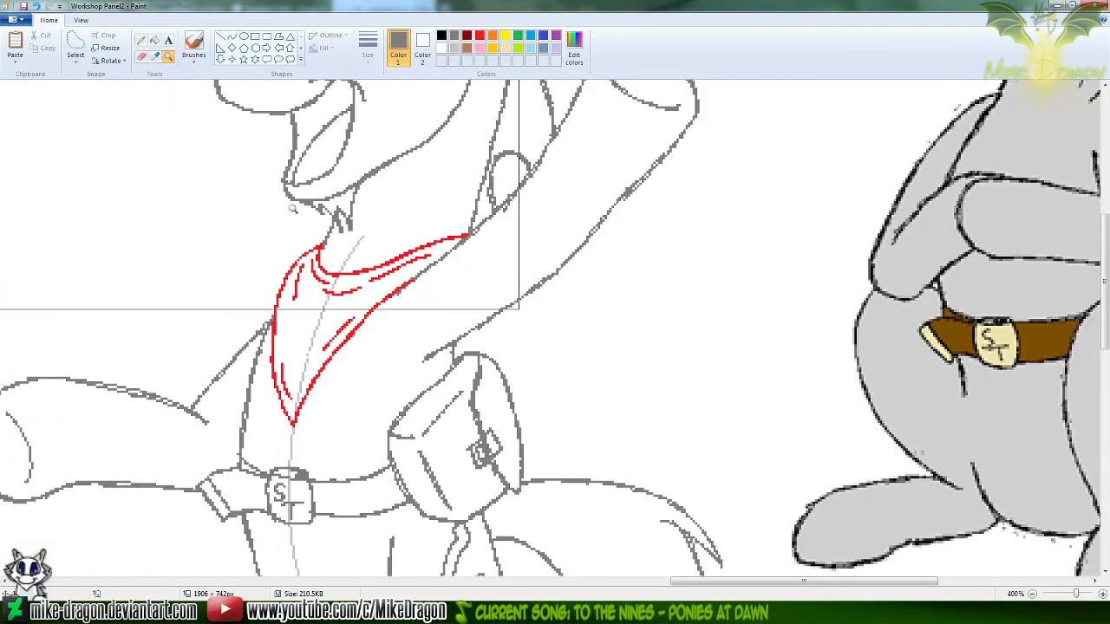
left_click(141, 56)
left_click(480, 35)
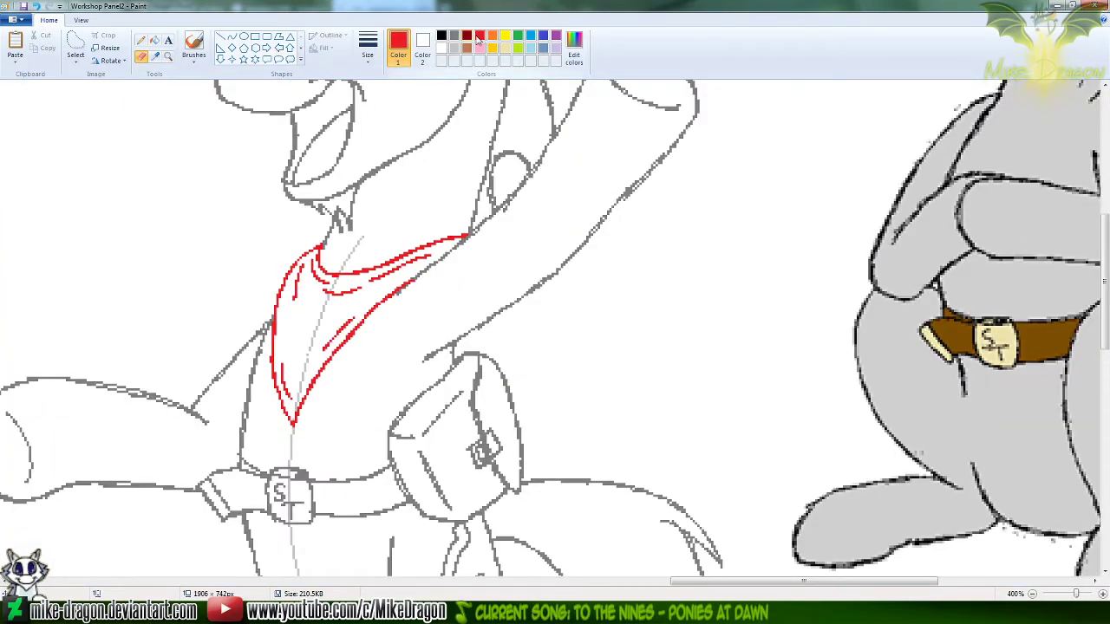
left_click(423, 48)
left_click(454, 35)
left_click(398, 47)
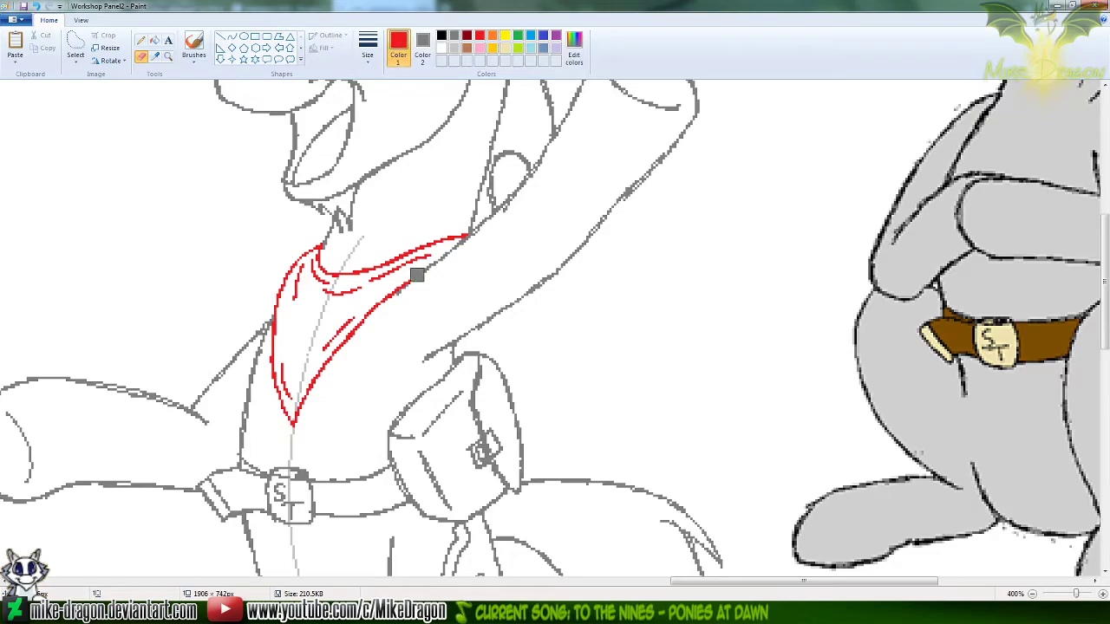
Recolour all of the neckerchief's red lines grey with an enlarged eraser, and restore white as Color 2
key("ctrl+KP_Add")
key("ctrl+KP_Add")
key("ctrl+KP_Add")
key("ctrl+KP_Add")
key("ctrl+KP_Add")
key("ctrl+KP_Add")
key("ctrl+KP_Add")
key("ctrl+KP_Add")
key("ctrl+KP_Add")
key("ctrl+KP_Add")
key("ctrl+KP_Add")
key("ctrl+KP_Add")
key("ctrl+KP_Add")
key("ctrl+KP_Add")
key("ctrl+KP_Add")
key("ctrl+KP_Add")
key("ctrl+KP_Add")
key("ctrl+KP_Add")
key("ctrl+KP_Add")
key("ctrl+KP_Add")
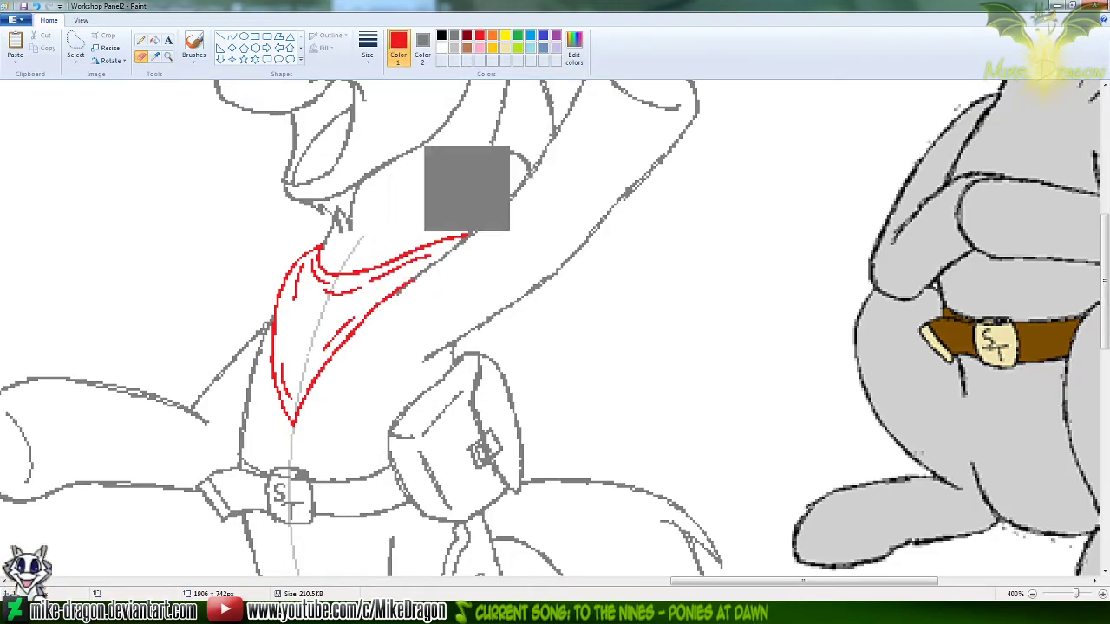
mouse_move(488, 237)
left_mouse_down()
mouse_move(298, 272)
mouse_move(272, 340)
mouse_move(303, 410)
left_mouse_up()
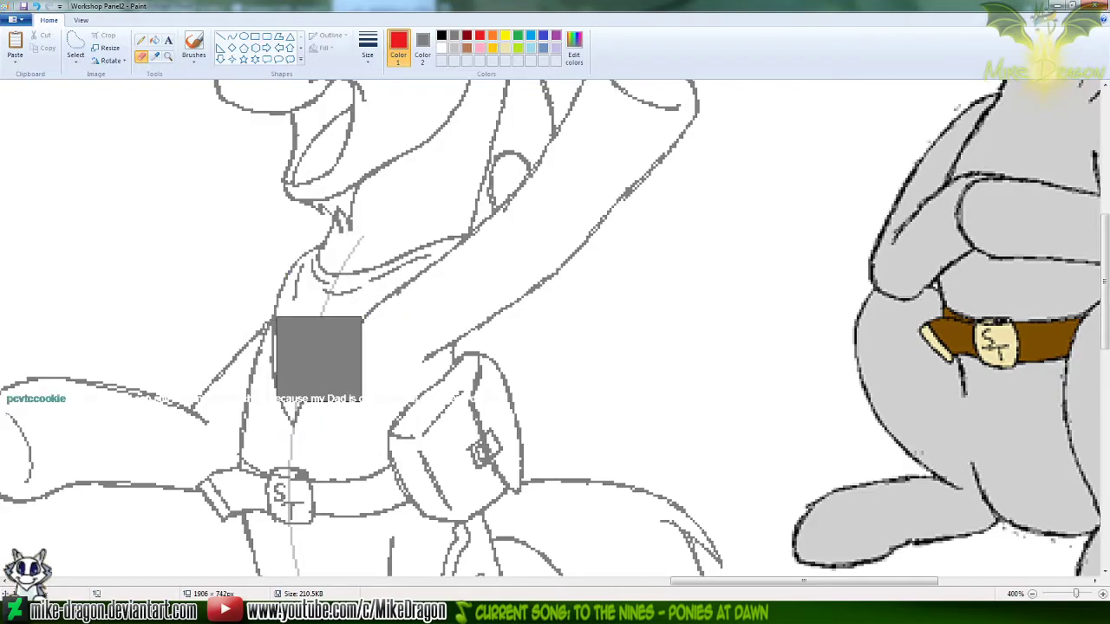
left_click(156, 55)
right_click(173, 179)
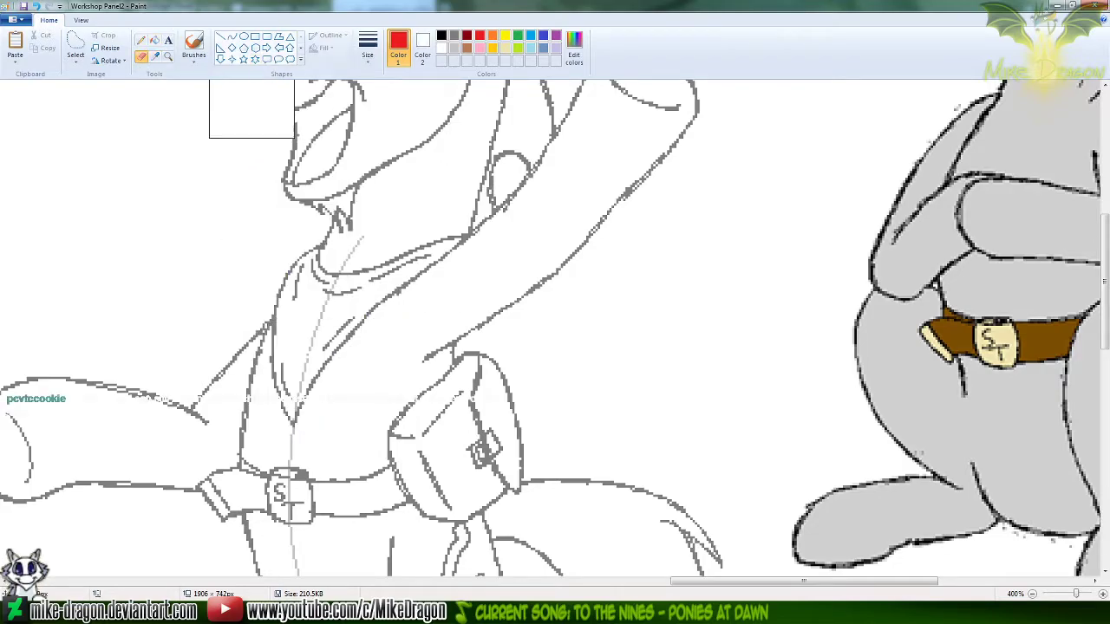
Reframe the Silver Trot sketch around the neckerchief at 300% zoom and choose the Curve tool
left_click_drag(676, 581, 654, 582)
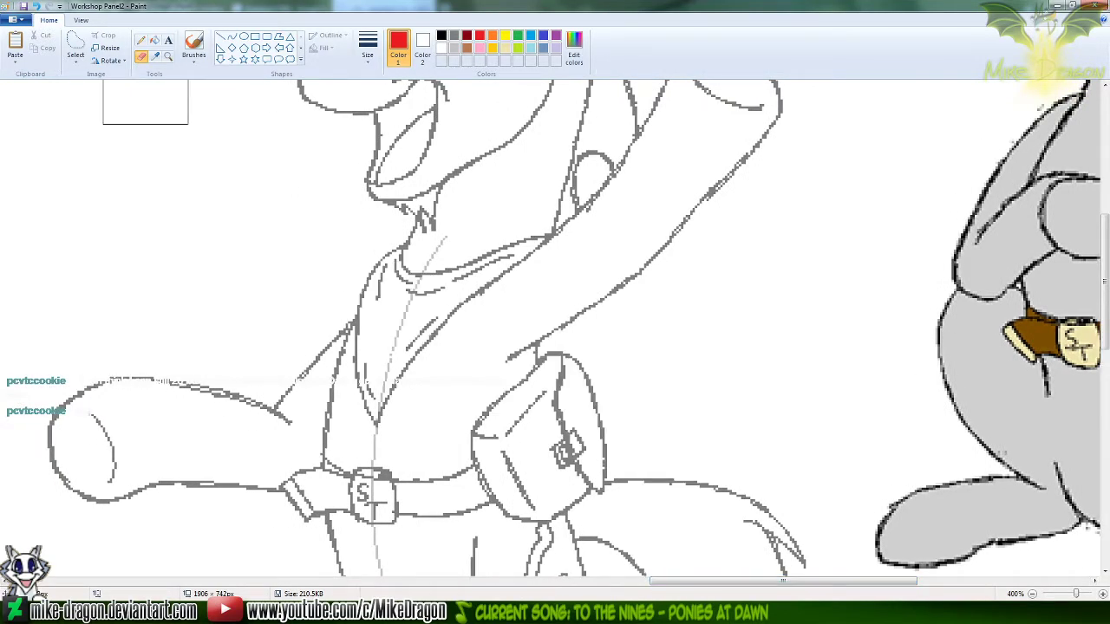
left_click(140, 40)
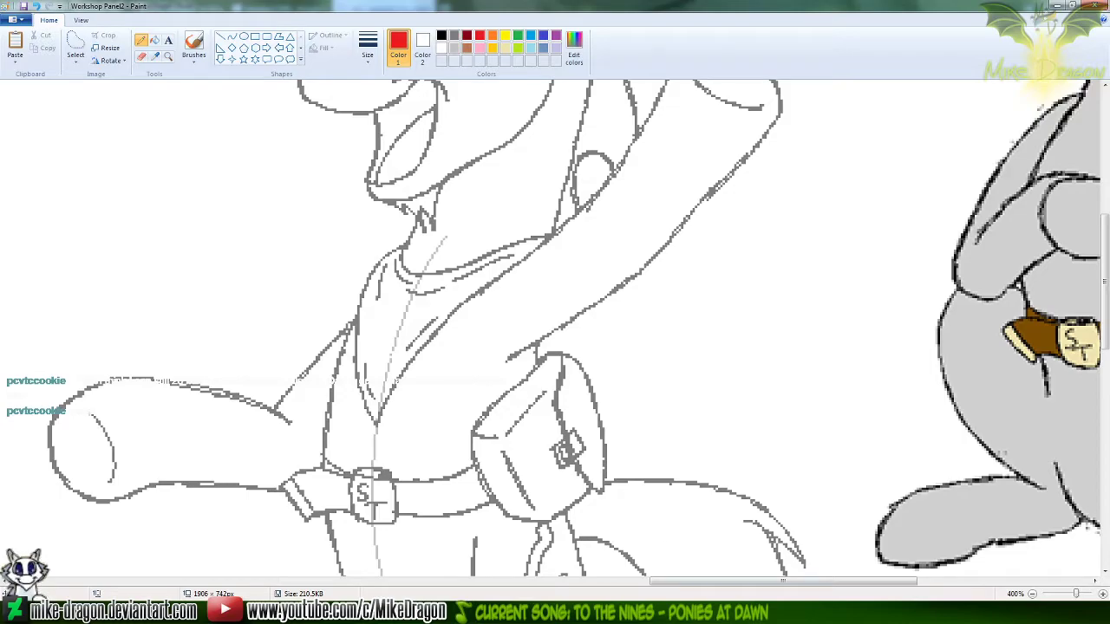
left_click(231, 37)
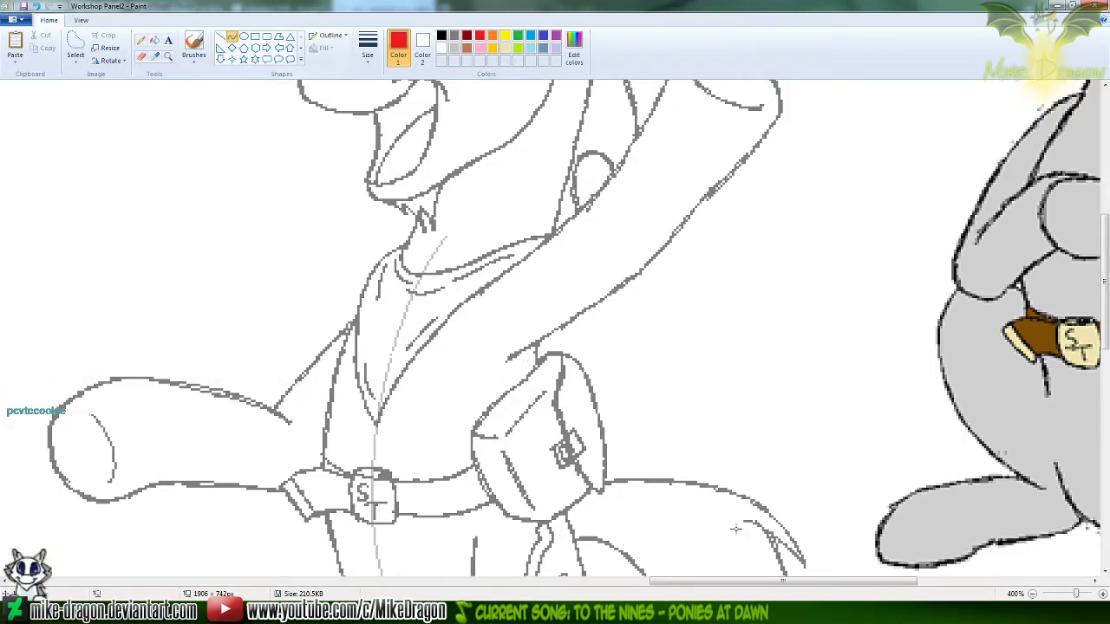
scroll(745, 583, "left", 2)
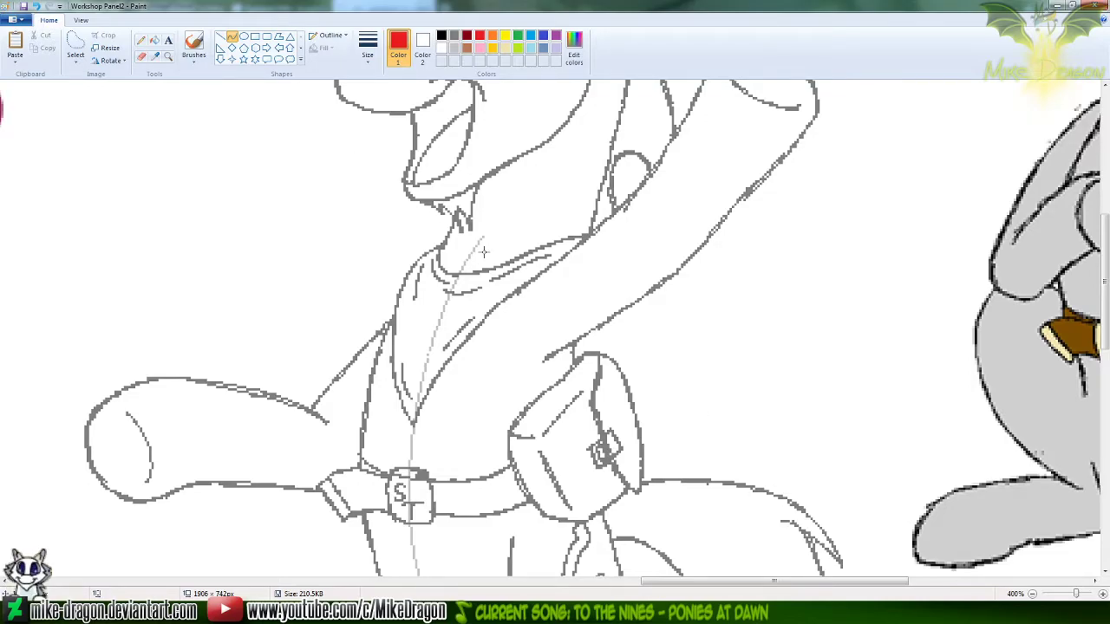
scroll(486, 254, "down", 1)
left_click(1108, 501)
left_click_drag(1108, 501, 1107, 276)
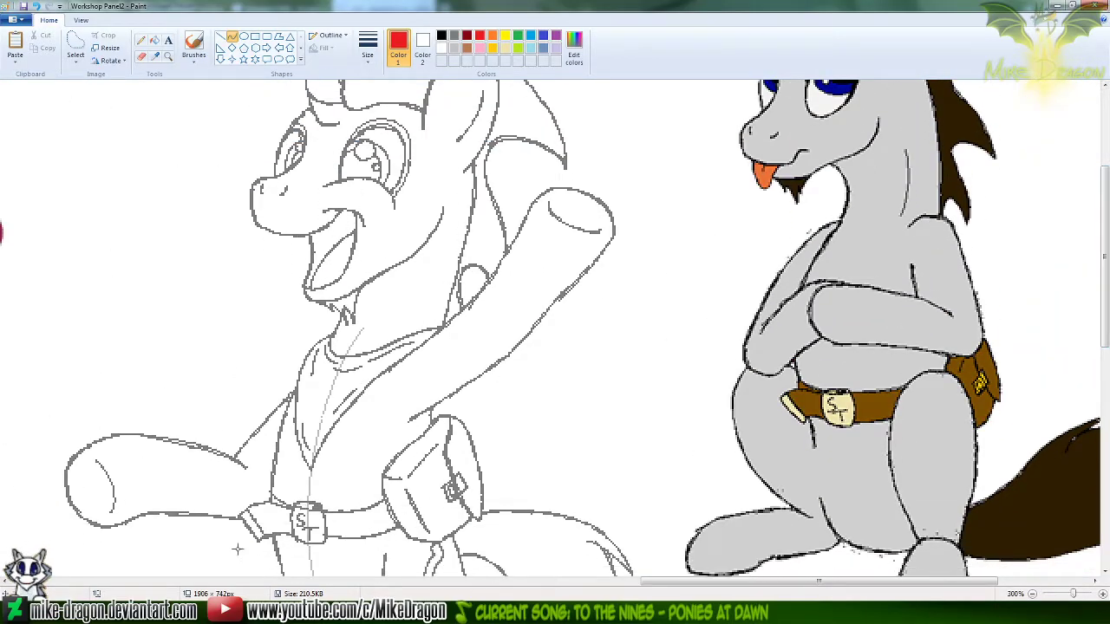
Switch to the browser, search YouTube for "Quick maths" in a new tab, and play "Quick Maths - 2+2 is 4 minus 1 that's 3"
key("alt+Tab")
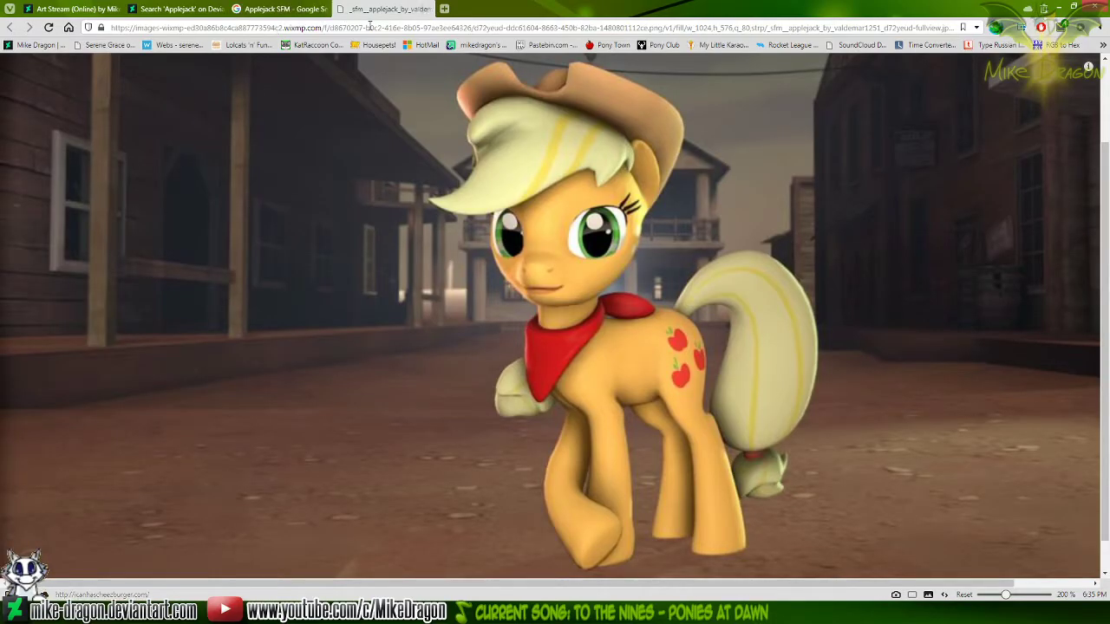
left_click(445, 10)
type("you")
key("Return")
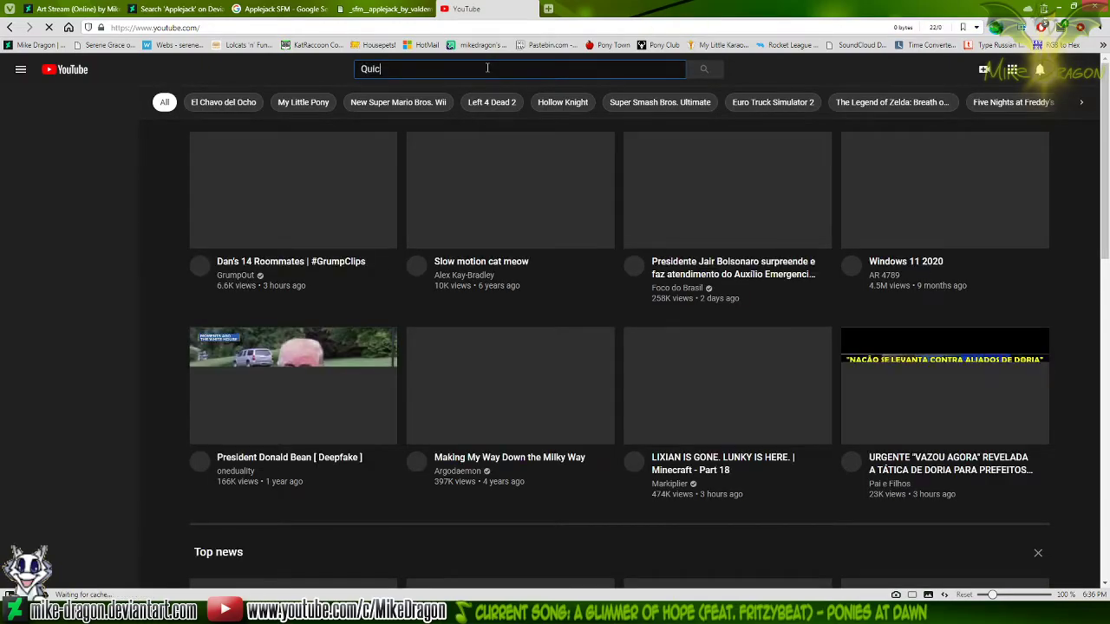
type("Quick maths")
key("Return")
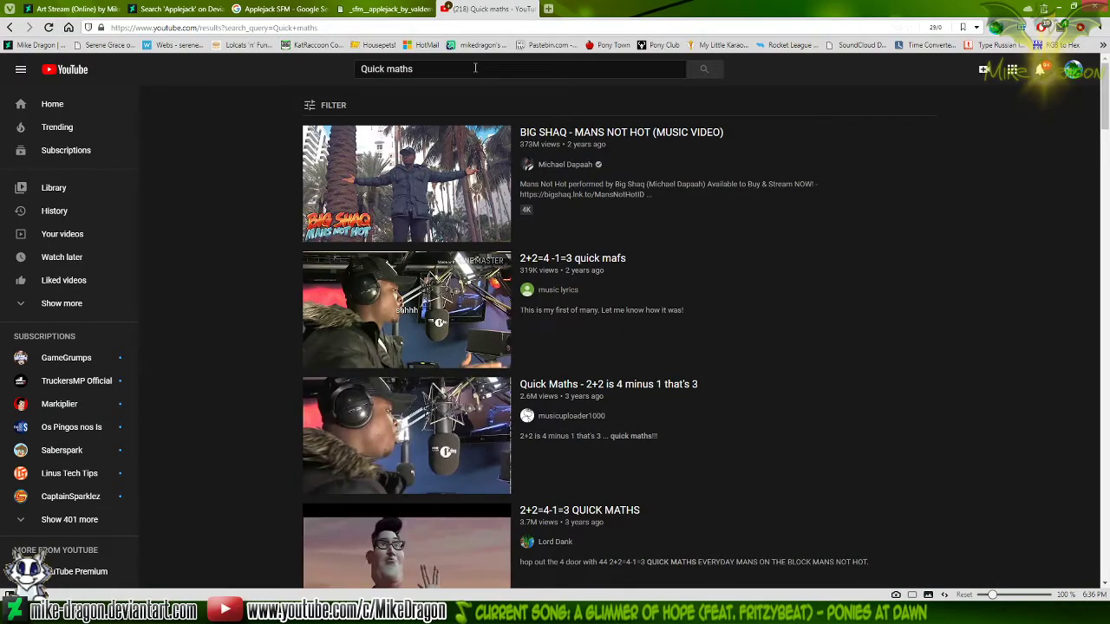
left_click(336, 431)
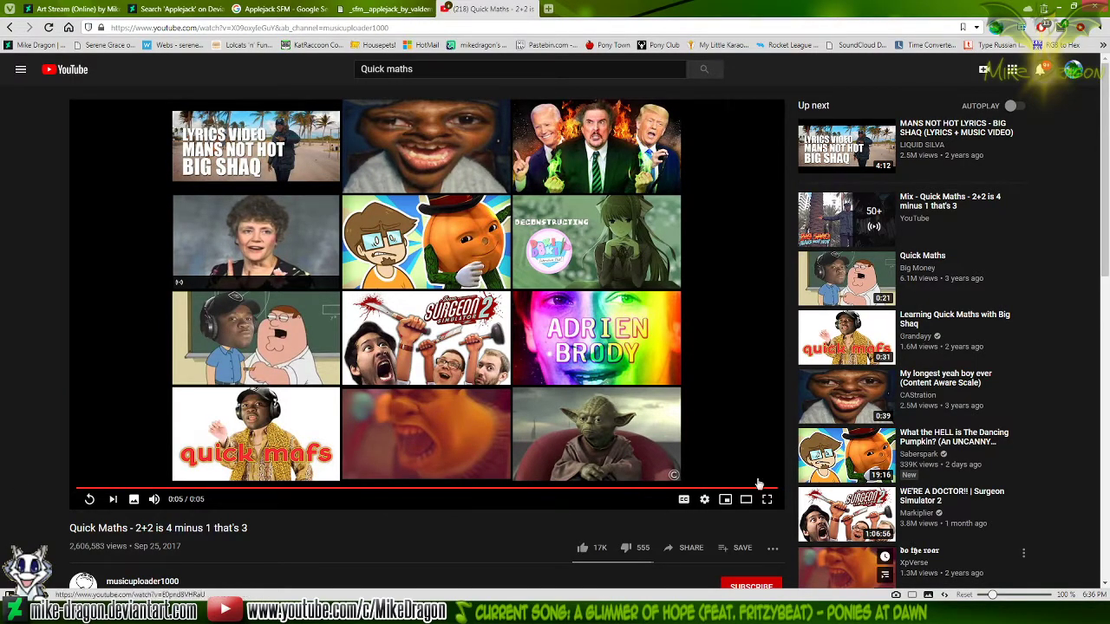
Like the Quick Maths video and save it to a playlist
left_click(583, 548)
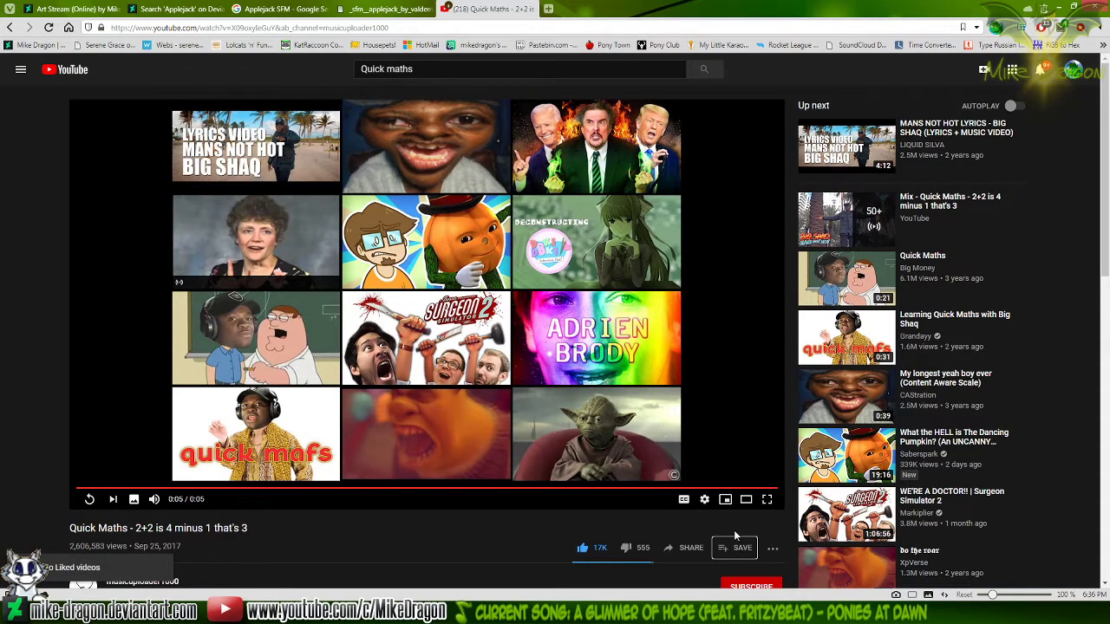
left_click(736, 533)
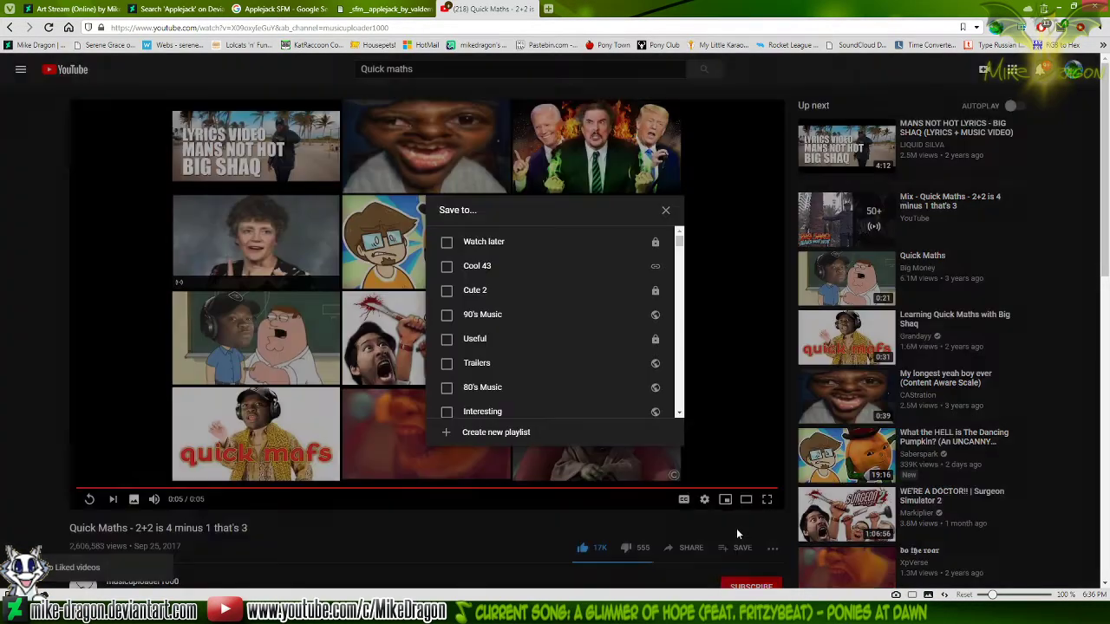
scroll(515, 366, "down", 1)
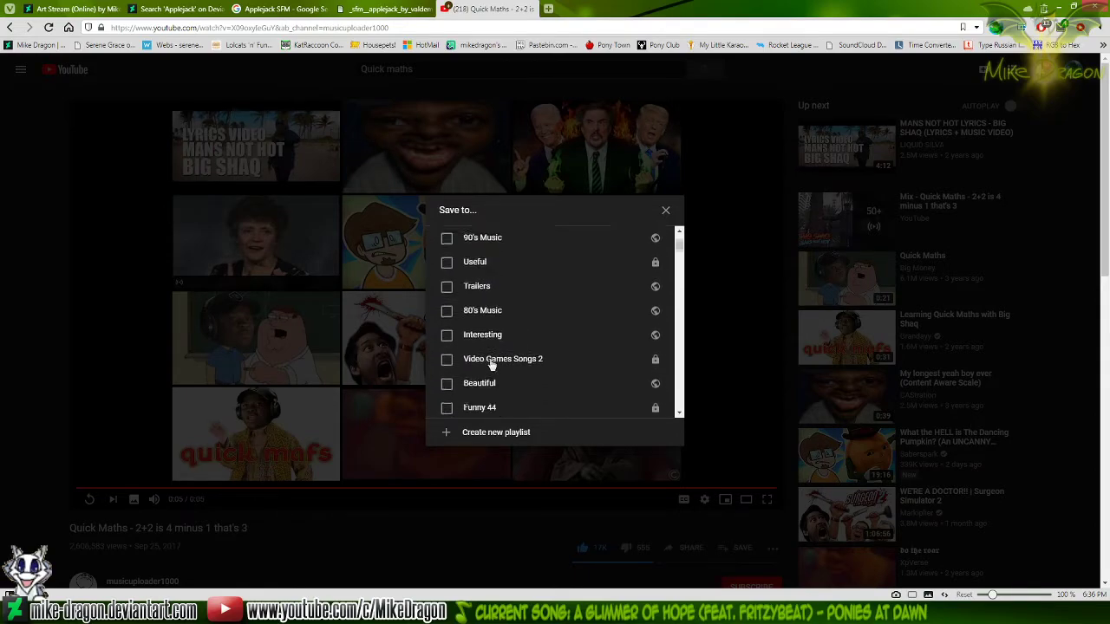
scroll(492, 364, "down", 1)
left_click(488, 371)
left_click(450, 516)
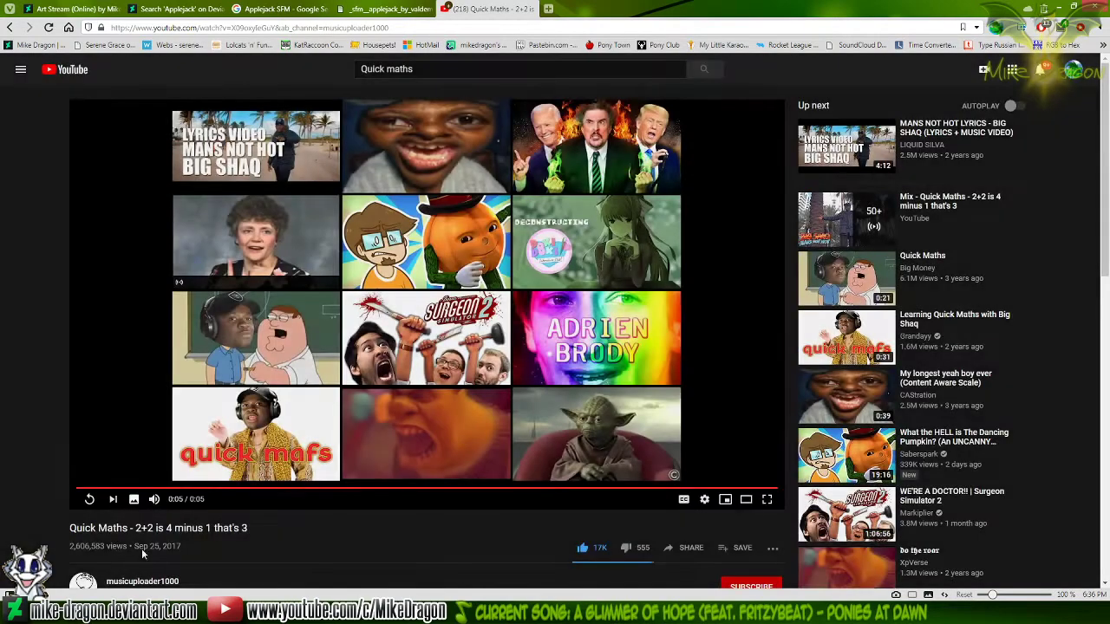
Replay the Quick Maths video, close YouTube and return to the Workshop Panel2 drawing
left_click(90, 499)
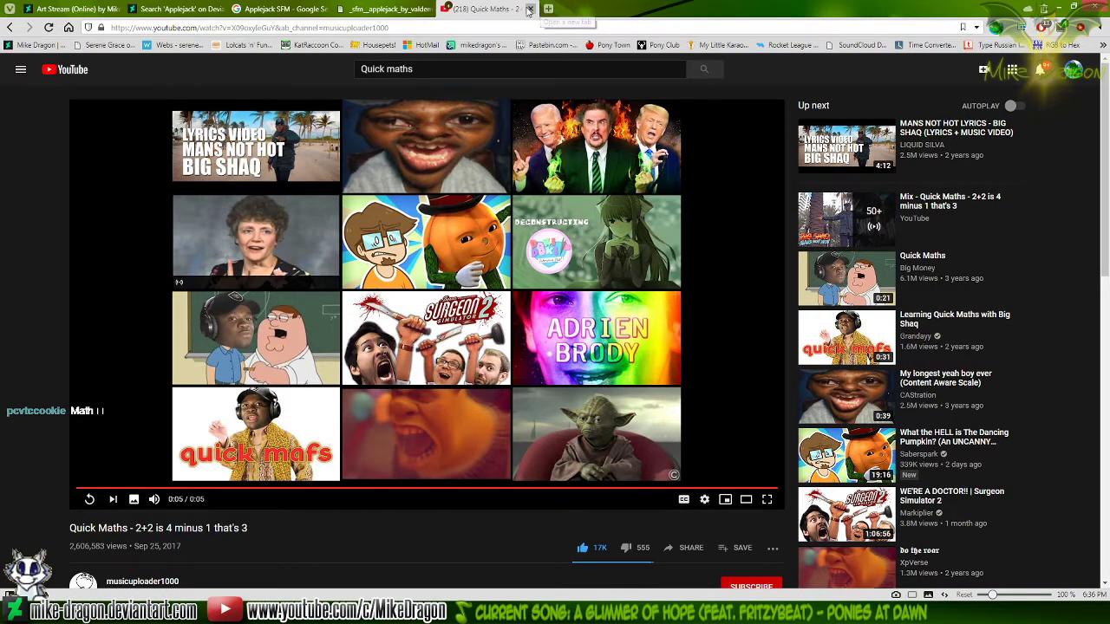
left_click(530, 8)
key("alt+Tab")
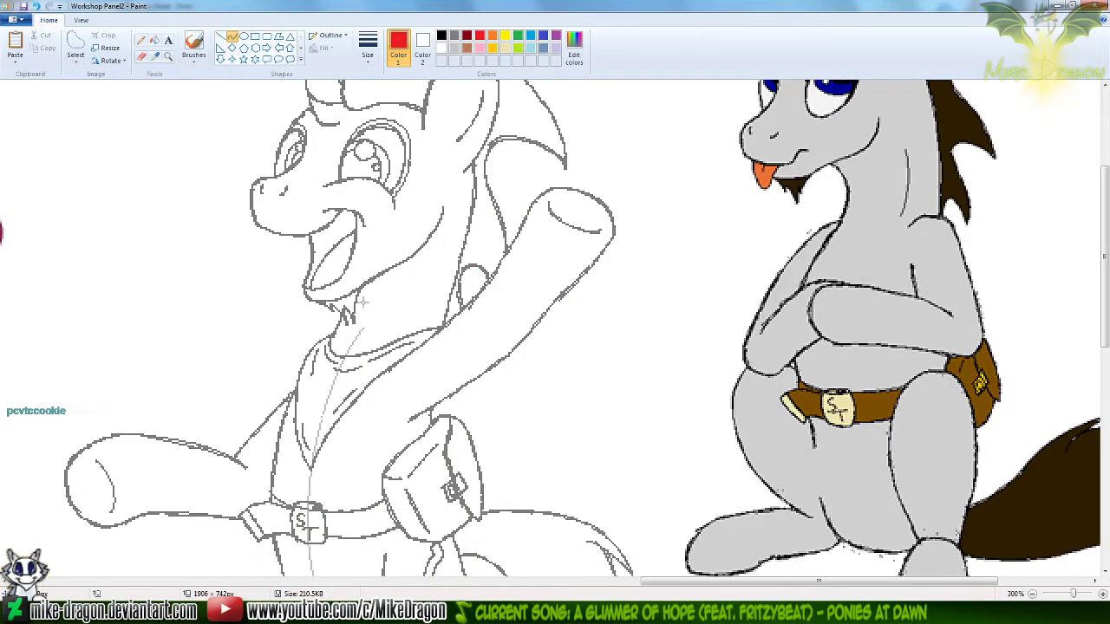
After checking the Applejack reference, draw a red curve bowing outward from the neck to the neckerchief's lower tip, left of the grey outline
left_click(141, 40)
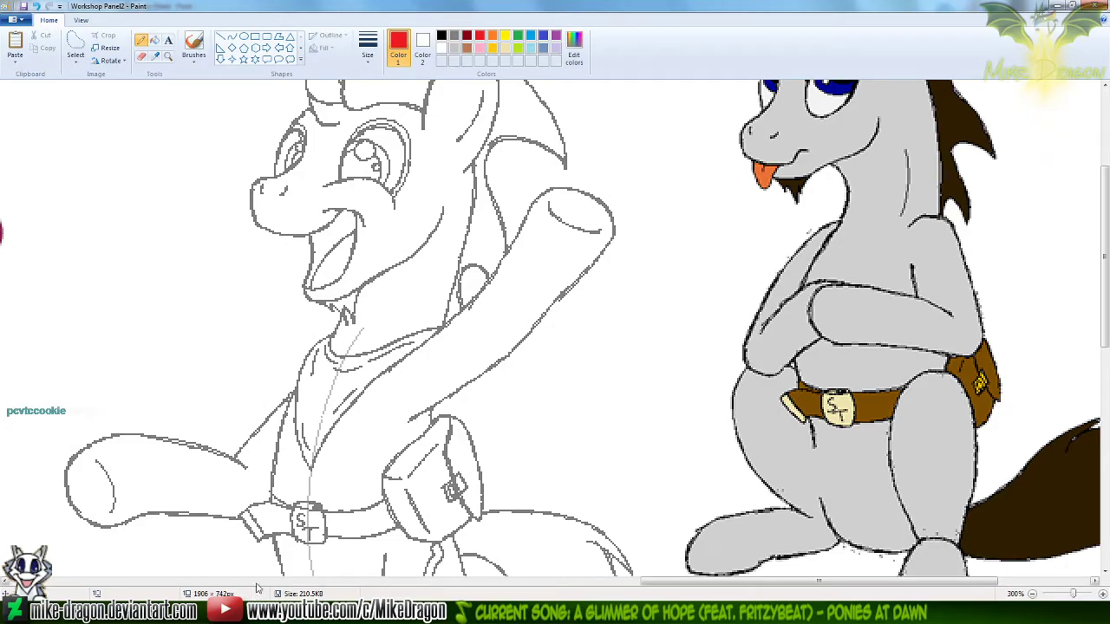
left_click(258, 612)
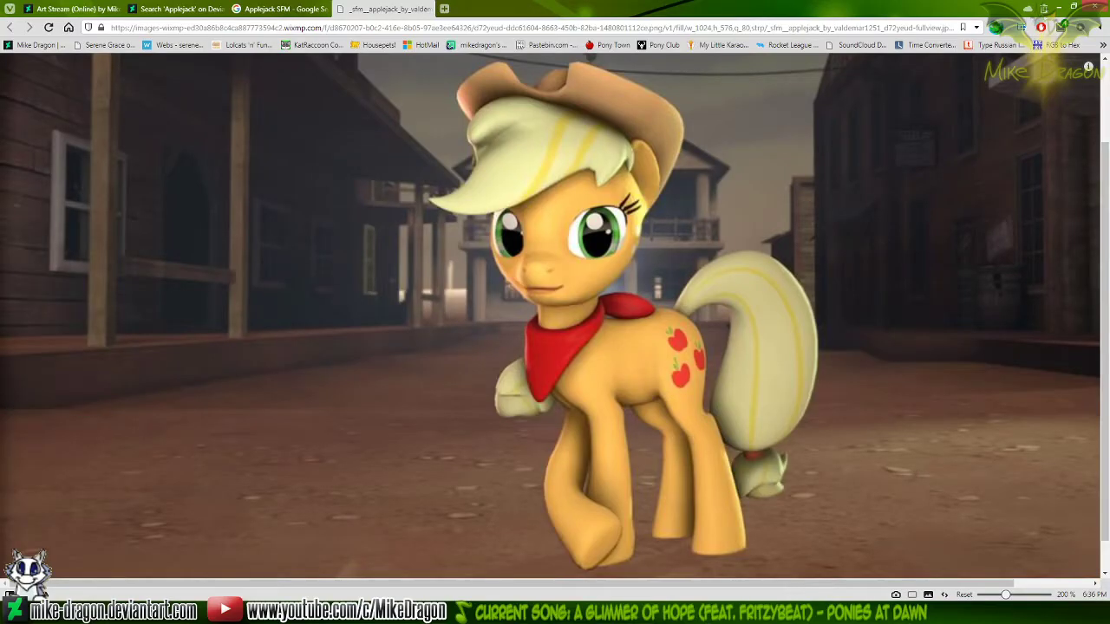
left_click(258, 612)
left_click(232, 38)
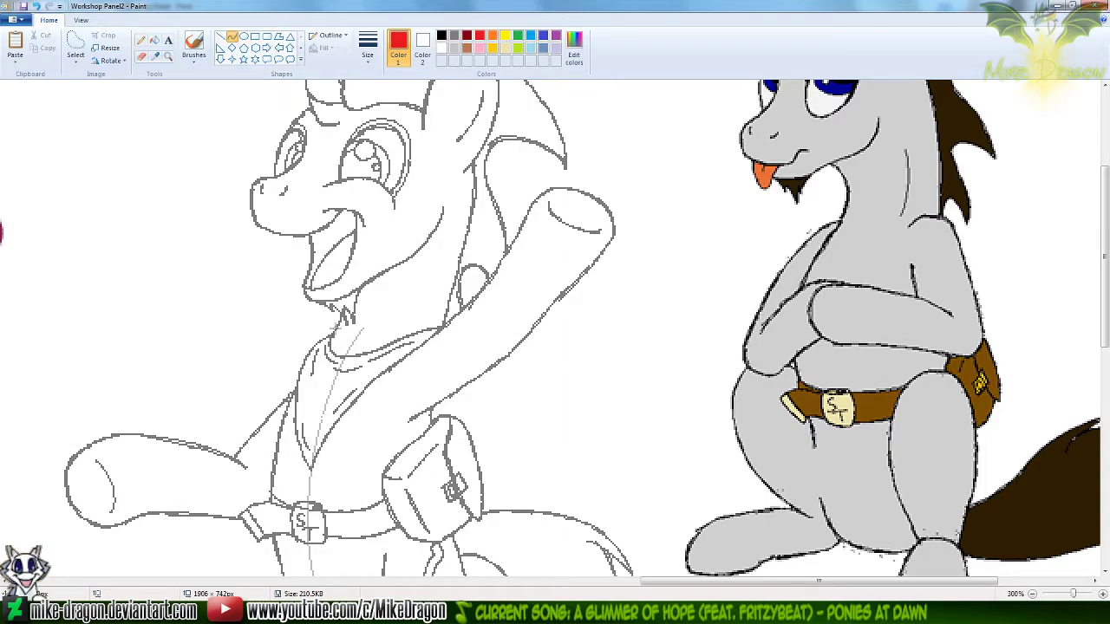
mouse_move(338, 326)
left_mouse_down()
mouse_move(300, 429)
mouse_move(310, 469)
left_mouse_up()
left_click_drag(328, 333, 239, 412)
left_click(250, 269)
Rework the upper part of the red curve near the neck with pencil strokes, undoing the misplaced ones
left_click(141, 41)
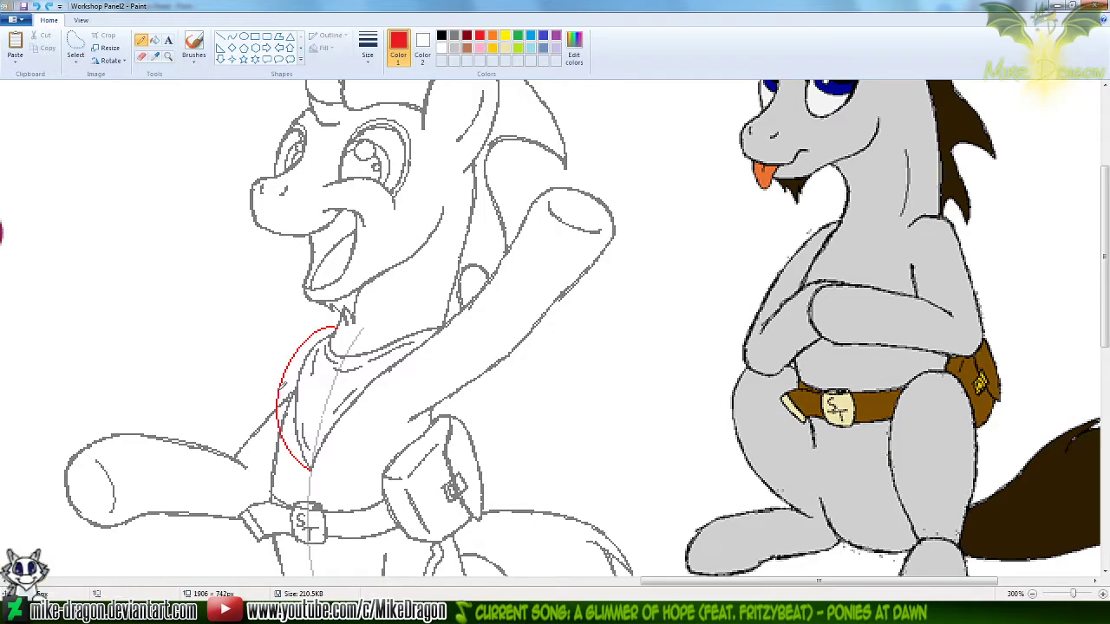
left_click_drag(317, 347, 332, 333)
key("ctrl+z")
left_click_drag(339, 329, 284, 372)
key("ctrl+z")
key("ctrl+z")
key("ctrl+z")
left_click_drag(292, 359, 318, 335)
Compare the new red neckerchief edge with the red neckerchief in the Applejack SFM reference
key("alt+Tab")
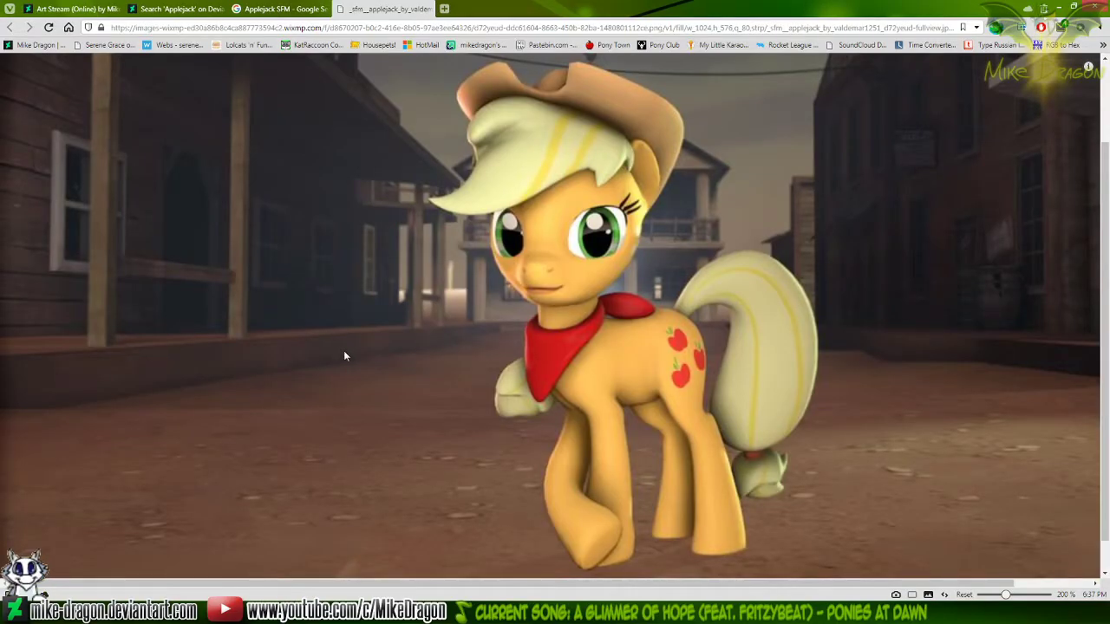
key("alt+Tab")
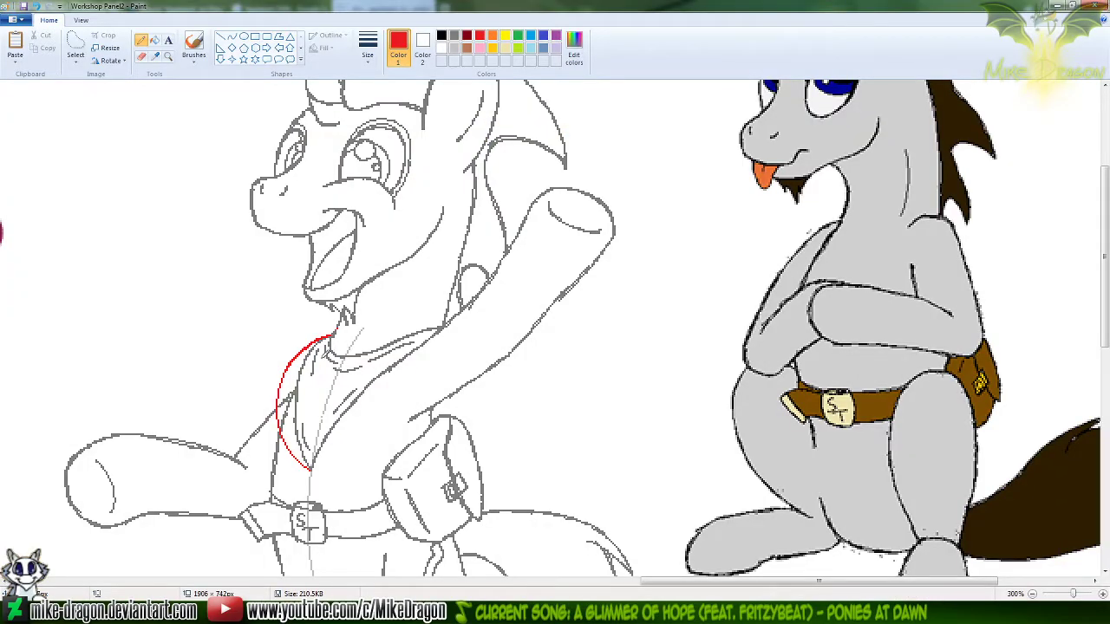
key("alt+Tab")
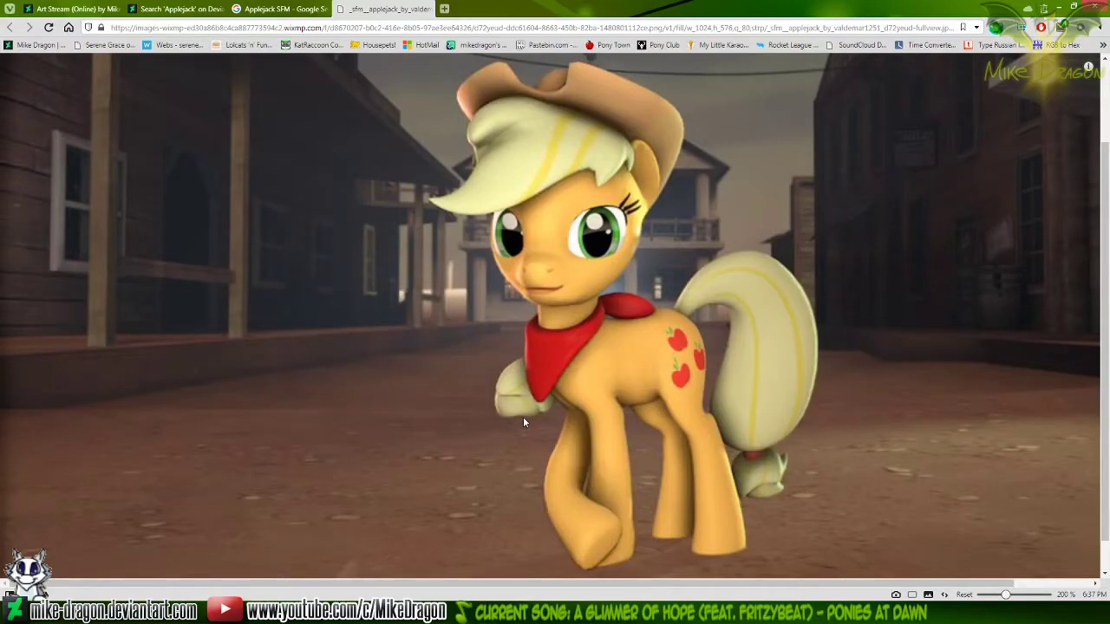
key("alt+Tab")
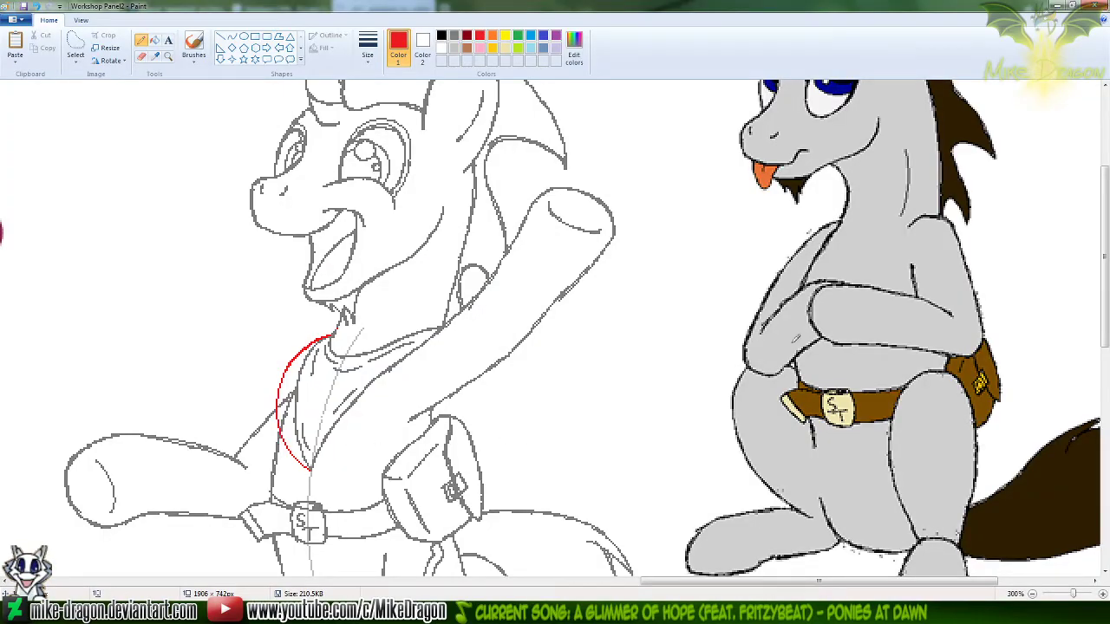
Rechecking the Applejack reference, draw a red curve about 52 × 64 px from the neckerchief's lower tip up to the raised arm
left_click_drag(1104, 322, 1094, 344)
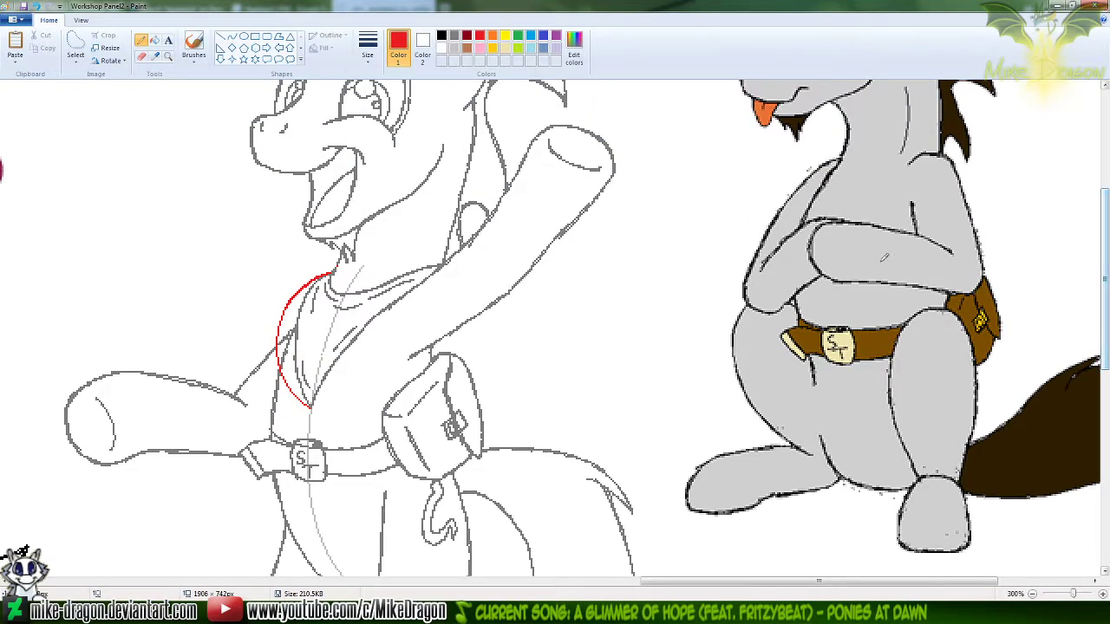
left_click(231, 37)
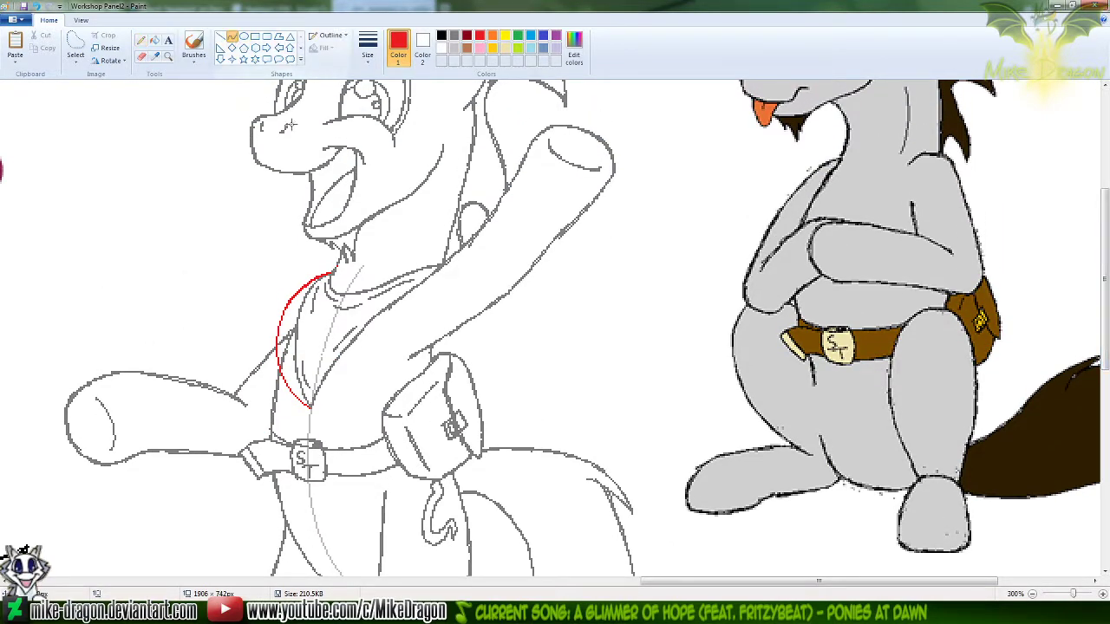
key("alt+Tab")
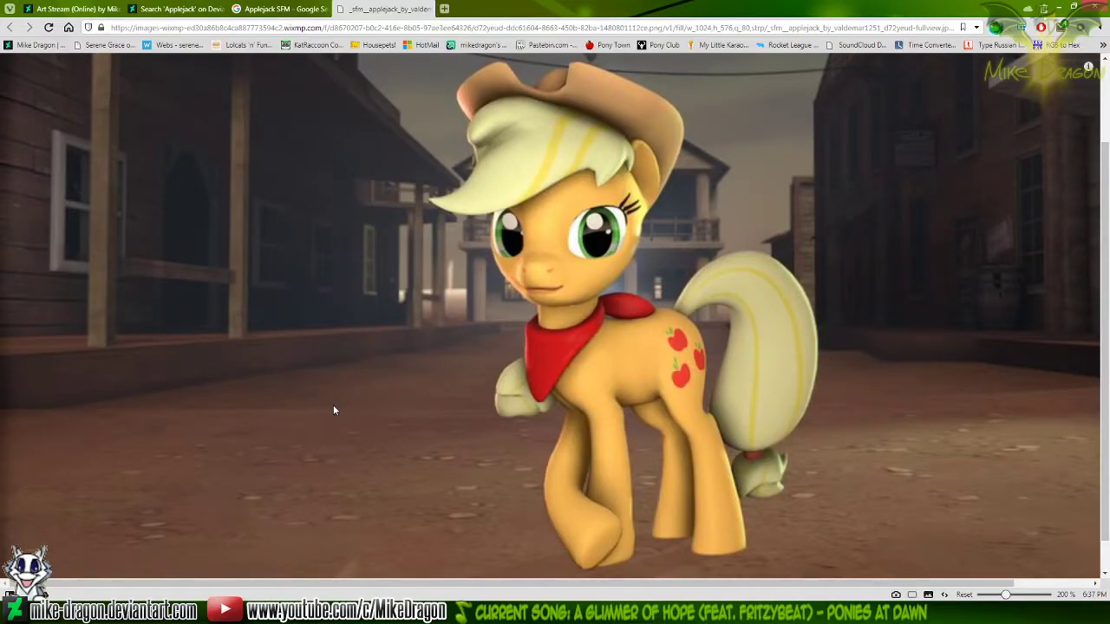
key("alt+Tab")
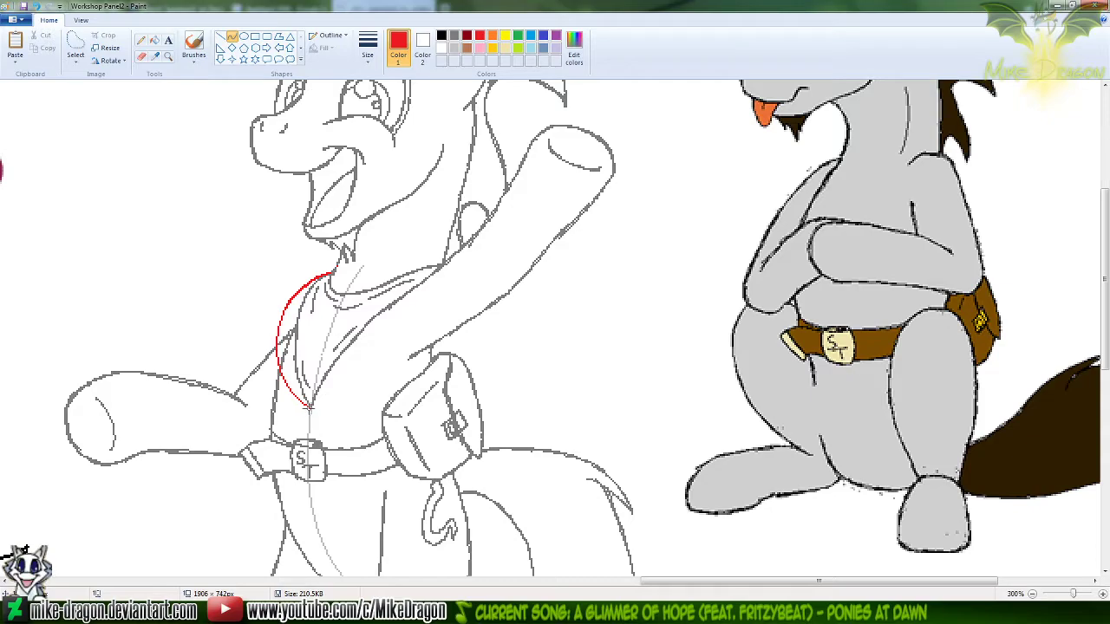
left_click_drag(321, 410, 404, 305)
left_click_drag(332, 396, 346, 330)
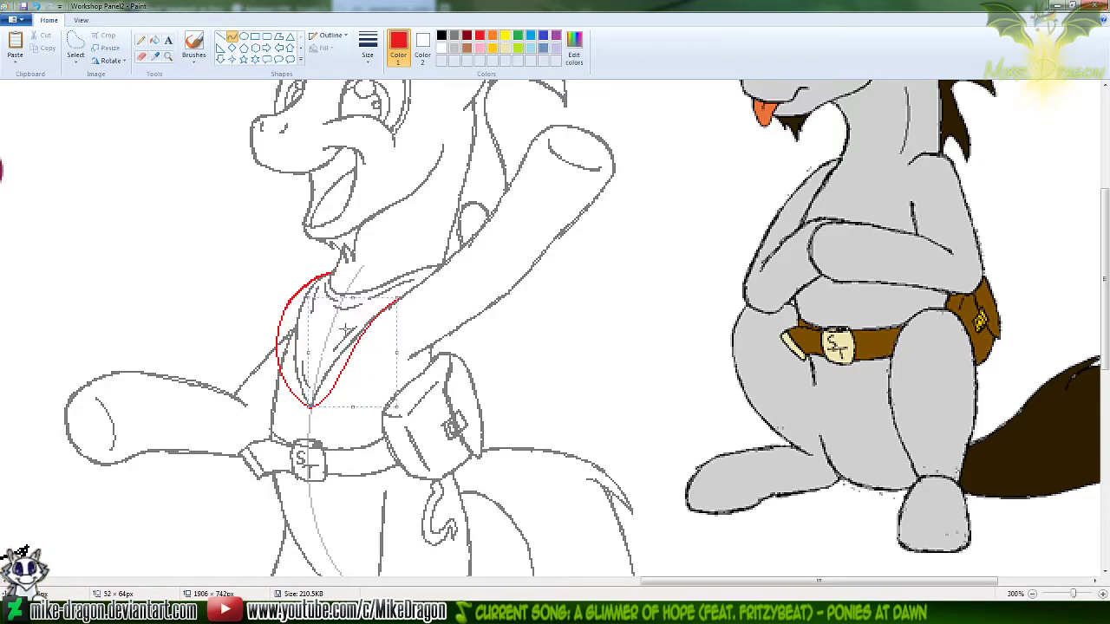
Draw a blue curve about 53 × 79 px from just above the belt buckle up to the raised arm, outside the red edge
left_click(599, 365)
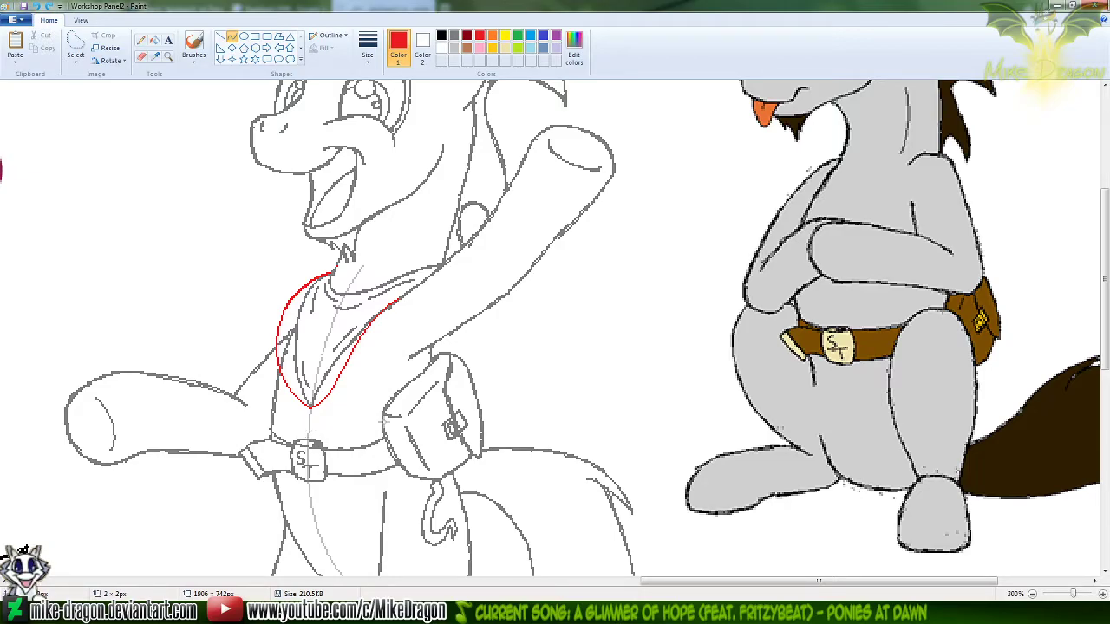
left_click(530, 39)
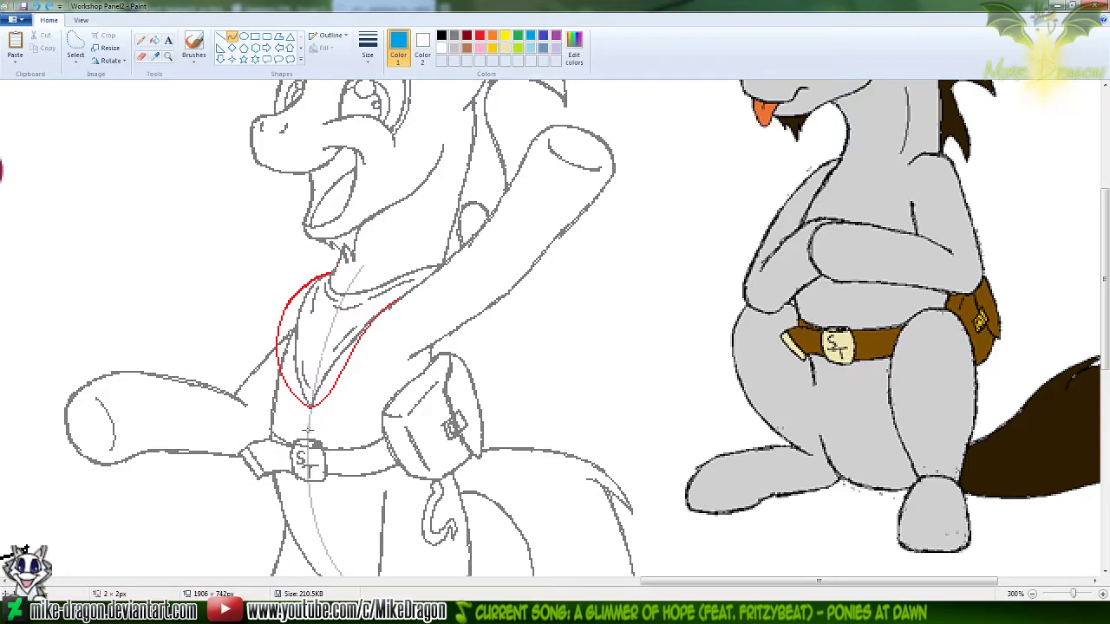
left_click_drag(307, 428, 397, 300)
mouse_move(320, 419)
left_mouse_down()
mouse_move(347, 382)
mouse_move(326, 422)
mouse_move(343, 404)
mouse_move(362, 333)
mouse_move(344, 331)
mouse_move(361, 334)
left_mouse_up()
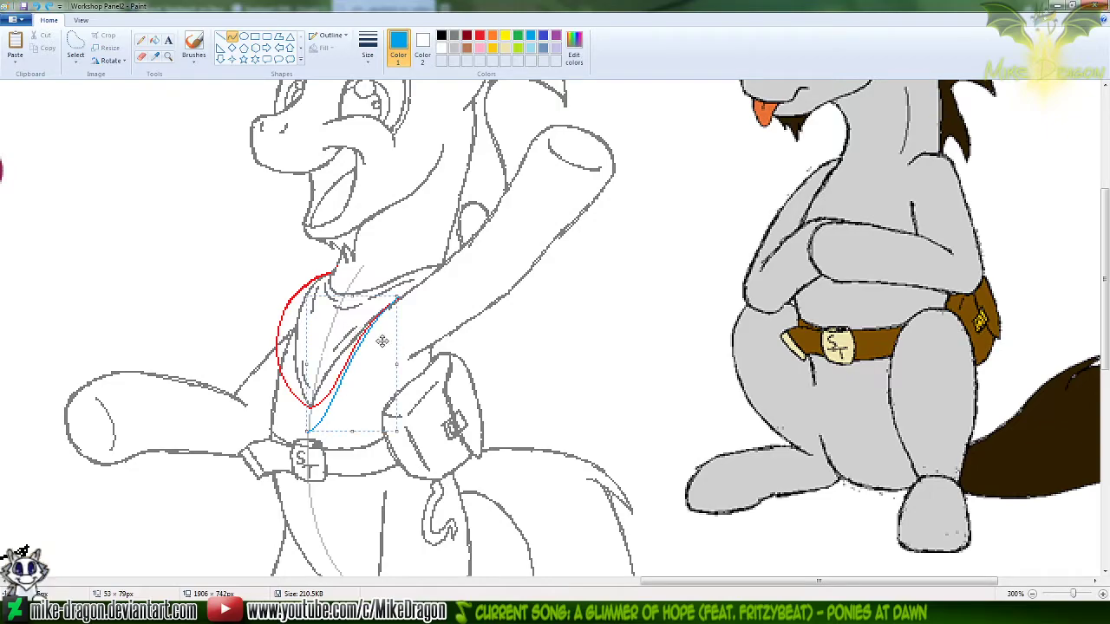
left_click(165, 292)
Try blue curves for the neckerchief's left edge, from the new lower tip upward and from the neck downward, undoing the misplaced strokes
left_click_drag(307, 430, 288, 296)
mouse_move(295, 390)
left_mouse_down()
mouse_move(276, 381)
mouse_move(279, 408)
mouse_move(281, 355)
mouse_move(258, 347)
left_mouse_up()
left_click_drag(264, 252, 269, 250)
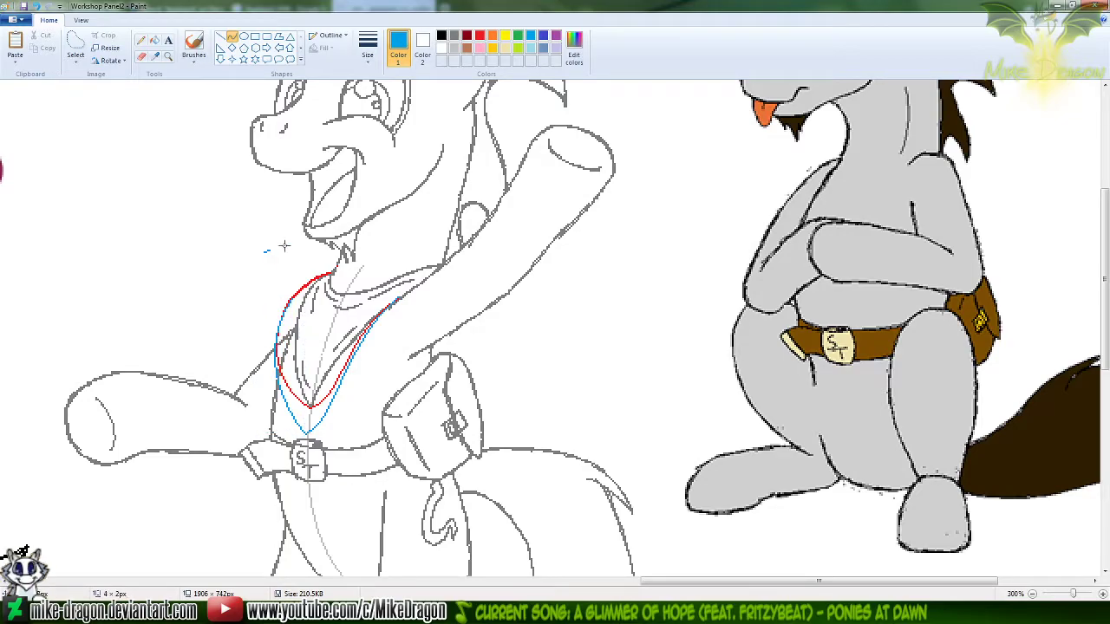
key("ctrl+z")
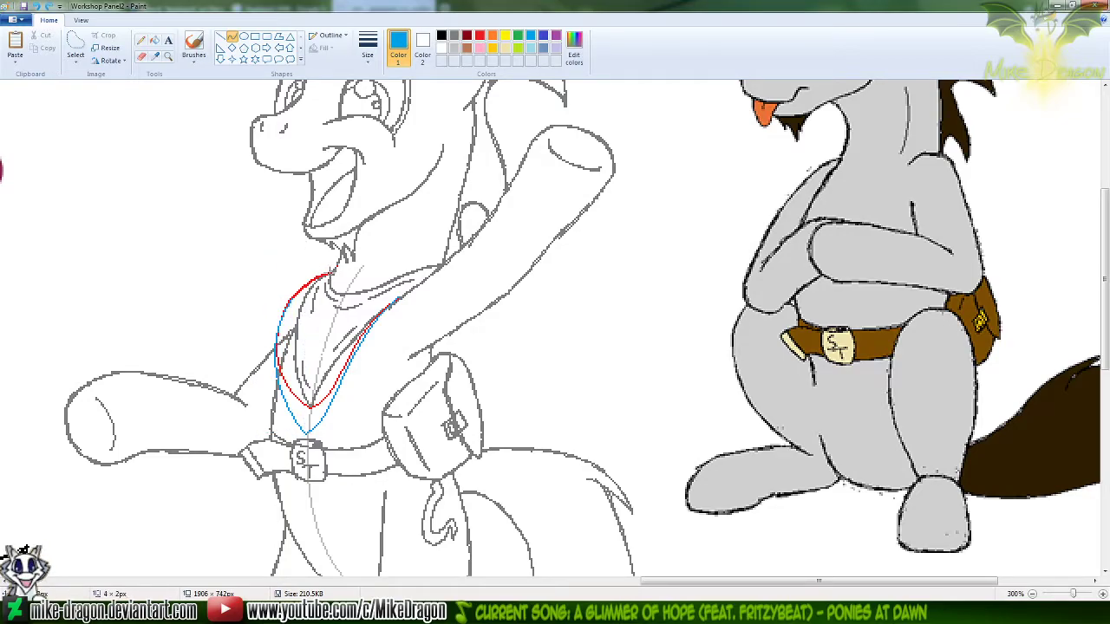
left_click_drag(326, 276, 276, 358)
mouse_move(303, 294)
left_mouse_down()
mouse_move(312, 274)
mouse_move(271, 320)
mouse_move(279, 315)
left_mouse_up()
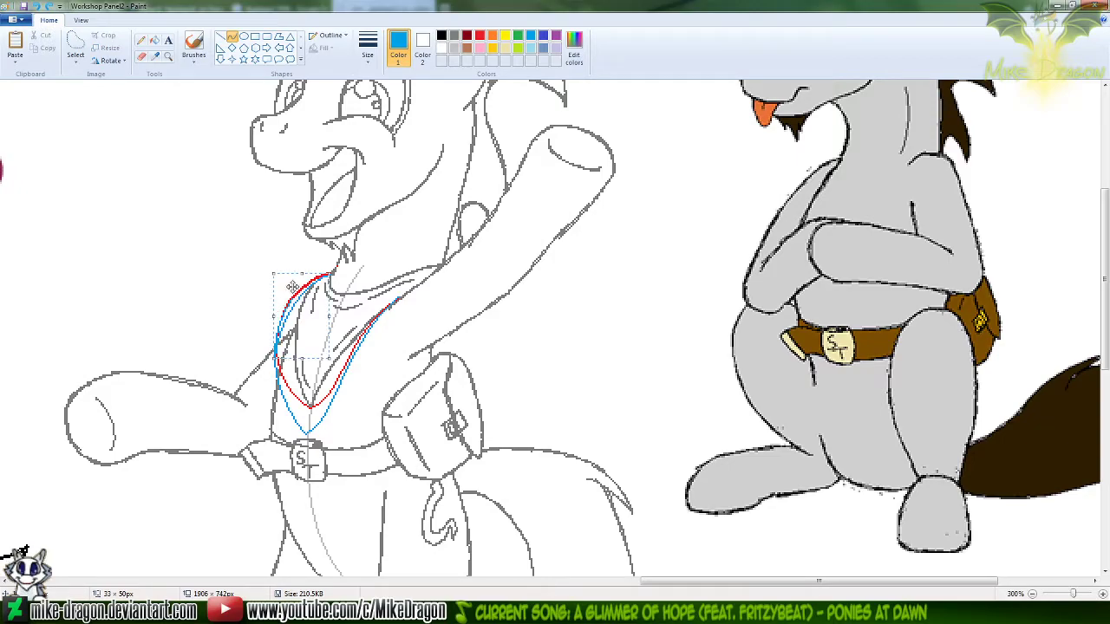
key("ctrl+z")
Draw a gold curve about 44 × 95 px from the neck to the blue edge's lower tip, bowing outward to the left
left_click_drag(326, 274, 307, 430)
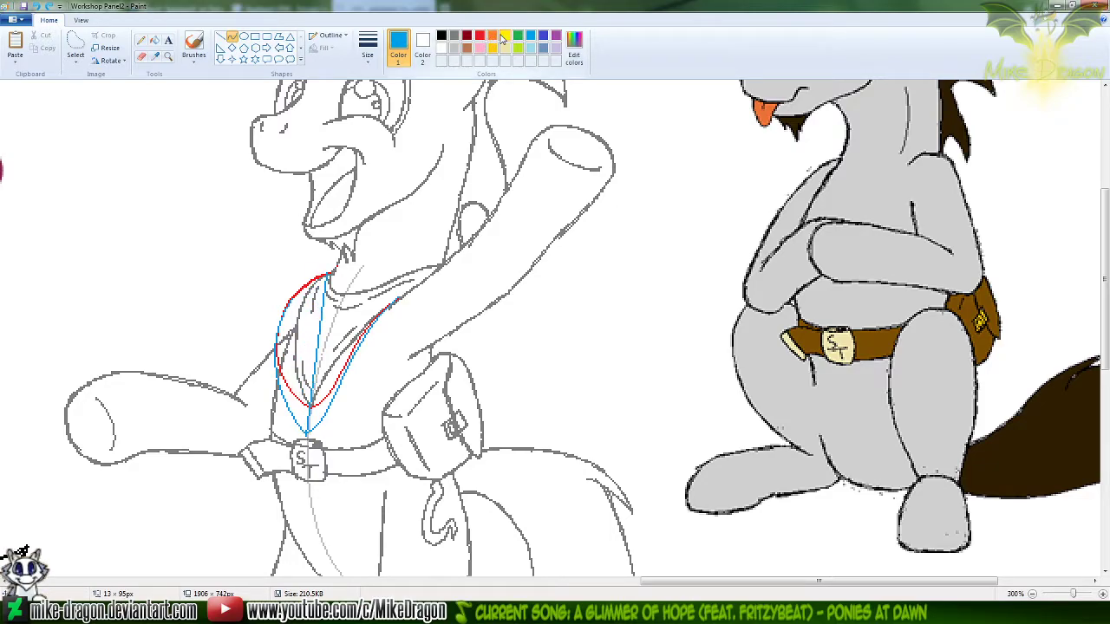
left_click(491, 47)
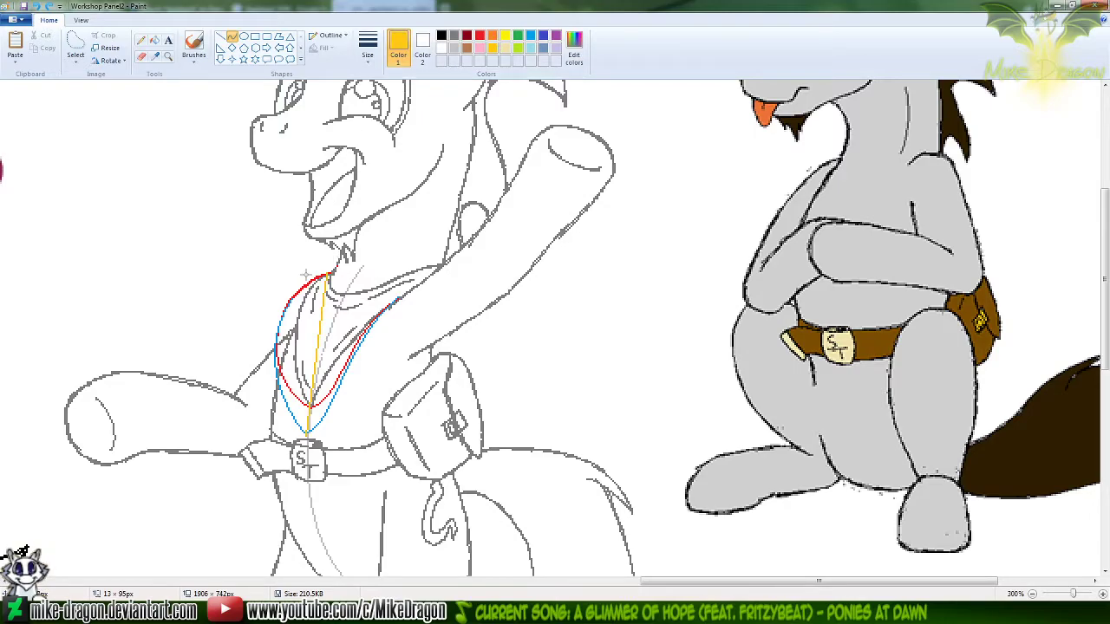
mouse_move(314, 290)
left_mouse_down()
mouse_move(292, 292)
mouse_move(285, 364)
mouse_move(250, 378)
left_mouse_up()
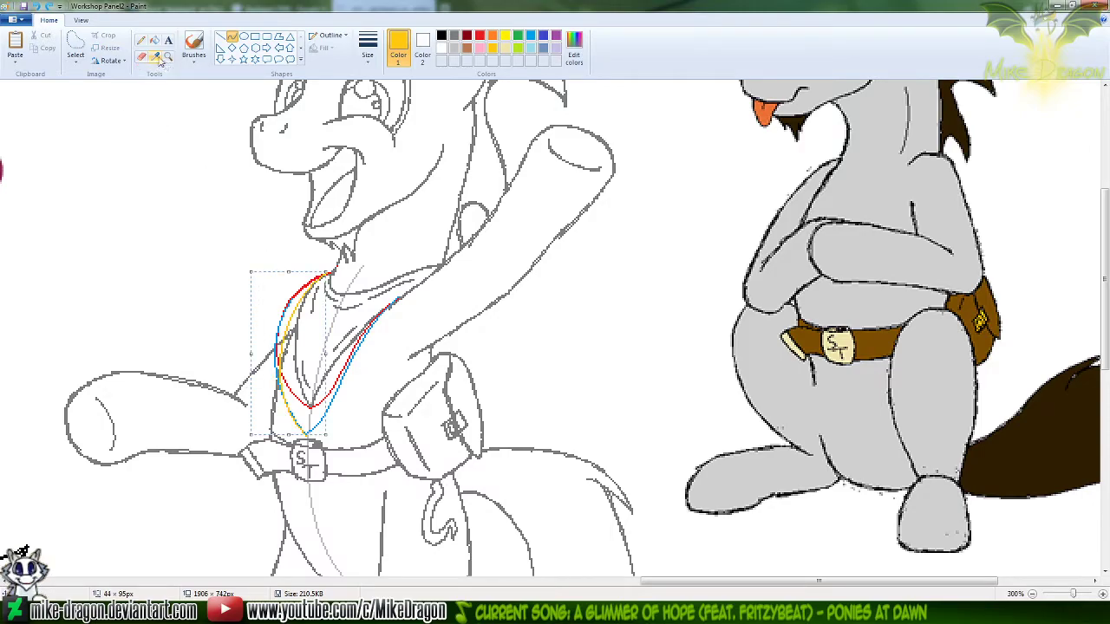
Thicken the gold left edge and the blue right edge of the neckerchief with pencil strokes in matching colours
left_click(140, 41)
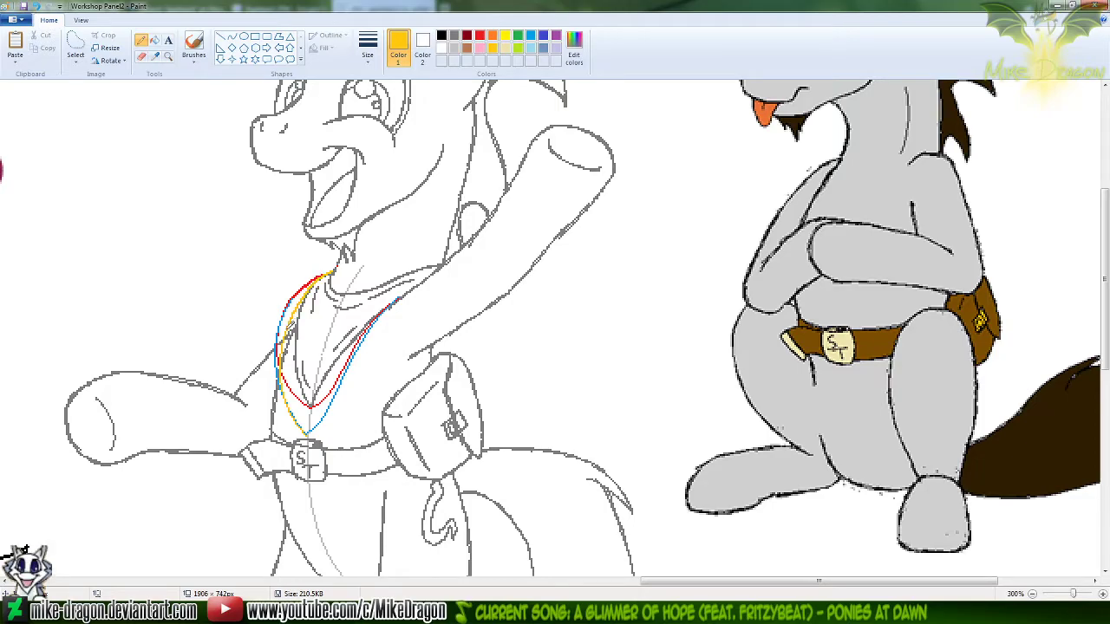
left_click_drag(283, 381, 305, 433)
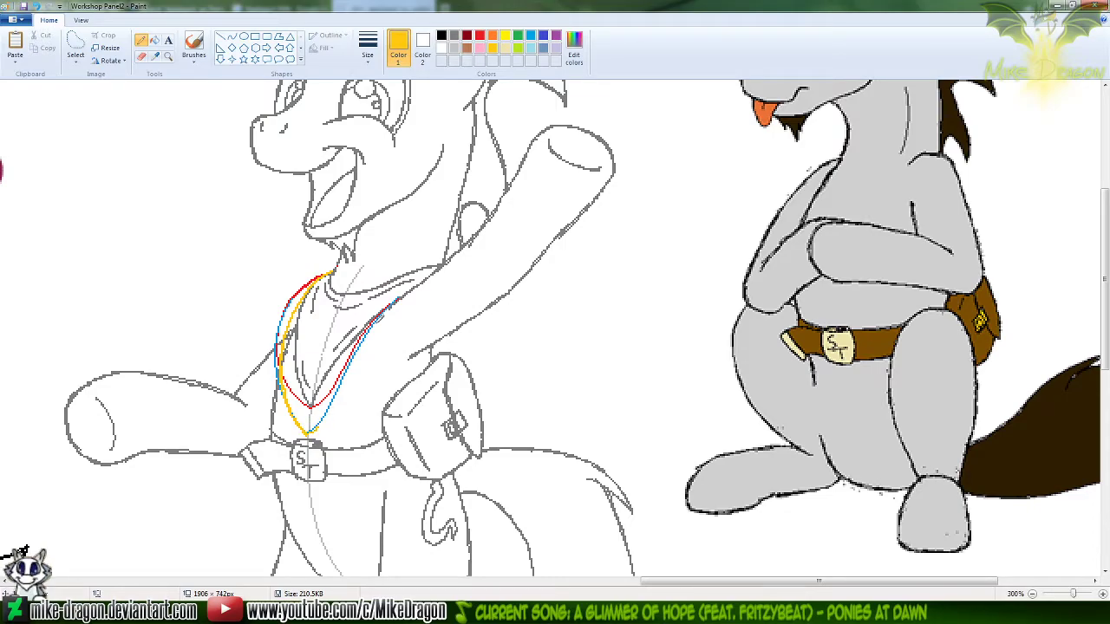
left_click(530, 36)
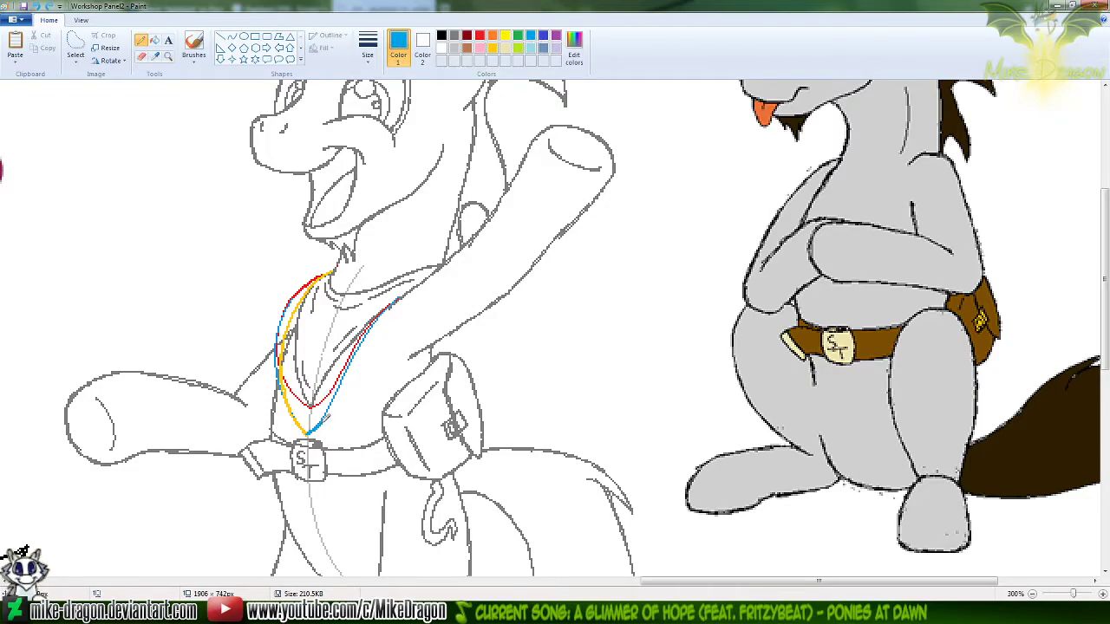
left_click_drag(330, 404, 339, 389)
left_click_drag(372, 325, 357, 350)
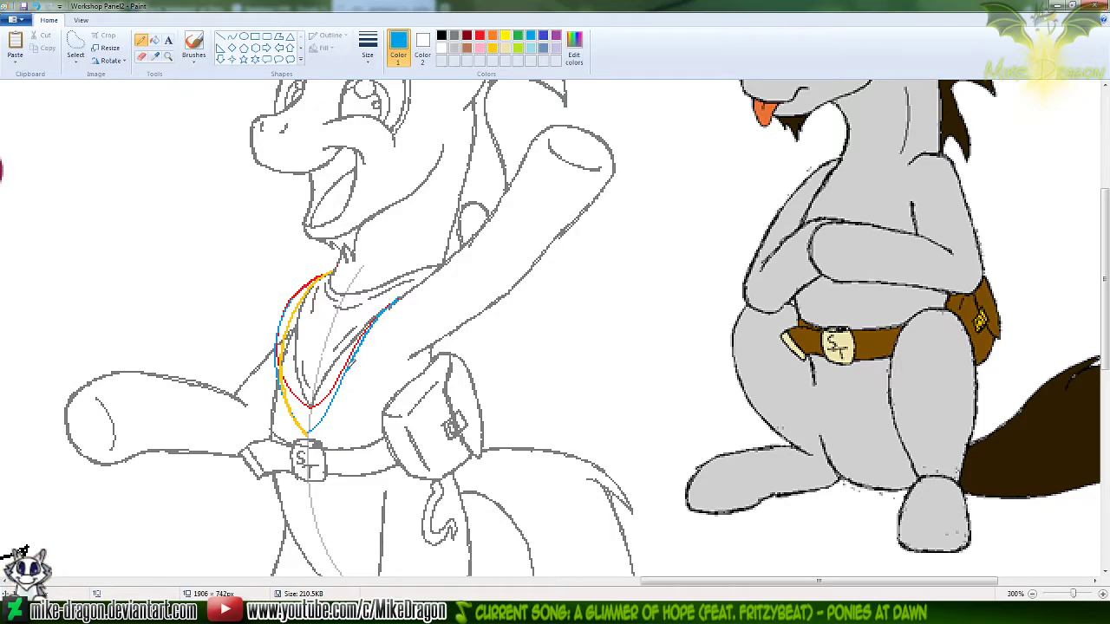
left_click_drag(339, 390, 327, 414)
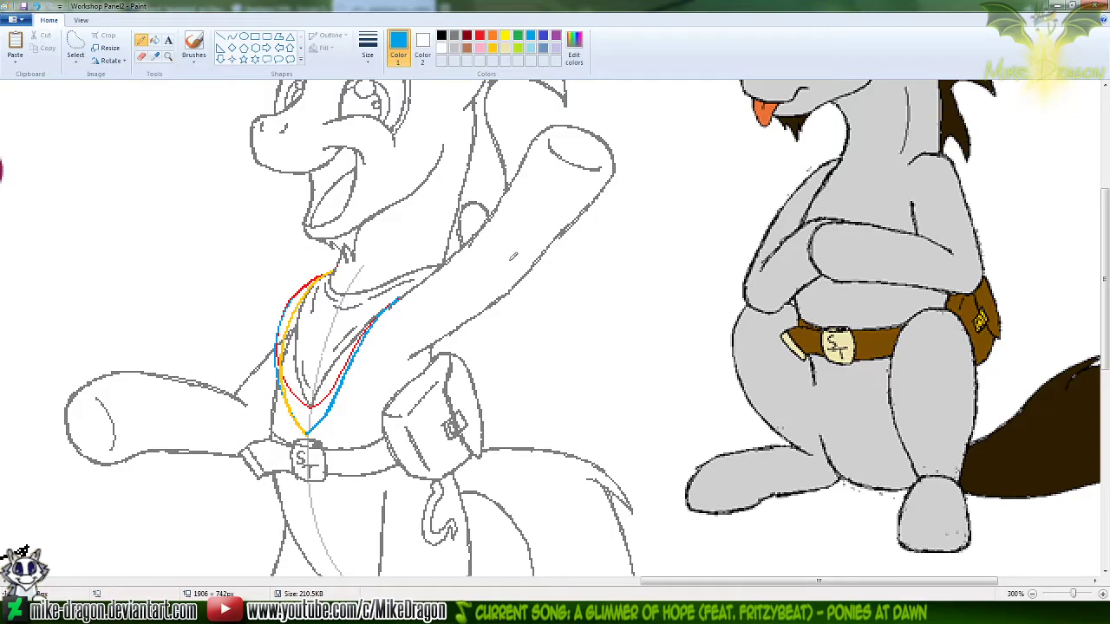
Erase only the red neckerchief curves and the spare blue curve beside the gold edge, leaving the other lines intact
left_click(476, 38)
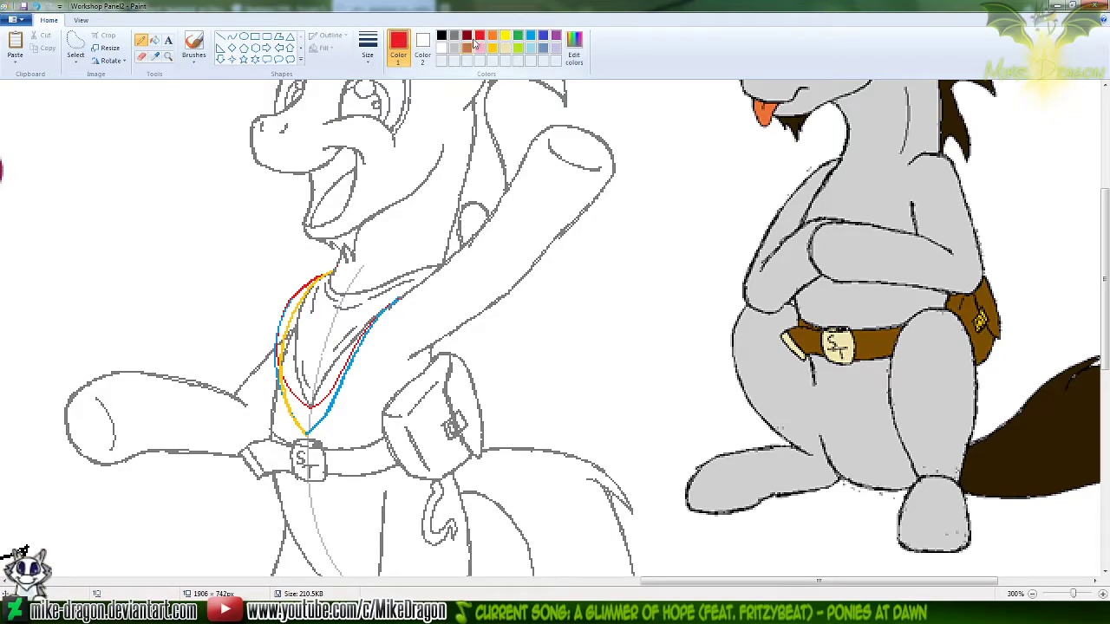
left_click(141, 55)
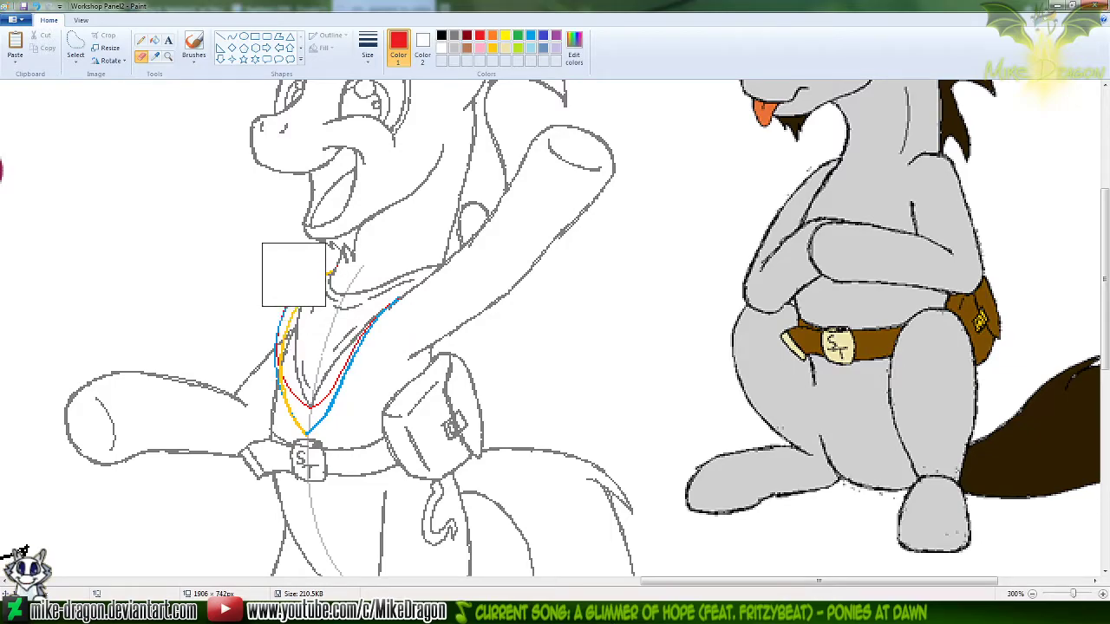
mouse_move(286, 358)
left_mouse_down()
mouse_move(364, 323)
mouse_move(316, 388)
left_mouse_up()
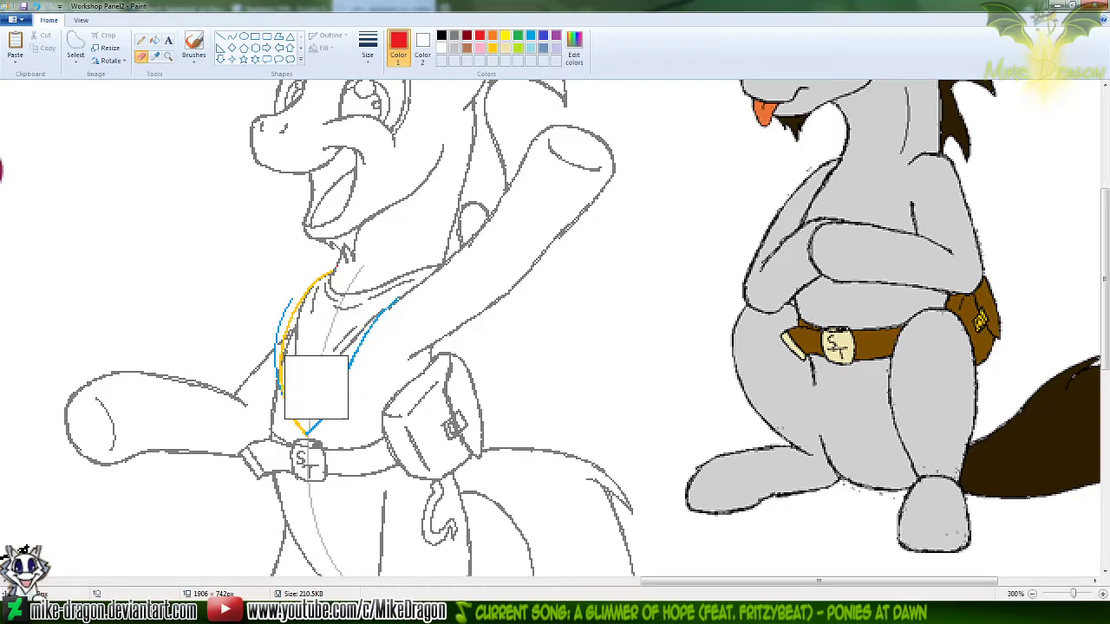
left_click(531, 36)
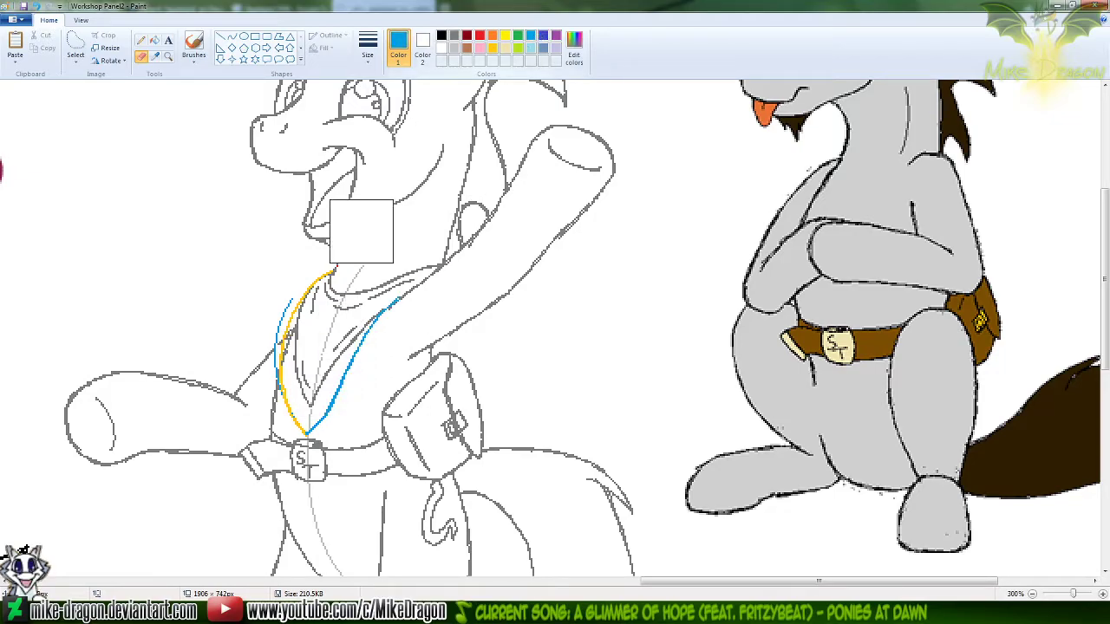
mouse_move(287, 307)
left_mouse_down()
mouse_move(265, 326)
mouse_move(263, 370)
left_mouse_up()
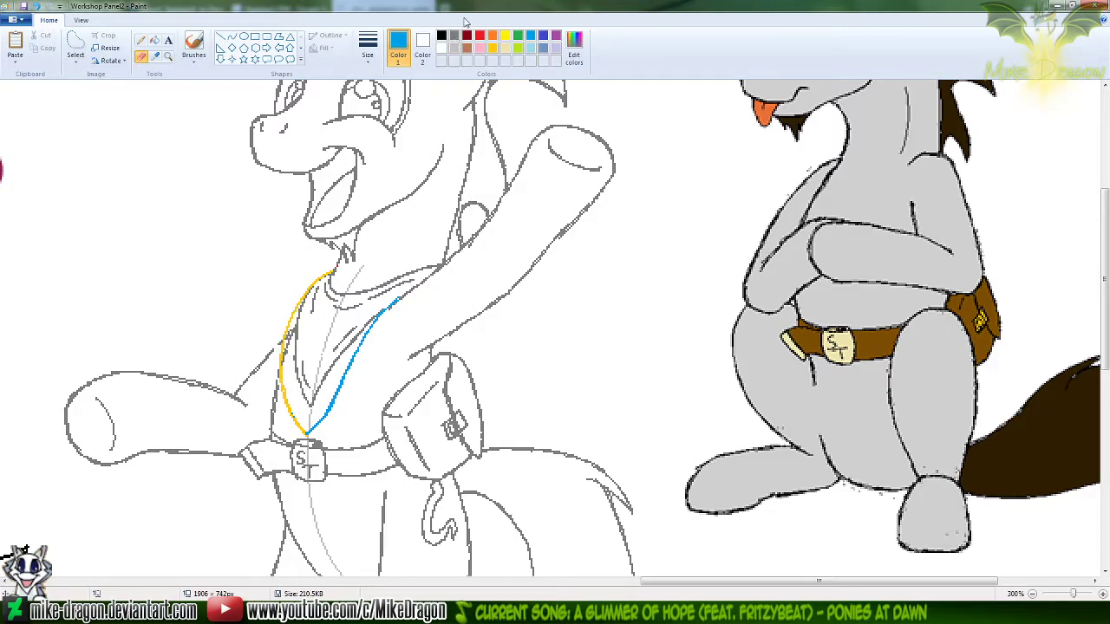
With a smaller eraser, remove the old grey neckerchief edges and fold lines inside the gold and blue outline
left_click(454, 37)
left_click(366, 56)
left_click(344, 127)
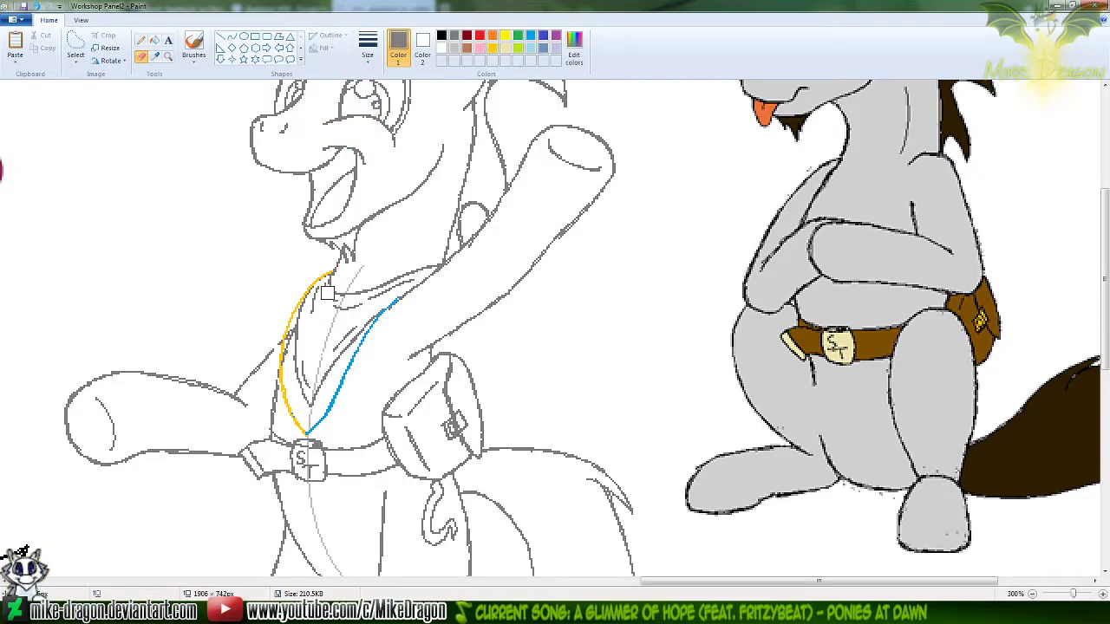
mouse_move(304, 324)
left_mouse_down()
mouse_move(288, 361)
mouse_move(314, 407)
mouse_move(341, 333)
mouse_move(380, 312)
left_mouse_up()
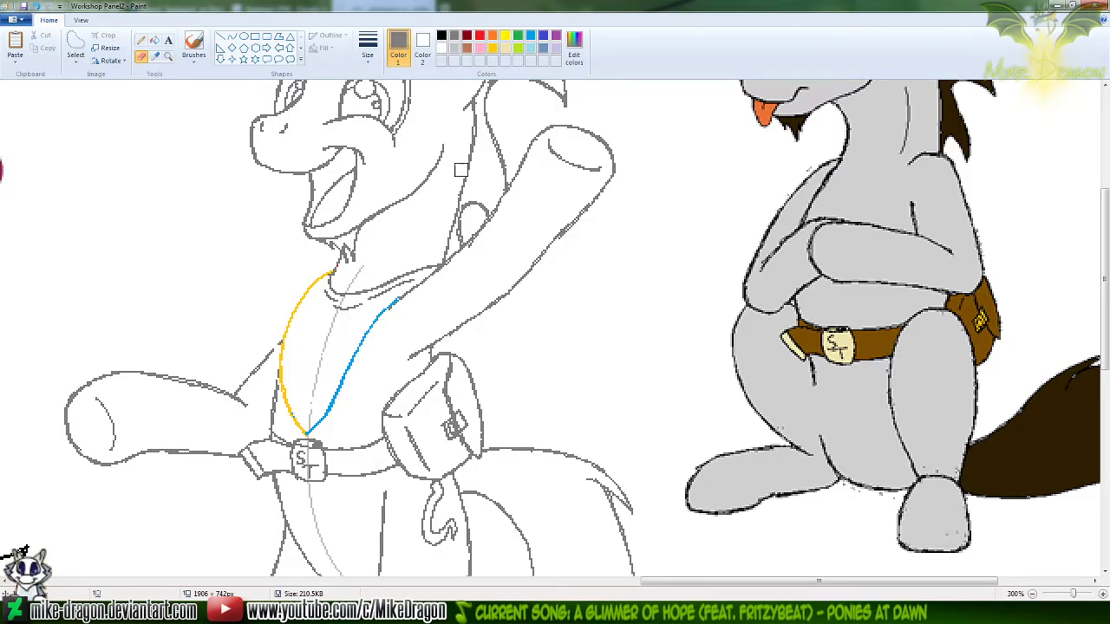
Pencil a gold fold line just inside the neckerchief's left edge, undoing the strokes that miss the shape
left_click(141, 40)
left_click(494, 48)
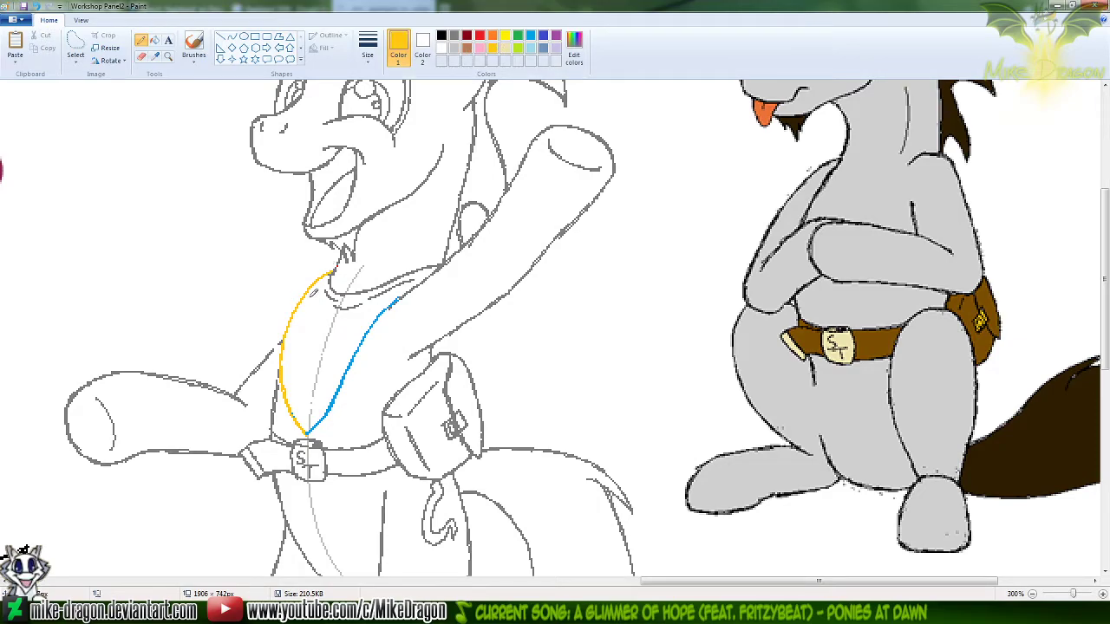
left_click_drag(306, 307, 296, 345)
key("ctrl+z")
left_click_drag(300, 316, 293, 369)
key("ctrl+z")
left_click_drag(299, 314, 289, 358)
key("ctrl+z")
left_click_drag(301, 311, 290, 369)
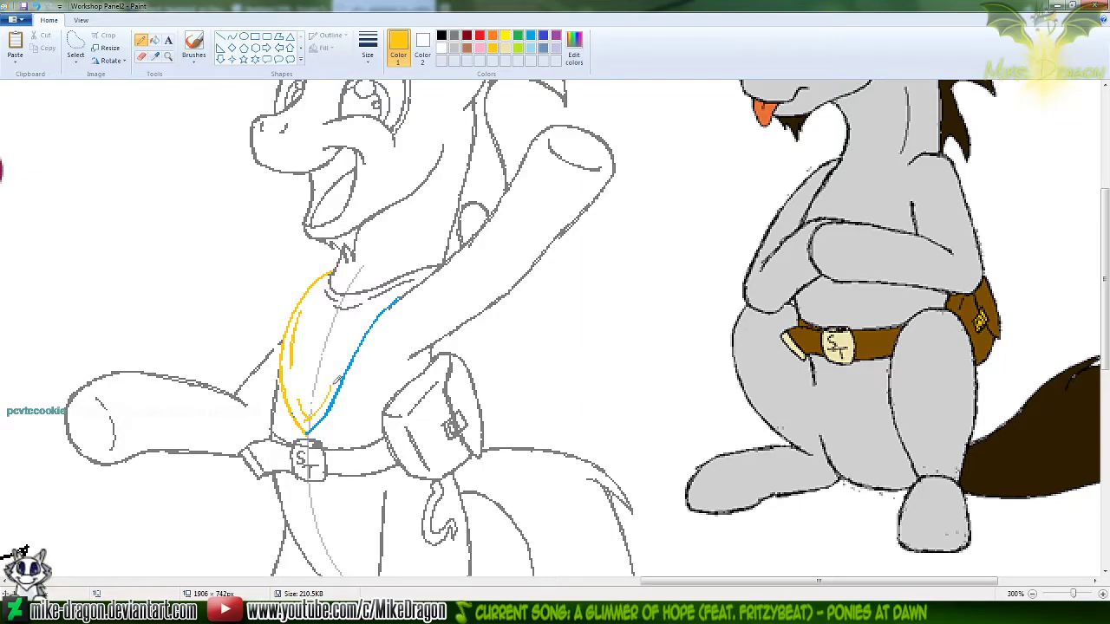
Pencil short gold fold lines inside the neckerchief's right edge and near its lower tip, redoing the misplaced ones
key("ctrl+z")
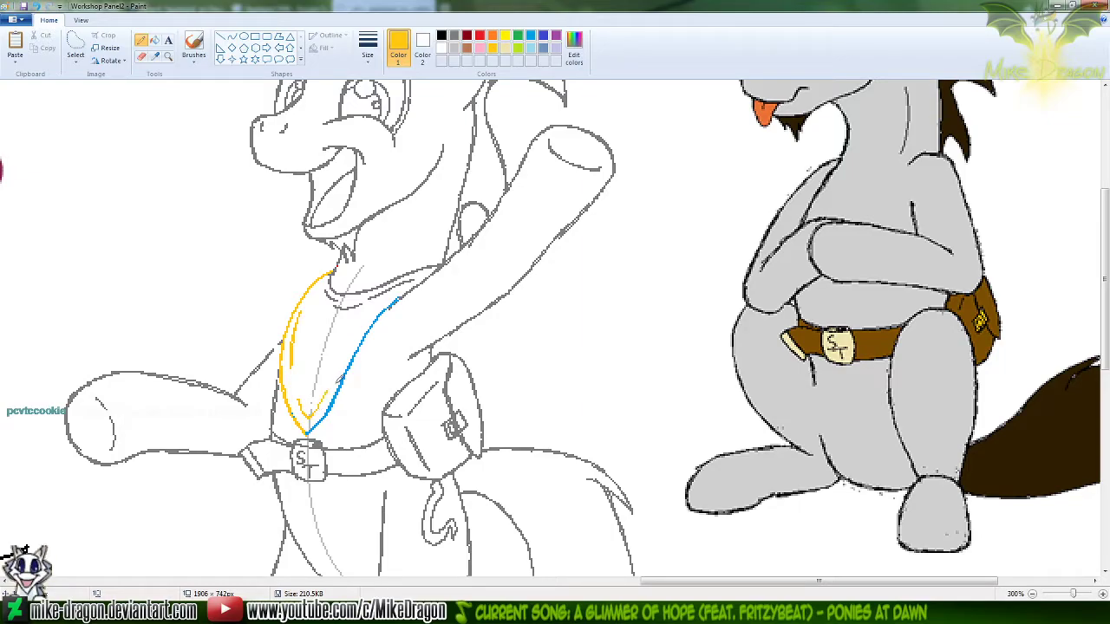
left_click_drag(335, 373, 310, 416)
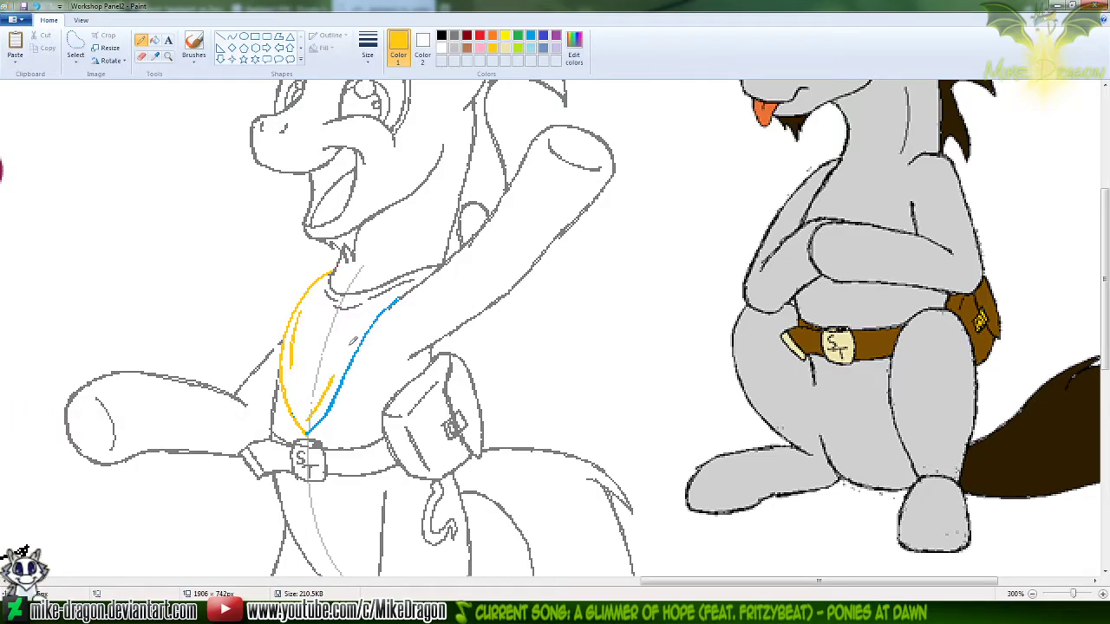
left_click_drag(351, 343, 370, 311)
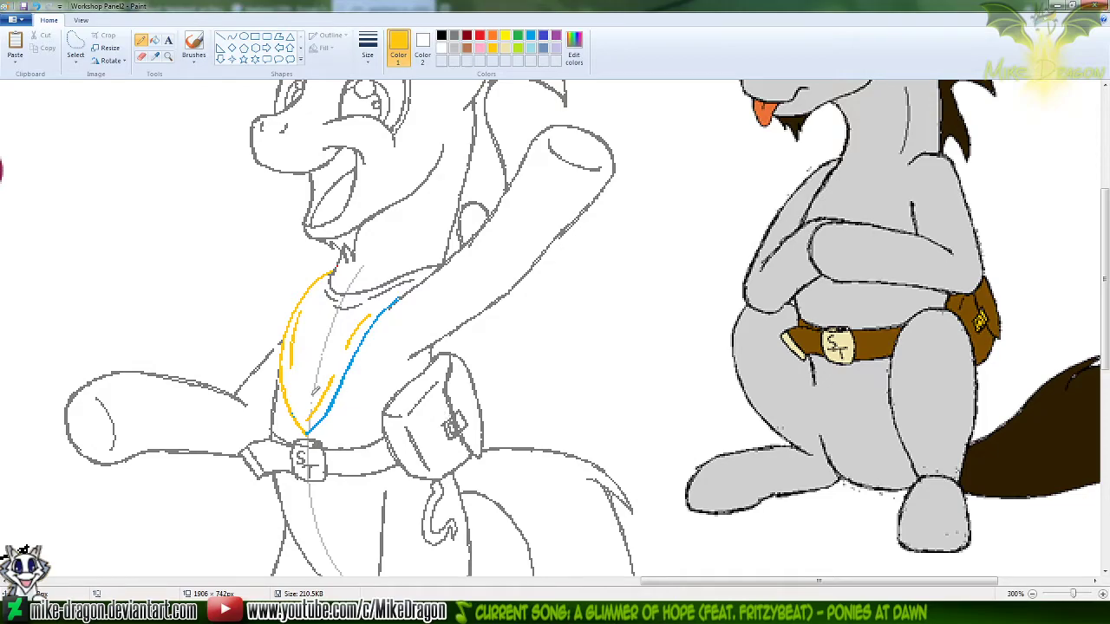
left_click_drag(300, 380, 307, 402)
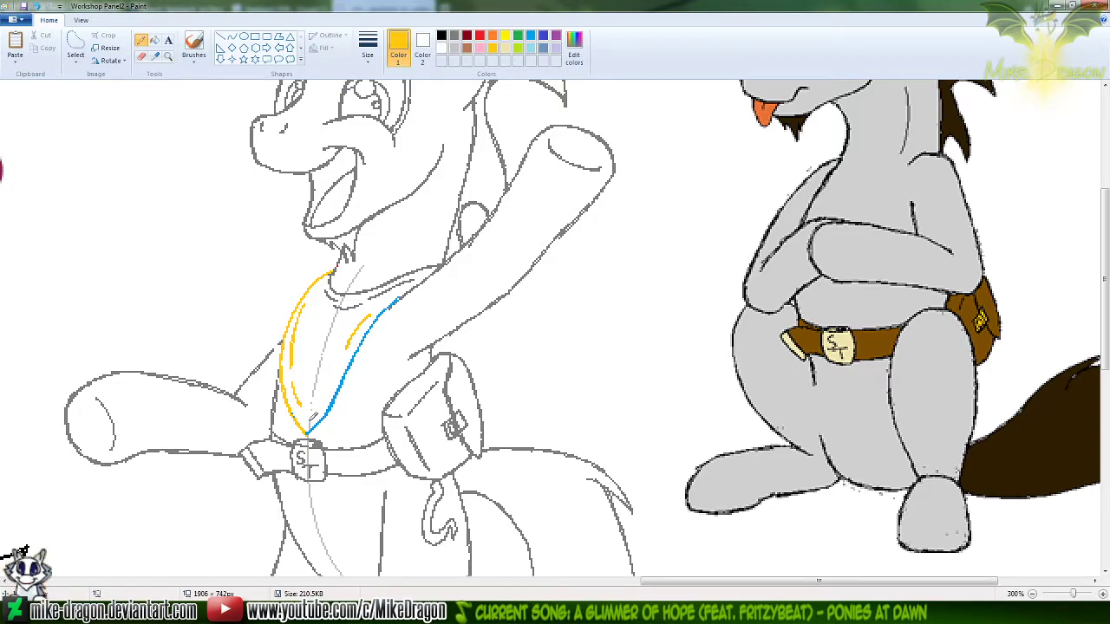
left_click_drag(315, 412, 334, 373)
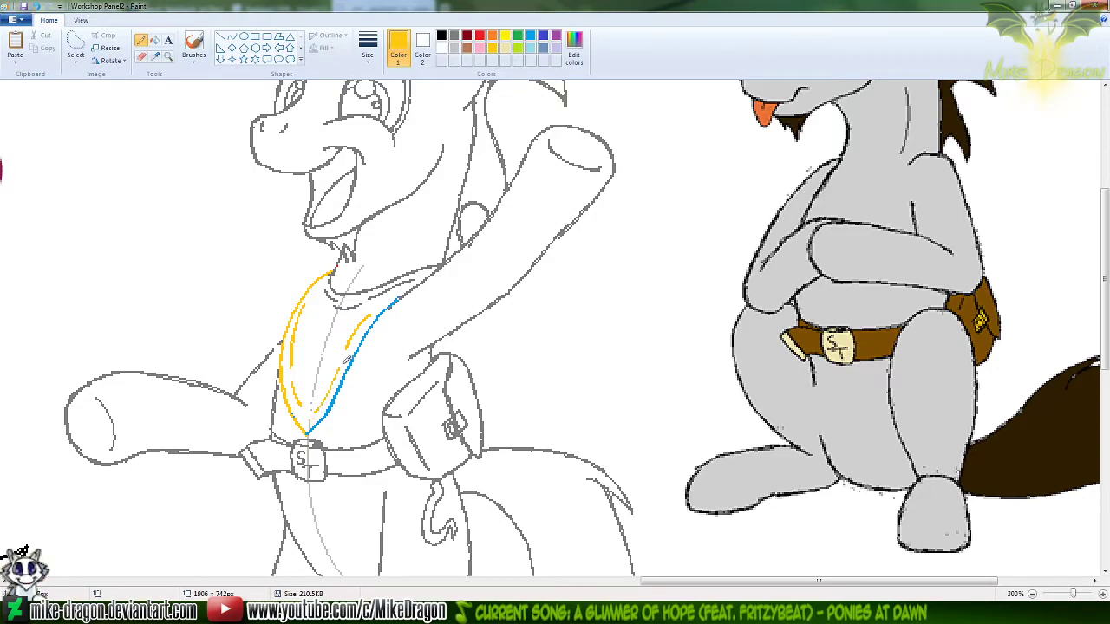
key("ctrl+z")
left_click_drag(318, 411, 333, 375)
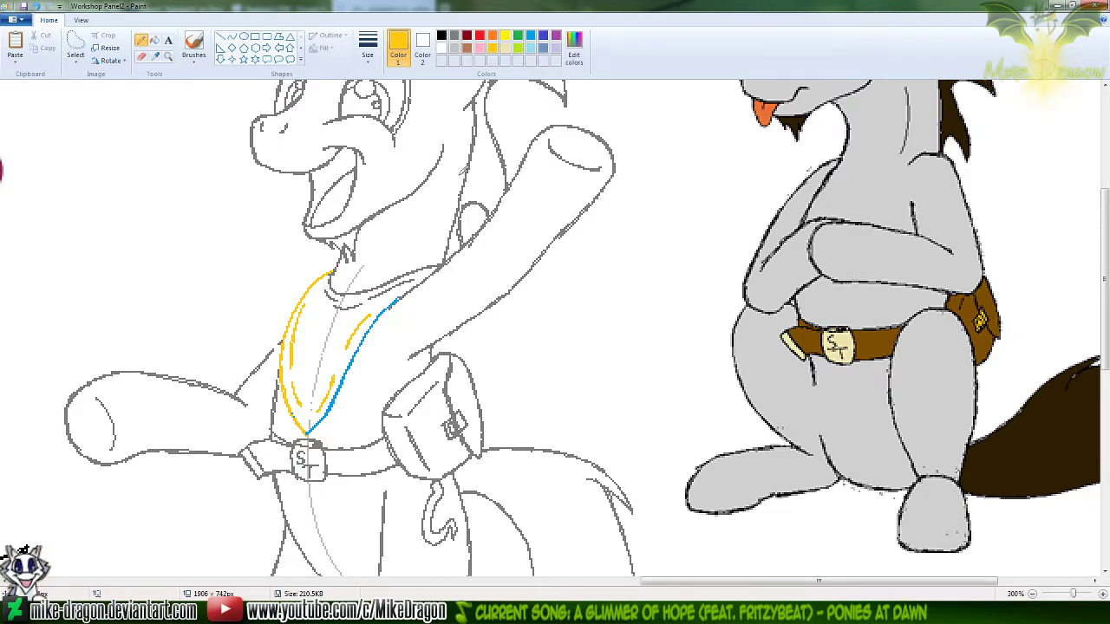
Set grey as the replacement colour and recolour the neckerchief's blue edge to grey with the colour eraser
left_click(423, 45)
left_click(530, 41)
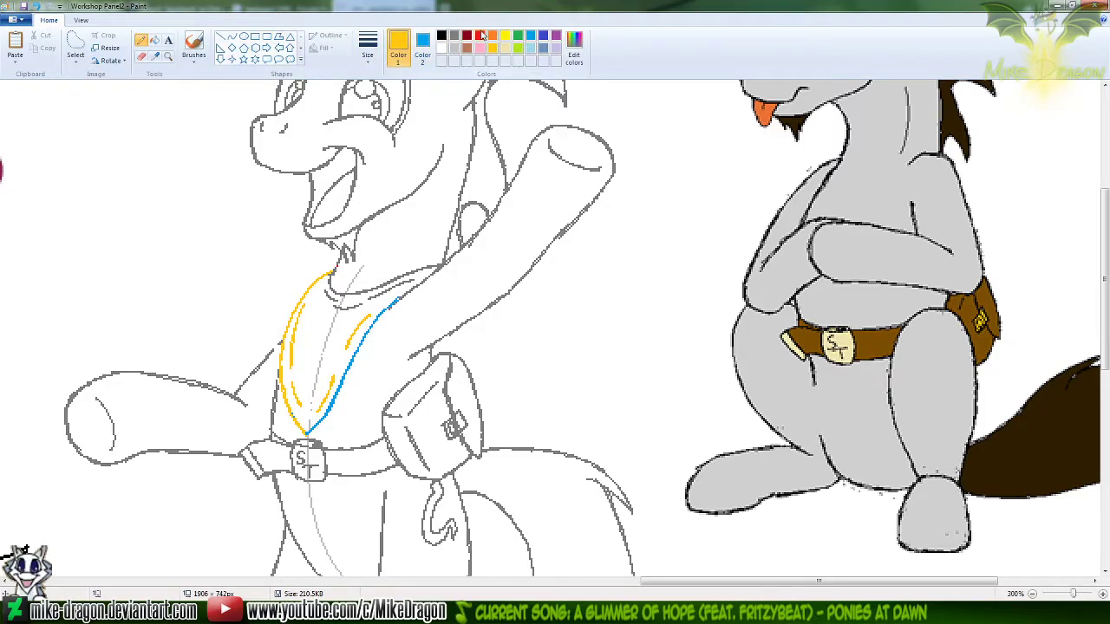
left_click(451, 36)
left_click(425, 43)
left_click(451, 36)
left_click(454, 36)
left_click(534, 37)
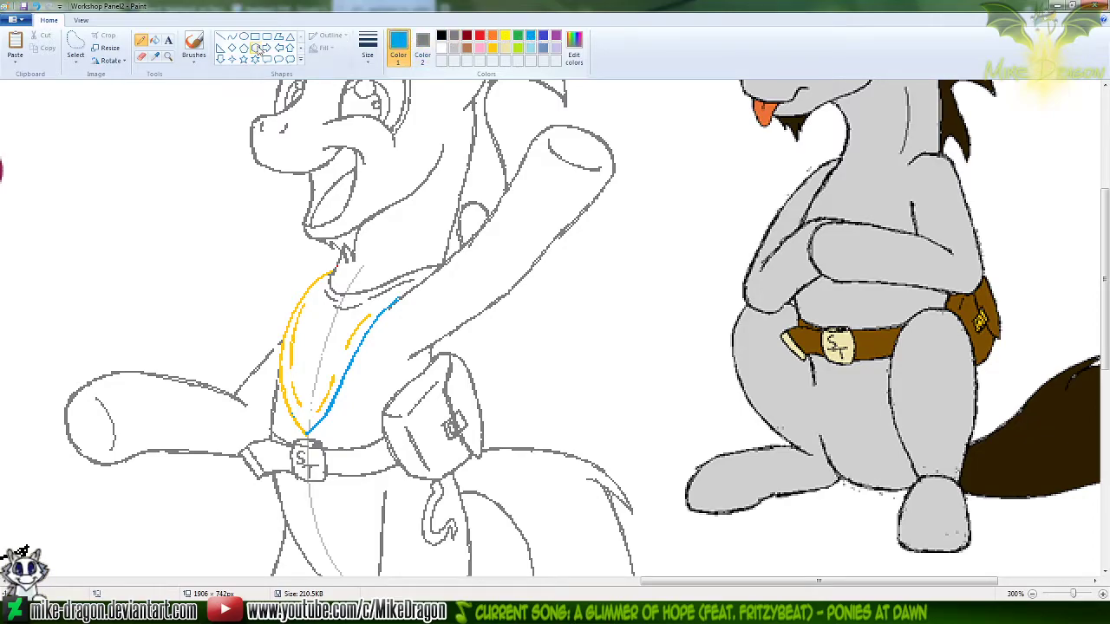
left_click(142, 55)
mouse_move(400, 284)
left_mouse_down()
mouse_move(335, 399)
mouse_move(293, 442)
left_mouse_up()
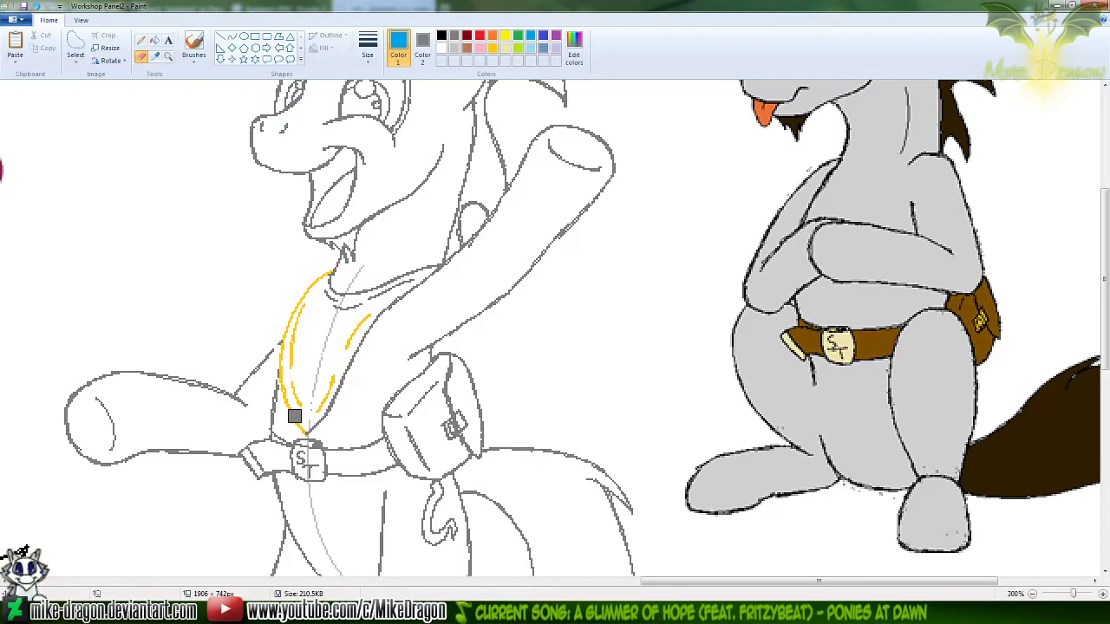
Recolour the neckerchief's gold edge and fold lines to grey, then make red the drawing colour
left_click(493, 47)
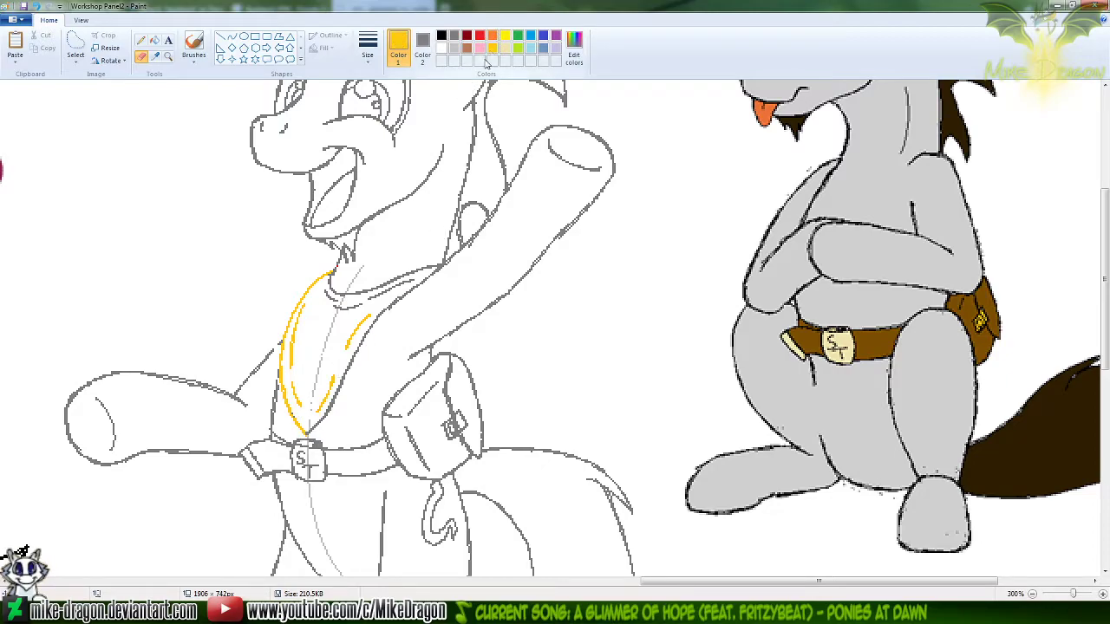
mouse_move(330, 273)
left_mouse_down()
mouse_move(284, 370)
mouse_move(305, 433)
mouse_move(304, 369)
mouse_move(322, 392)
mouse_move(339, 354)
left_mouse_up()
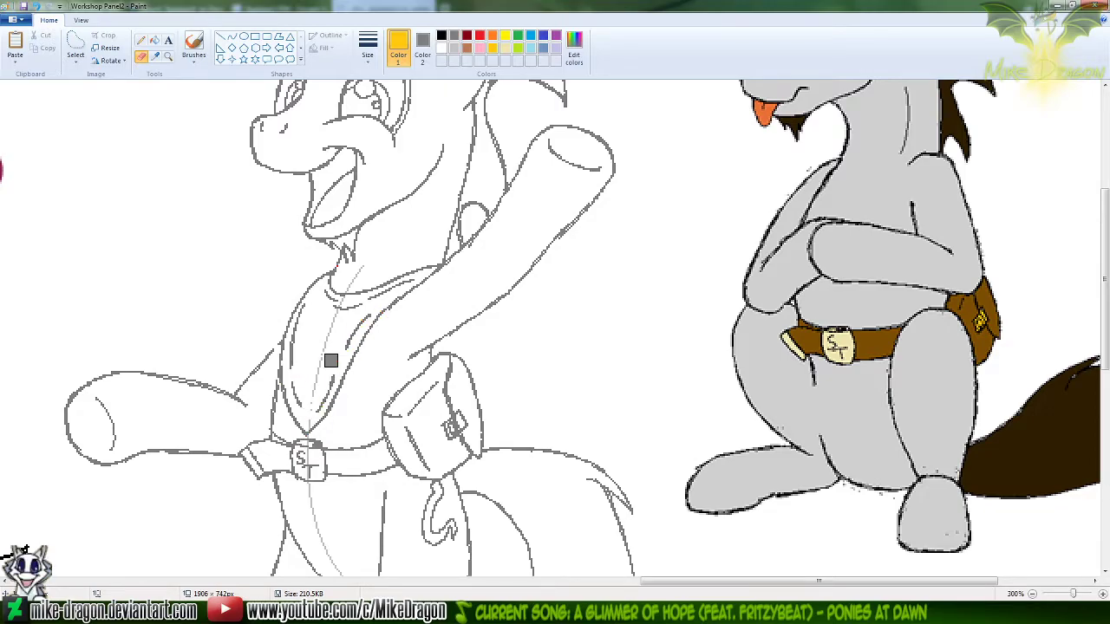
left_click(482, 36)
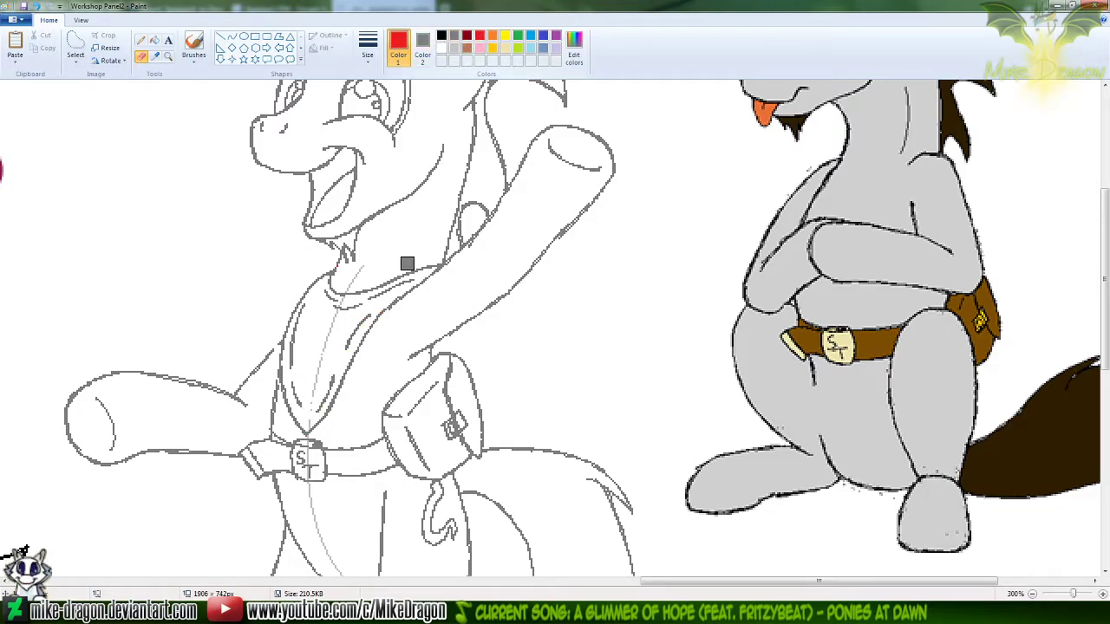
Sample the canvas's white as Color 2, replacing grey as the secondary colour
left_click(169, 58)
right_click(130, 185)
left_click(155, 57)
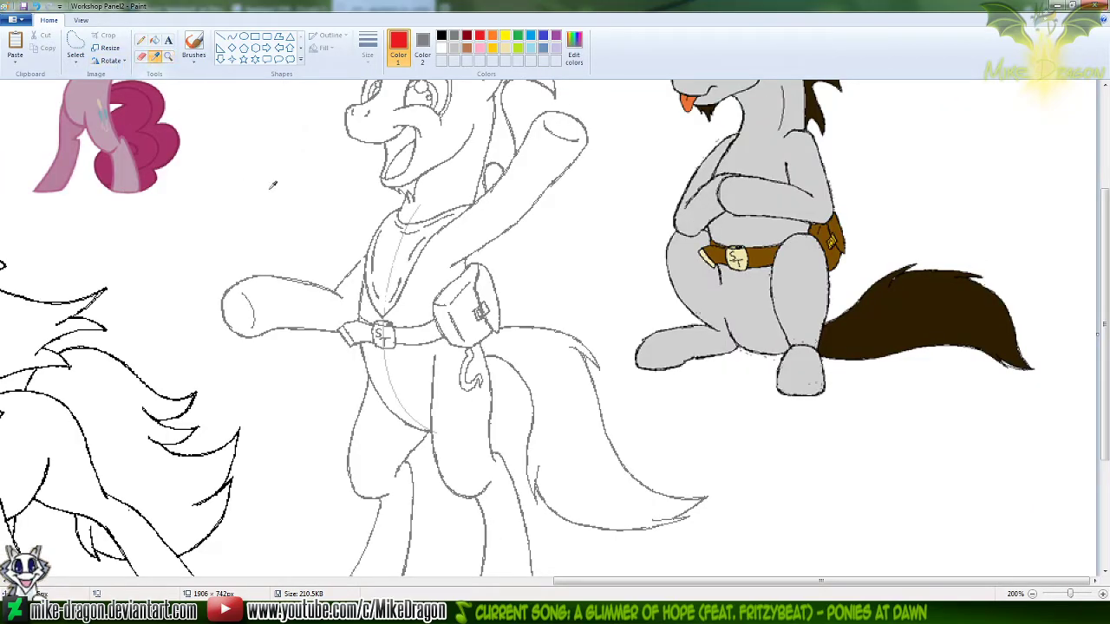
right_click(318, 170)
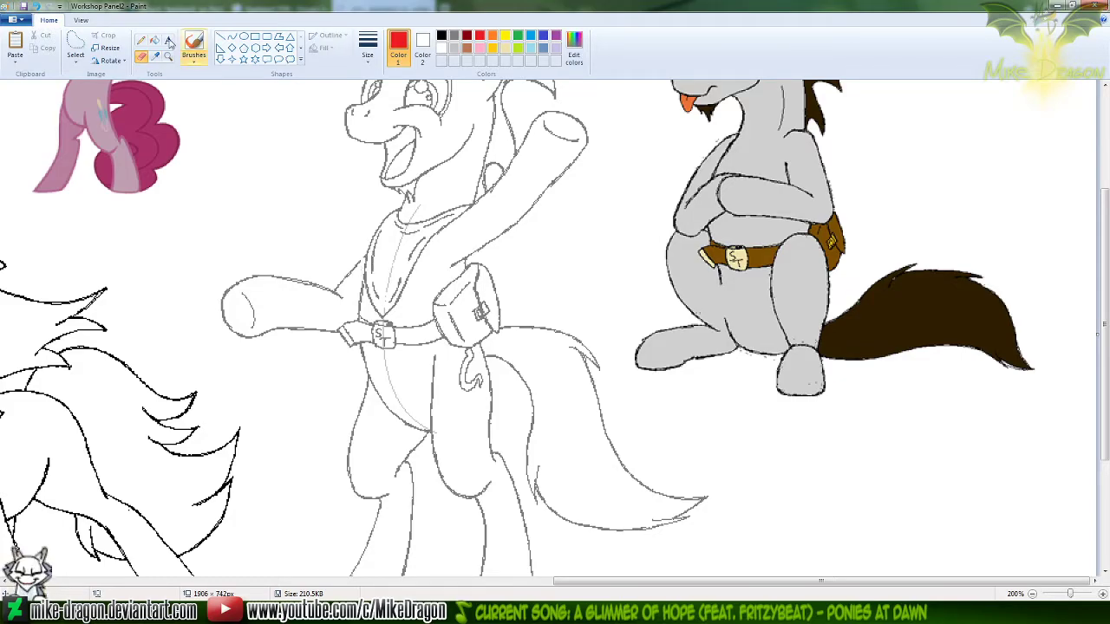
Copy the extended foreleg and neckerchief area of the progress sheet's sketch beside the date into a new canvas first shrunk to 1 × 1
left_click(617, 611)
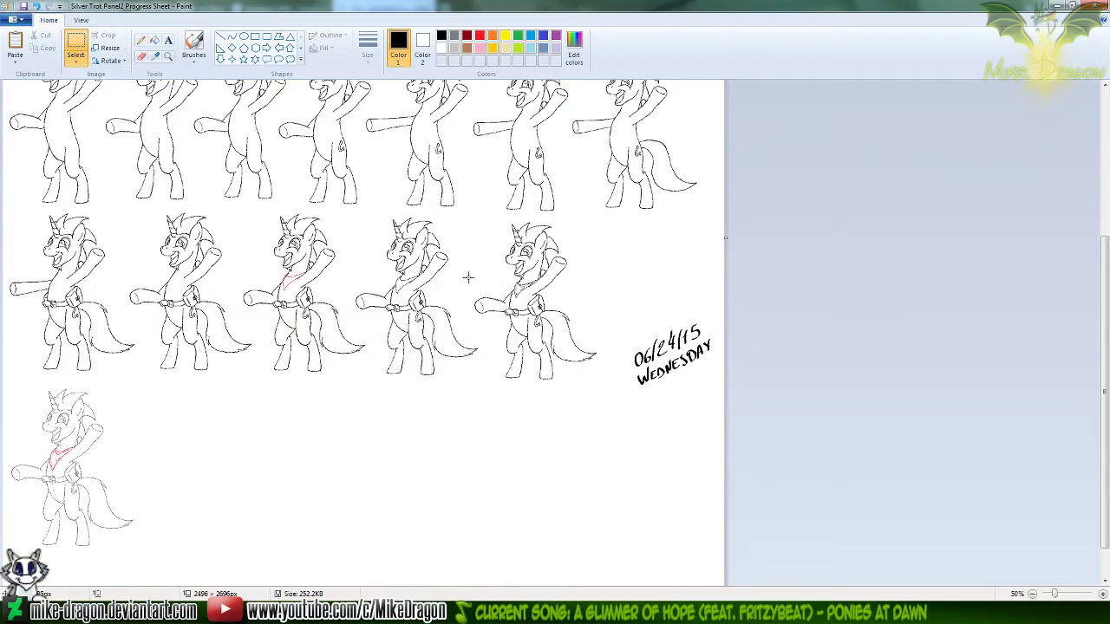
left_click_drag(469, 275, 524, 321)
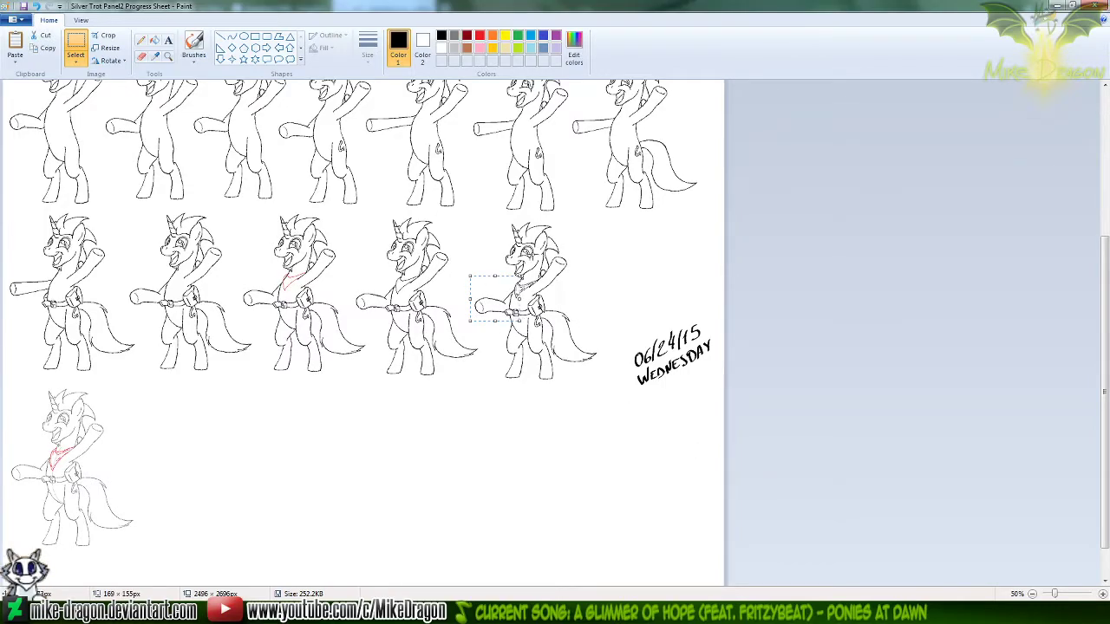
left_click(681, 611)
left_click(806, 511)
key("ctrl+e")
type("1")
key("Tab")
type("1")
key("Return")
key("ctrl+v")
key("ctrl+Page_Up")
key("ctrl+Page_Up")
key("ctrl+Page_Up")
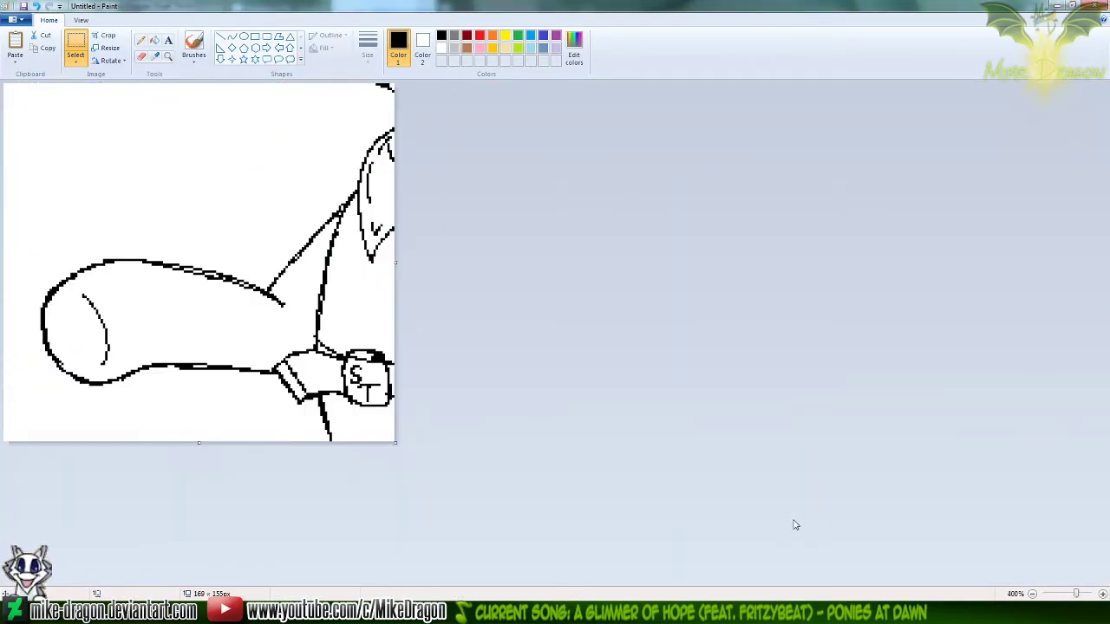
key("ctrl+Page_Up")
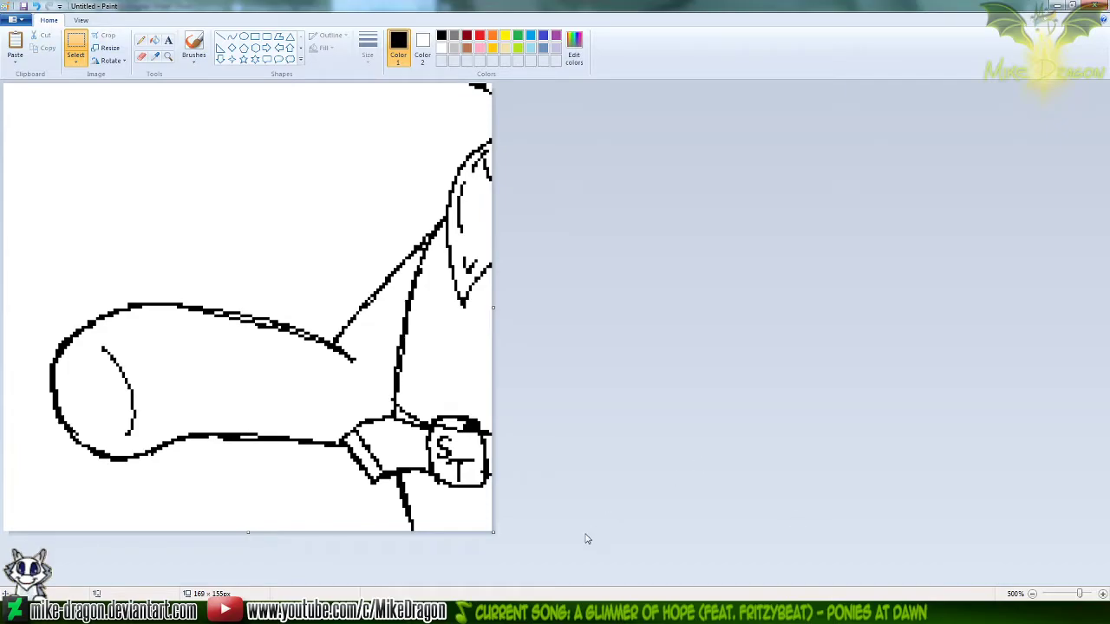
Copy a rectangle around the neckerchief and pouch in Workshop Panel2, and widen the untitled canvas to 350 px
key("alt+Tab")
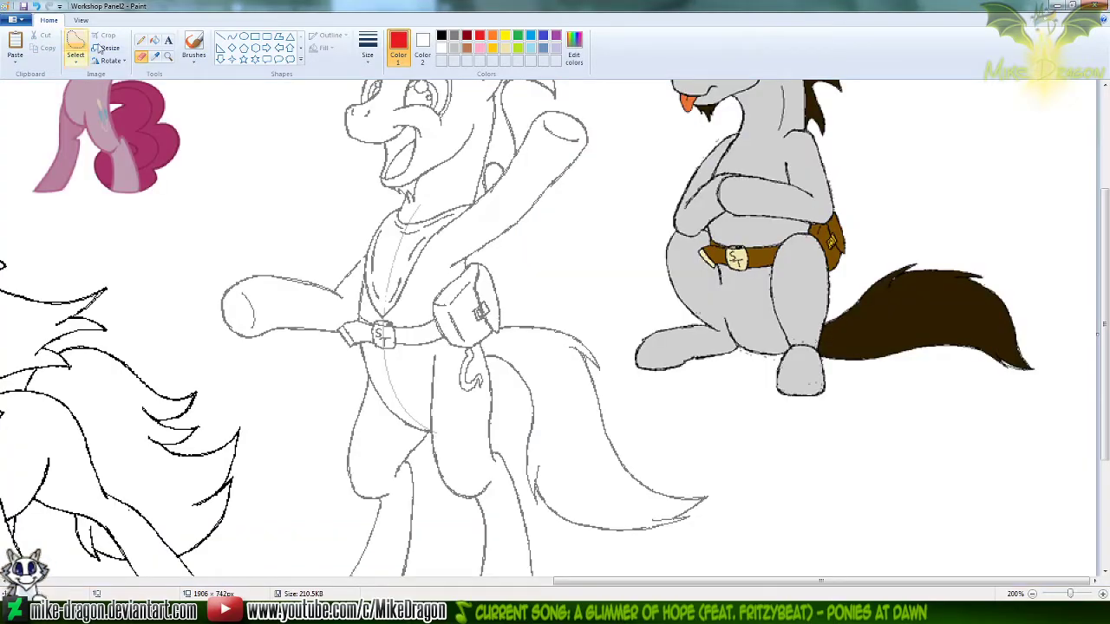
left_click(80, 63)
left_click(68, 90)
mouse_move(339, 189)
left_mouse_down()
mouse_move(461, 264)
mouse_move(502, 323)
mouse_move(507, 310)
mouse_move(1016, 340)
left_mouse_up()
key("alt+Tab")
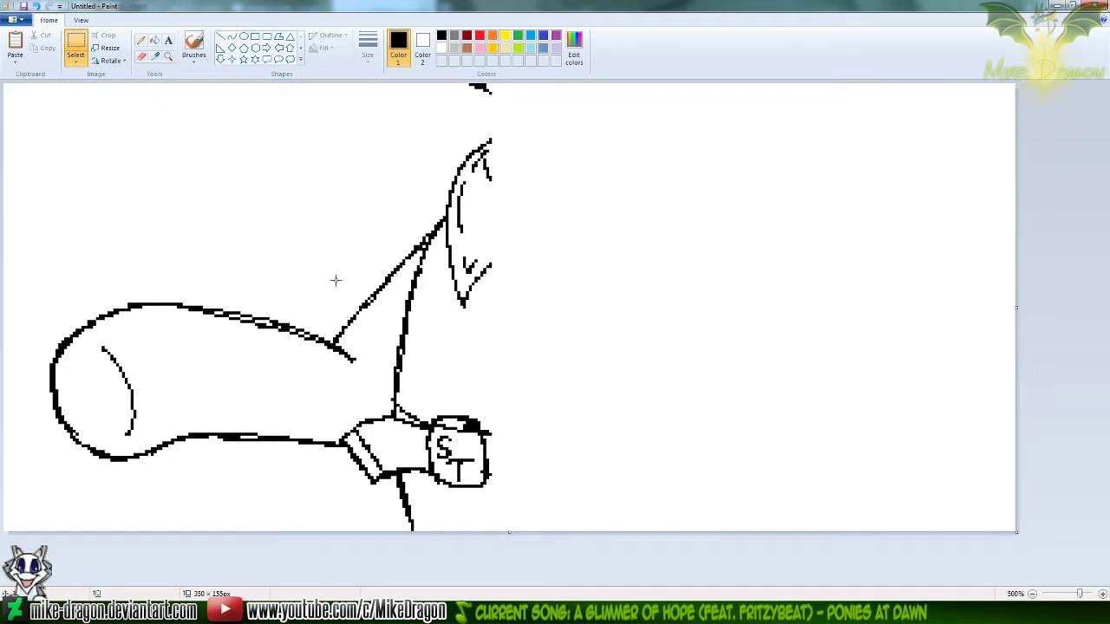
Paste the grey neckerchief with a transparent background, align it over the black foreleg sketch, and compare with and without it
left_click(76, 59)
left_click(80, 158)
key("ctrl+v")
mouse_move(287, 316)
left_mouse_down()
mouse_move(421, 337)
mouse_move(573, 381)
mouse_move(594, 381)
mouse_move(622, 318)
mouse_move(598, 330)
mouse_move(622, 319)
left_mouse_up()
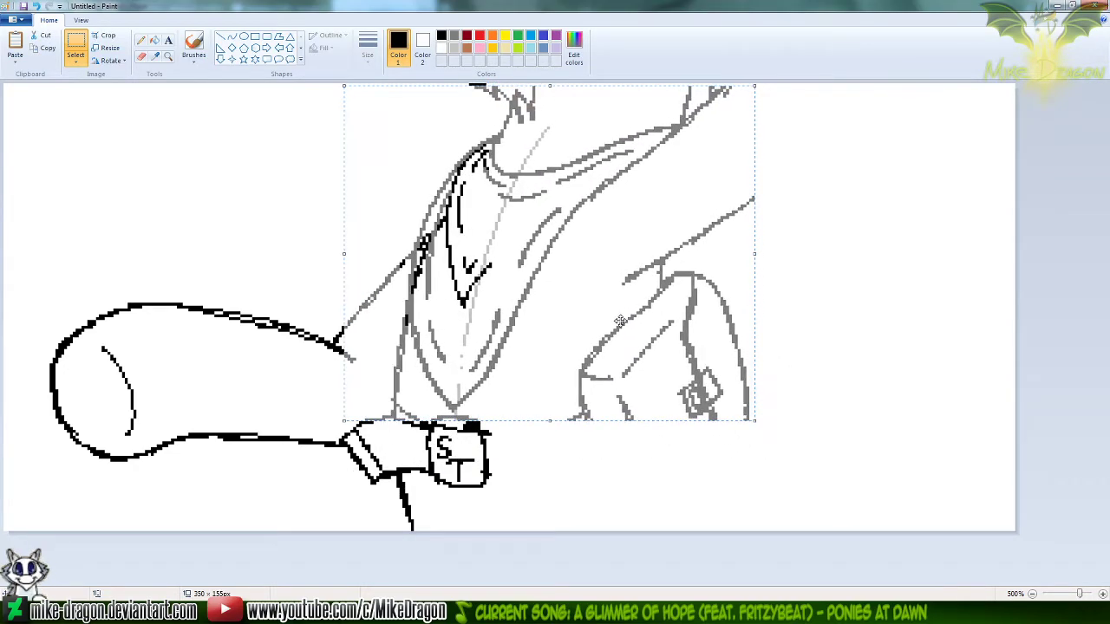
left_click(154, 112)
key("ctrl+z")
key("ctrl+y")
key("ctrl+z")
key("ctrl+y")
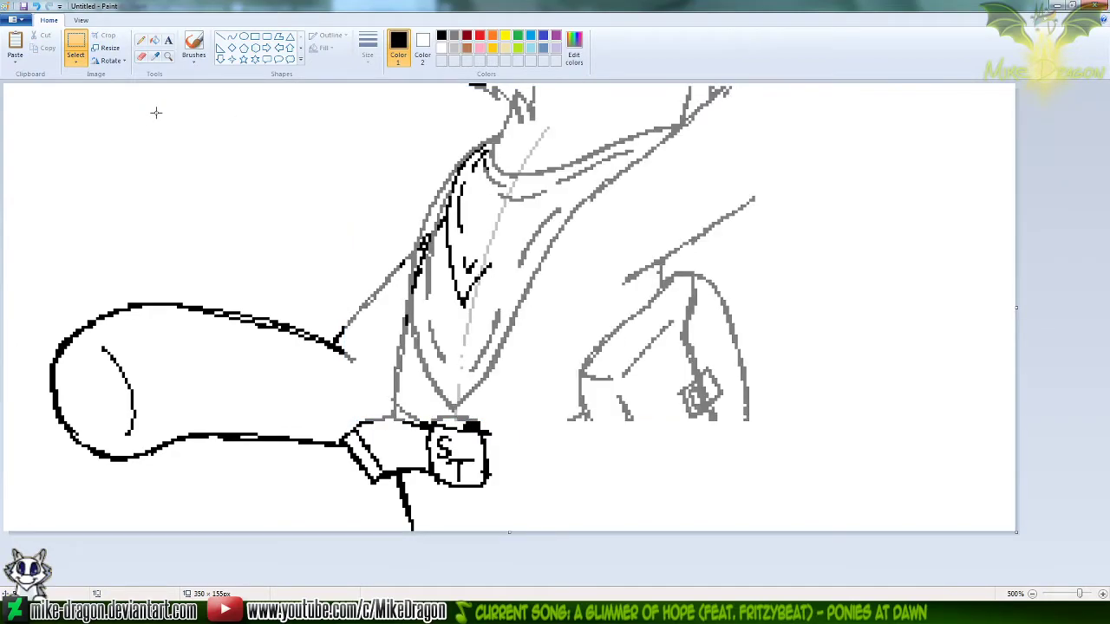
Erase the old black neckerchief lines from the composite with the colour eraser, keeping the grey lines
left_click(142, 56)
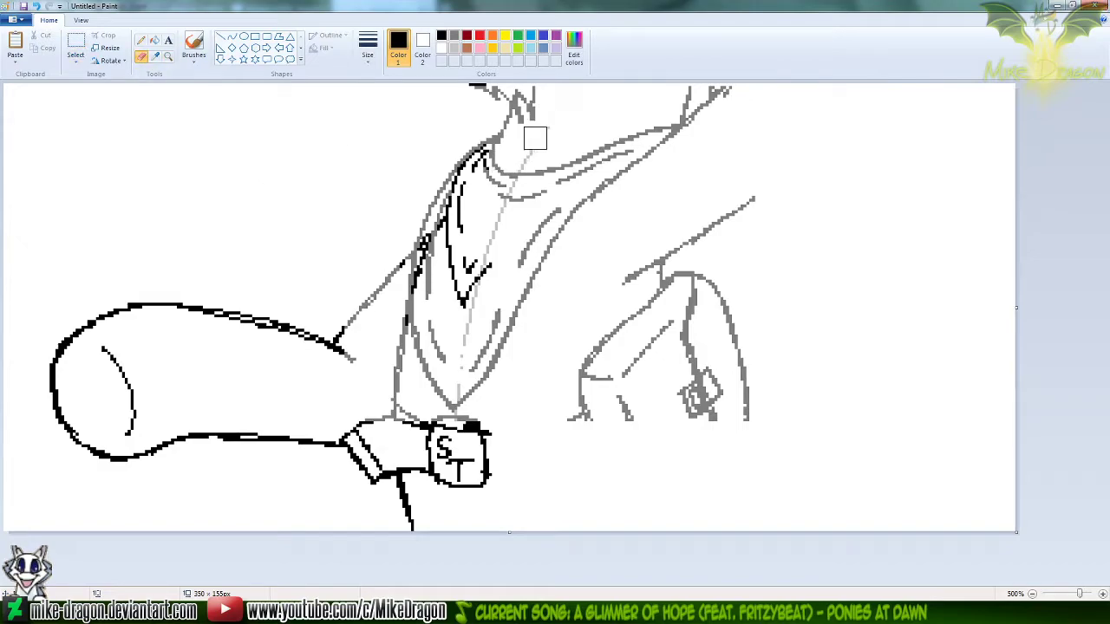
mouse_move(491, 152)
left_mouse_down()
mouse_move(463, 186)
mouse_move(423, 290)
mouse_move(501, 259)
left_mouse_up()
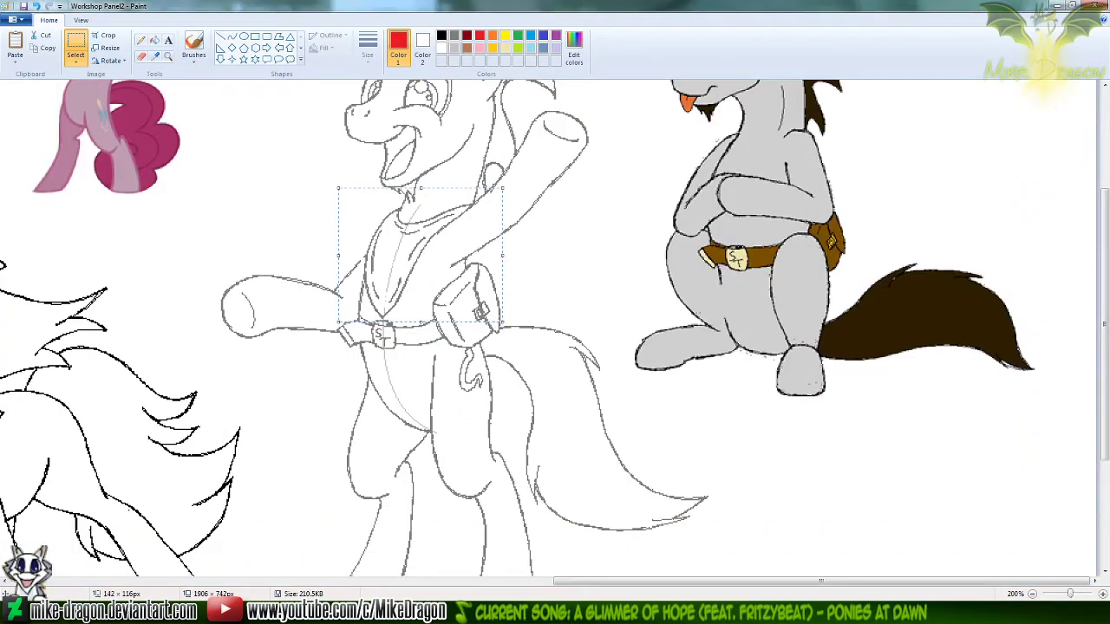
left_click(168, 56)
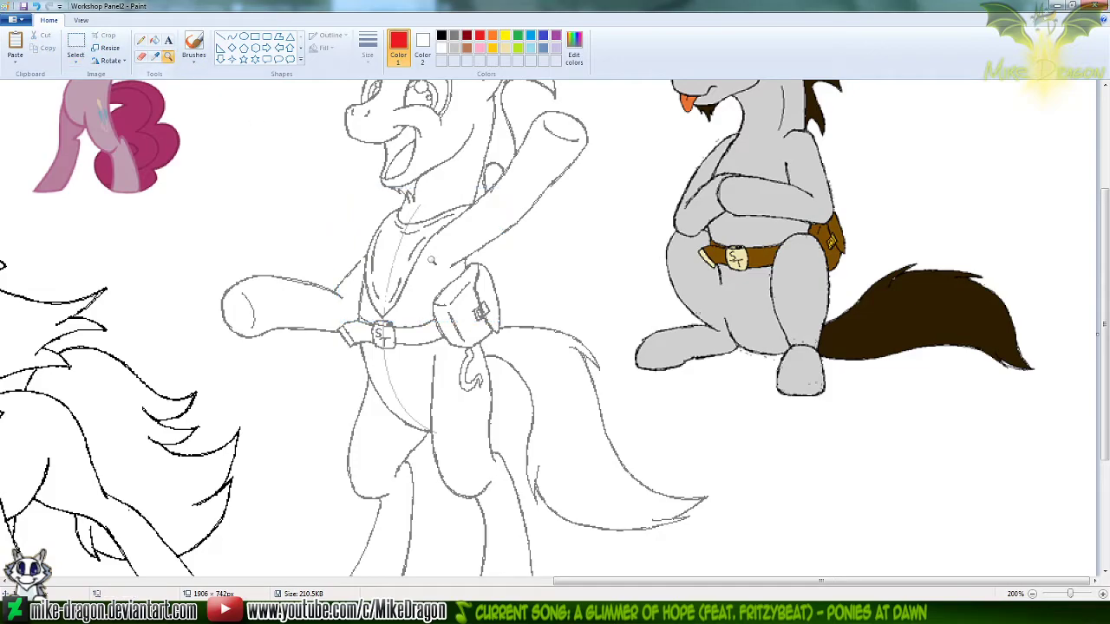
left_click(373, 239)
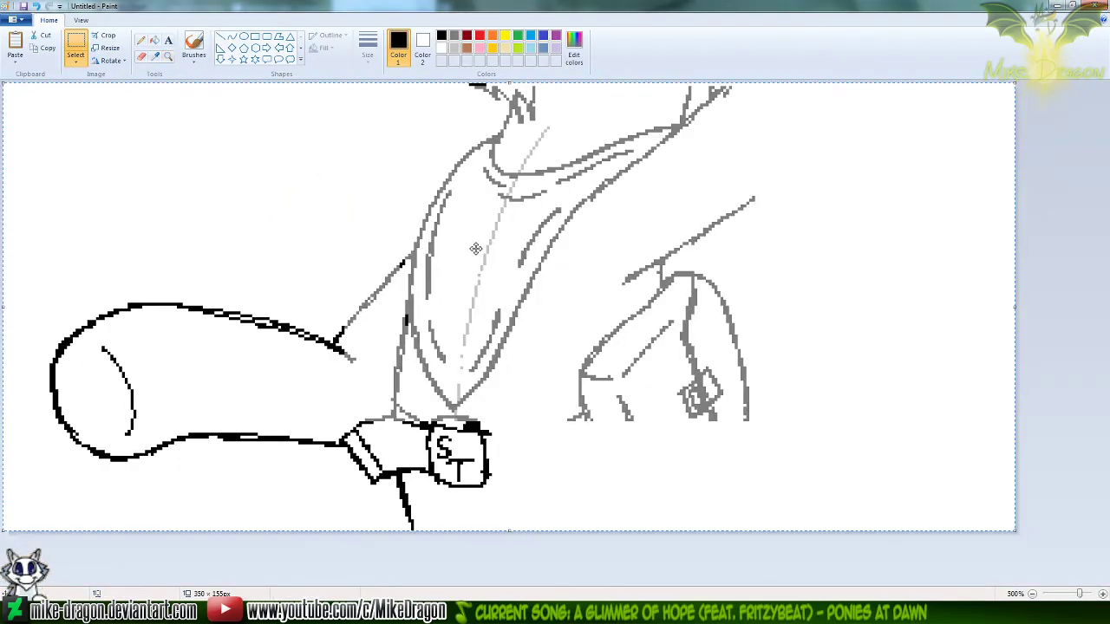
Set grey as Color 2, enlarge the eraser and recolour the composite's remaining black lines to grey
left_click(141, 55)
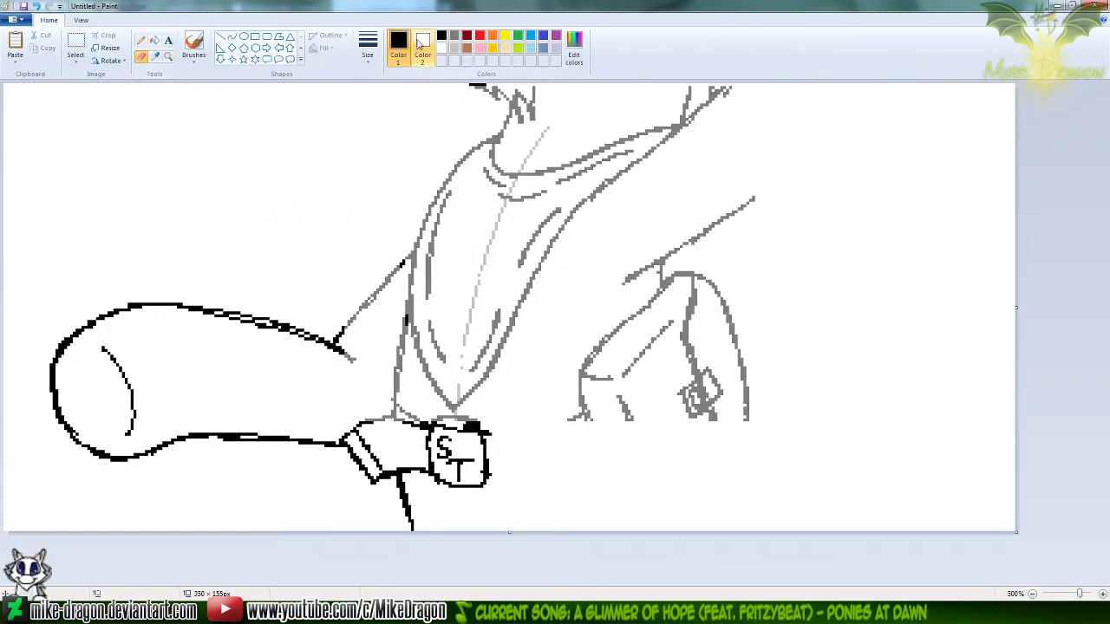
left_click(423, 48)
left_click(458, 37)
left_click(398, 48)
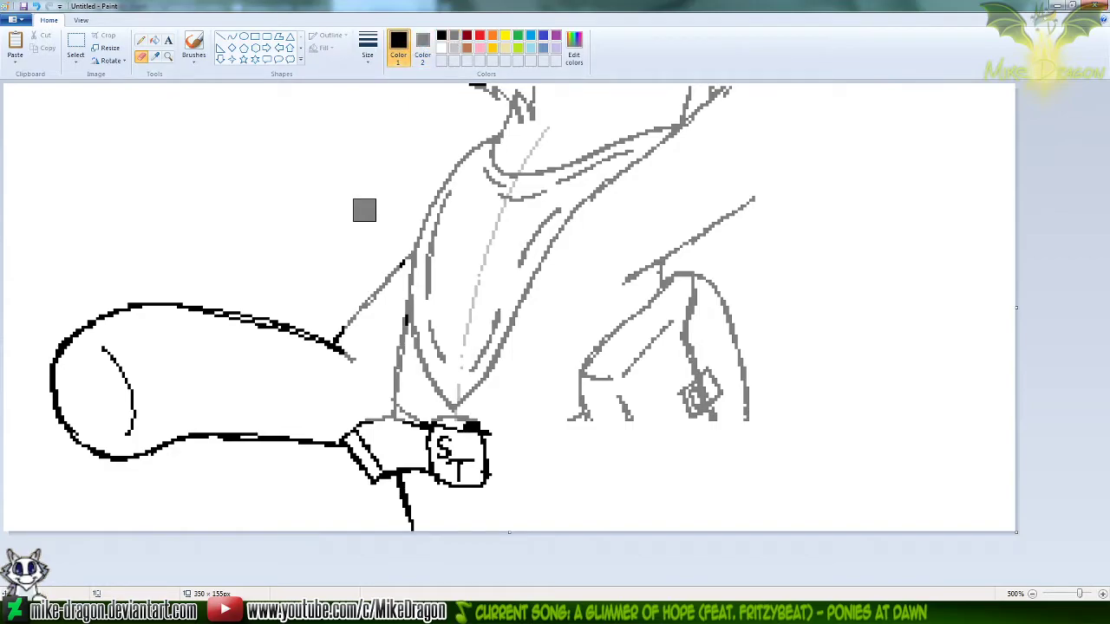
key("ctrl+plus")
key("ctrl+plus")
key("ctrl+plus")
key("ctrl+plus")
key("ctrl+plus")
key("ctrl+plus")
key("ctrl+plus")
key("ctrl+plus")
key("ctrl+plus")
key("ctrl+plus")
key("ctrl+plus")
key("ctrl+plus")
key("ctrl+plus")
key("ctrl+plus")
key("ctrl+plus")
key("ctrl+plus")
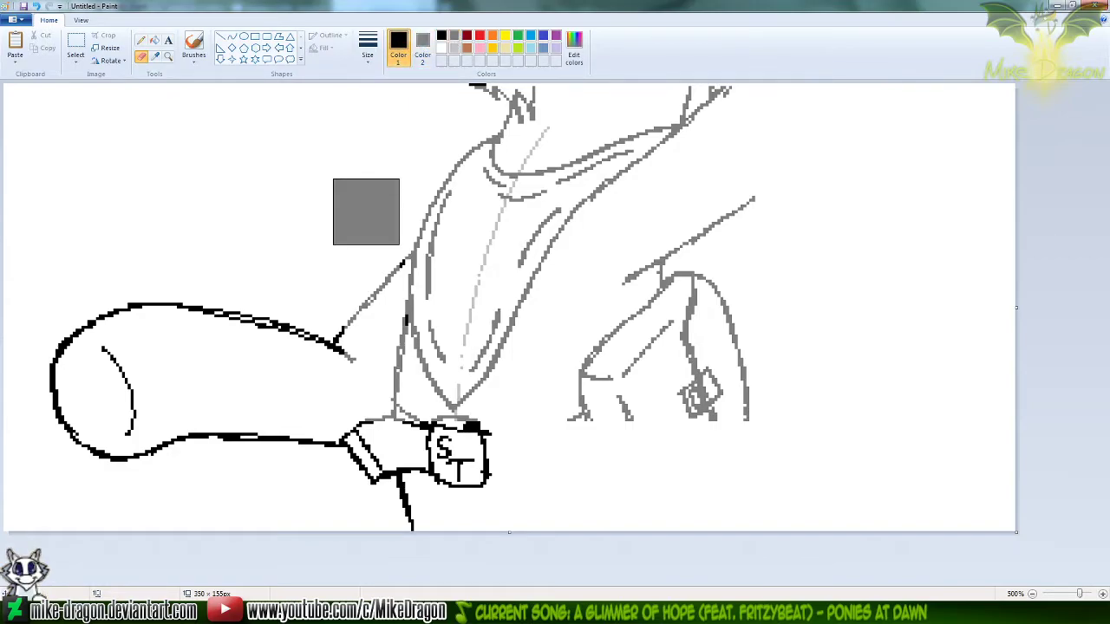
key("ctrl+plus")
key("ctrl+plus")
key("ctrl+plus")
key("ctrl+plus")
key("ctrl+plus")
key("ctrl+plus")
key("ctrl+plus")
key("ctrl+plus")
key("ctrl+plus")
key("ctrl+plus")
key("ctrl+plus")
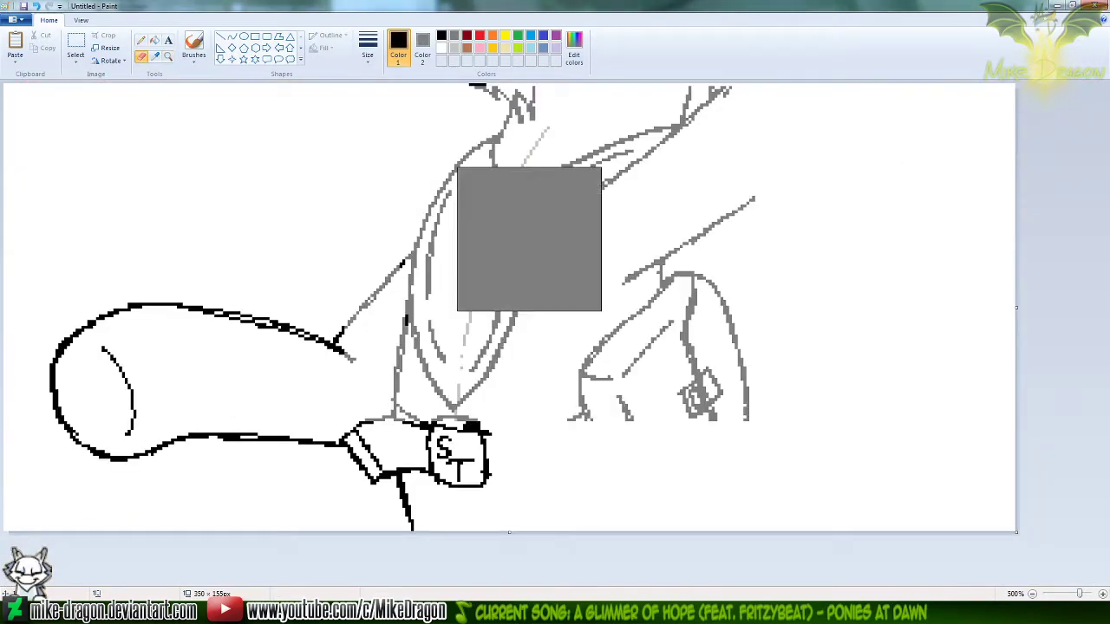
mouse_move(463, 151)
left_mouse_down()
mouse_move(381, 264)
mouse_move(160, 366)
mouse_move(151, 395)
mouse_move(405, 438)
mouse_move(468, 496)
mouse_move(448, 309)
mouse_move(561, 175)
mouse_move(589, 429)
left_mouse_up()
Copy the whole grey composite into Workshop Panel2 and align it over the trainer figure's chest and foreleg
key("ctrl+a")
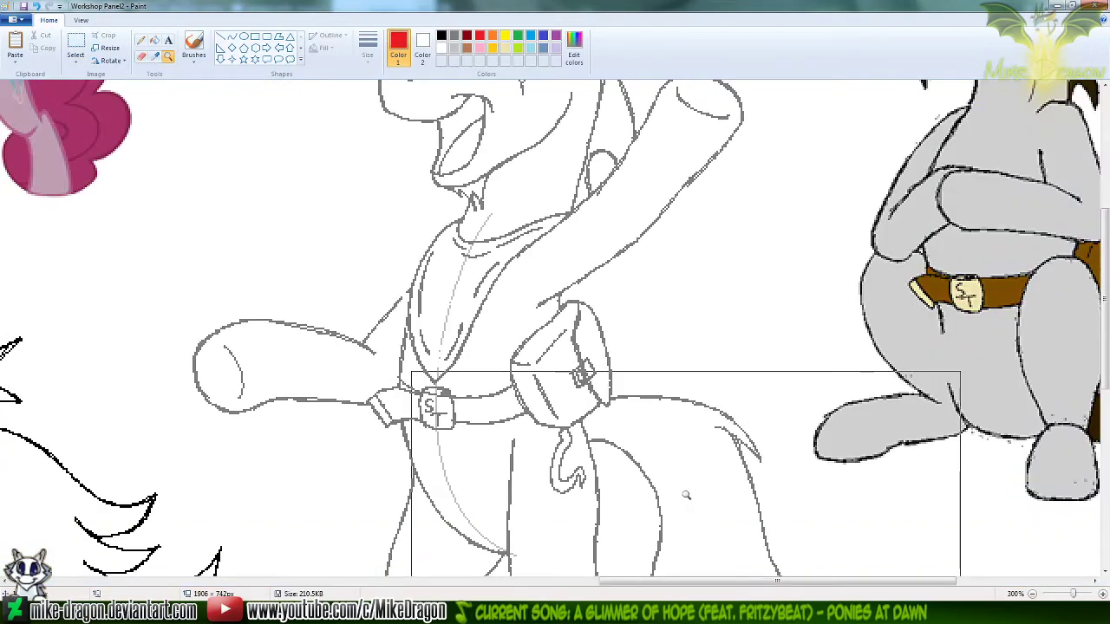
key("ctrl+v")
left_click_drag(173, 131, 333, 237)
key("Up")
left_click(924, 287)
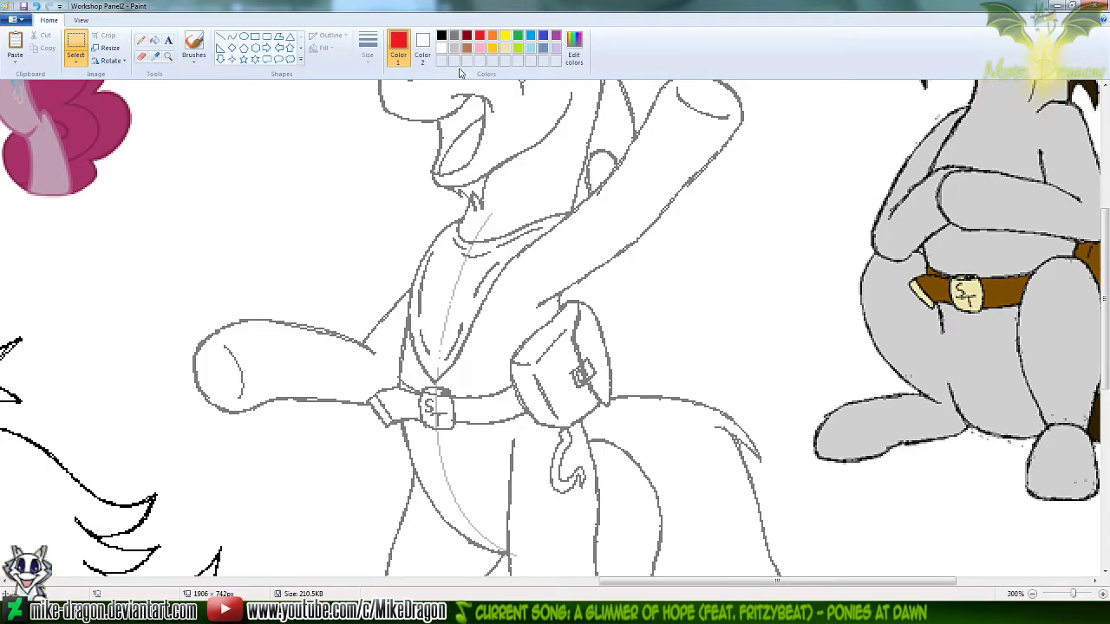
Set light grey as Color 1, erase the centre guide line through the neckerchief and belly, and review the figure
left_click(453, 49)
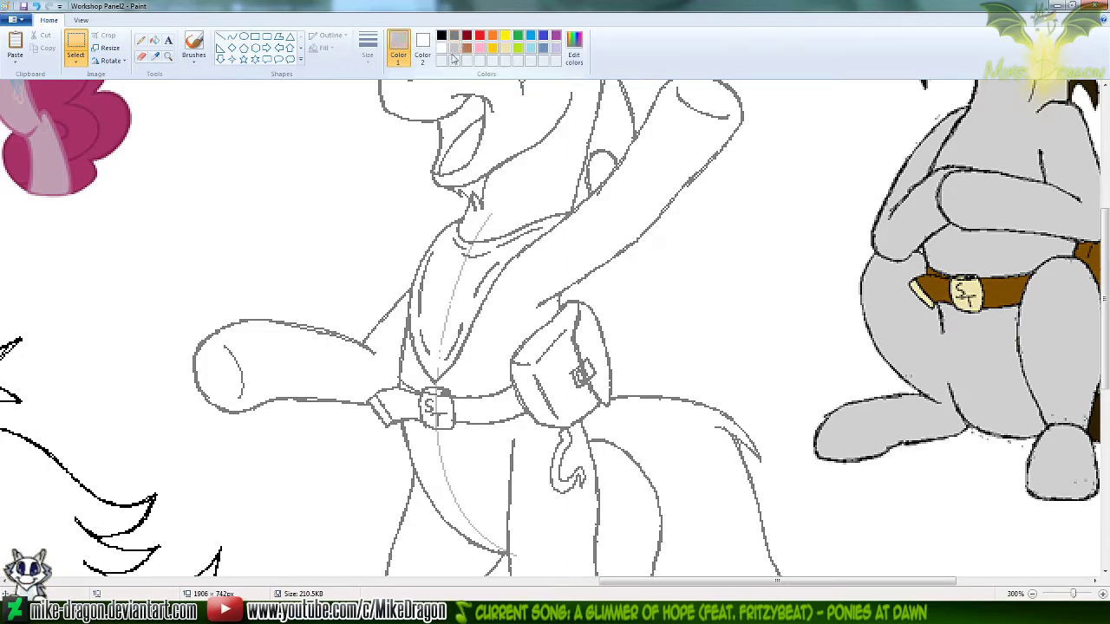
left_click(141, 56)
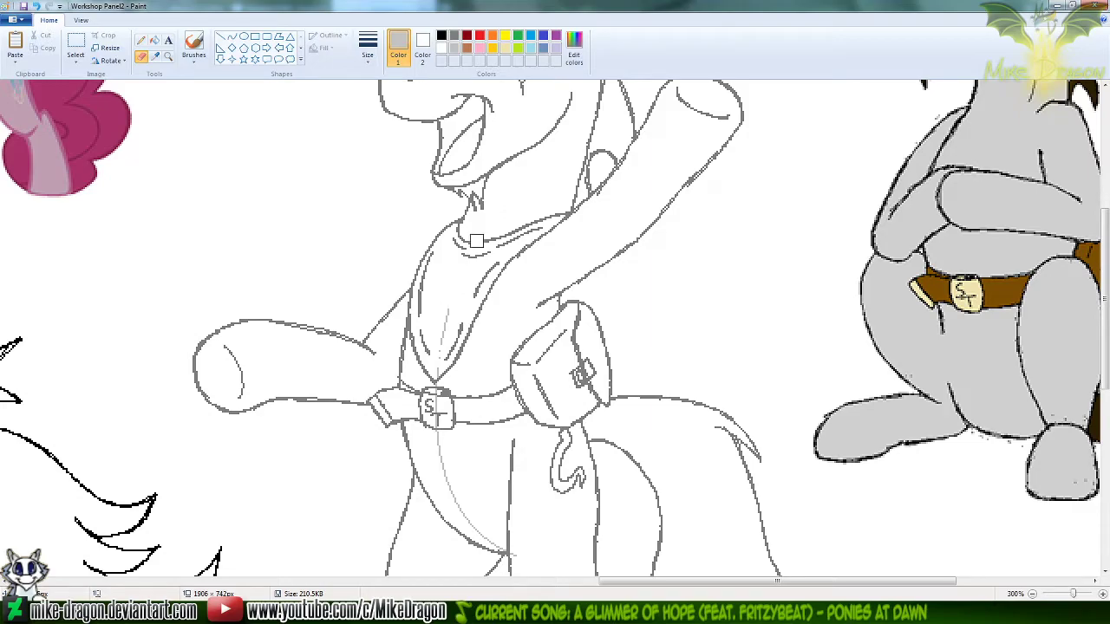
mouse_move(456, 484)
left_mouse_down()
mouse_move(468, 522)
mouse_move(510, 558)
left_mouse_up()
left_click(168, 56)
right_click(198, 190)
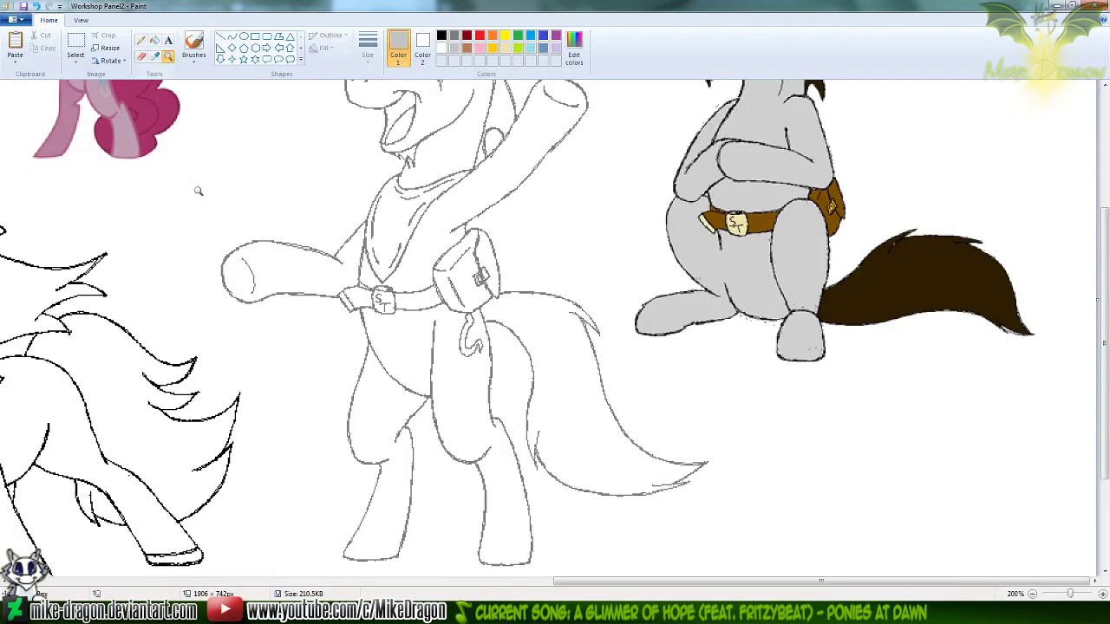
right_click(198, 191)
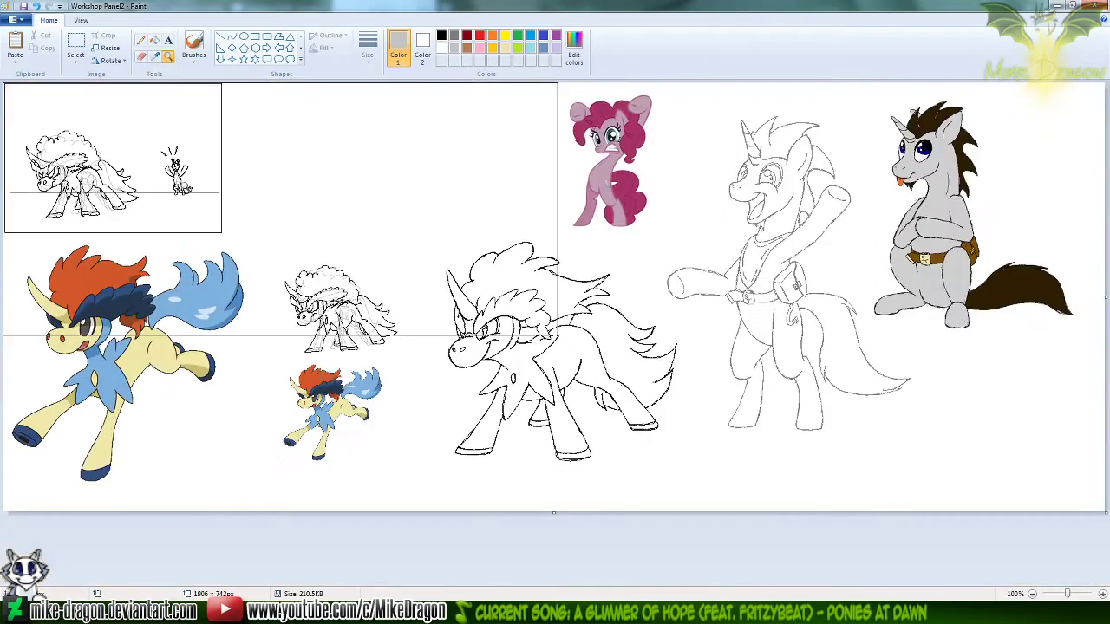
left_click(141, 40)
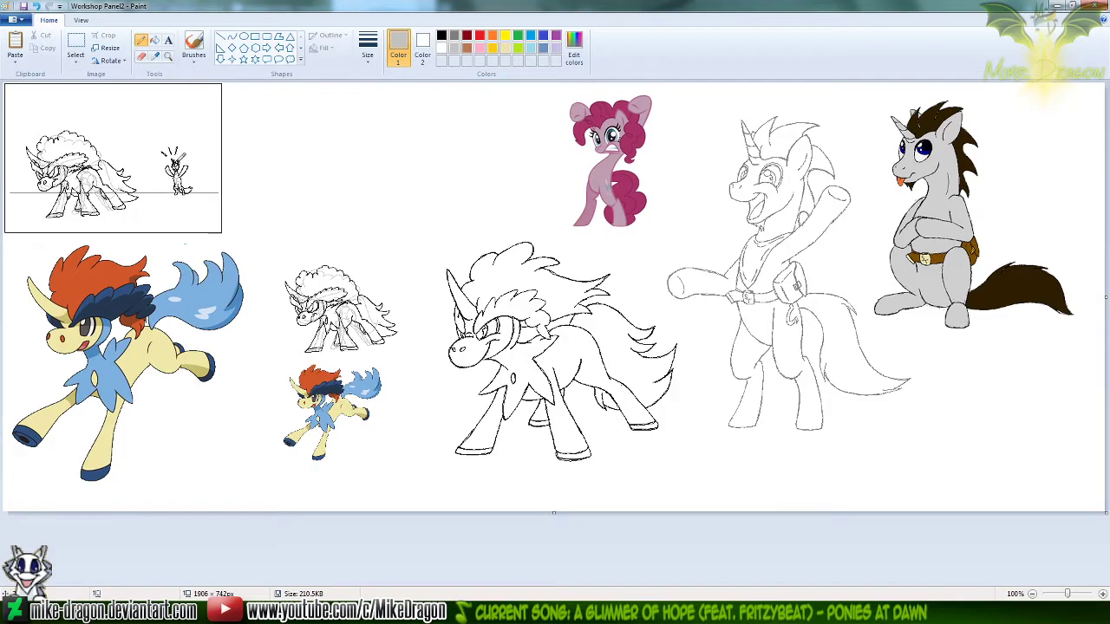
left_click(1103, 595)
left_click(1081, 582)
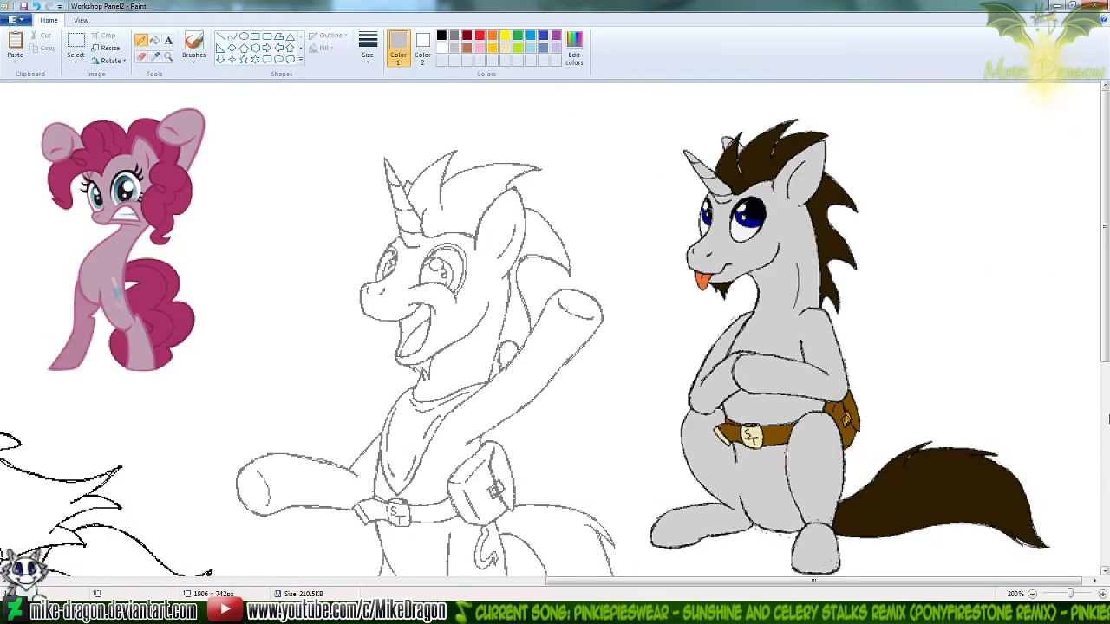
scroll(1107, 416, "down", 4)
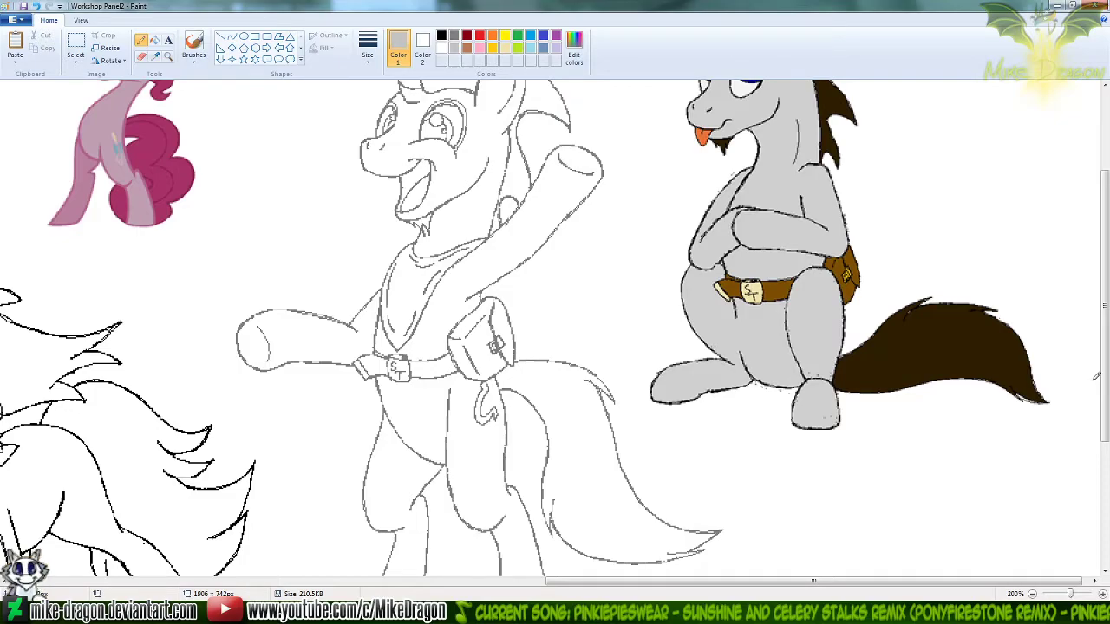
Undo the guide line's erasure and draw a red curve inside the neckerchief's left edge, from near its lower tip upward
left_click(168, 55)
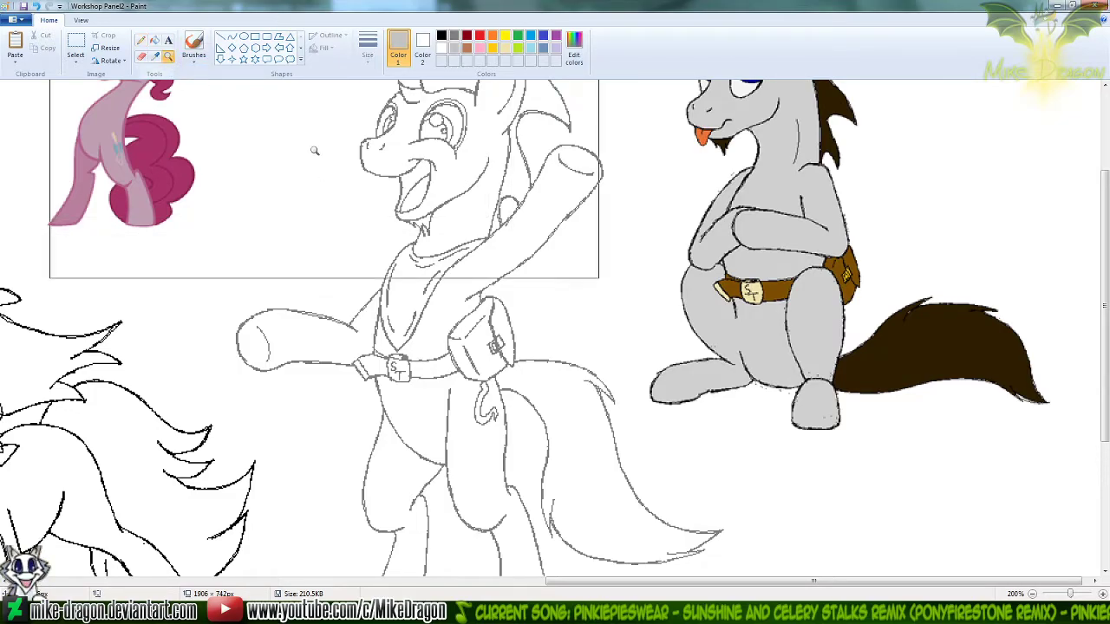
left_click(445, 301)
left_click(233, 38)
left_click(467, 35)
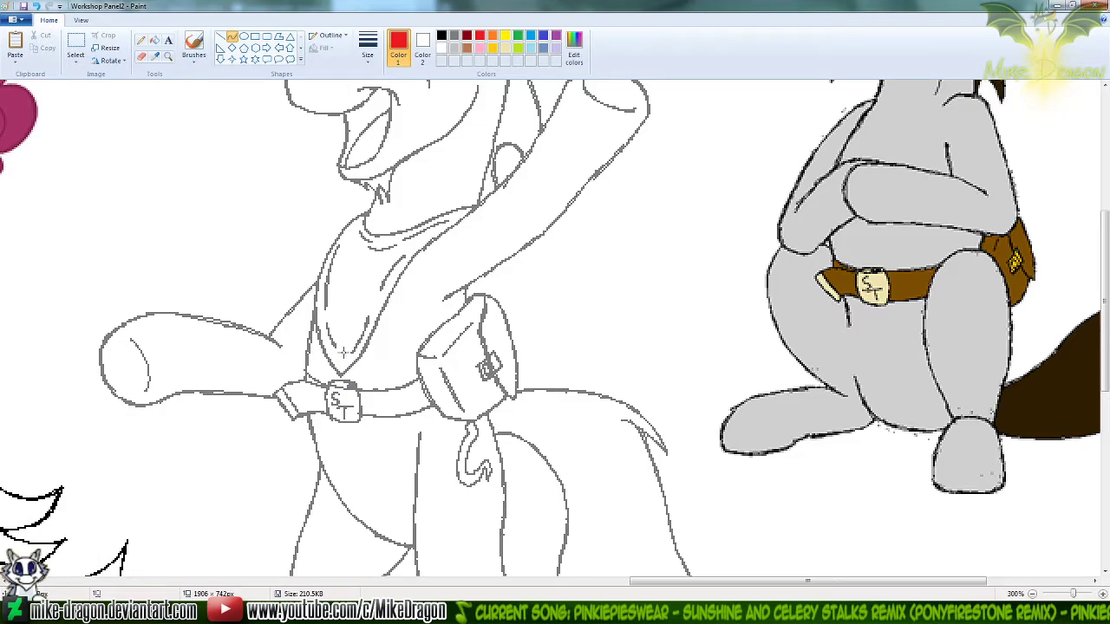
key("ctrl+z")
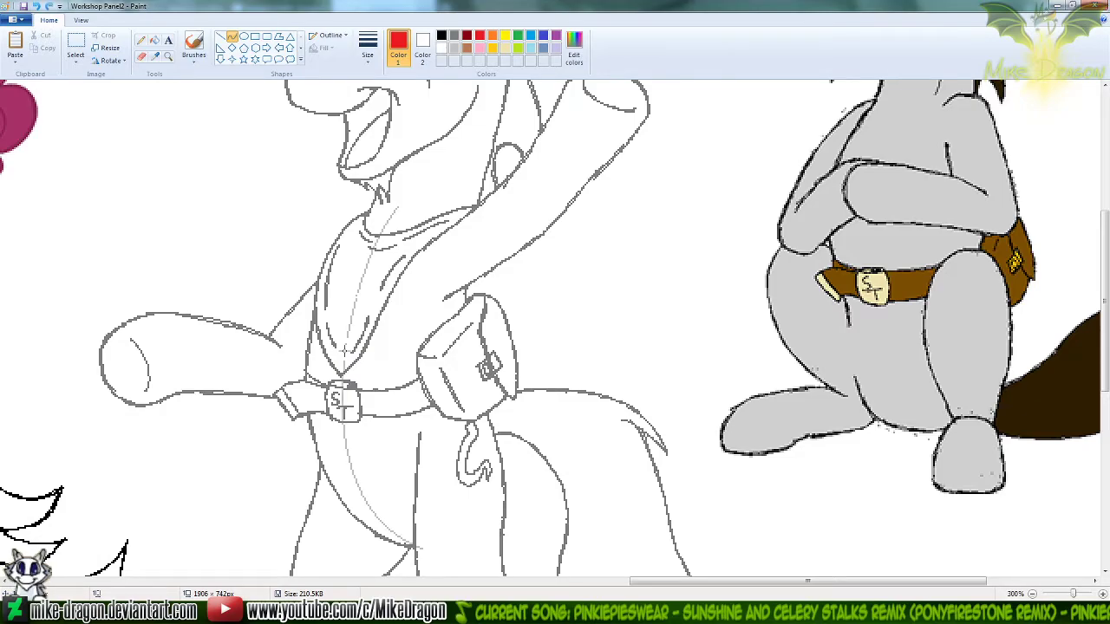
left_click_drag(344, 350, 336, 244)
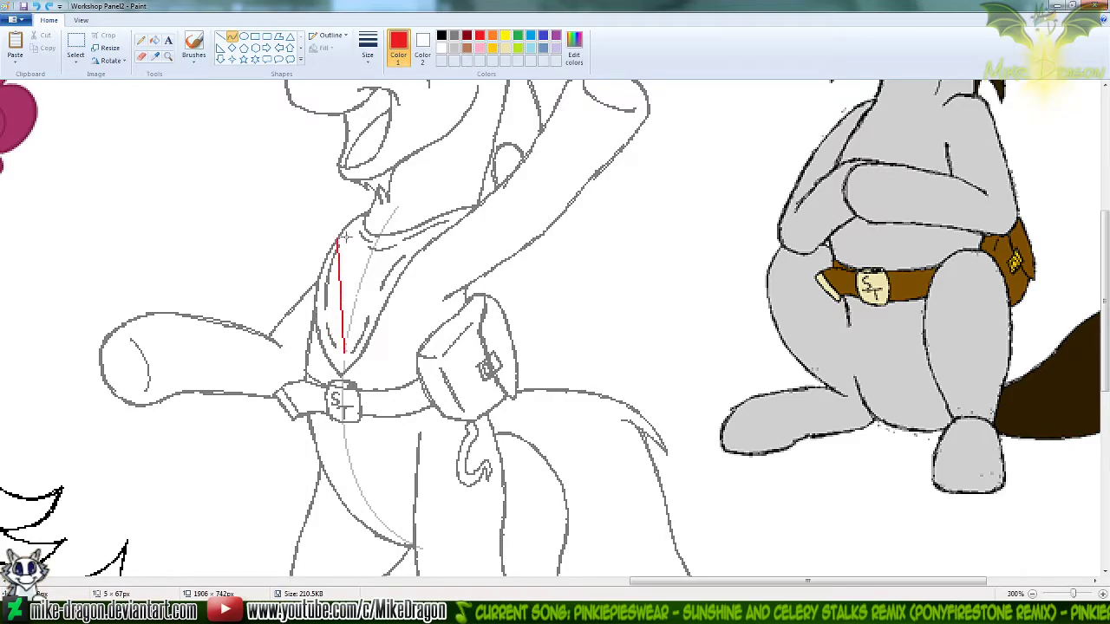
left_click_drag(325, 324, 309, 284)
left_click(276, 196)
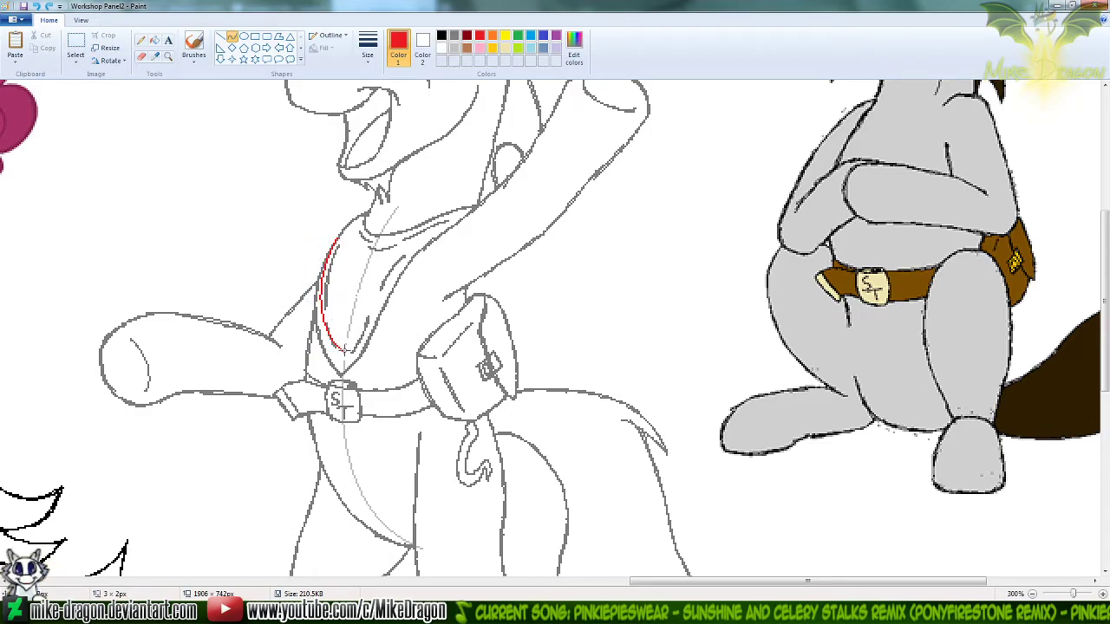
Draw a matching red curve from the neckerchief's new lower tip up its right edge to the raised foreleg, redoing the first bend
left_click_drag(343, 348, 430, 235)
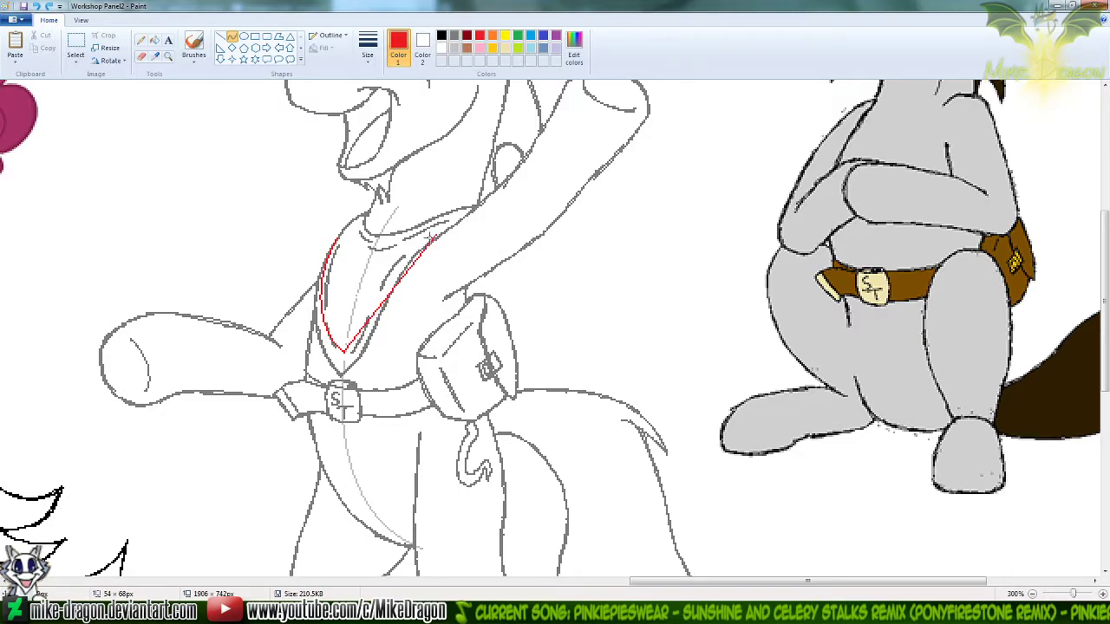
left_click_drag(356, 339, 366, 340)
mouse_move(417, 270)
left_mouse_down()
mouse_move(403, 252)
mouse_move(434, 238)
mouse_move(348, 349)
mouse_move(346, 368)
mouse_move(344, 352)
mouse_move(401, 258)
mouse_move(391, 261)
left_mouse_up()
key("ctrl+z")
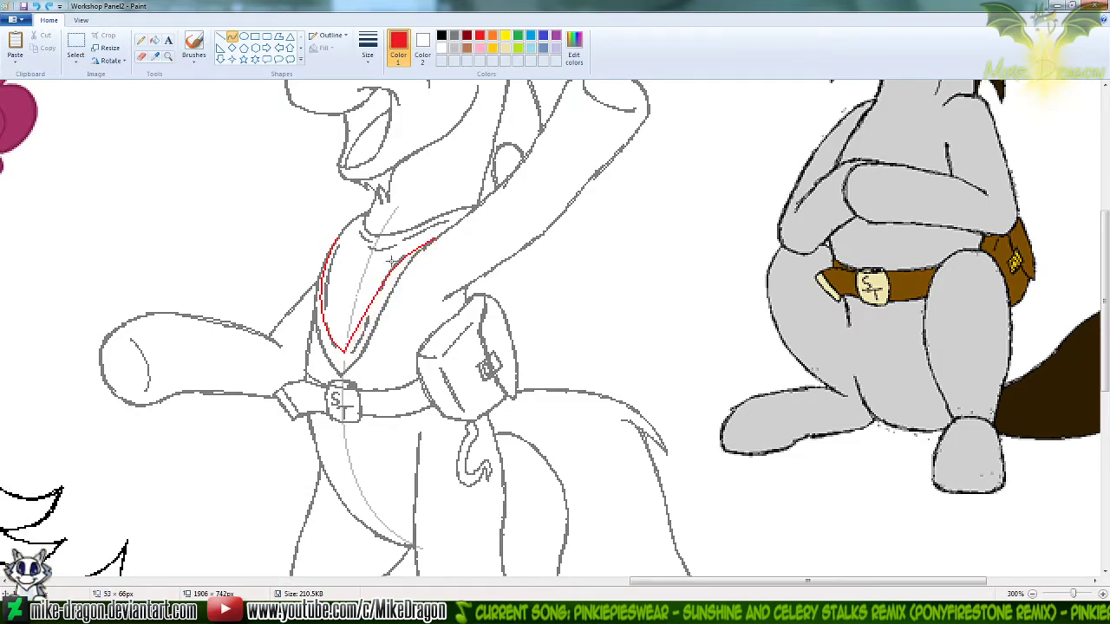
left_click_drag(365, 326, 372, 344)
left_click(168, 56)
left_click(387, 263)
left_click(153, 40)
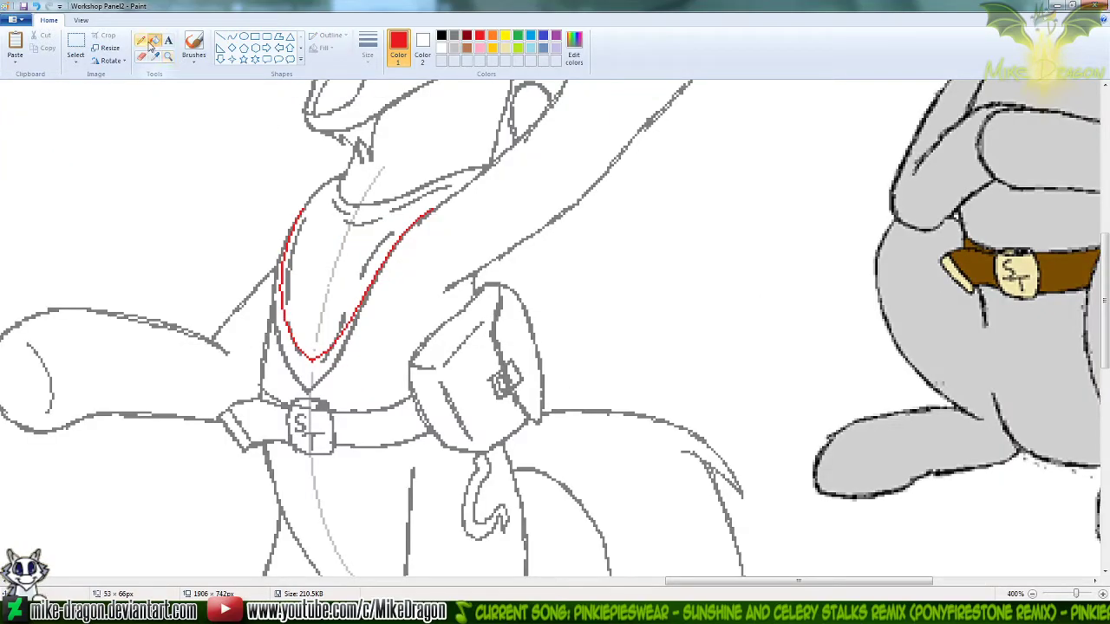
Trace in red with the Pencil, extending the neckerchief's left curve up towards the collar and strengthening its lower tip and upper right end
left_click(141, 41)
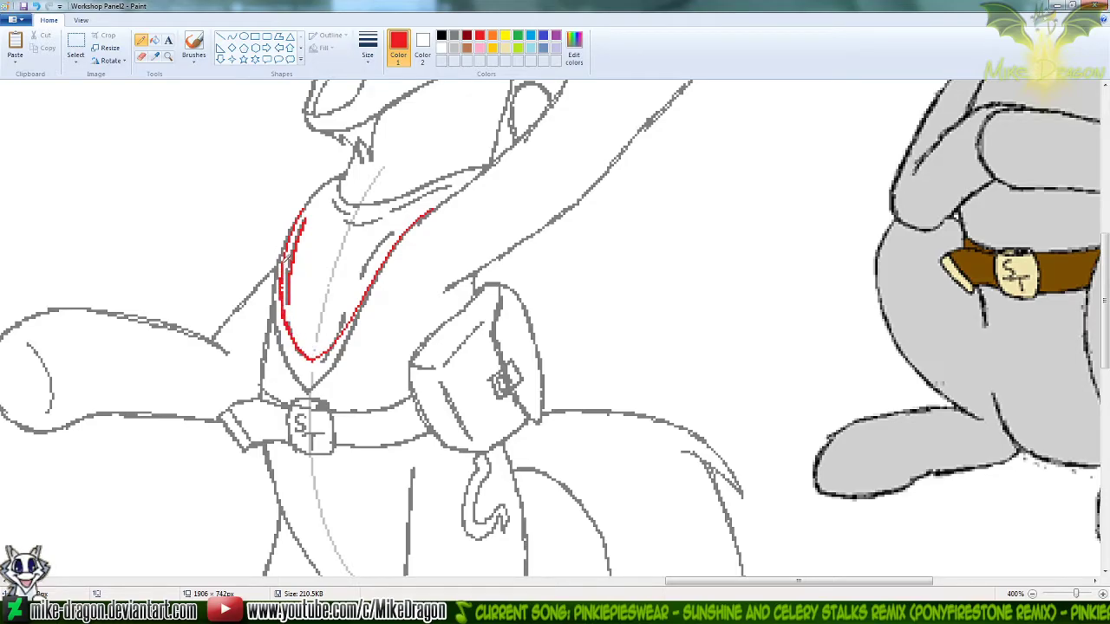
left_click_drag(301, 212, 312, 191)
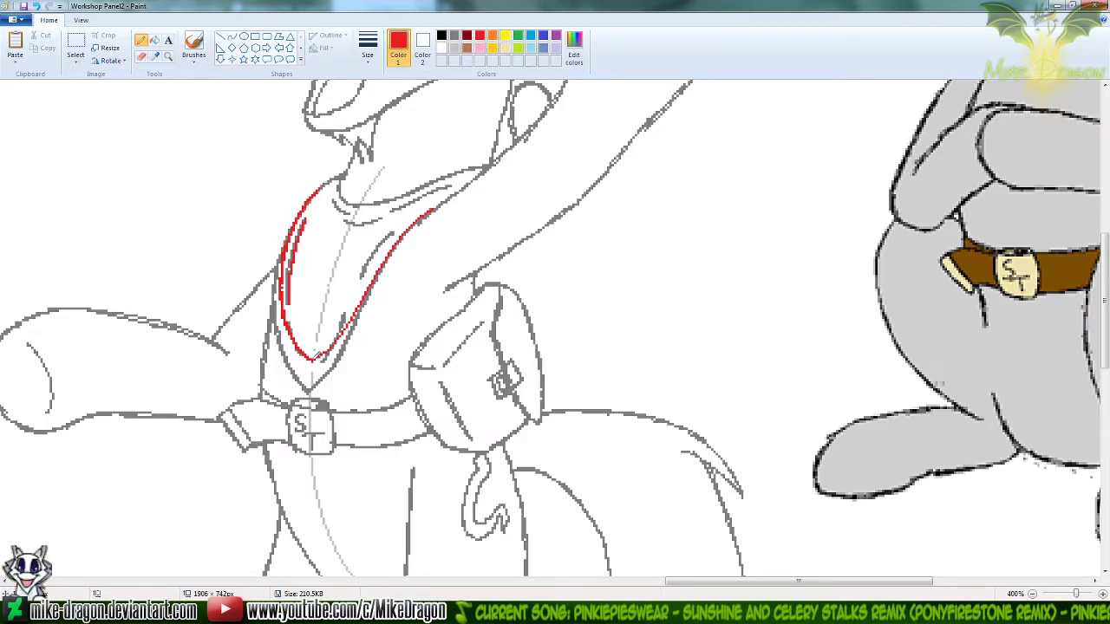
left_click_drag(311, 359, 325, 353)
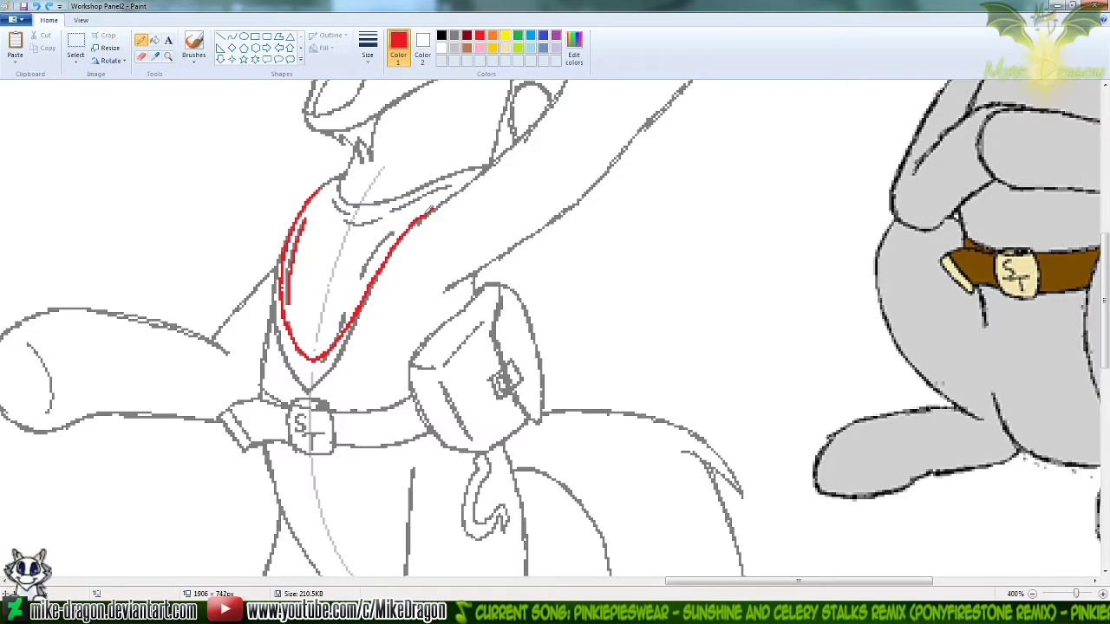
left_click_drag(433, 211, 437, 208)
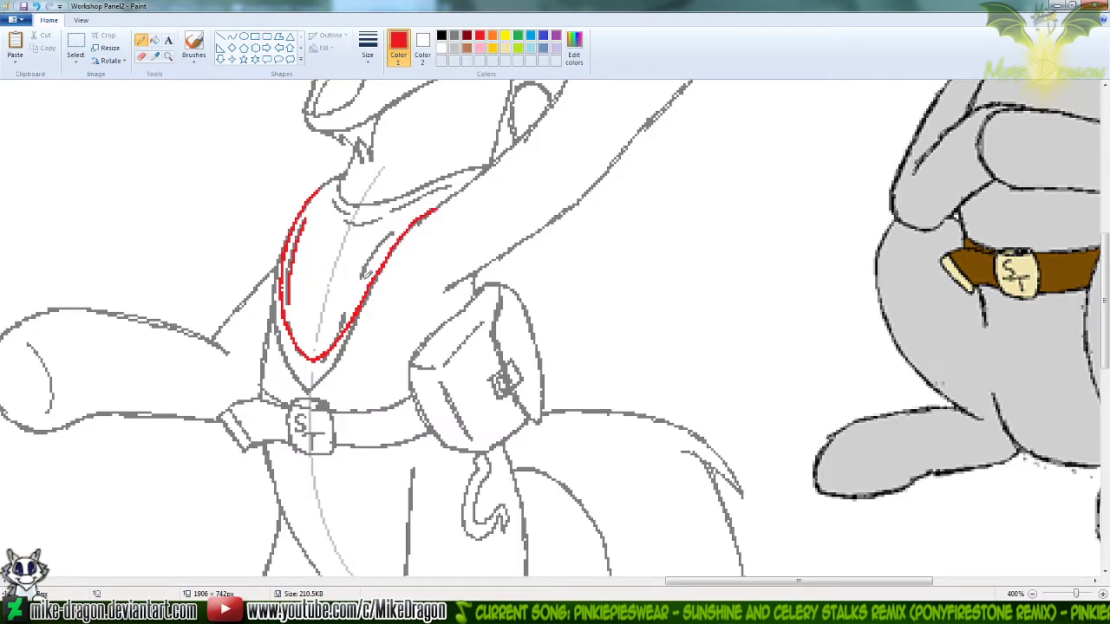
Draw red fold lines inside the neckerchief's right edge and just above its lower tip, redoing the one at the tip
left_click_drag(364, 272, 398, 227)
left_click_drag(315, 348, 343, 310)
key("ctrl+z")
left_click_drag(317, 348, 347, 306)
Copy the neckerchief, belt and pouch area, about 194 × 167 px, into the untitled image and fill its grey background with white
left_click(75, 51)
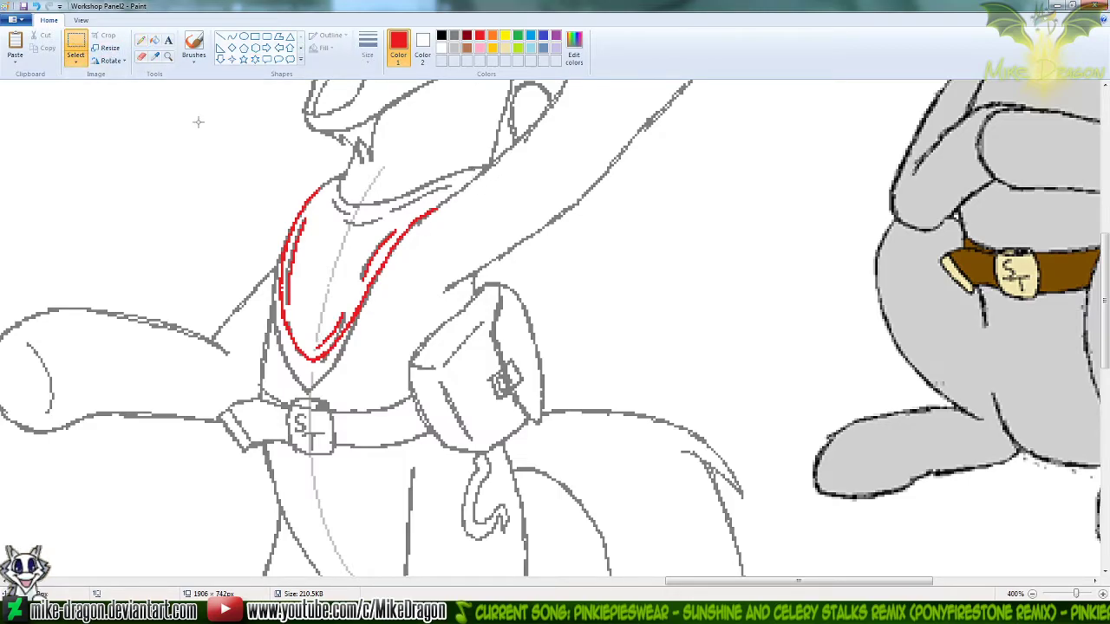
left_click_drag(157, 105, 605, 490)
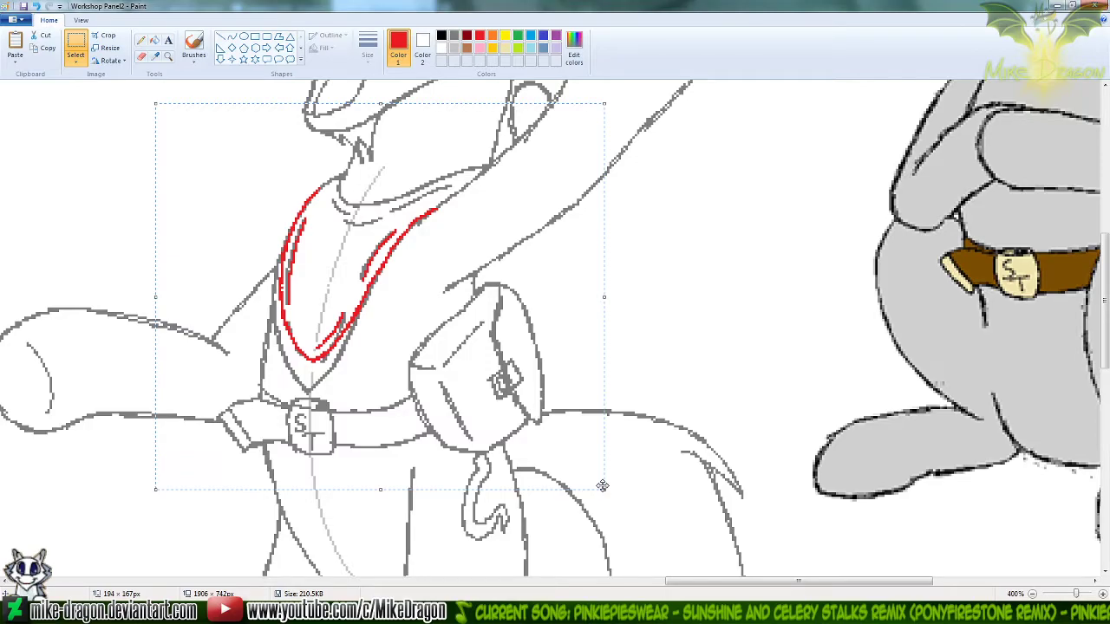
left_click(693, 612)
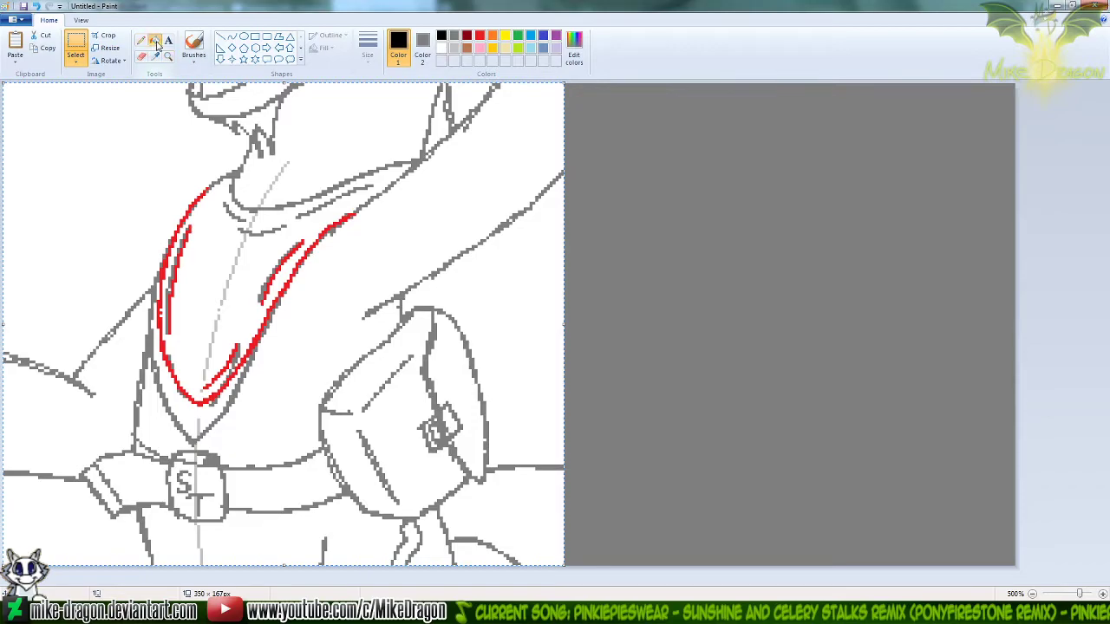
left_click(154, 41)
left_click(422, 51)
left_click(442, 48)
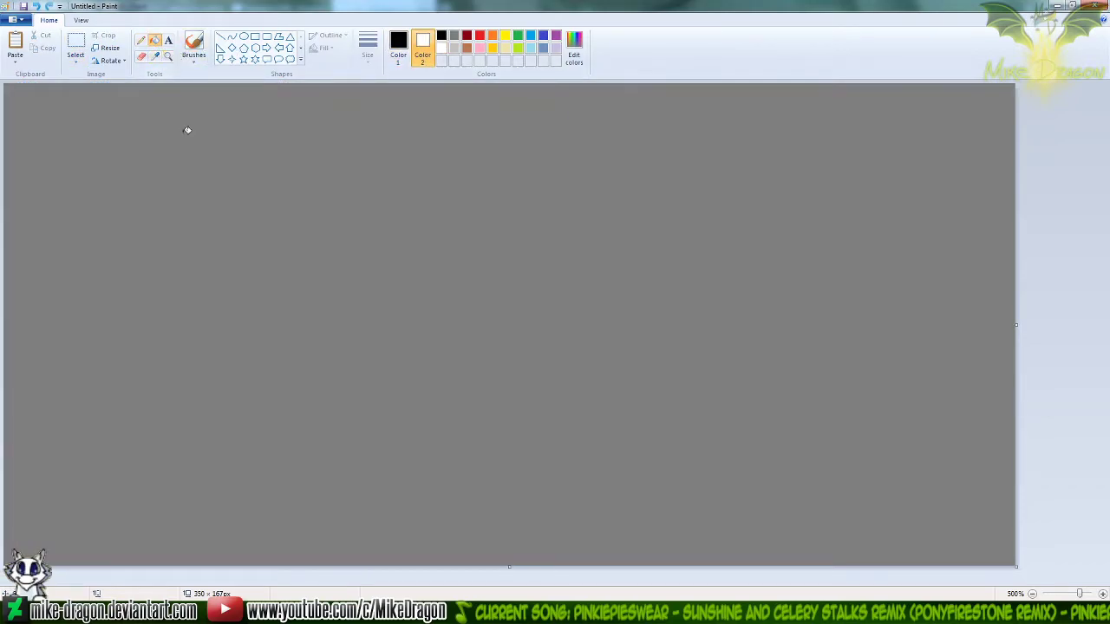
right_click(187, 152)
Paste the copied neckerchief area onto the white canvas and shift it rightwards to about the middle
key("ctrl+v")
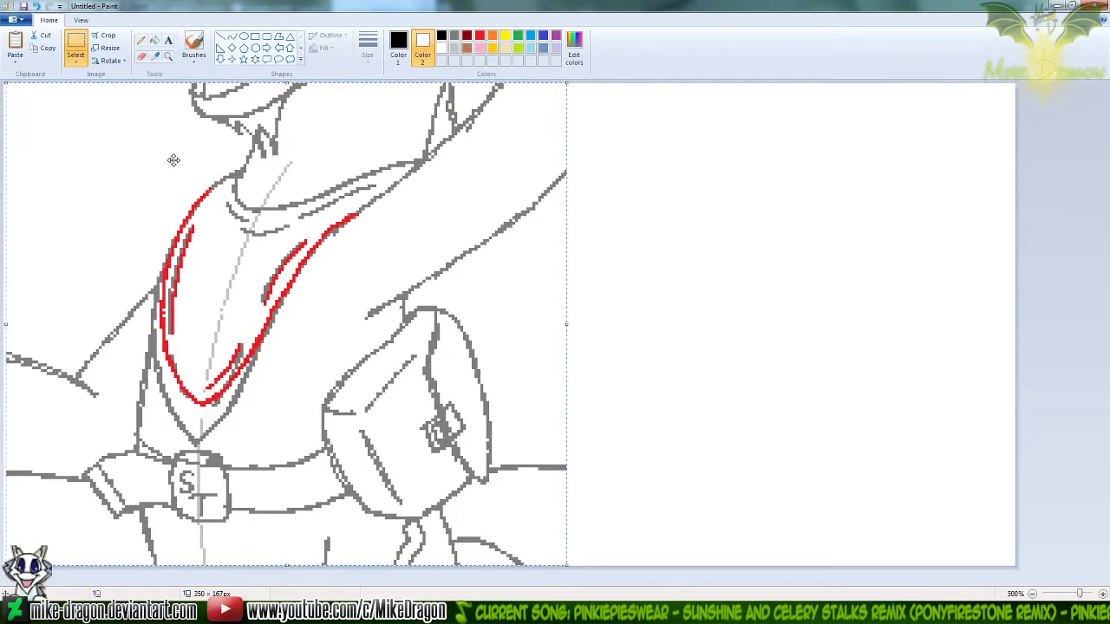
key("Right")
key("Right")
key("Right")
key("Right")
key("Right")
key("Right")
key("Right")
key("Right")
key("Right")
key("Right")
key("Right")
key("Right")
key("Right")
key("Right")
key("Right")
key("Right")
key("Right")
key("Right")
key("Right")
key("Right")
key("Right")
key("Right")
key("Right")
key("Right")
key("Right")
key("Right")
key("Right")
key("Right")
key("Right")
key("Right")
key("Right")
key("Right")
key("Right")
key("Right")
key("Right")
key("Right")
key("Right")
key("Right")
key("Right")
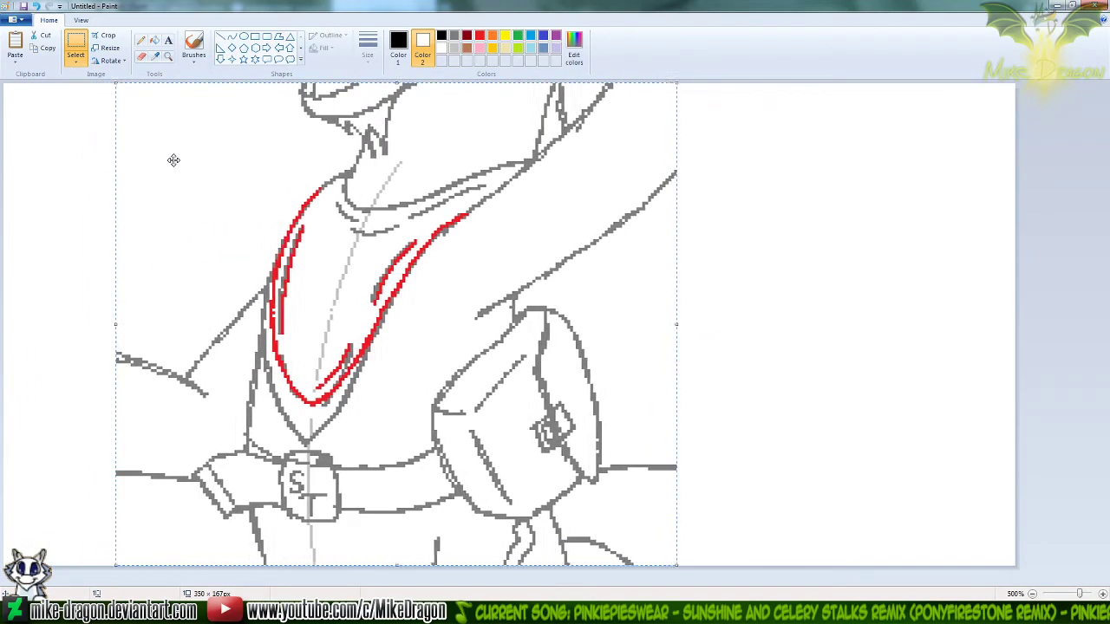
key("Right")
key("Right")
key("Right")
key("Right")
key("Right")
key("Right")
key("Right")
key("Right")
key("Right")
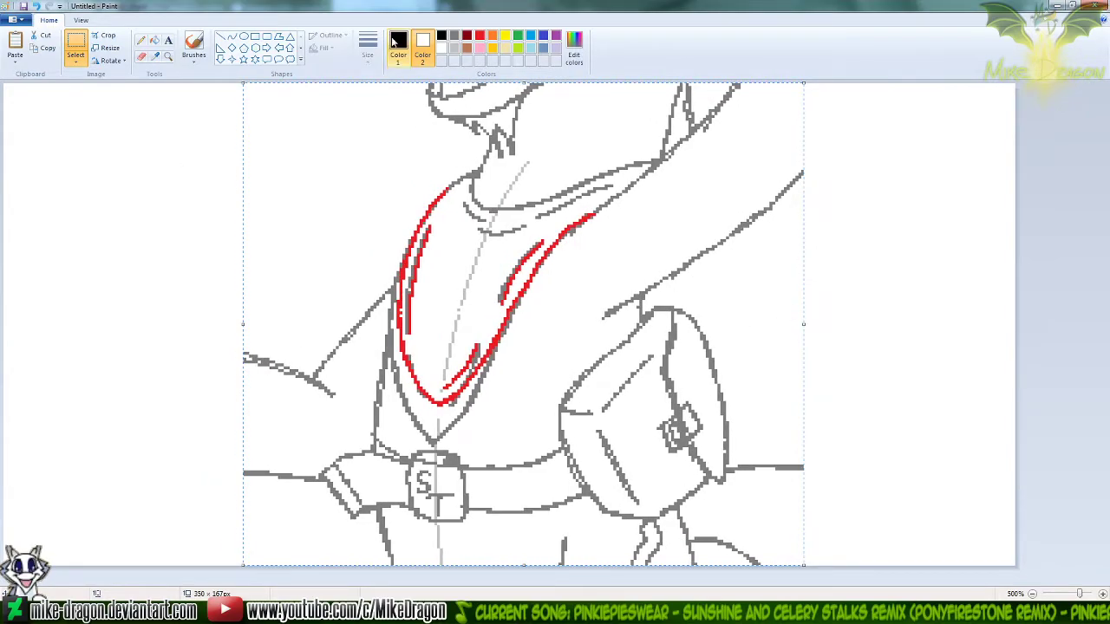
Set dark grey as Color 1, choose the second eraser size, and erase the old grey neckerchief outline around the red curves
left_click(141, 56)
left_click(454, 38)
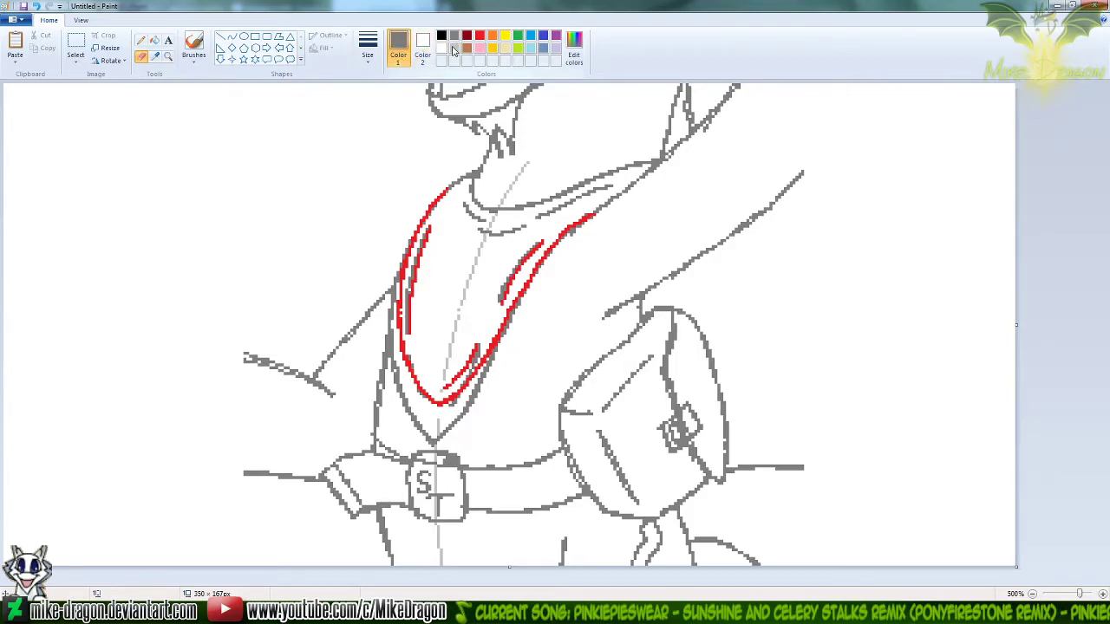
left_click(368, 45)
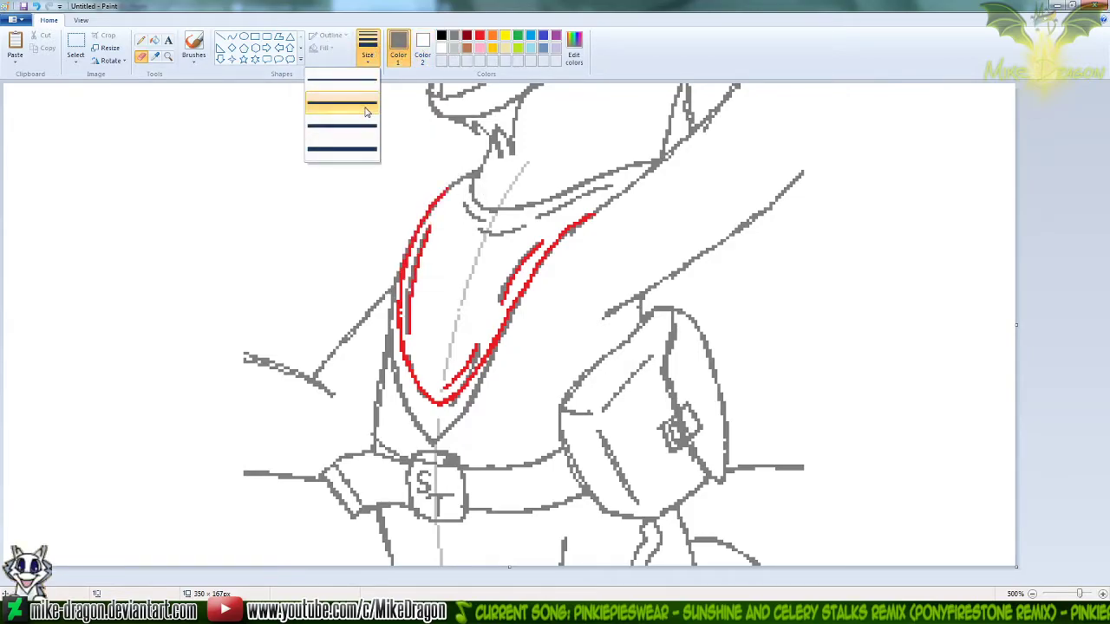
left_click(371, 104)
mouse_move(429, 207)
left_mouse_down()
mouse_move(384, 363)
mouse_move(390, 413)
mouse_move(477, 390)
mouse_move(473, 371)
mouse_move(433, 424)
mouse_move(454, 413)
mouse_move(439, 398)
mouse_move(482, 390)
mouse_move(497, 341)
mouse_move(486, 317)
mouse_move(541, 272)
left_mouse_up()
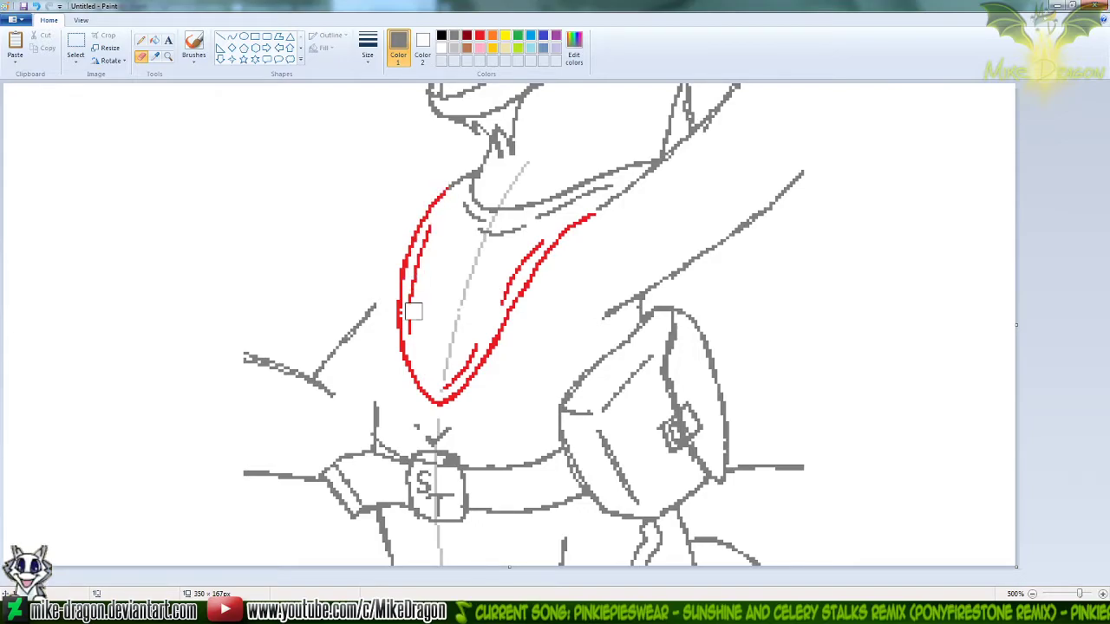
left_click(480, 35)
left_click(141, 39)
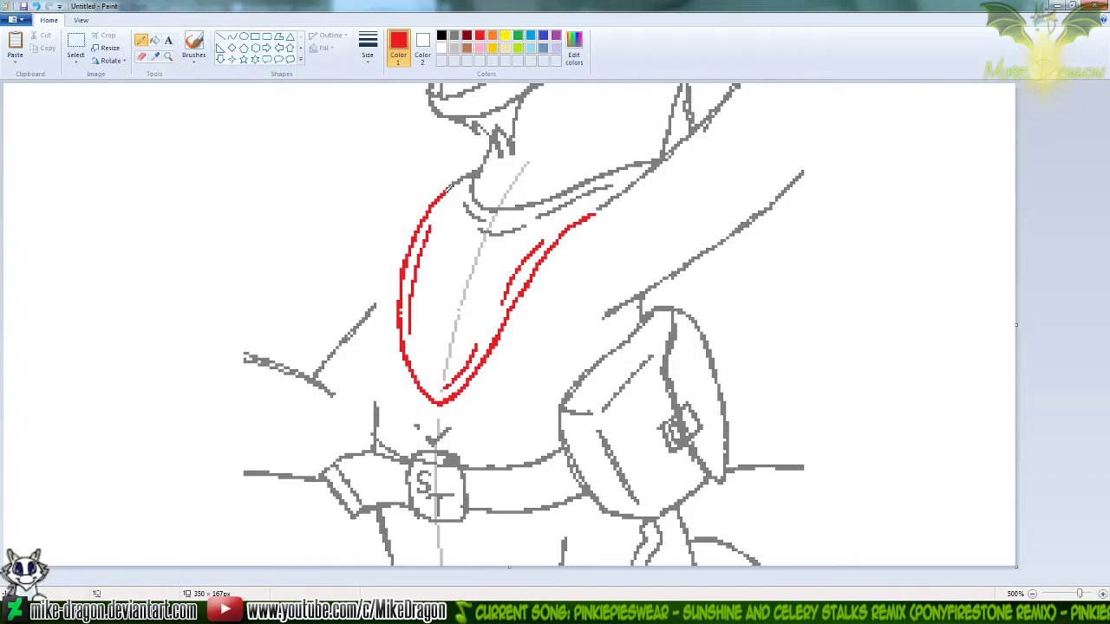
left_click(140, 56)
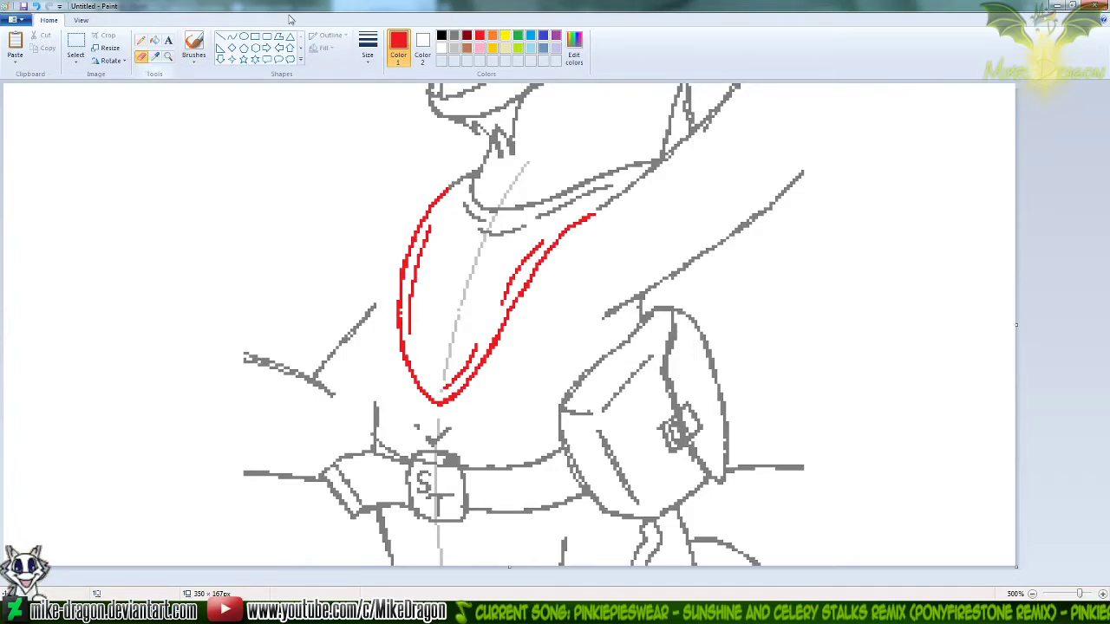
left_click(454, 37)
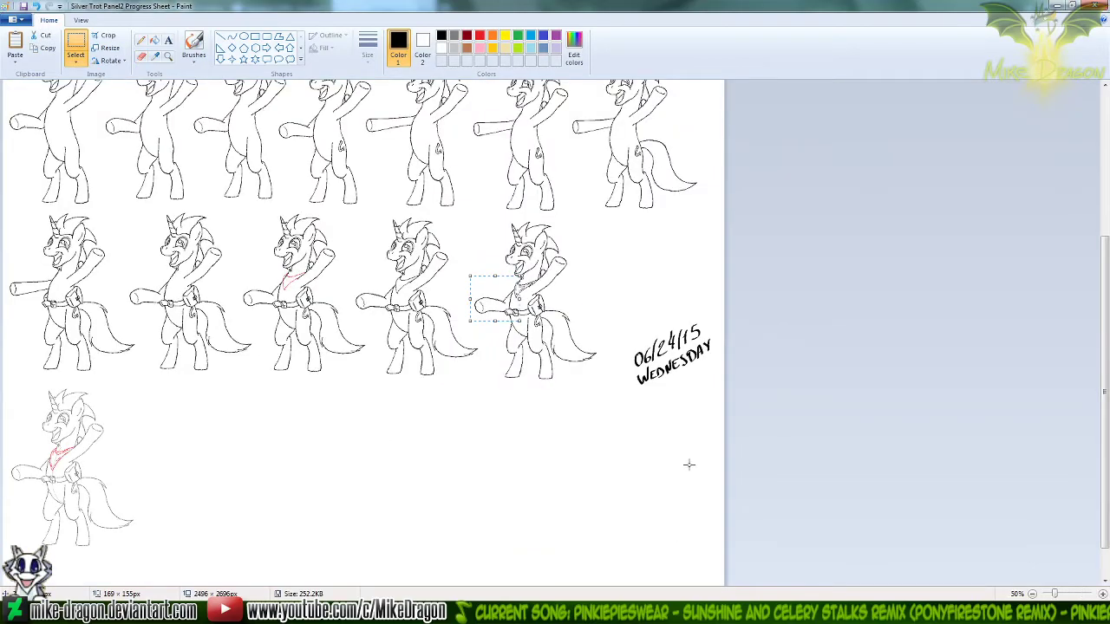
Copy the torso and forelegs, about 257 × 215 px, of the second belted figure without a neckerchief from Silver Trot Panel2 Progress Sheet
left_click(491, 274)
left_click_drag(472, 271, 571, 344)
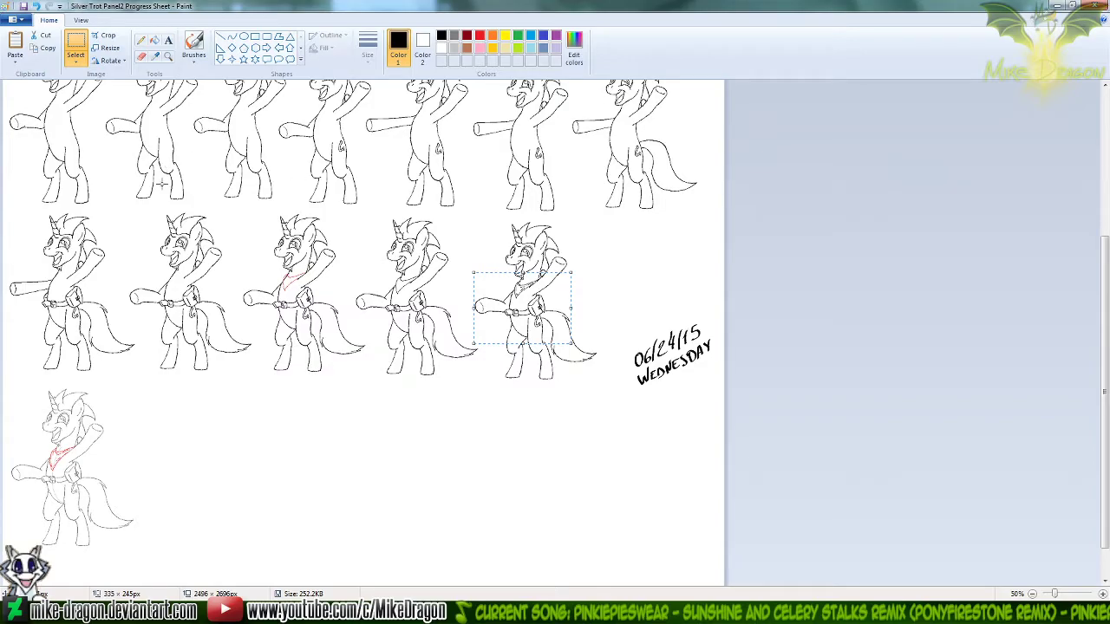
left_click_drag(138, 252, 211, 311)
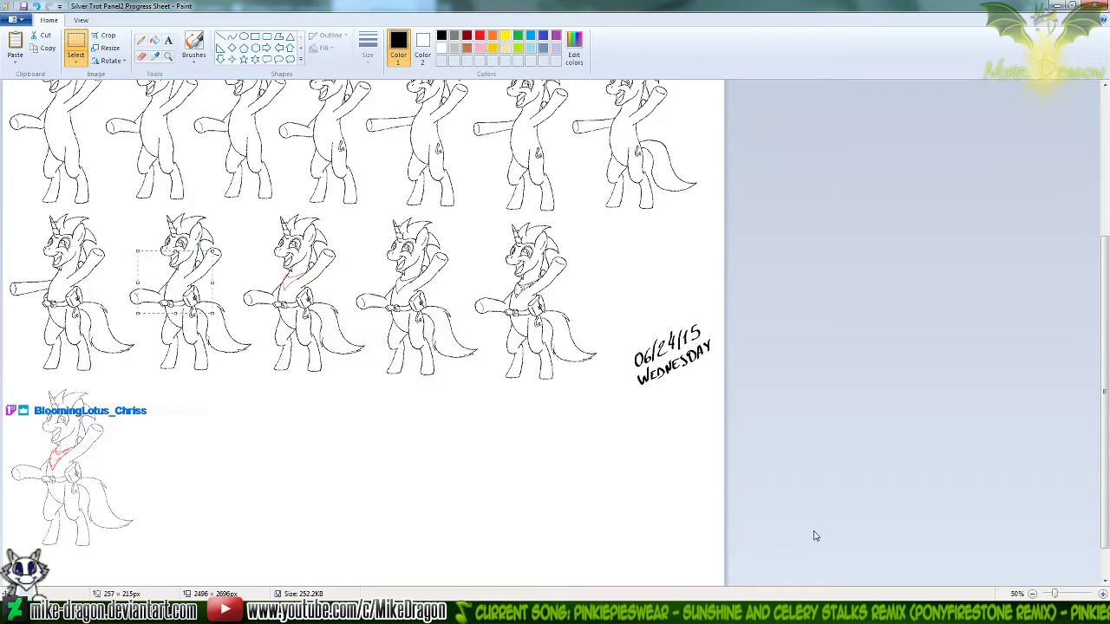
left_click(661, 612)
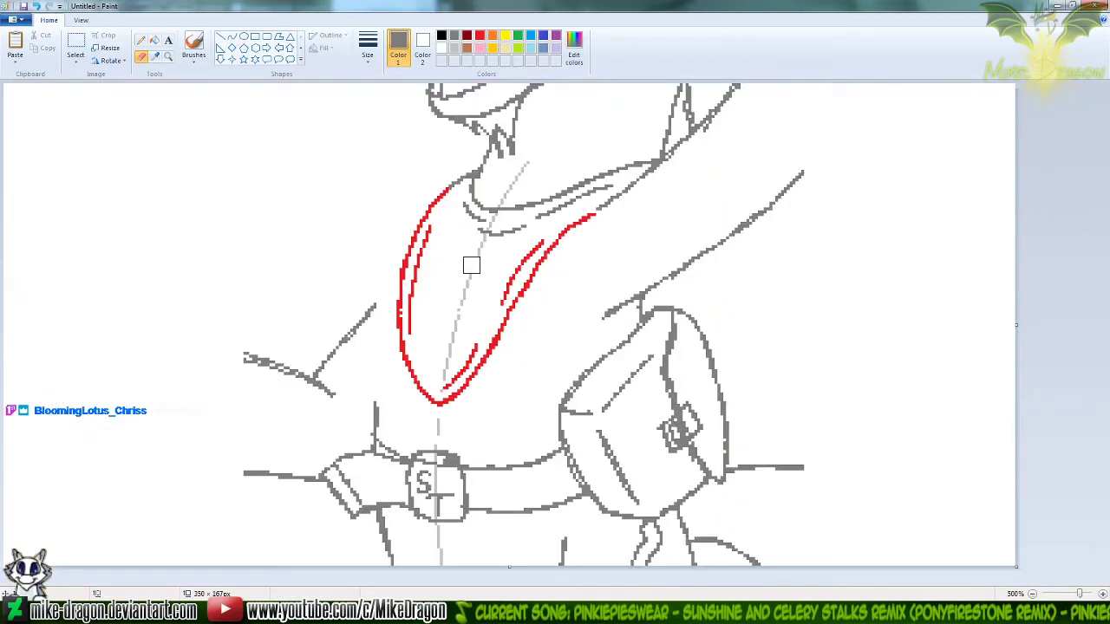
scroll(471, 265, "down", 2)
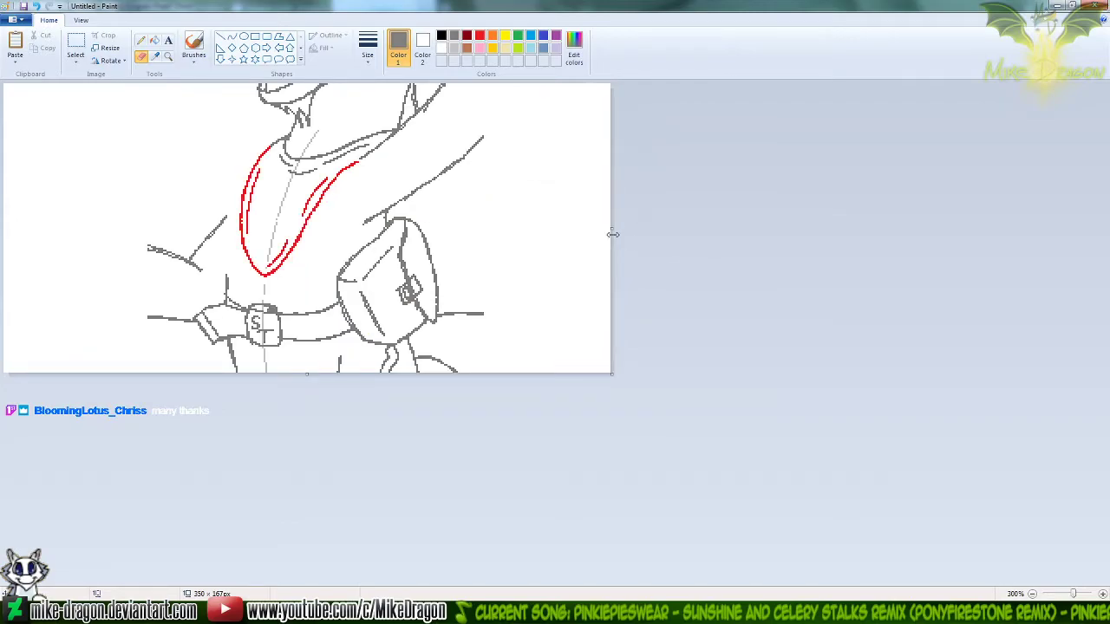
left_click_drag(612, 229, 902, 232)
key("ctrl+z")
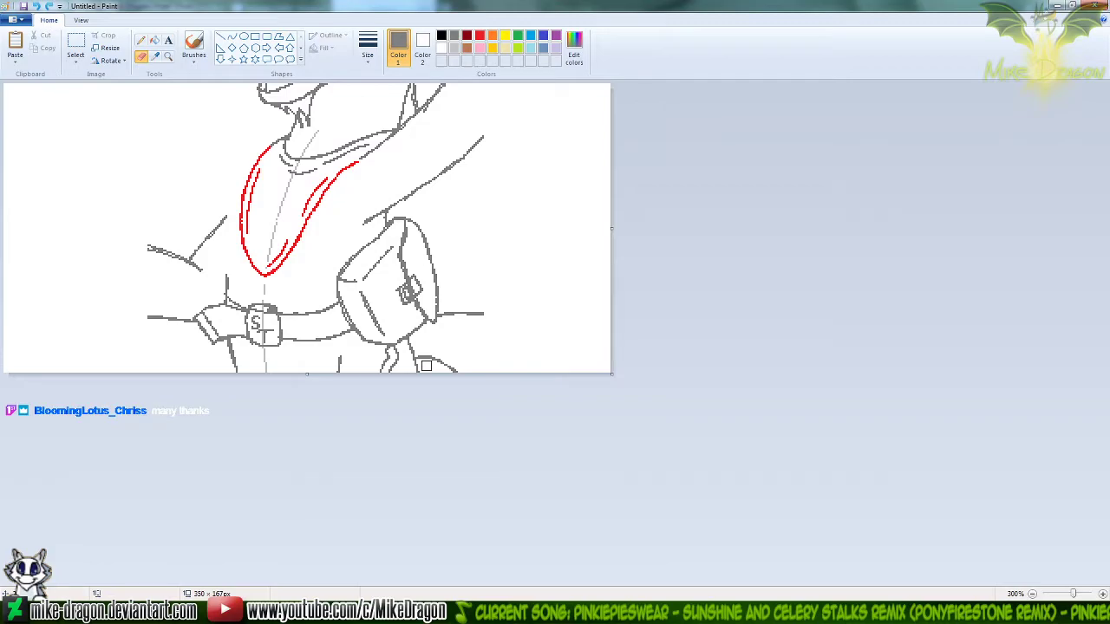
Start a new image without saving the old one, set its size to 1 by 1 pixels, and paste in the copied torso
key("ctrl+n")
key("n")
key("ctrl+e")
type("1")
key("Tab")
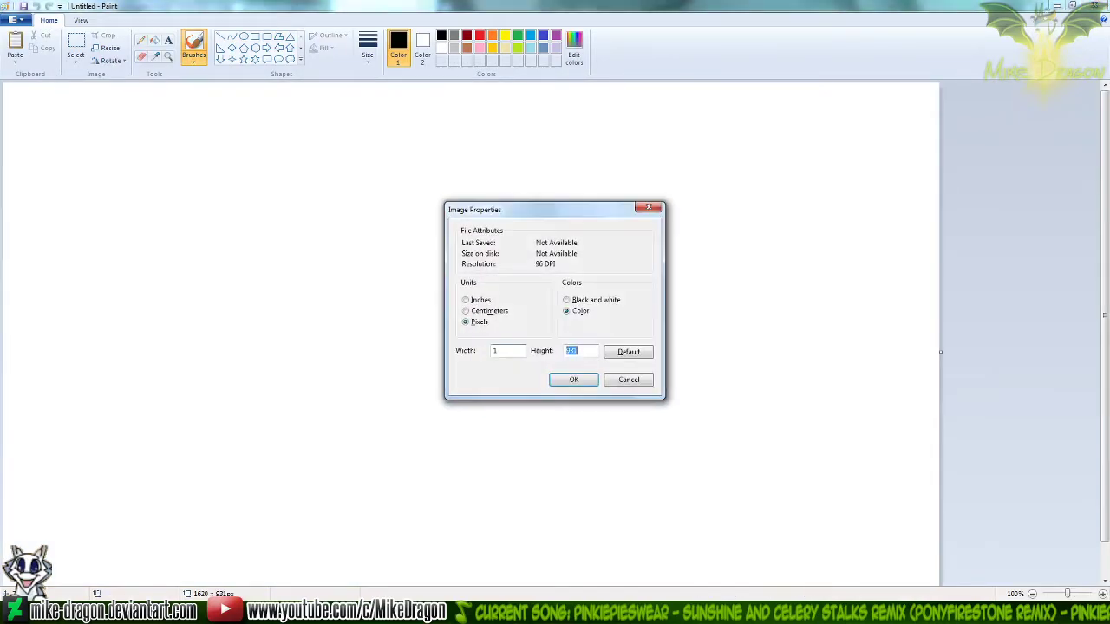
type("1")
key("Return")
key("ctrl+v")
scroll(427, 370, "up", 3)
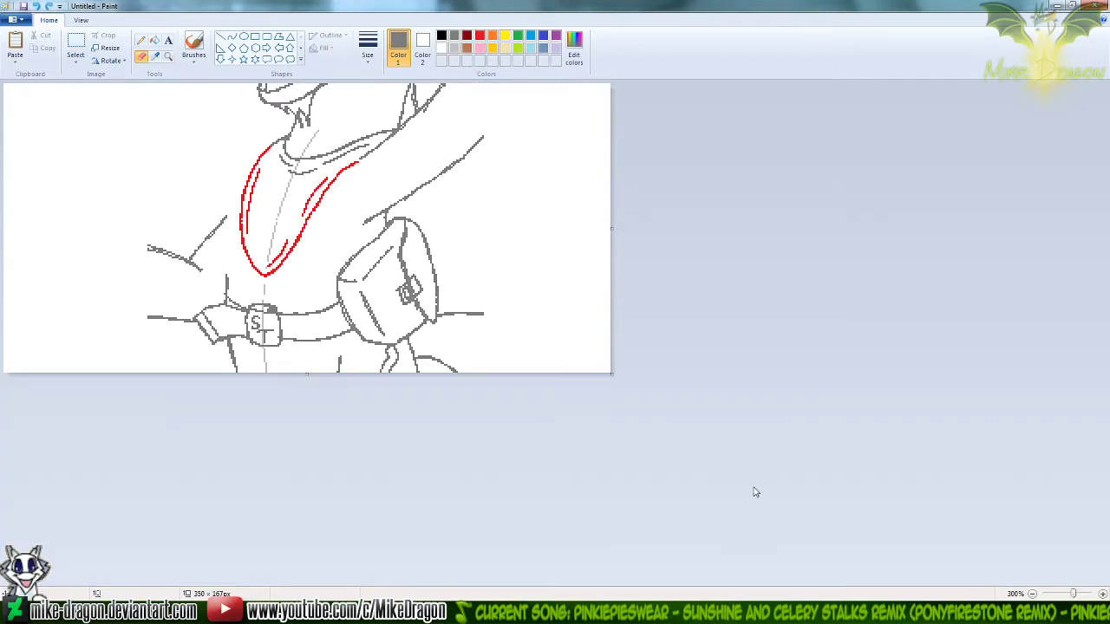
Set light grey as Color 1 and erase the centre guide line from the neck through the neckerchief and belt buckle
left_click(453, 49)
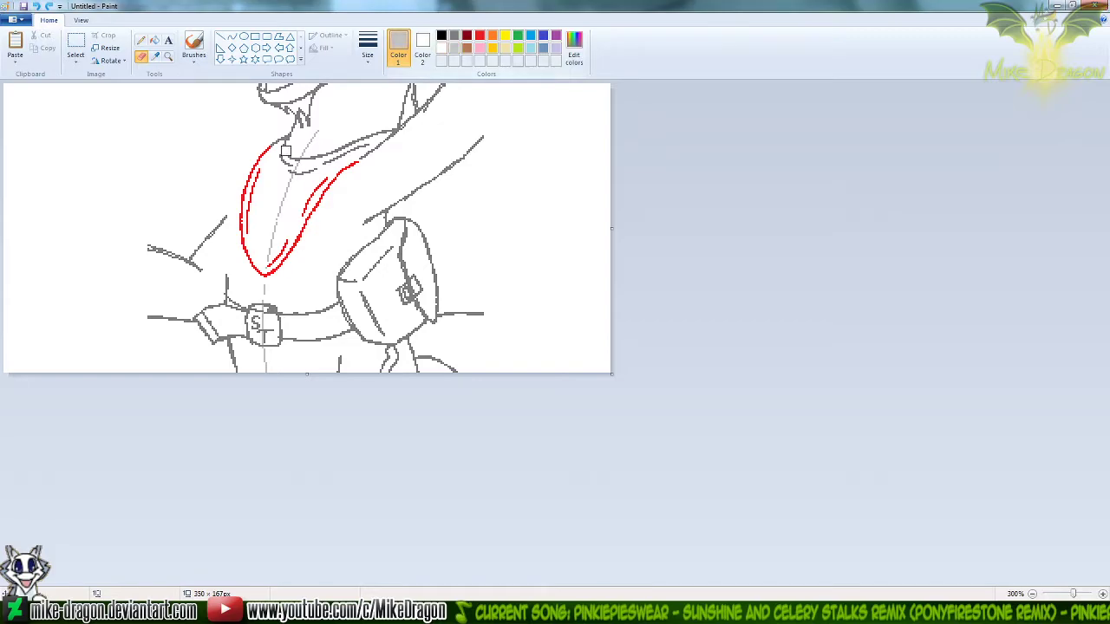
left_click_drag(322, 136, 291, 184)
mouse_move(280, 230)
left_mouse_down()
mouse_move(267, 260)
mouse_move(265, 338)
left_mouse_up()
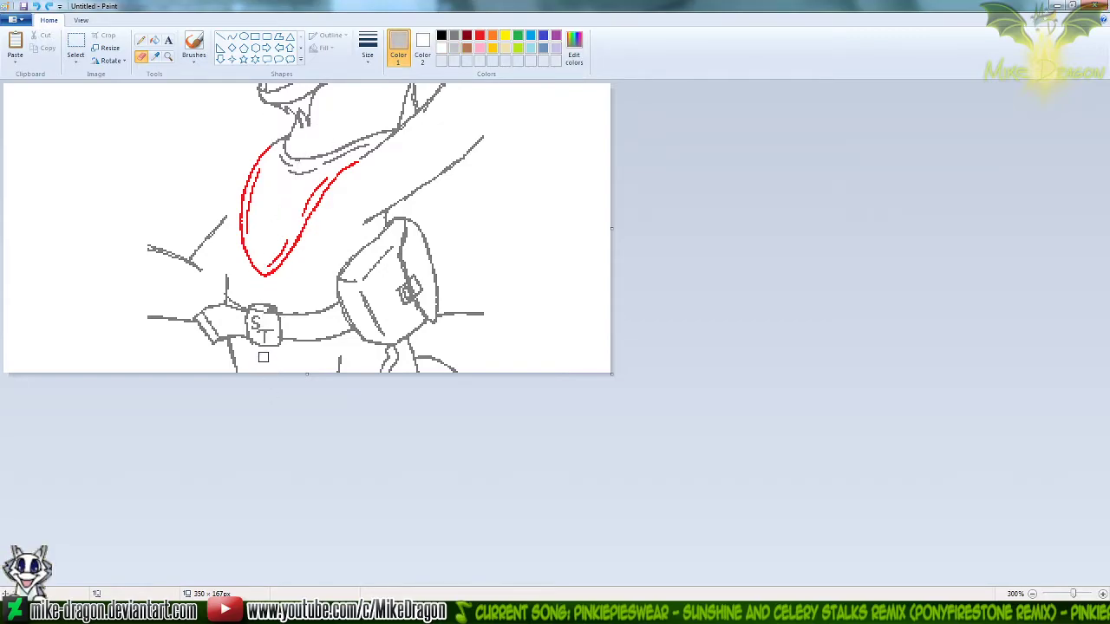
Copy the whole cleaned grey drawing over the black torso, make the selection transparent, and align it with the black lines
key("ctrl+a")
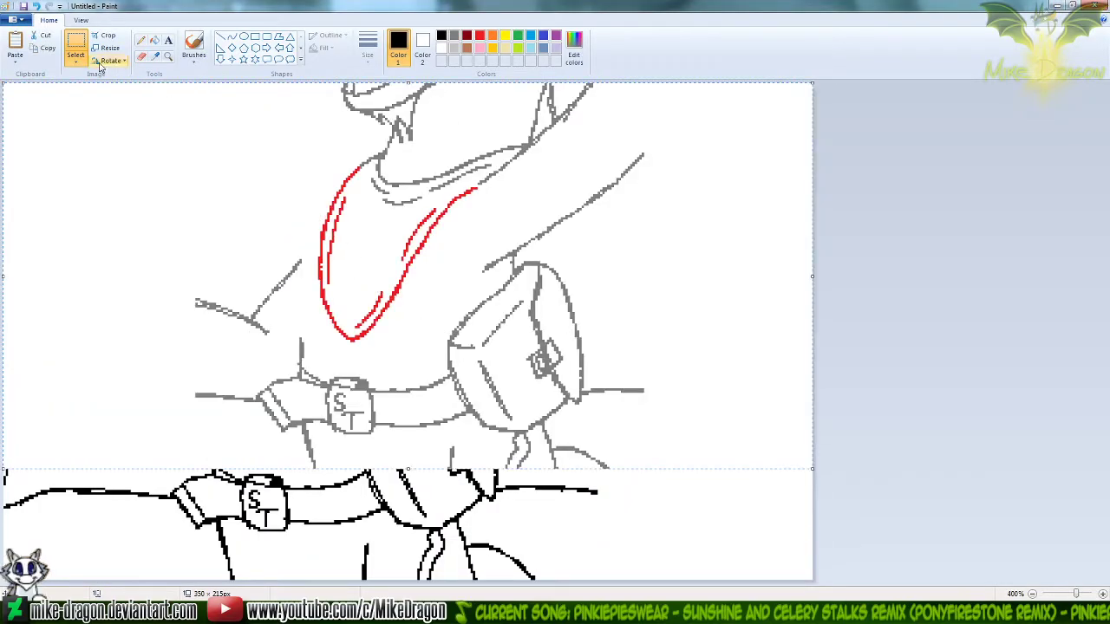
left_click(75, 59)
left_click(60, 169)
mouse_move(526, 294)
left_mouse_down()
mouse_move(500, 306)
mouse_move(440, 393)
left_mouse_up()
left_click(958, 261)
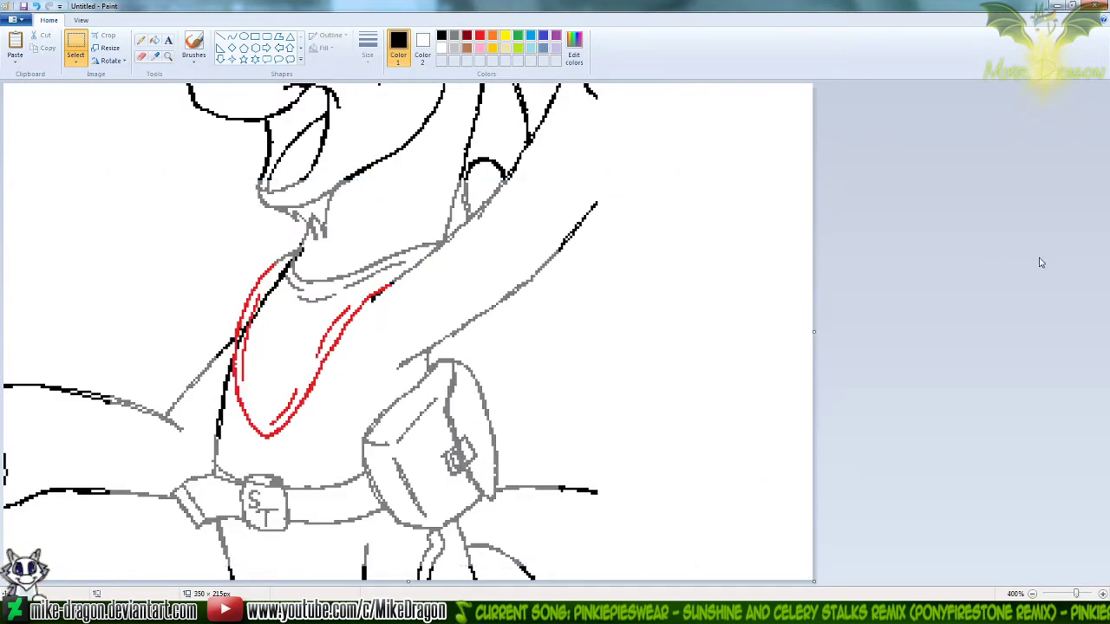
Erase the black chest line running from the neck through the left side of the red neckerchief
left_click(141, 55)
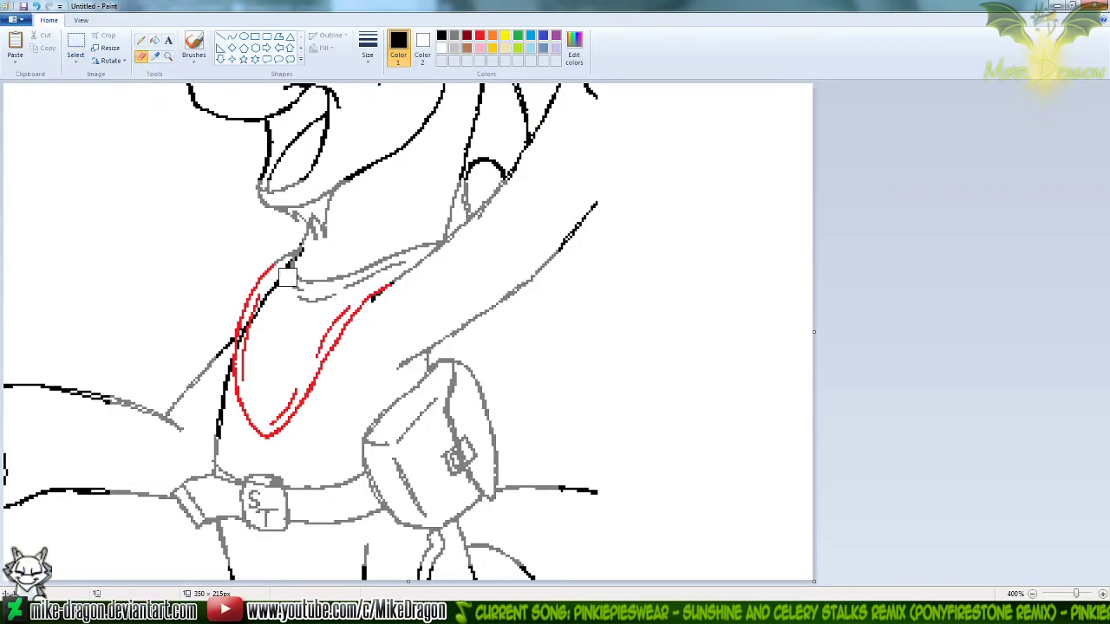
mouse_move(308, 254)
left_mouse_down()
mouse_move(260, 302)
mouse_move(247, 340)
left_mouse_up()
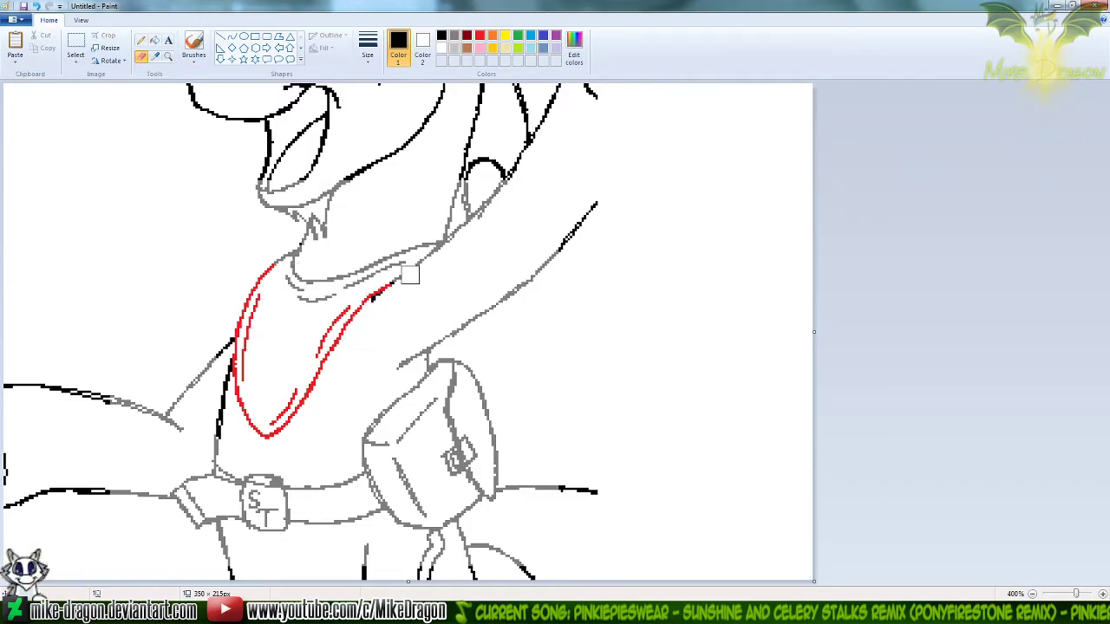
scroll(411, 273, "down", 2)
scroll(361, 272, "up", 1)
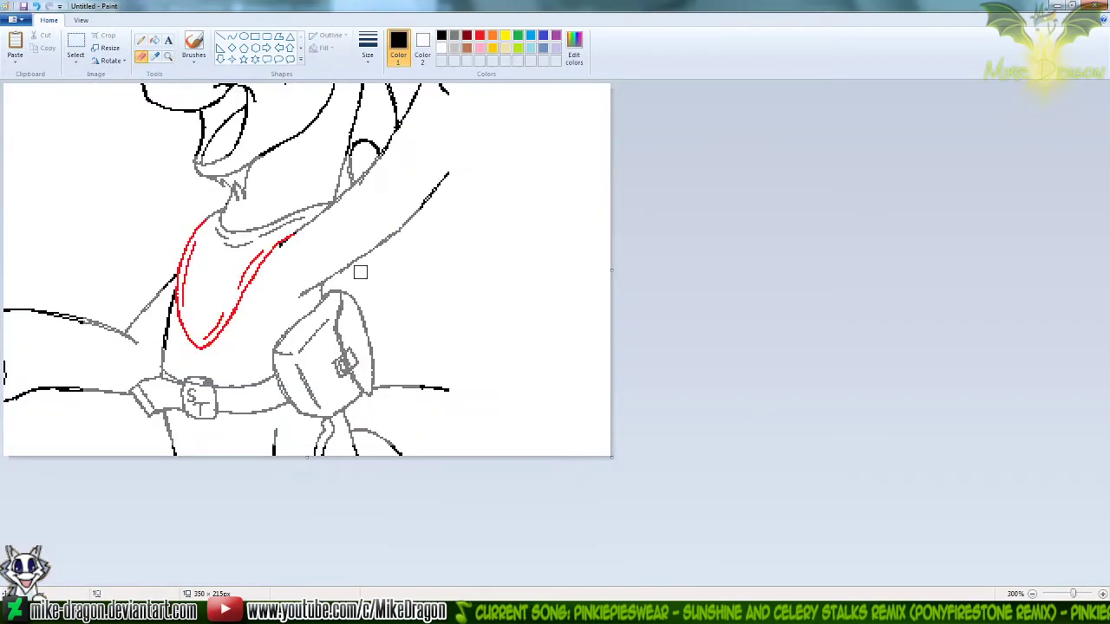
key("ctrl+a")
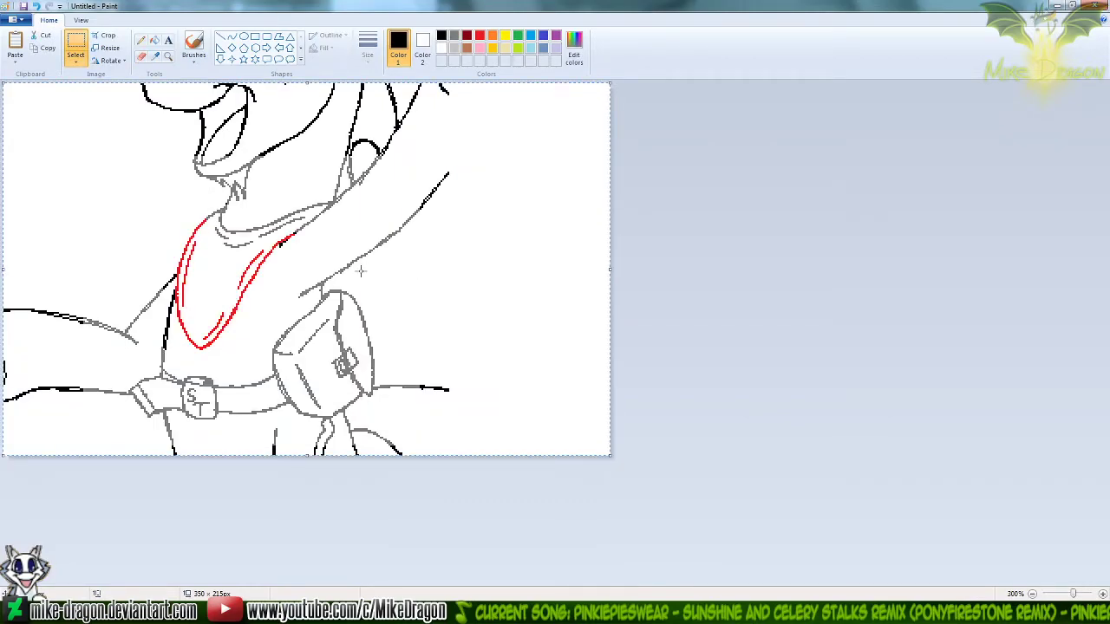
key("Delete")
key("ctrl+z")
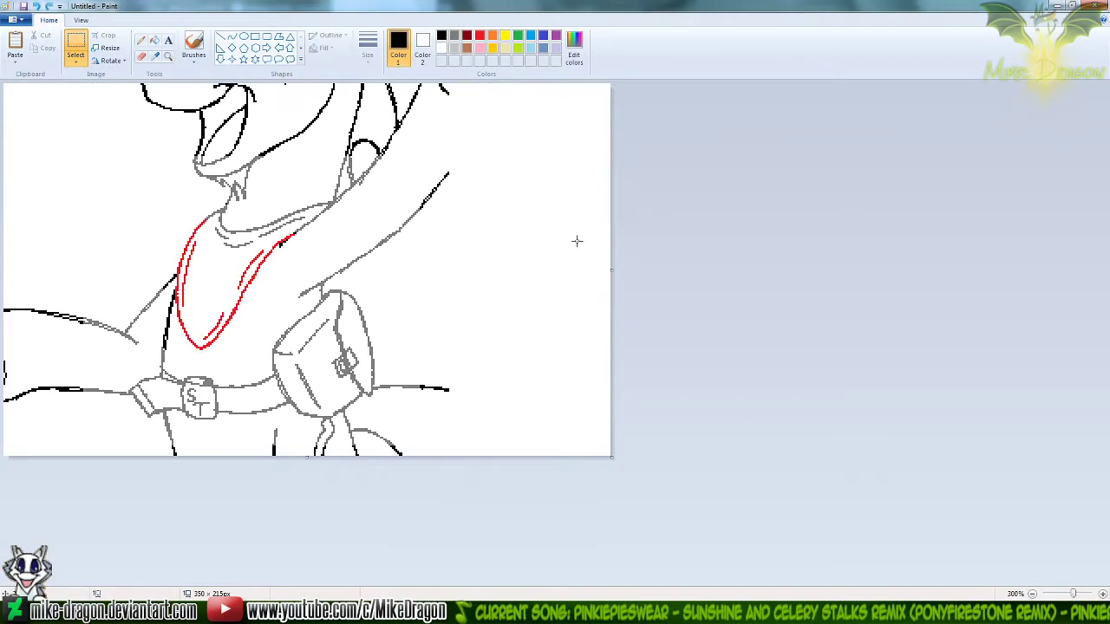
Recolour the black lines grey by filling the canvas with 50% grey and pasting the drawing over it with black as the transparent colour
left_click(423, 48)
left_click(454, 36)
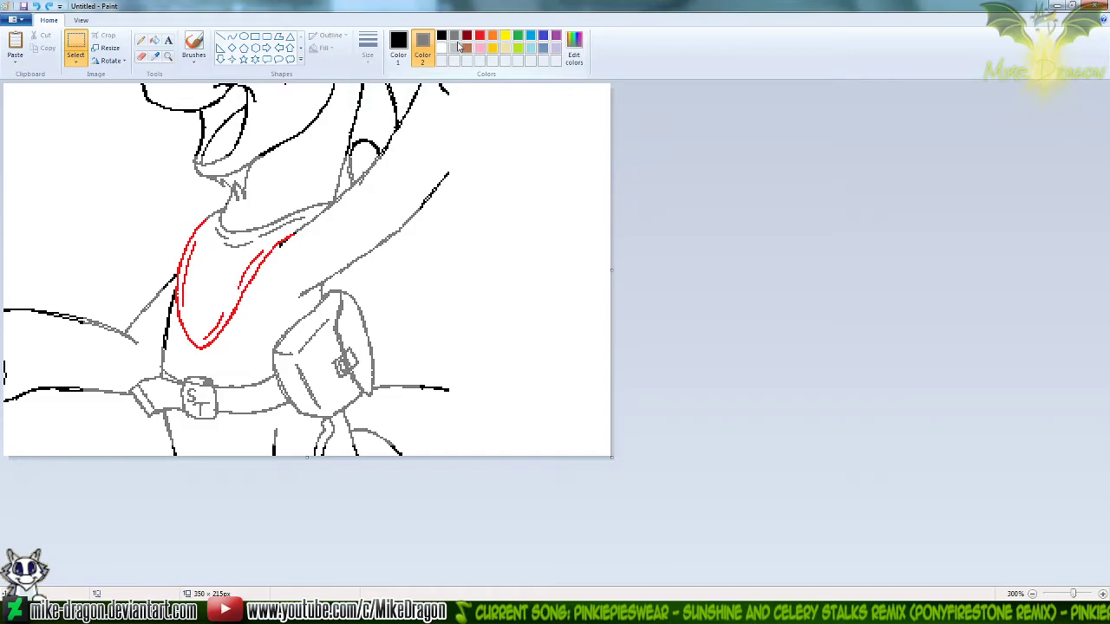
key("ctrl+a")
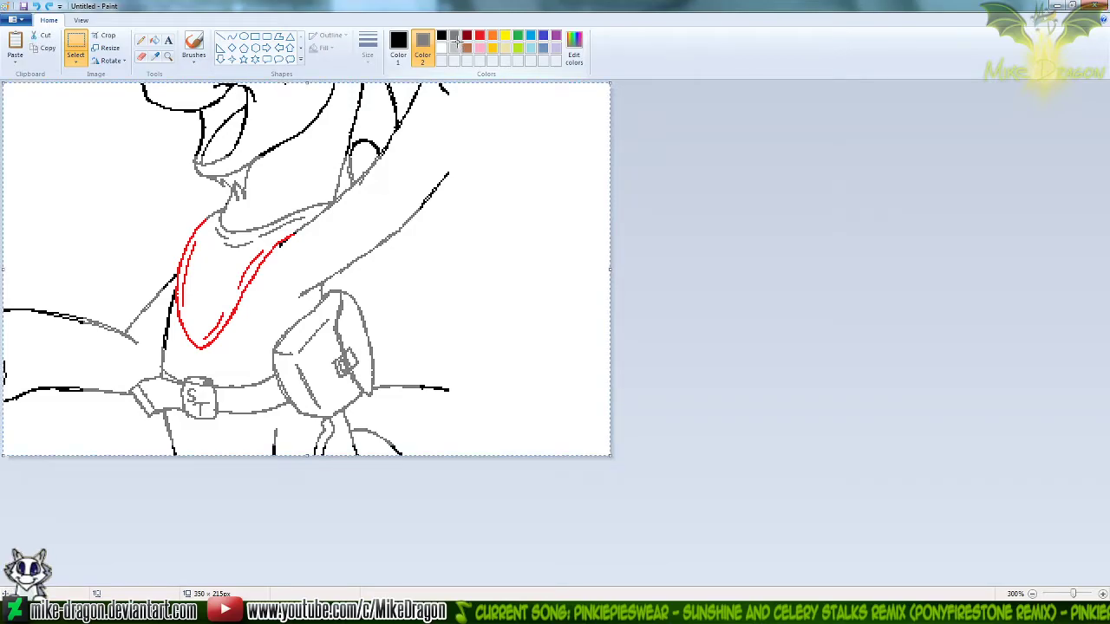
key("Delete")
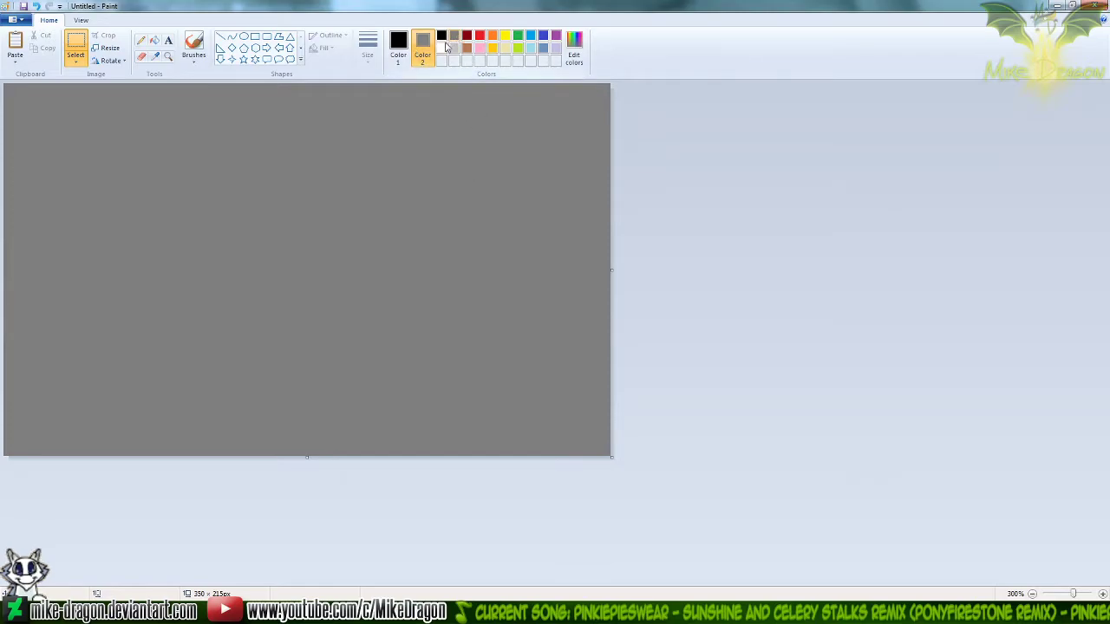
left_click(440, 38)
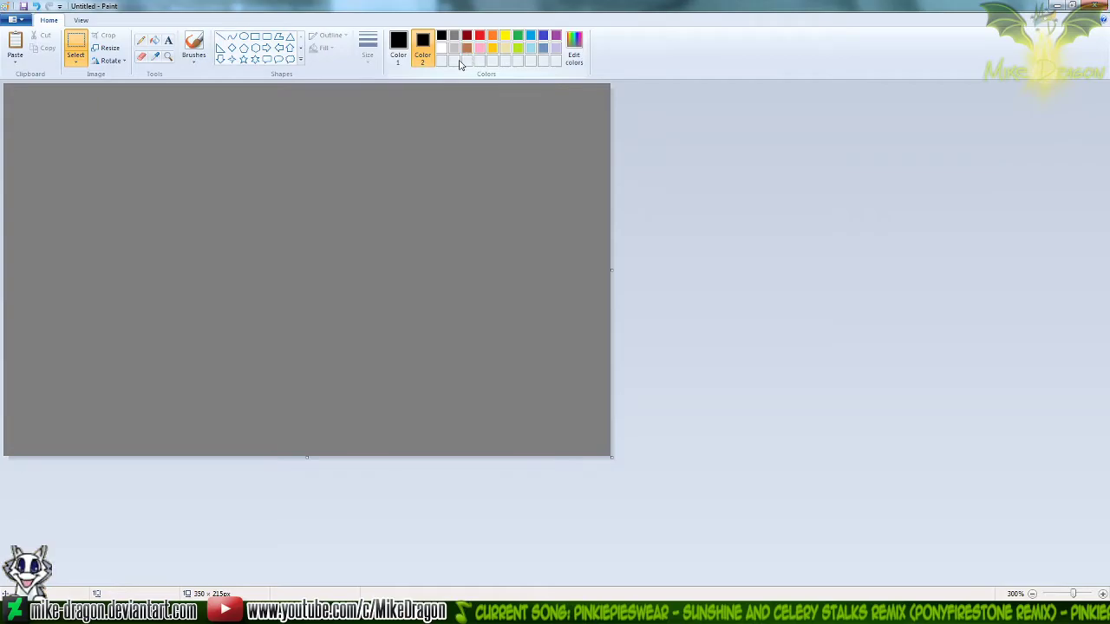
key("ctrl+v")
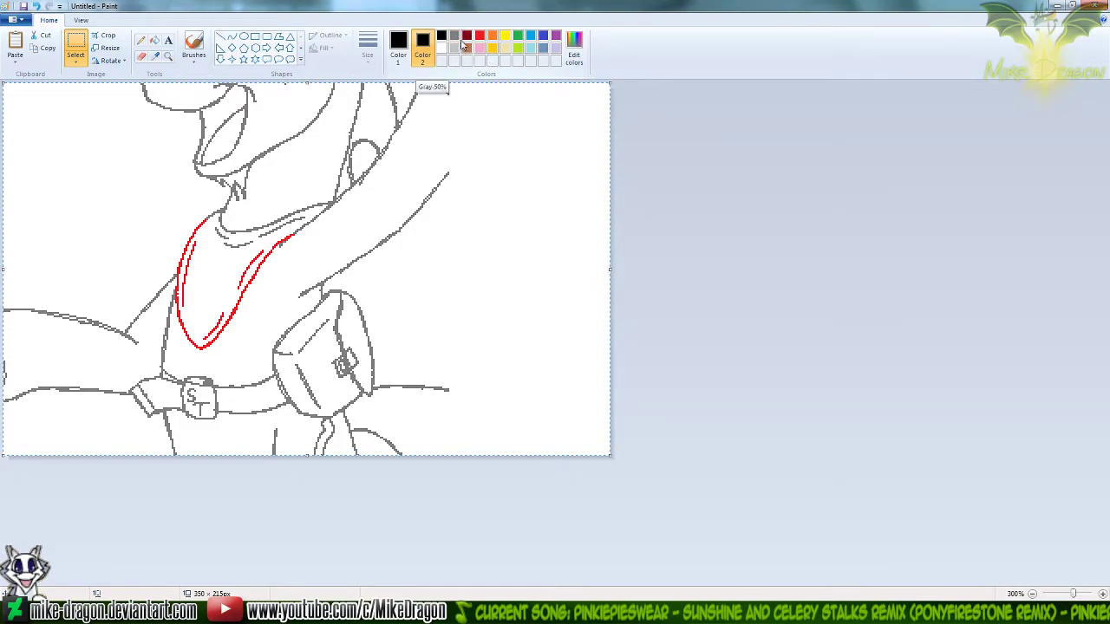
Recolour the red neckerchief lines grey by pasting the drawing over the grey canvas with red as Color 2
key("ctrl+z")
left_click(482, 37)
key("ctrl+v")
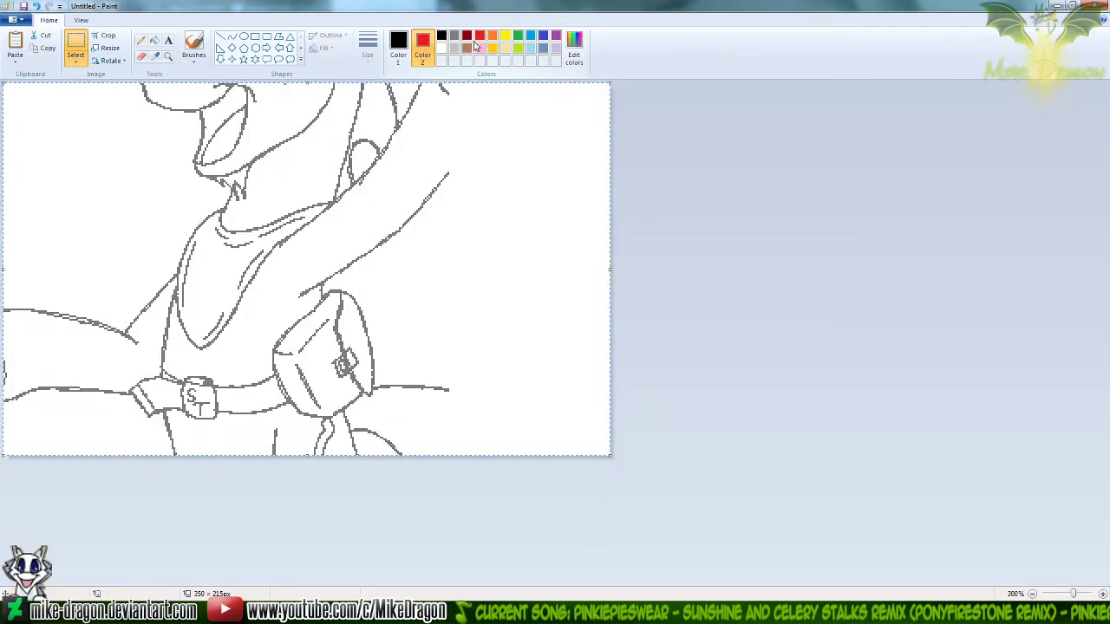
Switch to Workshop Panel2, paste the grey drawing, align it with the unicorn's lines and turn off its transparency
left_click(600, 607)
left_click(552, 531)
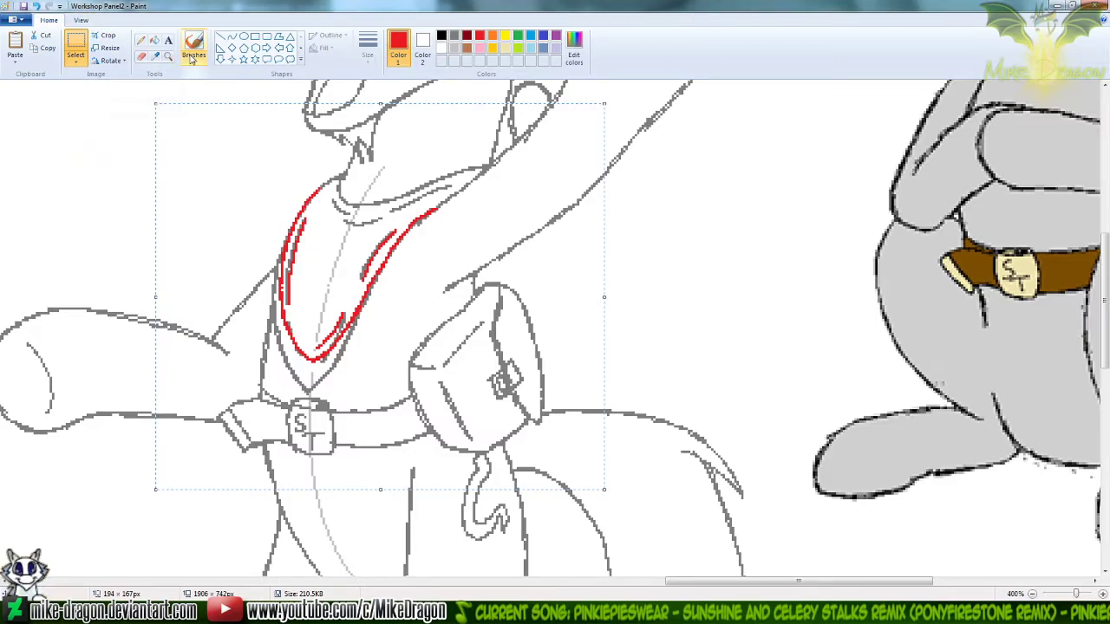
key("ctrl+v")
left_click_drag(355, 393, 400, 332)
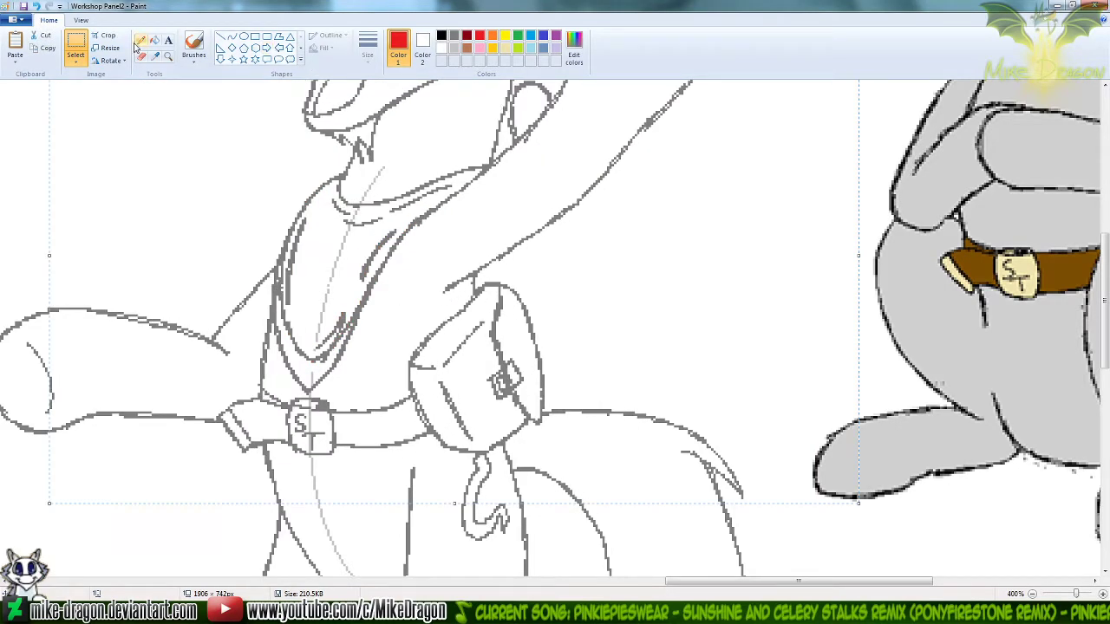
left_click(75, 60)
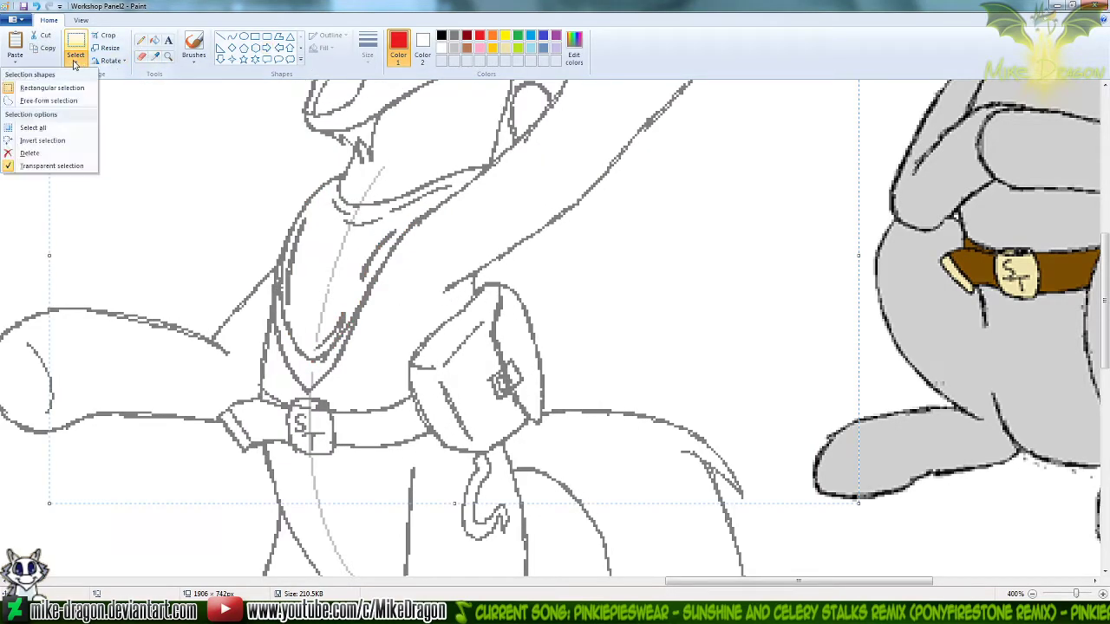
left_click(65, 166)
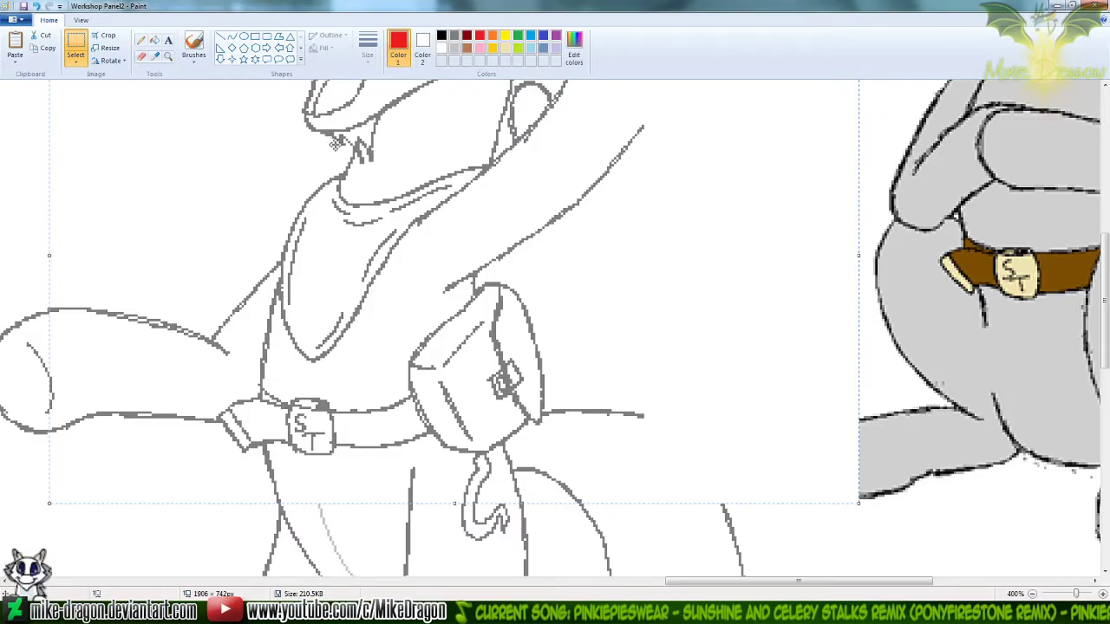
Select a 206 × 310 px area around the unicorn's face, torso and belt, leaving out the raised hoof and tail
scroll(599, 251, "down", 2, "ctrl")
scroll(265, 262, "up", 3)
left_click_drag(1103, 300, 1104, 293)
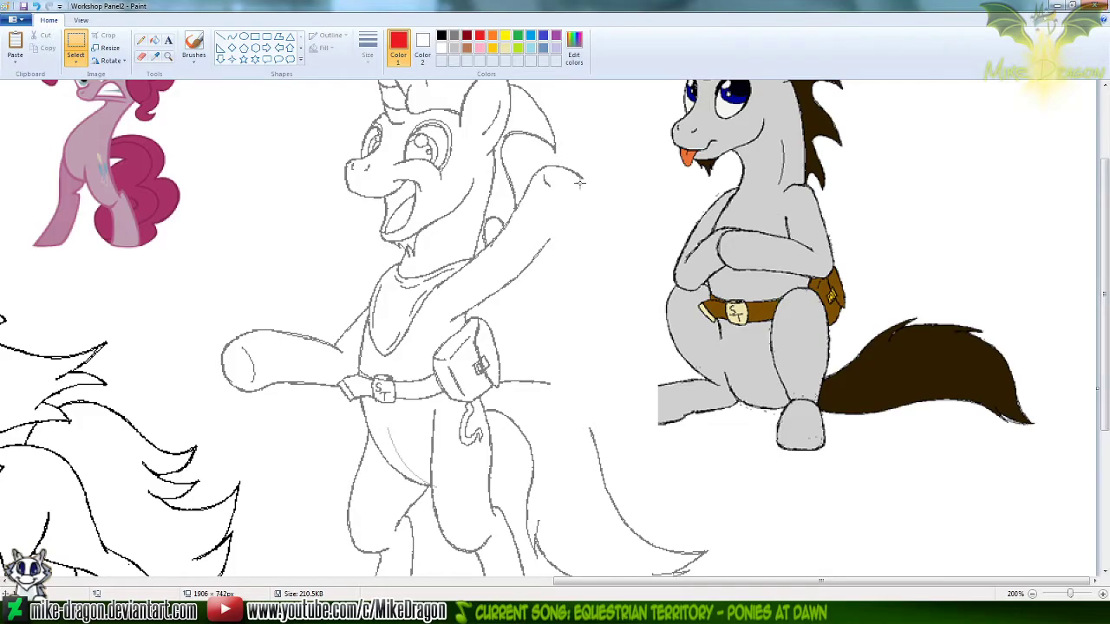
mouse_move(256, 92)
left_mouse_down()
mouse_move(532, 549)
mouse_move(619, 558)
left_mouse_up()
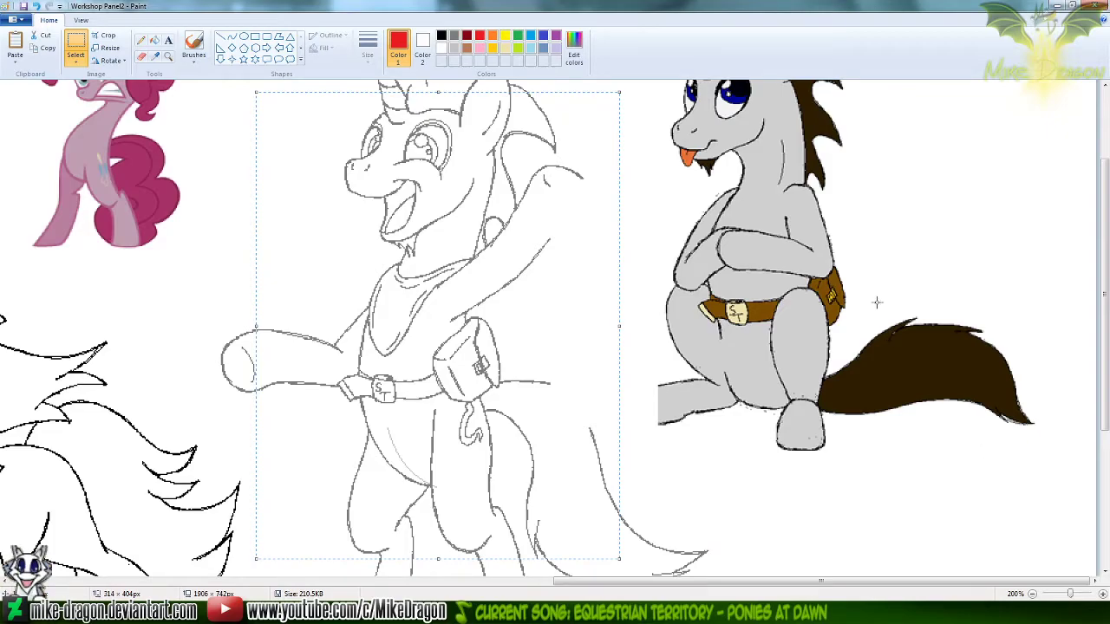
mouse_move(277, 130)
left_mouse_down()
mouse_move(438, 476)
mouse_move(515, 486)
left_mouse_up()
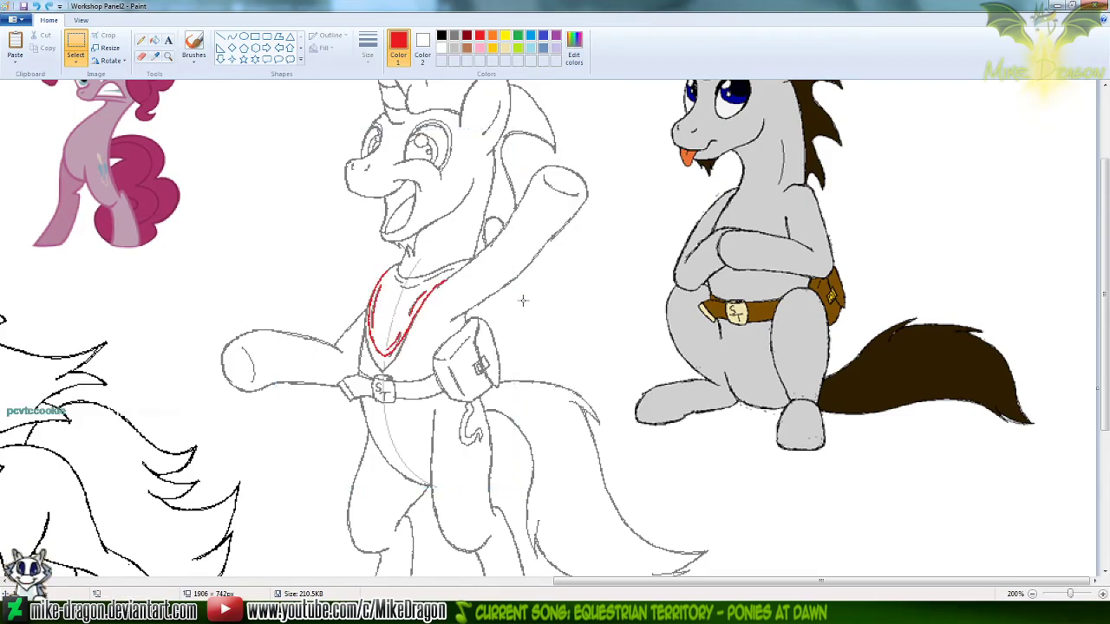
Paste the smaller torso piece, align it over the red neckerchief version with transparency on, and make it opaque in place
key("ctrl+v")
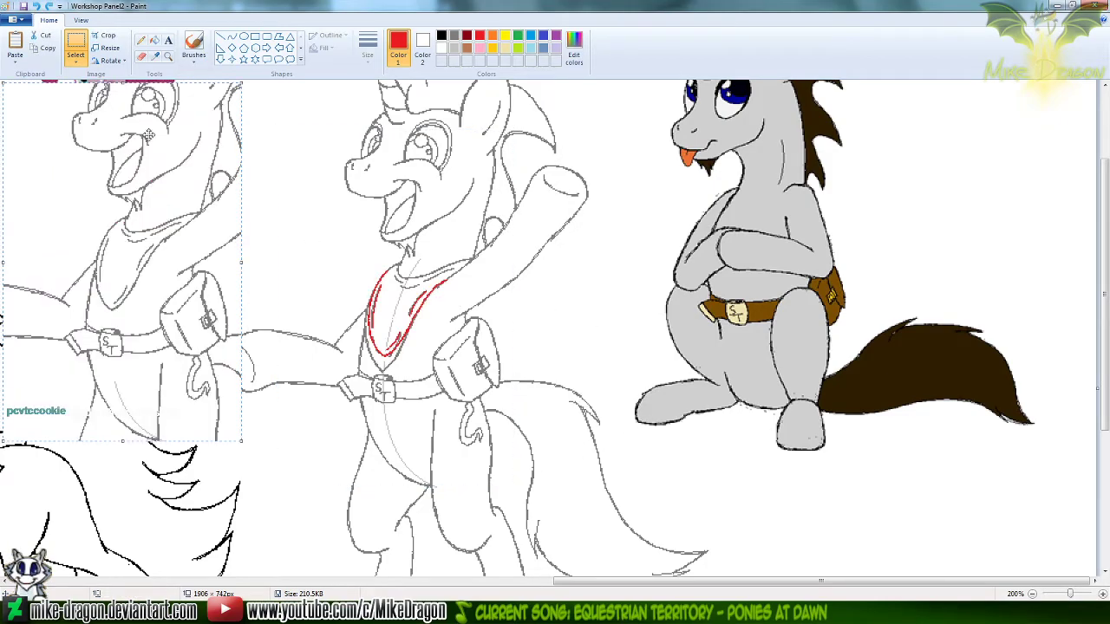
left_click(76, 61)
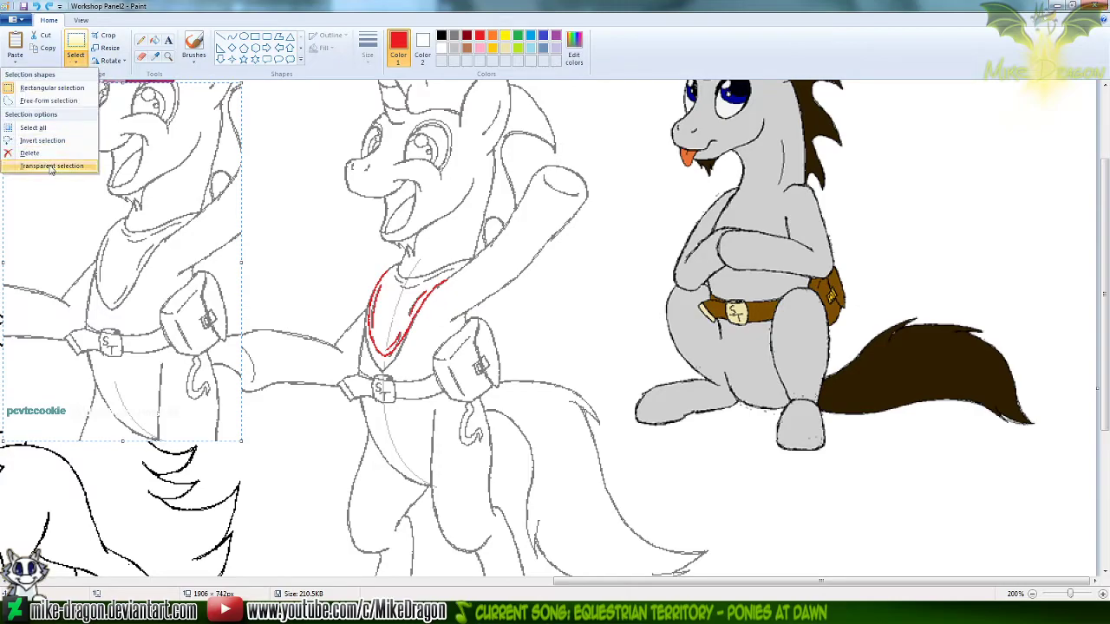
left_click(44, 166)
mouse_move(133, 258)
left_mouse_down()
mouse_move(403, 276)
mouse_move(405, 302)
mouse_move(395, 285)
left_mouse_up()
left_click(76, 61)
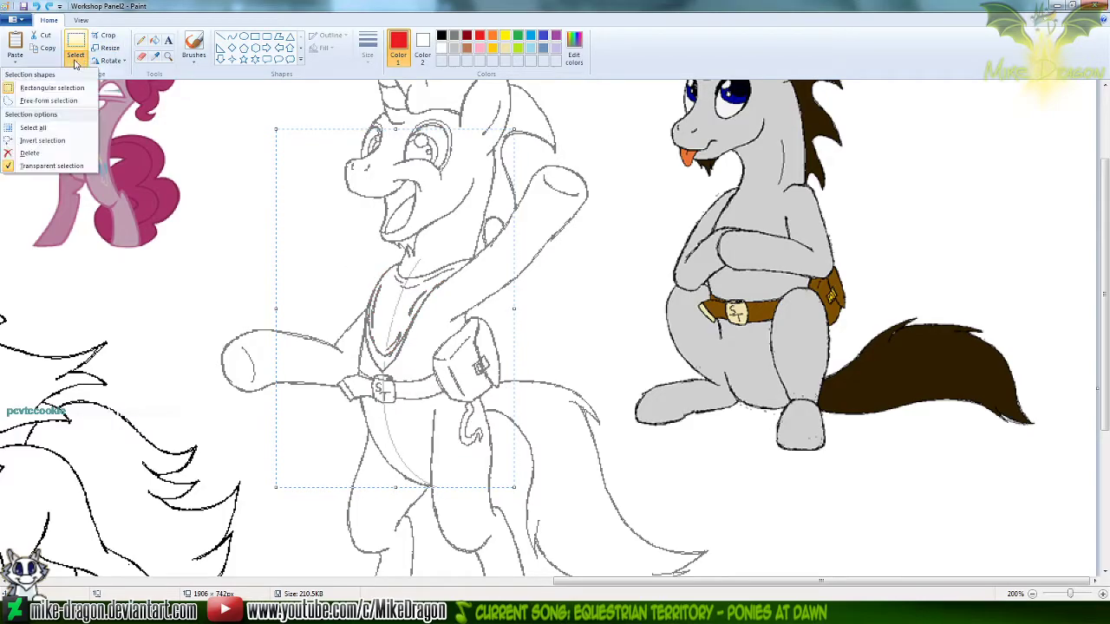
left_click(35, 167)
left_click(687, 250)
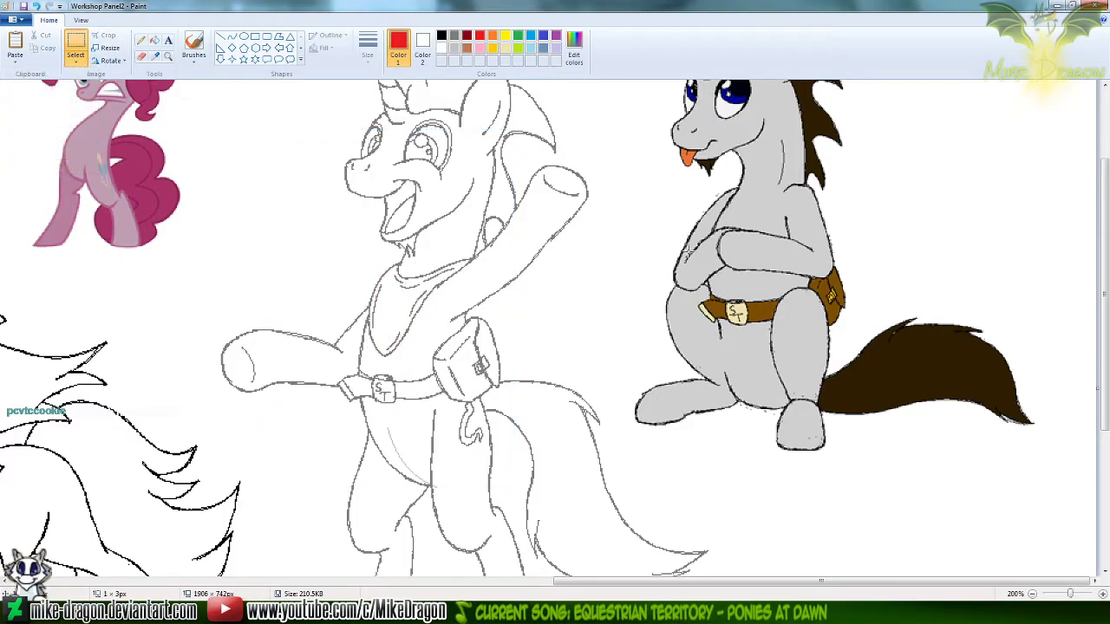
Compare the unicorn before and after the neckerchief replacement by repeatedly undoing and redoing the paste
key("ctrl+z")
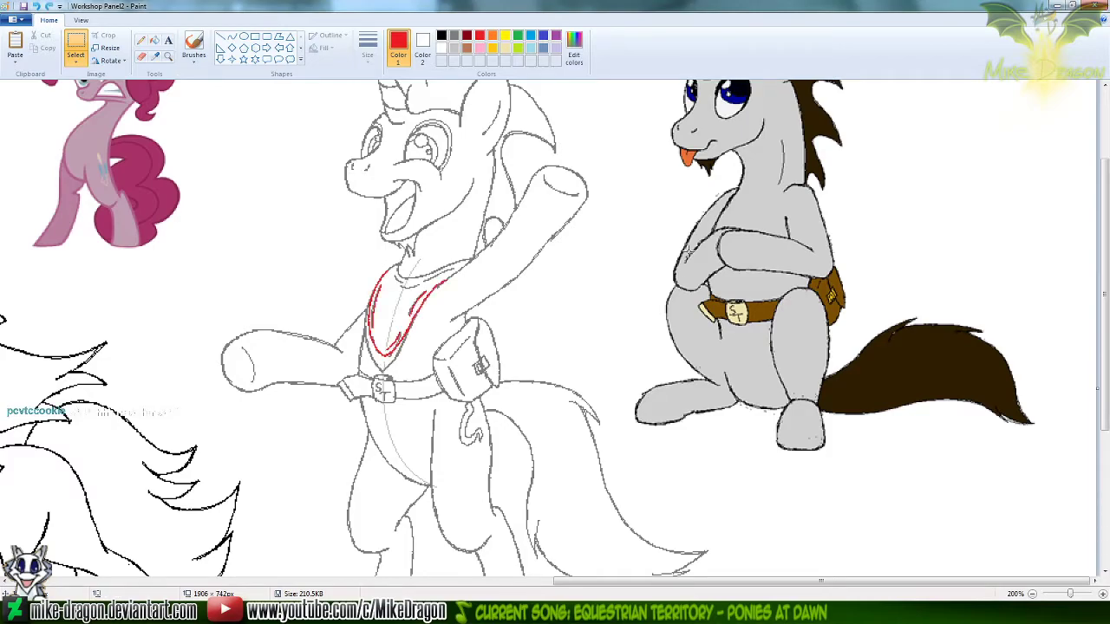
key("ctrl+y")
key("ctrl+z")
key("ctrl+y")
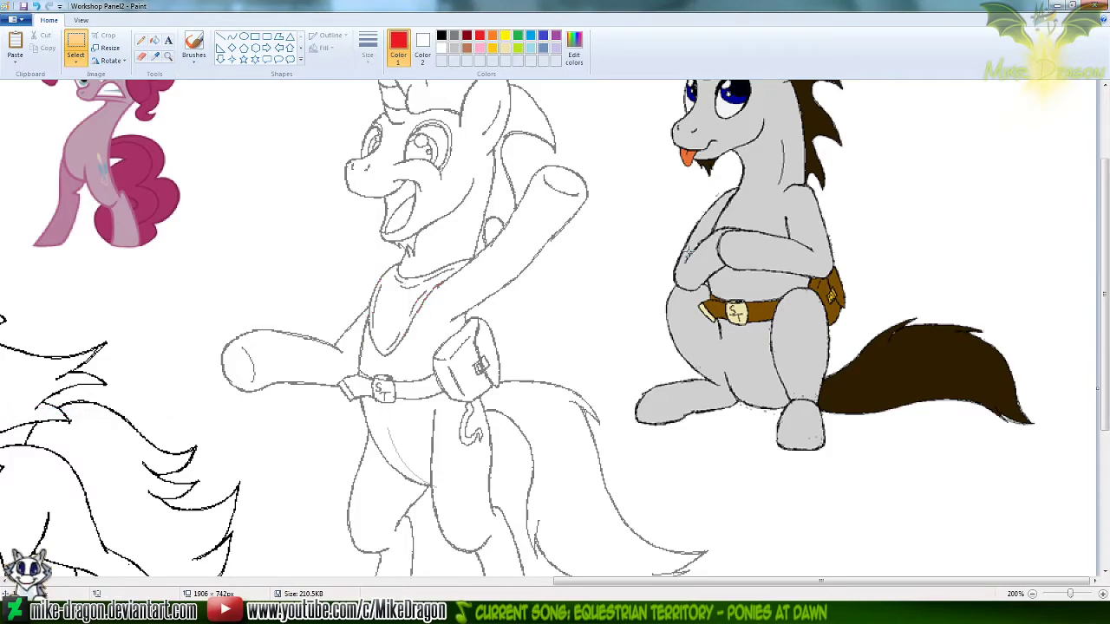
key("ctrl+z")
key("ctrl+y")
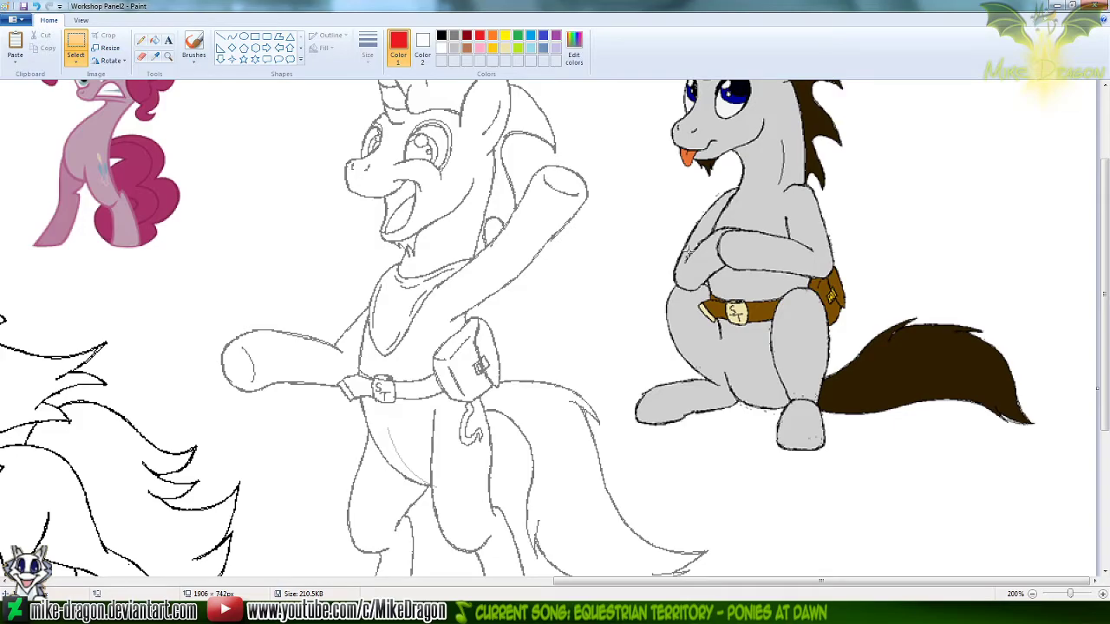
Erase the leftover light grey guide line on the unicorn's belly below the belt, using light grey as Color 1
left_click(454, 48)
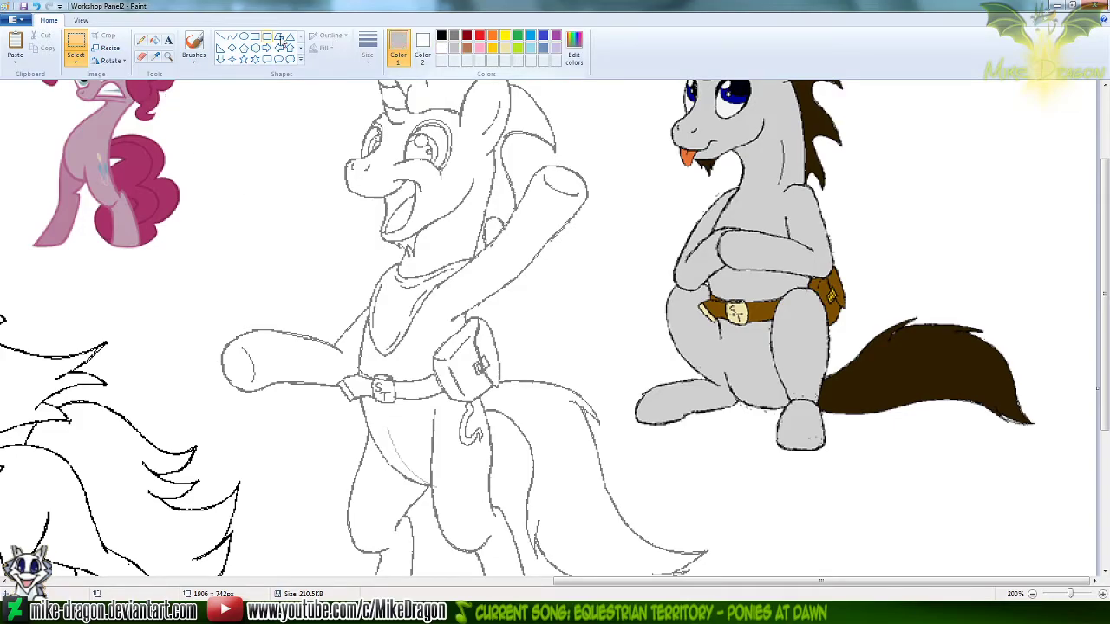
left_click(142, 58)
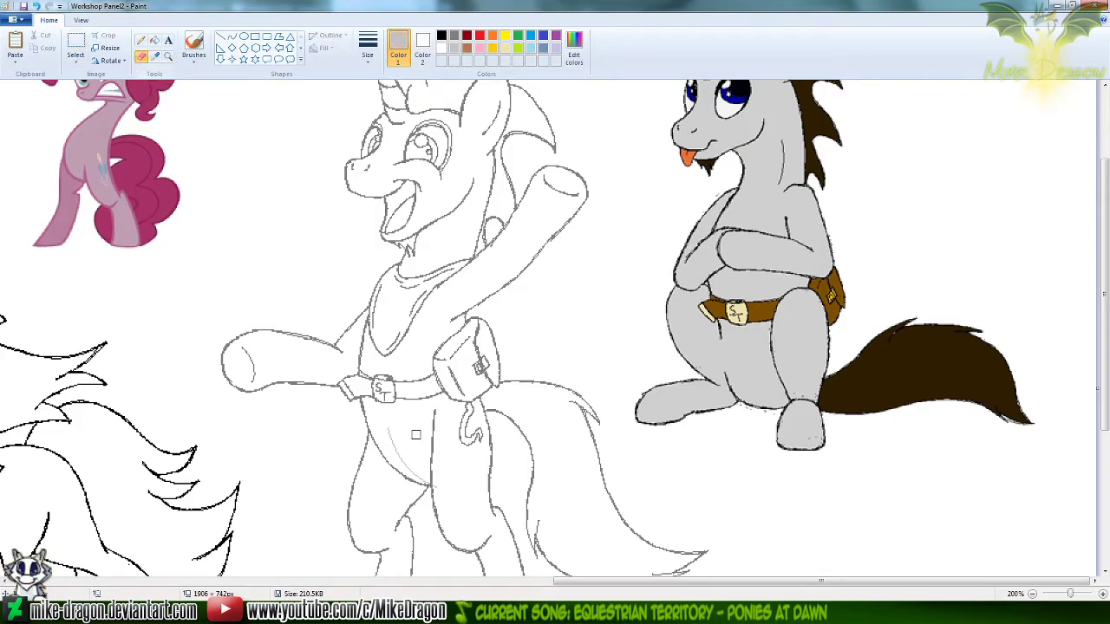
left_click_drag(393, 443, 440, 491)
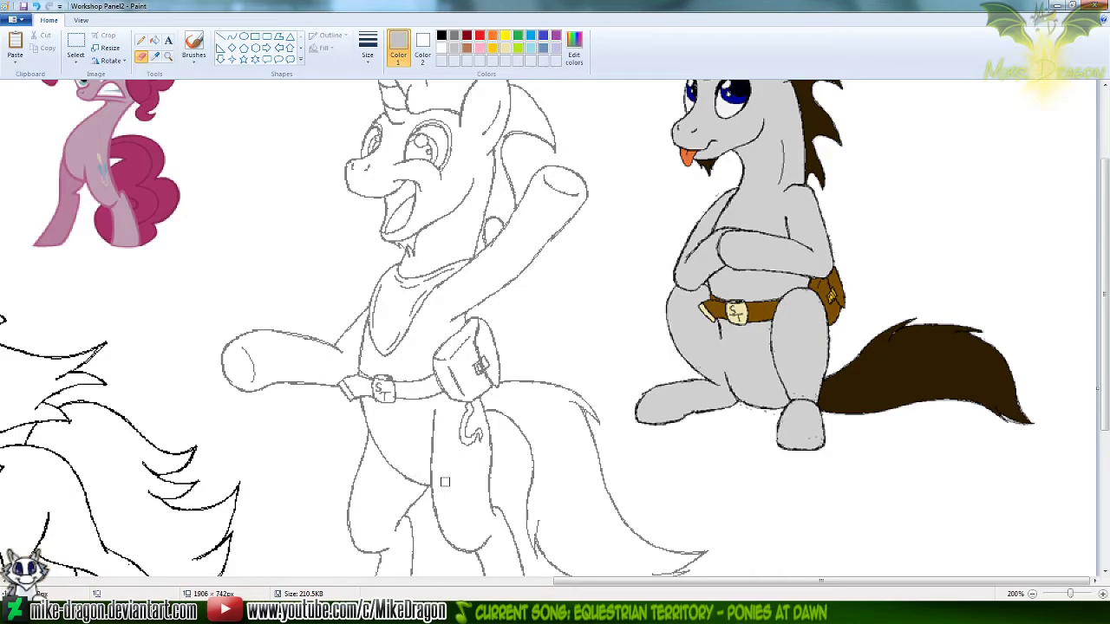
Copy the whole waving unicorn with a free-form selection and paste it into a new 1 by 1 pixel image
scroll(491, 435, "down", 1)
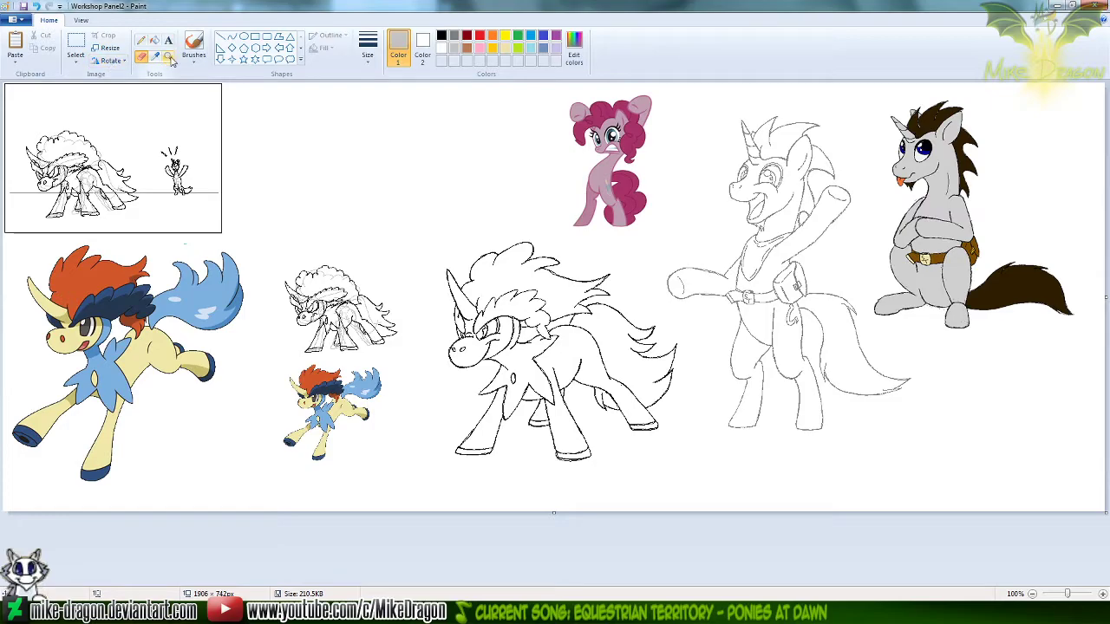
left_click(73, 44)
left_click(75, 59)
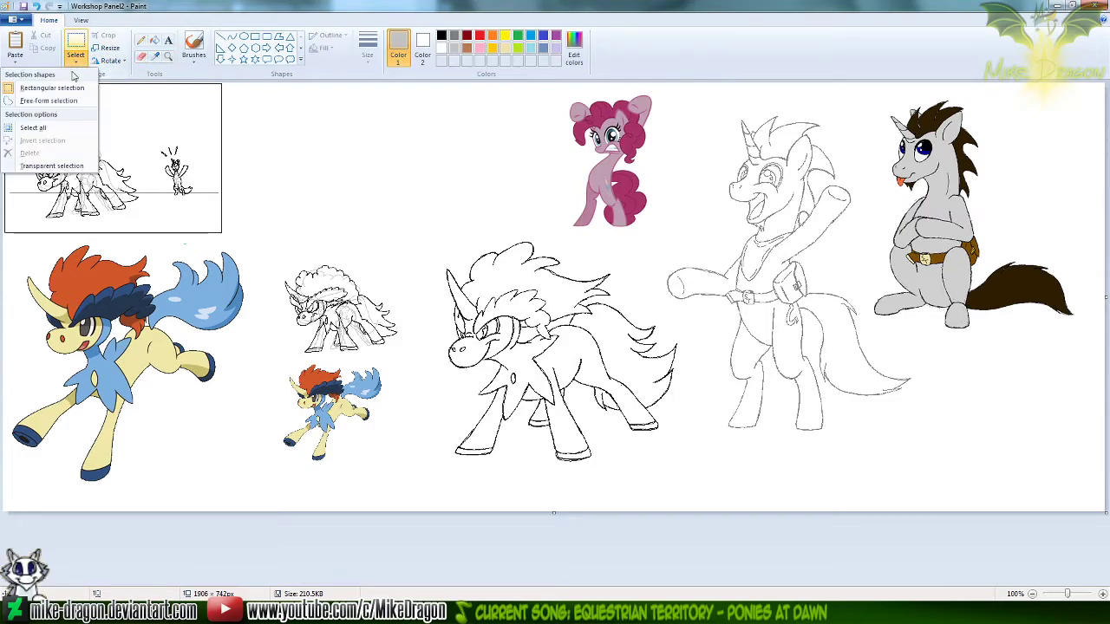
left_click(52, 101)
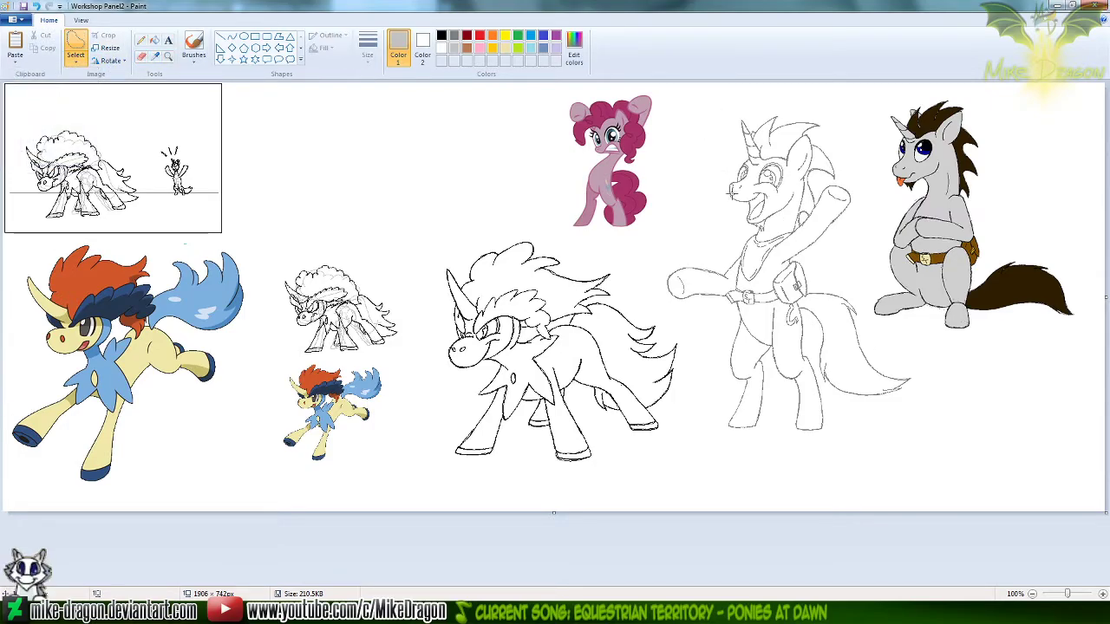
mouse_move(716, 156)
left_mouse_down()
mouse_move(666, 249)
mouse_move(660, 299)
mouse_move(700, 406)
mouse_move(804, 451)
mouse_move(958, 401)
mouse_move(861, 296)
mouse_move(857, 137)
mouse_move(726, 111)
mouse_move(706, 184)
mouse_move(713, 176)
left_mouse_up()
key("Escape")
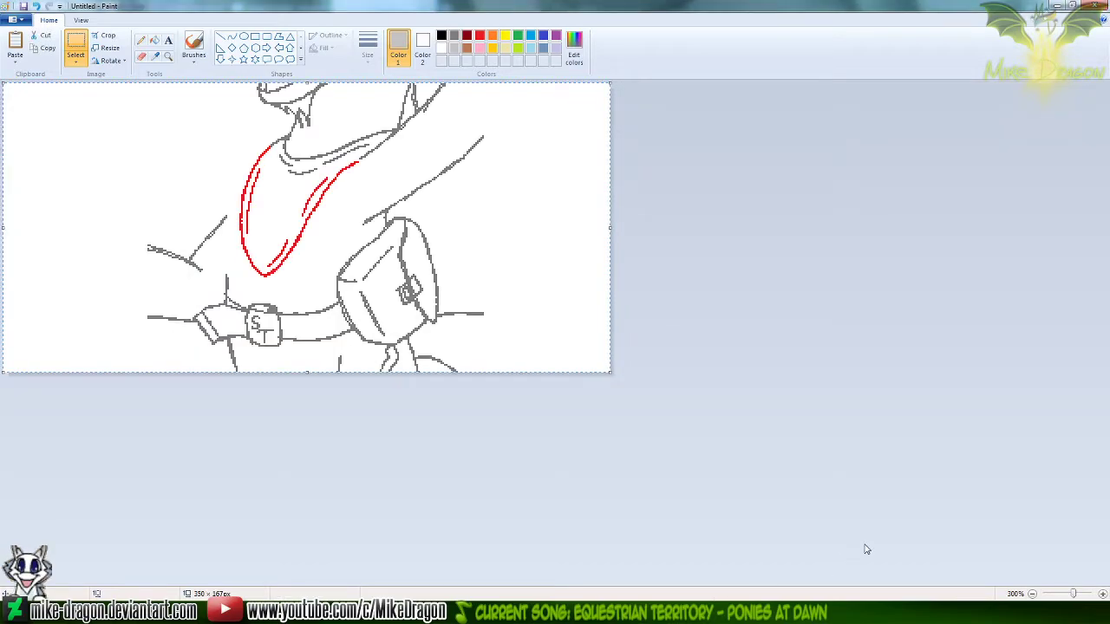
key("ctrl+e")
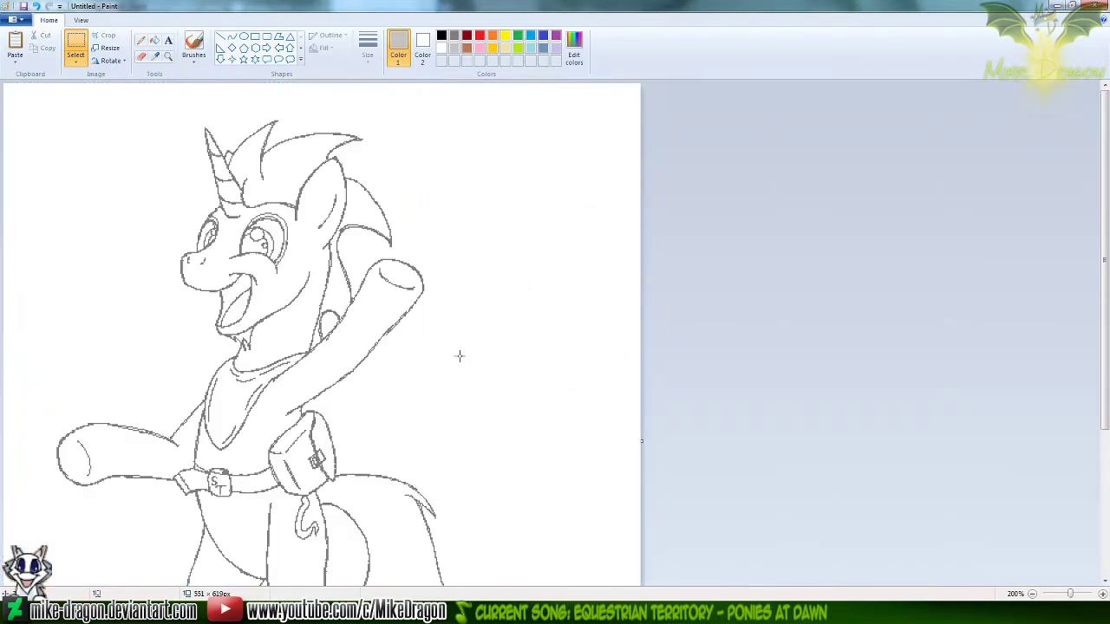
scroll(309, 249, "down", 1)
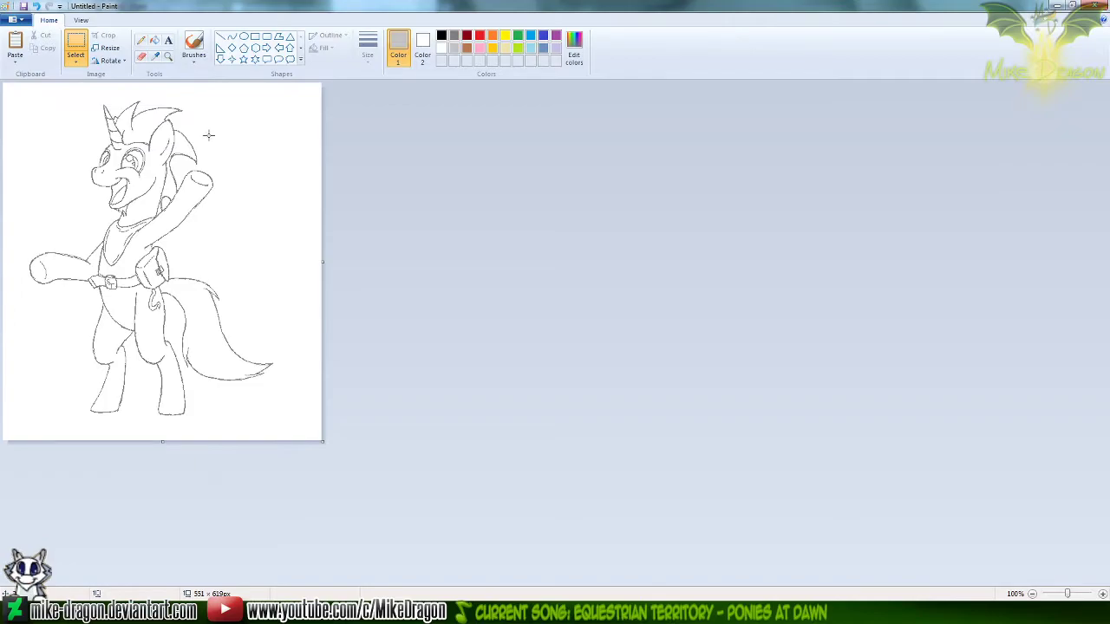
Turn the unicorn's grey lines black by filling the canvas with black and pasting the drawing with 50% grey as Color 2
key("ctrl+a")
left_click(422, 45)
left_click(441, 35)
key("Delete")
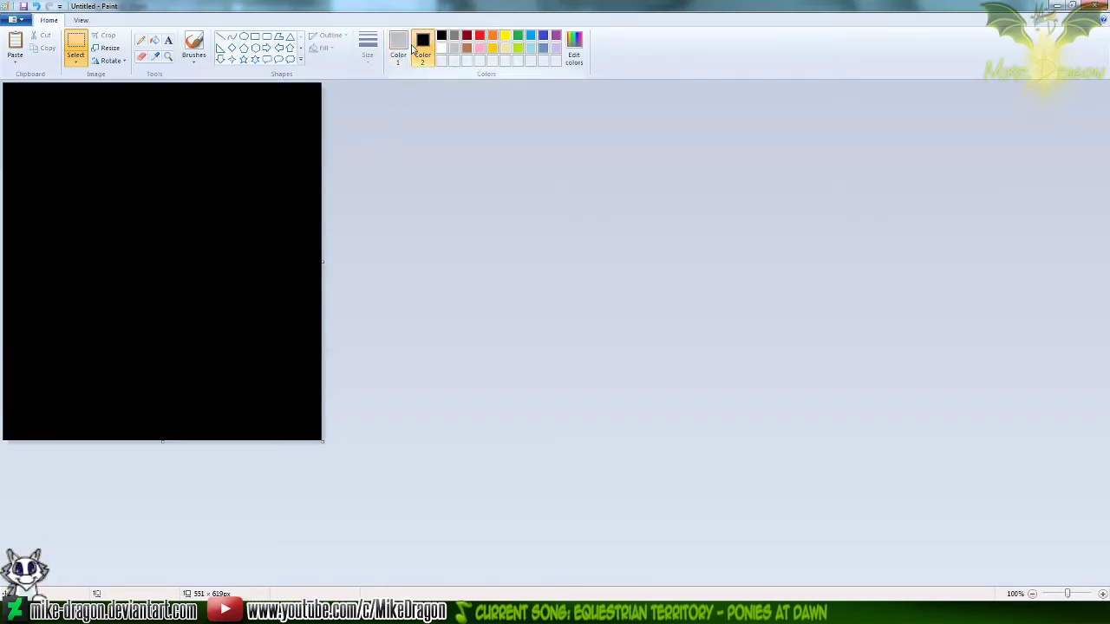
left_click(455, 38)
key("ctrl+v")
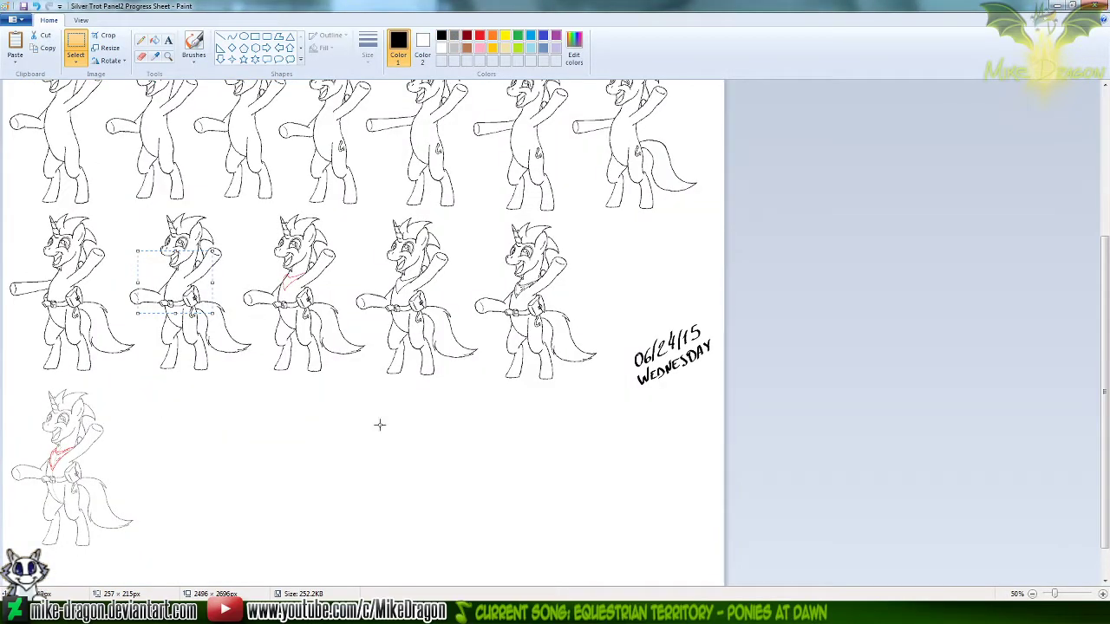
Paste the black unicorn into Silver Trot Panel2 Progress Sheet, beside the red-neckerchief sketch in the last row
key("ctrl+v")
left_click_drag(71, 157, 185, 455)
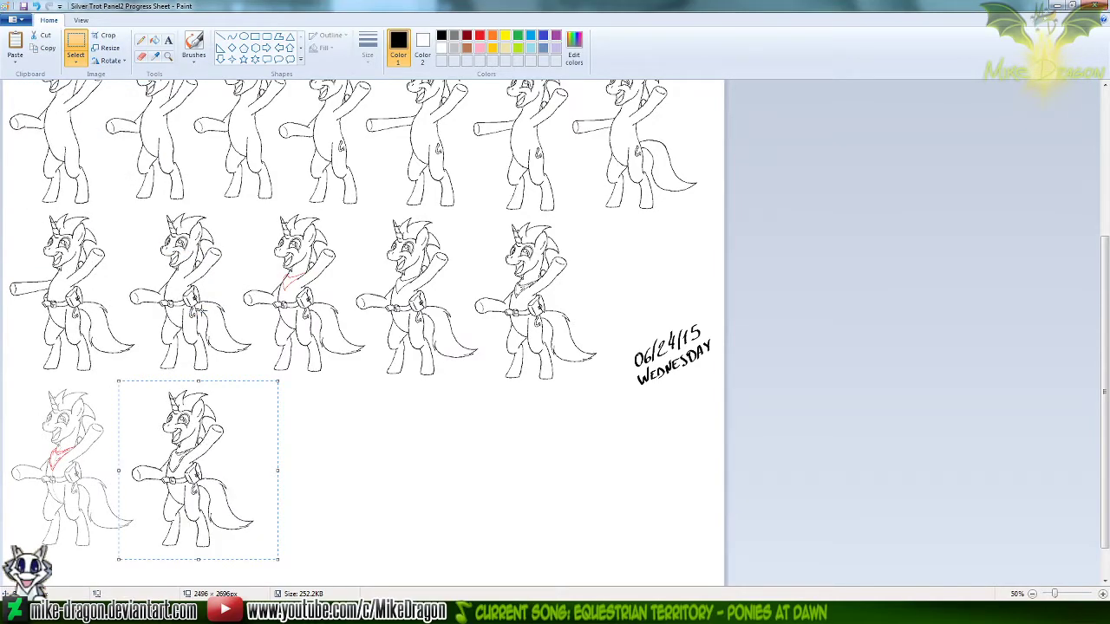
left_click(169, 57)
left_click(158, 443)
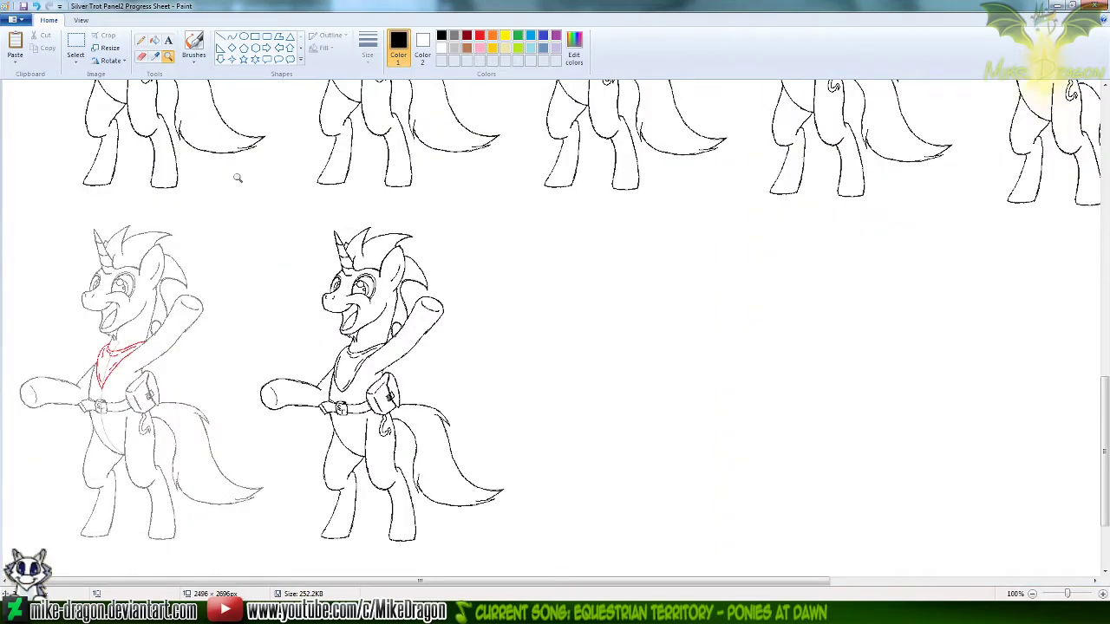
Handwrite the date 10/11/20 in black with a brush in the empty space beside the black unicorn in the last row
left_click(140, 40)
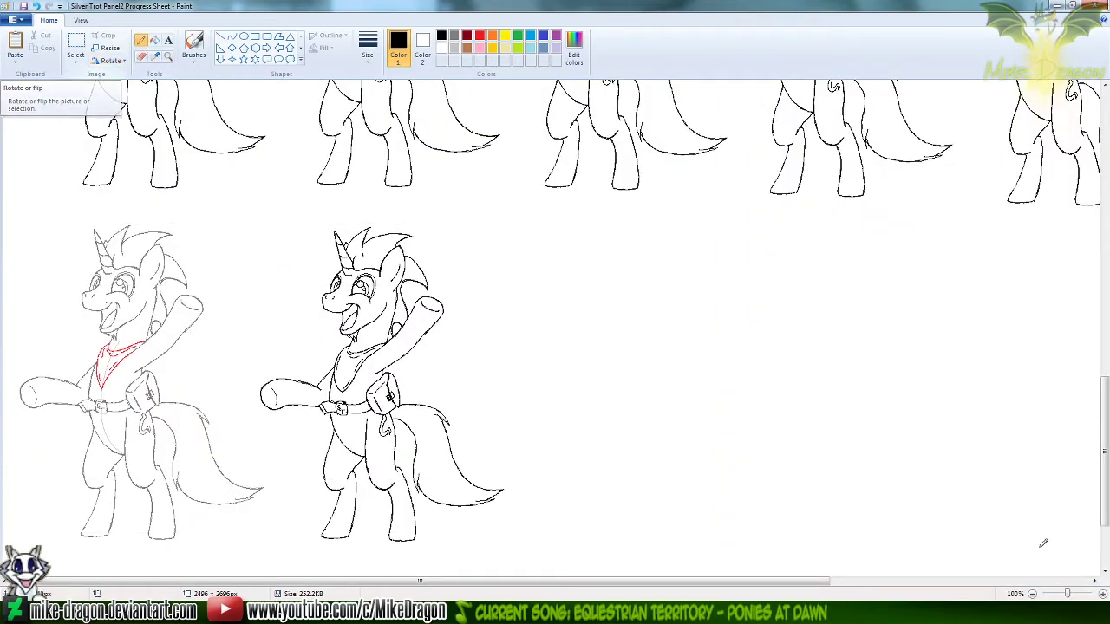
left_click(1102, 595)
left_click_drag(1106, 423, 1106, 465)
left_click_drag(364, 579, 555, 578)
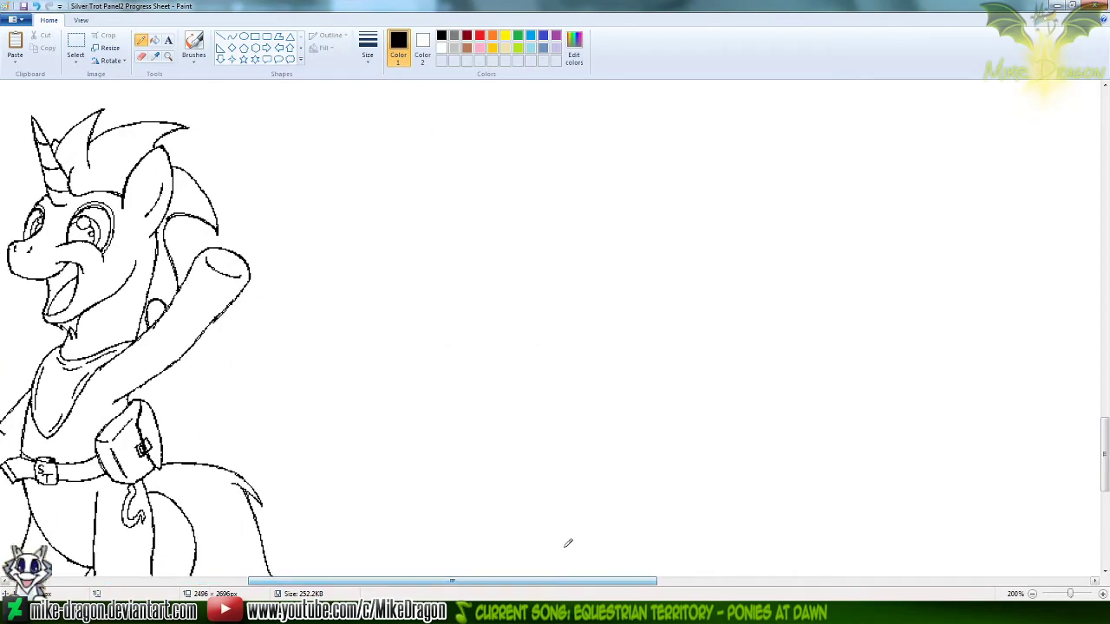
left_click(193, 62)
left_click(150, 79)
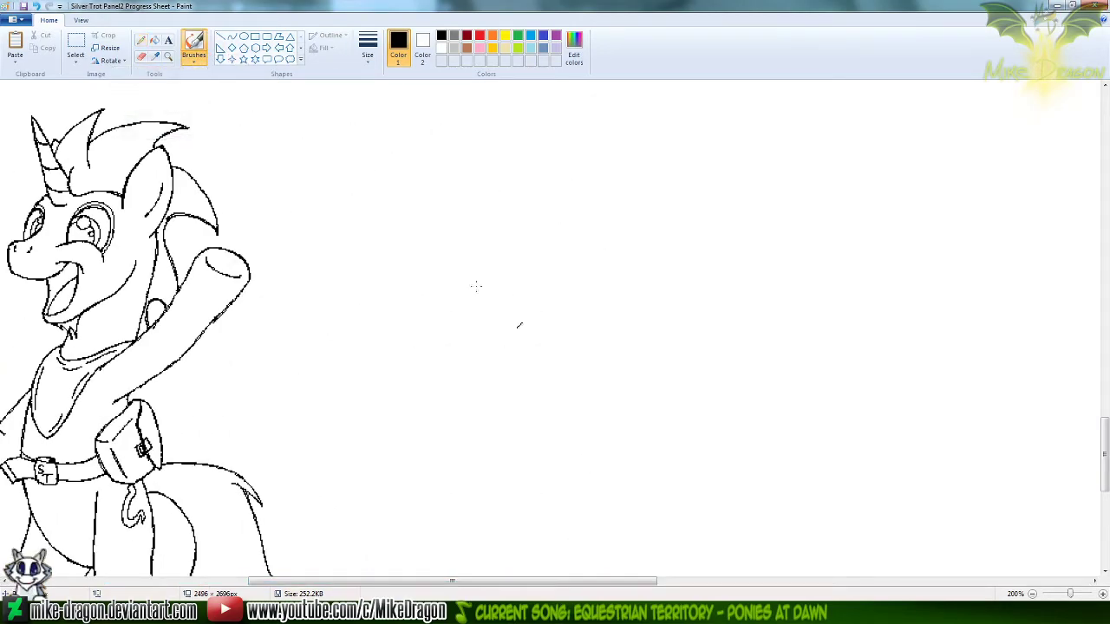
mouse_move(460, 376)
left_mouse_down()
mouse_move(489, 323)
mouse_move(484, 414)
left_mouse_up()
mouse_move(520, 330)
left_mouse_down()
mouse_move(511, 340)
mouse_move(522, 330)
left_mouse_up()
left_click_drag(572, 294, 561, 390)
left_click_drag(585, 331, 594, 378)
left_click_drag(614, 319, 619, 364)
left_click_drag(680, 257, 655, 351)
mouse_move(685, 297)
left_mouse_down()
mouse_move(694, 286)
mouse_move(718, 326)
left_mouse_up()
left_click_drag(735, 274, 733, 277)
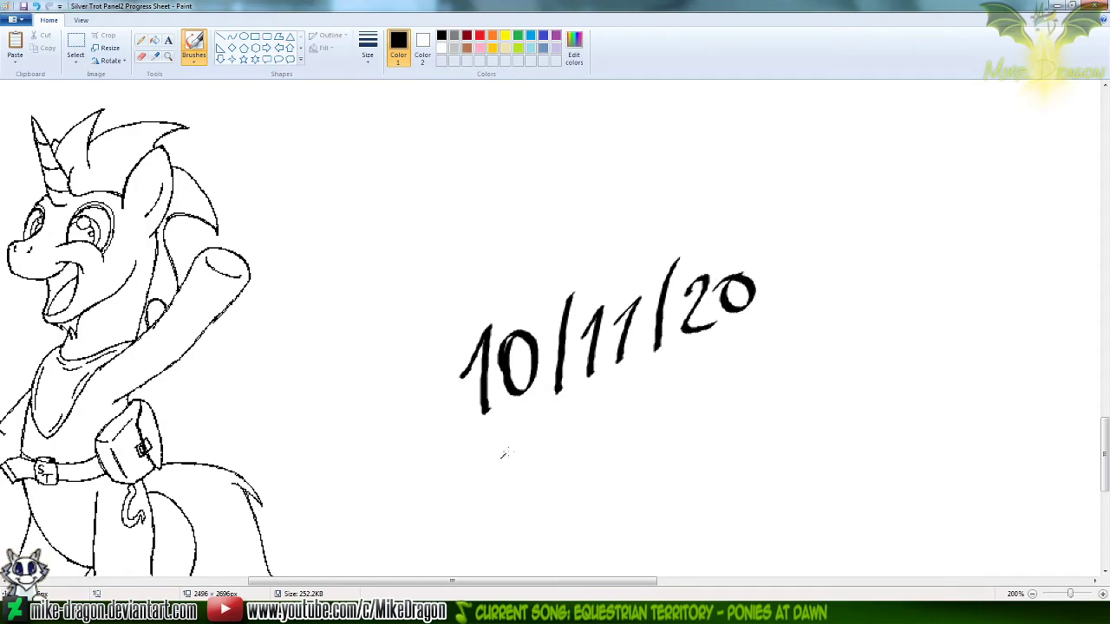
Handwrite SUNDAY beneath the date, then shift the word slightly closer to it with a free-form selection
mouse_move(523, 448)
left_mouse_down()
mouse_move(508, 495)
mouse_move(574, 475)
mouse_move(619, 427)
mouse_move(628, 455)
mouse_move(675, 415)
mouse_move(689, 442)
left_mouse_up()
mouse_move(689, 404)
left_mouse_down()
mouse_move(701, 401)
mouse_move(711, 422)
left_mouse_up()
left_click_drag(684, 383, 710, 396)
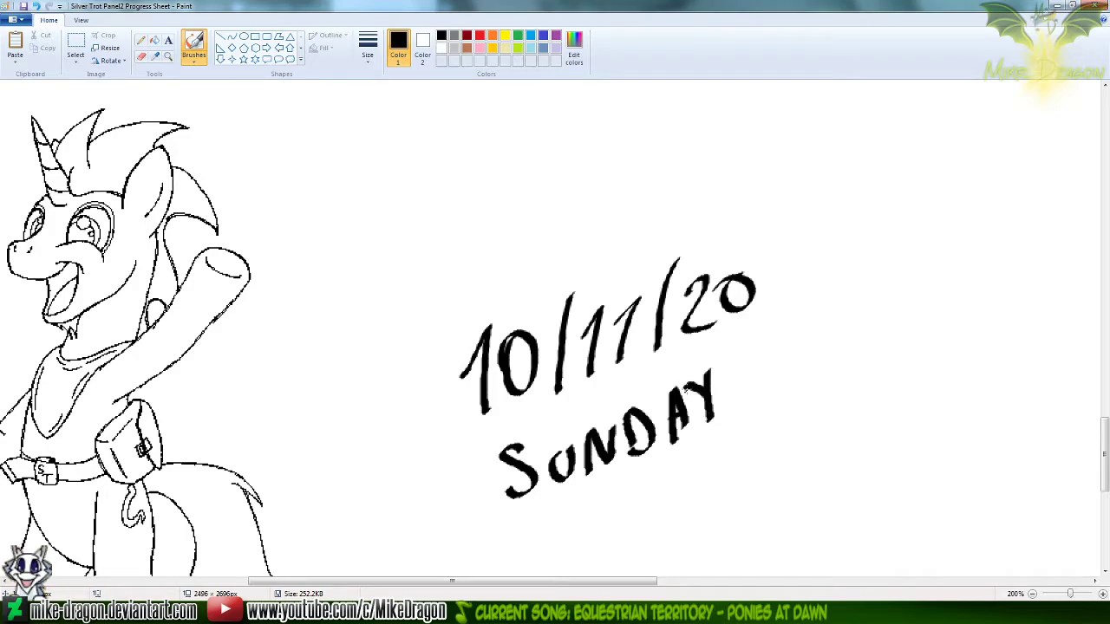
left_click(76, 61)
left_click(48, 100)
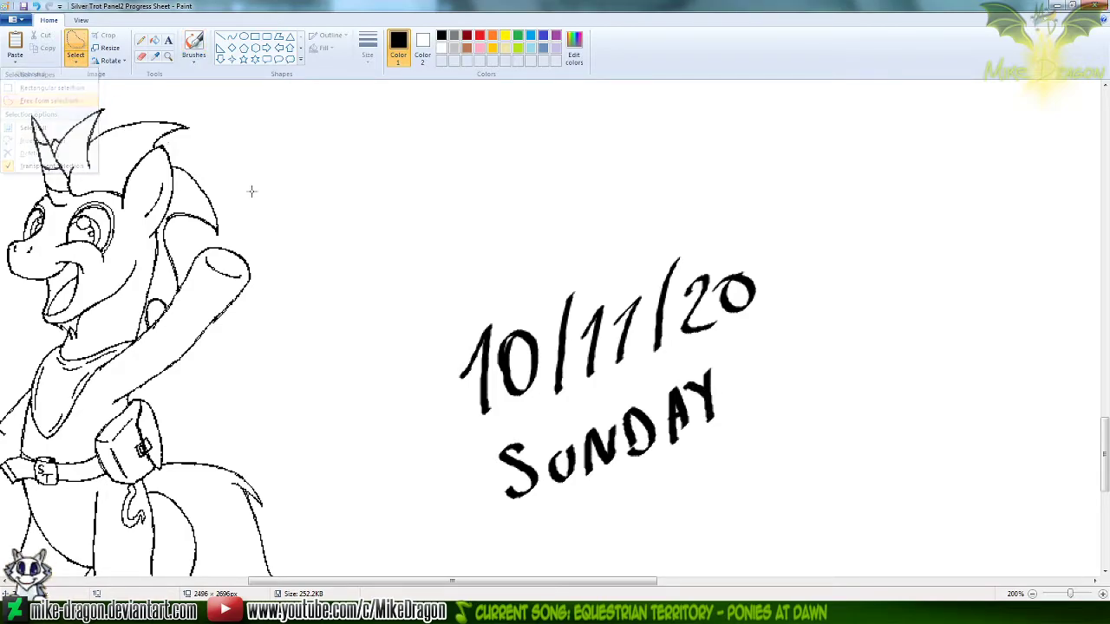
mouse_move(725, 350)
left_mouse_down()
mouse_move(488, 439)
mouse_move(496, 525)
mouse_move(758, 462)
mouse_move(771, 355)
left_mouse_up()
left_click_drag(646, 406, 661, 396)
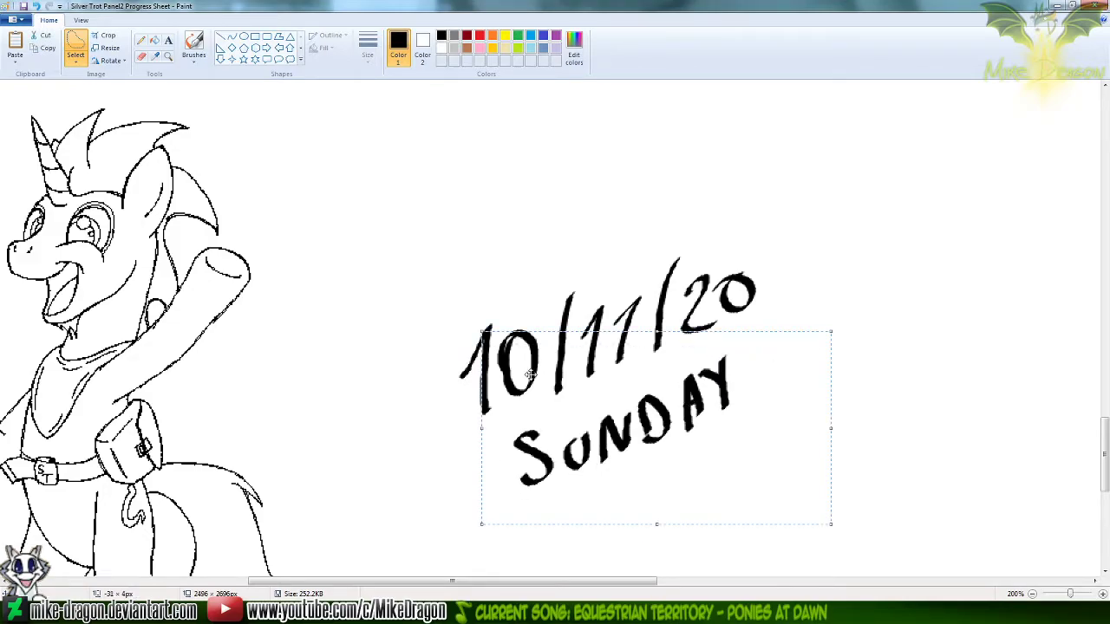
left_click(476, 364)
Shorten the canvas to 2476 px high and move the handwritten date and weekday slightly down beside the last unicorn
scroll(477, 364, "down", 2, "ctrl")
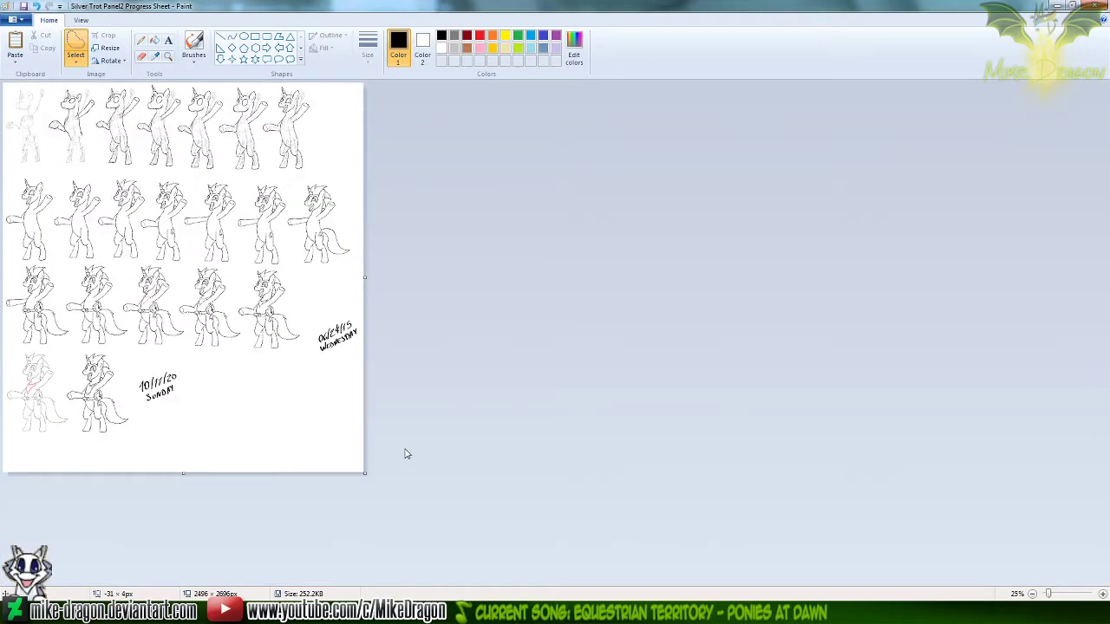
left_click_drag(184, 475, 196, 441)
mouse_move(180, 362)
left_mouse_down()
mouse_move(133, 370)
mouse_move(138, 399)
mouse_move(158, 410)
mouse_move(193, 387)
mouse_move(184, 363)
mouse_move(173, 359)
mouse_move(173, 411)
left_mouse_up()
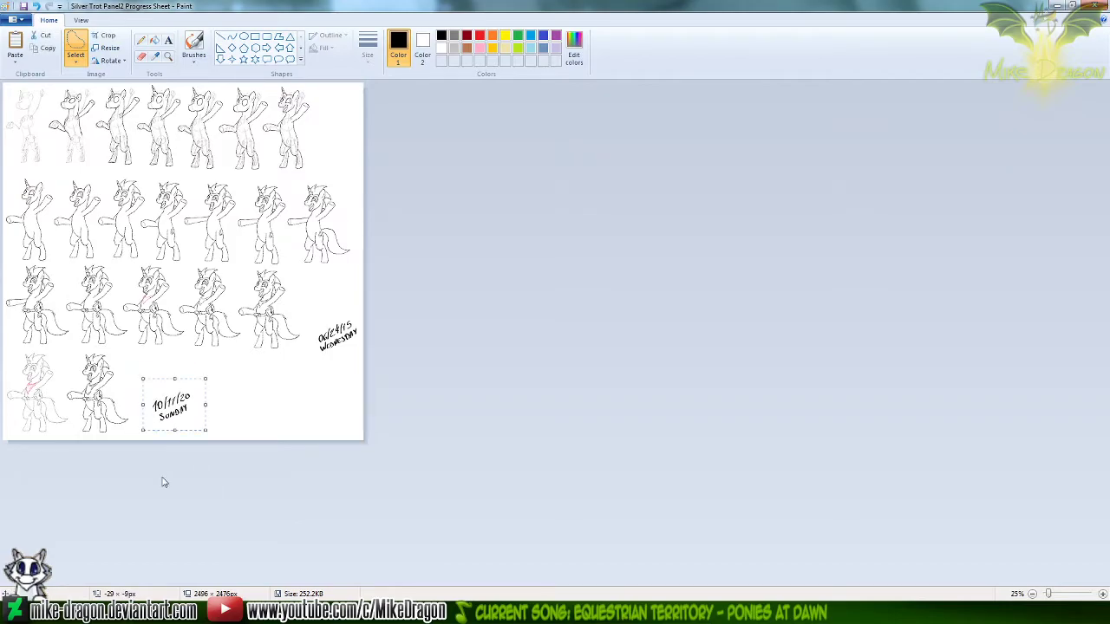
left_click(140, 40)
left_click(168, 56)
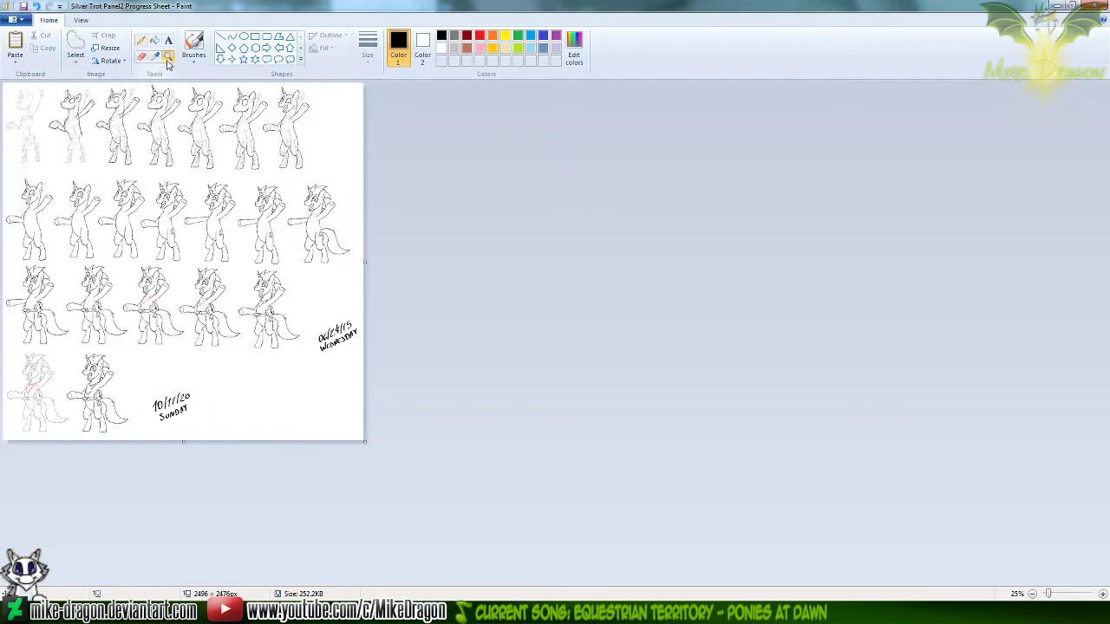
left_click(375, 320)
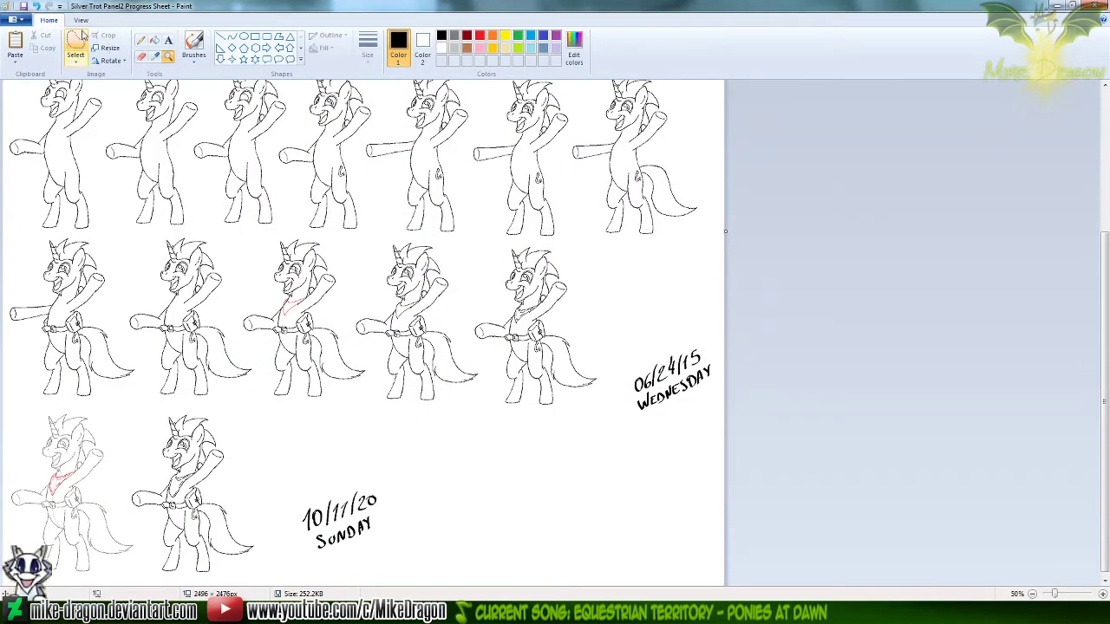
left_click(141, 41)
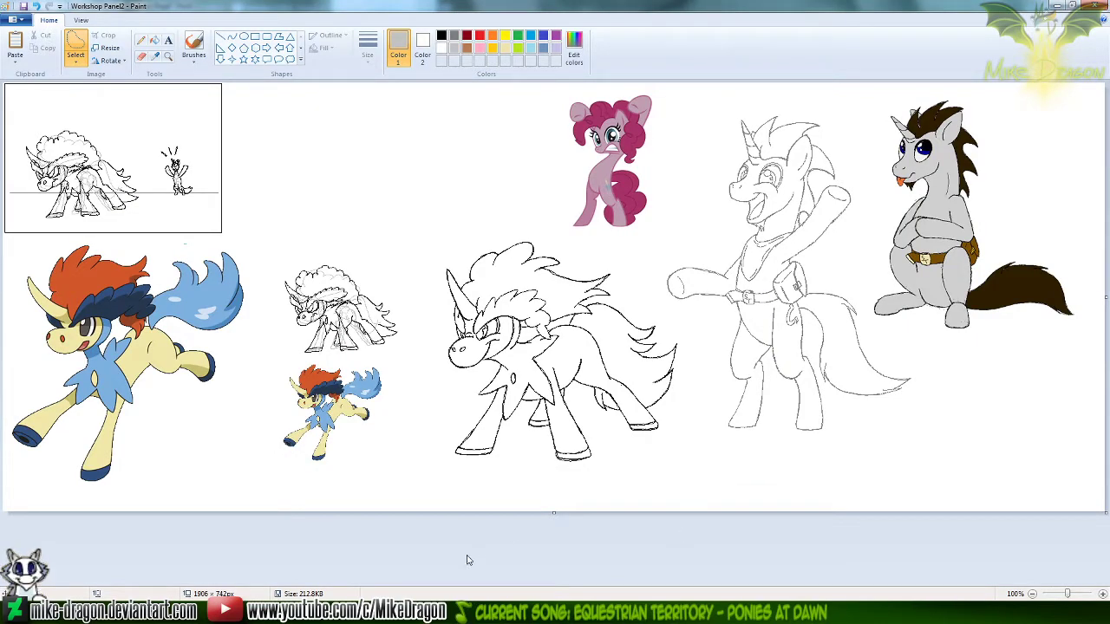
Open ComicSample from the Silver Trot Pokémon Trainer folder, examine its four coloured character drawings, and close it
left_click(422, 610)
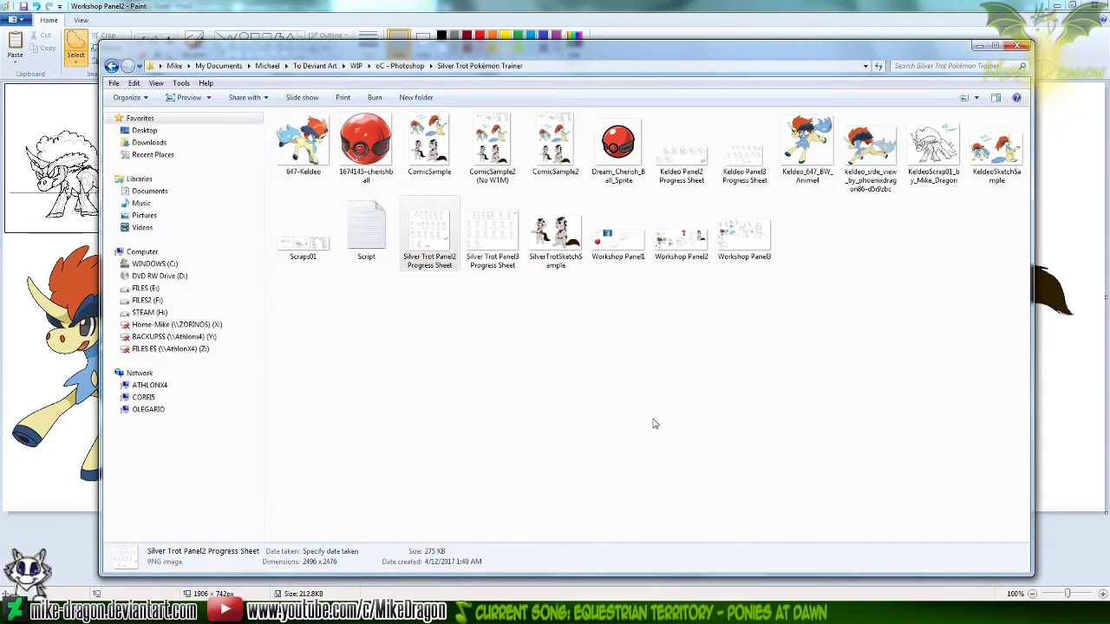
double_click(429, 143)
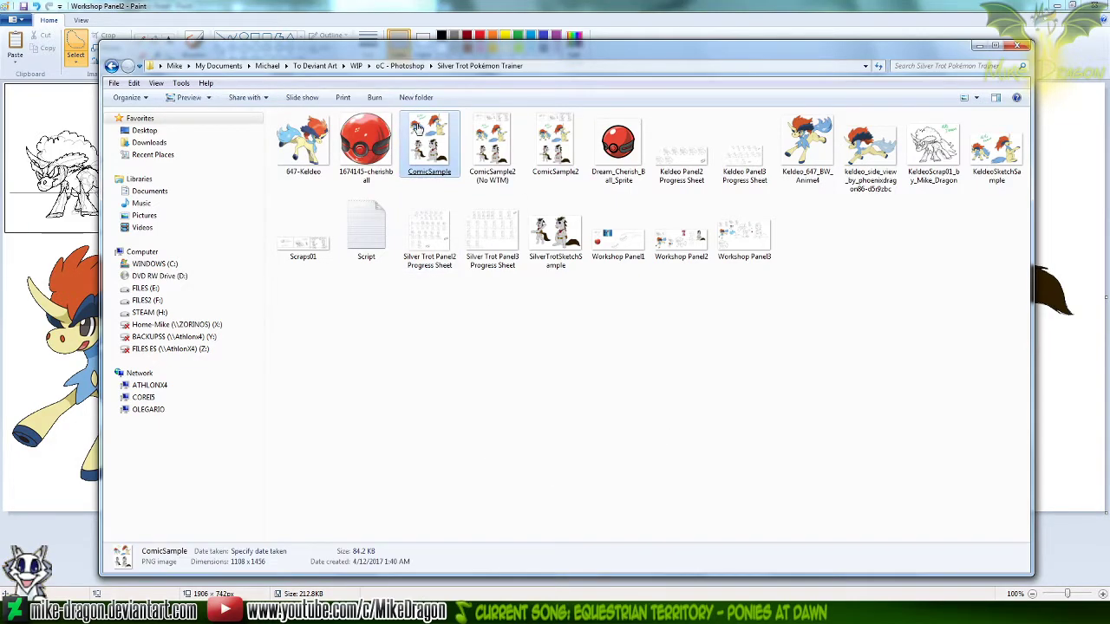
scroll(600, 317, "up", 3)
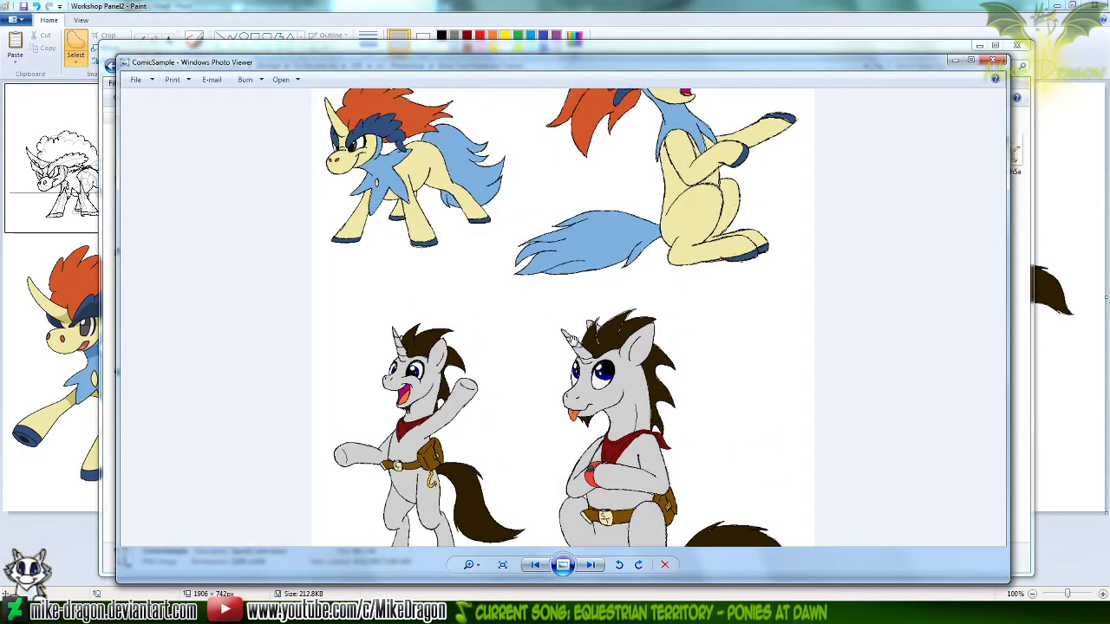
left_click_drag(608, 192, 591, 290)
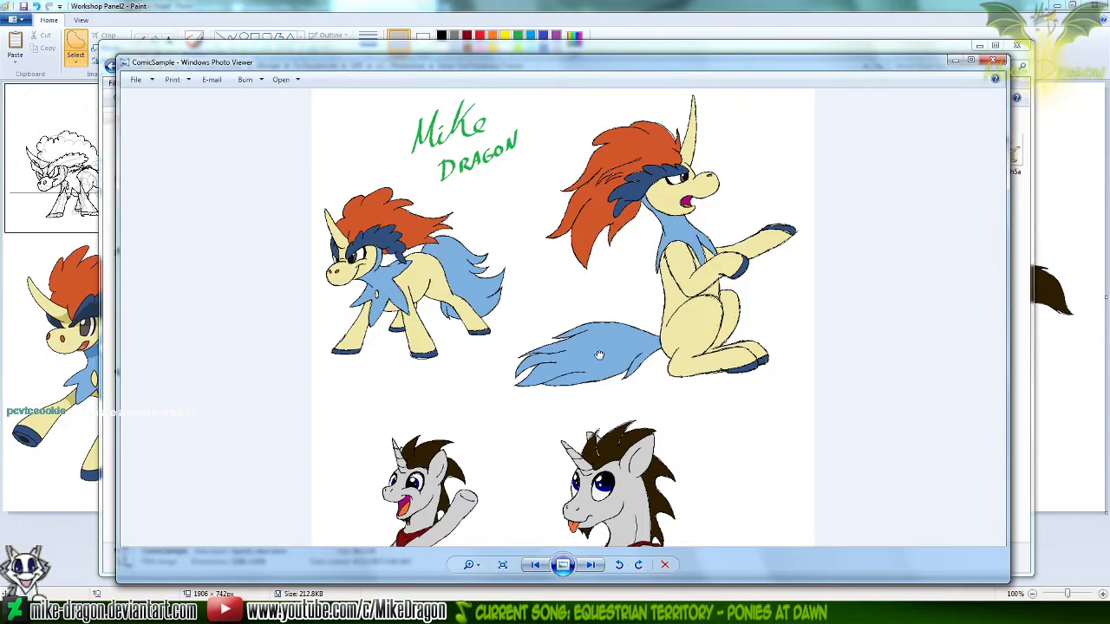
left_click_drag(703, 413, 706, 389)
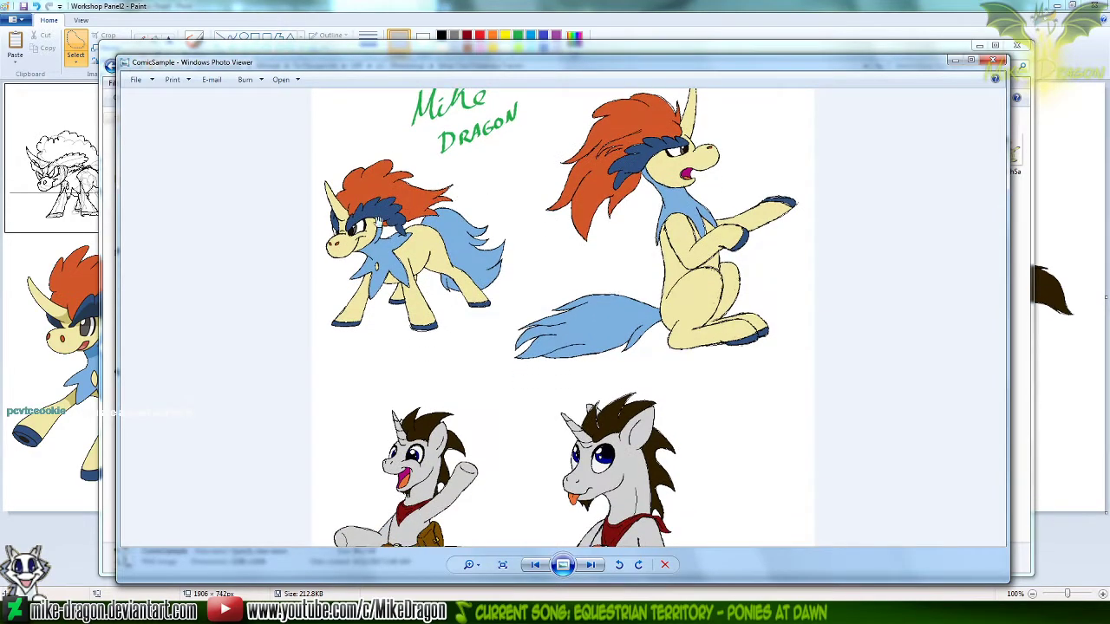
left_click_drag(644, 373, 609, 342)
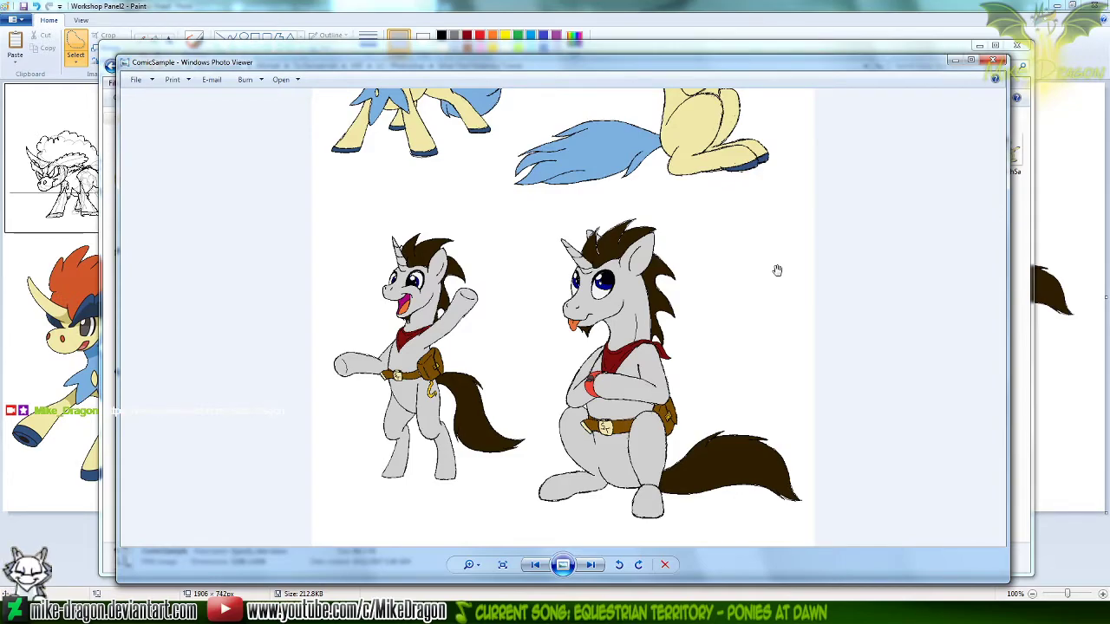
scroll(588, 273, "up", 2)
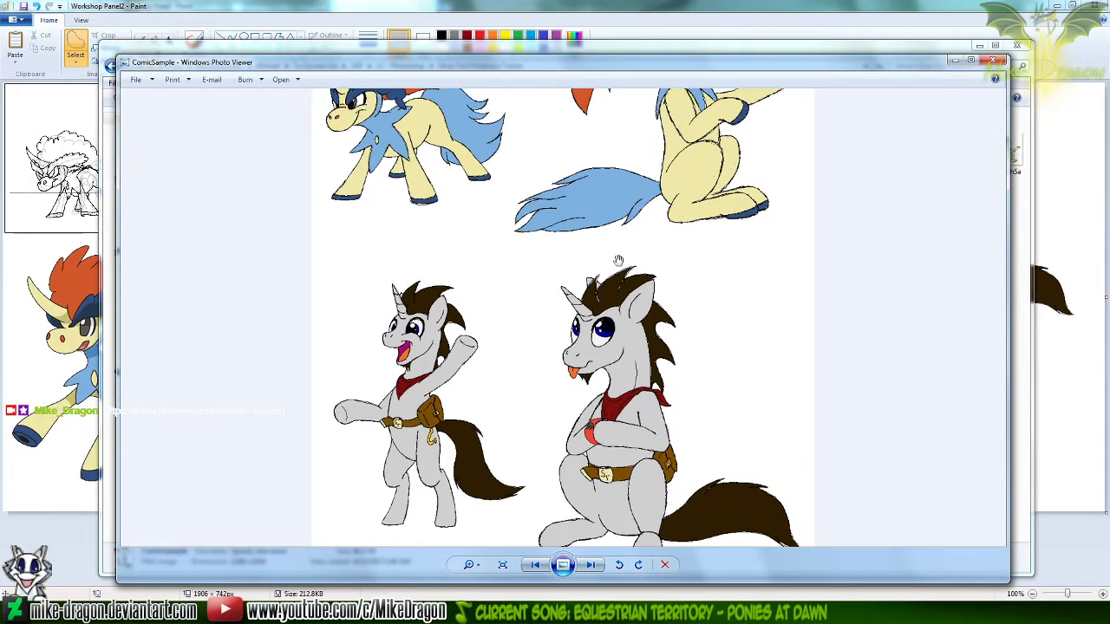
scroll(602, 209, "up", 4)
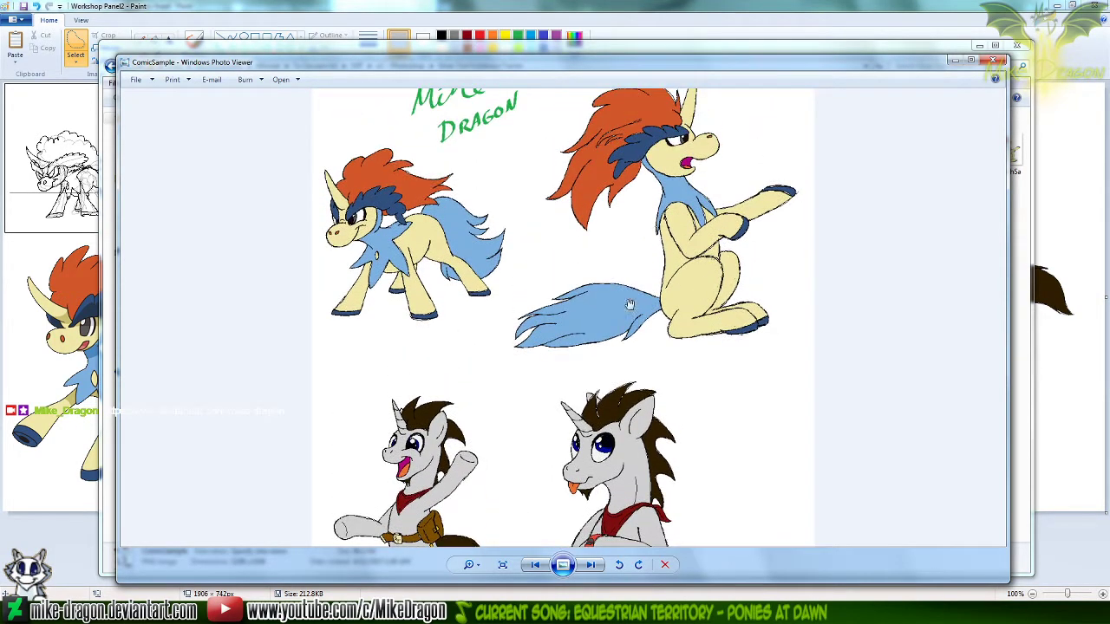
left_click_drag(448, 245, 418, 259)
left_click_drag(691, 489, 701, 250)
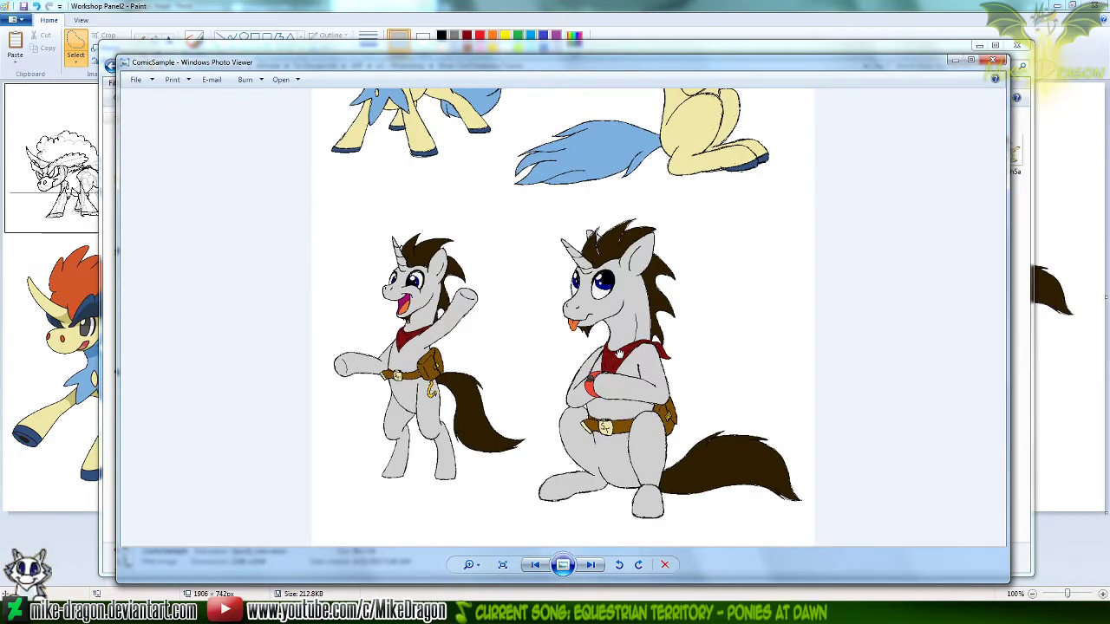
left_click(994, 62)
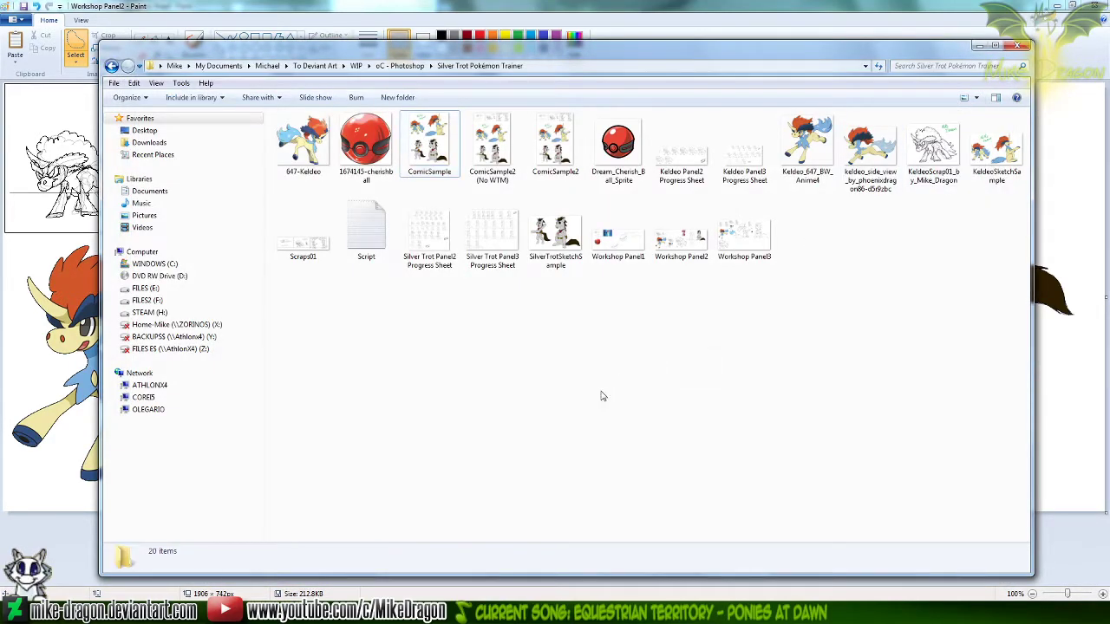
Open Silver Trot Panel3 Progress Sheet in Paint and look over its rows of sitting-unicorn sketches
mouse_move(490, 238)
left_mouse_down()
mouse_move(502, 404)
mouse_move(586, 574)
mouse_move(563, 597)
mouse_move(574, 590)
left_mouse_up()
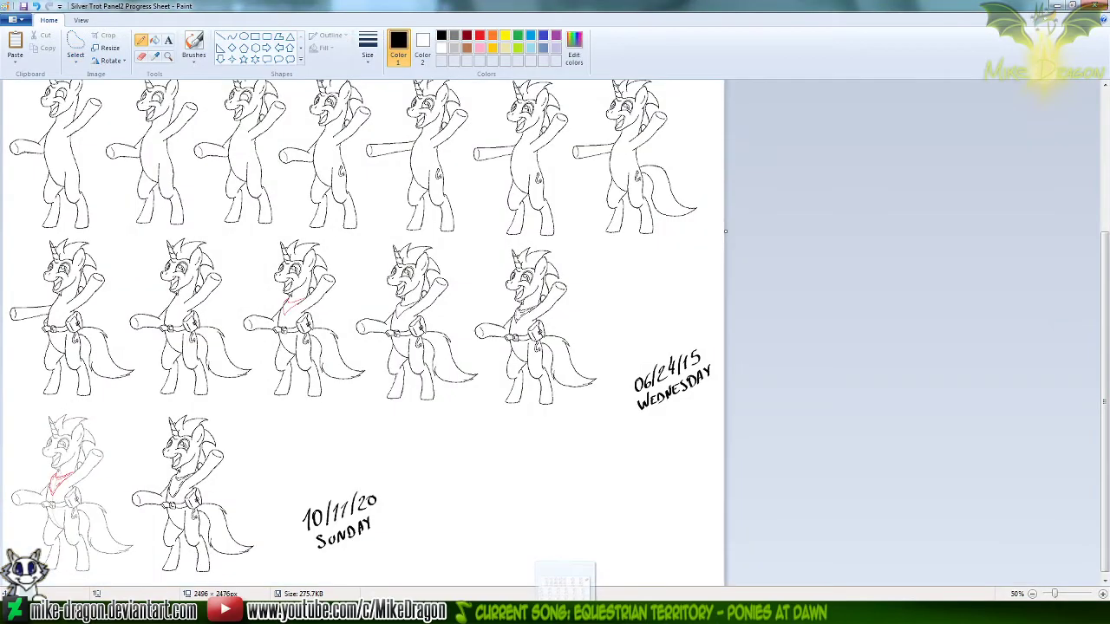
left_click_drag(604, 496, 582, 458)
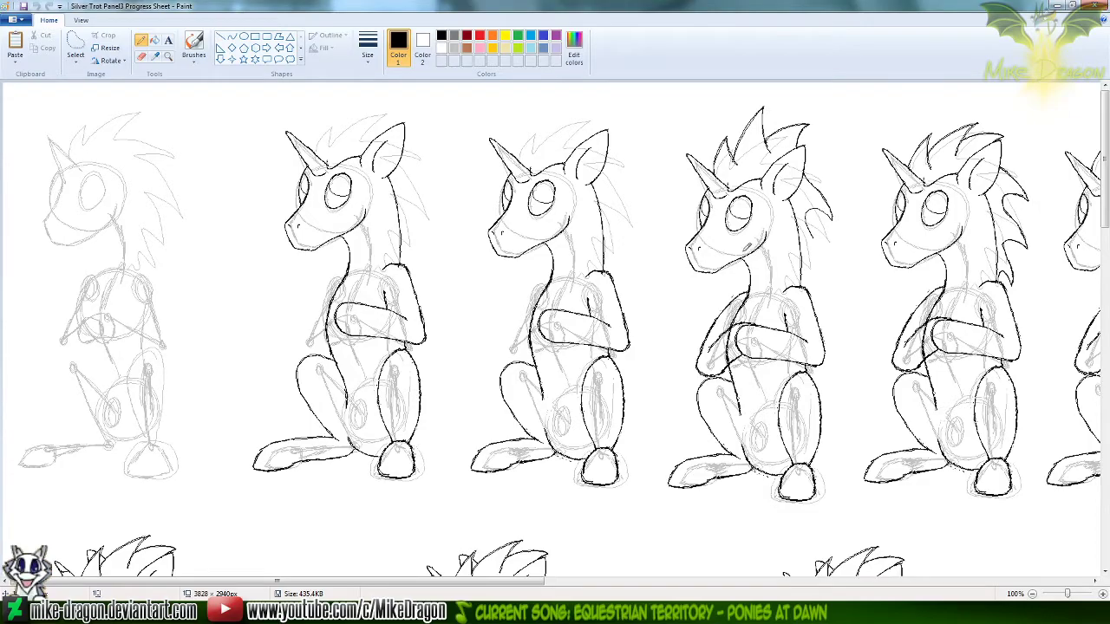
scroll(743, 248, "down", 6)
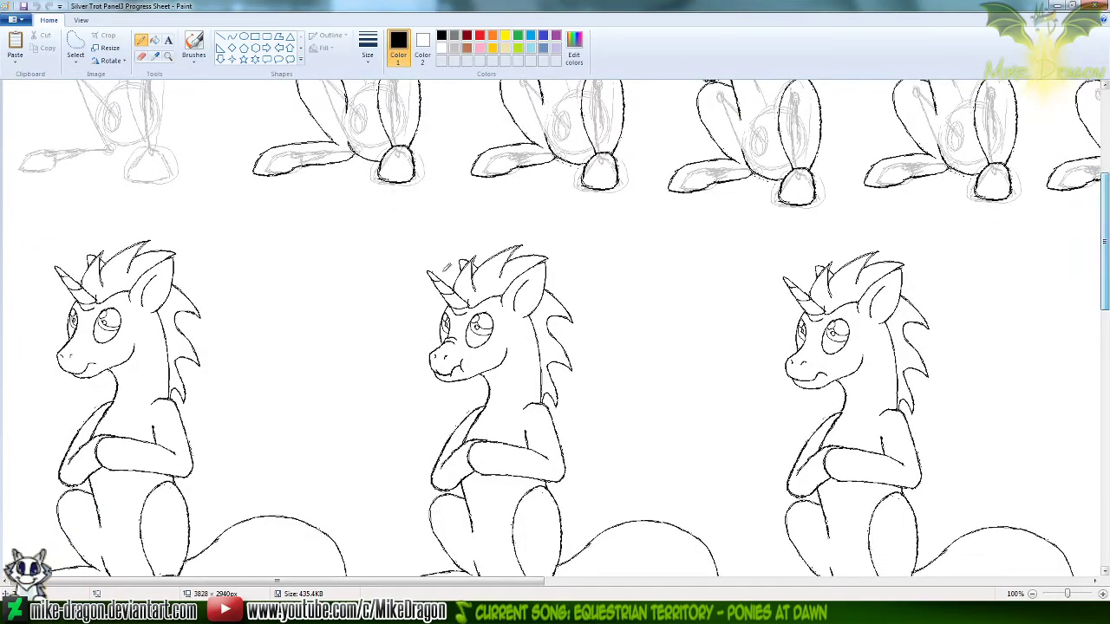
scroll(652, 265, "down", 3)
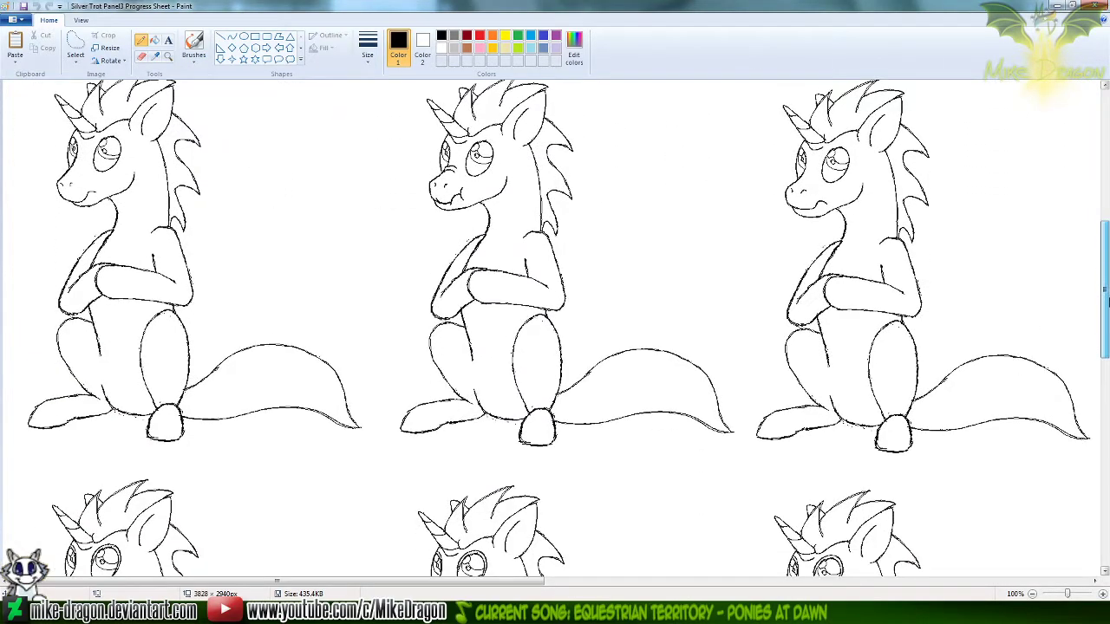
scroll(272, 242, "down", 2)
scroll(559, 339, "up", 1)
scroll(559, 336, "down", 1)
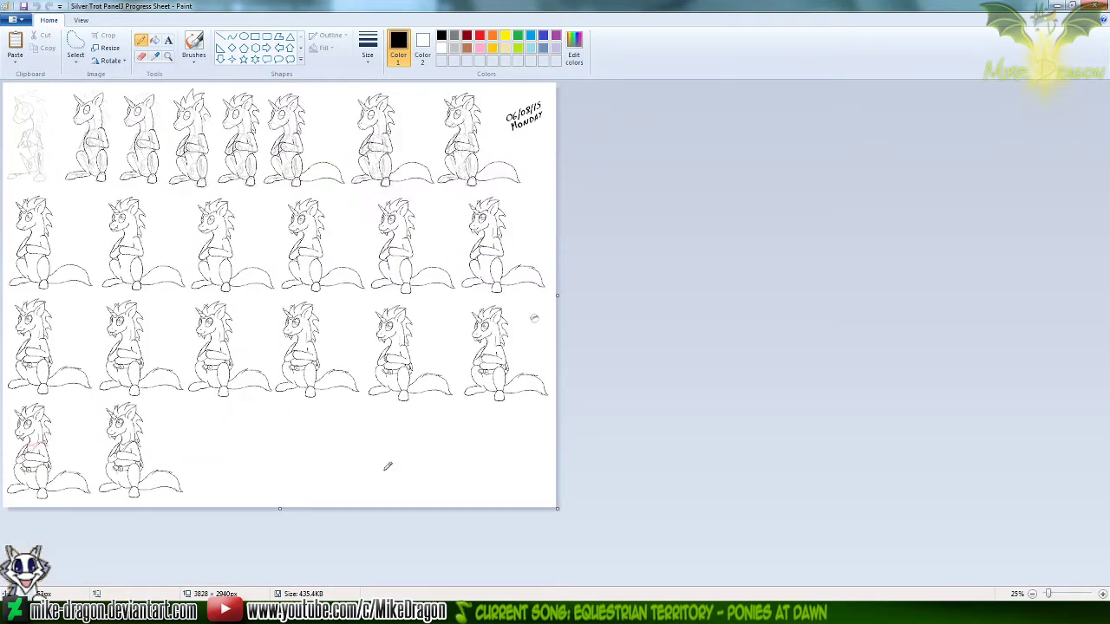
Extend the Panel3 progress sheet's canvas downward to 3824 px high to make room below the last row
left_click_drag(280, 509, 279, 623)
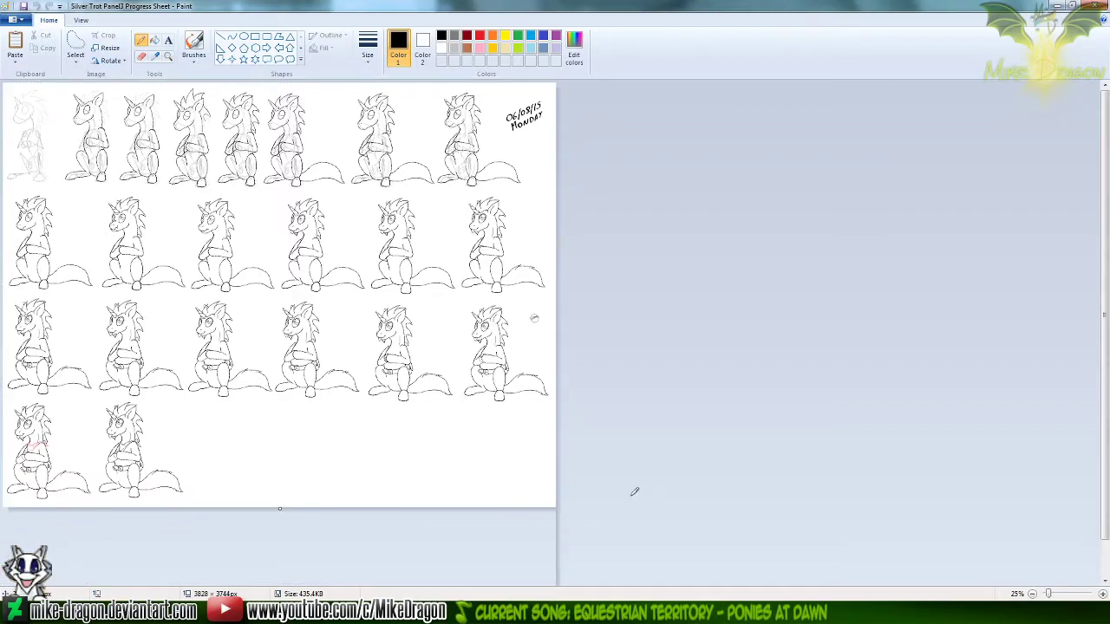
scroll(1108, 521, "down", 1)
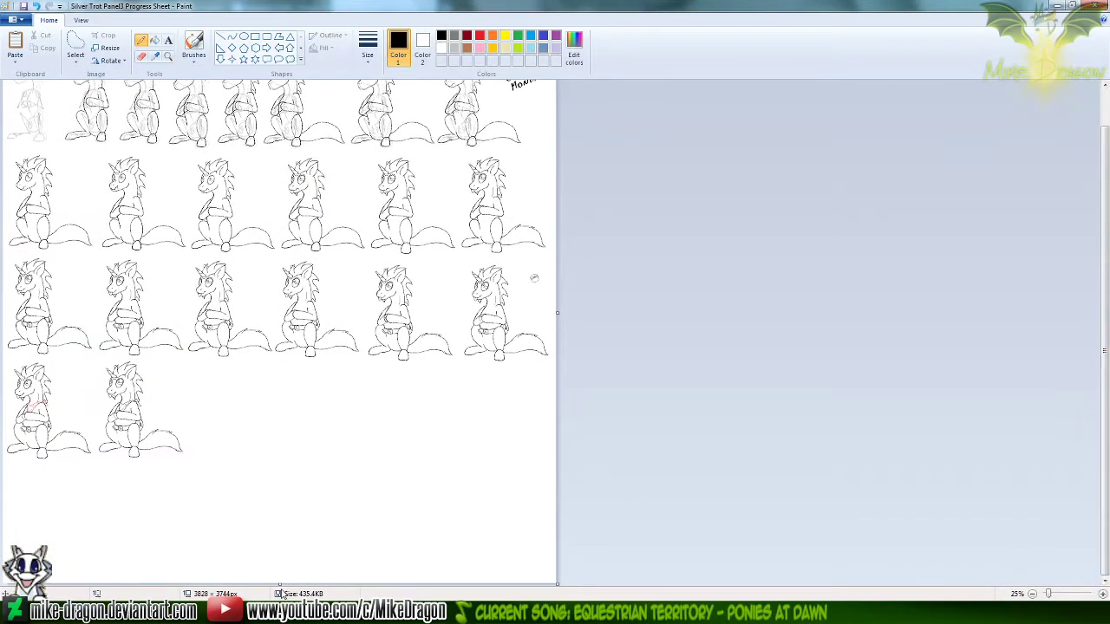
left_click_drag(282, 583, 283, 601)
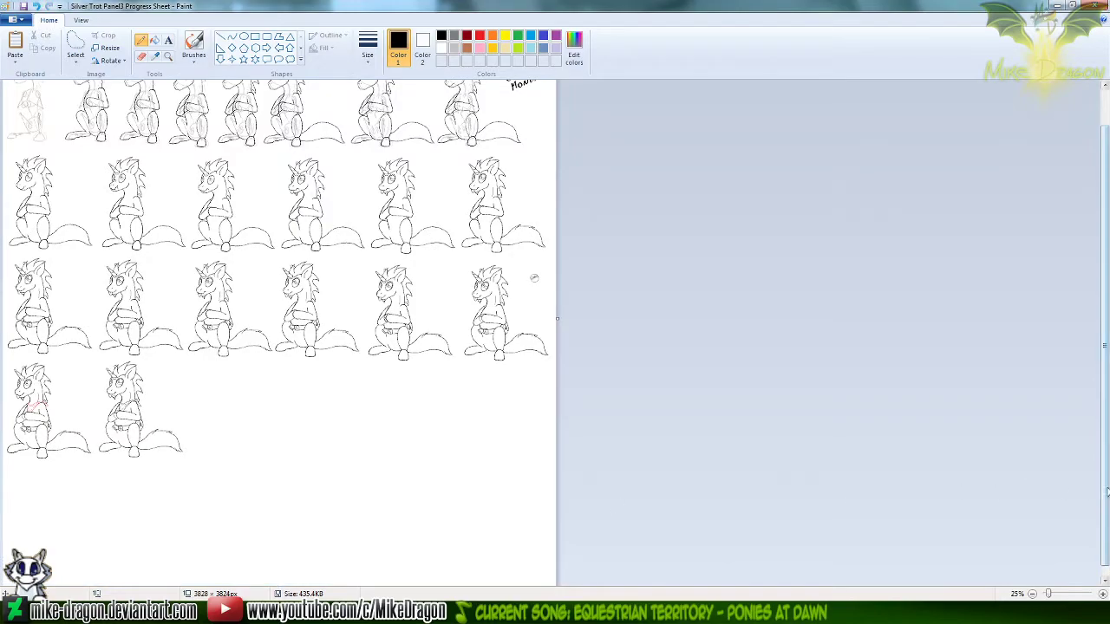
scroll(1094, 485, "down", 1)
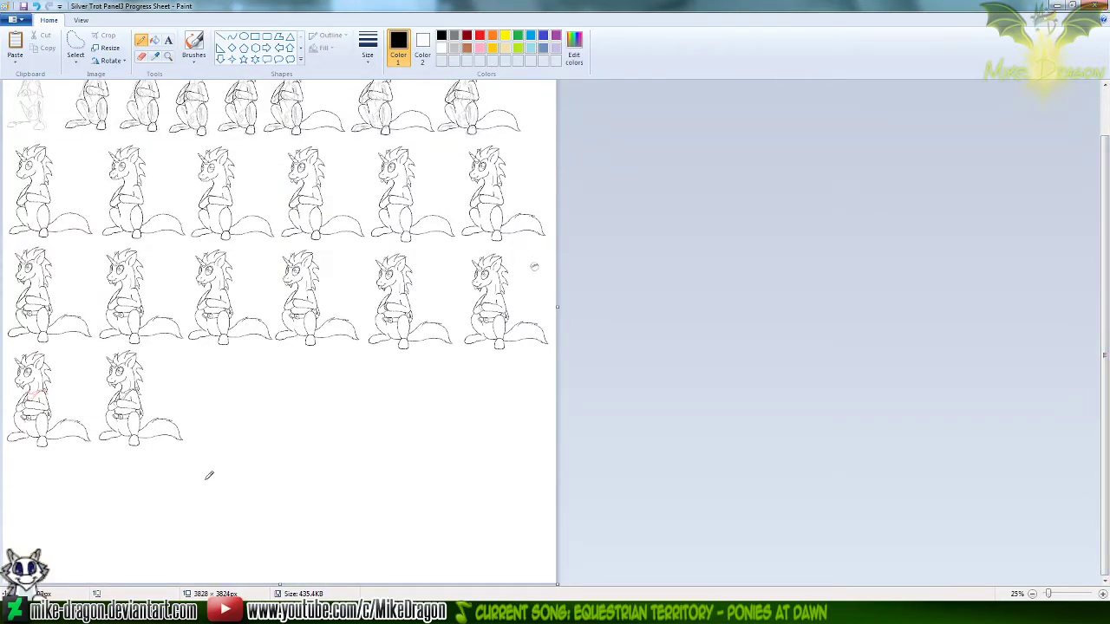
scroll(209, 475, "up", 1, "ctrl")
scroll(375, 401, "down", 3)
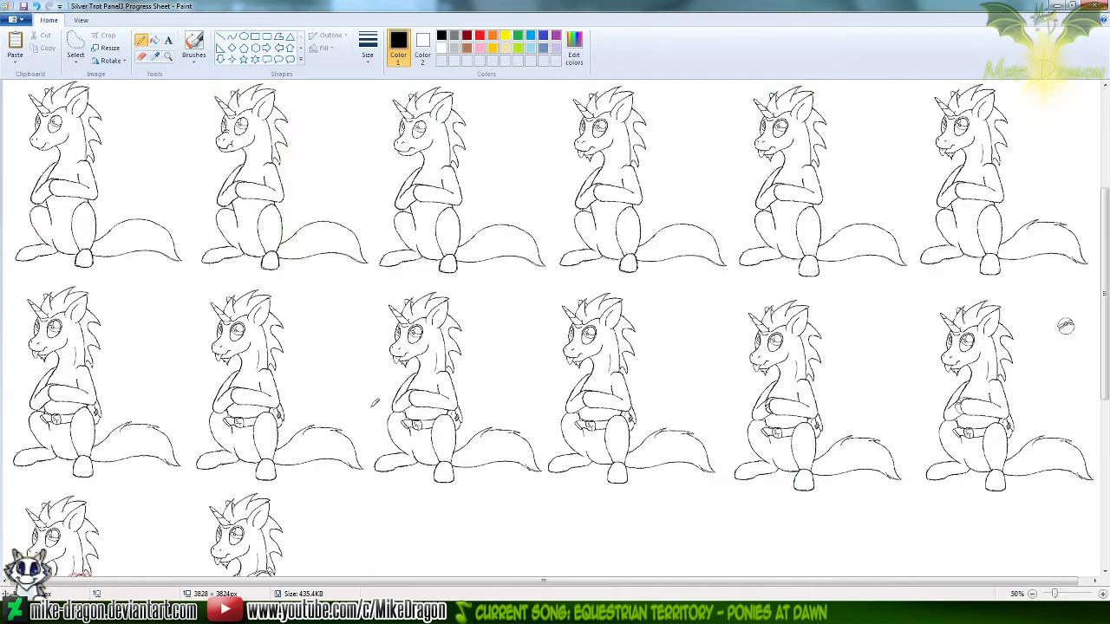
left_click_drag(1107, 431, 1107, 477)
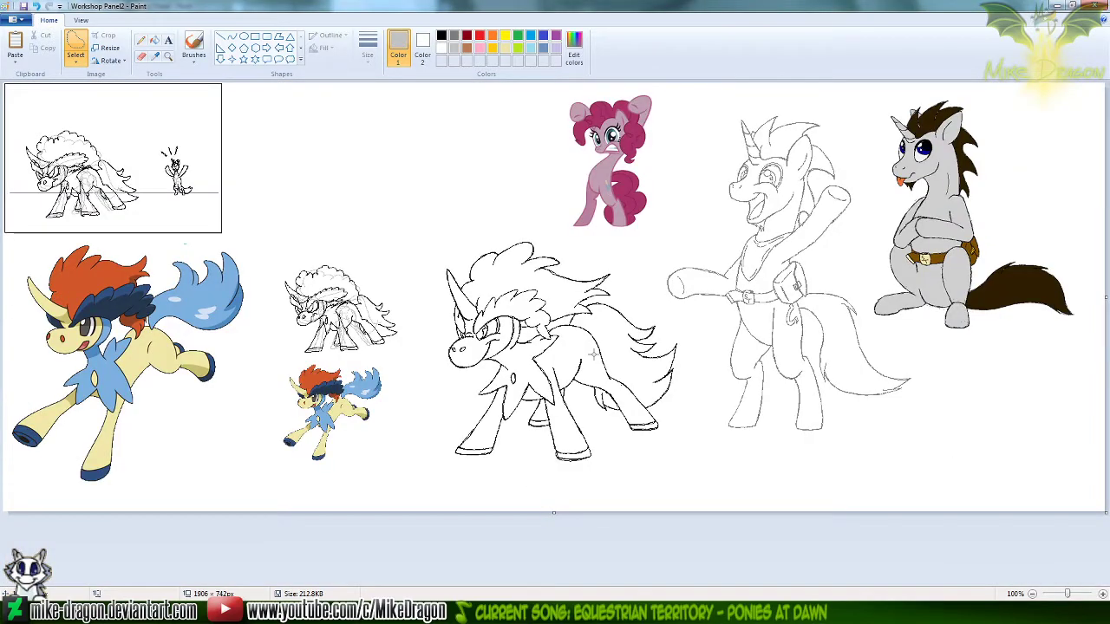
Open Workshop Panel3 in place of Workshop Panel2 and select the entire picture
key("ctrl+o")
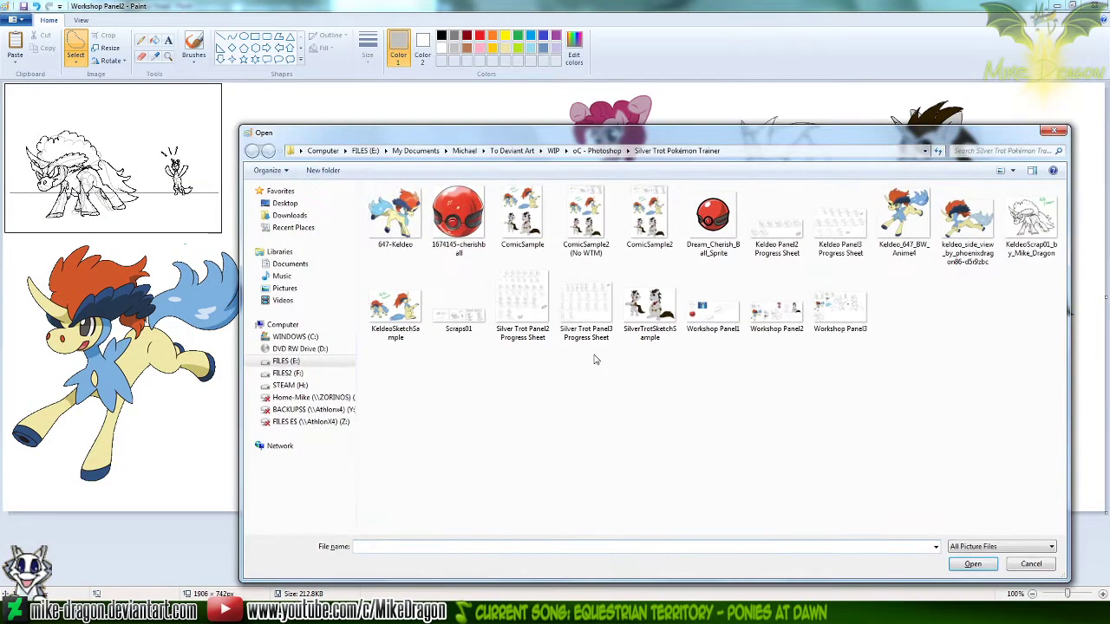
double_click(858, 330)
key("ctrl+a")
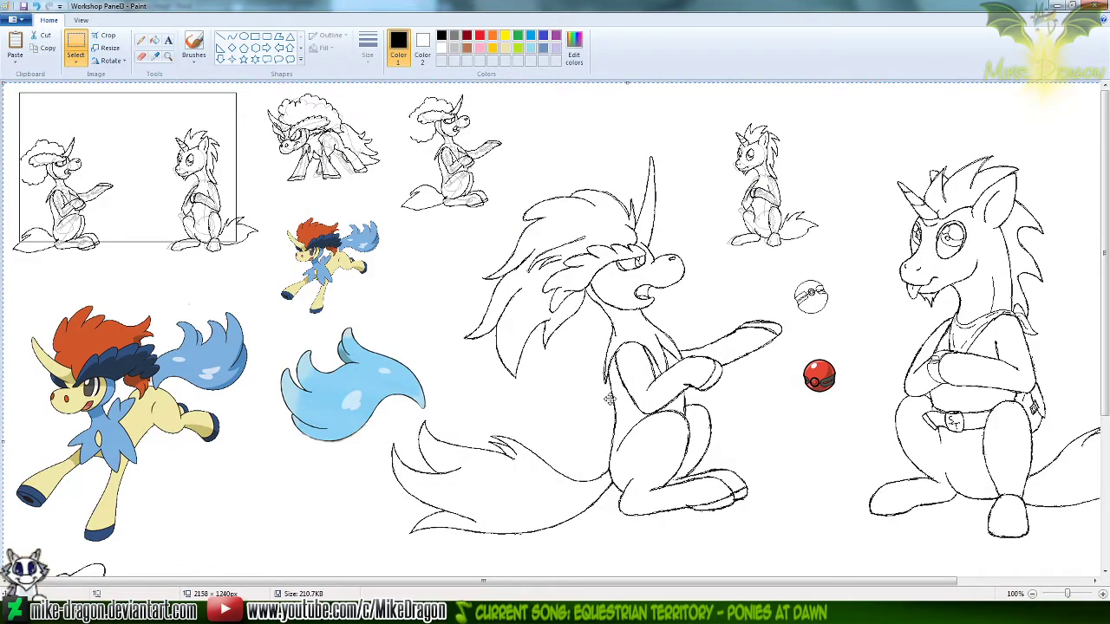
Paste the copied Panel3 picture into a new image and save it as Workshop Panel3
key("ctrl+n")
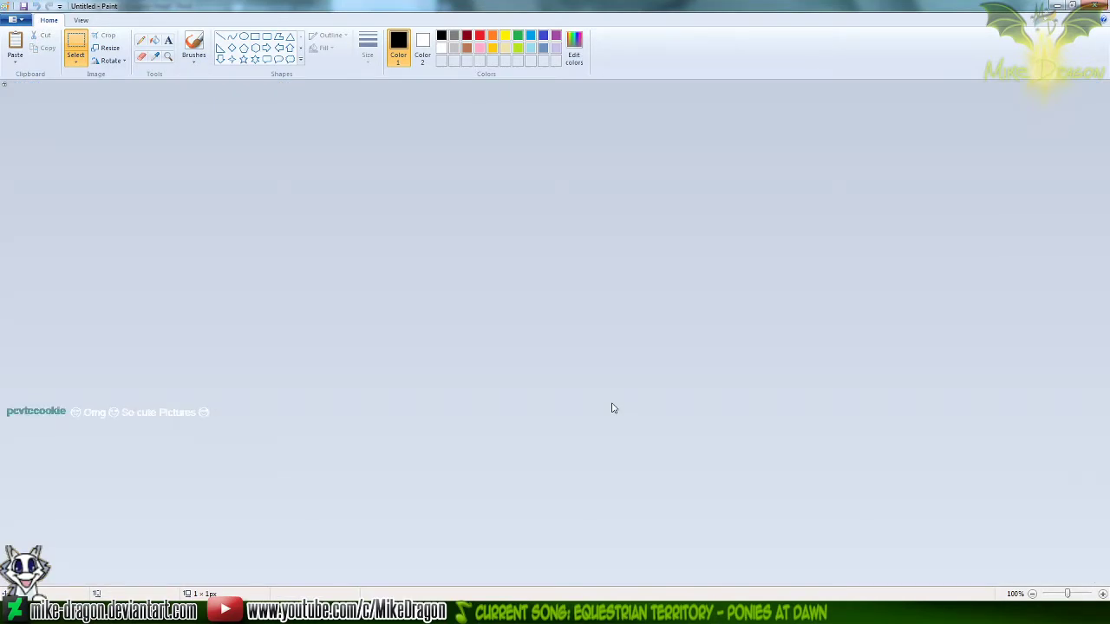
key("ctrl+v")
key("ctrl+s")
double_click(847, 308)
left_click(584, 308)
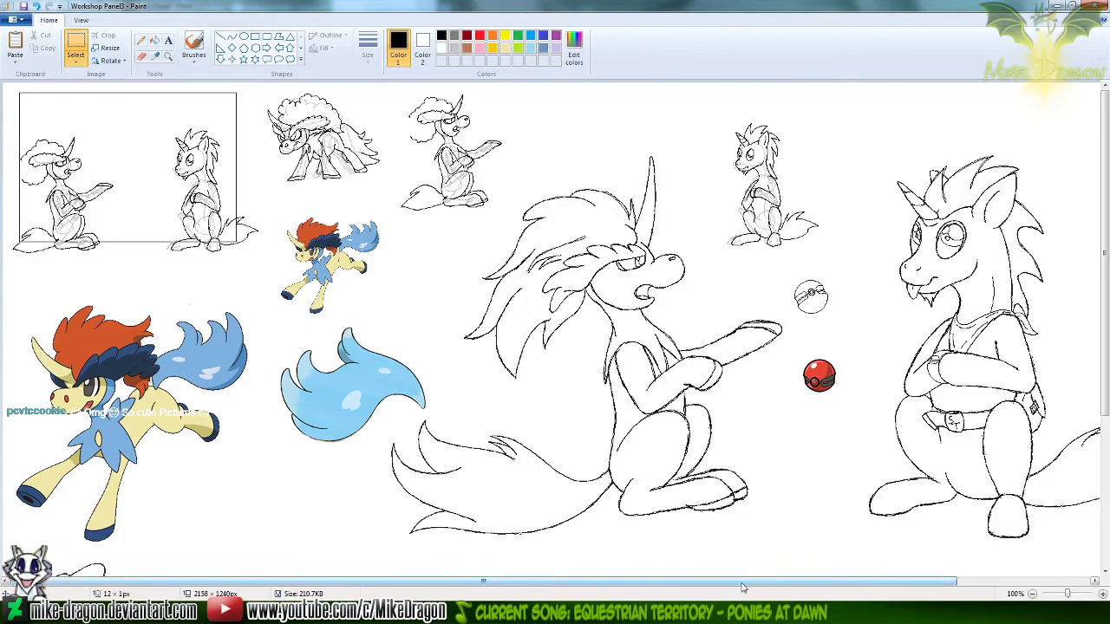
Recolour the front-facing sitting unicorn's black lines dark gray with an enlarged colour-replacing Eraser, and restore white as the secondary colour
scroll(722, 575, "right", 4)
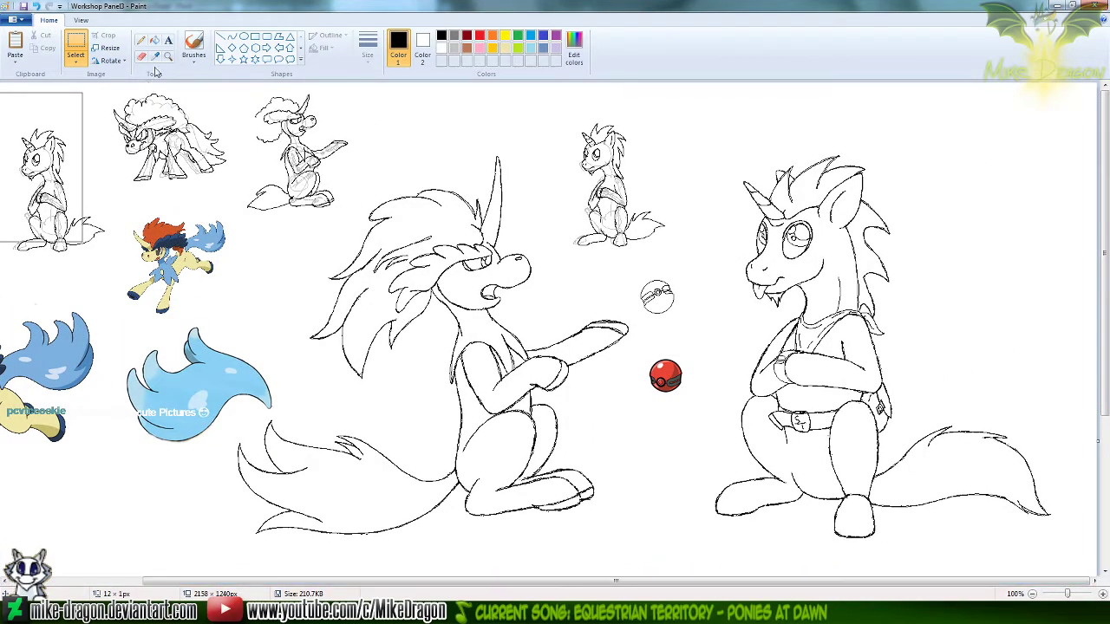
left_click(168, 58)
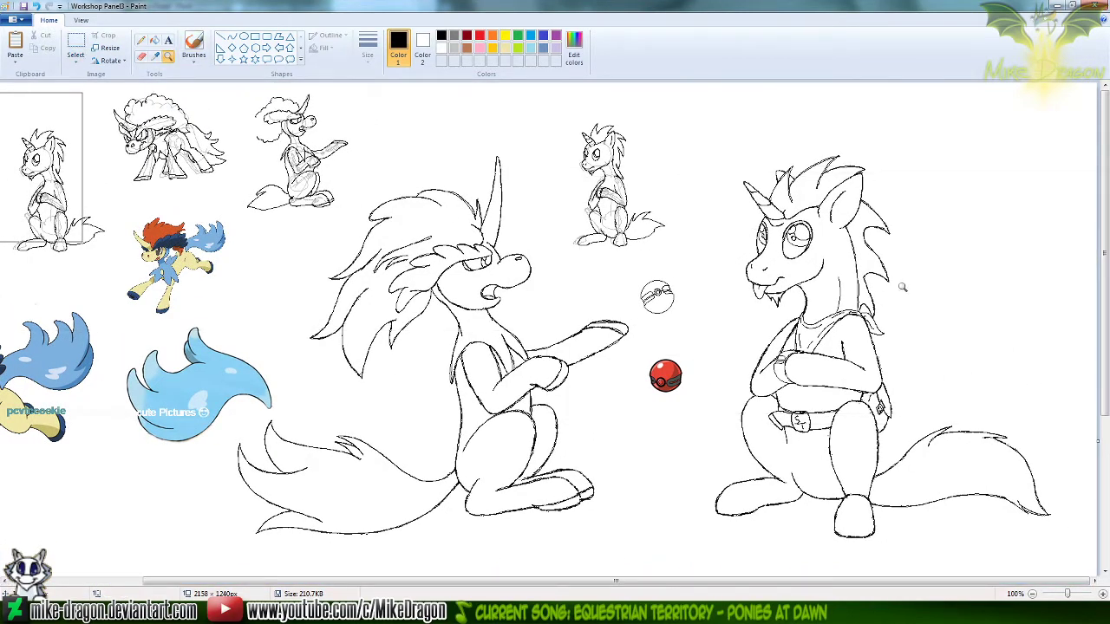
left_click(140, 56)
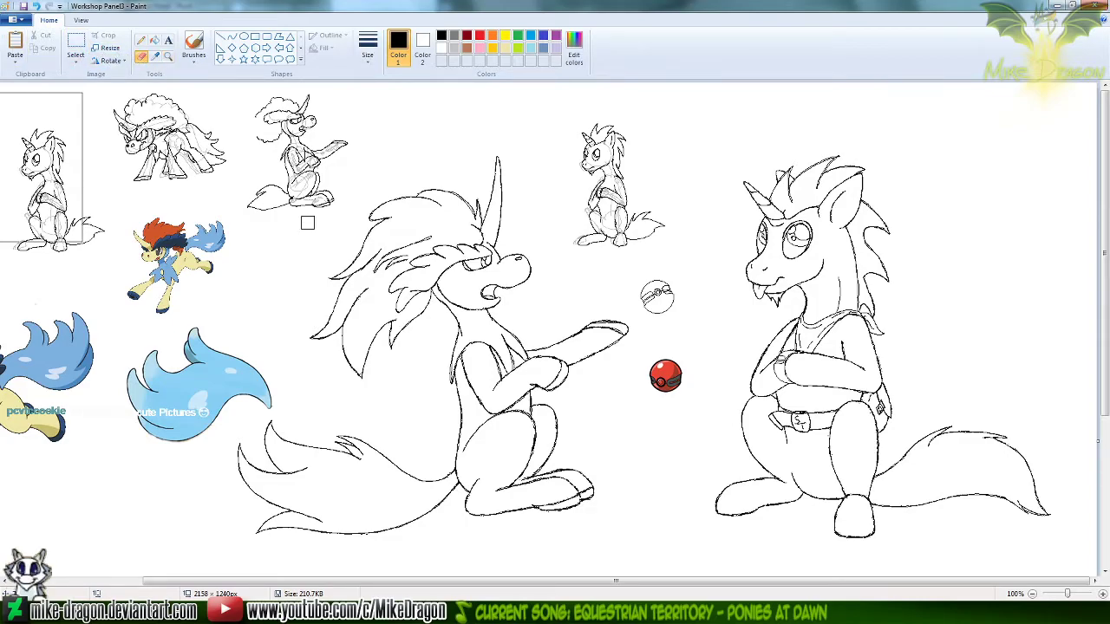
key("ctrl+plus")
key("ctrl+plus")
key("ctrl+plus")
key("ctrl+plus")
key("ctrl+plus")
key("ctrl+plus")
key("ctrl+plus")
key("ctrl+plus")
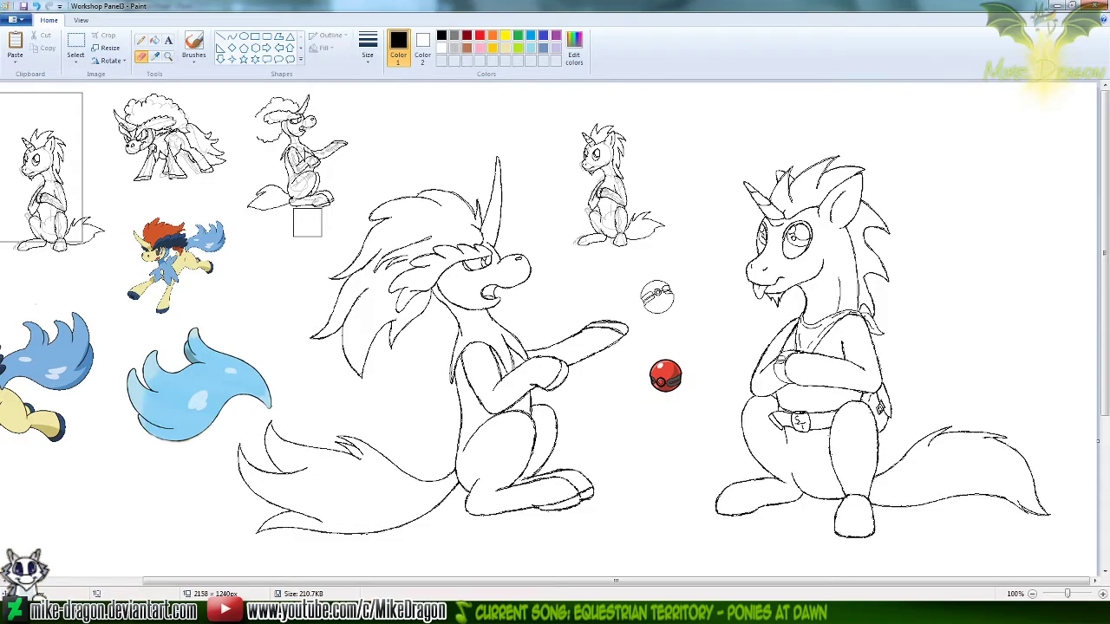
left_click(422, 47)
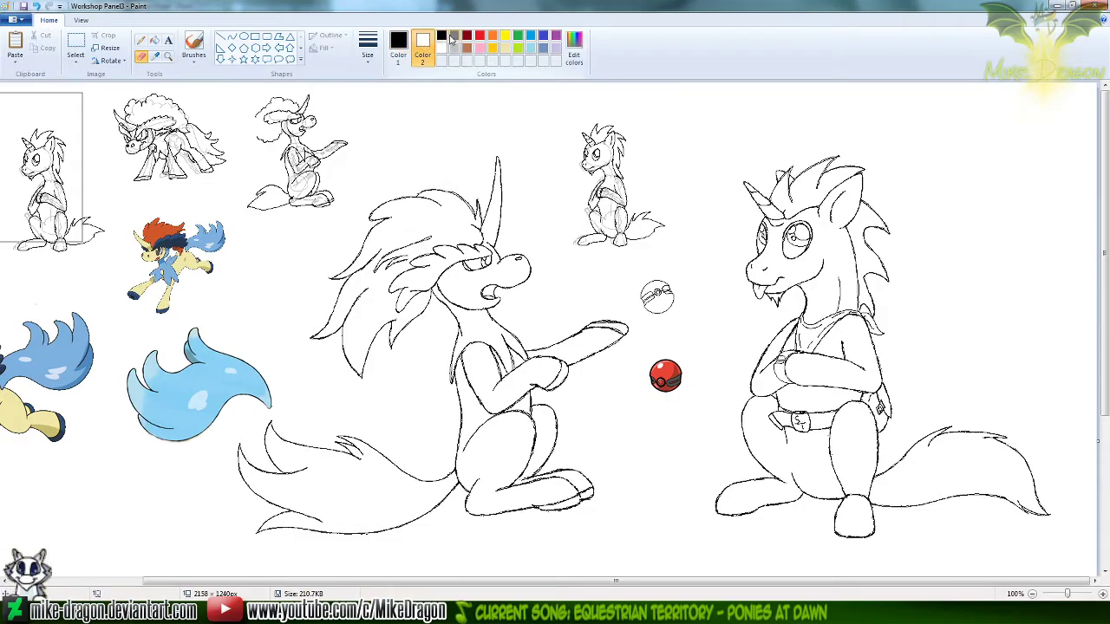
left_click(452, 36)
mouse_move(771, 190)
left_mouse_down()
mouse_move(896, 158)
mouse_move(774, 176)
mouse_move(897, 209)
mouse_move(883, 199)
mouse_move(856, 208)
mouse_move(913, 229)
mouse_move(830, 234)
mouse_move(812, 251)
mouse_move(840, 260)
mouse_move(837, 298)
mouse_move(800, 288)
mouse_move(889, 248)
mouse_move(868, 282)
mouse_move(790, 313)
mouse_move(783, 335)
mouse_move(807, 338)
mouse_move(764, 361)
mouse_move(751, 392)
mouse_move(864, 403)
mouse_move(878, 439)
mouse_move(884, 433)
mouse_move(834, 410)
mouse_move(776, 448)
mouse_move(795, 448)
mouse_move(791, 407)
mouse_move(784, 501)
mouse_move(742, 503)
mouse_move(731, 481)
mouse_move(861, 484)
mouse_move(845, 538)
mouse_move(858, 487)
mouse_move(909, 476)
mouse_move(971, 433)
mouse_move(1021, 449)
mouse_move(1022, 475)
mouse_move(885, 468)
left_mouse_up()
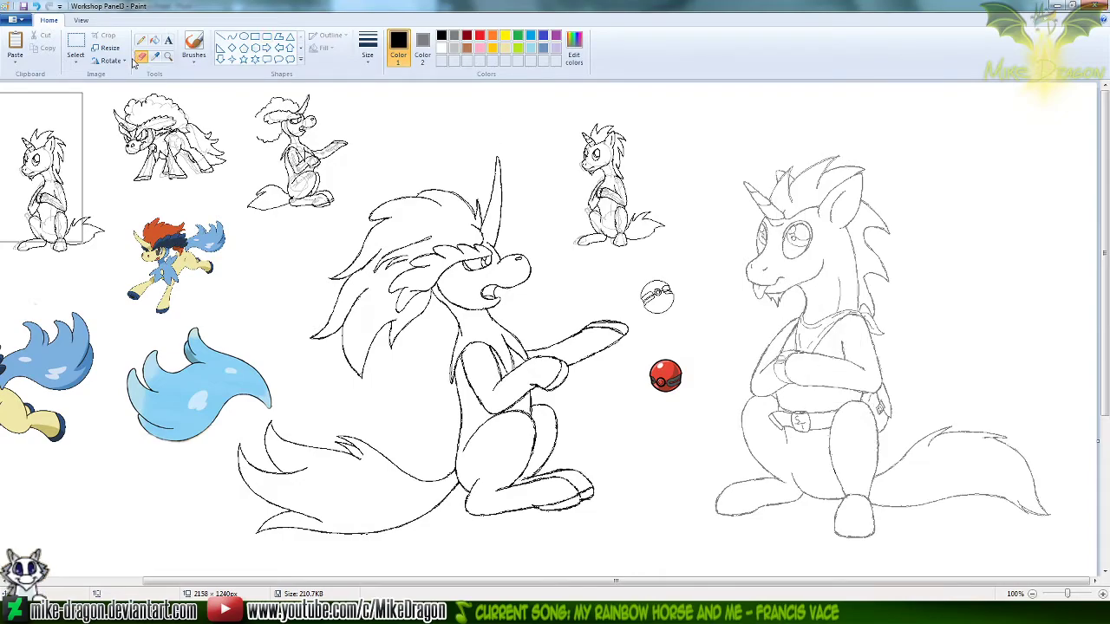
right_click(92, 105)
Set up the Curve tool on the gray sitting unicorn with light gray as the drawing colour
left_click(168, 56)
left_click(772, 317)
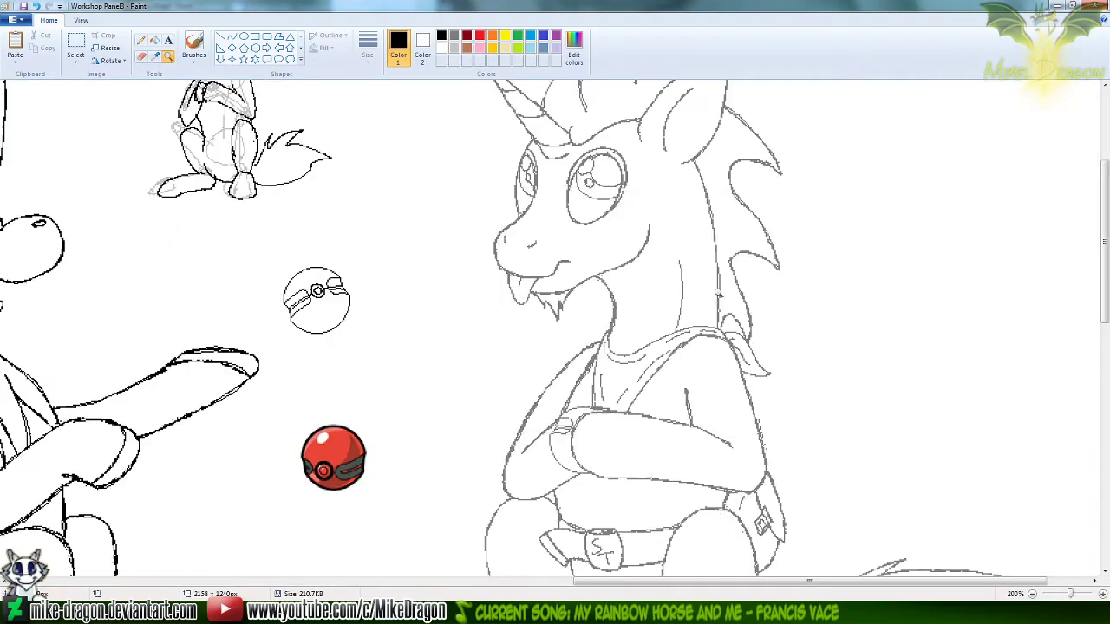
left_click(232, 39)
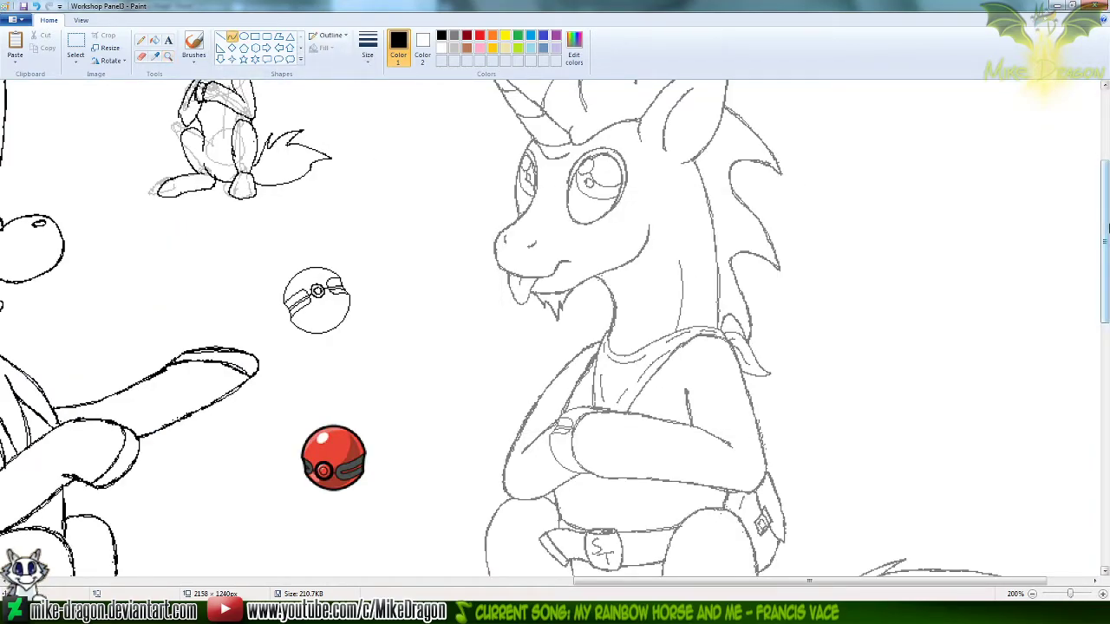
scroll(696, 161, "down", 1)
left_click(367, 48)
left_click(344, 83)
left_click(531, 39)
left_click(479, 35)
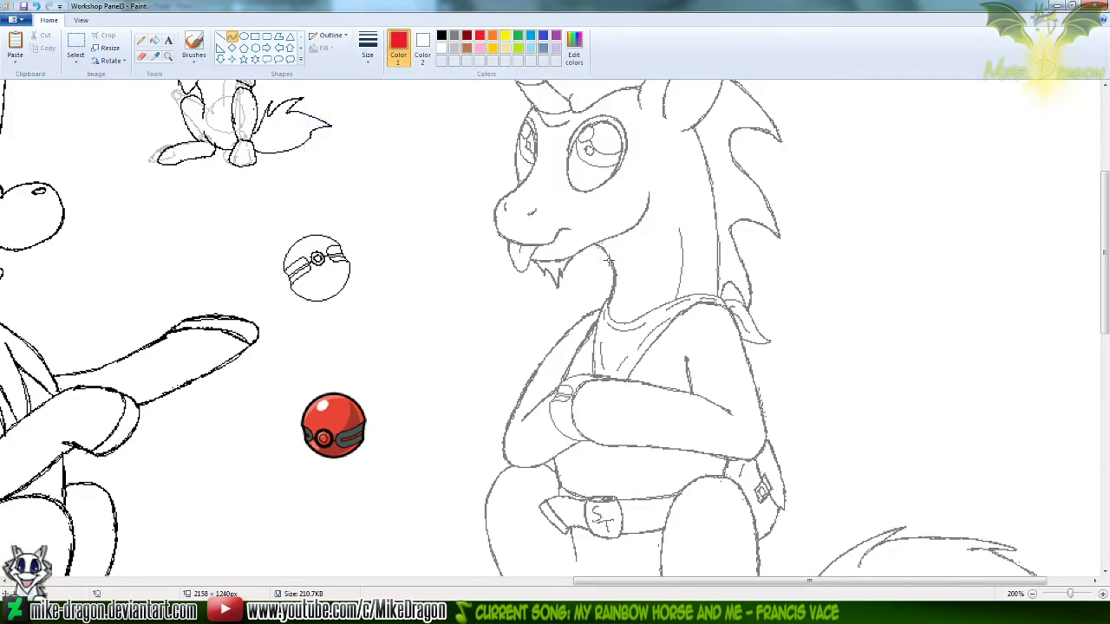
left_click_drag(1105, 289, 1106, 314)
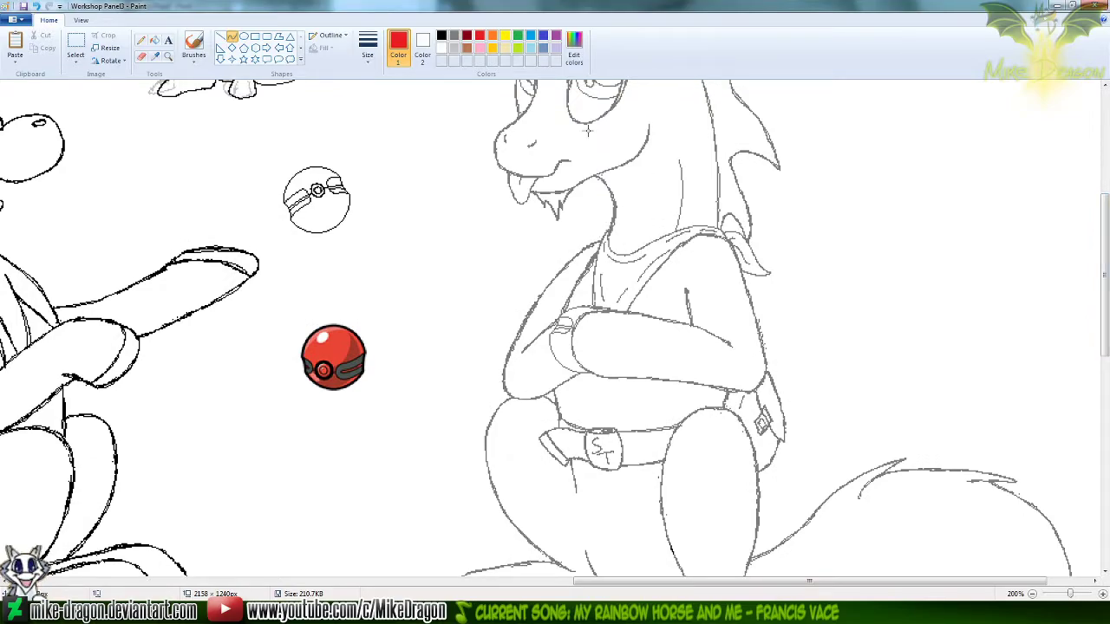
left_click(454, 48)
Select the whole gray sitting unicorn with its tail, an area of about 645 × 721 px, and copy it
scroll(676, 215, "down", 1)
left_click_drag(1107, 303, 1109, 223)
left_click(75, 48)
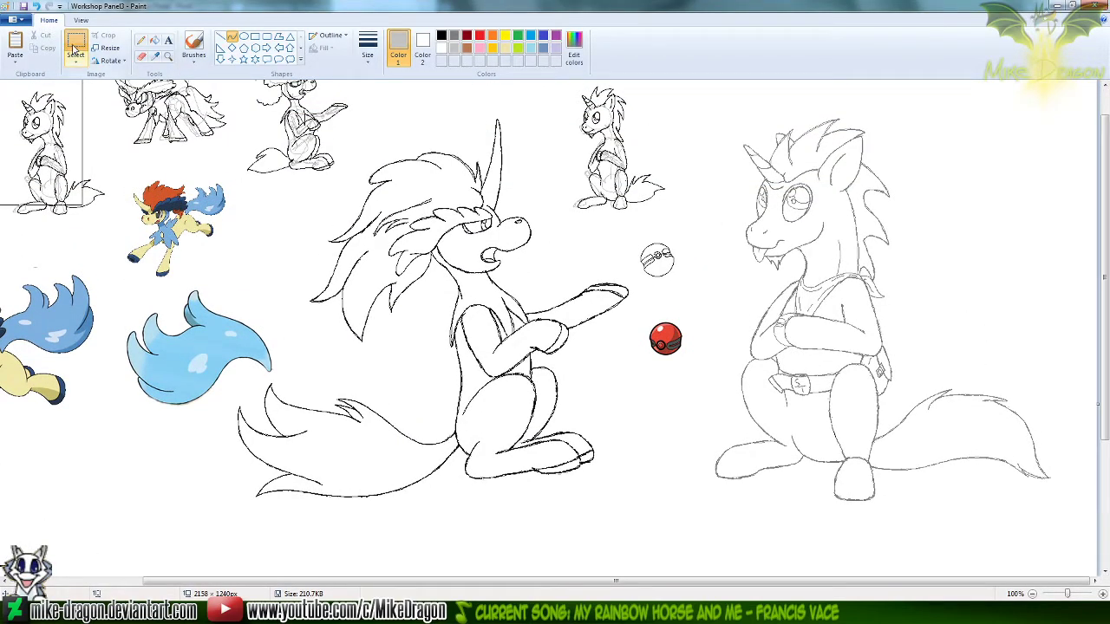
mouse_move(1073, 513)
left_mouse_down()
mouse_move(1016, 495)
mouse_move(748, 215)
mouse_move(709, 68)
mouse_move(701, 98)
left_mouse_up()
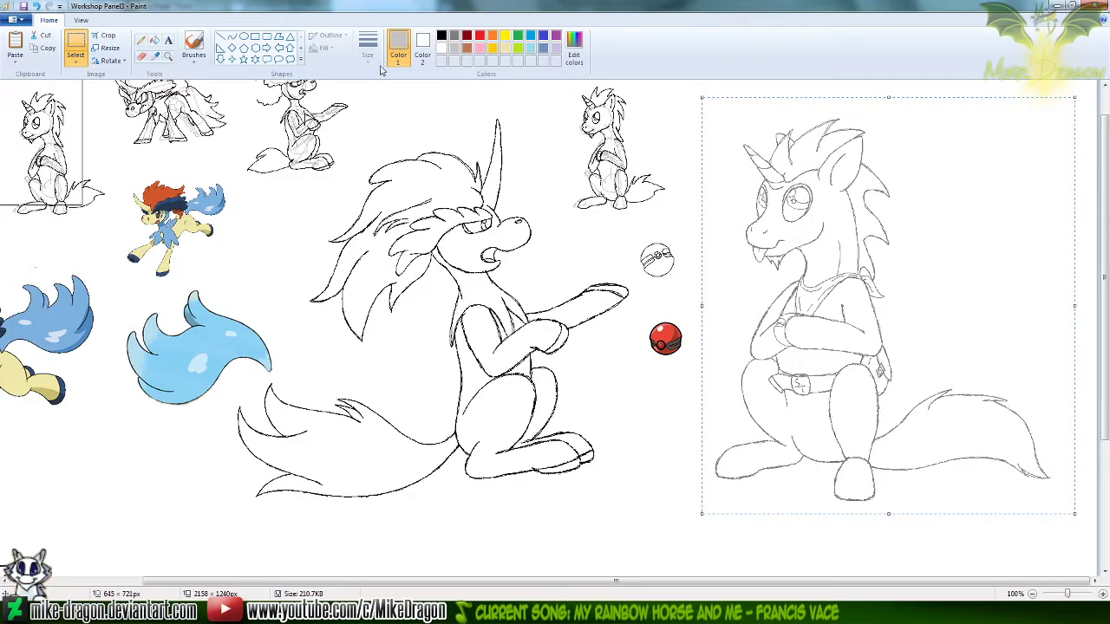
Try a light gray centre curve about 78 × 238 px down the unicorn's torso from the collar past the belt buckle
left_click(168, 56)
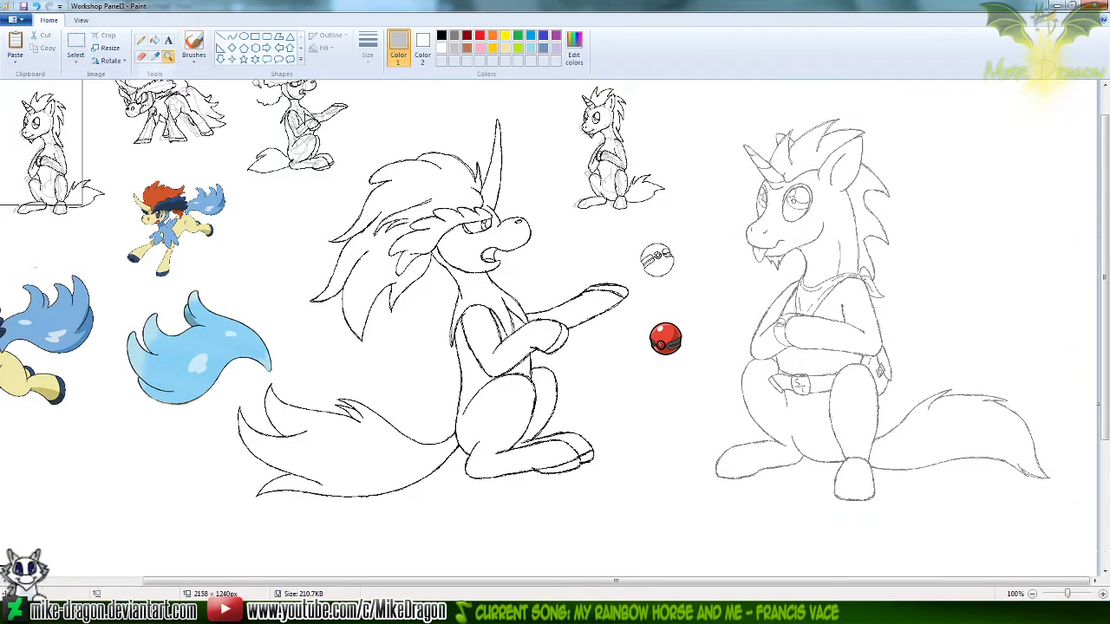
left_click(823, 334)
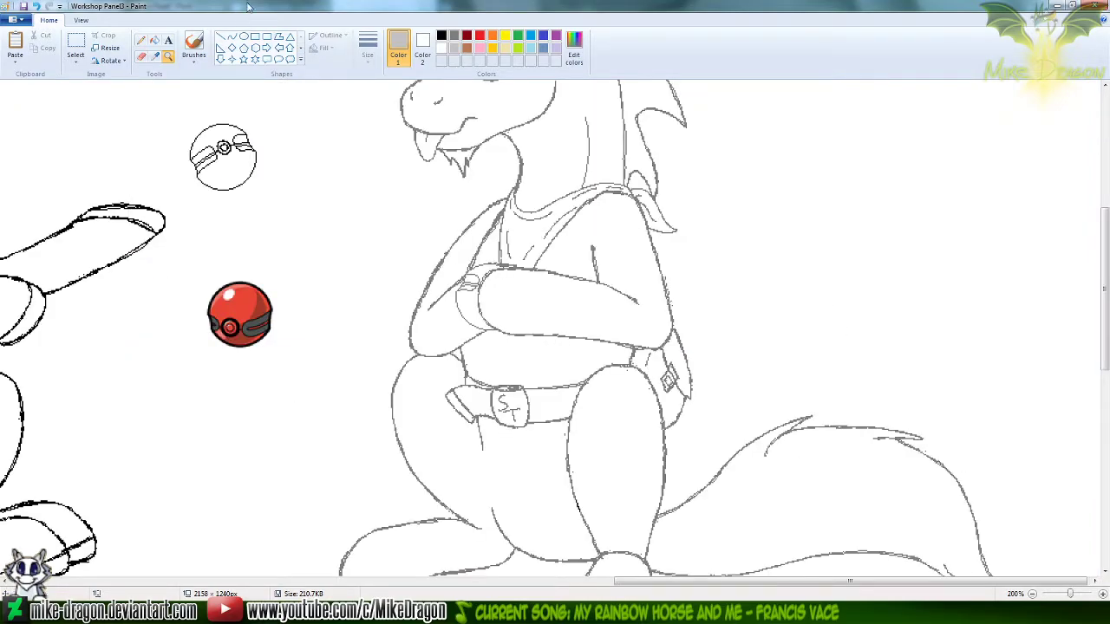
left_click(231, 37)
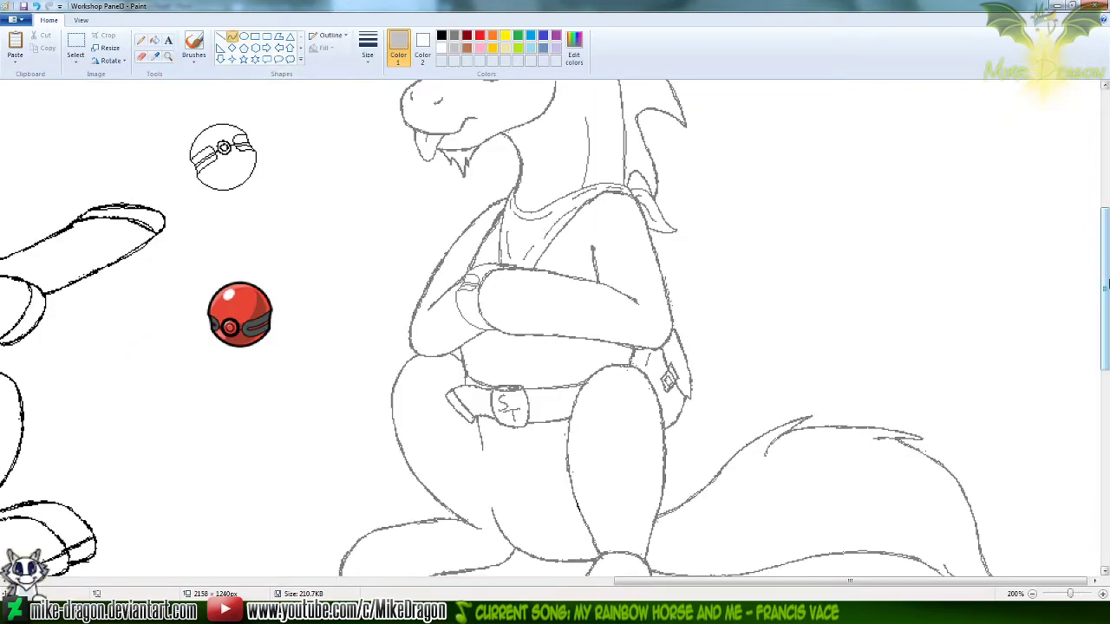
left_click_drag(1107, 283, 1107, 289)
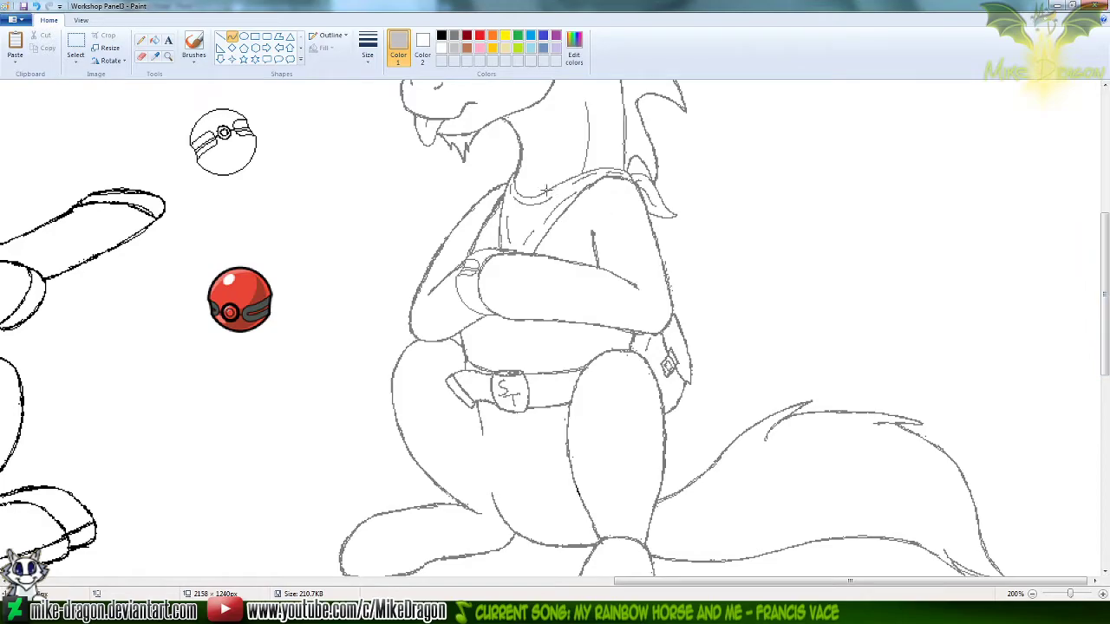
left_click_drag(538, 193, 521, 463)
left_click_drag(524, 254, 451, 289)
left_click_drag(503, 378, 511, 387)
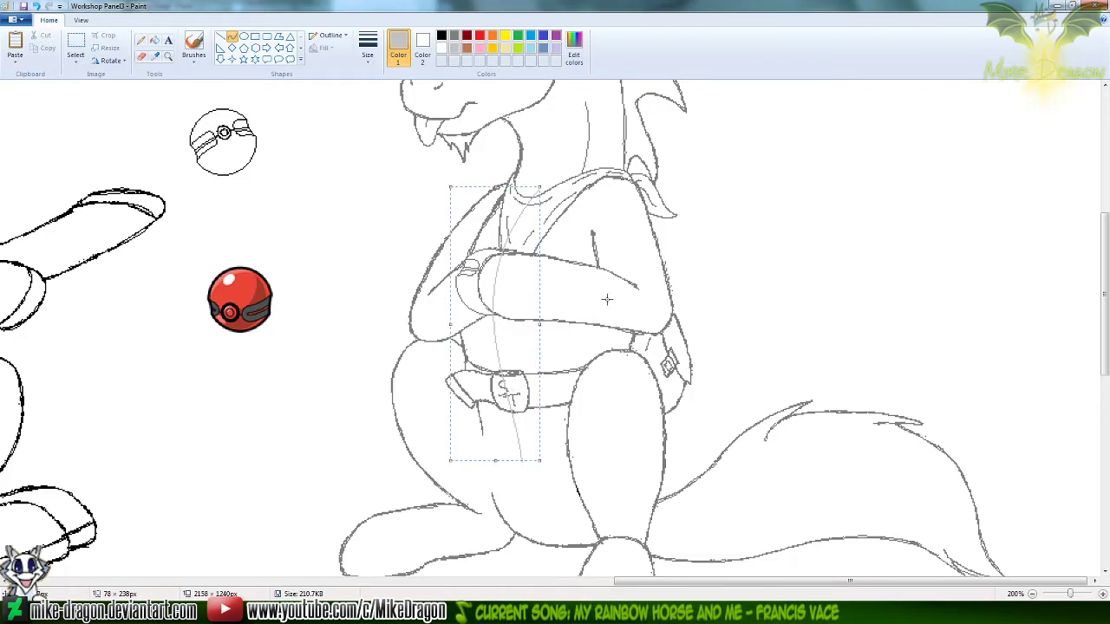
left_click_drag(503, 349, 513, 354)
key("ctrl+z")
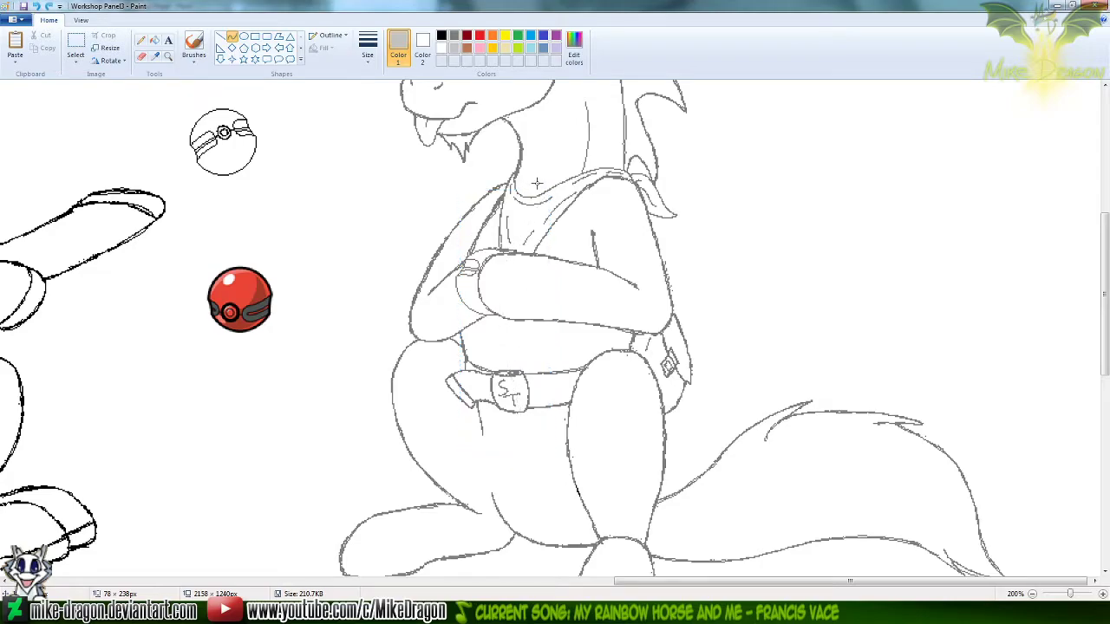
Draw a light gray centre guideline about 64 × 248 px, curving from the unicorn's collar down through the belt buckle
left_click_drag(536, 183, 531, 470)
left_click_drag(523, 271, 468, 278)
left_click_drag(519, 378, 518, 396)
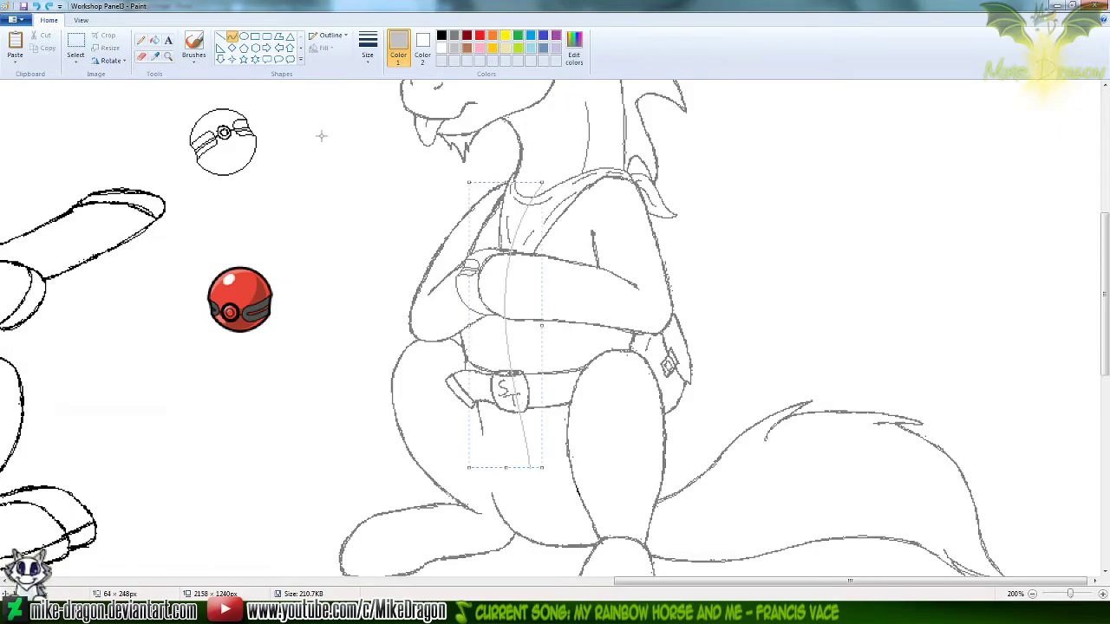
Paste the copied gray unicorn with transparent selection on and align it exactly over the original drawing
key("ctrl+v")
left_click(75, 57)
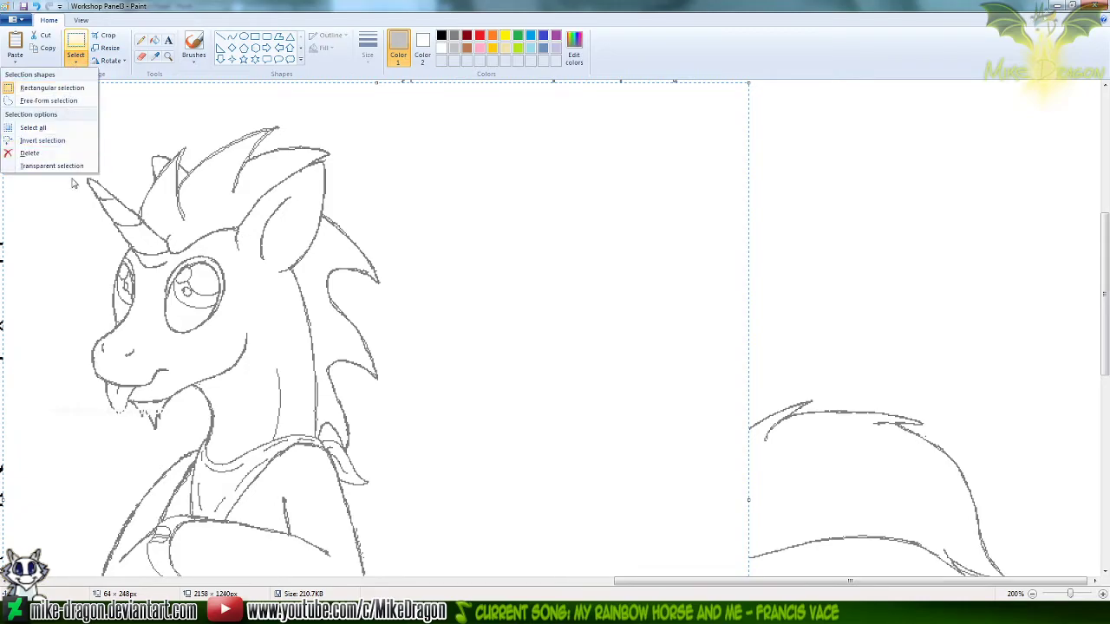
left_click(52, 165)
mouse_move(272, 417)
left_mouse_down()
mouse_move(283, 340)
mouse_move(505, 304)
mouse_move(564, 217)
mouse_move(567, 305)
left_mouse_up()
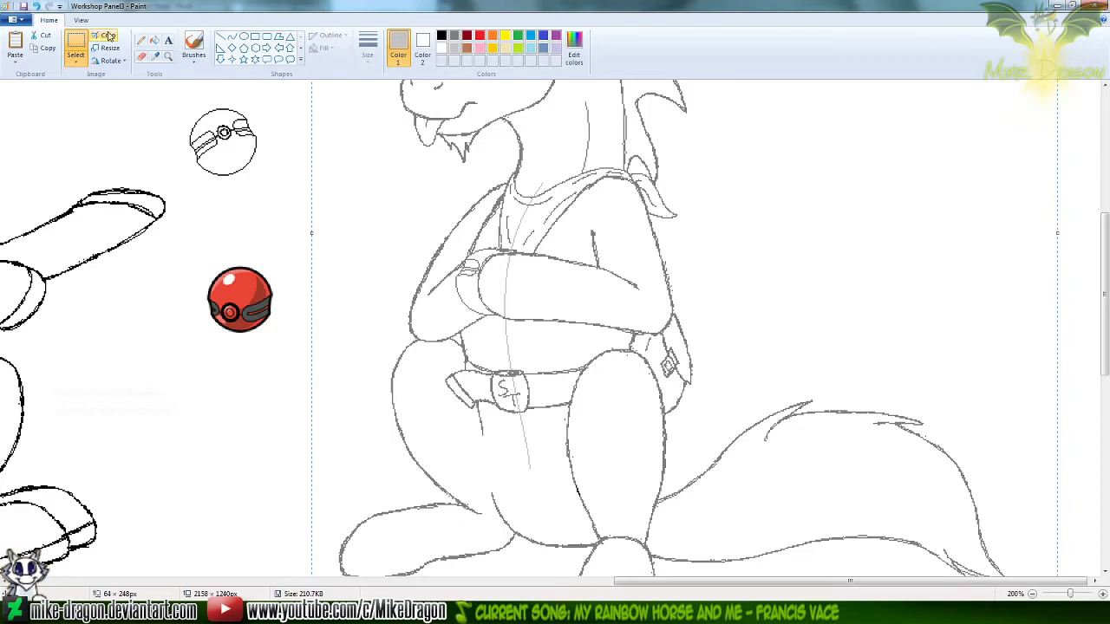
left_click(141, 40)
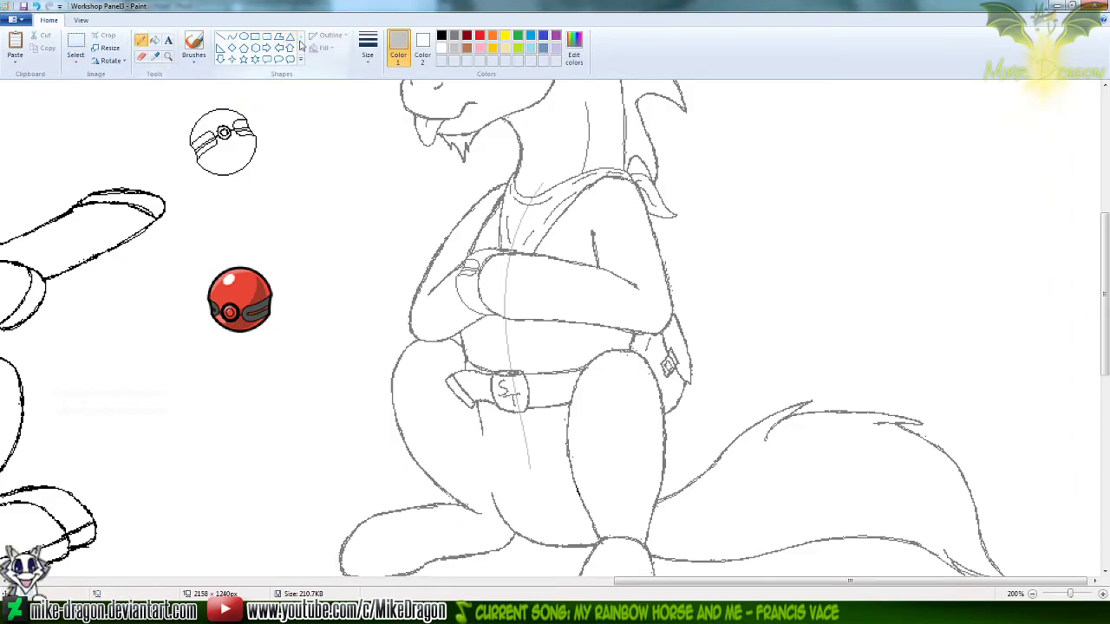
Draw a red V on the unicorn's chest with two curves, about 45 × 124 px and 82 × 118 px, meeting on the centre guideline
left_click(232, 37)
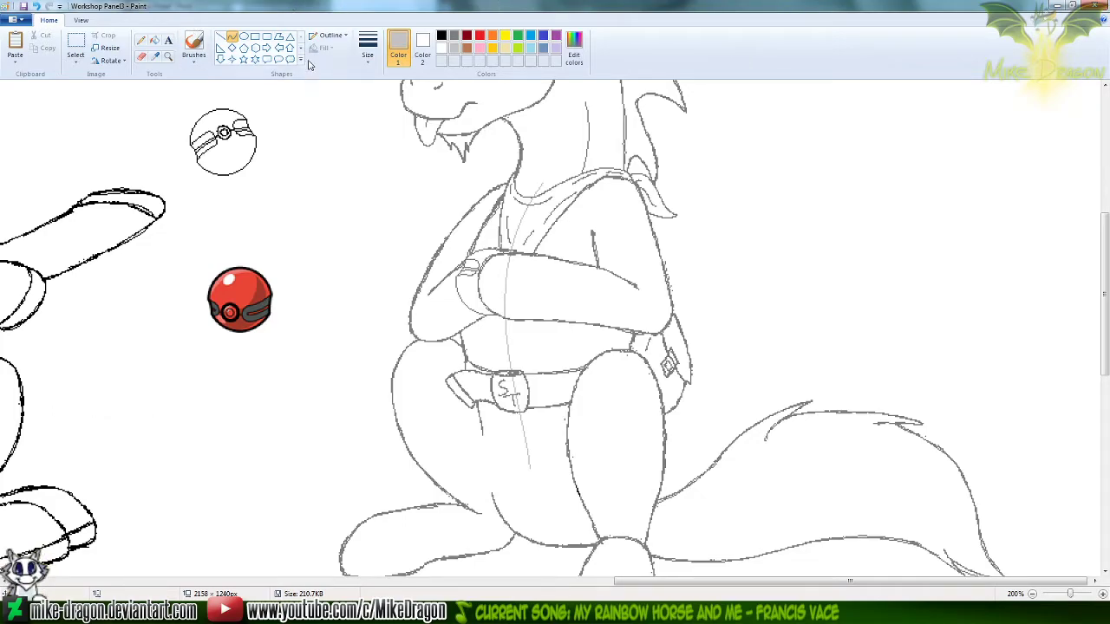
left_click(481, 36)
left_click_drag(512, 171, 503, 314)
left_click_drag(497, 203, 468, 276)
left_click(773, 165)
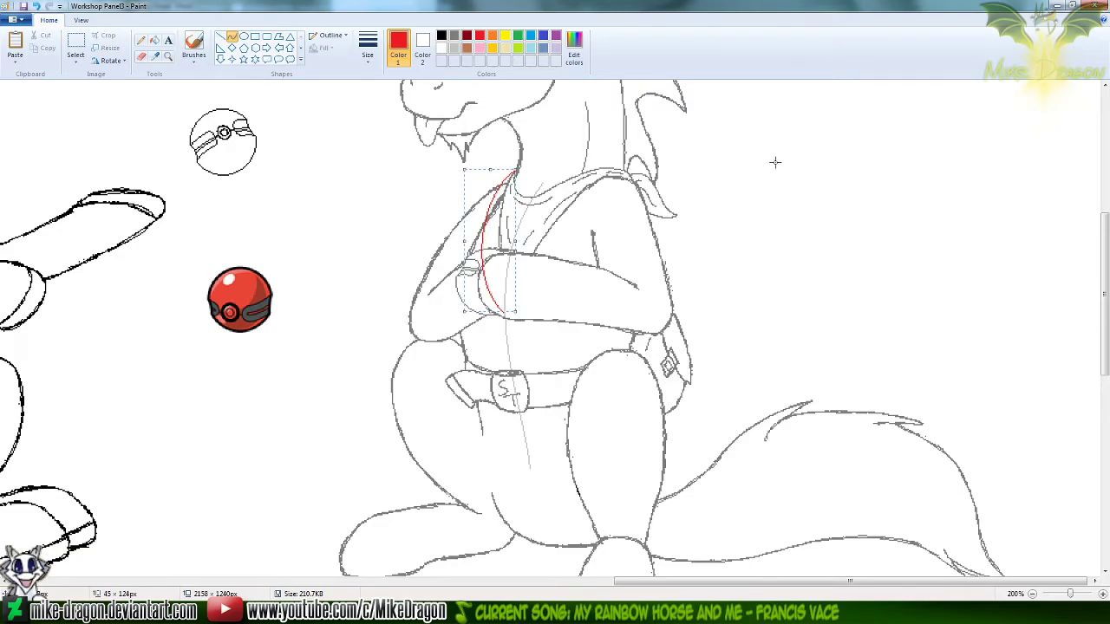
key("ctrl+z")
left_click_drag(504, 314, 596, 180)
left_click_drag(524, 296, 531, 301)
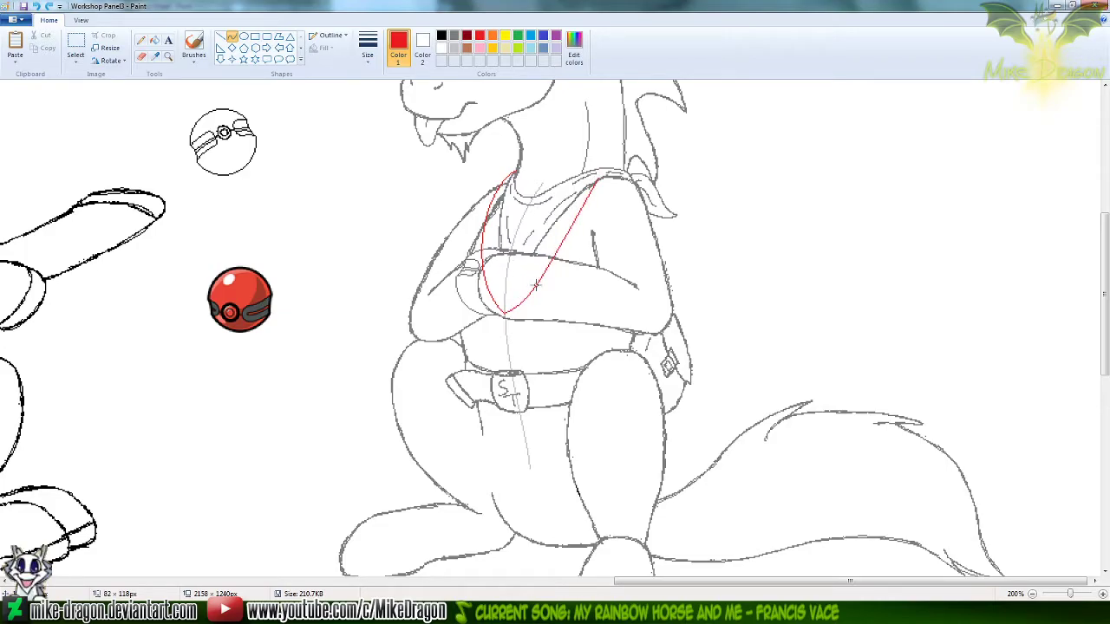
left_click_drag(586, 195, 562, 197)
Trace the neckline in red with two joined curves from the V's neck-side tip along the base of the neck to the far shoulder
left_click(169, 55)
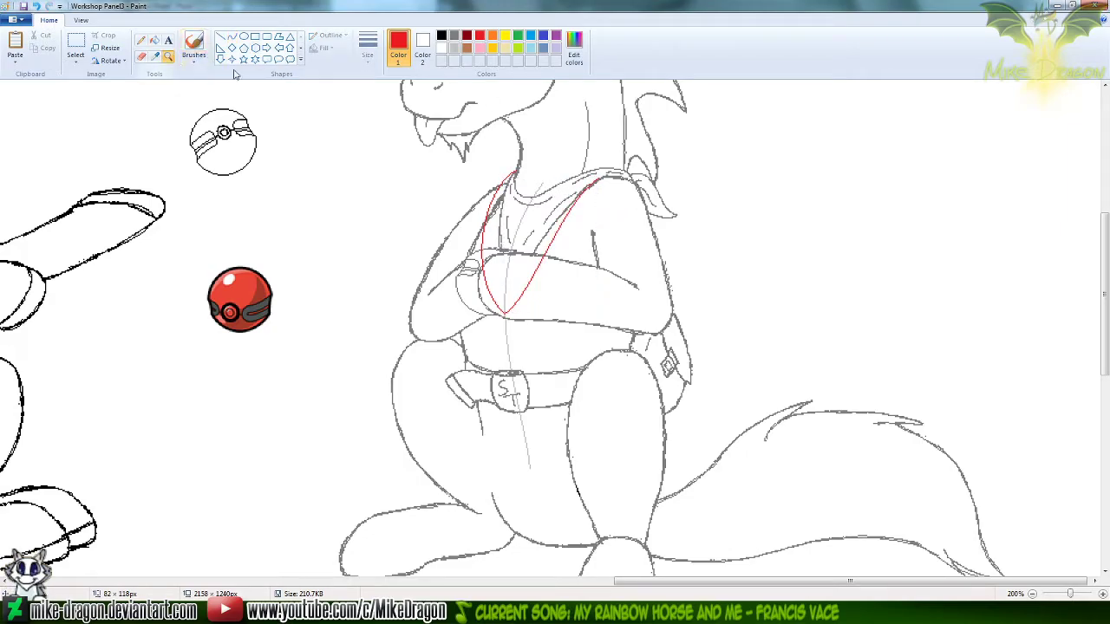
left_click(564, 137)
left_click(232, 36)
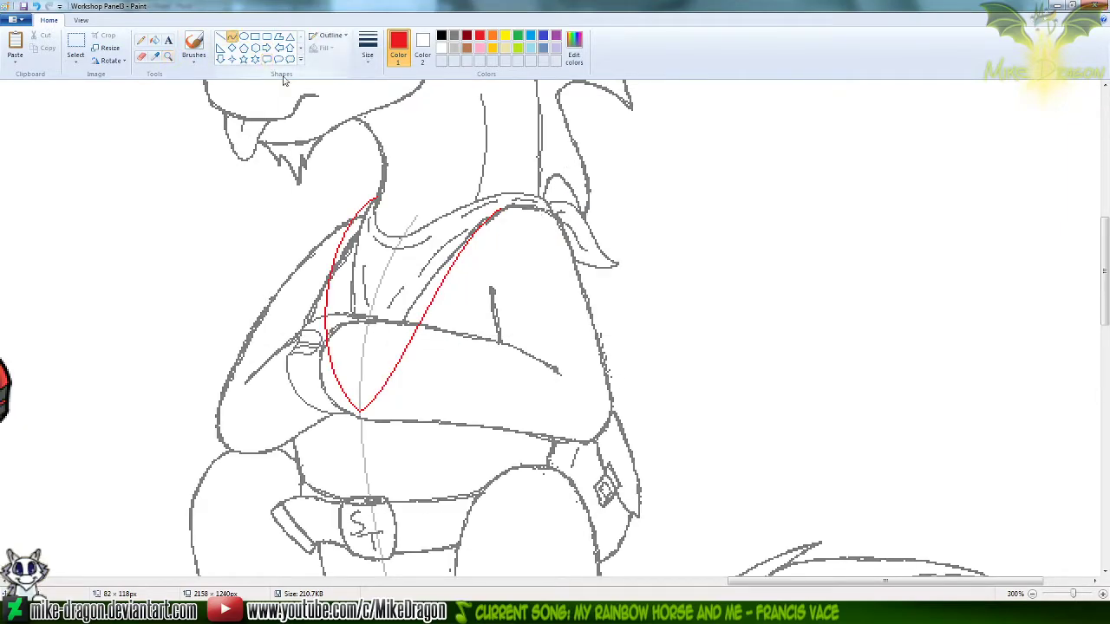
left_click_drag(374, 199, 396, 234)
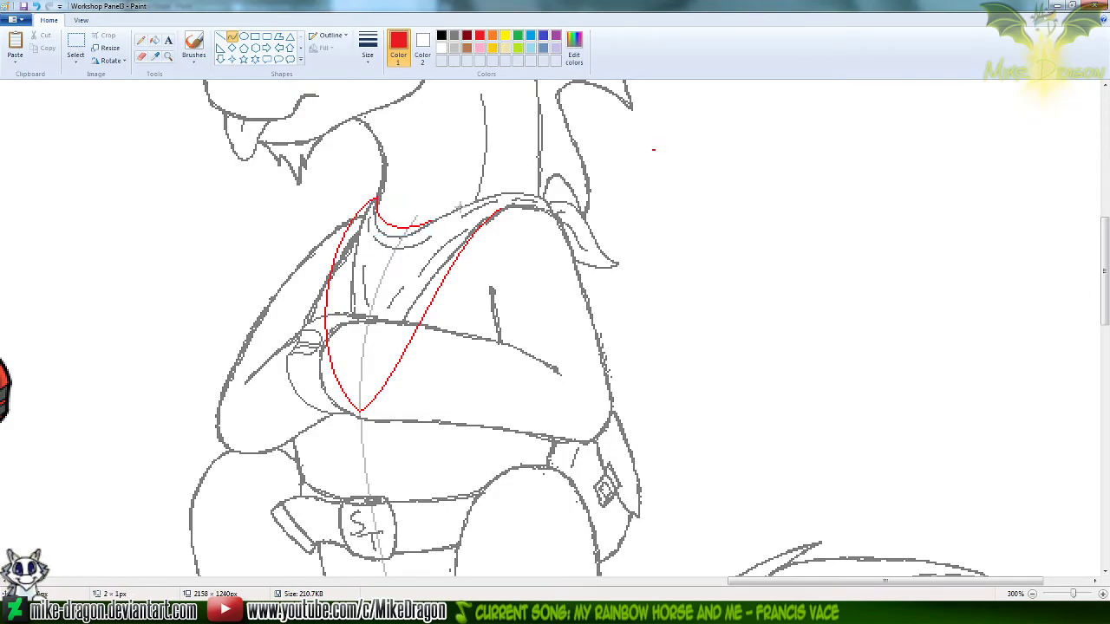
mouse_move(432, 222)
left_mouse_down()
mouse_move(517, 192)
mouse_move(486, 191)
left_mouse_up()
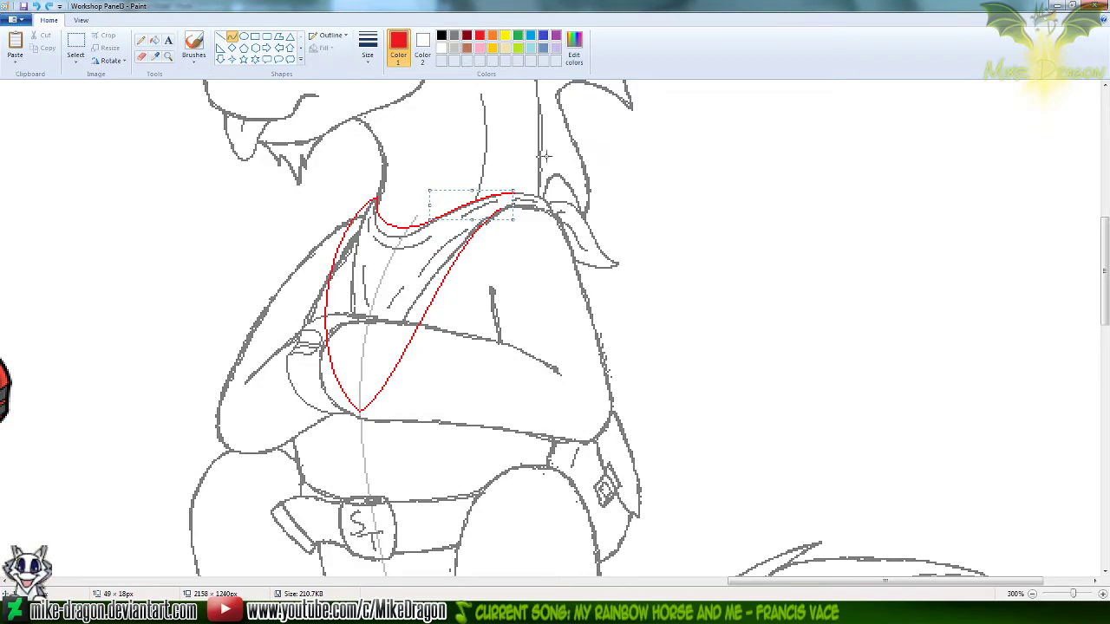
Thicken the red chest outline with freehand Pencil strokes along its neck-side edge
left_click(142, 41)
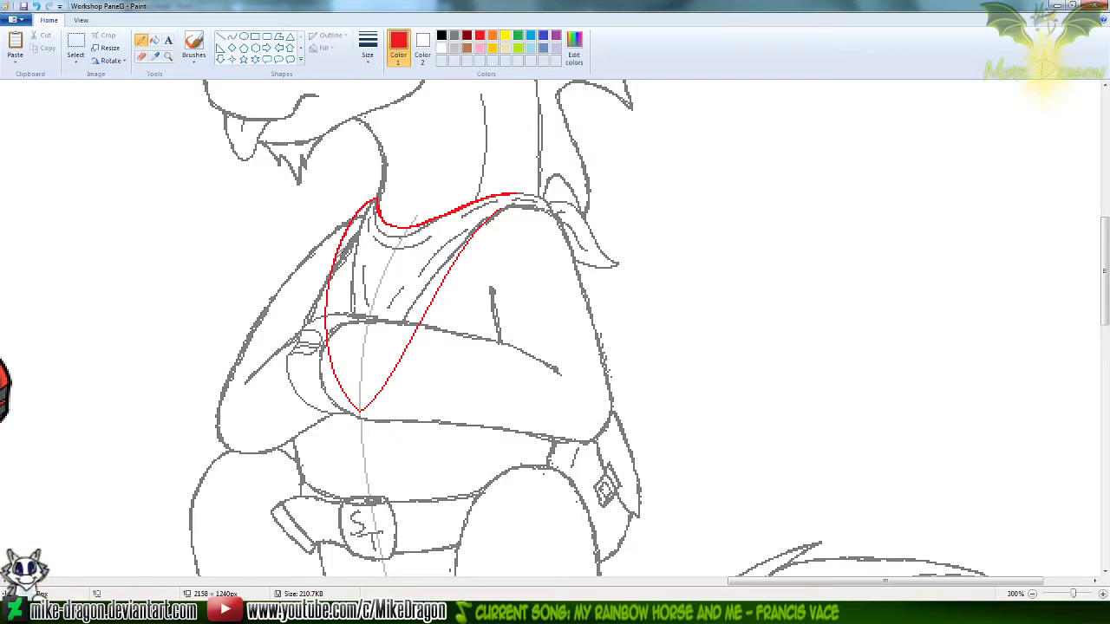
left_click_drag(331, 280, 324, 308)
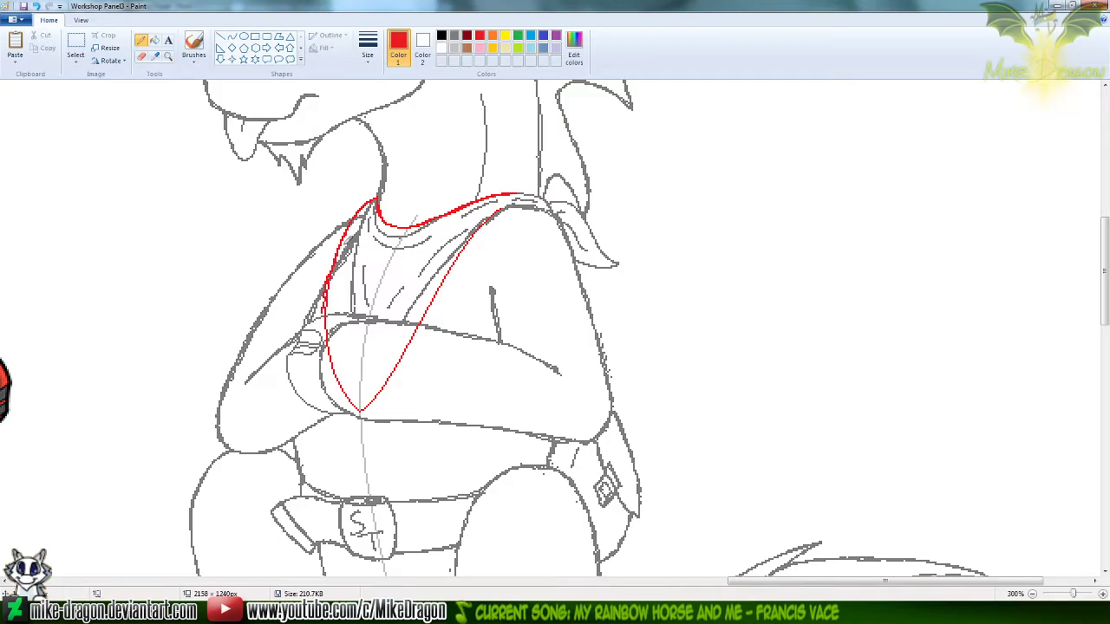
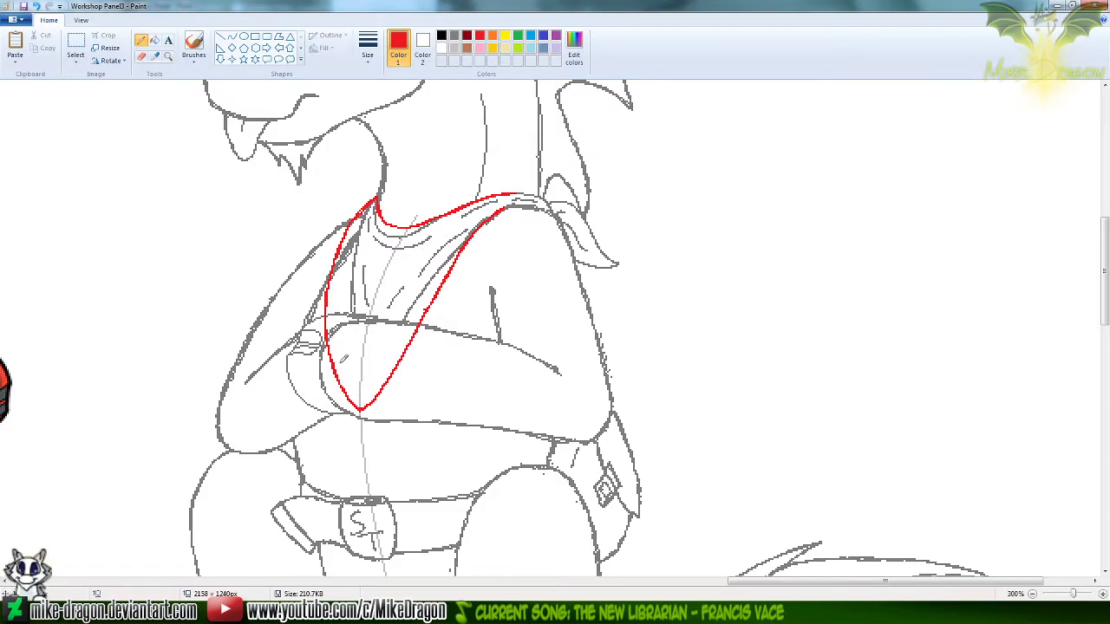
Draw short red inner border strokes along the bandana's sides, lower point and neckline, redoing the near-chest stroke until it fits
mouse_move(339, 341)
left_mouse_down()
mouse_move(359, 384)
mouse_move(406, 323)
left_mouse_up()
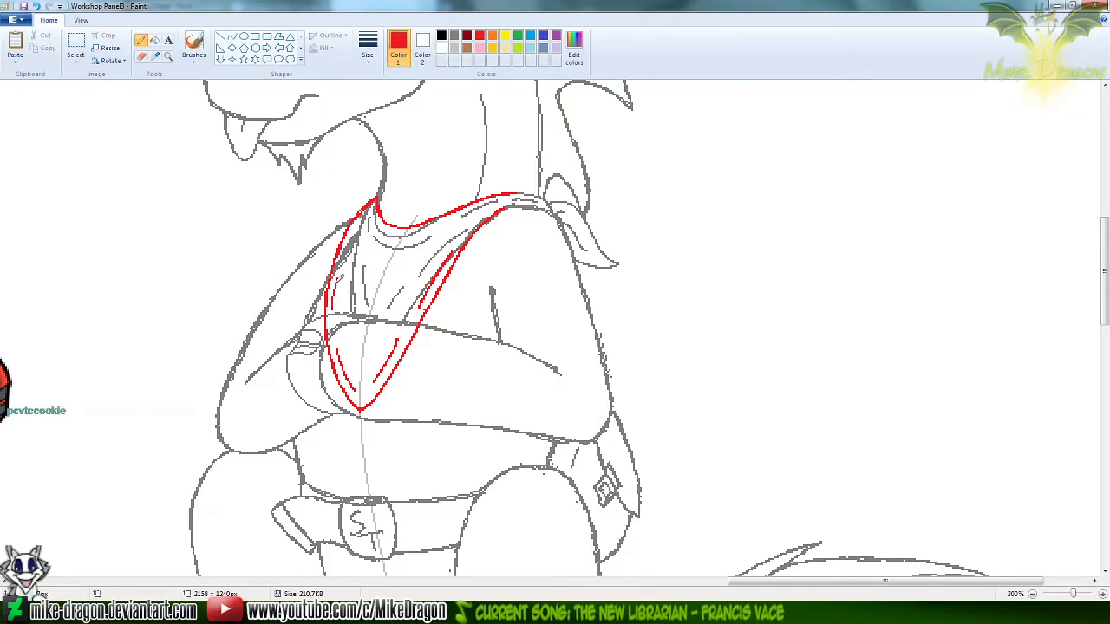
left_click_drag(334, 307, 343, 260)
key("ctrl+z")
left_click_drag(334, 305, 344, 260)
key("ctrl+z")
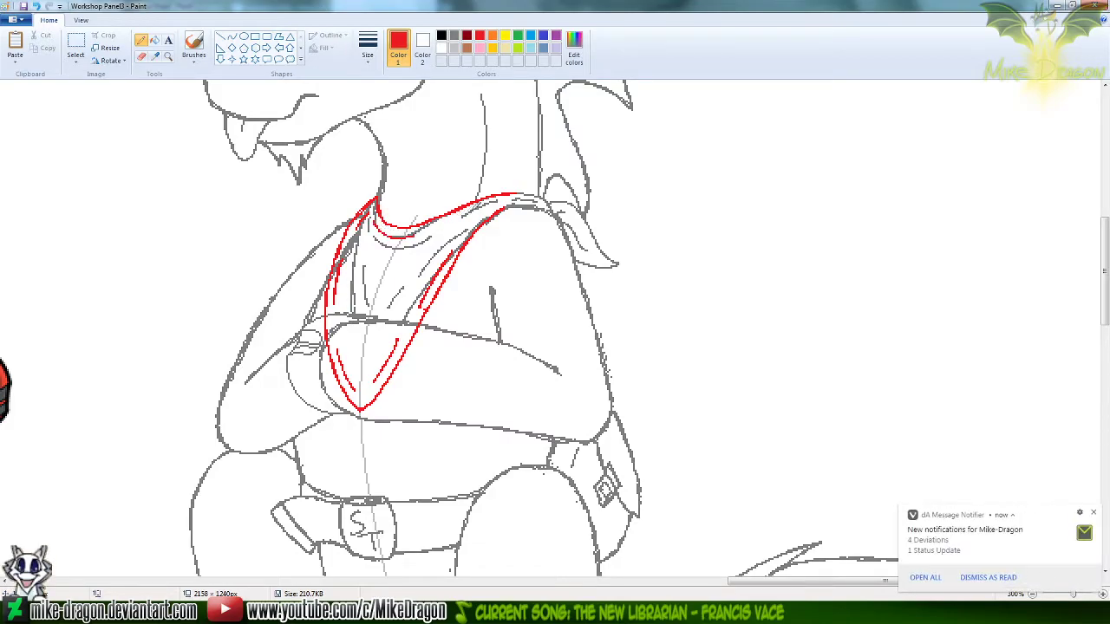
left_click_drag(447, 220, 473, 206)
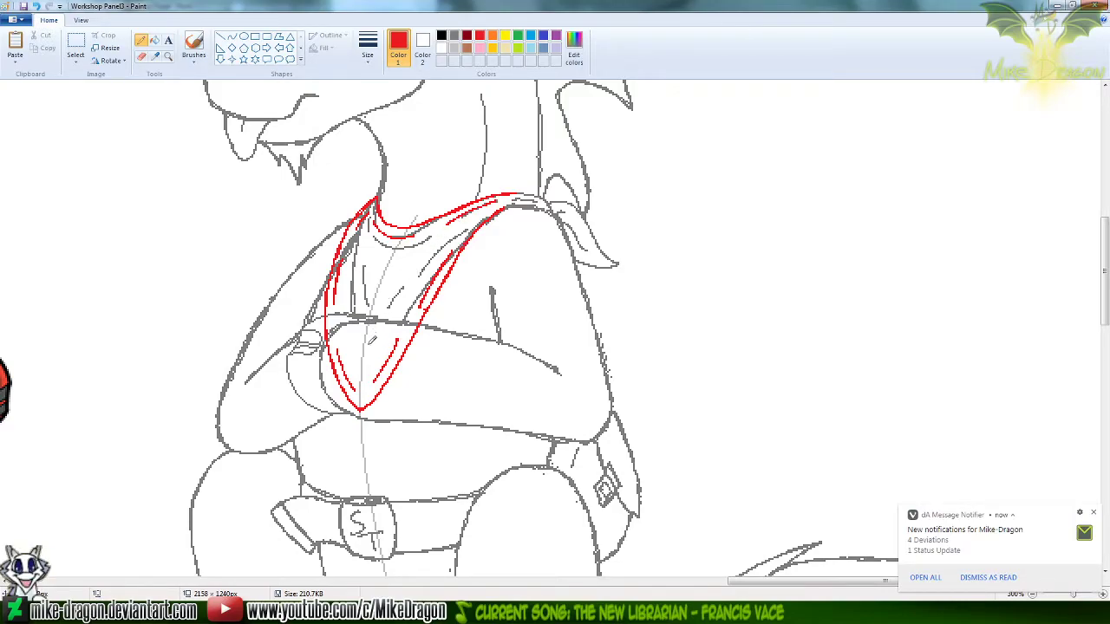
left_click_drag(353, 328, 387, 319)
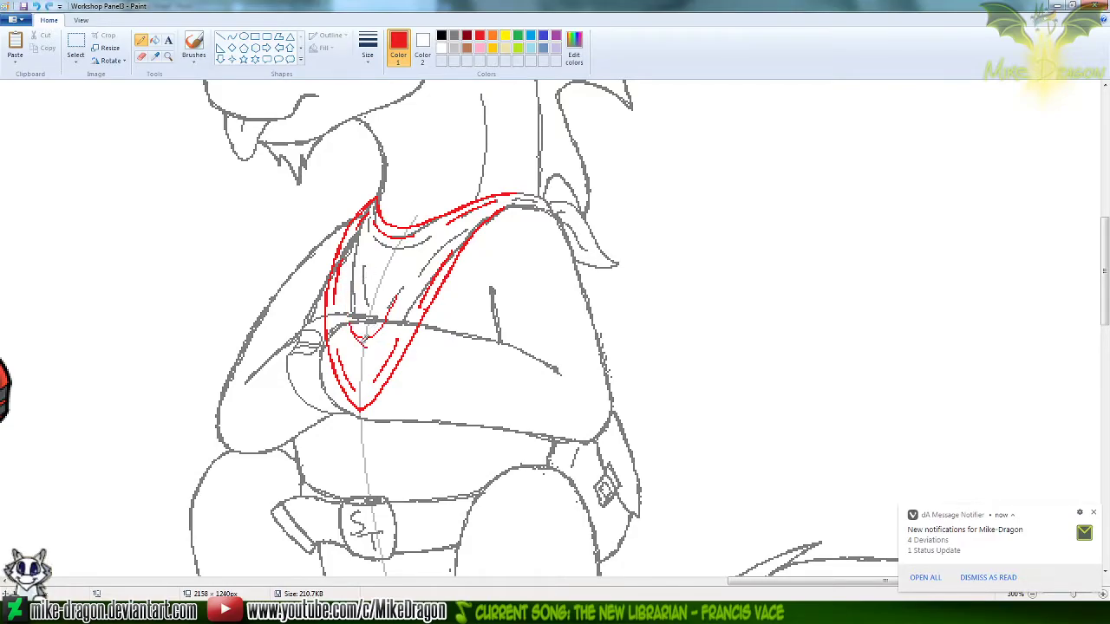
left_click_drag(352, 322, 351, 274)
key("ctrl+z")
key("ctrl+z")
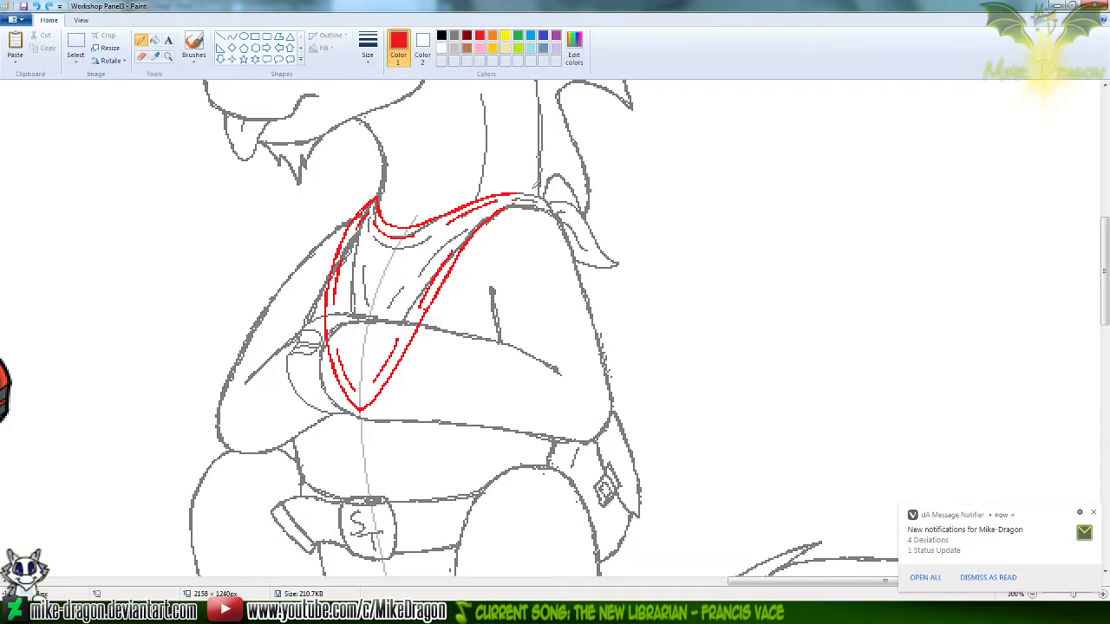
Copy the whole seated unicorn sketch with the red bandana using a rectangular selection
scroll(517, 217, "down", 2)
left_click_drag(1107, 313, 1107, 179)
left_click(75, 45)
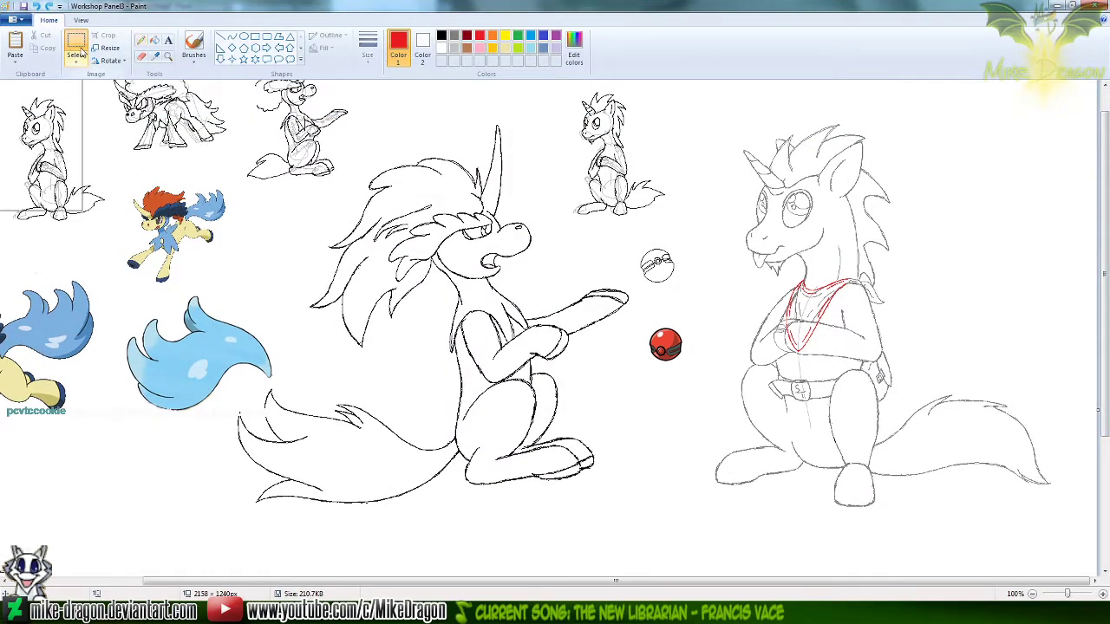
mouse_move(1056, 521)
left_mouse_down()
mouse_move(734, 283)
mouse_move(699, 99)
left_mouse_up()
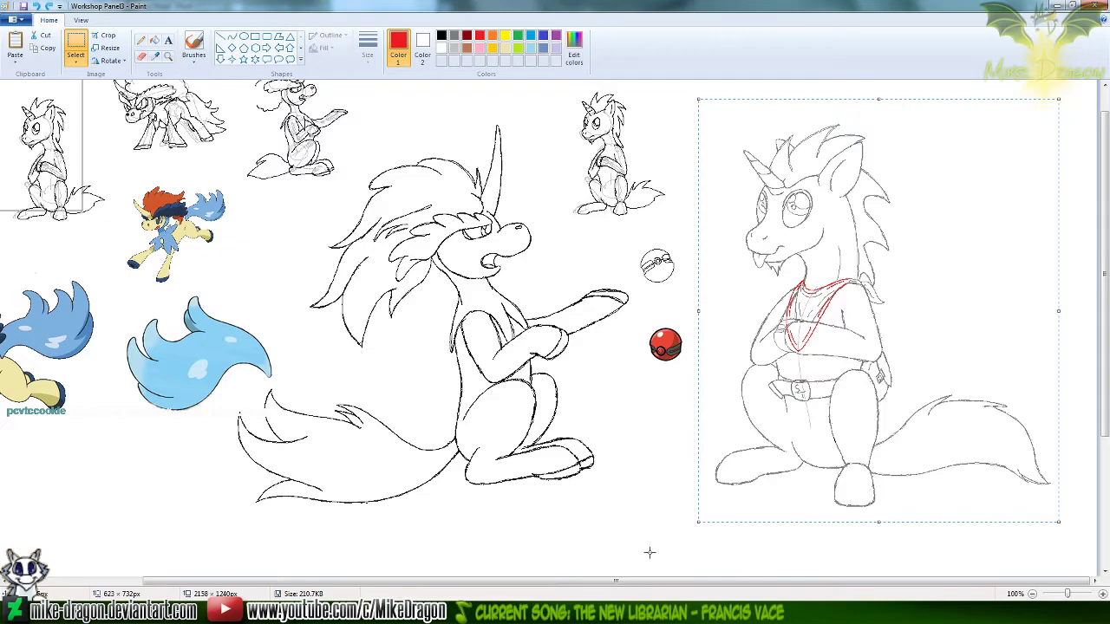
Paste the sketch into Silver Trot Panel3 Progress Sheet, place it after the last pose in the final row, and save
left_click(617, 612)
key("ctrl+v")
left_click_drag(69, 165, 451, 327)
left_click_drag(464, 368, 458, 371)
left_click(201, 492)
key("ctrl+s")
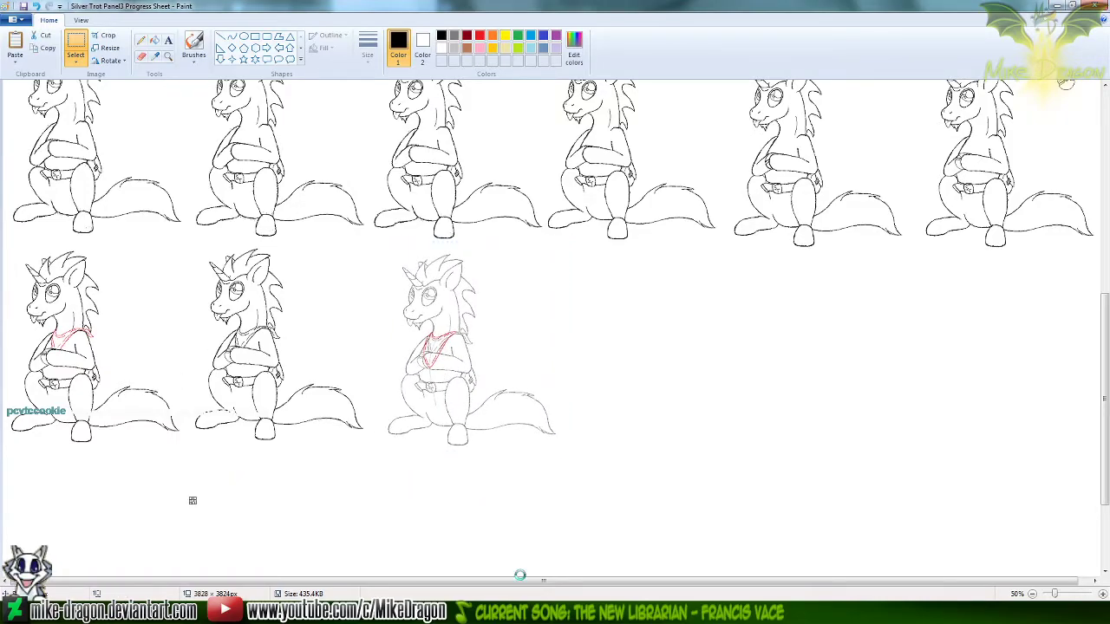
Return to Workshop Panel3 and erase the grey arm and fold lines inside the red bandana with a smaller Eraser, sparing the centre guideline
left_click(558, 612)
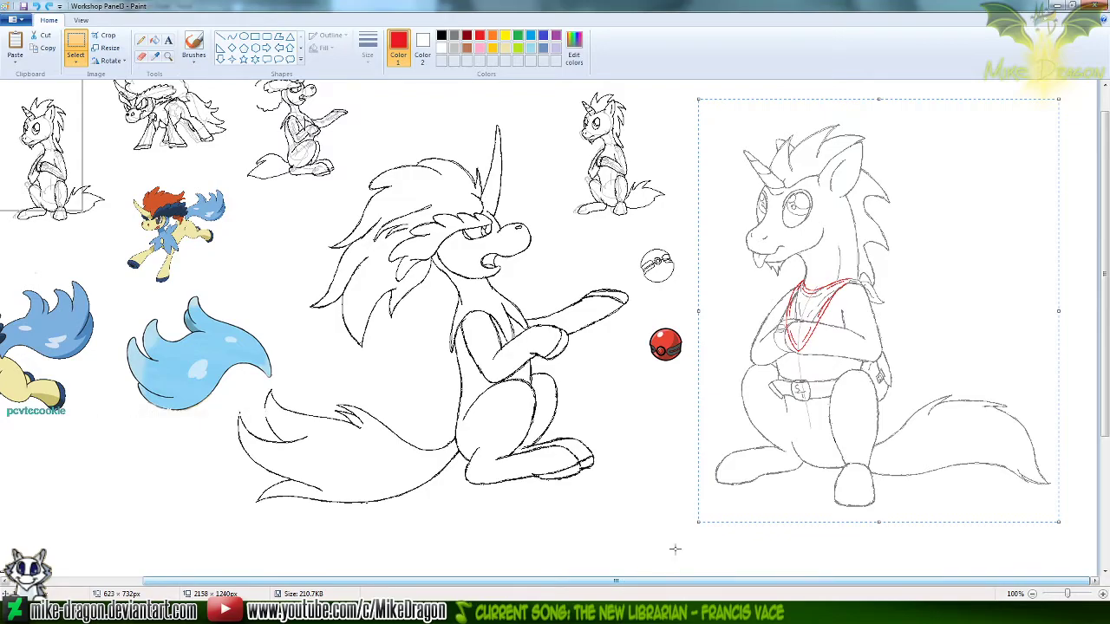
left_click(171, 56)
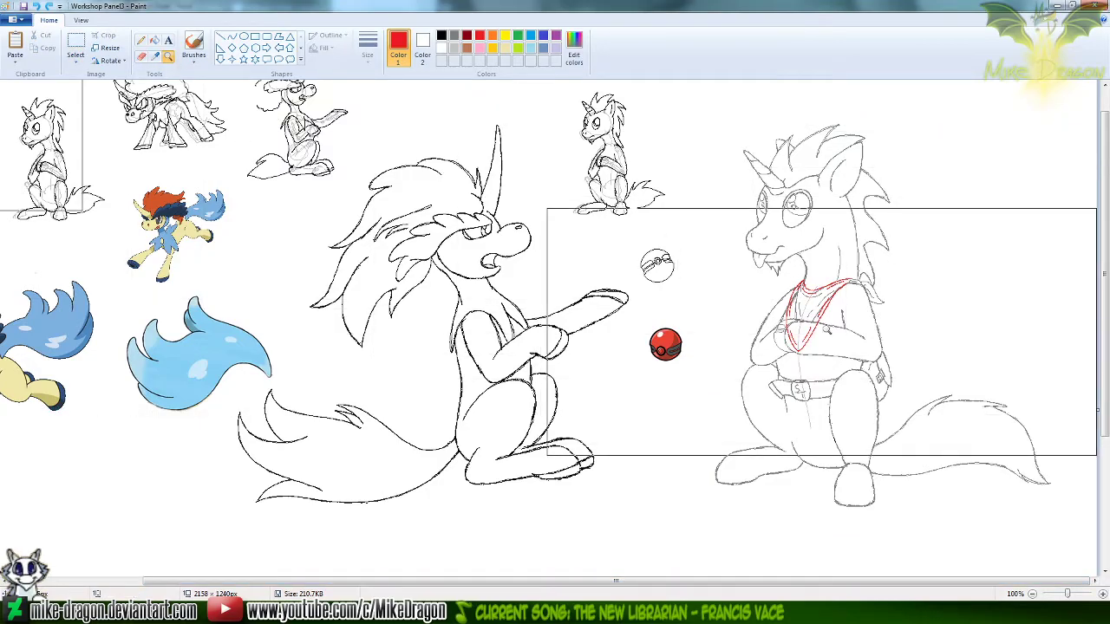
left_click(817, 341)
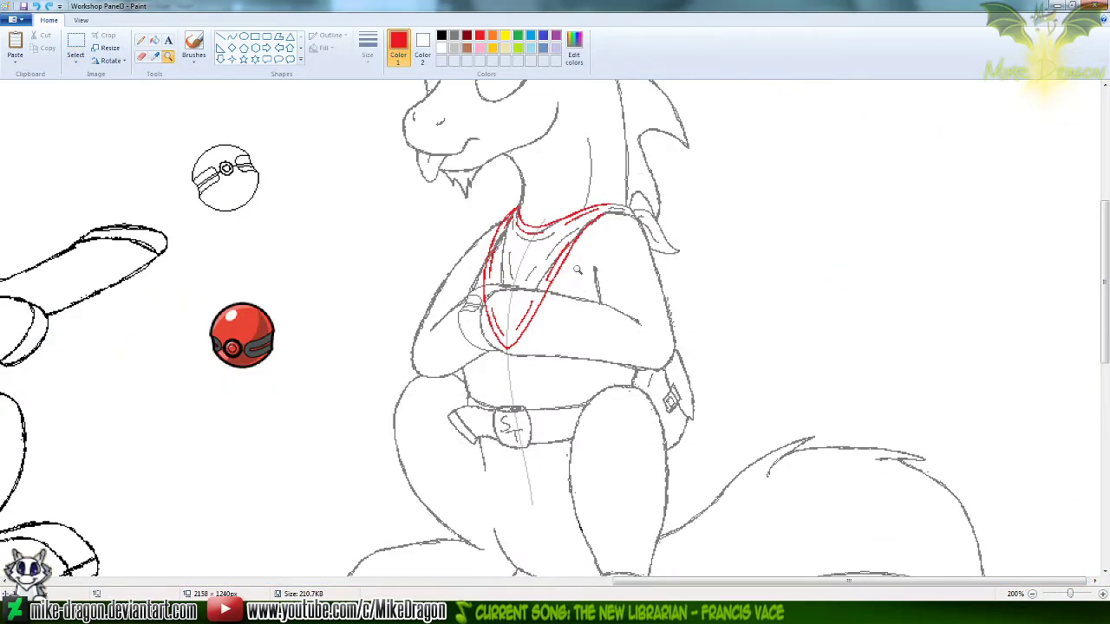
left_click(532, 240)
left_click(141, 55)
left_click(454, 38)
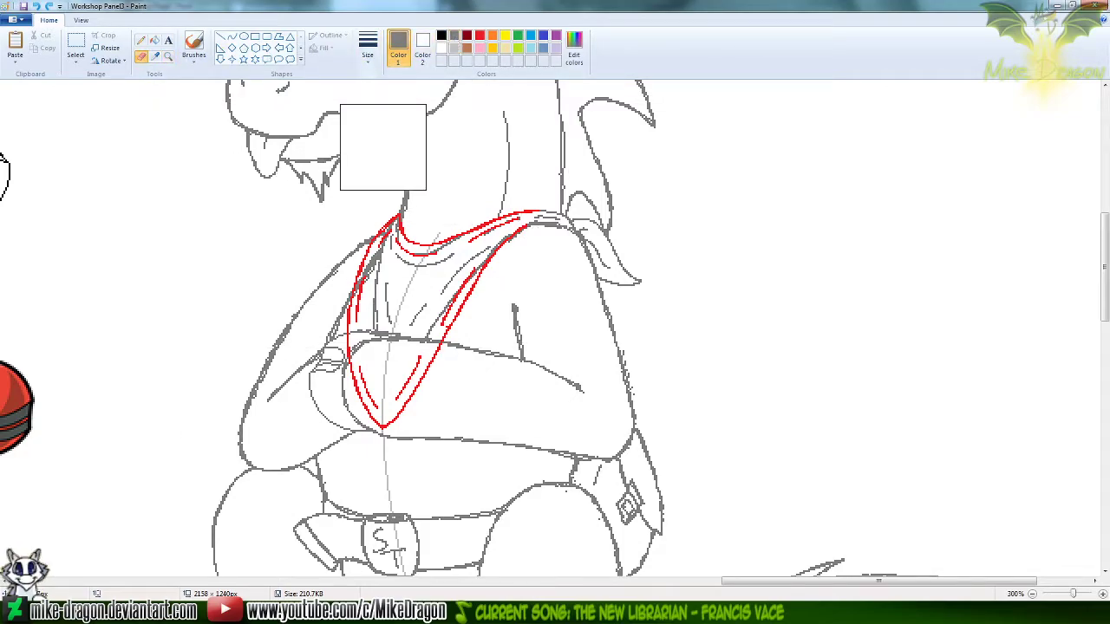
left_click(194, 61)
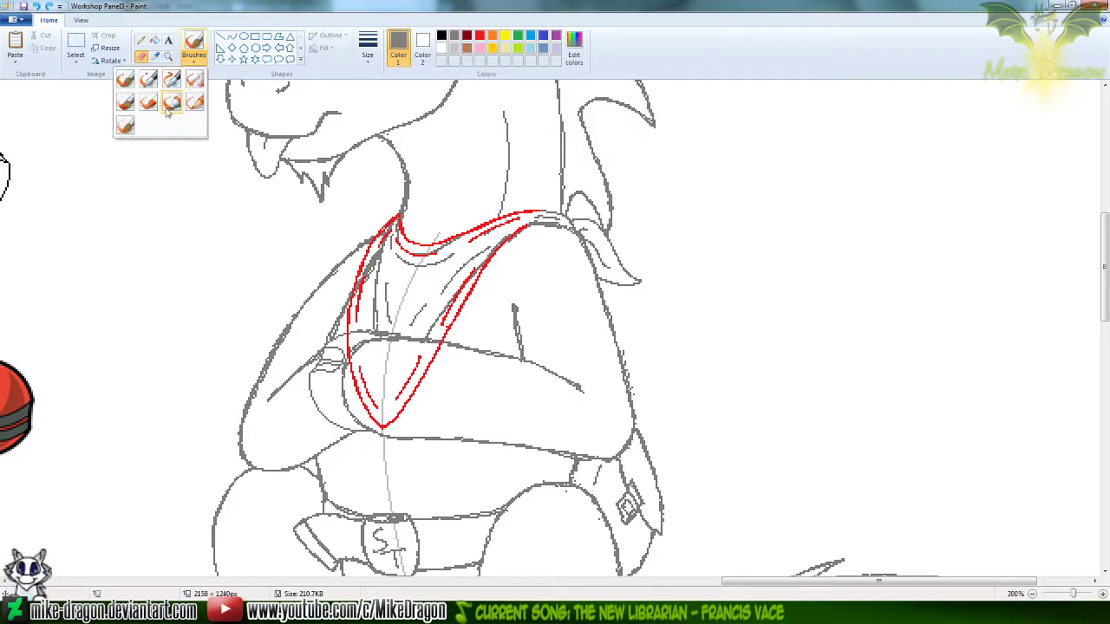
left_click(367, 56)
left_click(367, 55)
left_click(367, 55)
left_click(354, 133)
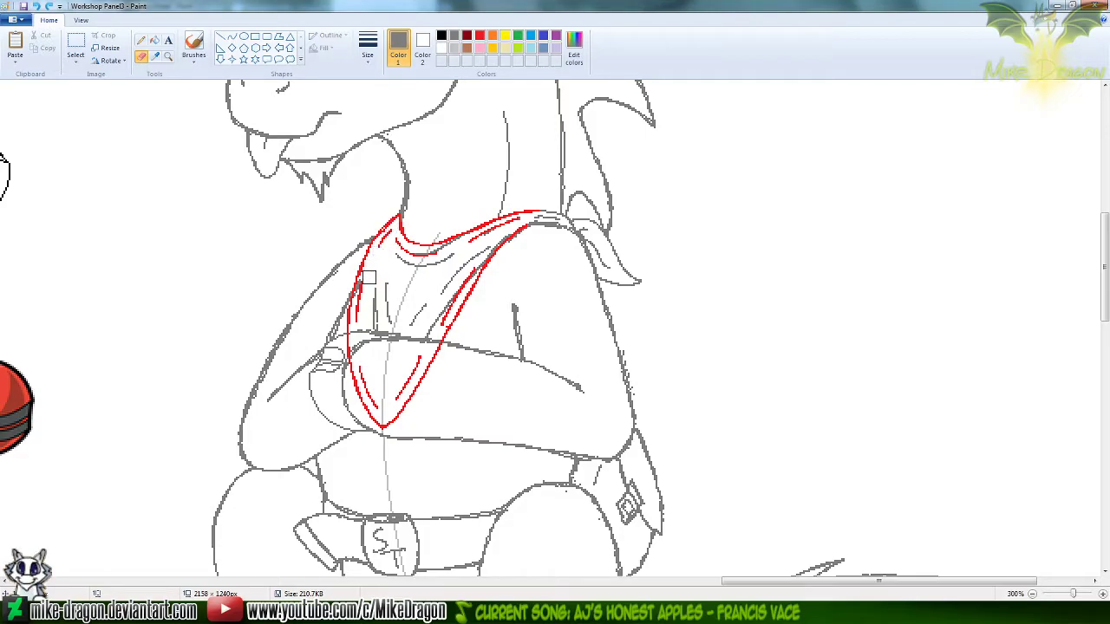
mouse_move(366, 286)
left_mouse_down()
mouse_move(397, 257)
mouse_move(409, 267)
mouse_move(450, 255)
left_mouse_up()
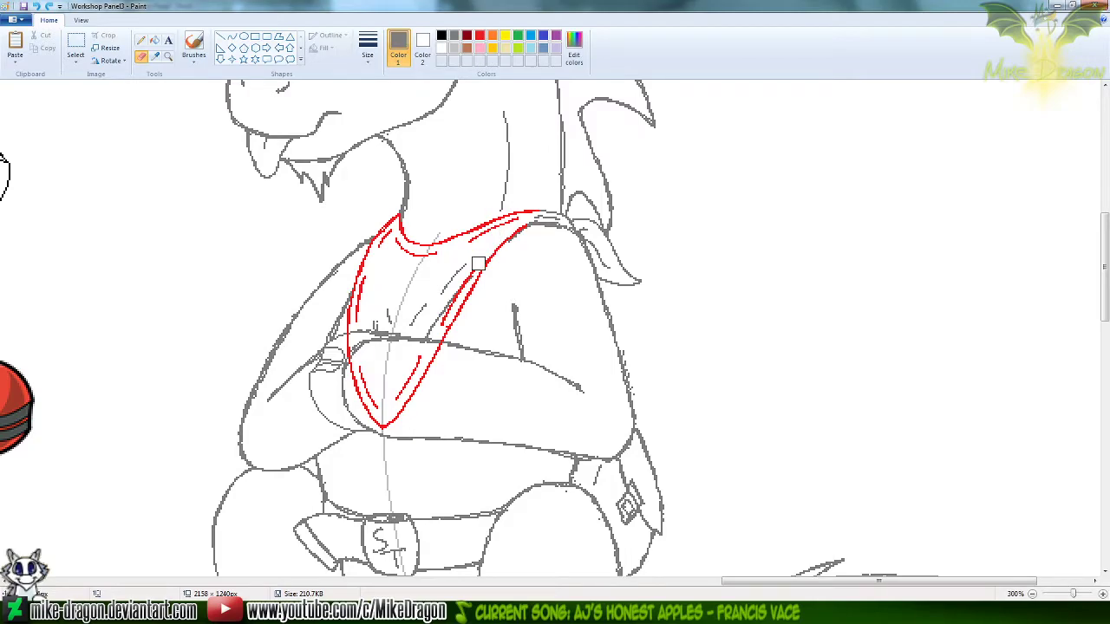
mouse_move(436, 291)
left_mouse_down()
mouse_move(424, 332)
mouse_move(408, 309)
mouse_move(376, 323)
mouse_move(420, 316)
mouse_move(424, 344)
mouse_move(433, 333)
mouse_move(393, 367)
mouse_move(384, 337)
mouse_move(403, 333)
mouse_move(357, 337)
mouse_move(375, 400)
left_mouse_up()
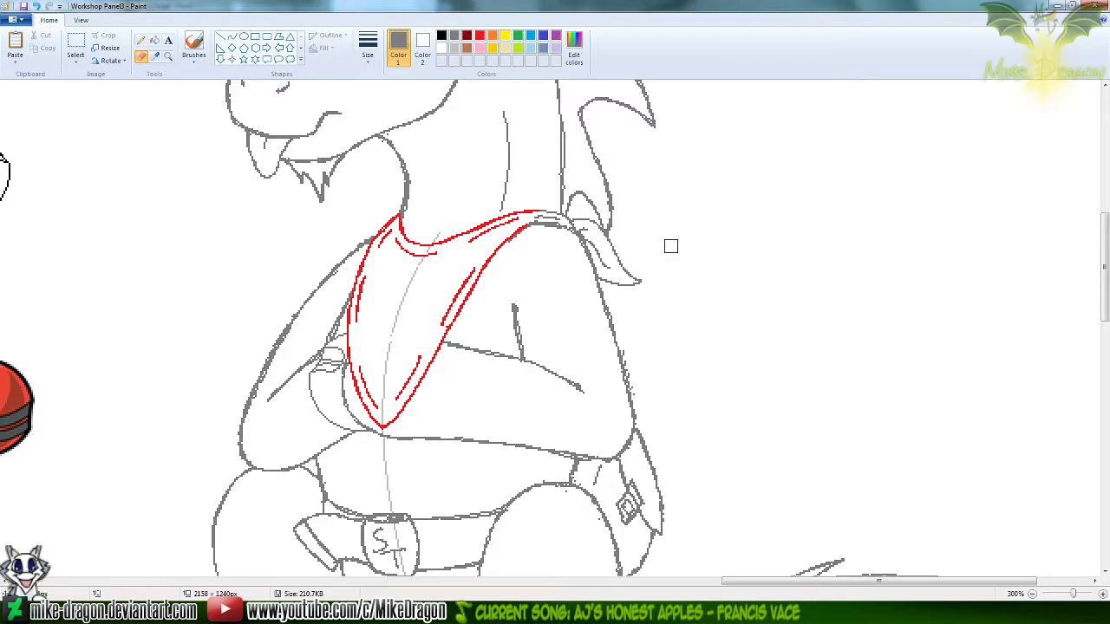
Copy the torso of a pose without a bandana from the progress sheet and paste it onto a tightly fitted Untitled canvas
scroll(668, 246, "down", 1)
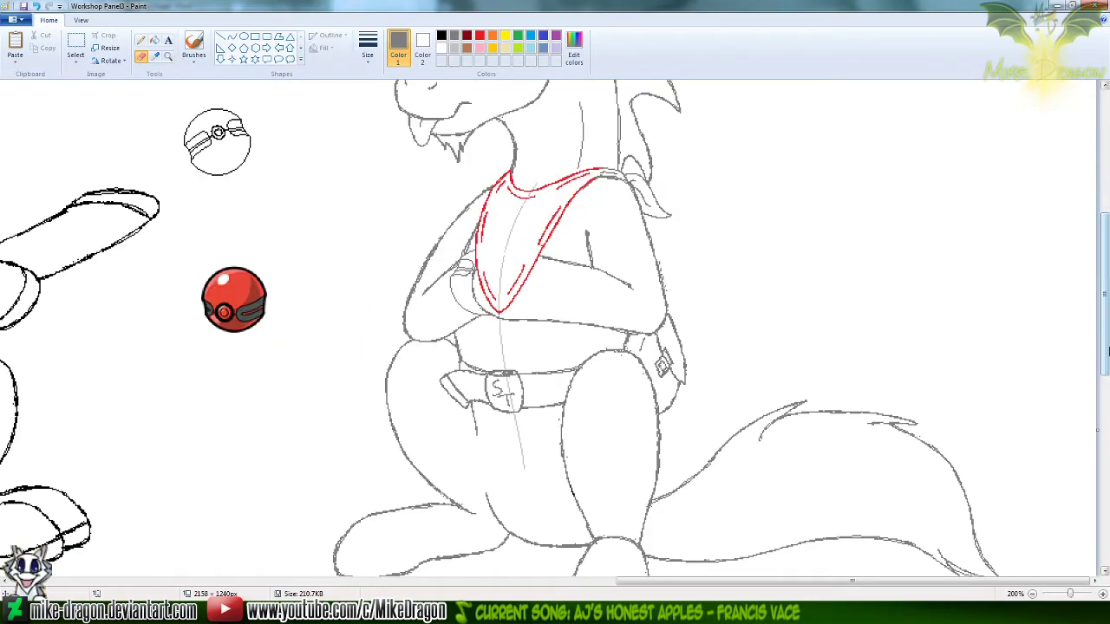
left_click_drag(1106, 299, 1107, 273)
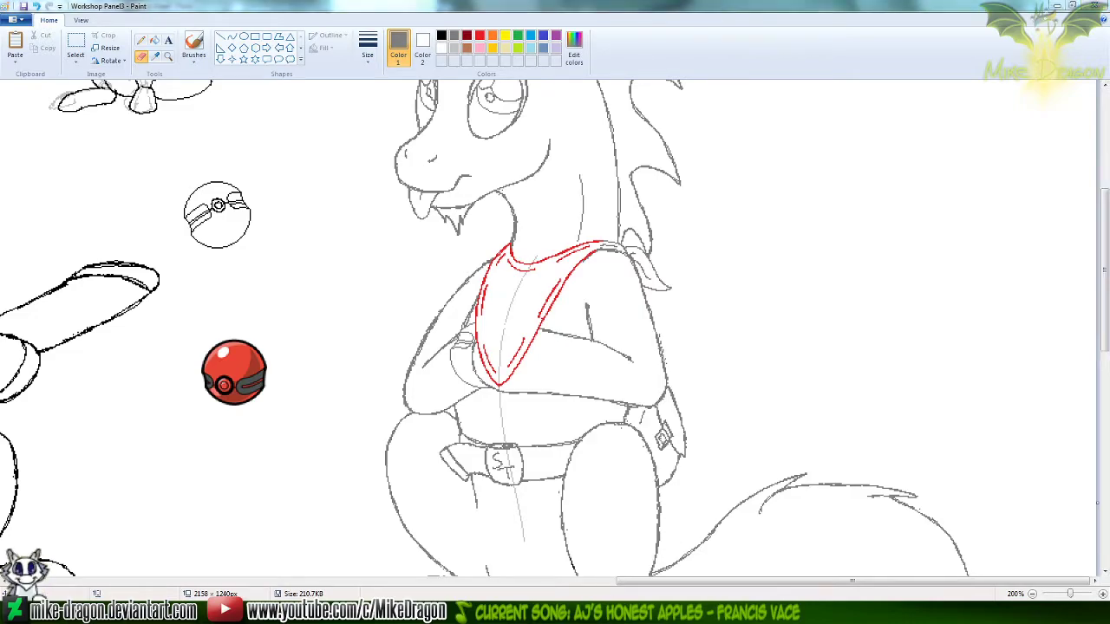
left_click(696, 613)
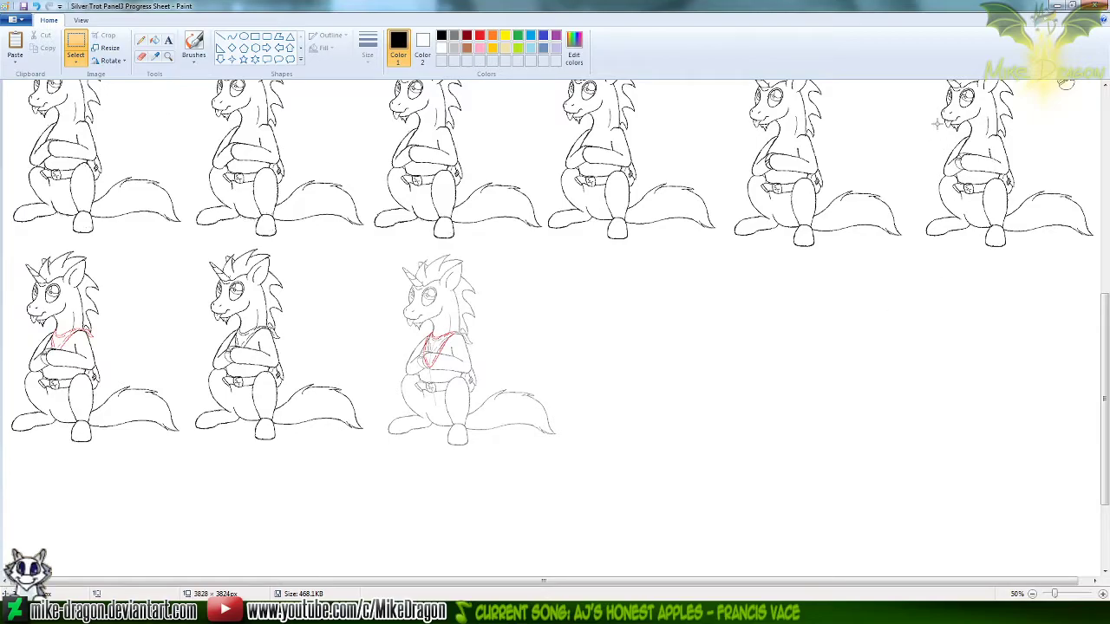
left_click_drag(927, 123, 1025, 195)
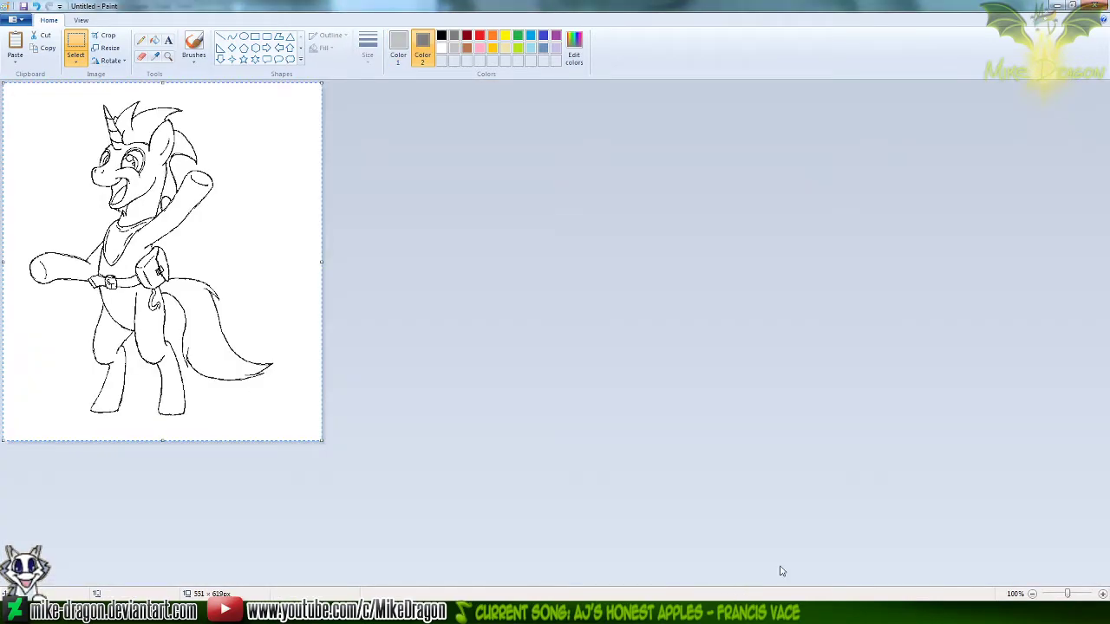
key("ctrl+e")
type("1")
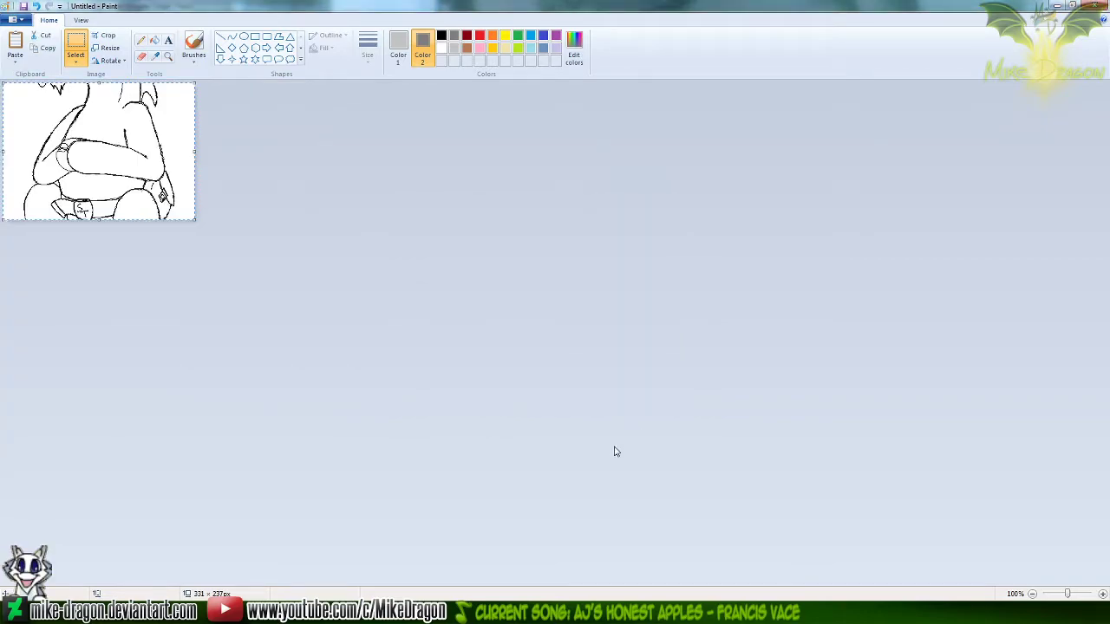
scroll(614, 448, "up", 3, "ctrl")
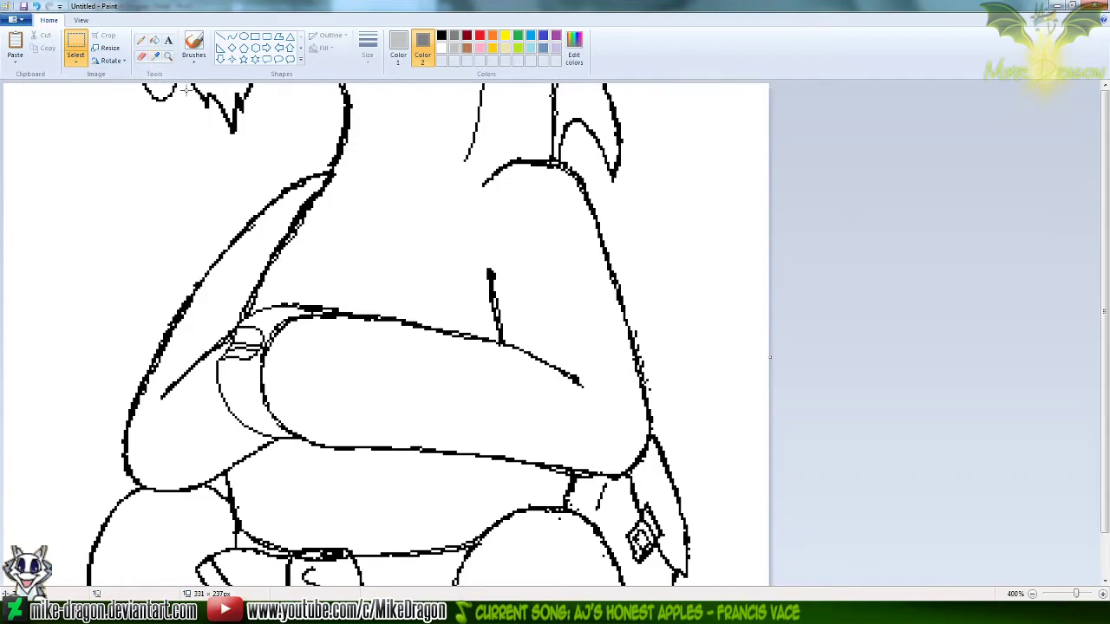
Try clearing the whole canvas, set Color 1 to black, and undo the clearing
key("ctrl+a")
key("Delete")
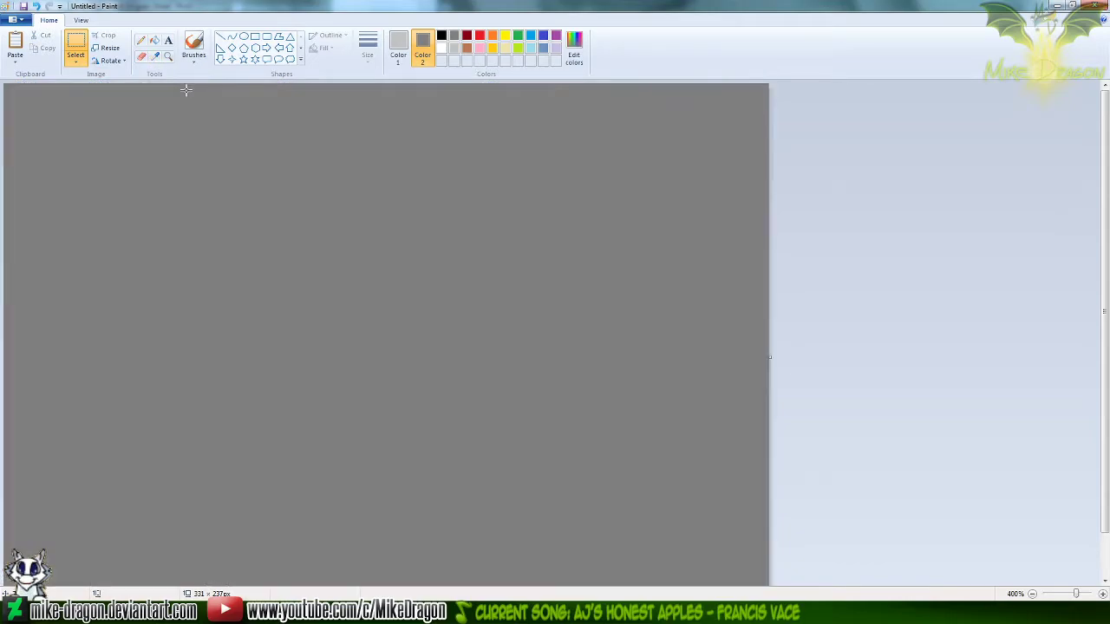
left_click(398, 48)
left_click(441, 36)
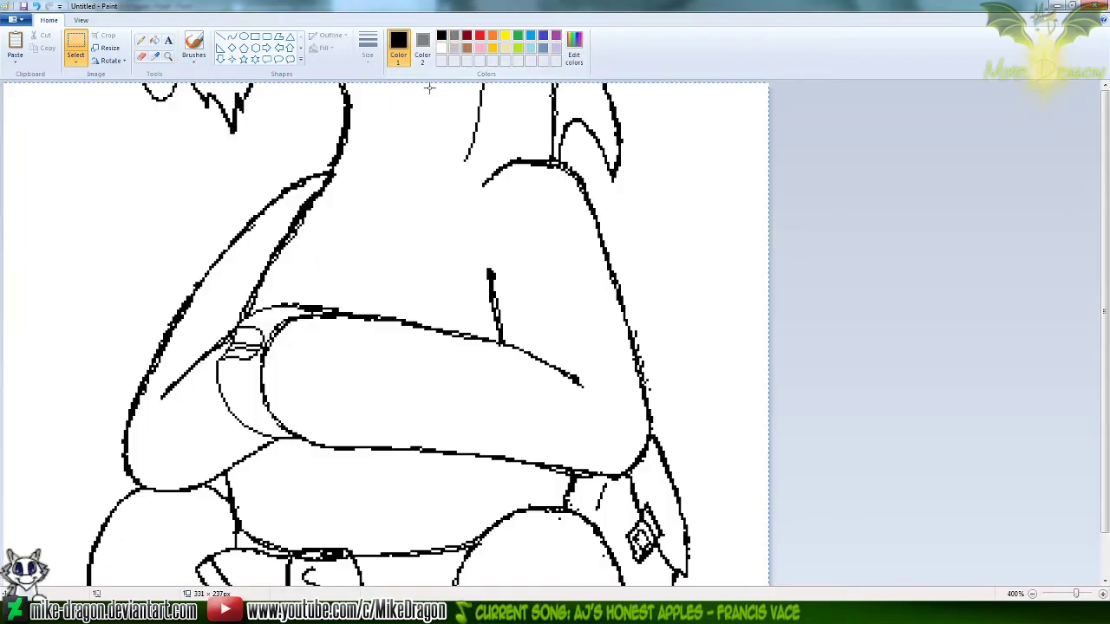
key("ctrl+z")
left_click(76, 62)
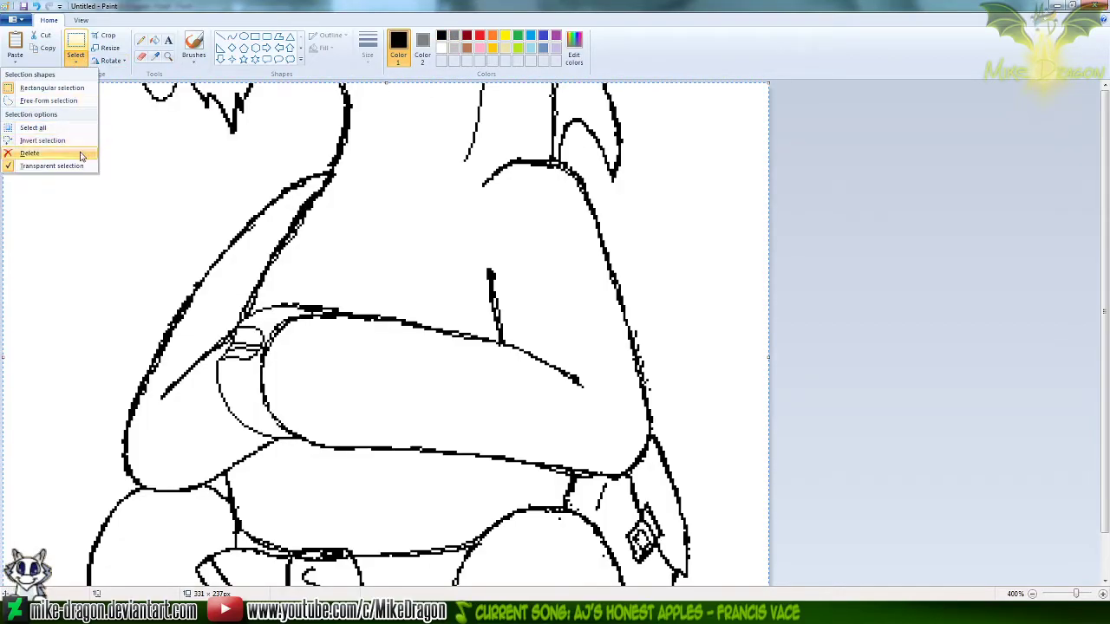
left_click(76, 60)
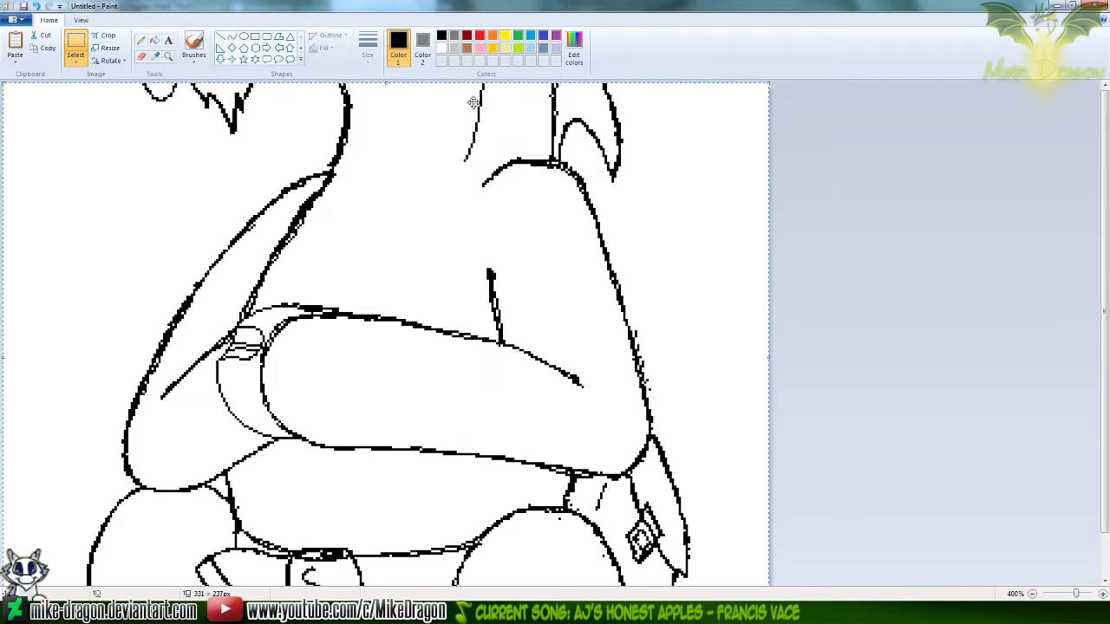
key("Delete")
scroll(465, 104, "down", 2)
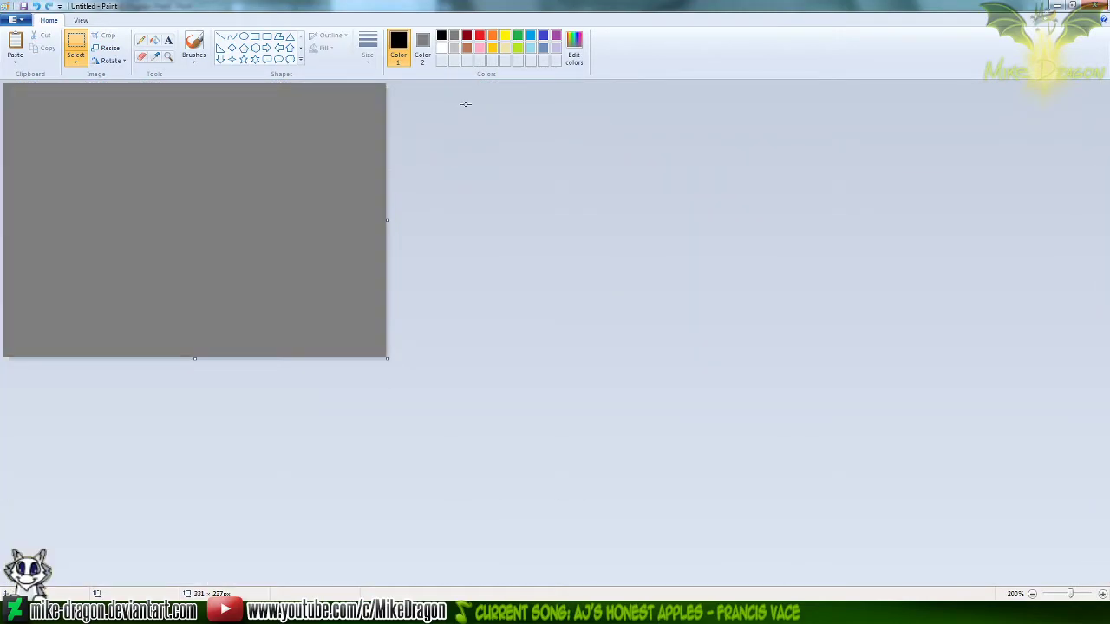
key("ctrl+z")
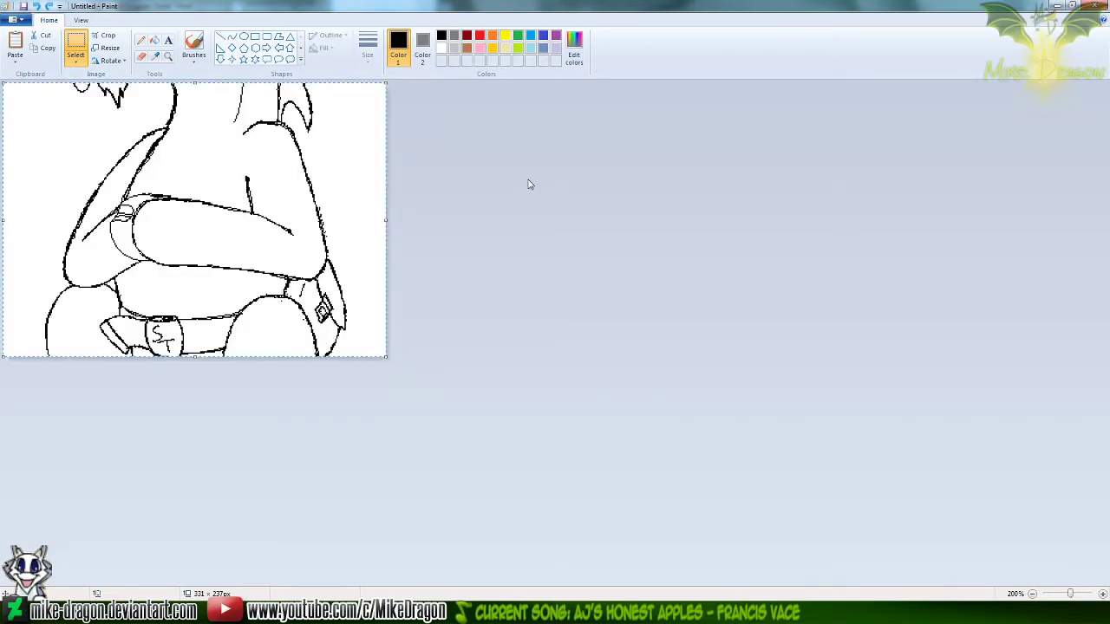
mouse_move(188, 138)
left_mouse_down()
mouse_move(231, 191)
mouse_move(220, 185)
left_mouse_up()
Clear the canvas to grey, set Color 2 to black, and paste the torso transparently so its lines turn grey
key("Delete")
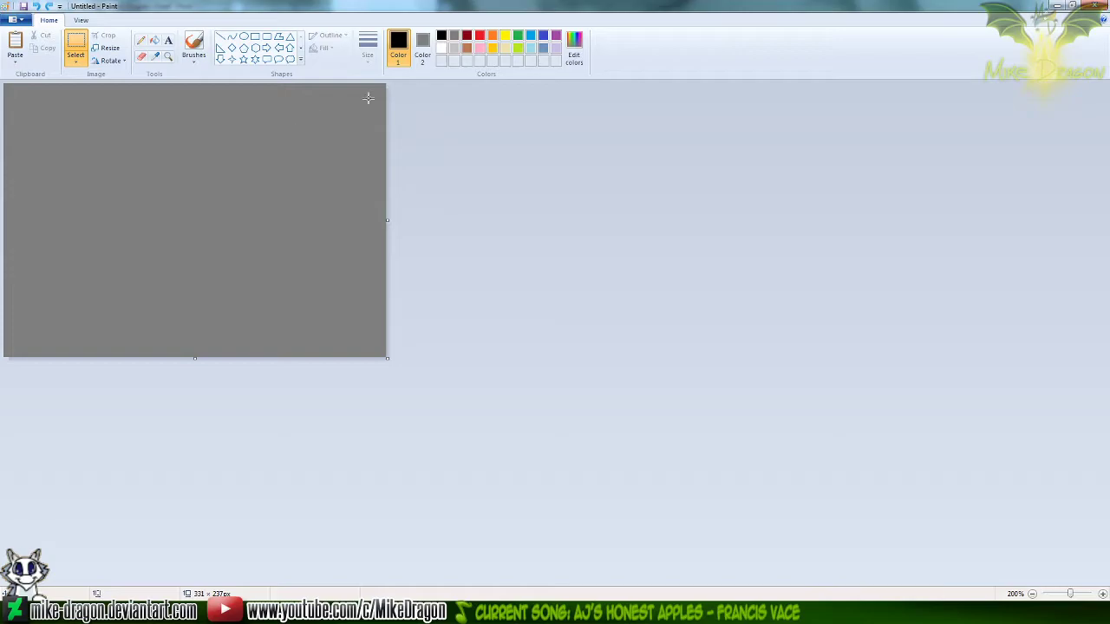
left_click(74, 63)
left_click(422, 47)
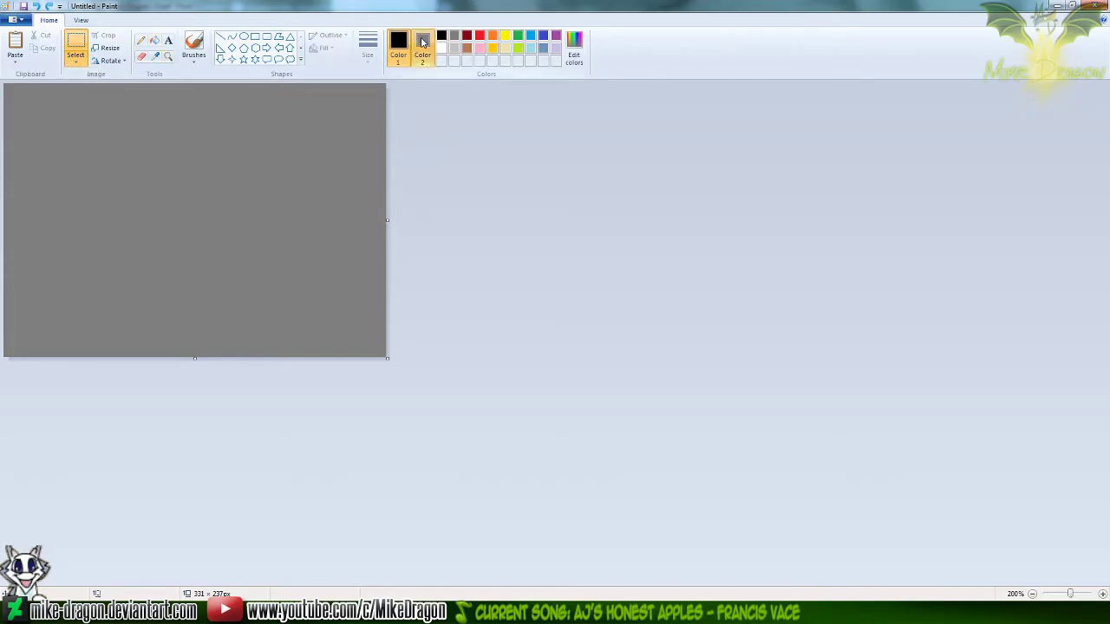
left_click(441, 36)
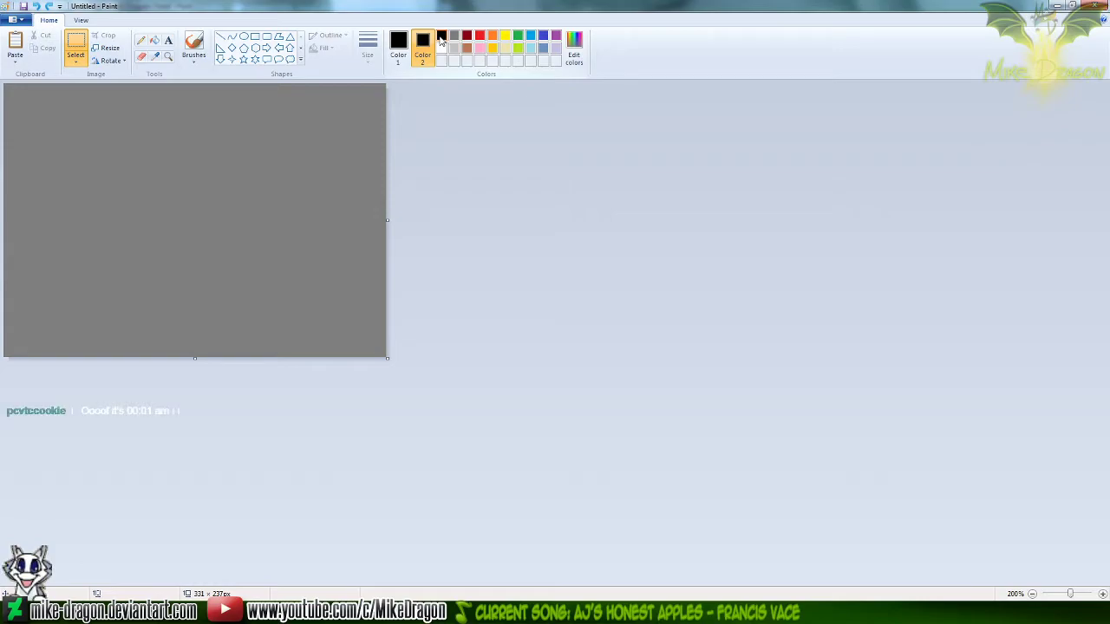
key("ctrl+v")
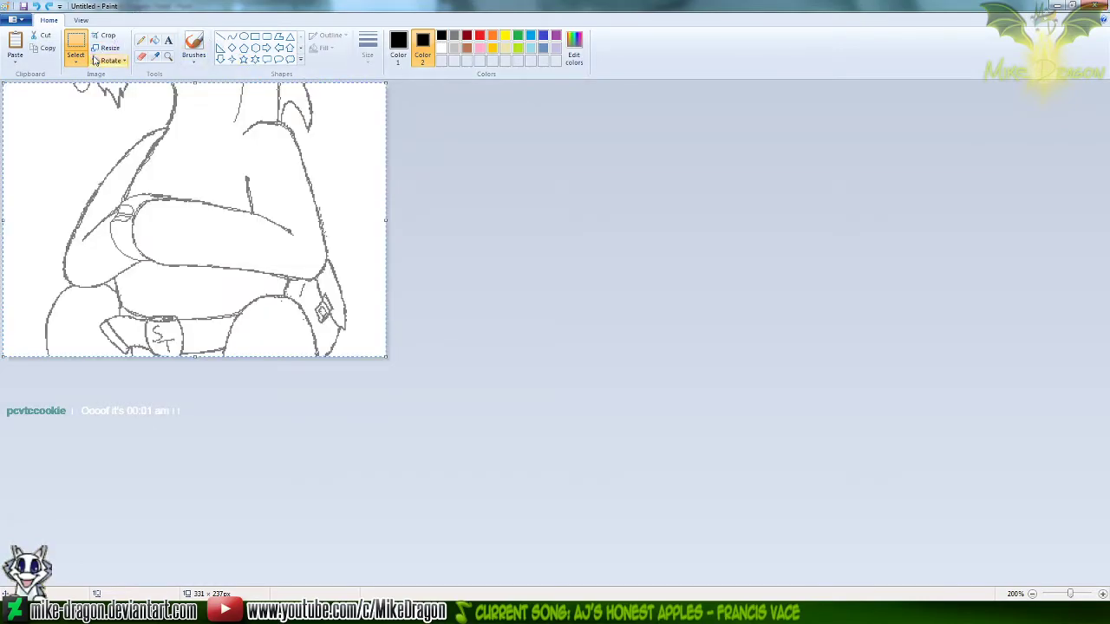
Erase the chest-side lines next to the far arm and the short elbow crease from the grey torso copy
left_click(141, 40)
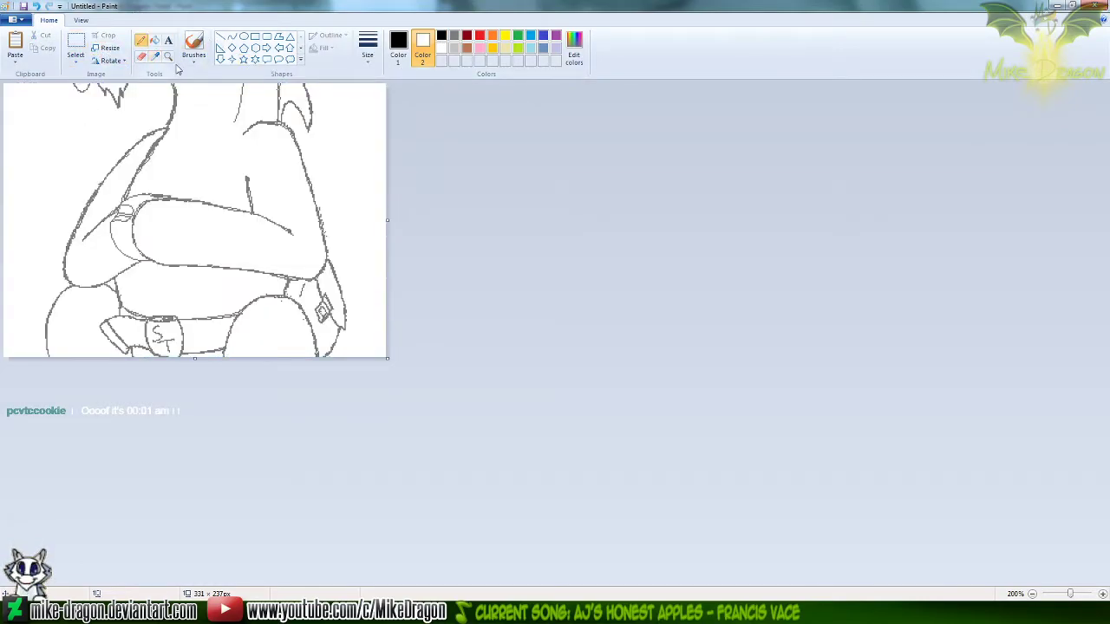
left_click(168, 57)
left_click(190, 183)
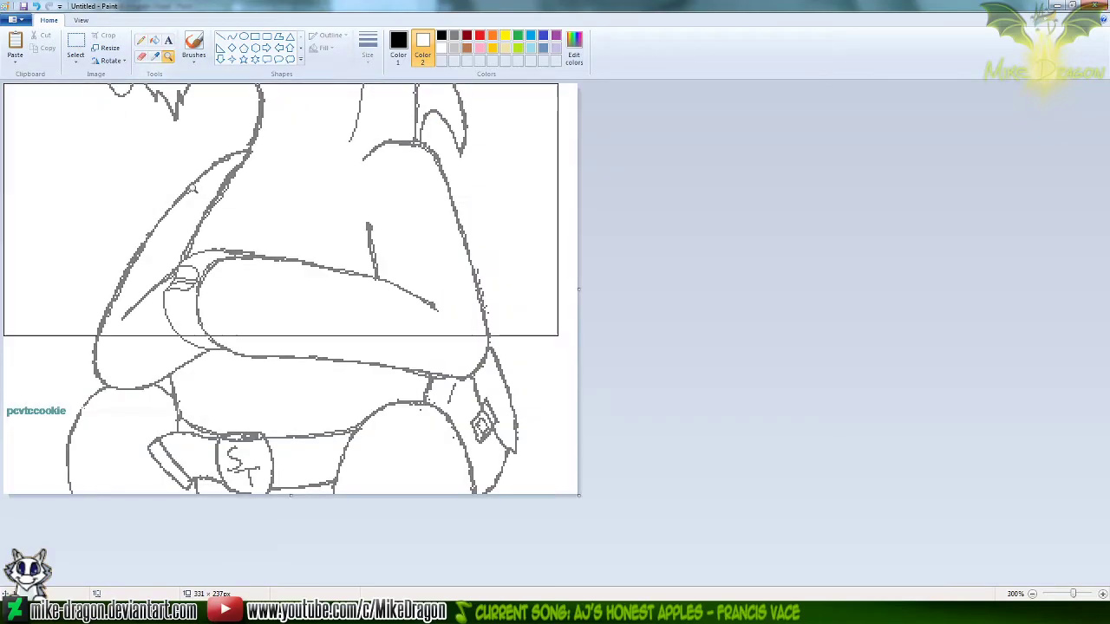
left_click(143, 42)
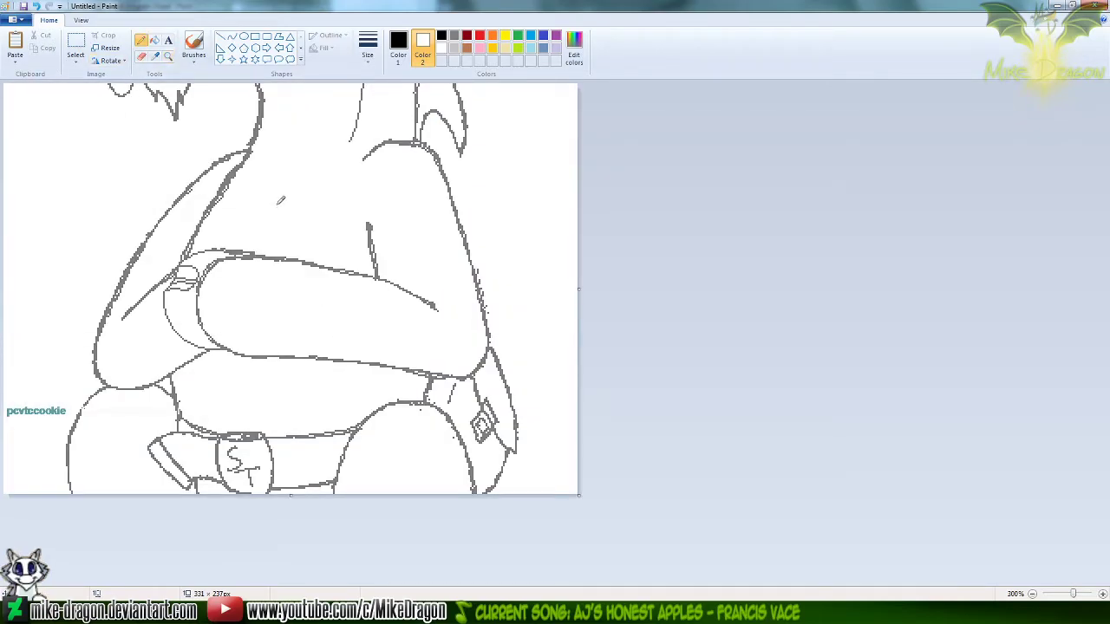
left_click(398, 48)
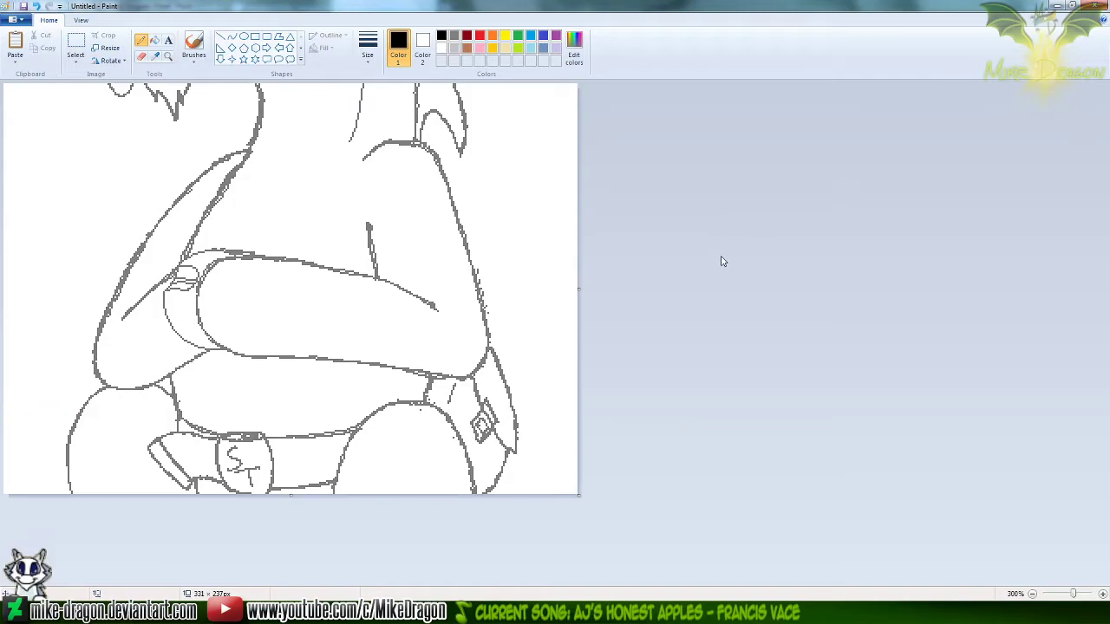
left_click(142, 56)
mouse_move(243, 161)
left_mouse_down()
mouse_move(260, 105)
mouse_move(223, 180)
mouse_move(204, 190)
mouse_move(230, 165)
mouse_move(242, 175)
mouse_move(205, 176)
mouse_move(187, 243)
left_mouse_up()
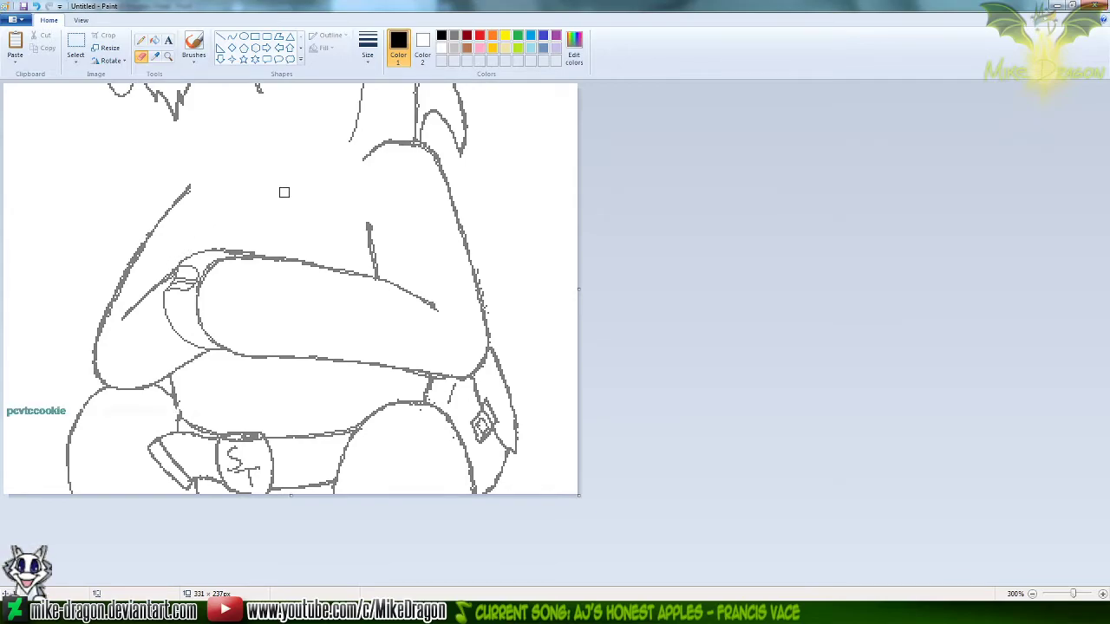
left_click_drag(369, 216, 378, 269)
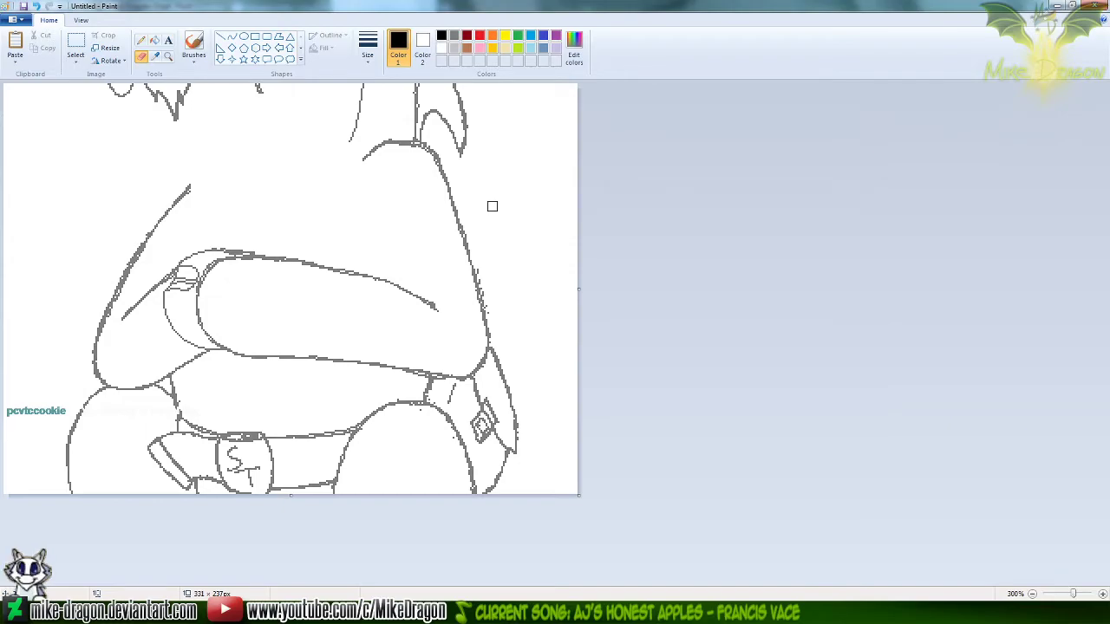
Try copying the whole torso into Workshop Panel3 and aligning it over the seated unicorn's folded arms
key("ctrl+a")
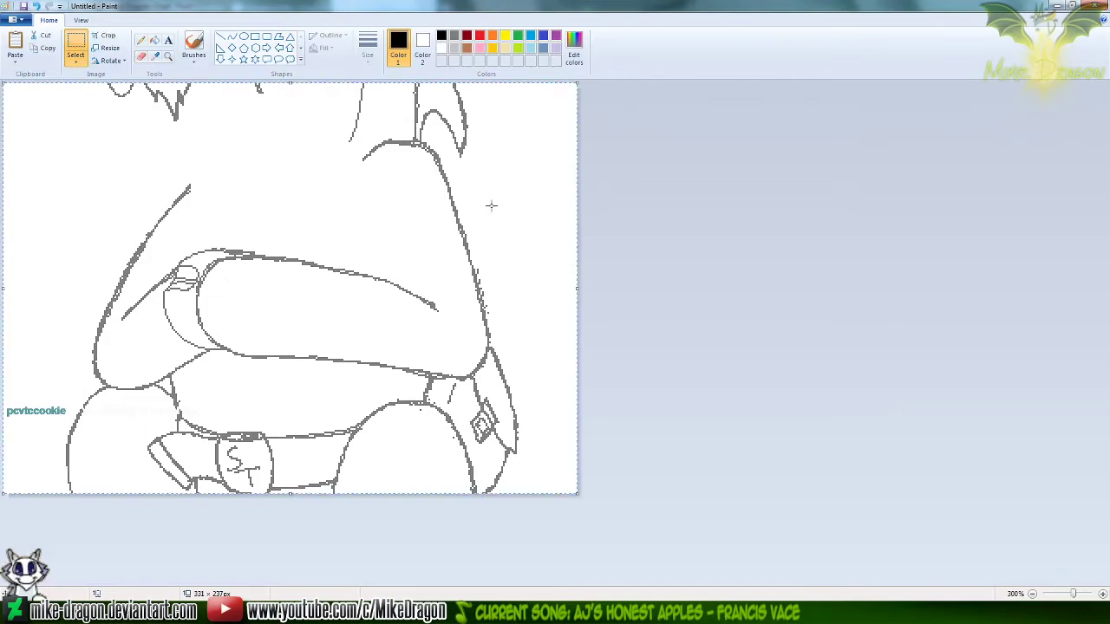
key("ctrl+c")
key("alt+Tab")
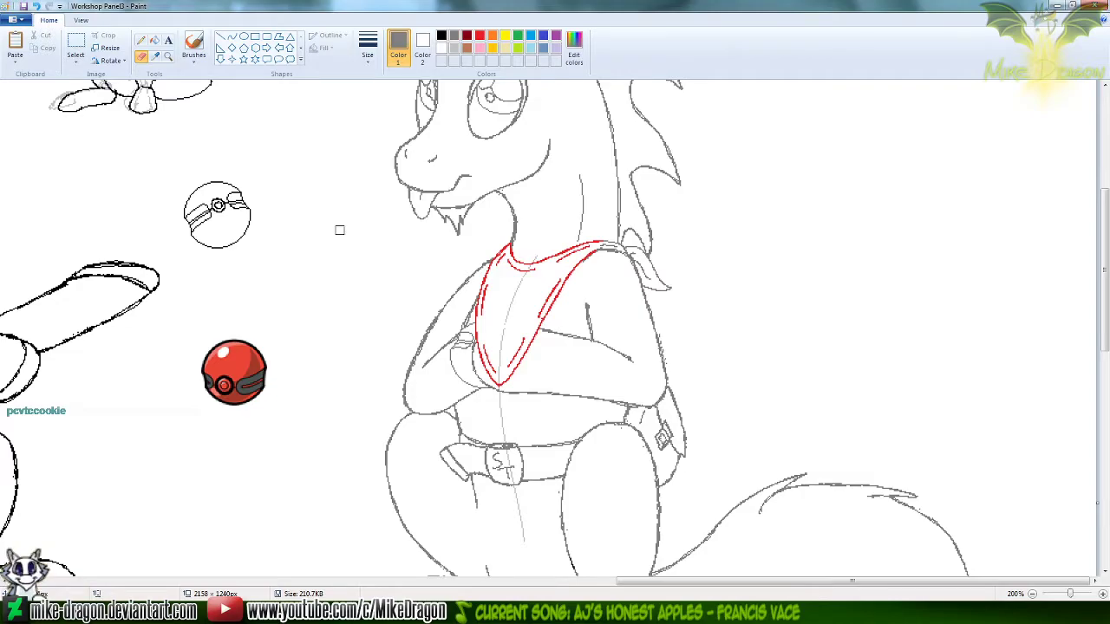
key("ctrl+v")
mouse_move(287, 242)
left_mouse_down()
mouse_move(290, 260)
mouse_move(584, 362)
left_mouse_up()
key("Down")
key("Down")
key("Left")
key("Left")
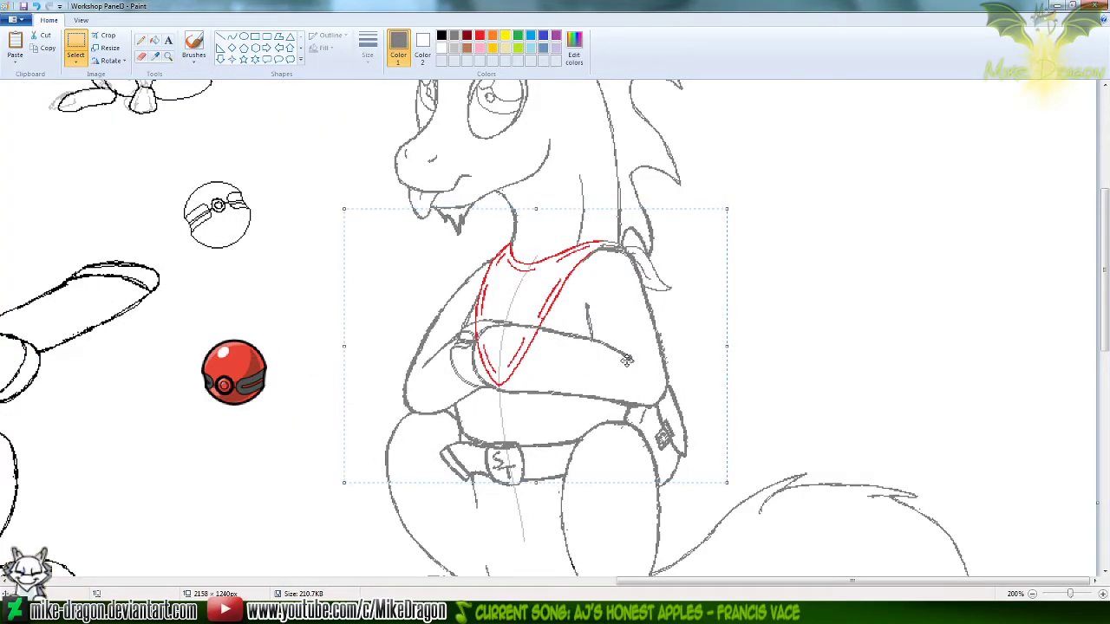
key("Down")
left_click(1027, 335)
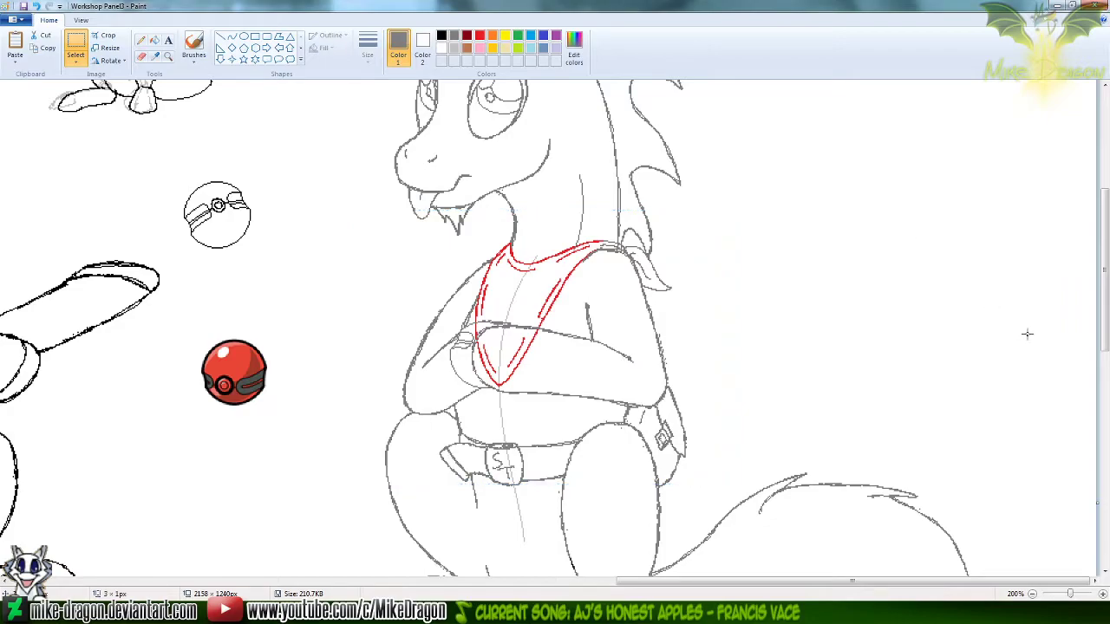
Compare the sketch with and without the pasted torso, check the neck and shoulder closely, and undo the paste
key("ctrl+z")
key("ctrl+y")
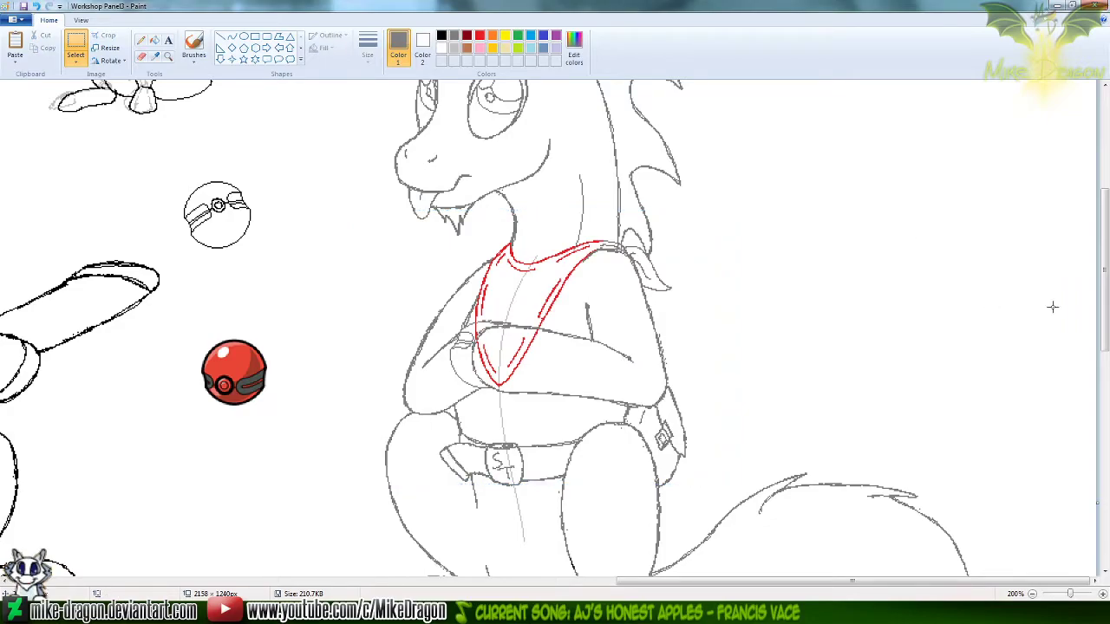
key("ctrl+z")
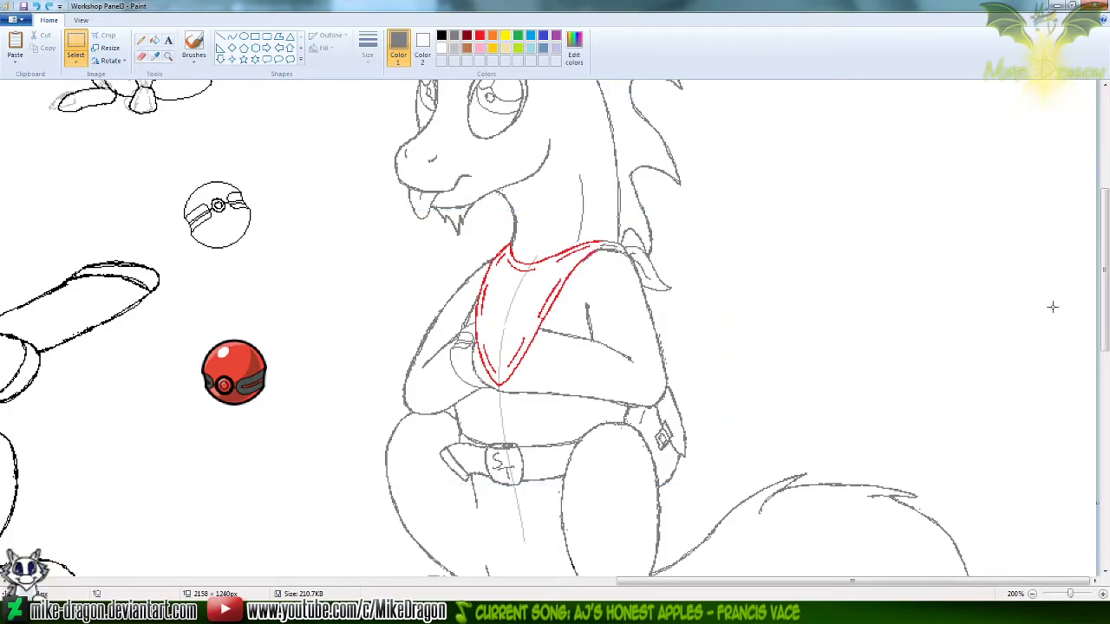
key("ctrl+y")
key("ctrl+z")
key("ctrl+y")
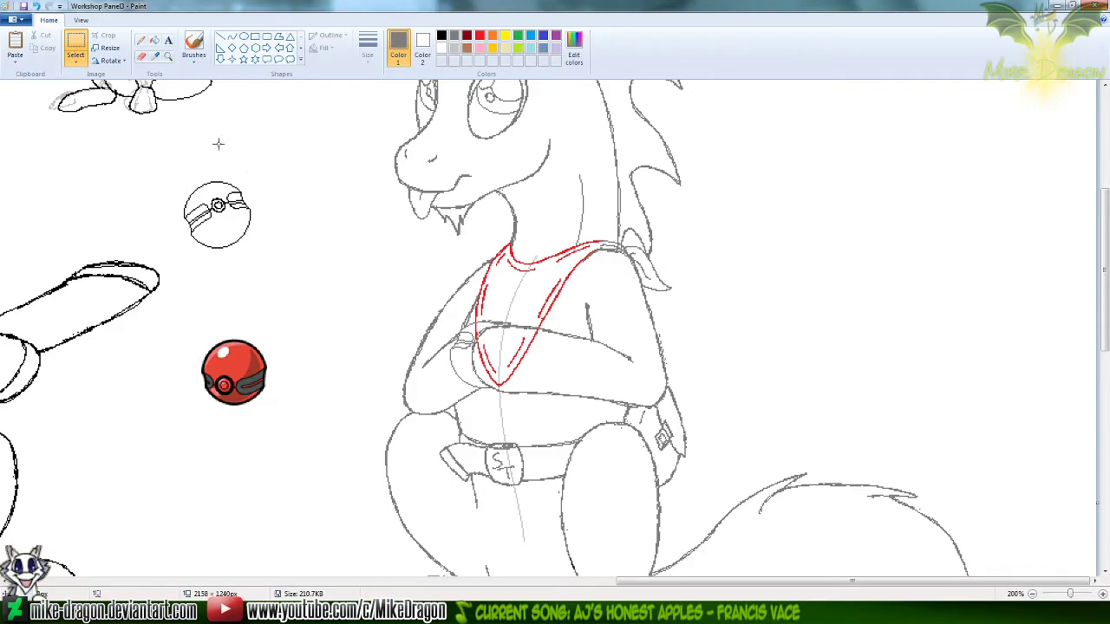
left_click(168, 55)
left_click(597, 294)
left_click(425, 237)
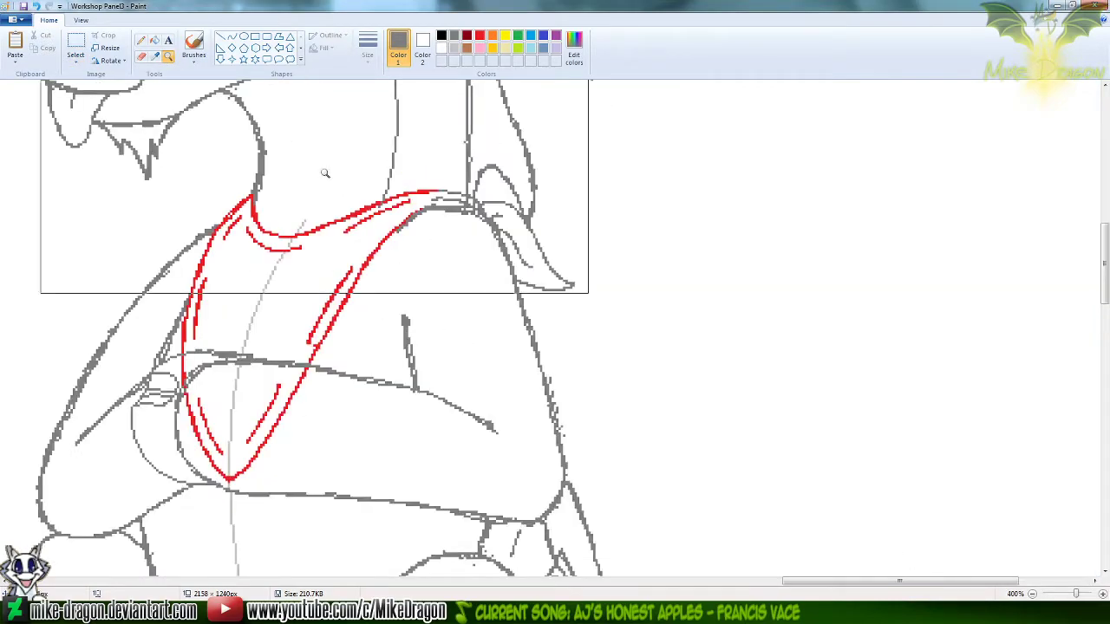
left_click(345, 179)
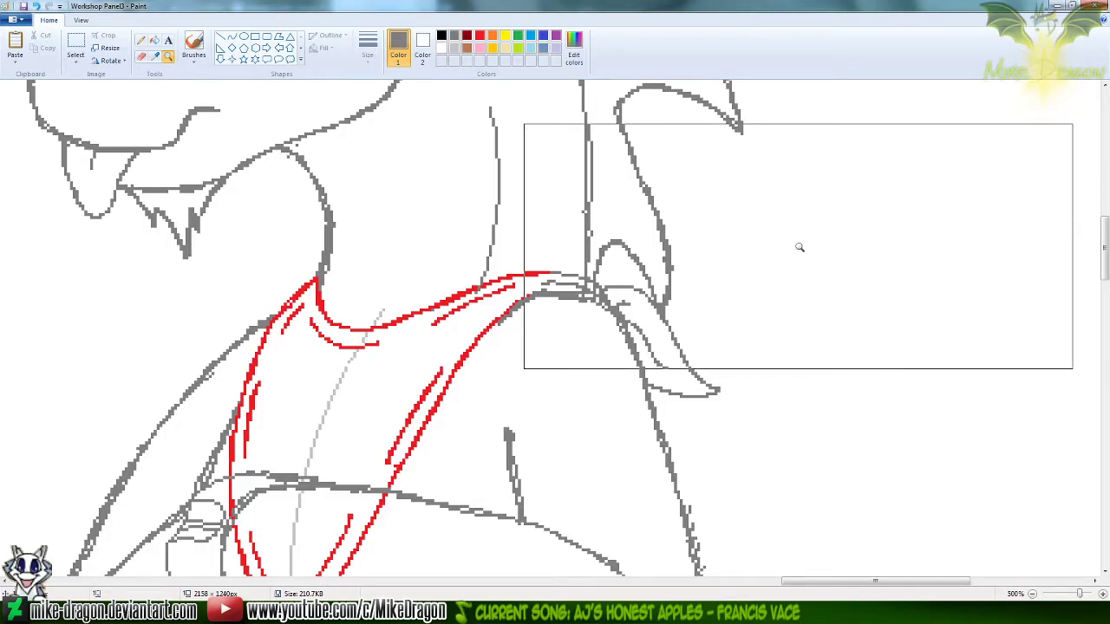
key("ctrl+z")
Return to the Untitled torso copy and erase the neck and mane lines above the near shoulder
key("alt+Tab")
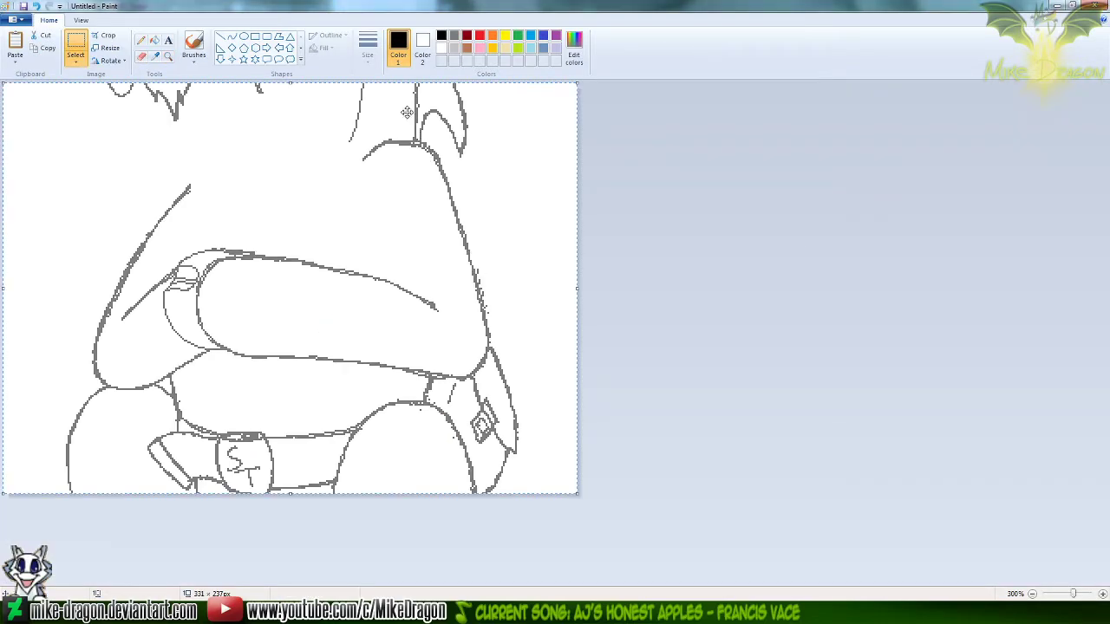
left_click(141, 57)
key("alt+Tab")
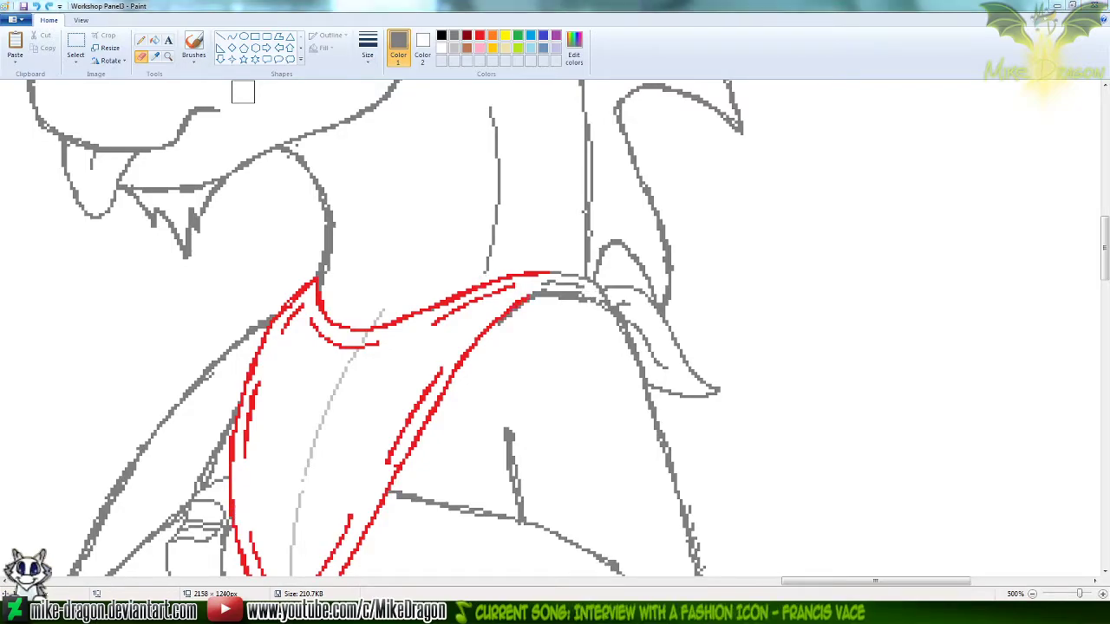
key("alt+Tab")
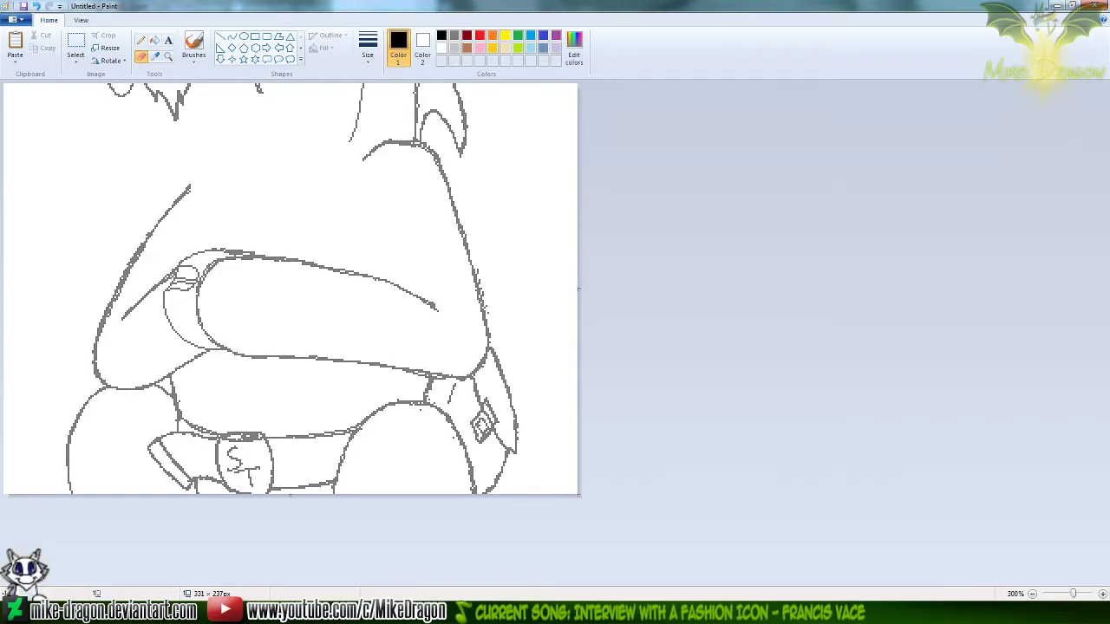
left_click(77, 43)
left_click_drag(322, 96, 471, 202)
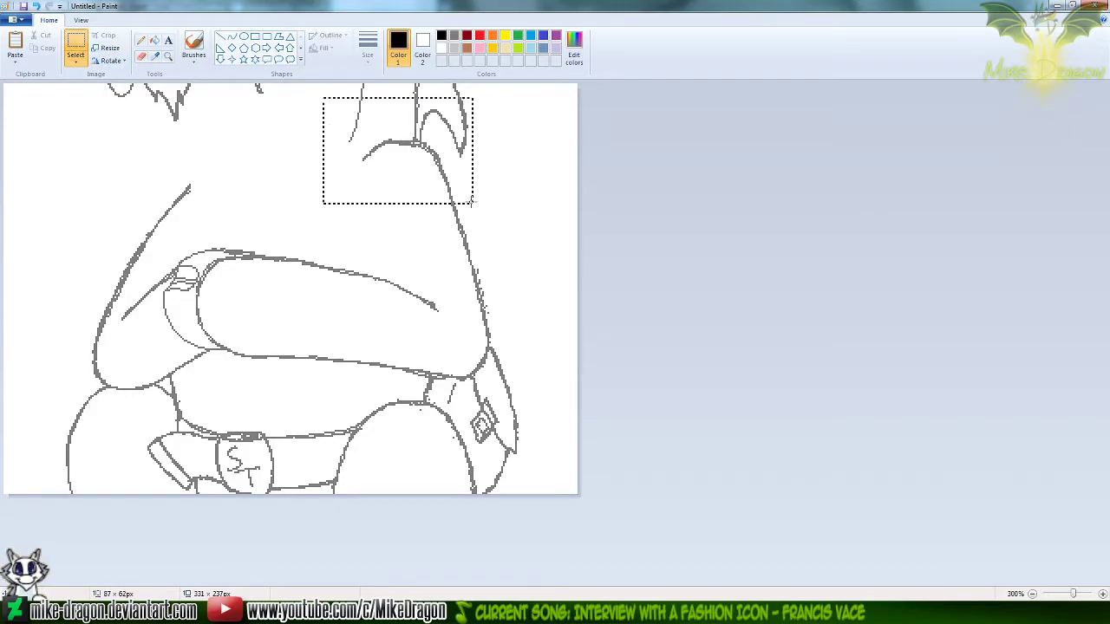
left_click(668, 145)
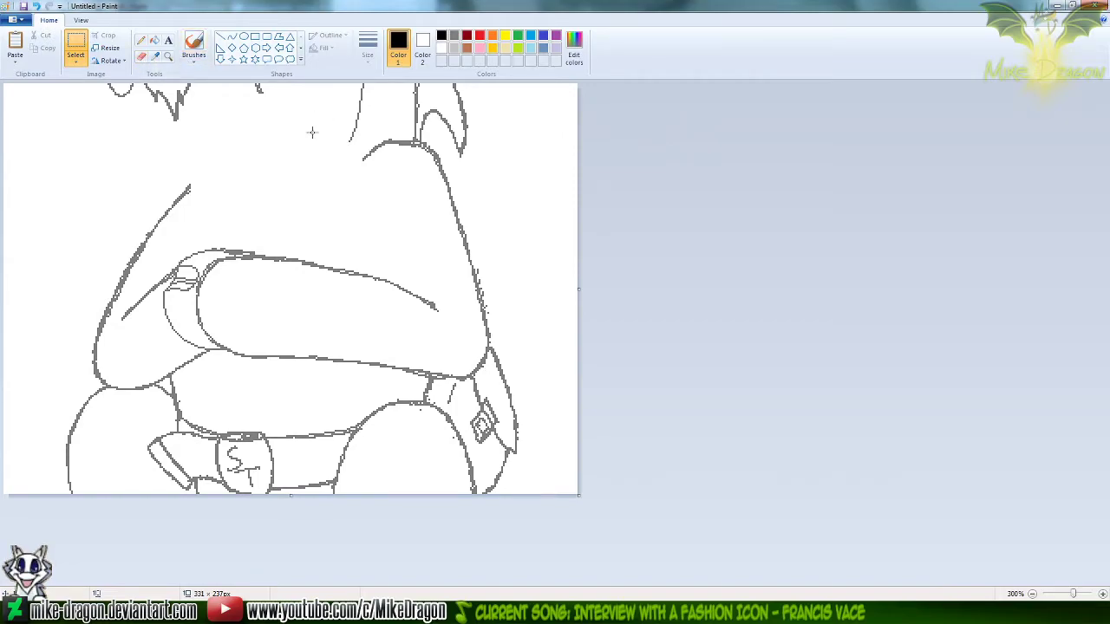
left_click(144, 56)
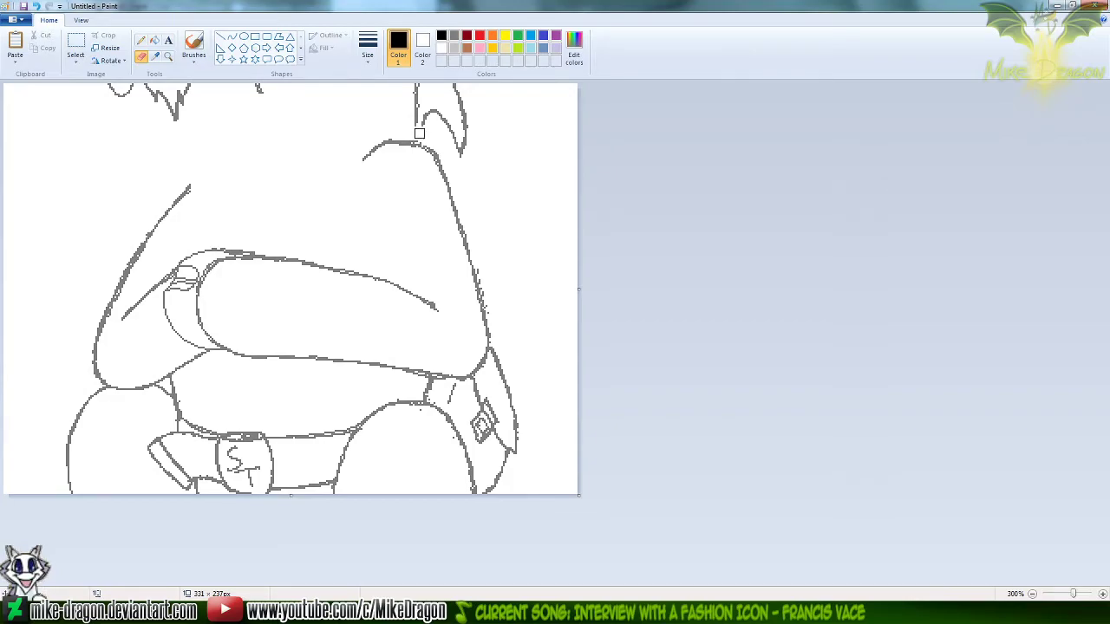
mouse_move(421, 137)
left_mouse_down()
mouse_move(408, 87)
mouse_move(432, 110)
mouse_move(454, 107)
mouse_move(464, 152)
left_mouse_up()
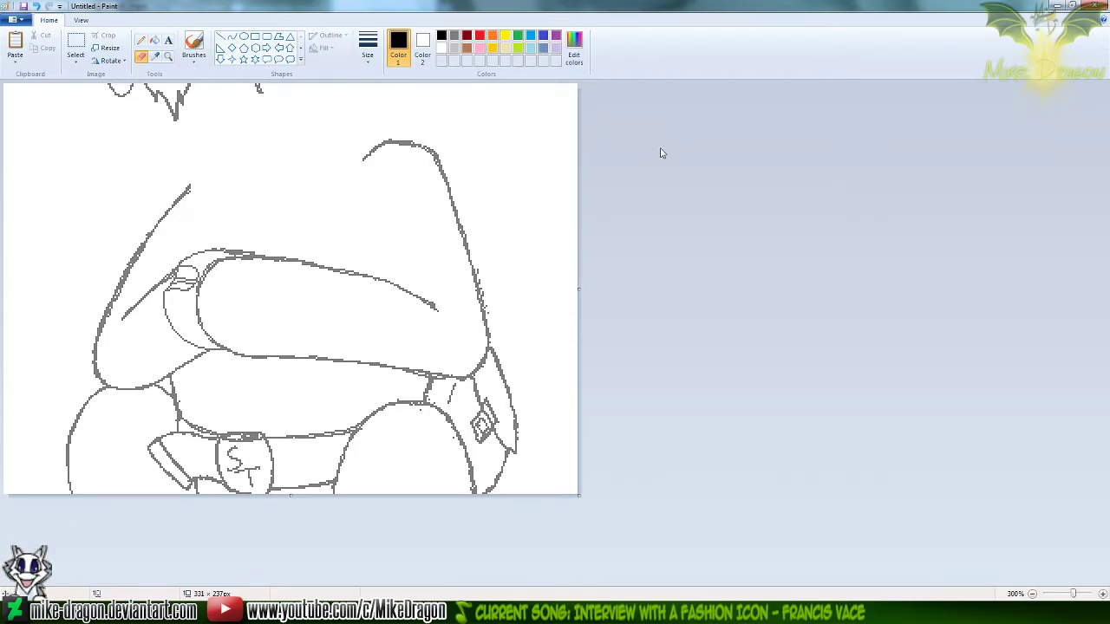
Copy the cleaned torso into Workshop Panel3 and align it exactly over the seated unicorn's body
key("ctrl+a")
key("ctrl+c")
key("alt+Tab")
key("ctrl+v")
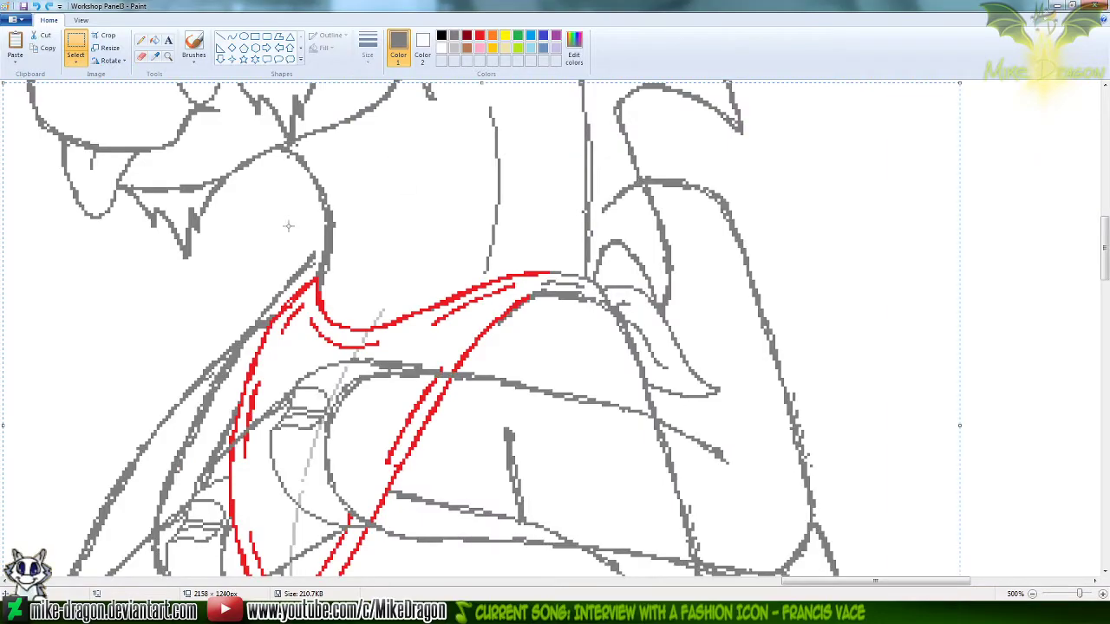
mouse_move(604, 286)
left_mouse_down()
mouse_move(528, 349)
mouse_move(523, 396)
mouse_move(503, 396)
mouse_move(523, 396)
left_mouse_up()
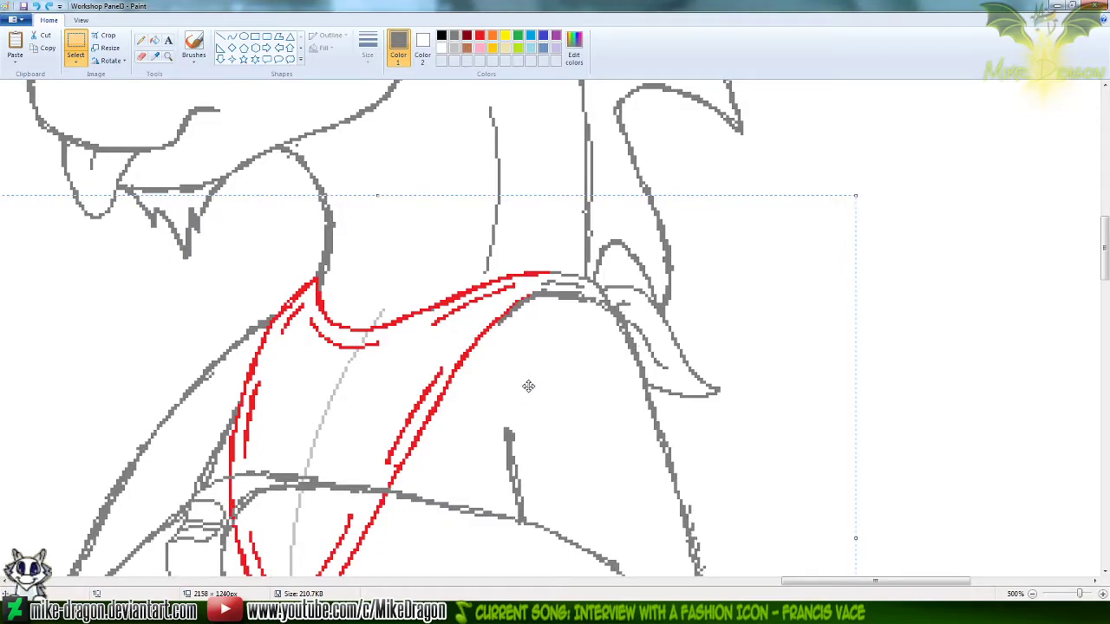
left_click(937, 246)
Check the pasted torso's alignment by repeatedly undoing and redoing the paste around the bandana and arms
key("ctrl+z")
key("ctrl+y")
key("ctrl+z")
key("ctrl+y")
left_click_drag(1106, 260, 1108, 279)
key("ctrl+z")
key("ctrl+y")
key("ctrl+z")
key("ctrl+y")
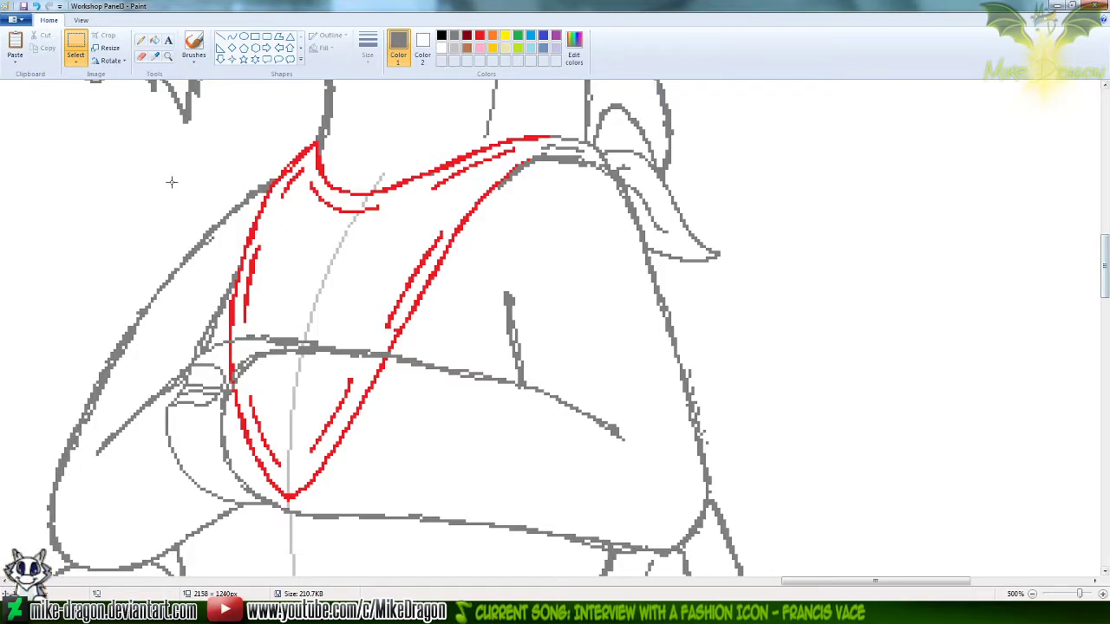
Set Color 1 to red and erase only the red bandana lines overlapping the folded forearm, sparing the grey lines
left_click(140, 56)
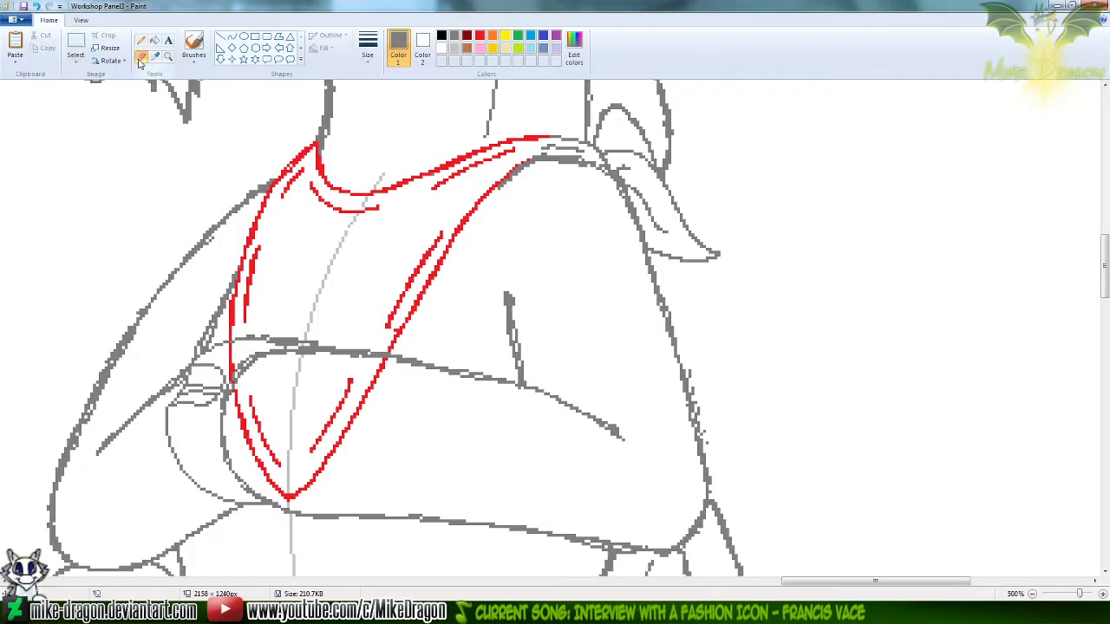
left_click(466, 37)
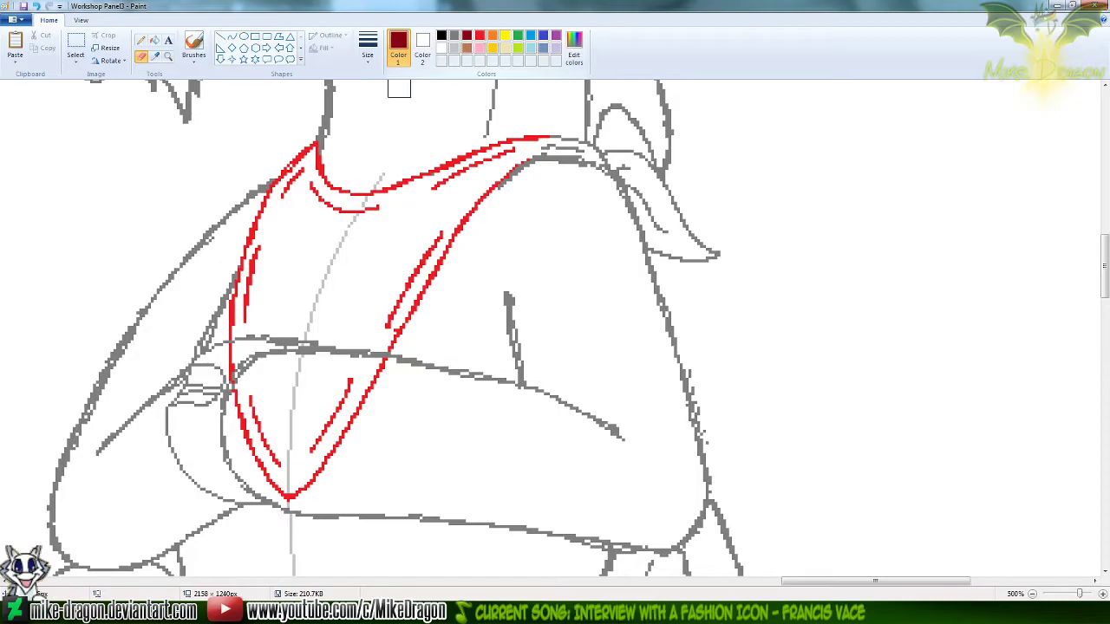
left_click(481, 37)
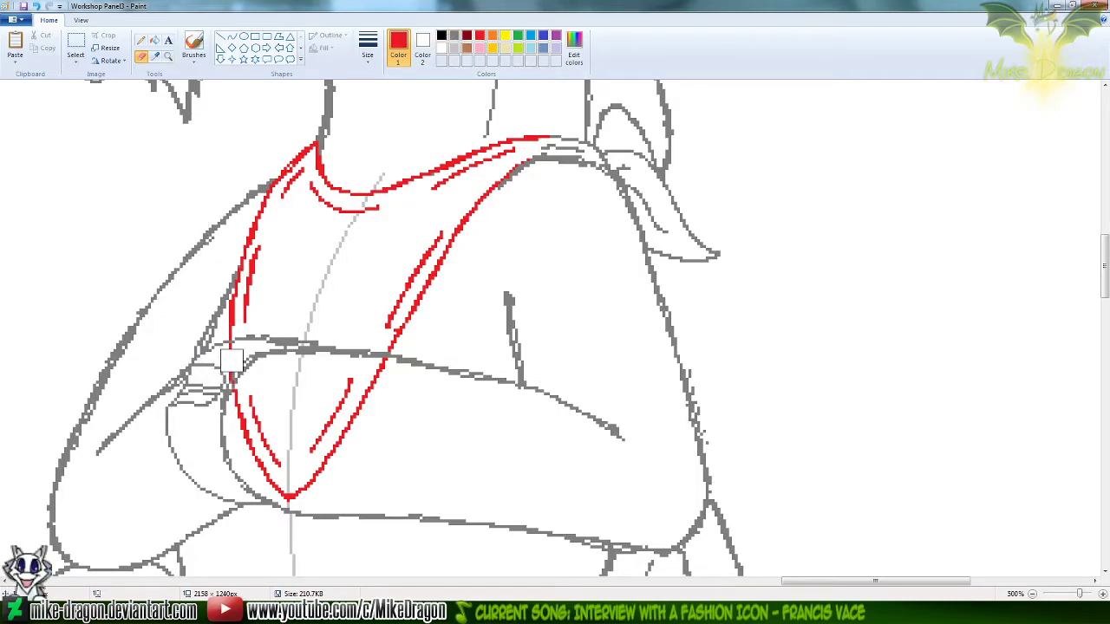
mouse_move(241, 357)
left_mouse_down()
mouse_move(245, 414)
mouse_move(285, 477)
mouse_move(307, 474)
mouse_move(376, 372)
mouse_move(369, 389)
left_mouse_up()
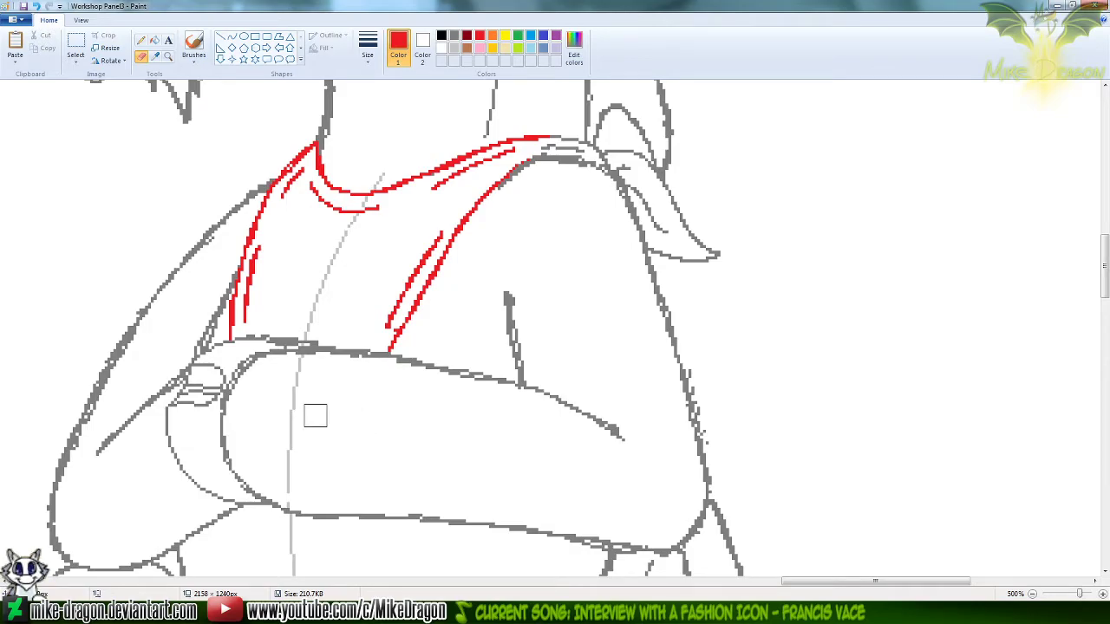
Try a red Pencil fold line on the bandana just above the folded forearm, and undo it
left_click(140, 41)
scroll(436, 368, "down", 4)
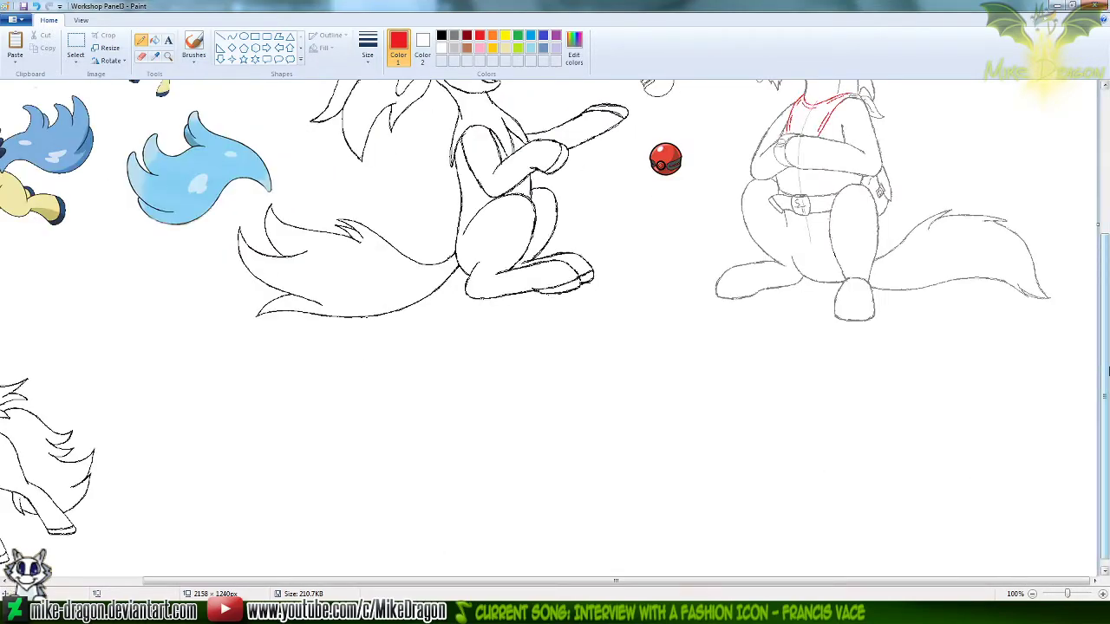
scroll(1108, 371, "up", 5)
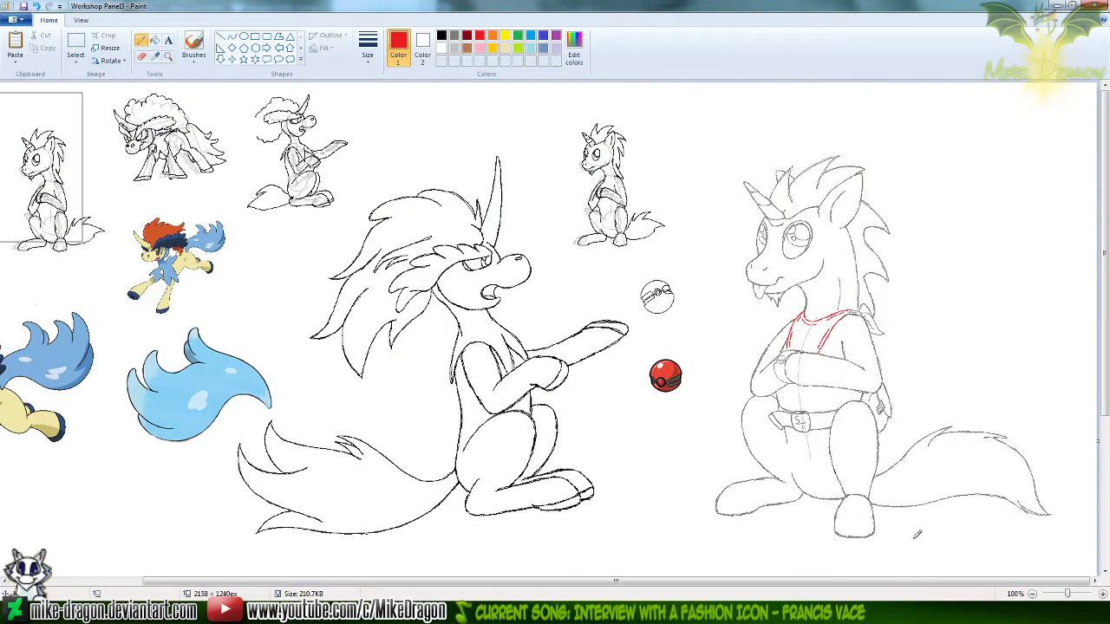
left_click(168, 55)
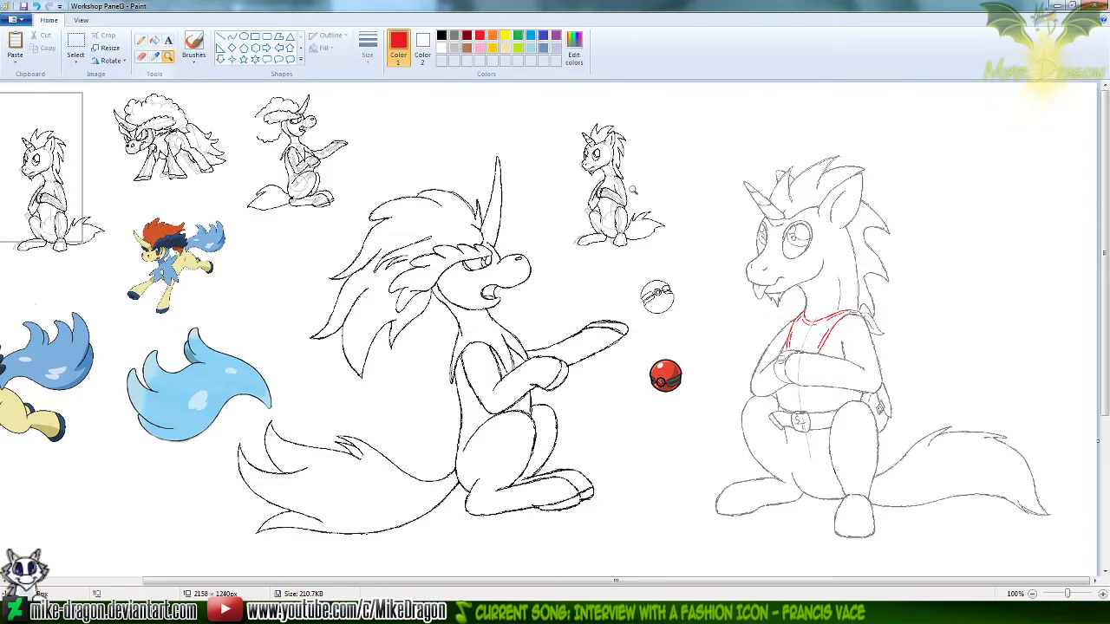
left_click(720, 292)
left_click(577, 322)
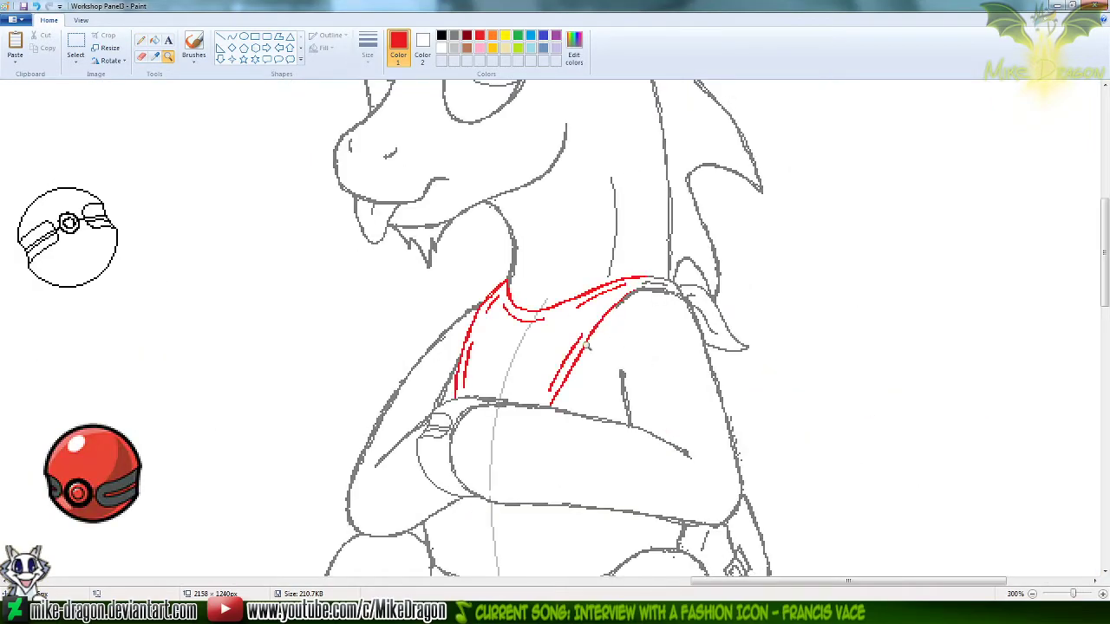
left_click(141, 48)
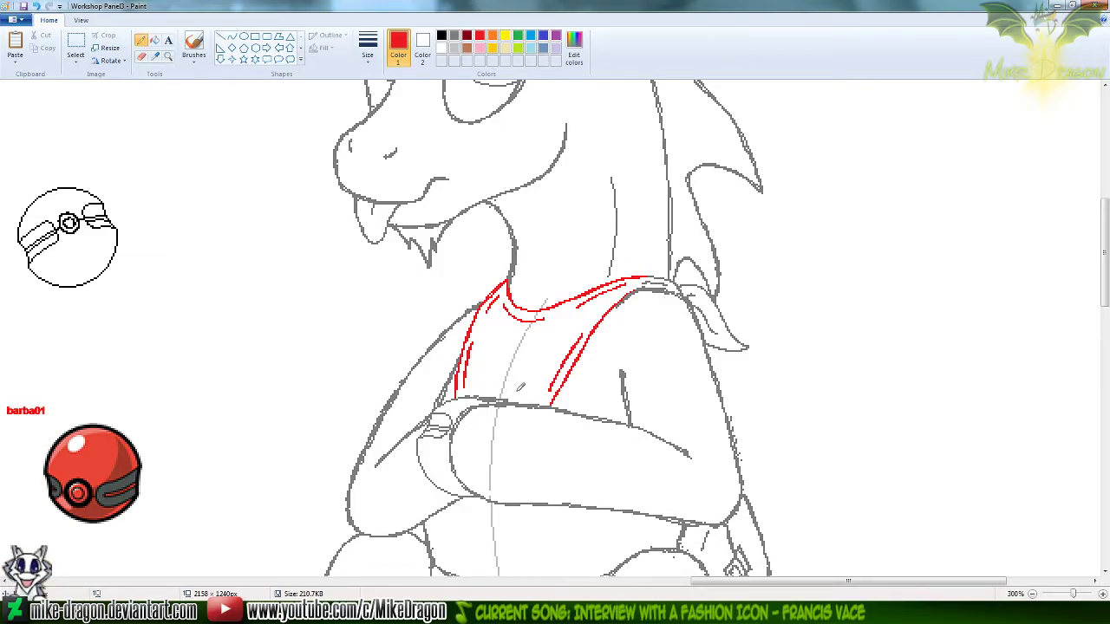
left_click_drag(512, 393, 557, 378)
key("ctrl+z")
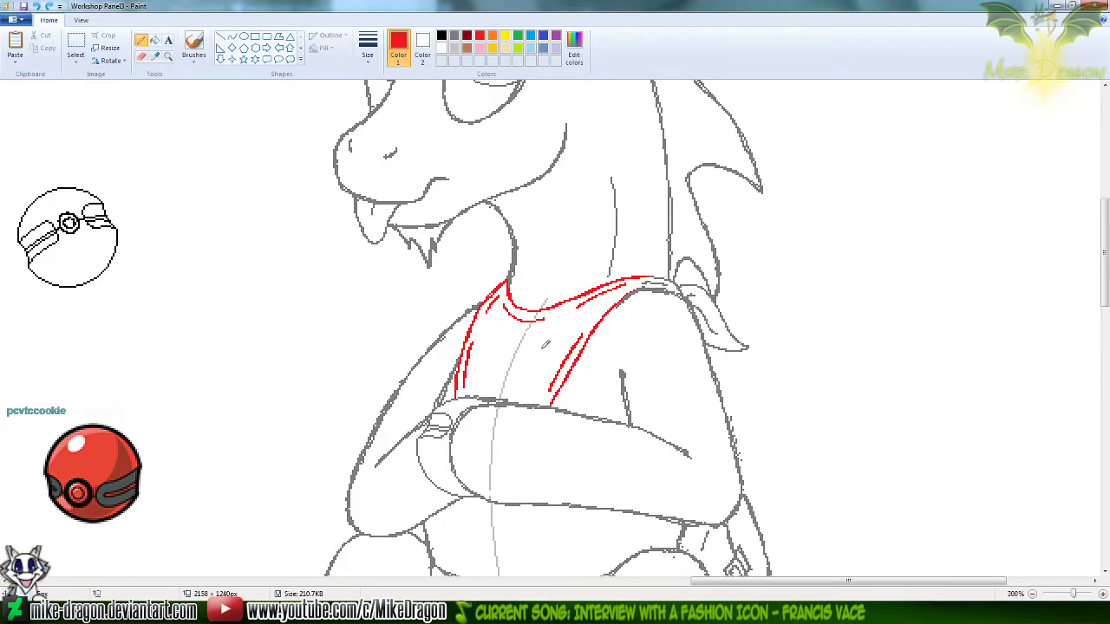
Restore the bandana's red tip over the folded forearm and clear the trial folds and inner side lines from its chest area
left_click_drag(551, 404, 458, 401)
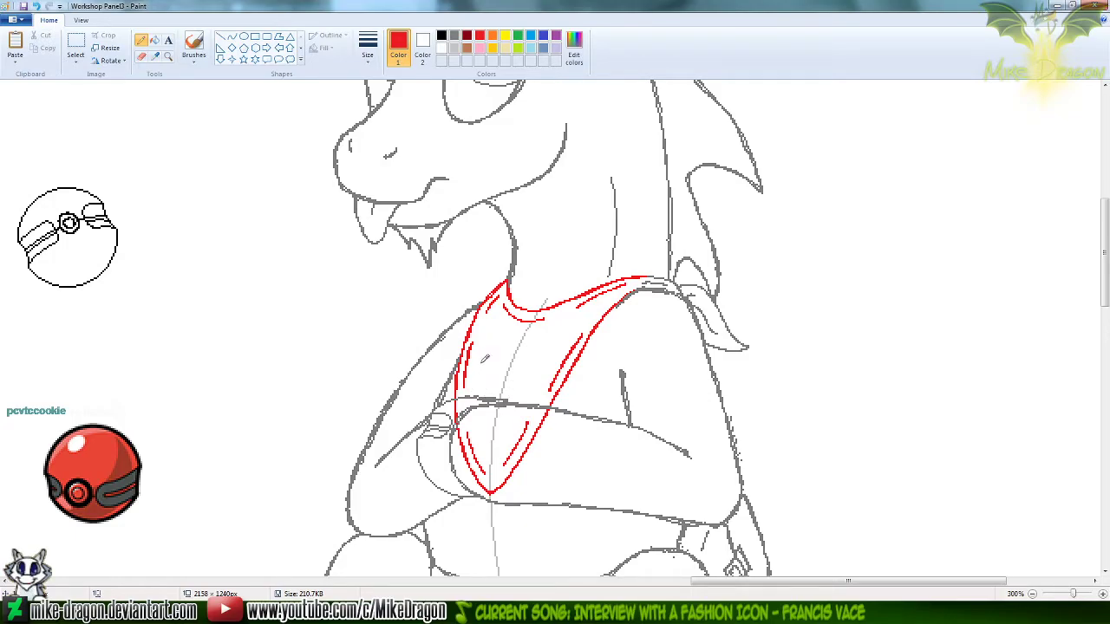
mouse_move(481, 362)
left_mouse_down()
mouse_move(501, 397)
mouse_move(527, 378)
left_mouse_up()
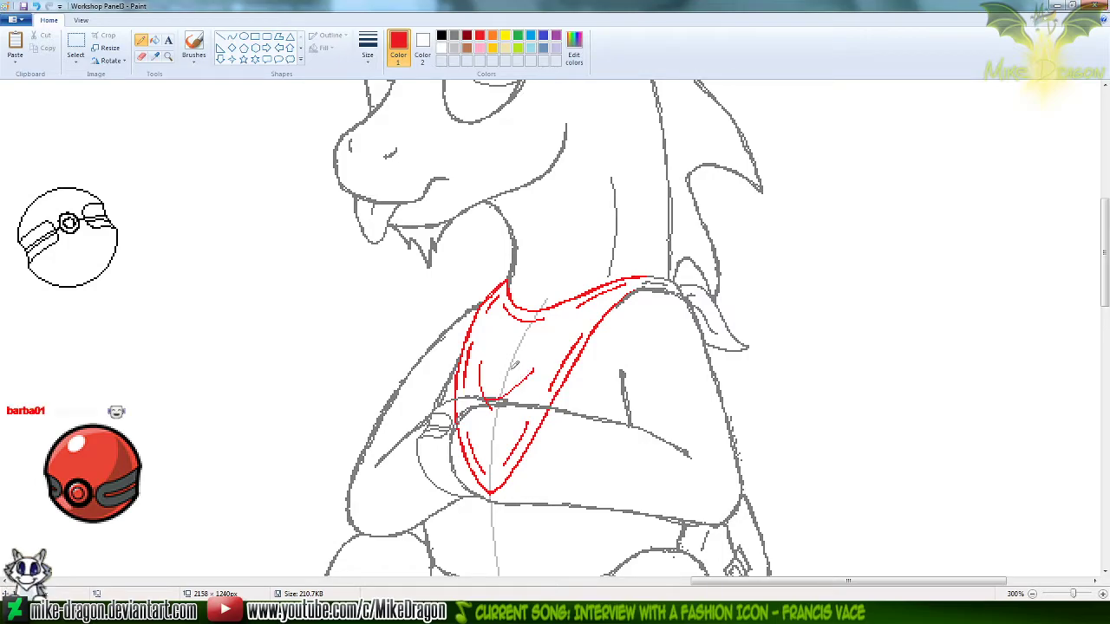
key("ctrl+z")
key("ctrl+z")
left_click_drag(492, 333, 504, 385)
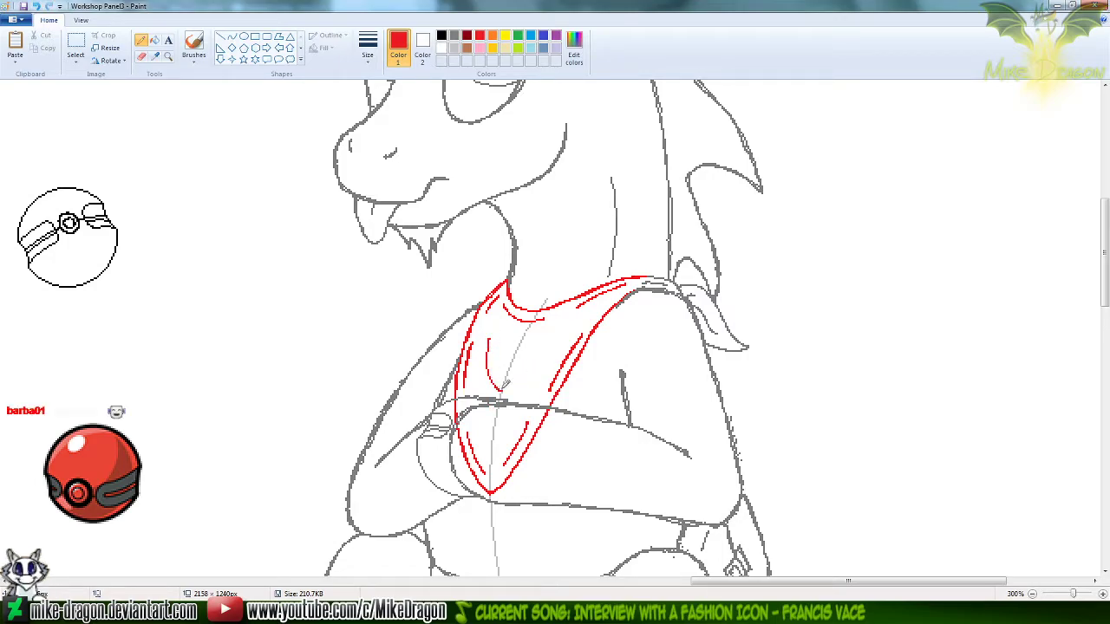
key("ctrl+z")
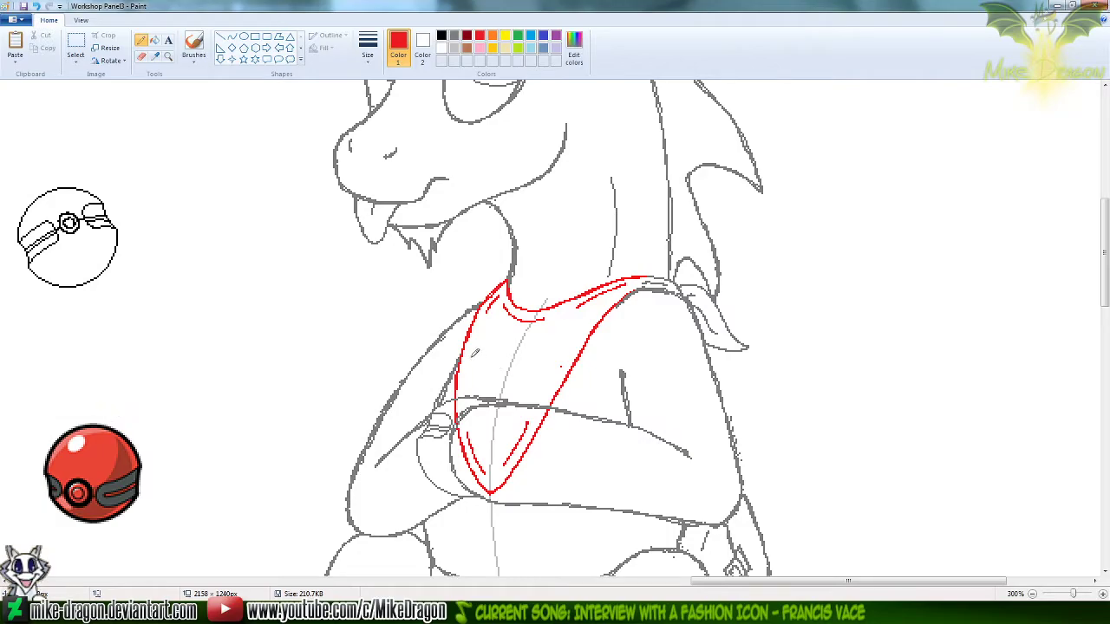
Try curved red fold lines down the bandana's left edge and across its middle above the forearm, and undo them
left_click_drag(480, 329, 477, 399)
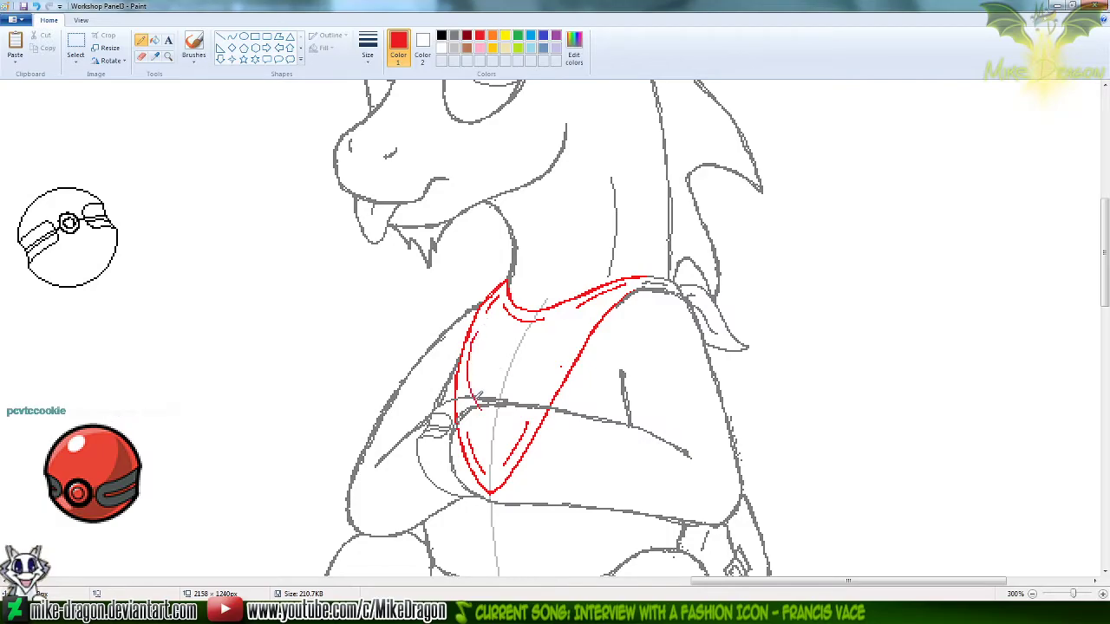
key("ctrl+z")
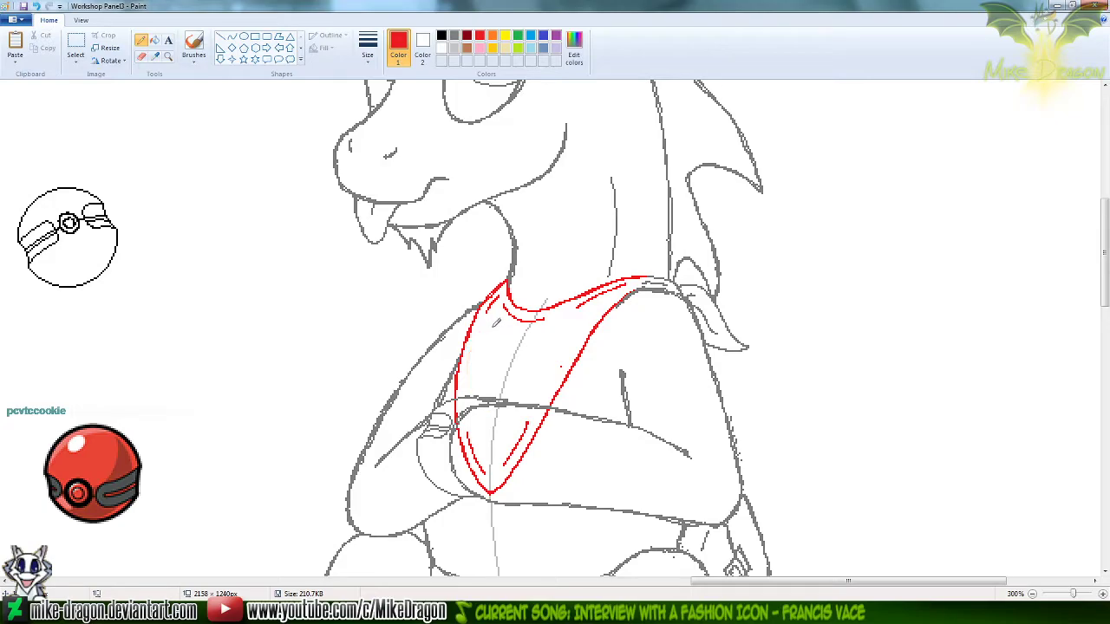
left_click_drag(474, 335, 482, 404)
key("ctrl+z")
left_click_drag(475, 332, 494, 401)
key("ctrl+z")
left_click_drag(475, 326, 488, 392)
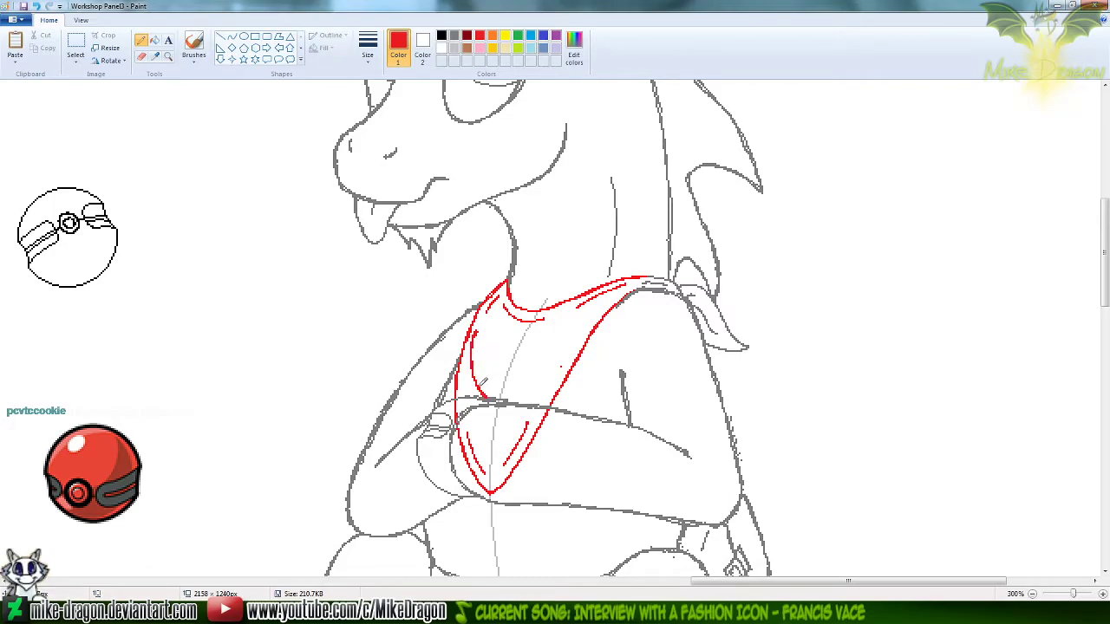
key("ctrl+z")
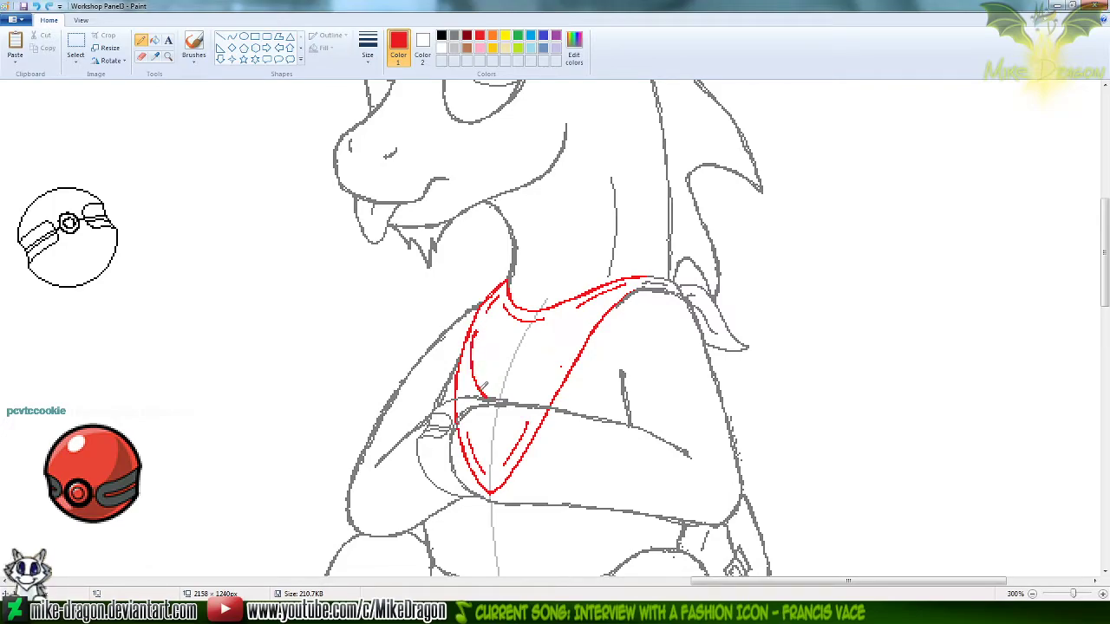
left_click_drag(479, 384, 560, 366)
key("ctrl+z")
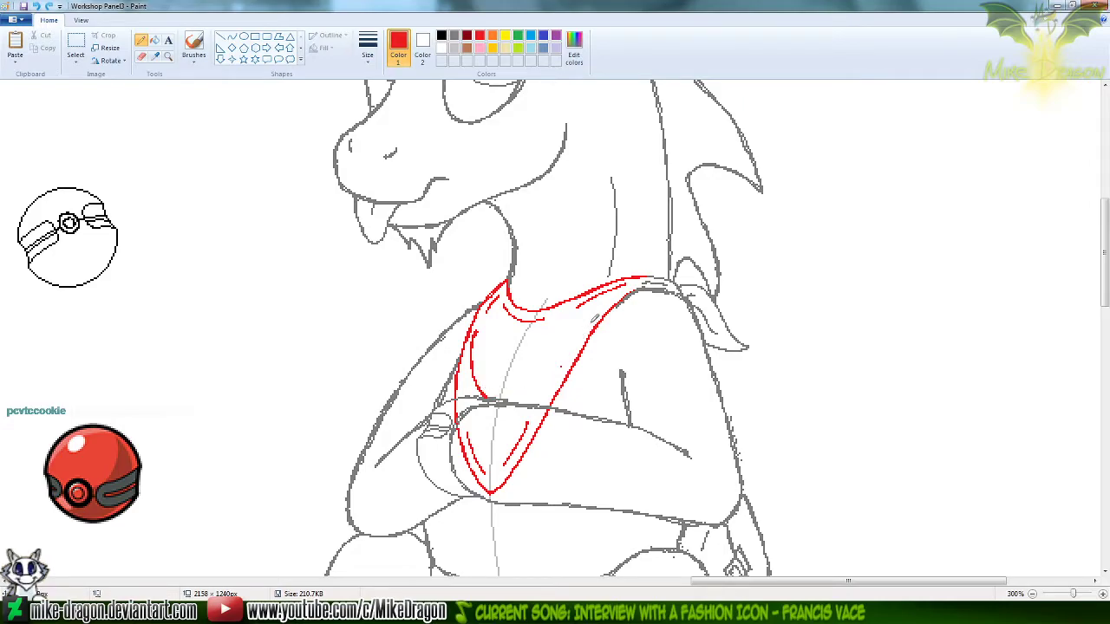
left_click_drag(582, 330, 494, 403)
key("ctrl+z")
key("ctrl+z")
Switch to the browser, close the Applejack reference image, and search Google Images for "2D cloth"
key("alt+Tab")
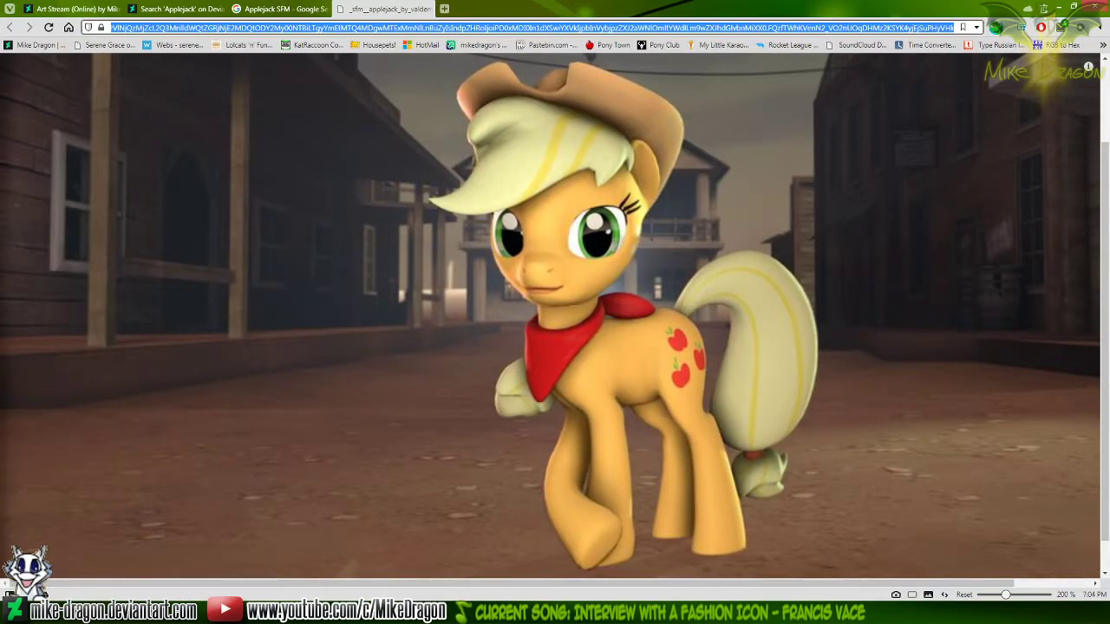
key("ctrl+w")
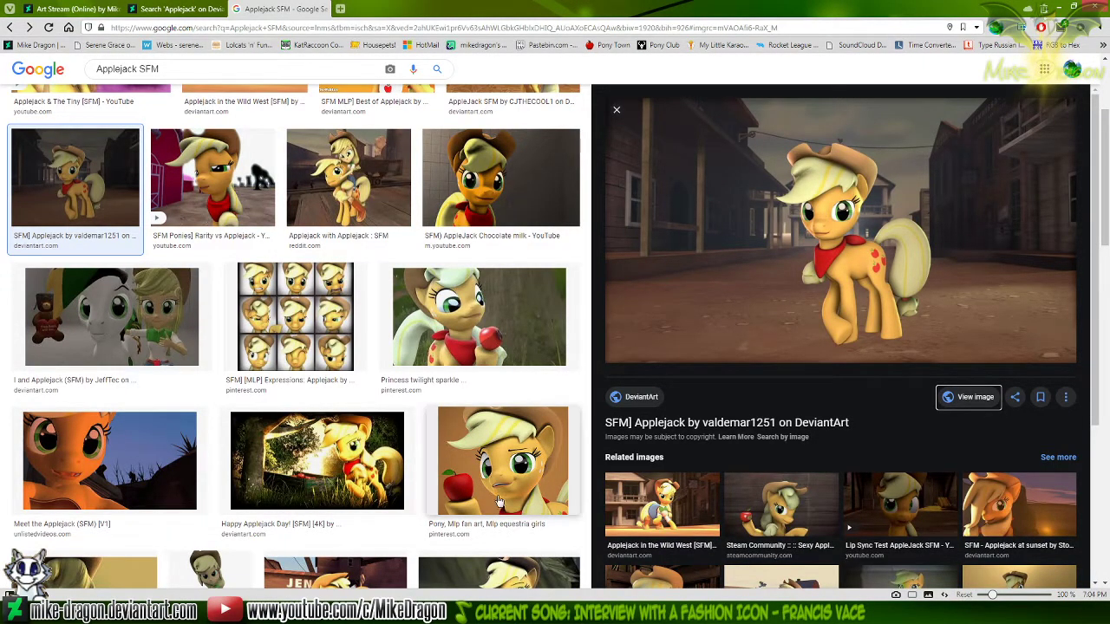
scroll(550, 471, "up", 2)
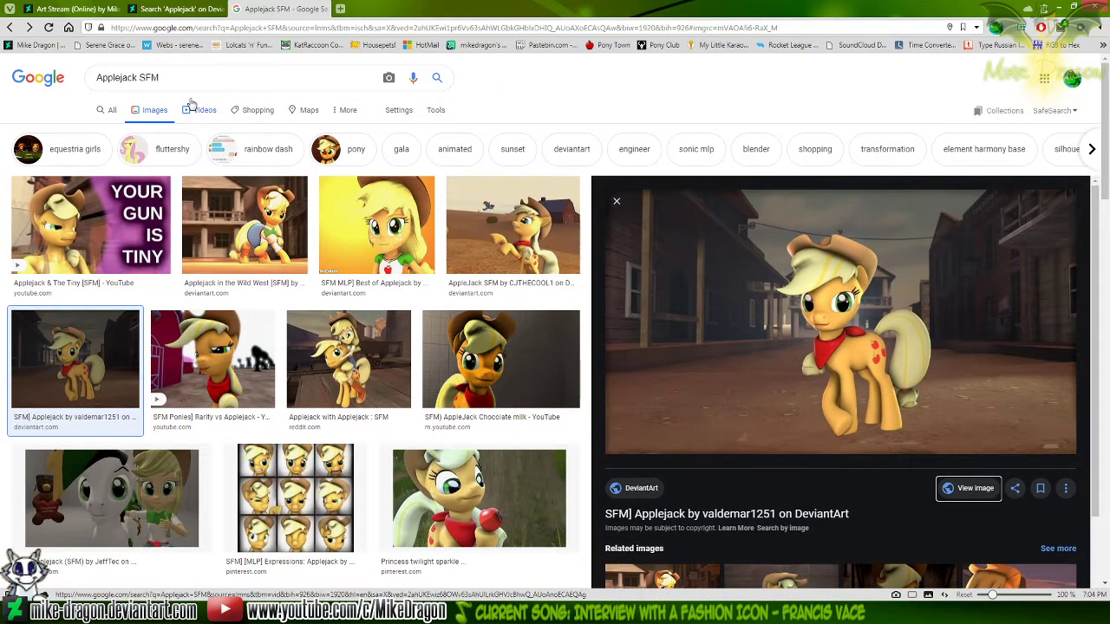
left_click_drag(165, 78, 3, 76)
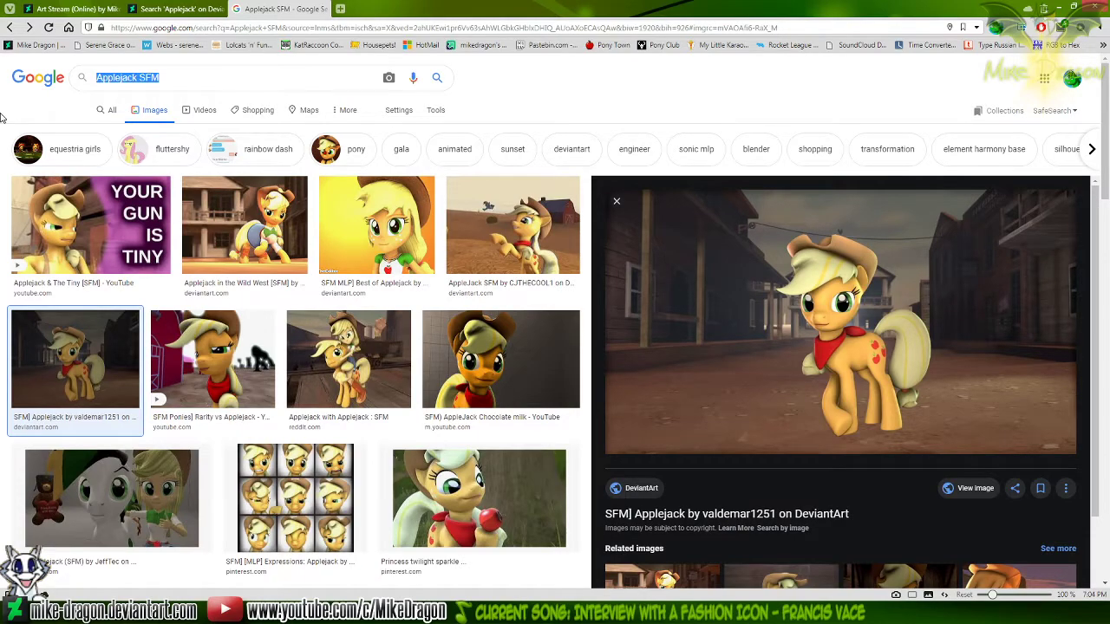
type("2D cloth")
key("Return")
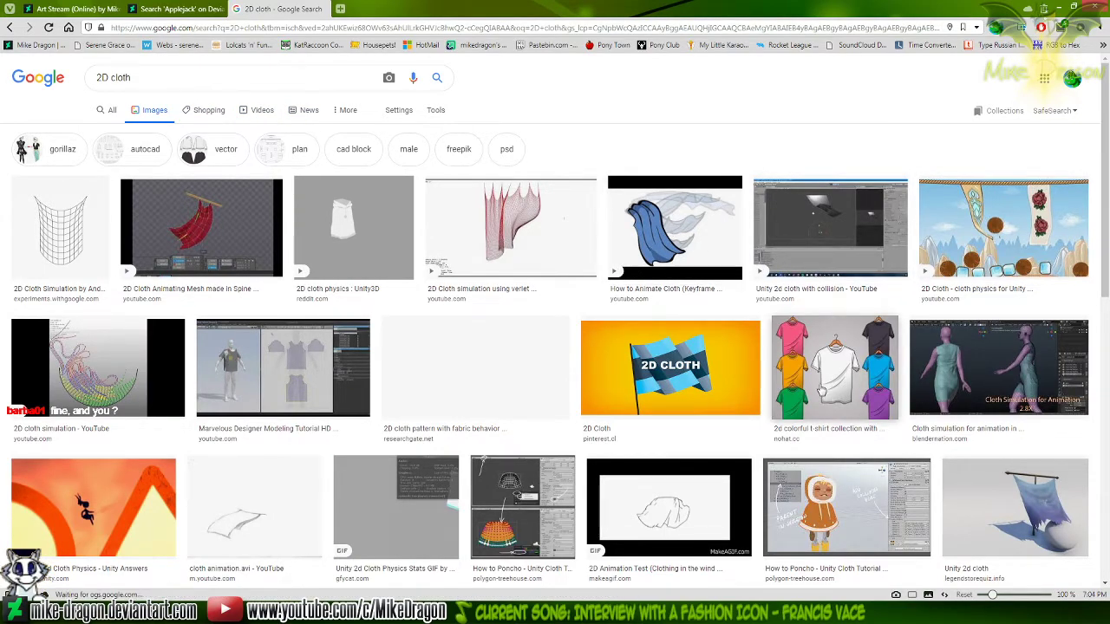
Examine how folds are drawn in the blue cape and T-shirt collection images, and browse the remaining cloth results
left_click(672, 232)
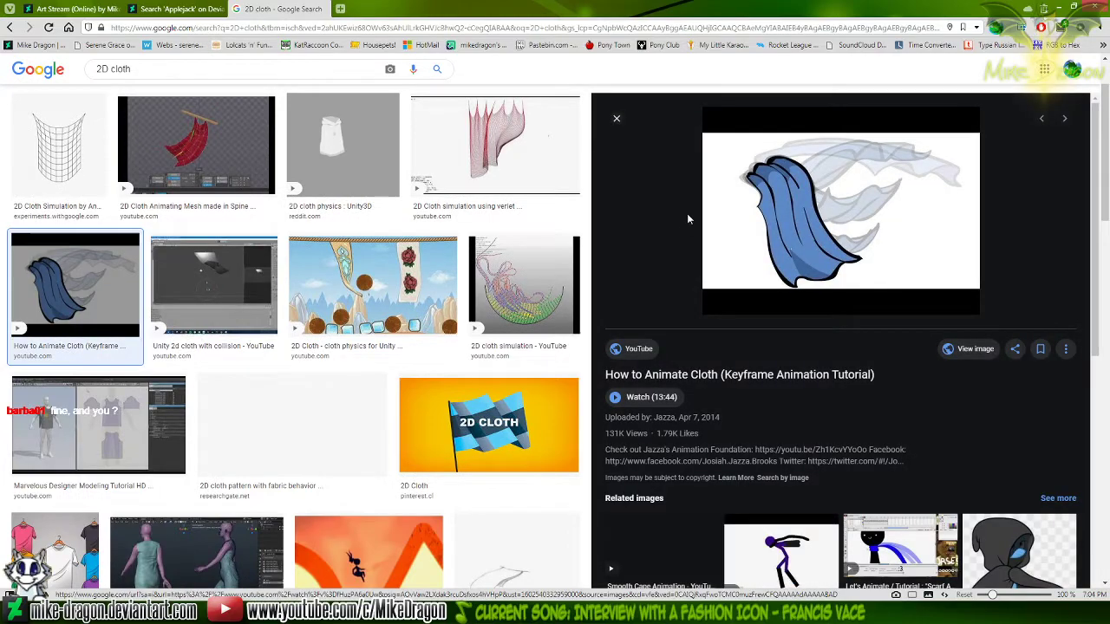
left_click(616, 121)
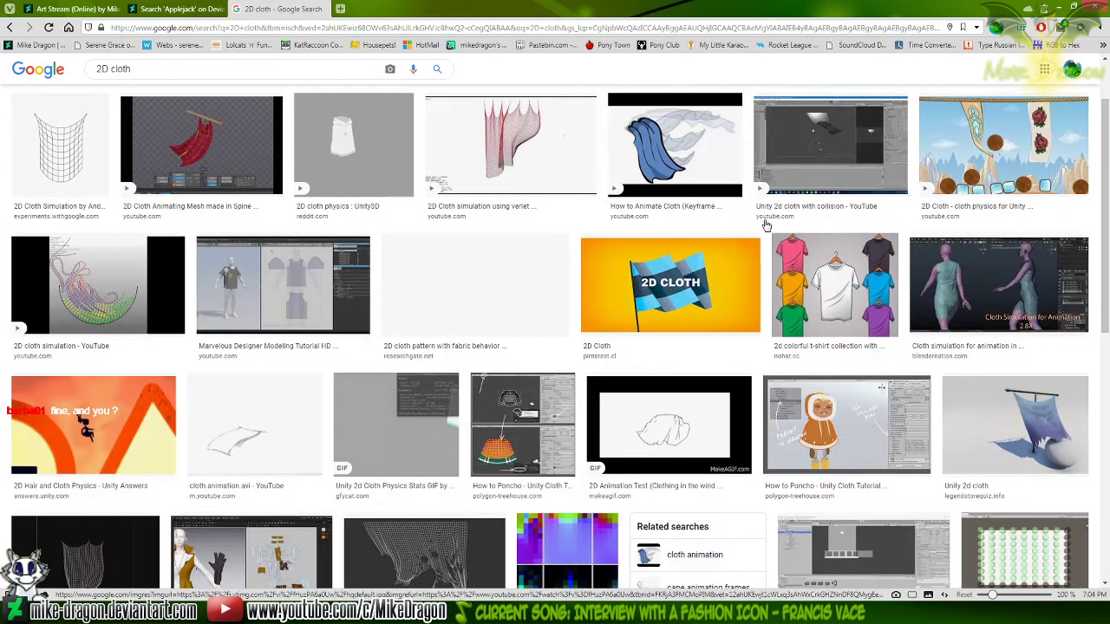
left_click(803, 297)
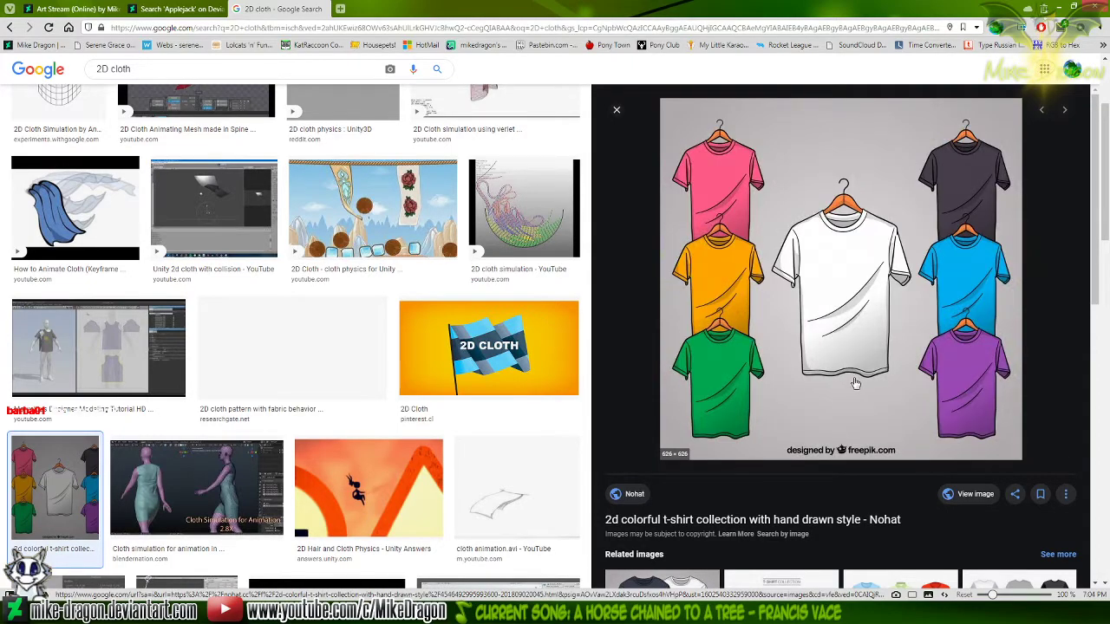
scroll(854, 379, "down", 3)
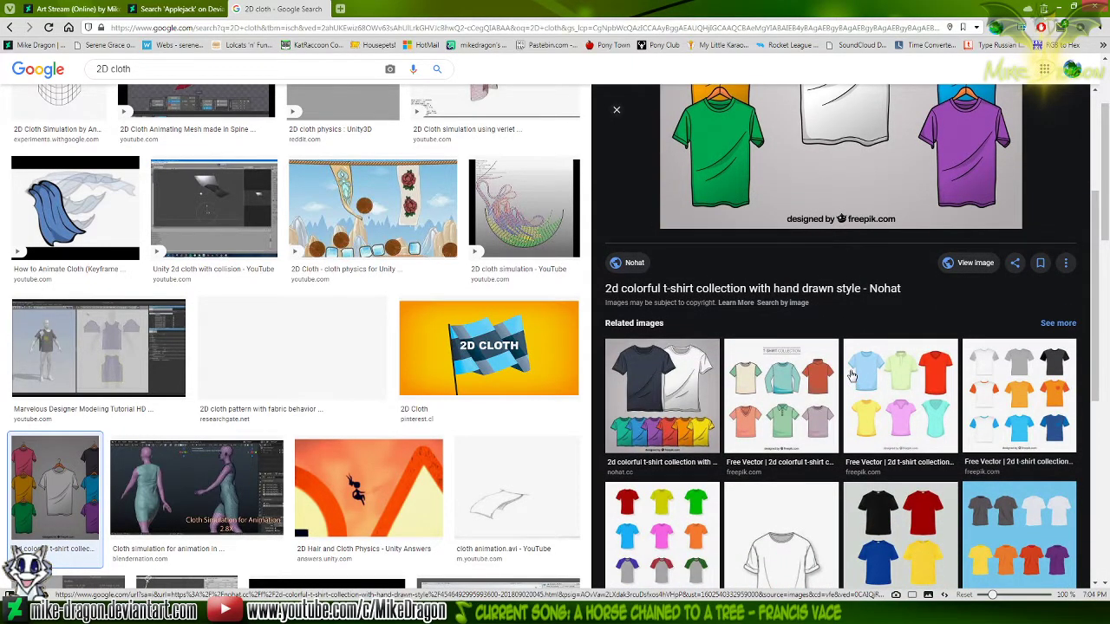
scroll(405, 354, "down", 6)
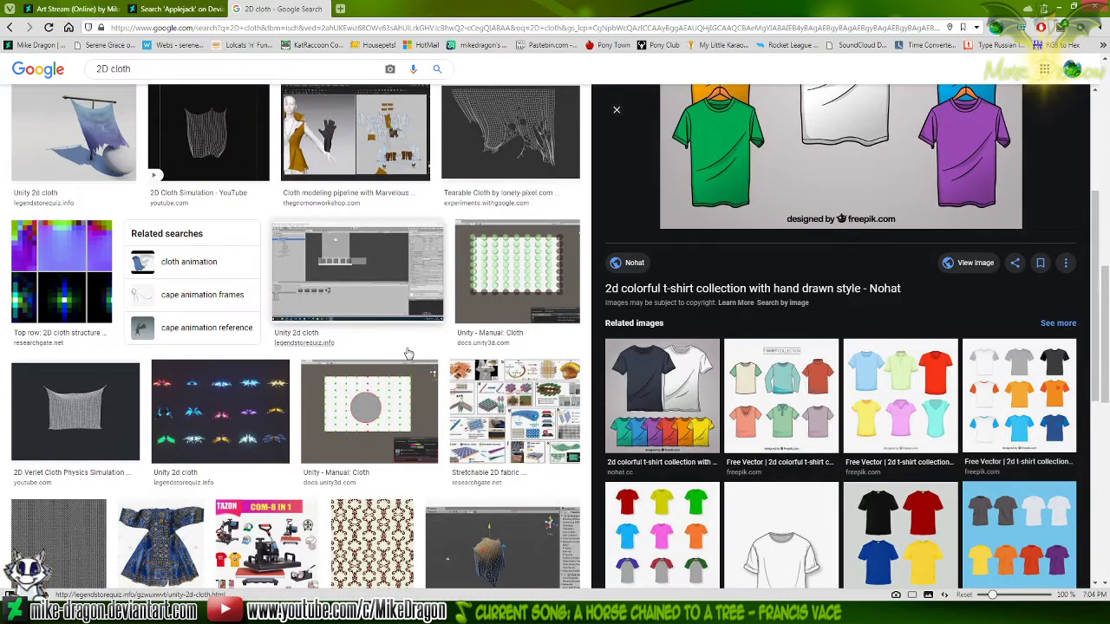
scroll(405, 354, "down", 4)
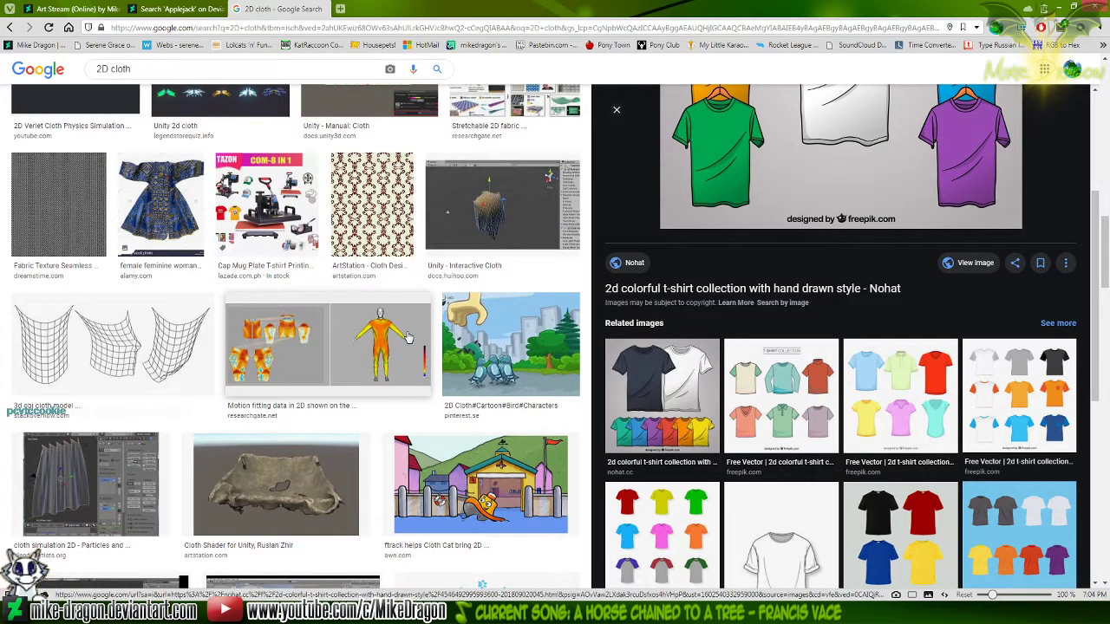
scroll(407, 338, "down", 3)
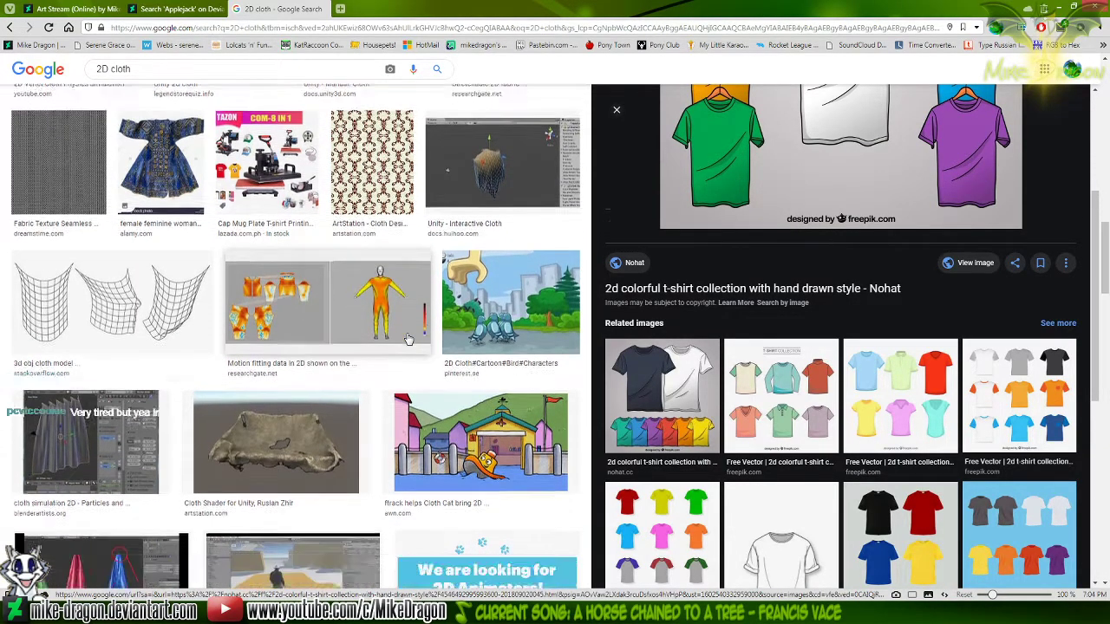
scroll(408, 339, "down", 5)
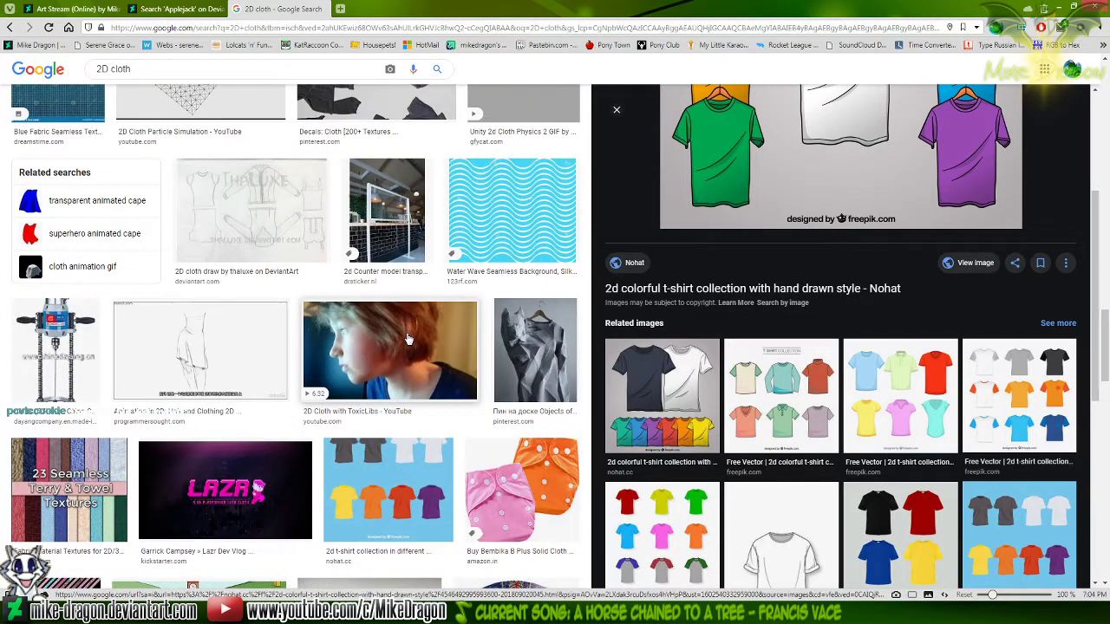
scroll(407, 339, "up", 4)
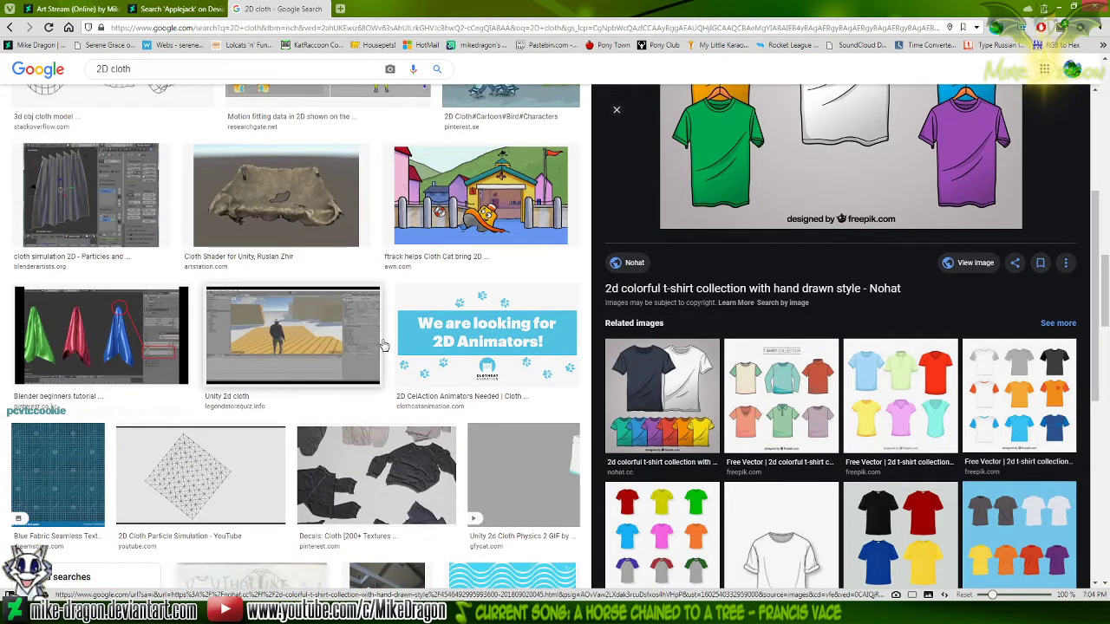
scroll(357, 347, "up", 2)
Examine the drape in the Blender cloth simulation and the red 2D cloth mesh images, and return to Paint
left_click(130, 321)
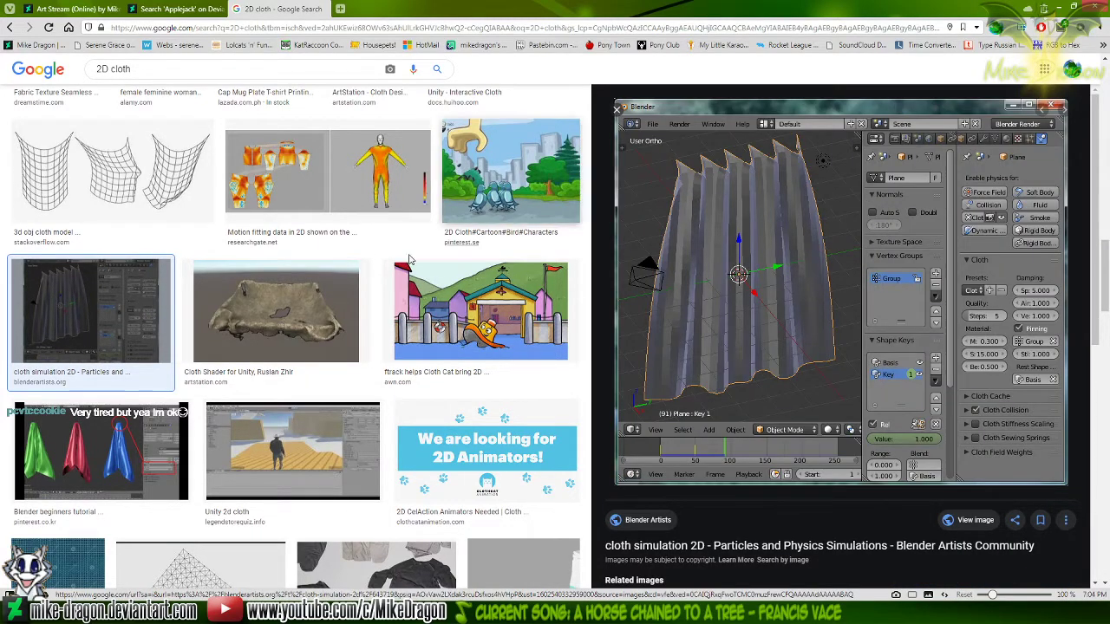
scroll(503, 191, "up", 3)
scroll(364, 282, "up", 10)
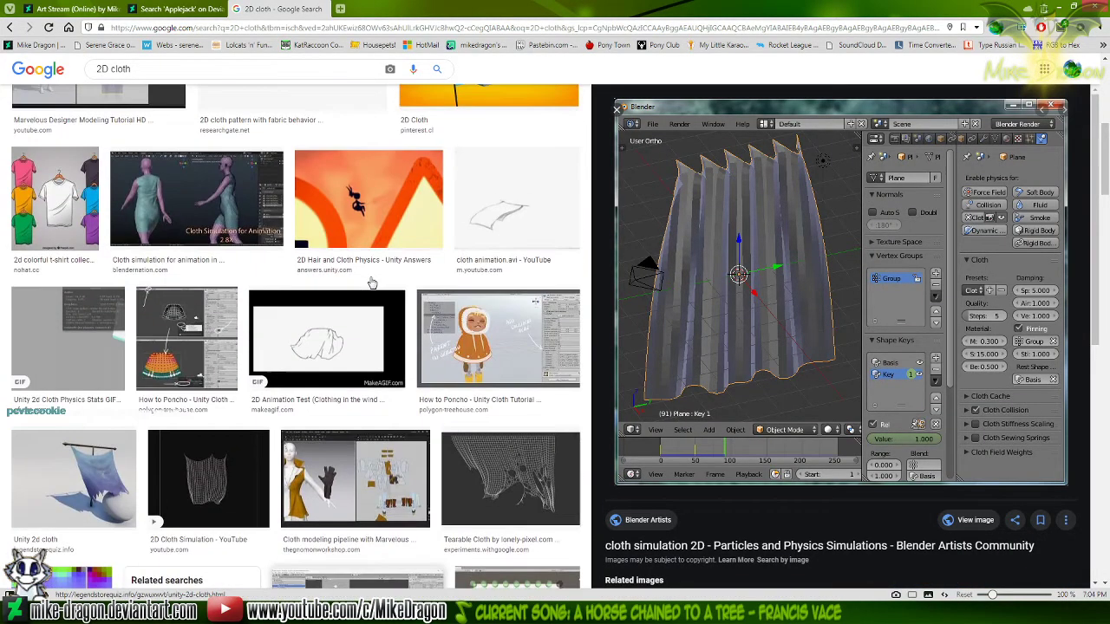
scroll(363, 282, "up", 2)
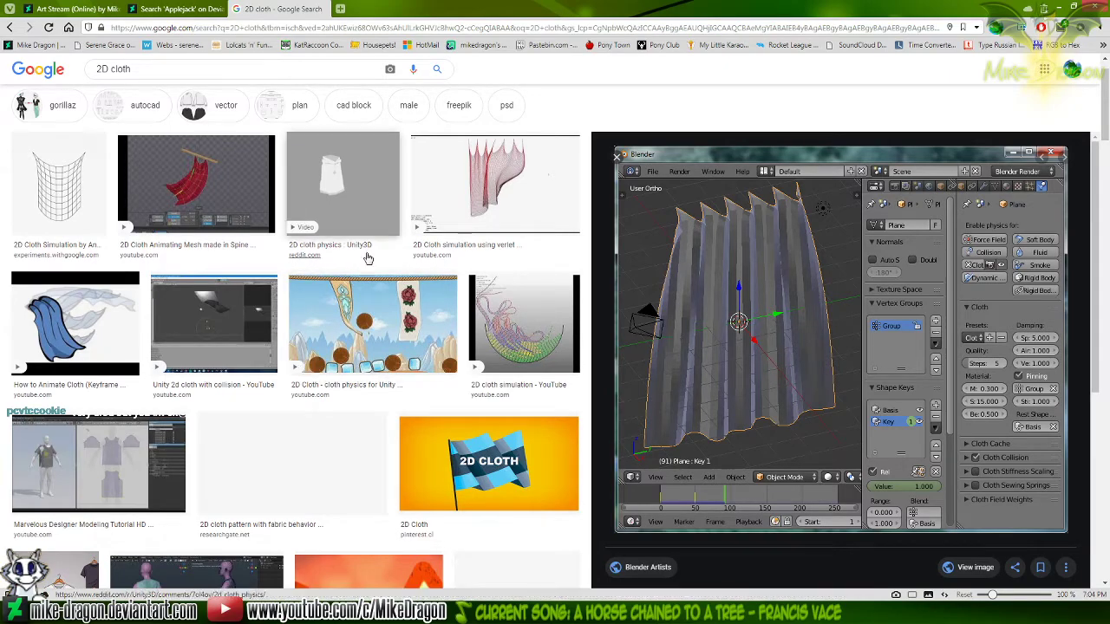
key("alt+Left")
scroll(314, 253, "up", 2)
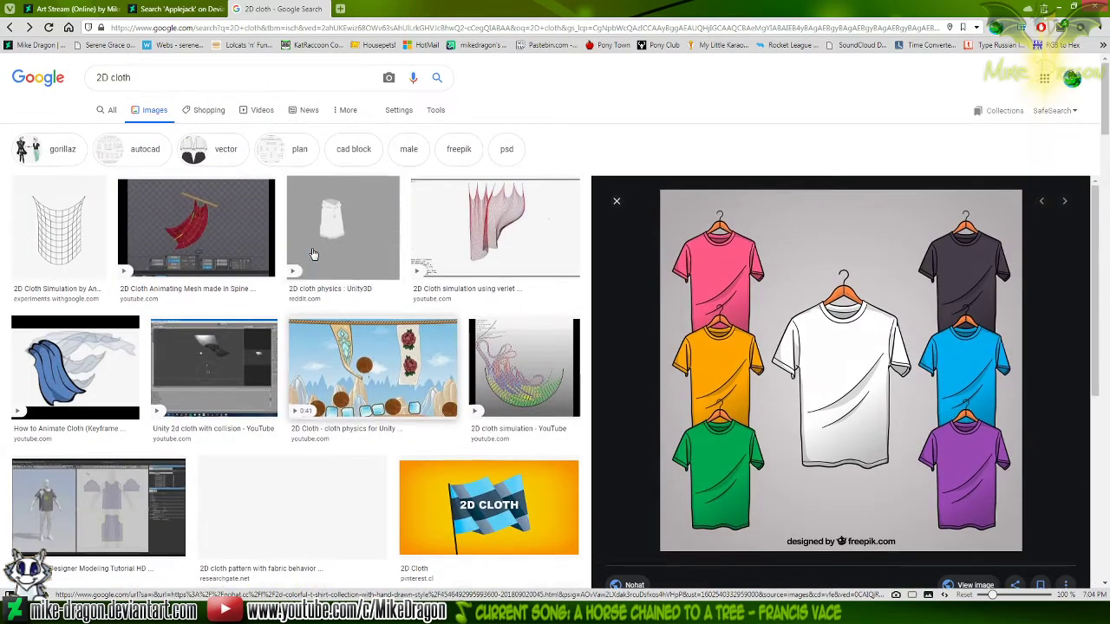
left_click(198, 233)
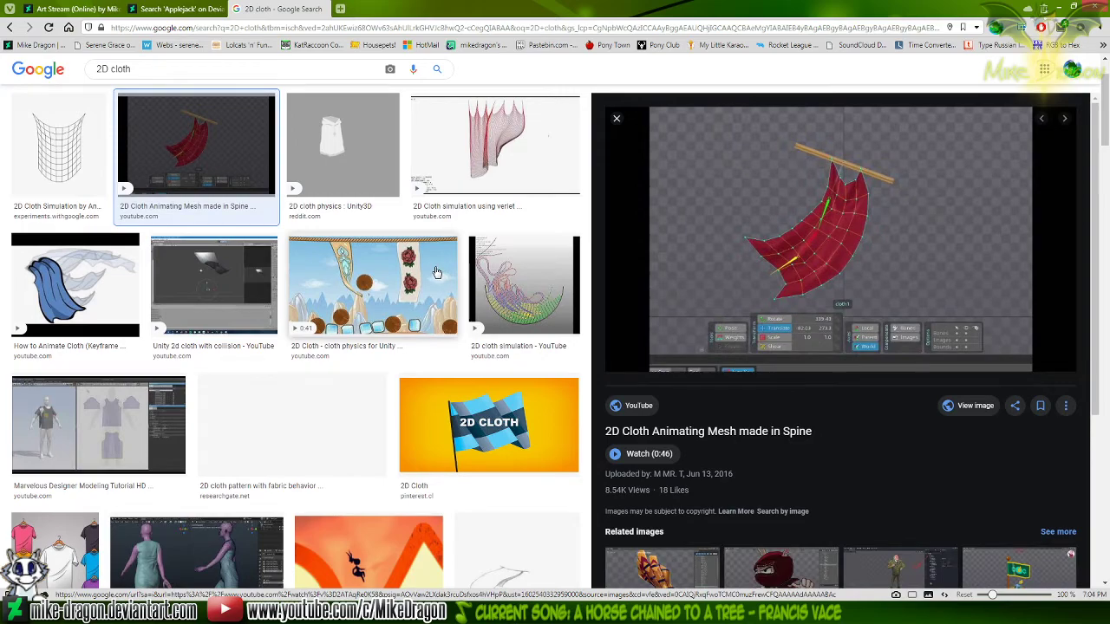
key("alt+Left")
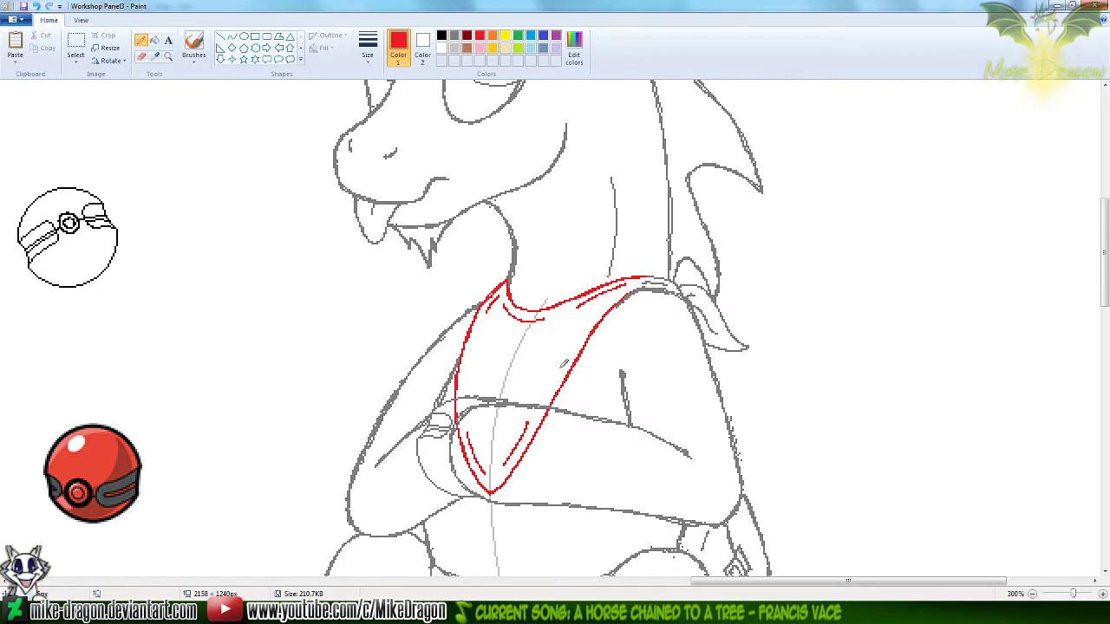
Draw a thickened red fold curving diagonally across the bandana above the forearm, plus a short curved fold near its upper left edge
left_click_drag(478, 386, 575, 335)
key("ctrl+z")
left_click_drag(491, 391, 552, 347)
key("ctrl+z")
left_click_drag(481, 391, 571, 332)
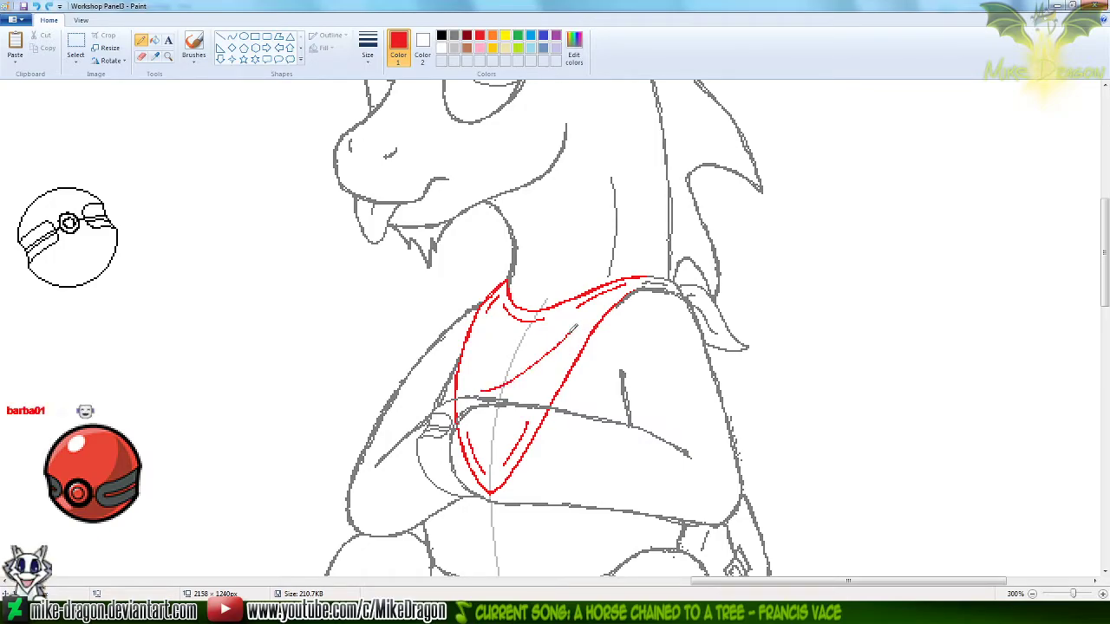
left_click_drag(480, 391, 495, 388)
key("ctrl+z")
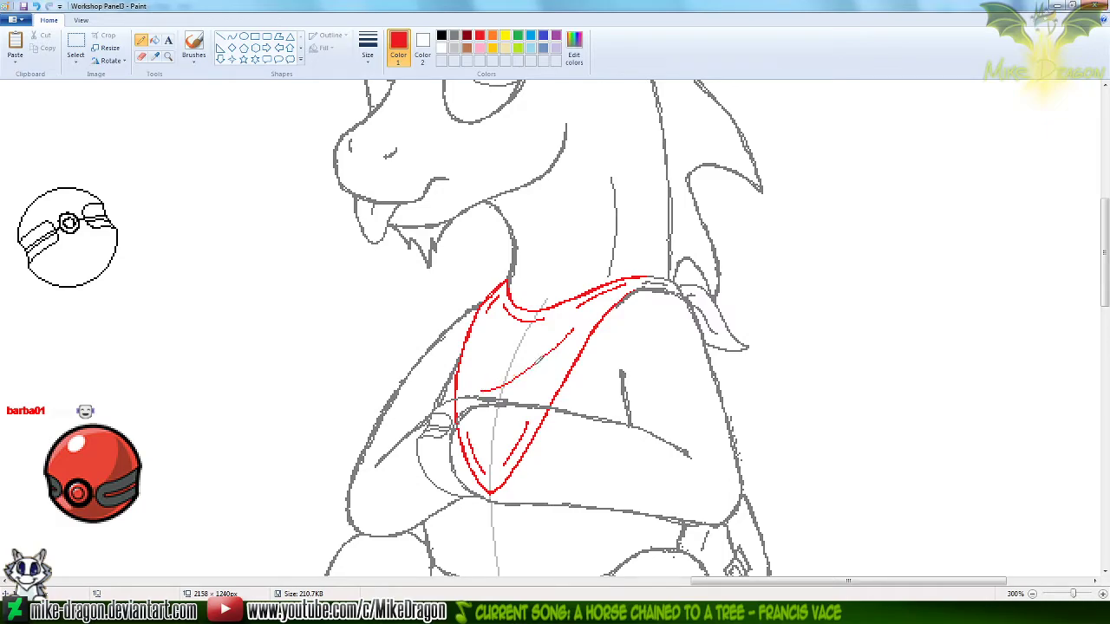
key("ctrl+z")
key("ctrl+z")
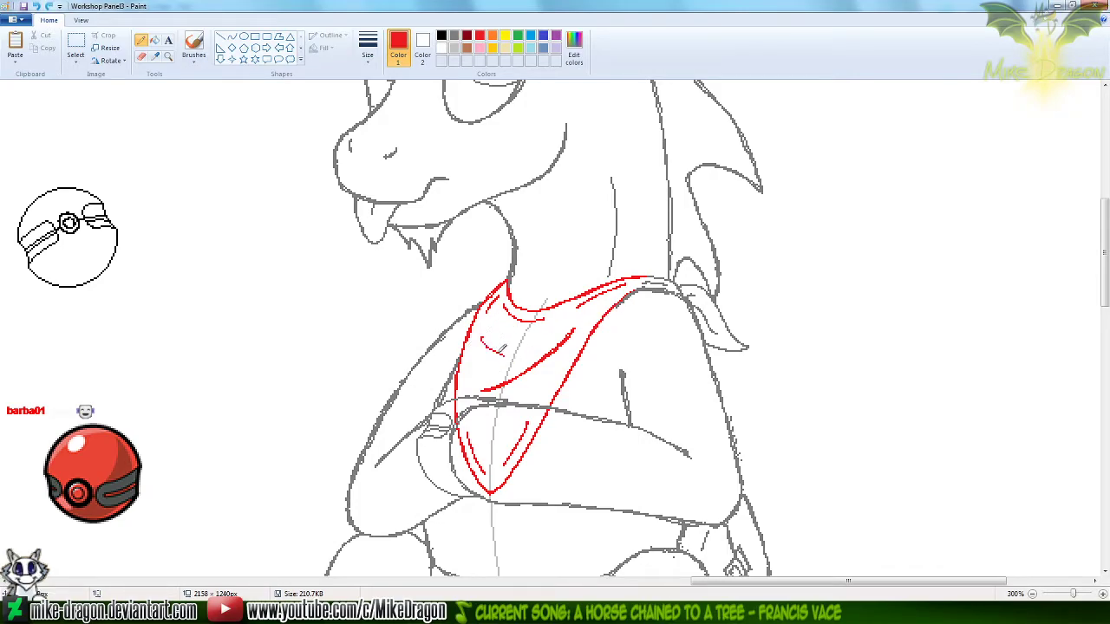
mouse_move(482, 326)
left_mouse_down()
mouse_move(481, 340)
mouse_move(503, 345)
left_mouse_up()
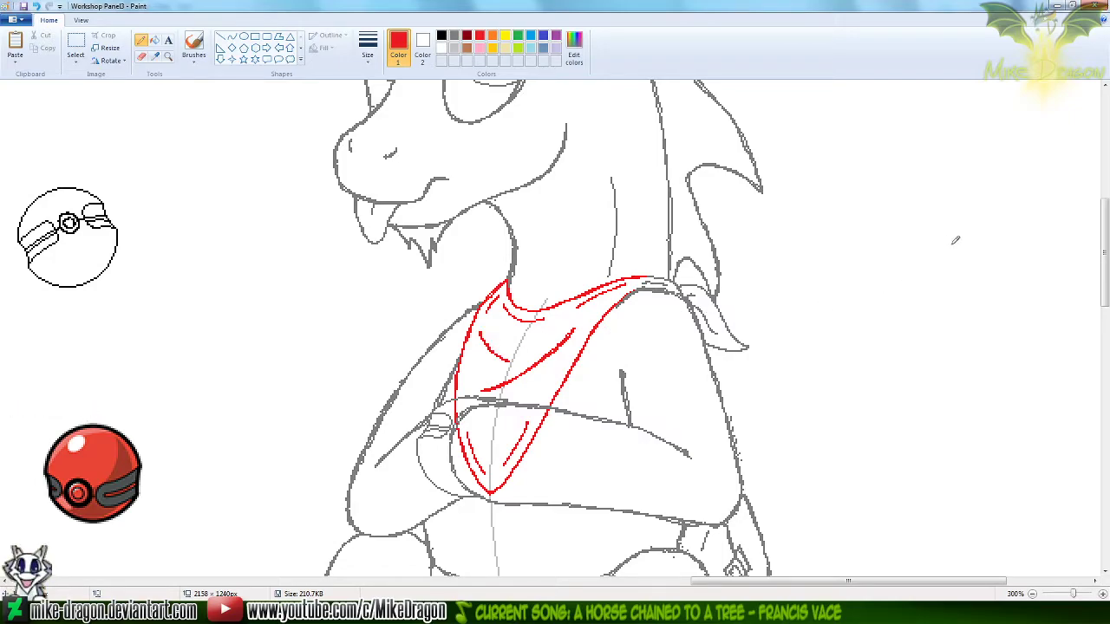
Paste the copied grey torso, align it exactly over the seated unicorn's body, and switch to the Eraser
key("ctrl+v")
mouse_move(411, 303)
left_mouse_down()
mouse_move(539, 378)
mouse_move(691, 416)
mouse_move(665, 450)
mouse_move(659, 425)
left_mouse_up()
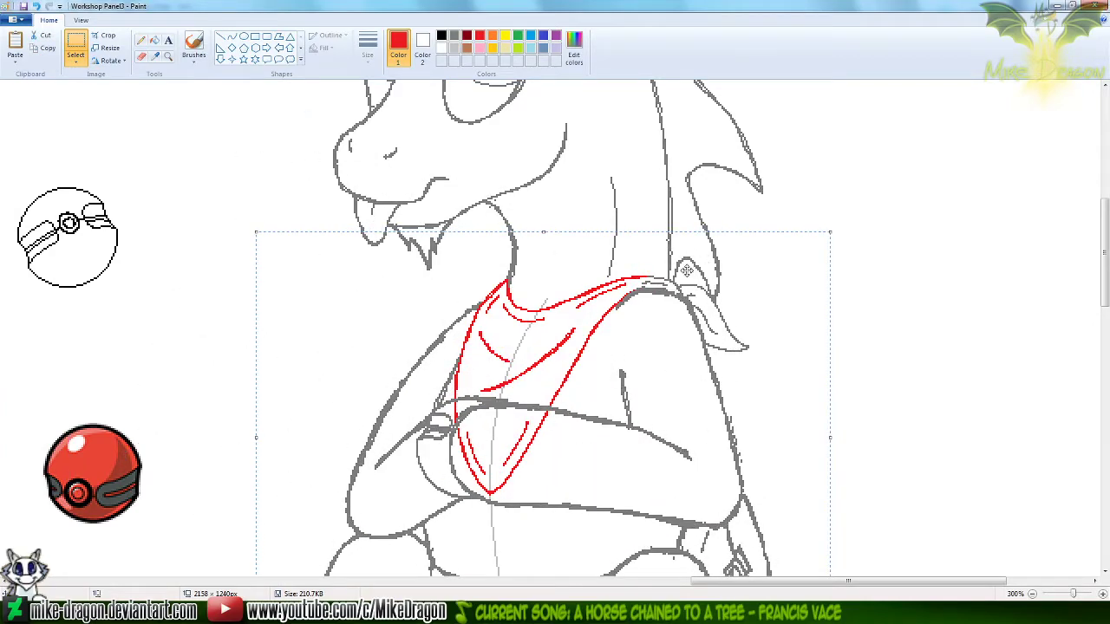
left_click(142, 55)
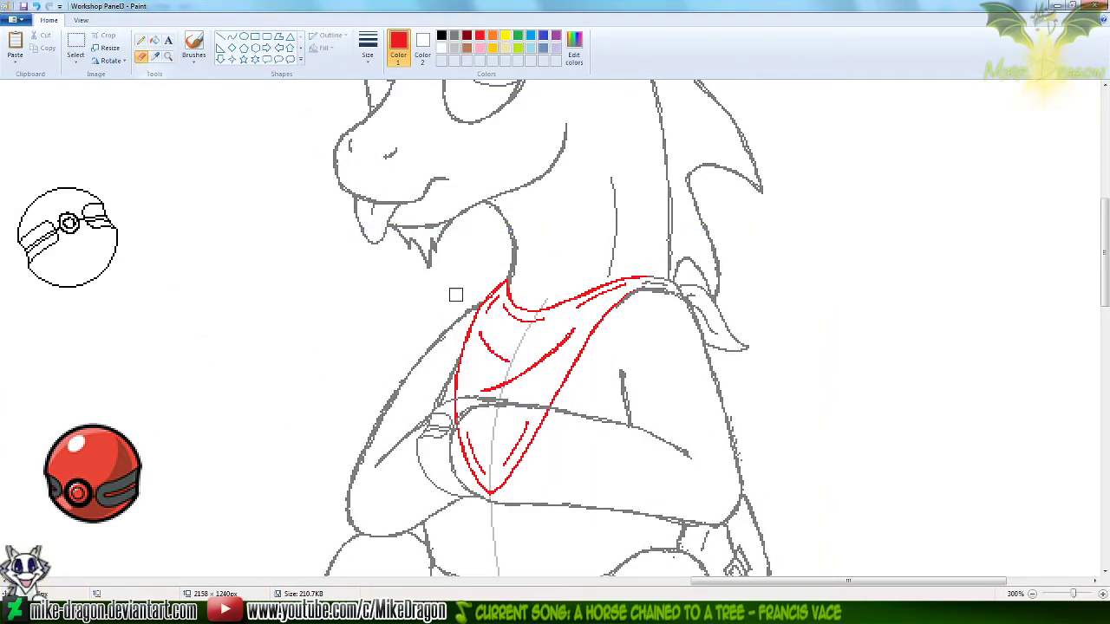
Erase the red bandana lines that overlap the folded forearms and paw of the seated unicorn
mouse_move(457, 408)
left_mouse_down()
mouse_move(492, 498)
mouse_move(533, 427)
left_mouse_up()
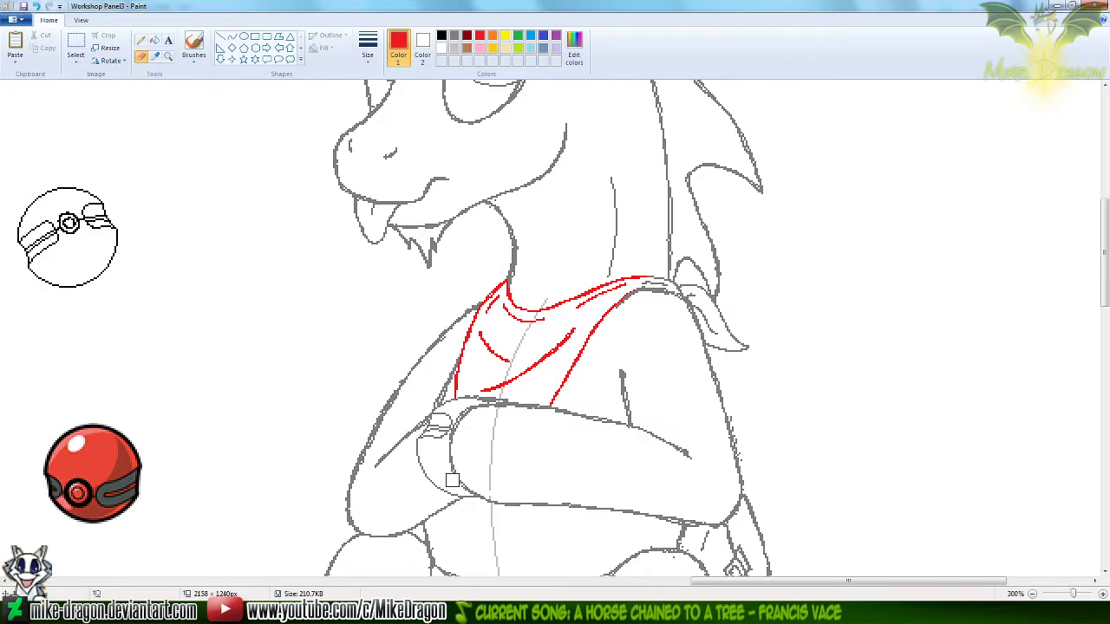
scroll(495, 435, "down", 2, "ctrl")
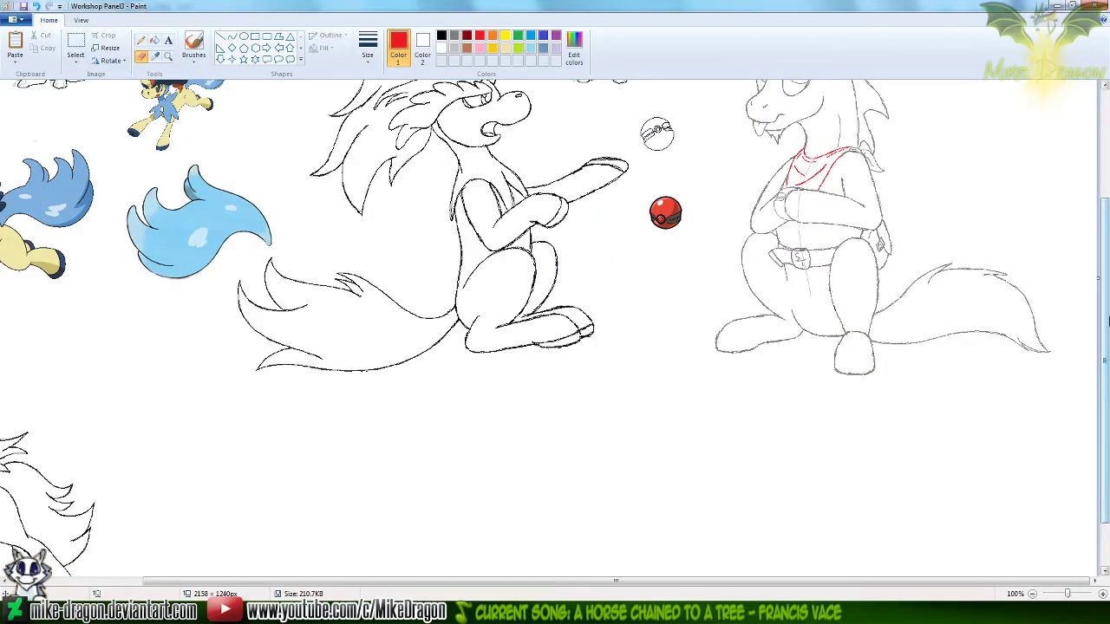
scroll(1101, 260, "up", 1)
left_click_drag(1107, 260, 1107, 232)
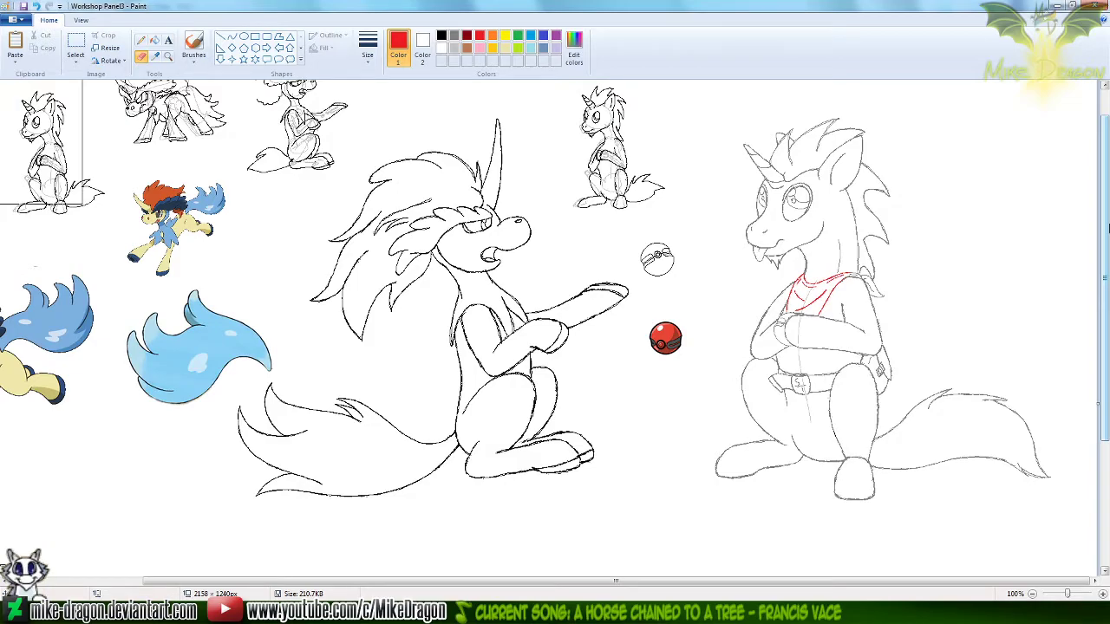
Copy the whole seated unicorn into the Silver Trot Panel3 Progress Sheet beside the last version, and return to the Panel3 drawing
left_click(75, 43)
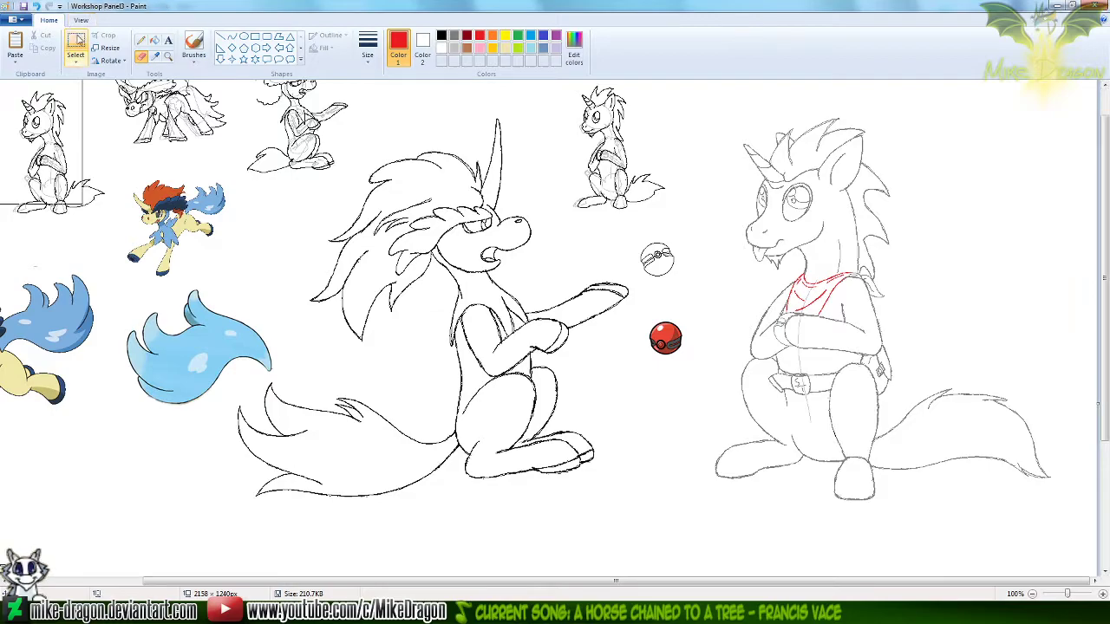
left_click_drag(1059, 508, 903, 418)
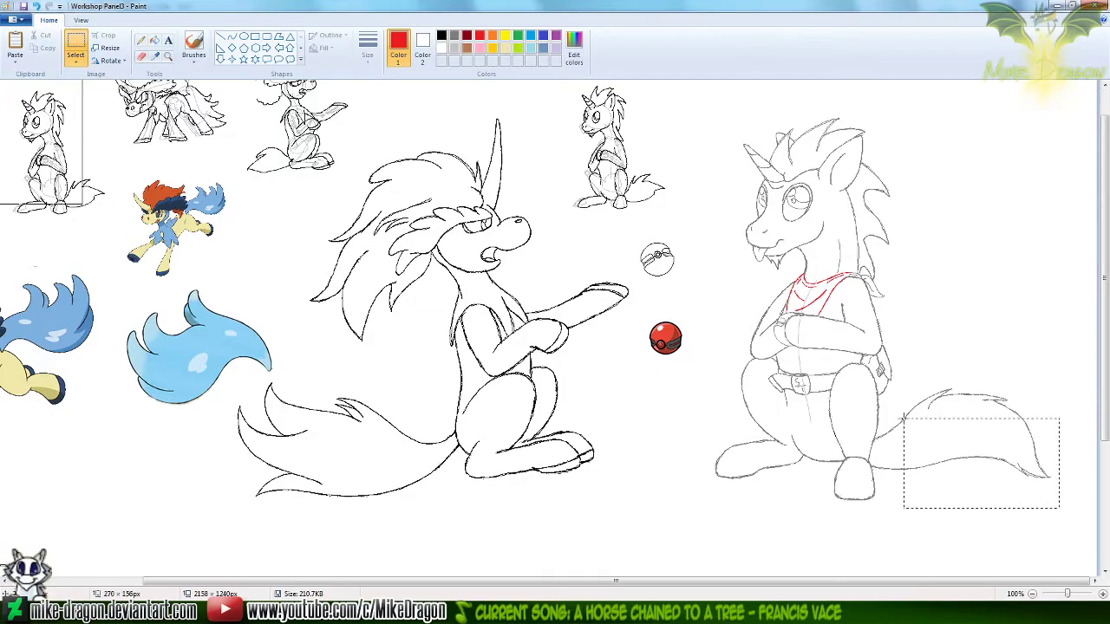
left_click_drag(708, 109, 704, 108)
left_click(663, 304)
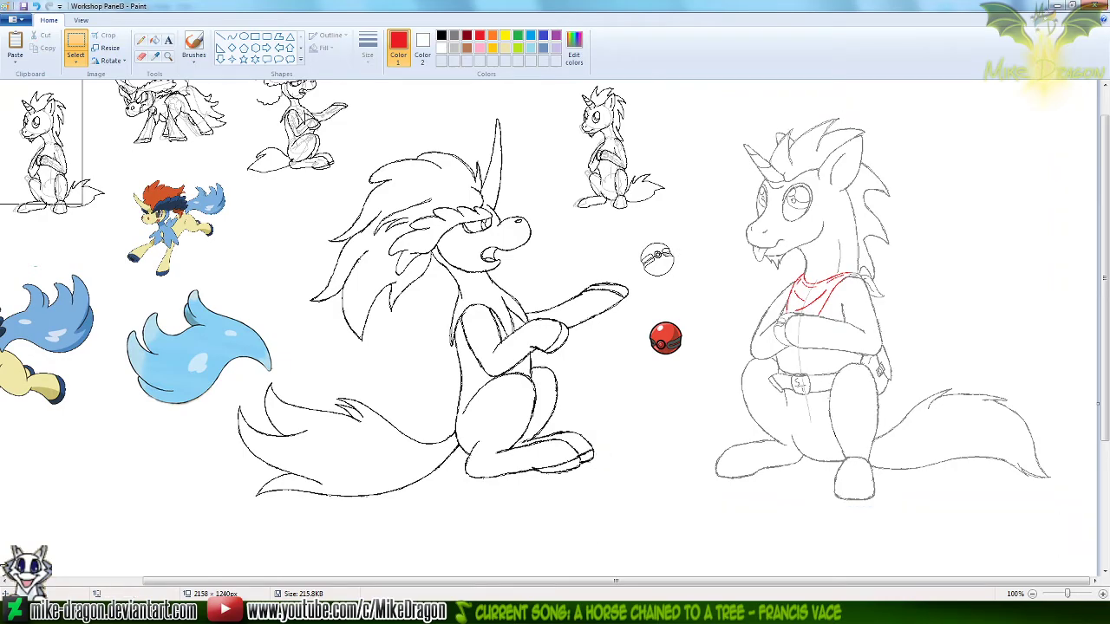
left_click(572, 611)
key("ctrl+v")
mouse_move(100, 161)
left_mouse_down()
mouse_move(485, 304)
mouse_move(678, 343)
left_mouse_up()
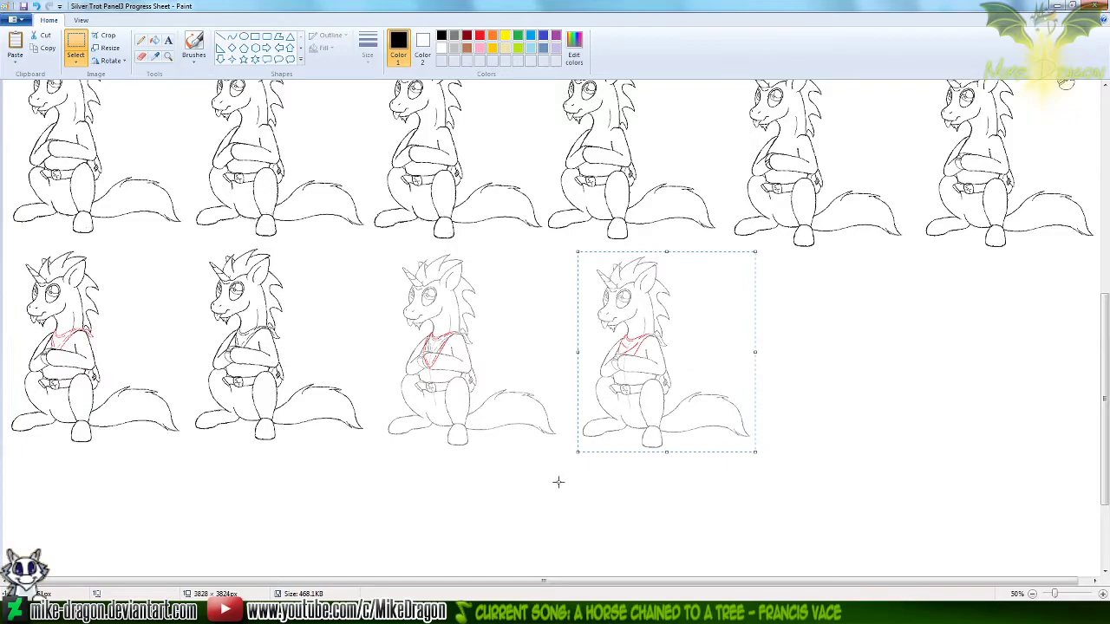
left_click(454, 482)
left_click(550, 611)
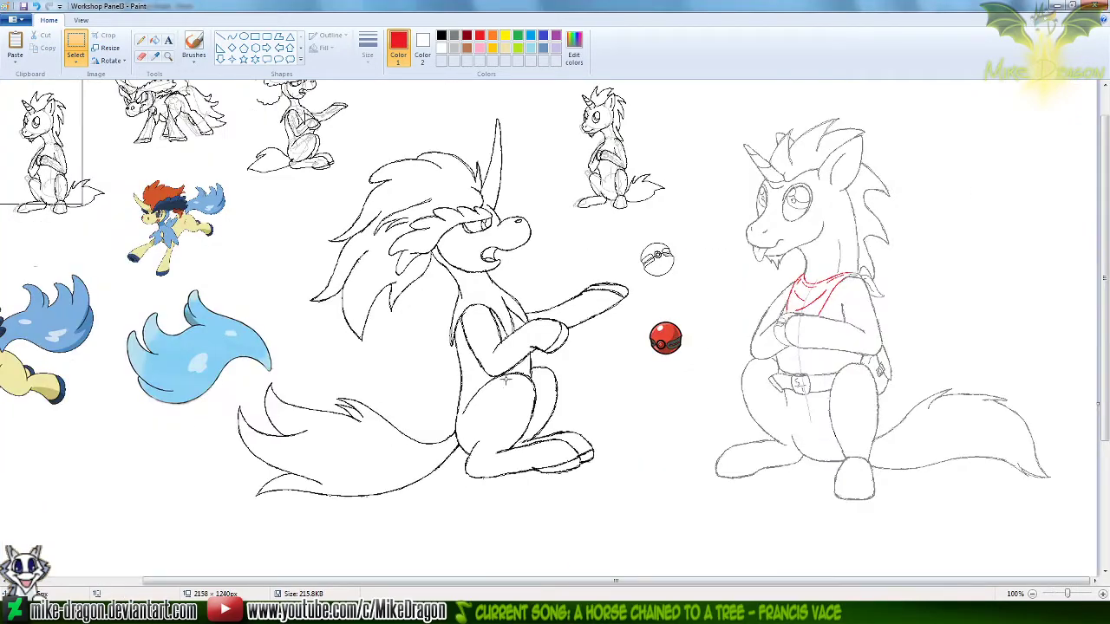
Erase the thin centre guideline running down the seated unicorn's belly below the folded arms and belt
left_click(168, 57)
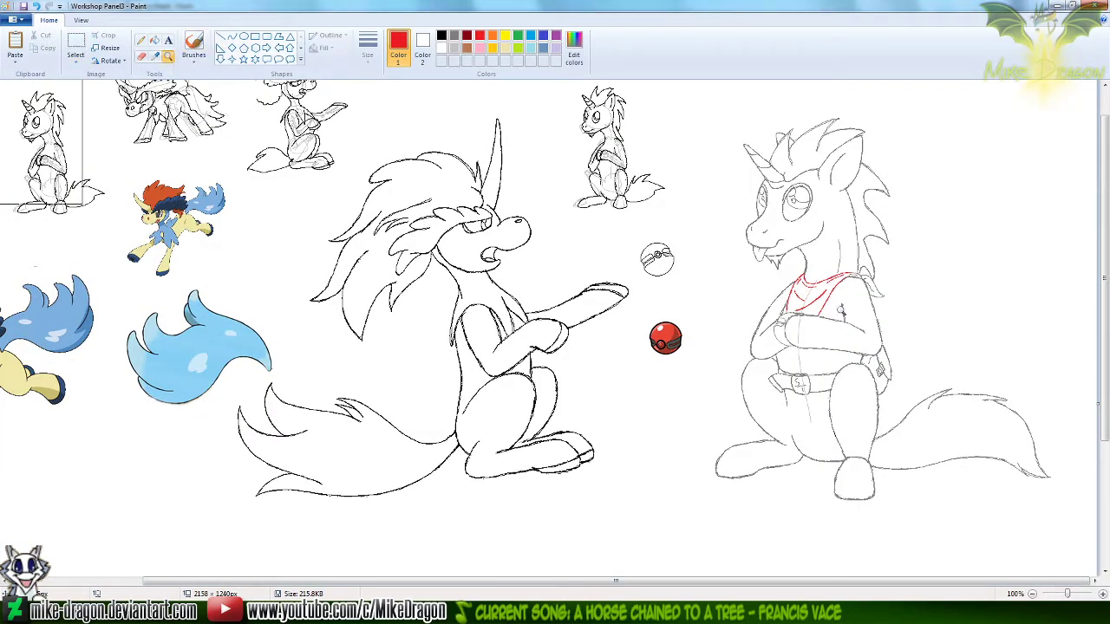
left_click(825, 322)
left_click(141, 56)
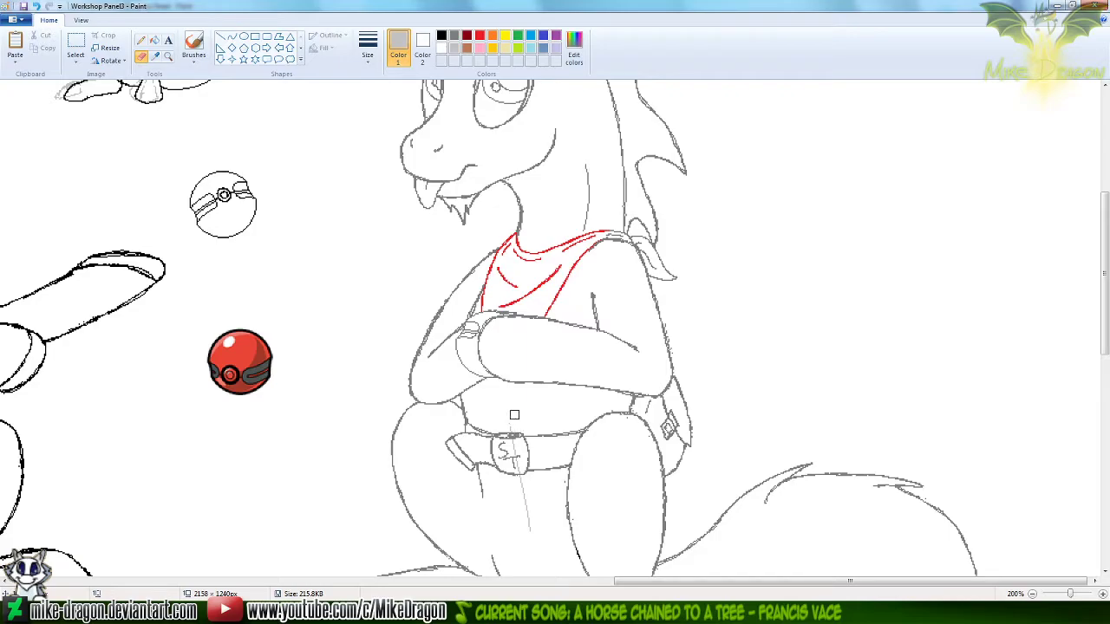
left_click_drag(524, 501, 518, 480)
scroll(526, 380, "down", 1)
left_click_drag(1105, 355, 1106, 265)
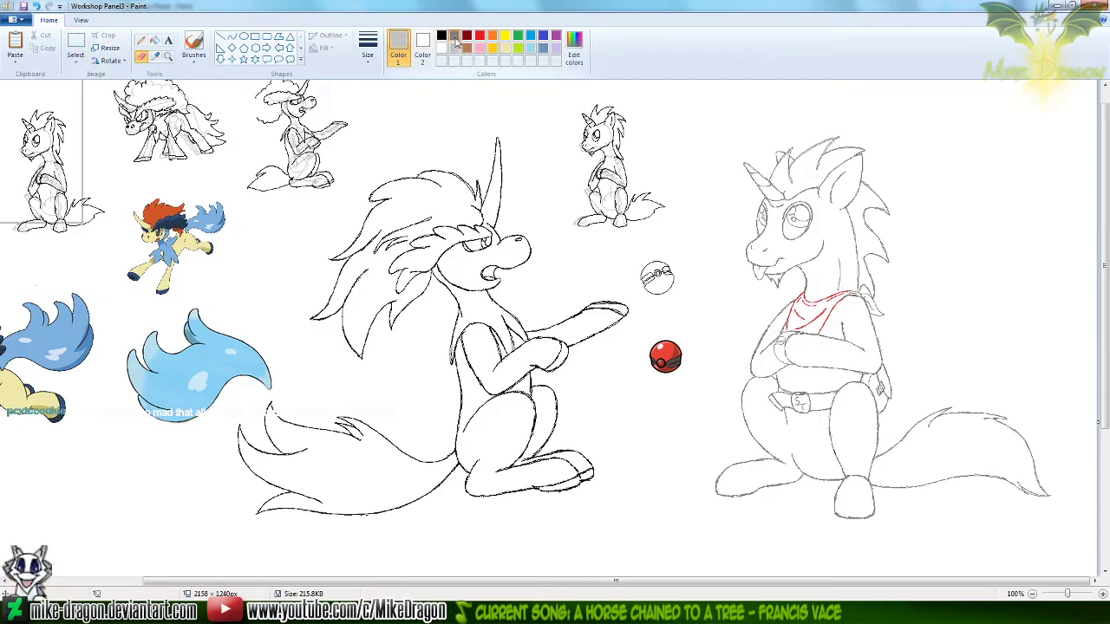
Recolour the seated unicorn's grey outlines to black using an enlarged colour-replacing Eraser
left_click(422, 49)
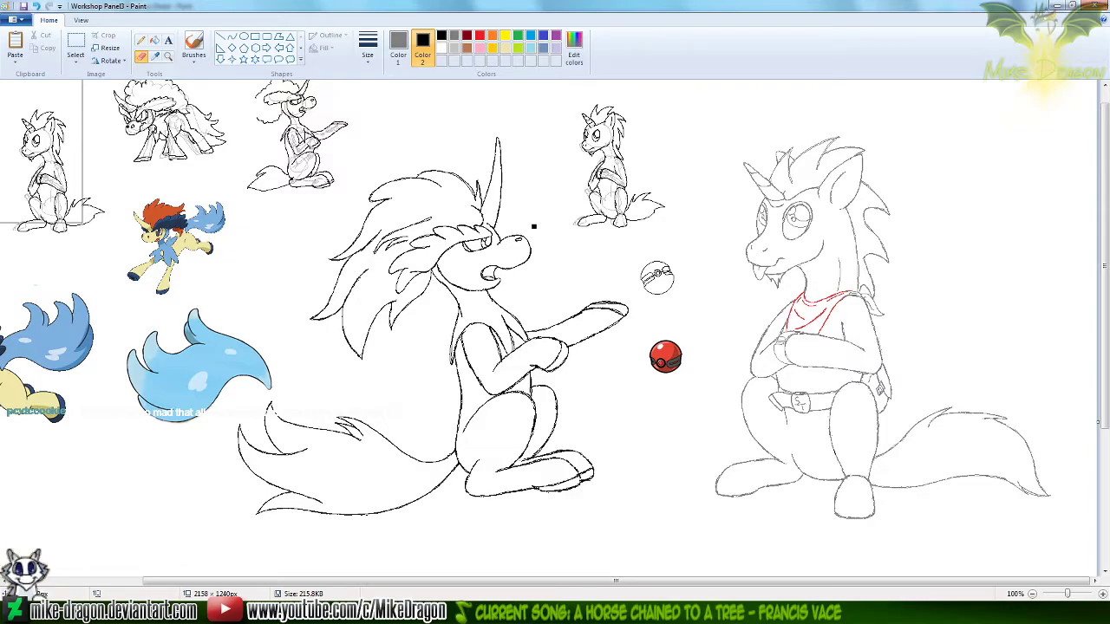
key("ctrl+plus")
key("ctrl+plus")
key("ctrl+plus")
key("ctrl+plus")
key("ctrl+plus")
key("ctrl+plus")
key("ctrl+plus")
key("ctrl+plus")
key("ctrl+plus")
key("ctrl+plus")
key("ctrl+plus")
key("ctrl+plus")
key("ctrl+plus")
key("ctrl+plus")
key("ctrl+plus")
key("ctrl+plus")
key("ctrl+plus")
key("ctrl+plus")
key("ctrl+plus")
key("ctrl+plus")
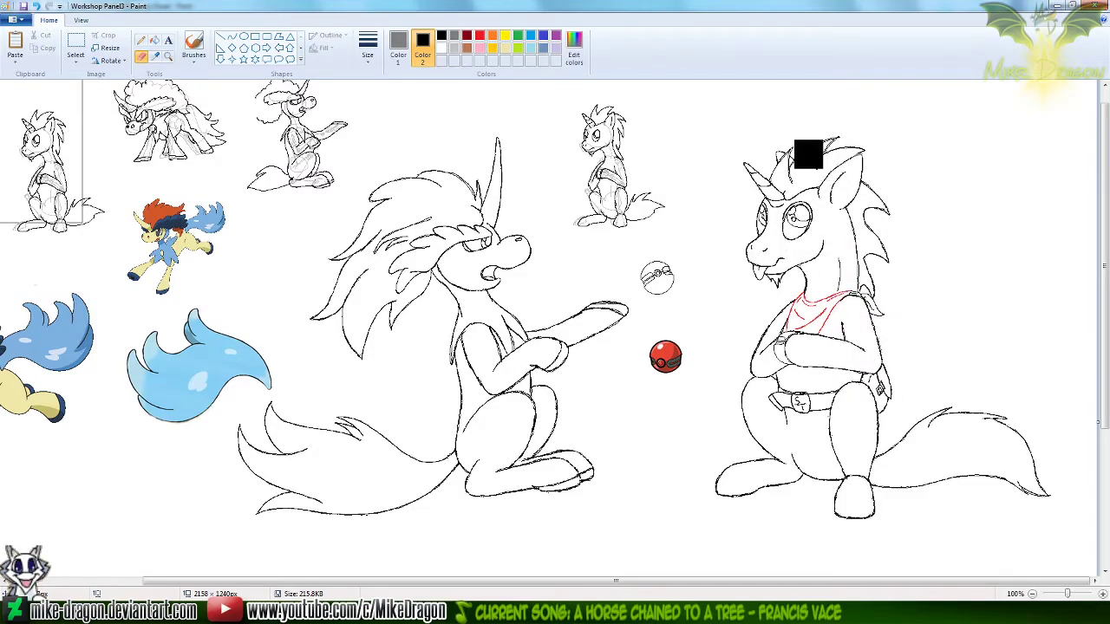
Recolour the red bandana outline and folds to black with the colour-replacing Eraser
left_click(398, 43)
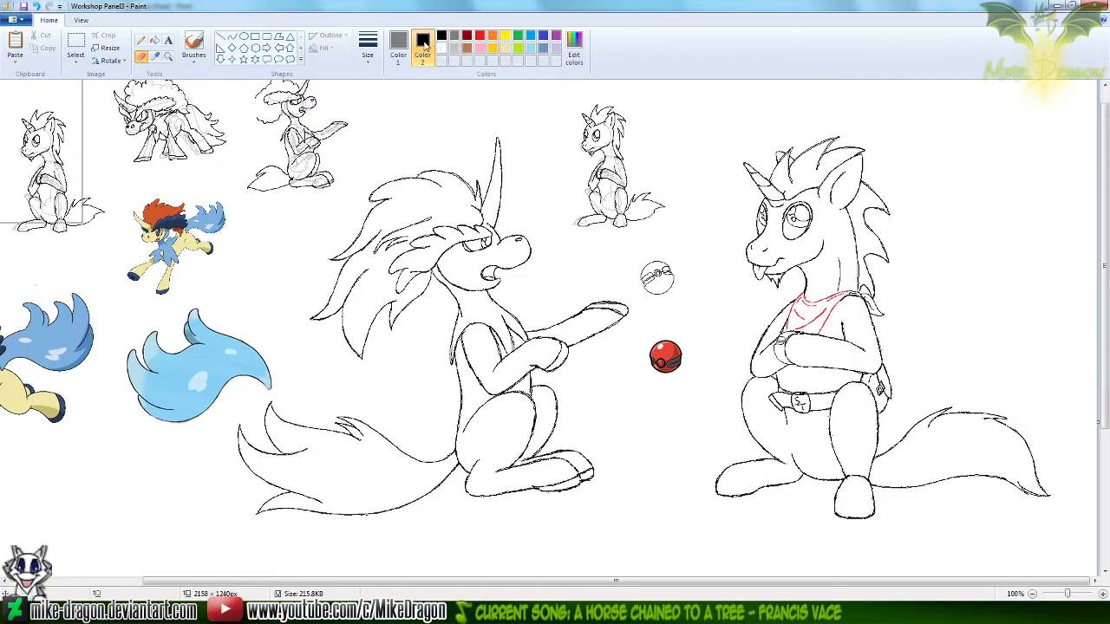
left_click(480, 35)
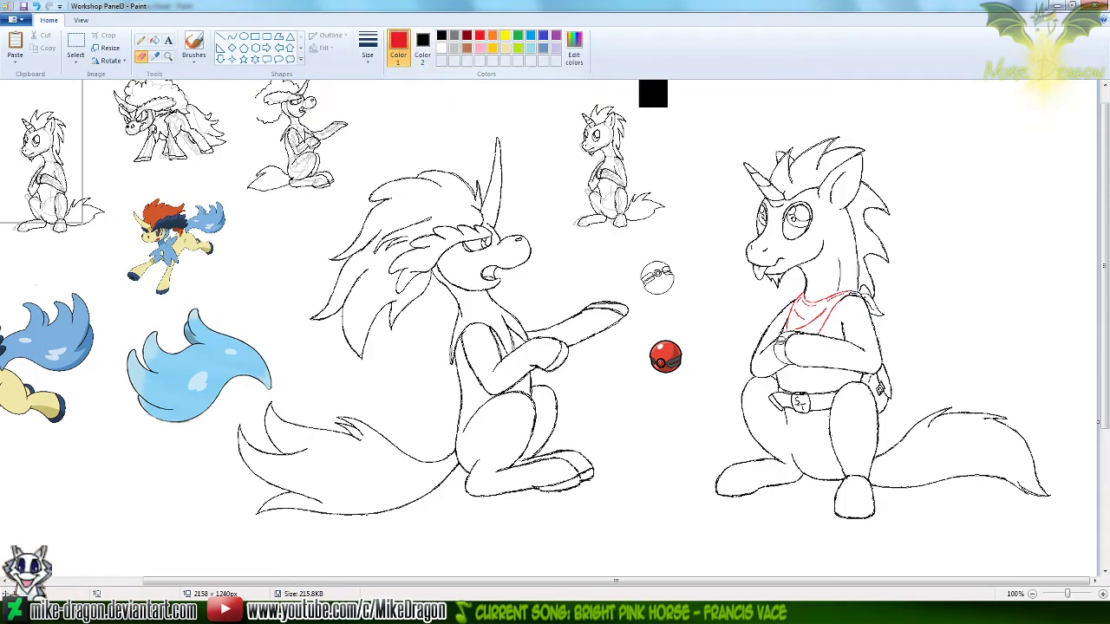
mouse_move(778, 304)
left_mouse_down()
mouse_move(816, 343)
mouse_move(787, 334)
left_mouse_up()
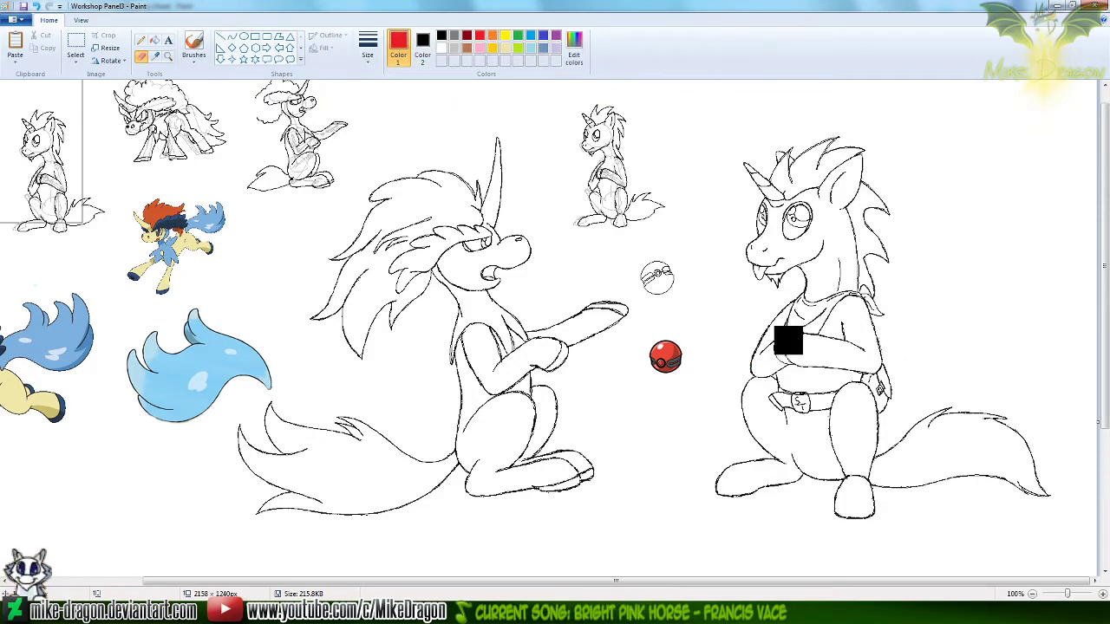
Restore white as the background colour and clean stray pixels off the unicorn's outer arm outline with the Pencil
left_click(156, 57)
right_click(101, 161)
left_click(168, 58)
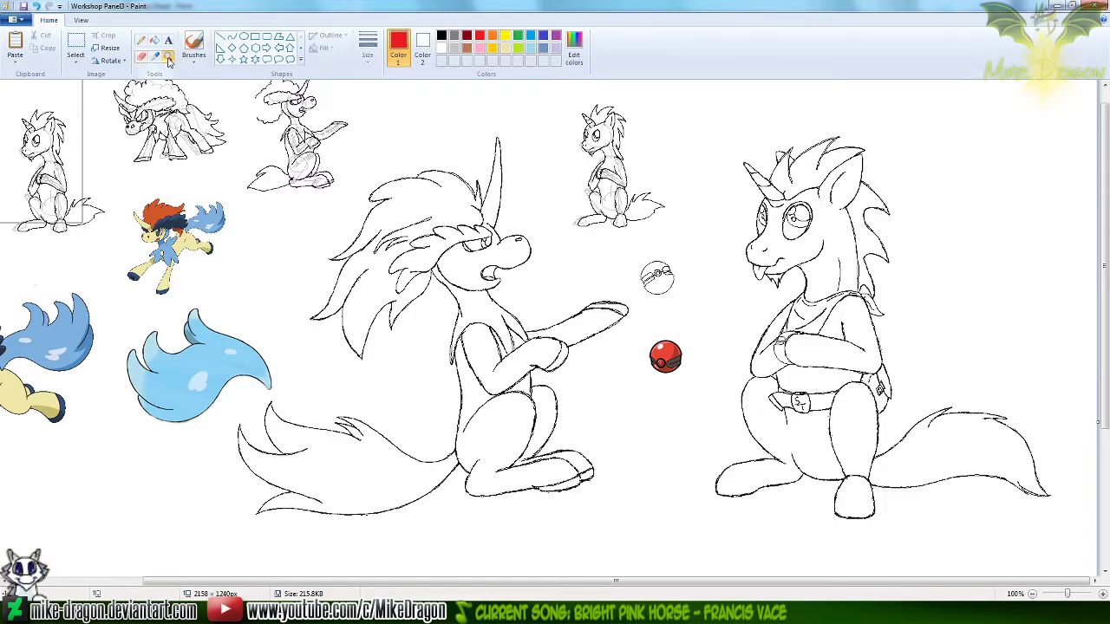
left_click(770, 279)
left_click(545, 282)
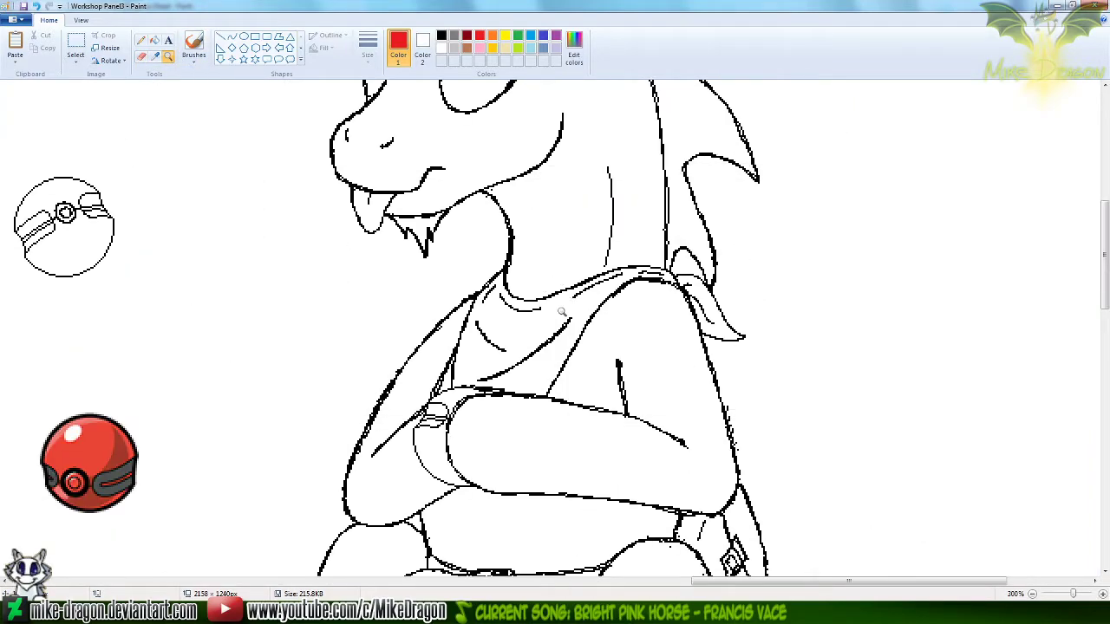
left_click(142, 43)
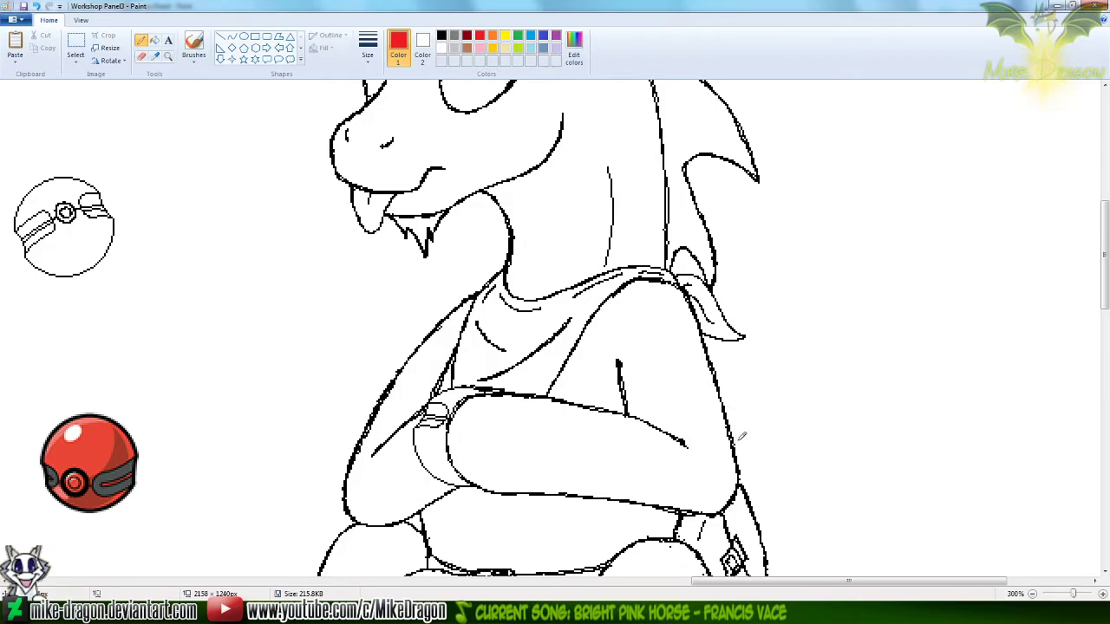
Draw a black curve over the rear edge of the tall central mane spike to thicken its double line
left_click_drag(1105, 286, 1105, 221)
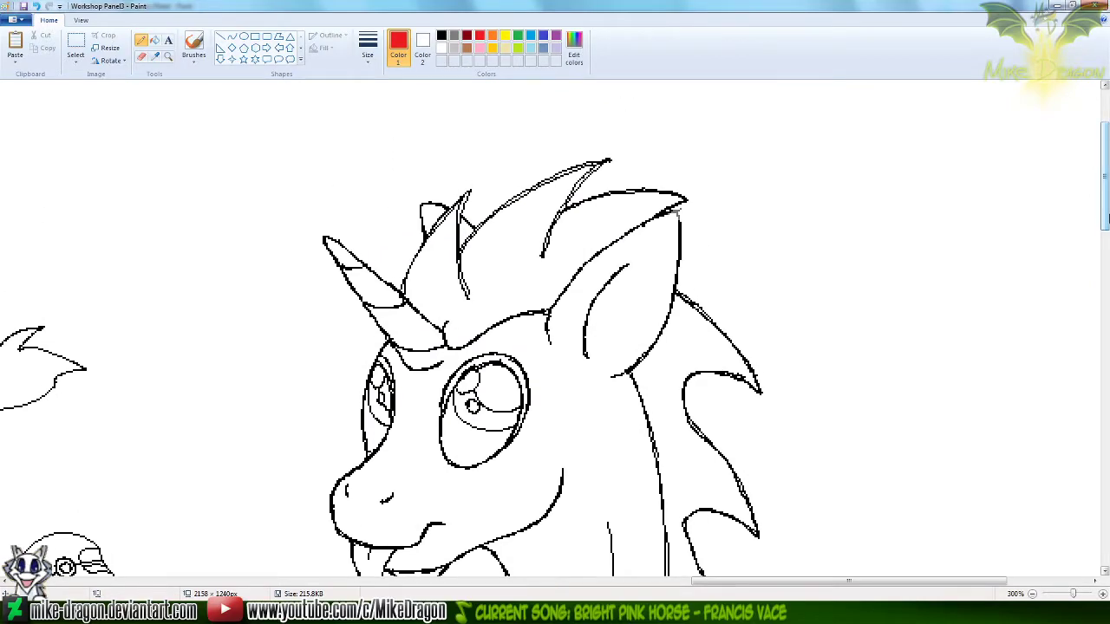
left_click(231, 36)
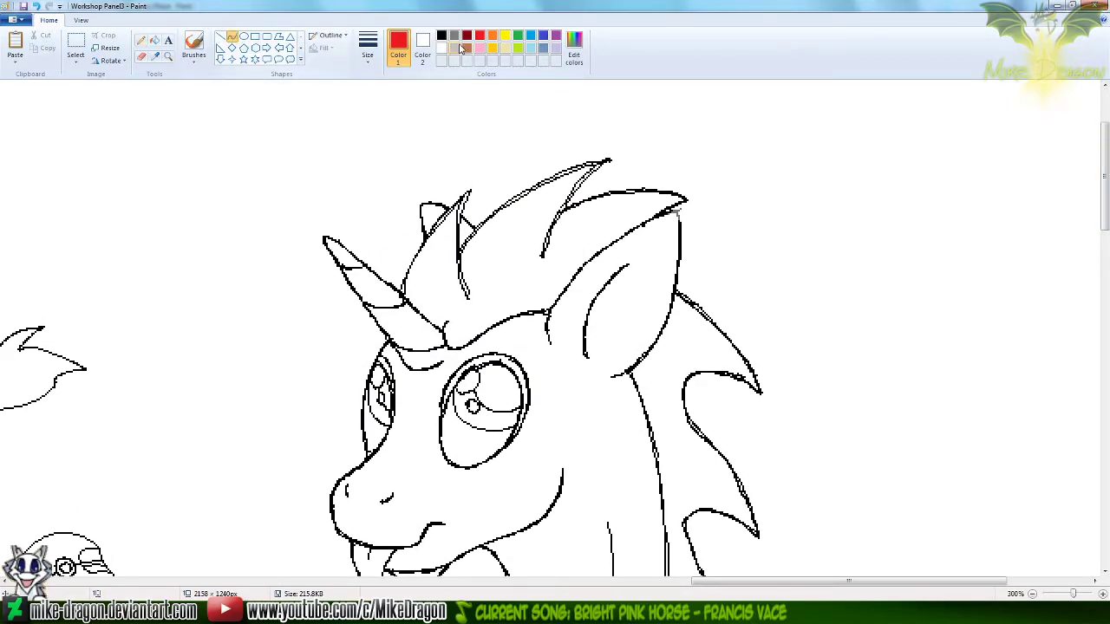
left_click(442, 36)
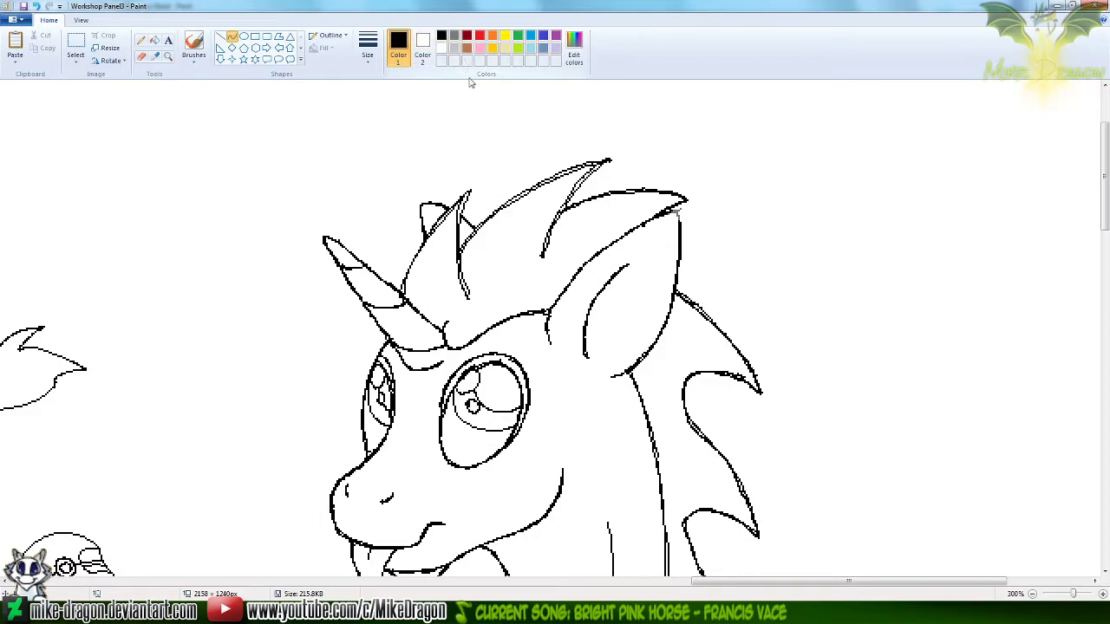
left_click_drag(541, 255, 608, 159)
mouse_move(566, 214)
left_mouse_down()
mouse_move(555, 228)
mouse_move(578, 178)
left_mouse_up()
left_click(603, 110)
key("ctrl+z")
Thicken the tall mane spike's front edge and the small front spike's rear edge with black curves, and touch up the tip
left_click_drag(608, 159, 460, 252)
left_click_drag(574, 165, 569, 163)
left_click_drag(510, 195, 469, 297)
left_click(430, 132)
left_click_drag(462, 211, 455, 212)
left_click_drag(462, 262, 450, 267)
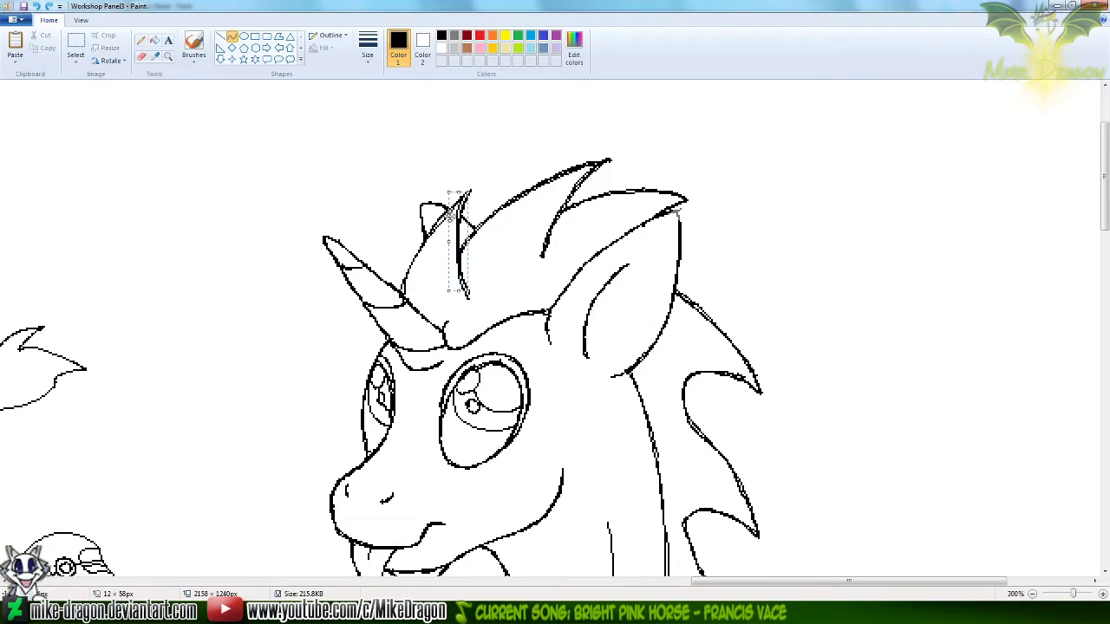
left_click(464, 136)
left_click(142, 42)
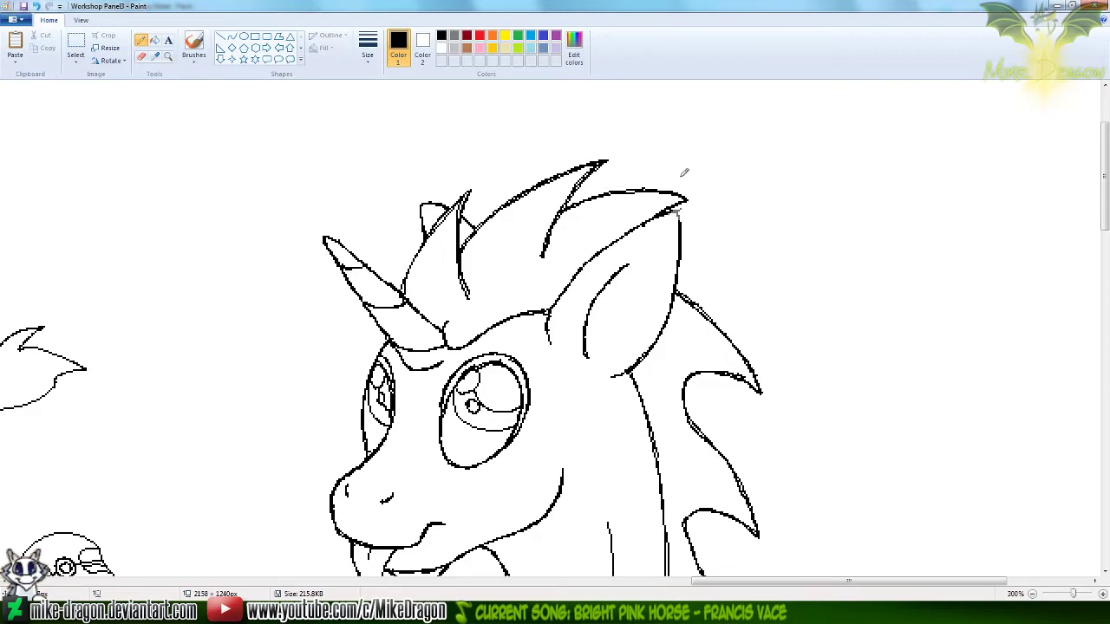
Recolour leftover grey pixels in the unicorn's outlines to black with the colour-replacing Eraser
left_click(142, 57)
left_click(454, 36)
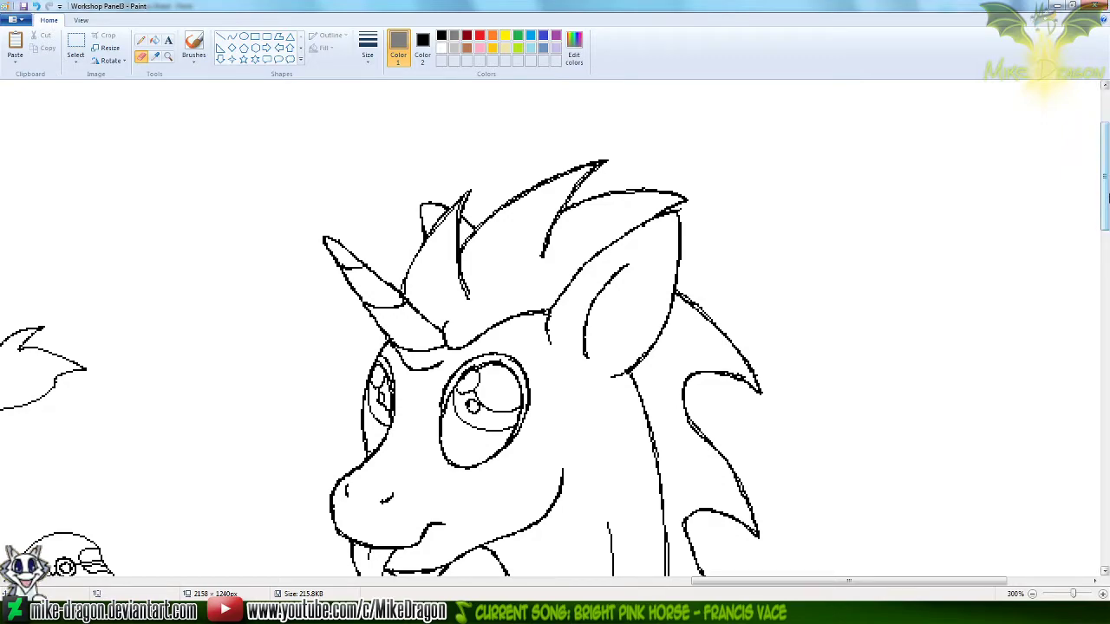
left_click_drag(1106, 212, 1106, 381)
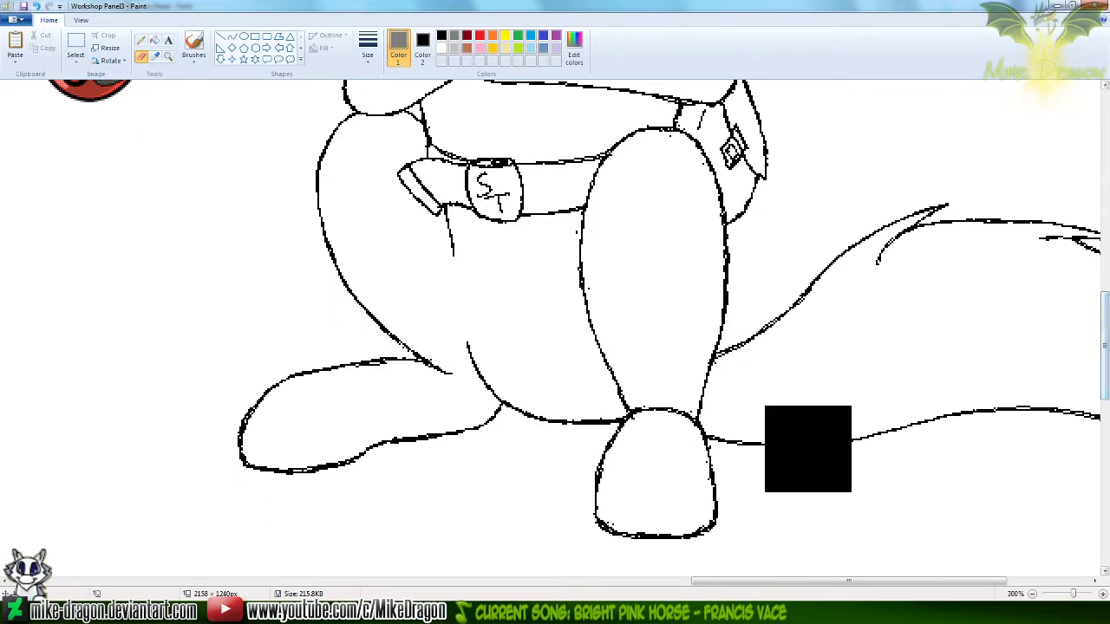
Clean the rough, stray pixels along the outlines of the unicorn's legs and feet with the black Pencil
left_click_drag(835, 589, 875, 581)
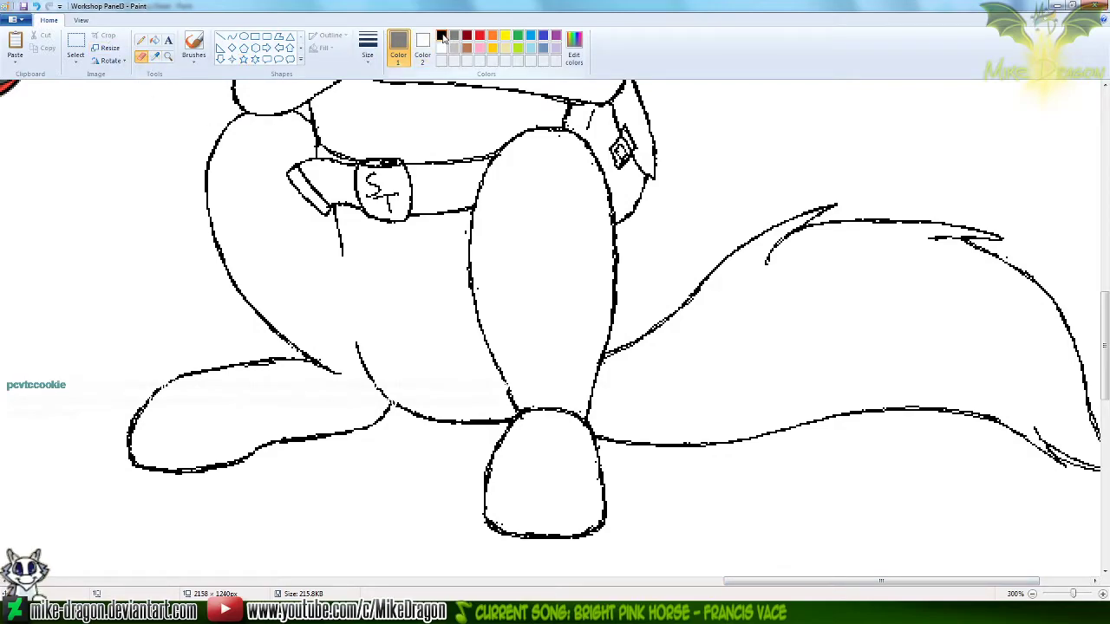
left_click(441, 36)
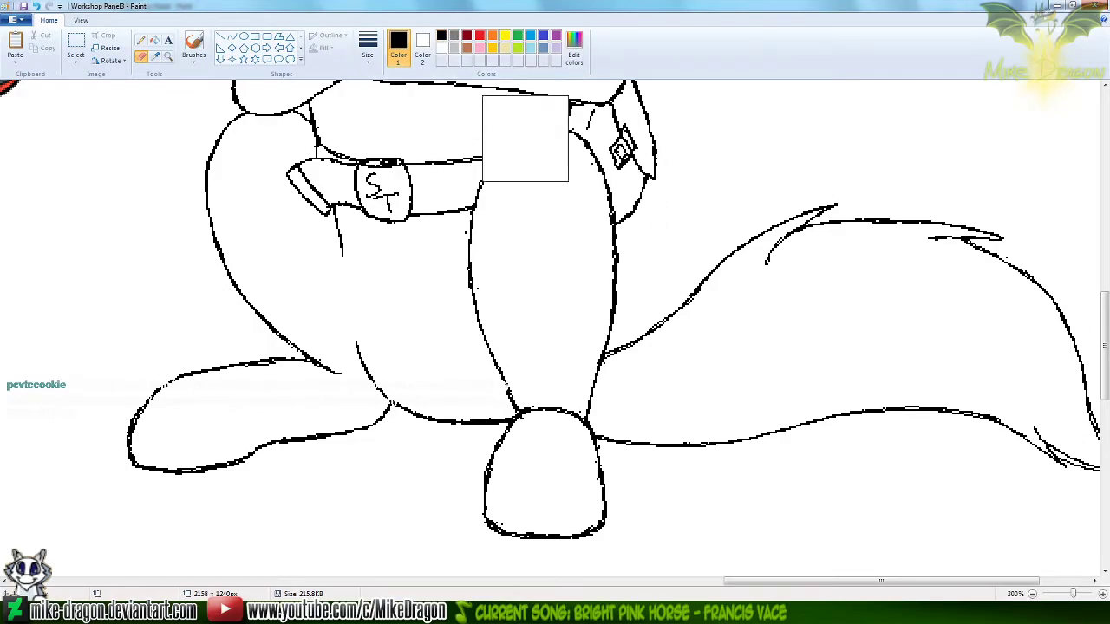
left_click(140, 41)
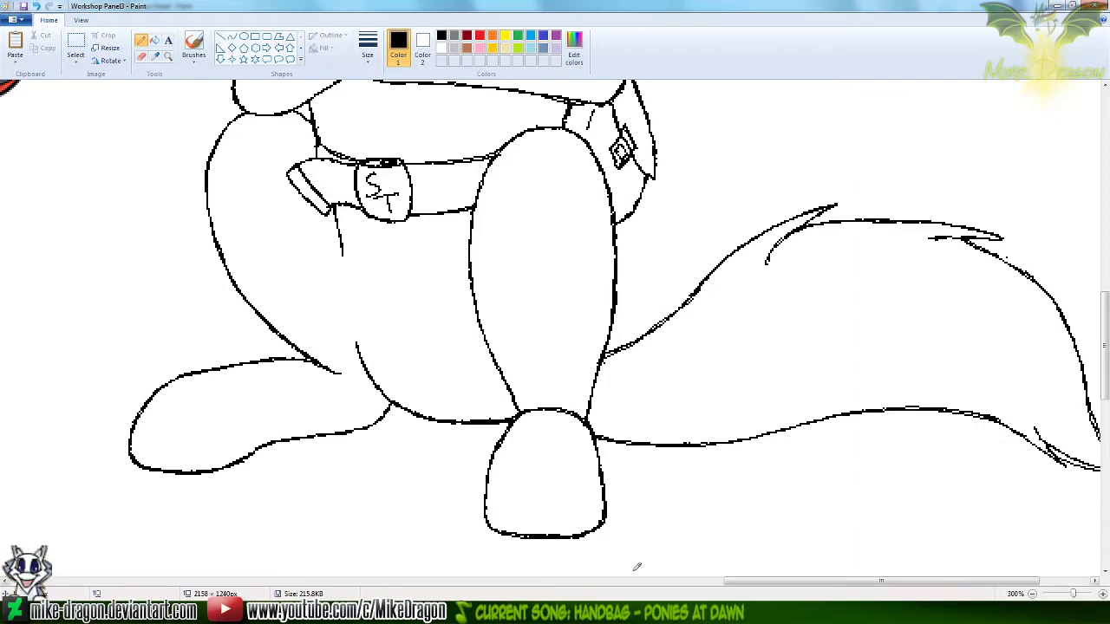
Examine the seated unicorn's outlines at close range from the feet and belt up to the head and mane for leftover flaws
mouse_move(735, 587)
left_mouse_down()
mouse_move(811, 583)
mouse_move(752, 583)
mouse_move(741, 564)
left_mouse_up()
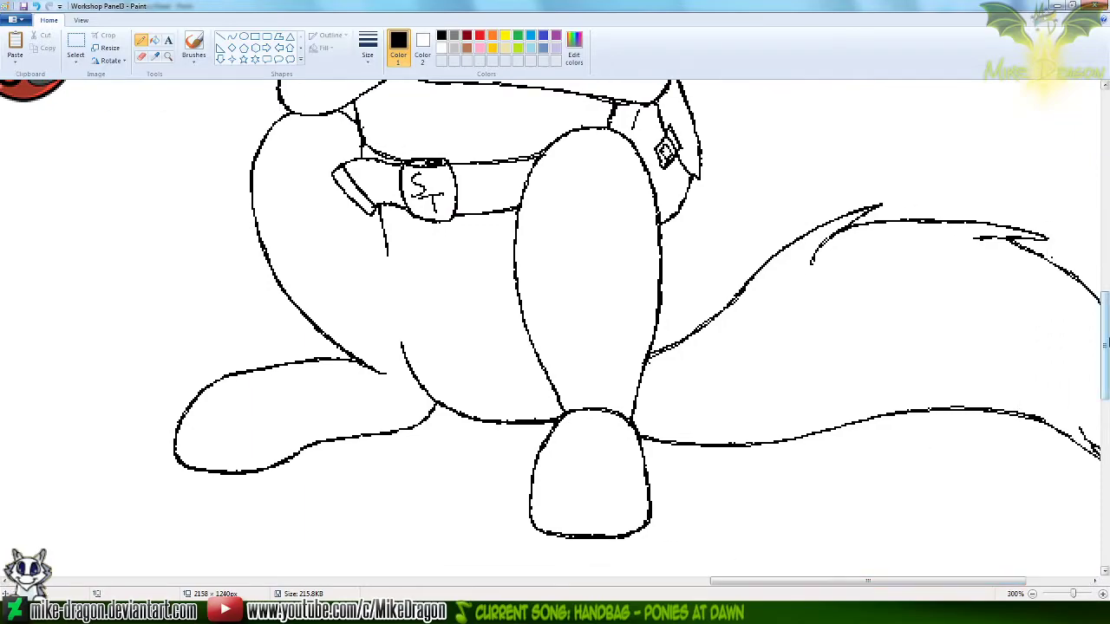
scroll(1103, 343, "up", 3)
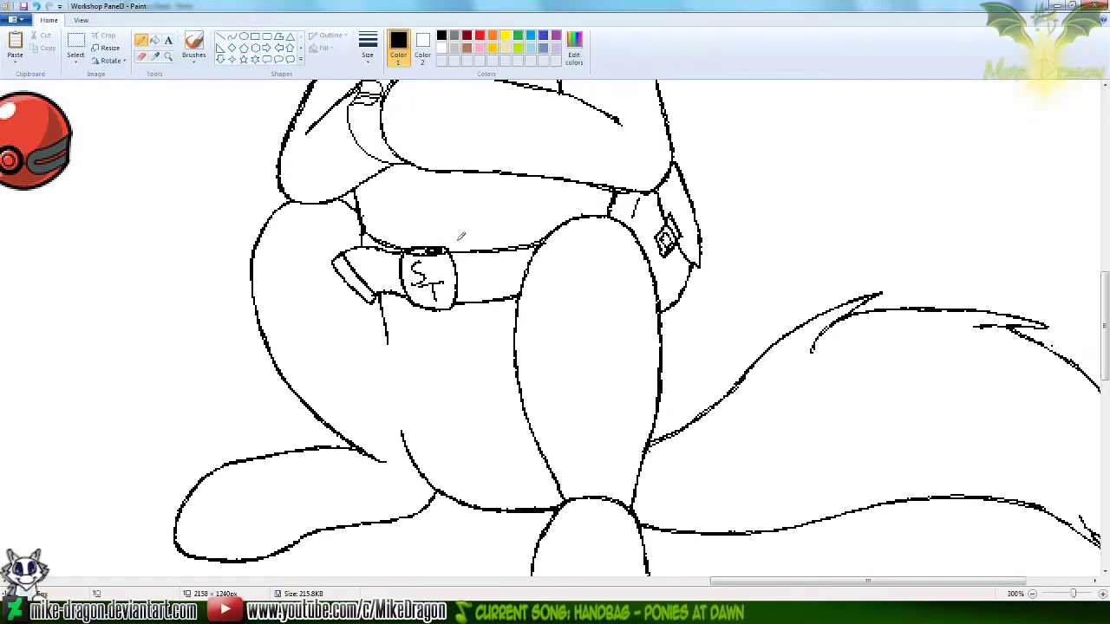
left_click_drag(1105, 319, 1105, 275)
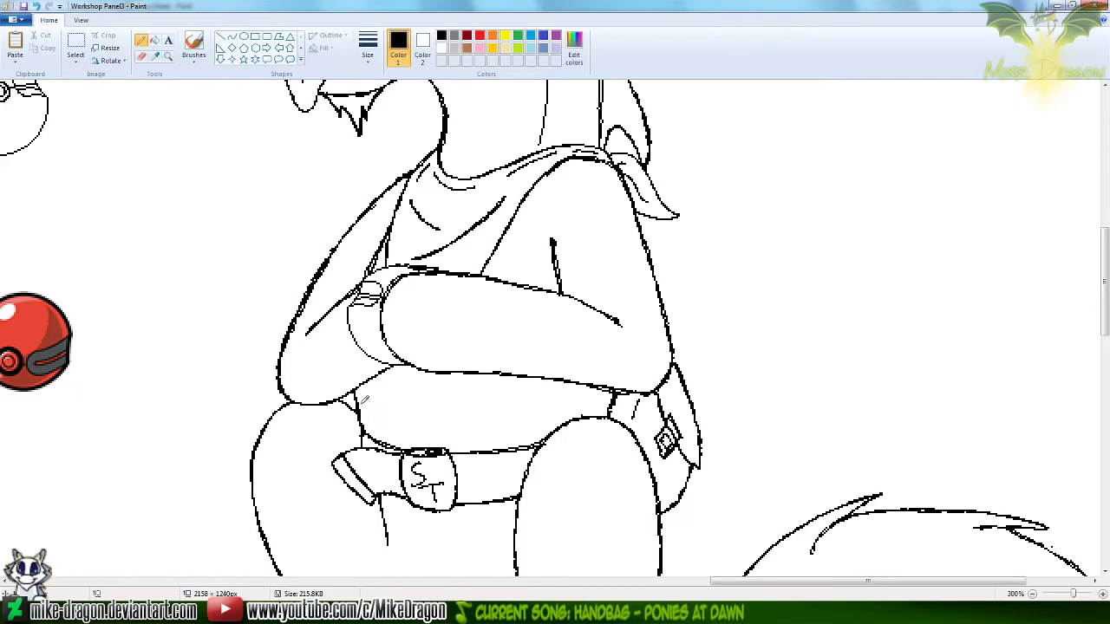
left_click_drag(1105, 294, 1105, 273)
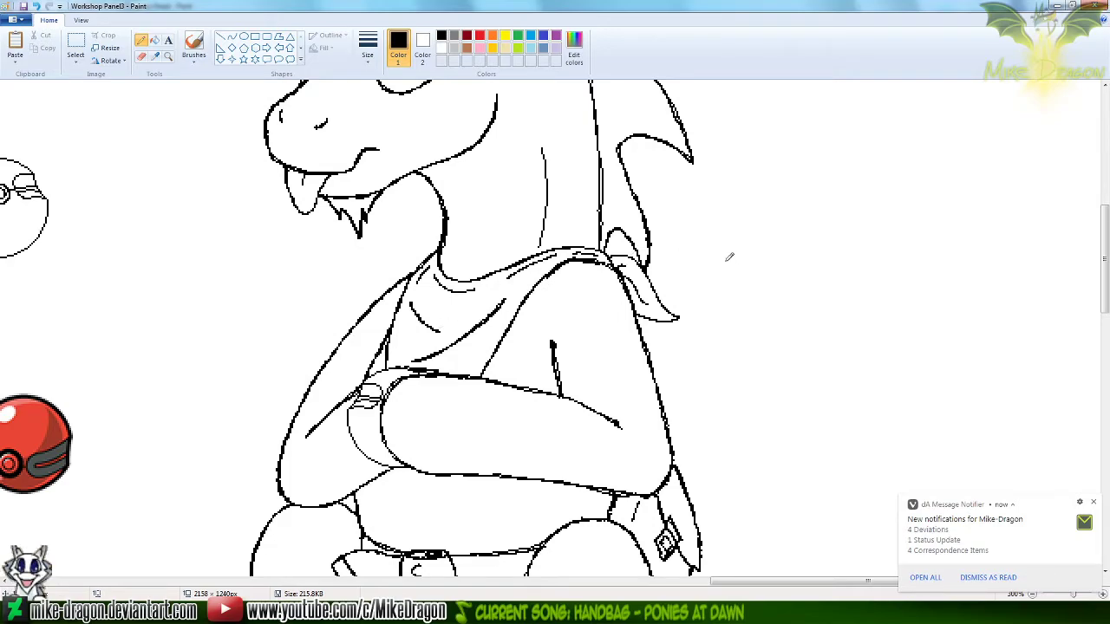
mouse_move(1105, 291)
left_mouse_down()
mouse_move(1107, 315)
mouse_move(1107, 271)
left_mouse_up()
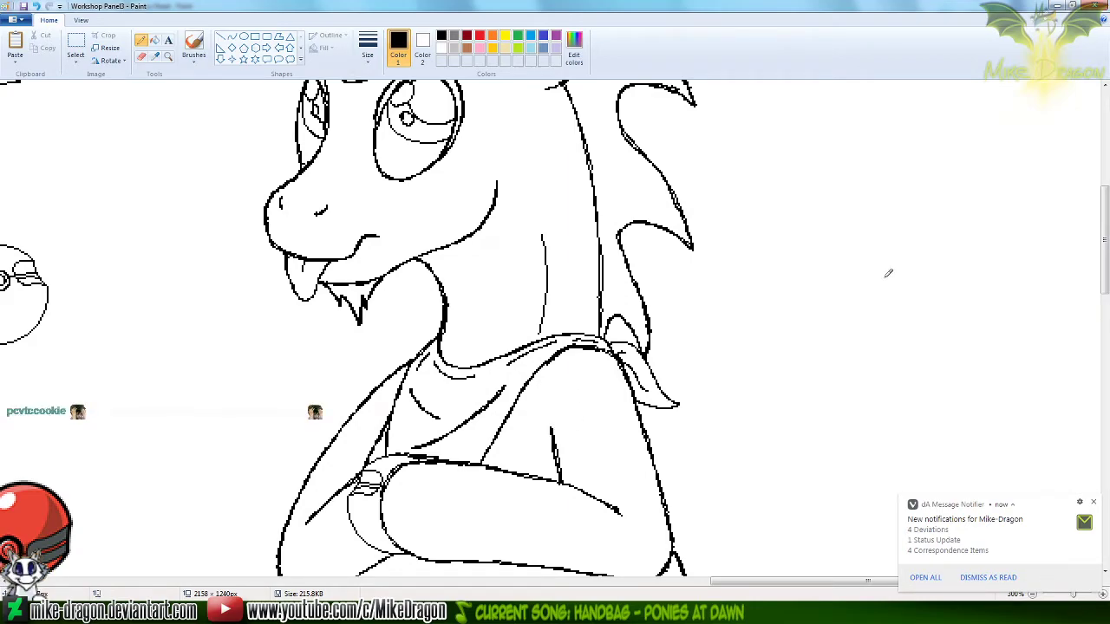
left_click_drag(1104, 241, 1105, 204)
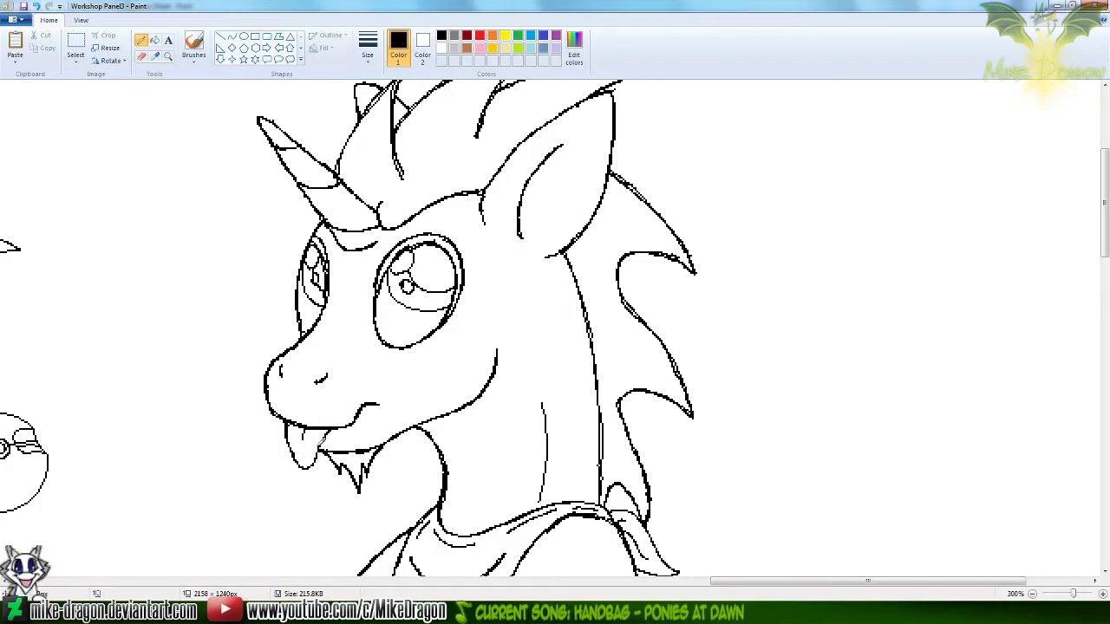
left_click_drag(1108, 240, 1107, 230)
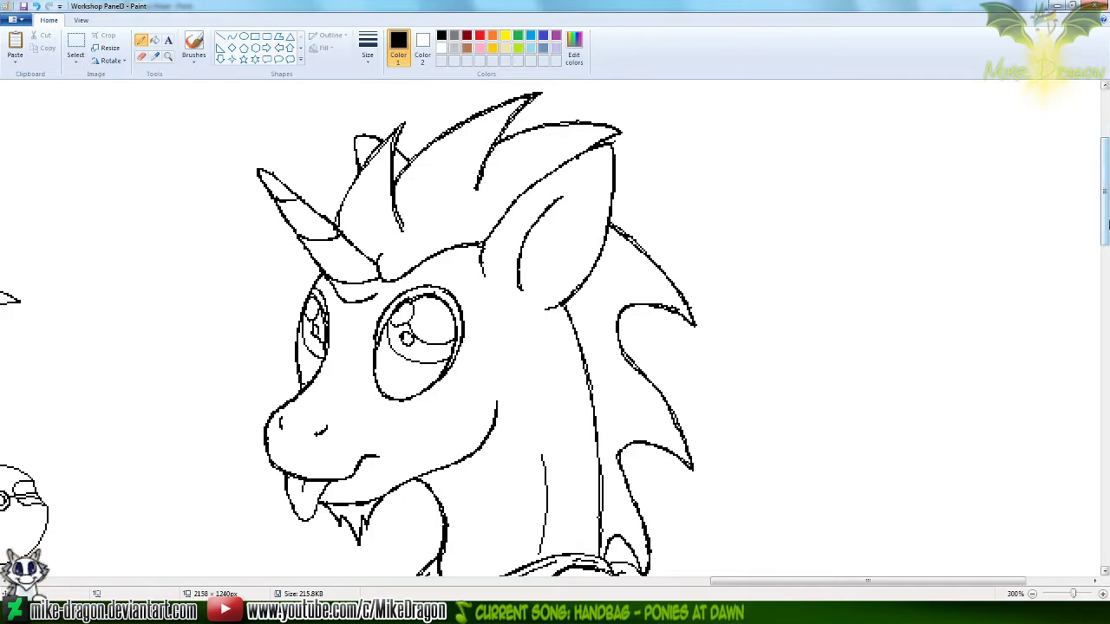
scroll(1101, 191, "up", 2)
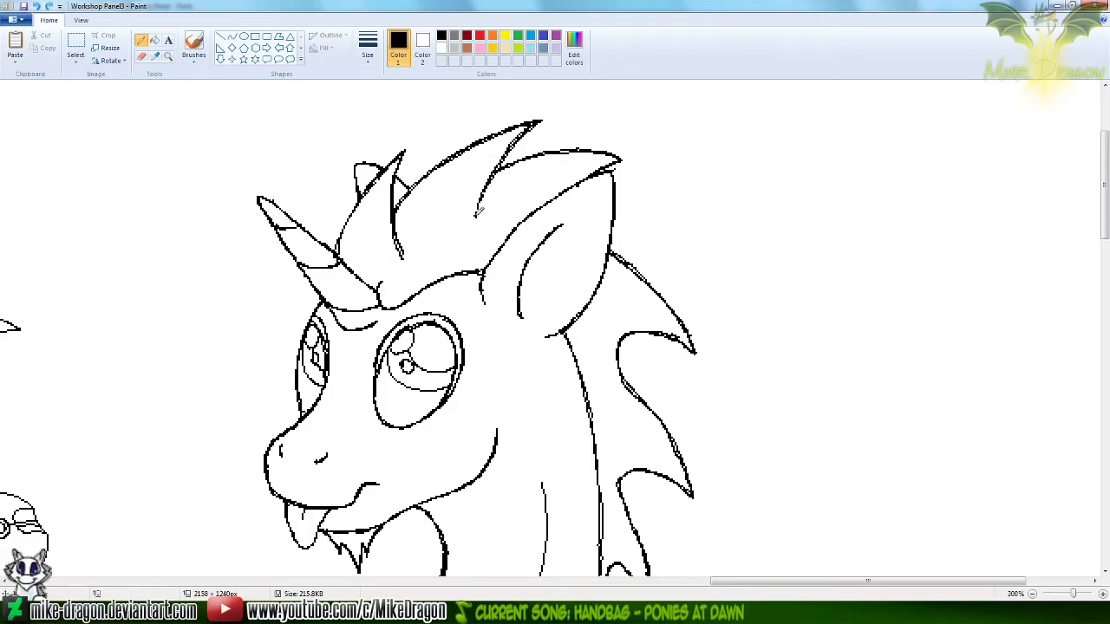
Smooth the lower end of the line behind the tall central mane spike with the black Pencil
left_click_drag(482, 193, 476, 215)
key("ctrl+z")
key("ctrl+z")
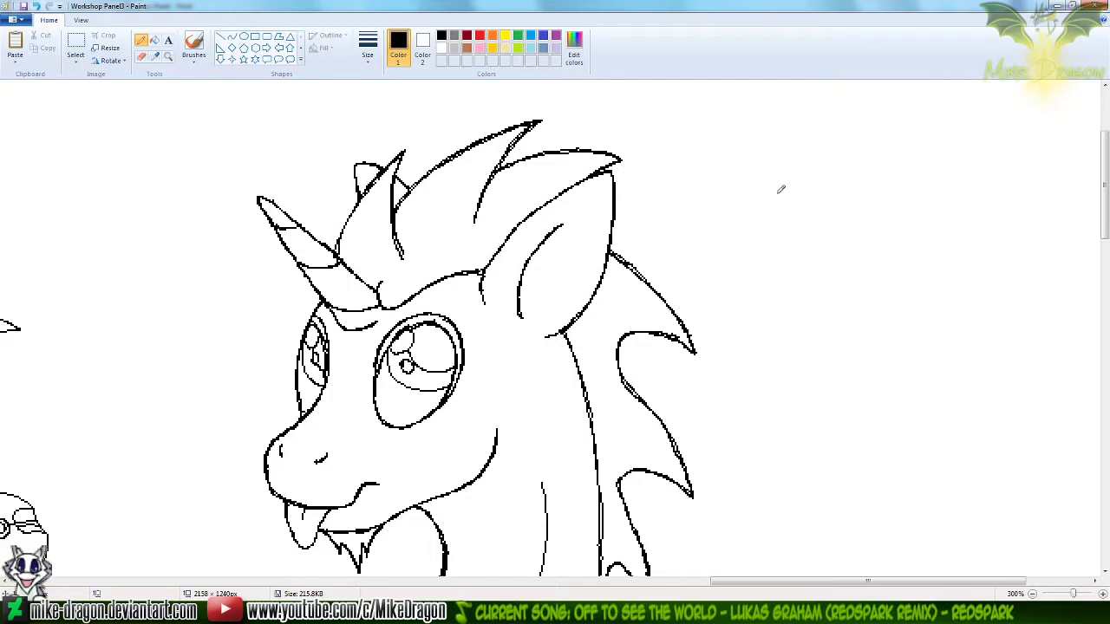
Select the whole finished seated unicorn, including its tail, with a rectangular selection for copying
scroll(845, 188, "down", 3)
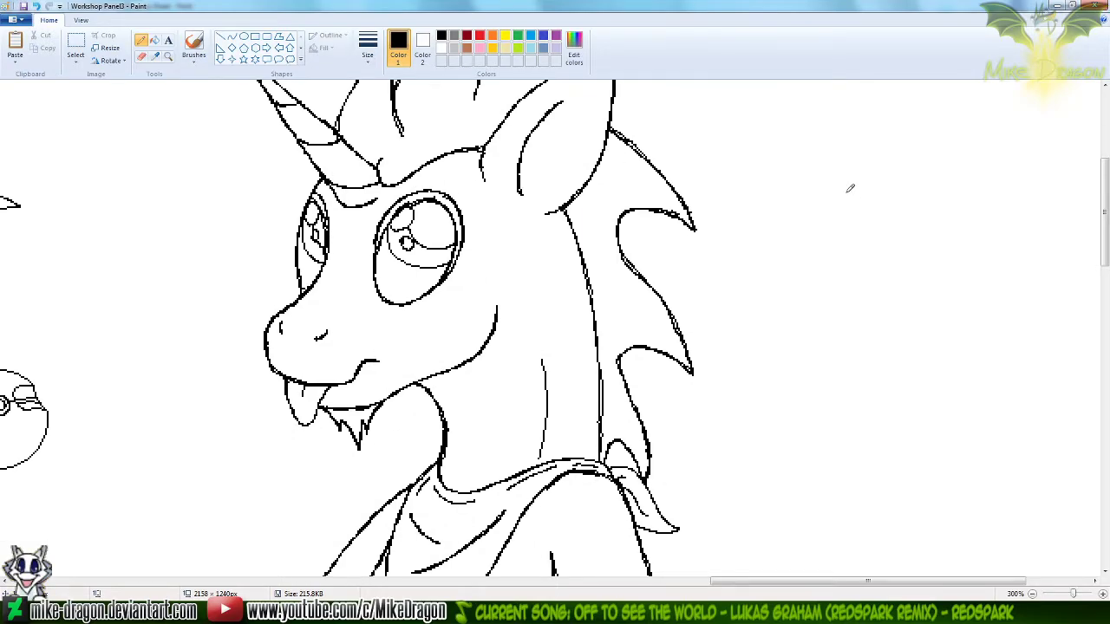
scroll(867, 187, "down", 3, "ctrl")
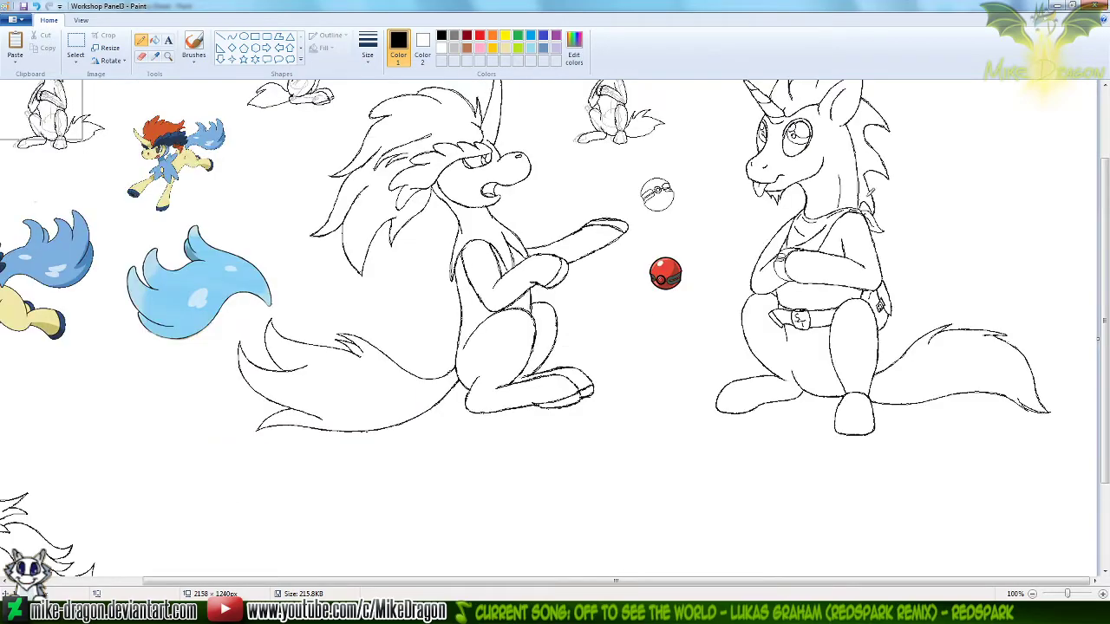
left_click_drag(1108, 300, 1108, 228)
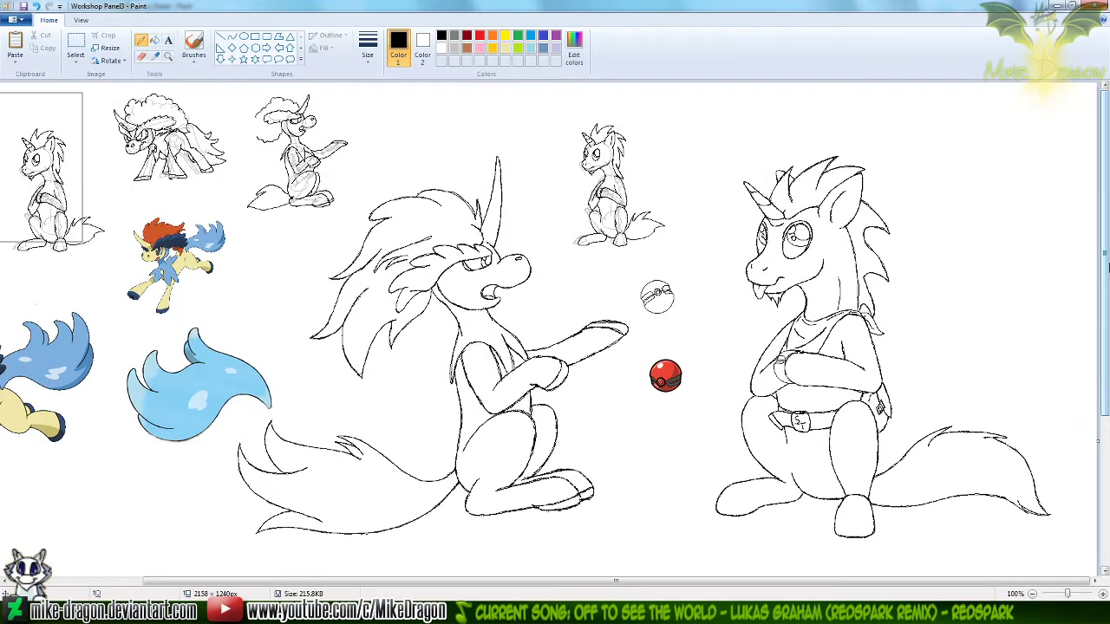
left_click(75, 45)
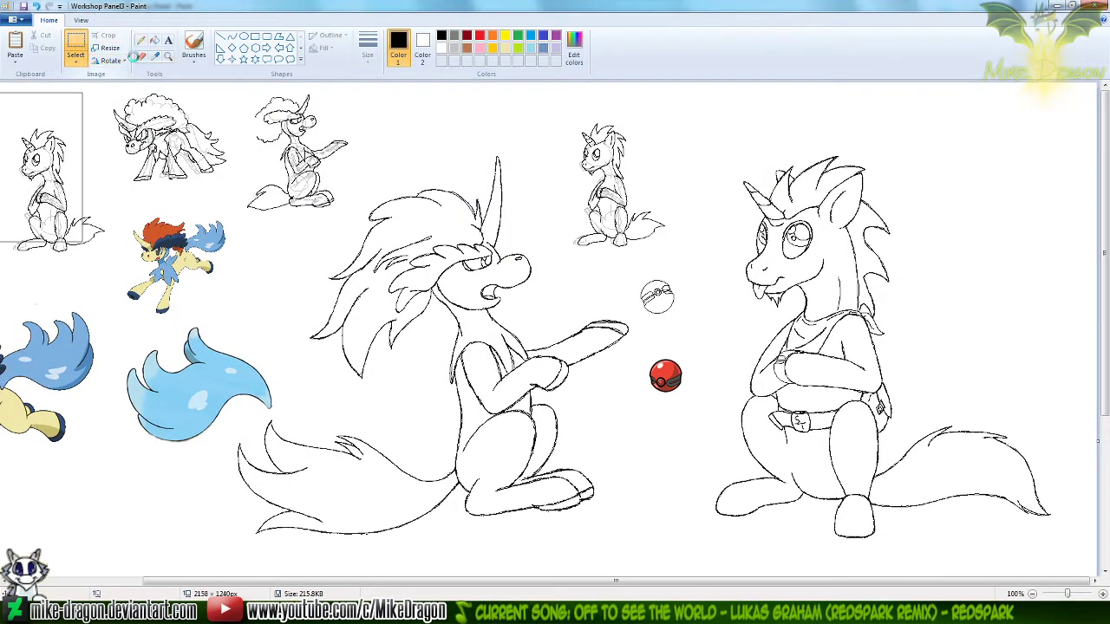
left_click_drag(1072, 557, 702, 129)
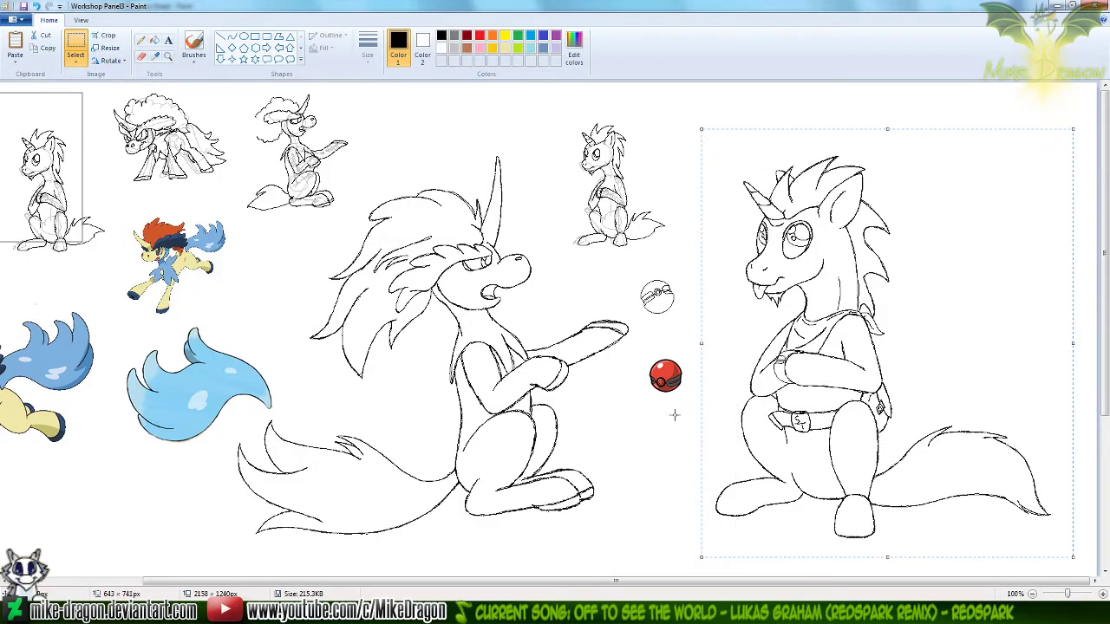
Switch to the Silver Trot Panel3 Progress Sheet, paste the unicorn, and place it at the end of the last row
key("alt+Tab")
key("ctrl+v")
left_click_drag(89, 151, 826, 334)
left_click(462, 497)
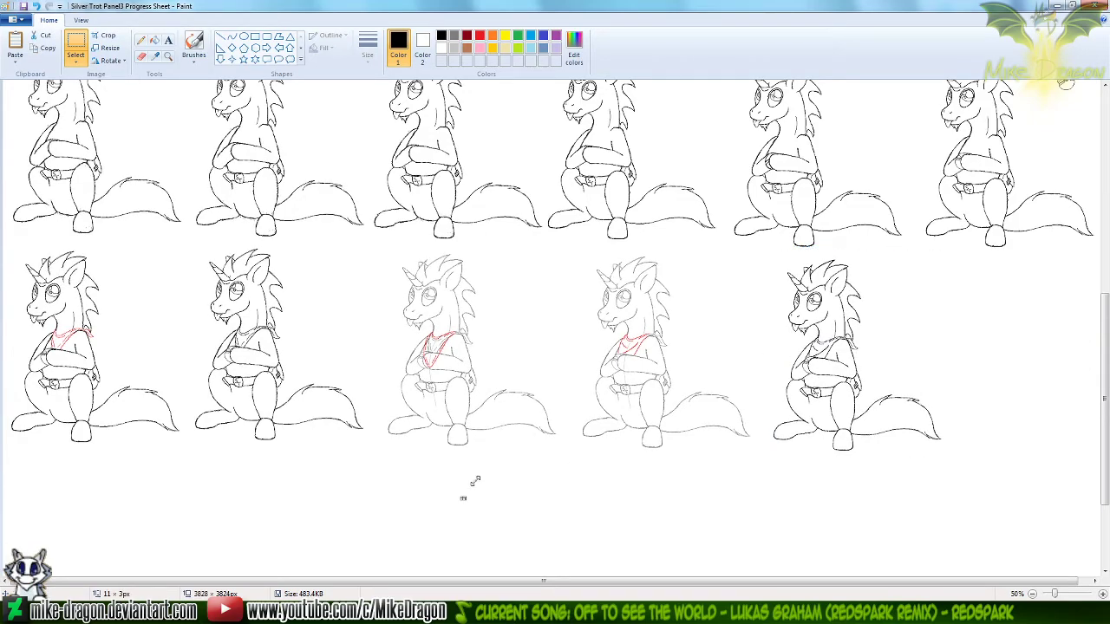
Shorten the progress sheet's canvas to 3824 × 3016 px by trimming the empty area below the last row
scroll(475, 481, "down", 2)
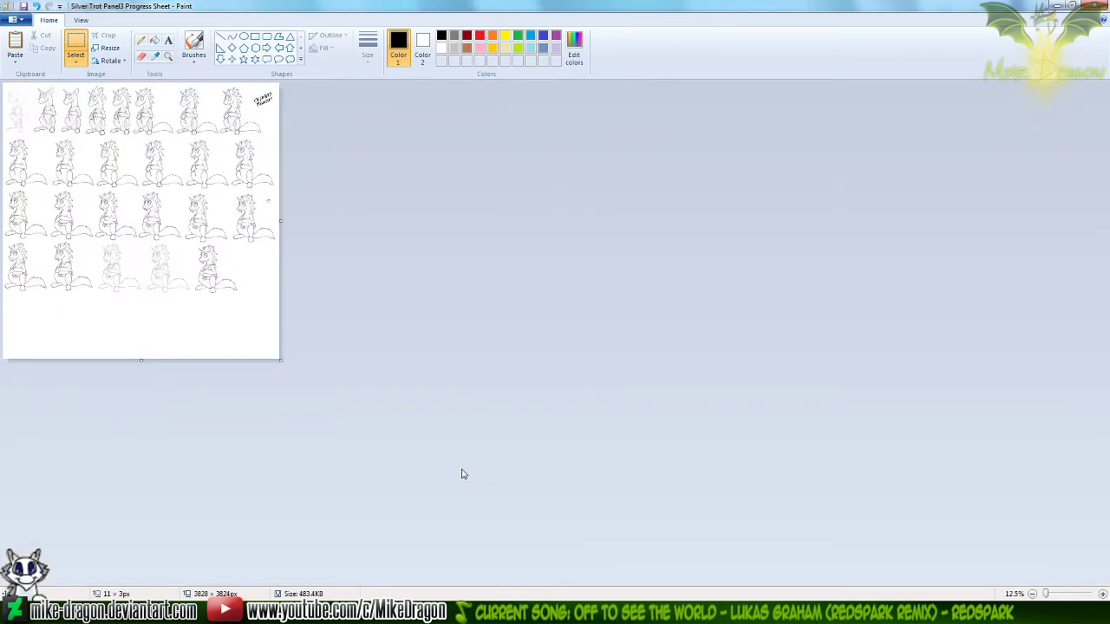
left_click_drag(141, 360, 179, 301)
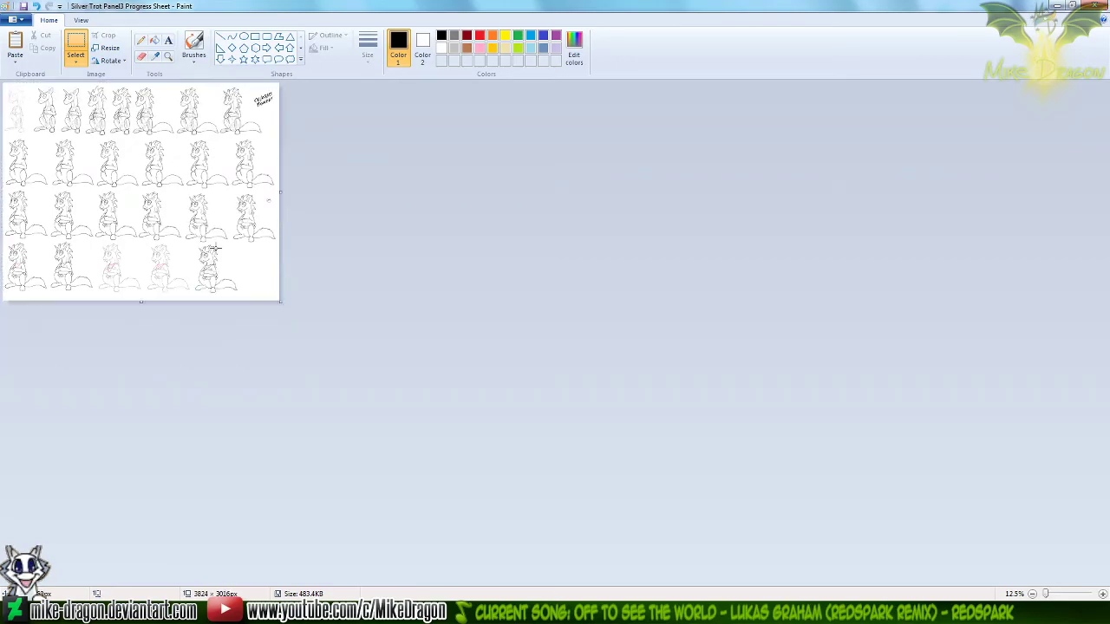
Handwrite the date 10/11/20 with a black brush in the empty space beside the last unicorn's tail
left_click(193, 54)
left_click(168, 56)
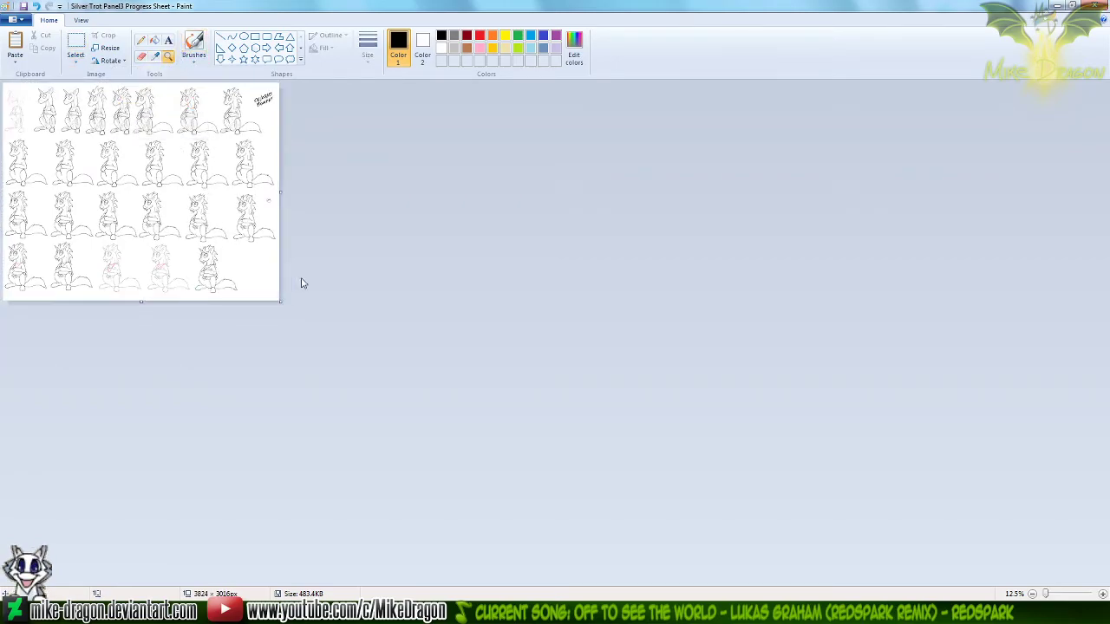
left_click(257, 285)
left_click(492, 397)
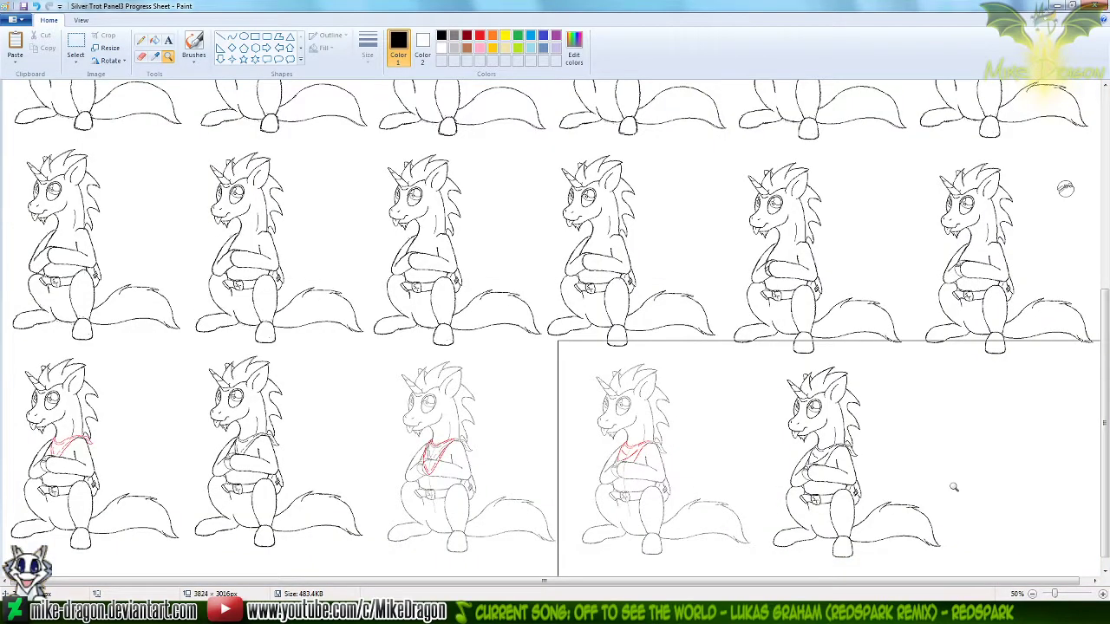
left_click(954, 487)
left_click(196, 52)
left_click_drag(936, 581, 941, 580)
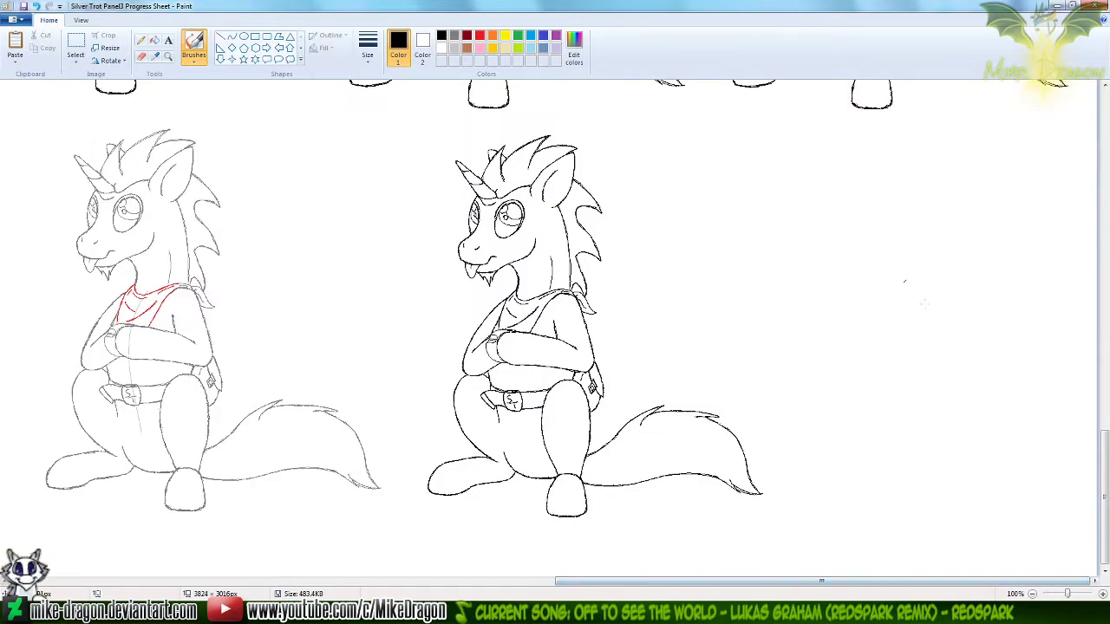
left_click(1102, 594)
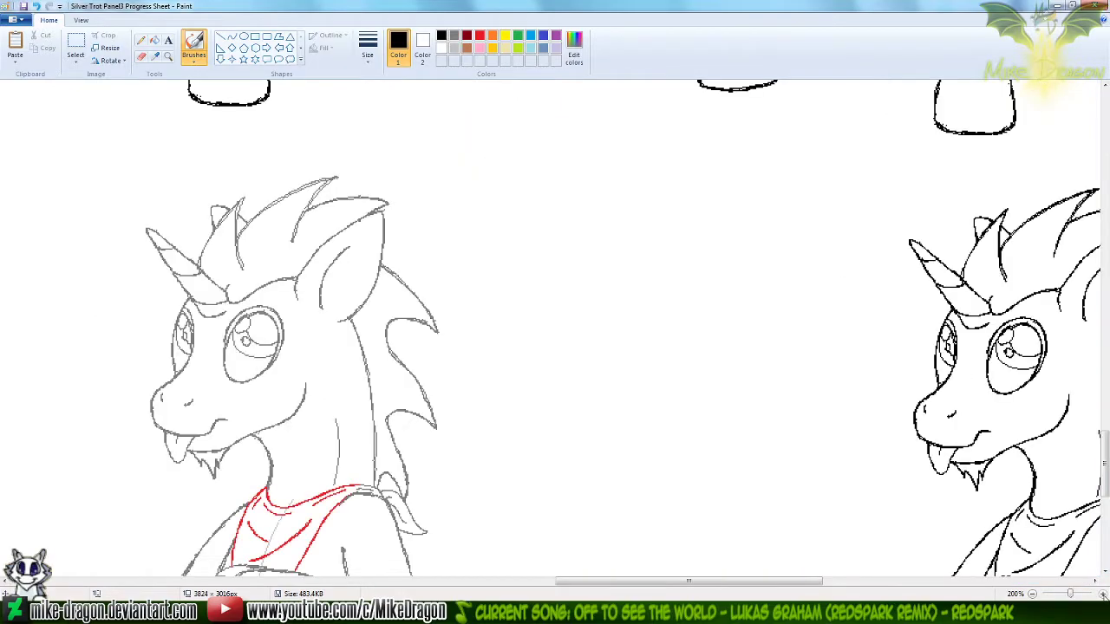
left_click(1032, 581)
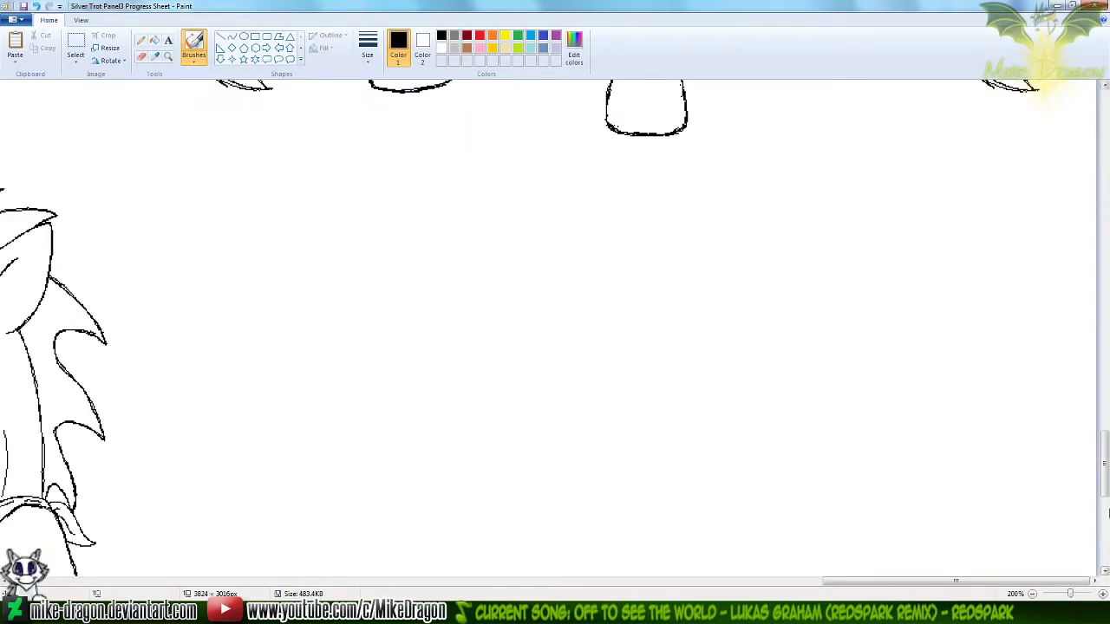
scroll(734, 372, "down", 8)
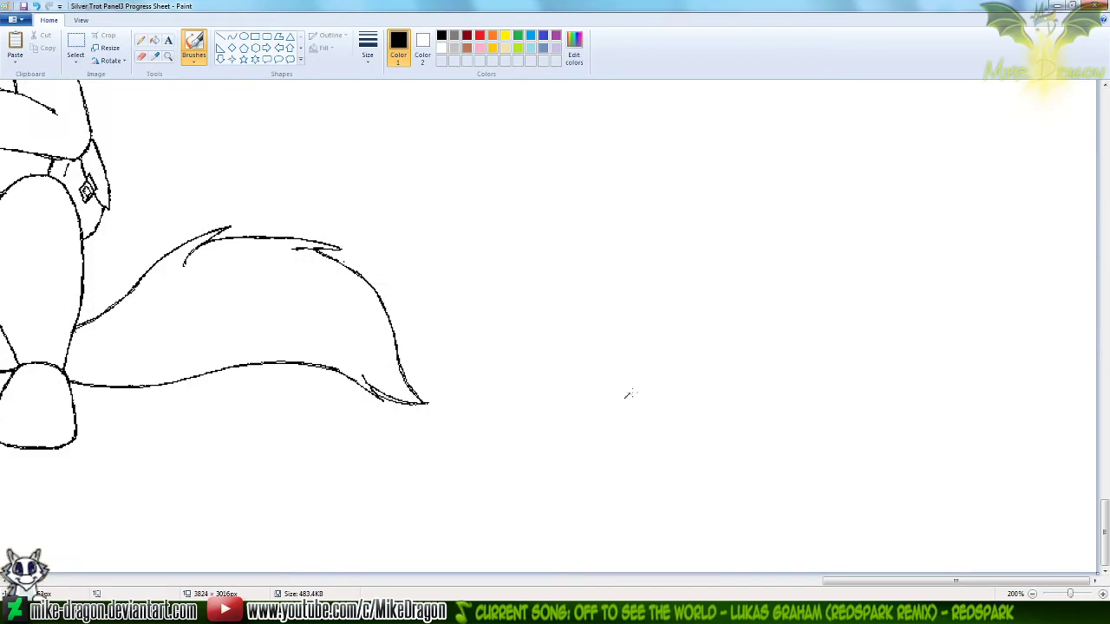
left_click_drag(621, 398, 634, 443)
mouse_move(669, 373)
left_mouse_down()
mouse_move(663, 386)
mouse_move(670, 373)
left_mouse_up()
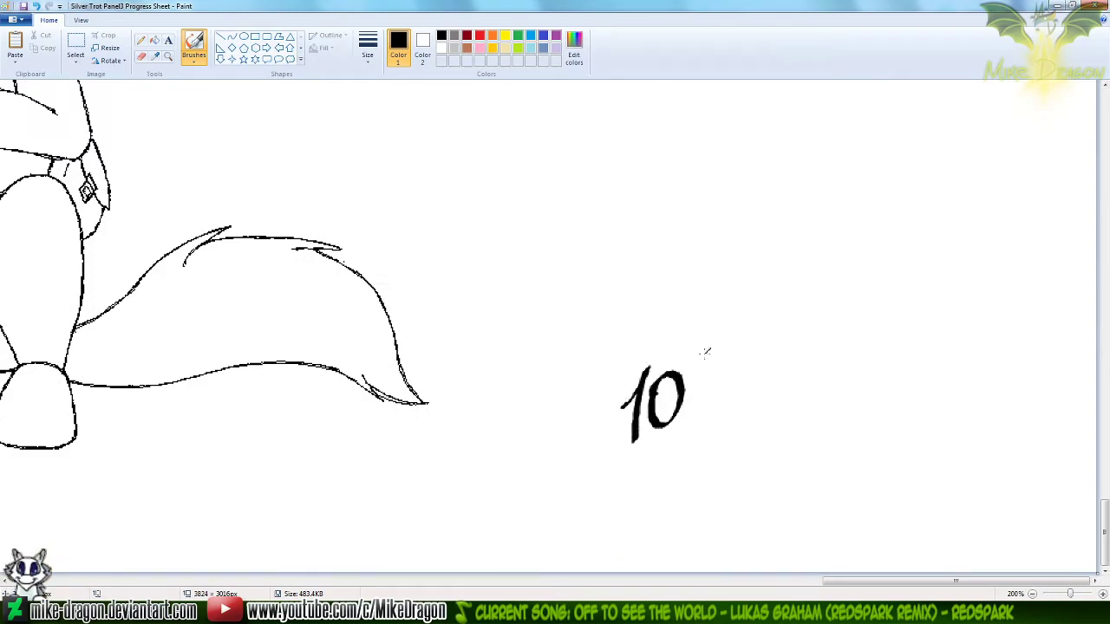
left_click_drag(718, 335, 706, 414)
left_click_drag(739, 343, 726, 400)
left_click_drag(769, 333, 758, 389)
left_click_drag(796, 304, 788, 392)
mouse_move(809, 339)
left_mouse_down()
mouse_move(823, 319)
mouse_move(834, 366)
left_mouse_up()
mouse_move(863, 314)
left_mouse_down()
mouse_move(848, 311)
mouse_move(863, 317)
left_mouse_up()
Handwrite SUNDAY in black brush capitals beneath the date
mouse_move(664, 446)
left_mouse_down()
mouse_move(675, 471)
mouse_move(650, 503)
left_mouse_up()
mouse_move(710, 458)
left_mouse_down()
mouse_move(713, 470)
mouse_move(732, 446)
mouse_move(743, 478)
left_mouse_up()
mouse_move(750, 479)
left_mouse_down()
mouse_move(772, 429)
mouse_move(791, 458)
mouse_move(841, 390)
left_mouse_up()
mouse_move(841, 390)
left_mouse_down()
mouse_move(846, 430)
mouse_move(837, 421)
left_mouse_up()
left_click_drag(878, 373, 863, 428)
left_click_drag(846, 382, 871, 401)
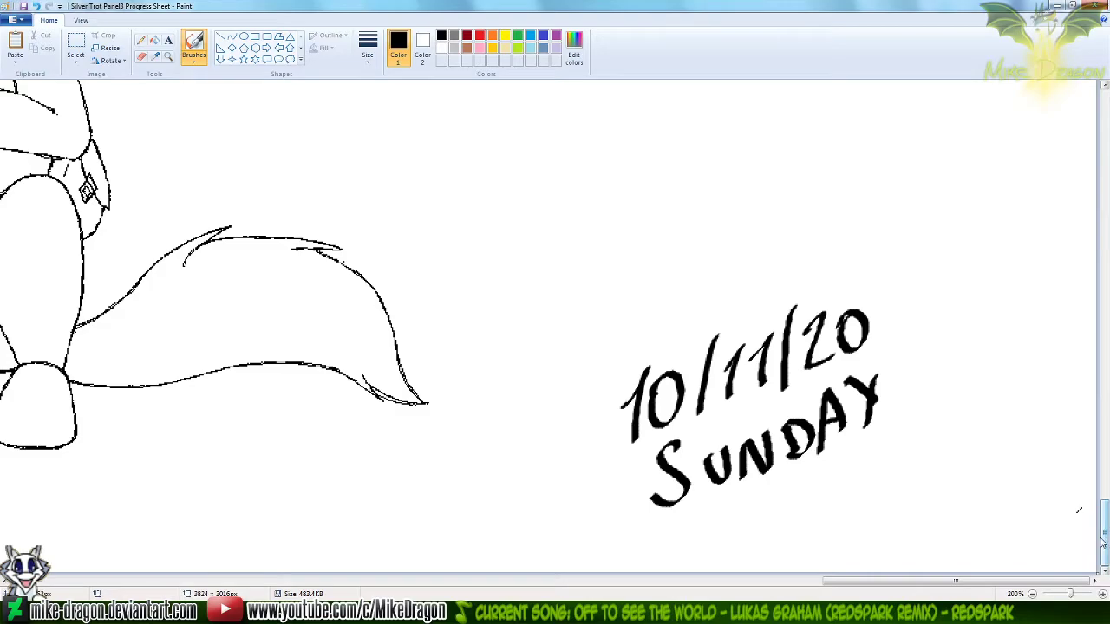
Select the handwritten date and weekday and move them up beside the last unicorn's arms, clear of the sheet's lower edge
scroll(1106, 542, "down", 2)
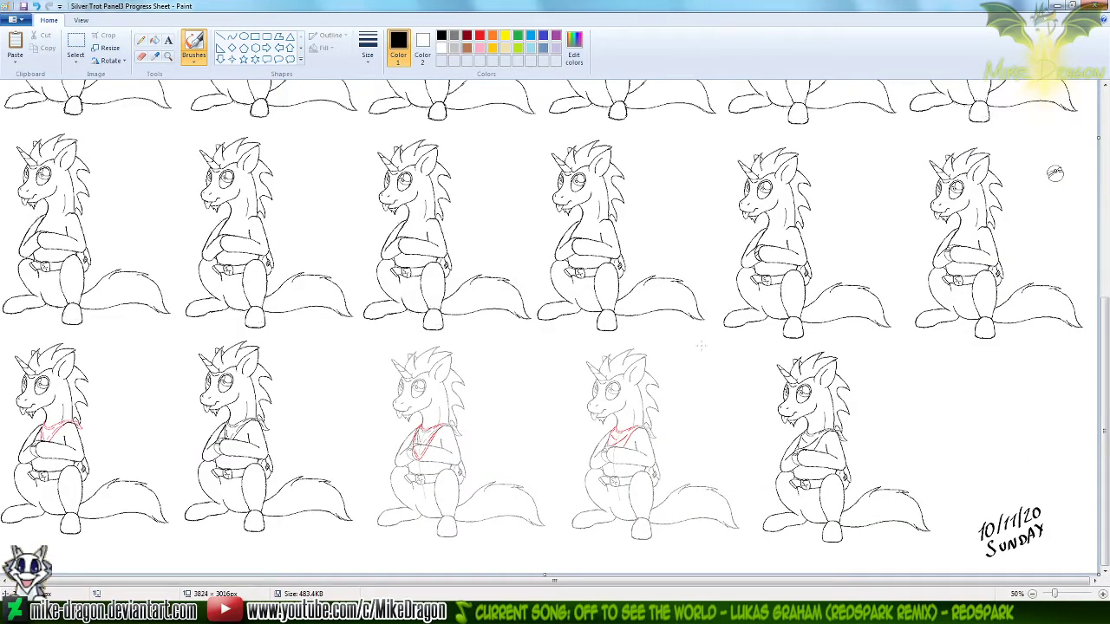
left_click(76, 45)
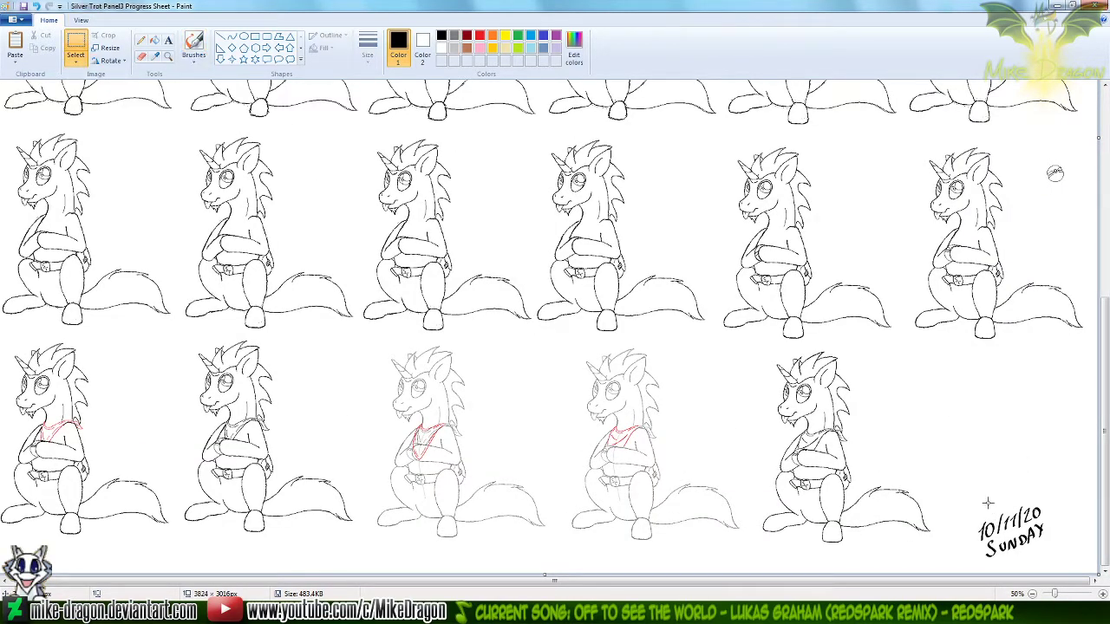
left_click_drag(961, 486, 1075, 574)
left_click_drag(1011, 530, 1014, 447)
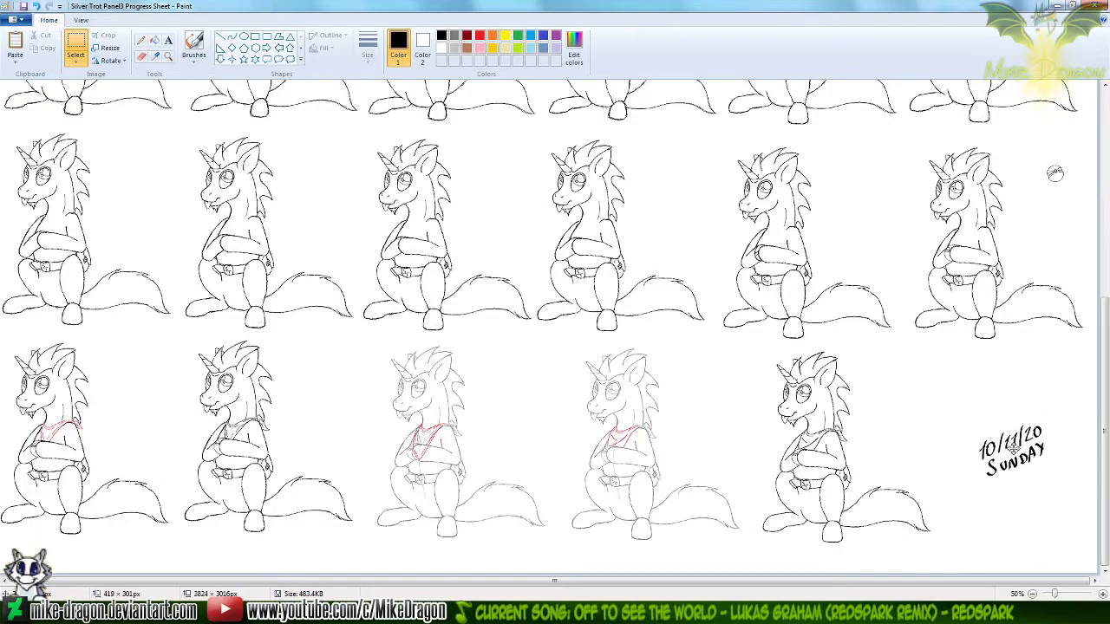
left_click(119, 126)
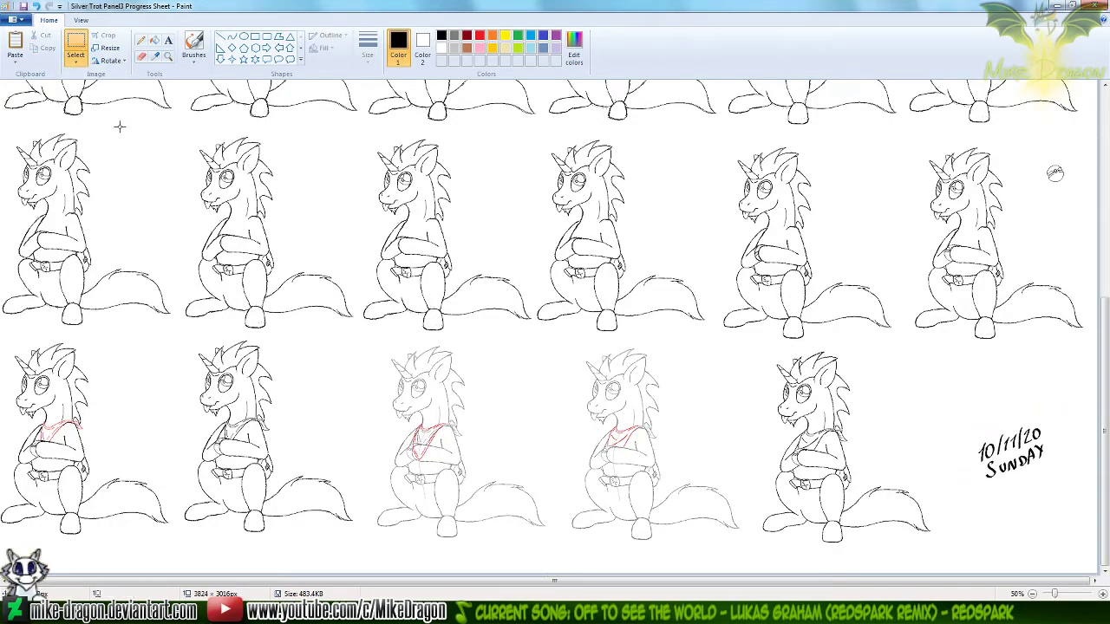
Return to the Workshop Panel3 image and activate the Pencil, releasing the selection around the unicorn
scroll(125, 166, "down", 1)
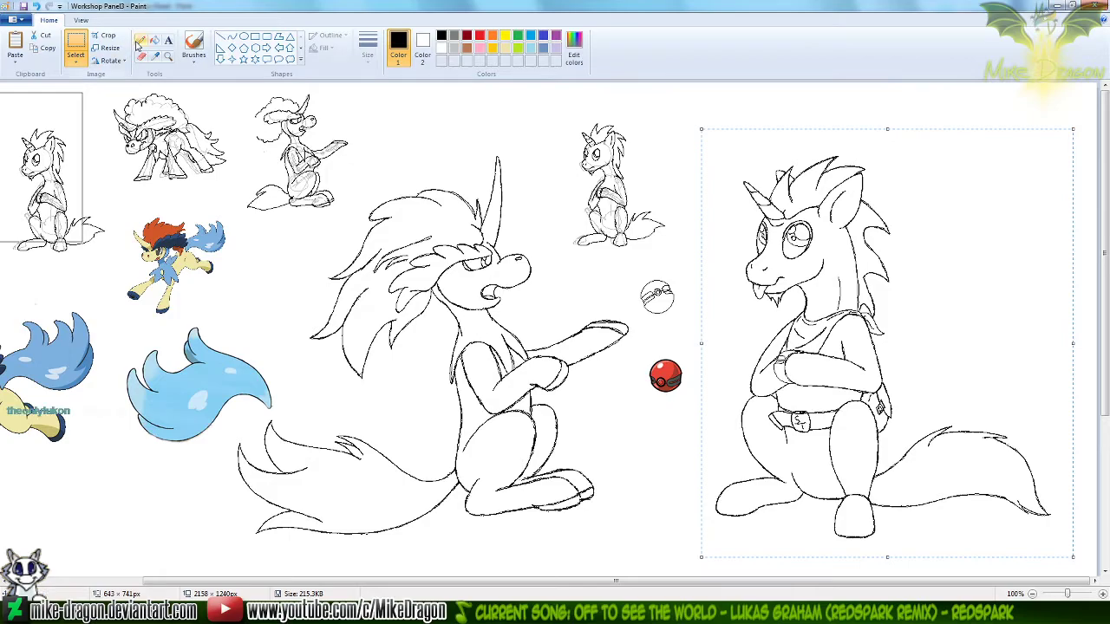
left_click(140, 41)
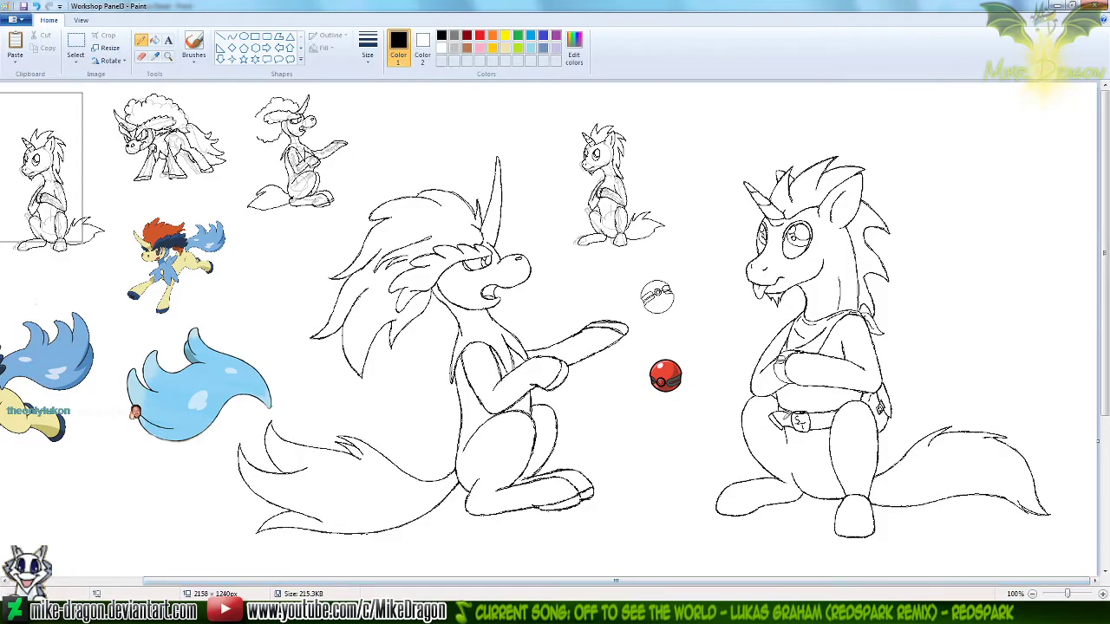
View the coloured ComicSample picture from the Silver Trot Pokémon Trainer folder as a reference, and close it
left_click(391, 612)
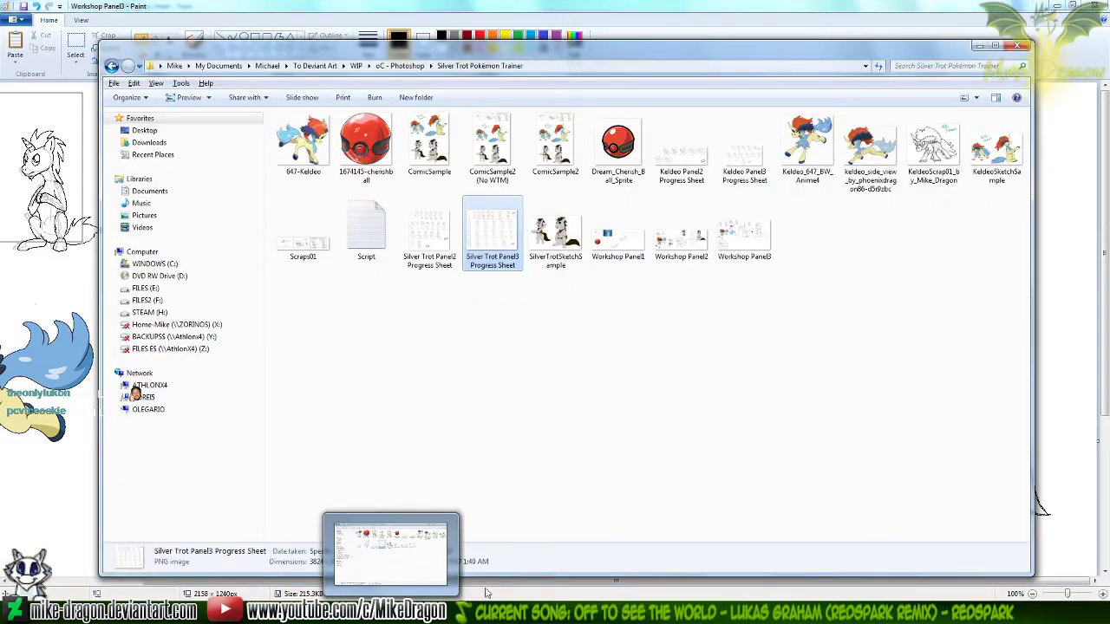
left_click(429, 143)
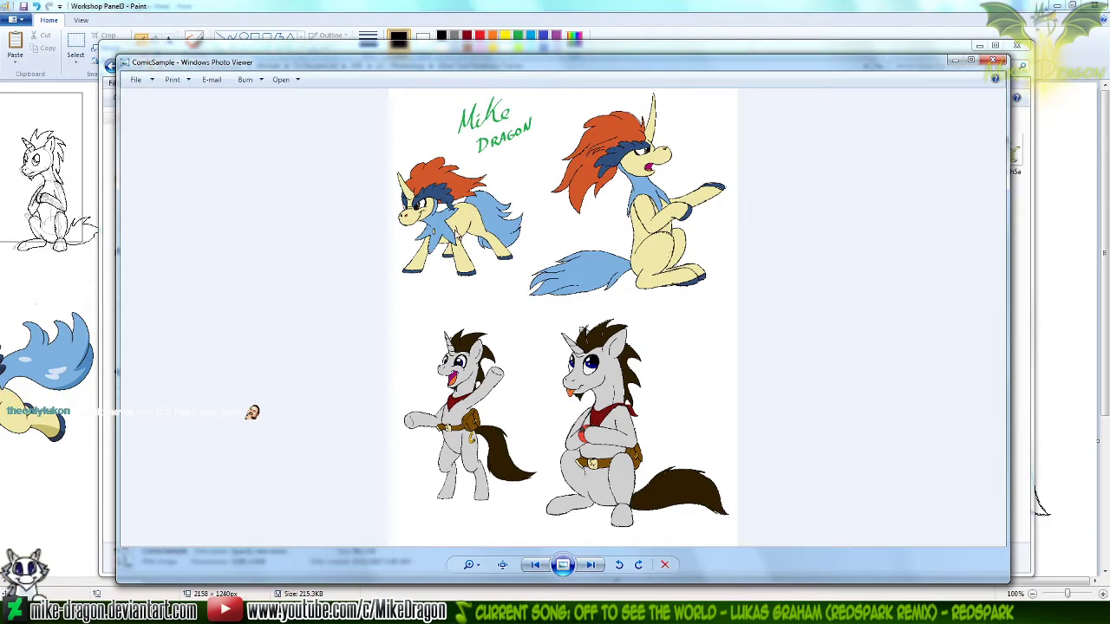
left_click(998, 60)
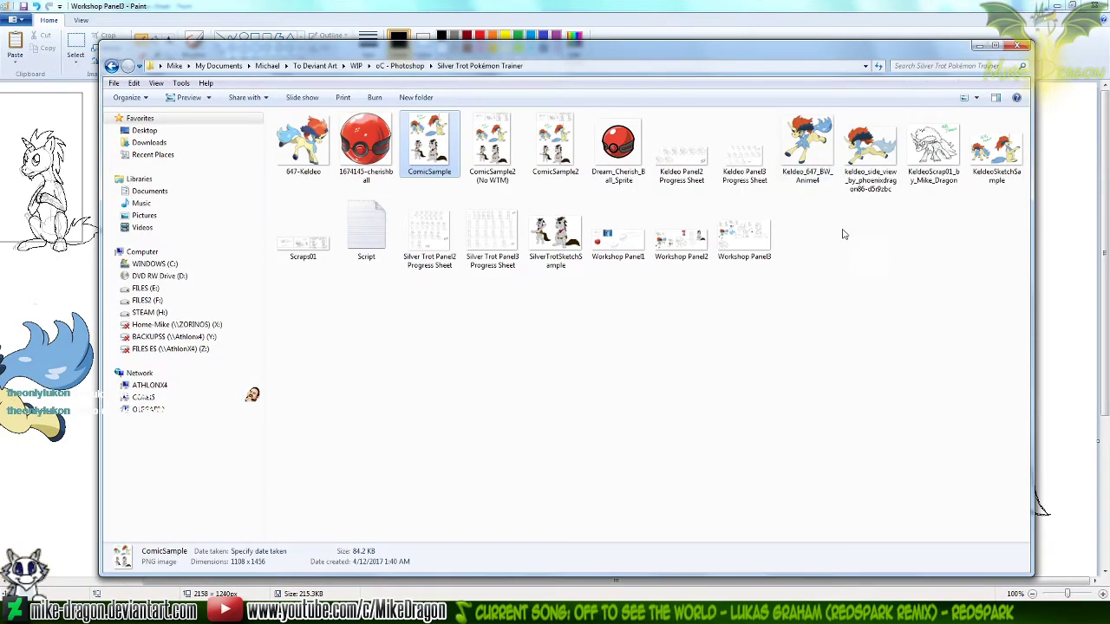
left_click(616, 430)
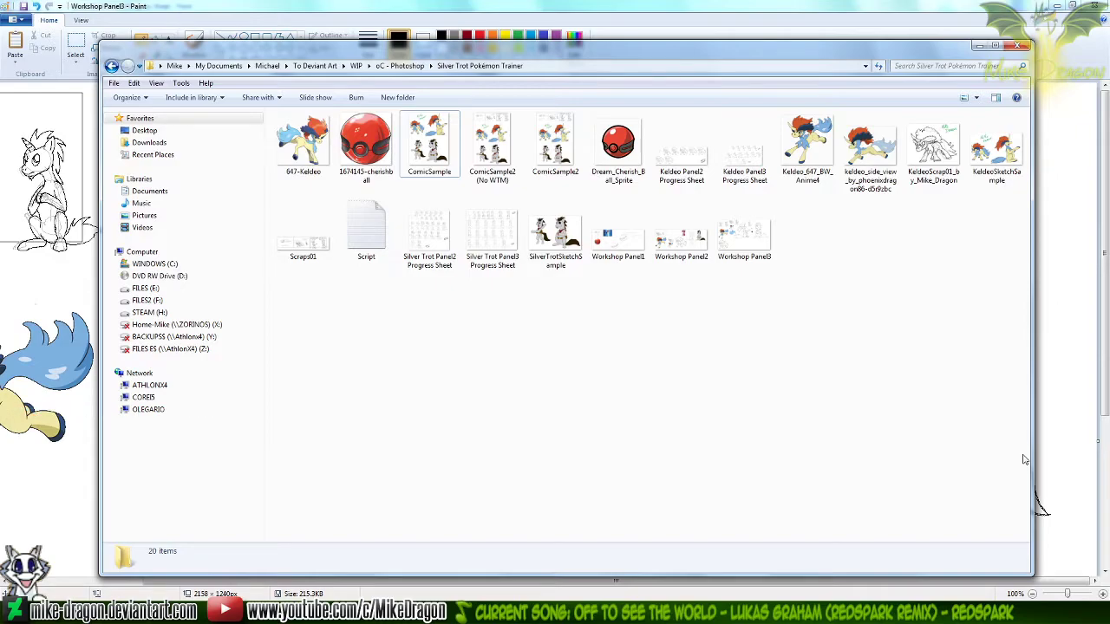
View the Workshop Panel1 picture from the Silver Trot Pokémon Trainer folder, and close it
left_click(620, 251)
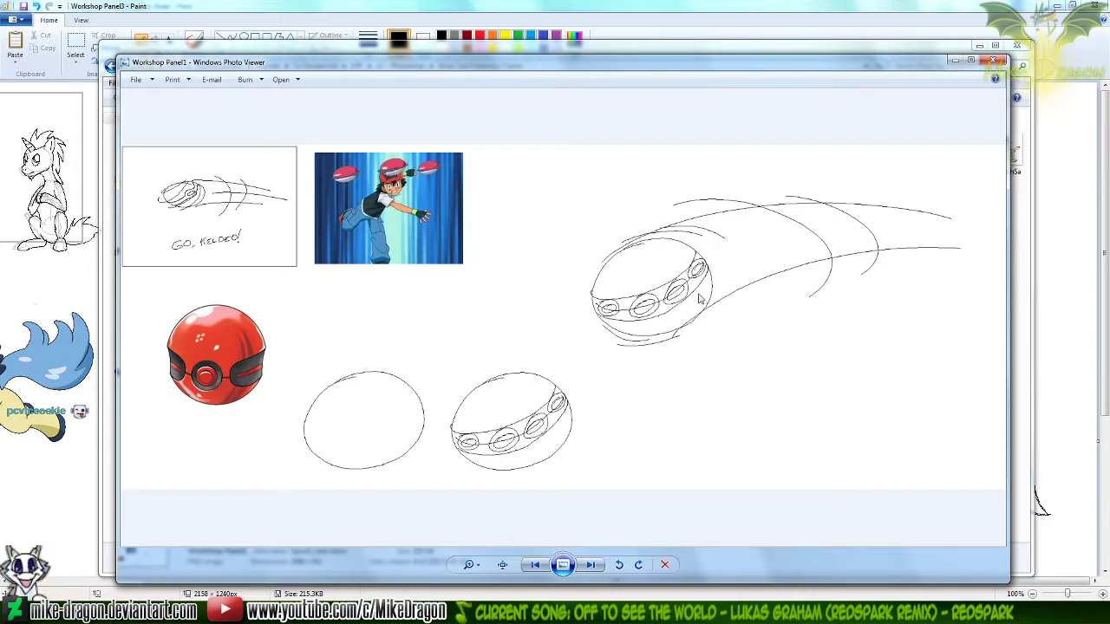
left_click(993, 60)
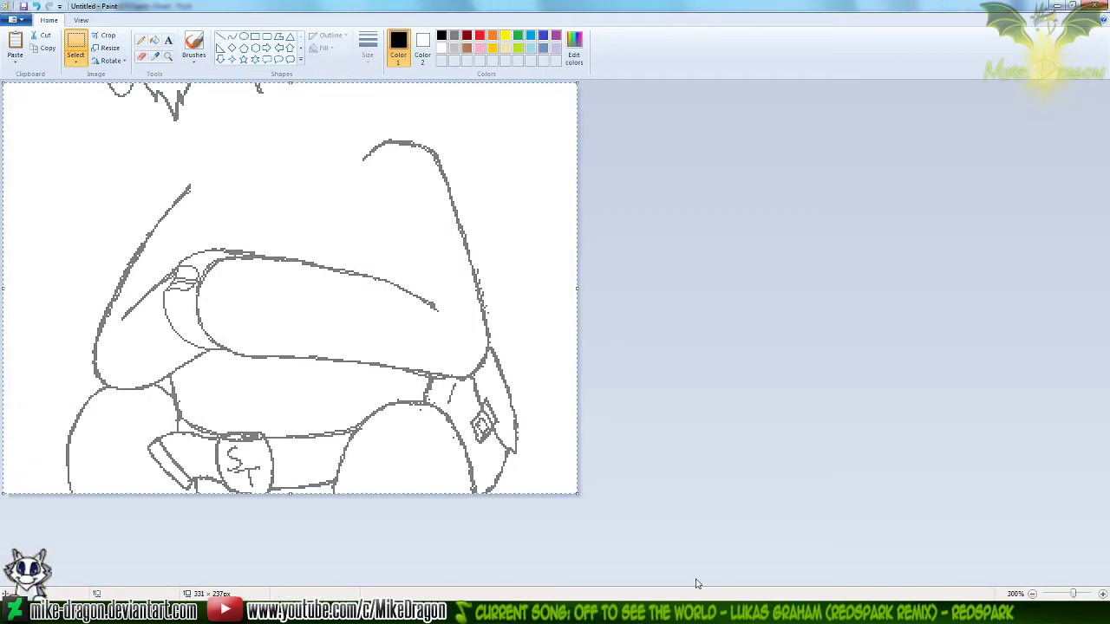
Clear the Untitled canvas, check the ComicSample picture for reference, and paste the copied seated unicorn line art into the canvas
key("Delete")
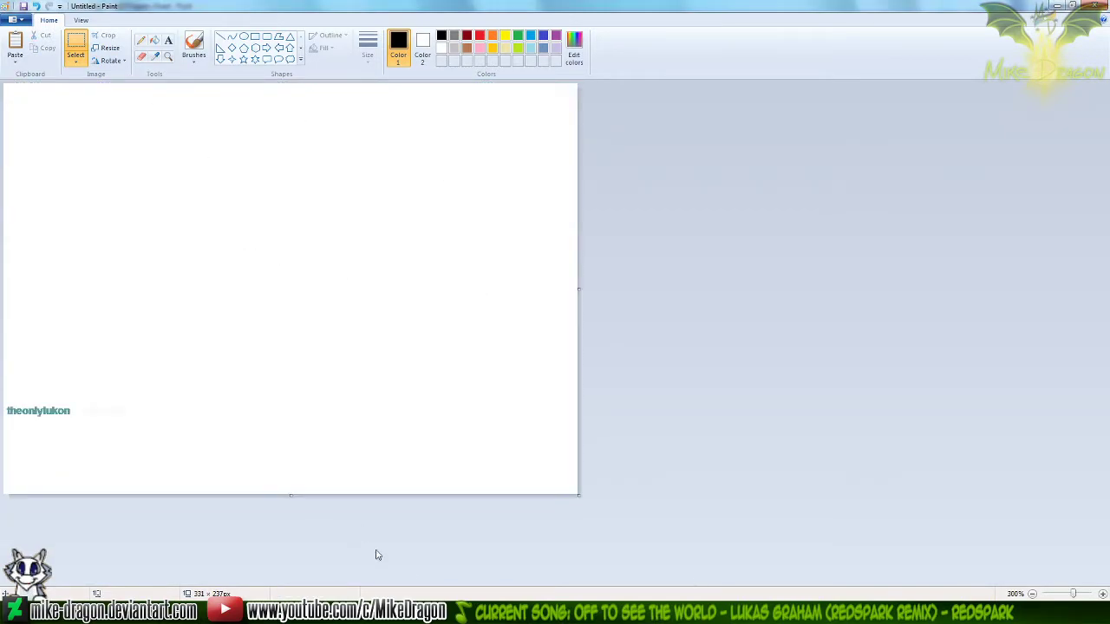
left_click(521, 612)
double_click(432, 130)
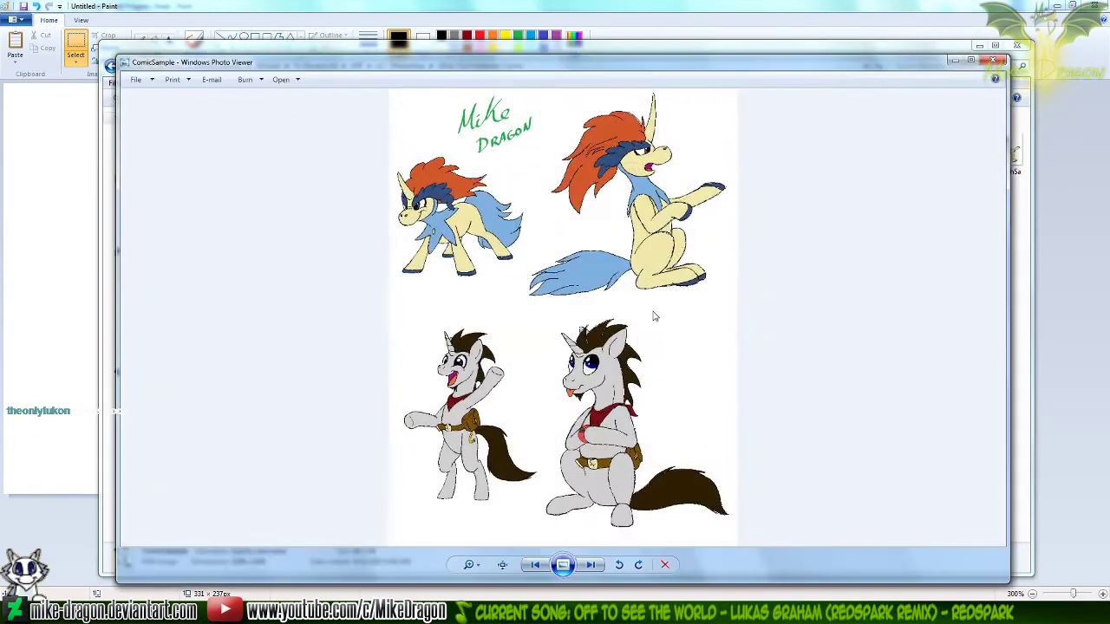
left_click(997, 60)
key("ctrl+v")
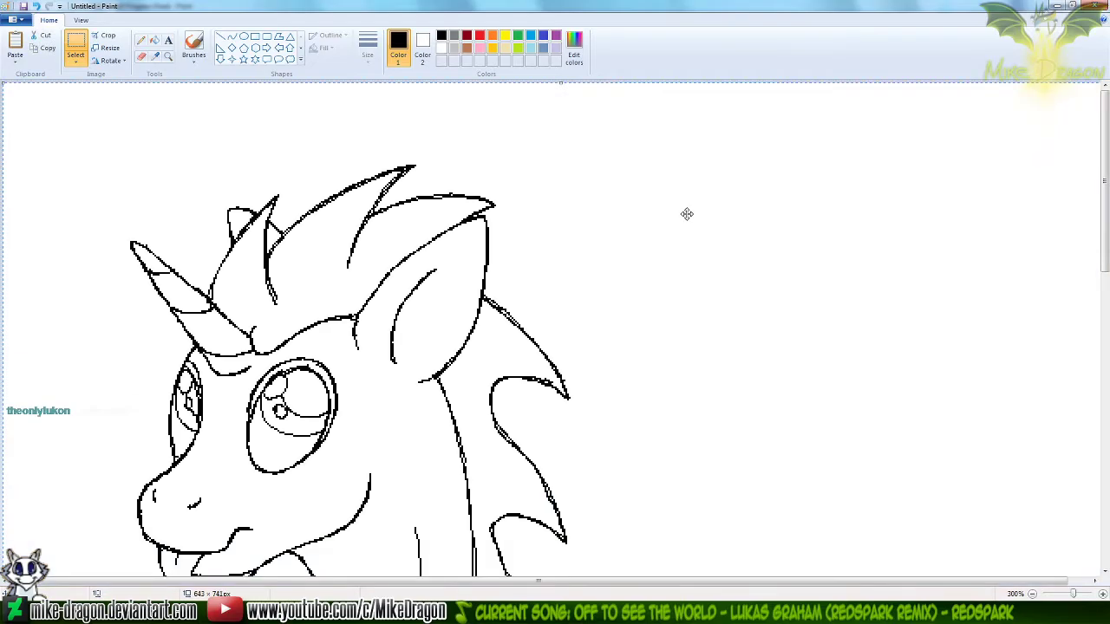
Enlarge the Untitled canvas to 1814 × 1704 px and move the seated unicorn to its lower right area
scroll(425, 341, "down", 2)
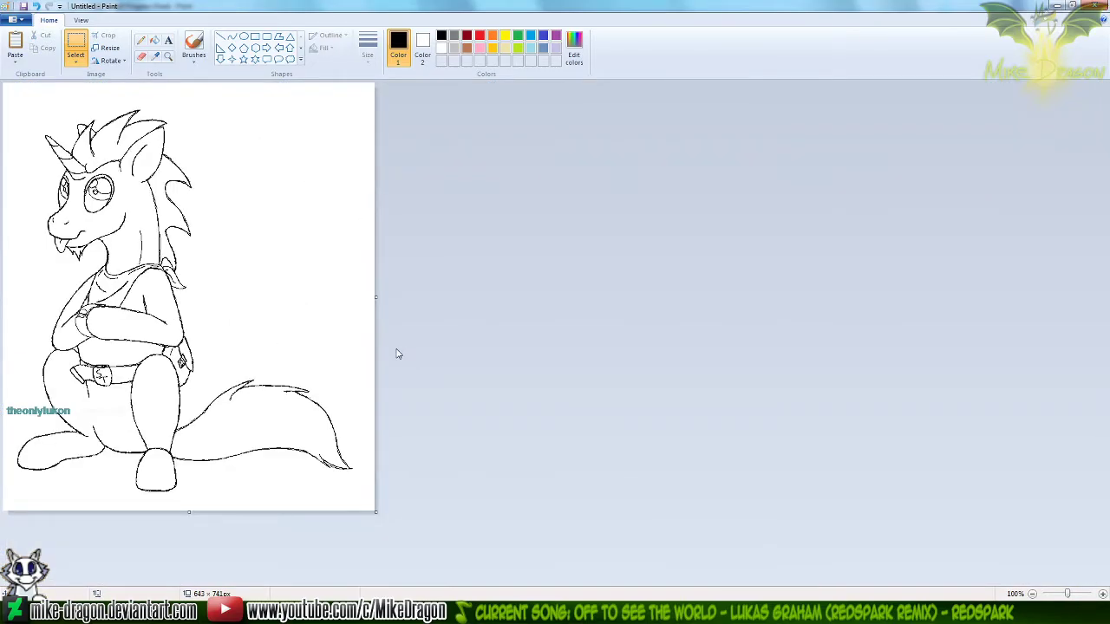
scroll(397, 352, "down", 1)
left_click_drag(192, 299, 528, 575)
key("ctrl+a")
mouse_move(168, 343)
left_mouse_down()
mouse_move(497, 421)
mouse_move(454, 431)
left_mouse_up()
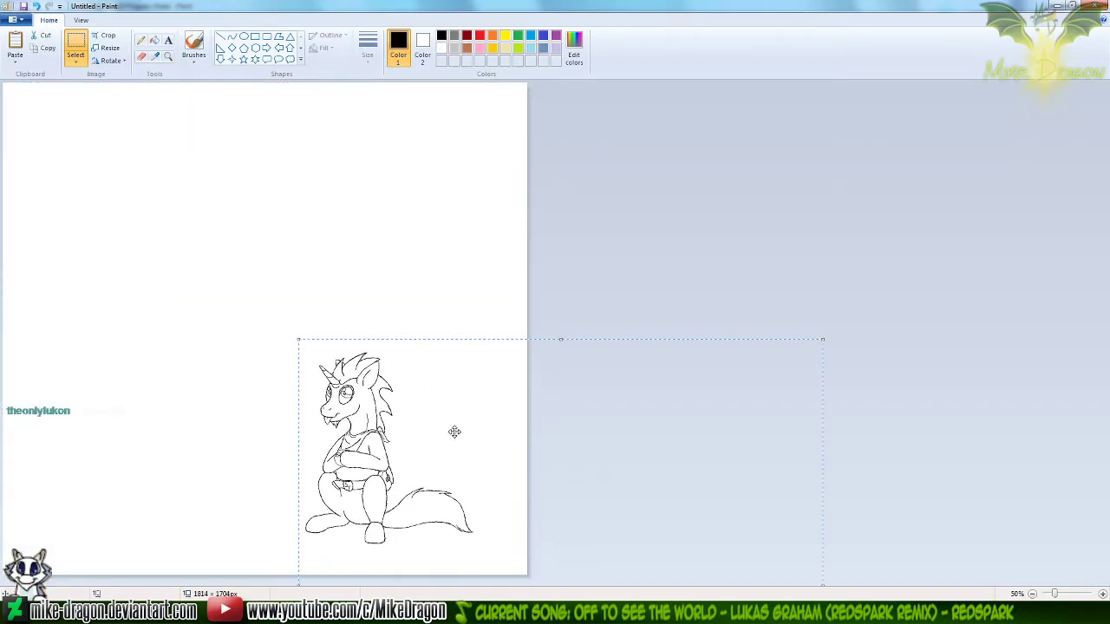
Open ComicSample in Paint and copy the coloured Keldeo standing on four legs using a free-form selection
left_click(511, 612)
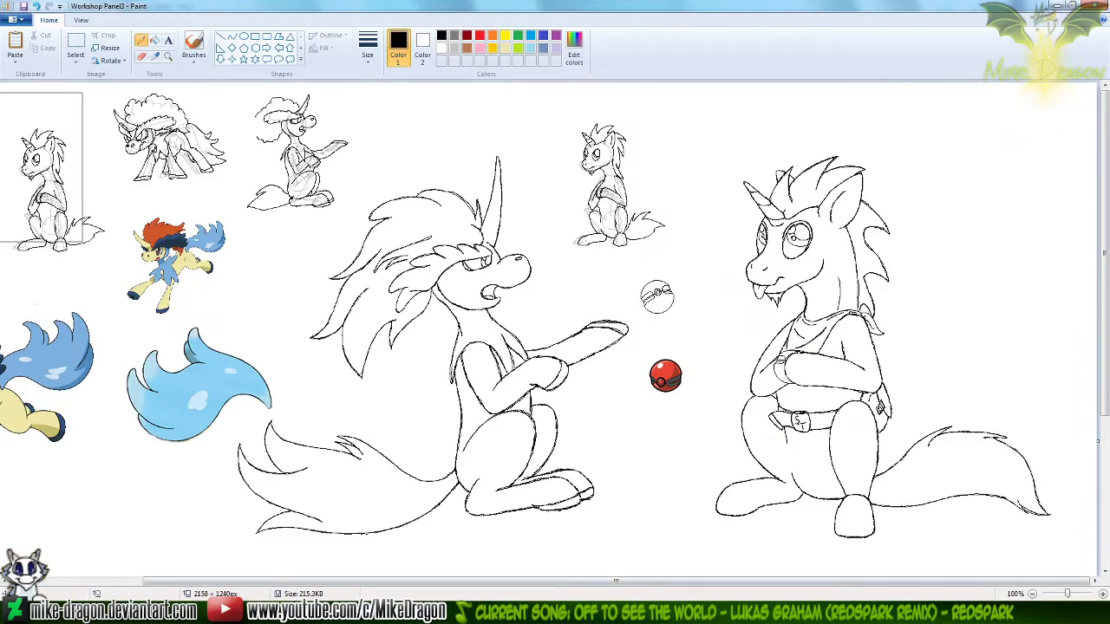
left_click(400, 612)
right_click(429, 151)
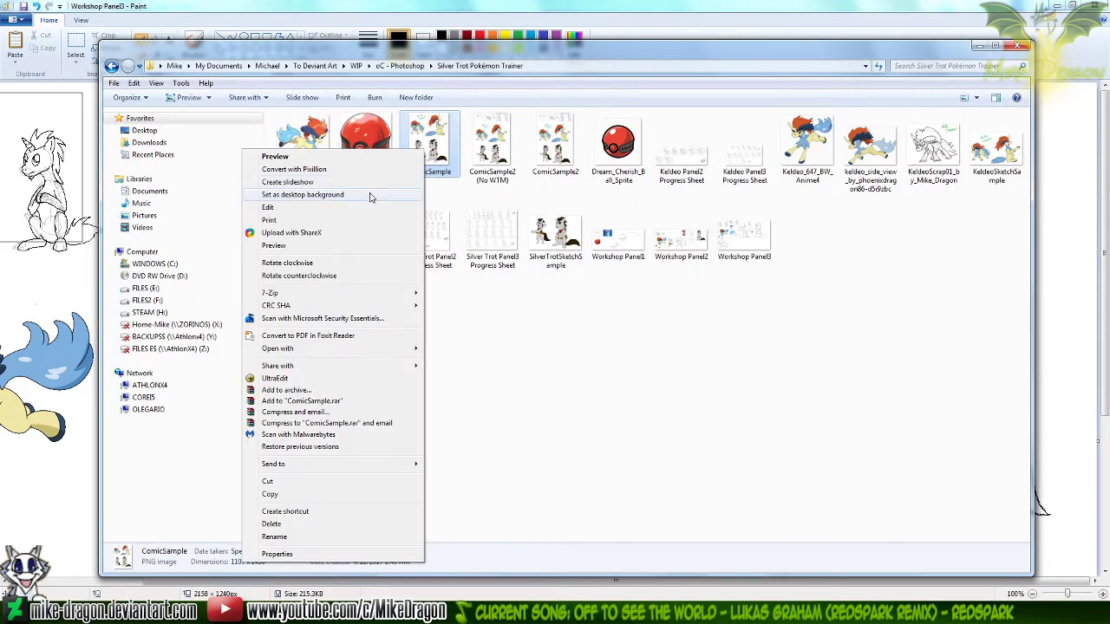
left_click(349, 208)
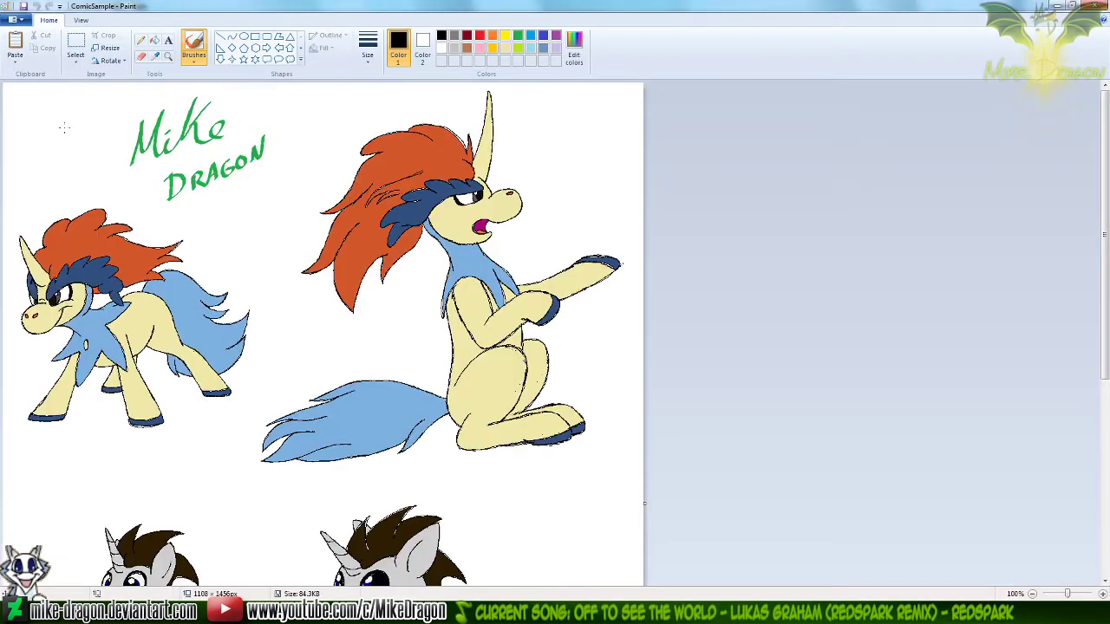
left_click(75, 61)
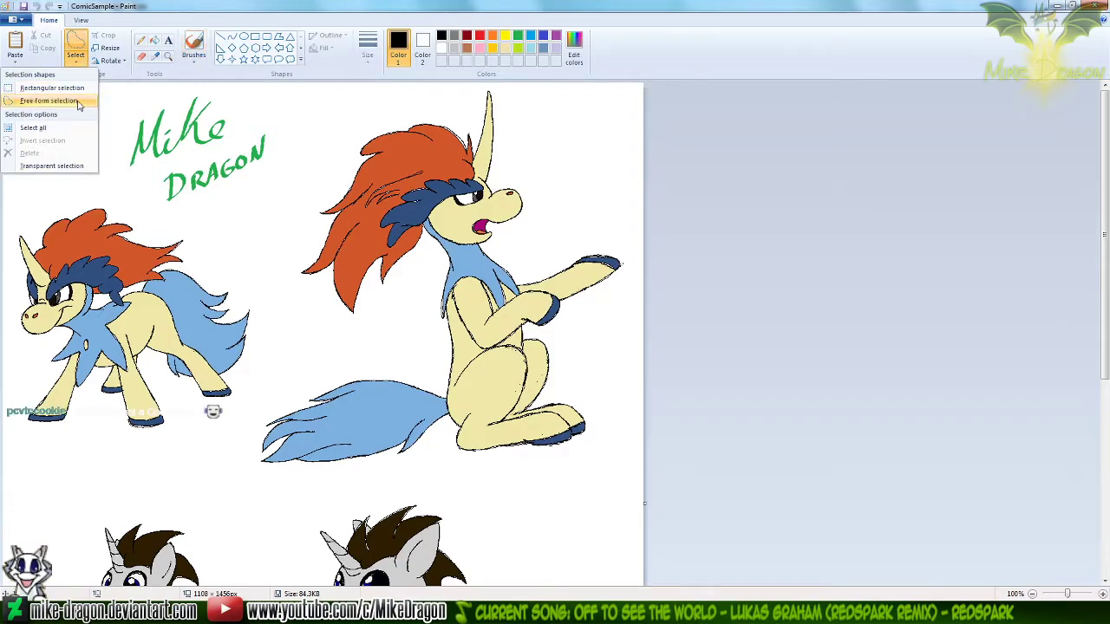
left_click(76, 99)
mouse_move(93, 185)
left_mouse_down()
mouse_move(156, 204)
mouse_move(258, 274)
mouse_move(289, 336)
mouse_move(139, 459)
mouse_move(35, 476)
left_mouse_up()
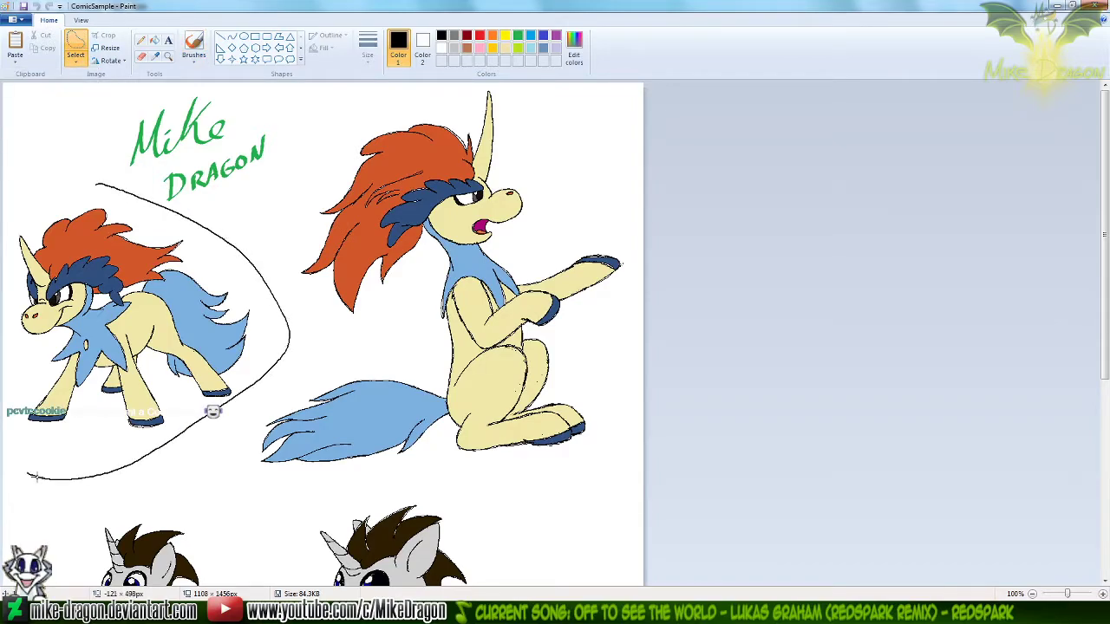
left_click_drag(2, 185, 130, 185)
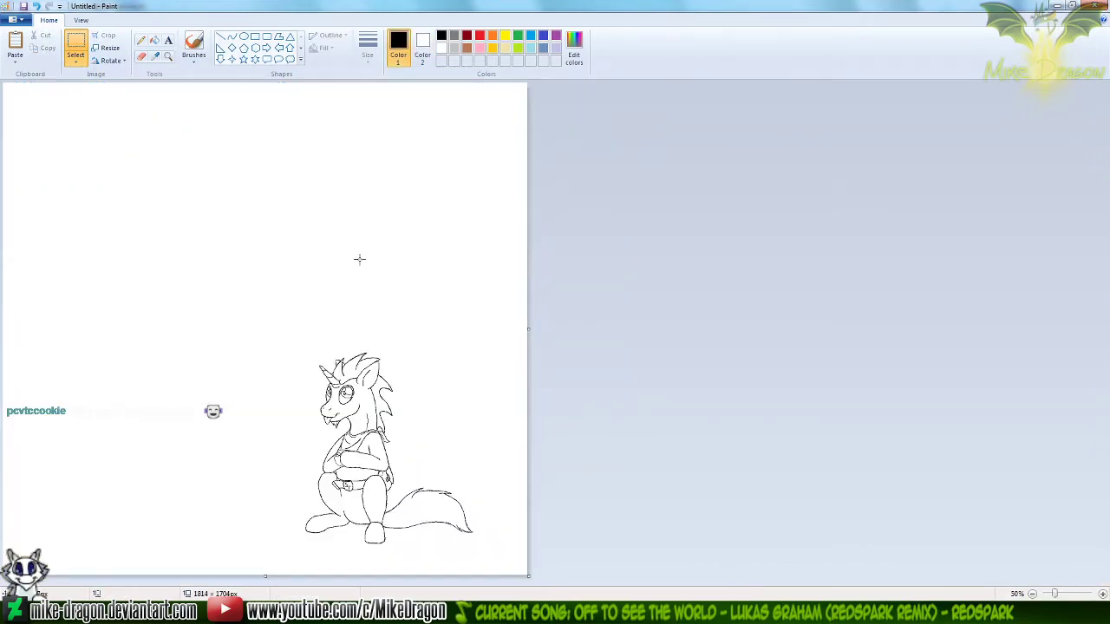
Paste the coloured Keldeo into the Untitled image and place it slightly in from the canvas's upper-left corner
key("ctrl+v")
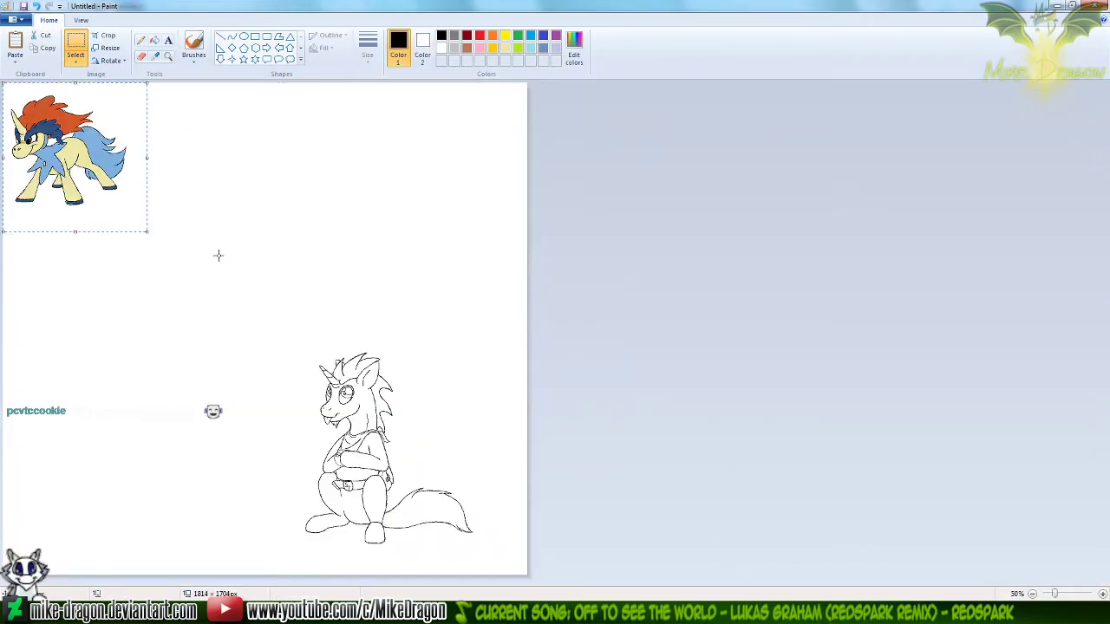
left_click_drag(63, 140, 93, 178)
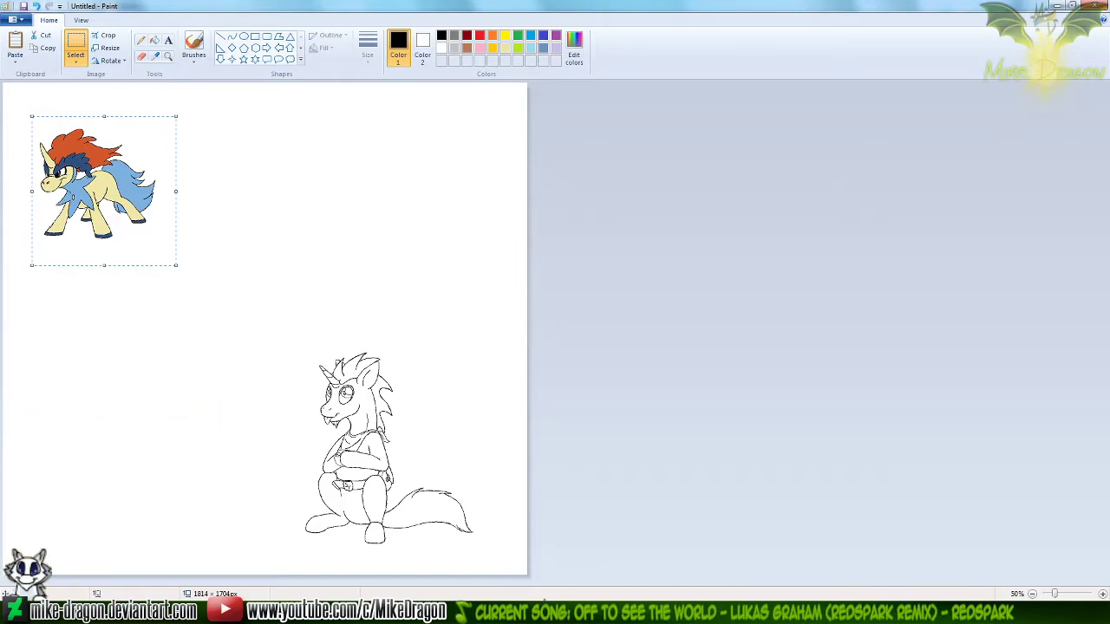
key("alt+Tab")
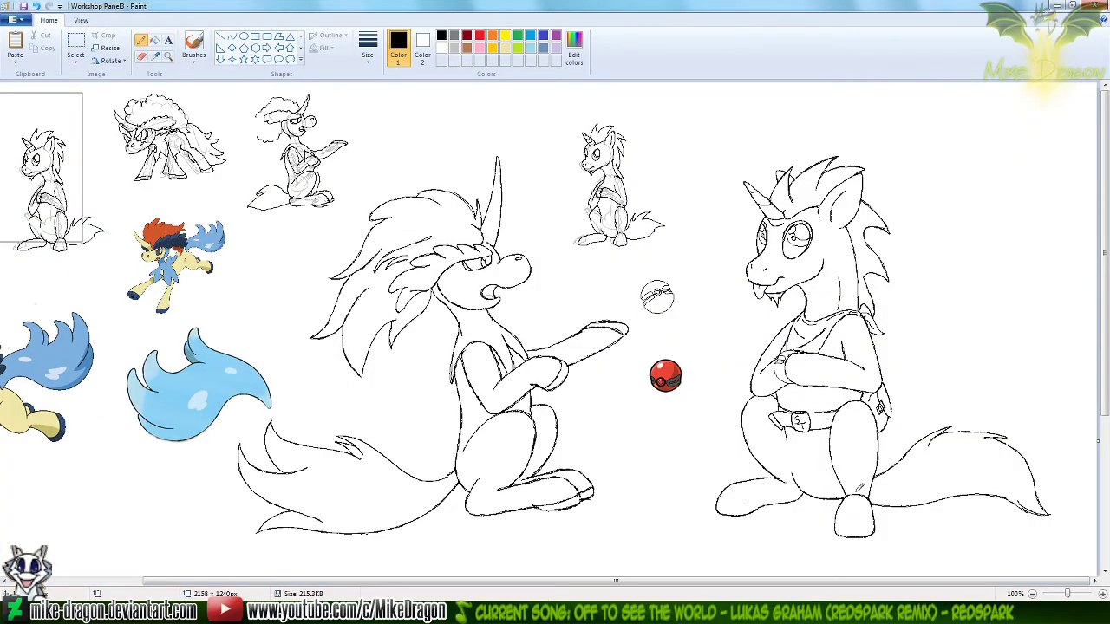
key("alt+Tab")
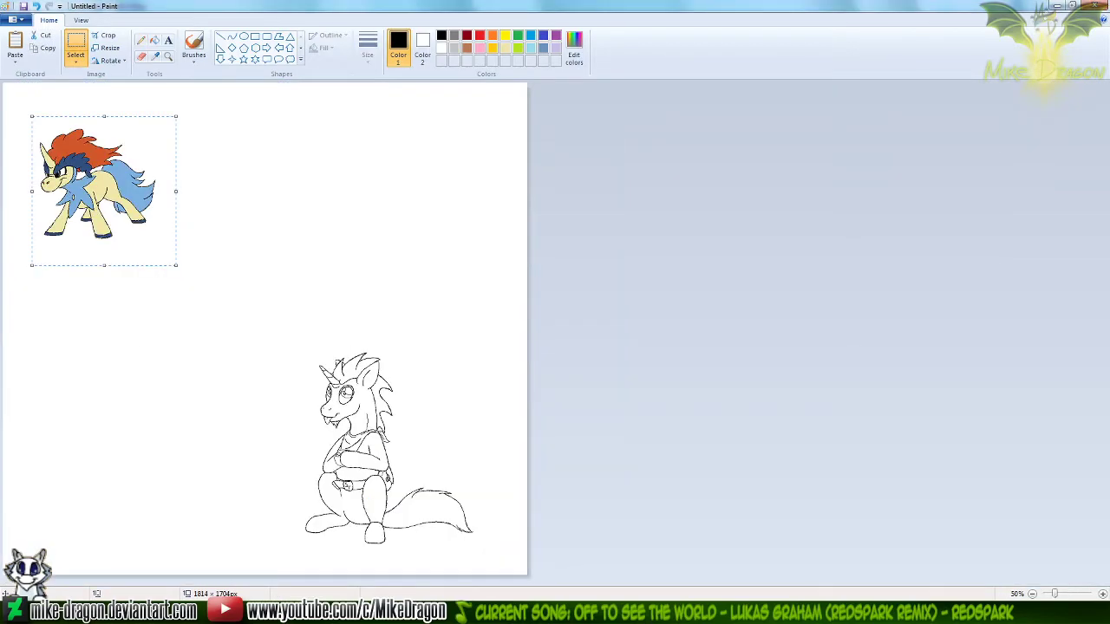
Open Workshop Panel2 in Paint and make a free-form selection around the grey line-art unicorn with the raised arm
key("alt+Tab")
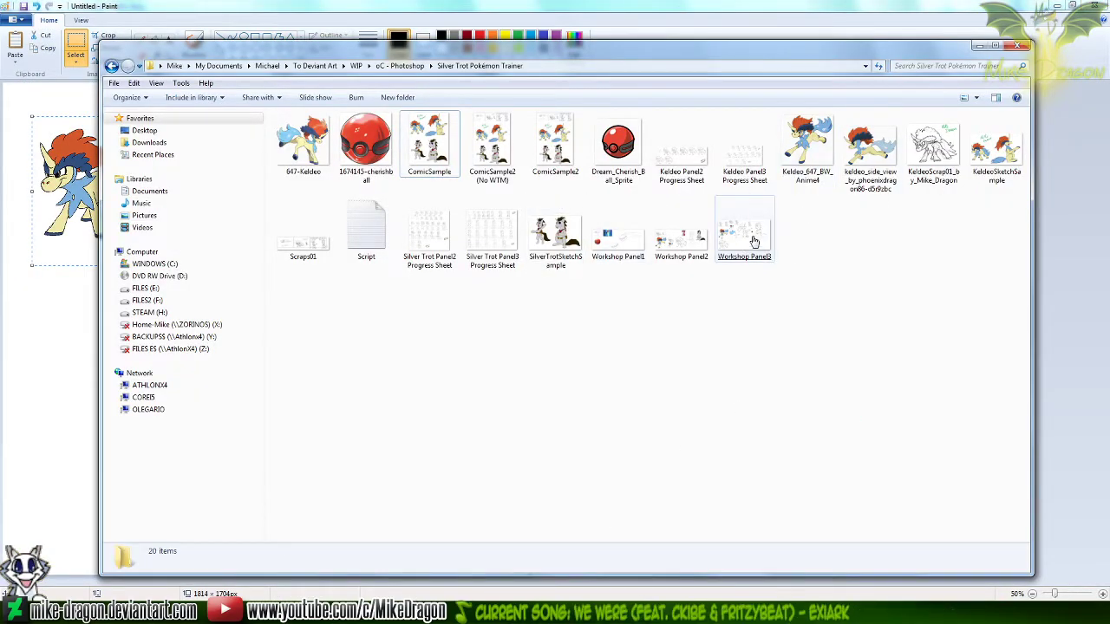
left_click(678, 243)
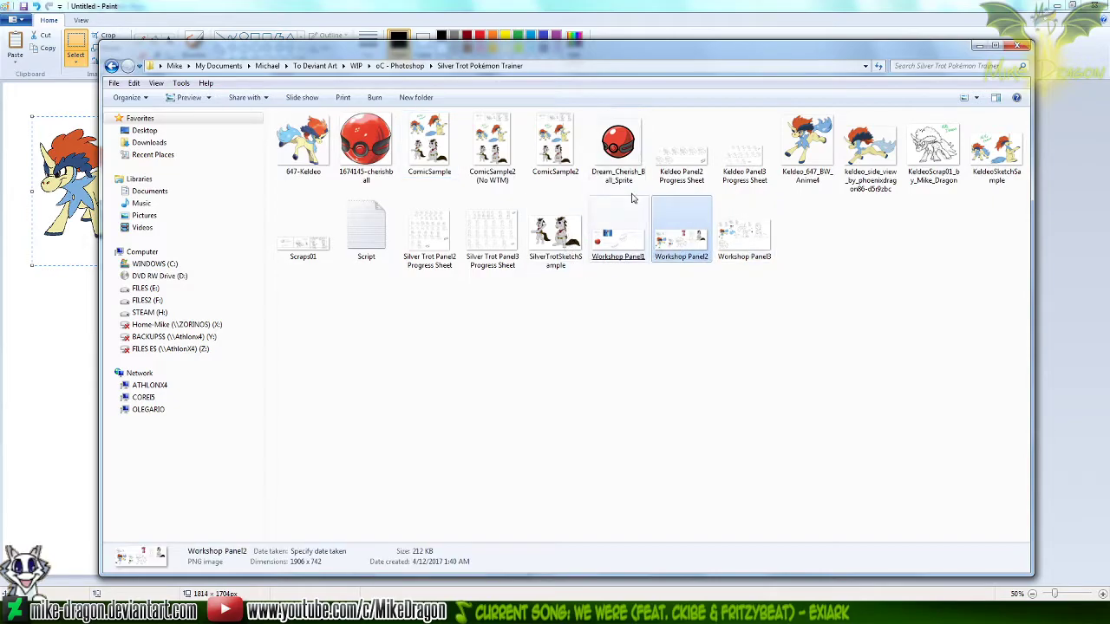
right_click(677, 244)
left_click(595, 247)
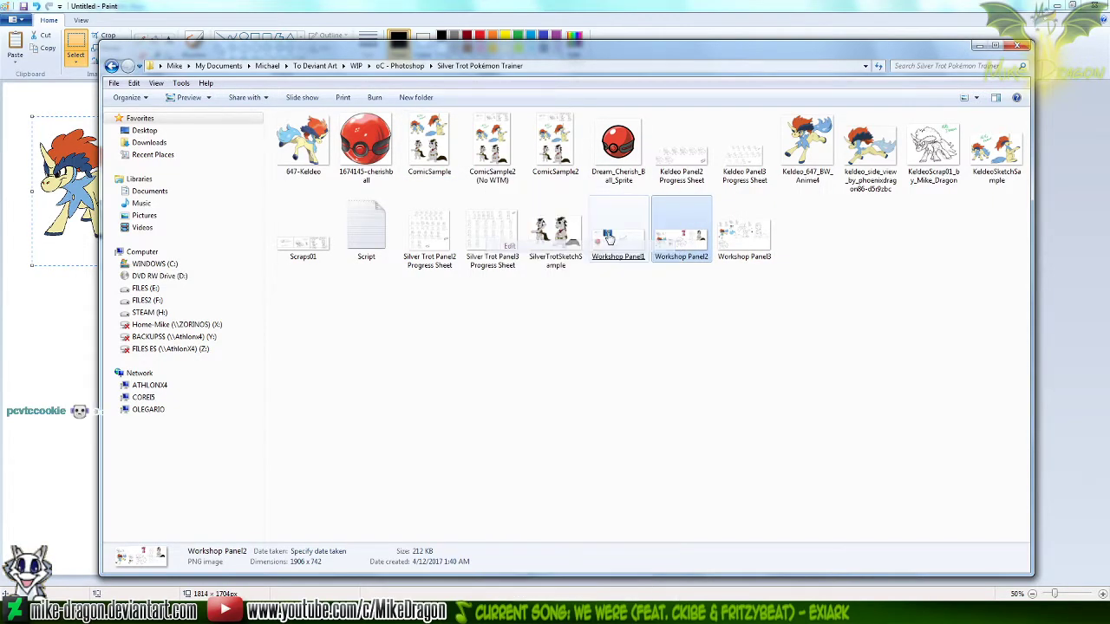
left_click(76, 56)
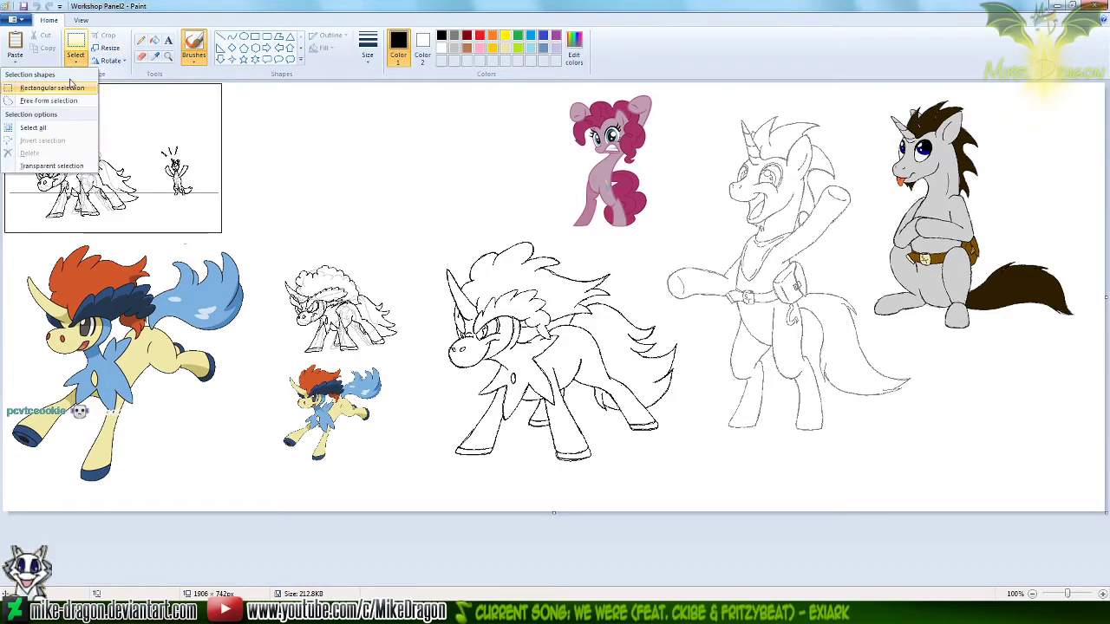
left_click(52, 99)
mouse_move(705, 119)
left_mouse_down()
mouse_move(682, 248)
mouse_move(640, 272)
mouse_move(712, 340)
mouse_move(706, 399)
mouse_move(741, 467)
mouse_move(871, 466)
mouse_move(958, 412)
mouse_move(919, 355)
mouse_move(854, 297)
left_mouse_up()
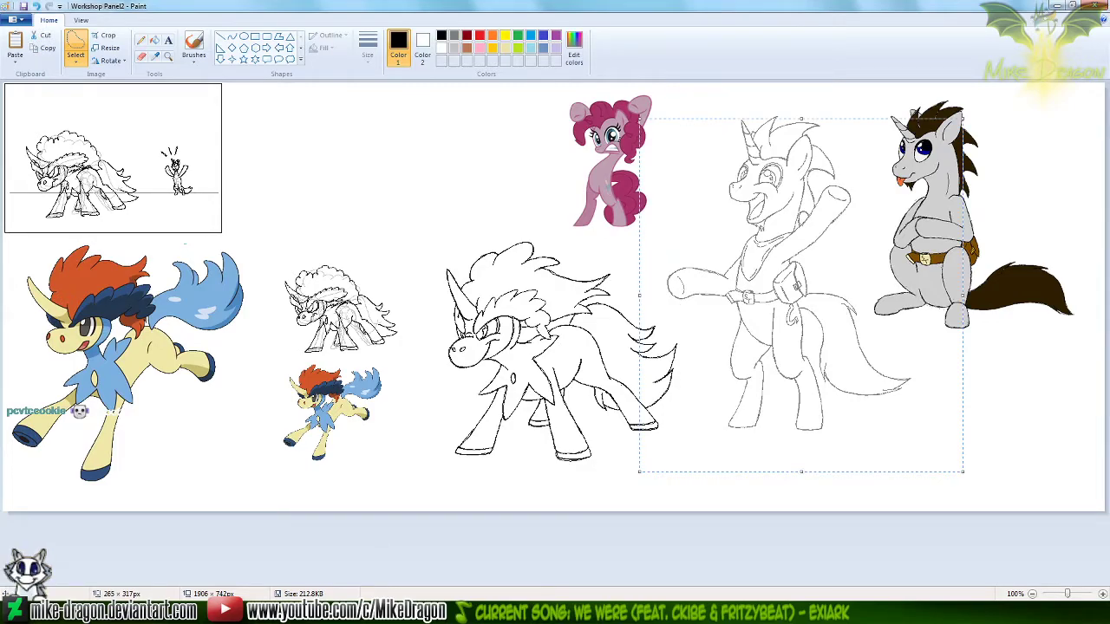
Open Silver Trot Panel2 Progress Sheet in Paint and copy the last black unicorn beside the handwritten date using a free-form selection
left_click(355, 613)
left_click(431, 409)
mouse_move(429, 234)
left_mouse_down()
mouse_move(713, 468)
mouse_move(541, 585)
mouse_move(753, 584)
mouse_move(759, 430)
mouse_move(731, 338)
left_mouse_up()
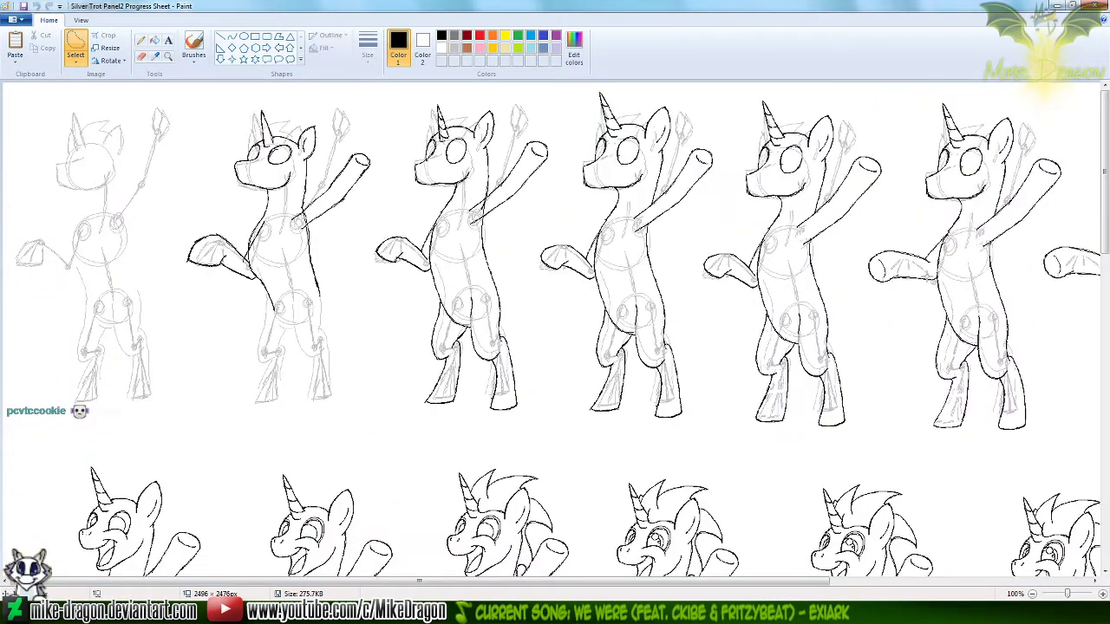
scroll(523, 436, "down", 15)
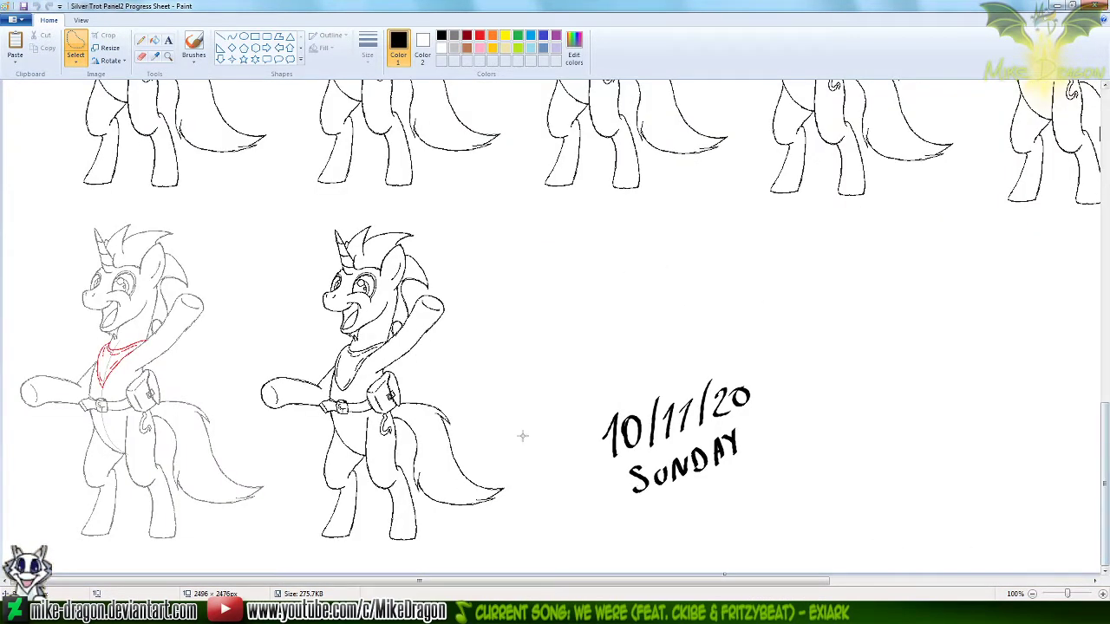
mouse_move(384, 212)
left_mouse_down()
mouse_move(276, 226)
mouse_move(248, 372)
mouse_move(254, 428)
mouse_move(297, 476)
mouse_move(294, 543)
mouse_move(390, 567)
mouse_move(524, 539)
mouse_move(457, 209)
mouse_move(347, 212)
left_mouse_up()
key("ctrl+c")
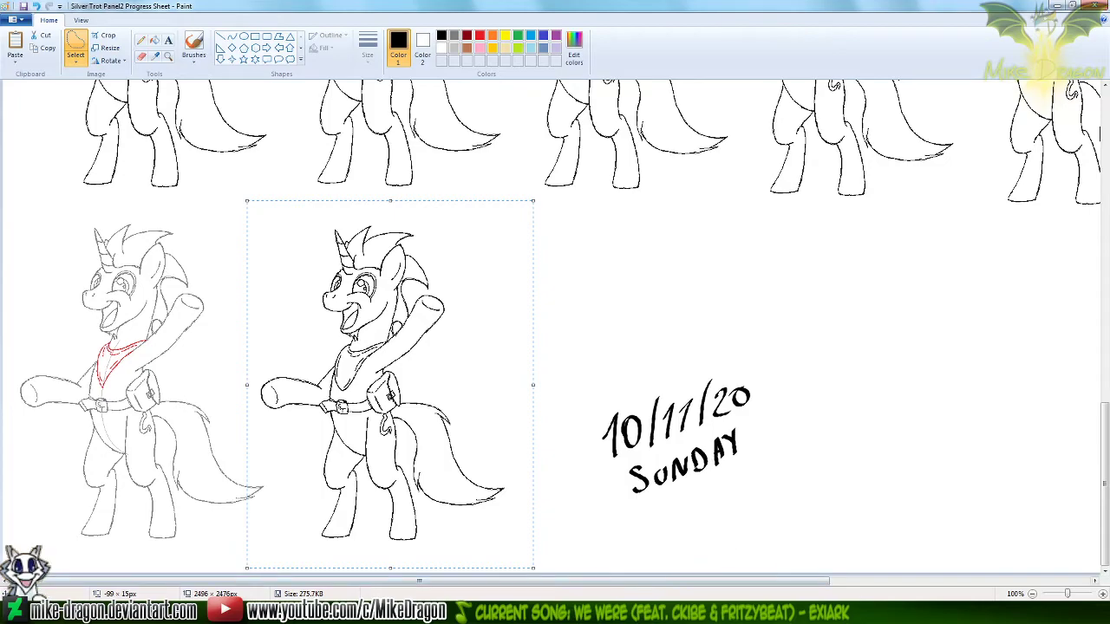
Paste the unicorn with the raised arm into the Untitled image and place it beside the seated unicorn
key("alt+Tab")
key("ctrl+v")
mouse_move(86, 201)
left_mouse_down()
mouse_move(159, 427)
mouse_move(110, 438)
mouse_move(211, 462)
mouse_move(210, 452)
left_mouse_up()
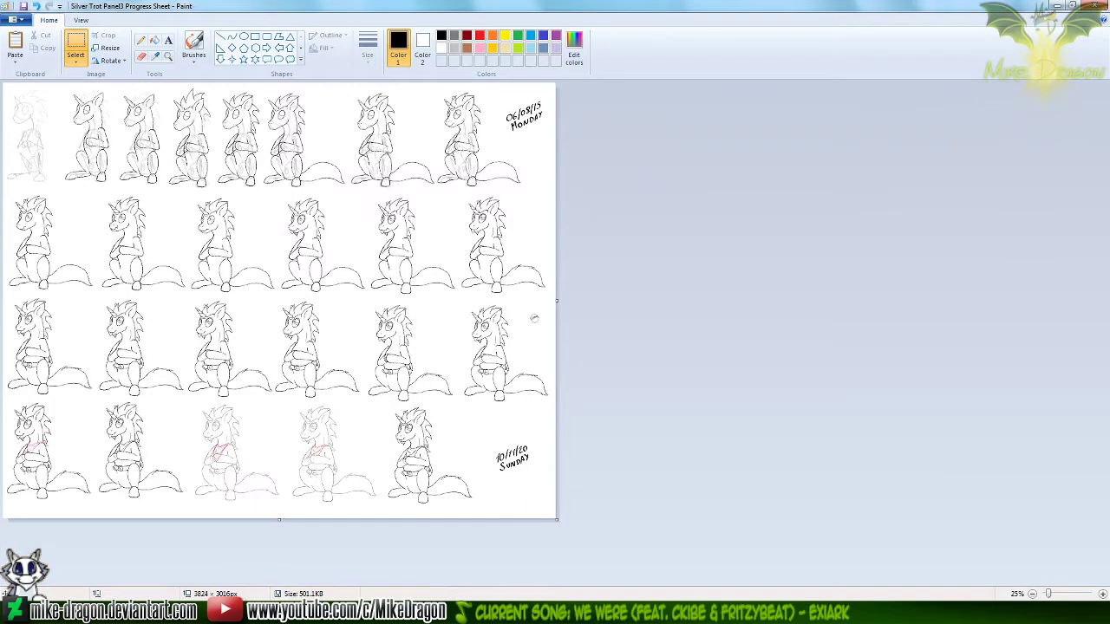
Open Keldeo Panel3 Progress Sheet in Paint and copy the finished black seated Keldeo at the end of the last row
key("ctrl+o")
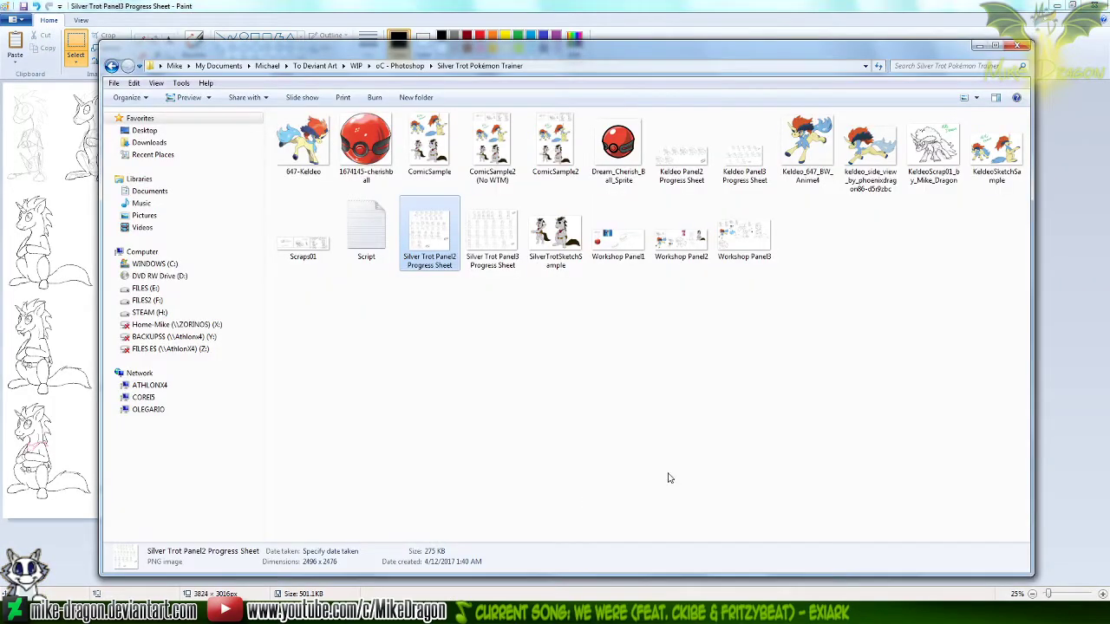
left_click(744, 157)
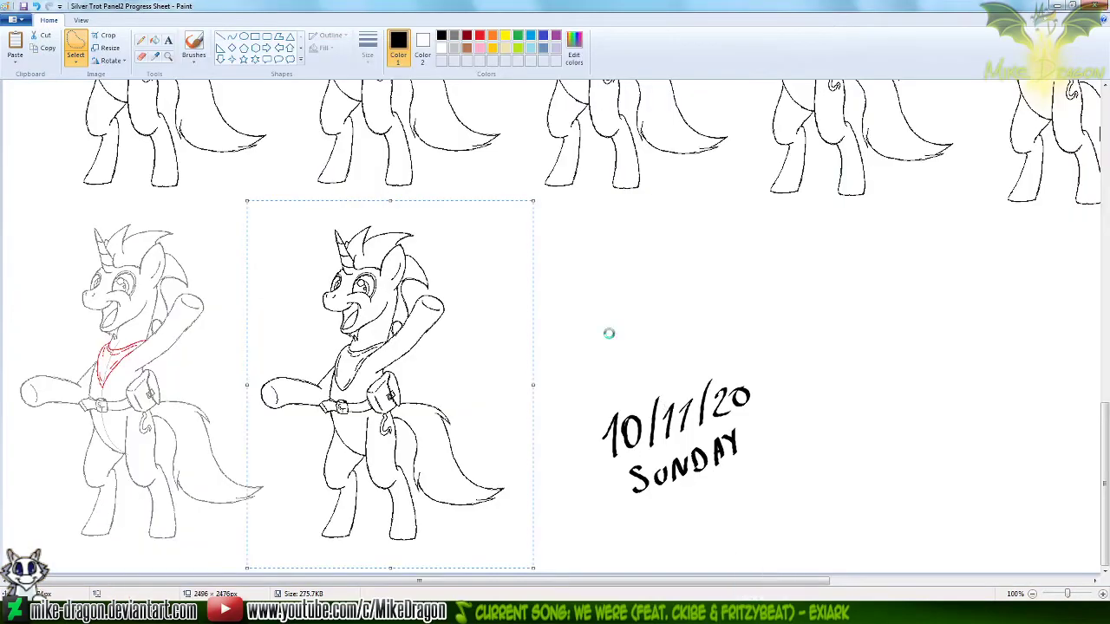
scroll(639, 270, "down", 5)
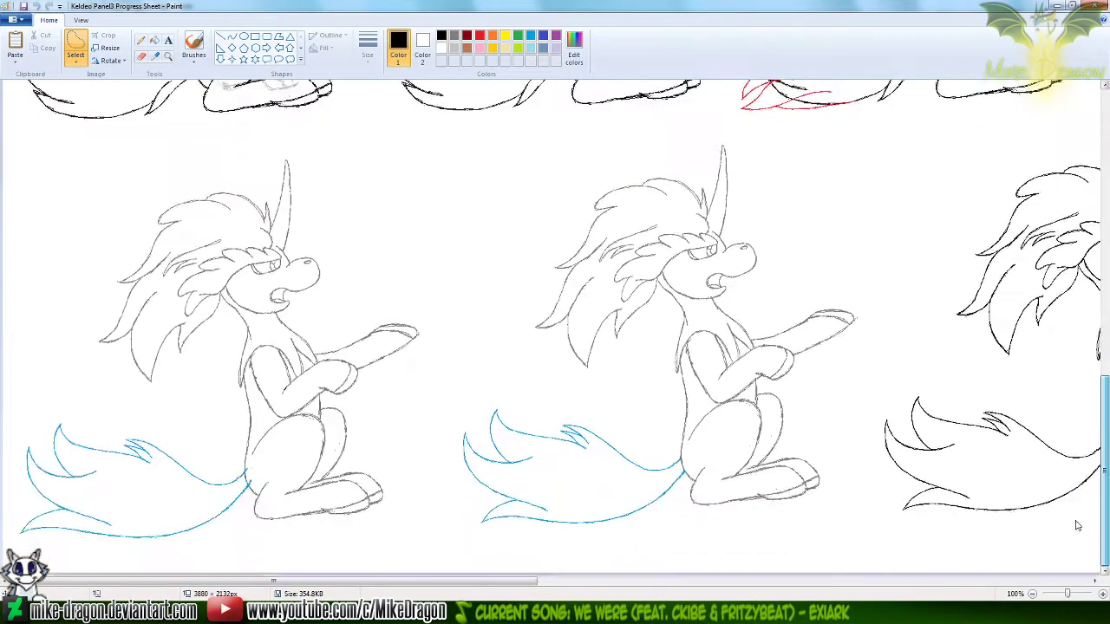
left_click(1045, 582)
left_click_drag(1029, 582, 801, 551)
mouse_move(361, 128)
left_mouse_down()
mouse_move(303, 201)
mouse_move(288, 306)
mouse_move(225, 418)
mouse_move(207, 502)
mouse_move(344, 551)
mouse_move(519, 542)
mouse_move(710, 451)
mouse_move(708, 303)
mouse_move(619, 166)
mouse_move(502, 115)
mouse_move(357, 131)
left_mouse_up()
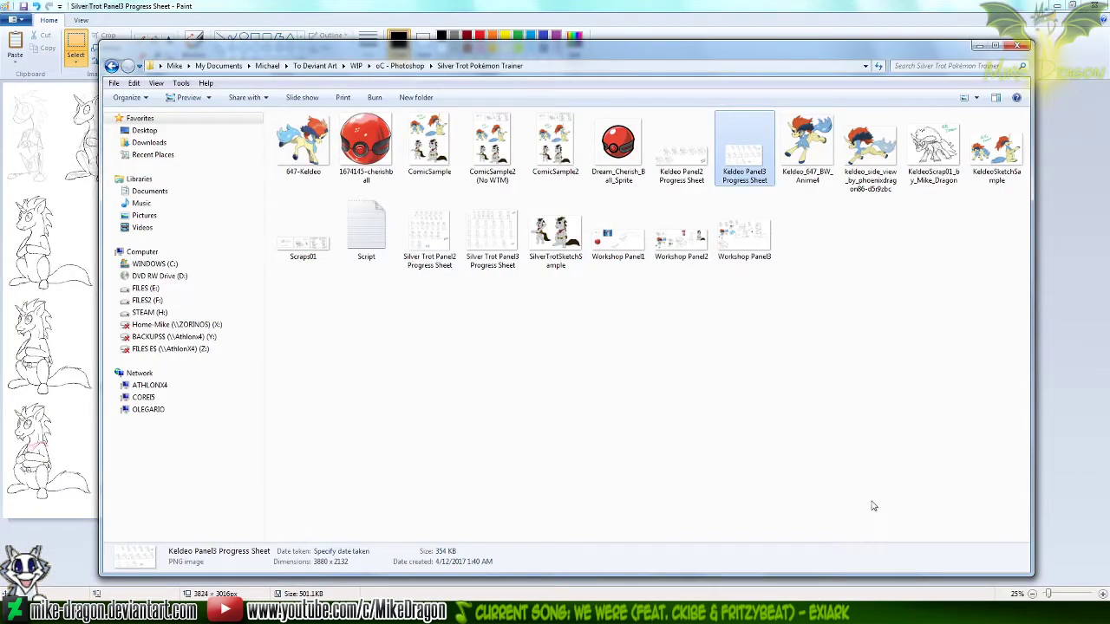
Try placing the copied seated Keldeo in the upper part of the Untitled canvas
left_click(712, 31)
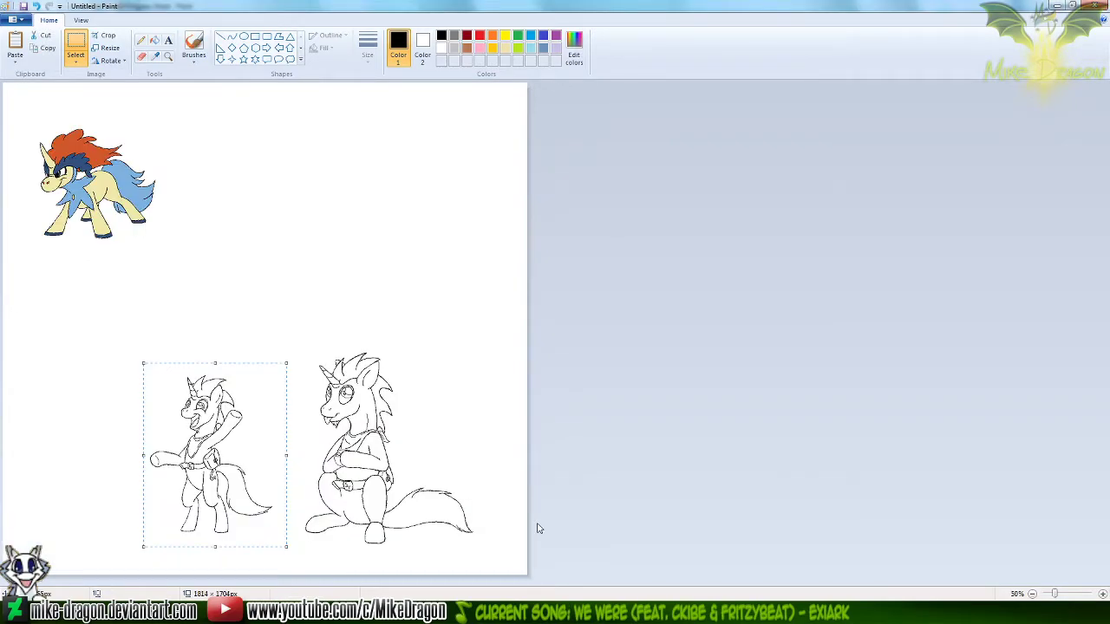
key("ctrl+v")
mouse_move(183, 198)
left_mouse_down()
mouse_move(304, 232)
mouse_move(390, 200)
mouse_move(374, 221)
left_mouse_up()
key("Delete")
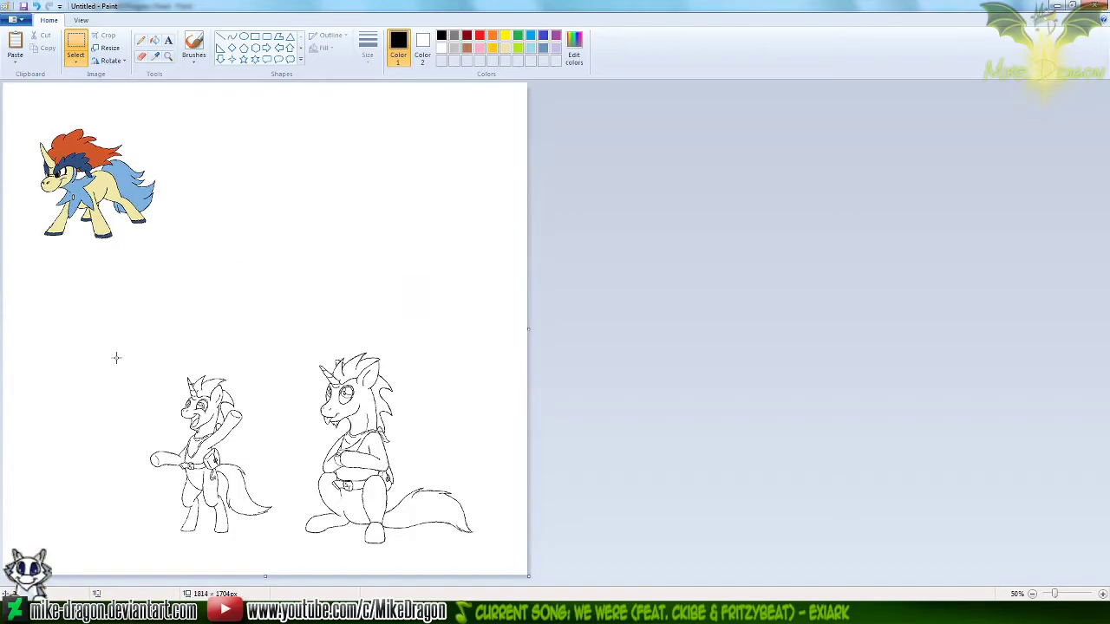
Move the unicorn with the raised arm above the seated unicorn, and paste the seated Keldeo into the canvas's lower-left area
left_click_drag(299, 564, 297, 565)
left_click_drag(185, 475, 332, 221)
key("ctrl+v")
left_click_drag(120, 189, 111, 433)
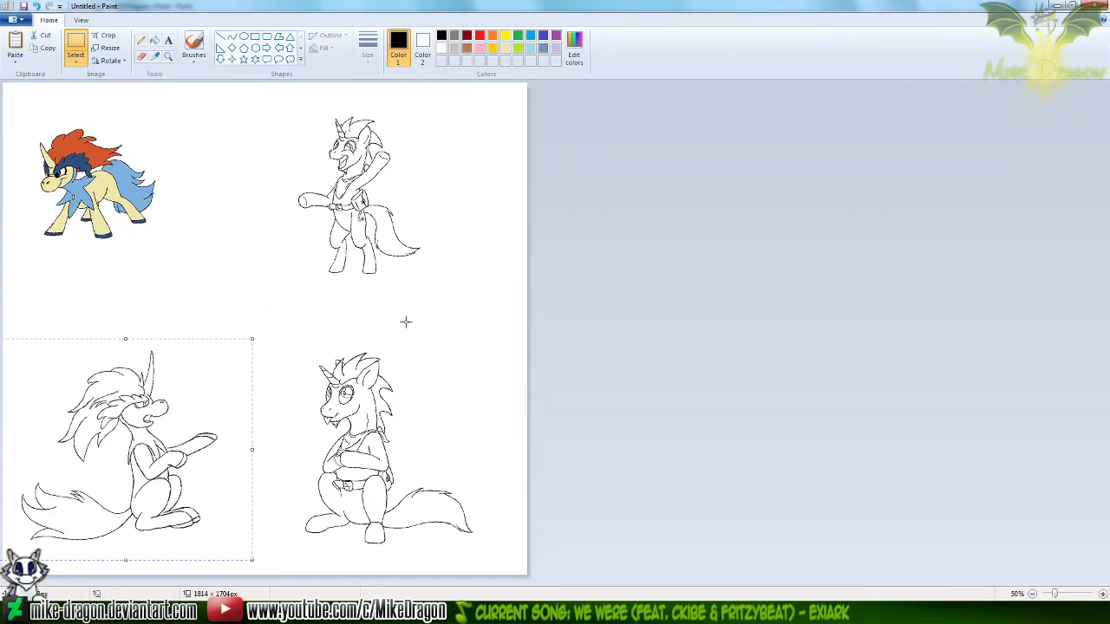
Move the seated unicorn and the unicorn with the raised arm left, closer to the two Keldeo figures
left_click_drag(259, 321, 291, 432)
left_click_drag(267, 122, 470, 241)
left_click(648, 310)
left_click_drag(446, 296, 278, 89)
left_click_drag(413, 229, 267, 195)
left_click_drag(385, 299, 377, 295)
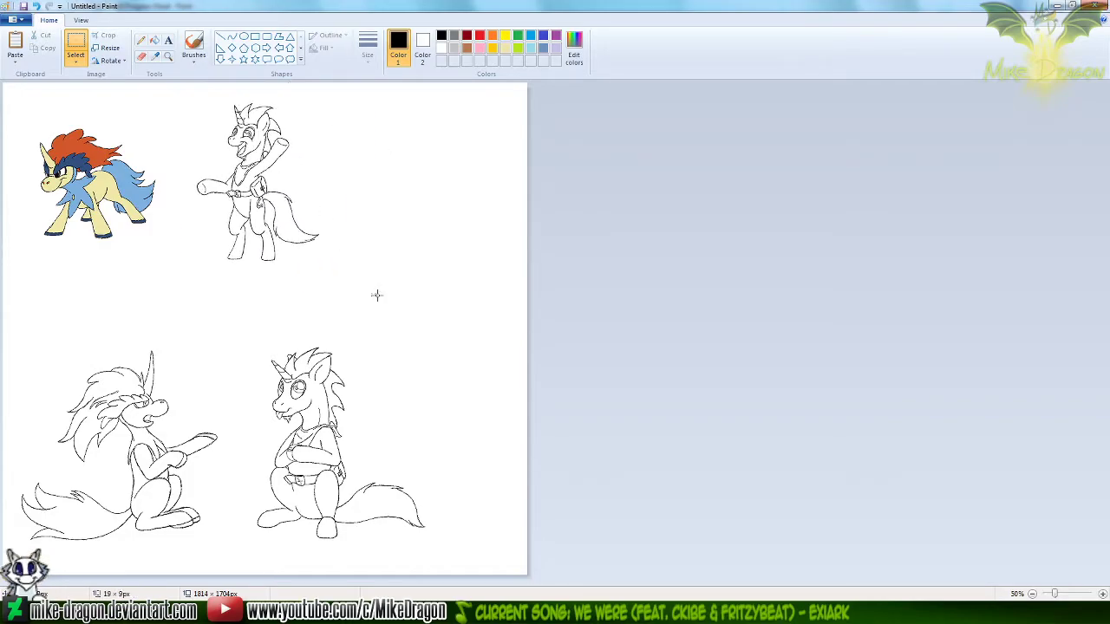
left_click_drag(225, 204, 248, 246)
left_click(616, 324)
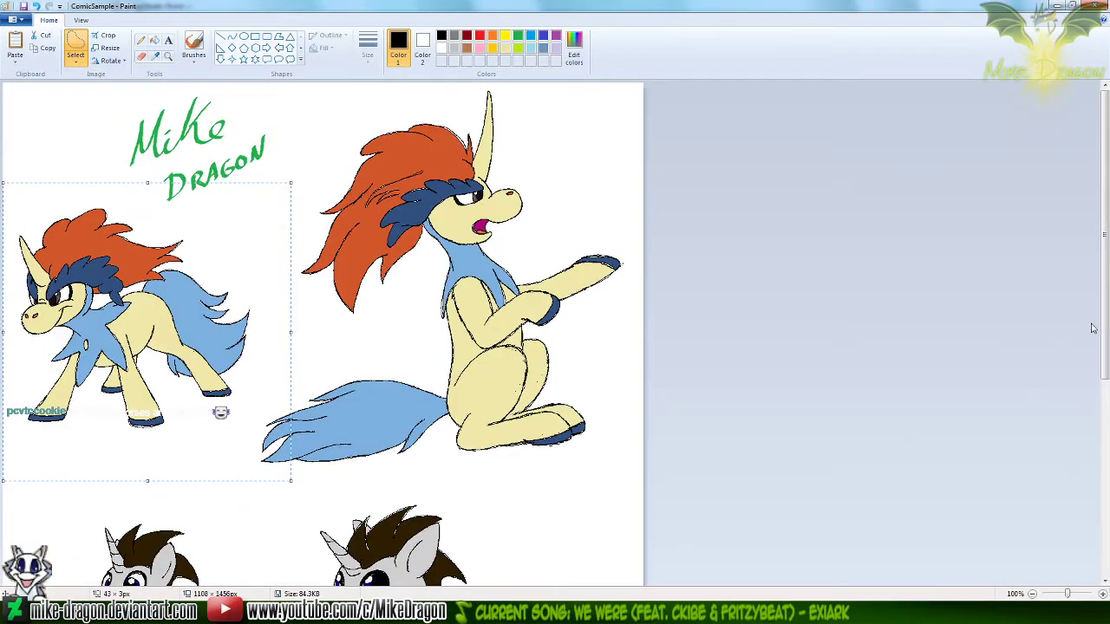
Copy the colored unicorn with the raised arm from ComicSample and place it beside its outlined version on the Untitled canvas
left_click_drag(1103, 318, 1080, 476)
mouse_move(24, 235)
left_mouse_down()
mouse_move(105, 297)
mouse_move(231, 519)
left_mouse_up()
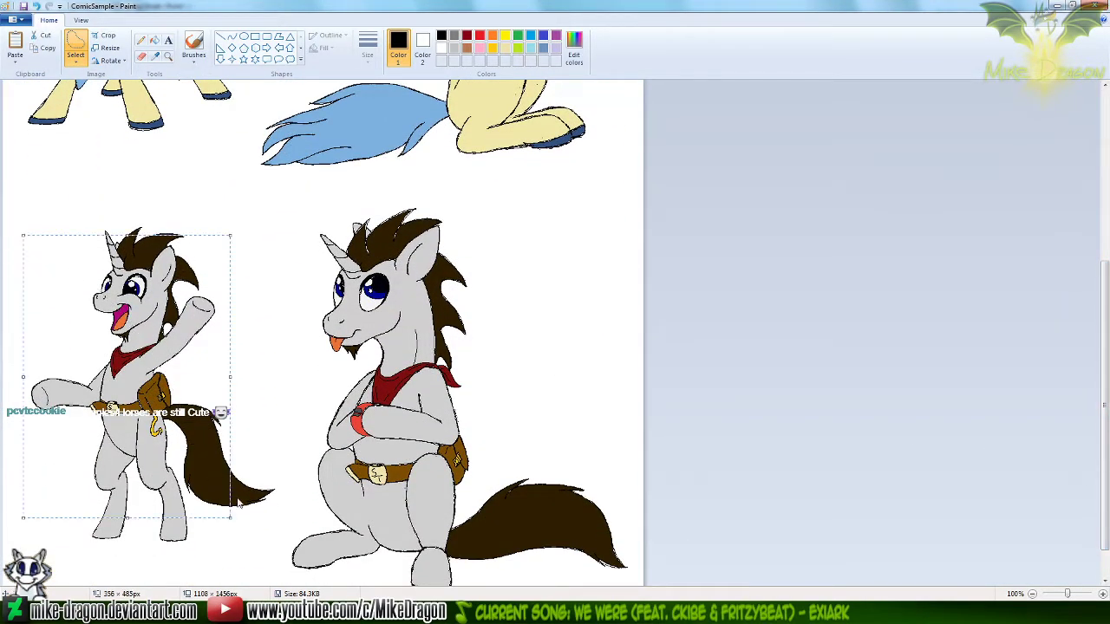
mouse_move(191, 199)
left_mouse_down()
mouse_move(26, 451)
mouse_move(260, 251)
mouse_move(117, 203)
left_mouse_up()
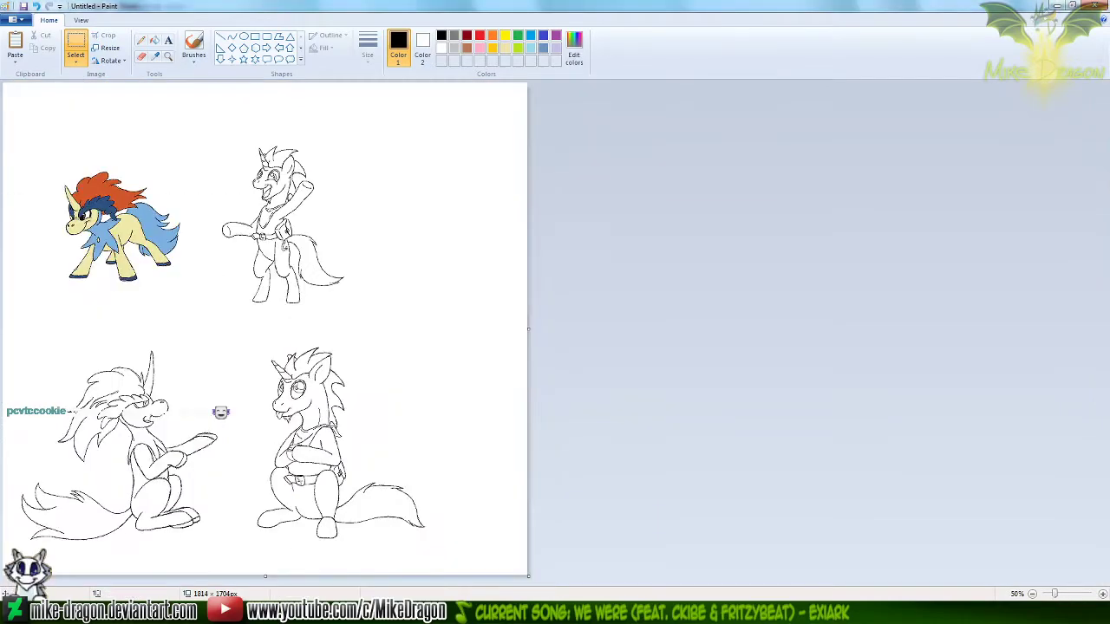
key("ctrl+v")
left_click_drag(65, 156, 420, 242)
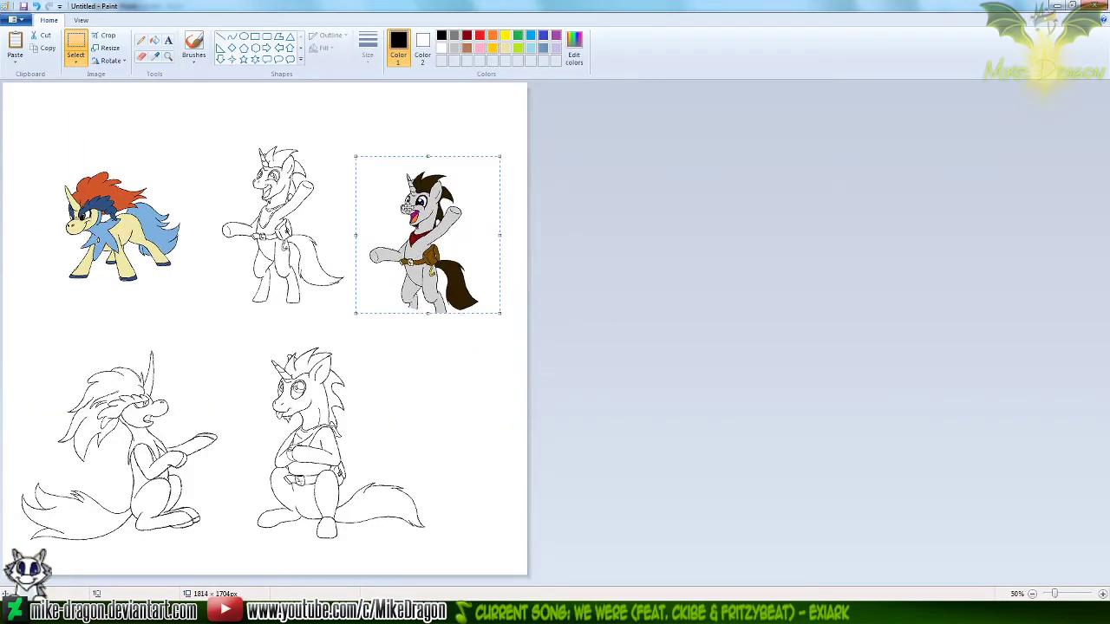
Fill the head, horn, arms, torso and legs of the outlined raised-arm unicorn with the light grey sampled from the colored reference
left_click(169, 58)
left_click(260, 156)
left_click(408, 223)
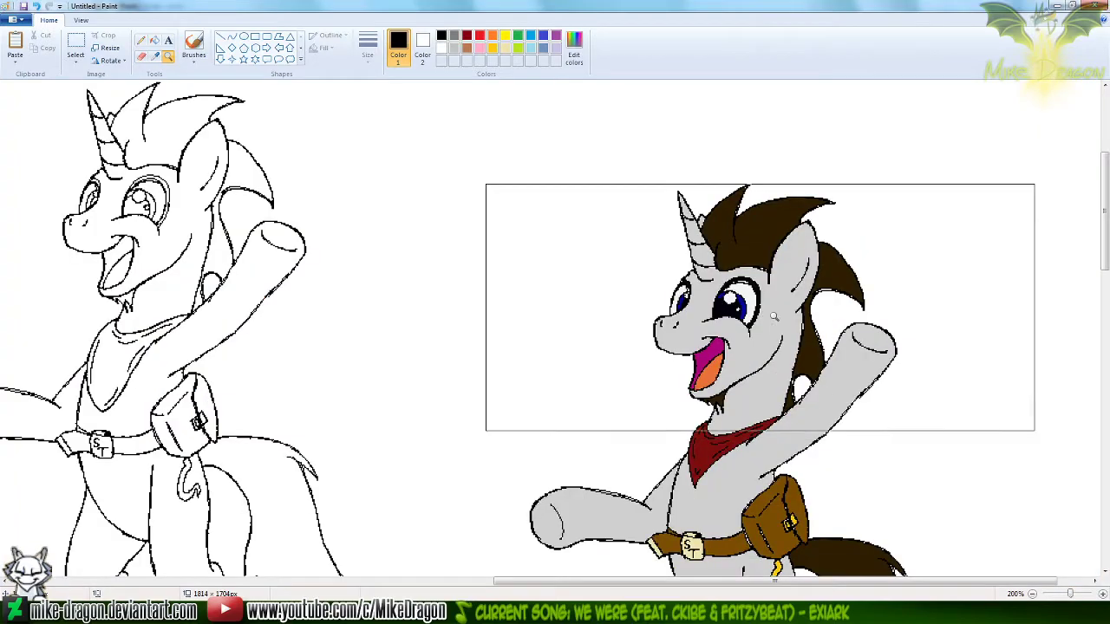
left_click(157, 58)
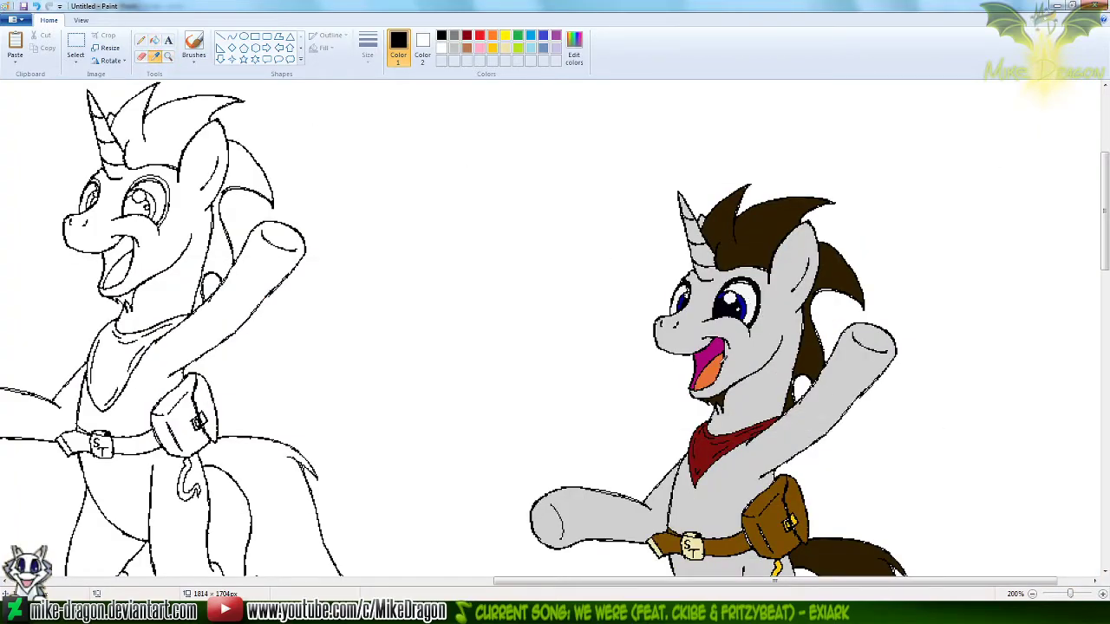
left_click(755, 349)
left_click_drag(587, 581, 547, 581)
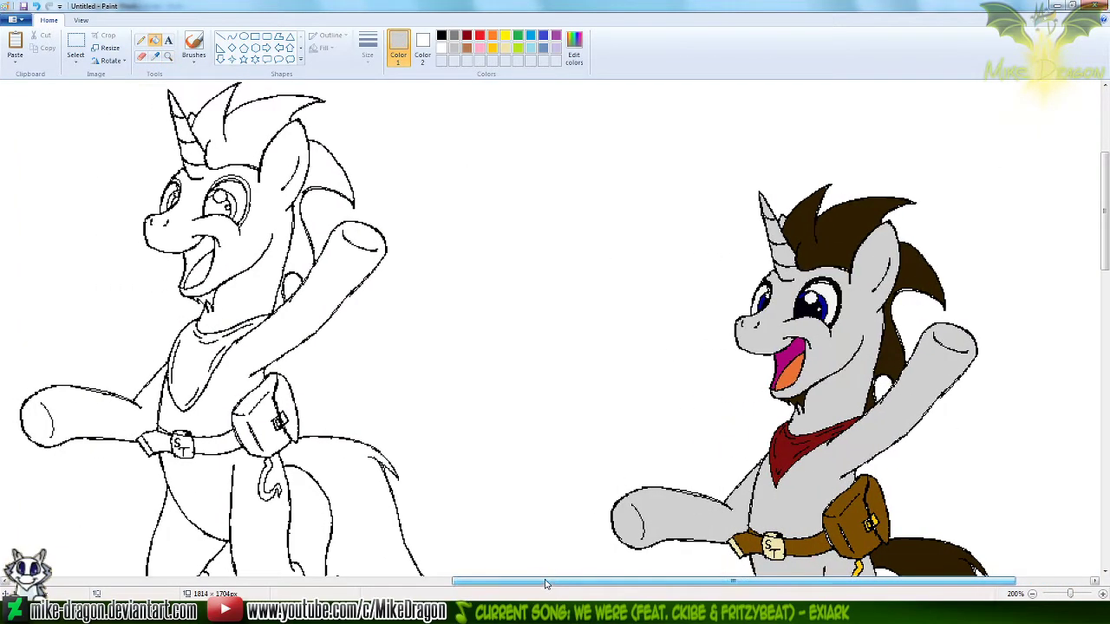
left_click(260, 212)
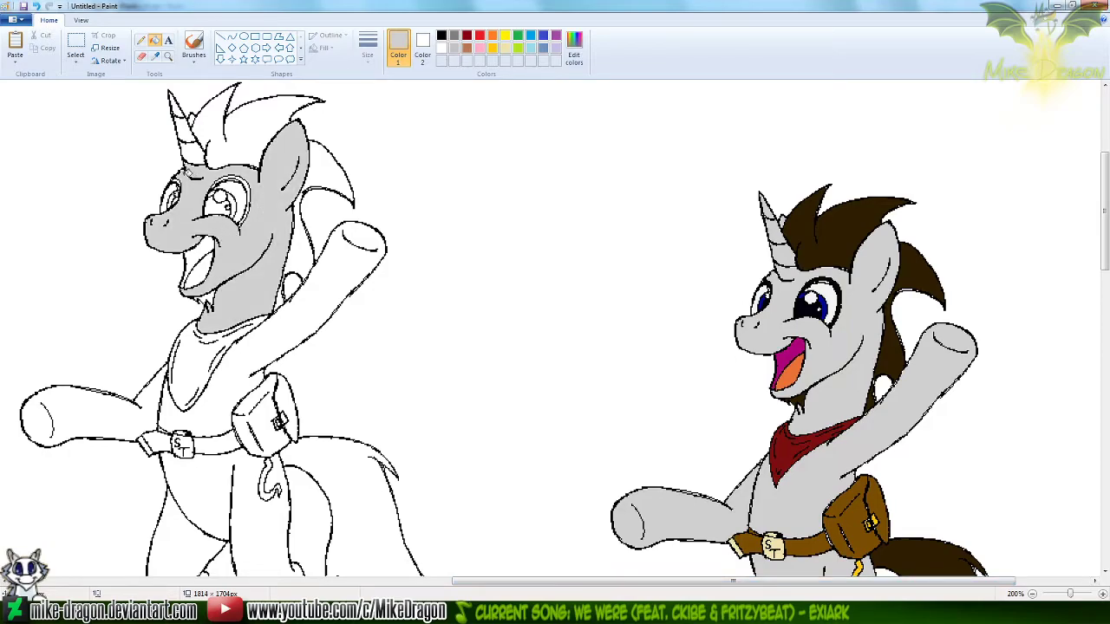
left_click(239, 365)
left_click(107, 407)
left_click(245, 483)
left_click(212, 513)
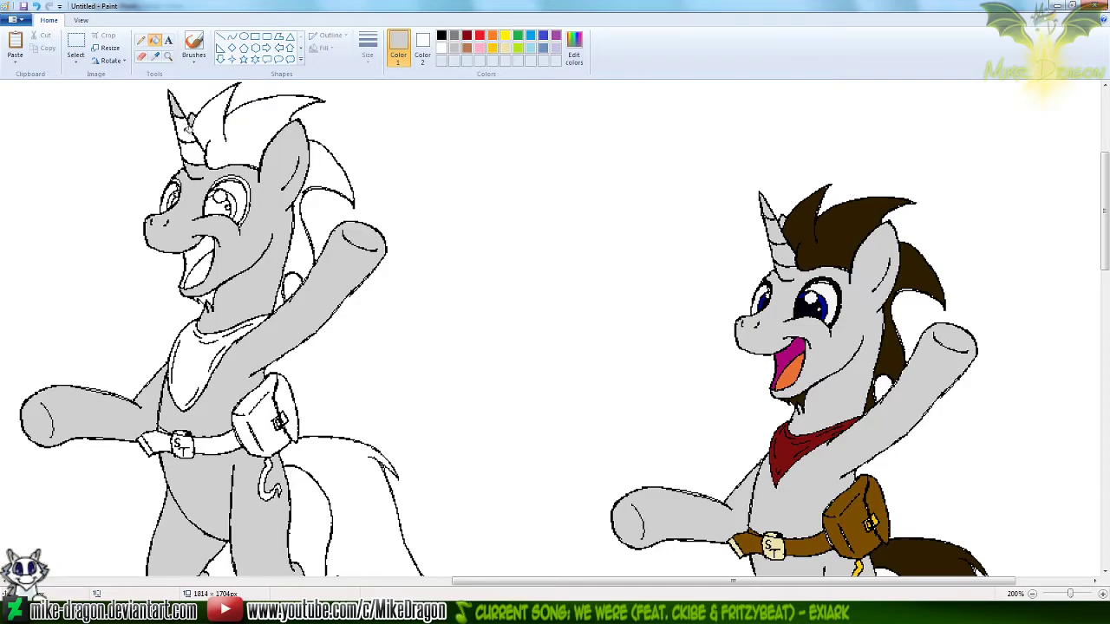
scroll(1011, 231, "down", 5)
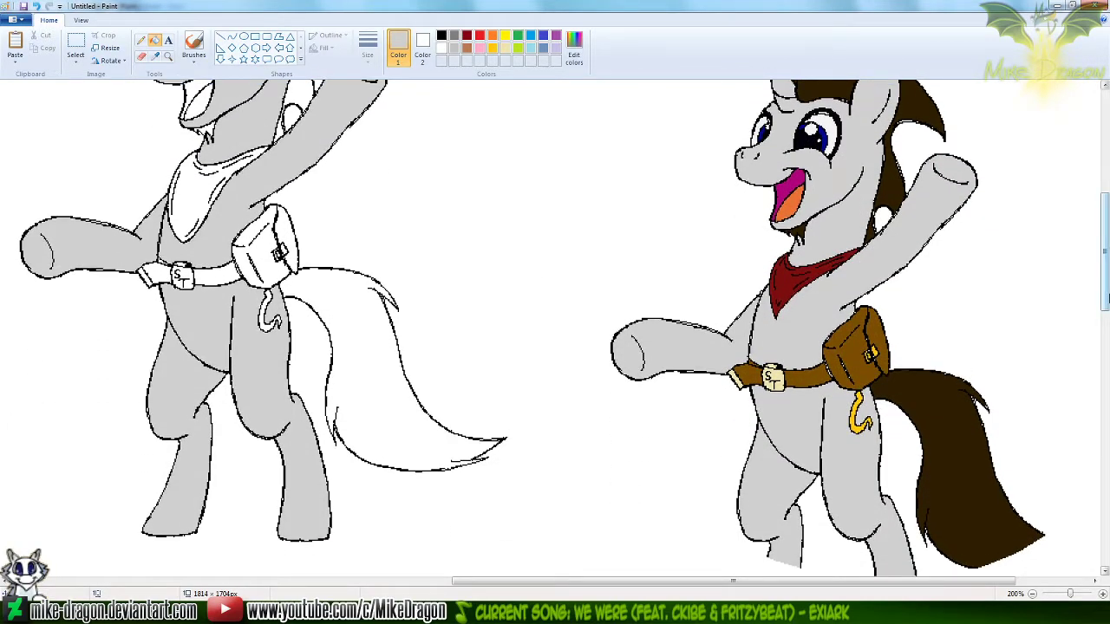
Fill the belt strap and satchel of the outlined unicorn with the reference's brown, undoing any fill that lands on the outlines
scroll(582, 130, "up", 4)
left_click(156, 55)
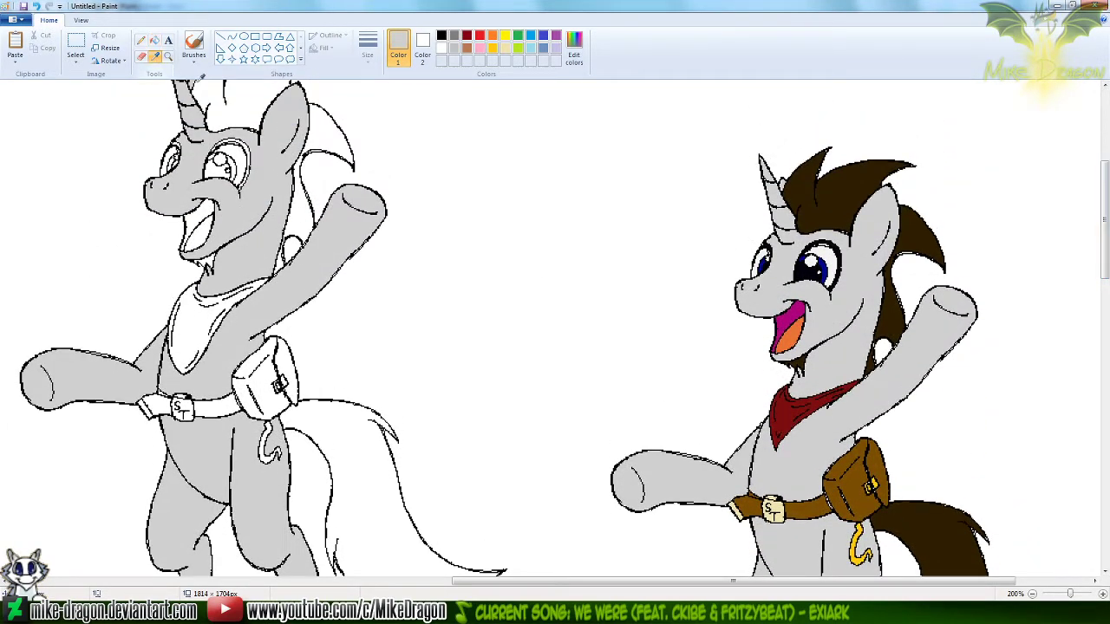
left_click(845, 487)
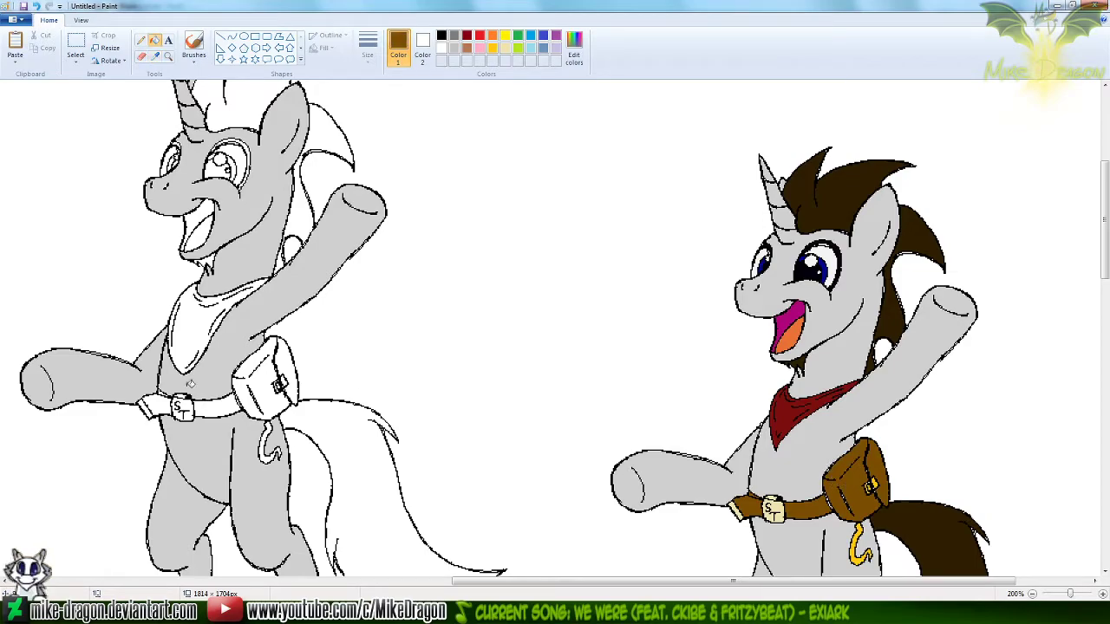
left_click(156, 400)
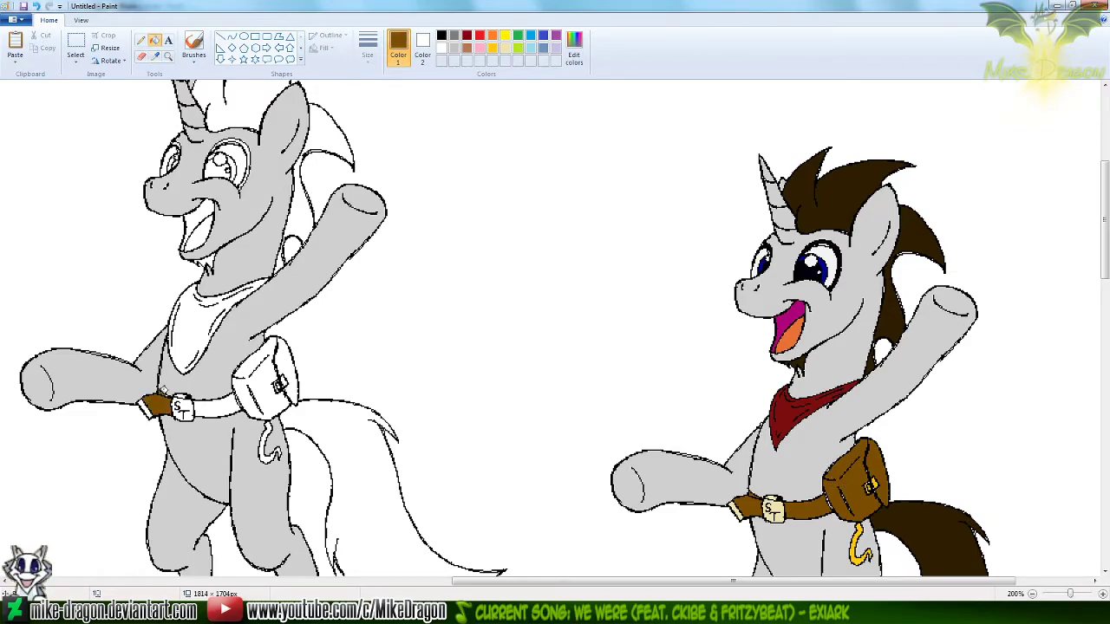
left_click(169, 392)
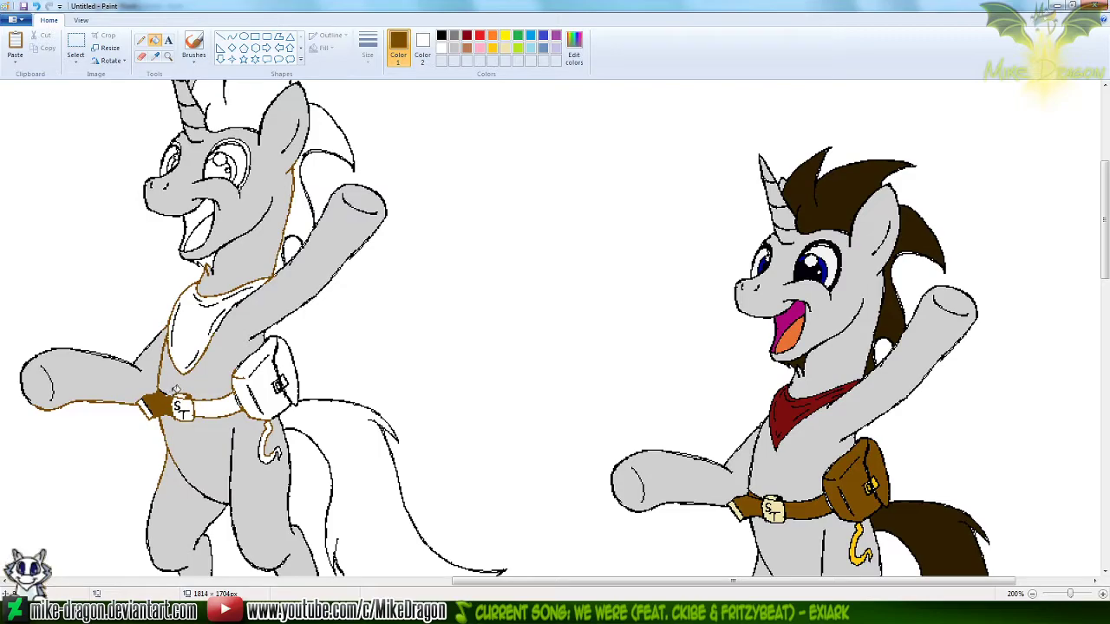
key("ctrl+z")
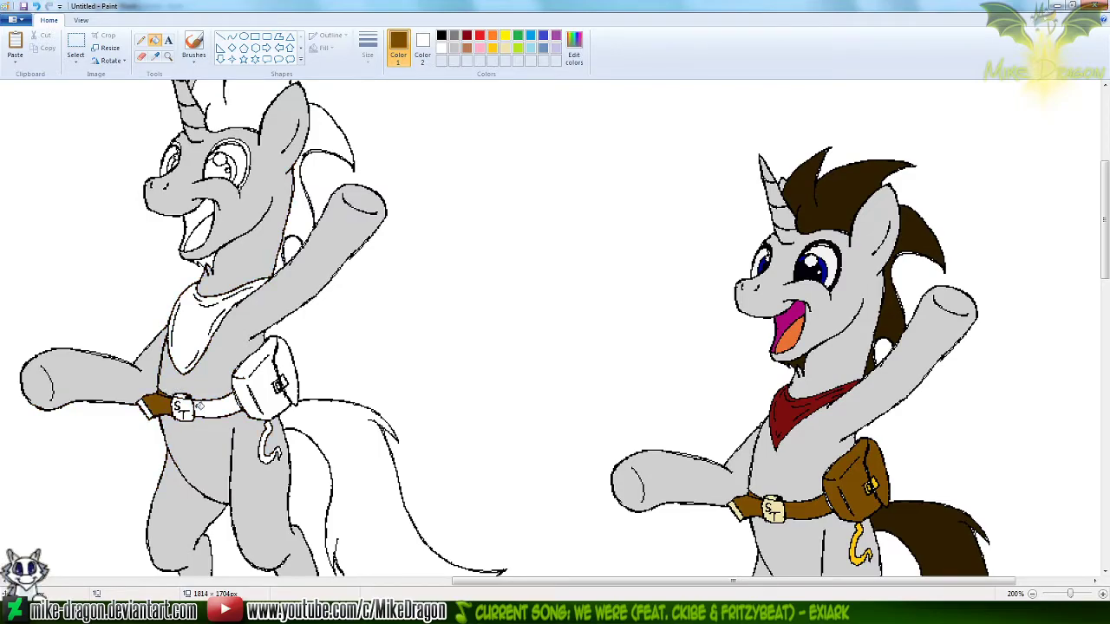
left_click(199, 405)
left_click(257, 378)
left_click(287, 354)
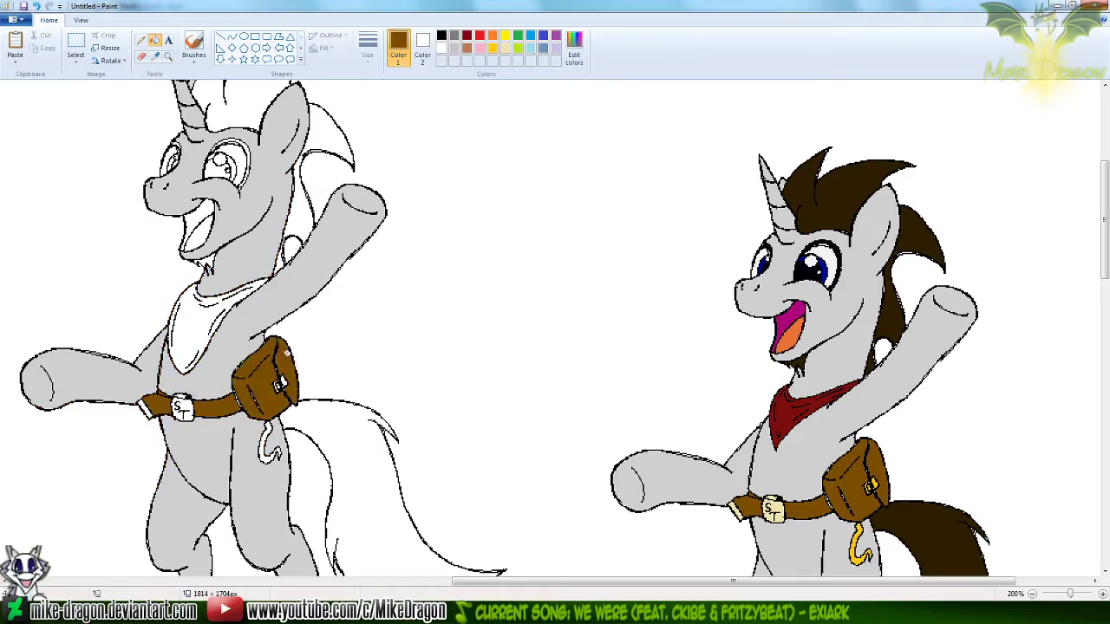
Fill the outlined unicorn's ST belt buckle and belt tip with the cream color sampled from the reference
left_click(155, 56)
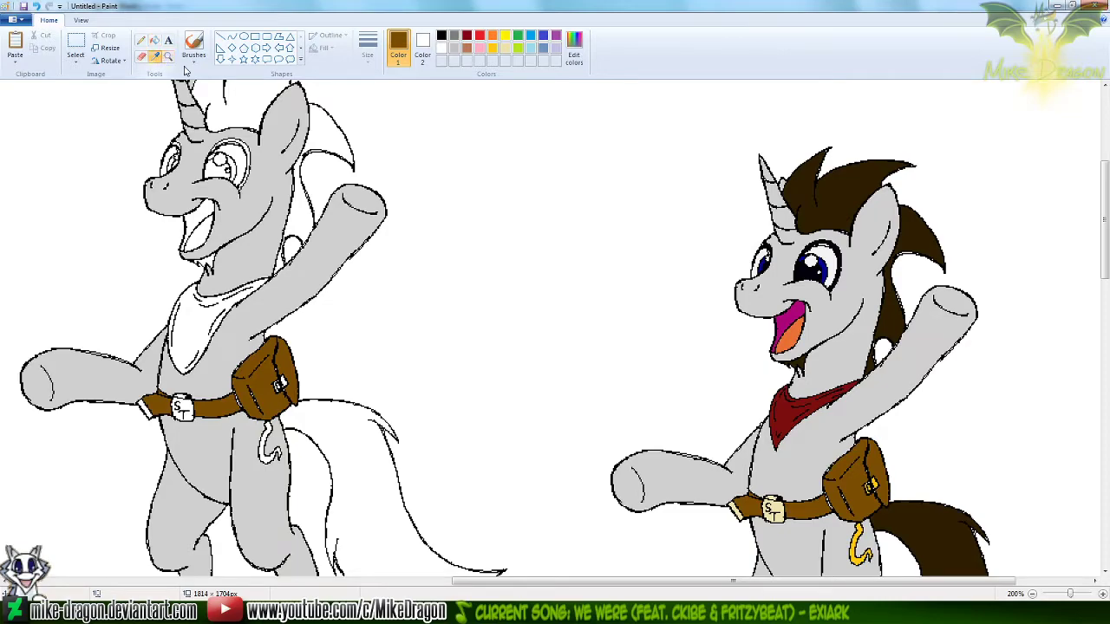
left_click(636, 417)
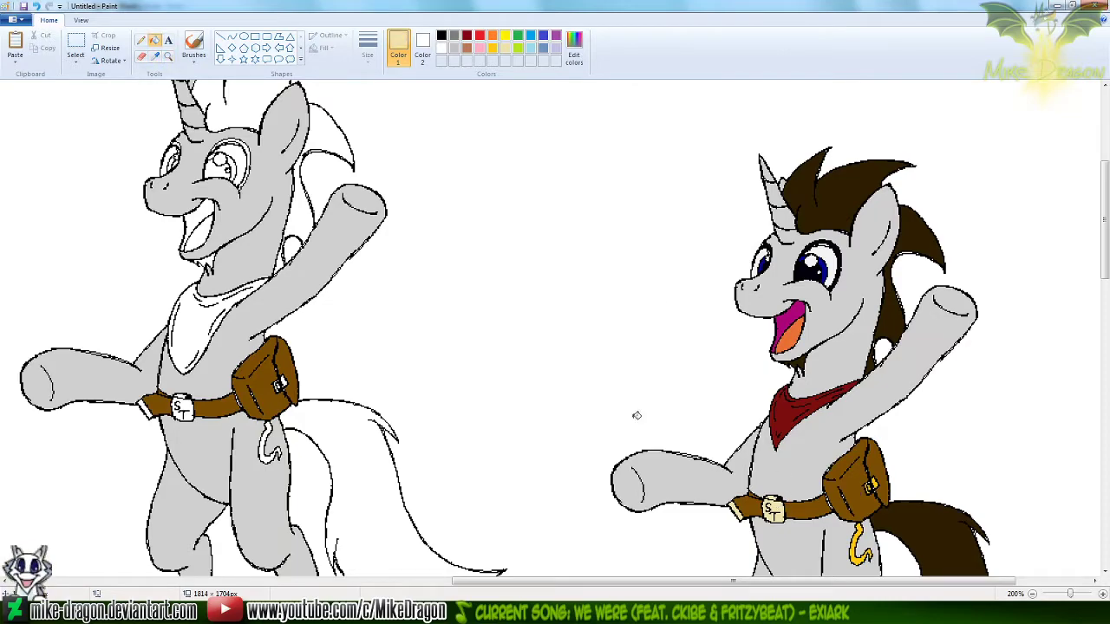
left_click(181, 404)
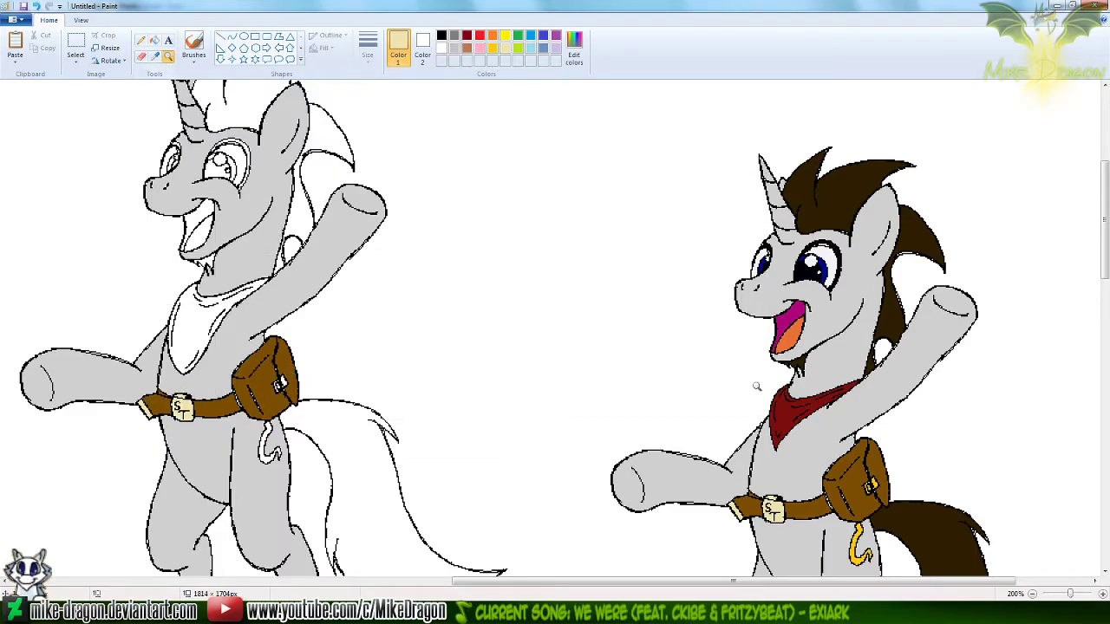
Fill the satchel's clasp on the outlined unicorn with the golden yellow sampled from the reference clasp
left_click(653, 357)
left_click(154, 41)
left_click(156, 57)
left_click(541, 338)
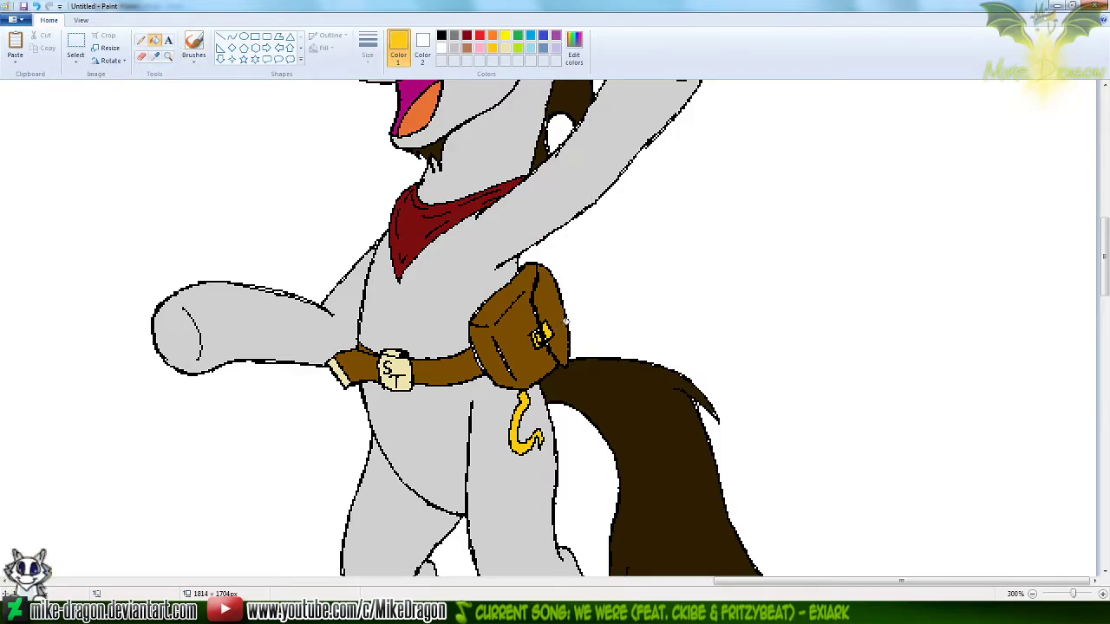
left_click_drag(902, 581, 672, 563)
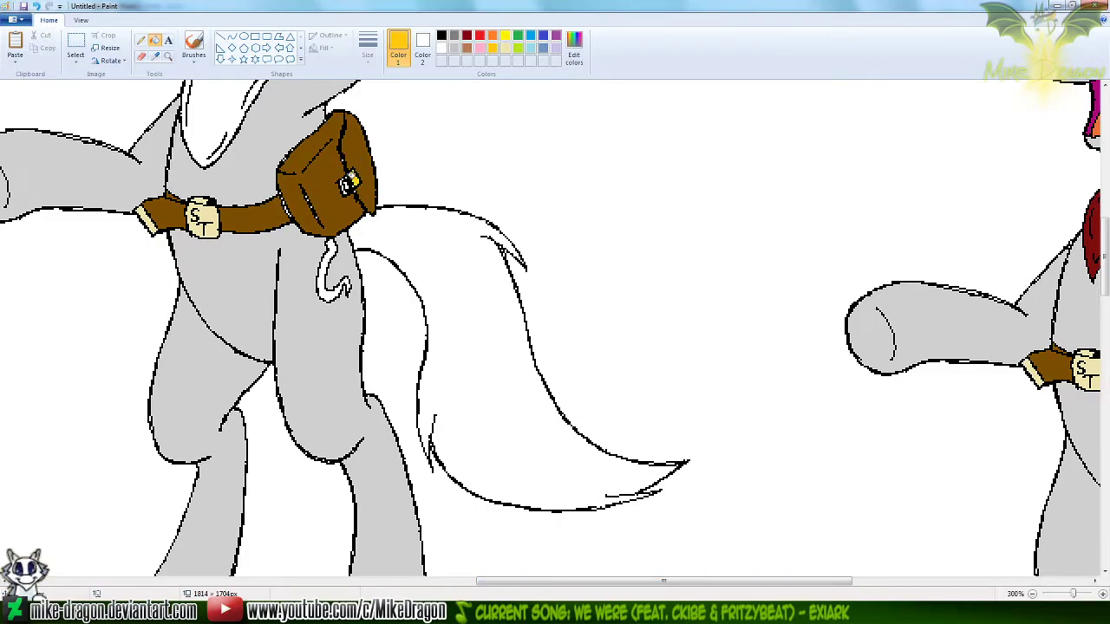
left_click(349, 180)
key("ctrl+z")
Fill the outlined unicorn's neckerchief with the dark red sampled from the reference
left_click(157, 55)
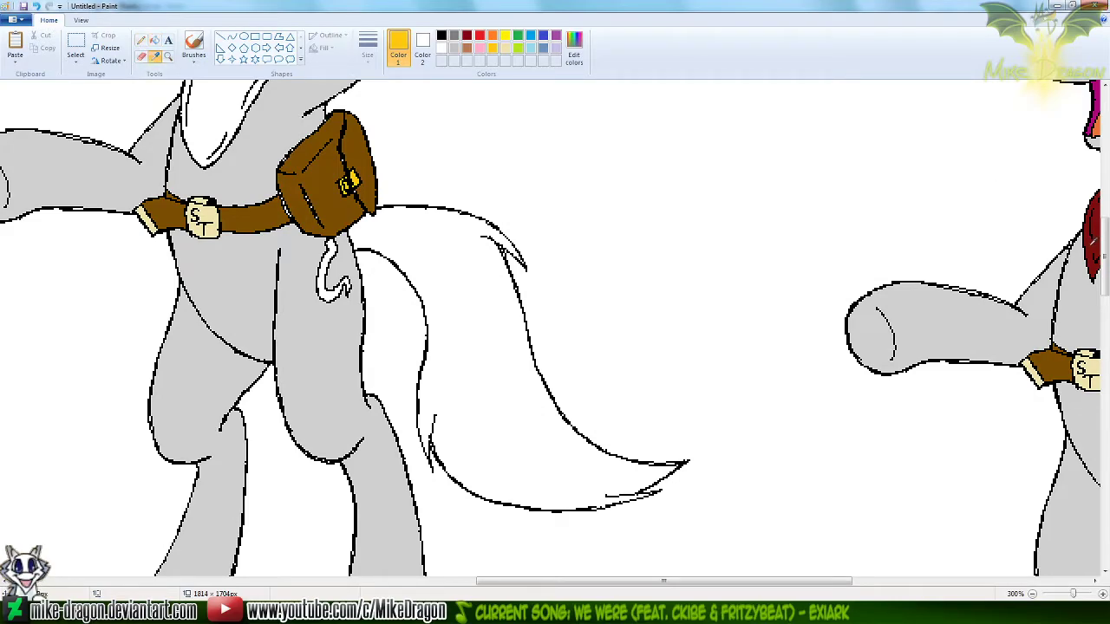
left_click(1088, 236)
left_click(225, 116)
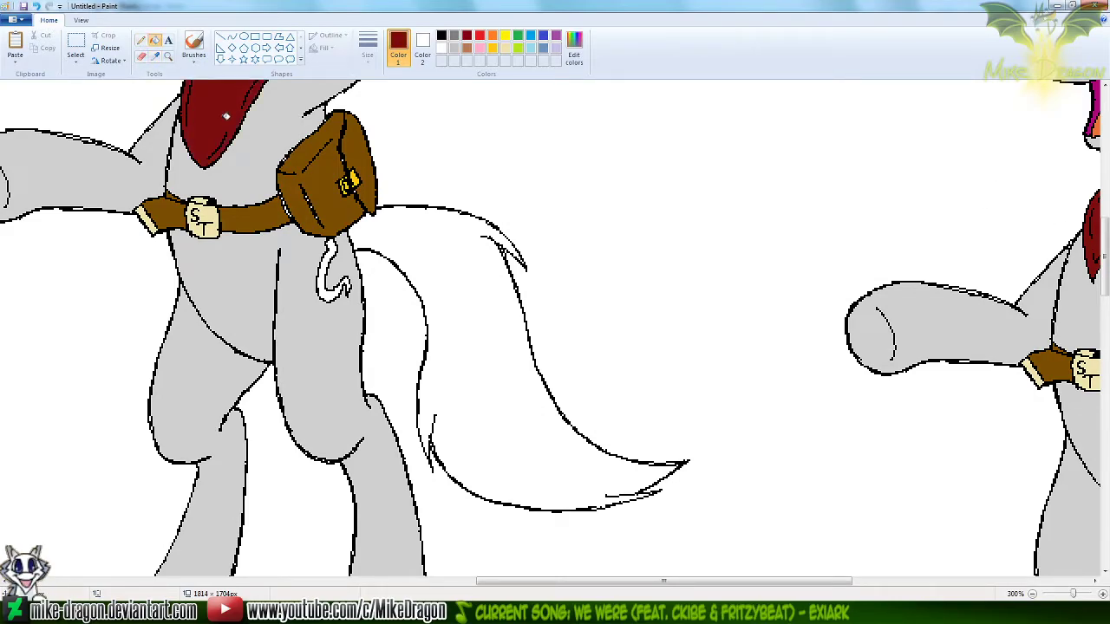
Fill the outlined unicorn's mane, beard and tail with the dark brown sampled from the reference's mane
scroll(225, 115, "up", 5)
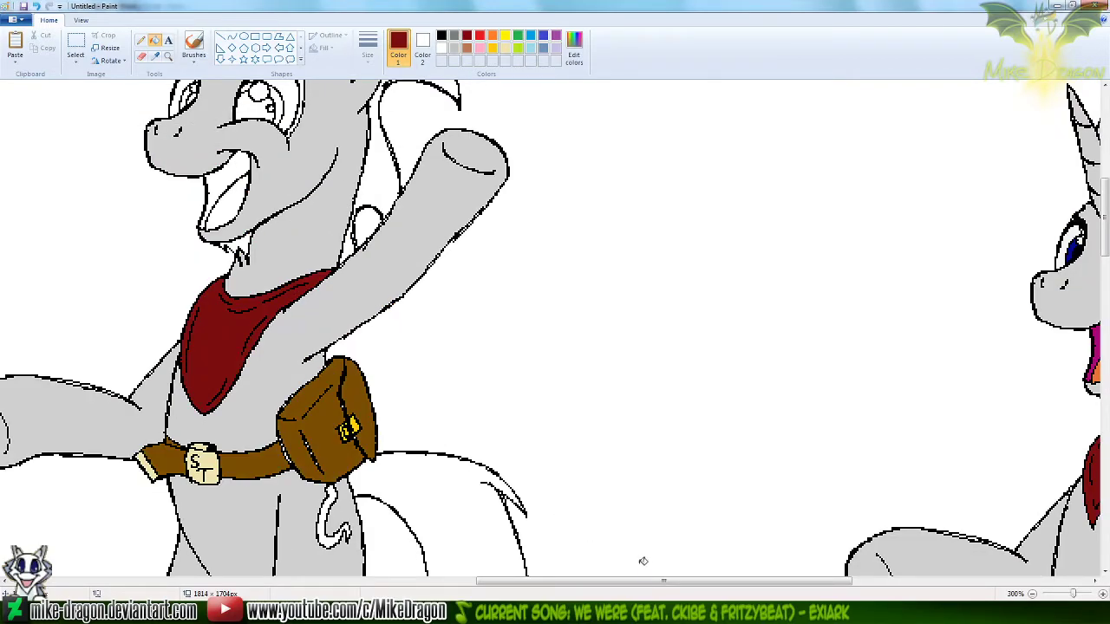
scroll(642, 560, "right", 6)
left_click(154, 55)
left_click(874, 154)
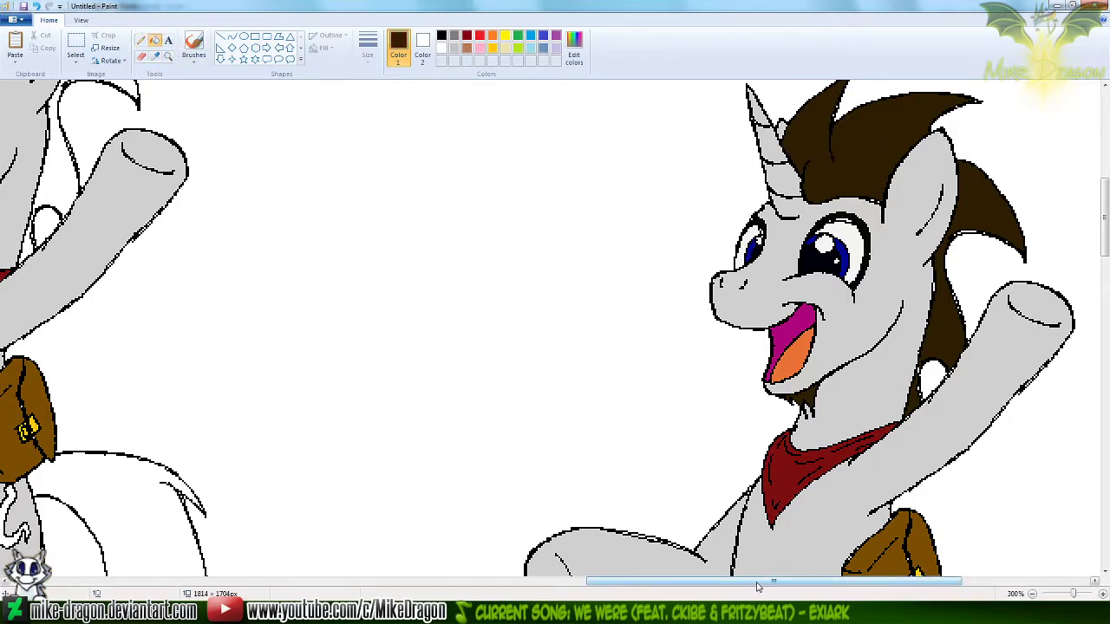
scroll(757, 587, "left", 8)
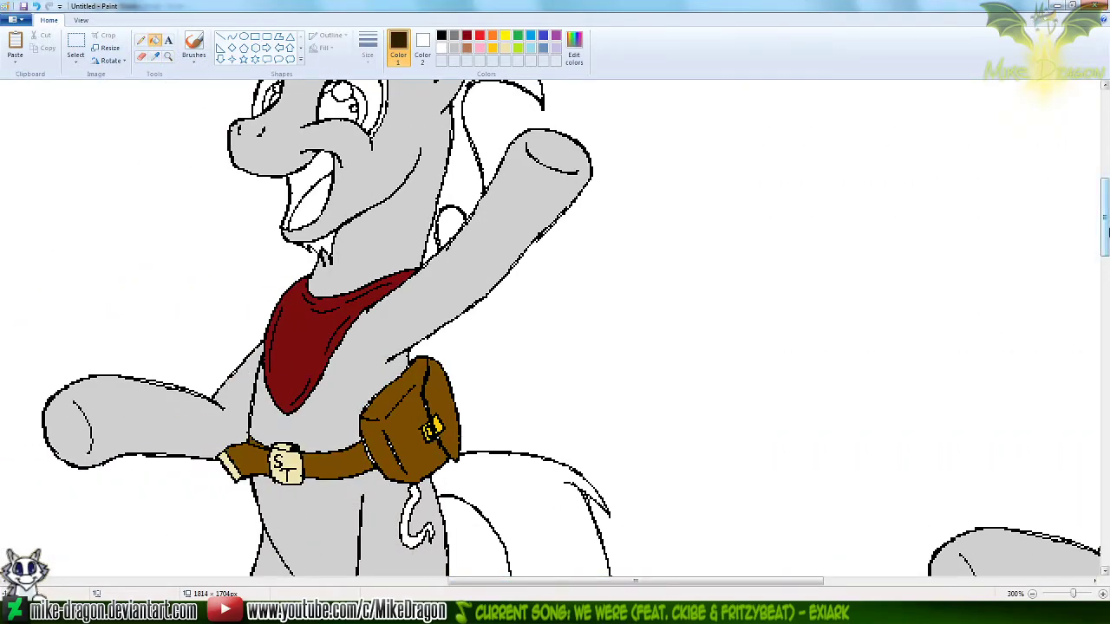
scroll(1106, 230, "up", 4)
left_click(375, 201)
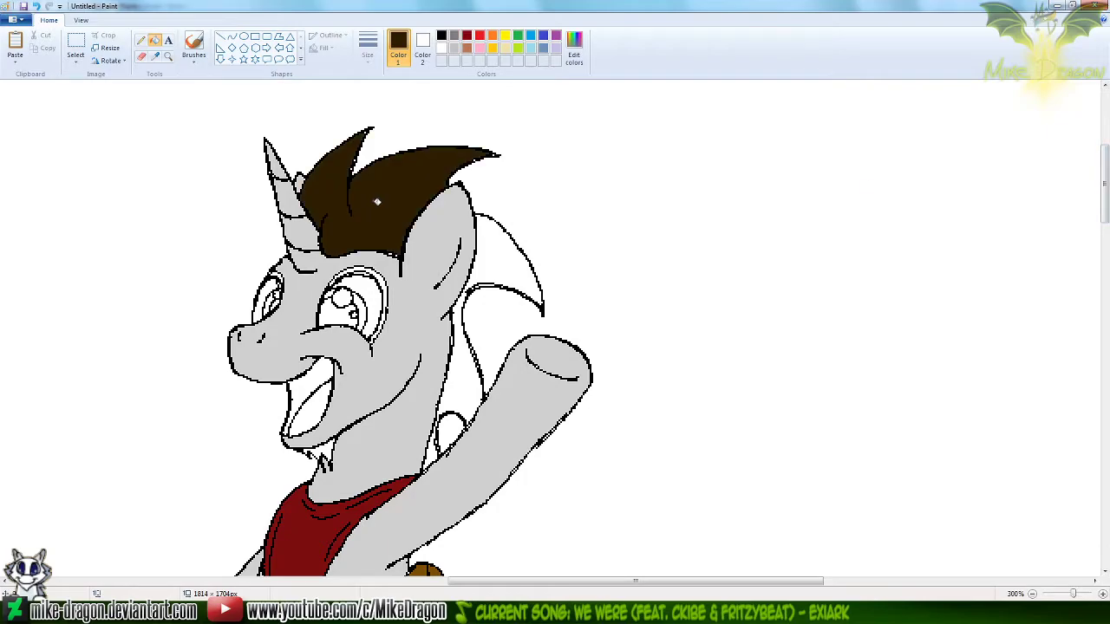
left_click(496, 255)
left_click(430, 451)
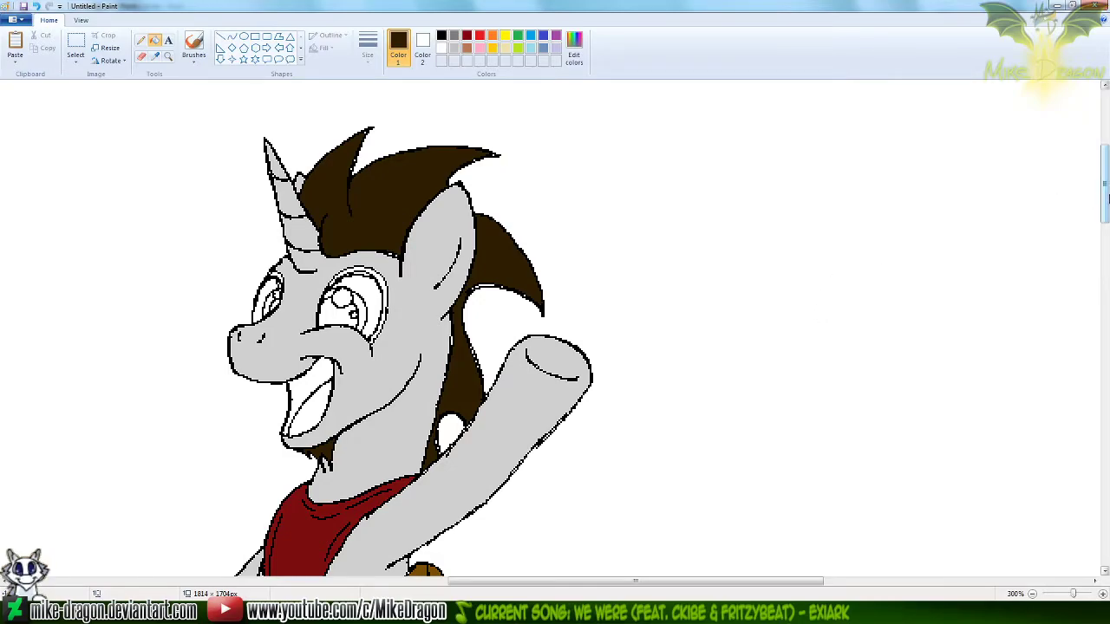
left_click_drag(1105, 204, 1105, 282)
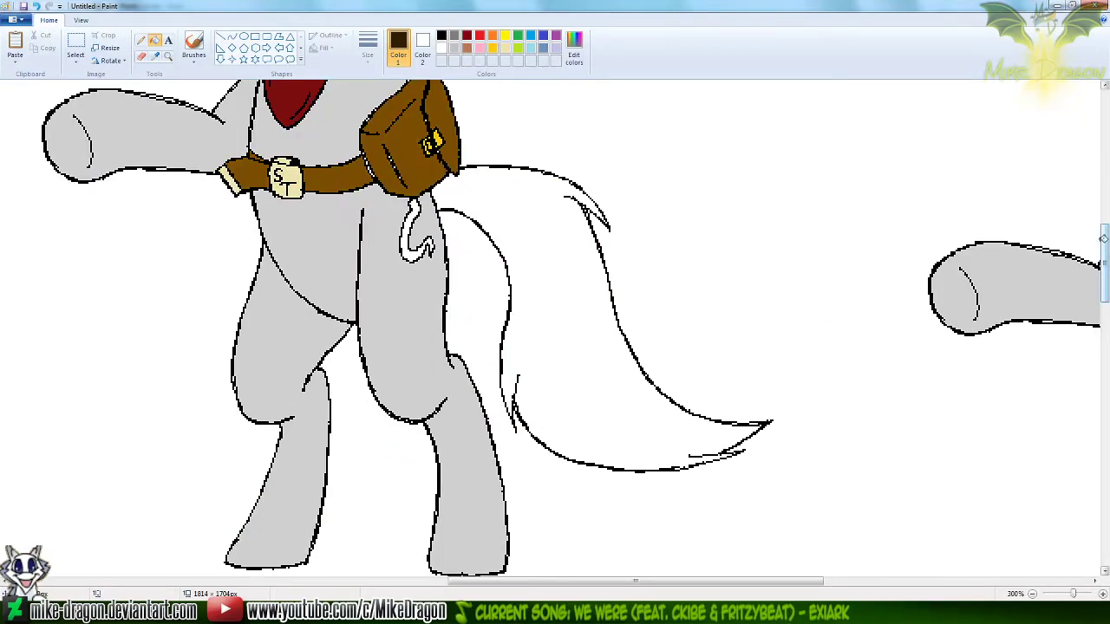
left_click(572, 319)
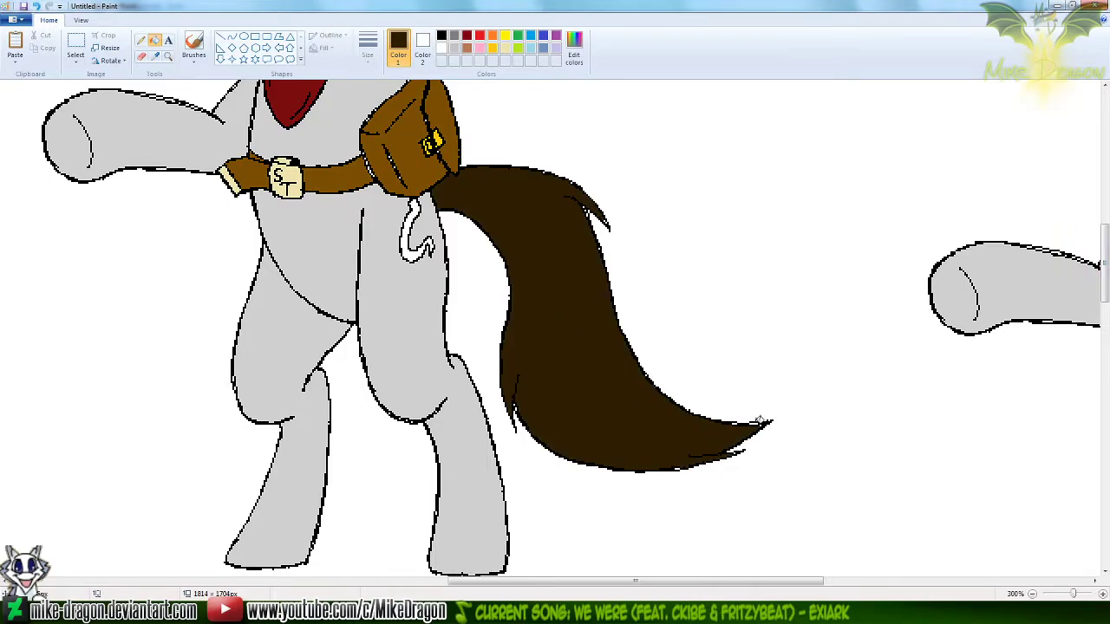
Fill the hook hanging below the satchel with the golden yellow sampled from the reference's hook
left_click_drag(568, 587, 802, 587)
left_click(155, 57)
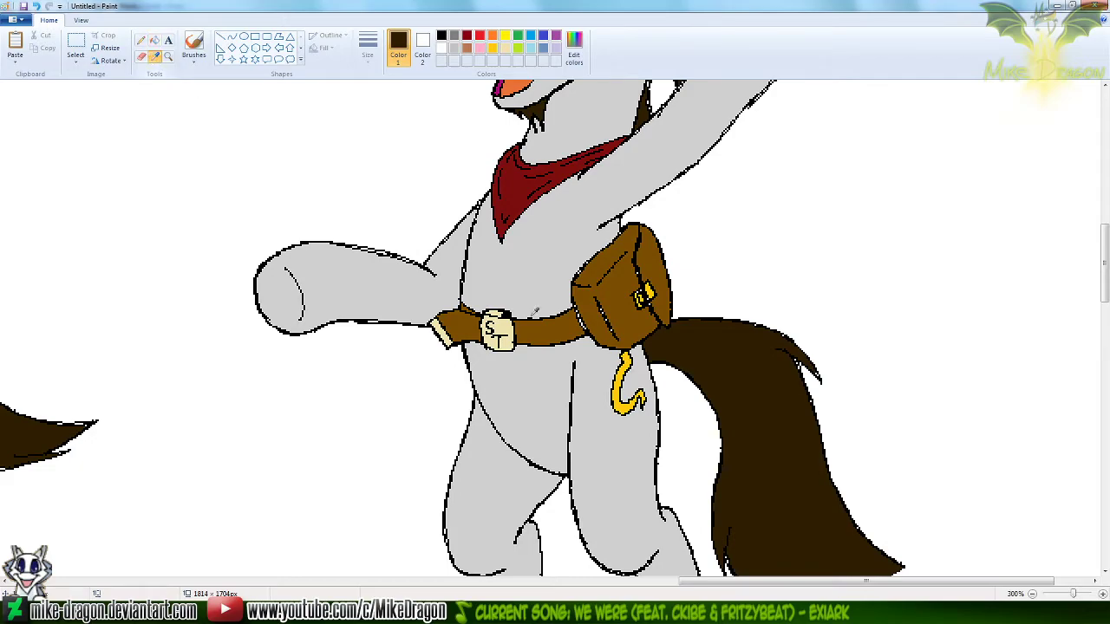
left_click(620, 386)
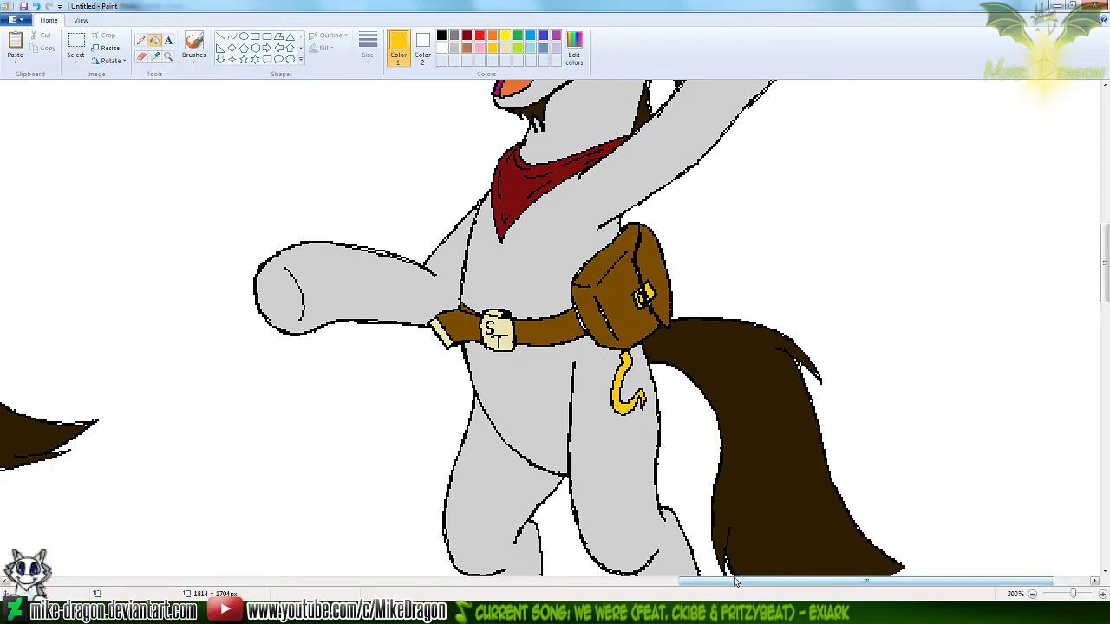
left_click_drag(739, 584, 527, 564)
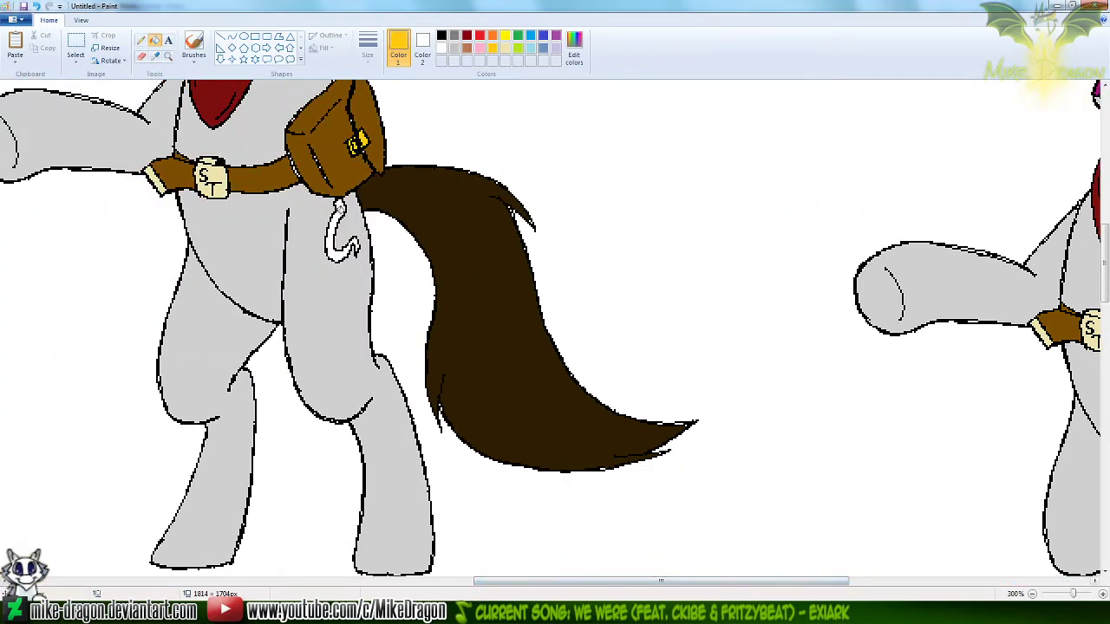
left_click(334, 245)
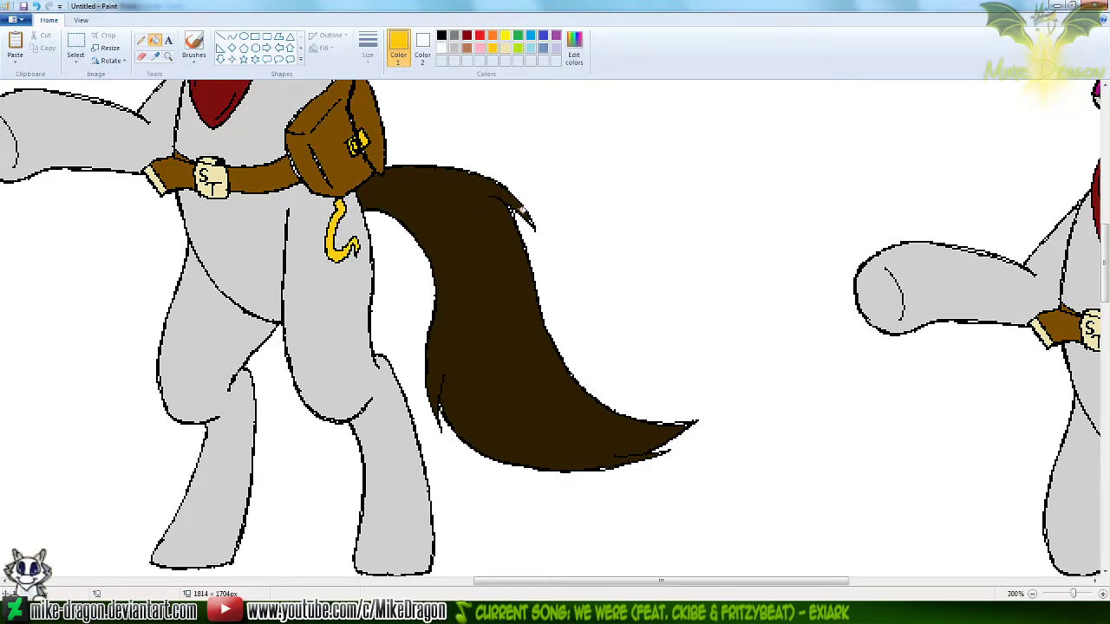
Fill the outlined unicorn's mouth interior with magenta and its tongue with orange, both sampled from the reference's mouth
left_click_drag(1104, 265, 1105, 226)
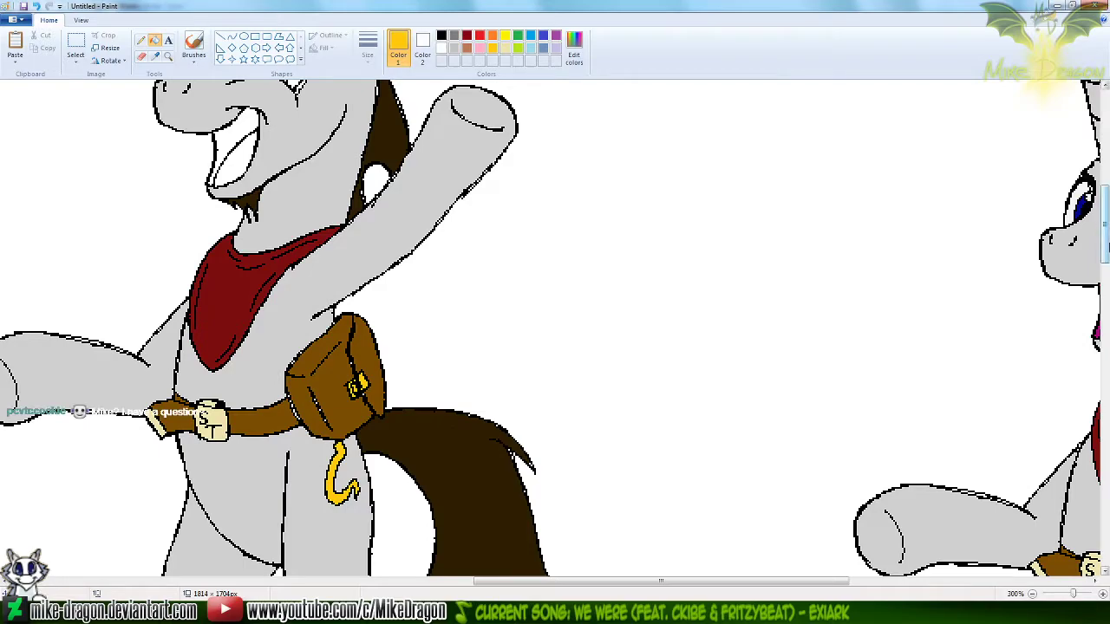
scroll(934, 312, "up", 1)
left_click_drag(539, 582, 585, 583)
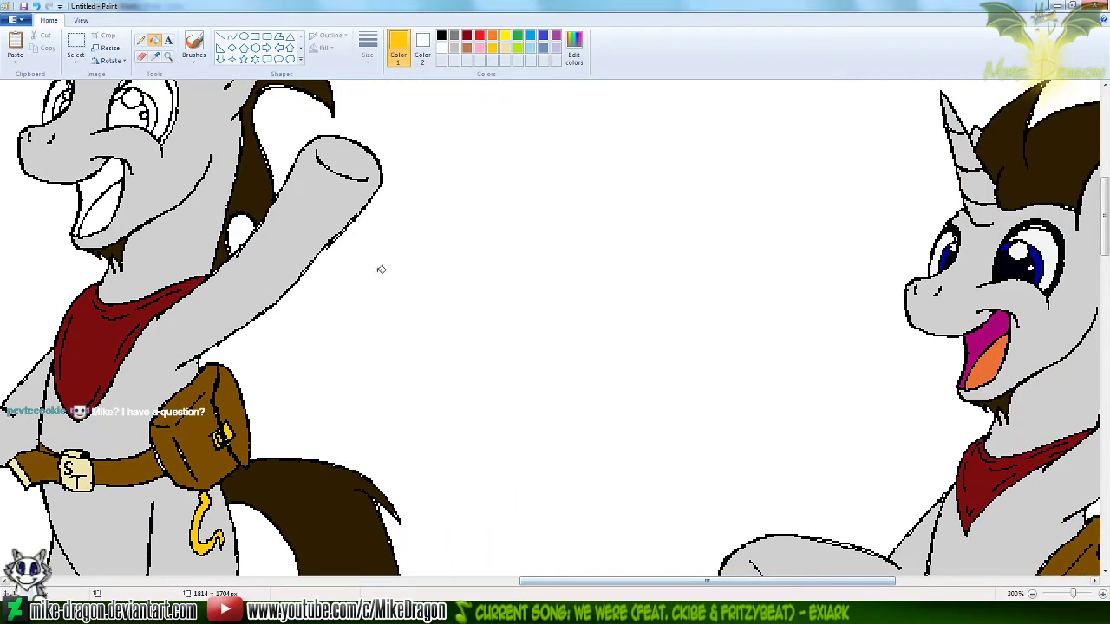
left_click(154, 57)
left_click(985, 334)
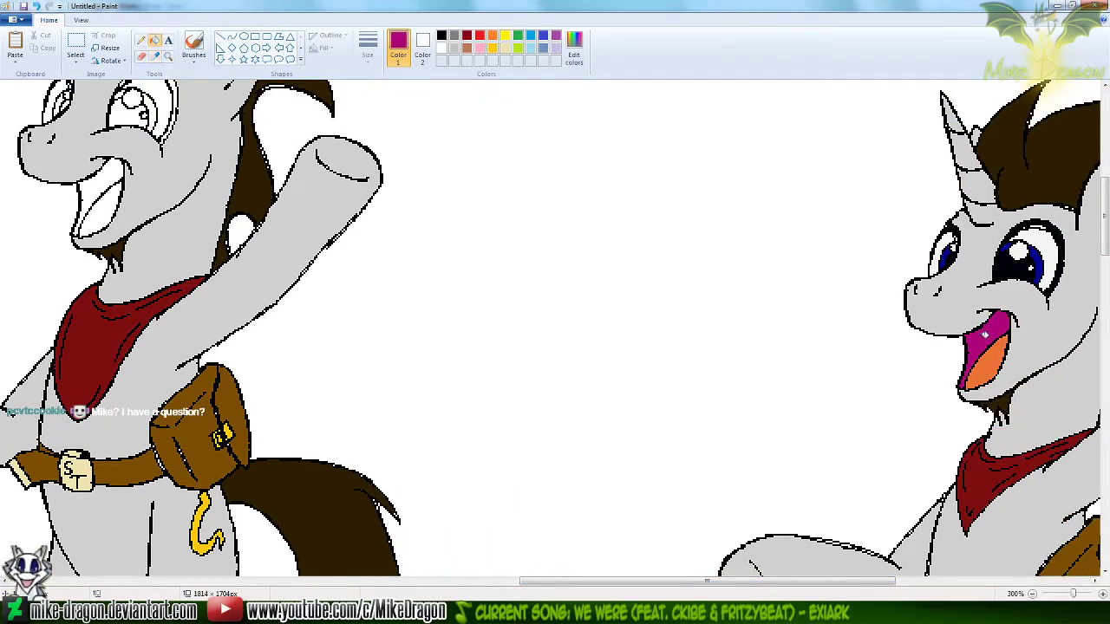
left_click(106, 177)
left_click(154, 56)
left_click(988, 364)
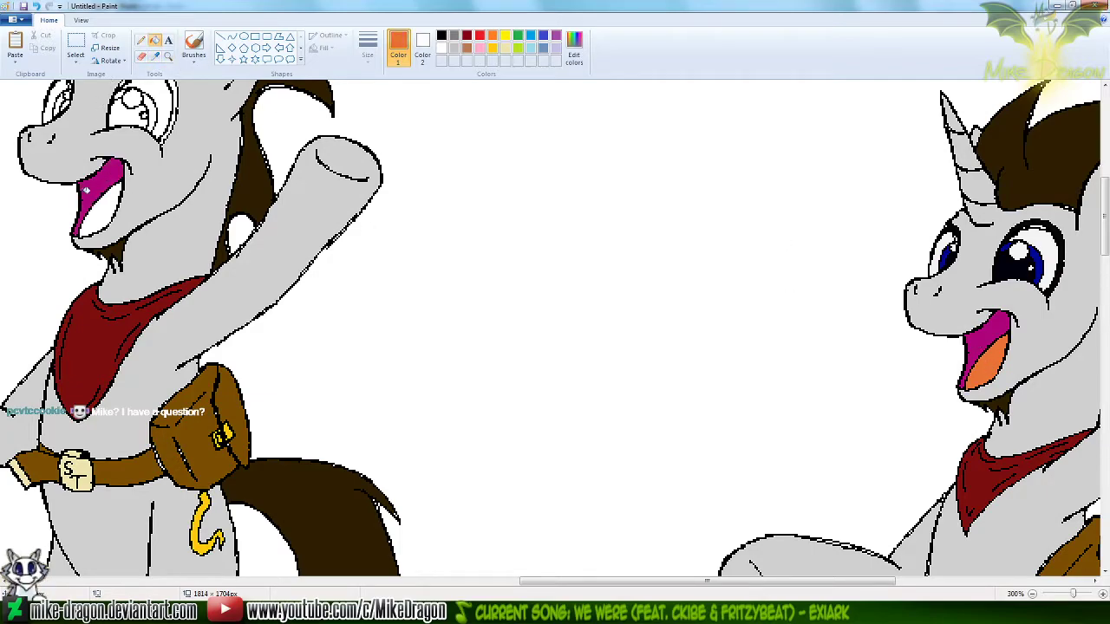
left_click(105, 199)
Fill the irises of both of the outlined unicorn's eyes with the dark blue sampled from the reference's iris
left_click(154, 57)
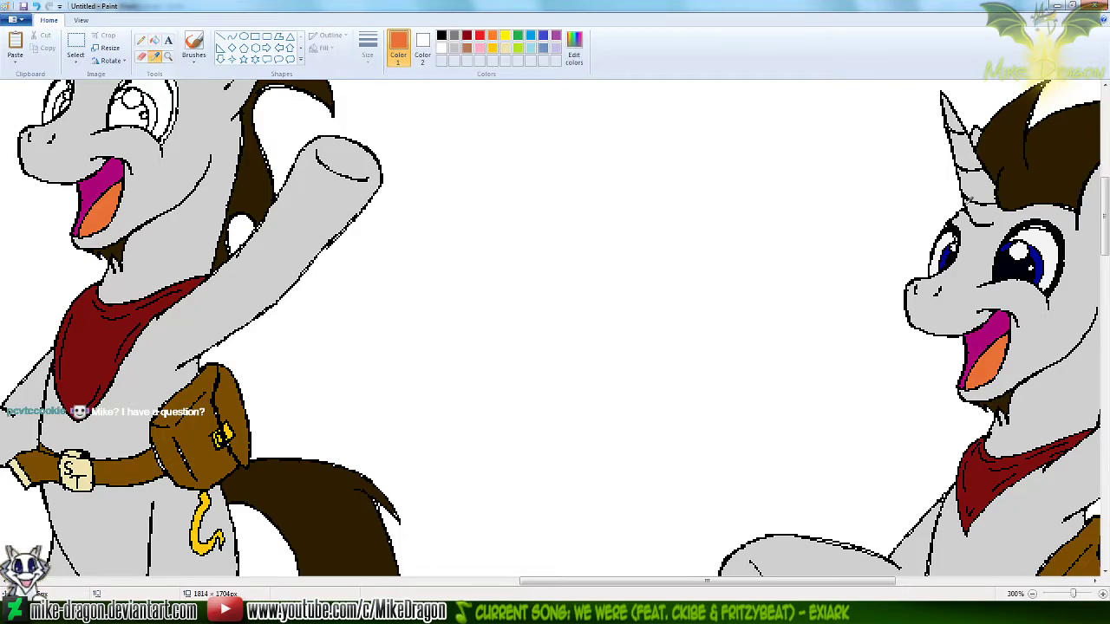
left_click(1037, 243)
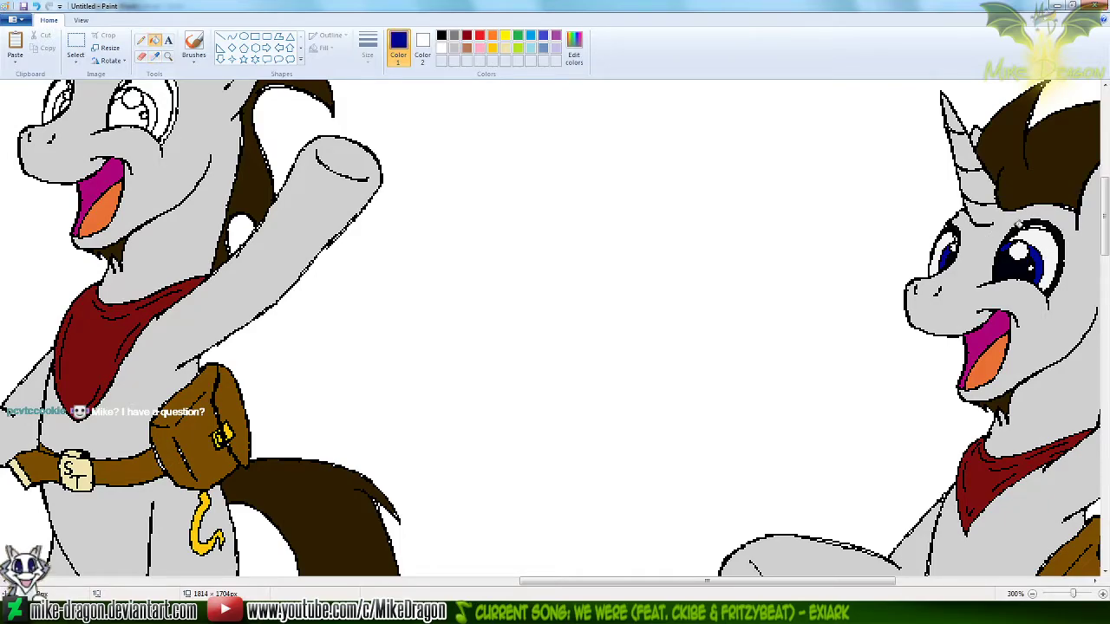
left_click(152, 111)
left_click(153, 102)
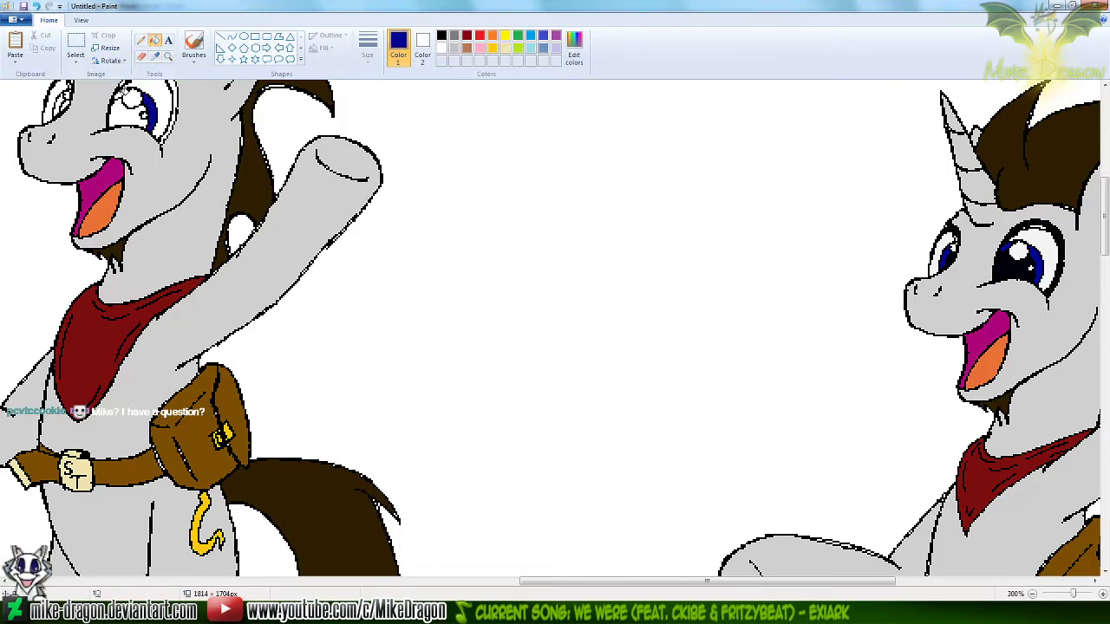
left_click(63, 101)
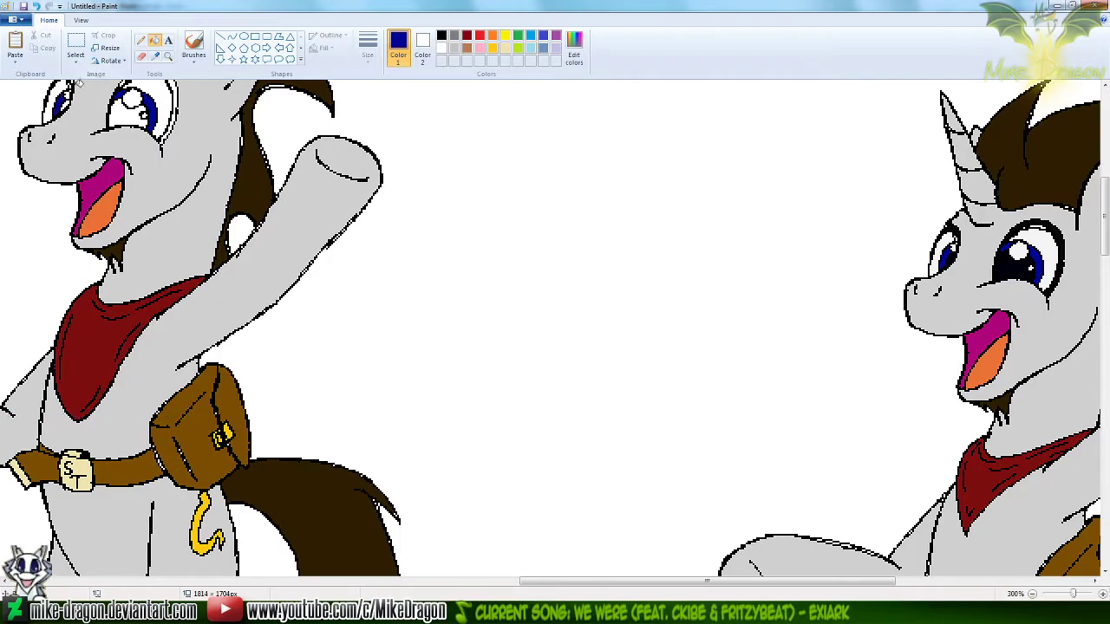
Fill the pupils of both of the outlined unicorn's eyes with the black sampled from the reference's pupil
left_click(155, 55)
left_click(1014, 262)
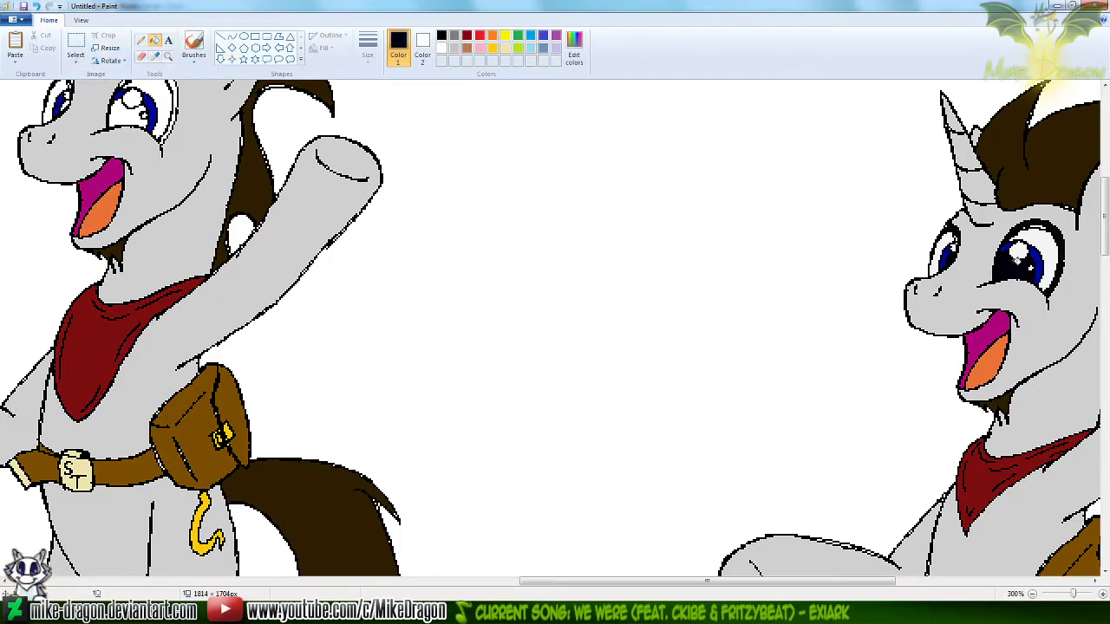
left_click(128, 113)
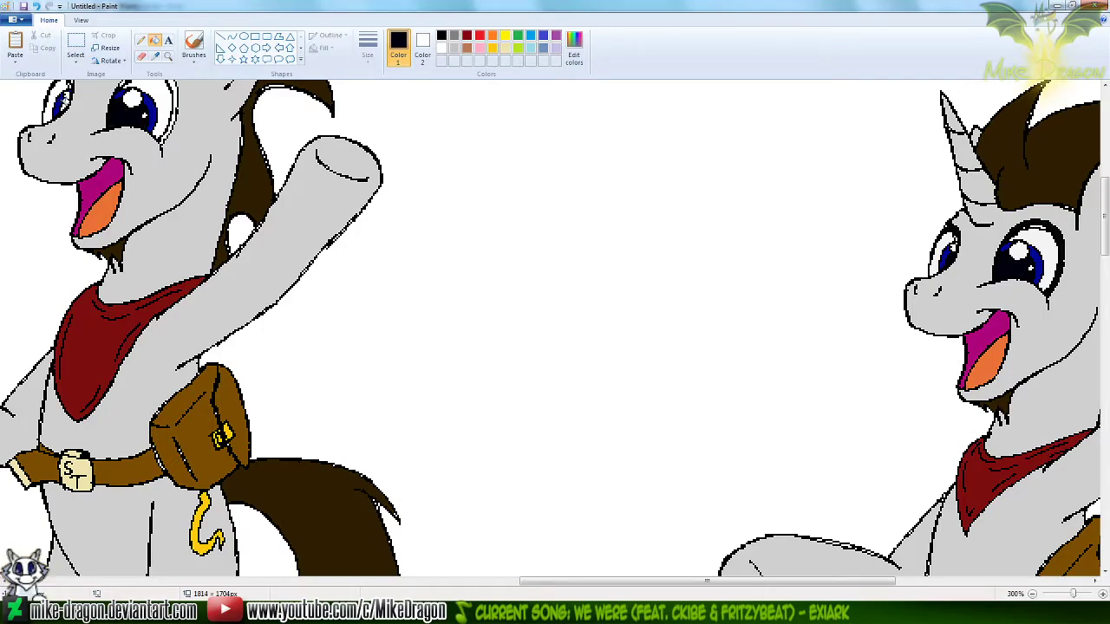
left_click(71, 97)
Fill the thick rim around the outlined unicorn's larger eye with the black sampled from the reference's eye rim
left_click(155, 55)
left_click(1059, 234)
left_click_drag(1105, 228, 1105, 210)
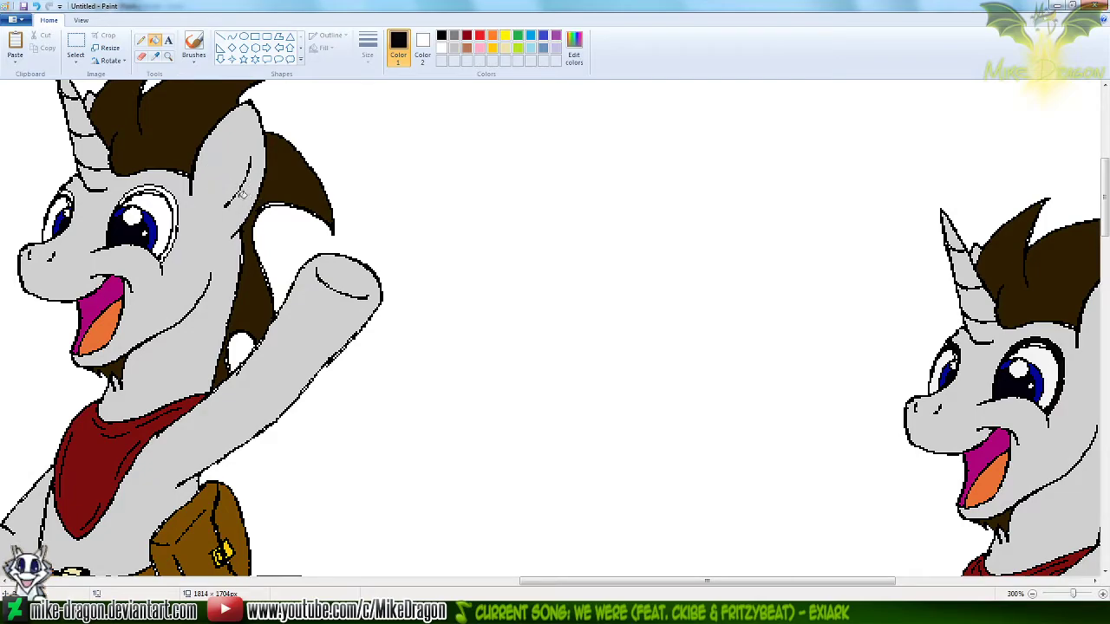
left_click(173, 196)
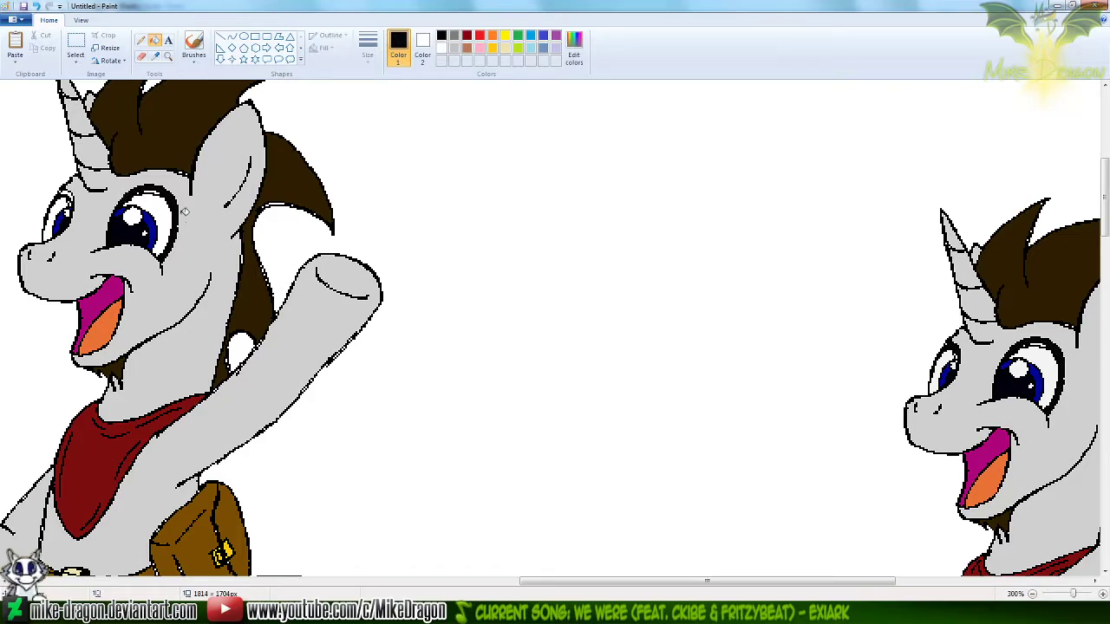
key("ctrl+z")
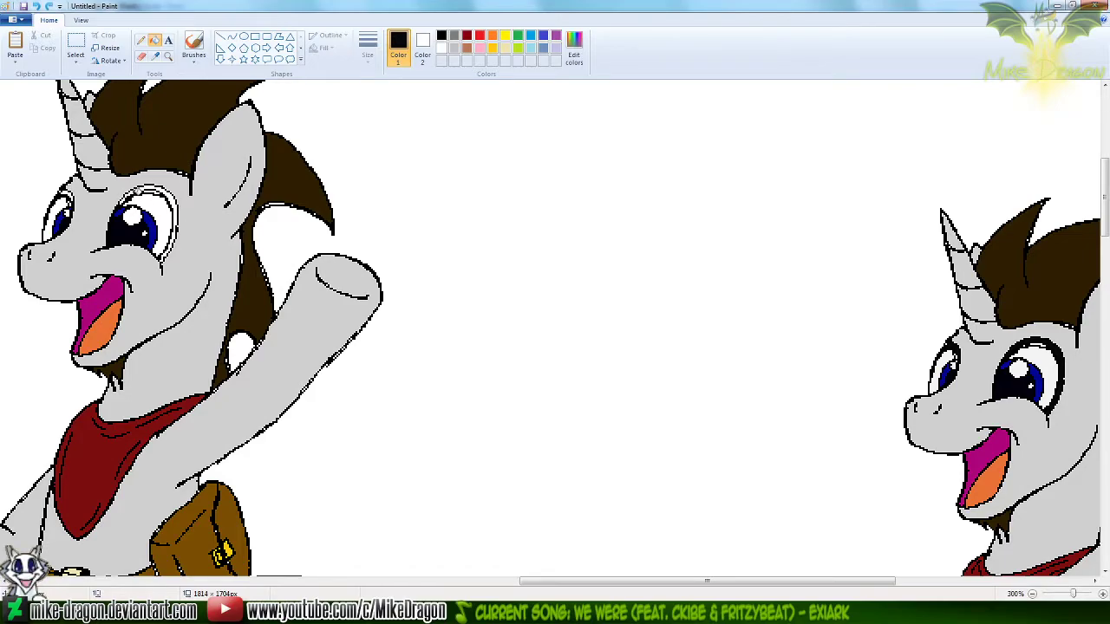
left_click(137, 190)
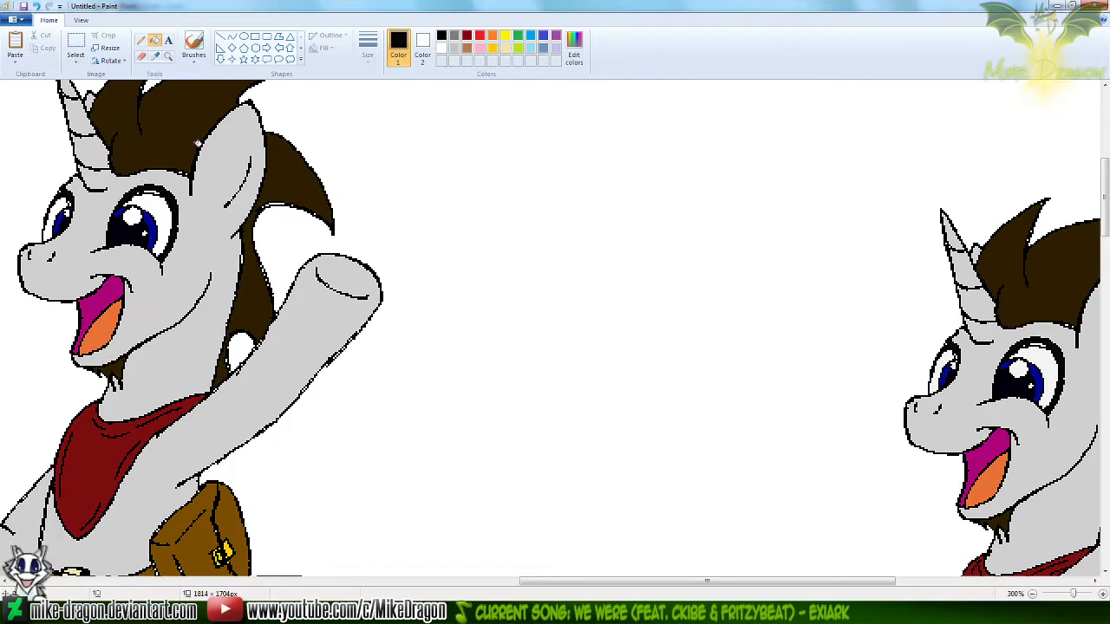
Sample the off-white from the reference's eye for the whites of the outlined unicorn's eyes
left_click(156, 56)
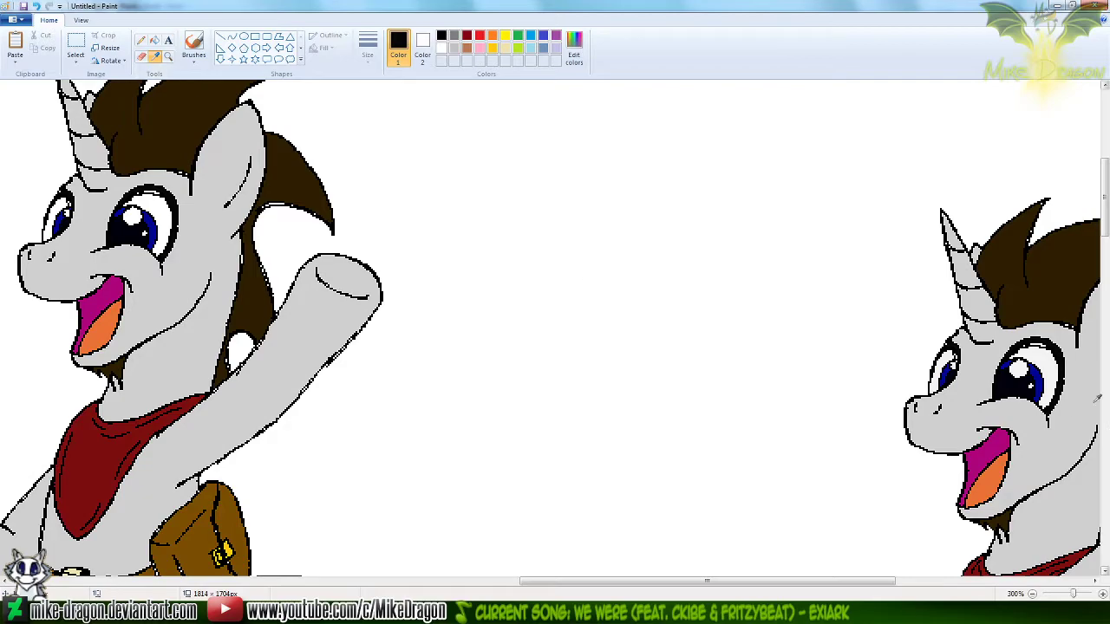
left_click(1054, 355)
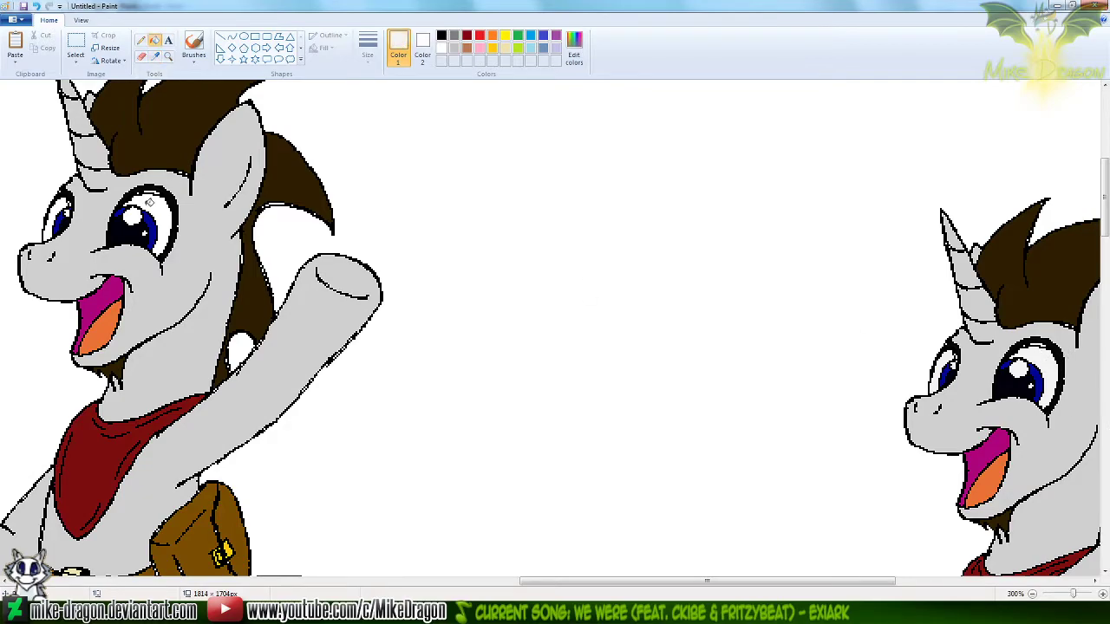
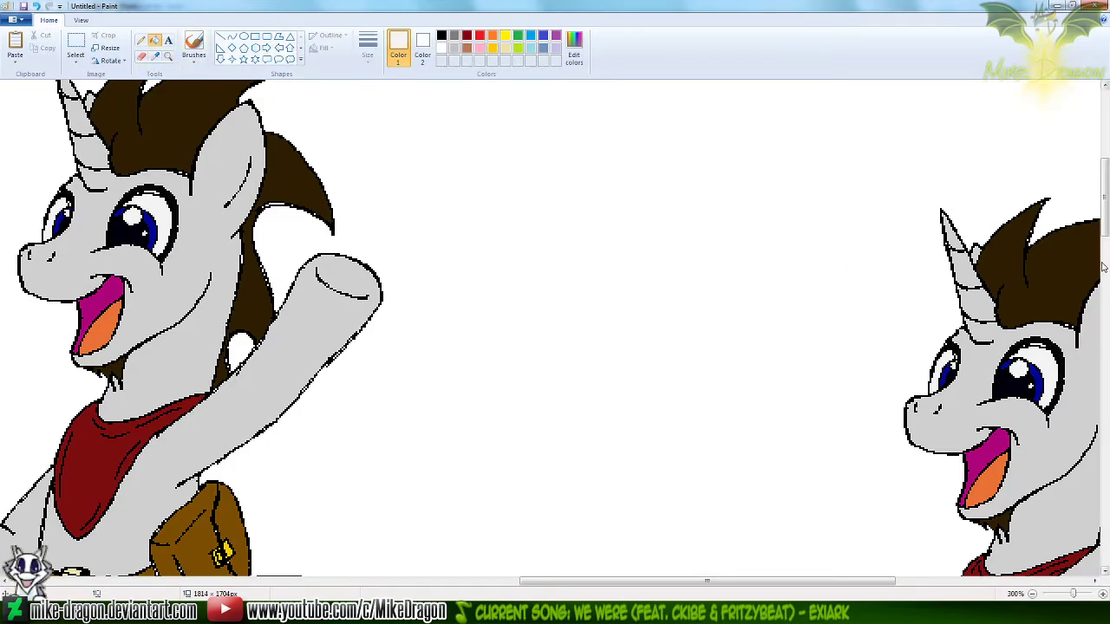
Delete the cropped duplicate of the colored waving unicorn beside the newly finished one
left_click_drag(1105, 219, 1108, 287)
scroll(315, 349, "down", 2)
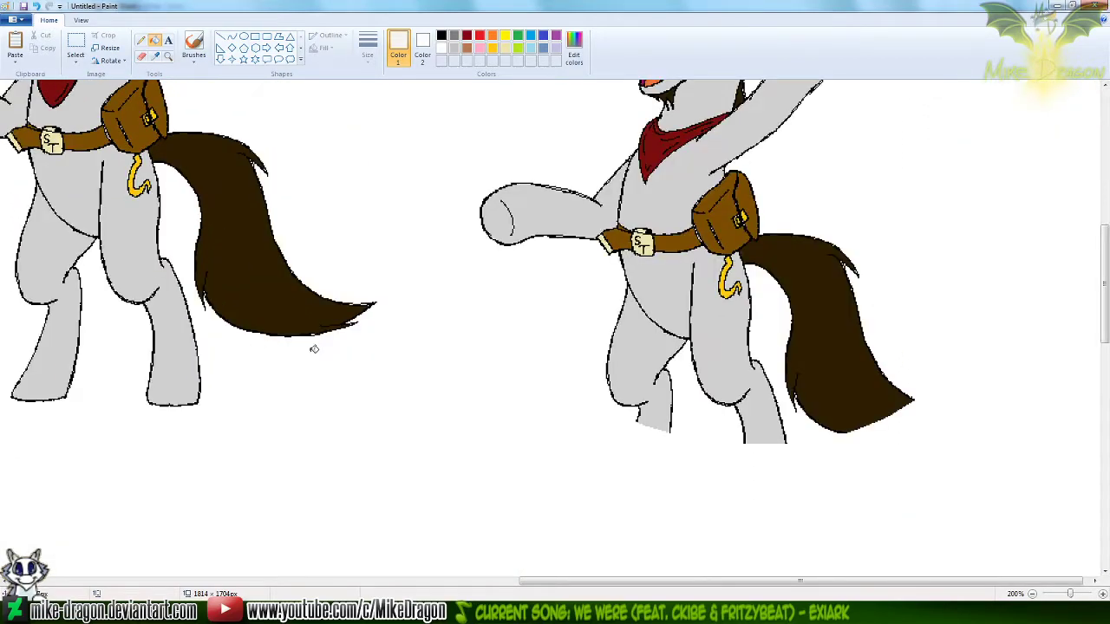
scroll(692, 248, "up", 3)
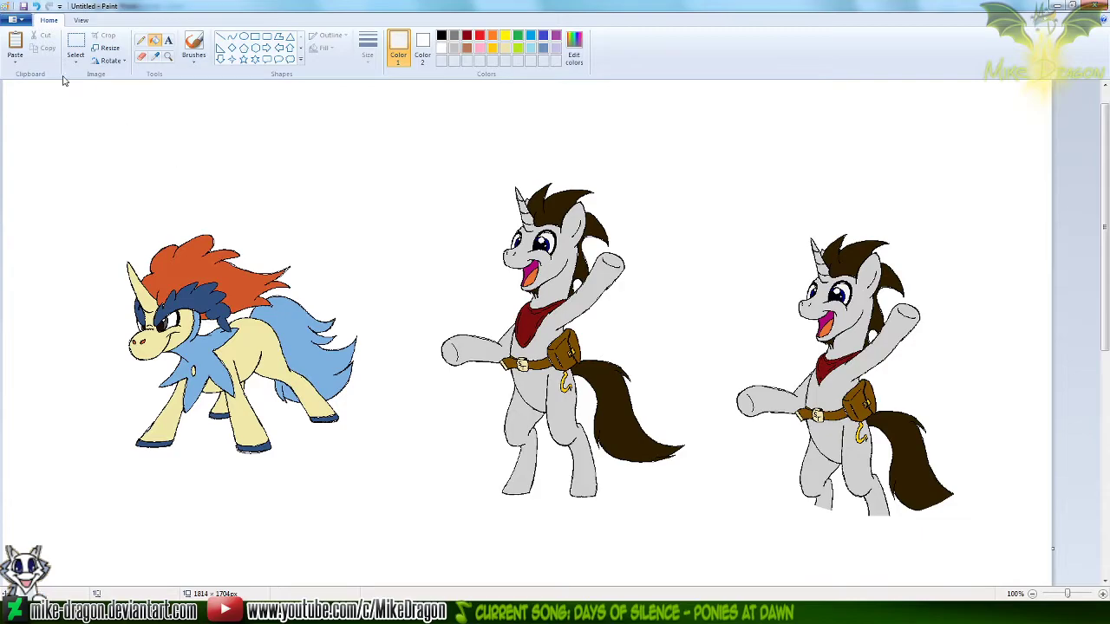
left_click(75, 44)
left_click_drag(1045, 218, 736, 568)
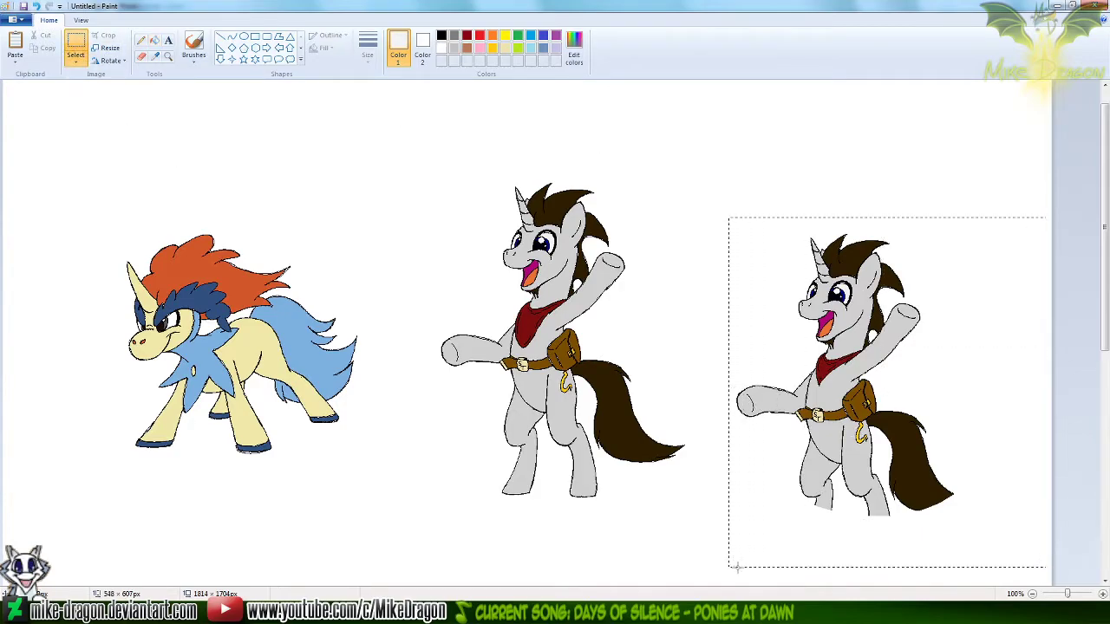
key("Delete")
Fill the sitting unicorn's mane, on the head and down the neck, with the dark brown sampled from the colored unicorn's tail
left_click(155, 44)
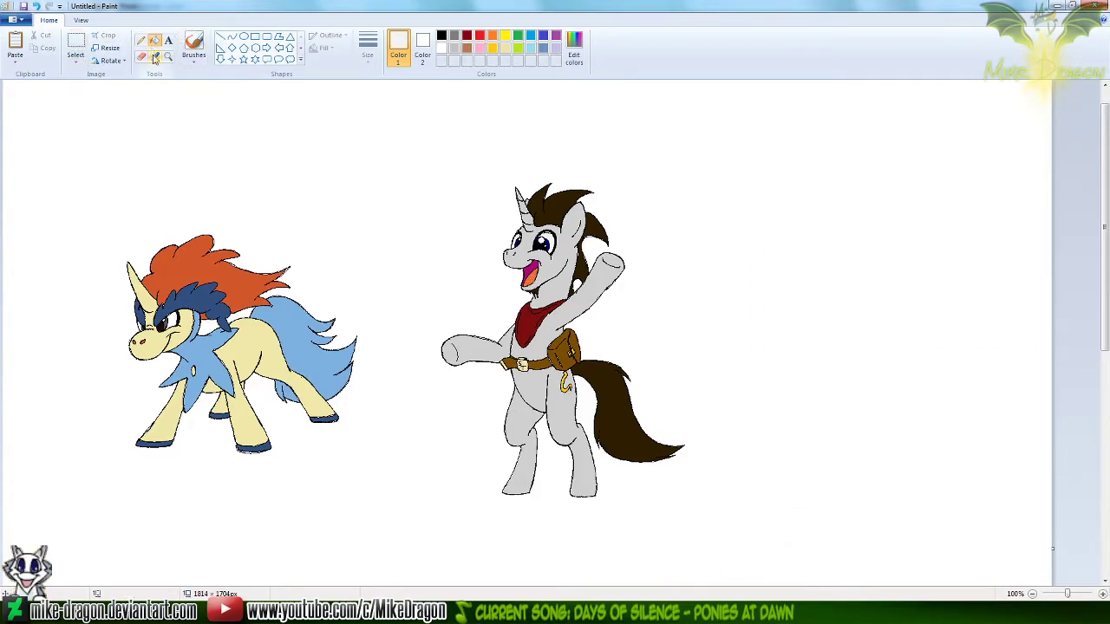
left_click(156, 57)
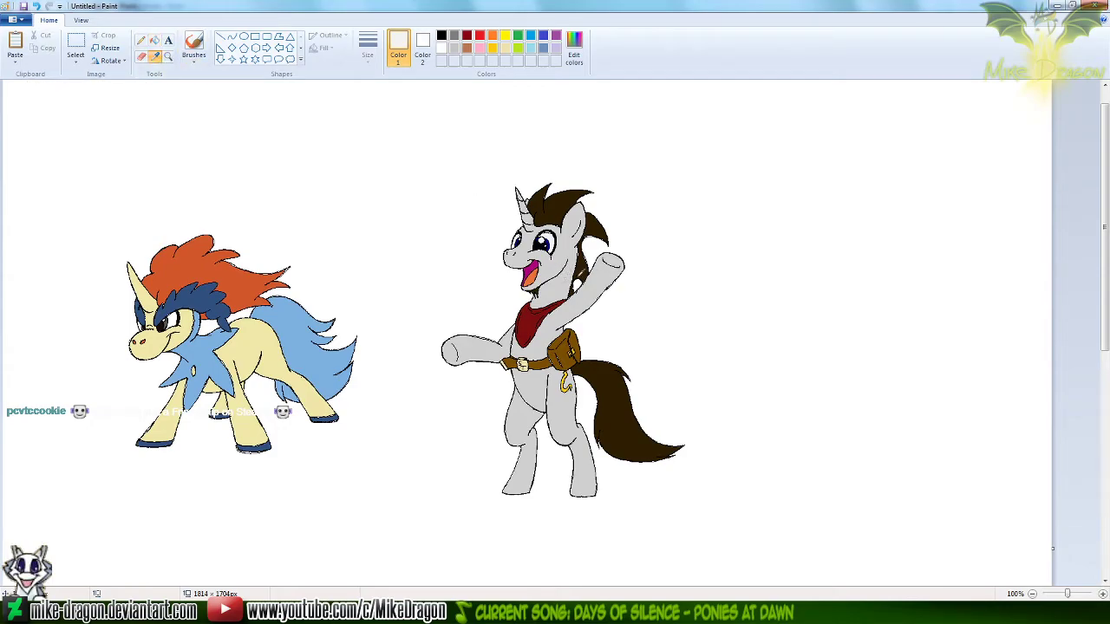
left_click(606, 378)
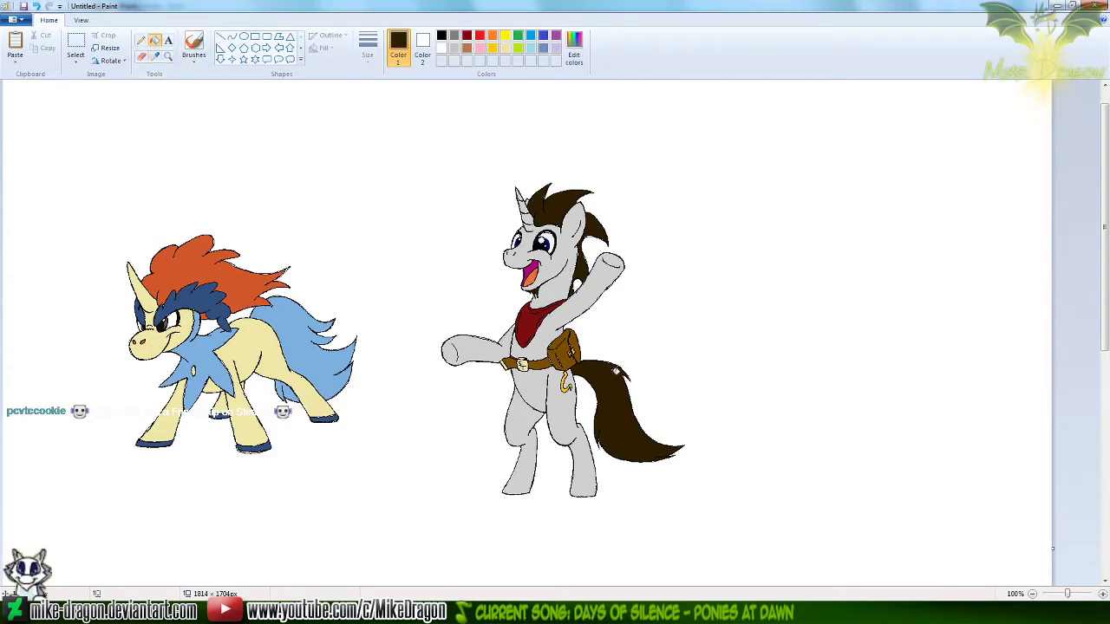
left_click_drag(1105, 244, 1107, 461)
left_click(169, 56)
left_click(596, 215)
left_click(154, 40)
left_click(563, 236)
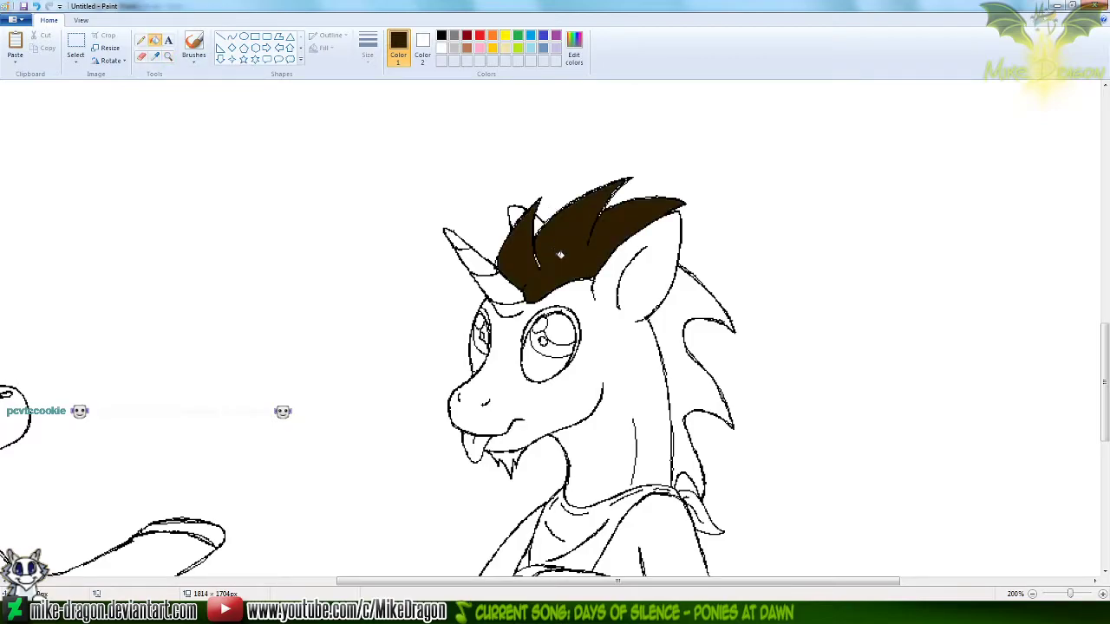
left_click(672, 314)
Fill the sitting unicorn's face, neck, ear and horn with the light grey sampled from the colored unicorn's body
left_click_drag(1105, 382, 1106, 279)
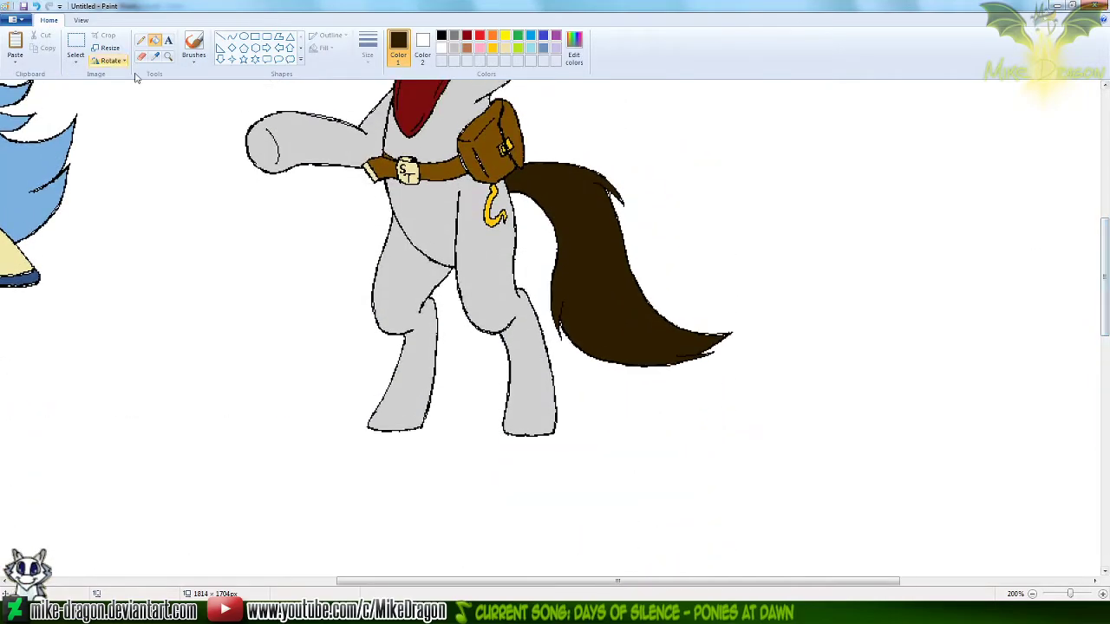
left_click(155, 56)
left_click(288, 130)
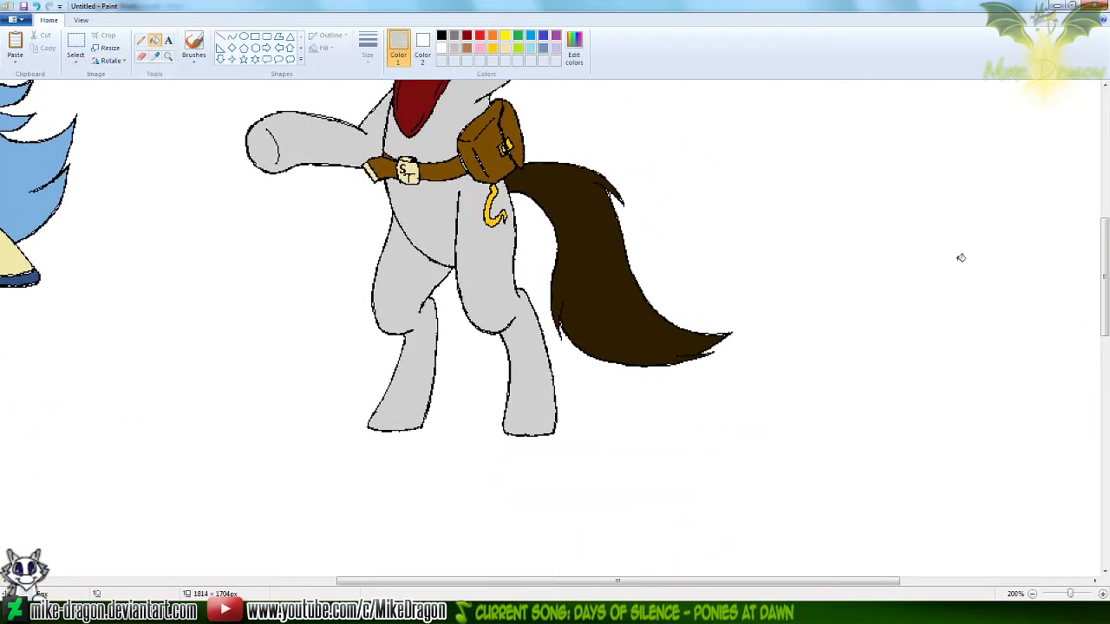
left_click_drag(1106, 303, 1106, 416)
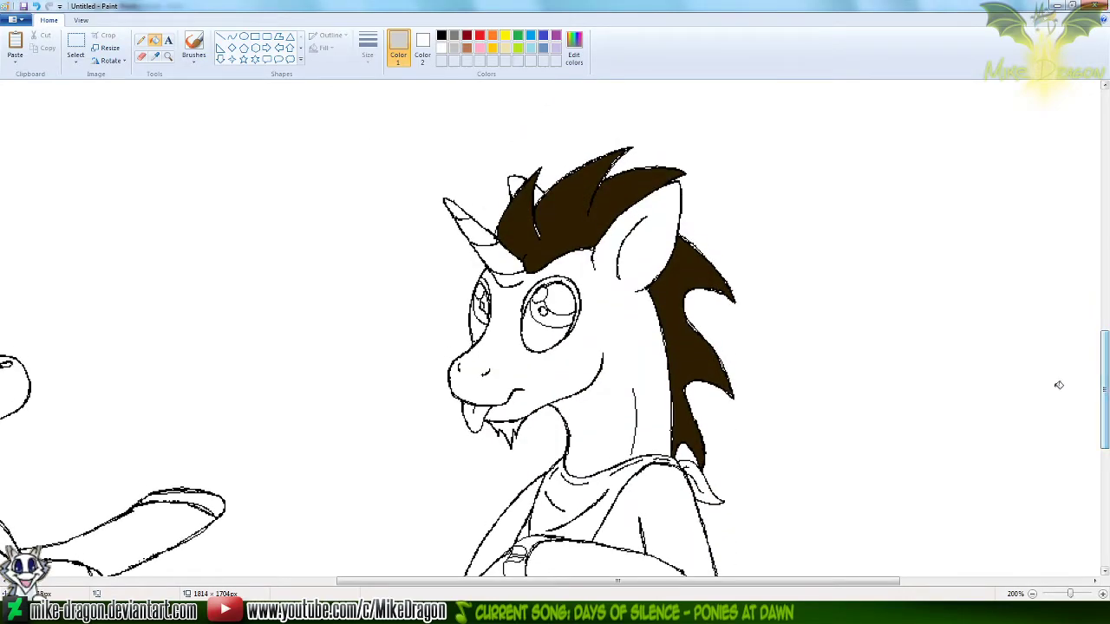
left_click(636, 324)
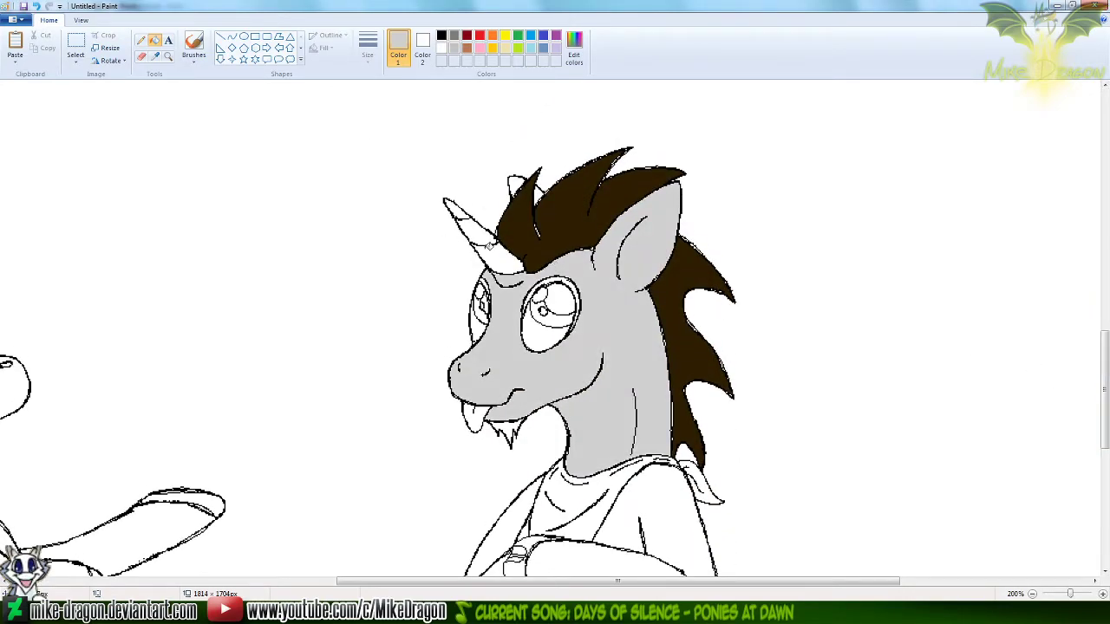
left_click(489, 246)
left_click(481, 232)
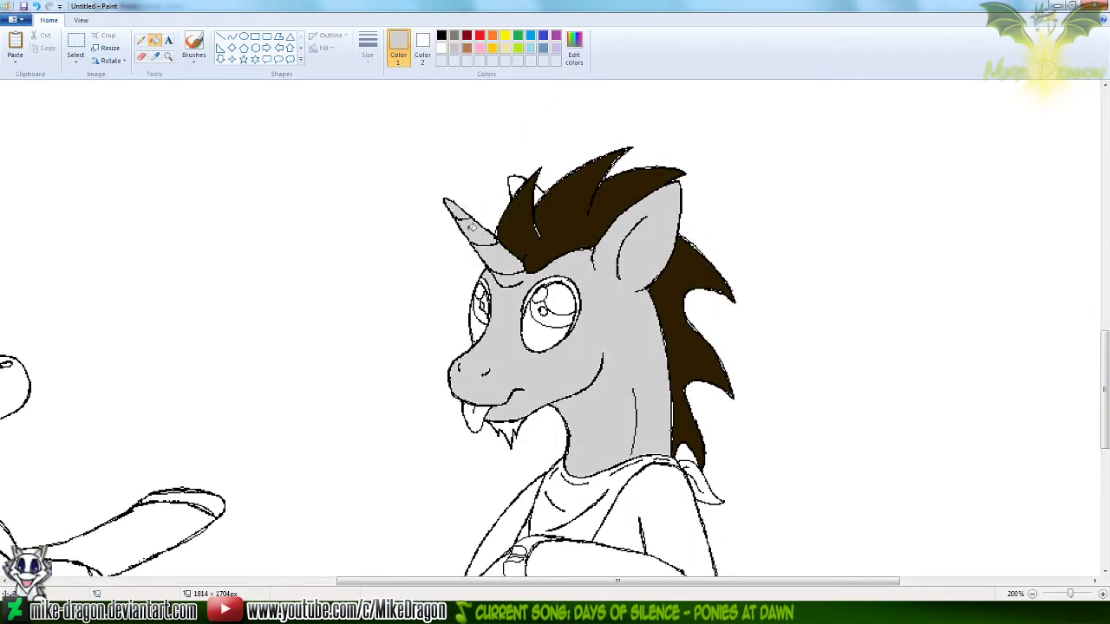
Fill both of the sitting unicorn's folded arms with the same light grey
scroll(708, 391, "down", 4)
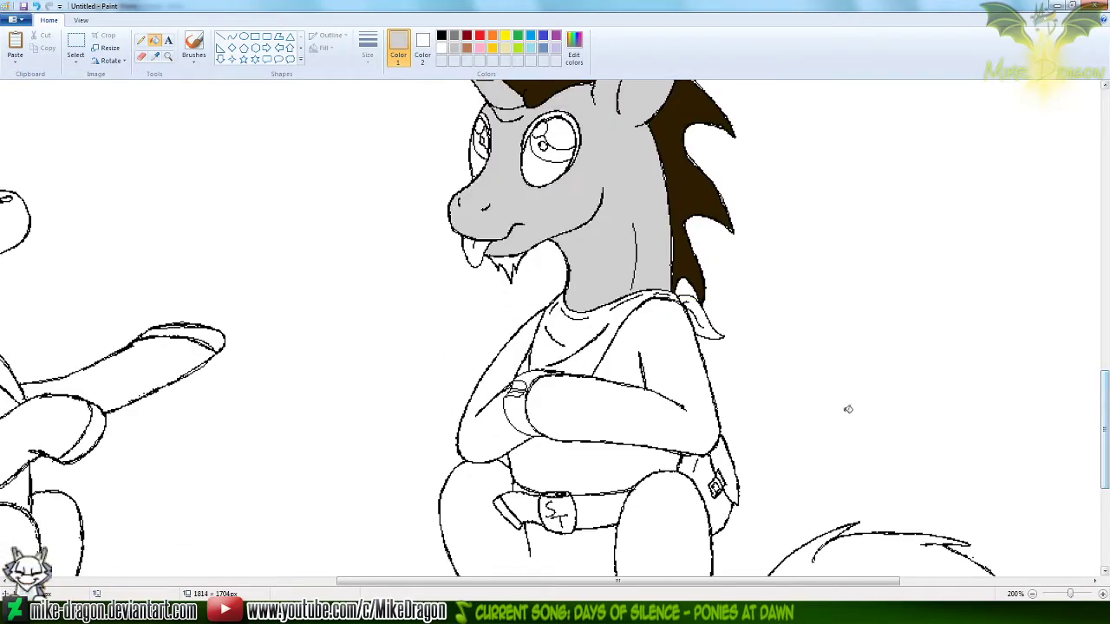
left_click(613, 405)
left_click(489, 409)
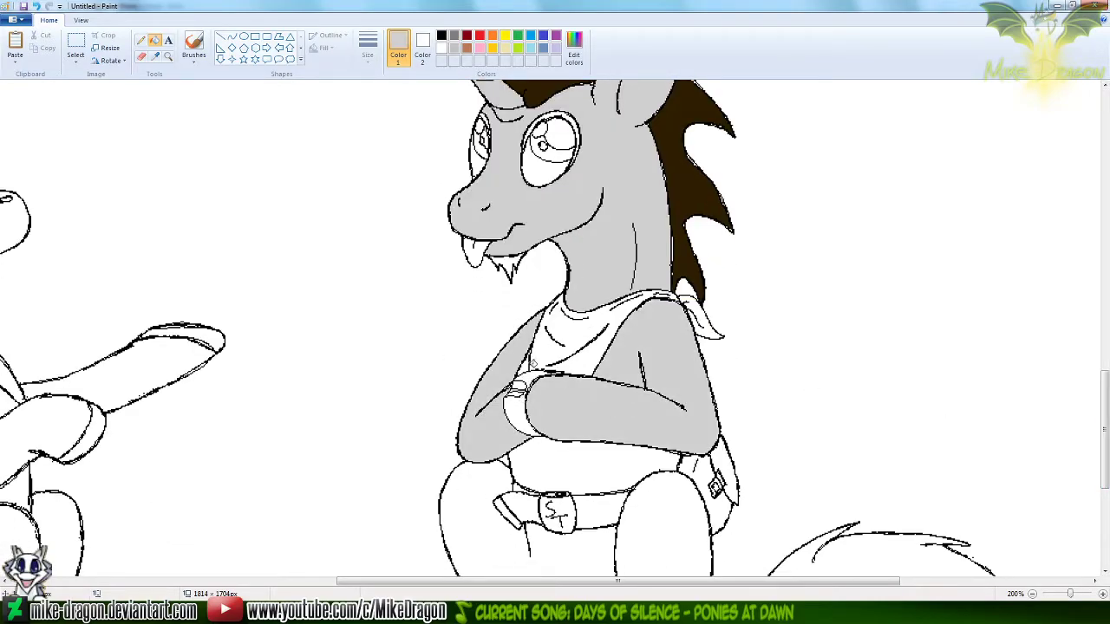
Fill the sitting unicorn's belly, legs and feet with the light grey body color
left_click(168, 55)
left_click(537, 342)
left_click(526, 331)
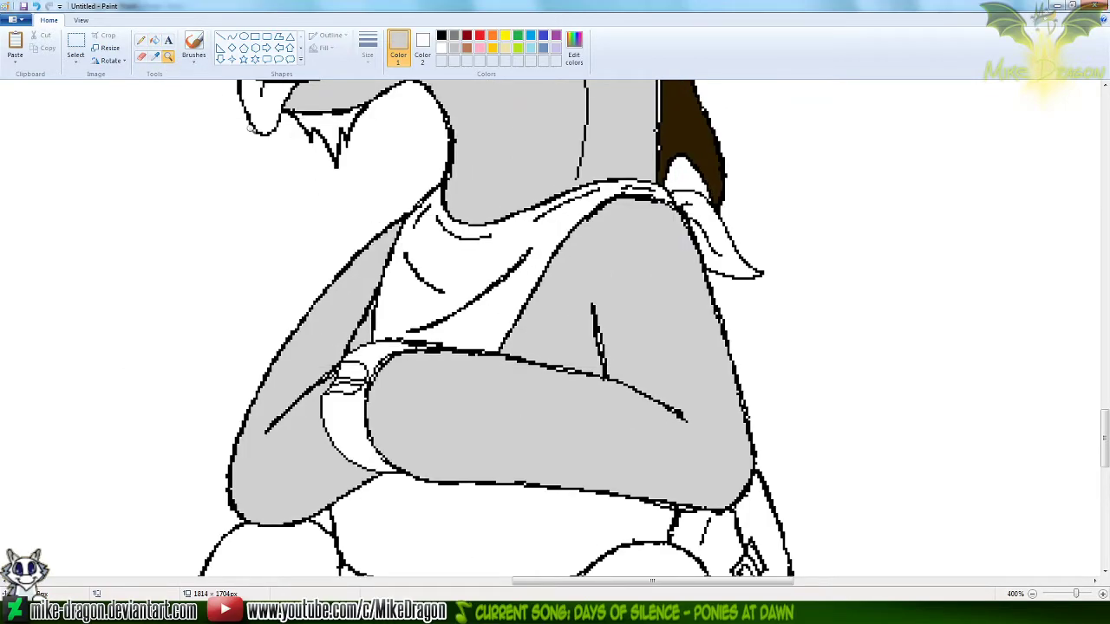
left_click(154, 42)
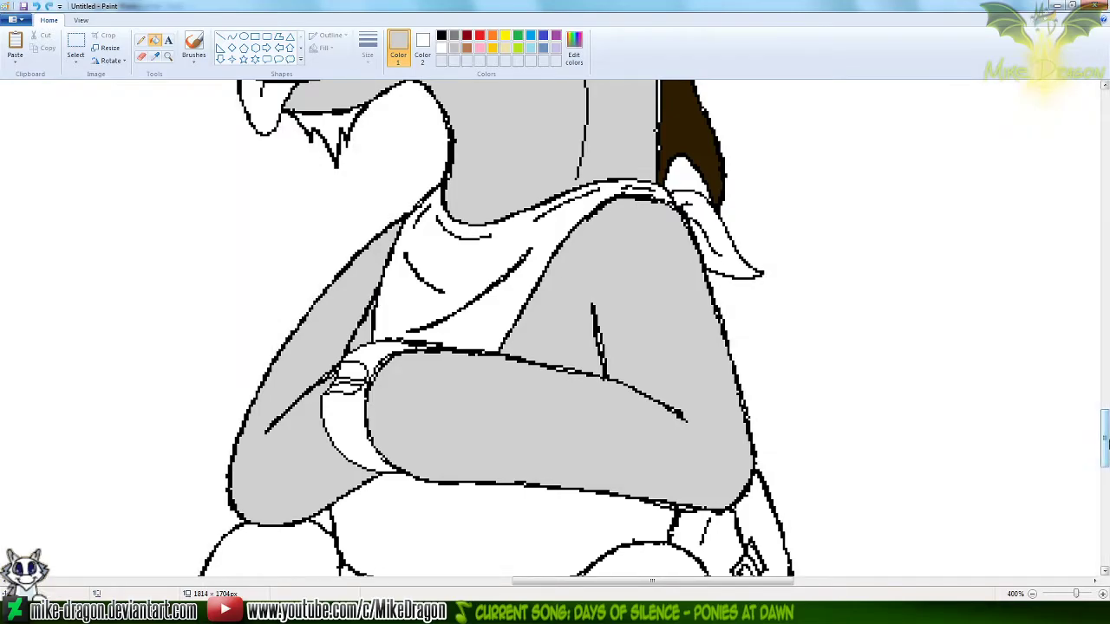
left_click_drag(1106, 443, 1105, 473)
left_click(439, 237)
left_click(283, 385)
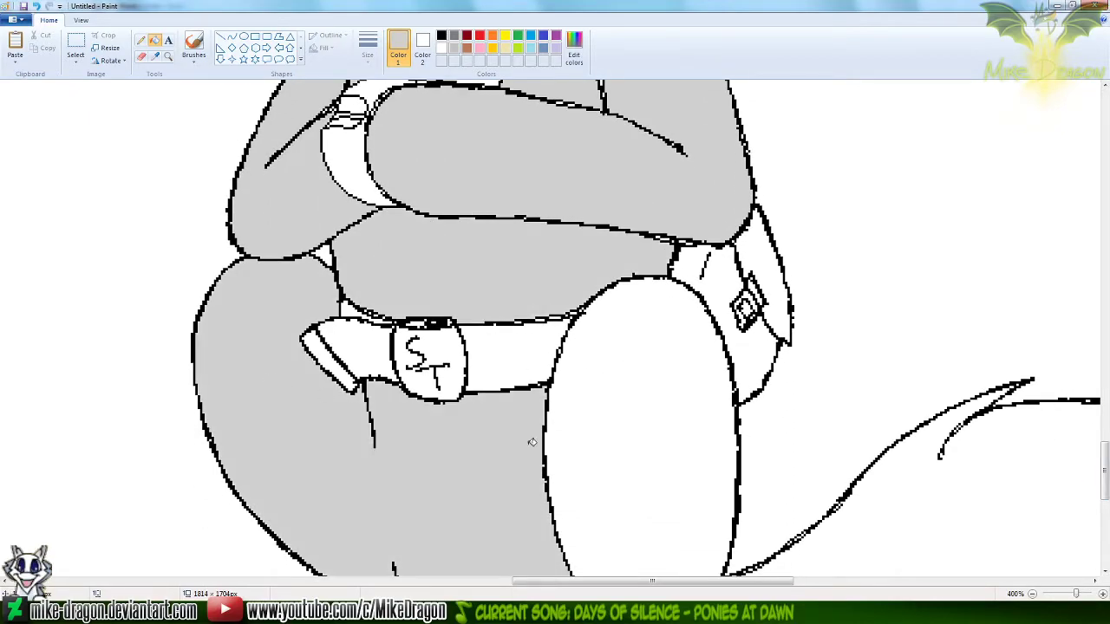
left_click(666, 470)
left_click_drag(1105, 449, 1105, 480)
left_click(715, 488)
Fill the sitting unicorn's tail with the dark brown sampled from its mane
left_click_drag(1106, 522, 1108, 408)
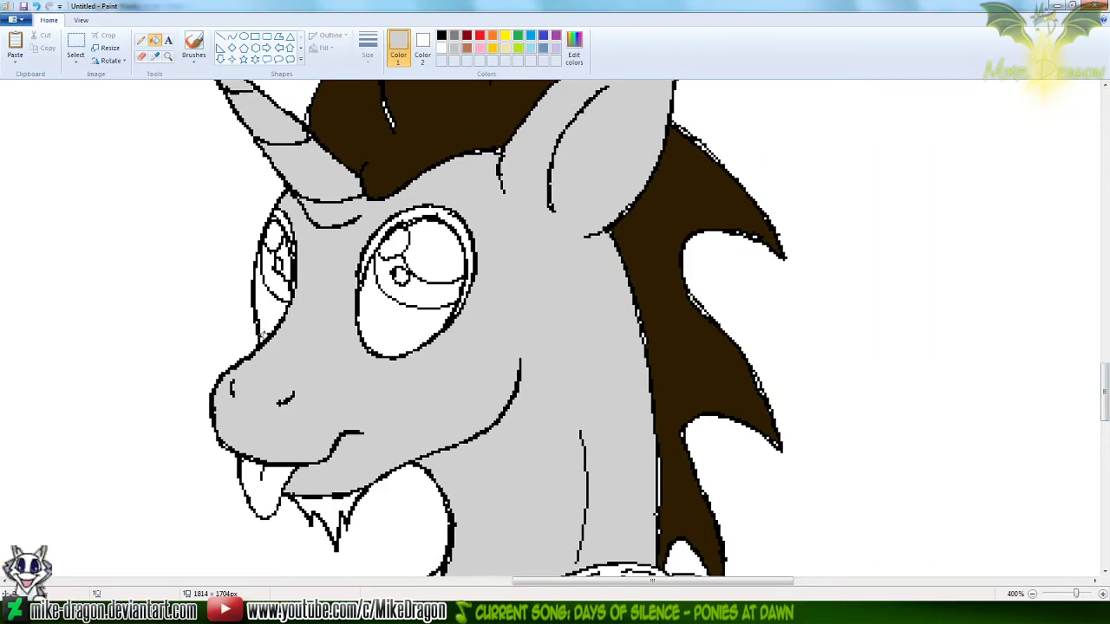
mouse_move(1104, 392)
left_mouse_down()
mouse_move(1105, 350)
mouse_move(1105, 373)
left_mouse_up()
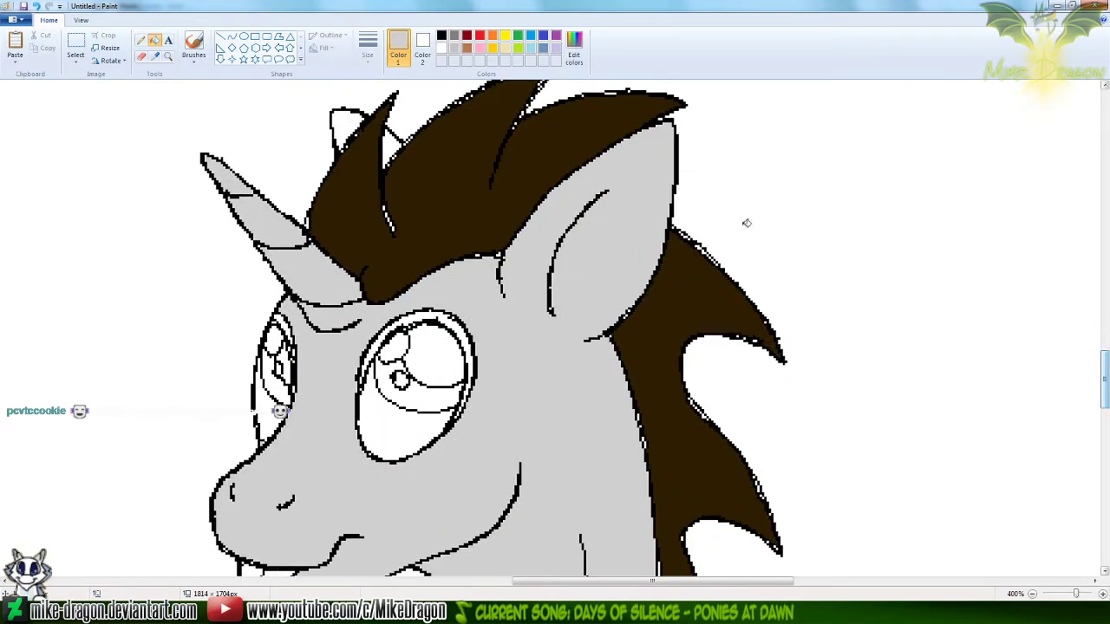
left_click(154, 55)
left_click(434, 170)
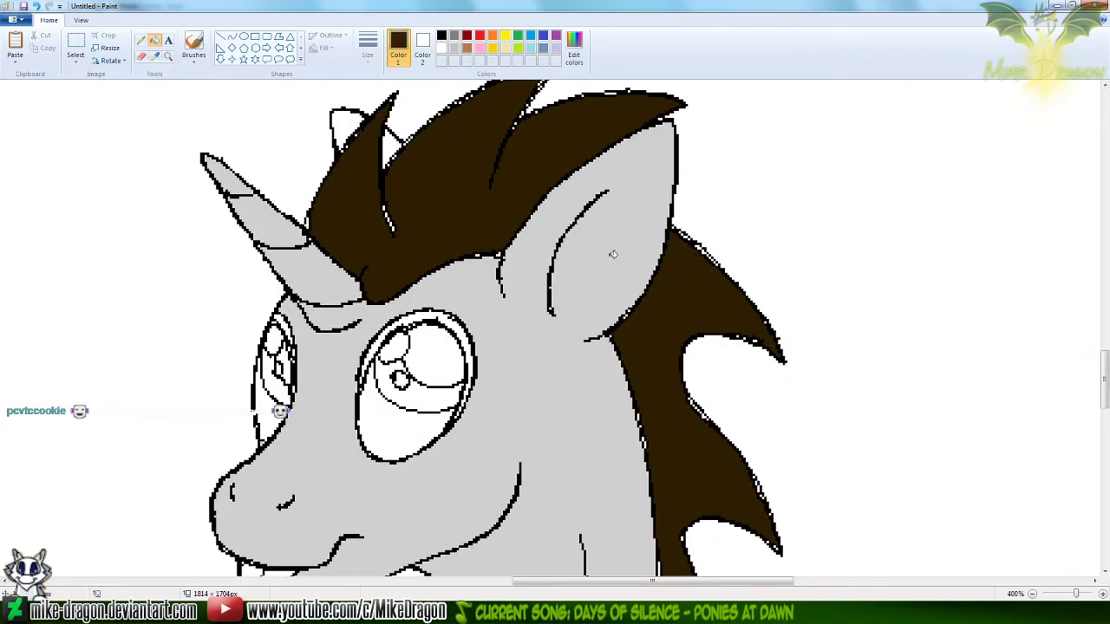
left_click_drag(1105, 381, 1104, 498)
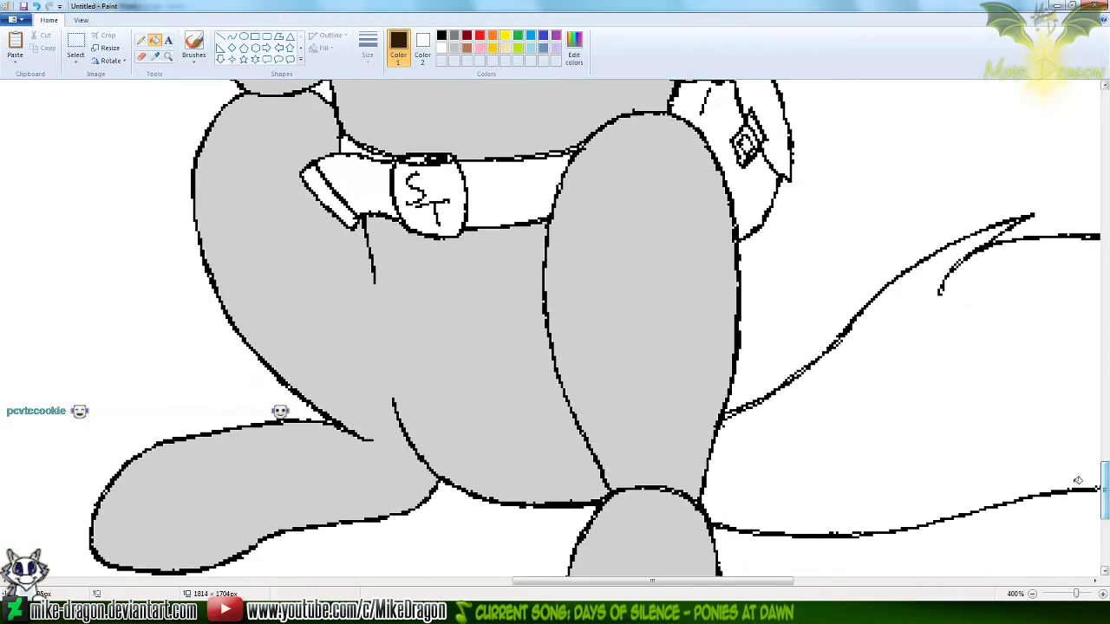
left_click(809, 525)
Sample the leather brown and the buckle cream from the waving unicorn, and fill the sitting unicorn's belt strap with the brown
mouse_move(634, 586)
left_mouse_down()
mouse_move(798, 588)
mouse_move(646, 588)
left_mouse_up()
left_click_drag(1104, 489, 1093, 239)
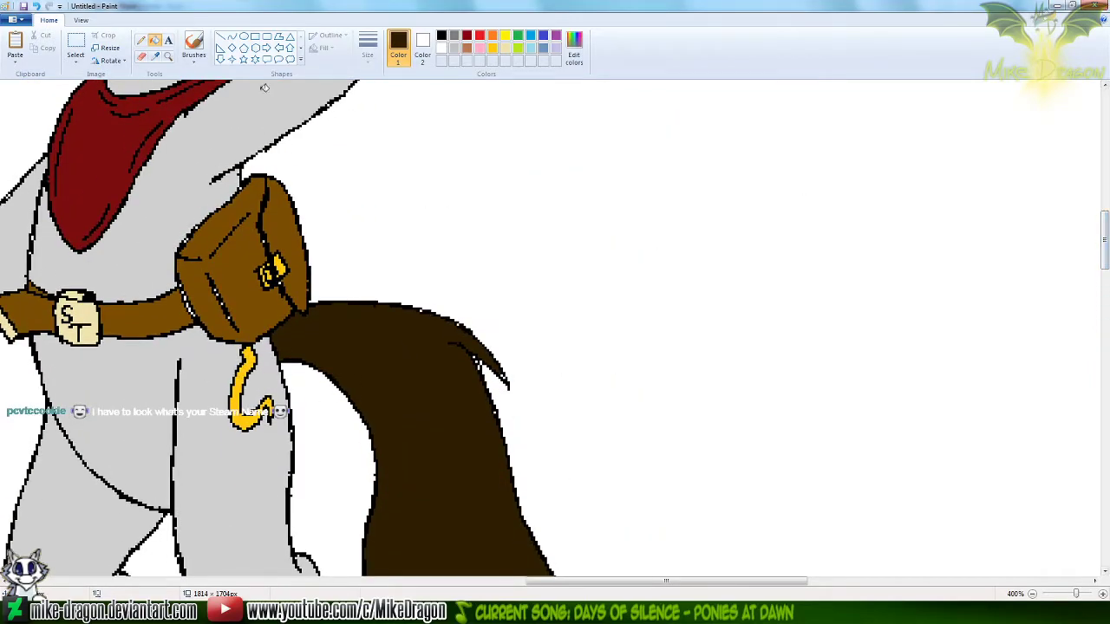
left_click(155, 55)
right_click(85, 308)
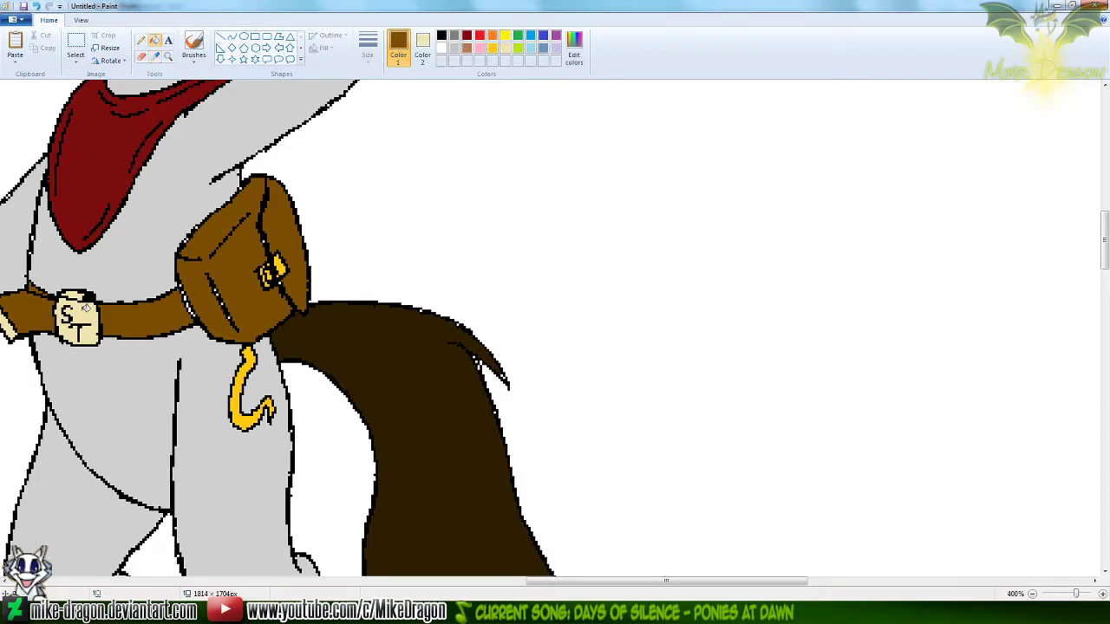
left_click_drag(1103, 242, 1090, 482)
left_click(457, 309)
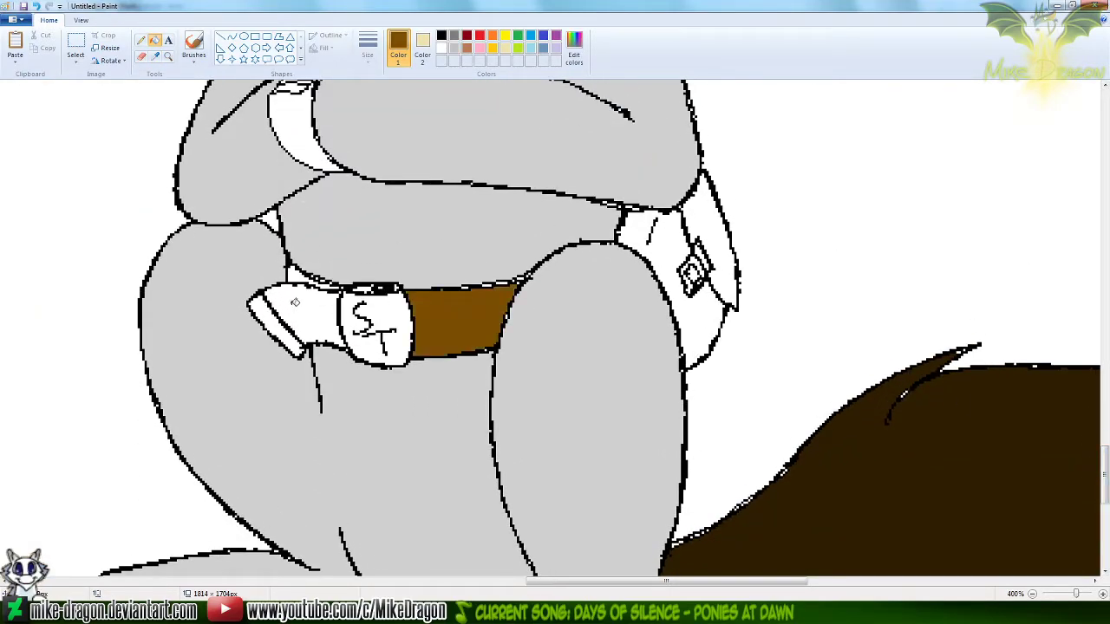
left_click(295, 302)
left_click(293, 272)
Fill the sitting unicorn's belt tip and buckle with the cream, and both parts of its pouch with the leather brown
right_click(271, 310)
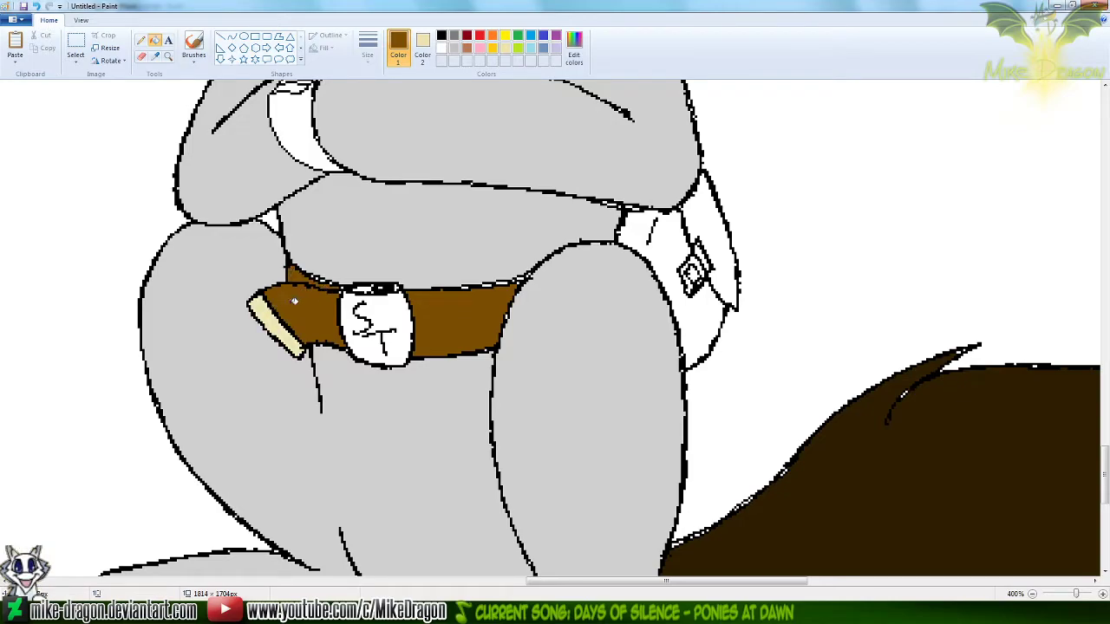
right_click(366, 310)
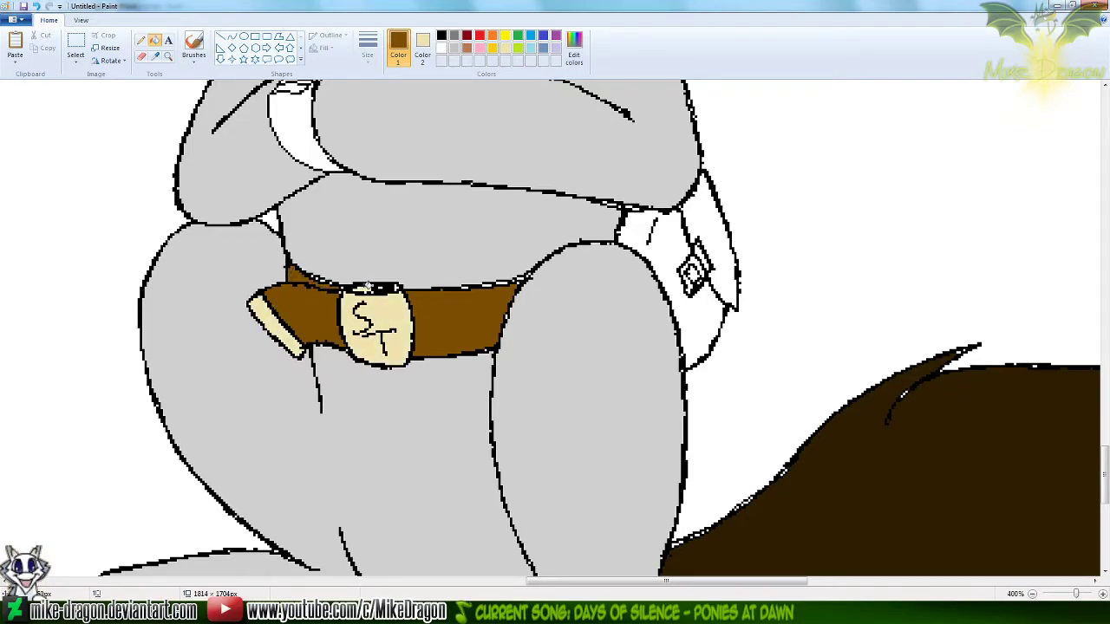
key("ctrl+z")
key("ctrl+y")
key("ctrl+z")
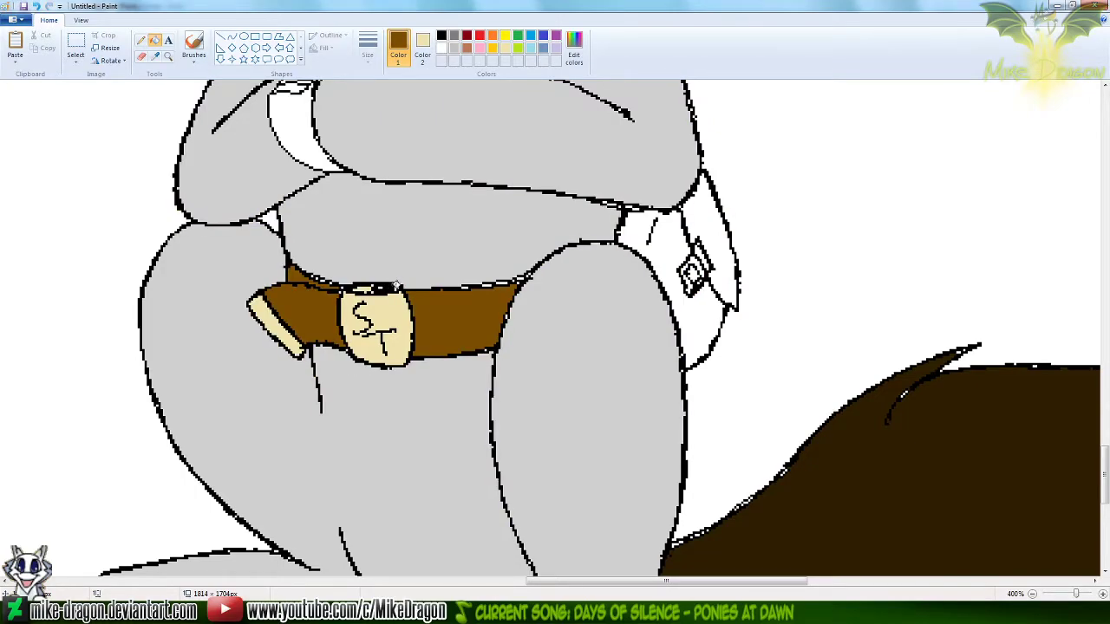
left_click(663, 246)
left_click(706, 212)
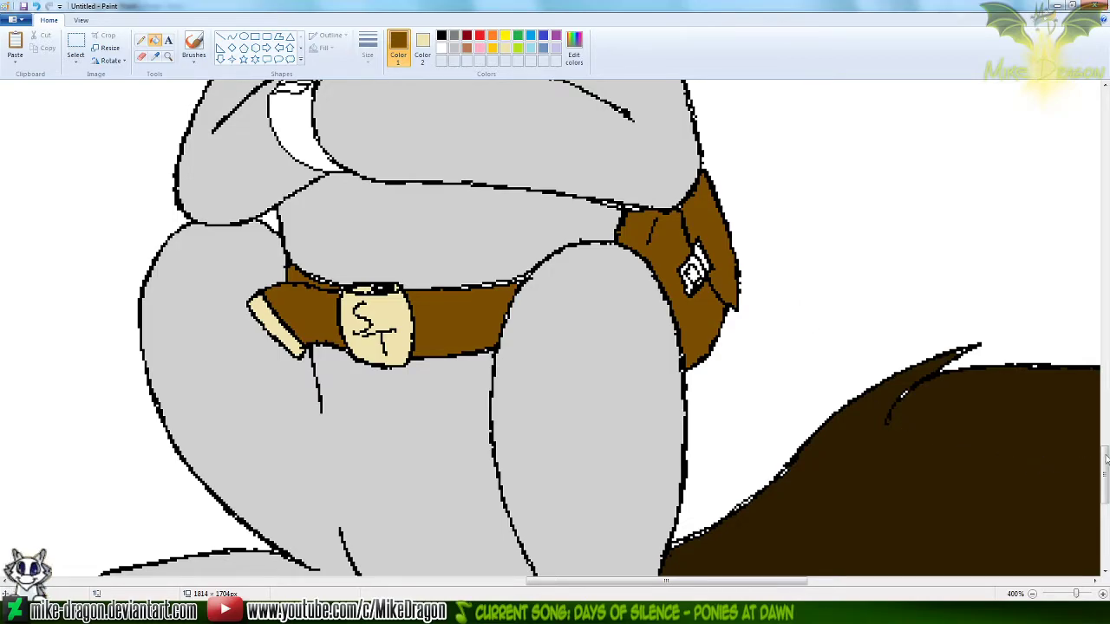
Fill the clasp on the sitting unicorn's pouch with the gold sampled from the waving unicorn's pouch clasp
left_click_drag(1105, 477, 1070, 198)
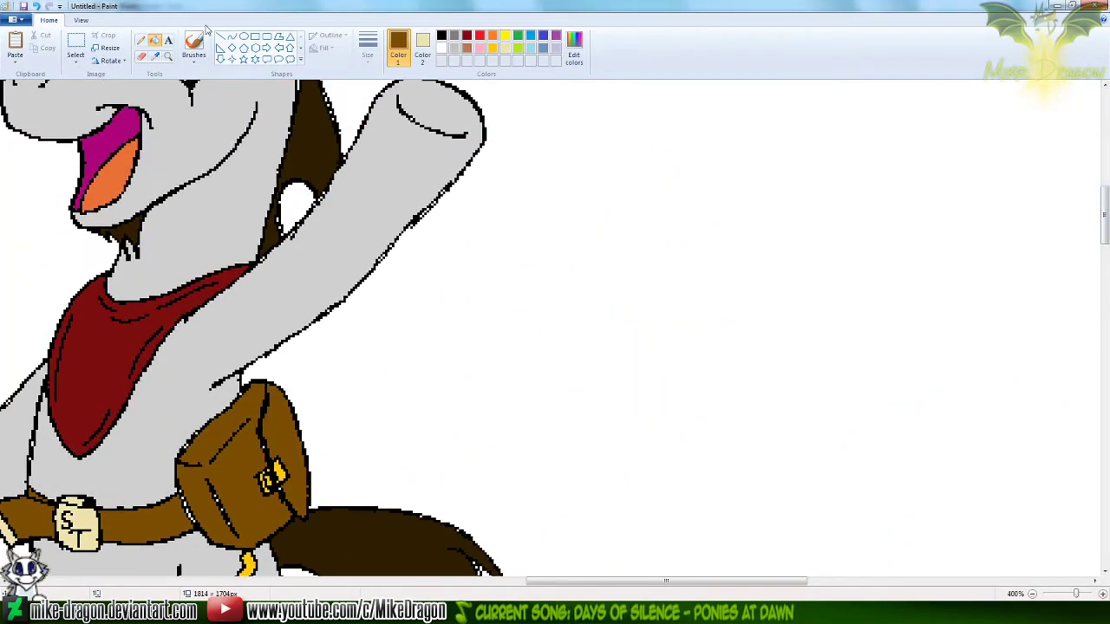
left_click(154, 56)
left_click(283, 472)
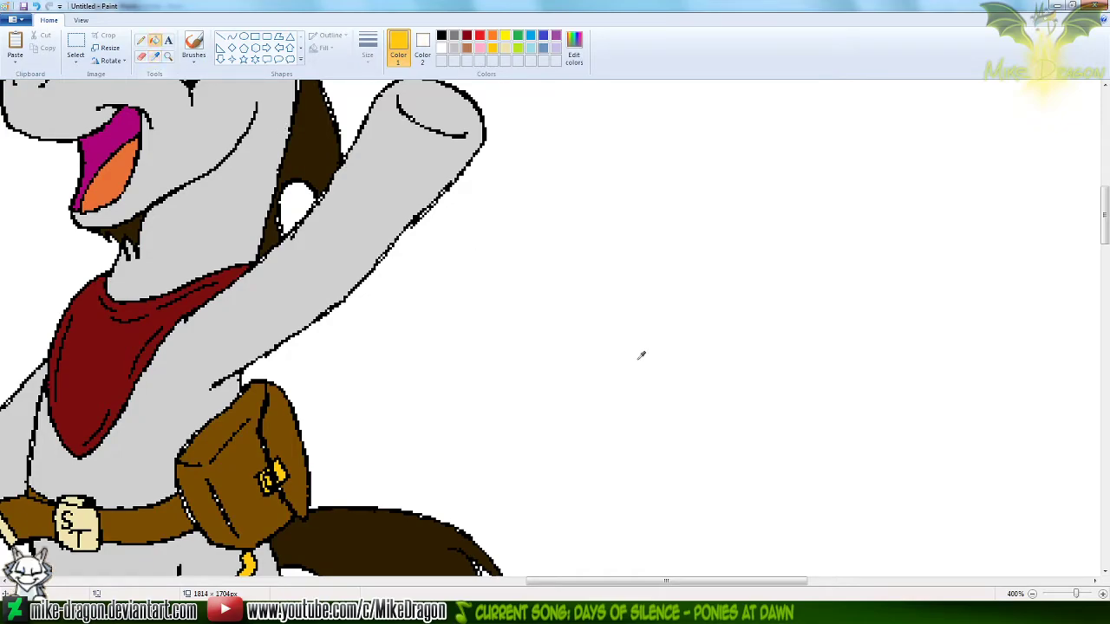
left_click_drag(1105, 232, 1074, 466)
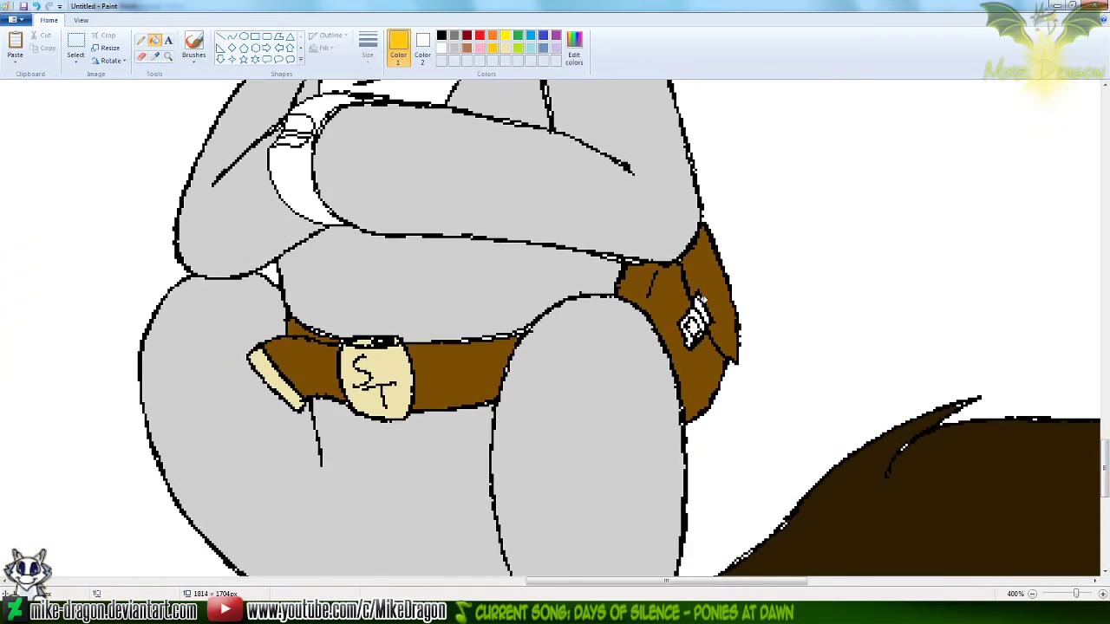
left_click(700, 302)
left_click(696, 317)
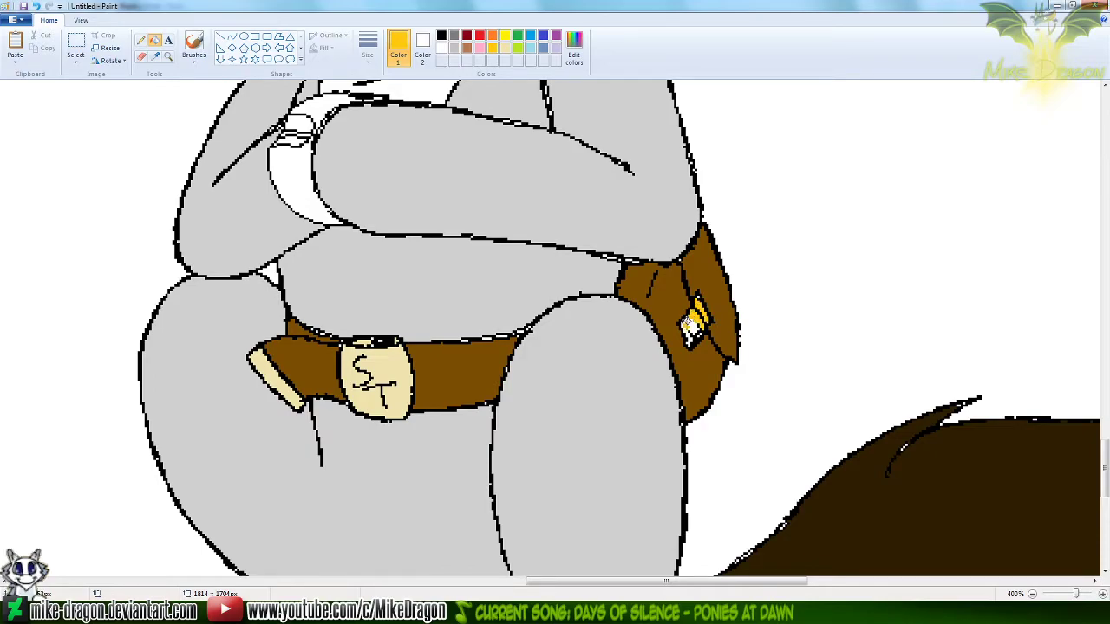
left_click(688, 325)
key("ctrl+z")
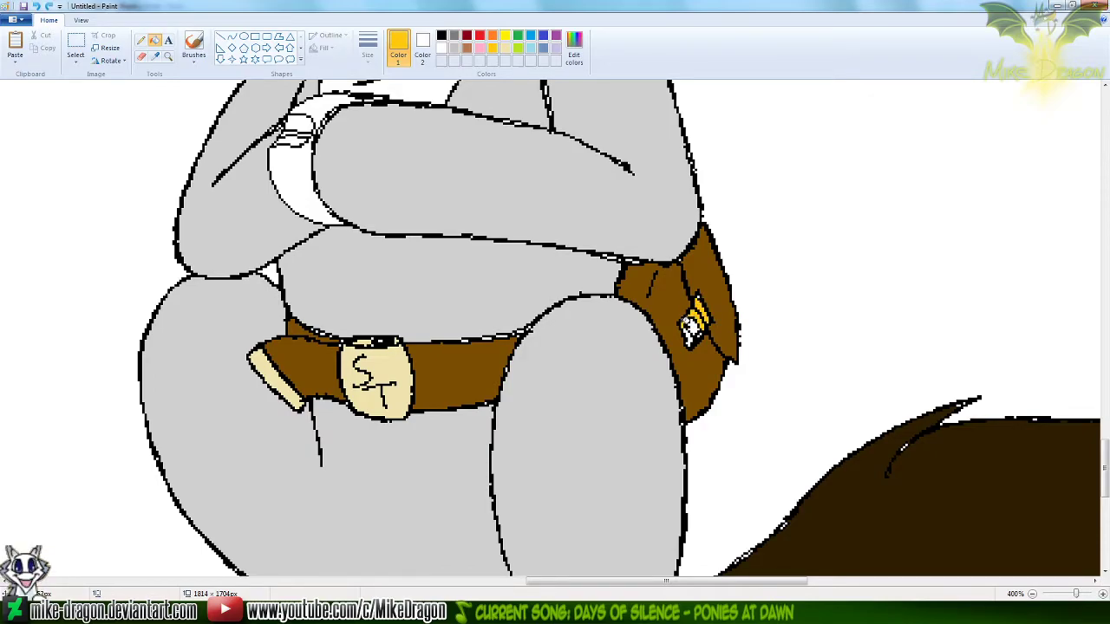
left_click(698, 328)
key("ctrl+z")
left_click(701, 331)
left_click(691, 336)
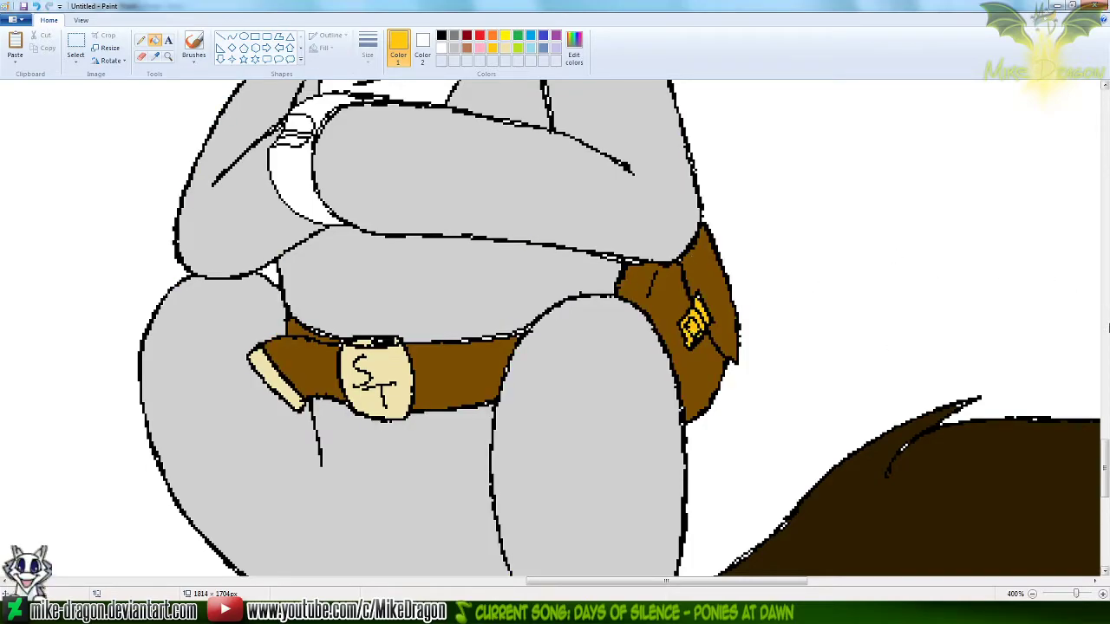
Fill the sitting unicorn's goatee with the dark brown sampled from its mane
left_click_drag(1106, 480, 1106, 393)
left_click(154, 55)
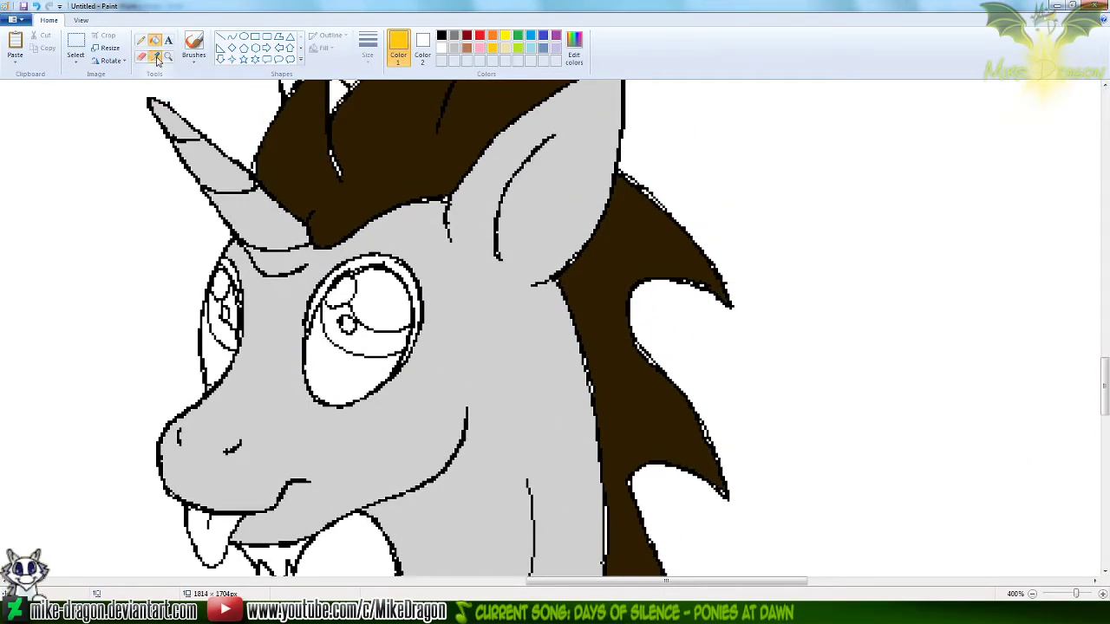
left_click(349, 156)
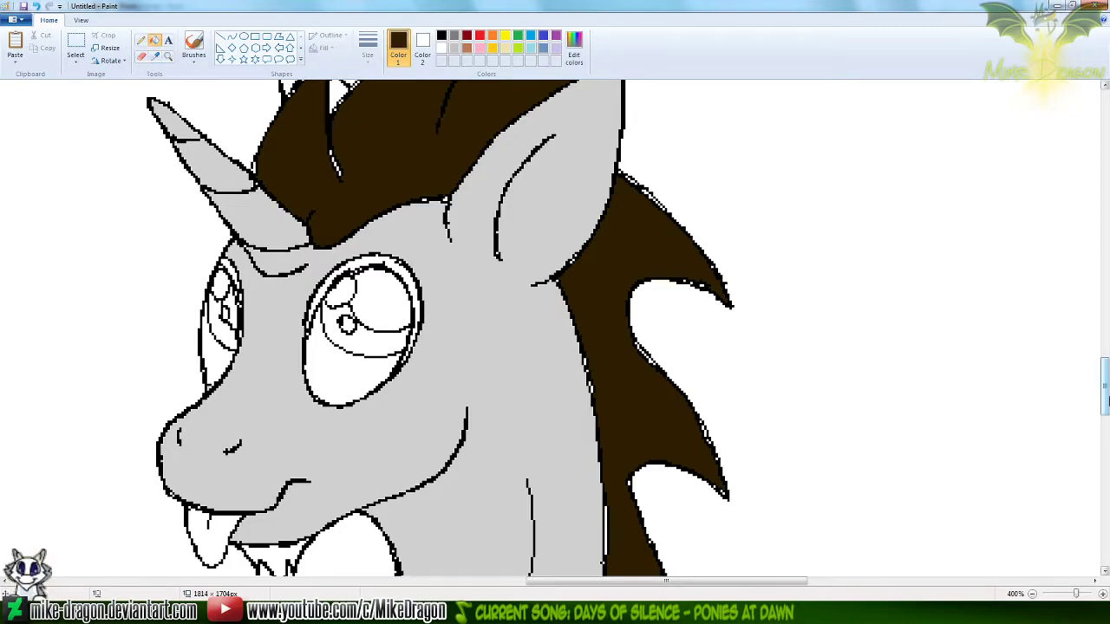
left_click_drag(1105, 385, 1104, 396)
left_click(276, 469)
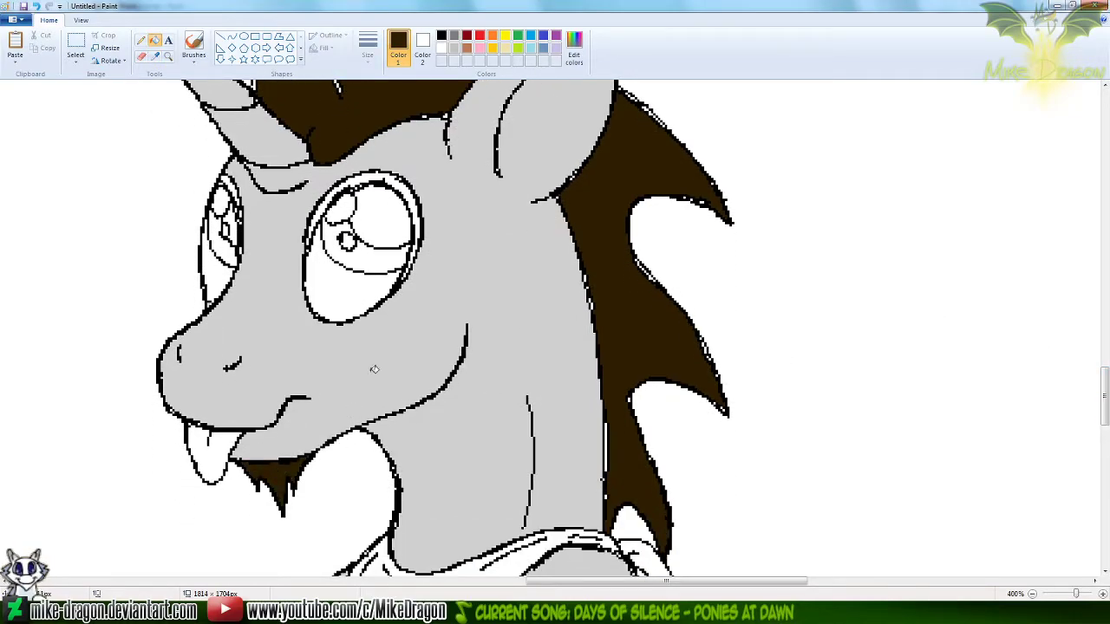
Fill both visible parts of the sitting unicorn's far ear with the light gray sampled from its near ear
left_click_drag(1104, 384, 1106, 357)
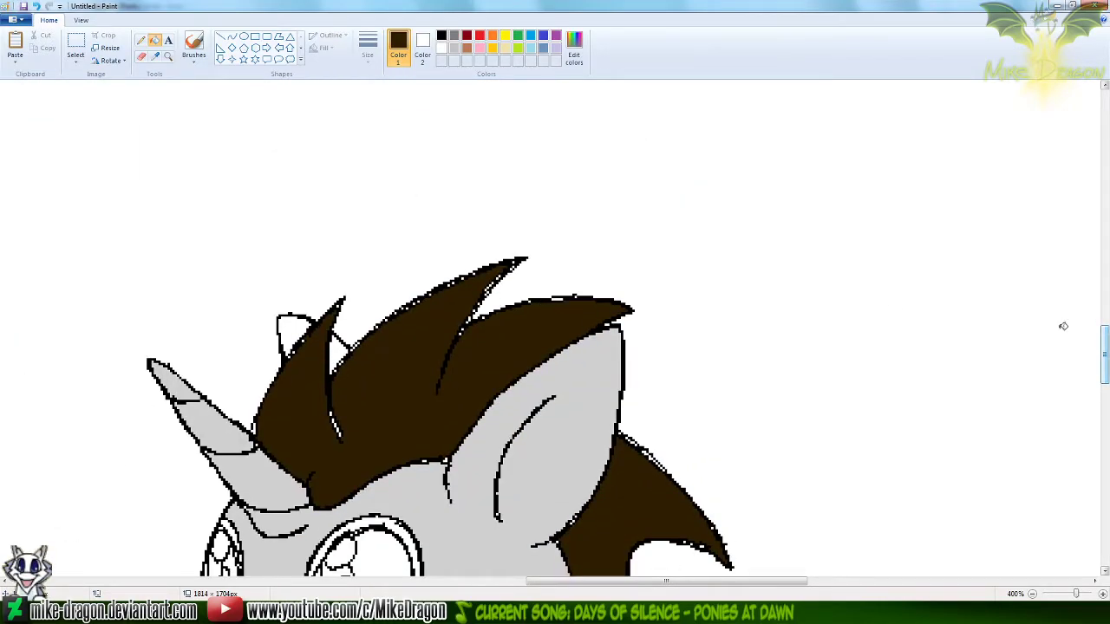
left_click(156, 56)
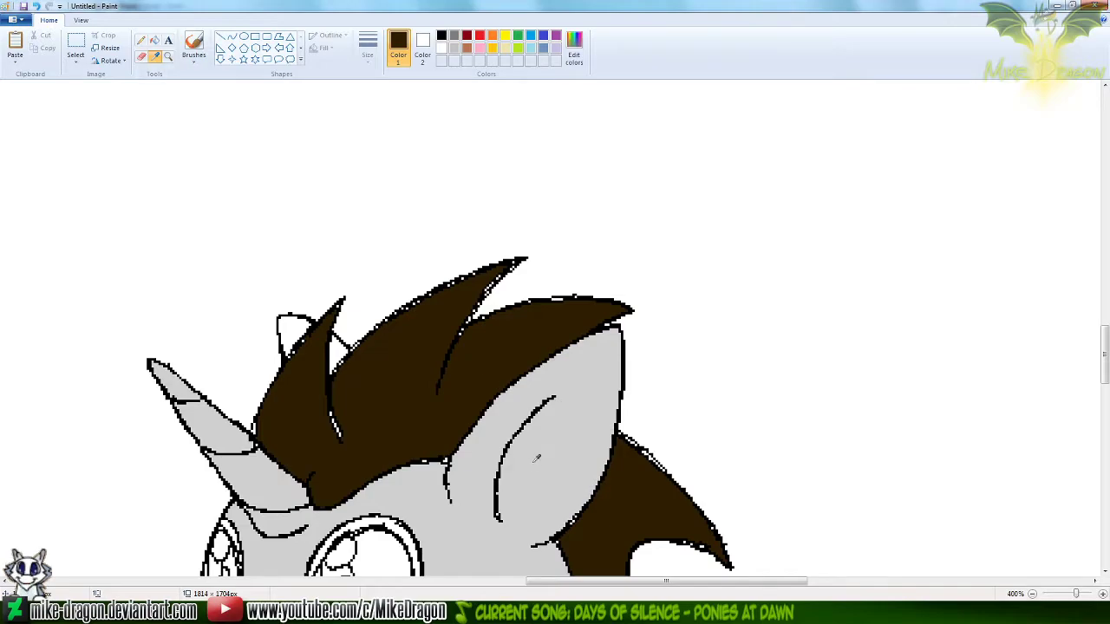
left_click(537, 459)
left_click(296, 322)
left_click(341, 345)
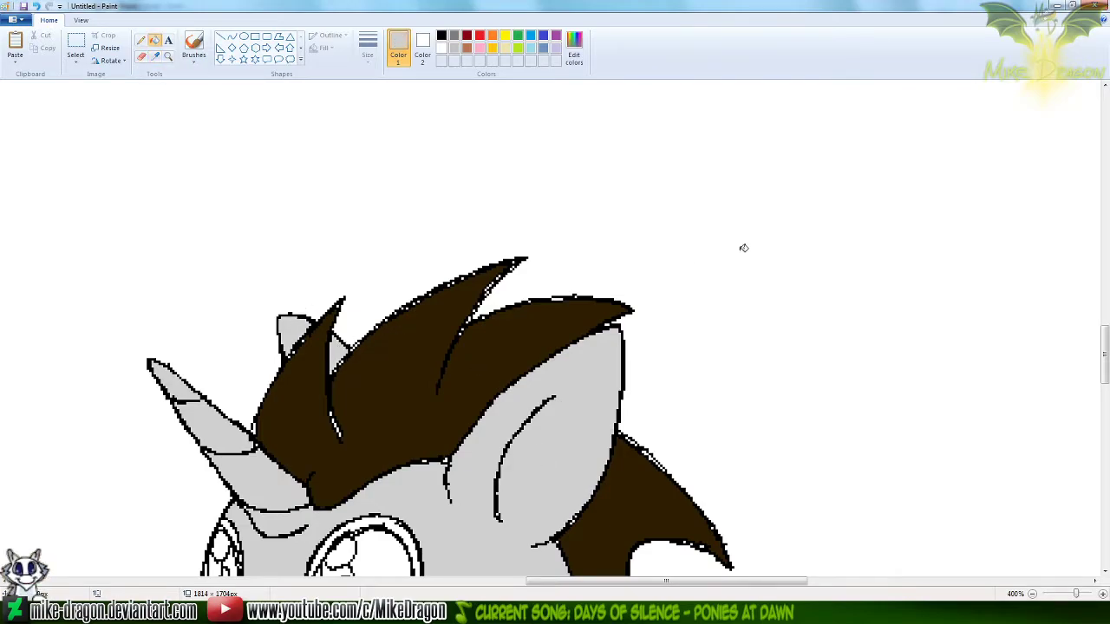
Fill the thick lash outlines around the sitting unicorn's eyes with the black sampled from the waving unicorn's eye outline
left_click_drag(1105, 347, 1106, 199)
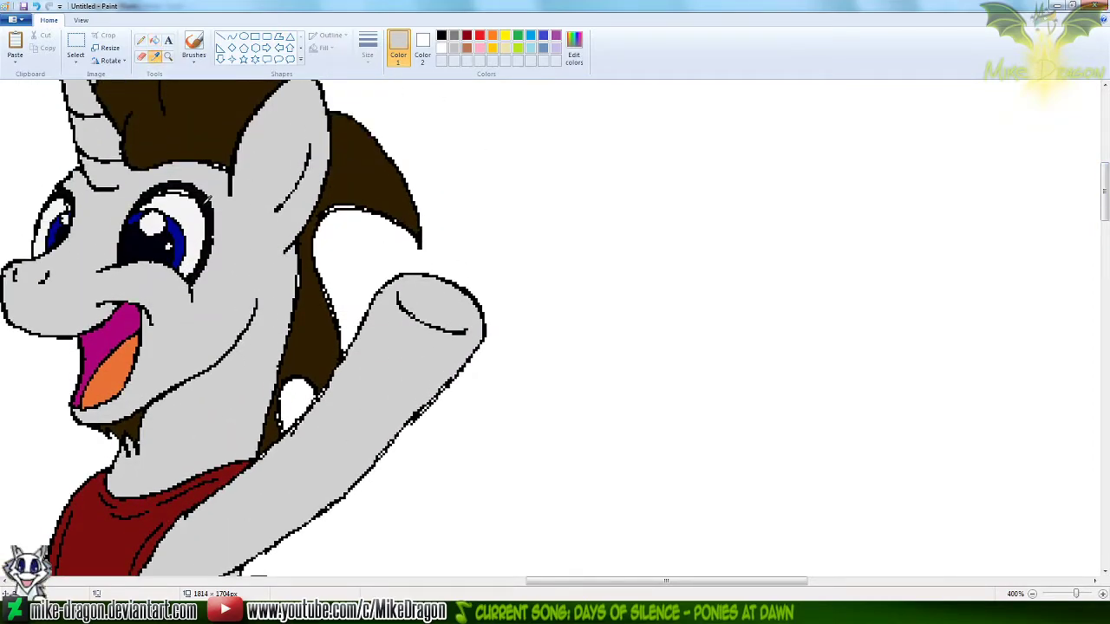
left_click(209, 192)
left_click_drag(1104, 191, 1084, 390)
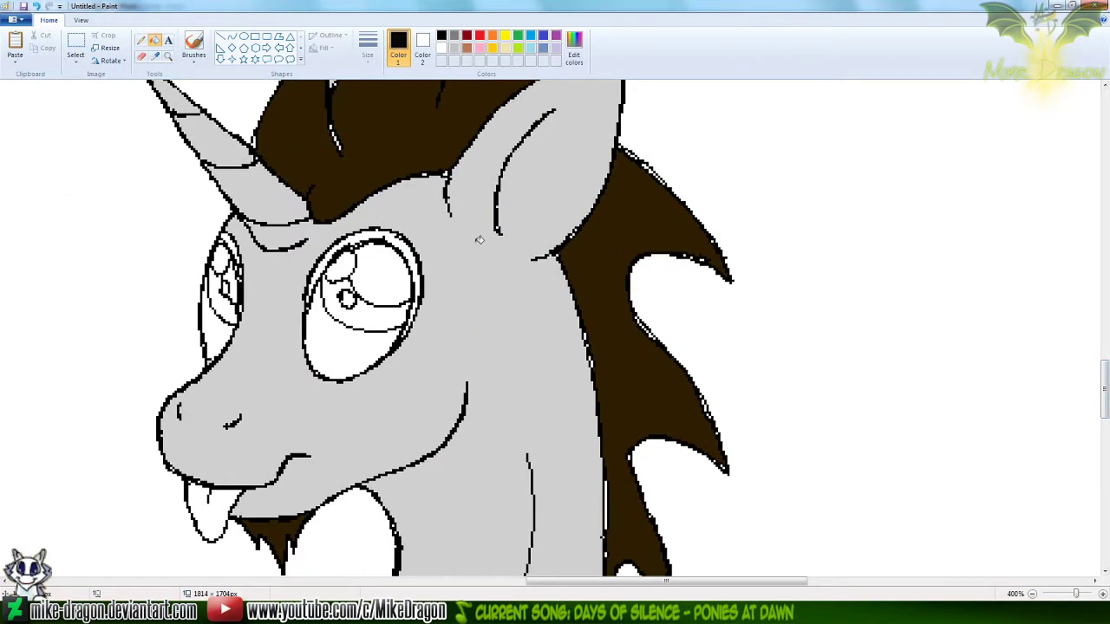
left_click(404, 244)
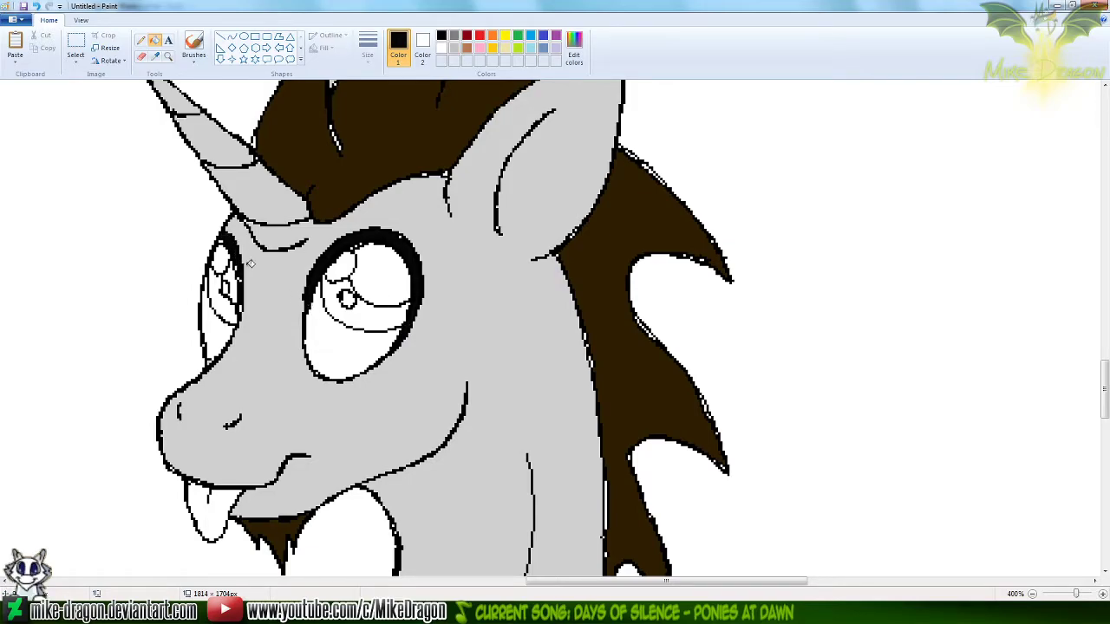
Sample the iris blue and pupil near-black from the waving unicorn, and fill both of the sitting unicorn's irises and pupils with them
left_click_drag(1103, 386, 1105, 215)
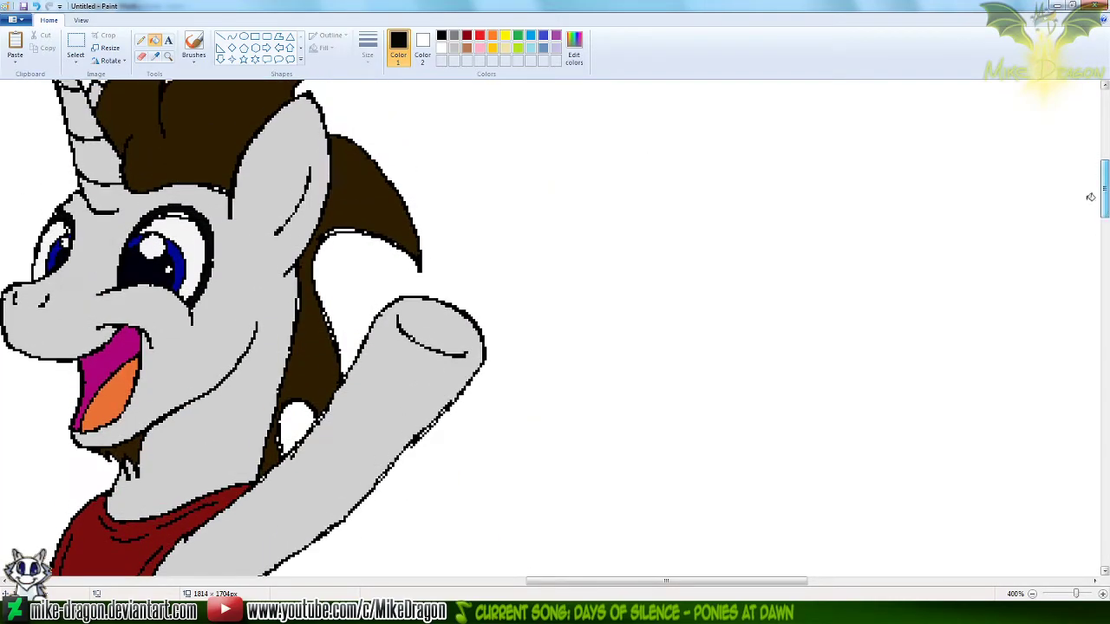
left_click(153, 57)
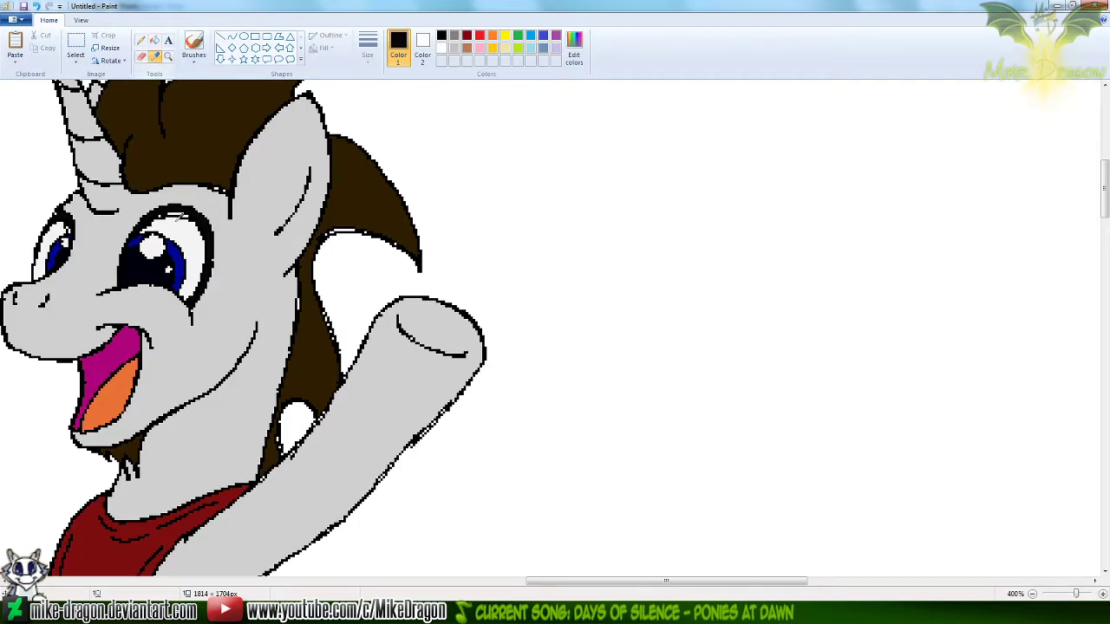
left_click(179, 253)
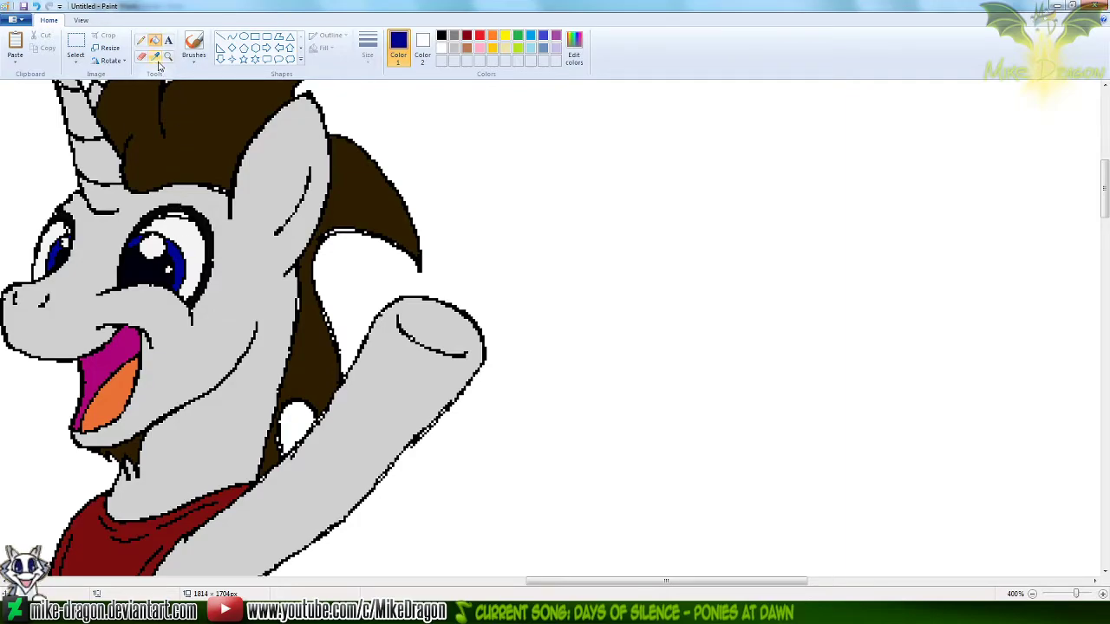
right_click(141, 263)
left_click_drag(1105, 189, 1104, 377)
left_click(373, 343)
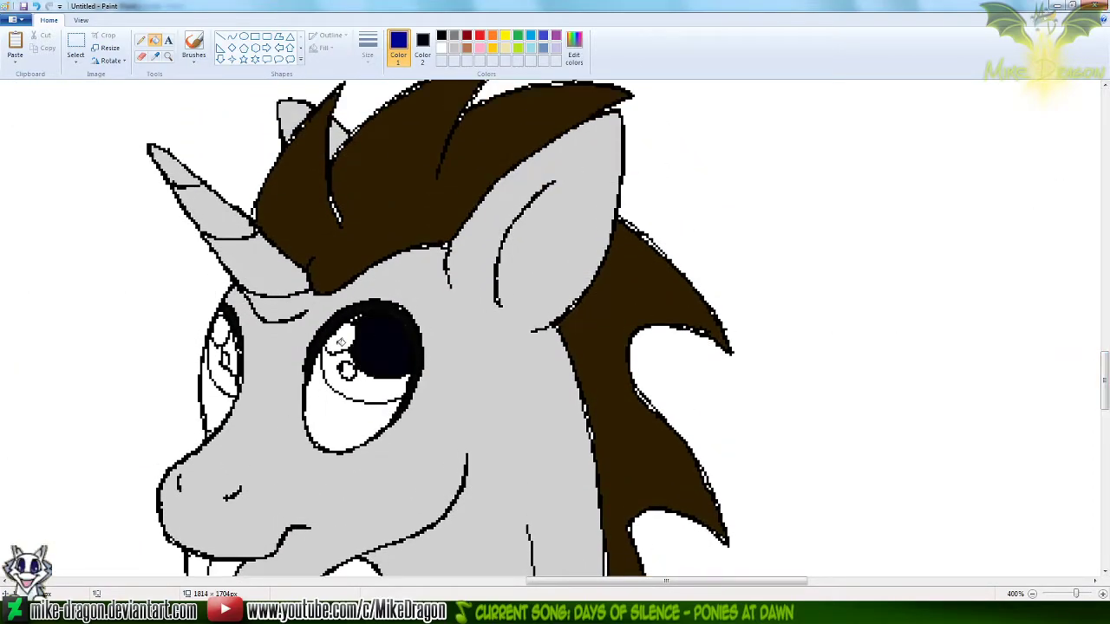
left_click(224, 373)
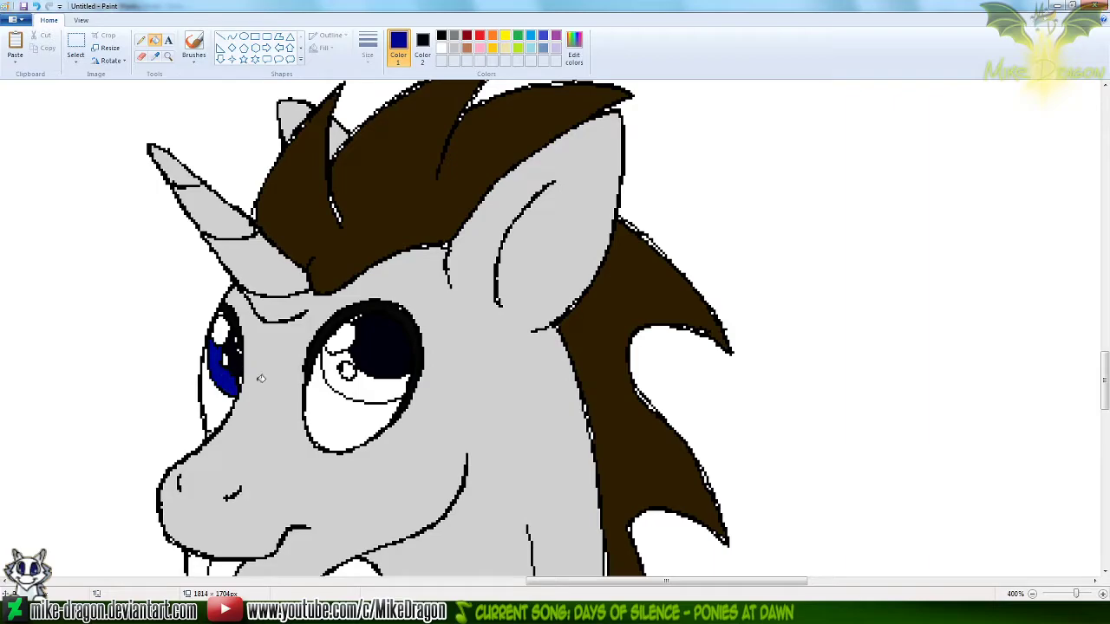
left_click(379, 388)
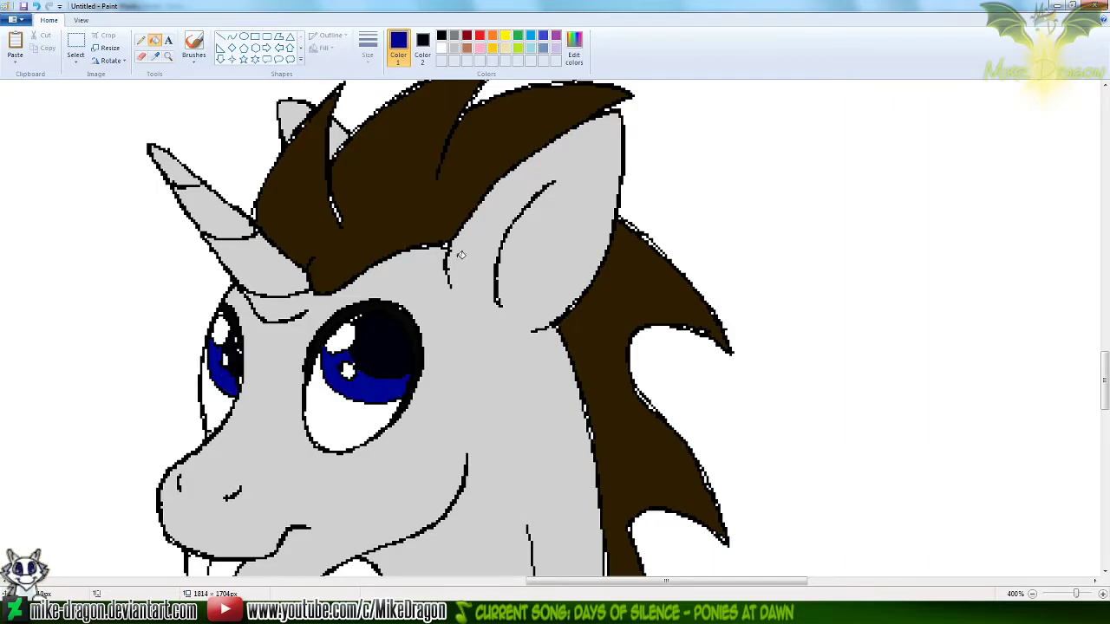
Sample the eye off-white and tongue orange from the waving unicorn, and fill the sitting unicorn's eye whites and tongue with them
left_click_drag(1104, 381, 1093, 177)
left_click(154, 59)
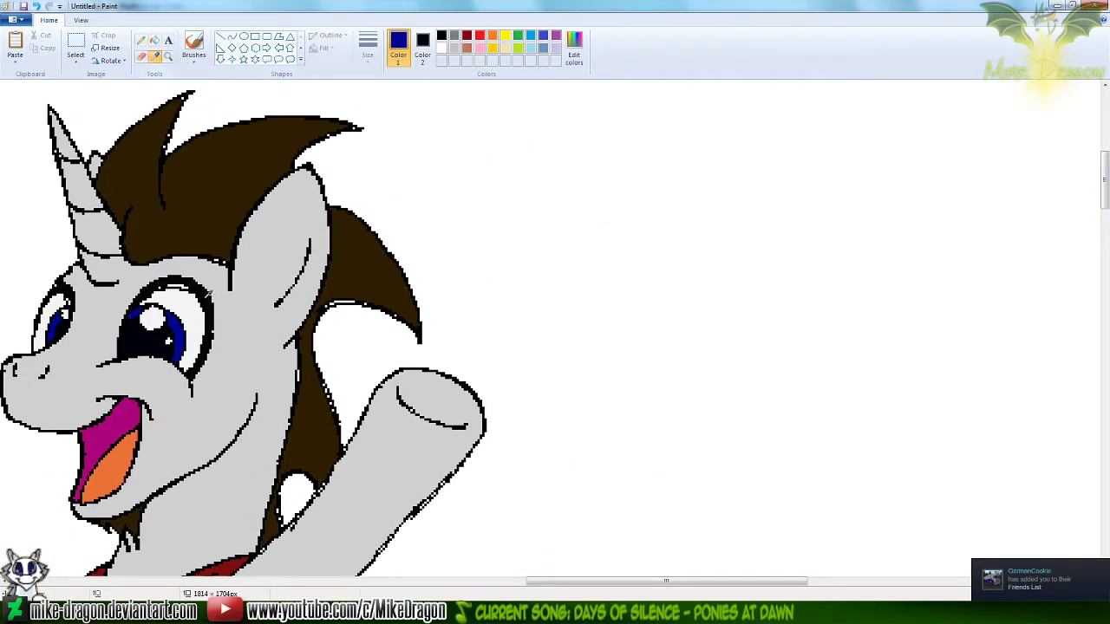
left_click(197, 317)
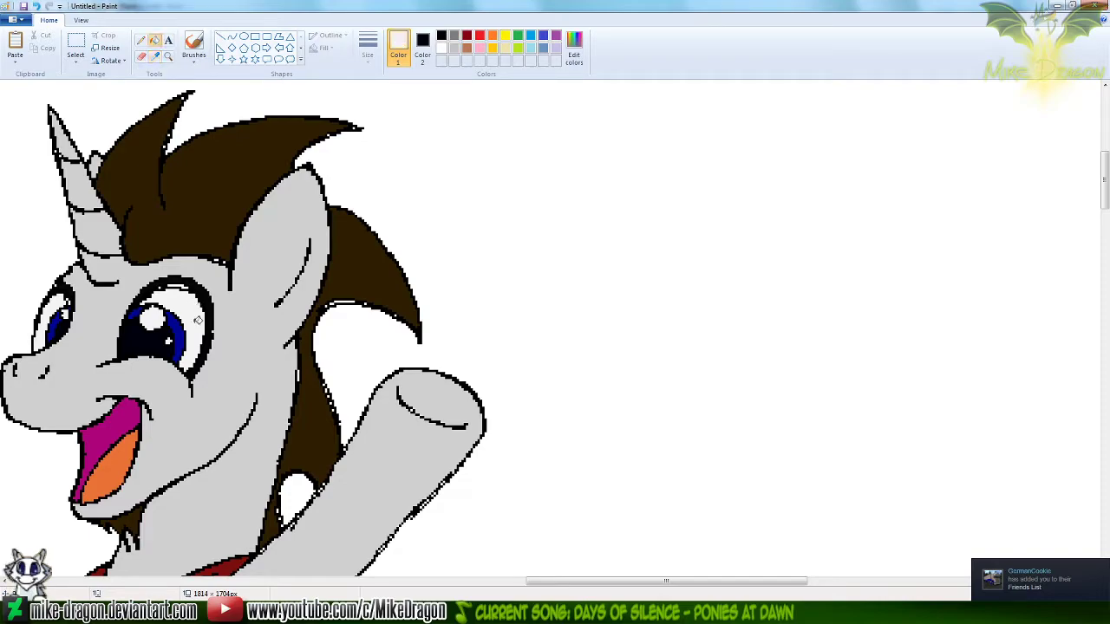
left_click(154, 55)
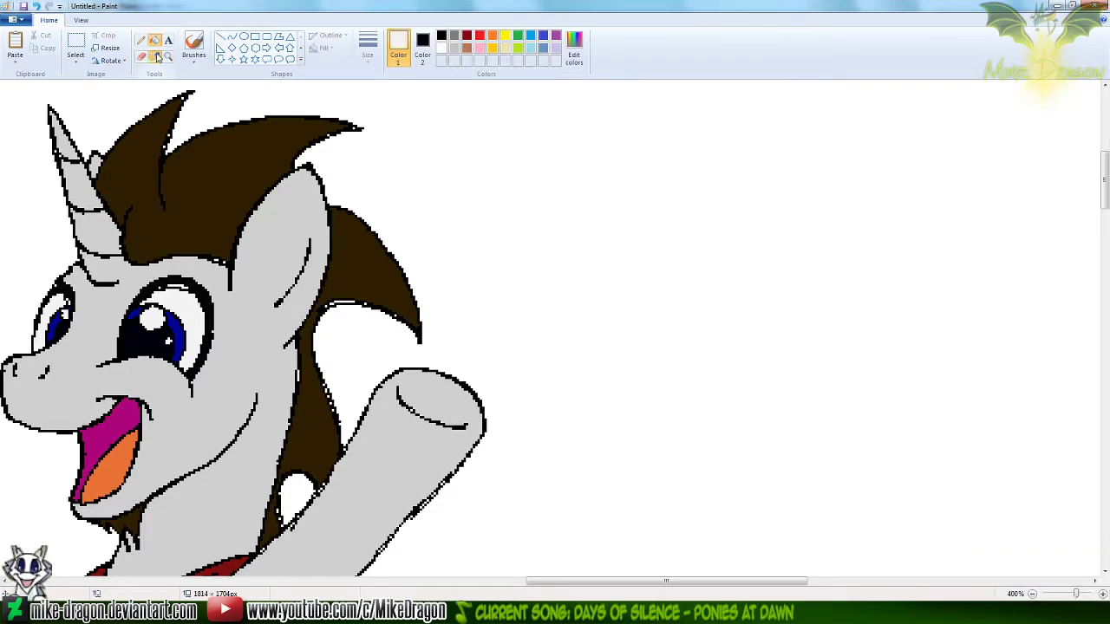
right_click(107, 468)
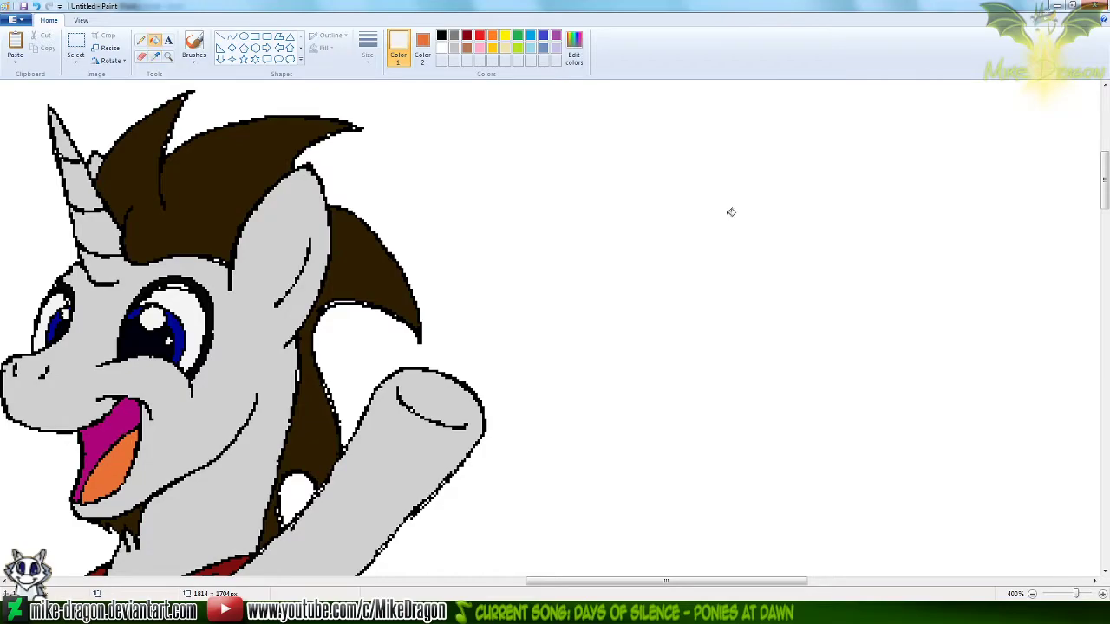
left_click_drag(1103, 179, 1063, 405)
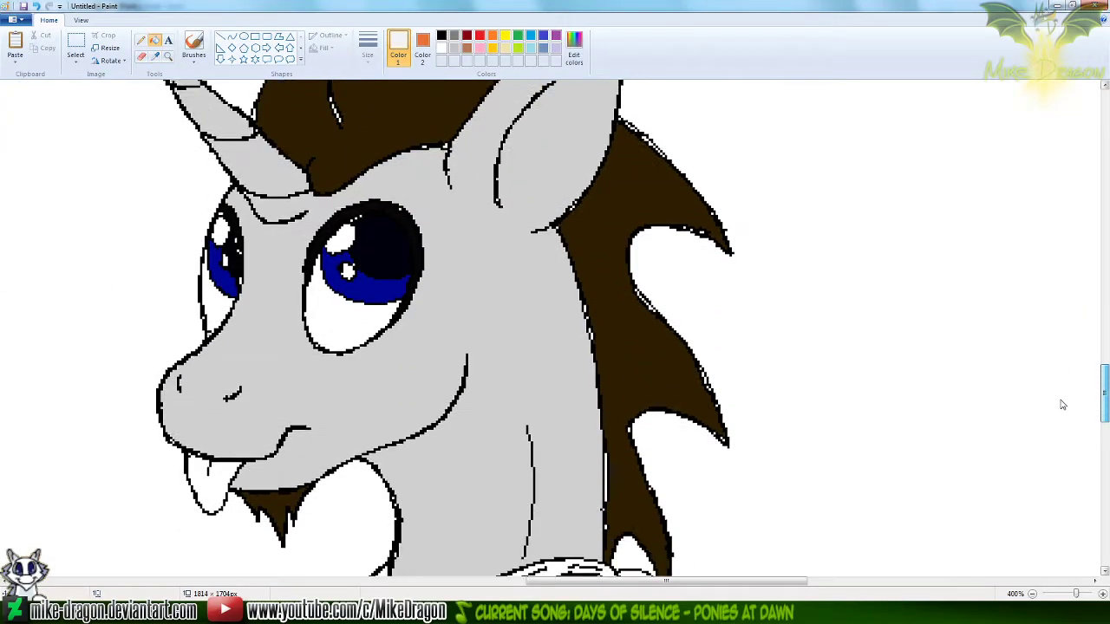
left_click(349, 234)
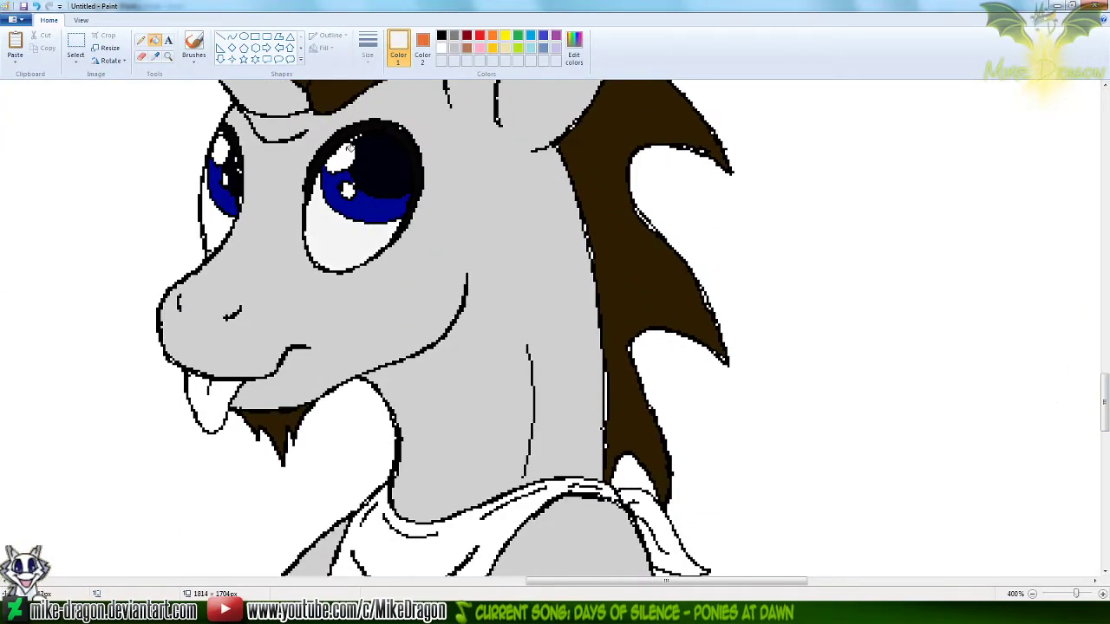
left_click(215, 222)
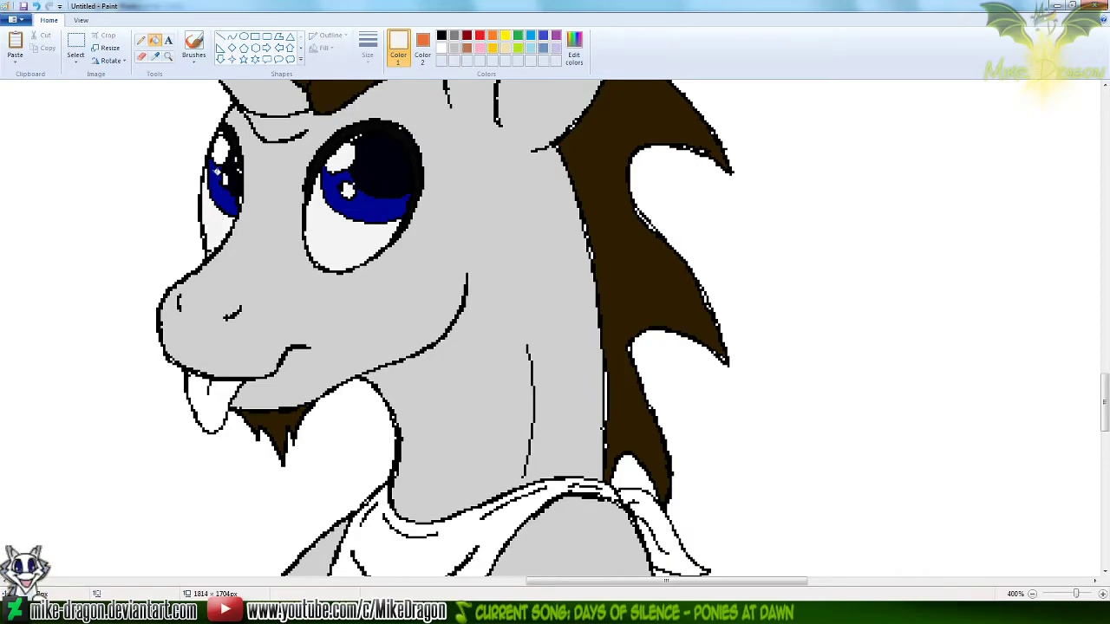
left_click(208, 409)
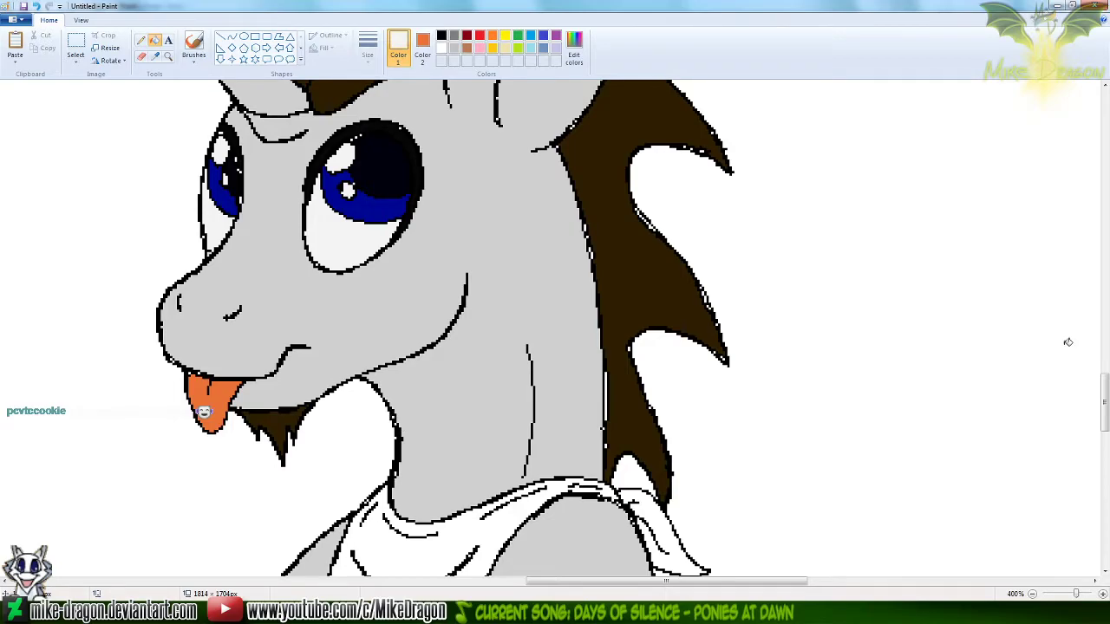
Sample the bandana's dark red and the hanging cord's gold from the waving unicorn, and fill the sitting unicorn's bandana and its knotted end with the red
left_click_drag(1104, 405, 1107, 200)
left_click(156, 58)
left_click(105, 448)
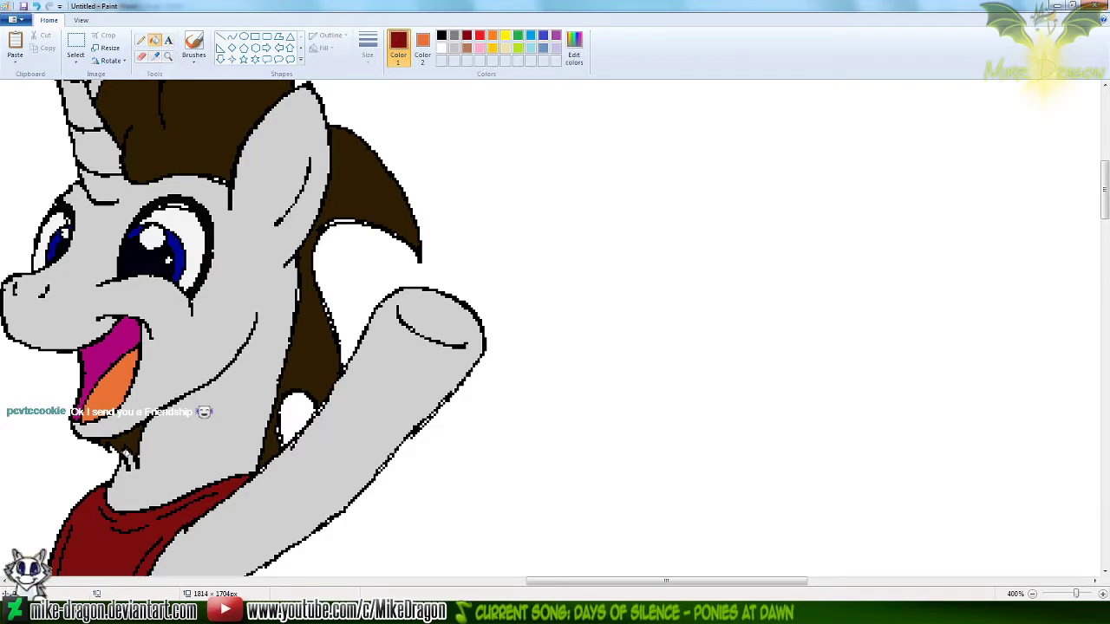
left_click_drag(1106, 193, 1105, 252)
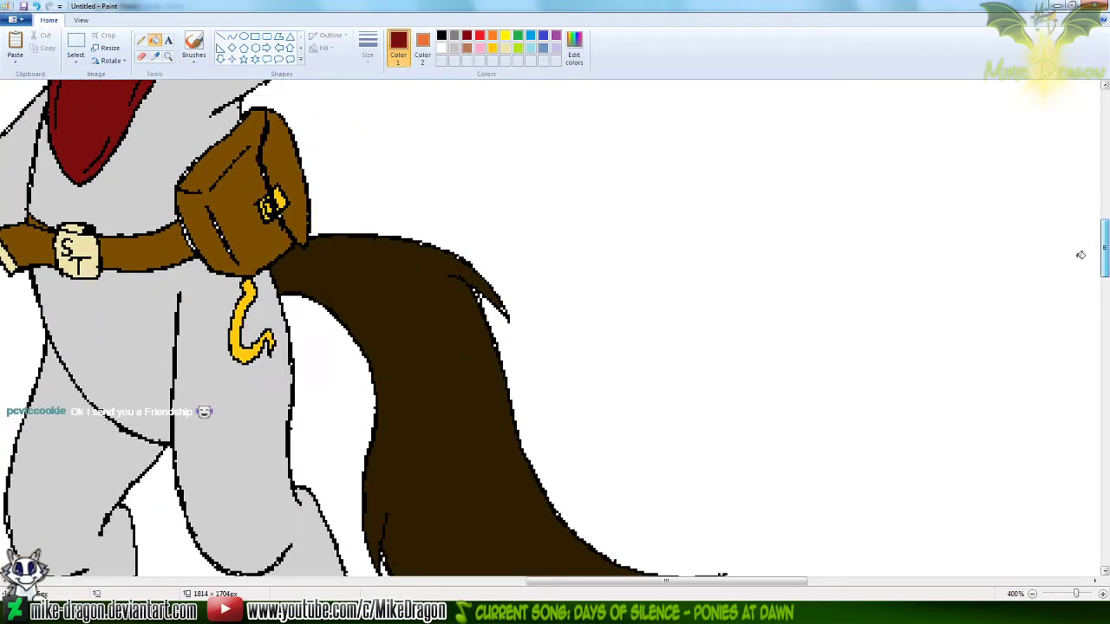
left_click(155, 57)
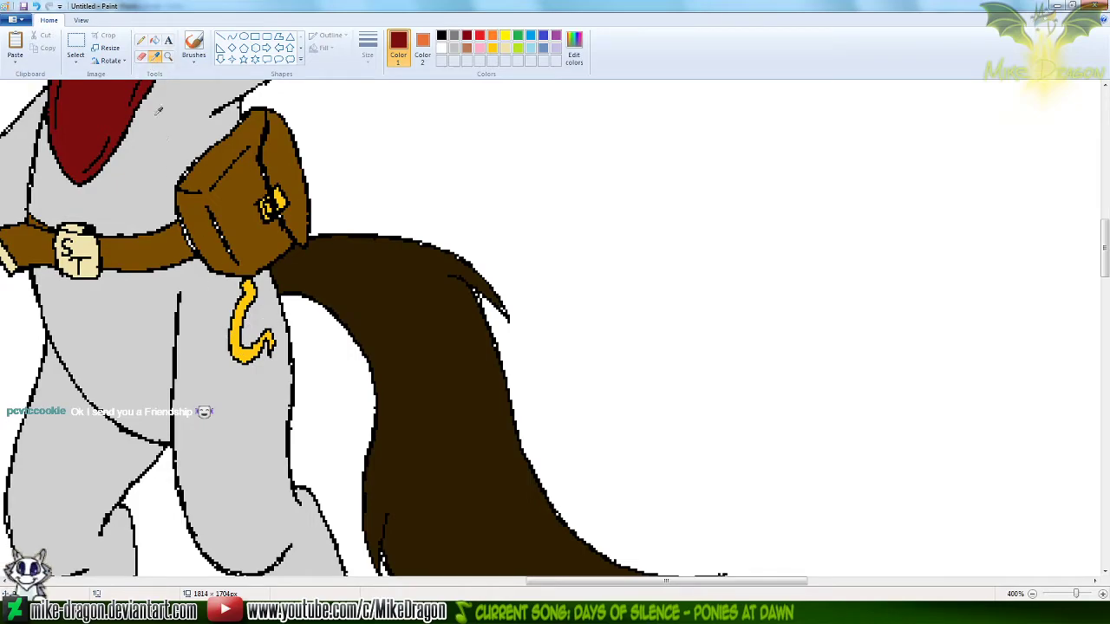
right_click(245, 347)
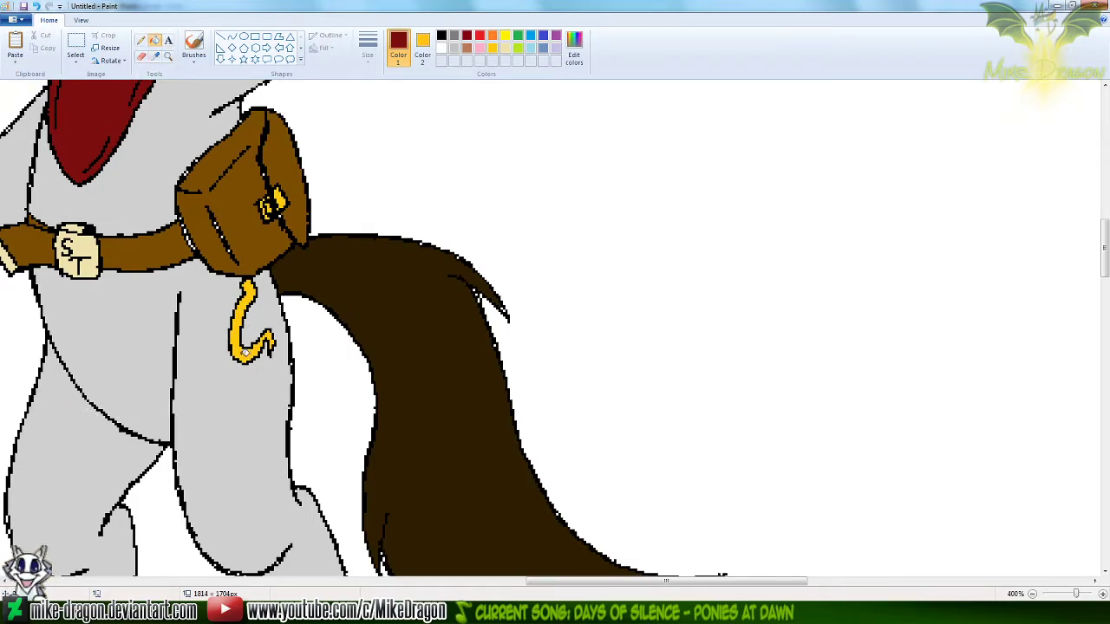
left_click_drag(1104, 257, 1101, 437)
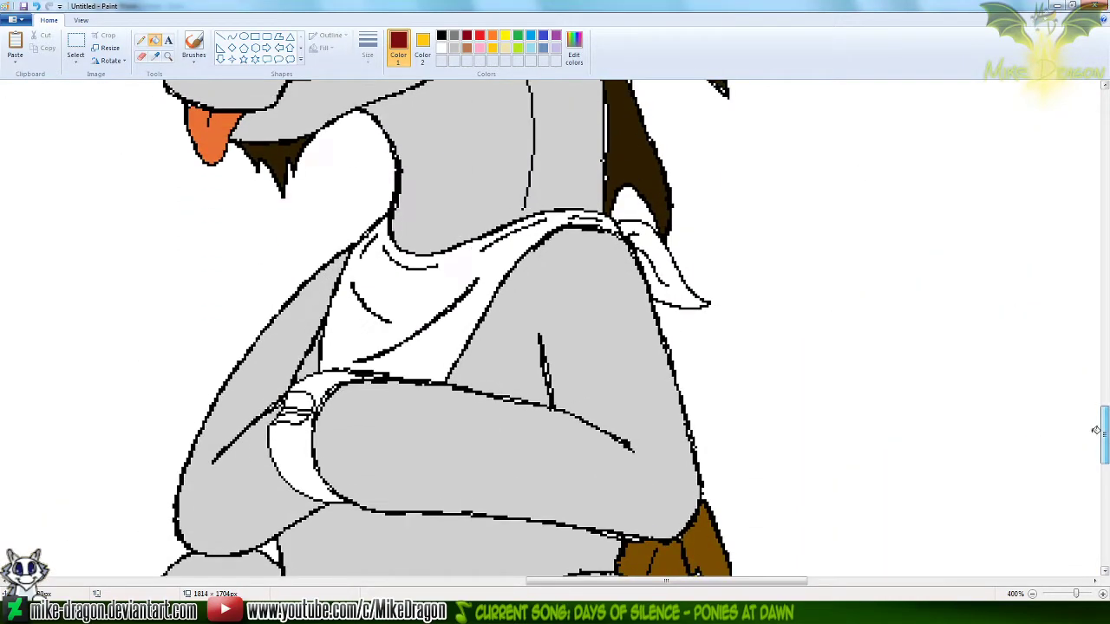
left_click(424, 283)
left_click(652, 244)
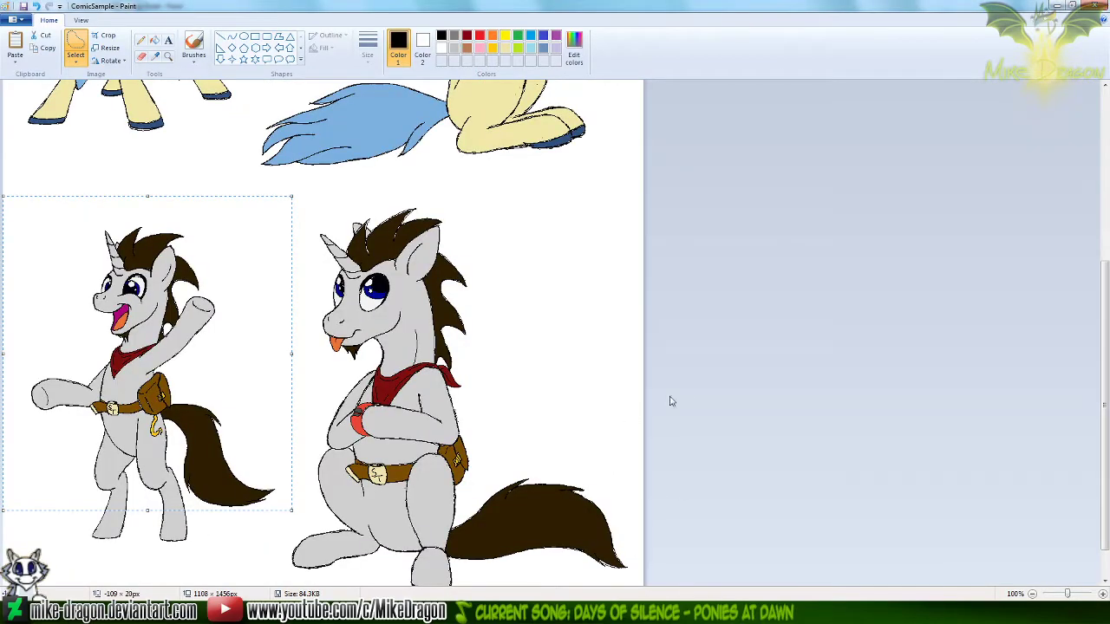
Copy the area around the red object in the sitting unicorn's hooves from the ComicSample picture, and paste it beside the unicorn being colored
left_click_drag(343, 405, 402, 438)
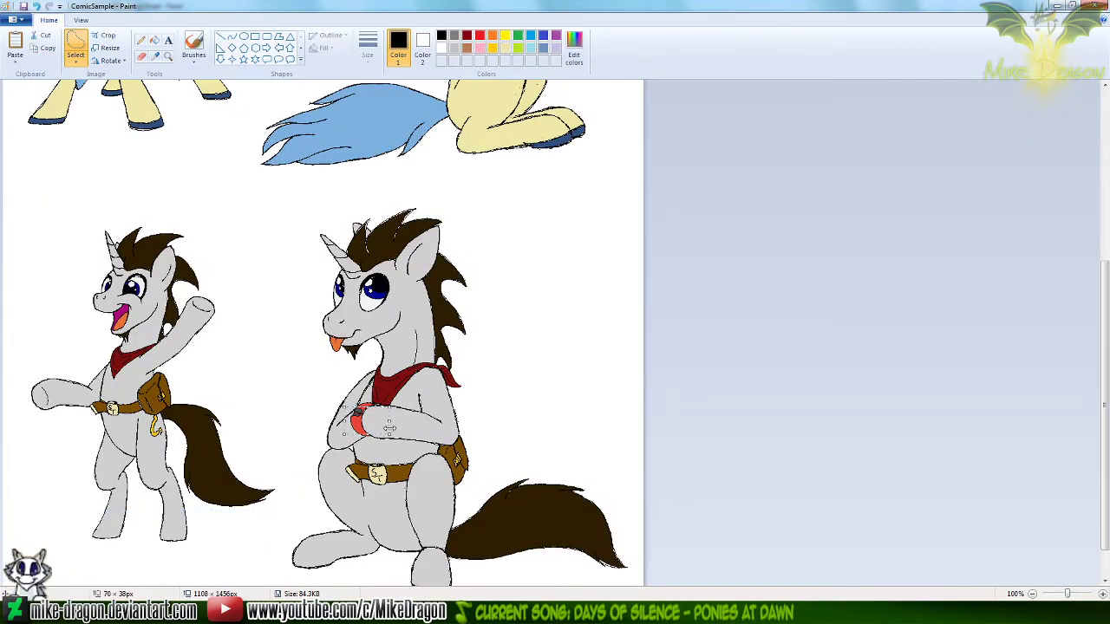
left_click(359, 445)
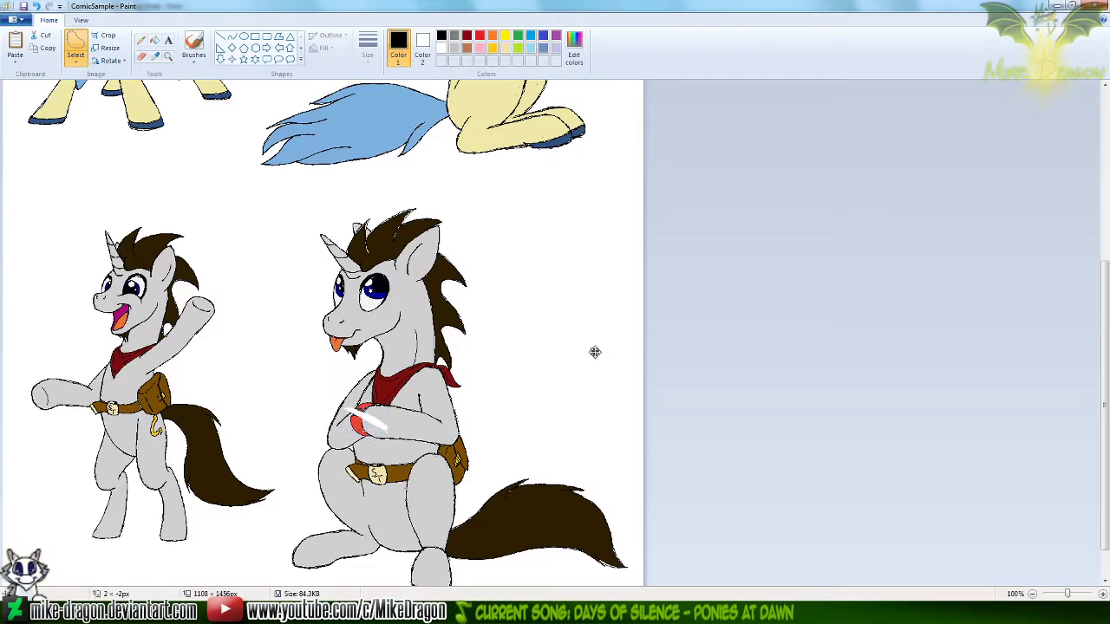
left_click_drag(336, 388, 393, 444)
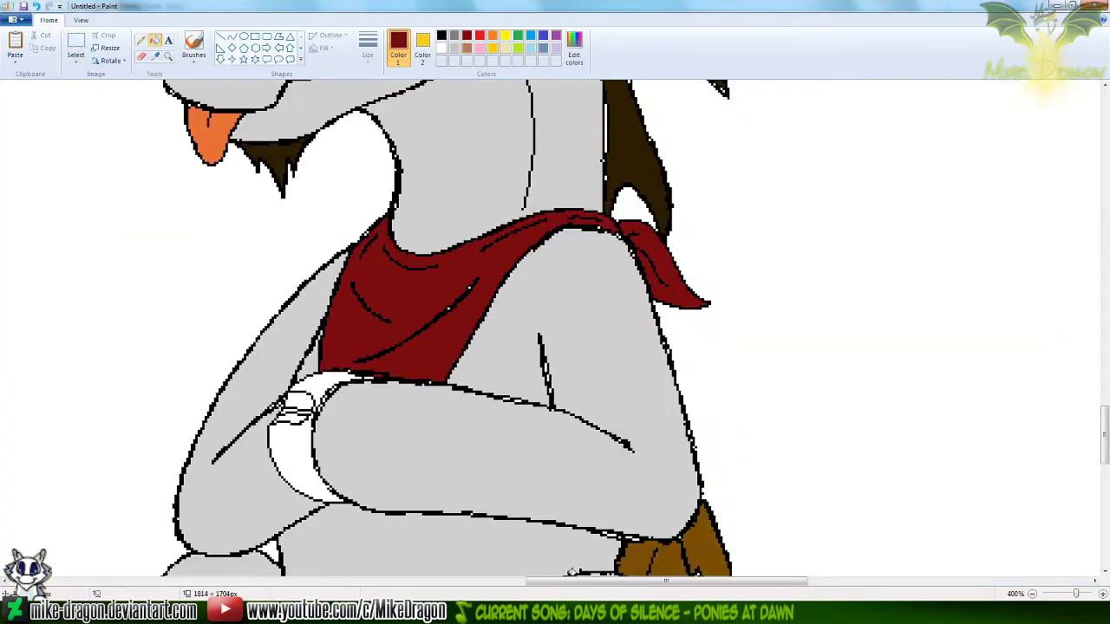
key("ctrl+v")
left_click_drag(104, 158, 917, 286)
Sample white as the secondary color and red from the pasted reference, and fill both parts of the held object's band with the red
left_click(155, 57)
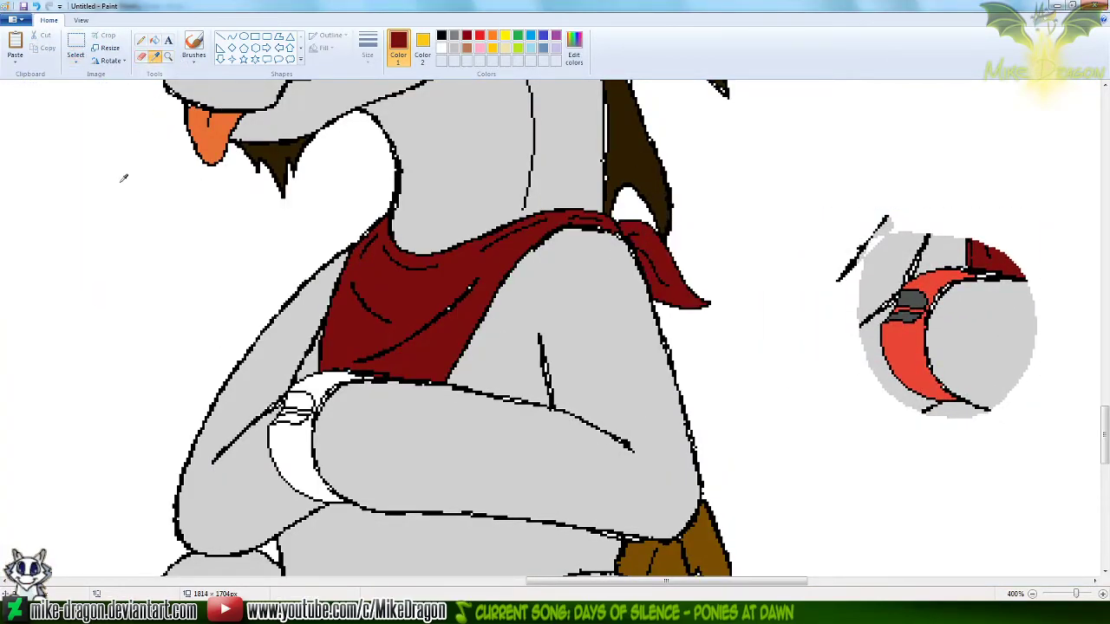
right_click(142, 126)
left_click(155, 57)
left_click(911, 347)
left_click(296, 438)
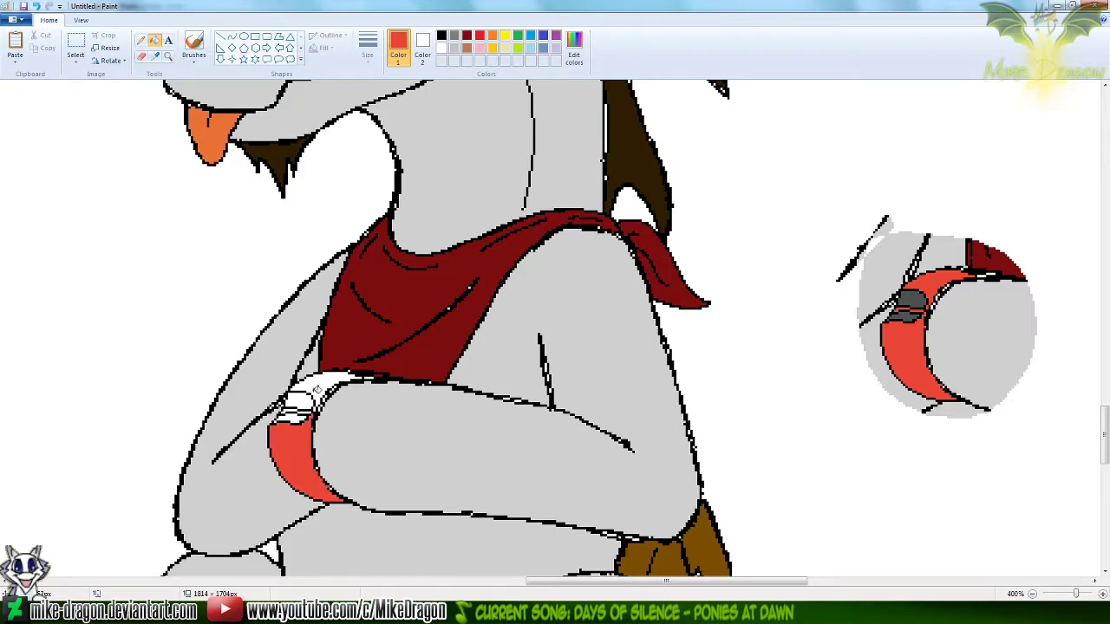
left_click(316, 390)
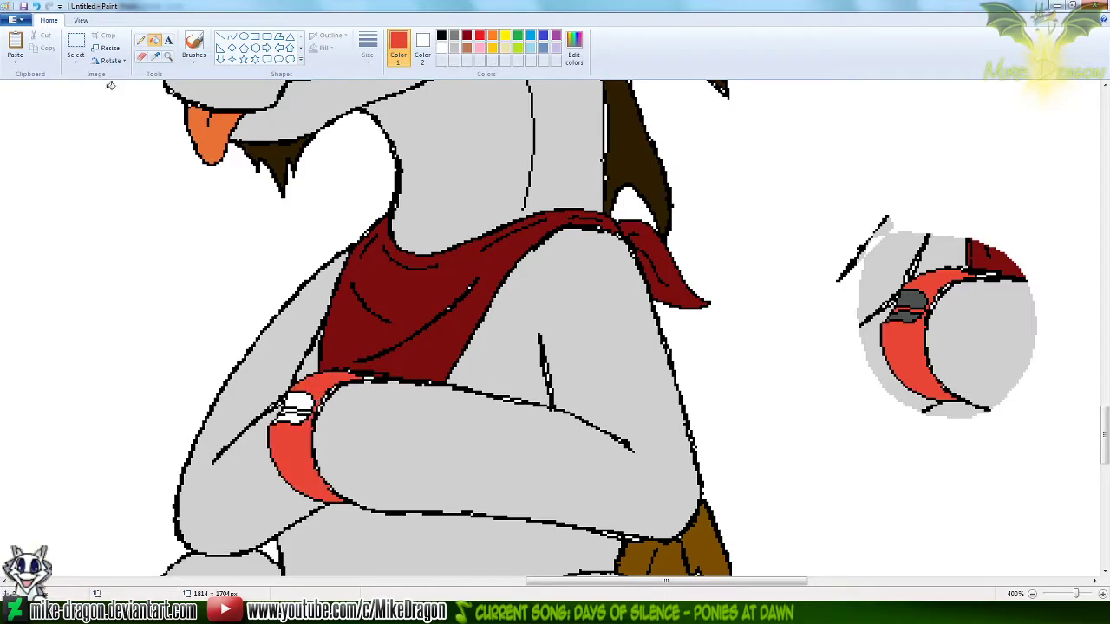
Fill the held object's clasp with dark gray sampled from the pasted reference, and fill the thin strip between its parts with the band's red
left_click(154, 55)
left_click(910, 297)
left_click(299, 401)
left_click(292, 415)
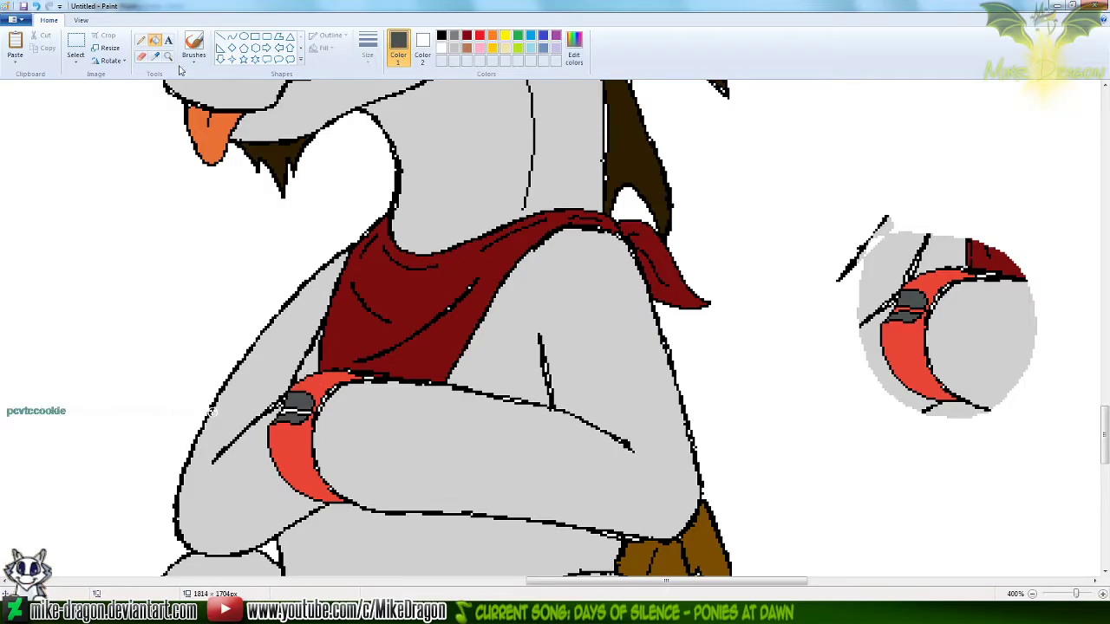
left_click(155, 55)
left_click(293, 419)
Delete the pasted reference piece beside the sitting unicorn
left_click(76, 45)
mouse_move(825, 191)
left_mouse_down()
mouse_move(954, 306)
mouse_move(1057, 480)
left_mouse_up()
key("Delete")
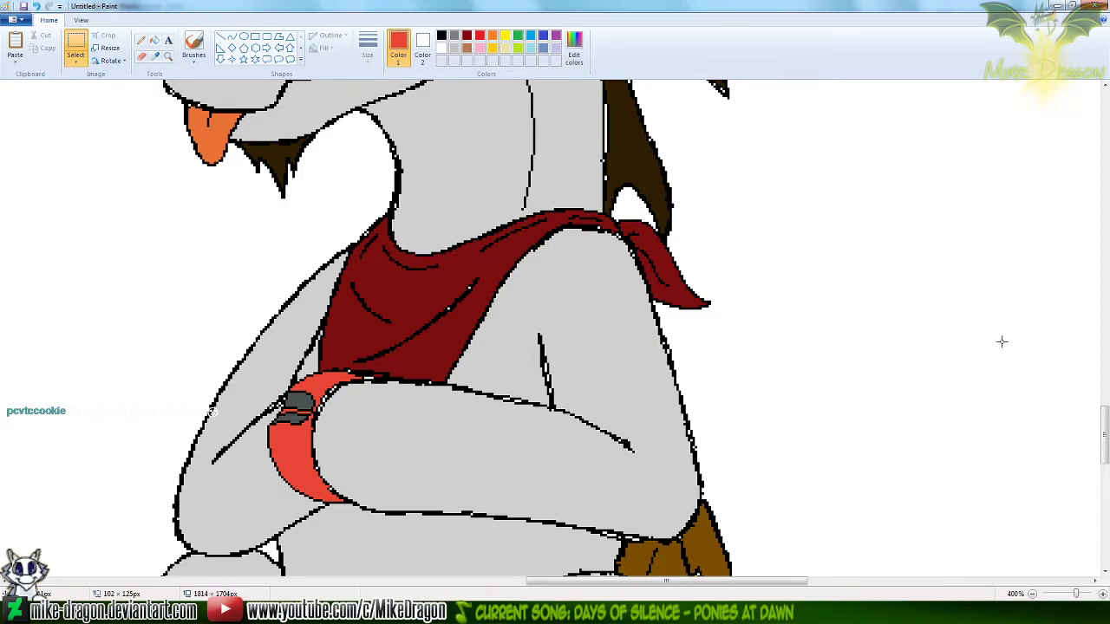
Sample the cream body color from the standing Keldeo, and fill the sitting Keldeo's face and horn with it
scroll(1001, 341, "down", 3)
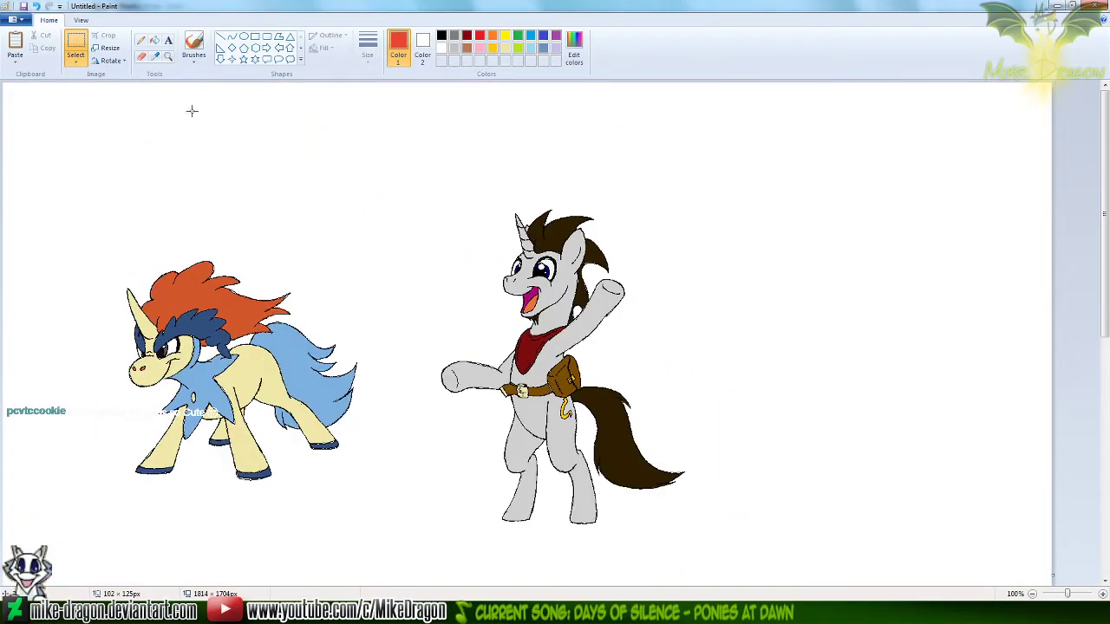
left_click(156, 58)
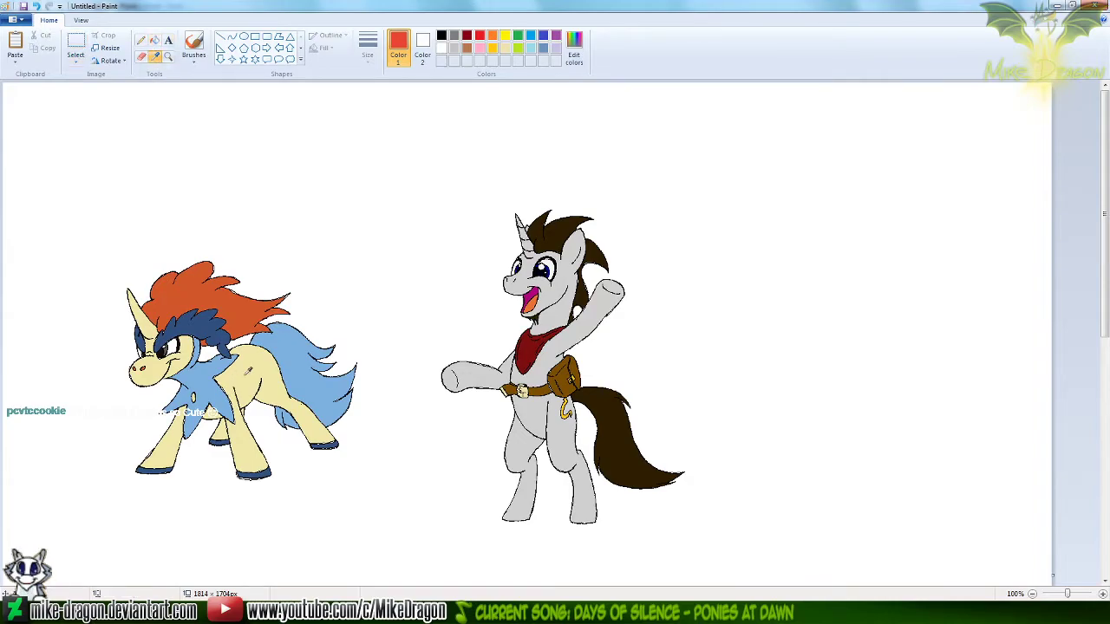
left_click(249, 371)
scroll(1073, 435, "down", 5)
scroll(1073, 435, "down", 3)
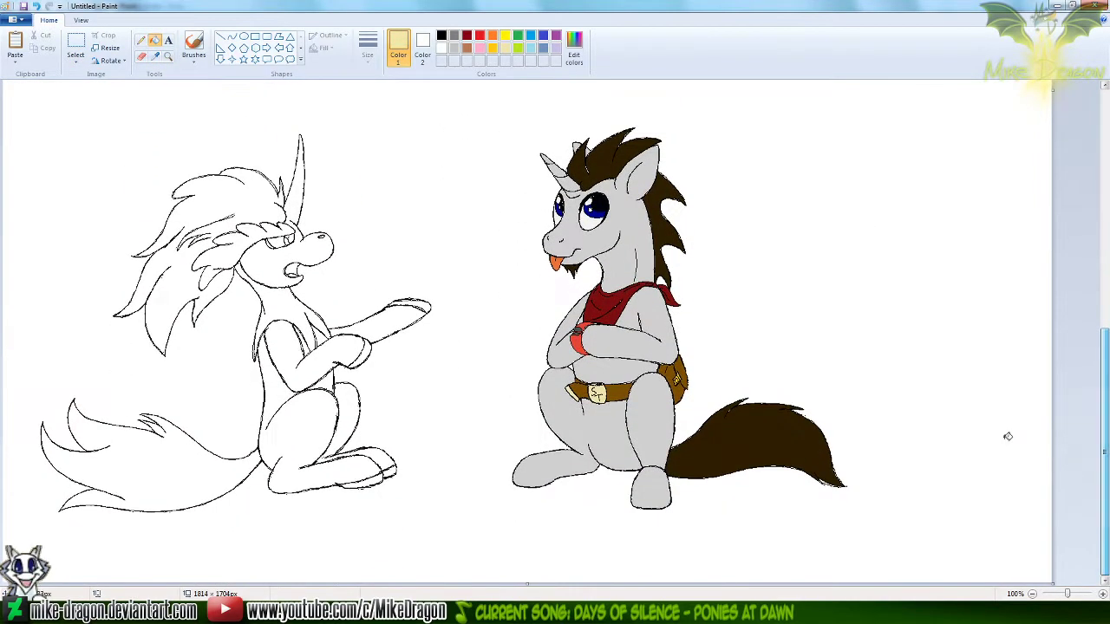
left_click(168, 57)
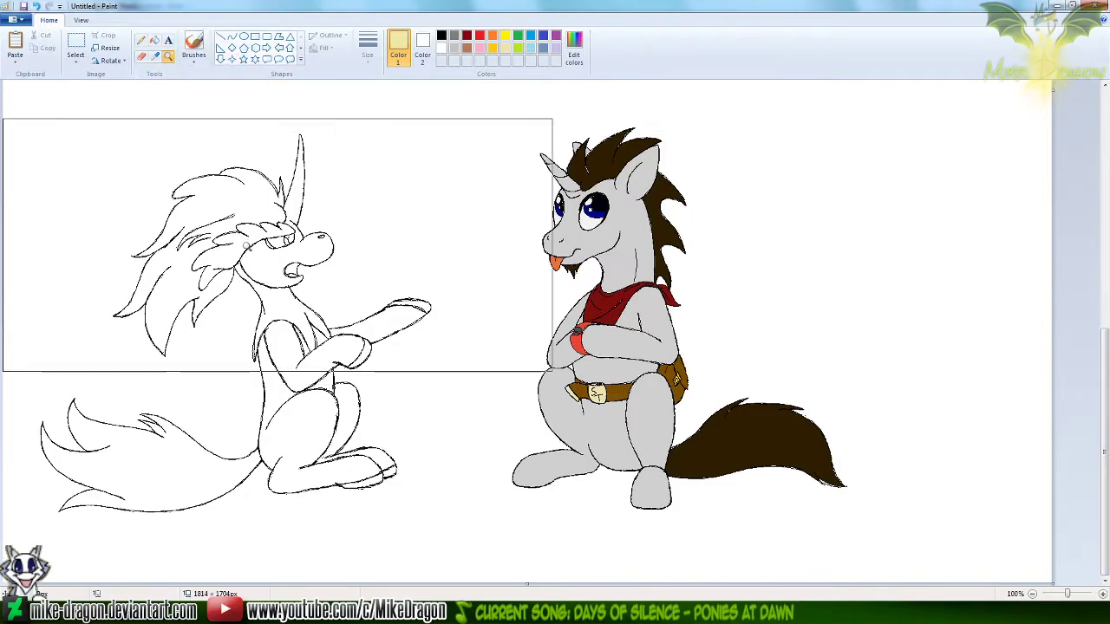
left_click(355, 255)
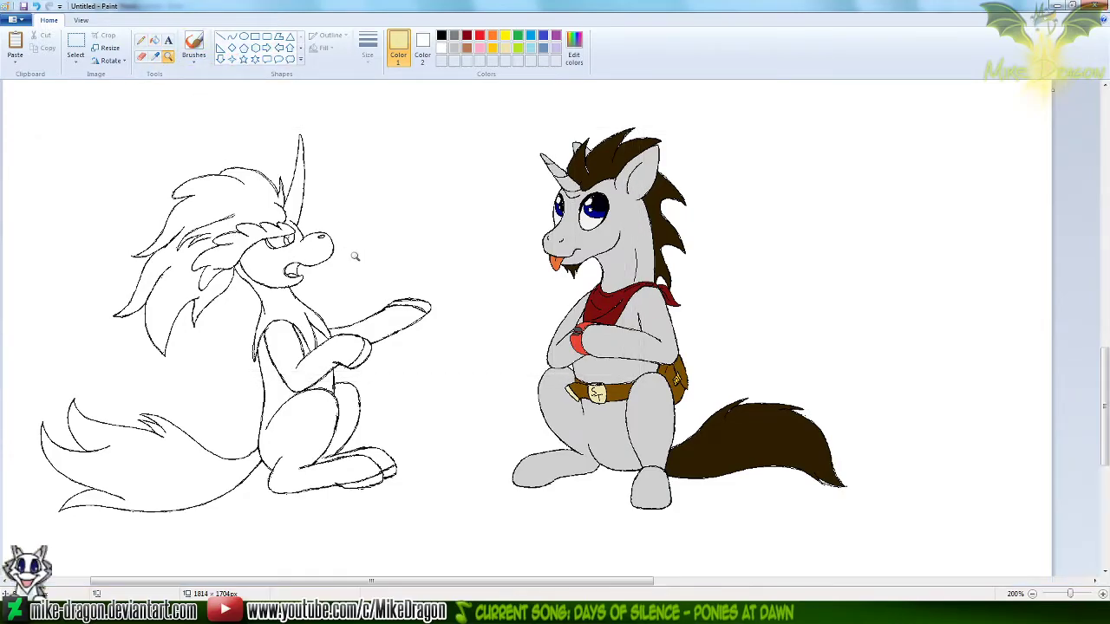
left_click(154, 40)
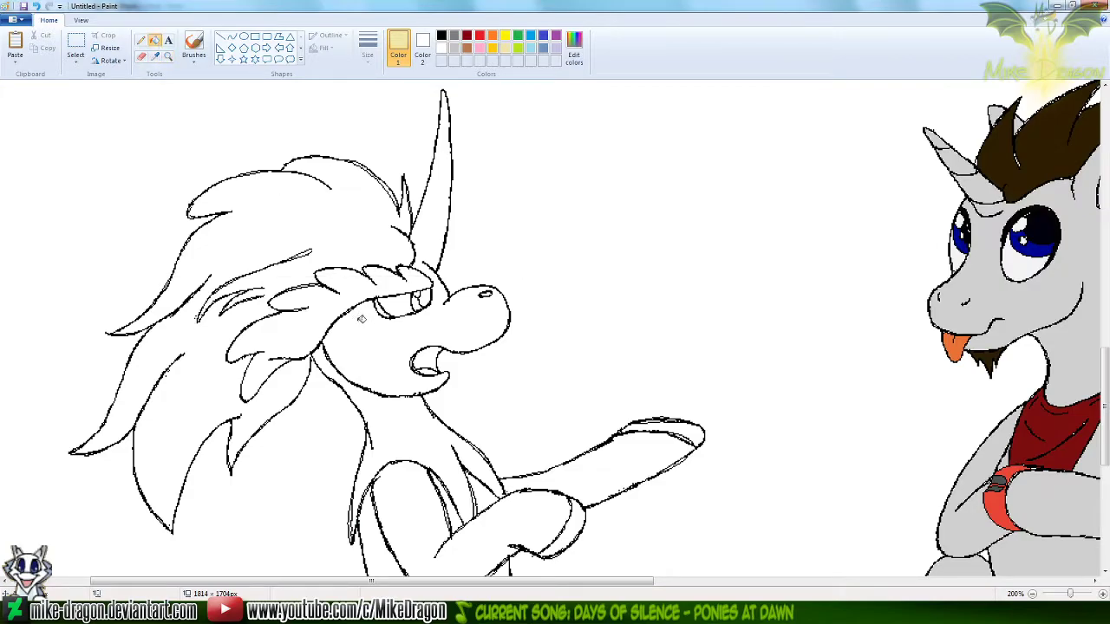
left_click(375, 331)
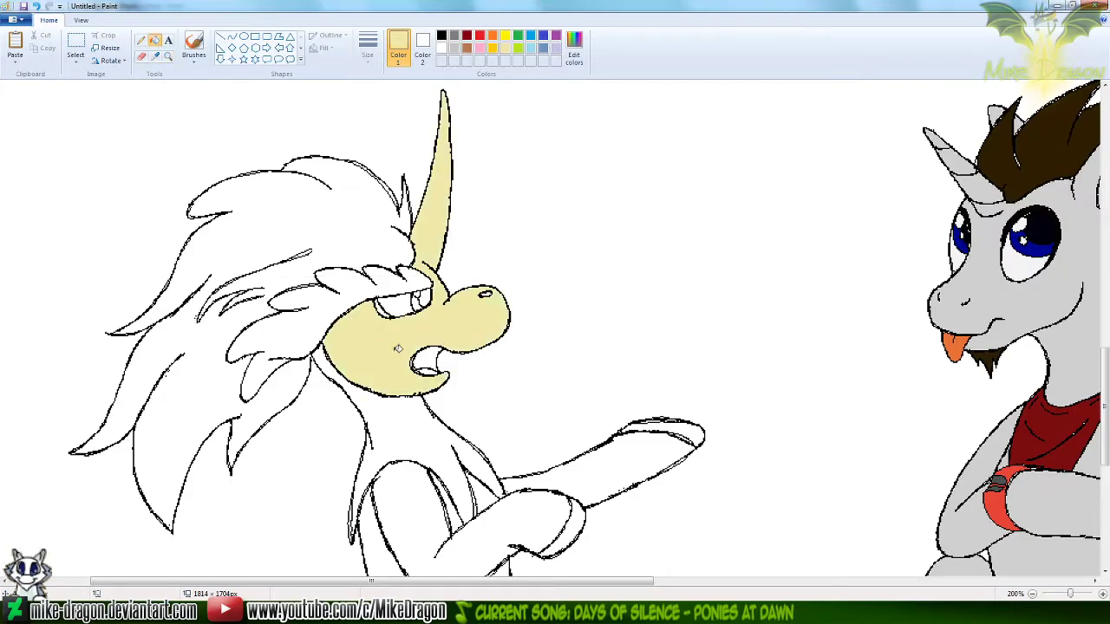
Fill the sitting Keldeo's torso, both forelegs and both hind legs with the cream, leaving the hooves unfilled
left_click_drag(1105, 415, 1090, 447)
scroll(1081, 459, "down", 3)
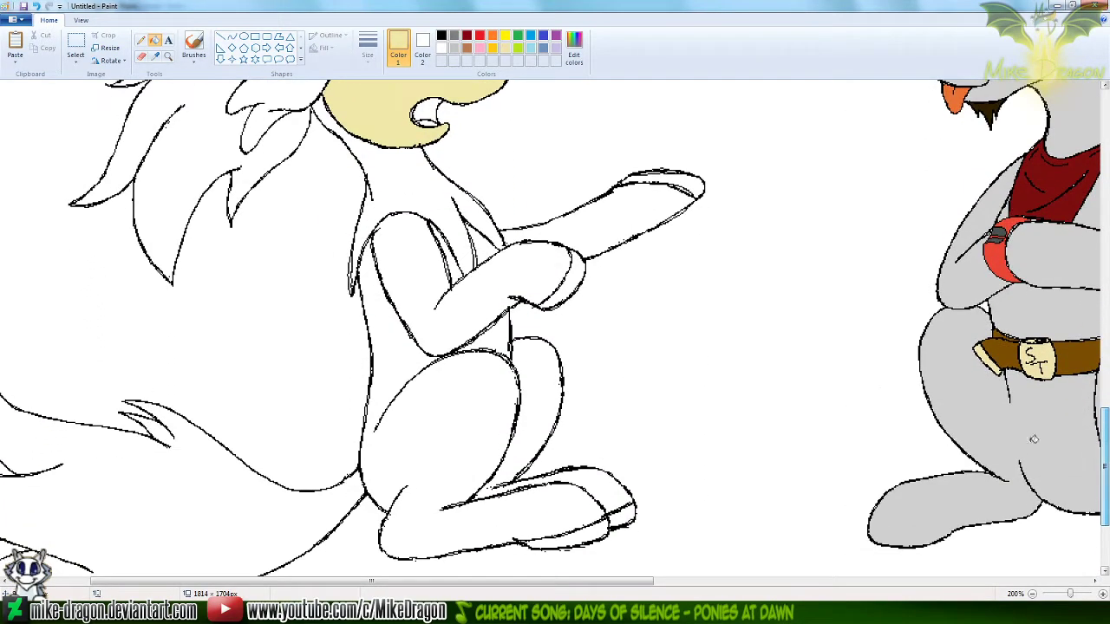
left_click(394, 357)
left_click(453, 311)
left_click(613, 230)
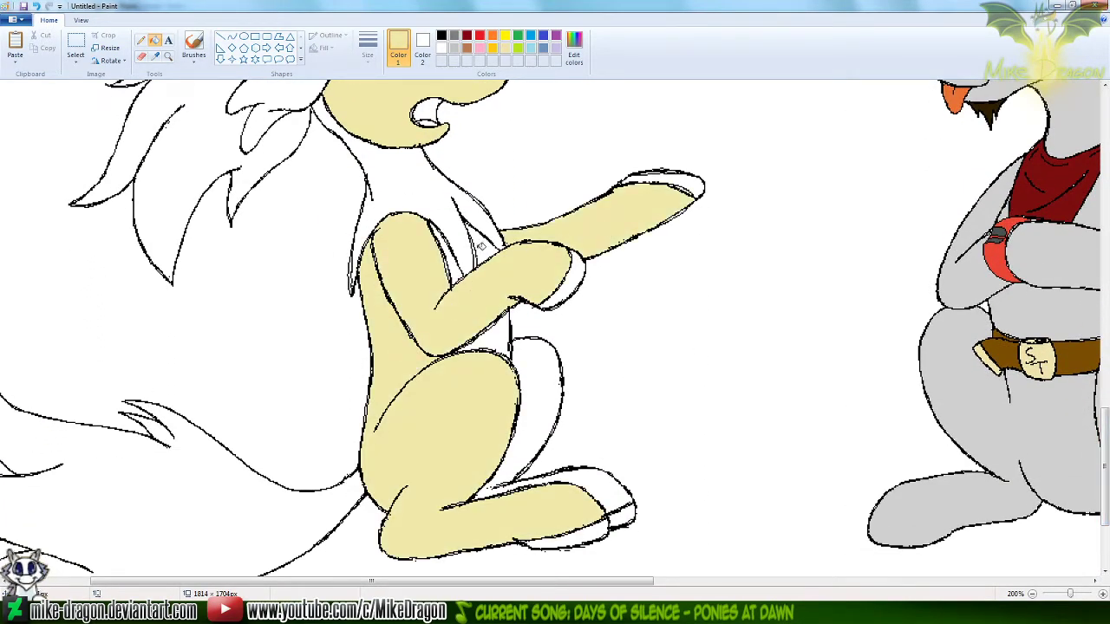
left_click(543, 382)
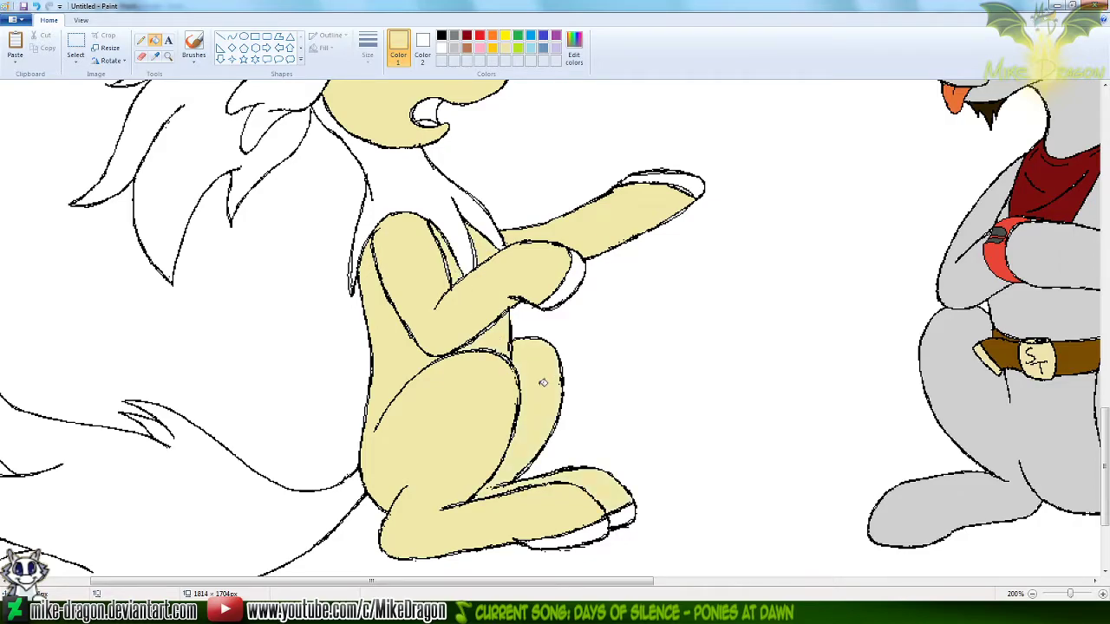
Sample the light blue from the standing Keldeo's chest ruff
left_click_drag(1105, 460, 1106, 236)
left_click(155, 57)
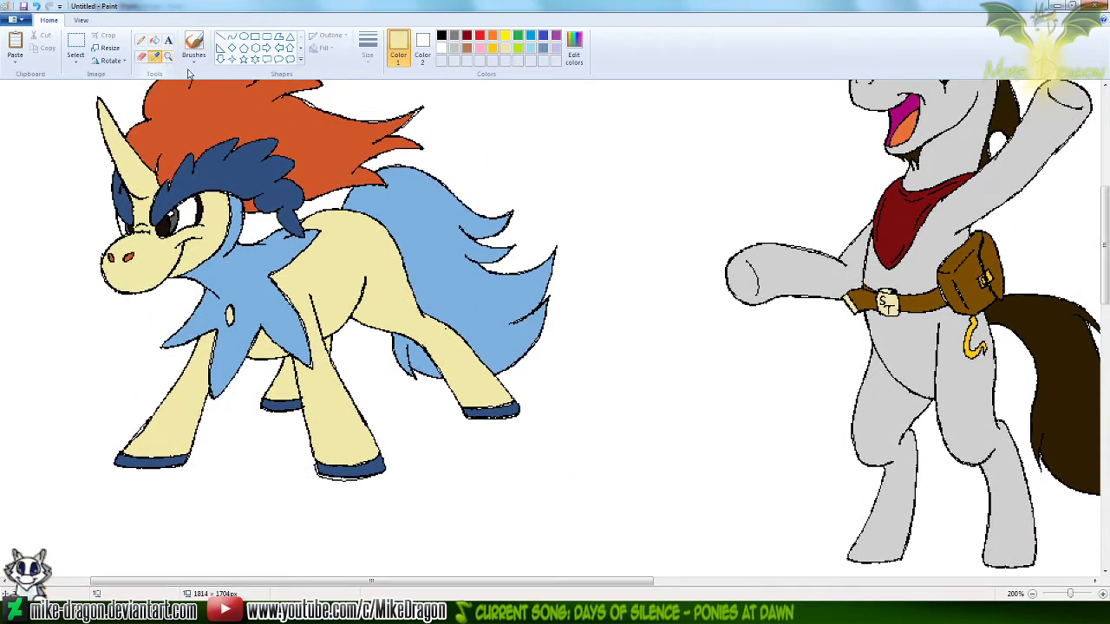
left_click(257, 260)
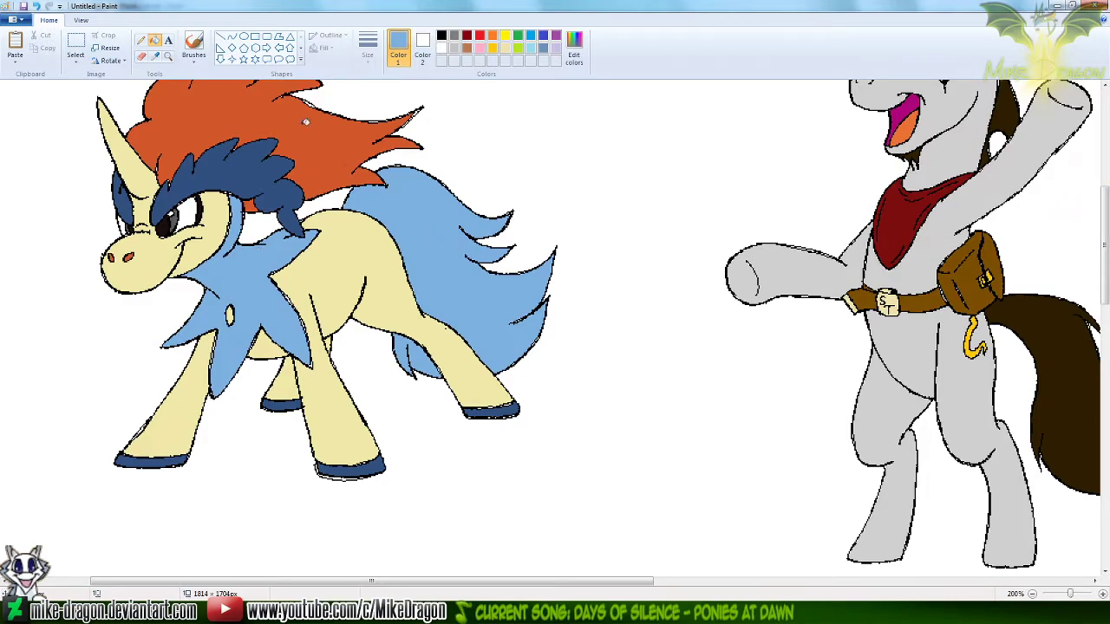
left_click(142, 57)
mouse_move(373, 229)
left_mouse_down()
mouse_move(438, 205)
mouse_move(299, 233)
left_mouse_up()
key("ctrl+z")
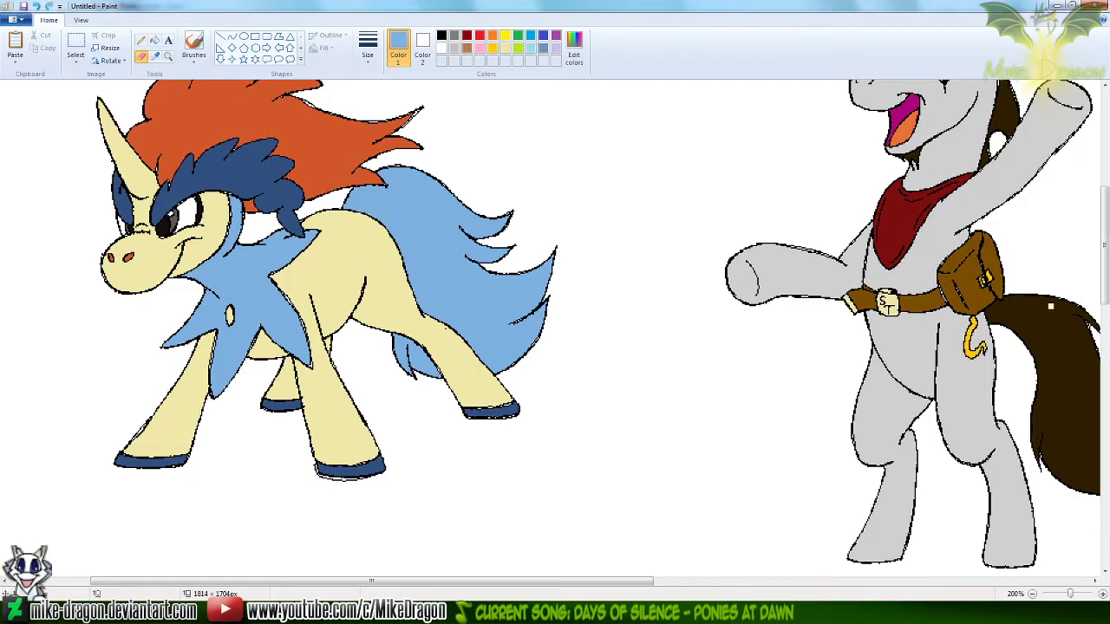
Fill the sitting Keldeo's neck ruff and tail with the sampled light blue
mouse_move(1104, 280)
left_mouse_down()
mouse_move(1099, 397)
mouse_move(1106, 205)
mouse_move(1105, 444)
left_mouse_up()
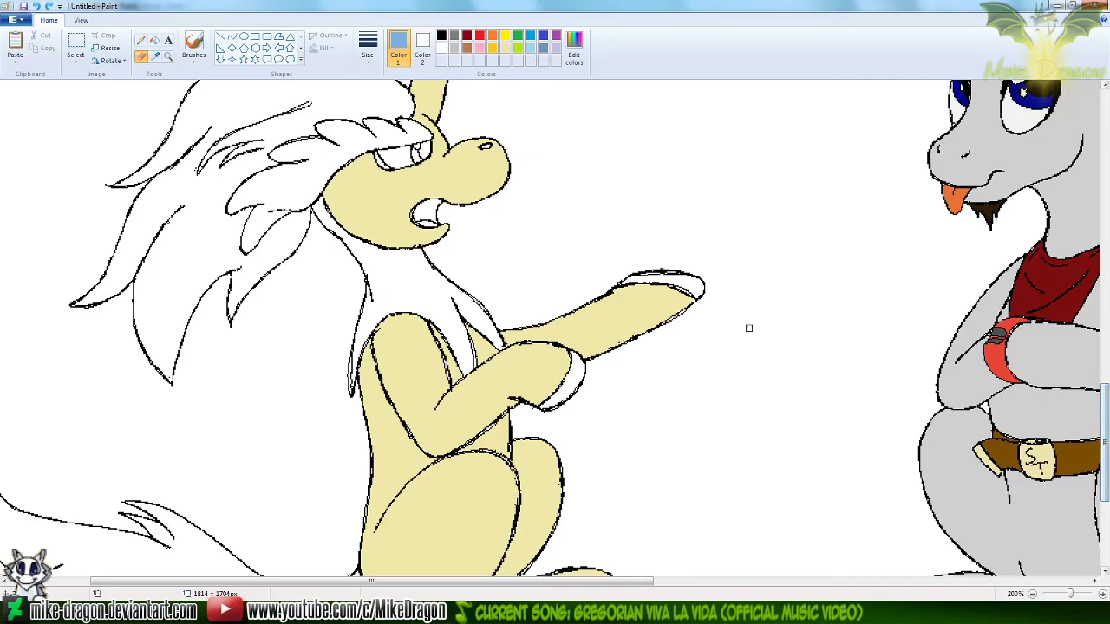
left_click(154, 41)
left_click(406, 266)
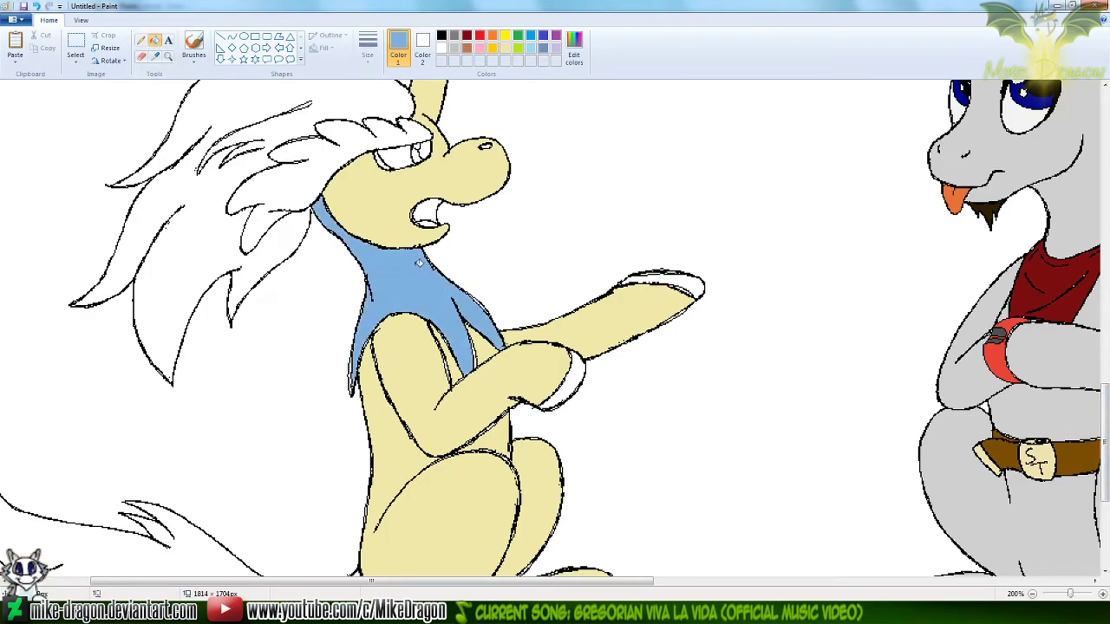
scroll(368, 355, "down", 4)
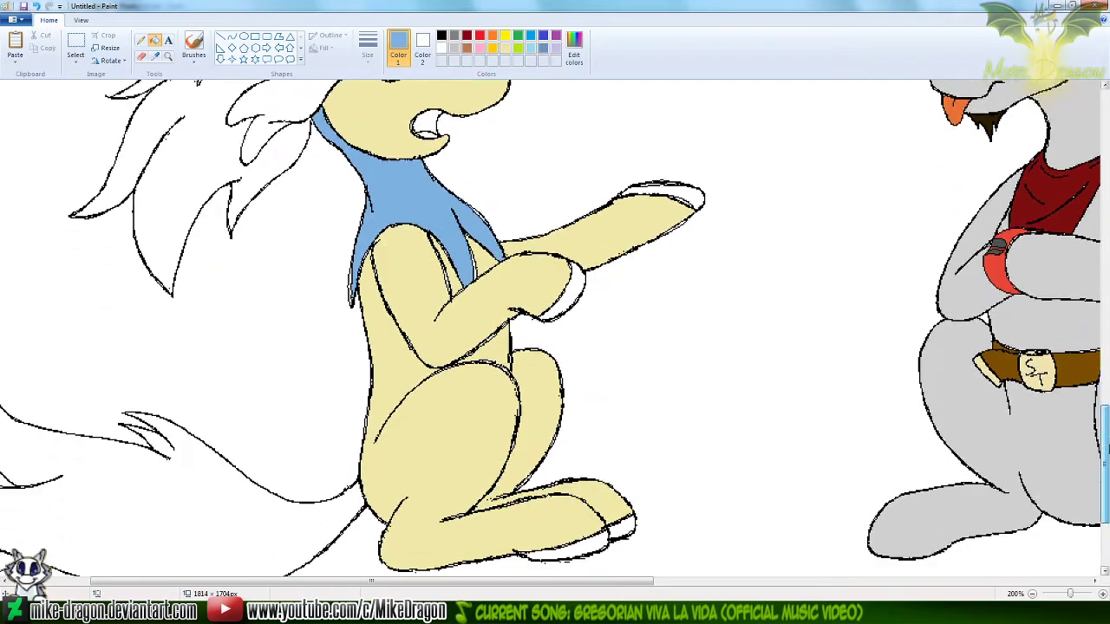
left_click(343, 410)
Sample the dark blue from the standing Keldeo's feathered brow, and fill the sitting Keldeo's brow with it
mouse_move(485, 579)
left_mouse_down()
mouse_move(412, 581)
mouse_move(471, 581)
left_mouse_up()
left_click_drag(1104, 512, 1097, 260)
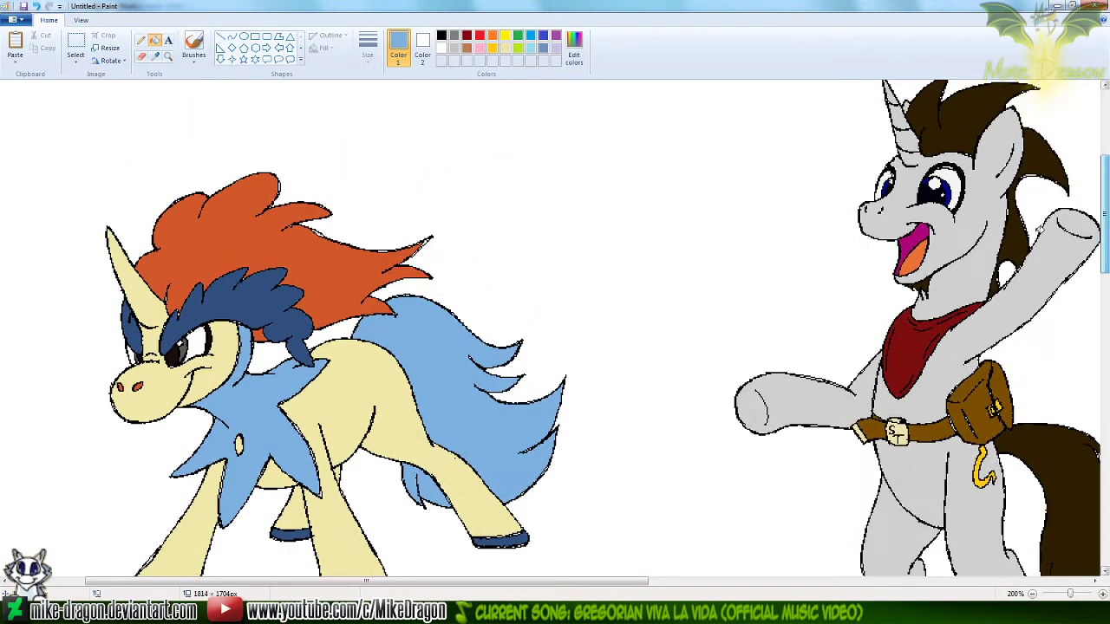
left_click(154, 56)
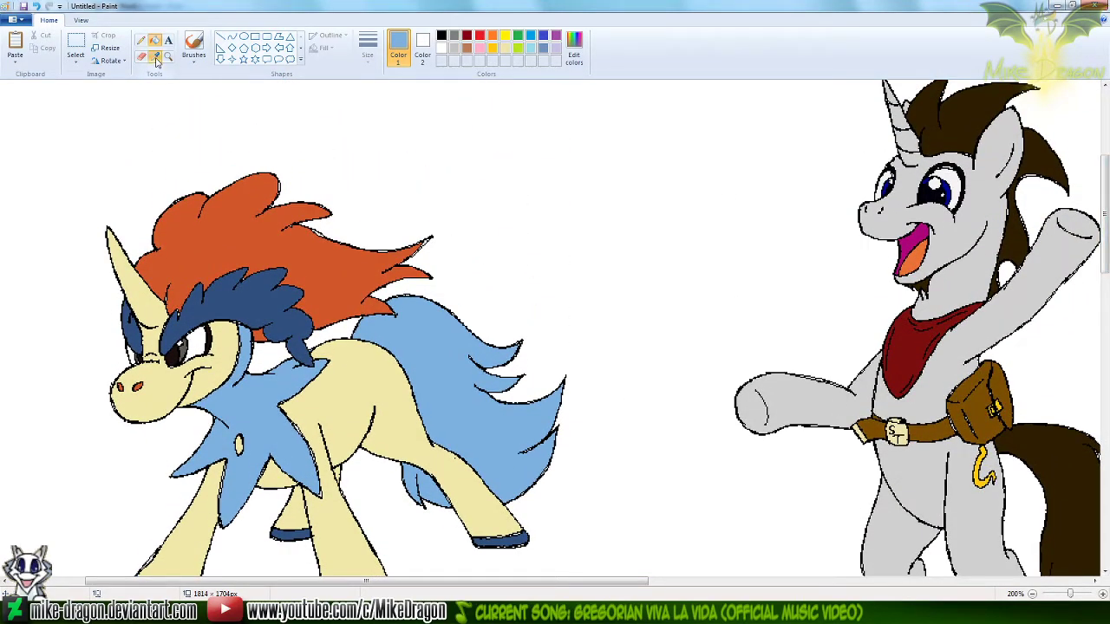
left_click(291, 286)
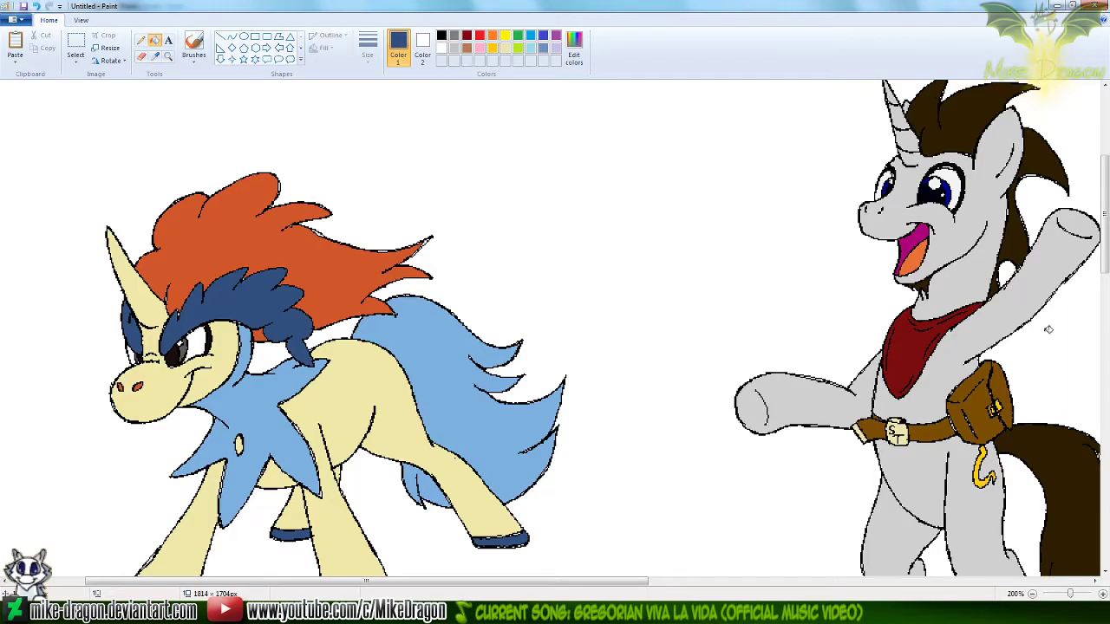
left_click_drag(1106, 250, 1105, 429)
left_click(319, 338)
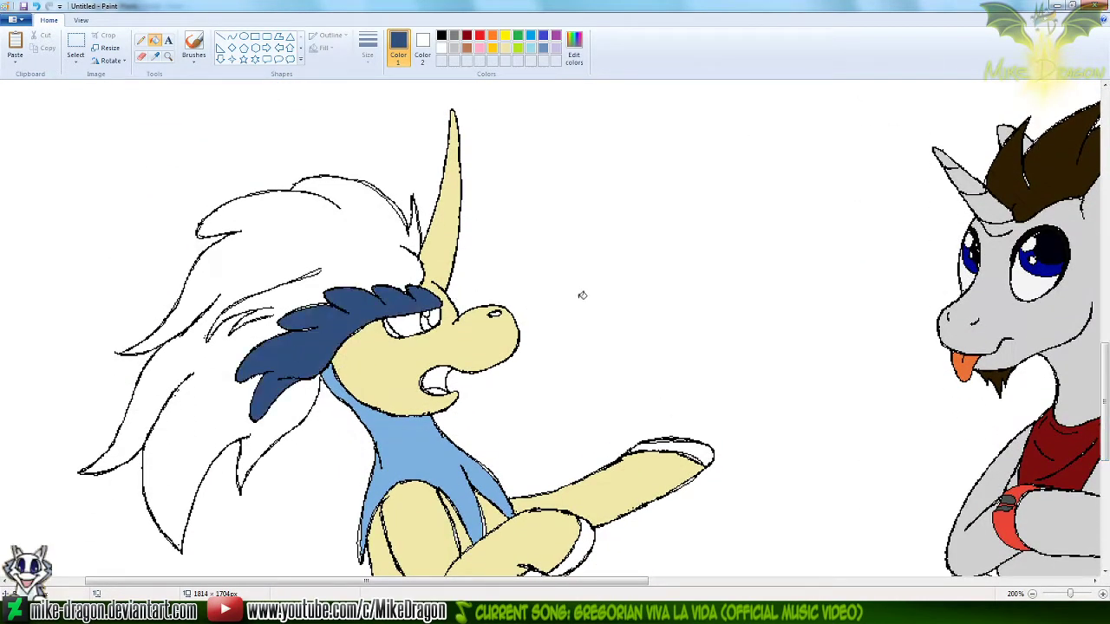
Sample the orange-red from the standing Keldeo's mane, and fill the sitting Keldeo's mane with it
mouse_move(1102, 381)
left_mouse_down()
mouse_move(1095, 164)
mouse_move(1089, 241)
mouse_move(1104, 379)
left_mouse_up()
left_click(155, 57)
left_click(306, 161)
left_click(332, 243)
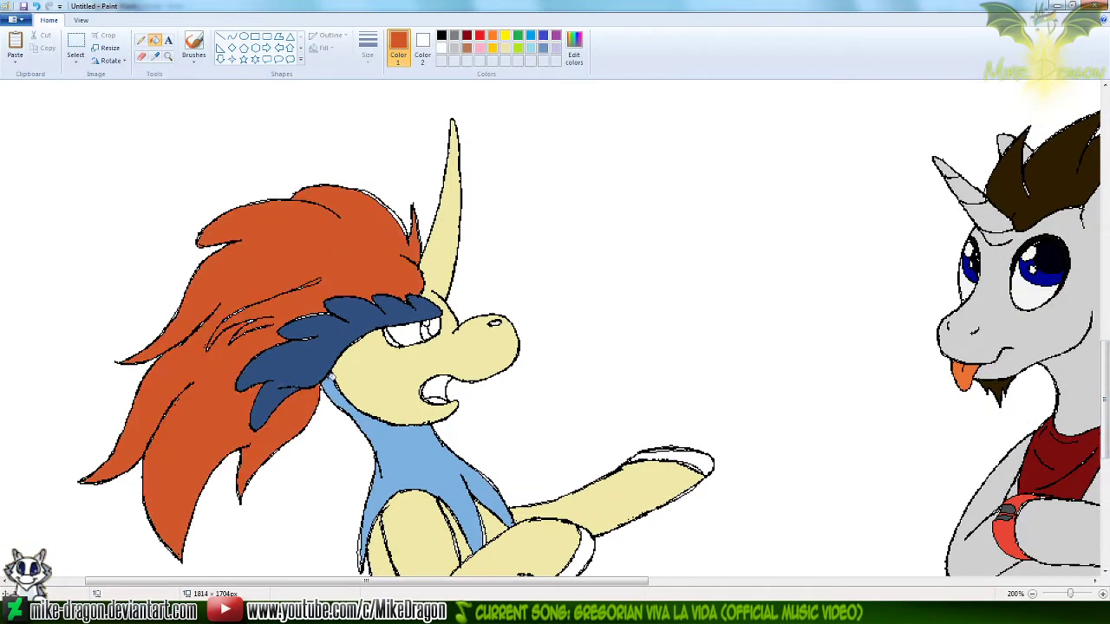
Sample the near-black from the standing Keldeo's pupil, and fill the sitting Keldeo's pupil with it
left_click_drag(1104, 382, 1090, 254)
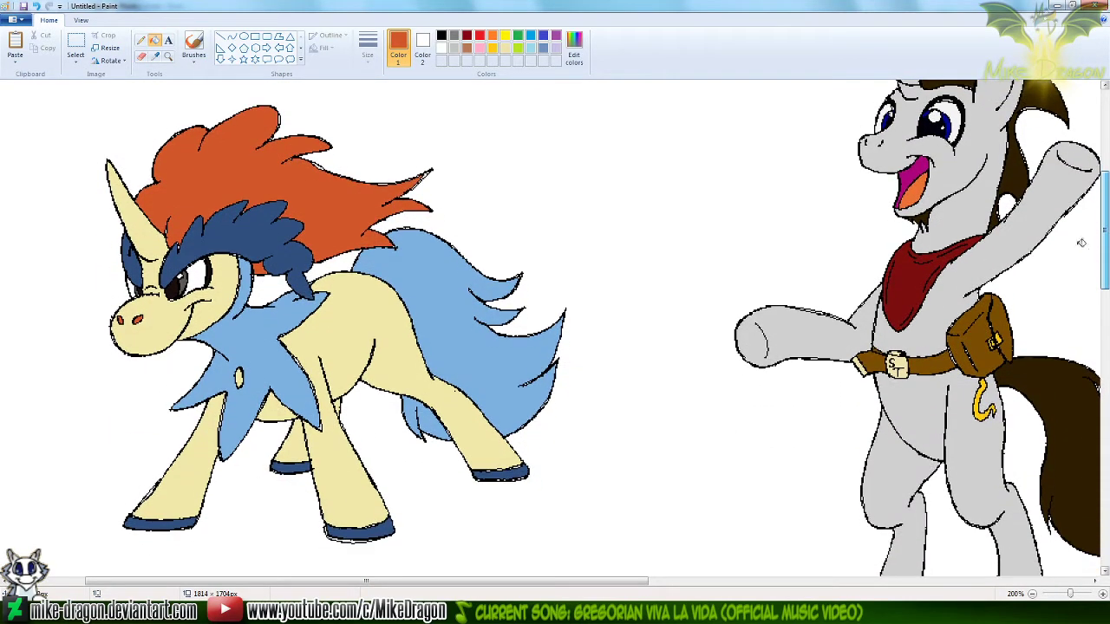
left_click(156, 58)
left_click(179, 287)
left_click_drag(1094, 234, 1090, 457)
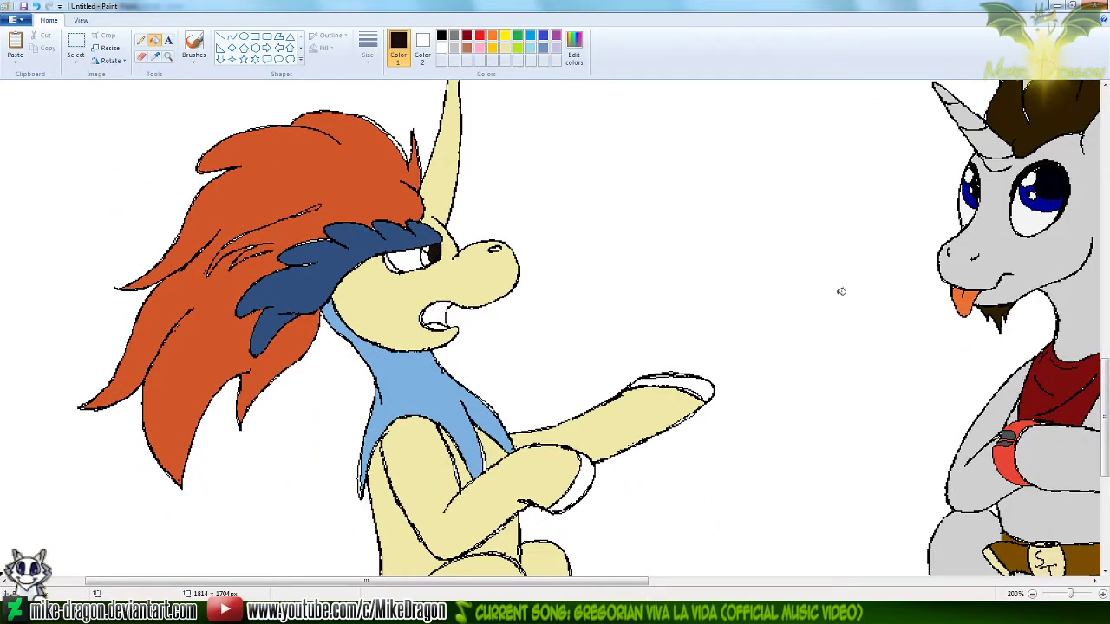
Sample the dark gray from the standing Keldeo's iris, and fill the sitting Keldeo's iris with it
left_click_drag(1103, 419, 1104, 207)
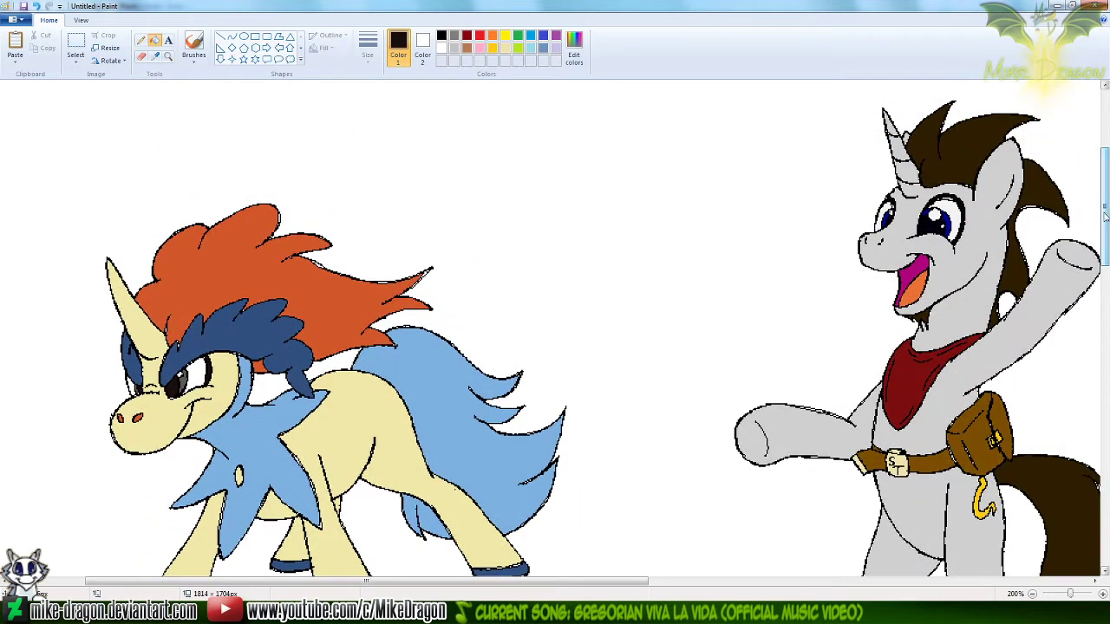
left_click(154, 56)
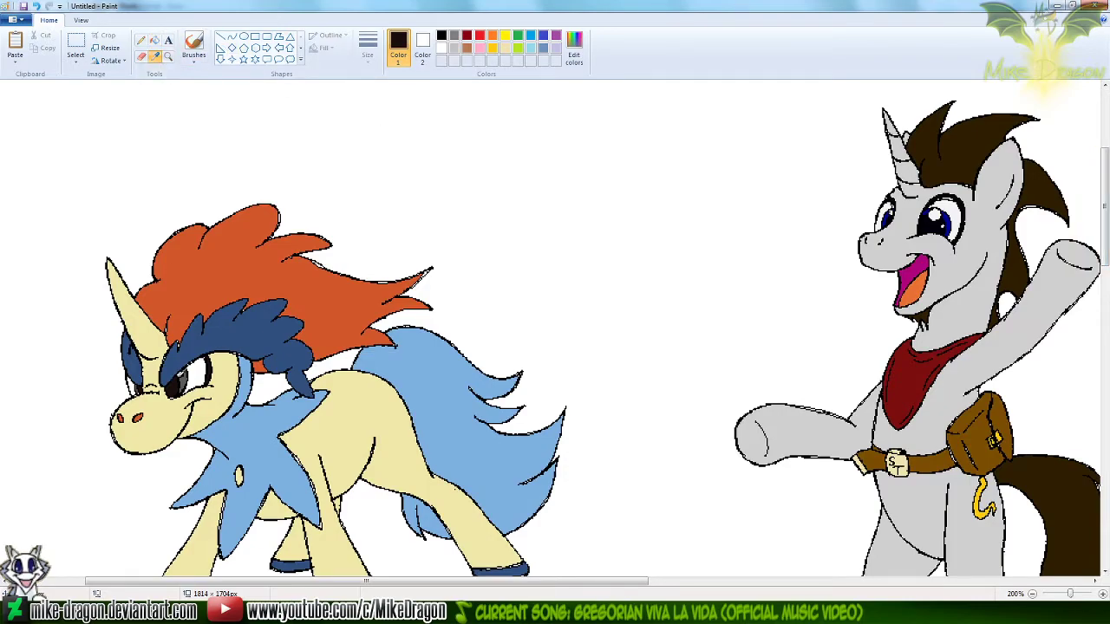
left_click(185, 379)
left_click_drag(1107, 241, 1107, 458)
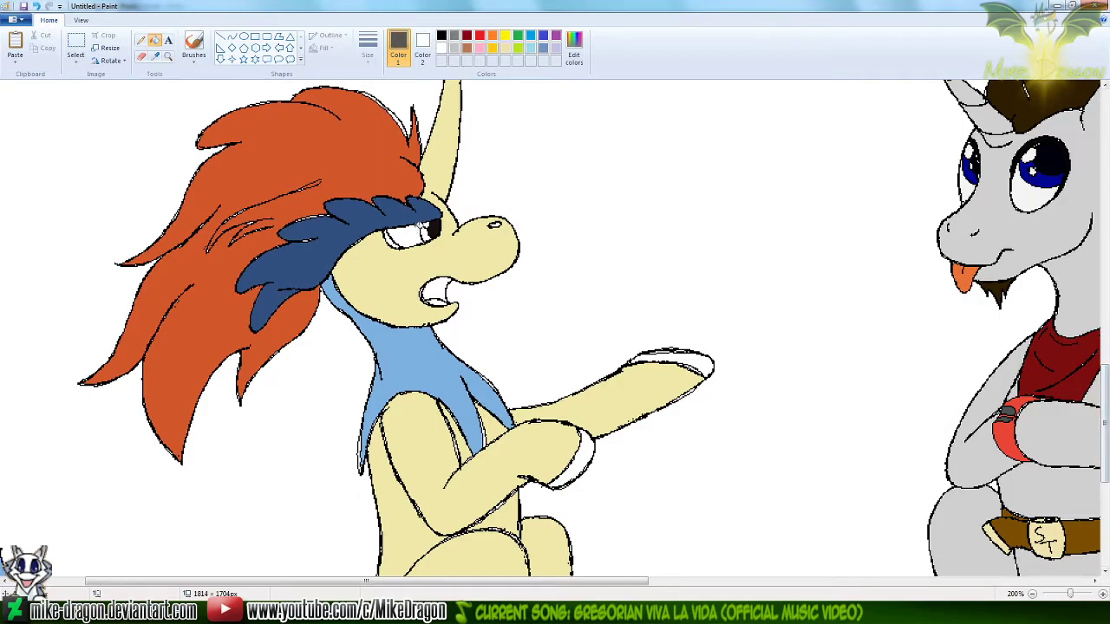
left_click(425, 232)
Sample a color at the edge of the standing Keldeo's eye, try a fill at the sitting Keldeo's eye, and undo it
left_click_drag(1107, 440, 1107, 233)
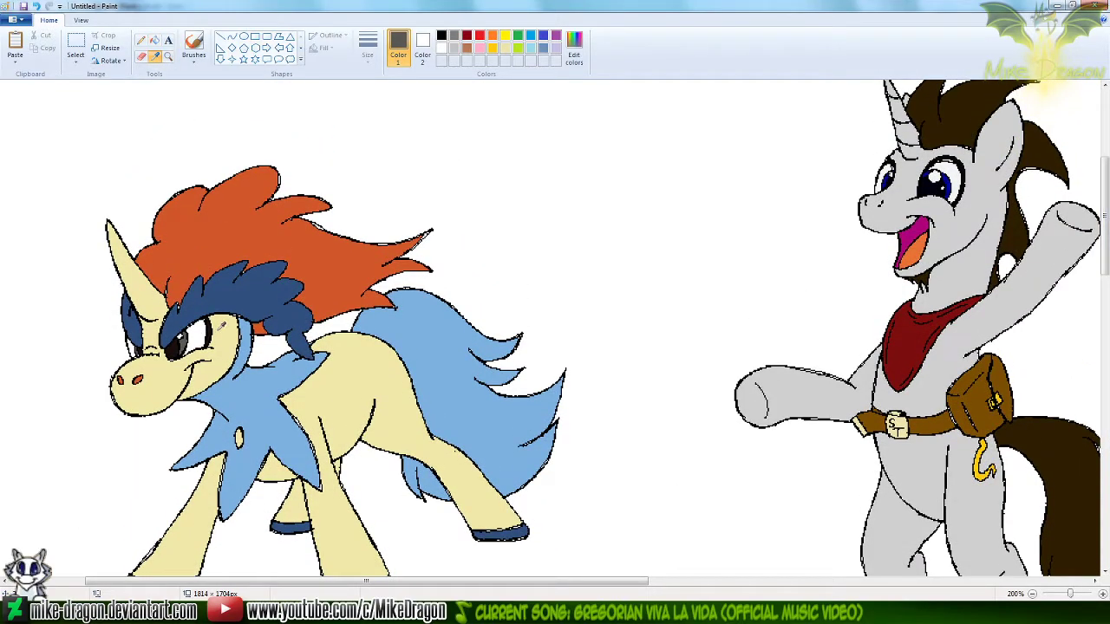
left_click(214, 330)
scroll(1095, 278, "down", 10)
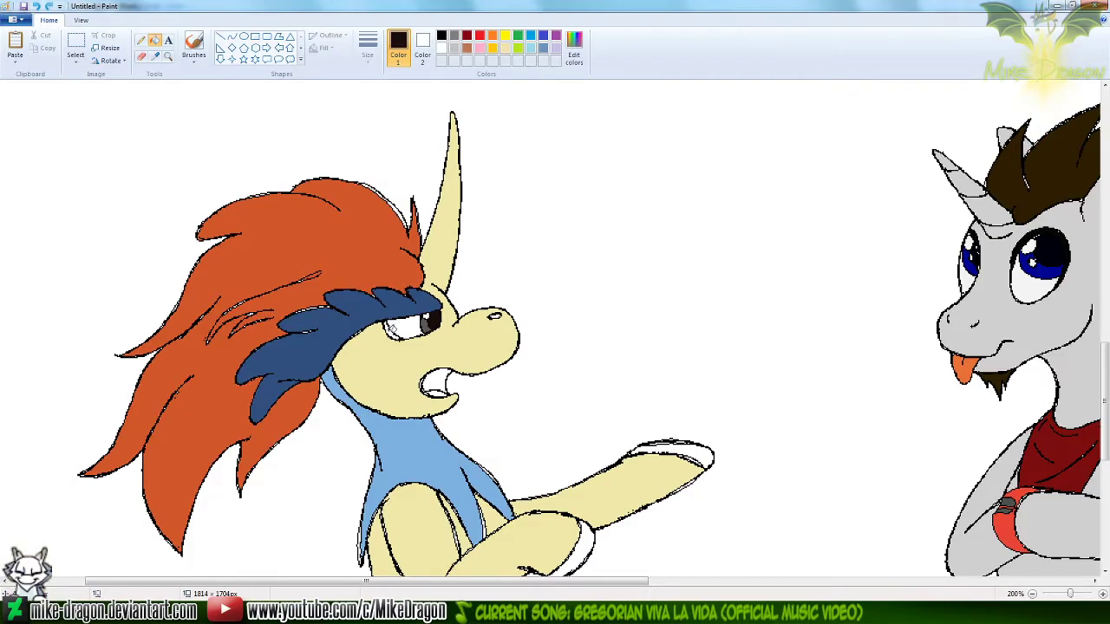
left_click(393, 328)
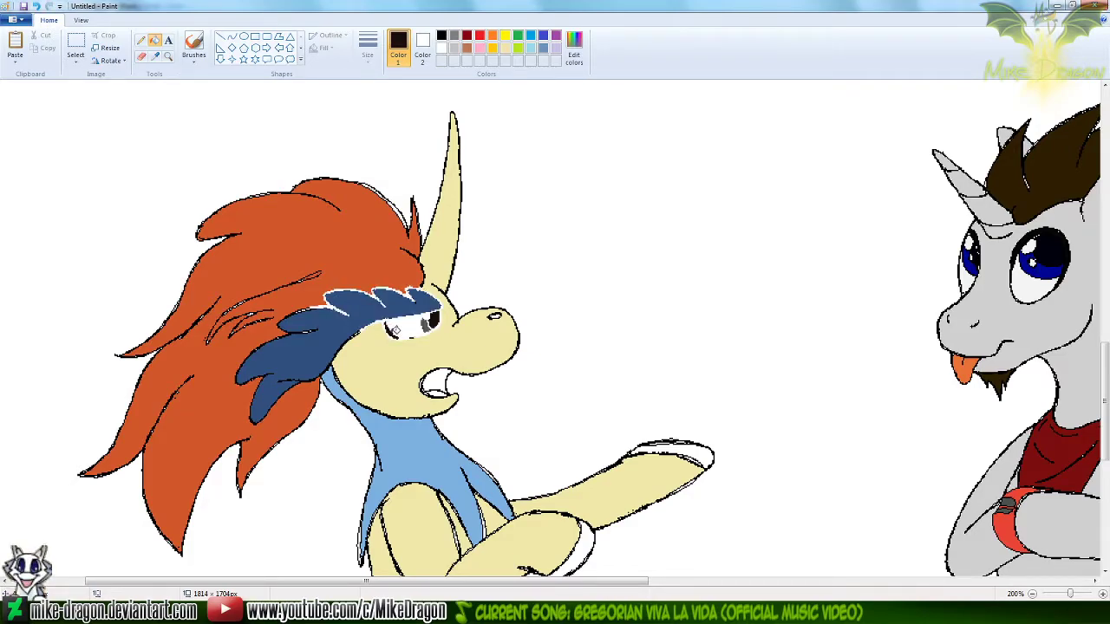
key("ctrl+z")
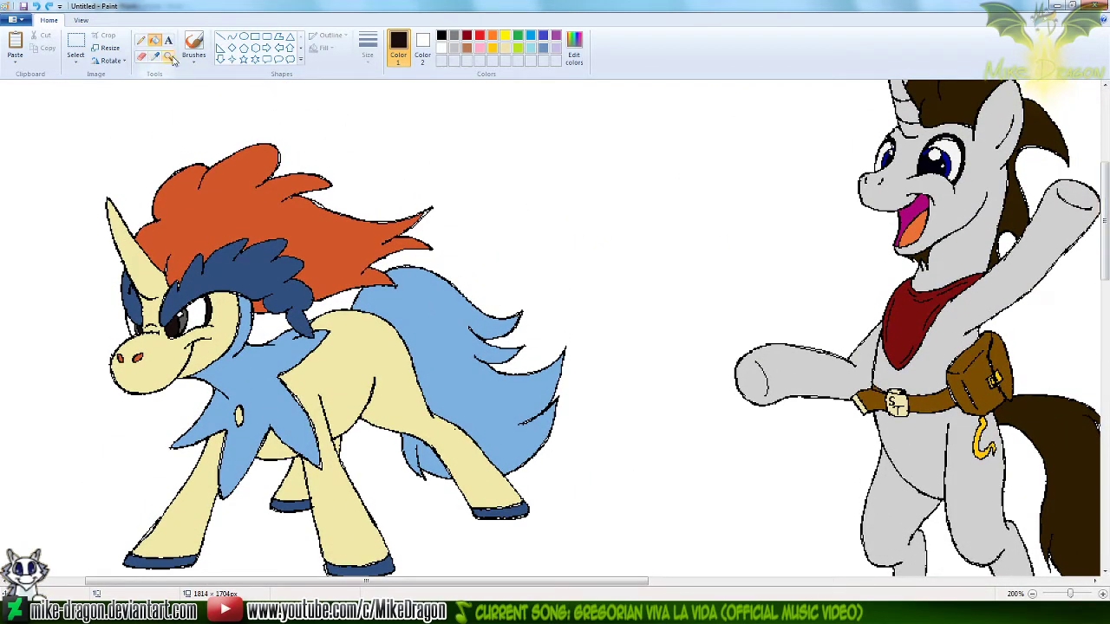
Sample the orange-red from the standing Keldeo's nostril, and fill the sitting Keldeo's nostril with it
left_click(170, 57)
left_click(176, 252)
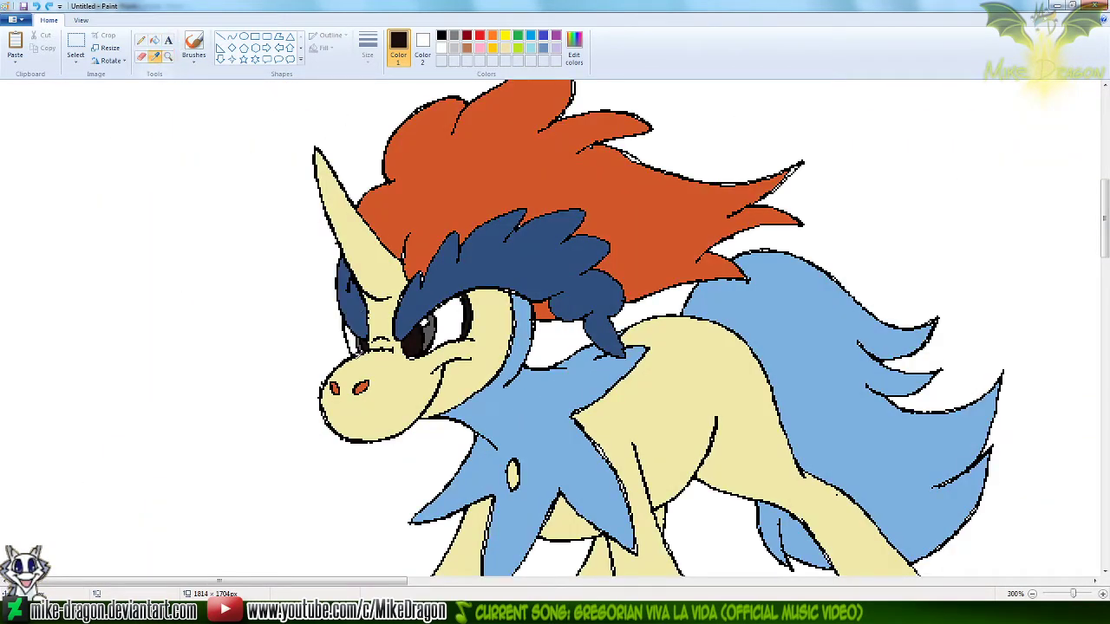
left_click(362, 387)
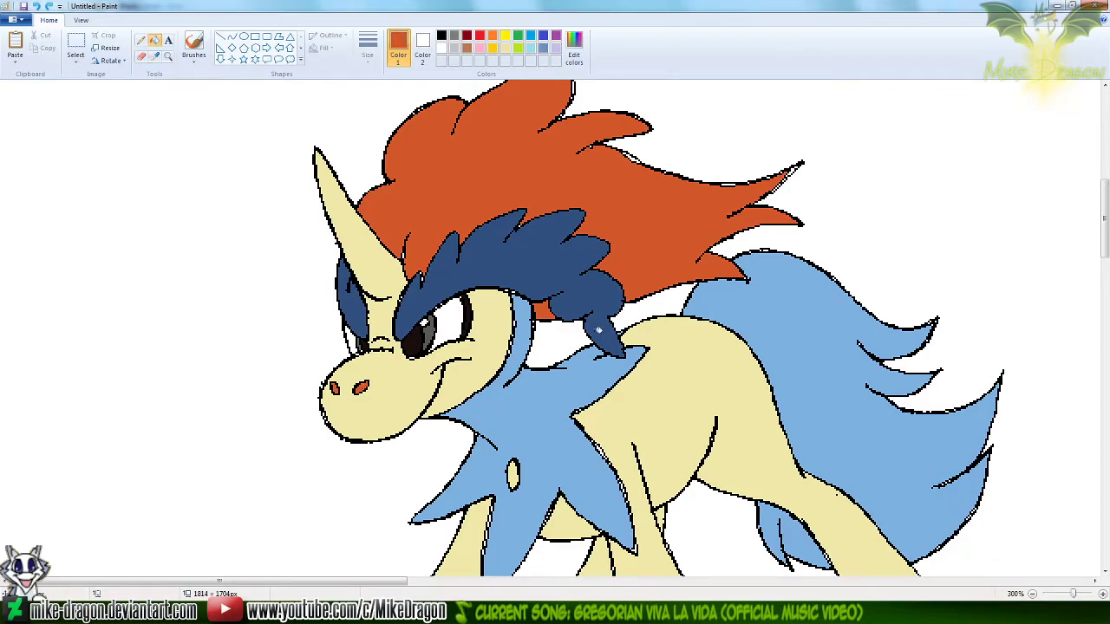
left_click_drag(1107, 238, 1106, 412)
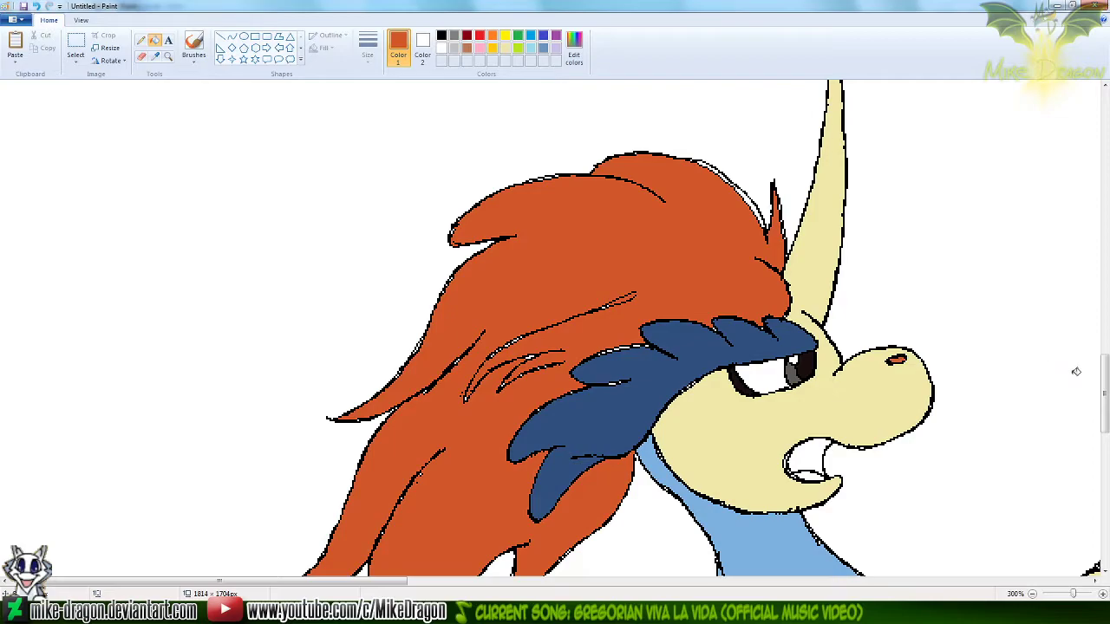
Sample an off-white, and fill the white of the sitting Keldeo's eye with it
mouse_move(1106, 395)
left_mouse_down()
mouse_move(1095, 223)
mouse_move(1105, 282)
mouse_move(1086, 355)
mouse_move(1092, 408)
mouse_move(1092, 386)
left_mouse_up()
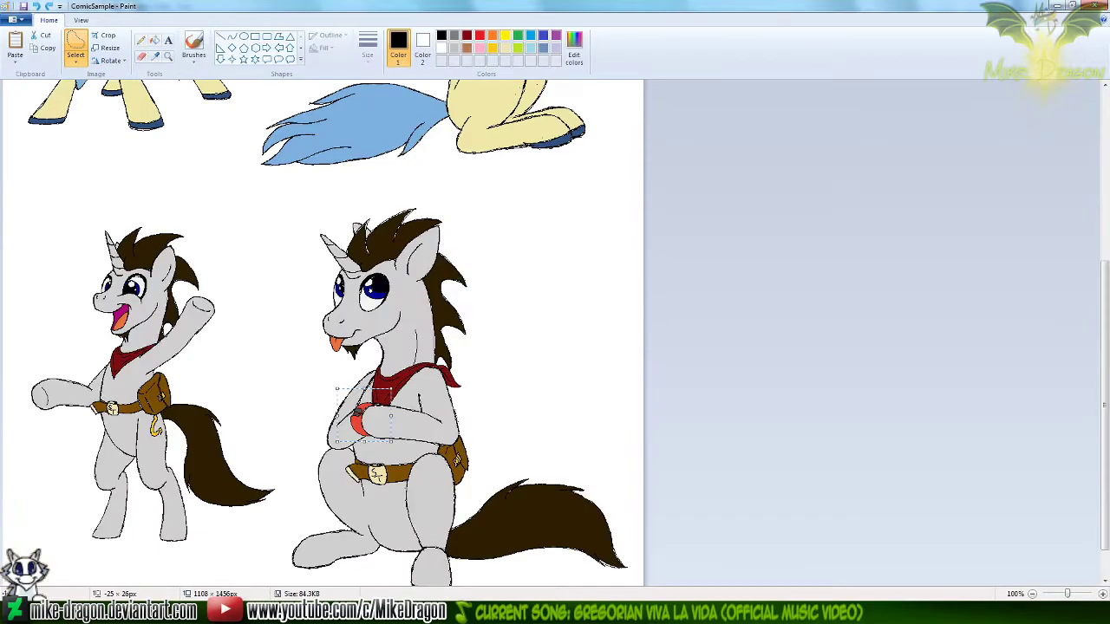
left_click_drag(1104, 460, 1106, 321)
scroll(904, 449, "down", 5)
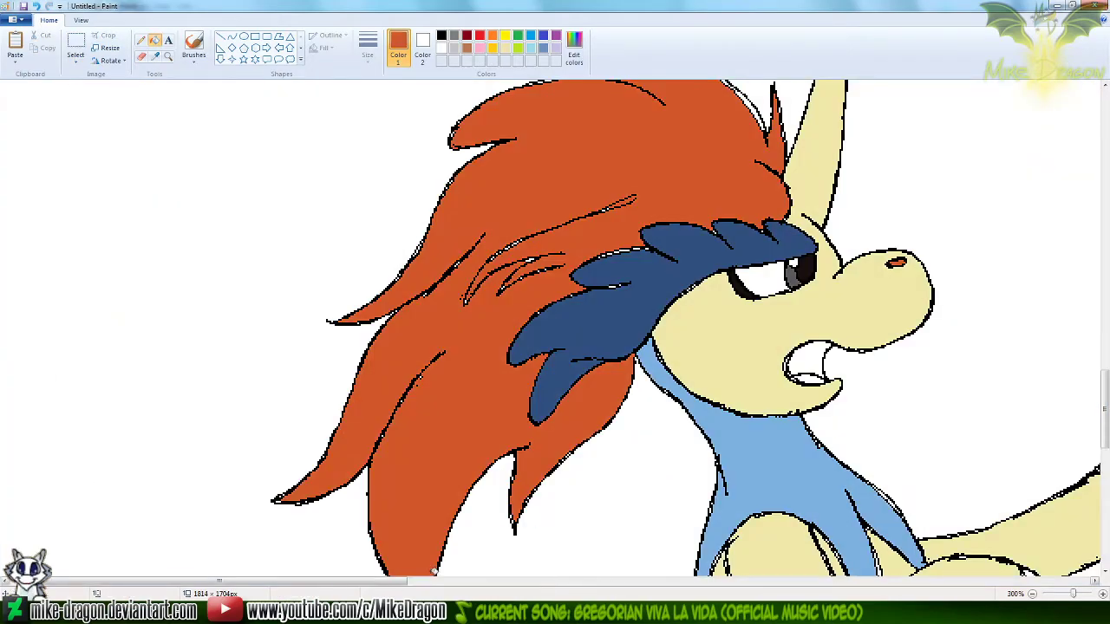
left_click_drag(372, 579, 573, 579)
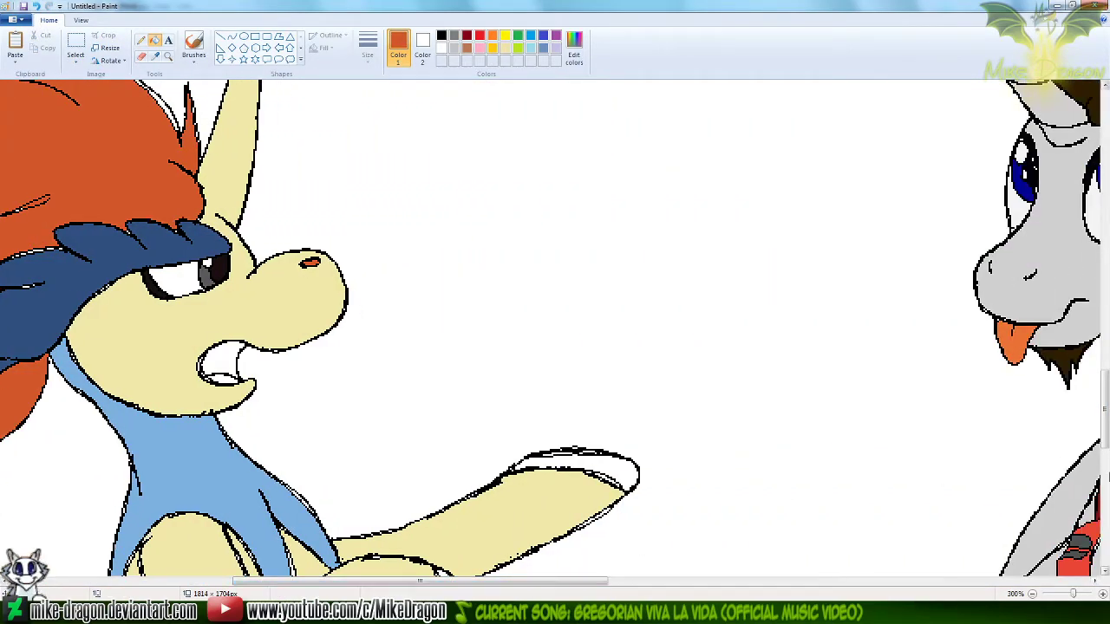
left_click(155, 57)
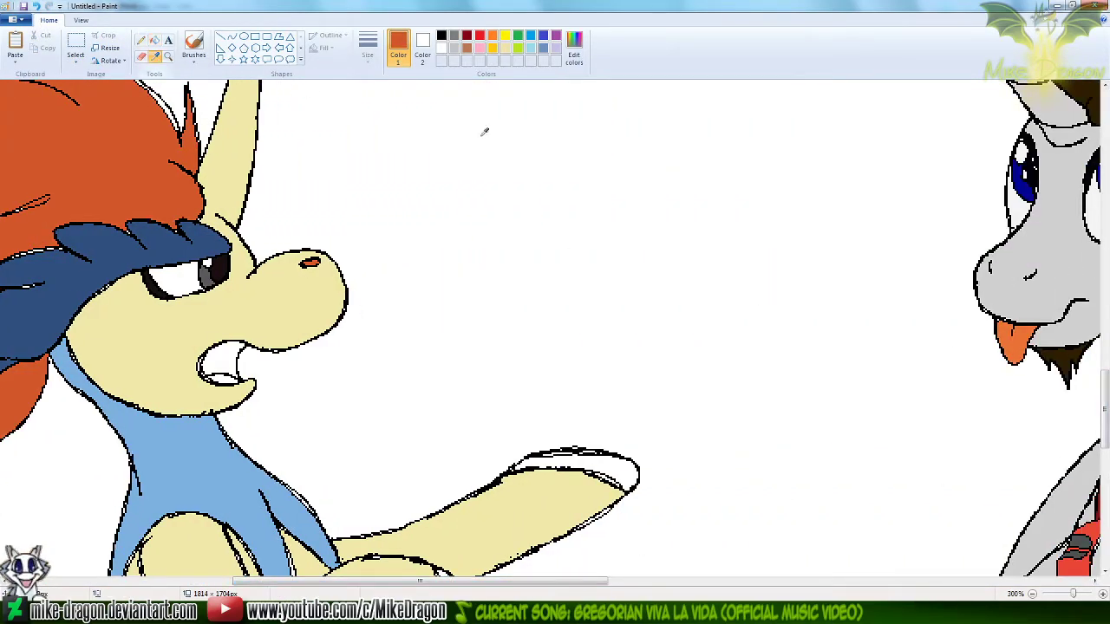
left_click(841, 175)
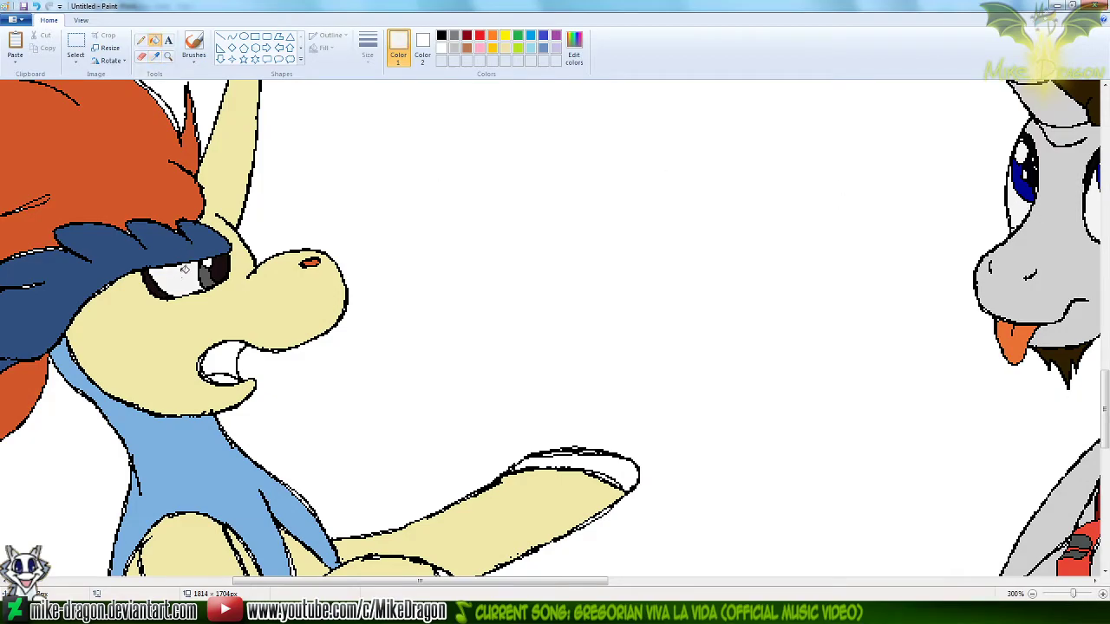
Sample the magenta of the waving unicorn's mouth as Color 1 and the orange of its tongue as Color 2
left_click(156, 57)
scroll(1052, 461, "up", 10)
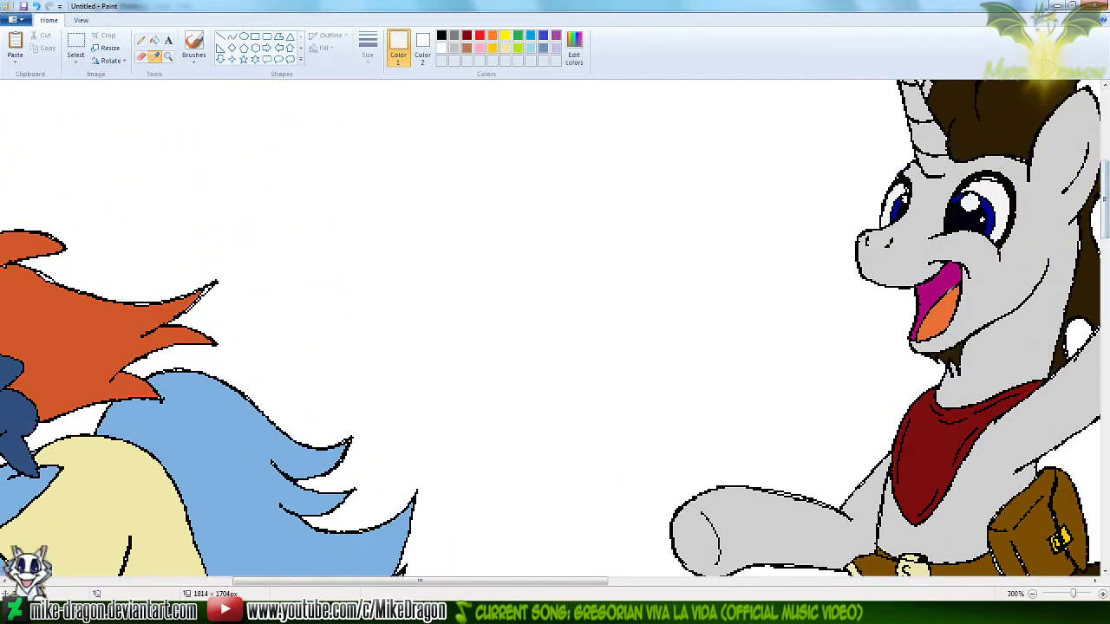
left_click(951, 291)
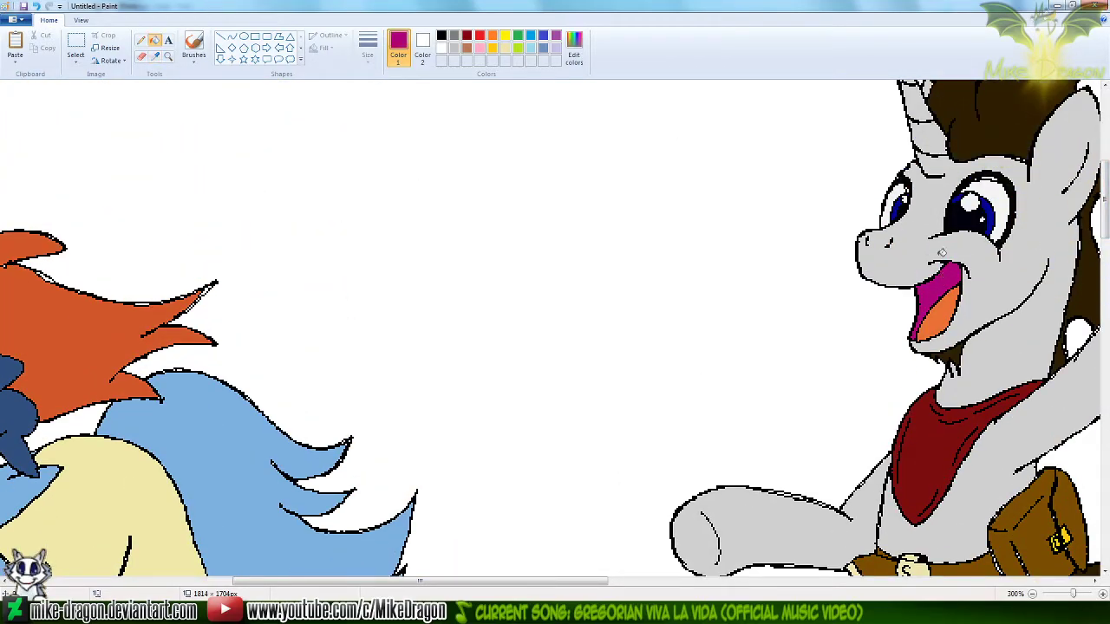
left_click(156, 57)
right_click(947, 309)
left_click_drag(1105, 219, 1104, 435)
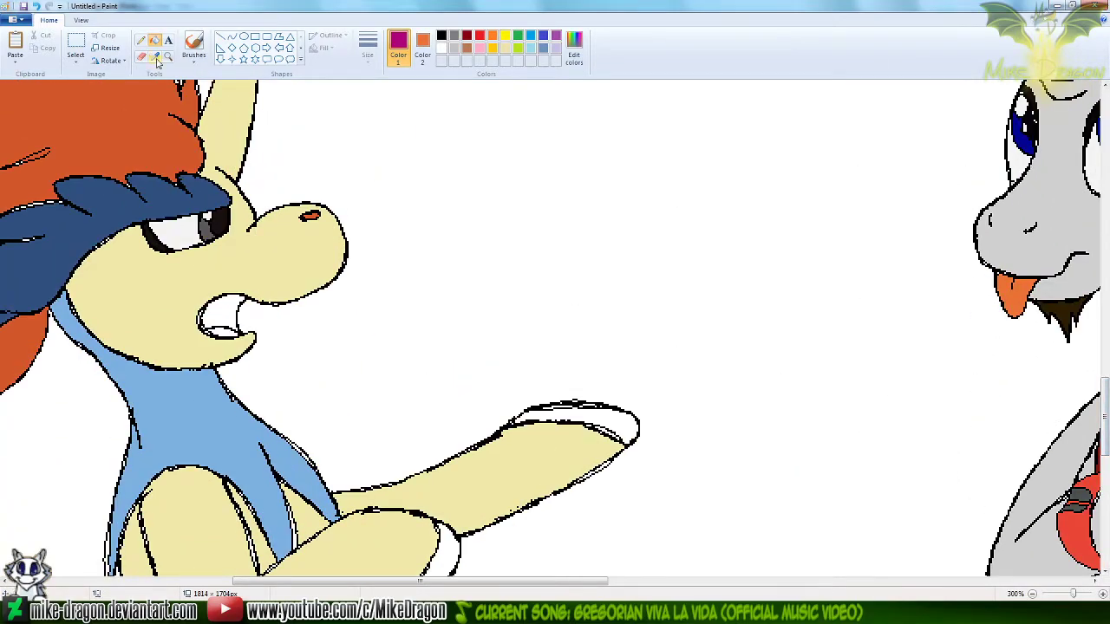
Fill the sitting Keldeo's mouth with magenta and its tongue with orange, and set Color 2 back to white
left_click(227, 313)
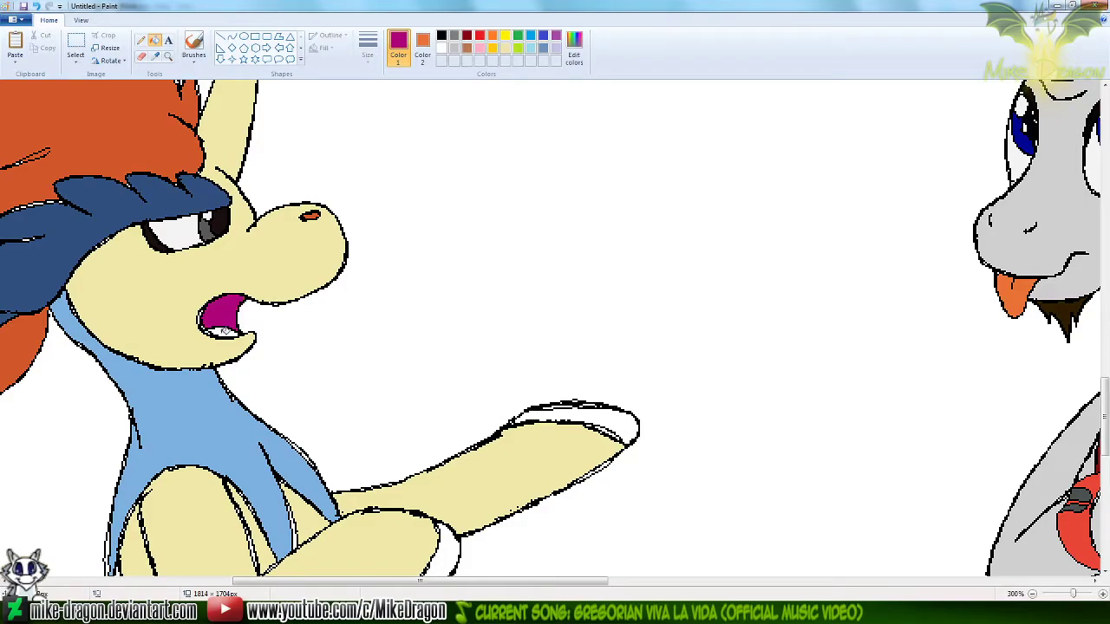
left_click(155, 56)
right_click(289, 118)
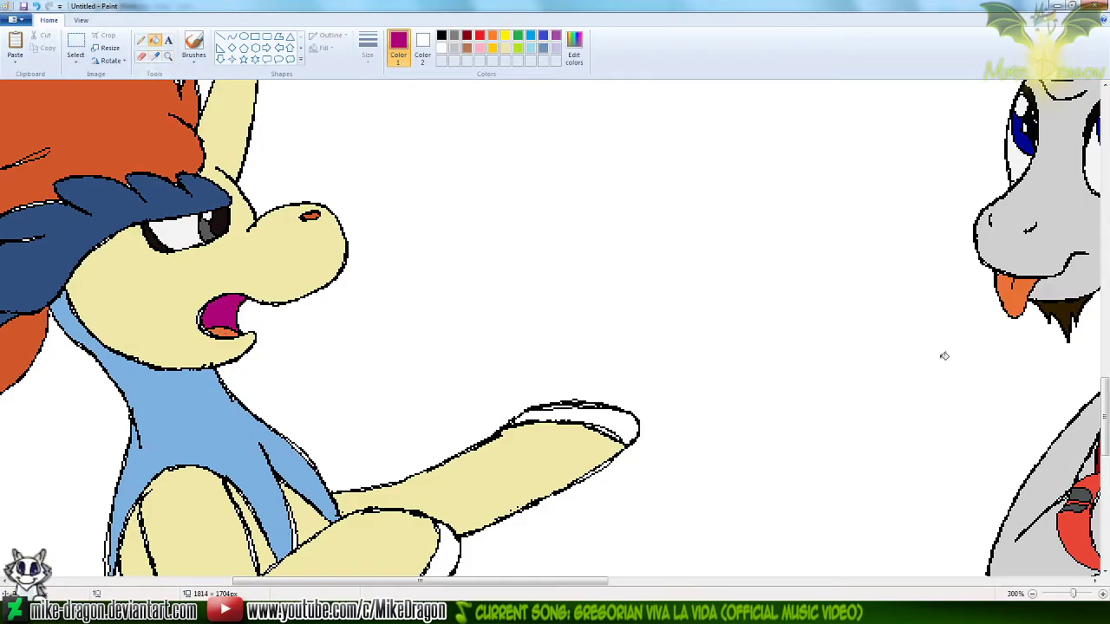
Sample the dark blue from the standing Keldeo's hind hoof, and fill both front hooves of the sitting Keldeo with it
left_click_drag(1100, 426, 1100, 228)
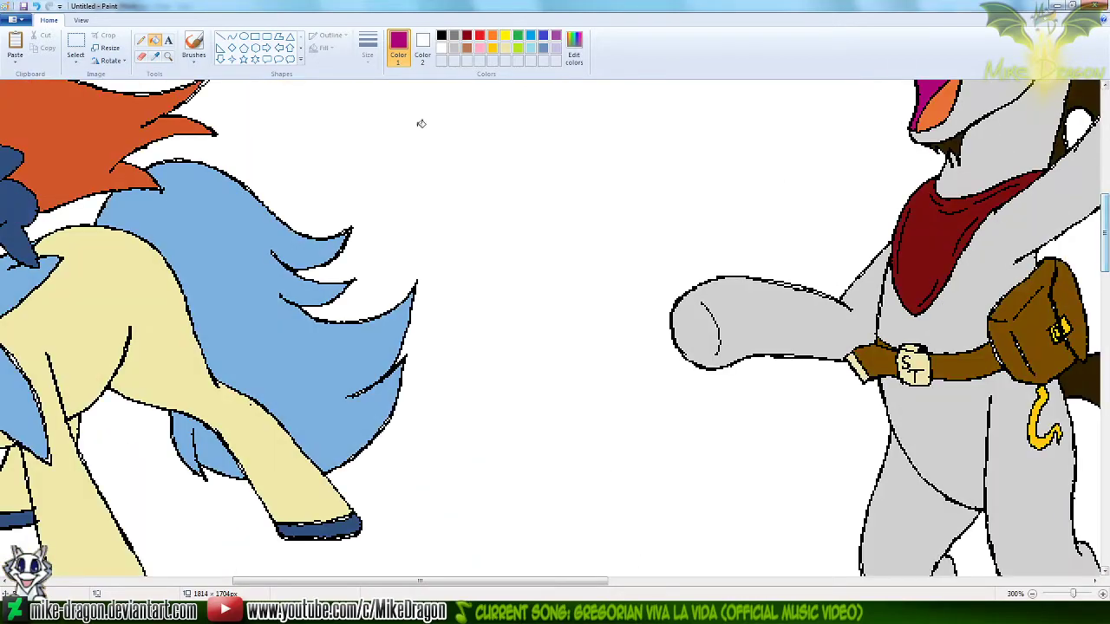
left_click(157, 57)
left_click(354, 525)
left_click_drag(1104, 239, 1103, 427)
left_click(606, 249)
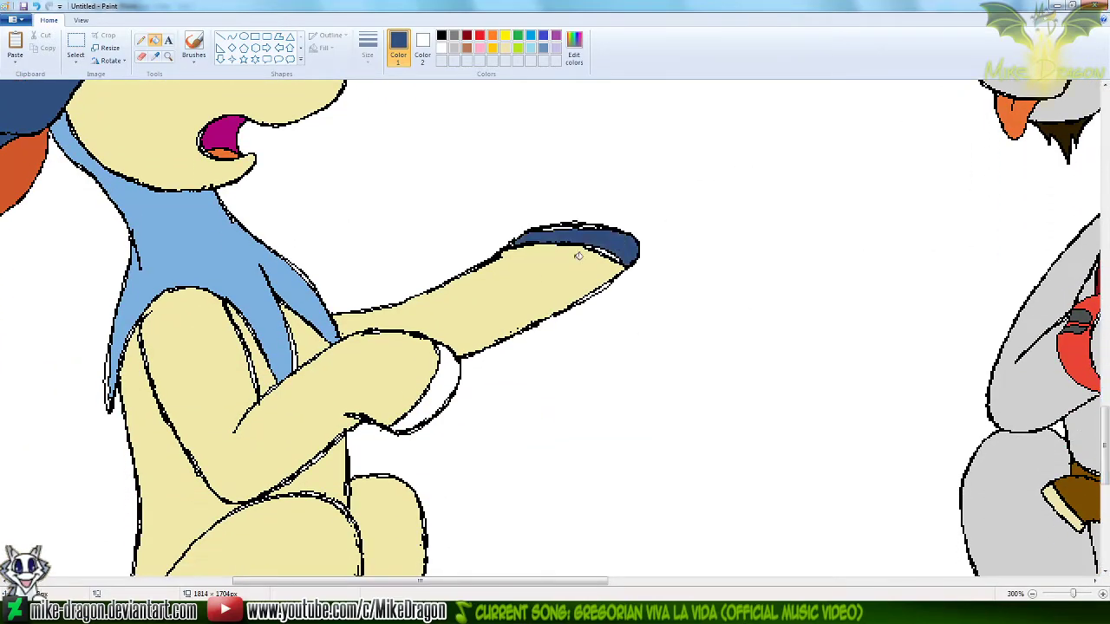
left_click(454, 371)
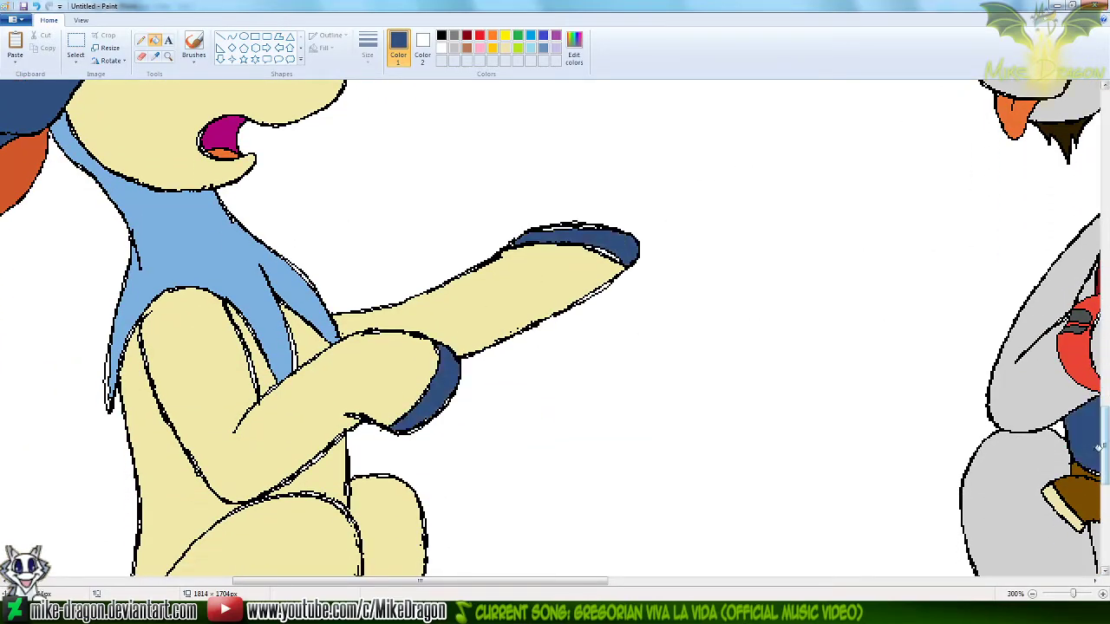
Fill both hind hooves of the sitting Keldeo with the same dark blue
left_click_drag(1104, 469, 1105, 501)
left_click(433, 461)
left_click(519, 418)
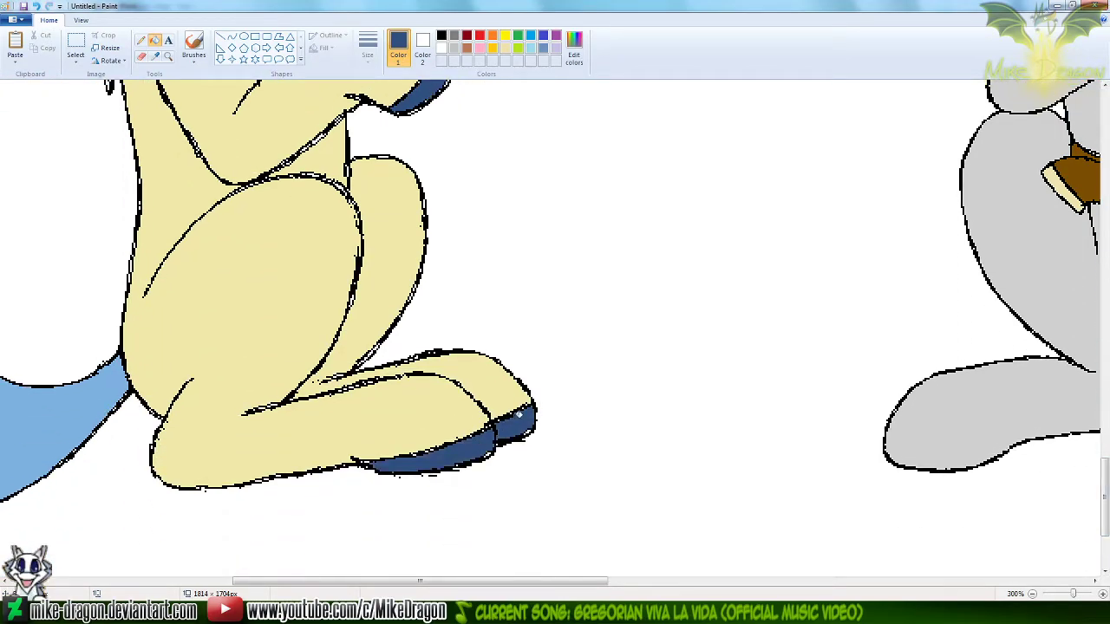
Select all four colored drawings and move them together closer to the canvas's top-left corner
scroll(503, 386, "down", 3, "ctrl")
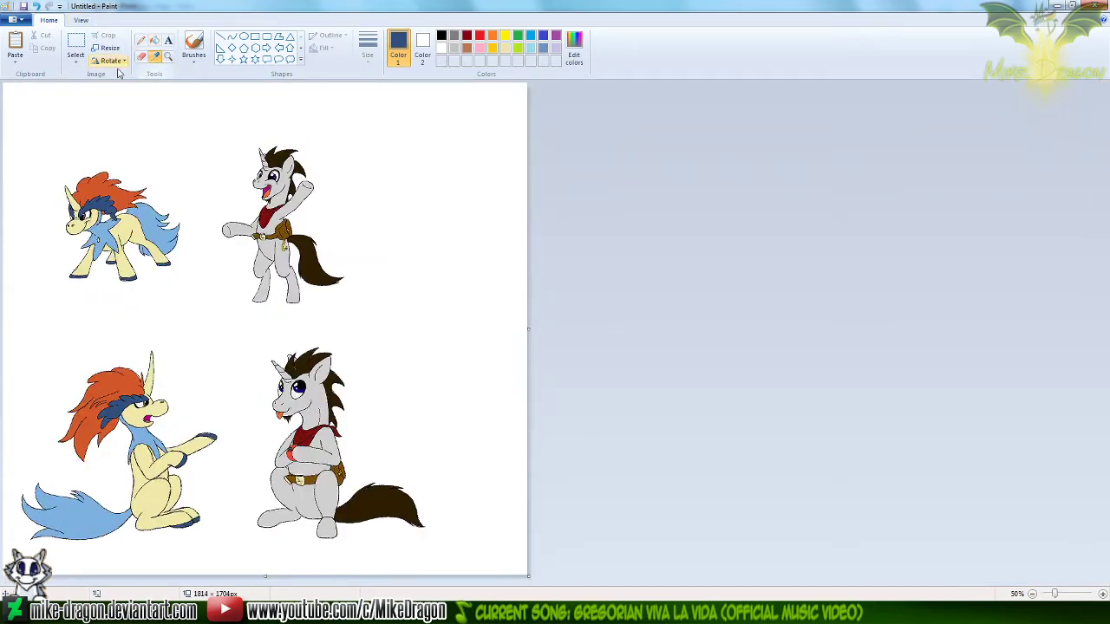
left_click(76, 45)
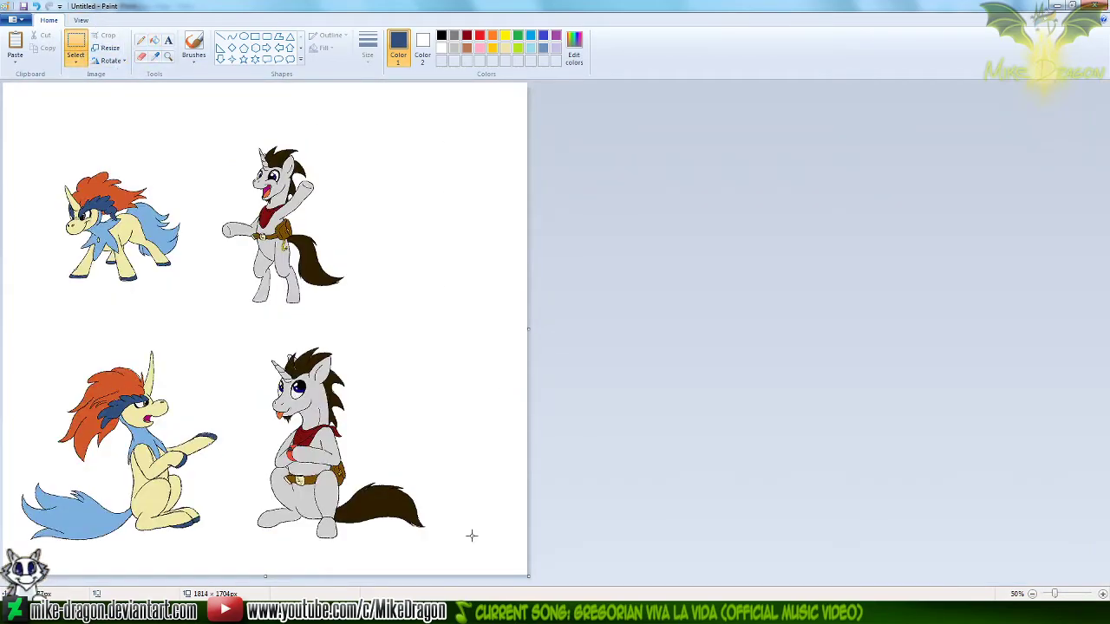
left_click_drag(481, 563, 290, 511)
mouse_move(196, 408)
left_mouse_down()
mouse_move(183, 384)
mouse_move(188, 353)
left_mouse_up()
left_click(524, 496)
Move the two sitting figures up closer to the standing ones, and shrink the canvas to 1452 × 1338 px
left_click_drag(483, 536, 3, 285)
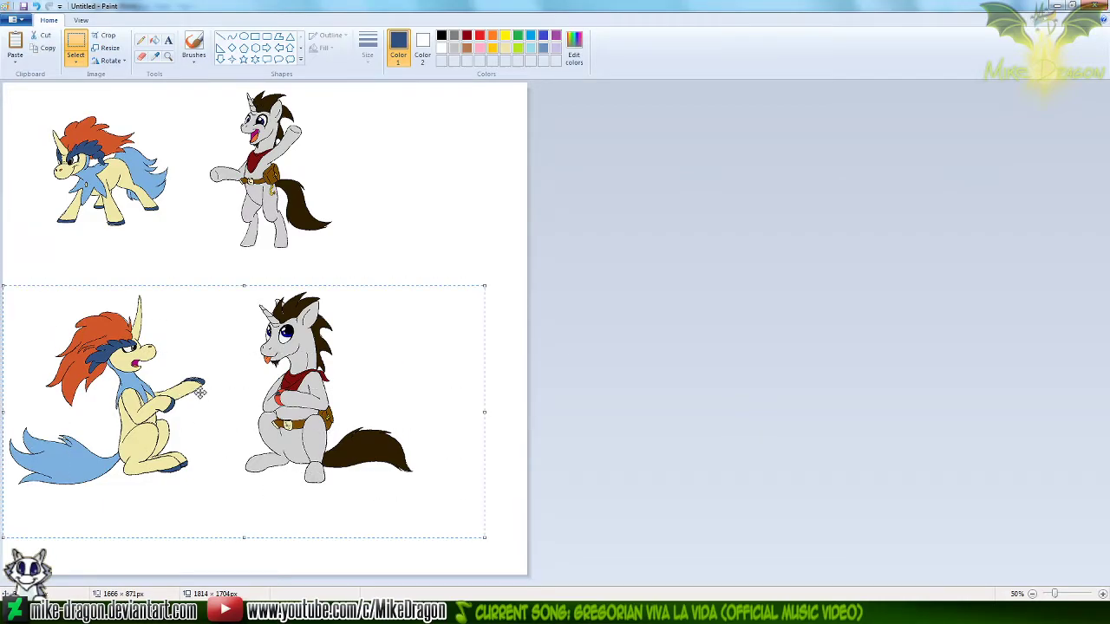
left_click_drag(199, 392, 200, 360)
left_click(646, 375)
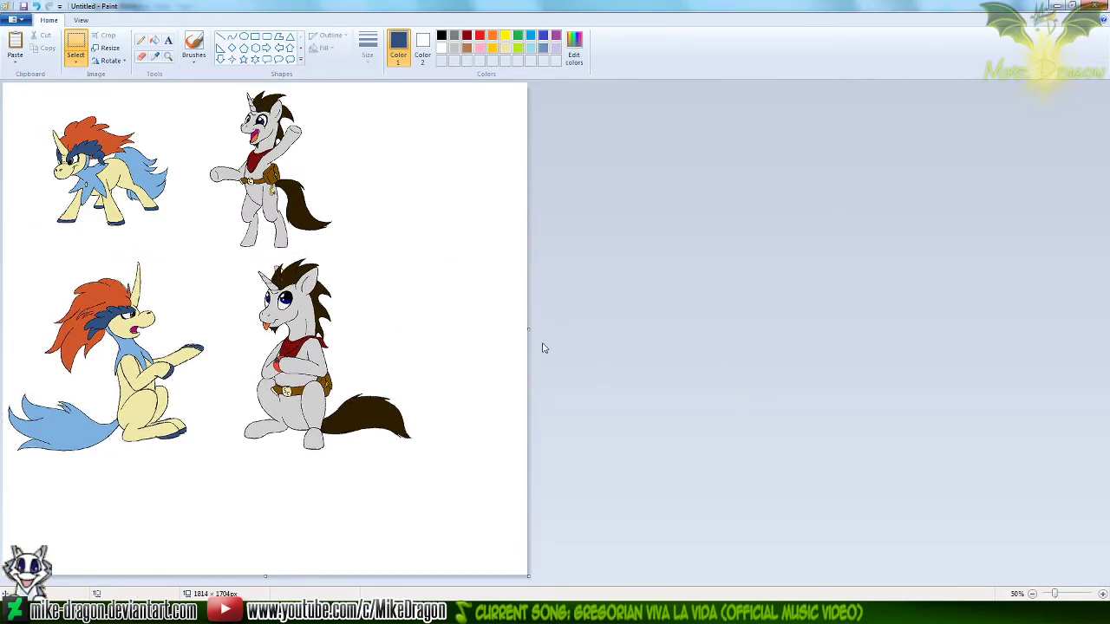
left_click_drag(527, 329, 424, 355)
left_click_drag(213, 578, 257, 474)
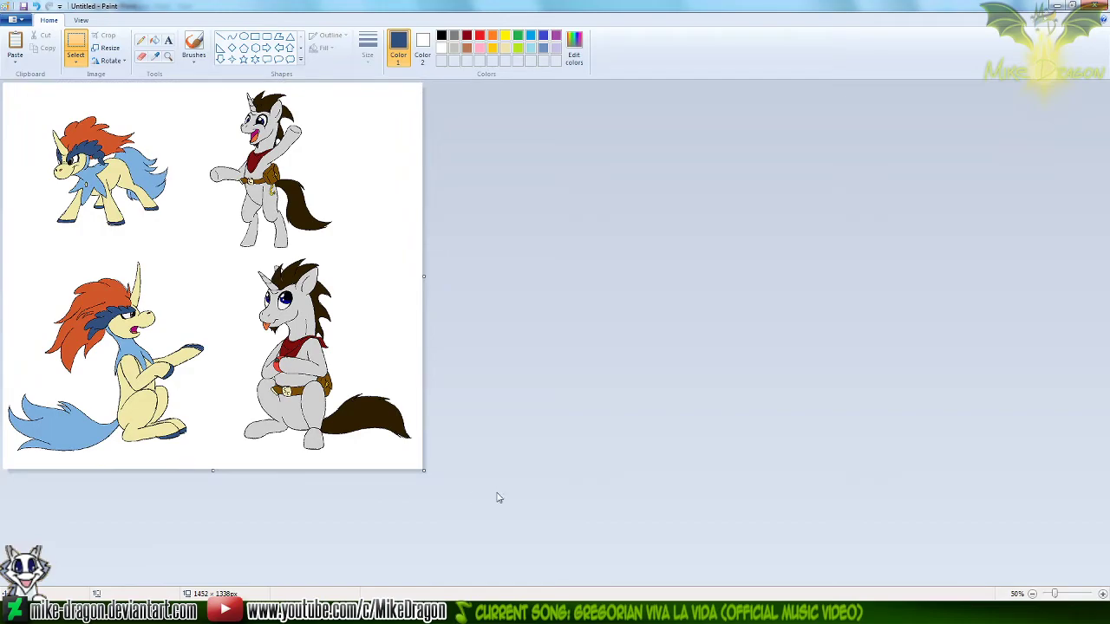
Save the image as ComicSample3 in PNG format in the Silver Trot Pokémon Trainer folder
key("ctrl+s")
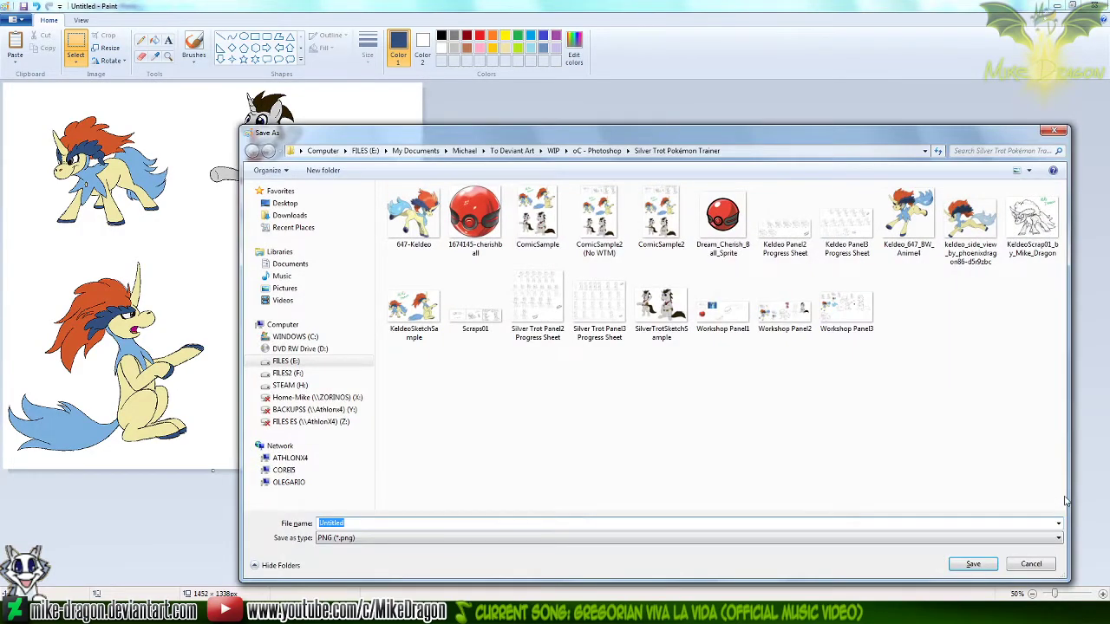
type("ComicSample")
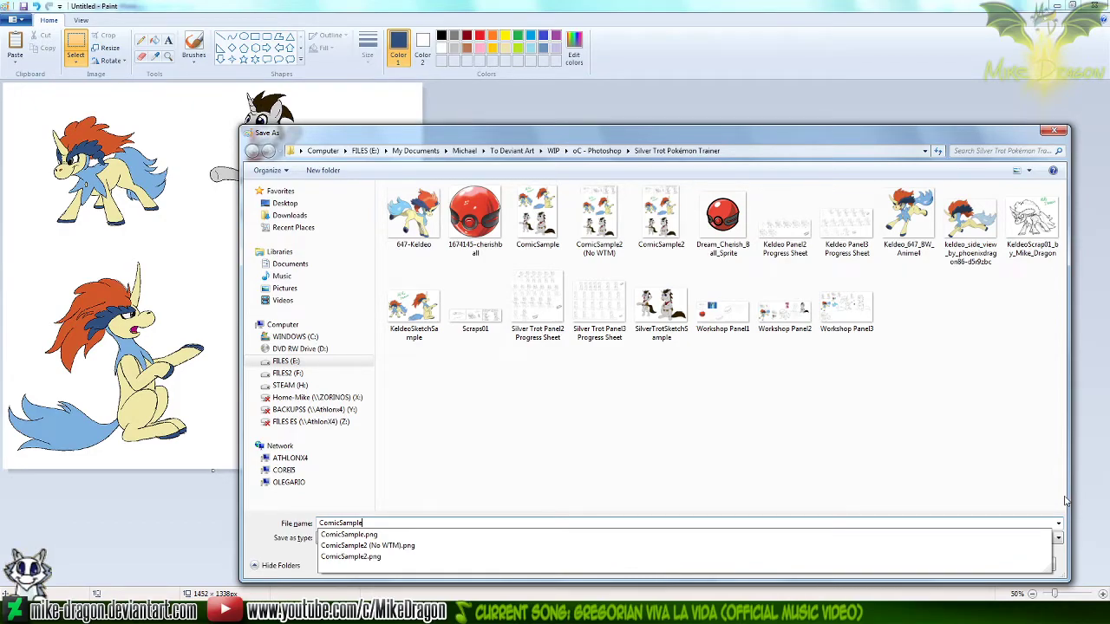
type("3")
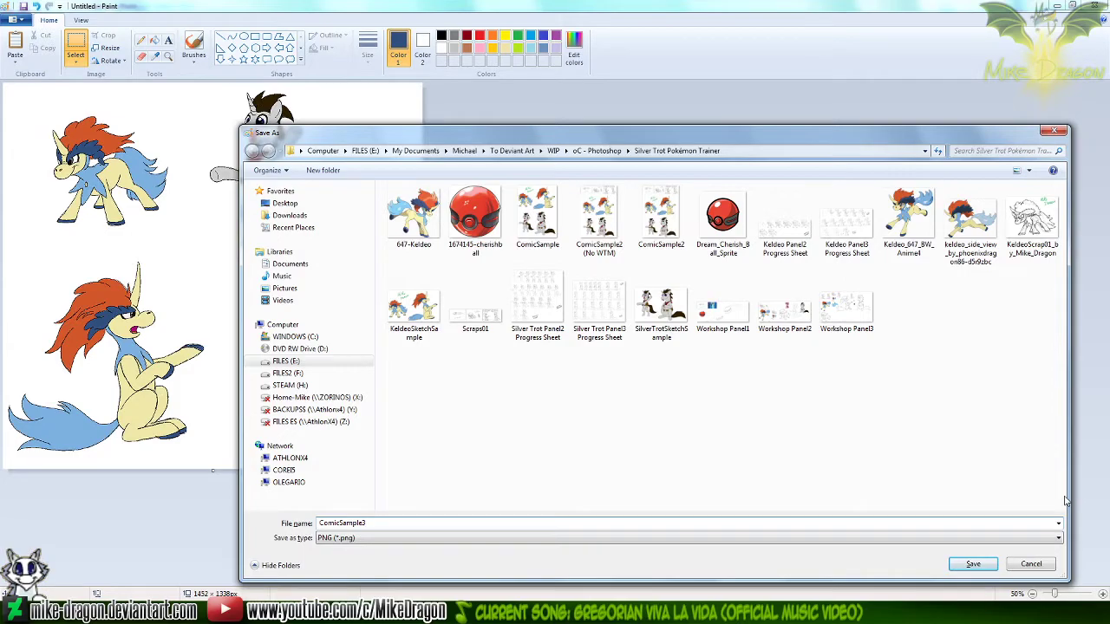
key("Return")
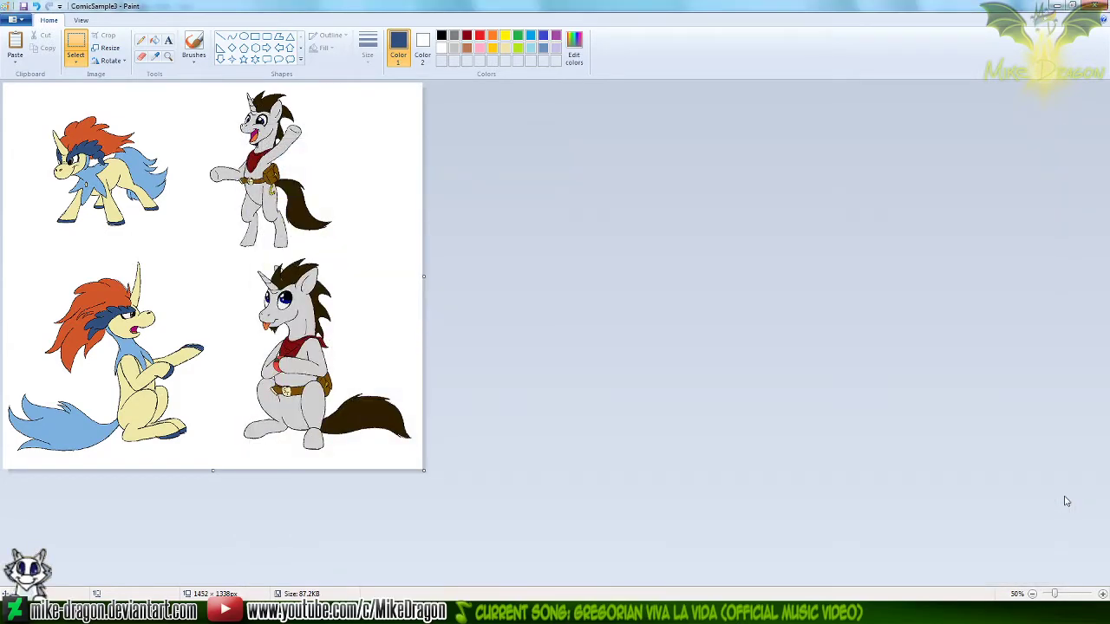
Open ComicSample and ComicSample3 from the project folder in Windows Photo Viewer, and compare the two images
left_click(279, 611)
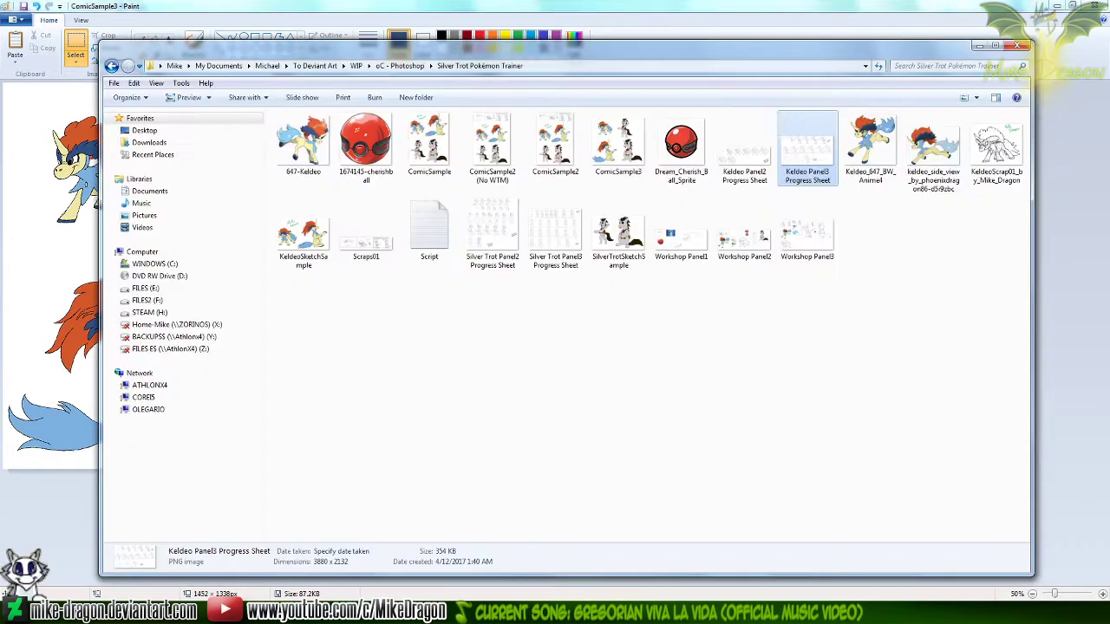
left_click(587, 434)
left_click(432, 149)
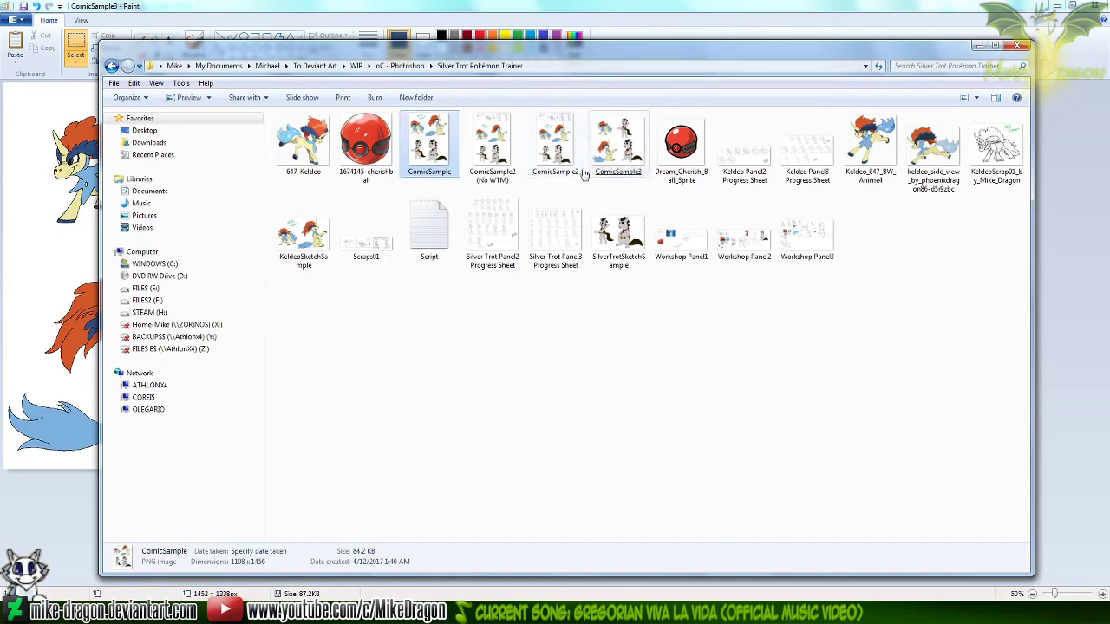
left_click(630, 165, "ctrl")
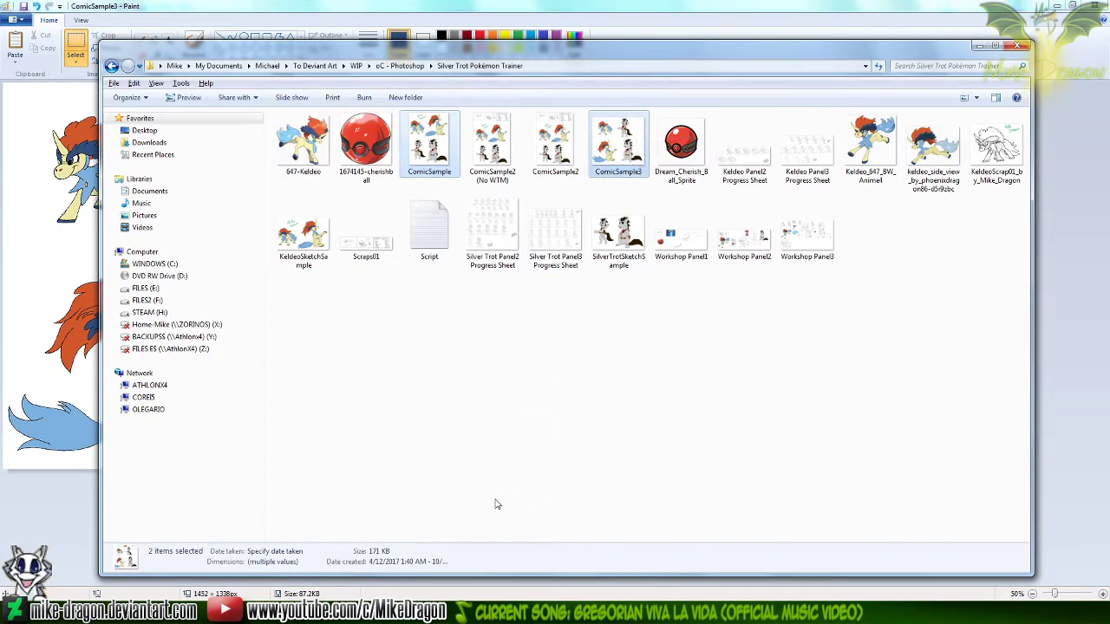
key("Return")
key("Right")
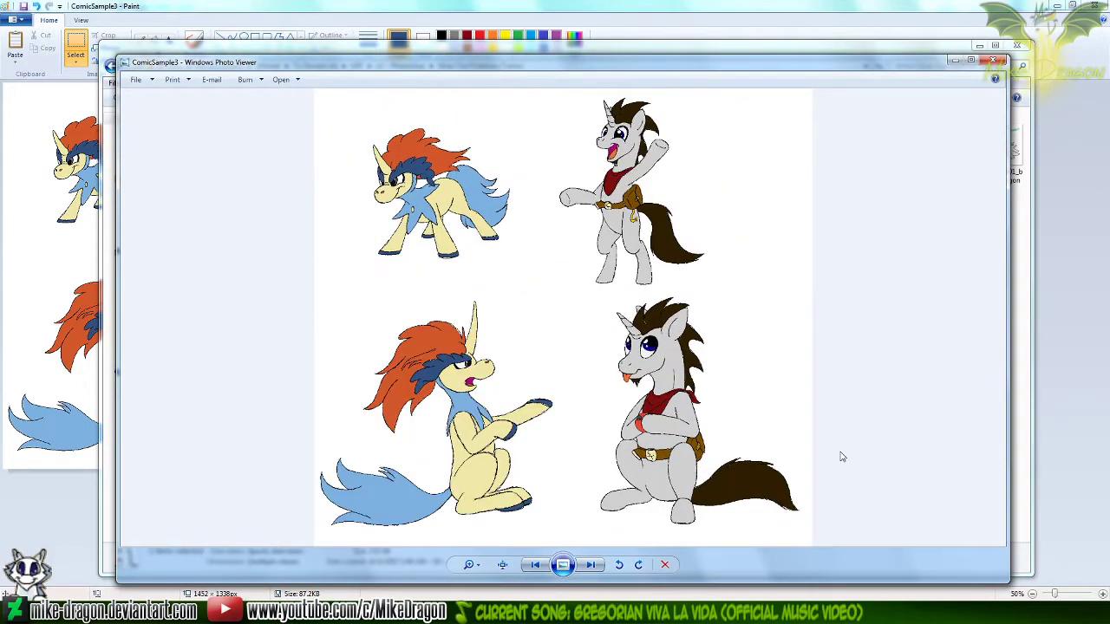
key("Left")
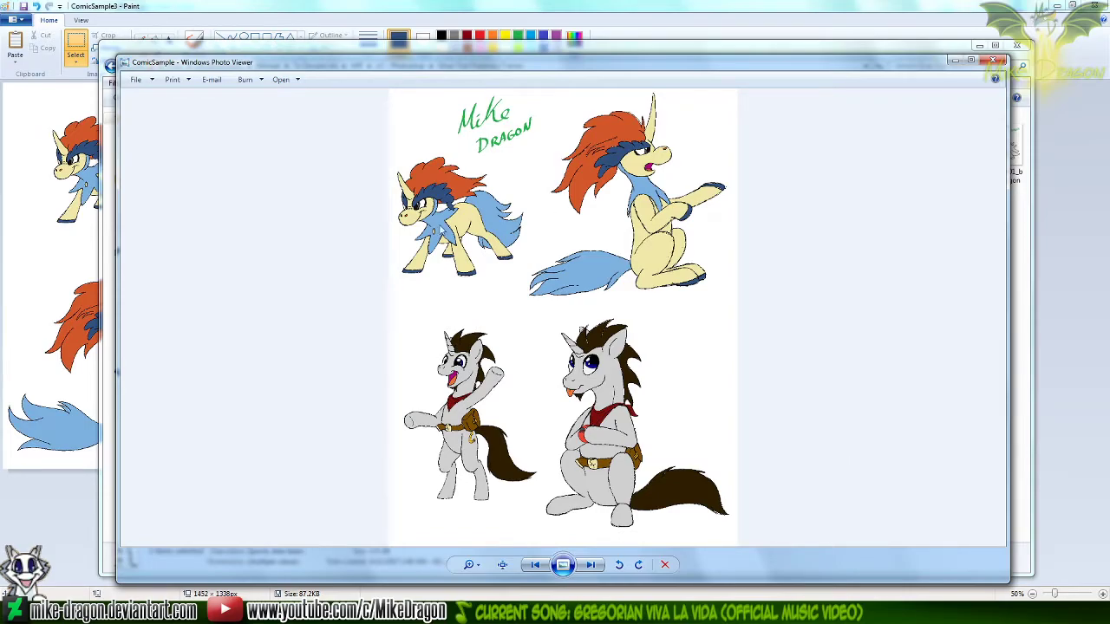
key("Right")
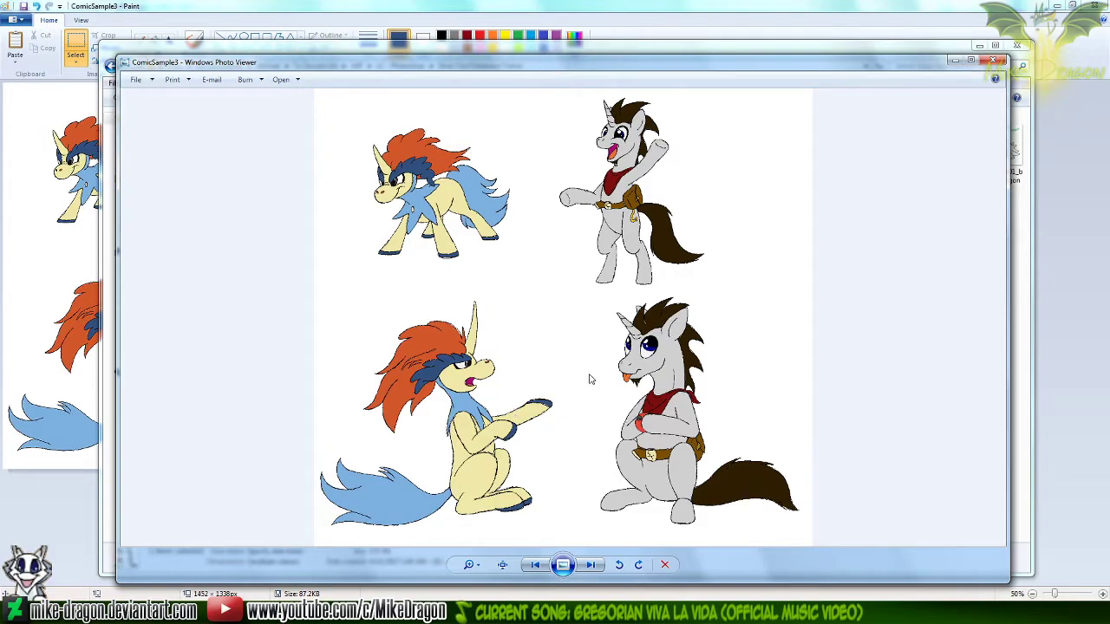
Examine the waving unicorn in ComicSample3 up close, and close the photo viewer
scroll(681, 270, "up", 4)
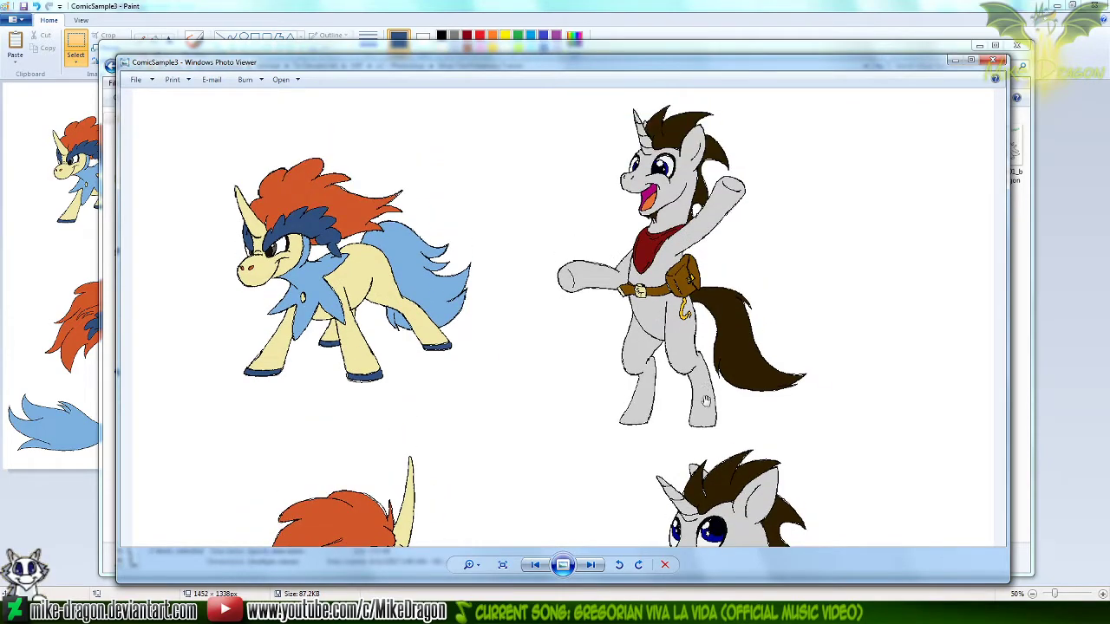
mouse_move(697, 478)
left_mouse_down()
mouse_move(666, 310)
mouse_move(691, 432)
mouse_move(681, 374)
left_mouse_up()
left_click_drag(799, 172, 733, 412)
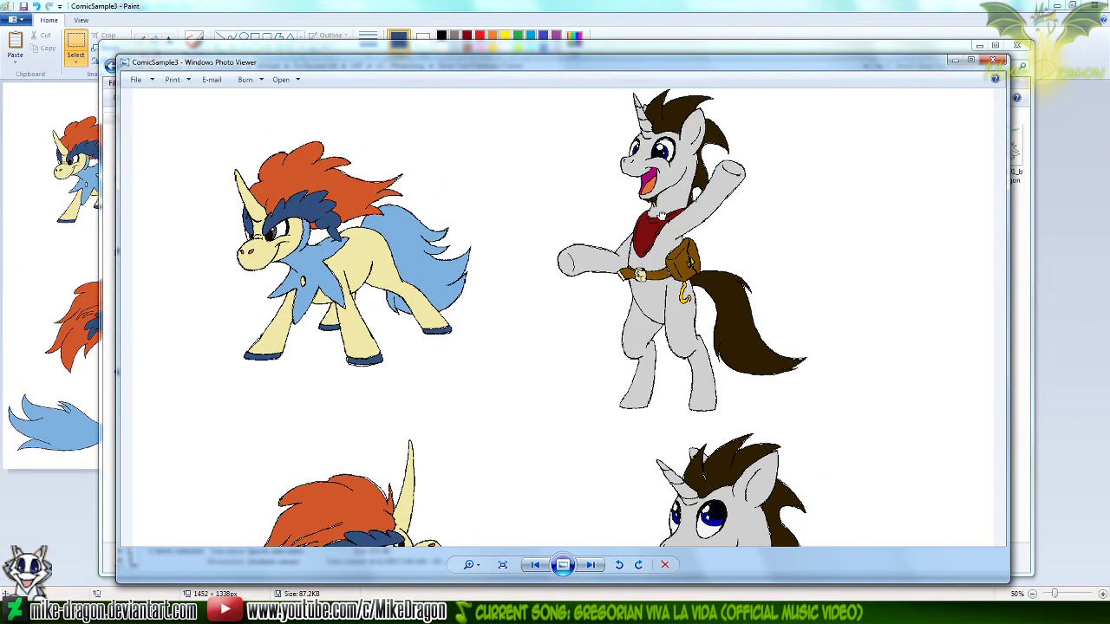
scroll(656, 222, "up", 4)
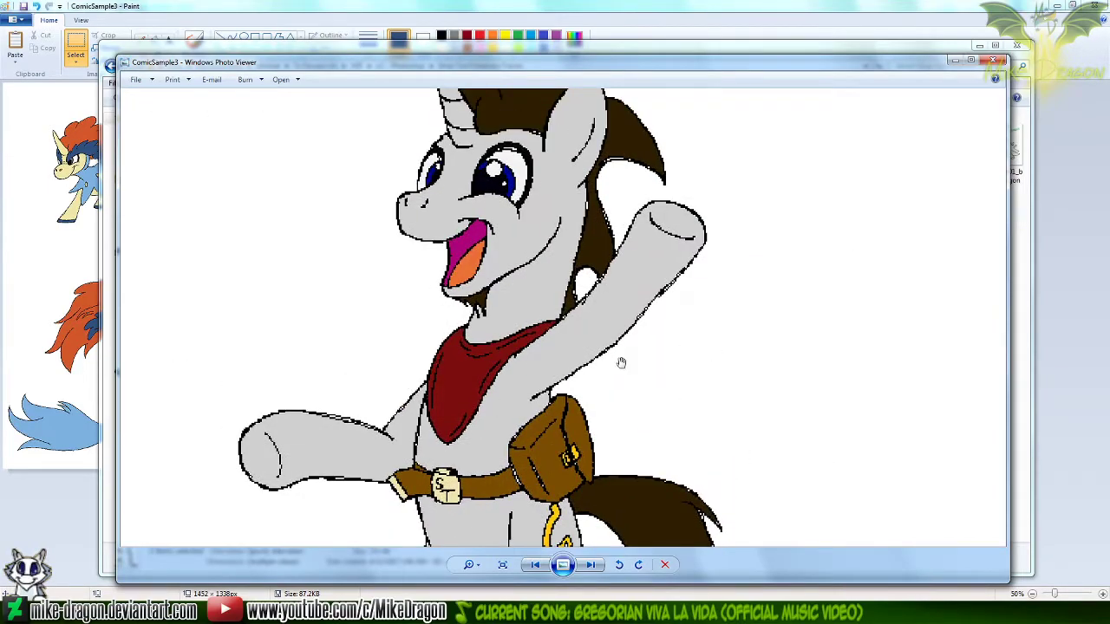
left_click(995, 62)
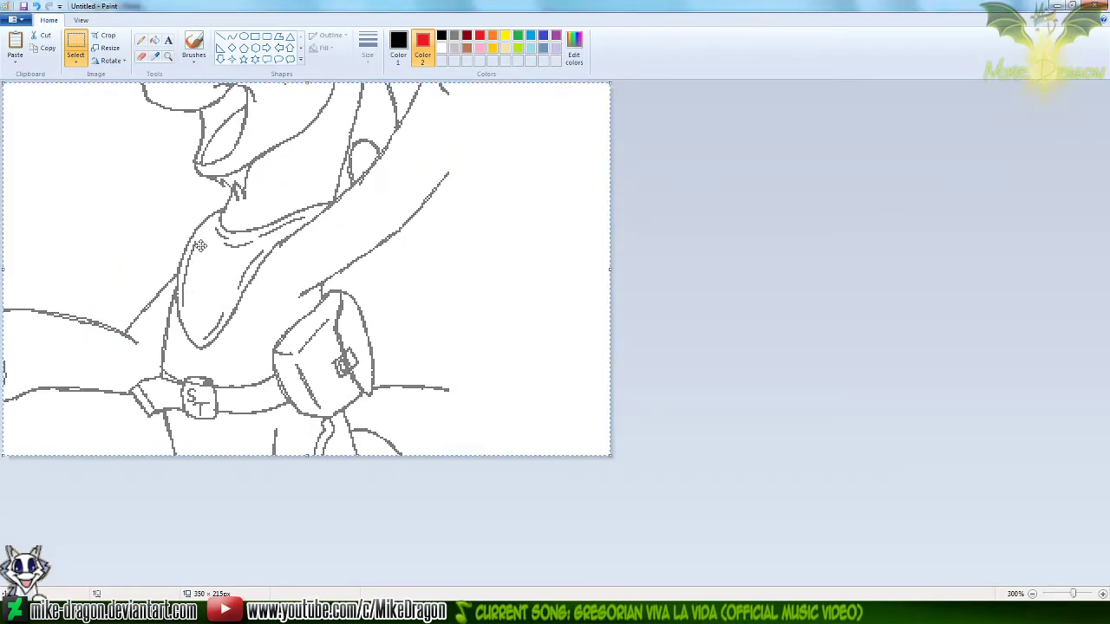
Pick the Pencil with black as the primary color for drawing on the unicorn's bandana
left_click(141, 56)
scroll(213, 272, "up", 2)
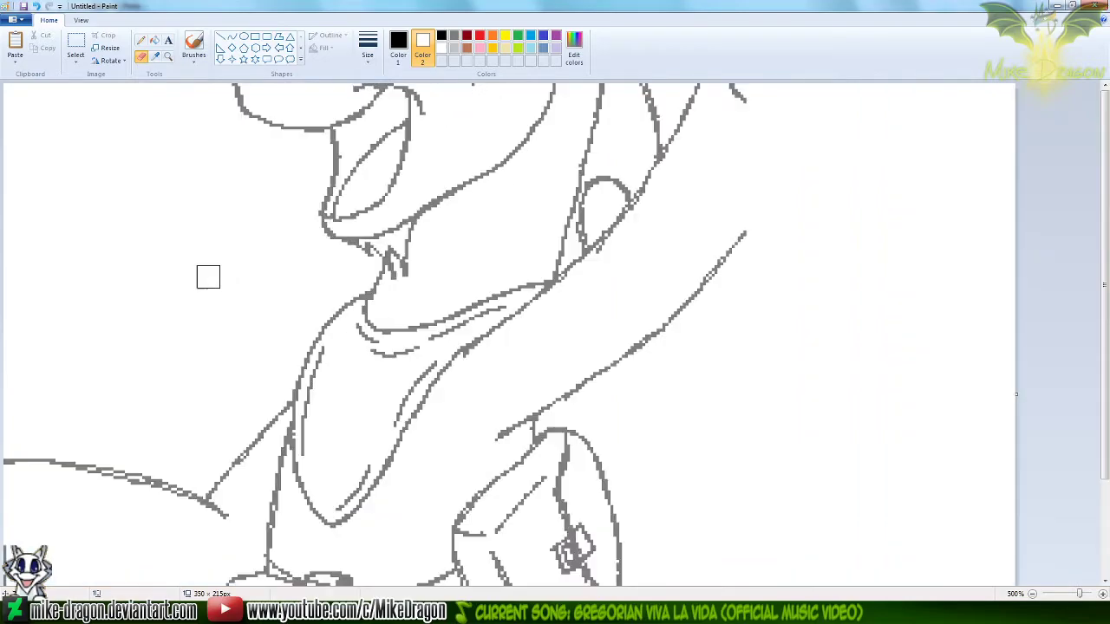
left_click(398, 48)
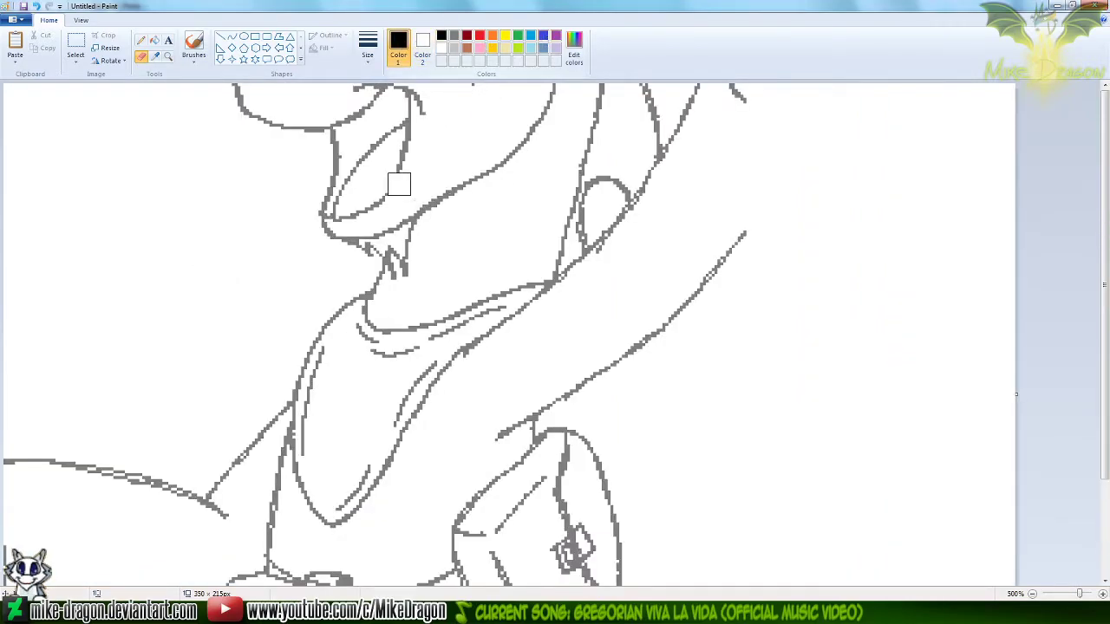
left_click(140, 40)
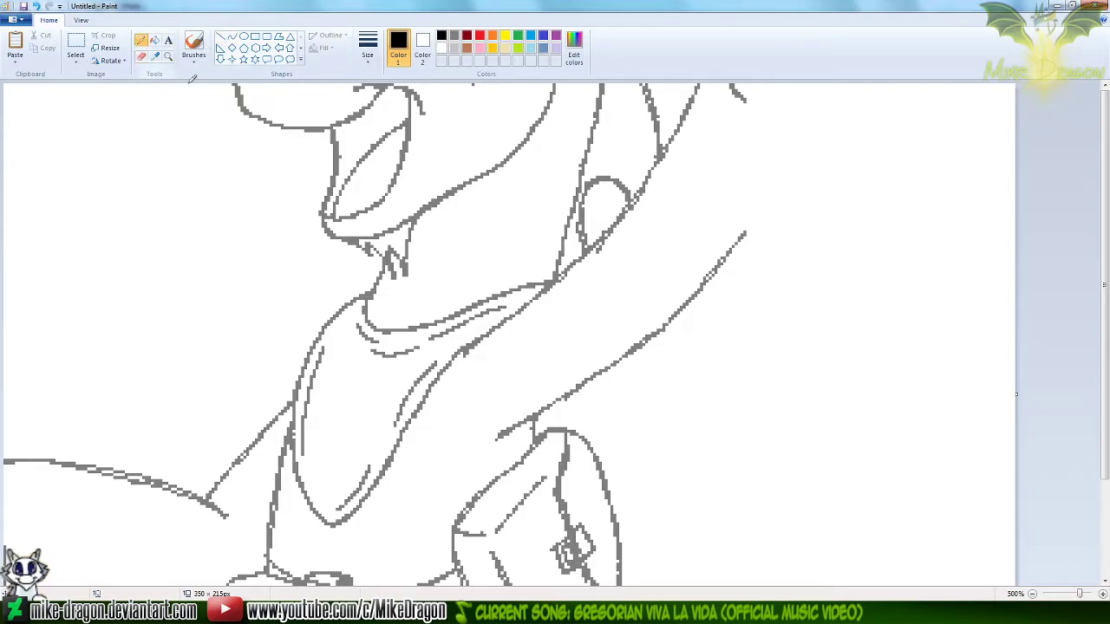
left_click_drag(1104, 295, 1104, 321)
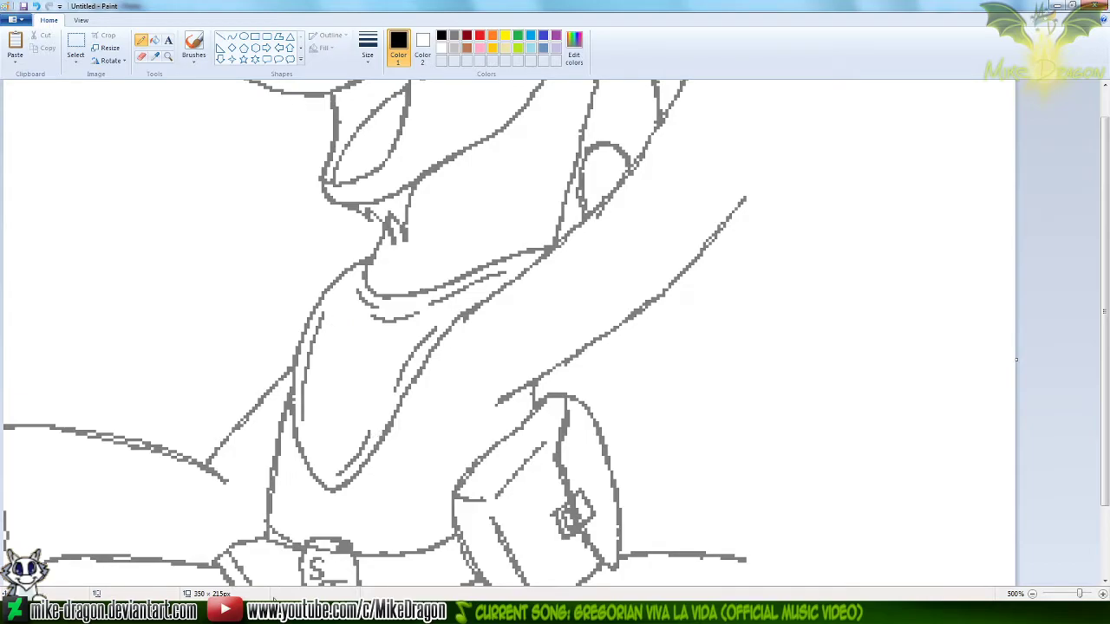
Open ComicSample3 from the project folder, examine the sitting unicorn's bandana up close, and return to the line drawing
left_click(276, 612)
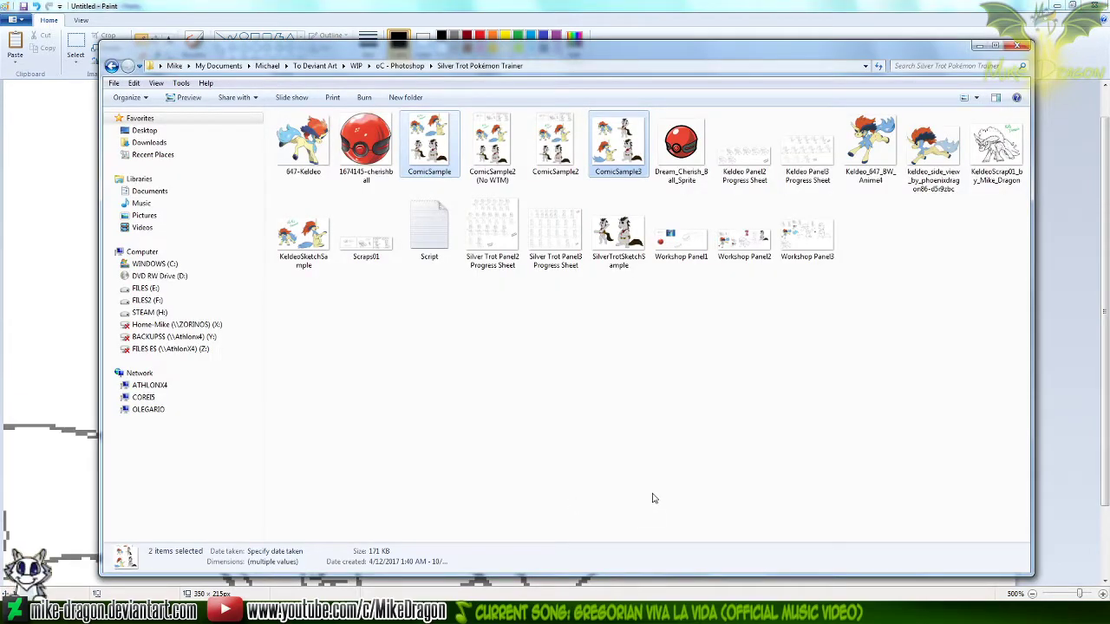
double_click(607, 130)
scroll(760, 445, "up", 3)
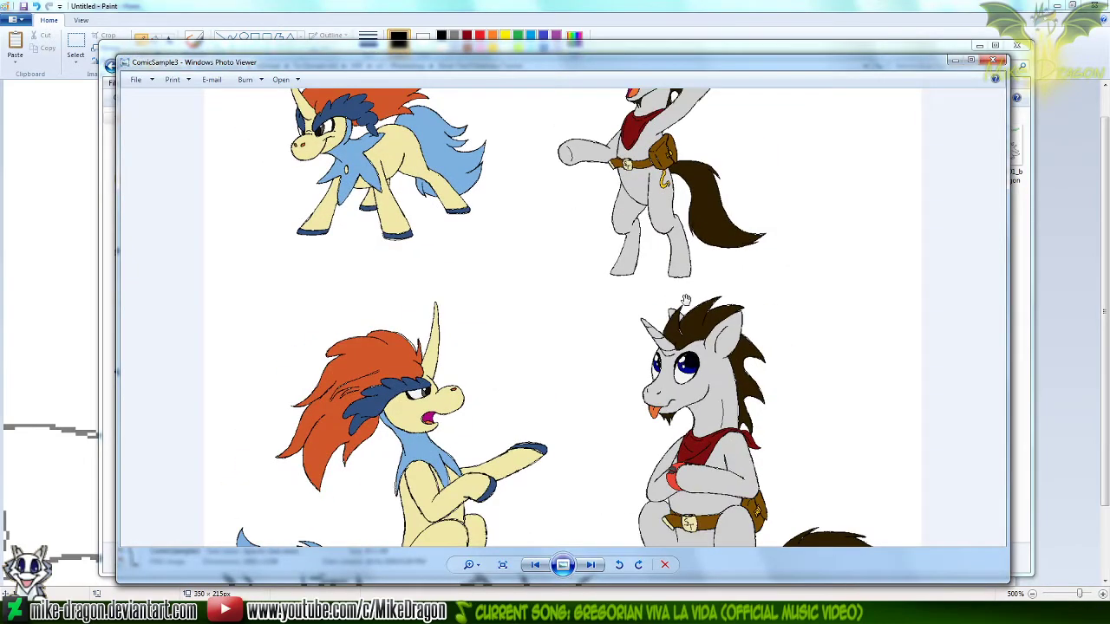
scroll(859, 339, "up", 3)
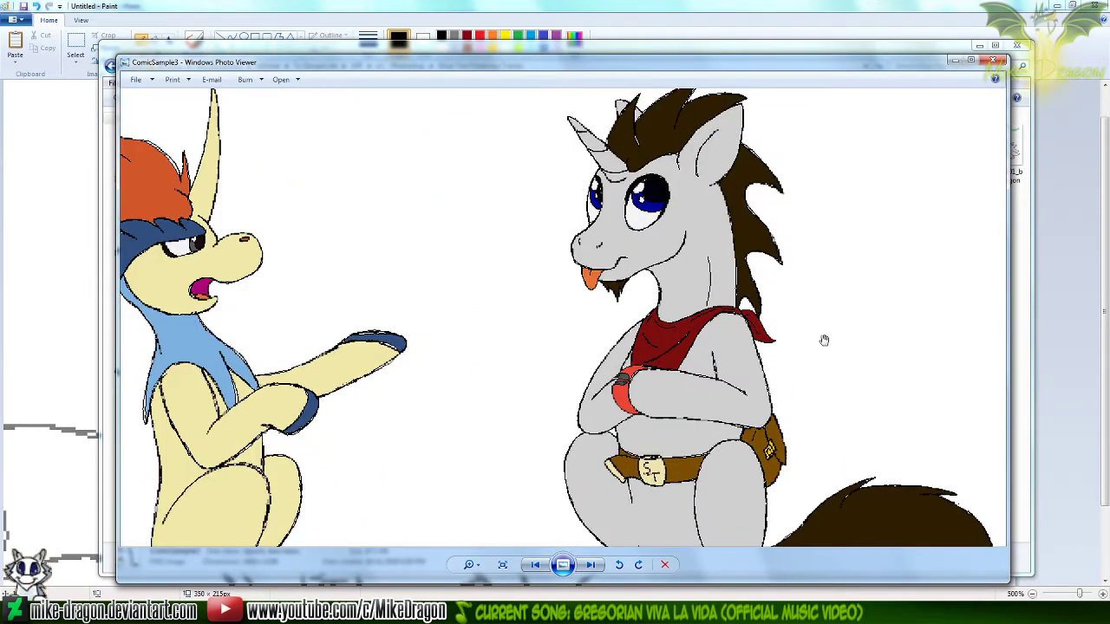
left_click(995, 65)
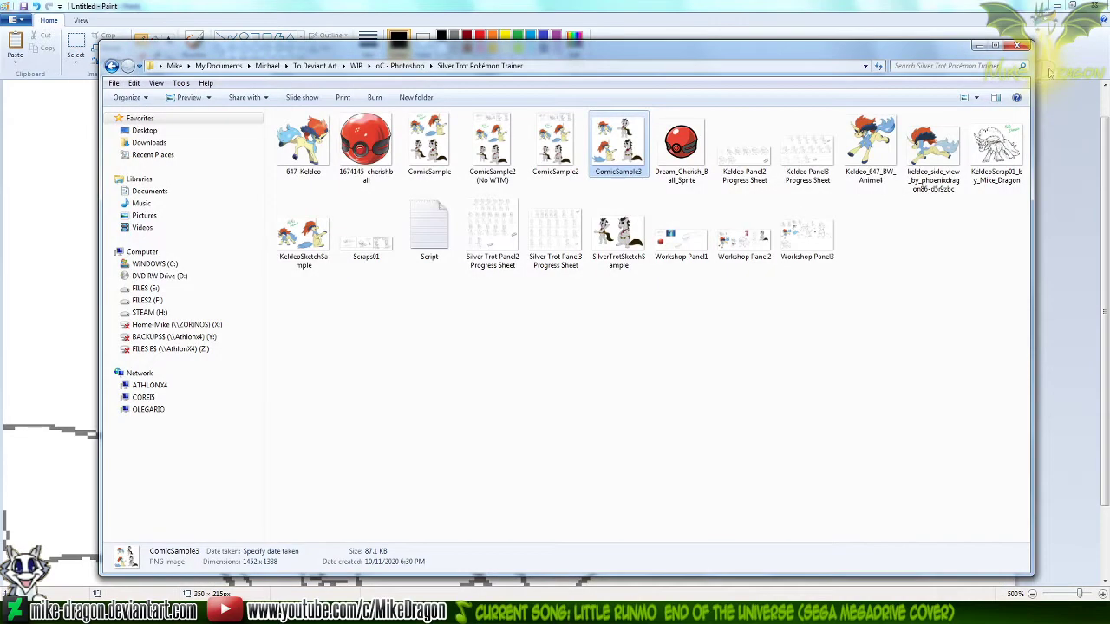
left_click(1063, 62)
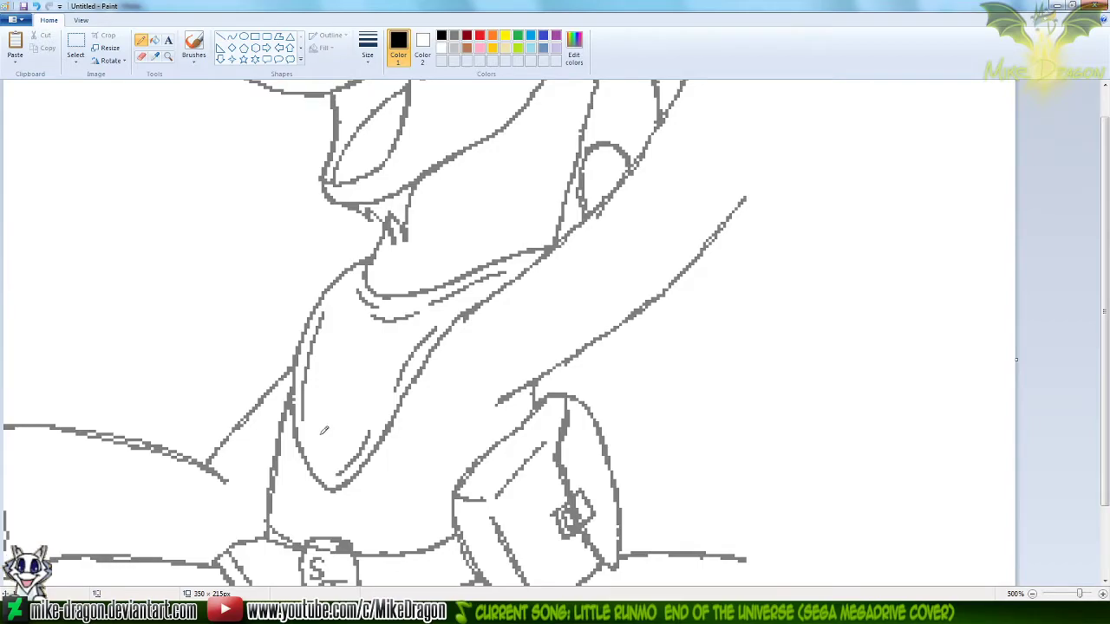
Draw a black diagonal fold line across the lower part of the bandana, redoing the stroke until it curves smoothly
mouse_move(323, 429)
left_mouse_down()
mouse_move(374, 402)
mouse_move(409, 358)
left_mouse_up()
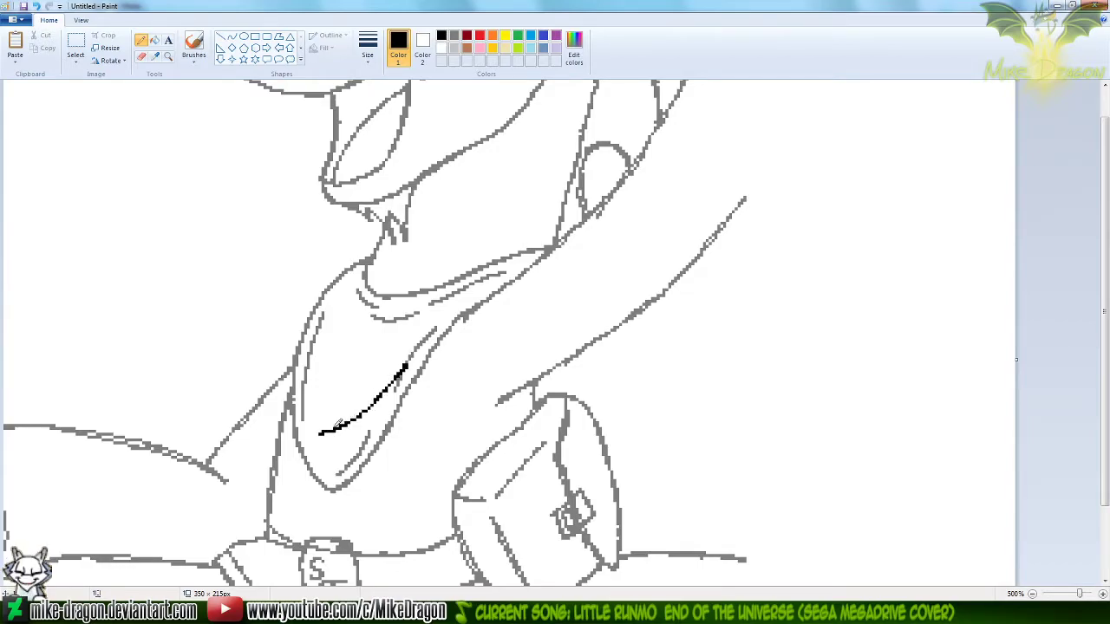
key("ctrl+z")
mouse_move(325, 428)
left_mouse_down()
mouse_move(362, 406)
mouse_move(406, 350)
left_mouse_up()
key("ctrl+z")
left_click_drag(319, 434, 415, 350)
left_click_drag(323, 433, 397, 374)
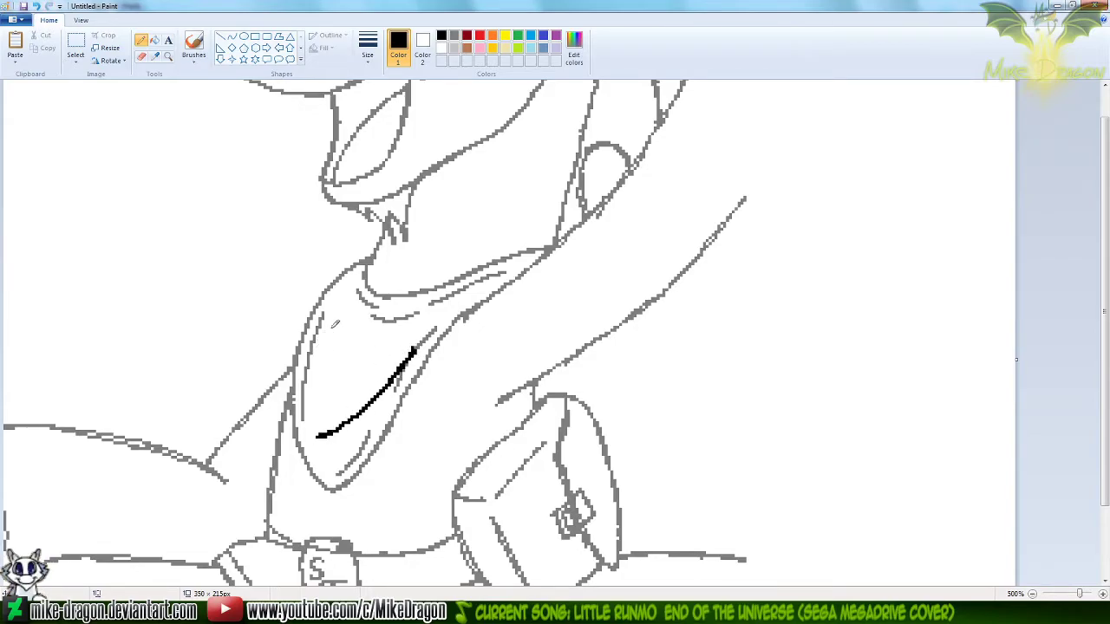
Draw a second black fold line curving down the inside of the bandana's left edge, redoing the stroke as needed
mouse_move(333, 305)
left_mouse_down()
mouse_move(326, 364)
mouse_move(336, 387)
mouse_move(324, 305)
mouse_move(318, 343)
mouse_move(333, 403)
left_mouse_up()
key("ctrl+z")
key("ctrl+z")
left_click_drag(325, 310, 338, 396)
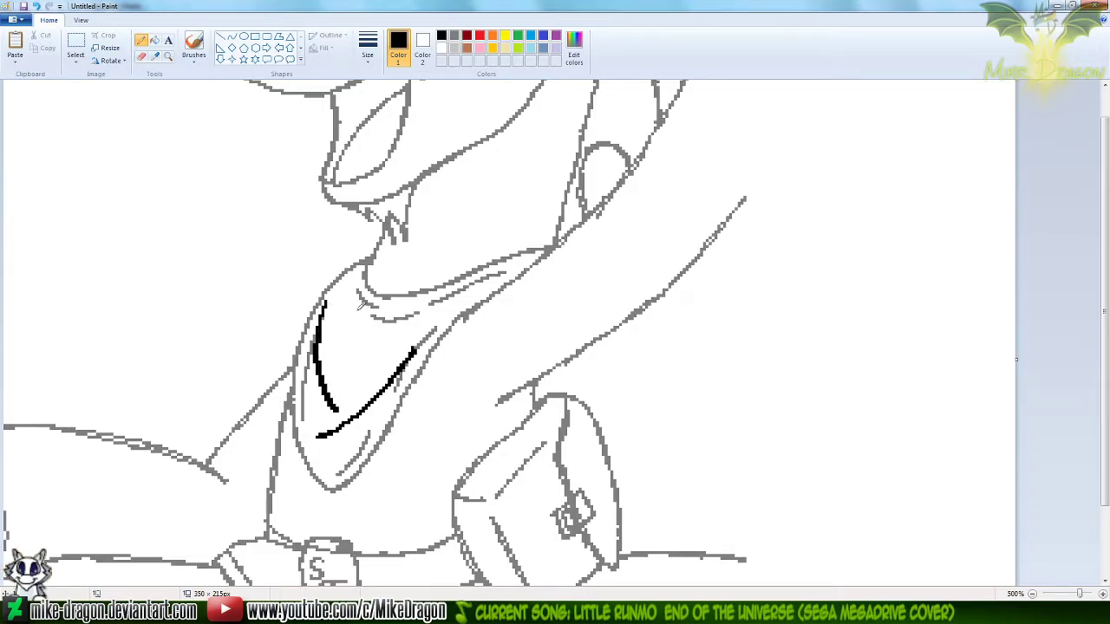
key("ctrl+z")
key("ctrl+z")
mouse_move(328, 304)
left_mouse_down()
mouse_move(323, 351)
mouse_move(341, 400)
left_mouse_up()
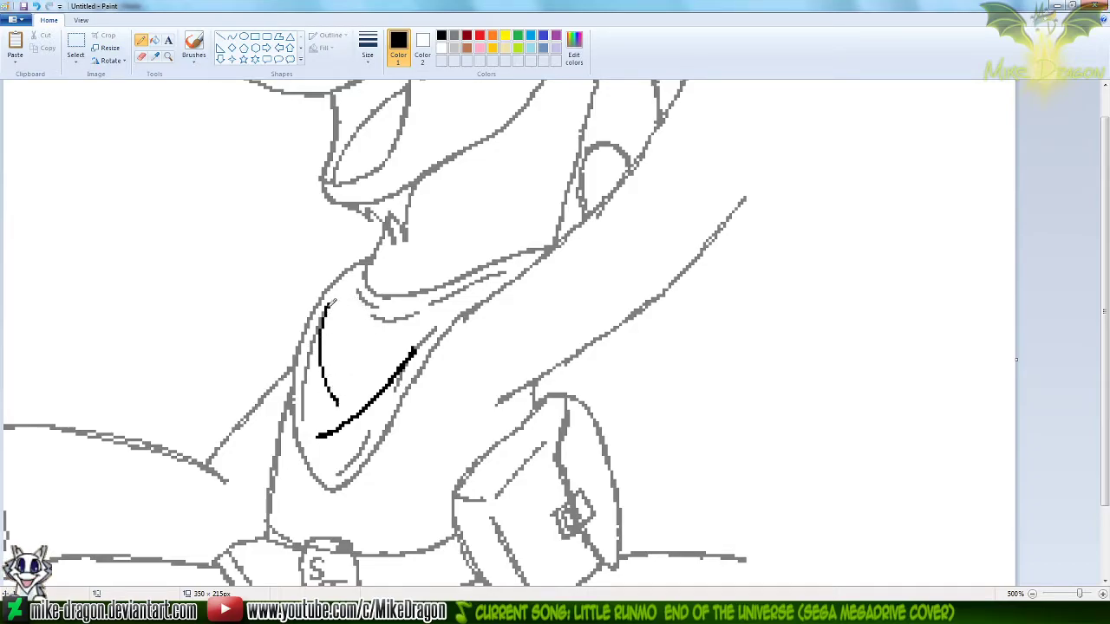
left_click_drag(323, 341, 337, 402)
key("ctrl+z")
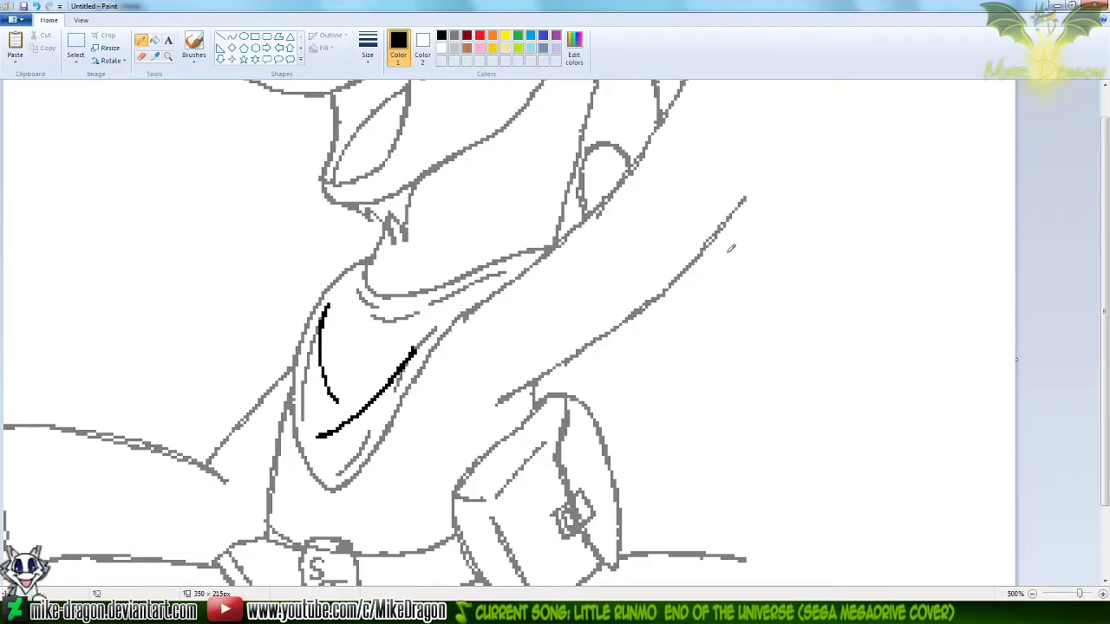
Erase the old gray fold lines beside the new black ones with a smaller eraser, keeping the short fold near the bandana's tip
left_click(454, 36)
left_click(142, 57)
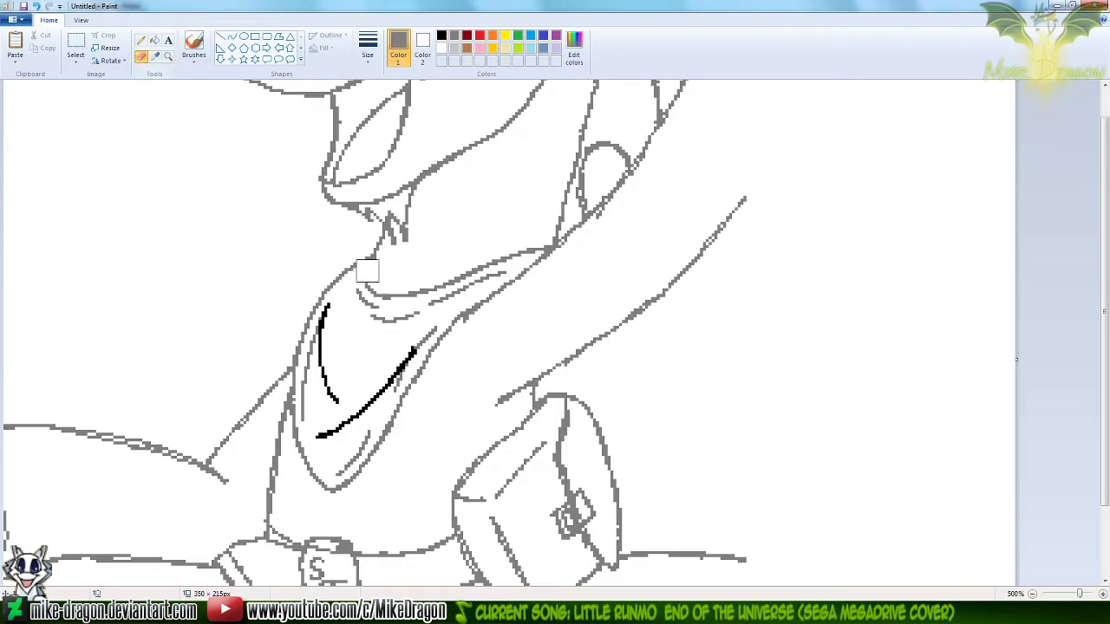
left_click(368, 45)
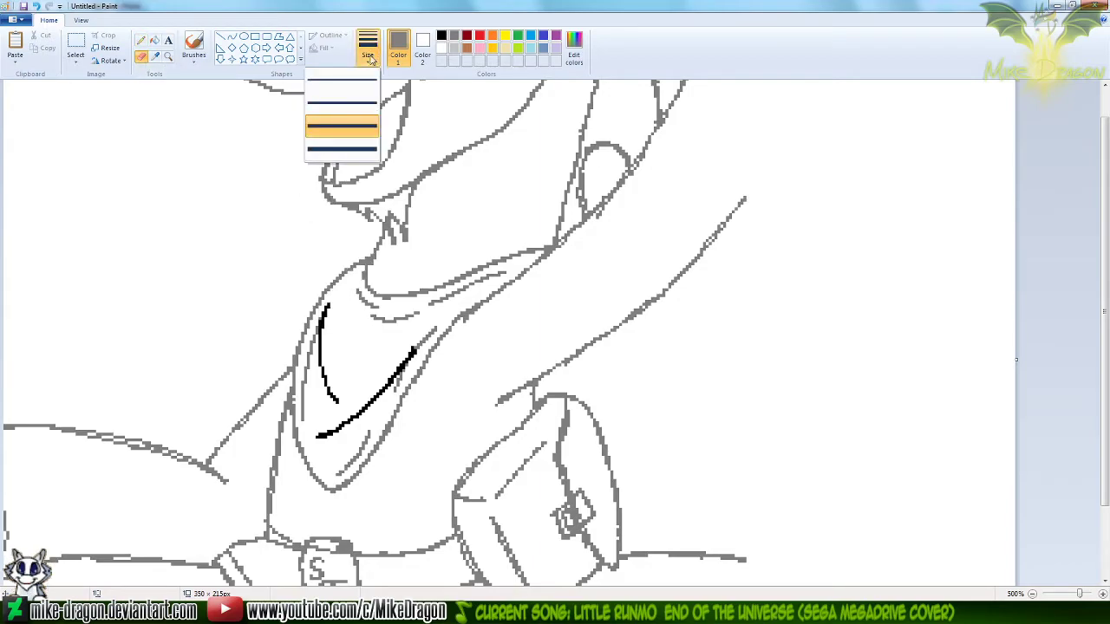
left_click(343, 102)
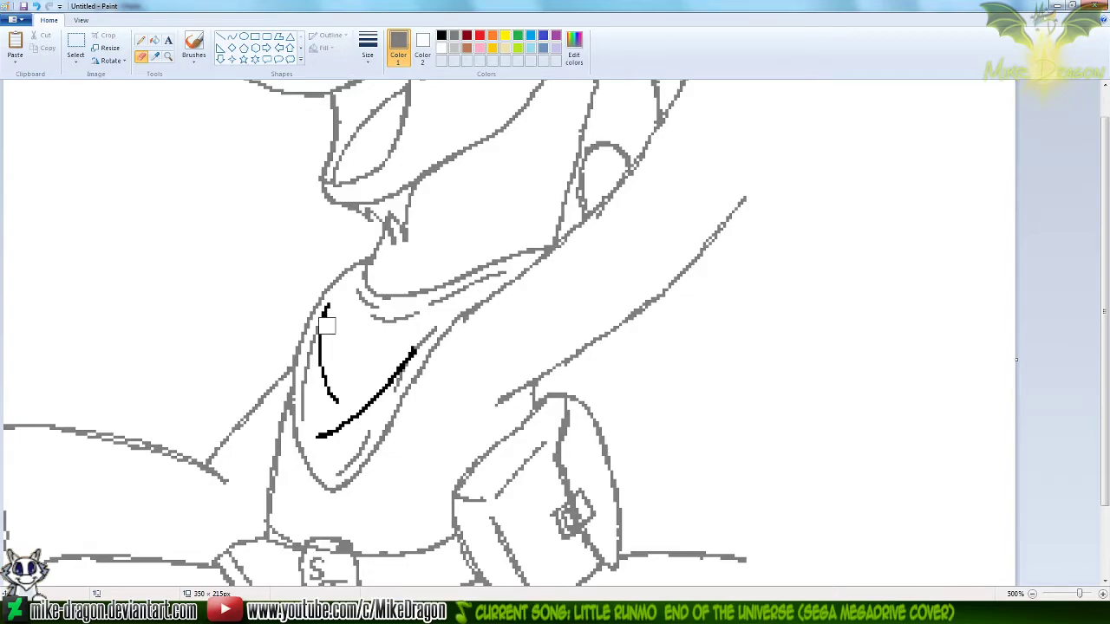
mouse_move(312, 351)
left_mouse_down()
mouse_move(309, 416)
mouse_move(350, 449)
mouse_move(335, 467)
left_mouse_up()
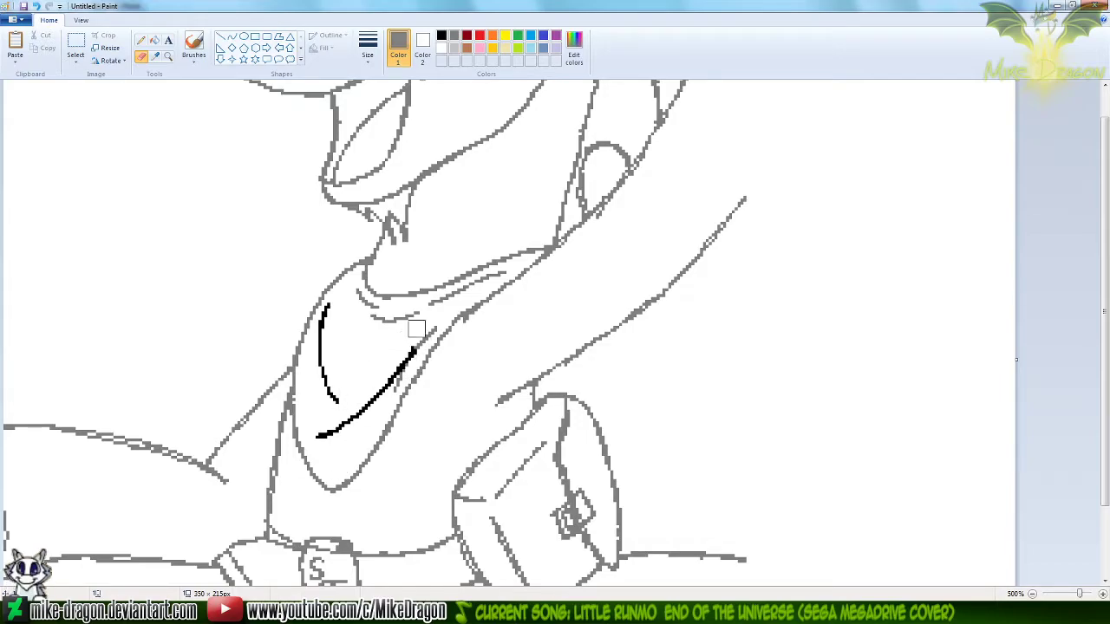
key("ctrl+z")
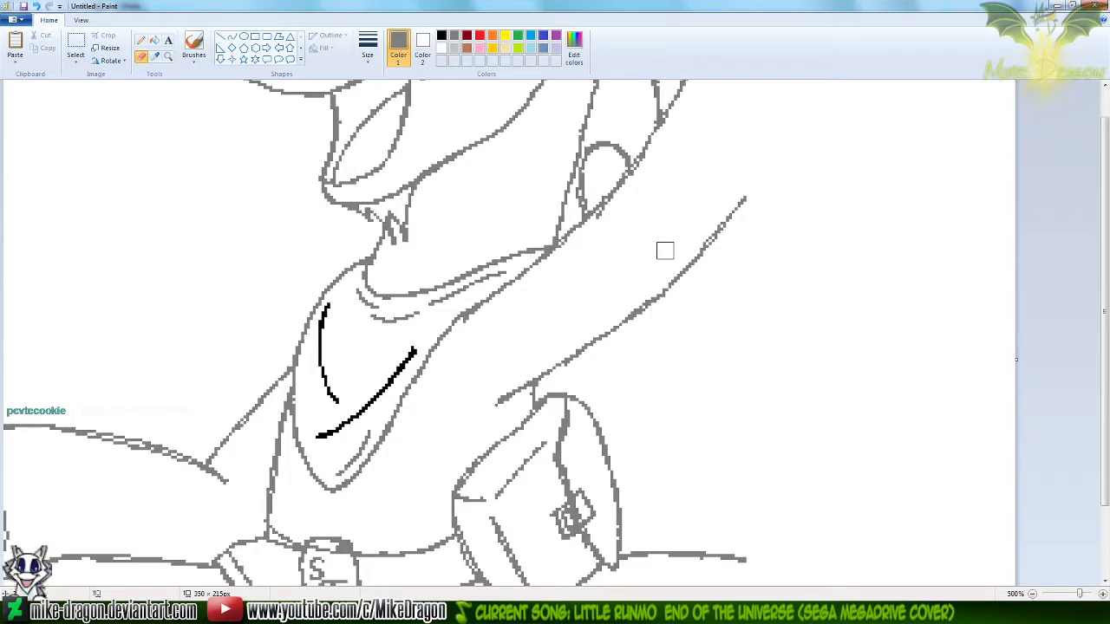
Recolor the two black bandana fold lines to the drawing's gray by replacing black with gray, and restore white as the secondary color
left_click(440, 37)
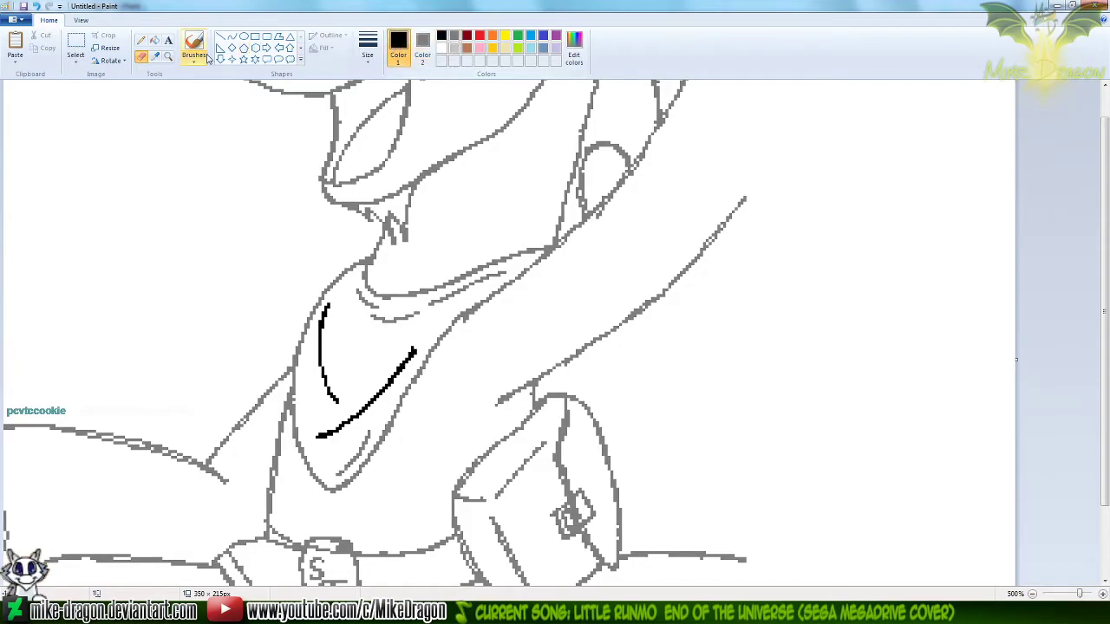
mouse_move(425, 347)
left_mouse_down()
mouse_move(341, 408)
mouse_move(362, 409)
mouse_move(312, 453)
mouse_move(335, 395)
mouse_move(328, 307)
left_mouse_up()
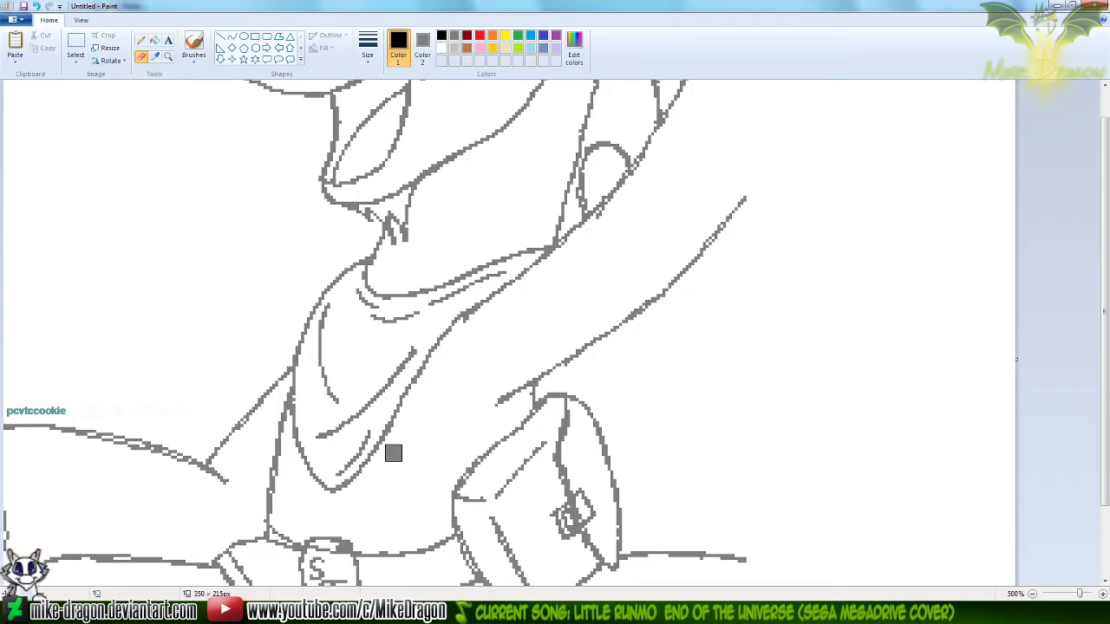
left_click(157, 58)
right_click(159, 204)
scroll(159, 204, "down", 2)
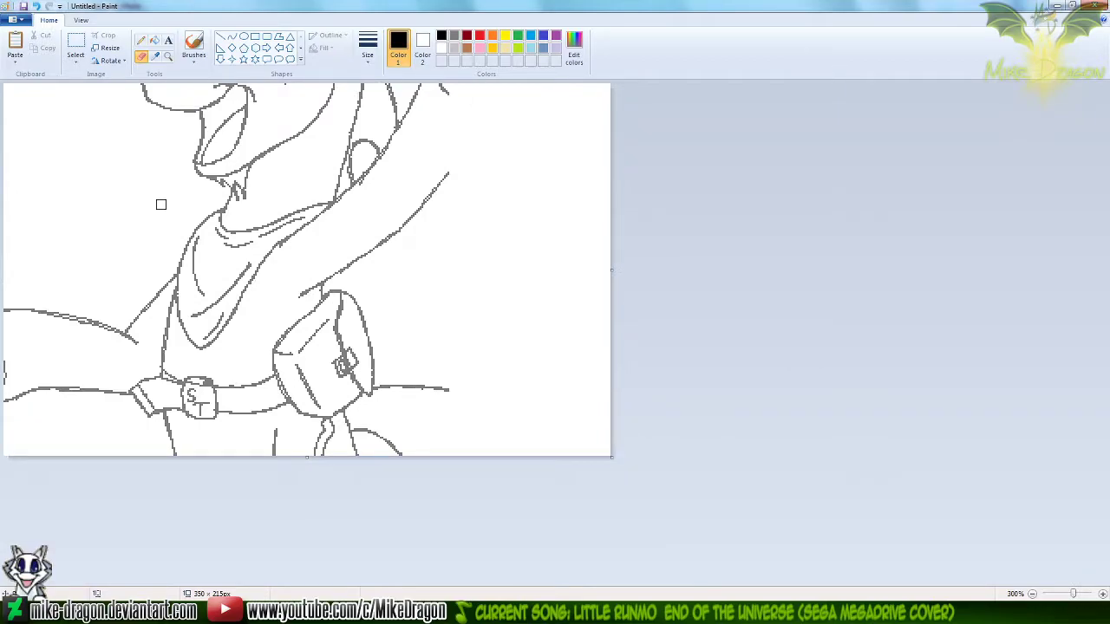
Copy the whole corrected drawing, and open Workshop Panel2 from the project folder for editing at the waving unicorn's torso
key("ctrl+a")
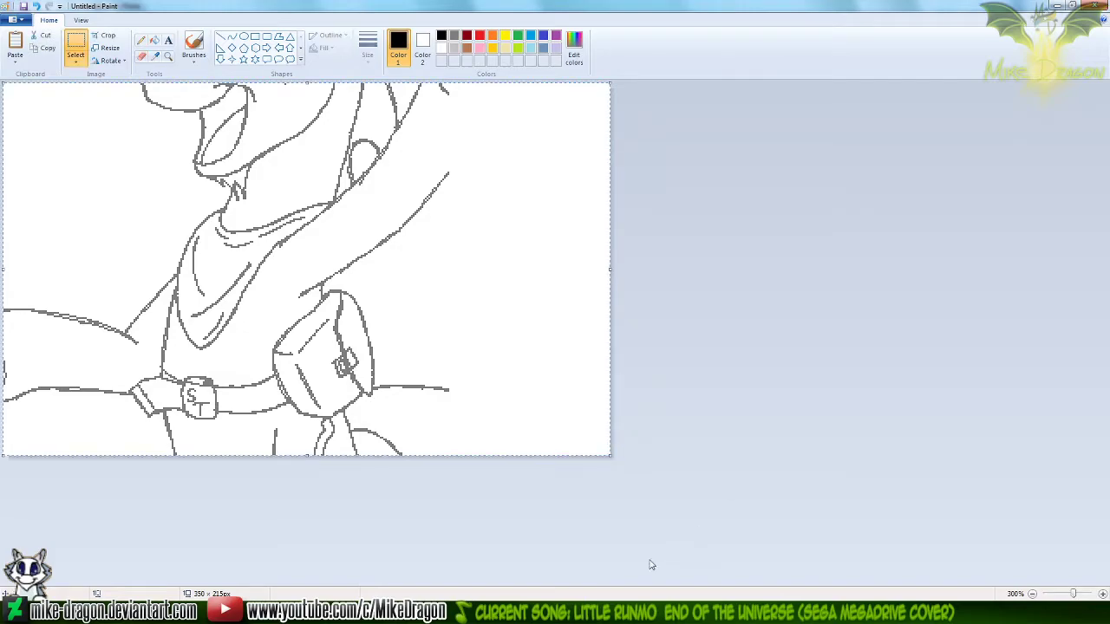
left_click(555, 612)
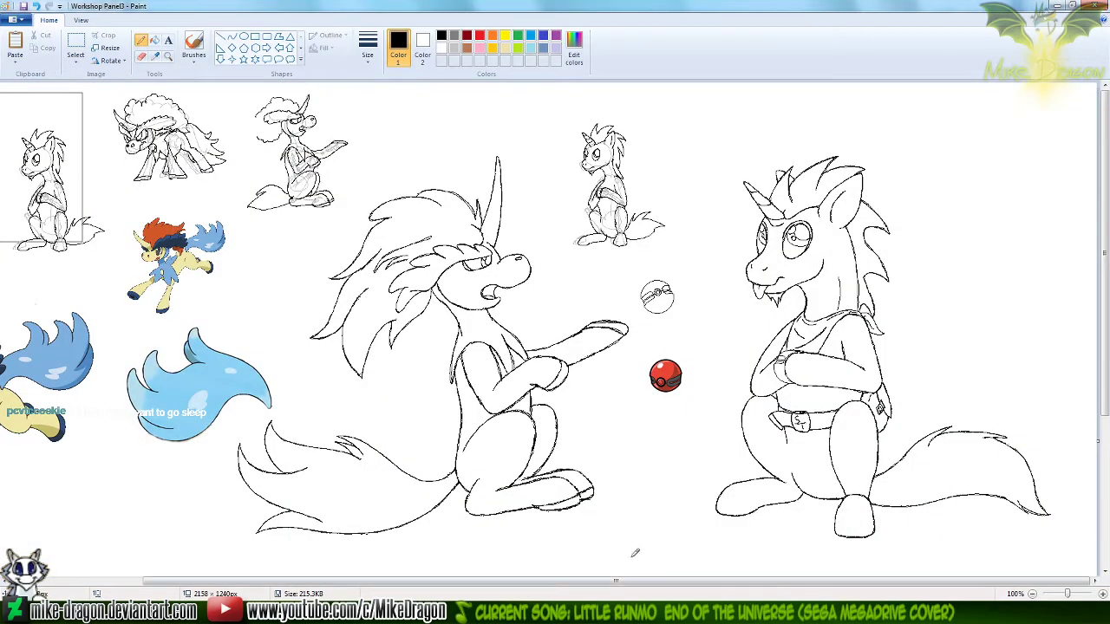
left_click(434, 612)
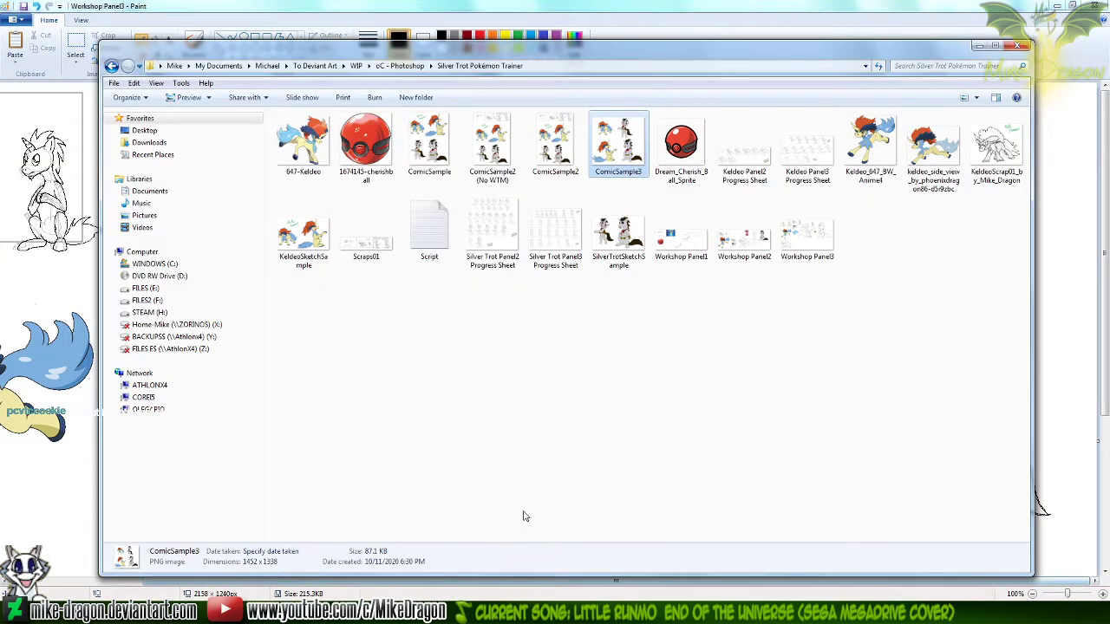
left_click_drag(834, 412, 725, 471)
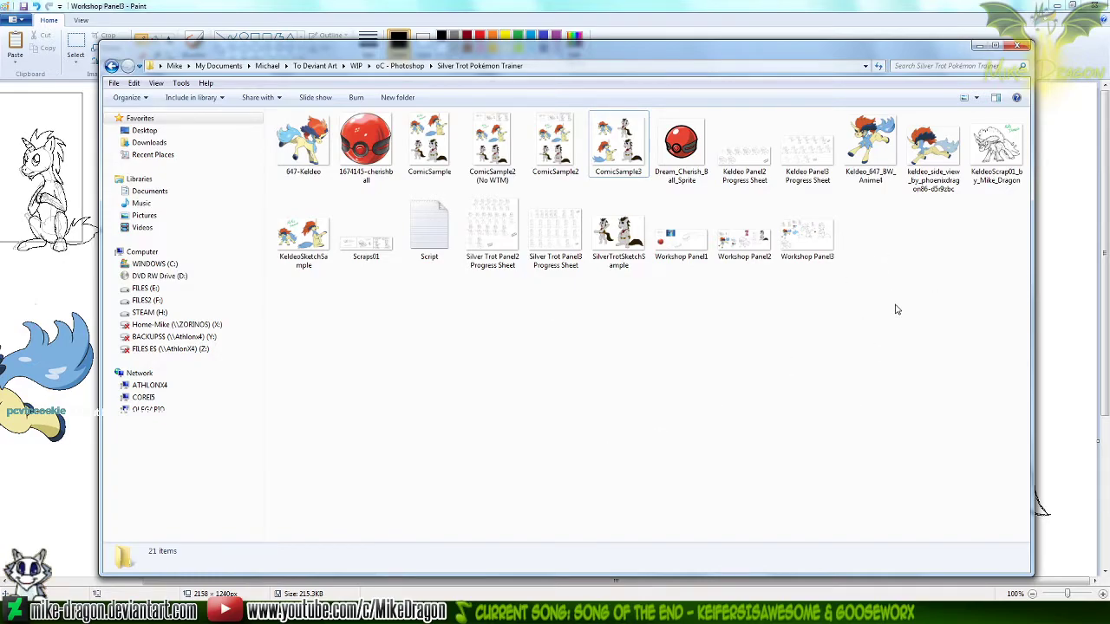
right_click(731, 251)
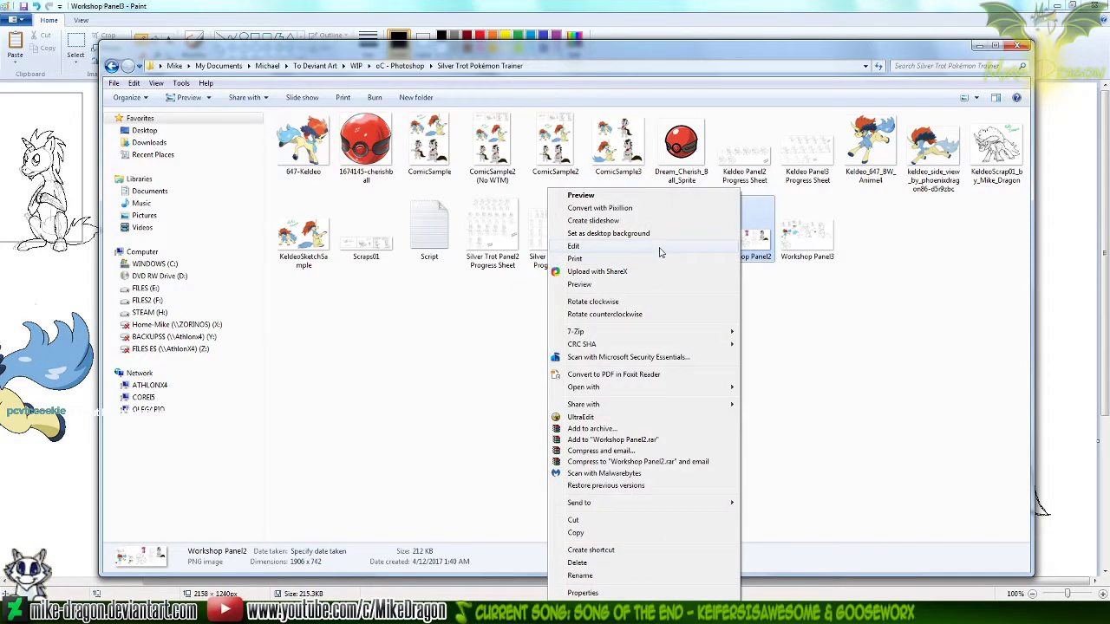
left_click(659, 247)
left_click(168, 56)
left_click(659, 235)
left_click(711, 233)
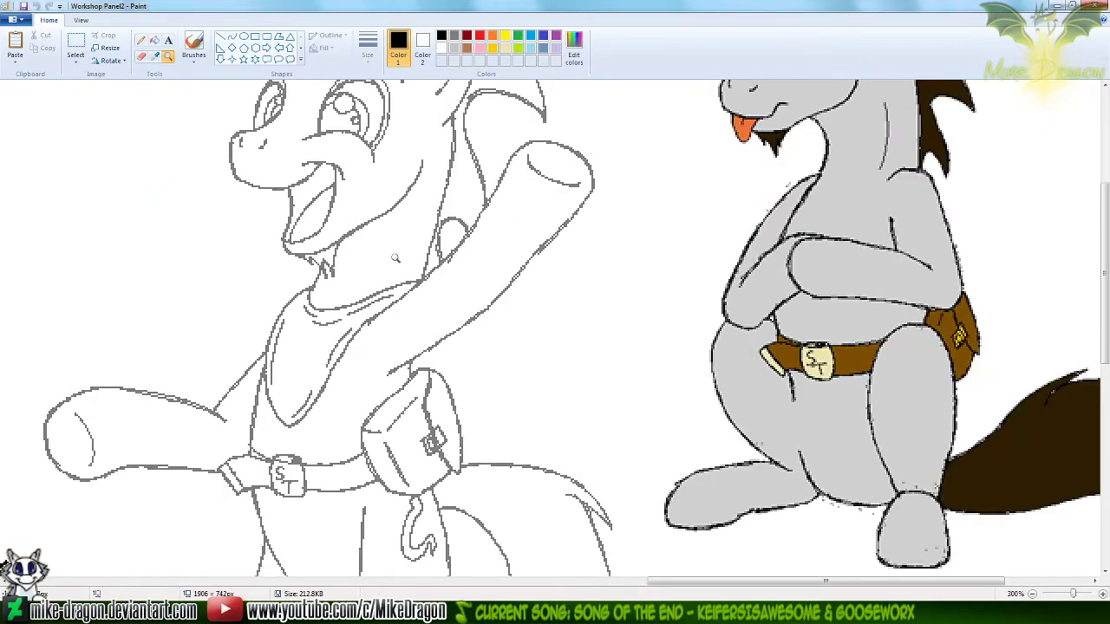
left_click(395, 257)
Try to paste the whole corrected drawing over the waving unicorn with a transparent selection
key("ctrl+v")
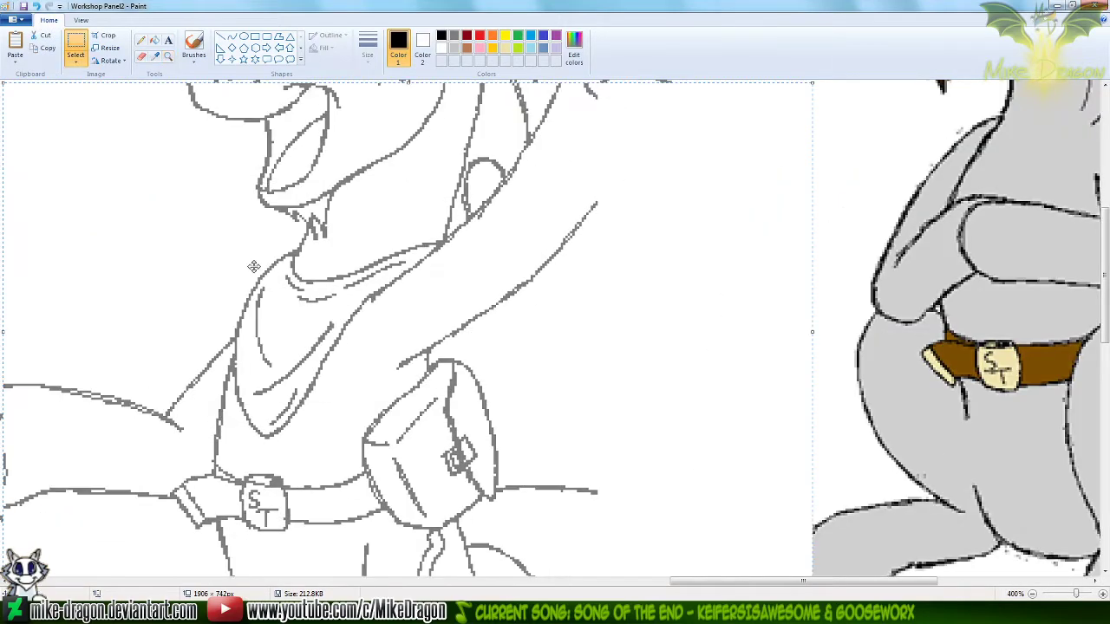
left_click(75, 62)
left_click(50, 164)
mouse_move(375, 437)
left_mouse_down()
mouse_move(389, 370)
mouse_move(428, 380)
mouse_move(420, 401)
mouse_move(408, 400)
mouse_move(414, 427)
left_mouse_up()
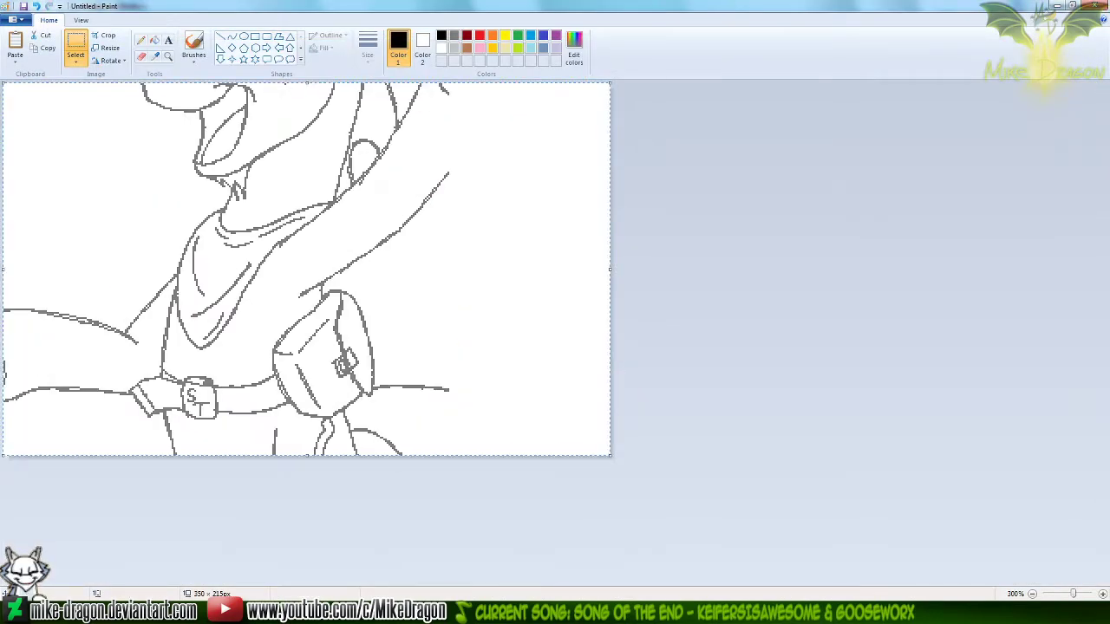
Copy only the bandana area from the corrected drawing, paste it into Workshop Panel2, and align it over the waving unicorn's bandana
left_click(865, 266)
left_click_drag(148, 190, 350, 356)
left_click(706, 612)
left_click(735, 528)
key("ctrl+v")
mouse_move(147, 193)
left_mouse_down()
mouse_move(330, 364)
mouse_move(404, 355)
mouse_move(432, 329)
left_mouse_up()
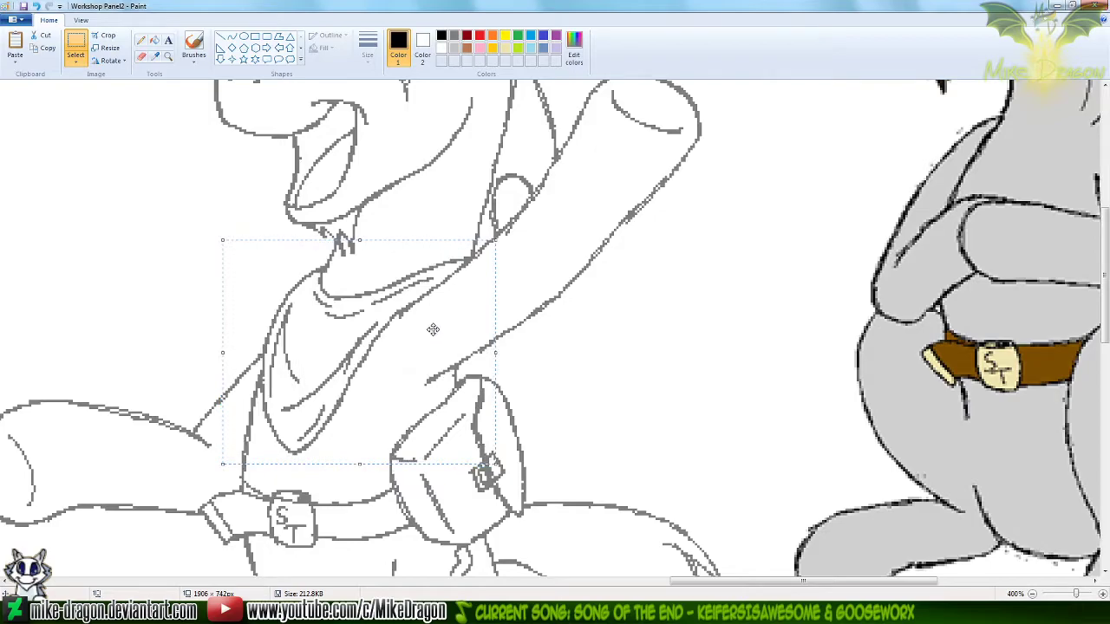
Turn off transparent selection so the pasted bandana covers the old lines, and release it in place
left_click(76, 64)
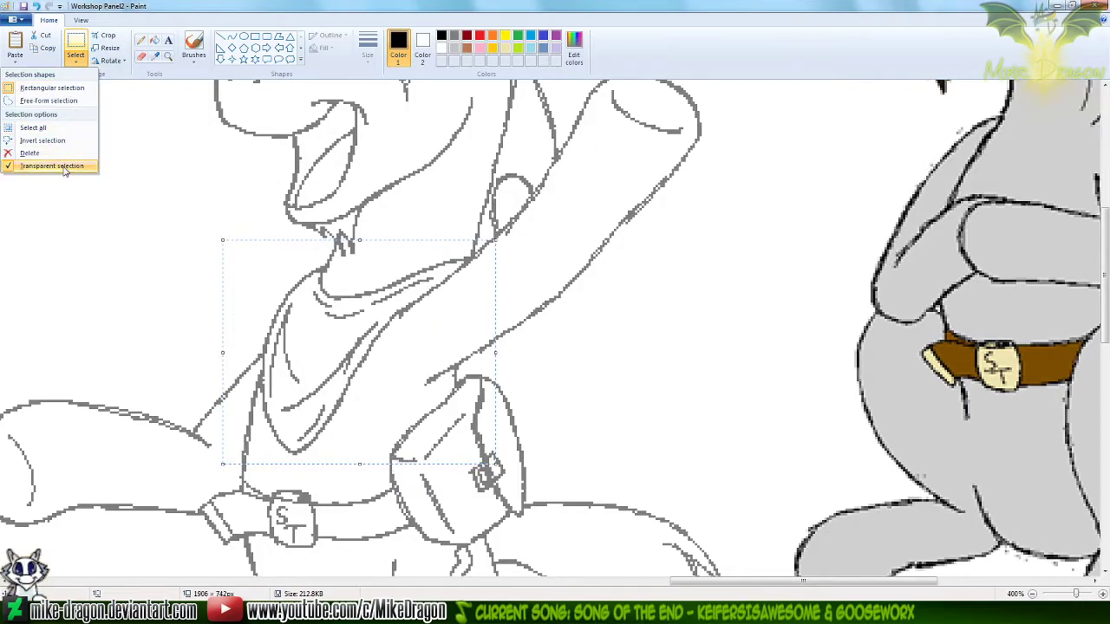
left_click(61, 167)
left_click(96, 171)
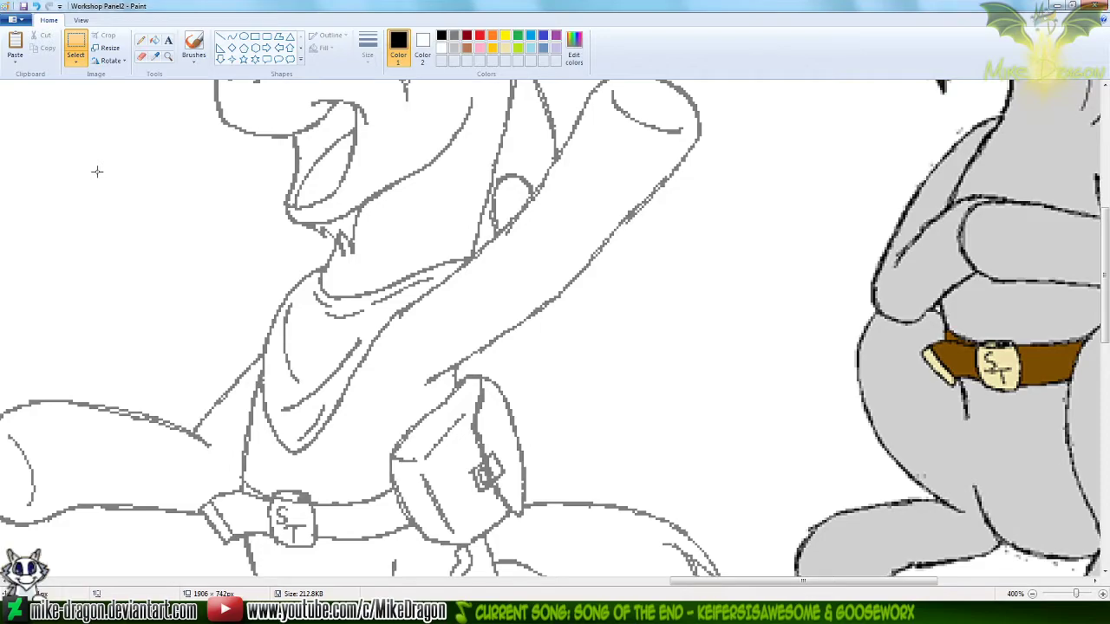
Copy the waving unicorn's torso area from Workshop Panel2, and open Silver Trot Panel2 Progress Sheet at its last black-lined unicorn
mouse_move(66, 138)
left_mouse_down()
mouse_move(112, 191)
mouse_move(448, 477)
mouse_move(562, 557)
mouse_move(641, 563)
left_mouse_up()
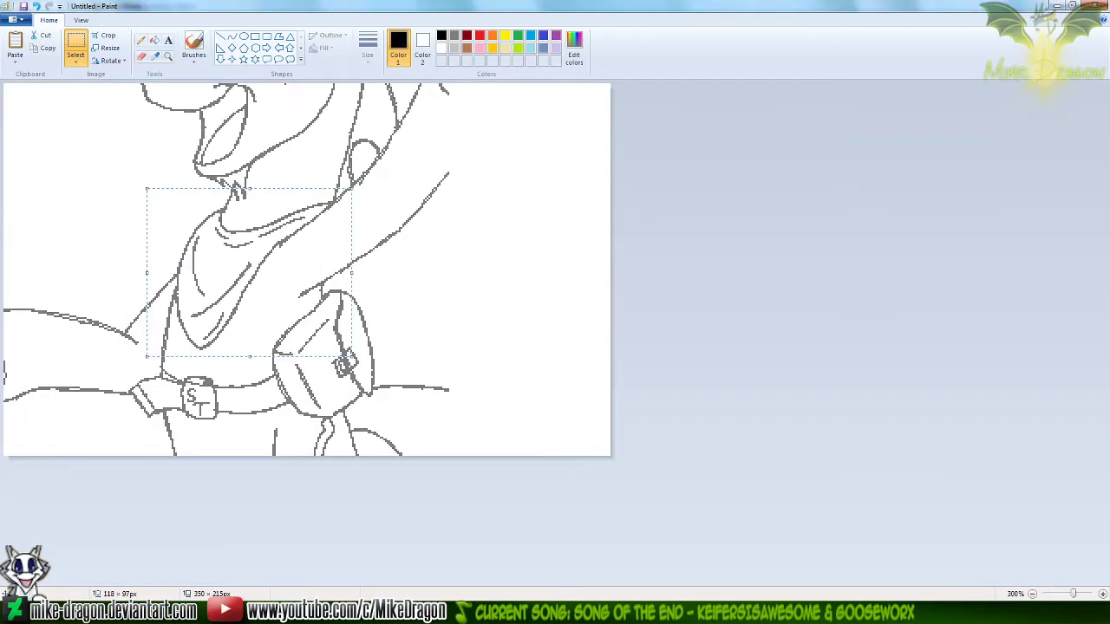
left_click(595, 612)
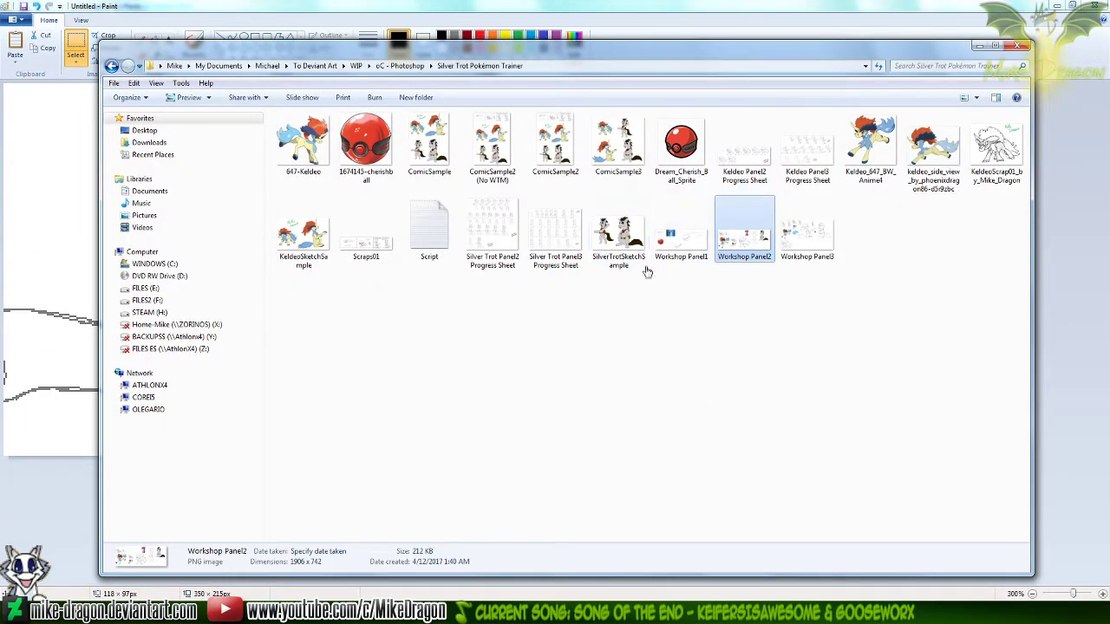
mouse_move(488, 241)
left_mouse_down()
mouse_move(520, 260)
mouse_move(789, 598)
mouse_move(743, 414)
left_mouse_up()
left_click(528, 325)
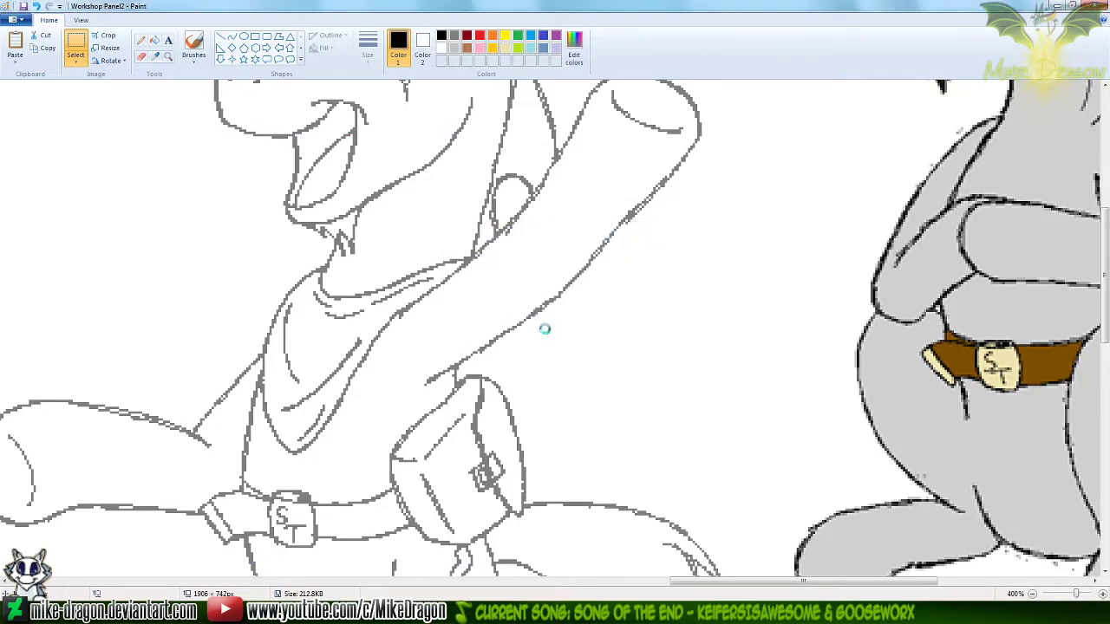
left_click_drag(1105, 165, 1105, 510)
left_click(168, 55)
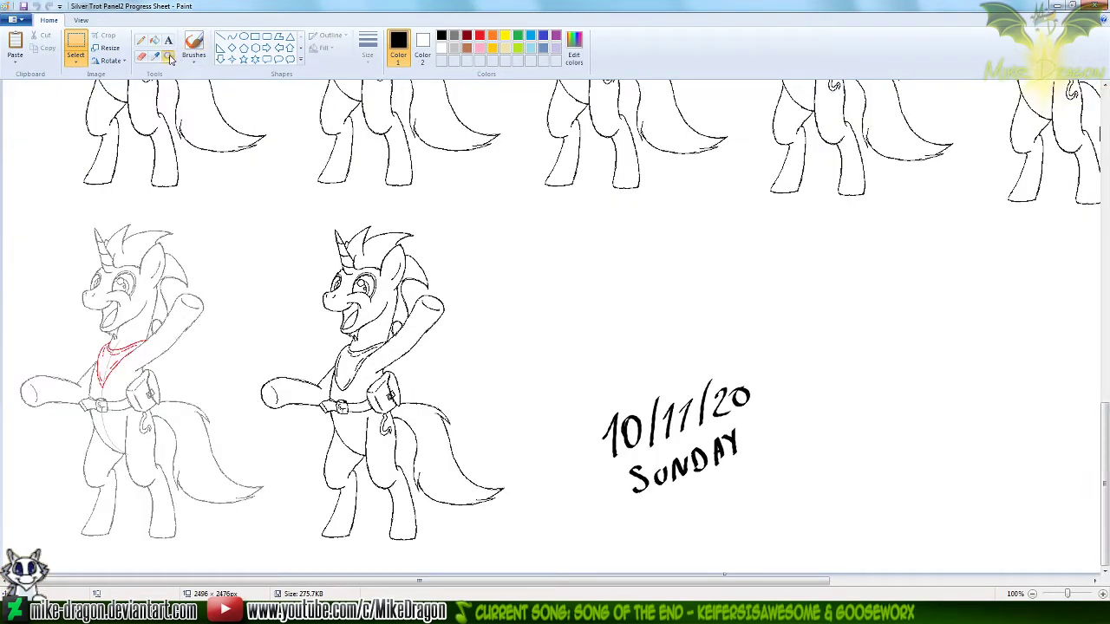
left_click(300, 248)
left_click(379, 312)
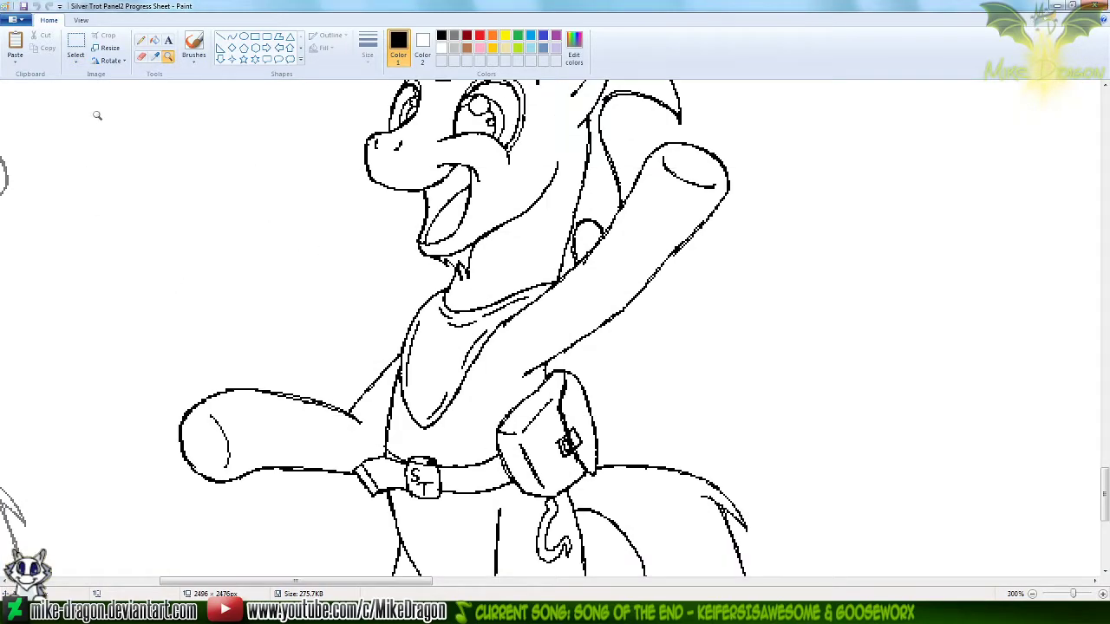
Paste the torso with transparent selection, align it over the last black-lined unicorn, and turn transparency off so it covers the old lines
key("ctrl+v")
left_click(76, 61)
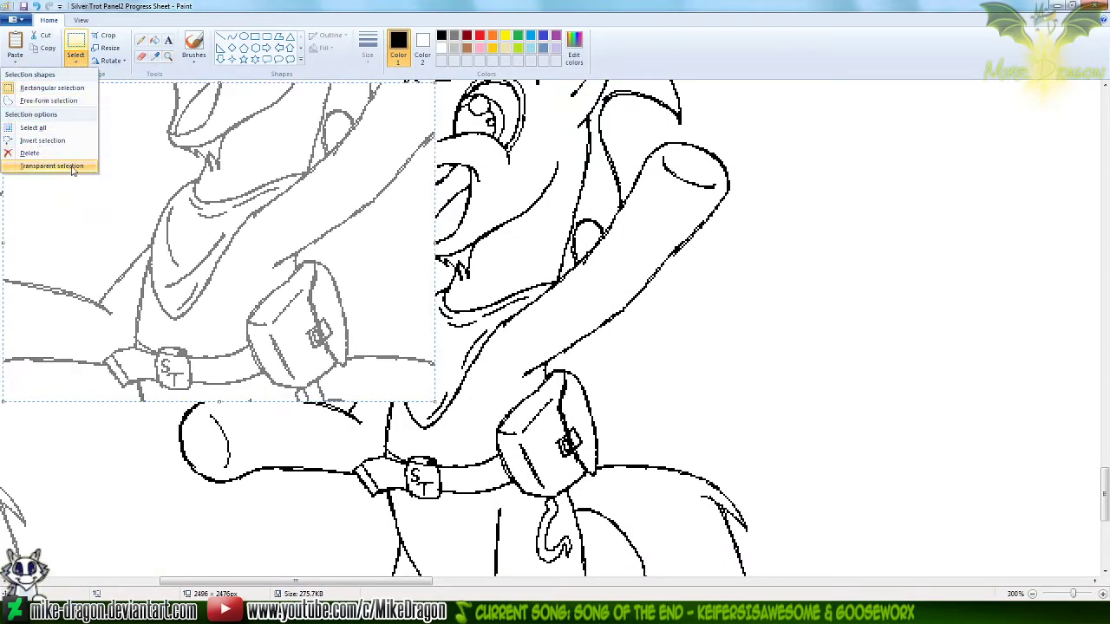
left_click(71, 166)
left_click_drag(71, 166, 322, 253)
left_click_drag(485, 354, 491, 367)
left_click(77, 59)
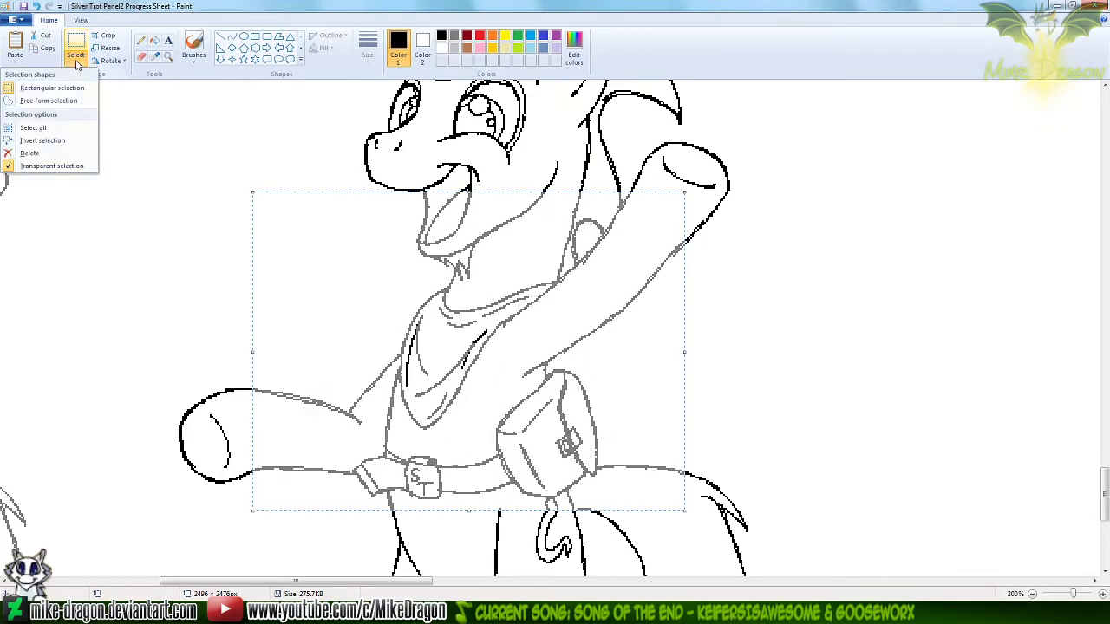
left_click(54, 166)
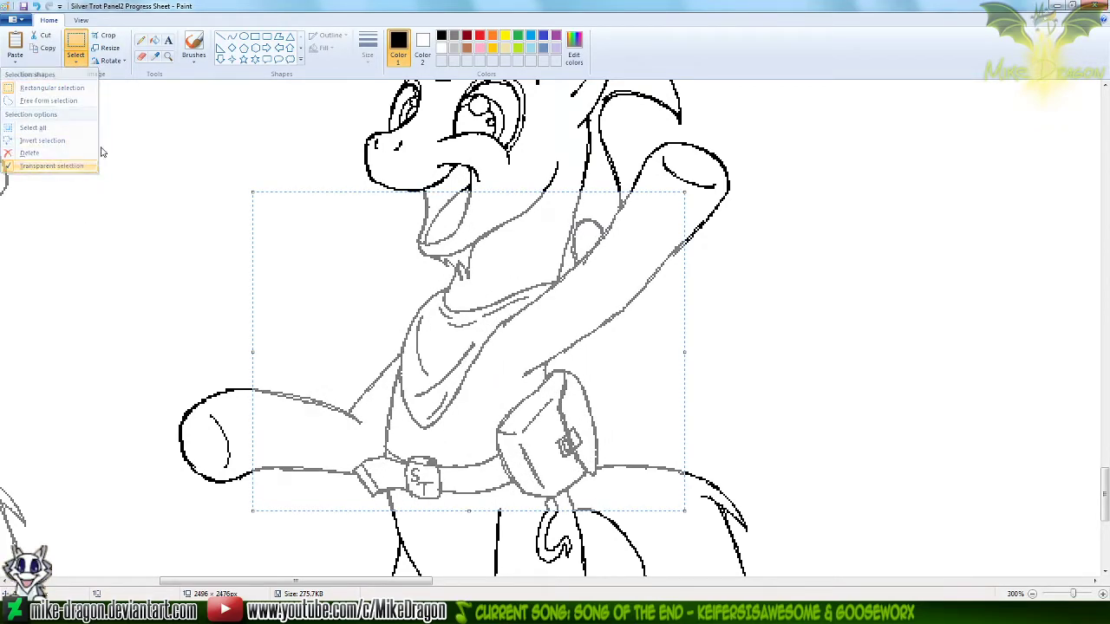
Recolor the pasted gray torso lines to black with an enlarged color-replacing eraser, and reset the secondary color to white
left_click(140, 56)
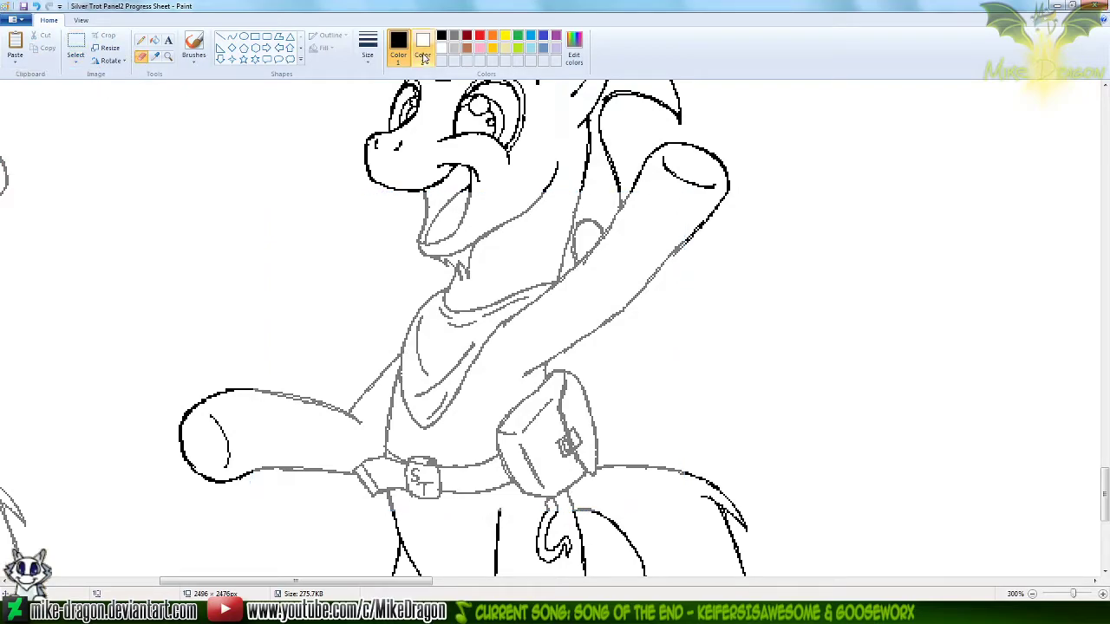
left_click(422, 47)
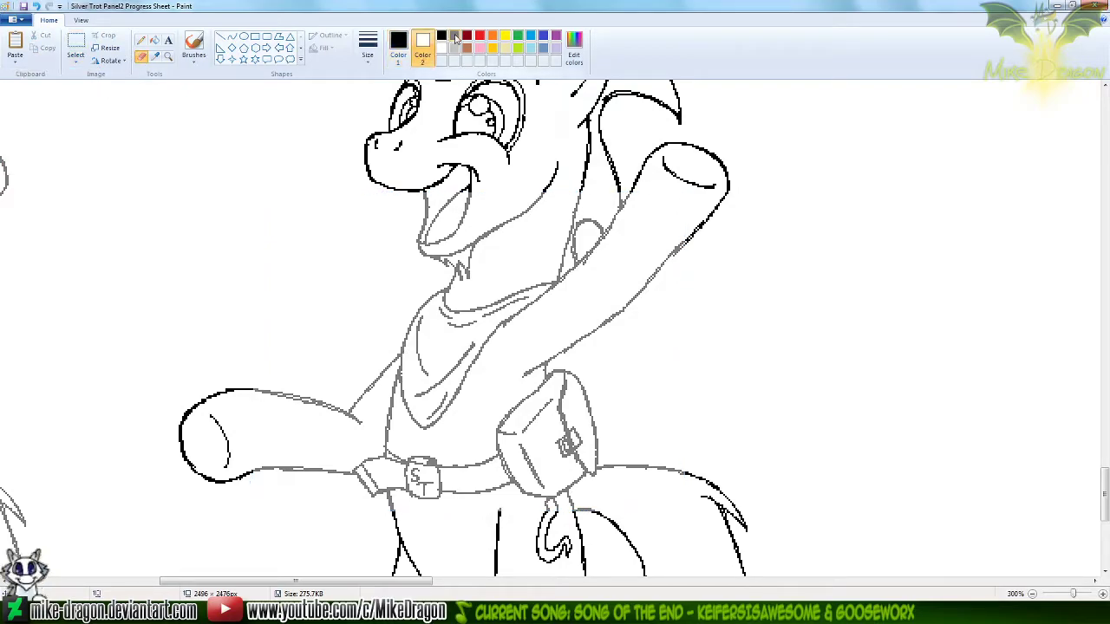
left_click(399, 43)
left_click(454, 38)
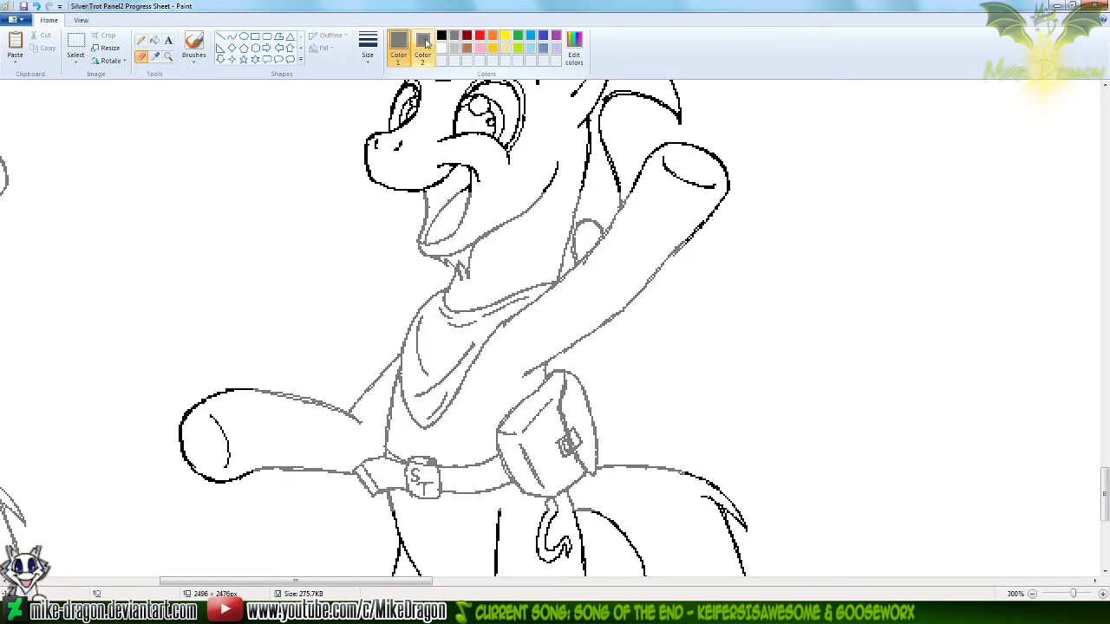
left_click(421, 43)
left_click(441, 37)
left_click(398, 43)
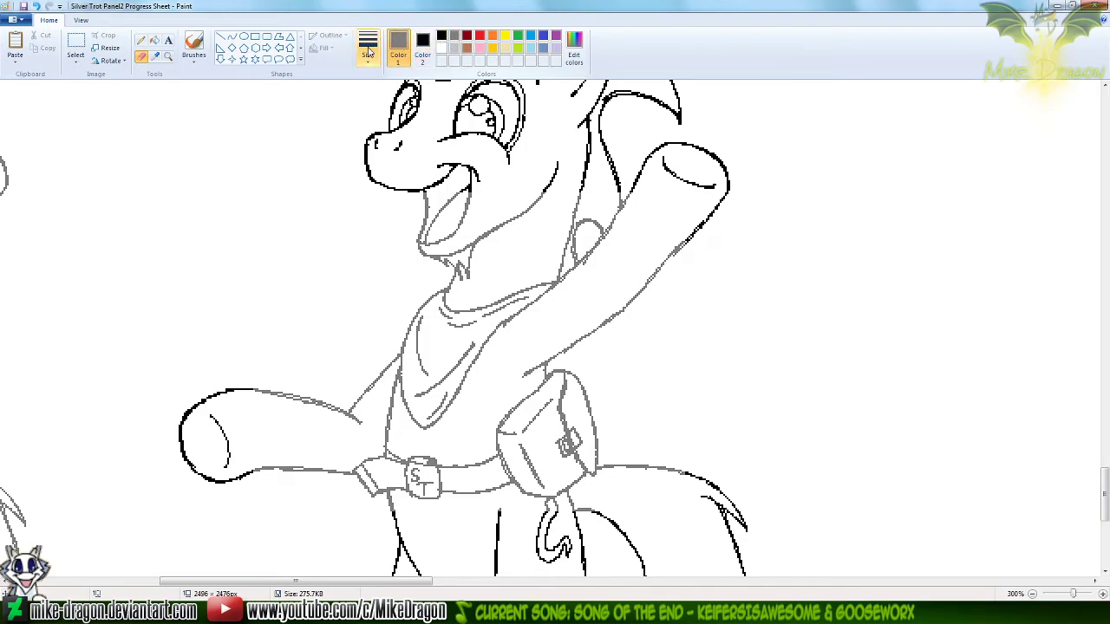
key("ctrl+KP_Add")
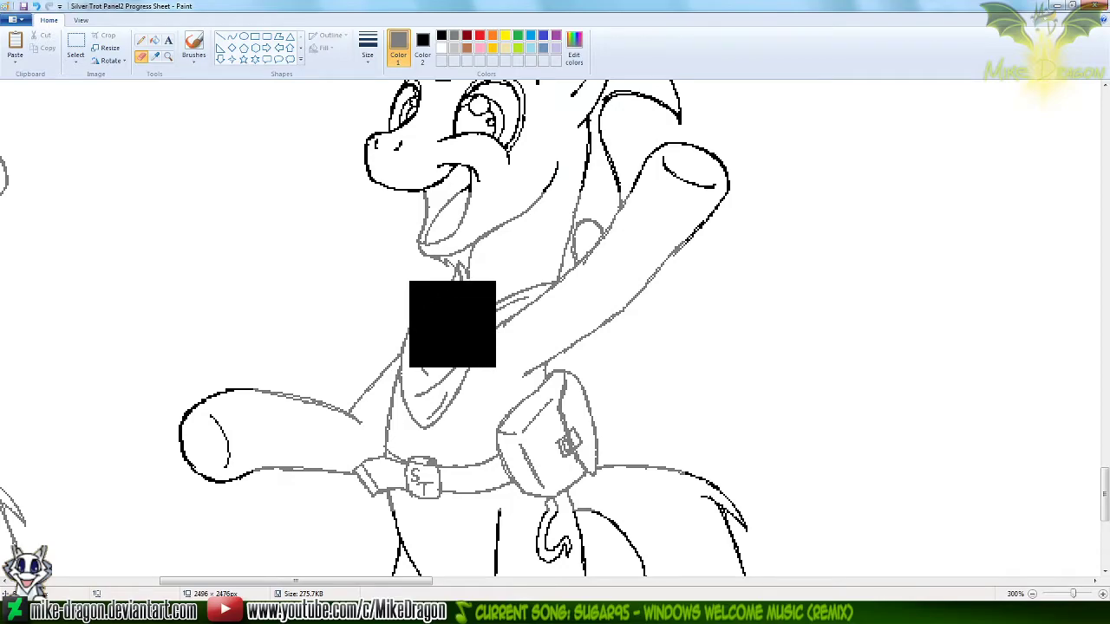
mouse_move(359, 228)
left_mouse_down()
mouse_move(662, 215)
mouse_move(635, 240)
mouse_move(626, 272)
mouse_move(331, 343)
mouse_move(507, 336)
mouse_move(505, 369)
mouse_move(536, 422)
mouse_move(331, 479)
mouse_move(459, 529)
mouse_move(559, 270)
left_mouse_up()
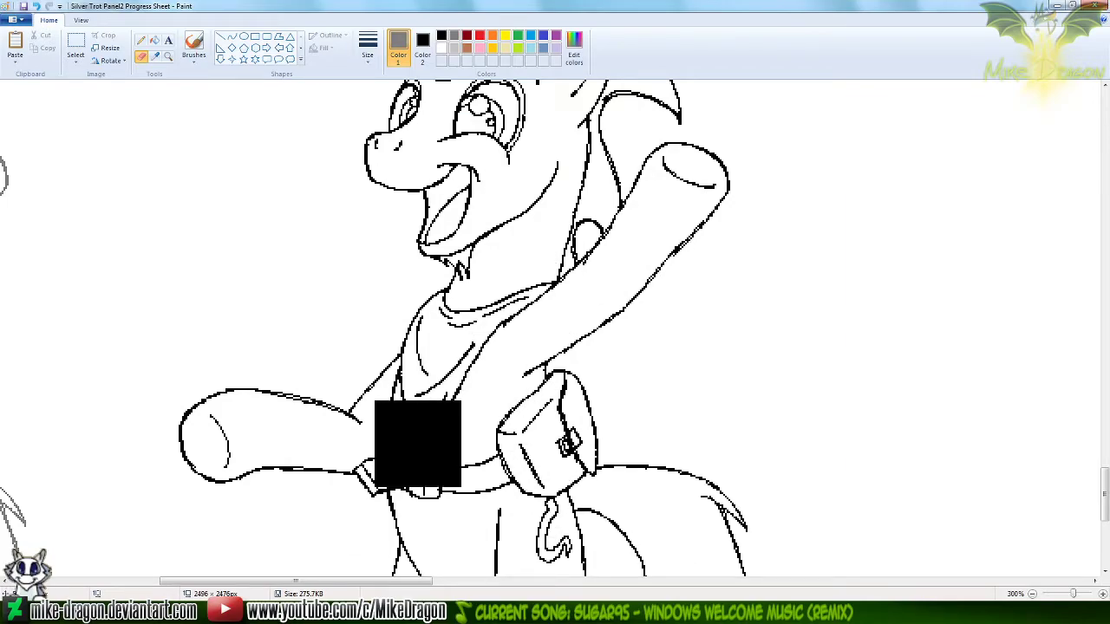
left_click(153, 60)
right_click(175, 196)
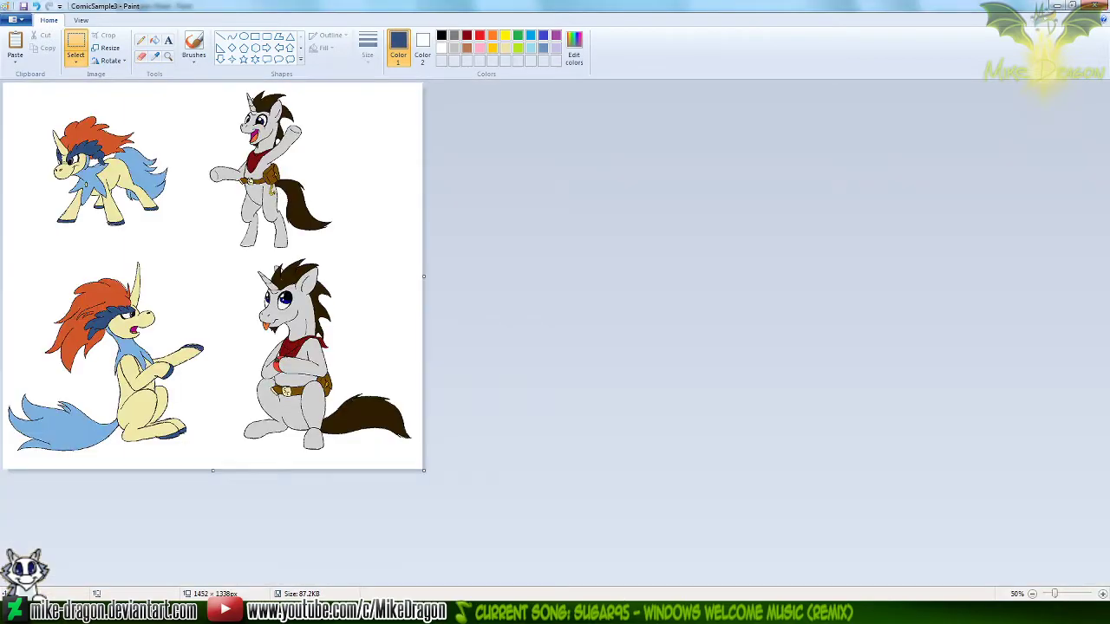
In ComicSample3, paste the gray torso lines transparently and align them over the colored waving unicorn
left_click(169, 57)
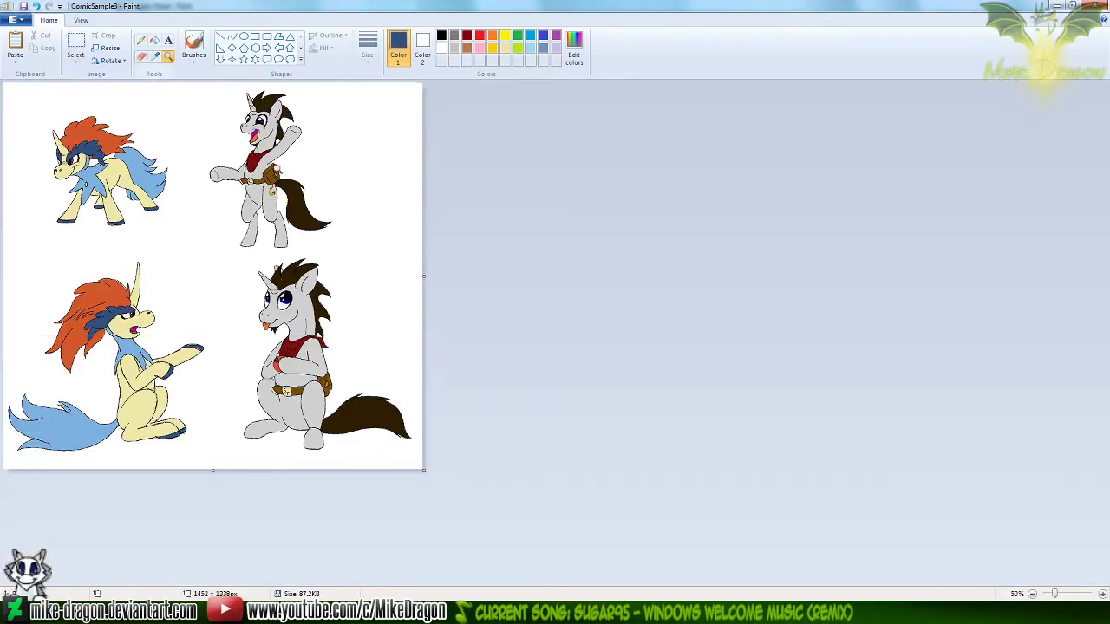
left_click(276, 169)
left_click(560, 240)
left_click(827, 291)
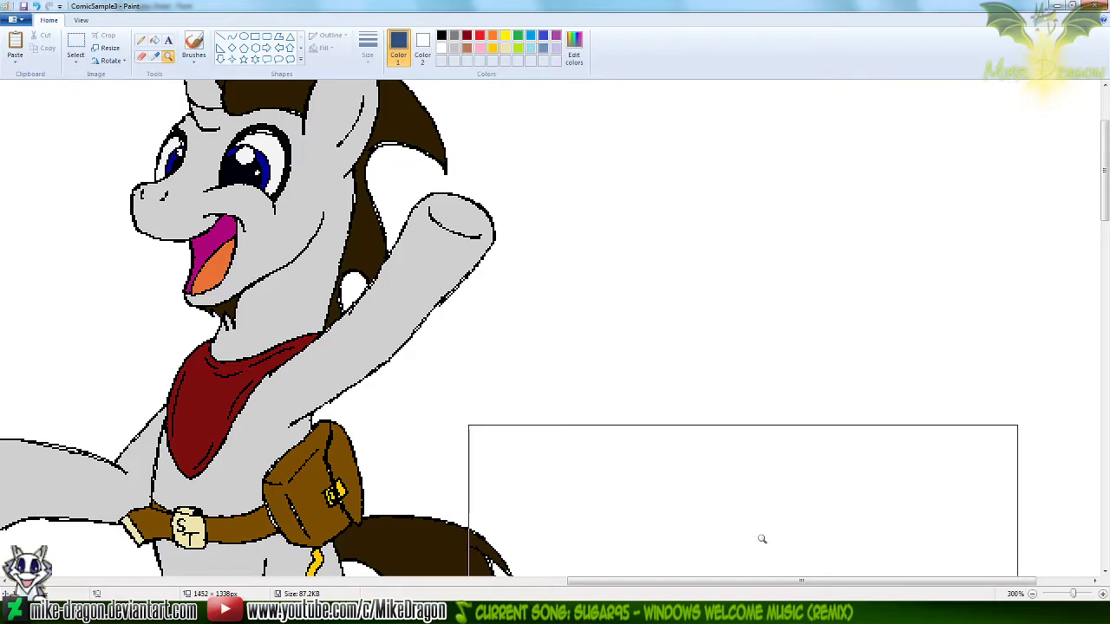
left_click_drag(743, 582, 638, 584)
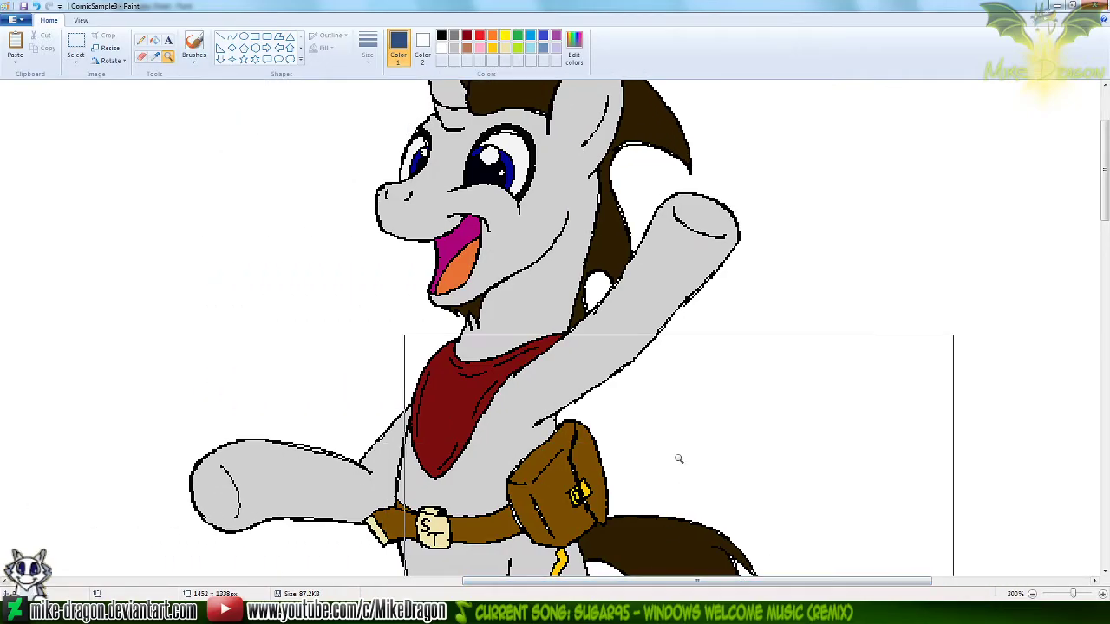
key("ctrl+v")
left_click_drag(301, 156, 529, 391)
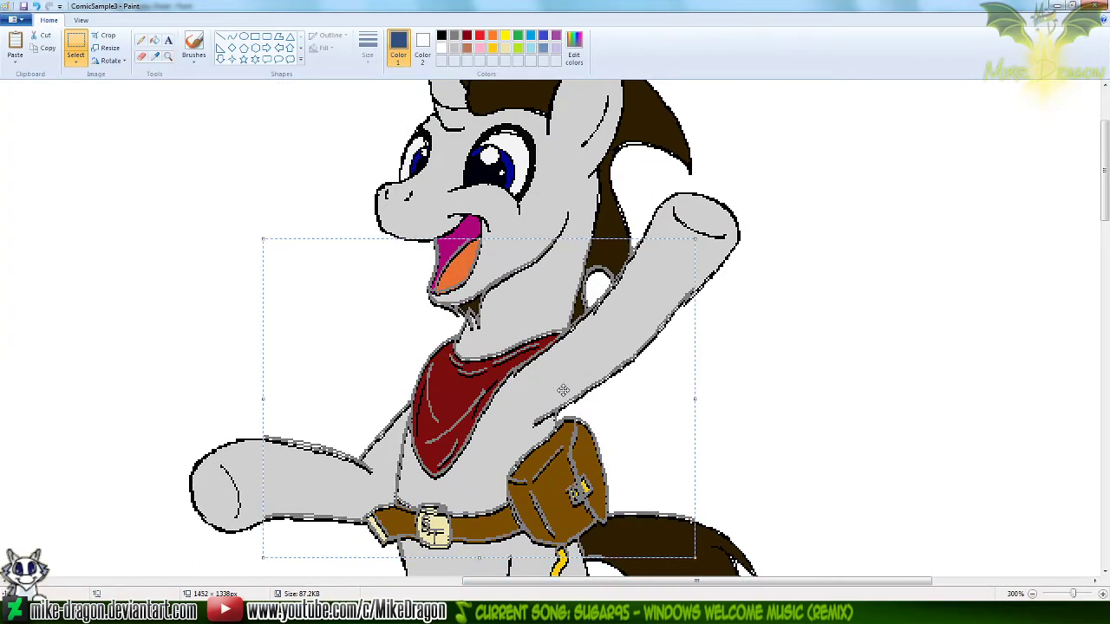
Erase the leftover black fold lines on the waving unicorn's bandana using its own sampled dark red
left_click(170, 57)
left_click(497, 383)
left_click(287, 236)
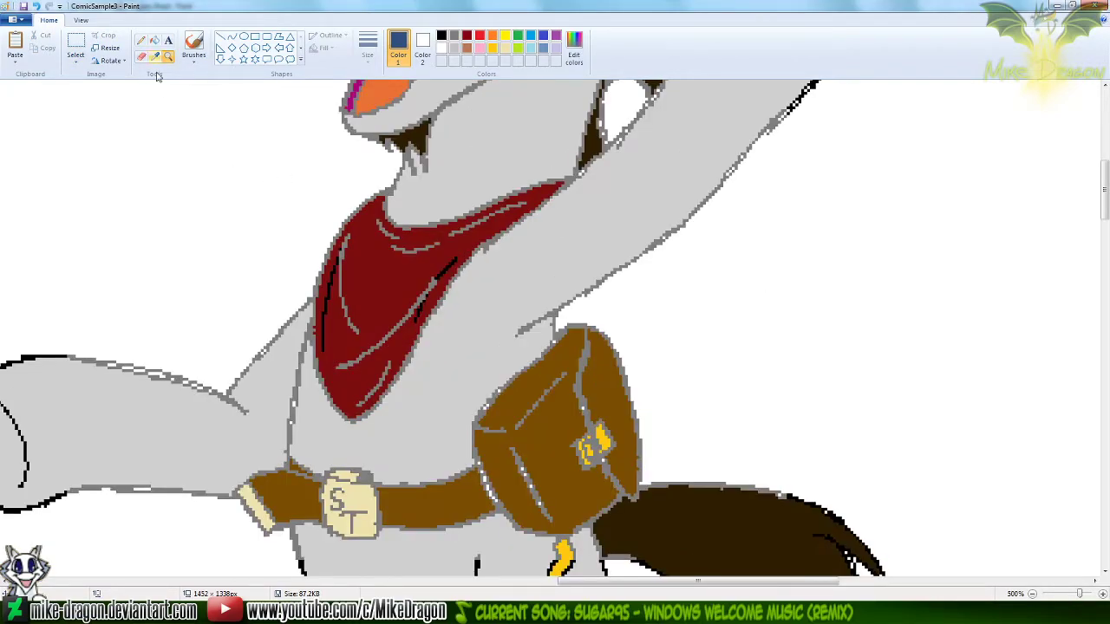
left_click(153, 56)
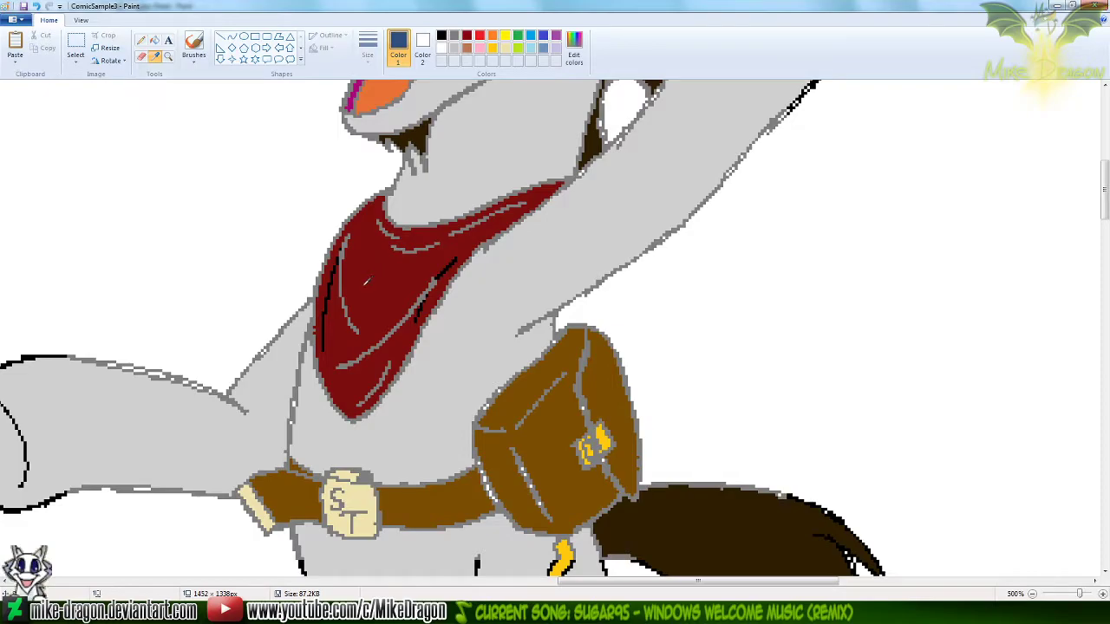
right_click(367, 282)
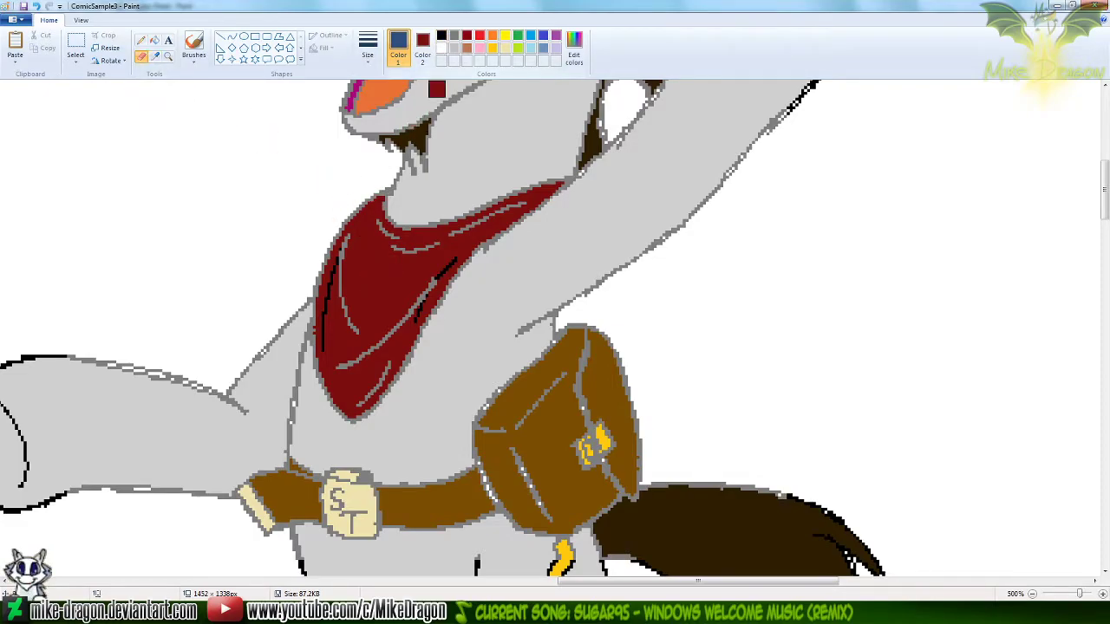
left_click(442, 38)
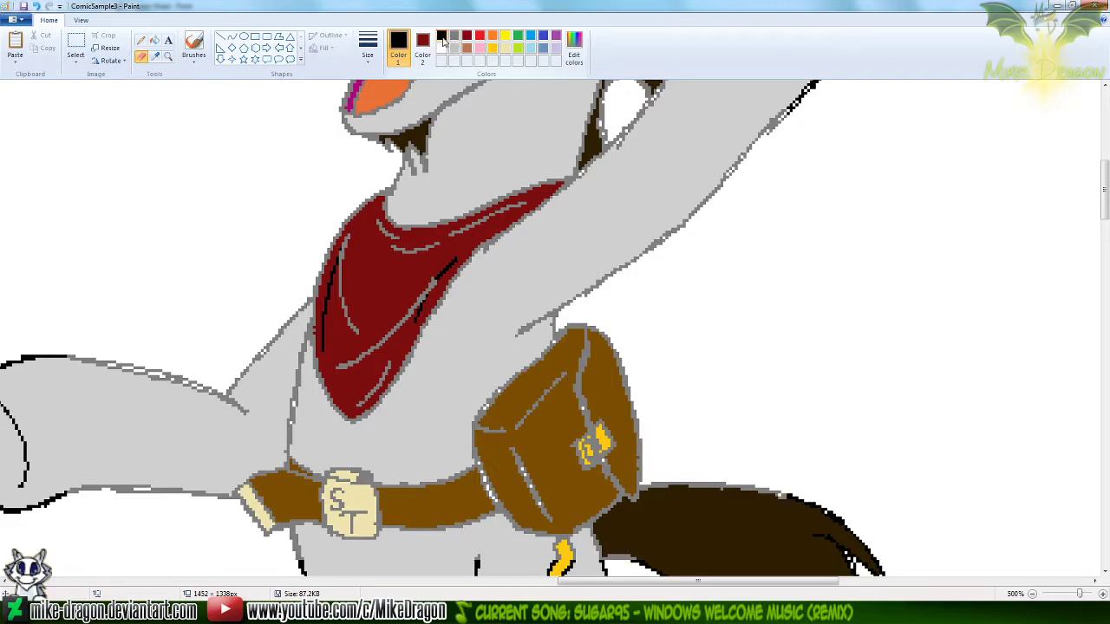
left_click_drag(335, 266, 323, 332)
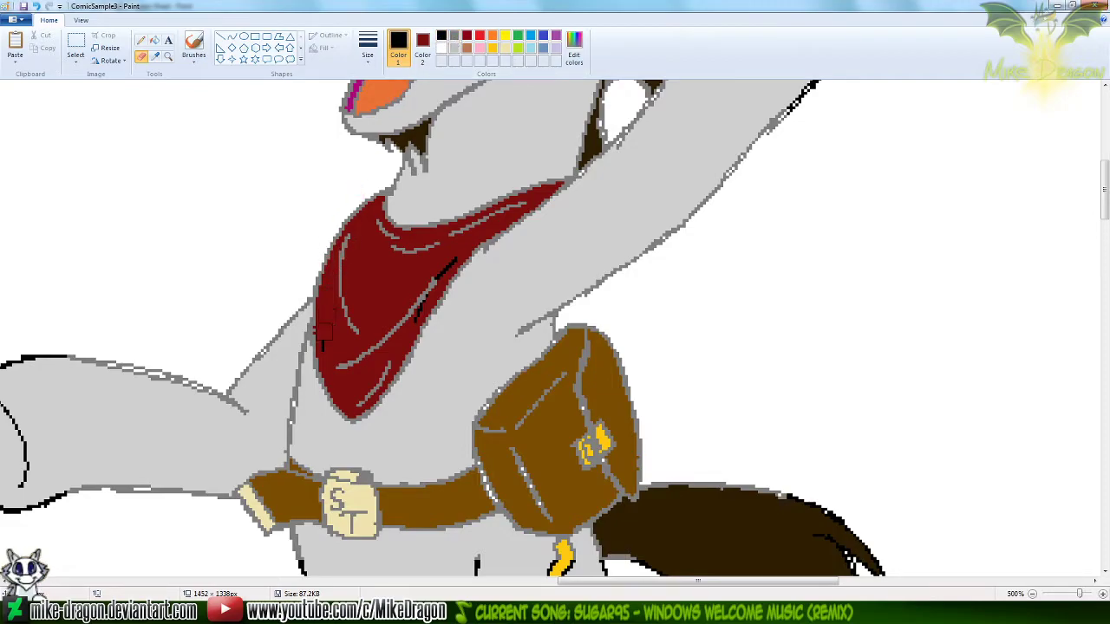
left_click_drag(412, 314, 449, 269)
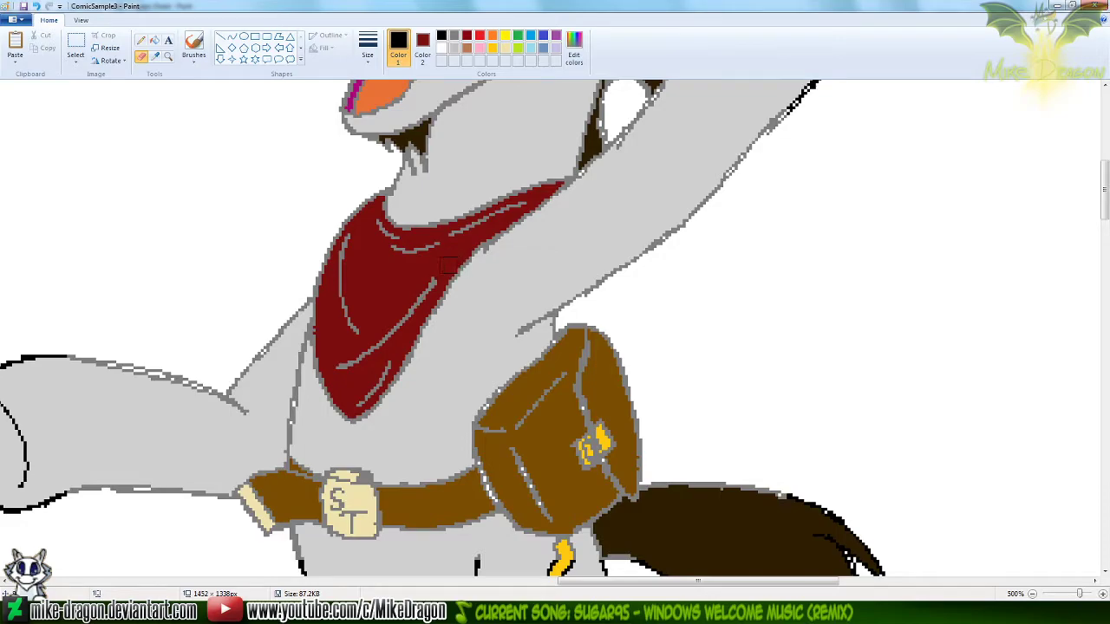
Replace the colored unicorn's gray torso lines with black using an enlarged color-replacing eraser, and reset the secondary color to white
left_click(454, 35)
left_click(424, 44)
left_click(443, 37)
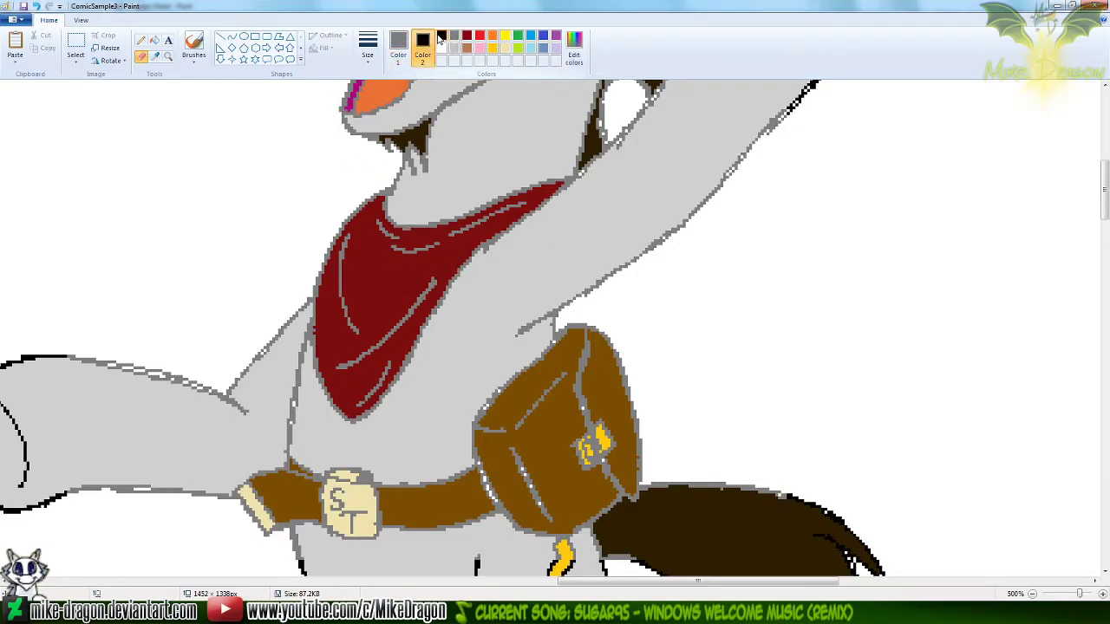
key("ctrl+plus")
key("ctrl+plus")
key("ctrl+plus")
key("ctrl+plus")
key("ctrl+plus")
key("ctrl+plus")
key("ctrl+plus")
key("ctrl+plus")
key("ctrl+plus")
key("ctrl+plus")
key("ctrl+plus")
key("ctrl+plus")
key("ctrl+plus")
key("ctrl+plus")
key("ctrl+plus")
key("ctrl+plus")
key("ctrl+plus")
key("ctrl+plus")
key("ctrl+plus")
key("ctrl+plus")
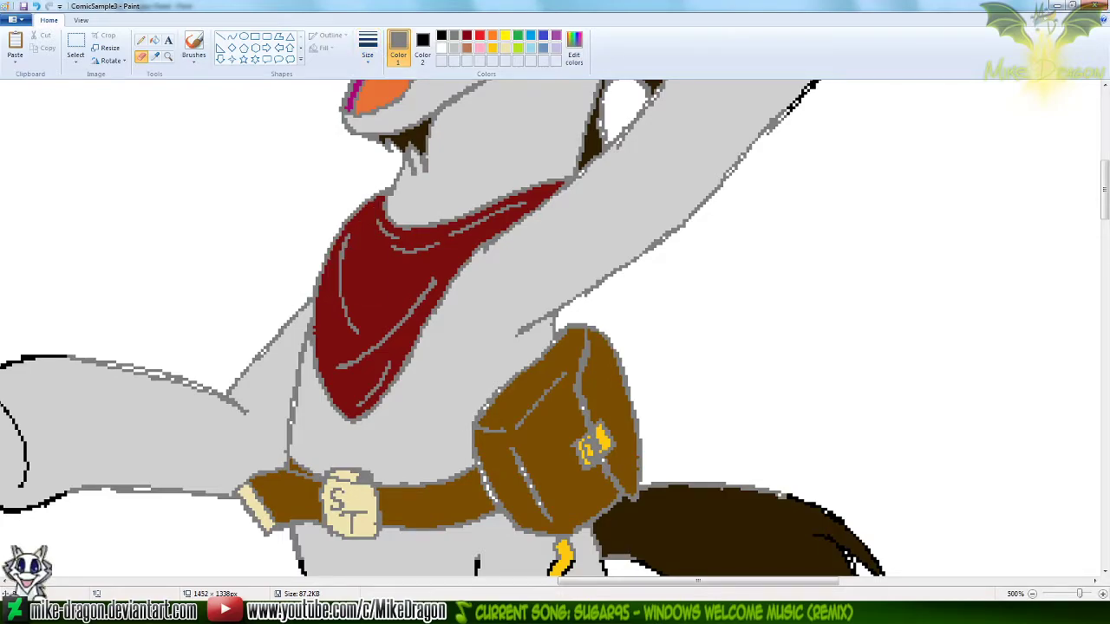
key("ctrl+plus")
key("ctrl+plus")
key("ctrl+plus")
key("ctrl+Page_Down")
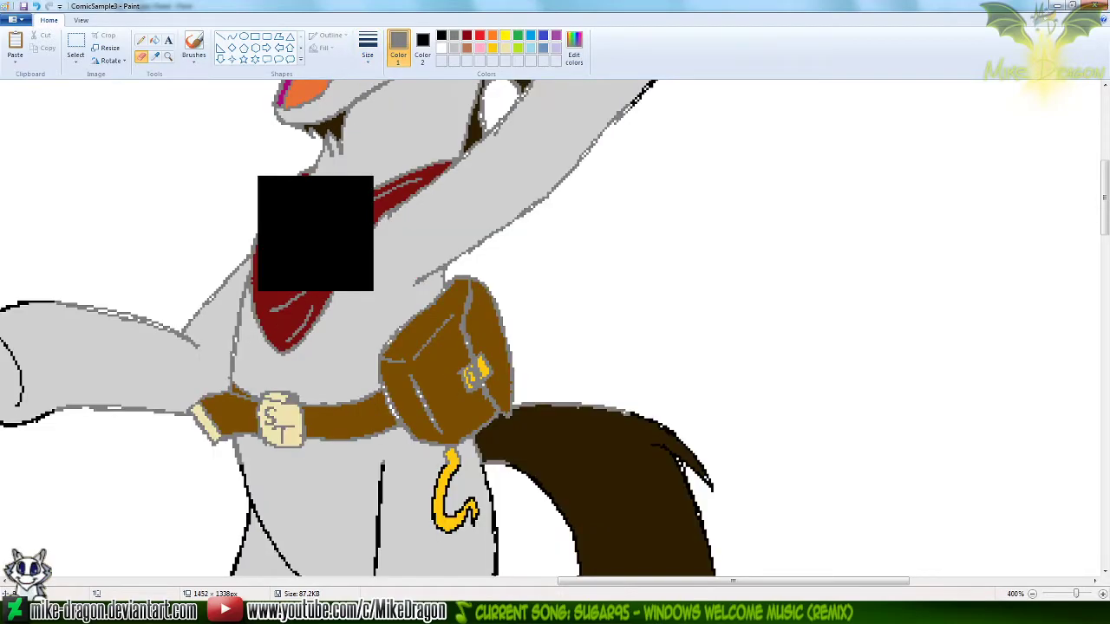
left_click_drag(1108, 234, 1108, 220)
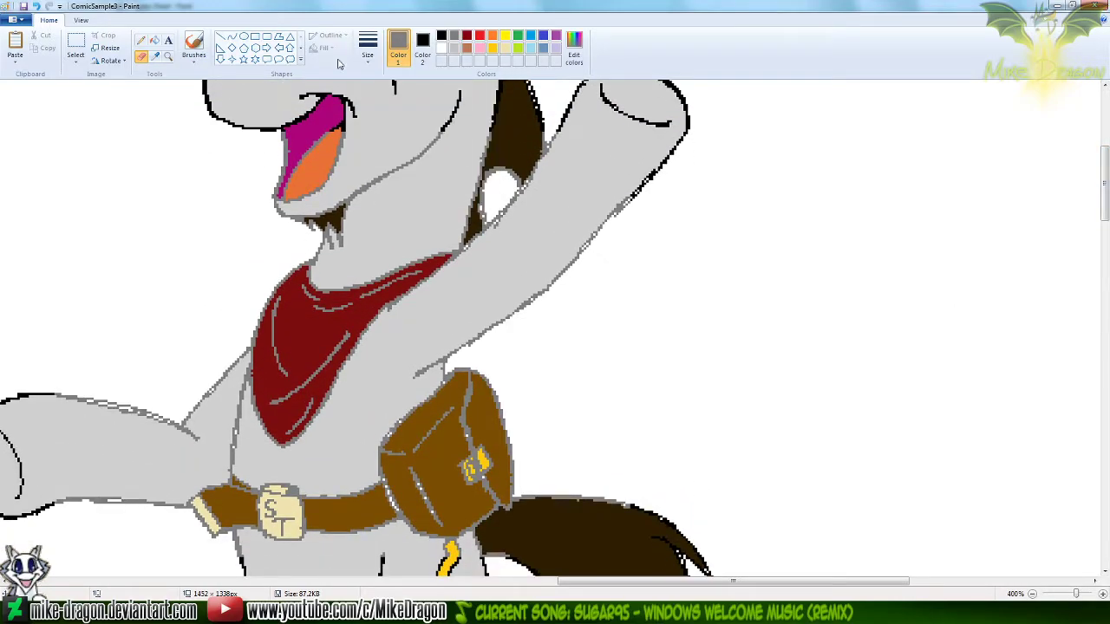
mouse_move(245, 174)
left_mouse_down()
mouse_move(616, 220)
mouse_move(306, 236)
mouse_move(468, 281)
mouse_move(61, 420)
mouse_move(144, 401)
mouse_move(262, 438)
mouse_move(280, 518)
mouse_move(421, 551)
mouse_move(573, 473)
mouse_move(601, 493)
mouse_move(417, 298)
left_mouse_up()
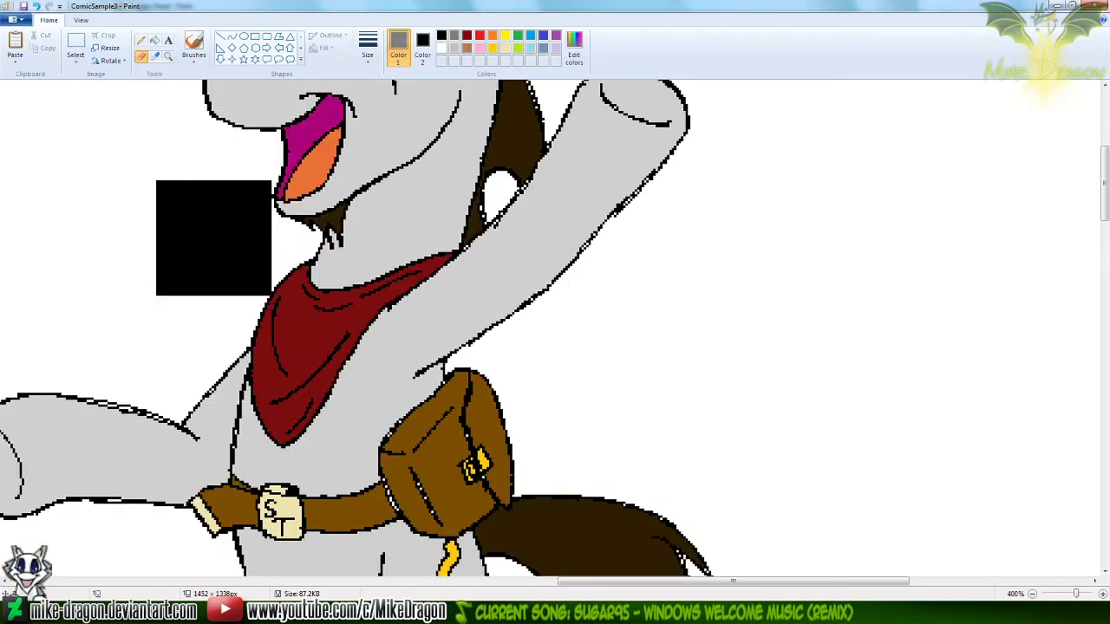
left_click(155, 58)
right_click(146, 170)
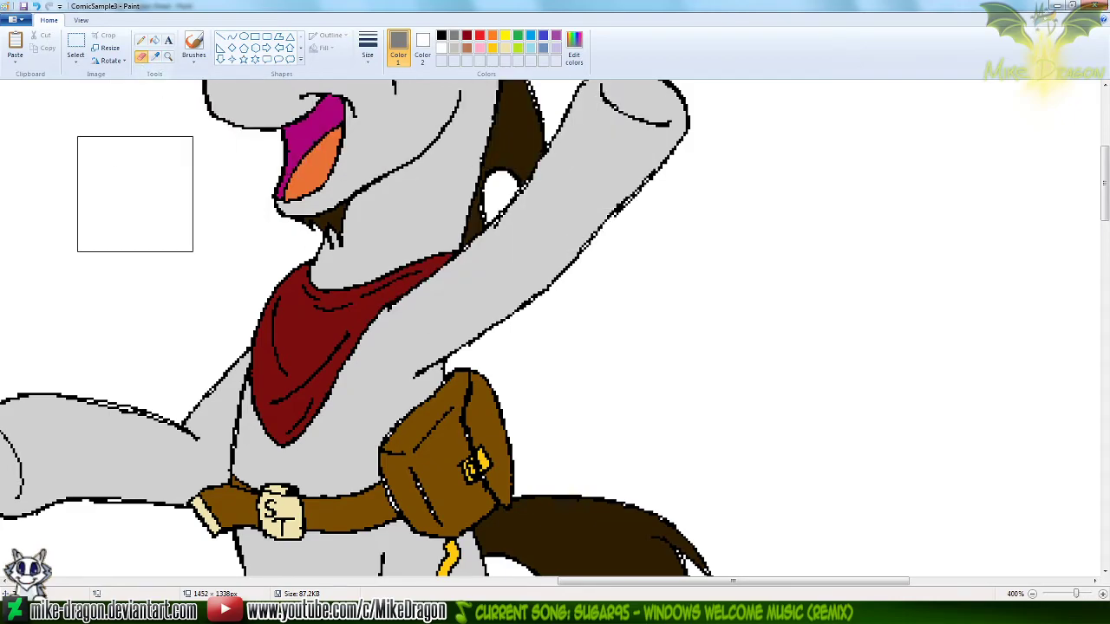
Examine the waving unicorn's corrected bandana alongside the other figures on the ComicSample3 sheet
scroll(120, 208, "down", 3)
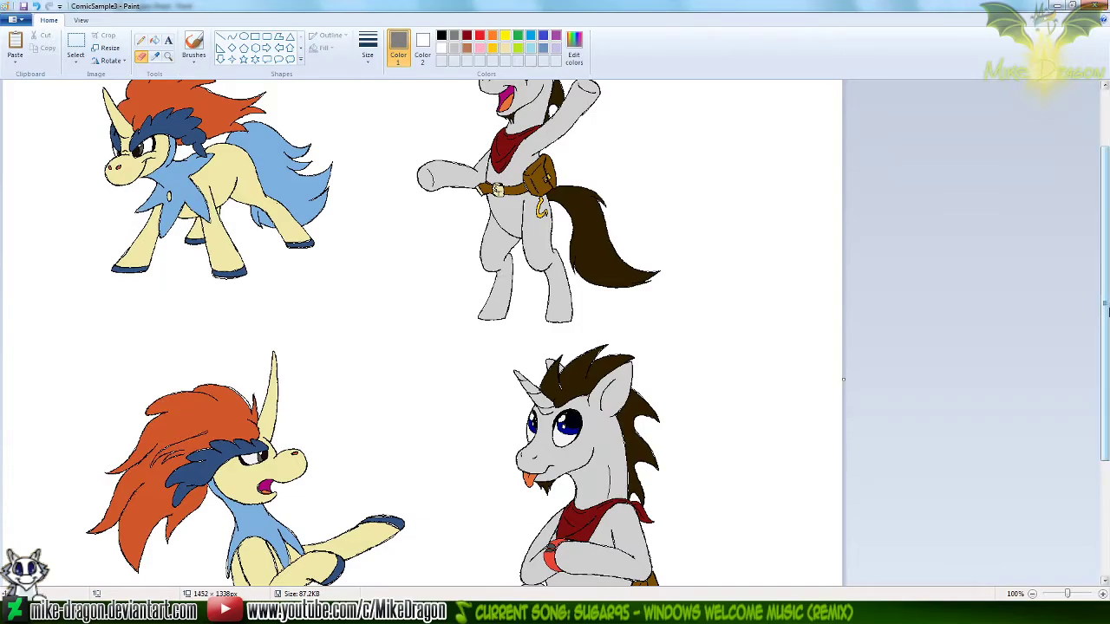
left_click_drag(1106, 264, 1107, 226)
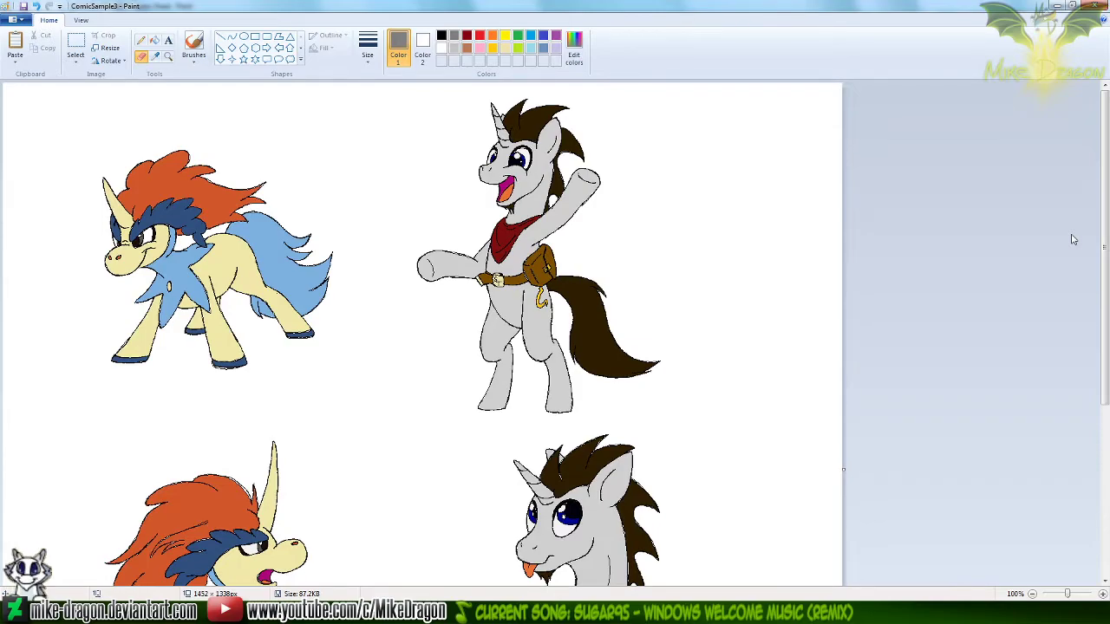
left_click_drag(1103, 227, 1106, 272)
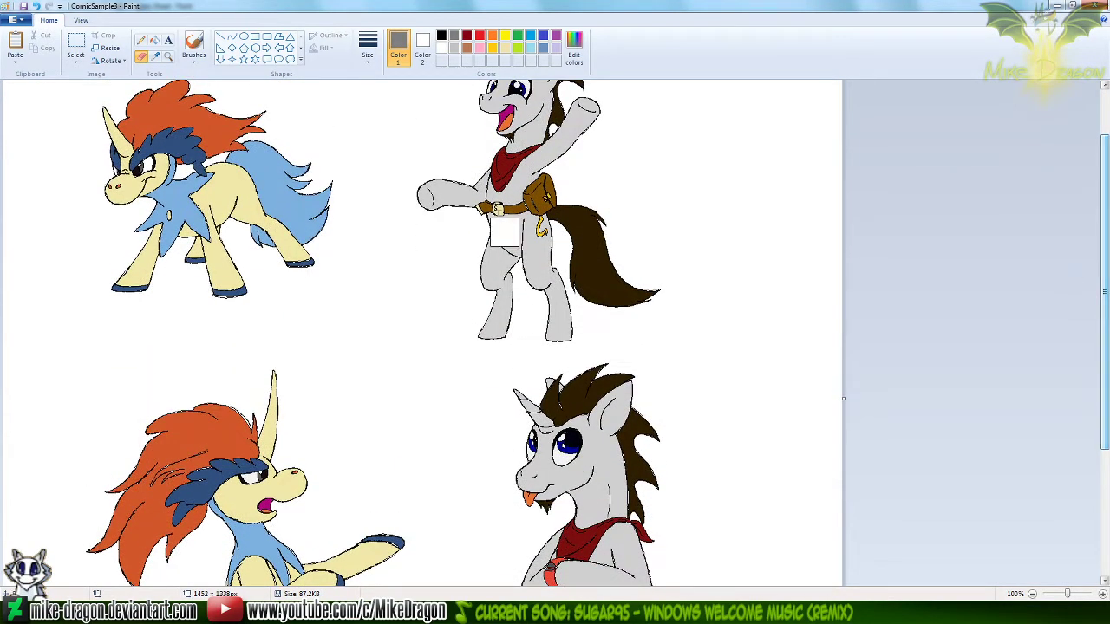
left_click(167, 54)
left_click(568, 189)
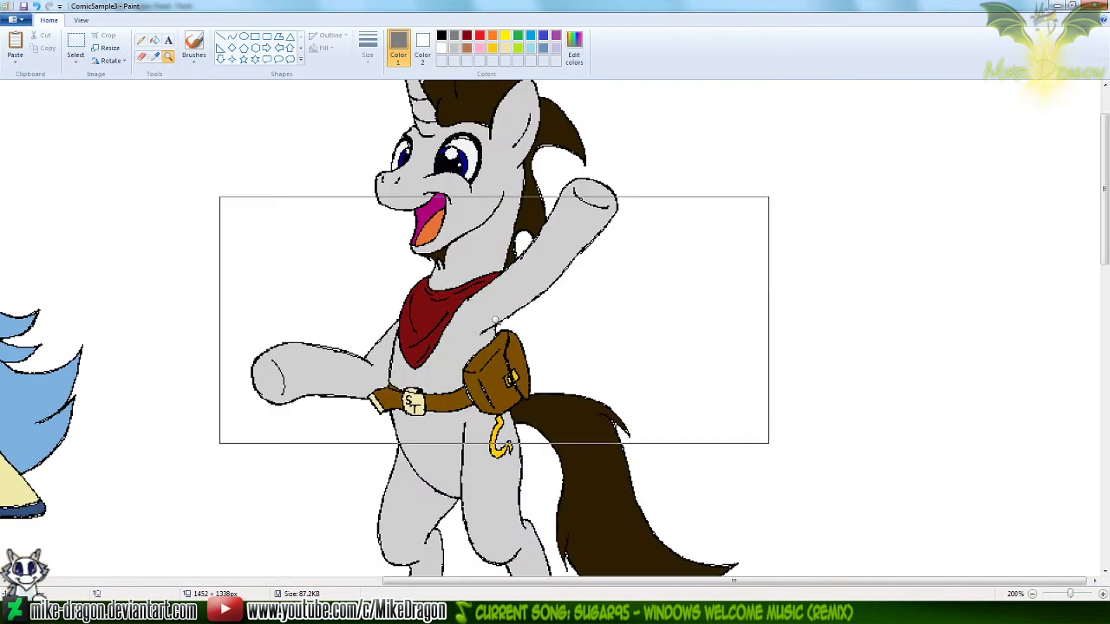
Test the seated unicorn's sampled bandana red by color-erasing both gray unicorns' bandanas to white, and undo each test
scroll(1082, 293, "down", 5)
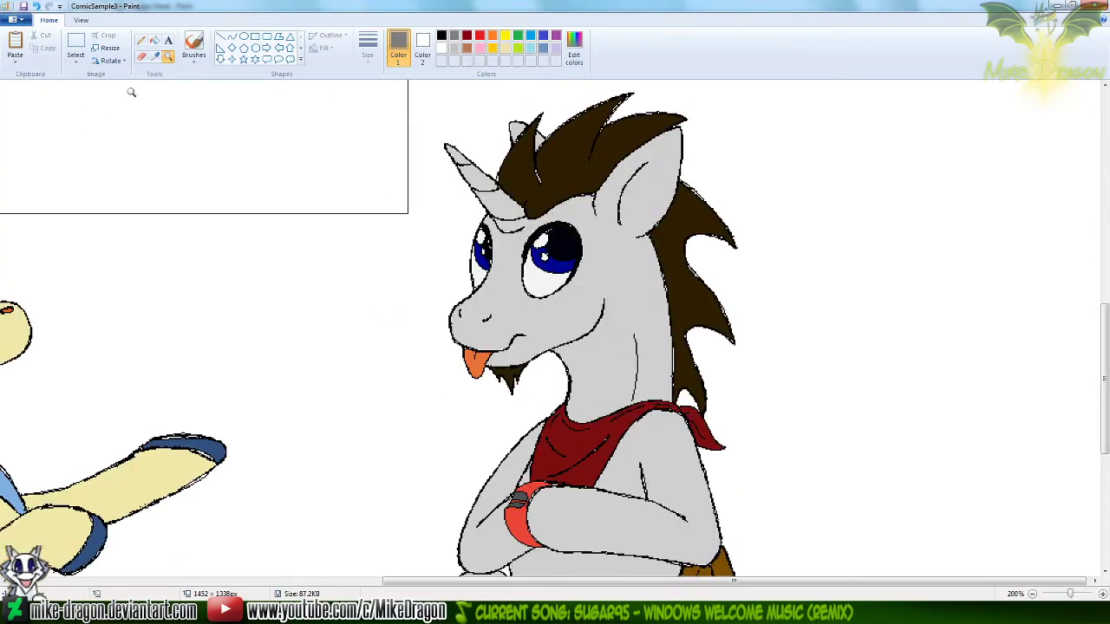
left_click(154, 54)
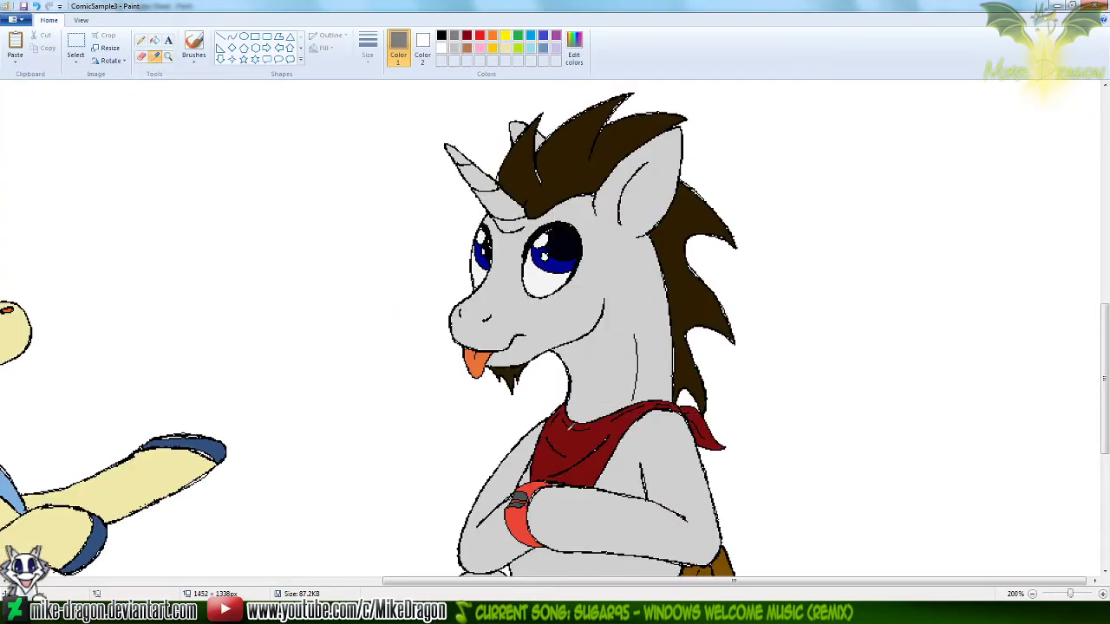
left_click(570, 426)
left_click_drag(593, 368, 638, 480)
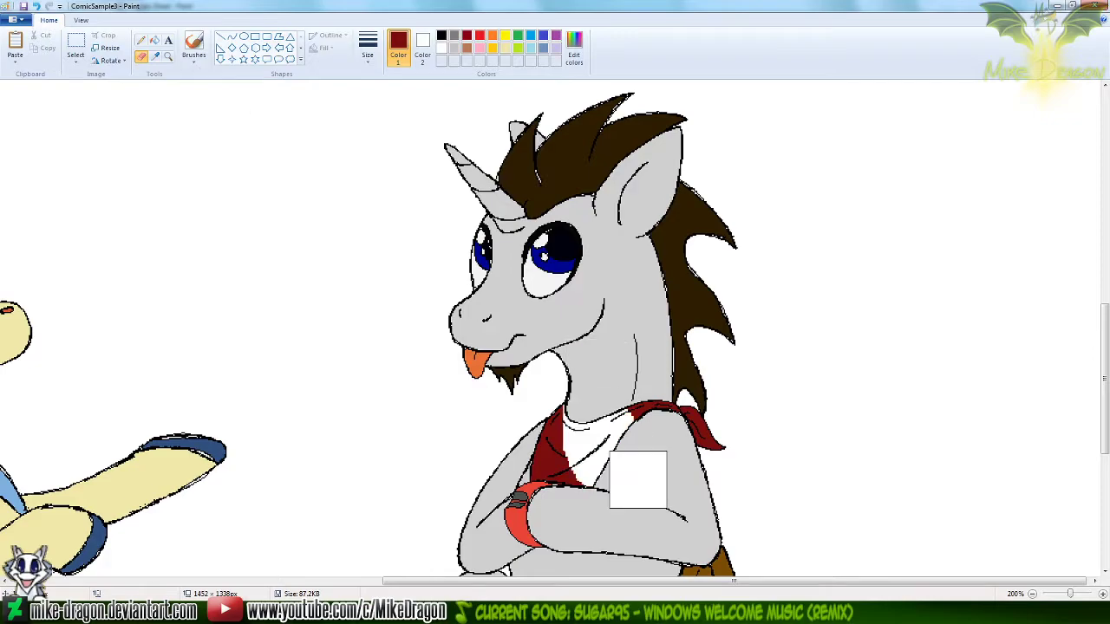
key("ctrl+z")
scroll(646, 468, "up", 7)
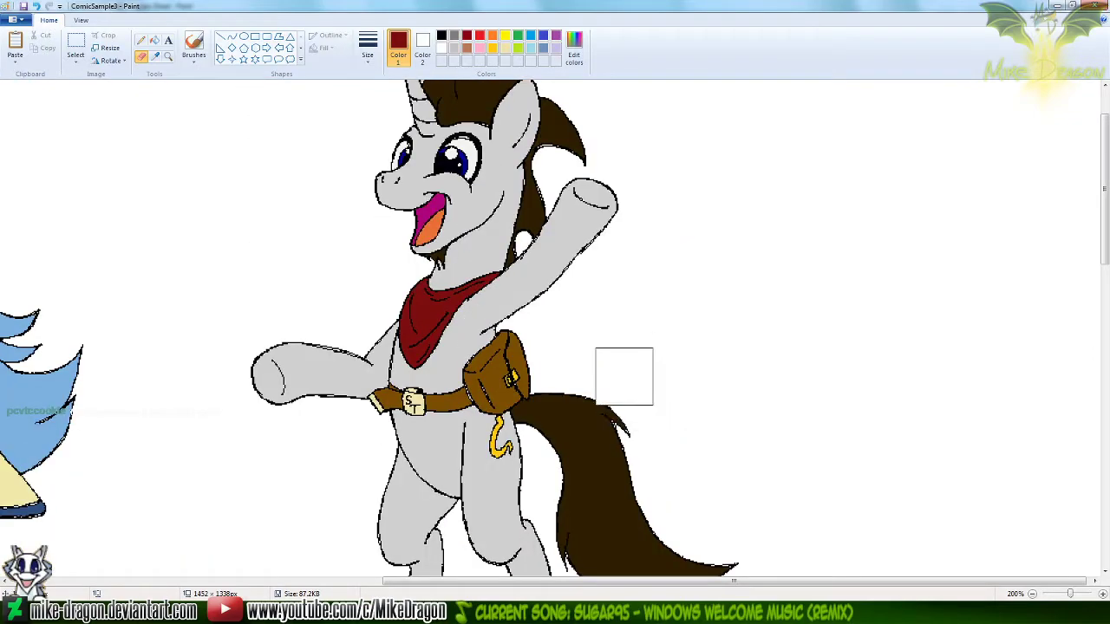
left_click_drag(534, 279, 297, 372)
key("ctrl+z")
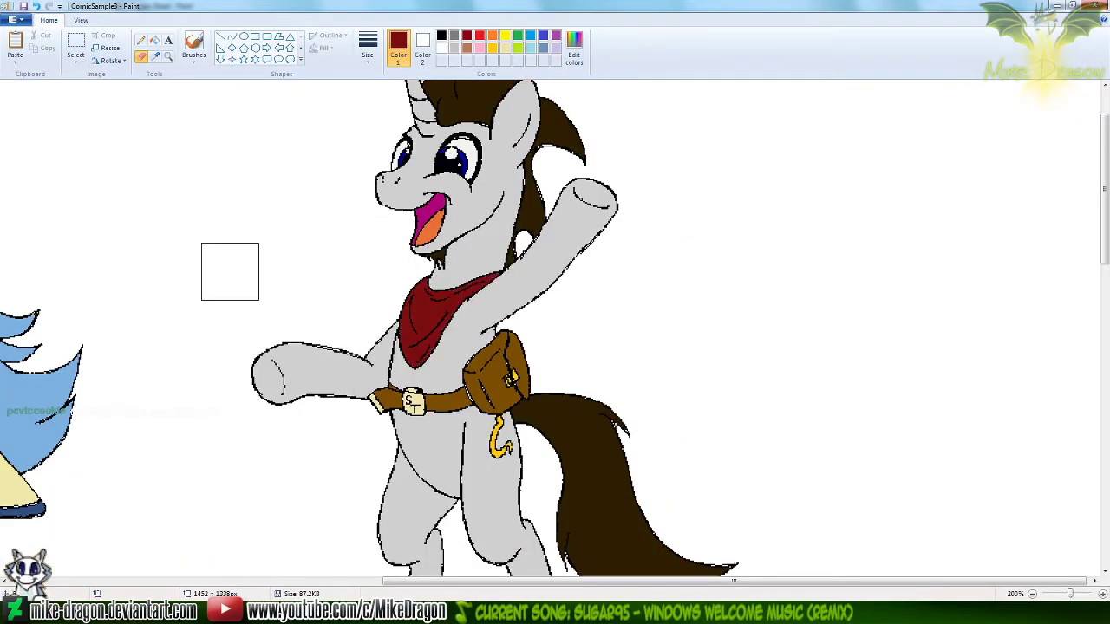
Review all the colored figures on the ComicSample3 sheet at 100% zoom with the Pencil tool active
left_click(141, 40)
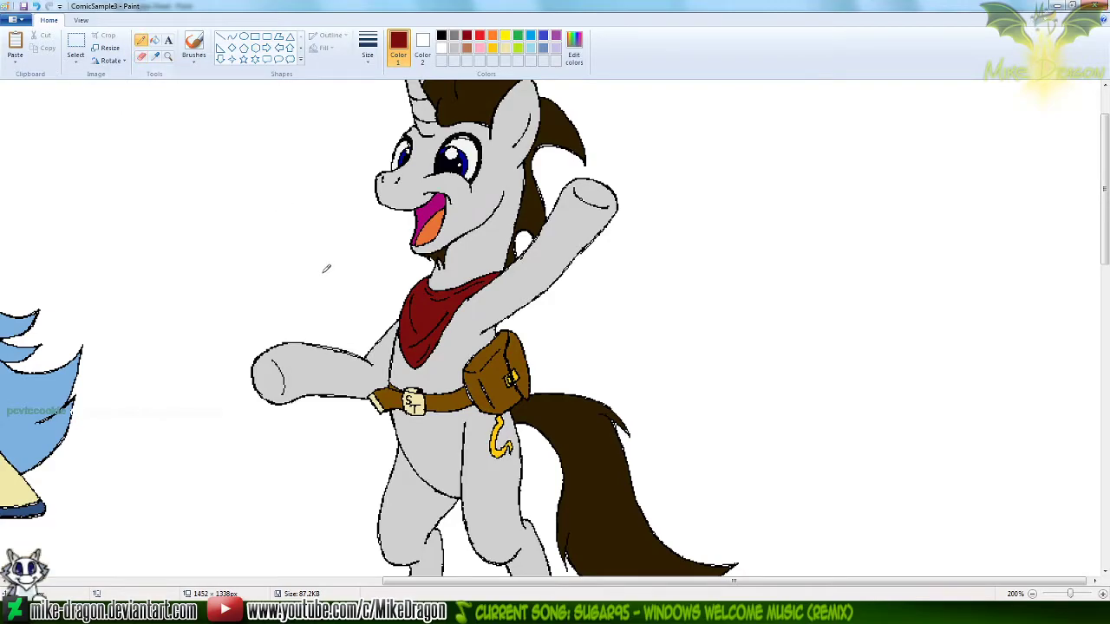
scroll(333, 265, "down", 1)
left_click_drag(1107, 211, 1108, 104)
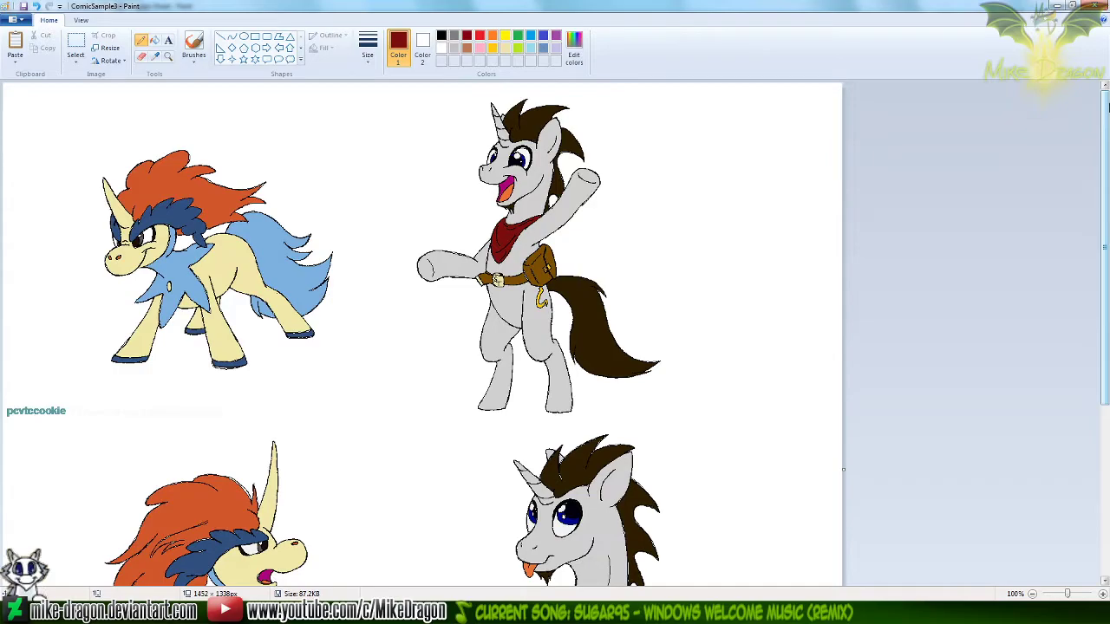
left_click_drag(1106, 342, 1106, 419)
left_click_drag(1108, 346, 1107, 440)
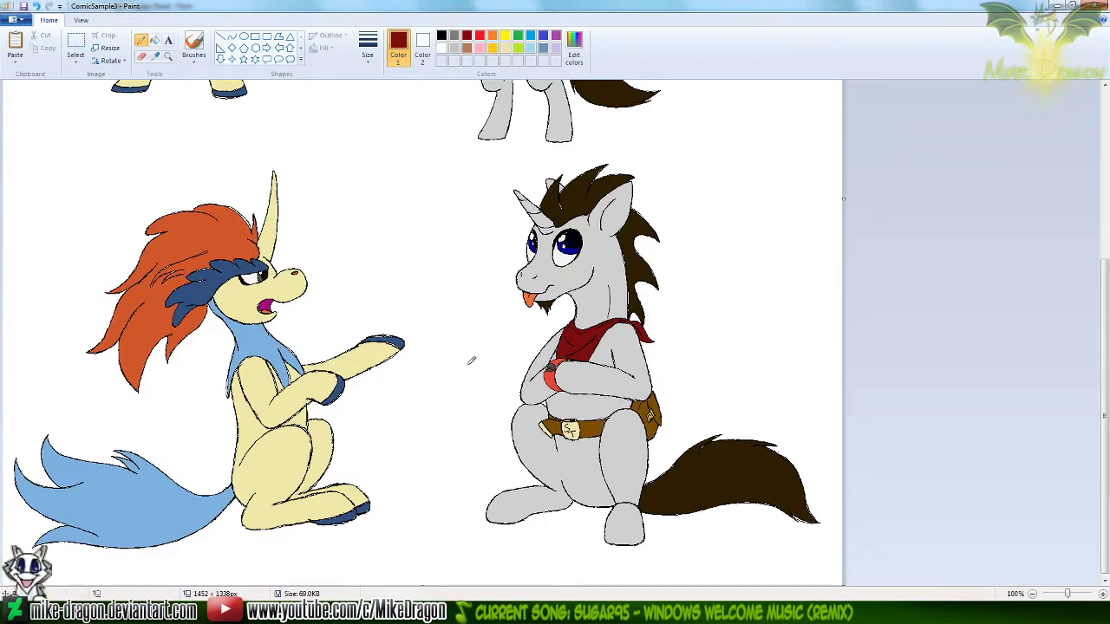
Switch to Windows Explorer and go up from the Silver Trot Pokémon Trainer folder to oC - Photoshop
left_click(337, 612)
left_click(772, 416)
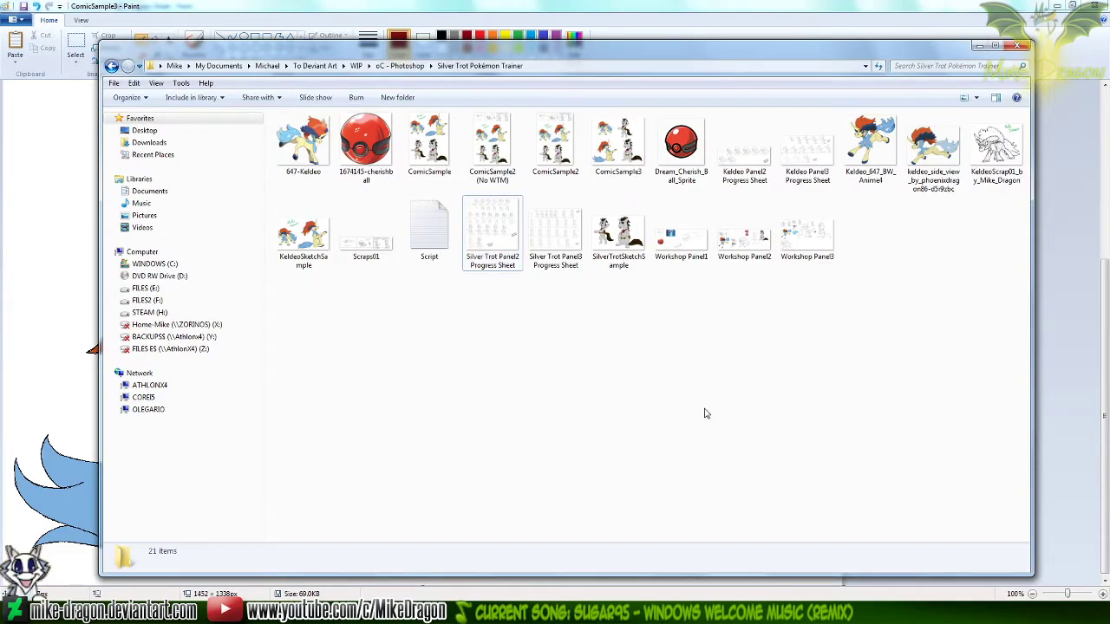
key("BackSpace")
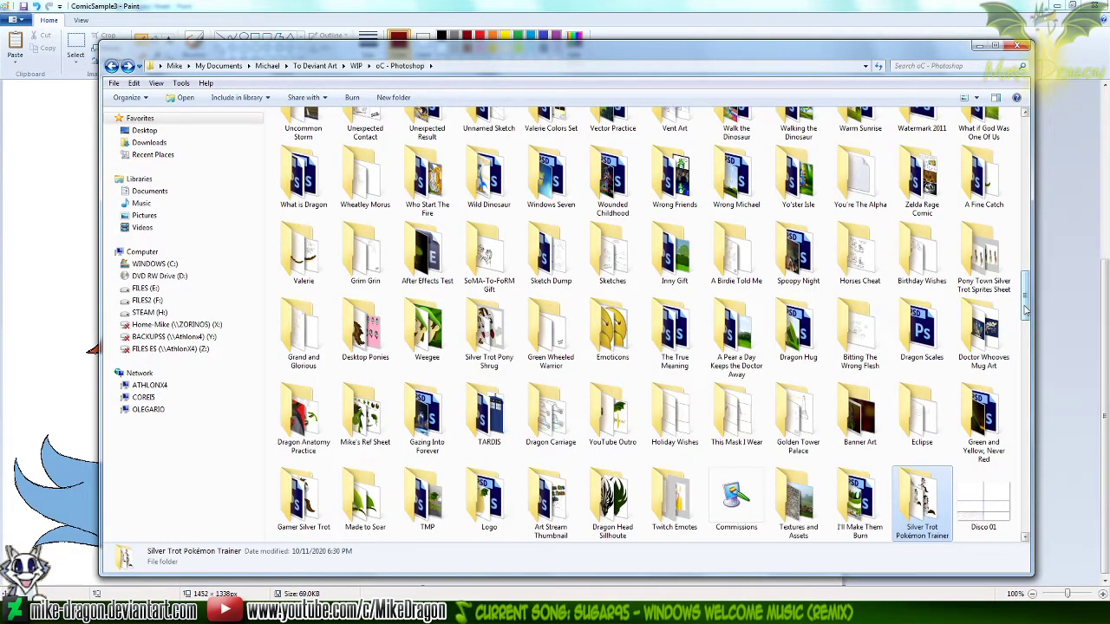
Look through the oC - Photoshop folder for the wanted subfolder, checking names that begin with "G"
left_click_drag(1026, 311, 1028, 328)
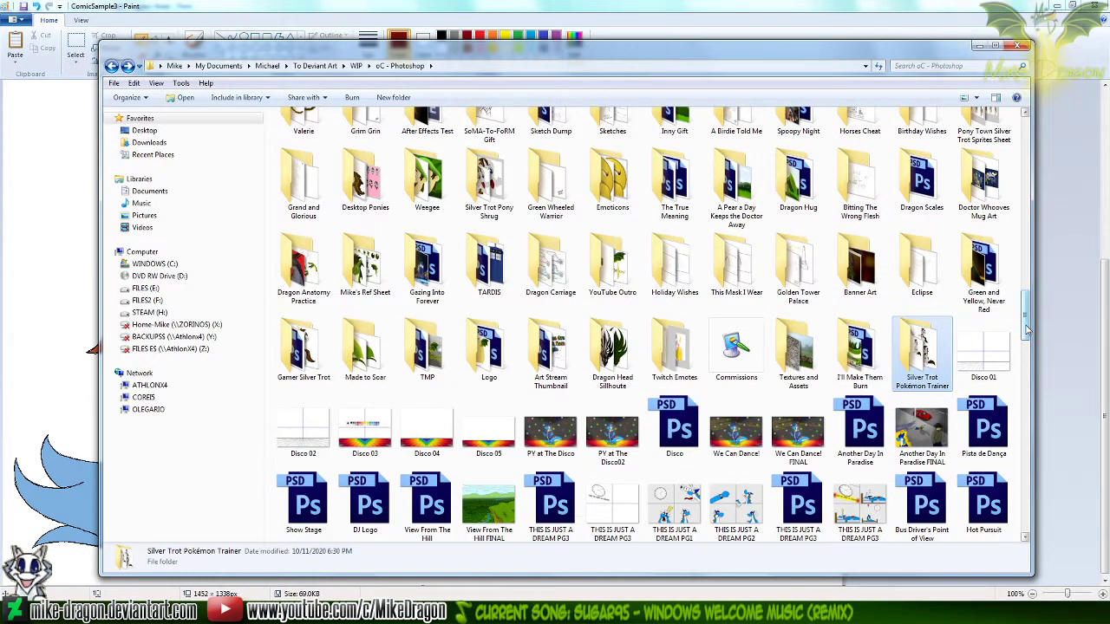
key("Home")
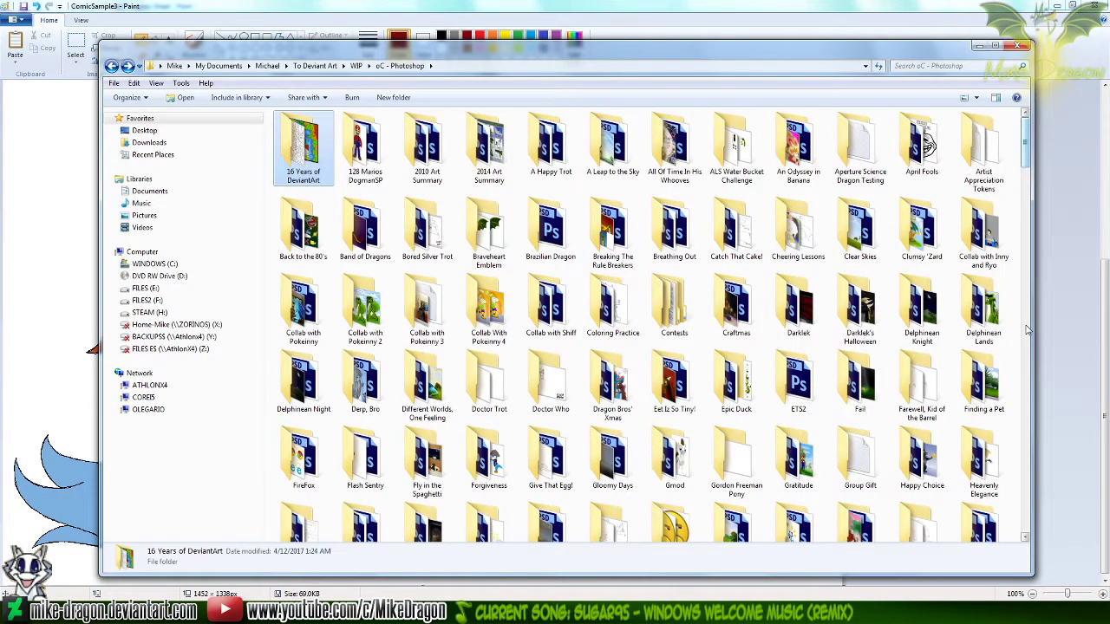
type("ga")
key("Right")
key("Right")
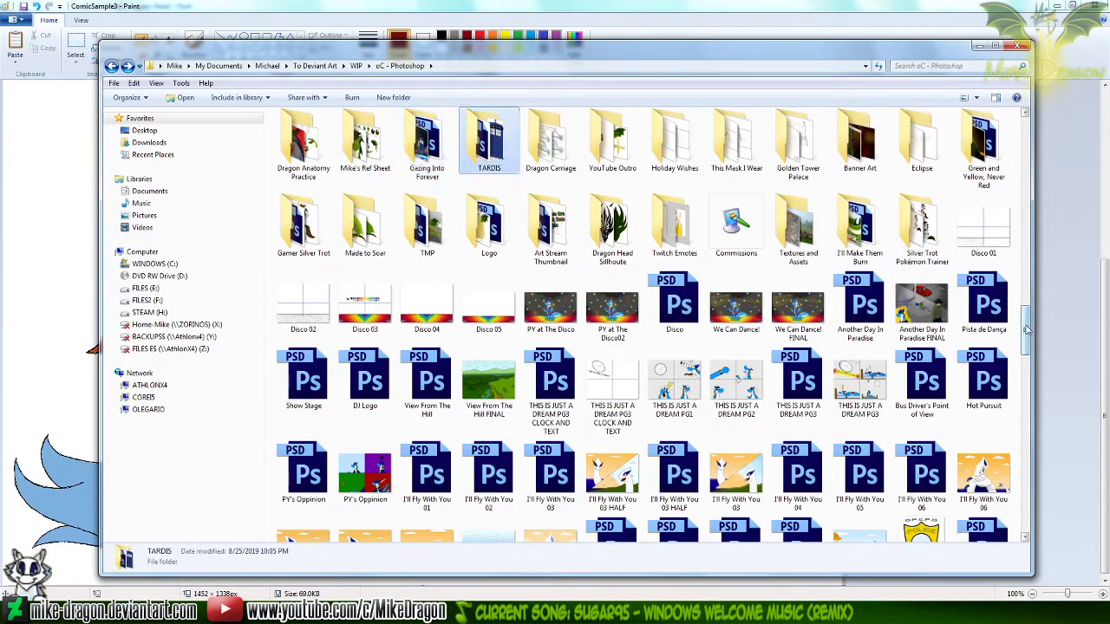
key("Right")
key("Right")
key("Left")
key("Left")
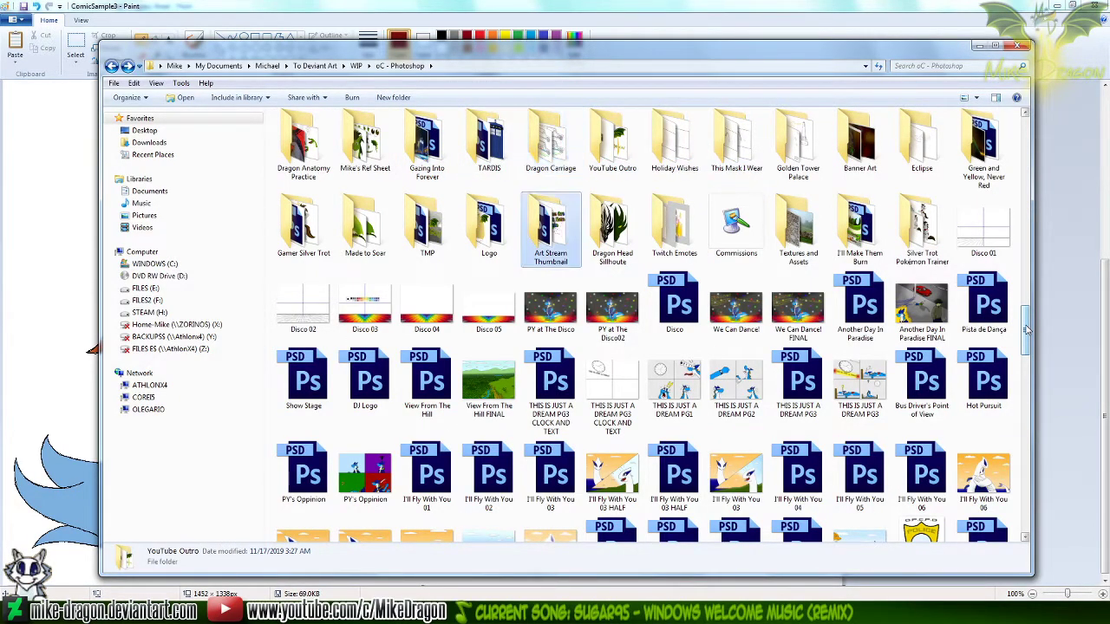
key("Down")
key("Right")
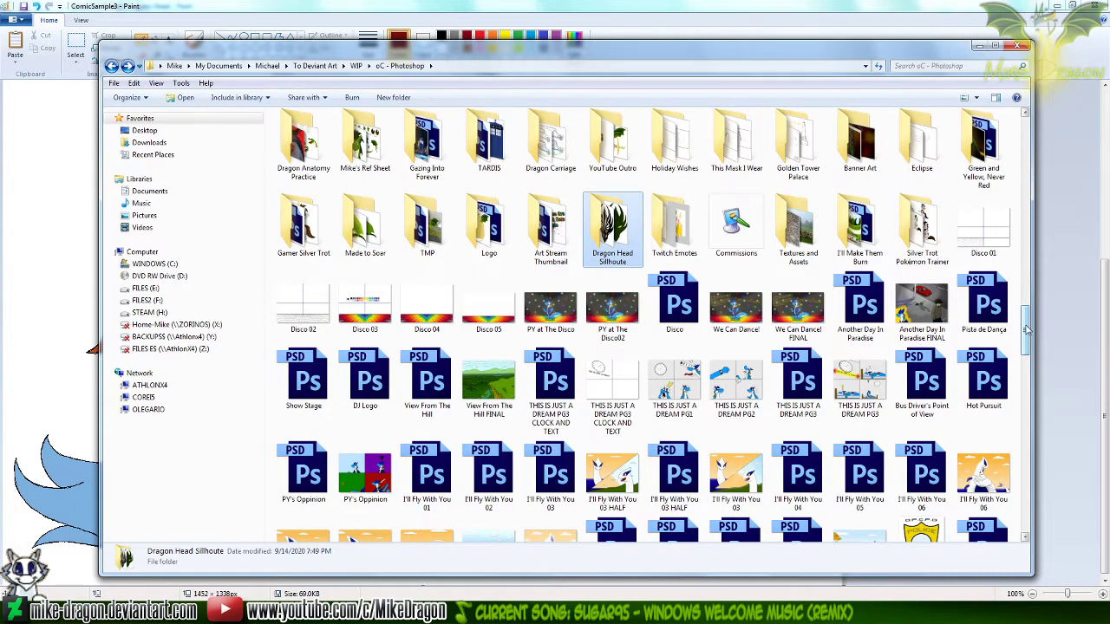
key("Home")
key("g")
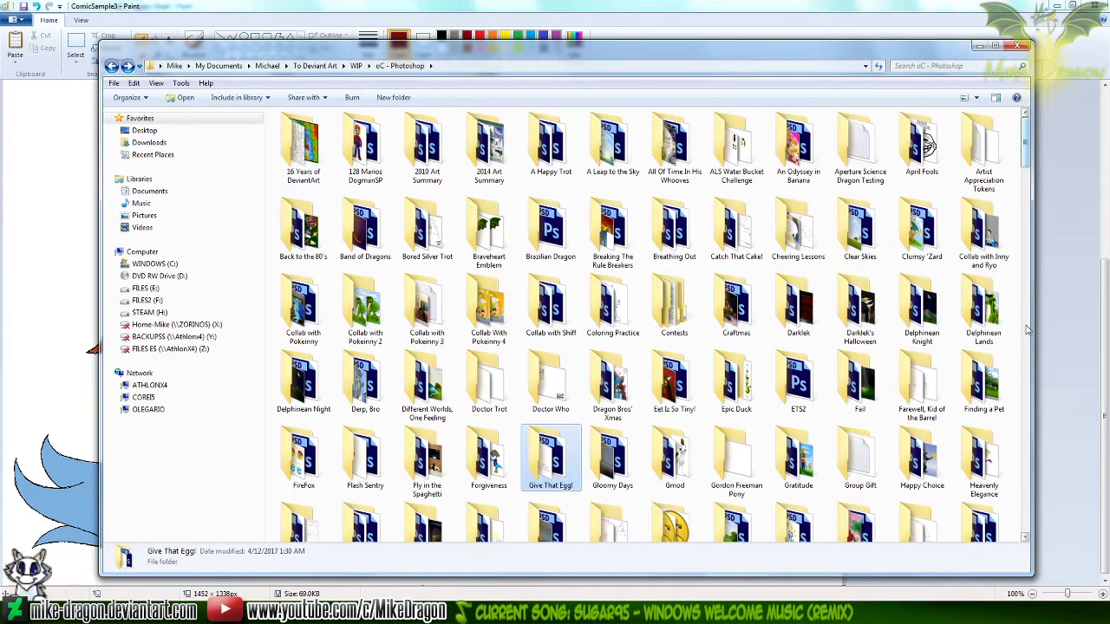
key("g")
key("g")
key("g")
key("g")
key("g")
key("g")
key("g")
key("g")
key("g")
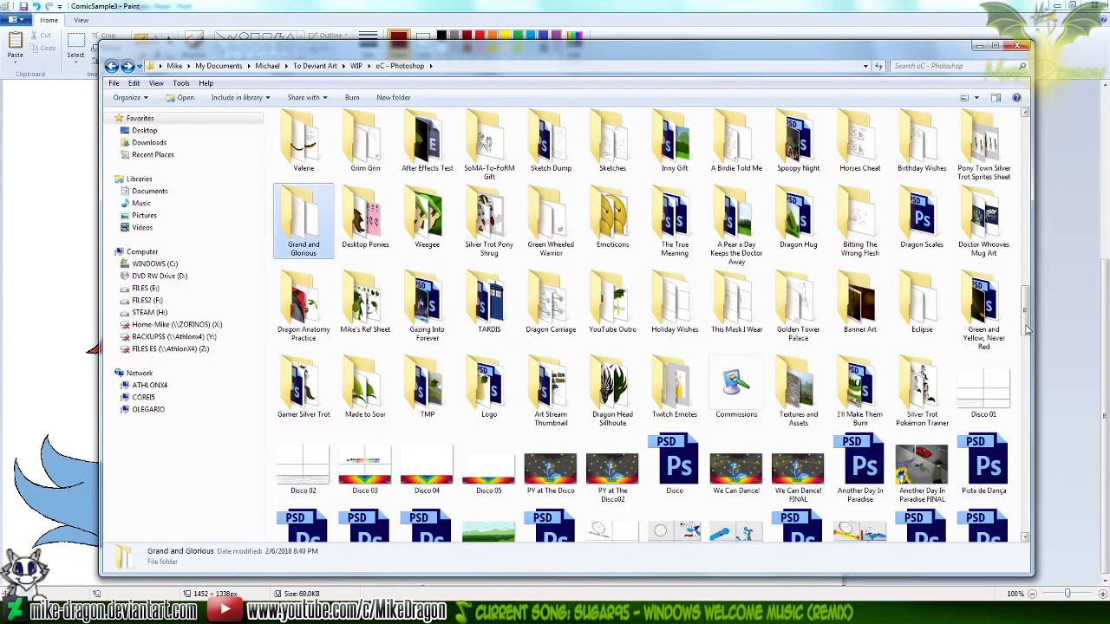
key("g")
key("g")
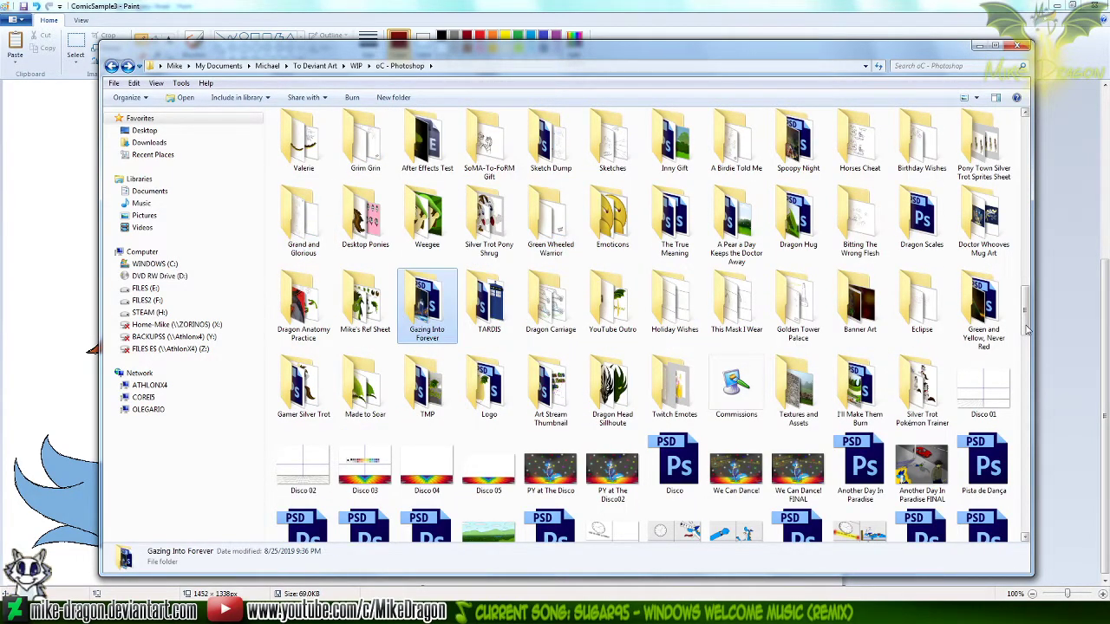
key("g")
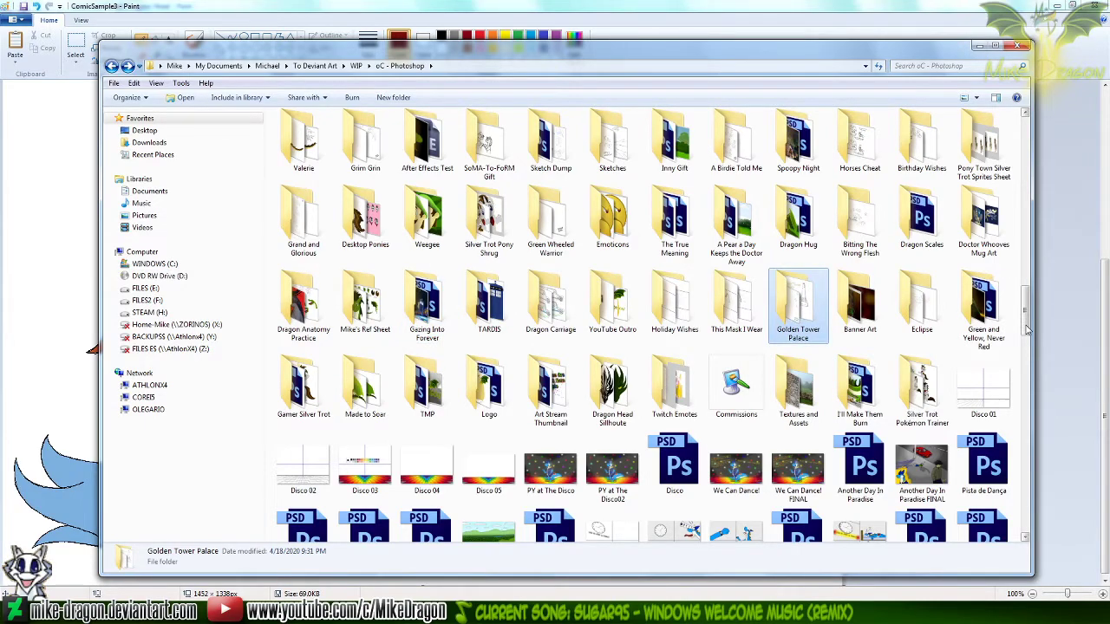
type("gi")
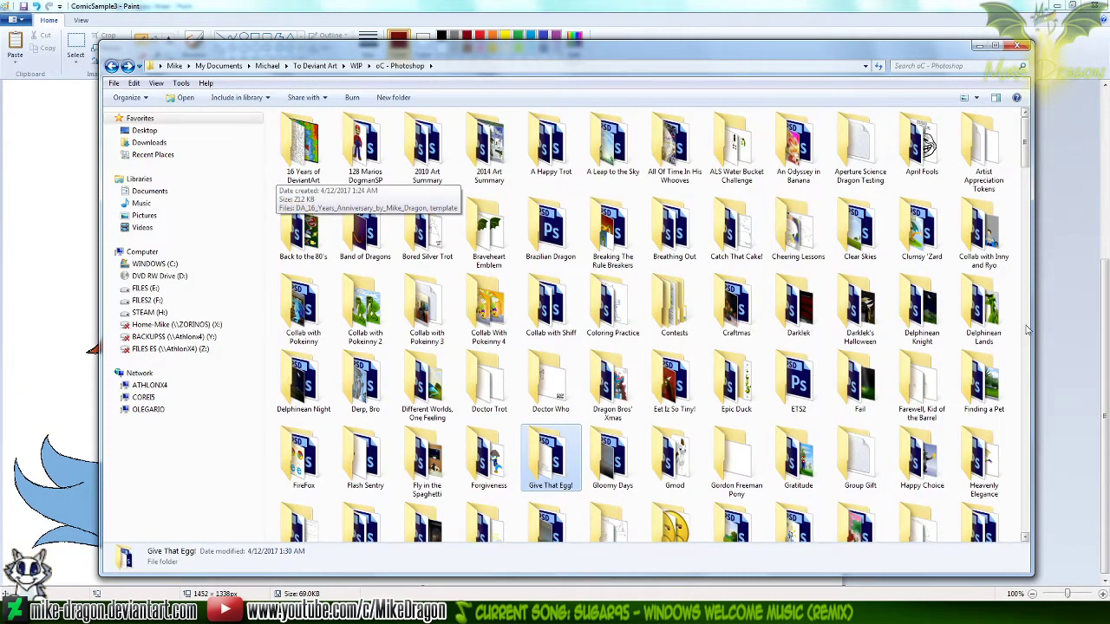
type("ggg")
key("g")
key("g")
key("g")
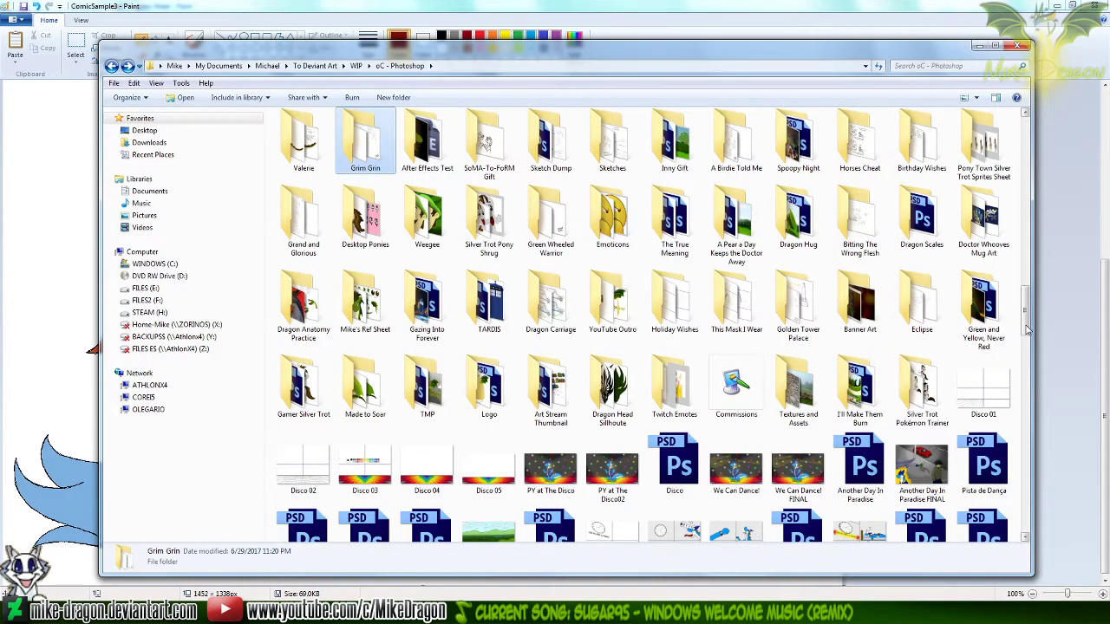
Find and select the Silver Trot folder by searching the oC - Photoshop folder for "silver"
key("Home")
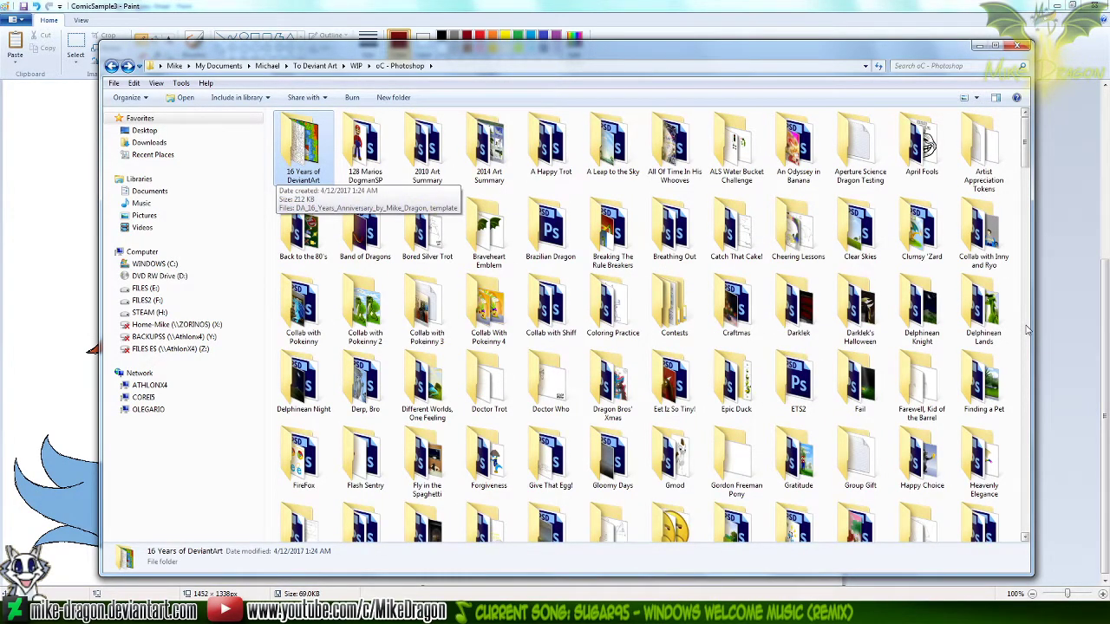
type("silver")
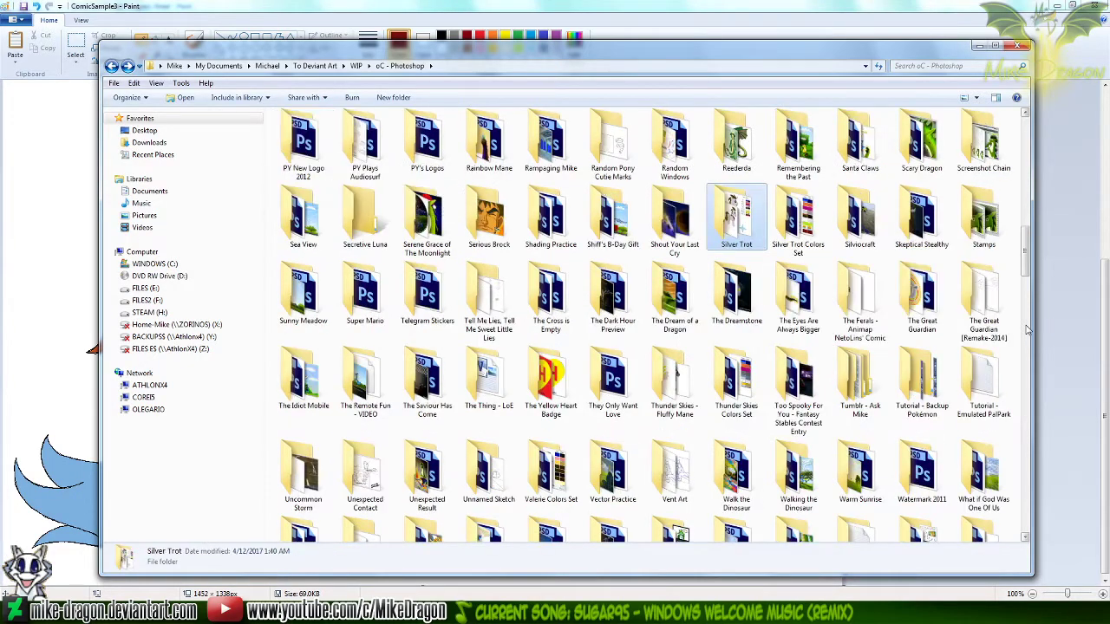
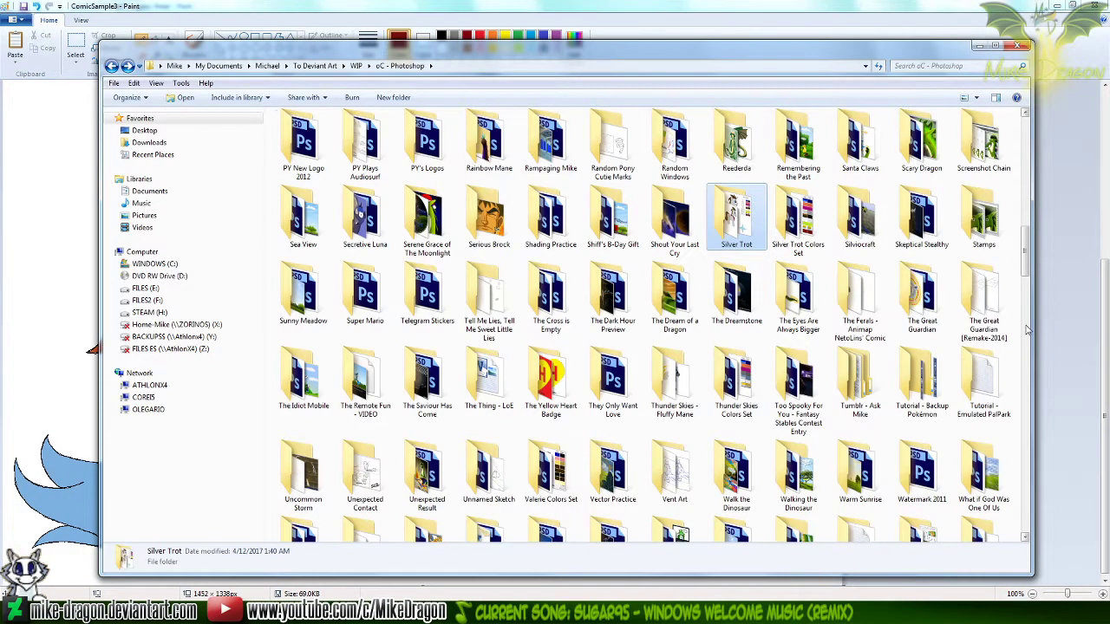
Check the oC - Photoshop subfolders whose names begin with "M", starting from the top of the folder
key("Home")
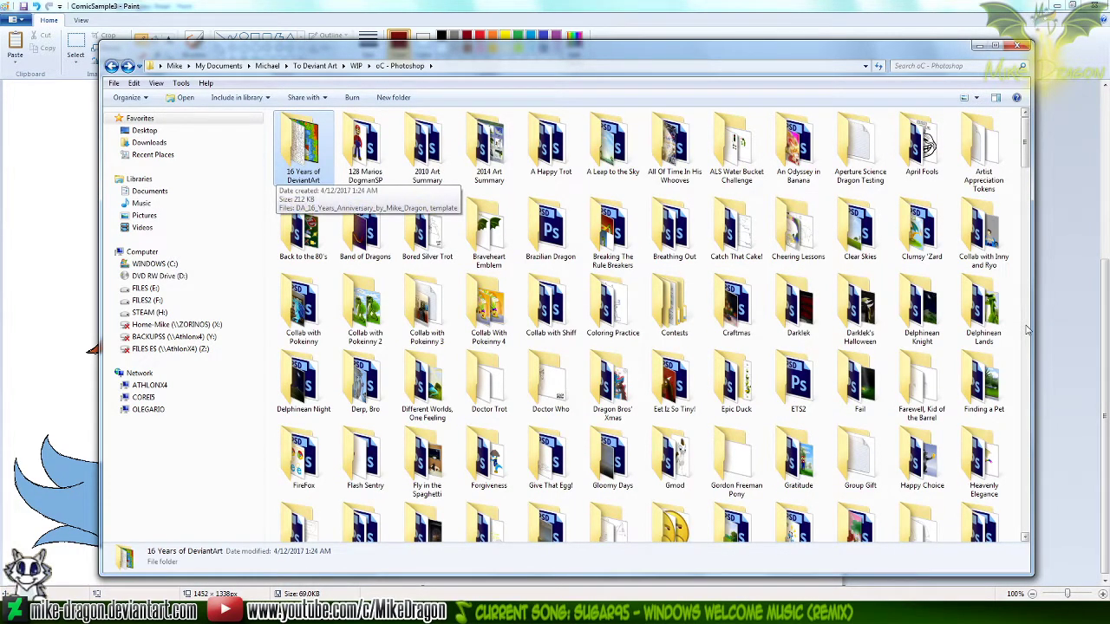
key("m")
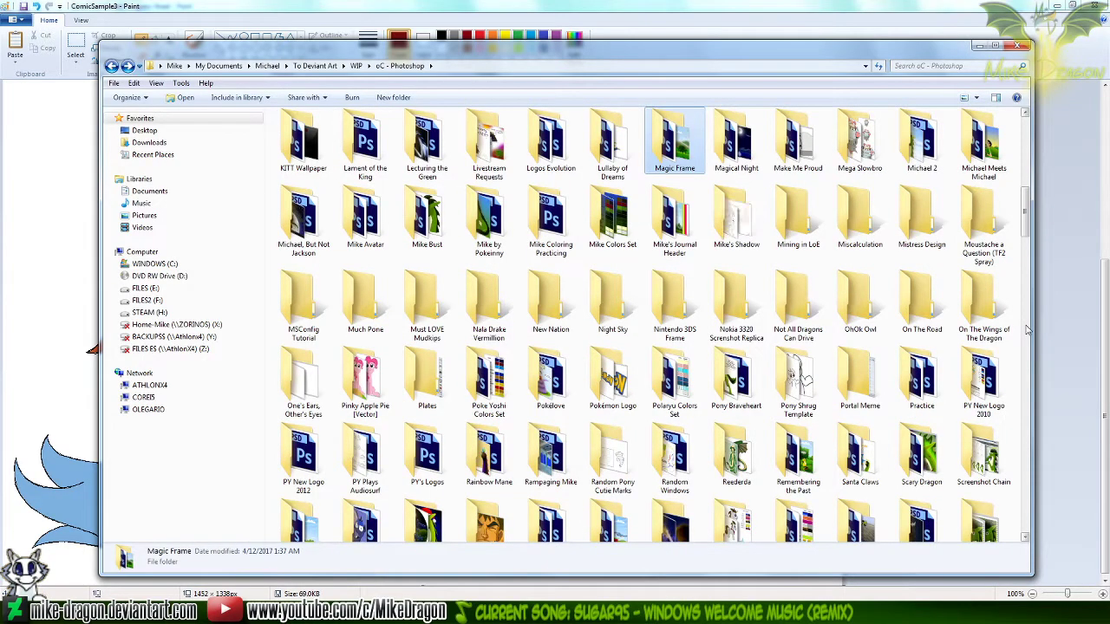
key("m")
key("m")
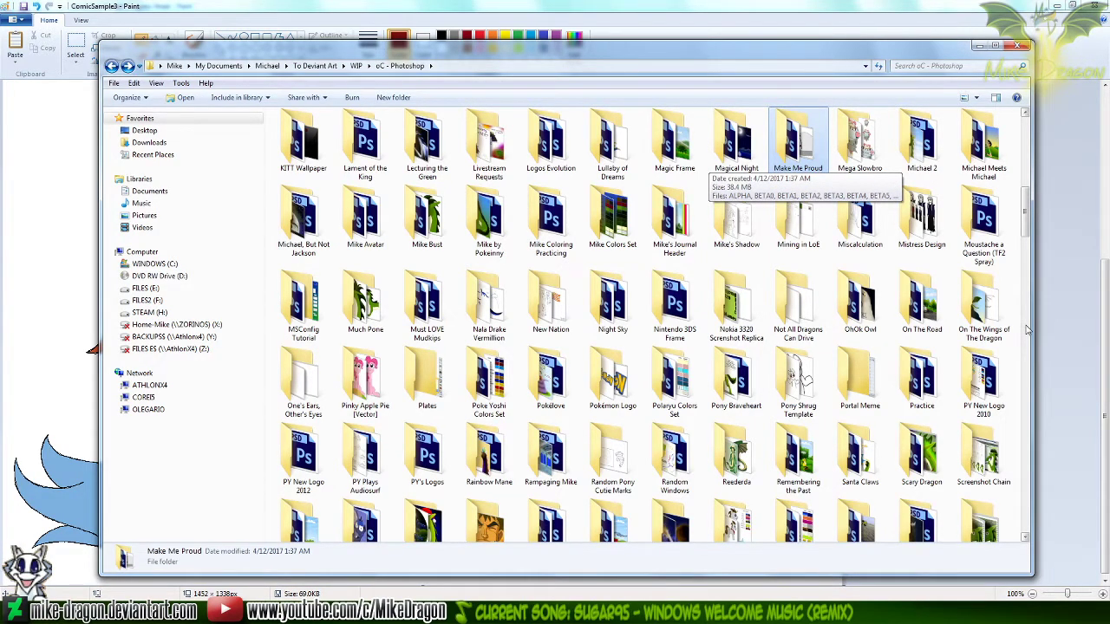
Find the Horse-Strong Love folder among the subfolders beginning with "H" and open it
key("h")
key("h")
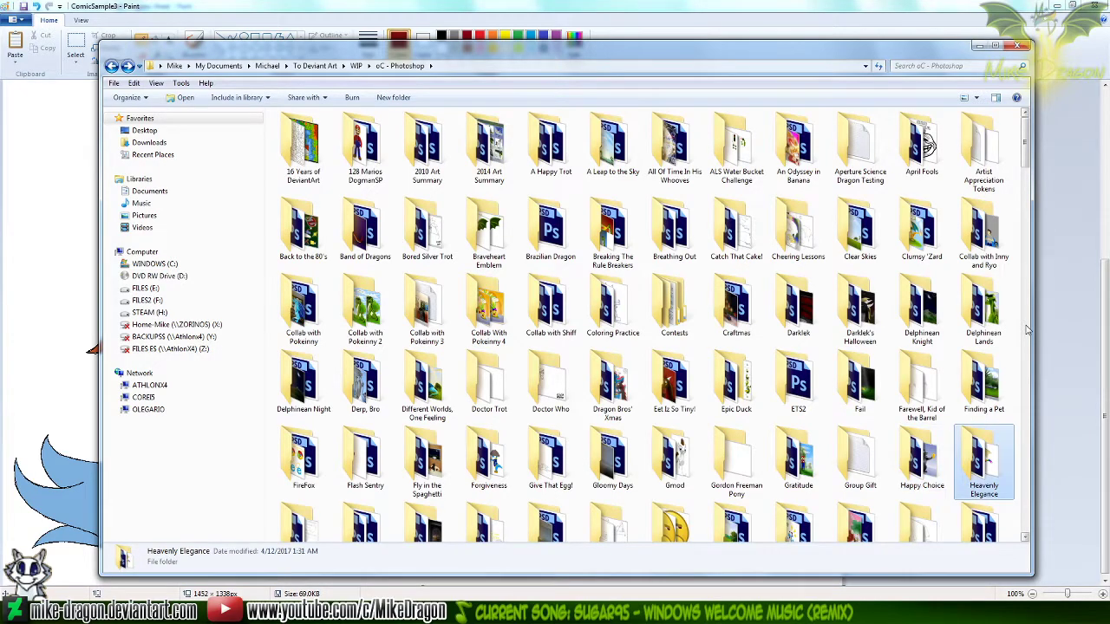
key("h")
key("h")
key("h")
key("h")
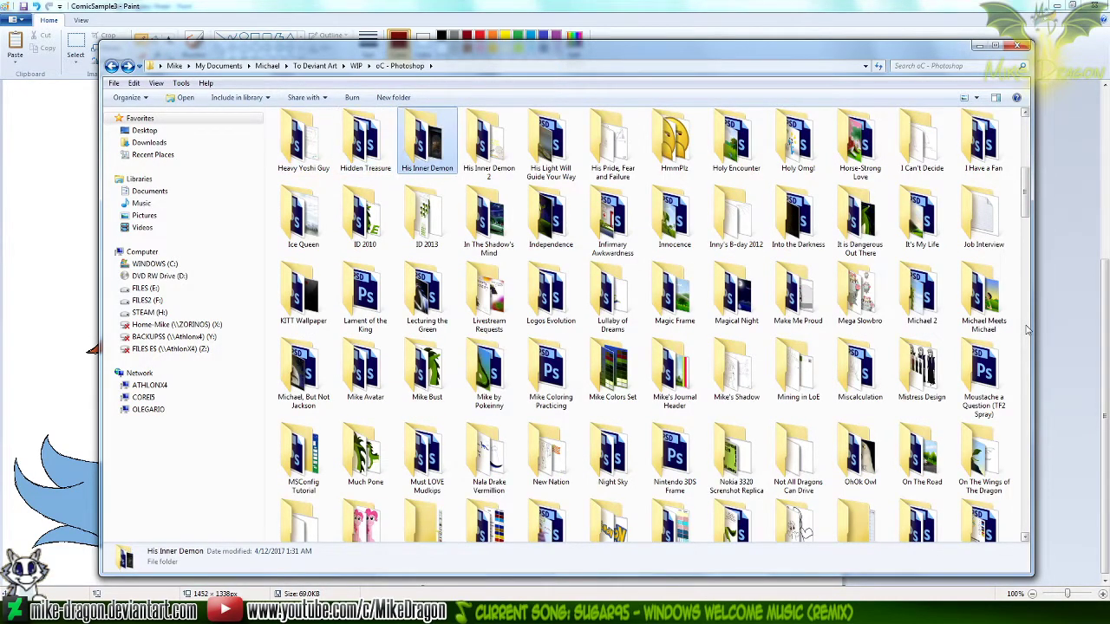
key("h")
key("h")
key("h")
key("h")
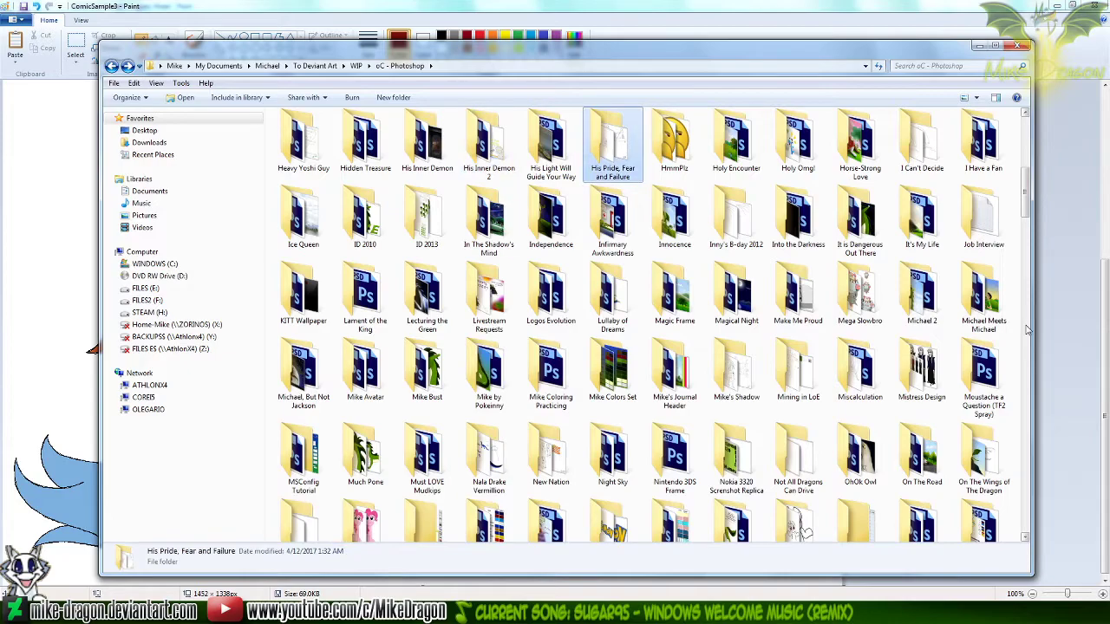
Open the finished Horse-Strong Love PNG in Windows Photo Viewer and maximize the viewer window
key("h")
key("h")
key("Return")
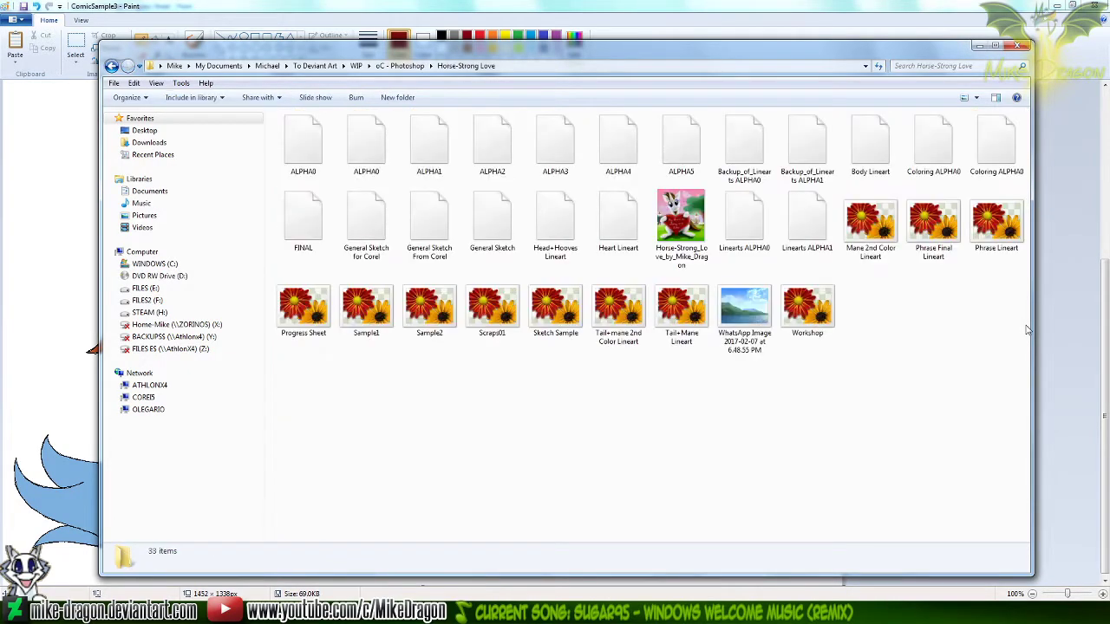
key("h")
key("h")
key("h")
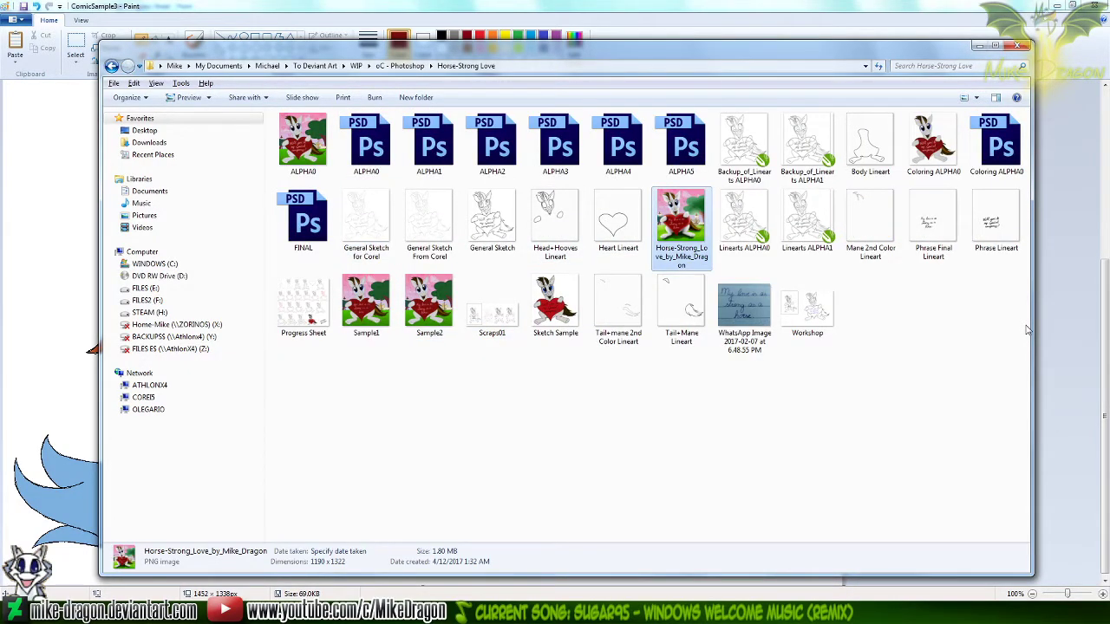
key("Return")
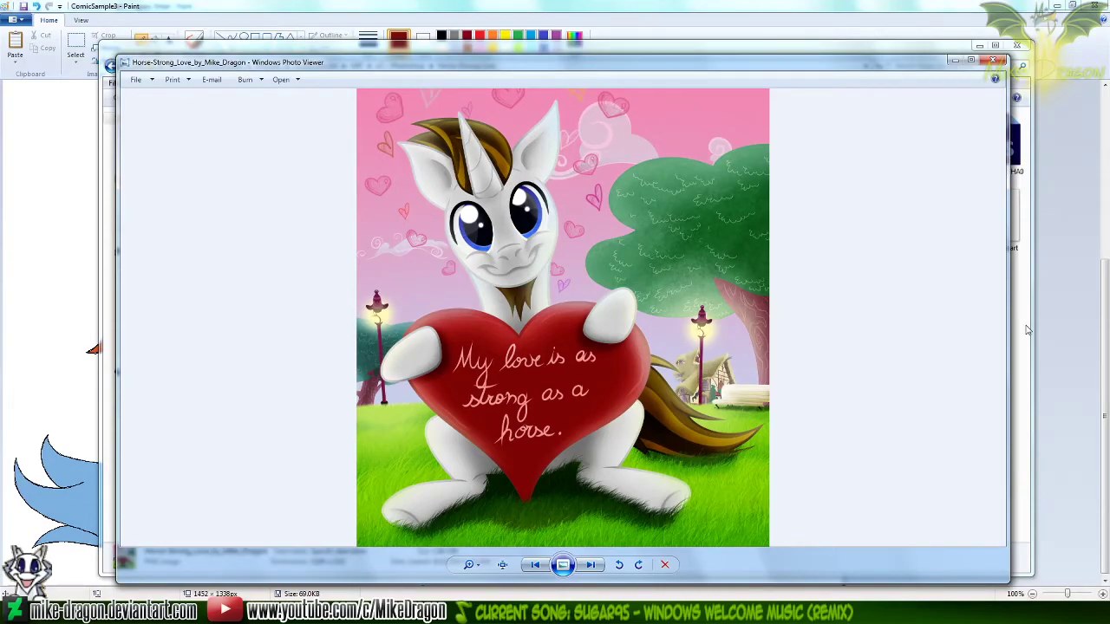
key("super+Up")
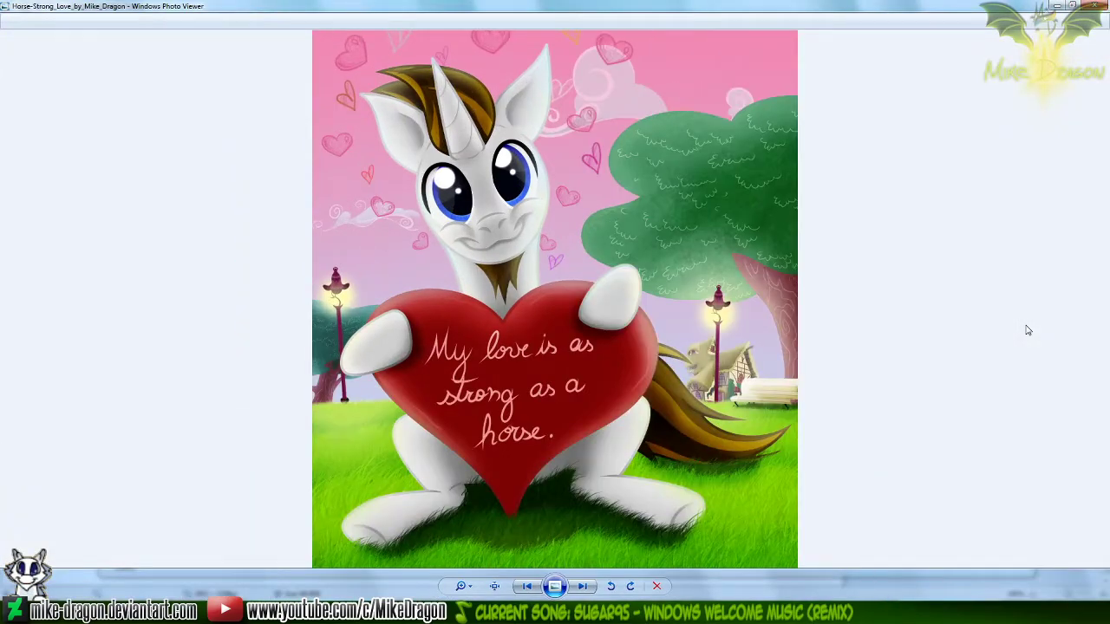
Examine the unicorn artwork up close, from the mane and face down to the heart, tail and grass
scroll(399, 74, "up", 2)
scroll(398, 74, "up", 1)
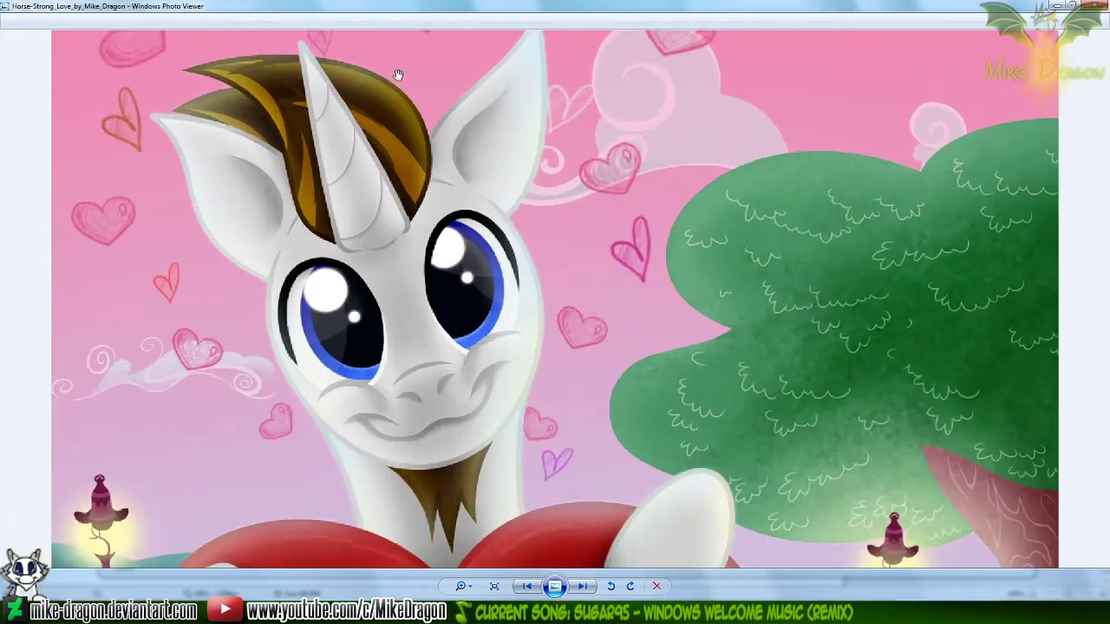
scroll(384, 146, "up", 1)
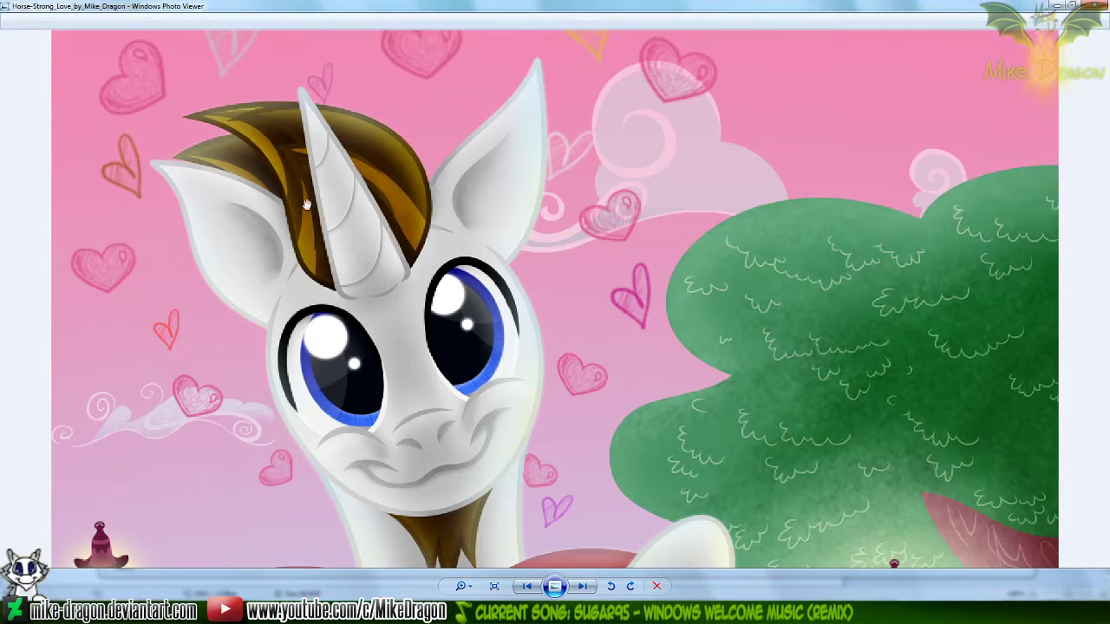
left_click_drag(785, 477, 721, 226)
left_click_drag(785, 437, 838, 303)
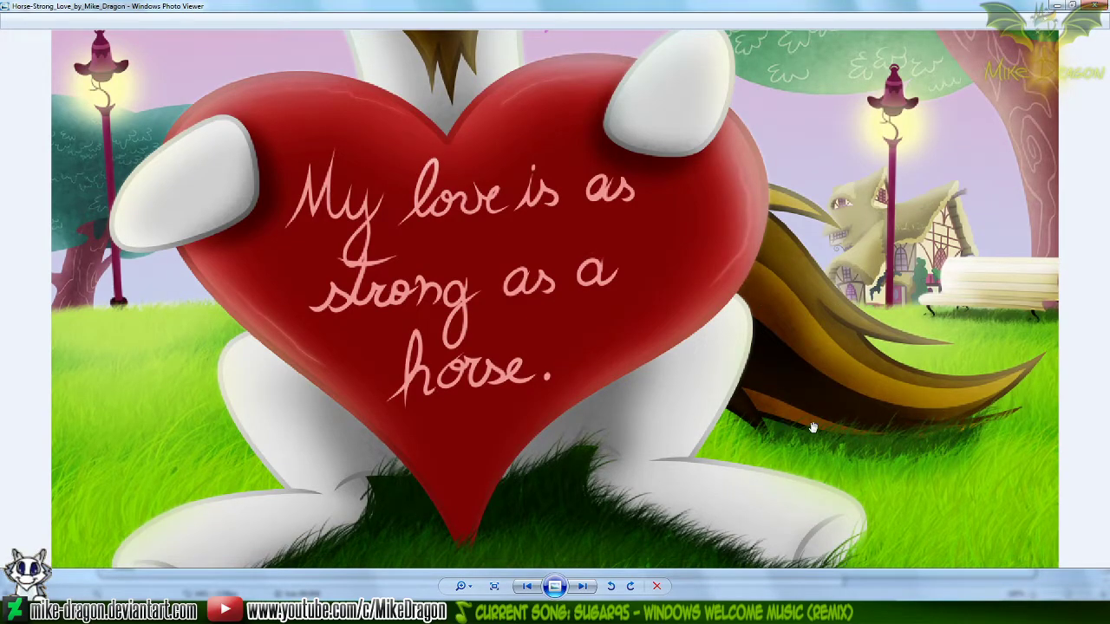
scroll(819, 371, "down", 5)
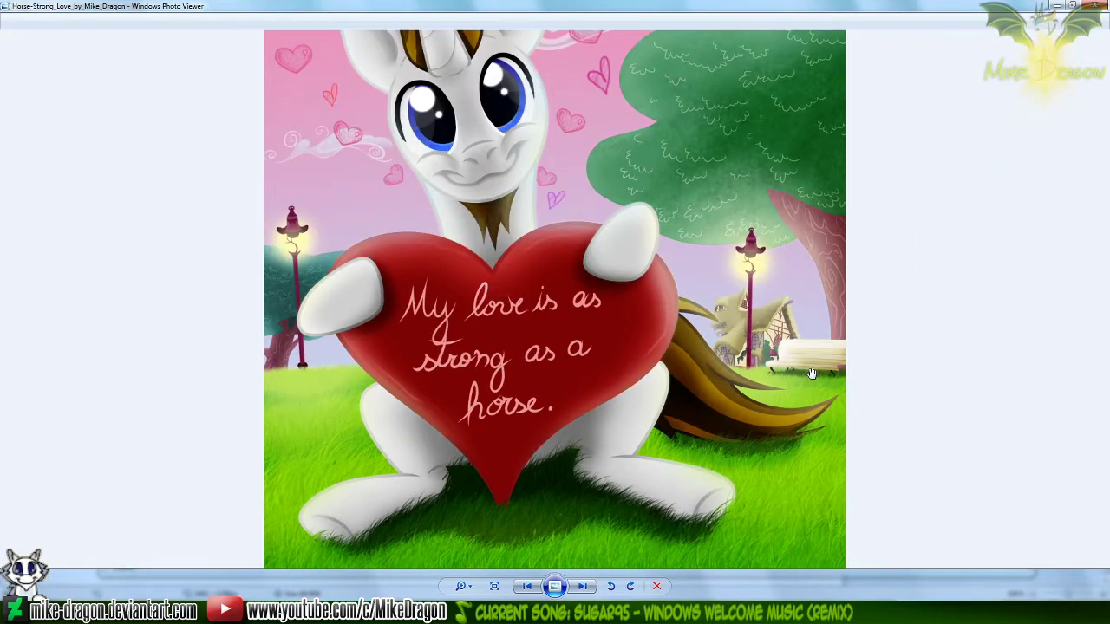
Restore the viewer window, close the image and go back up to the oC - Photoshop folder
key("super+Down")
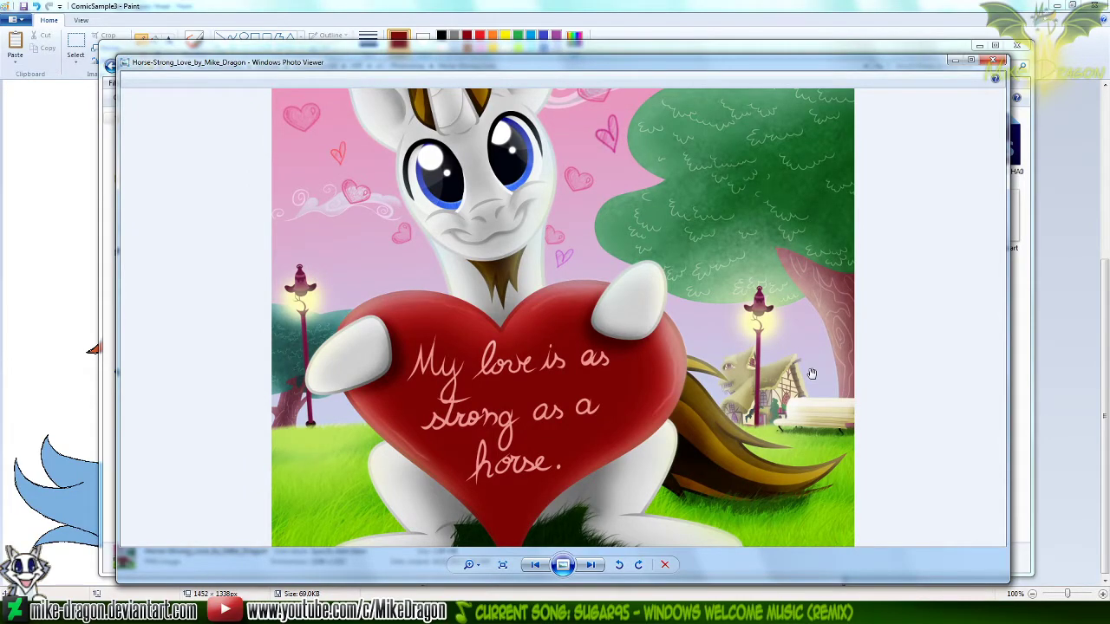
scroll(645, 378, "down", 2)
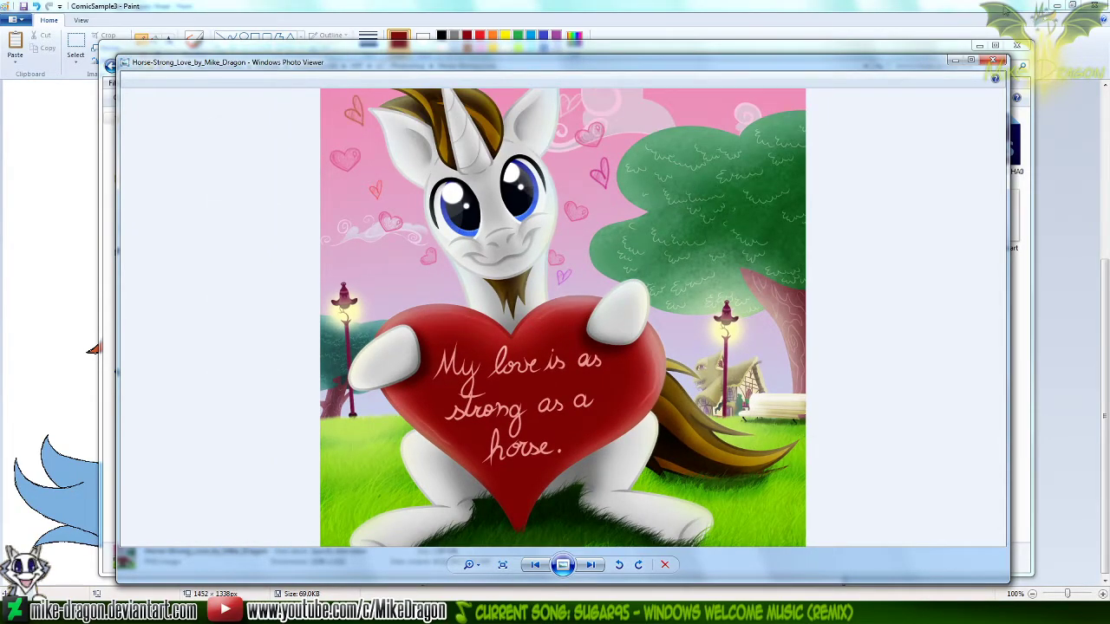
left_click(994, 60)
left_click_drag(903, 410, 746, 460)
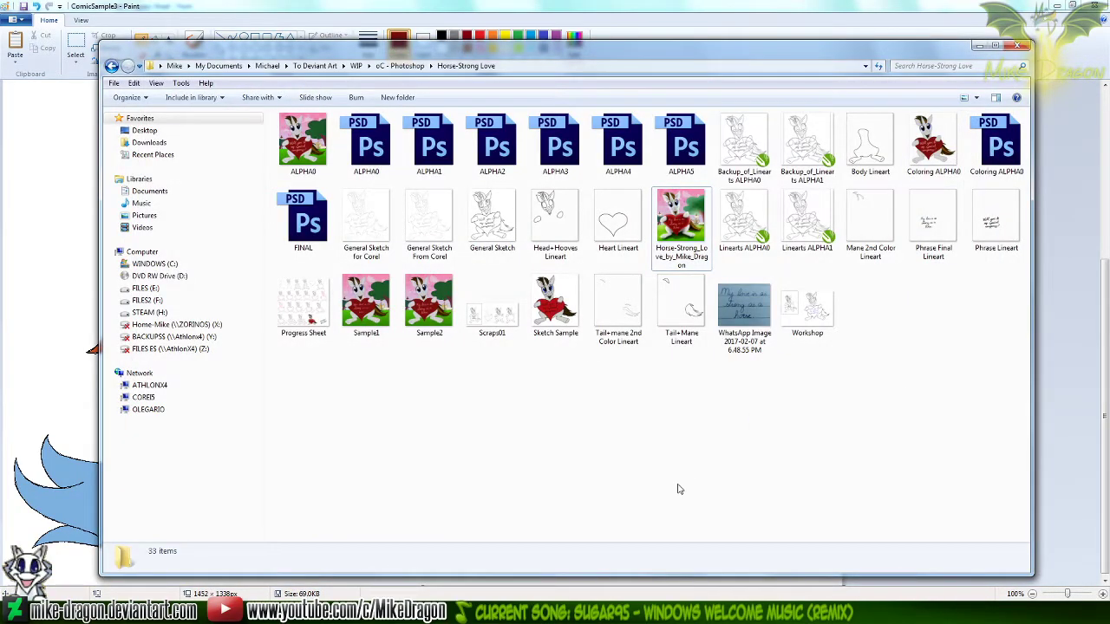
key("BackSpace")
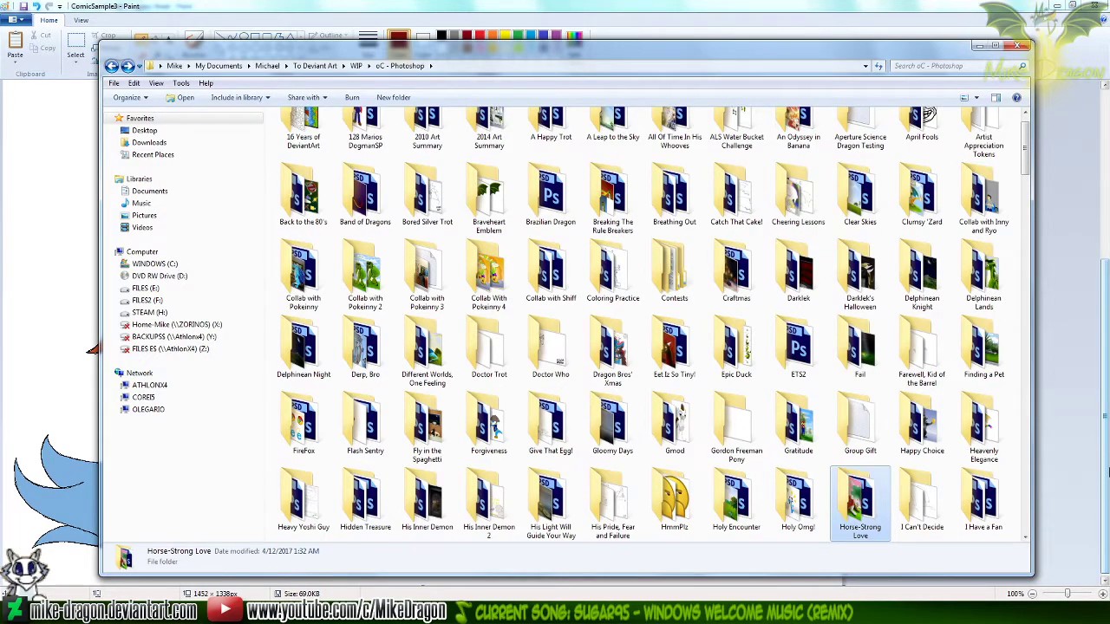
Look through the oC - Photoshop subfolders one by one, from those beginning with "G" to those beginning with "I"
key("Home")
key("g")
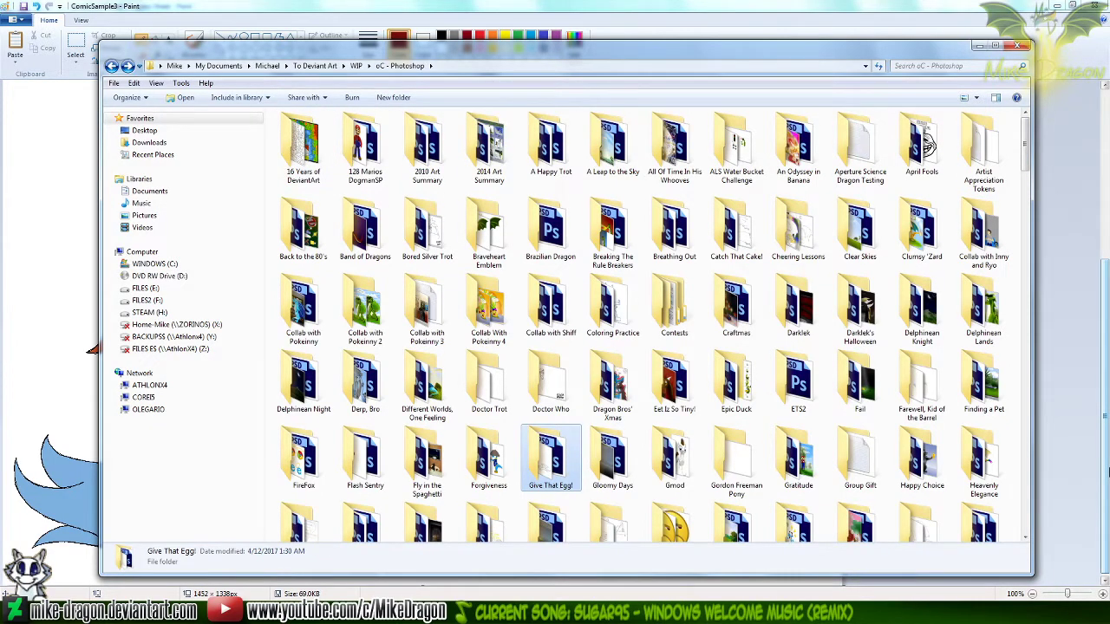
key("Right")
key("Right")
key("Right")
key("Right")
key("Right")
key("Right")
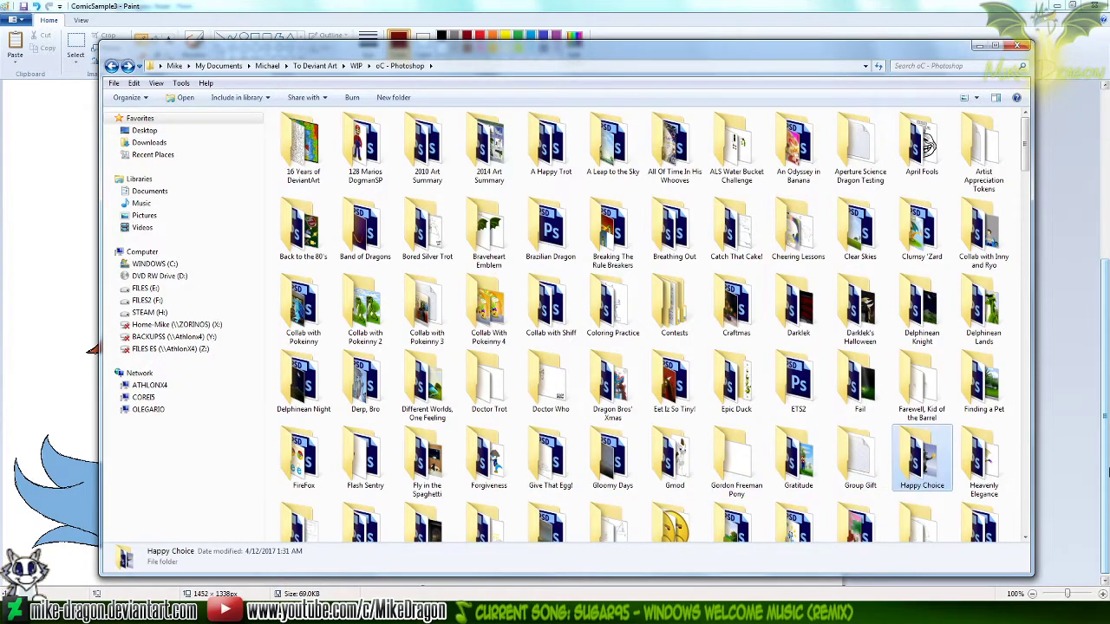
key("Right")
key("Right")
key("Right")
key("Right")
key("Right")
key("Right")
key("Right")
key("Right")
key("Right")
key("Right")
key("Right")
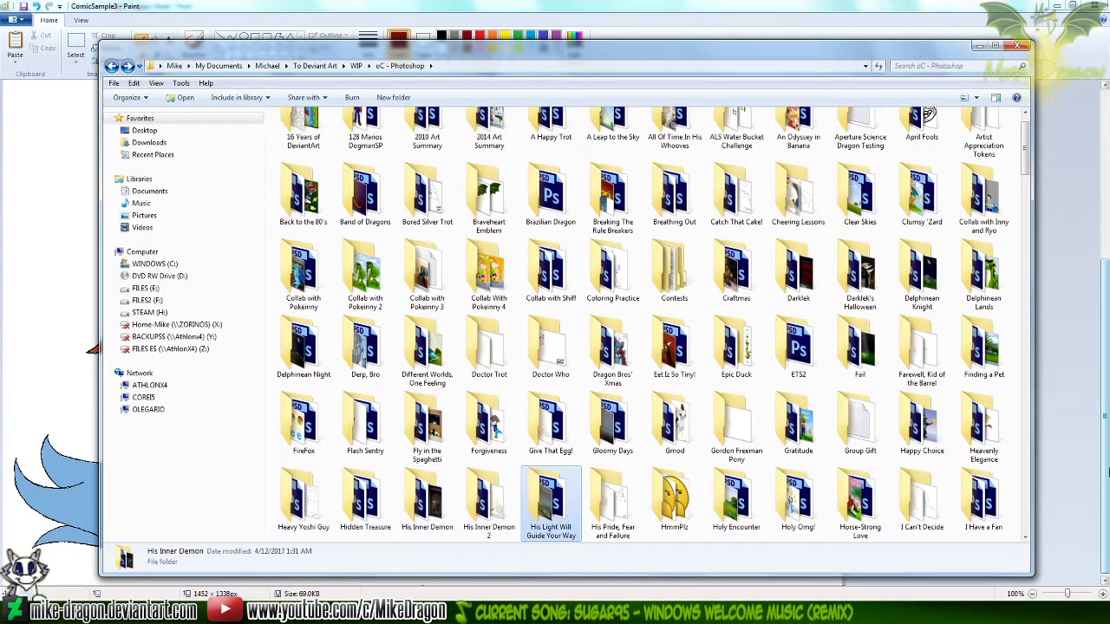
key("Right")
key("Right")
key("Right")
key("Right")
key("Right")
key("Right")
key("Right")
key("Right")
key("Right")
key("Right")
key("Right")
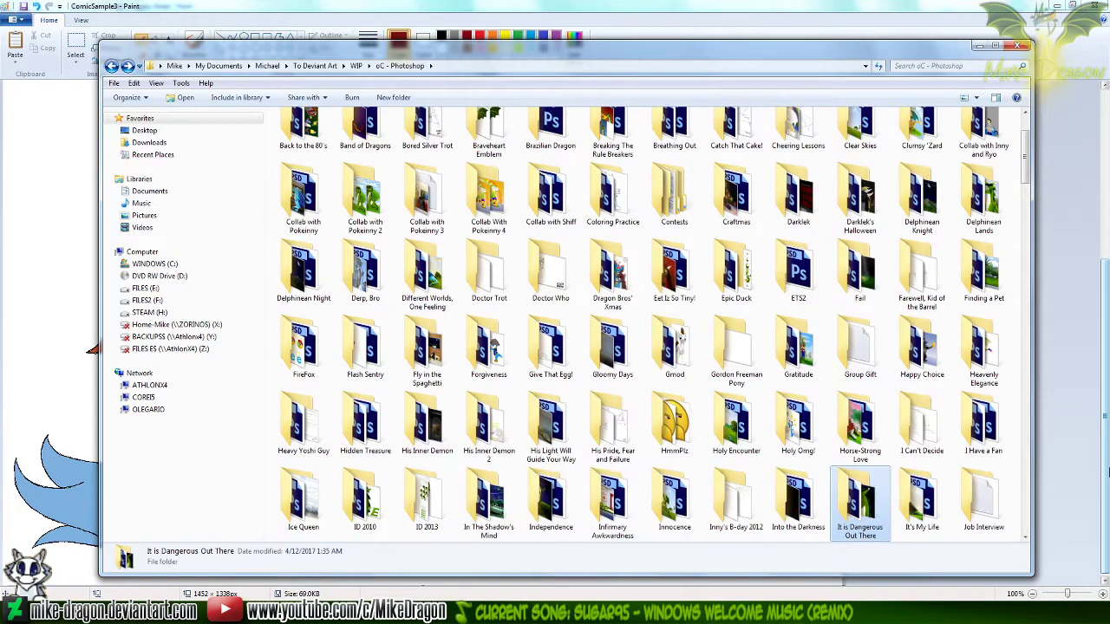
key("Left")
key("Left")
key("Left")
key("Left")
key("Left")
key("Left")
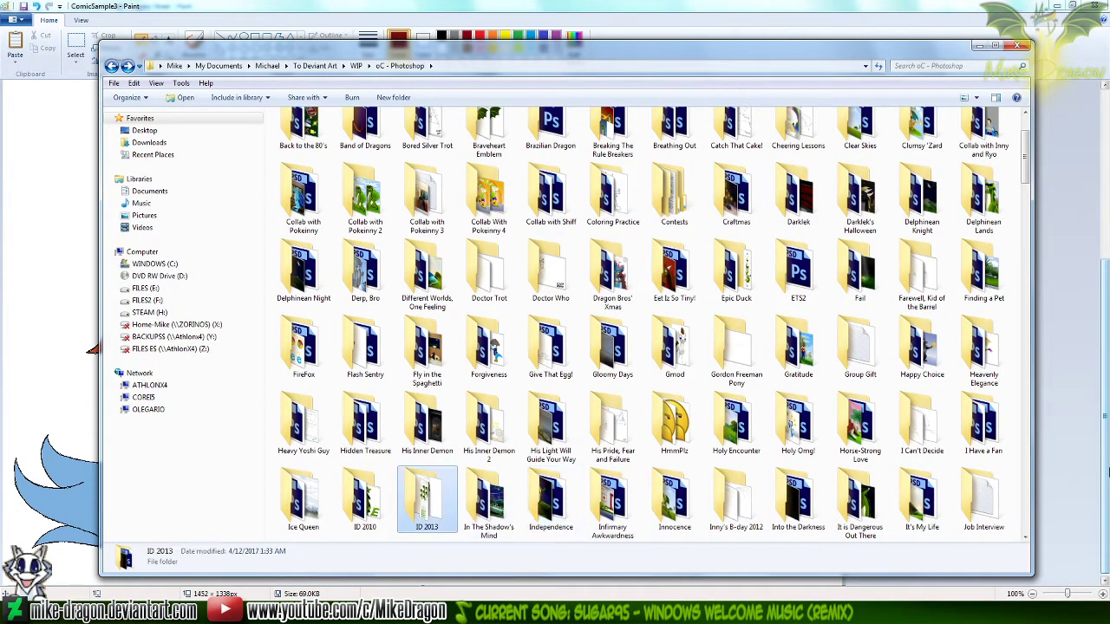
Look through the oC - Photoshop subfolders row by row, from ID 2013 down to Dragon Anatomy Practice
key("Down")
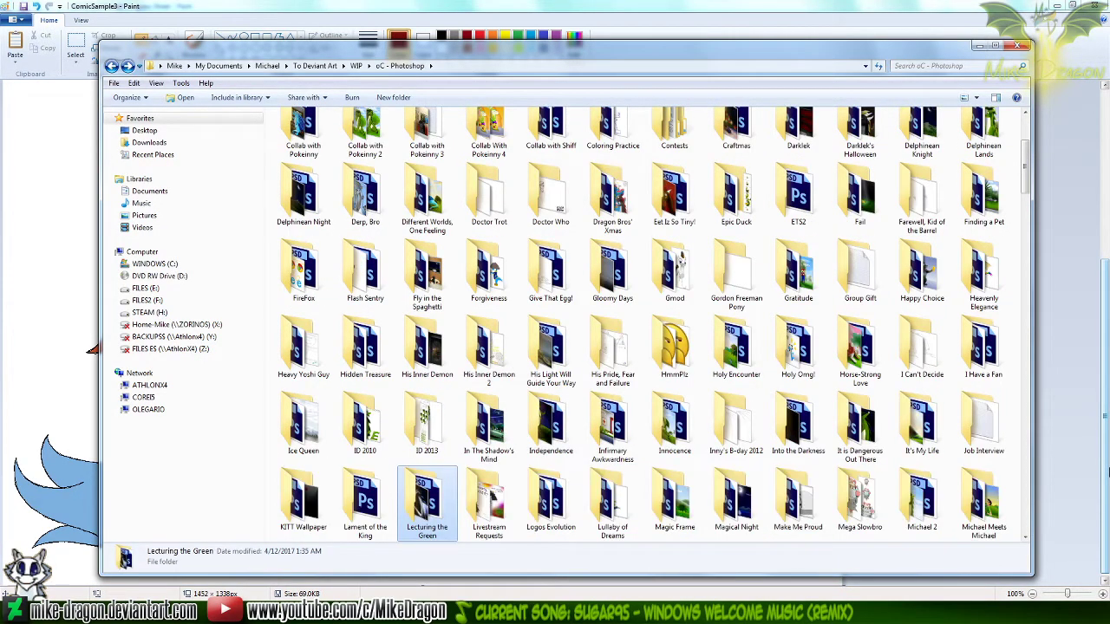
key("Left")
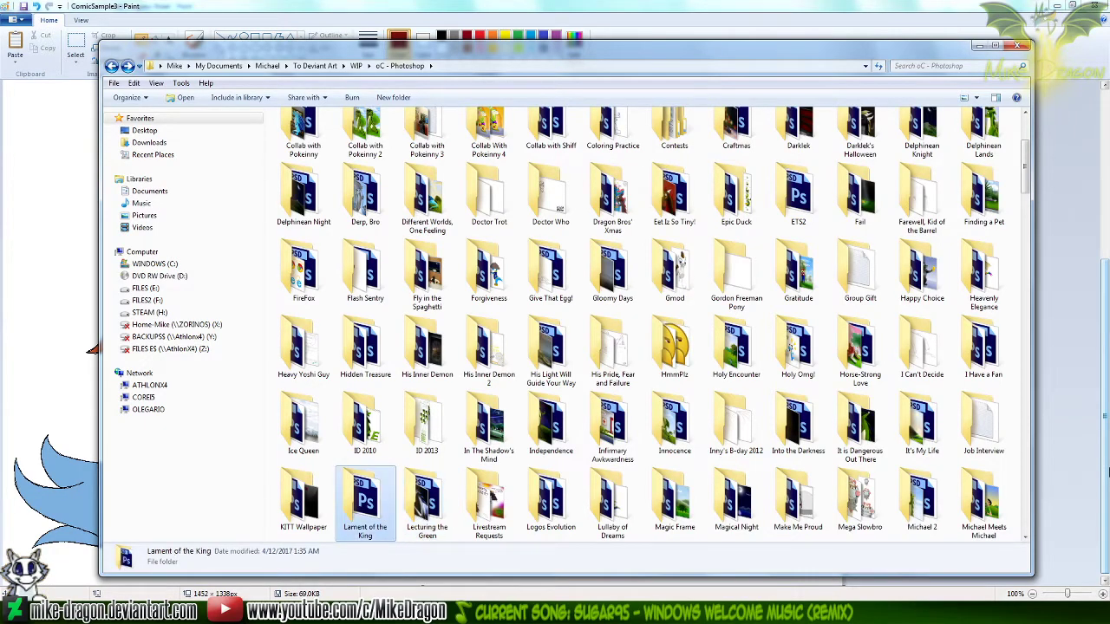
key("Left")
key("Down")
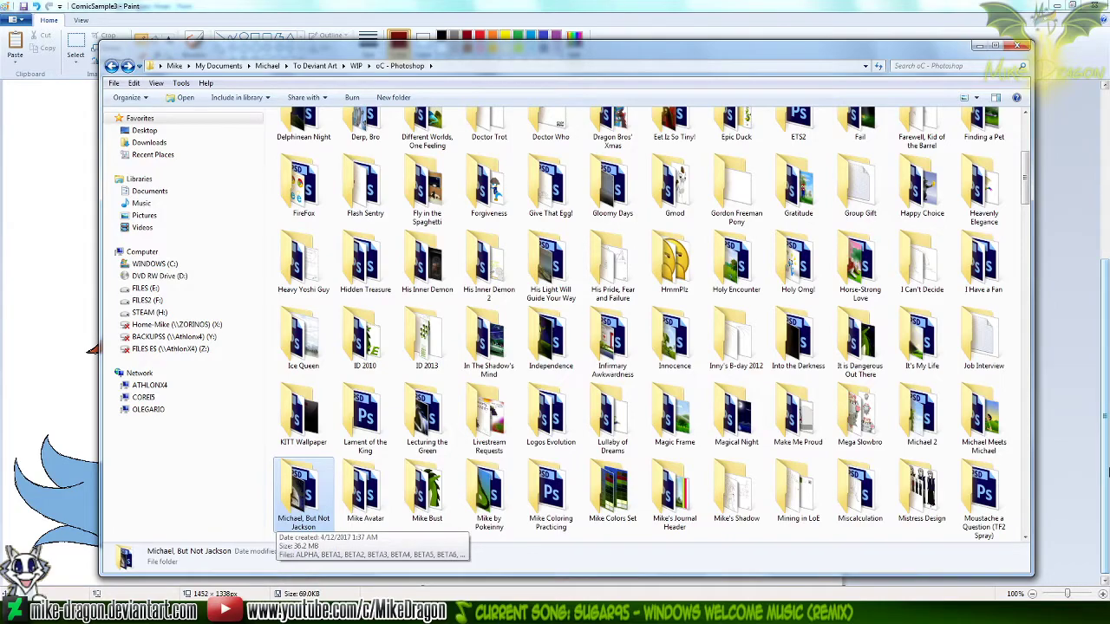
key("Down")
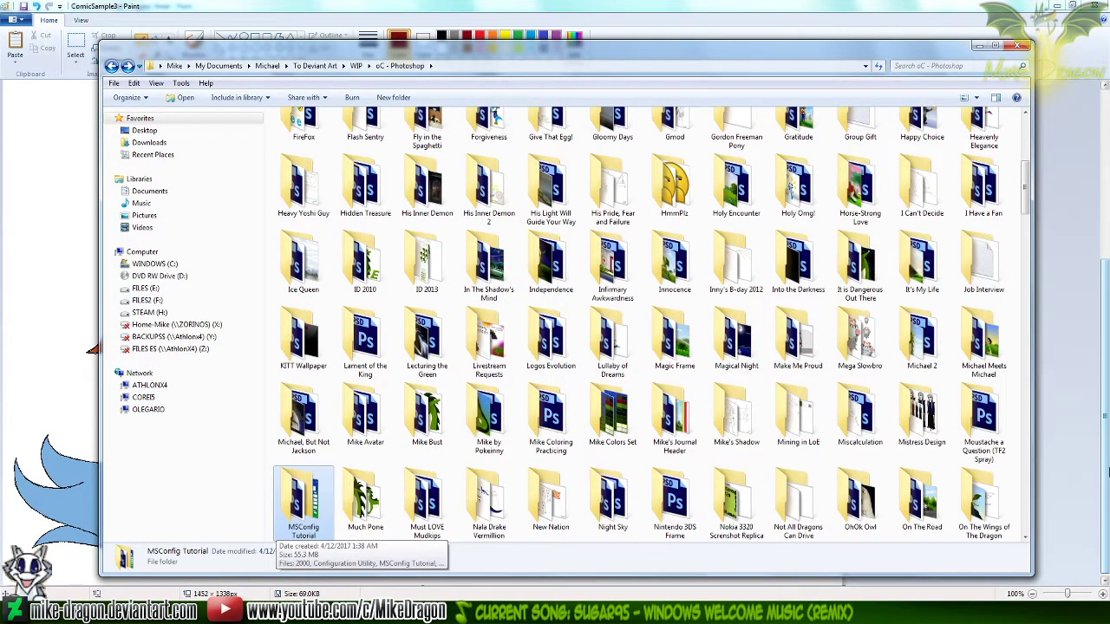
key("Down")
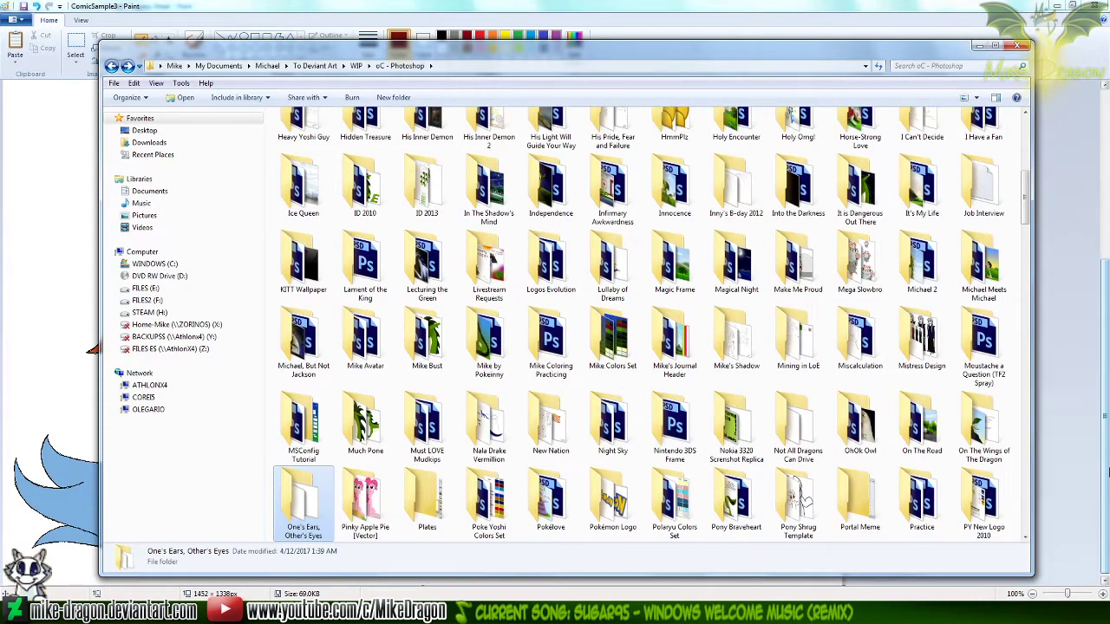
key("Down")
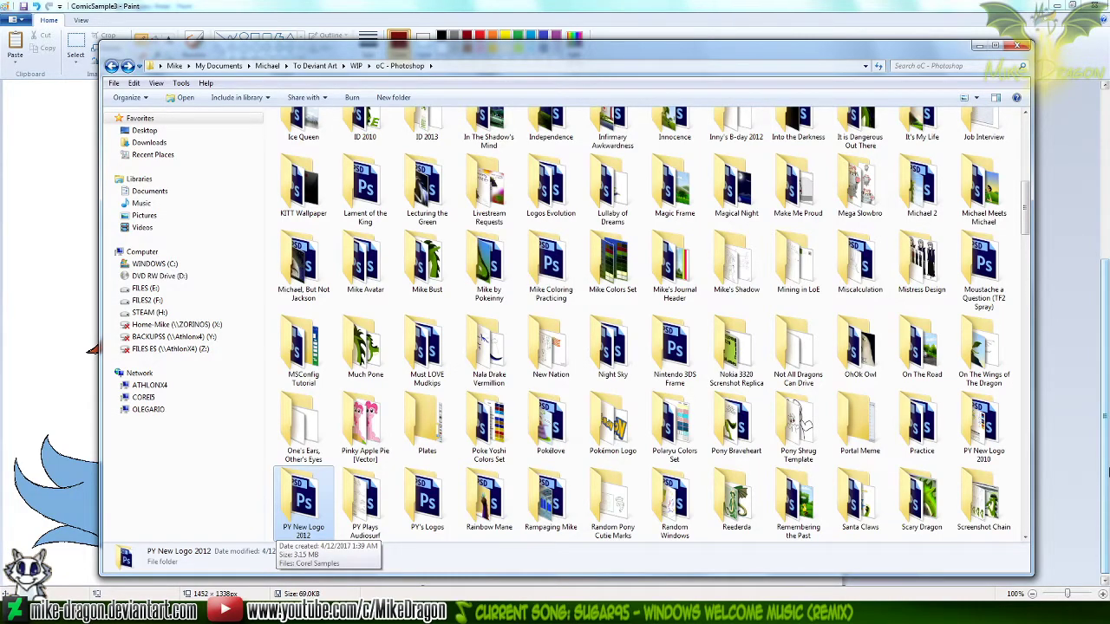
key("Down")
key("Down")
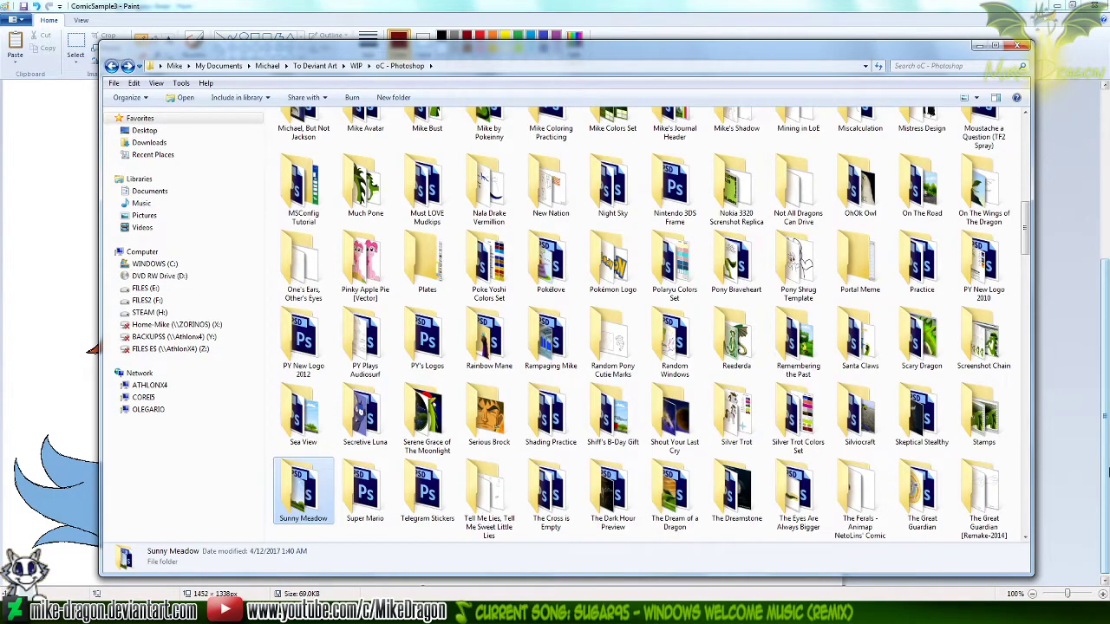
key("Down")
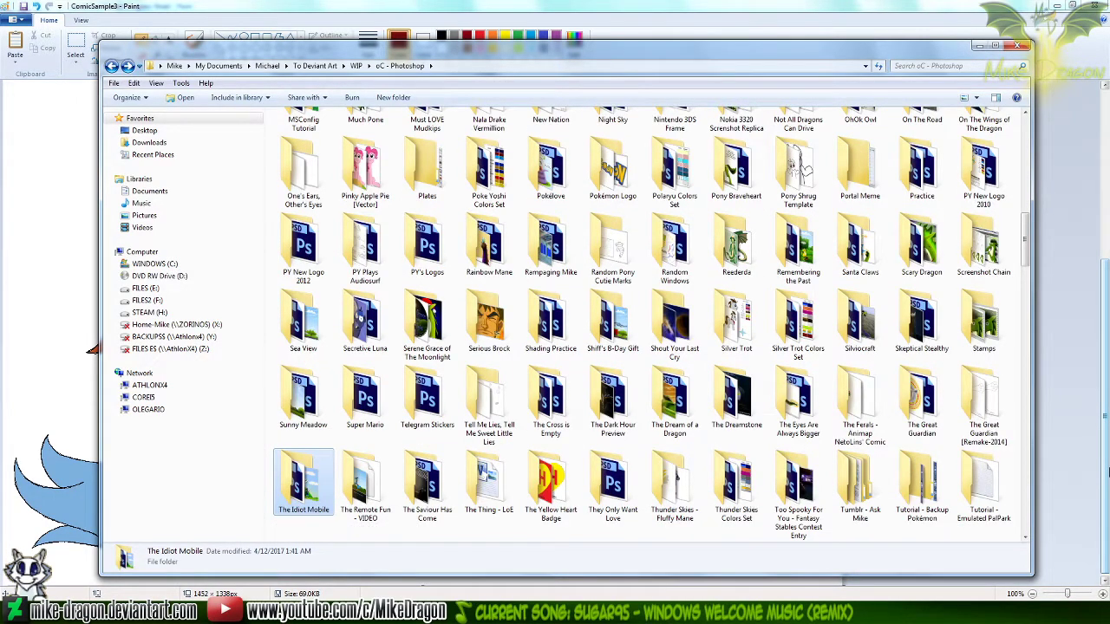
key("Down")
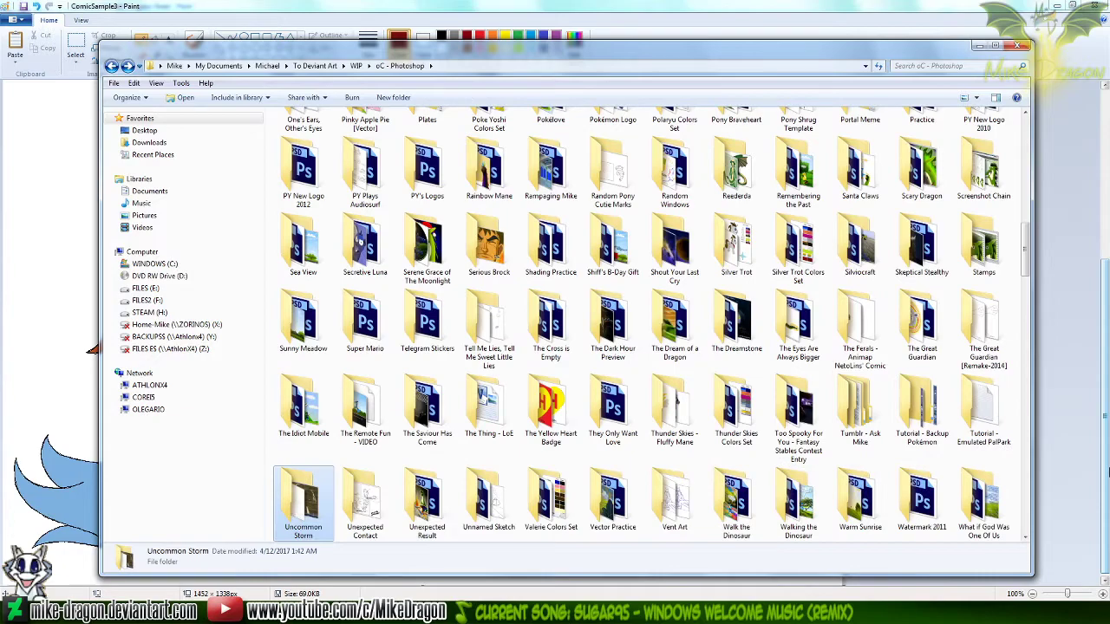
key("Down")
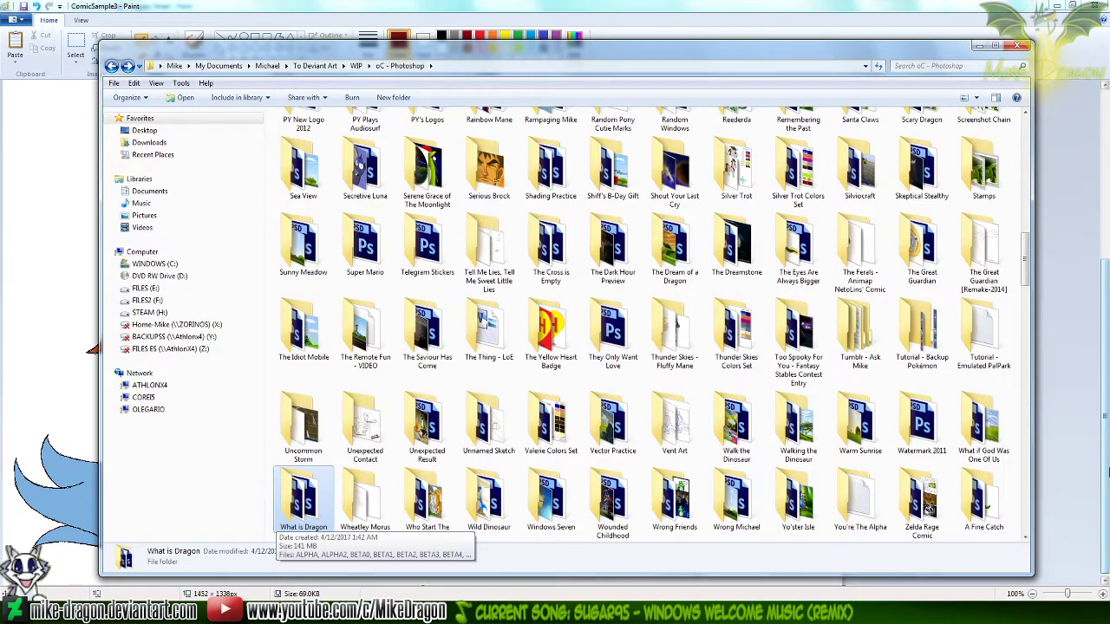
key("Up")
key("Down")
key("Down")
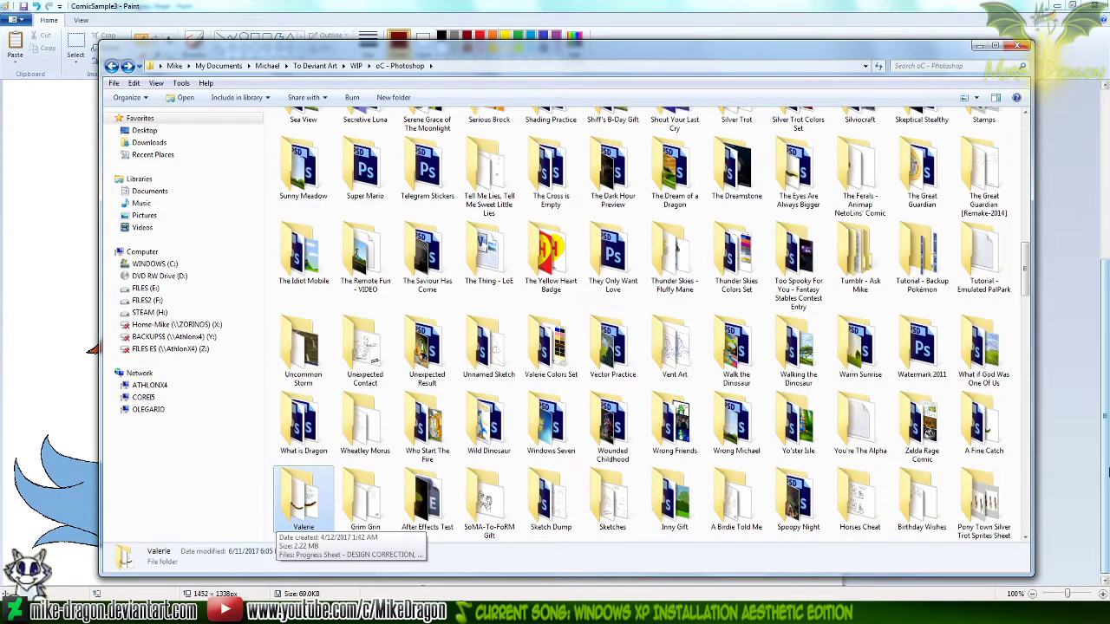
key("Down")
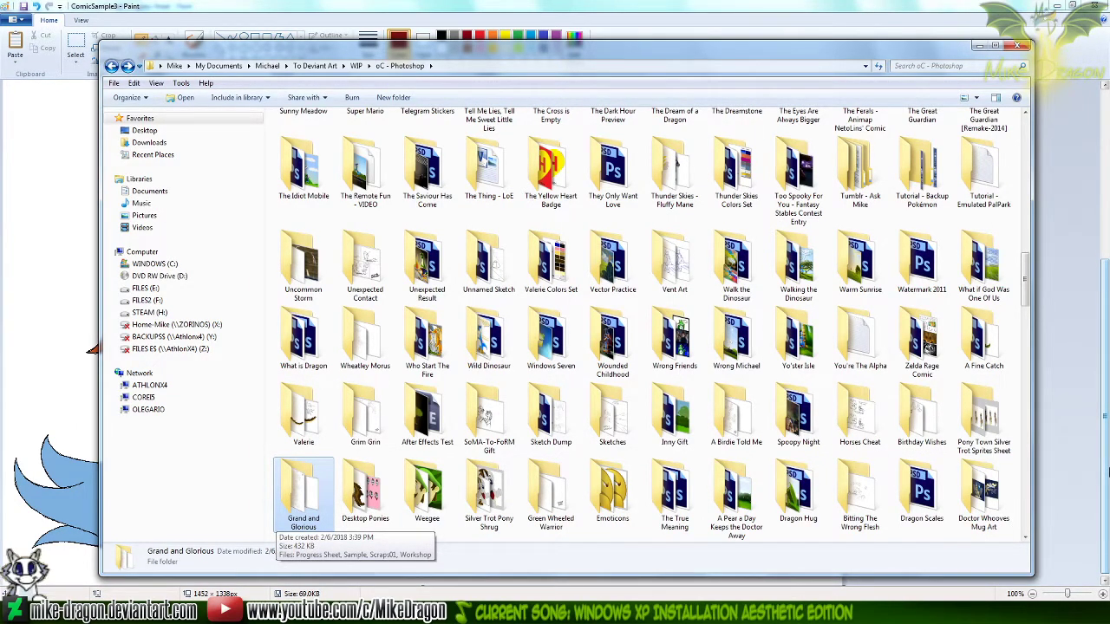
key("Down")
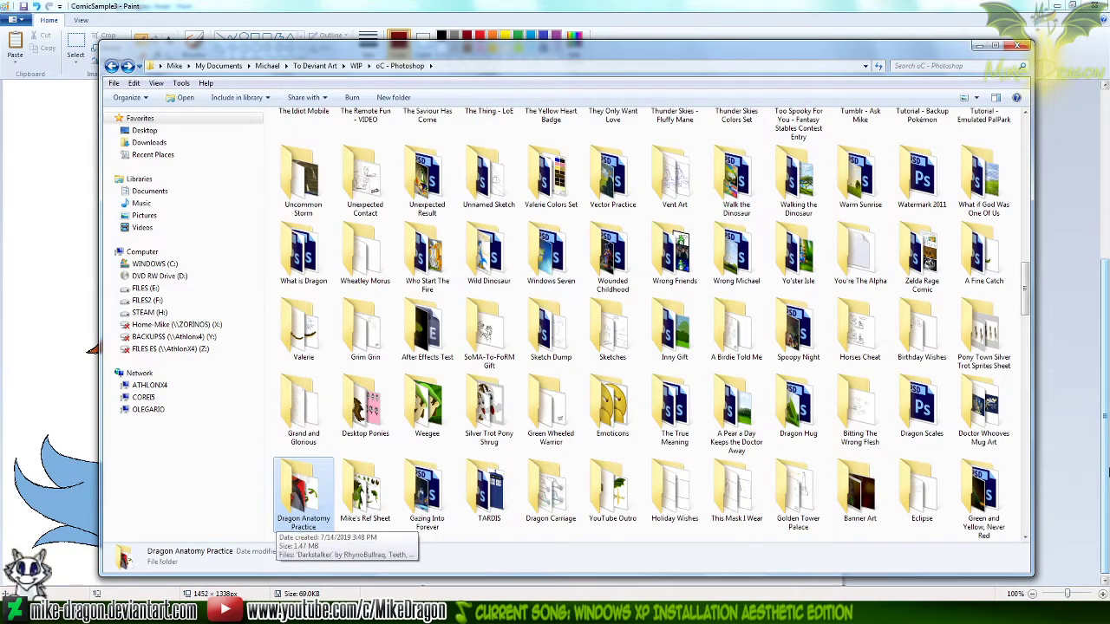
Open the Gamer Silver Trot folder and view the finished Gamer Trot image in Windows Photo Viewer
key("Down")
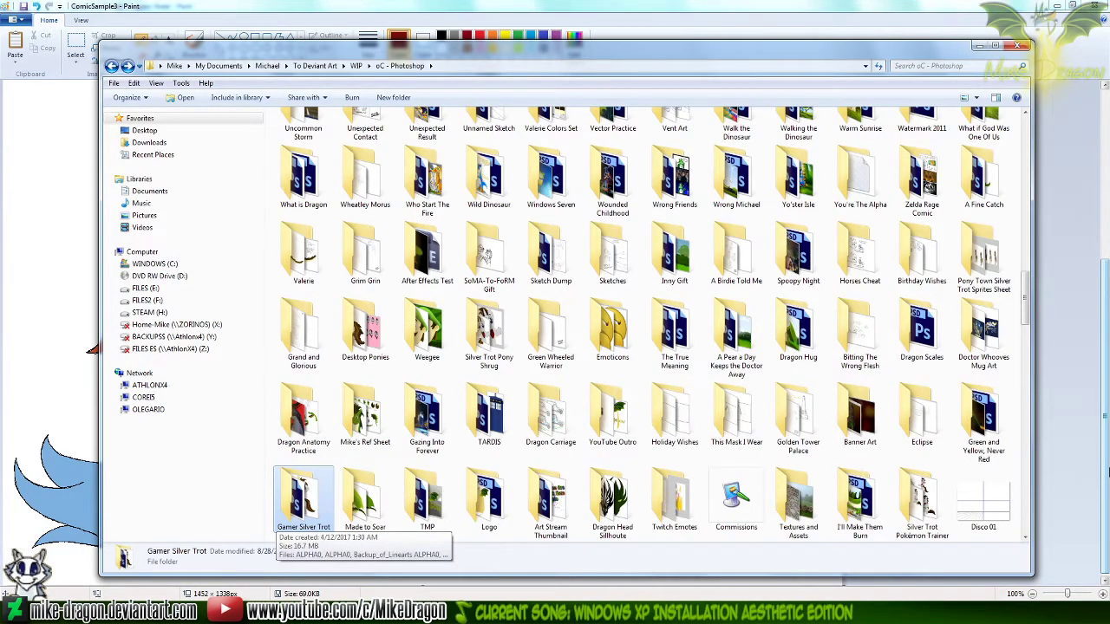
key("Return")
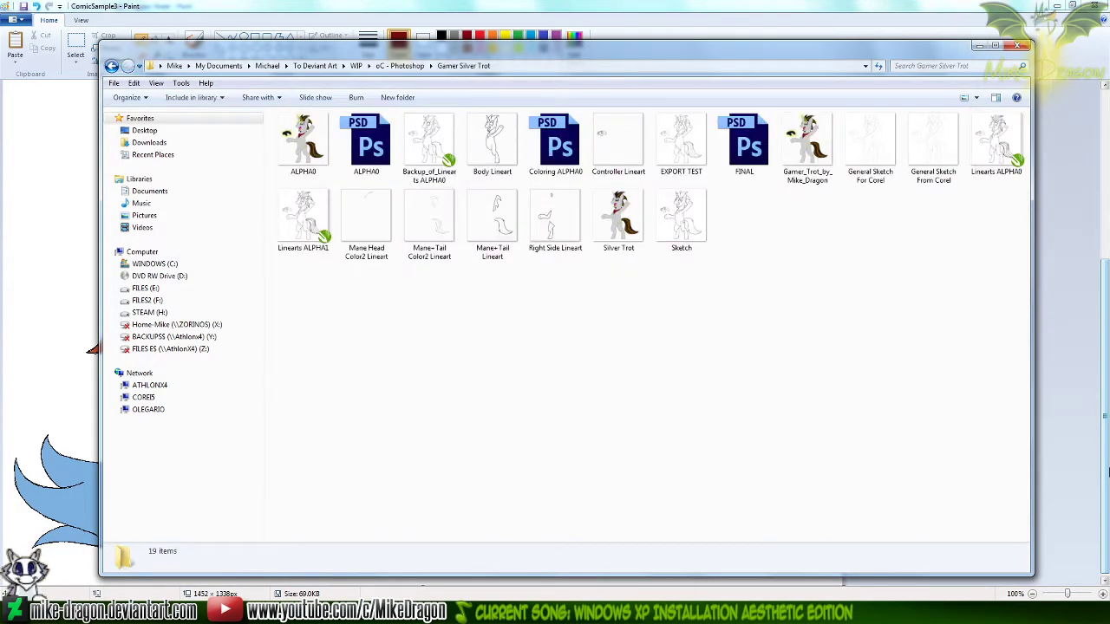
key("Right")
key("Right")
key("Right")
key("Right")
key("Right")
key("Right")
key("Right")
key("Right")
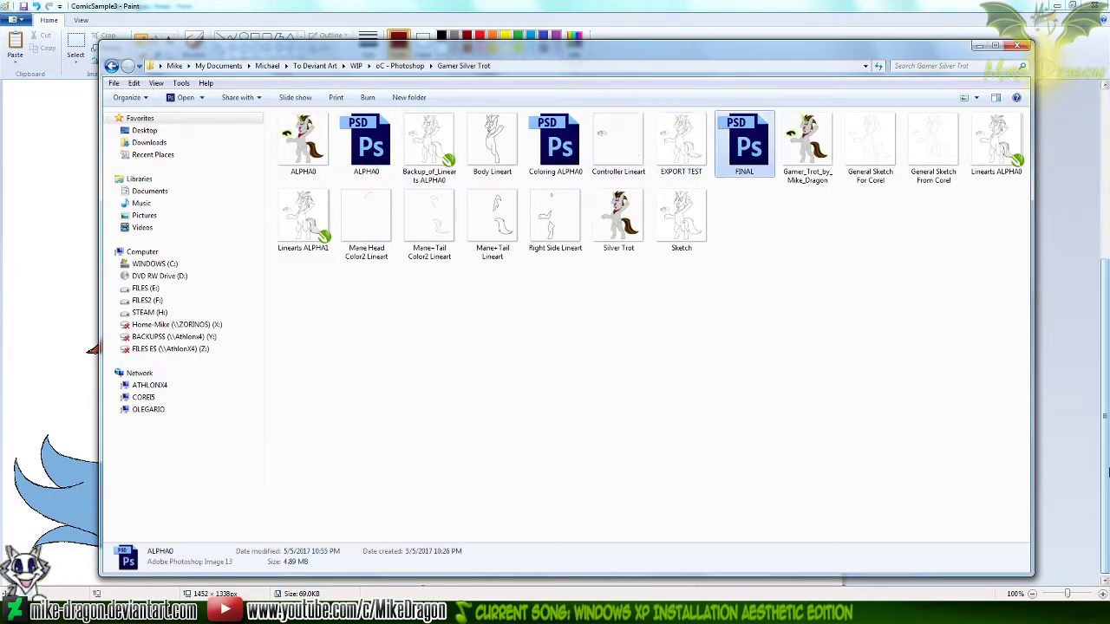
key("Return")
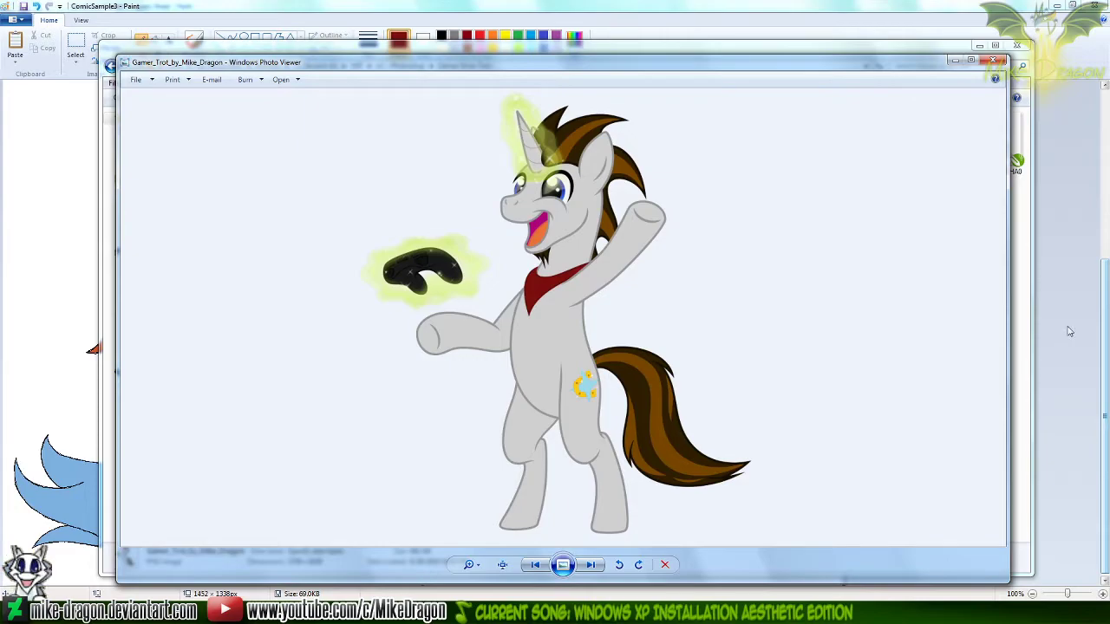
Compare the whole Gamer Trot artwork with the waving unicorn on the ComicSample3 sheet in Paint, ending back in the image viewer
scroll(557, 283, "up", 3)
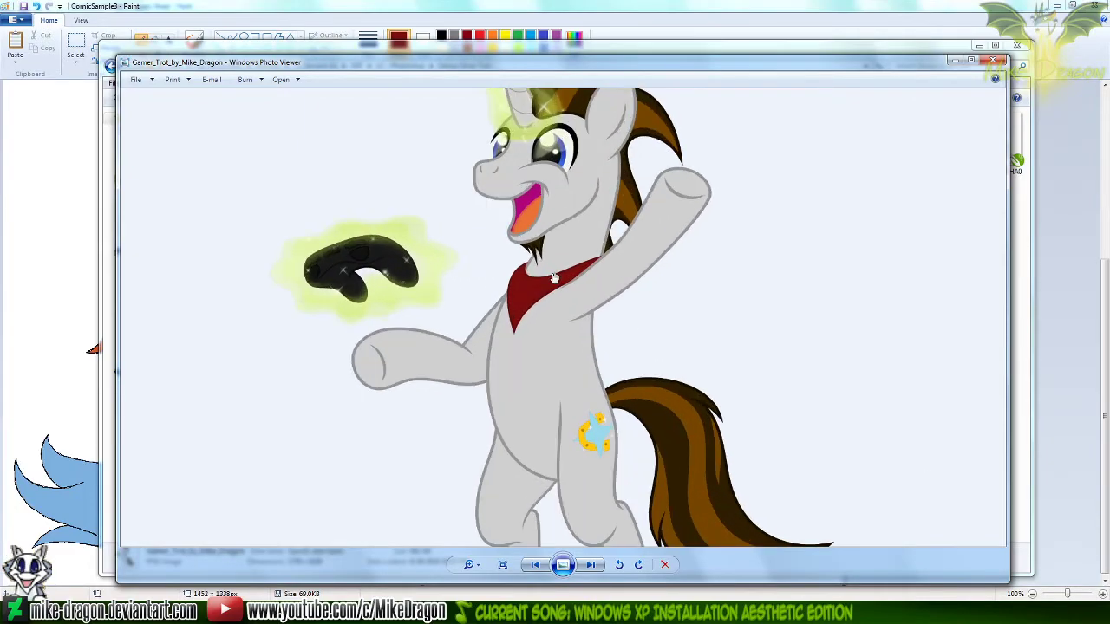
scroll(555, 318, "down", 2)
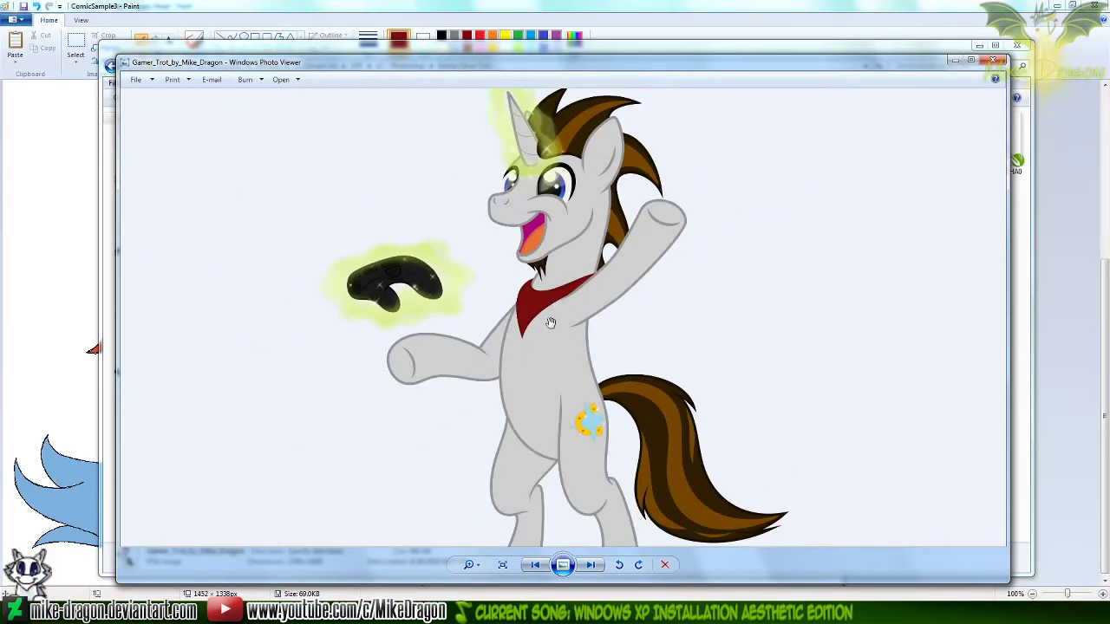
scroll(549, 323, "down", 2)
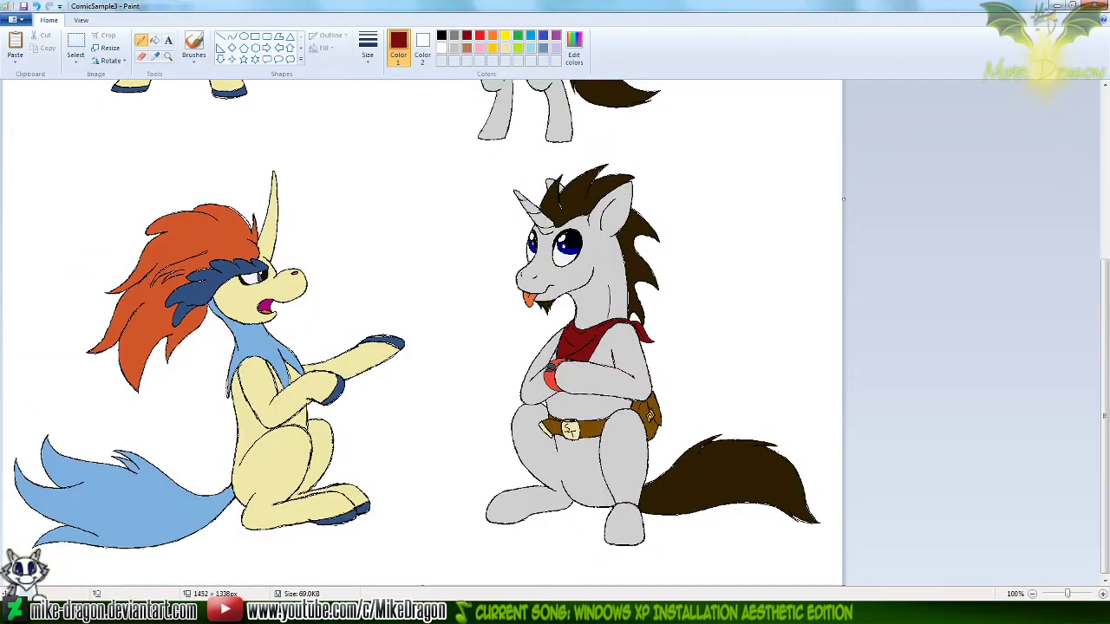
scroll(1092, 422, "up", 5)
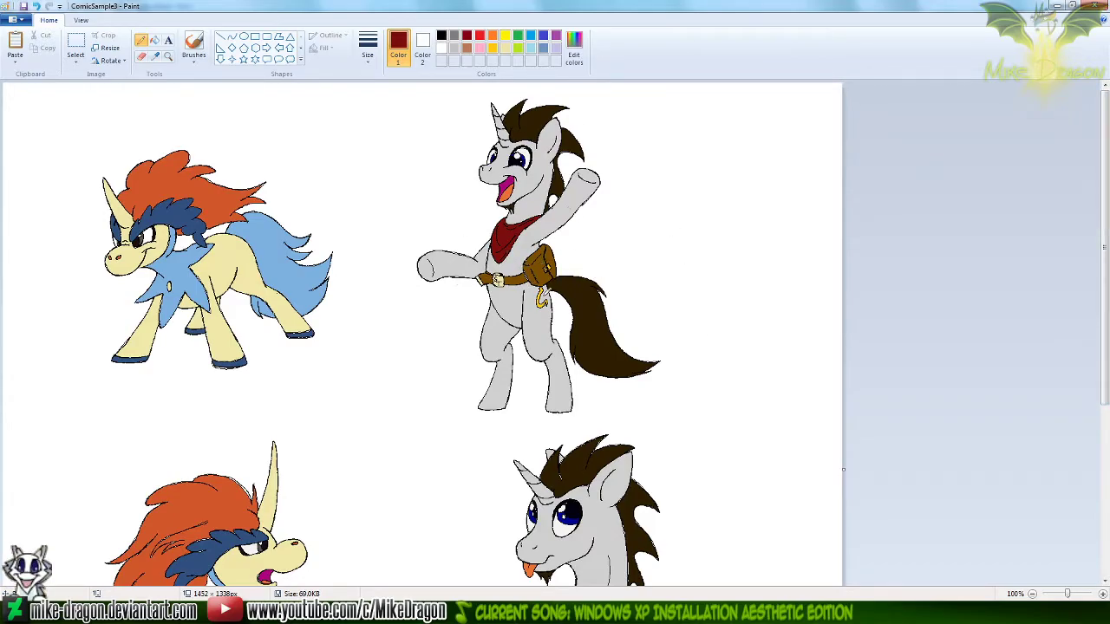
left_click(853, 612)
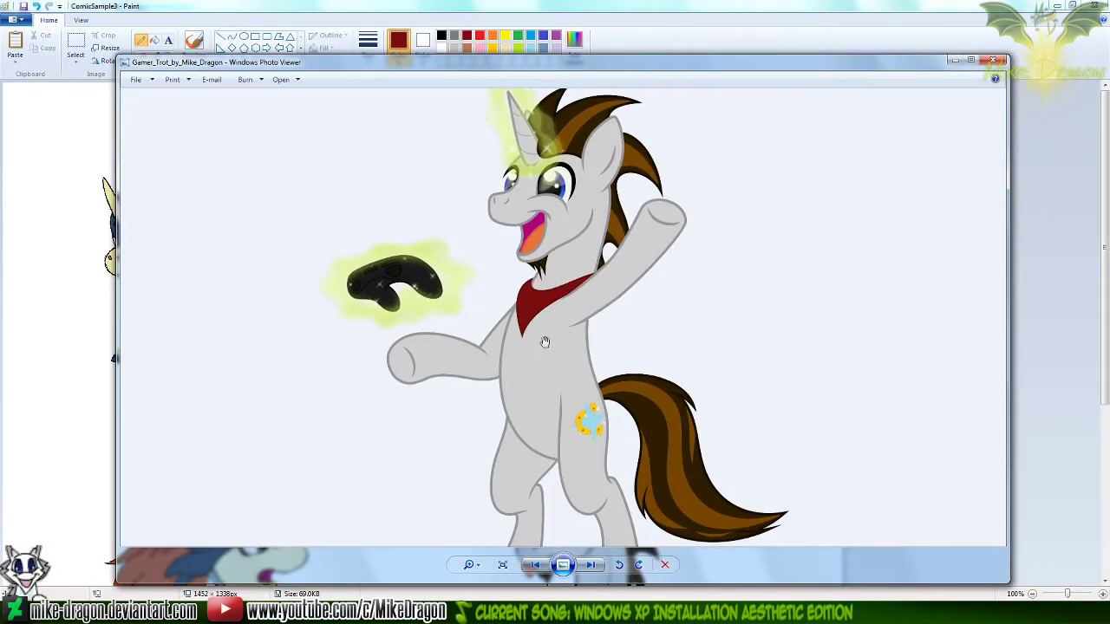
Examine the Gamer Trot unicorn up close, from the mouth and bandana up to the horn, ear and mane
scroll(589, 217, "up", 3)
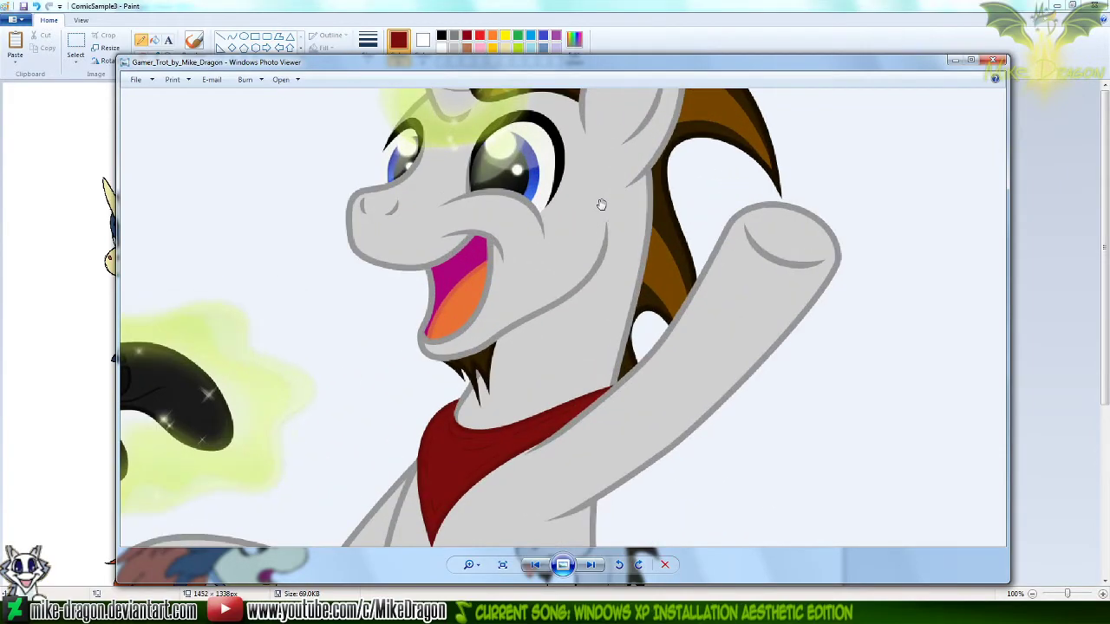
scroll(585, 227, "up", 1)
scroll(579, 241, "down", 1)
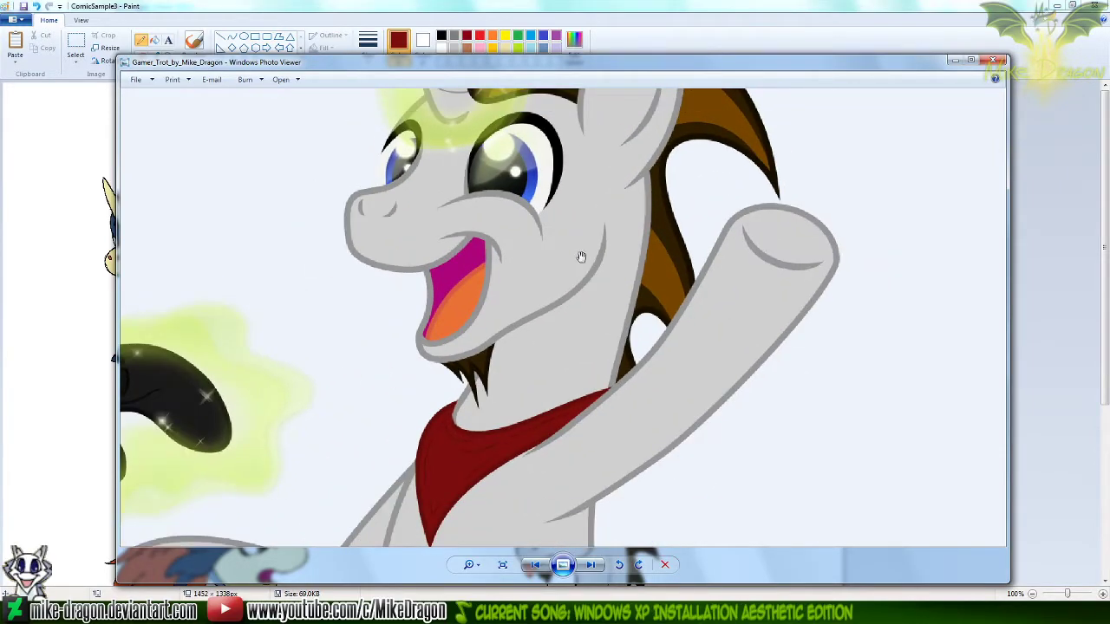
scroll(580, 256, "up", 2)
scroll(580, 273, "up", 3)
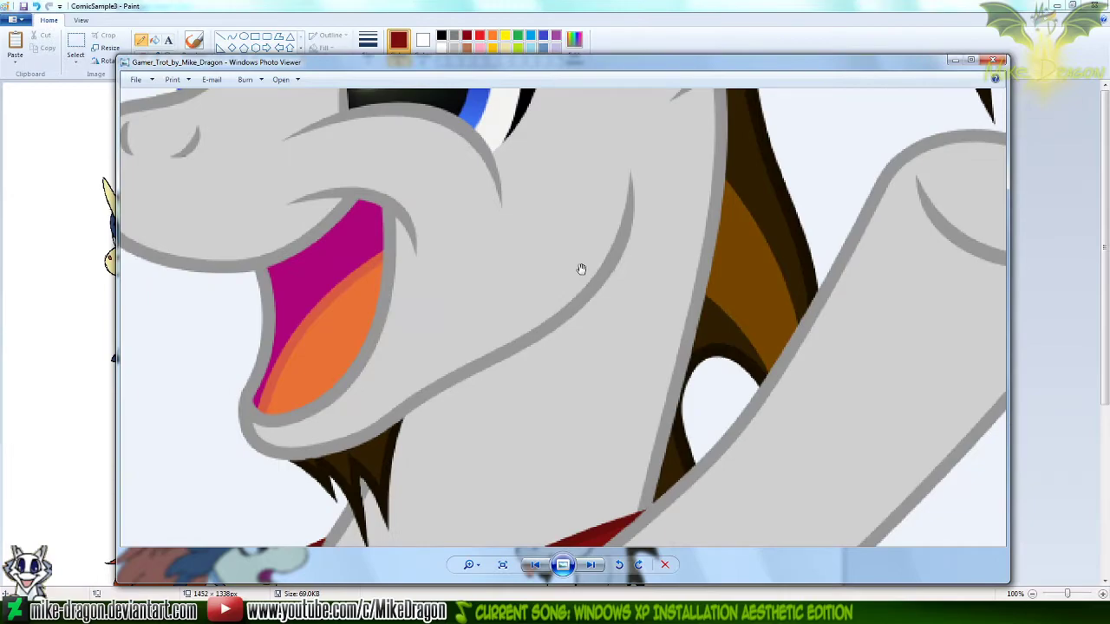
left_click_drag(589, 298, 580, 414)
left_click_drag(666, 165, 650, 367)
left_click_drag(572, 249, 546, 335)
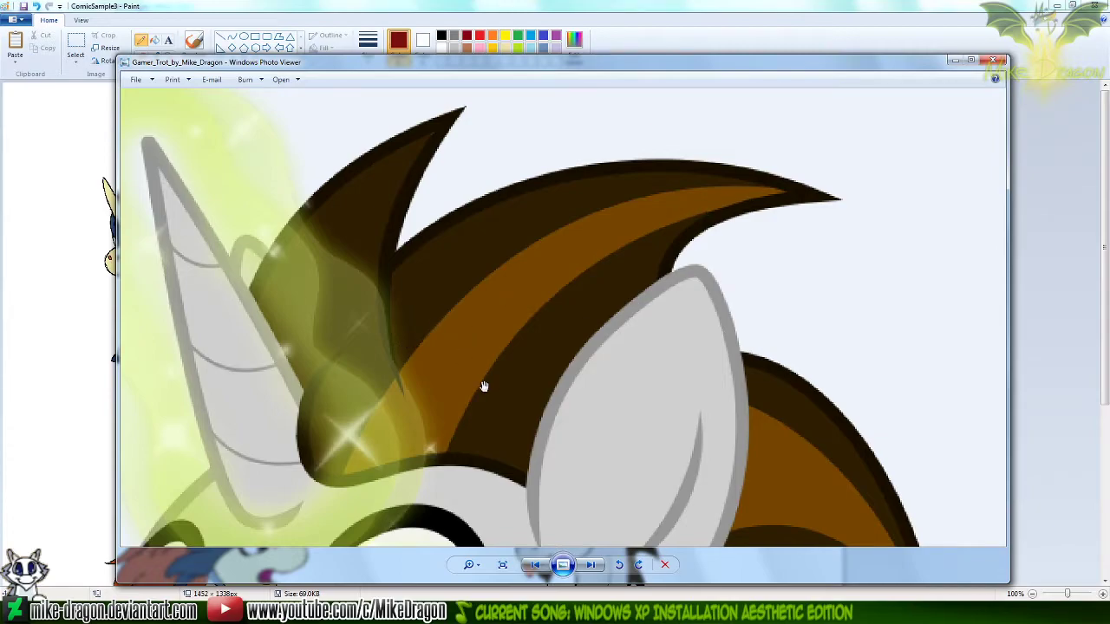
left_click_drag(483, 386, 421, 297)
scroll(421, 297, "down", 4)
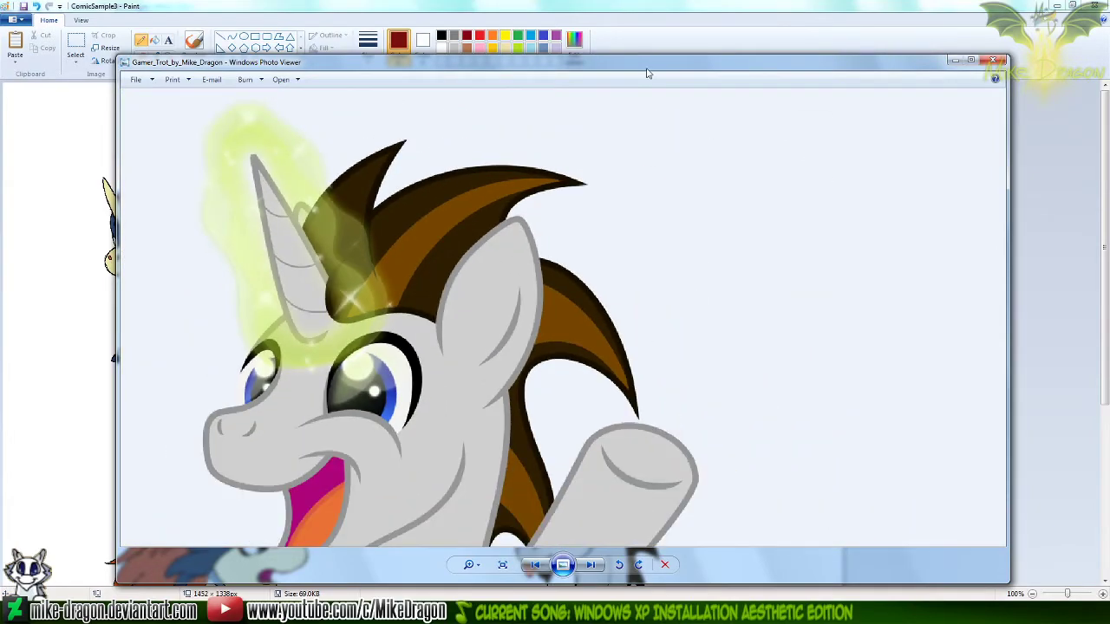
Switch to Paint and magnify the ComicSample3 sheet to 300% around the waving unicorn's head
left_click(672, 26)
left_click(168, 55)
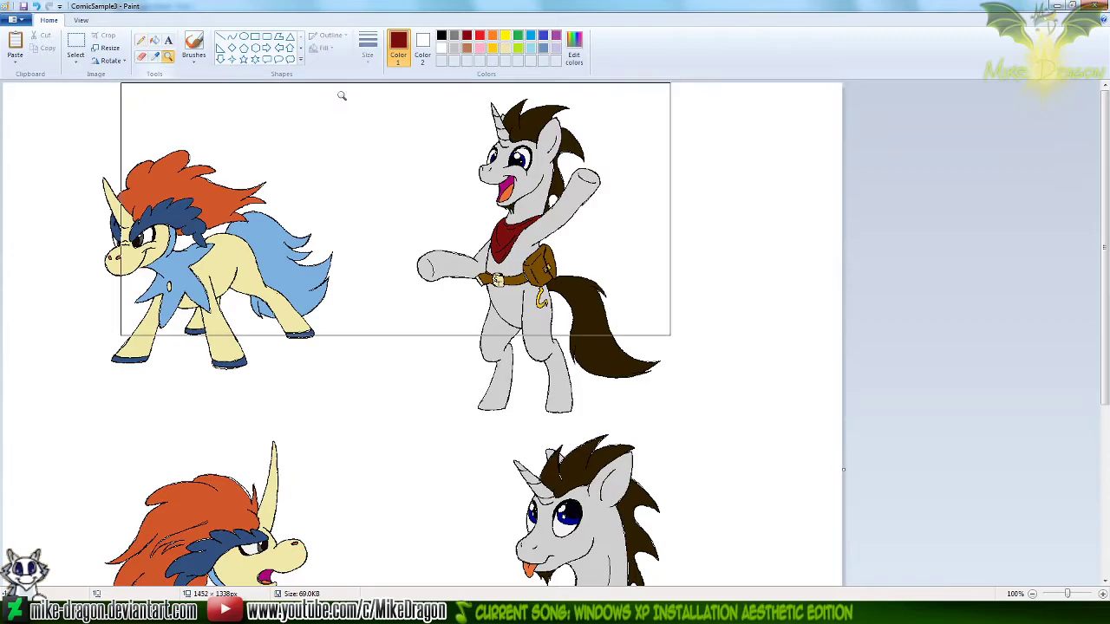
left_click(341, 99)
left_click(562, 148)
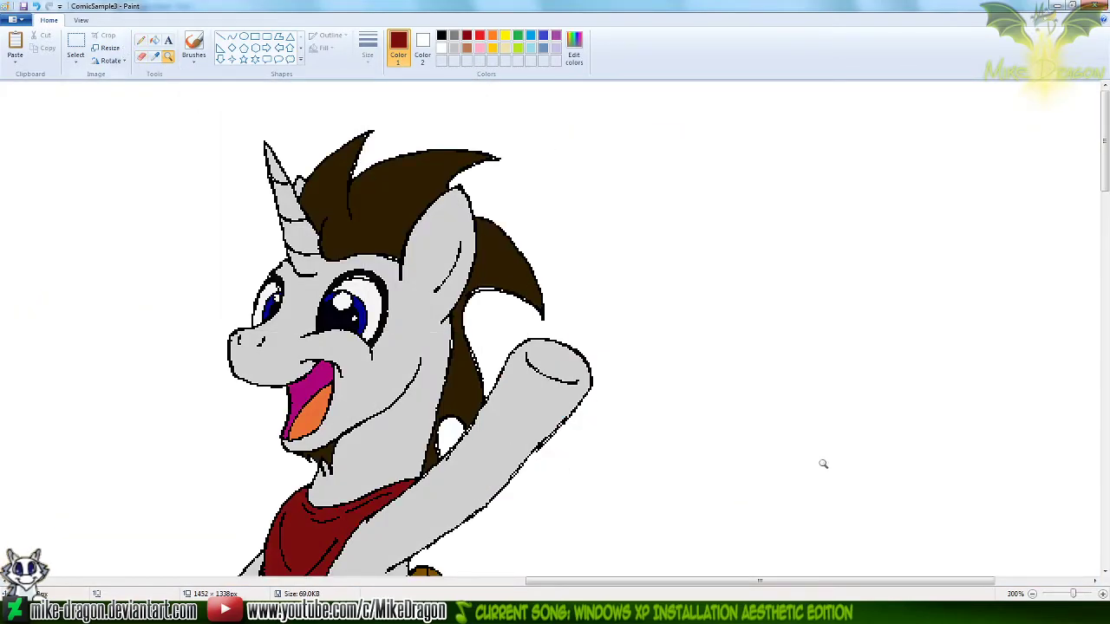
Switch back to the Gamer Trot image and examine the unicorn's head for comparison, especially the horn and mane stripes
left_click(850, 612)
scroll(496, 278, "down", 2)
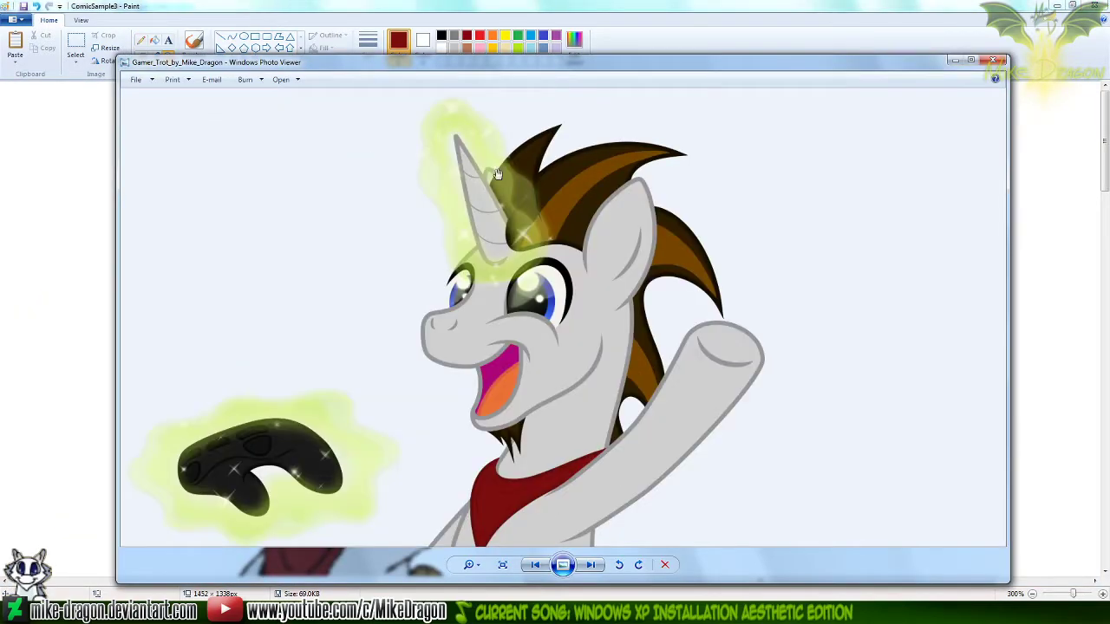
scroll(499, 156, "up", 2)
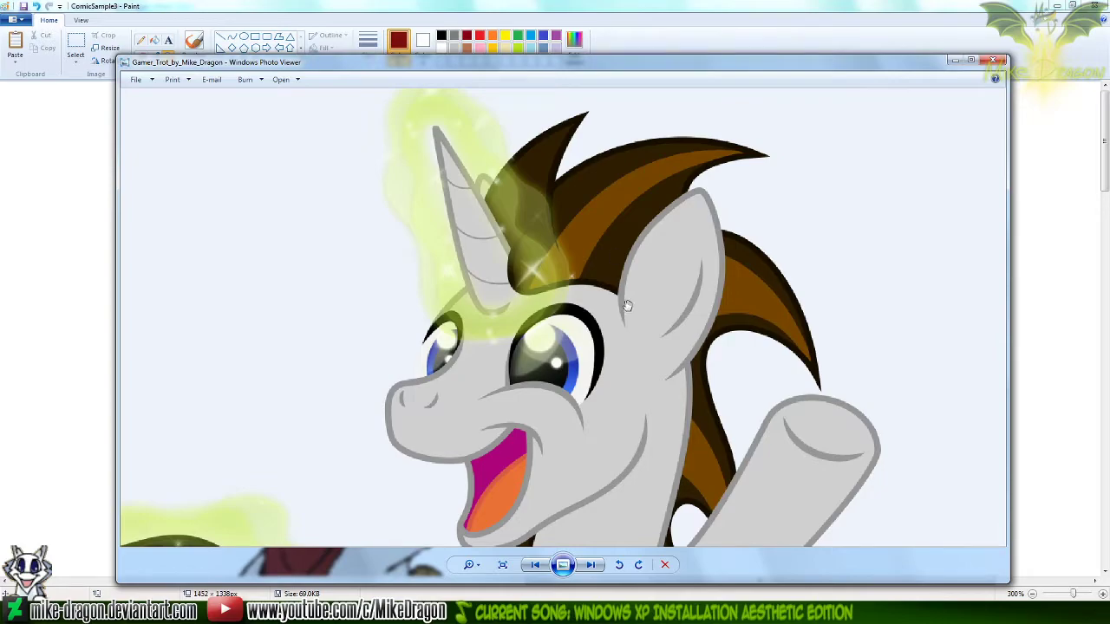
scroll(629, 306, "up", 1)
scroll(580, 309, "up", 1)
scroll(589, 173, "up", 2)
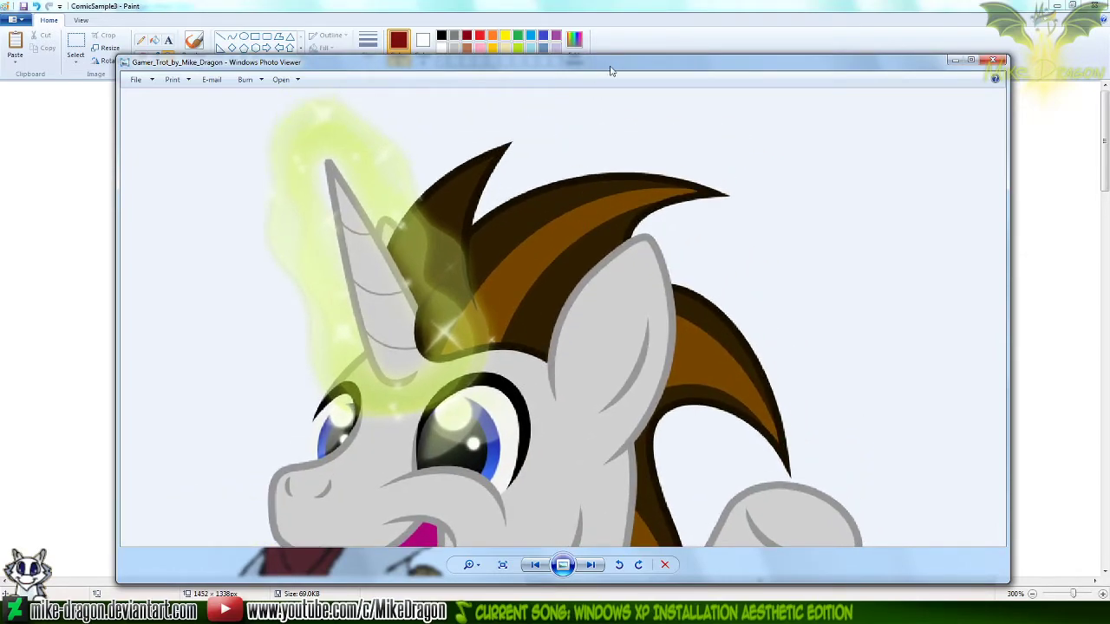
Move the image viewer window slightly higher and examine the Gamer Trot unicorn's lower body, cutie mark and striped tail
mouse_move(611, 71)
left_mouse_down()
mouse_move(590, 460)
mouse_move(575, 206)
mouse_move(588, 74)
mouse_move(604, 414)
mouse_move(584, 252)
mouse_move(604, 37)
left_mouse_up()
left_click_drag(665, 490, 607, 186)
left_click_drag(617, 455, 568, 169)
left_click_drag(579, 477, 550, 146)
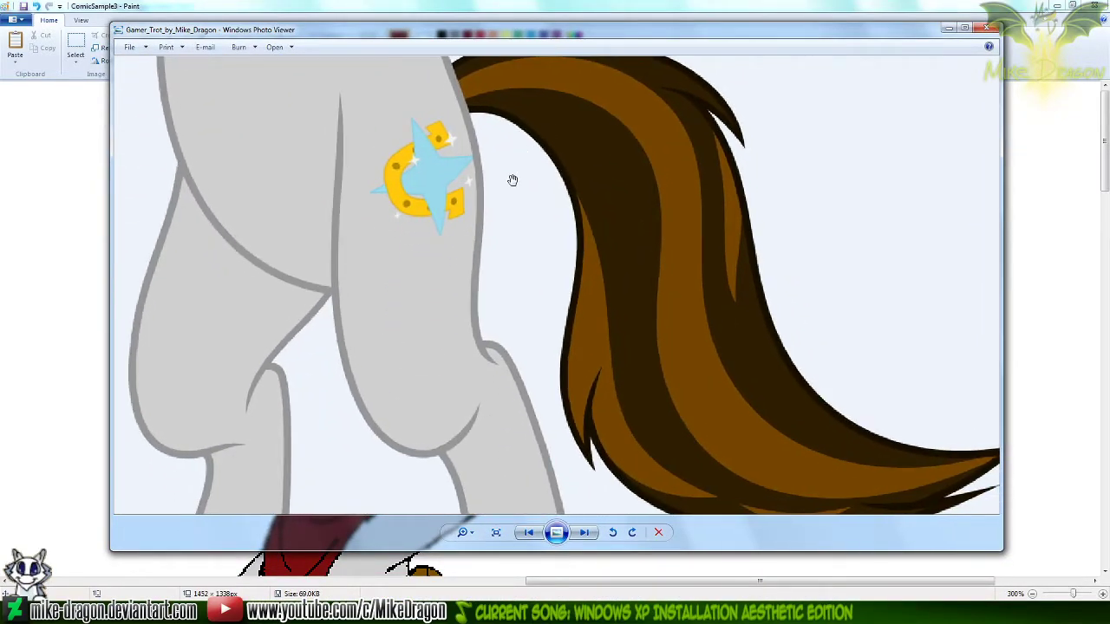
scroll(513, 180, "down", 1)
scroll(540, 267, "down", 1)
Bring the waving unicorn's belt, pouch and tail into view in Paint and switch back to the Gamer Trot image for comparison
left_click_drag(1105, 162, 1107, 259)
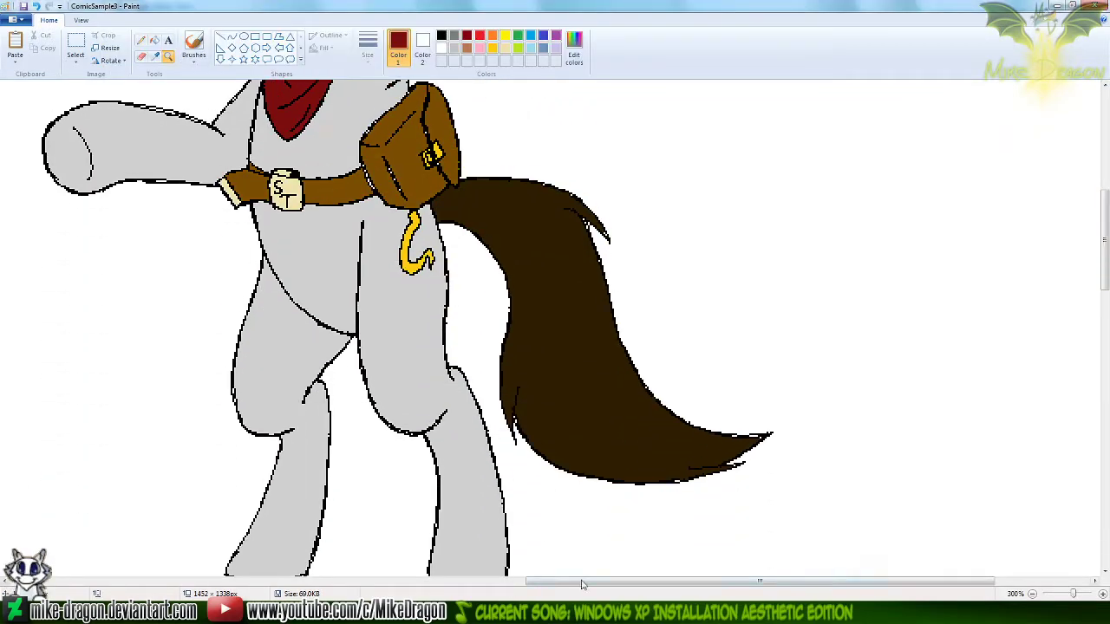
left_click_drag(594, 581, 602, 583)
key("alt+Tab")
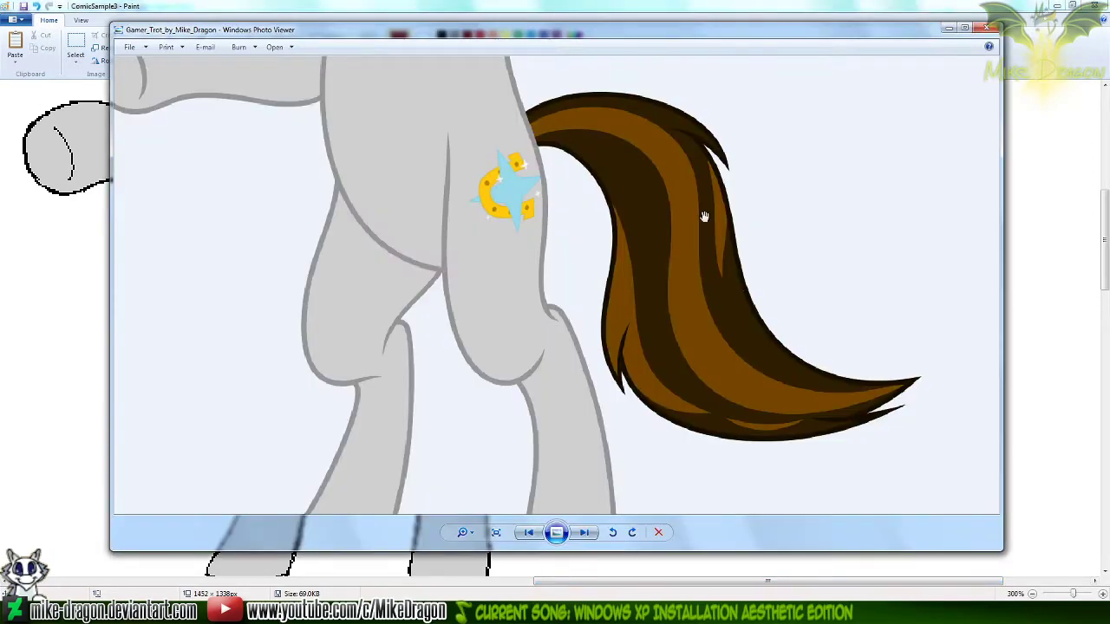
Reposition the Gamer Trot image viewer window and examine the whole unicorn figure
mouse_move(663, 35)
left_mouse_down()
mouse_move(640, 0)
mouse_move(612, 0)
mouse_move(632, 17)
mouse_move(603, 0)
mouse_move(609, 89)
left_mouse_up()
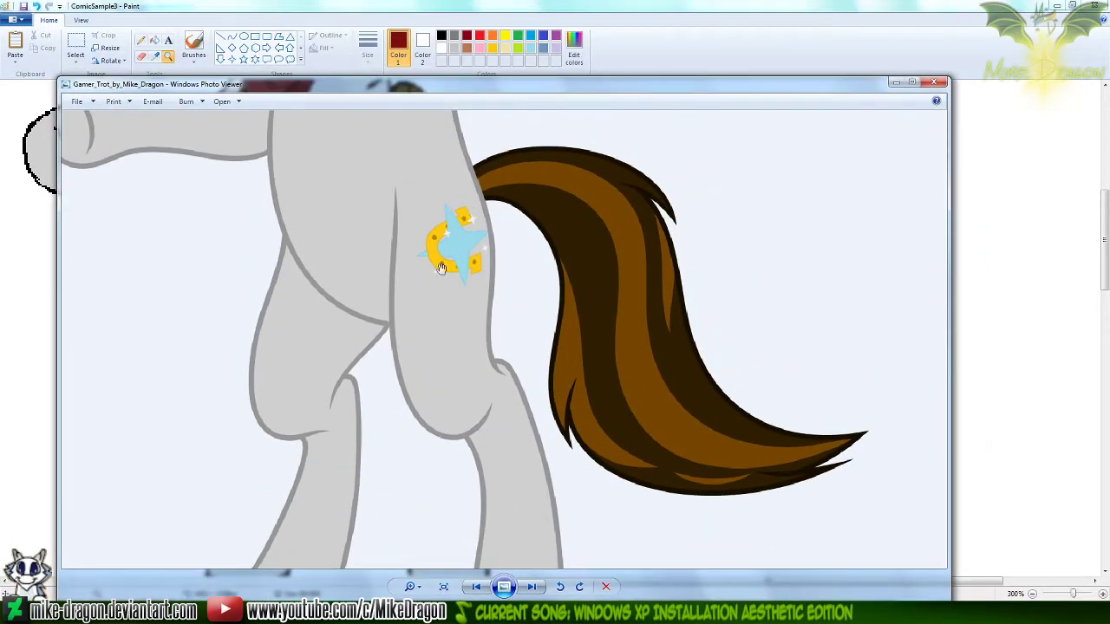
mouse_move(540, 90)
left_mouse_down()
mouse_move(562, 0)
mouse_move(536, 82)
left_mouse_up()
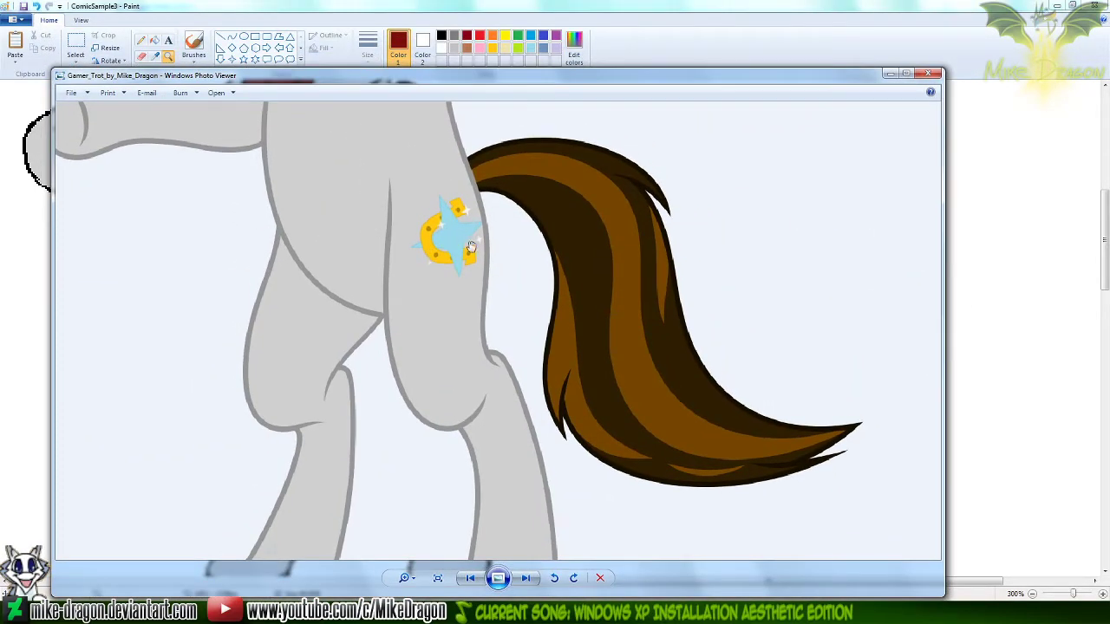
scroll(487, 234, "down", 5)
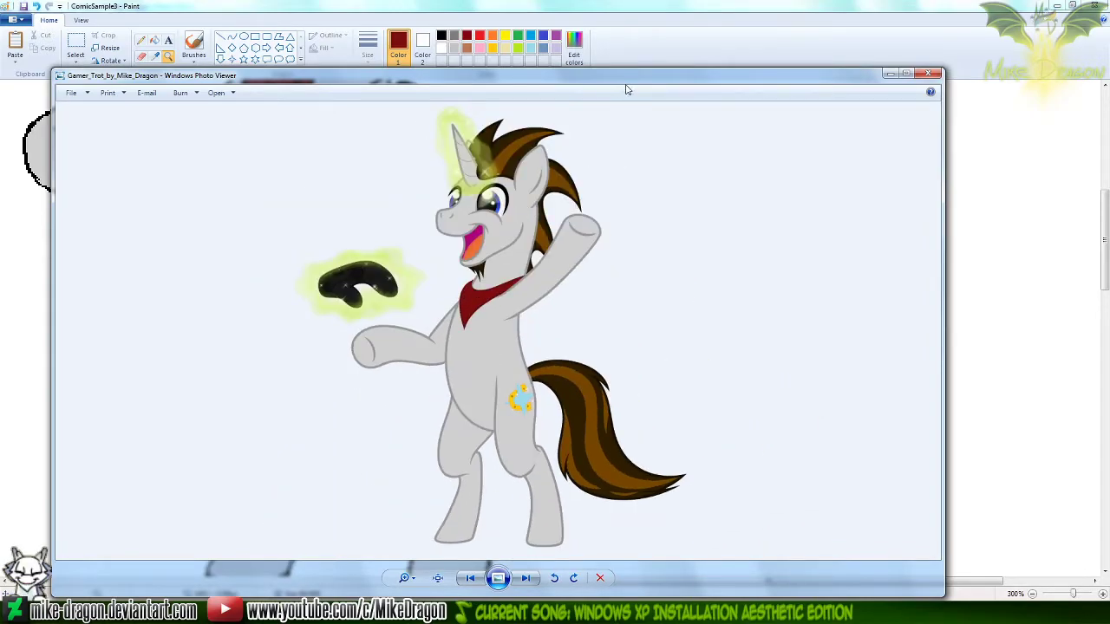
left_click_drag(625, 87, 658, 74)
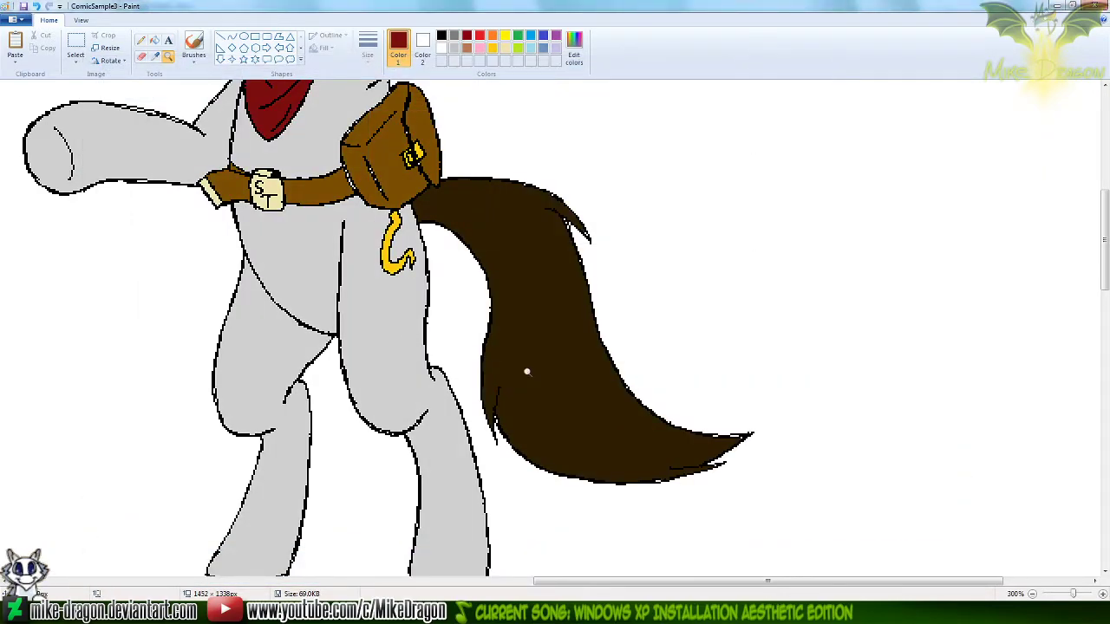
Return to Paint, reduce the ComicSample3 view to 100%, close that sheet and close the Untitled lineart without saving
right_click(473, 365)
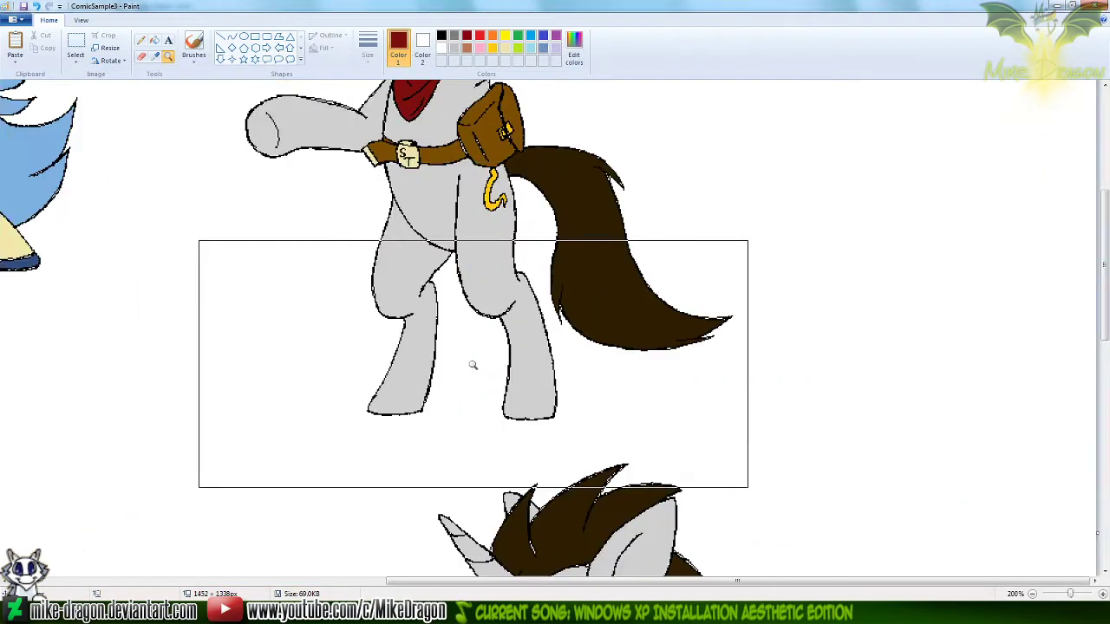
right_click(473, 365)
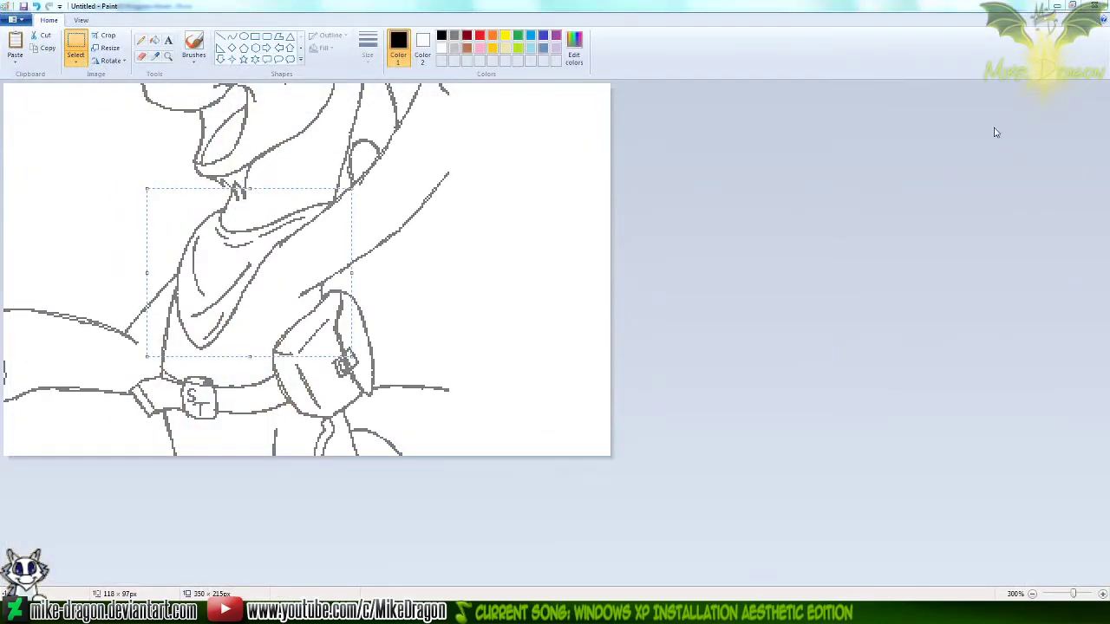
left_click(1095, 7)
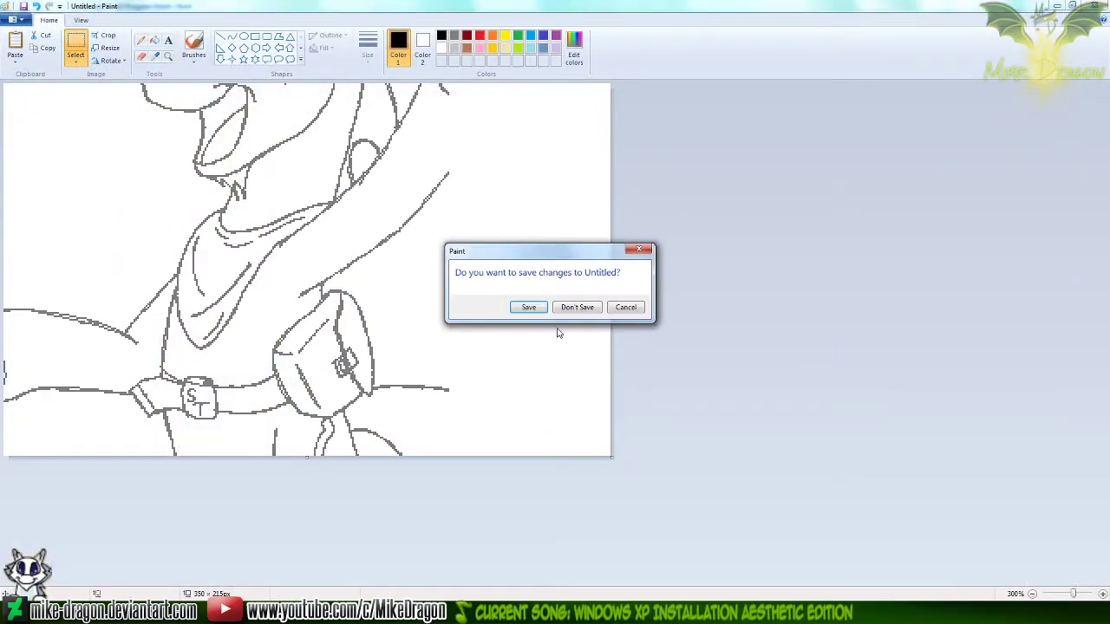
left_click(577, 308)
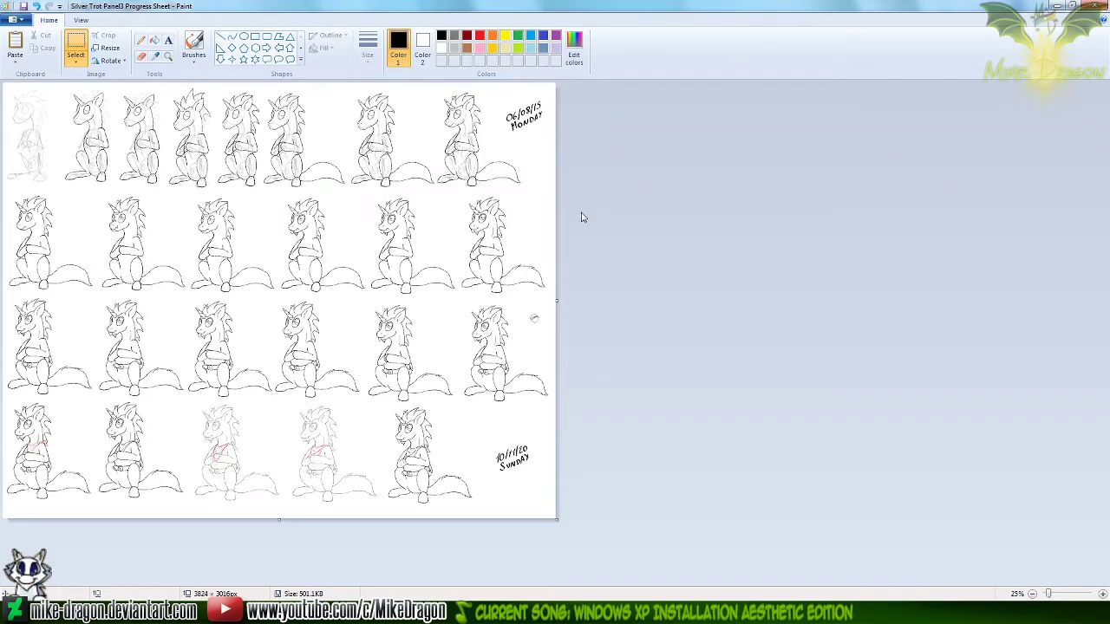
Close the Silver Trot Panel3 and Keldeo Panel3 progress sheets
left_click(839, 612)
left_click(1094, 5)
left_click(568, 234)
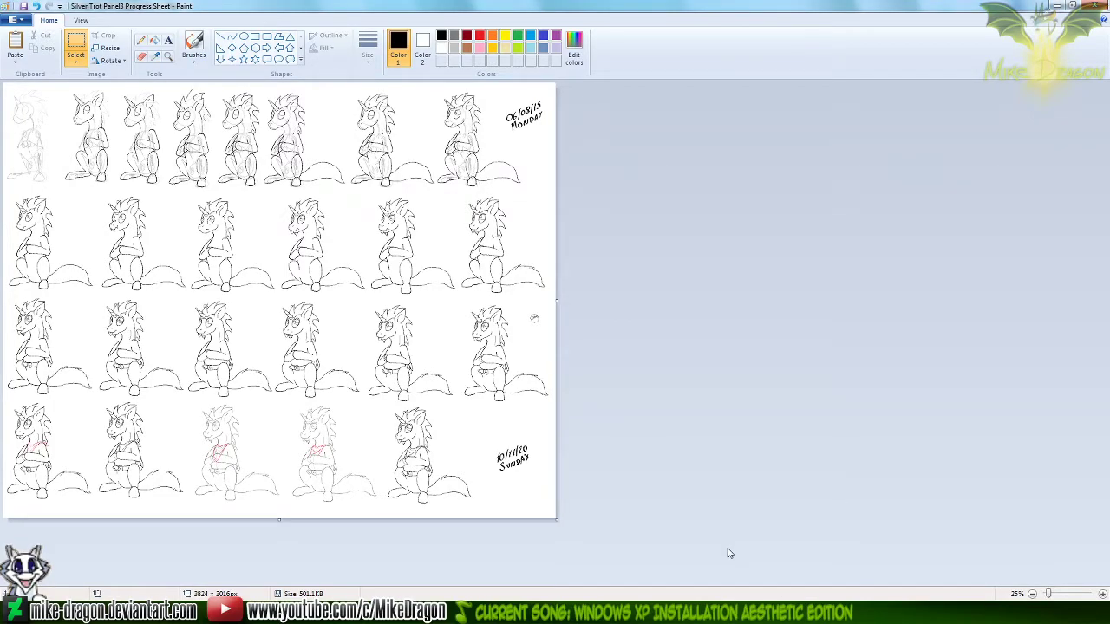
left_click(1076, 7)
left_click(944, 41)
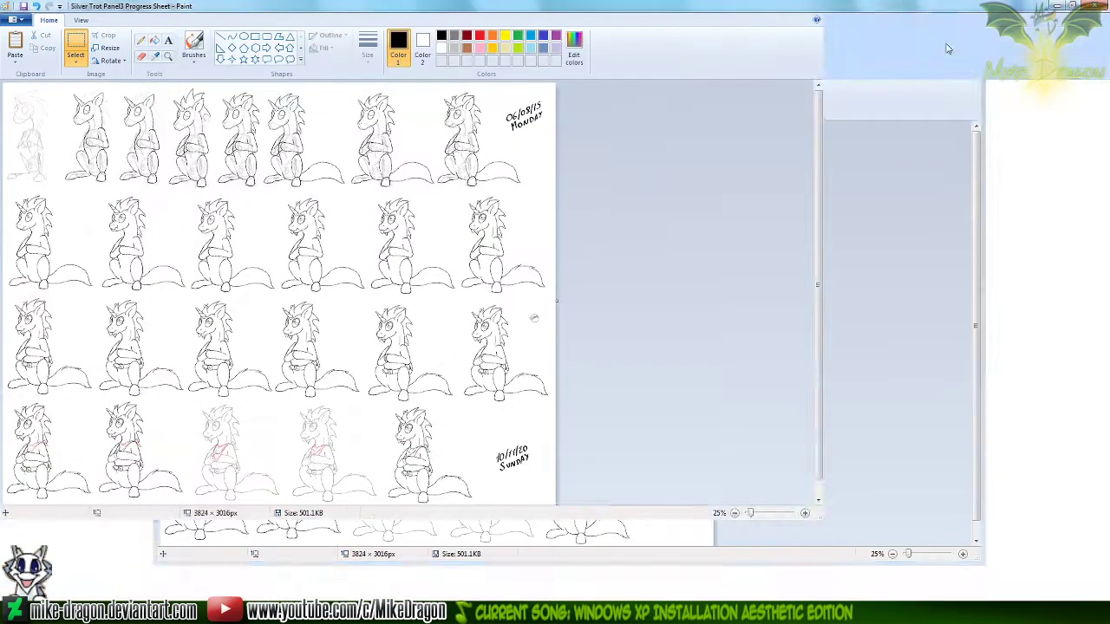
left_click(1098, 9)
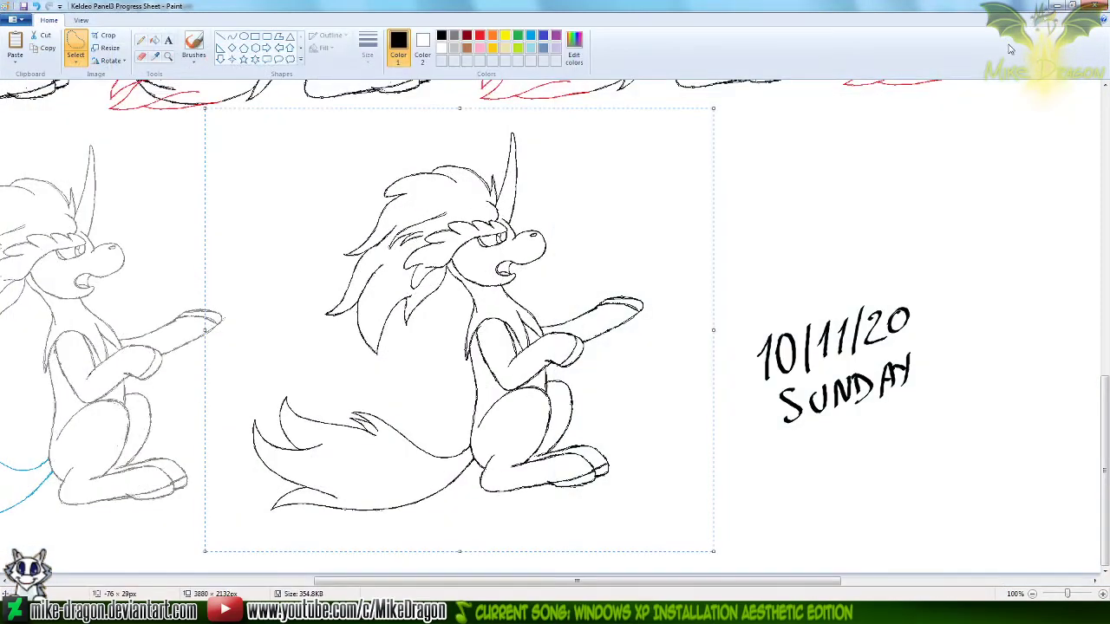
left_click(1098, 7)
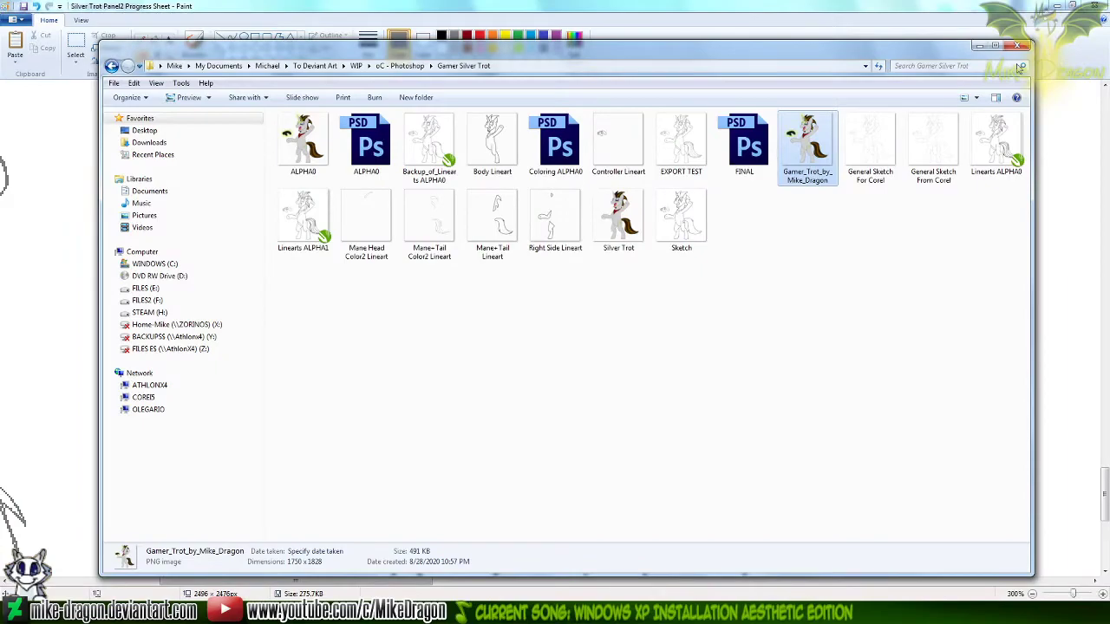
Close the Silver Trot Panel2 Progress Sheet and the ComicSample image, discarding ComicSample's changes
left_click(1056, 54)
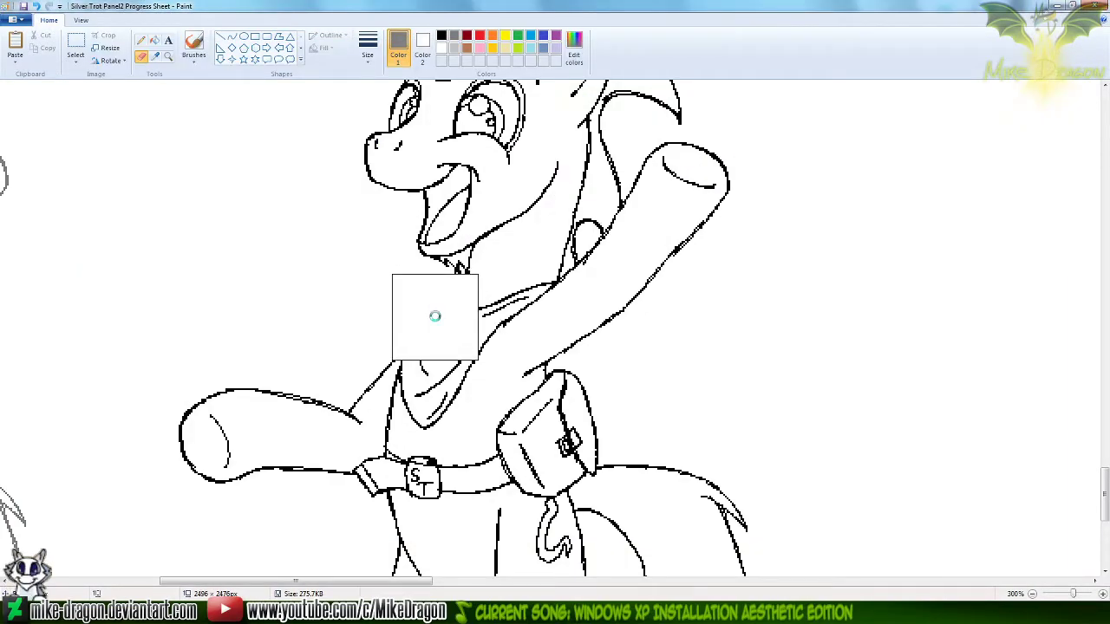
left_click(1099, 8)
left_click(1049, 67)
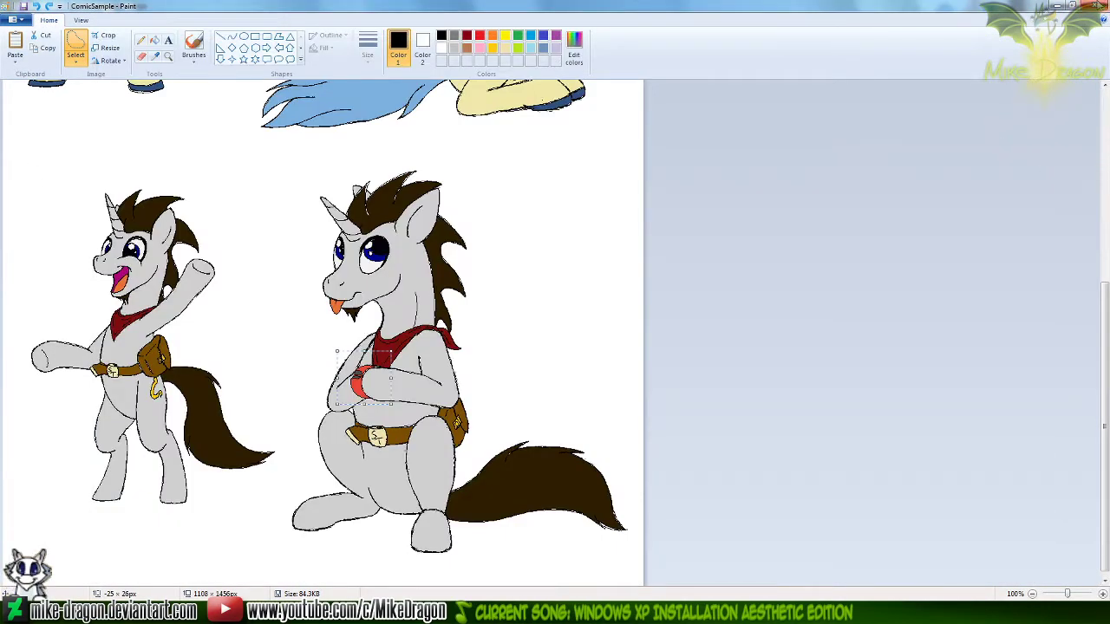
left_click(1098, 6)
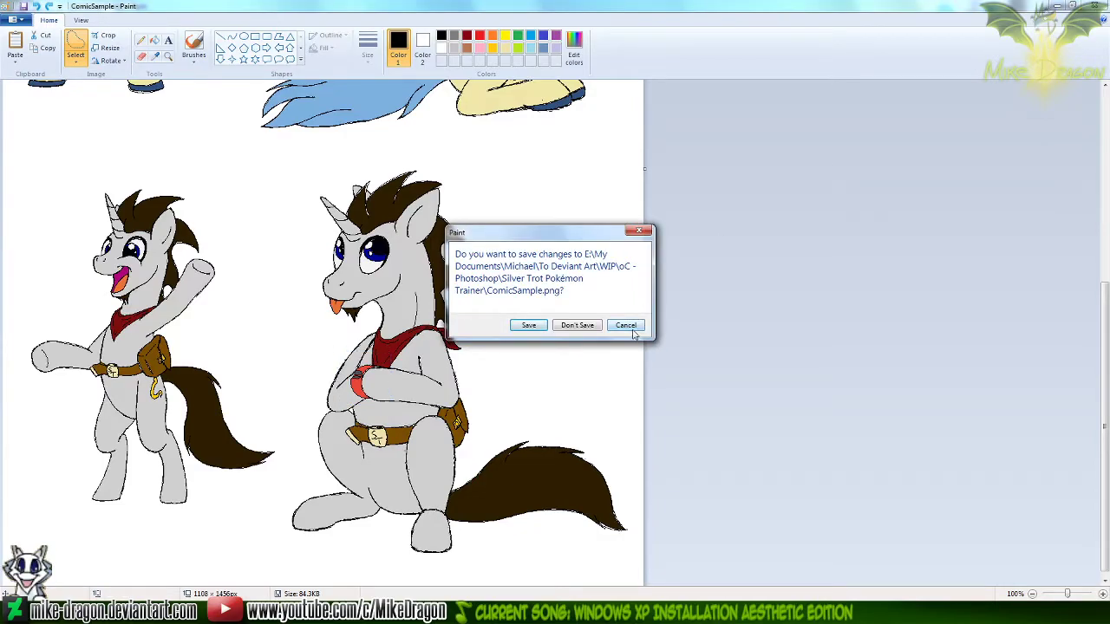
left_click(577, 325)
left_click_drag(605, 383, 663, 396)
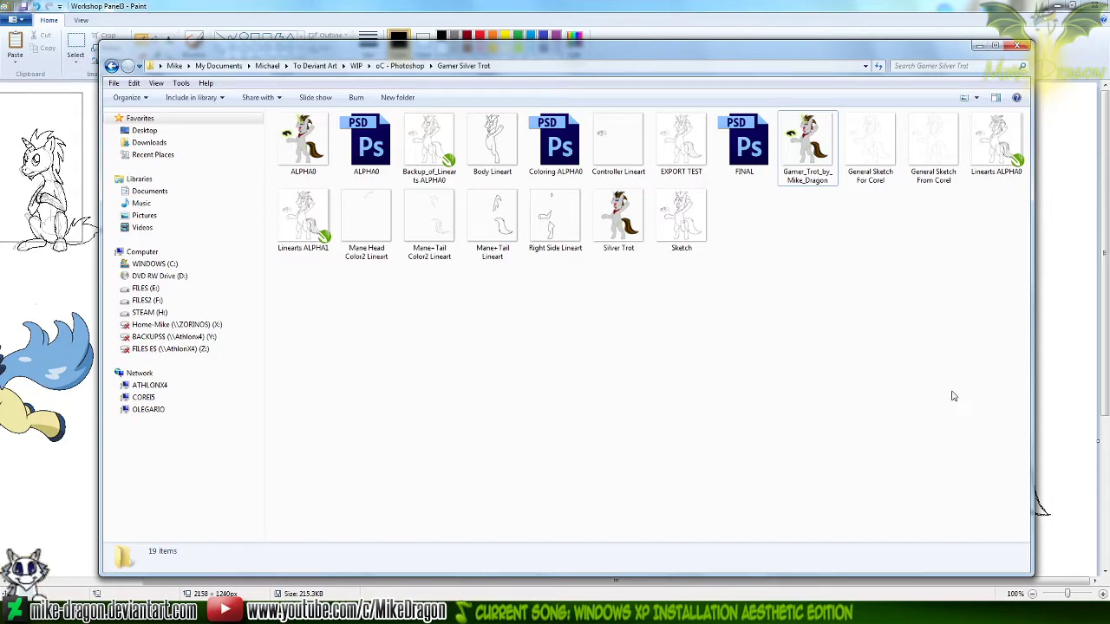
Go back from the Gamer Silver Trot folder to oC - Photoshop and open the Silver Trot Pokémon Trainer folder
left_click(1106, 346)
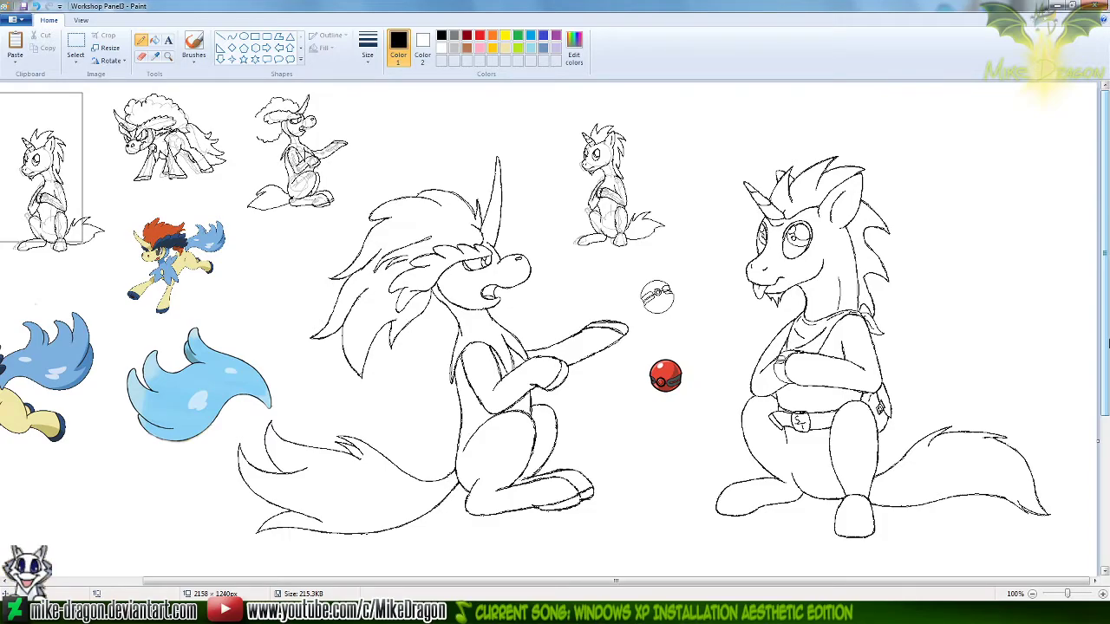
left_click(386, 612)
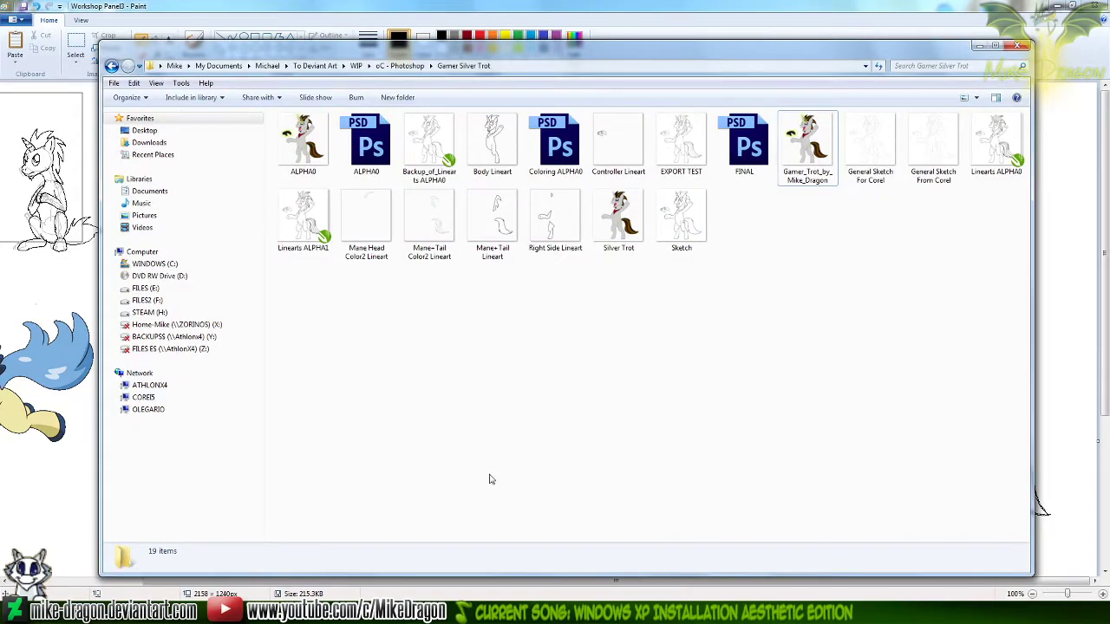
key("BackSpace")
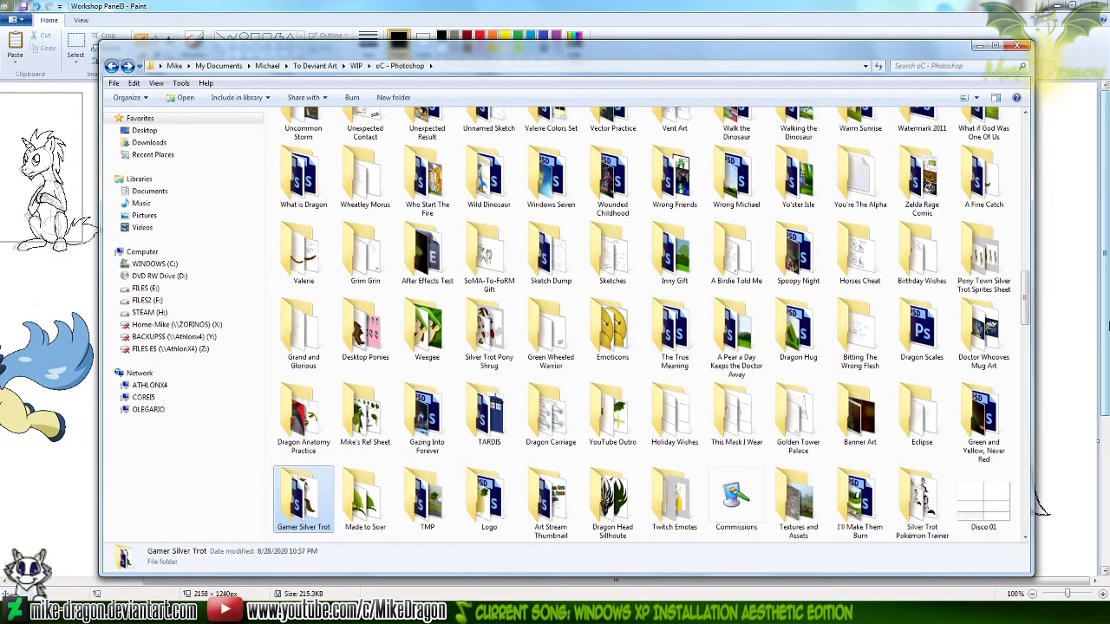
key("Down")
key("Down")
key("Down")
key("Up")
key("Up")
key("Right")
key("Right")
key("Right")
key("Right")
key("Right")
key("Up")
key("Right")
key("Right")
key("Right")
key("Right")
key("Right")
key("Return")
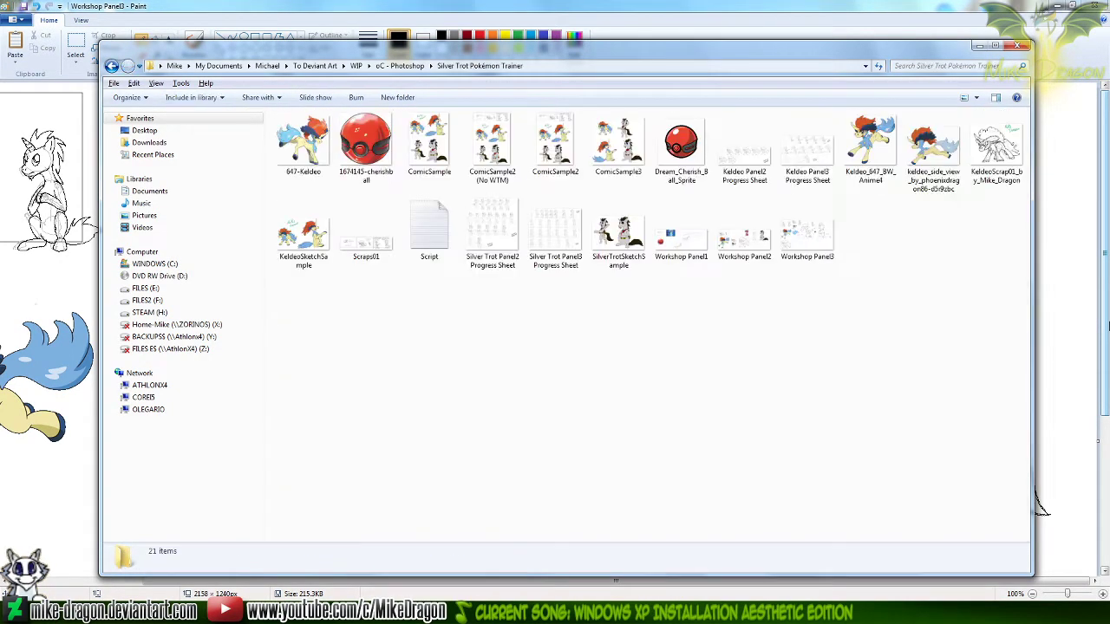
Browse the folder's images and open Workshop Panel1 for editing in Paint
key("Right")
key("Right")
key("Right")
key("Right")
key("Right")
key("Right")
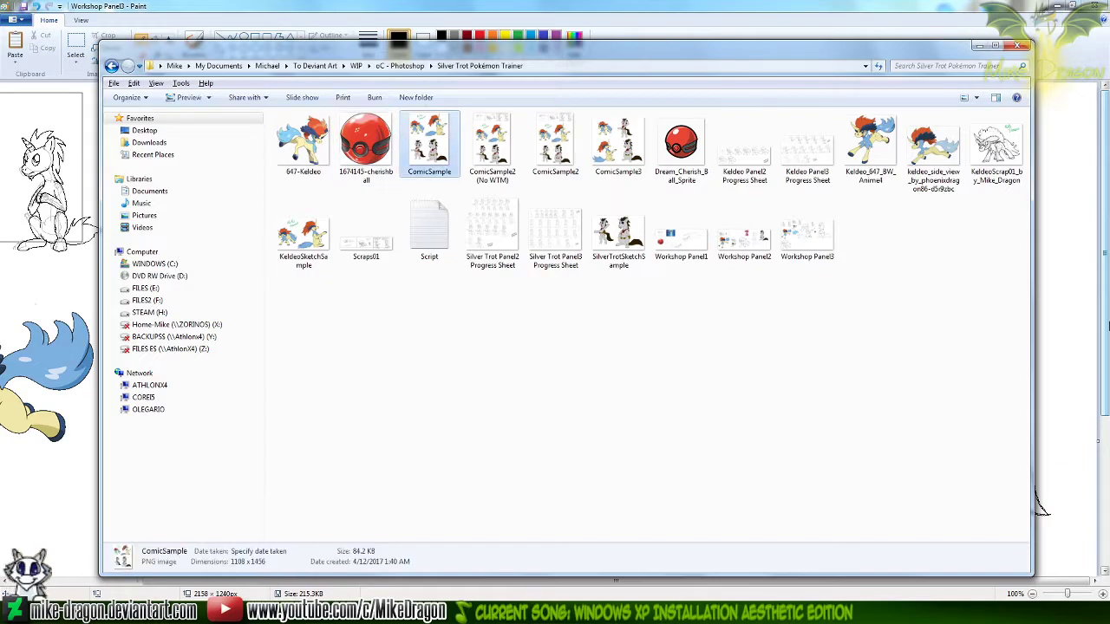
key("Down")
key("Left")
key("Left")
key("Left")
key("Right")
key("Right")
key("Right")
key("Right")
key("Right")
key("Right")
key("Up")
key("Left")
key("Left")
key("Left")
key("Left")
key("Down")
key("Right")
key("Right")
key("Right")
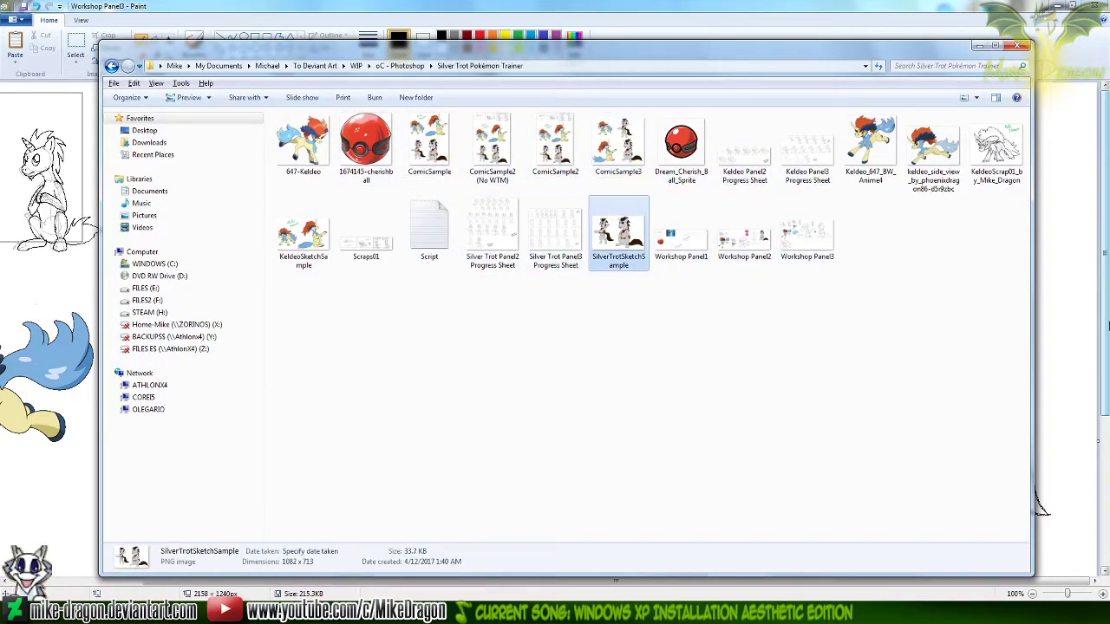
key("Left")
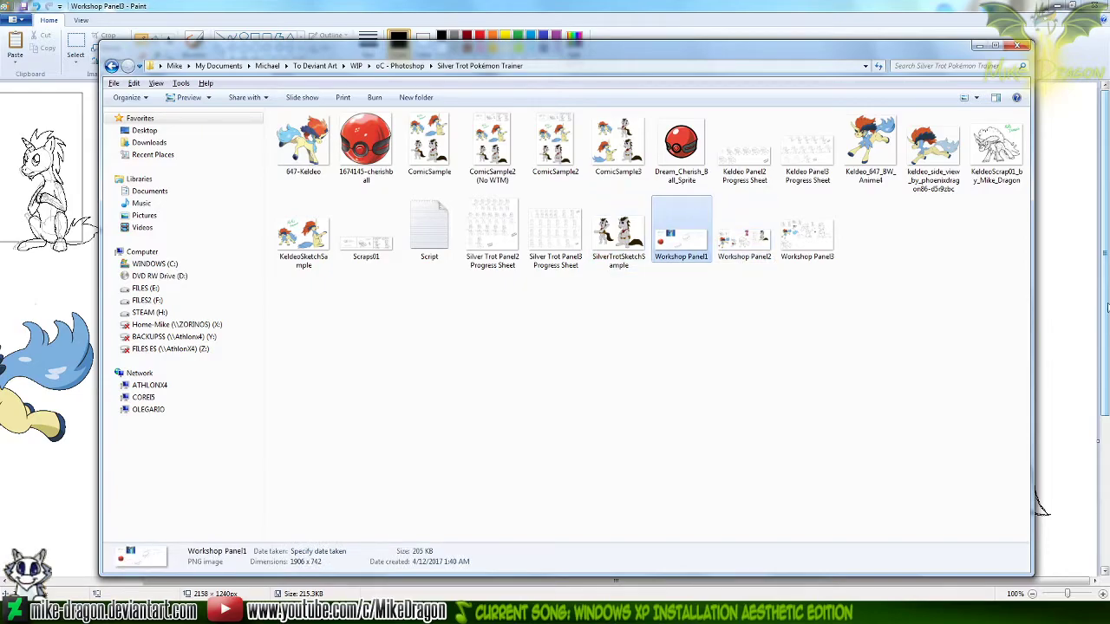
right_click(667, 233)
left_click(634, 246)
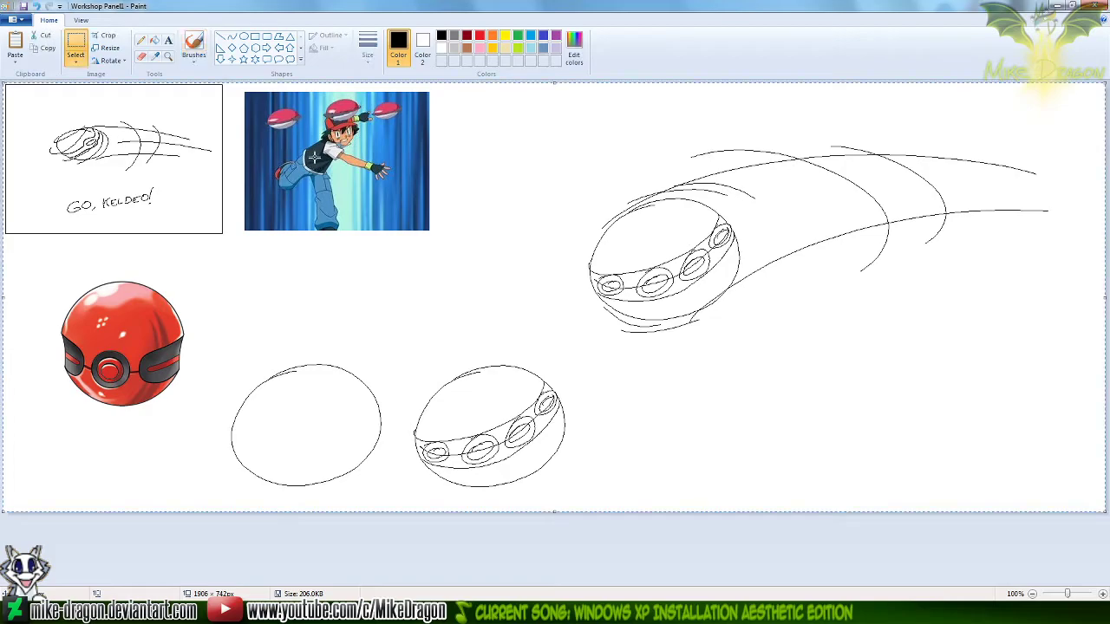
Copy the entire Workshop Panel1 drawing into a new image, shrinking the canvas width to 1 pixel before pasting so it fits the artwork
key("ctrl+a")
key("ctrl+c")
key("ctrl+n")
key("ctrl+v")
key("ctrl+e")
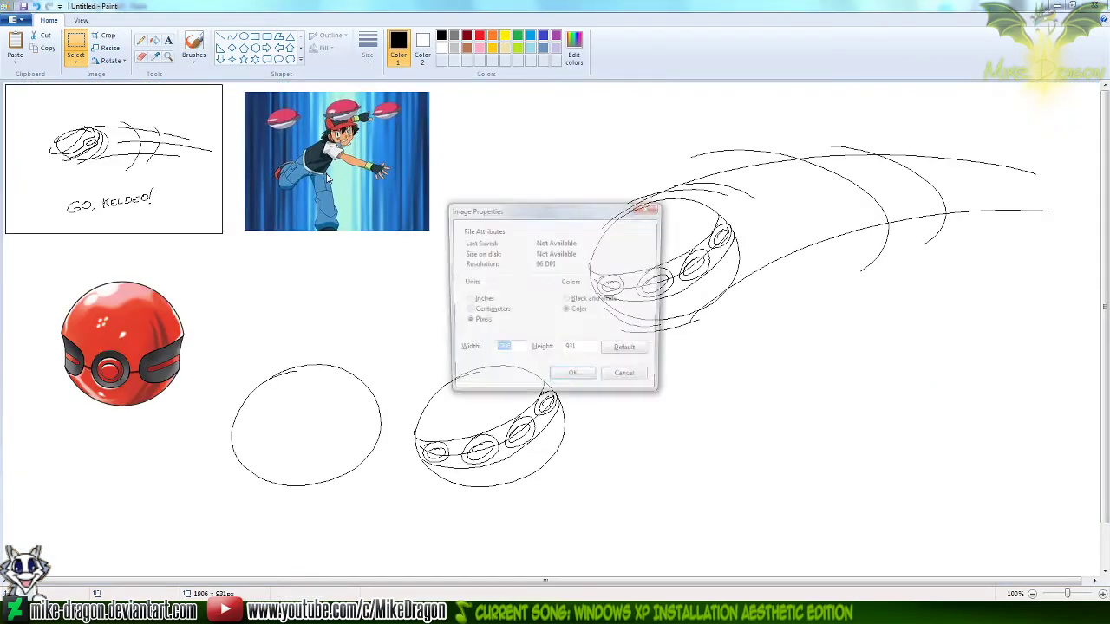
type("1")
key("Tab")
type("1")
key("Return")
key("ctrl+v")
Save the new image as a PNG over the existing Workshop Panel1 file
key("ctrl+s")
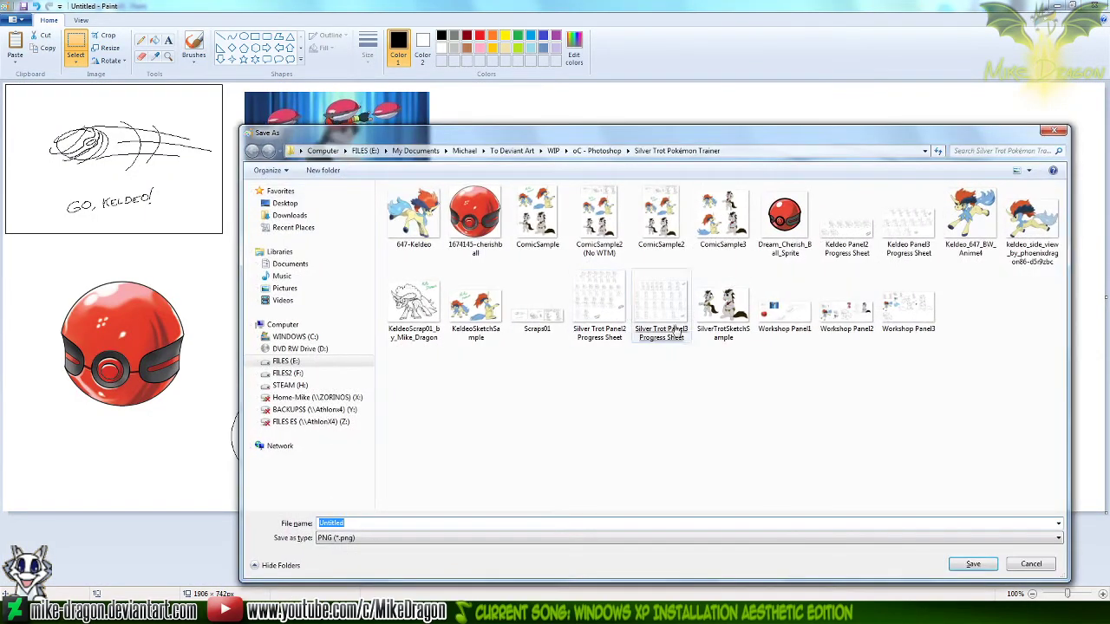
double_click(784, 310)
left_click(571, 308)
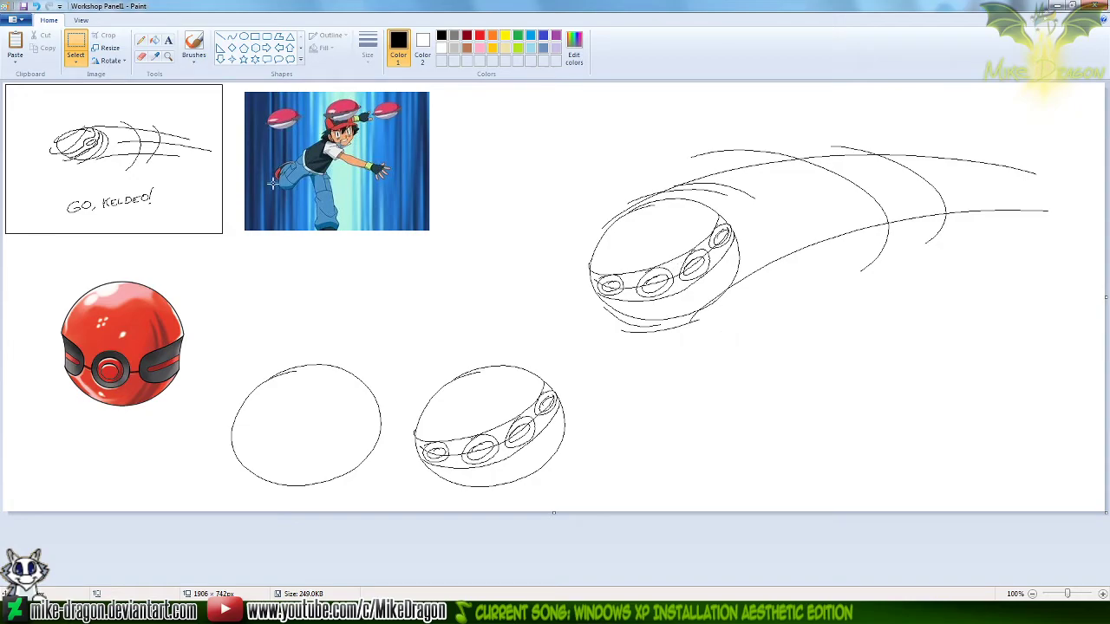
Magnify Workshop Panel1 to 200% to examine the trainer reference picture, select the Pencil tool and return to 100%
left_click(140, 40)
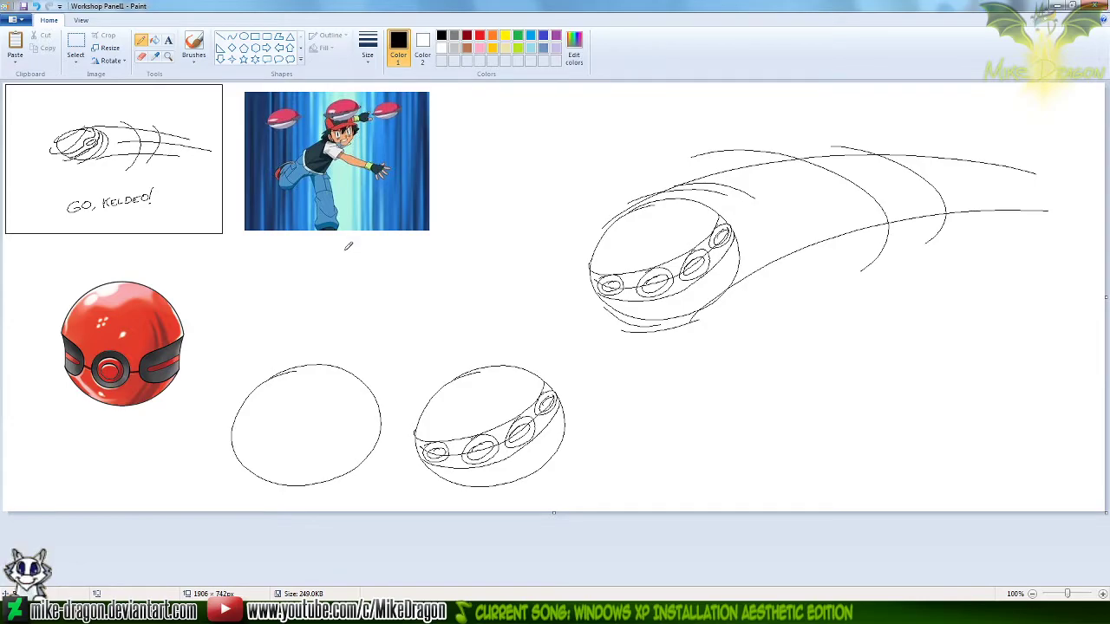
left_click(169, 55)
left_click(338, 209)
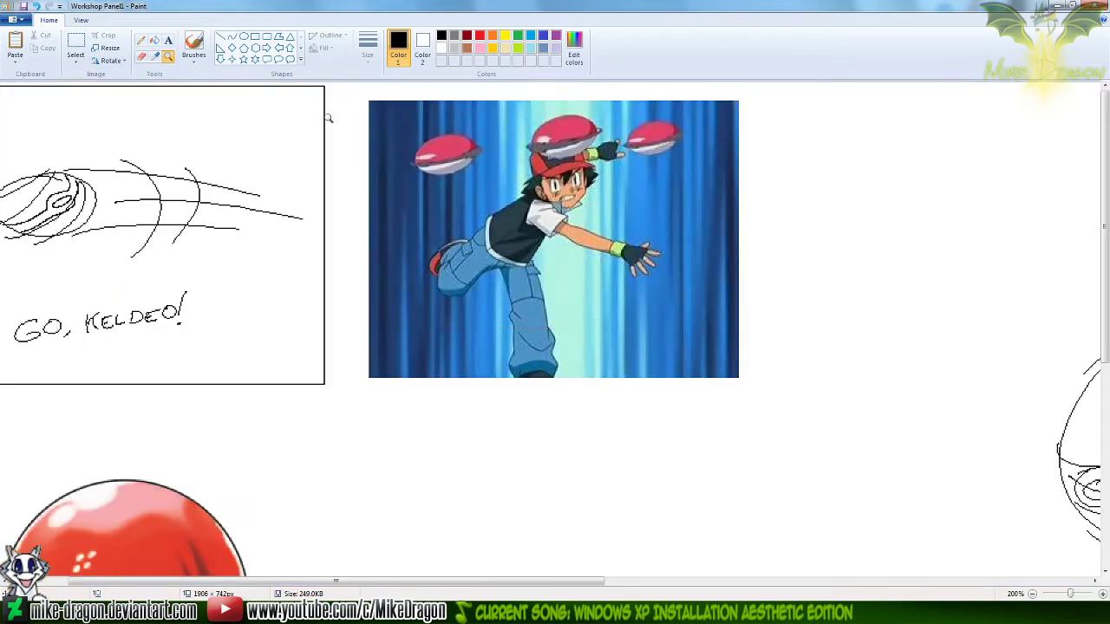
left_click(141, 40)
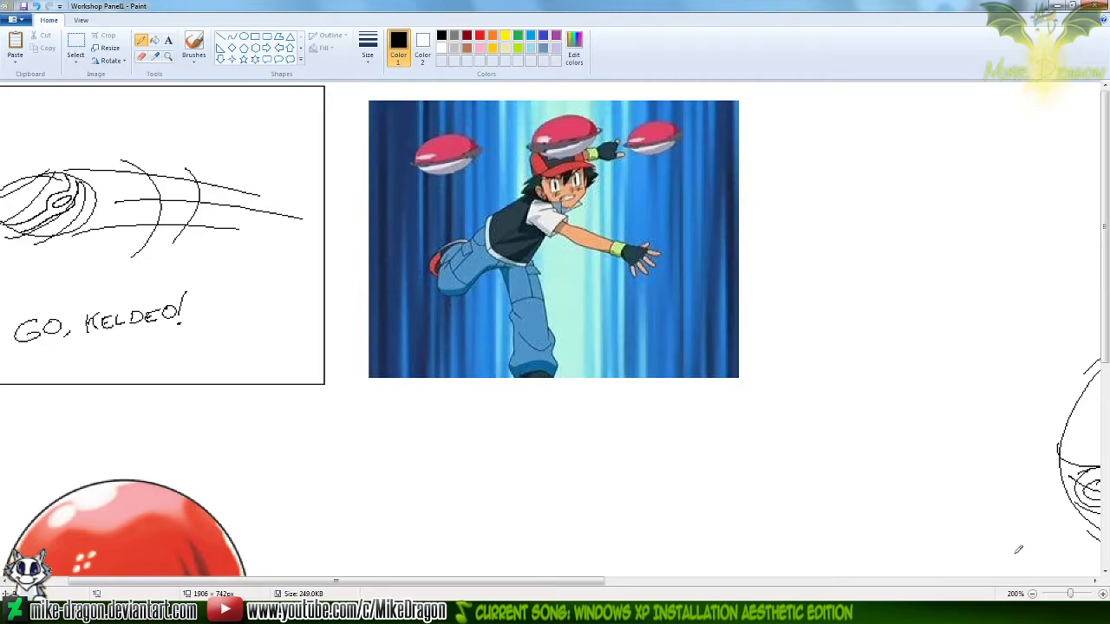
left_click(1032, 594)
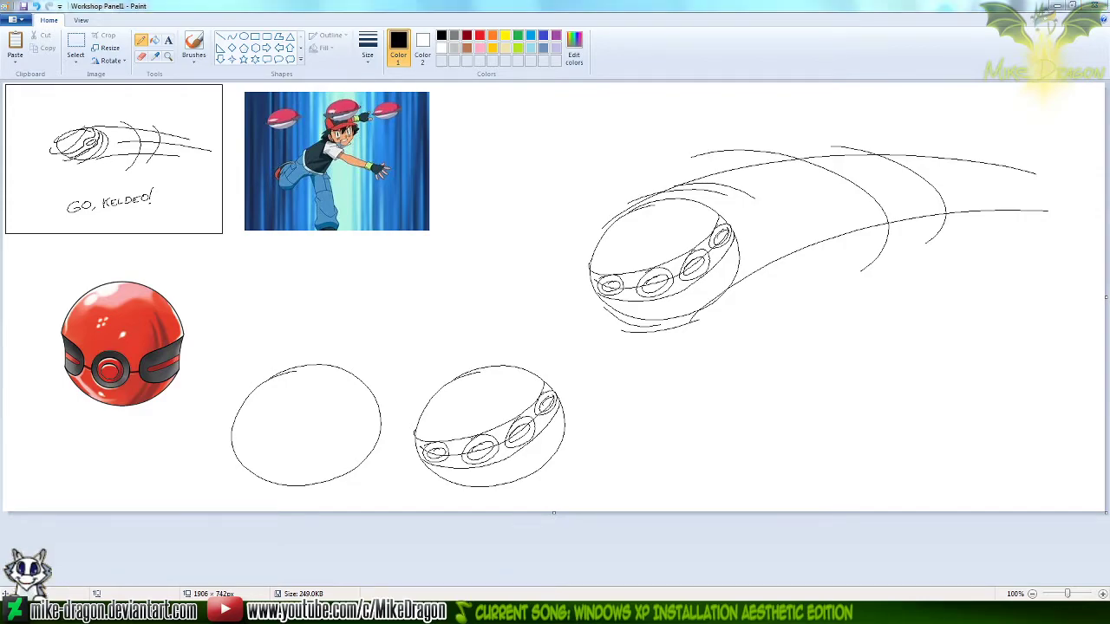
Switch to the Silver Trot Pokémon Trainer folder and open ComicSample3 for editing in Paint
key("alt+Tab")
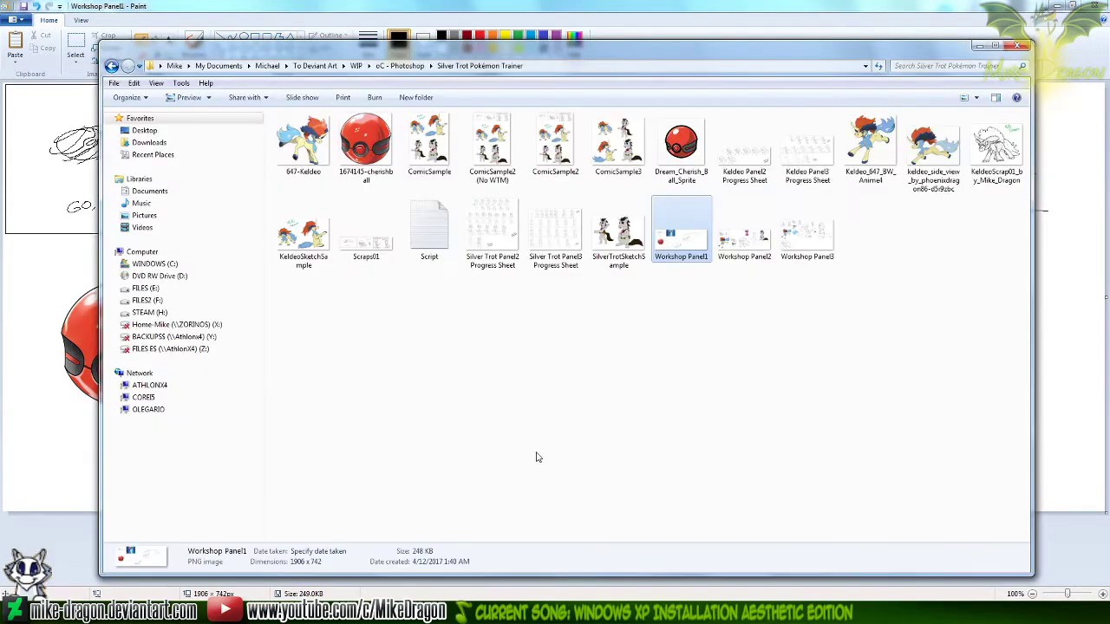
right_click(613, 131)
left_click(524, 195)
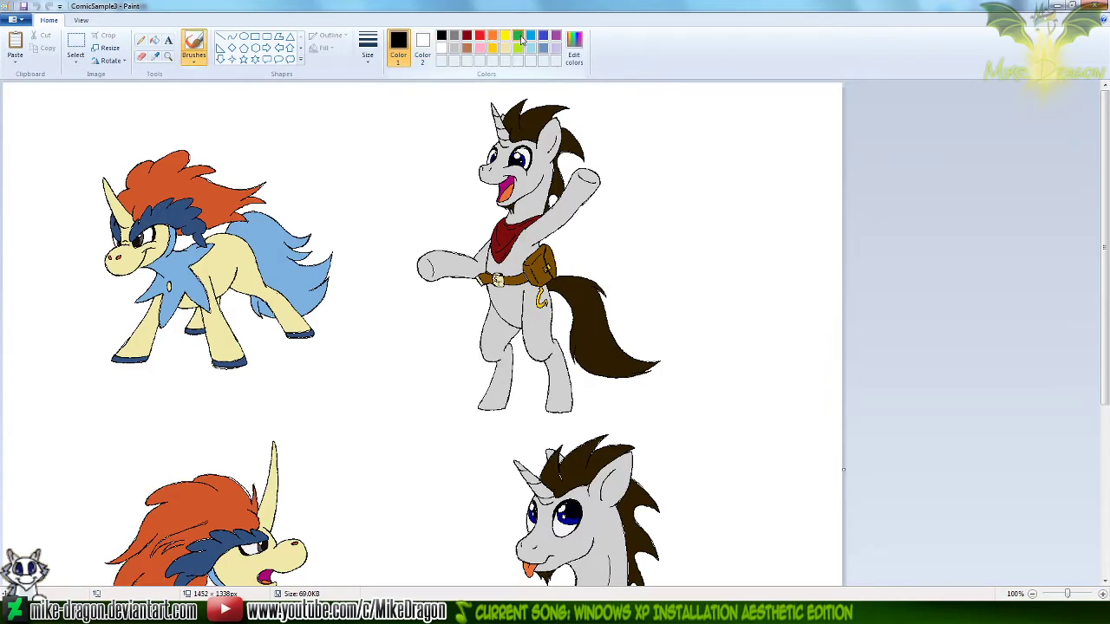
Set the drawing colour to green and choose the first calligraphy brush
left_click(517, 35)
left_click(193, 57)
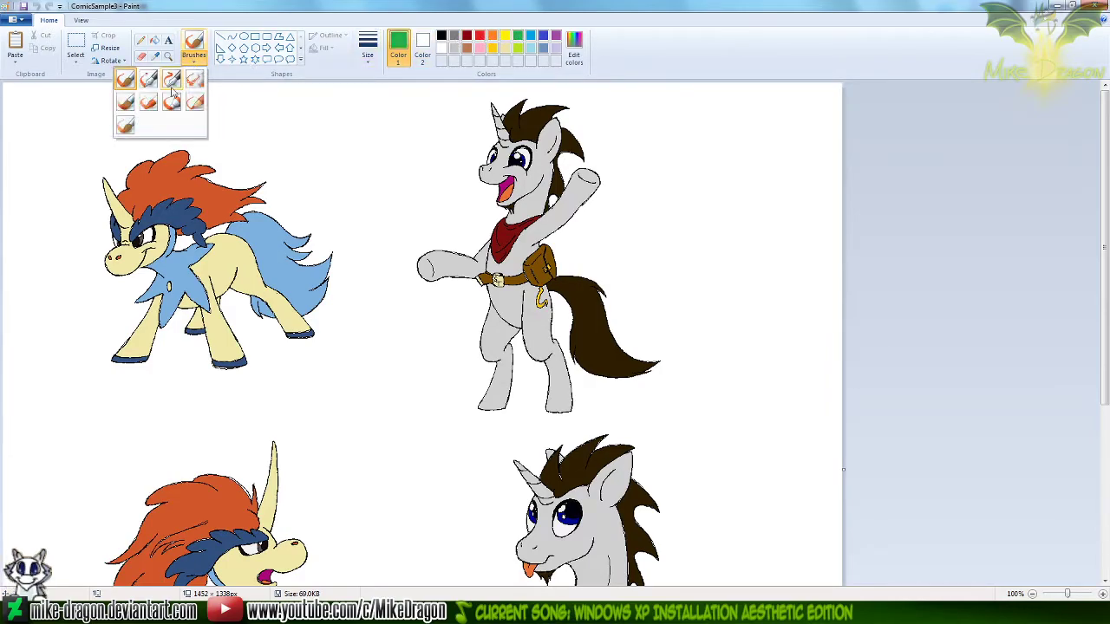
left_click(149, 78)
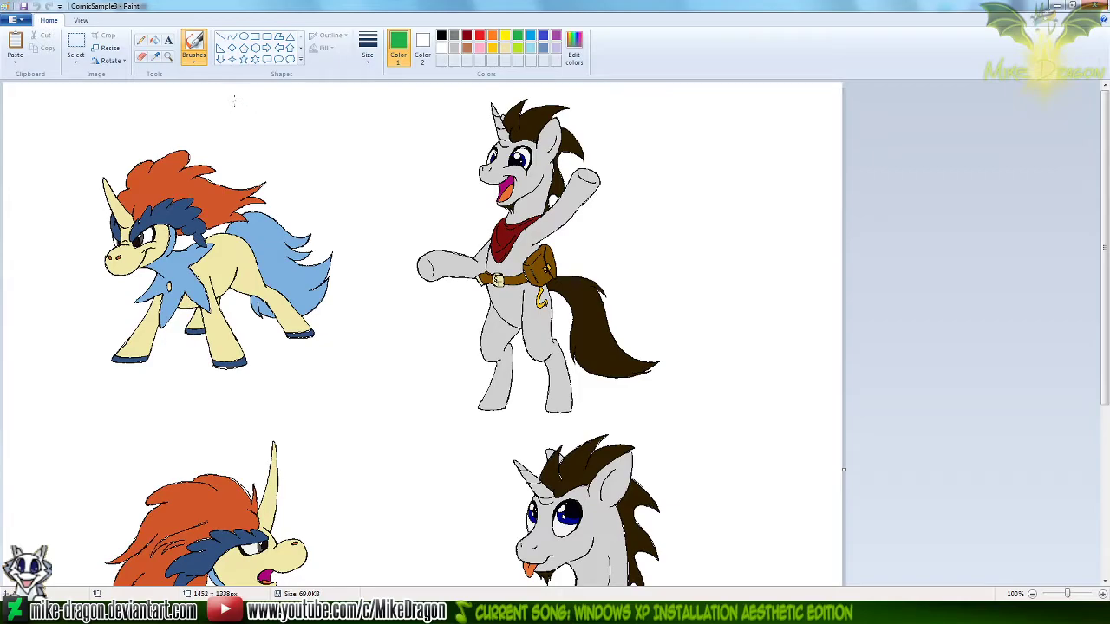
Handwrite BRB in green in the blank area between the heads of the two lower characters
scroll(886, 204, "down", 3)
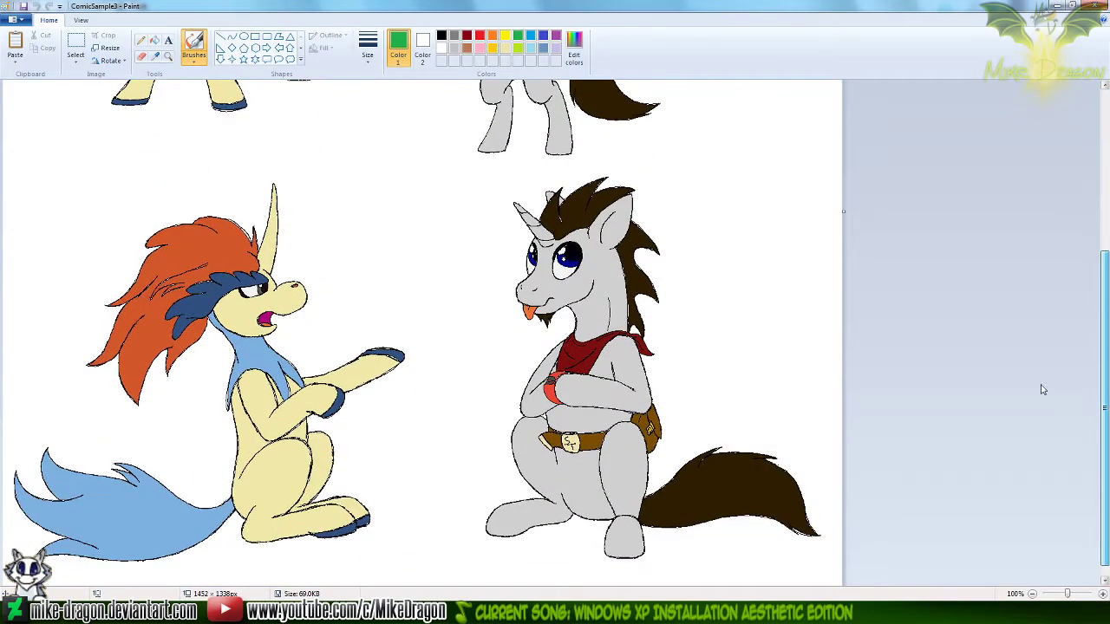
left_click_drag(302, 182, 311, 214)
mouse_move(299, 188)
left_mouse_down()
mouse_move(327, 209)
mouse_move(309, 254)
left_mouse_up()
mouse_move(385, 163)
left_mouse_down()
mouse_move(381, 184)
mouse_move(423, 234)
left_mouse_up()
left_click_drag(435, 161, 423, 234)
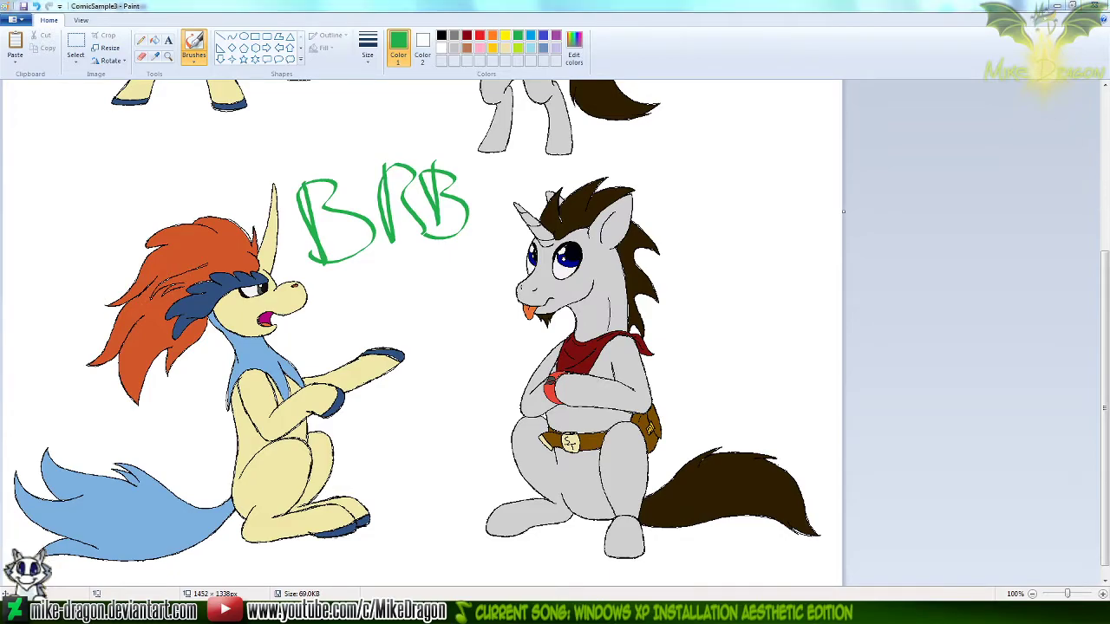
Undo all the green BRB brush strokes on ComicSample3
key("alt+Tab")
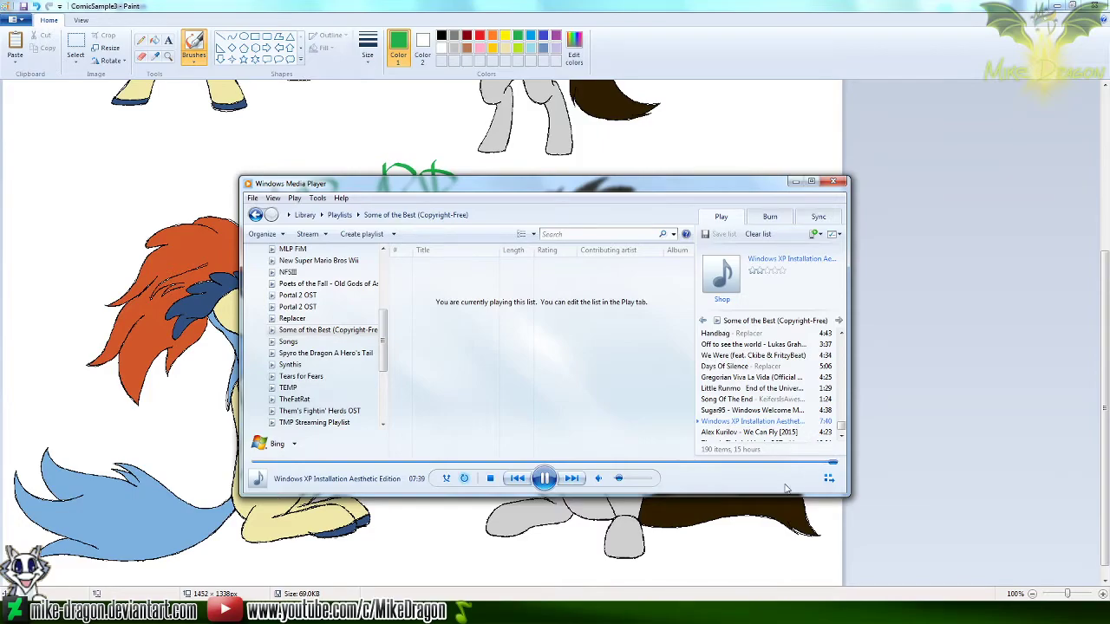
left_click(767, 71)
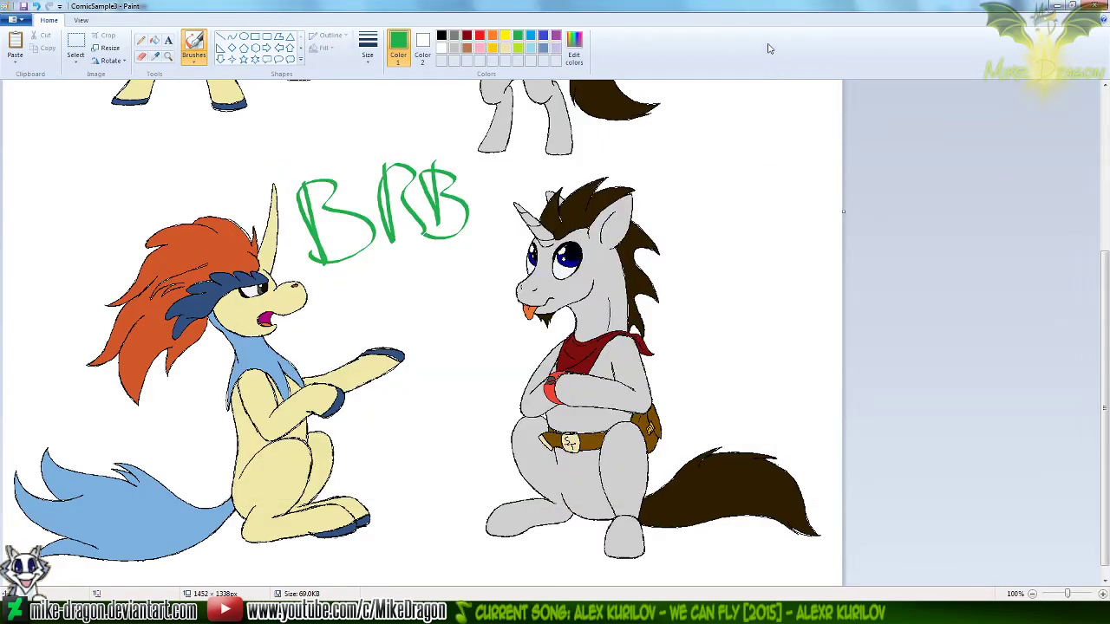
key("ctrl+z")
key("ctrl+z")
key("ctrl+z")
key("ctrl+z")
key("ctrl+z")
key("ctrl+z")
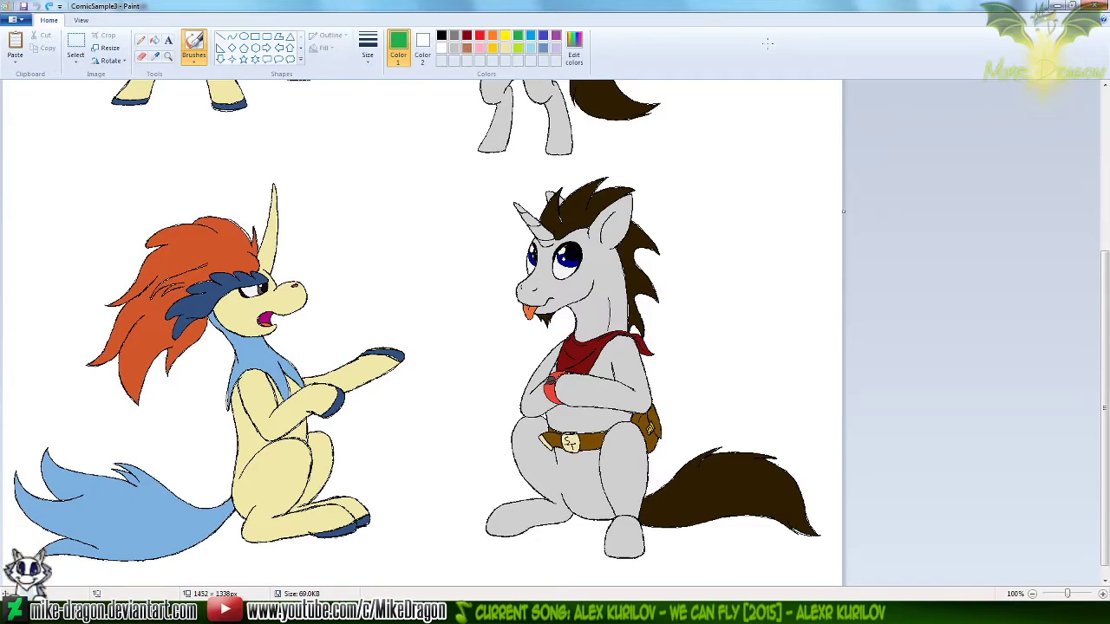
Close ComicSample3 without saving its changes and bring the Workshop Panel1 drawing to the front
key("ctrl+o")
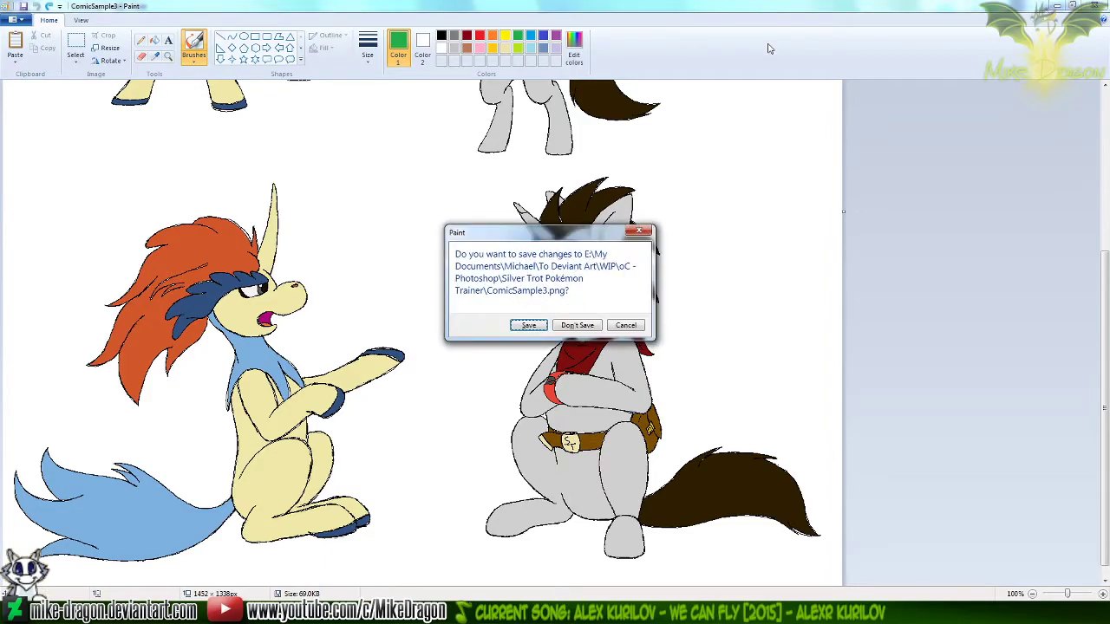
key("Tab")
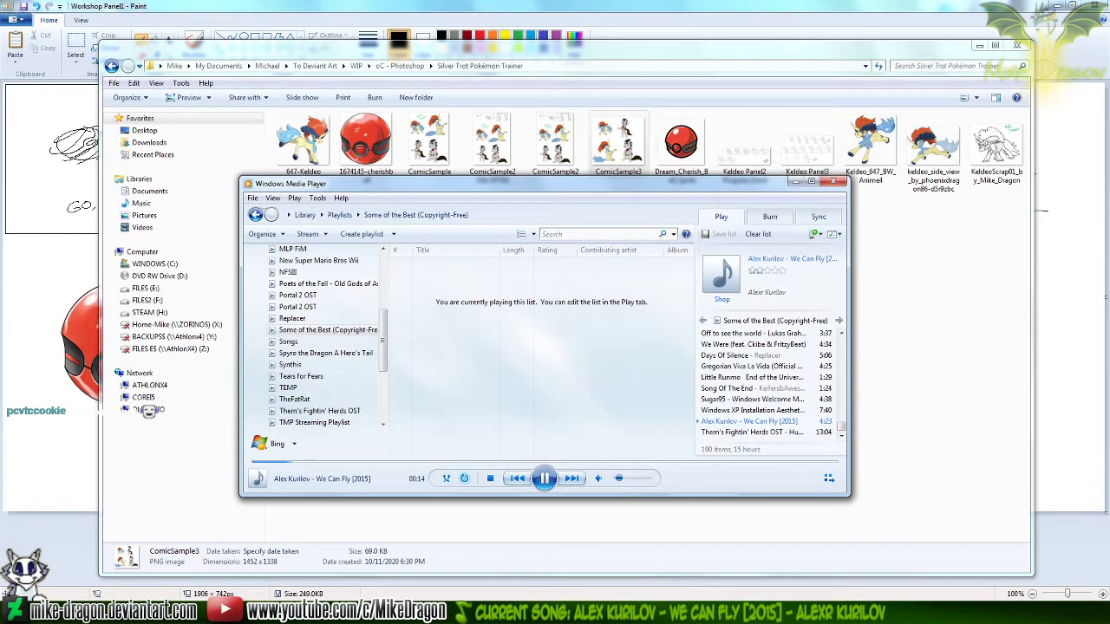
left_click(706, 30)
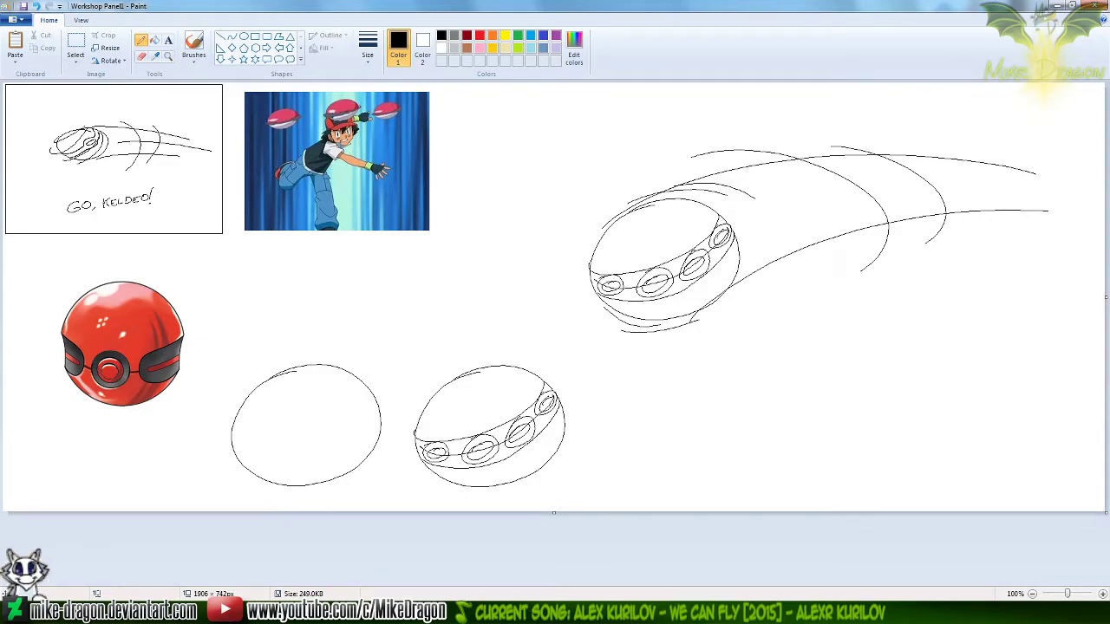
Launch Adobe Photoshop CS6 (64 Bit)
key("super")
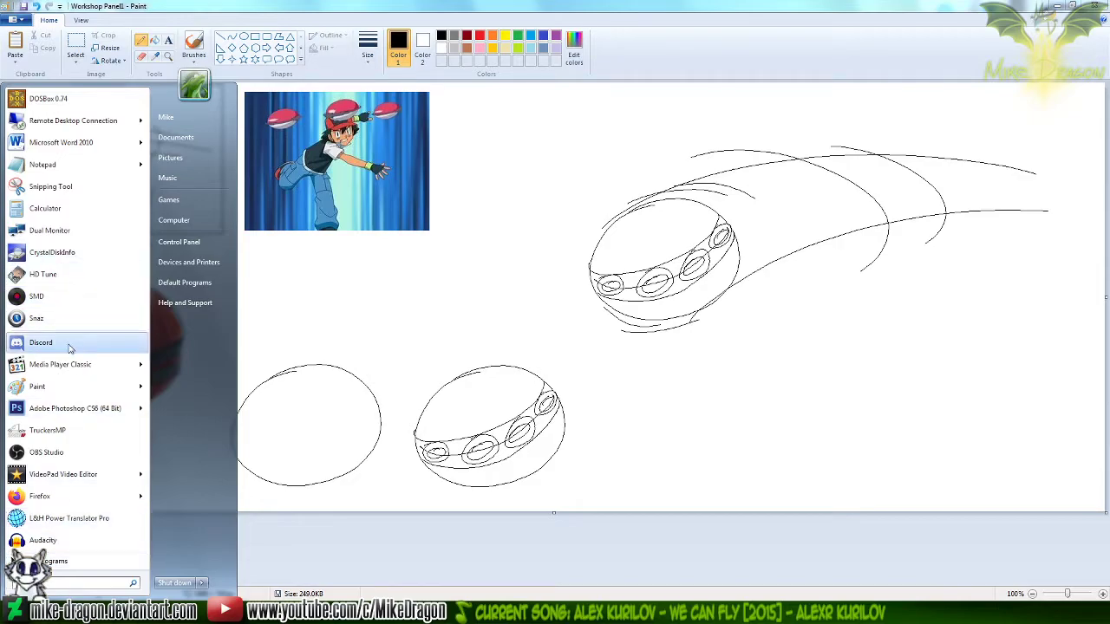
left_click(76, 410)
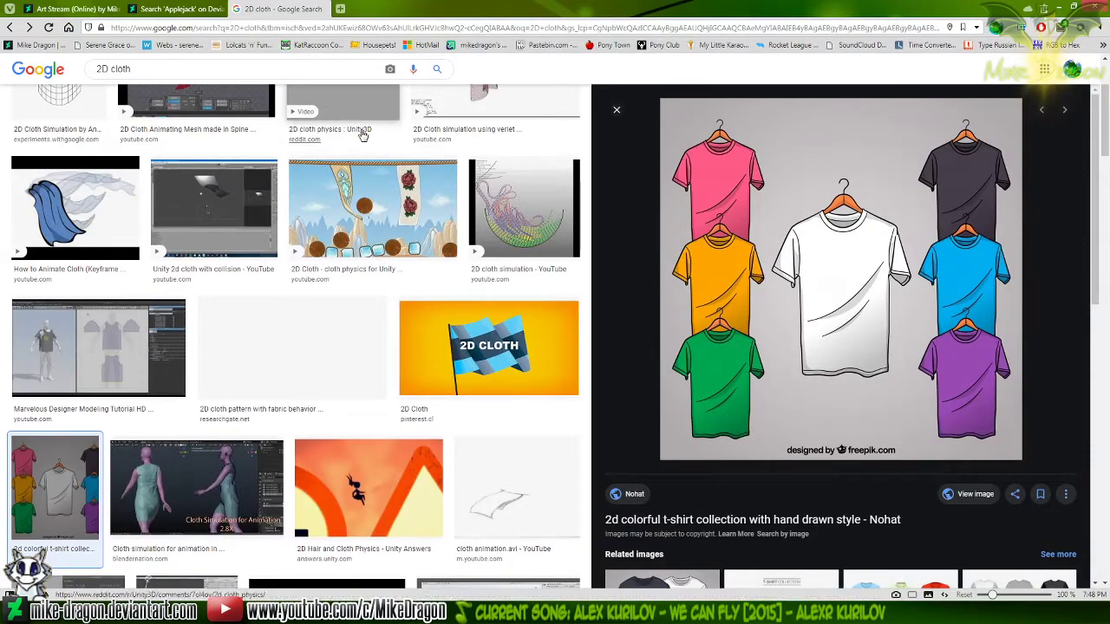
Replace the 2D cloth query in the browser and search Google Images for Pokéball
scroll(1002, 297, "up", 2)
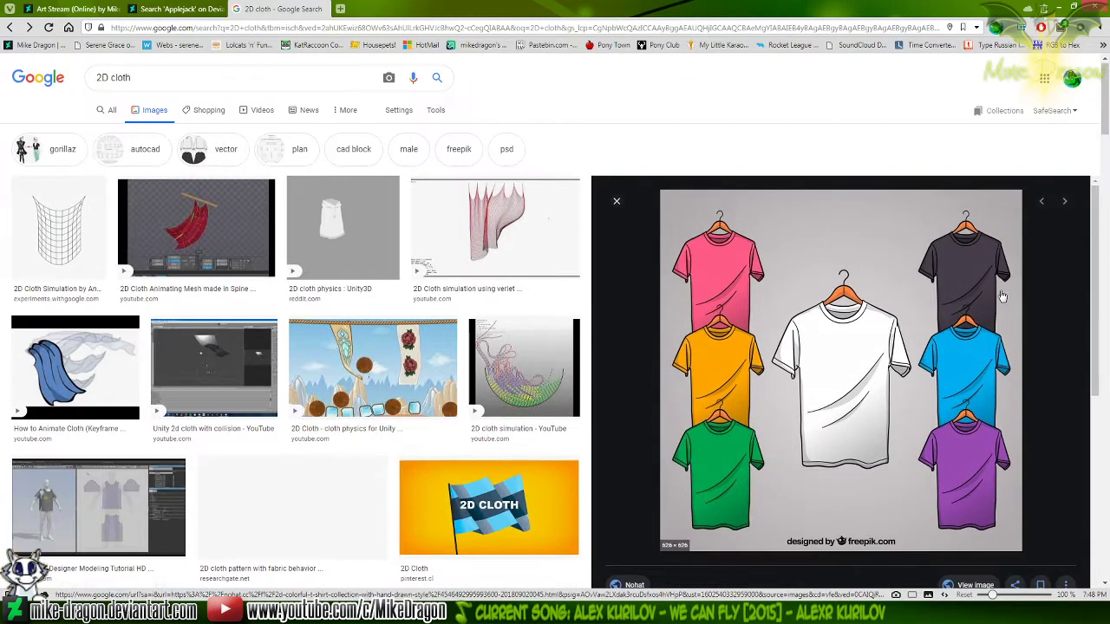
left_click_drag(179, 77, 62, 69)
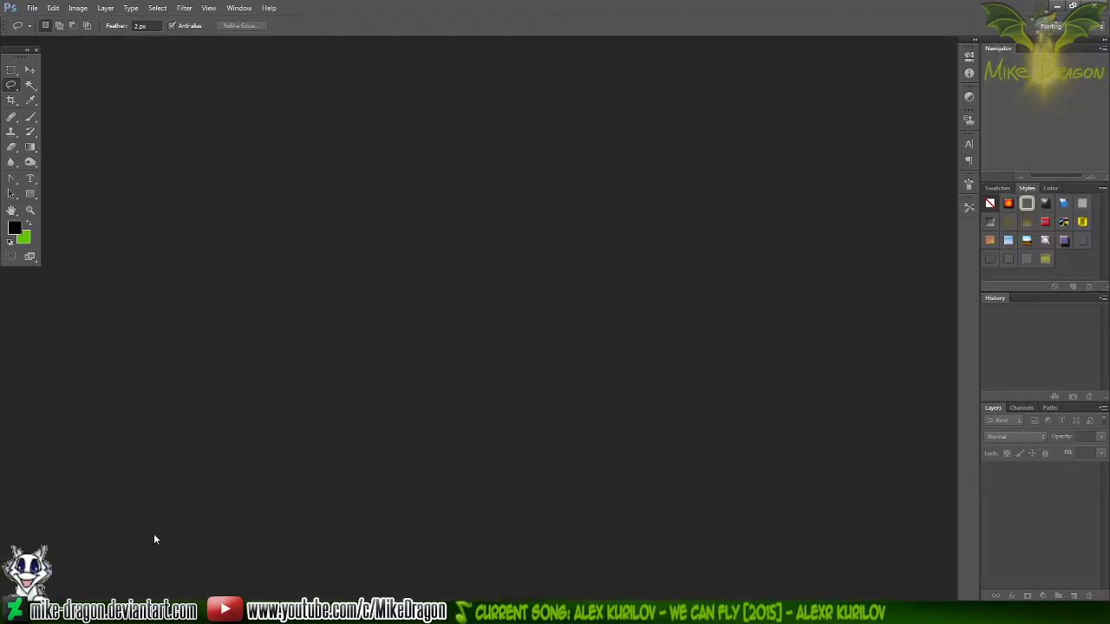
left_click(168, 612)
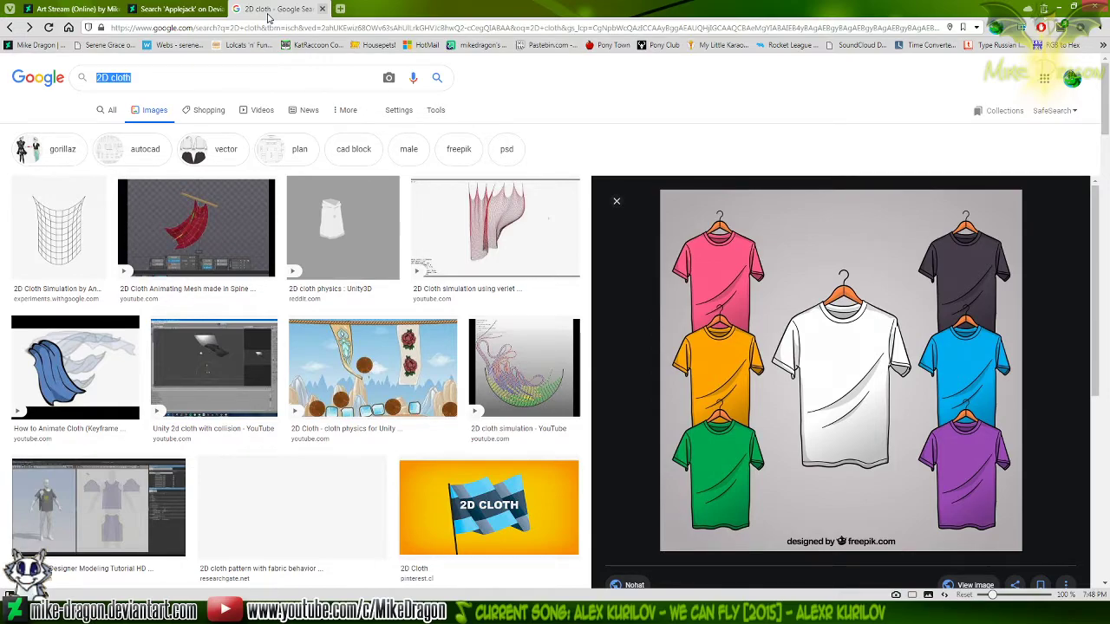
type("Pokéball")
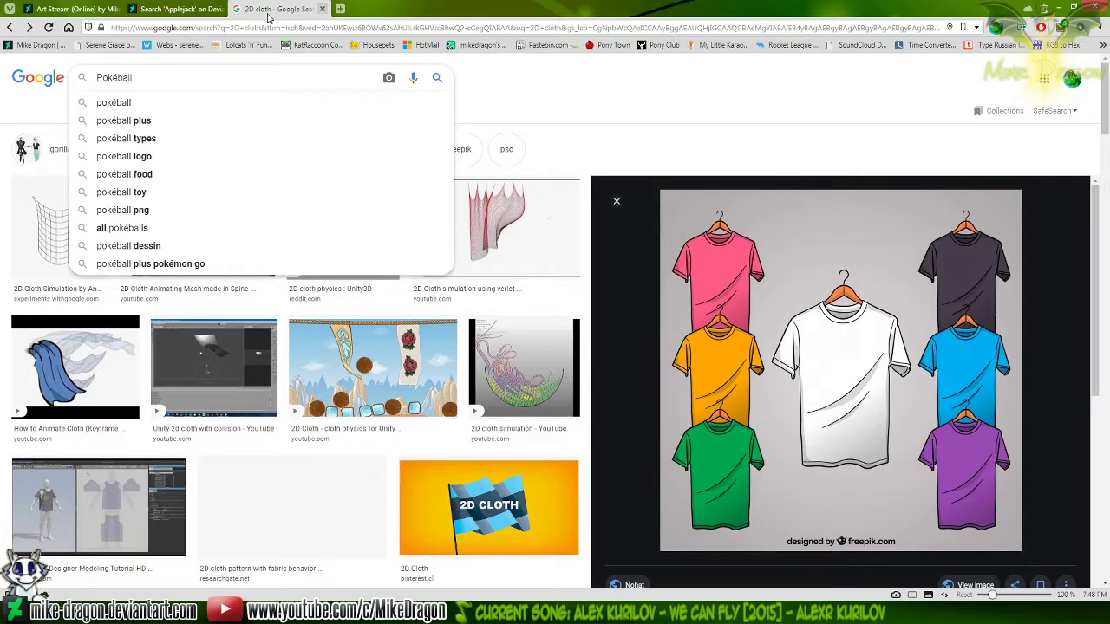
key("Return")
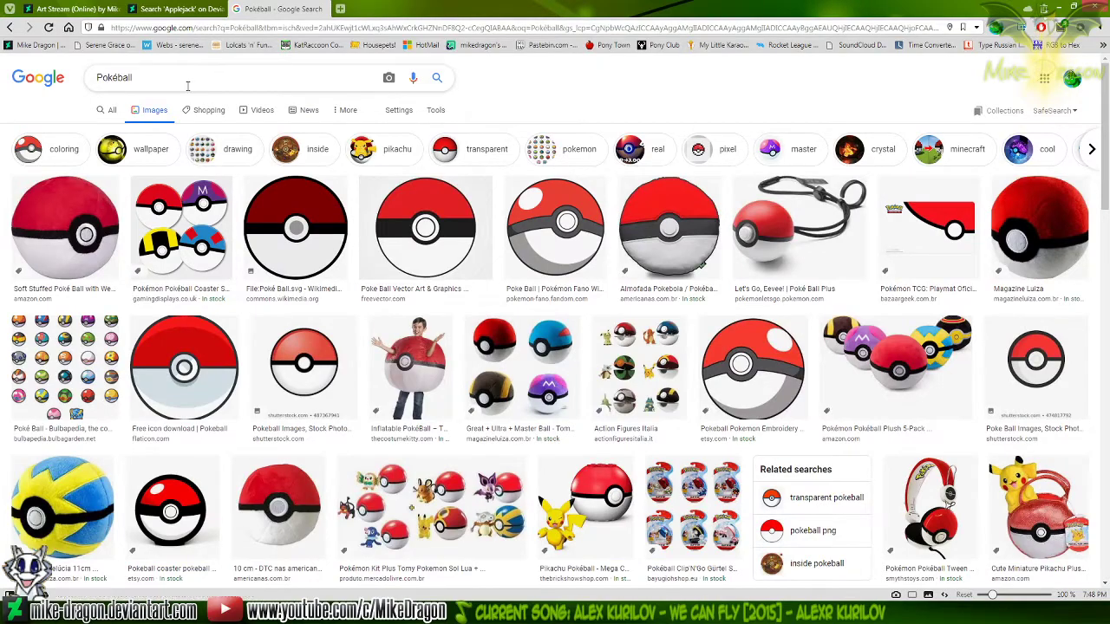
Change the image search query to Event Pokéball and run it
left_click_drag(137, 78, 2, 84)
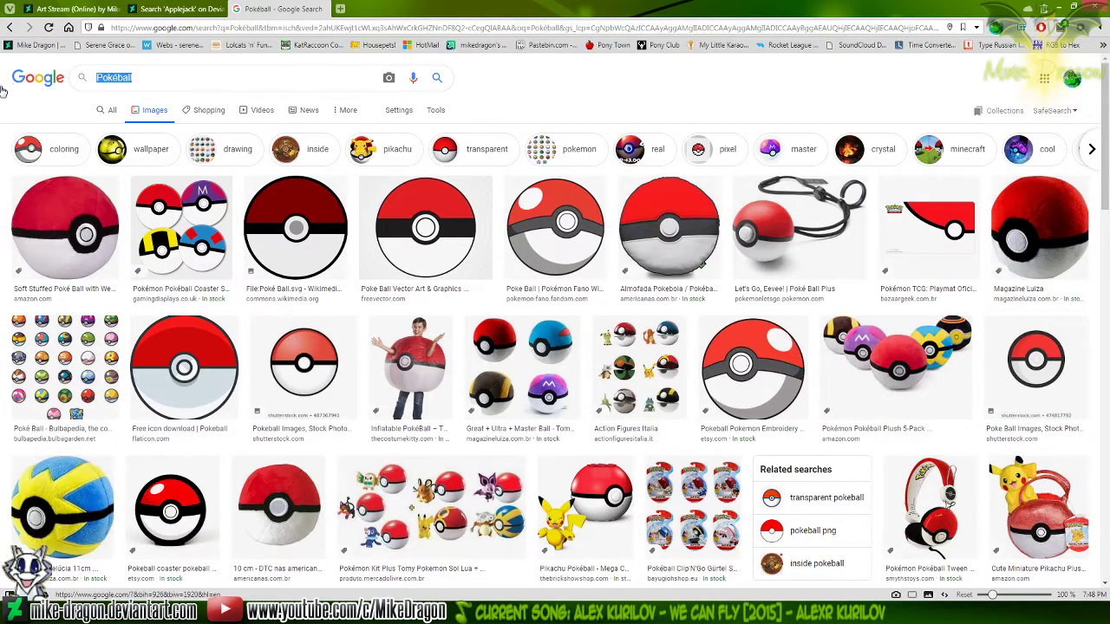
type("Event ")
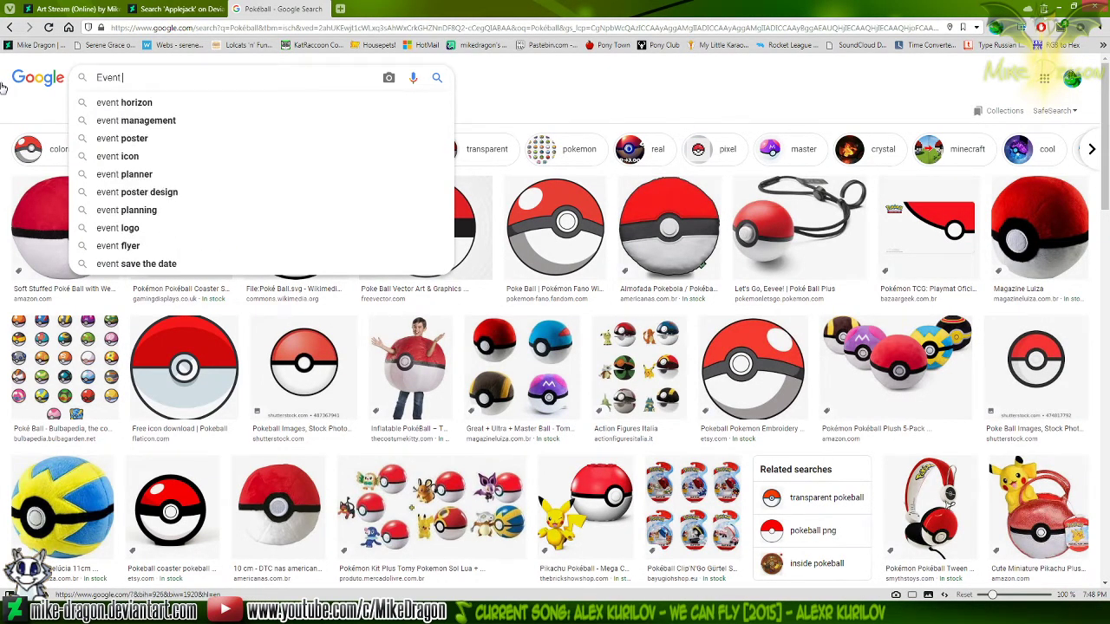
type("Pokéball")
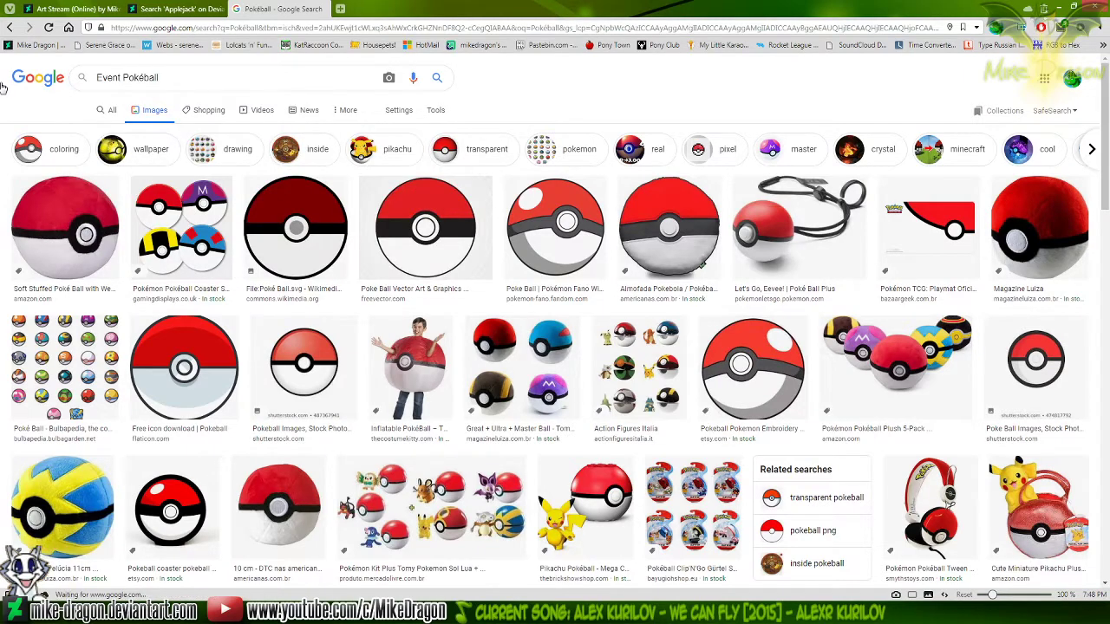
key("Return")
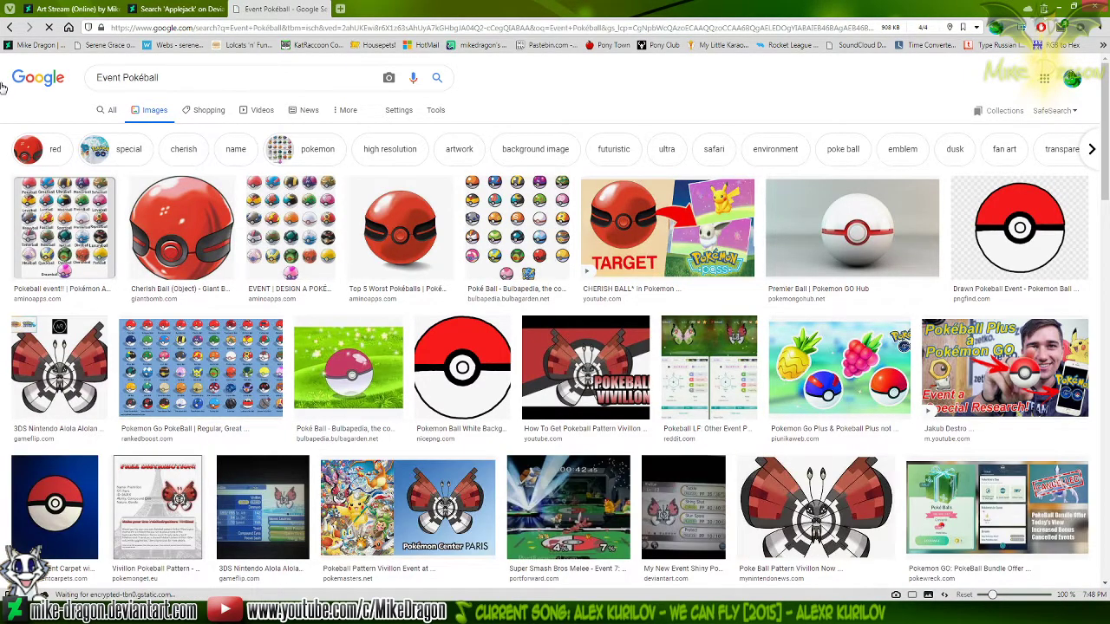
Search Google Images for Cherish Ball vector
left_click_drag(188, 71, 2, 81)
type("Cherish Ball")
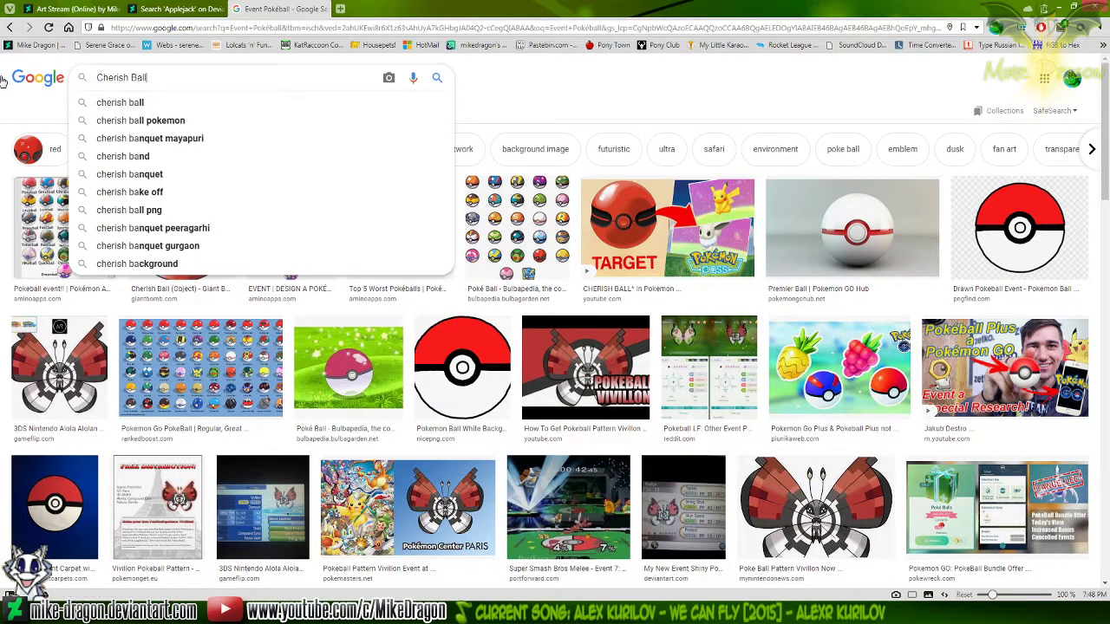
type(" vector")
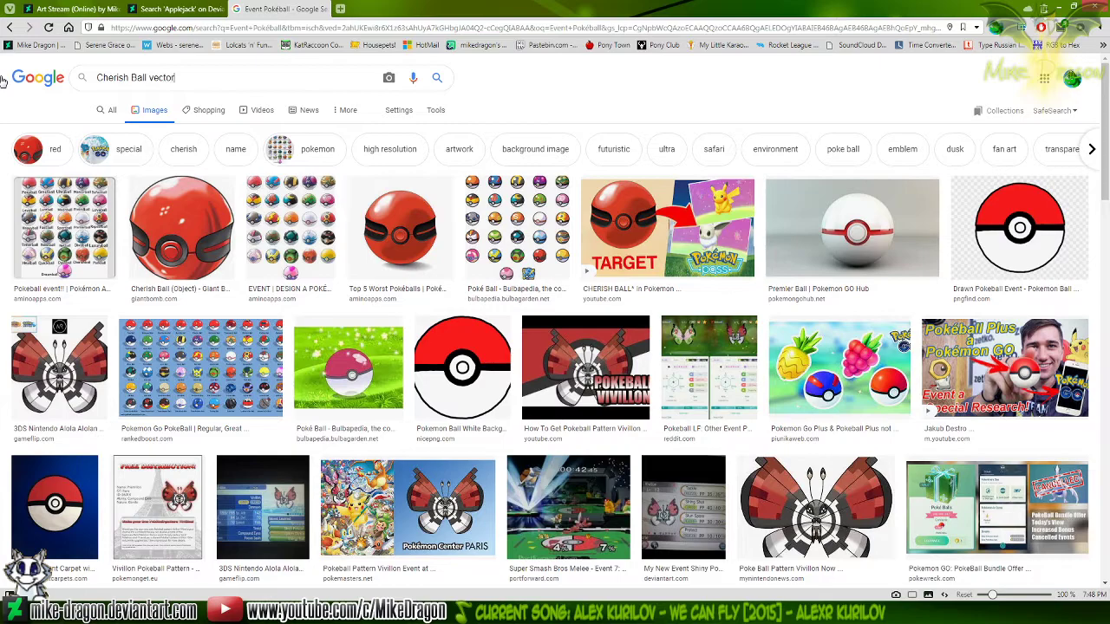
key("Return")
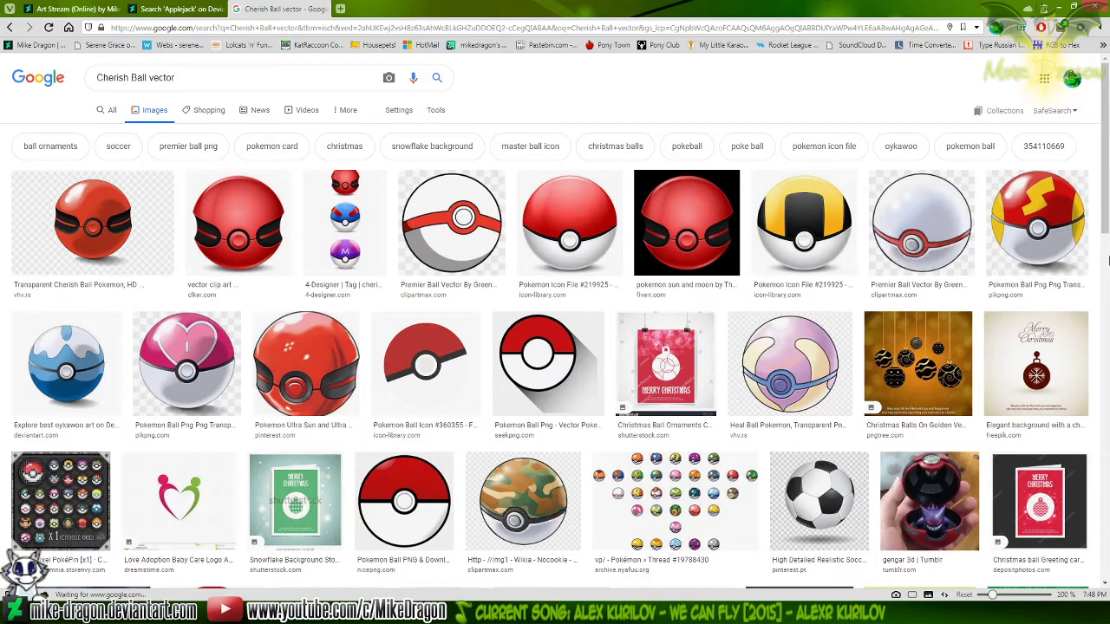
Find the flat Cherish Ball Phone Wallpaper among the related images, open it full size and copy the image
left_click(690, 227)
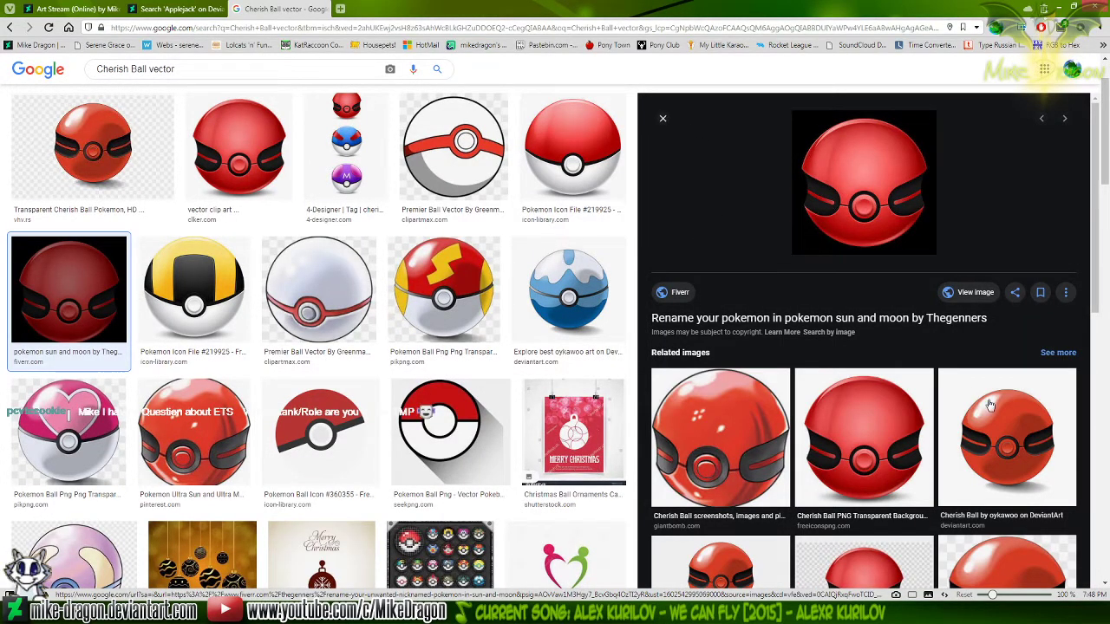
scroll(999, 406, "down", 2)
scroll(999, 406, "down", 2)
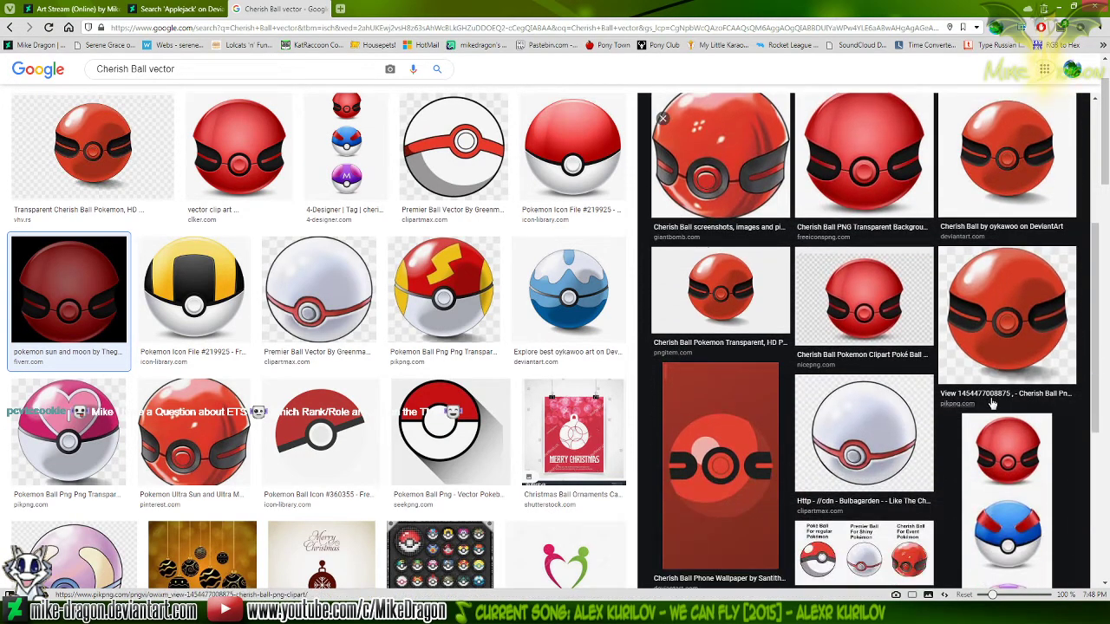
left_click(709, 466)
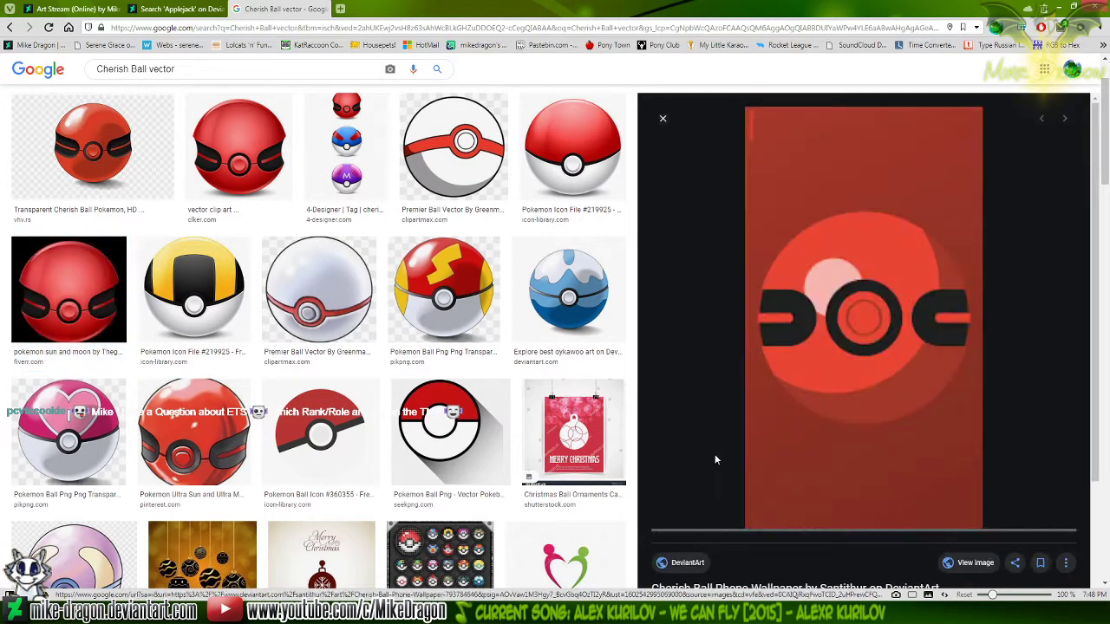
left_click(976, 563)
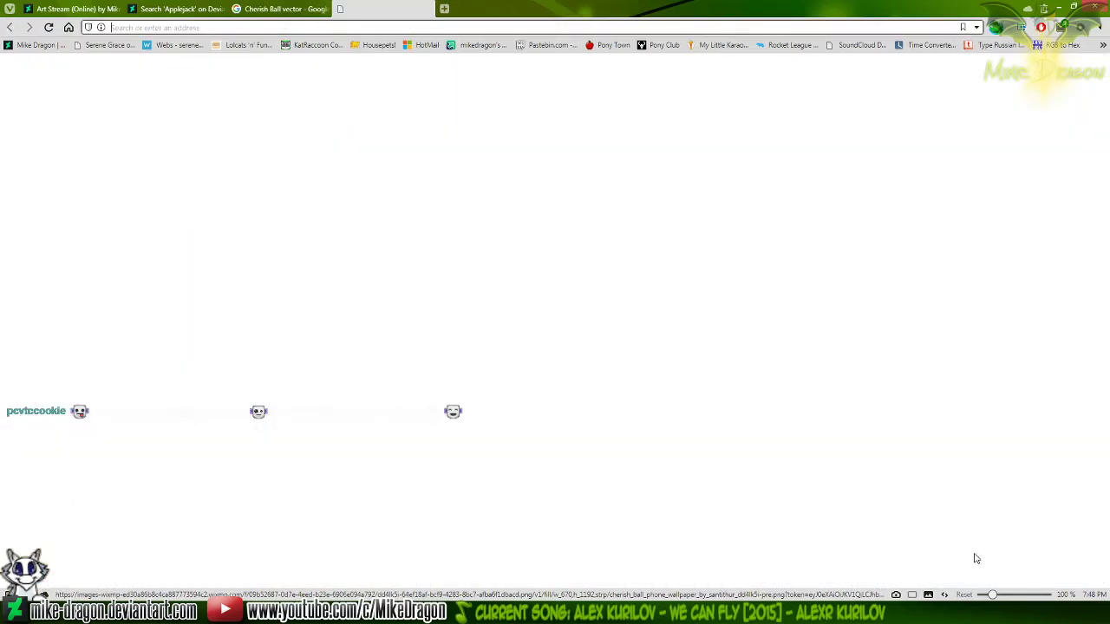
right_click(518, 286)
left_click(589, 392)
Switch to Photoshop, create a 670 × 1192 pixel document from the Clipboard preset and paste the copied wallpaper
key("alt+Tab")
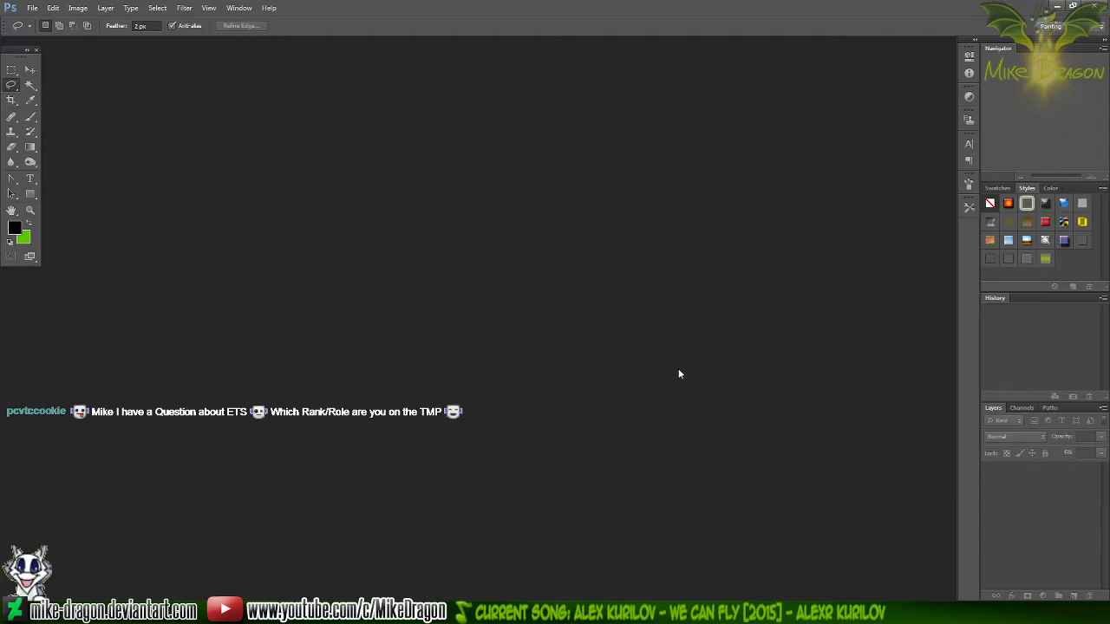
key("ctrl+n")
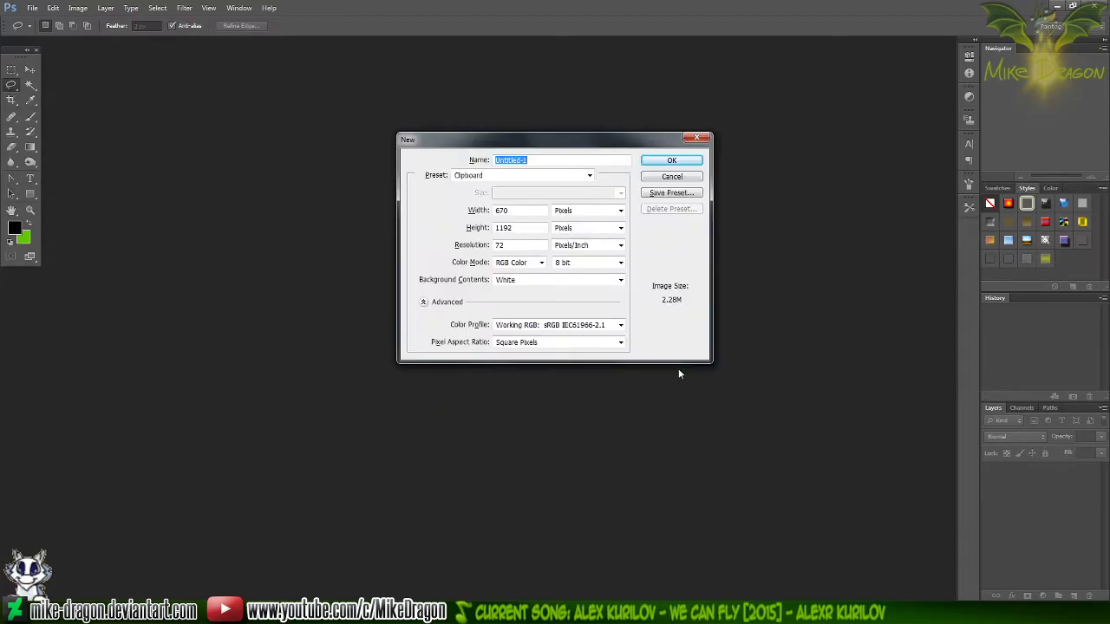
key("Return")
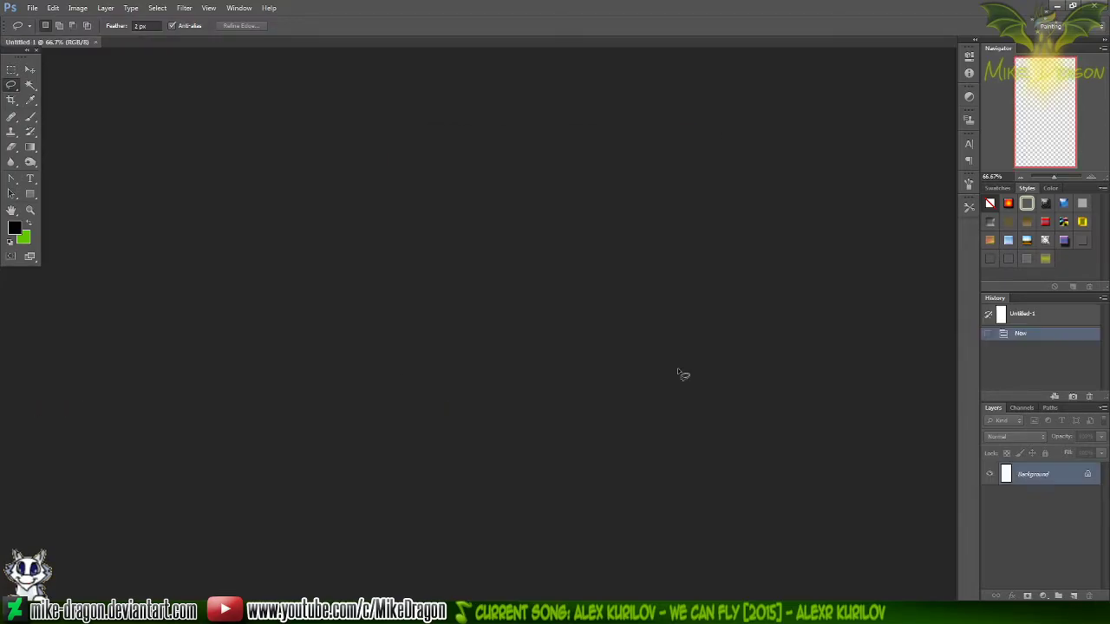
key("ctrl+v")
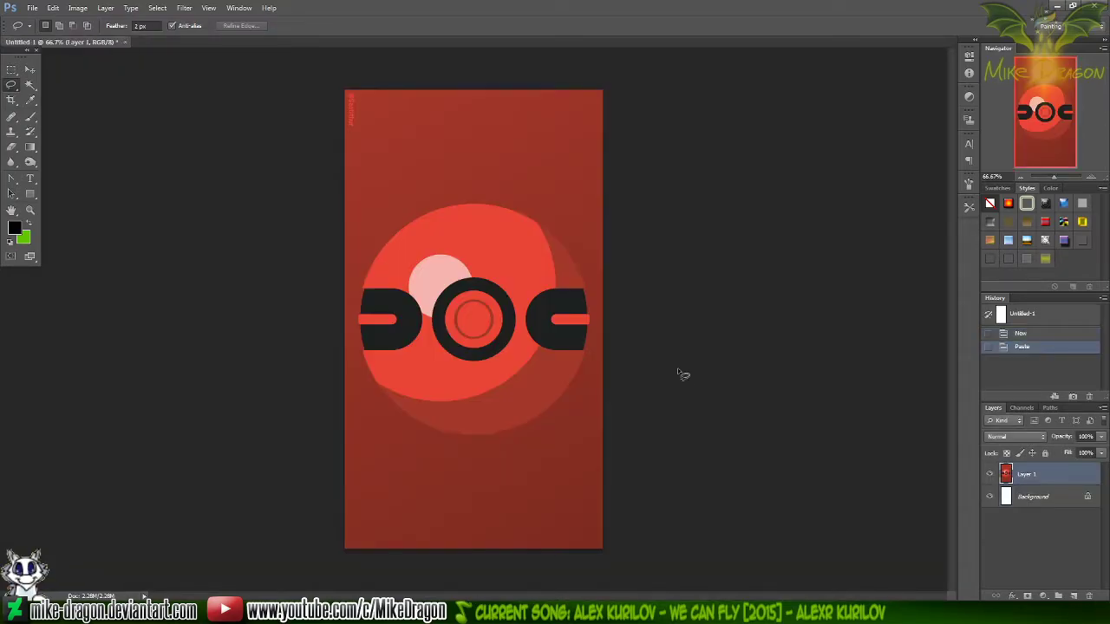
Try to select the dark red background around the ball with the Magic Wand, and clear the selection
key("w")
left_click(522, 497)
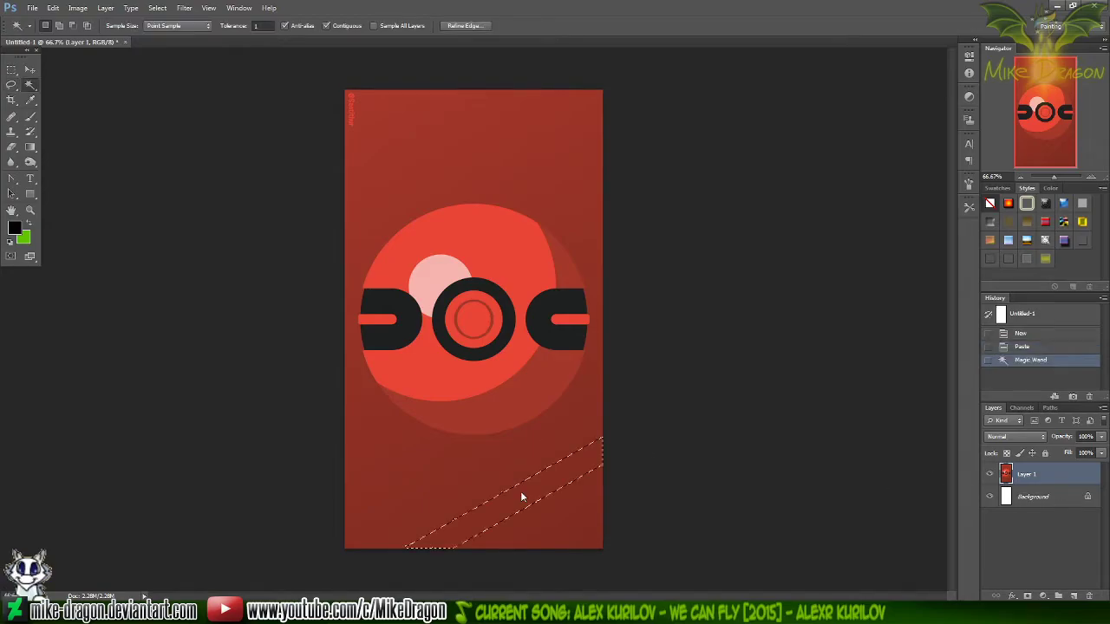
left_click(390, 452)
left_click(359, 434)
left_click(363, 422)
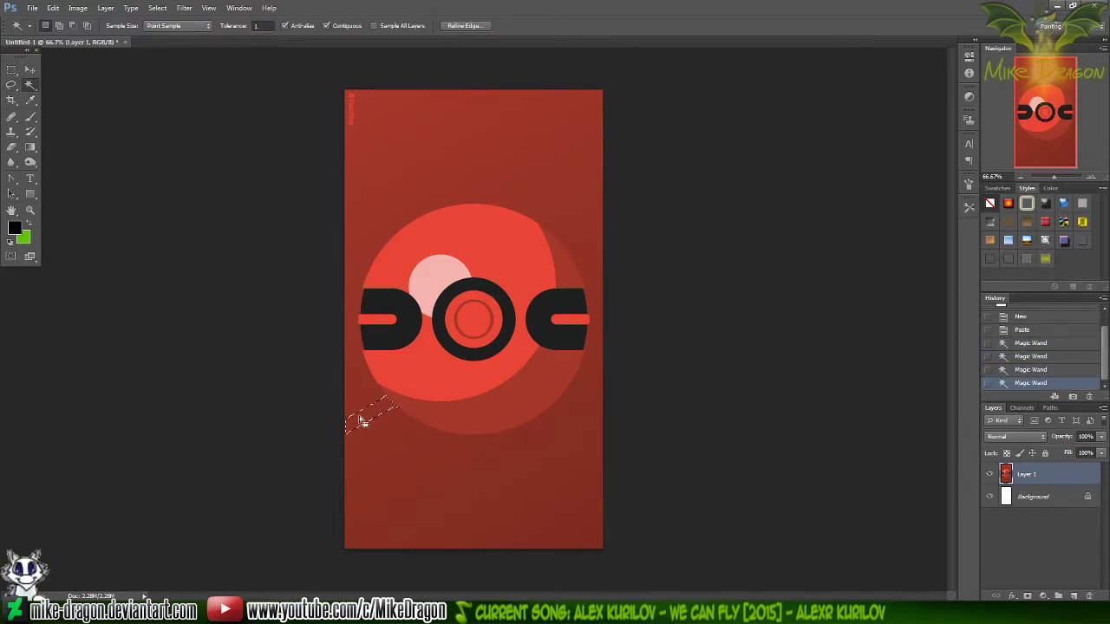
key("ctrl+d")
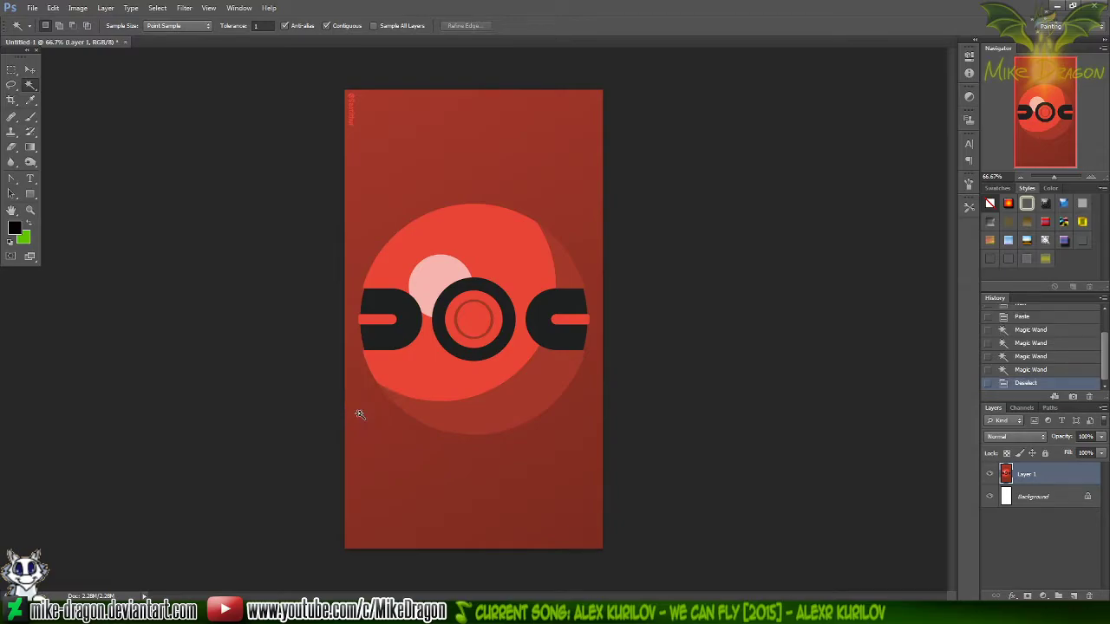
Move the wallpaper layer up until the top of the ball meets the canvas's upper edge
key("ctrl+plus")
key("m")
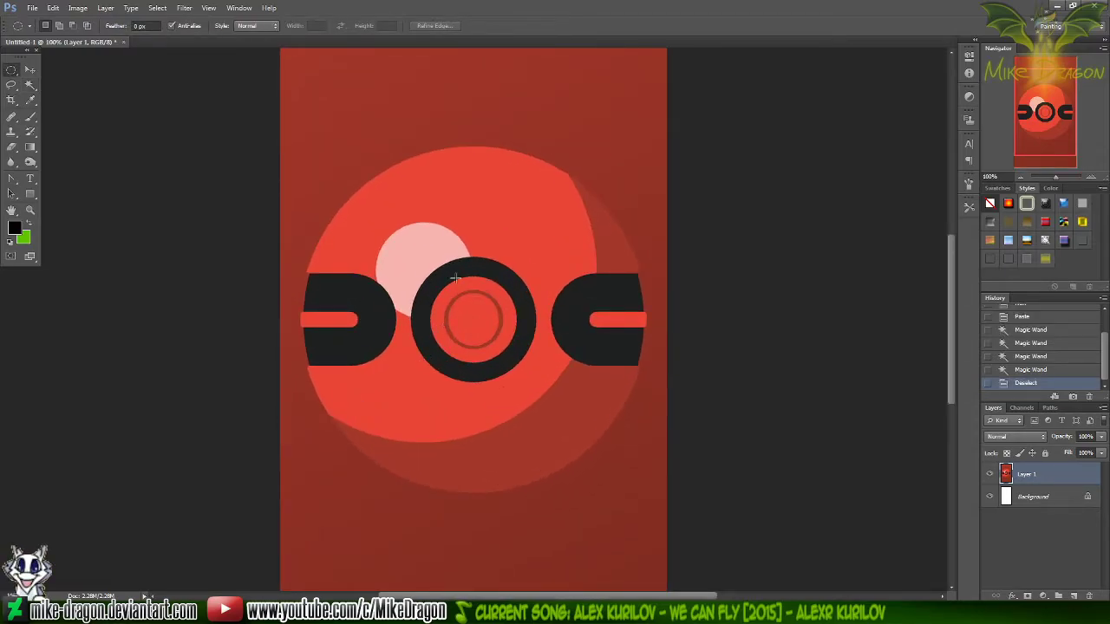
scroll(408, 191, "up", 4)
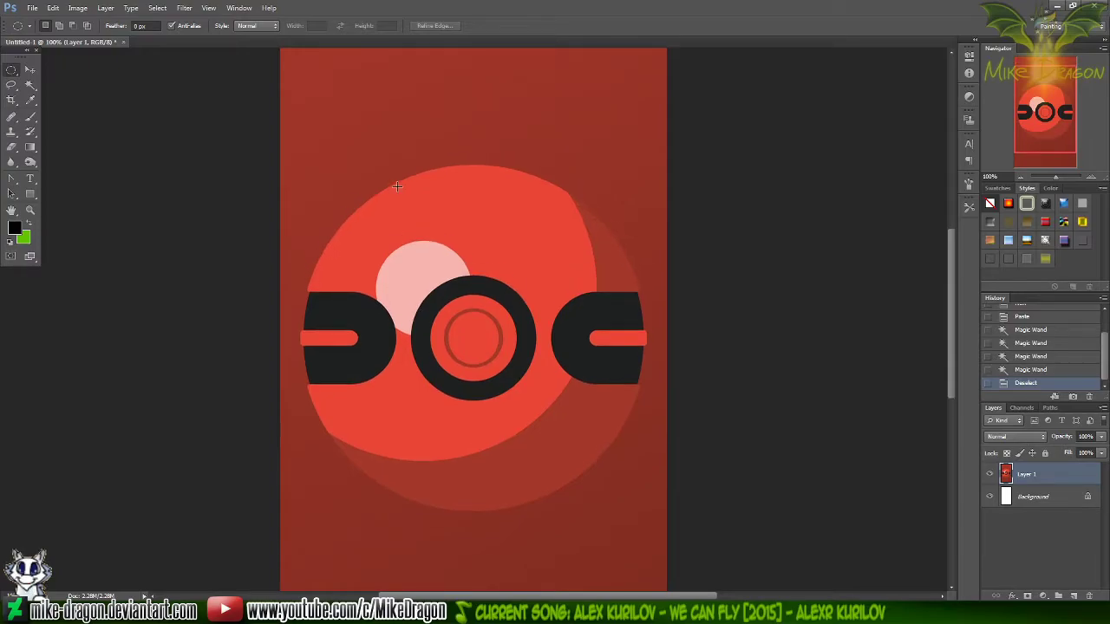
scroll(408, 204, "up", 3)
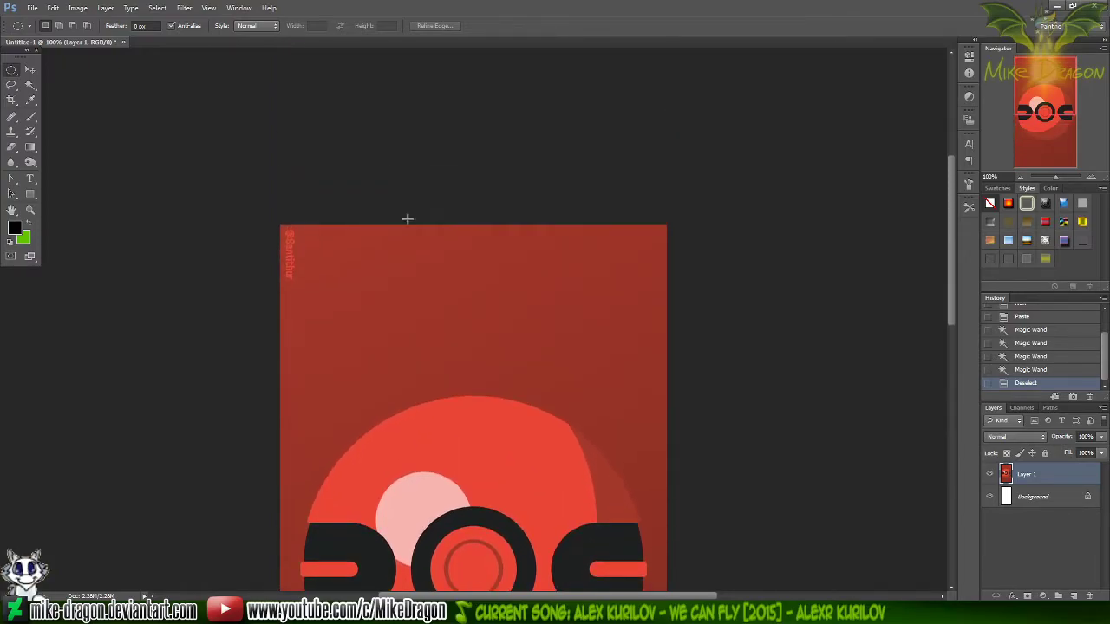
key("v")
left_click_drag(503, 526, 503, 359)
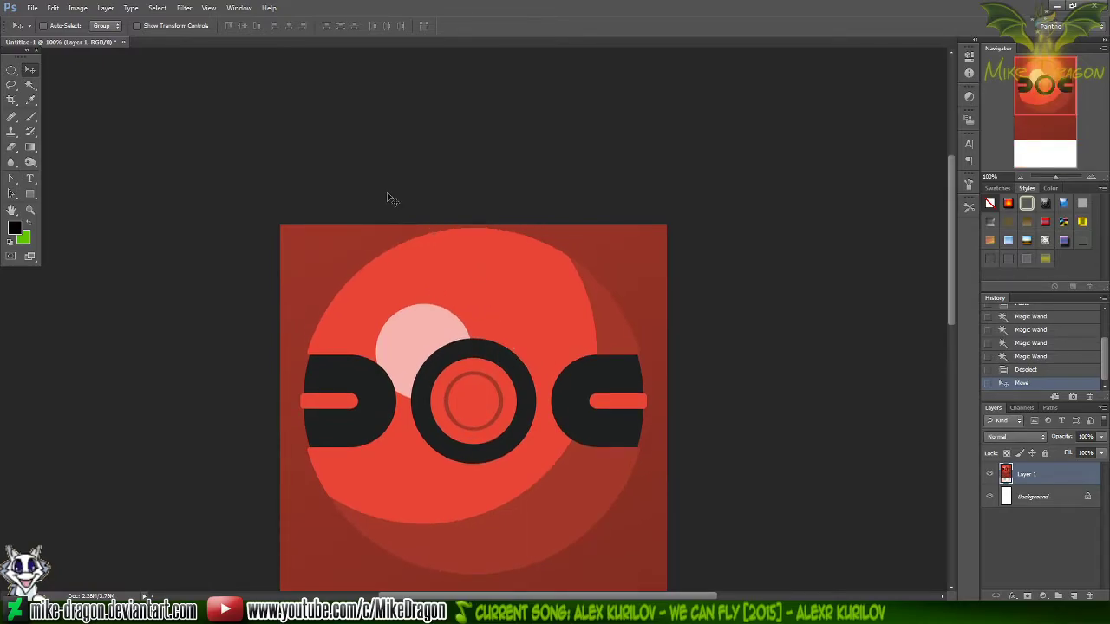
key("ctrl+plus")
key("ctrl+plus")
scroll(422, 221, "up", 3)
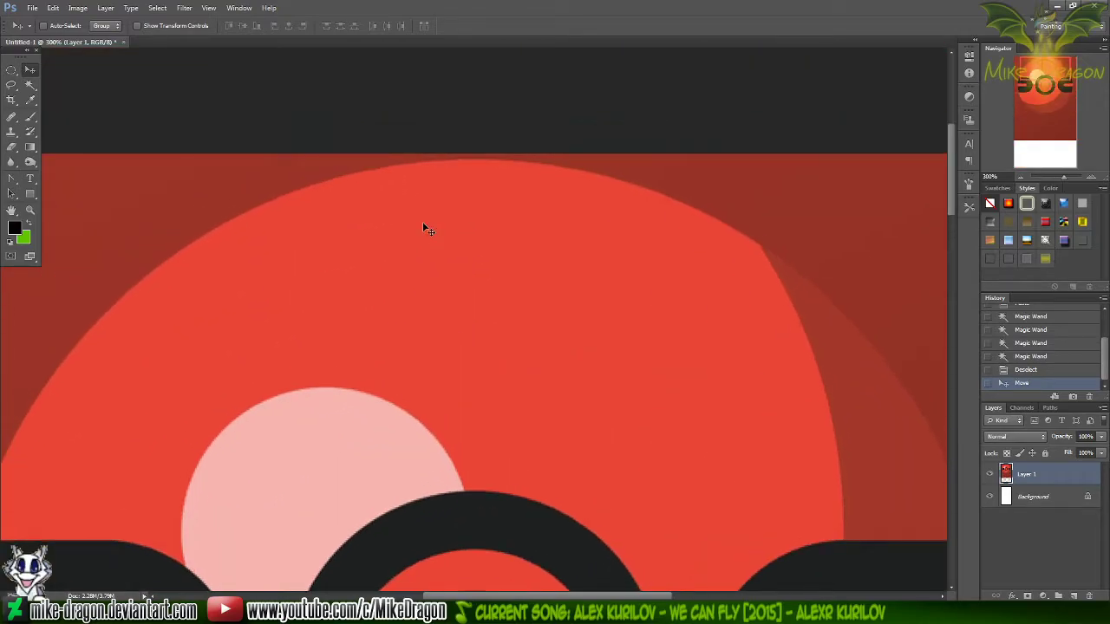
key("ctrl+minus")
key("ctrl+minus")
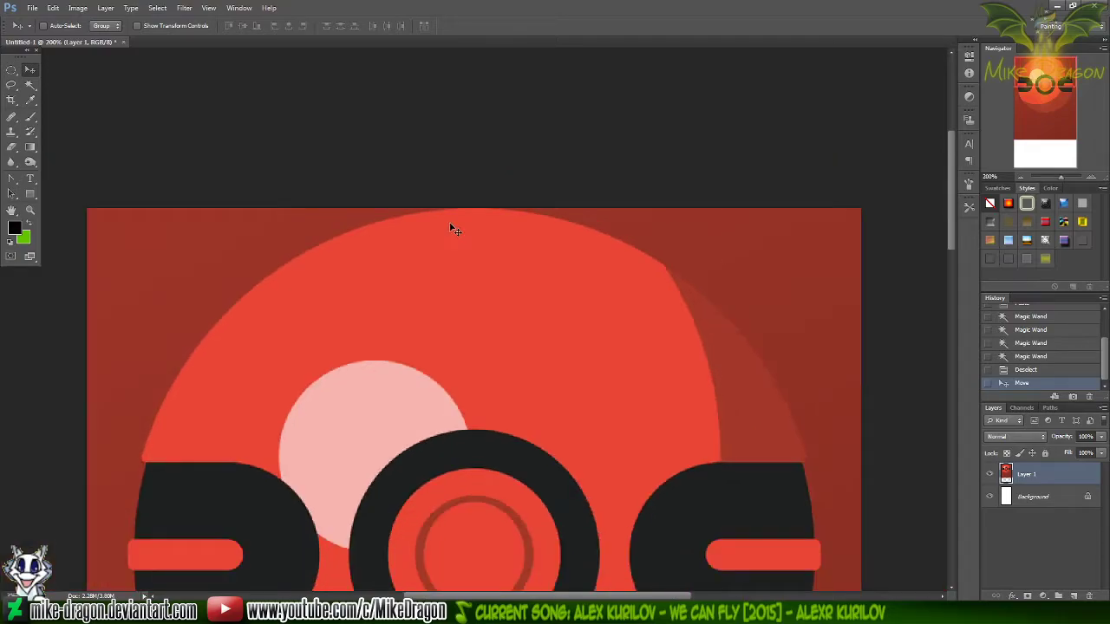
scroll(451, 221, "down", 2)
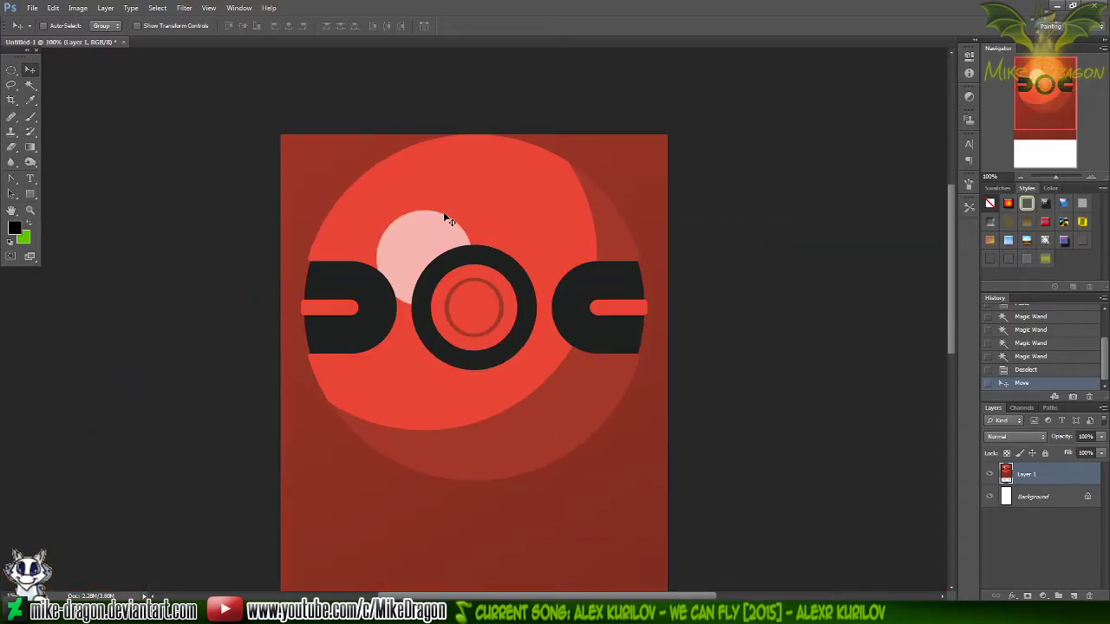
scroll(438, 210, "up", 1)
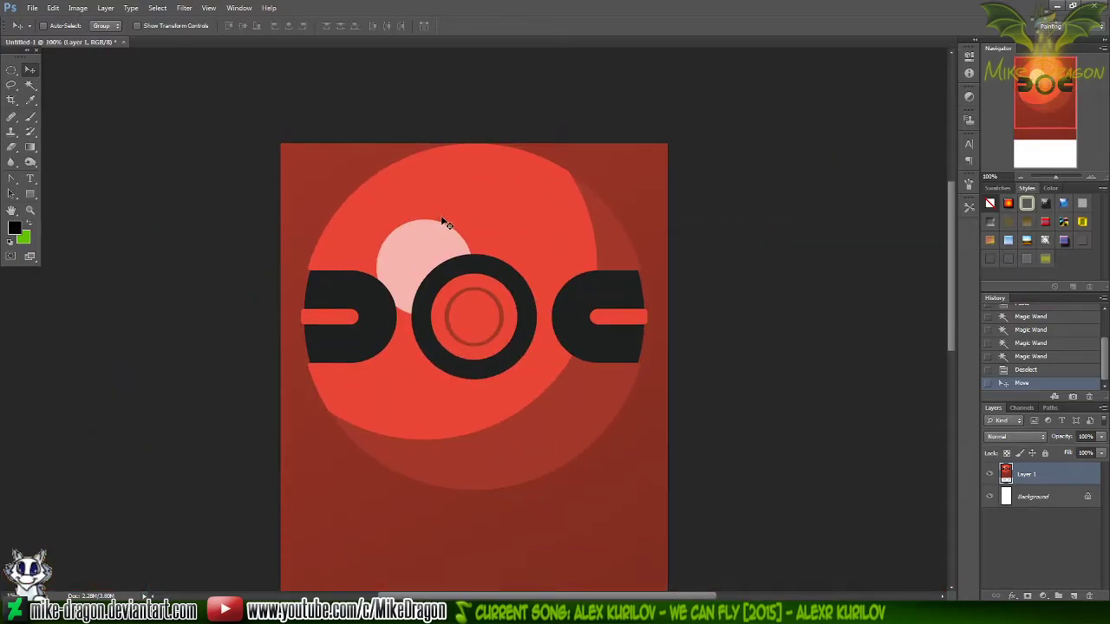
key("m")
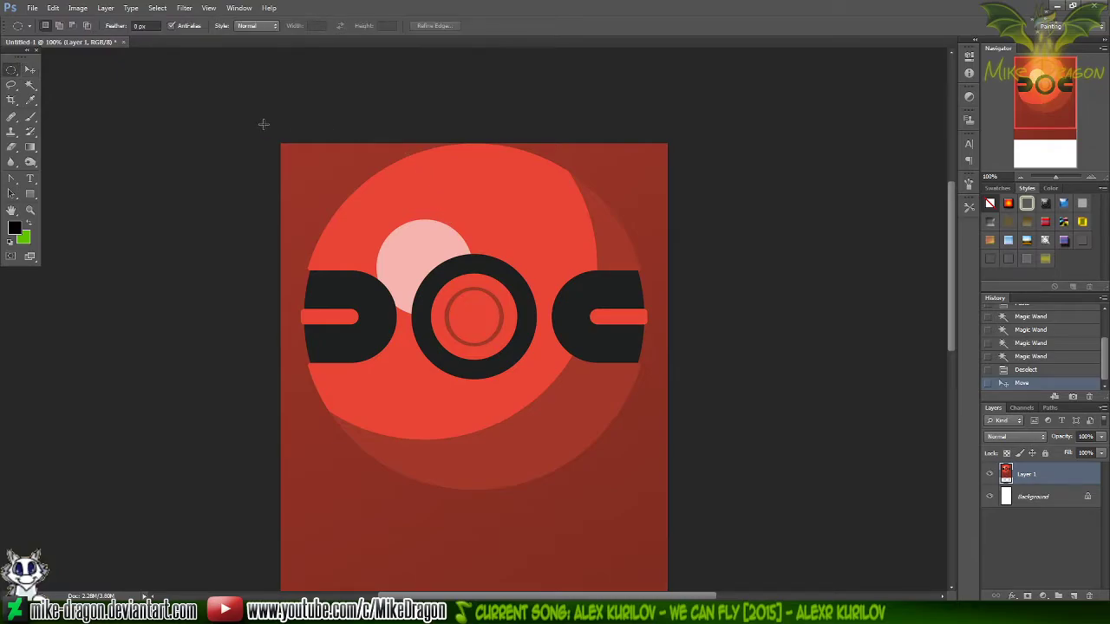
left_click_drag(249, 120, 731, 331)
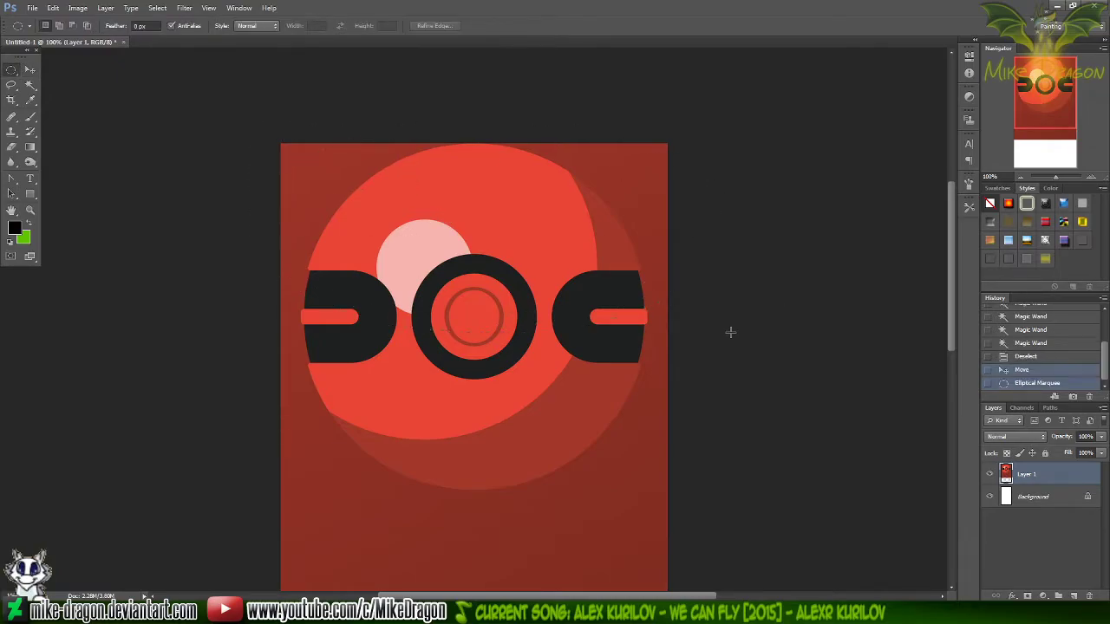
left_click(700, 295)
Select the full-width area from the canvas's upper edge down to the ball's lowest point with the Rectangular Marquee
key("shift+m")
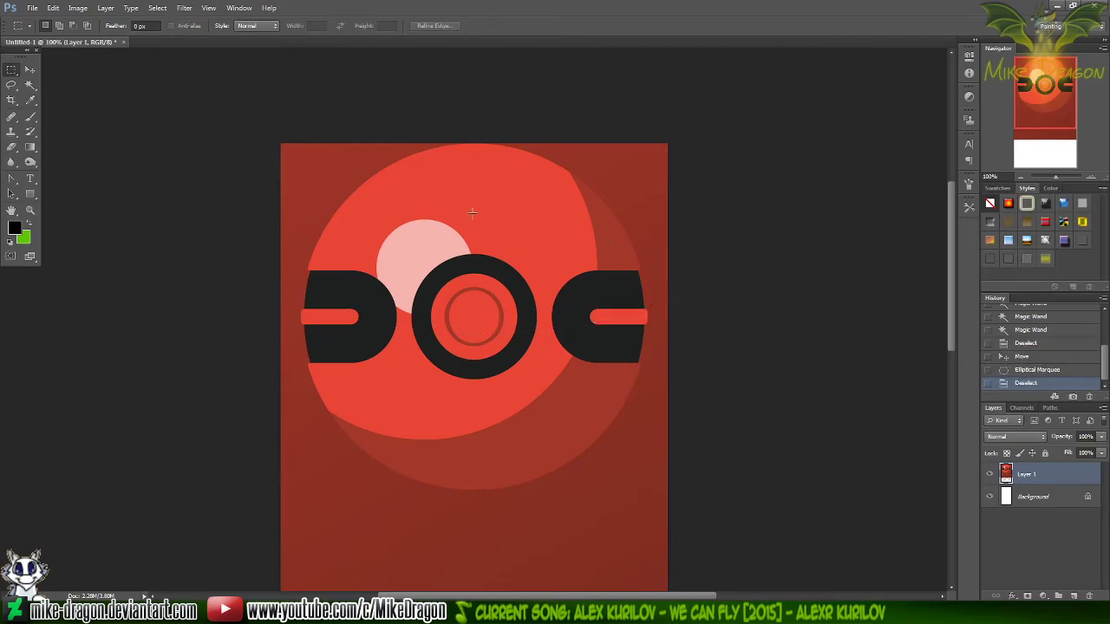
left_click_drag(254, 114, 897, 494)
key("ctrl+plus")
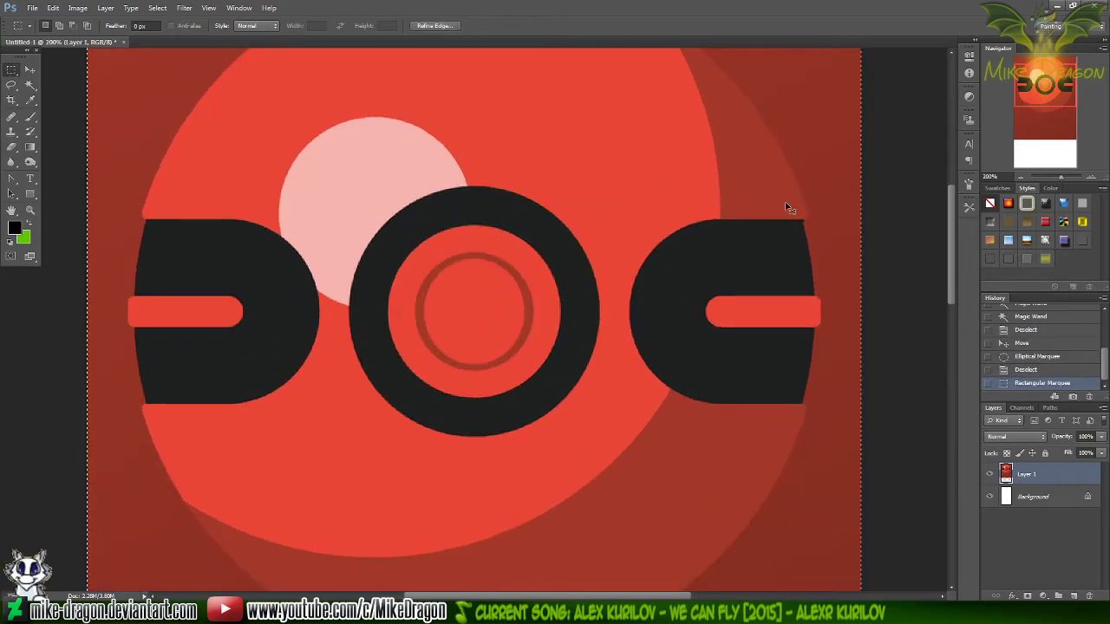
scroll(798, 227, "up", 2)
scroll(798, 225, "up", 1)
left_click_drag(76, 90, 897, 528)
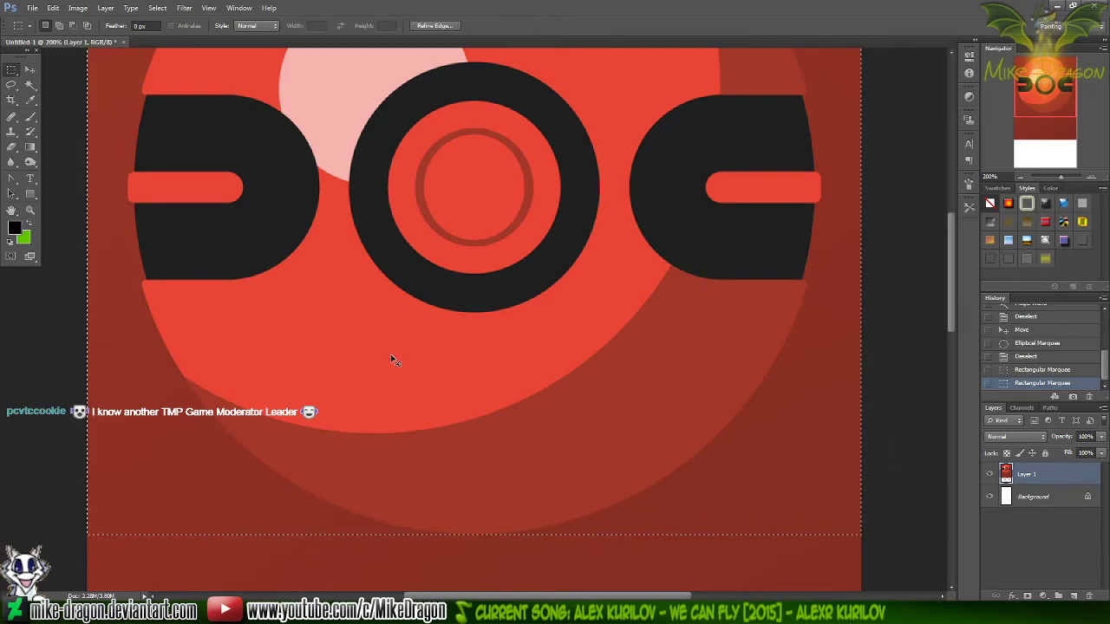
Copy the selected area and paste it into a new 670 × 601 pixel document based on the Clipboard preset
key("ctrl+c")
key("ctrl+n")
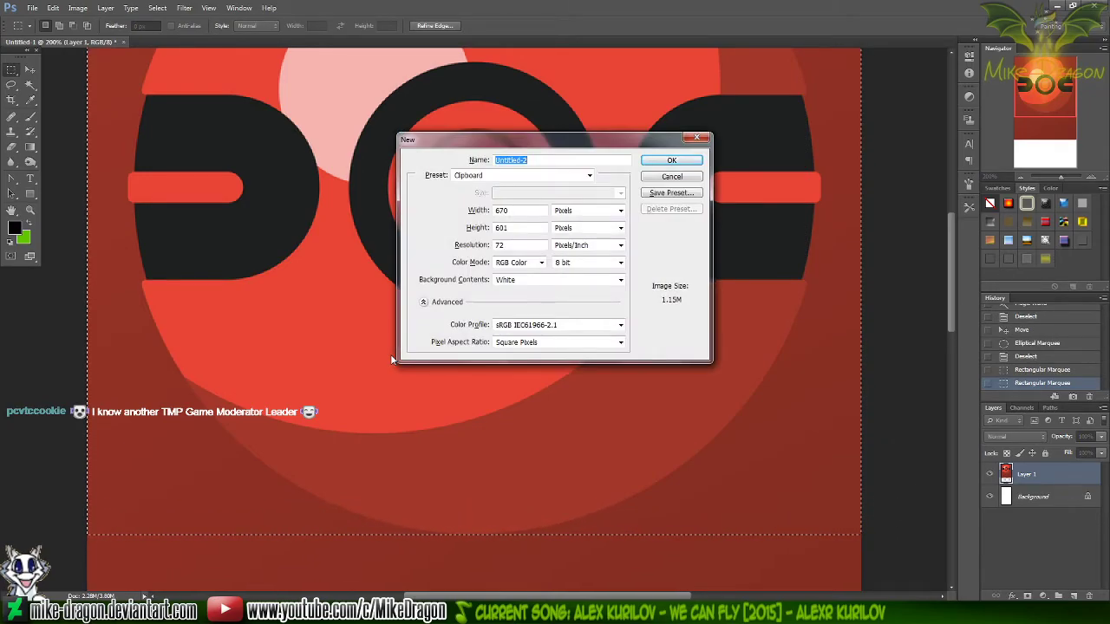
key("Return")
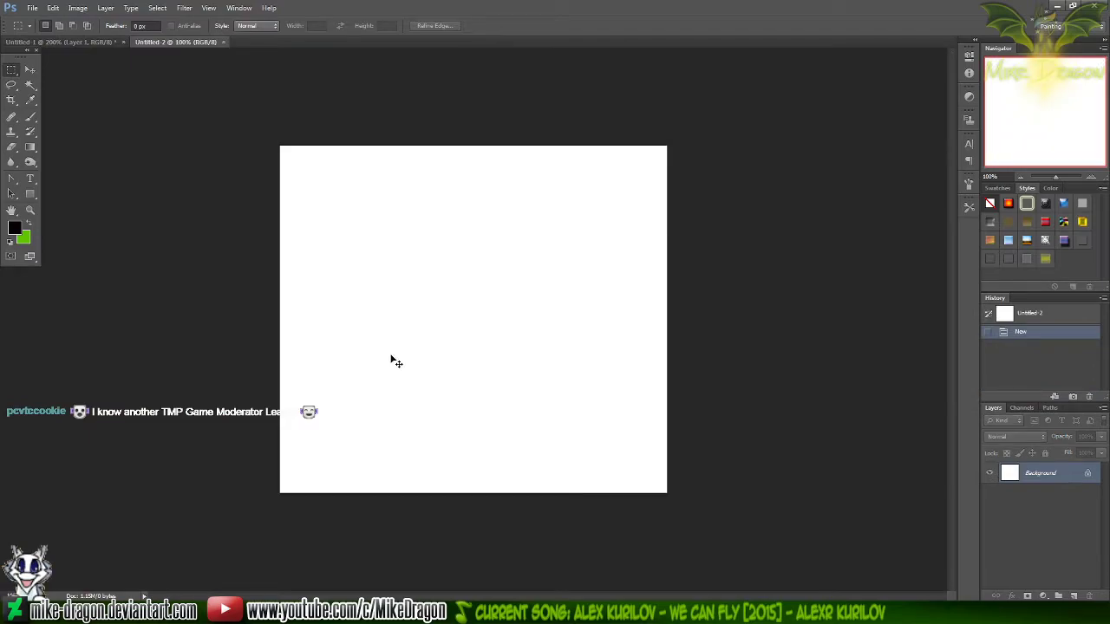
key("ctrl+v")
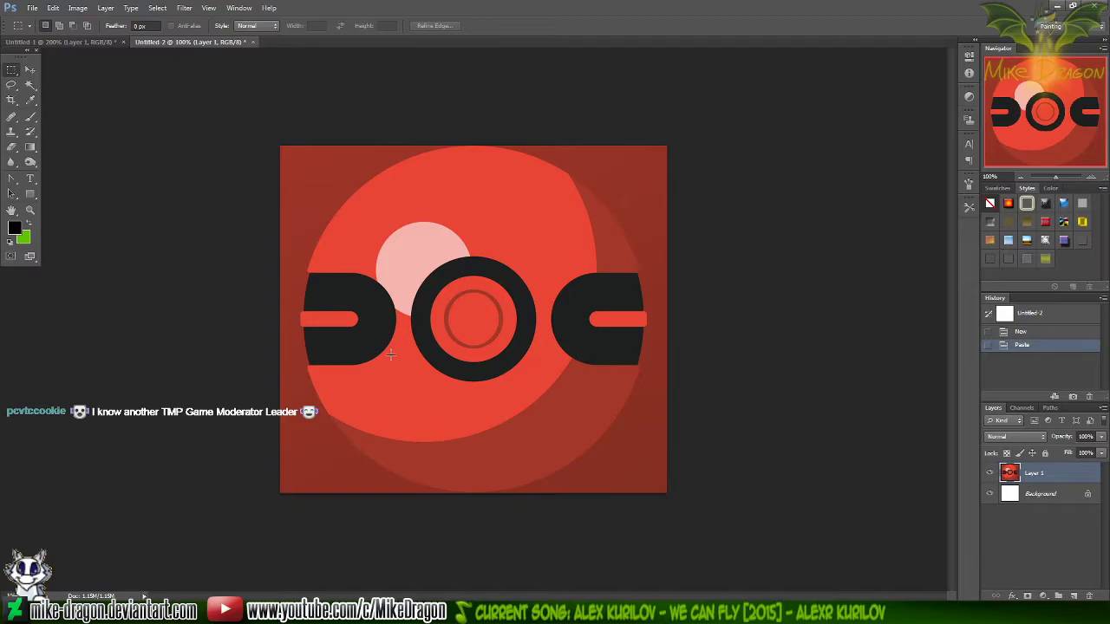
Nudge the pasted layer left until the ball's left side meets the canvas edge, with nothing selected
key("ctrl+a")
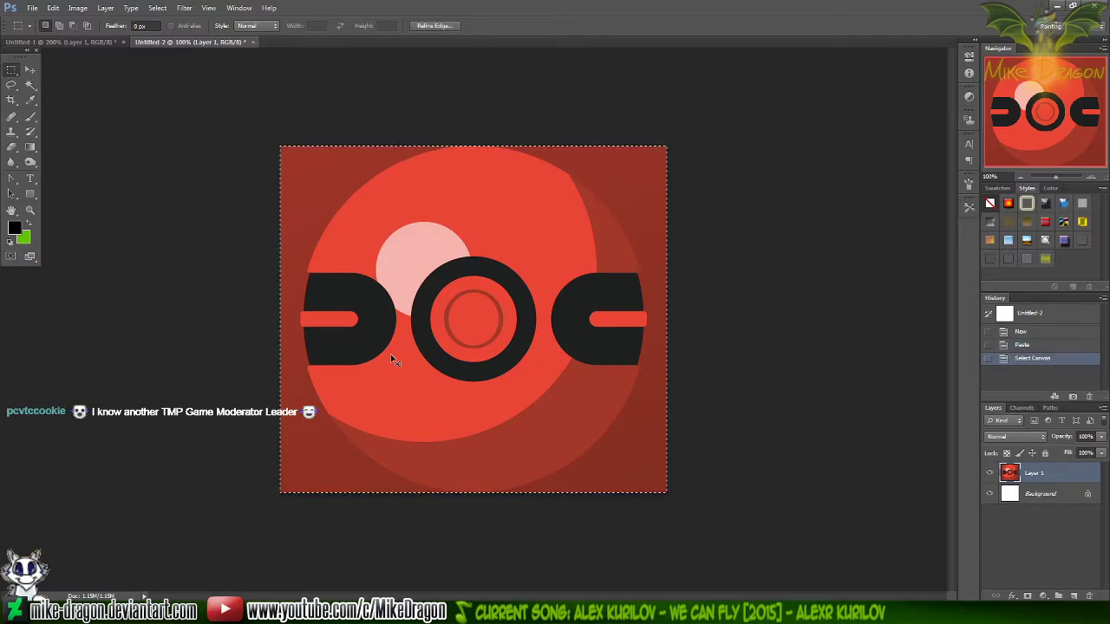
key("ctrl+d")
key("v")
key("Left")
key("Left")
key("Left")
key("Left")
key("Left")
key("Left")
key("Left")
key("Left")
key("Left")
key("Left")
key("Left")
key("Left")
key("Left")
key("Left")
key("Left")
key("Left")
key("Left")
key("Left")
key("Left")
key("Left")
key("Left")
key("Left")
key("Left")
key("Left")
key("Left")
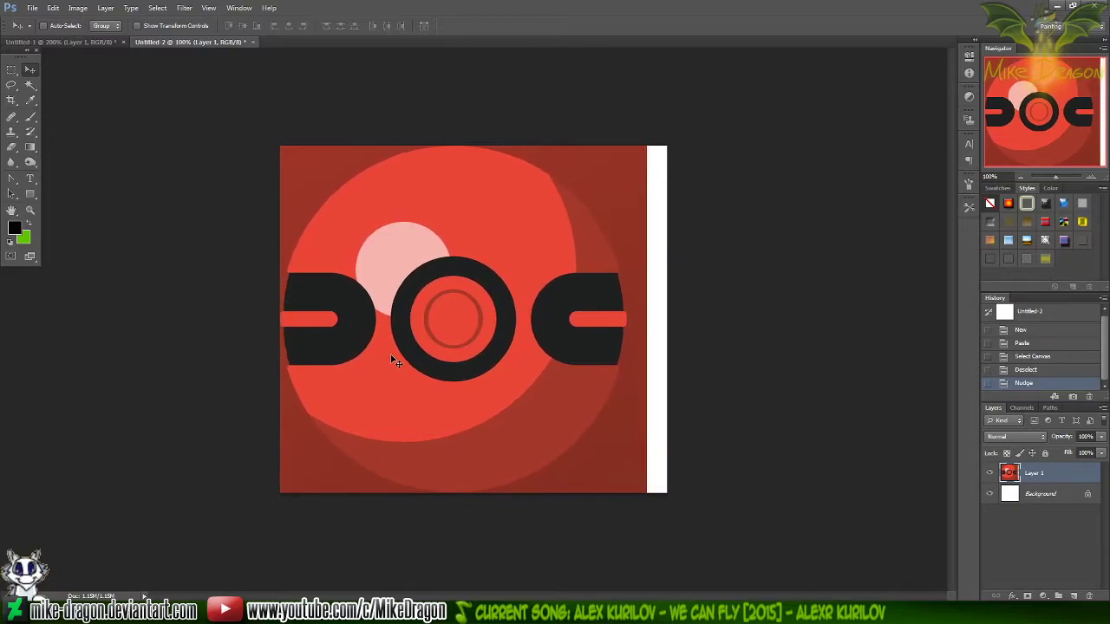
scroll(395, 361, "up", 2)
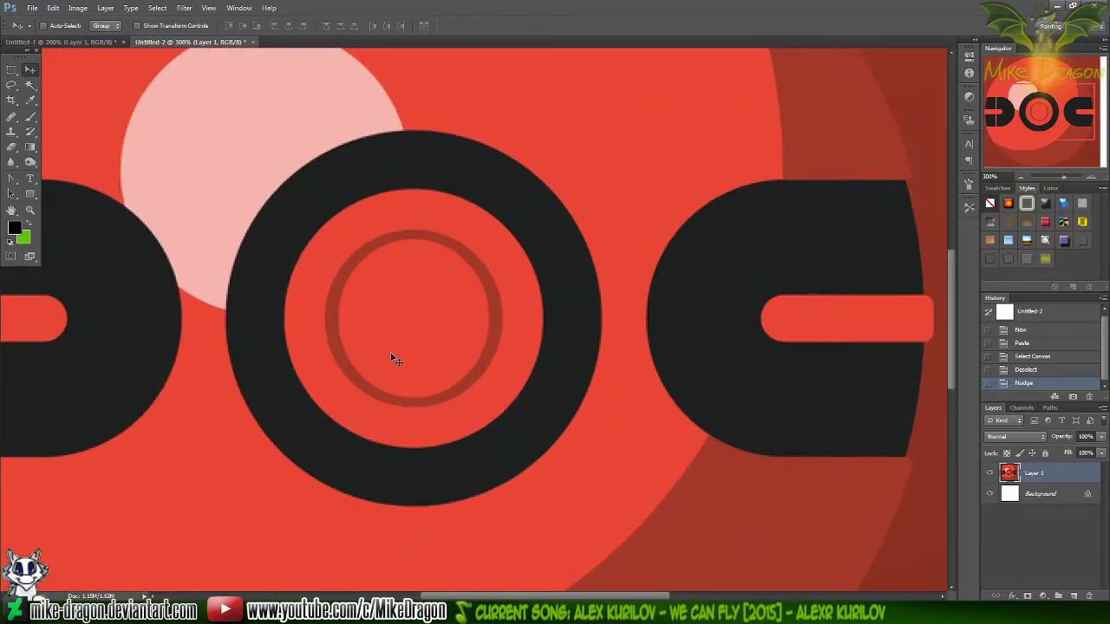
scroll(396, 359, "right", 4)
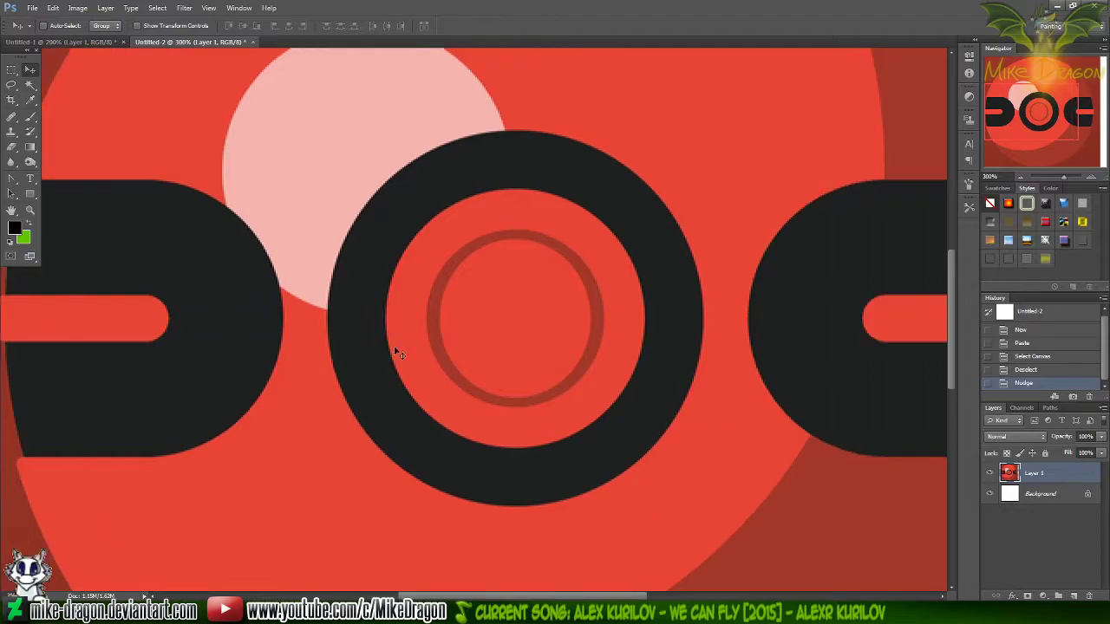
scroll(386, 330, "left", 6)
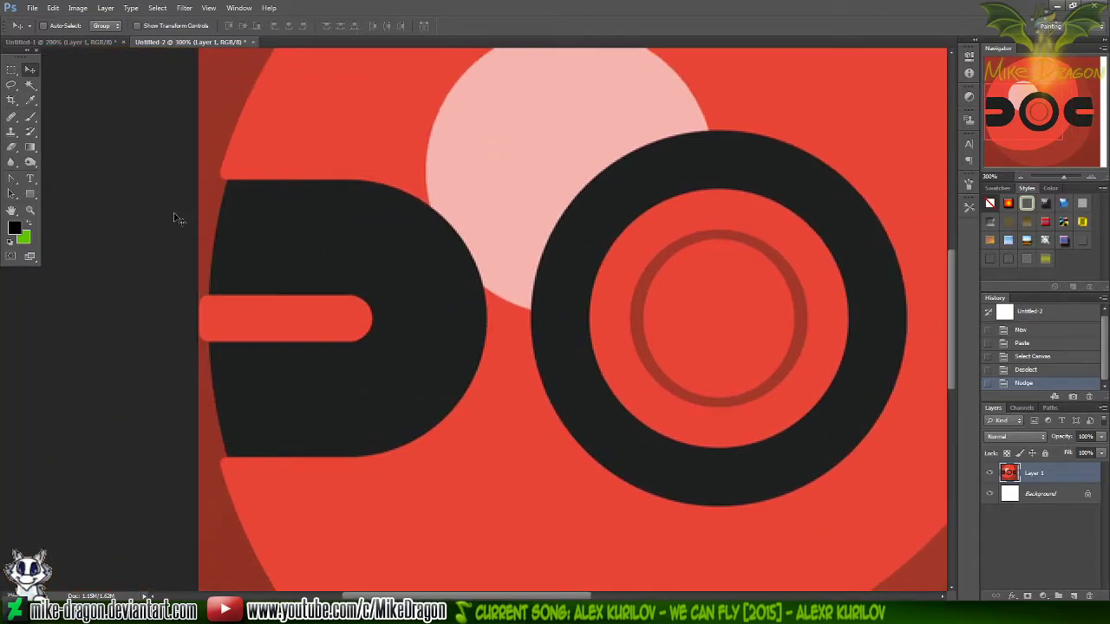
Try to select the dark red background beside the ball's left black band with the Magic Wand
key("w")
left_click(210, 221)
left_click(203, 284)
key("ctrl+minus")
key("ctrl+minus")
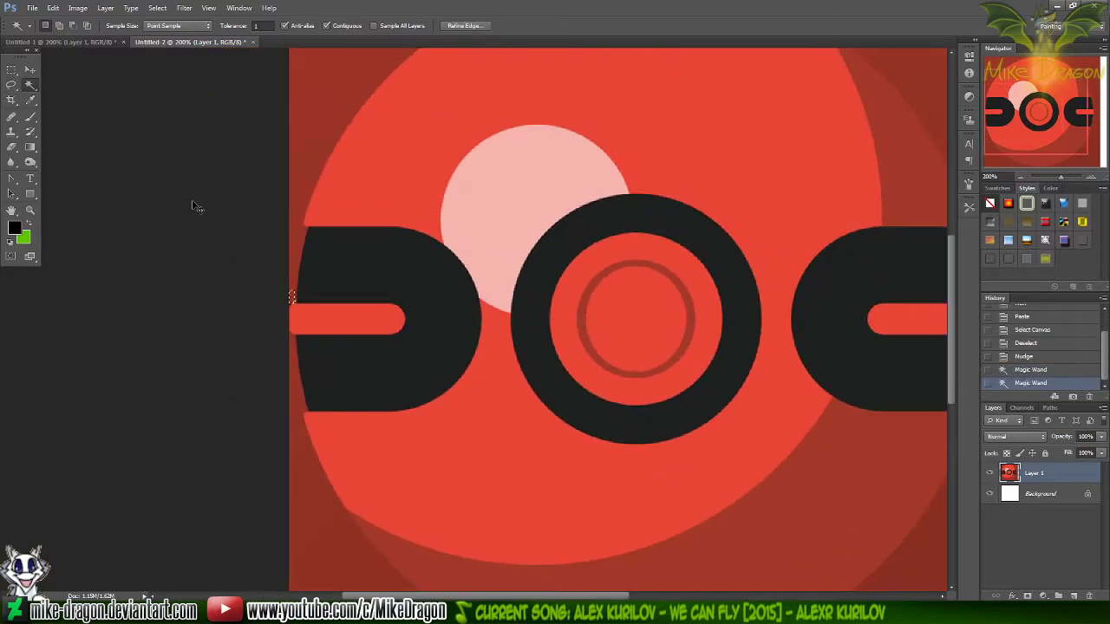
Draw a circular selection around the whole ball with the Elliptical Marquee and align it with the ball's outline
key("m")
key("shift+m")
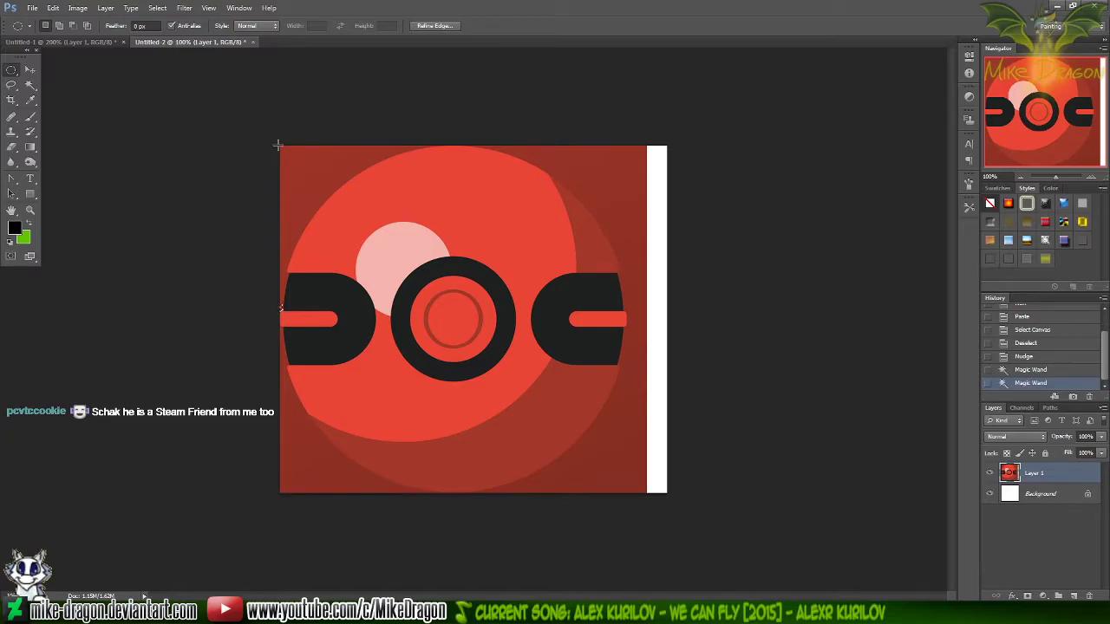
left_click_drag(279, 144, 572, 408)
left_click_drag(570, 404, 687, 492)
left_click_drag(541, 463, 549, 456)
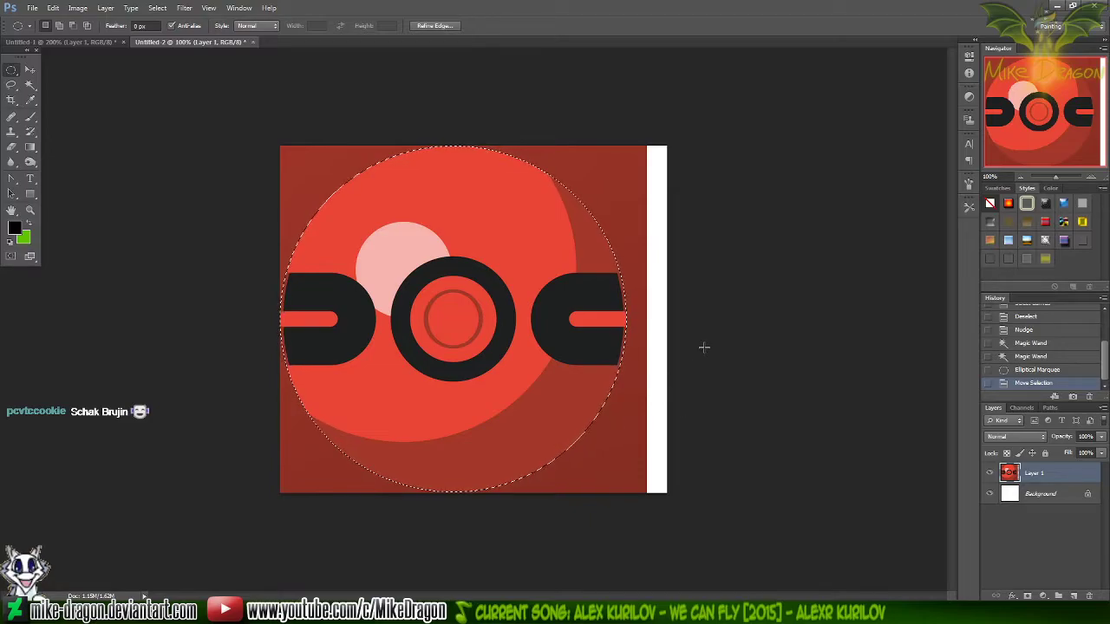
Copy the circular selection into a new Clipboard-sized document and hide its white Background layer
key("ctrl+c")
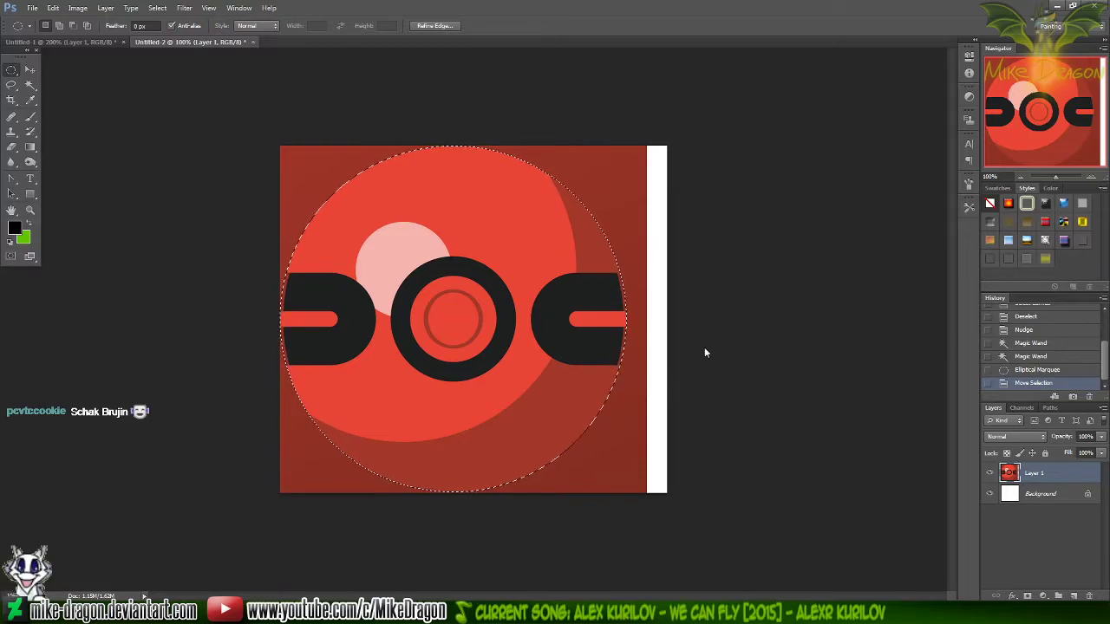
key("ctrl+n")
key("Return")
key("ctrl+v")
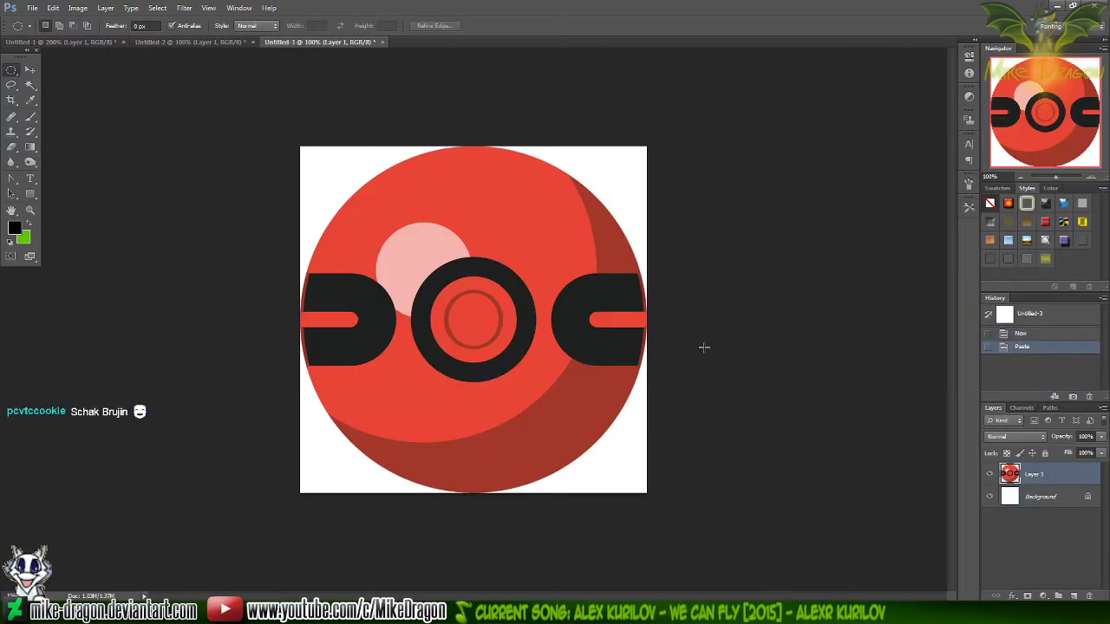
left_click(989, 496)
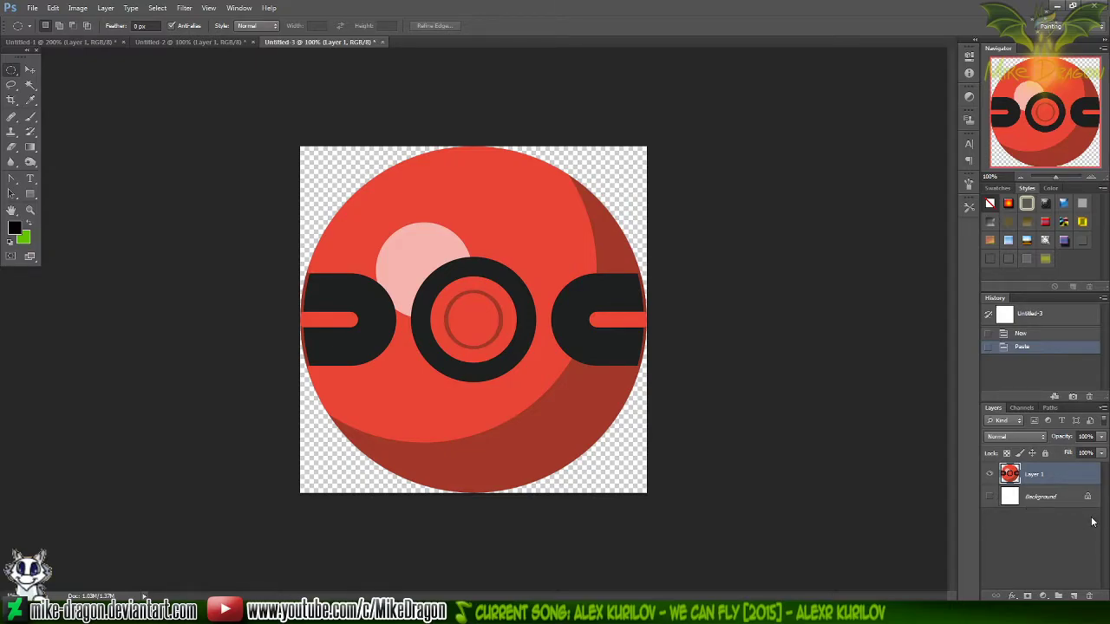
Try to erase the dark red sliver beside the ball's right black band with a 5 px Eraser, and undo the stroke
key("ctrl+plus")
key("ctrl+plus")
left_click_drag(1046, 100, 1094, 116)
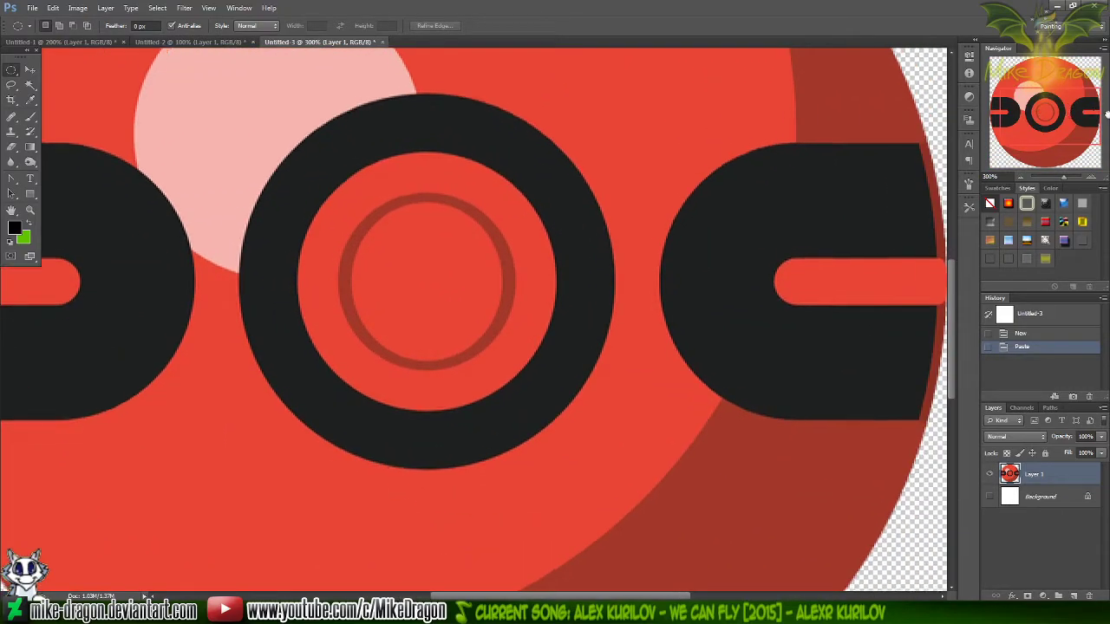
key("e")
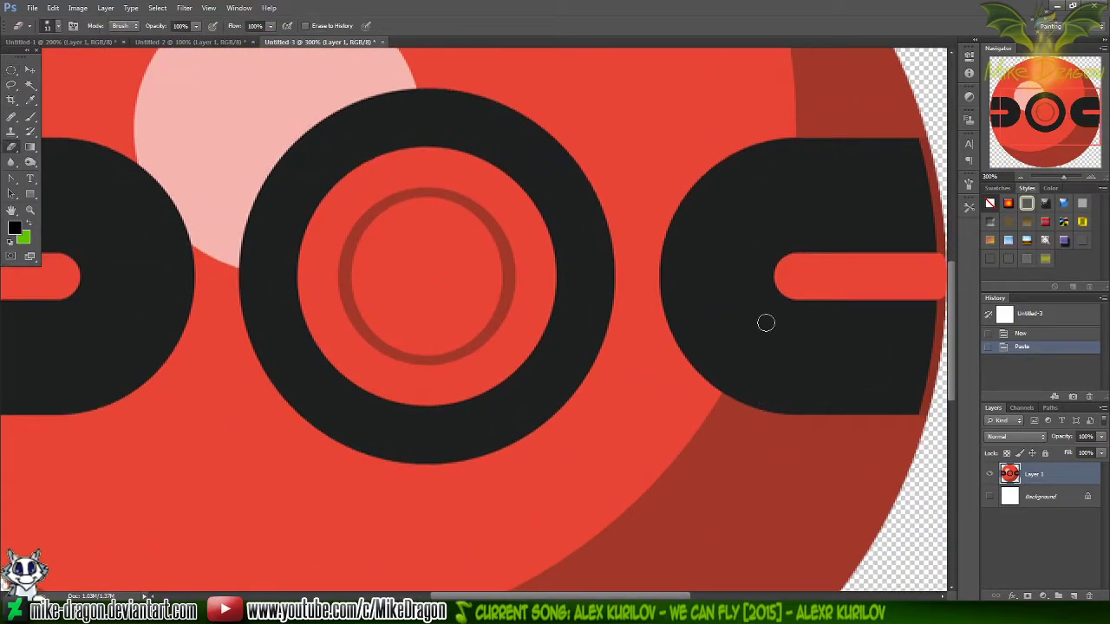
right_click(770, 305)
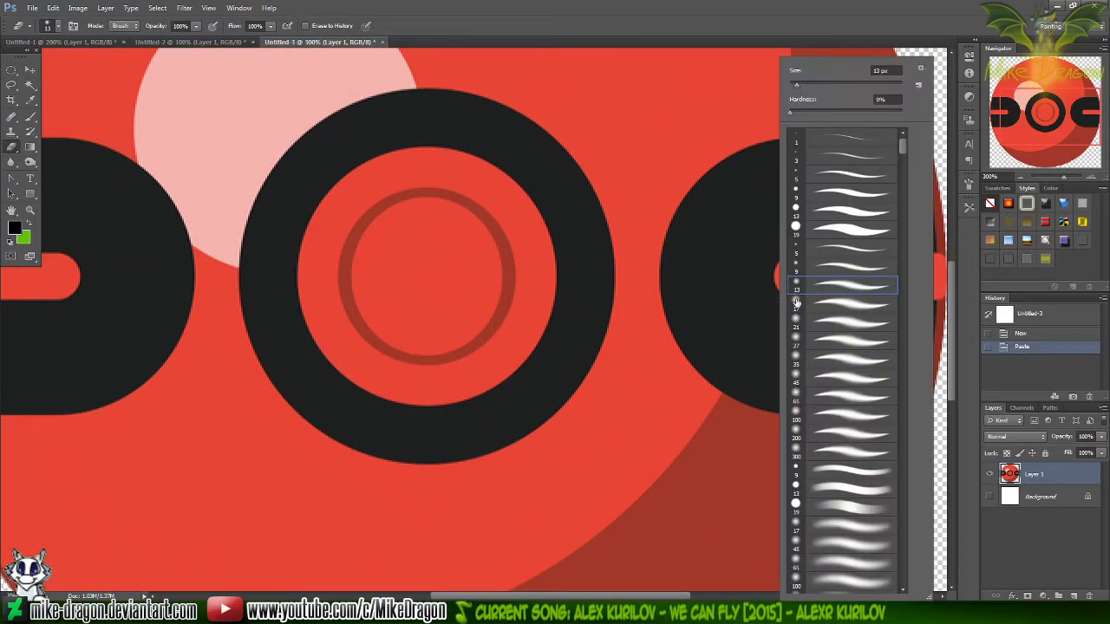
left_click(804, 178)
left_click(784, 22)
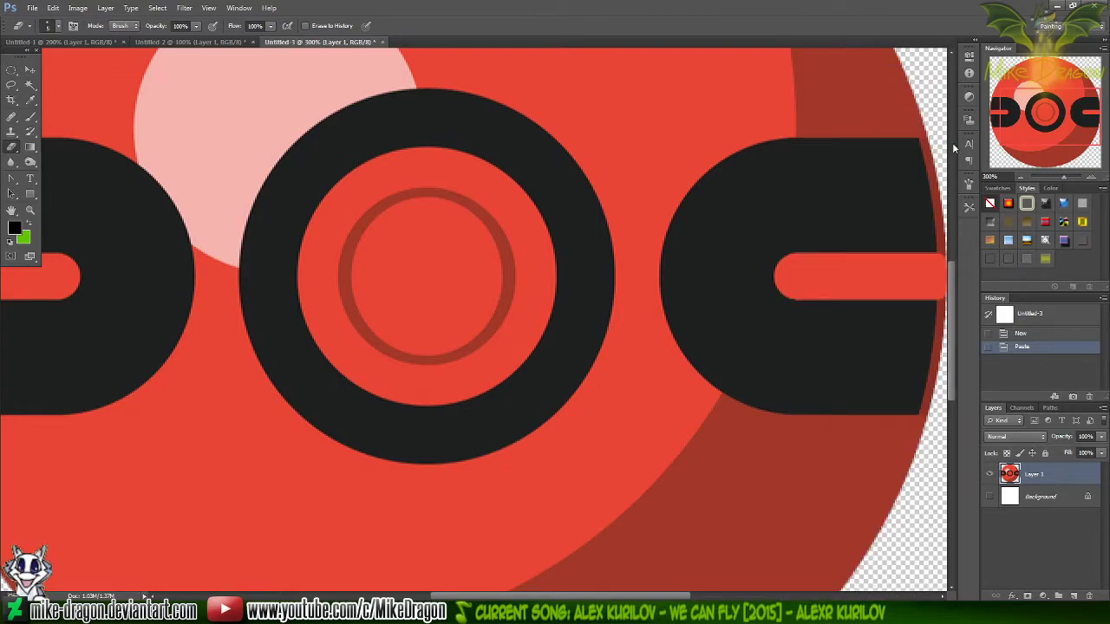
left_click_drag(926, 140, 935, 184)
key("ctrl+z")
key("ctrl+minus")
key("ctrl+minus")
key("ctrl+minus")
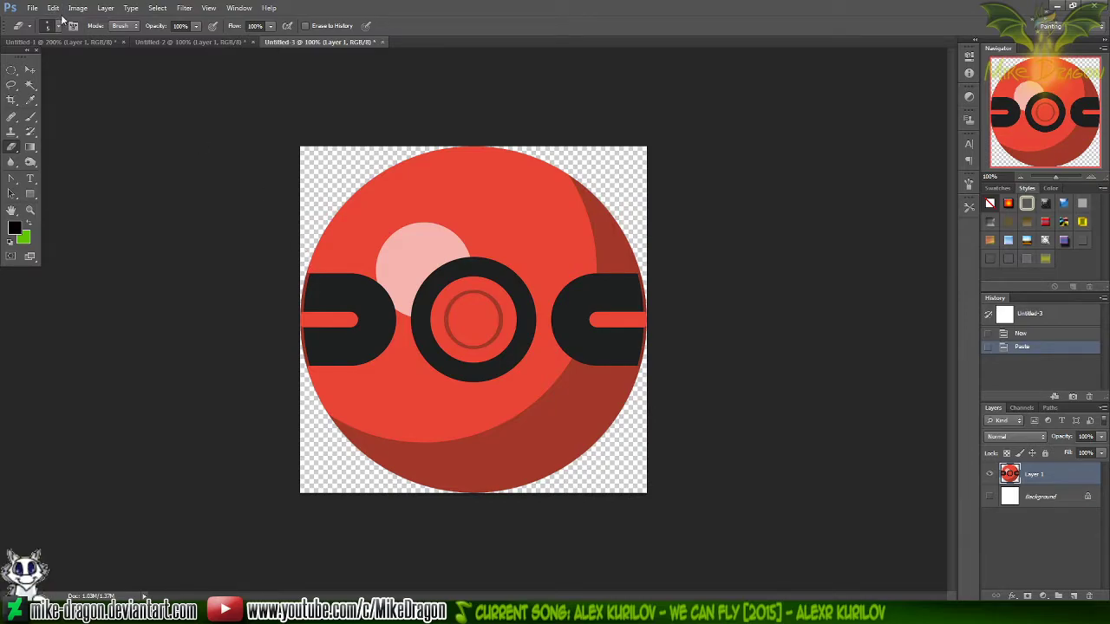
Close the Untitled-2 document without saving its changes
left_click(251, 41)
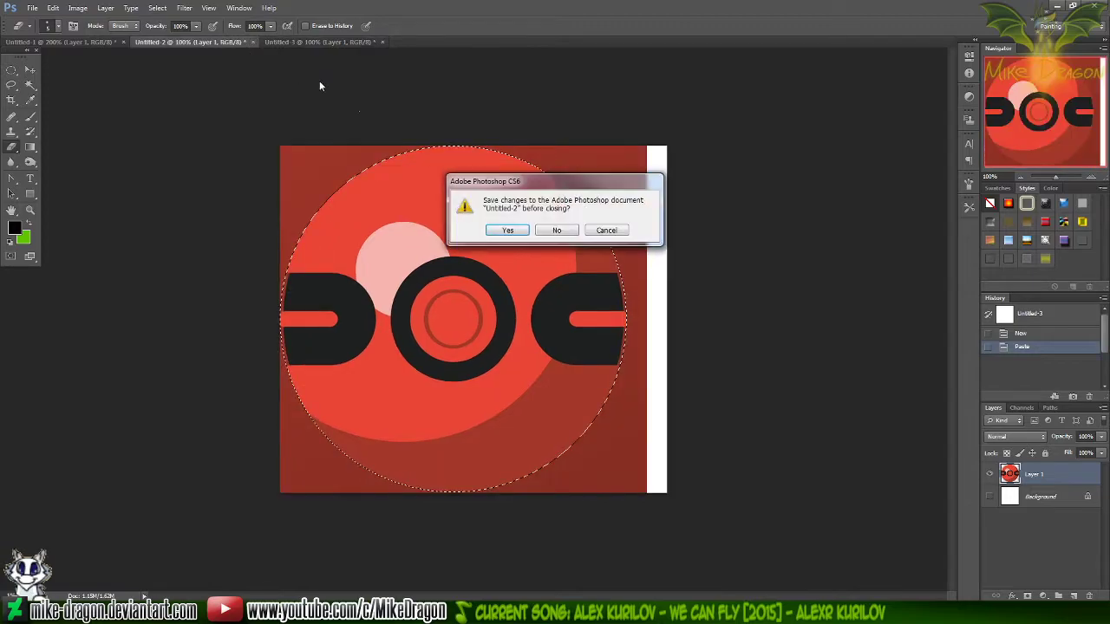
left_click(556, 231)
Copy the whole transparent ball image and paste it into a new 1000 x 600 px document
key("ctrl+a")
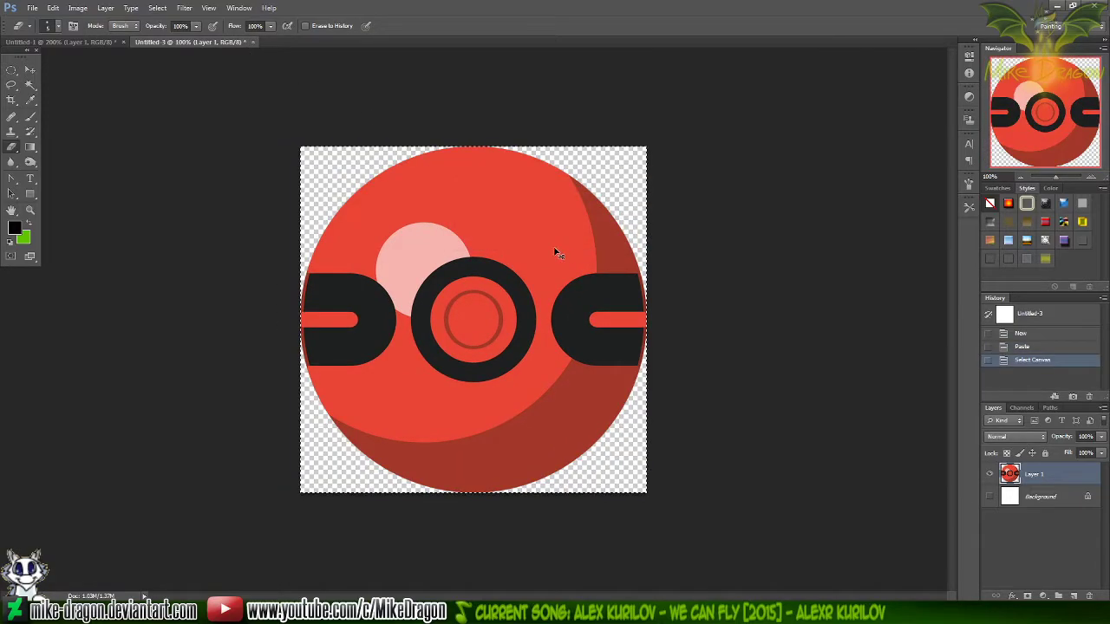
key("ctrl+c")
key("ctrl+n")
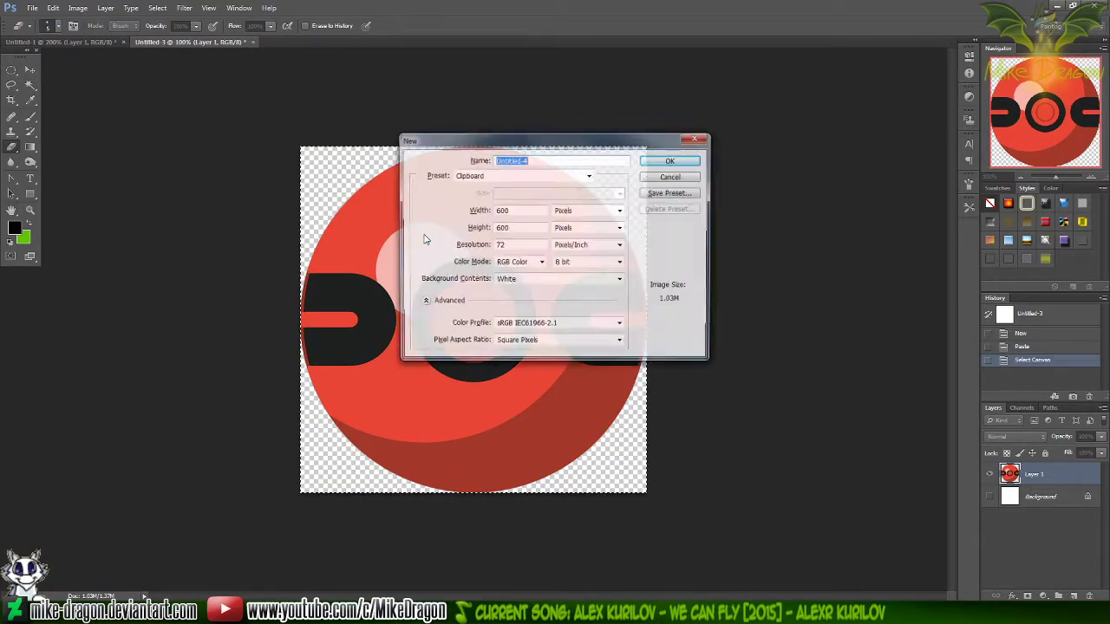
double_click(518, 210)
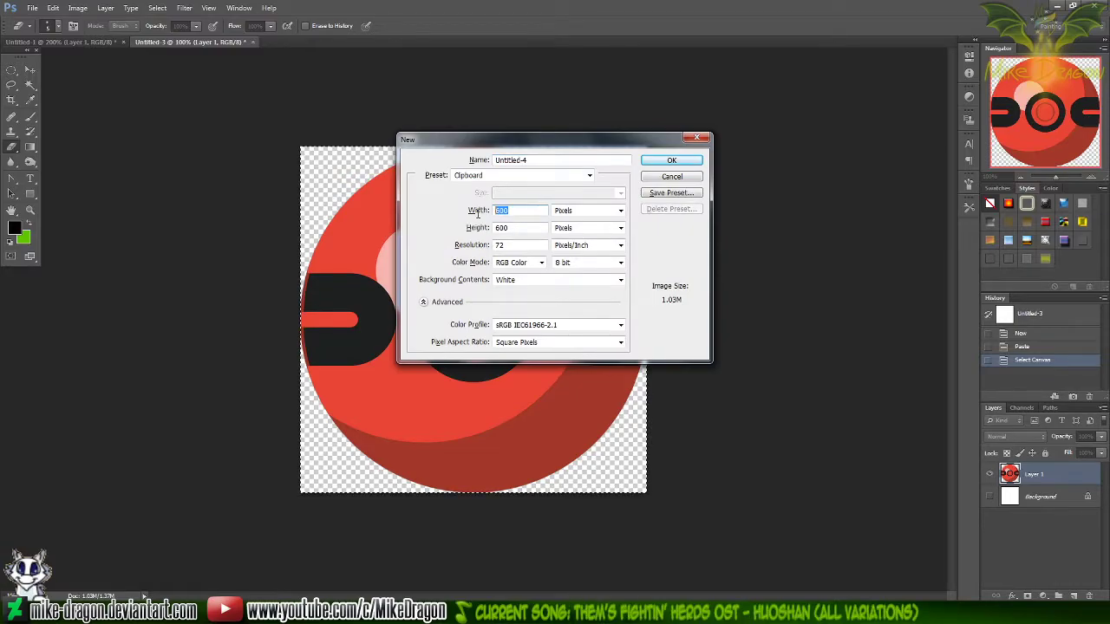
type("1000")
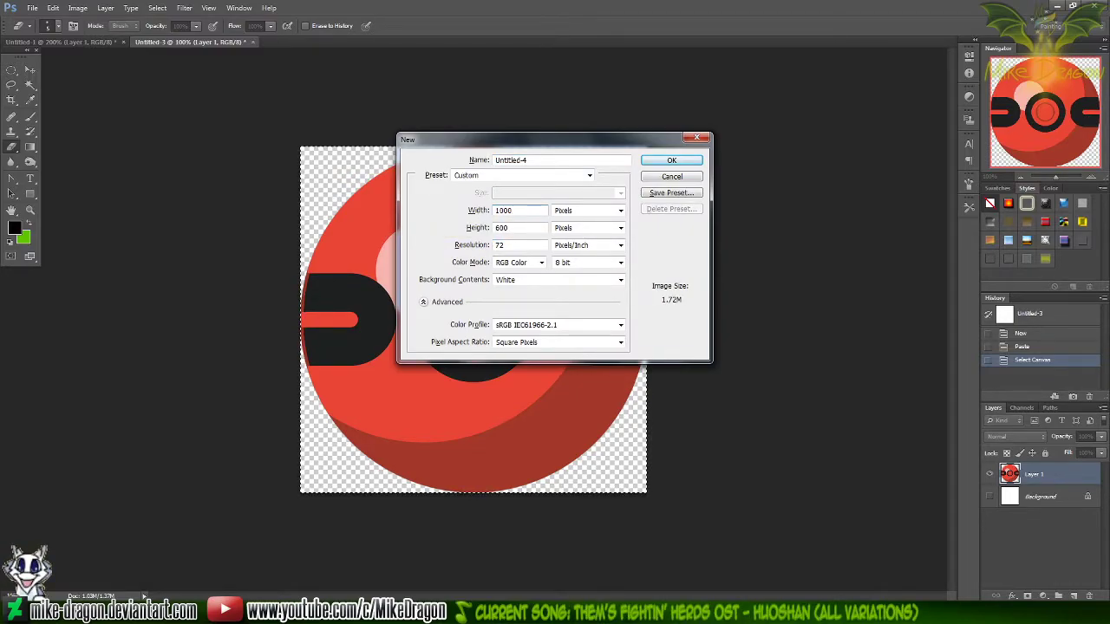
key("Return")
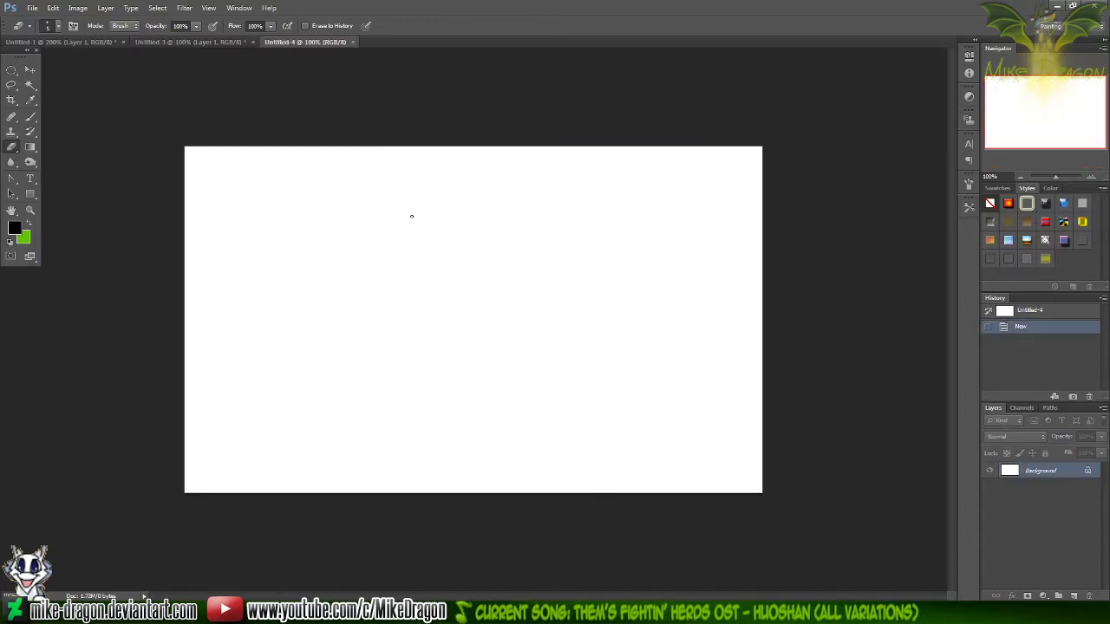
key("ctrl+v")
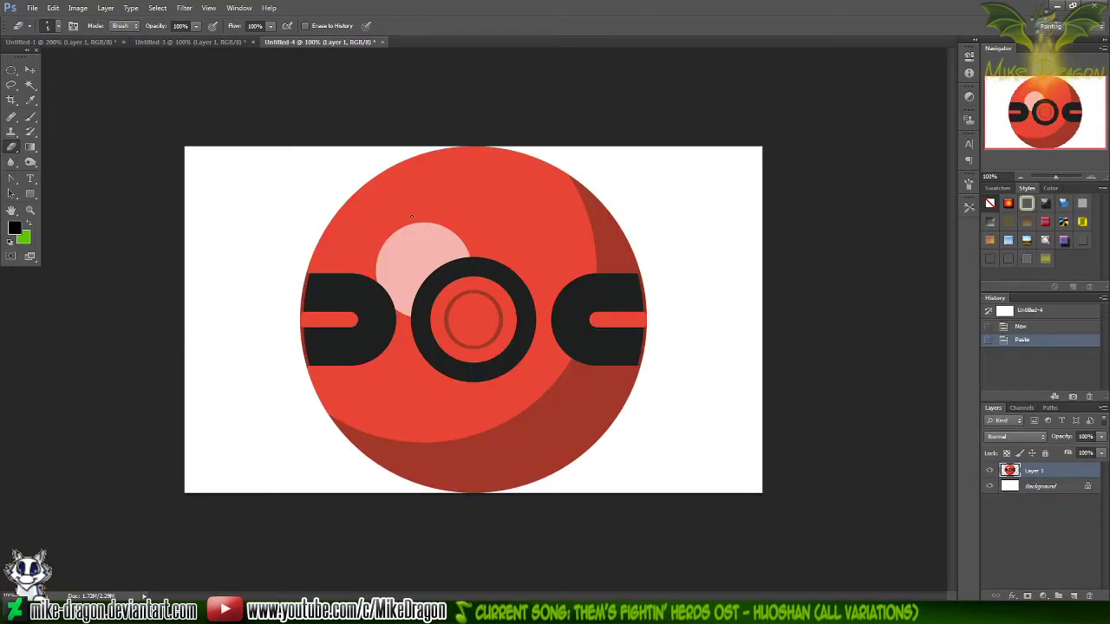
Stretch the pasted ball into a wide ellipse with Free Transform, at 131.33% width and 71.83% height
key("ctrl+t")
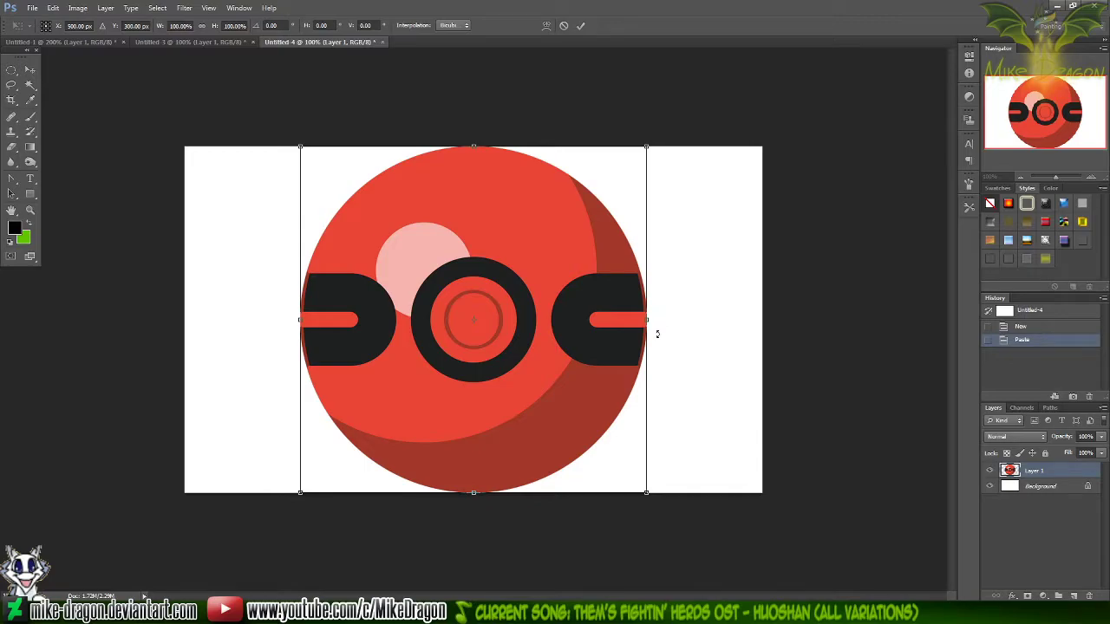
left_click_drag(649, 320, 728, 319)
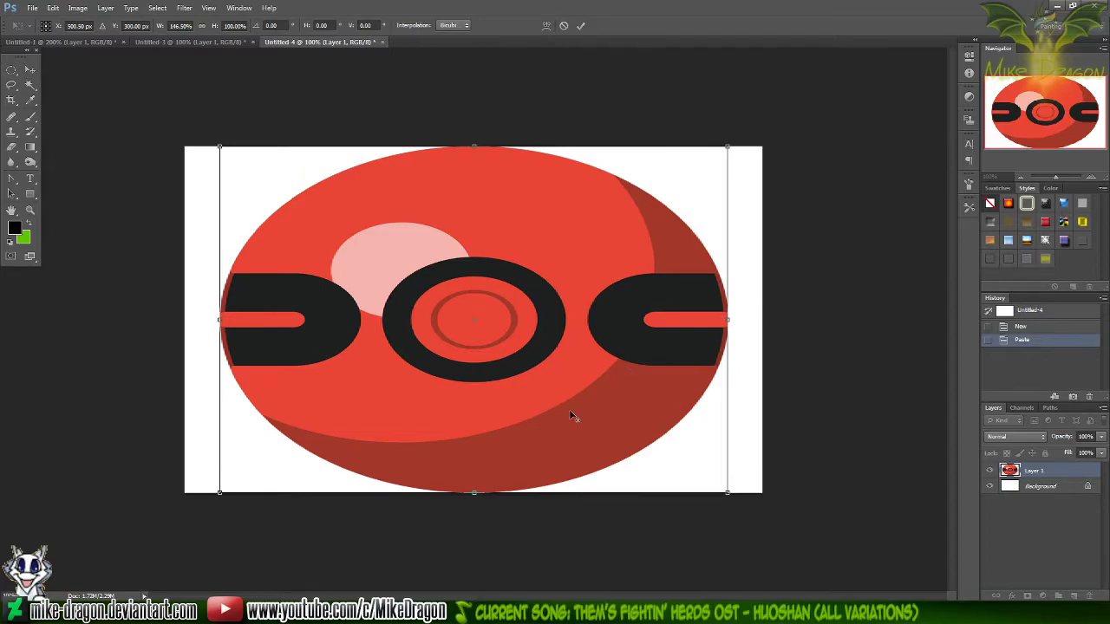
left_click_drag(475, 492, 476, 435)
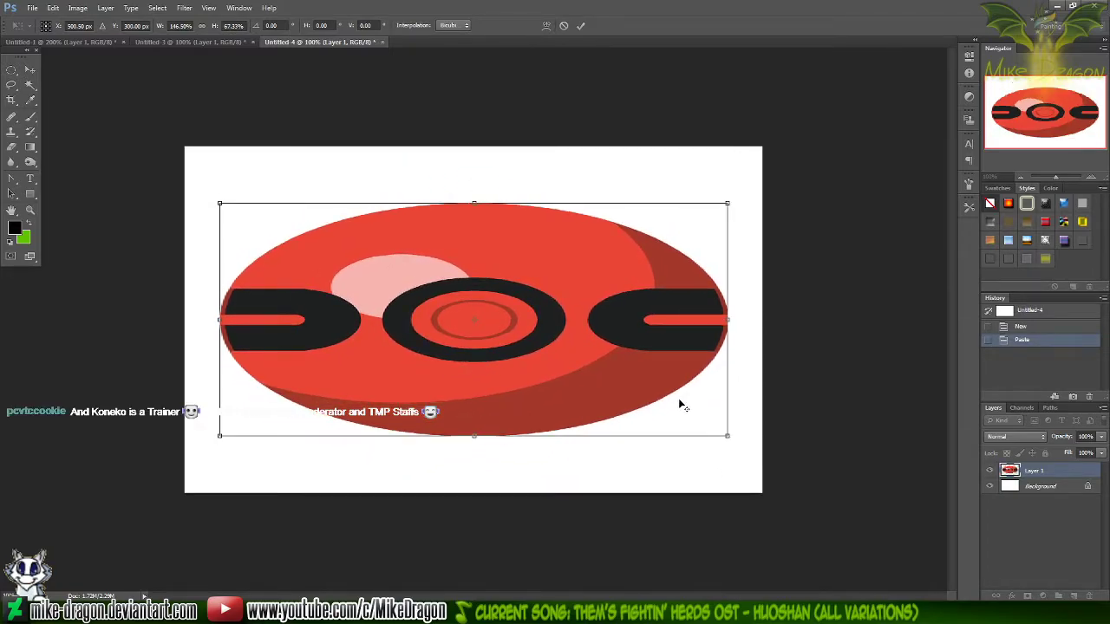
left_click_drag(731, 321, 695, 308)
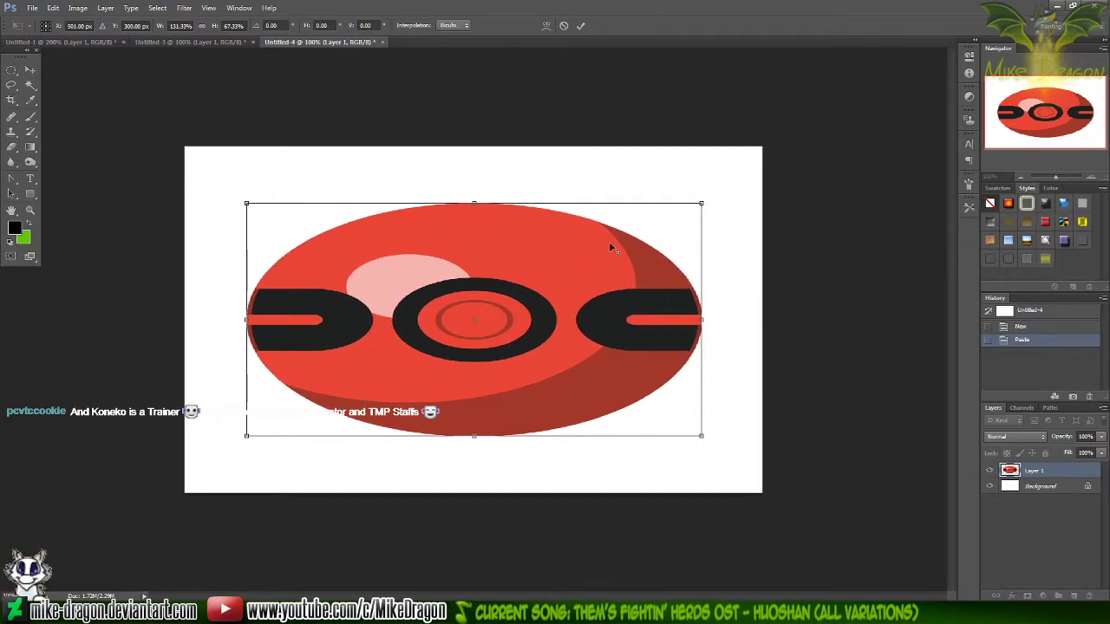
left_click_drag(474, 203, 474, 195)
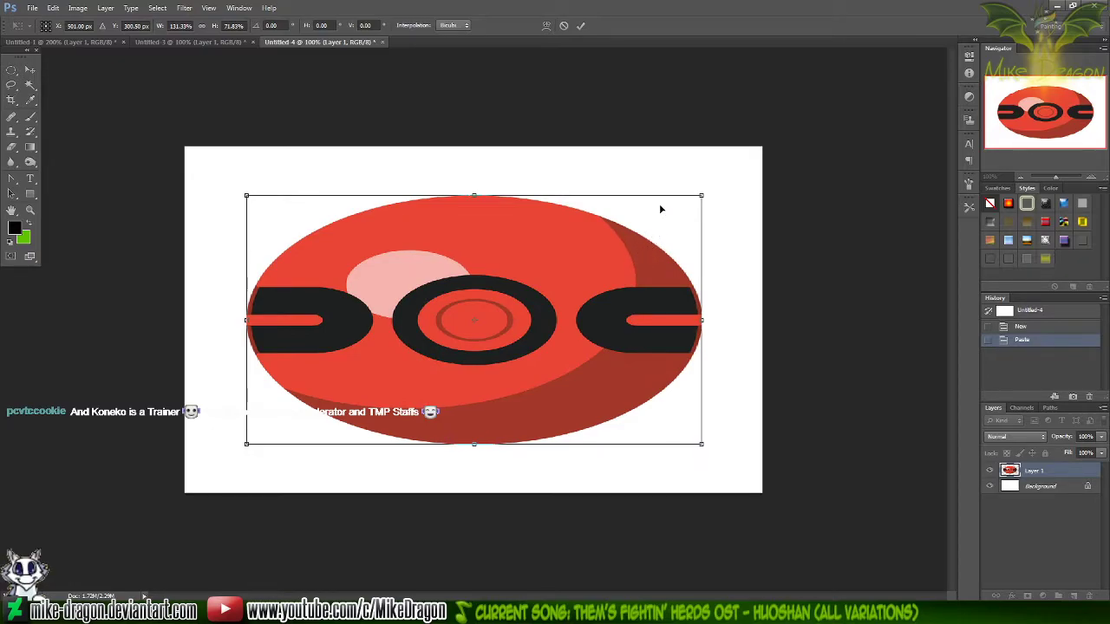
key("Return")
key("e")
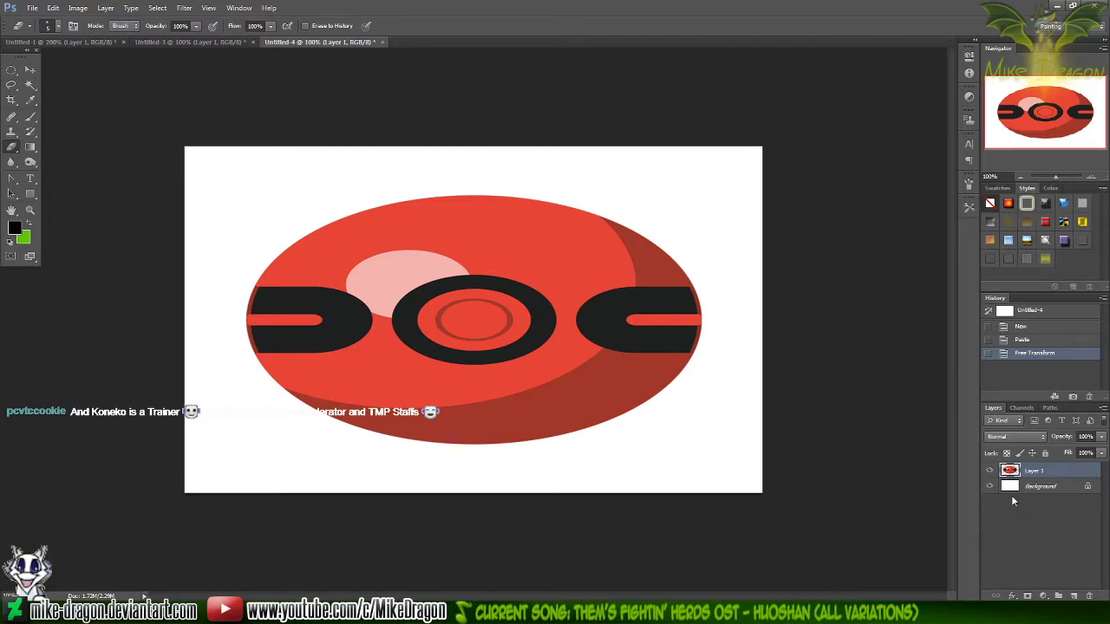
Hide the white Background layer of the new document
left_click(989, 486)
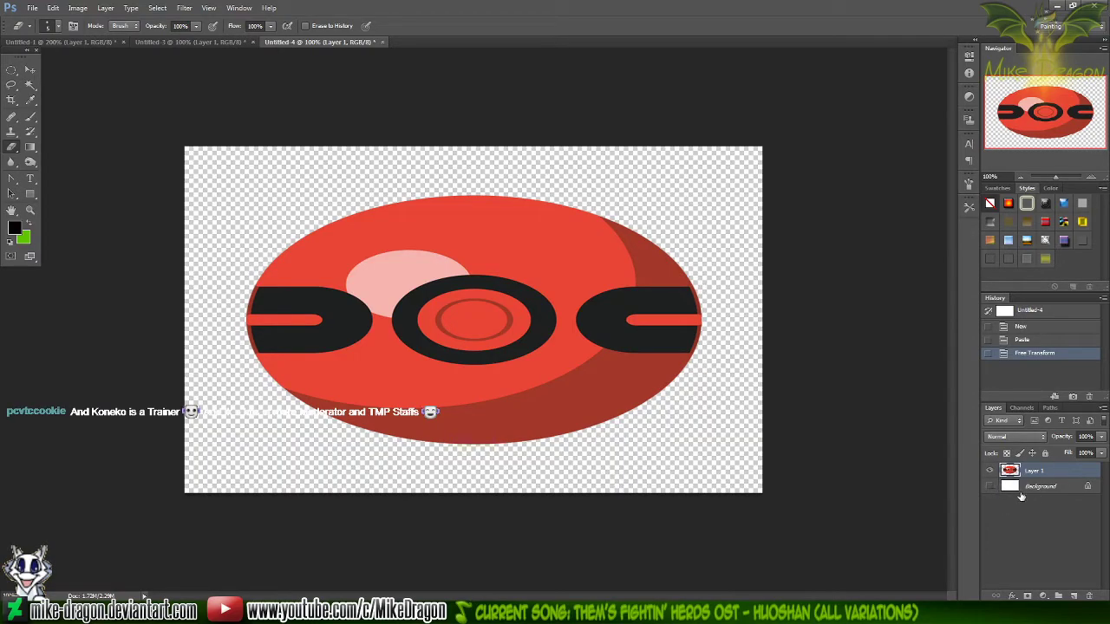
Apply a Motion Blur to the stretched ball with an angle of 0° and a distance of 100 pixels
left_click(185, 8)
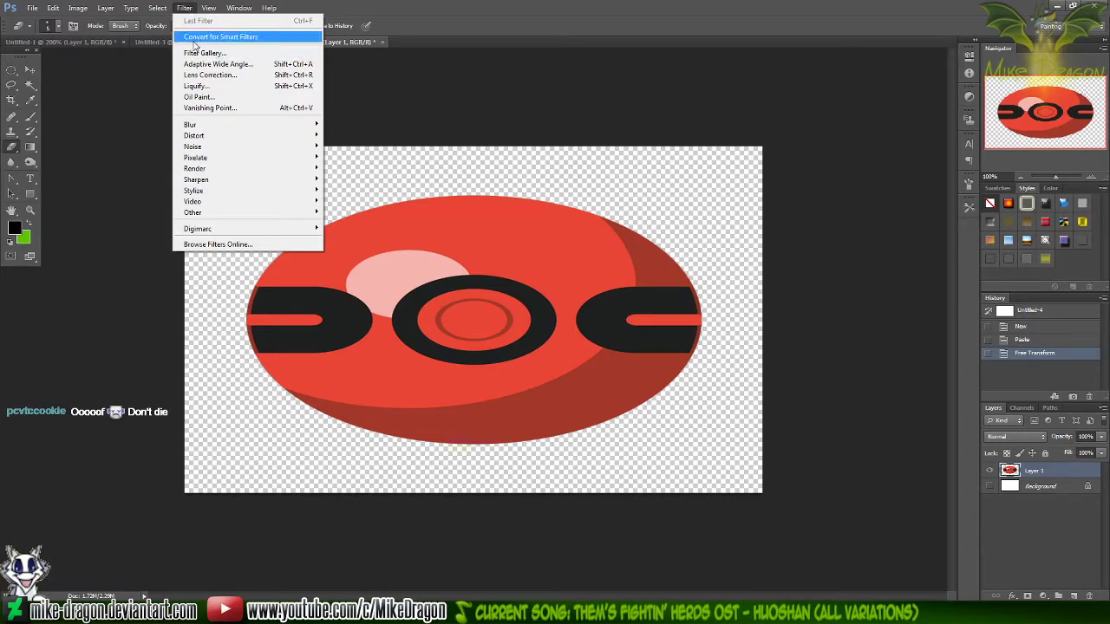
mouse_move(158, 12)
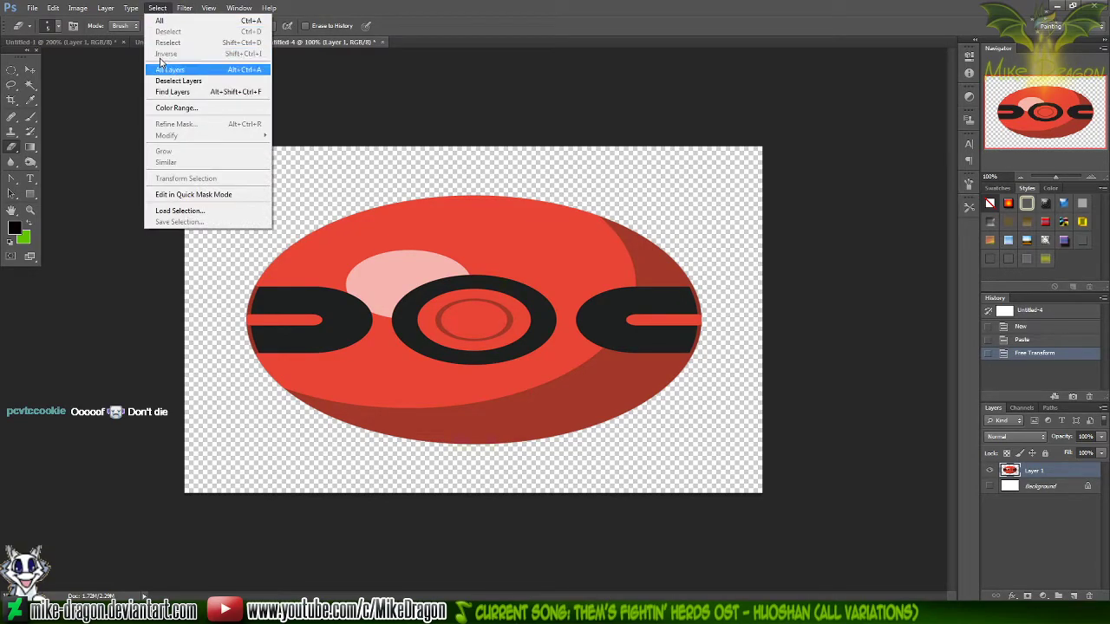
mouse_move(208, 13)
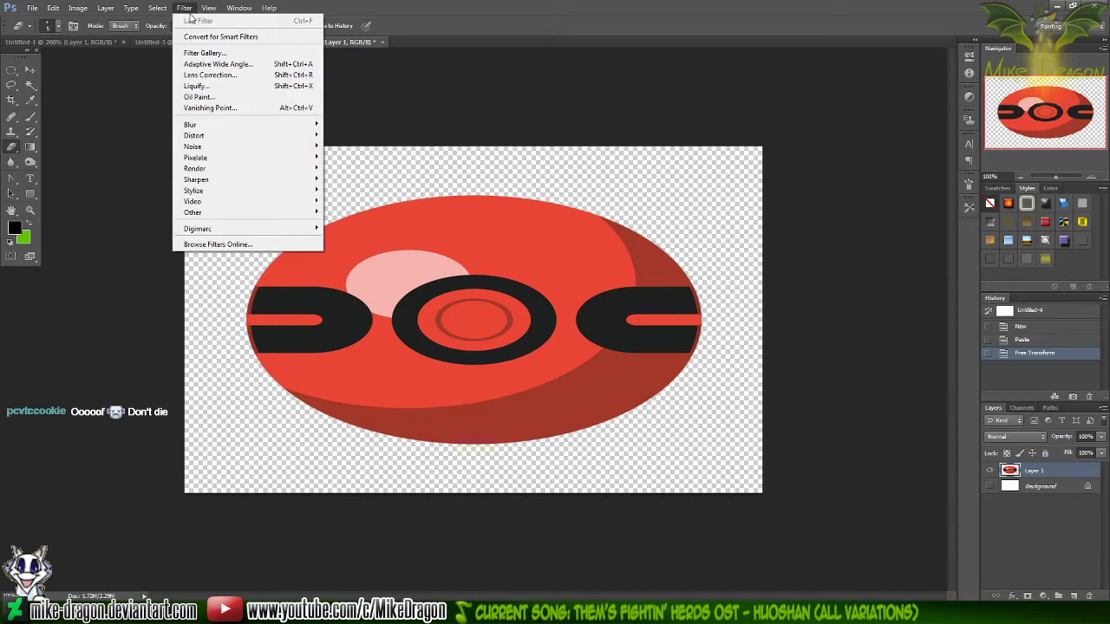
mouse_move(279, 192)
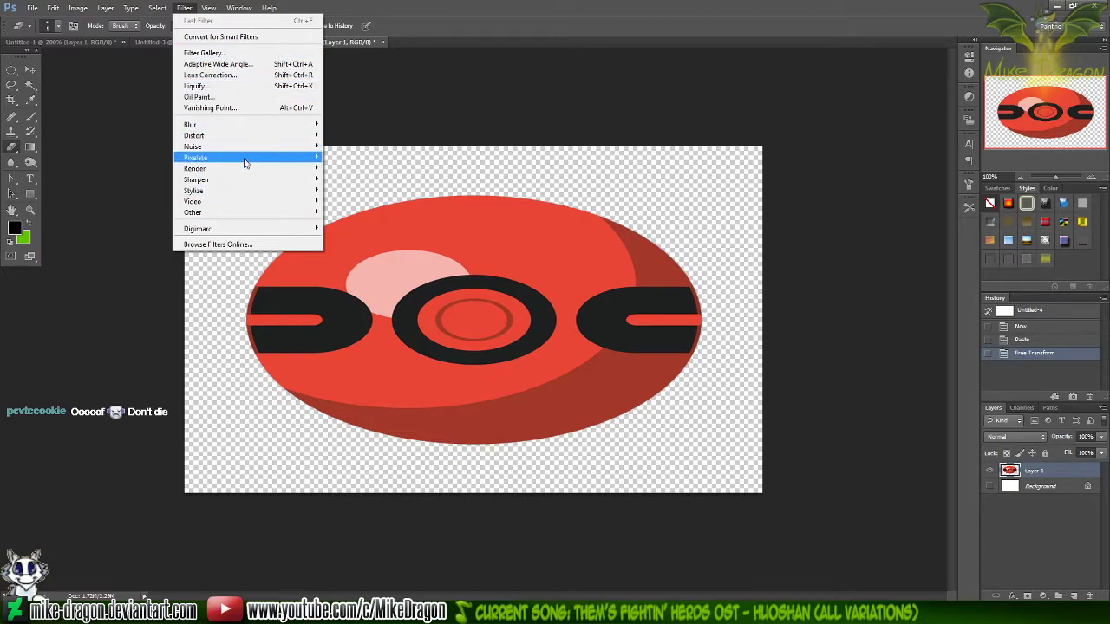
mouse_move(238, 128)
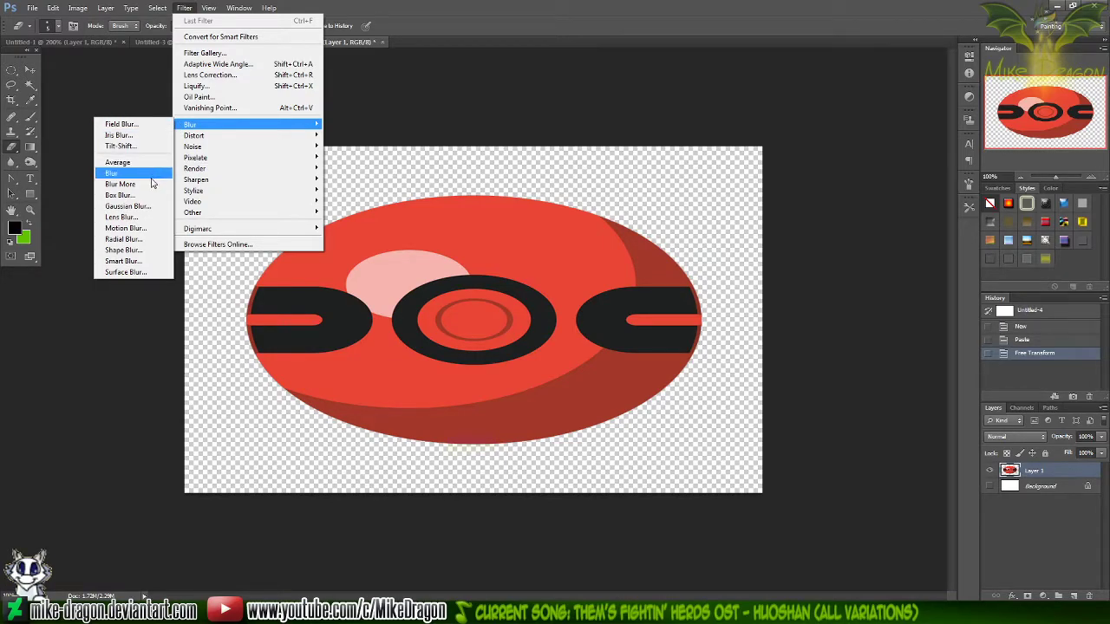
left_click(147, 229)
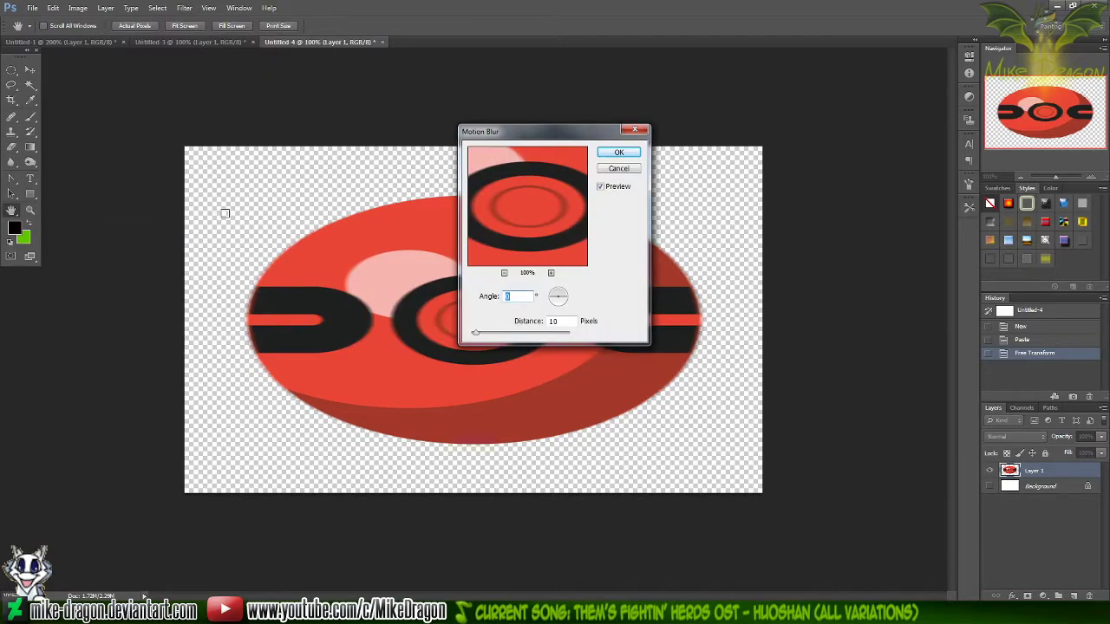
left_click_drag(562, 134, 726, 137)
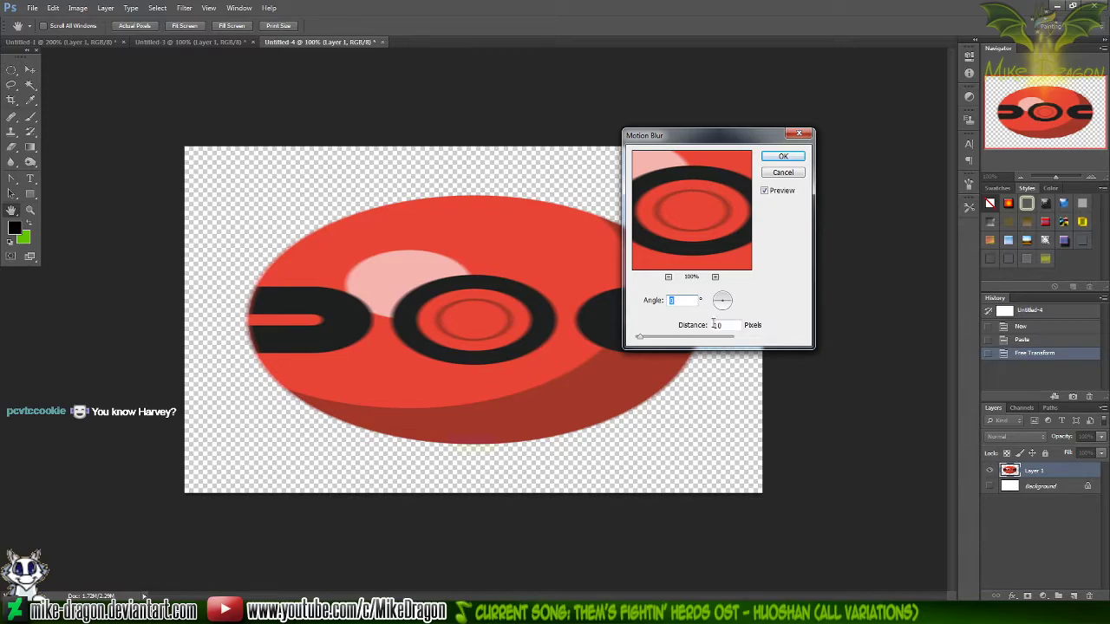
left_click_drag(643, 339, 691, 340)
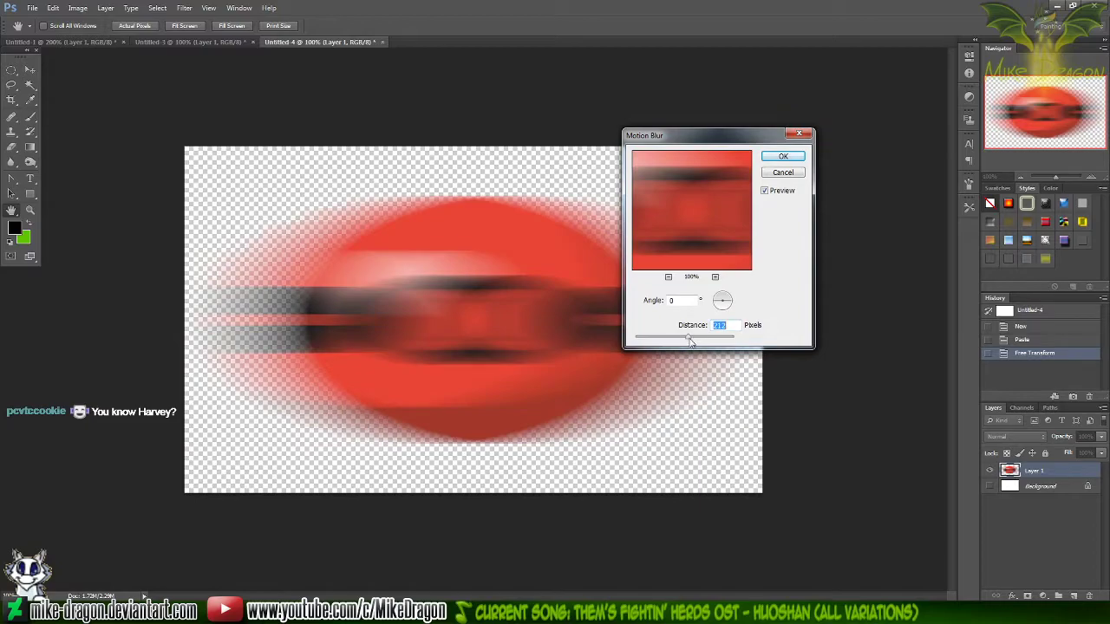
type("100")
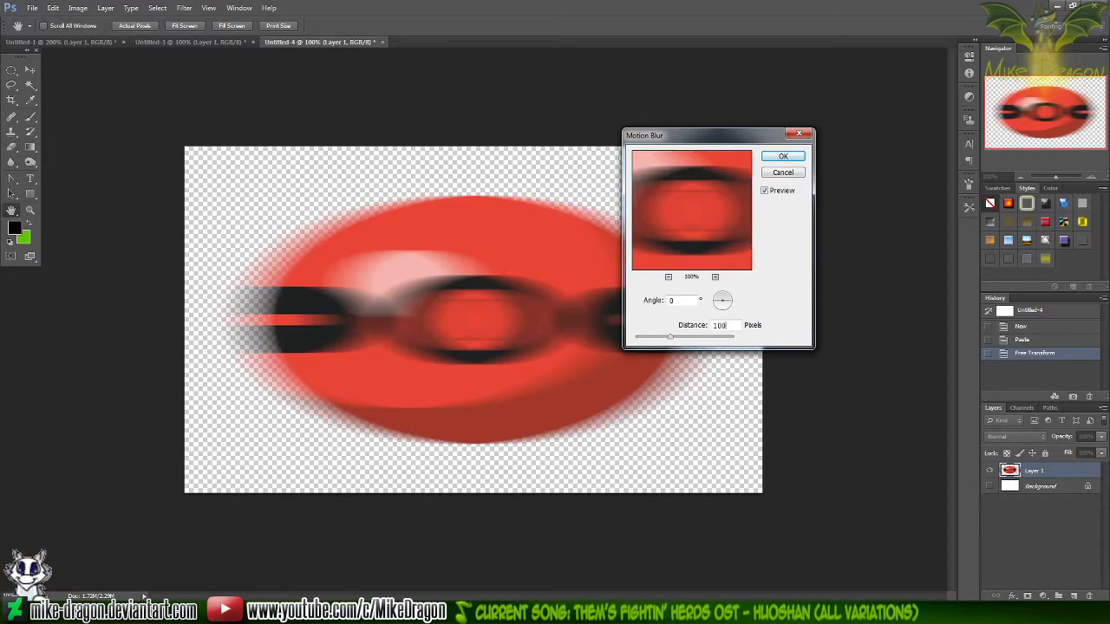
left_click(783, 157)
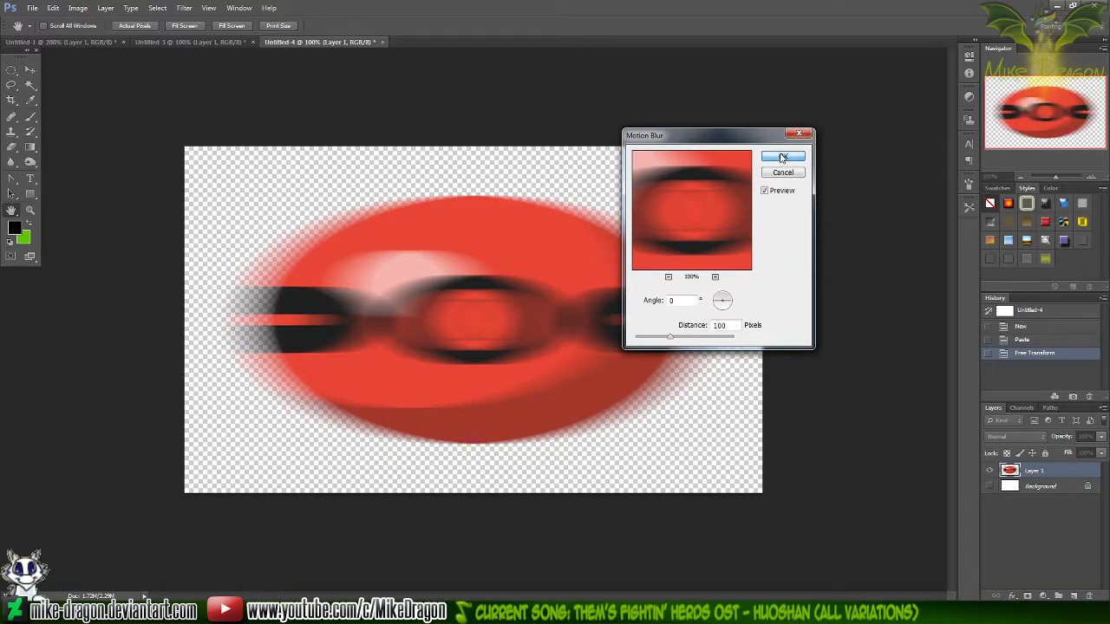
Undo the motion blur and the stretching of the ball
key("ctrl+minus")
key("ctrl+minus")
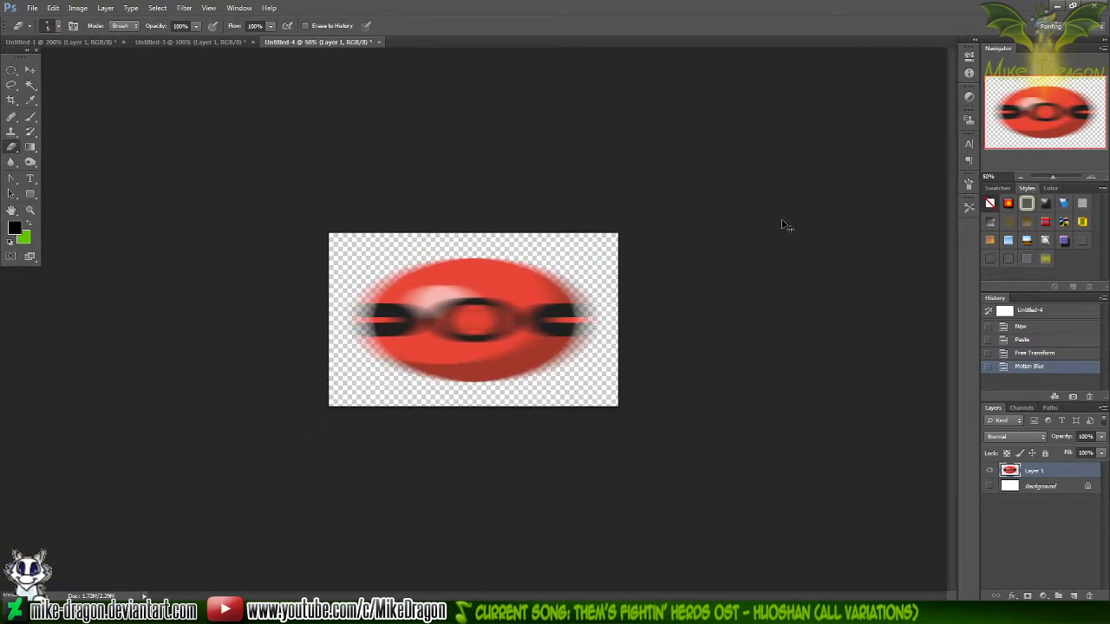
key("ctrl+alt+z")
key("ctrl+alt+z")
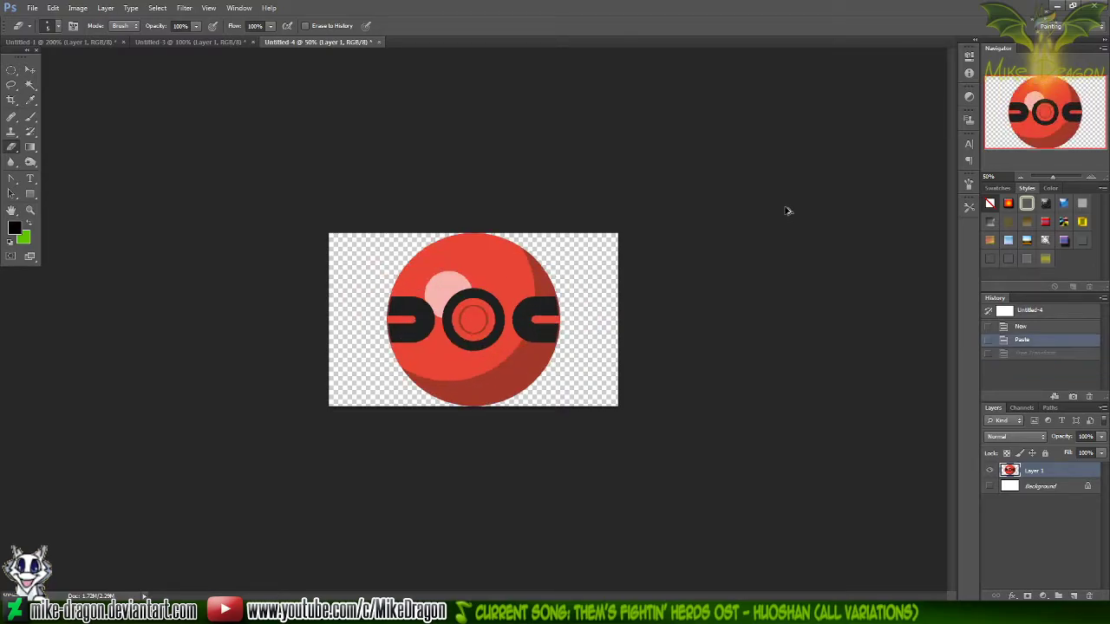
key("ctrl+plus")
key("ctrl+plus")
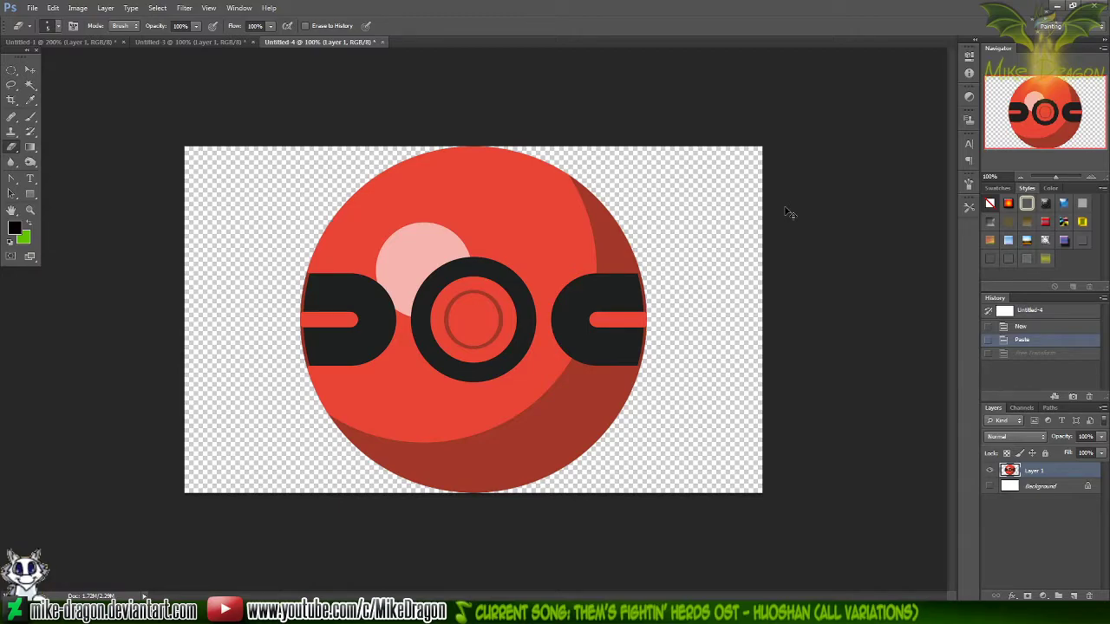
Paste a second copy of the ball on its own layer and set that layer's opacity to 50%
key("ctrl+v")
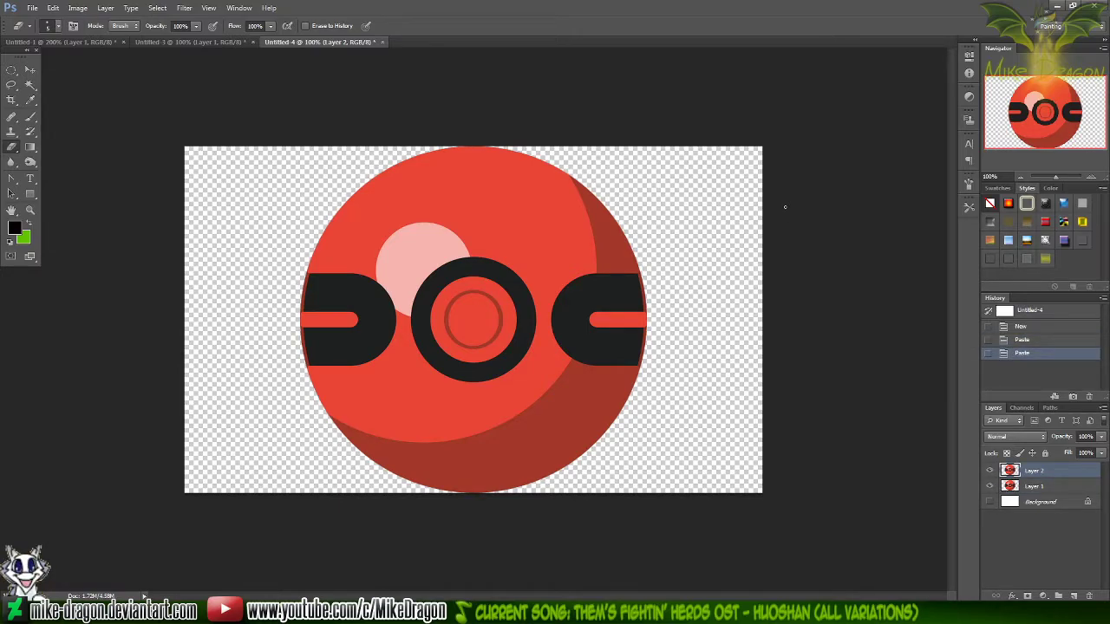
key("ctrl+t")
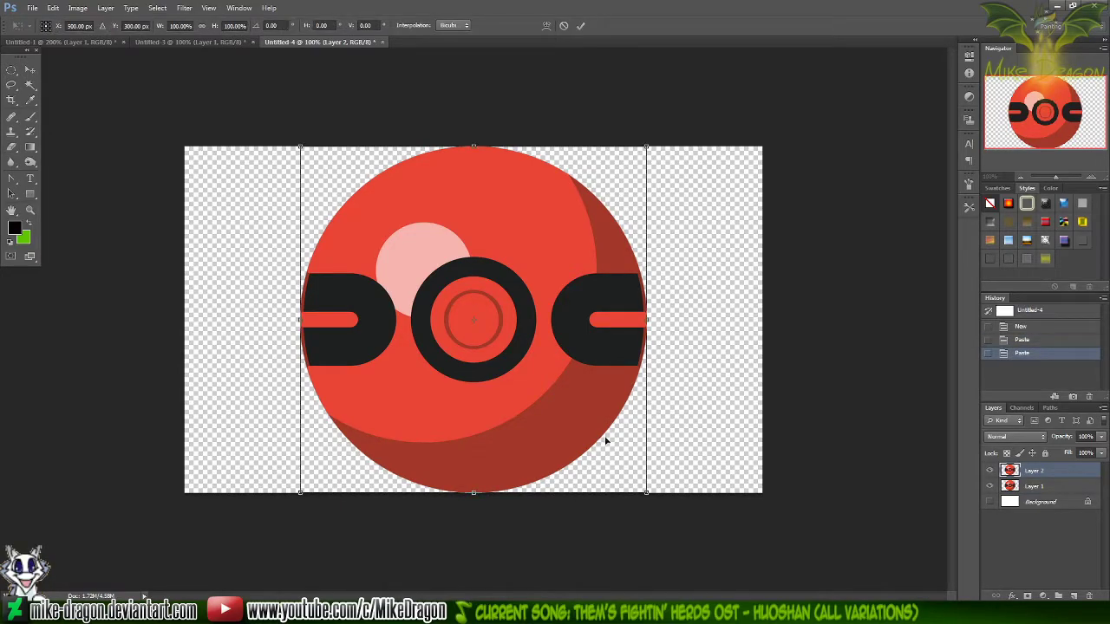
key("Escape")
left_click(1085, 436)
type("50")
key("Return")
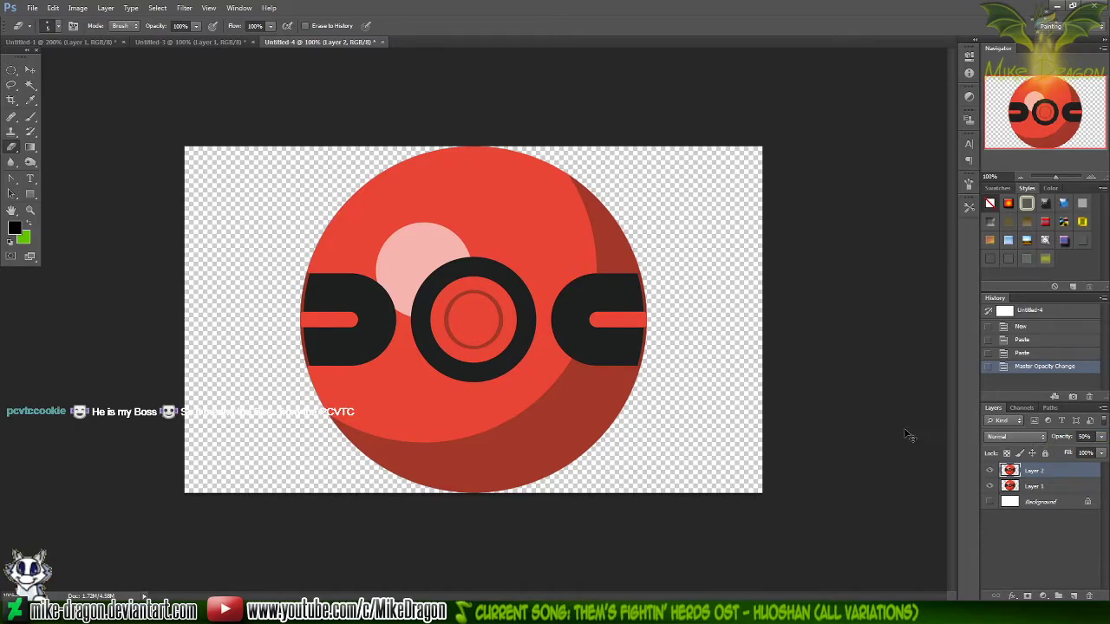
Narrow the semi-transparent ball on Layer 2 to 77% width, keeping its left edge in place
key("ctrl+t")
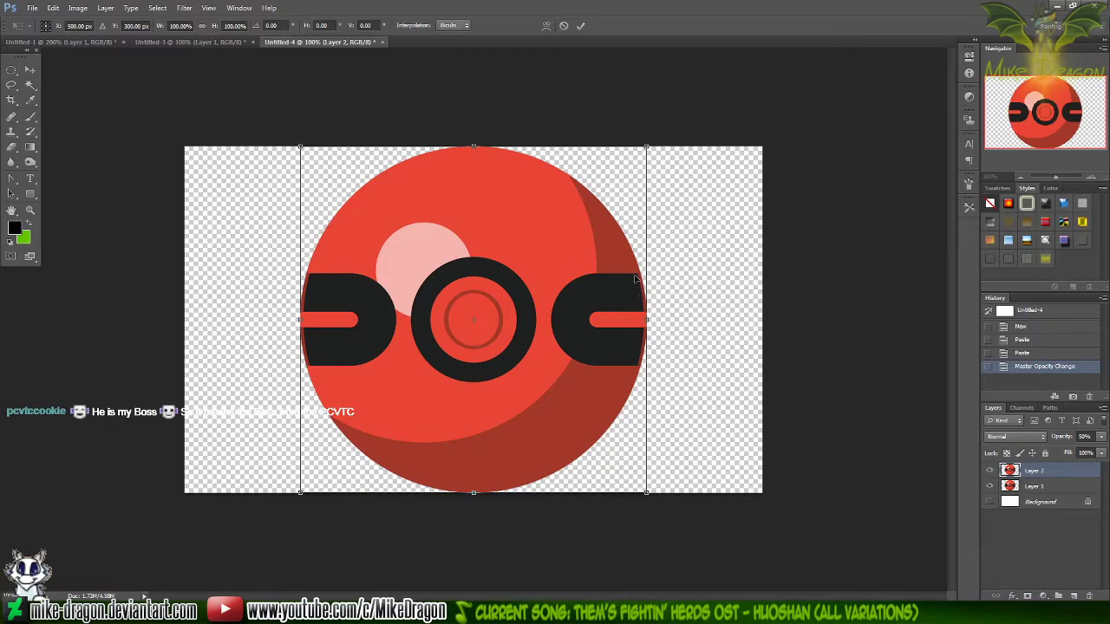
left_click_drag(647, 320, 561, 325)
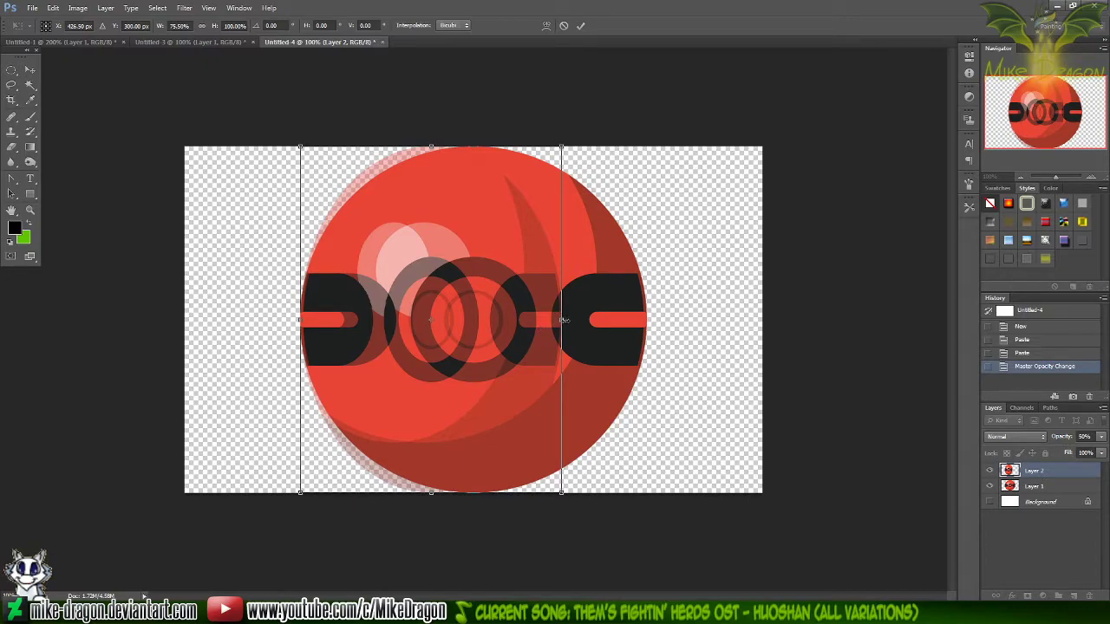
mouse_move(563, 320)
left_mouse_down()
mouse_move(617, 320)
mouse_move(567, 321)
left_mouse_up()
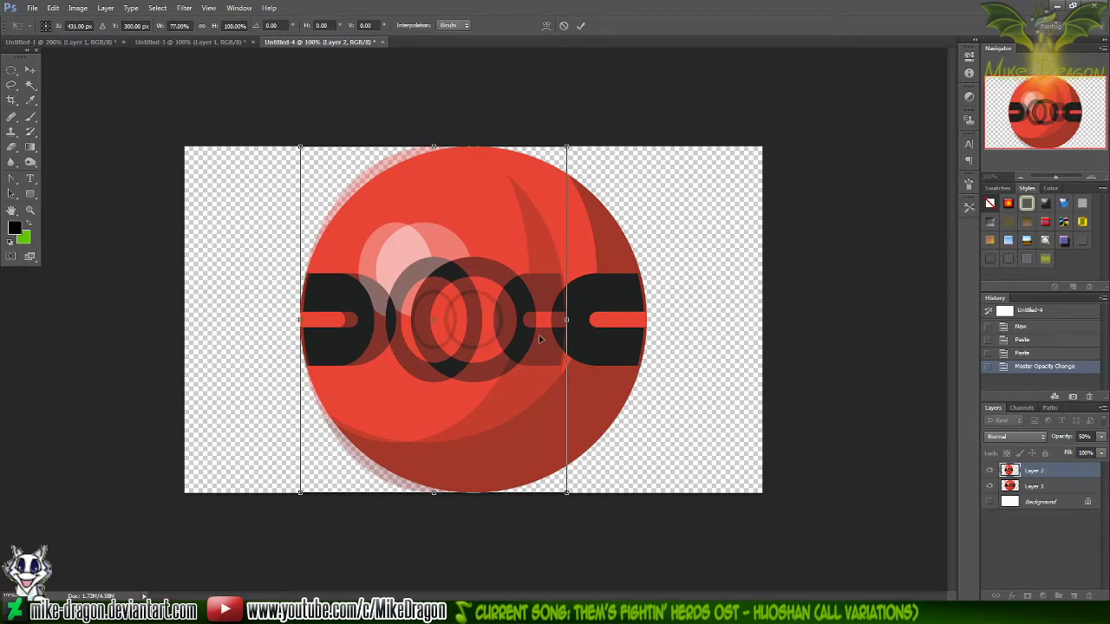
key("Return")
key("e")
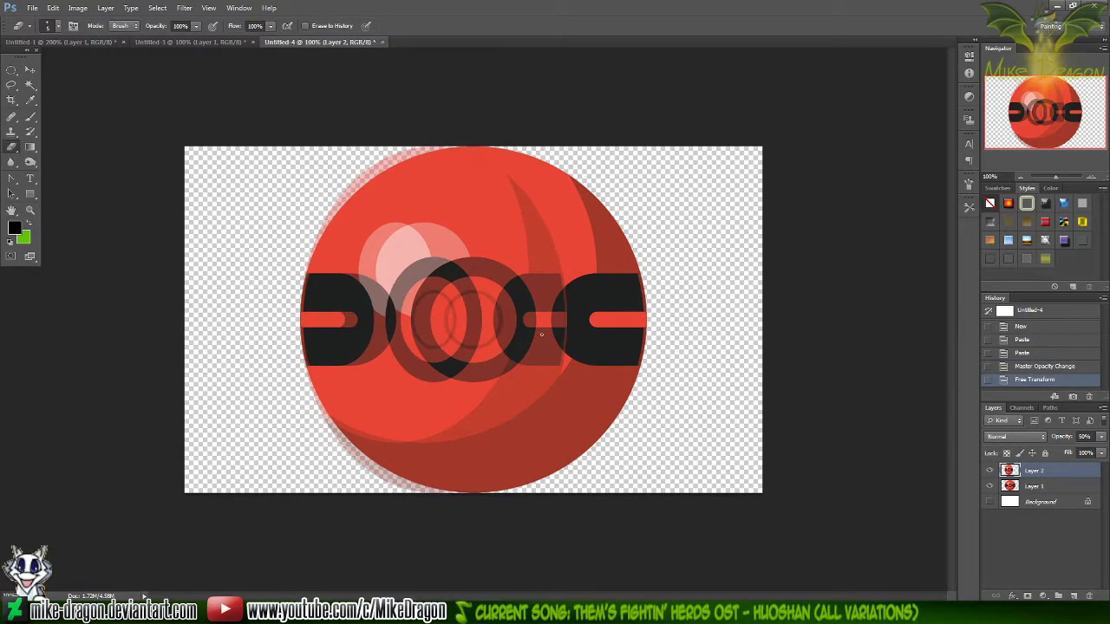
Duplicate the narrowed, semi-transparent Layer 2 under the default name
right_click(1032, 474)
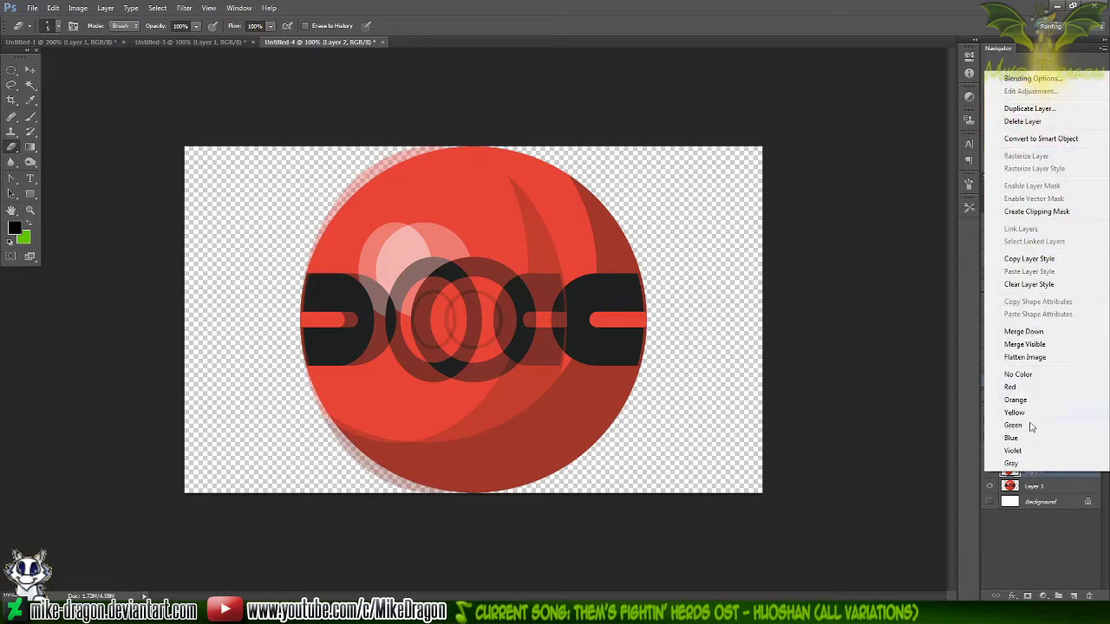
left_click(1032, 109)
key("Return")
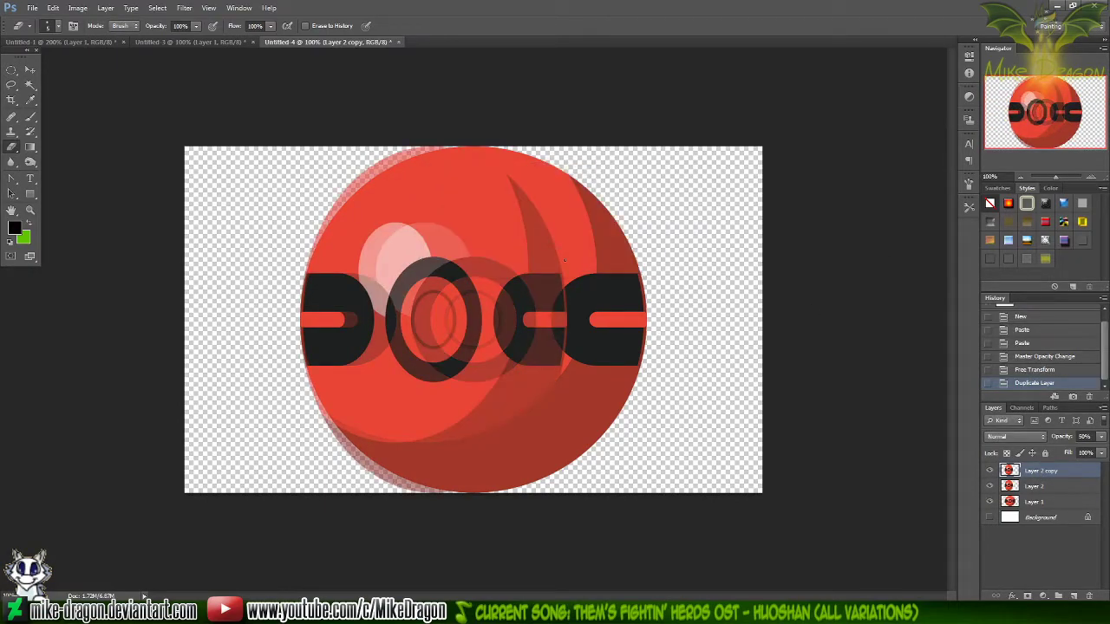
Narrow the ball on Layer 2 copy to about 82% width and shift it past the base ball's left edge
key("ctrl+t")
mouse_move(565, 319)
left_mouse_down()
mouse_move(490, 319)
mouse_move(560, 319)
left_mouse_up()
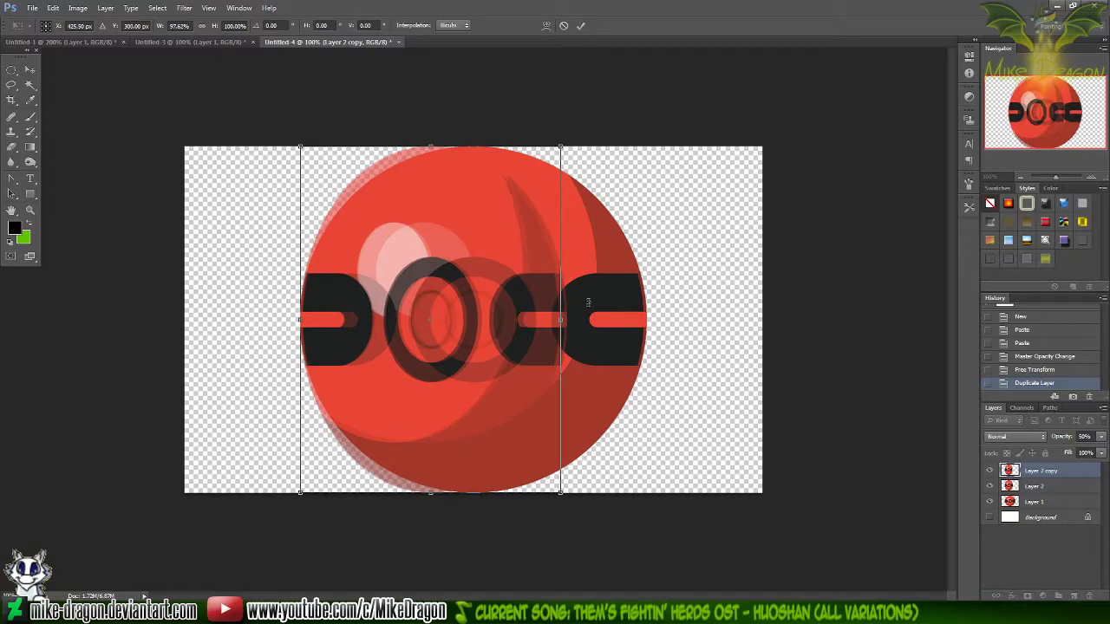
key("ctrl+z")
left_click_drag(523, 359, 459, 366)
left_click_drag(506, 319, 461, 319)
left_click_drag(435, 359, 429, 371)
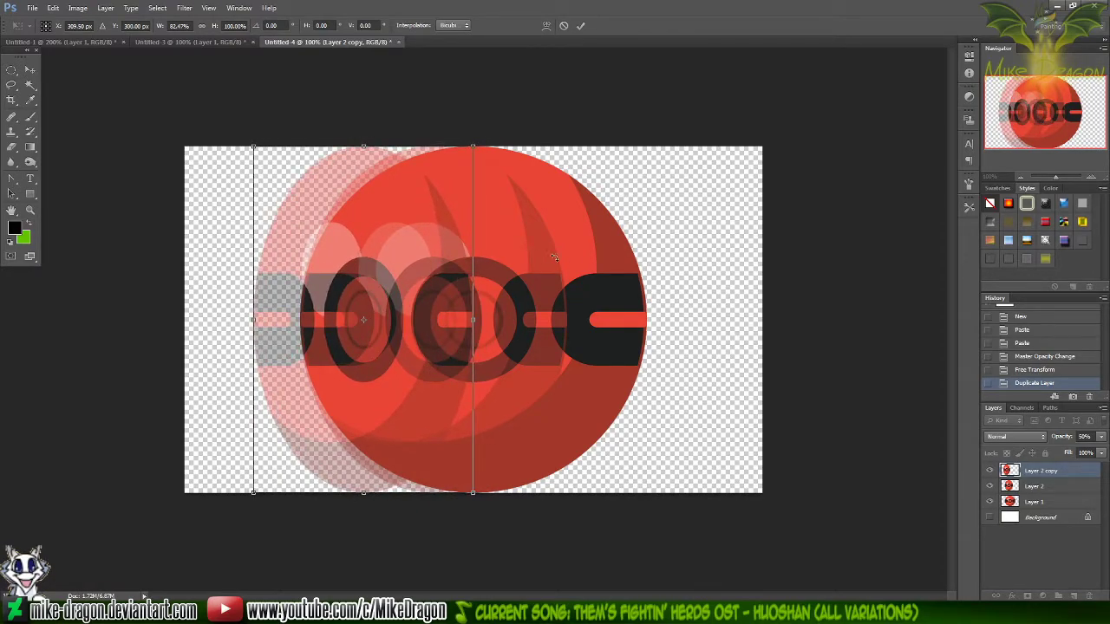
key("Return")
key("e")
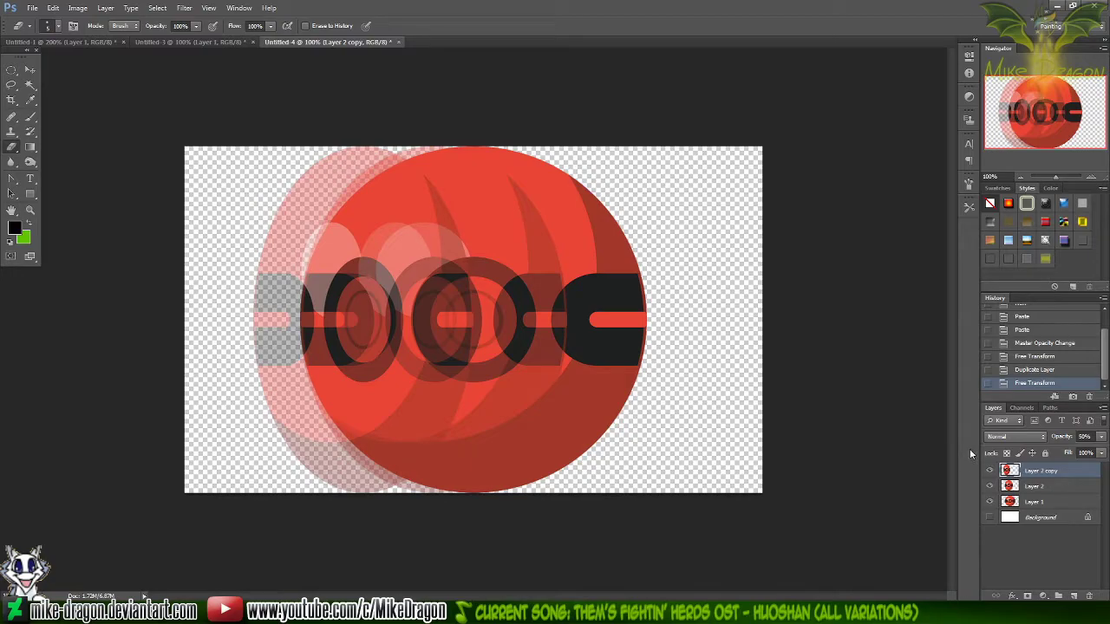
Duplicate the narrowed Layer 2 copy under the default name
right_click(1034, 472)
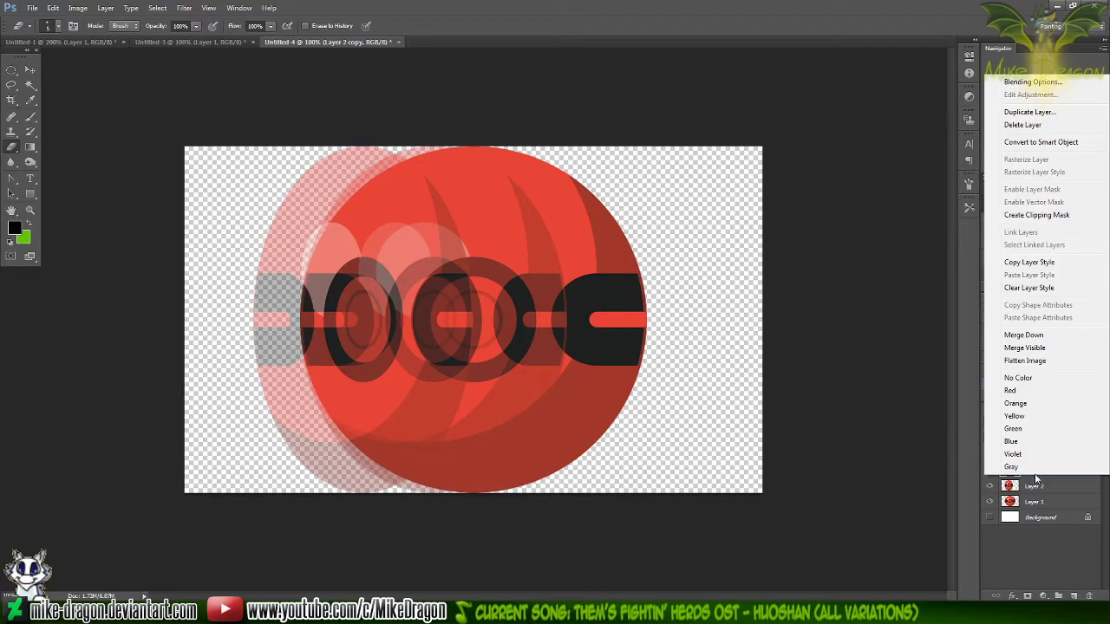
left_click(1064, 113)
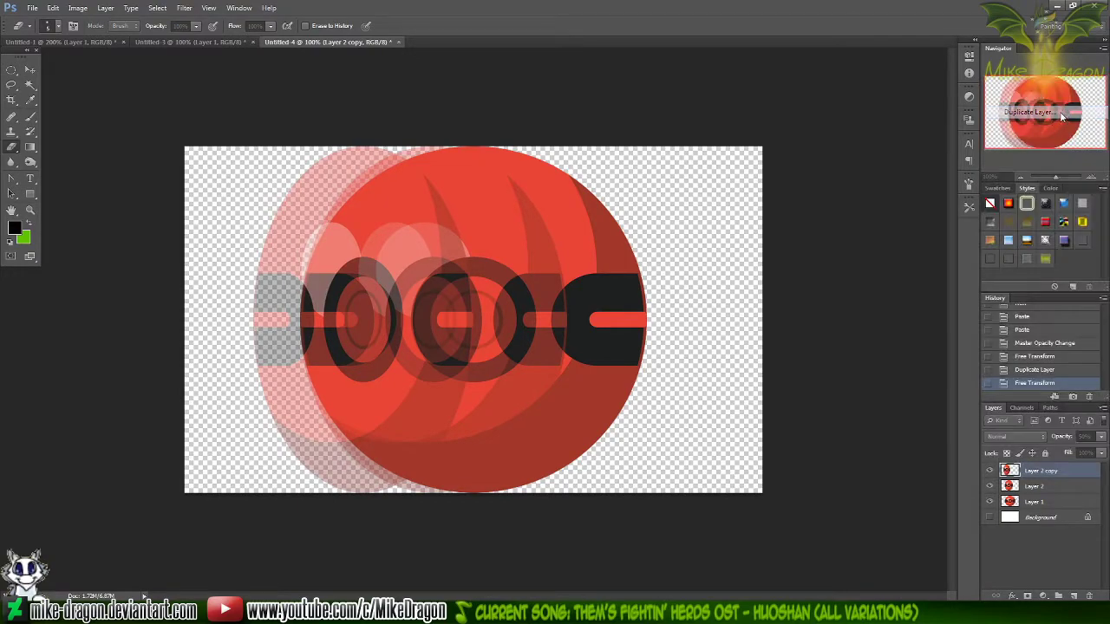
key("Return")
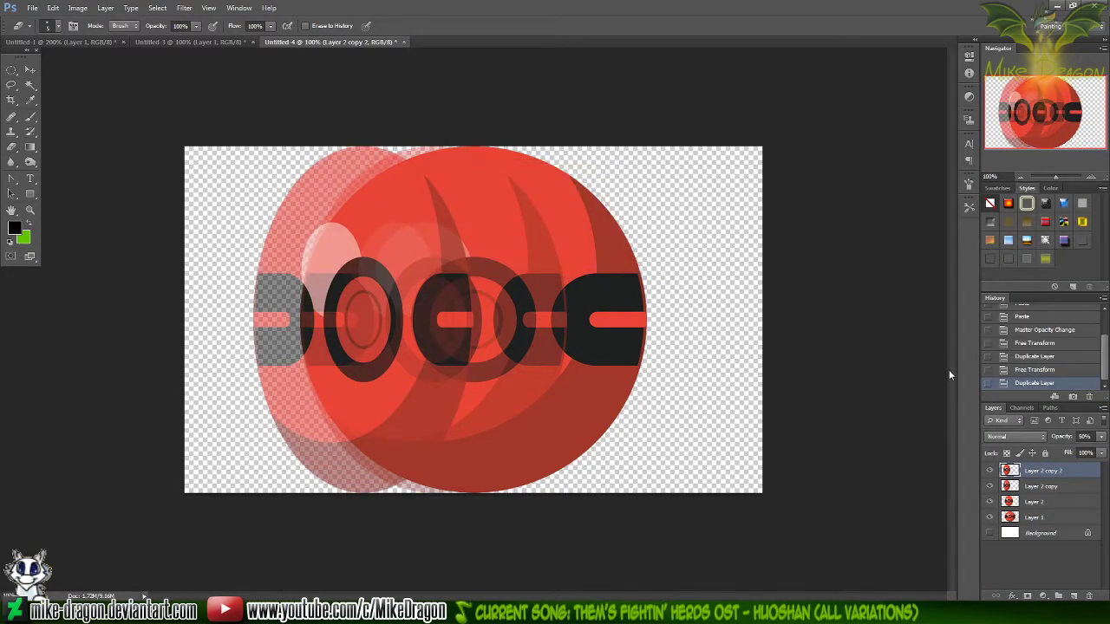
Flip Layer 2 copy 2 horizontally and move it past the ball's right edge, mirroring the left copy at about X 690.5 px
key("ctrl+t")
right_click(388, 281)
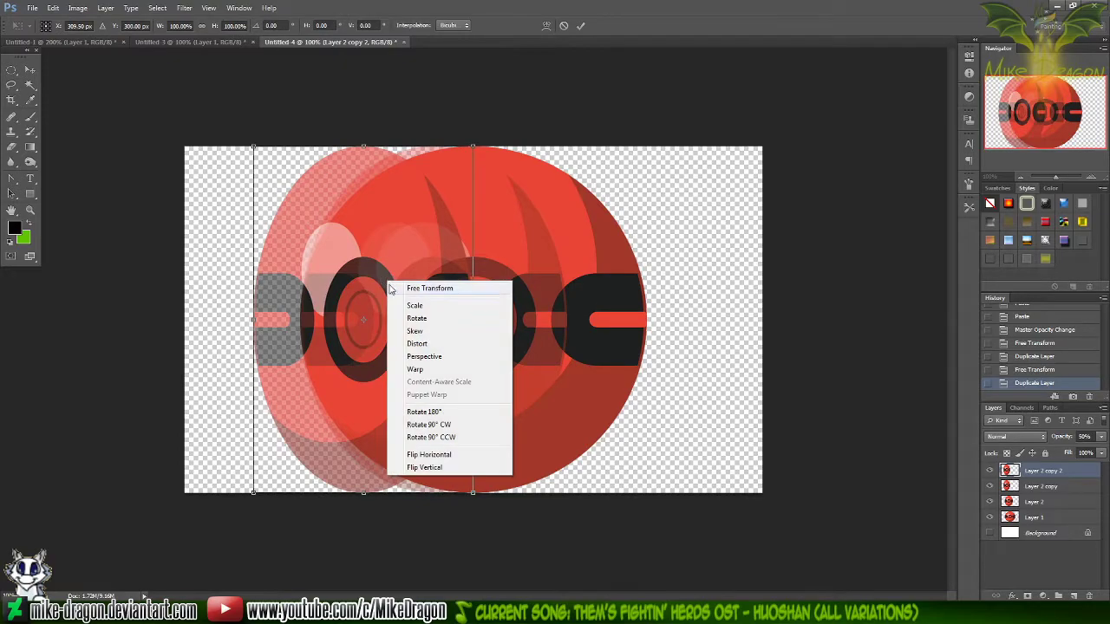
left_click(453, 455)
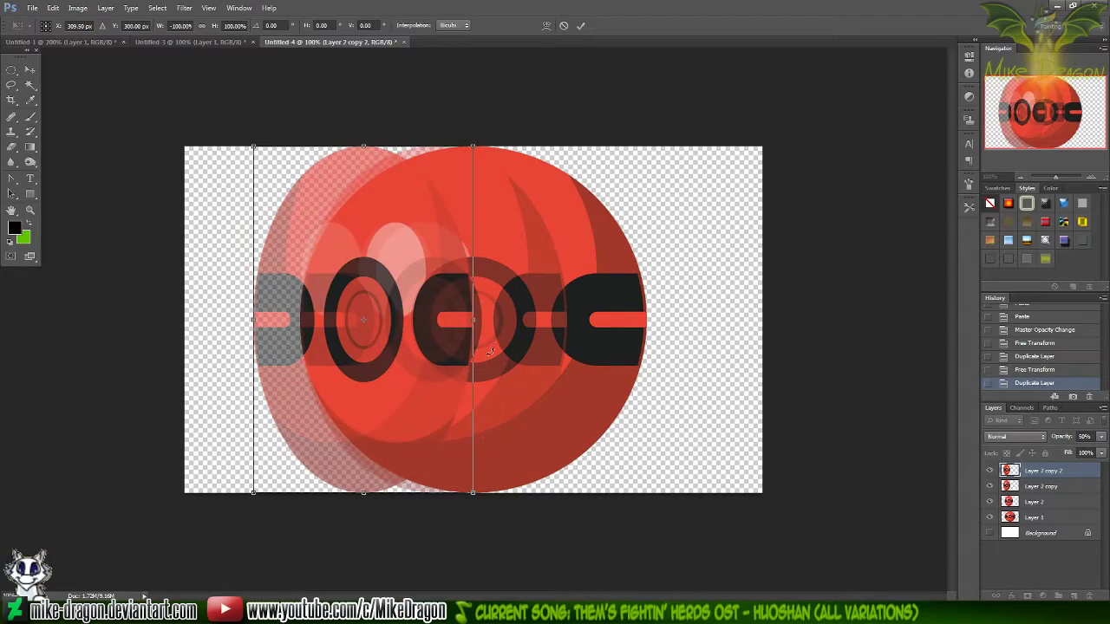
left_click_drag(385, 375, 603, 388)
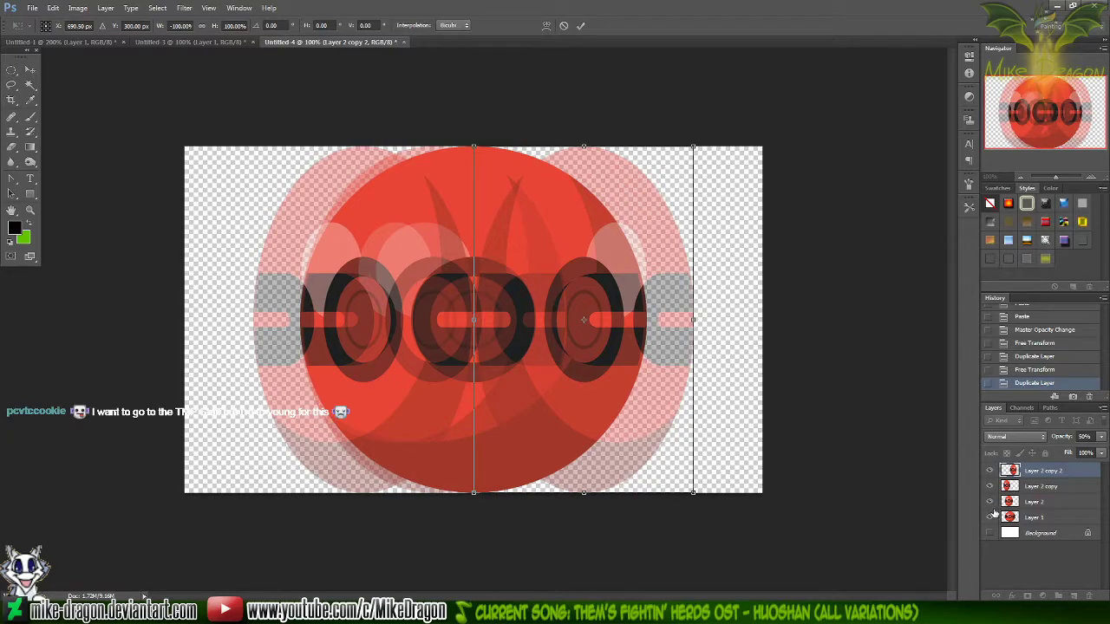
key("Return")
key("e")
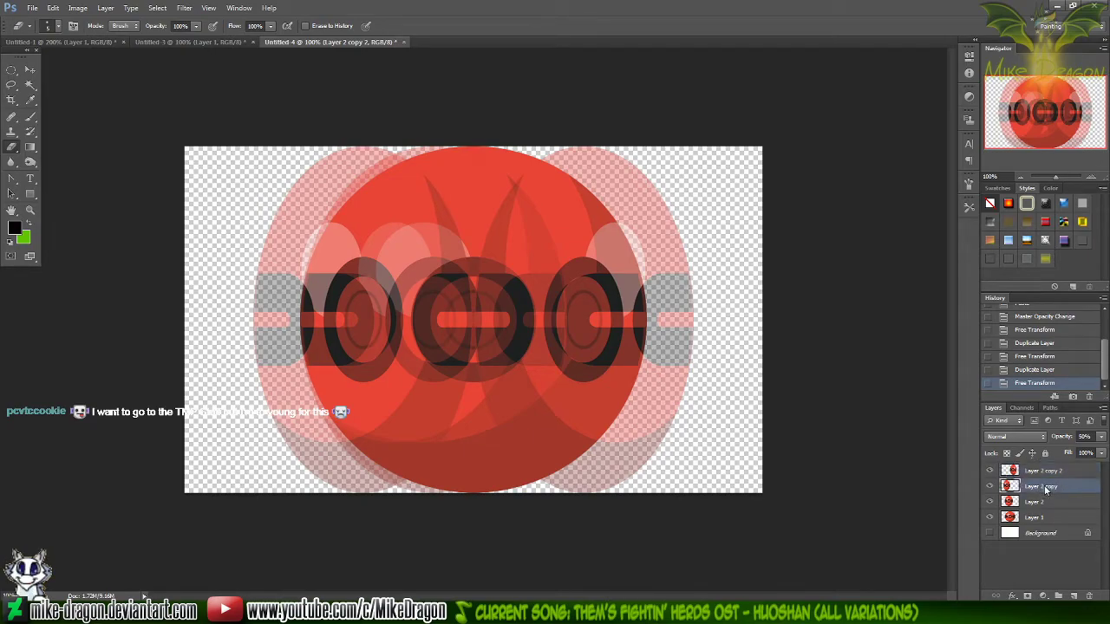
right_click(1044, 488)
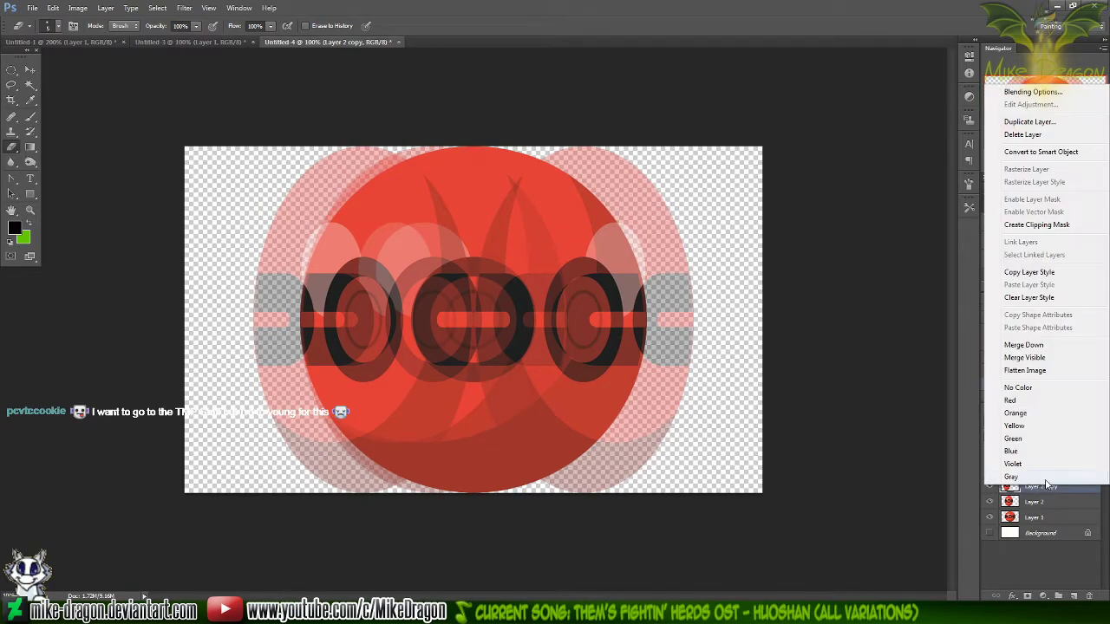
left_click(1026, 125)
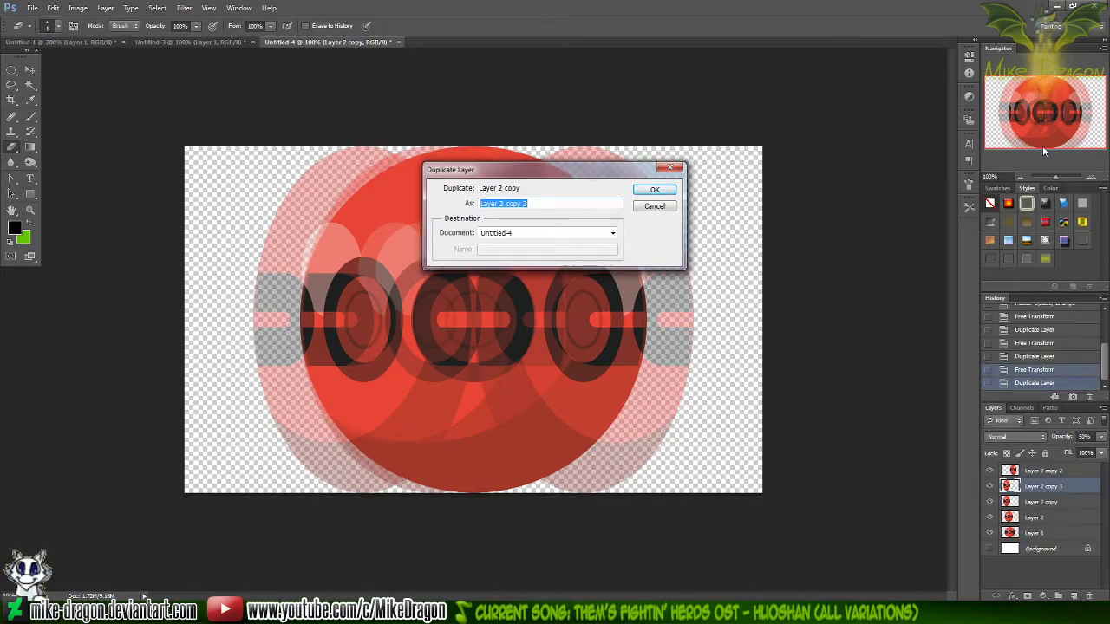
key("Return")
key("ctrl+t")
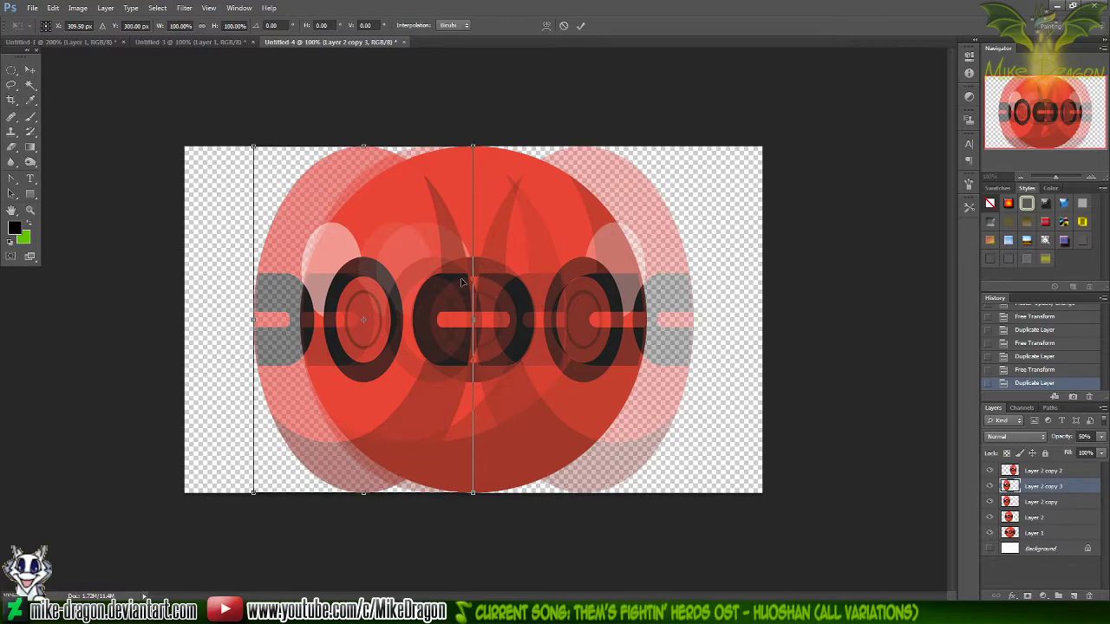
right_click(442, 365)
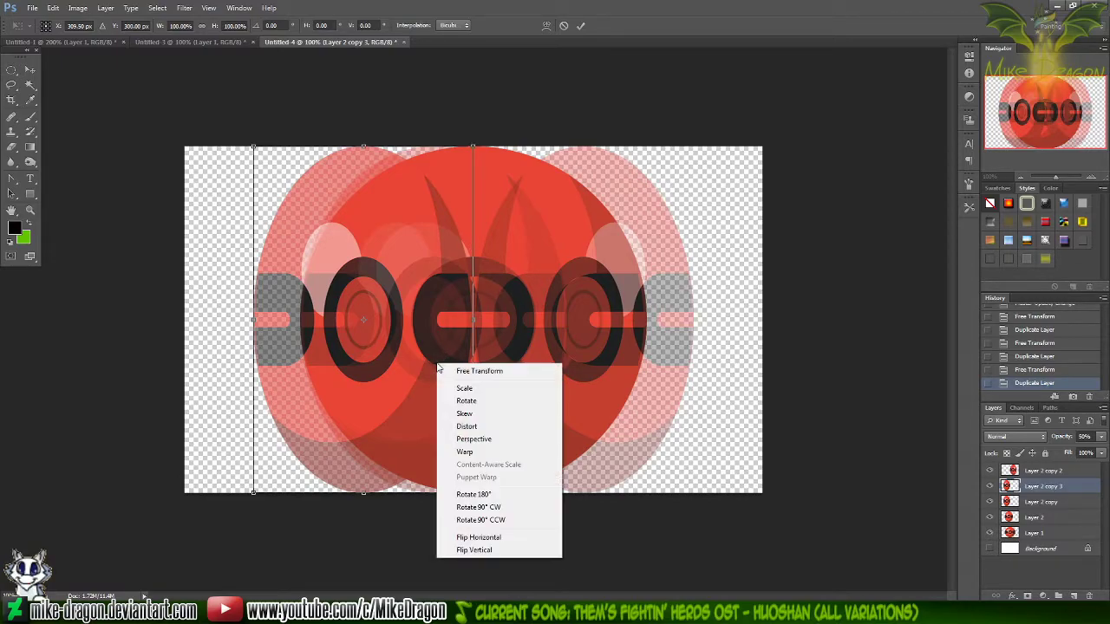
left_click(476, 428)
right_click(429, 394)
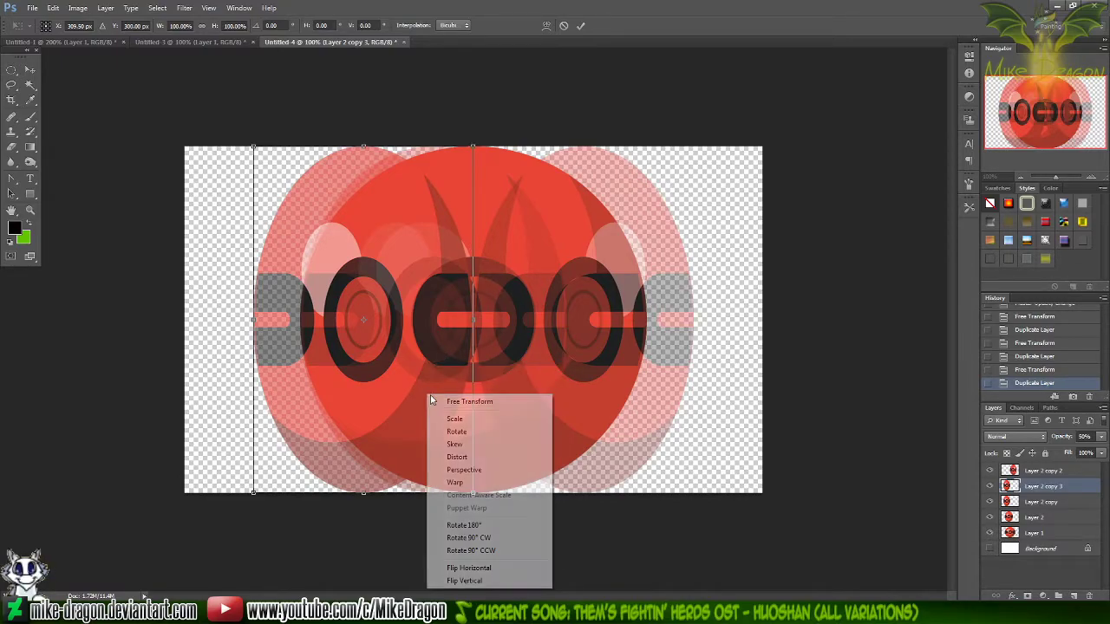
left_click(456, 568)
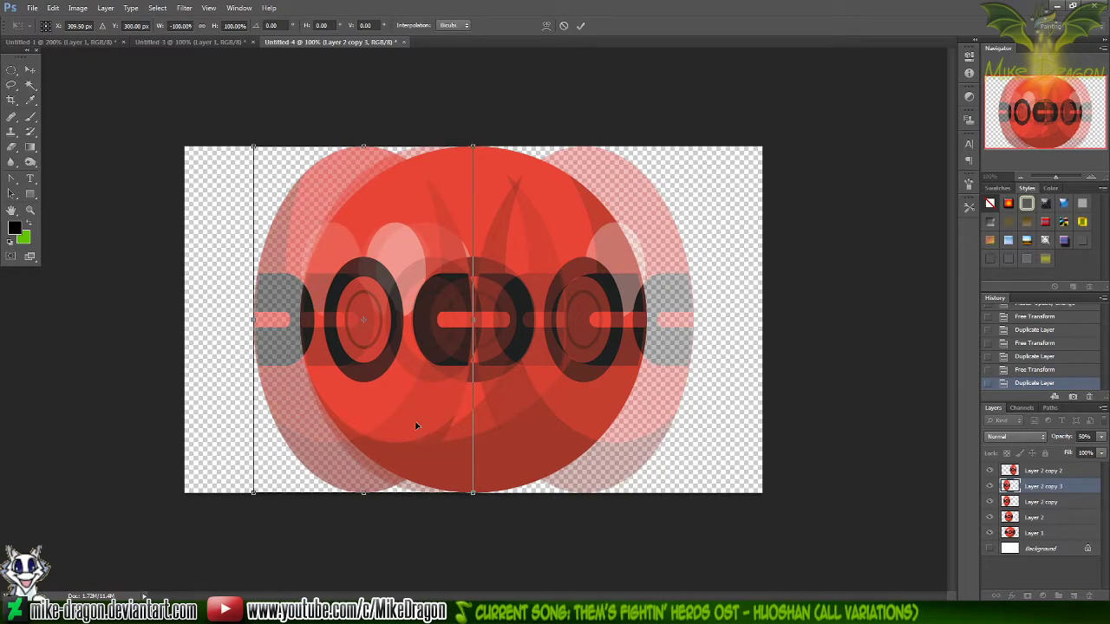
mouse_move(404, 406)
left_mouse_down()
mouse_move(610, 411)
mouse_move(579, 414)
left_mouse_up()
key("Escape")
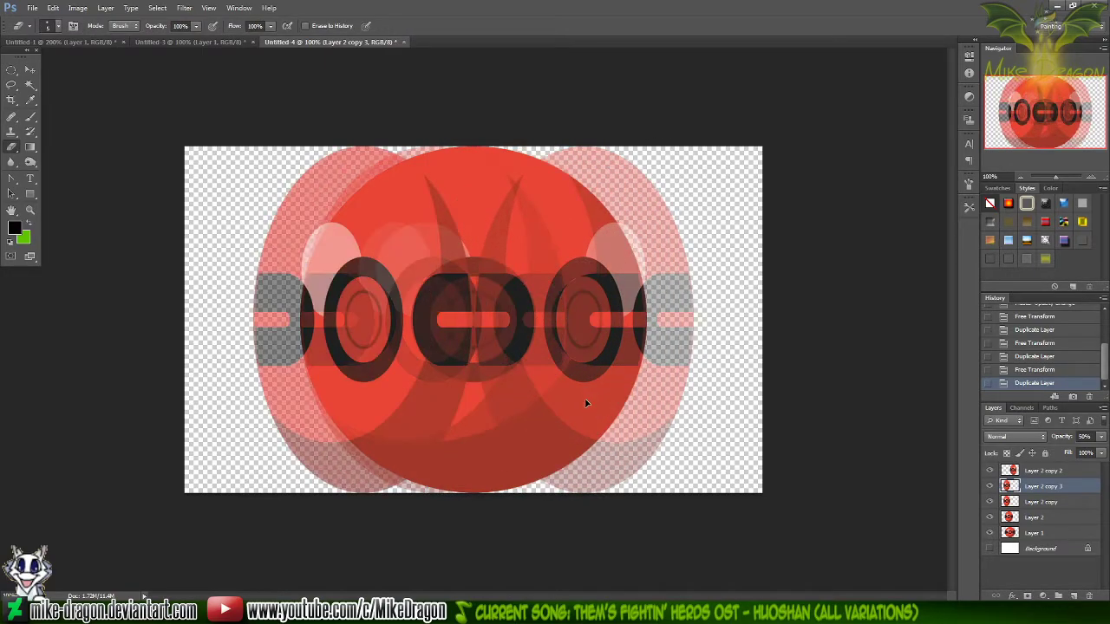
key("Delete")
Duplicate the semi-transparent Layer 2 under the default name
right_click(1030, 504)
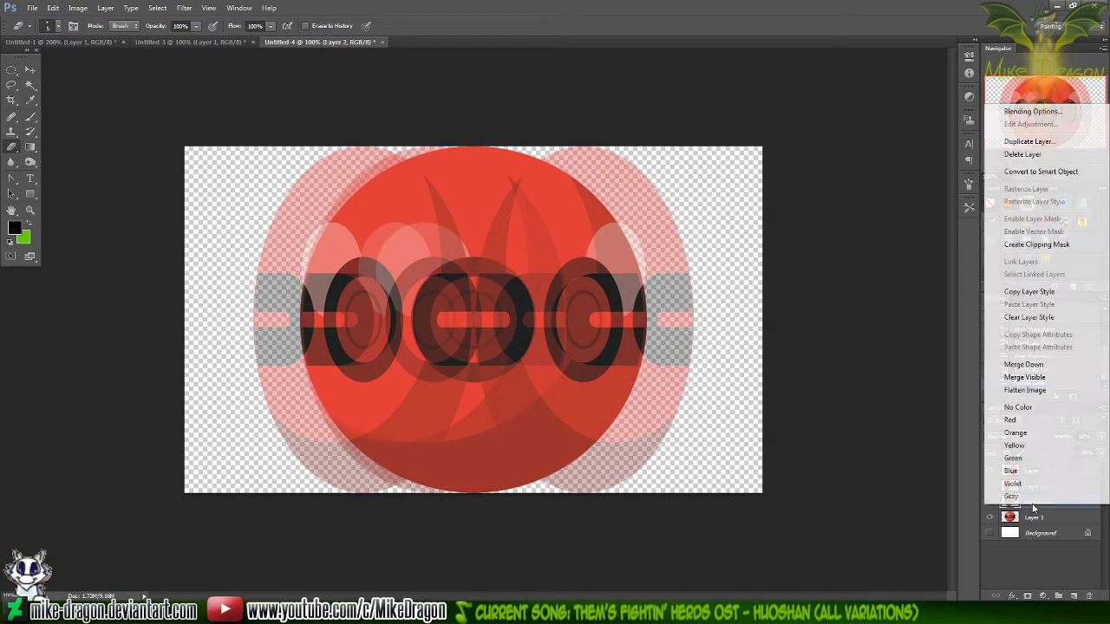
left_click(1045, 142)
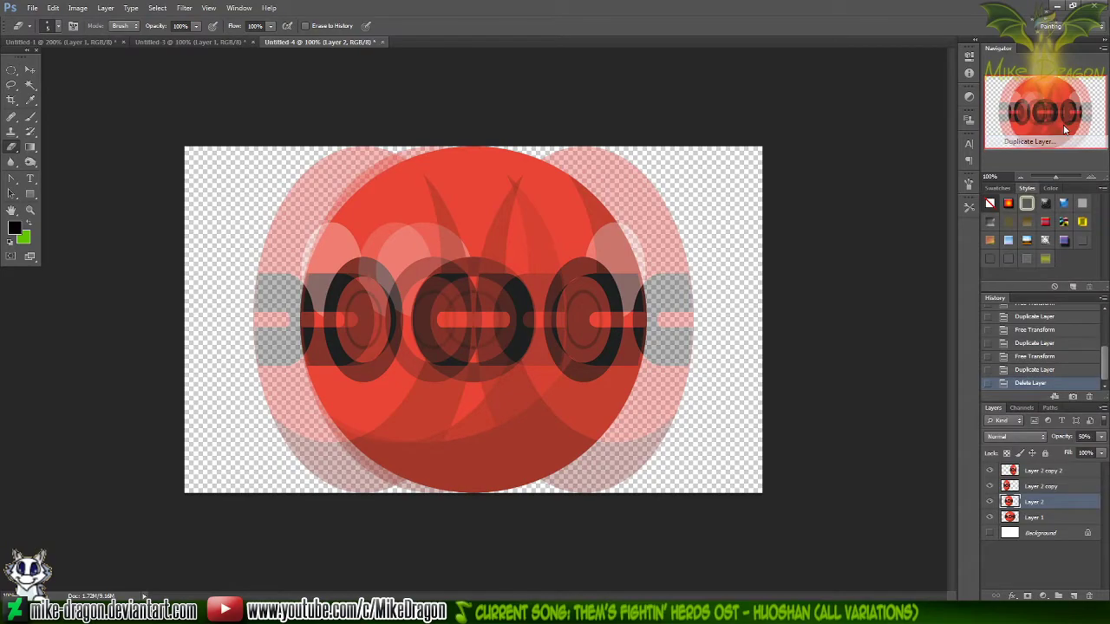
key("Return")
Flip the new copy of Layer 2 horizontally and shift it right inside the ball to about X 556 px
key("ctrl+t")
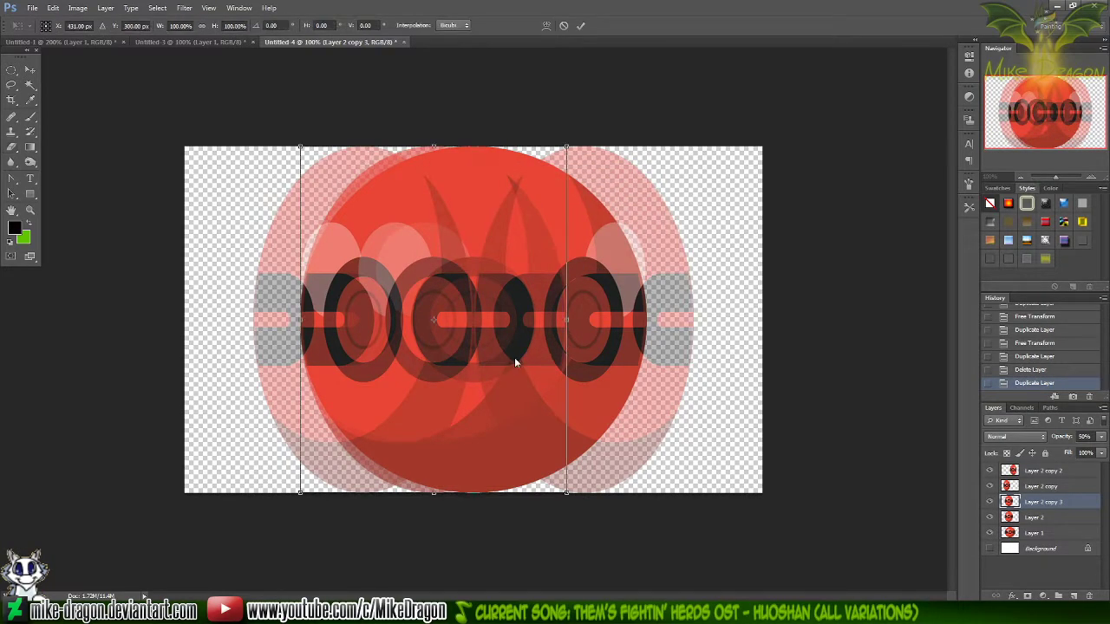
right_click(514, 361)
left_click(555, 526)
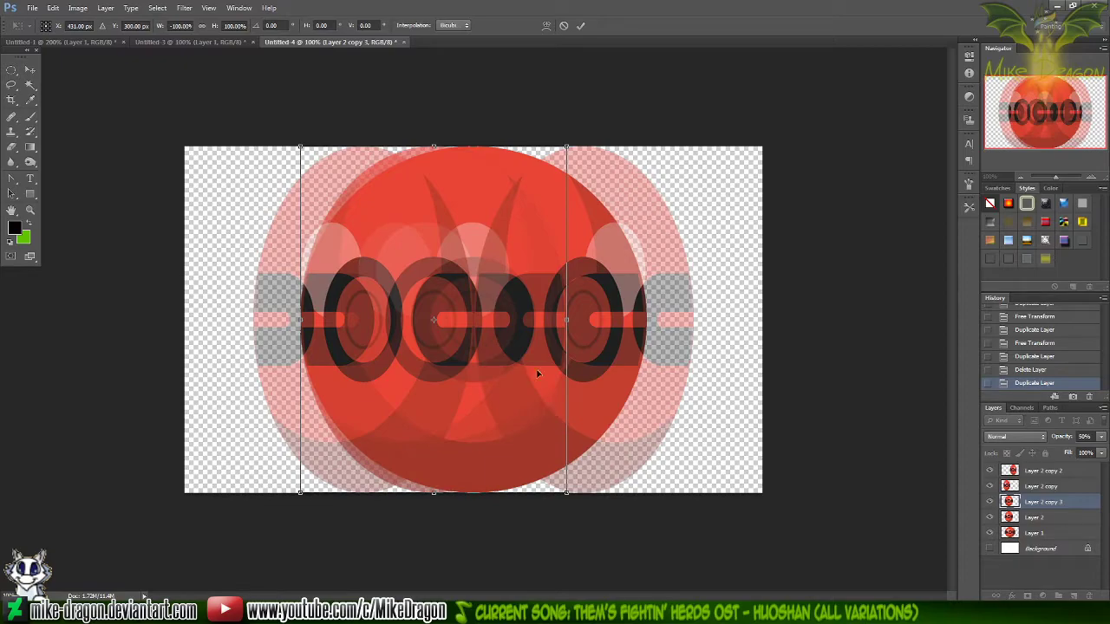
left_click_drag(460, 373, 531, 373)
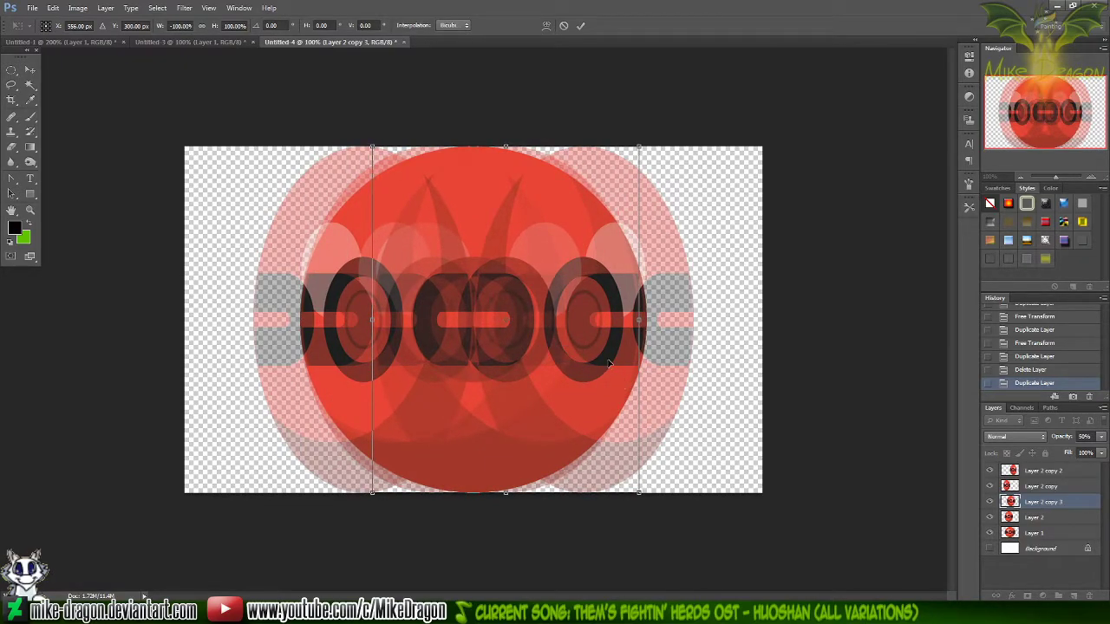
key("Return")
key("e")
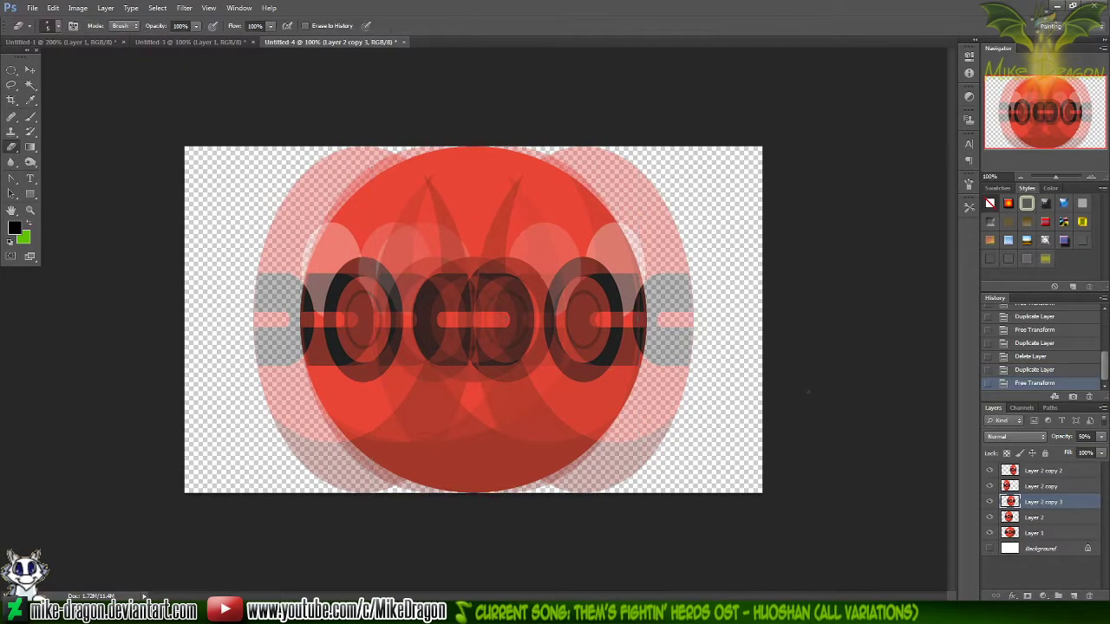
Make a selection that fits the round outline of the base ball on Layer 1, nudging its content one step right
left_click(1039, 534)
key("ctrl+a")
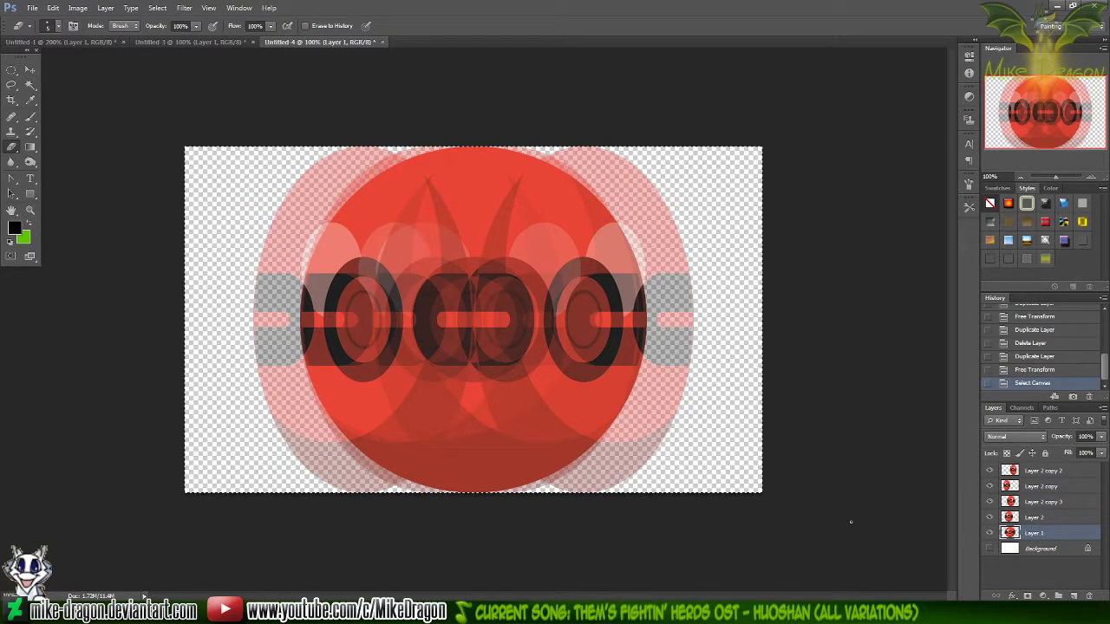
key("v")
key("Right")
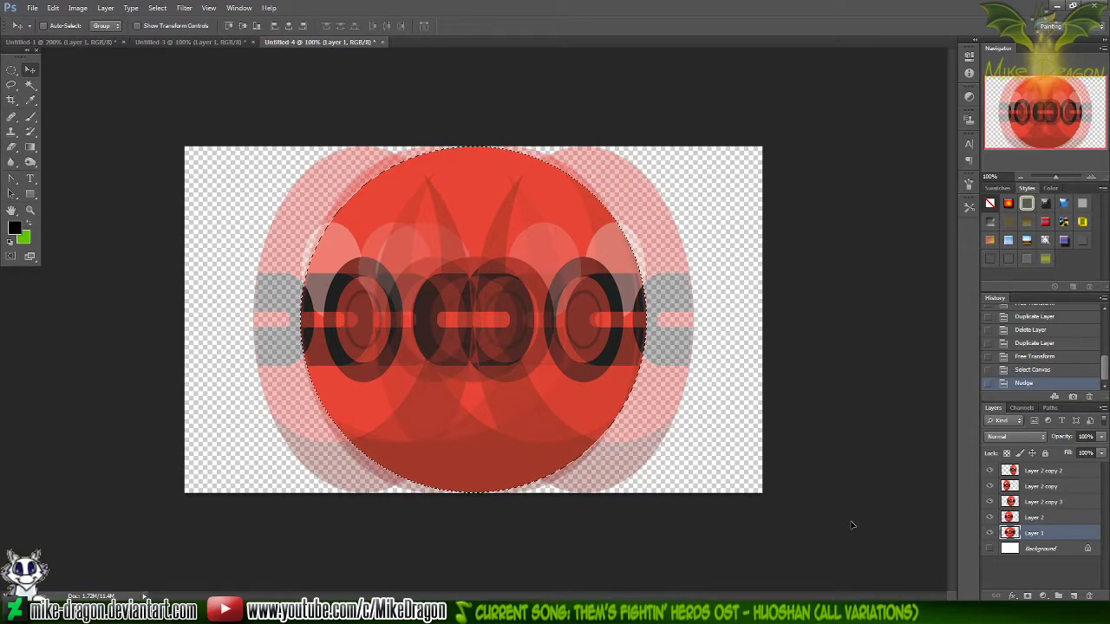
Set the hard-edged eraser's brush size to about 135 px
key("e")
right_click(534, 58)
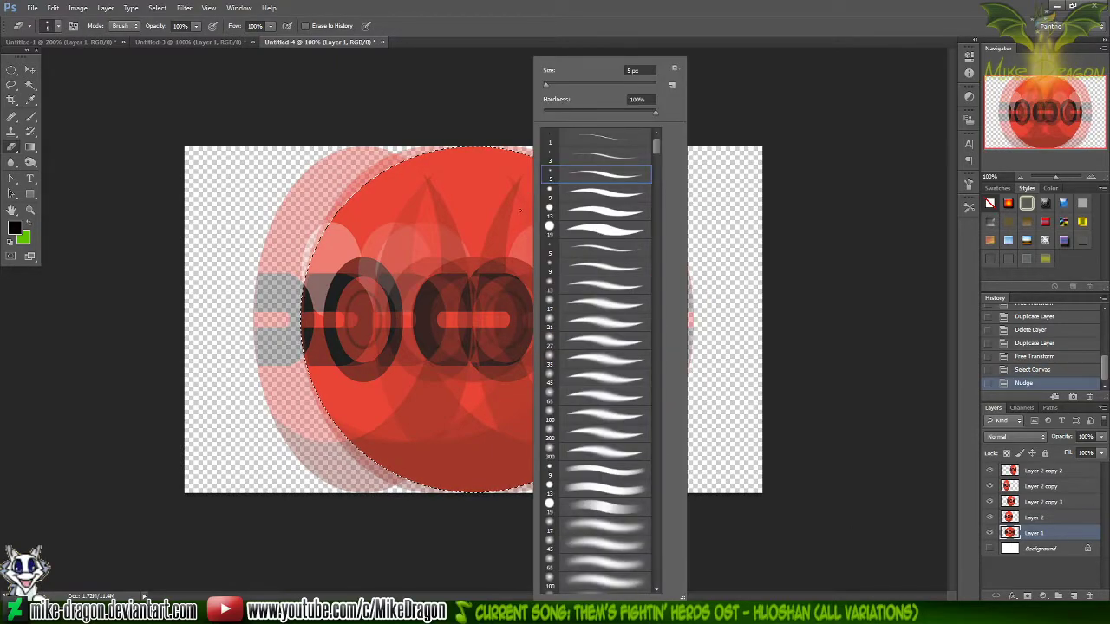
left_click(609, 84)
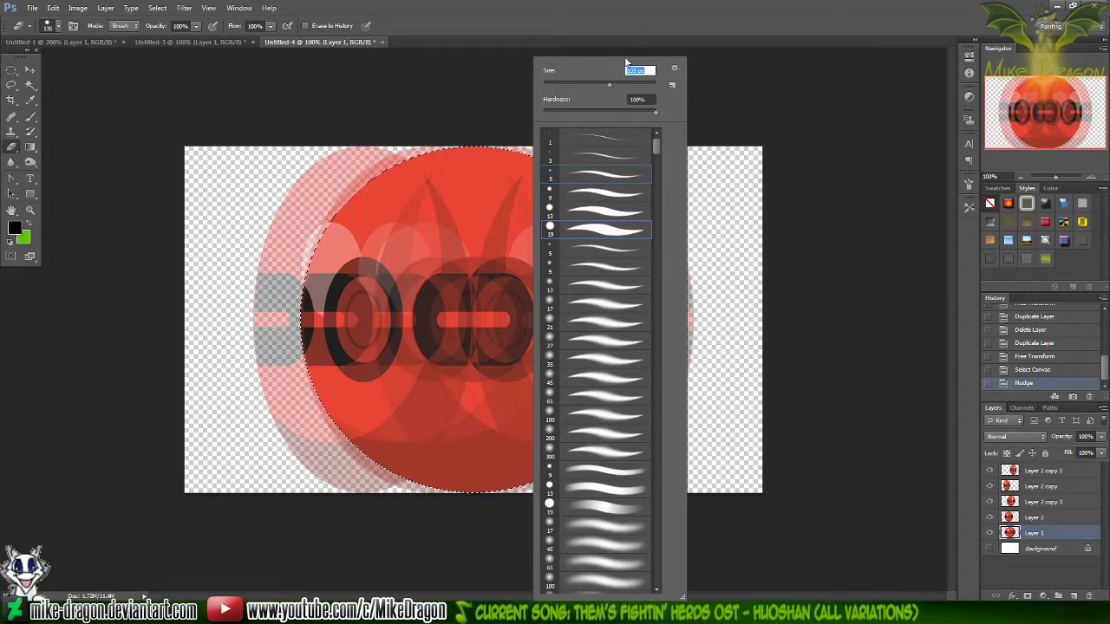
left_click(659, 23)
Invert the ball selection and erase the parts of Layer 2 and Layer 2 copy 3 that lie outside the ball
left_click(1017, 518)
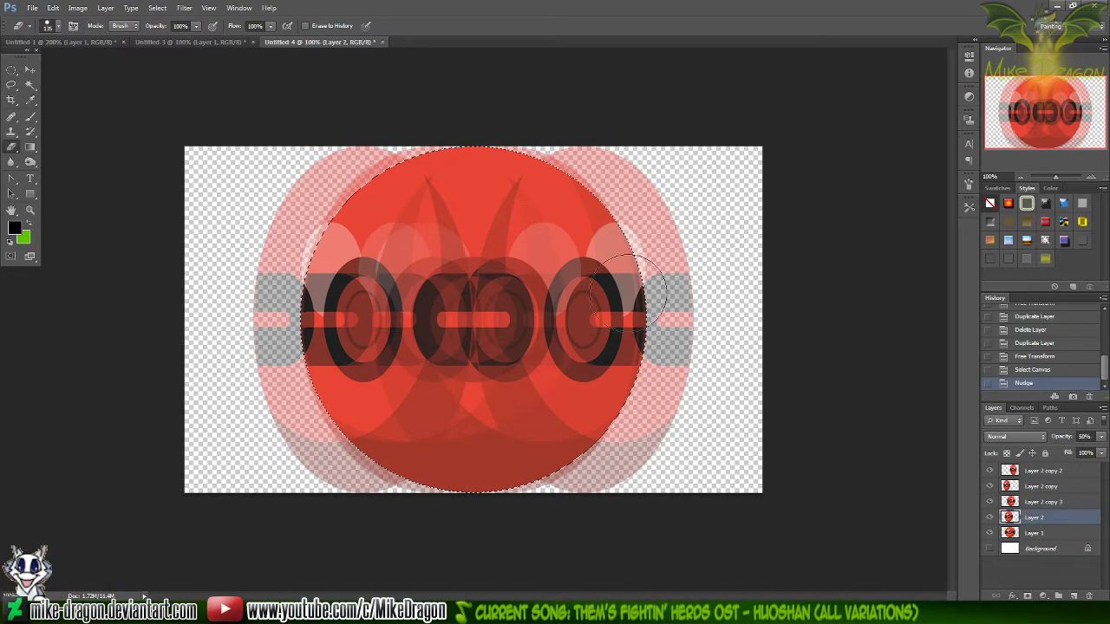
key("ctrl+shift+i")
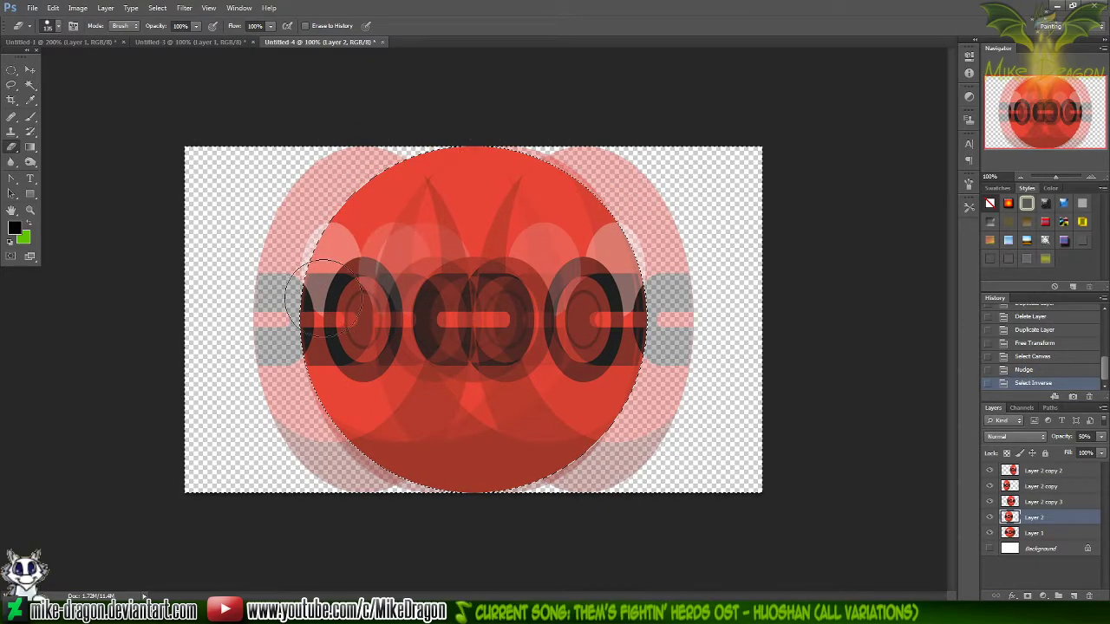
left_click(629, 182)
left_click(1029, 503)
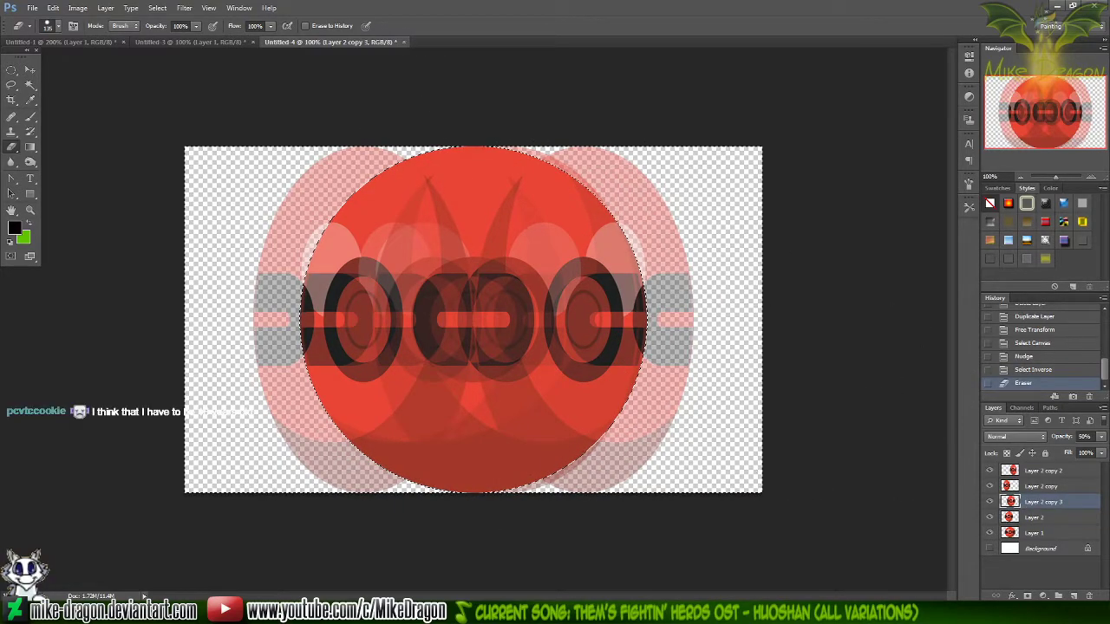
mouse_move(648, 224)
left_mouse_down()
mouse_move(421, 147)
mouse_move(234, 275)
mouse_move(448, 431)
left_mouse_up()
Erase the parts of Layer 2 copy and Layer 2 copy 2 that stick out beyond the base ball on both sides
left_click(1043, 488)
mouse_move(378, 161)
left_mouse_down()
mouse_move(293, 179)
mouse_move(222, 255)
mouse_move(381, 264)
mouse_move(299, 416)
mouse_move(407, 482)
left_mouse_up()
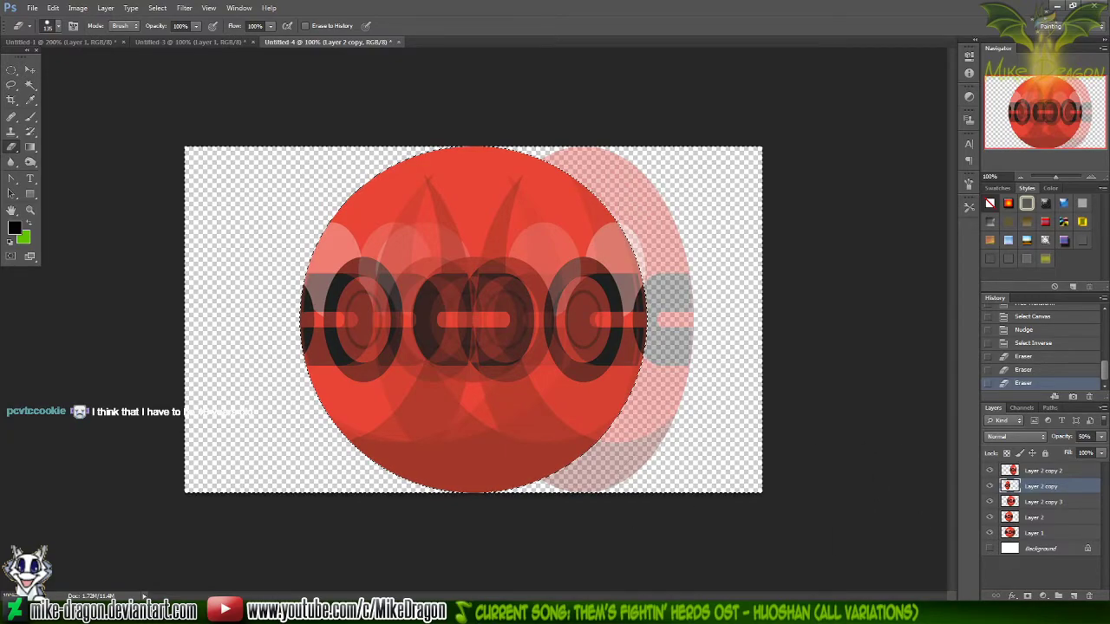
left_click_drag(526, 490, 610, 510)
left_click(1005, 473)
mouse_move(821, 444)
left_mouse_down()
mouse_move(476, 465)
mouse_move(553, 460)
mouse_move(528, 455)
mouse_move(596, 375)
mouse_move(794, 339)
mouse_move(600, 342)
mouse_move(573, 317)
mouse_move(590, 275)
mouse_move(642, 216)
mouse_move(583, 187)
mouse_move(497, 171)
mouse_move(407, 183)
mouse_move(503, 186)
left_mouse_up()
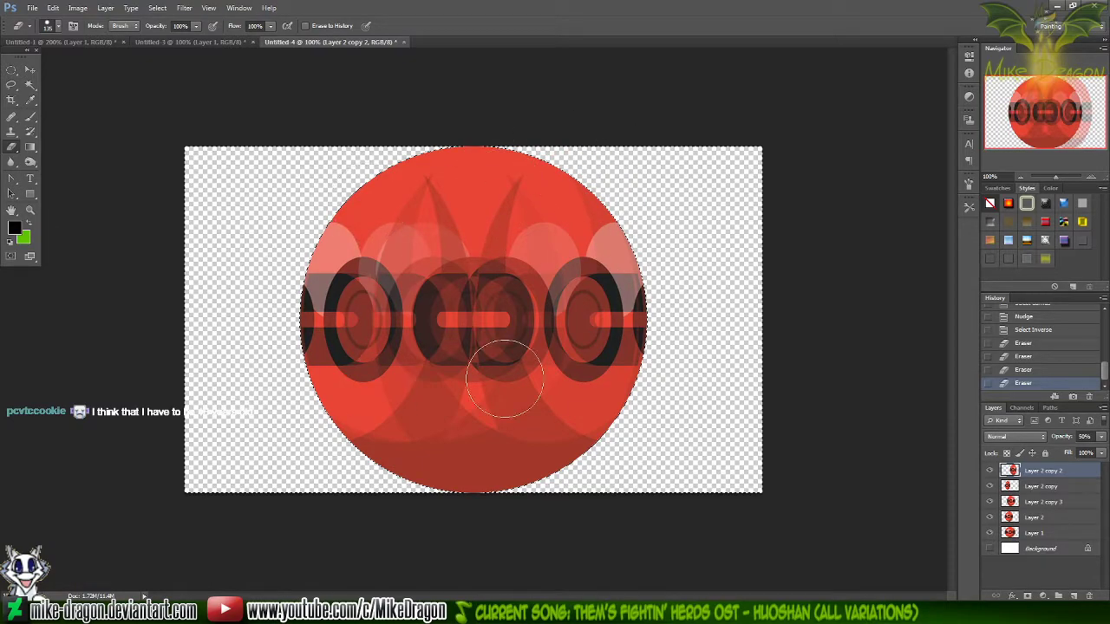
Clear the selection and merge all visible ball layers into one, leaving out the hidden Background
key("ctrl+d")
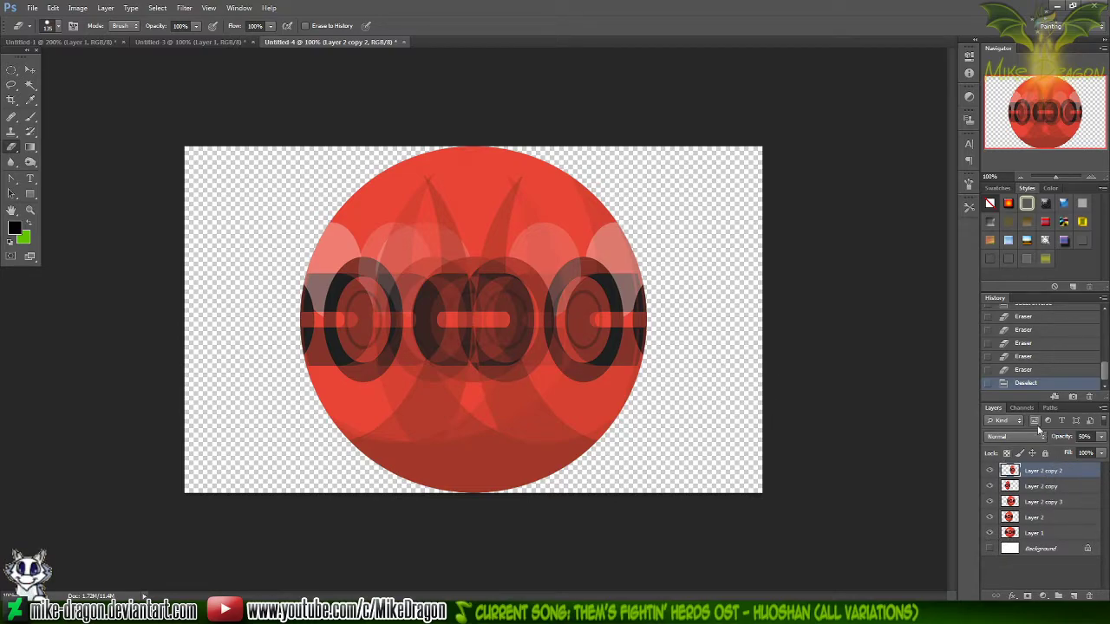
right_click(1020, 470)
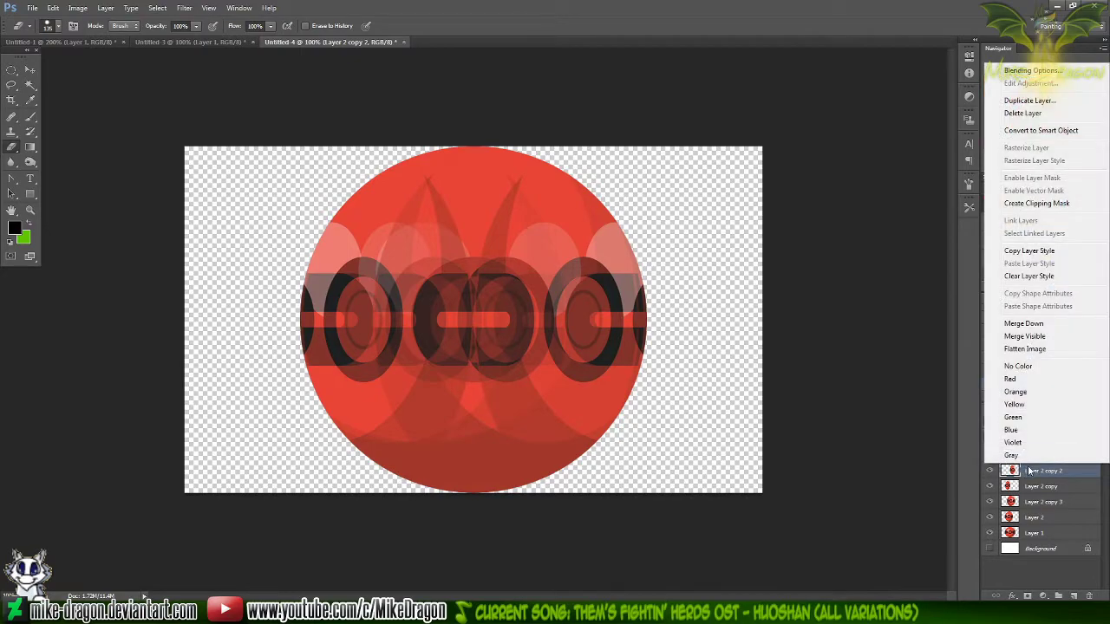
left_click(1042, 340)
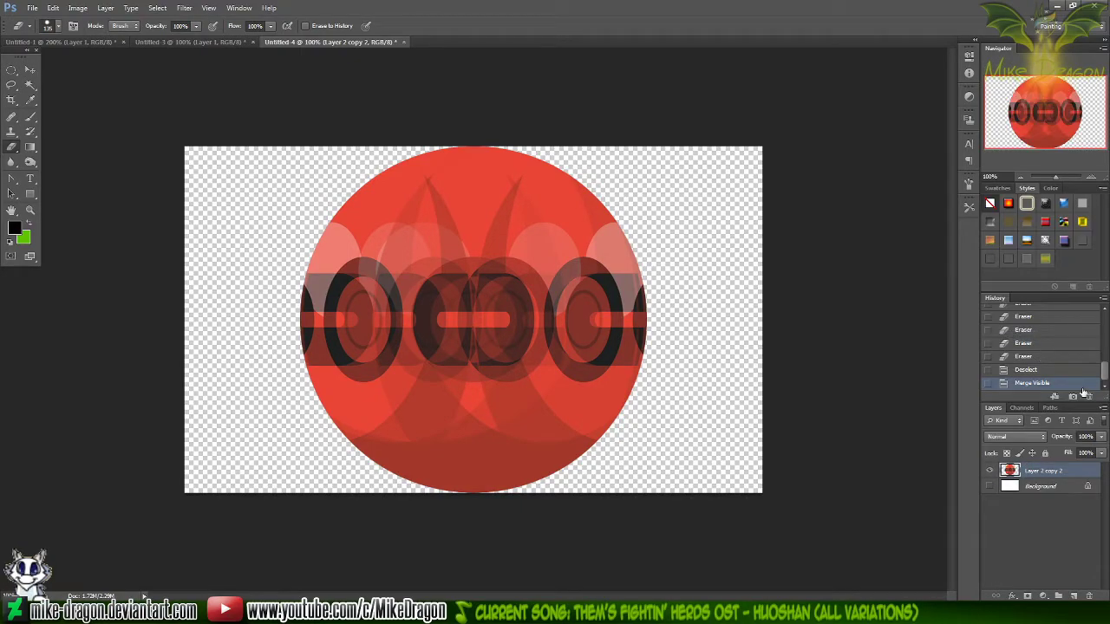
Free-transform the merged ball about its centre, squashing its height to about 77% and stretching its width to 124%
key("ctrl+t")
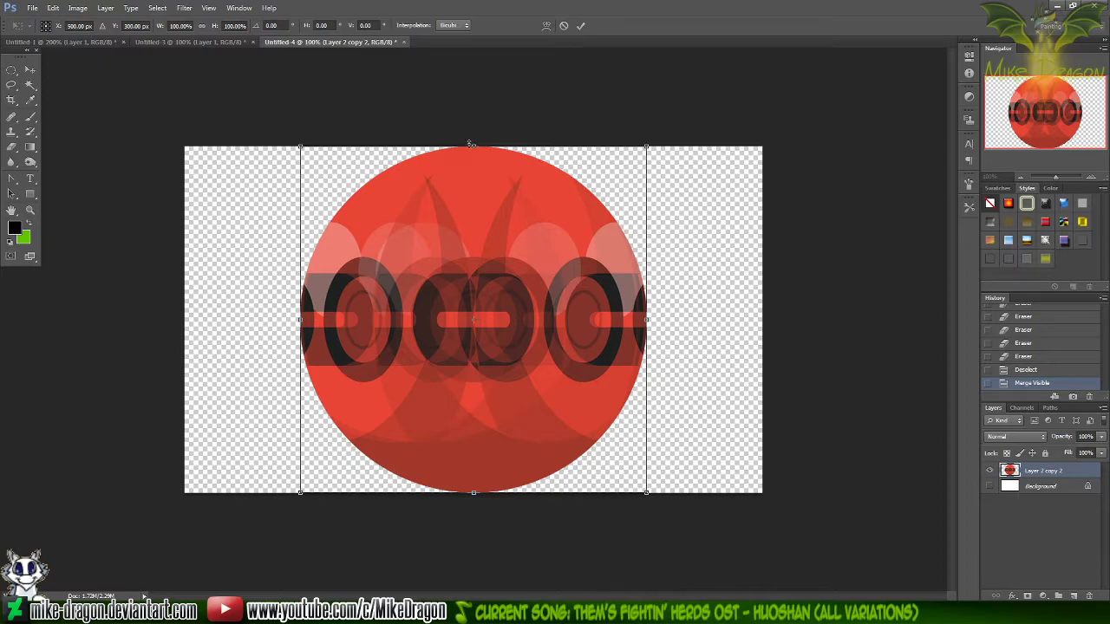
left_click_drag(472, 145, 473, 185)
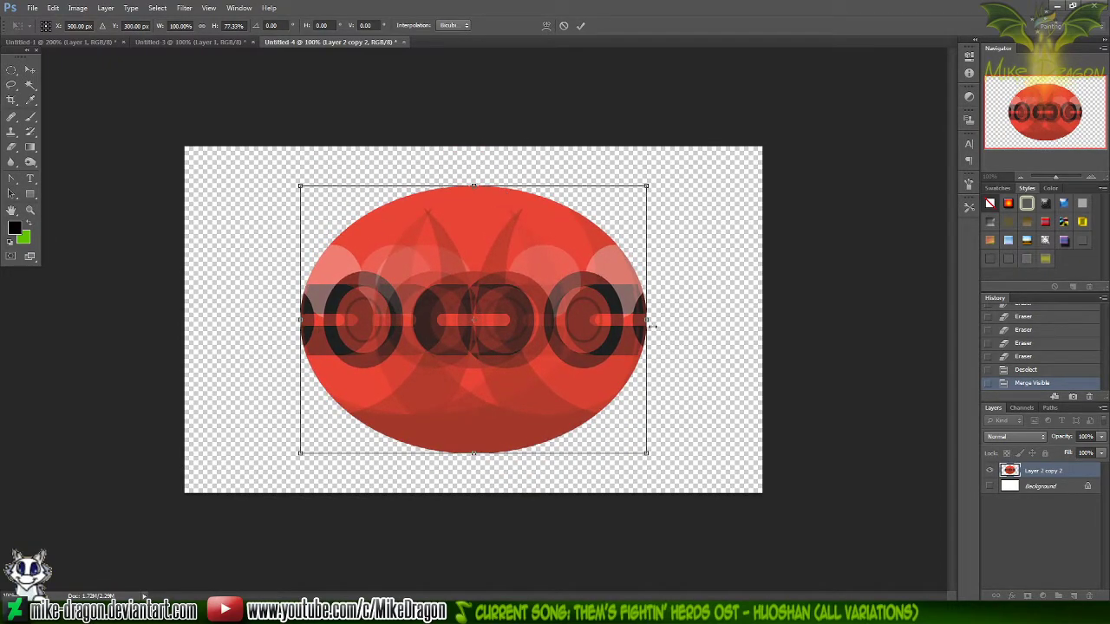
left_click_drag(648, 320, 688, 320)
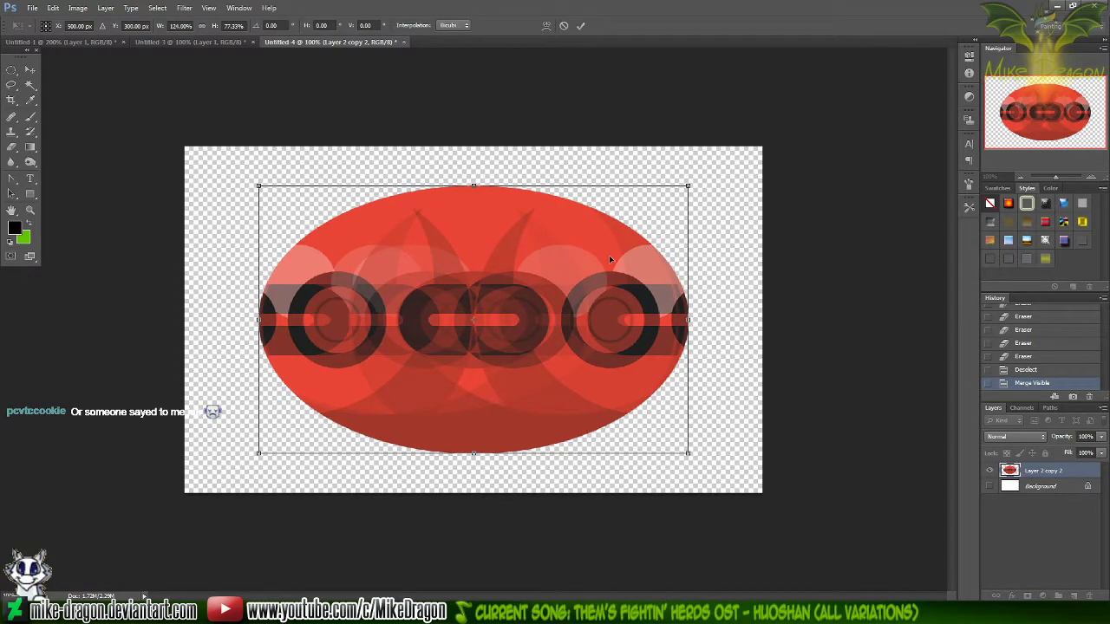
key("Return")
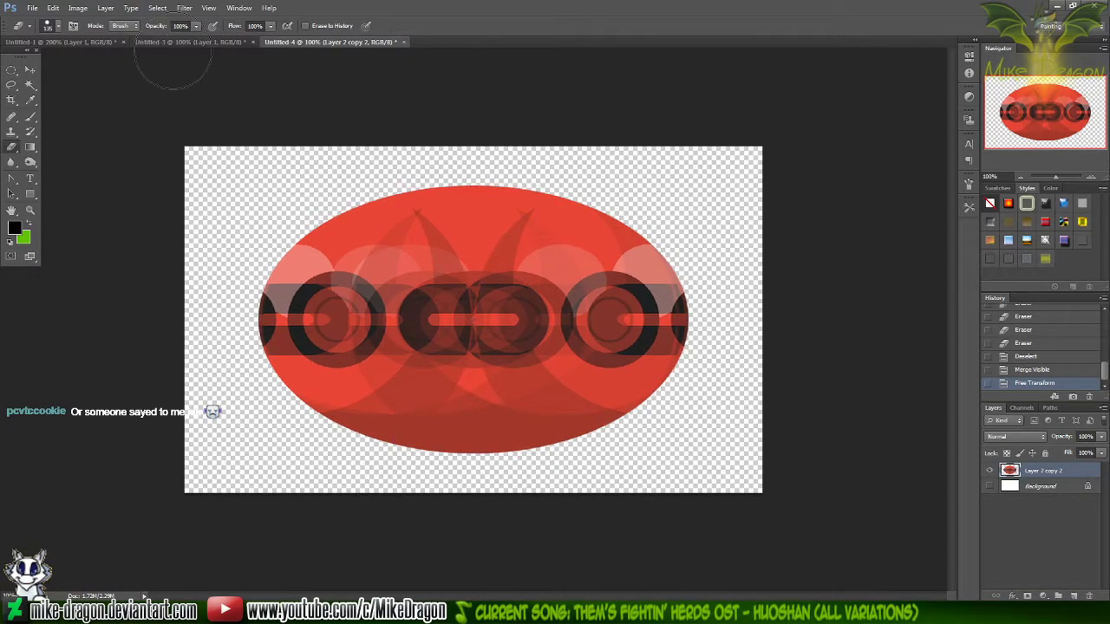
Apply a Motion Blur to the flattened ball with an angle of 0° and a distance of 100 pixels
left_click(182, 8)
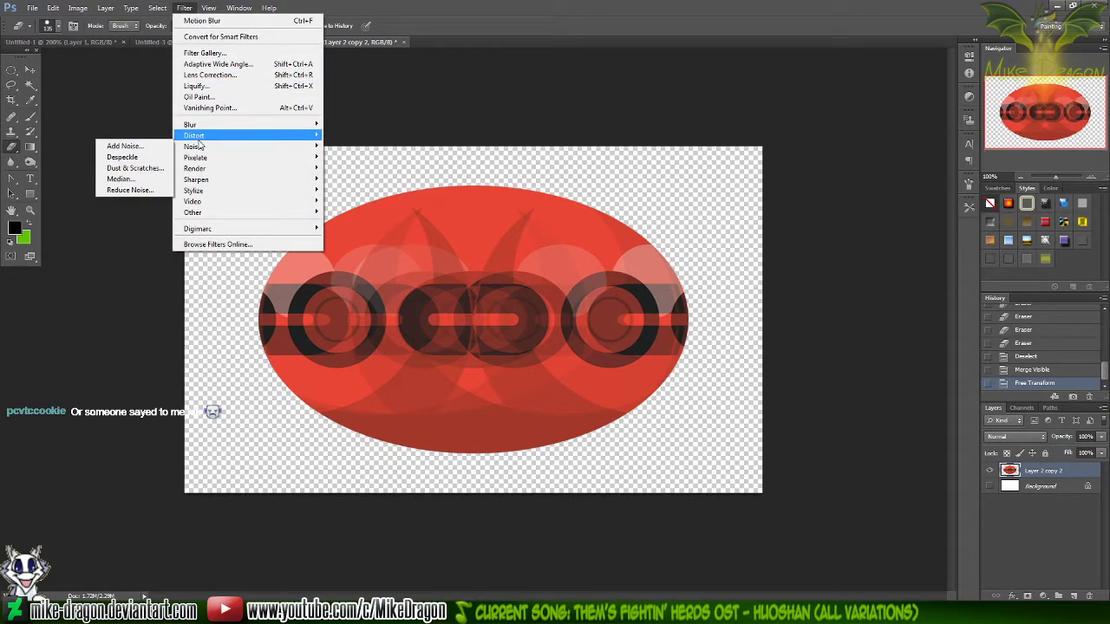
mouse_move(199, 135)
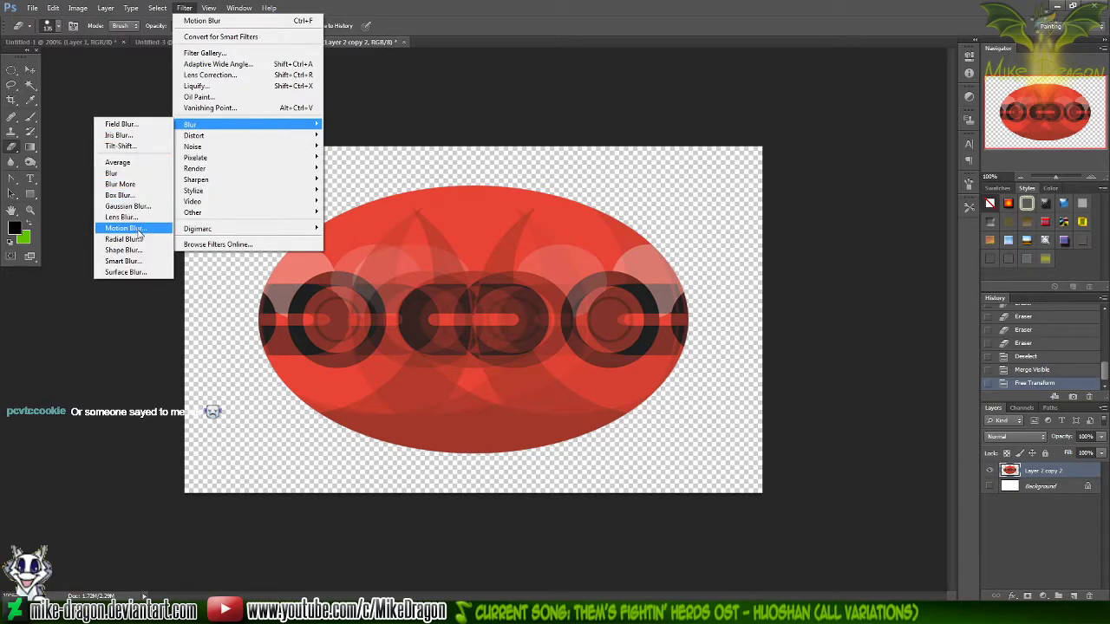
left_click(124, 228)
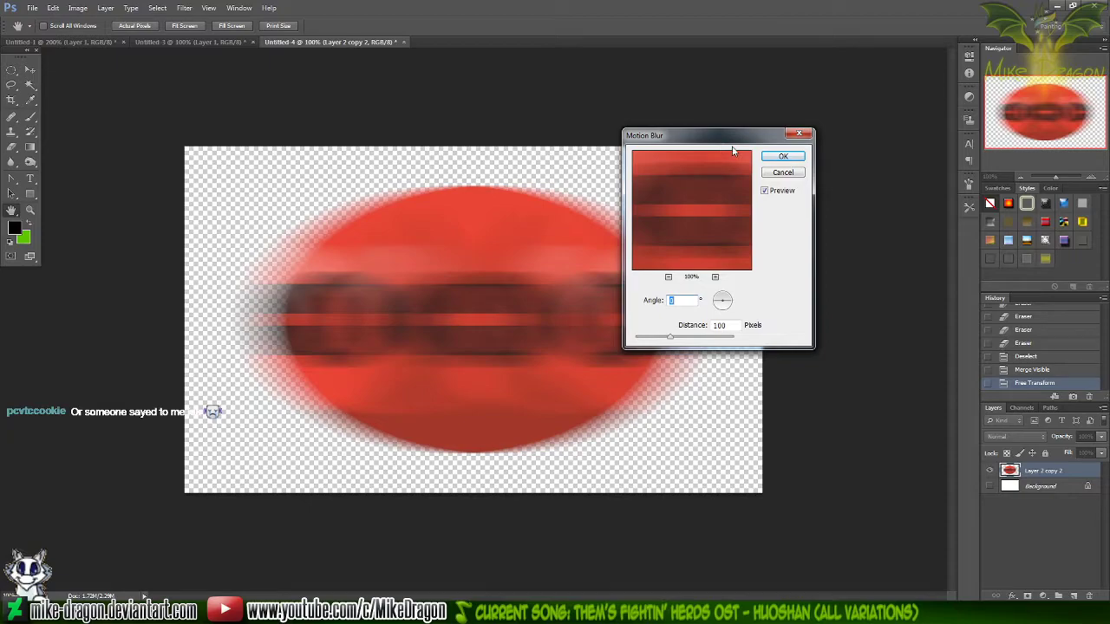
left_click_drag(709, 138, 791, 174)
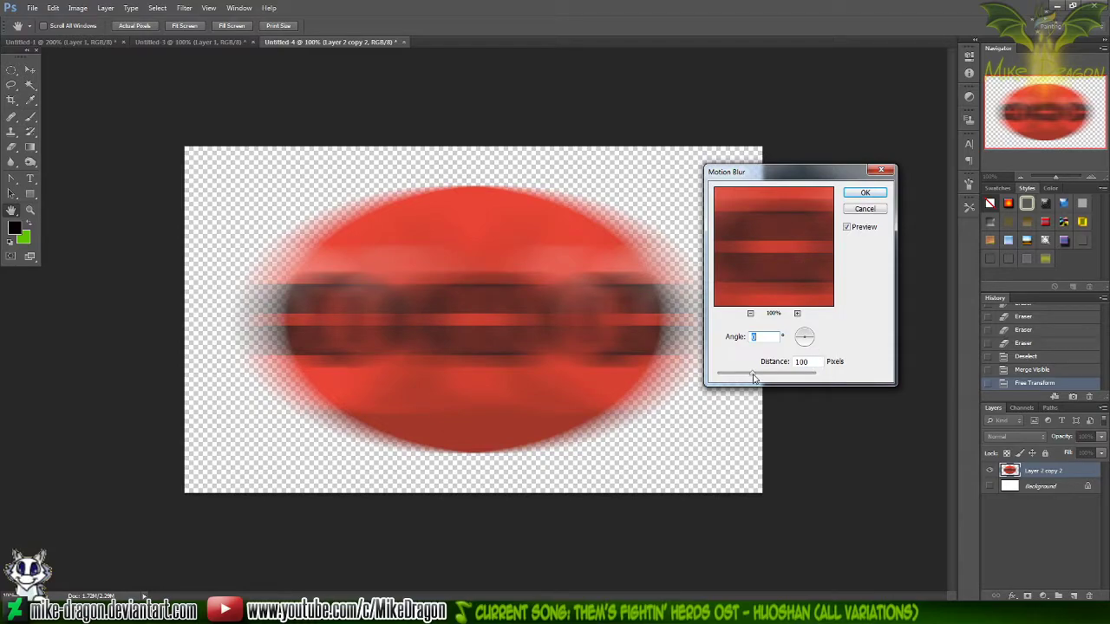
left_click_drag(750, 376, 747, 376)
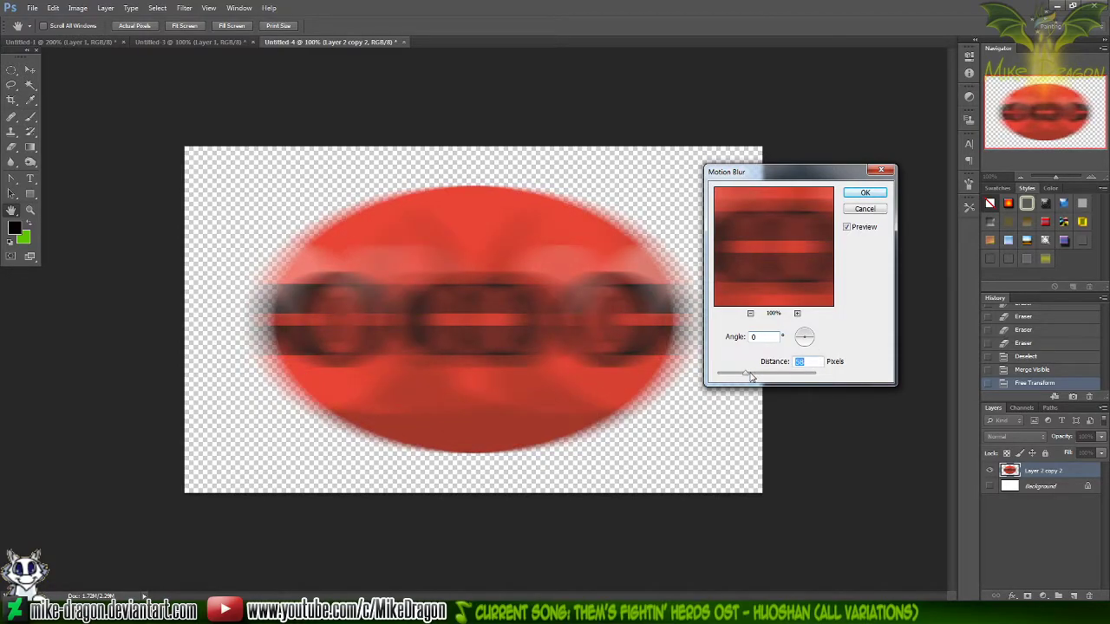
type("100")
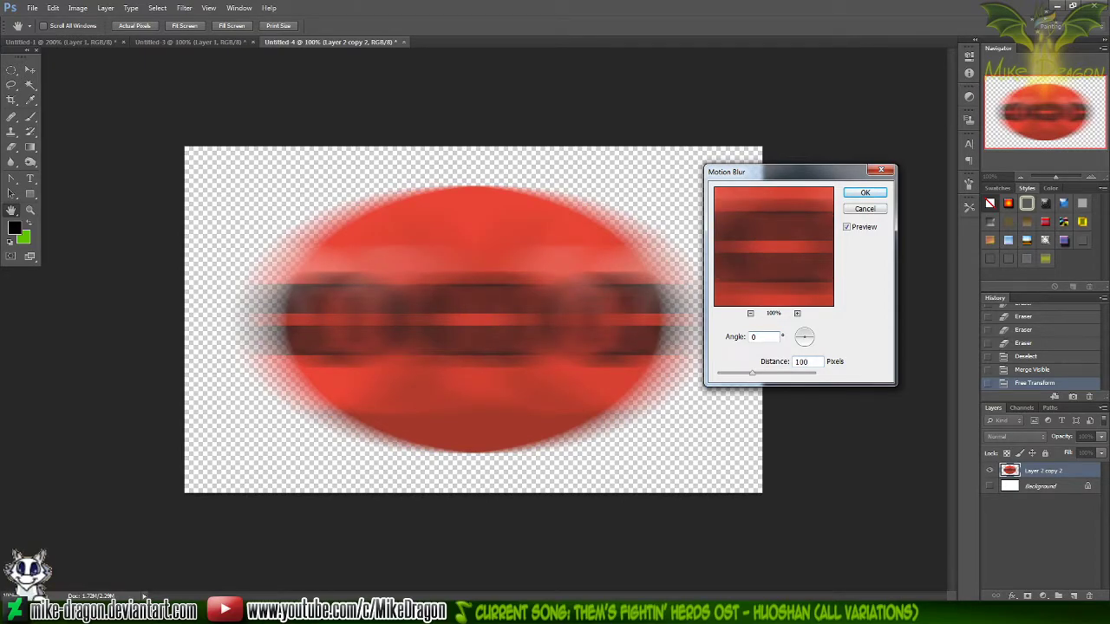
key("Return")
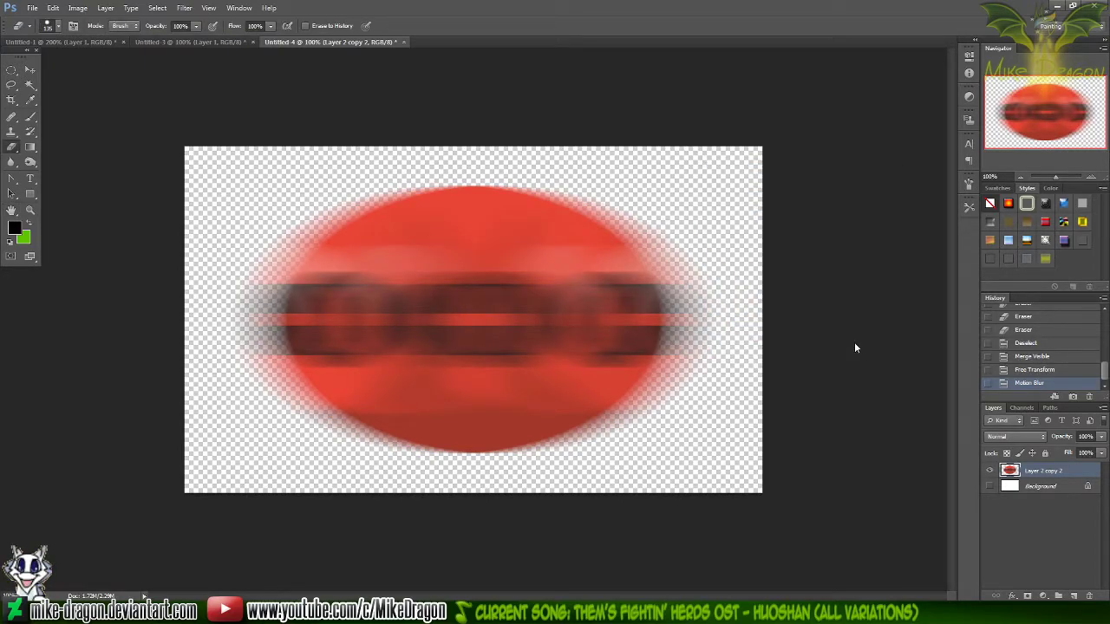
Open the ComicSample3 image from the Silver Trot Pokémon Trainer folder for editing in Paint
left_click(373, 612)
left_click_drag(743, 403, 675, 416)
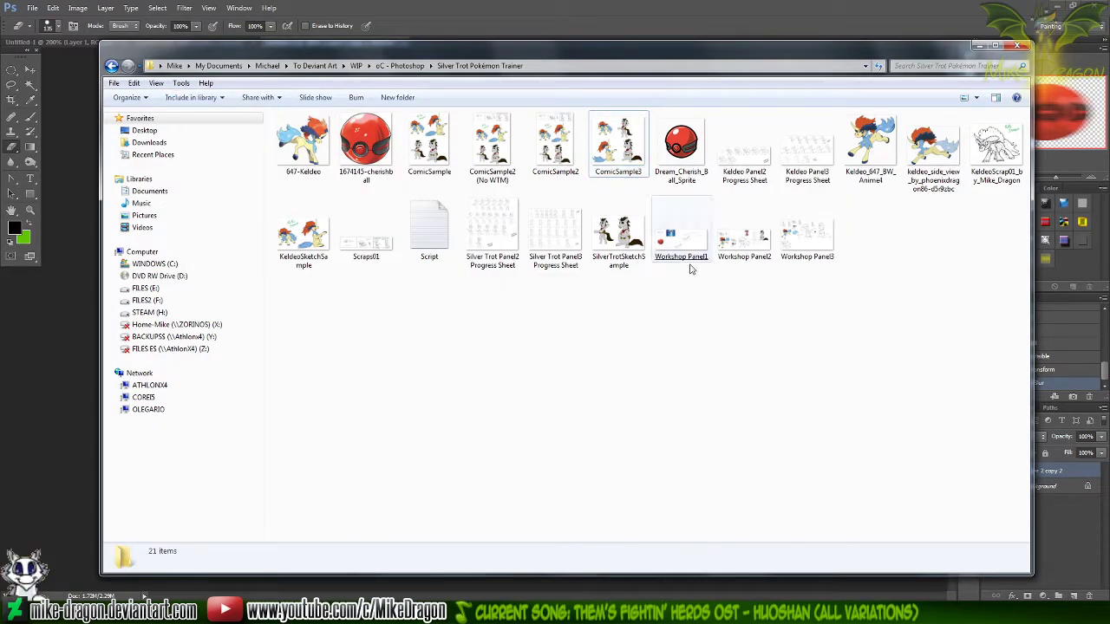
right_click(621, 145)
left_click(535, 201)
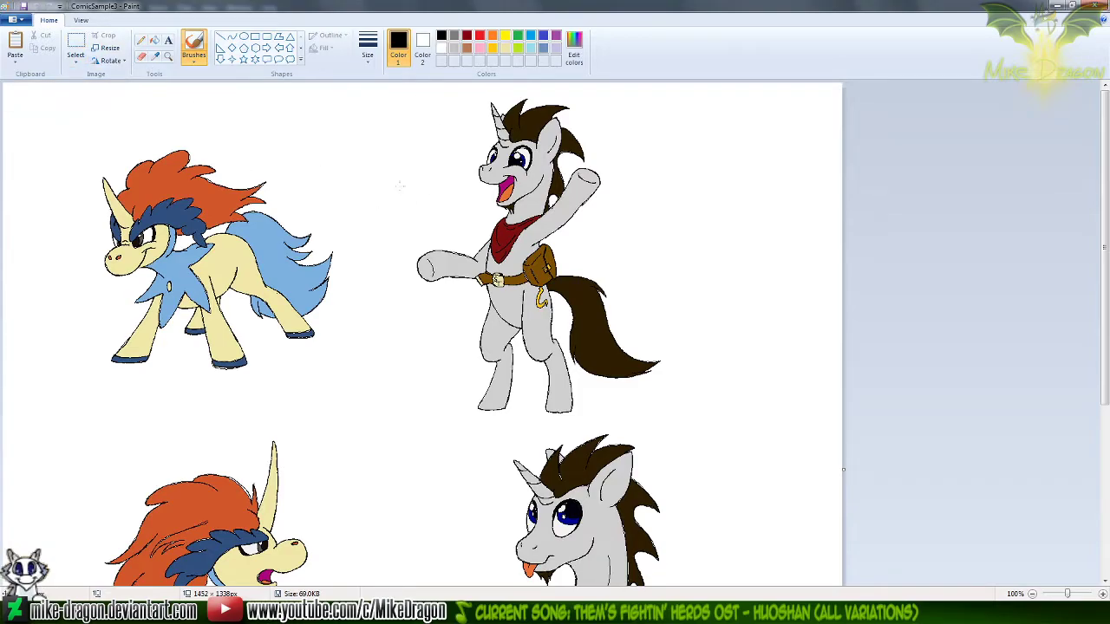
Copy the ComicSample3 artwork into the Photoshop document as a layer beneath the blurred ball, and reselect the ball layer
left_click(692, 612)
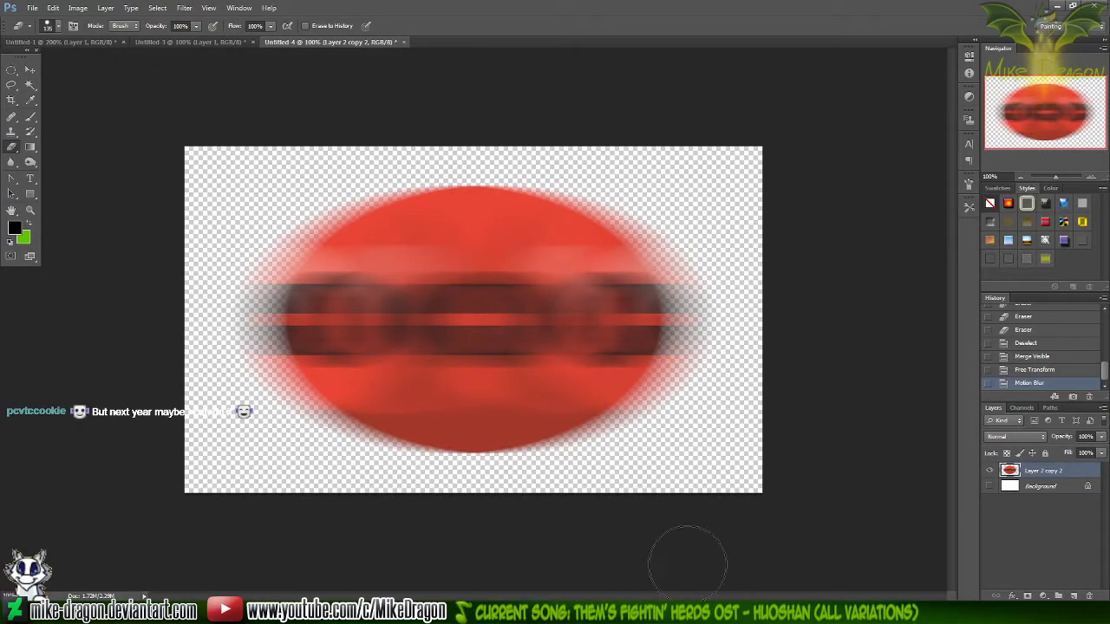
left_click(1042, 487)
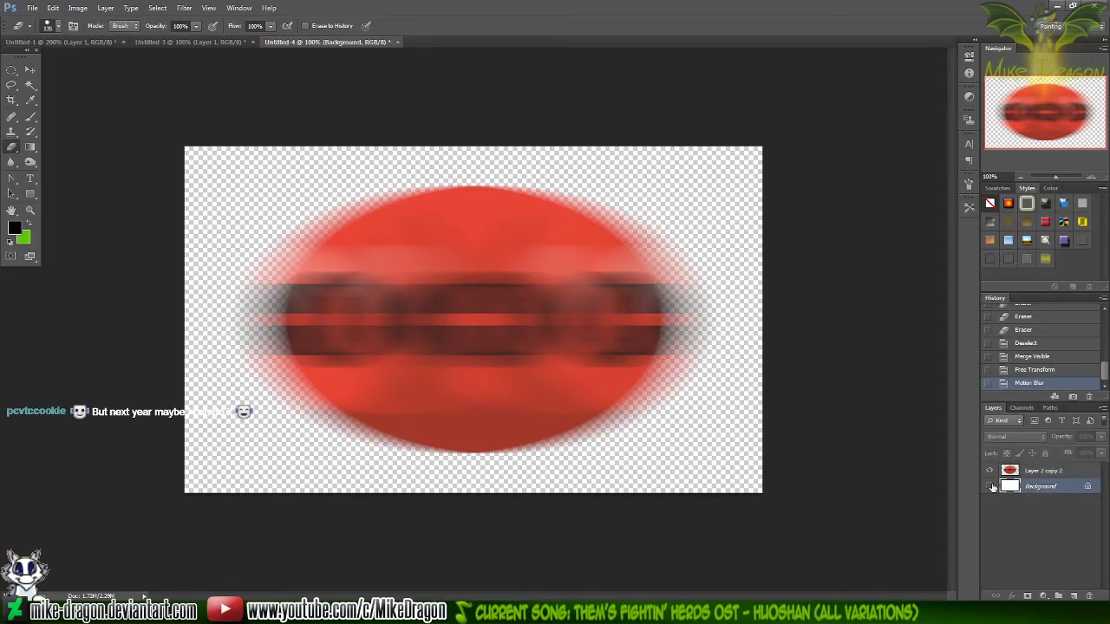
key("ctrl+v")
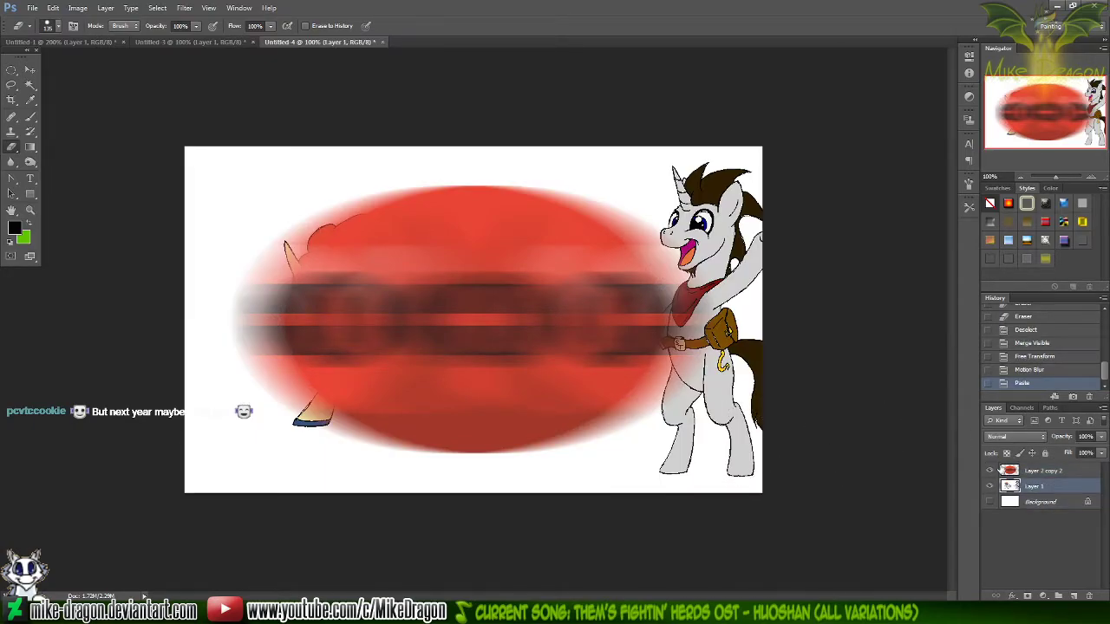
left_click(1046, 470)
Try scaling the blurred ball to about 44%, tilting it up to the right and placing it between the two characters
key("ctrl+t")
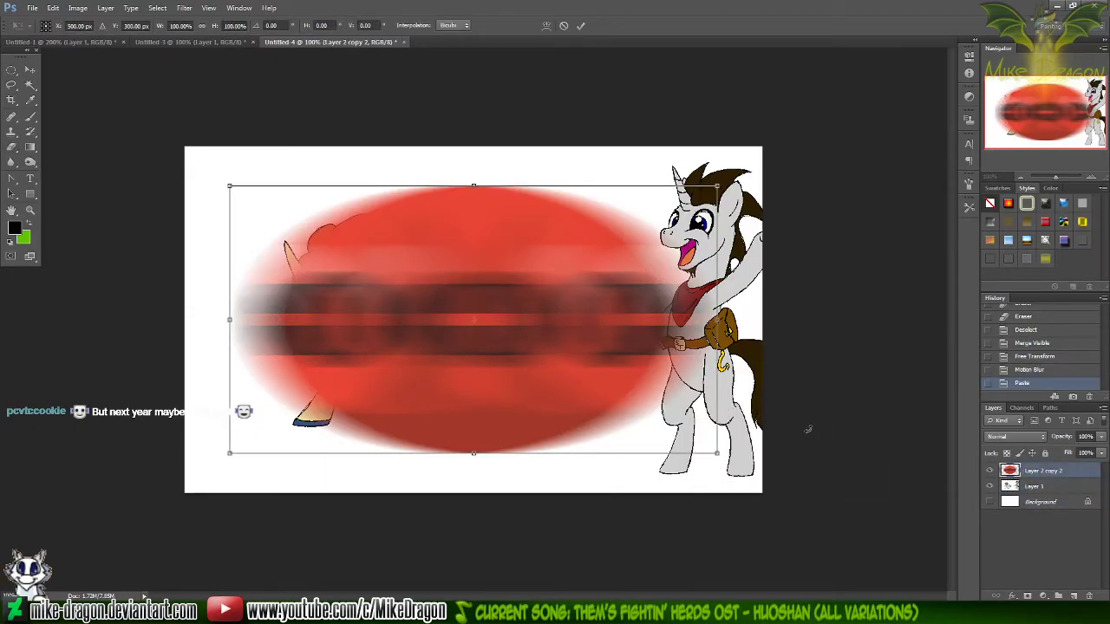
left_click_drag(718, 453, 582, 379)
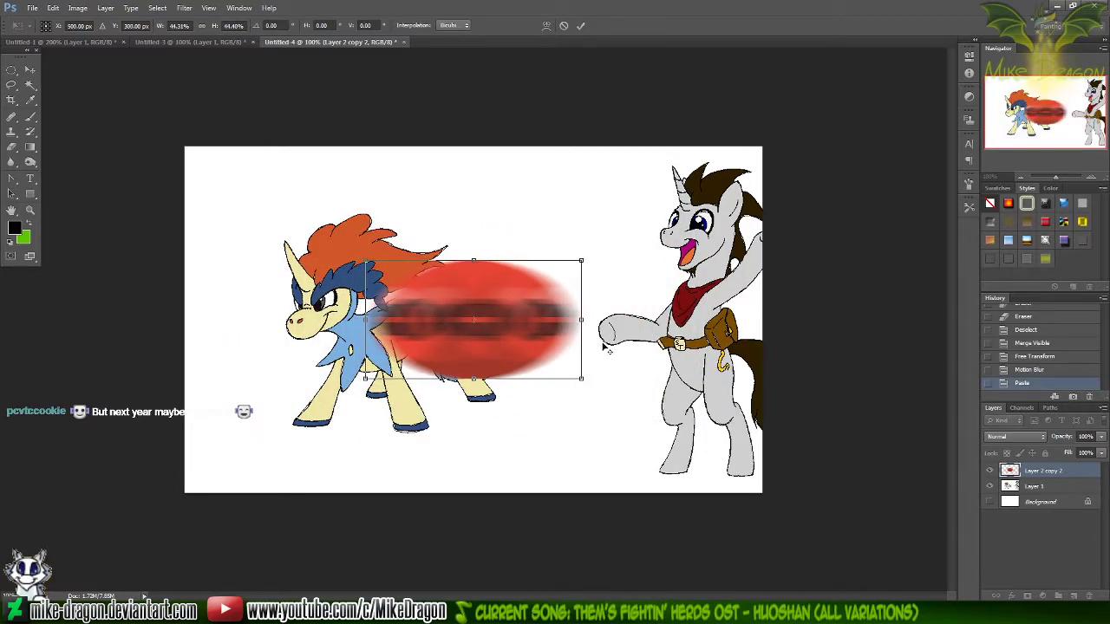
left_click_drag(536, 332, 591, 233)
mouse_move(642, 299)
left_mouse_down()
mouse_move(587, 344)
mouse_move(632, 309)
mouse_move(604, 345)
mouse_move(617, 325)
mouse_move(610, 336)
left_mouse_up()
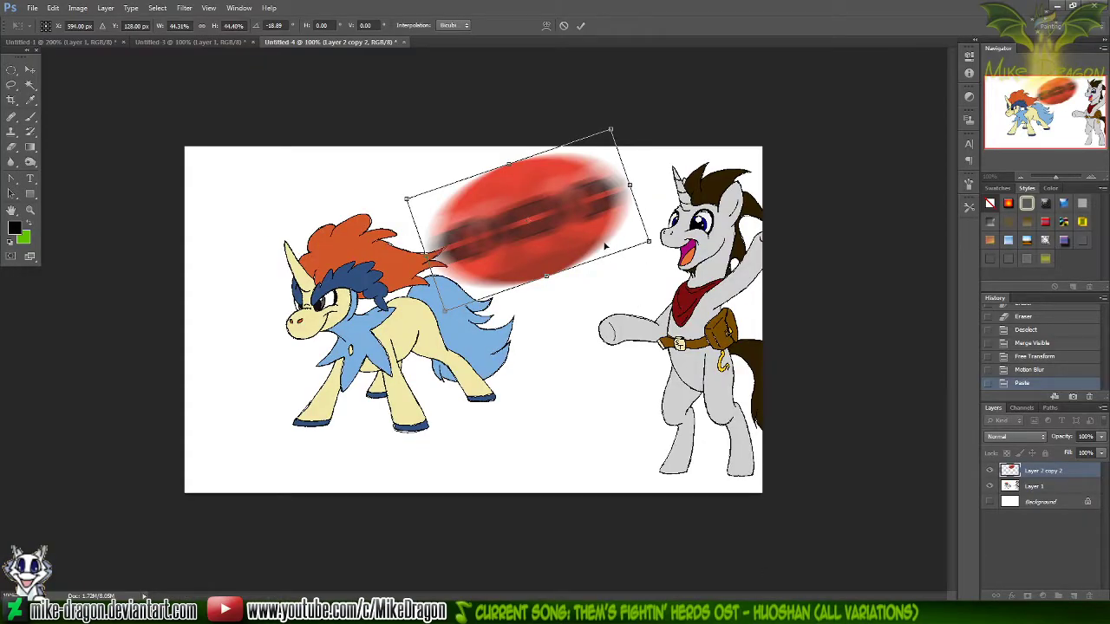
left_click_drag(605, 247, 569, 277)
key("Return")
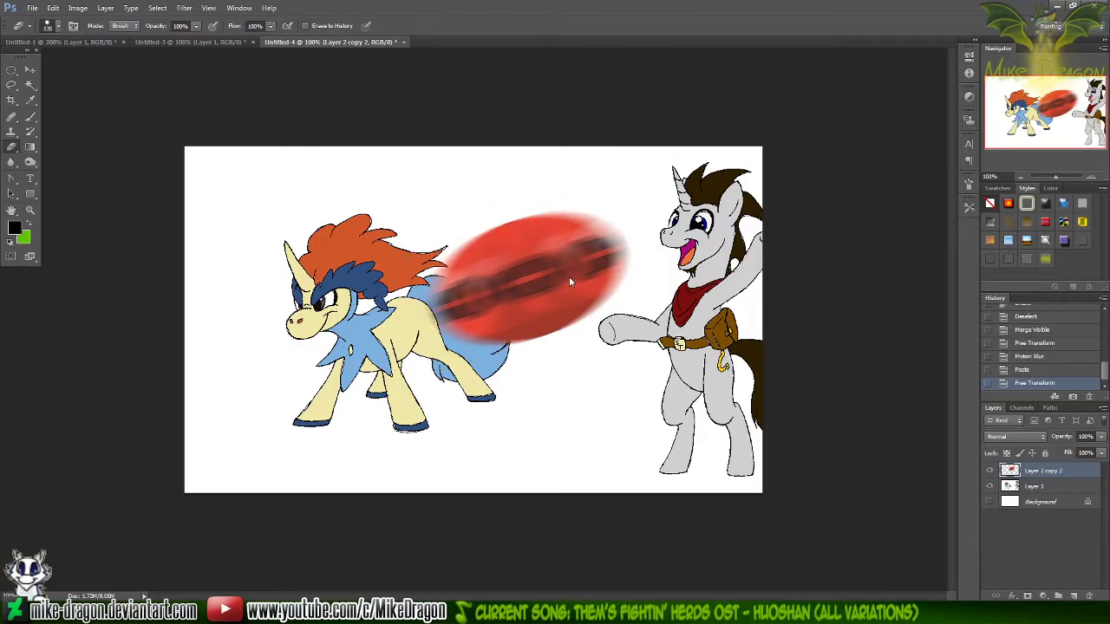
Check the ball's look beside the characters and undo its last free transform
key("ctrl+minus")
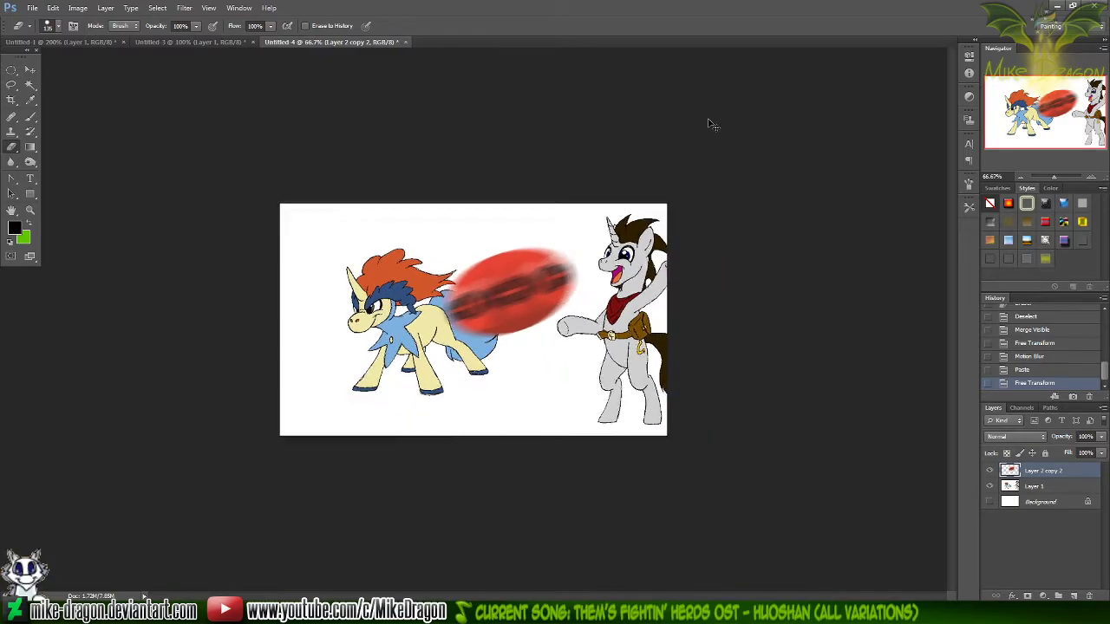
key("ctrl+plus")
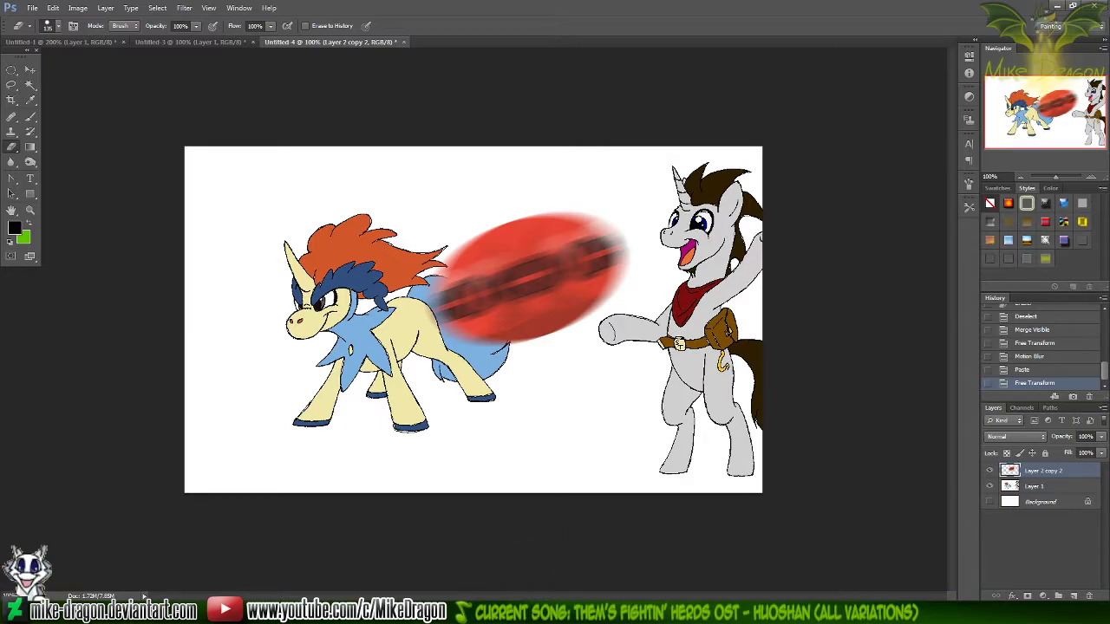
left_click(529, 614)
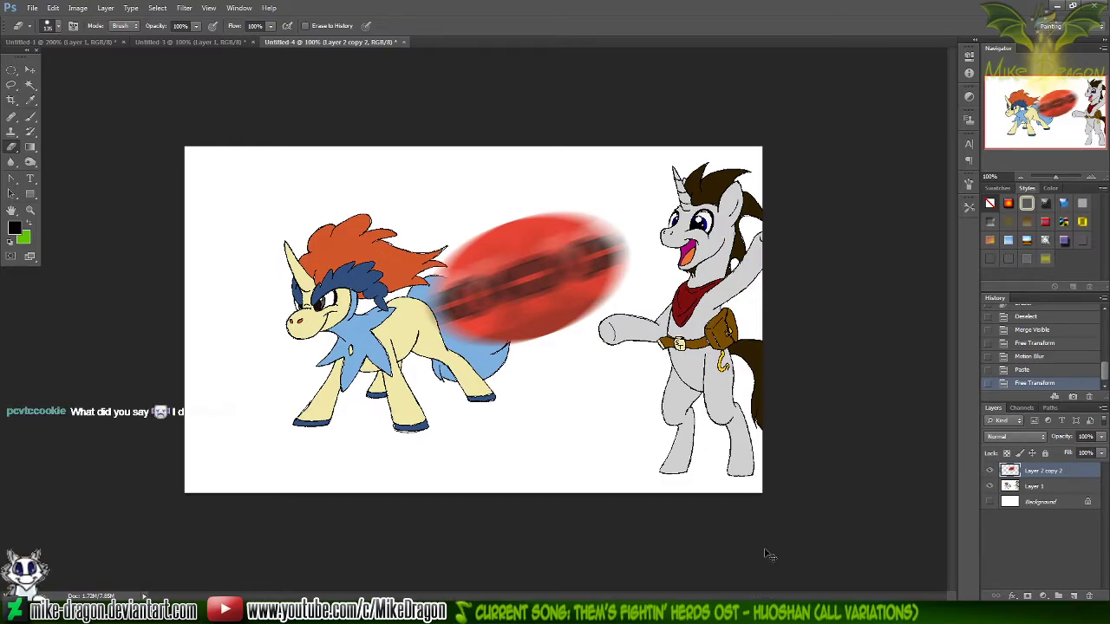
key("ctrl+z")
Warp the blurred ball so that its upper edge and dark centre band curve downward in the middle
key("ctrl+t")
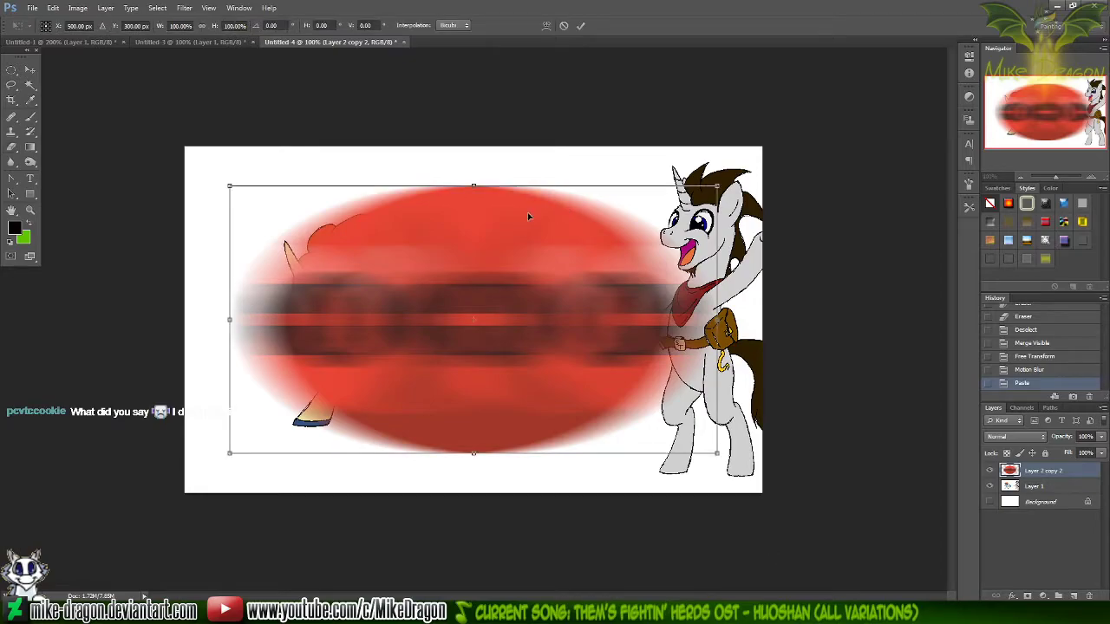
right_click(529, 258)
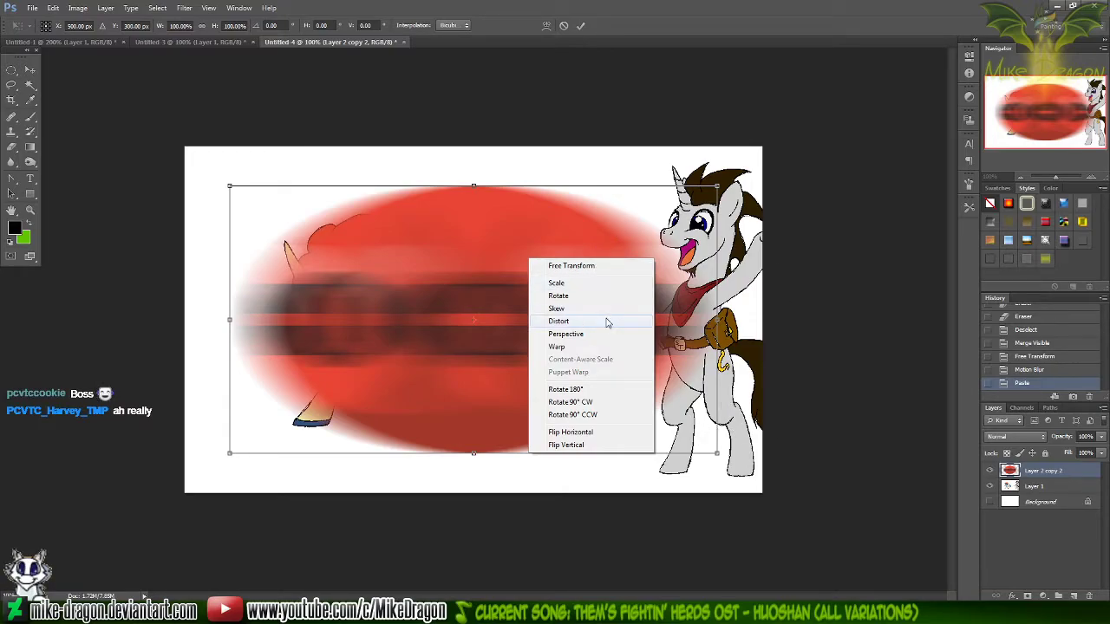
left_click(573, 347)
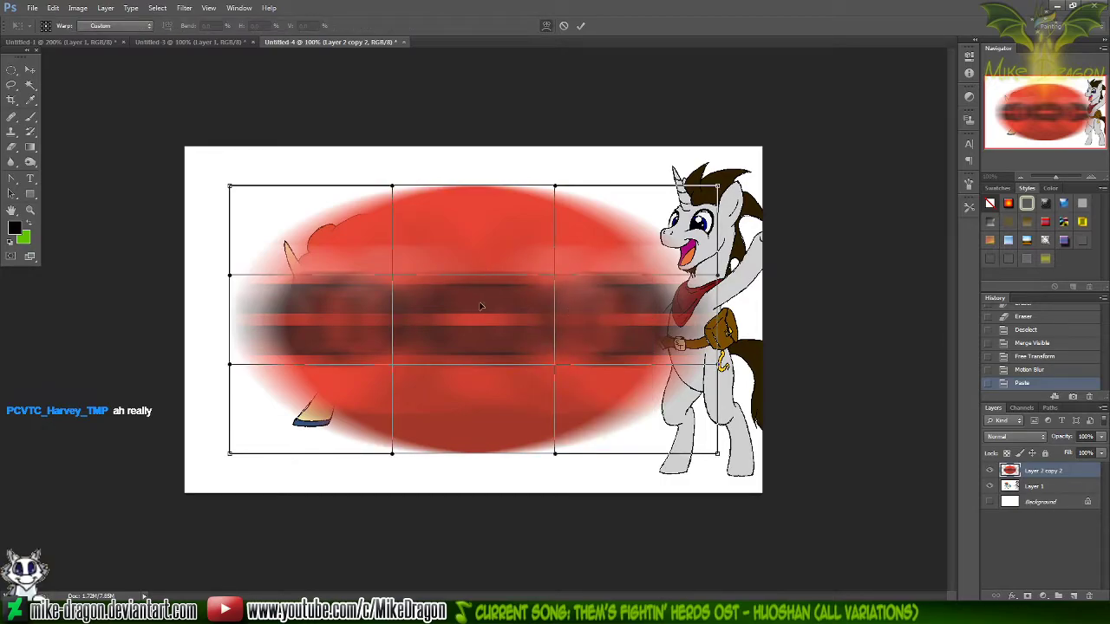
left_click_drag(473, 239, 472, 269)
left_click_drag(470, 379, 466, 401)
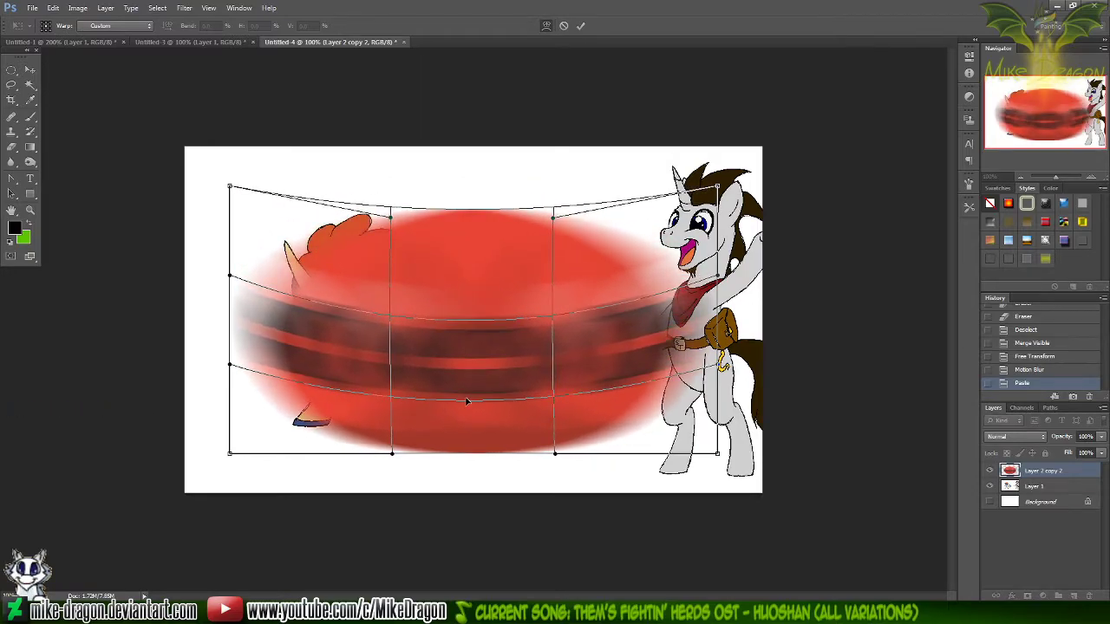
key("Return")
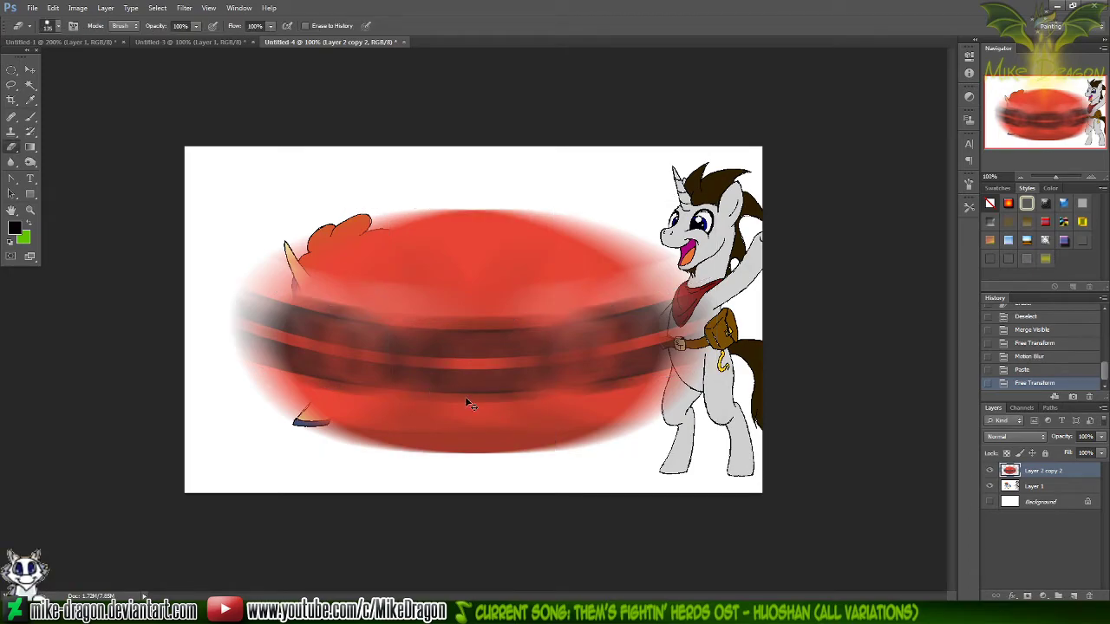
Scale the warped ball to about 48%, rotate it about -14.8° and place it between the two characters
key("ctrl+t")
left_click_drag(717, 209, 590, 273)
left_click_drag(668, 284, 639, 241)
left_click_drag(538, 336, 584, 256)
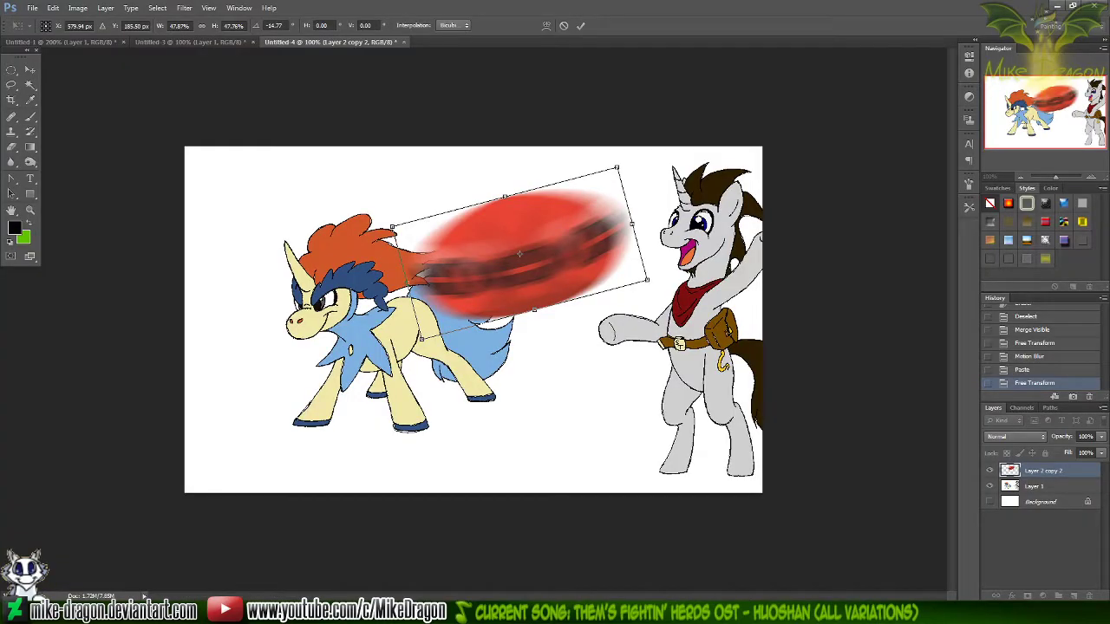
key("Return")
key("e")
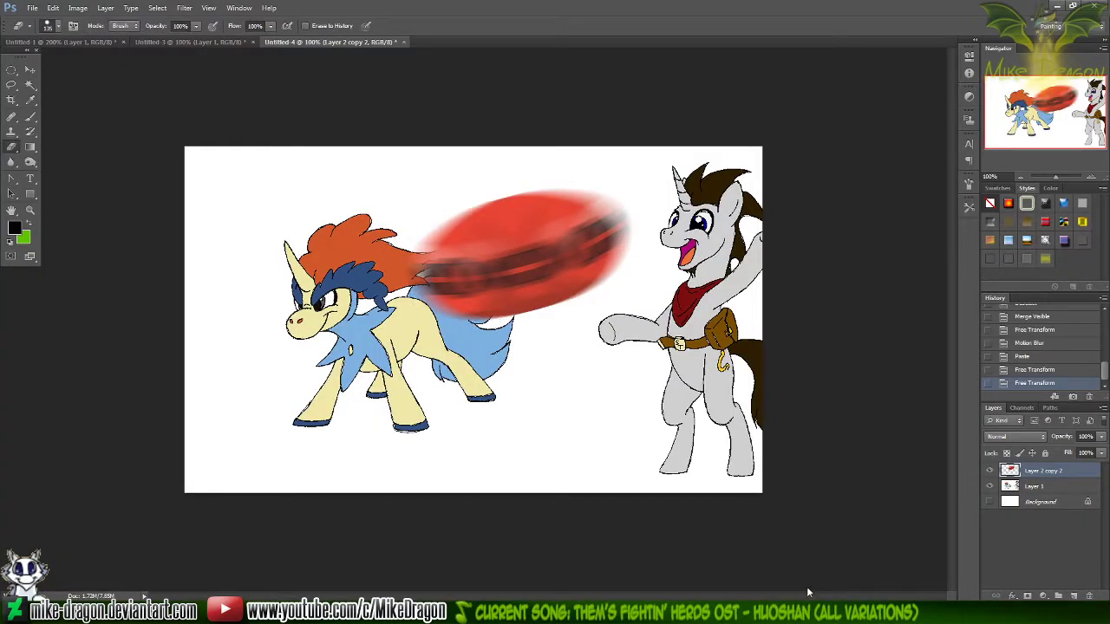
Hide the character artwork on Layer 1 and move the blurred ball toward the middle of the canvas
left_click(990, 487)
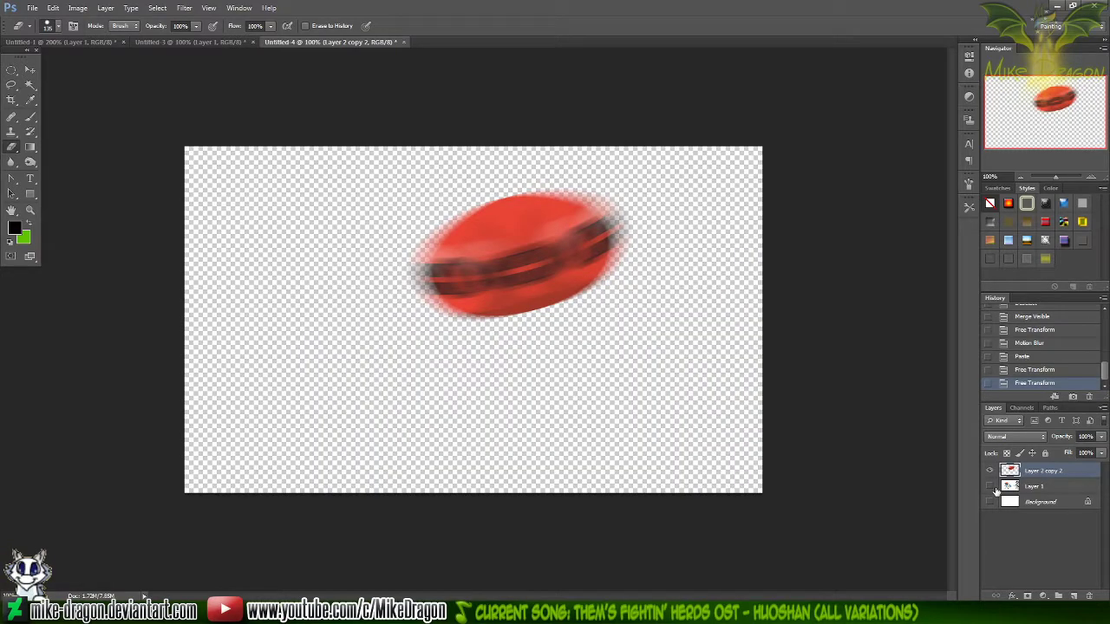
key("v")
mouse_move(648, 375)
left_mouse_down()
mouse_move(644, 361)
mouse_move(620, 408)
mouse_move(632, 420)
left_mouse_up()
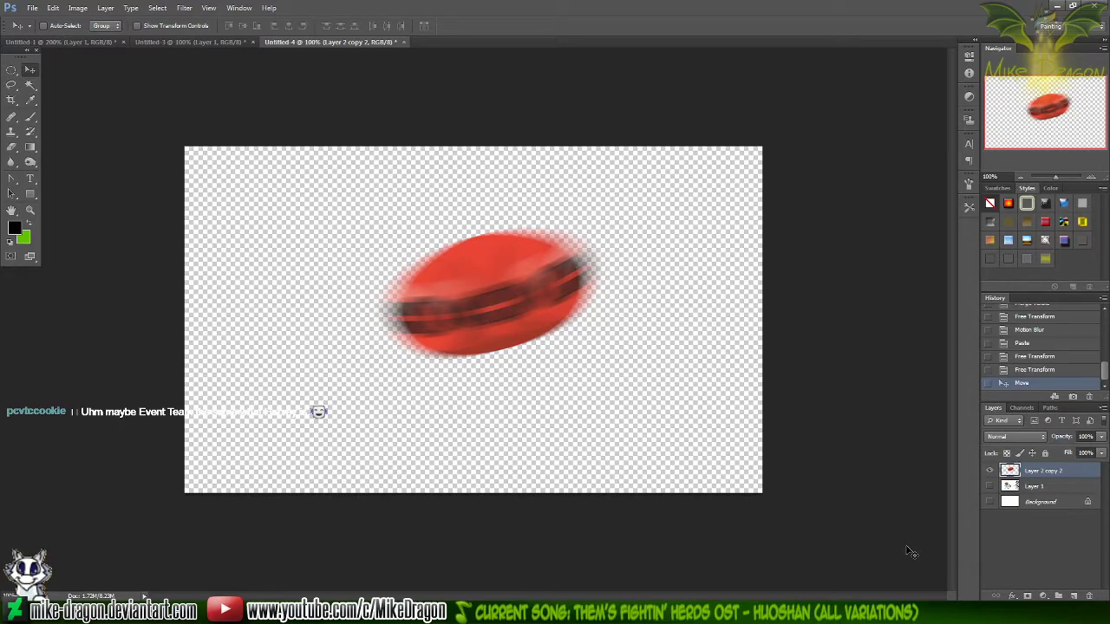
key("alt+Tab")
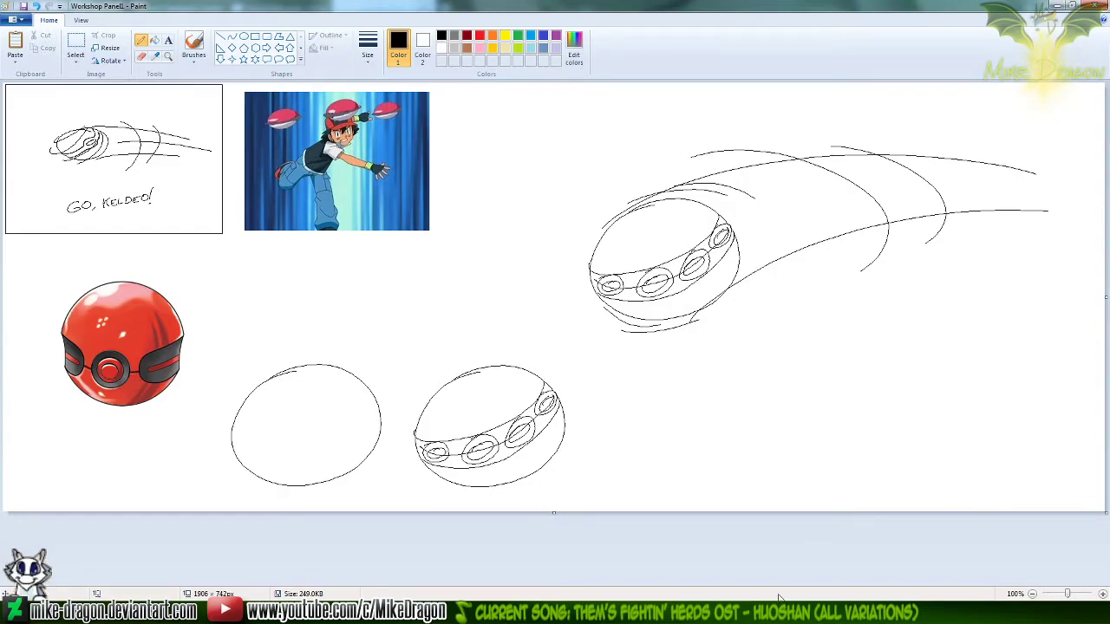
left_click(747, 613)
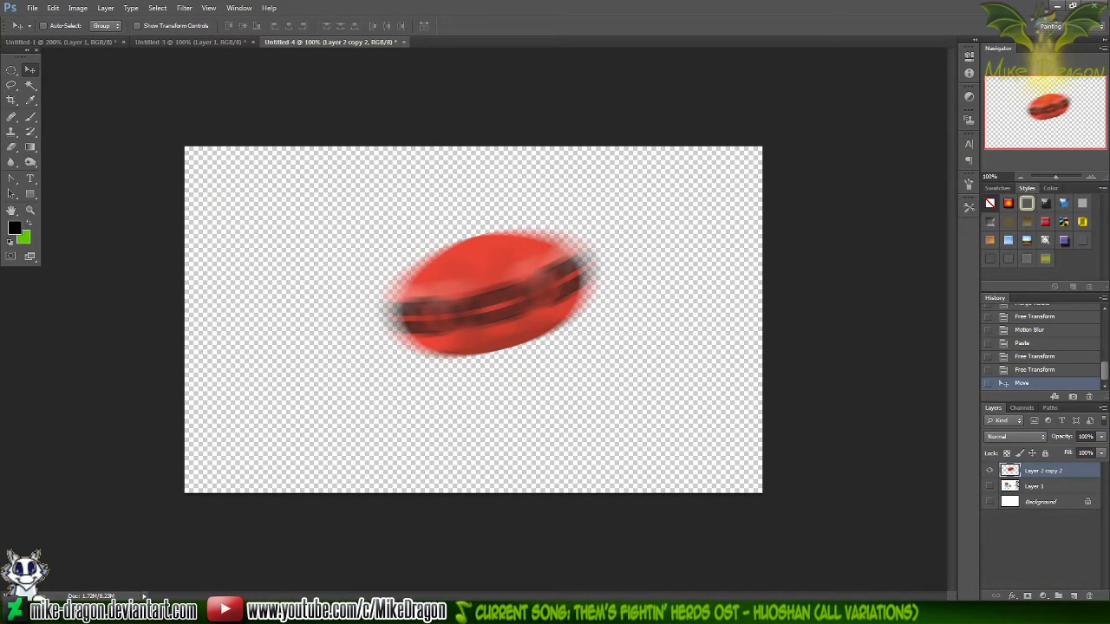
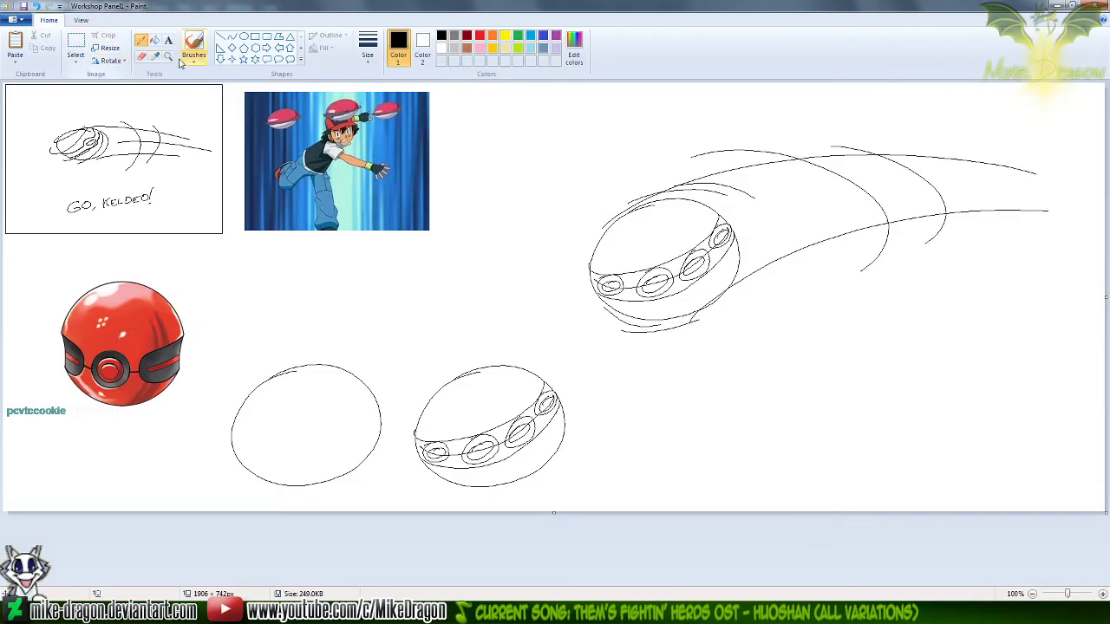
left_click(512, 612)
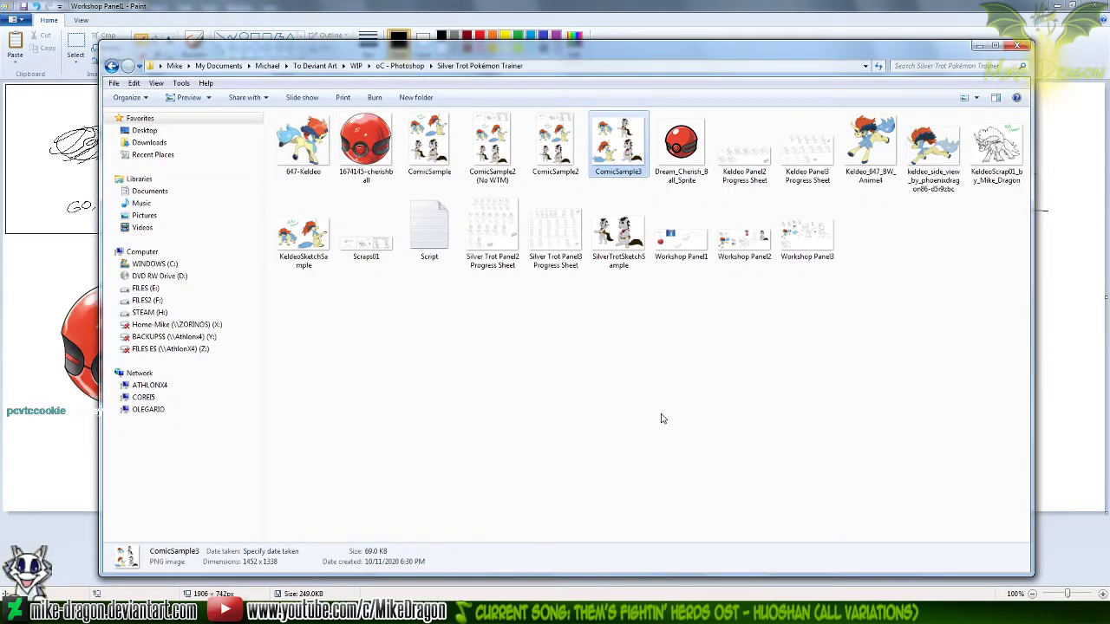
left_click(649, 28)
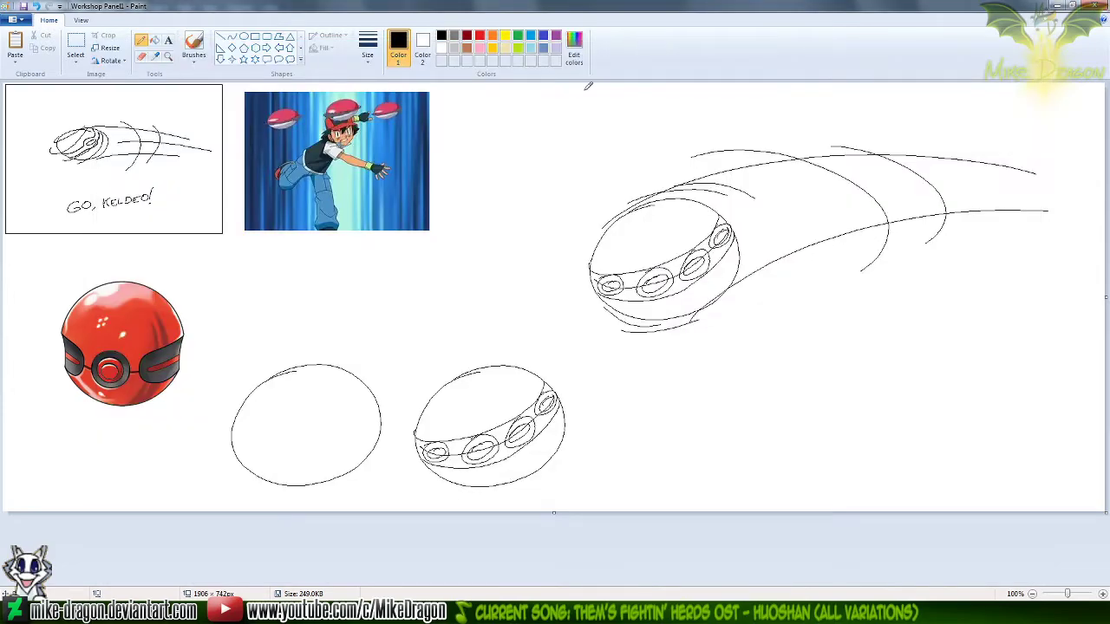
left_click(76, 45)
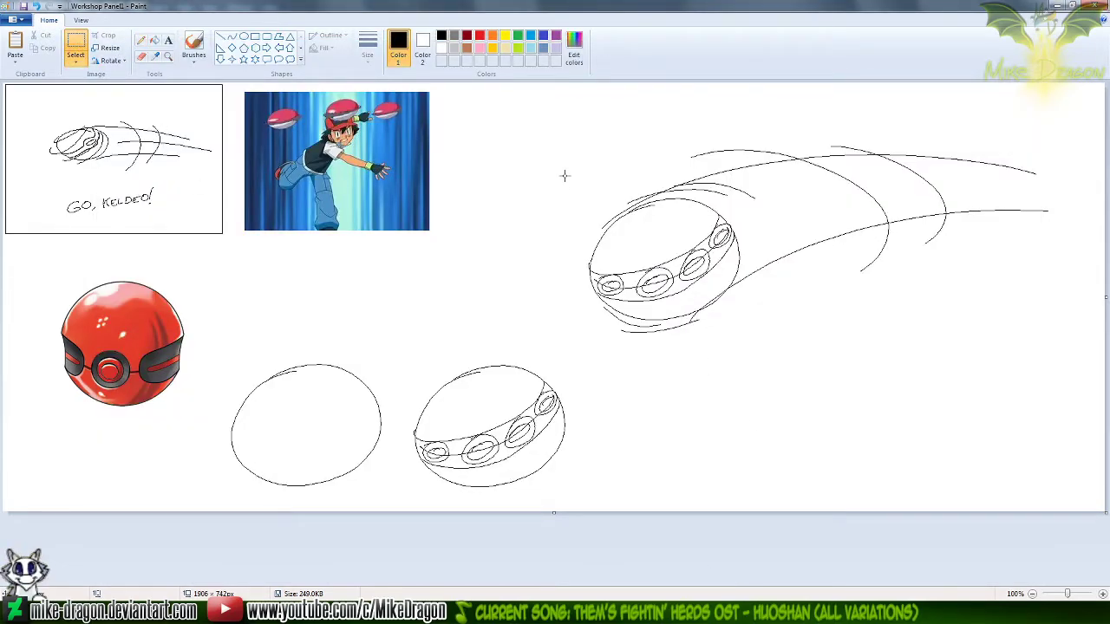
mouse_move(580, 120)
left_mouse_down()
mouse_move(1035, 384)
mouse_move(1069, 373)
mouse_move(1038, 367)
left_mouse_up()
left_click(617, 364)
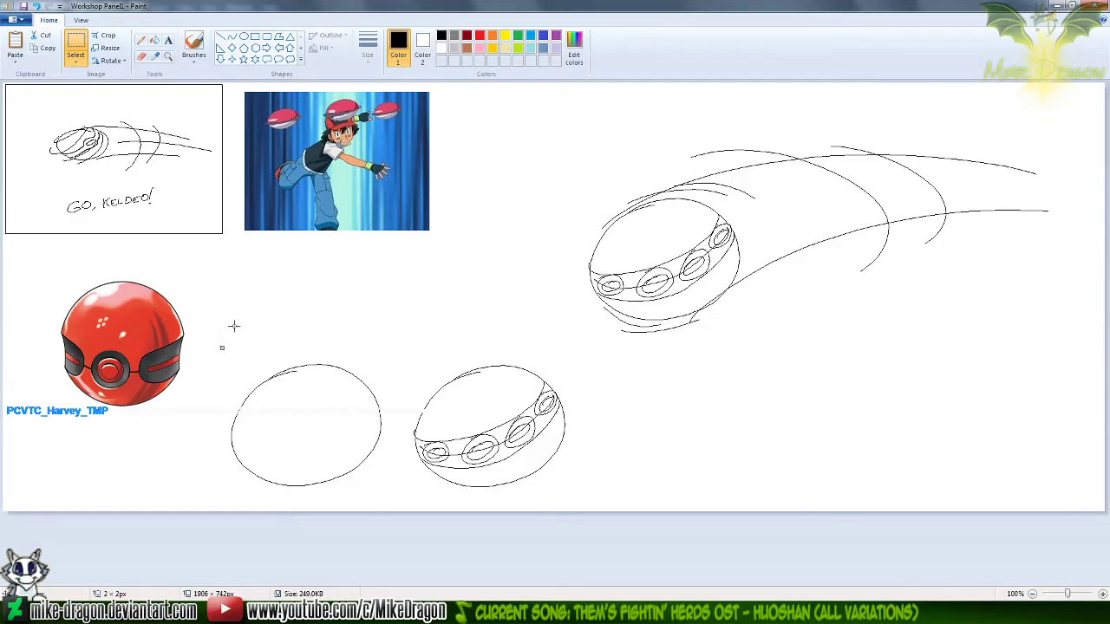
Copy the two lower ball sketches and the motion-lined ball from Workshop Panel1 into the untitled Paint image, arranged side by side with transparent selection
left_click_drag(207, 335, 582, 512)
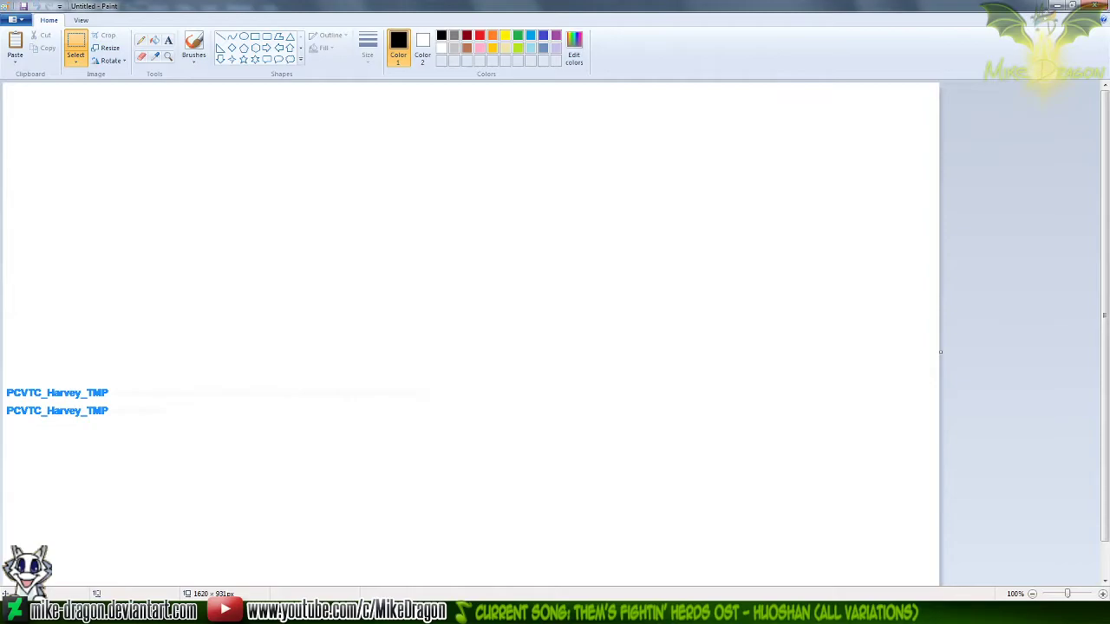
key("ctrl+v")
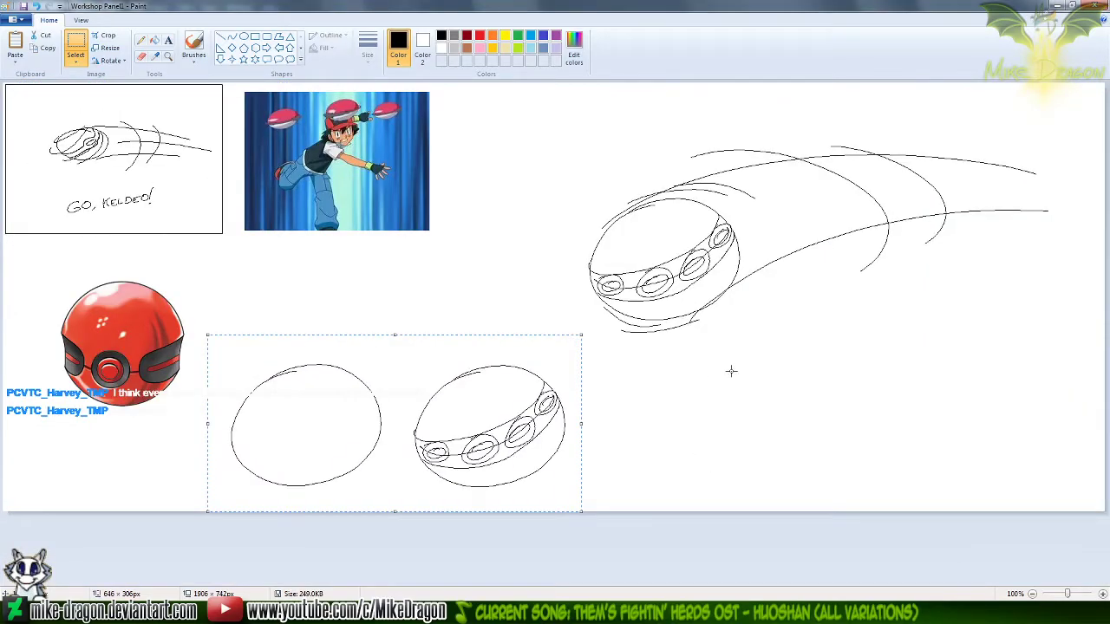
left_click(83, 48)
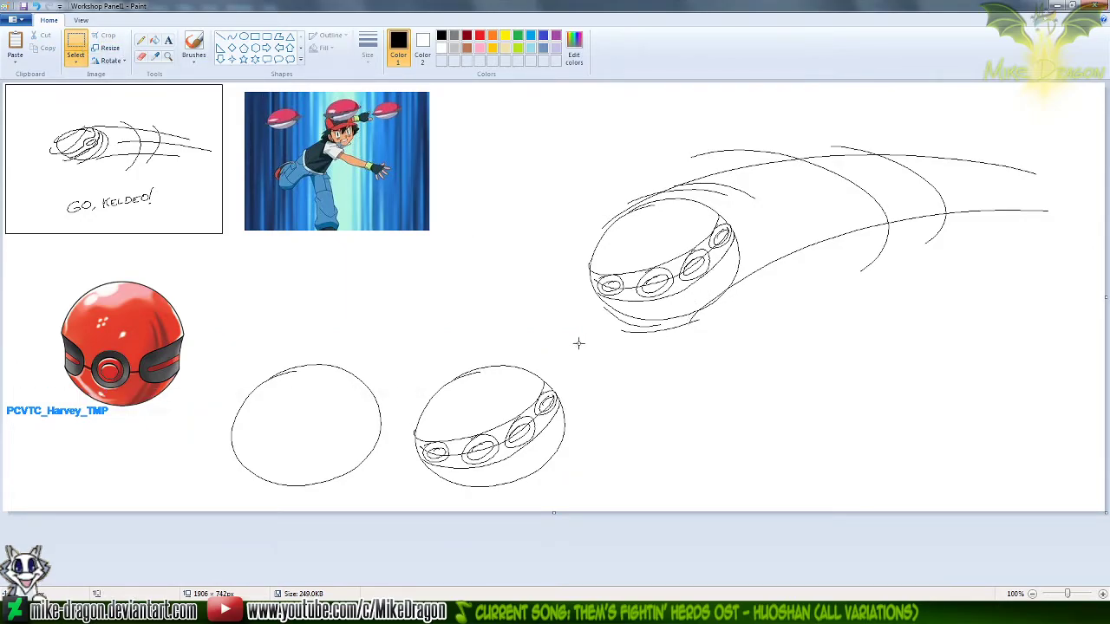
mouse_move(560, 353)
left_mouse_down()
mouse_move(639, 272)
mouse_move(801, 154)
mouse_move(1060, 110)
left_mouse_up()
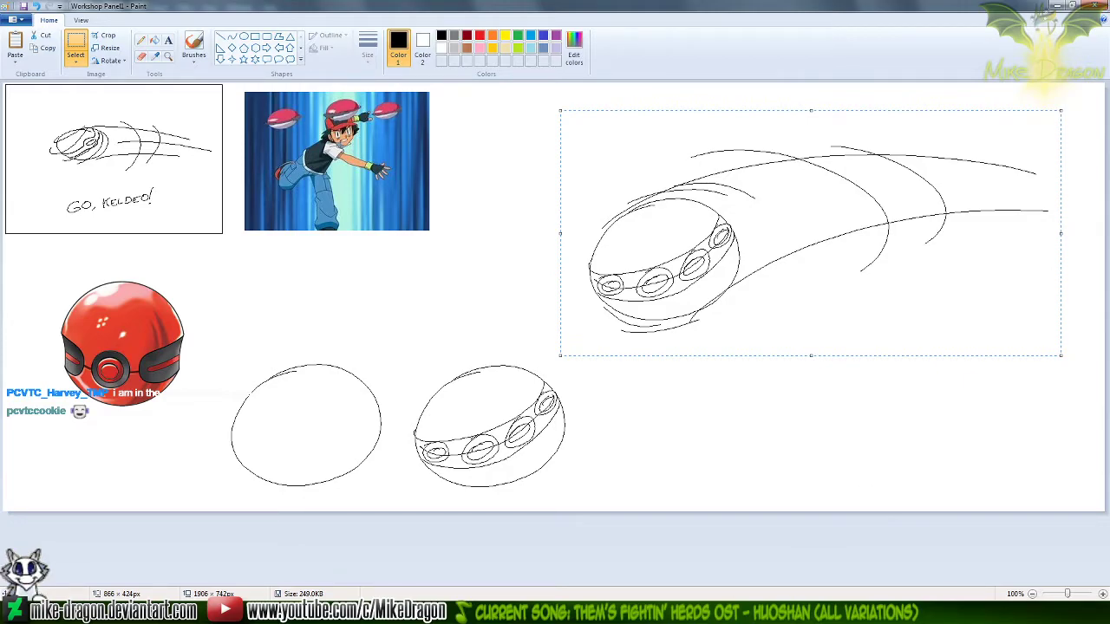
left_click(753, 612)
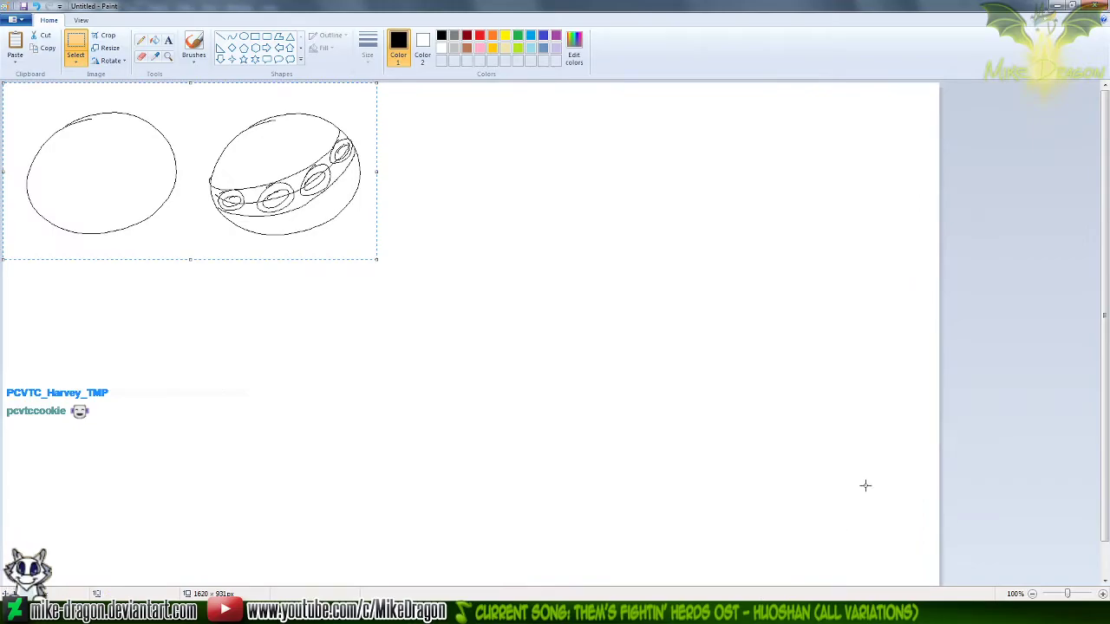
left_click_drag(266, 192, 262, 224)
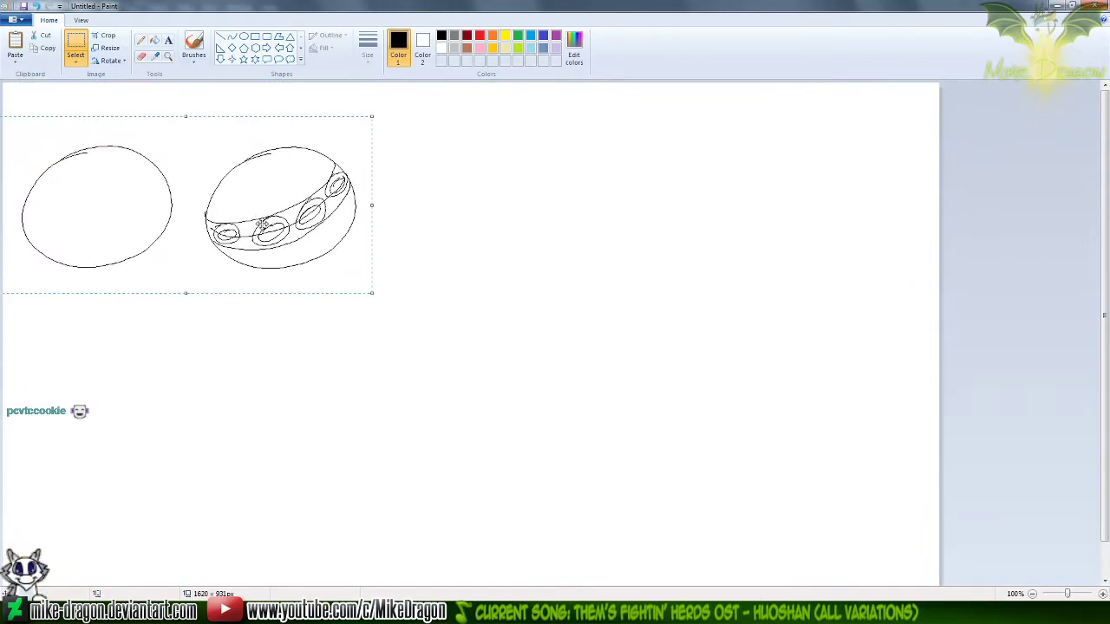
key("ctrl+v")
left_click(75, 60)
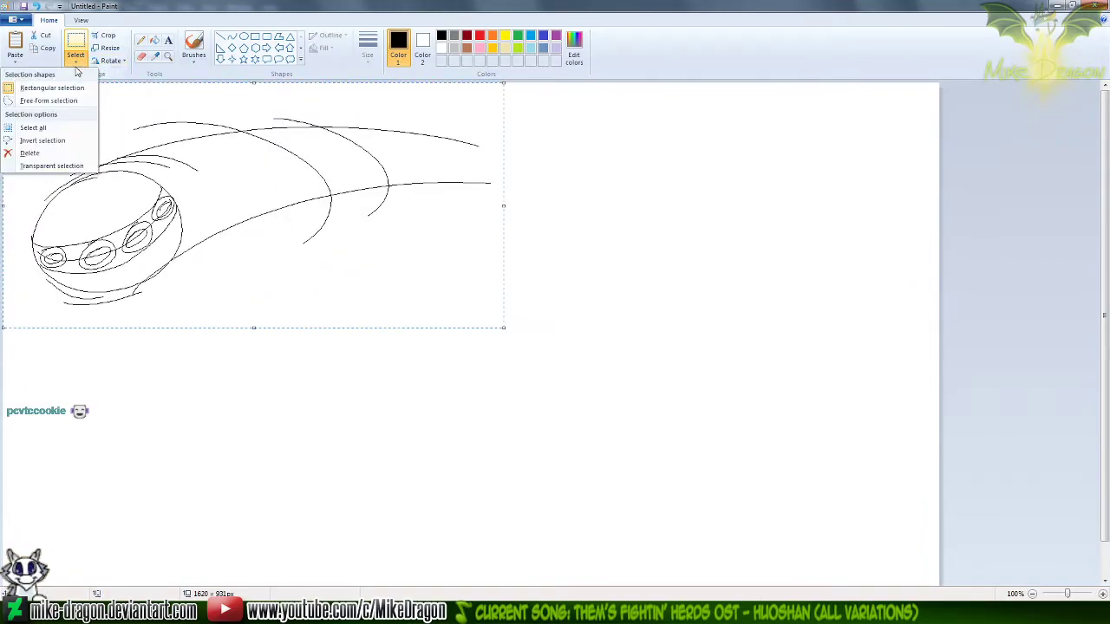
left_click(70, 166)
left_click_drag(150, 210, 526, 205)
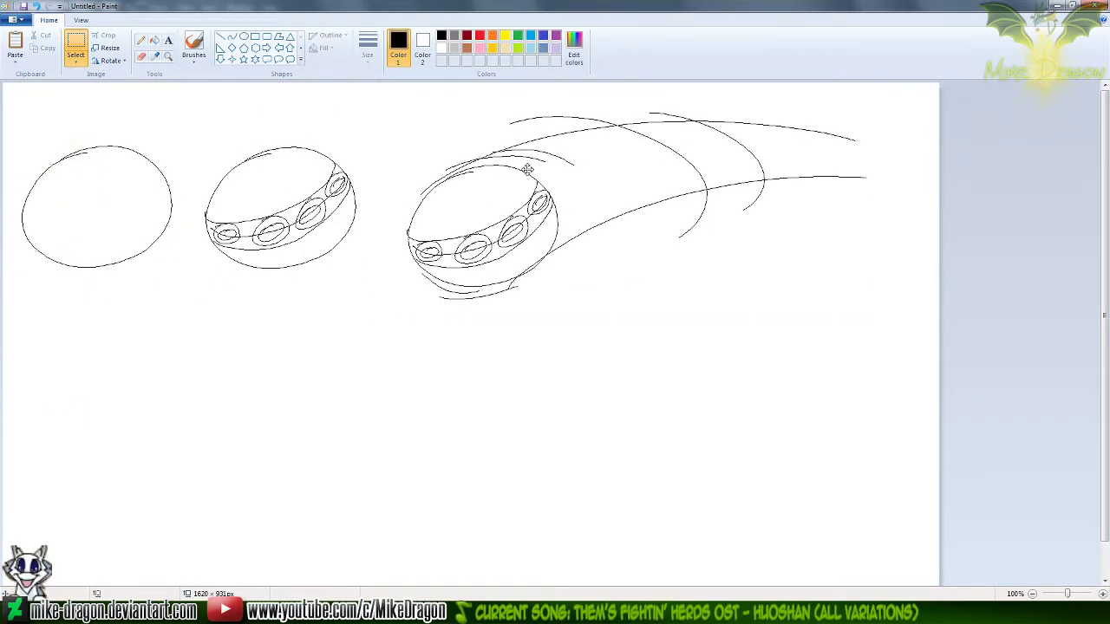
Enlarge the canvas of the untitled sketch image to about 4076 × 2952 px
left_click(156, 333)
scroll(184, 375, "down", 2)
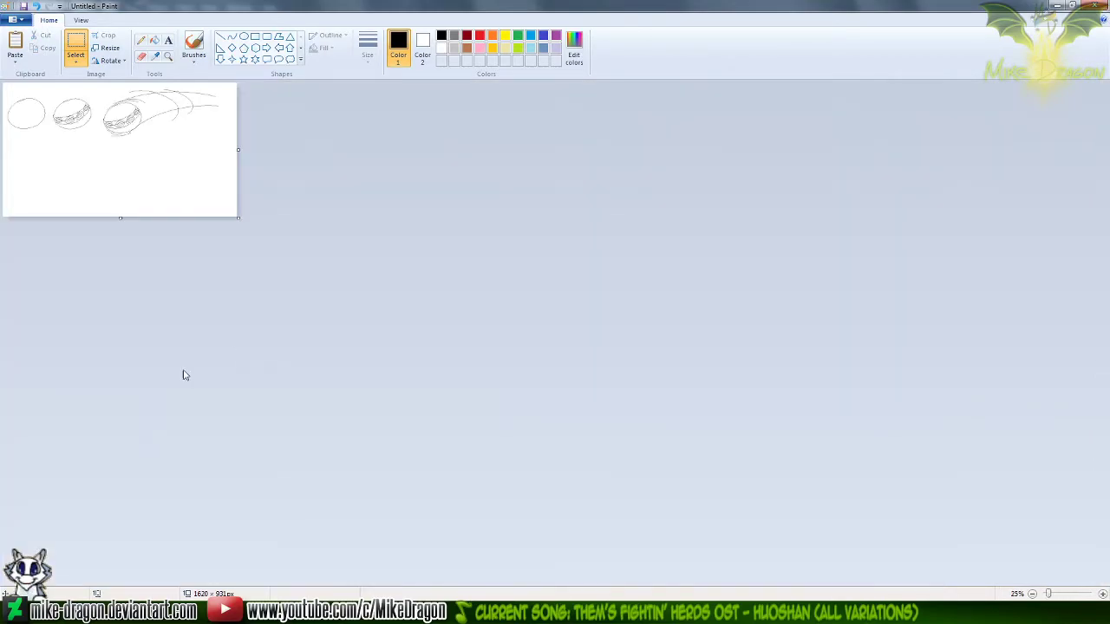
left_click_drag(238, 218, 591, 510)
Save the image as a PNG named Cherish Ball Progress Sheet in the Silver Trot Pokémon Trainer folder
key("ctrl+s")
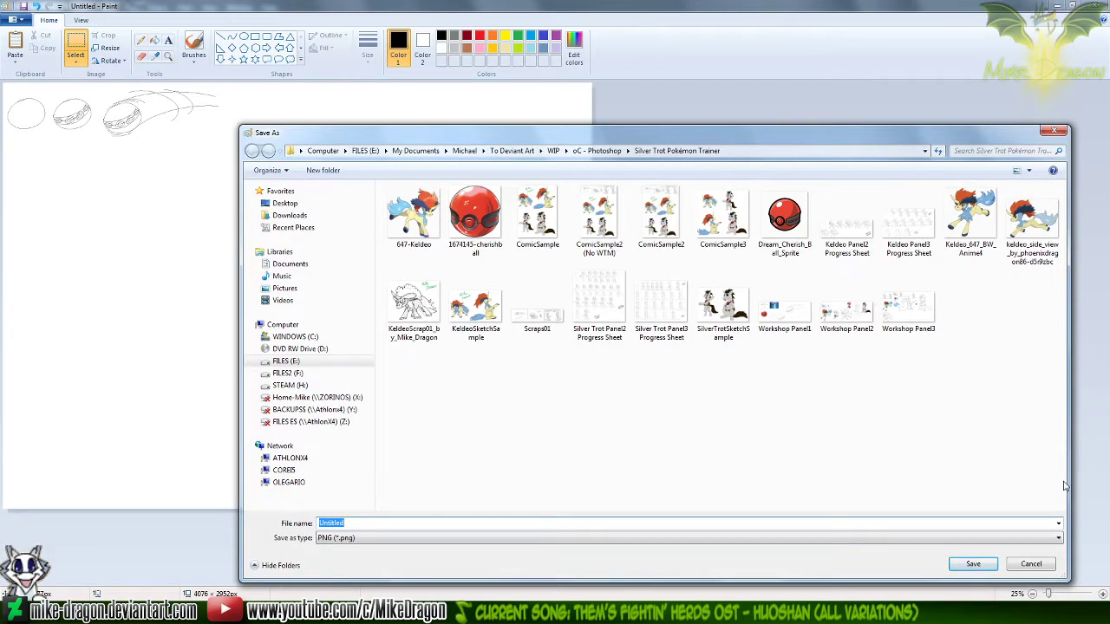
type("Cherish Ball Progress Sheet")
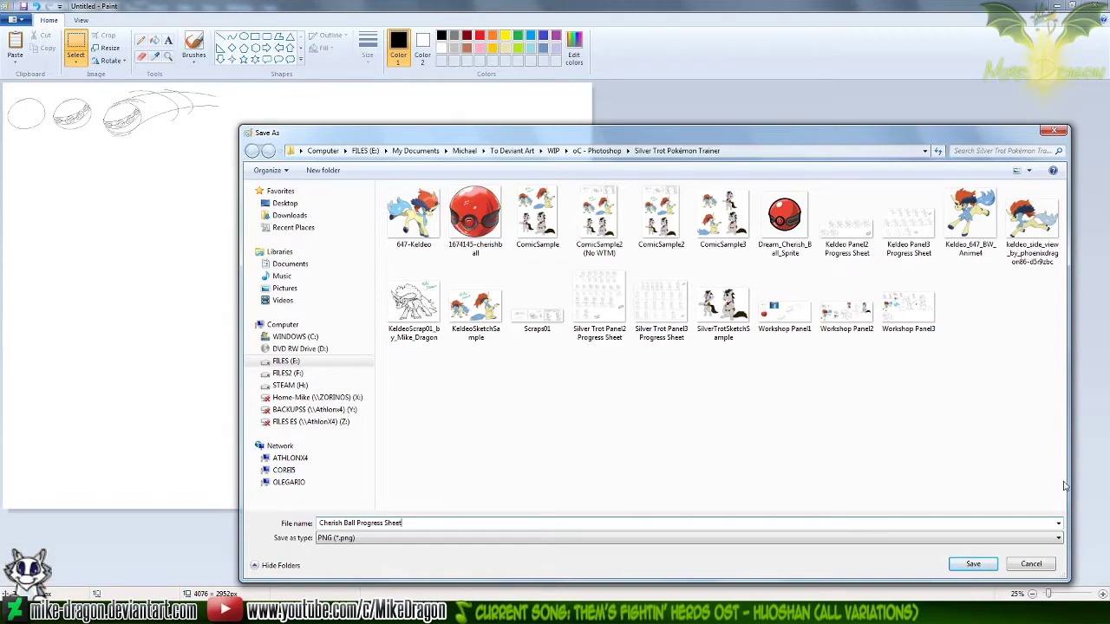
key("Return")
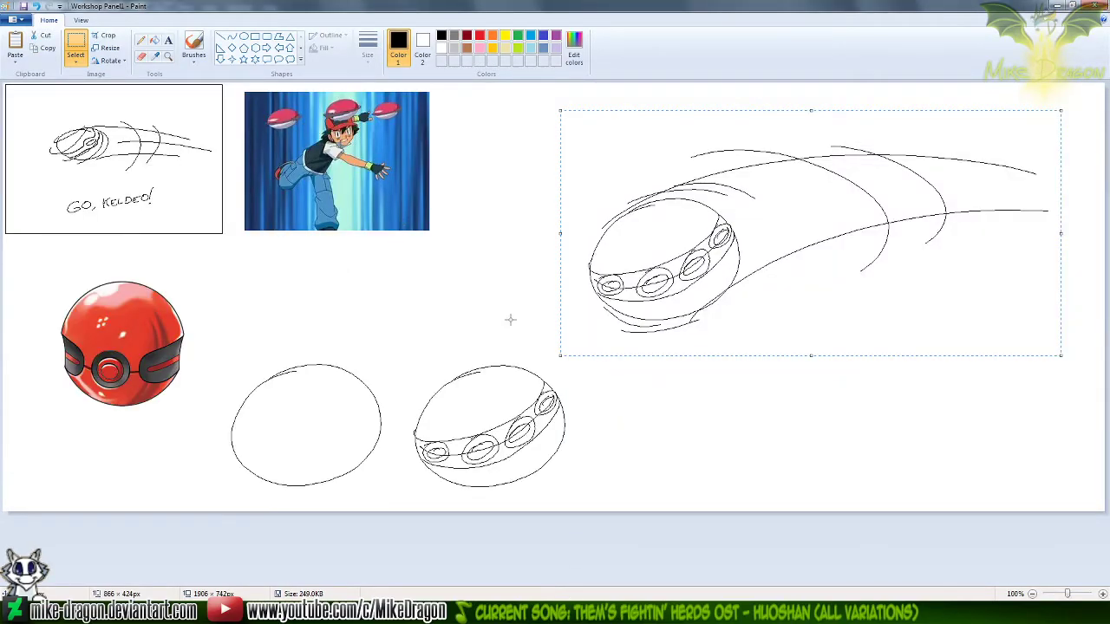
Delete the motion-lined ball and the two lower ball sketches from Workshop Panel1
key("Delete")
left_click_drag(644, 293, 294, 524)
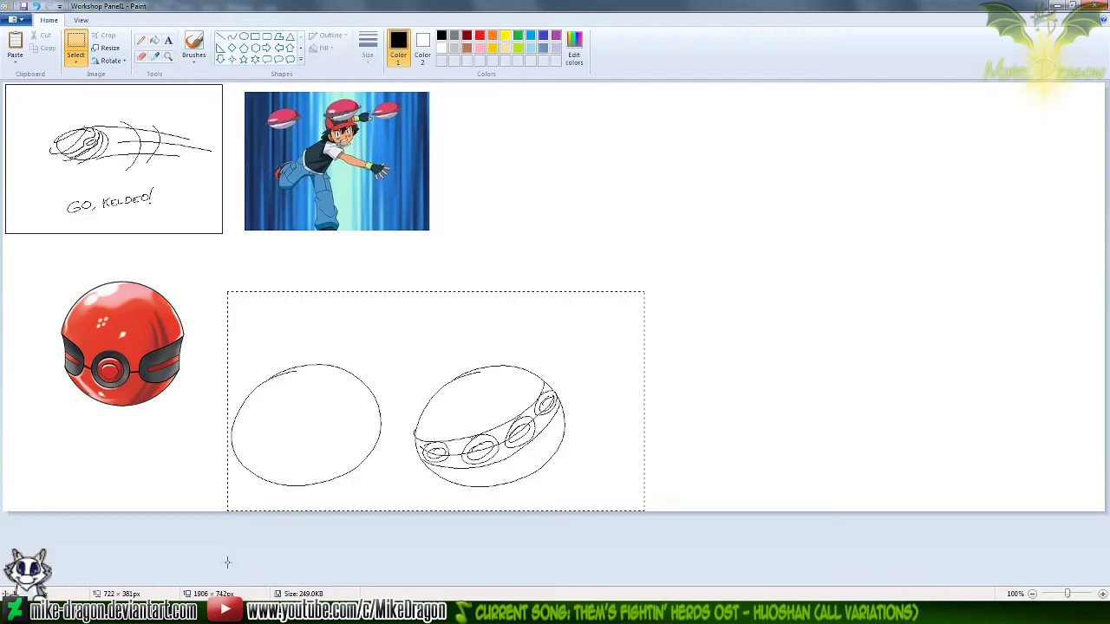
key("Delete")
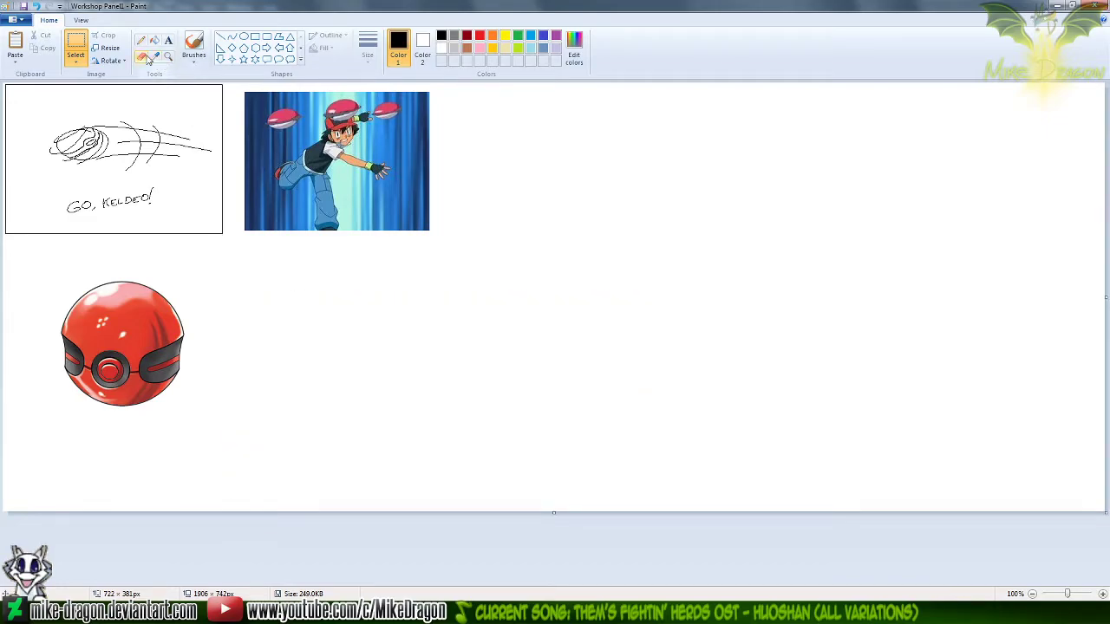
Draw a circle about 439 px in diameter with the thinnest black outline and place it in the empty middle of Workshop Panel1
left_click(245, 39)
left_click(367, 48)
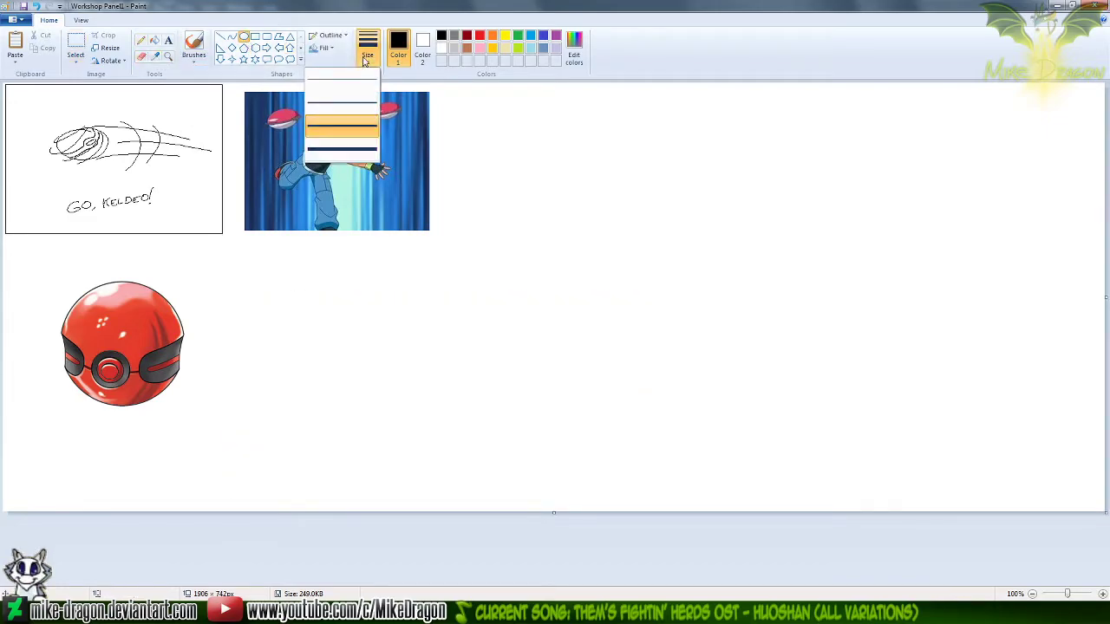
left_click(368, 78)
left_click(368, 53)
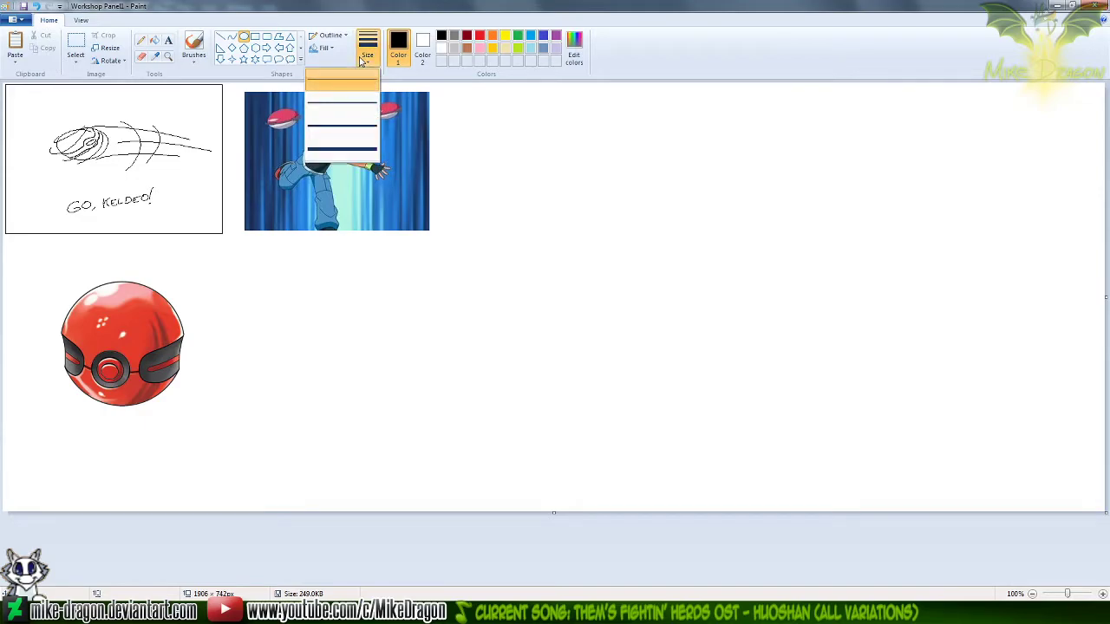
left_click(367, 80)
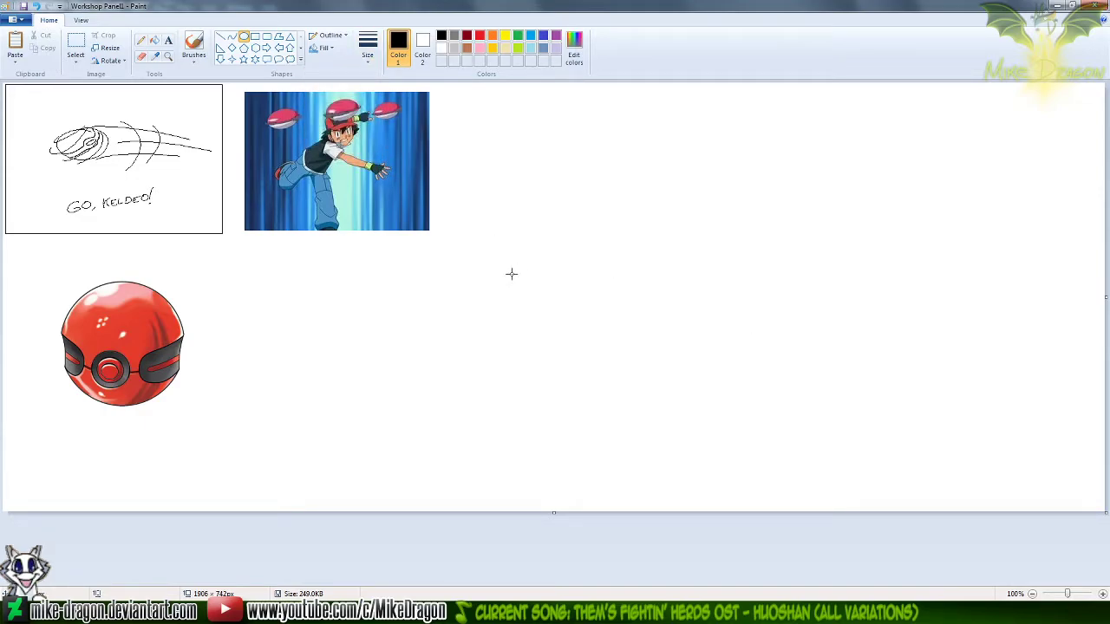
left_click_drag(486, 217, 824, 469)
left_click_drag(618, 339, 633, 303)
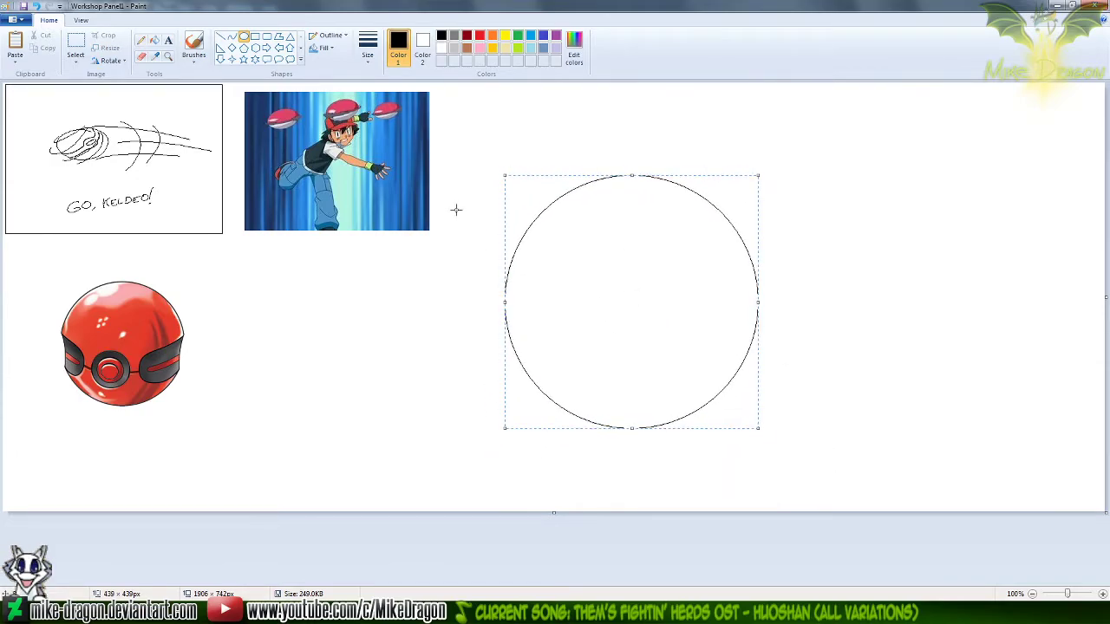
Move the red Cherish Ball reference next to the drawn circle, below the anime picture
left_click(75, 48)
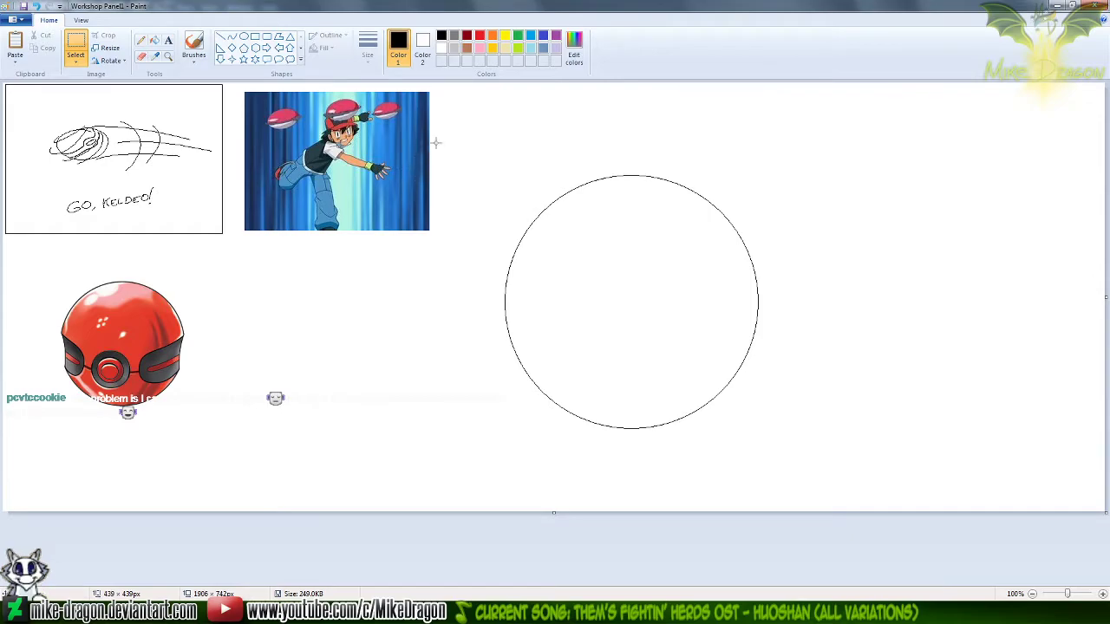
left_click(169, 57)
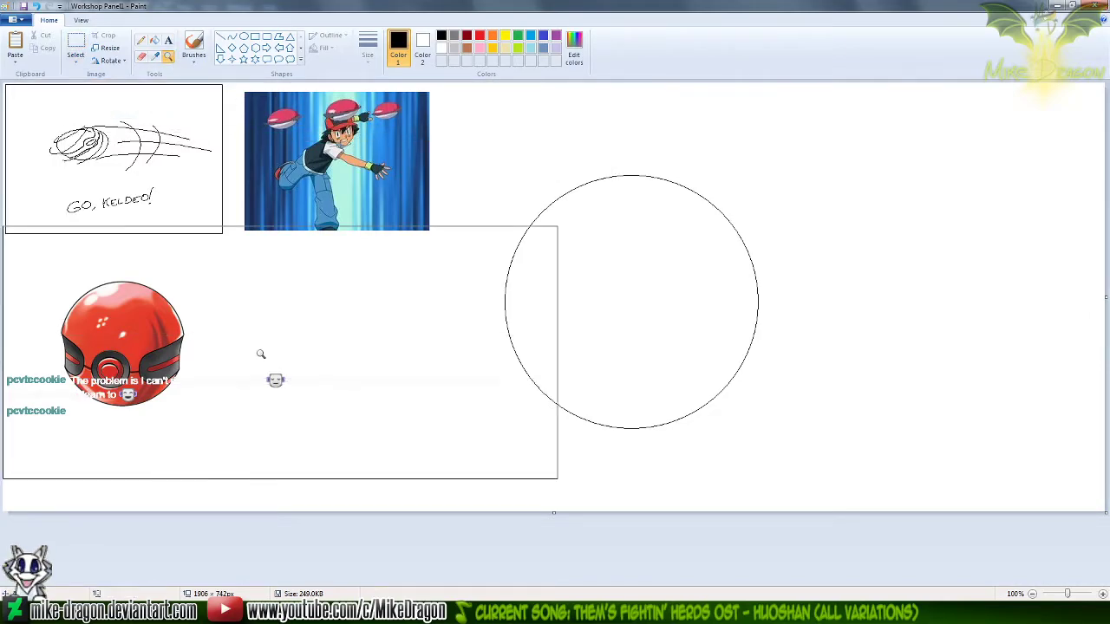
left_click(75, 44)
left_click_drag(25, 266, 235, 426)
mouse_move(146, 365)
left_mouse_down()
mouse_move(333, 352)
mouse_move(405, 362)
left_mouse_up()
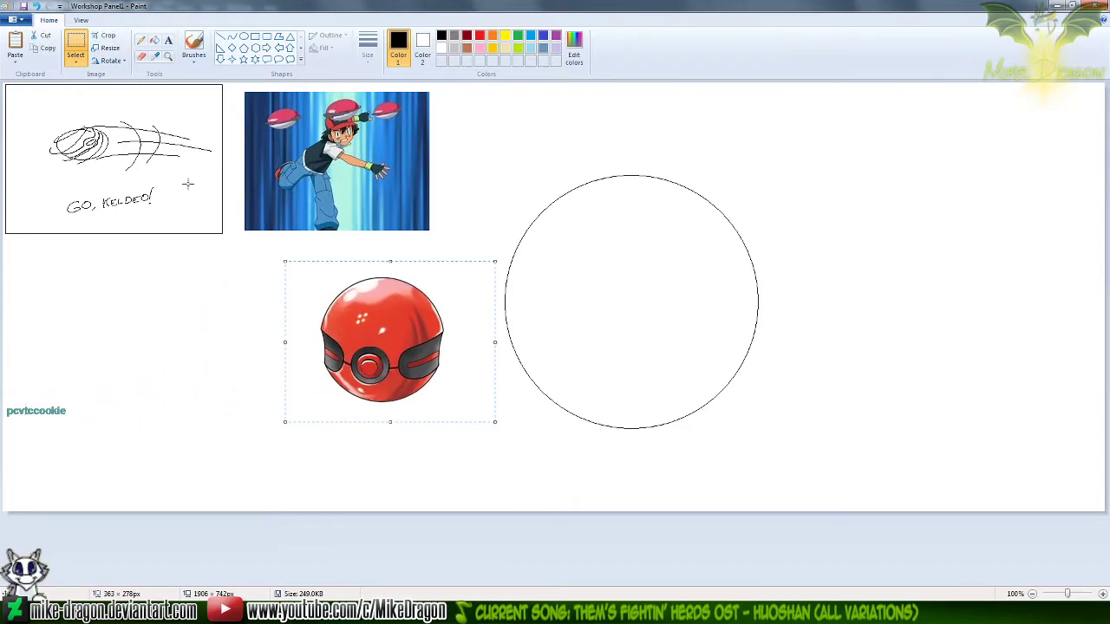
Copy the circle from Workshop Panel1 and paste it as a new layer above the blurred ball in Photoshop's Untitled-4
left_click(168, 55)
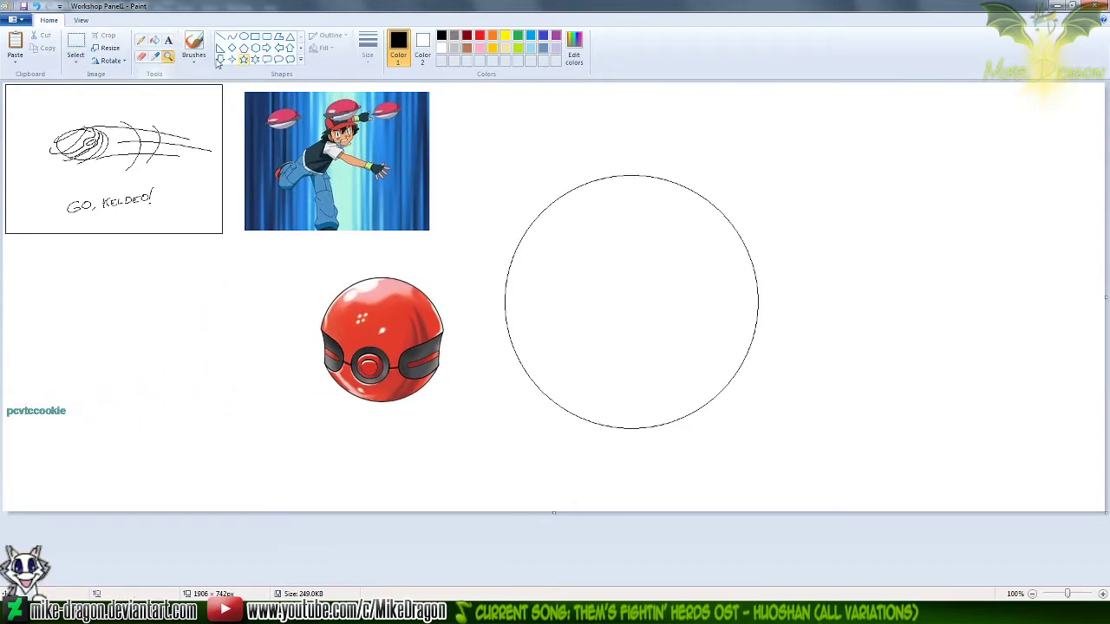
left_click(572, 307)
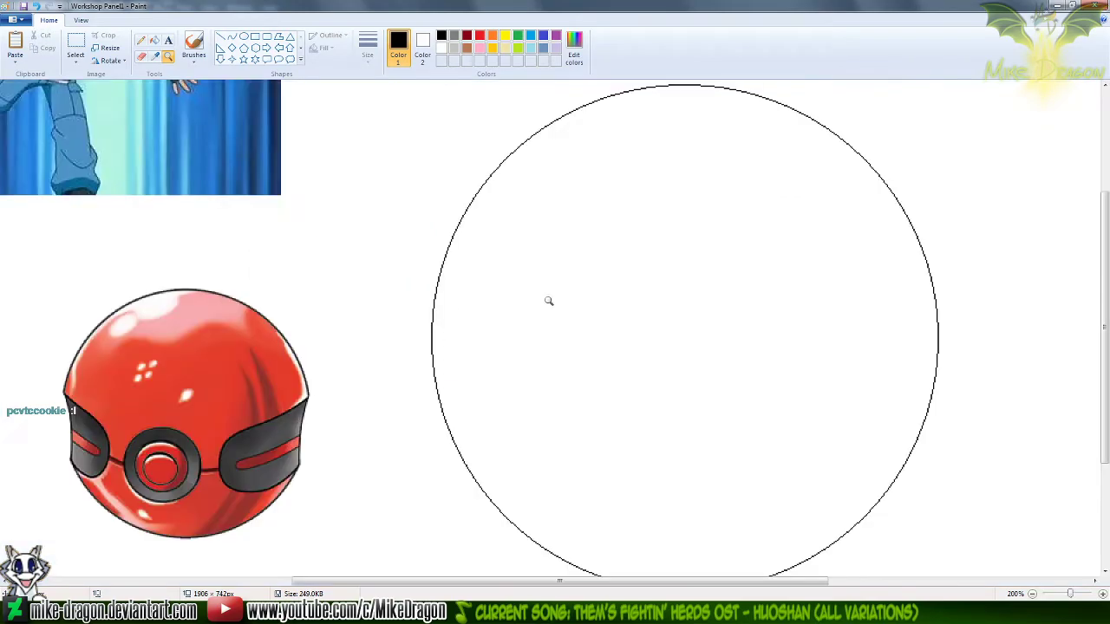
left_click(77, 41)
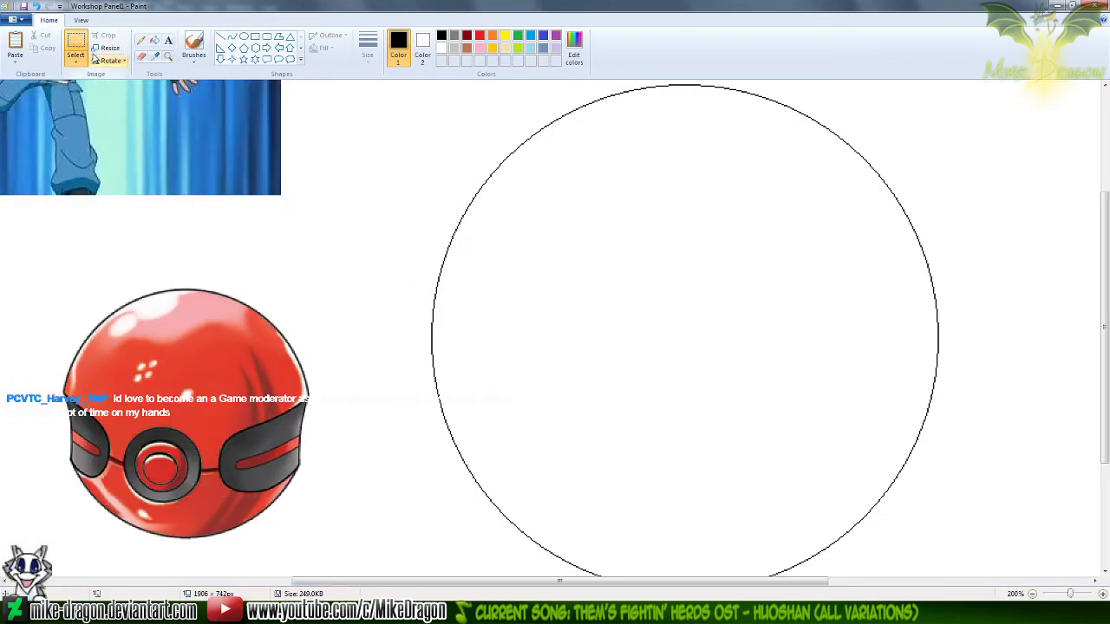
scroll(195, 199, "down", 2)
scroll(194, 198, "up", 2)
scroll(194, 199, "down", 1)
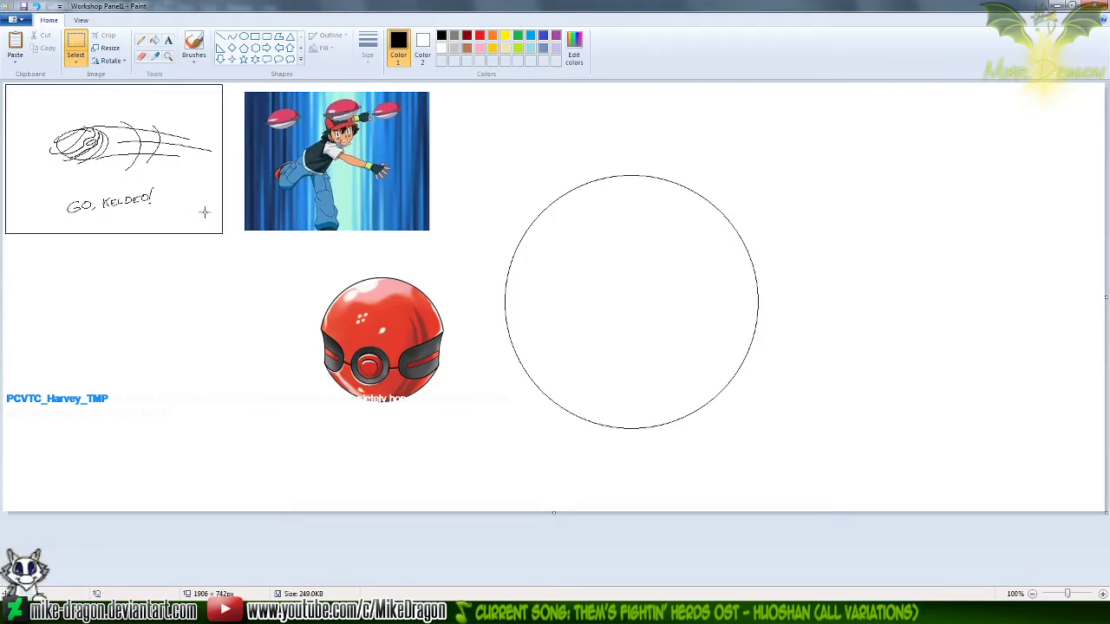
left_click_drag(470, 150, 833, 482)
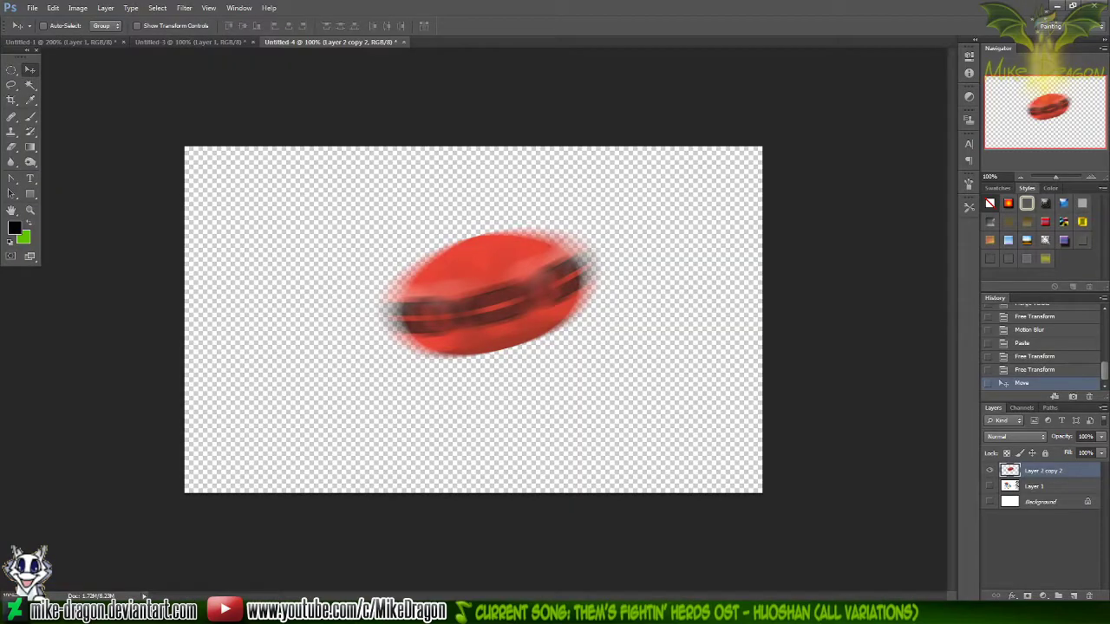
key("ctrl+v")
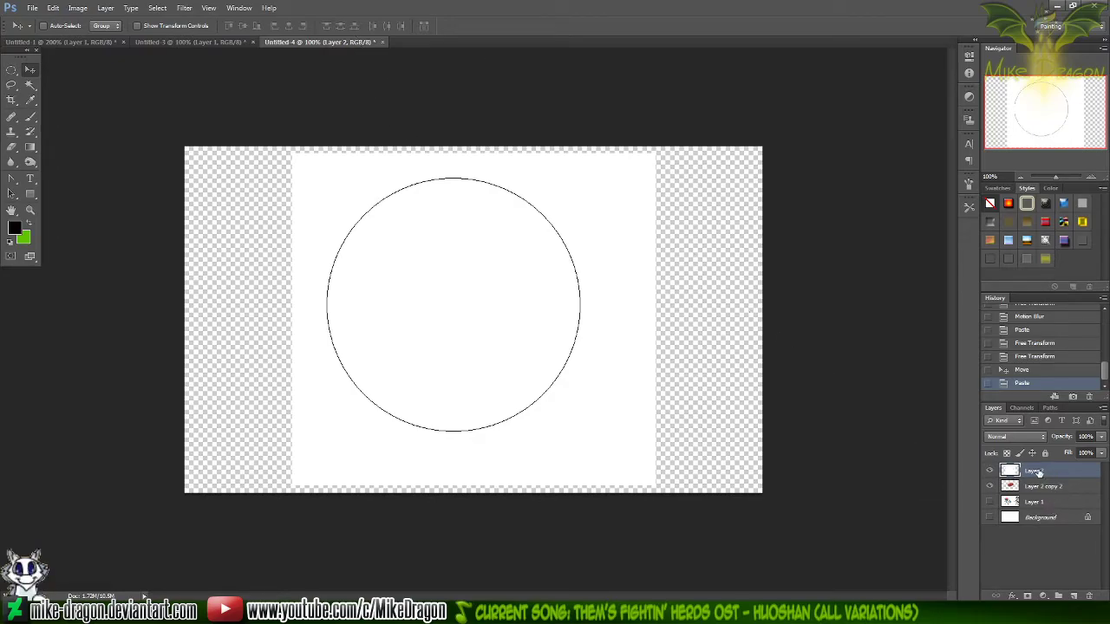
Remove the white inside and outside the circle with the Magic Wand at tolerance 0 without anti-aliasing, and deselect
key("w")
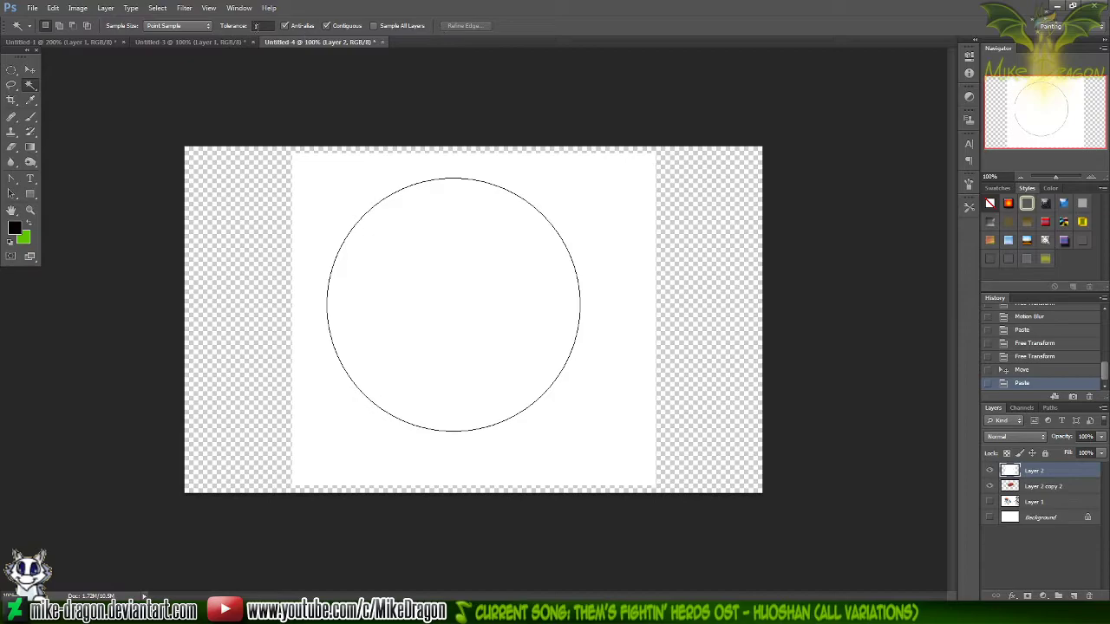
double_click(257, 25)
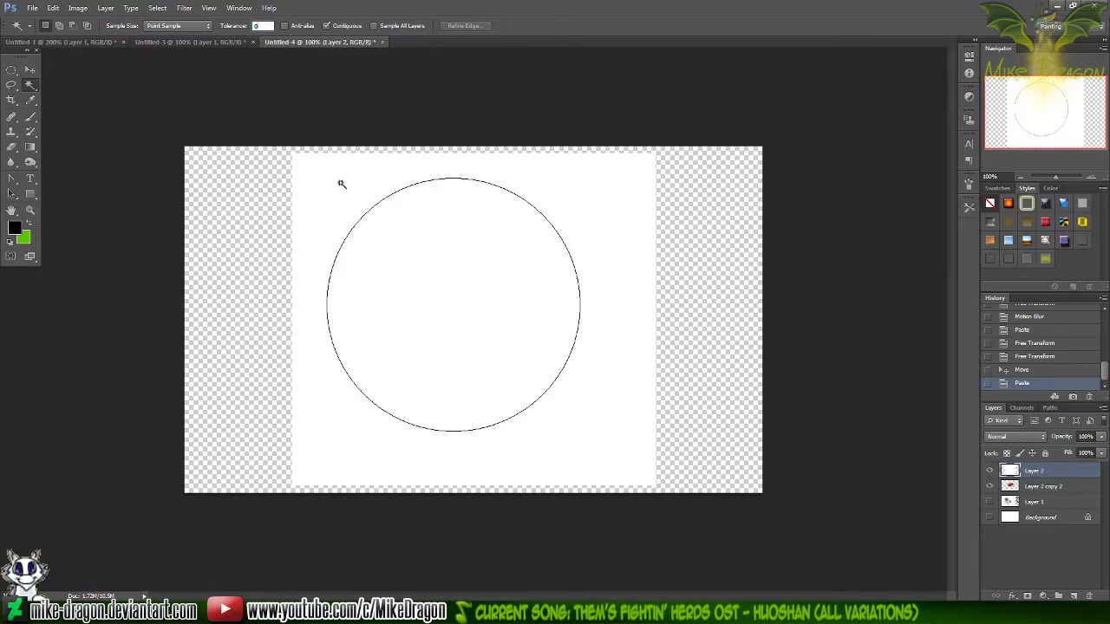
left_click(367, 193)
left_click(468, 289, "shift")
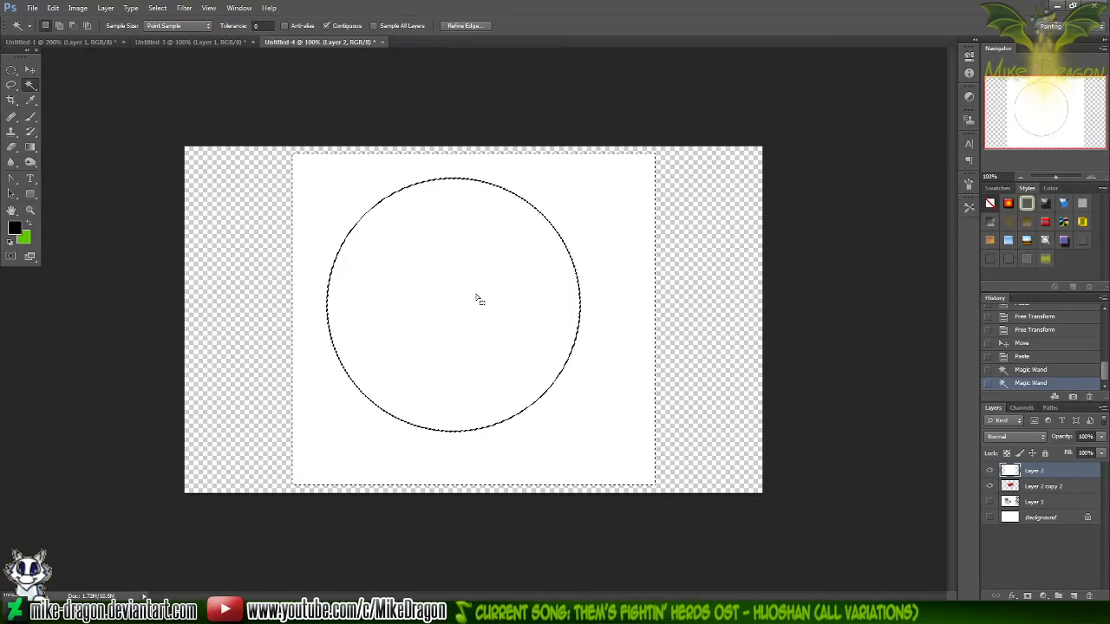
key("Delete")
key("ctrl+d")
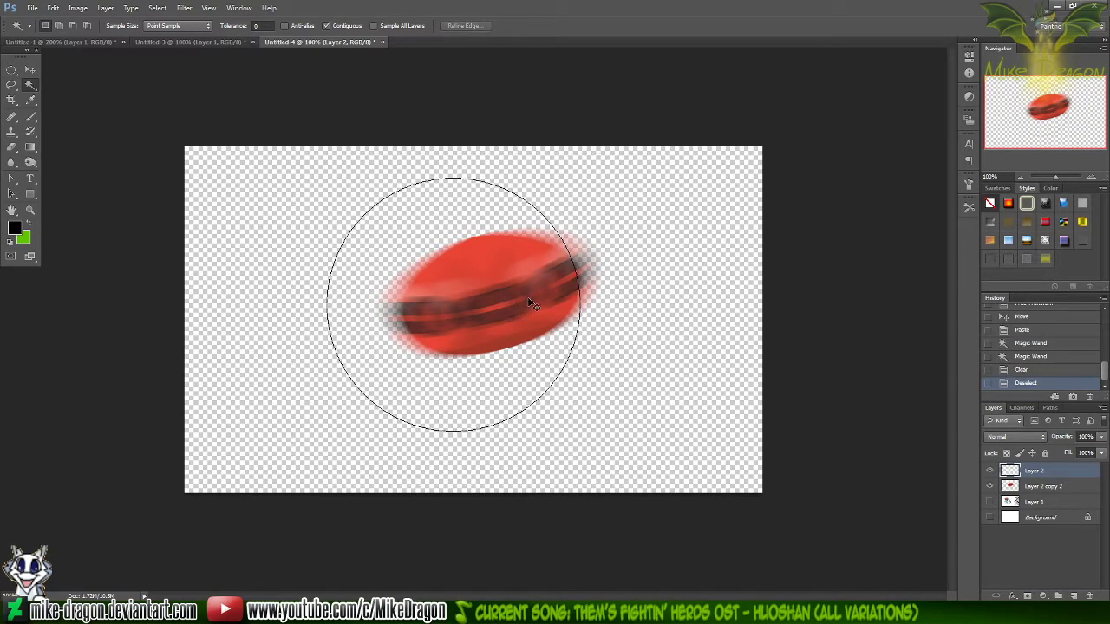
key("ctrl+plus")
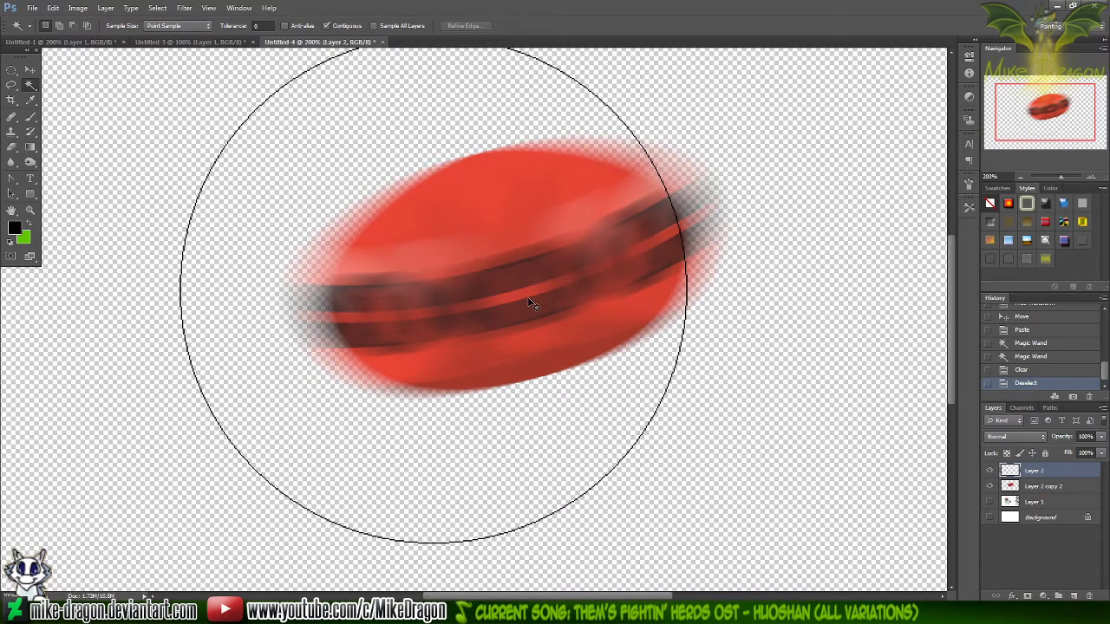
key("ctrl+plus")
key("ctrl+minus")
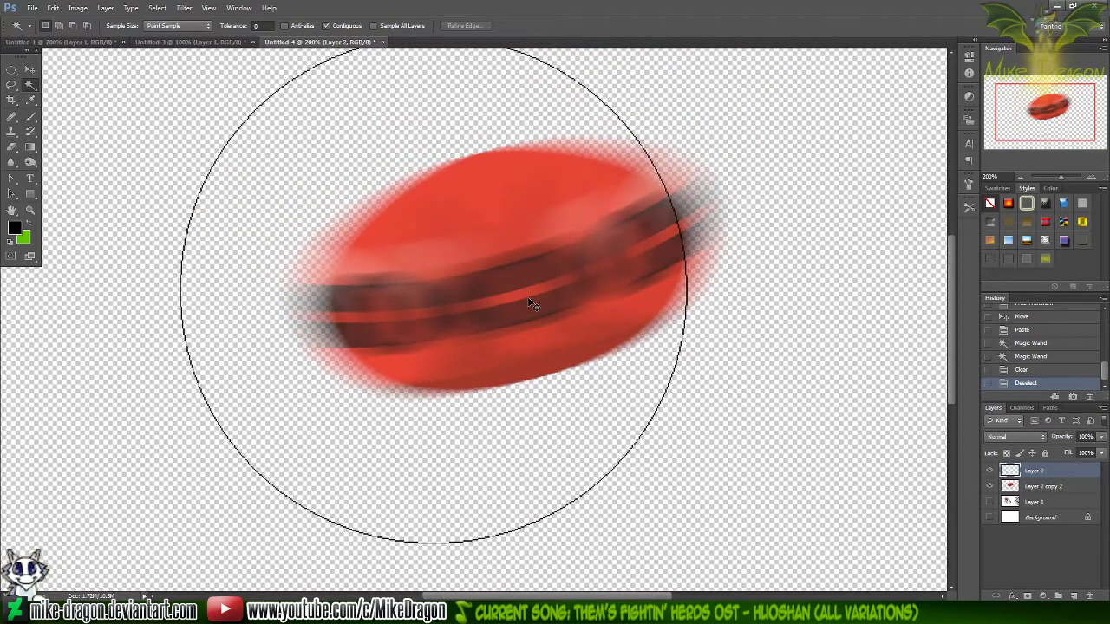
key("ctrl+minus")
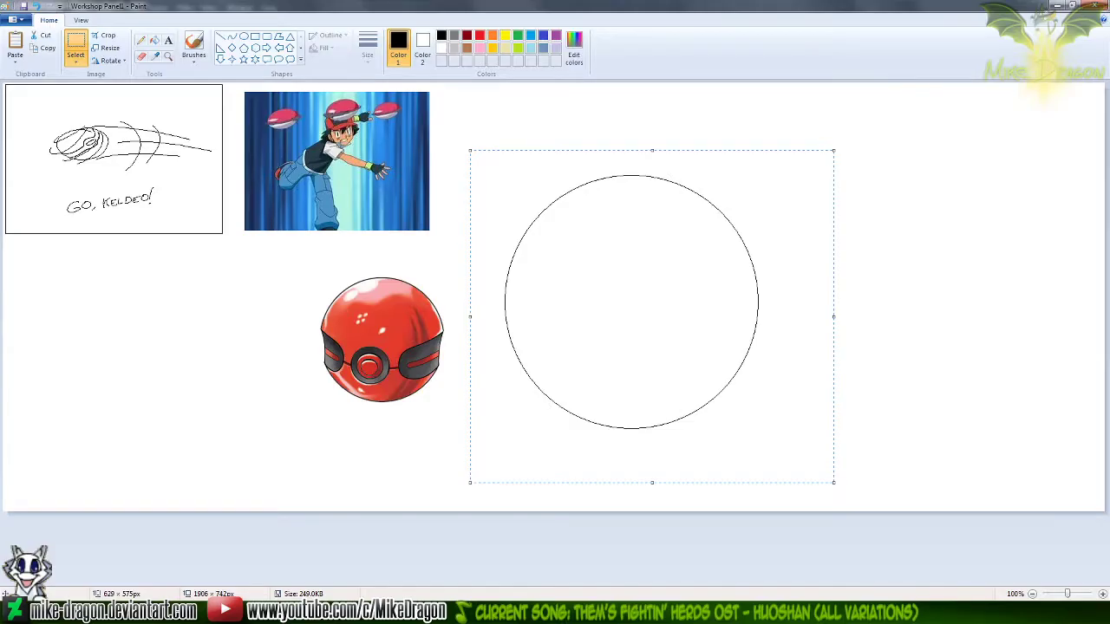
left_click(245, 37)
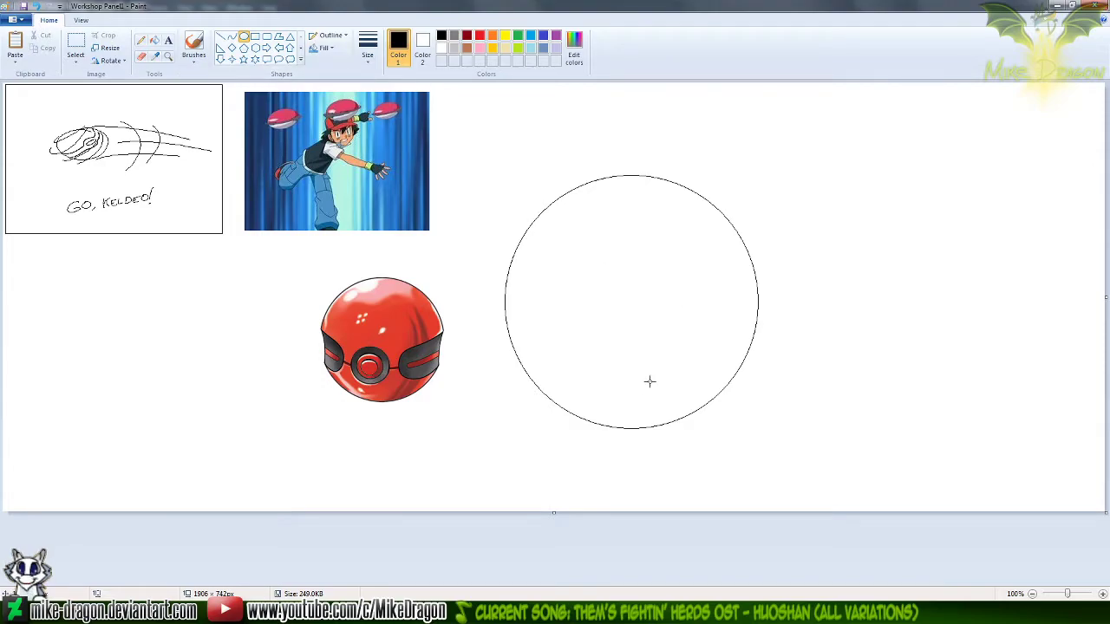
left_click_drag(584, 277, 699, 356)
left_click_drag(624, 317, 637, 300)
key("Delete")
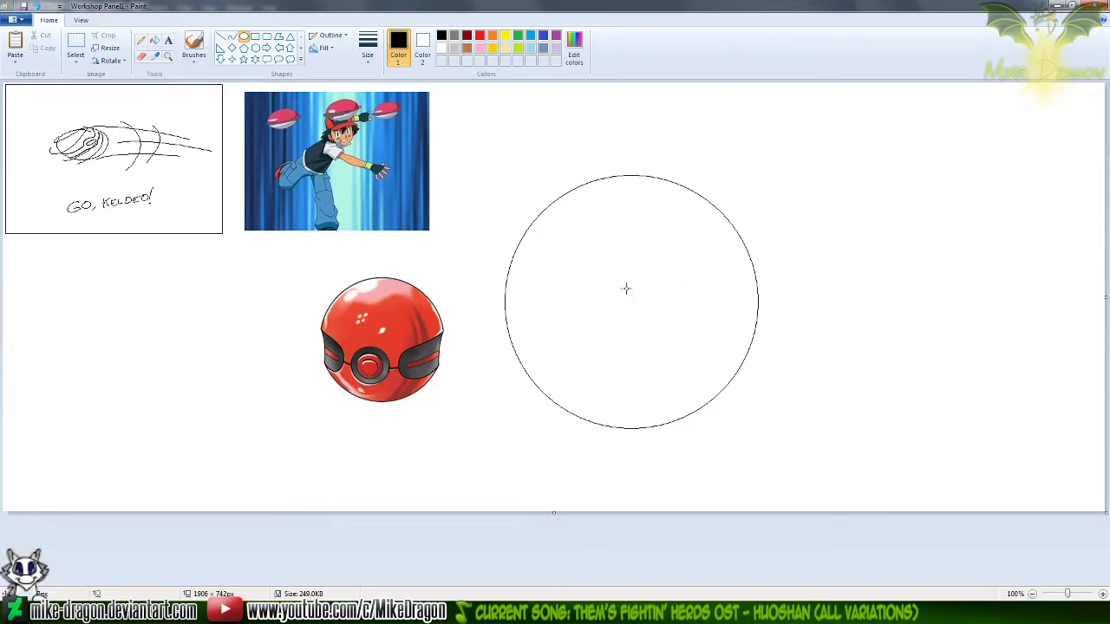
Draw a circle about 105 px in diameter in the middle of Workshop Panel1's large circle and paste a copy as a new layer in Photoshop's Untitled-4
left_click_drag(580, 267, 659, 326)
left_click_drag(610, 289, 632, 304)
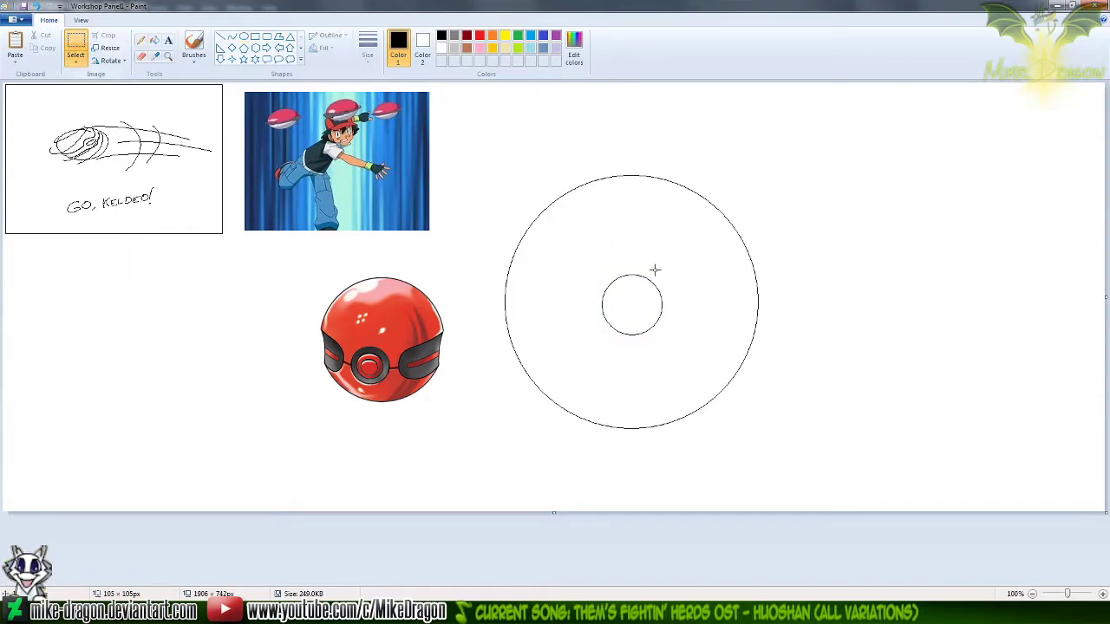
left_click_drag(580, 258, 687, 352)
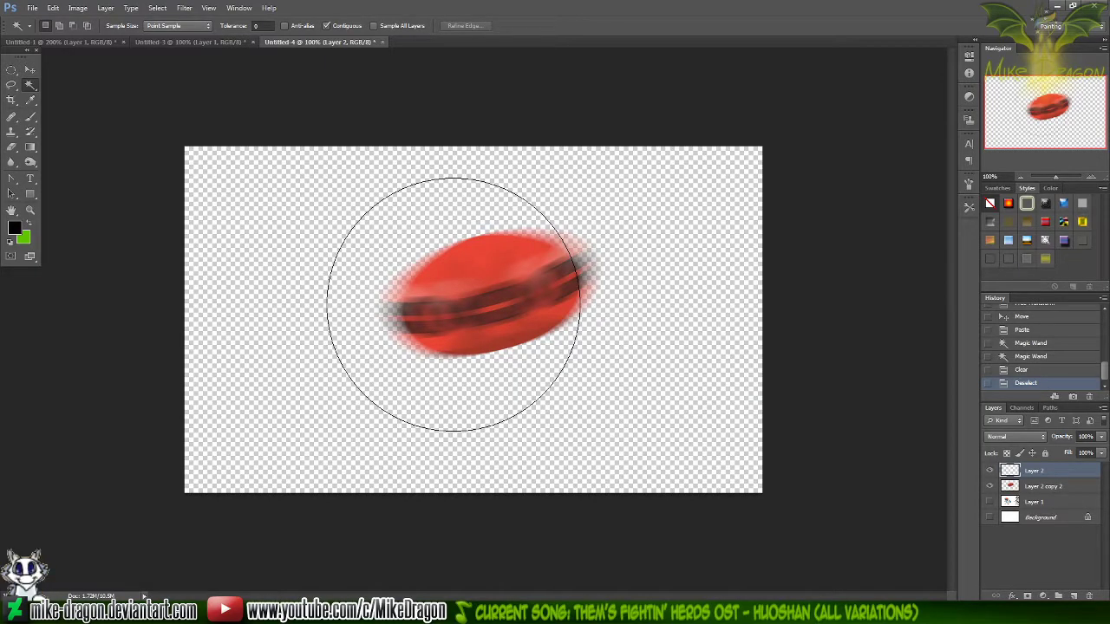
key("ctrl+v")
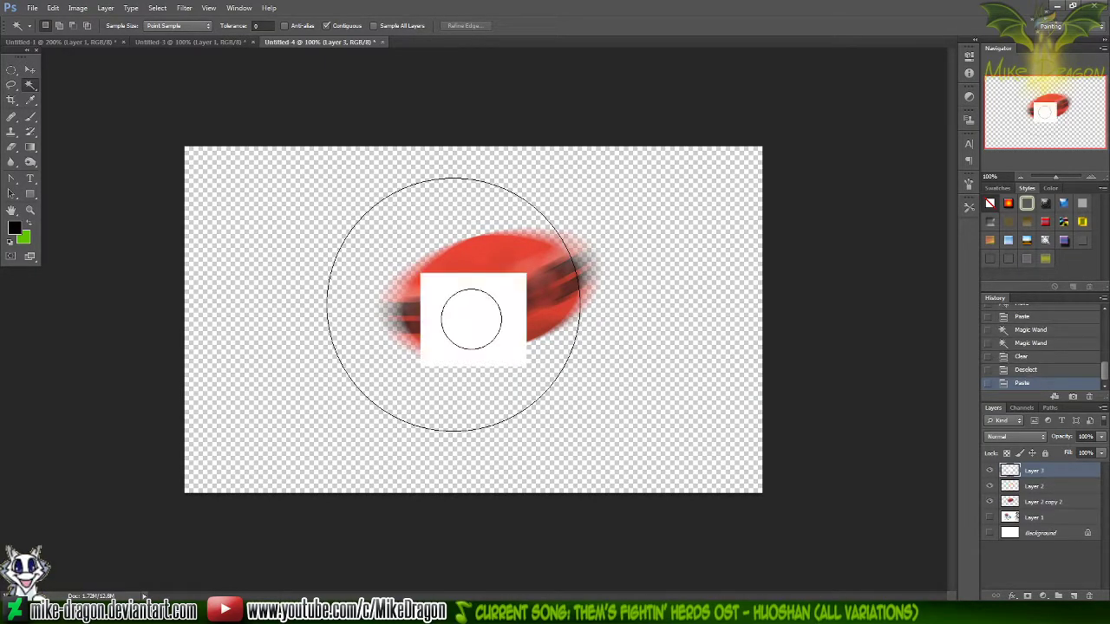
Remove the white inside and outside the pasted small circle with the Magic Wand, and deselect
left_click(464, 316)
left_click(440, 291, "shift")
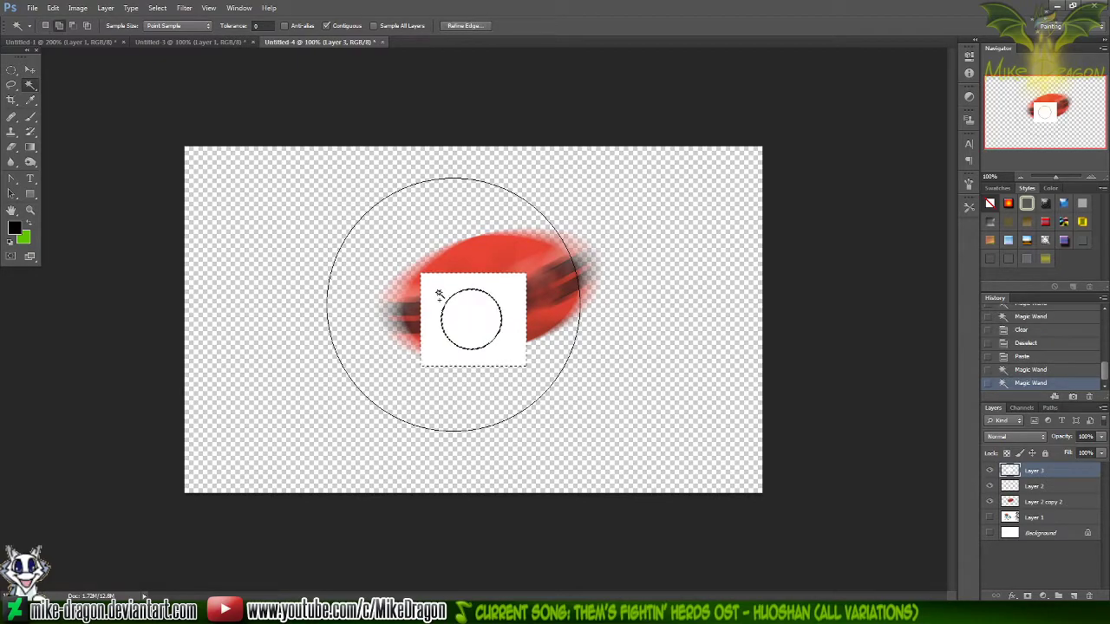
key("Delete")
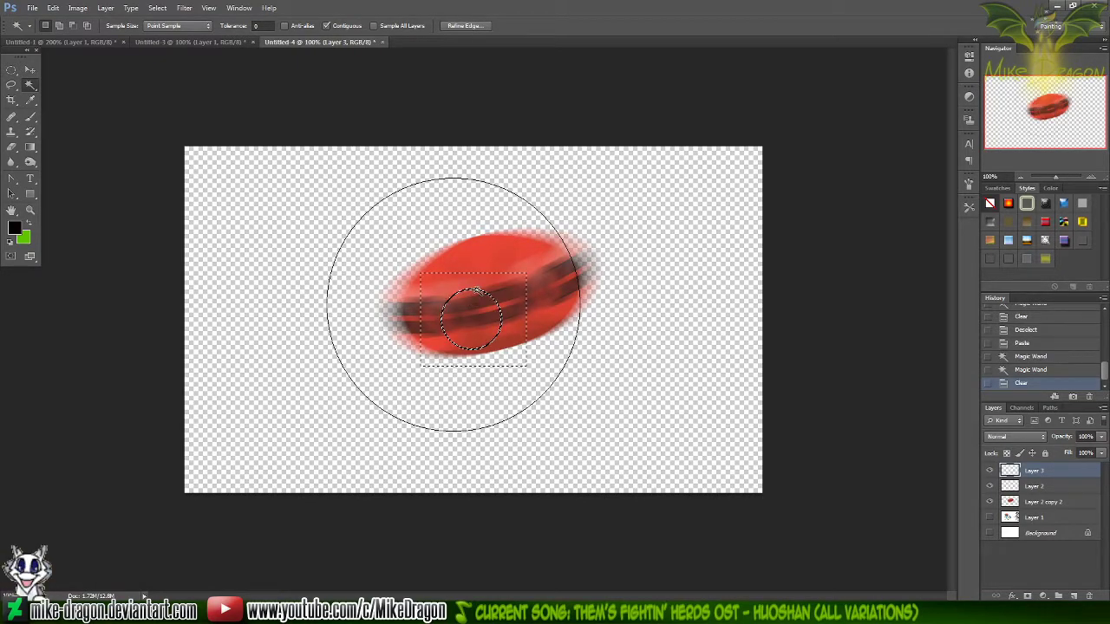
key("ctrl+d")
Cut the large circle on Layer 2 and the small circle on Layer 3, pasting each back onto its layer so both are centred on the canvas
left_click(1040, 486)
key("ctrl+a")
key("Delete")
key("ctrl+v")
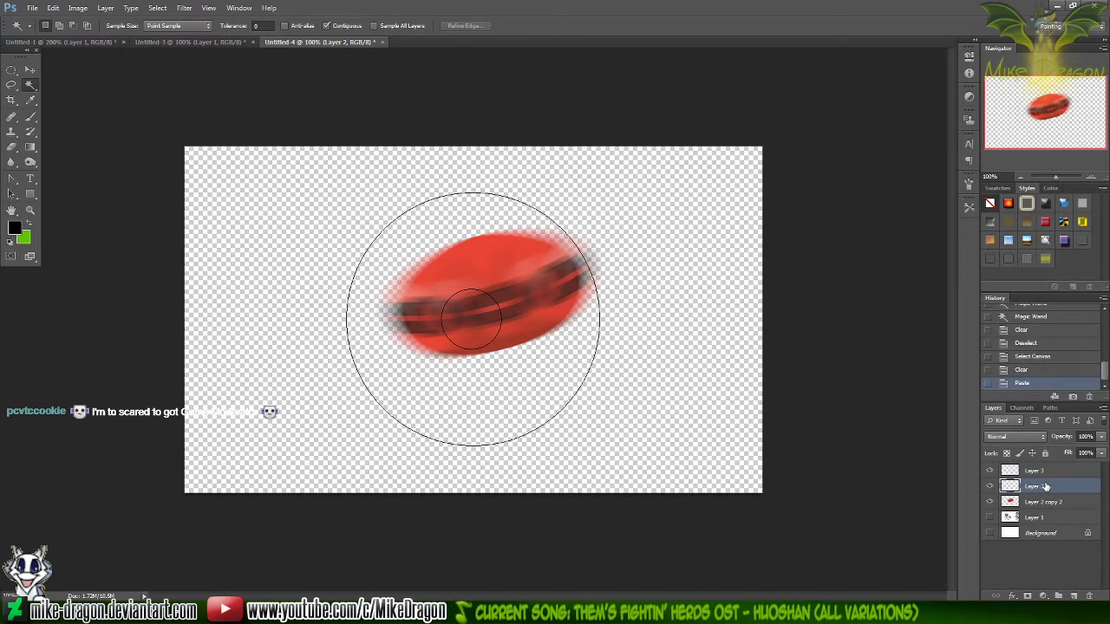
left_click(1033, 471)
key("ctrl+a")
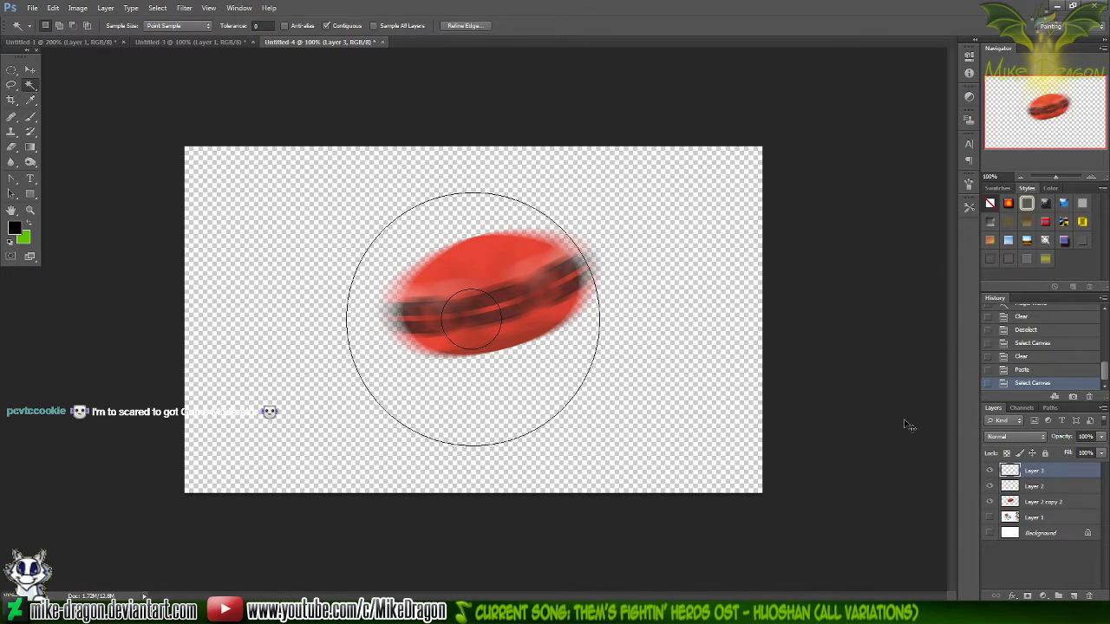
key("Delete")
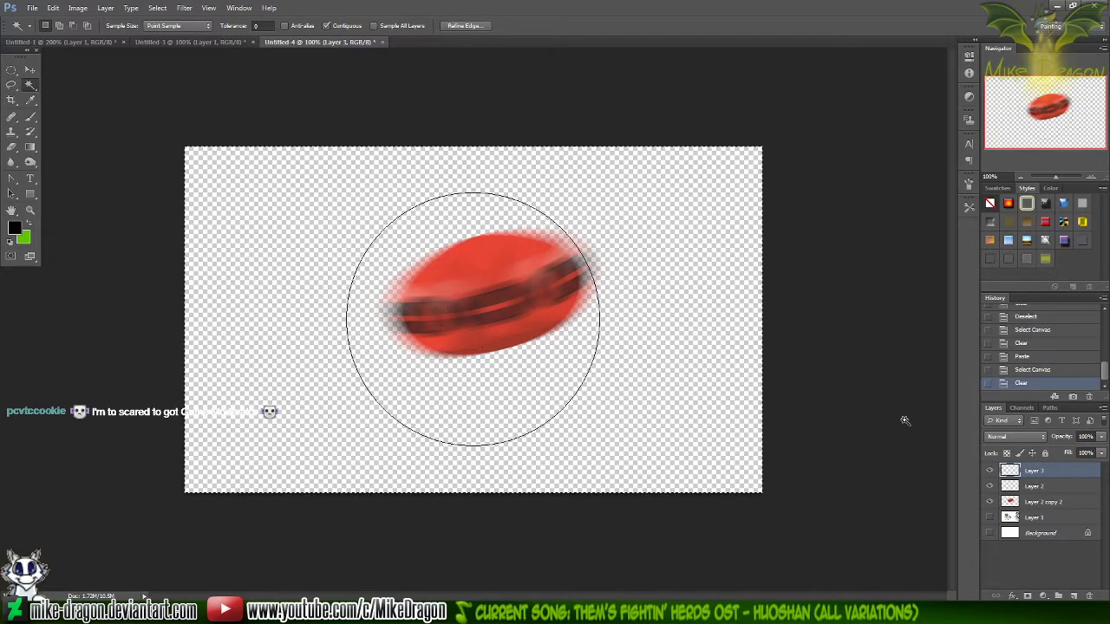
key("ctrl+v")
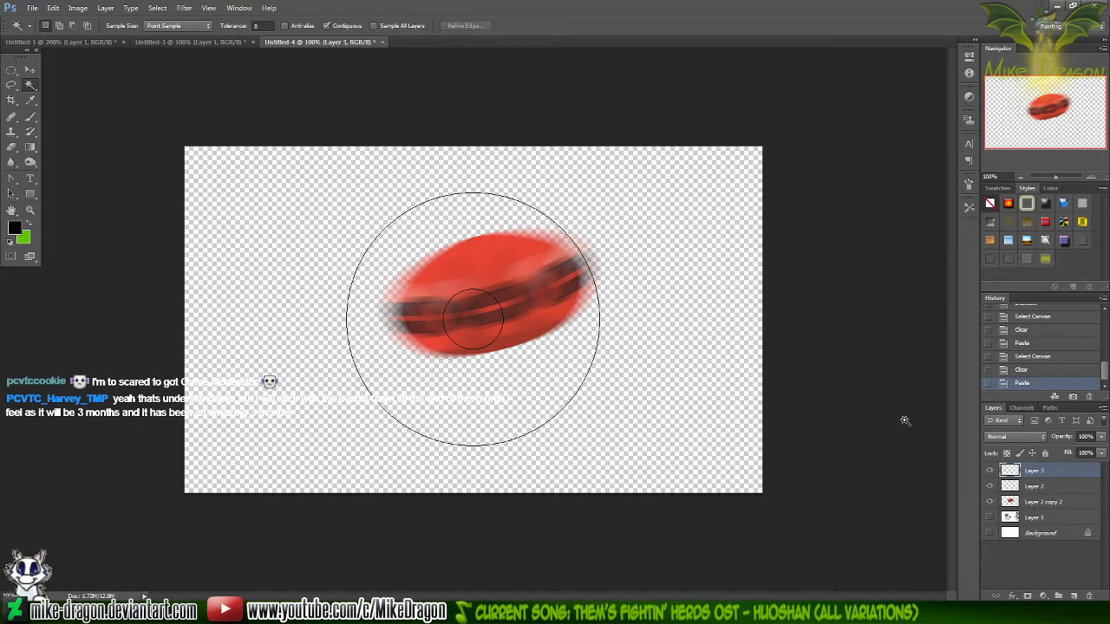
In Paint's Workshop Panel1, draw two circles about 74 px and 50 px in diameter and place them side by side beyond the large circle's right edge
left_click(680, 613)
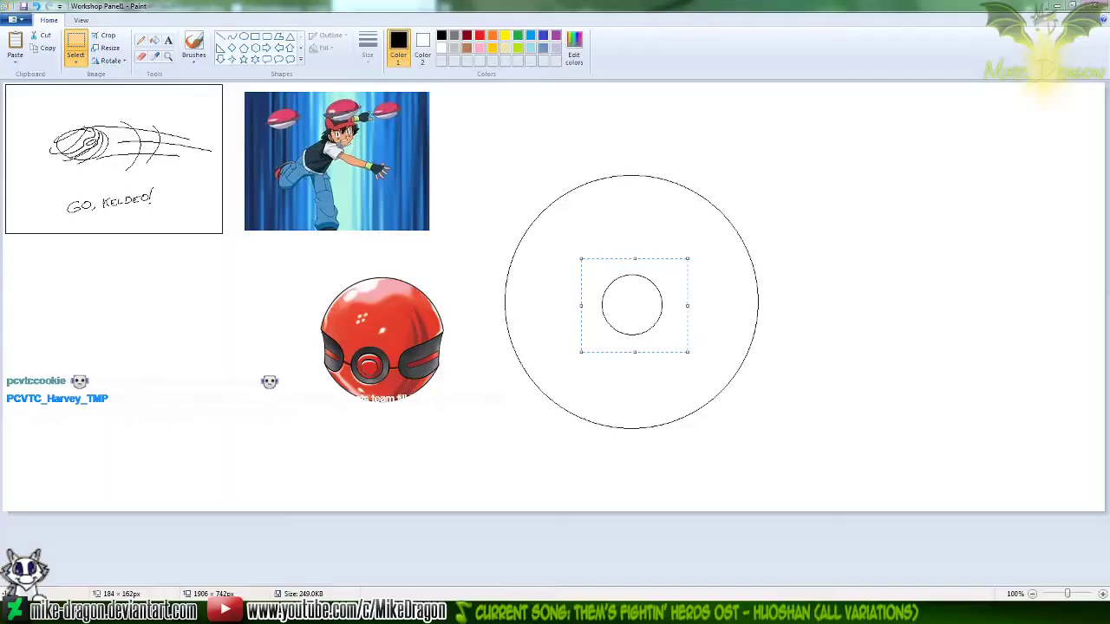
left_click(244, 38)
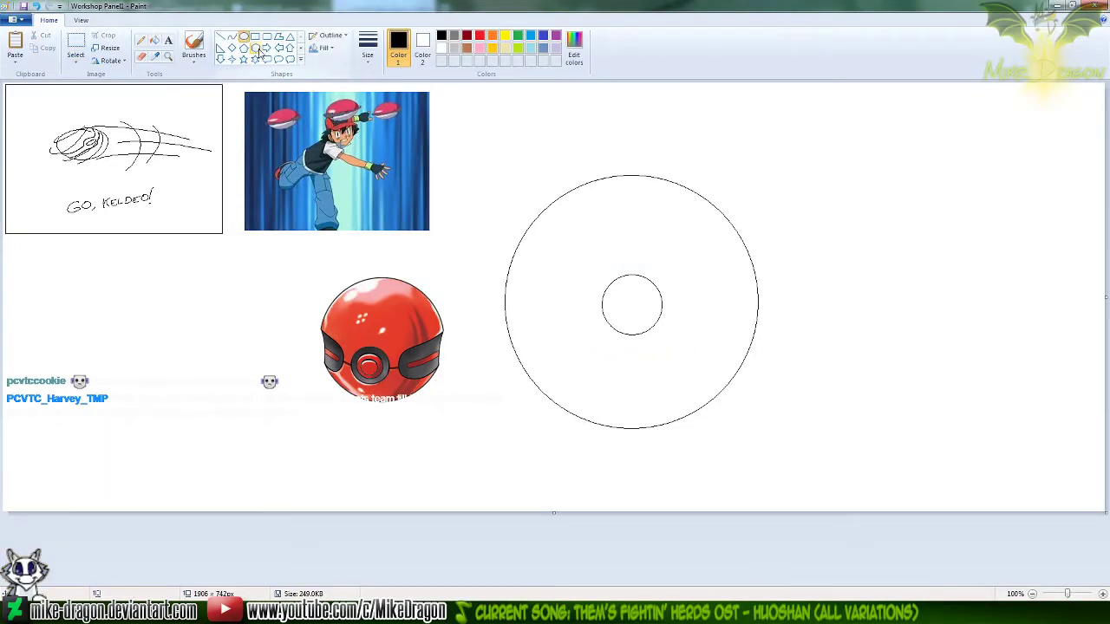
left_click_drag(608, 279, 651, 326)
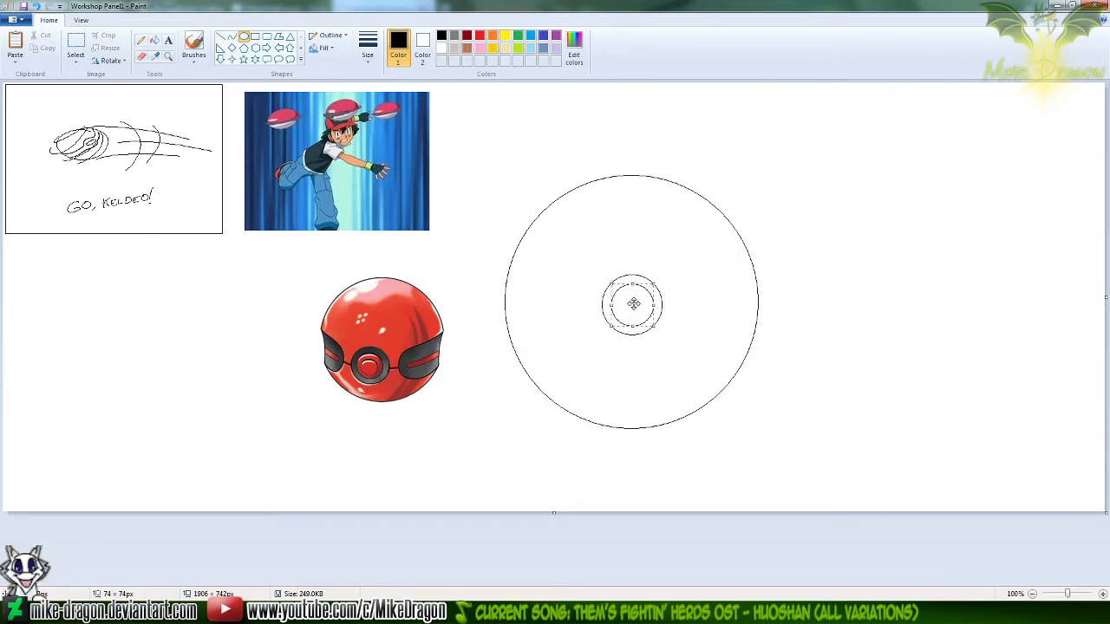
left_click_drag(633, 303, 829, 291)
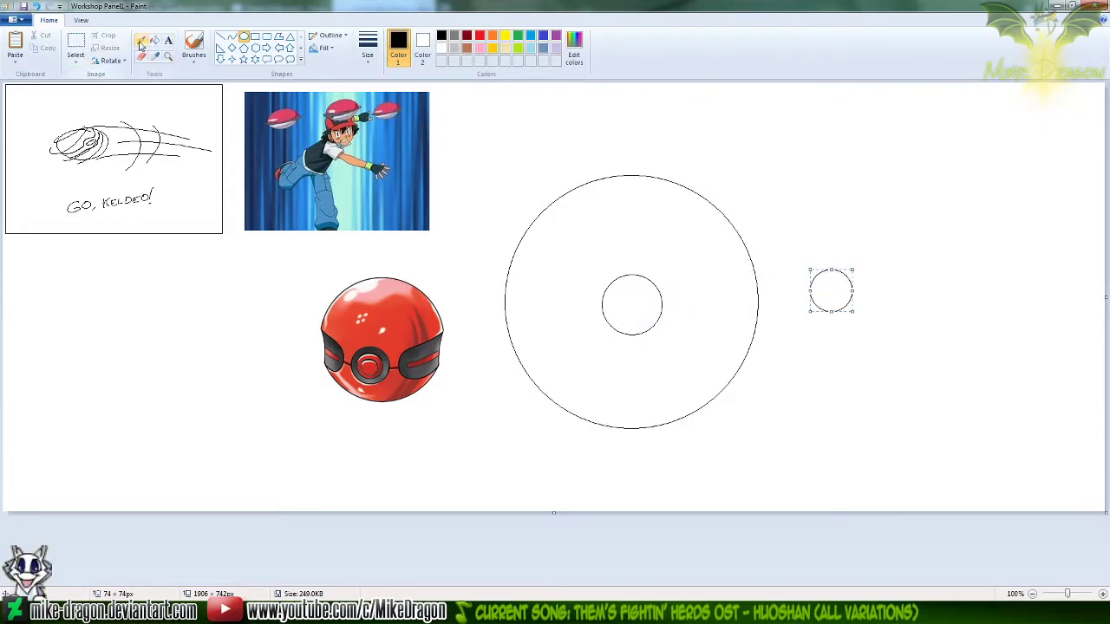
left_click(242, 41)
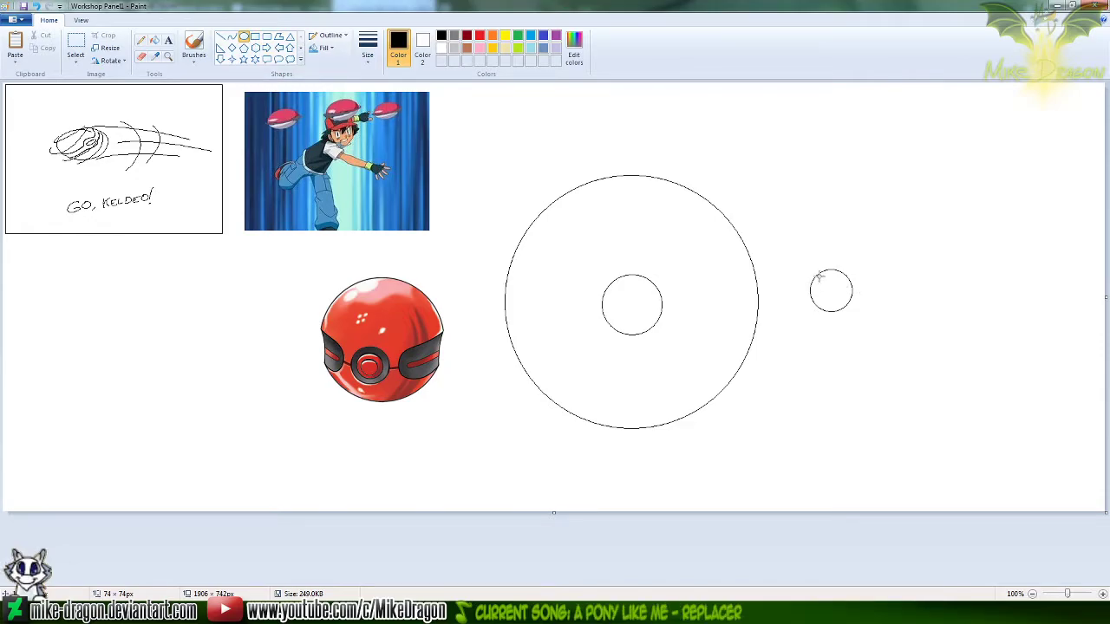
mouse_move(818, 276)
left_mouse_down()
mouse_move(847, 308)
mouse_move(902, 290)
left_mouse_up()
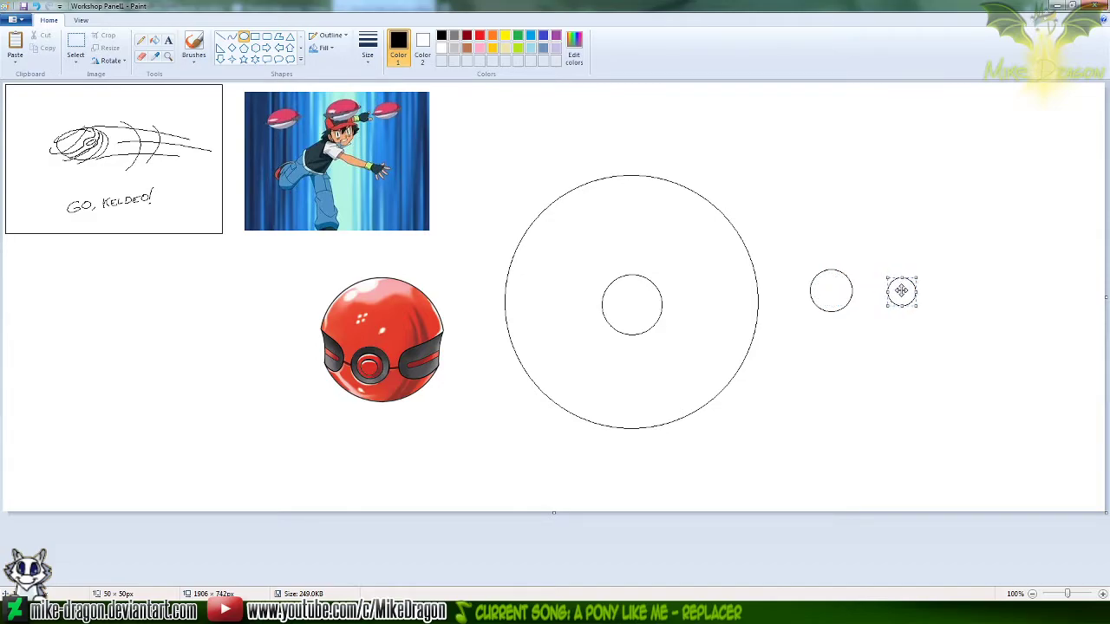
Copy the circle of about 74 px from Workshop Panel1 and paste it as a new top layer in Photoshop's Untitled-4
left_click(76, 43)
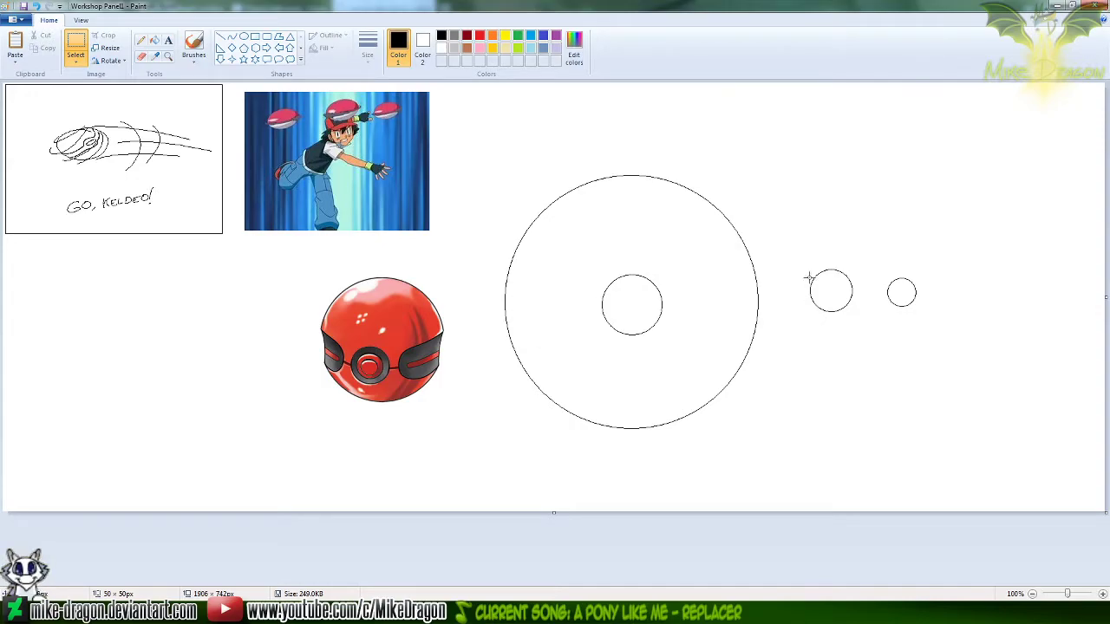
left_click_drag(796, 250, 861, 330)
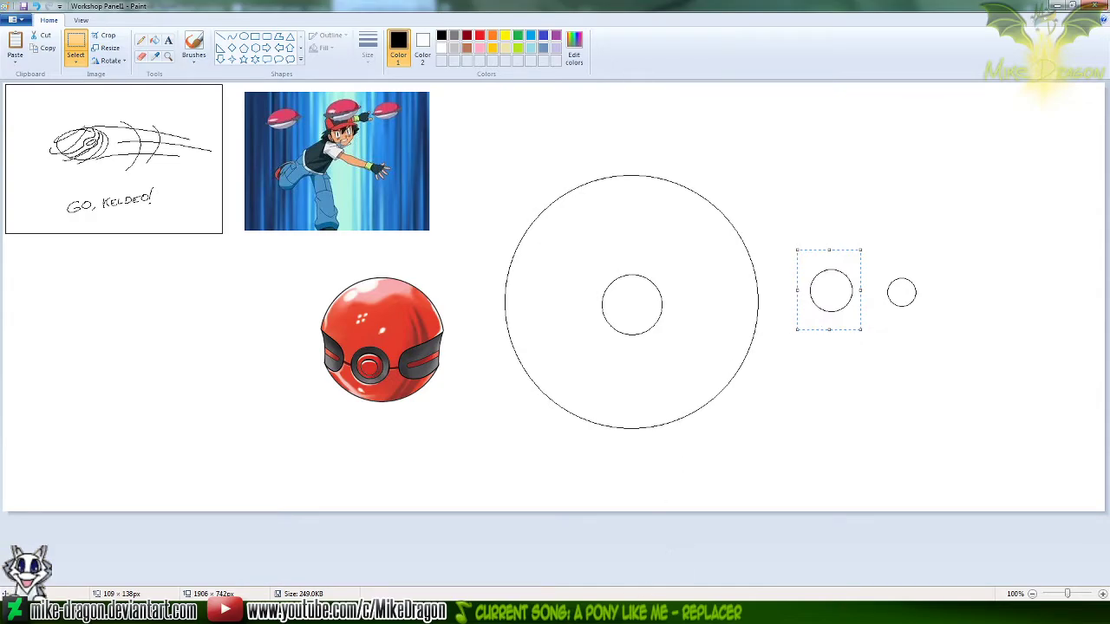
left_click(690, 613)
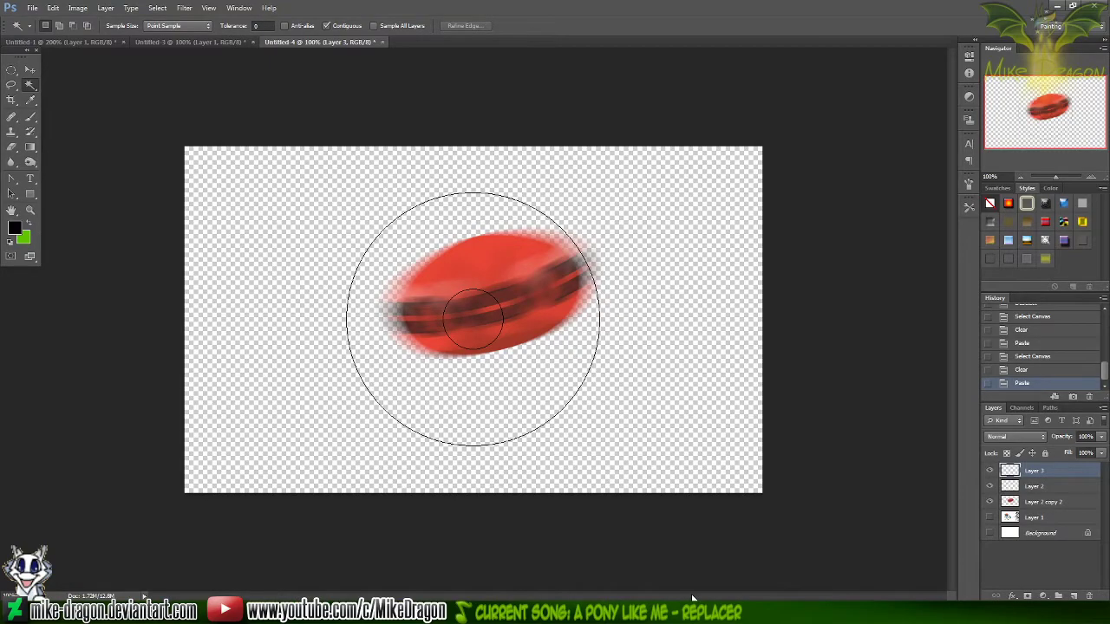
key("ctrl+v")
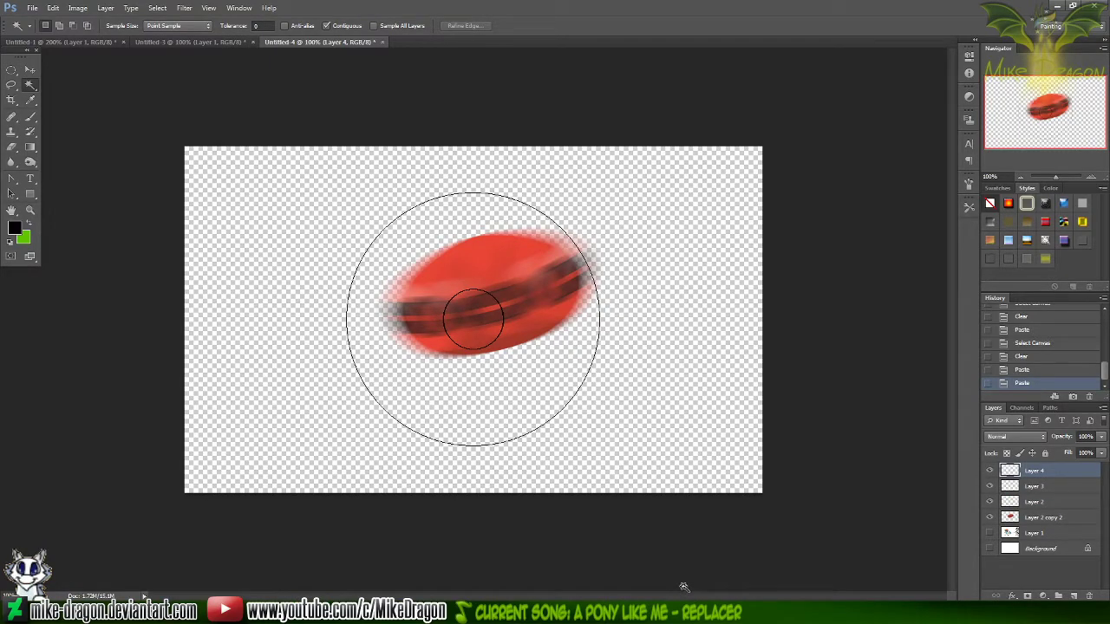
key("alt+Tab")
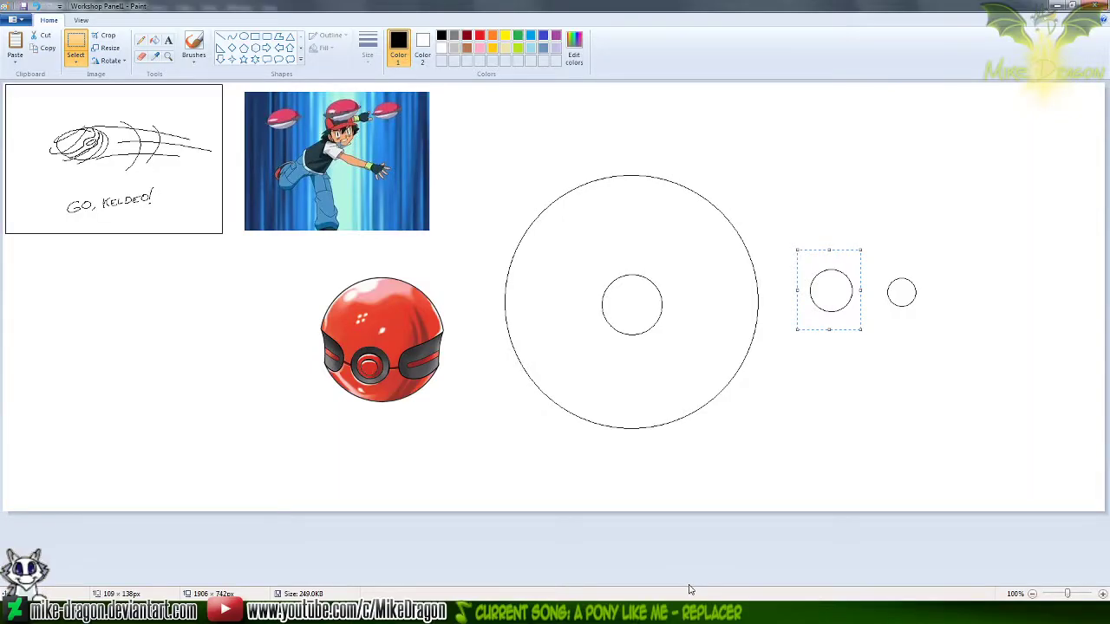
key("alt+Tab")
key("ctrl+v")
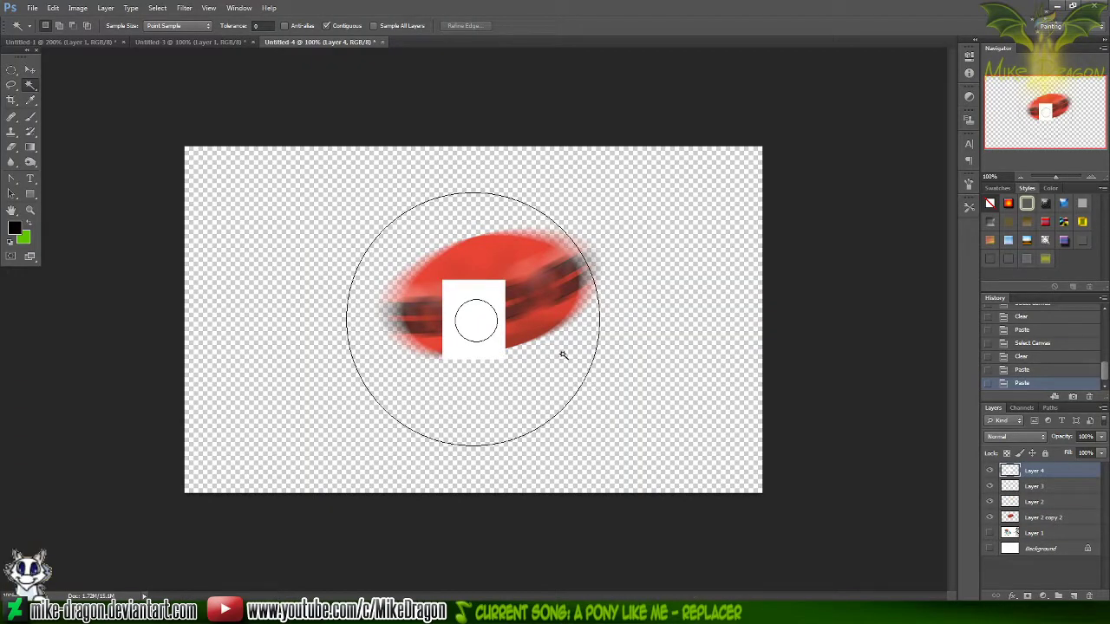
Clear the white around and inside the circle on Layer 4, and cut and re-paste the outline to centre it within the other circles
left_click(461, 296)
left_click(484, 318, "shift")
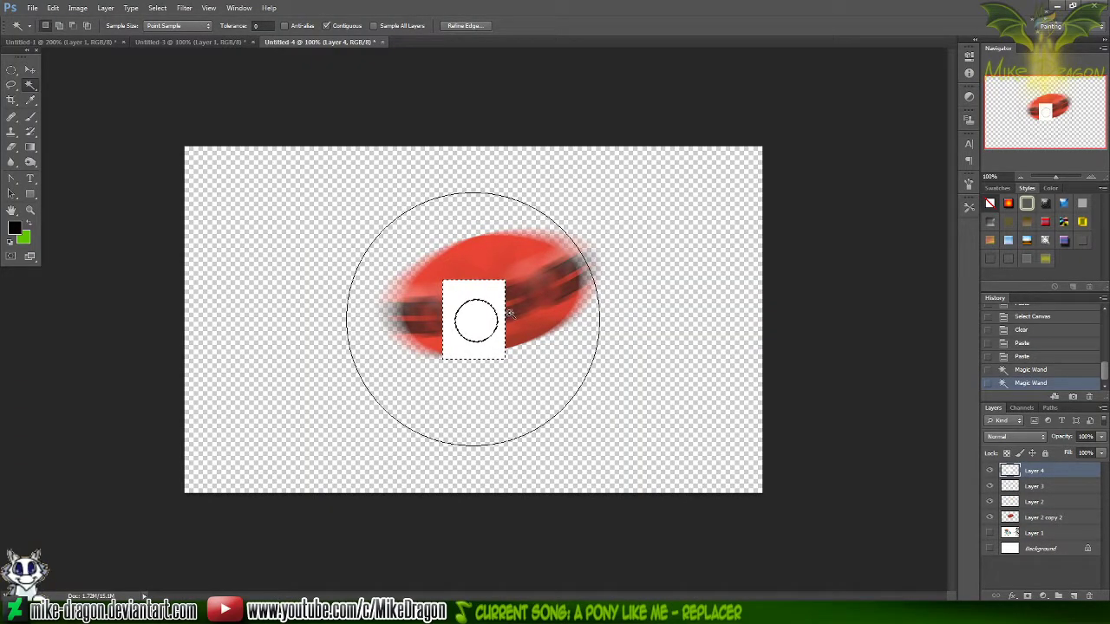
key("Delete")
key("ctrl+d")
key("ctrl+a")
key("Delete")
key("ctrl+v")
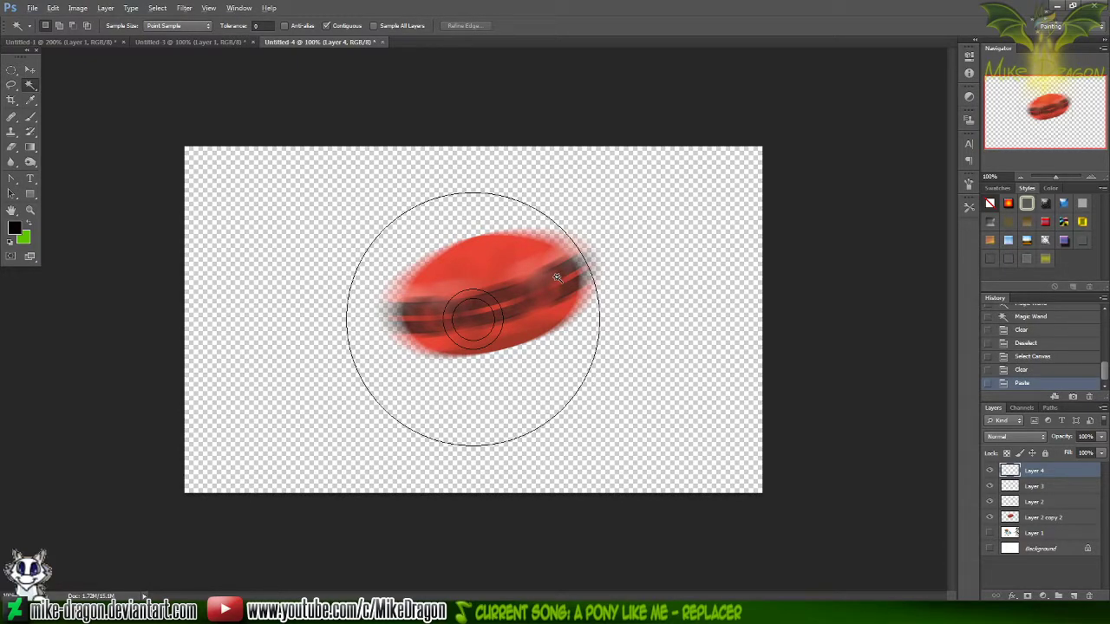
Copy the smallest circle, about 50 px, from Workshop Panel1 and paste it as a new top layer in Photoshop's Untitled-4
key("alt+Tab")
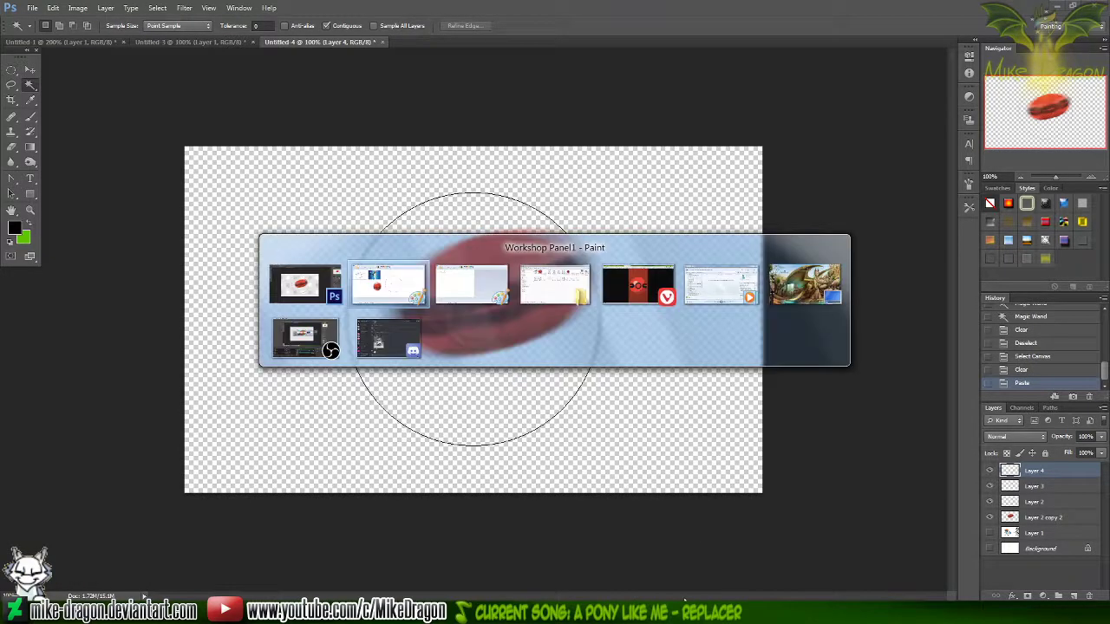
left_click_drag(950, 240, 873, 326)
key("ctrl+c")
key("alt+Tab")
key("ctrl+v")
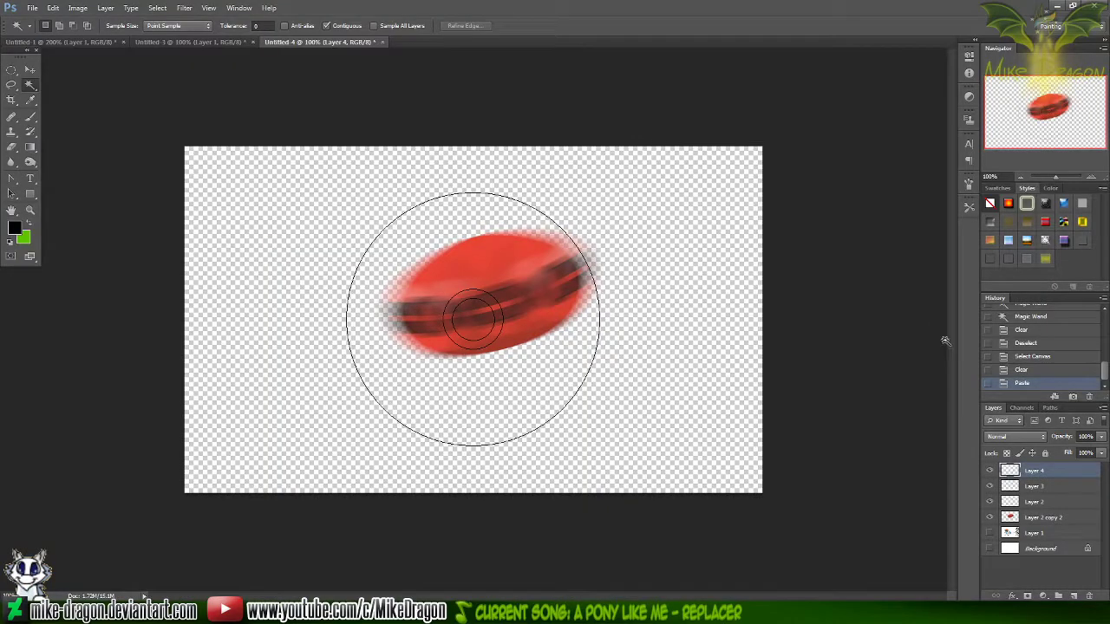
key("ctrl+v")
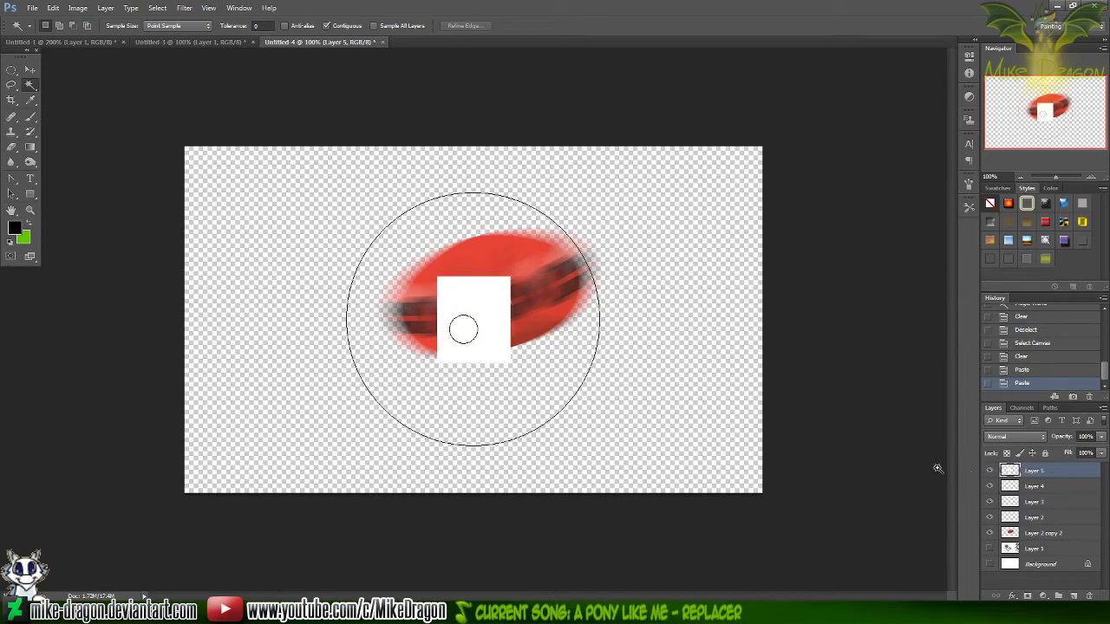
Clear the white around and inside the circle on Layer 5, and cut and re-paste the outline so it is concentric with the others
left_click(488, 307)
left_click(464, 328, "shift")
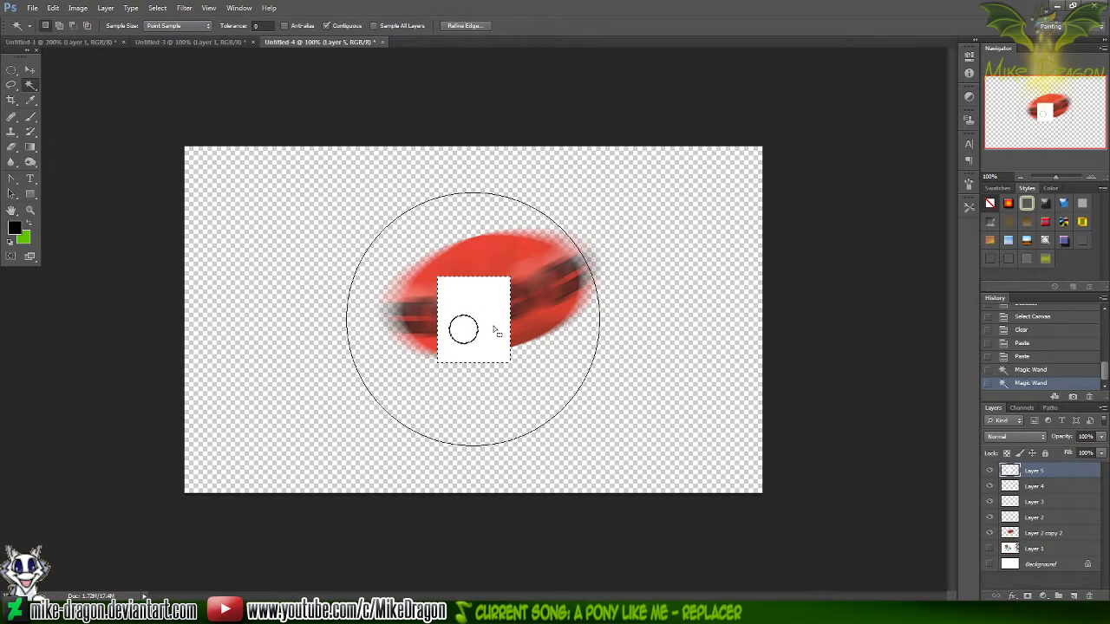
key("Delete")
key("ctrl+d")
key("ctrl+a")
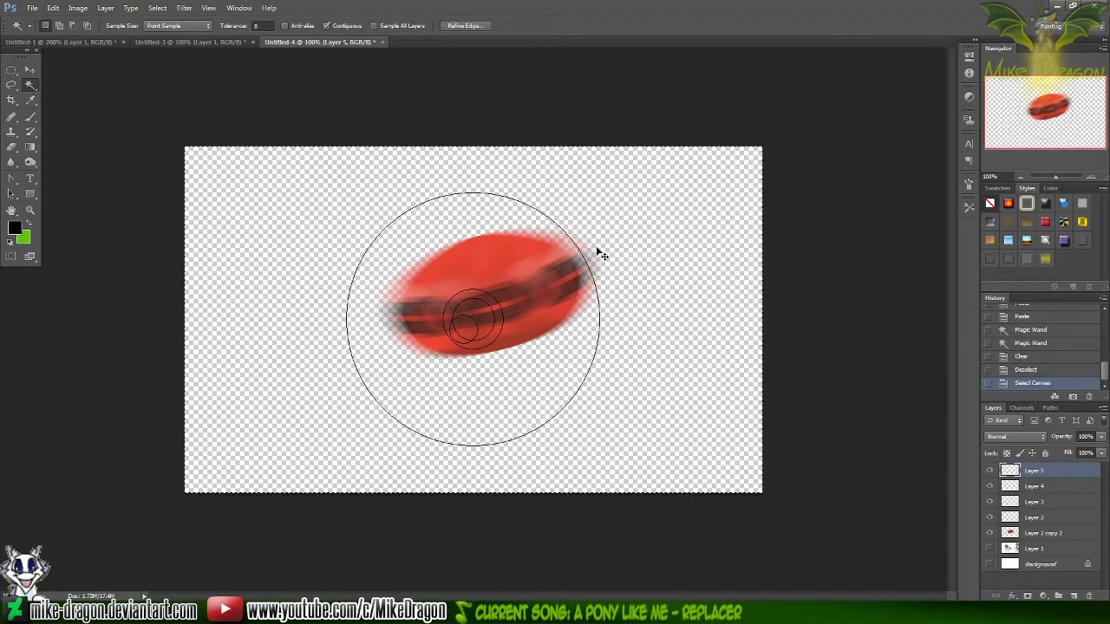
key("Delete")
key("ctrl+v")
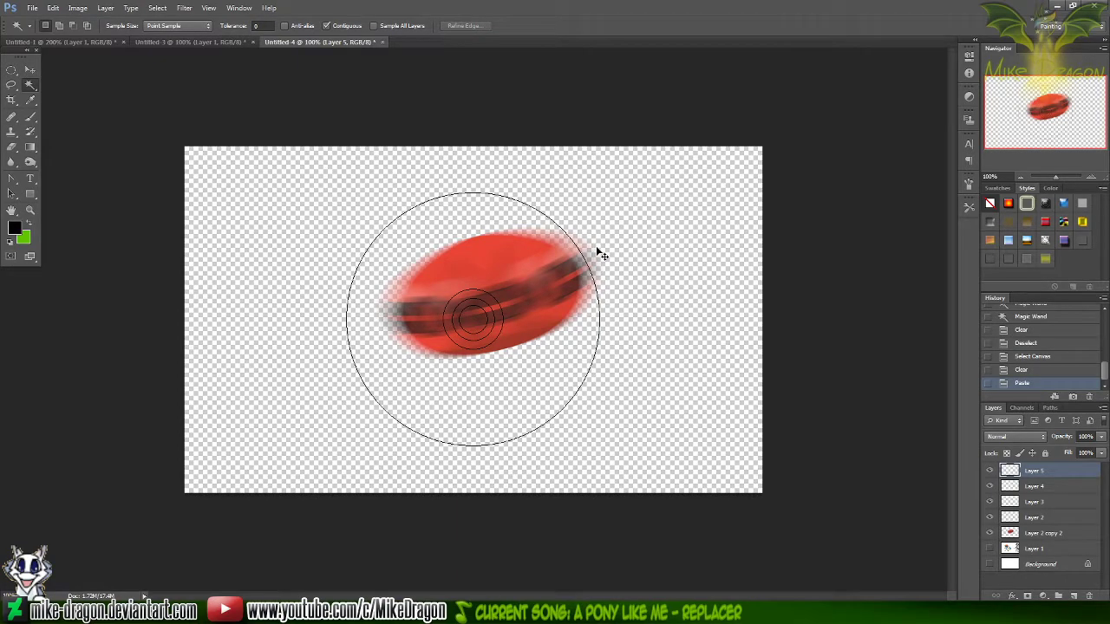
Hide the blurred ball layer, Layer 2 copy 2
key("ctrl+plus")
left_click(989, 532)
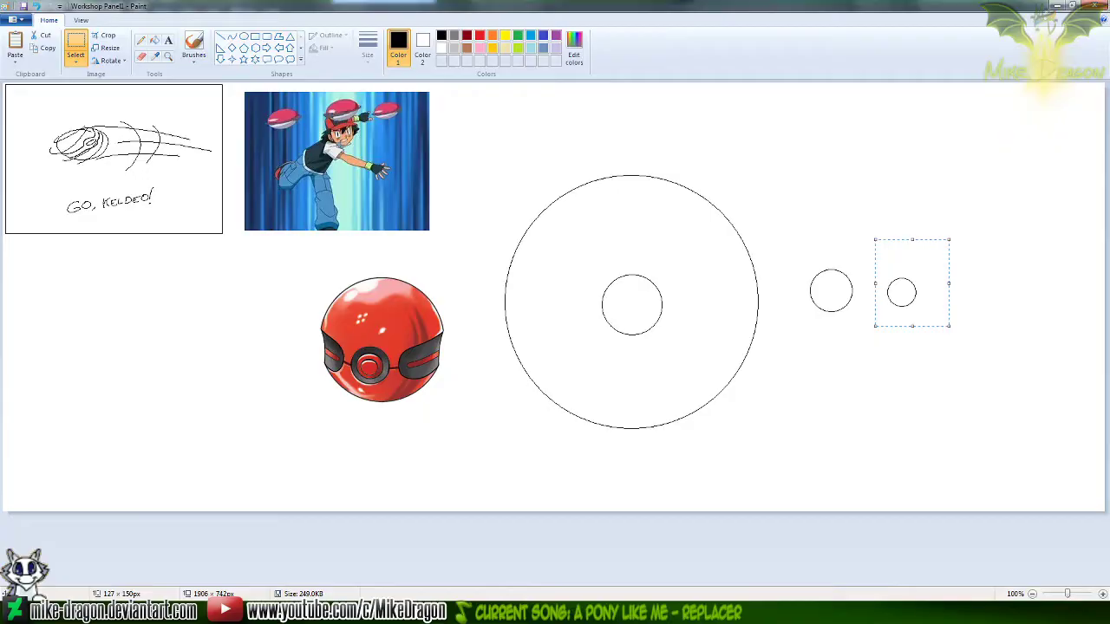
Draw a thin horizontal black rectangle, about 551 by 3 px, just below the large circle
left_click(169, 57)
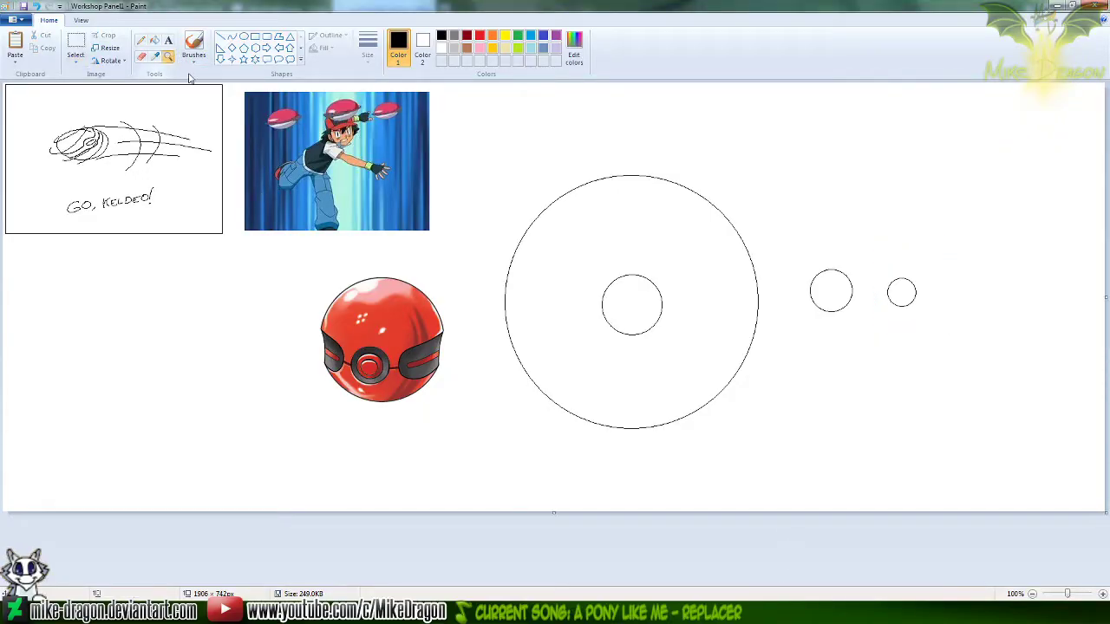
left_click(548, 317)
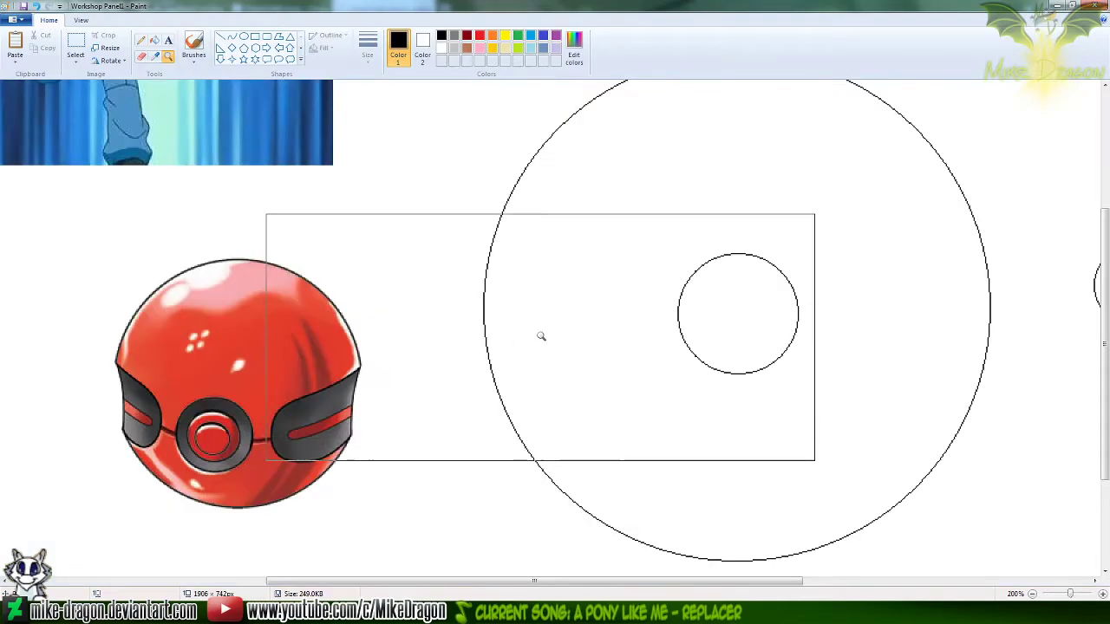
left_click(221, 38)
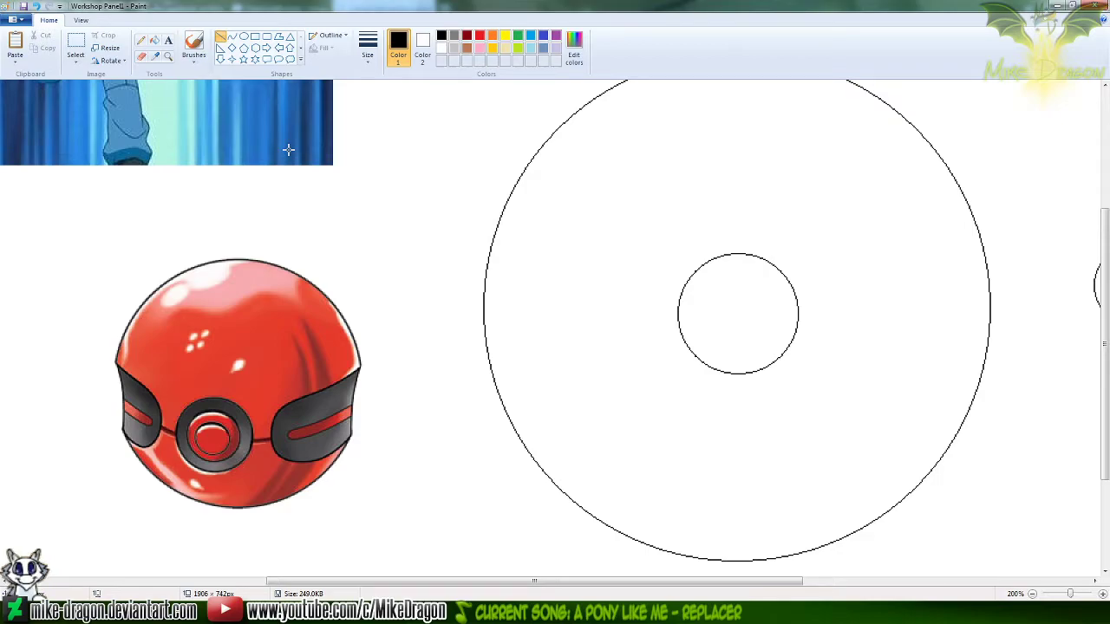
scroll(286, 149, "down", 1)
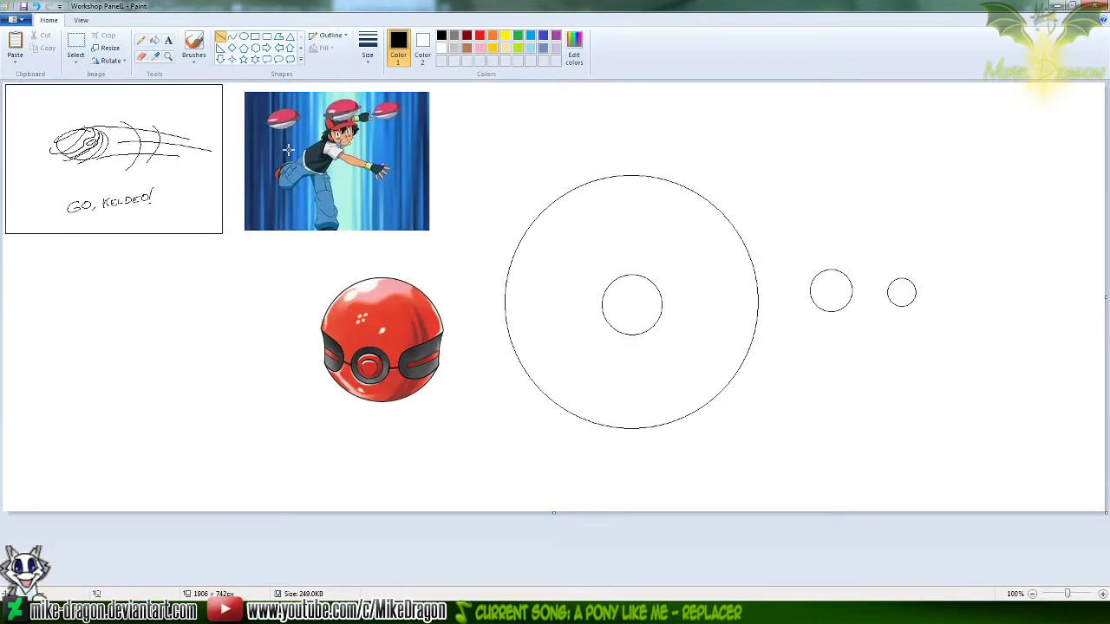
left_click(255, 39)
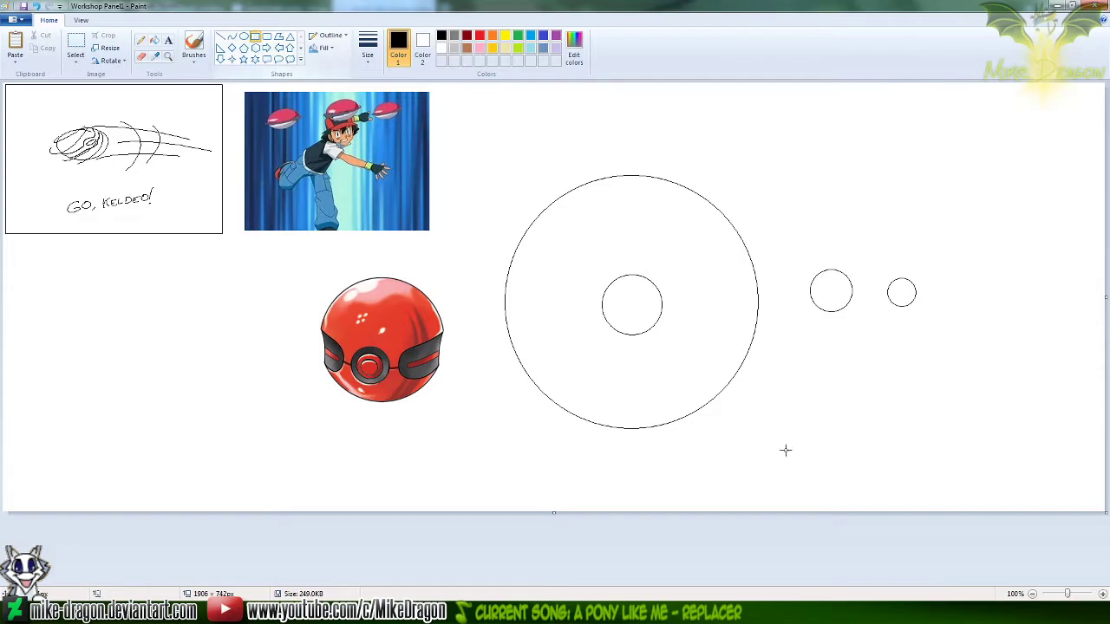
mouse_move(482, 440)
left_mouse_down()
mouse_move(810, 446)
mouse_move(798, 438)
left_mouse_up()
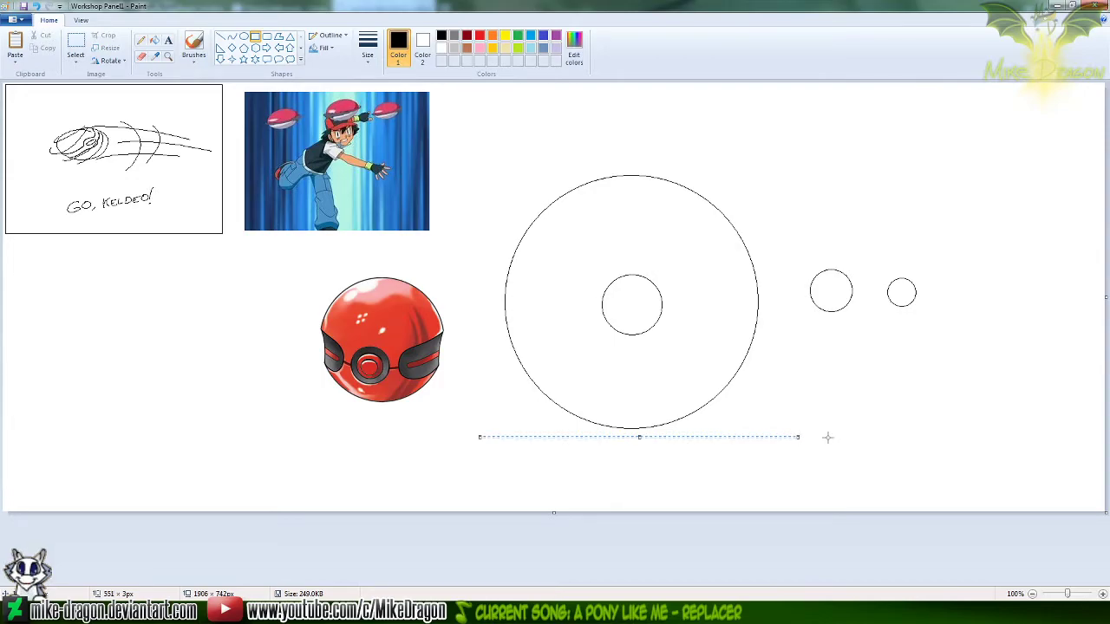
left_click(843, 426)
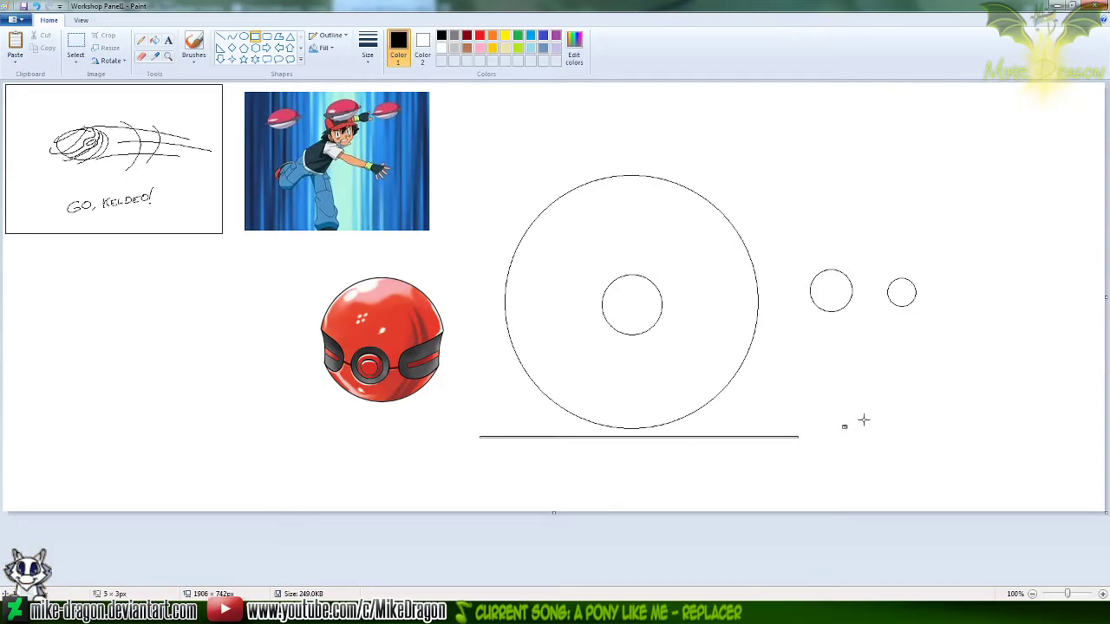
Copy the thin rectangle from Workshop Panel1 and paste it into Photoshop's Untitled-4 as a new layer directly above Layer 2 copy 2
left_click(75, 48)
left_click_drag(448, 469, 832, 430)
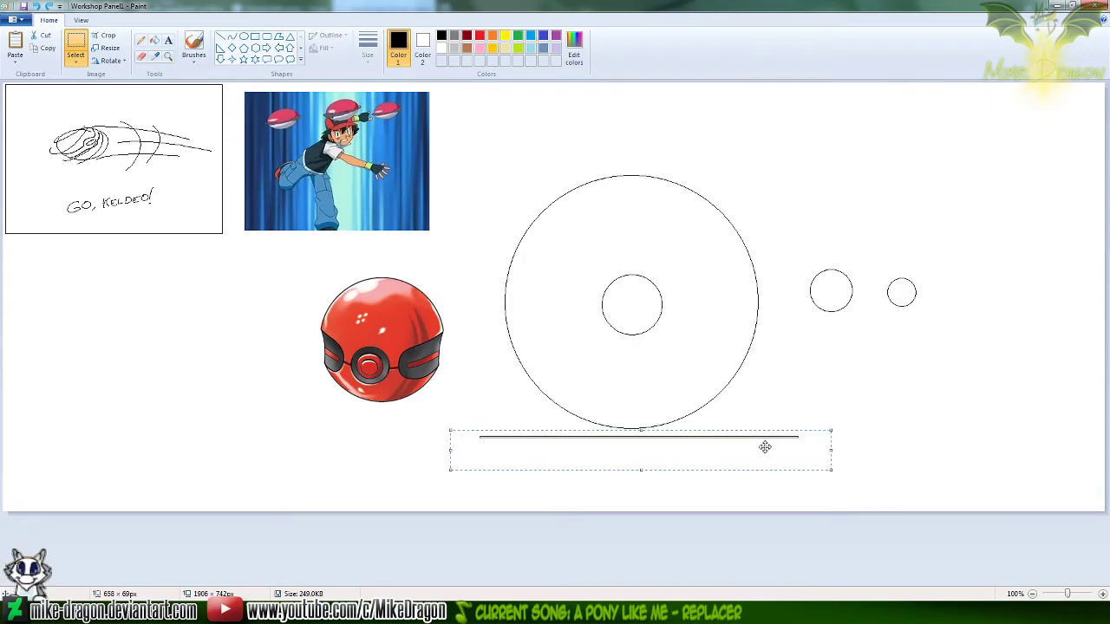
left_click(607, 614)
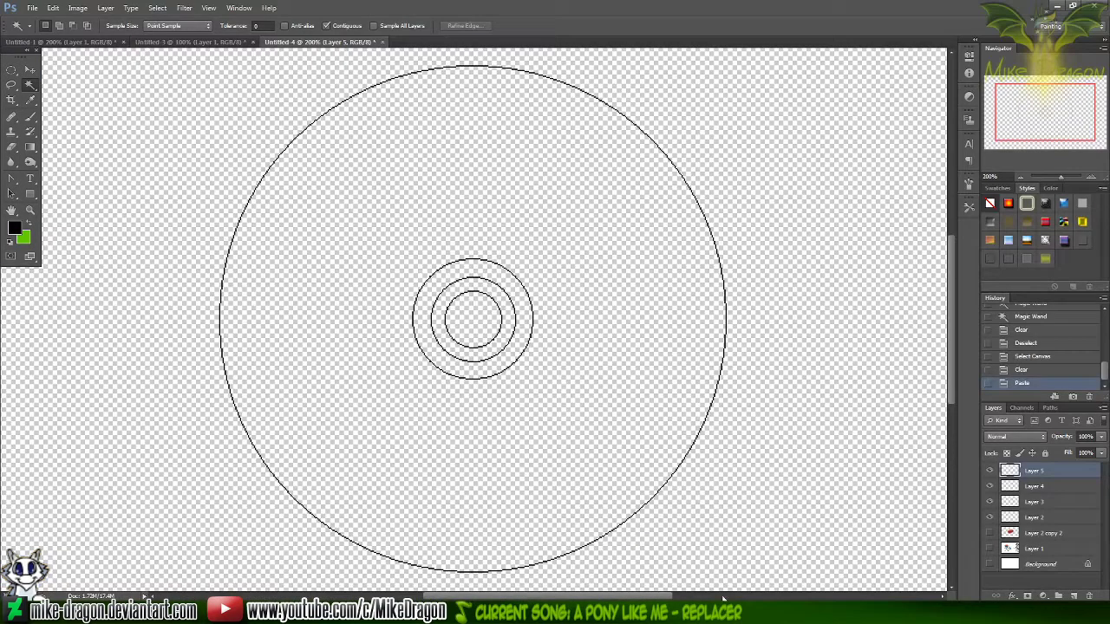
left_click(1016, 530)
key("ctrl+v")
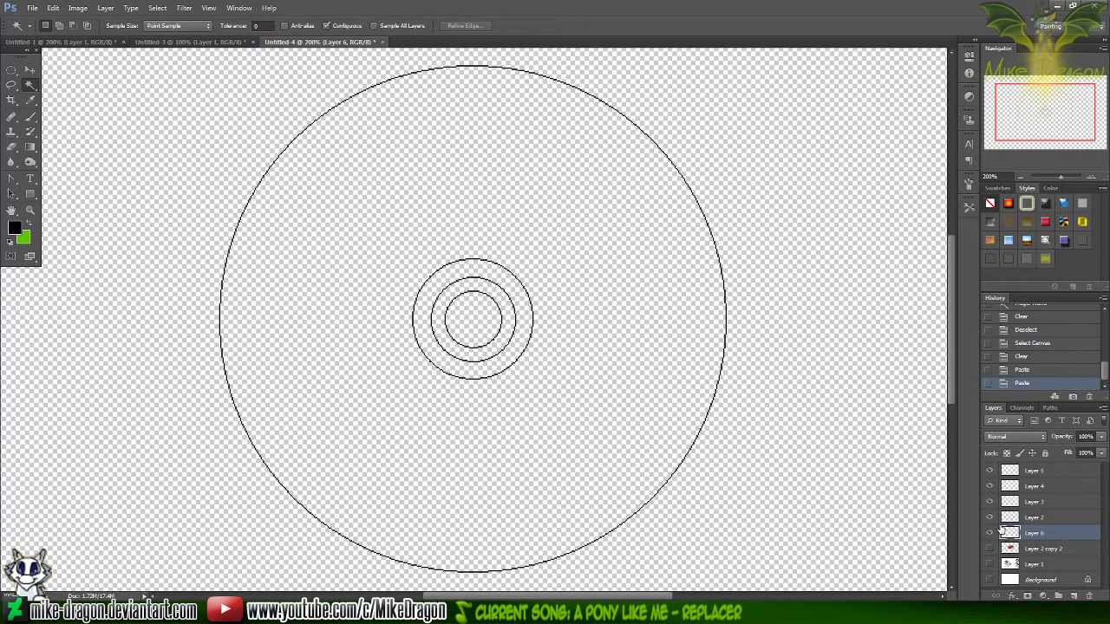
key("ctrl+minus")
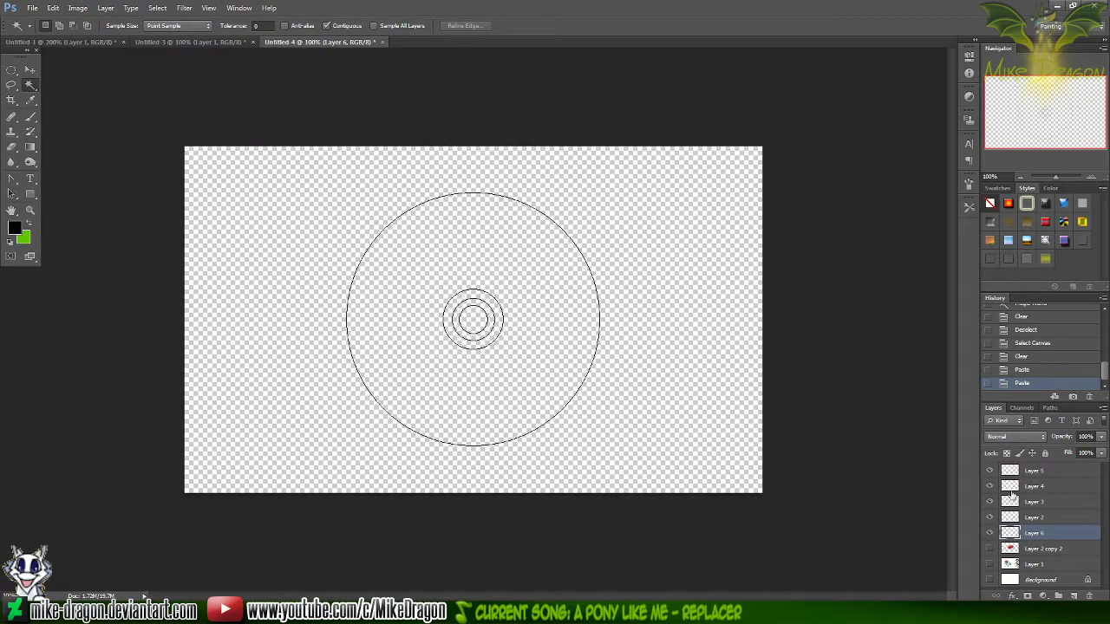
key("alt+Tab")
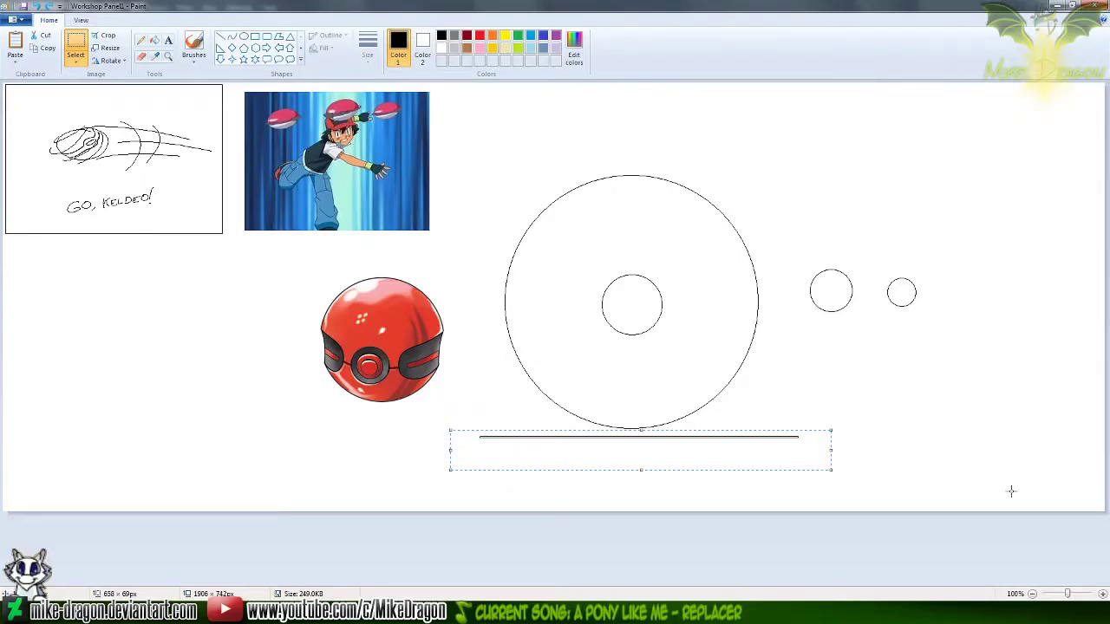
key("ctrl+c")
key("alt+Tab")
key("ctrl+v")
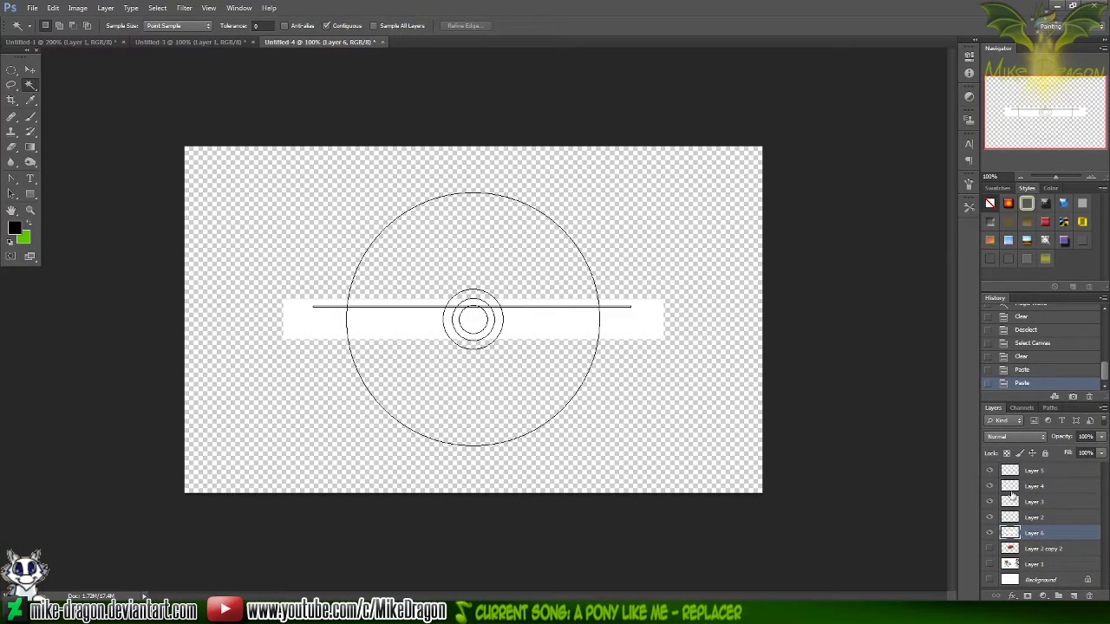
Clear the white around and inside the thin rectangle on Layer 6, and cut and re-paste the bar to centre it across the circles
key("ctrl+plus")
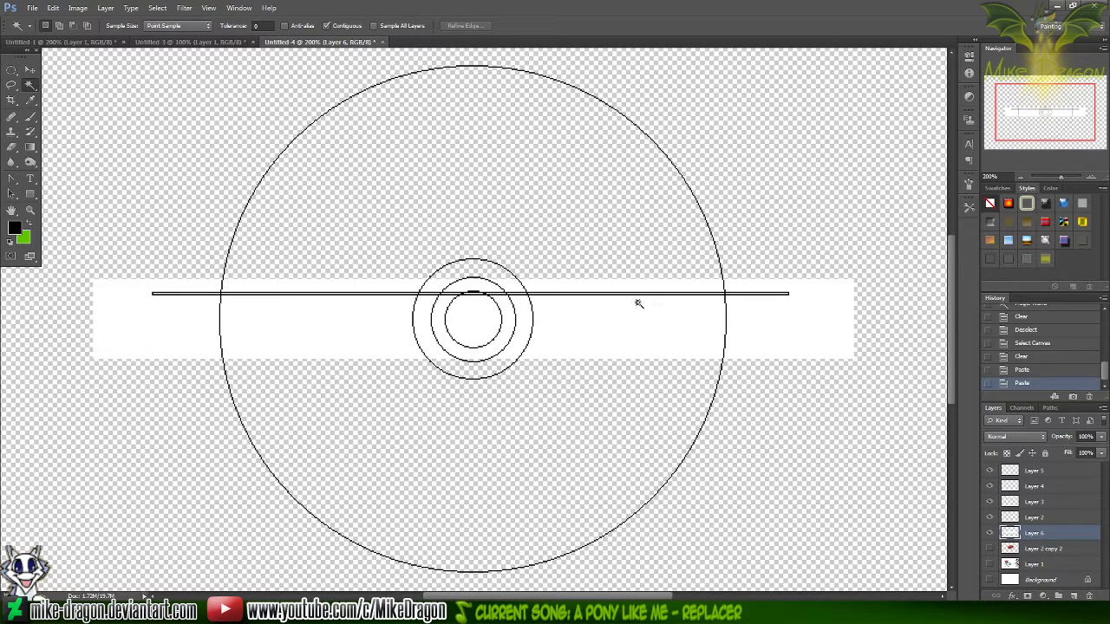
left_click(569, 309)
left_click(571, 312)
left_click(572, 318)
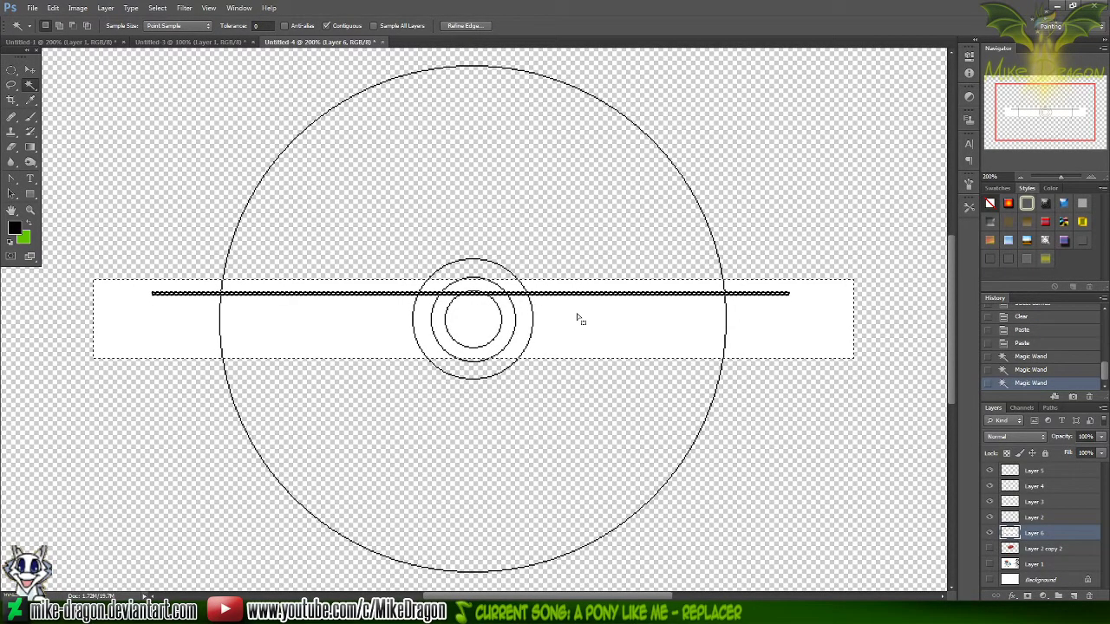
key("Delete")
key("ctrl+d")
key("ctrl+a")
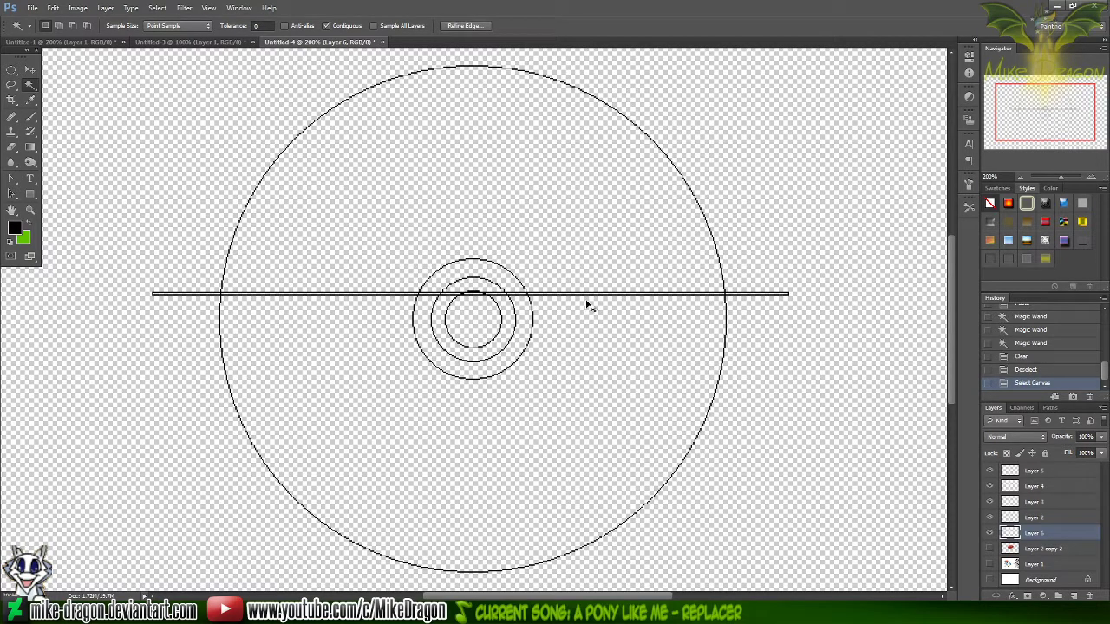
key("Delete")
key("ctrl+v")
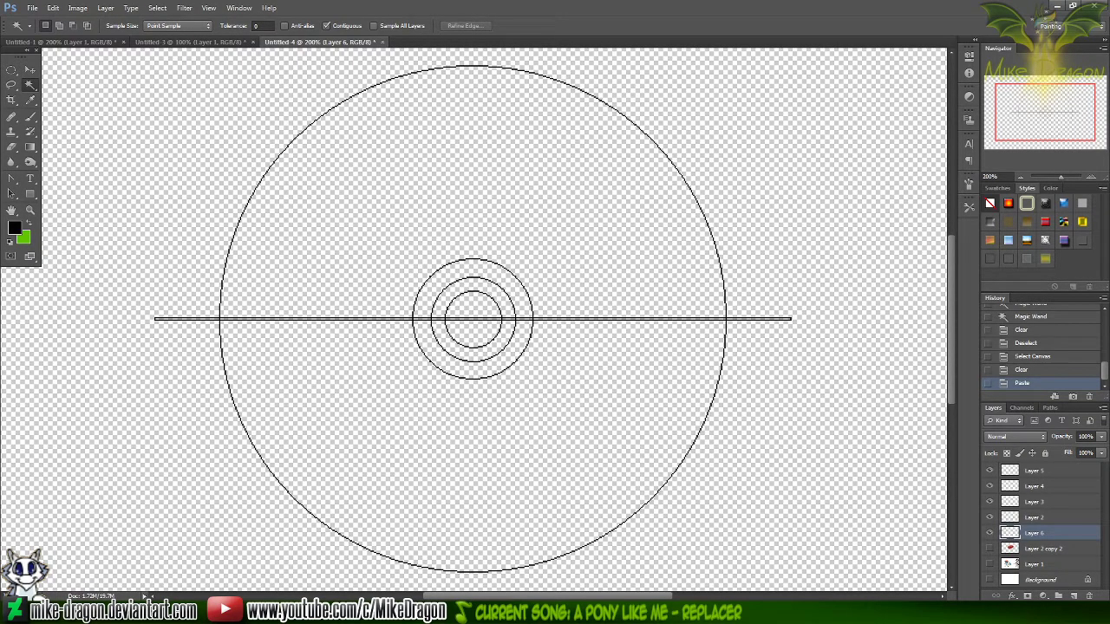
In Paint's Workshop Panel1, try to draw a blue rectangle, about 231 by 105 px, from the inner circle's vertical centre past the large circle's left edge
key("alt+Tab")
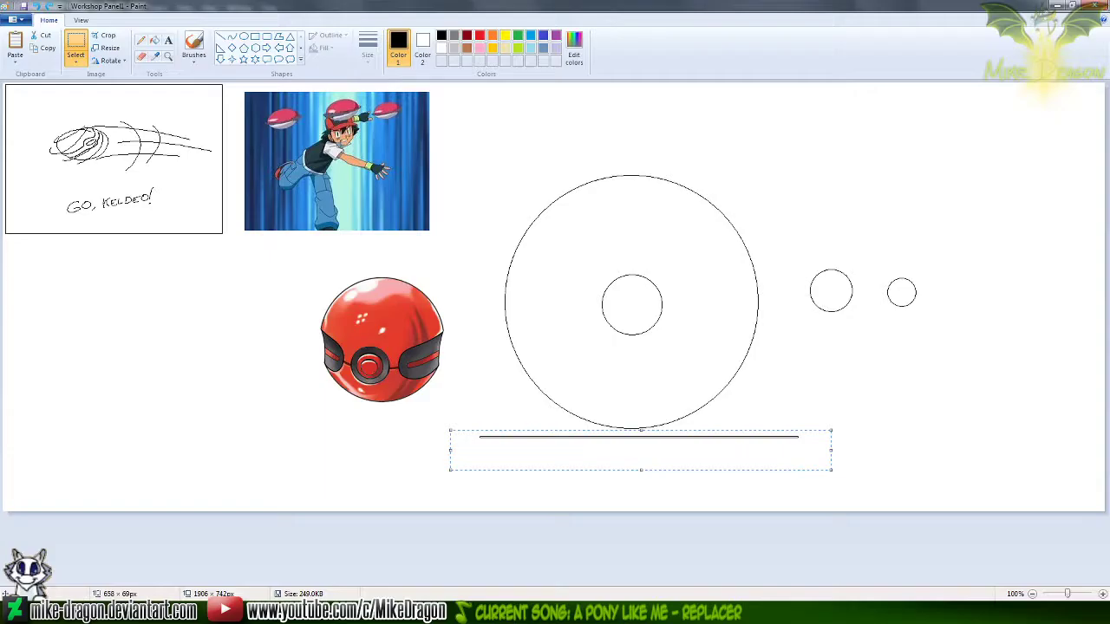
left_click(169, 57)
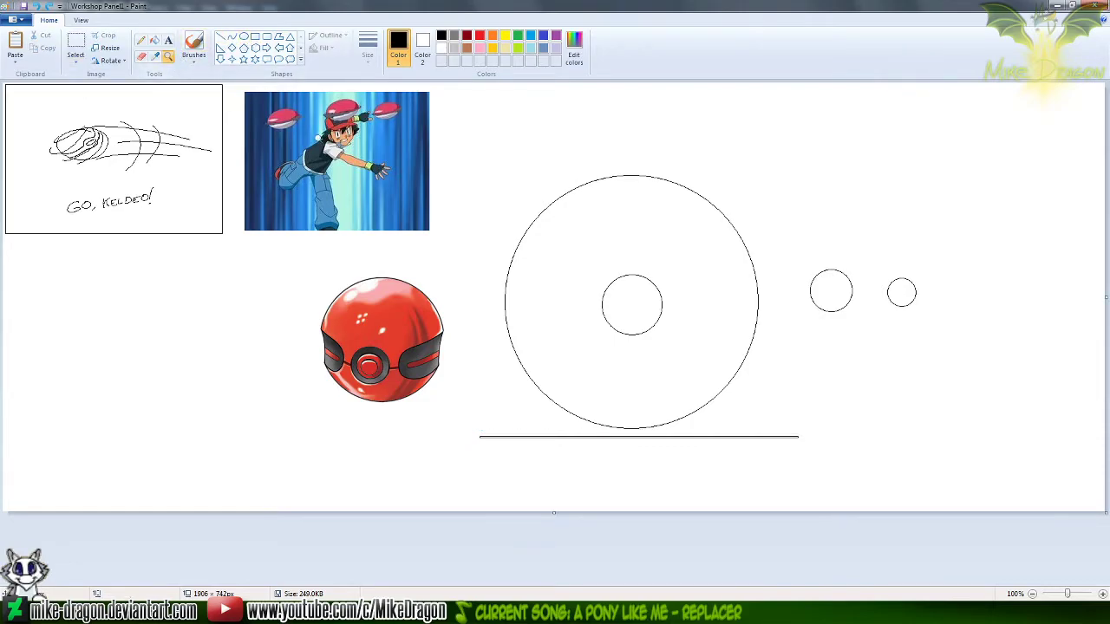
left_click(483, 307)
left_click(142, 44)
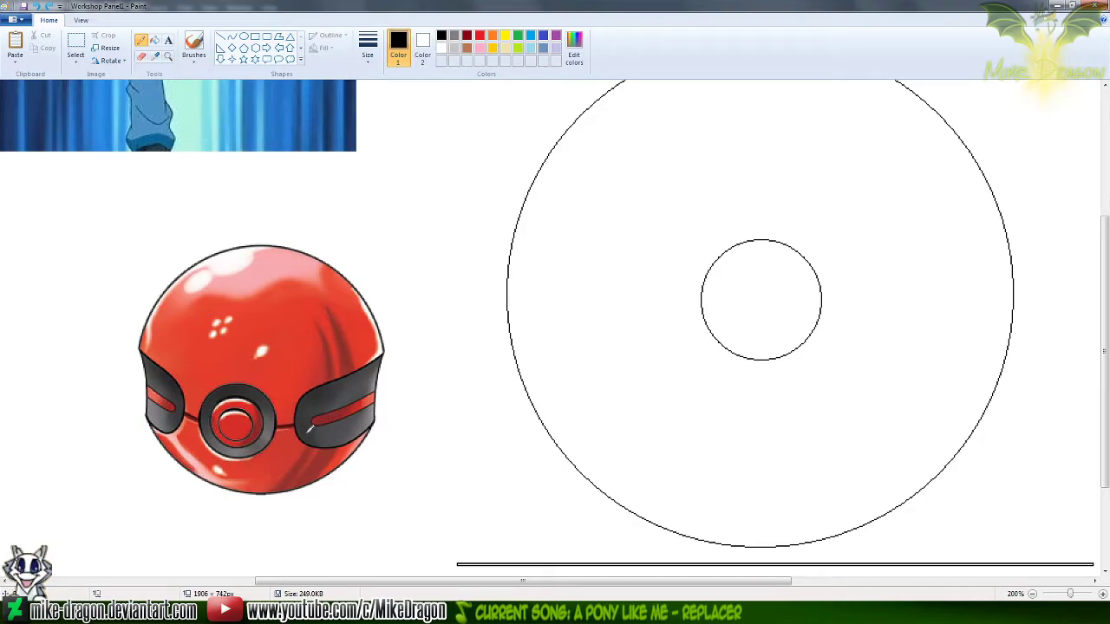
left_click(256, 38)
left_click_drag(761, 239, 727, 279)
key("ctrl+z")
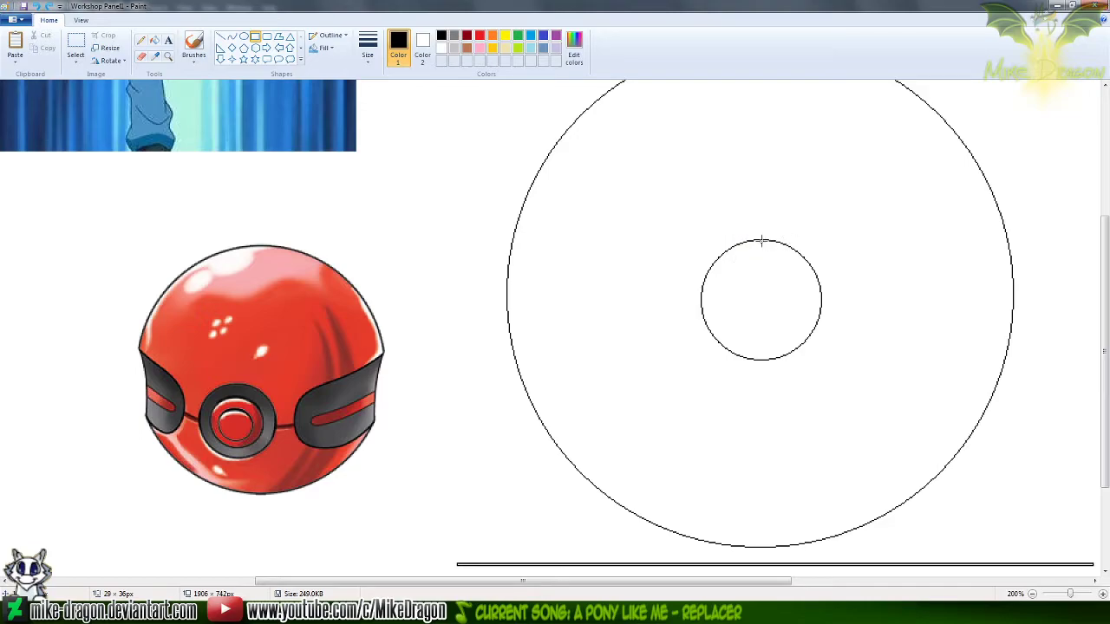
left_click_drag(758, 240, 492, 360)
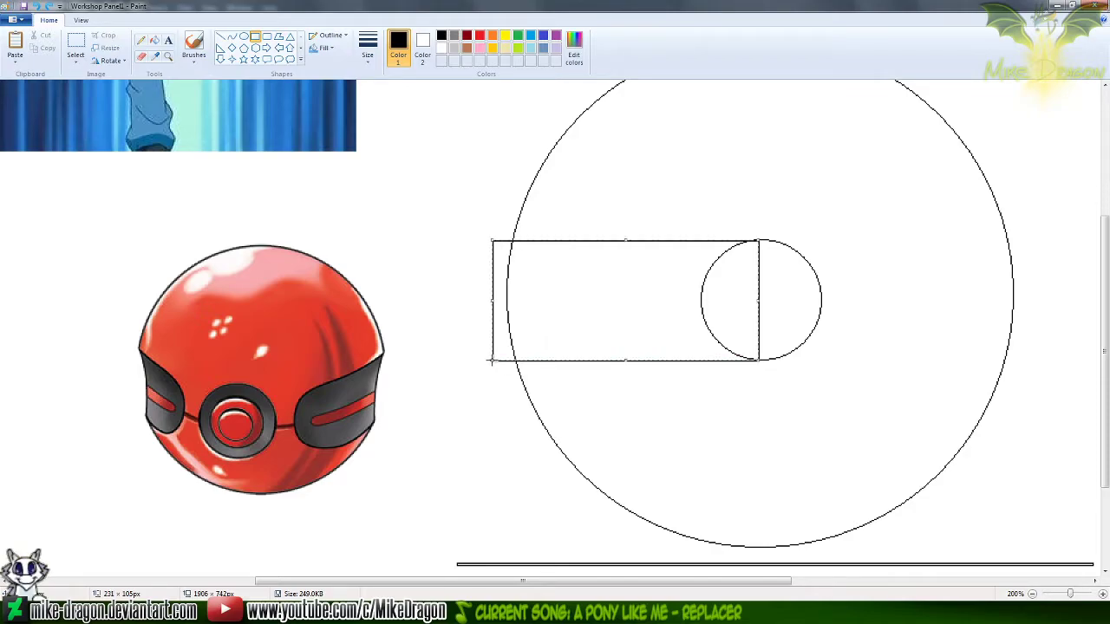
left_click(518, 34)
left_click(530, 34)
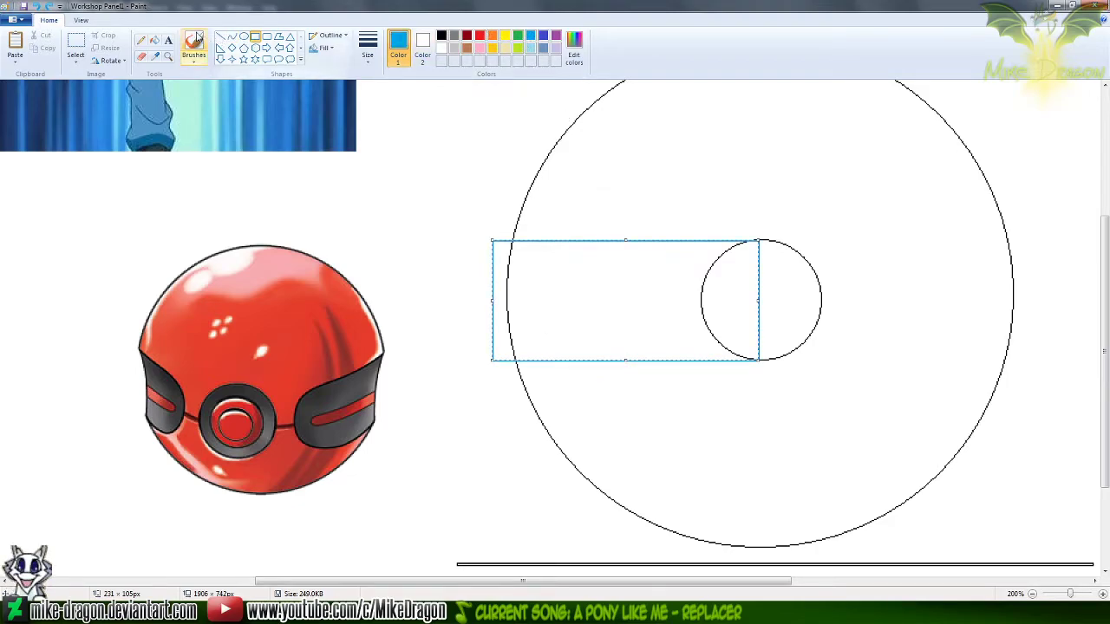
left_click(243, 36)
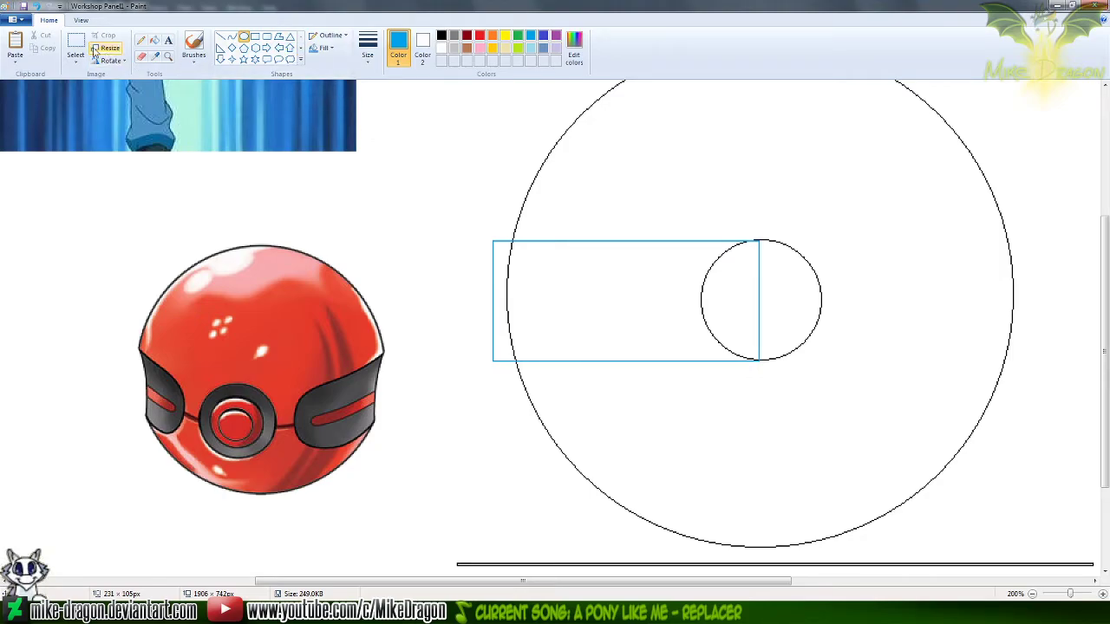
left_click(793, 262)
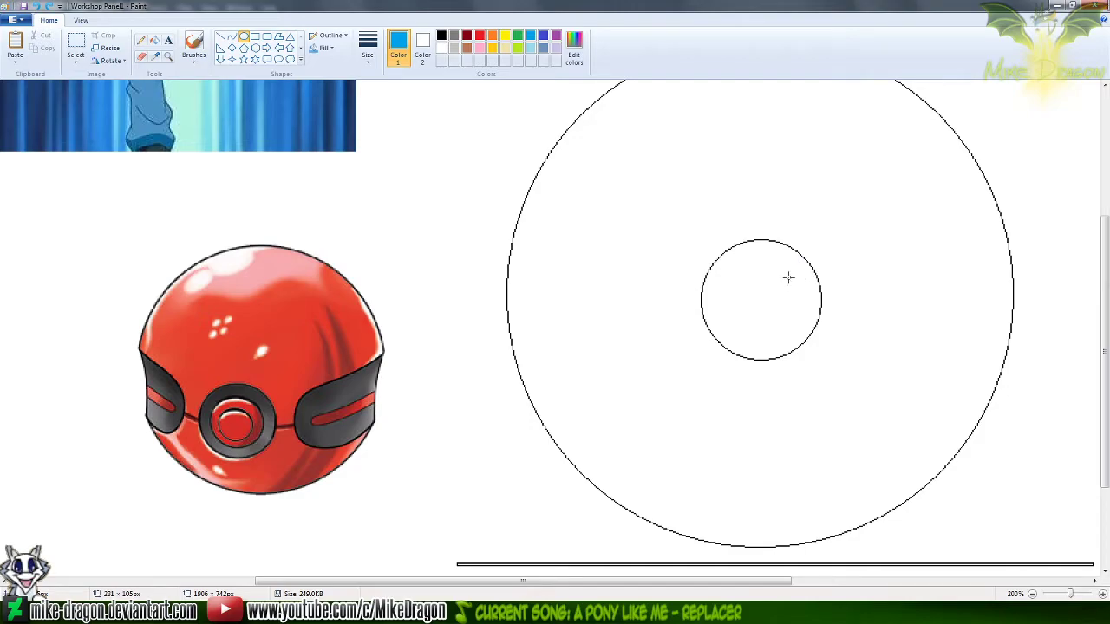
Draw a blue rectangle, about 263 by 105 px, from the inner circle's vertical centre past the large circle's left edge, matching the inner circle's height
left_click(255, 37)
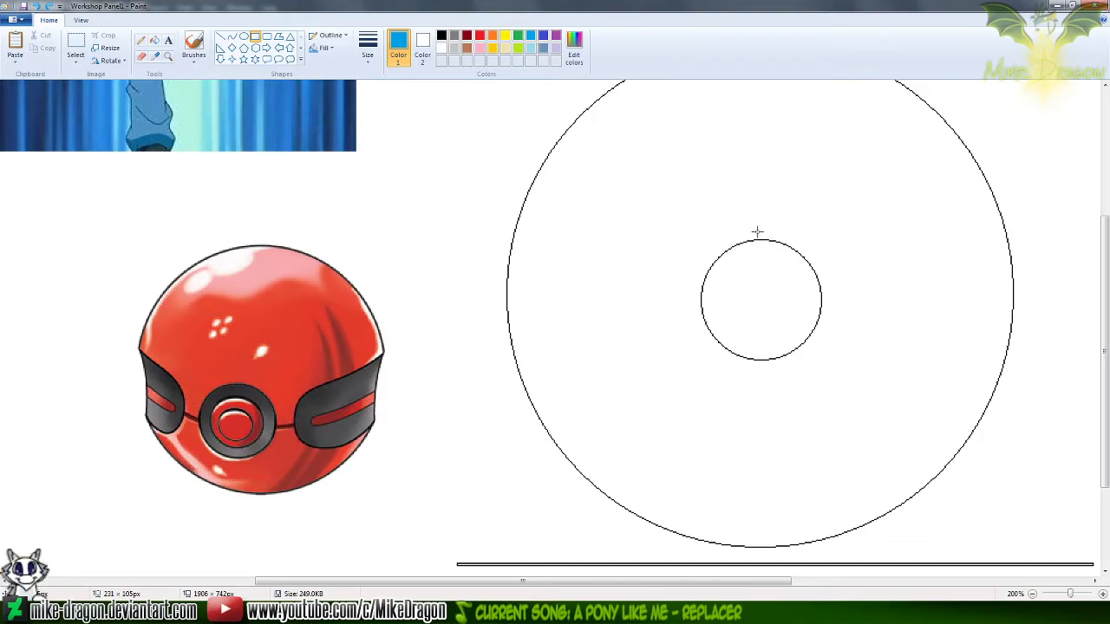
left_click_drag(761, 239, 456, 359)
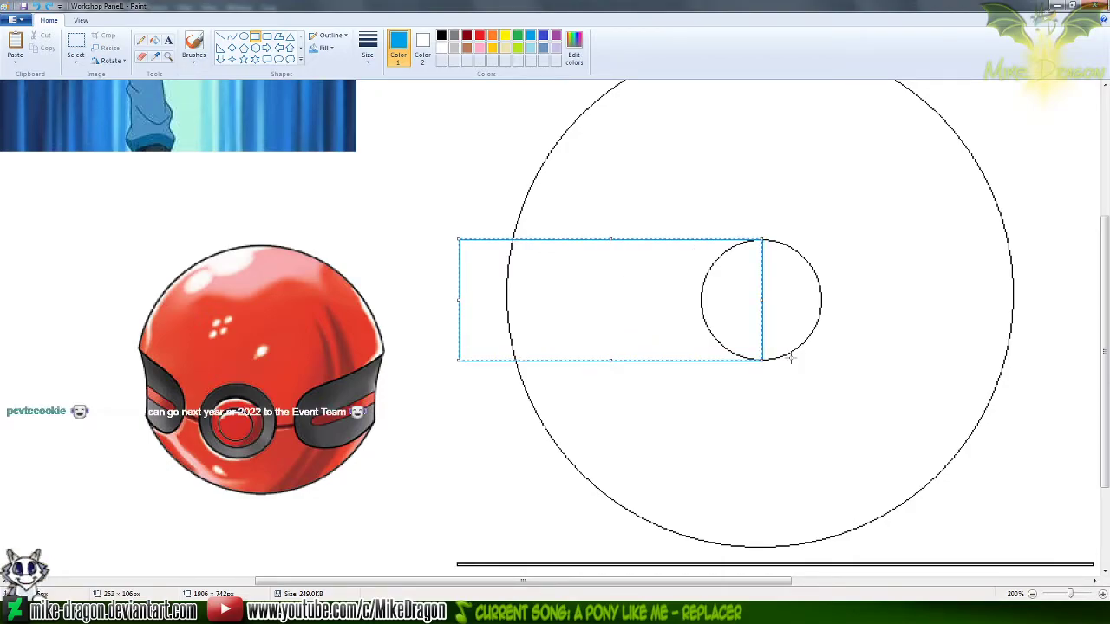
left_click_drag(610, 360, 649, 335)
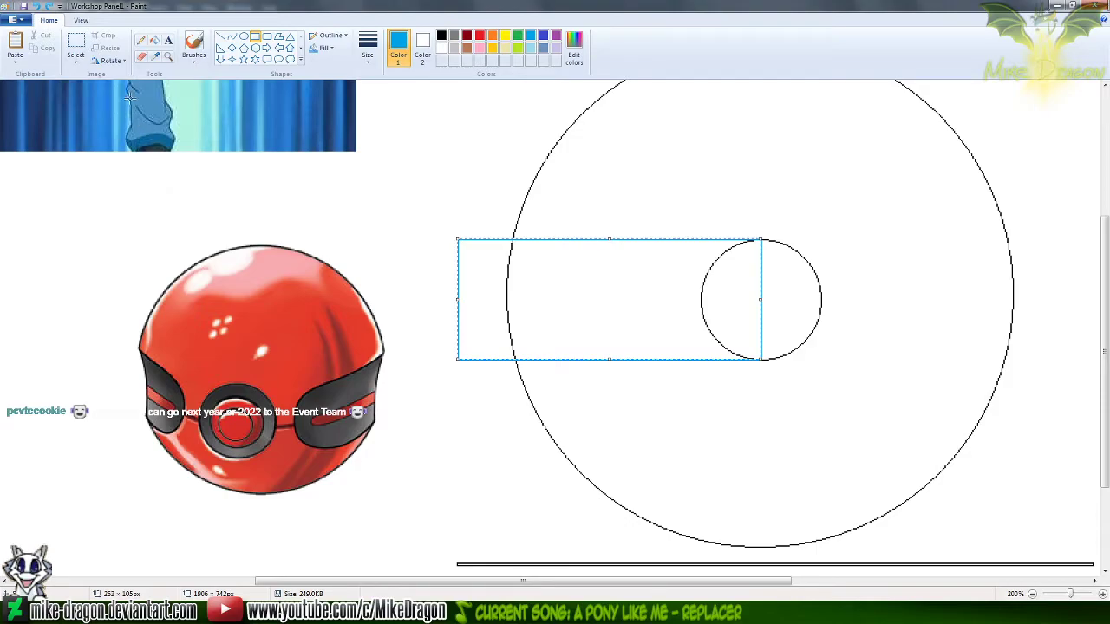
left_click(75, 45)
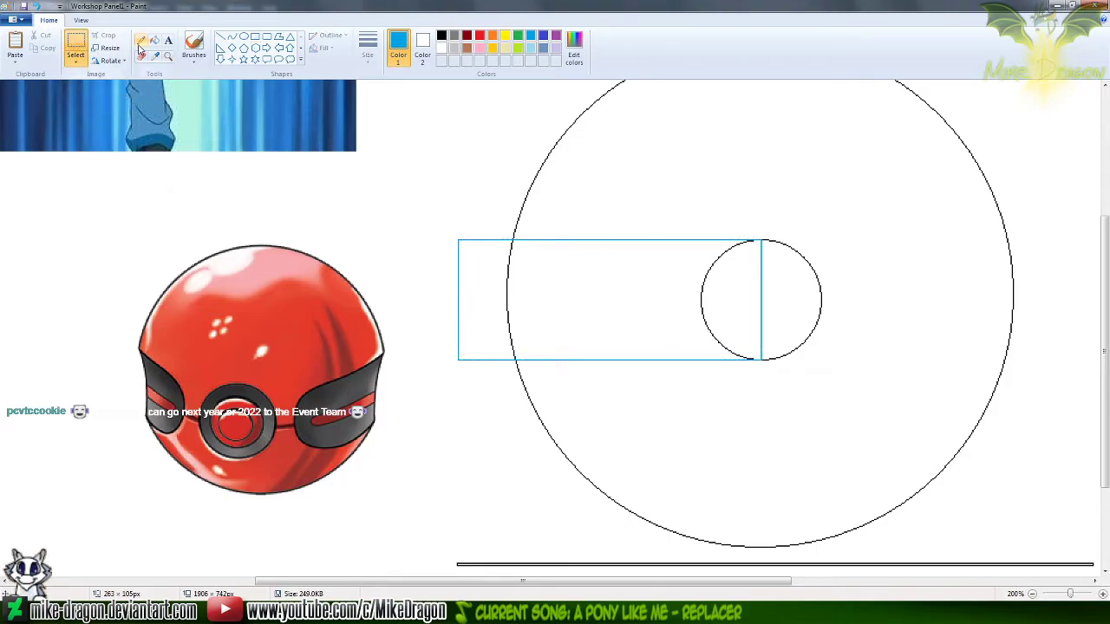
Erase the black left half of the inner circle and the blue rectangle's vertical edge through the circle's centre
left_click(141, 39)
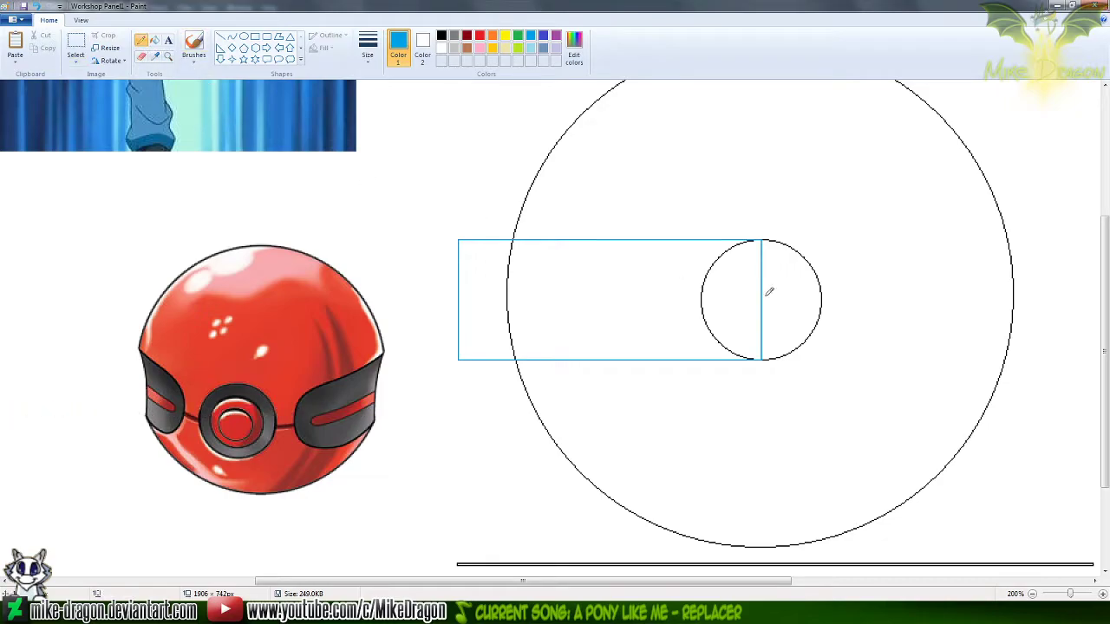
left_click(142, 56)
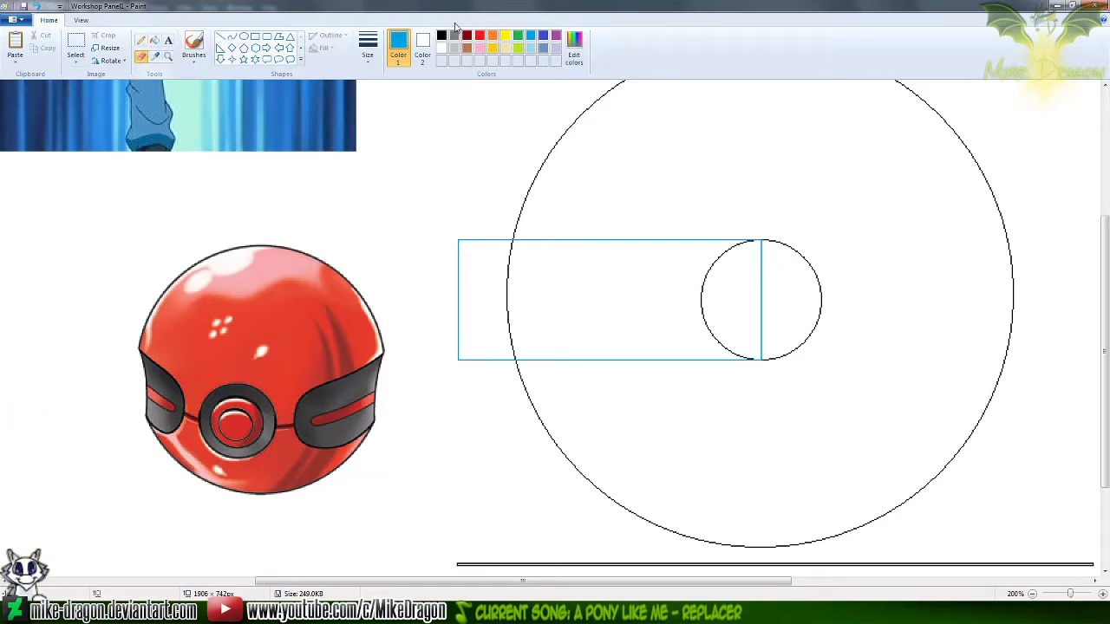
left_click(442, 37)
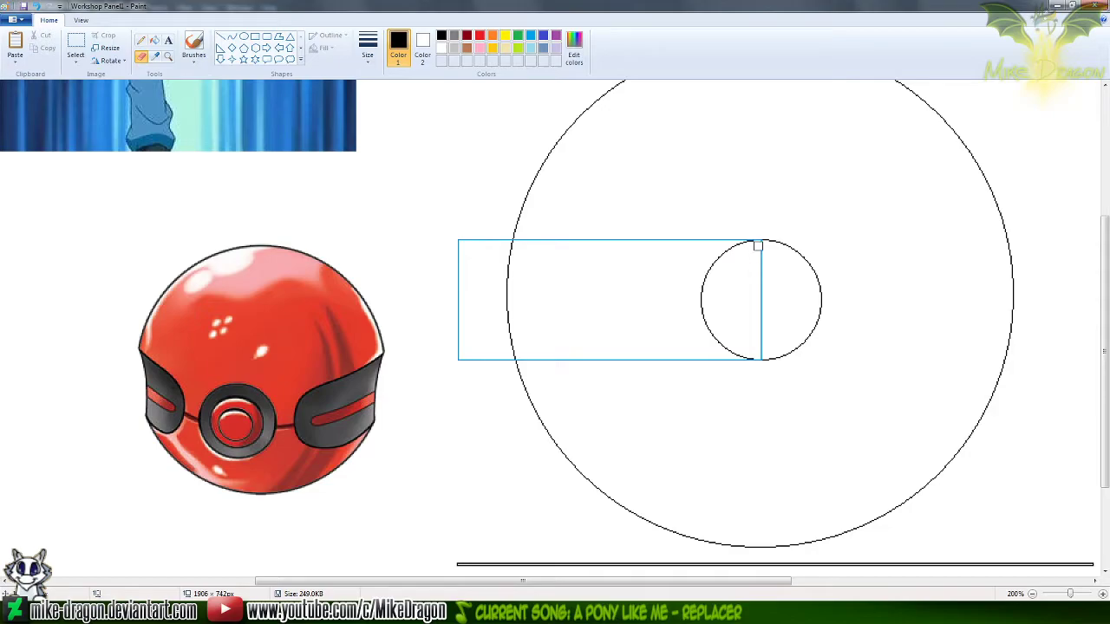
mouse_move(750, 242)
left_mouse_down()
mouse_move(700, 275)
mouse_move(705, 325)
mouse_move(742, 354)
left_mouse_up()
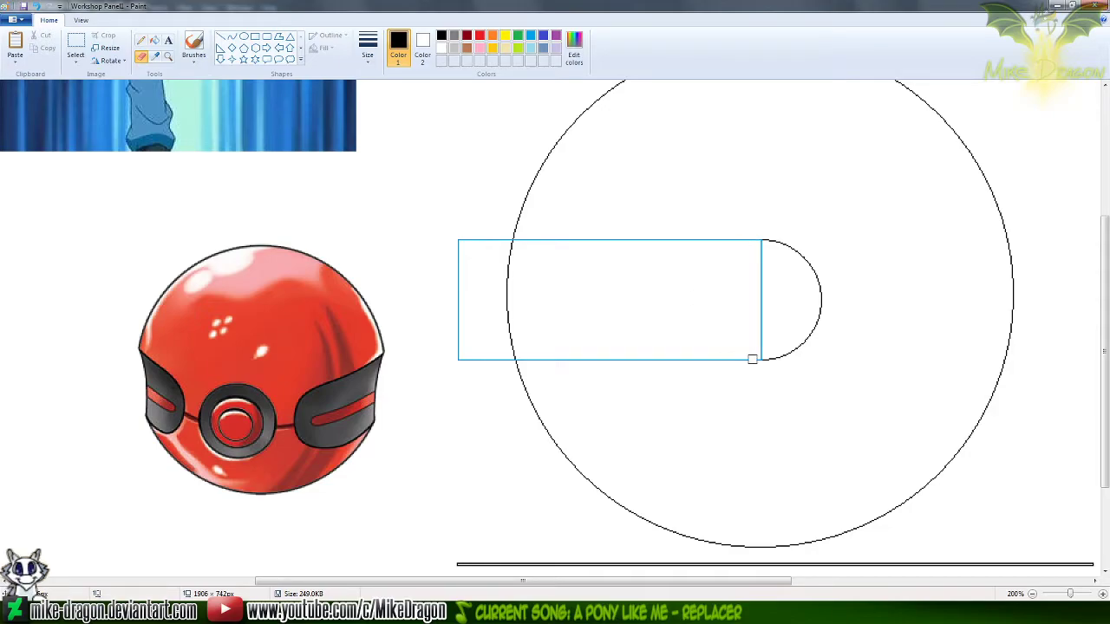
left_click(531, 36)
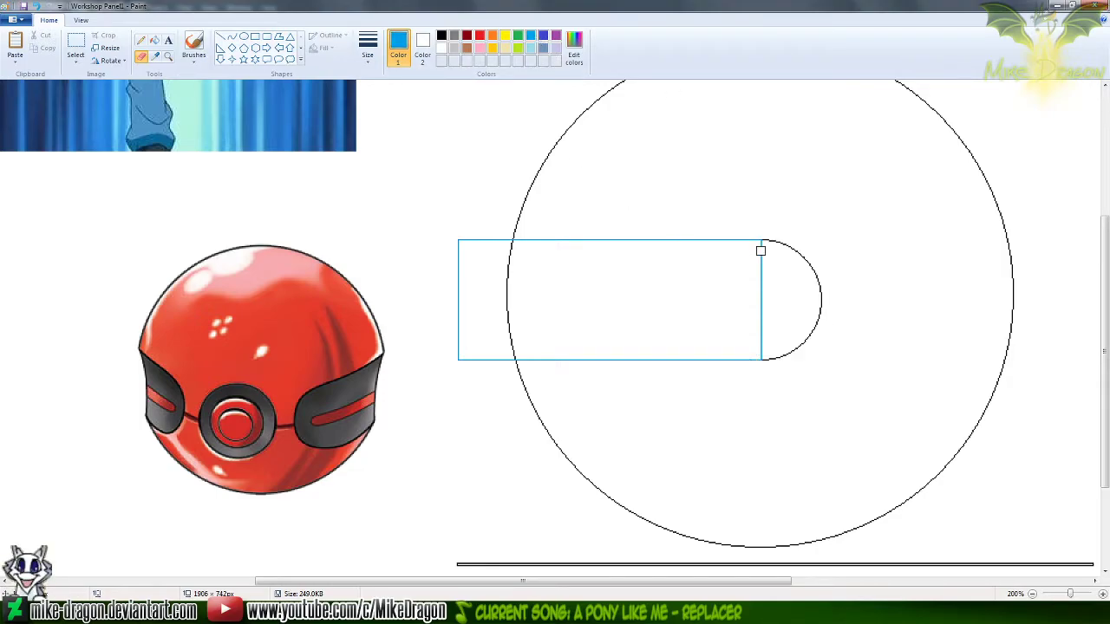
left_click_drag(762, 249, 763, 351)
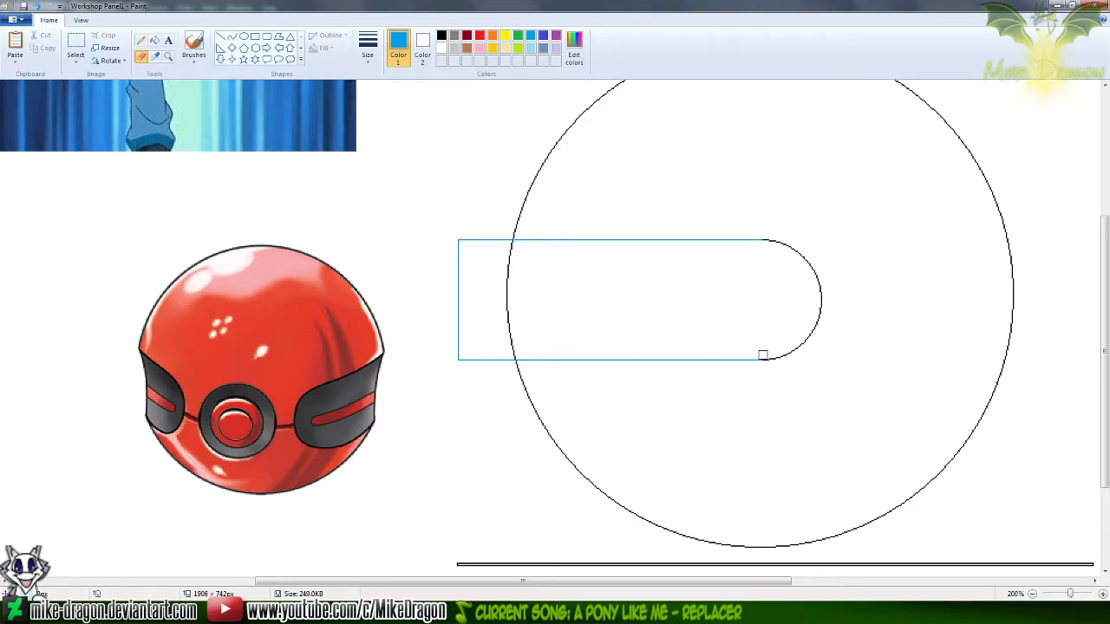
Erase the large circle's arc inside the blue rectangle, and draw a black rectangle, about 294 by 14 px, below the reference ball
left_click(441, 35)
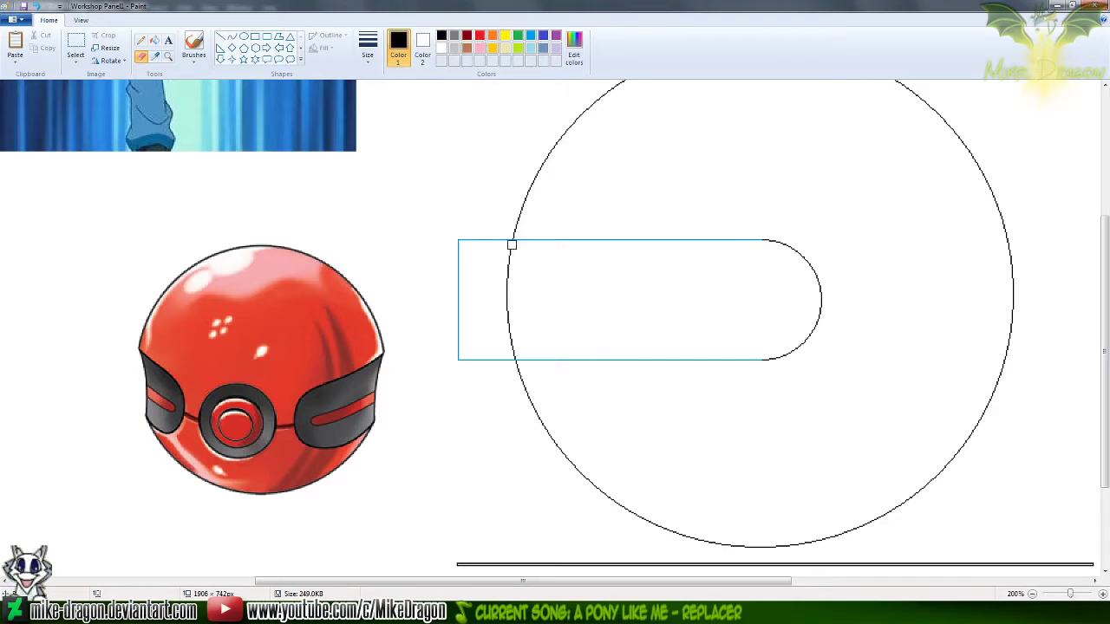
mouse_move(502, 296)
left_mouse_down()
mouse_move(510, 267)
mouse_move(512, 336)
left_mouse_up()
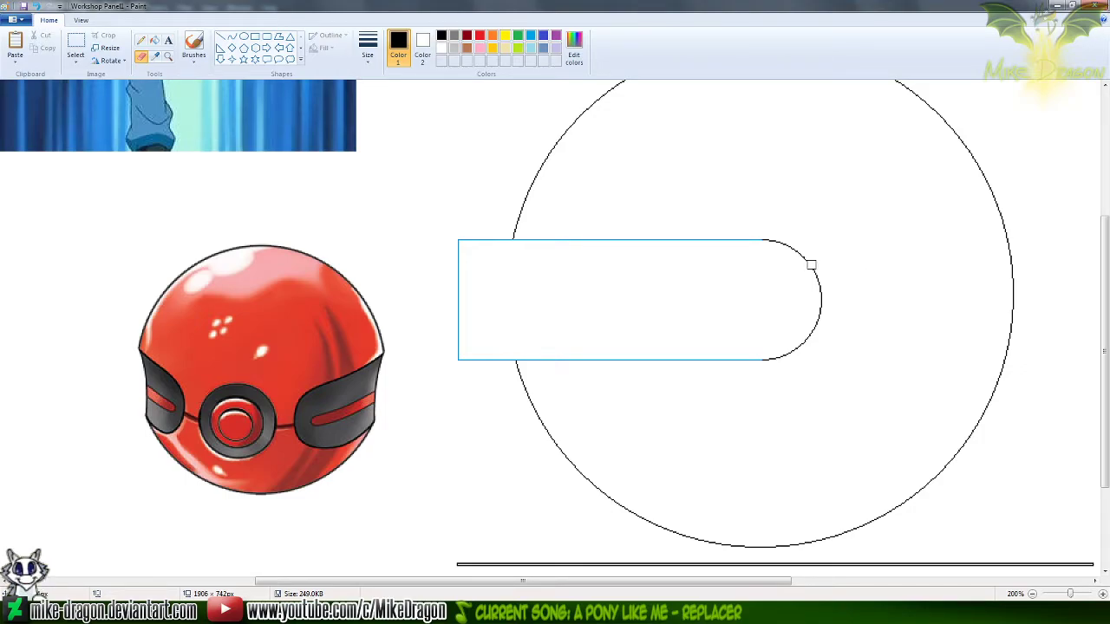
left_click(255, 36)
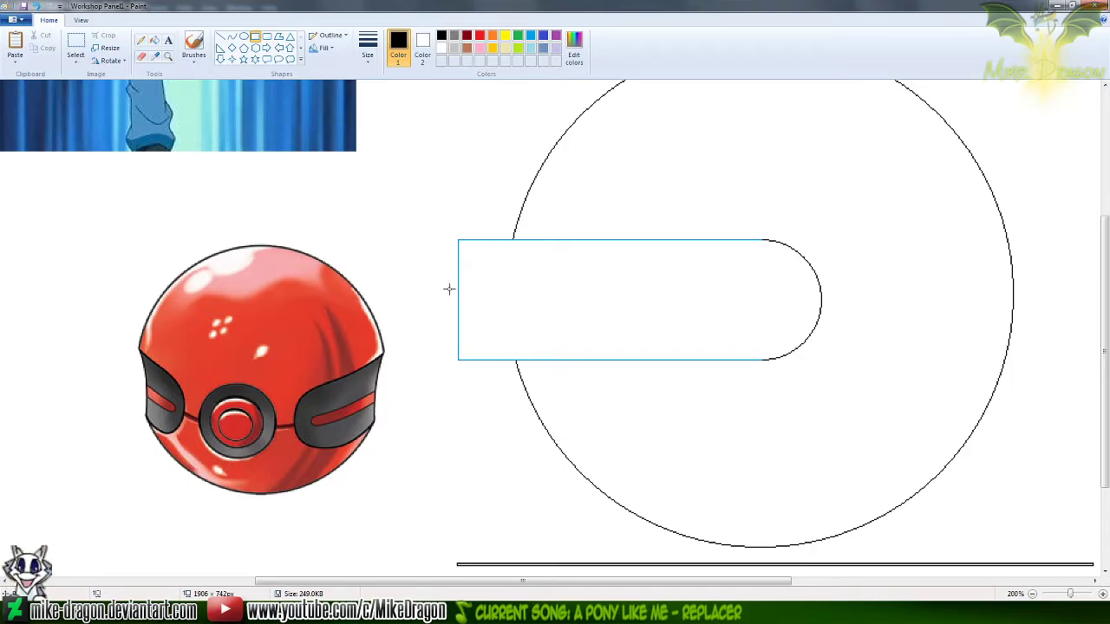
left_click_drag(464, 291, 733, 491)
scroll(732, 481, "down", 3)
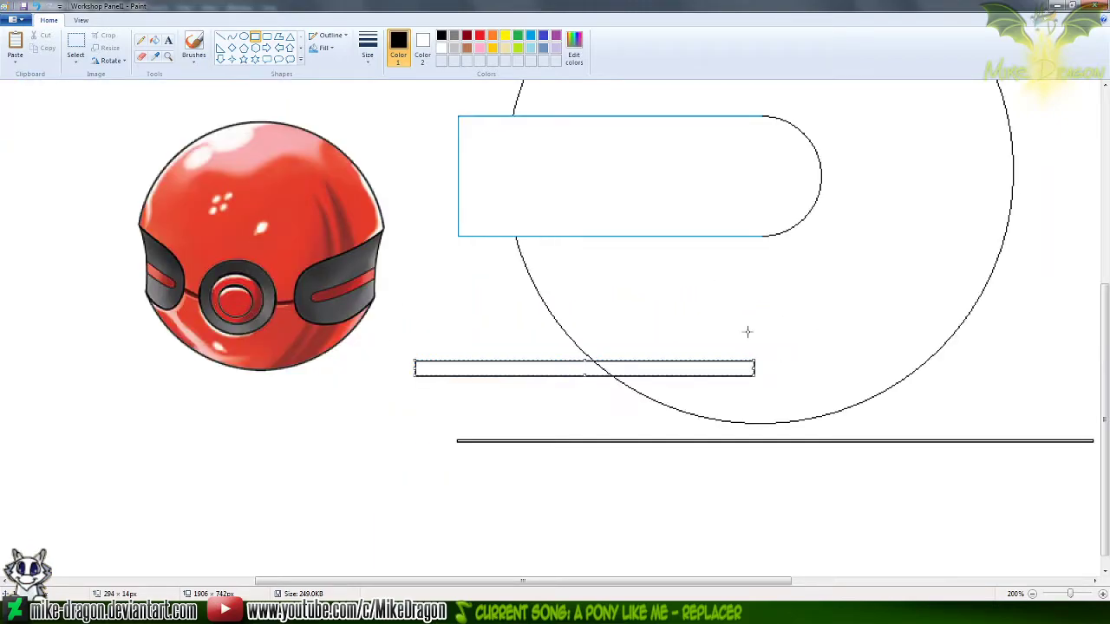
left_click_drag(690, 368, 326, 490)
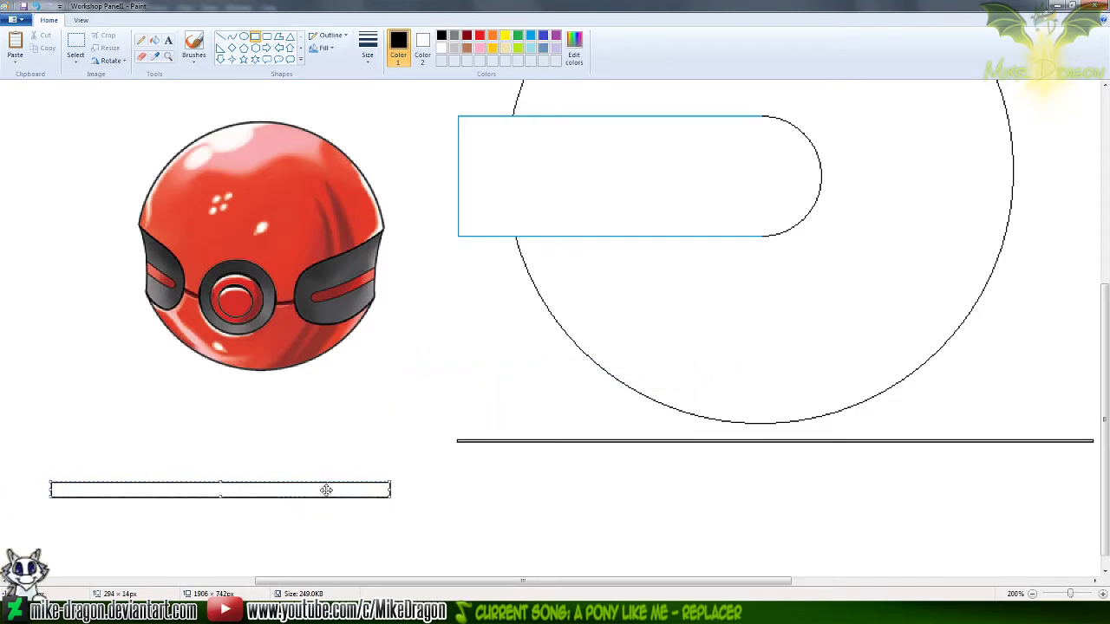
Draw a blue circle, about 14 by 14 px, at the thin black rectangle's right end and nudge it to straddle the end edge
left_click(244, 37)
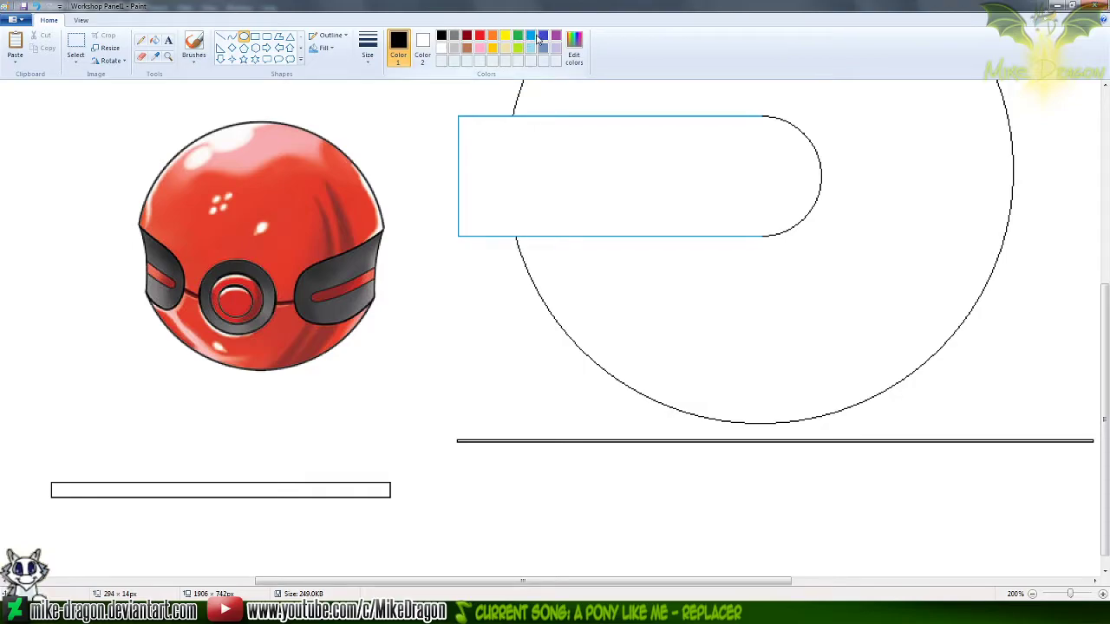
left_click(532, 36)
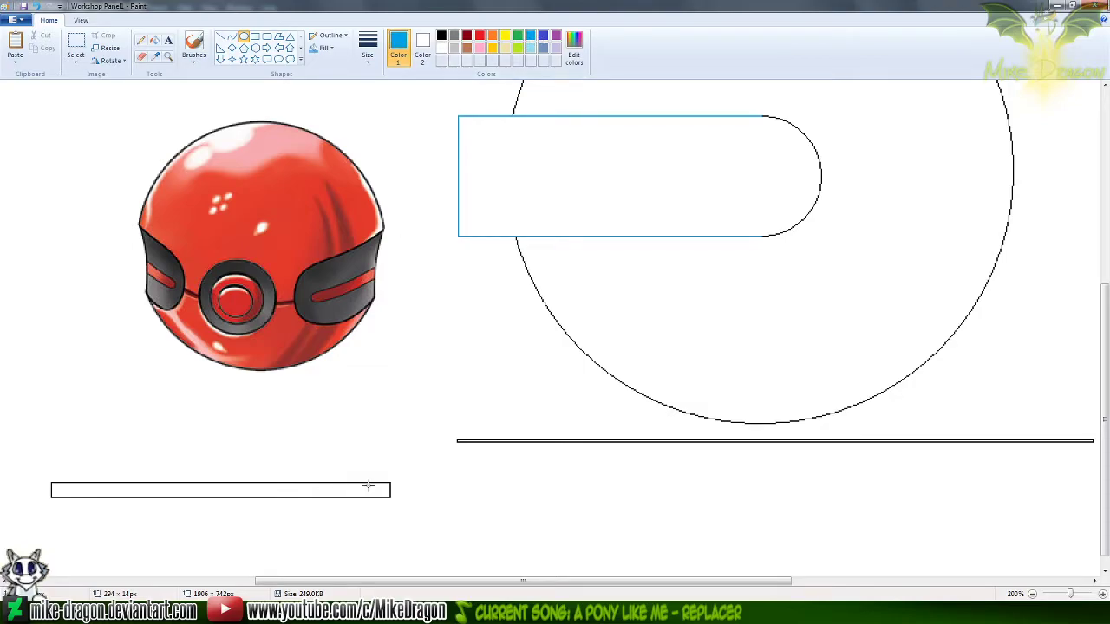
left_click_drag(374, 483, 390, 499)
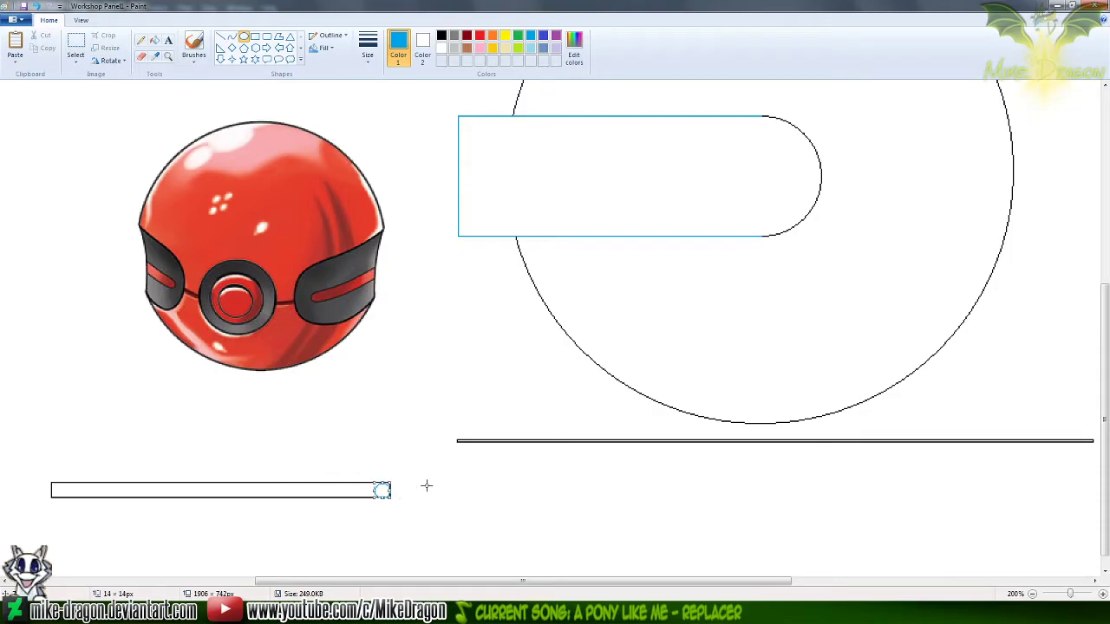
key("Right")
key("Right")
key("Right")
key("Up")
key("Right")
key("Right")
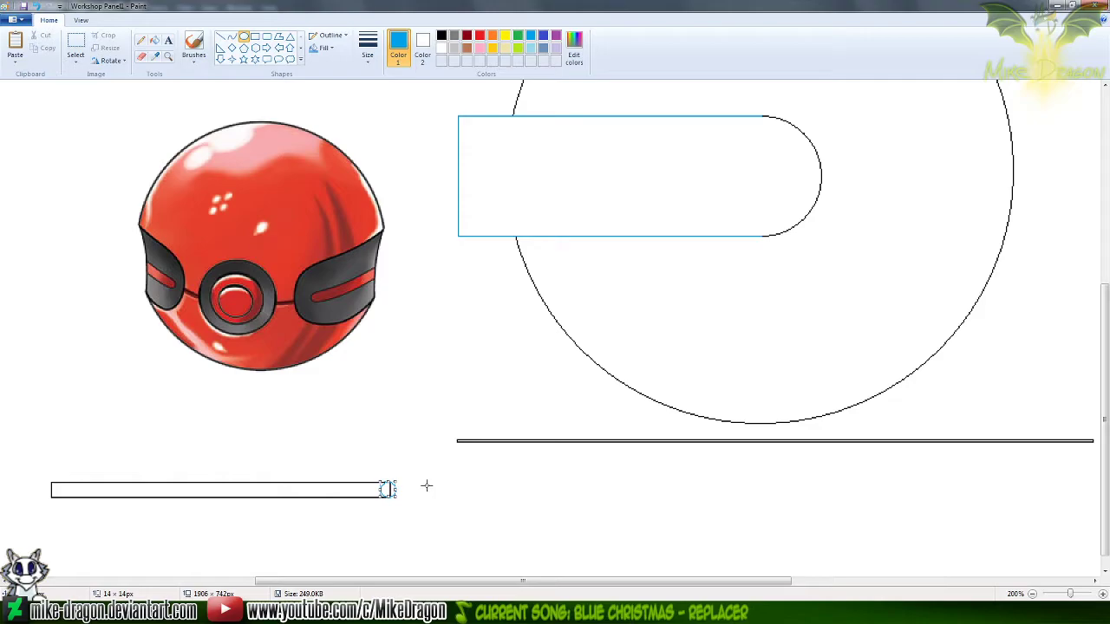
Erase the small circle's left half and the thin rectangle's right edge, and recolour the remaining blue cap black
scroll(404, 518, "up", 1)
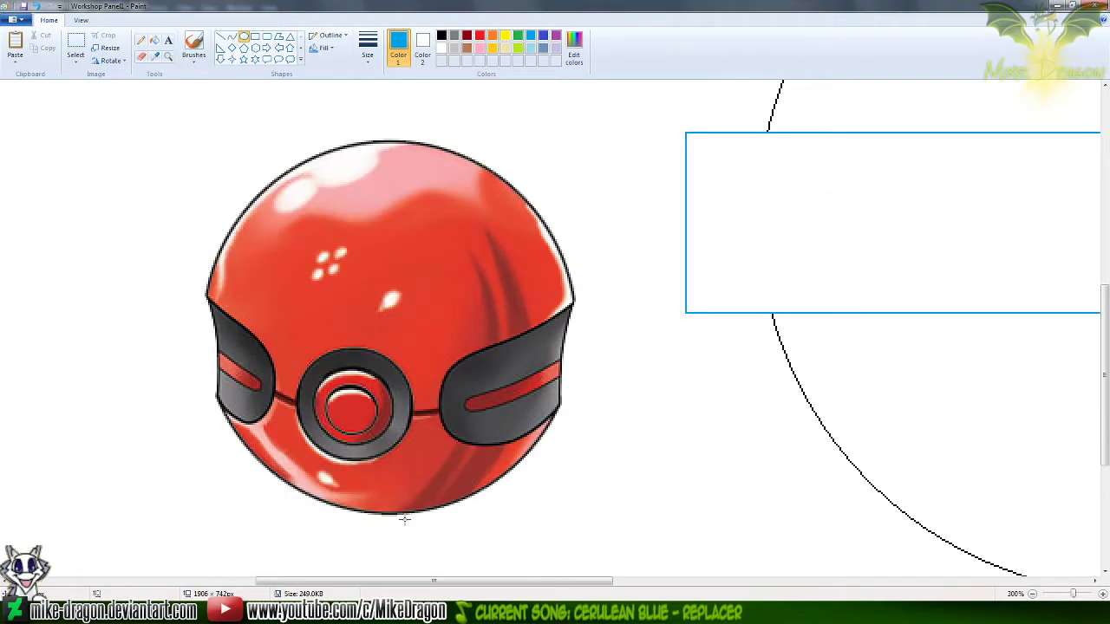
scroll(430, 527, "down", 3)
scroll(430, 527, "down", 1)
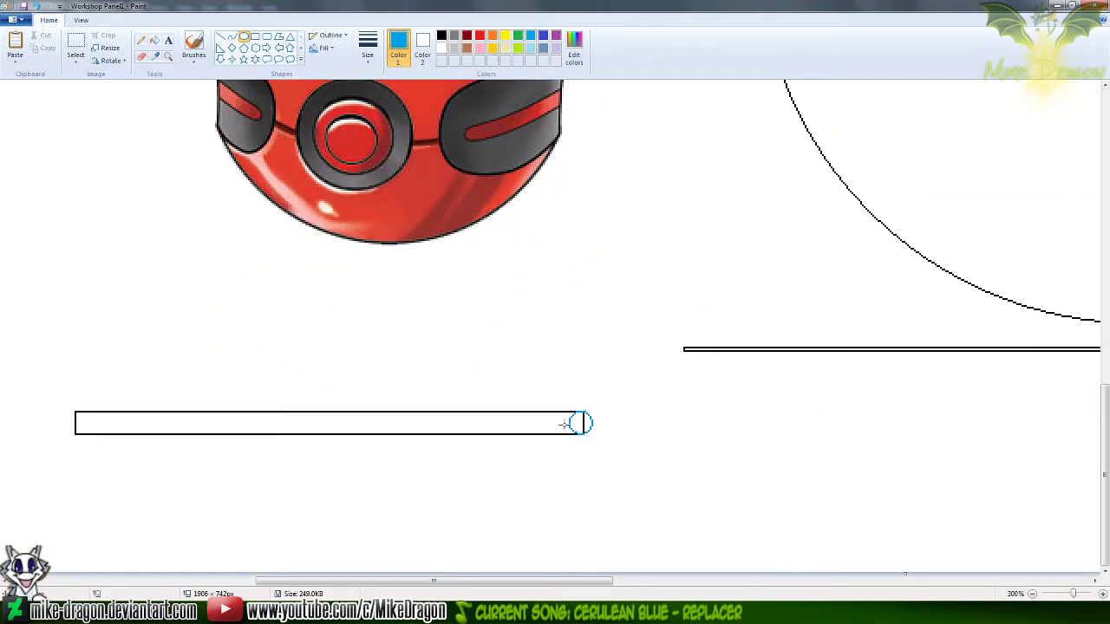
left_click(141, 56)
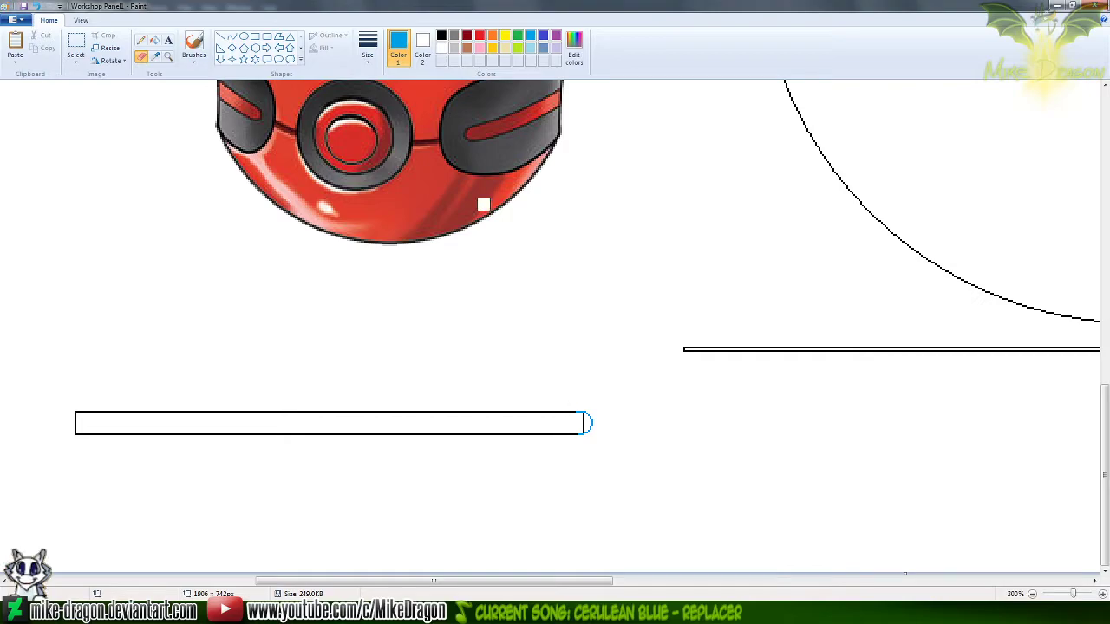
left_click(442, 37)
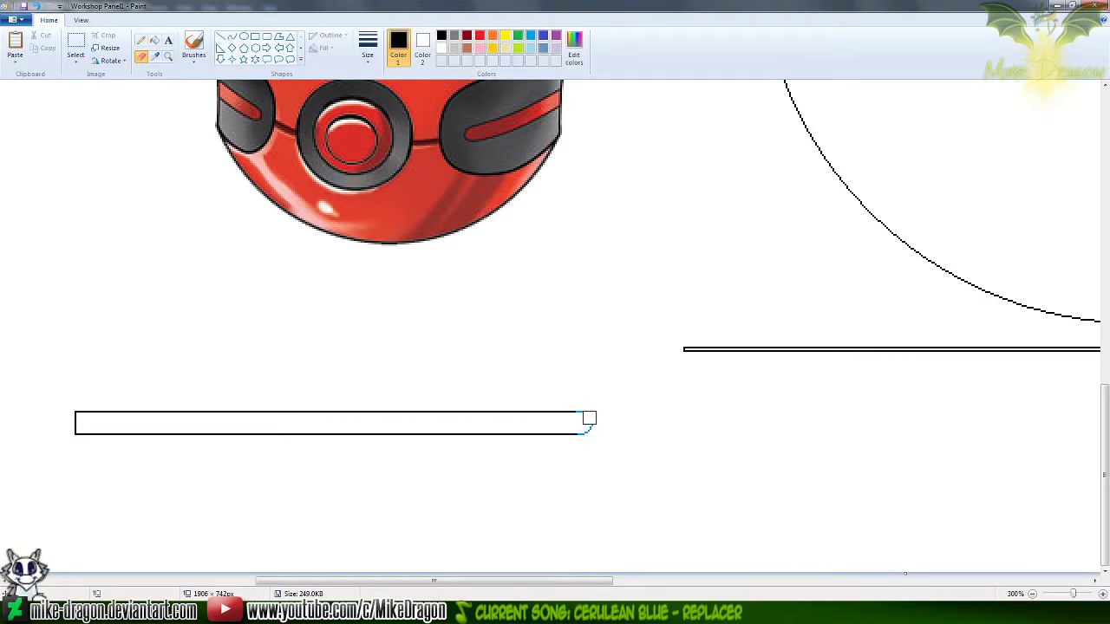
left_click(529, 36)
left_click(424, 44)
left_click(441, 37)
left_click_drag(579, 416, 596, 422)
Reset Color 2 to white and delete the large circle's arcs above and below the blue rectangle's left part
scroll(612, 410, "up", 4)
scroll(598, 416, "down", 2)
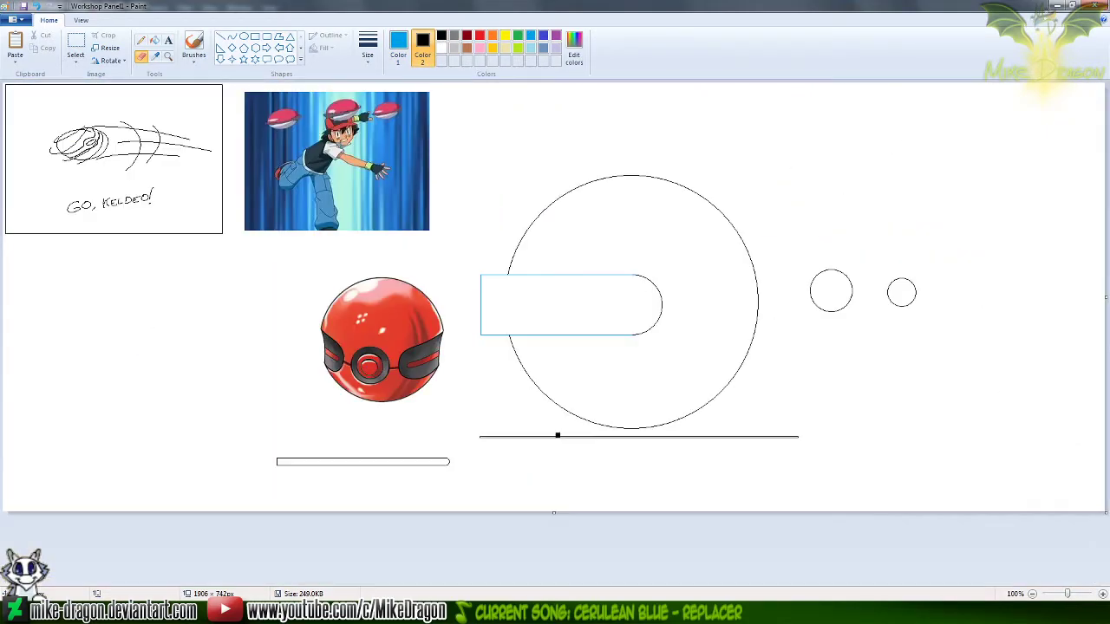
scroll(556, 417, "up", 1)
scroll(505, 381, "down", 3)
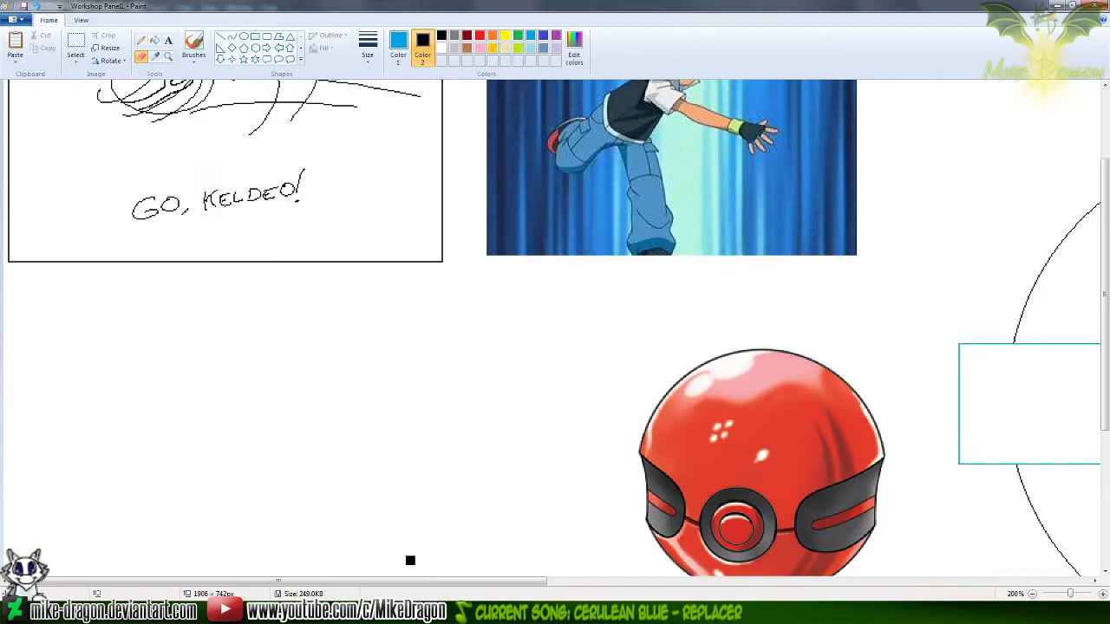
left_click_drag(399, 579, 712, 576)
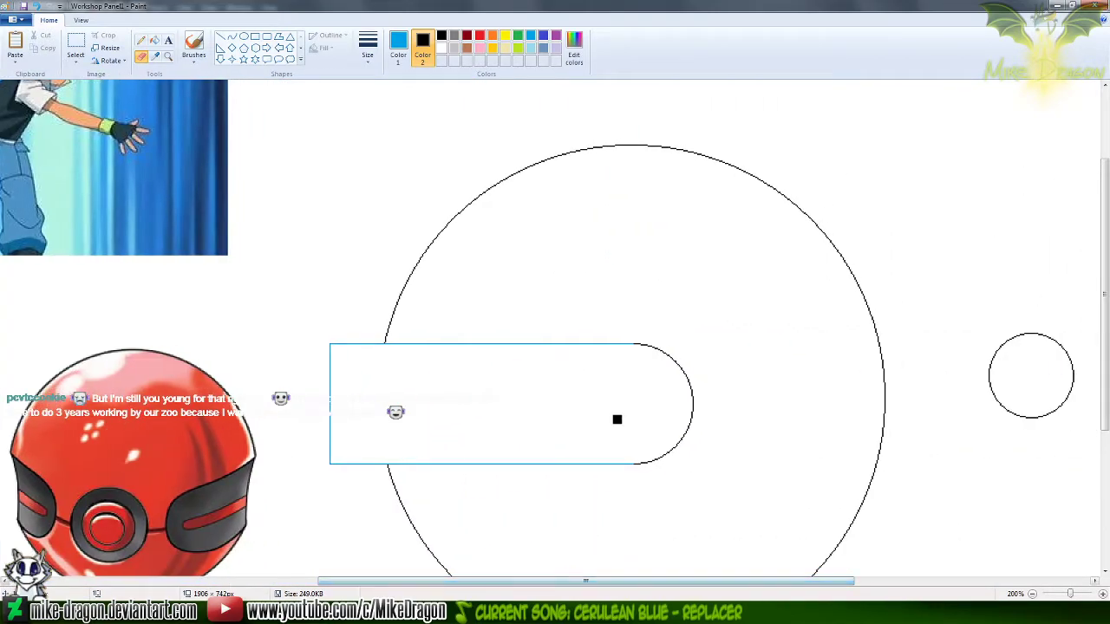
left_click(155, 56)
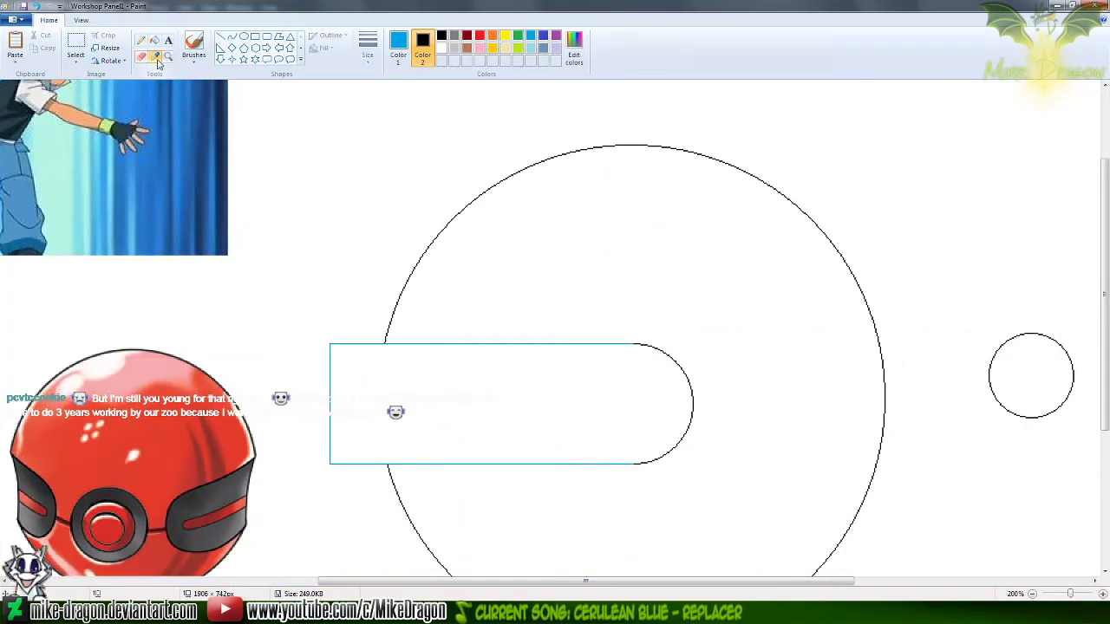
right_click(245, 147)
left_click(76, 43)
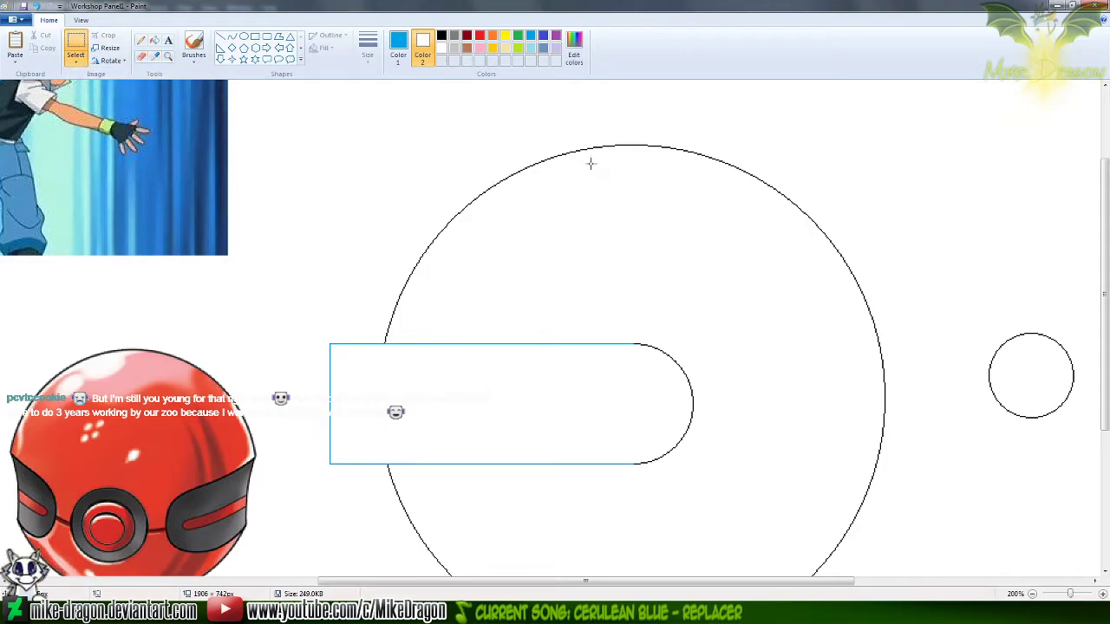
left_click_drag(578, 134, 374, 343)
key("Delete")
mouse_move(330, 573)
left_mouse_down()
mouse_move(550, 498)
mouse_move(583, 465)
left_mouse_up()
key("Delete")
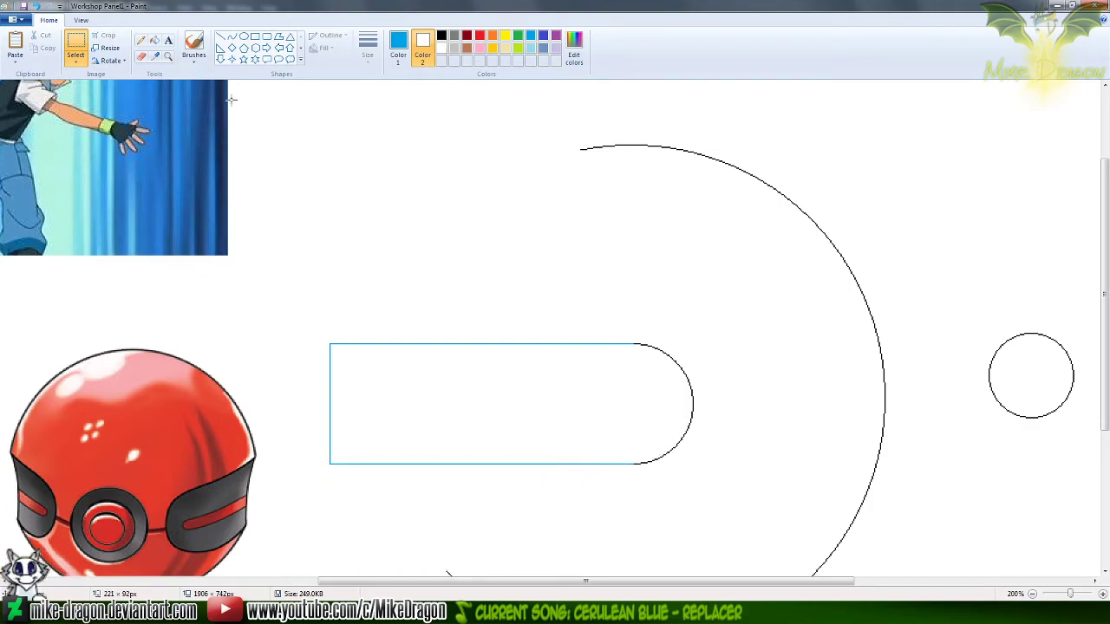
Recolour the large rounded shape's blue lines black using an enlarged eraser with black as Color 2
left_click(141, 56)
left_click(441, 37)
key("ctrl+plus")
key("ctrl+plus")
key("ctrl+plus")
key("ctrl+plus")
key("ctrl+plus")
key("ctrl+plus")
key("ctrl+plus")
key("ctrl+plus")
key("ctrl+plus")
key("ctrl+plus")
key("ctrl+plus")
key("ctrl+plus")
key("ctrl+plus")
key("ctrl+plus")
key("ctrl+plus")
key("ctrl+plus")
key("ctrl+plus")
key("ctrl+plus")
key("ctrl+plus")
key("ctrl+plus")
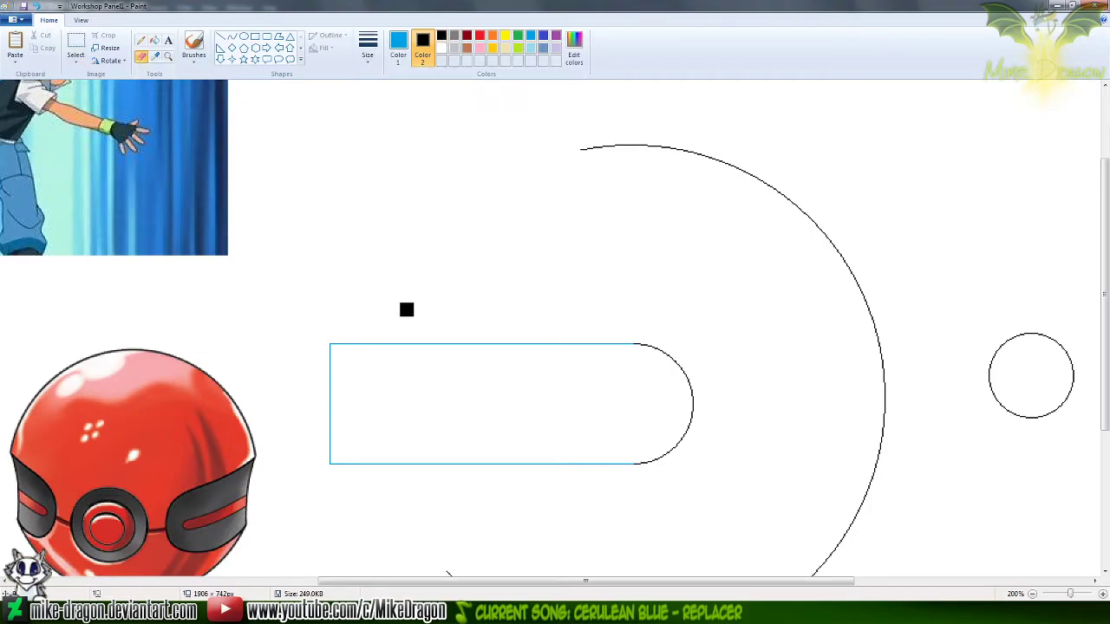
key("ctrl+plus")
key("ctrl+plus")
key("ctrl+plus")
key("ctrl+plus")
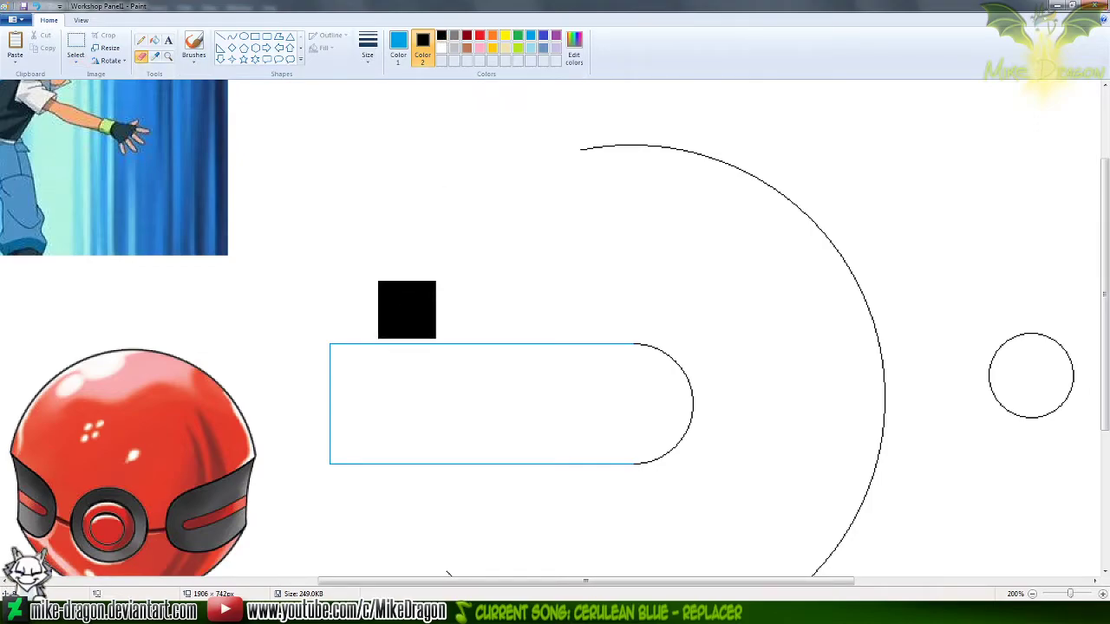
mouse_move(623, 337)
left_mouse_down()
mouse_move(341, 329)
mouse_move(337, 441)
mouse_move(683, 466)
left_mouse_up()
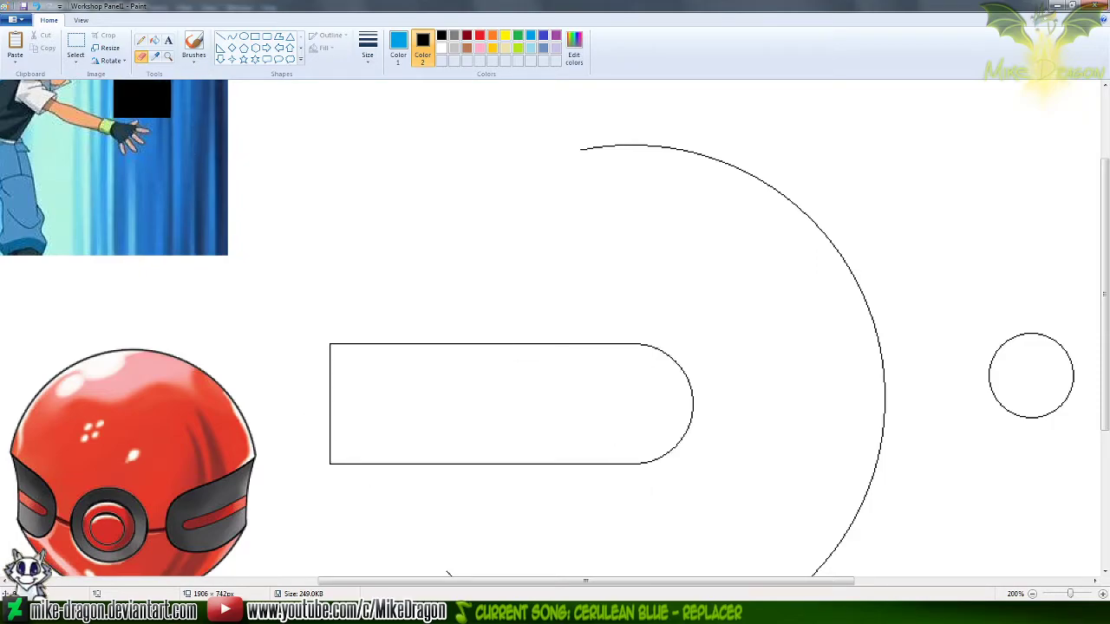
Restore Color 2 to white, copy the large rounded shape, and paste it as a new layer in Photoshop's Untitled-4
left_click(155, 58)
right_click(258, 109)
left_click(75, 44)
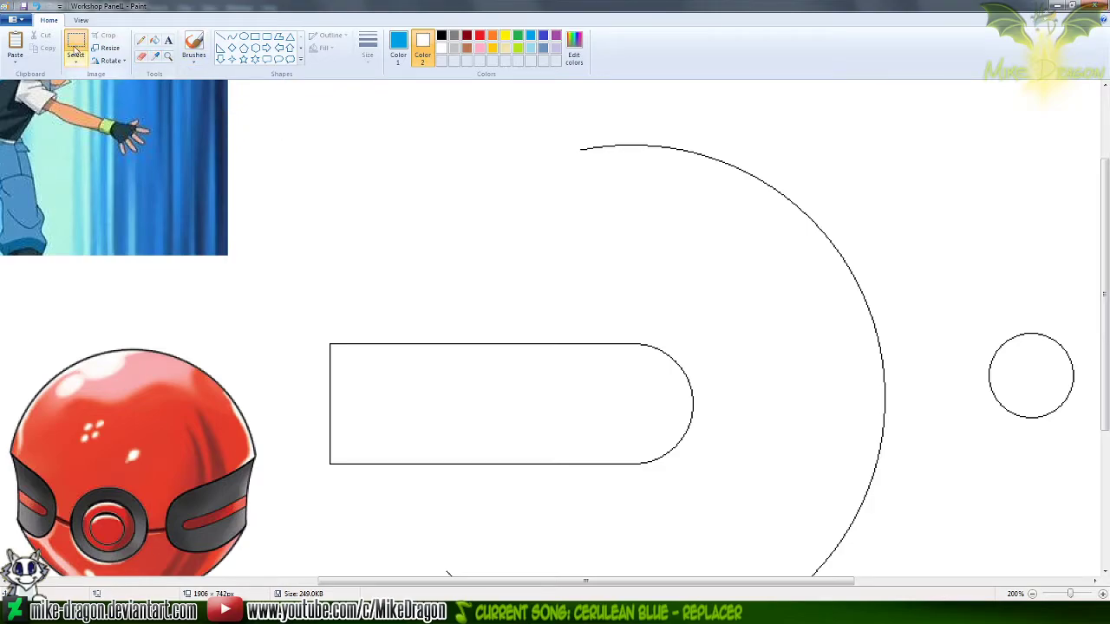
left_click_drag(301, 315, 720, 498)
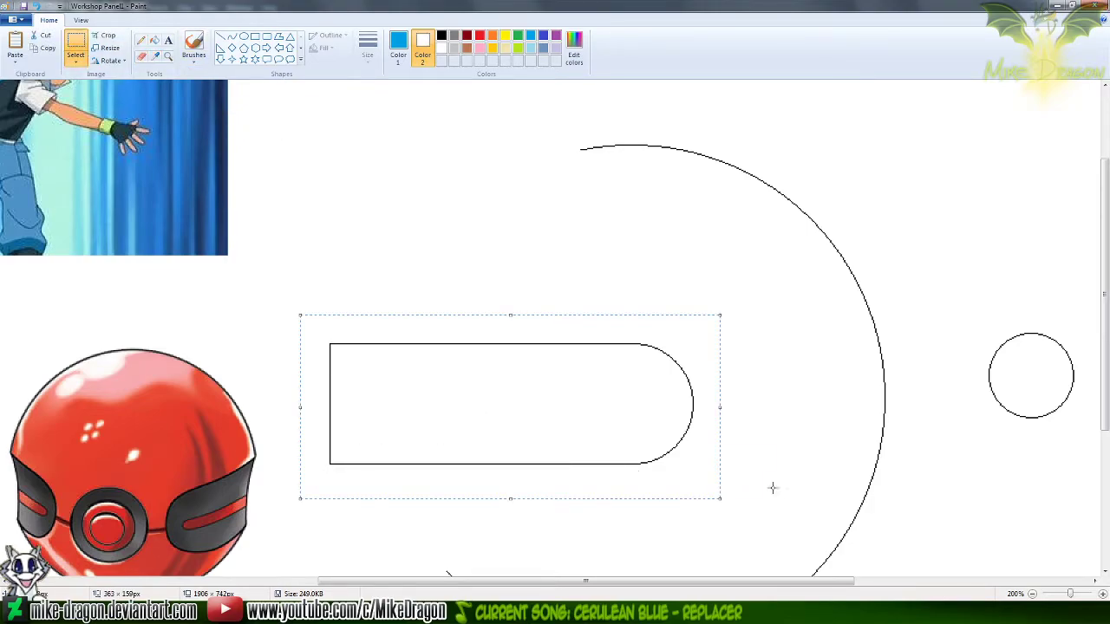
left_click(740, 612)
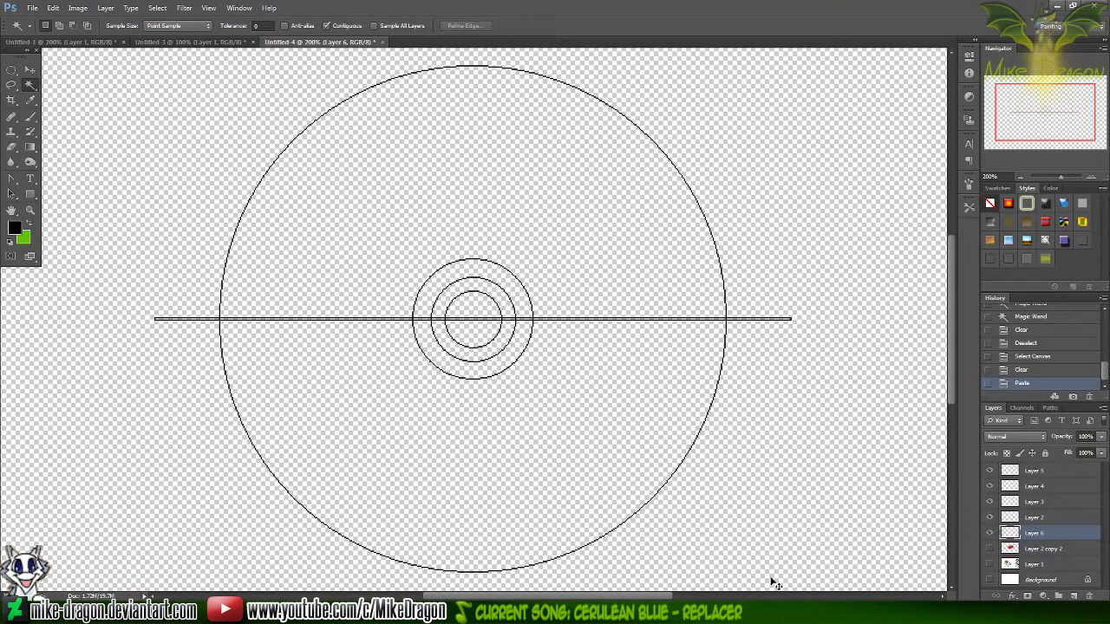
key("ctrl+v")
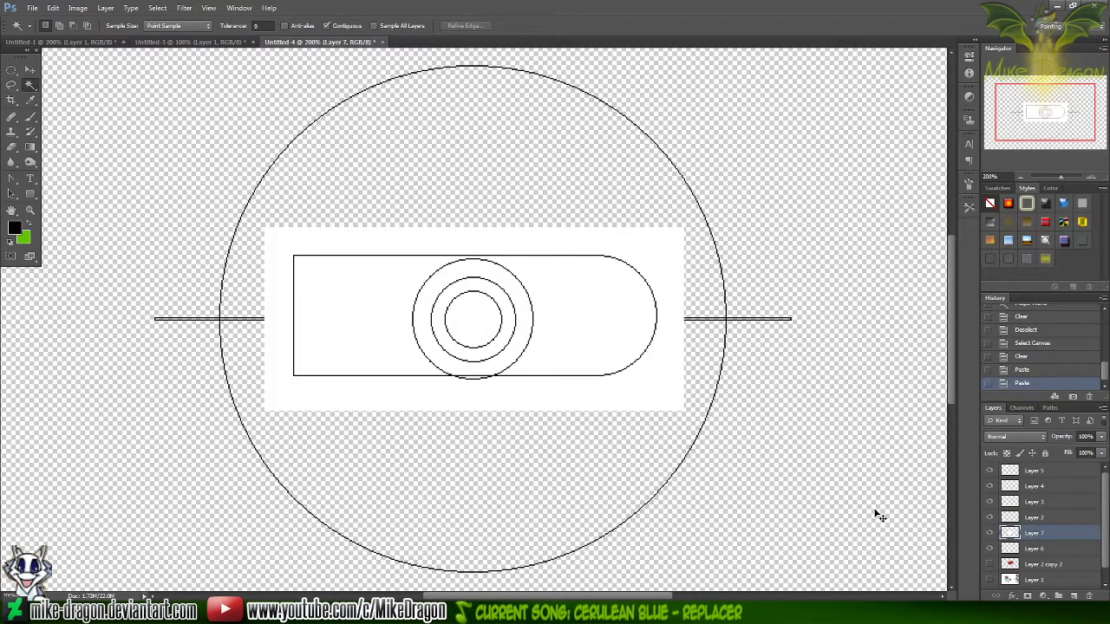
Clear the white around and inside the rounded outline on Layer 7, and remove the selection
left_click(655, 382)
left_click(627, 335, "shift")
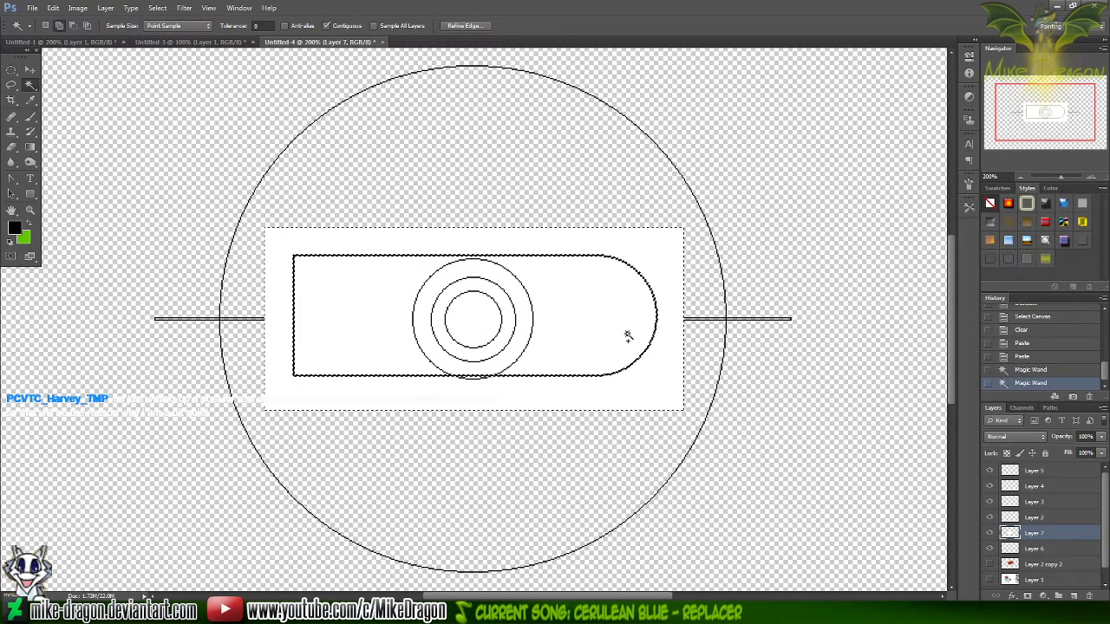
key("Delete")
key("ctrl+d")
Cut and re-paste the rounded outline to centre it on the bar, and move it left until its rounded end clears the concentric circles
key("ctrl+a")
key("Delete")
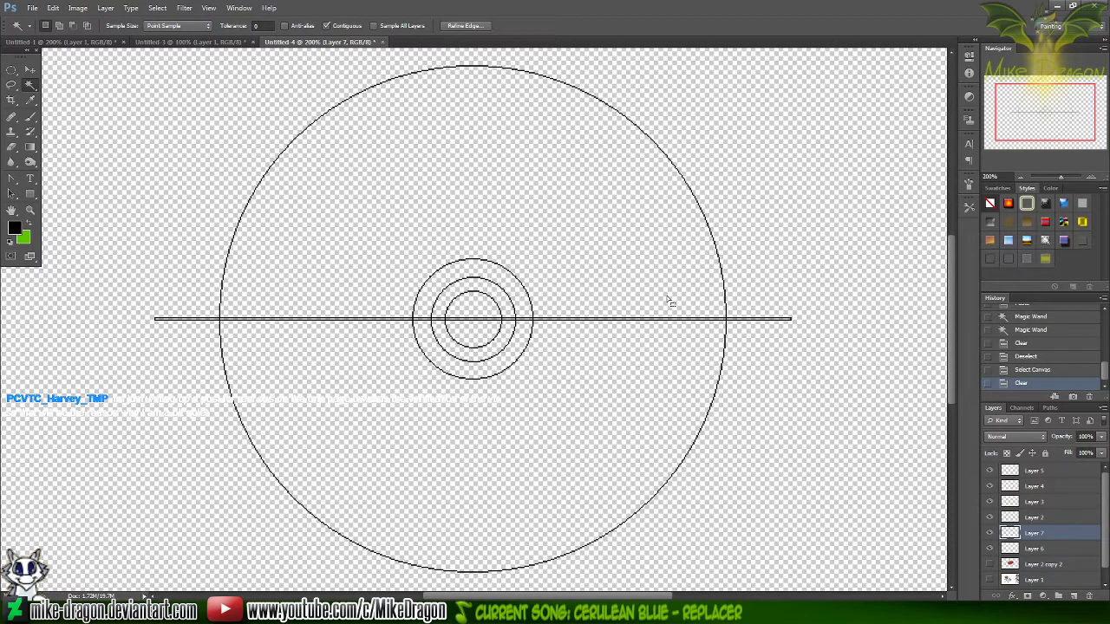
key("ctrl+v")
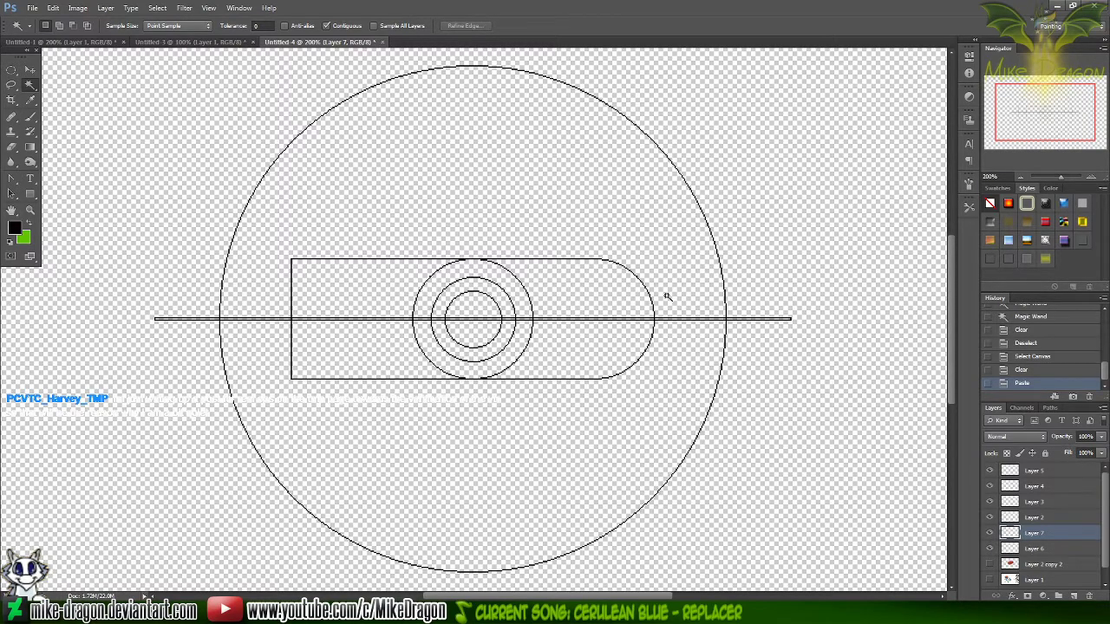
key("v")
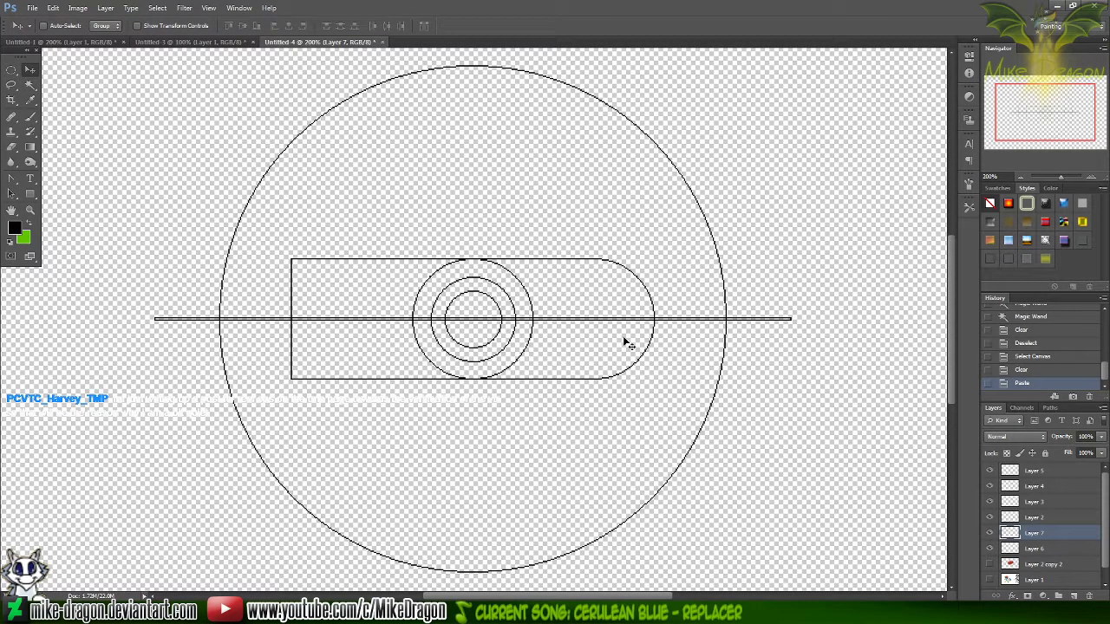
left_click_drag(646, 344, 345, 335)
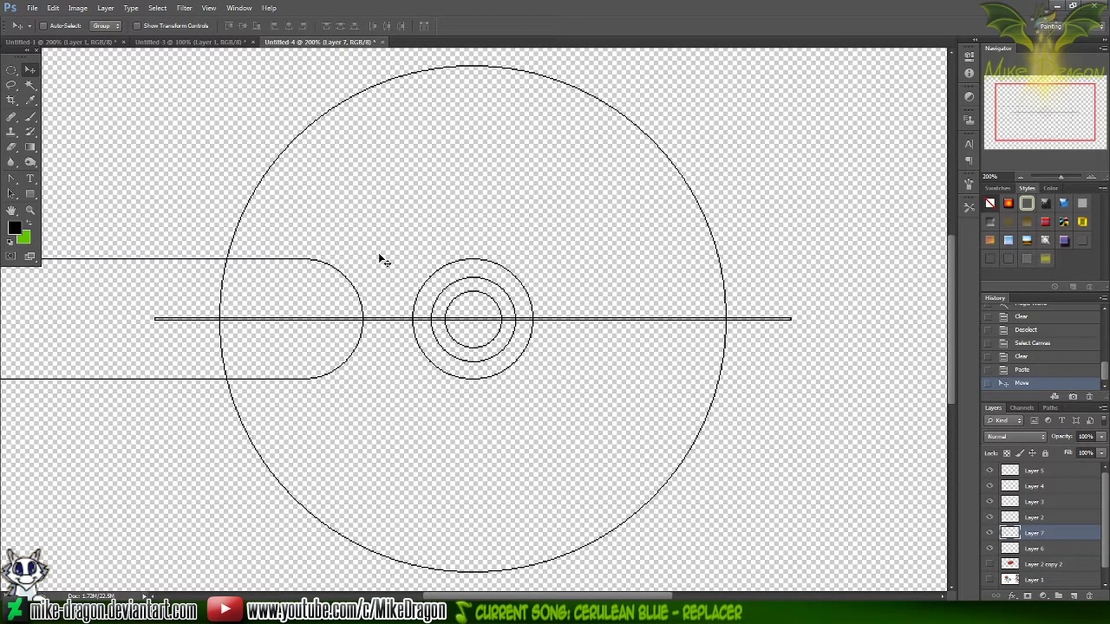
Paint green marks across all four canvas corners on Layer 7 using the 19 px hard round brush
key("ctrl+minus")
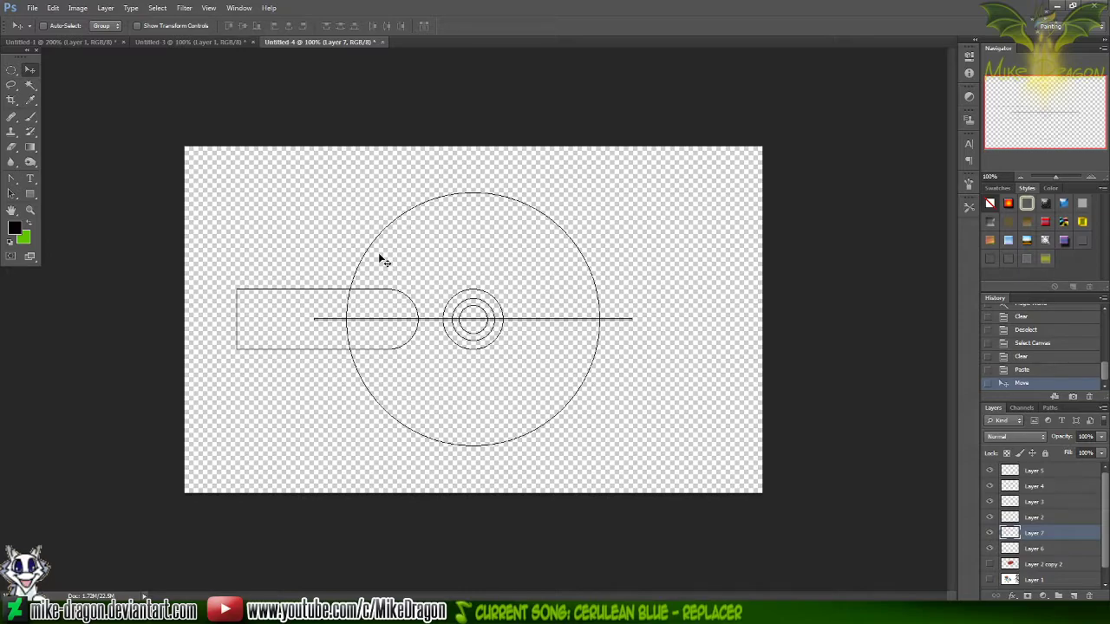
key("b")
key("x")
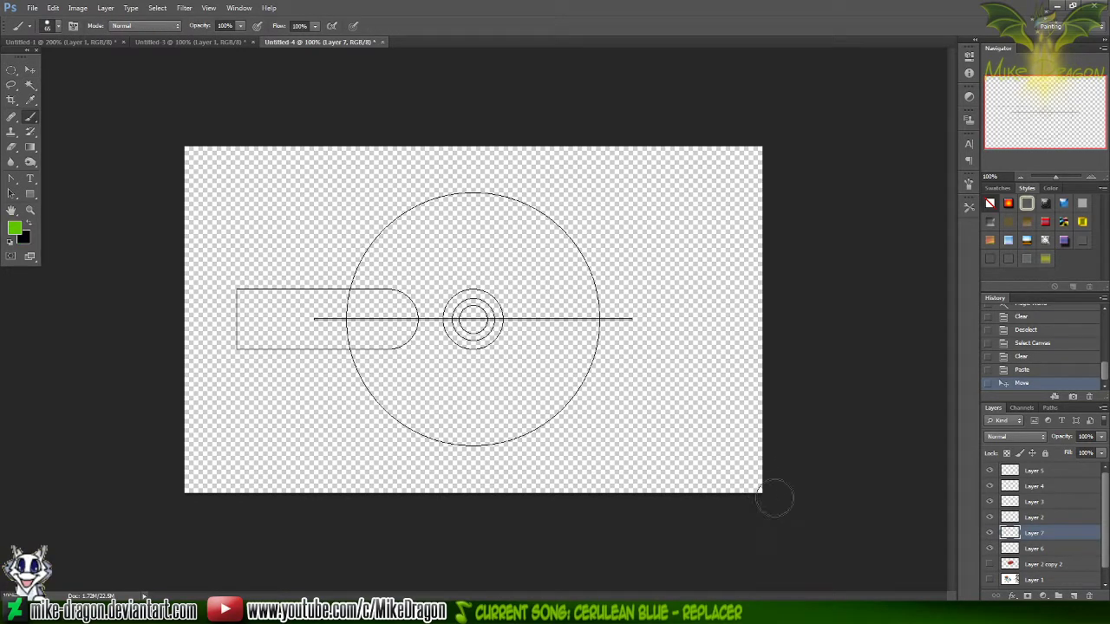
right_click(677, 195)
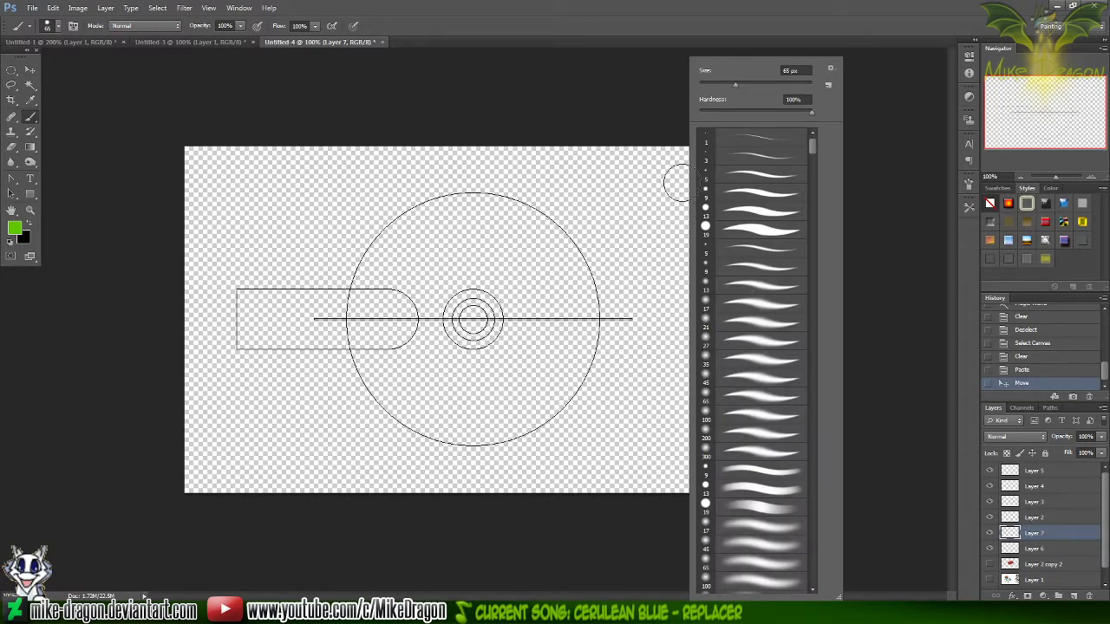
left_click(720, 229)
left_click(687, 16)
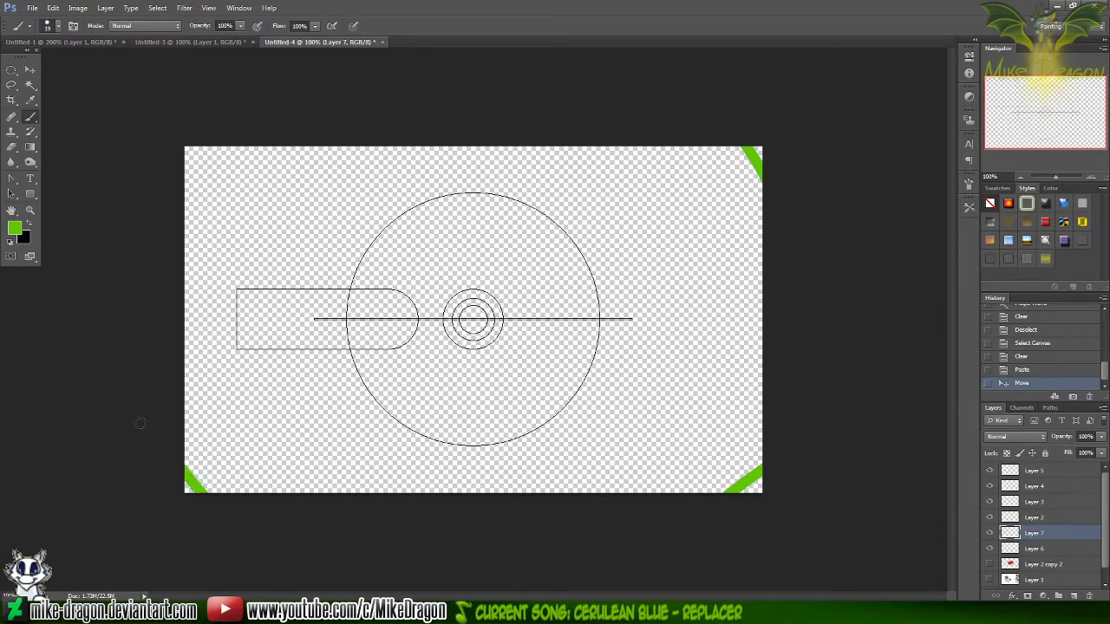
left_click(273, 111)
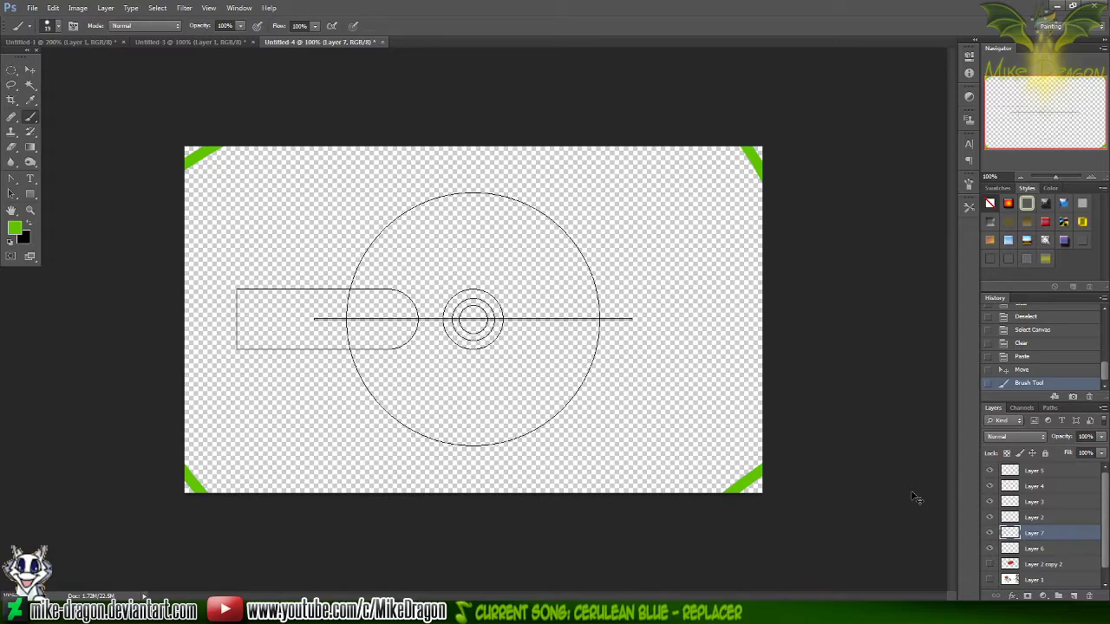
Paste a copy of Layer 7's whole canvas as a new layer, flip it horizontally, and merge it down into Layer 7
key("ctrl+a")
key("ctrl+v")
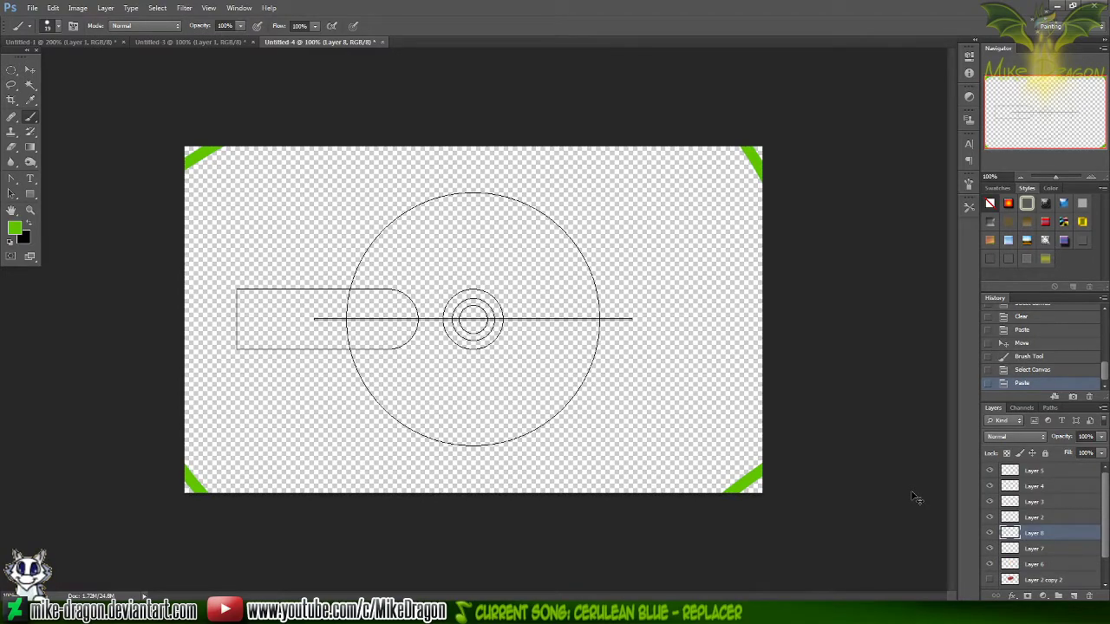
key("ctrl+t")
right_click(545, 348)
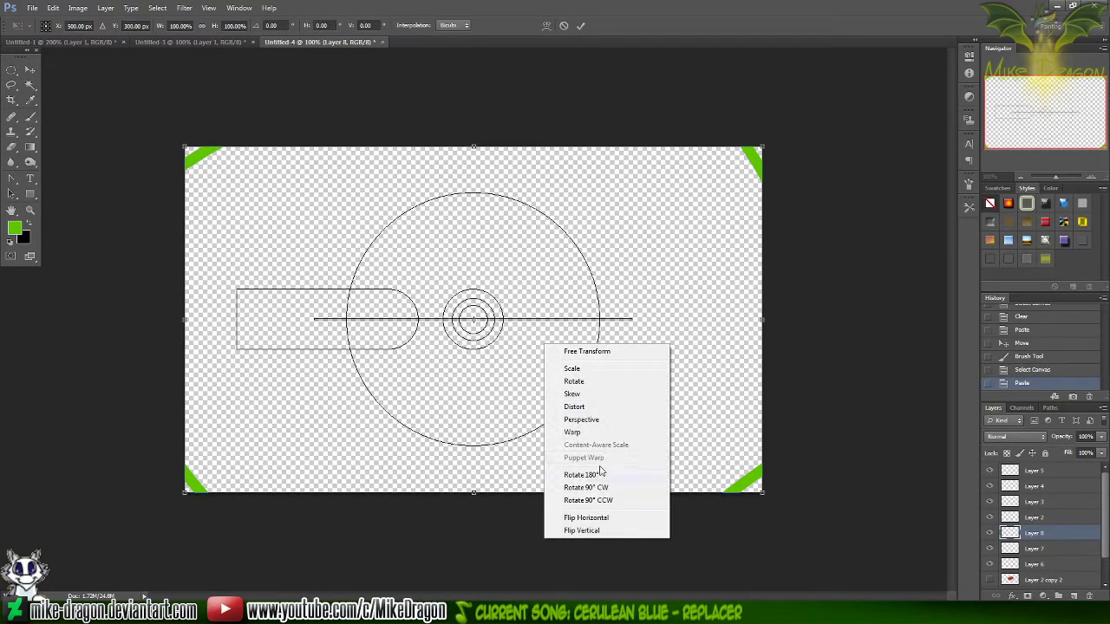
left_click(605, 519)
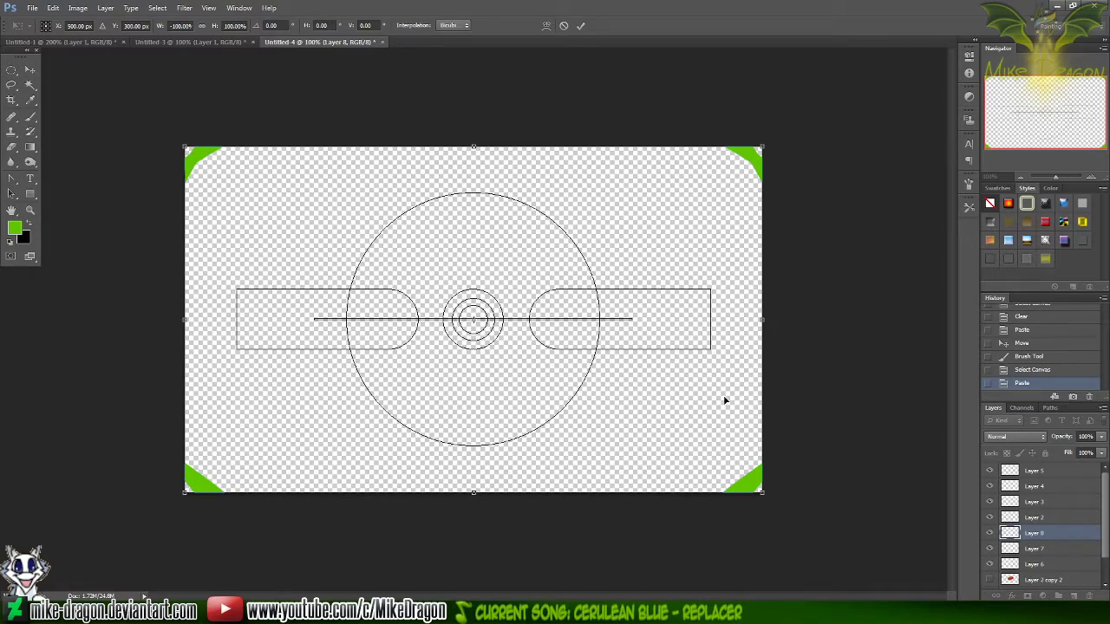
key("Return")
right_click(1037, 537)
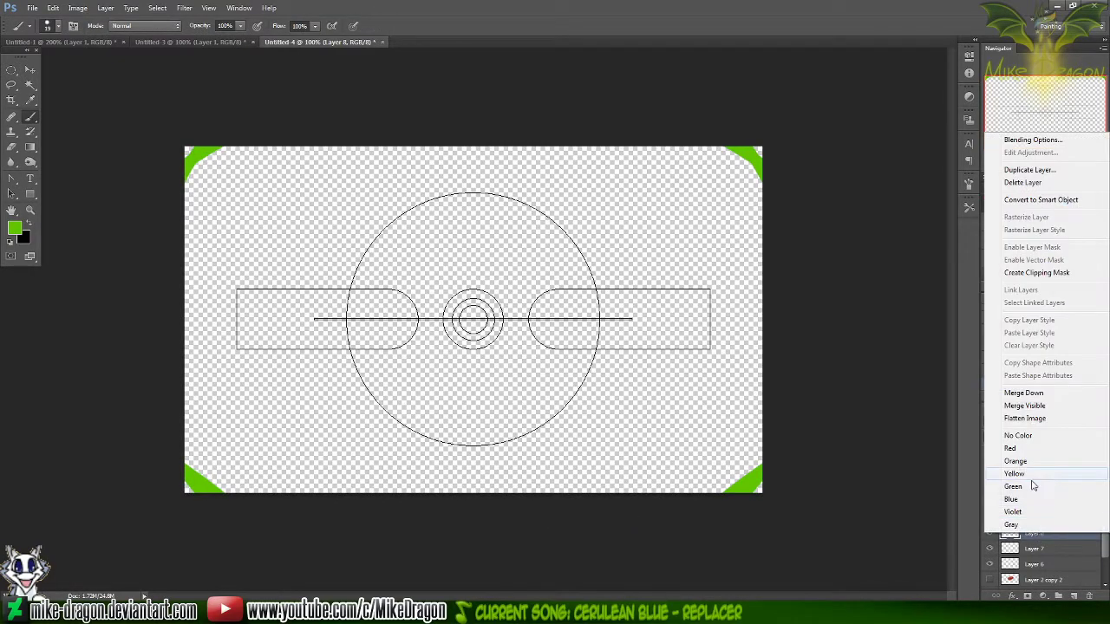
left_click(1032, 394)
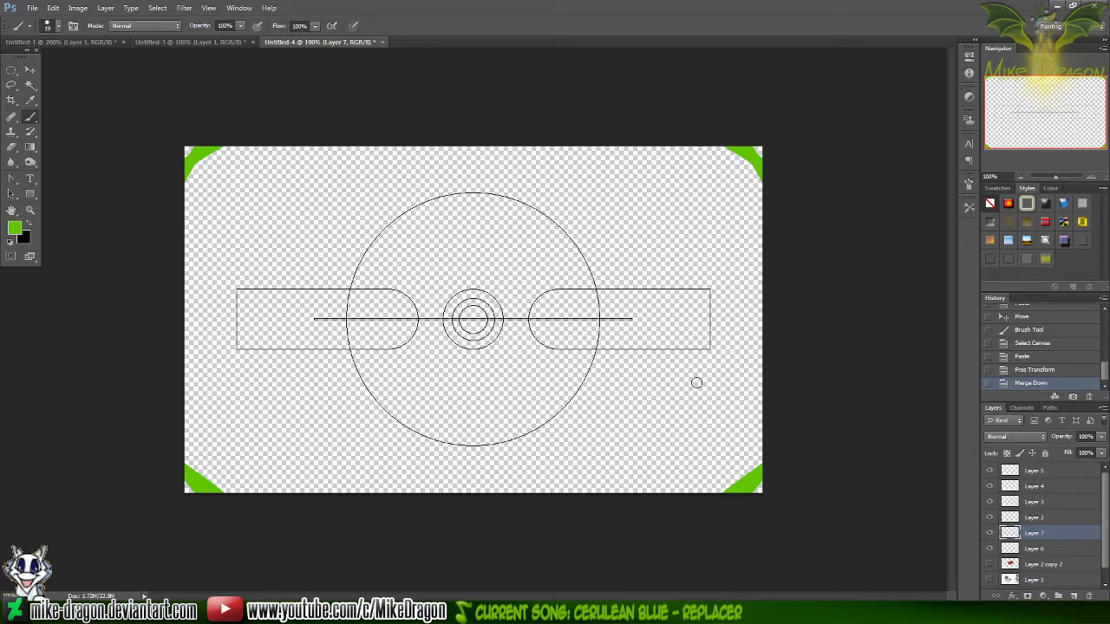
Clear the green marks from all four canvas corners on Layer 7, and remove the selection
key("v")
mouse_move(683, 364)
left_mouse_down()
mouse_move(683, 404)
mouse_move(683, 350)
mouse_move(683, 363)
left_mouse_up()
key("m")
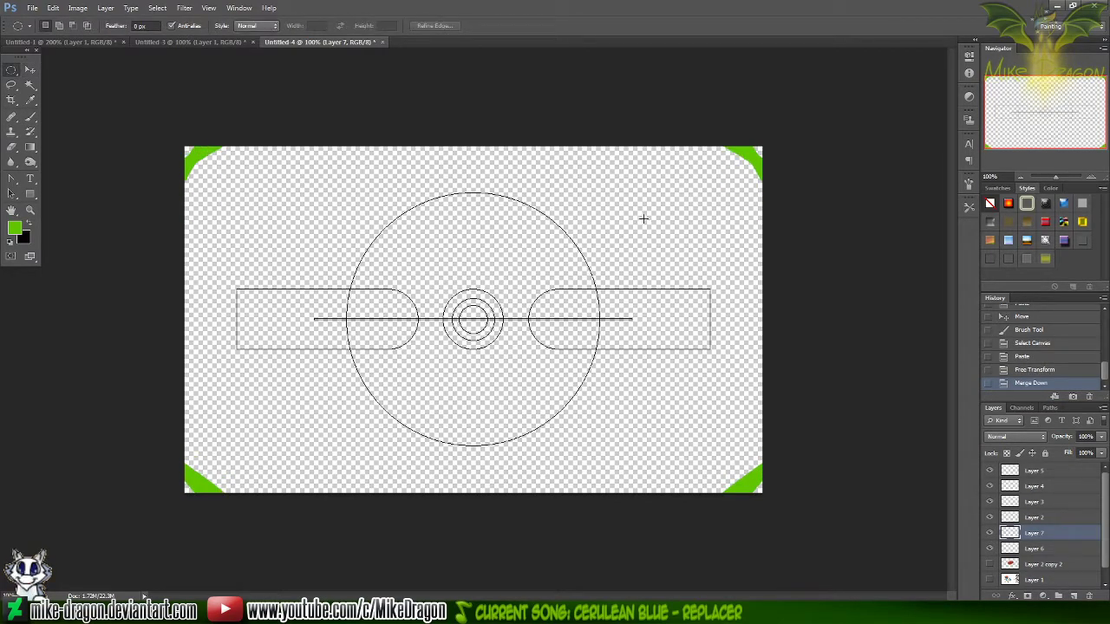
left_click_drag(673, 120, 823, 186)
key("Delete")
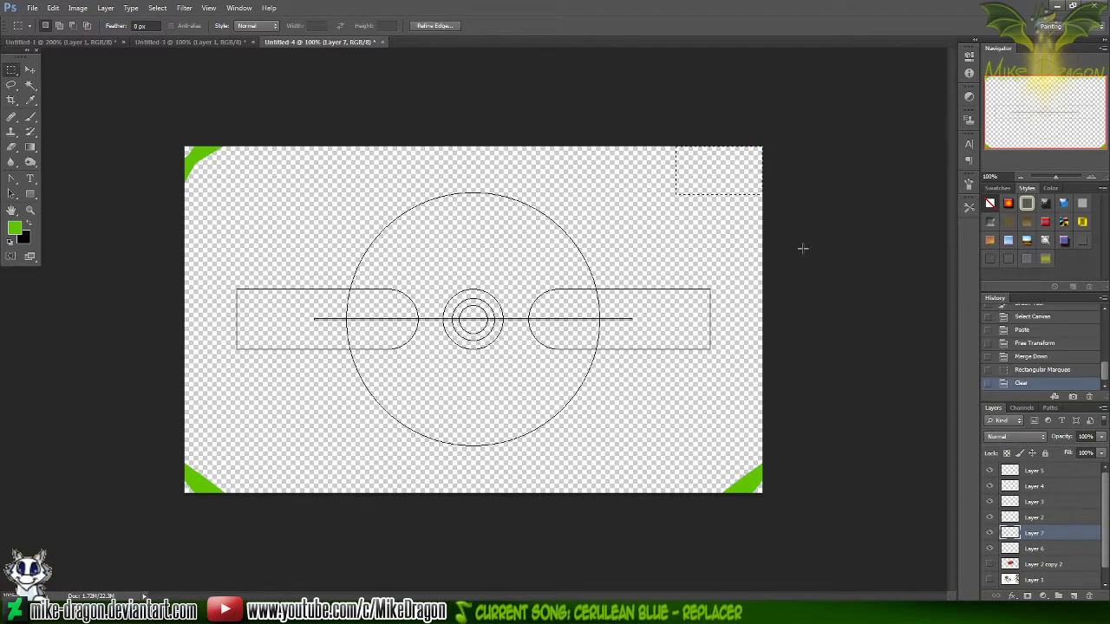
left_click_drag(694, 423, 868, 556)
key("Delete")
left_click_drag(275, 417, 111, 600)
key("Delete")
left_click_drag(284, 208, 99, 92)
key("Delete")
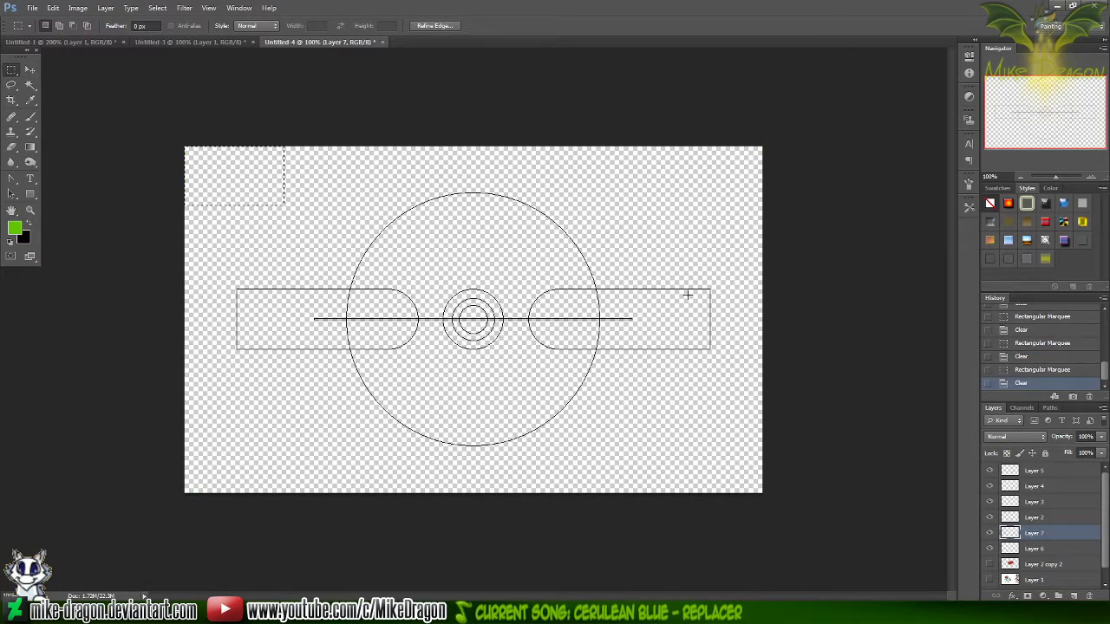
key("ctrl+d")
Trim the upper and lower lines of the right rounded band where they cross the large circle's edge
key("ctrl+plus")
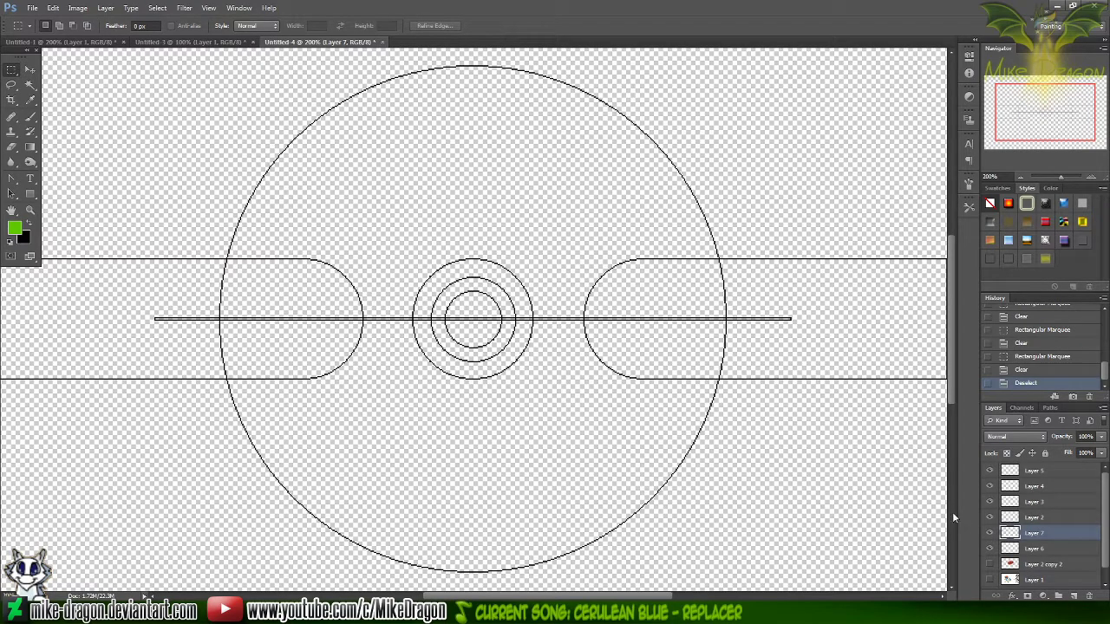
key("ctrl+plus")
key("ctrl+plus")
key("ctrl+plus")
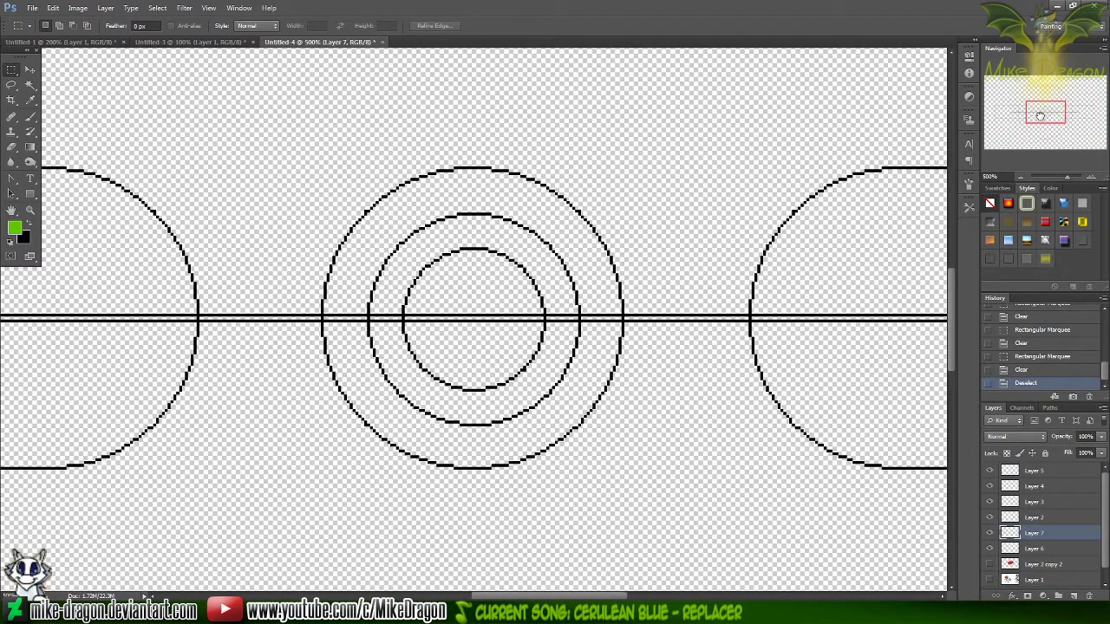
left_click_drag(1039, 116, 1063, 112)
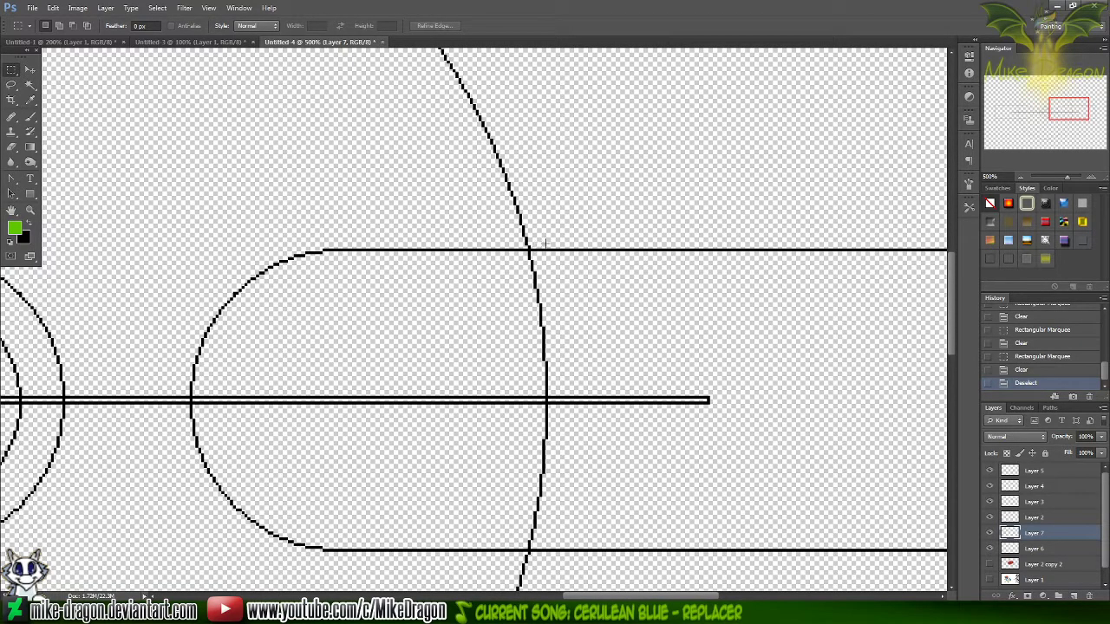
left_click_drag(845, 196, 531, 253)
key("Delete")
left_click_drag(881, 513, 532, 583)
key("Delete")
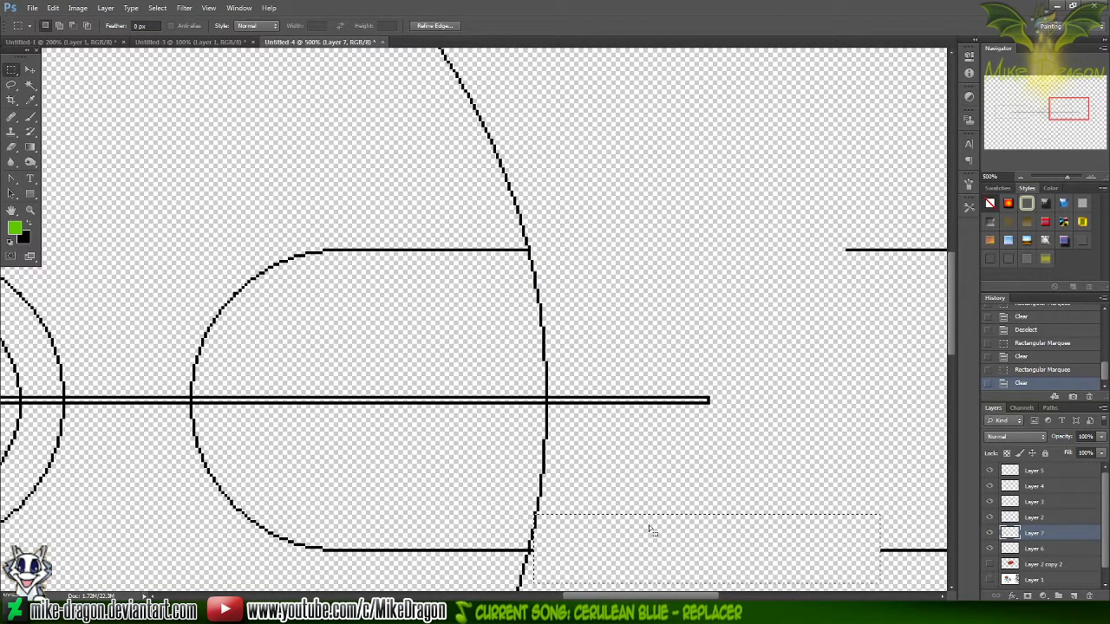
key("Left")
key("Delete")
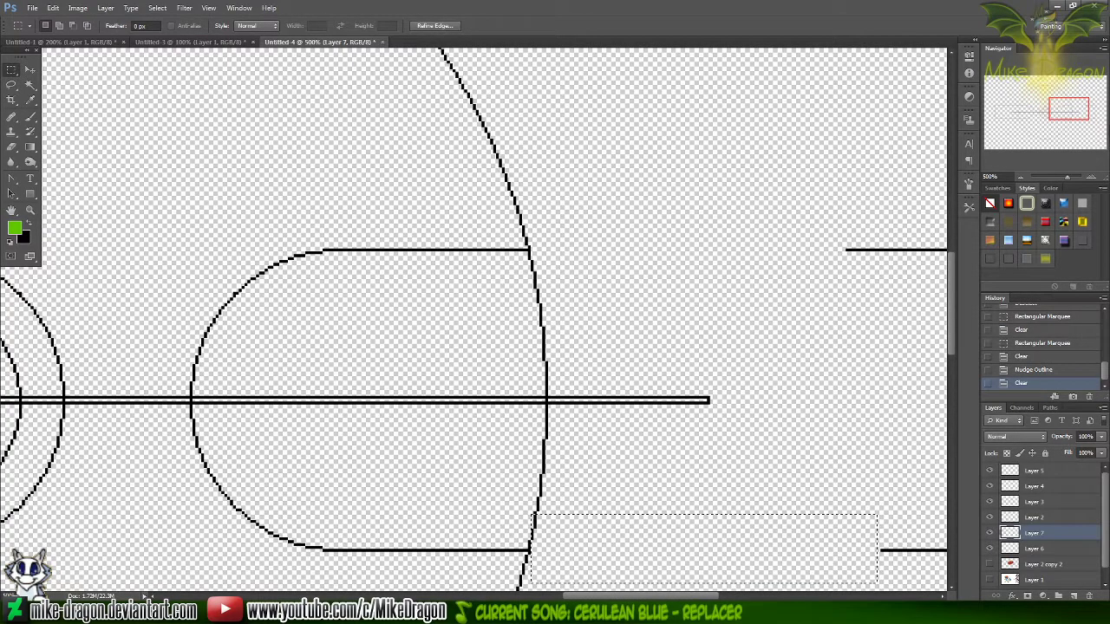
Trim the upper and lower lines of the left rounded band where they cross the large circle's edge
left_click_drag(1079, 104, 1028, 106)
left_click_drag(222, 192, 469, 255)
key("Delete")
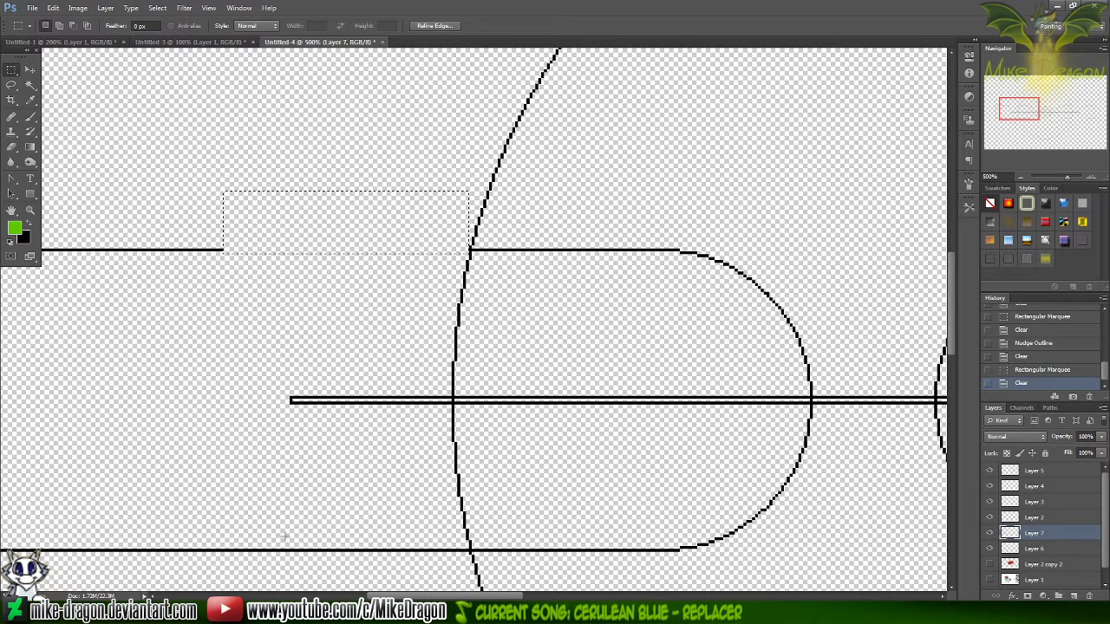
left_click_drag(153, 521, 469, 566)
key("Right")
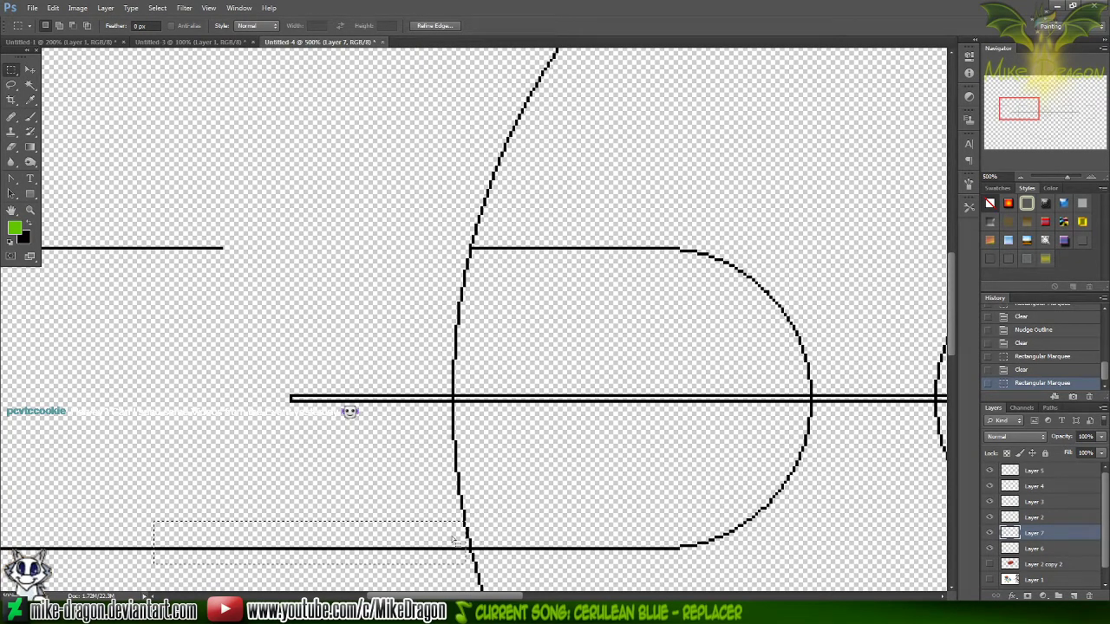
key("Delete")
Clear the leftover band pieces outside the large circle on both sides, and remove the selection
key("ctrl+minus")
key("ctrl+minus")
key("ctrl+minus")
left_click_drag(193, 257, 406, 453)
key("Delete")
left_click_drag(579, 596, 726, 596)
left_click_drag(691, 262, 510, 452)
key("Delete")
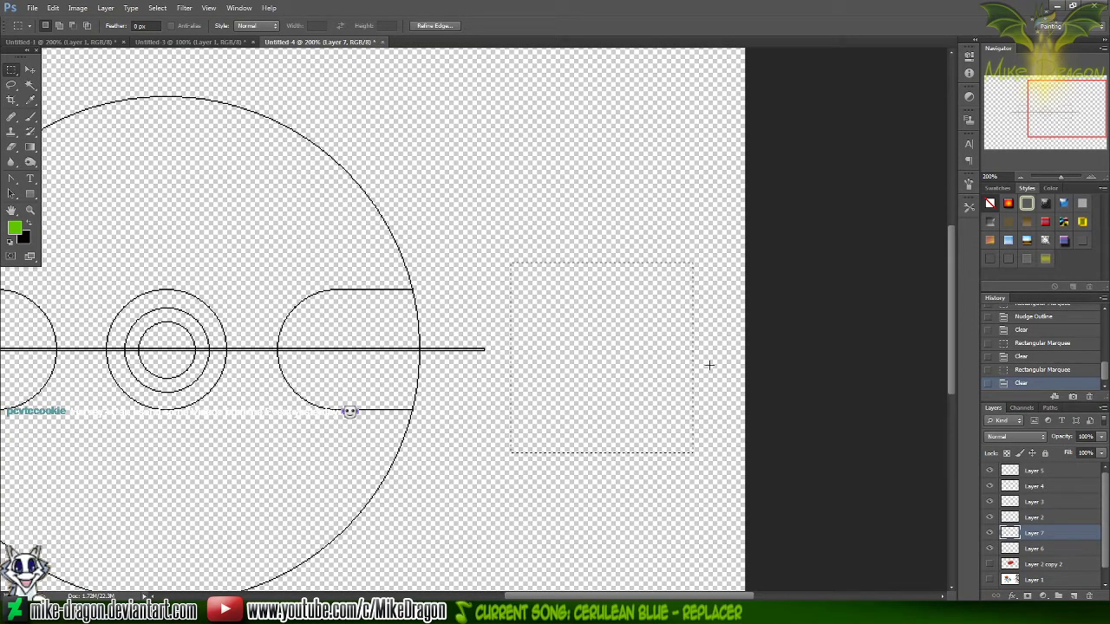
left_click_drag(1072, 111, 1035, 113)
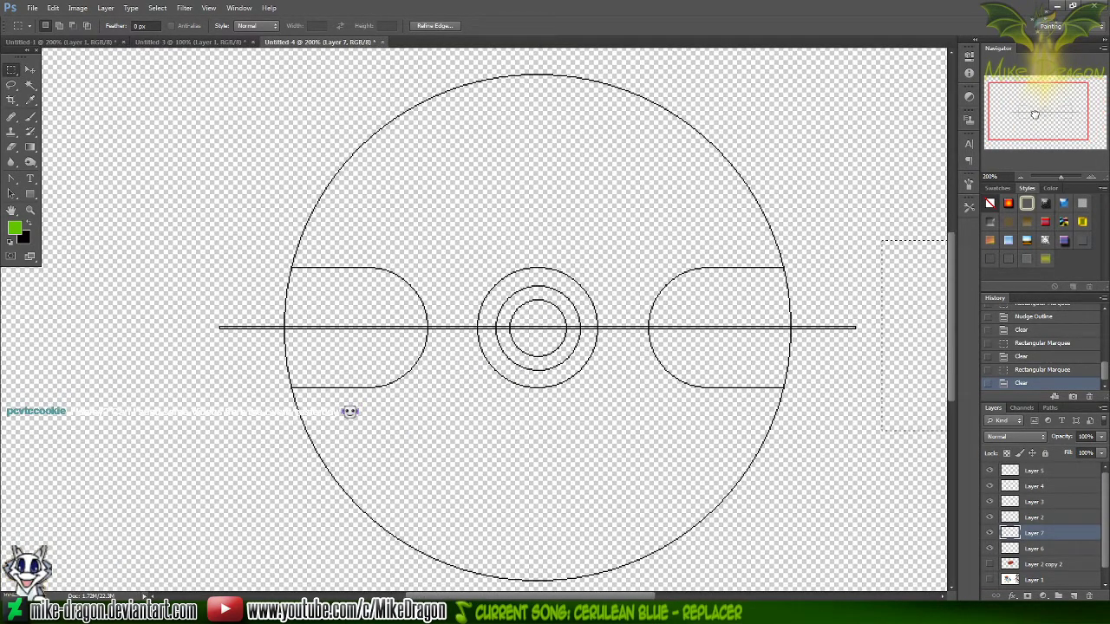
key("ctrl+minus")
key("ctrl+d")
key("ctrl+plus")
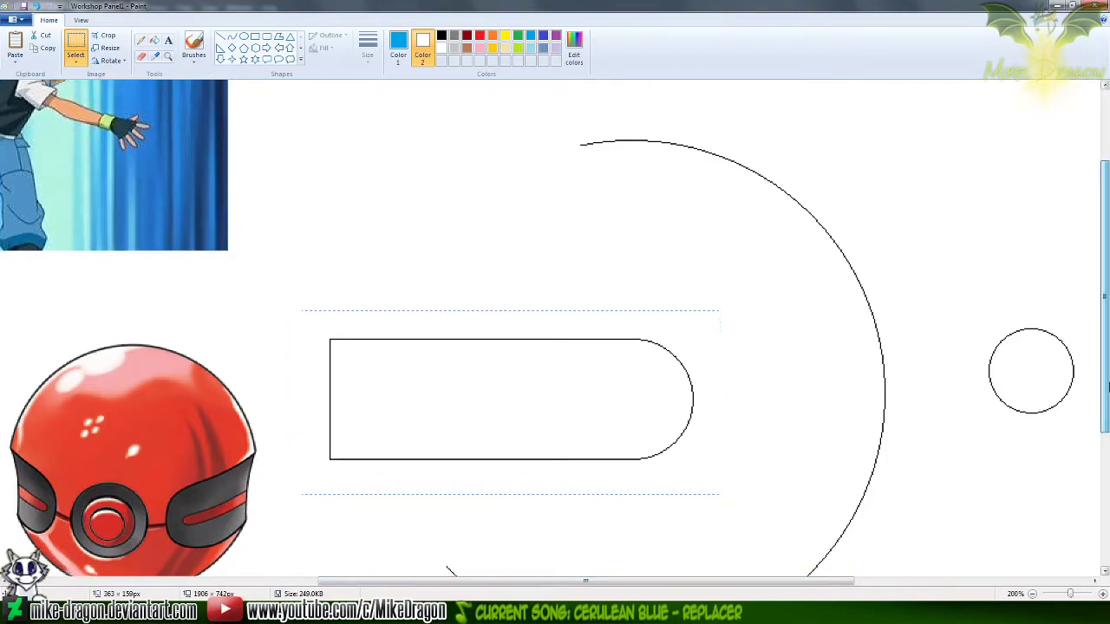
Copy the thin rounded bar from Paint's Workshop Panel1 and paste it as a new layer in Photoshop's Untitled-4
left_click_drag(1106, 388, 1056, 547)
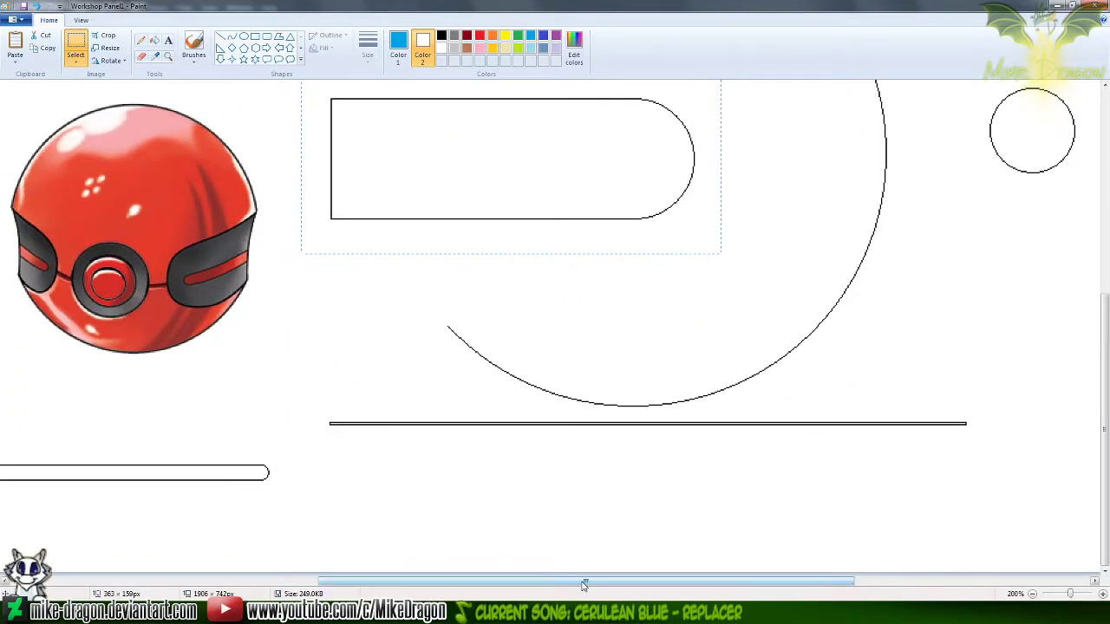
left_click_drag(584, 583, 492, 585)
left_click_drag(385, 473, 73, 519)
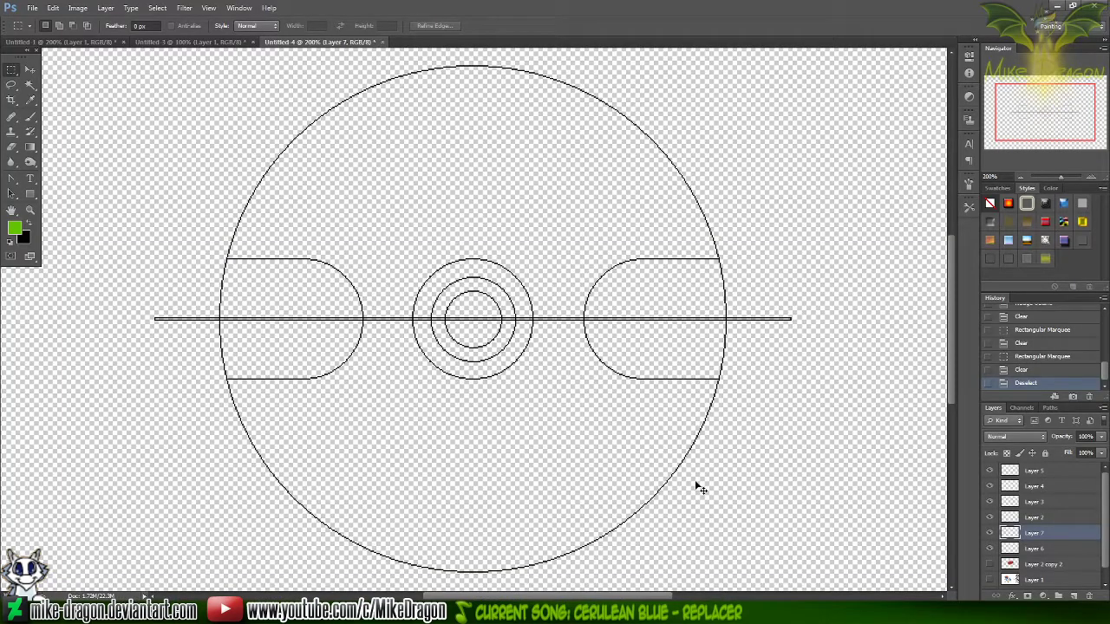
key("ctrl+v")
Clear the white around and inside the thin rounded bar on Layer 8, and remove the selection
key("w")
left_click(612, 326)
left_click(632, 305, "shift")
key("Delete")
key("ctrl+d")
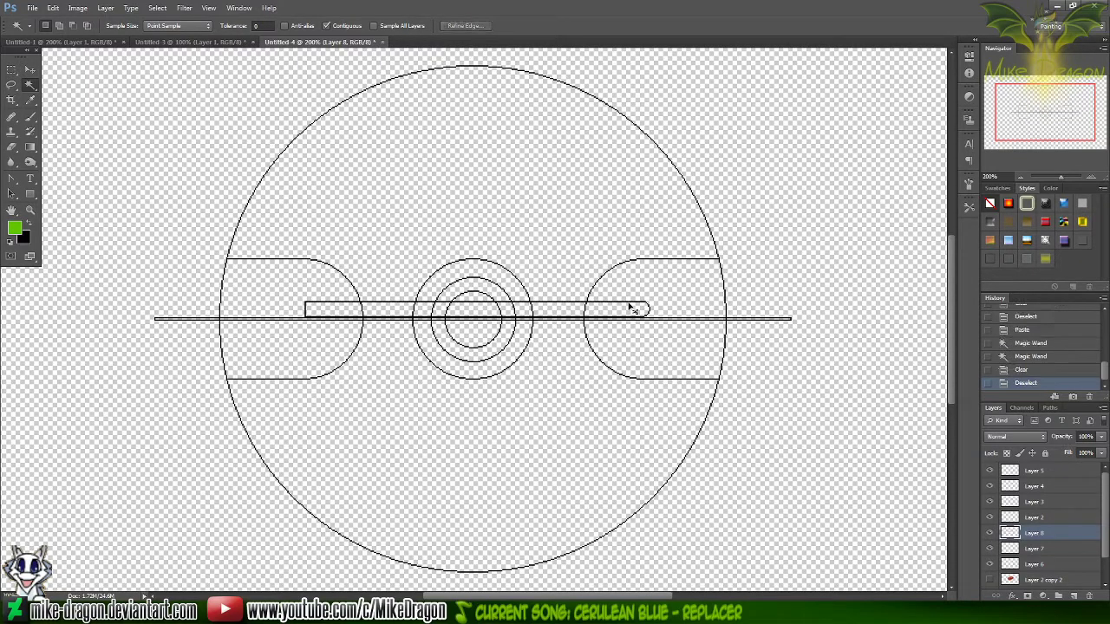
Cut and re-paste the thin bar to centre it on the canvas, and move it left so its rounded end sits inside the left band
key("ctrl+a")
key("Delete")
key("ctrl+v")
key("v")
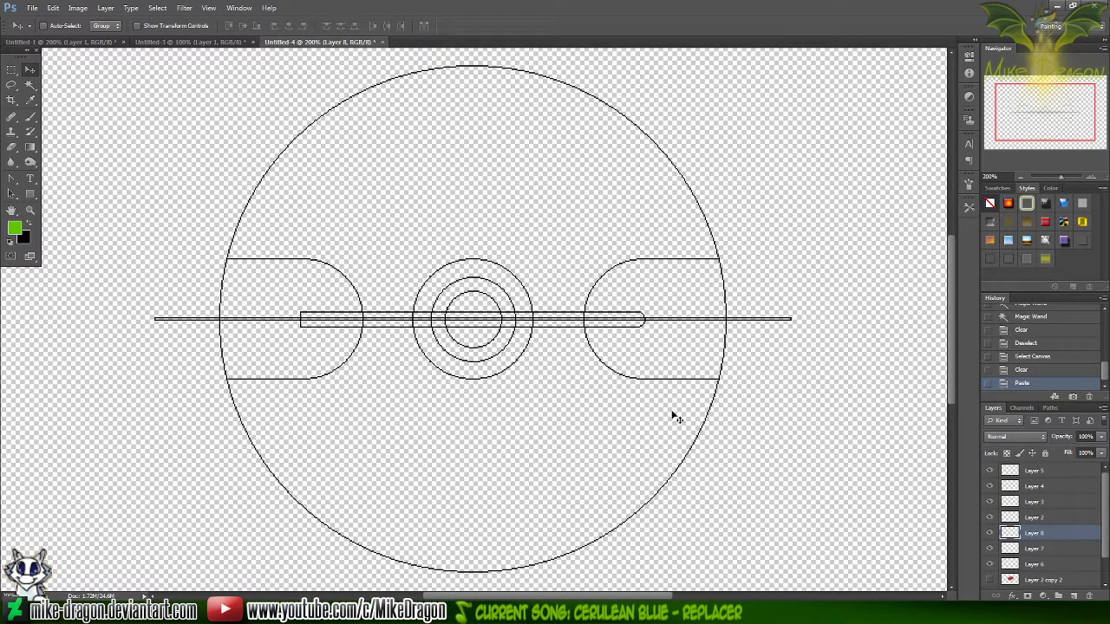
left_click_drag(604, 309, 301, 330)
key("alt+Tab")
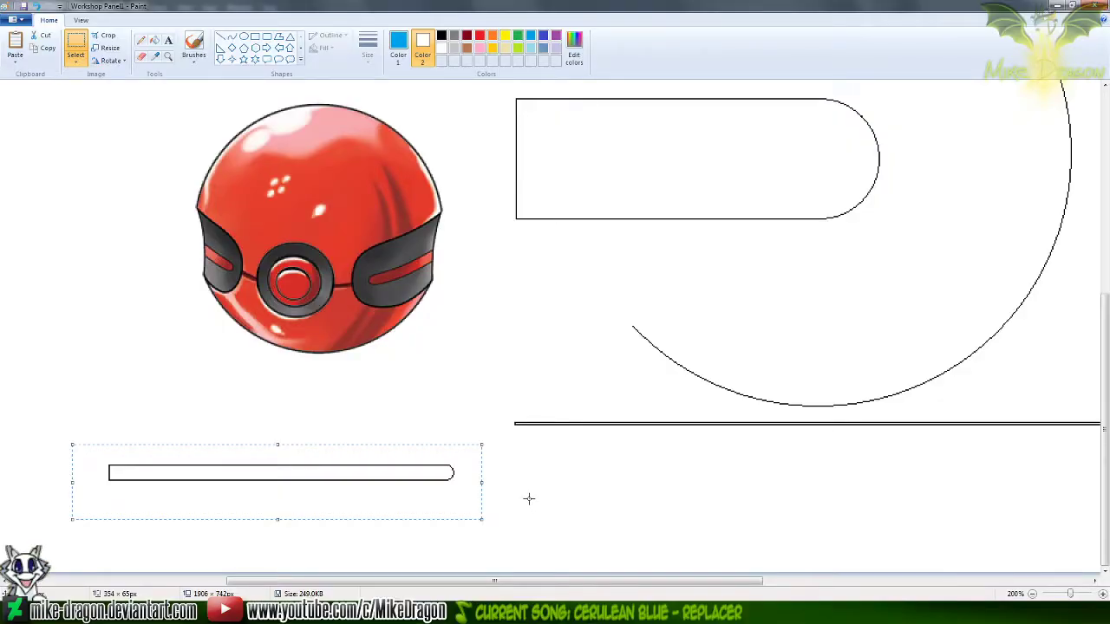
key("alt+Tab")
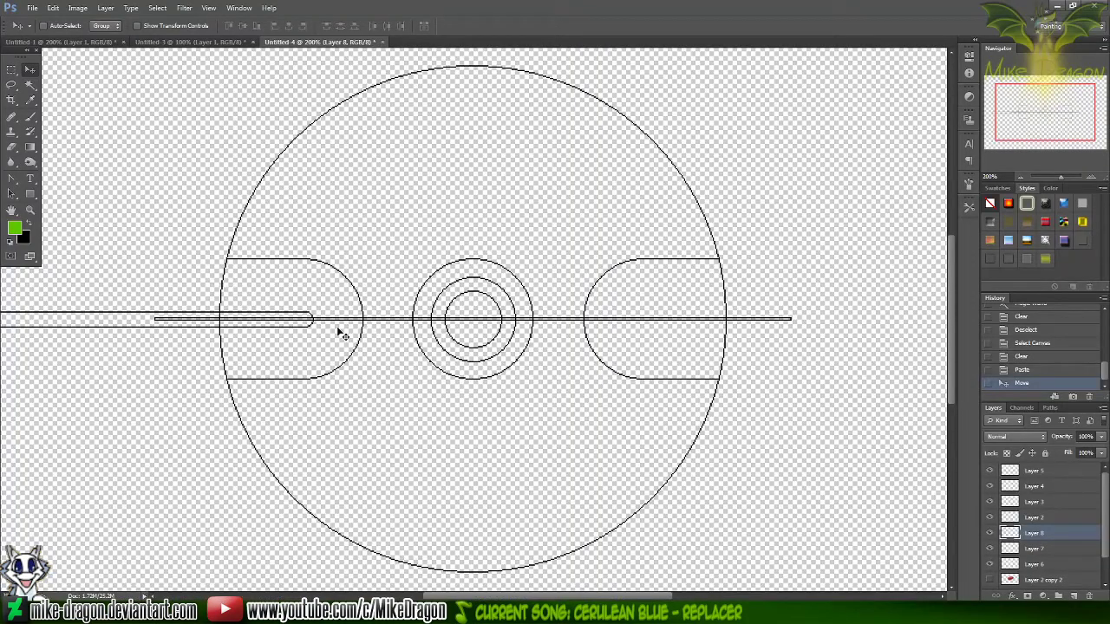
mouse_move(278, 322)
left_mouse_down()
mouse_move(300, 327)
mouse_move(279, 326)
left_mouse_up()
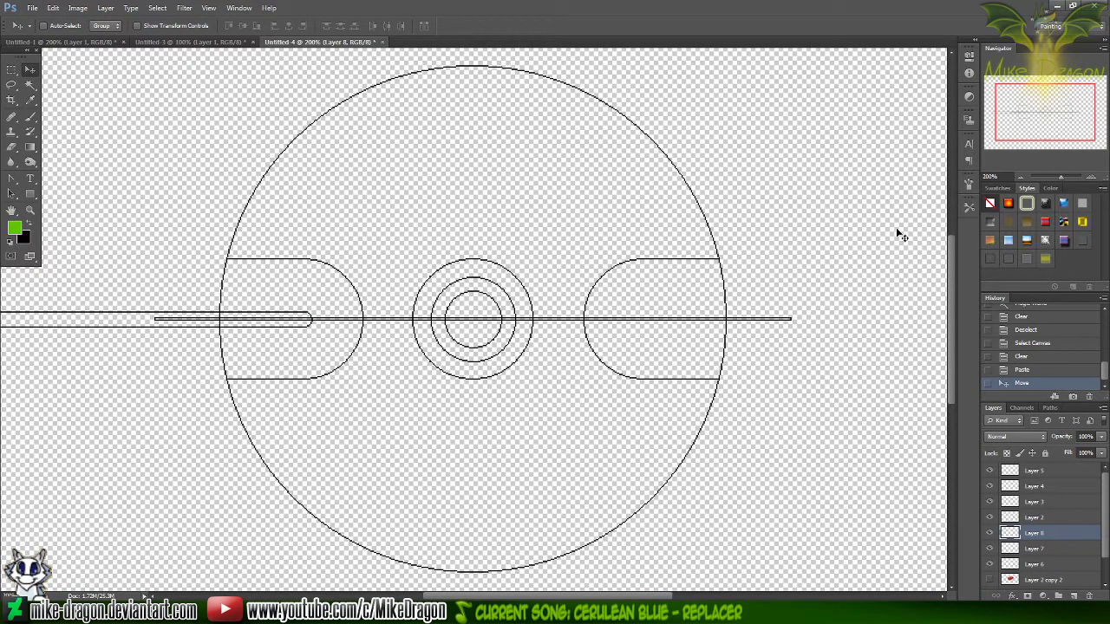
Clear the part of the thin rounded bar that extends outside the large circle, and remove the selection
key("ctrl+plus")
key("ctrl+plus")
key("ctrl+plus")
left_click_drag(1046, 111, 999, 112)
key("m")
left_click_drag(163, 231, 809, 461)
key("Delete")
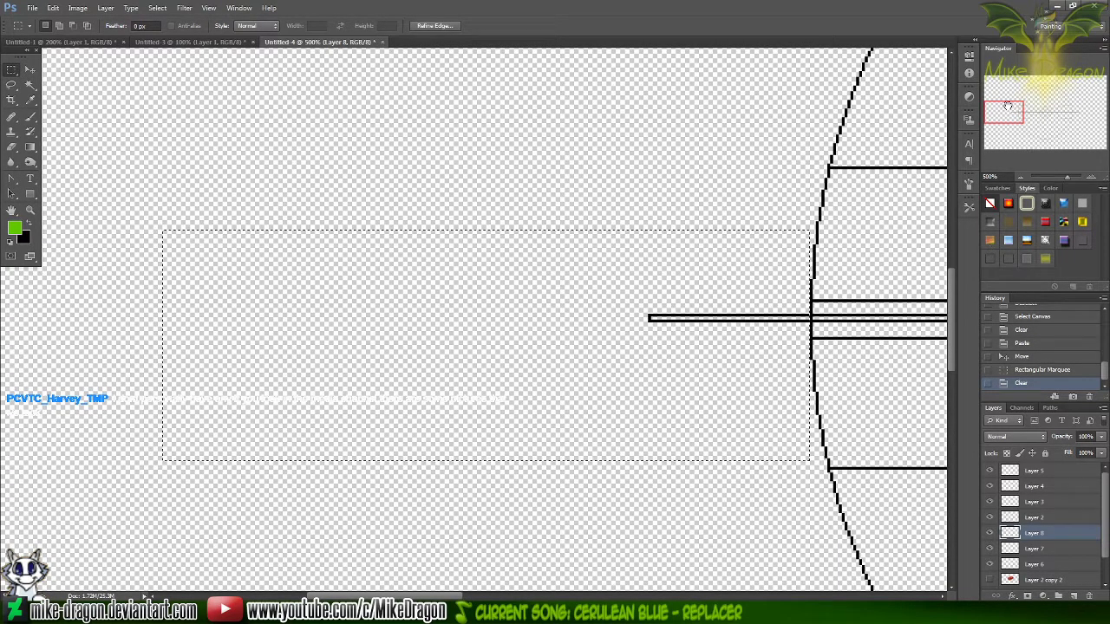
scroll(1024, 120, "down", 4)
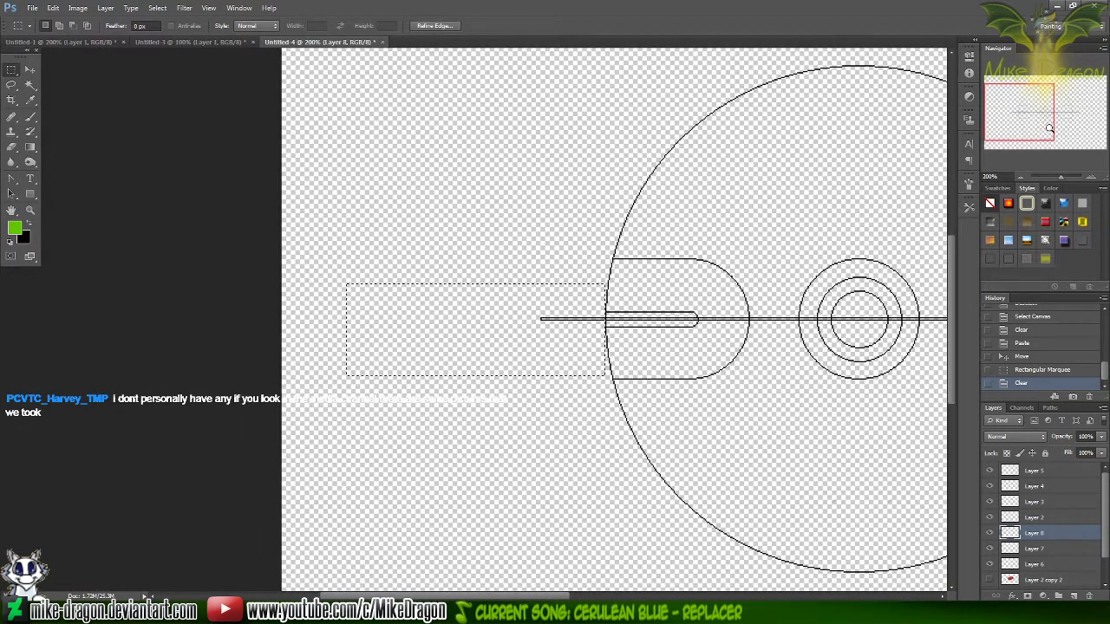
key("ctrl+d")
Brush green marks across the four canvas corners on Layer 8
key("b")
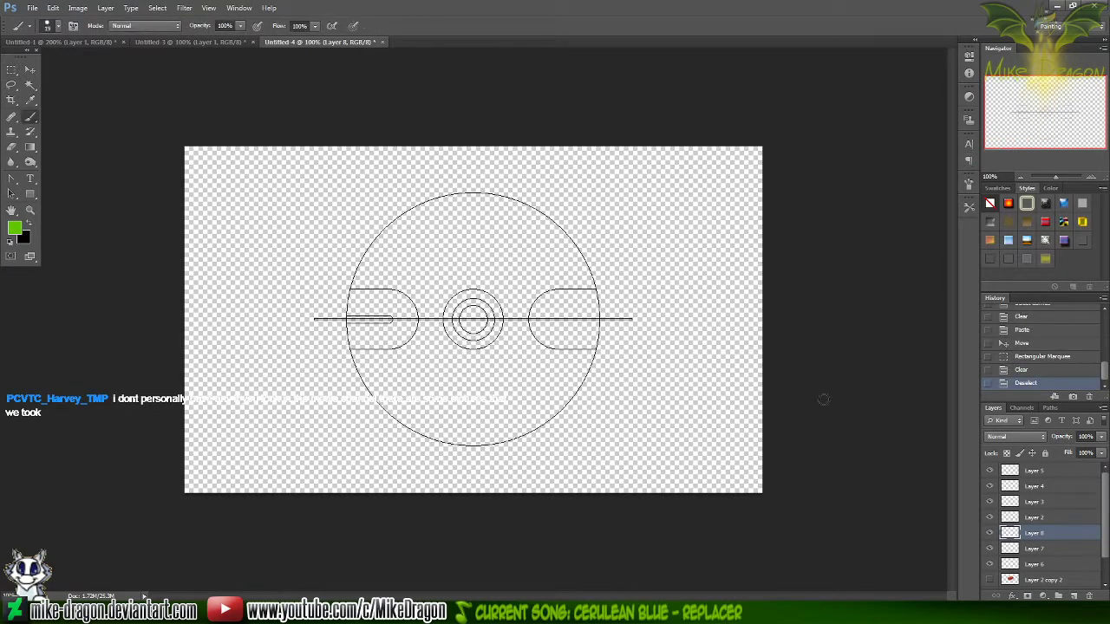
mouse_move(220, 474)
left_mouse_down()
mouse_move(160, 408)
mouse_move(160, 267)
mouse_move(200, 193)
mouse_move(268, 143)
left_mouse_up()
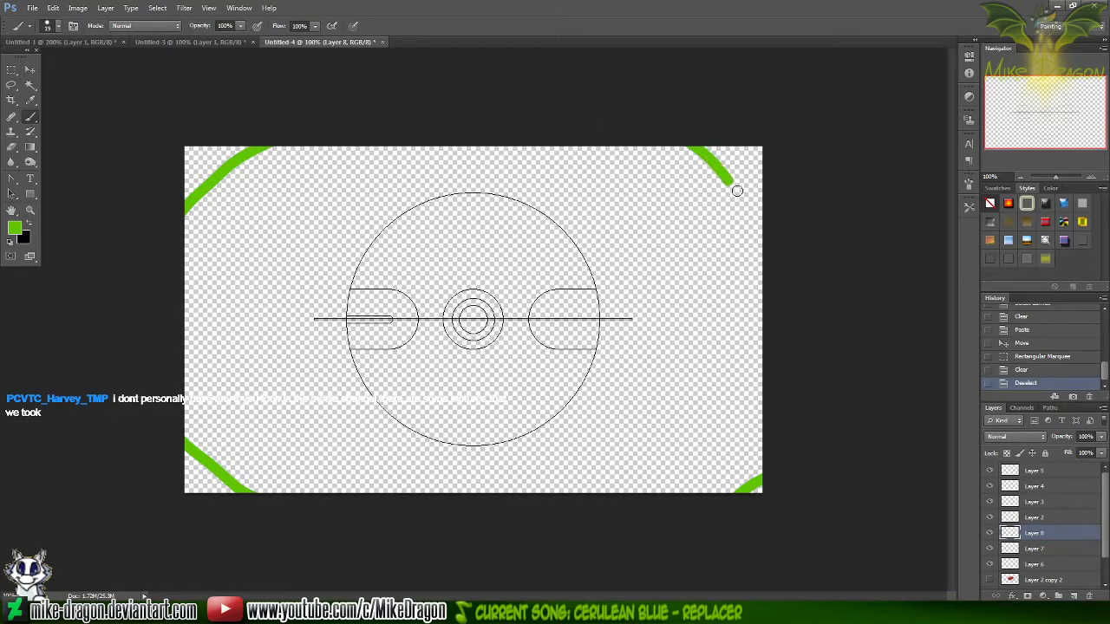
left_click_drag(729, 182, 786, 225)
Copy Layer 8's whole canvas contents and paste them as a new layer
key("ctrl+a")
key("ctrl+c")
key("ctrl+v")
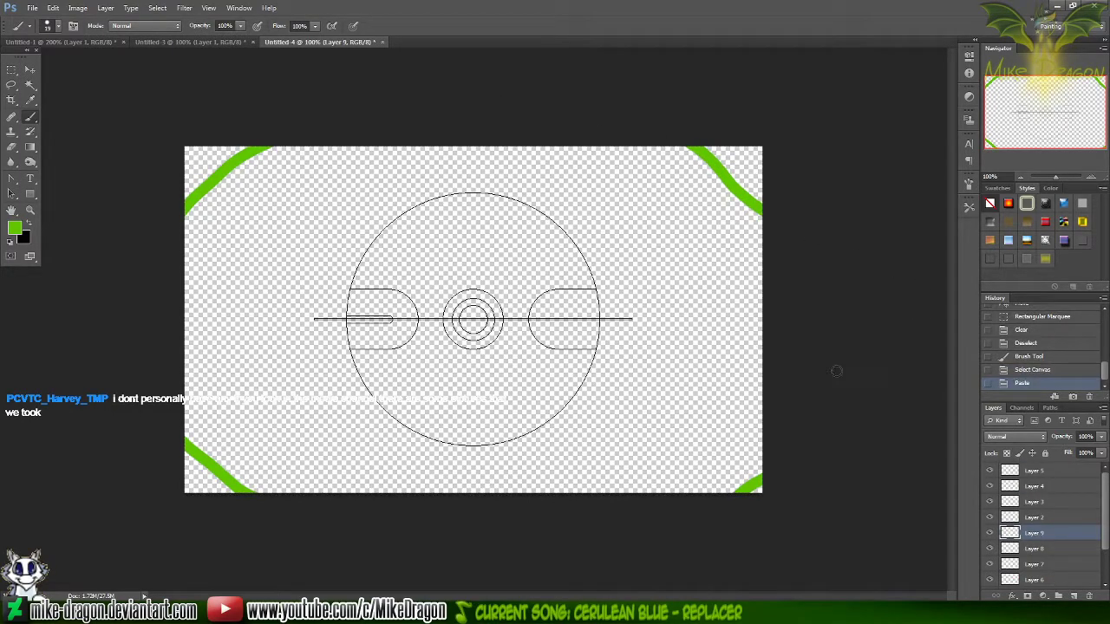
Flip the pasted stripe layer horizontally so it sits in the right band, and merge it down into Layer 8
key("ctrl+t")
right_click(514, 323)
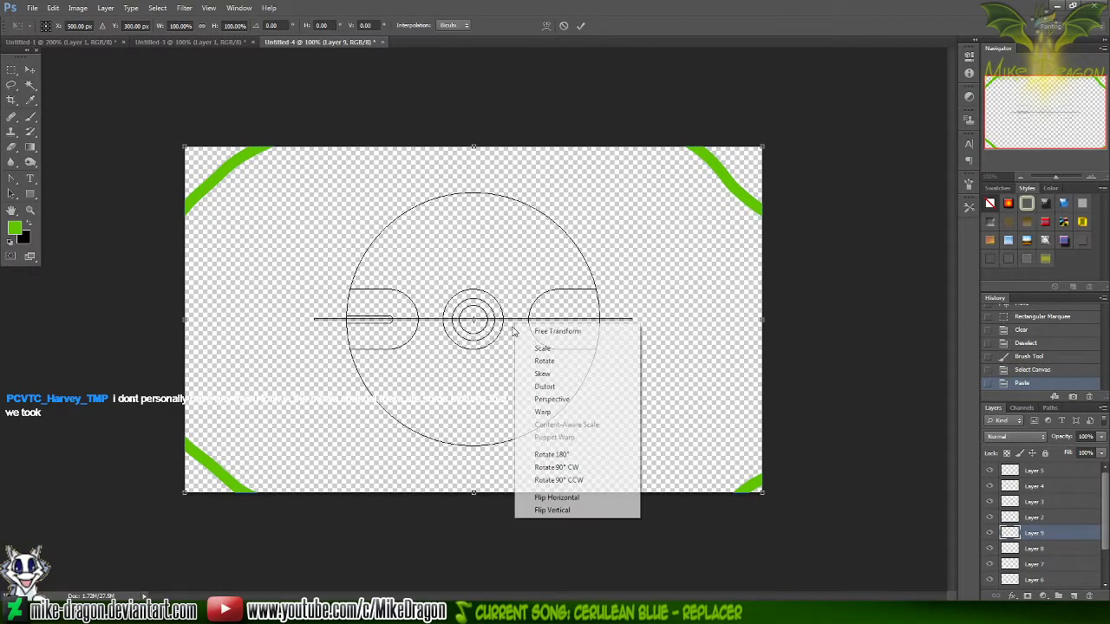
left_click(583, 500)
key("Return")
right_click(1035, 535)
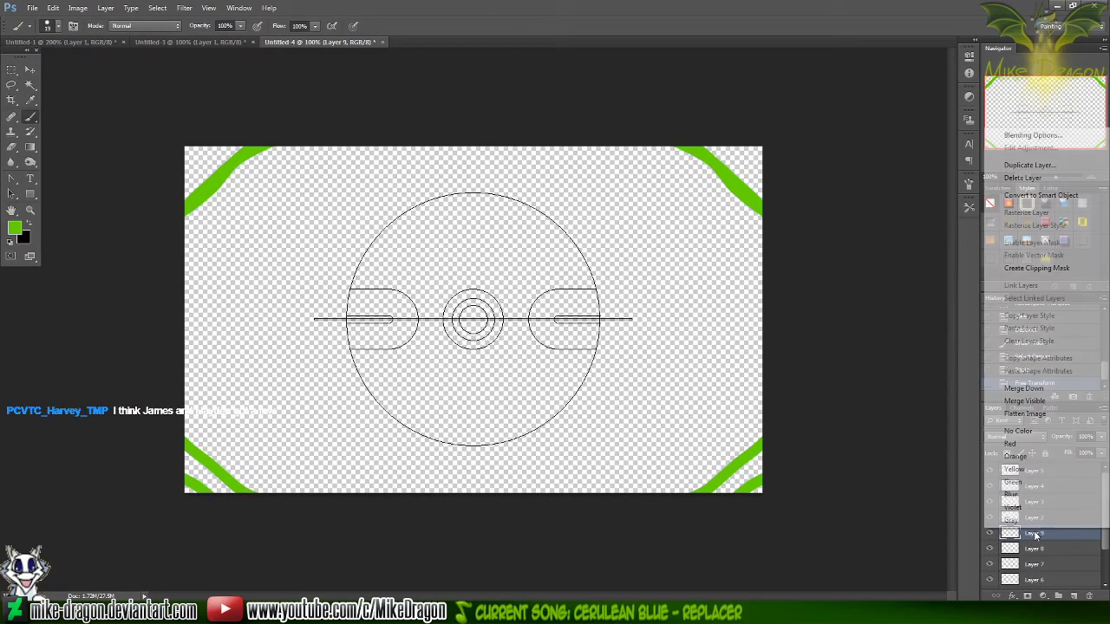
left_click(1054, 390)
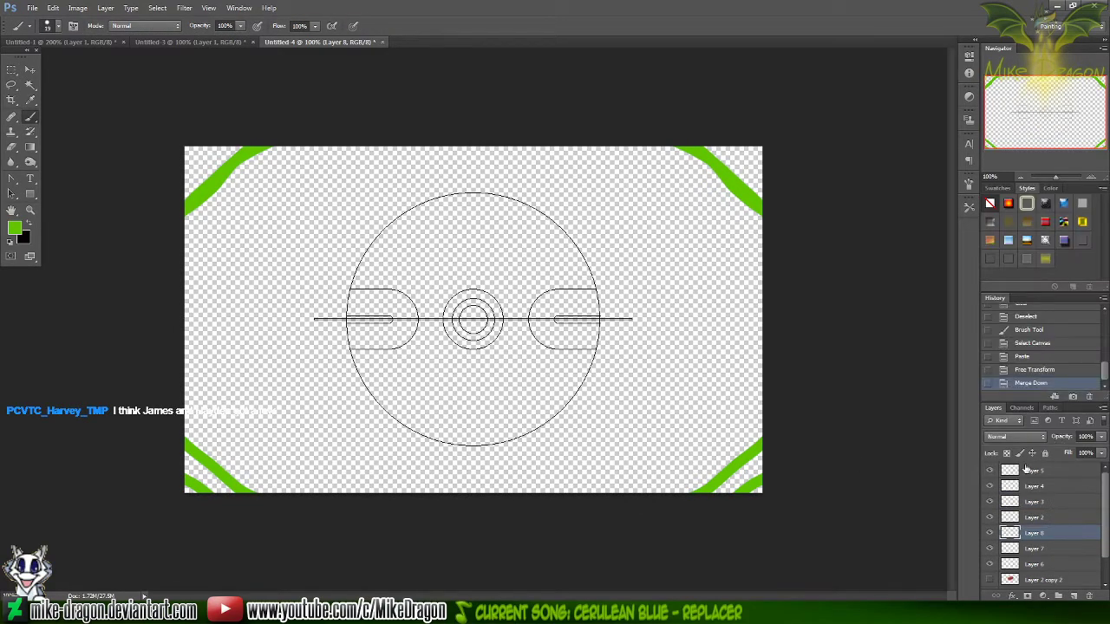
Clear the green marks from all four canvas corners on Layer 8, and remove the selection
key("m")
left_click_drag(674, 404, 943, 555)
key("Delete")
left_click_drag(731, 168, 640, 248)
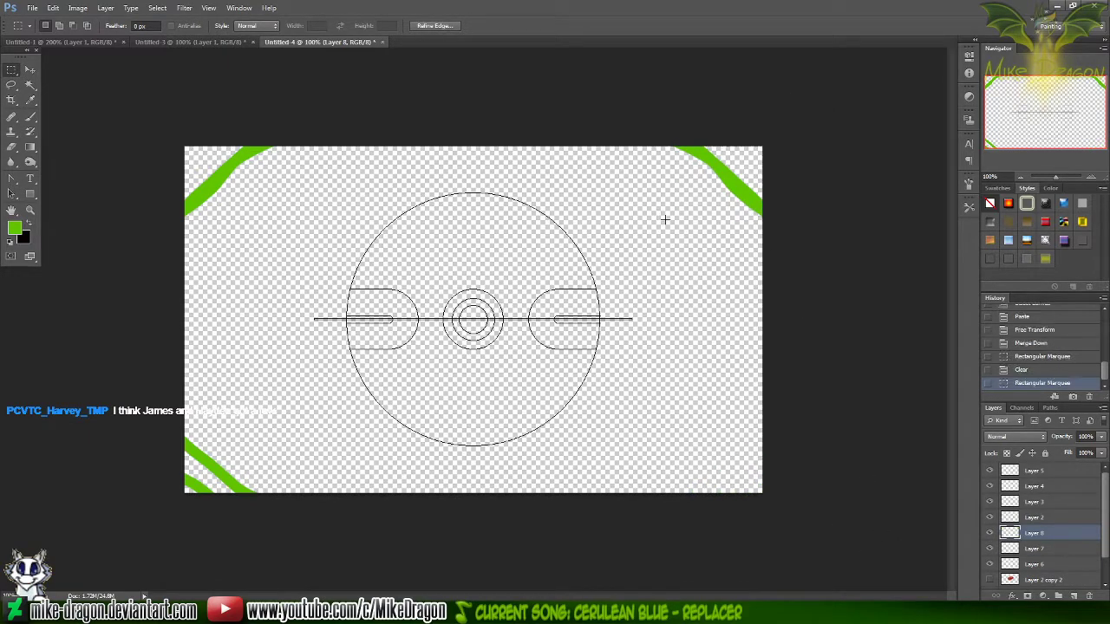
key("Delete")
left_click_drag(147, 132, 313, 251)
key("Delete")
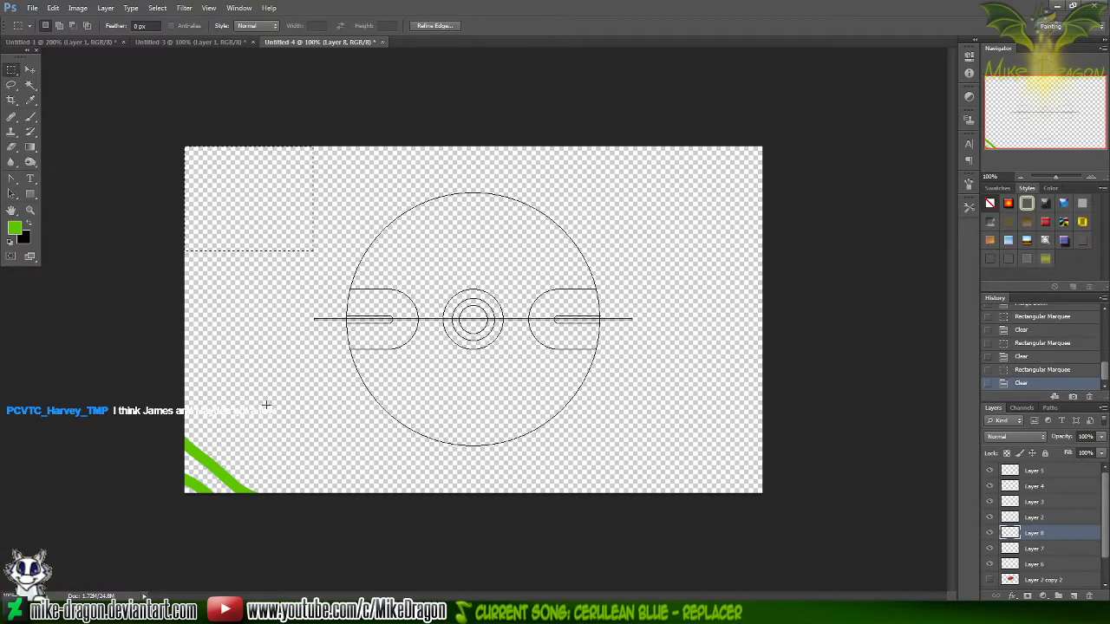
left_click_drag(306, 379, 180, 496)
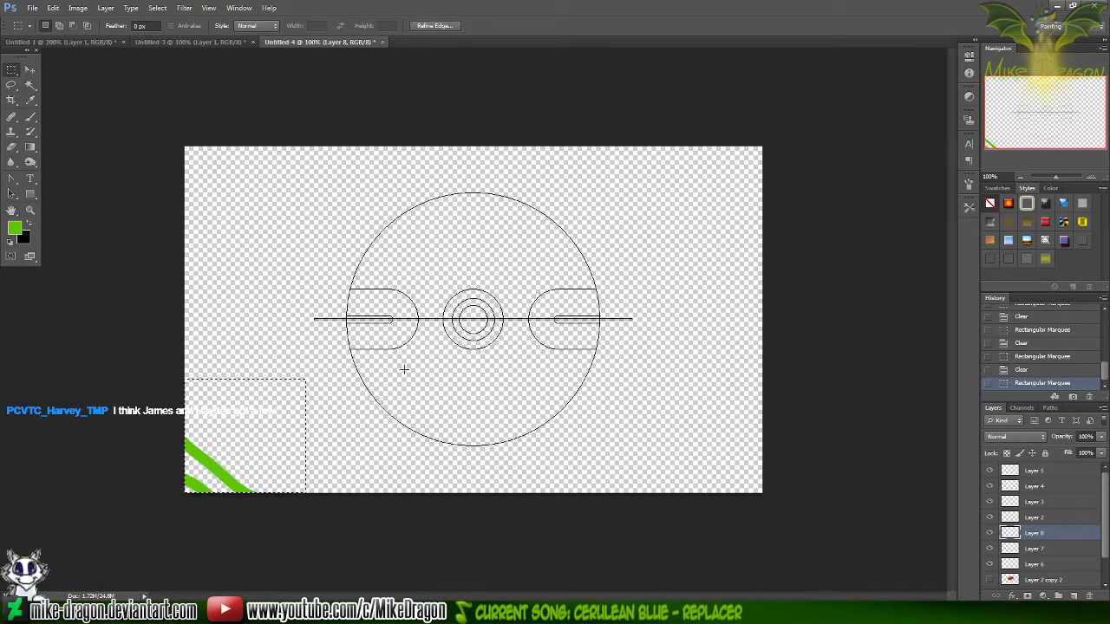
key("Delete")
key("ctrl+d")
Clear the end of the right inner stripe that extends past the large circle's outline, and remove the selection
key("ctrl+plus")
key("ctrl+plus")
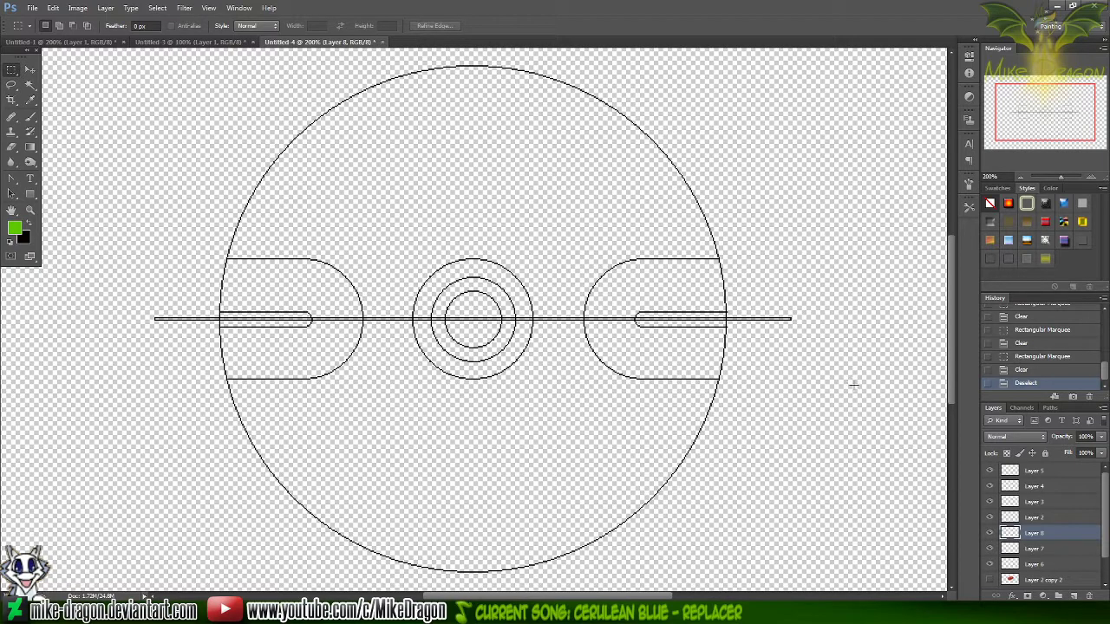
left_click_drag(767, 289, 725, 386)
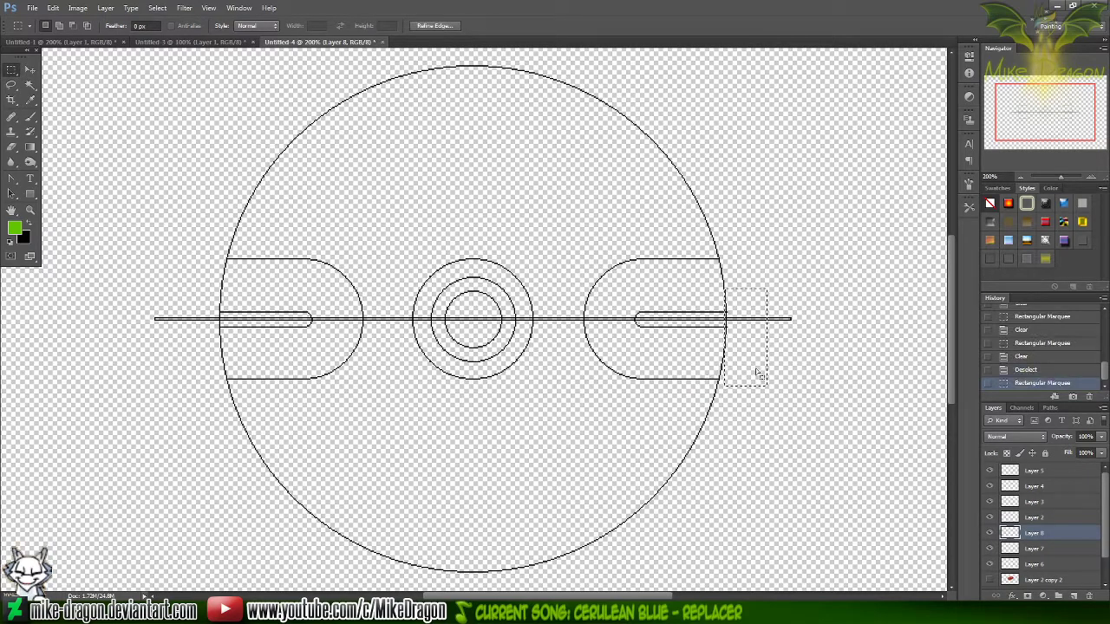
key("ctrl+plus")
key("ctrl+plus")
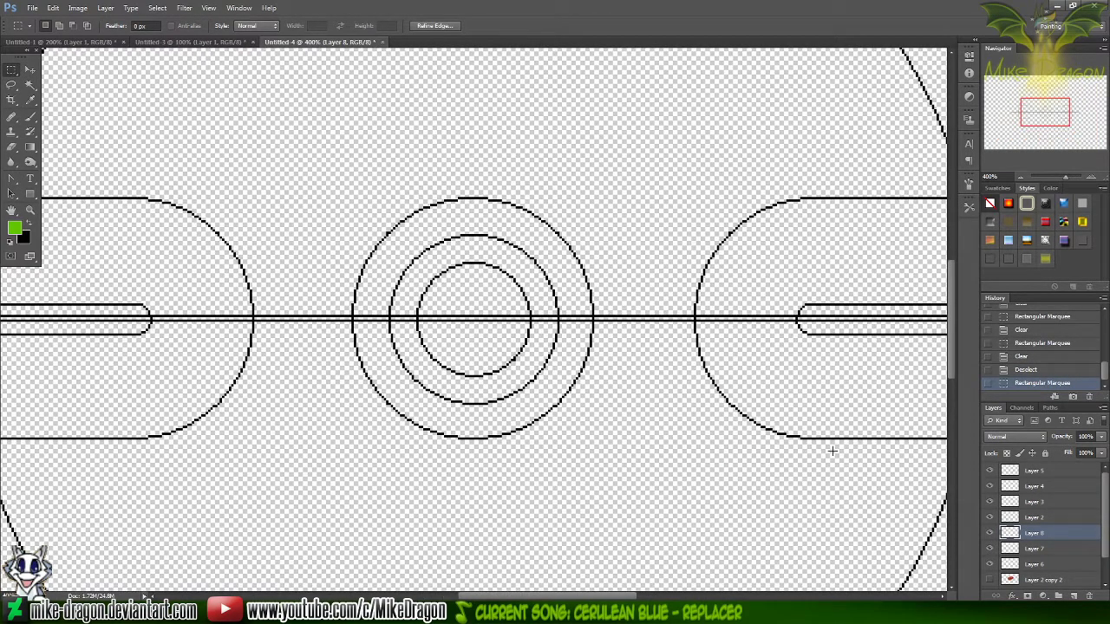
scroll(831, 449, "right", 5)
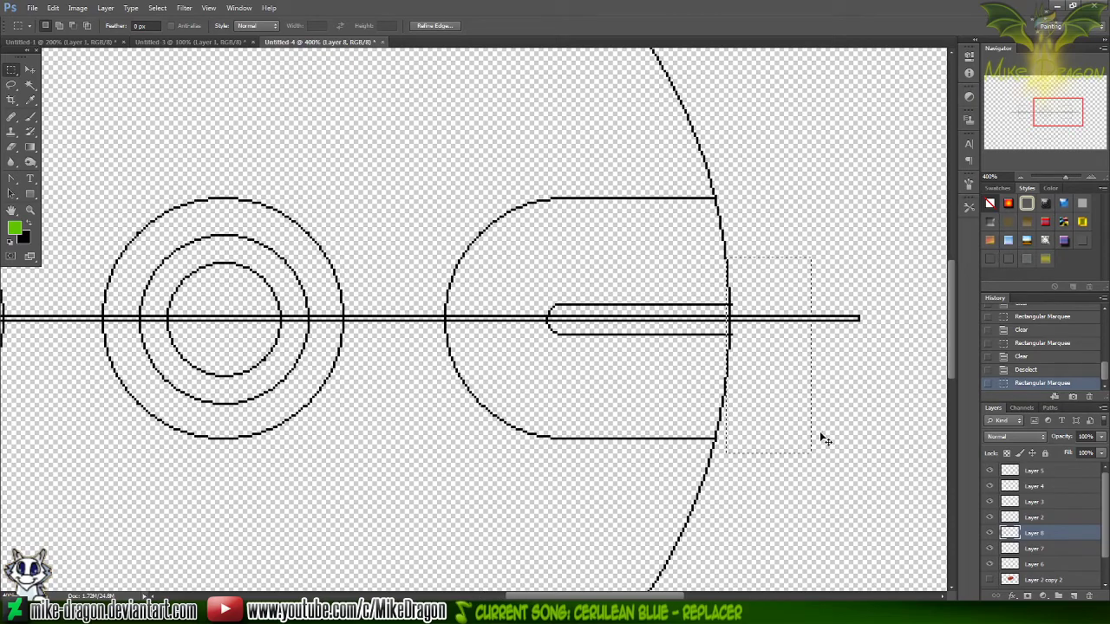
key("Right")
key("Delete")
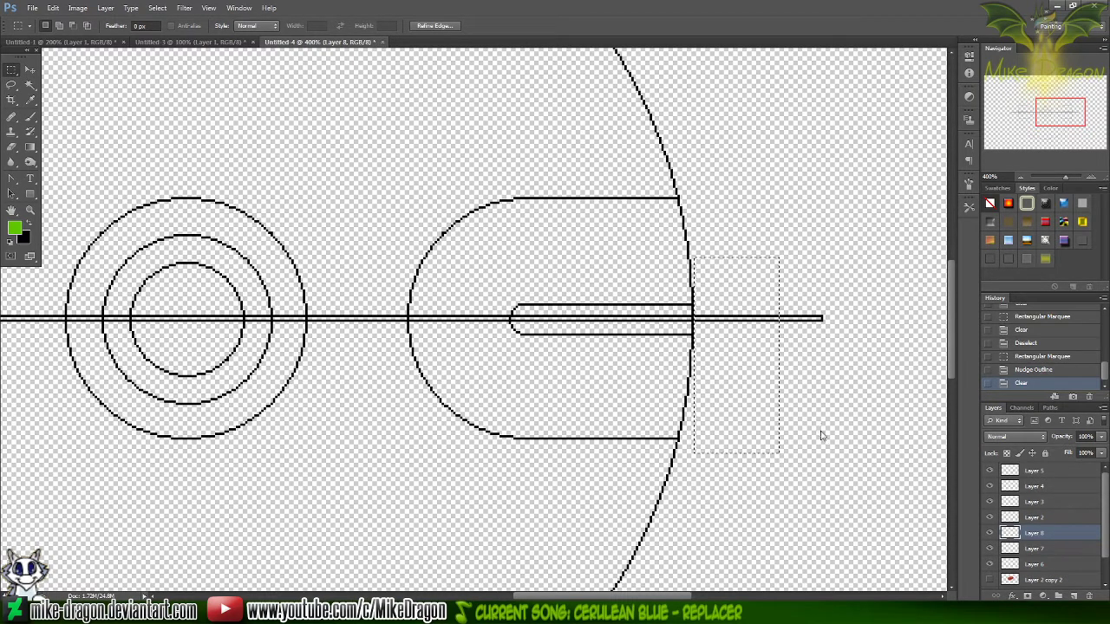
key("ctrl+d")
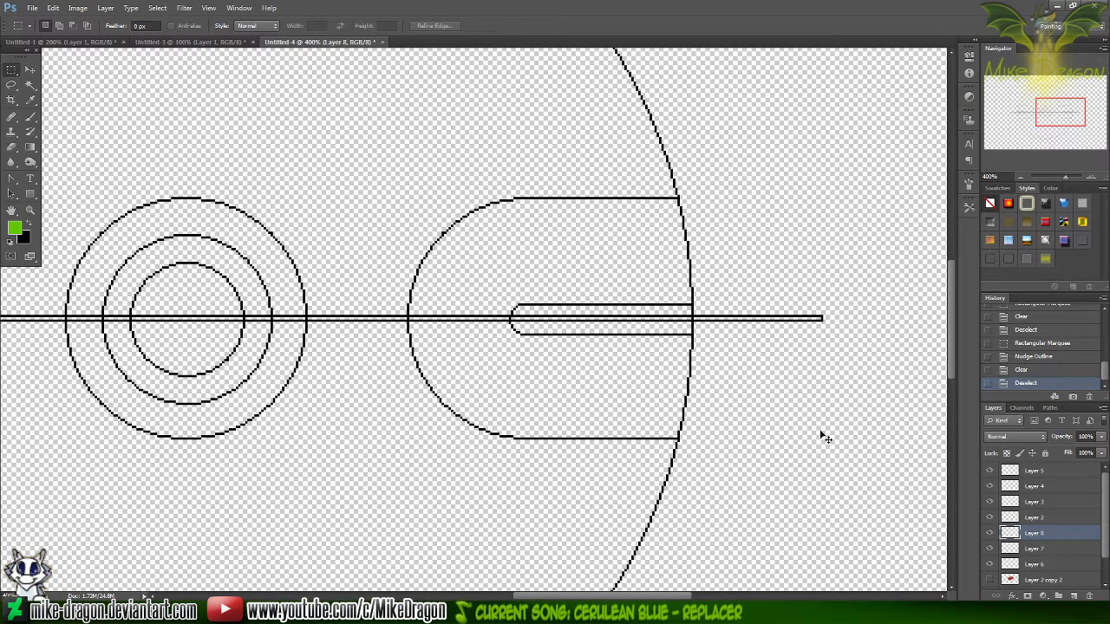
Find the centre bar's layer by toggling layer visibility, and clear the bar on Layer 6 across the right band and beyond the circle
key("ctrl+minus")
key("ctrl+minus")
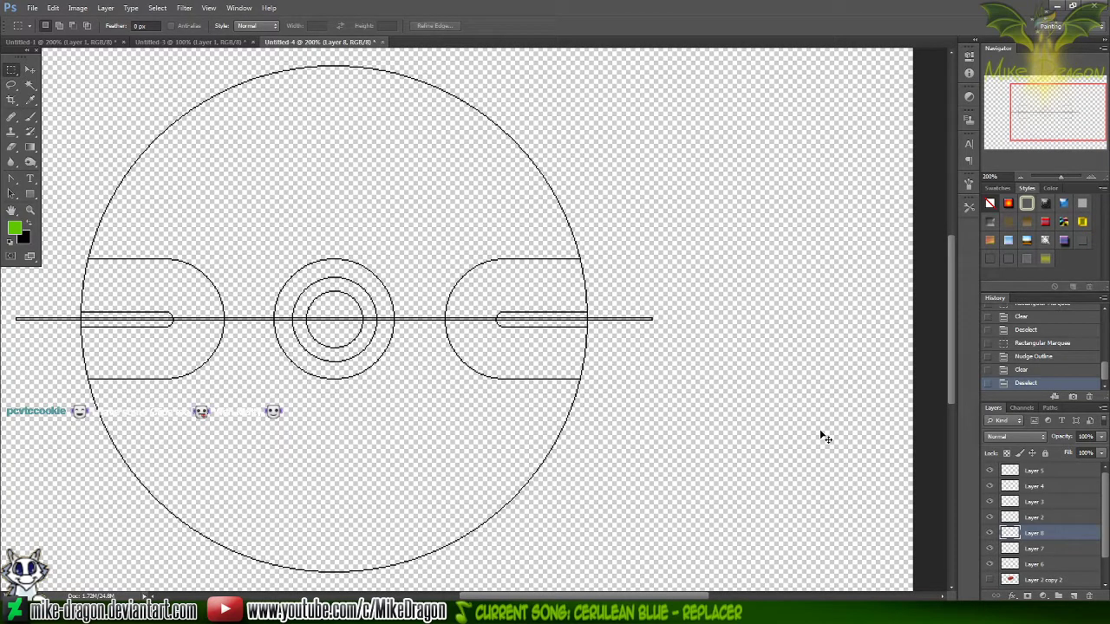
key("ctrl+plus")
key("ctrl+plus")
scroll(825, 438, "left", 2)
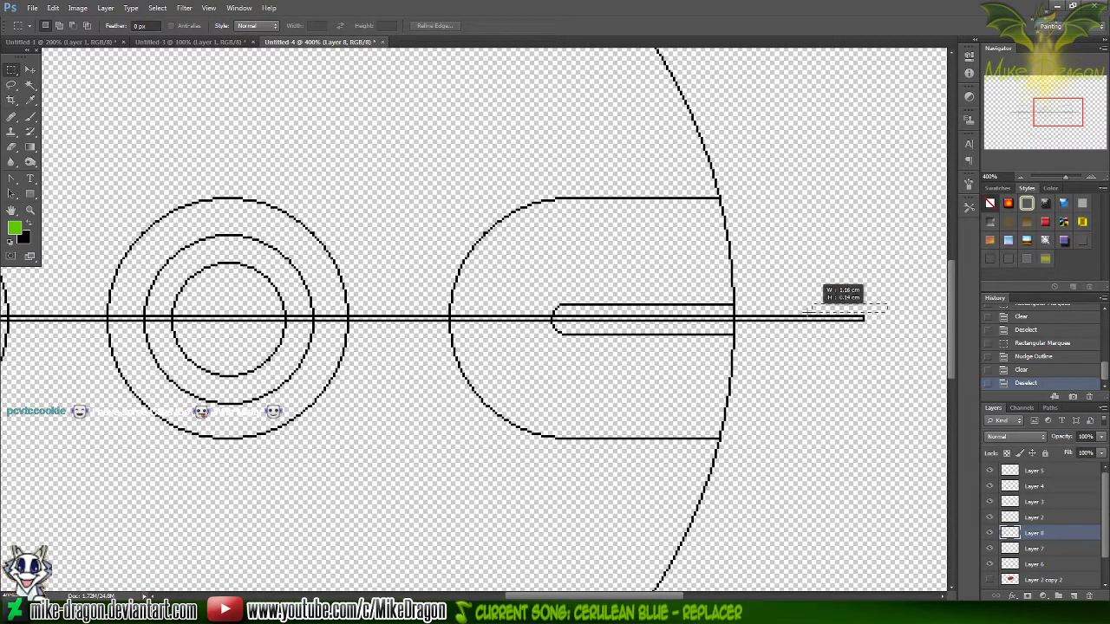
left_click_drag(451, 354, 450, 331)
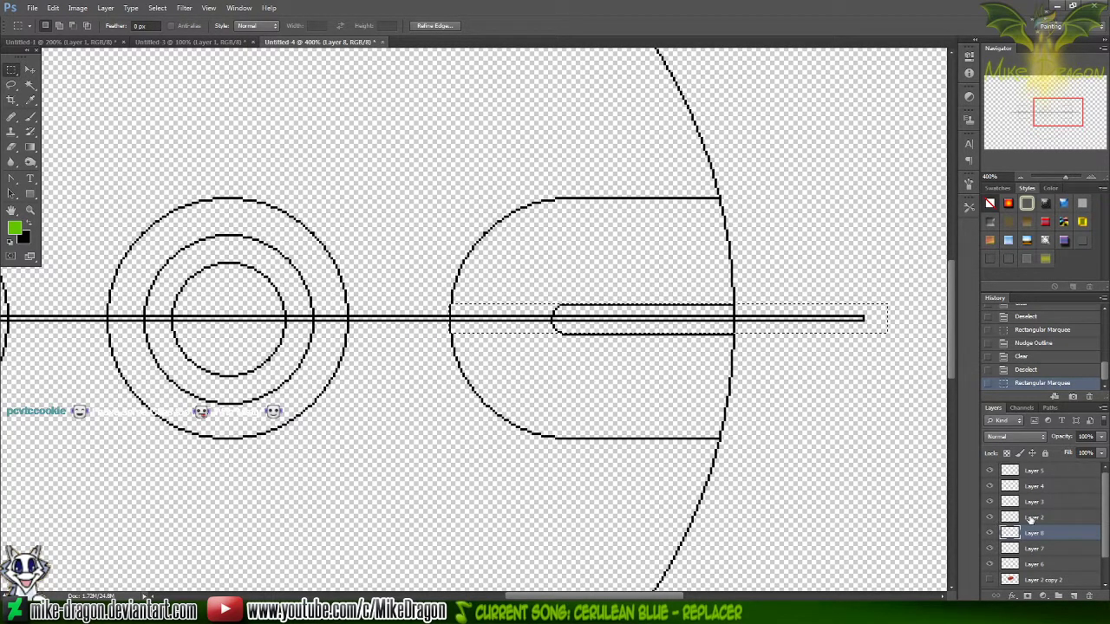
left_click(990, 518)
left_click(990, 518)
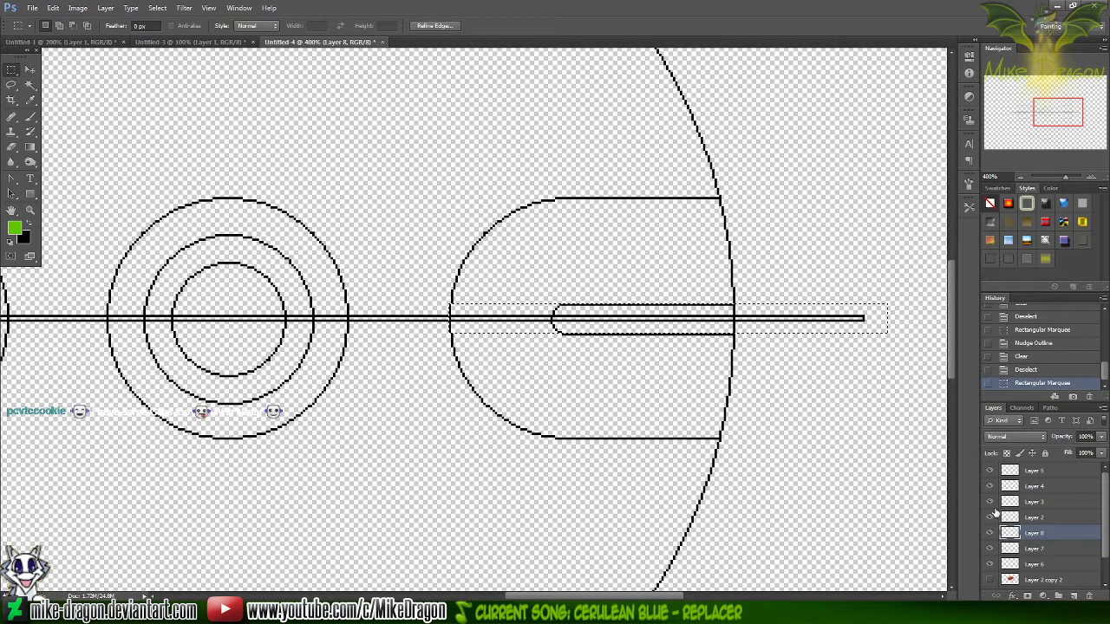
left_click(990, 502)
left_click(990, 502)
left_click(990, 486)
left_click(990, 486)
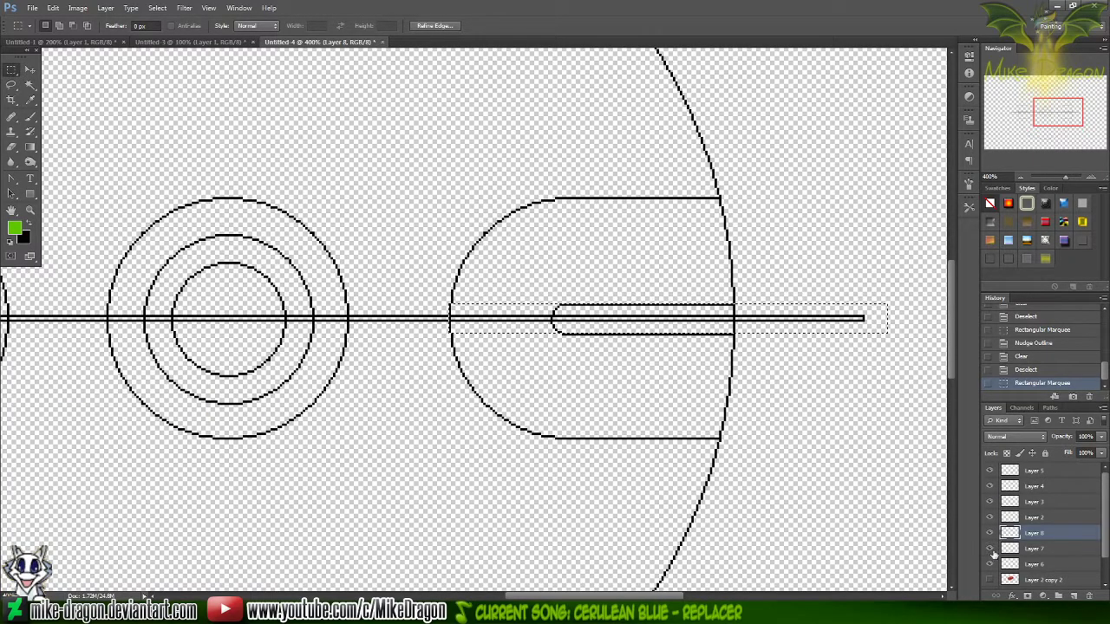
left_click(993, 565)
left_click(990, 565)
left_click(1023, 565)
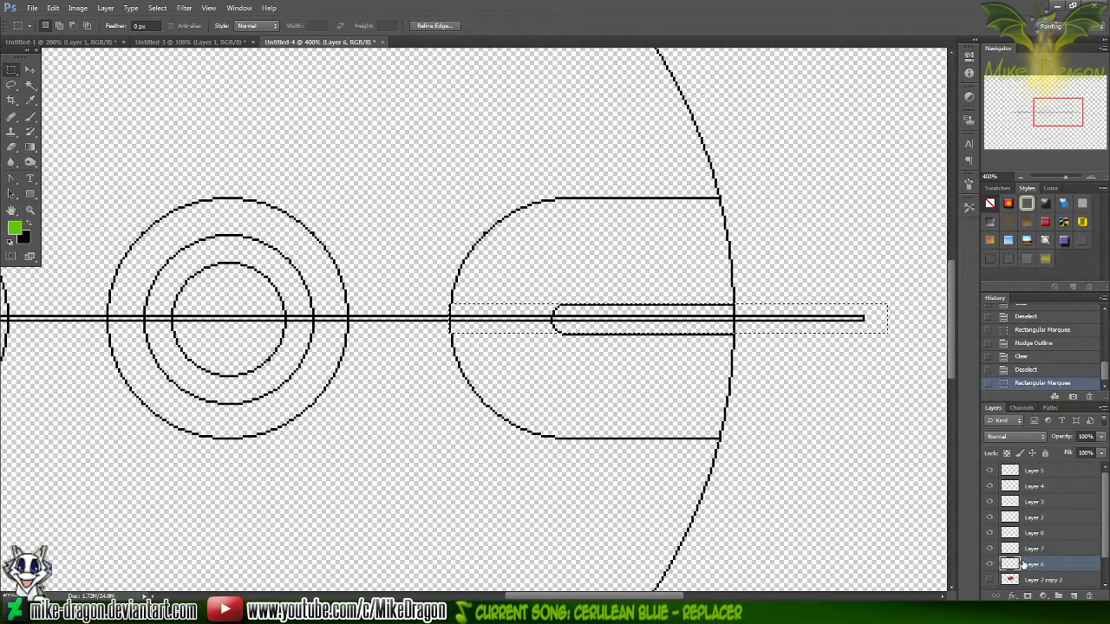
key("Delete")
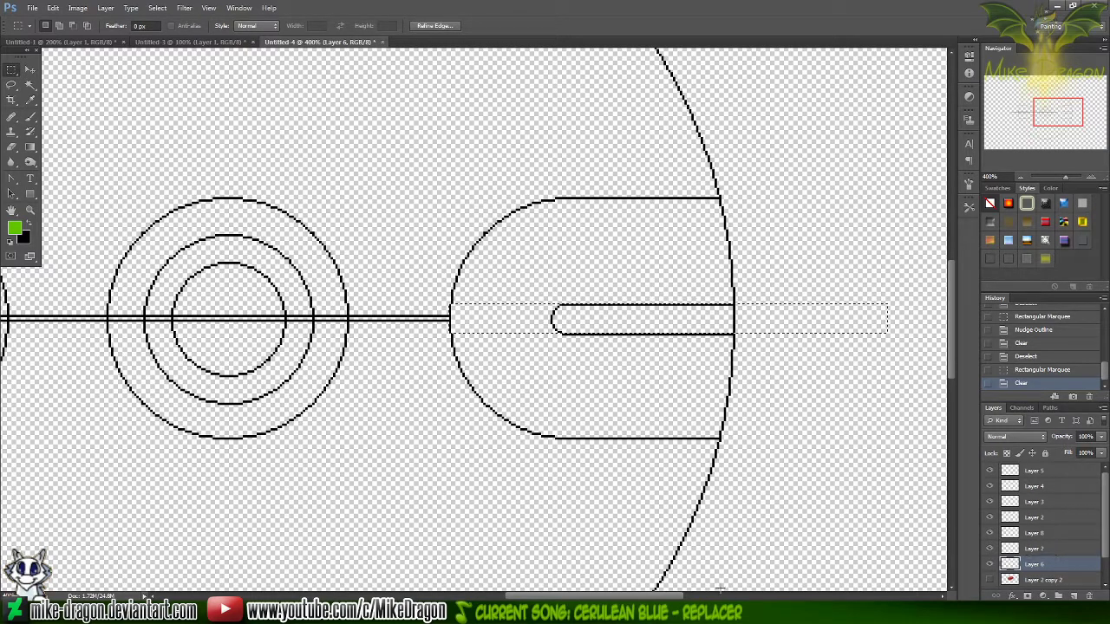
Clear the centre bar on Layer 6 across the left band and outside the large circle
left_click_drag(657, 597, 572, 596)
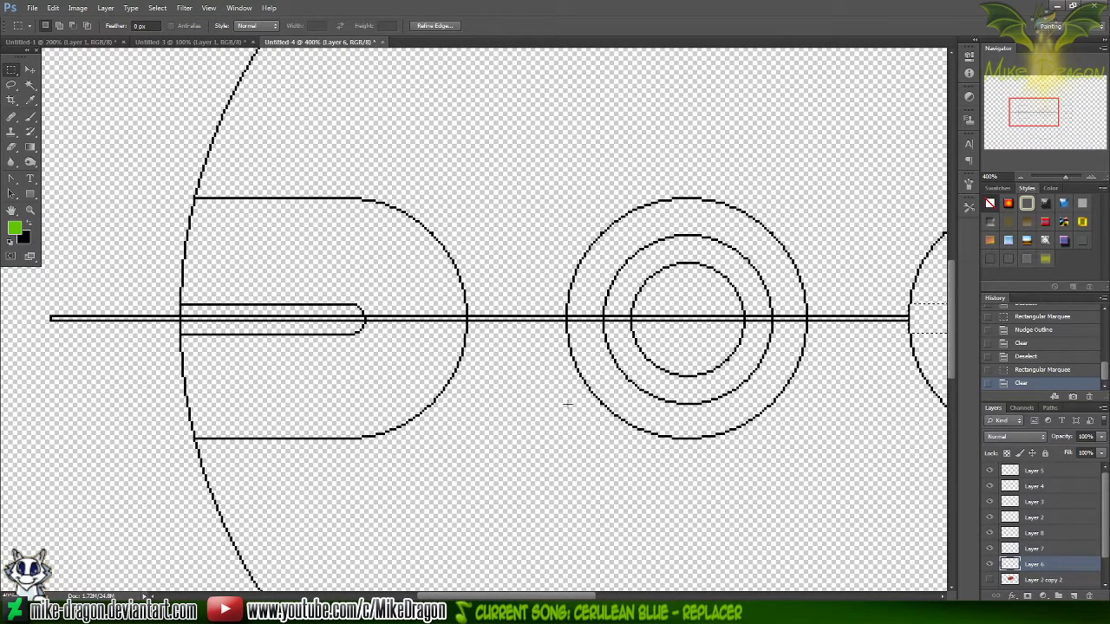
left_click_drag(24, 306, 465, 362)
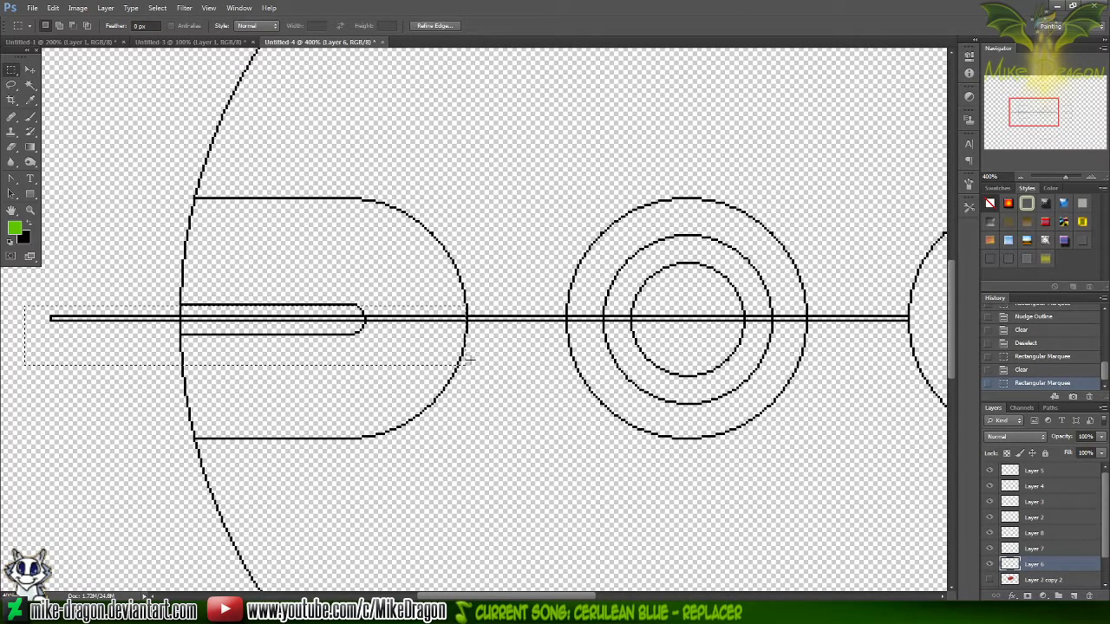
key("Delete")
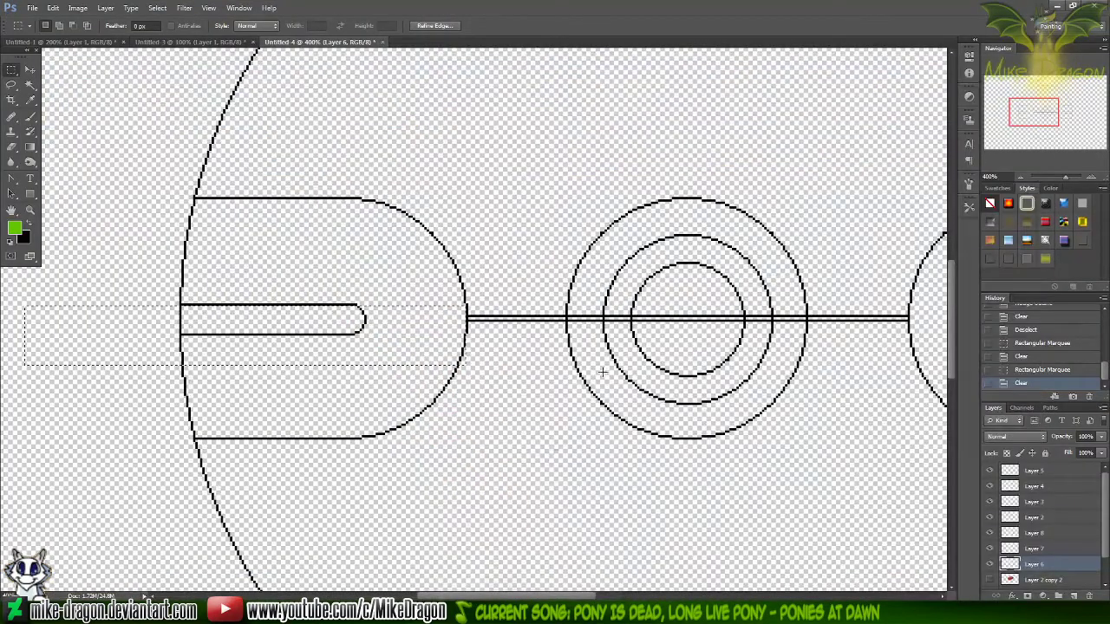
Clear the centre bar inside the concentric centre circles on Layer 6, and remove the selection
left_click_drag(566, 311, 807, 326)
key("Delete")
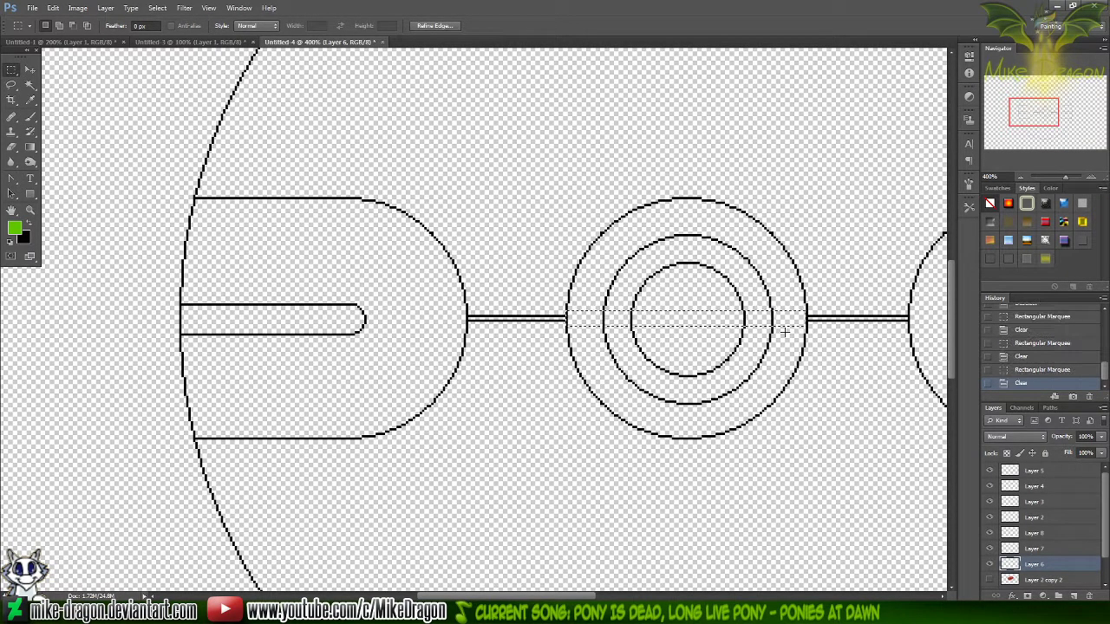
key("ctrl+d")
key("ctrl+minus")
key("ctrl+minus")
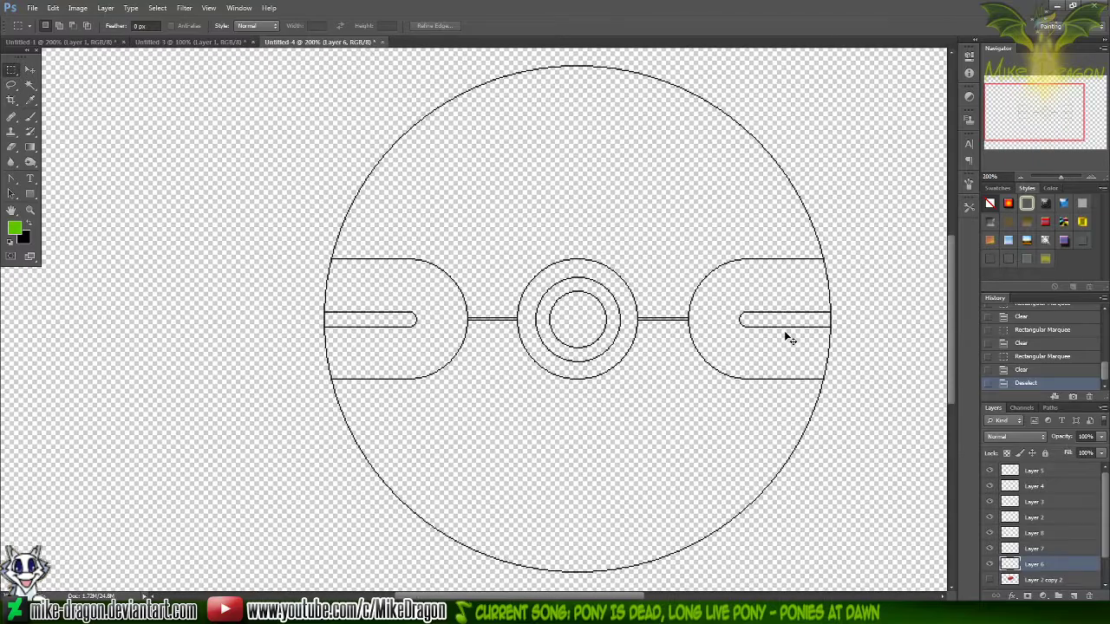
key("ctrl+plus")
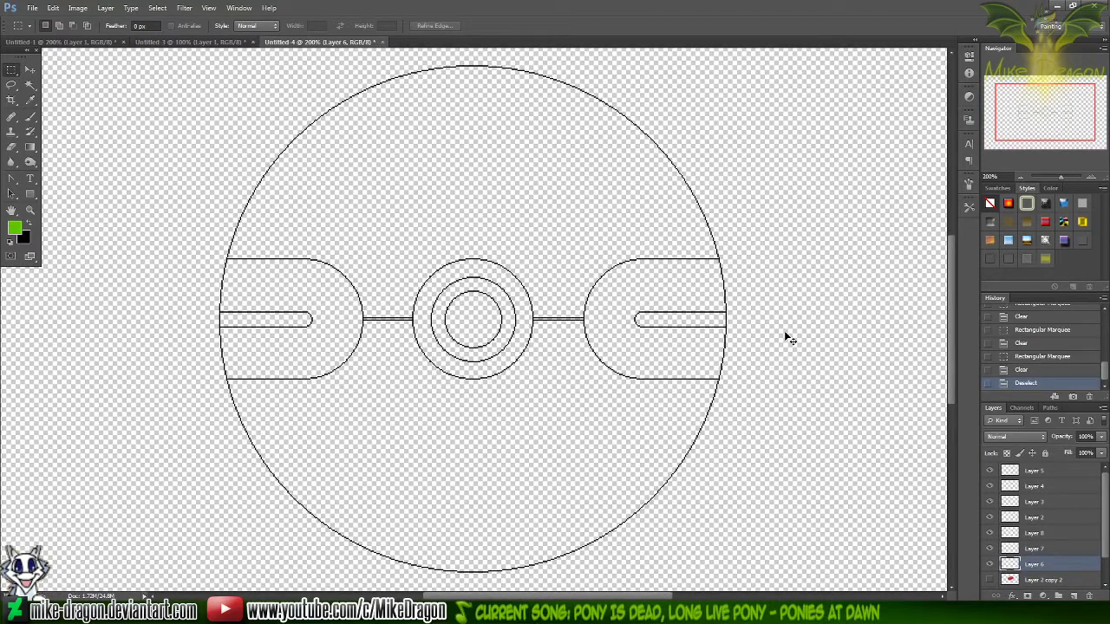
Check the ball reference in Paint, merge the visible line-art layers in Photoshop, and show the white Background layer
key("alt+Tab")
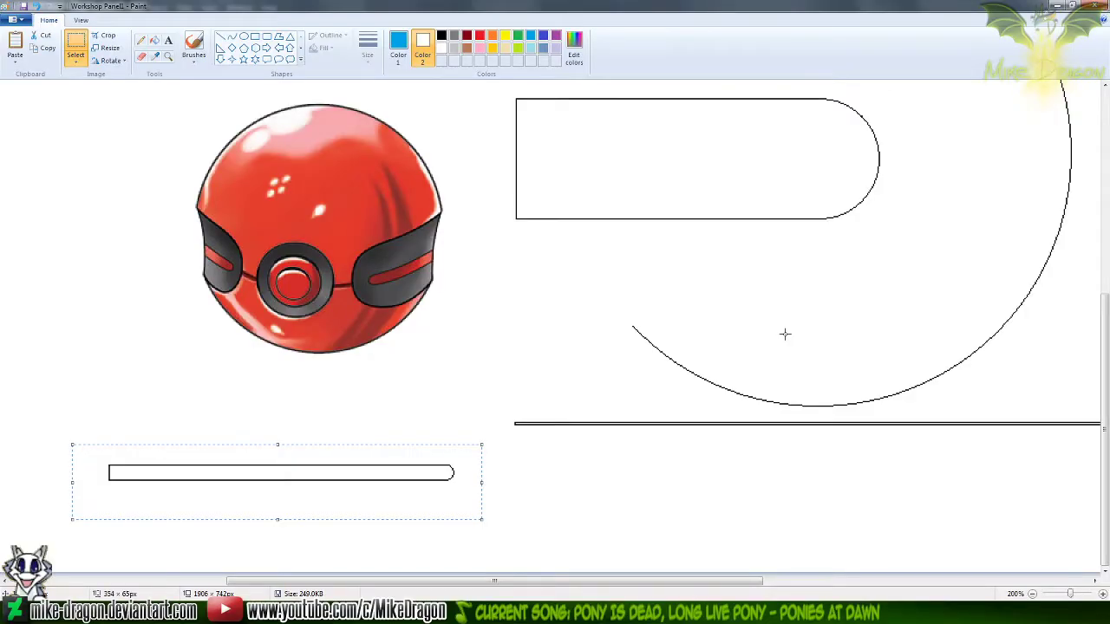
key("alt+Tab")
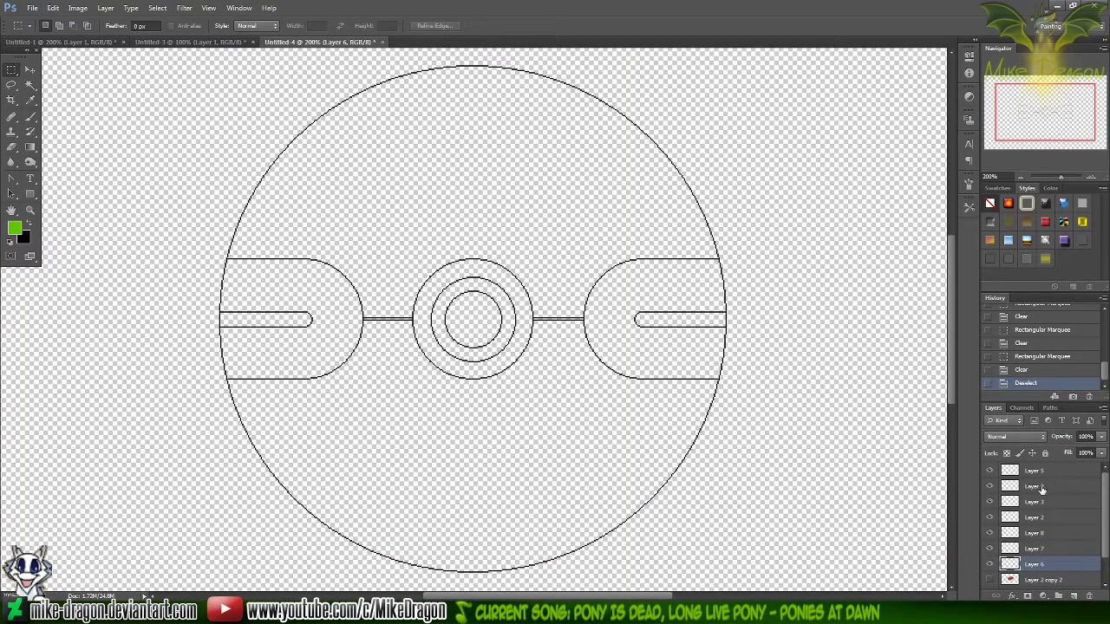
right_click(1027, 565)
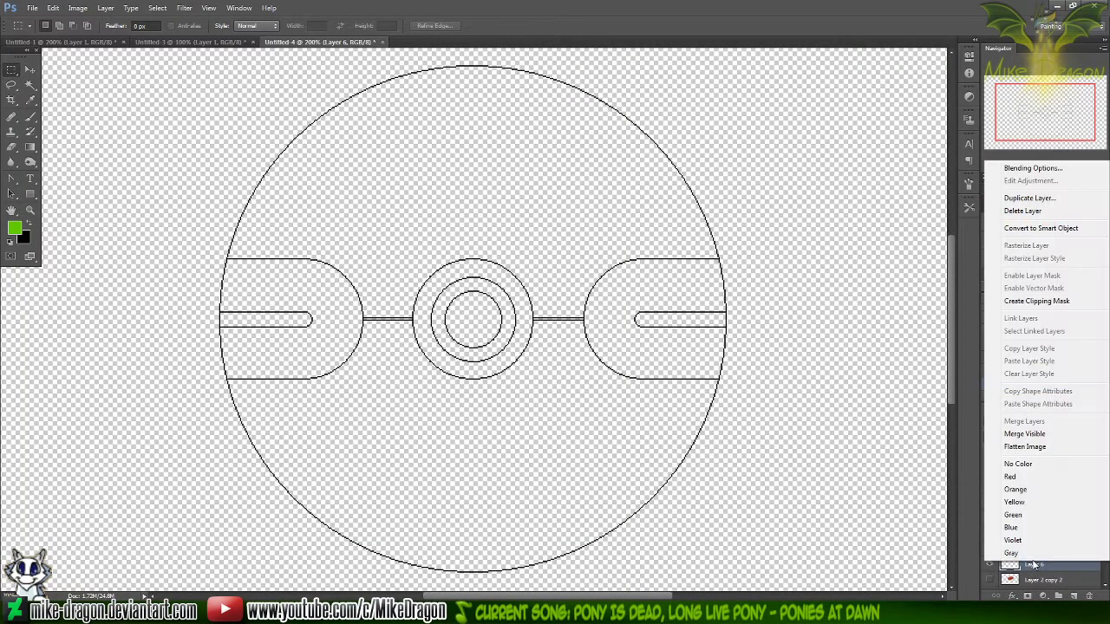
left_click(1025, 434)
key("ctrl+a")
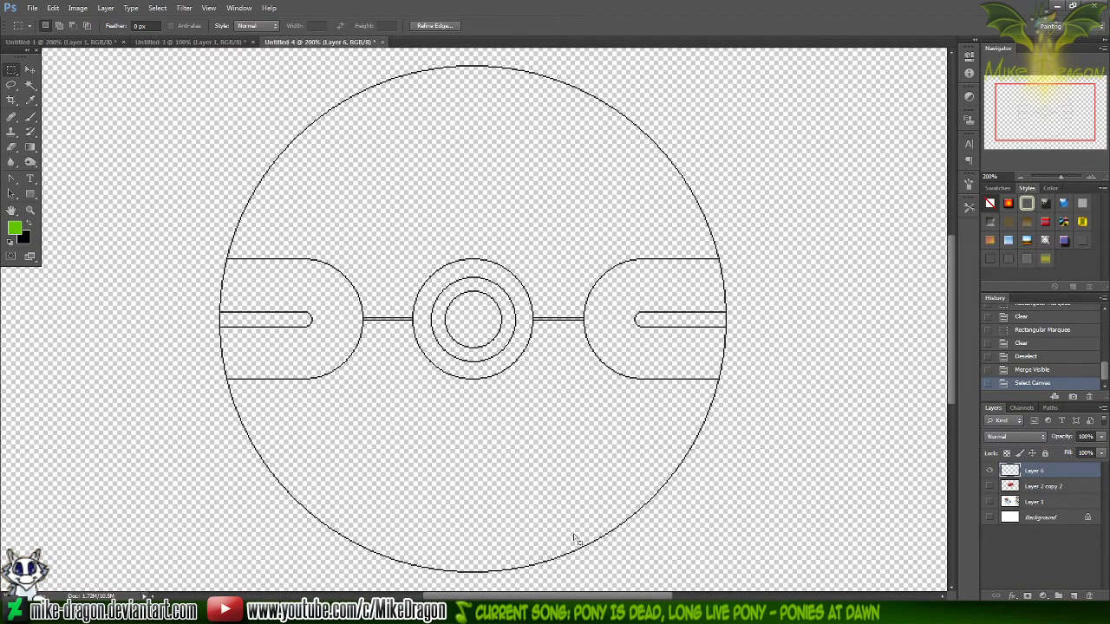
key("ctrl+minus")
left_click(989, 517)
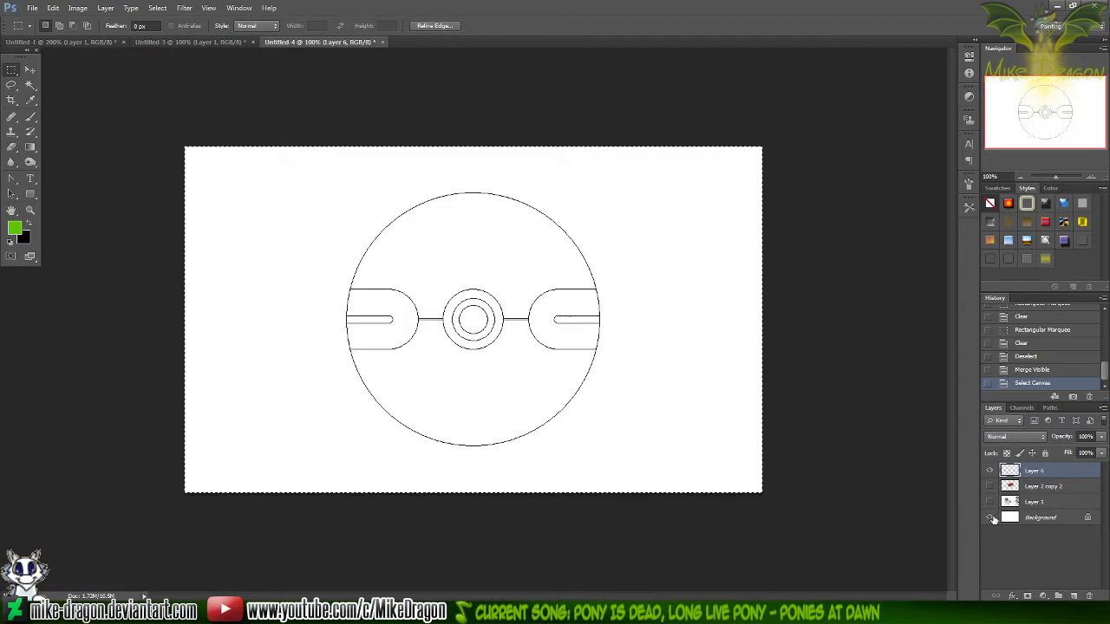
key("ctrl+d")
key("ctrl+plus")
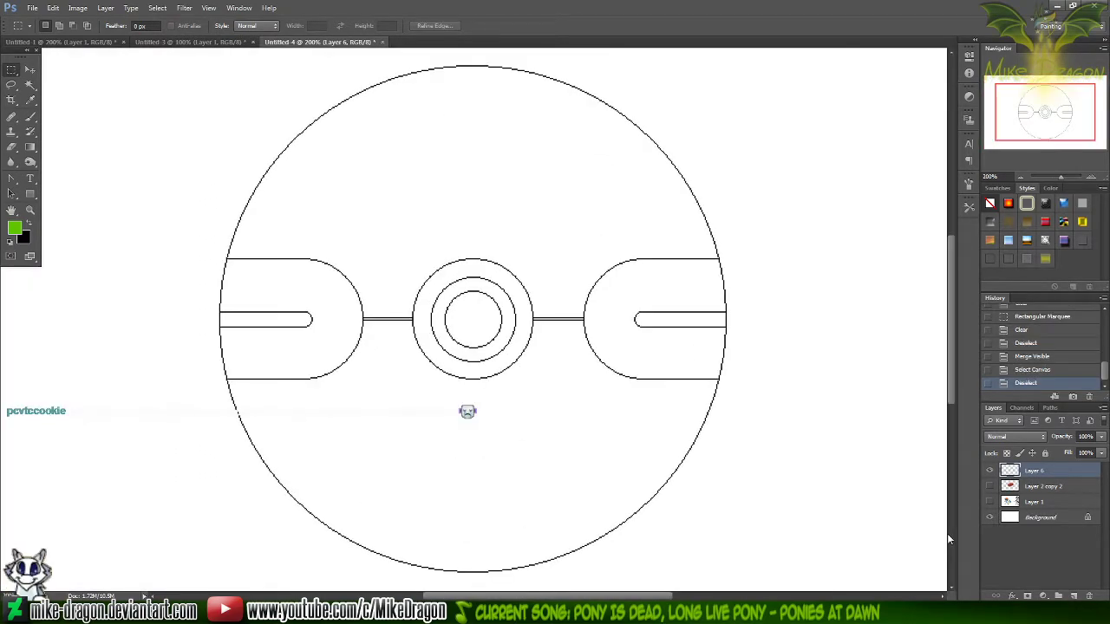
key("ctrl+t")
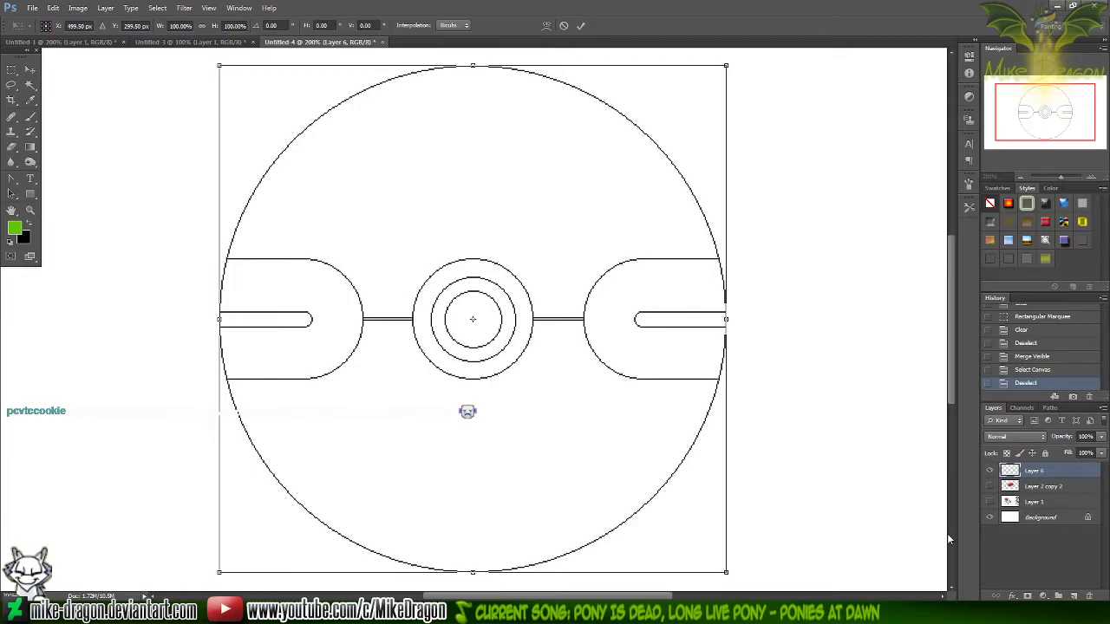
left_click_drag(837, 505, 390, 269)
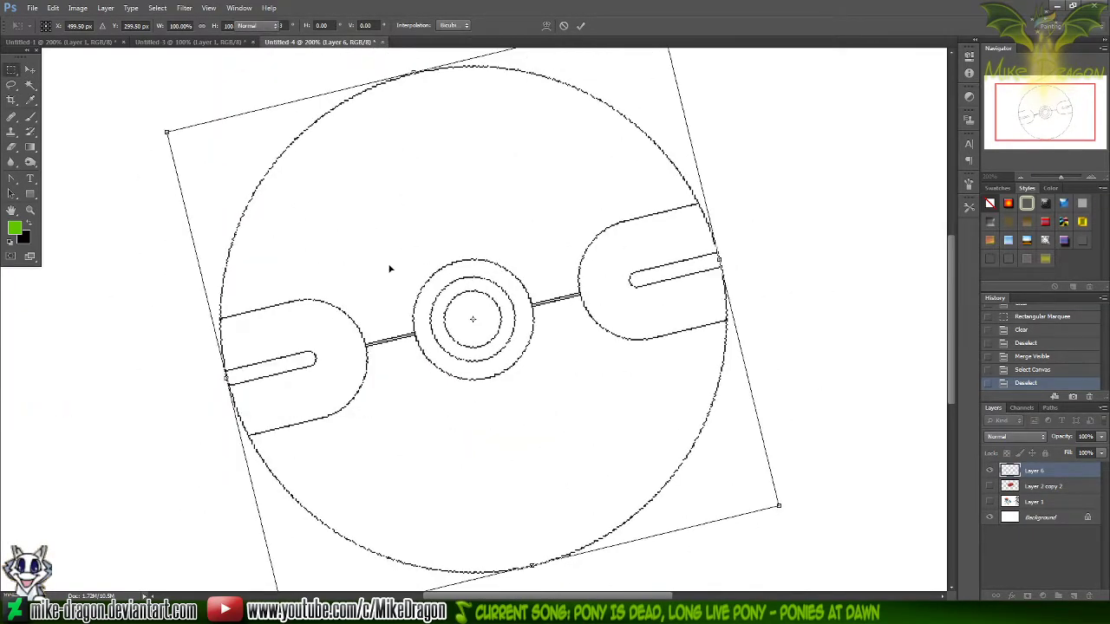
key("Escape")
Try a horizontal flip of the ball line art on Layer 6 with Free Transform, and abandon the transform
key("ctrl+t")
right_click(663, 486)
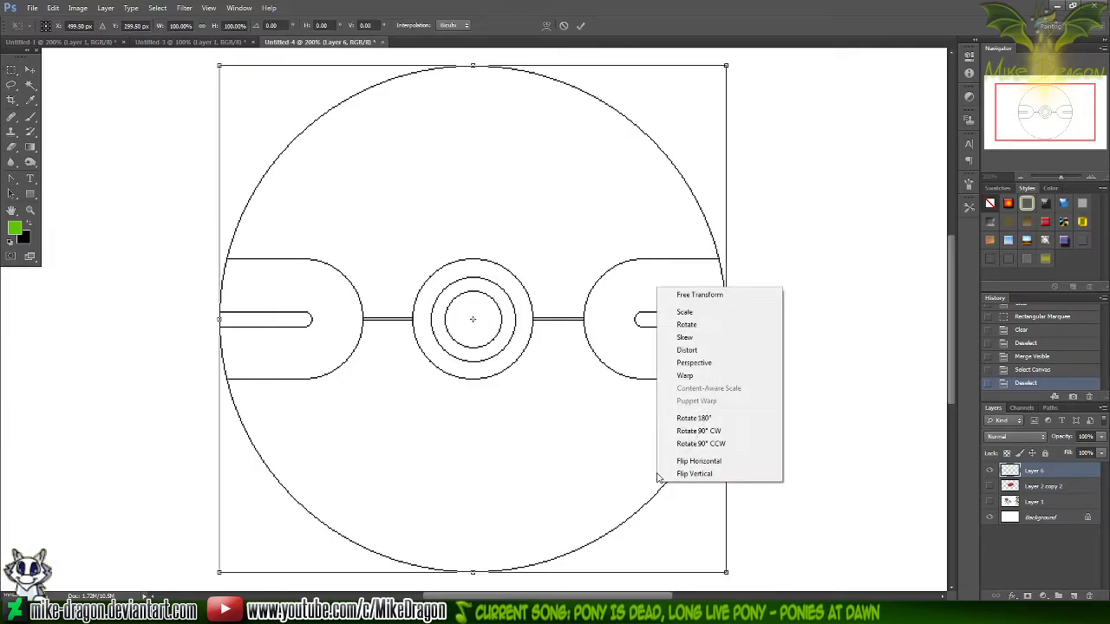
left_click(735, 465)
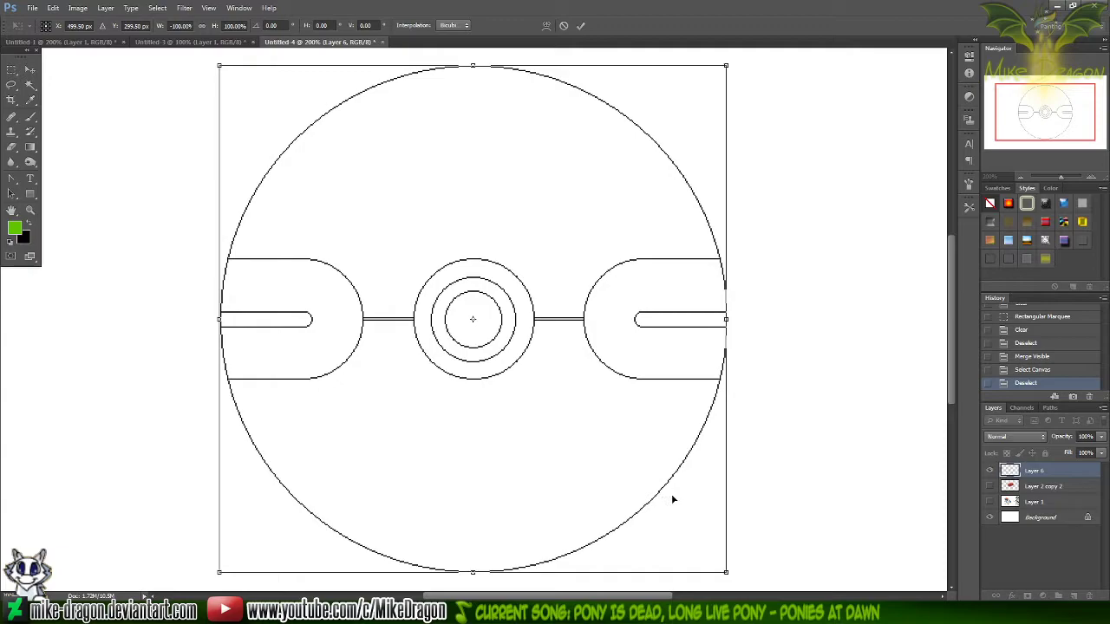
key("ctrl+z")
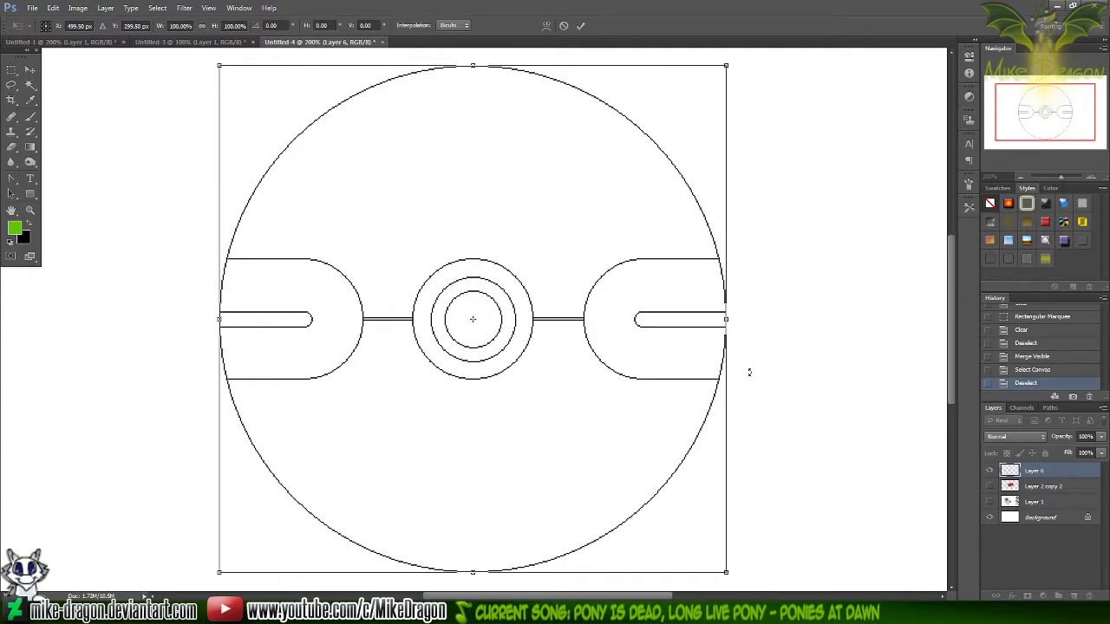
key("Escape")
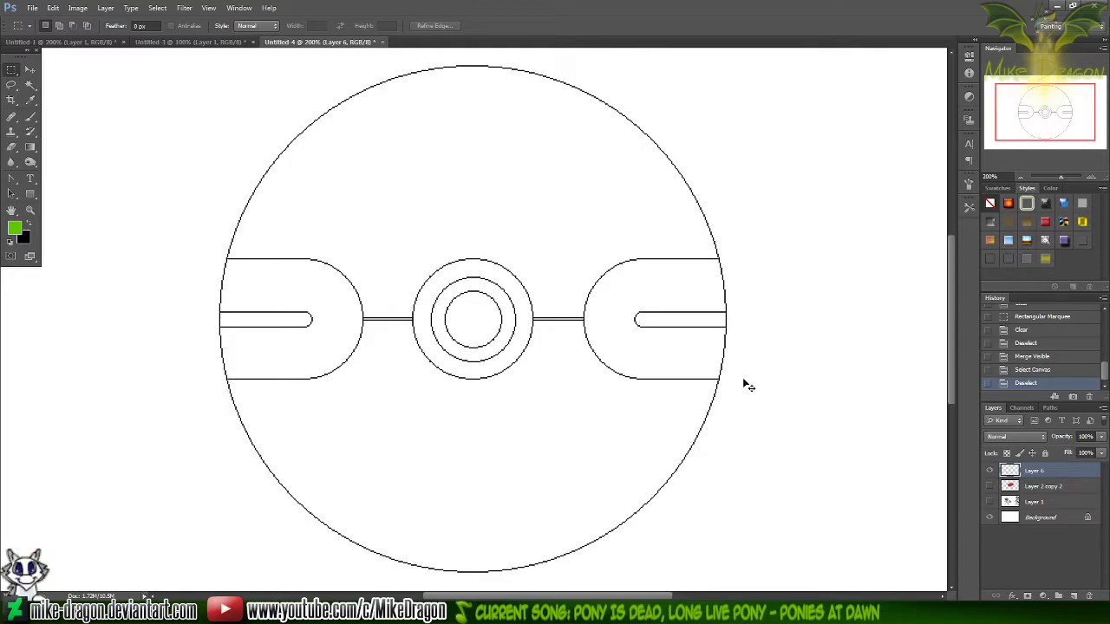
Copy the whole ball line art from the canvas, switch to Paint, and save the Workshop Panel1 sheet
key("ctrl+a")
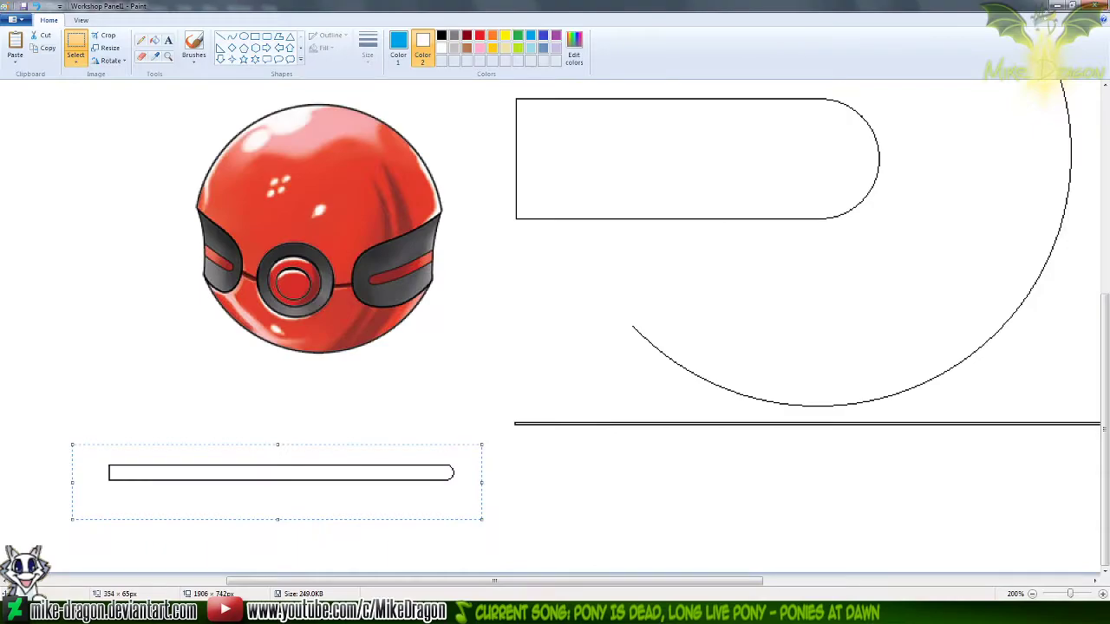
scroll(392, 338, "down", 2)
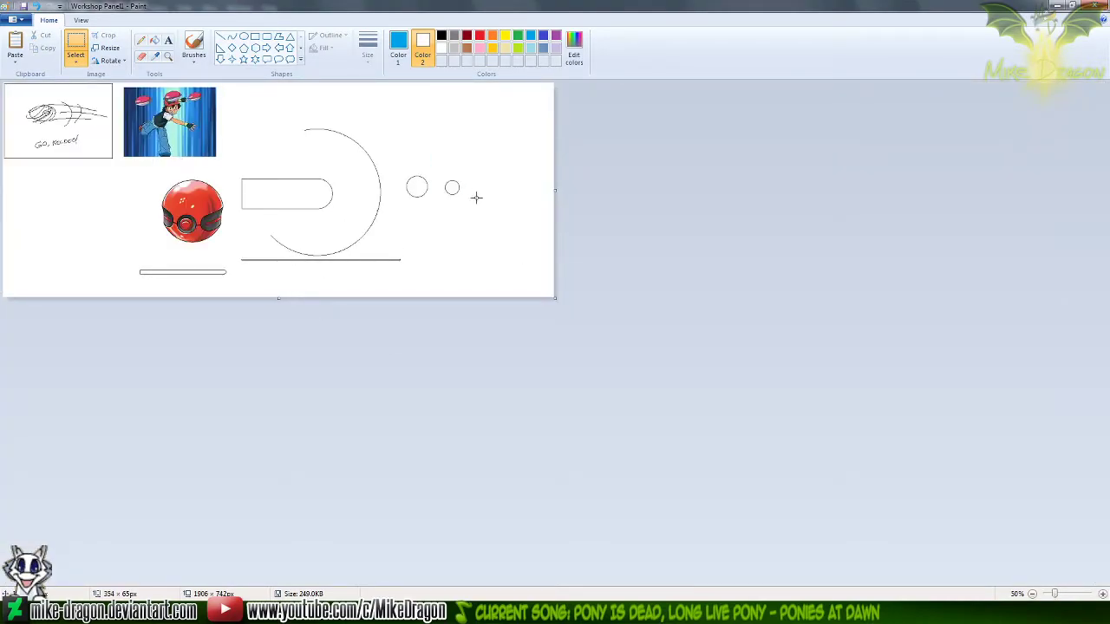
key("ctrl+s")
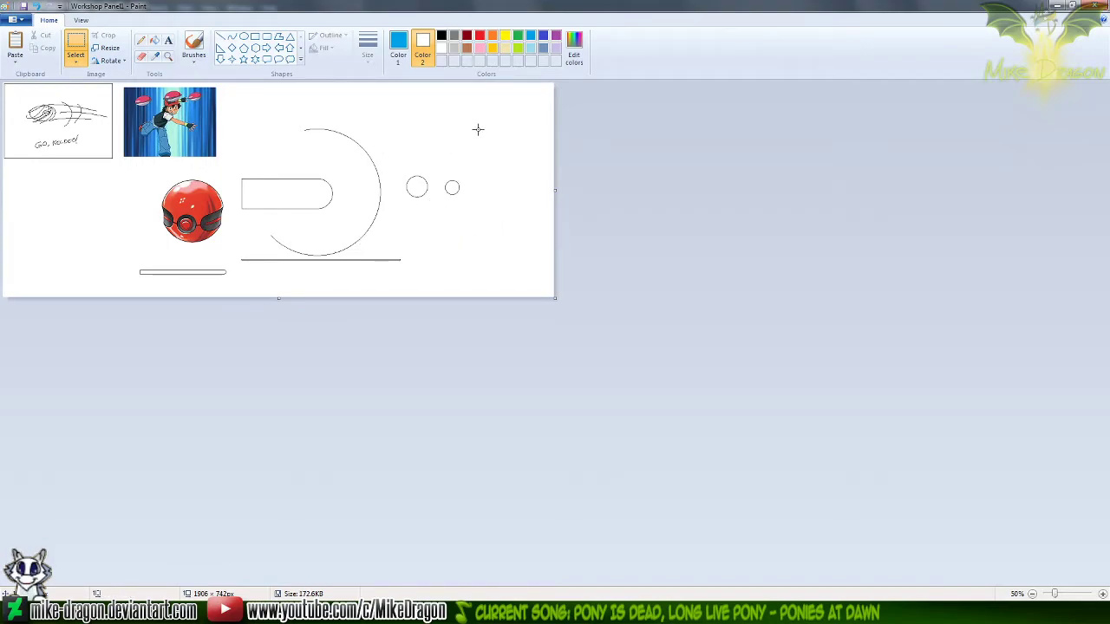
Delete the large arc, band, small circles and both long bars from the Workshop Panel1 sheet
left_click(396, 53)
mouse_move(524, 106)
left_mouse_down()
mouse_move(346, 252)
mouse_move(238, 317)
mouse_move(240, 332)
left_mouse_up()
key("Delete")
left_click_drag(119, 263, 228, 280)
key("Delete")
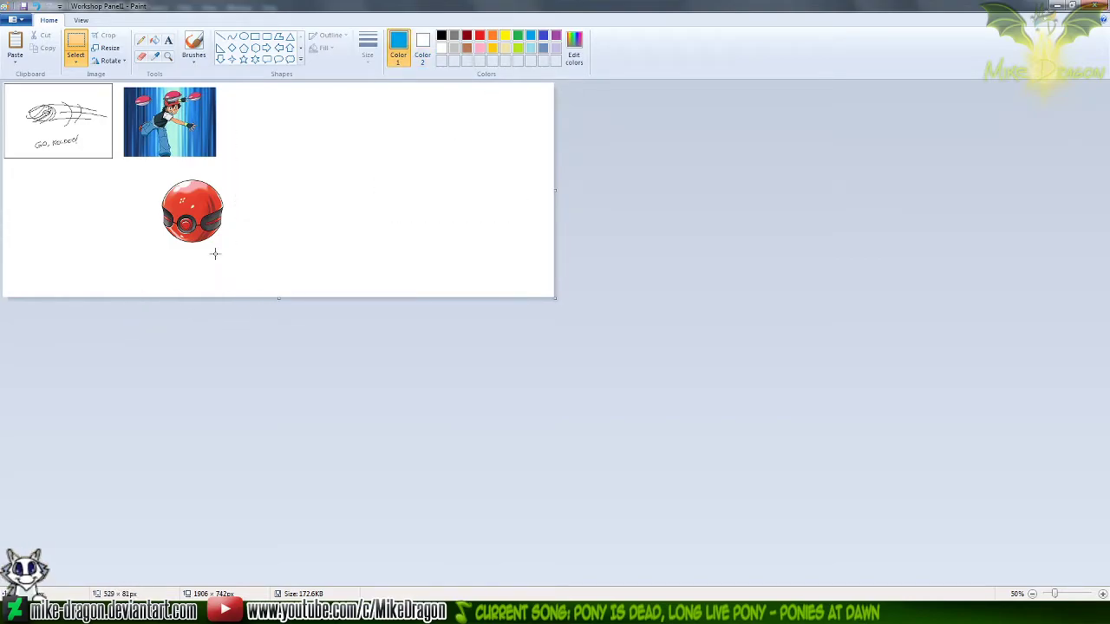
Paste the complete ball line art and place it beside the red Cherish Ball reference
key("ctrl+v")
mouse_move(65, 147)
left_mouse_down()
mouse_move(333, 176)
mouse_move(338, 190)
mouse_move(323, 196)
left_mouse_up()
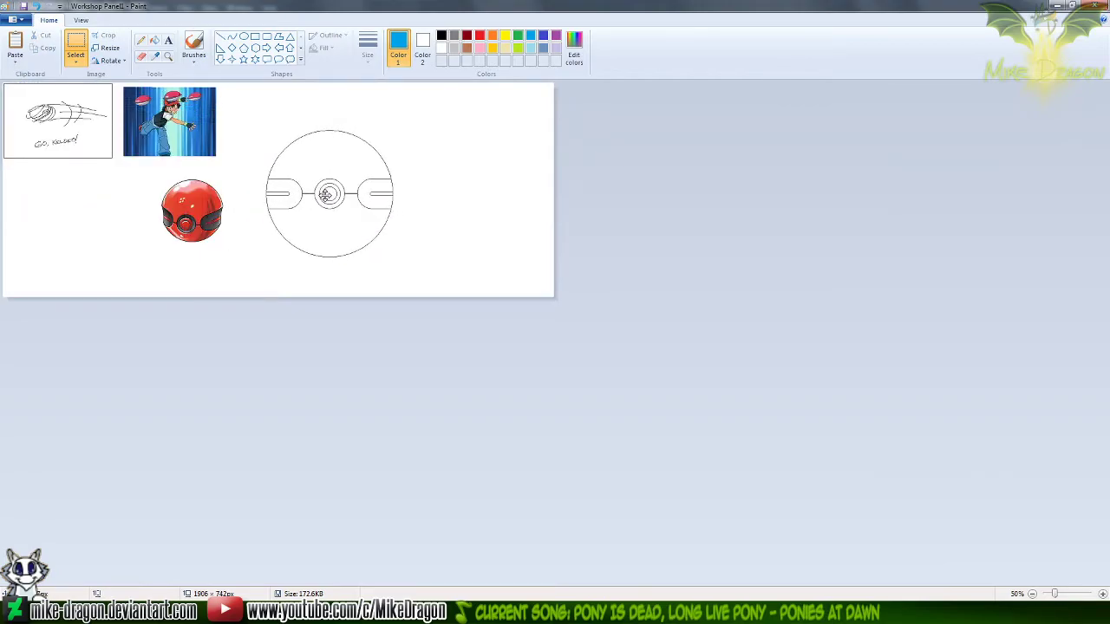
left_click(168, 56)
left_click(261, 184)
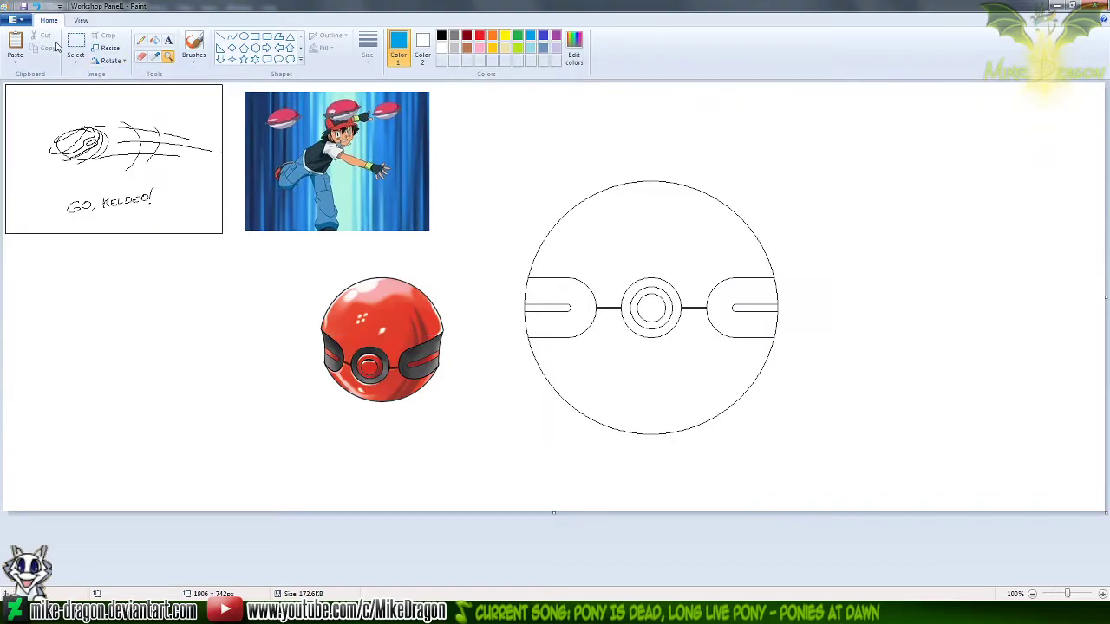
Save the sheet as a separate PNG file named "Workshop Panel1 (2)"
left_click(14, 19)
left_click(47, 118)
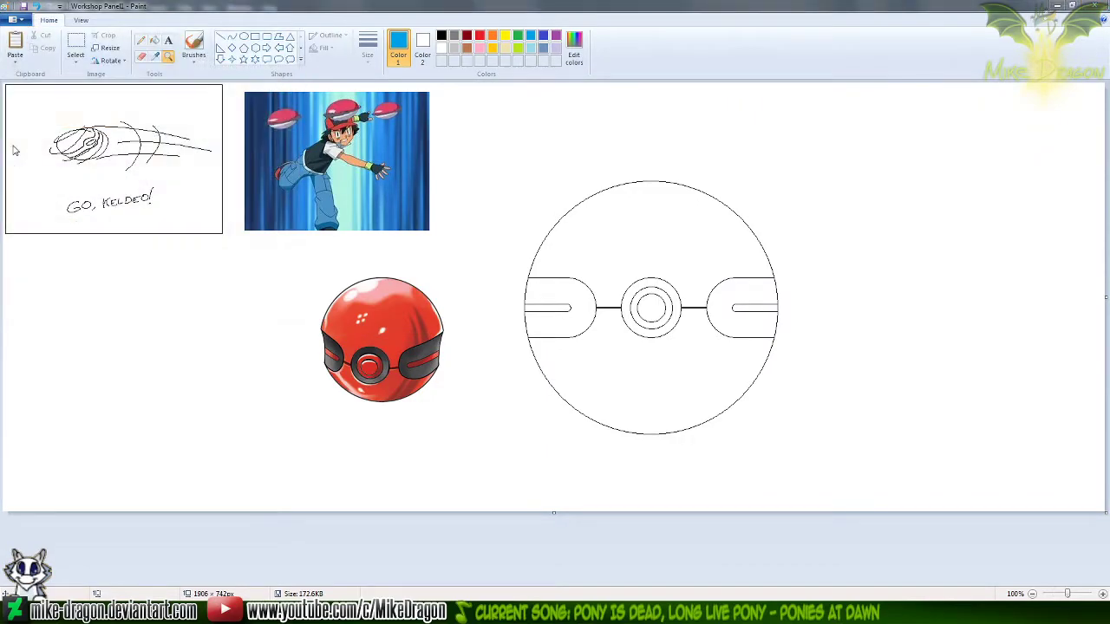
key("End")
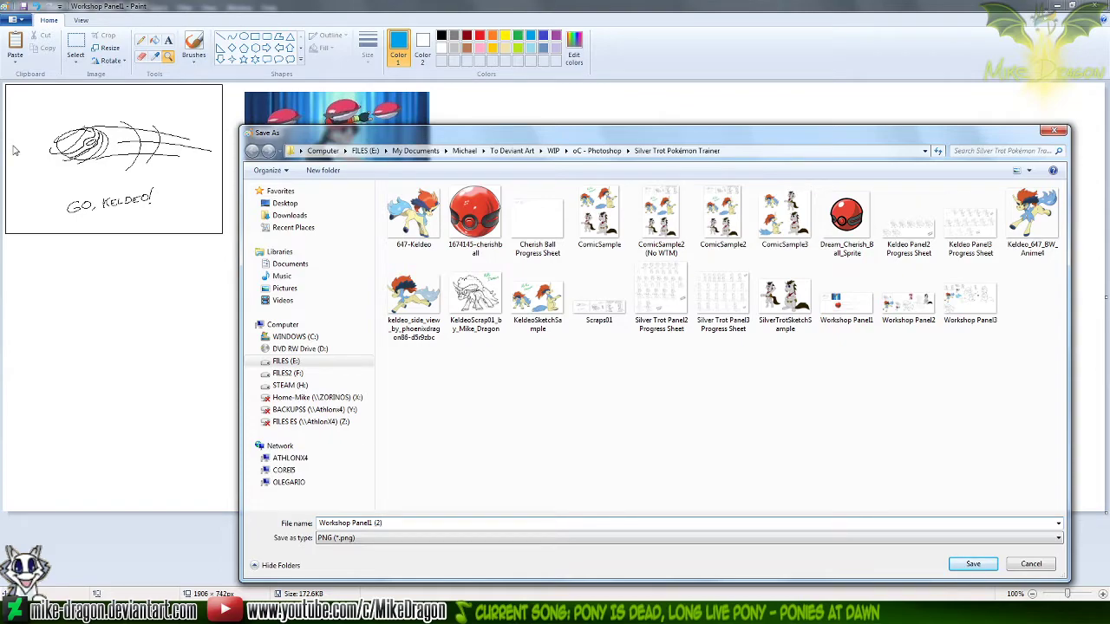
key("Return")
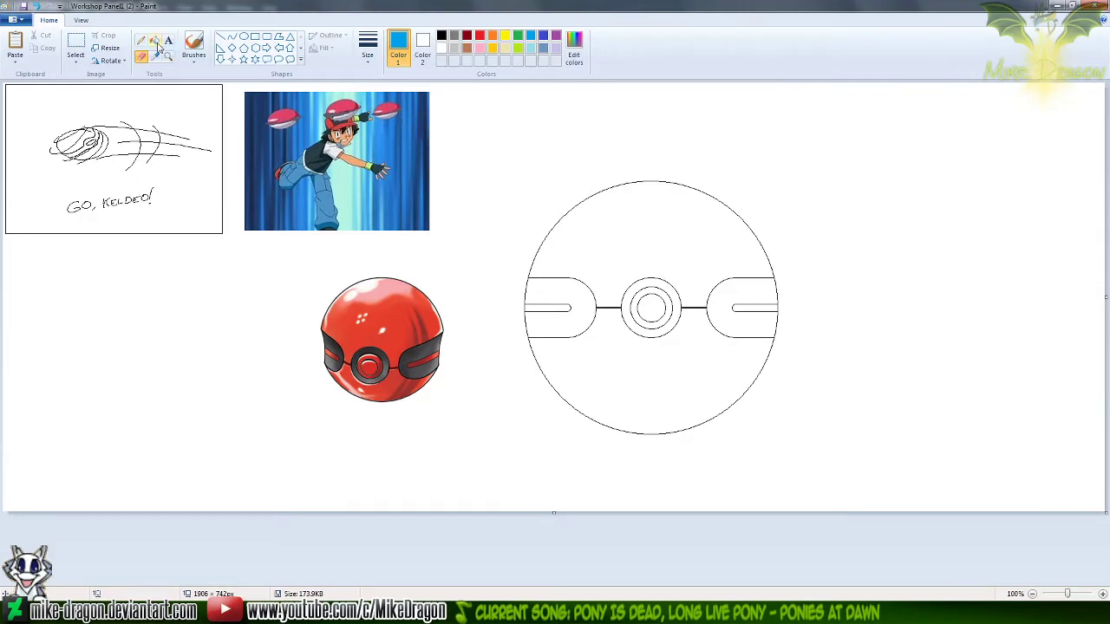
Copy the ball line art into the Cherish Ball Progress Sheet and place it after the throwing-motion sketch
left_click(78, 45)
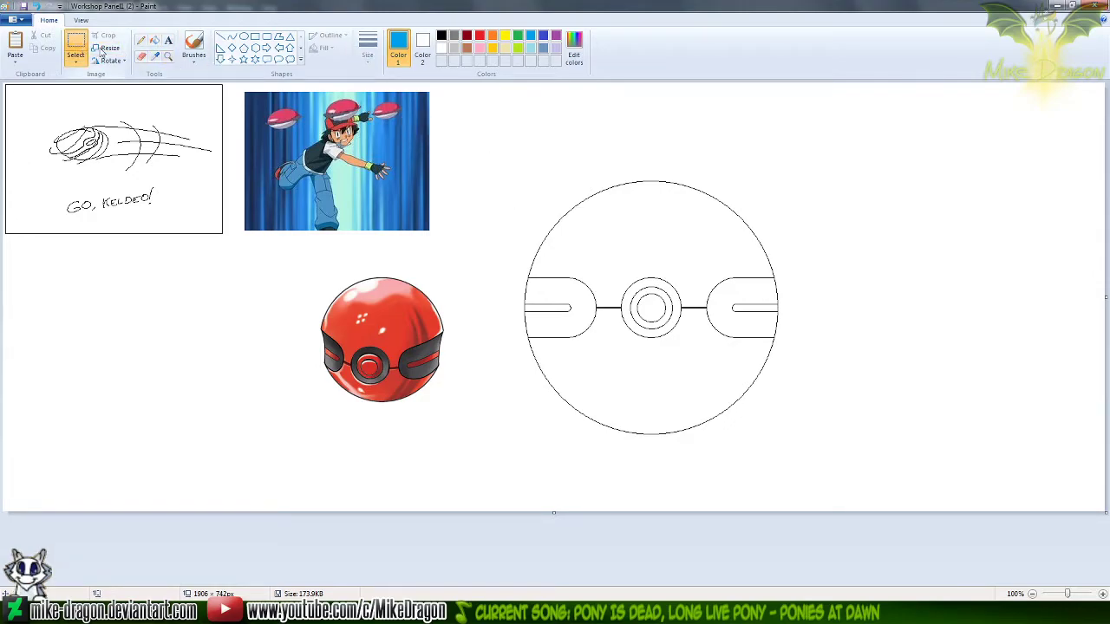
mouse_move(485, 146)
left_mouse_down()
mouse_move(731, 362)
mouse_move(827, 477)
left_mouse_up()
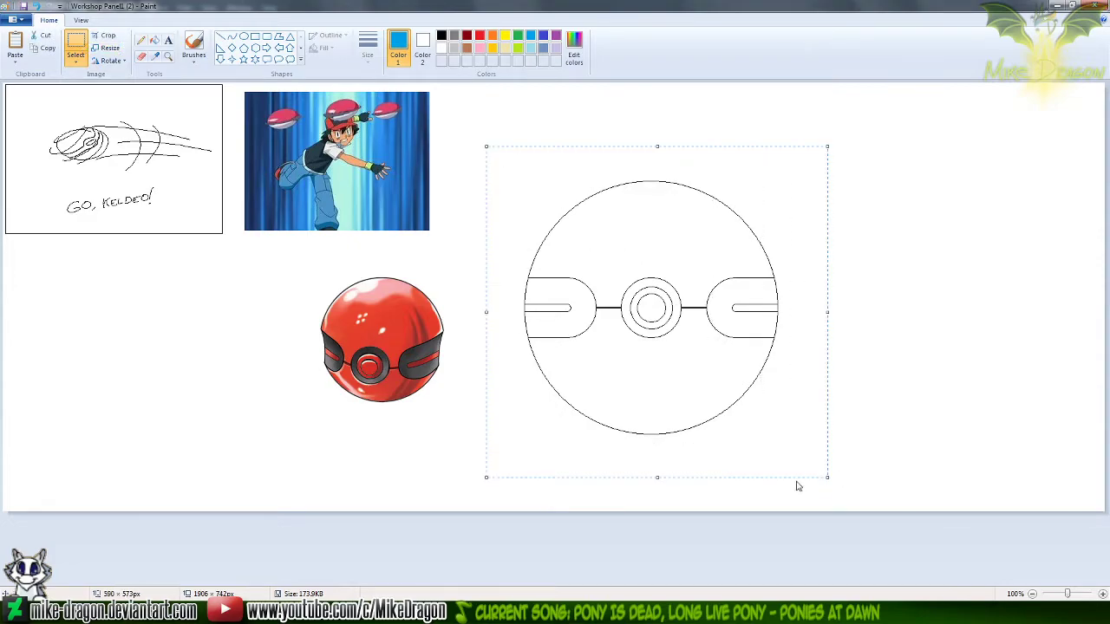
key("ctrl+c")
key("alt+Tab")
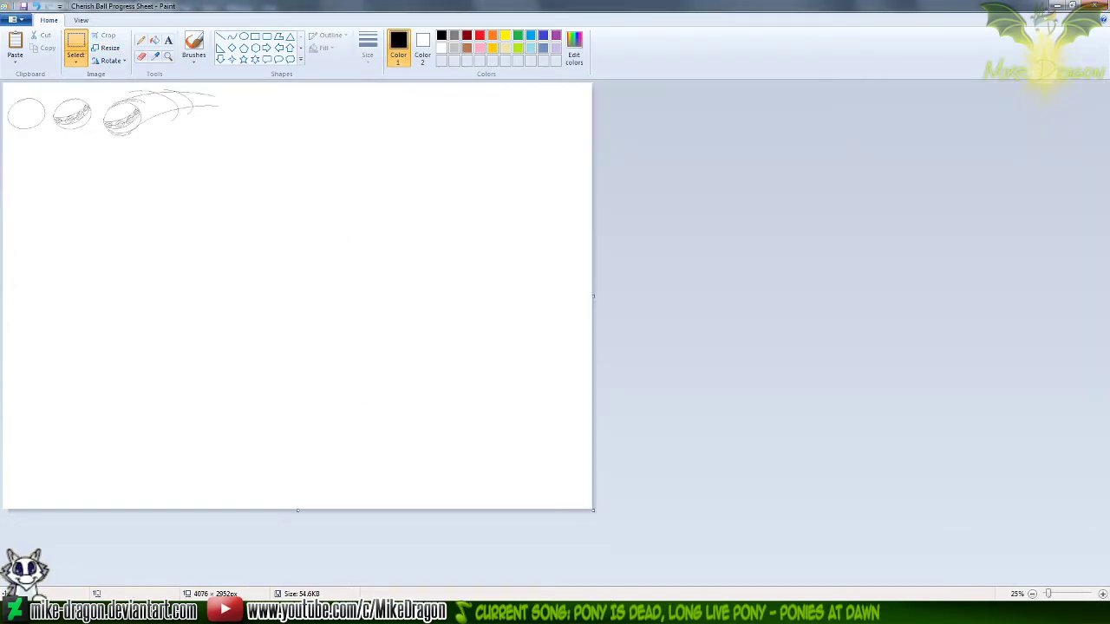
key("ctrl+v")
left_click_drag(48, 128, 264, 126)
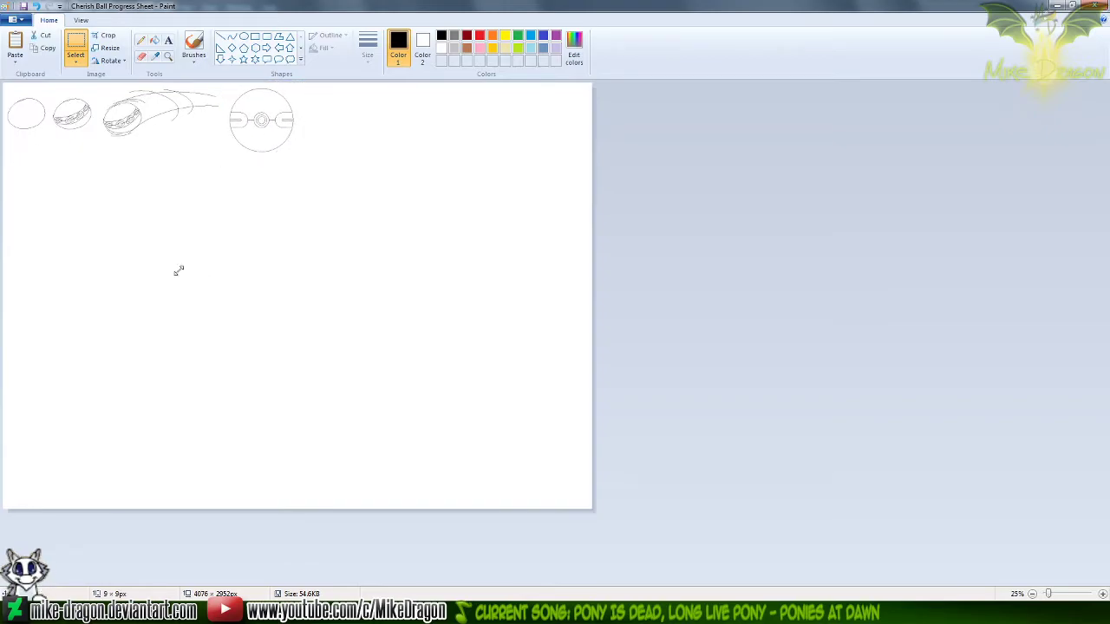
left_click(213, 168)
scroll(213, 167, "up", 1)
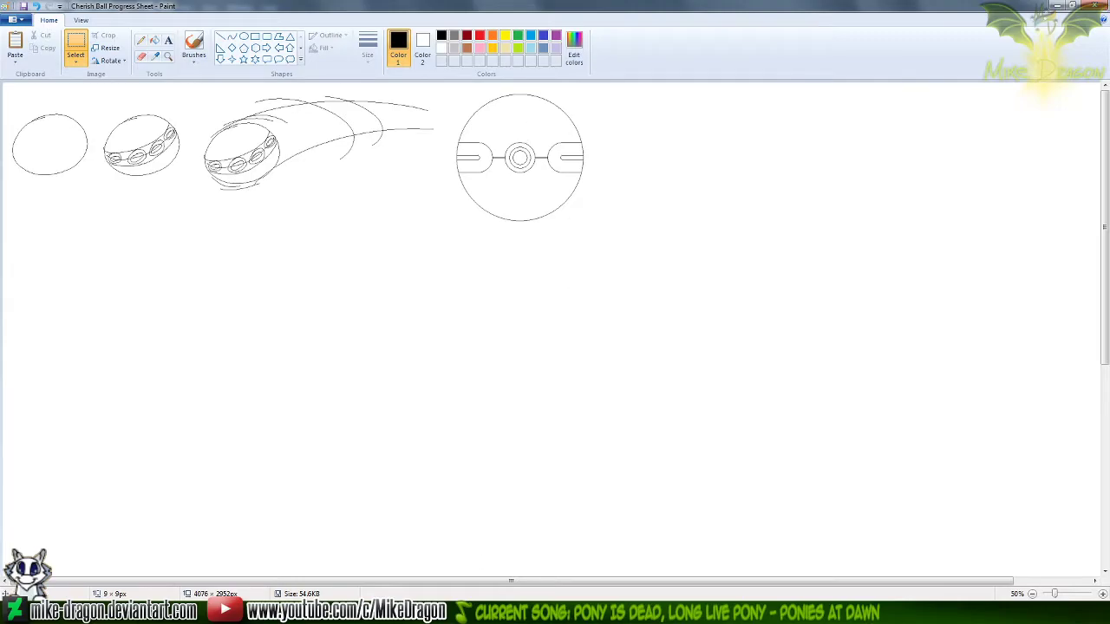
Open ComicSample3 in Paint, try the ball as a transparent overlay on the characters, and close the file without saving
left_click(382, 612)
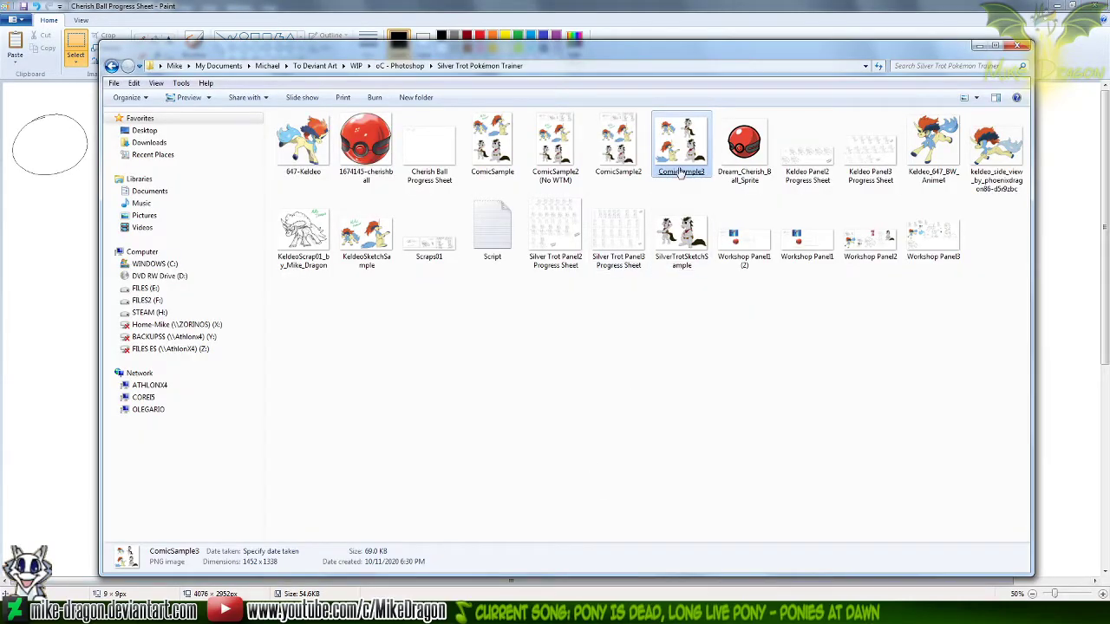
right_click(681, 173)
left_click(564, 207)
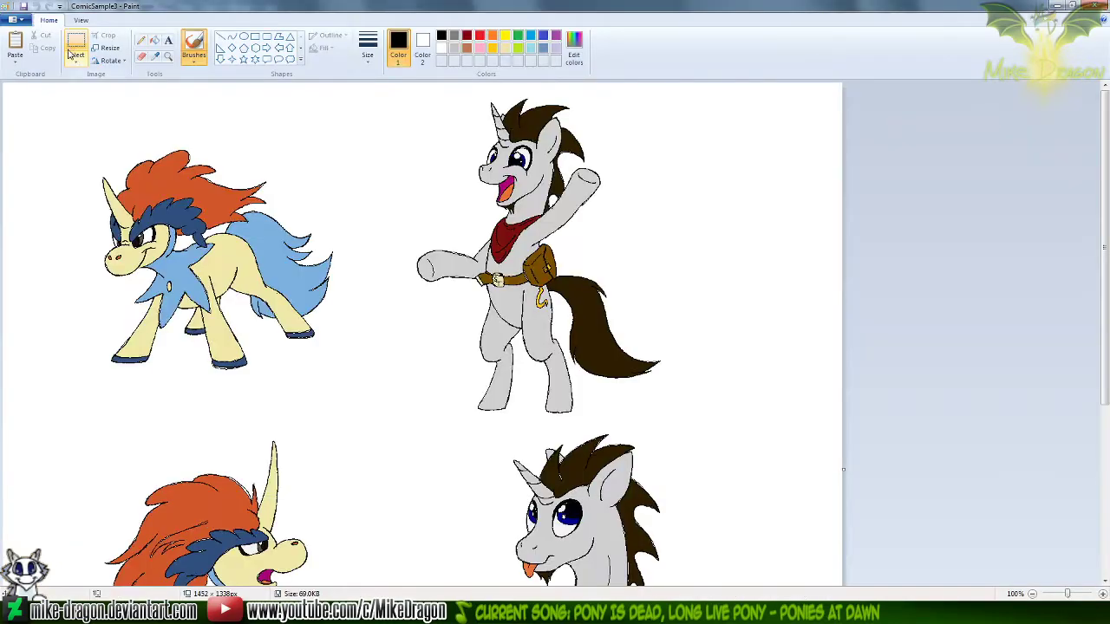
left_click(76, 59)
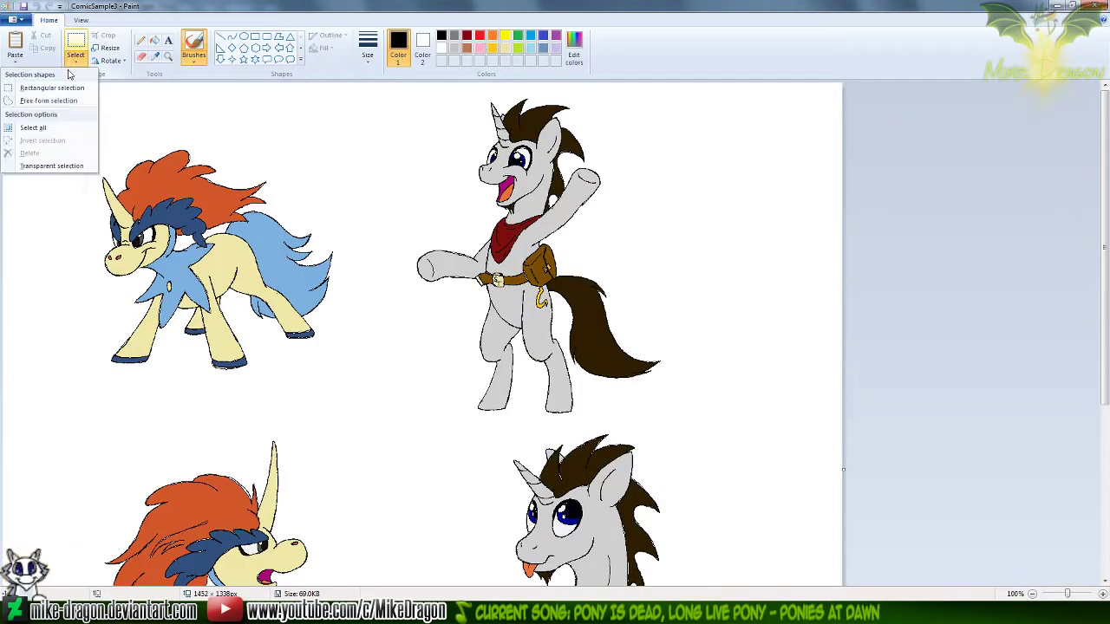
left_click(35, 166)
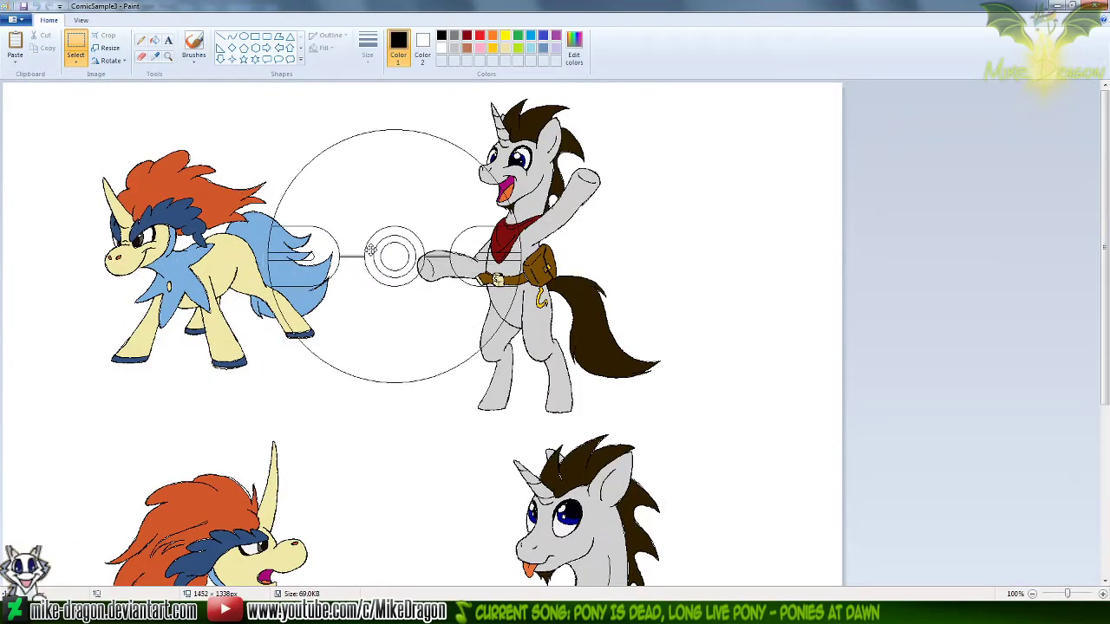
key("Delete")
left_click(1096, 5)
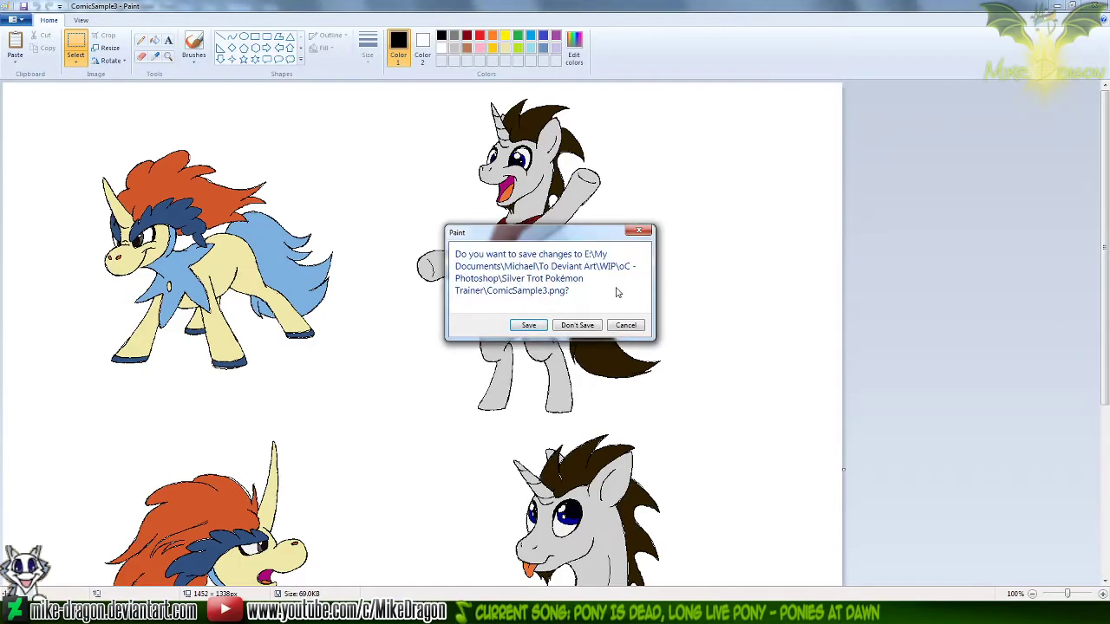
left_click(579, 324)
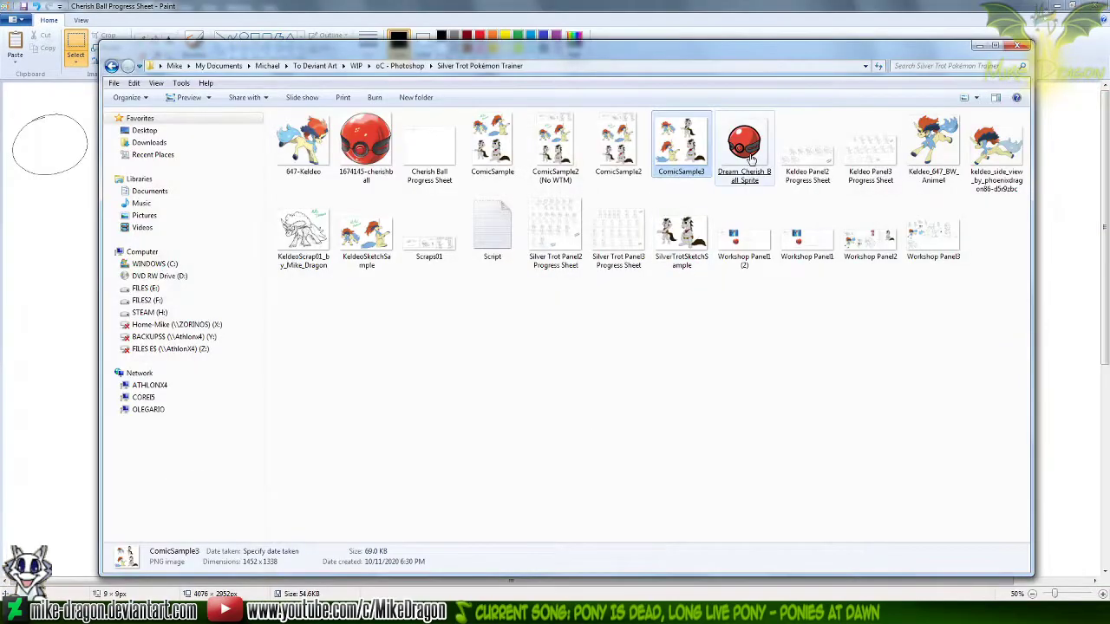
left_click(829, 35)
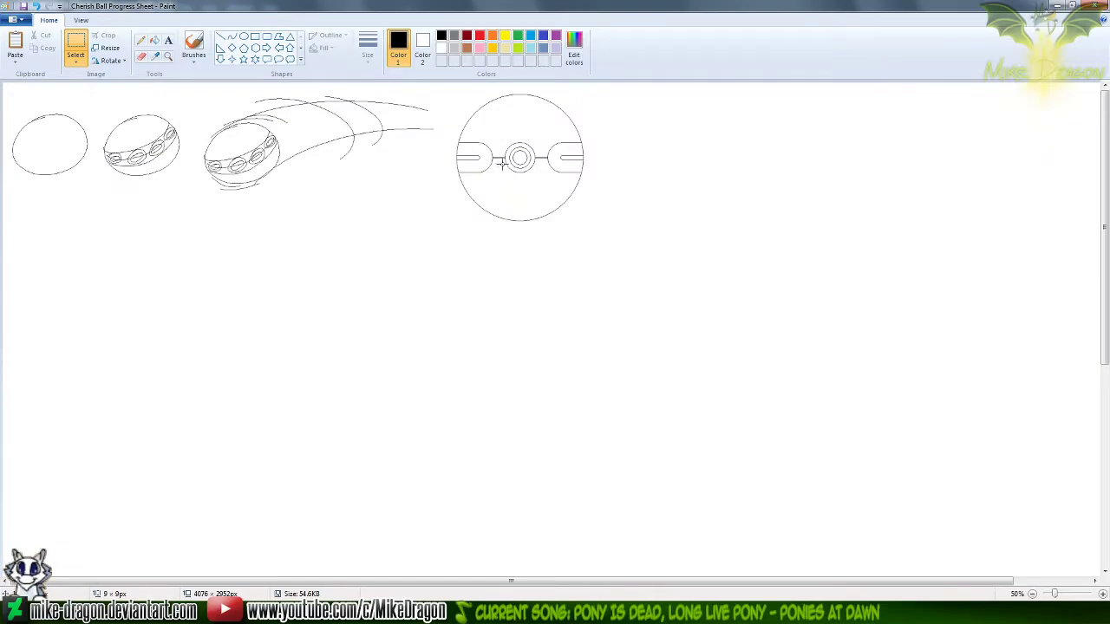
Switch to Workshop Panel1 (2), paste a copy of the ball with transparent selection, and align it over the original
left_click(168, 58)
left_click(141, 40)
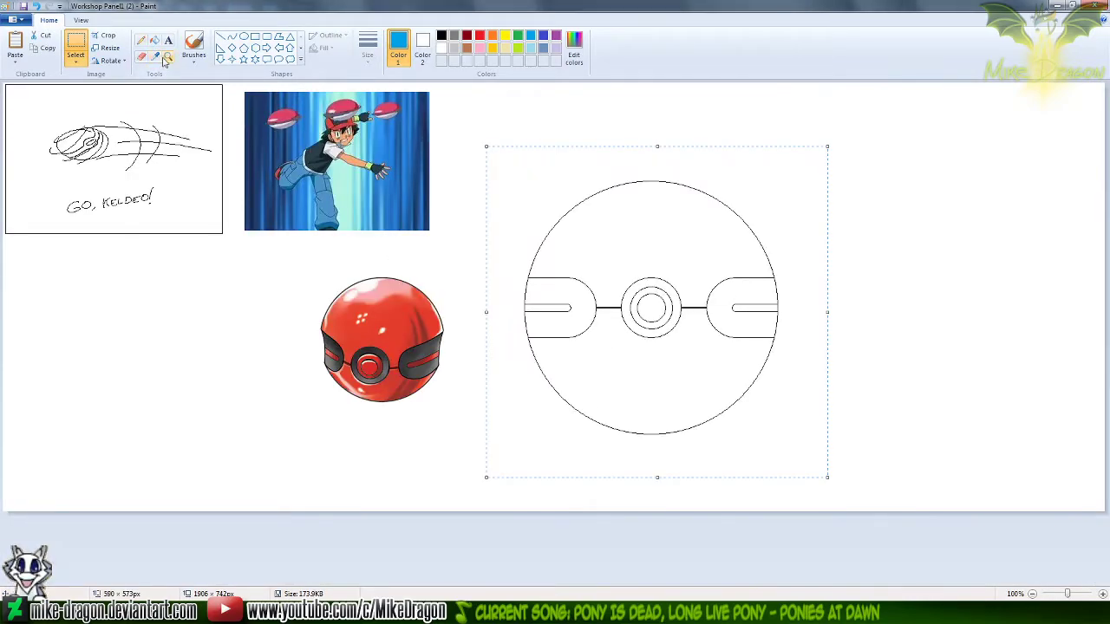
left_click(168, 57)
left_click(646, 295)
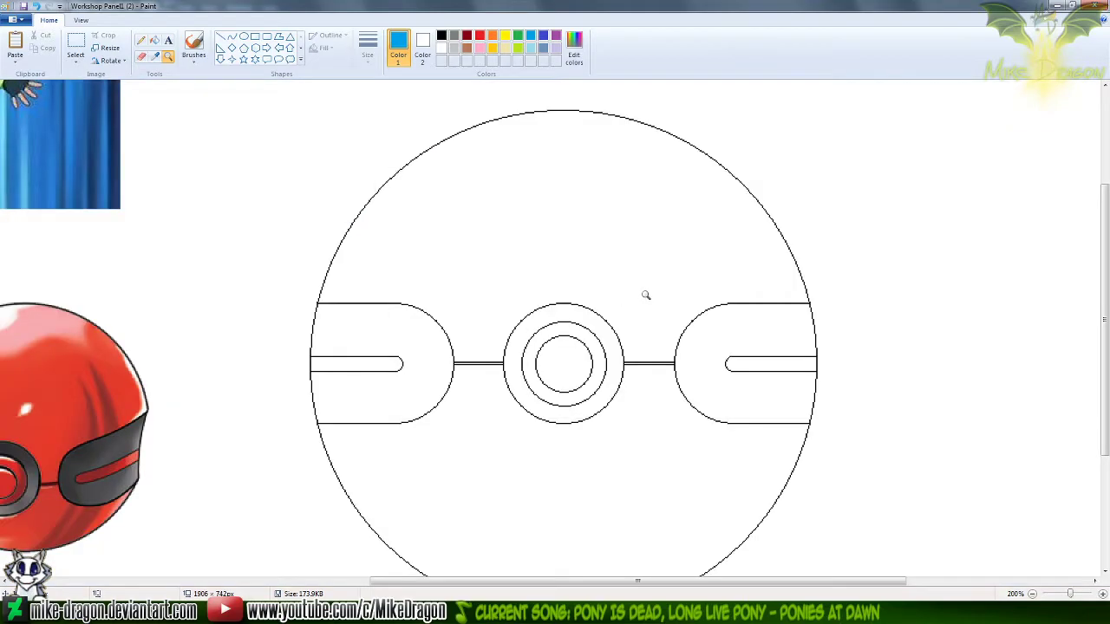
key("ctrl+v")
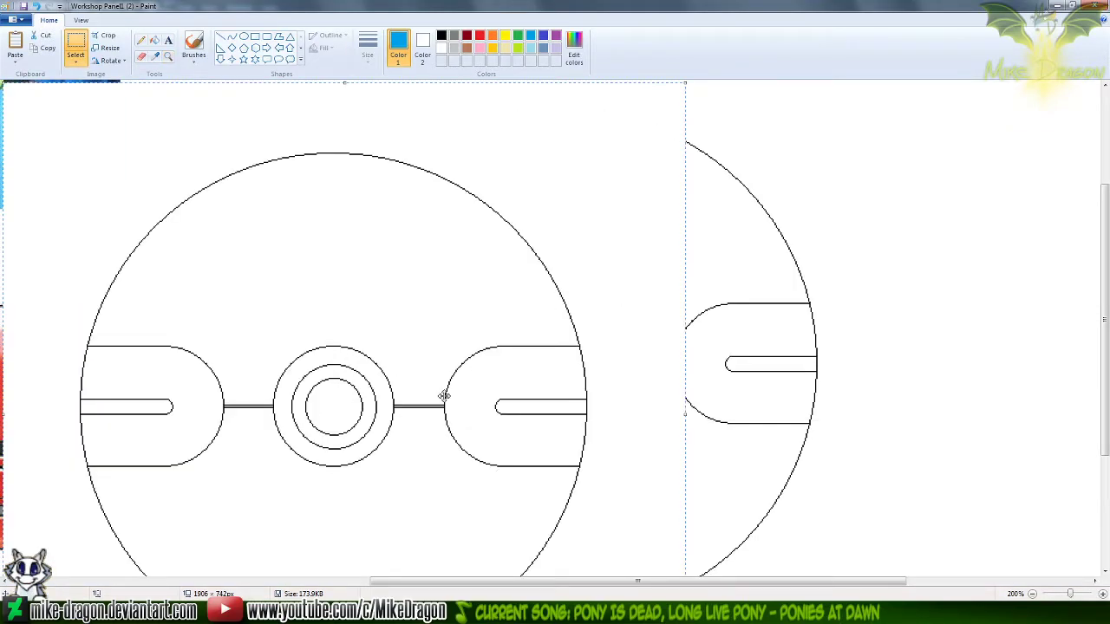
left_click(75, 61)
left_click(75, 170)
mouse_move(511, 463)
left_mouse_down()
mouse_move(557, 528)
mouse_move(782, 481)
mouse_move(855, 448)
left_mouse_up()
left_click_drag(826, 362, 826, 363)
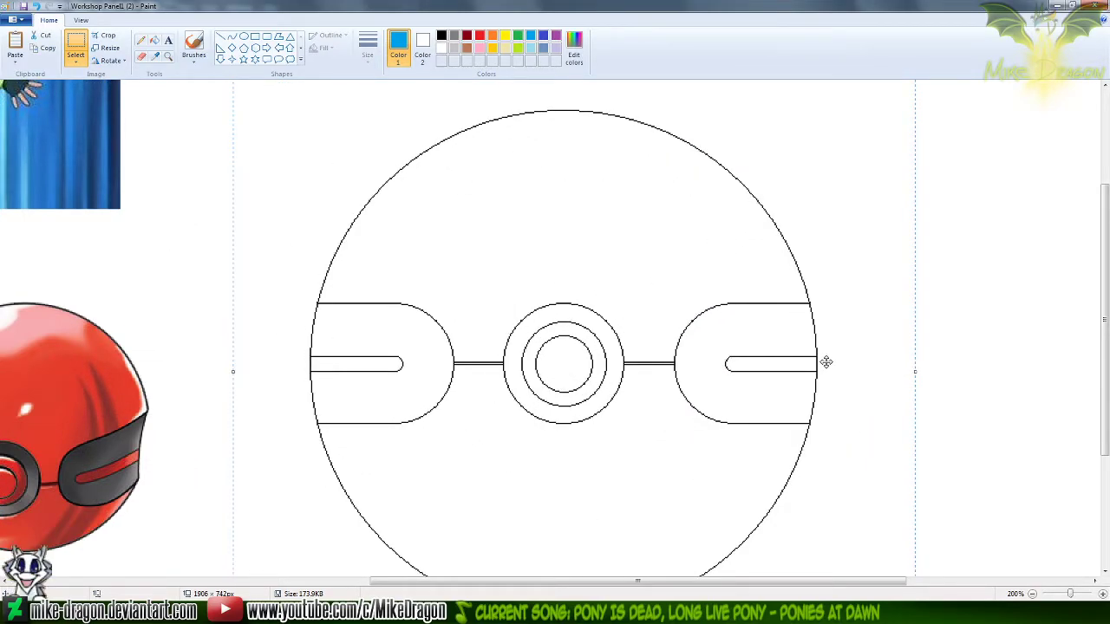
Flip the overlaid ball copy horizontally and nudge it left until its outline lines up with the original
left_click(110, 61)
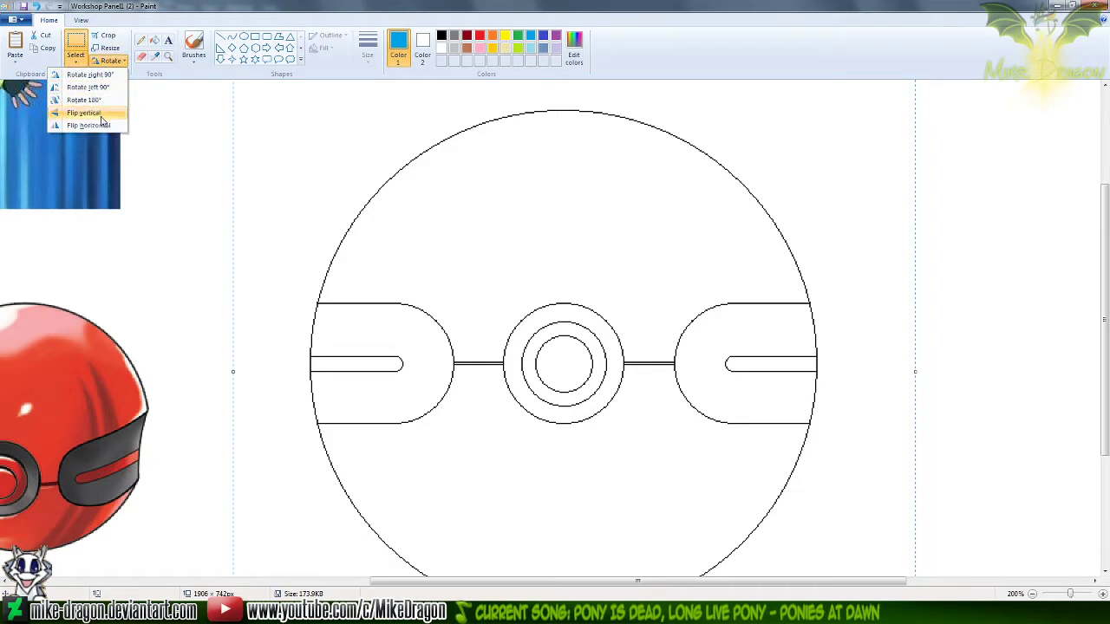
left_click(97, 124)
key("Left")
key("Left")
key("Left")
key("Left")
key("Left")
key("Left")
key("Left")
key("Left")
key("Left")
key("Left")
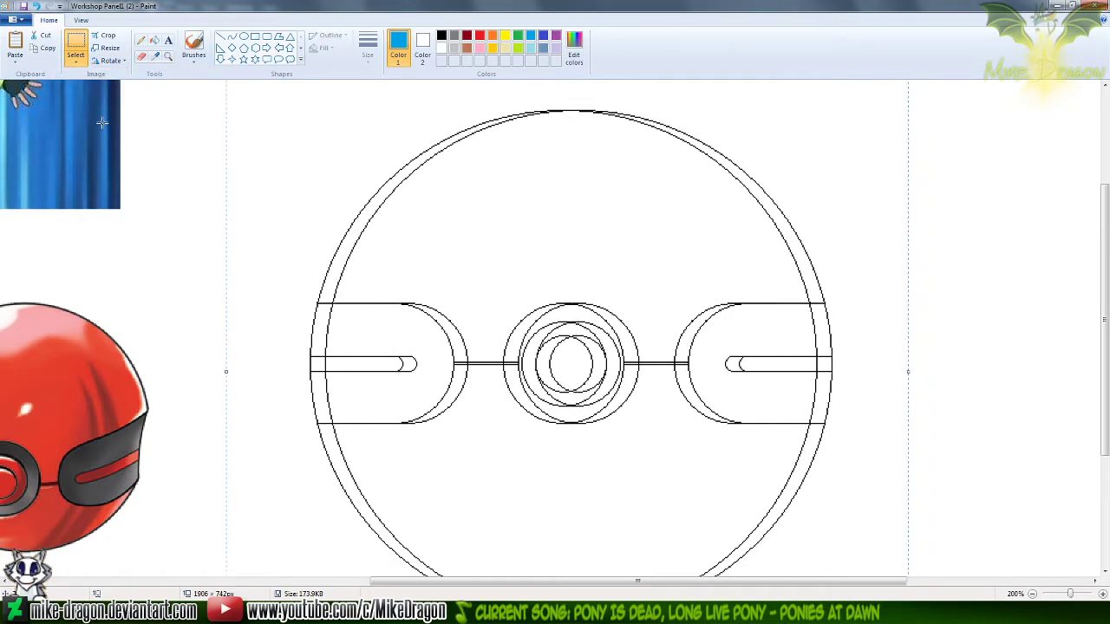
key("Left")
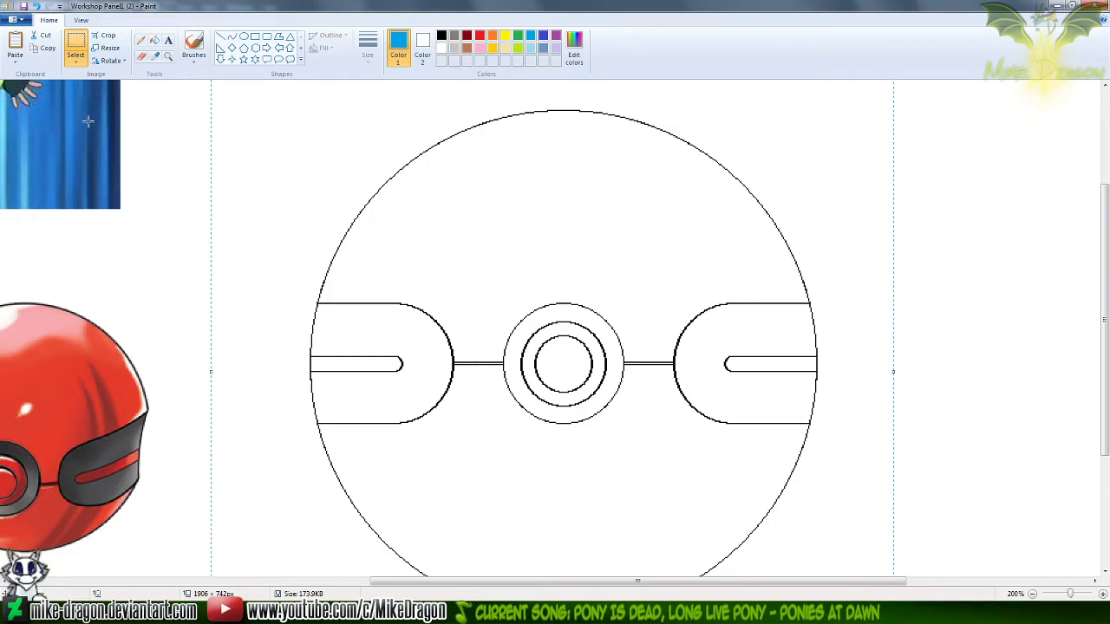
Try overlaying another copy of the ball with a slight vertical offset, and inspect the combined outline
mouse_move(633, 418)
left_mouse_down()
mouse_move(412, 447)
mouse_move(507, 423)
mouse_move(651, 411)
left_mouse_up()
key("Up")
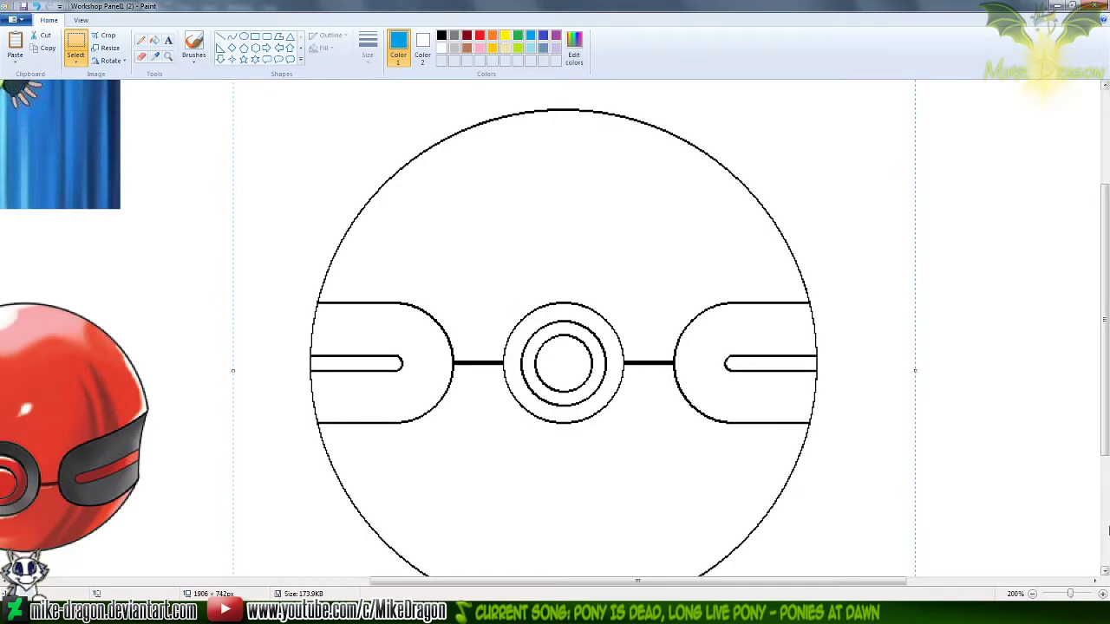
mouse_move(537, 365)
left_mouse_down()
mouse_move(305, 414)
mouse_move(621, 383)
mouse_move(540, 367)
left_mouse_up()
key("Left")
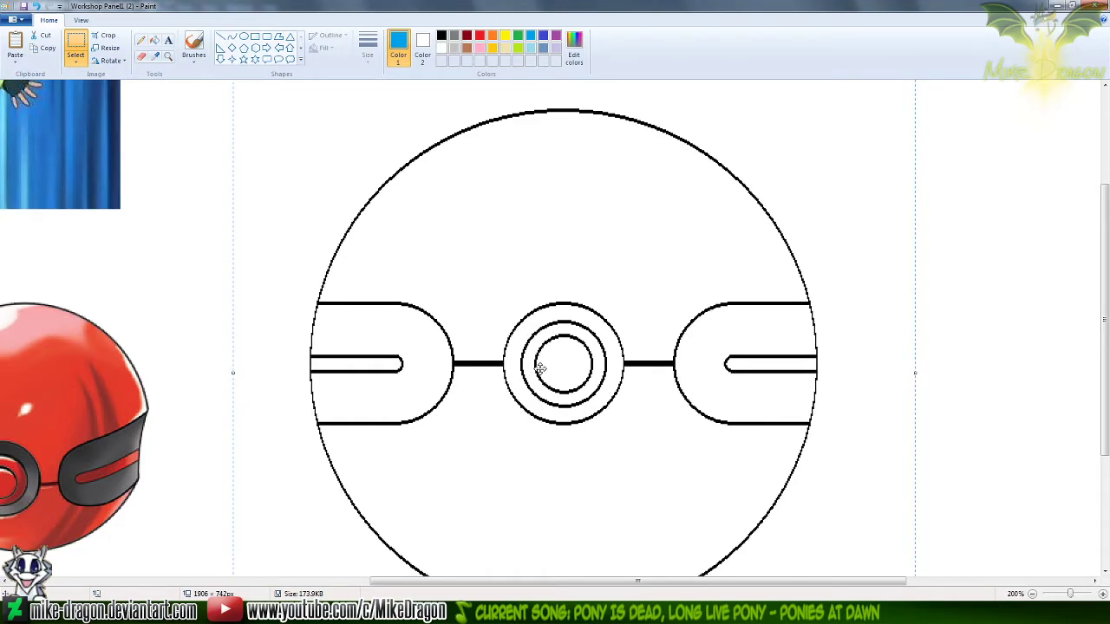
left_click(1089, 465)
scroll(1083, 442, "down", 1)
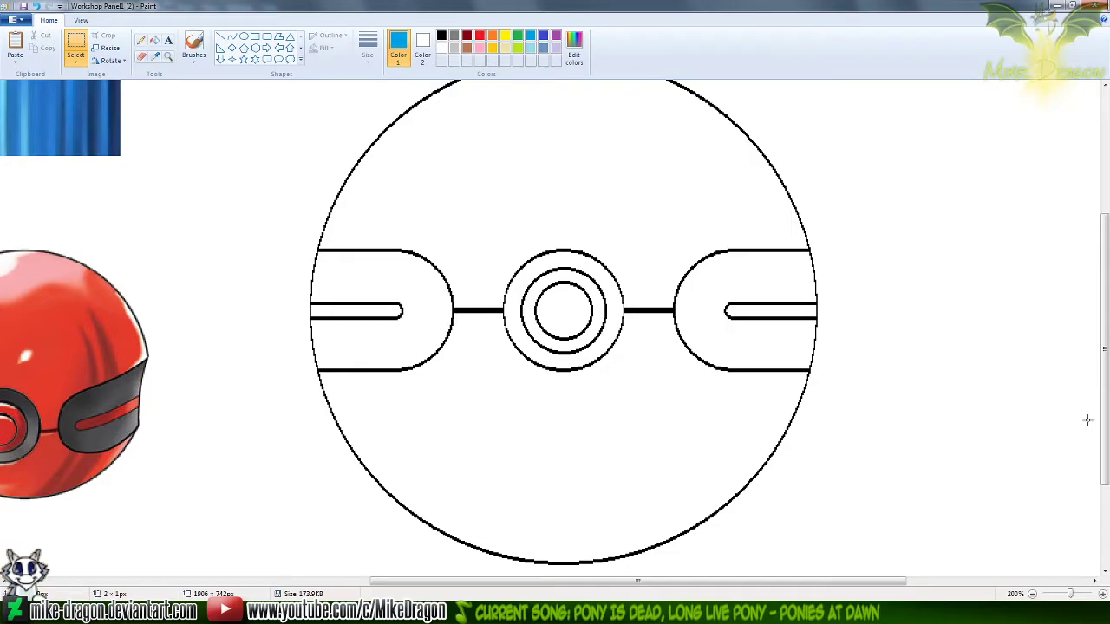
scroll(1009, 344, "down", 1, "ctrl")
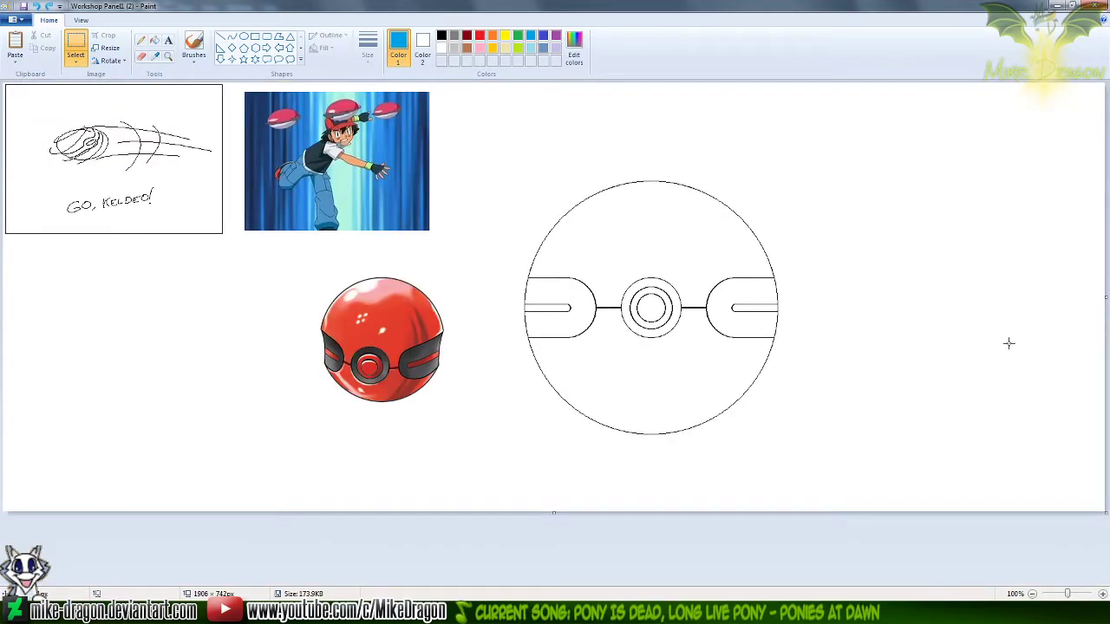
left_click(168, 56)
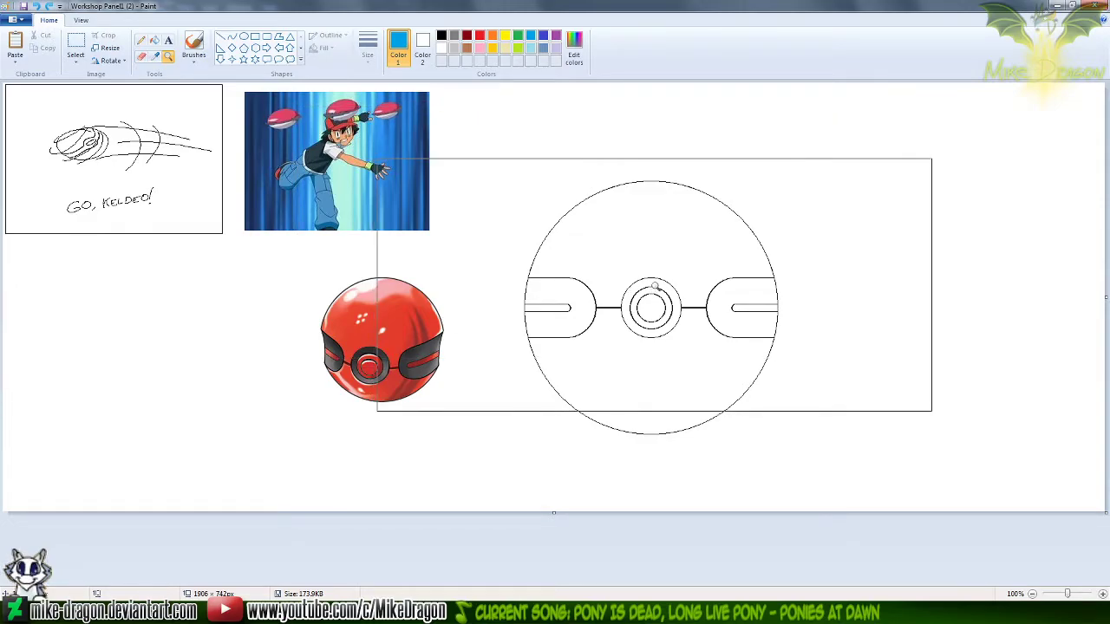
left_click(655, 286)
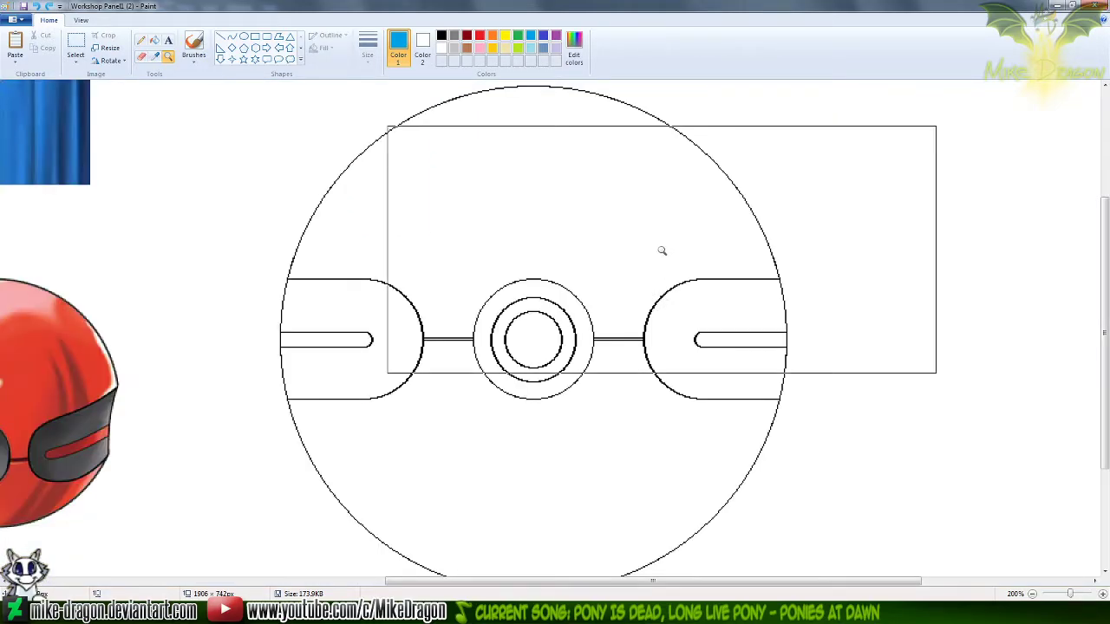
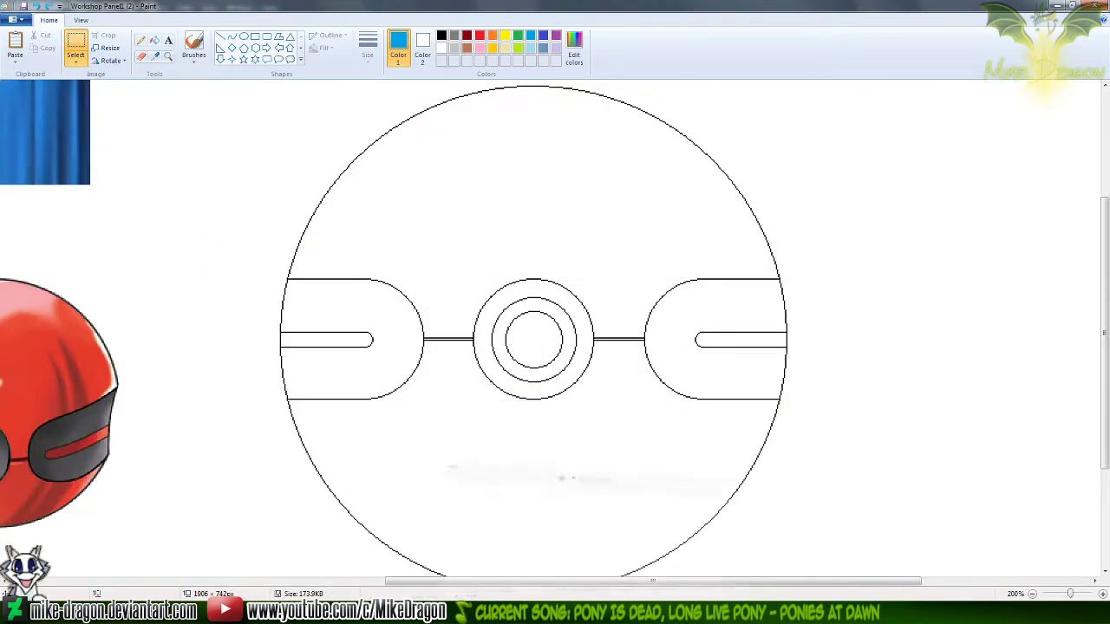
Magnify the canvas to 400% around the outer end of the ball's left band and choose the Curve tool
left_click_drag(622, 588, 526, 587)
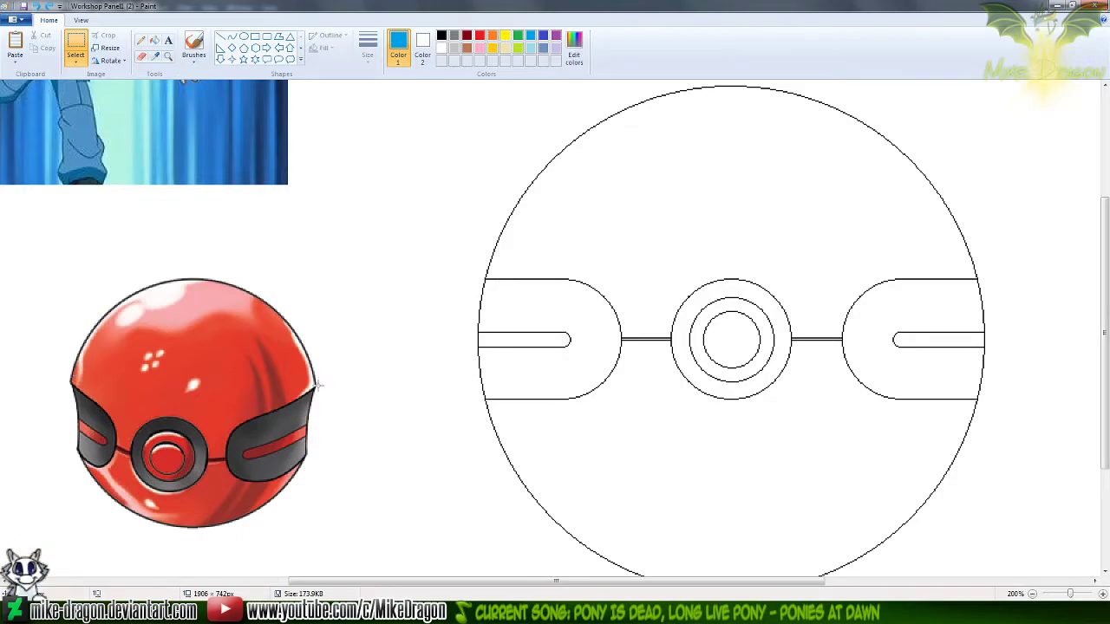
left_click(168, 56)
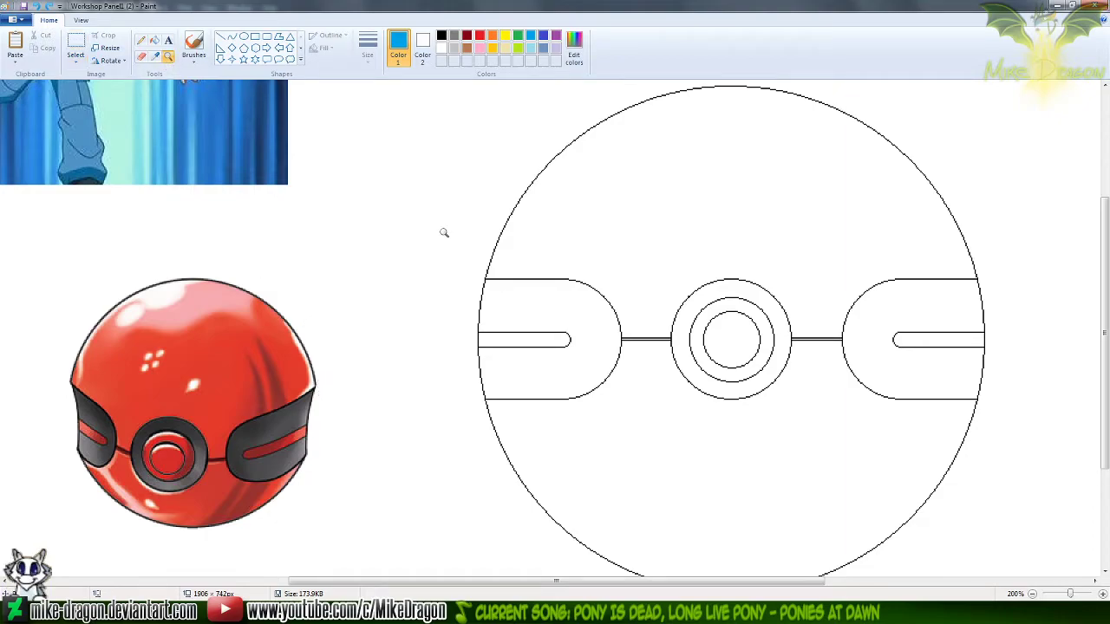
left_click(547, 333)
left_click(332, 238)
left_click(231, 38)
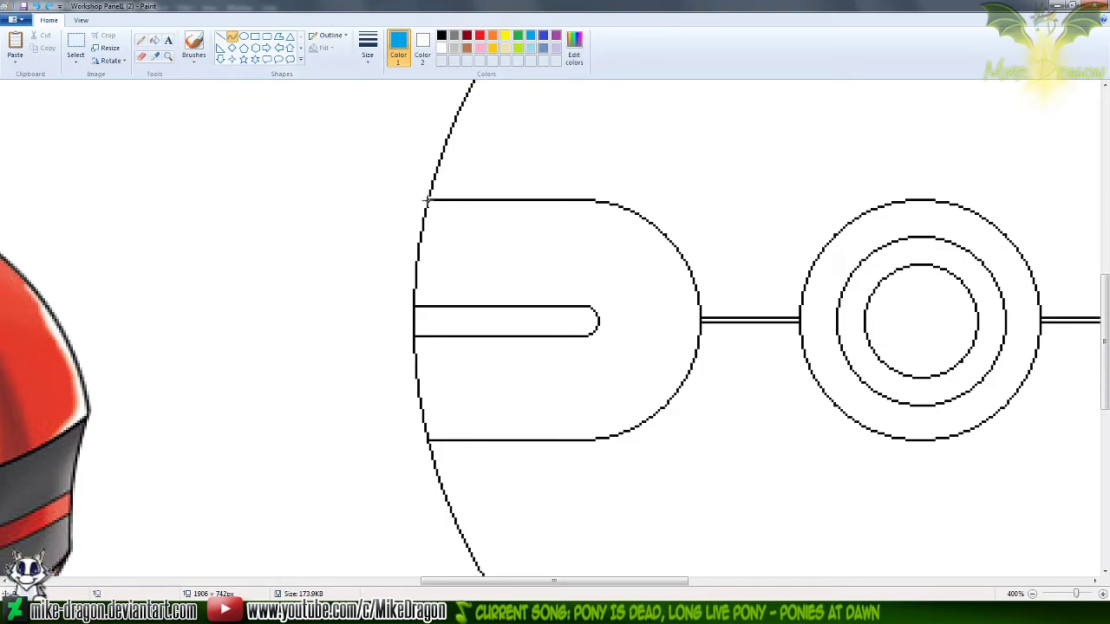
left_click_drag(427, 200, 467, 438)
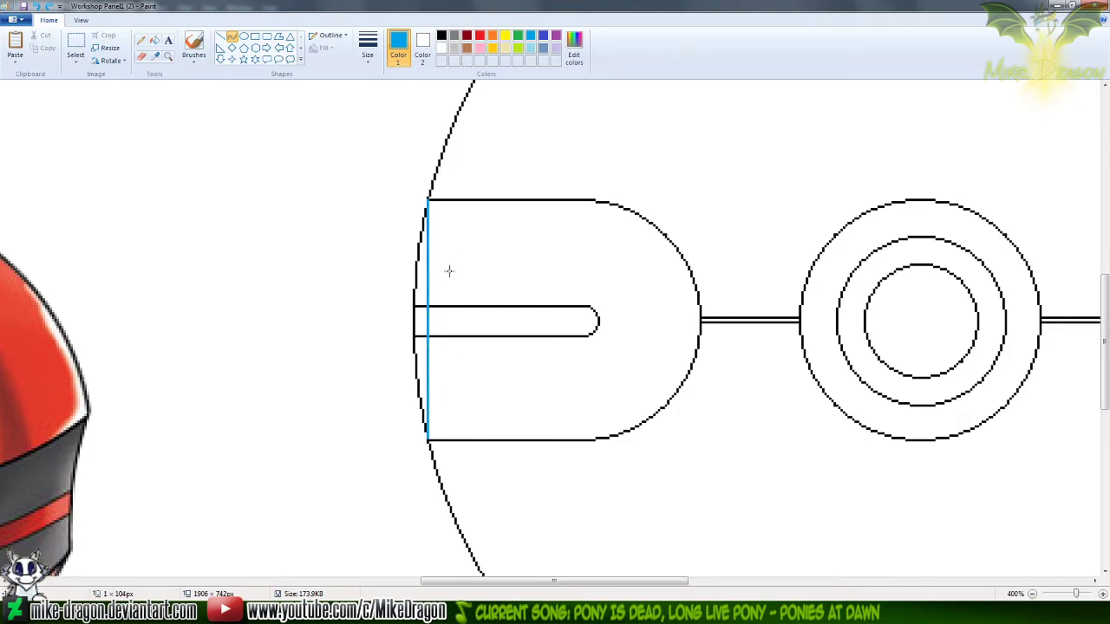
left_click_drag(428, 318, 467, 318)
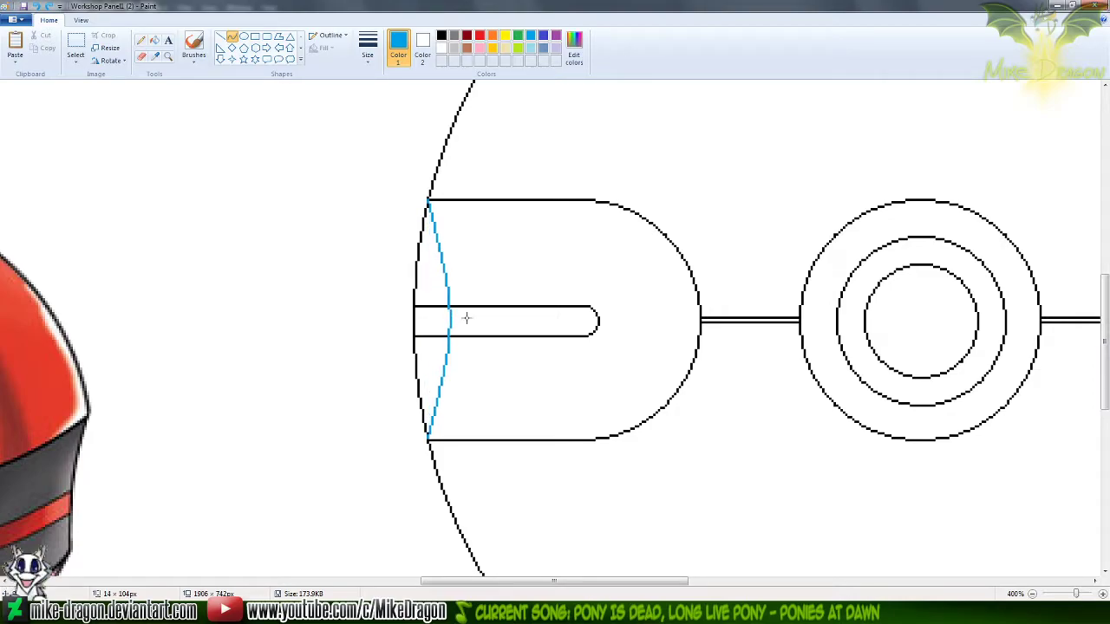
key("ctrl+z")
Draw a blue curve bowed inward, about 8 × 105 px, between the upper and lower outer corners of the left band
mouse_move(429, 200)
left_mouse_down()
mouse_move(430, 345)
mouse_move(450, 440)
left_mouse_up()
key("ctrl+z")
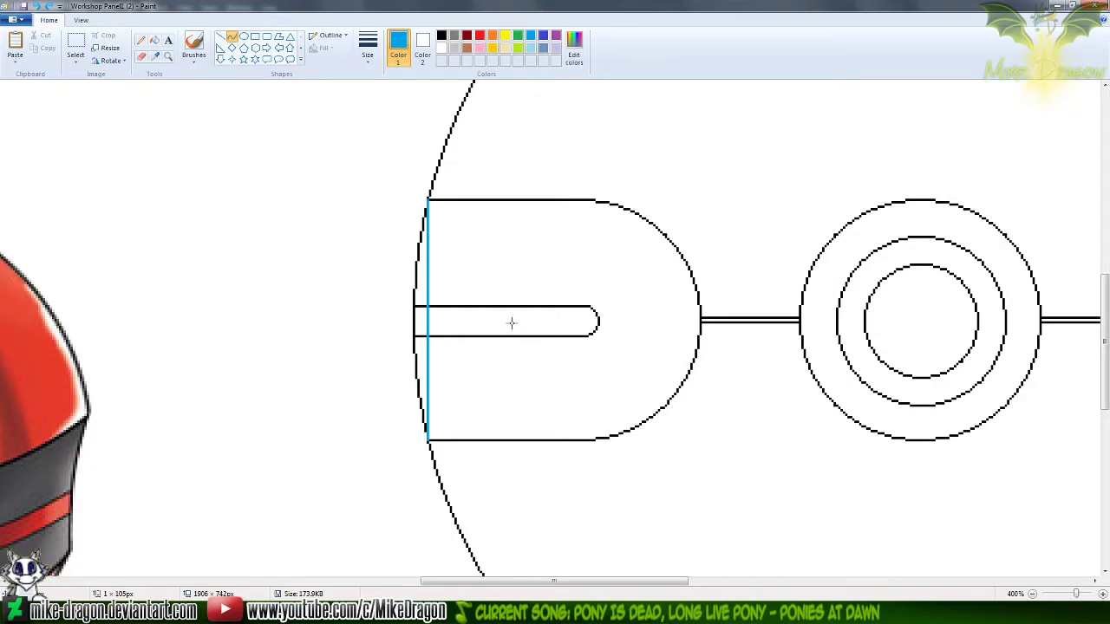
left_click_drag(513, 321, 442, 319)
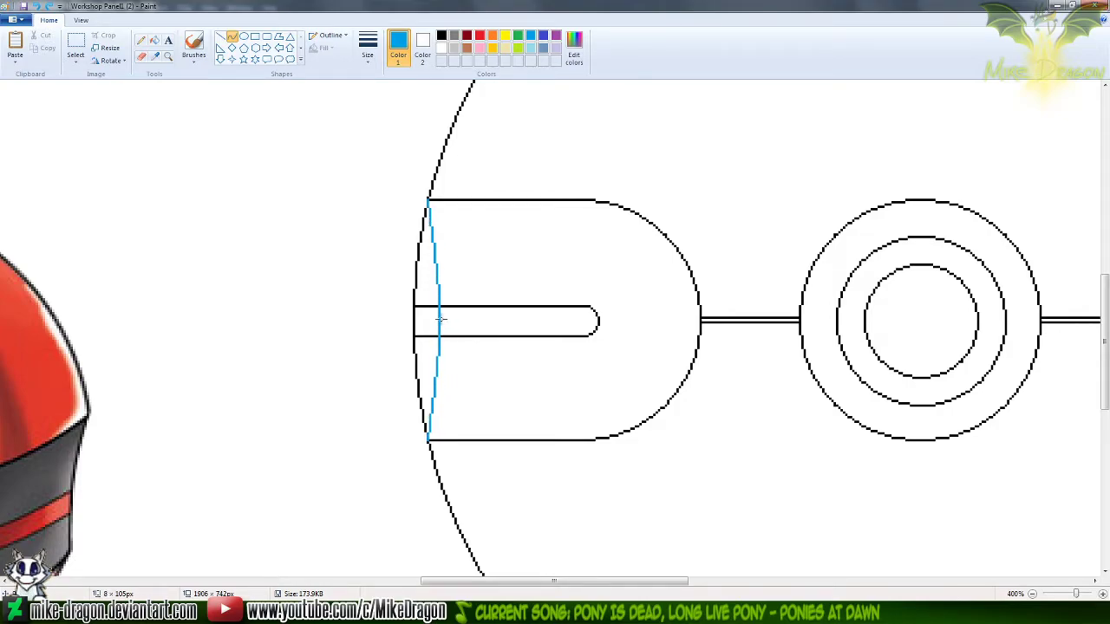
Erase the black ball outline and the slot line ends that lie outside the blue curve, using a small eraser
left_click(142, 56)
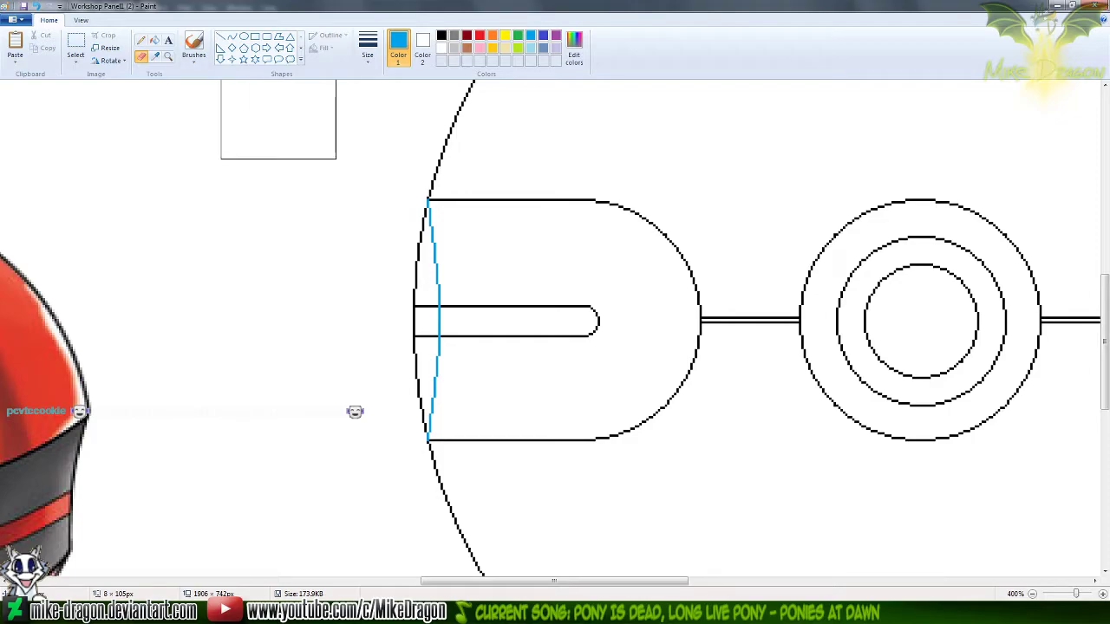
left_click(368, 48)
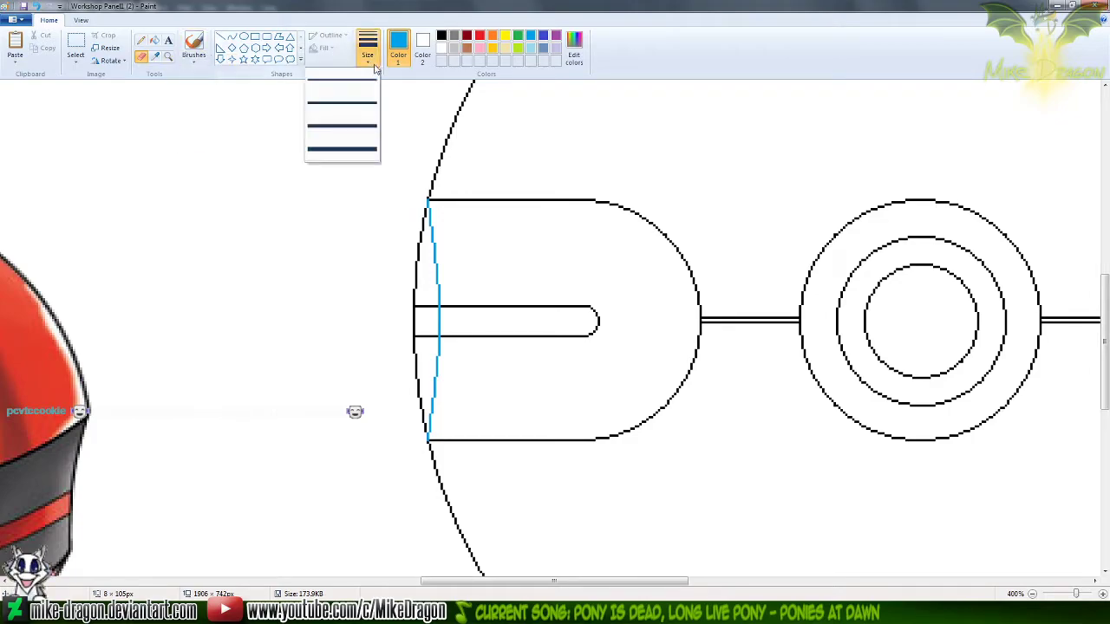
left_click(344, 105)
left_click_drag(416, 218, 420, 234)
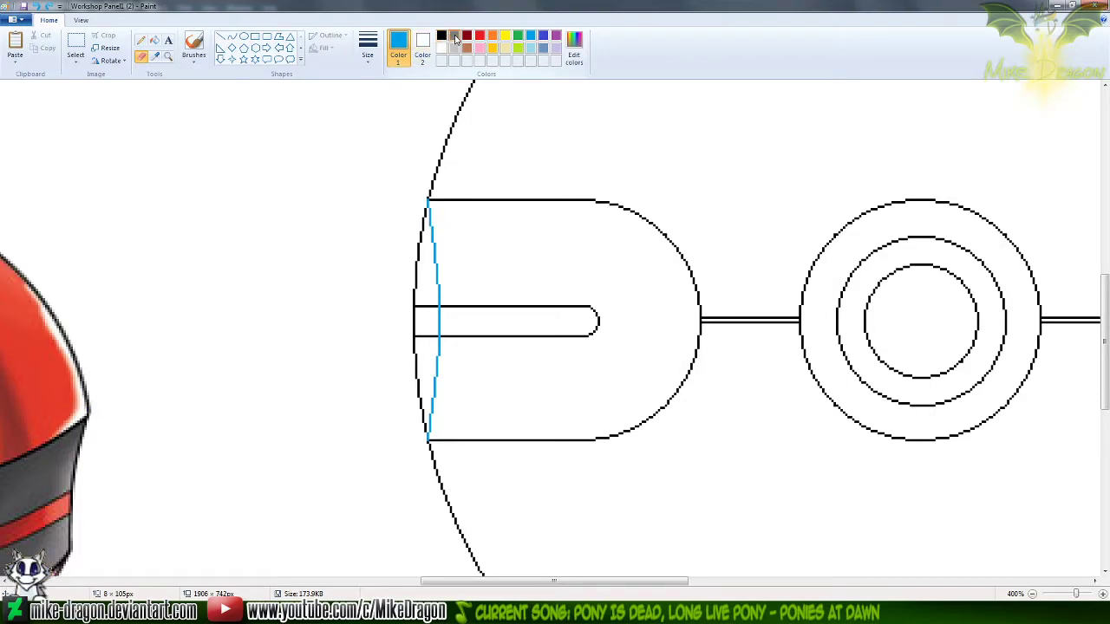
left_click(442, 36)
mouse_move(410, 218)
left_mouse_down()
mouse_move(428, 305)
mouse_move(414, 333)
mouse_move(428, 343)
mouse_move(430, 432)
left_mouse_up()
Copy the left band with its blue edge, paste it, flip it horizontally and place it over the right band
left_click(76, 47)
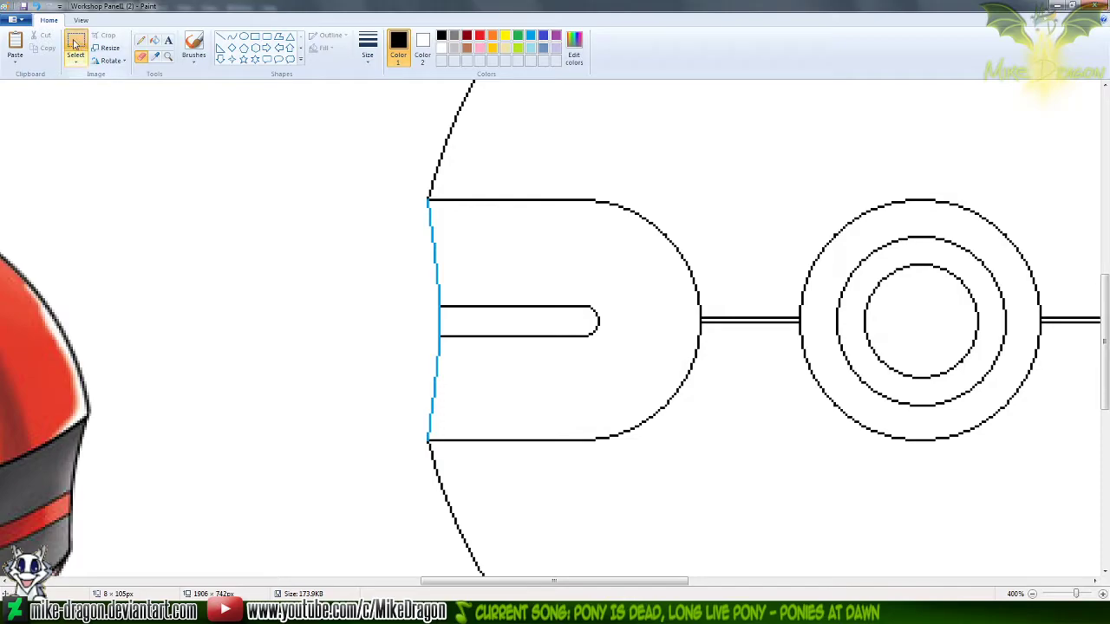
left_click_drag(316, 158, 706, 510)
key("ctrl+c")
left_click_drag(638, 580, 817, 580)
key("ctrl+v")
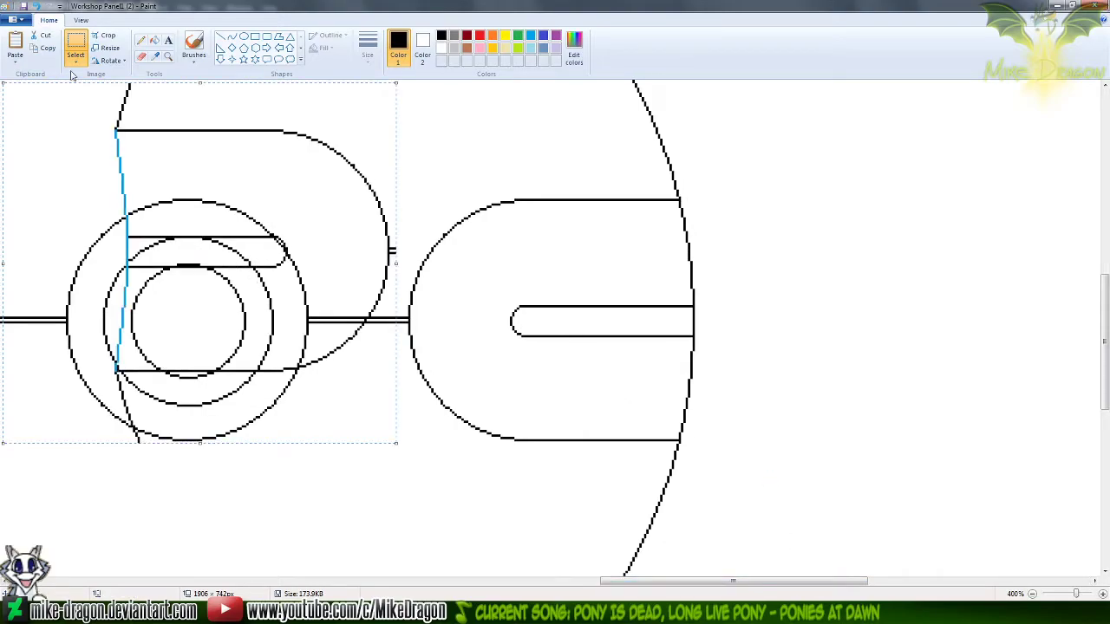
left_click(110, 61)
left_click(113, 125)
left_click_drag(241, 245, 642, 317)
key("Up")
key("Left")
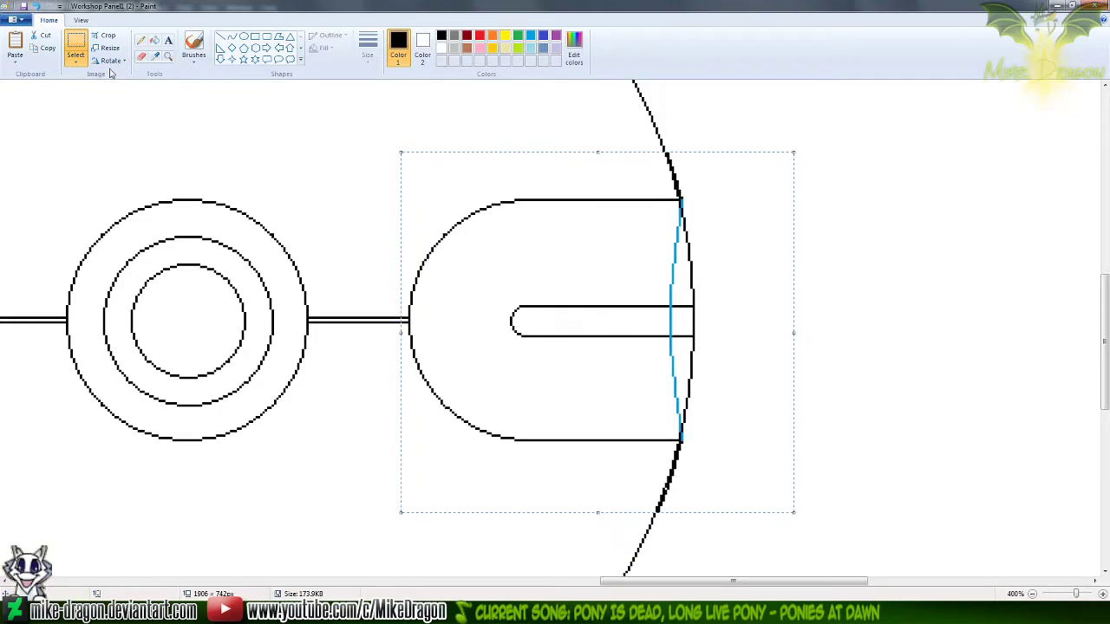
Turn off transparent selection so the pasted band covers the outline beneath it, and deselect it
left_click(75, 61)
left_click(49, 164)
left_click(129, 201)
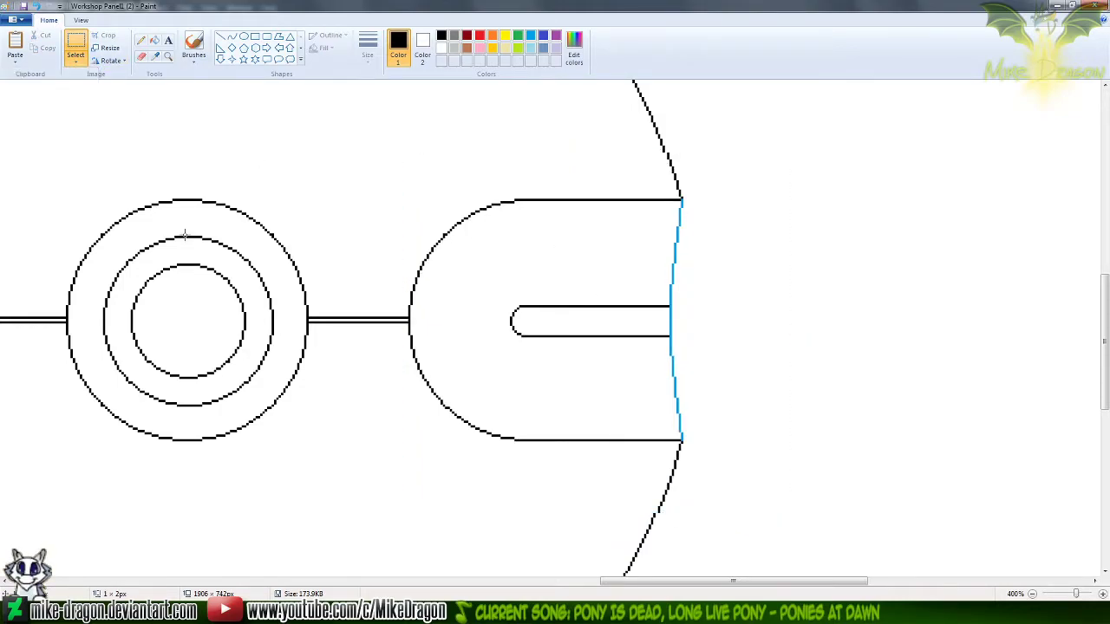
Recolour the right band's blue edge black with the Eraser, using blue as Color 1 and black as Color 2
left_click(532, 38)
left_click(424, 50)
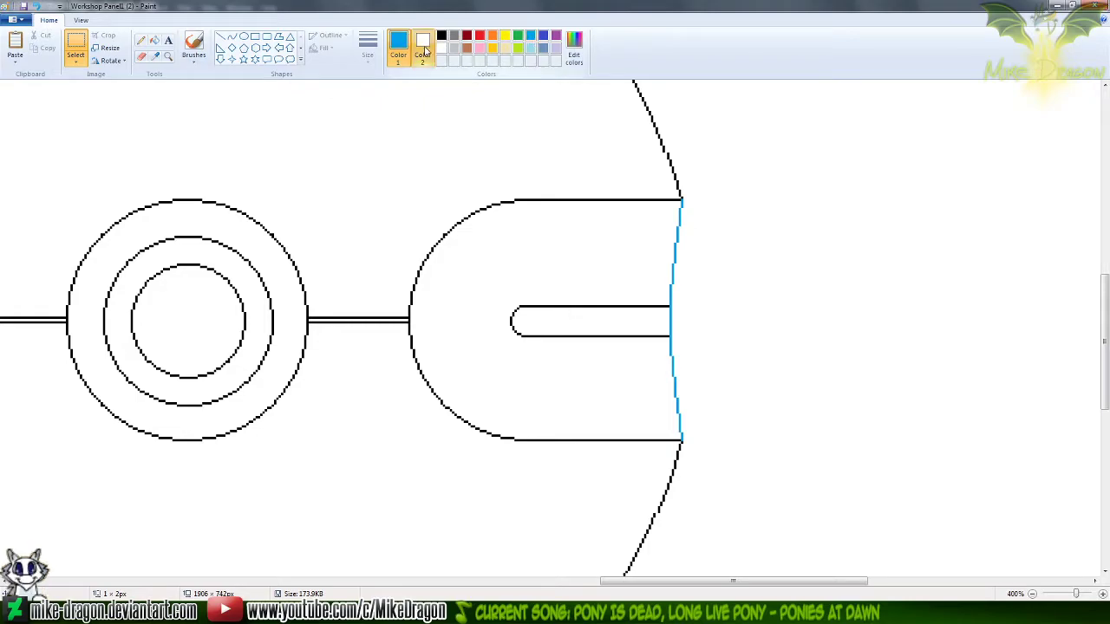
left_click(441, 36)
left_click(400, 52)
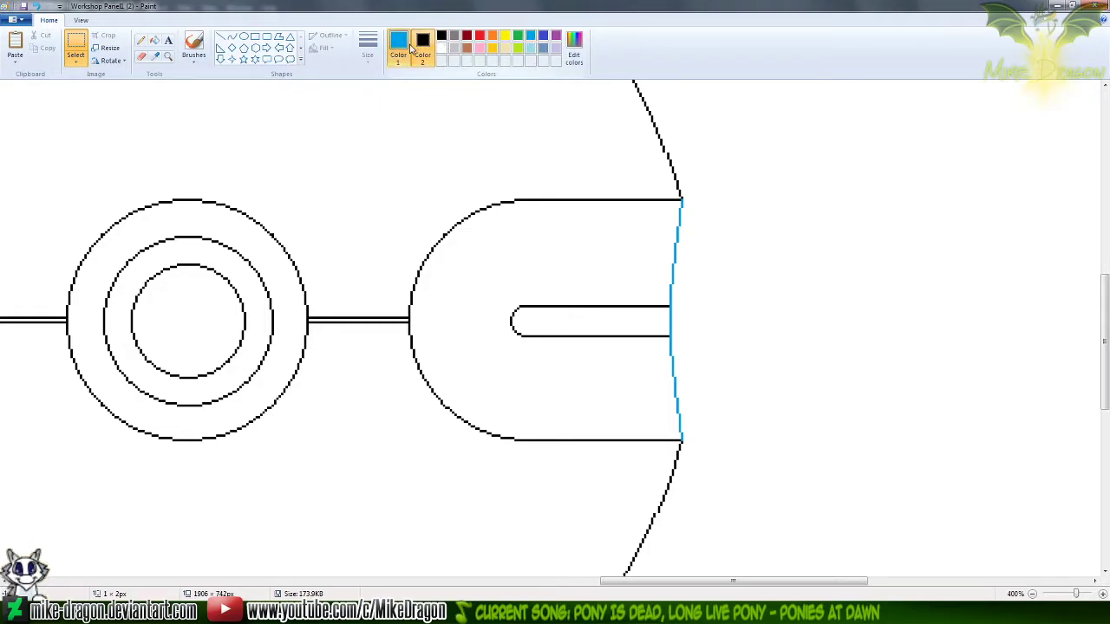
left_click(142, 55)
mouse_move(681, 197)
left_mouse_down()
mouse_move(667, 347)
mouse_move(681, 438)
left_mouse_up()
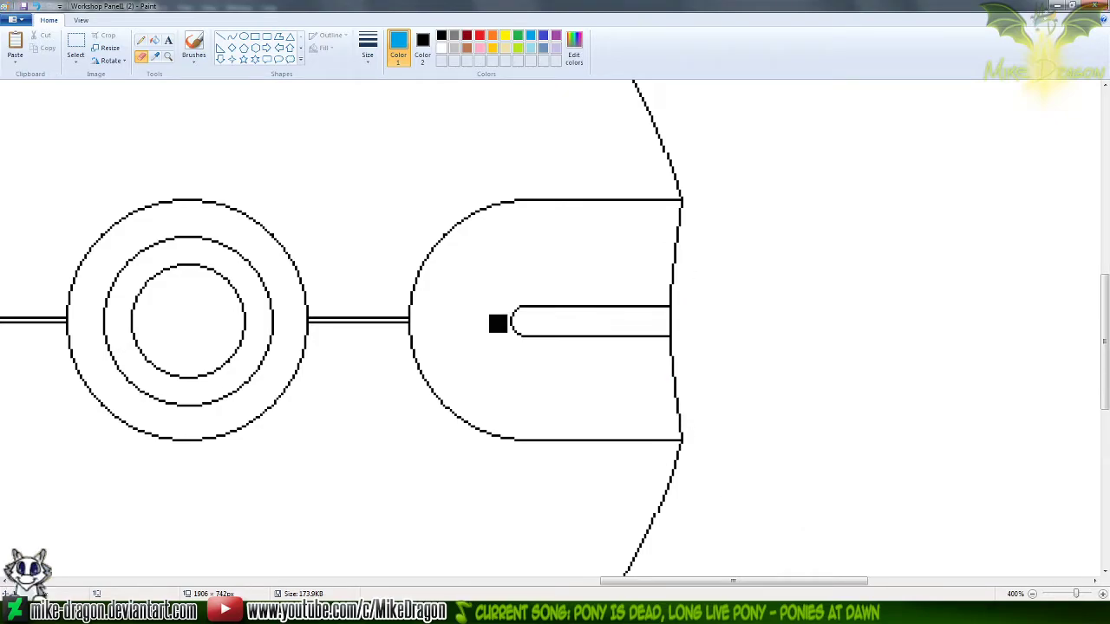
Reset Color 2 to white and undo the black recolouring and the pasted right band
left_click(153, 57)
right_click(112, 118)
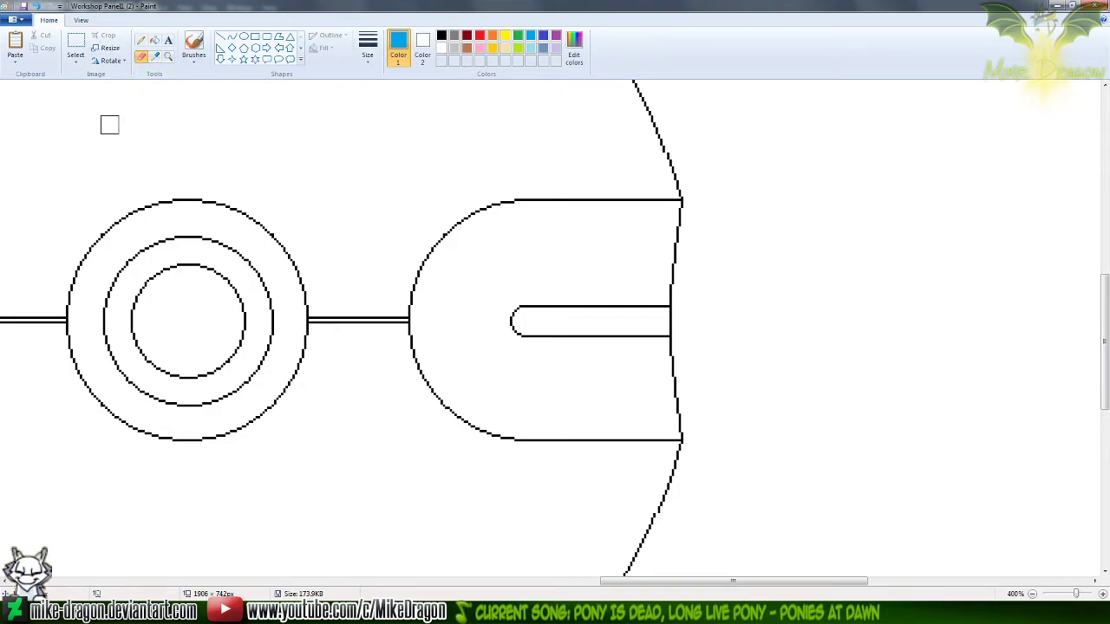
key("ctrl+z")
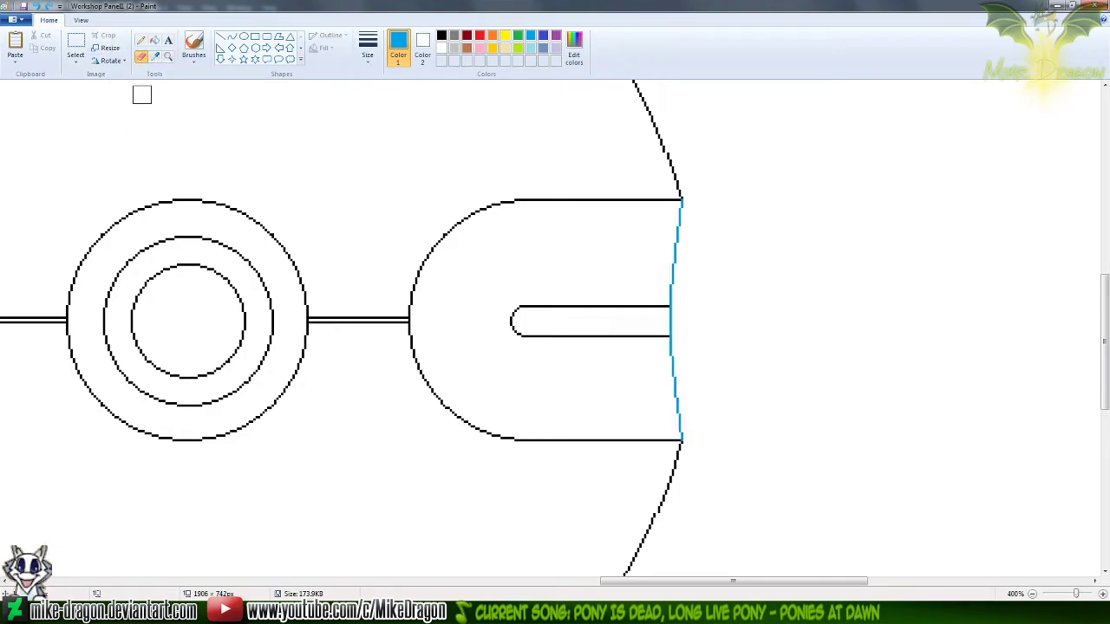
key("ctrl+z")
Try to overlay a horizontally flipped copy of the left band on the right band with transparent selection turned on
key("ctrl+v")
left_click(76, 62)
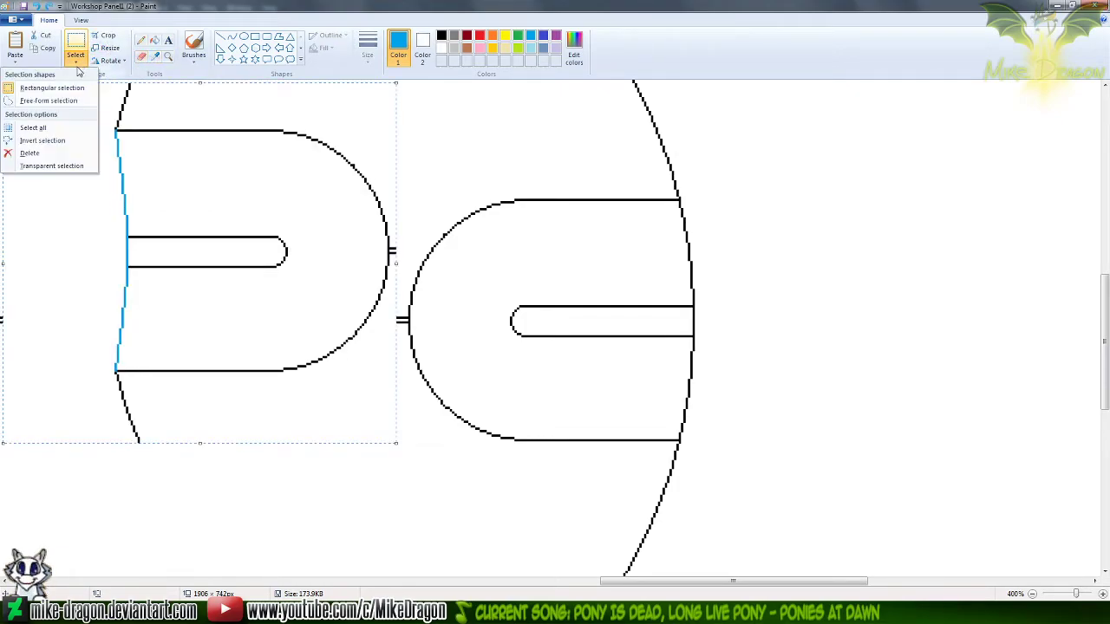
left_click(59, 165)
left_click(115, 61)
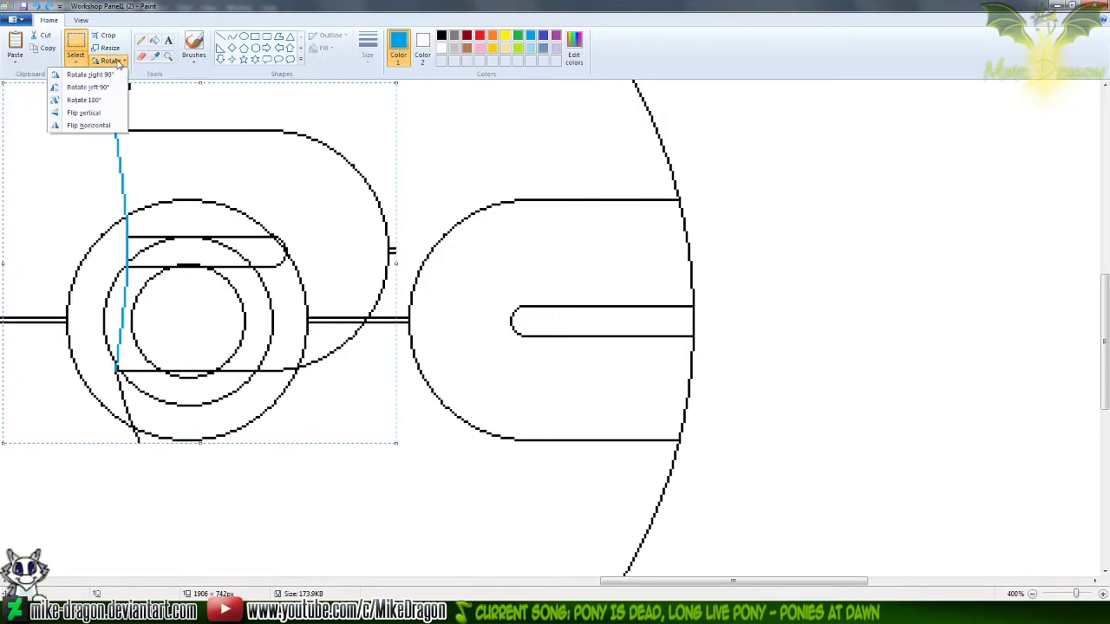
left_click(99, 126)
left_click_drag(140, 222, 568, 253)
key("Right")
key("Right")
key("Right")
key("Right")
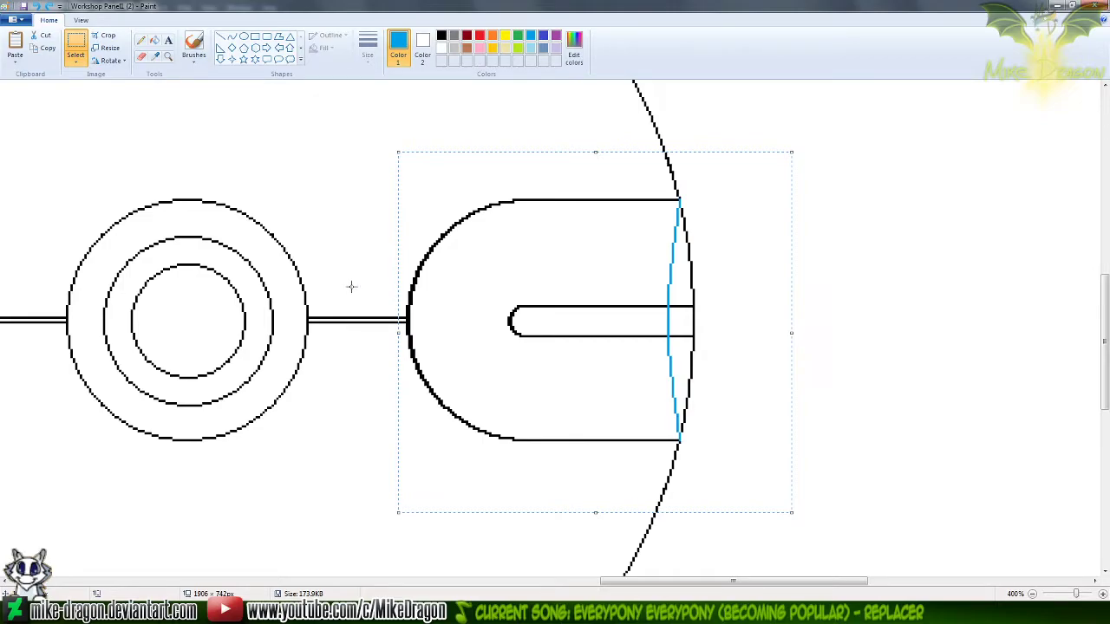
key("Delete")
Select the left band tightly between its upper and lower lines, including the blue edge, and copy it
left_click_drag(673, 580, 532, 495)
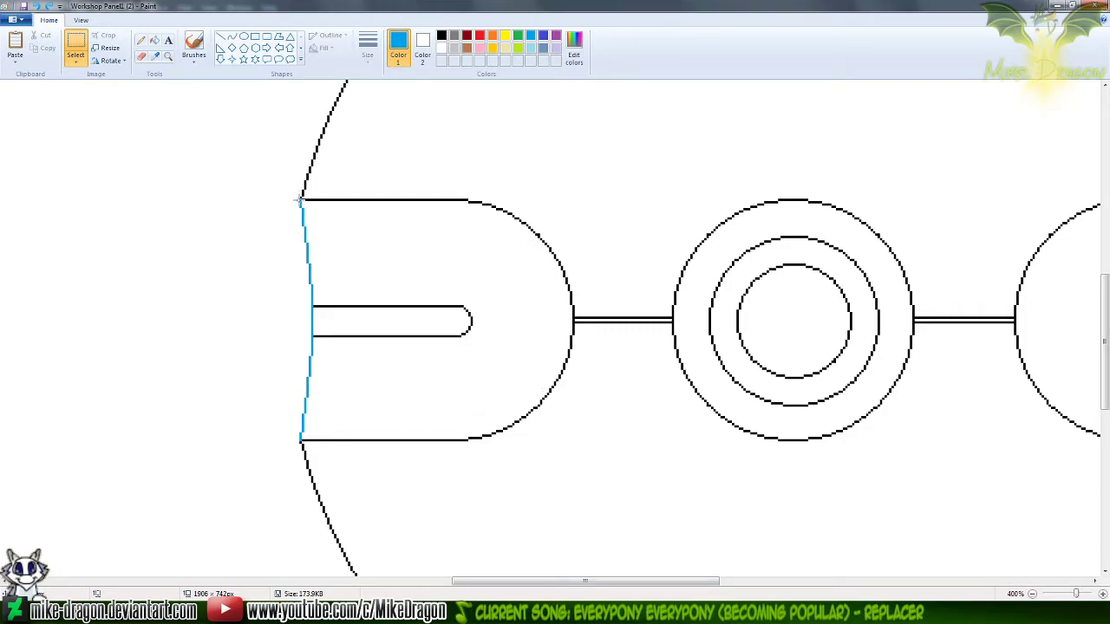
left_click_drag(281, 200, 391, 225)
left_click(260, 174)
left_click_drag(260, 202, 364, 226)
left_click(241, 140)
left_click_drag(263, 201, 379, 231)
left_click(255, 131)
left_click_drag(254, 202, 349, 228)
left_click(255, 145)
left_click_drag(258, 199, 579, 439)
Paste the copied band, flip it horizontally and align it exactly over the right band
left_click_drag(644, 581, 796, 563)
key("ctrl+v")
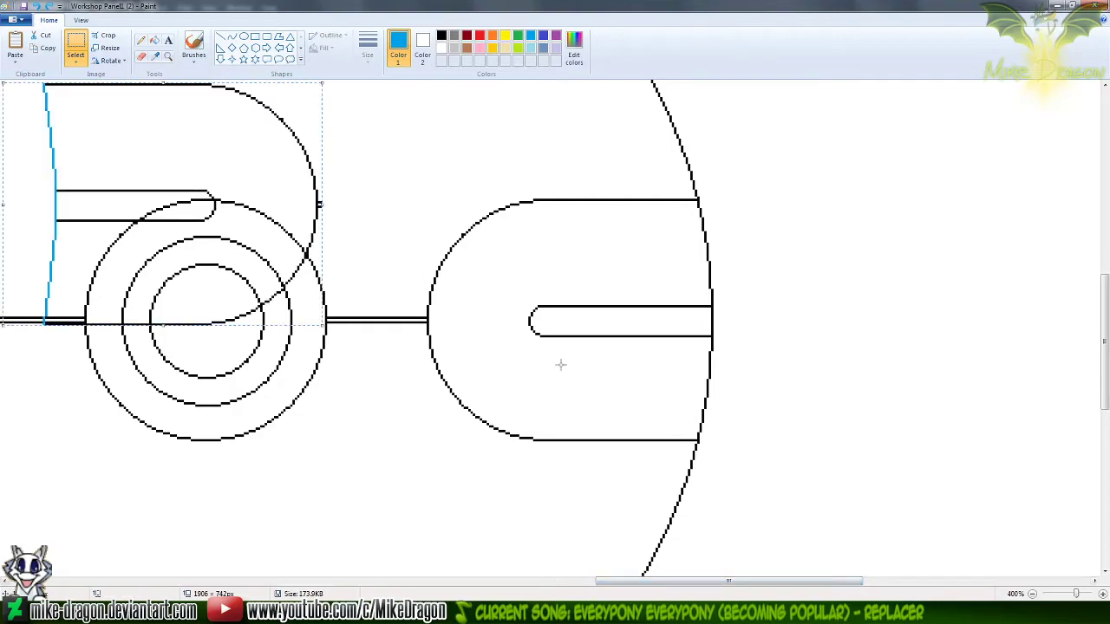
left_click(110, 60)
left_click(89, 126)
left_click_drag(114, 200, 515, 290)
key("Up")
key("Right")
key("Right")
key("Up")
key("Right")
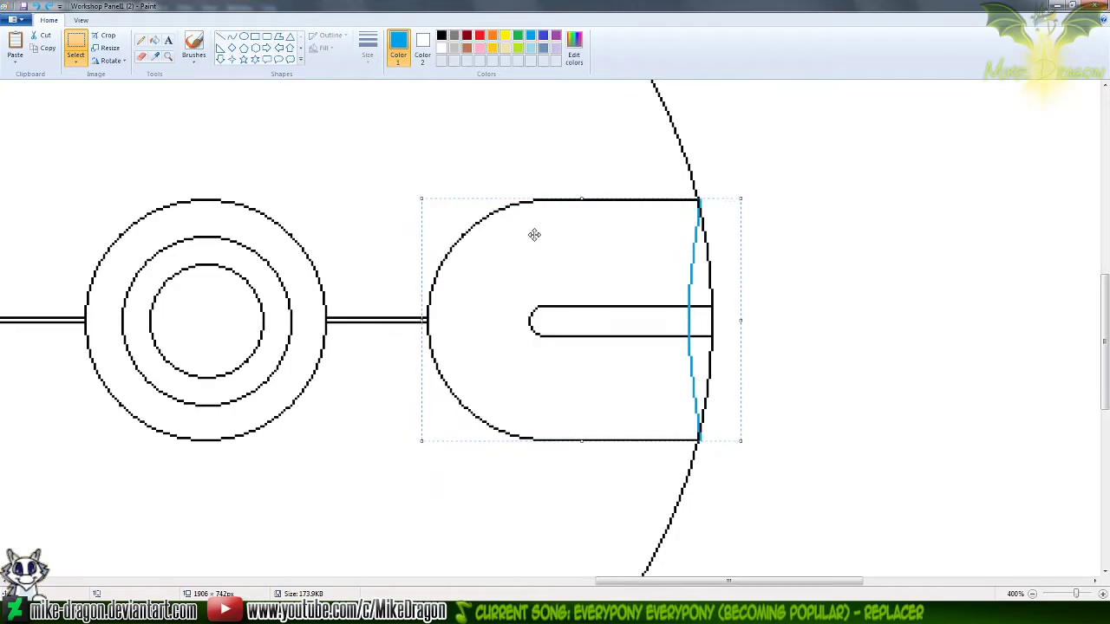
Turn off transparent selection so the pasted band replaces the outline beneath it, and deselect it
left_click(76, 61)
left_click(44, 164)
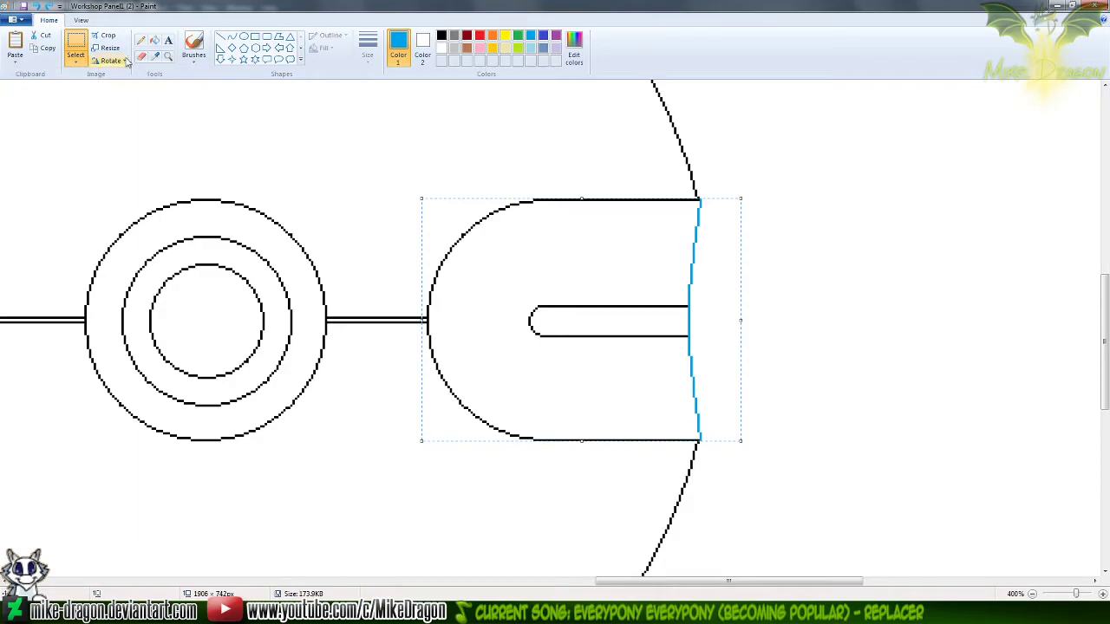
left_click(143, 42)
left_click(76, 43)
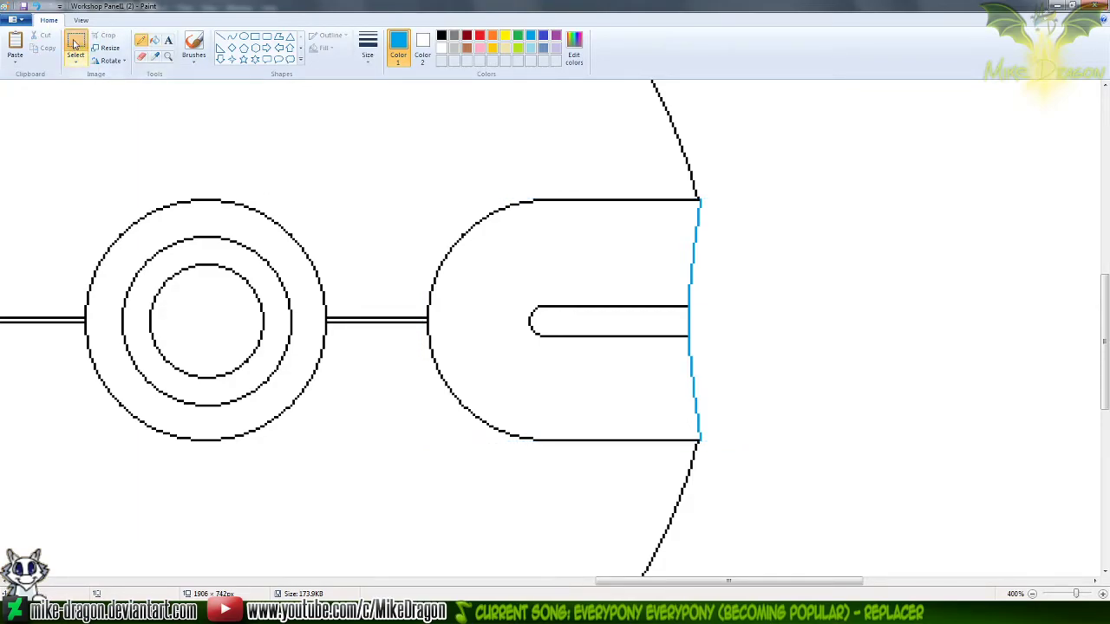
left_click_drag(686, 200, 779, 438)
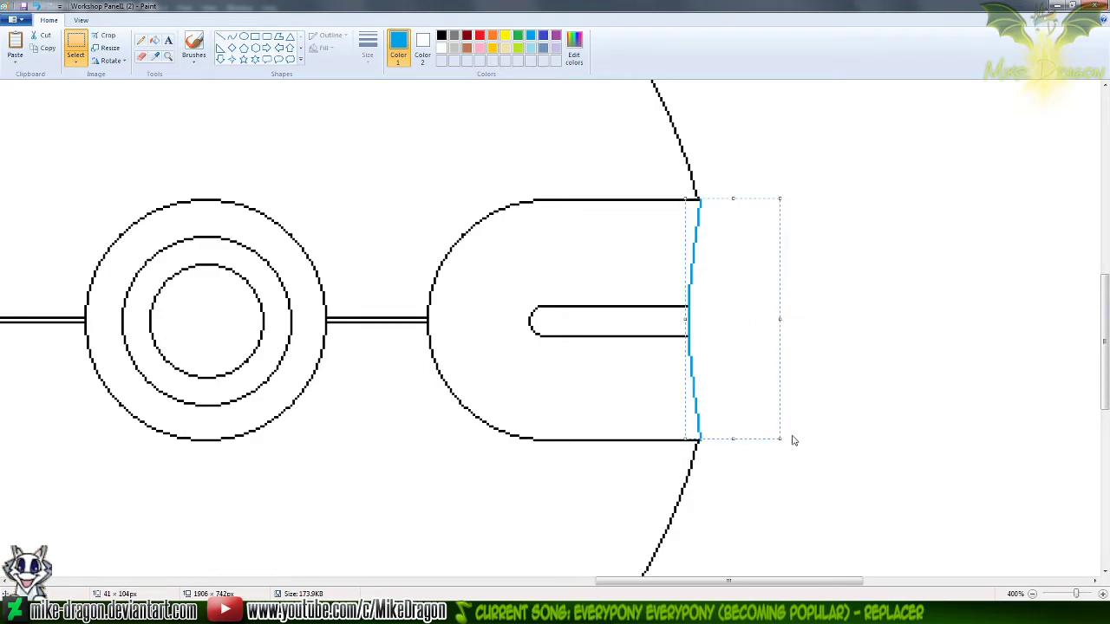
left_click(862, 377)
left_click_drag(696, 199, 778, 362)
left_click(749, 169)
left_click(878, 161)
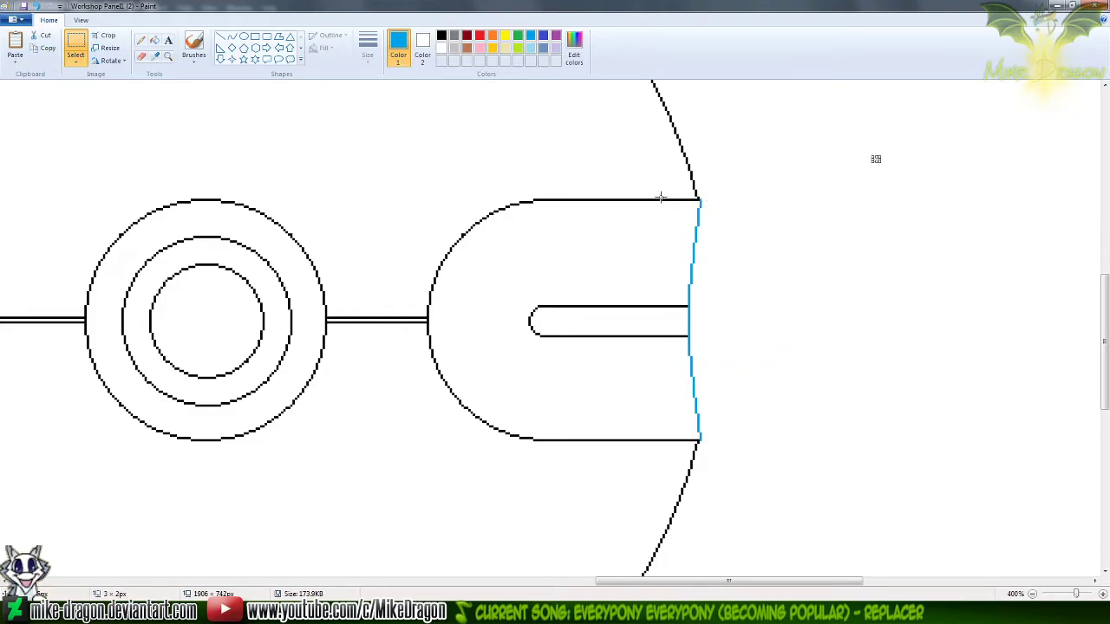
left_click_drag(659, 204, 647, 373)
left_click(842, 332)
left_click_drag(839, 252, 833, 256)
left_click_drag(723, 438, 659, 413)
left_click_drag(791, 263, 808, 277)
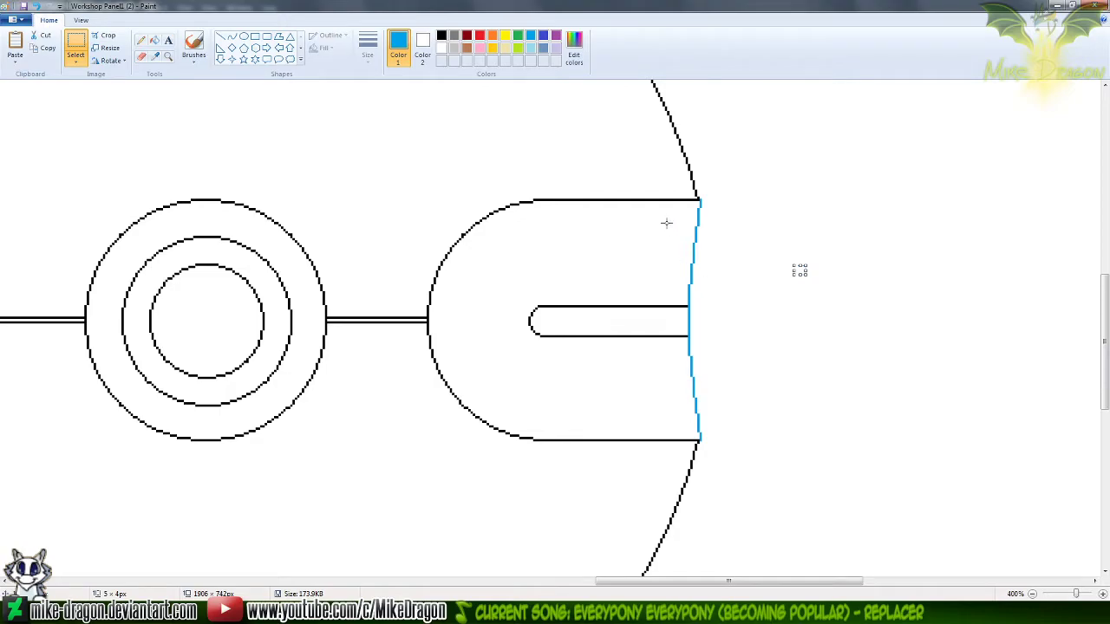
left_click_drag(679, 200, 694, 259)
key("Escape")
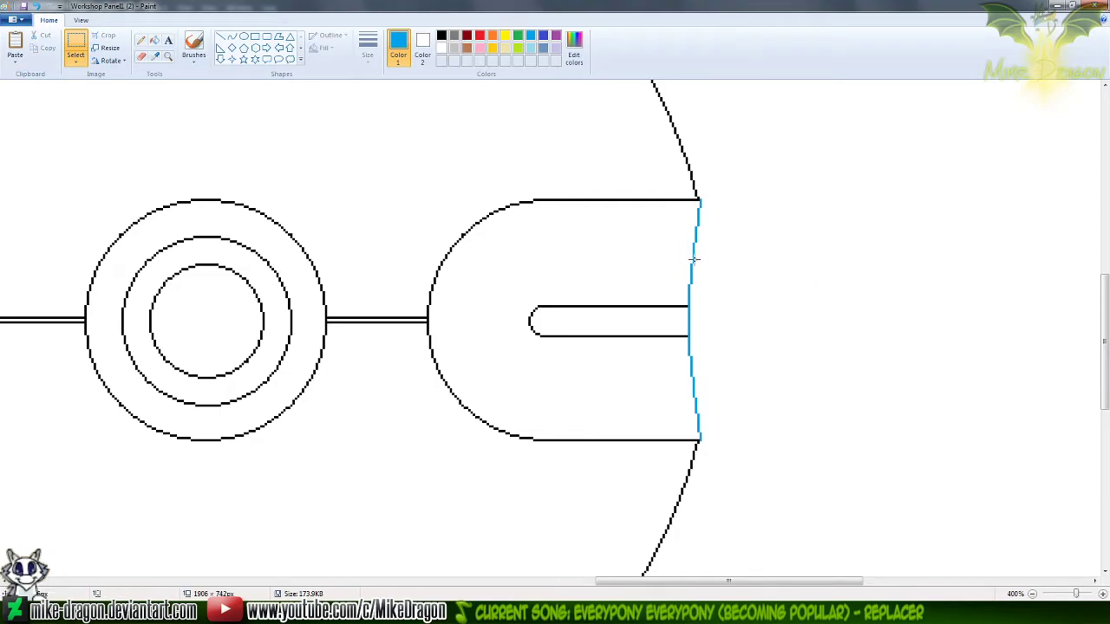
Select the blue-edged end of the right band, about 39 × 105 px, and shift it one pixel left
left_click_drag(662, 199, 753, 439)
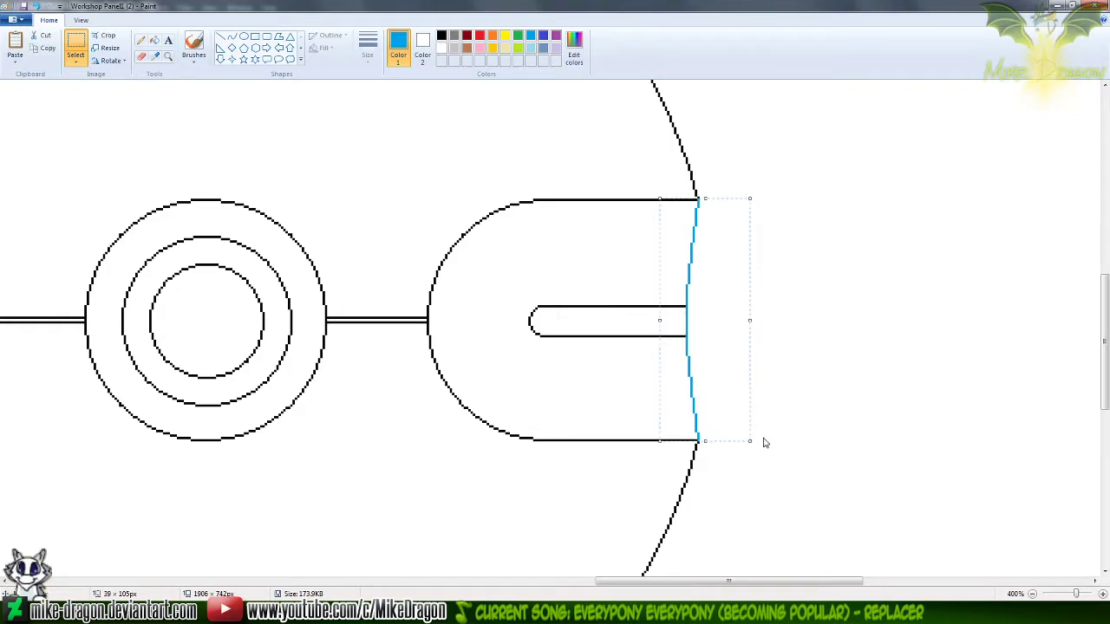
mouse_move(734, 582)
left_mouse_down()
mouse_move(612, 579)
mouse_move(734, 572)
mouse_move(682, 567)
left_mouse_up()
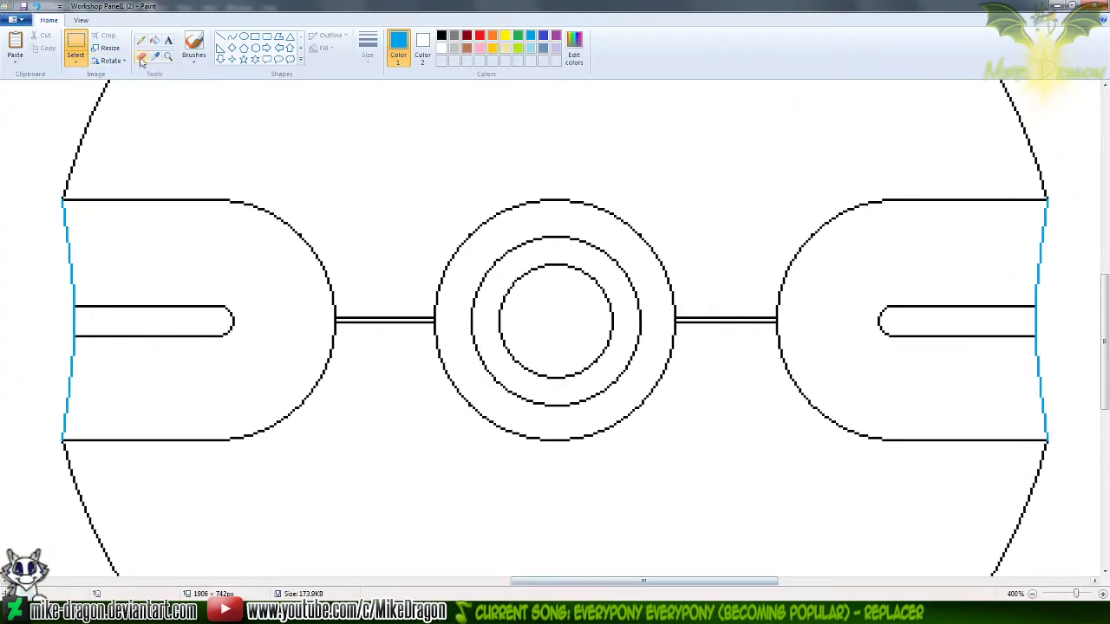
Replace the blue on both side bands' outer edges with black using an enlarged eraser, and reset the colours to black and white
left_click(141, 57)
left_click(422, 48)
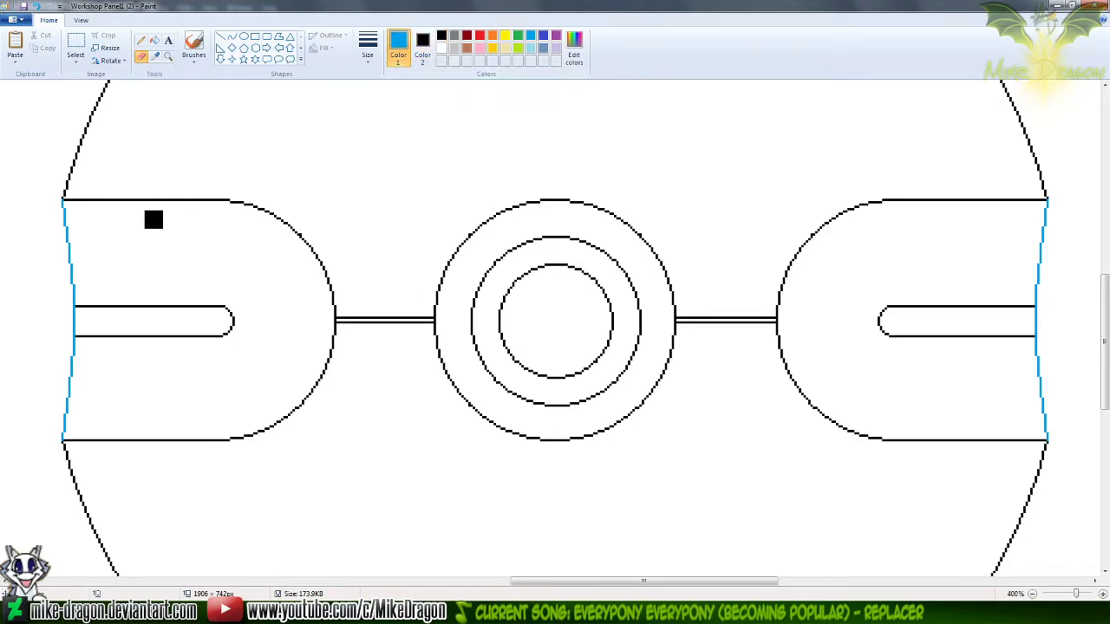
key("ctrl+KP_Add")
key("ctrl+KP_Add")
key("ctrl+KP_Add")
key("ctrl+KP_Add")
key("ctrl+KP_Add")
key("ctrl+KP_Add")
key("ctrl+KP_Add")
key("ctrl+KP_Add")
key("ctrl+KP_Add")
key("ctrl+KP_Add")
key("ctrl+KP_Add")
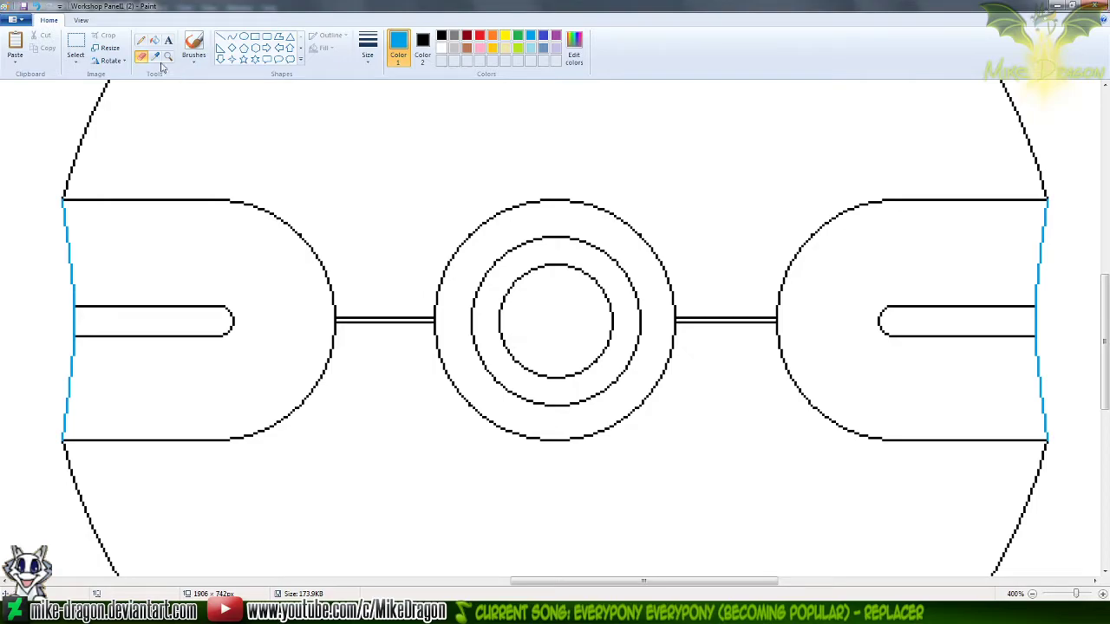
left_click_drag(74, 144, 61, 409)
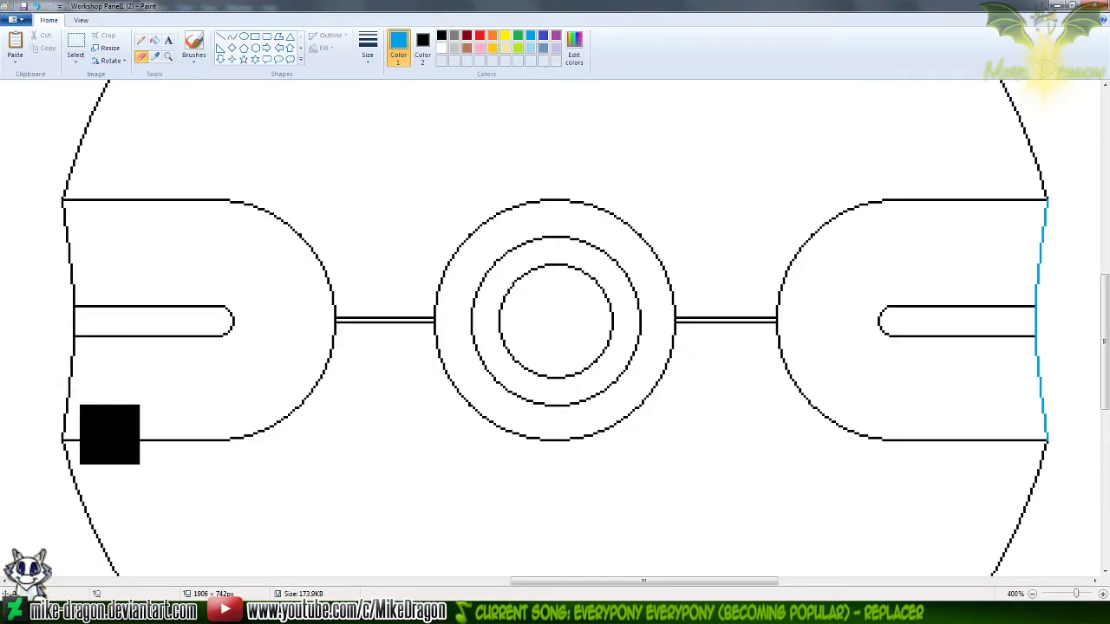
left_click_drag(1035, 183, 1006, 451)
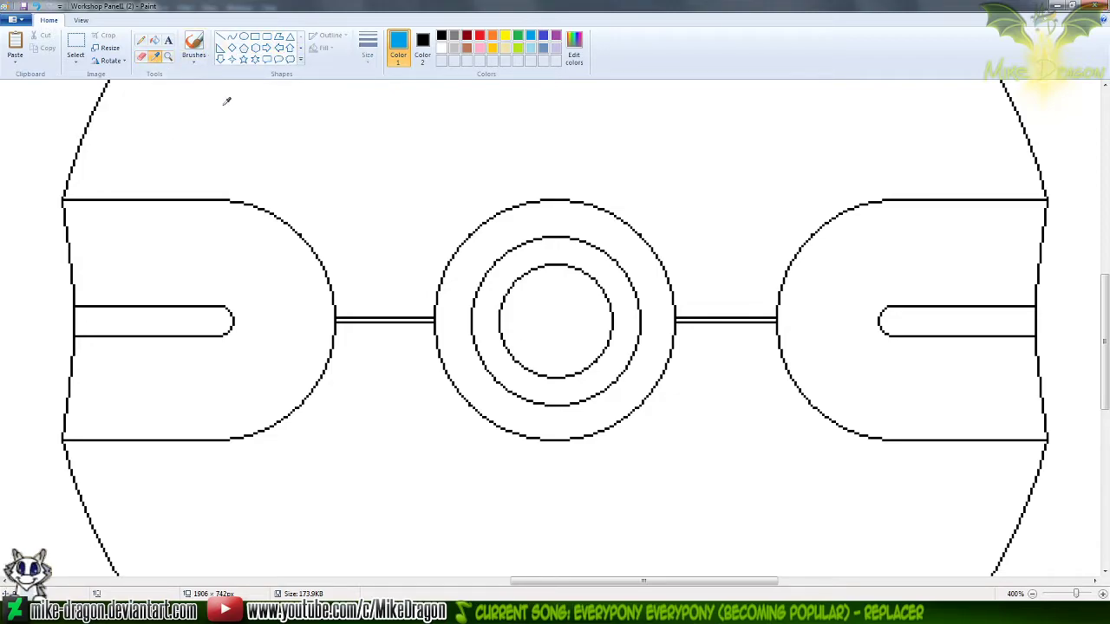
right_click(345, 130)
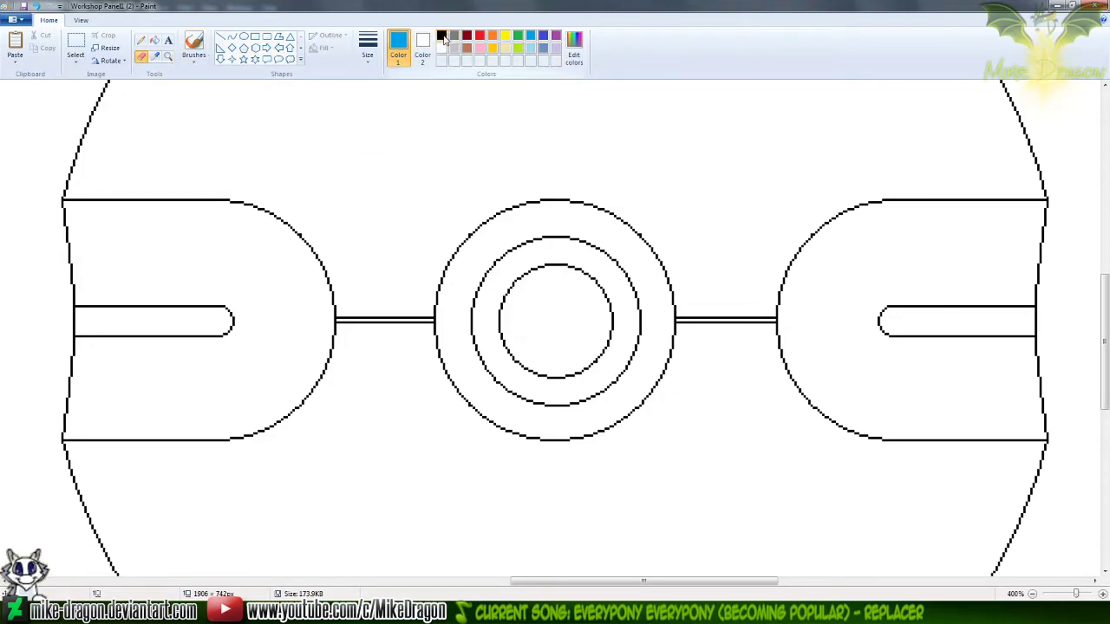
left_click(441, 37)
Select the entire ball line art with a rectangular selection and copy it
scroll(493, 146, "down", 2)
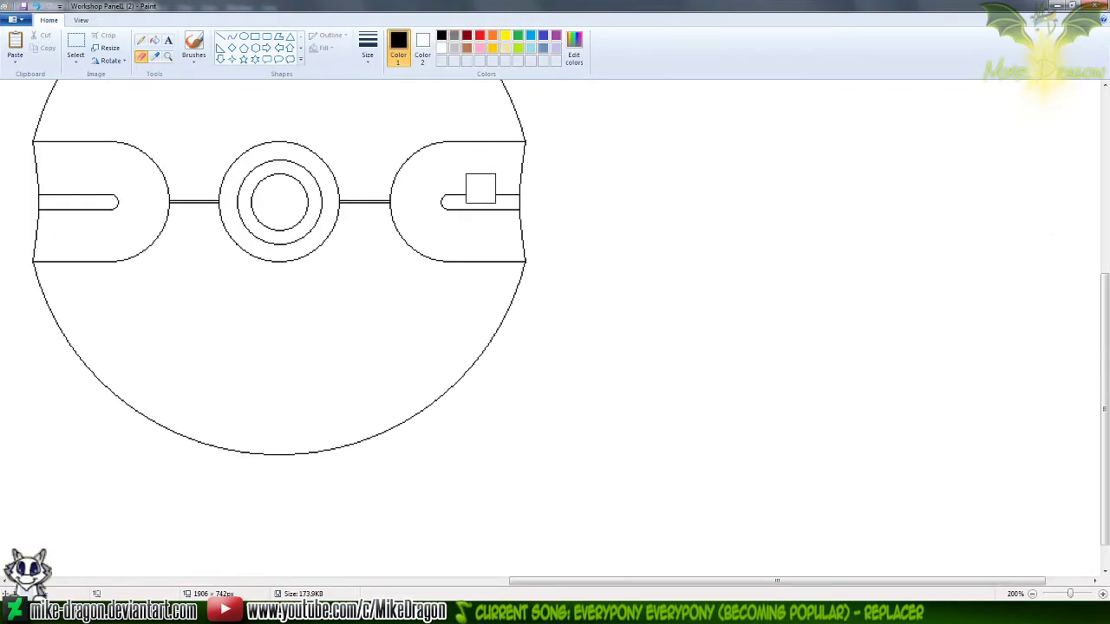
left_click_drag(1107, 395, 1109, 329)
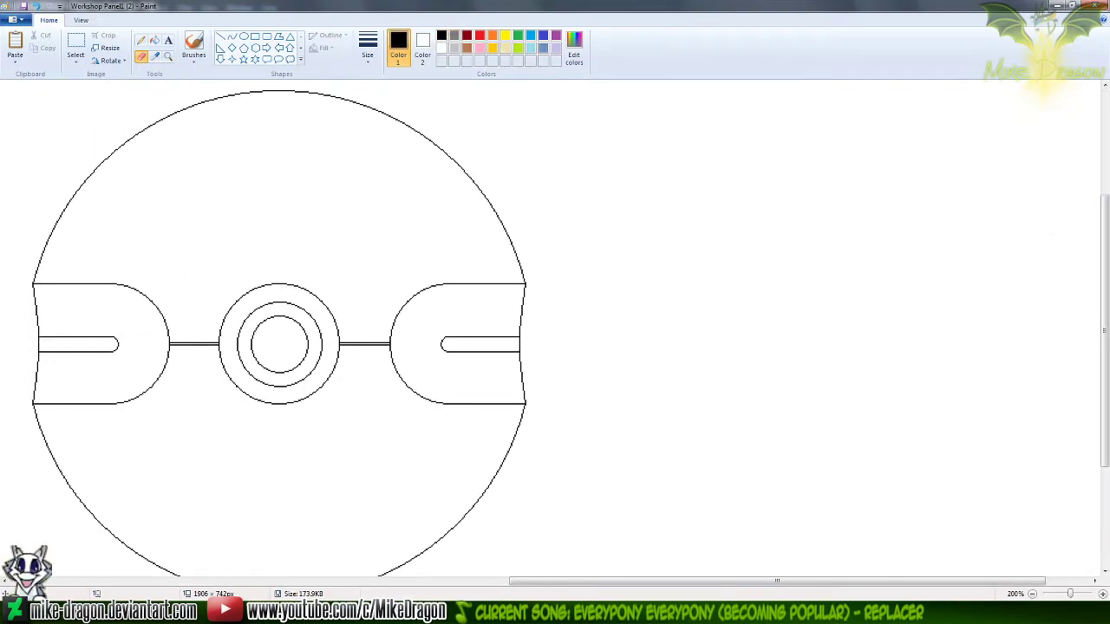
left_click_drag(796, 580, 672, 579)
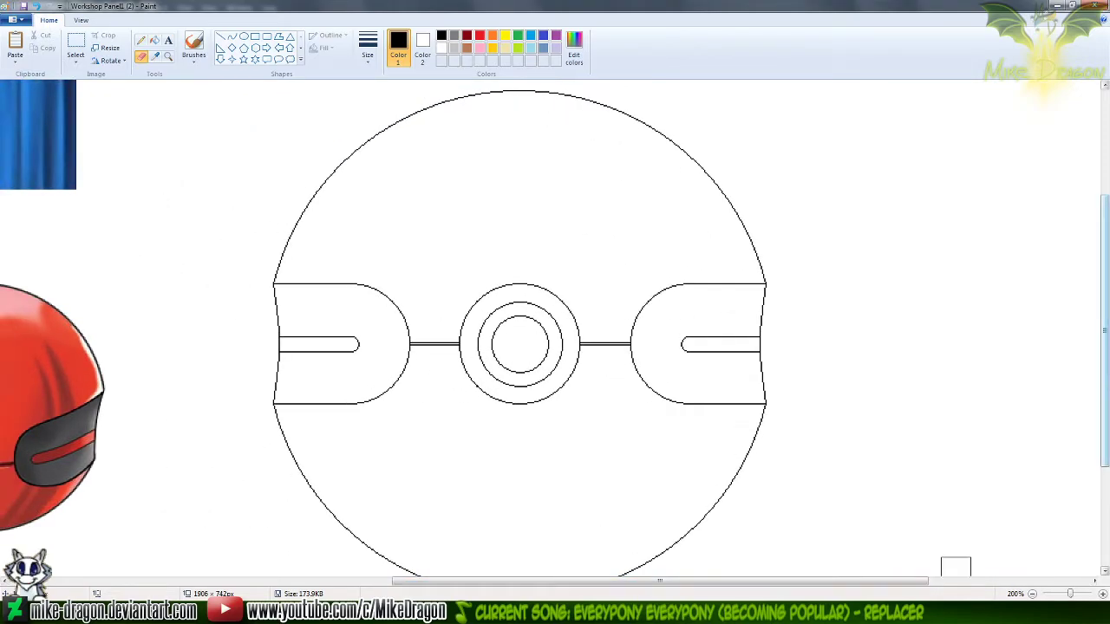
left_click_drag(878, 586, 798, 582)
left_click_drag(1107, 284, 1108, 290)
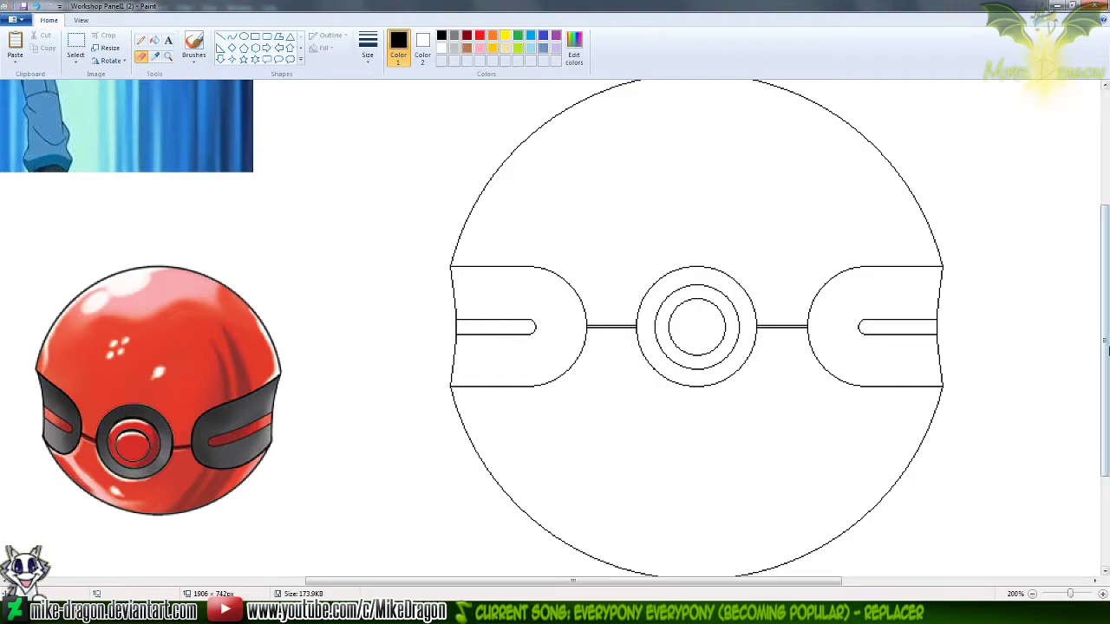
scroll(1109, 357, "down", 1)
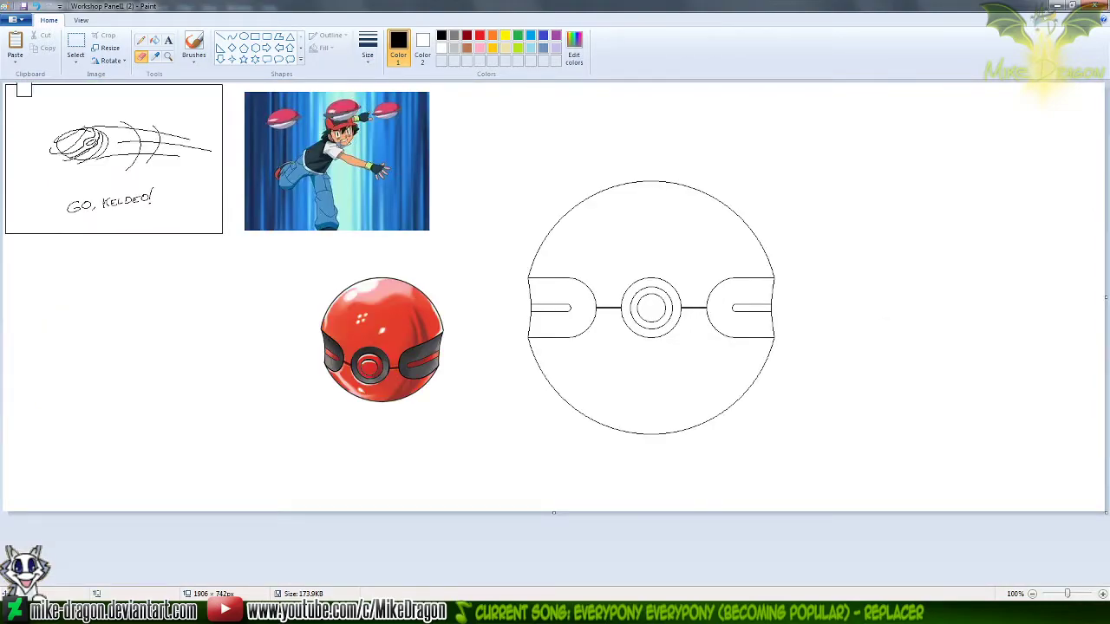
left_click(75, 58)
left_click(74, 43)
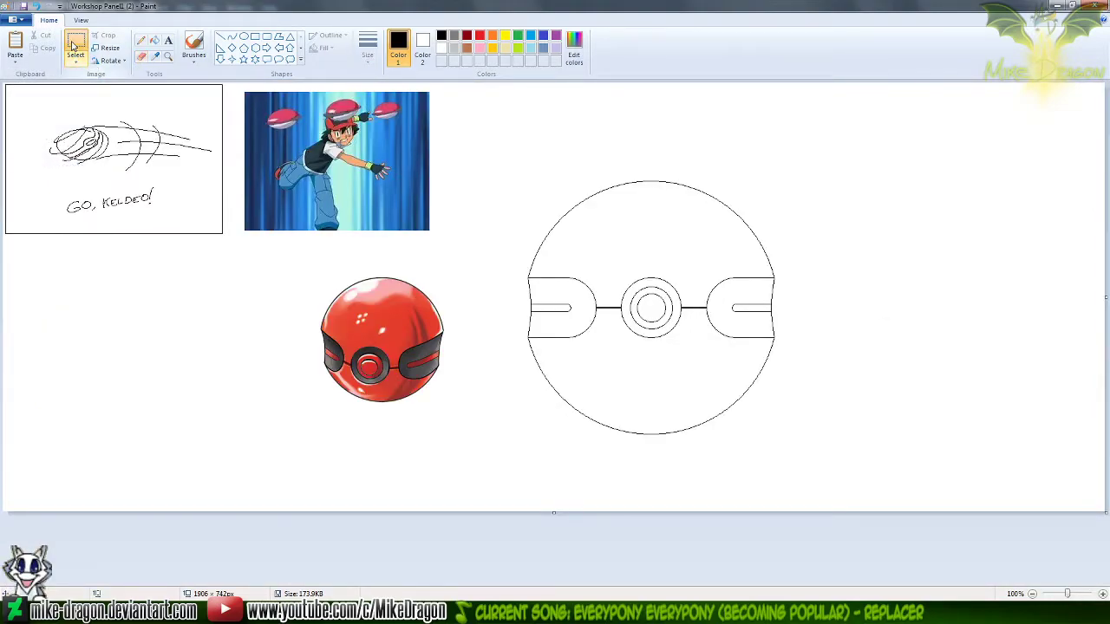
left_click_drag(735, 425, 797, 470)
Paste the copied ball beside the earlier outline in the Cherish Ball Progress Sheet window and trim the canvas height to 524 px
left_click(656, 612)
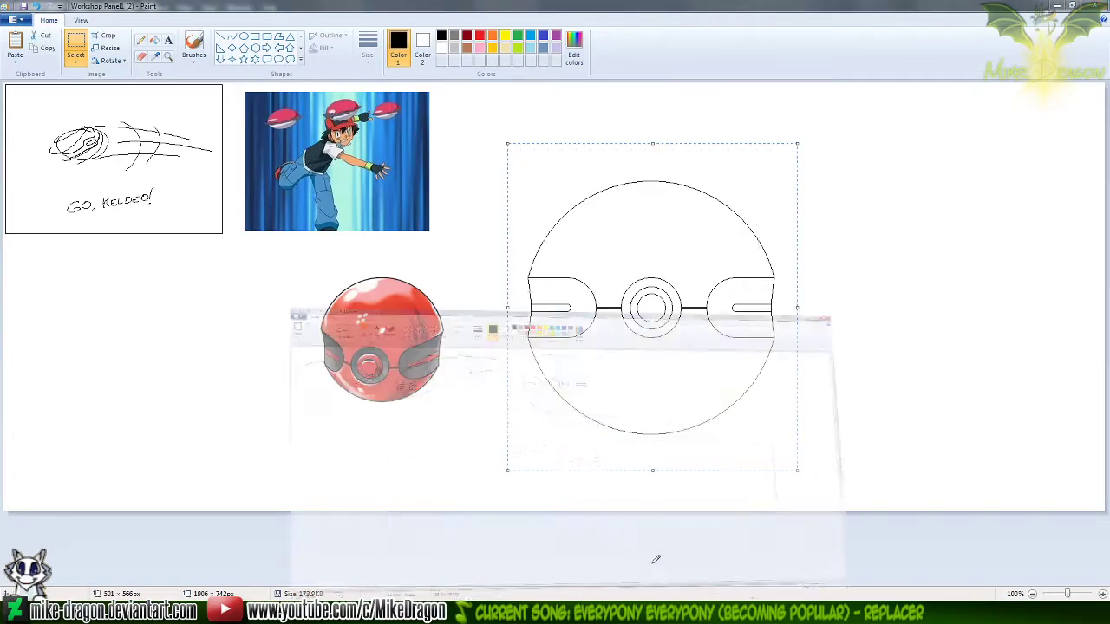
key("ctrl+v")
mouse_move(87, 153)
left_mouse_down()
mouse_move(655, 148)
mouse_move(644, 139)
left_mouse_up()
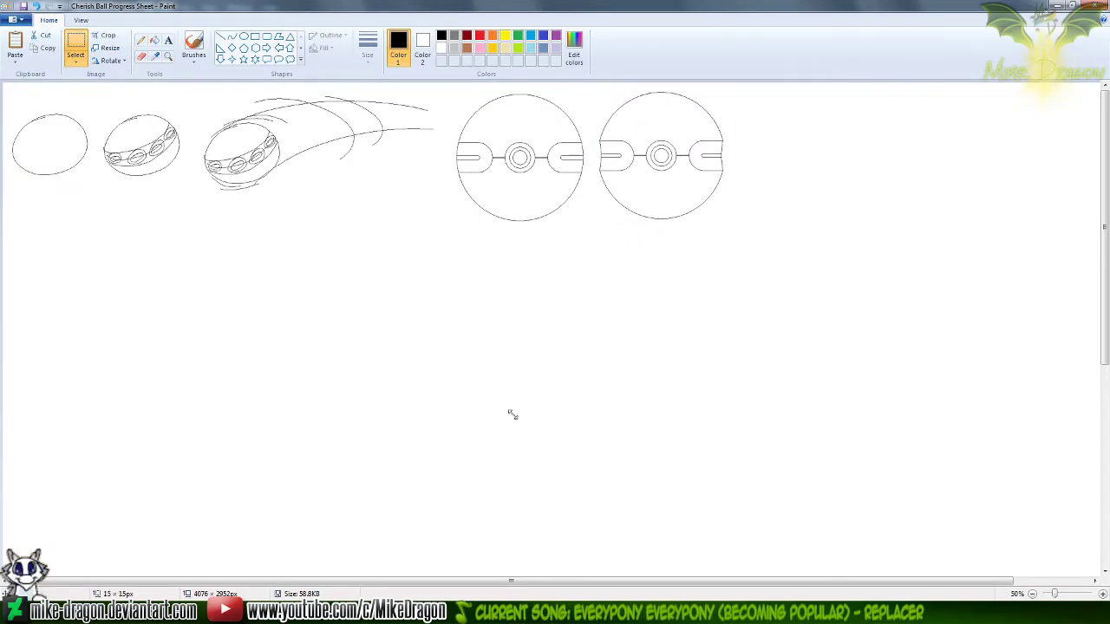
scroll(848, 492, "down", 1)
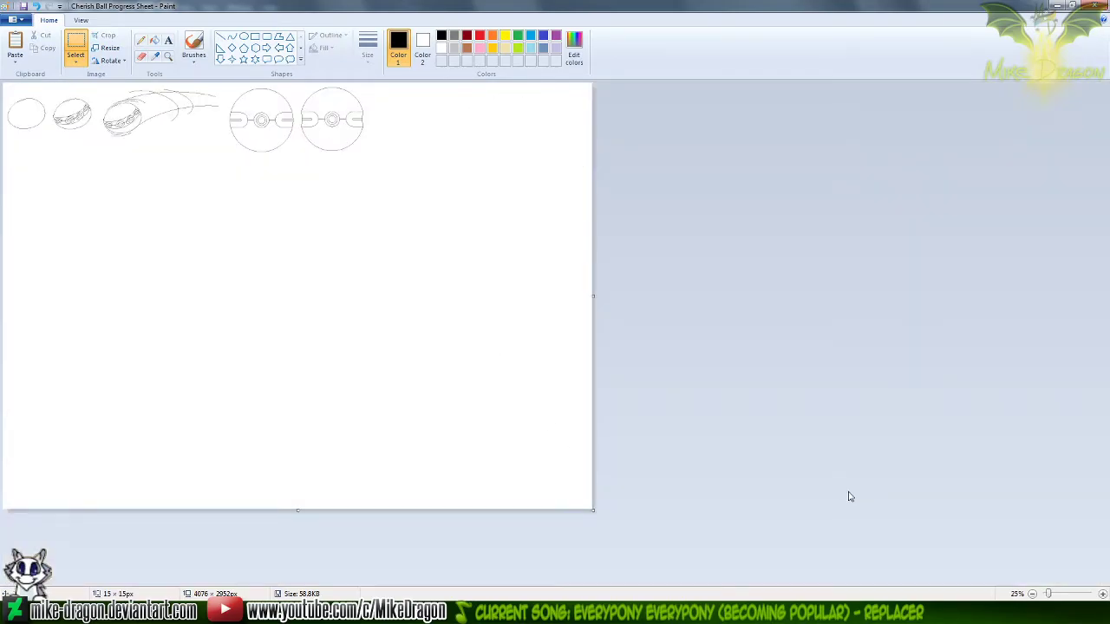
left_click_drag(291, 513, 346, 159)
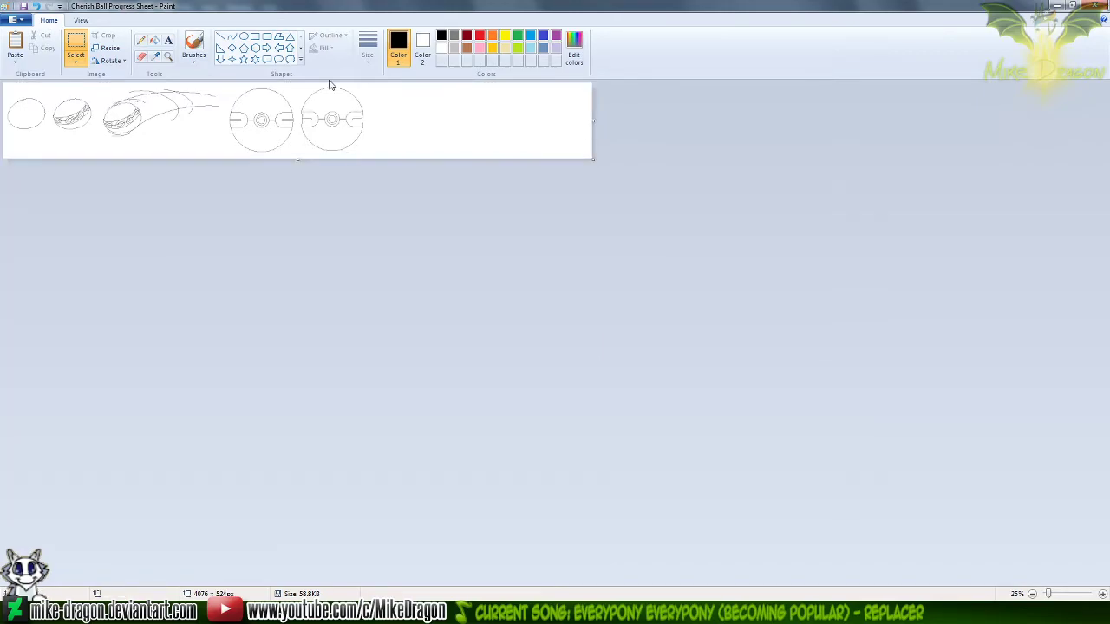
Choose a black brush for handwriting in the blank area beside the newest ball
left_click(186, 66)
left_click(150, 78)
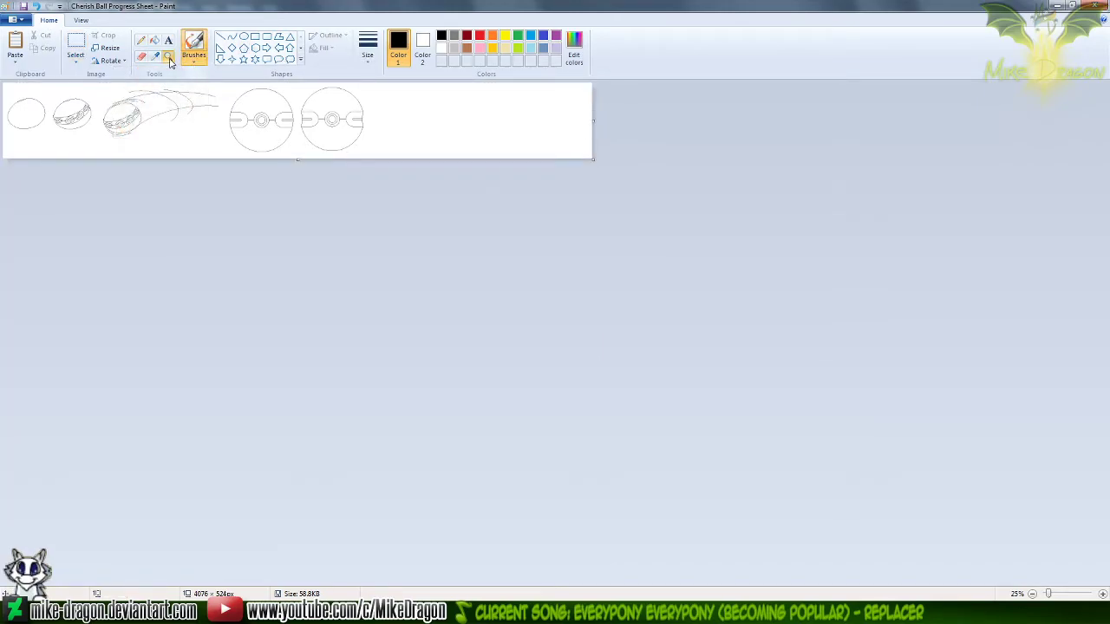
left_click(168, 58)
left_click(436, 124)
left_click(624, 135)
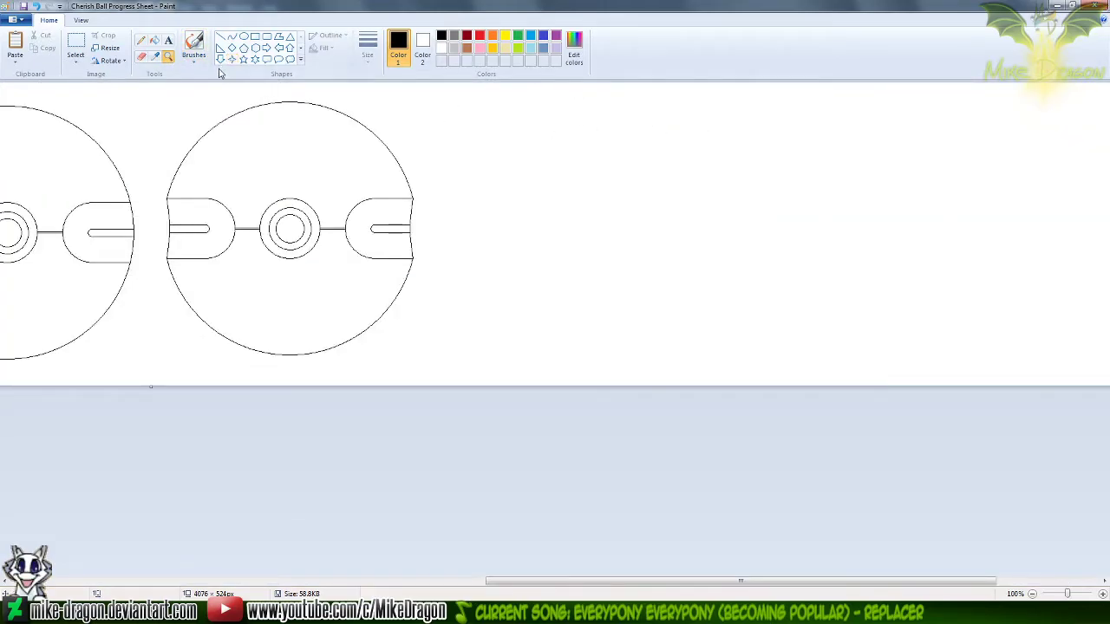
left_click(693, 167)
left_click(193, 39)
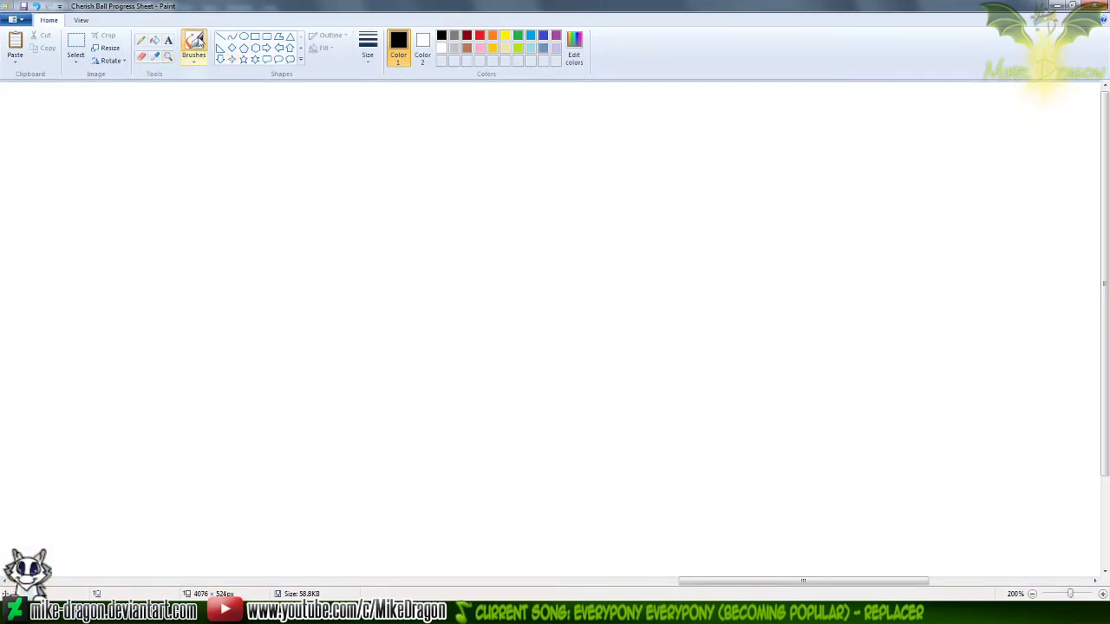
mouse_move(237, 307)
left_mouse_down()
mouse_move(271, 310)
mouse_move(264, 371)
left_mouse_up()
mouse_move(338, 264)
left_mouse_down()
mouse_move(357, 269)
mouse_move(340, 269)
mouse_move(346, 250)
left_mouse_up()
key("ctrl+z")
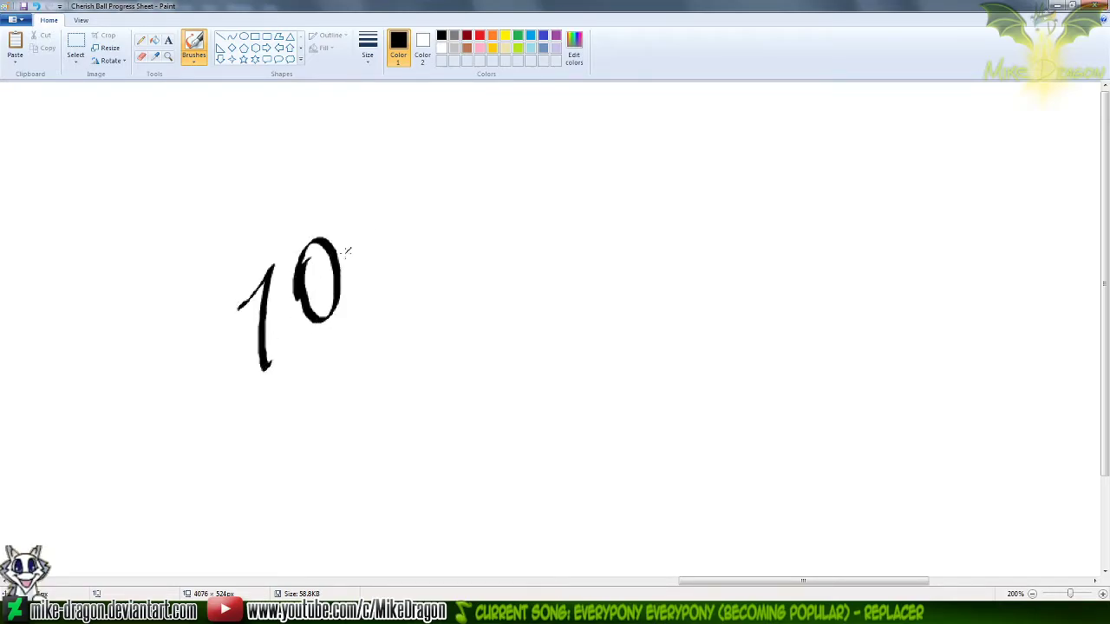
key("ctrl+z")
key("ctrl+z")
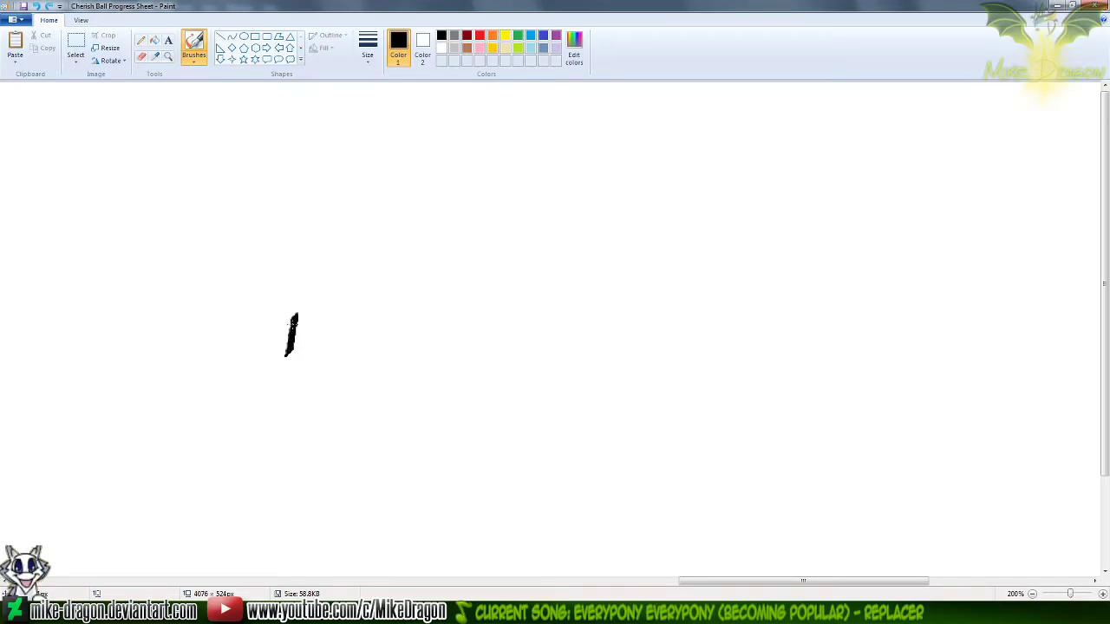
Handwrite the date 10/11/20 at an upward slant in the blank area beside the newest ball
left_click_drag(295, 317, 309, 392)
mouse_move(322, 307)
left_mouse_down()
mouse_move(346, 368)
mouse_move(338, 300)
mouse_move(363, 357)
left_mouse_up()
left_click_drag(376, 276, 383, 347)
mouse_move(390, 293)
left_mouse_down()
mouse_move(400, 282)
mouse_move(419, 337)
left_mouse_up()
left_click_drag(434, 227, 440, 323)
mouse_move(454, 239)
left_mouse_down()
mouse_move(476, 224)
mouse_move(495, 277)
left_mouse_up()
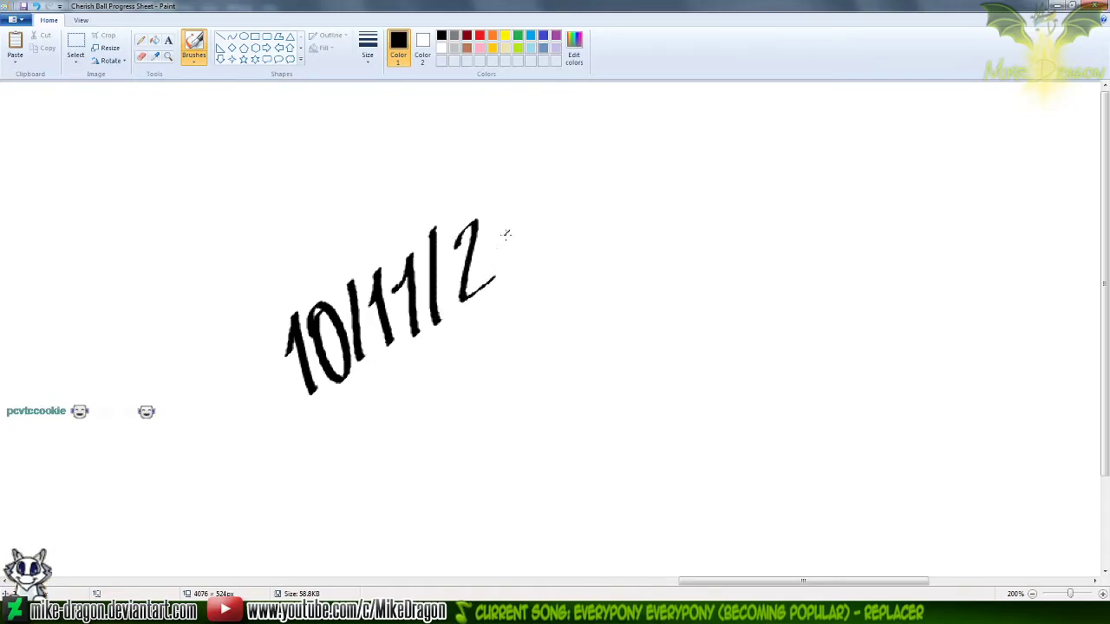
left_click_drag(519, 206, 499, 248)
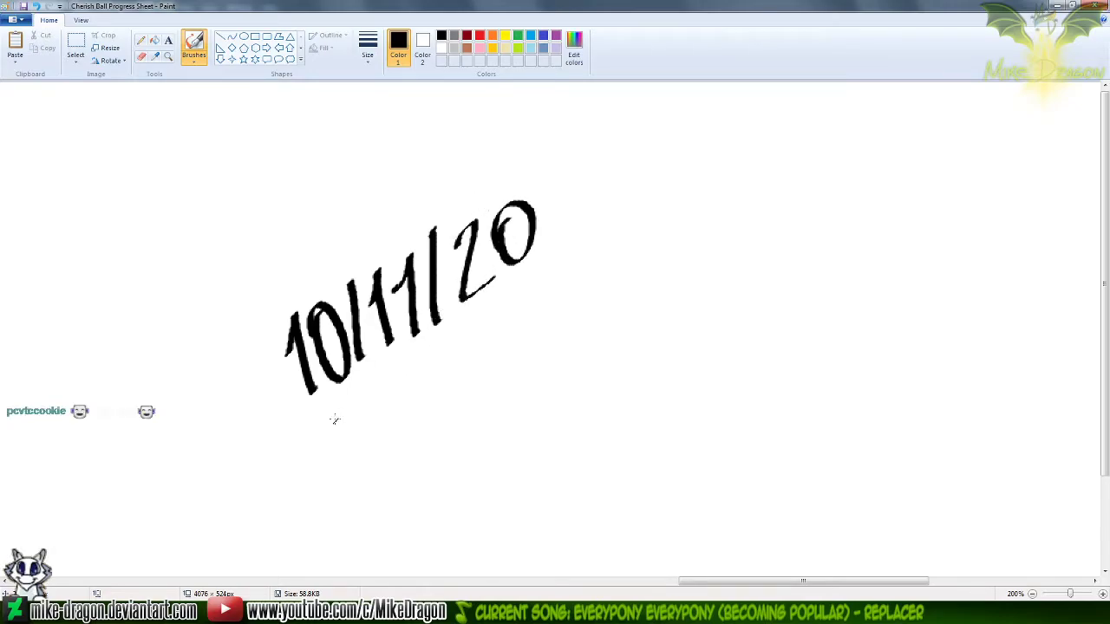
Handwrite SUNDAY below the date at the same upward slant
mouse_move(361, 422)
left_mouse_down()
mouse_move(397, 458)
mouse_move(355, 490)
left_mouse_up()
mouse_move(409, 416)
left_mouse_down()
mouse_move(437, 414)
mouse_move(458, 441)
mouse_move(496, 423)
left_mouse_up()
mouse_move(508, 352)
left_mouse_down()
mouse_move(548, 357)
mouse_move(526, 393)
mouse_move(586, 354)
left_mouse_up()
left_click_drag(593, 286, 612, 338)
left_click_drag(565, 299, 598, 310)
Select the word SUNDAY with a free-form selection and shift it slightly left and down beneath the date
left_click(76, 59)
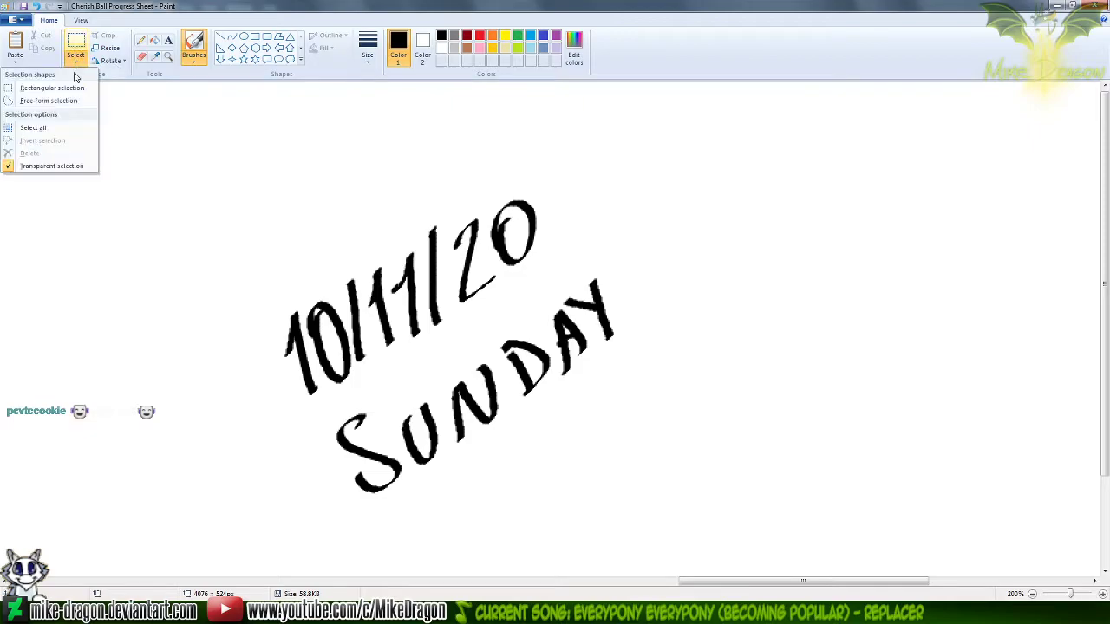
left_click(48, 100)
mouse_move(539, 283)
left_mouse_down()
mouse_move(337, 409)
mouse_move(312, 497)
mouse_move(419, 518)
mouse_move(696, 402)
mouse_move(686, 261)
mouse_move(593, 268)
mouse_move(546, 279)
left_mouse_up()
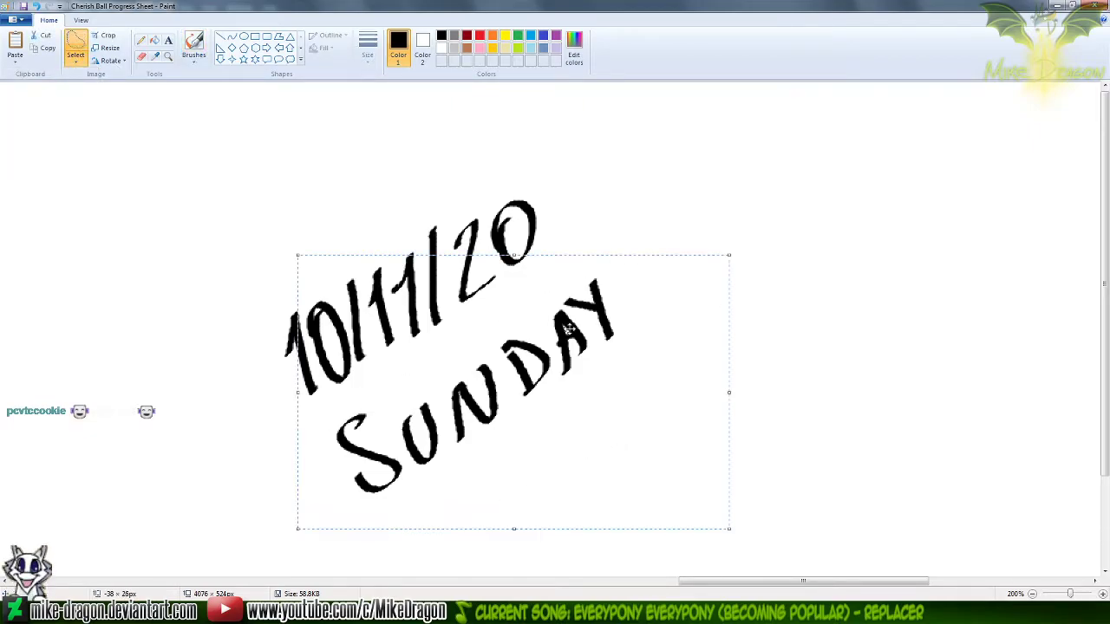
left_click_drag(508, 384, 495, 390)
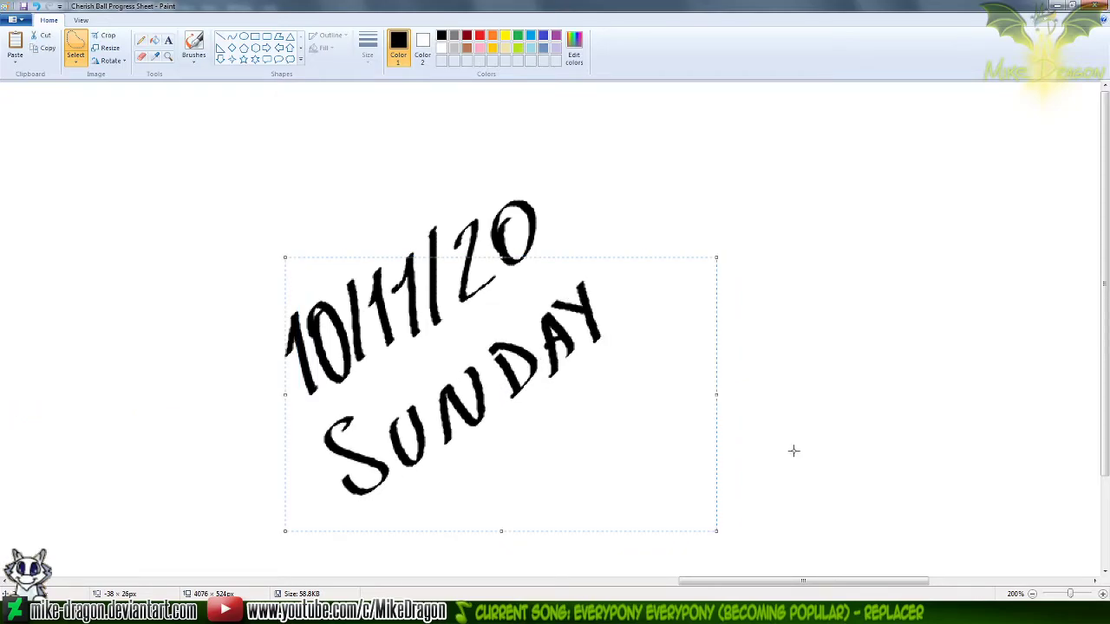
Select the handwritten date and weekday together, move them closer to the newest ball, and deselect them
scroll(611, 427, "down", 1)
left_click_drag(764, 581, 696, 579)
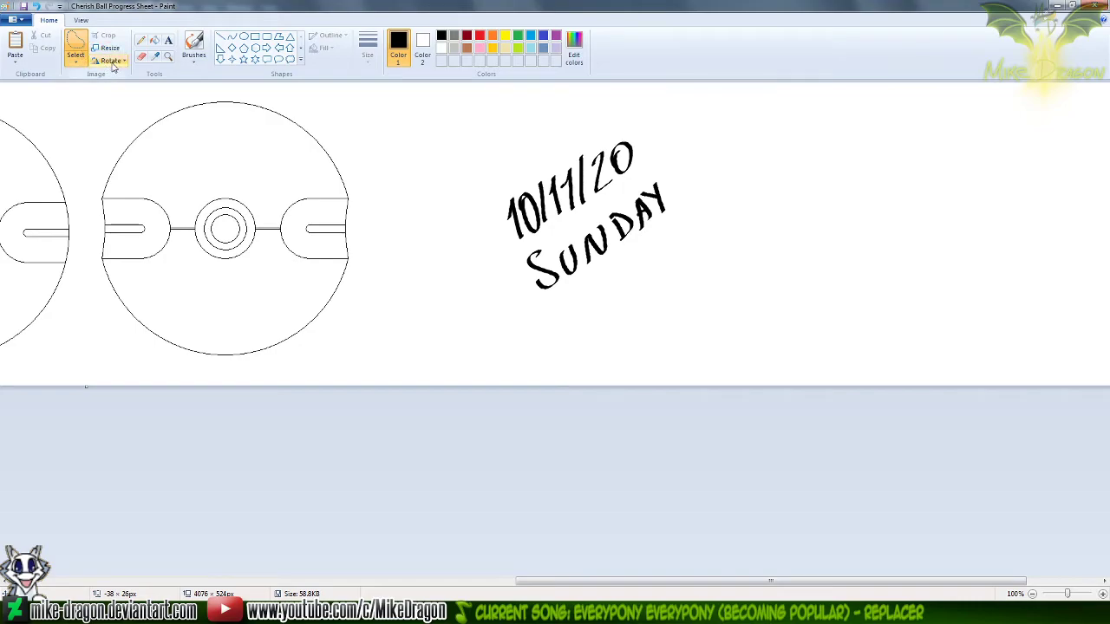
mouse_move(556, 94)
left_mouse_down()
mouse_move(743, 341)
mouse_move(436, 116)
mouse_move(486, 95)
left_mouse_up()
left_click_drag(646, 247, 555, 251)
left_click(702, 466)
Trim the empty canvas beyond the handwritten date to a width of 3008 px and save the progress sheet
scroll(839, 321, "down", 1)
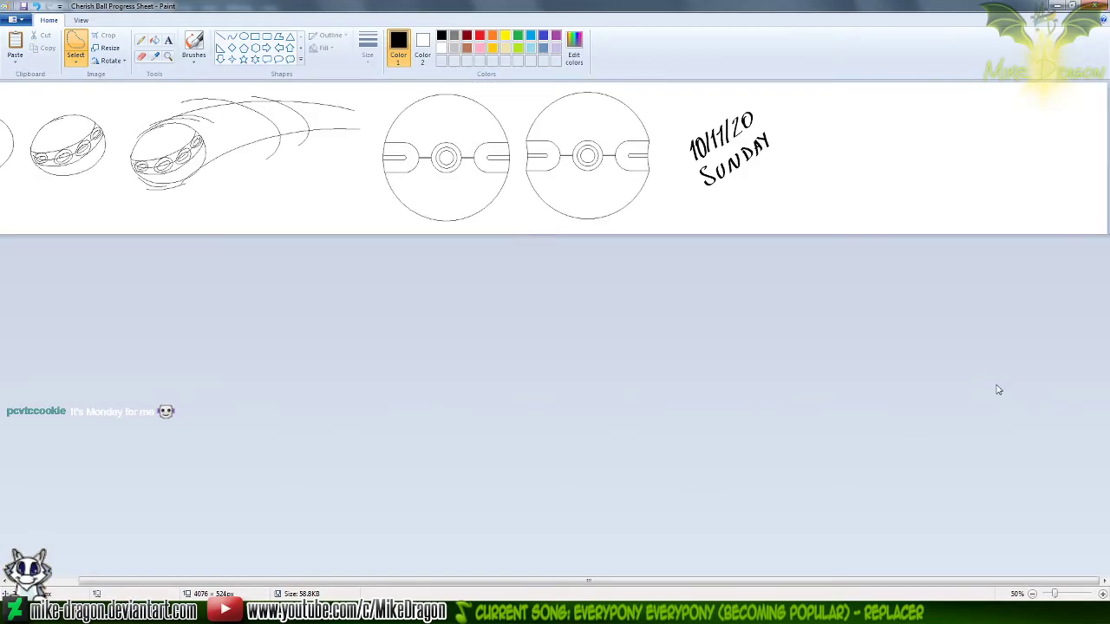
left_click_drag(1103, 161, 789, 173)
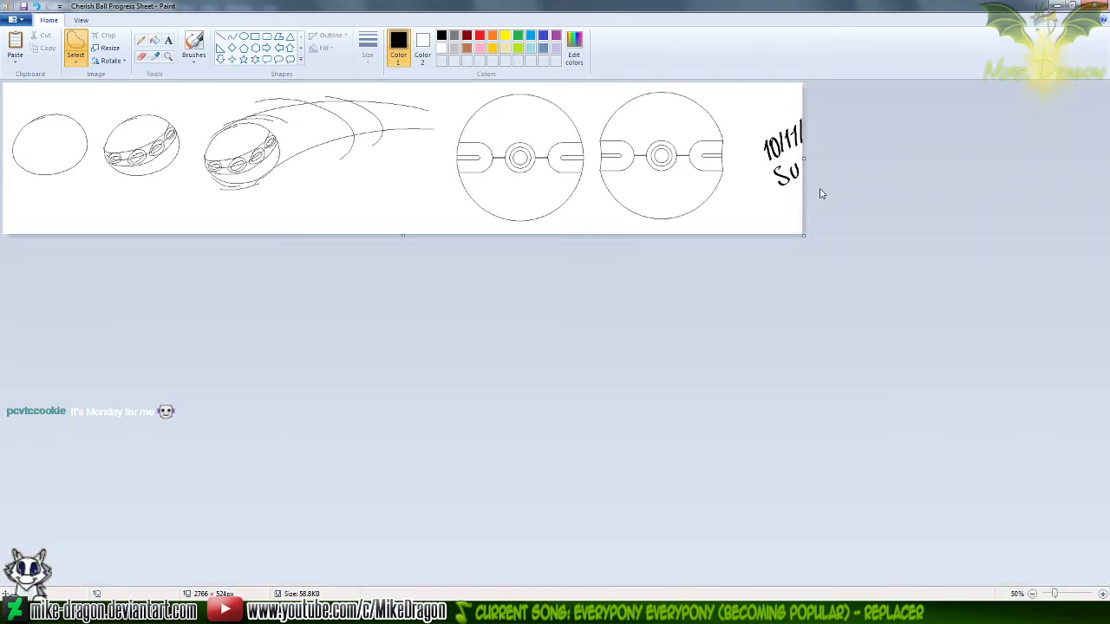
key("ctrl+z")
scroll(839, 188, "down", 1)
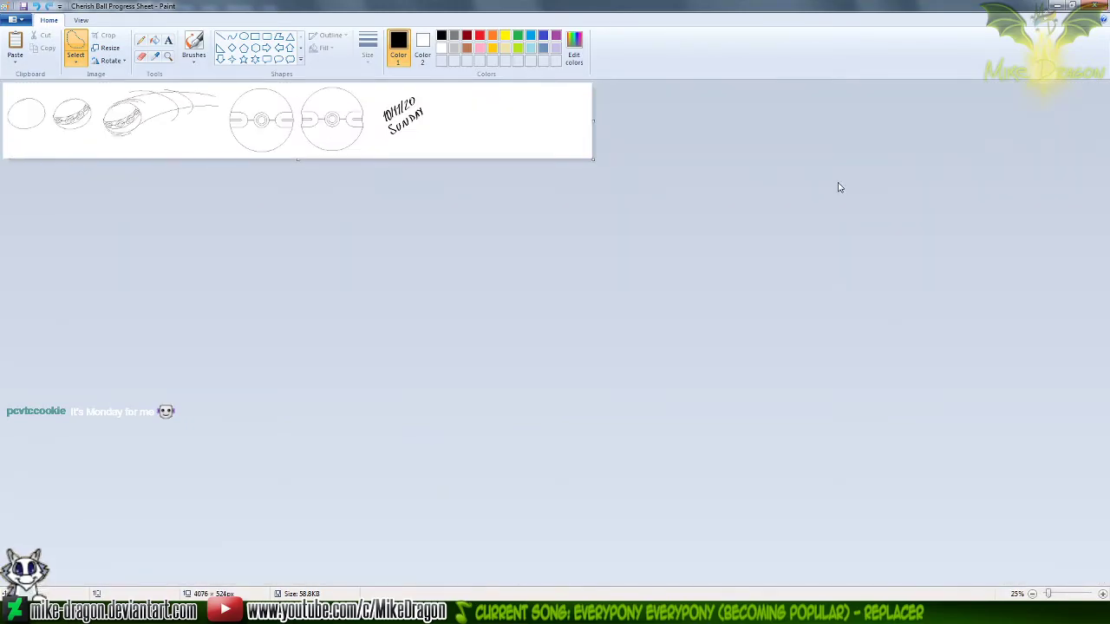
left_click_drag(593, 121, 438, 141)
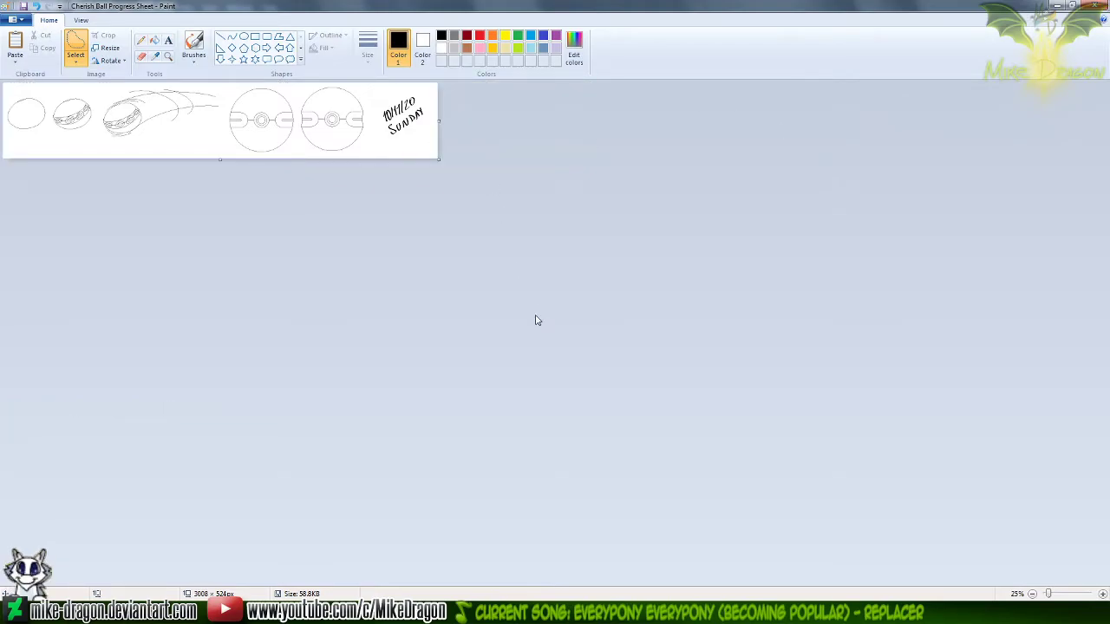
scroll(536, 321, "up", 1)
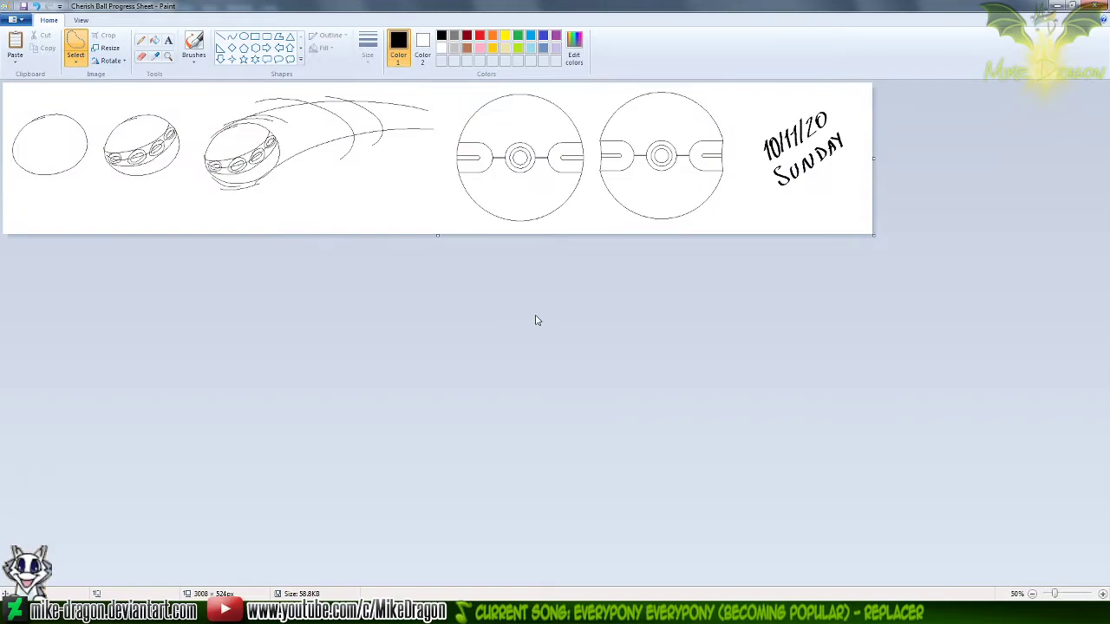
key("ctrl+s")
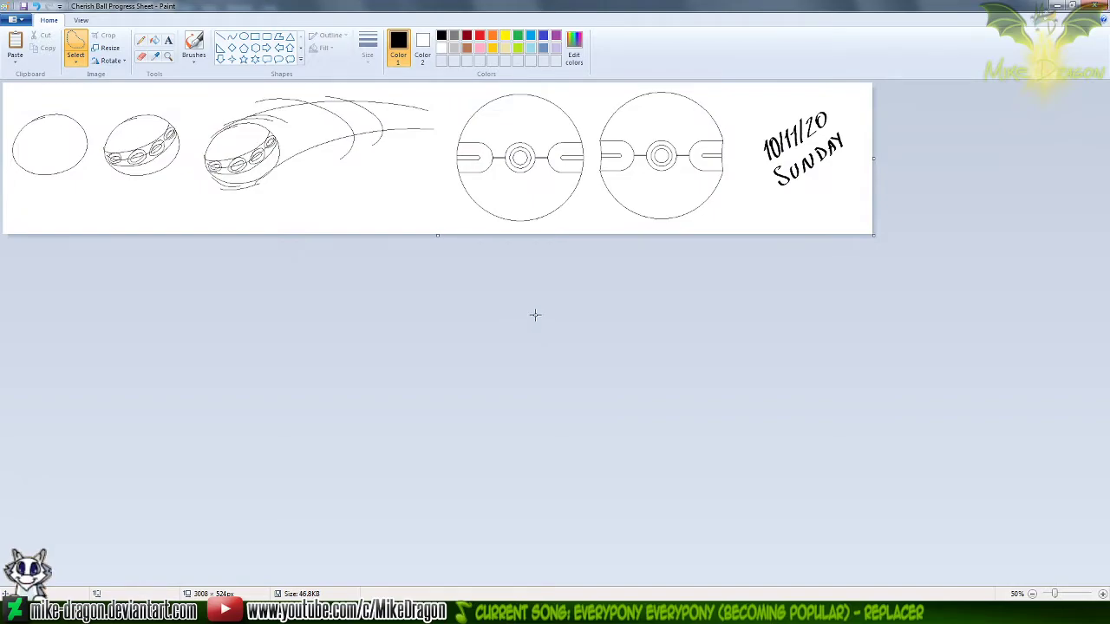
Switch to Photoshop and close the Untitled-4 document without saving its changes
left_click(727, 613)
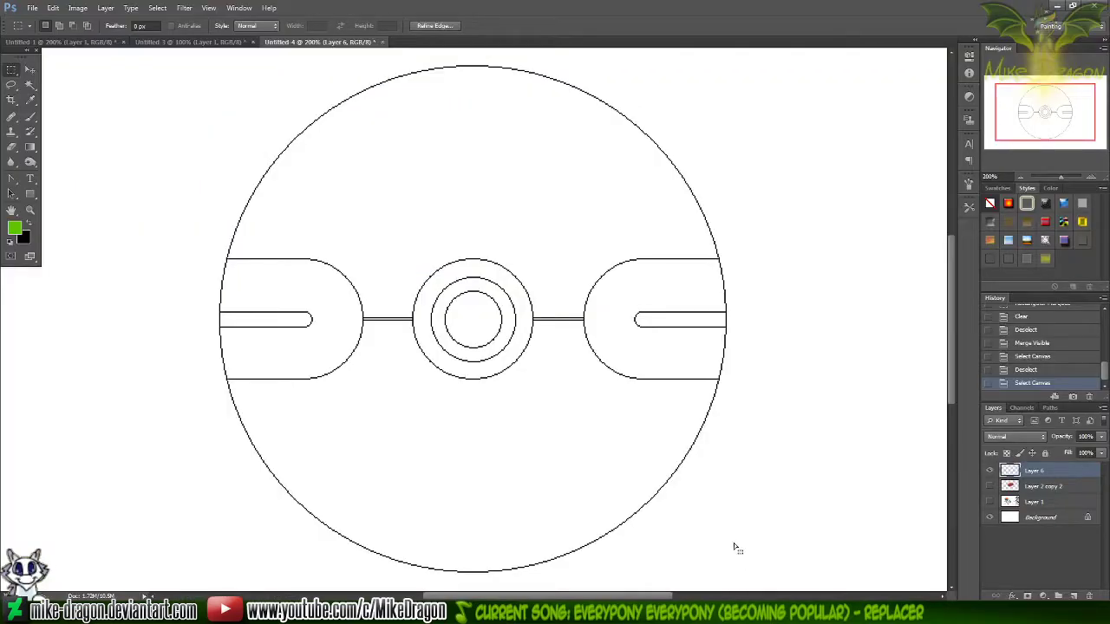
left_click(383, 42)
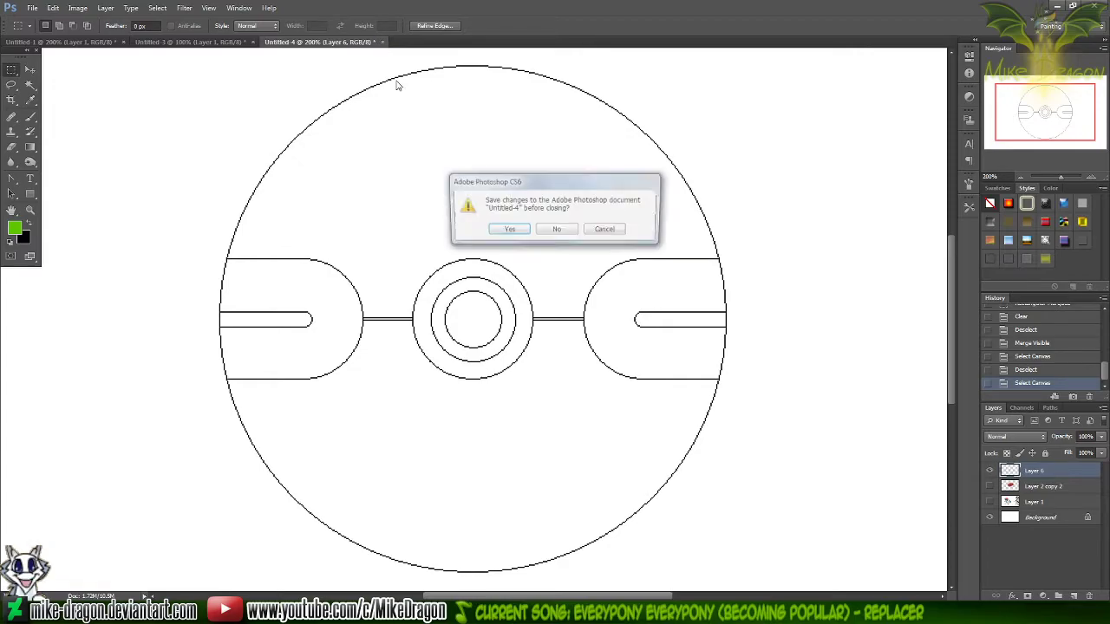
left_click(558, 229)
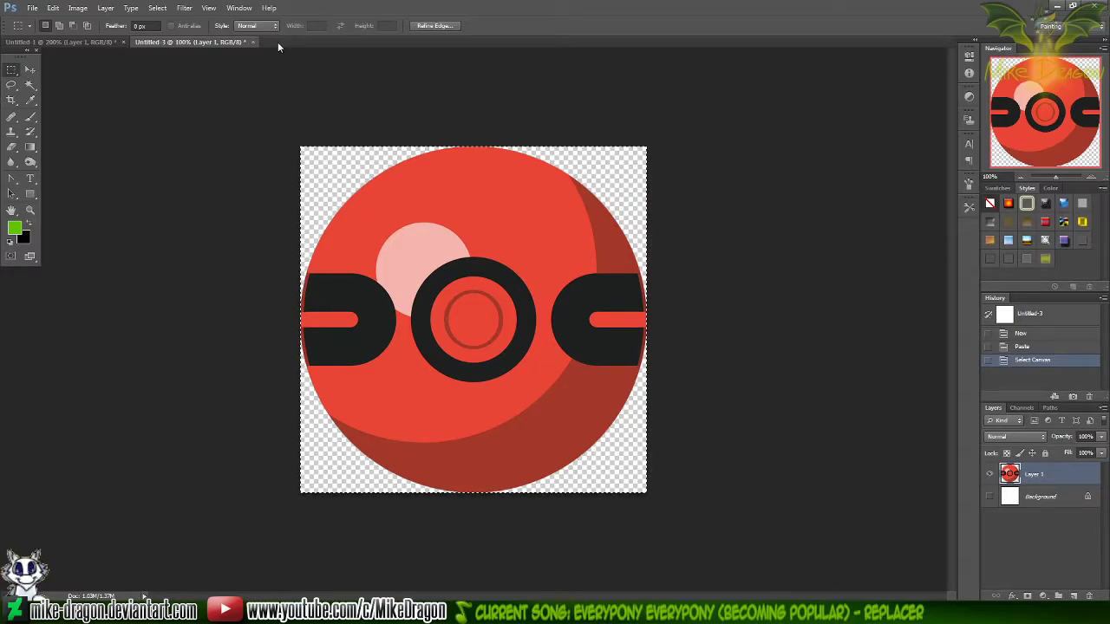
Start saving a copy of the red ball image as PNG in the Silver Trot Pokémon Trainer folder
left_click(32, 8)
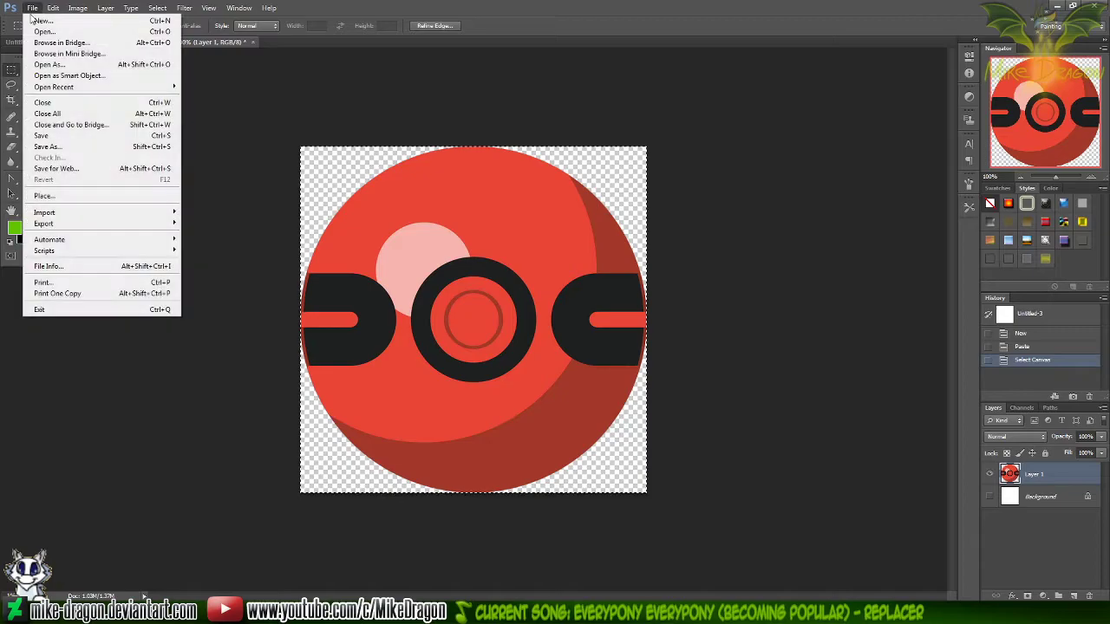
left_click(59, 151)
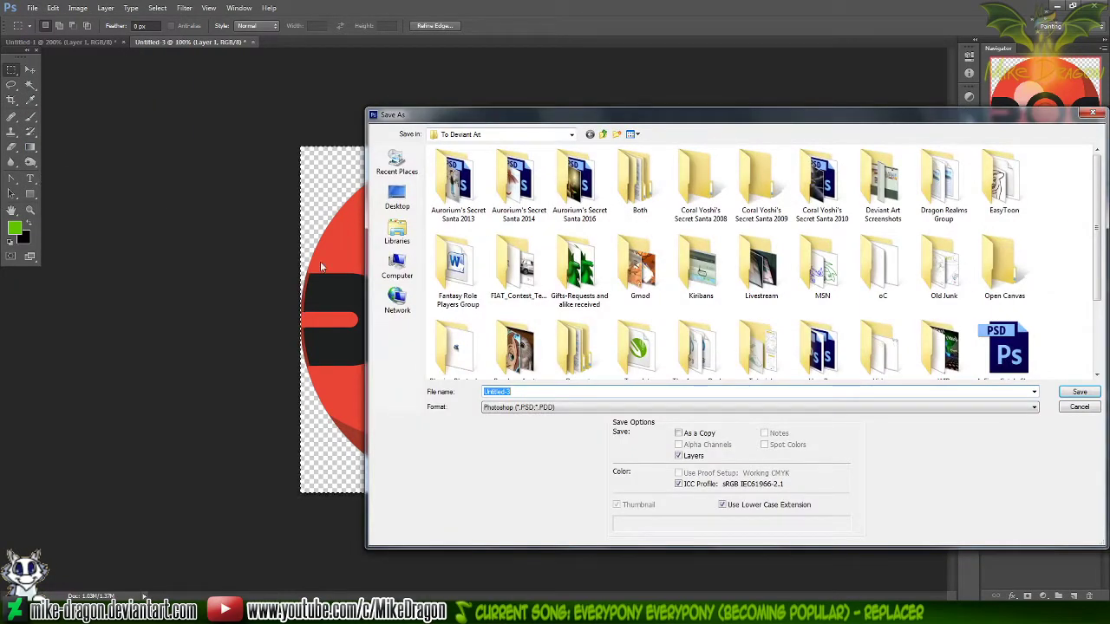
left_click(425, 612)
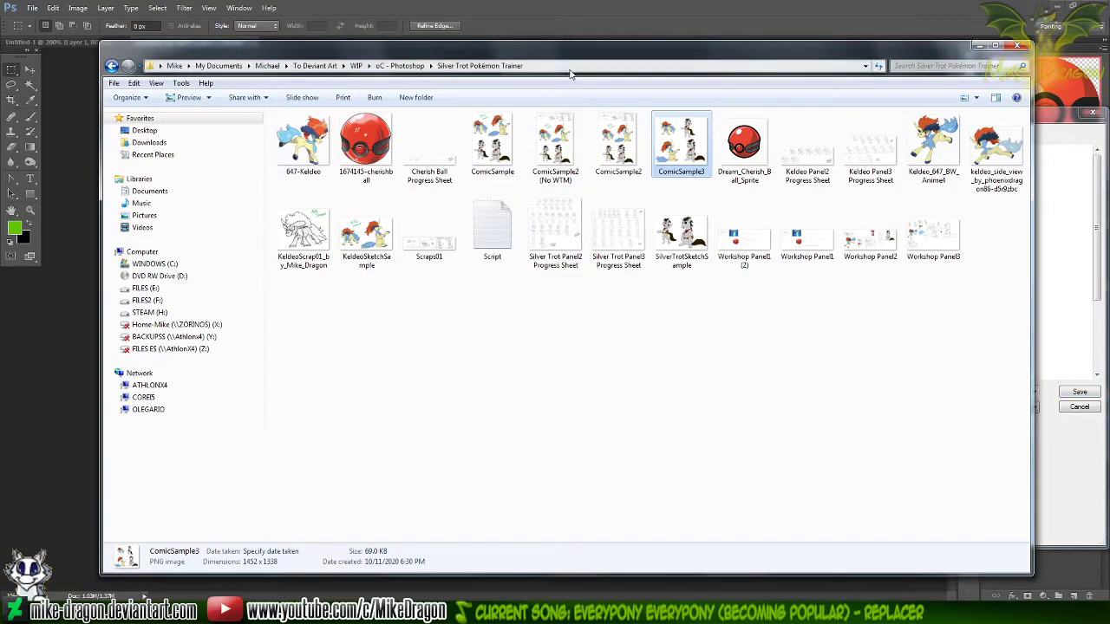
key("alt+Tab")
left_click(743, 392)
type("E:\\My Documents\\Michael\\To Deviant Art\\WIP\\oC - Photoshop\\Silver Trot Pokémon Trainer")
left_click(711, 407)
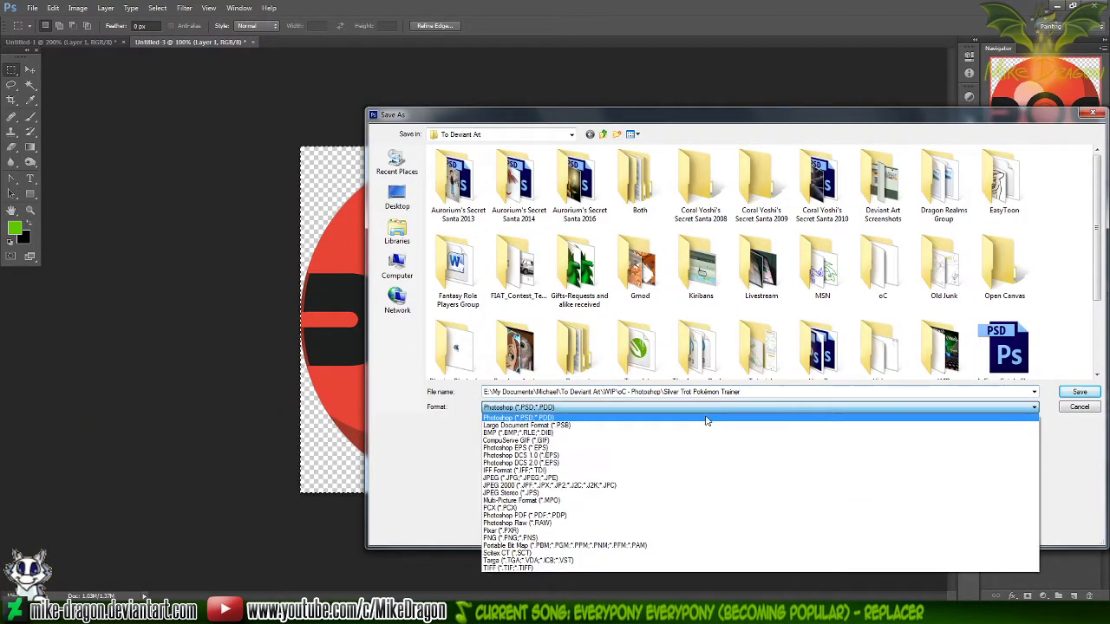
left_click(702, 538)
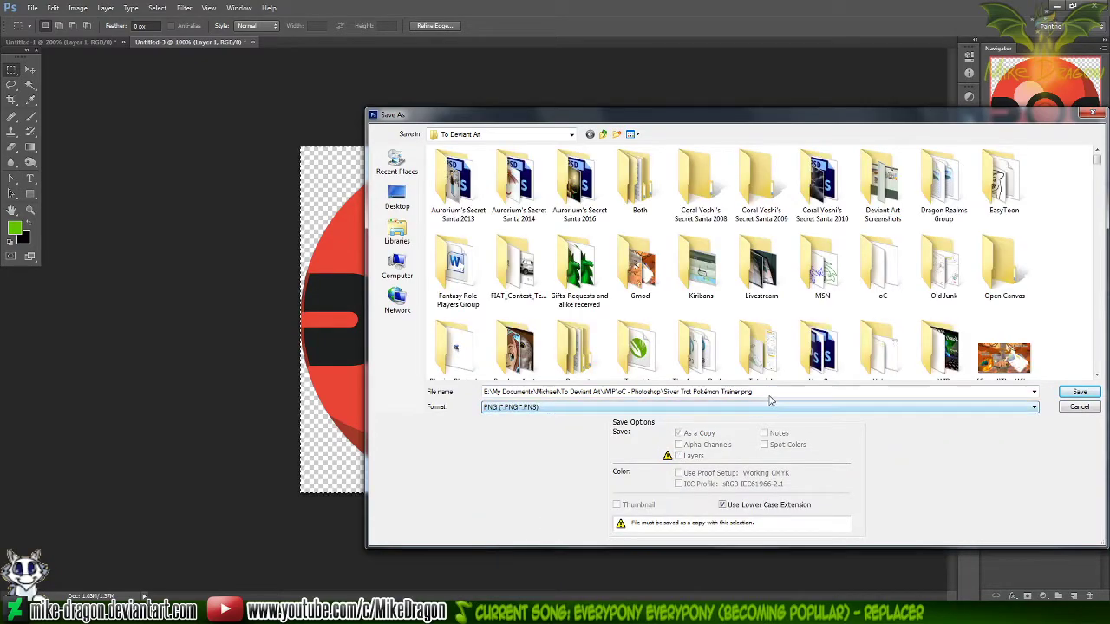
left_click(775, 391)
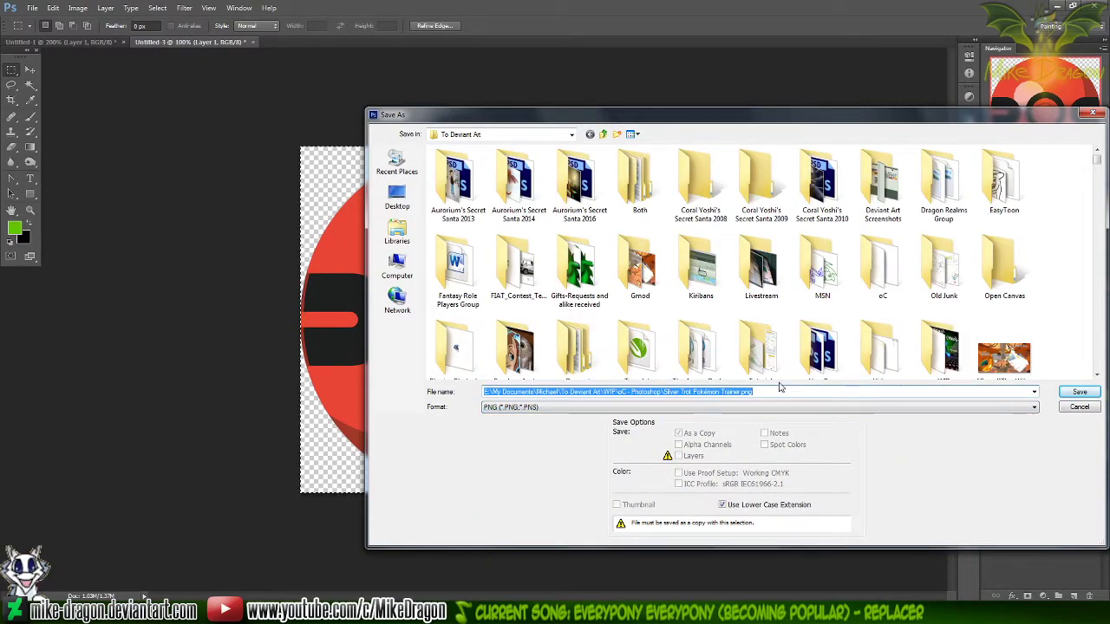
type("E:\\My Documents\\Michael\\To Deviant Art\\WIP\\oC - Photoshop\\Silver Trot Pokémon Trainer")
type("\\")
key("Return")
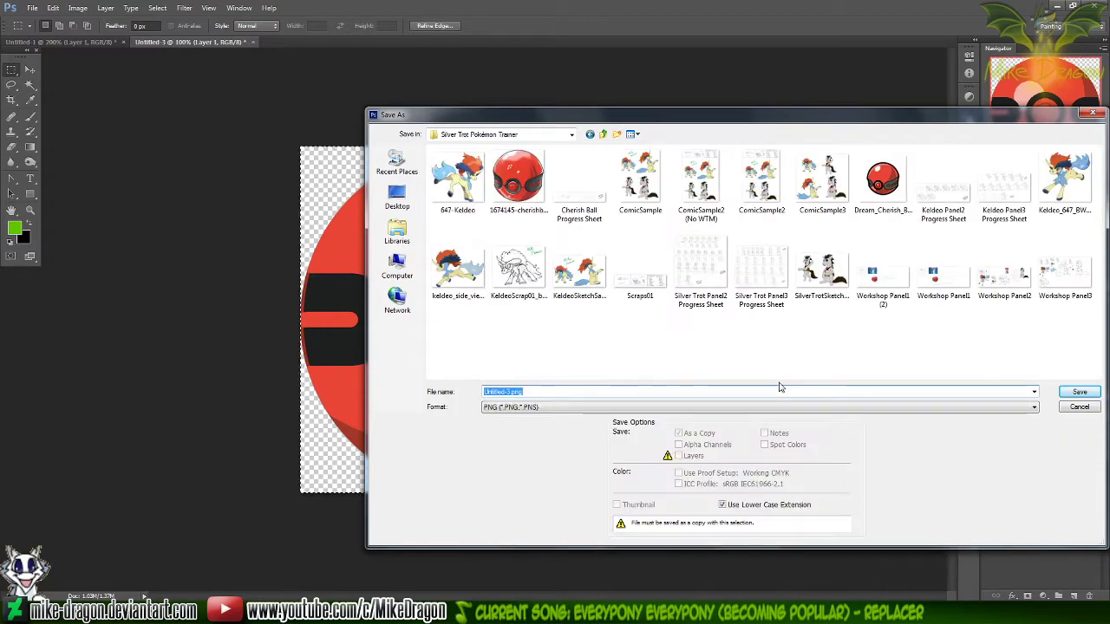
Name the PNG copy Cherish Ball Sample and save it with the offered PNG options
type("Cherish Ball")
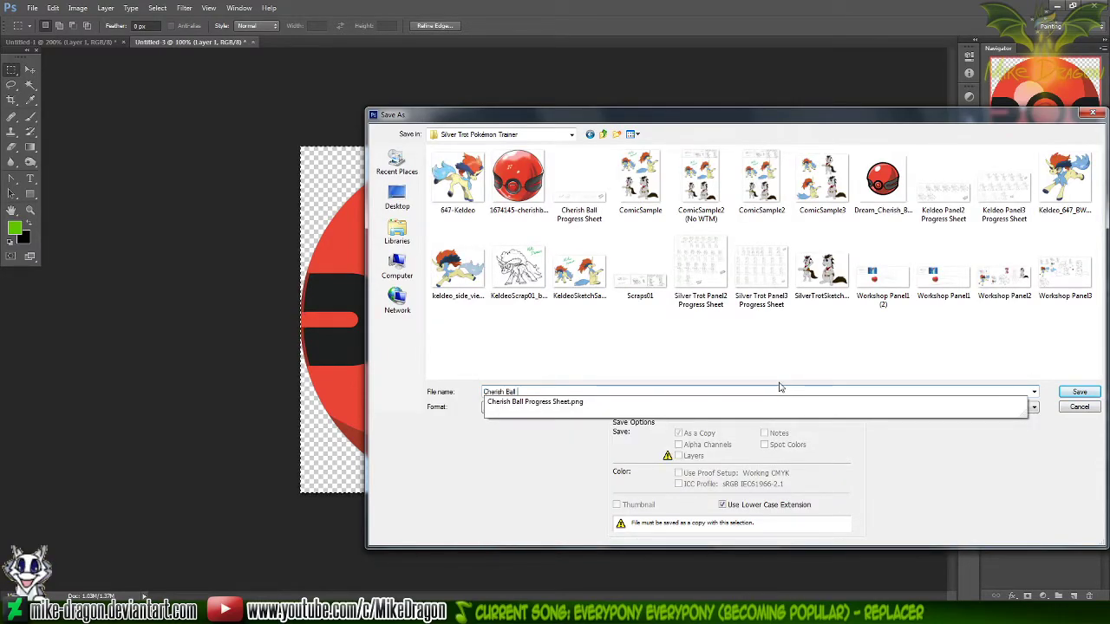
type(" Sample")
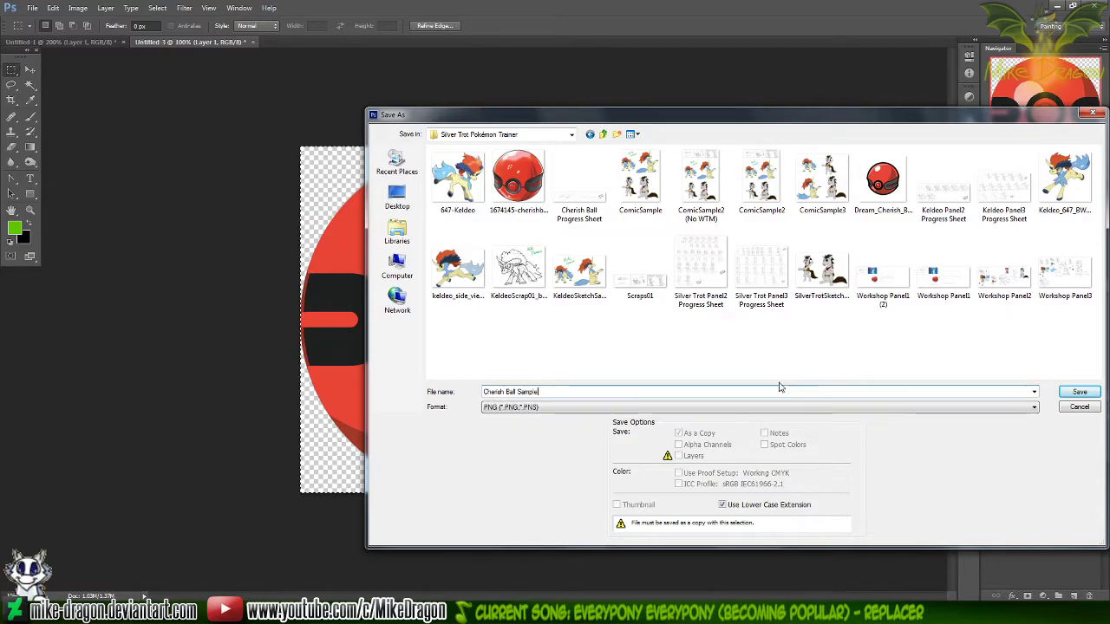
key("Return")
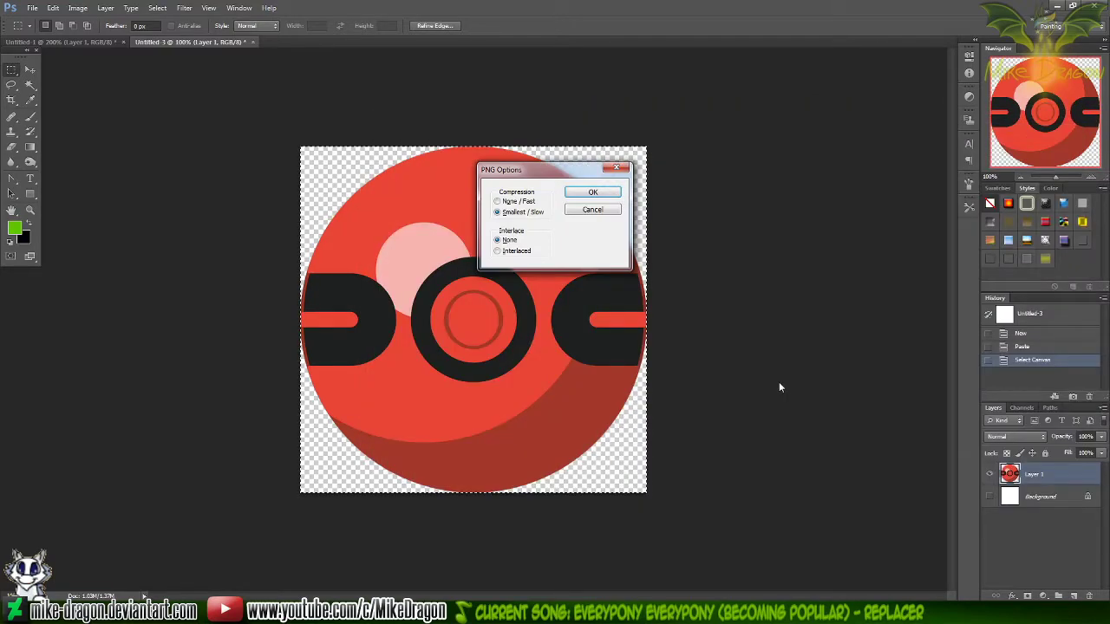
key("Return")
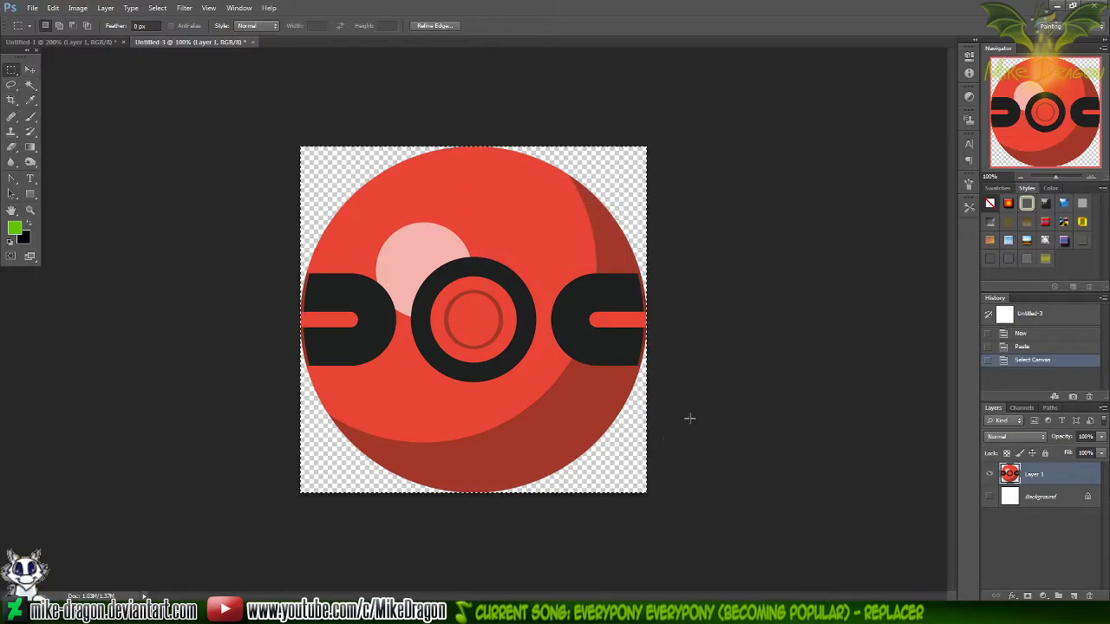
Close the Untitled-1 document without saving, and exit Photoshop discarding the changes in Untitled-3
left_click(87, 41)
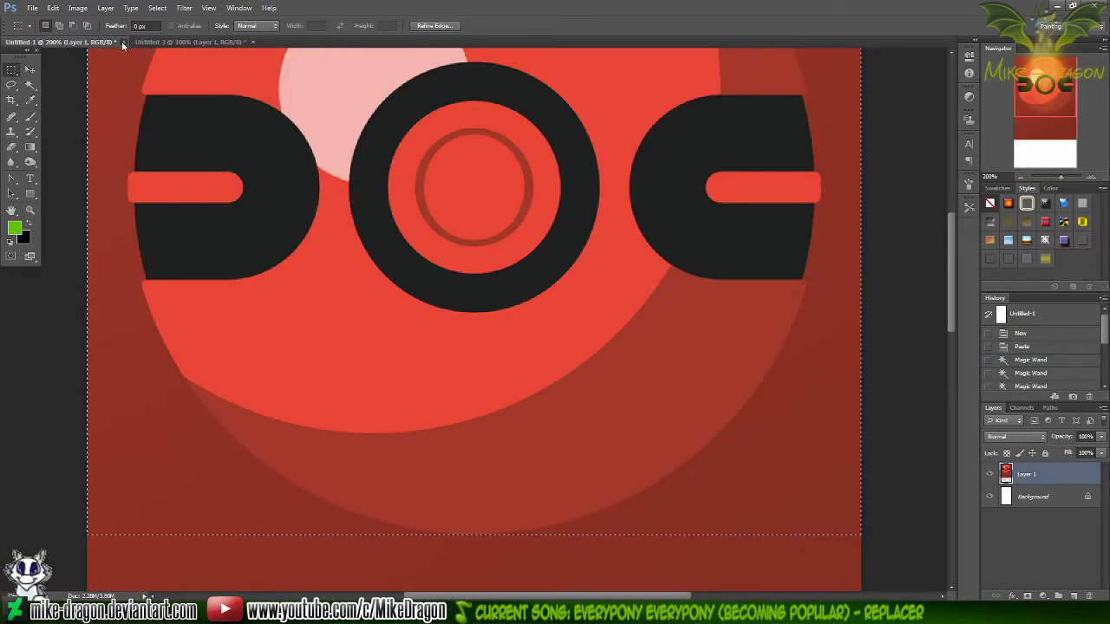
left_click(123, 42)
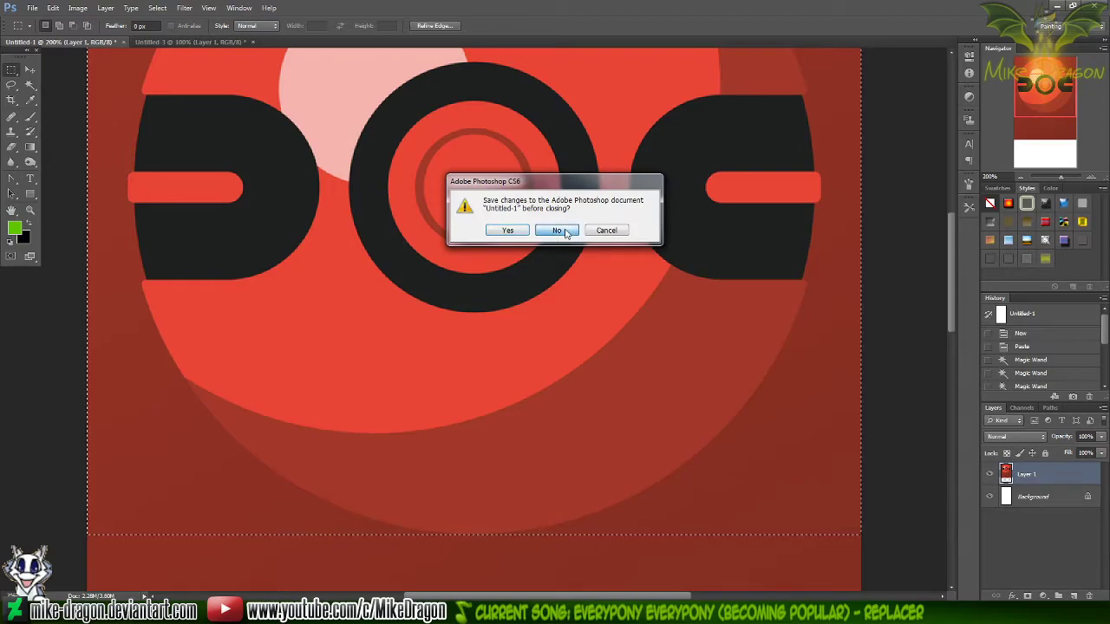
left_click(550, 231)
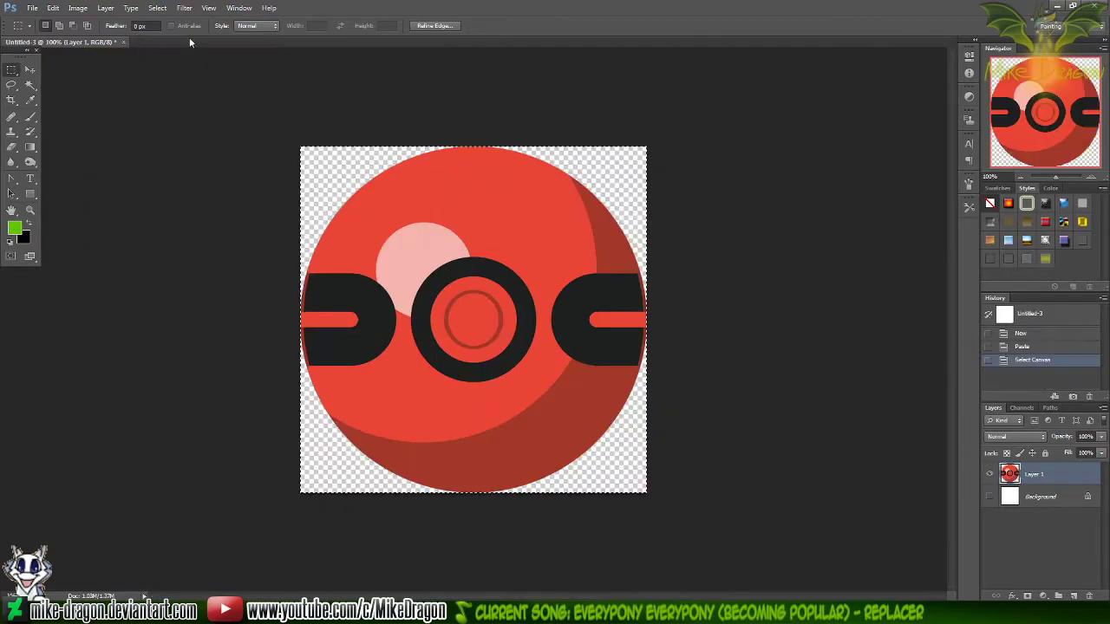
left_click(1094, 6)
left_click(568, 232)
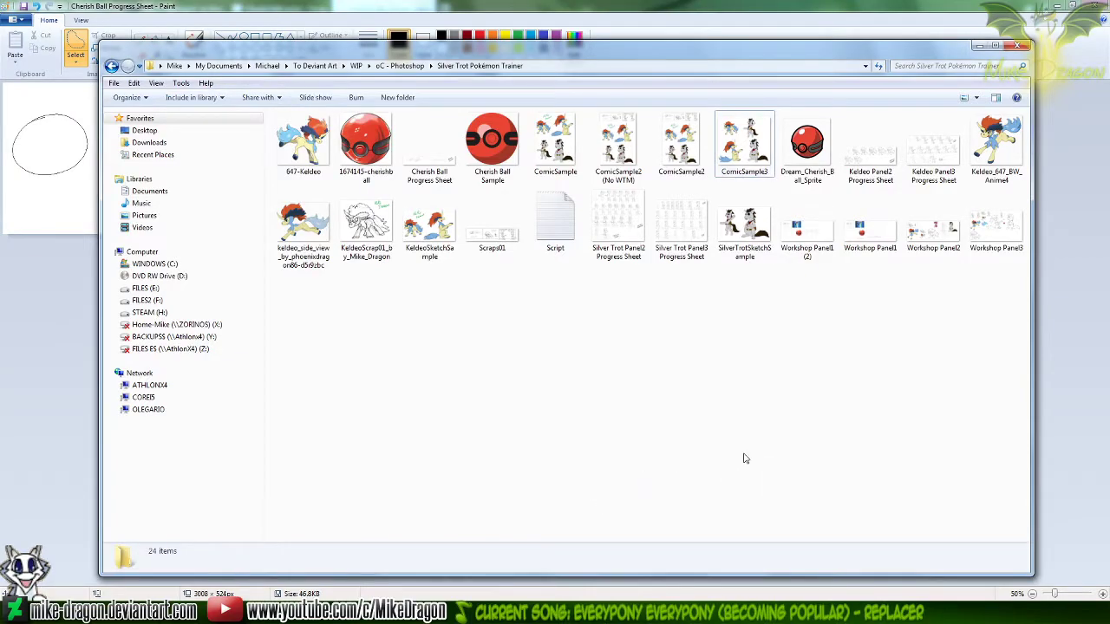
Switch to the Cherish Ball Progress Sheet in Paint, view it at 100%, and activate the Pencil
left_click(58, 390)
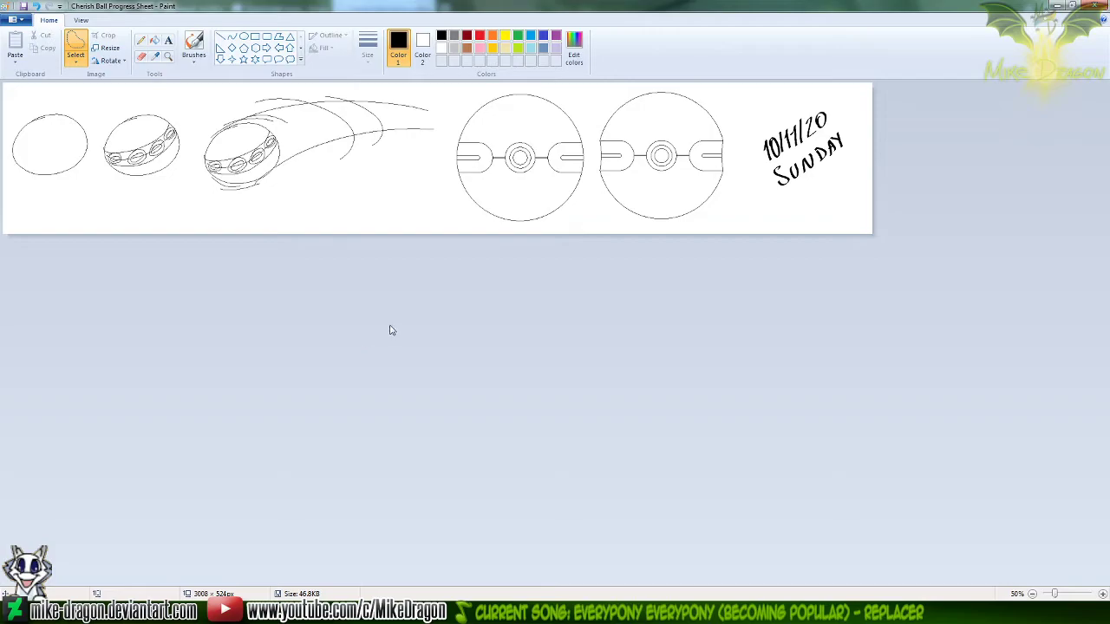
left_click(168, 57)
left_click(681, 150)
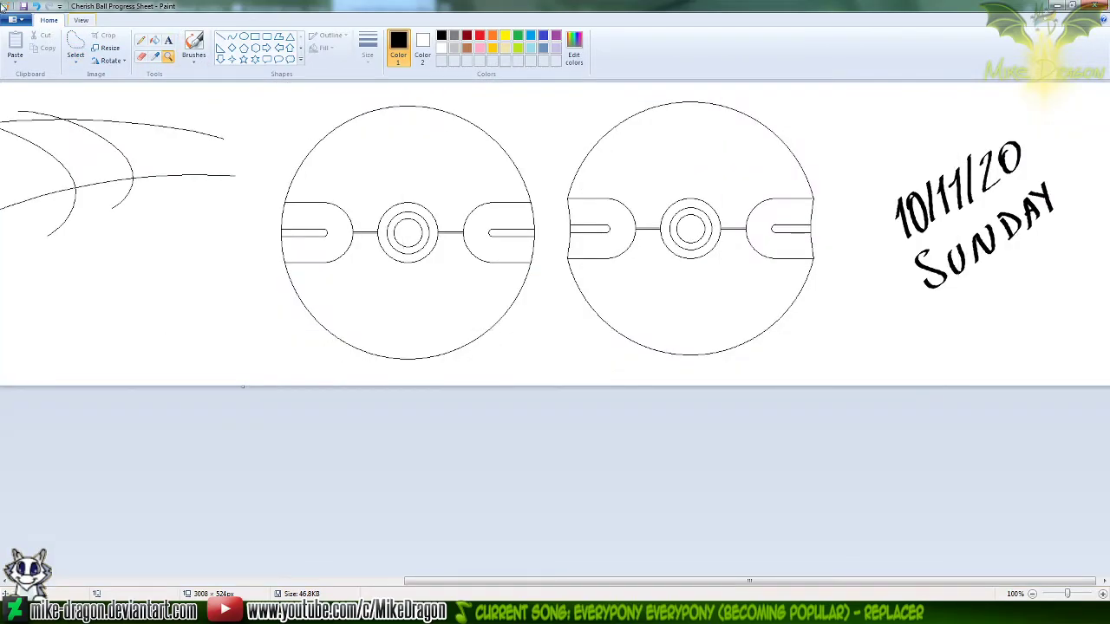
left_click(141, 40)
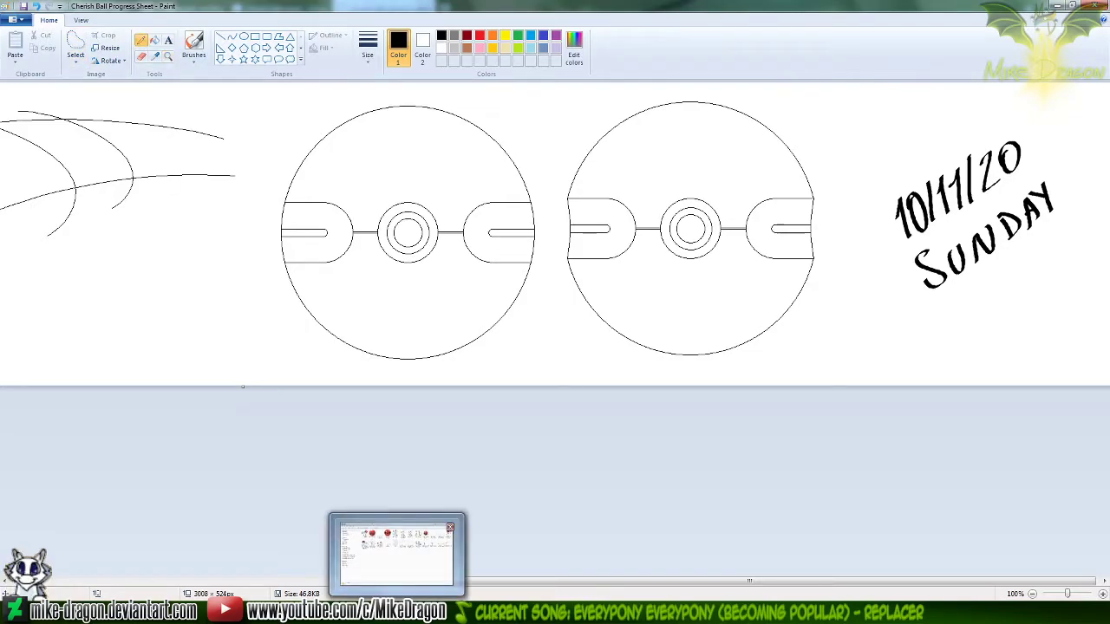
Bring up the Workshop Panel1 (2) drawing and open Cherish Ball Sample from the project folder for editing in Paint
left_click(510, 548)
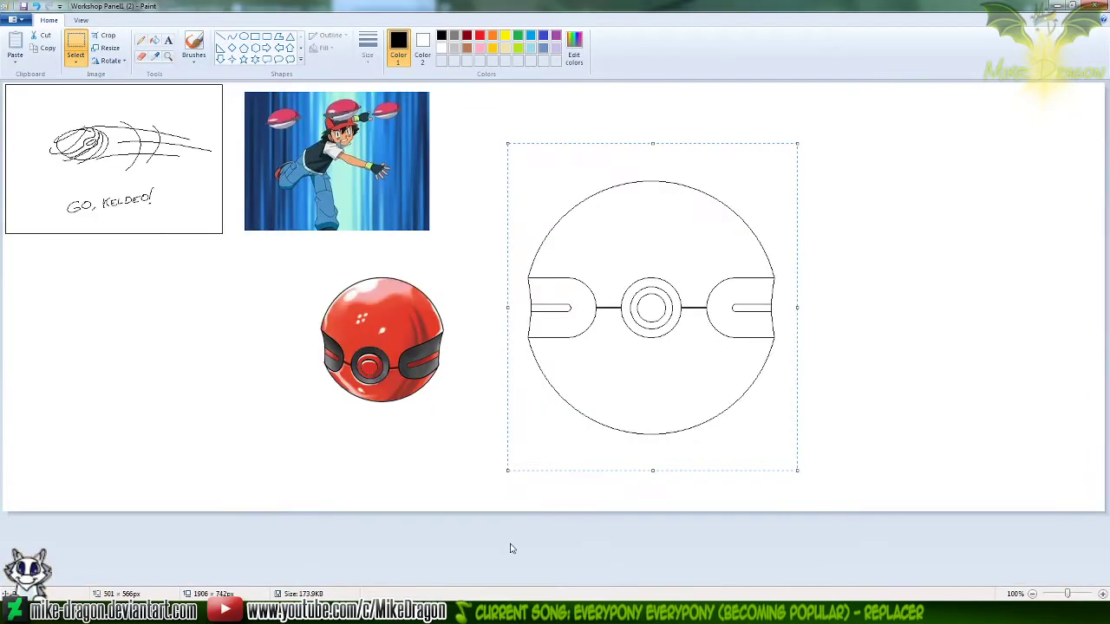
left_click(421, 410)
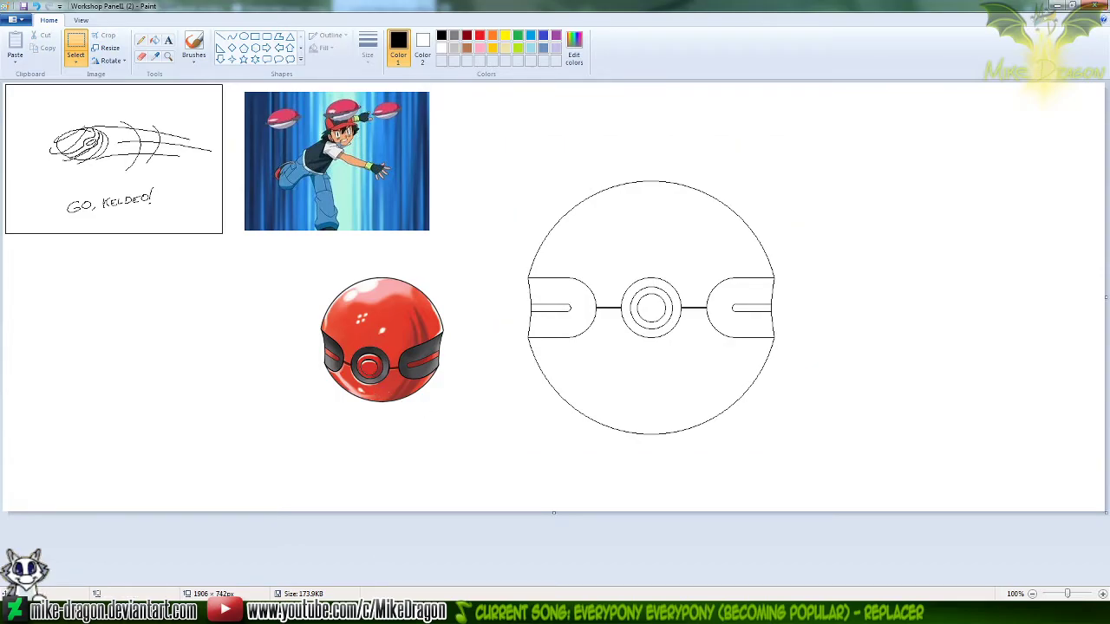
key("alt+Tab")
double_click(492, 141)
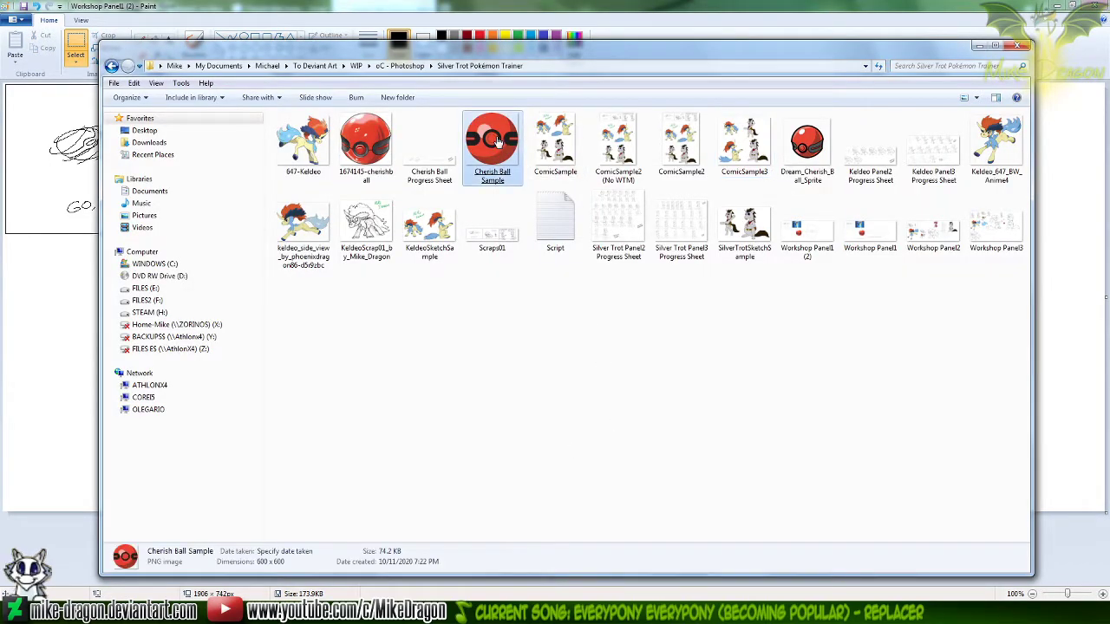
left_click(957, 64)
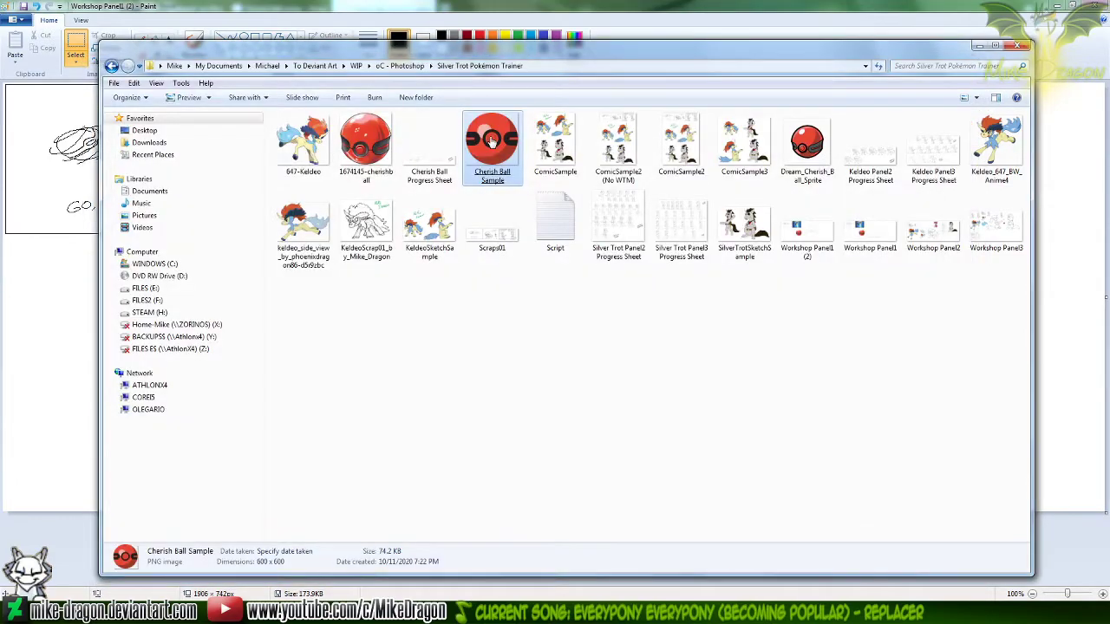
right_click(491, 137)
left_click(362, 197)
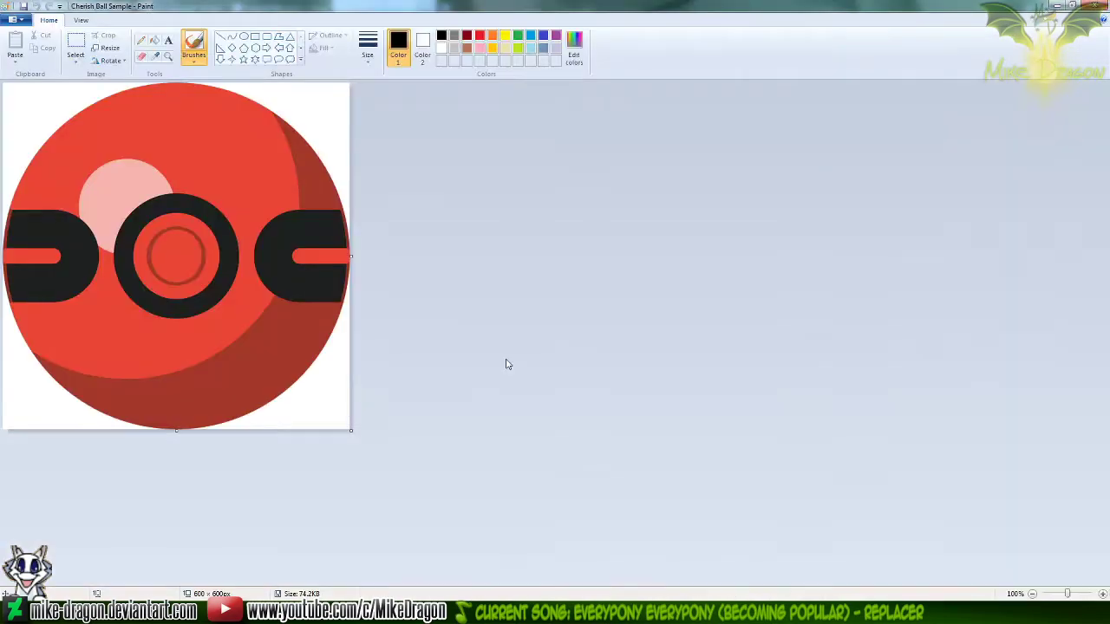
Copy the entire Cherish Ball Sample image and paste it into Workshop Panel1 (2) with transparent selection turned on
key("ctrl+a")
key("ctrl+c")
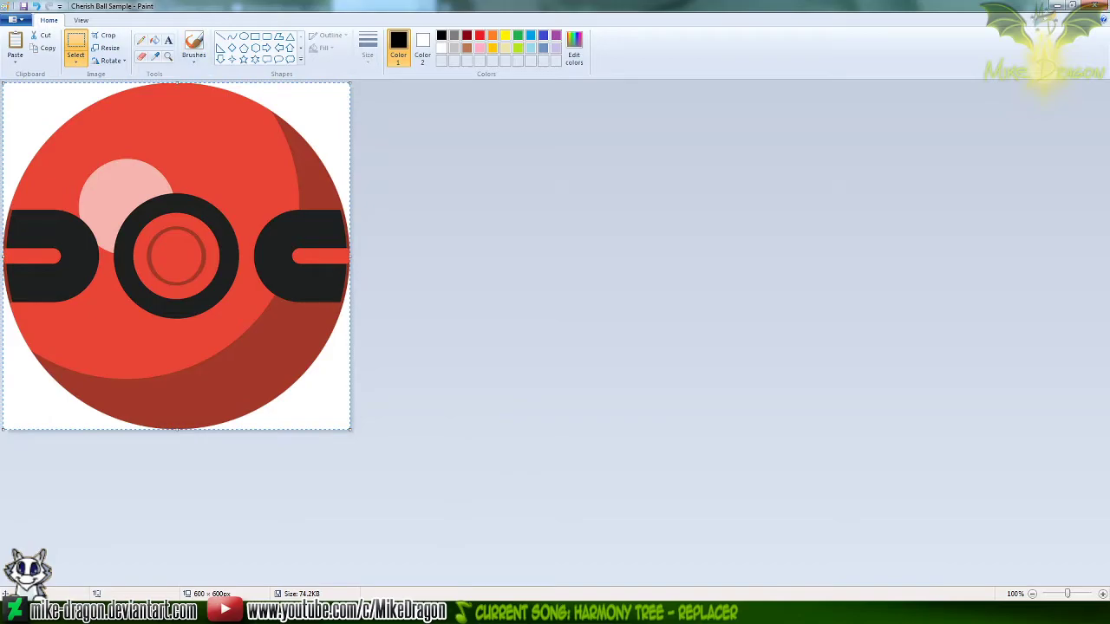
key("alt+Tab")
key("ctrl+v")
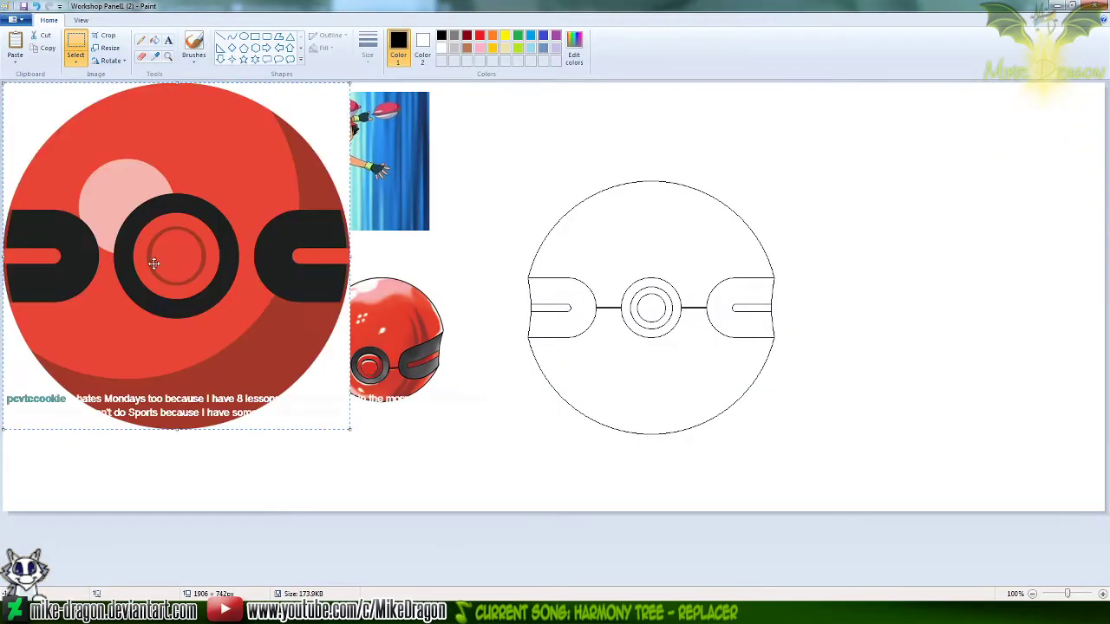
left_click(75, 61)
left_click(48, 164)
Shrink the pasted ball to about 470 x 474 px and move it beneath the GO, KELDEO! sketch
left_click_drag(157, 234, 179, 312)
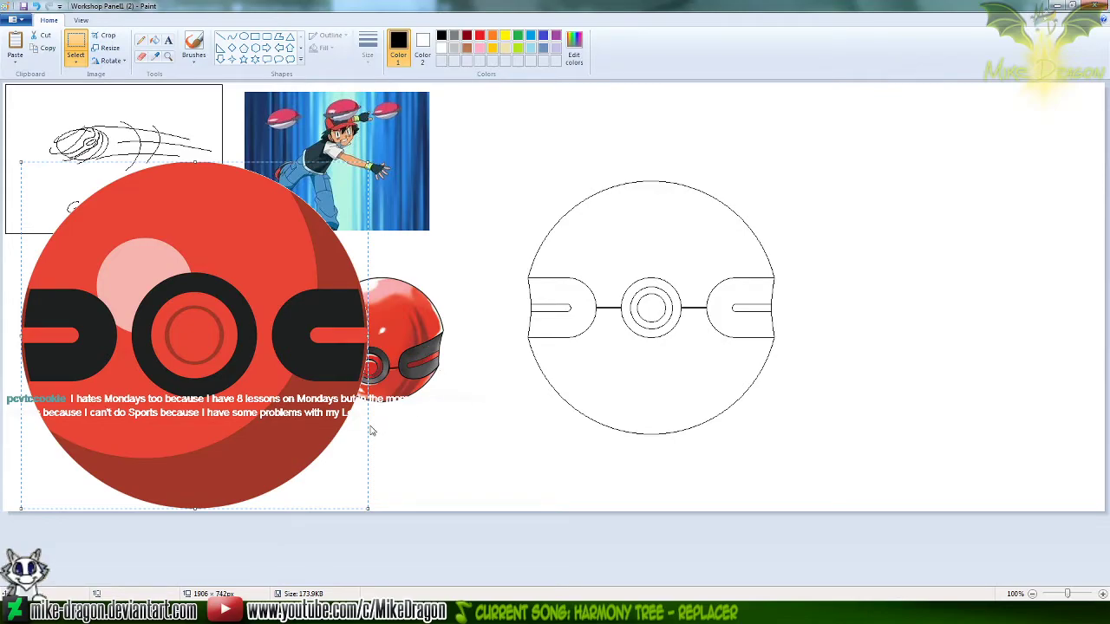
left_click_drag(368, 511, 344, 495)
left_click_drag(332, 487, 292, 447)
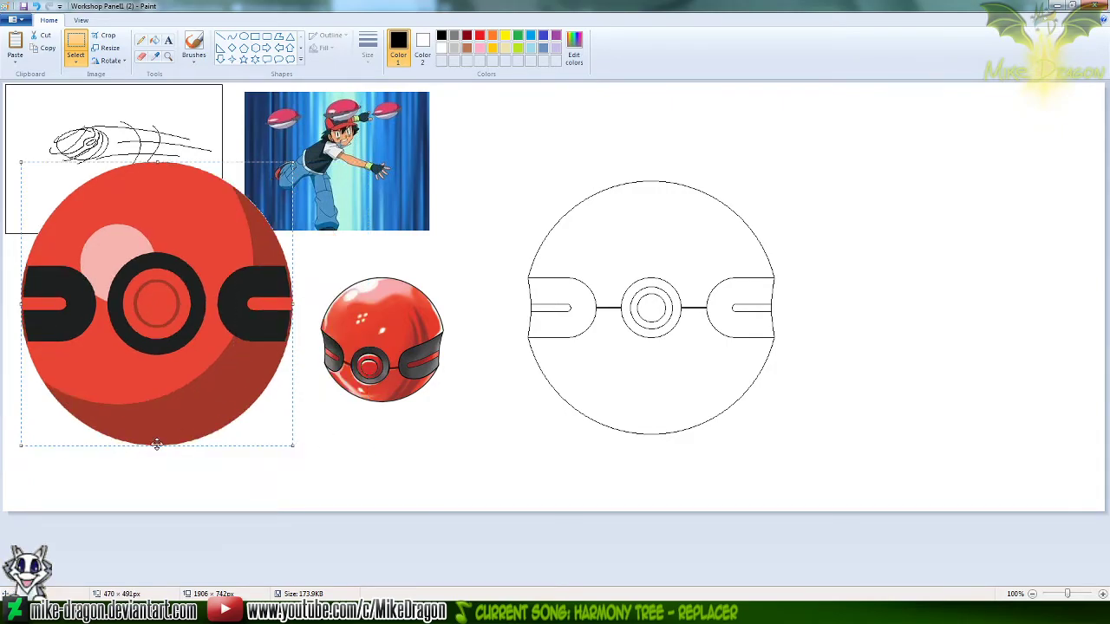
left_click_drag(156, 446, 157, 435)
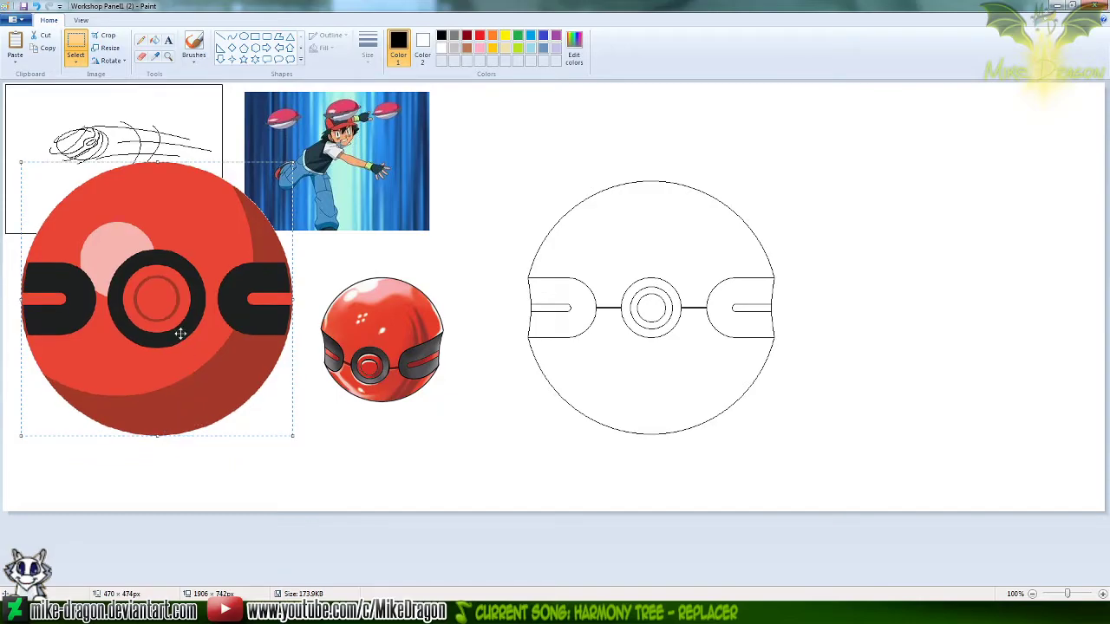
left_click_drag(153, 290, 143, 373)
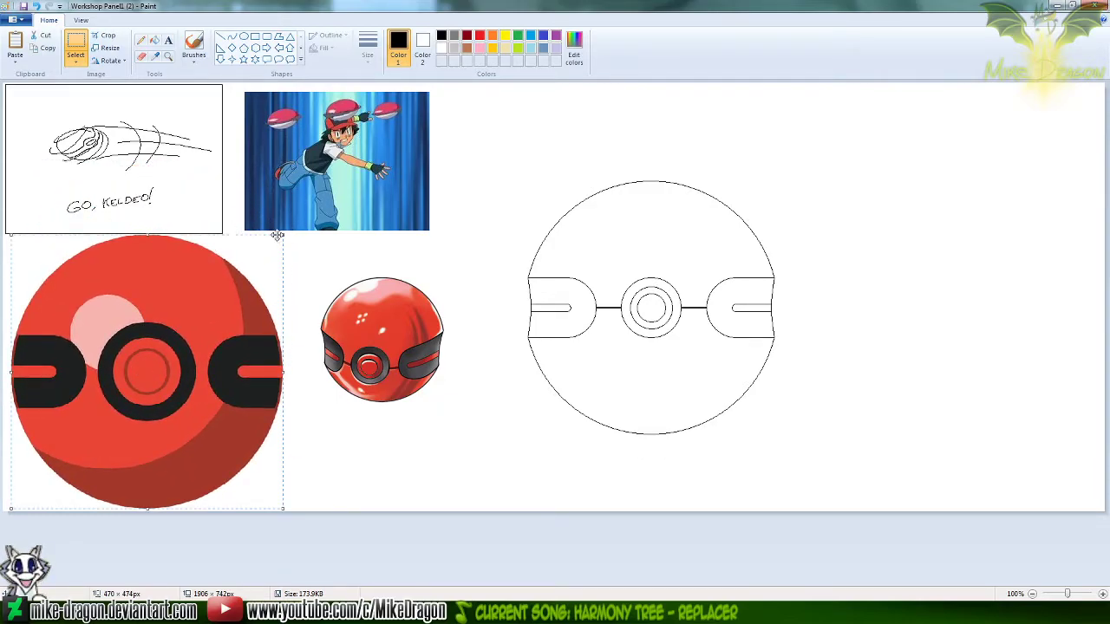
Reduce the pasted ball to about 412 x 414 px, fine-tune its width and position below the sketch, and save the drawing
left_click_drag(281, 234, 250, 269)
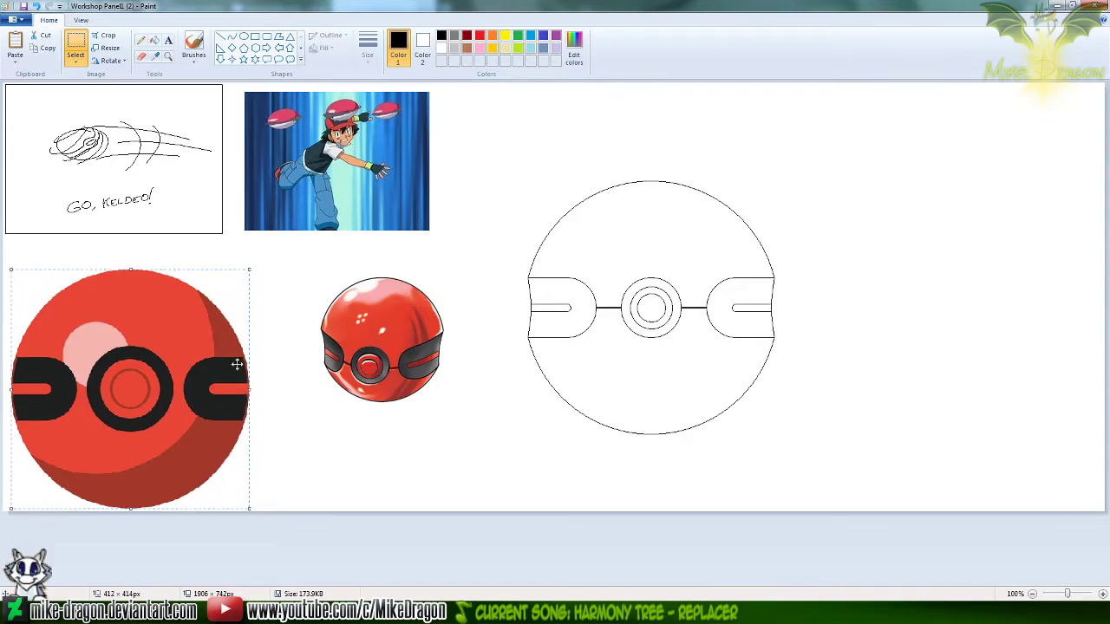
left_click_drag(249, 390, 253, 391)
left_click_drag(196, 360, 202, 341)
left_click(443, 174)
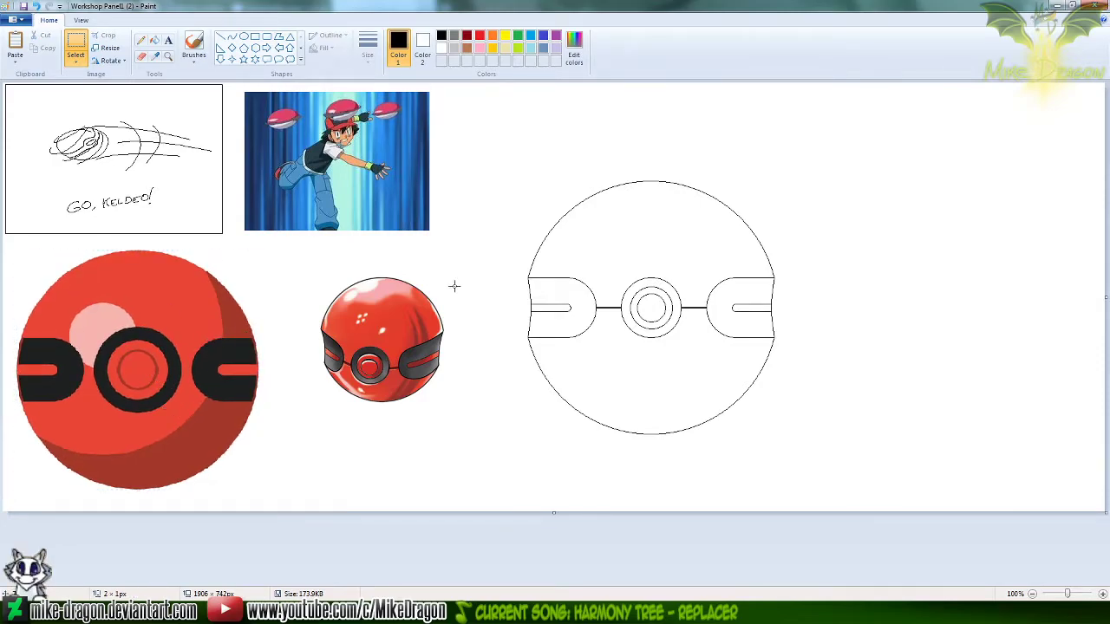
key("ctrl+s")
Open ComicSample3 from the project folder and examine its upper two characters up close
left_click(694, 613)
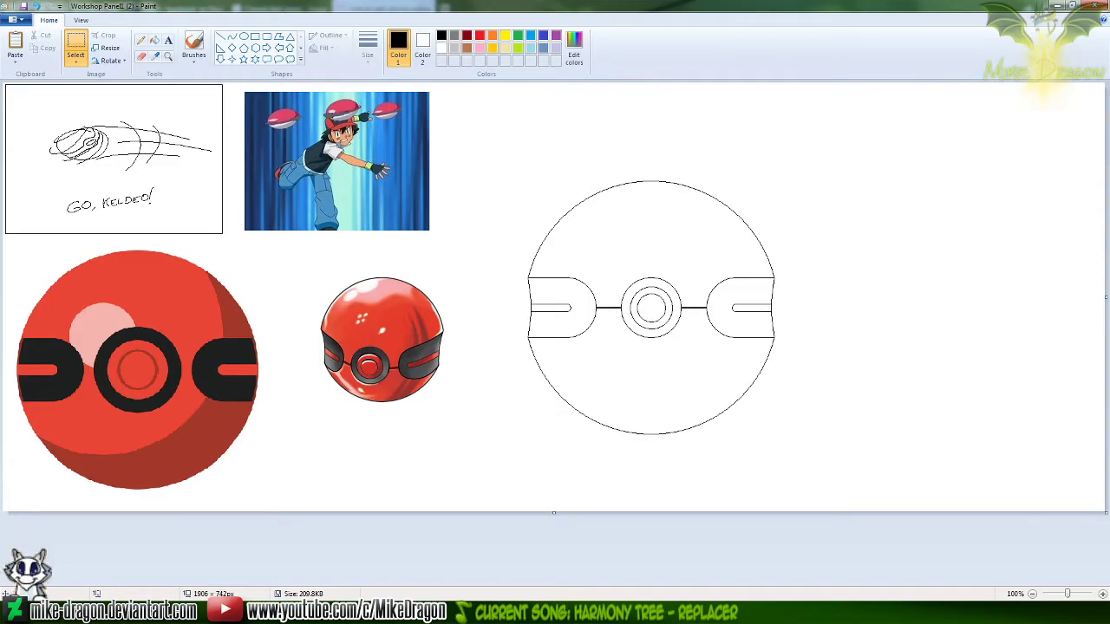
left_click(398, 613)
mouse_move(554, 422)
left_mouse_down()
mouse_move(502, 471)
mouse_move(512, 467)
left_mouse_up()
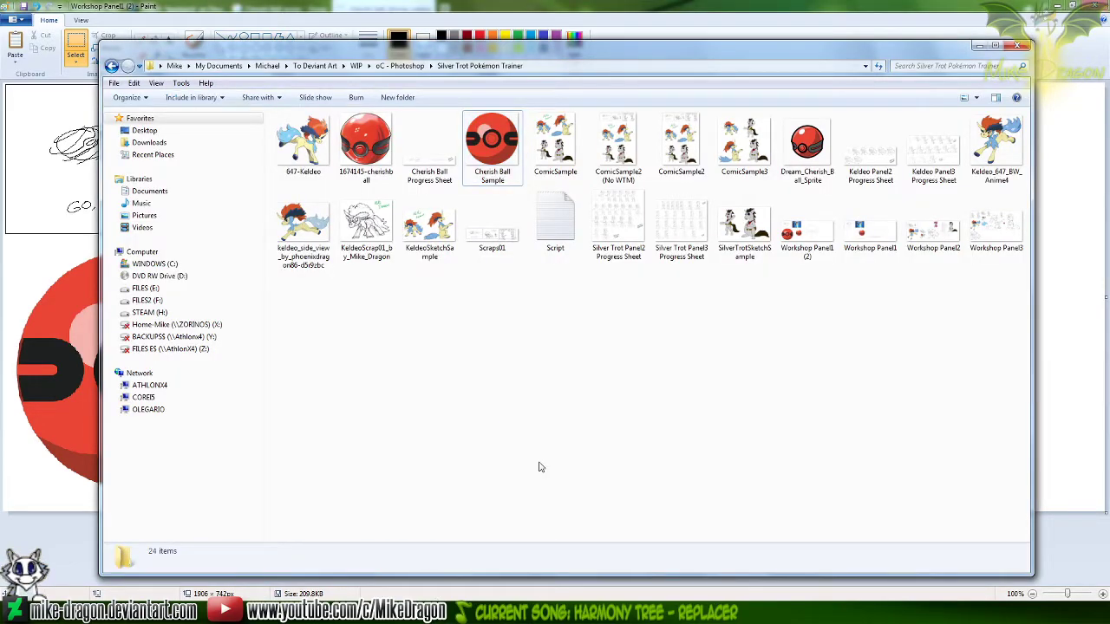
left_click(729, 156)
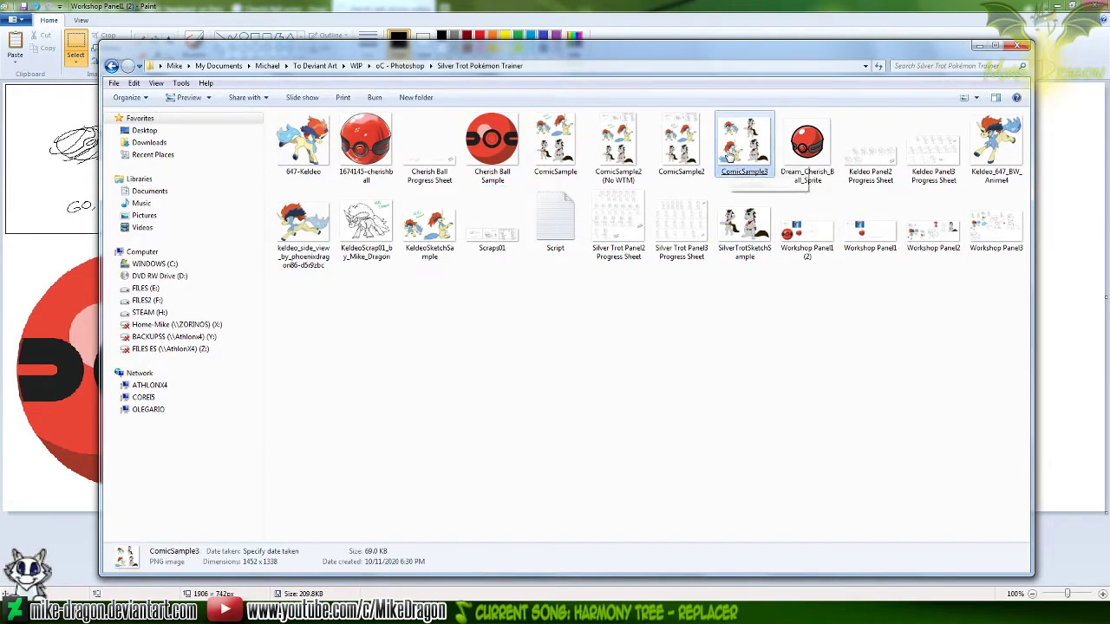
double_click(729, 155)
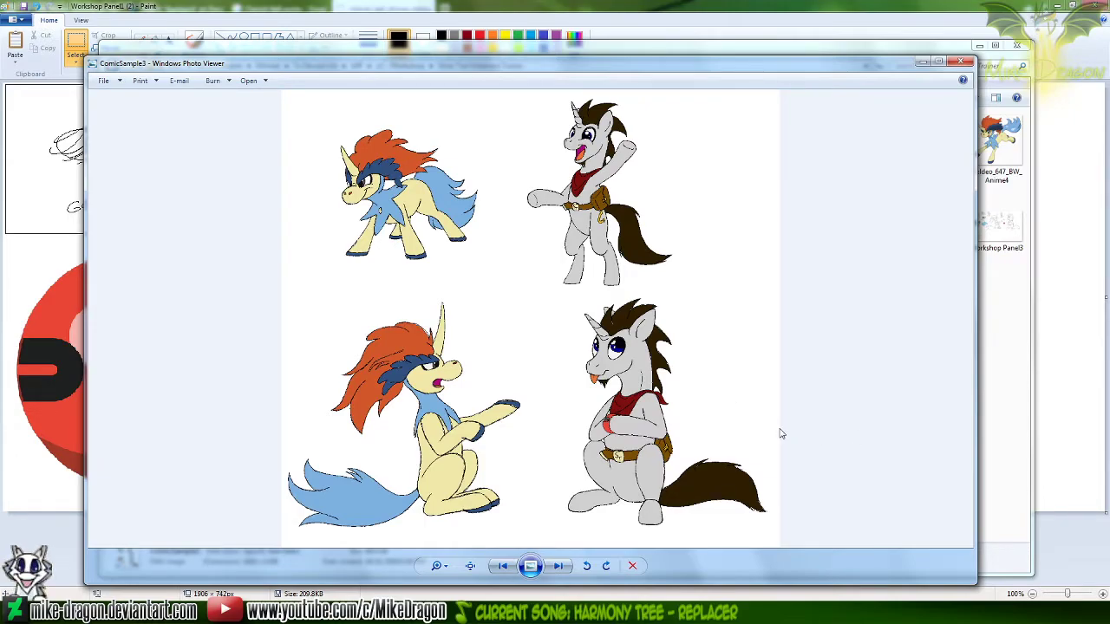
scroll(538, 286, "up", 2)
left_click_drag(514, 282, 531, 329)
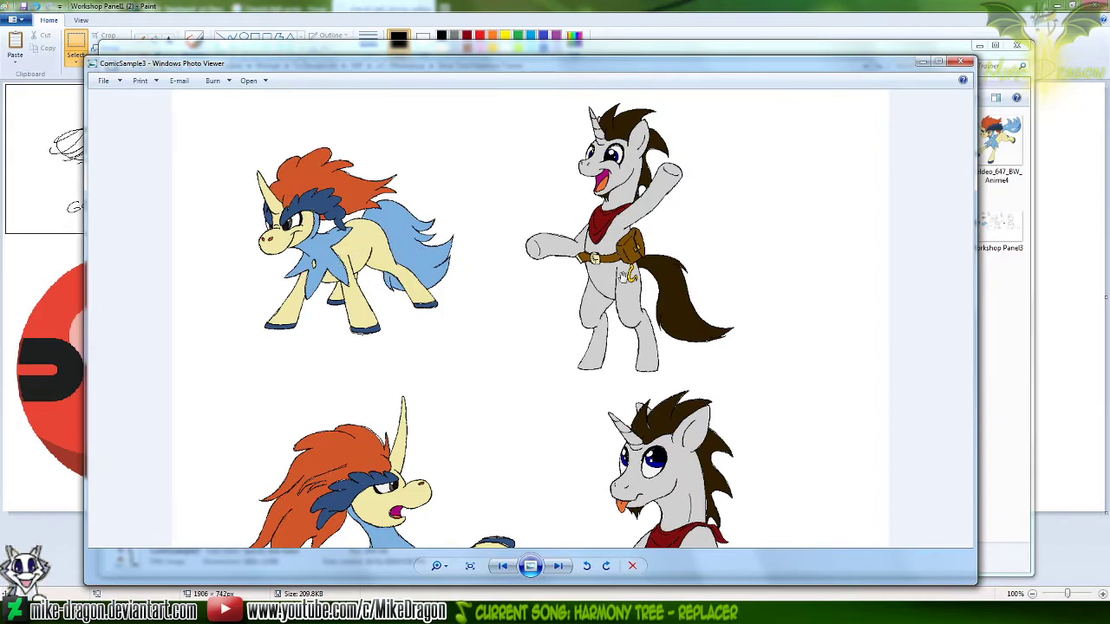
Examine the waving grey unicorn in ComicSample3 up close, from its head down to its belt, legs and tail
scroll(612, 206, "up", 3)
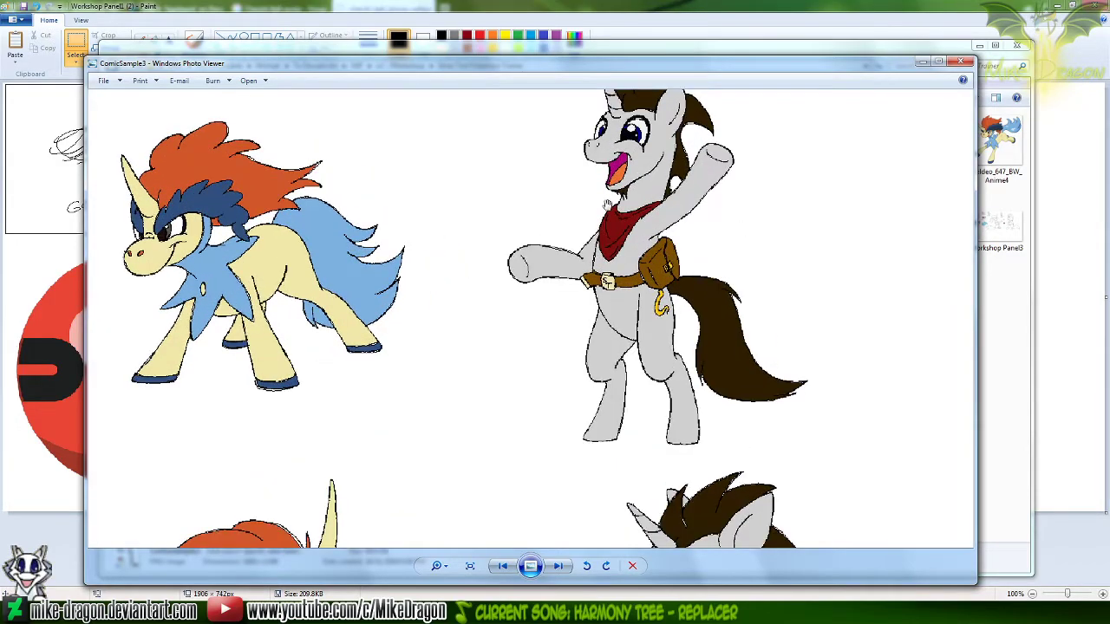
scroll(608, 205, "up", 1)
left_click_drag(648, 225, 462, 370)
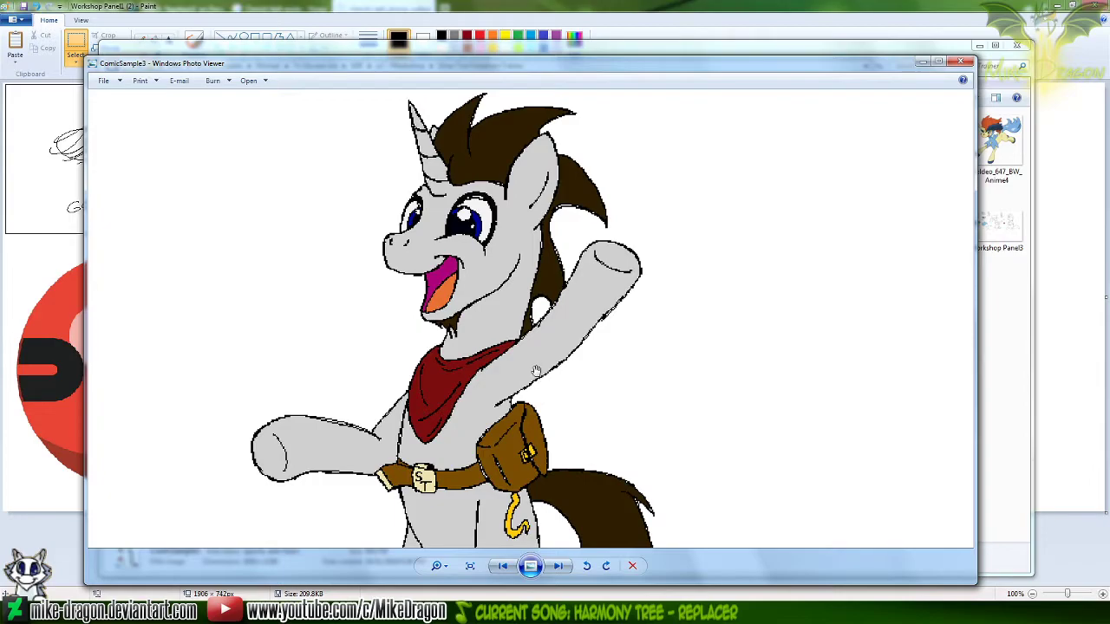
left_click_drag(535, 474, 556, 267)
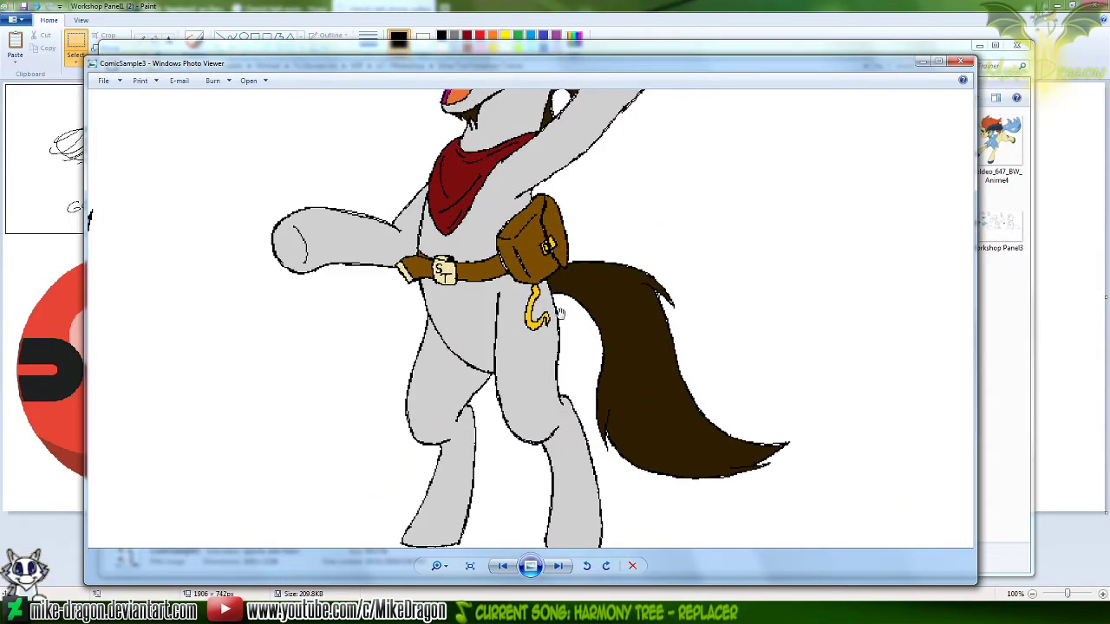
Examine the seated Keldeo in ComicSample3, from its head and mane down to its tail and hooves
left_click_drag(477, 452, 698, 245)
left_click_drag(286, 496, 612, 220)
left_click_drag(473, 490, 497, 347)
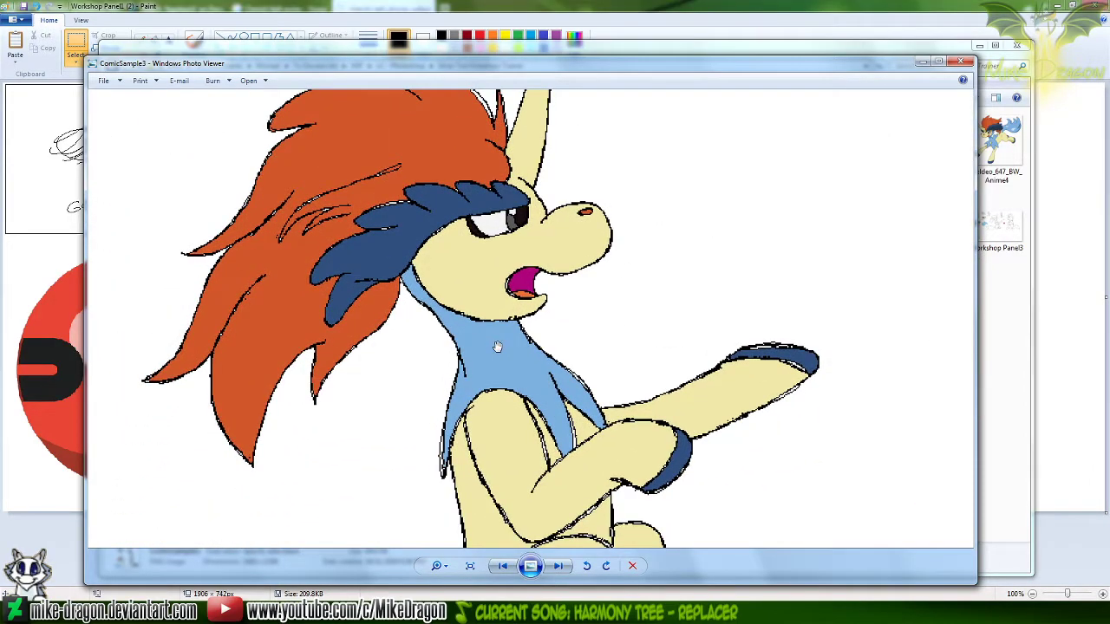
scroll(498, 346, "down", 1)
scroll(498, 346, "down", 1)
left_click_drag(423, 504, 511, 352)
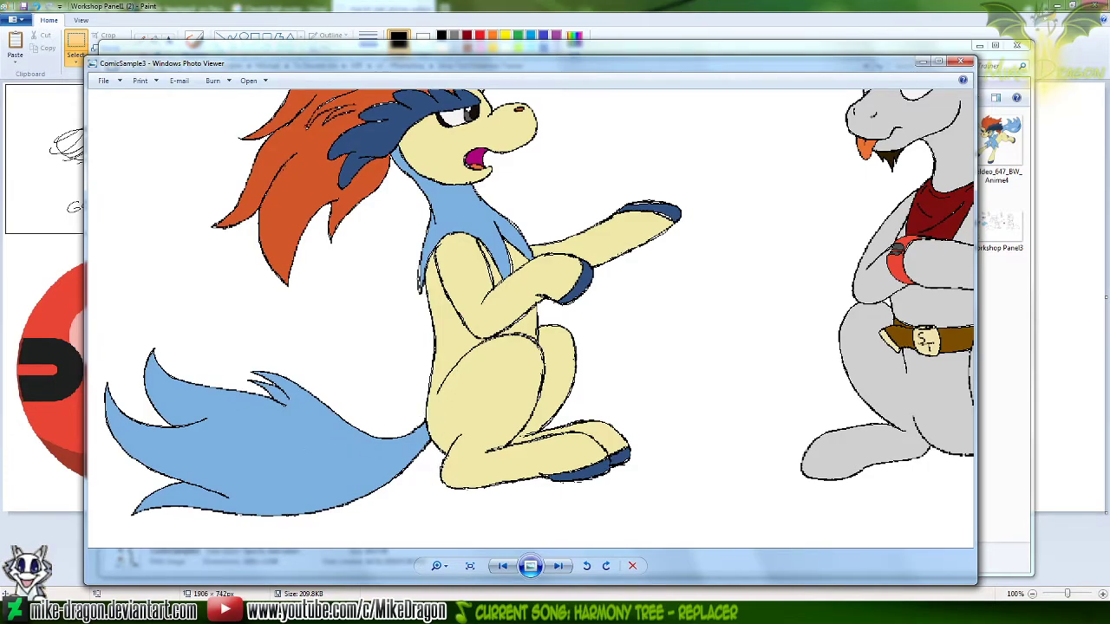
Open ComicSample2 from the project folder, look over its sketches and coloured characters, and close it
key("alt+Tab")
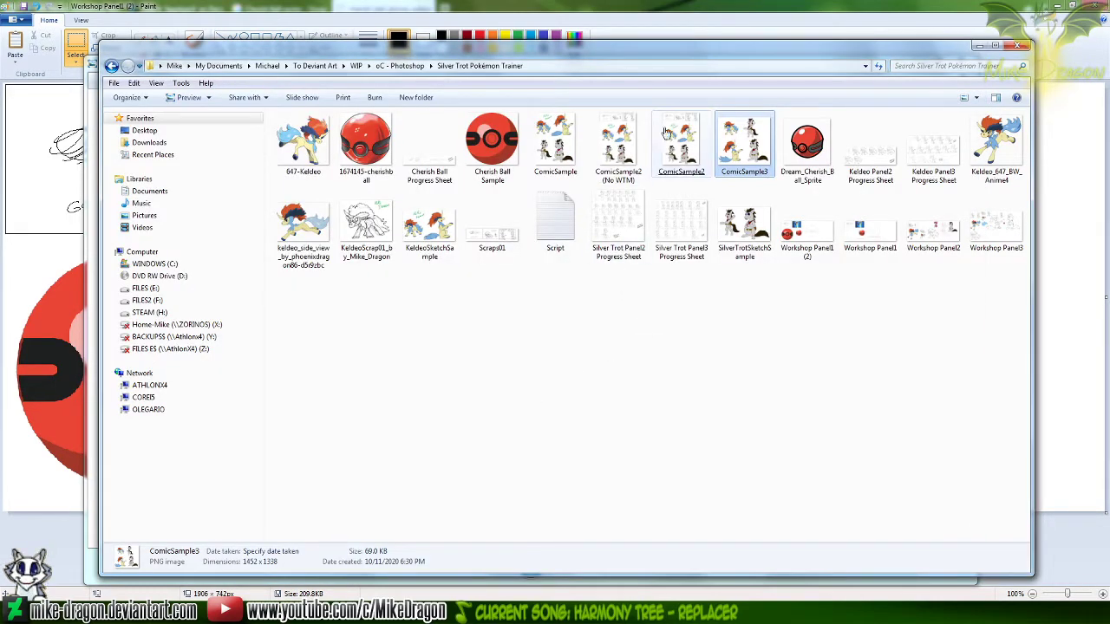
left_click(677, 151)
left_click(676, 155)
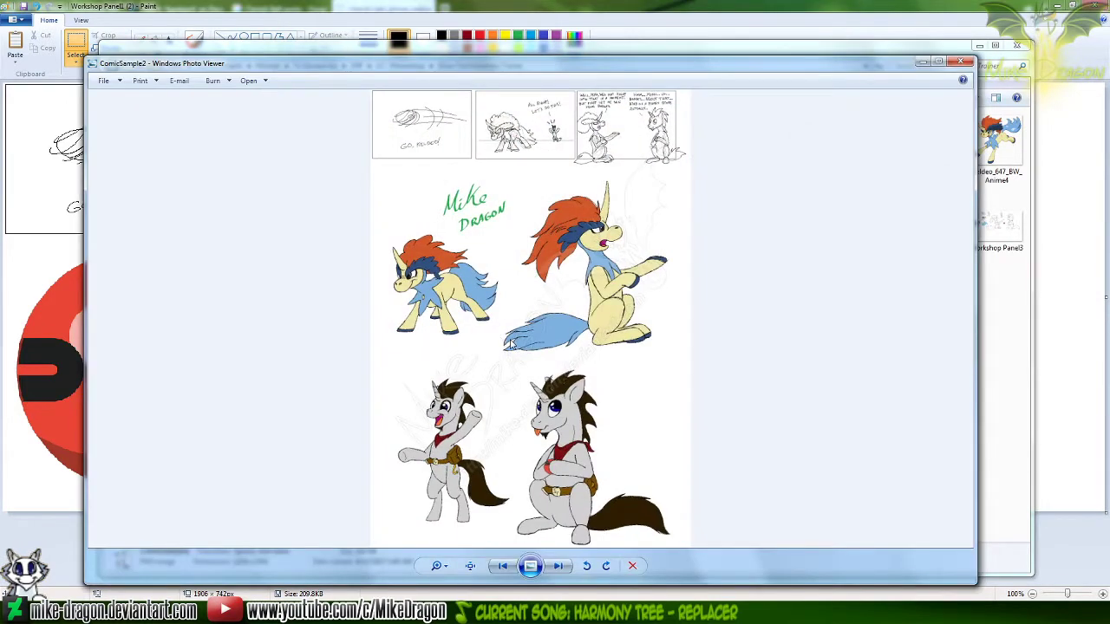
scroll(557, 323, "up", 4)
left_click(959, 62)
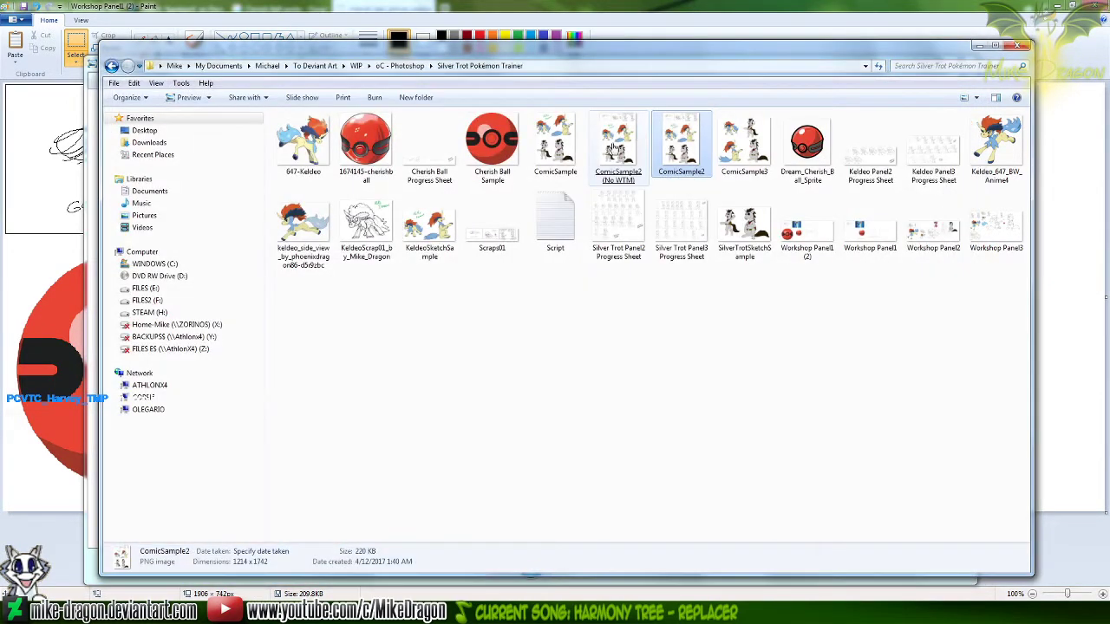
Open ComicSample from the project folder and check its seated Keldeo's tail against the one in ComicSample3
double_click(563, 151)
scroll(655, 230, "up", 7)
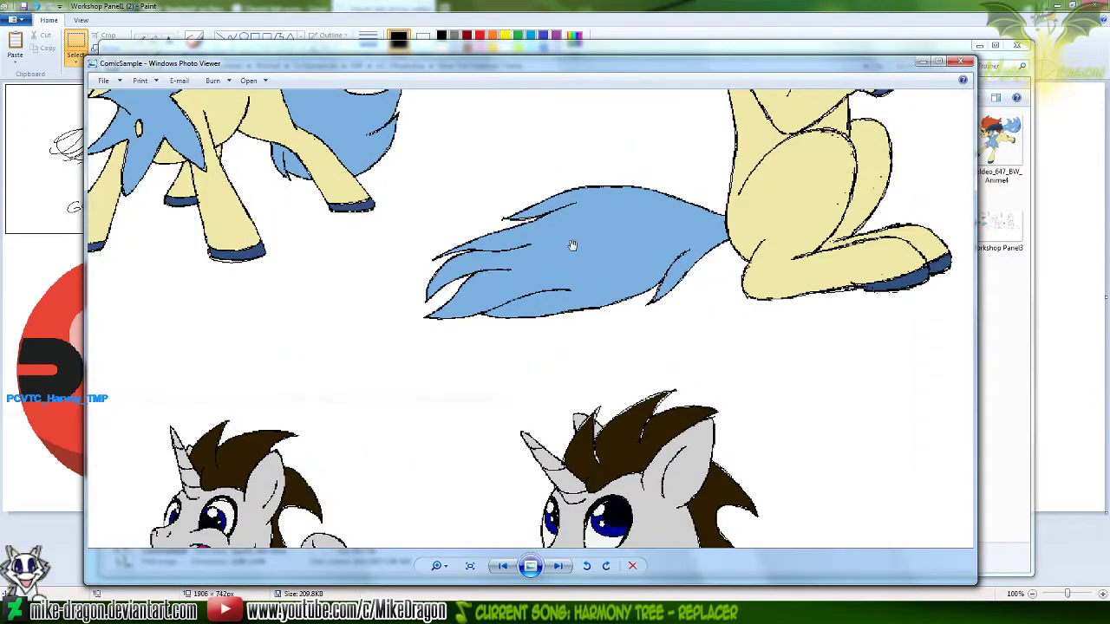
left_click_drag(626, 223, 522, 309)
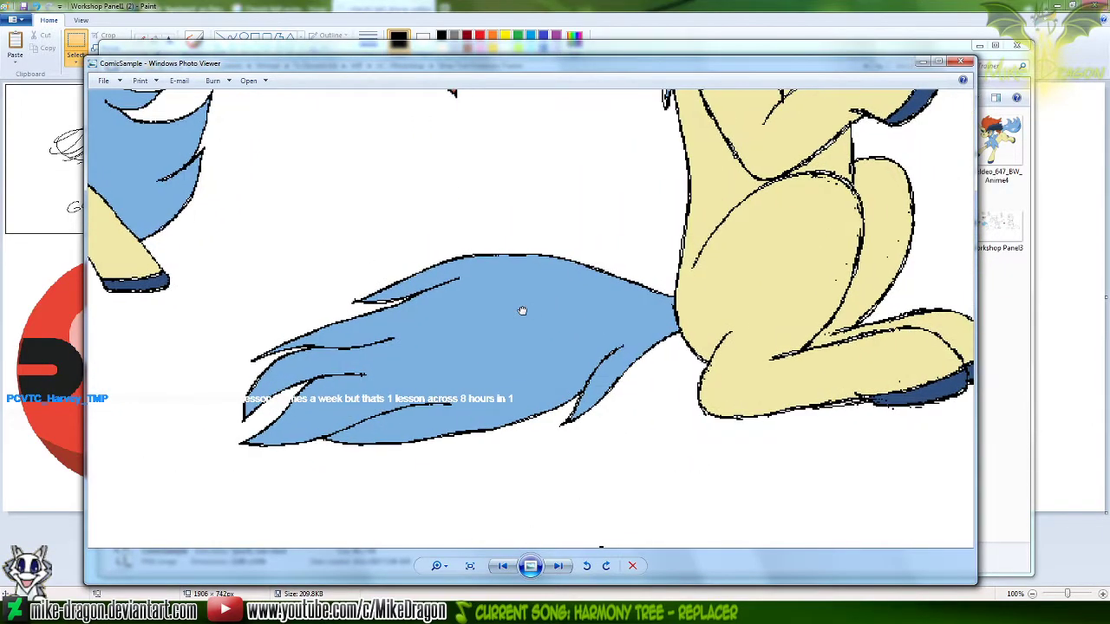
left_click(578, 558)
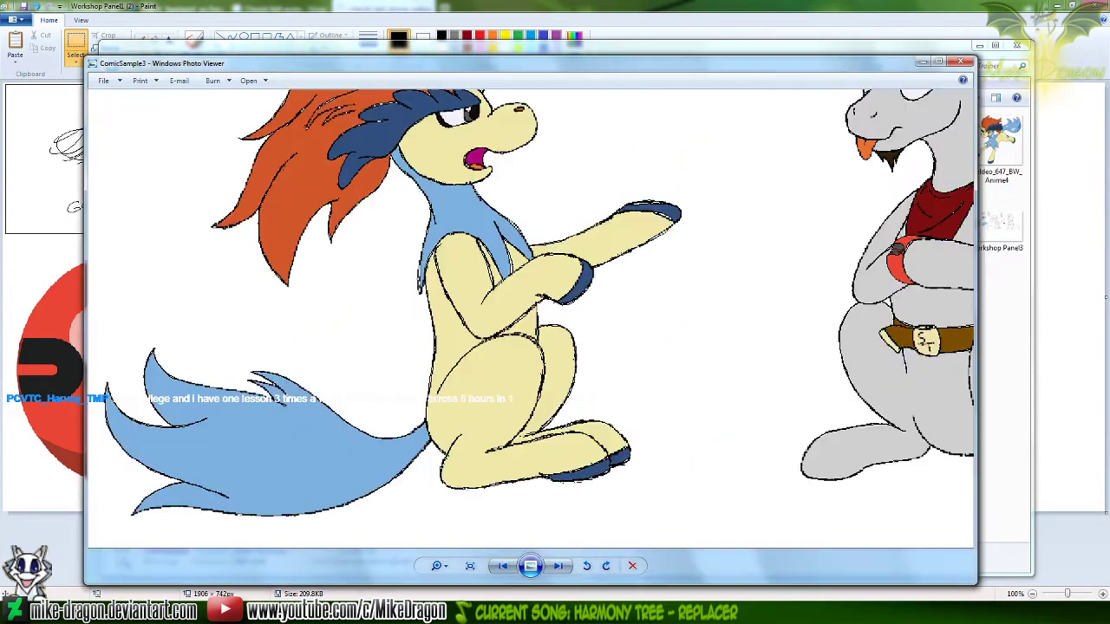
left_click(630, 549)
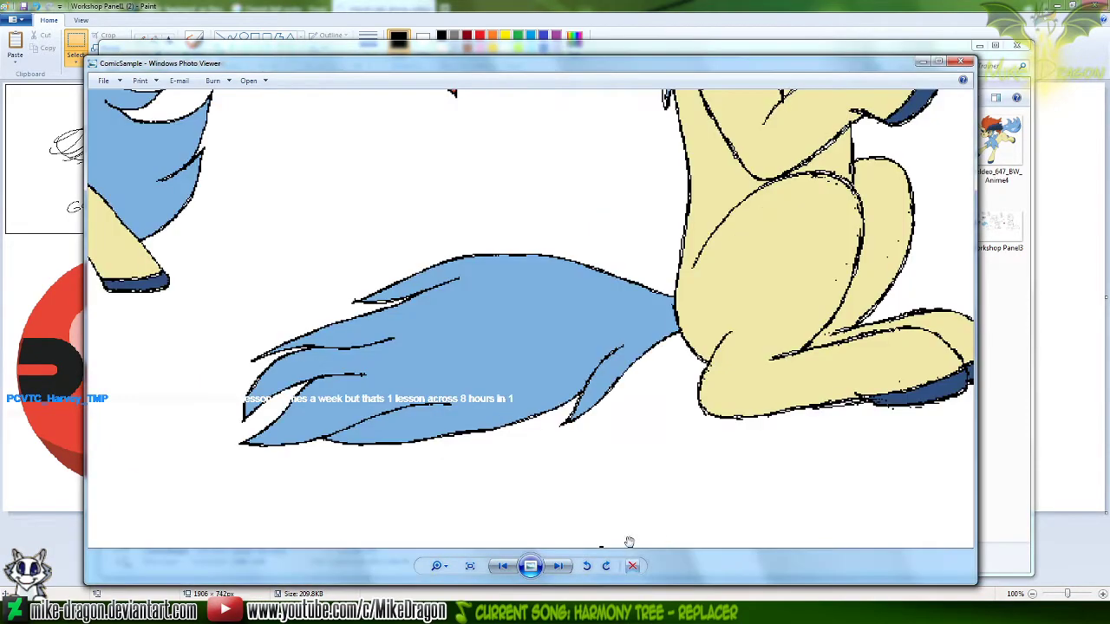
scroll(543, 362, "down", 2)
left_click_drag(543, 360, 543, 447)
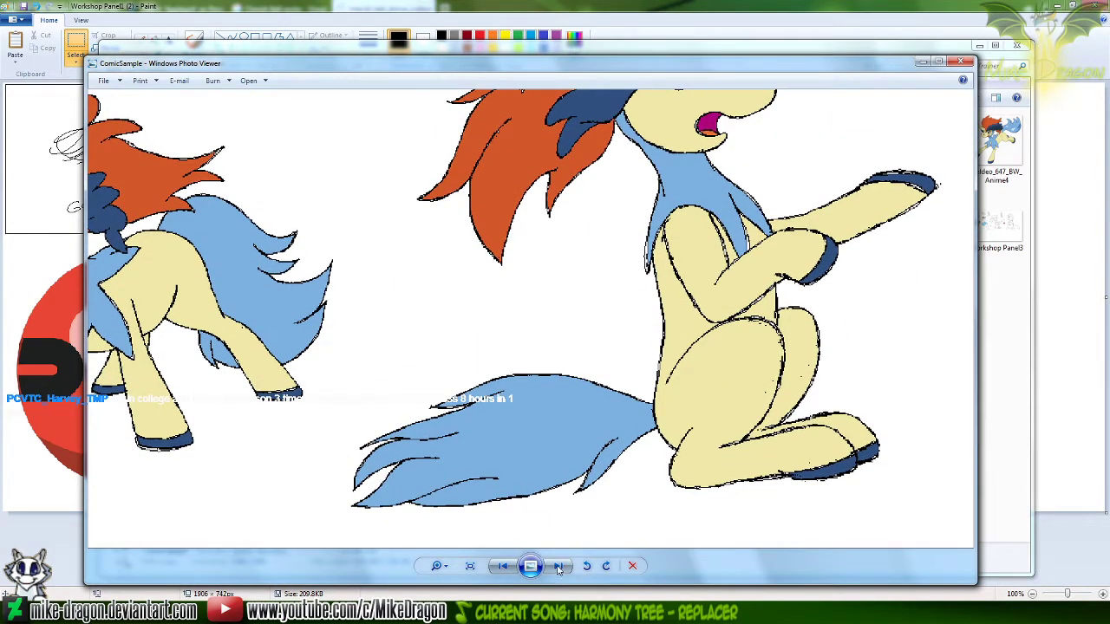
Compare the seated Keldeo's tail and body by alternating between ComicSample and ComicSample3
left_click(559, 568)
key("alt+Tab")
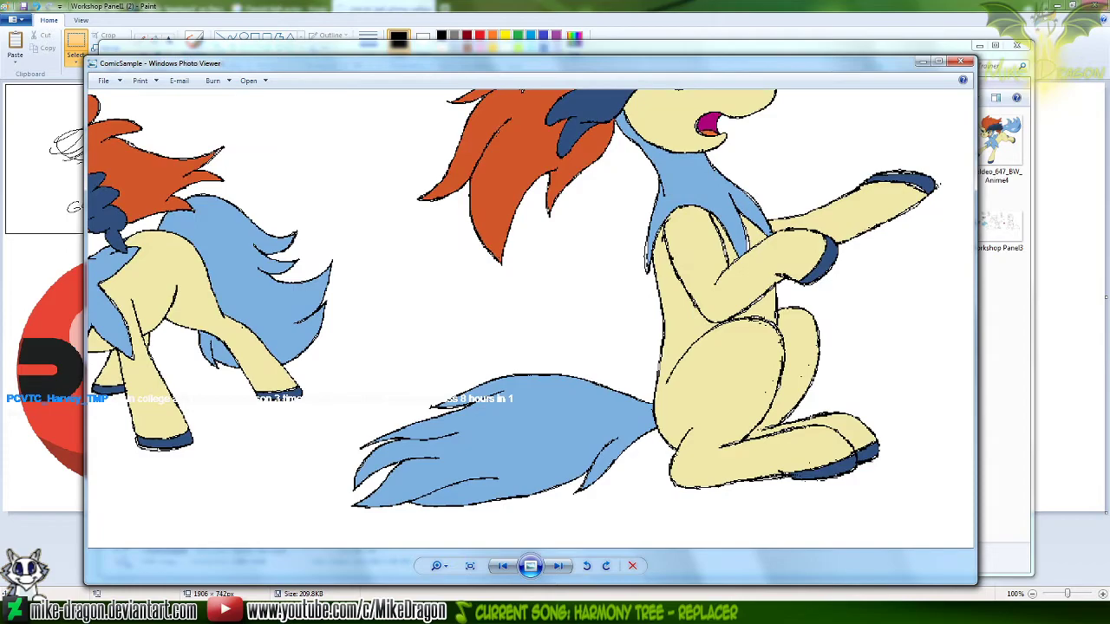
key("alt+Tab")
key("alt+Tab")
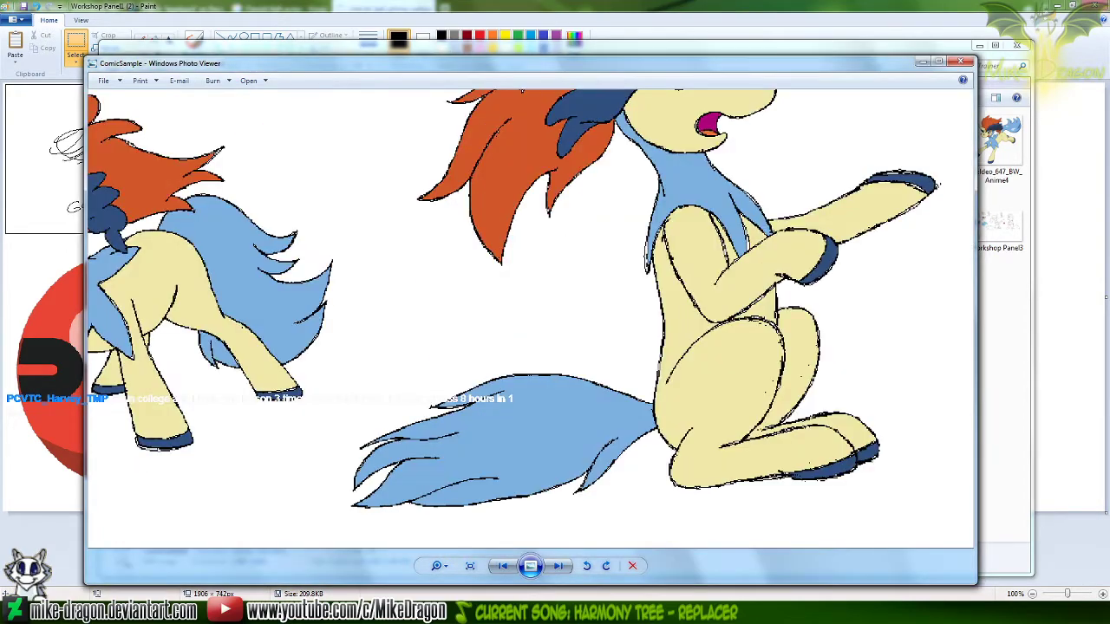
key("alt+Tab")
key("alt+Tab")
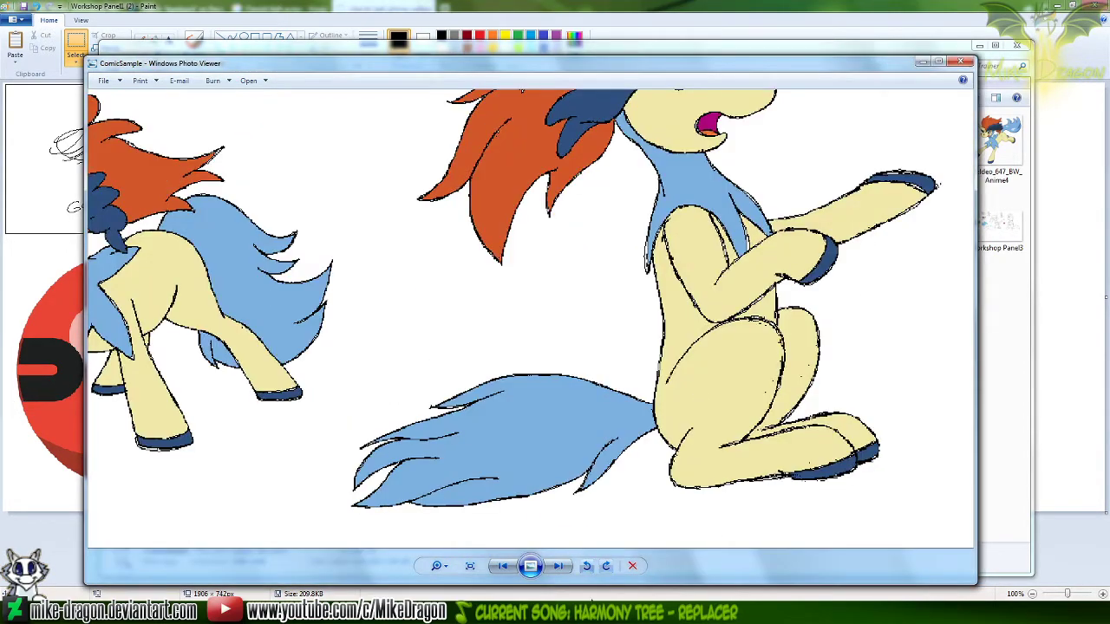
key("alt+Tab")
left_click_drag(739, 389, 740, 366)
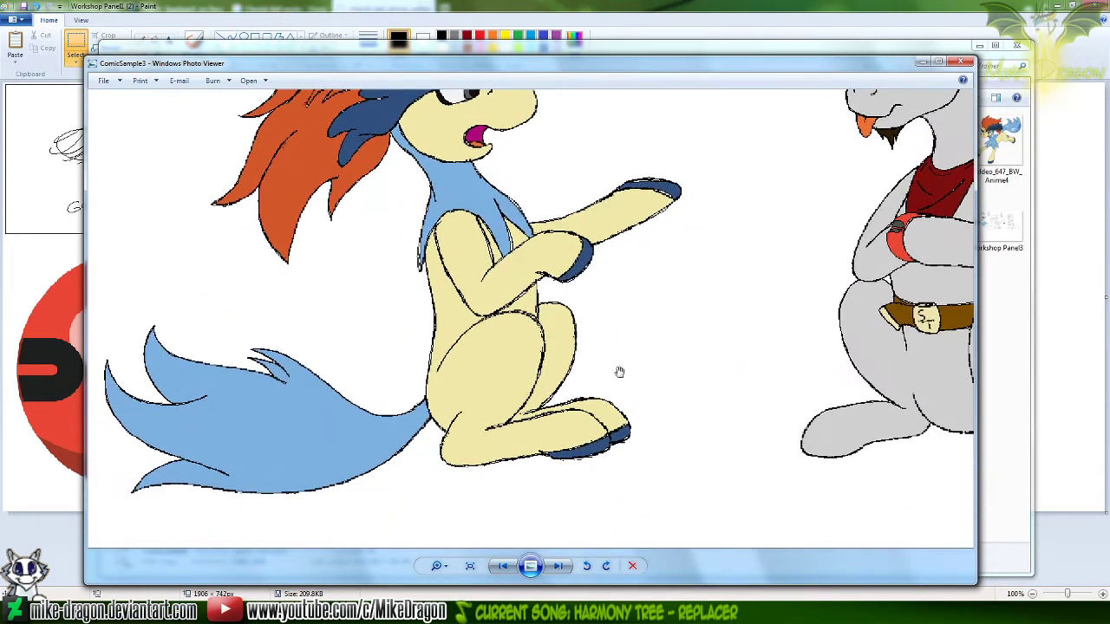
Bring the seated grey unicorn holding the ball into matching close-up views in ComicSample3 and ComicSample
left_click_drag(515, 211, 448, 376)
left_click_drag(735, 439, 450, 453)
left_click_drag(825, 399, 608, 322)
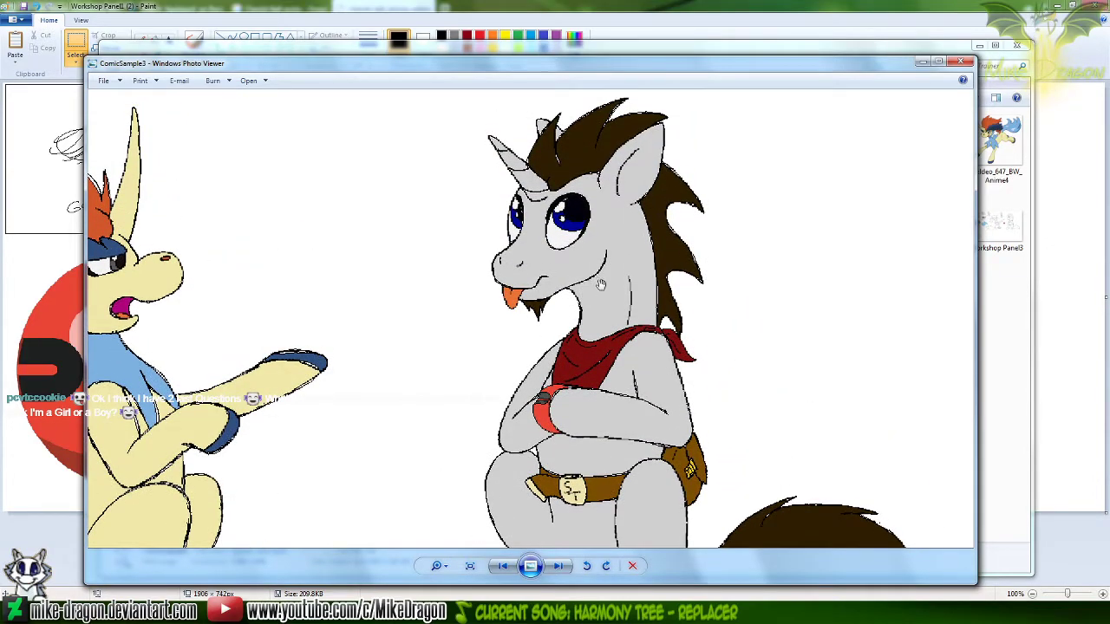
left_click(598, 612)
left_click_drag(667, 457, 752, 260)
left_click_drag(471, 482, 384, 134)
left_click_drag(542, 311, 548, 334)
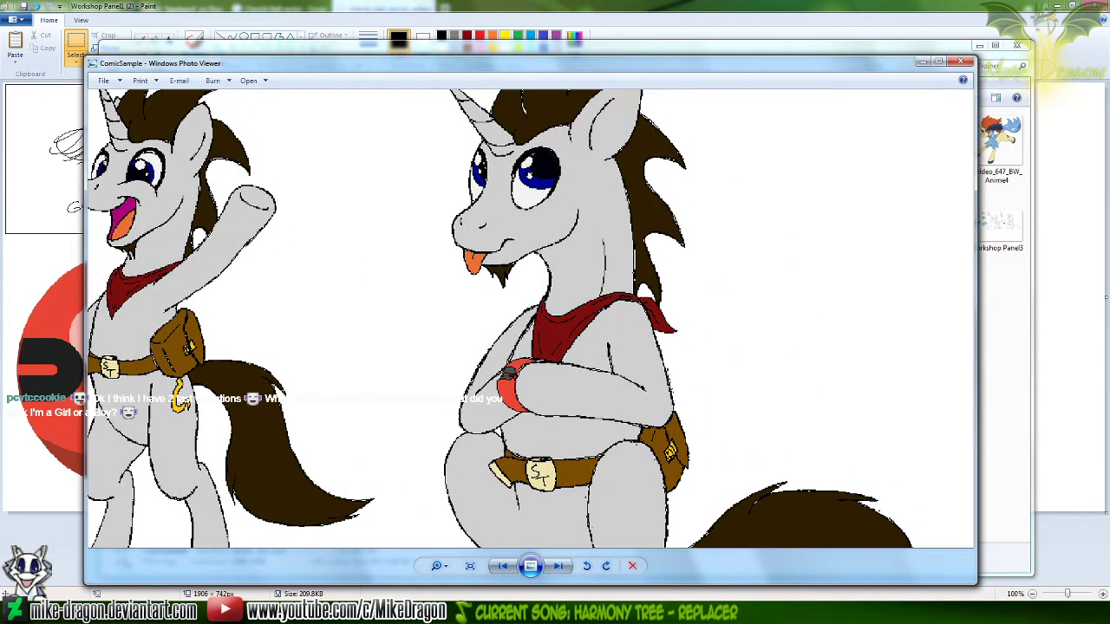
Compare the seated grey unicorn's head, arms and belt by alternating repeatedly between the two comic samples
mouse_move(631, 612)
left_click(568, 555)
left_click_drag(617, 362, 603, 341)
key("alt+Tab")
key("alt+Tab")
key("alt+Tab")
key("alt+Tab")
key("alt+Tab")
key("alt+Tab")
key("alt+Tab")
Bring the waving grey unicorn into view in both ComicSample and ComicSample3
key("alt+Tab")
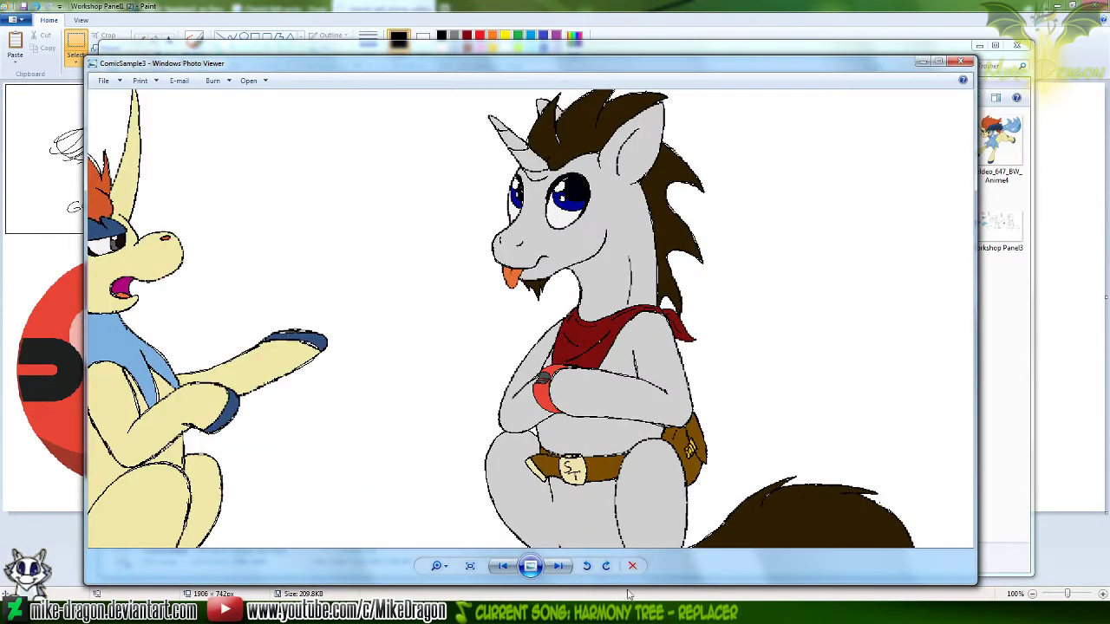
key("alt+Tab")
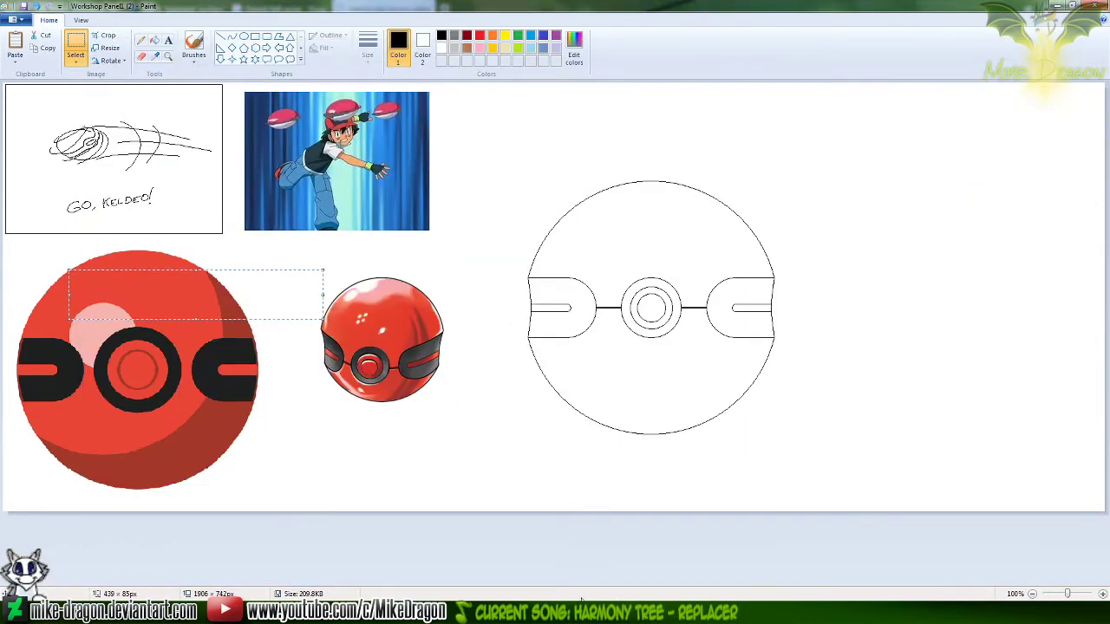
left_click(581, 612)
left_click(542, 612)
mouse_move(344, 324)
left_mouse_down()
mouse_move(502, 401)
mouse_move(501, 368)
left_mouse_up()
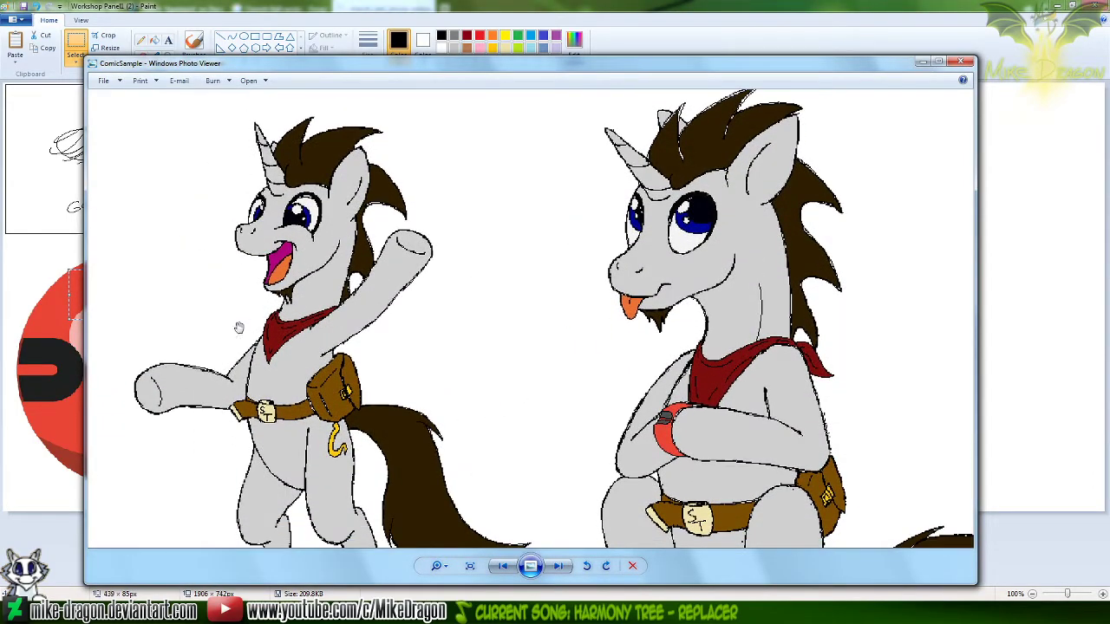
key("alt+Tab")
left_click_drag(600, 111, 594, 447)
left_click_drag(605, 293, 585, 334)
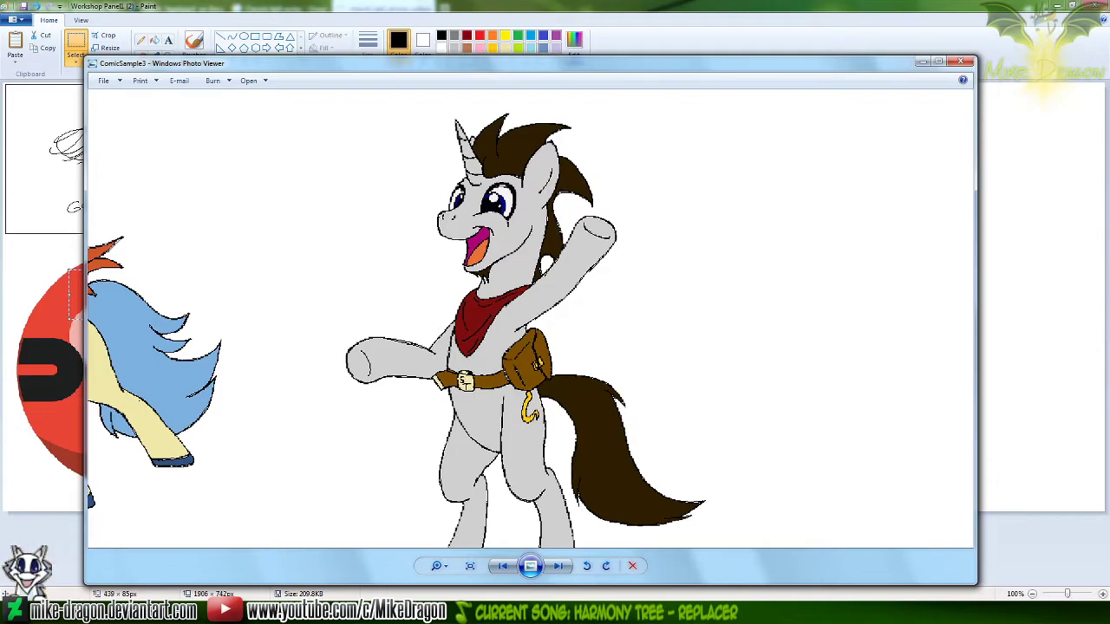
Compare the waving grey unicorn between ComicSample and ComicSample3, and close both images
key("alt+Tab")
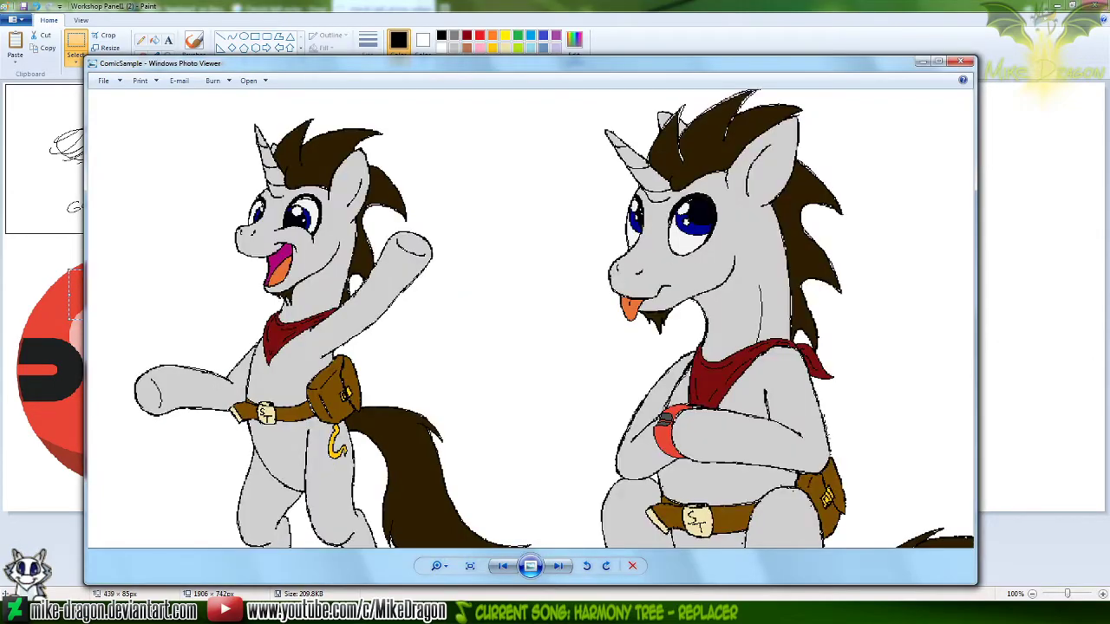
key("alt+Tab")
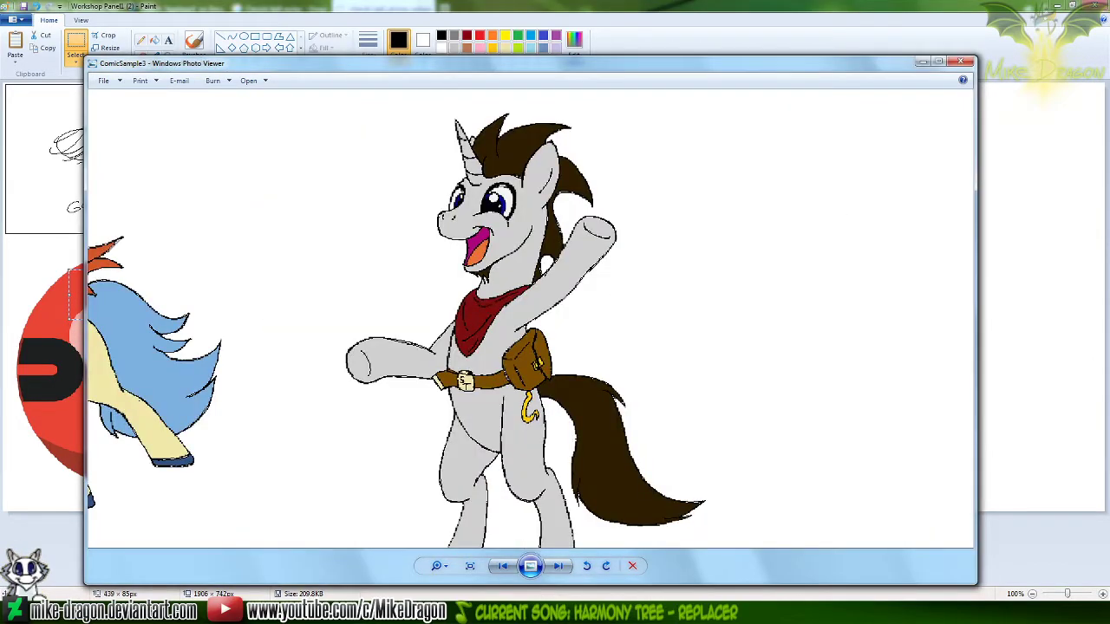
key("alt+Tab")
key("alt+Tab")
key("alt+Tab")
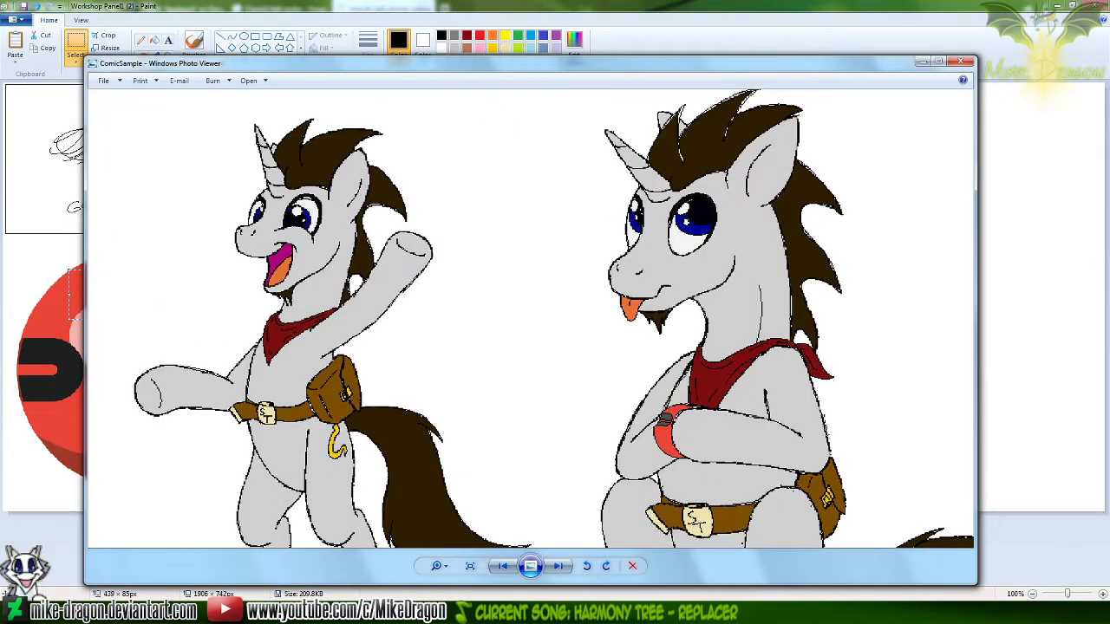
left_click(959, 63)
left_click(959, 63)
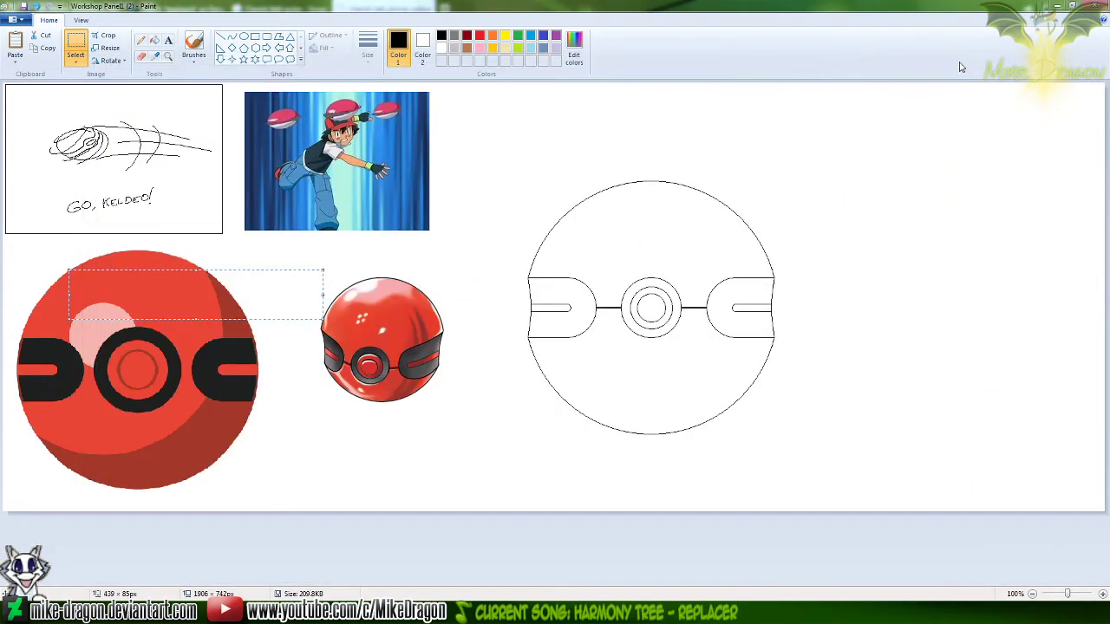
Reopen ComicSample3 from the project folder, view all four characters together, and close it
key("alt+Tab")
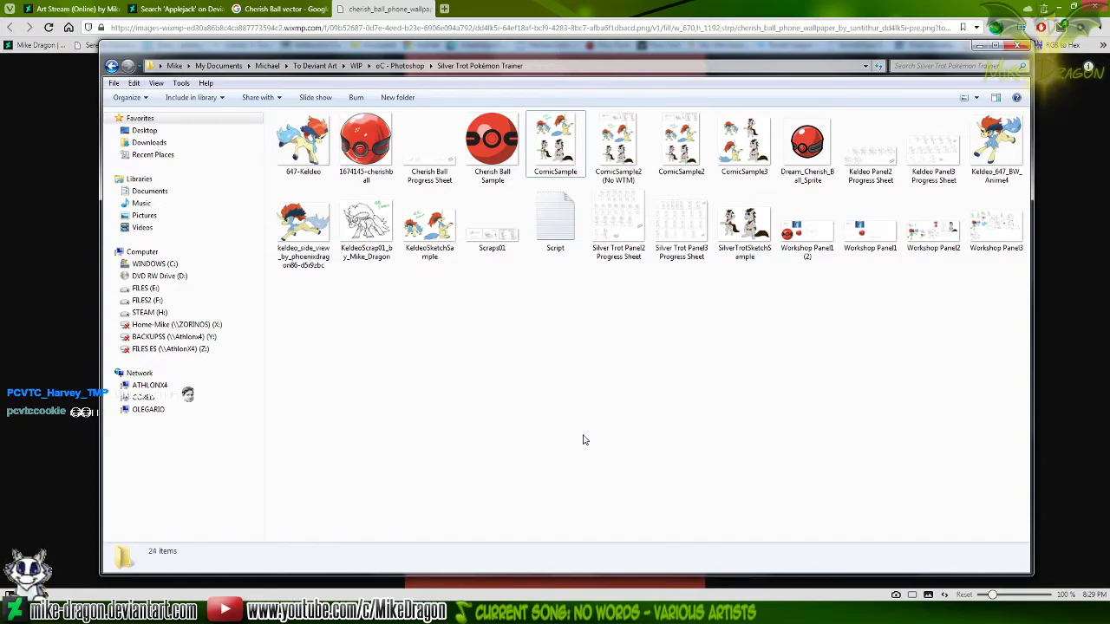
double_click(744, 143)
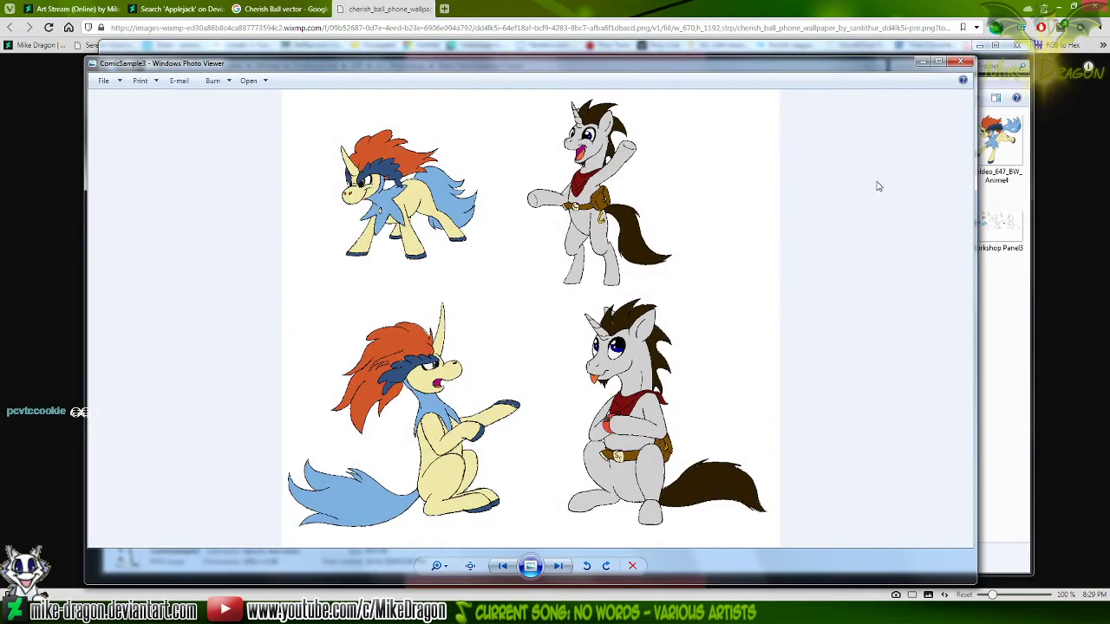
left_click(960, 65)
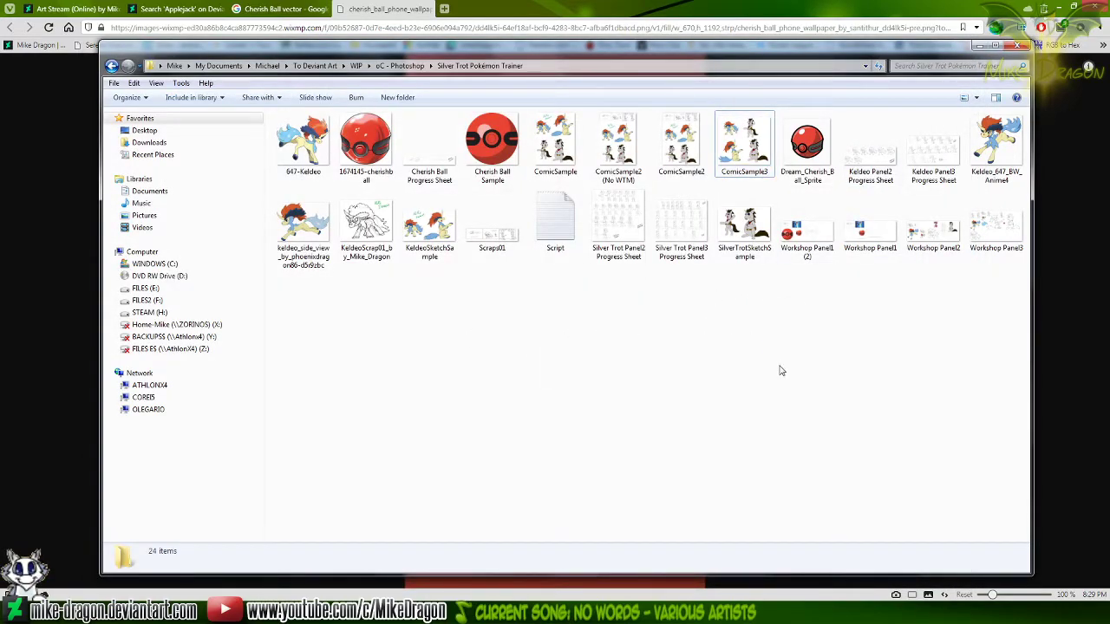
Open Workshop Panel1 (2) from the project folder, review the saved Cherish Ball references and line art, and close it
left_click(821, 250)
double_click(821, 250)
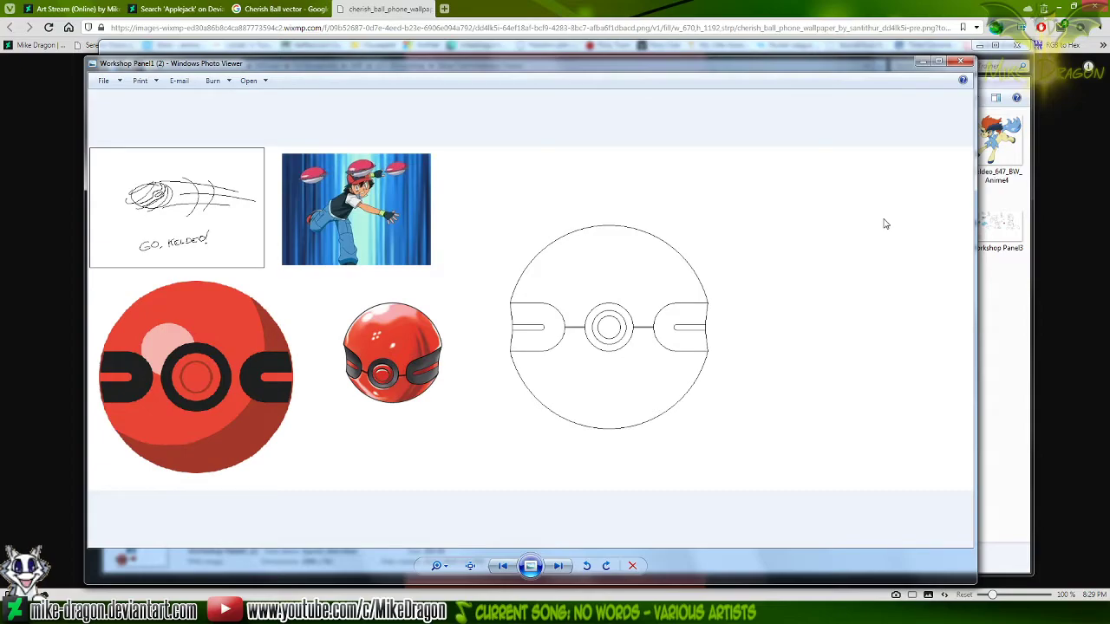
left_click(961, 62)
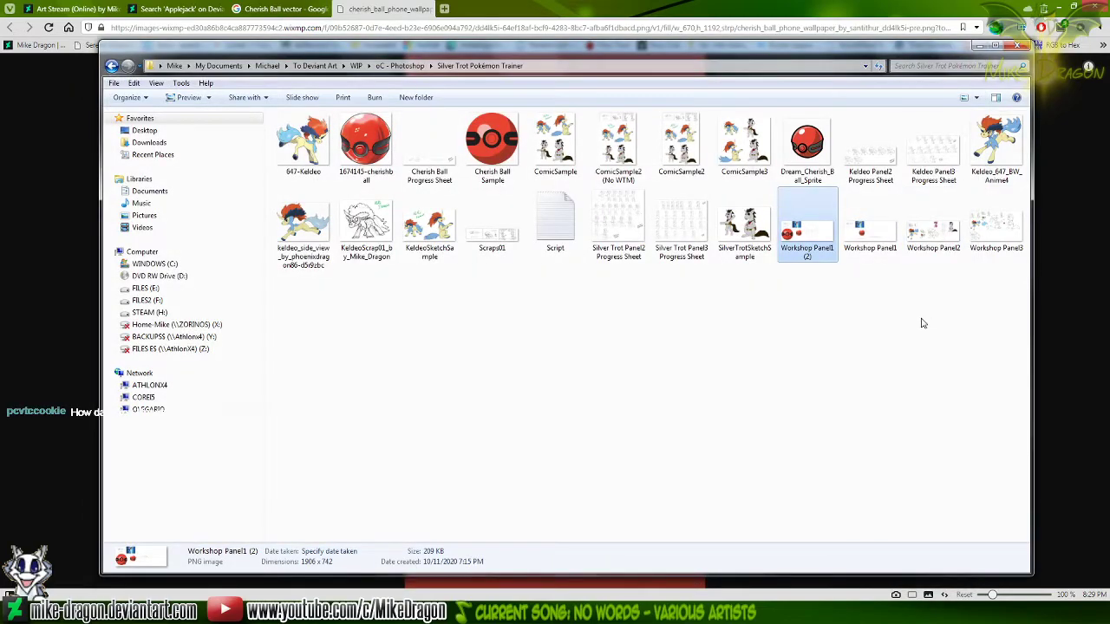
left_click(845, 221)
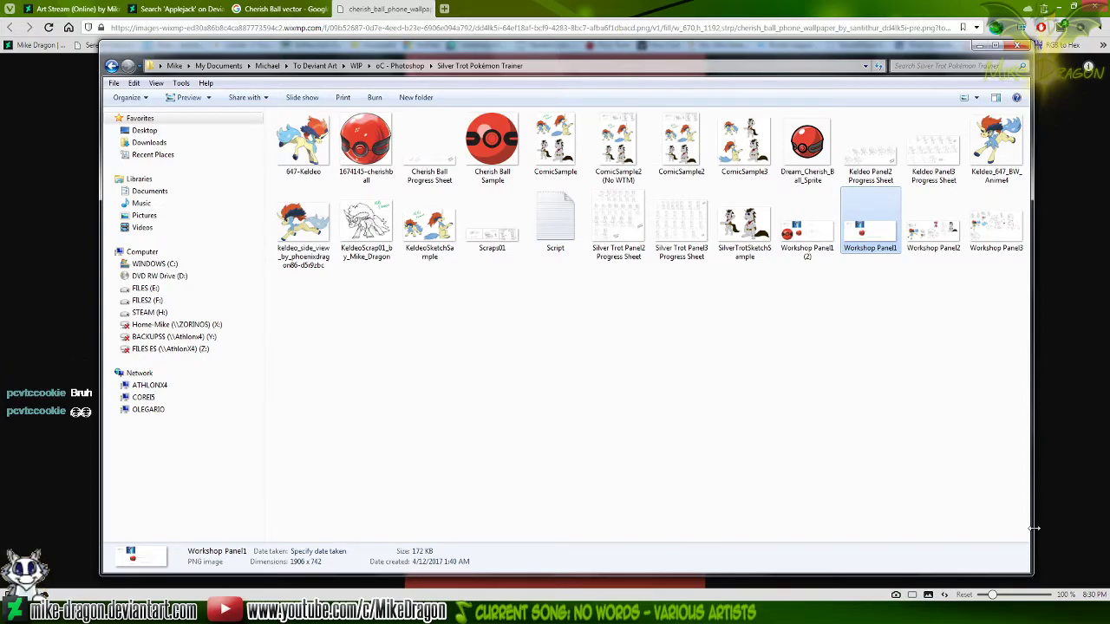
left_click(756, 501)
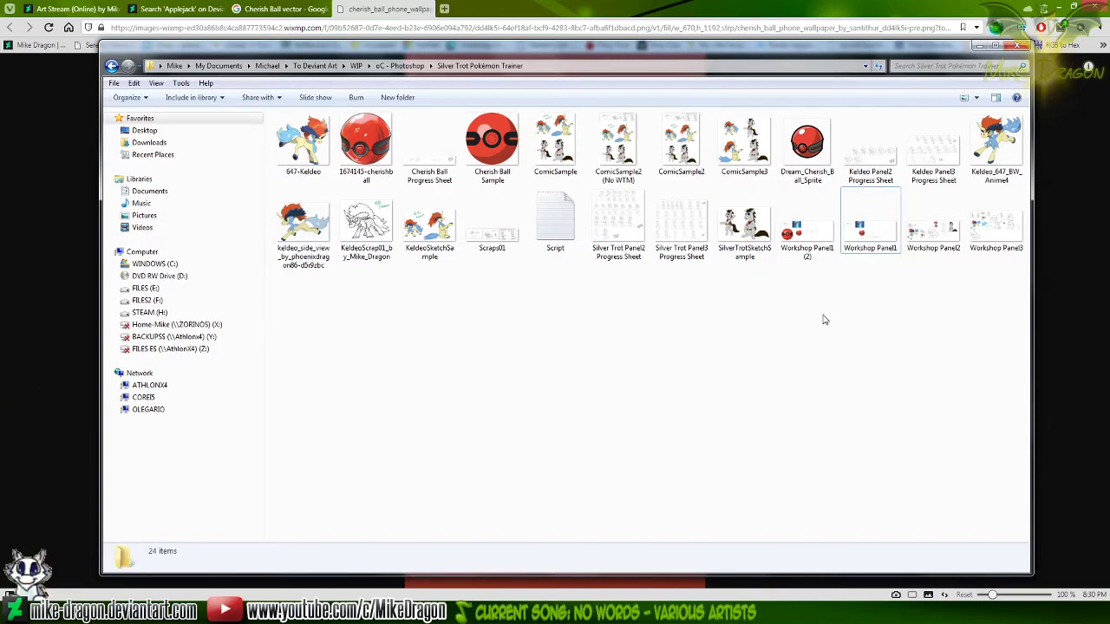
left_click_drag(870, 232, 850, 315)
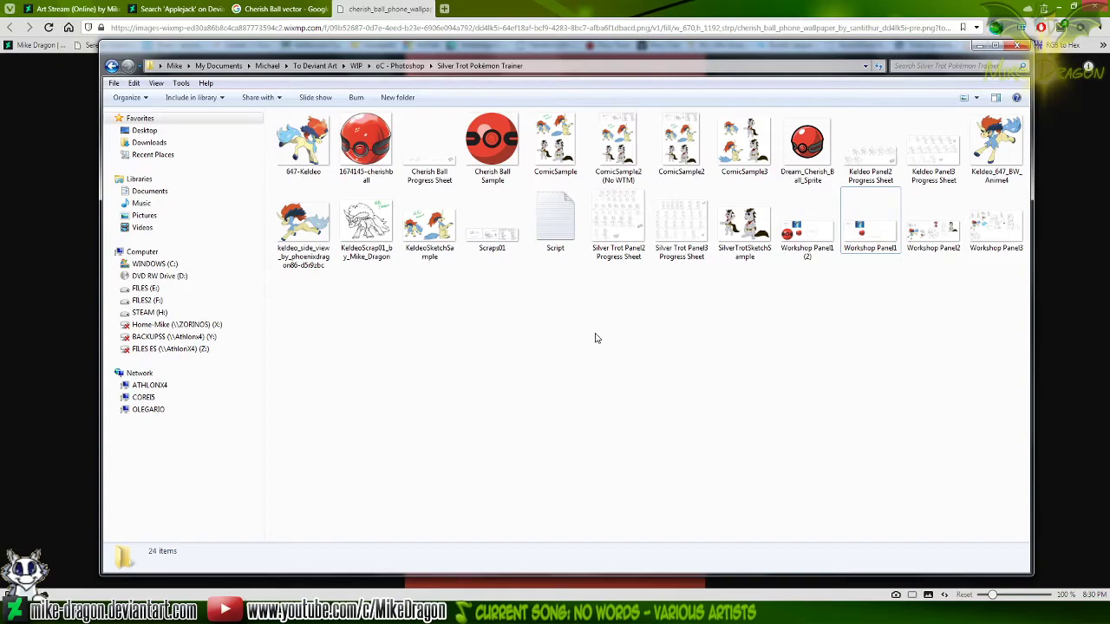
Review the Scraps01 sketch strip and the ComicSample2 image from the project folder, closing each one
left_click(849, 244)
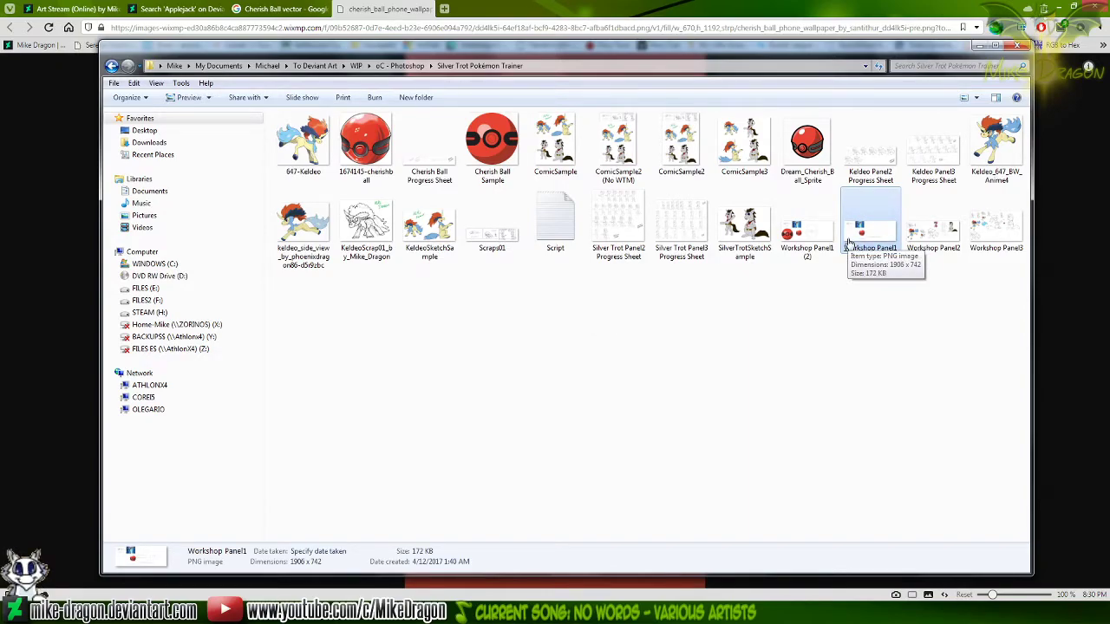
double_click(505, 255)
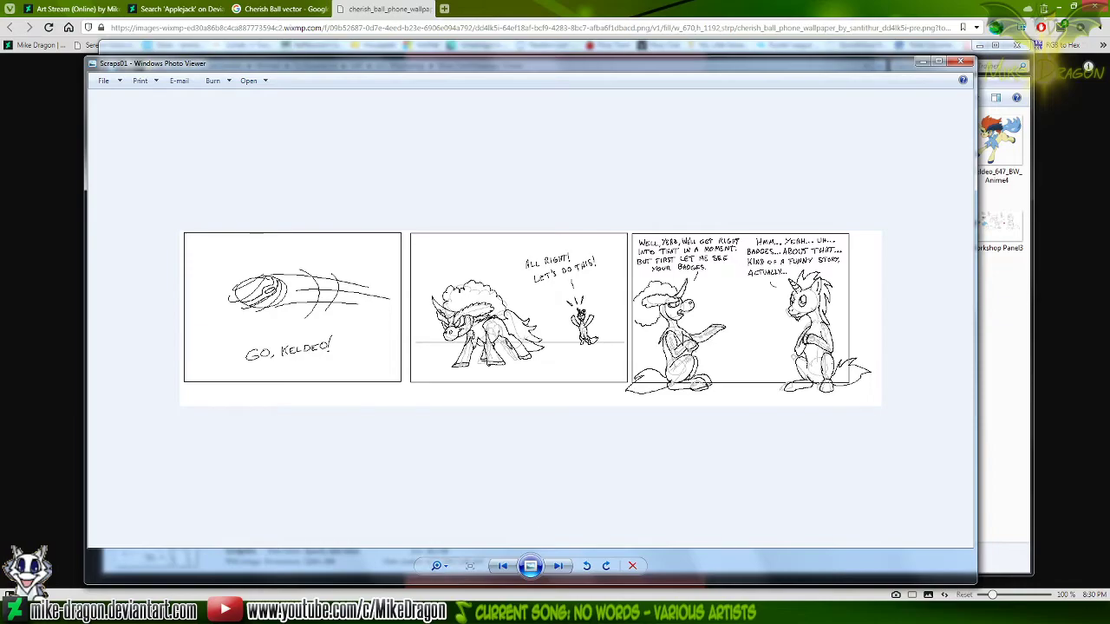
left_click(959, 61)
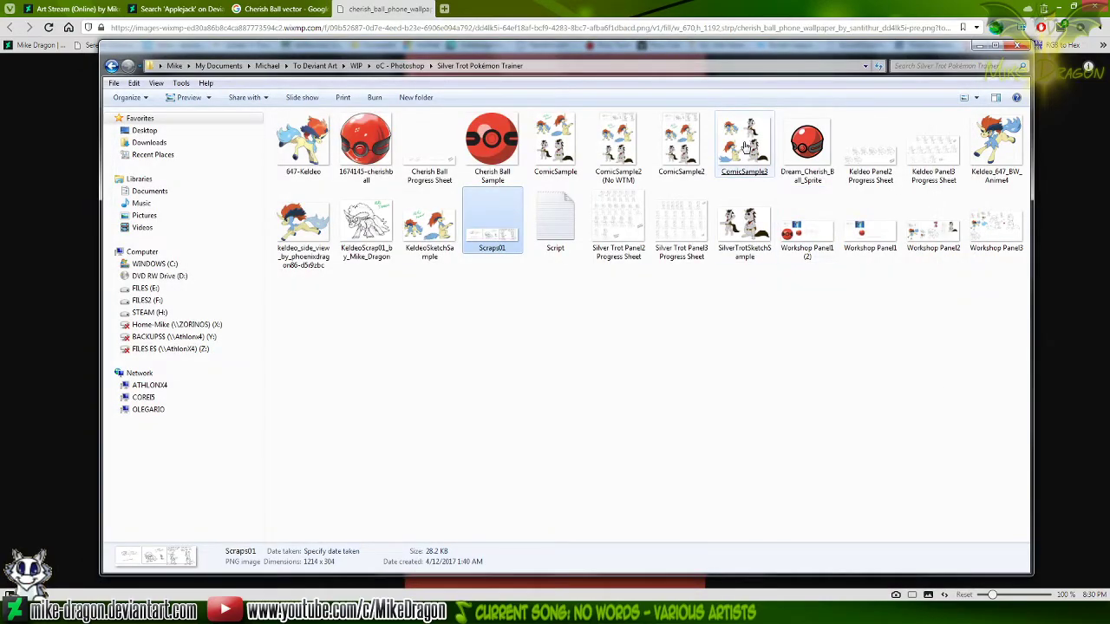
left_click(680, 141)
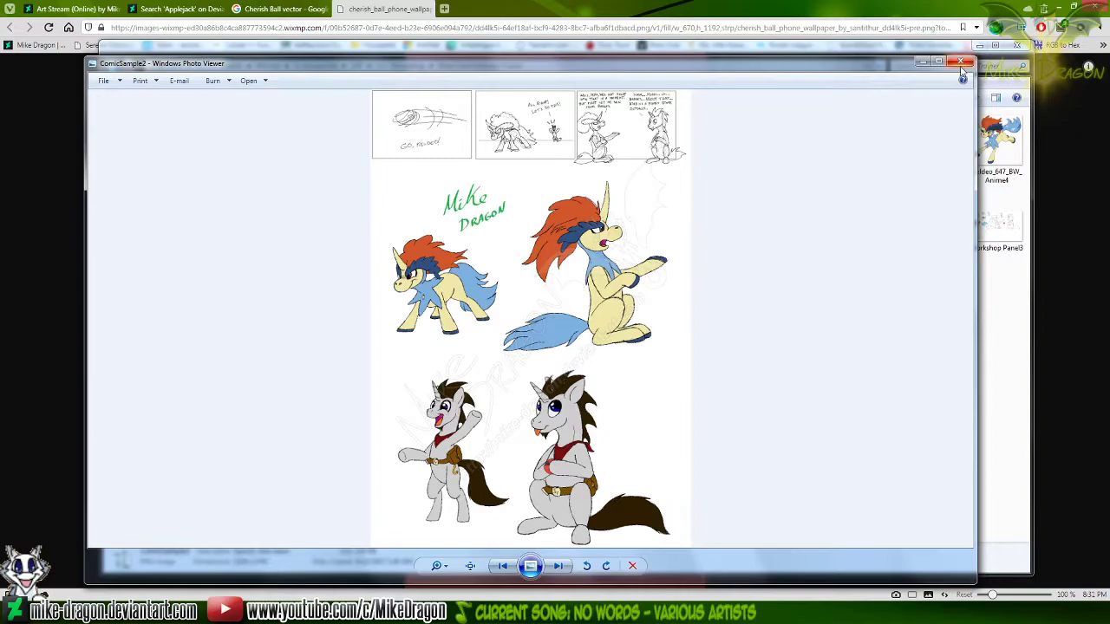
left_click(964, 65)
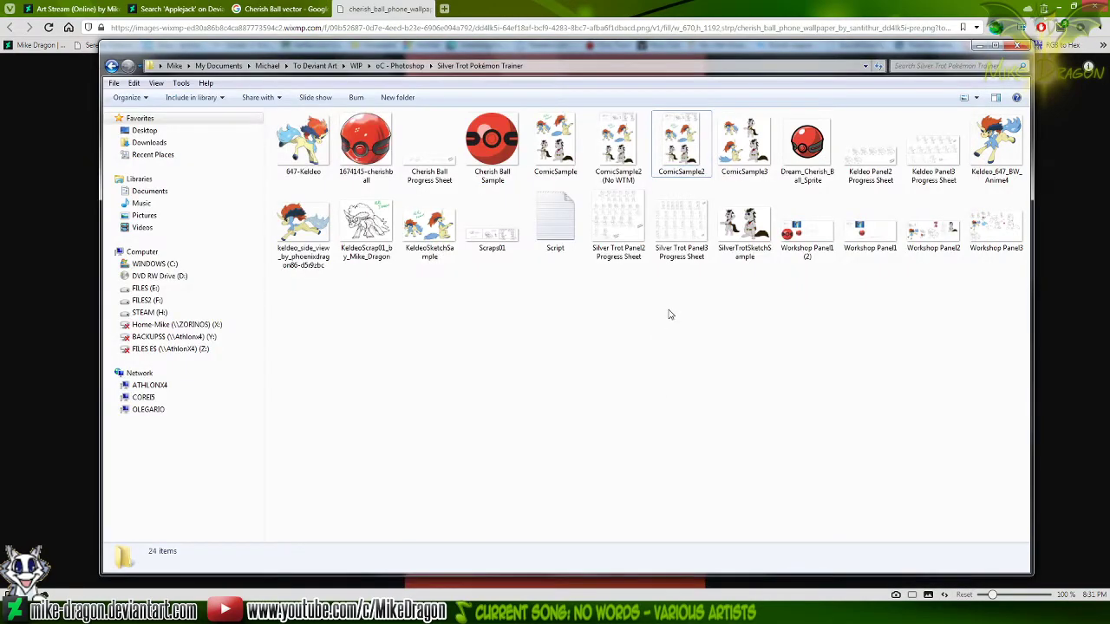
Open ComicSample3 and Scraps01 for editing in Paint, and copy the entire three-panel Scraps01 sketch strip
right_click(752, 149)
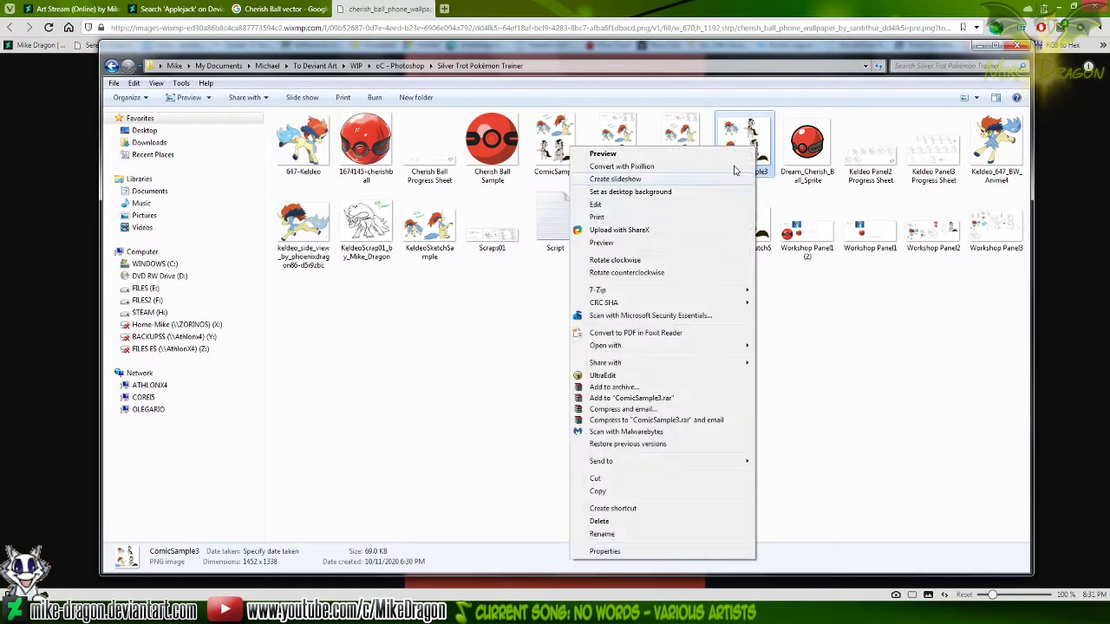
left_click(681, 205)
left_click(344, 611)
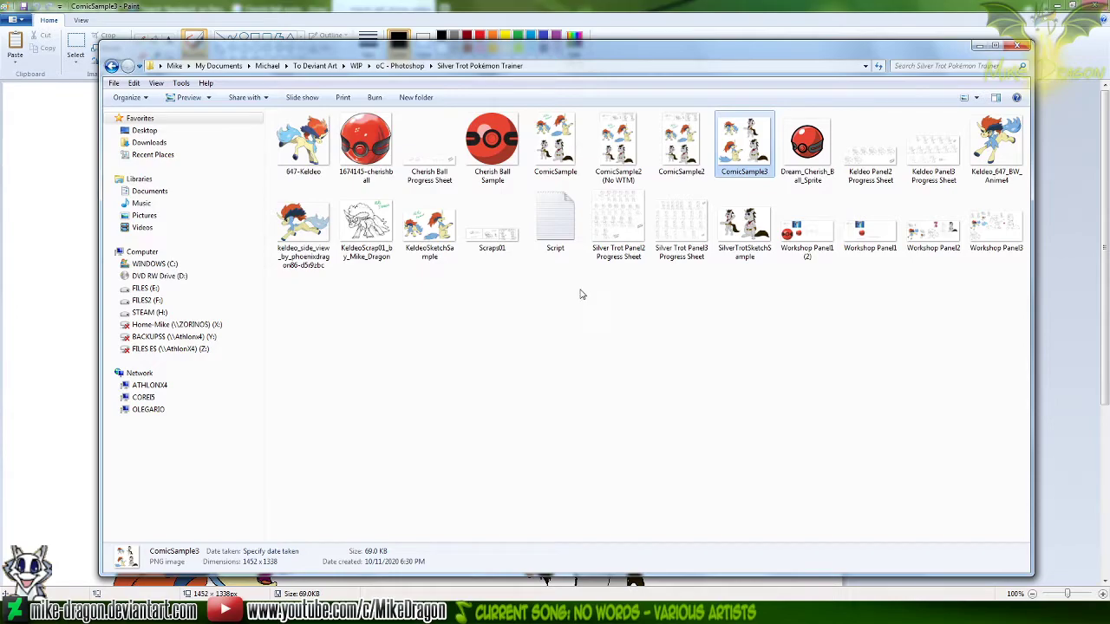
right_click(491, 227)
left_click(412, 251)
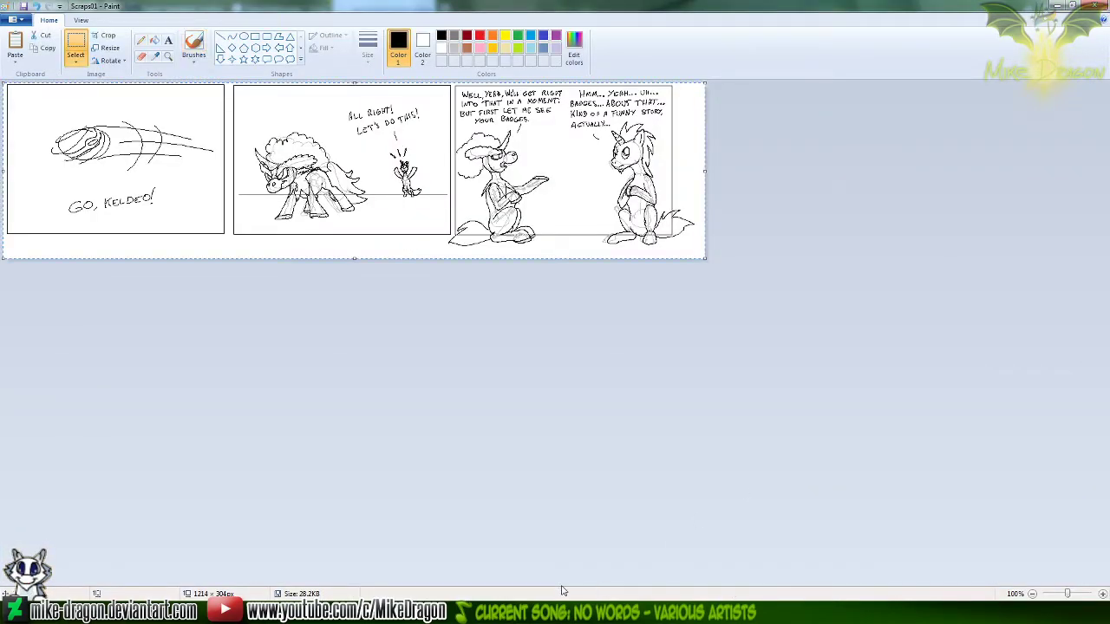
Extend the ComicSample3 canvas downward to 1452 × 1928 px and move the four characters lower to free space above them
left_click(599, 611)
scroll(384, 428, "down", 2, "ctrl")
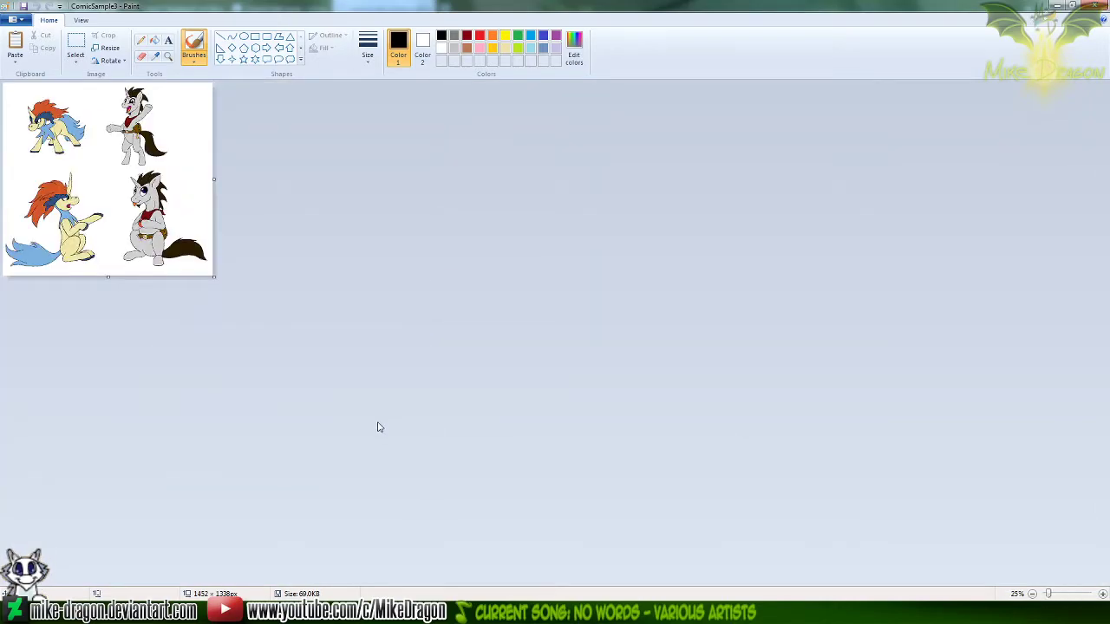
left_click_drag(107, 283, 116, 360)
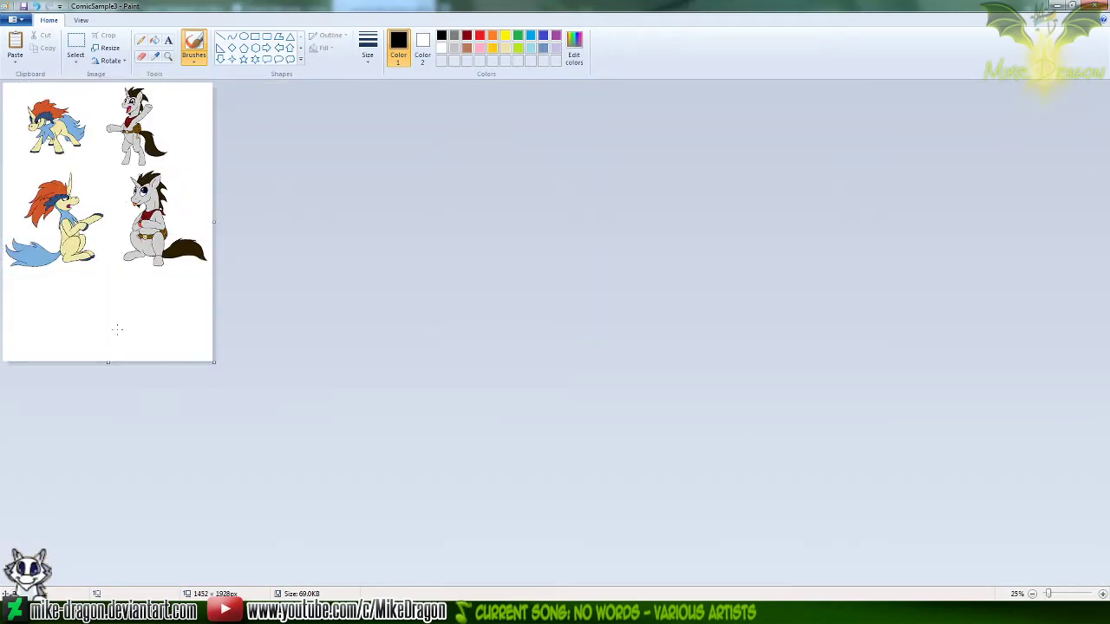
key("ctrl+a")
left_click_drag(138, 241, 141, 304)
Paste the sketch strip into ComicSample3 and centre it above the four characters
key("ctrl+v")
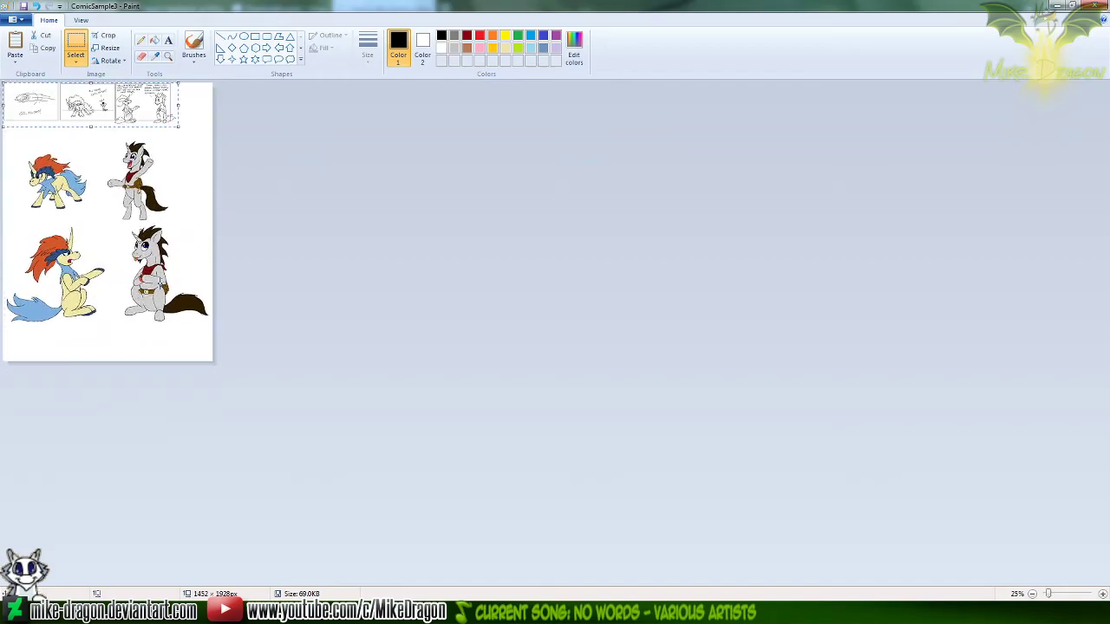
left_click_drag(102, 105, 129, 109)
left_click(330, 141)
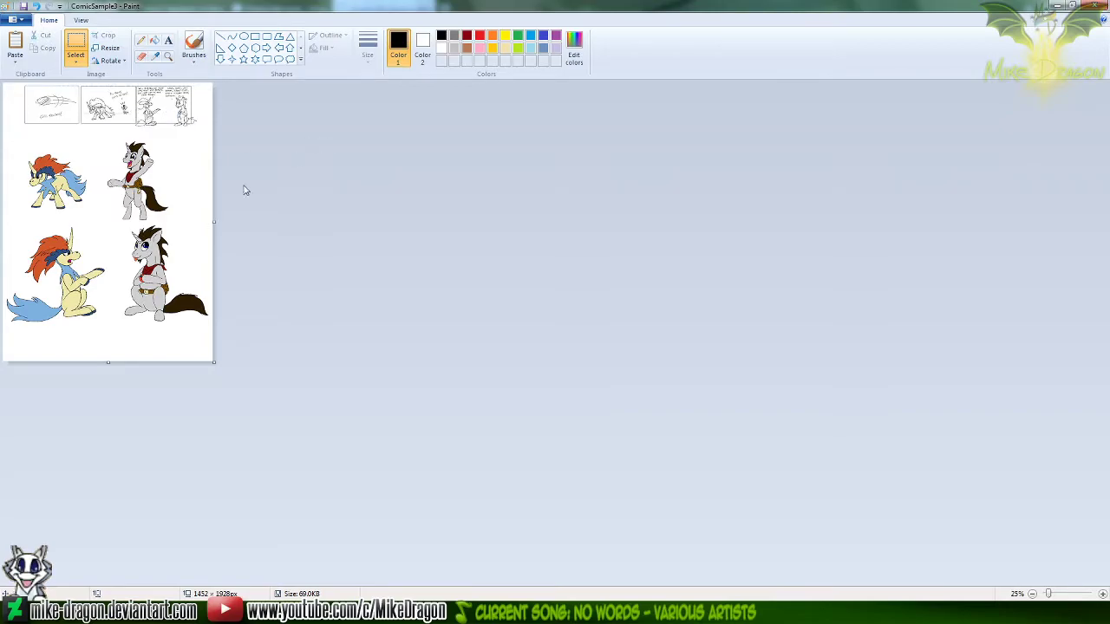
Move the four characters slightly closer to the strip with transparent selection, trim the canvas to 1452 × 1684 px, and save ComicSample3
left_click_drag(210, 341, 8, 194)
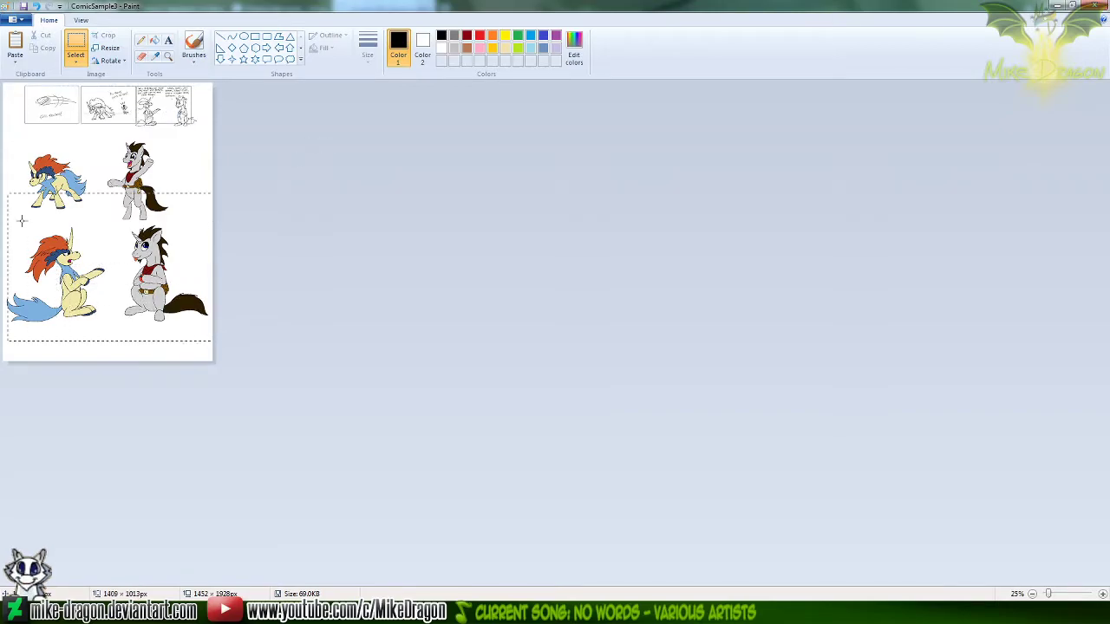
left_click_drag(1, 147, 2, 136)
left_click(76, 60)
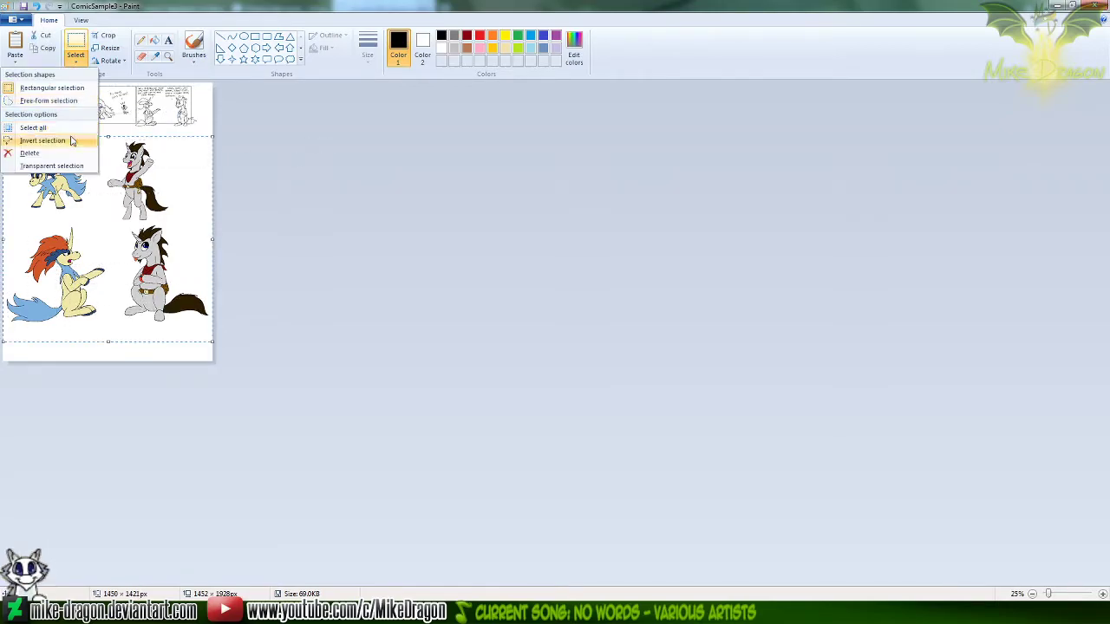
left_click(52, 165)
left_click_drag(98, 193, 99, 187)
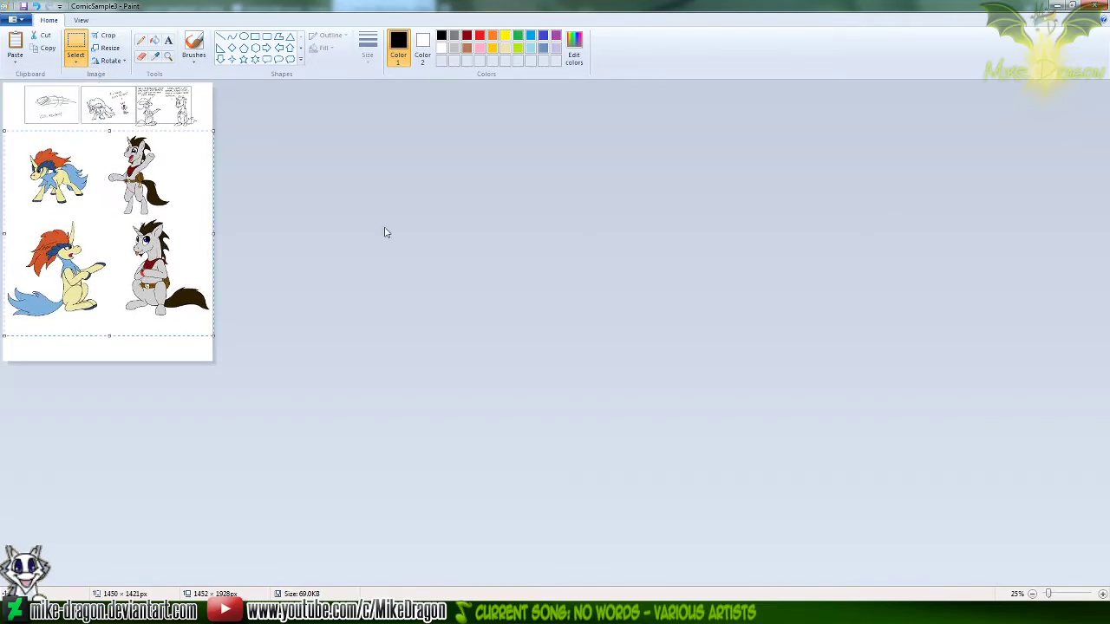
left_click_drag(108, 361, 137, 330)
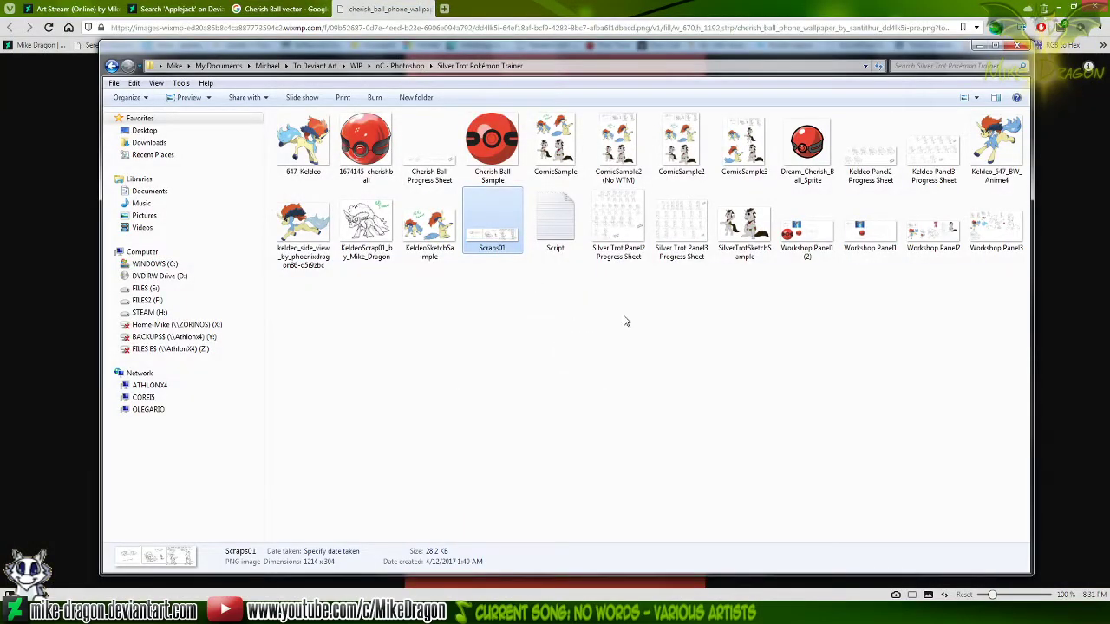
Reopen ComicSample3 from the project folder and view the sketch strip together with the standing Keldeo and waving unicorn
double_click(724, 154)
scroll(460, 247, "up", 3)
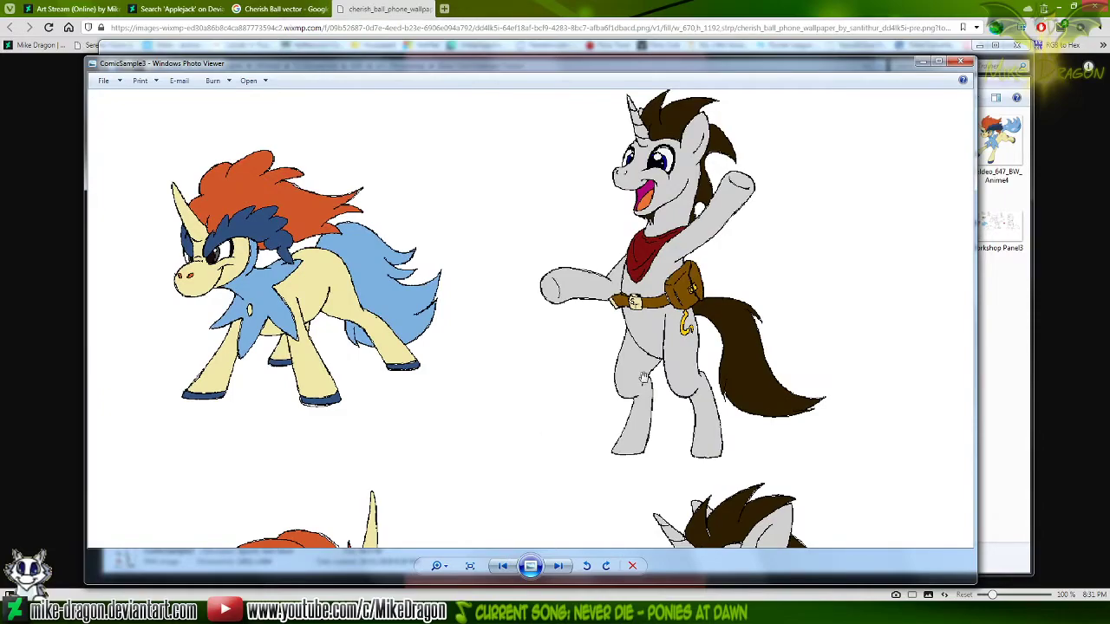
left_click_drag(728, 461, 652, 328)
mouse_move(621, 189)
left_mouse_down()
mouse_move(595, 385)
mouse_move(581, 367)
left_mouse_up()
left_click_drag(559, 130, 495, 300)
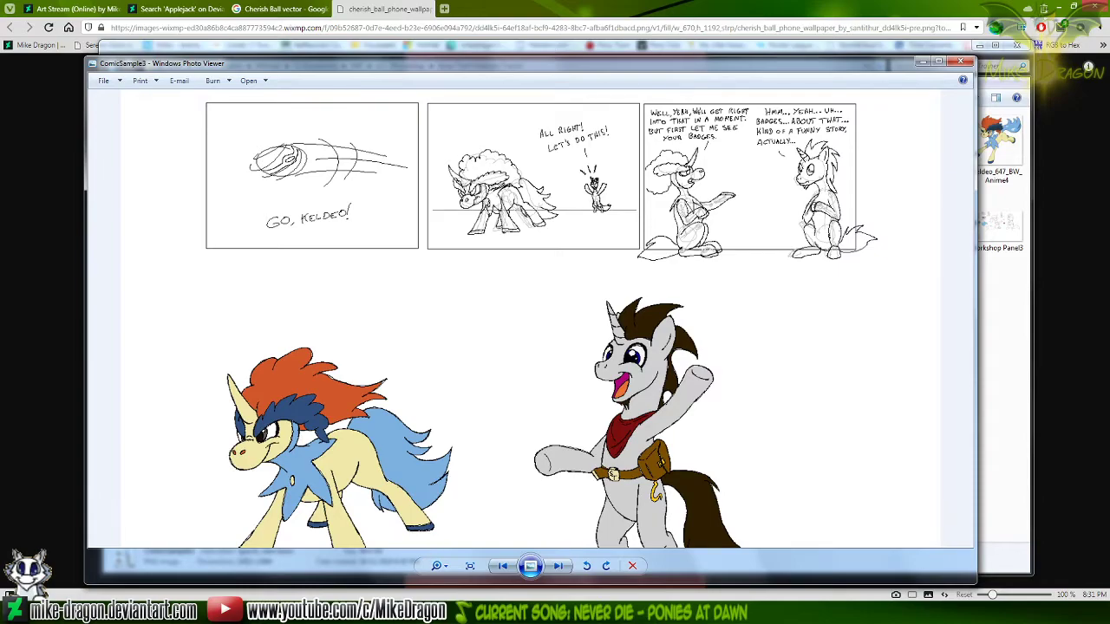
left_click(460, 612)
left_click(520, 612)
left_click_drag(602, 459, 623, 328)
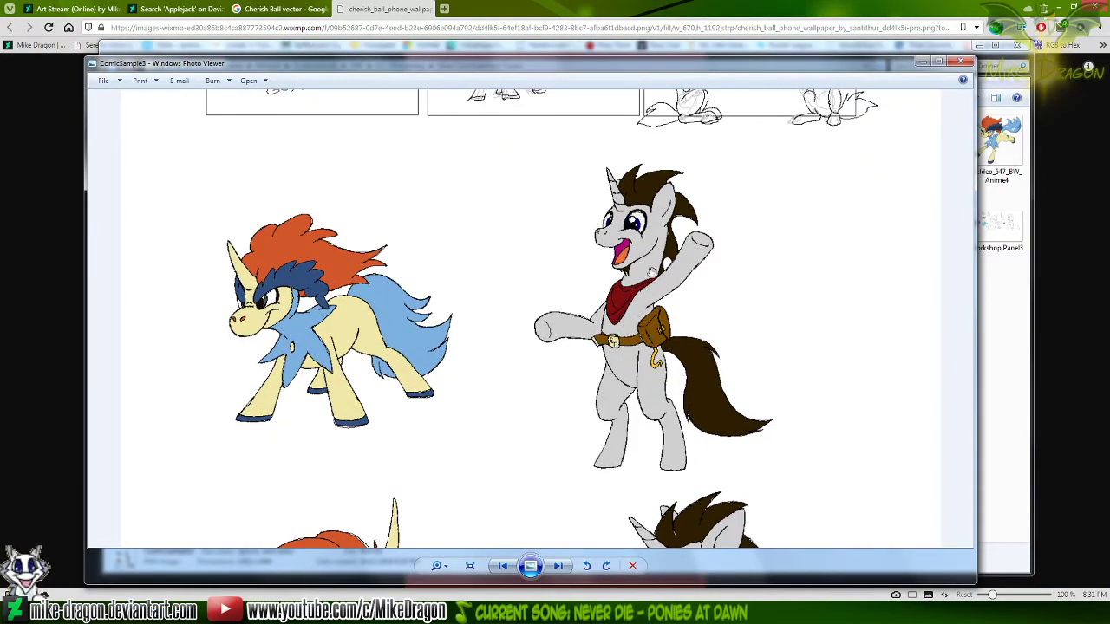
left_click_drag(650, 249, 674, 384)
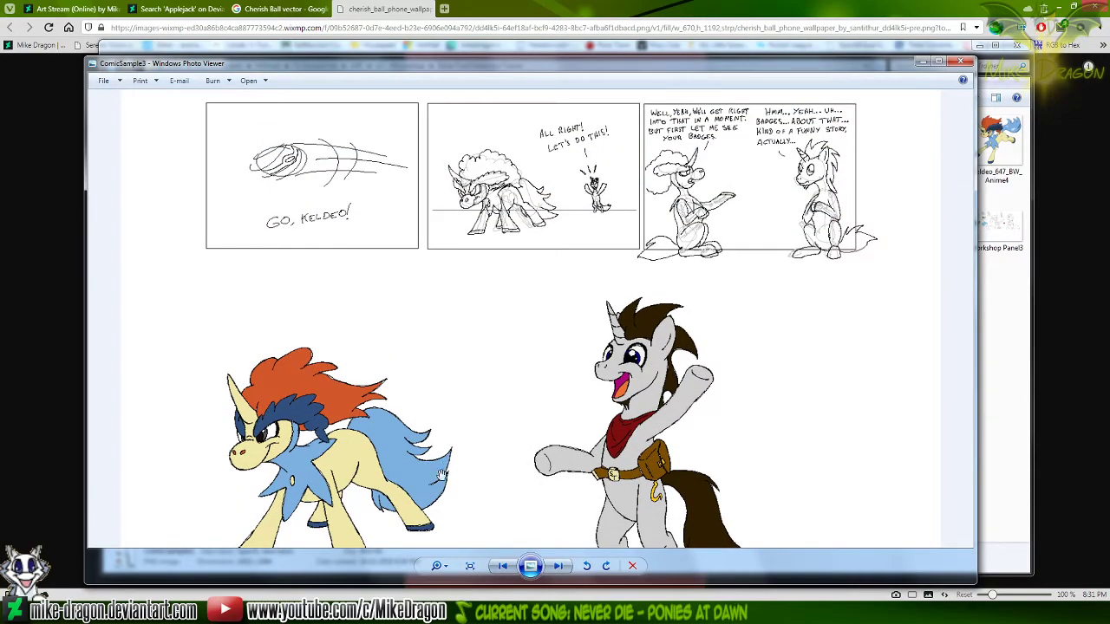
Open Workshop Panel1 (2) from the project folder, check the Cherish Ball line art against its references, and close it
left_click(446, 612)
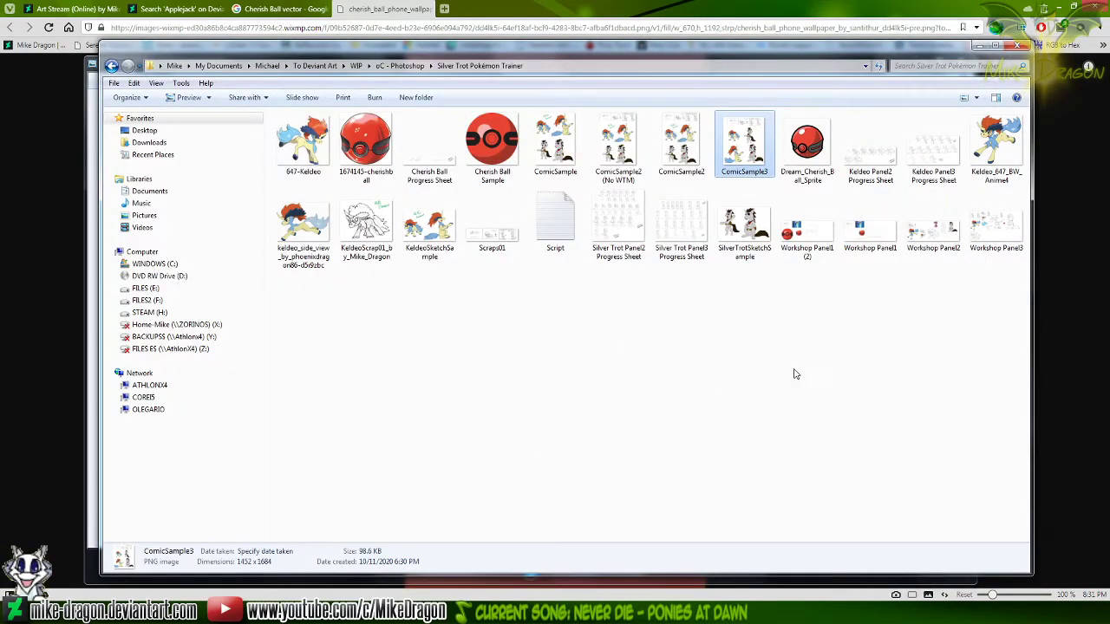
double_click(811, 250)
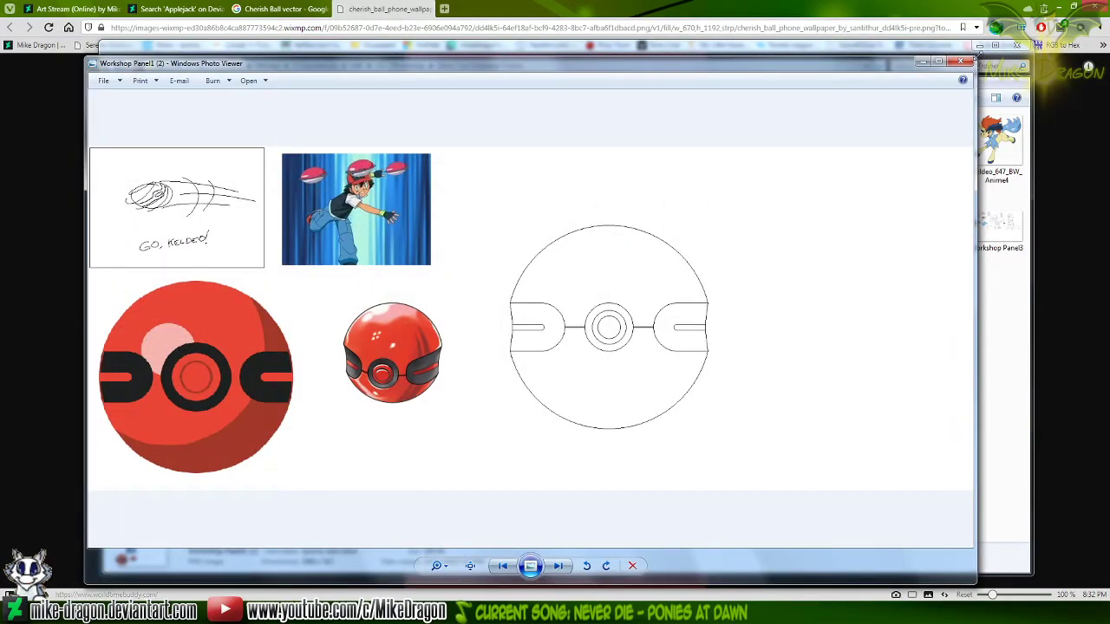
left_click(971, 61)
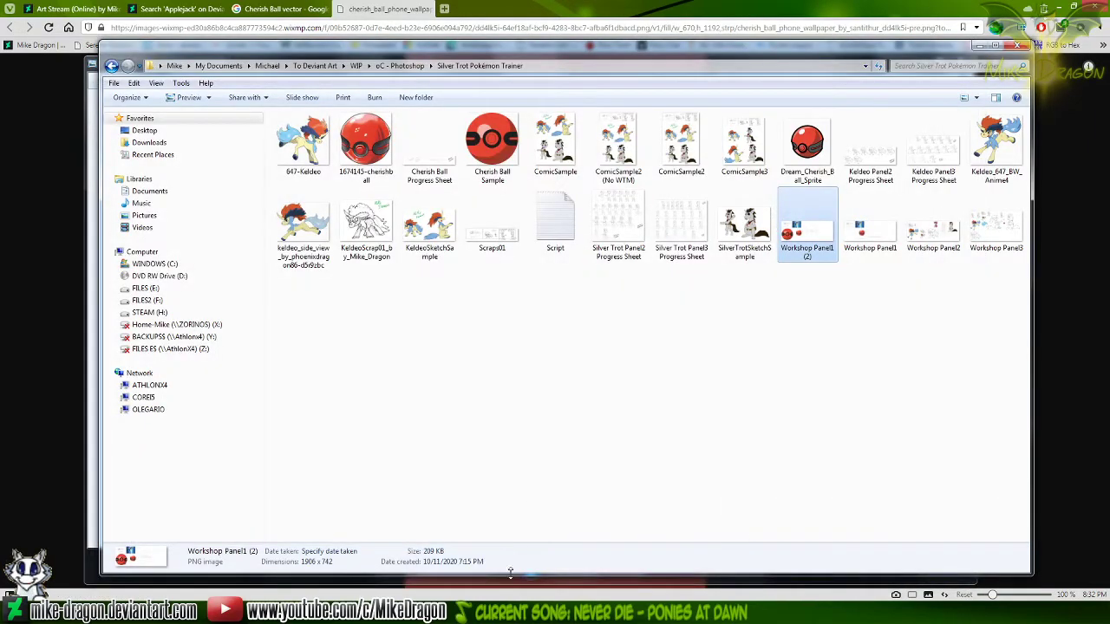
Return to ComicSample3 and compare the second sketch panel with the coloured standing Keldeo and waving unicorn
left_click(505, 612)
left_click_drag(401, 347, 429, 300)
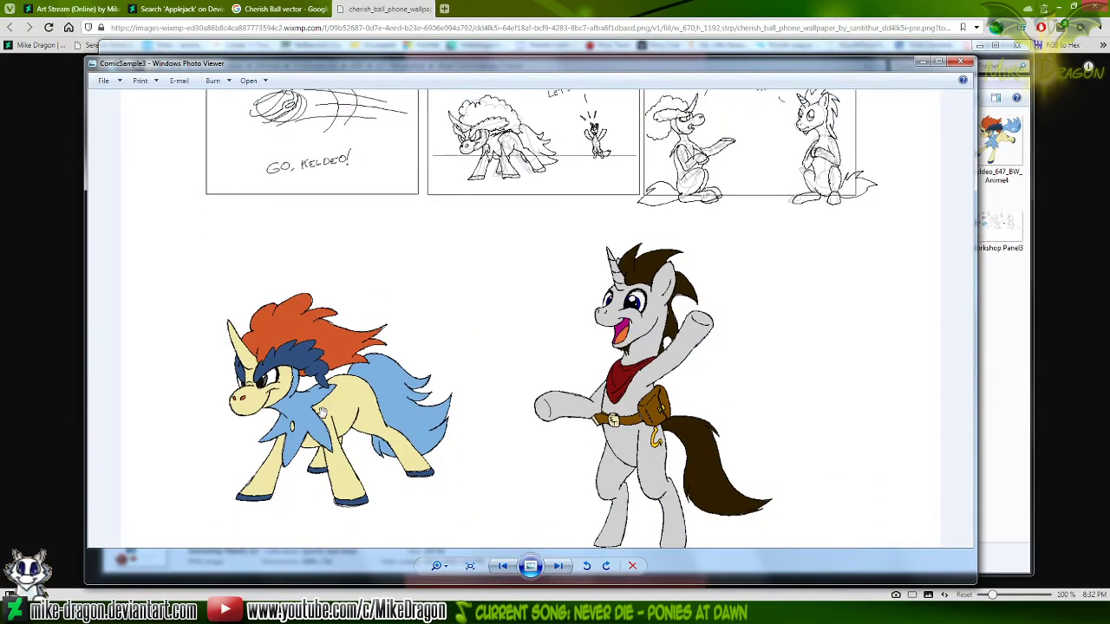
left_click_drag(526, 272, 529, 403)
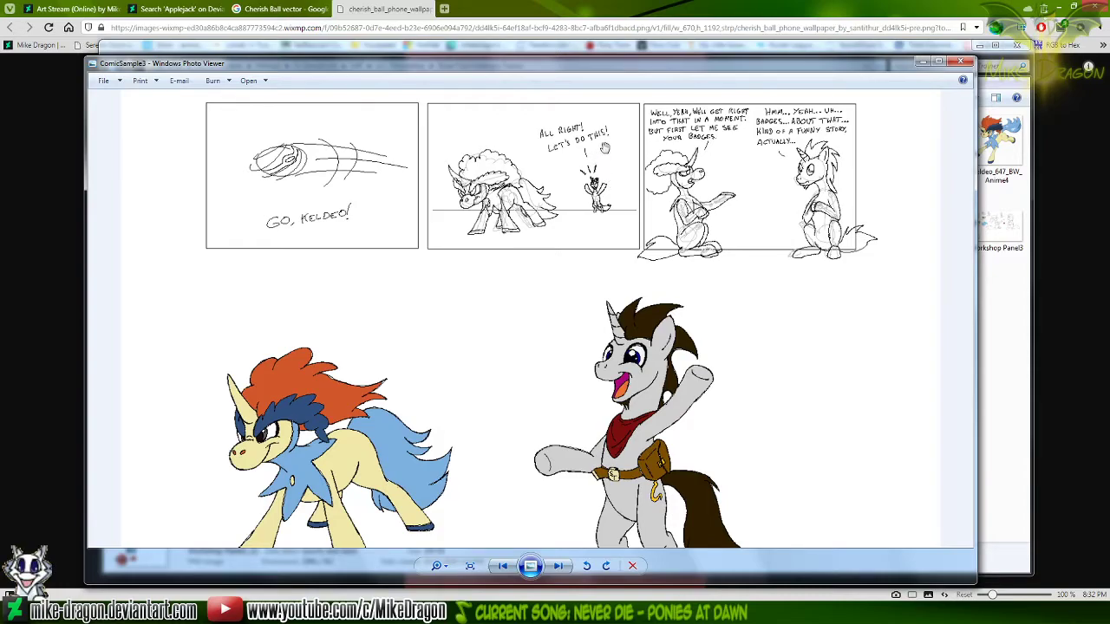
left_click_drag(540, 322, 563, 243)
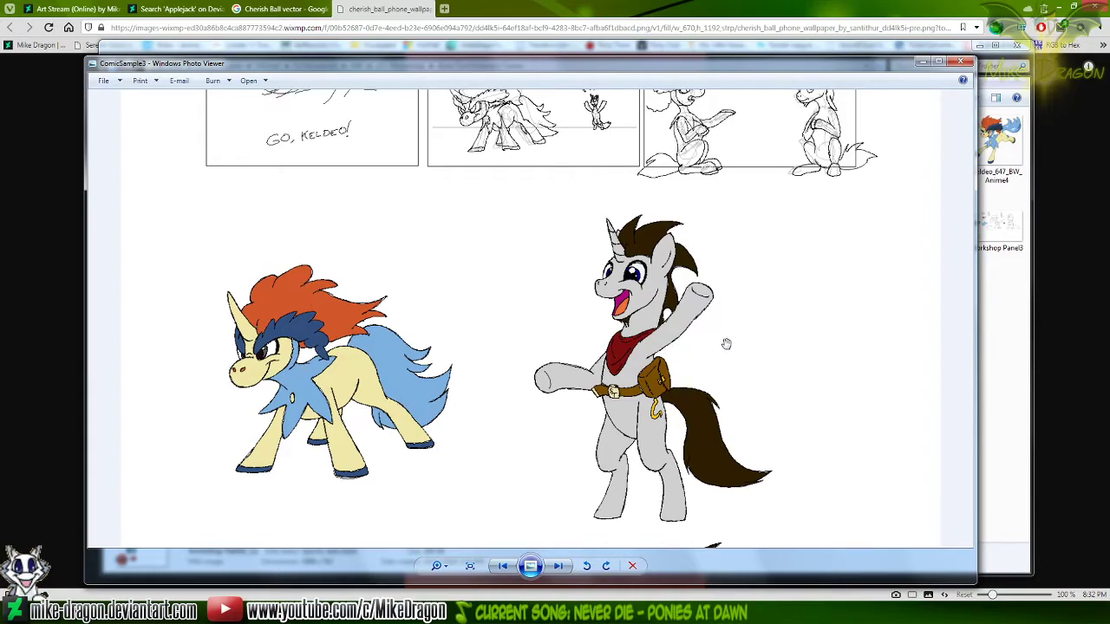
left_click_drag(750, 251, 755, 344)
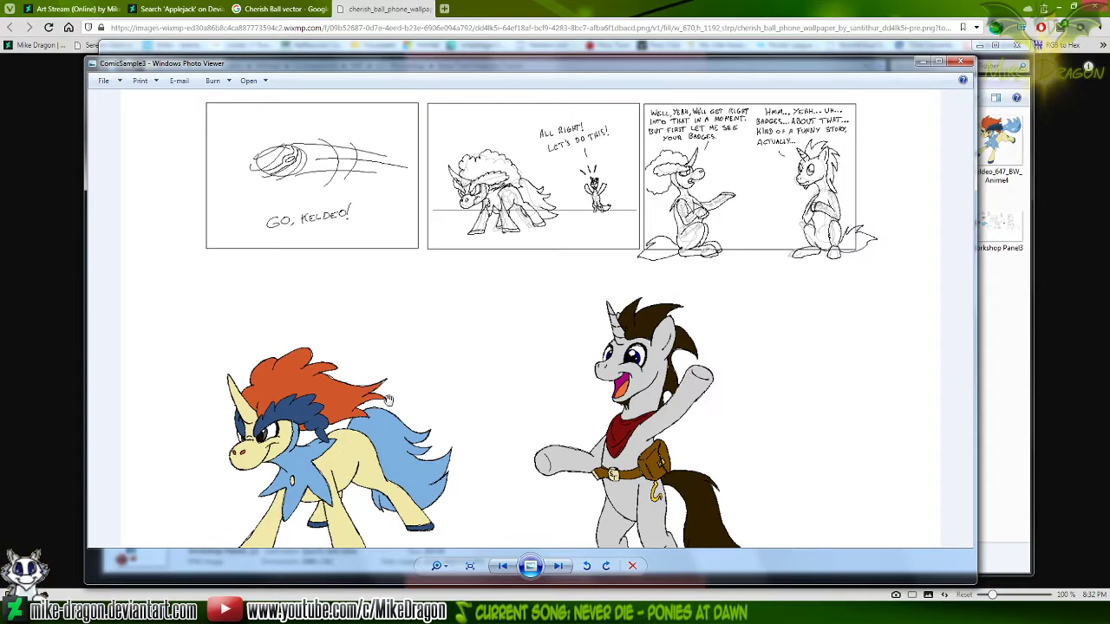
View the seated coloured Keldeo and unicorn, and enlarge the badge-dialogue sketch panel to examine it
left_click_drag(571, 483, 530, 173)
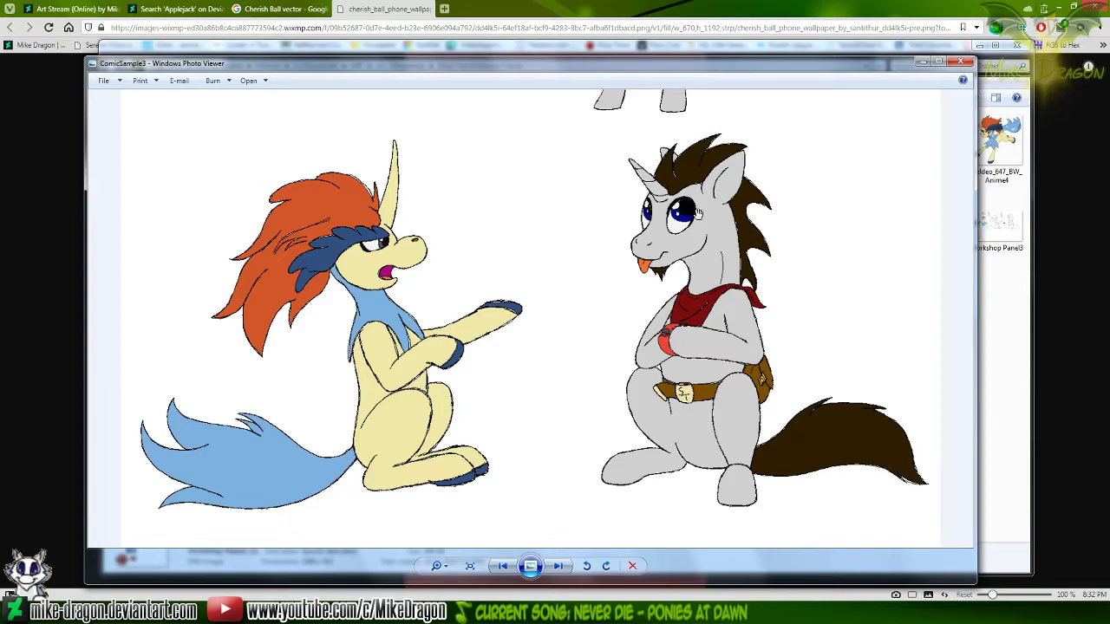
scroll(772, 154, "up", 5)
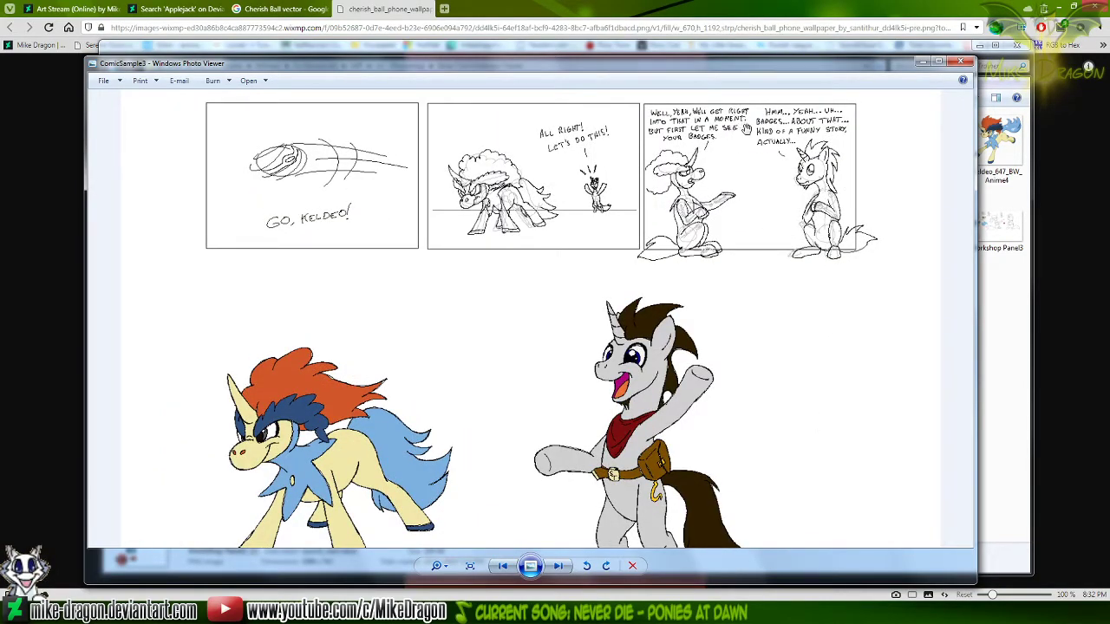
scroll(739, 117, "up", 4)
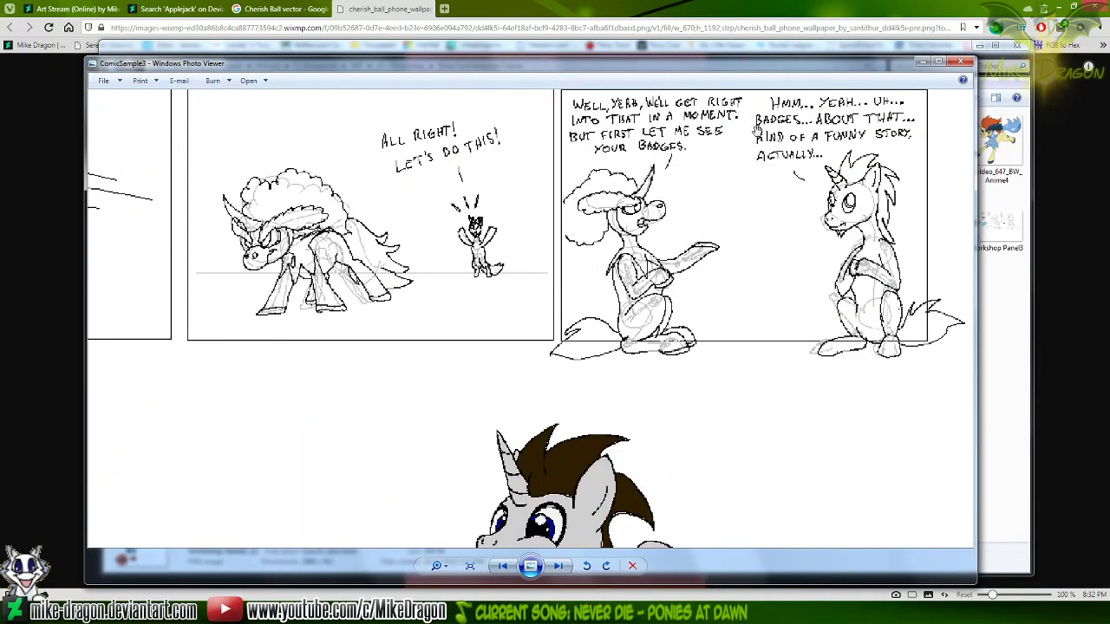
scroll(748, 141, "up", 1)
left_click_drag(750, 216, 667, 288)
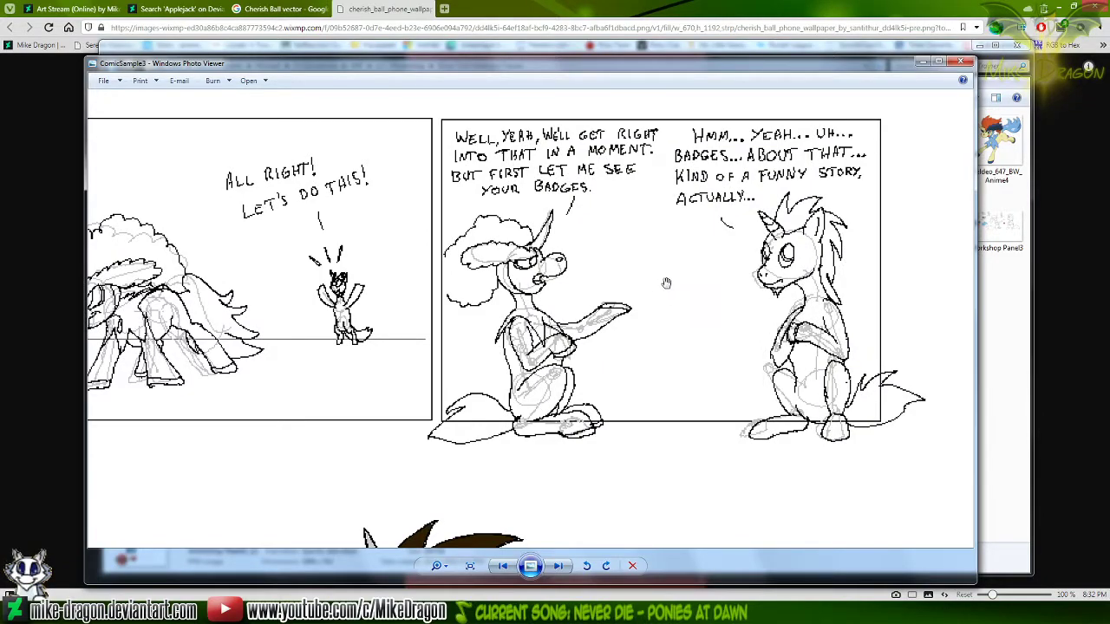
left_click_drag(565, 278, 649, 275)
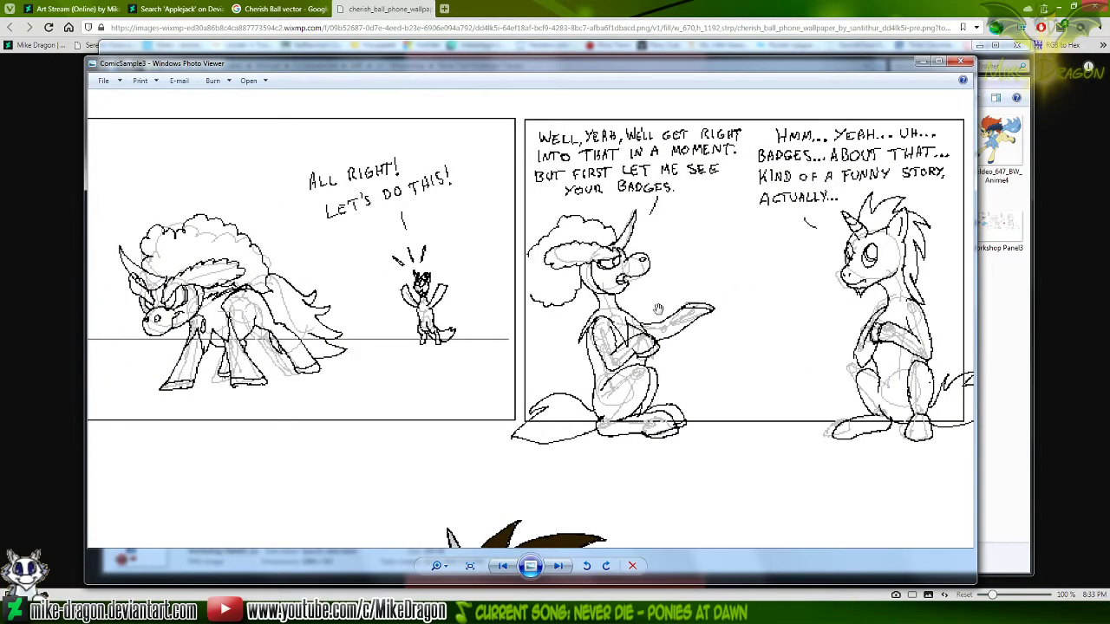
Check the seated coloured Keldeo and unicorn against their poses in the third sketch panel
left_click_drag(473, 497, 541, 94)
left_click_drag(353, 539, 435, 130)
left_click_drag(337, 438, 362, 213)
scroll(523, 332, "down", 6)
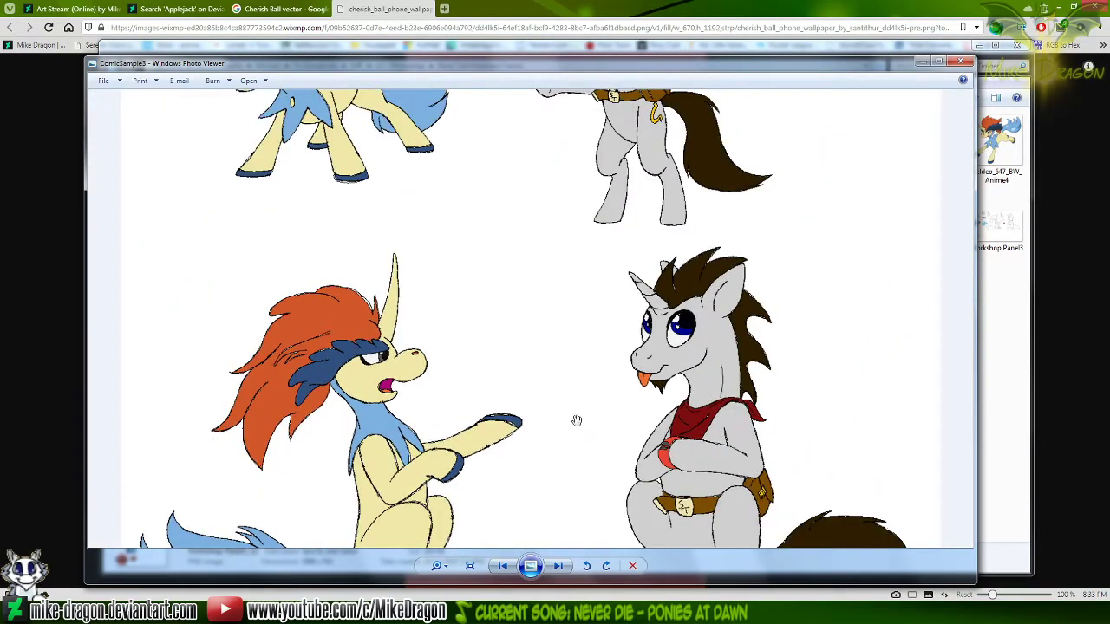
left_click_drag(751, 260, 761, 180)
left_click_drag(881, 162, 870, 439)
mouse_move(869, 150)
left_mouse_down()
mouse_move(864, 201)
mouse_move(815, 299)
left_mouse_up()
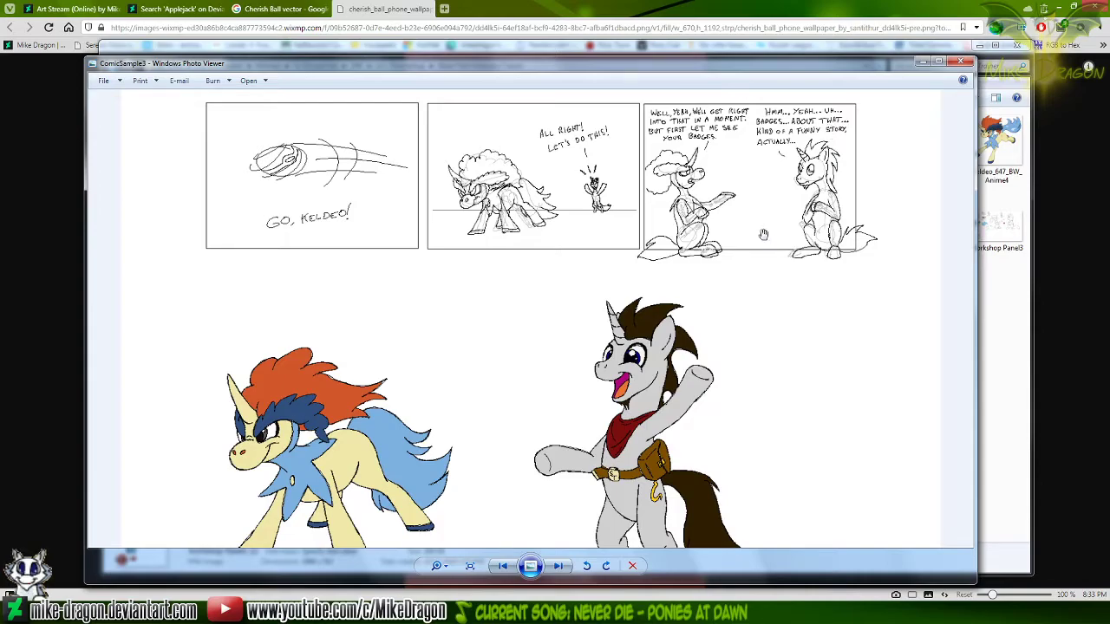
mouse_move(790, 465)
left_mouse_down()
mouse_move(783, 218)
mouse_move(766, 256)
left_mouse_up()
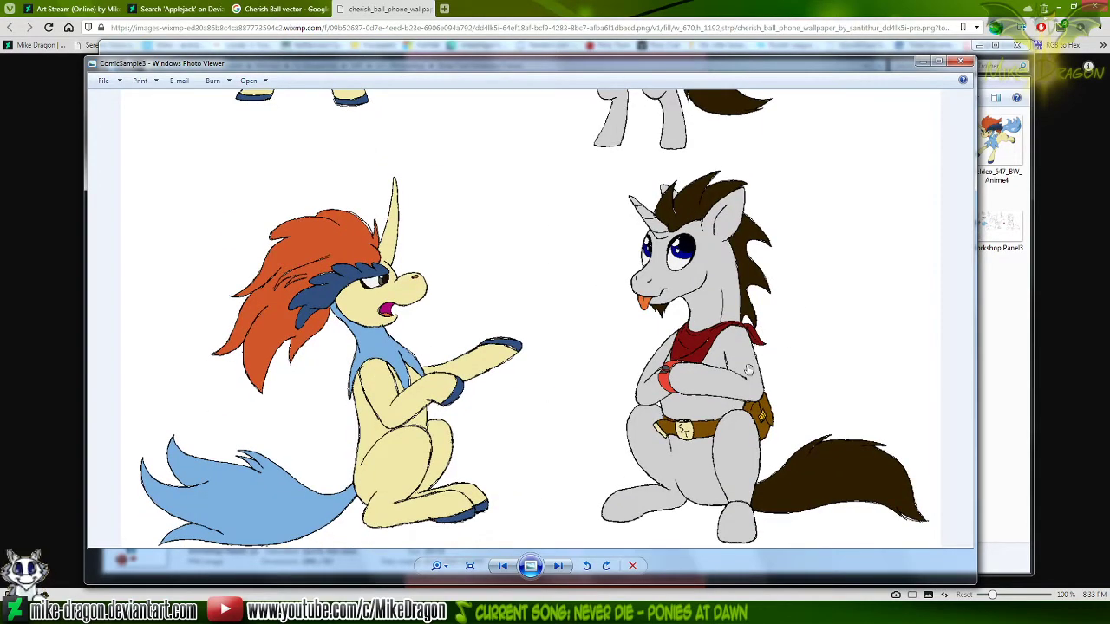
Compare the seated coloured Keldeo and unicorn with the standing pair and the comic sketch panels in ComicSample3
left_click_drag(748, 371, 768, 347)
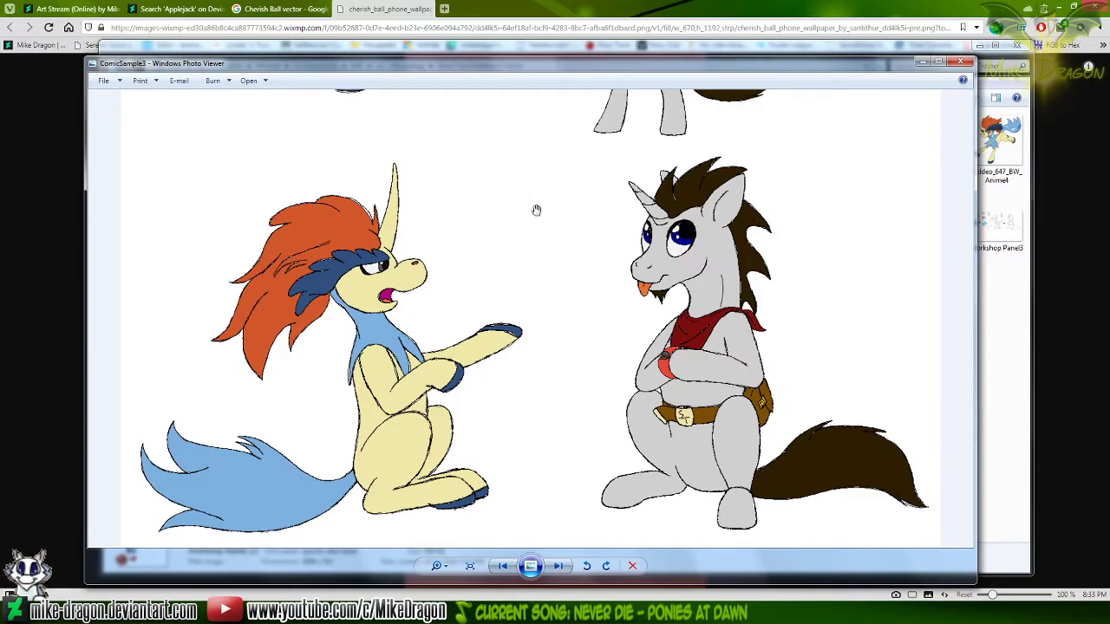
scroll(565, 223, "up", 3)
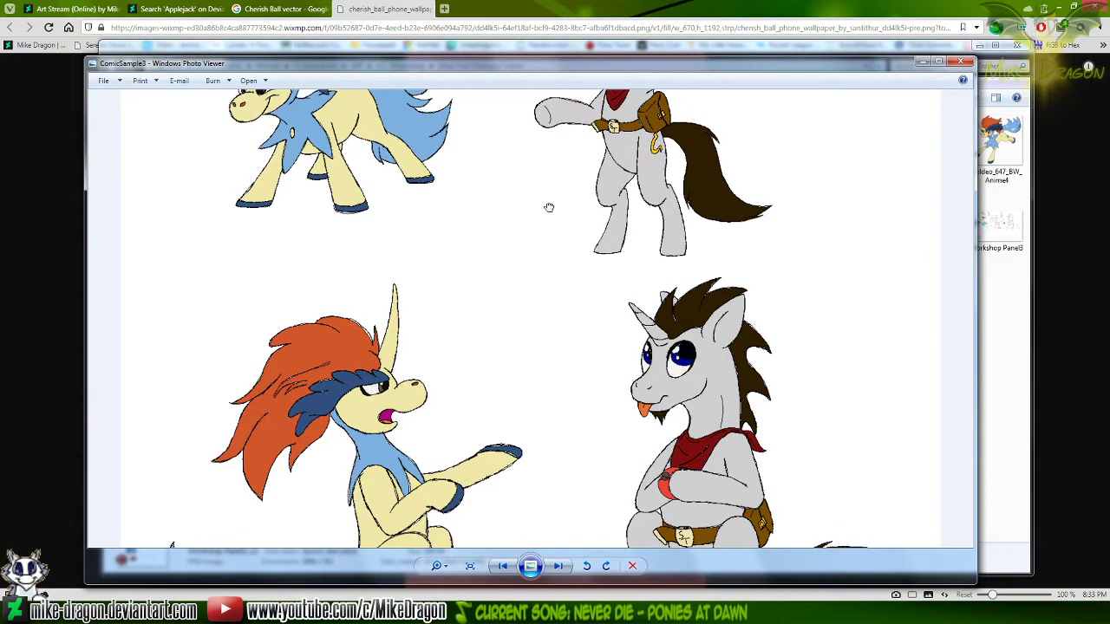
scroll(550, 205, "up", 6)
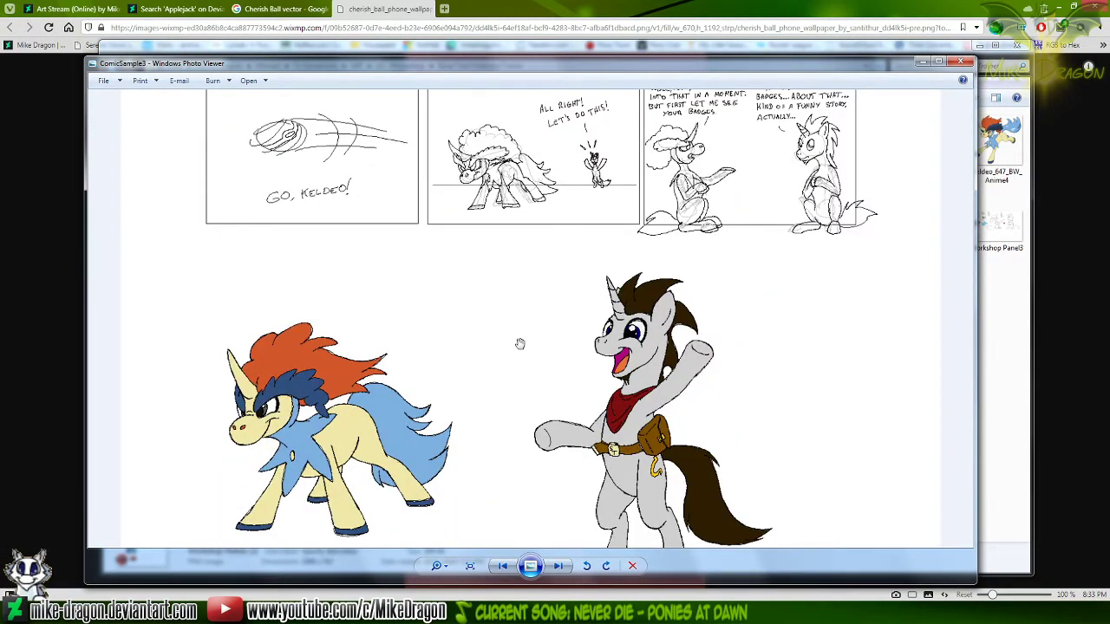
scroll(520, 342, "down", 1)
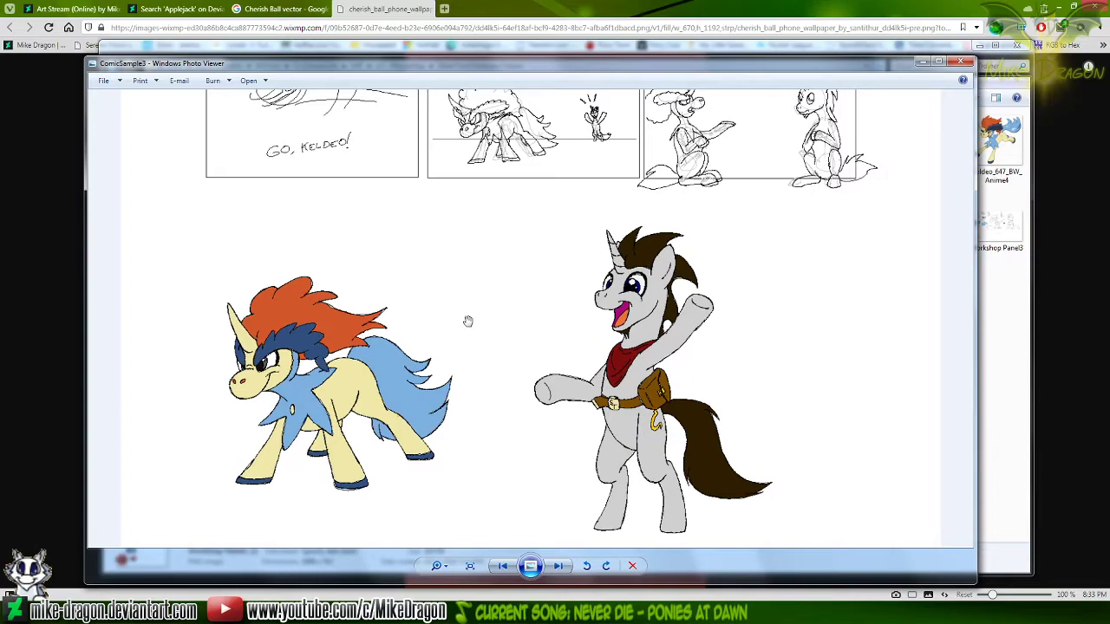
left_click_drag(475, 345, 502, 290)
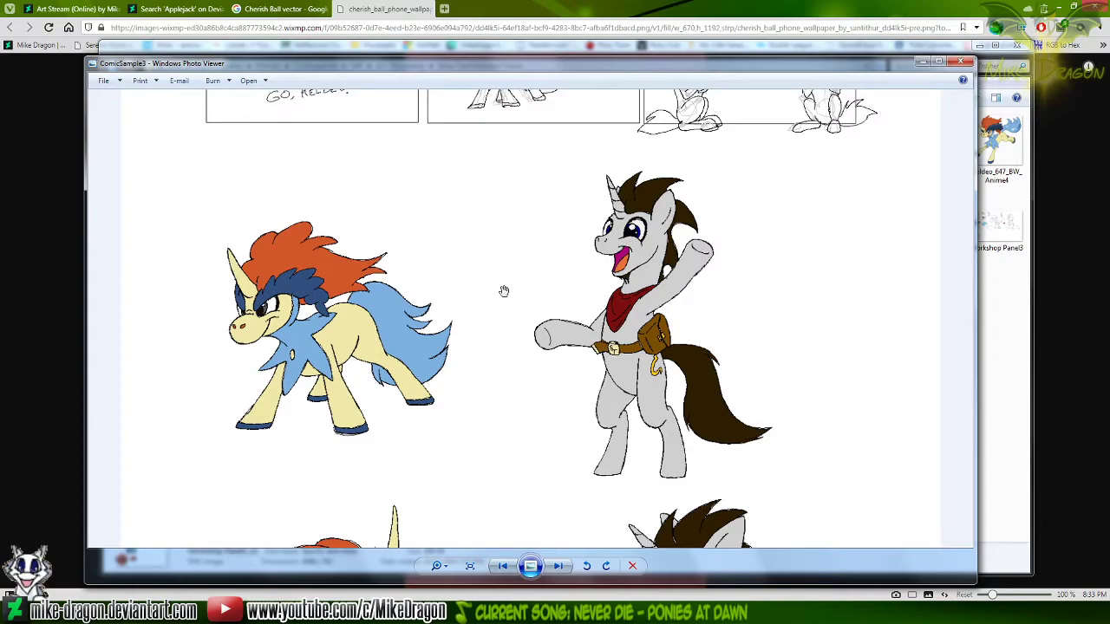
scroll(522, 408, "down", 5)
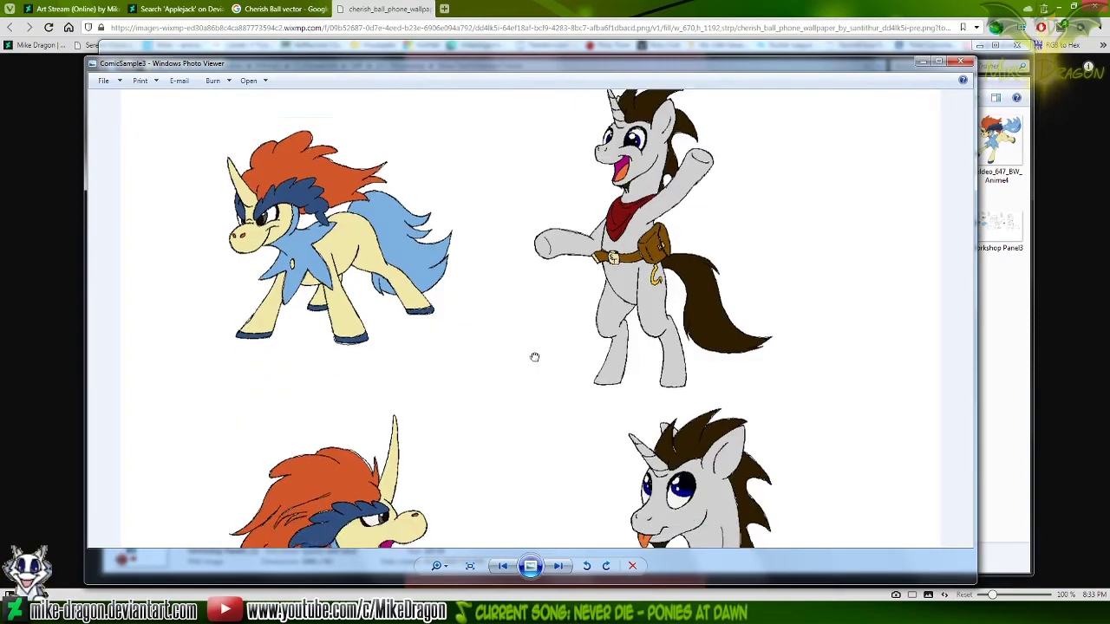
scroll(539, 353, "down", 3)
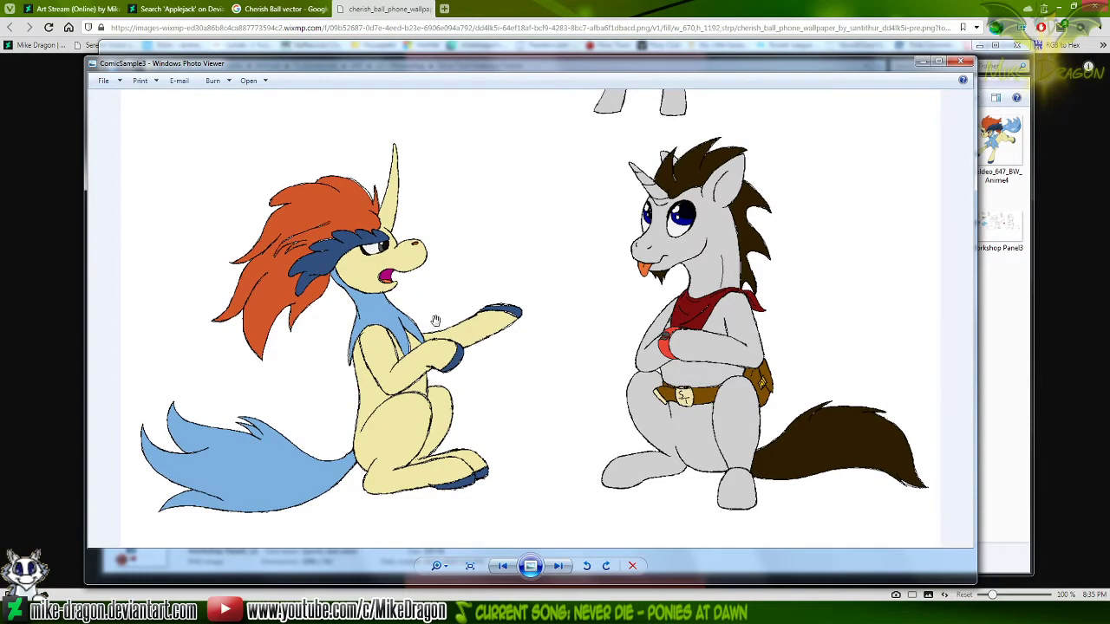
Examine the coloured standing Keldeo and waving unicorn alongside the sketch strip above them
left_click_drag(551, 164, 536, 403)
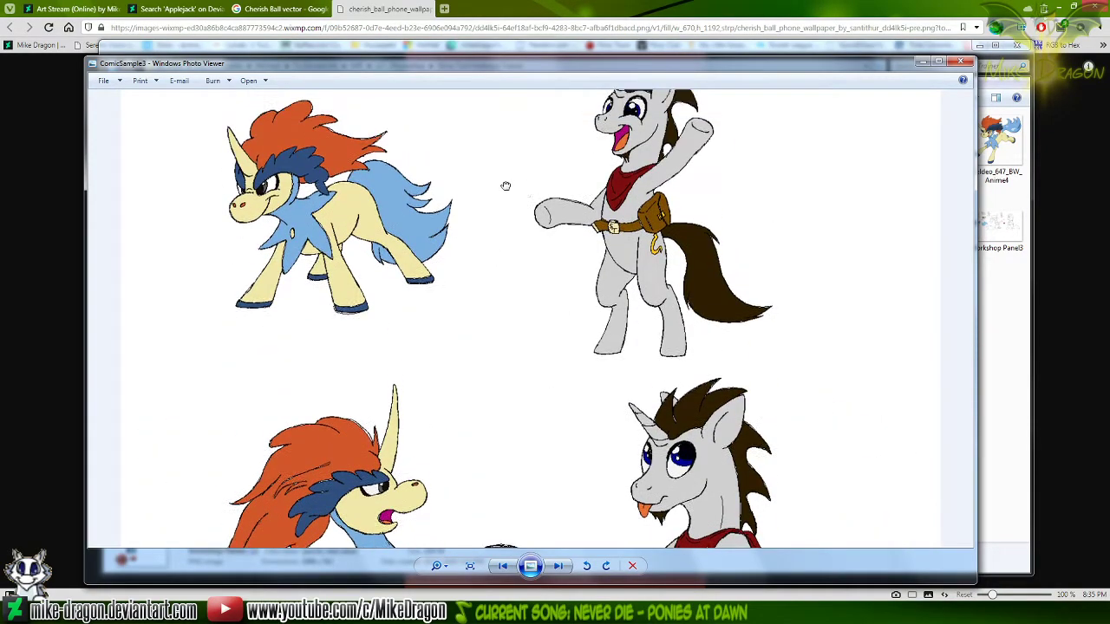
left_click_drag(506, 172, 511, 285)
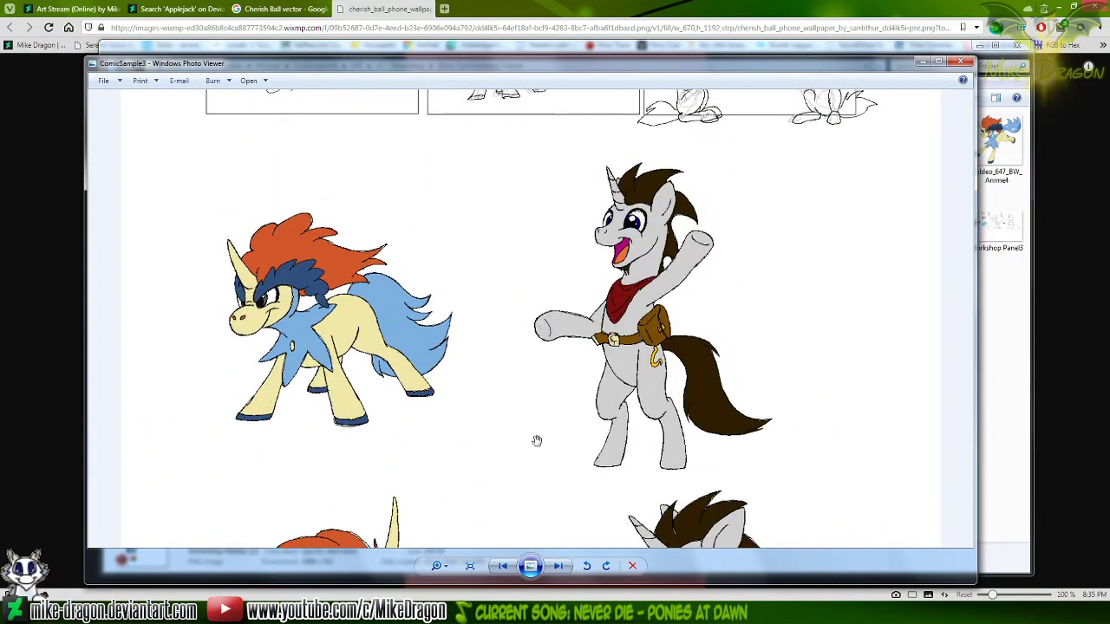
left_click_drag(650, 235, 652, 233)
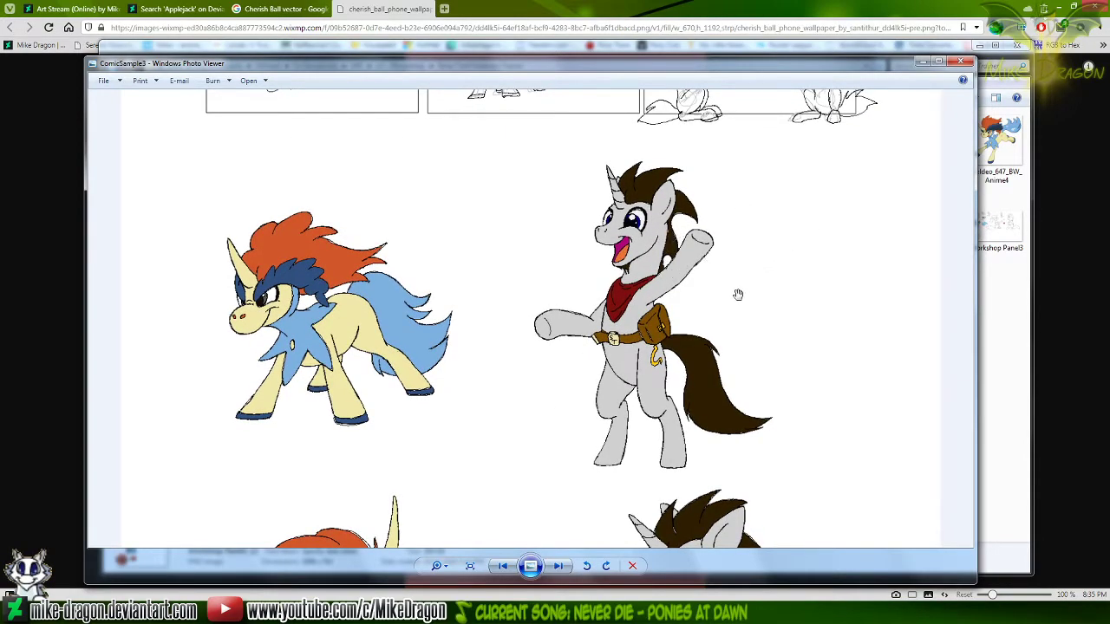
left_click_drag(738, 295, 744, 294)
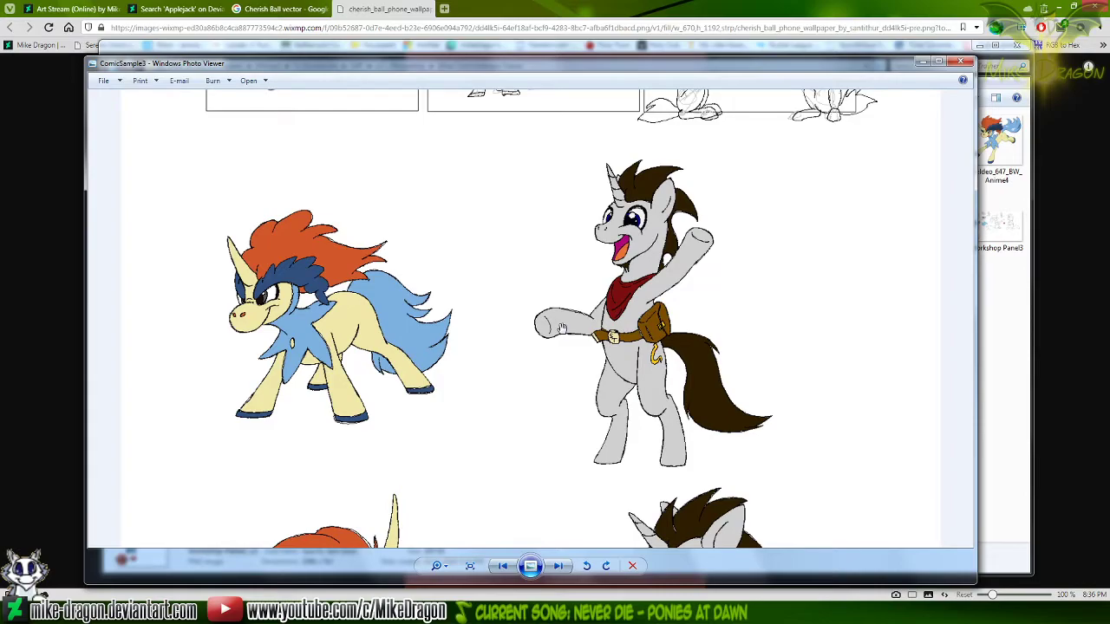
scroll(495, 448, "down", 3)
scroll(512, 290, "down", 2)
scroll(494, 287, "up", 6)
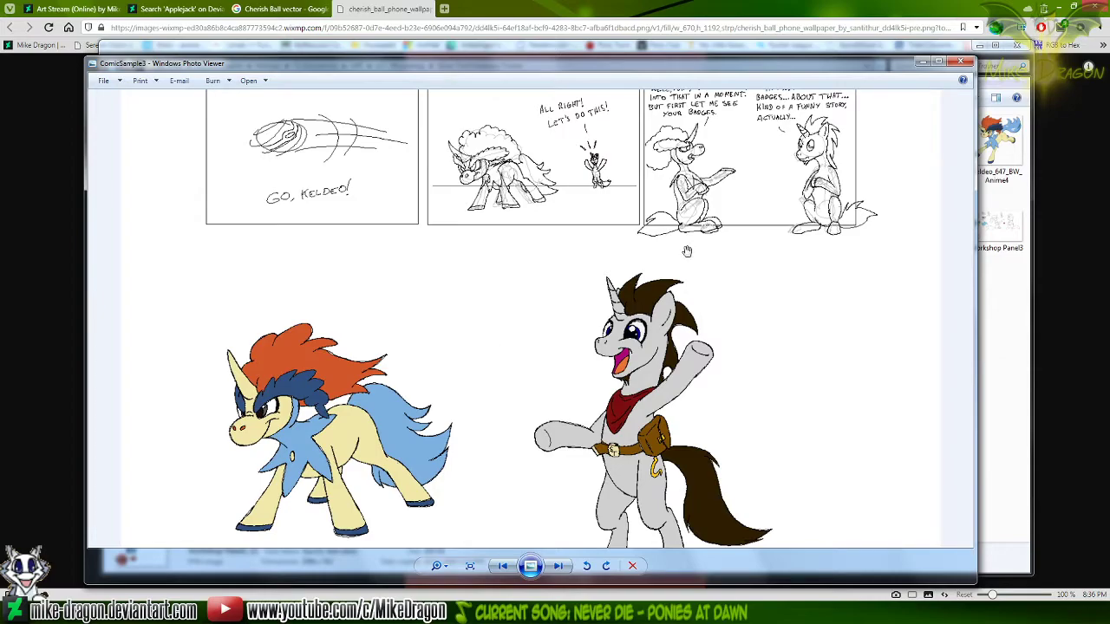
scroll(512, 289, "down", 5)
Review the seated coloured pair again, checking it against the standing Keldeo and waving unicorn
left_click_drag(603, 359, 607, 340)
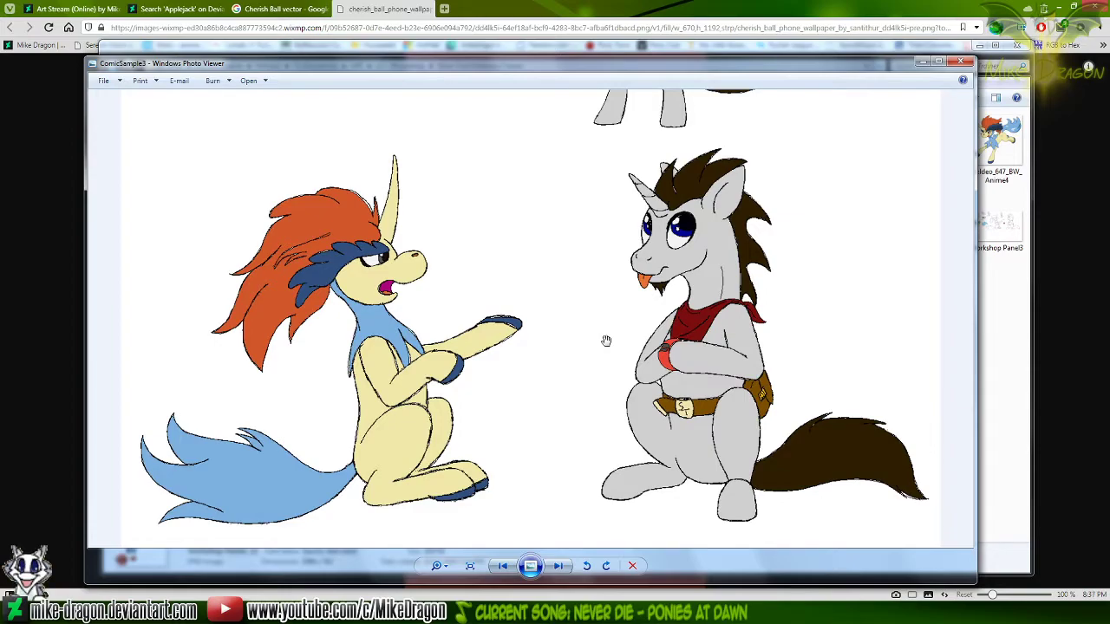
left_click_drag(563, 157, 546, 511)
mouse_move(524, 160)
left_mouse_down()
mouse_move(518, 275)
mouse_move(553, 242)
mouse_move(563, 299)
left_mouse_up()
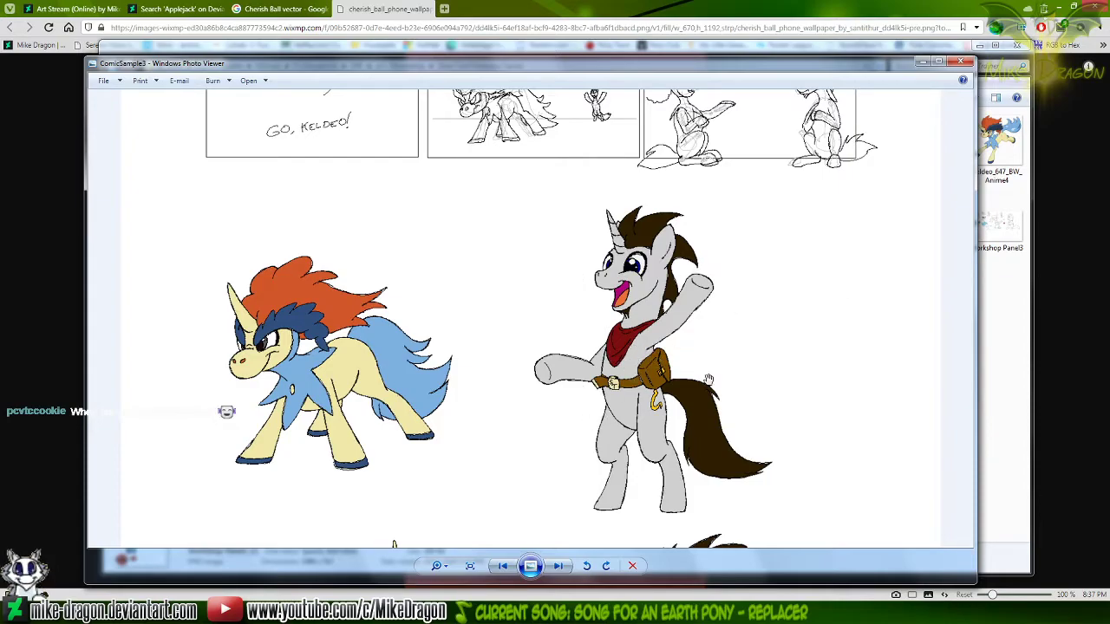
scroll(693, 486, "down", 3)
scroll(700, 465, "down", 3)
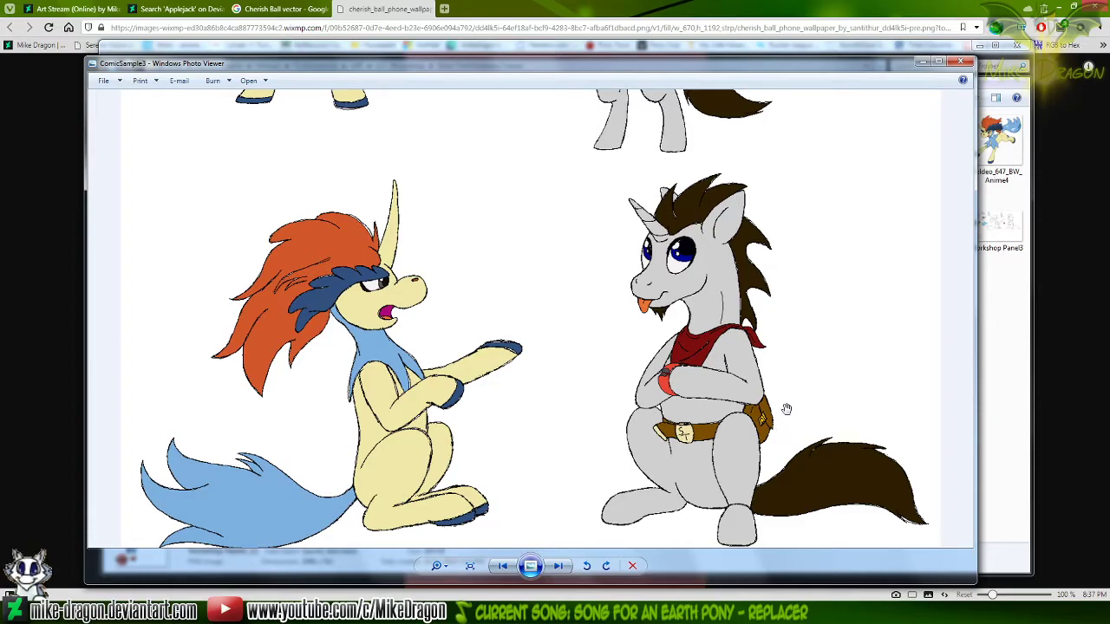
Enlarge the seated Keldeo and unicorn and examine both full figures in detail
scroll(787, 409, "up", 1)
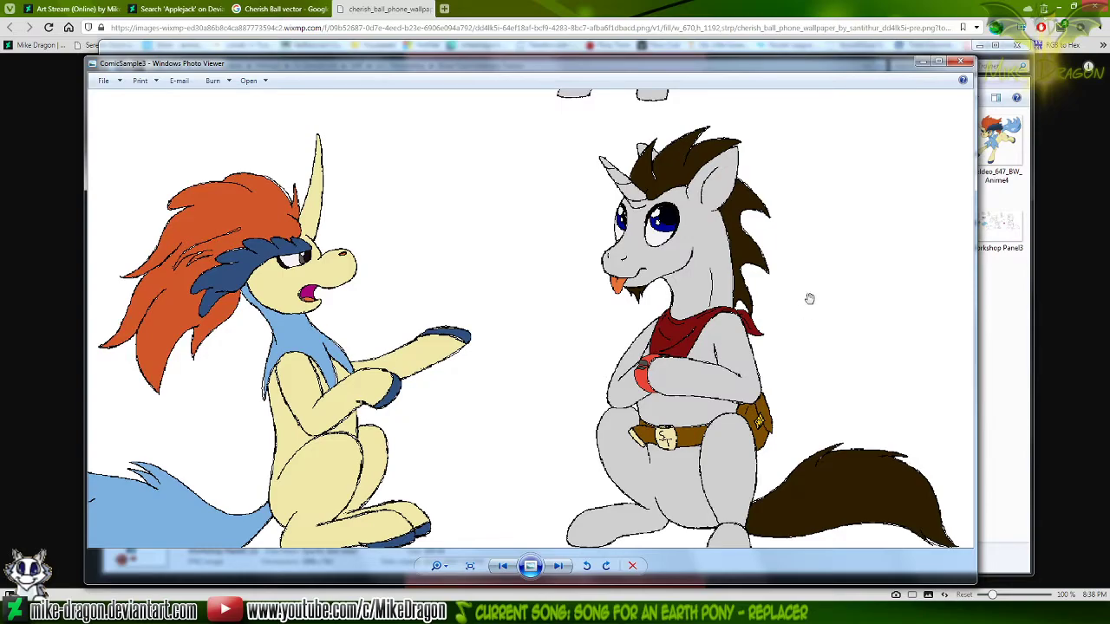
left_click_drag(841, 339, 834, 308)
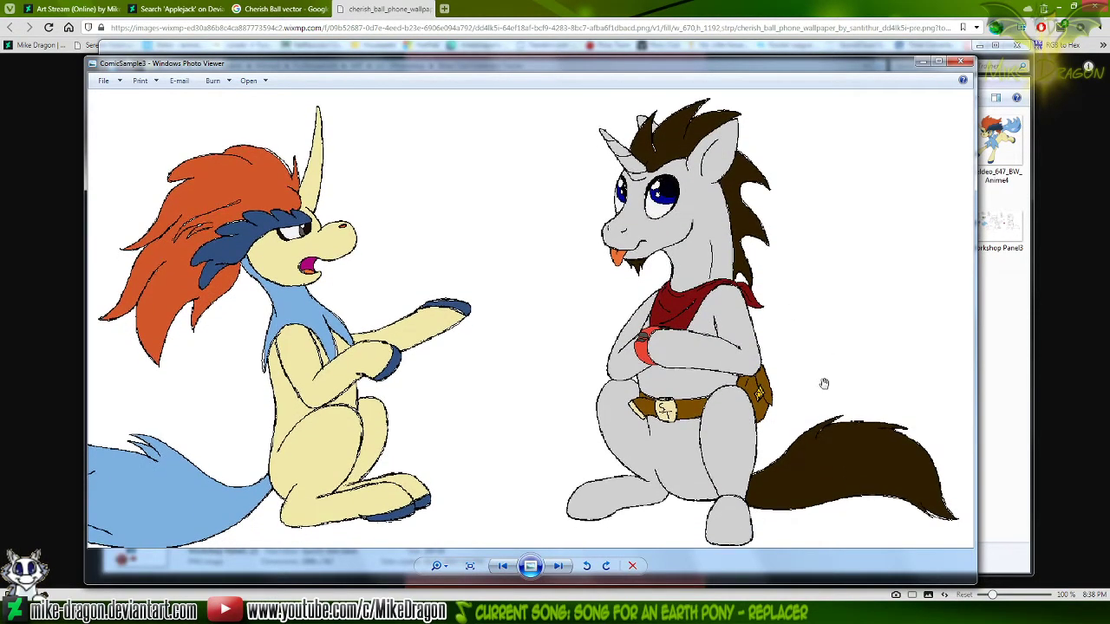
left_click_drag(547, 314, 602, 309)
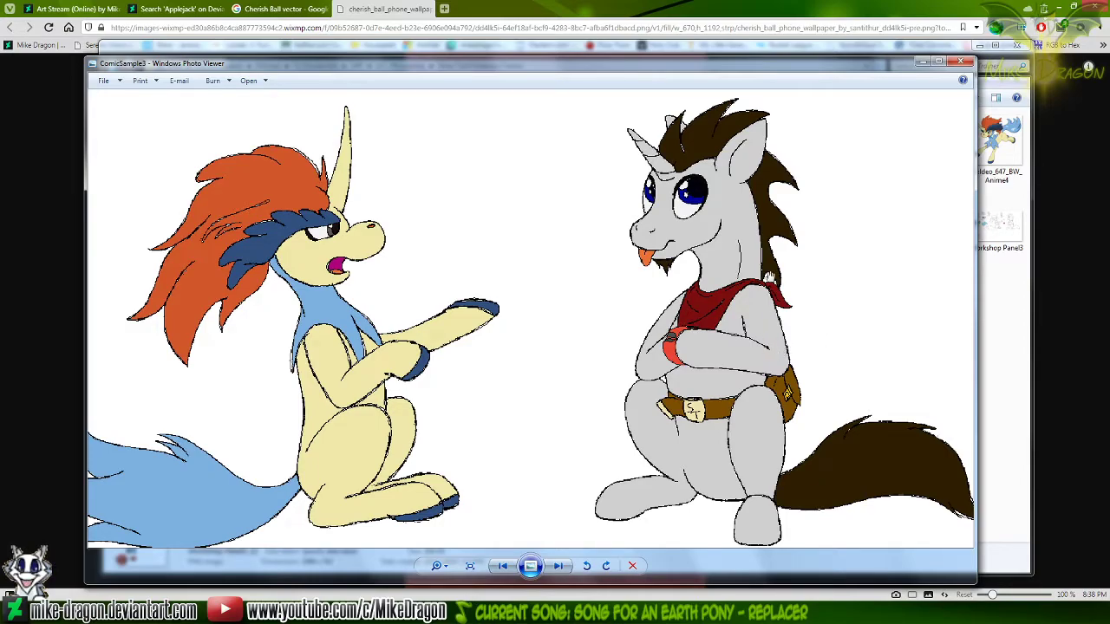
scroll(416, 287, "up", 1)
left_click_drag(422, 291, 437, 281)
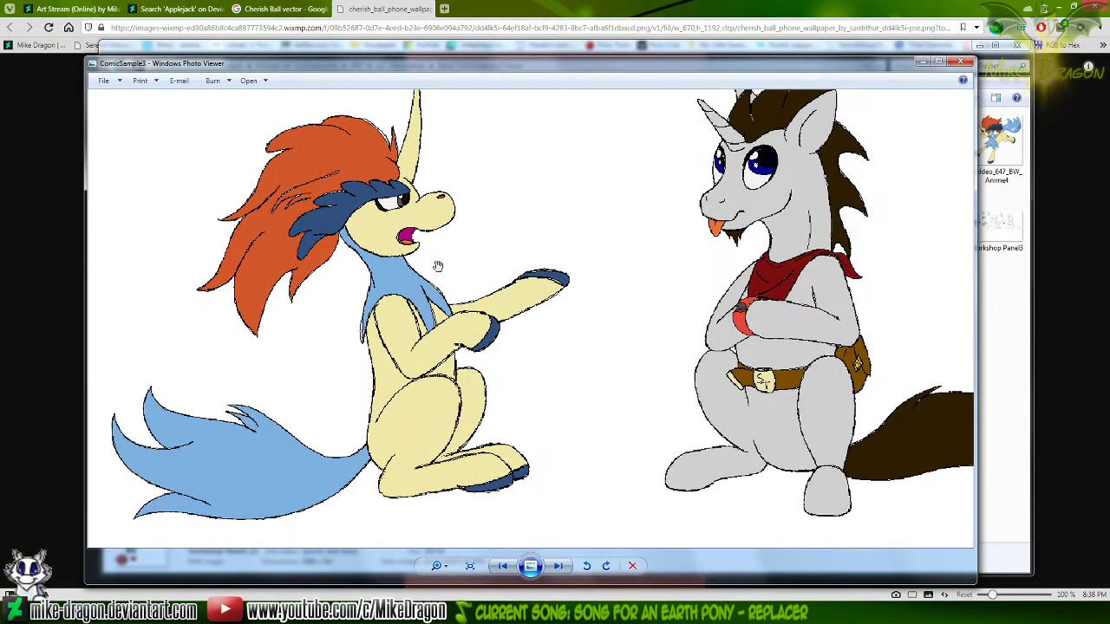
left_click_drag(503, 272, 480, 281)
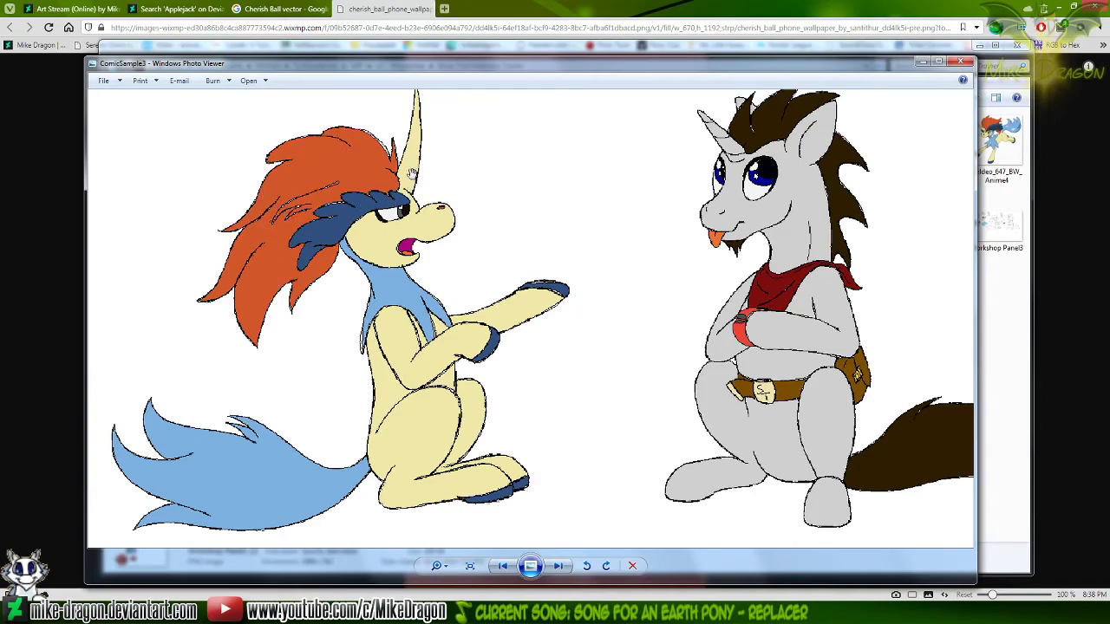
left_click_drag(429, 147, 440, 184)
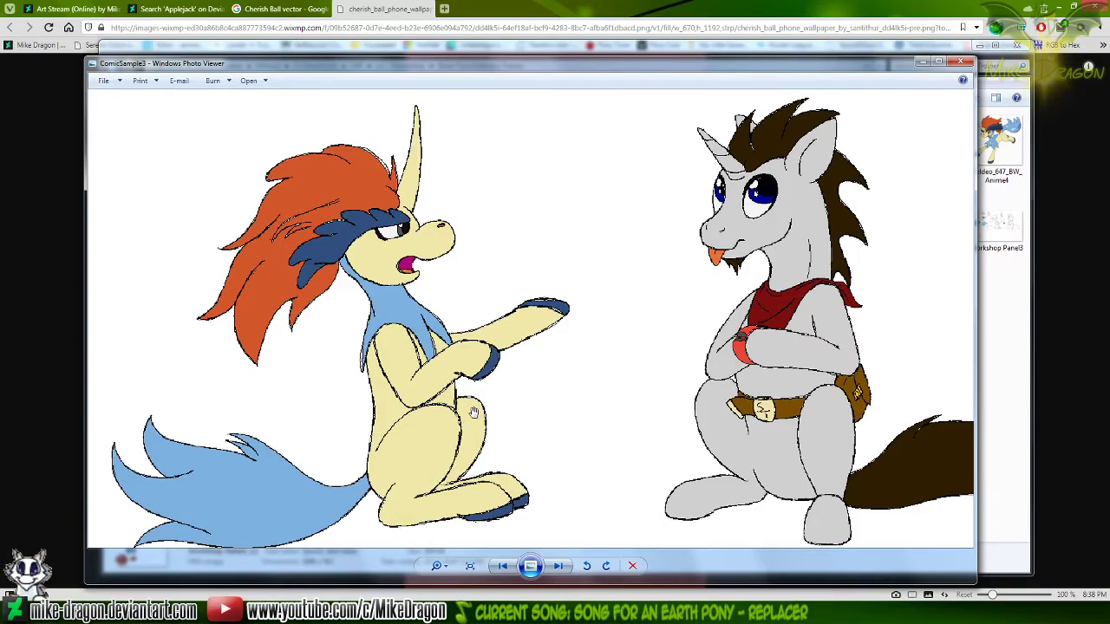
left_click_drag(475, 414, 475, 404)
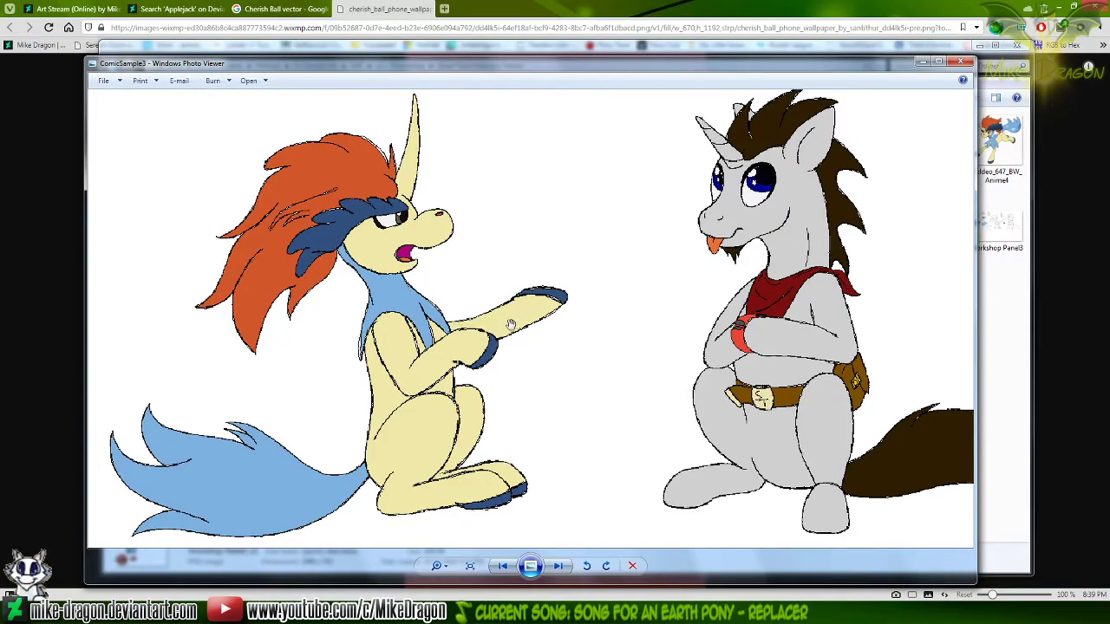
left_click_drag(429, 406, 430, 399)
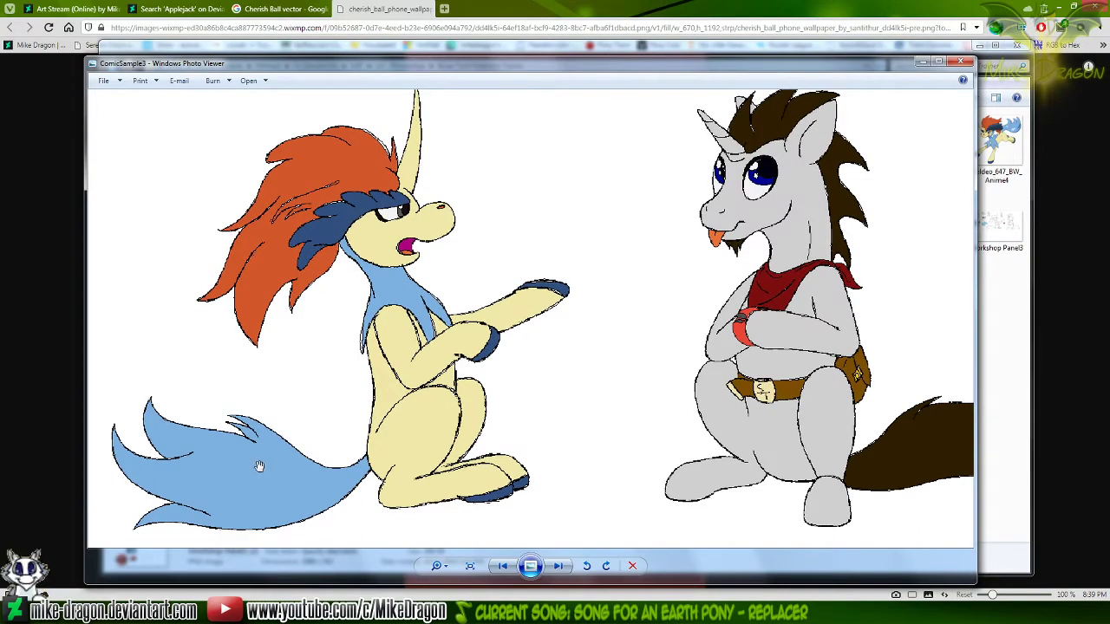
left_click_drag(306, 486, 288, 481)
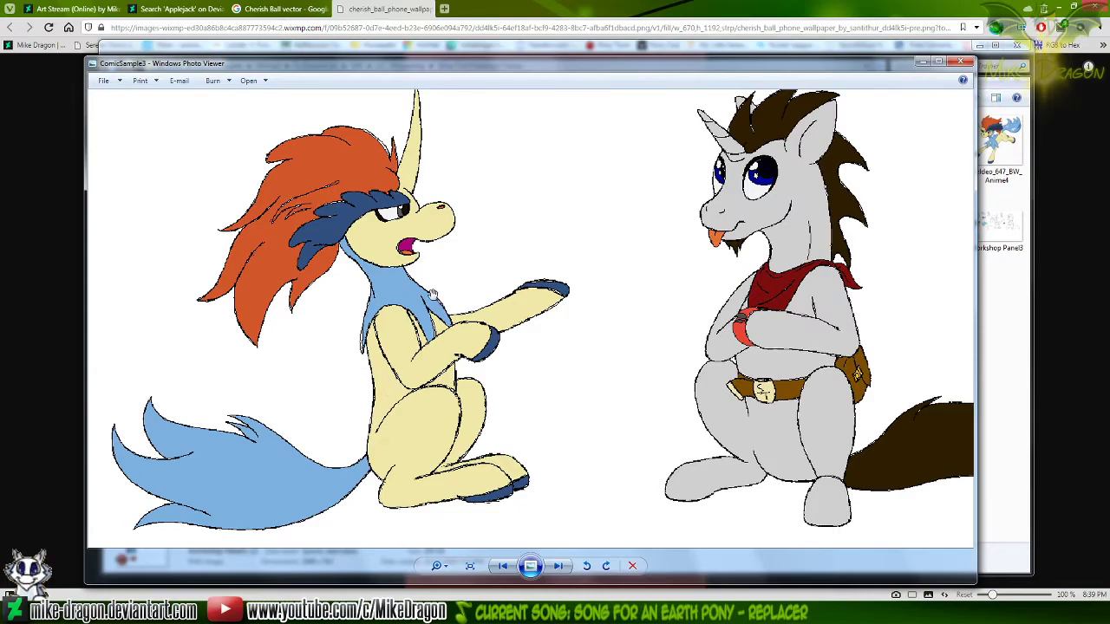
left_click_drag(641, 299, 597, 339)
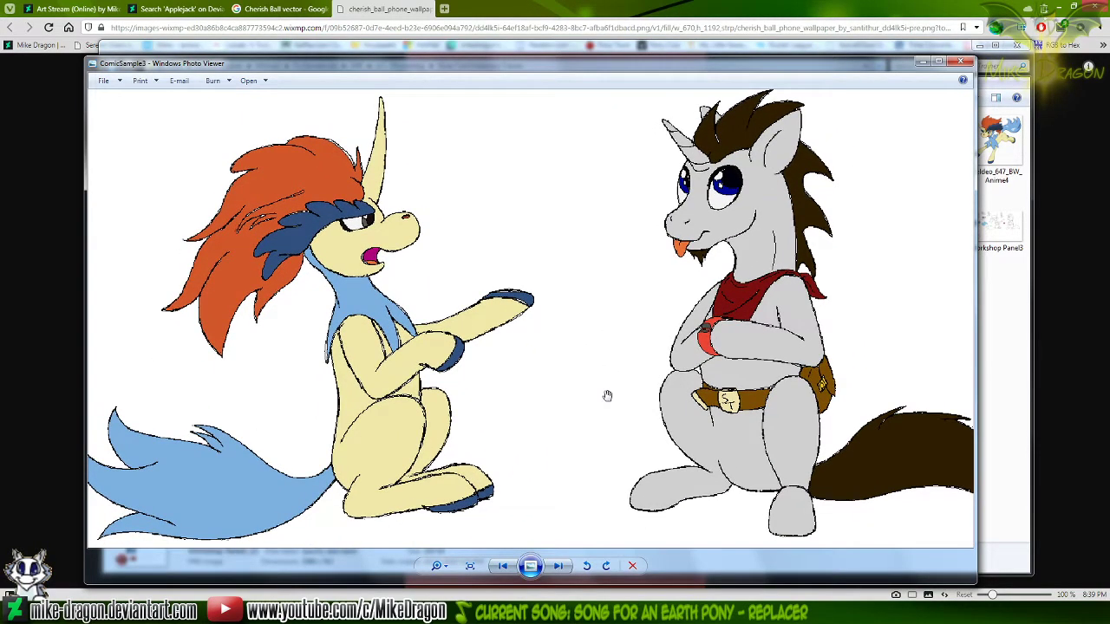
left_click_drag(619, 408, 592, 397)
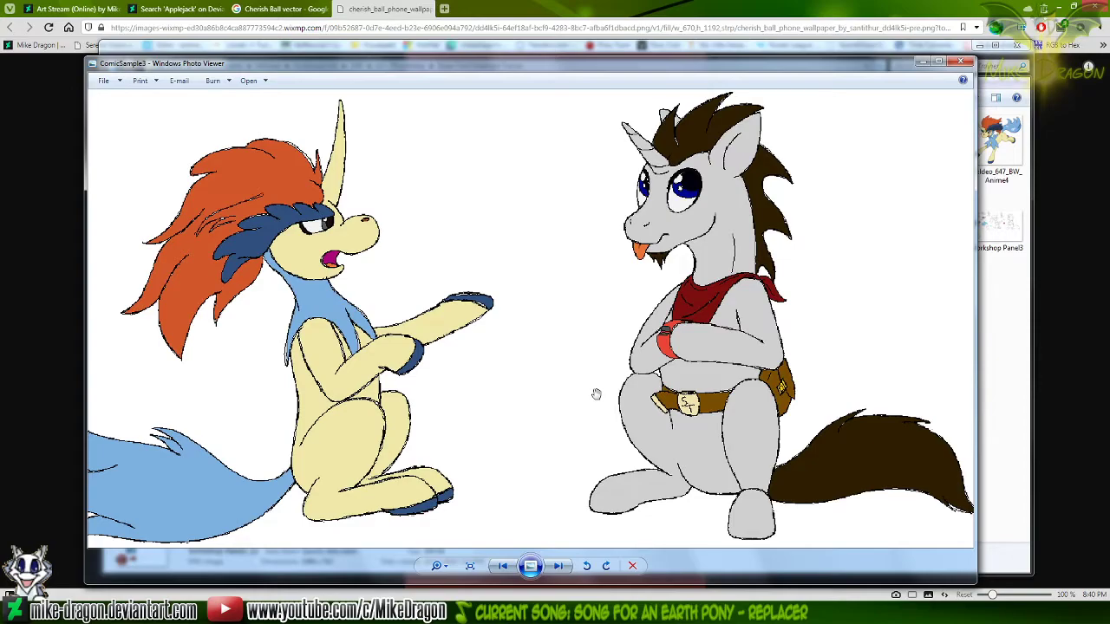
Look back over the standing pair and the three-panel sketch strip, and close ComicSample3
left_click_drag(545, 148, 628, 491)
left_click_drag(549, 248, 533, 297)
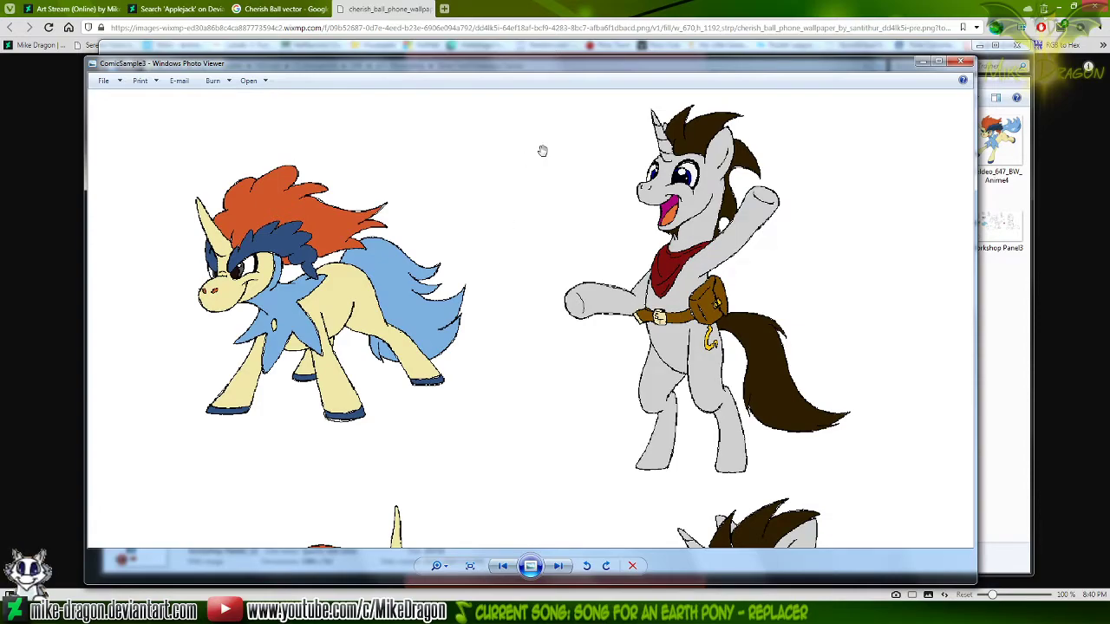
left_click_drag(527, 159, 616, 461)
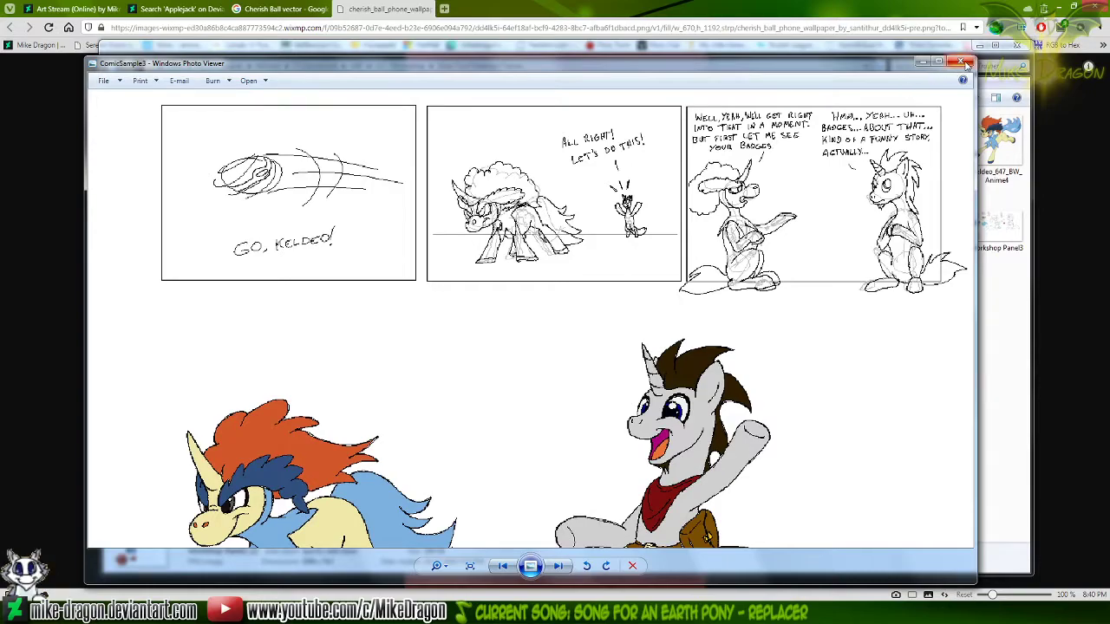
left_click(964, 61)
left_click(624, 443)
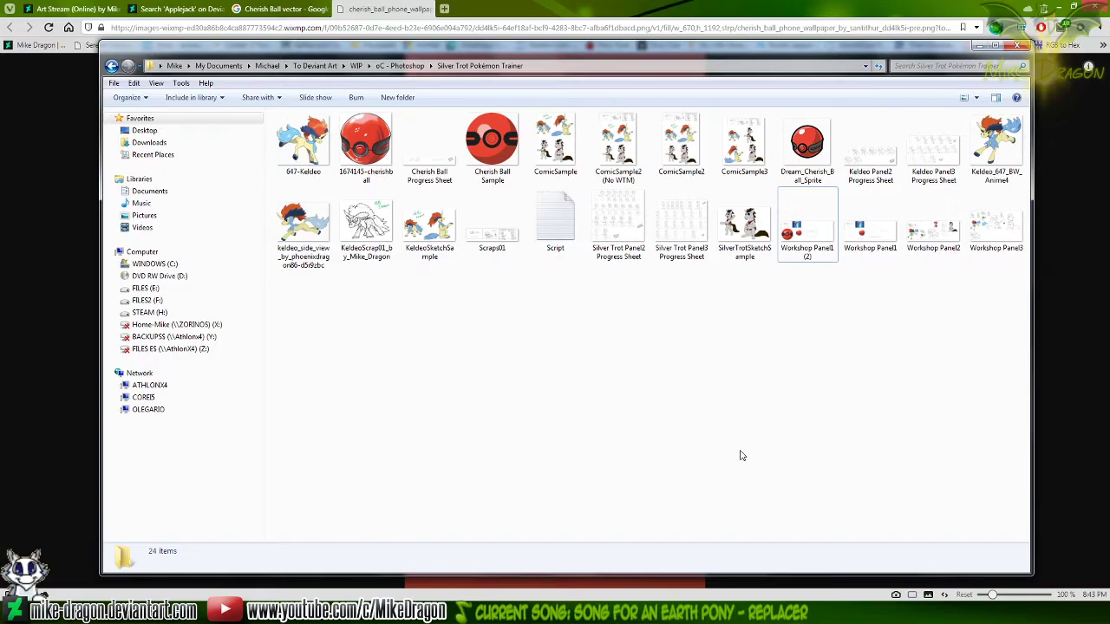
Minimize the project folder, close the Cherish Ball and Applejack reference pages, and clear the remaining windows off the desktop
left_click(979, 45)
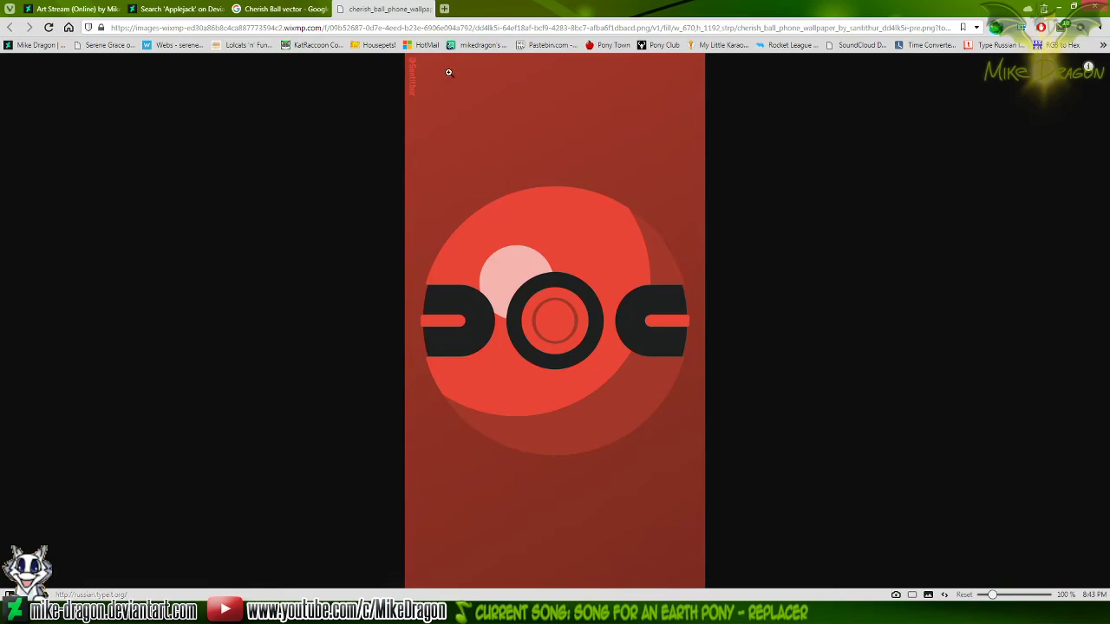
left_click(425, 9)
left_click(322, 9)
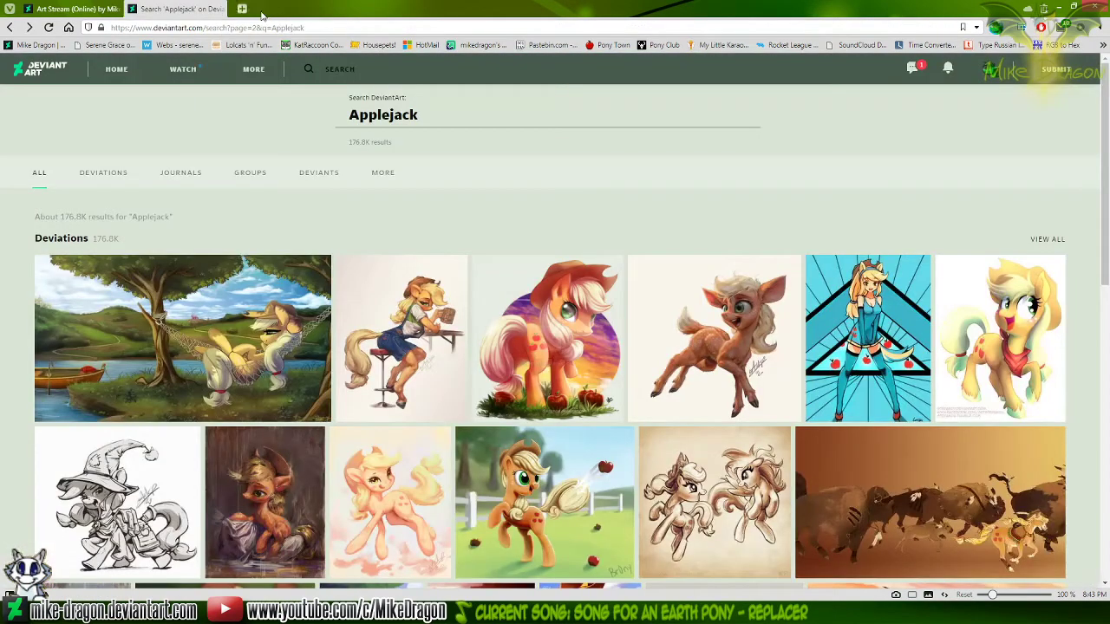
left_click(218, 9)
left_click(141, 611)
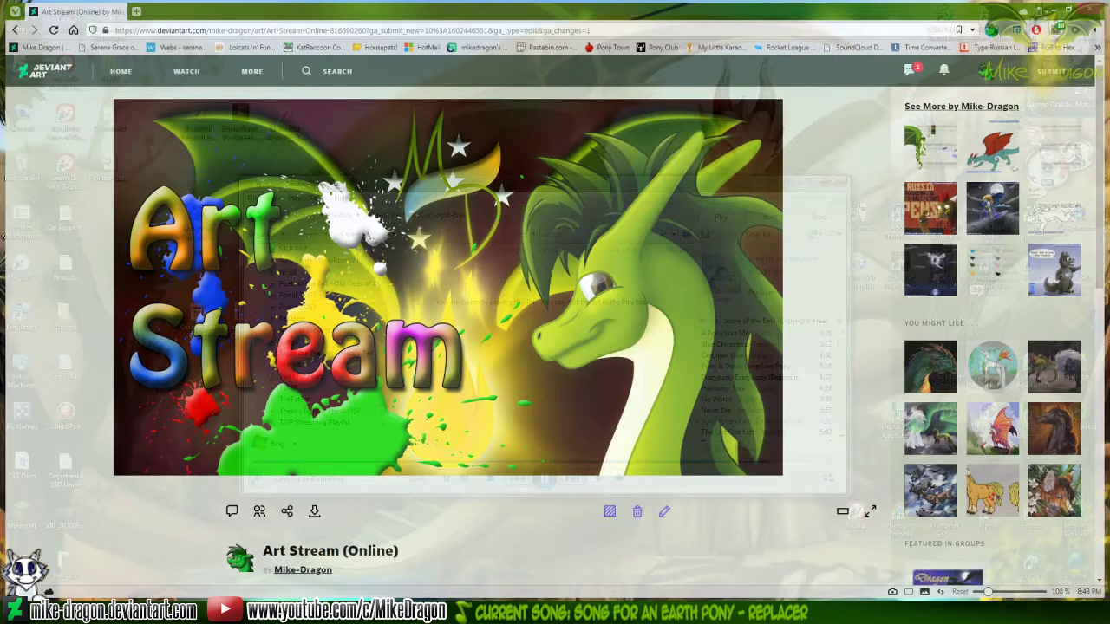
left_click(797, 182)
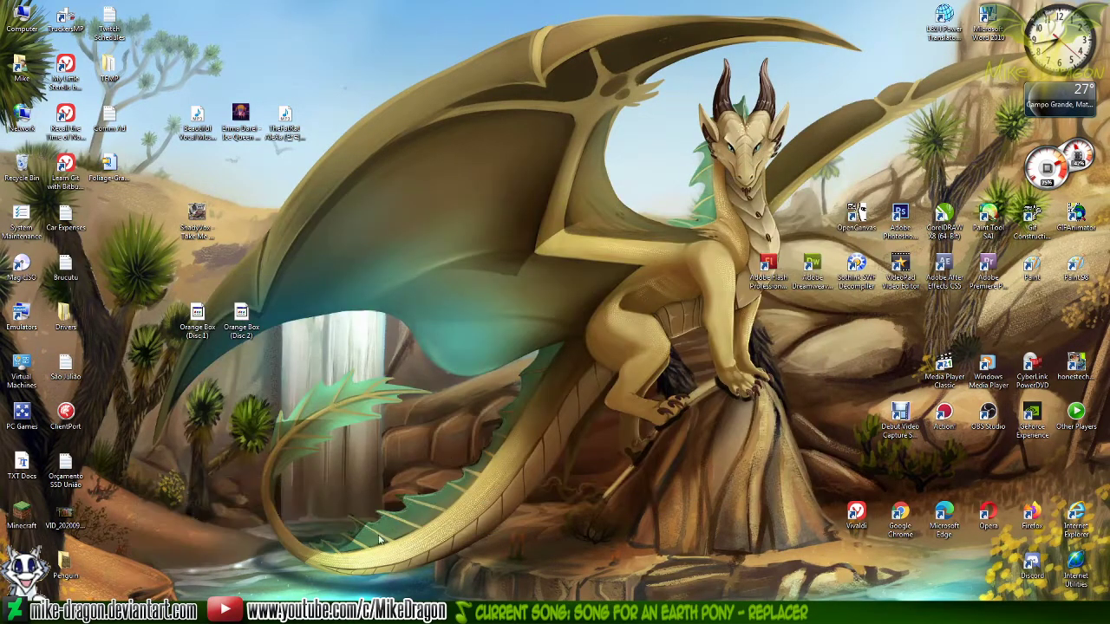
Reopen ComicSample3 from the Silver Trot Pokémon Trainer folder and enlarge the seated coloured Keldeo and unicorn for viewing
left_click(444, 610)
left_click(456, 565)
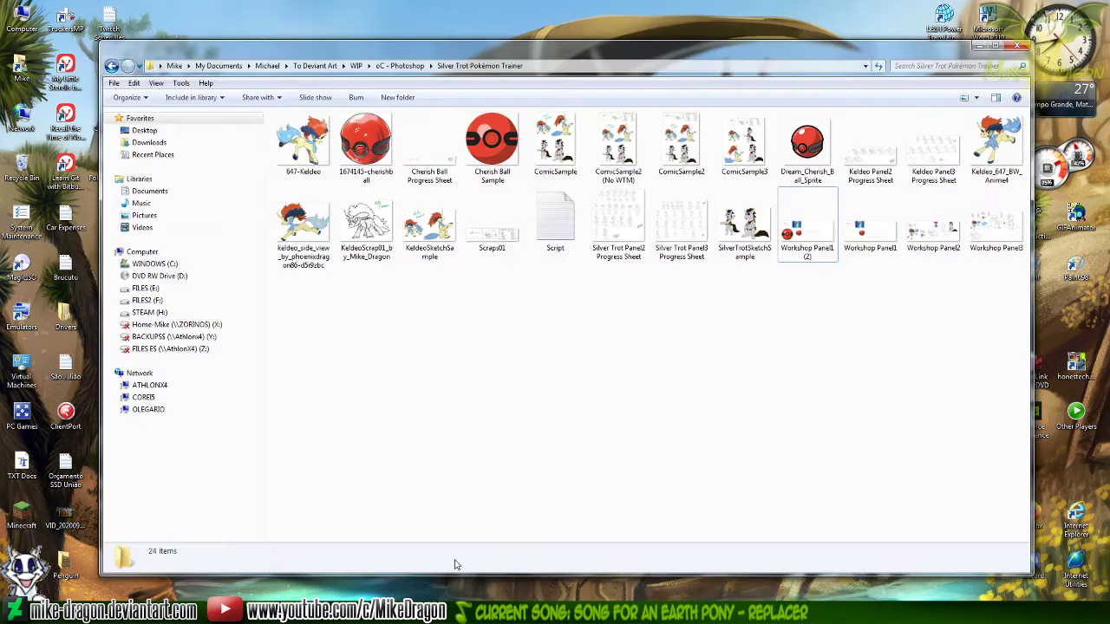
double_click(738, 138)
scroll(543, 331, "up", 3)
left_click_drag(543, 331, 604, 102)
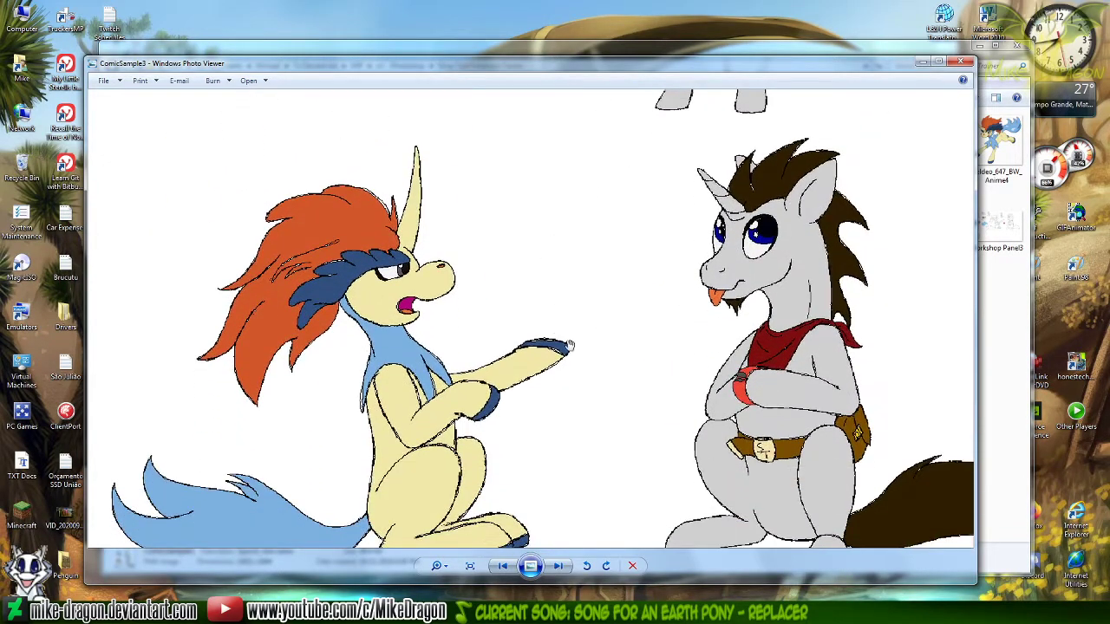
scroll(650, 347, "down", 3)
scroll(615, 268, "up", 3)
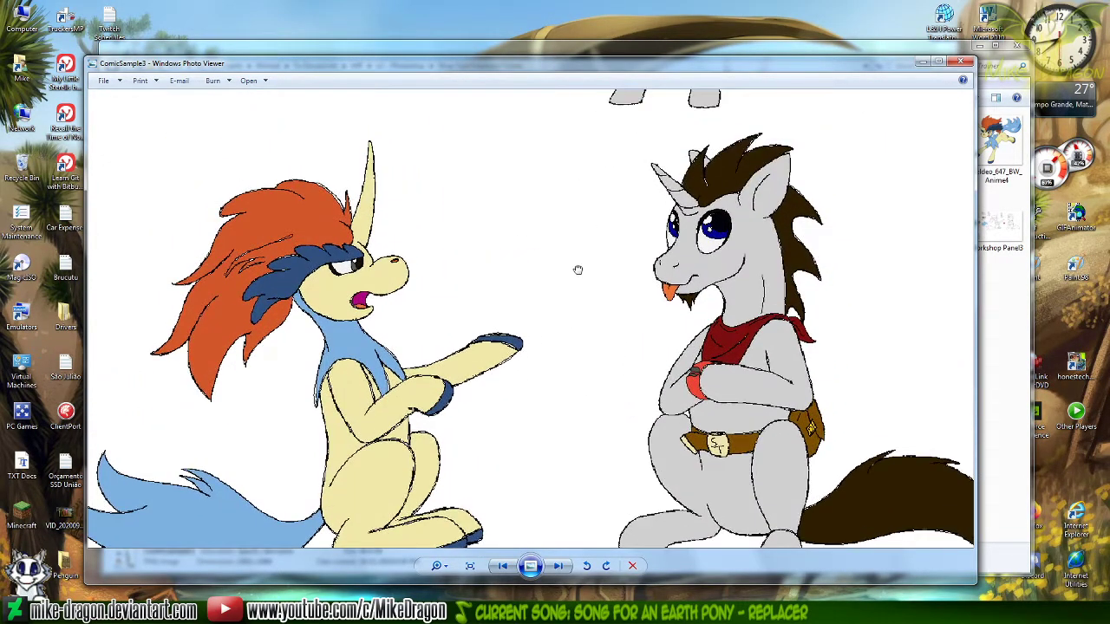
left_click_drag(577, 269, 595, 246)
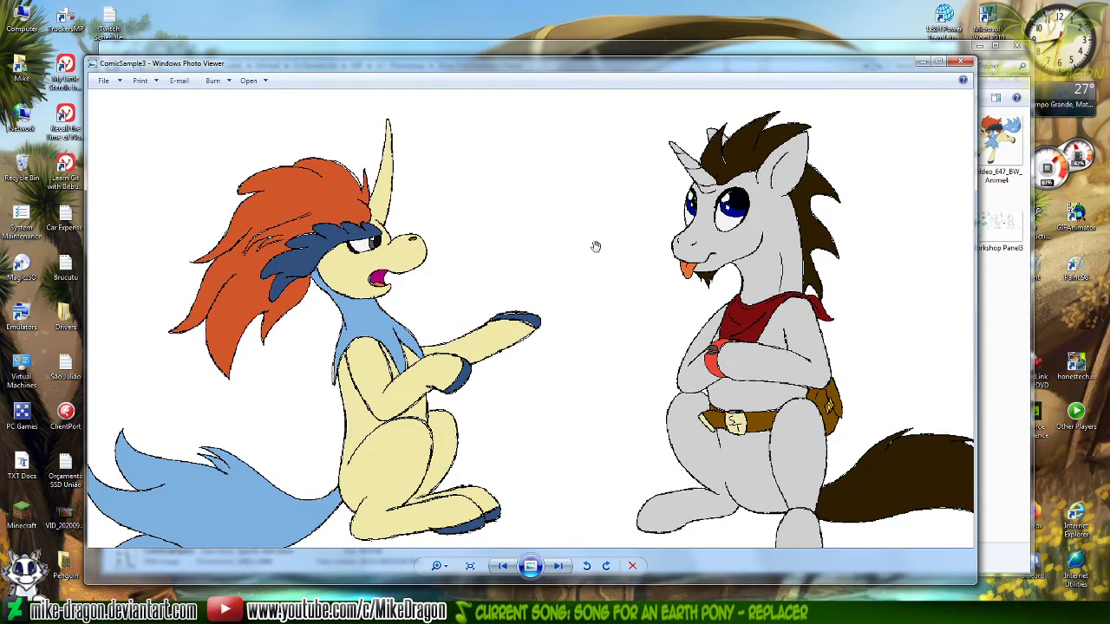
left_click_drag(584, 300, 572, 288)
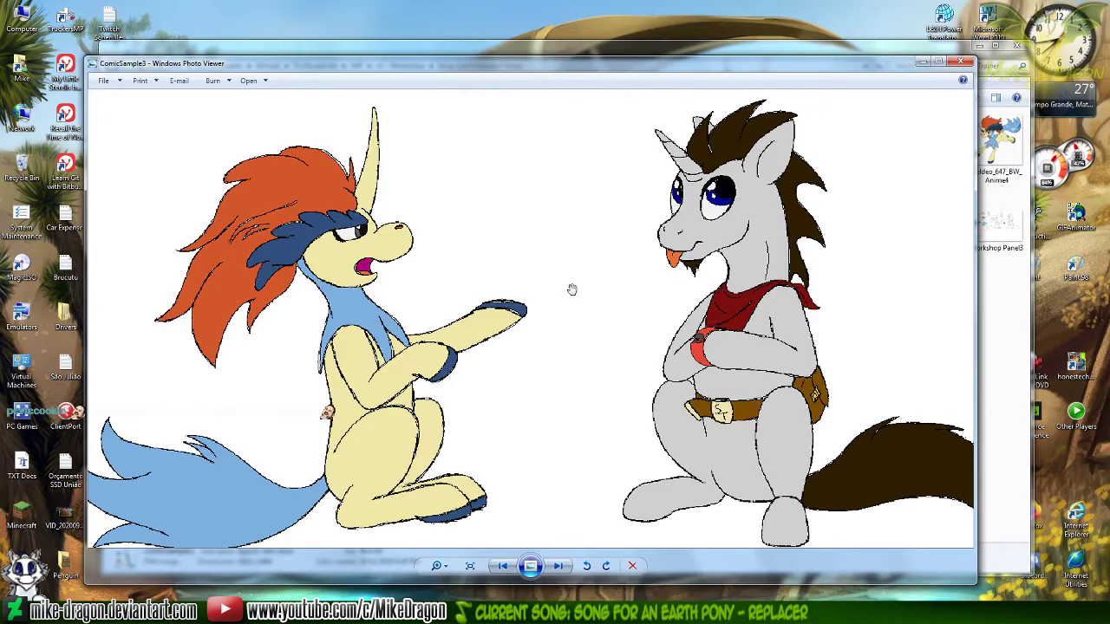
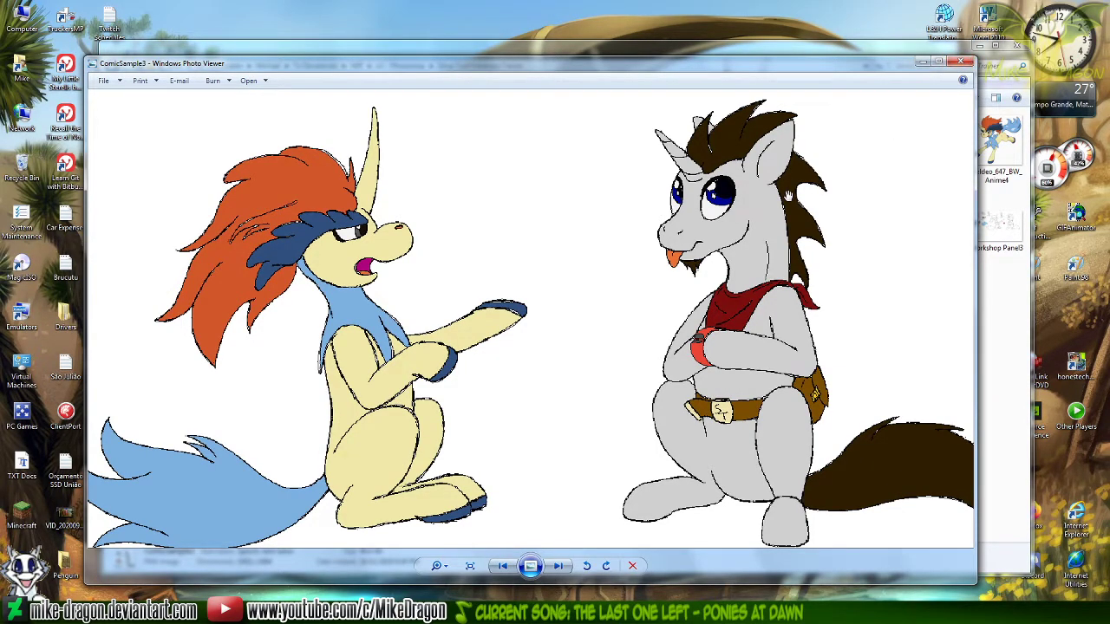
Look back over the coloured characters up to the three-panel sketch strip, and close ComicSample3 and the Silver Trot Pokémon Trainer folder
left_click_drag(623, 162, 588, 567)
left_click_drag(512, 193, 555, 370)
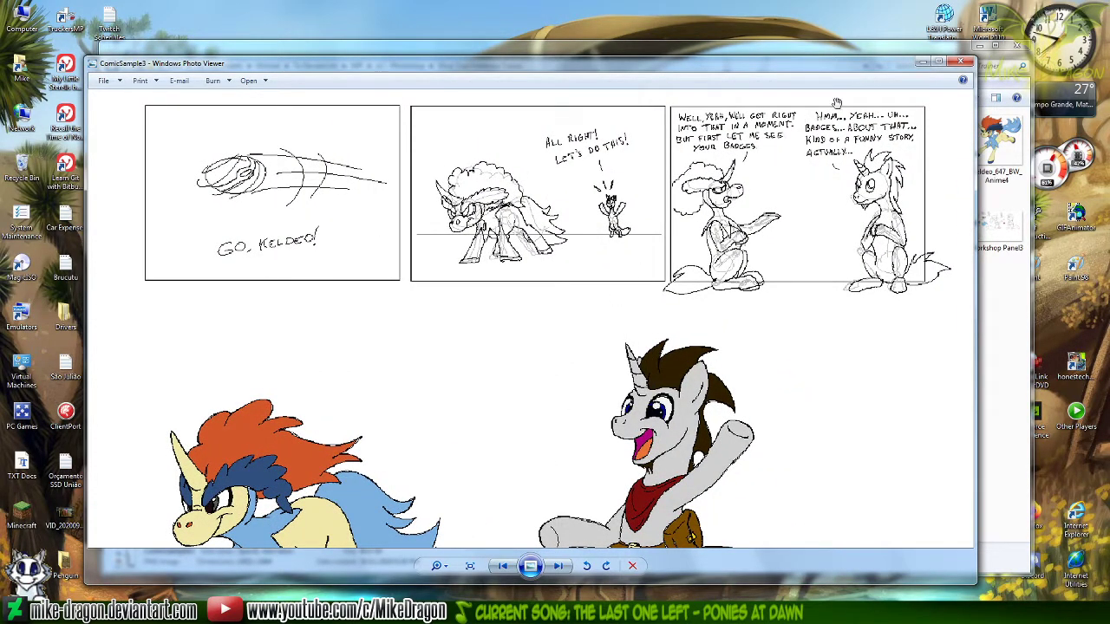
left_click(962, 62)
left_click_drag(850, 404, 752, 465)
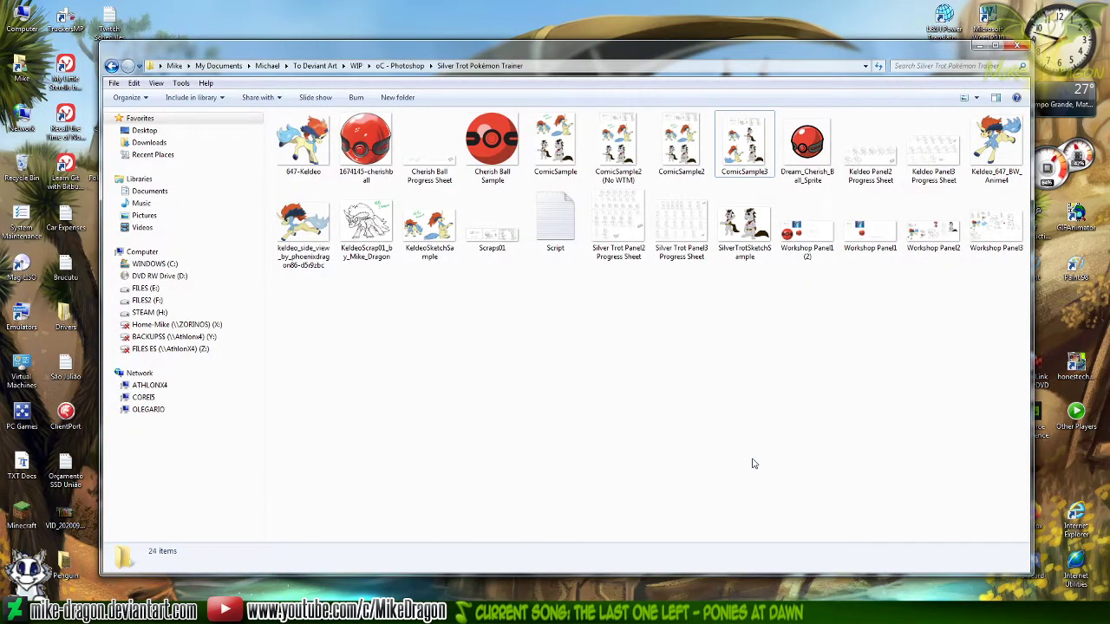
left_click(1020, 46)
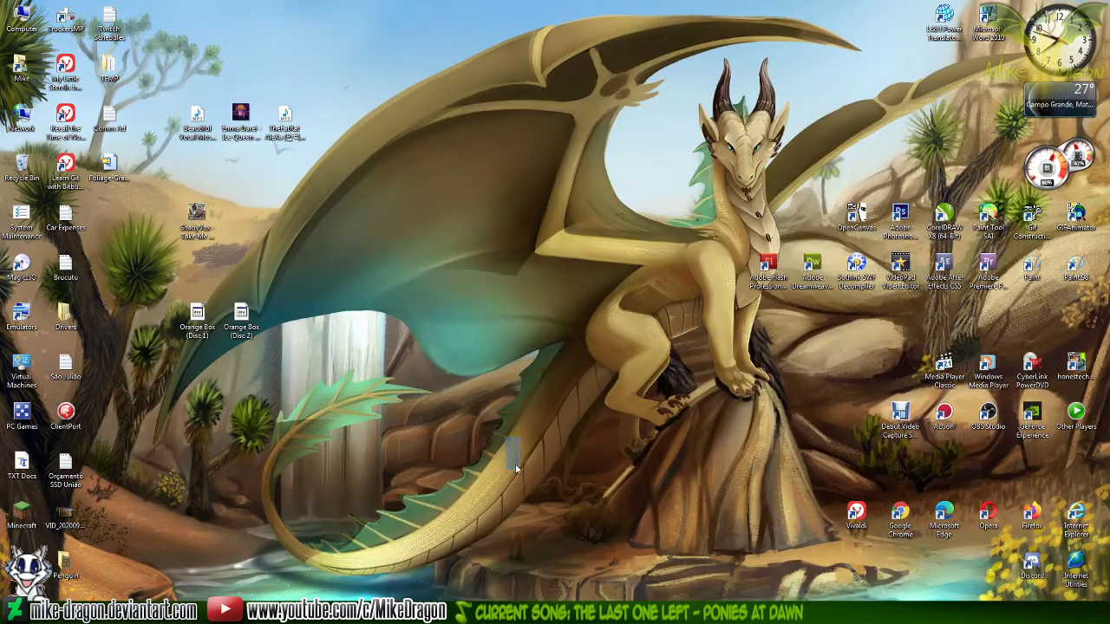